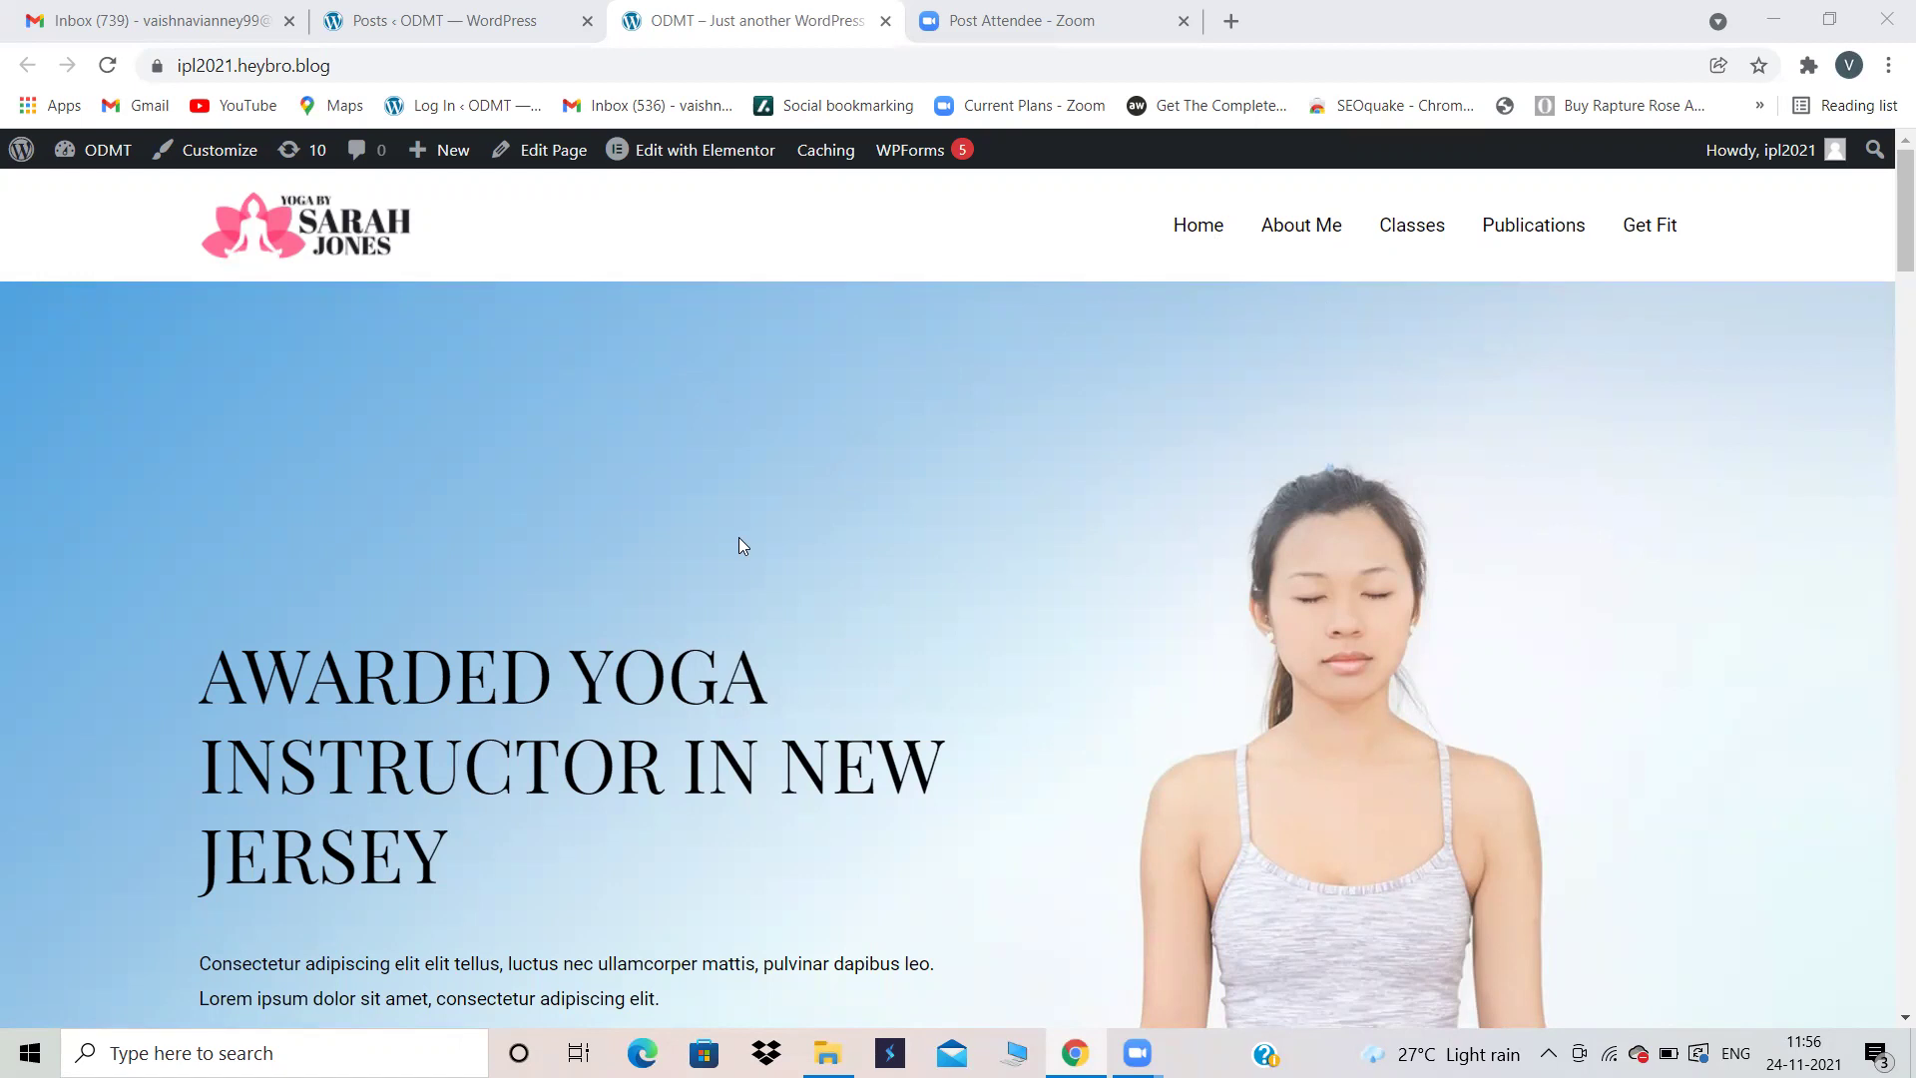
Step: Create a new post titled 'Charminar' from the Posts list, and open a blank browser tab
{"action": "left_click", "coordinate": [527, 14]}
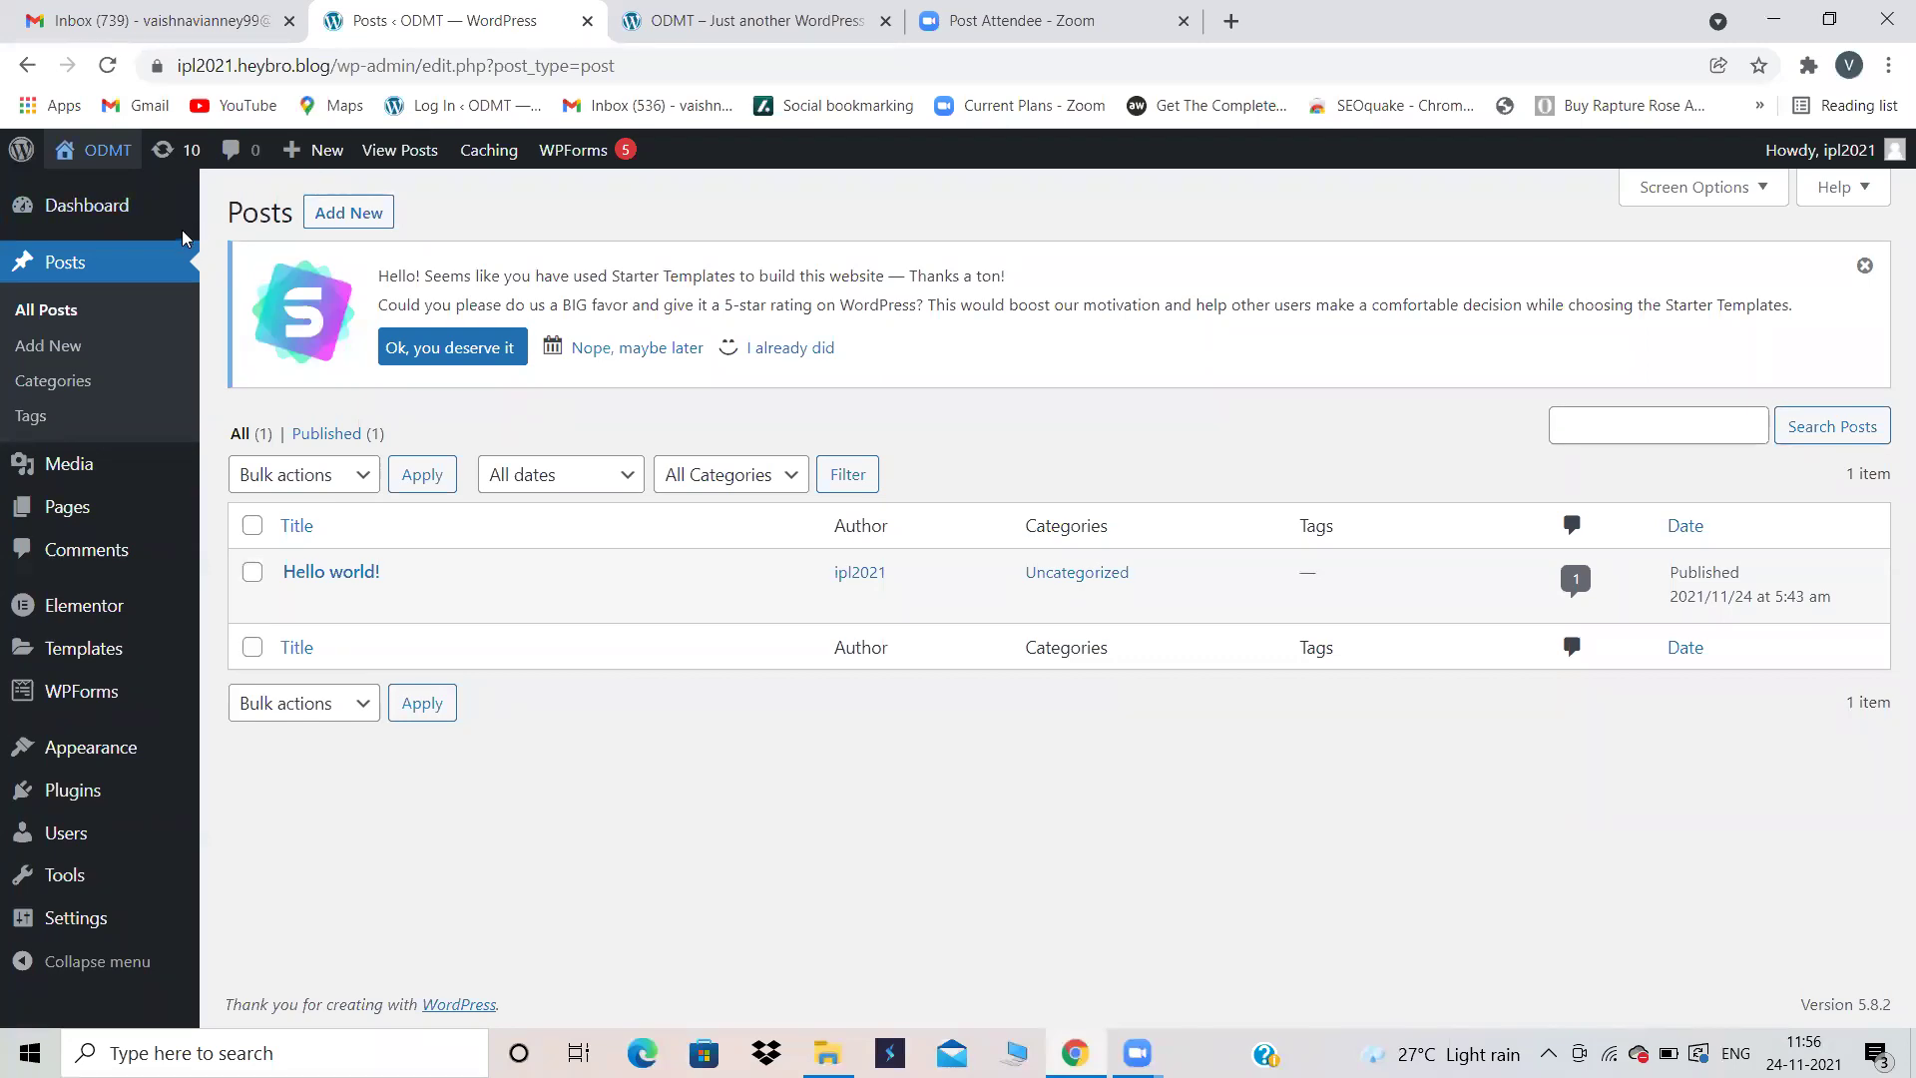
{"action": "left_click", "coordinate": [329, 221]}
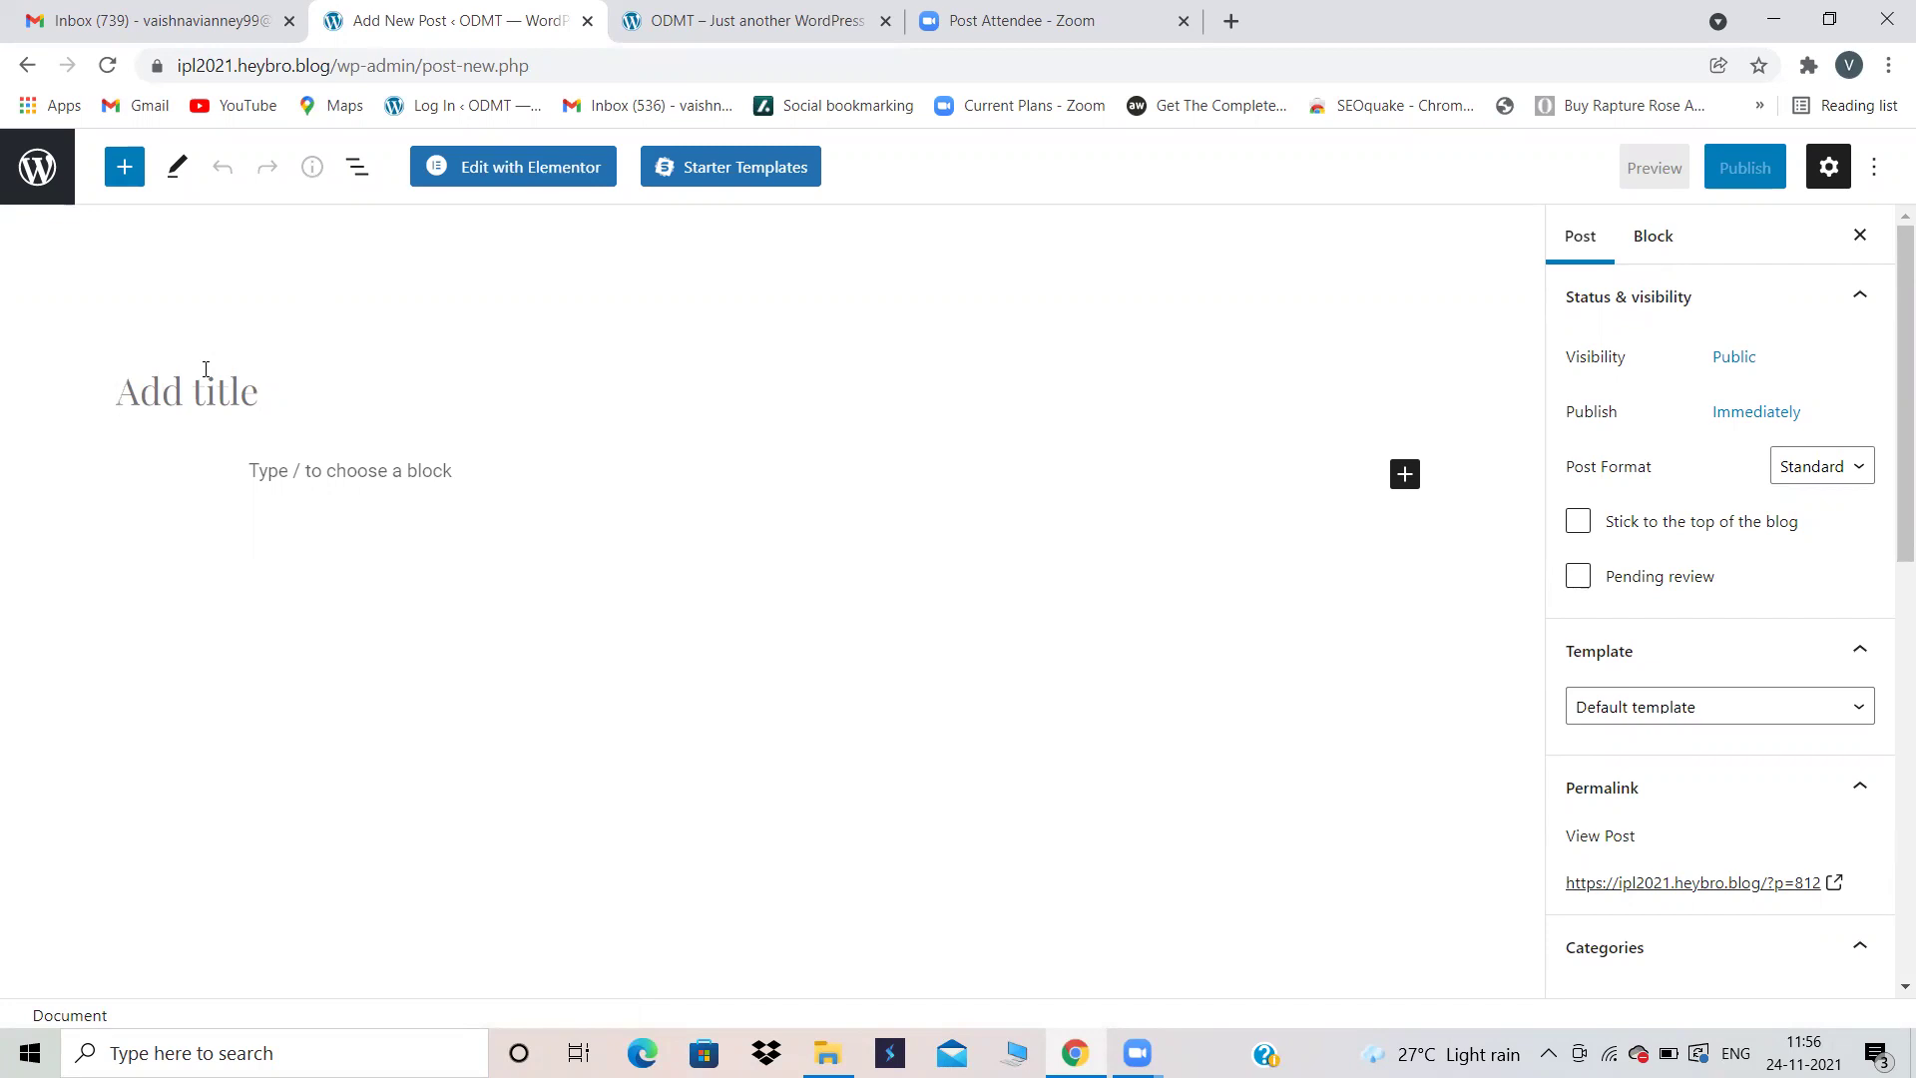
{"action": "type", "text": "Char"}
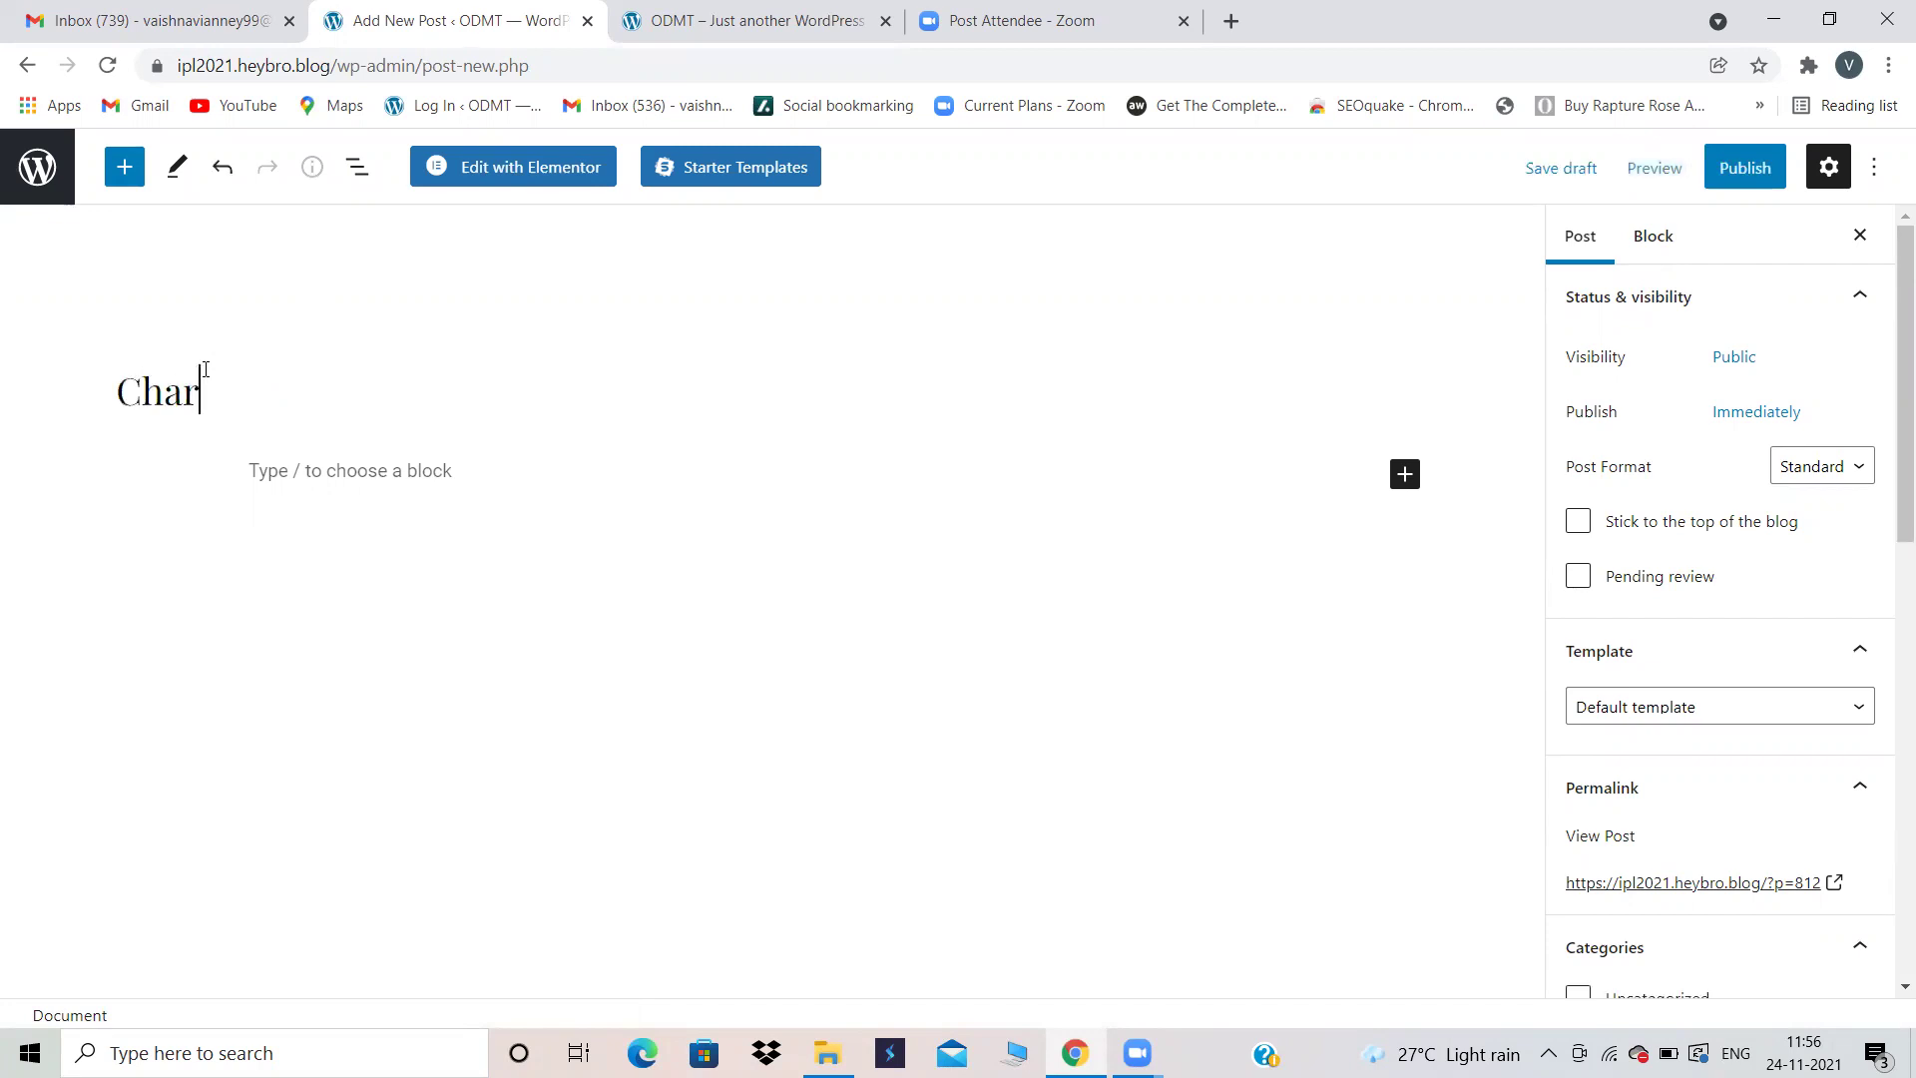
{"action": "type", "text": "minar"}
{"action": "left_click", "coordinate": [1230, 21]}
Step: Enter heybro.blog/franchesca in the new tab's address bar and start loading it
{"action": "left_click", "coordinate": [1072, 53]}
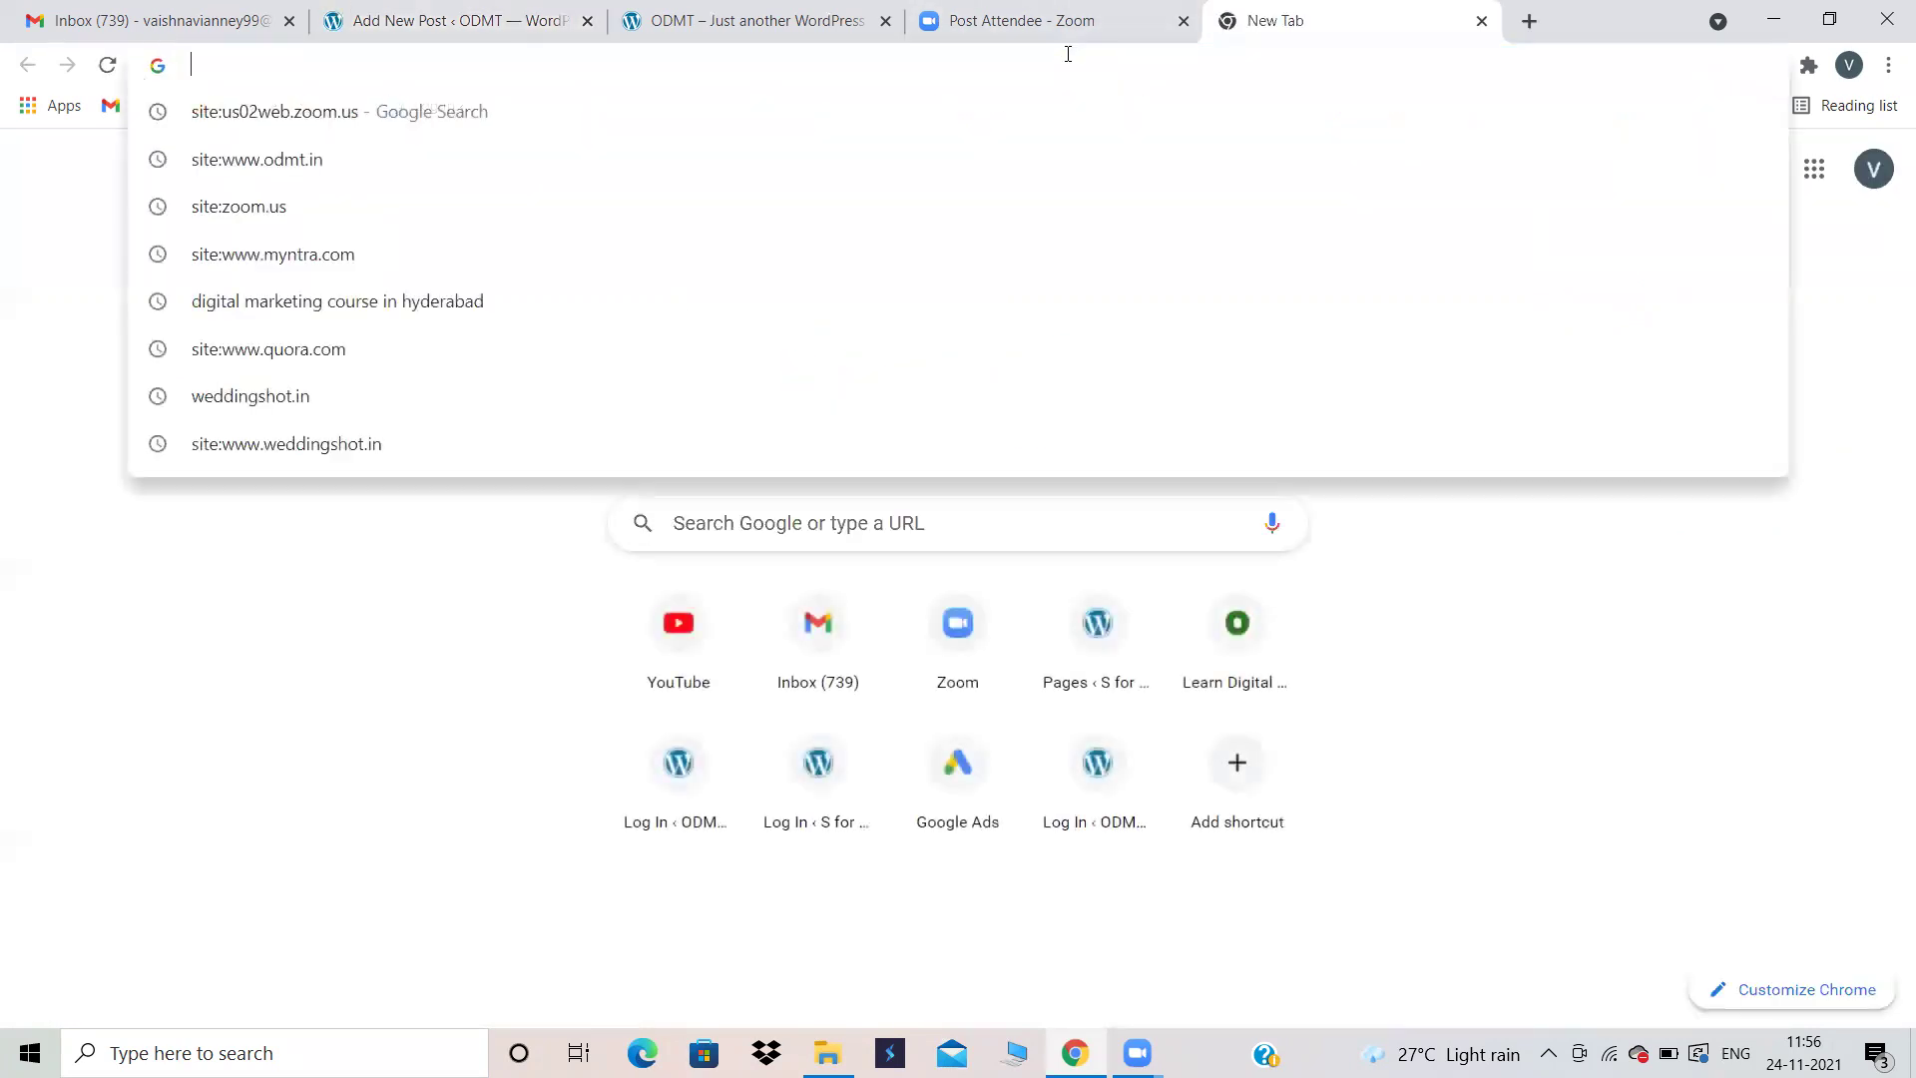
{"action": "type", "text": "heybro"}
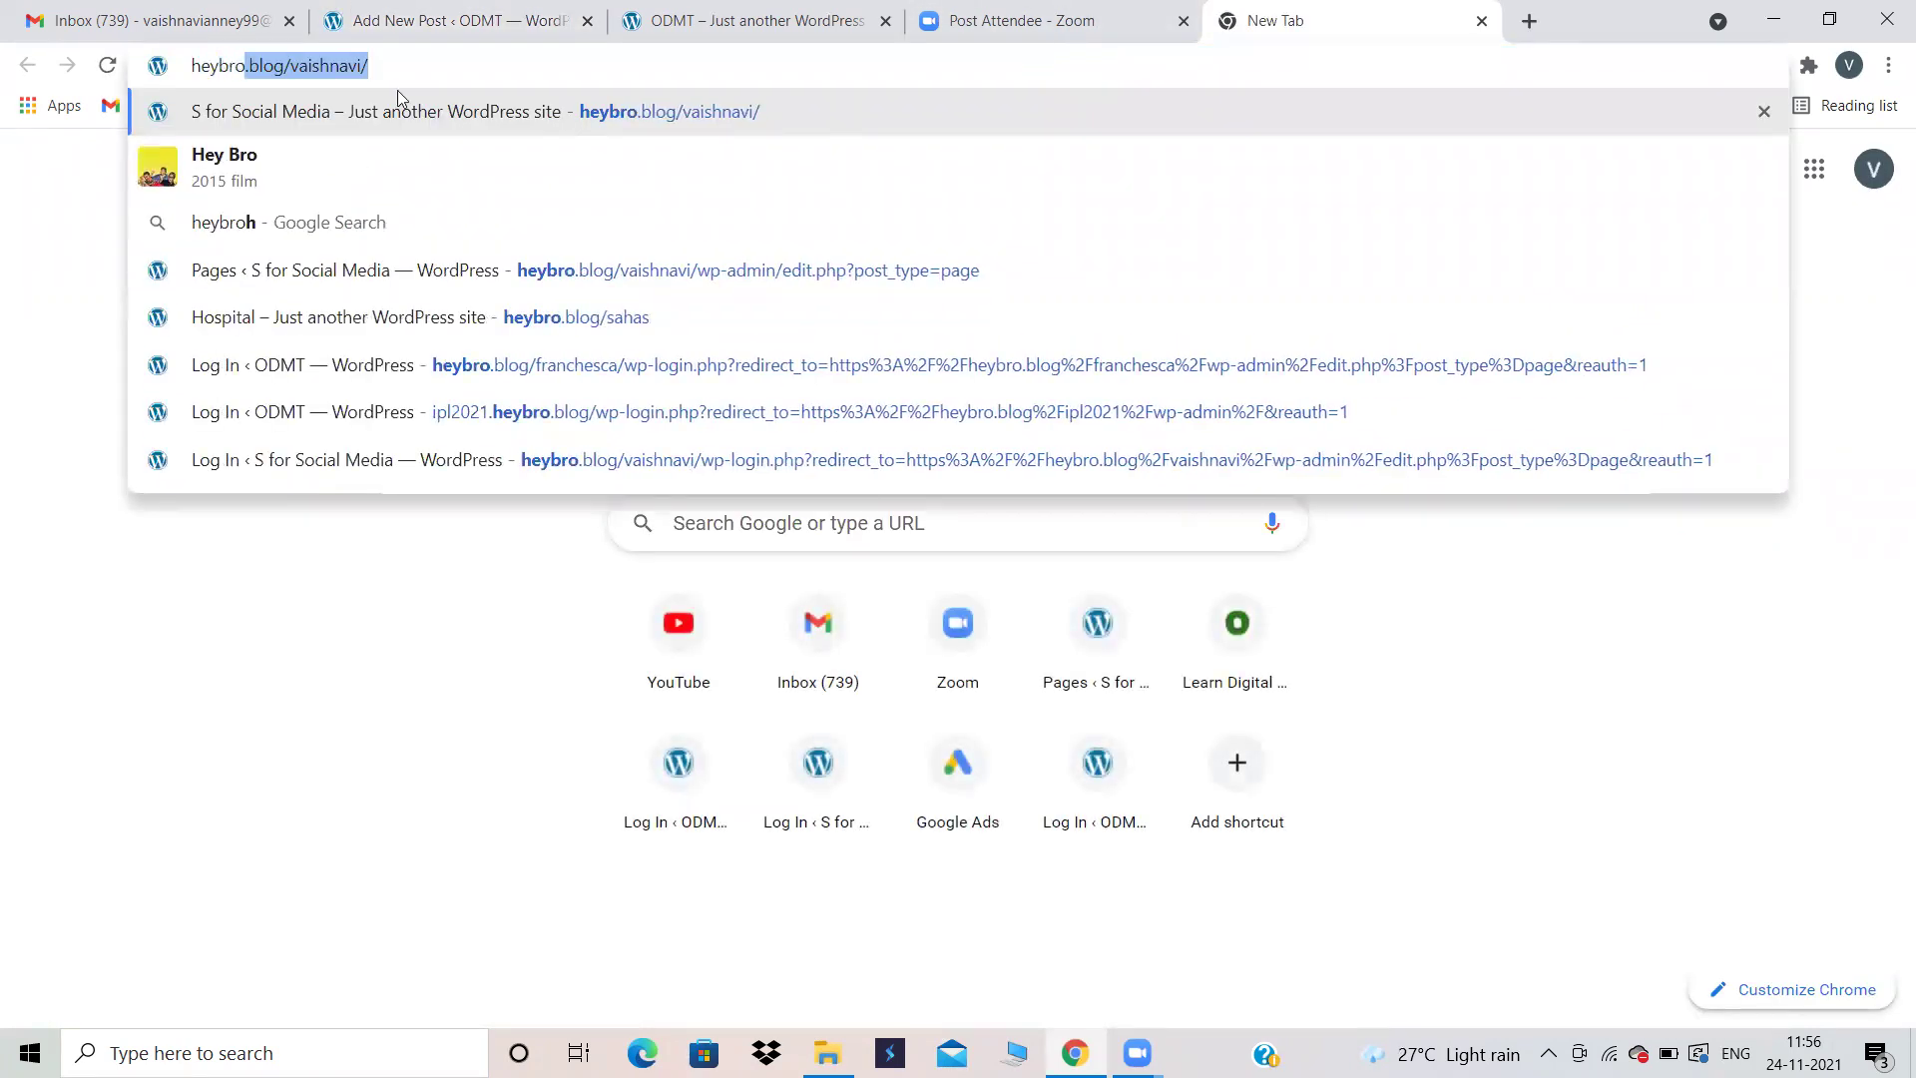
{"action": "type", "text": ".blog/"}
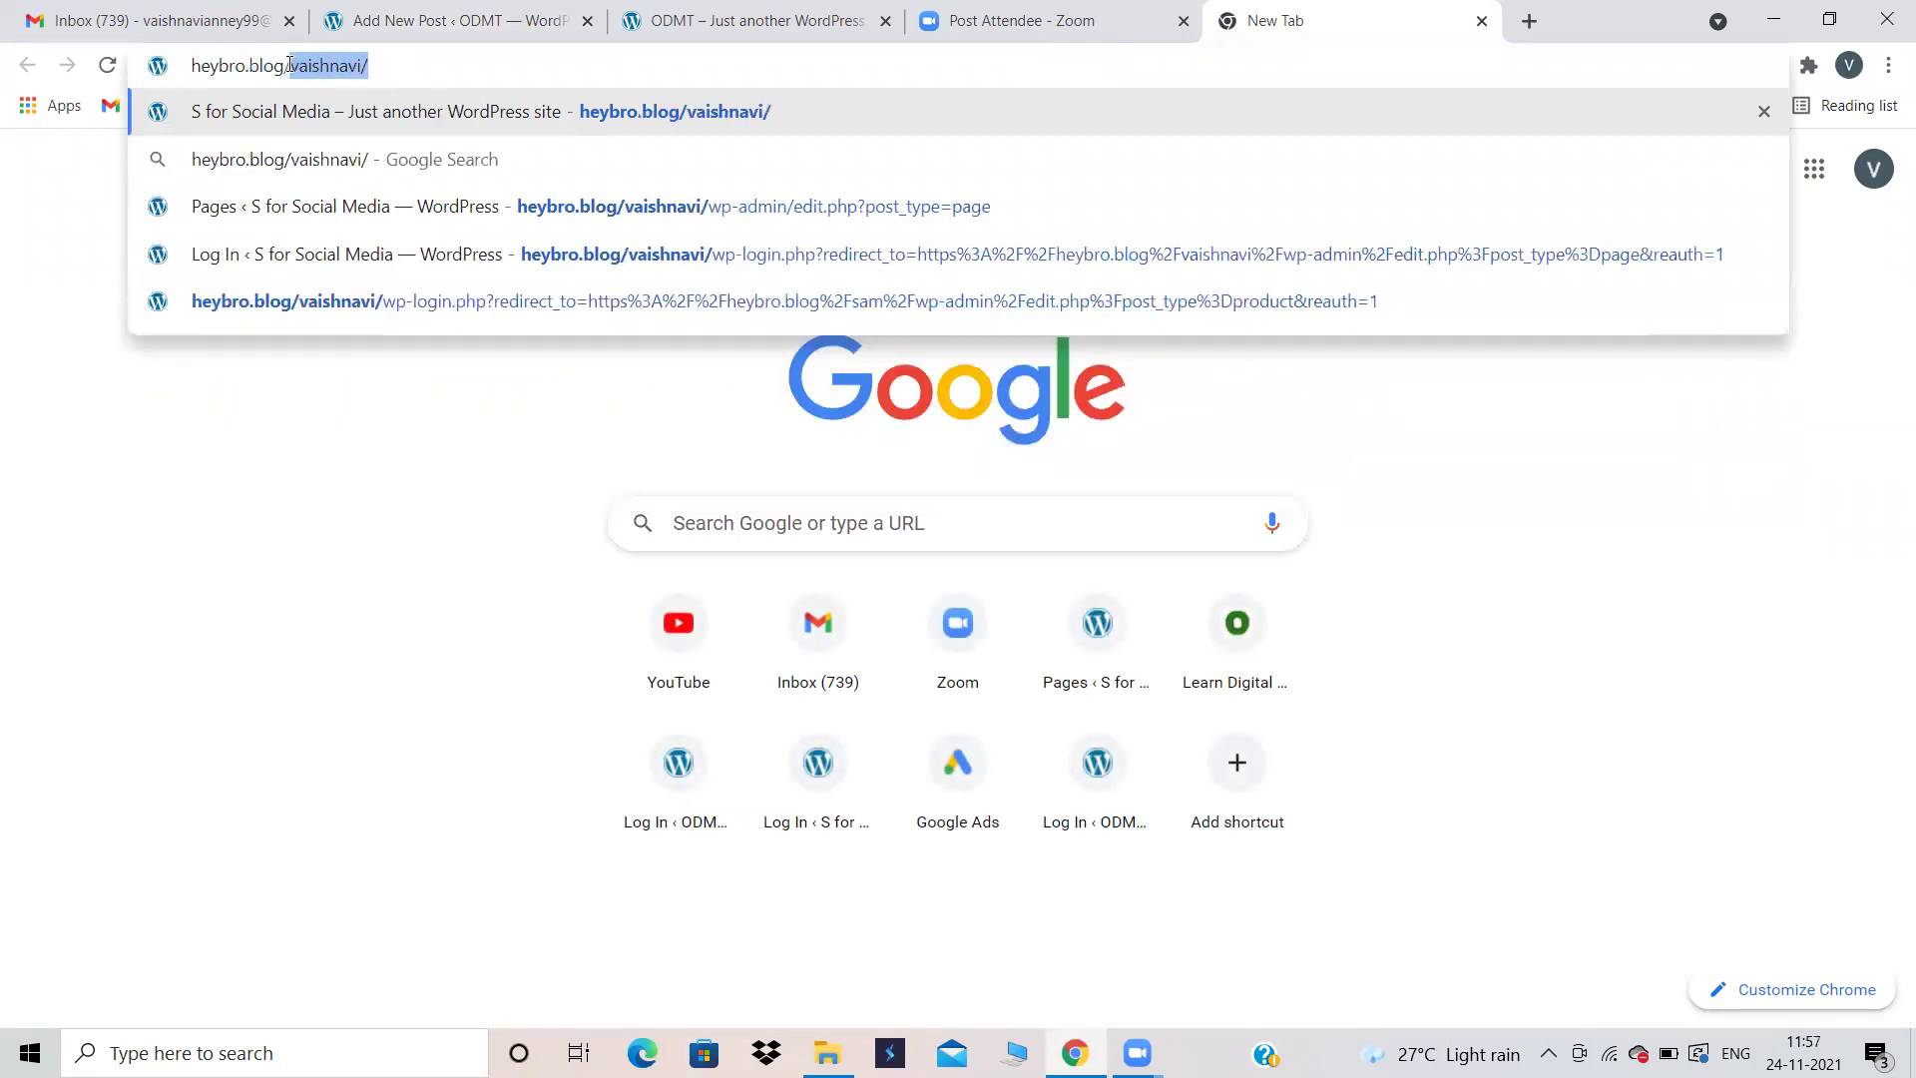
{"action": "type", "text": "franchesca"}
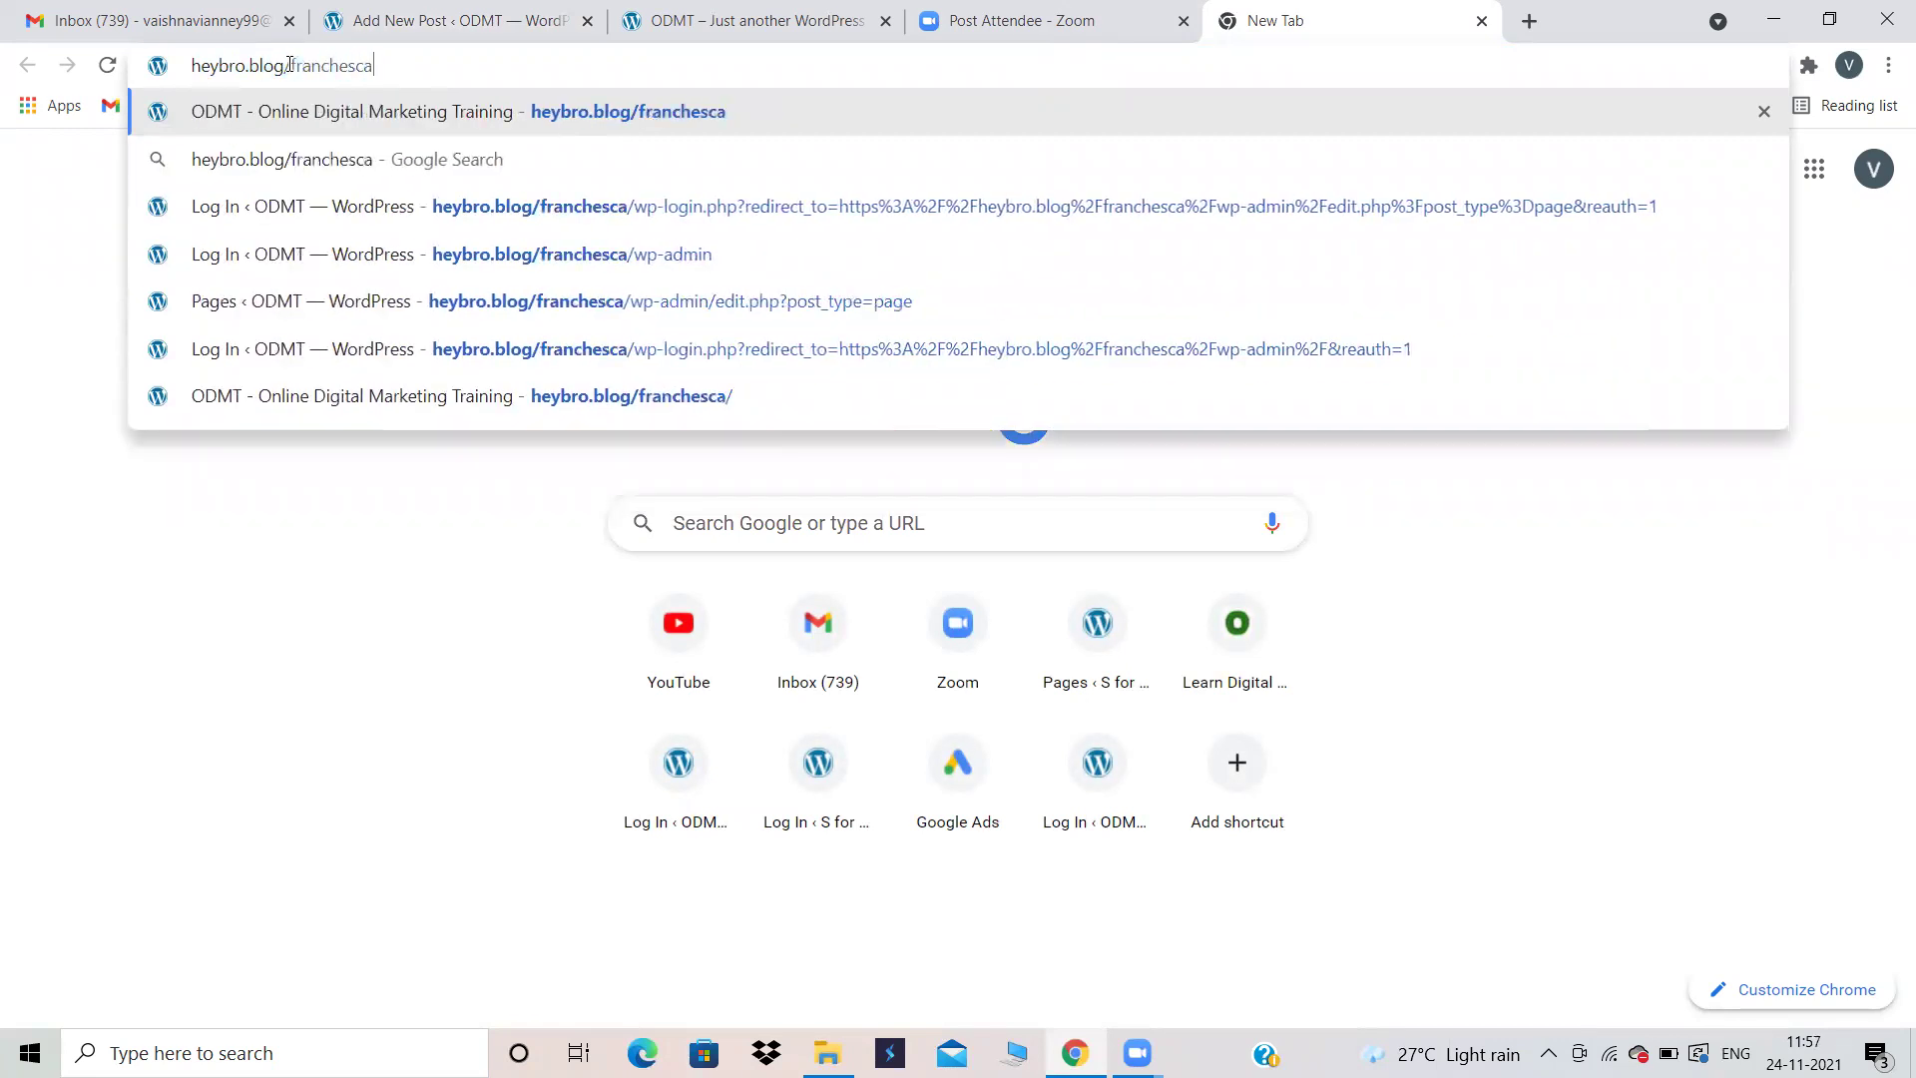
{"action": "key", "text": "Return"}
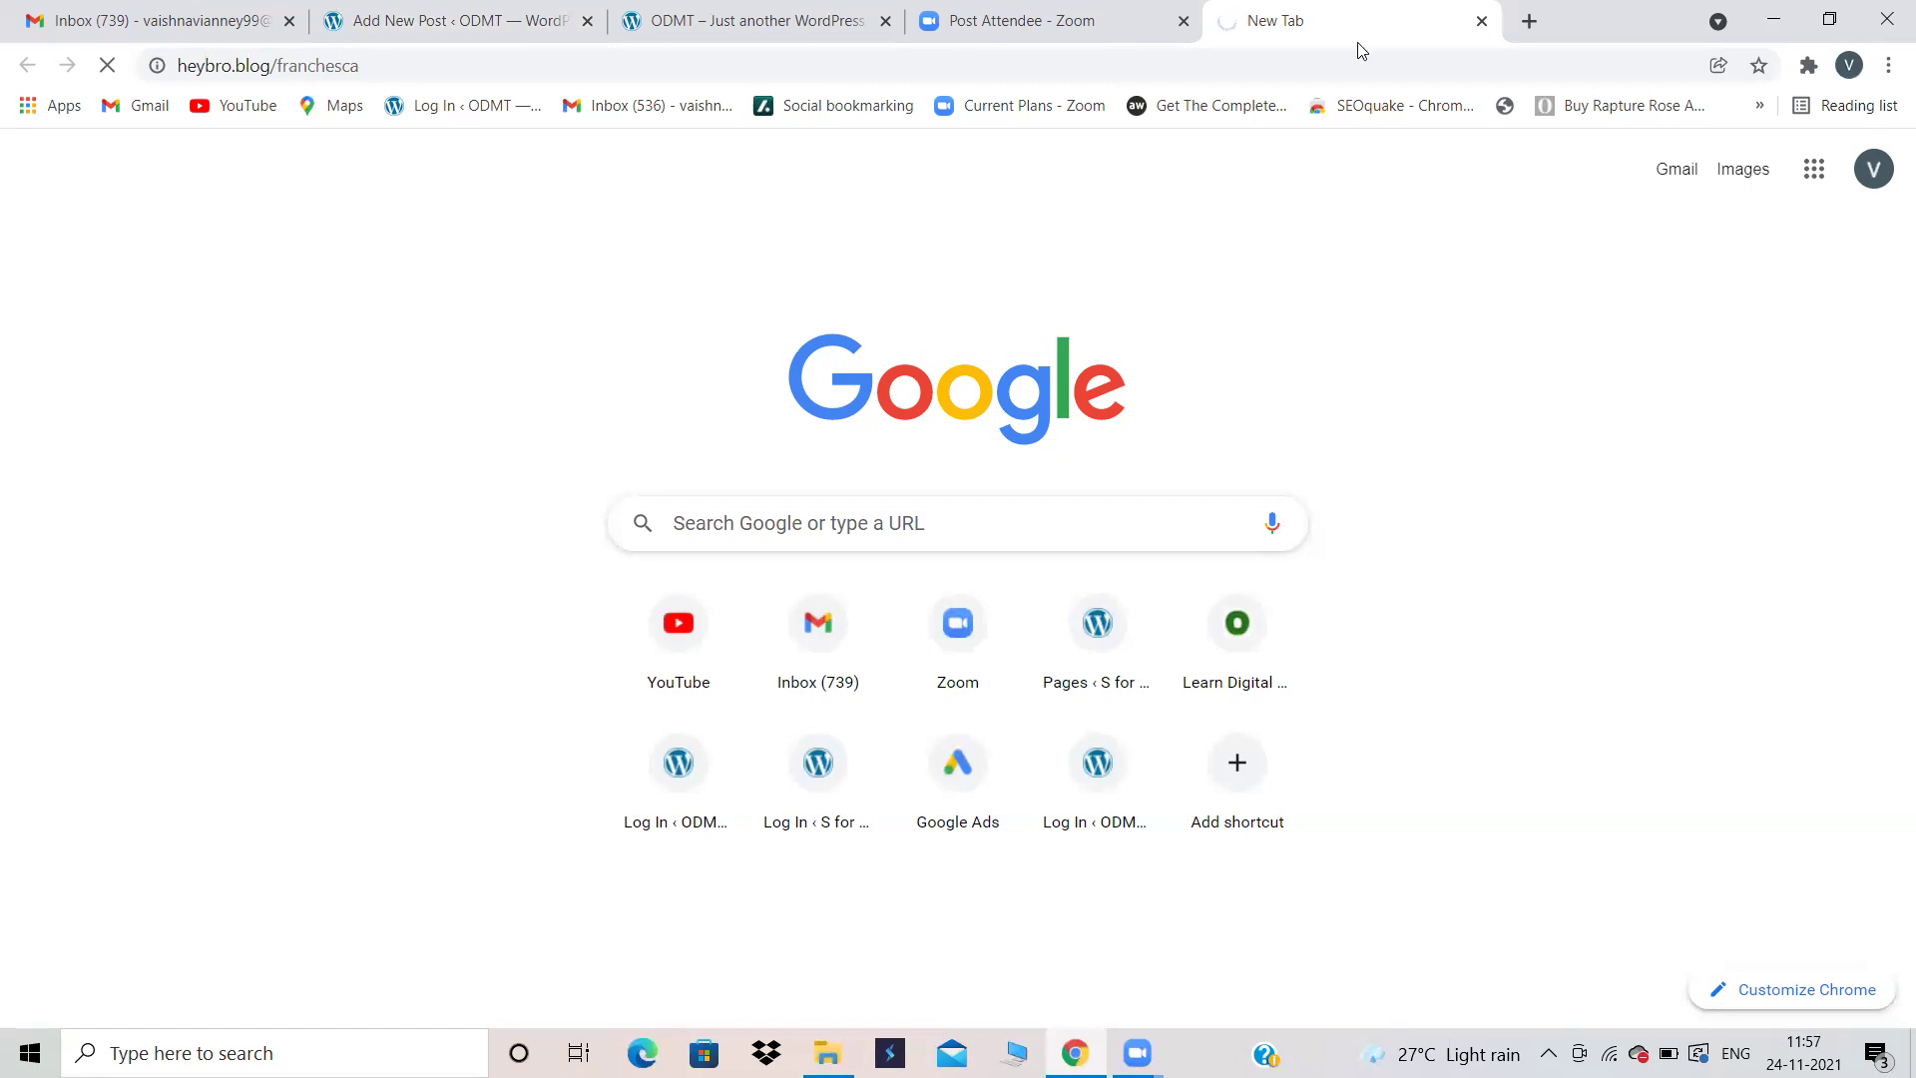
{"action": "left_click", "coordinate": [674, 8]}
Step: Check the block inserter in the Charminar draft, then close the stalled heybro.blog tab
{"action": "left_click", "coordinate": [471, 14]}
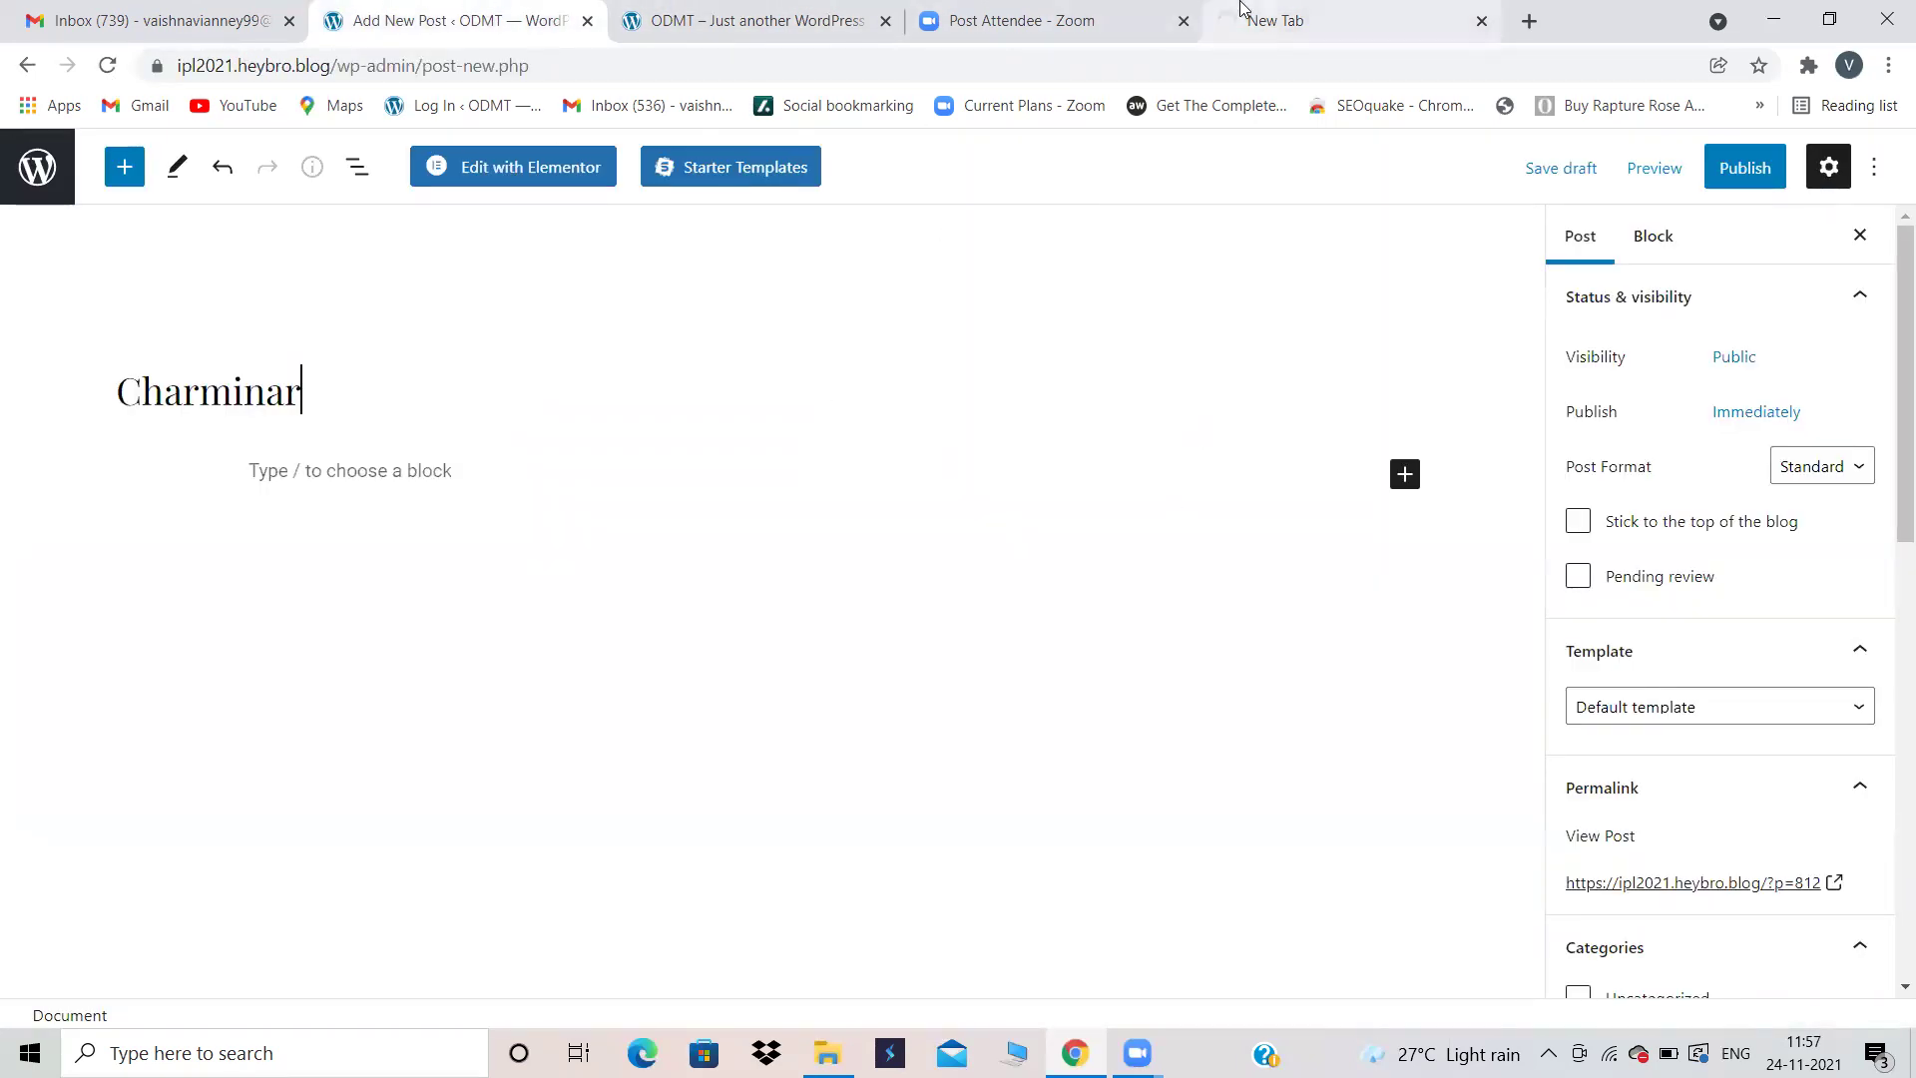
{"action": "left_click", "coordinate": [1405, 477]}
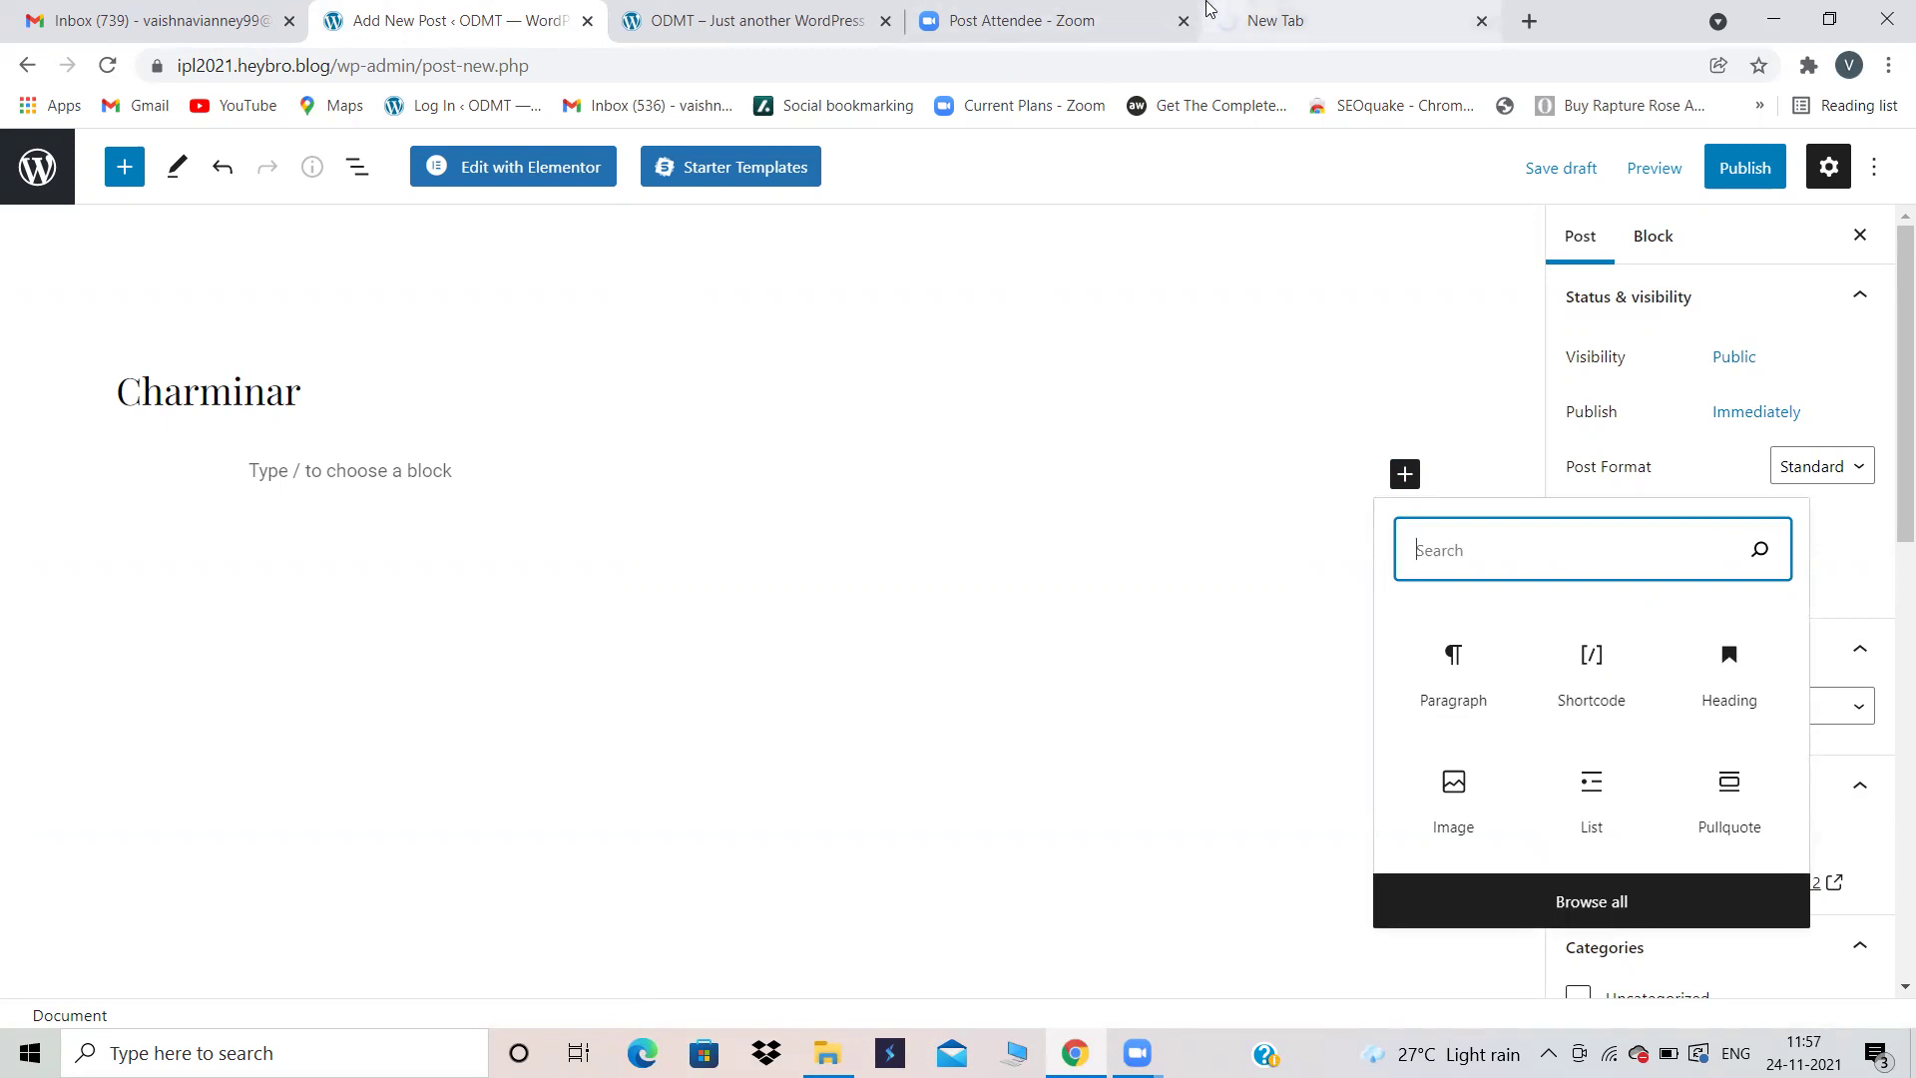
{"action": "left_click", "coordinate": [1247, 12]}
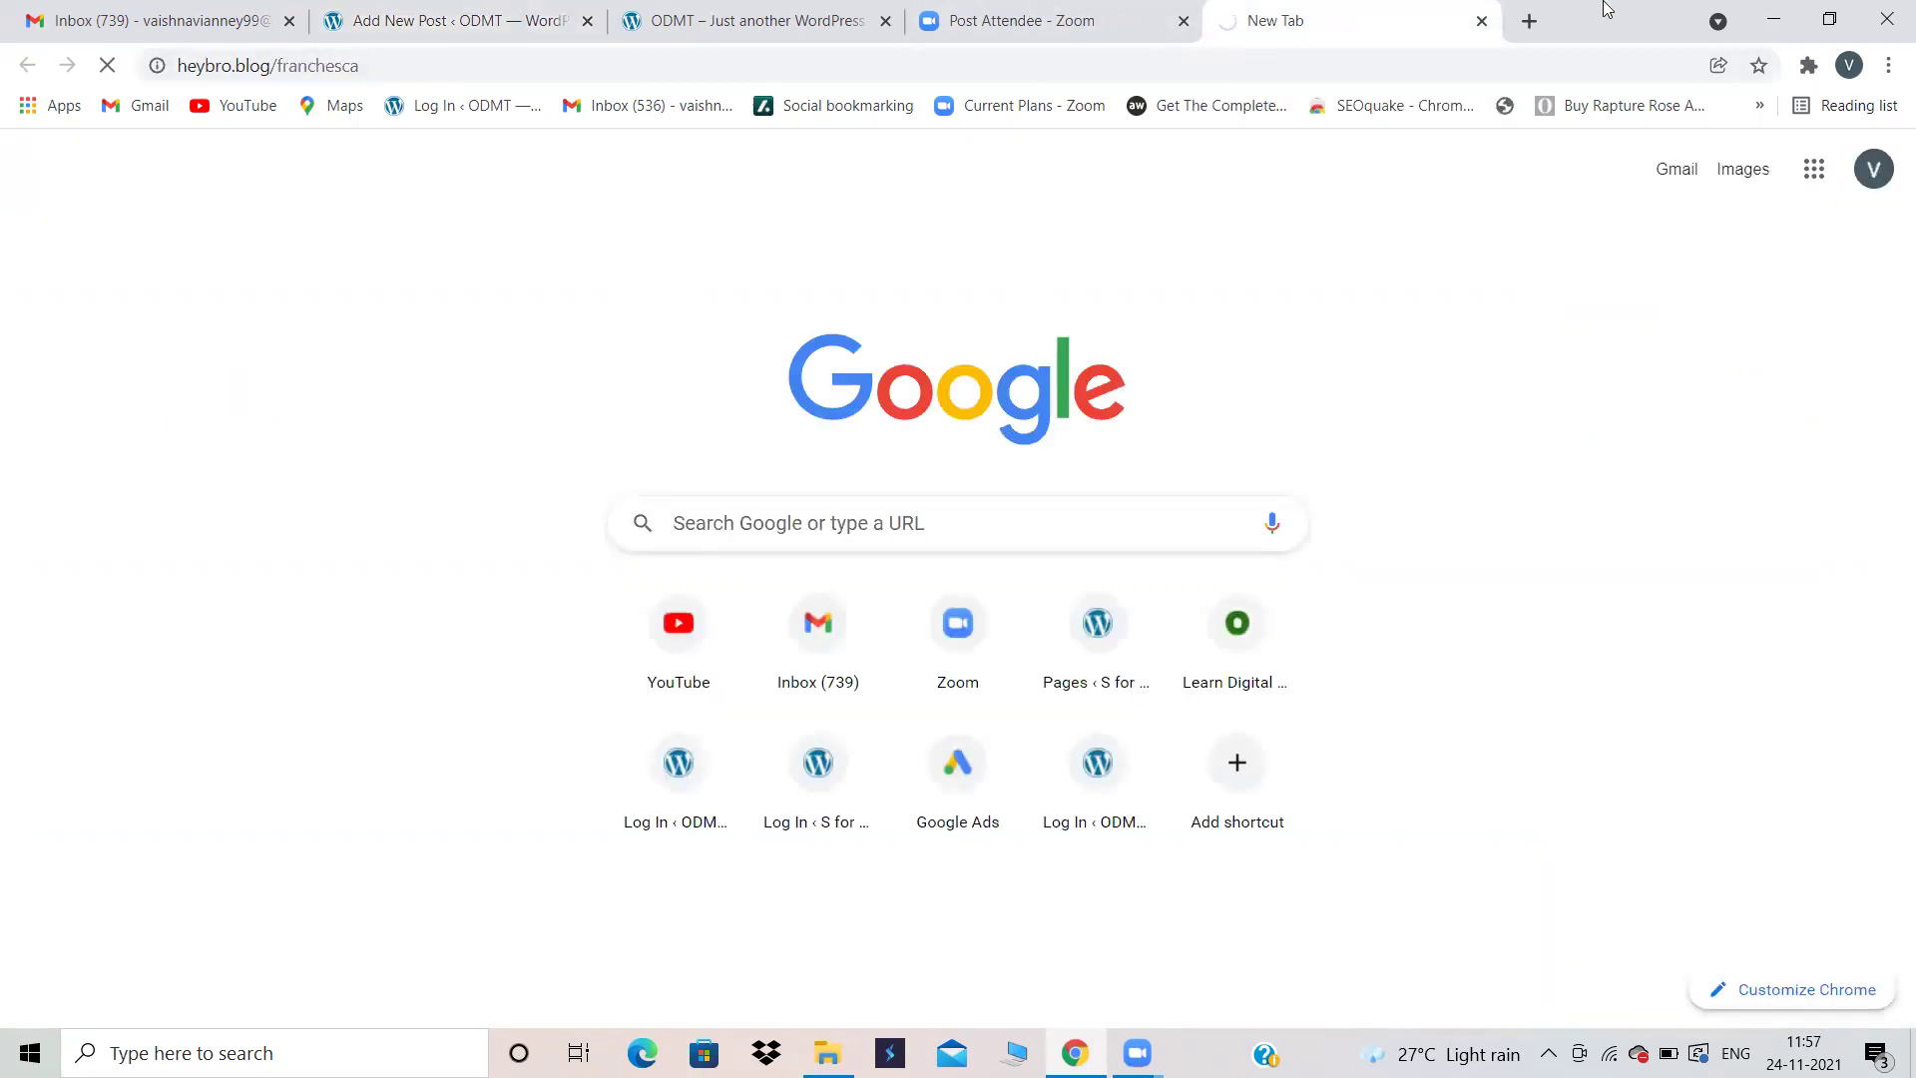
{"action": "left_click", "coordinate": [1482, 23]}
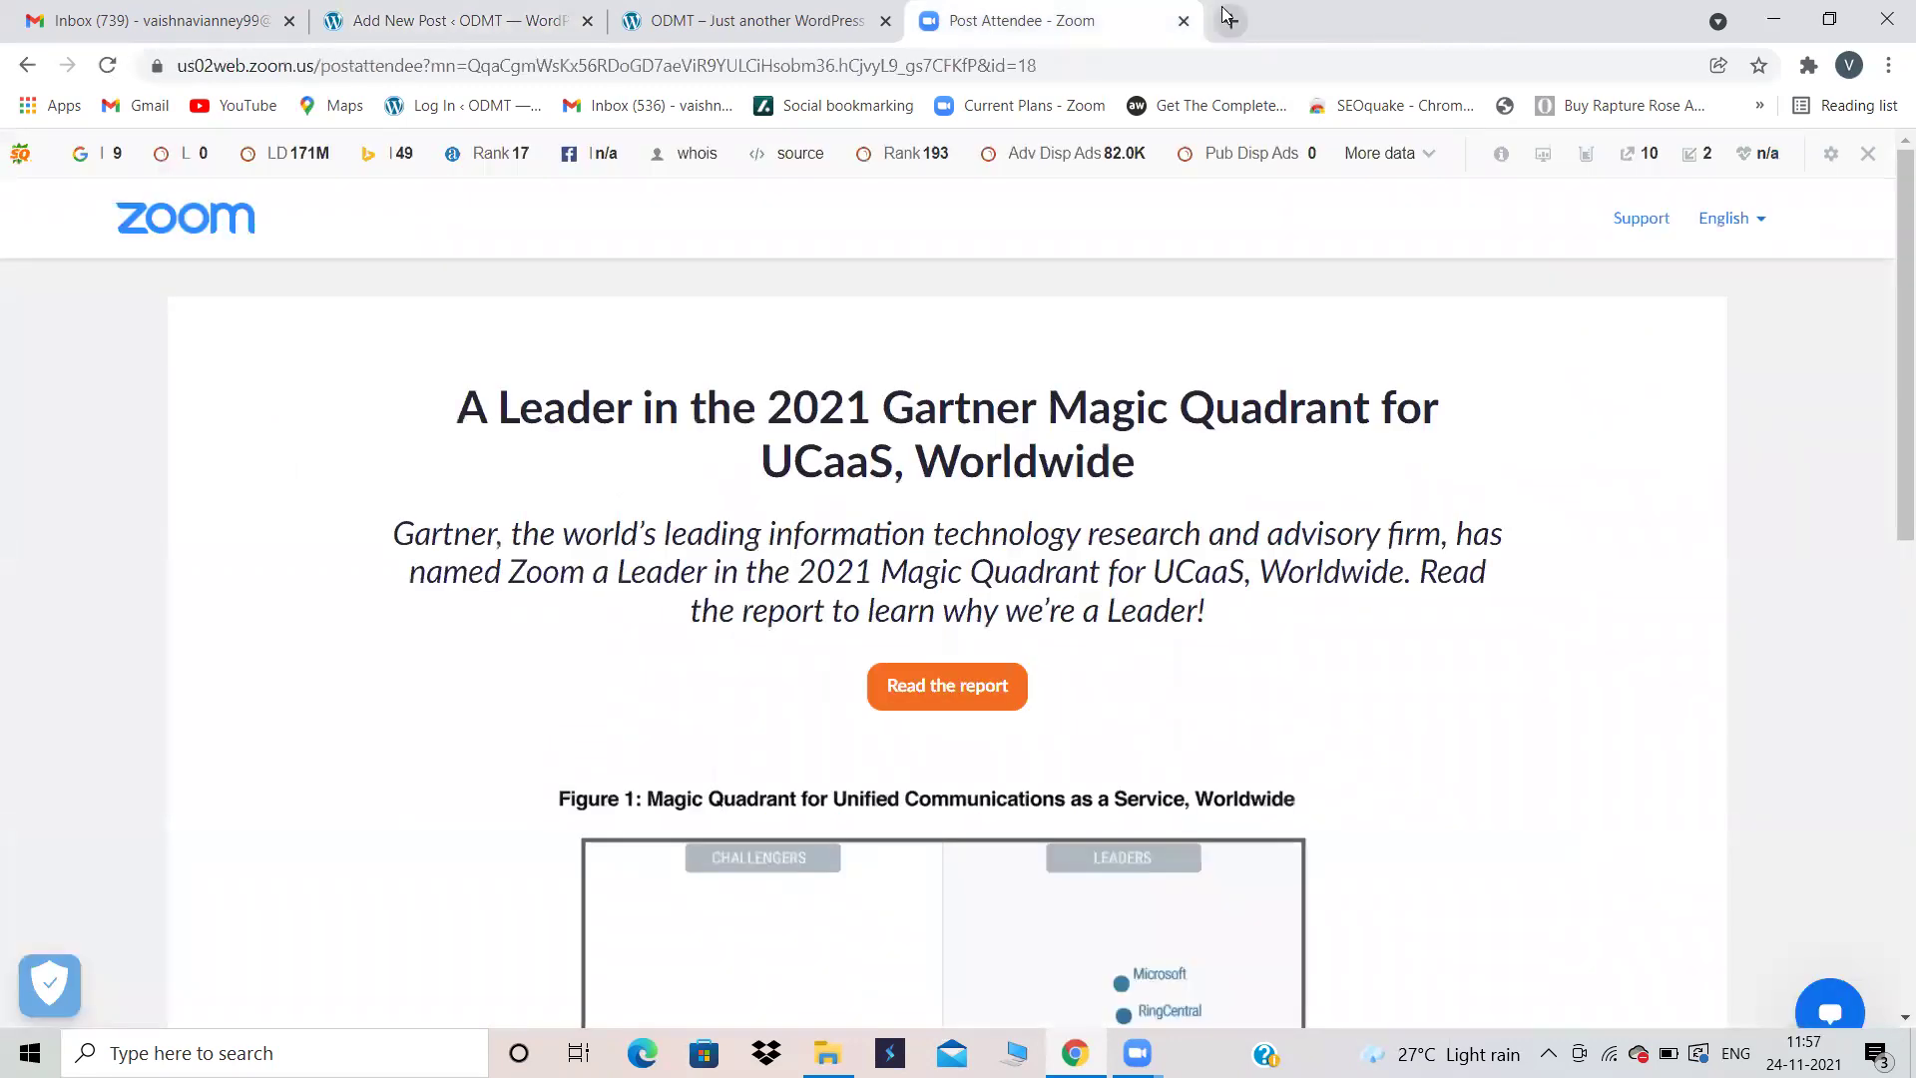
Step: Search Google for 'yoga' in a new tab
{"action": "left_click", "coordinate": [1229, 19]}
{"action": "left_click", "coordinate": [1114, 61]}
{"action": "type", "text": "yoga"}
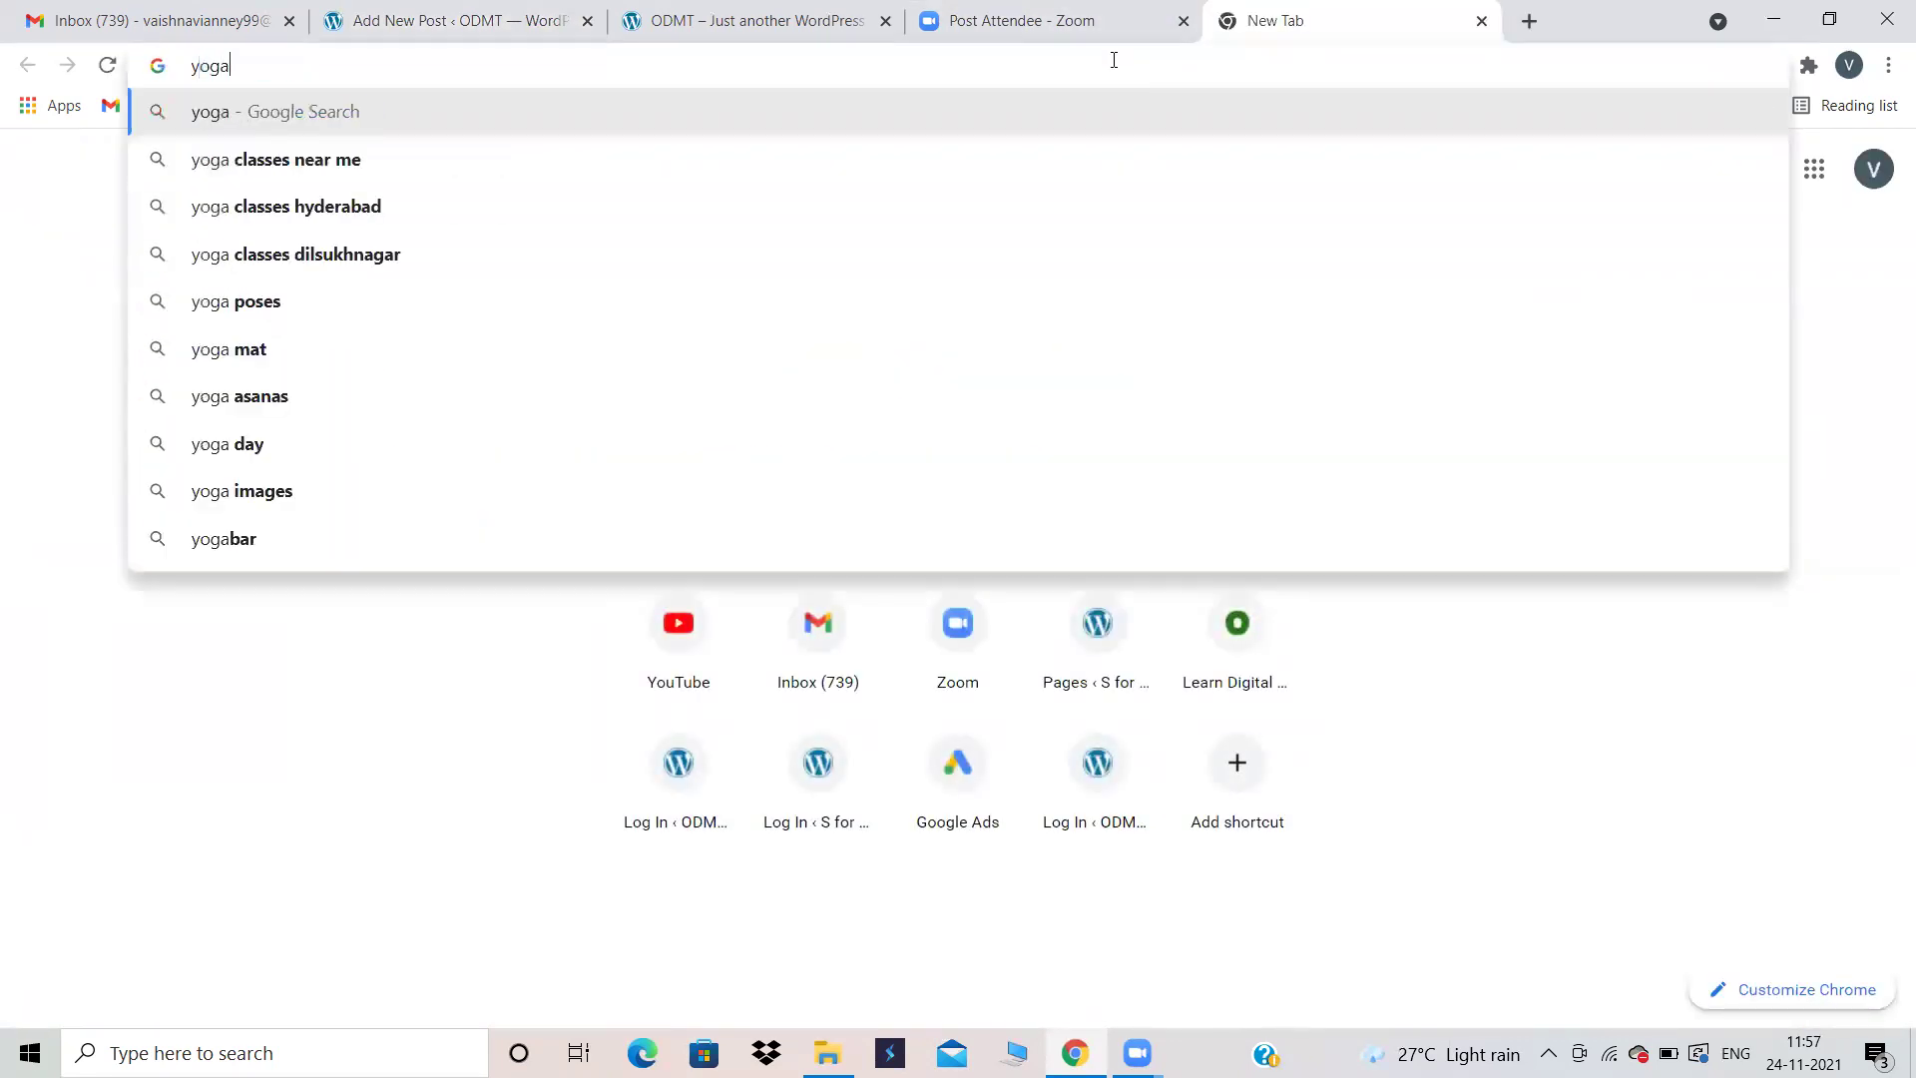
{"action": "key", "text": "Return"}
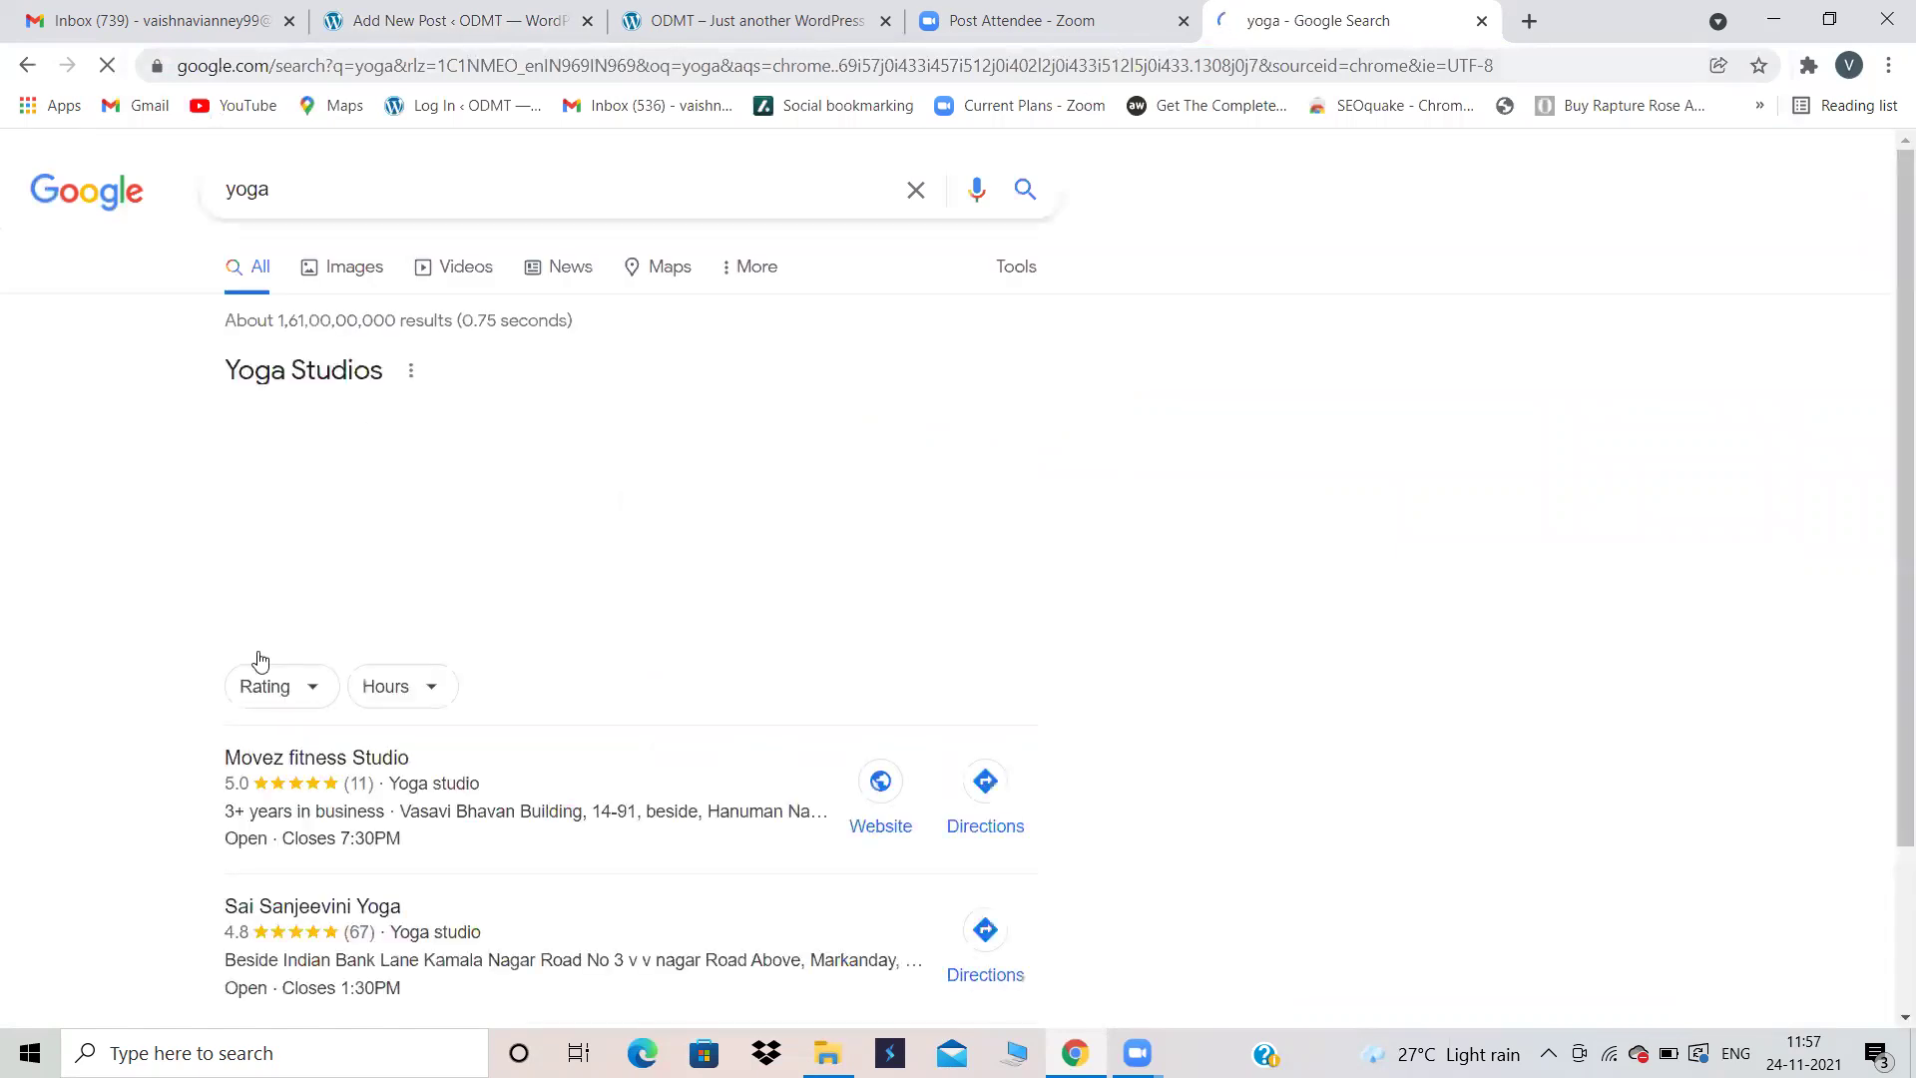
Step: Expand 'What does yoga do for the body?' and select its answer paragraph
{"action": "scroll", "coordinate": [534, 635], "scroll_direction": "down", "scroll_amount": 5}
{"action": "scroll", "coordinate": [534, 634], "scroll_direction": "down", "scroll_amount": 4}
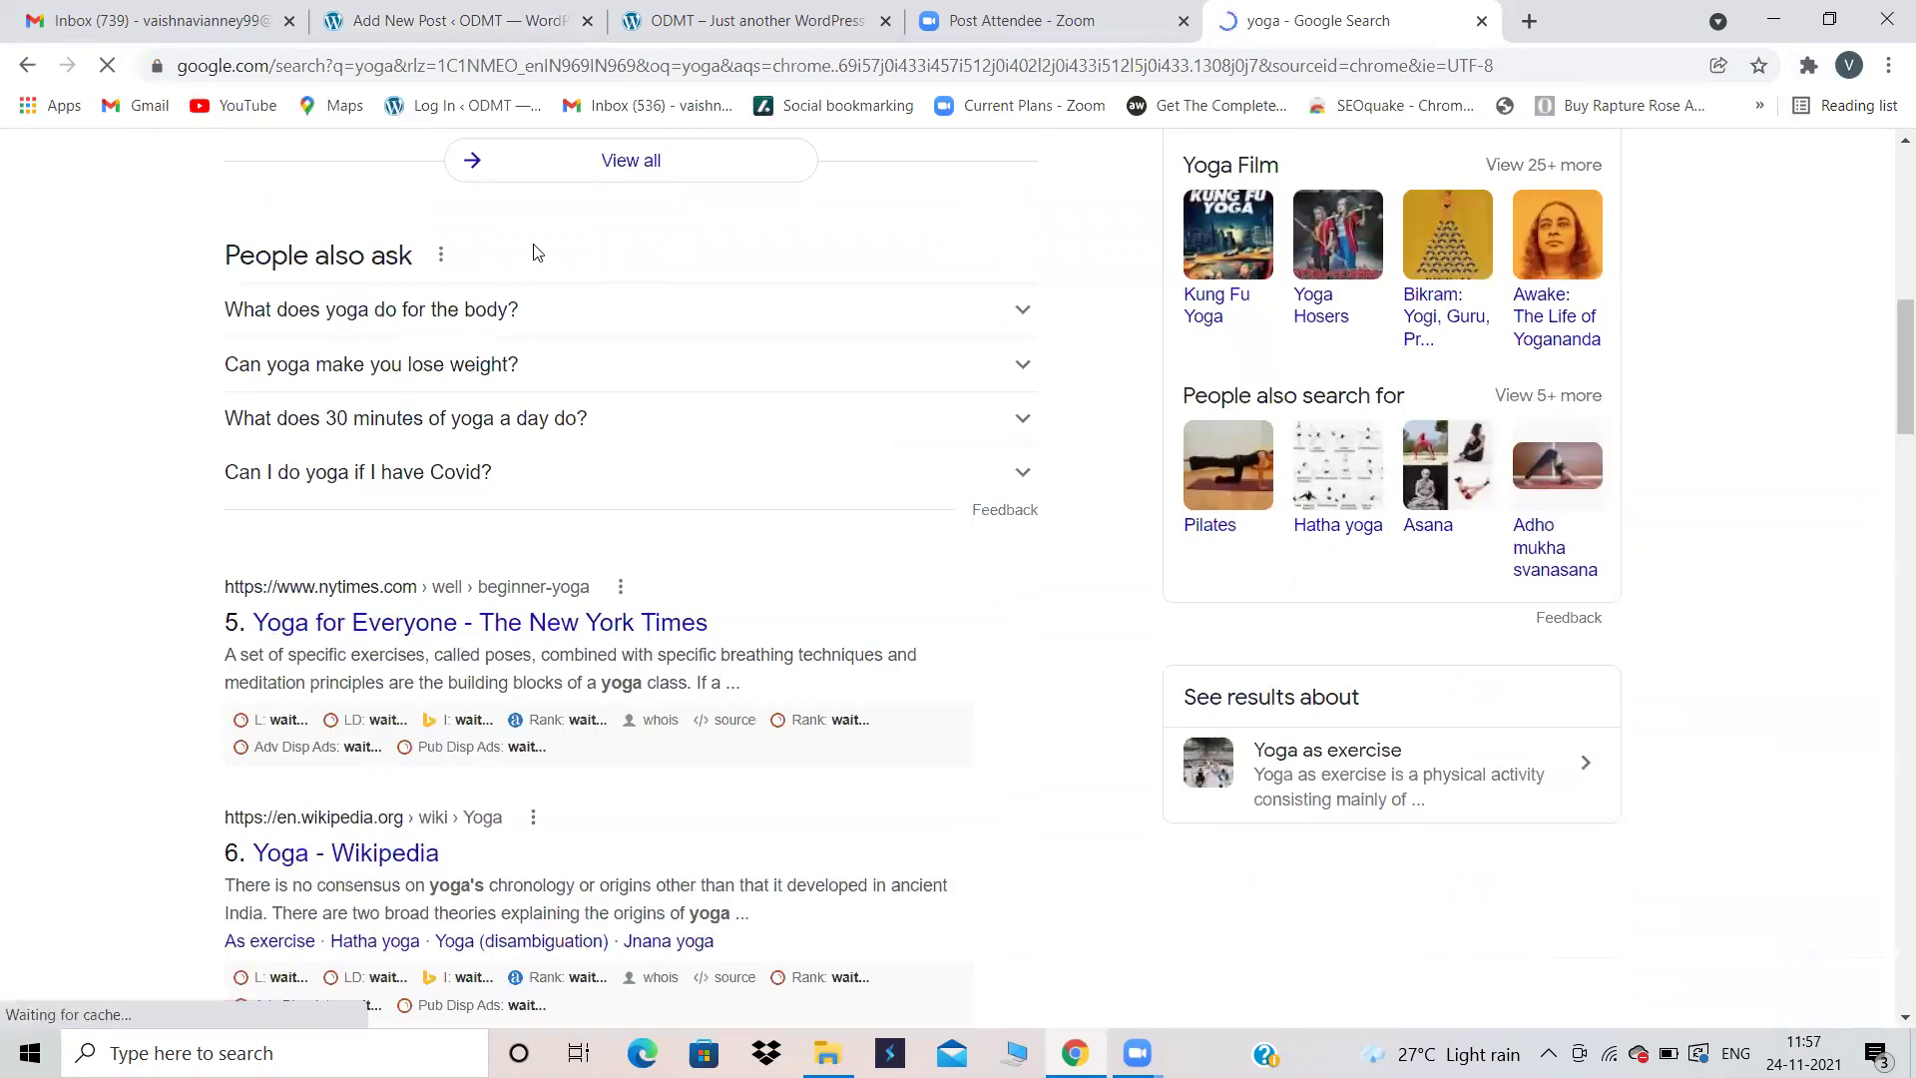
{"action": "left_click", "coordinate": [505, 308]}
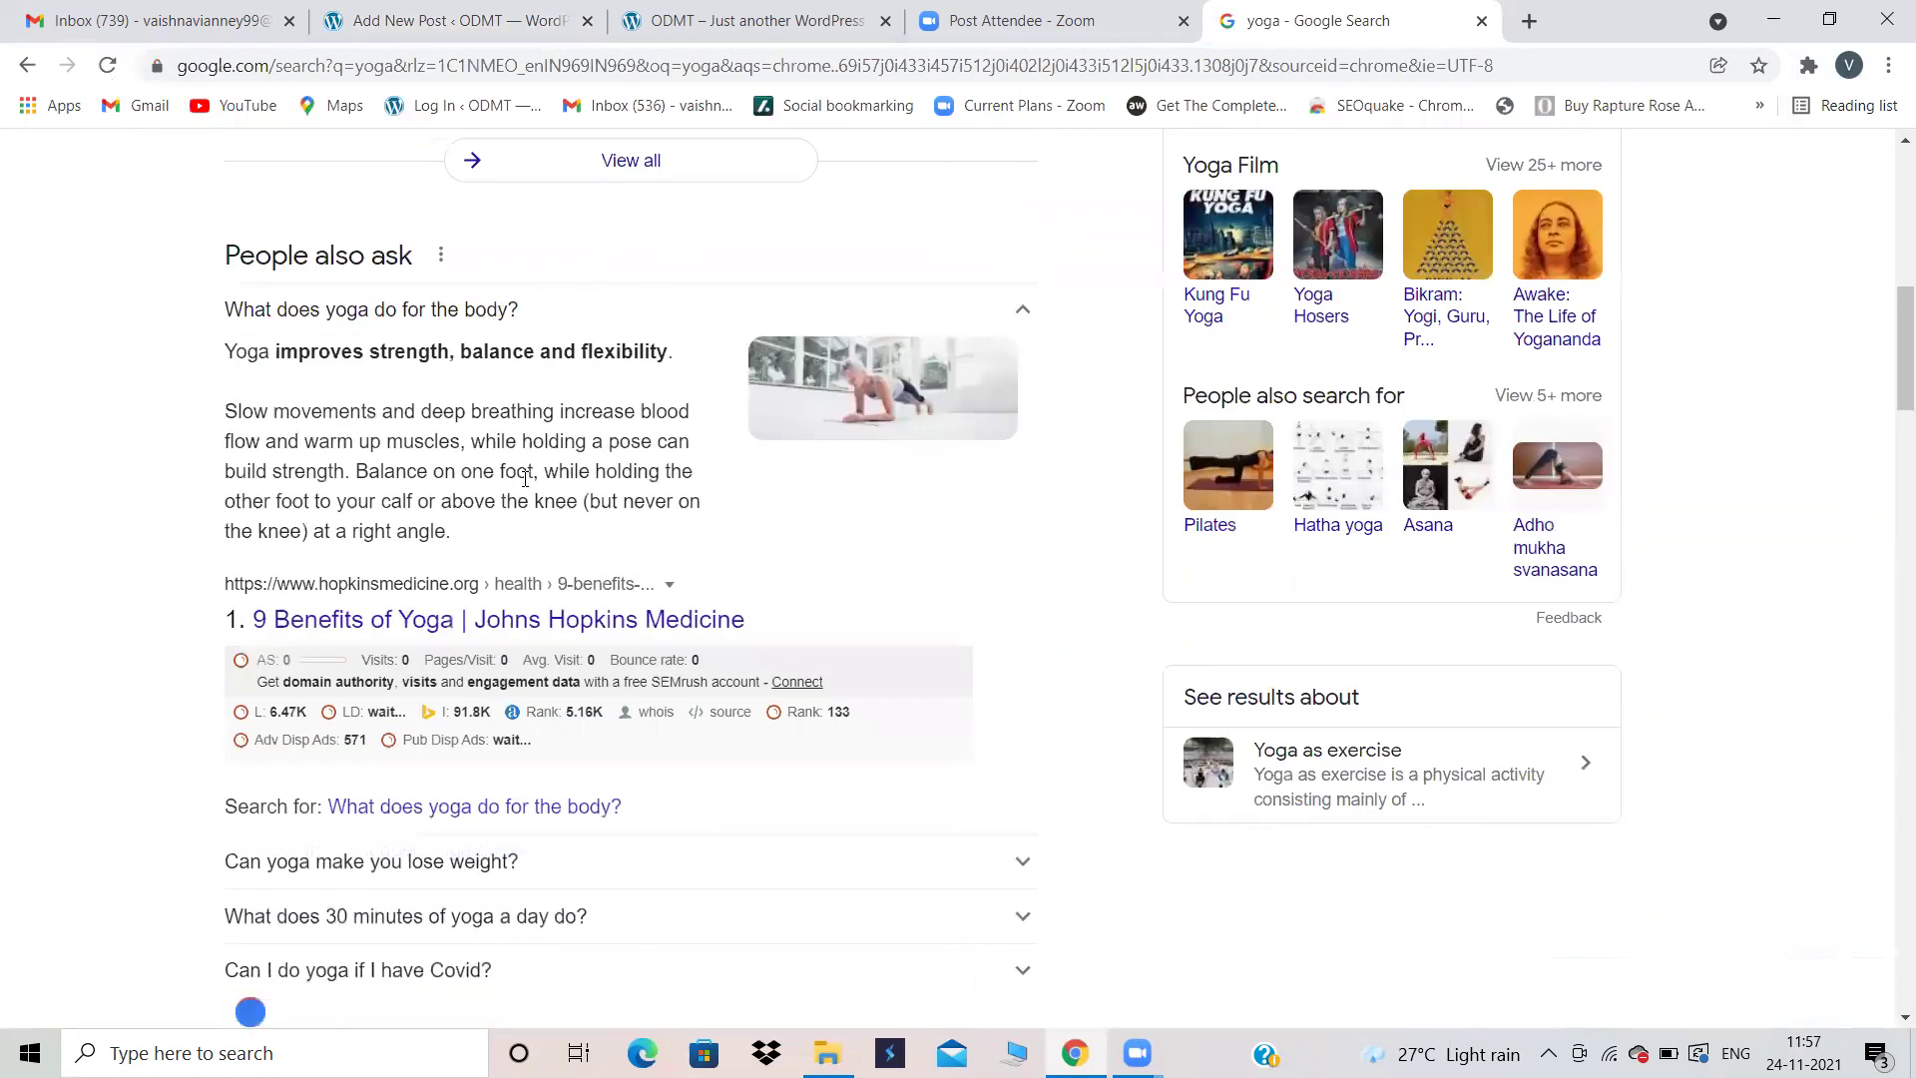
{"action": "triple_click", "coordinate": [305, 446]}
{"action": "left_click_drag", "start_coordinate": [306, 446], "coordinate": [226, 361]}
Step: Replace the Charminar title with 'Benefits of Yoga'
{"action": "left_click", "coordinate": [449, 20]}
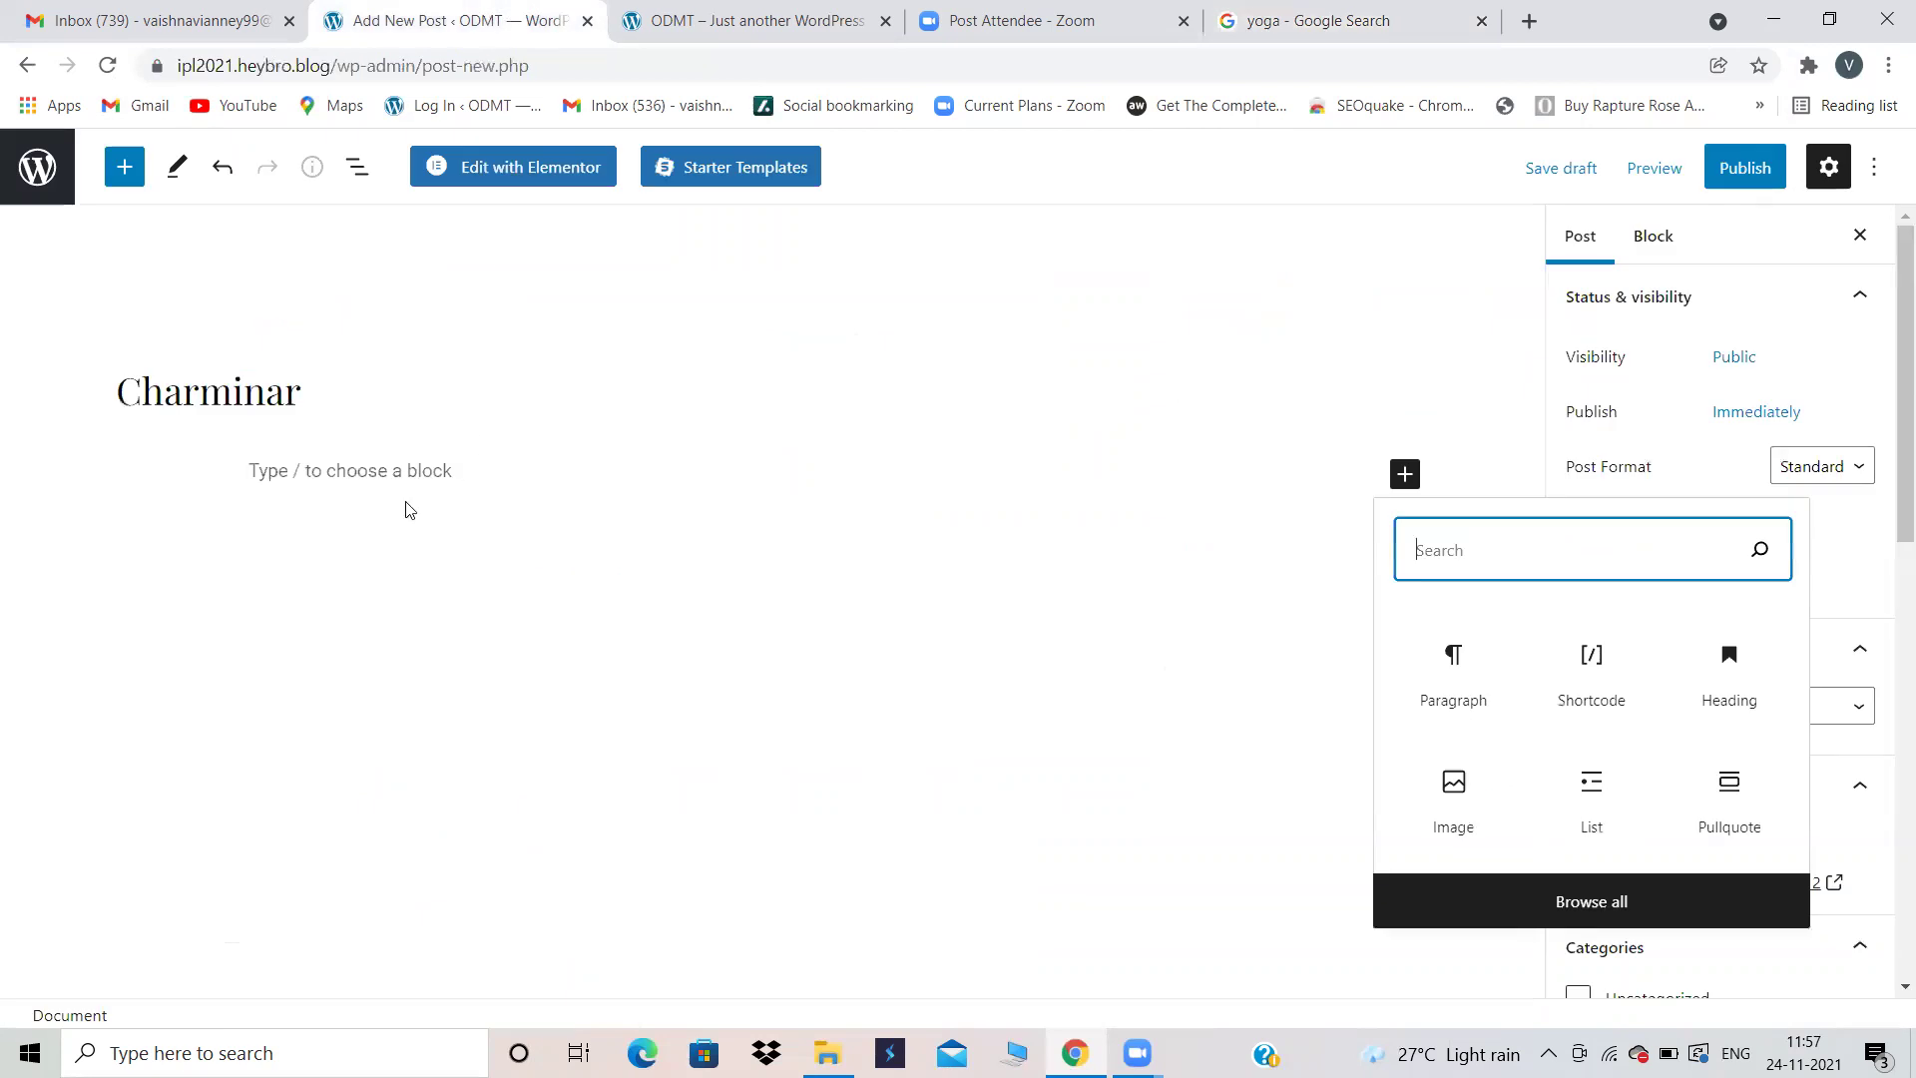
{"action": "left_click_drag", "start_coordinate": [337, 387], "coordinate": [103, 379]}
{"action": "key", "text": "BackSpace"}
{"action": "type", "text": "B"}
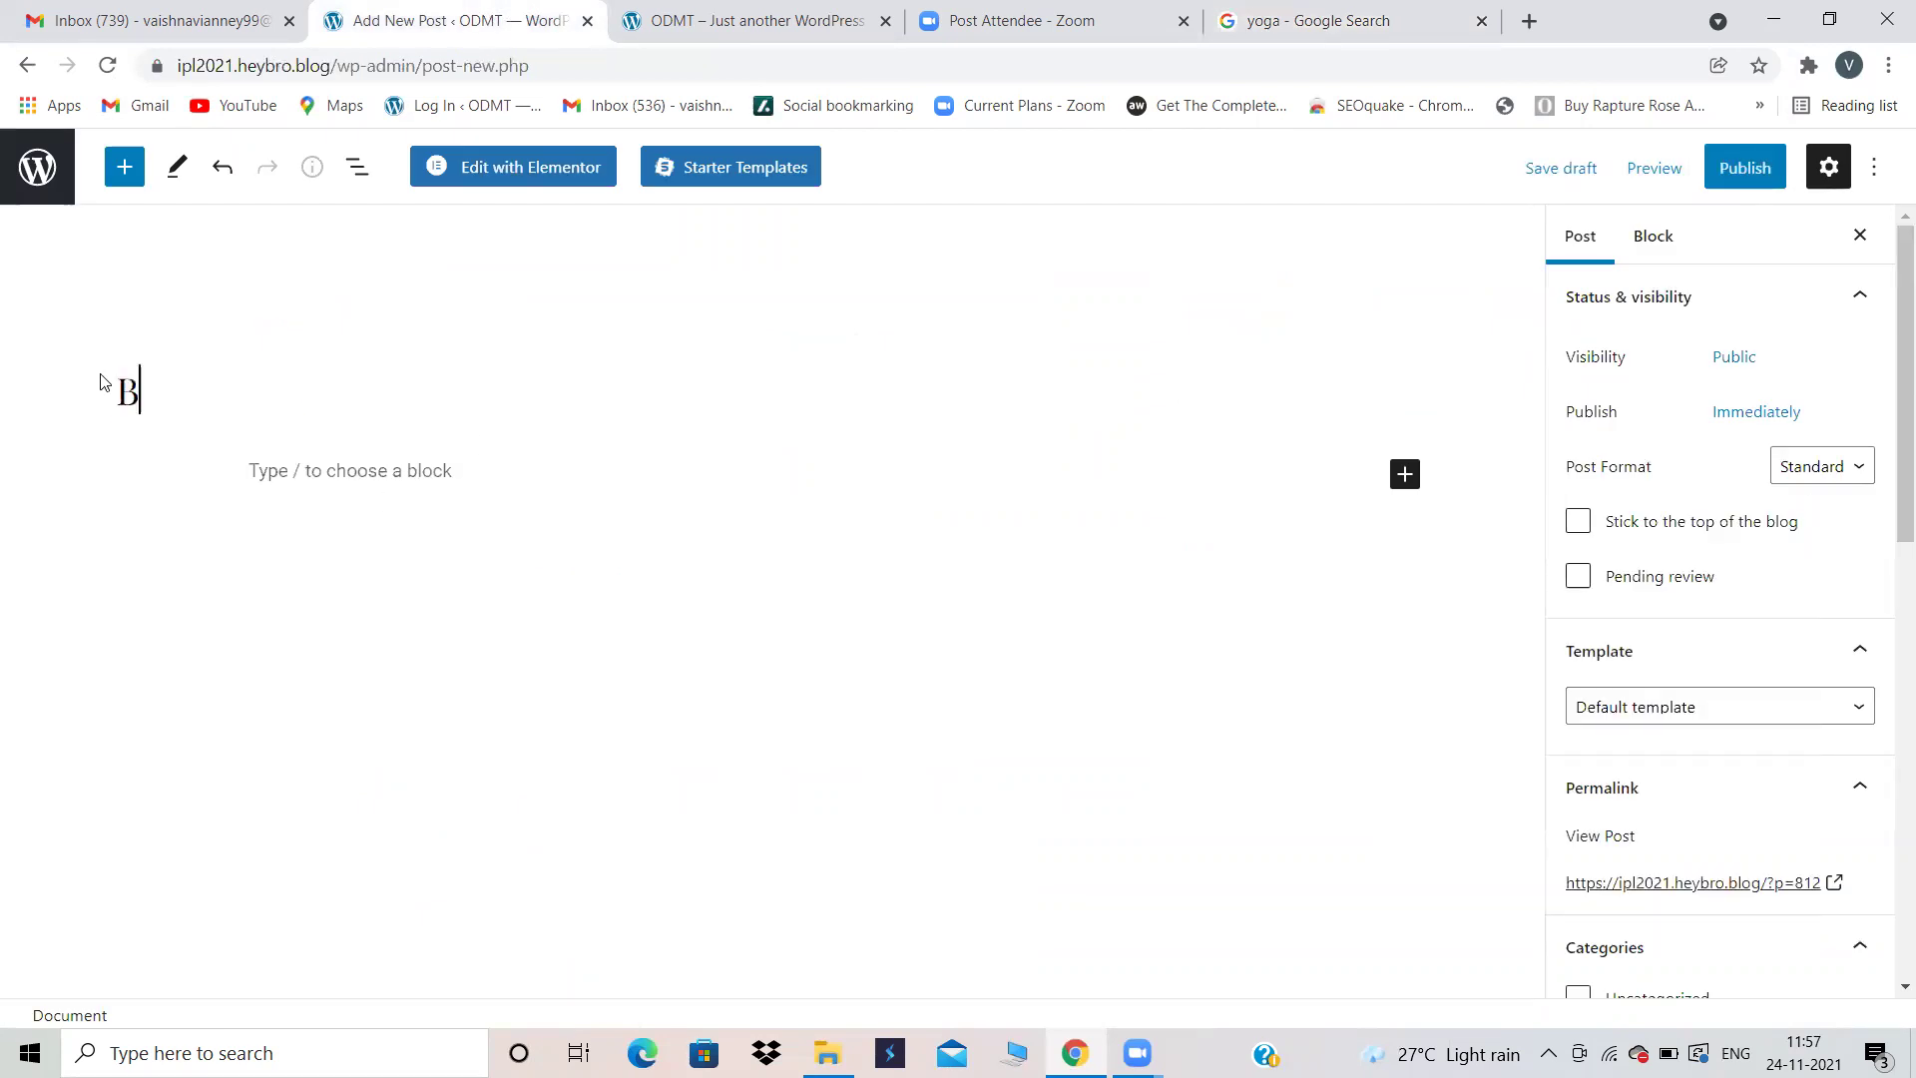
{"action": "type", "text": "enefits o"}
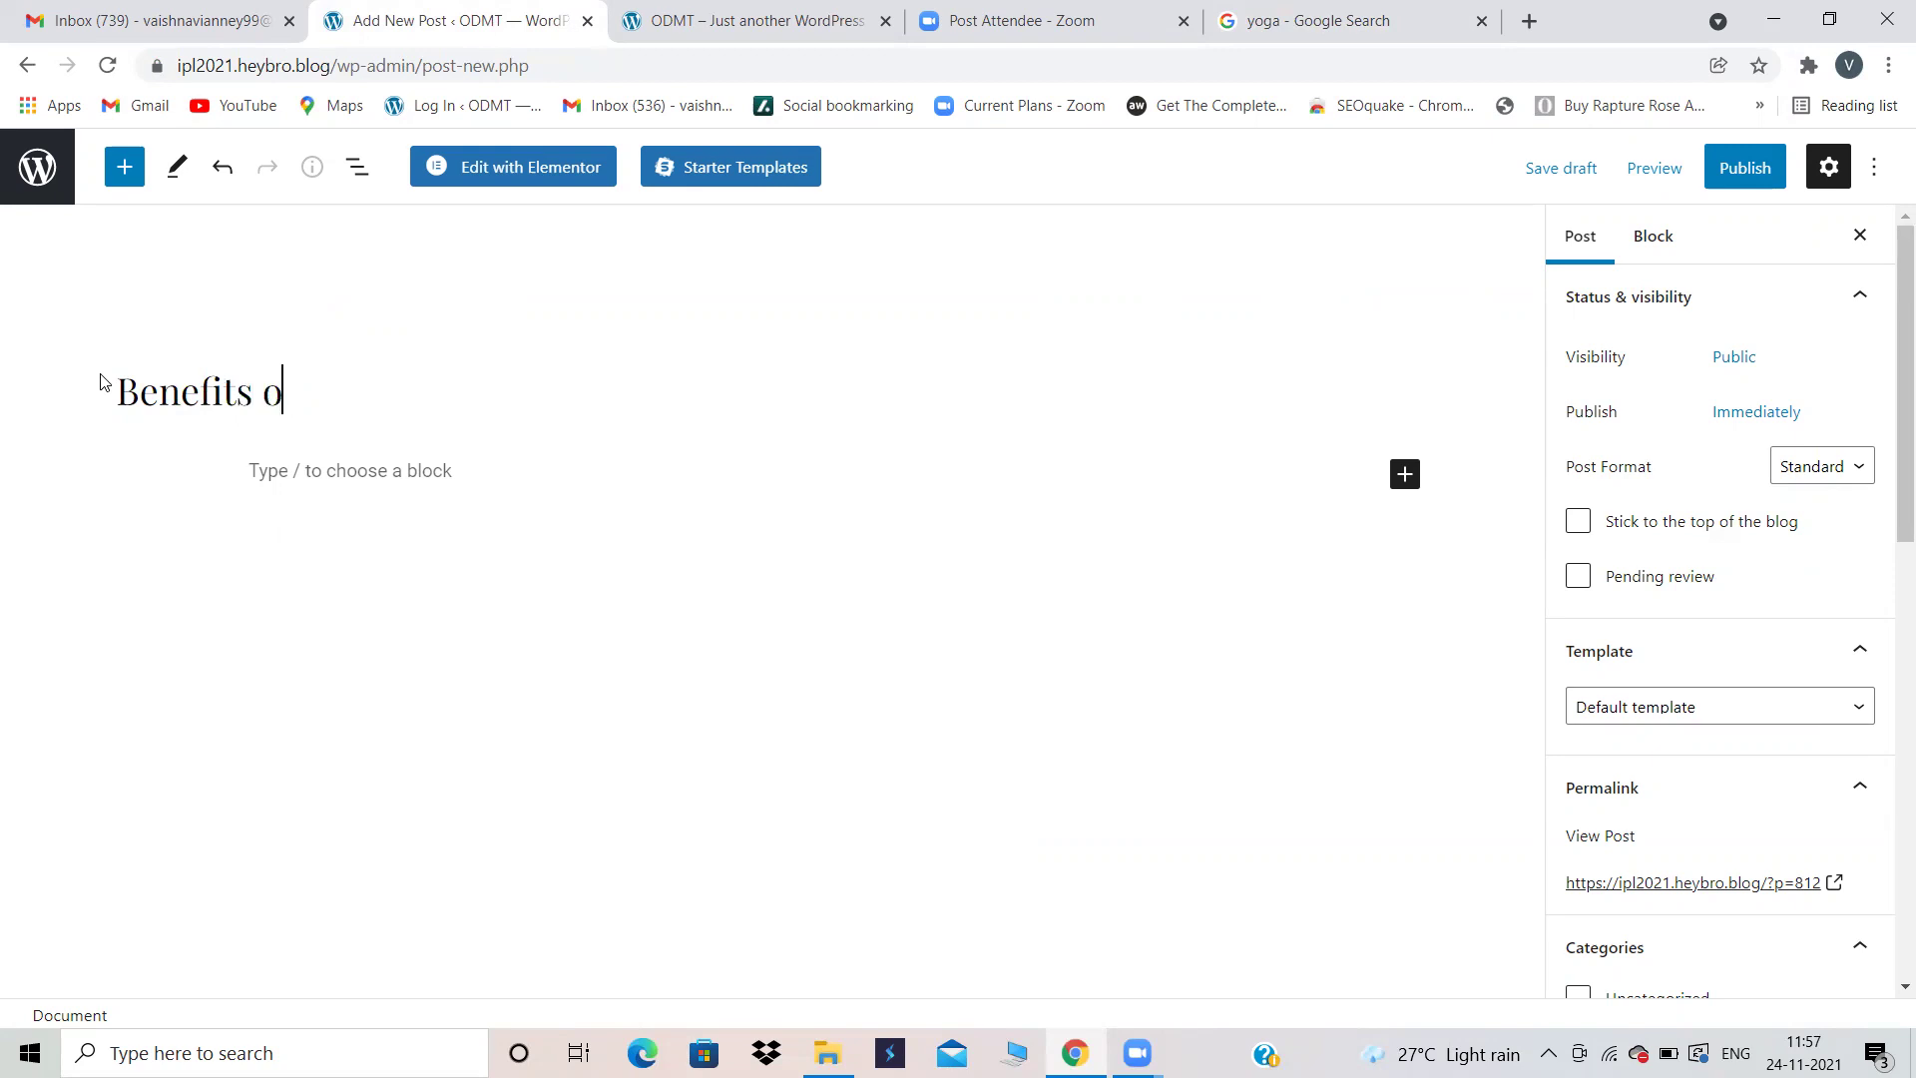
{"action": "type", "text": "f Yoga"}
Step: Insert an empty Image block below the title
{"action": "left_click", "coordinate": [1405, 474]}
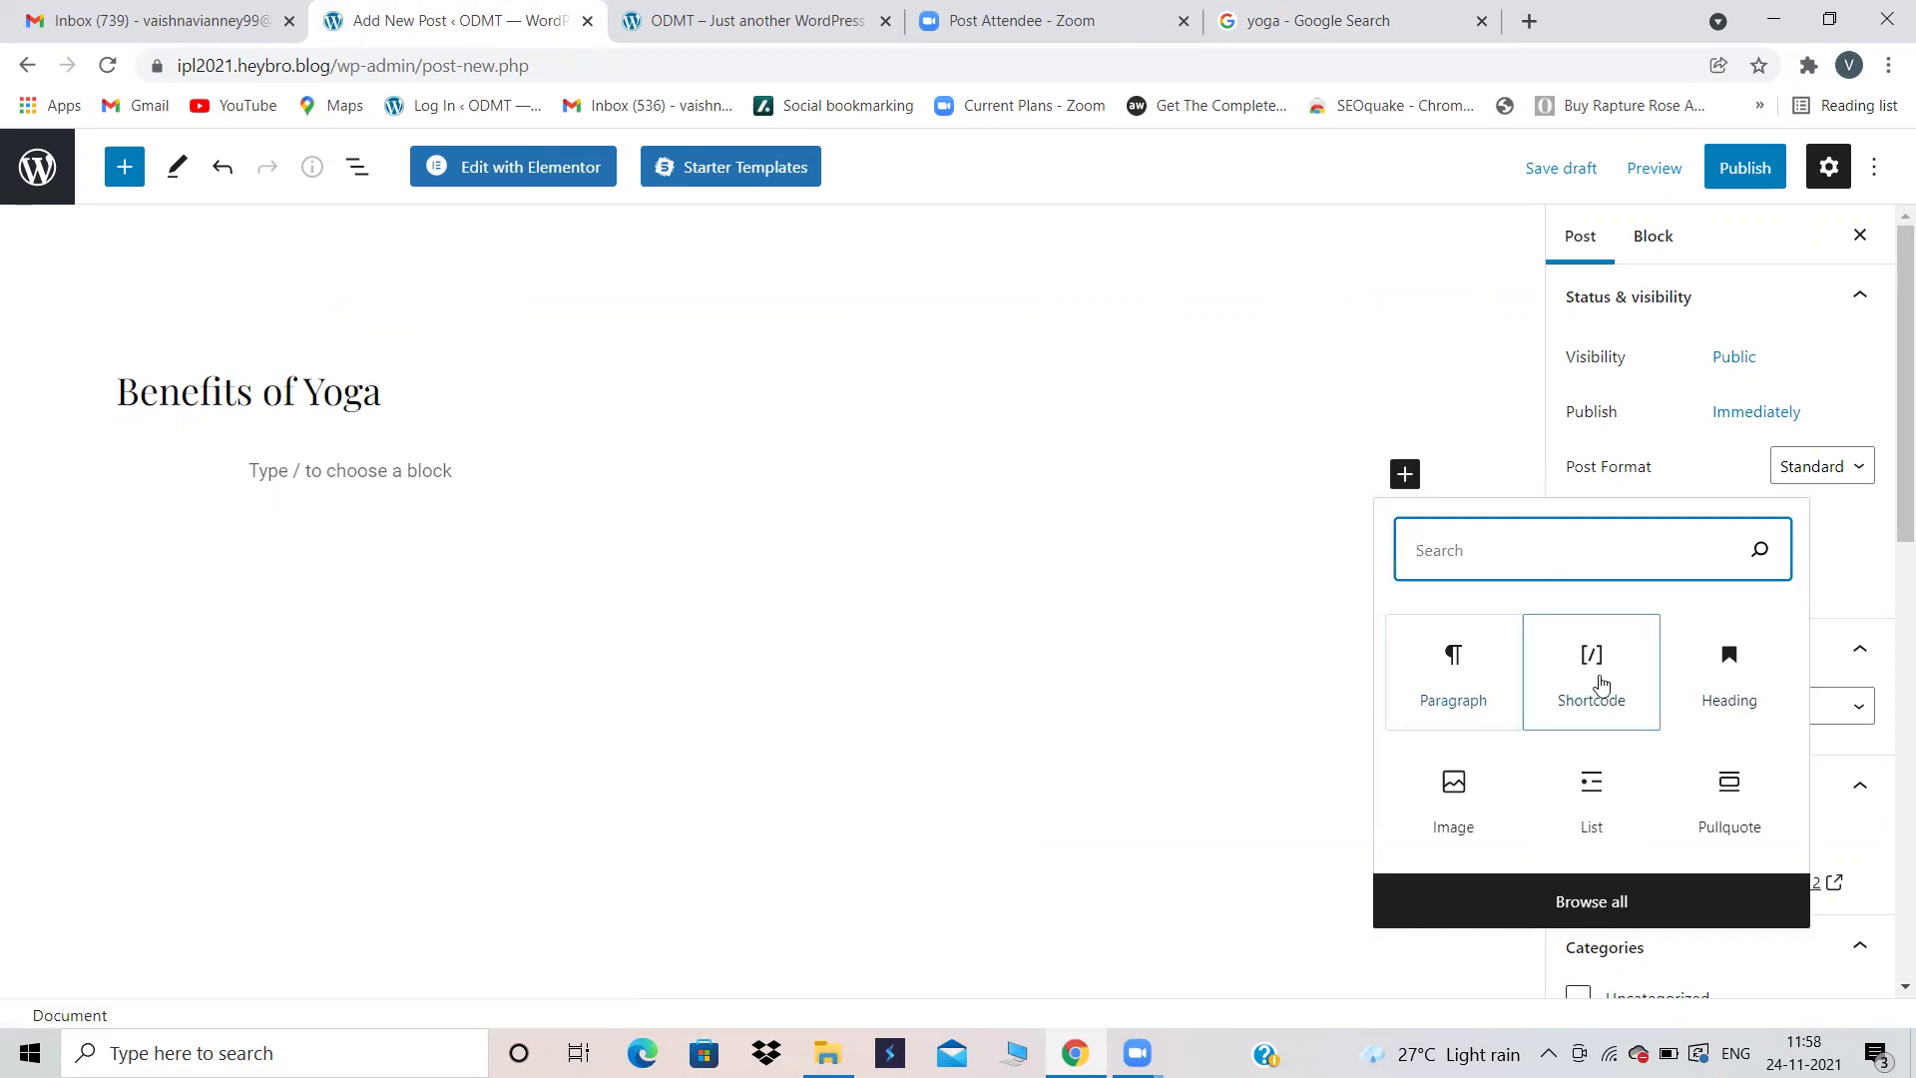
{"action": "left_click", "coordinate": [1452, 798]}
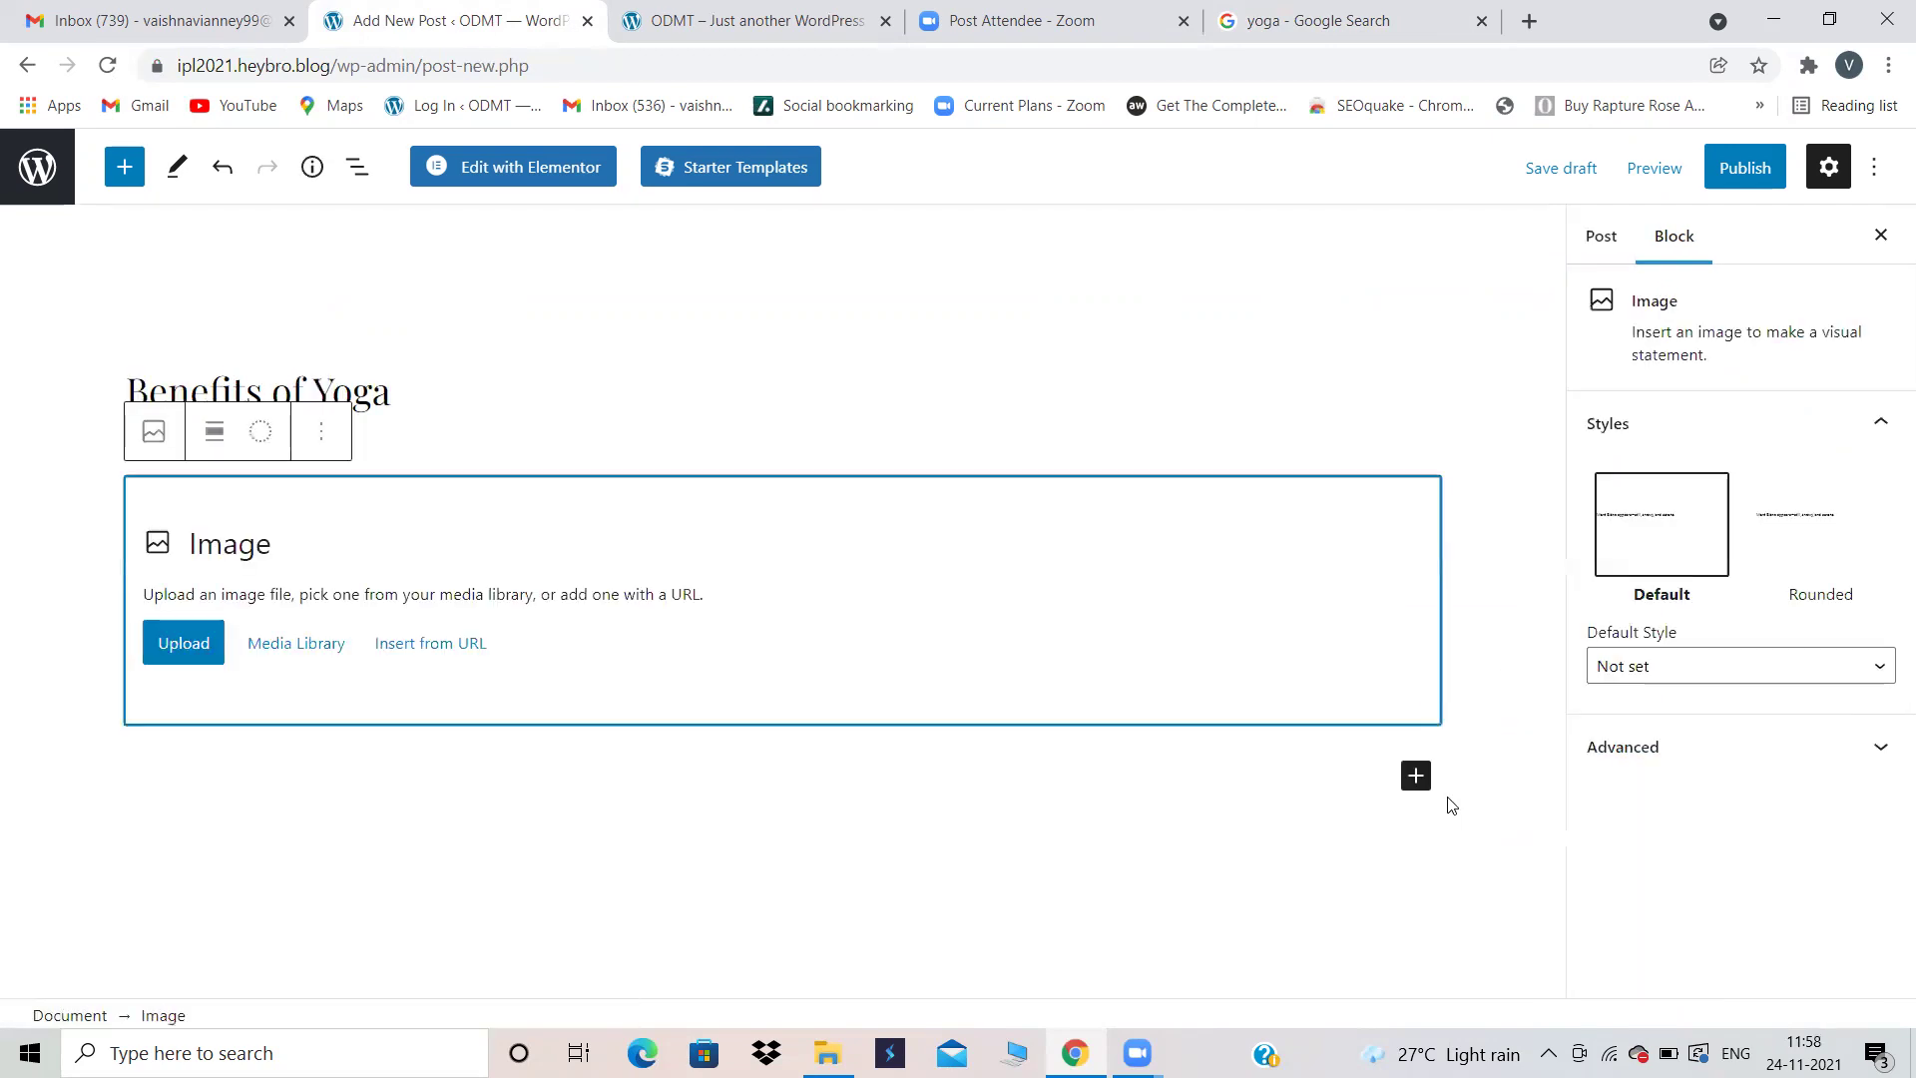
{"action": "left_click", "coordinate": [1529, 20]}
Step: Search Google Images for 'yoga' and preview the Health Benefits of Yoga picture
{"action": "type", "text": "yoga"}
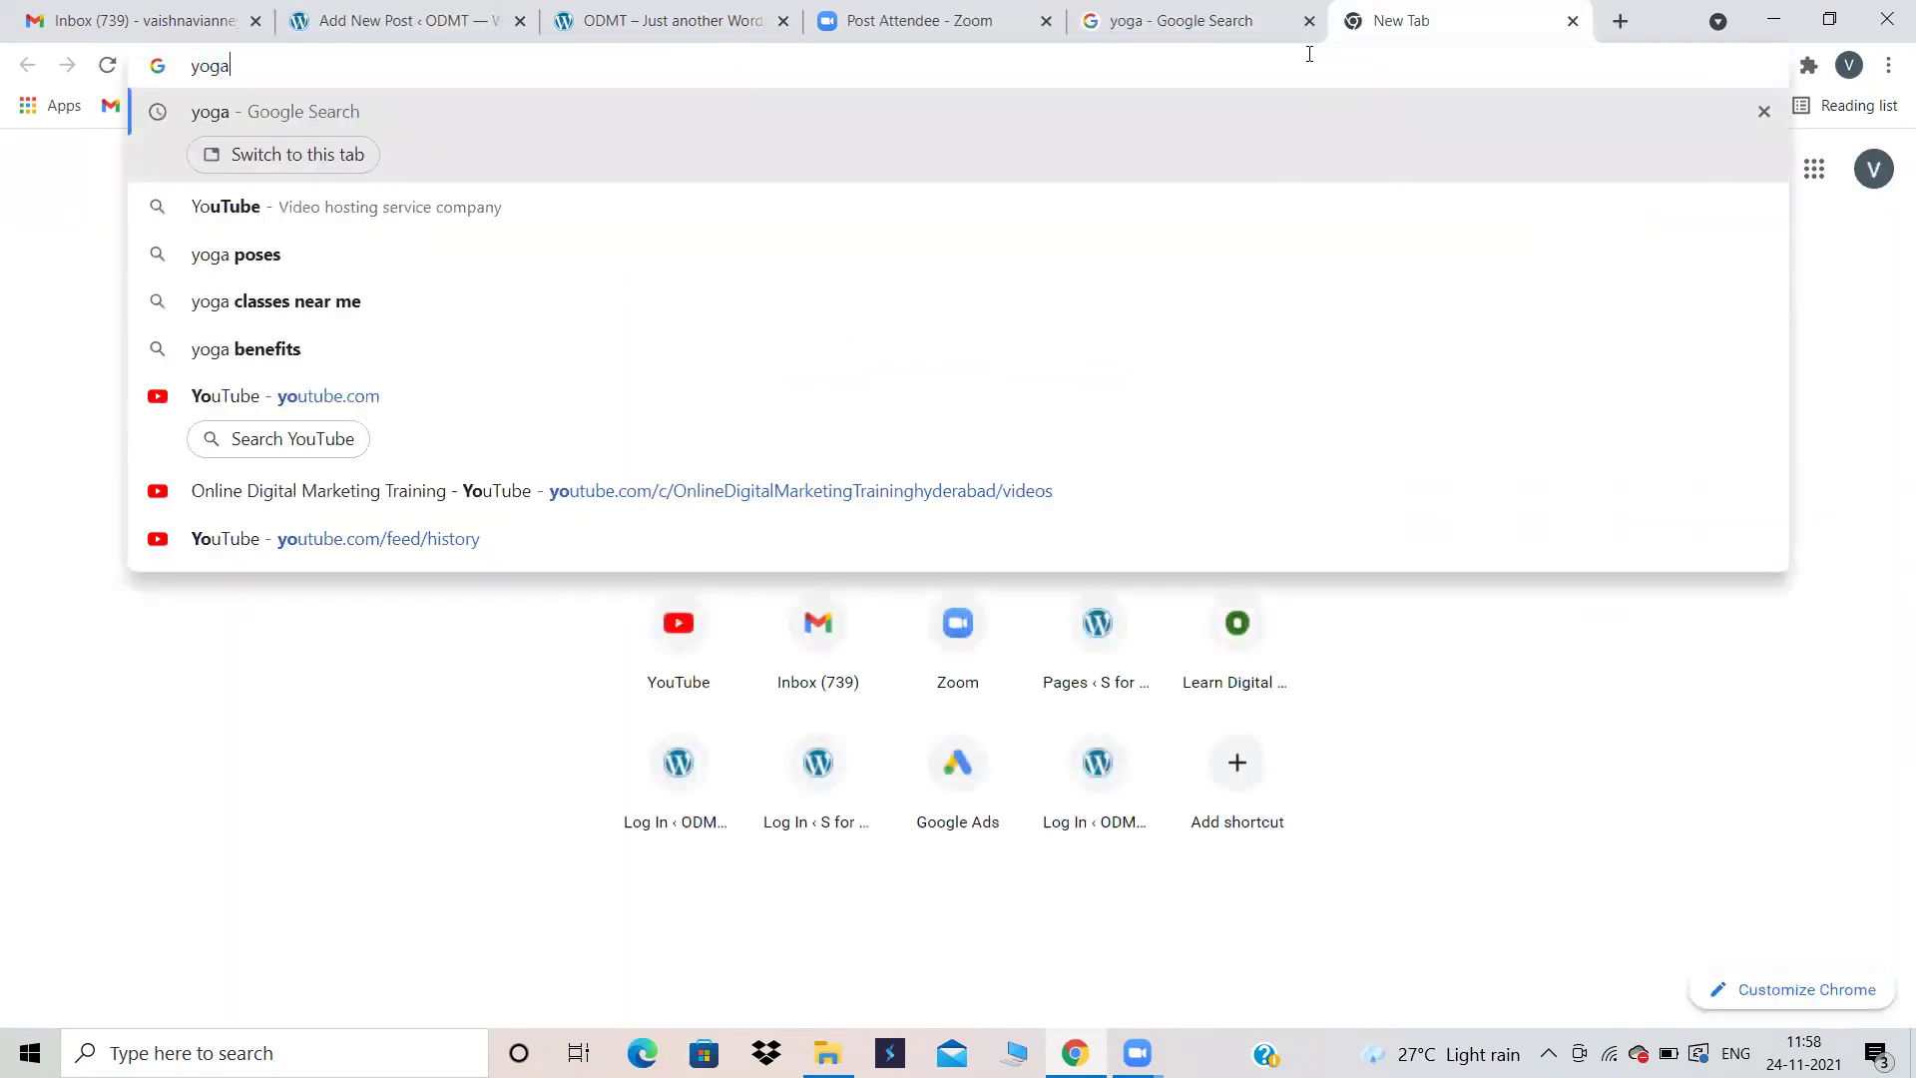
{"action": "key", "text": "Return"}
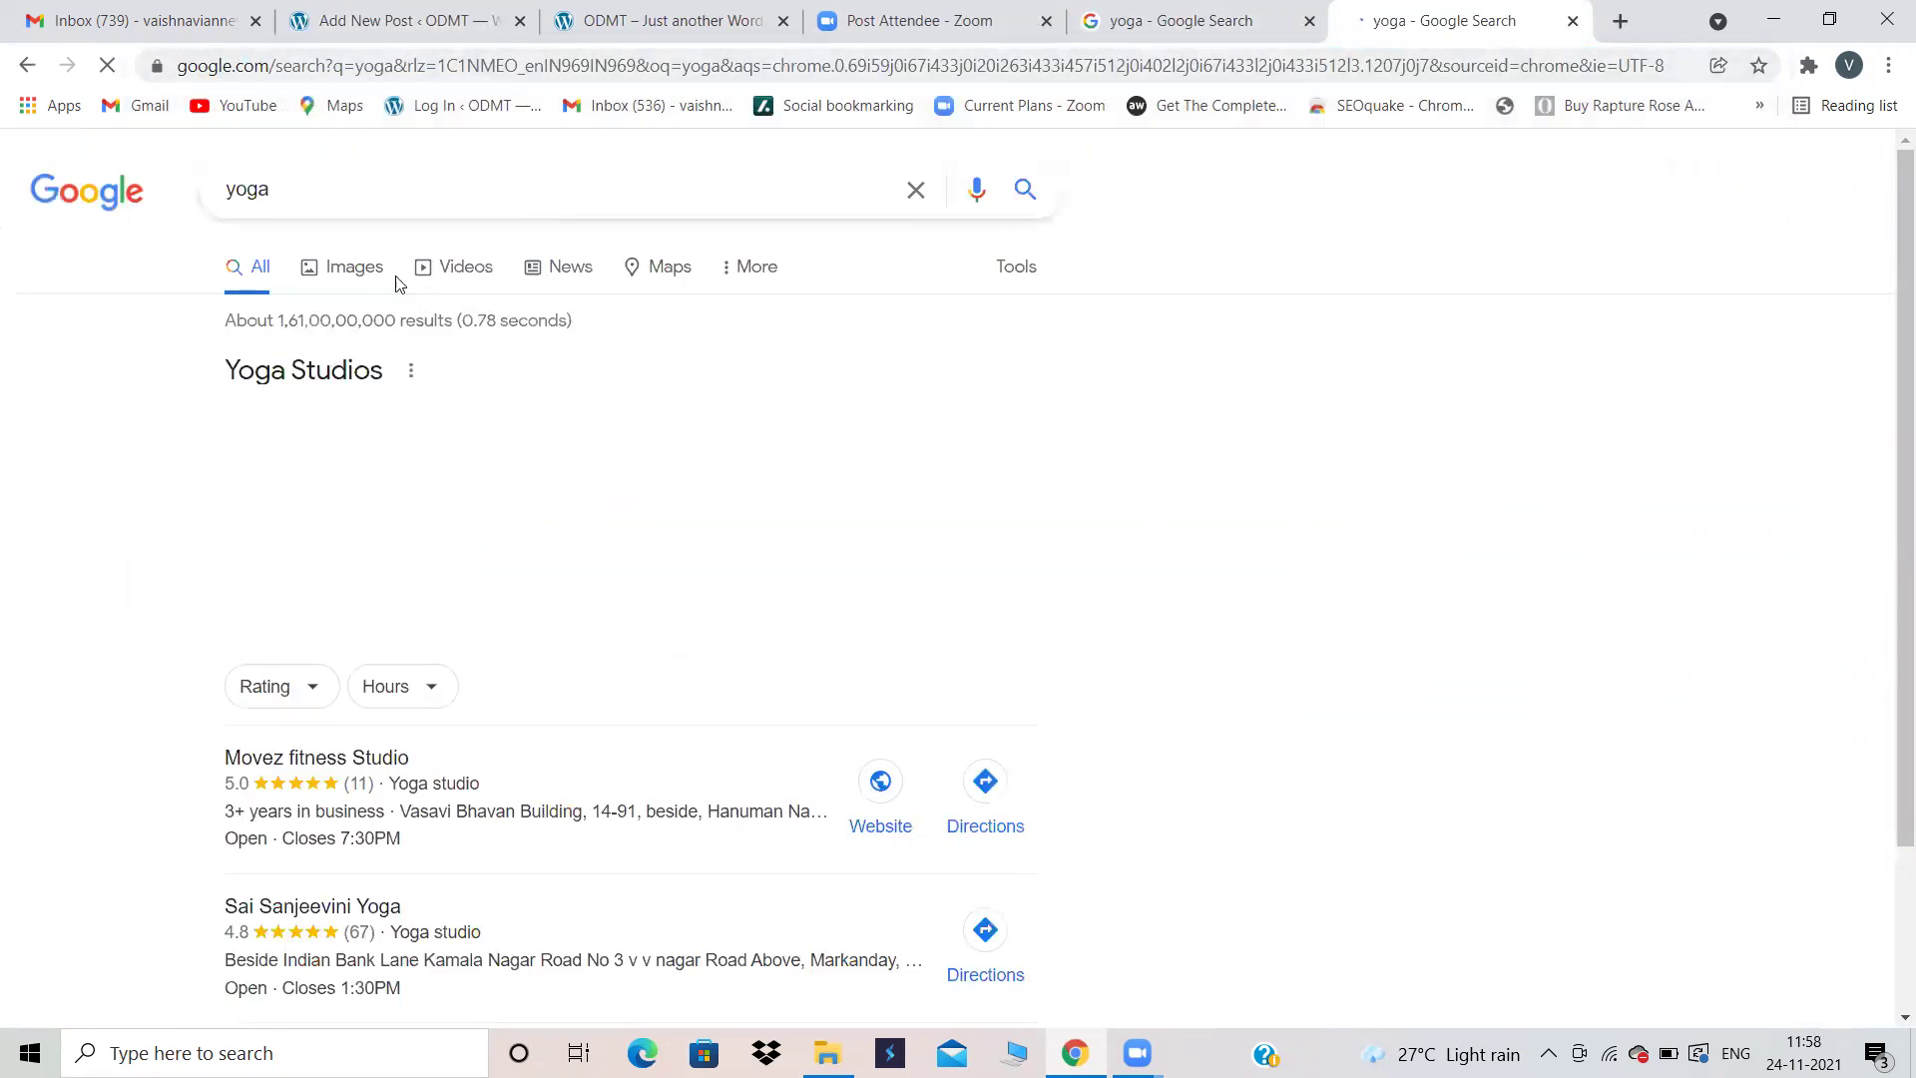
{"action": "left_click", "coordinate": [355, 269]}
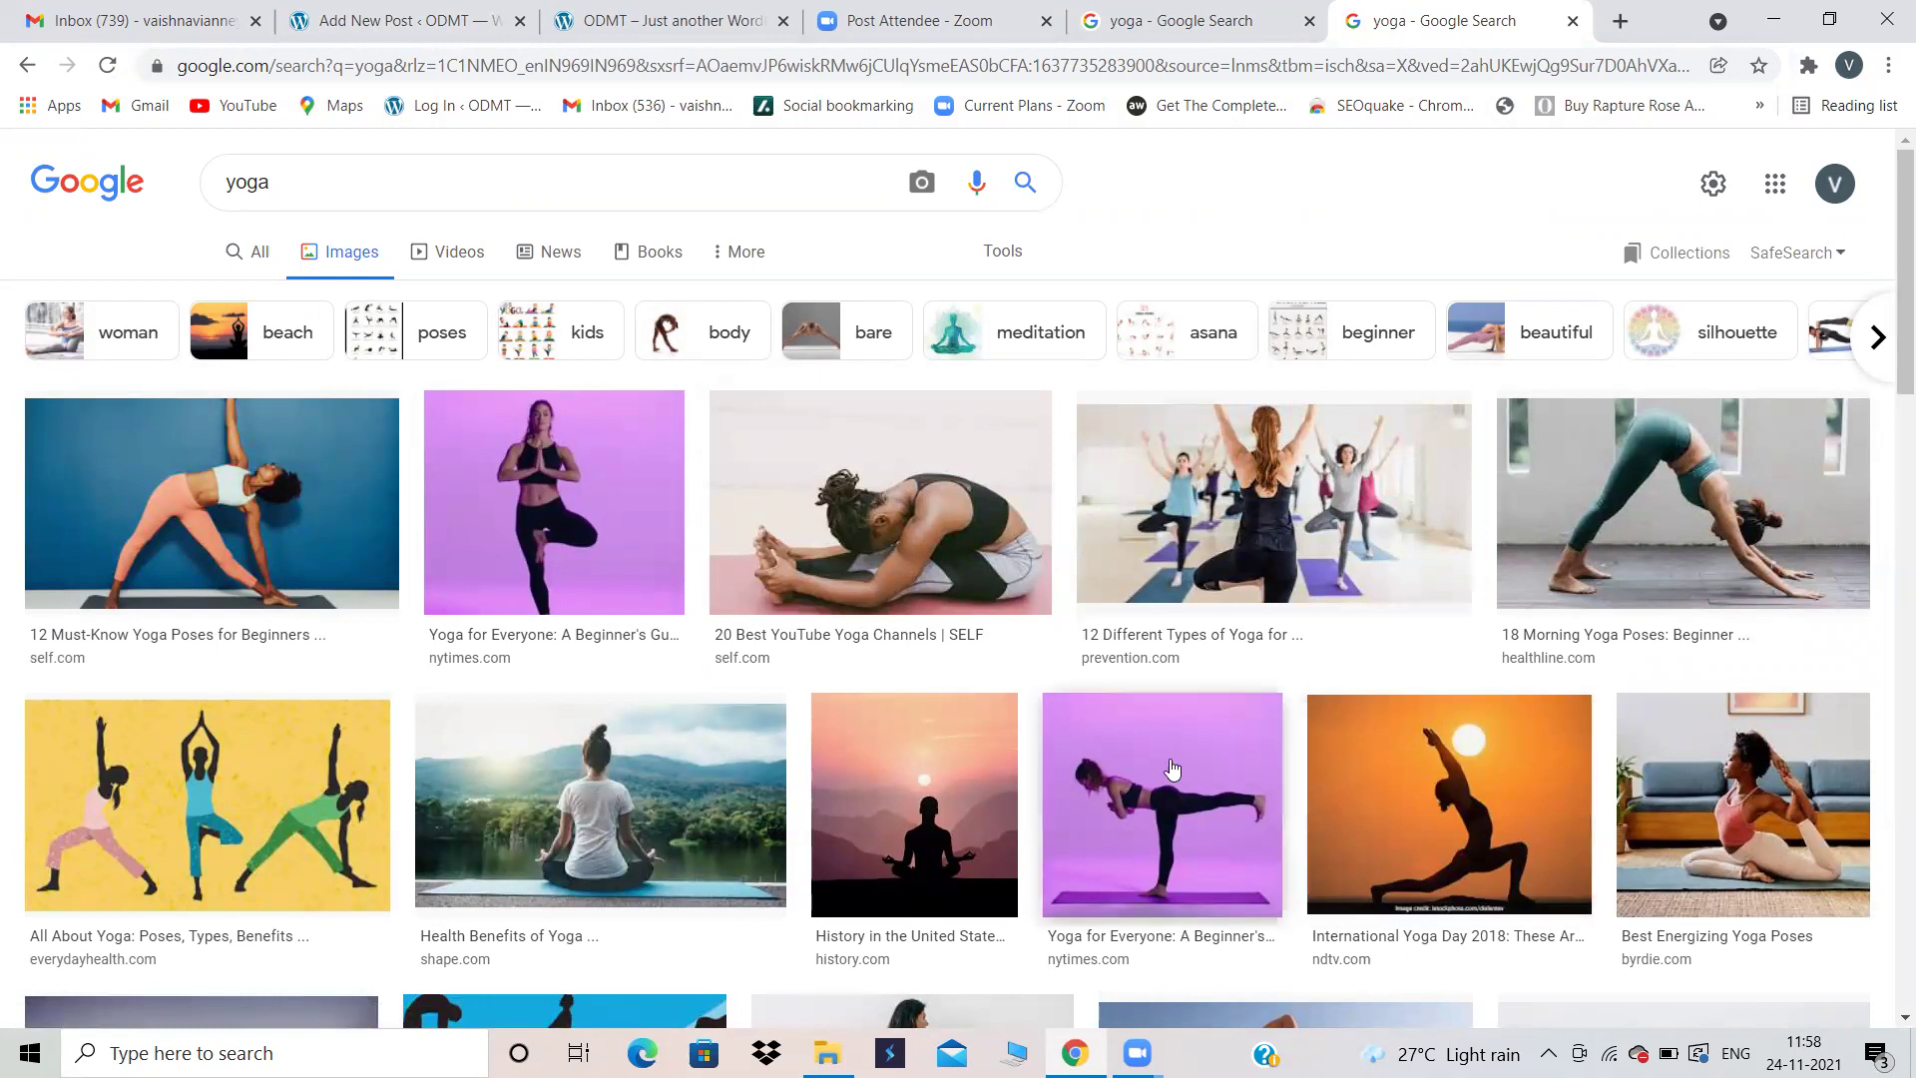
{"action": "scroll", "coordinate": [902, 789], "scroll_direction": "down", "scroll_amount": 2}
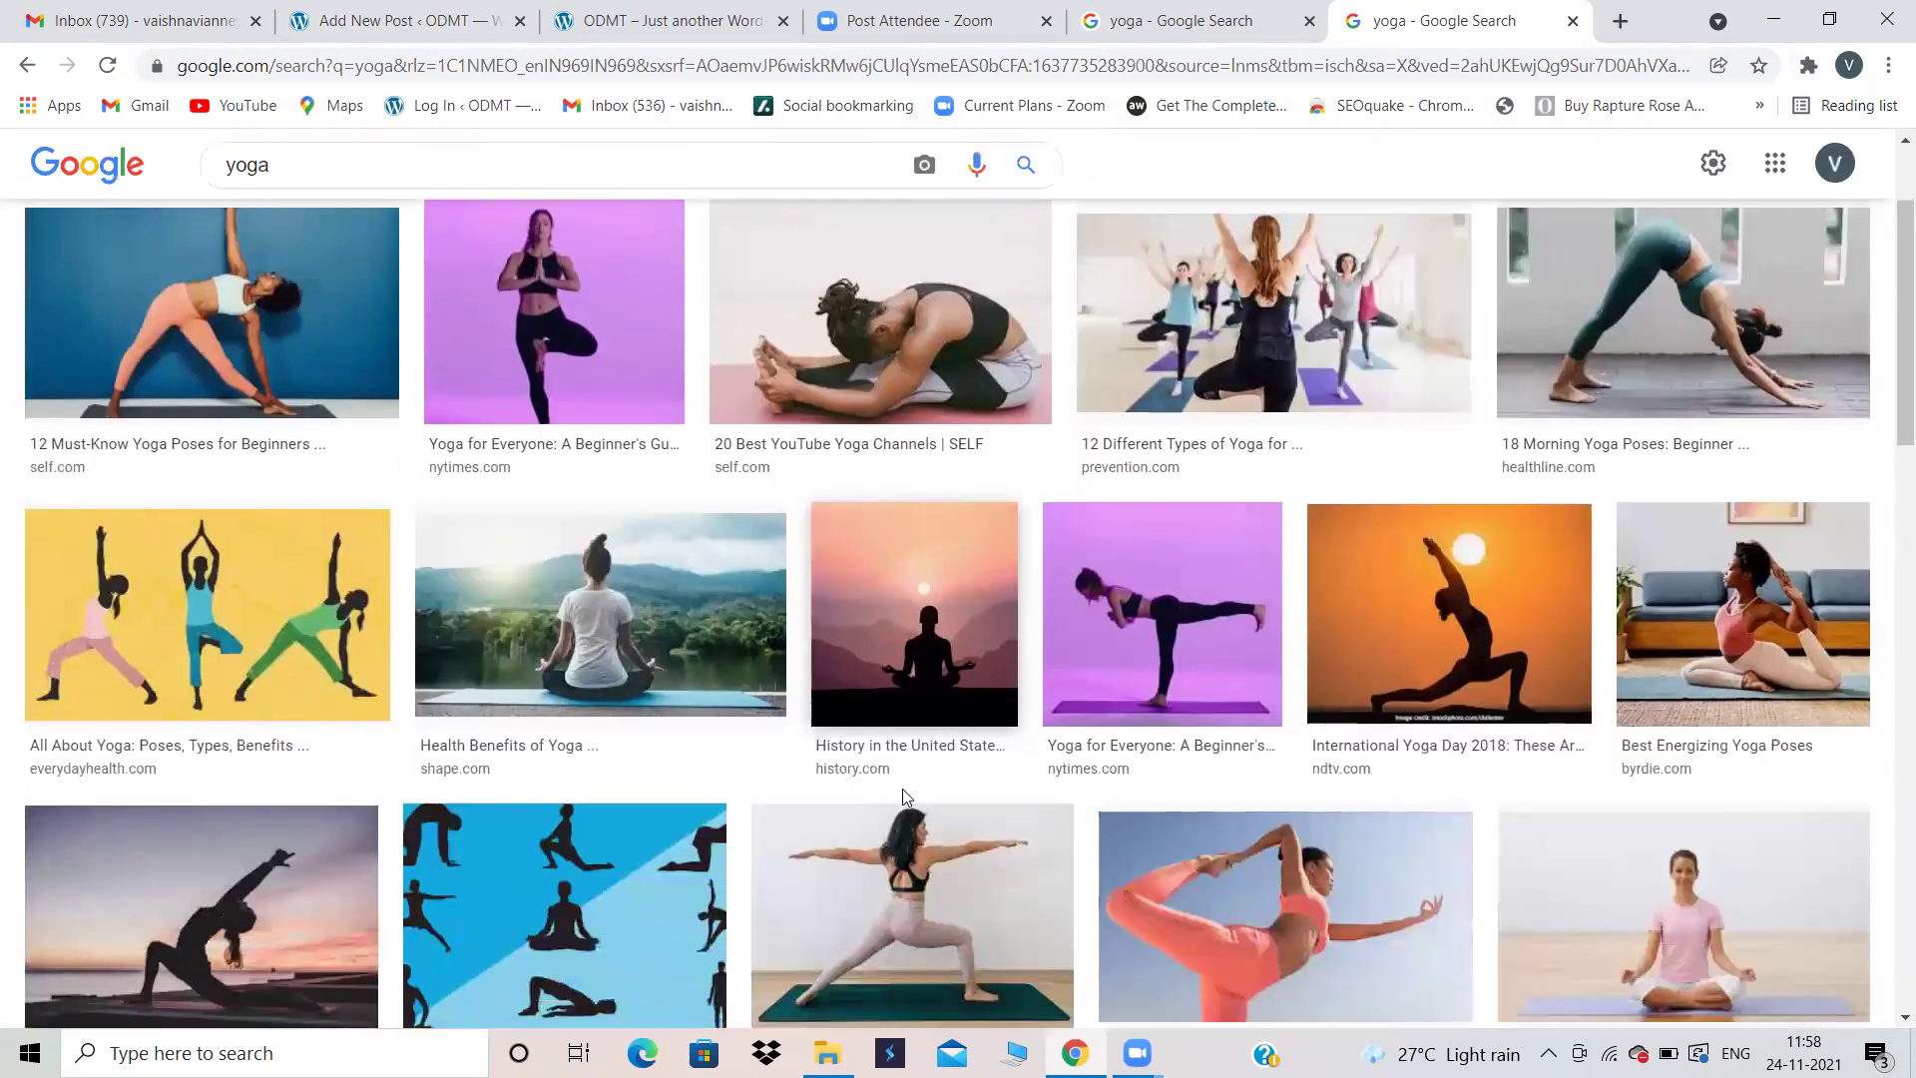
{"action": "left_click", "coordinate": [598, 618]}
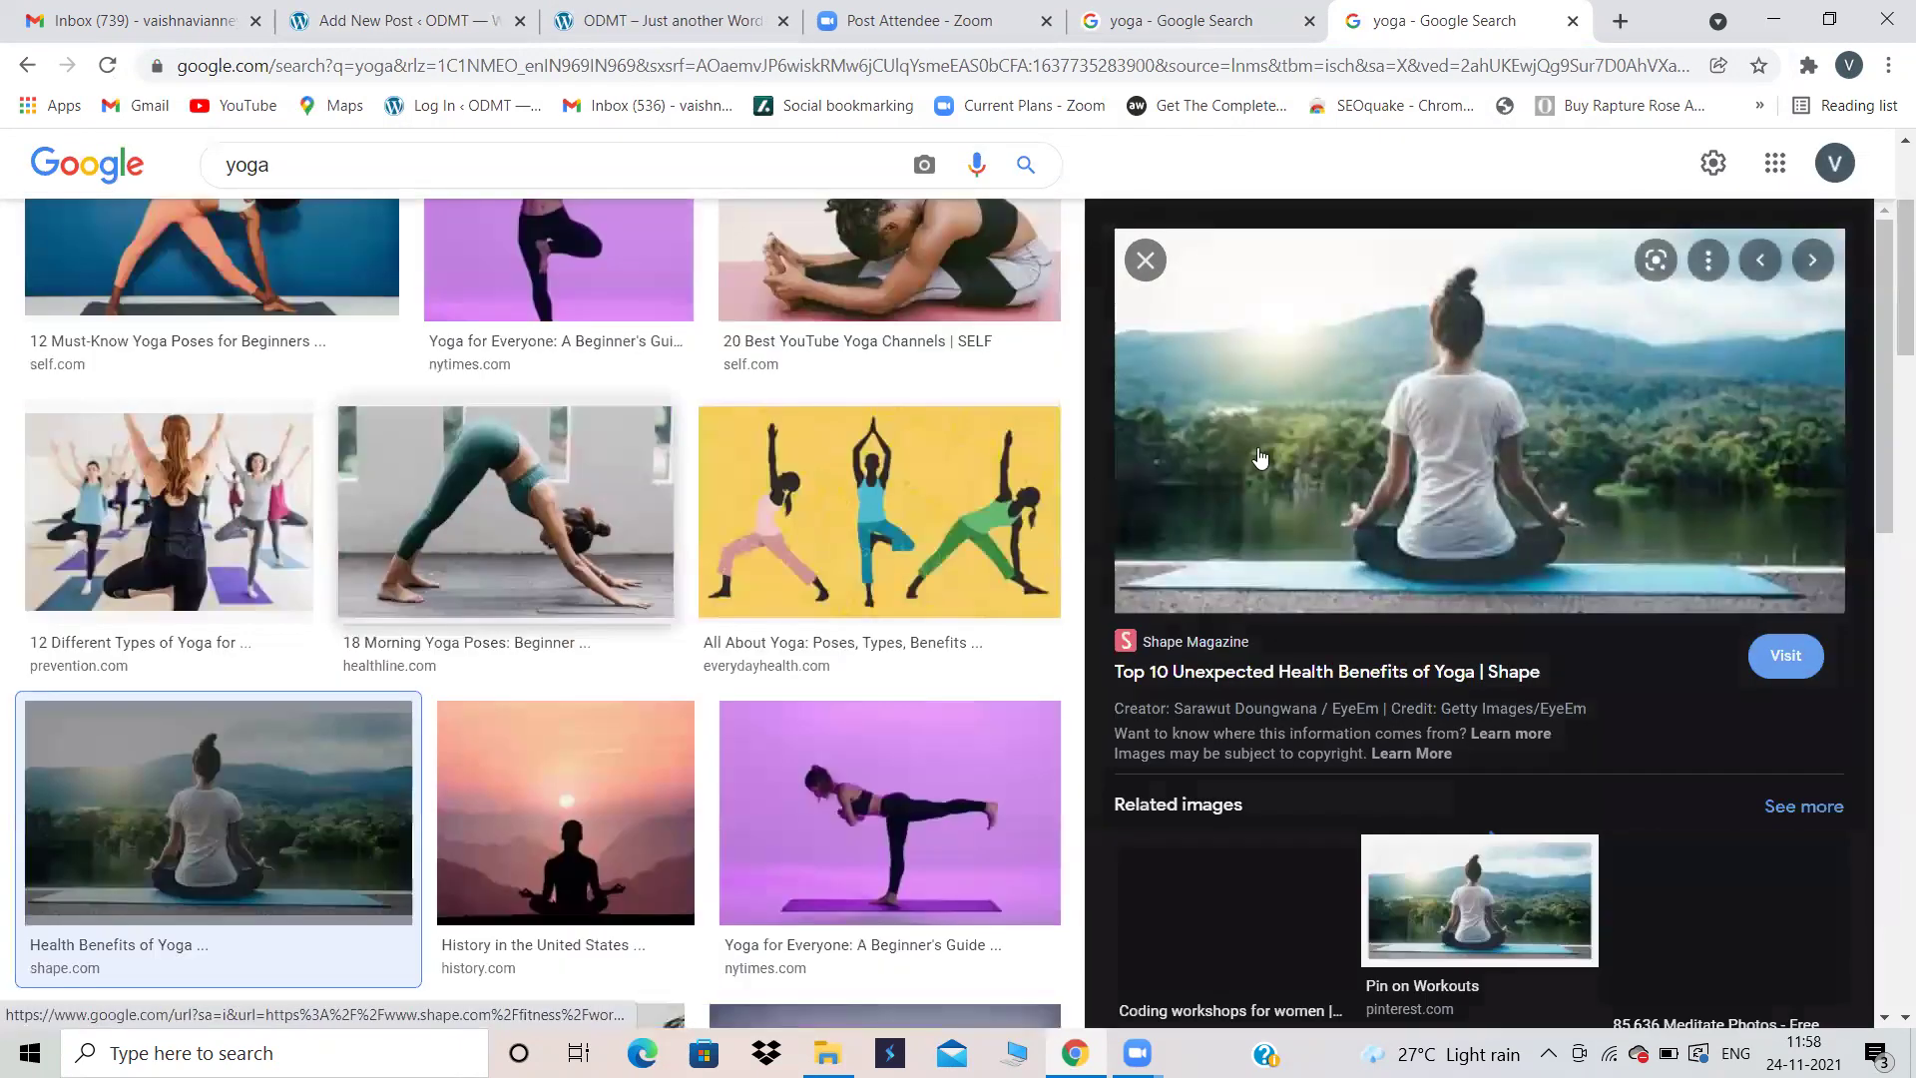
Step: Save the previewed picture to Downloads as benefits-yoga-fb
{"action": "right_click", "coordinate": [1347, 443]}
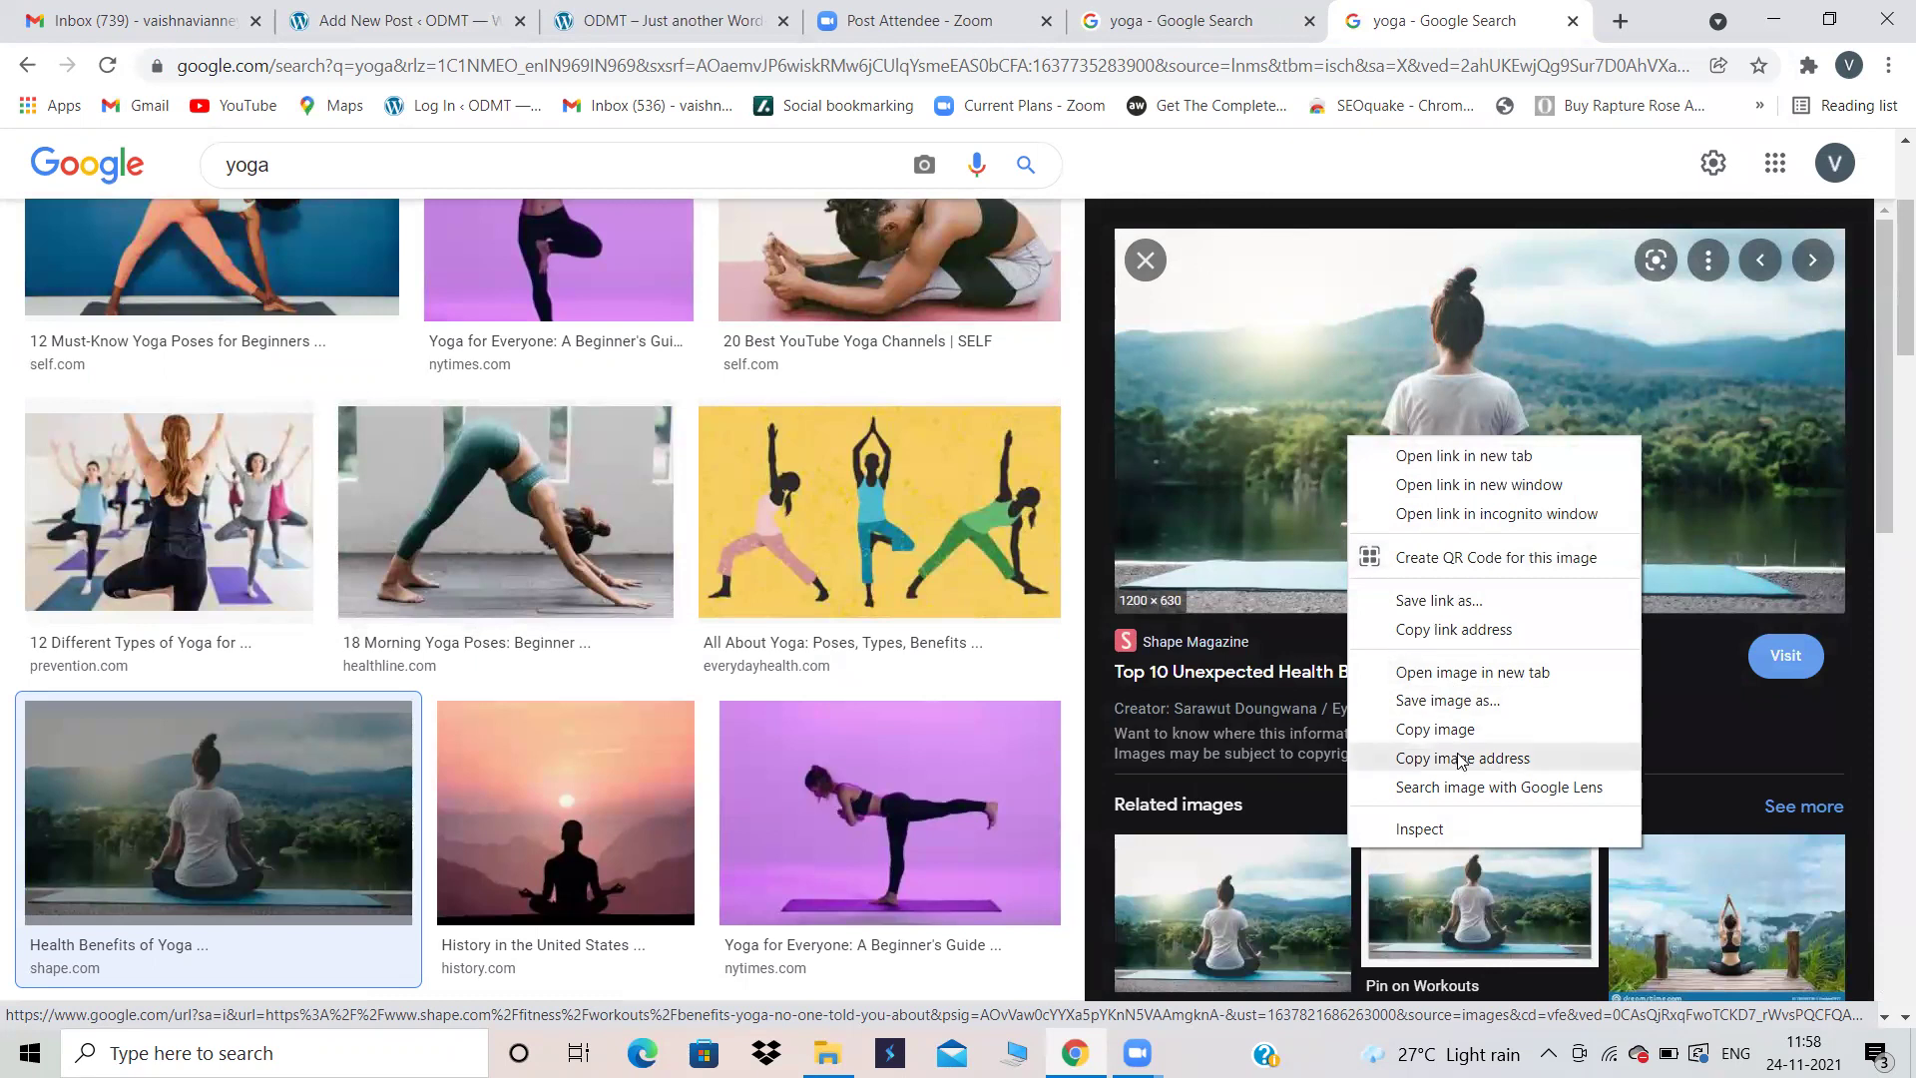
{"action": "left_click", "coordinate": [1440, 700]}
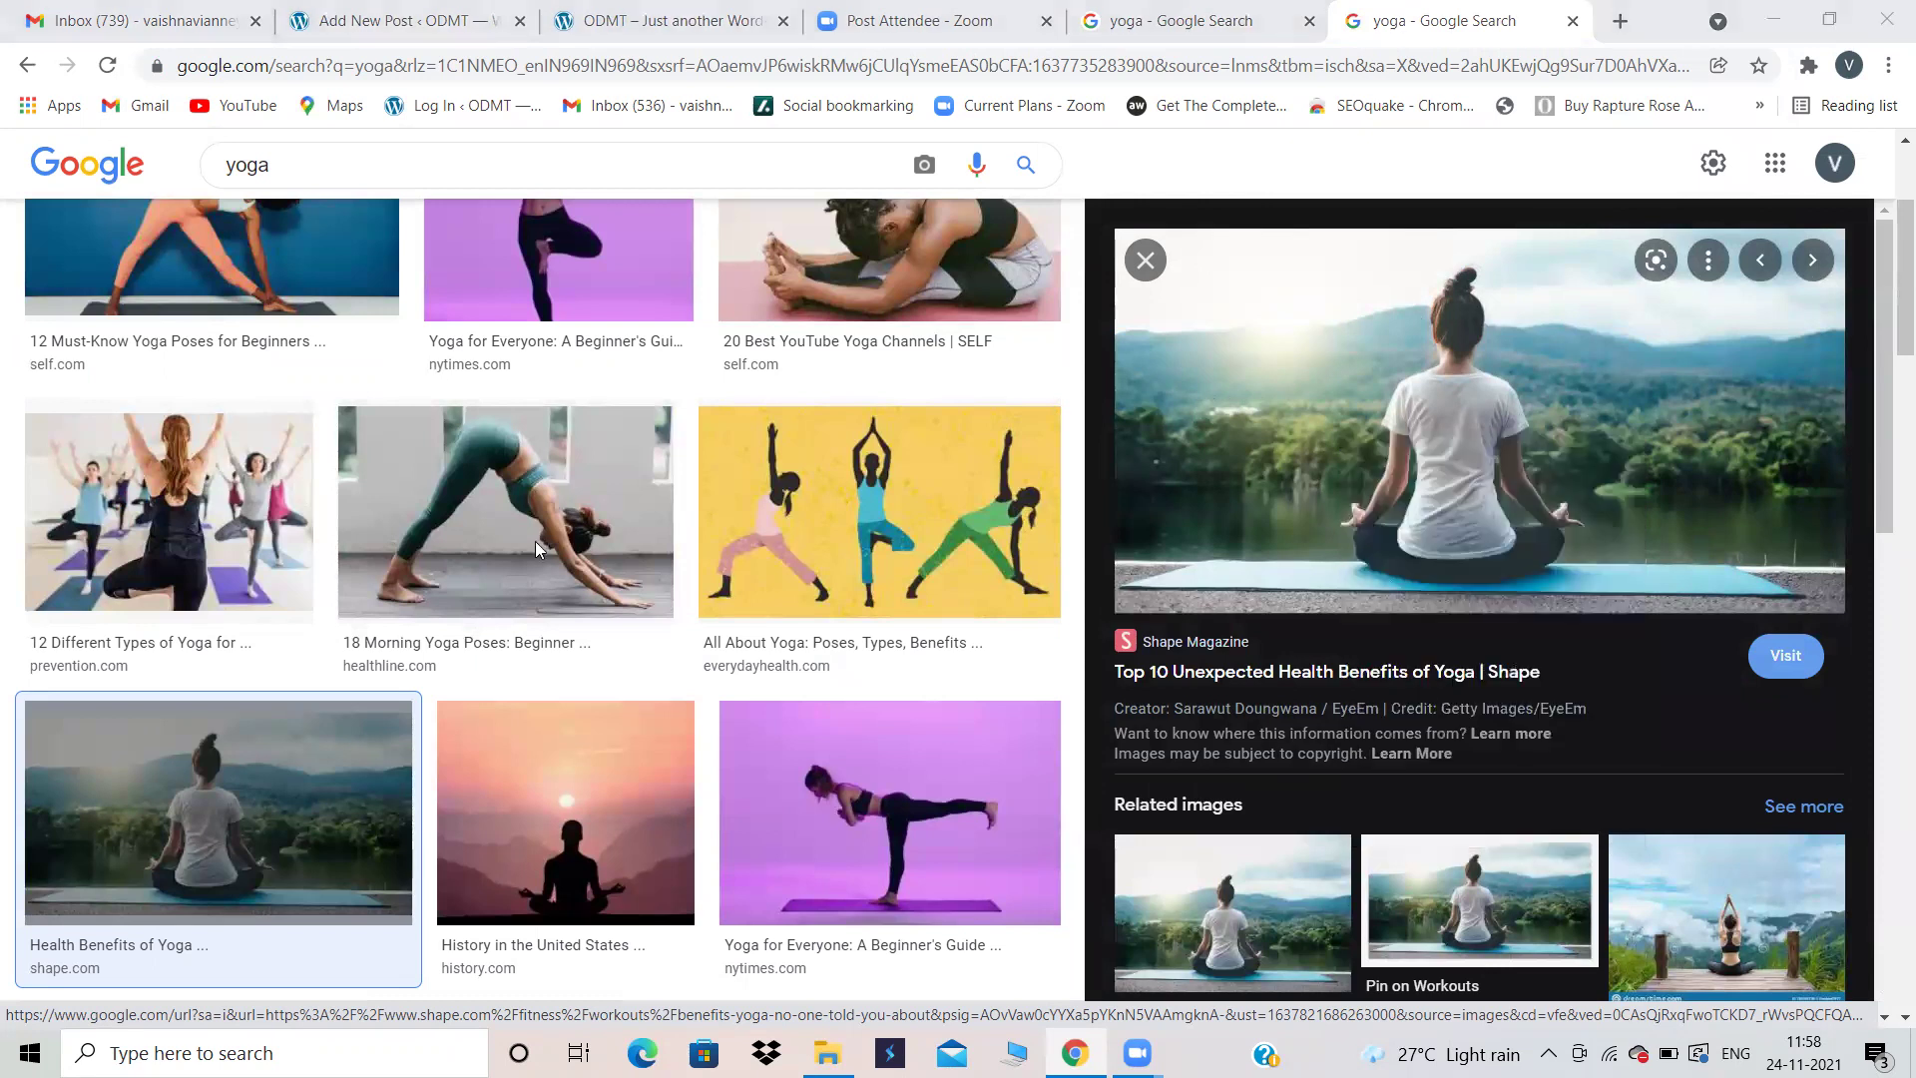
{"action": "left_click", "coordinate": [1702, 987]}
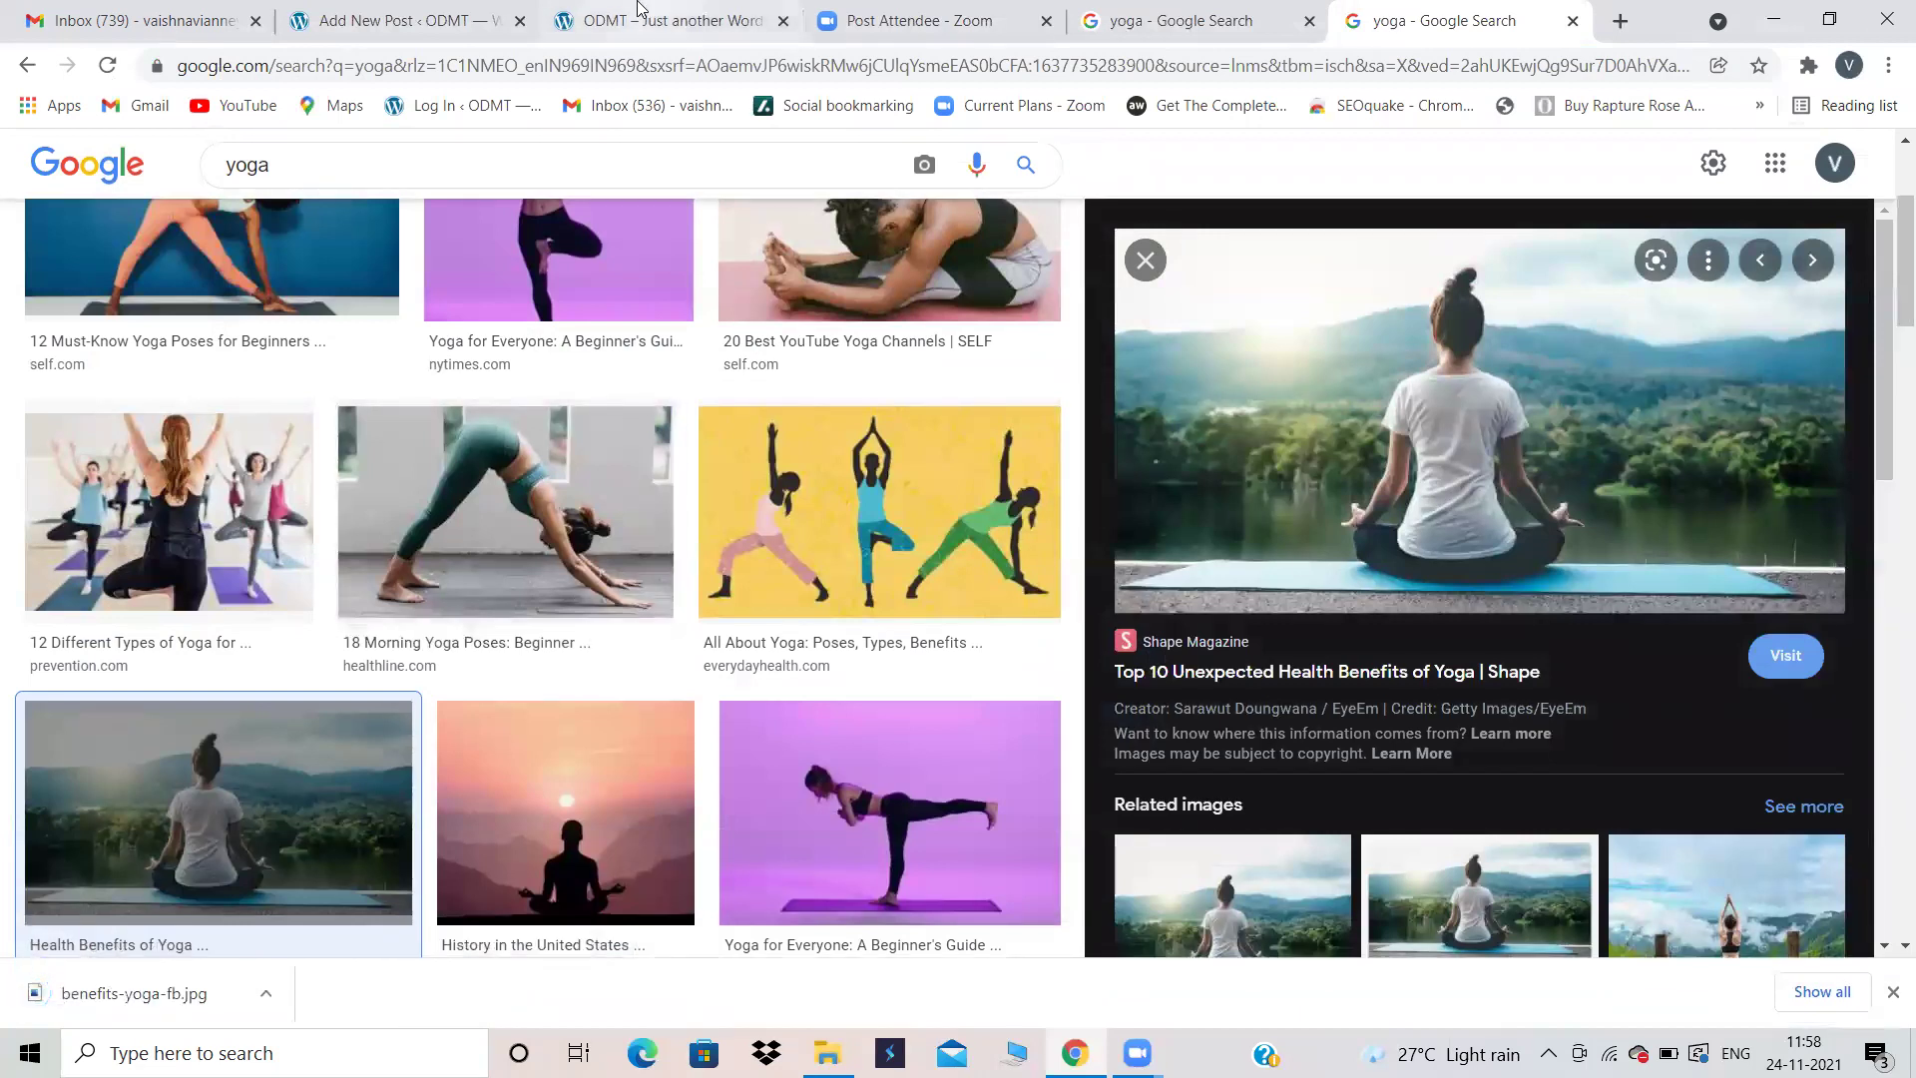
Step: Upload benefits-yoga-fb from Downloads into the post's Image block
{"action": "left_click", "coordinate": [649, 20]}
{"action": "left_click", "coordinate": [387, 12]}
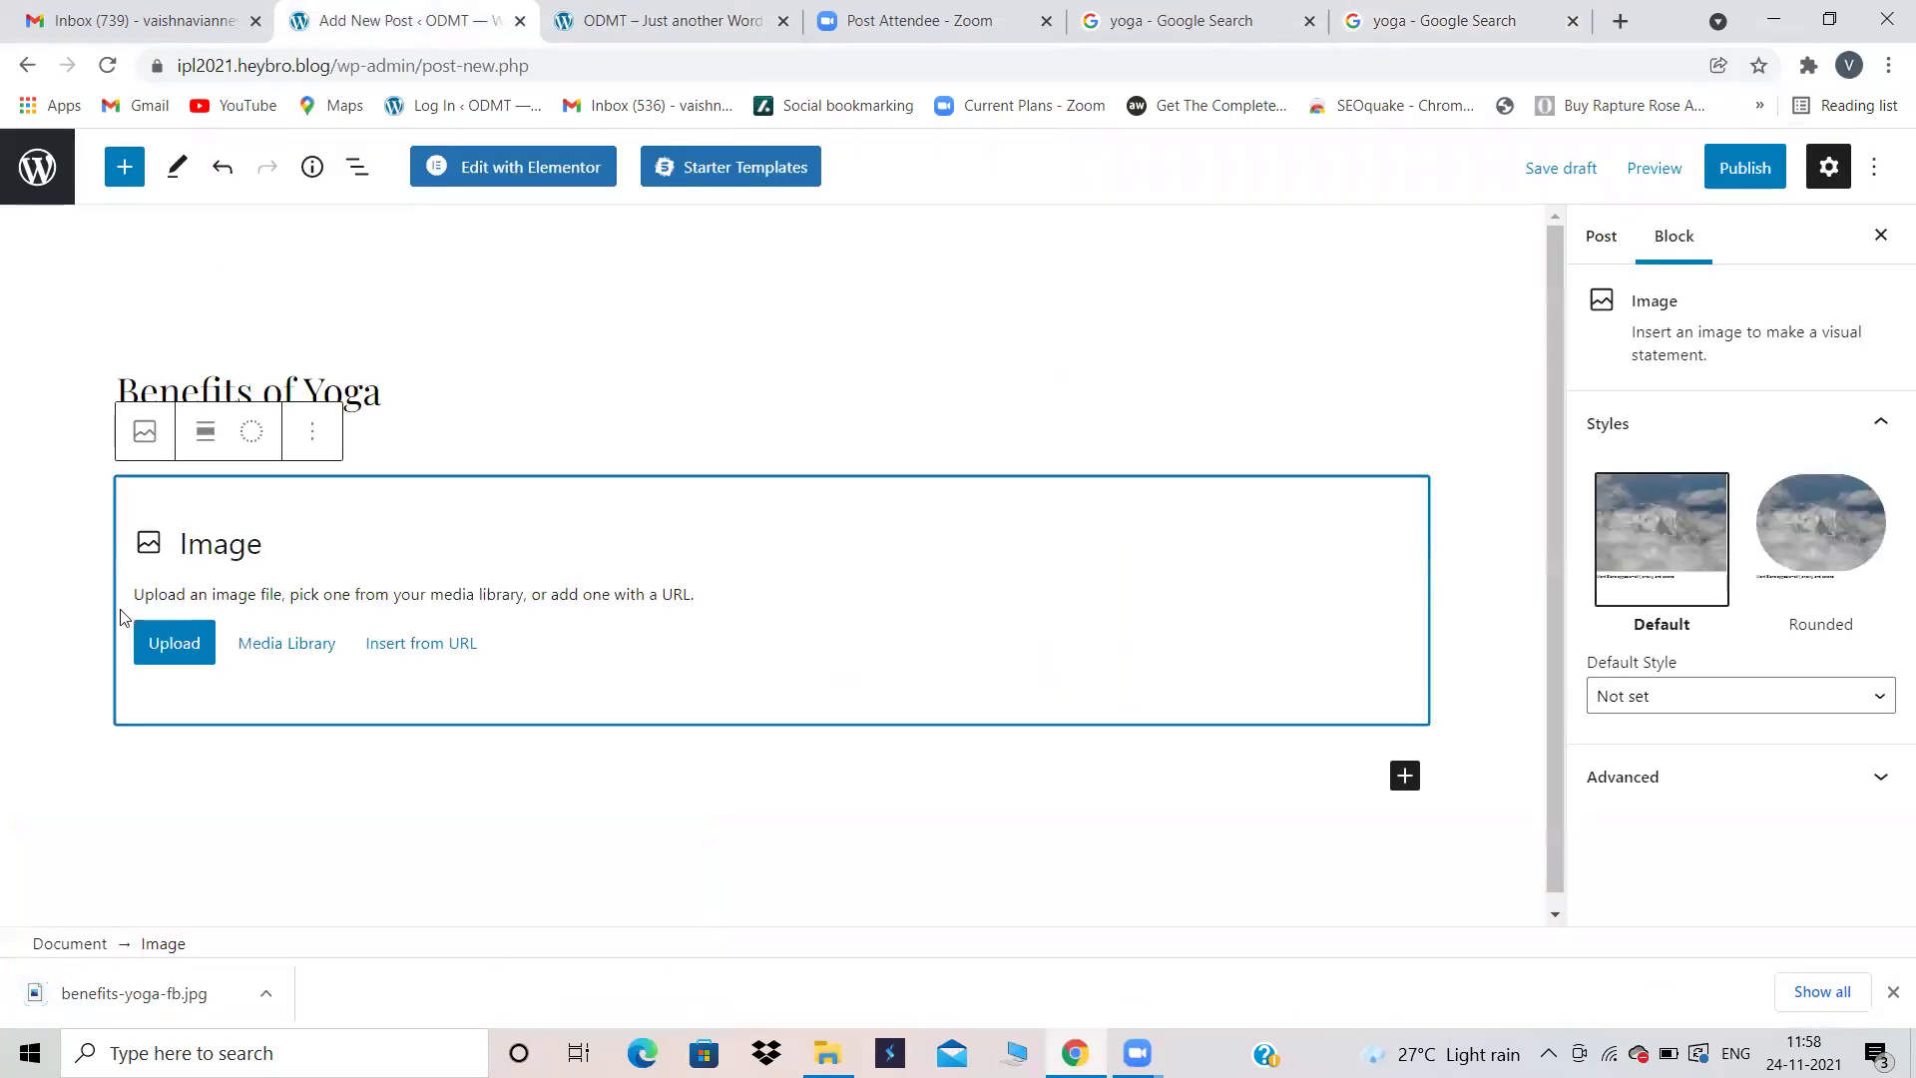
{"action": "left_click", "coordinate": [150, 635]}
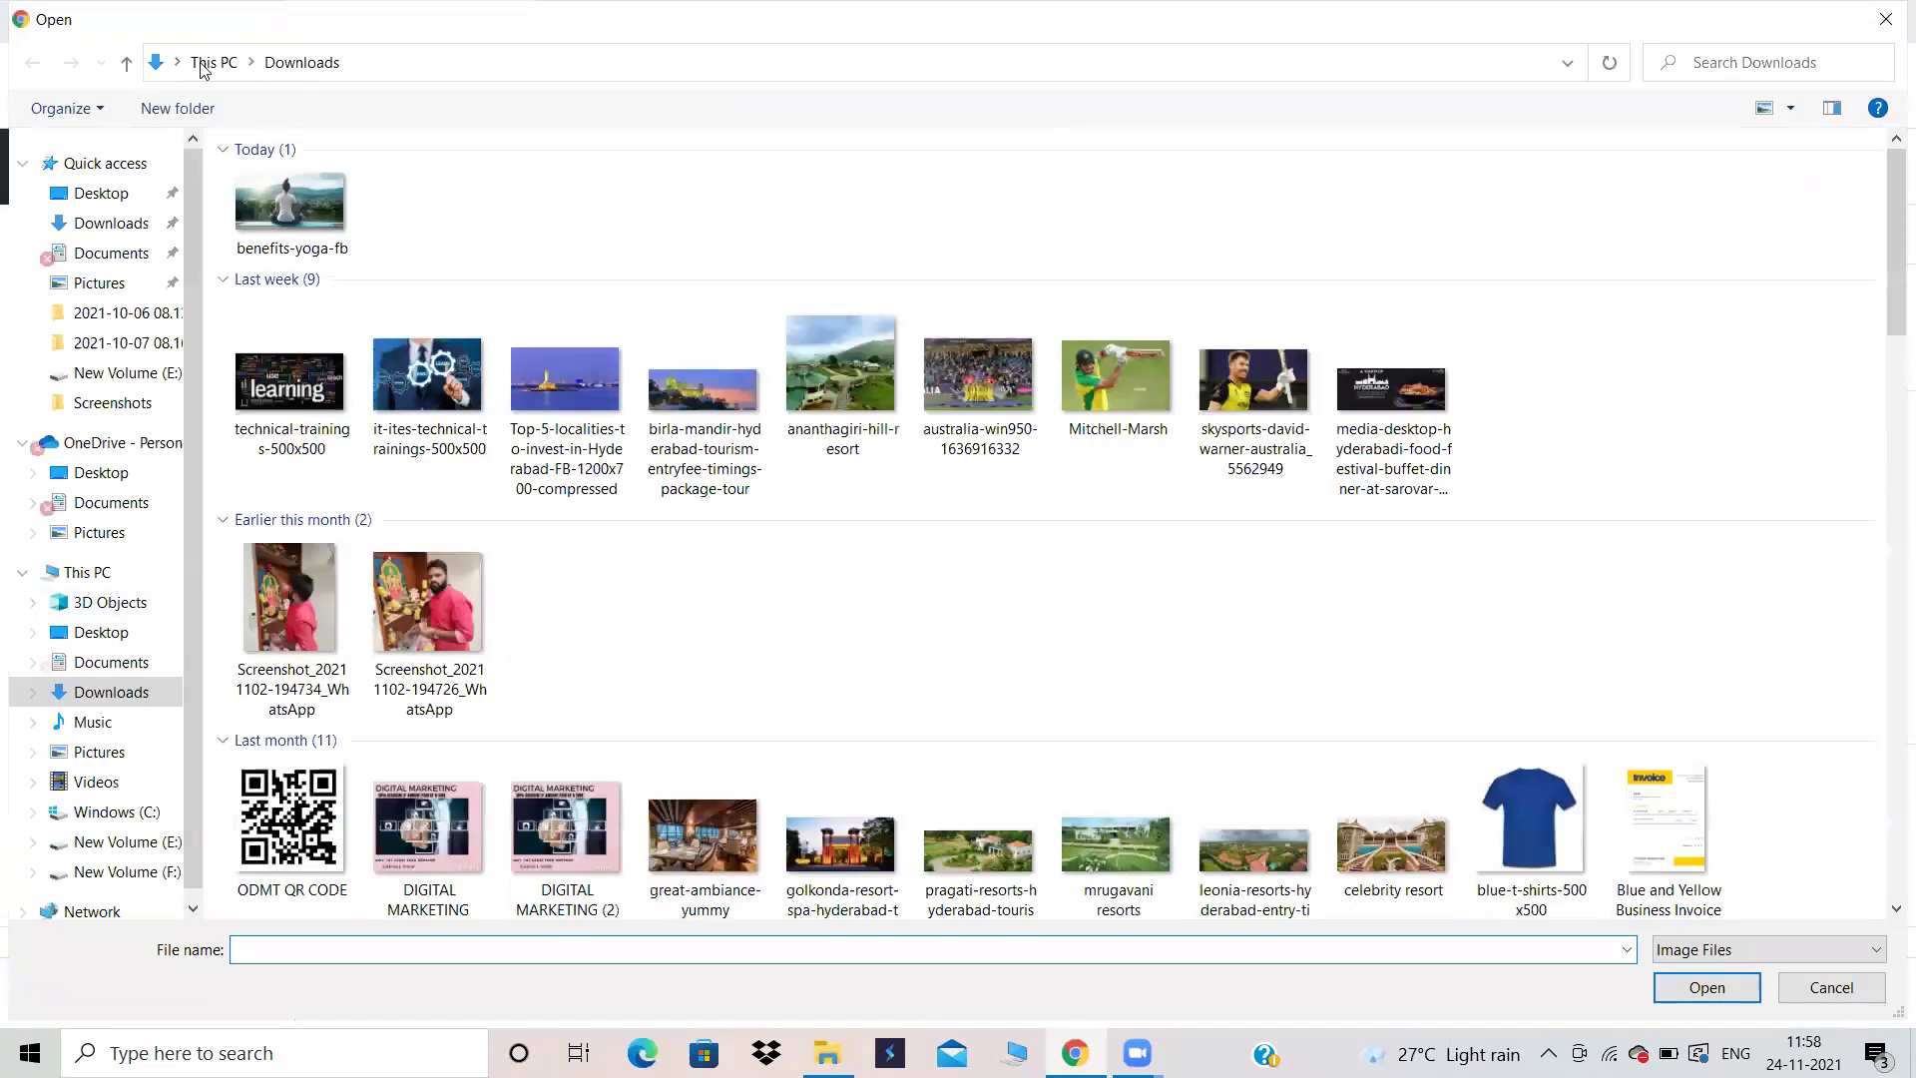
{"action": "double_click", "coordinate": [265, 208]}
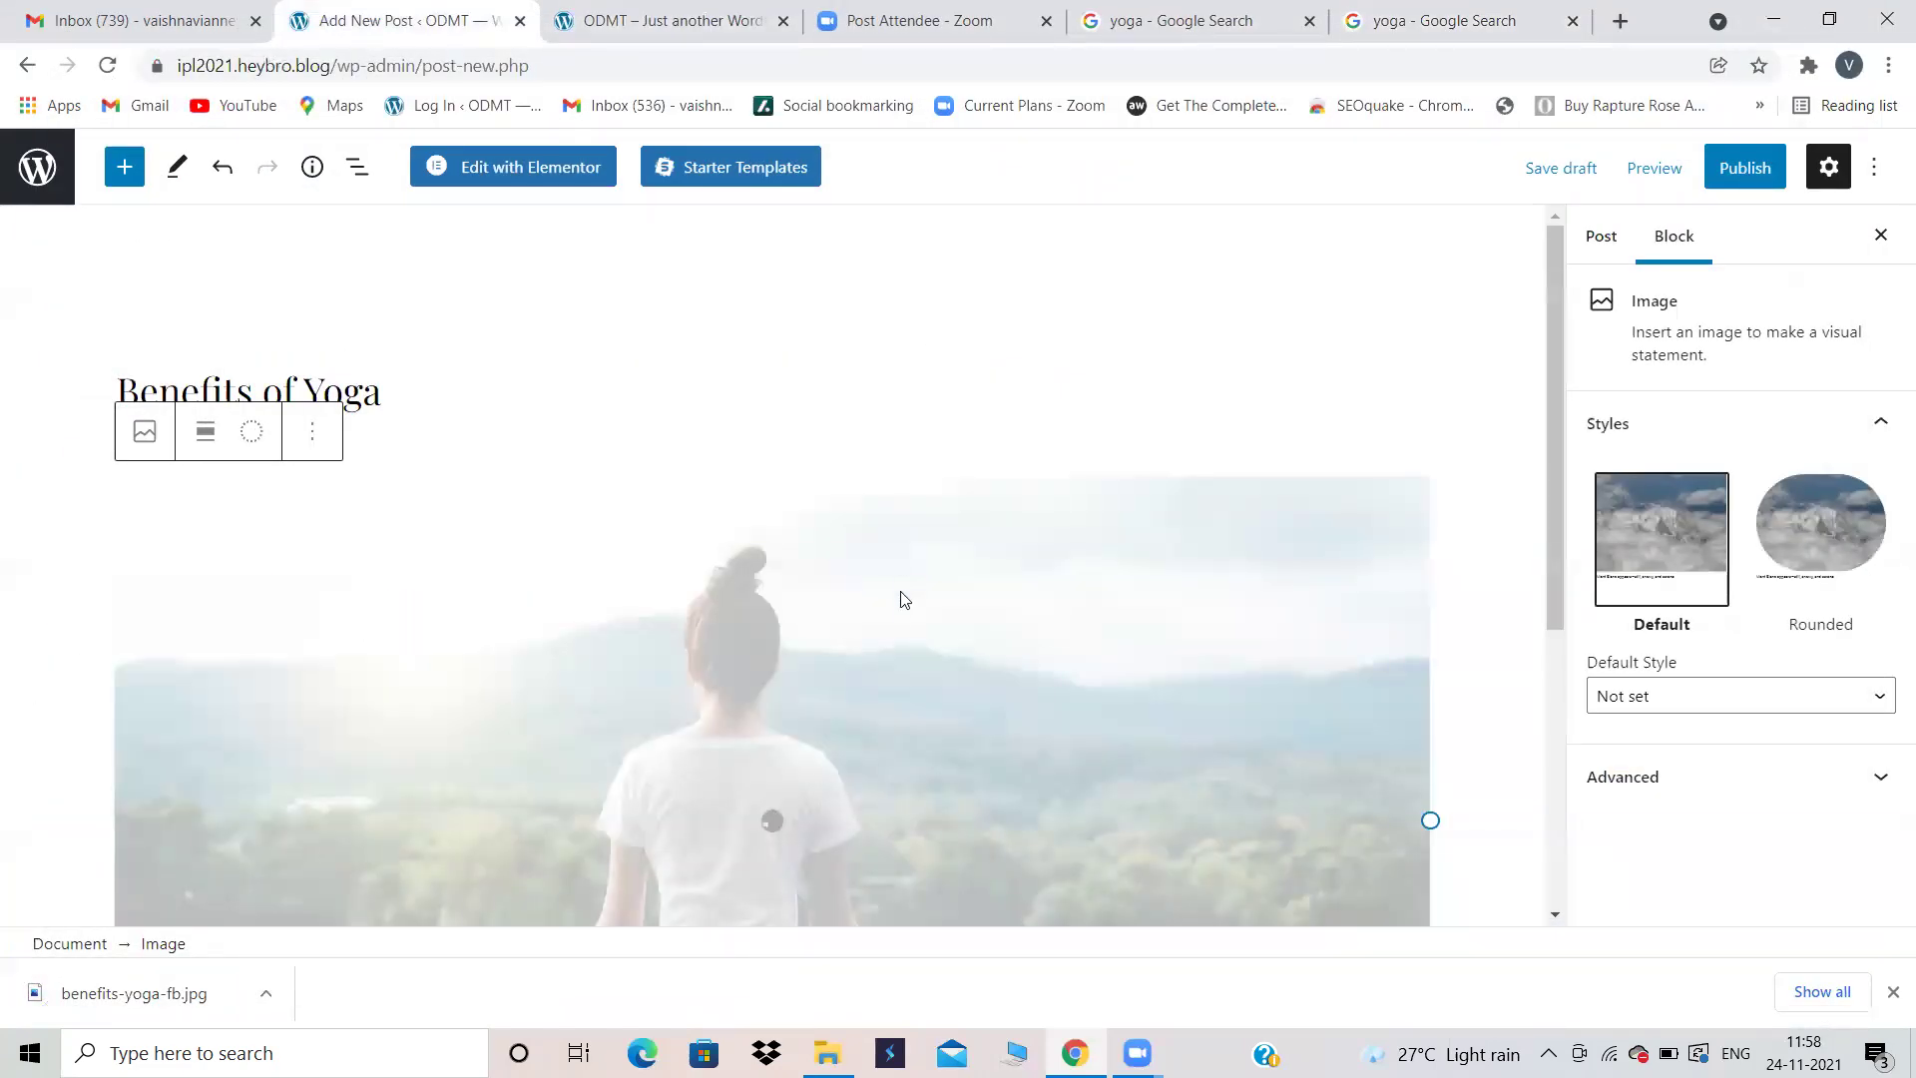
Step: Select the yoga photo block and bring up its options menu
{"action": "scroll", "coordinate": [894, 613], "scroll_direction": "down", "scroll_amount": 3}
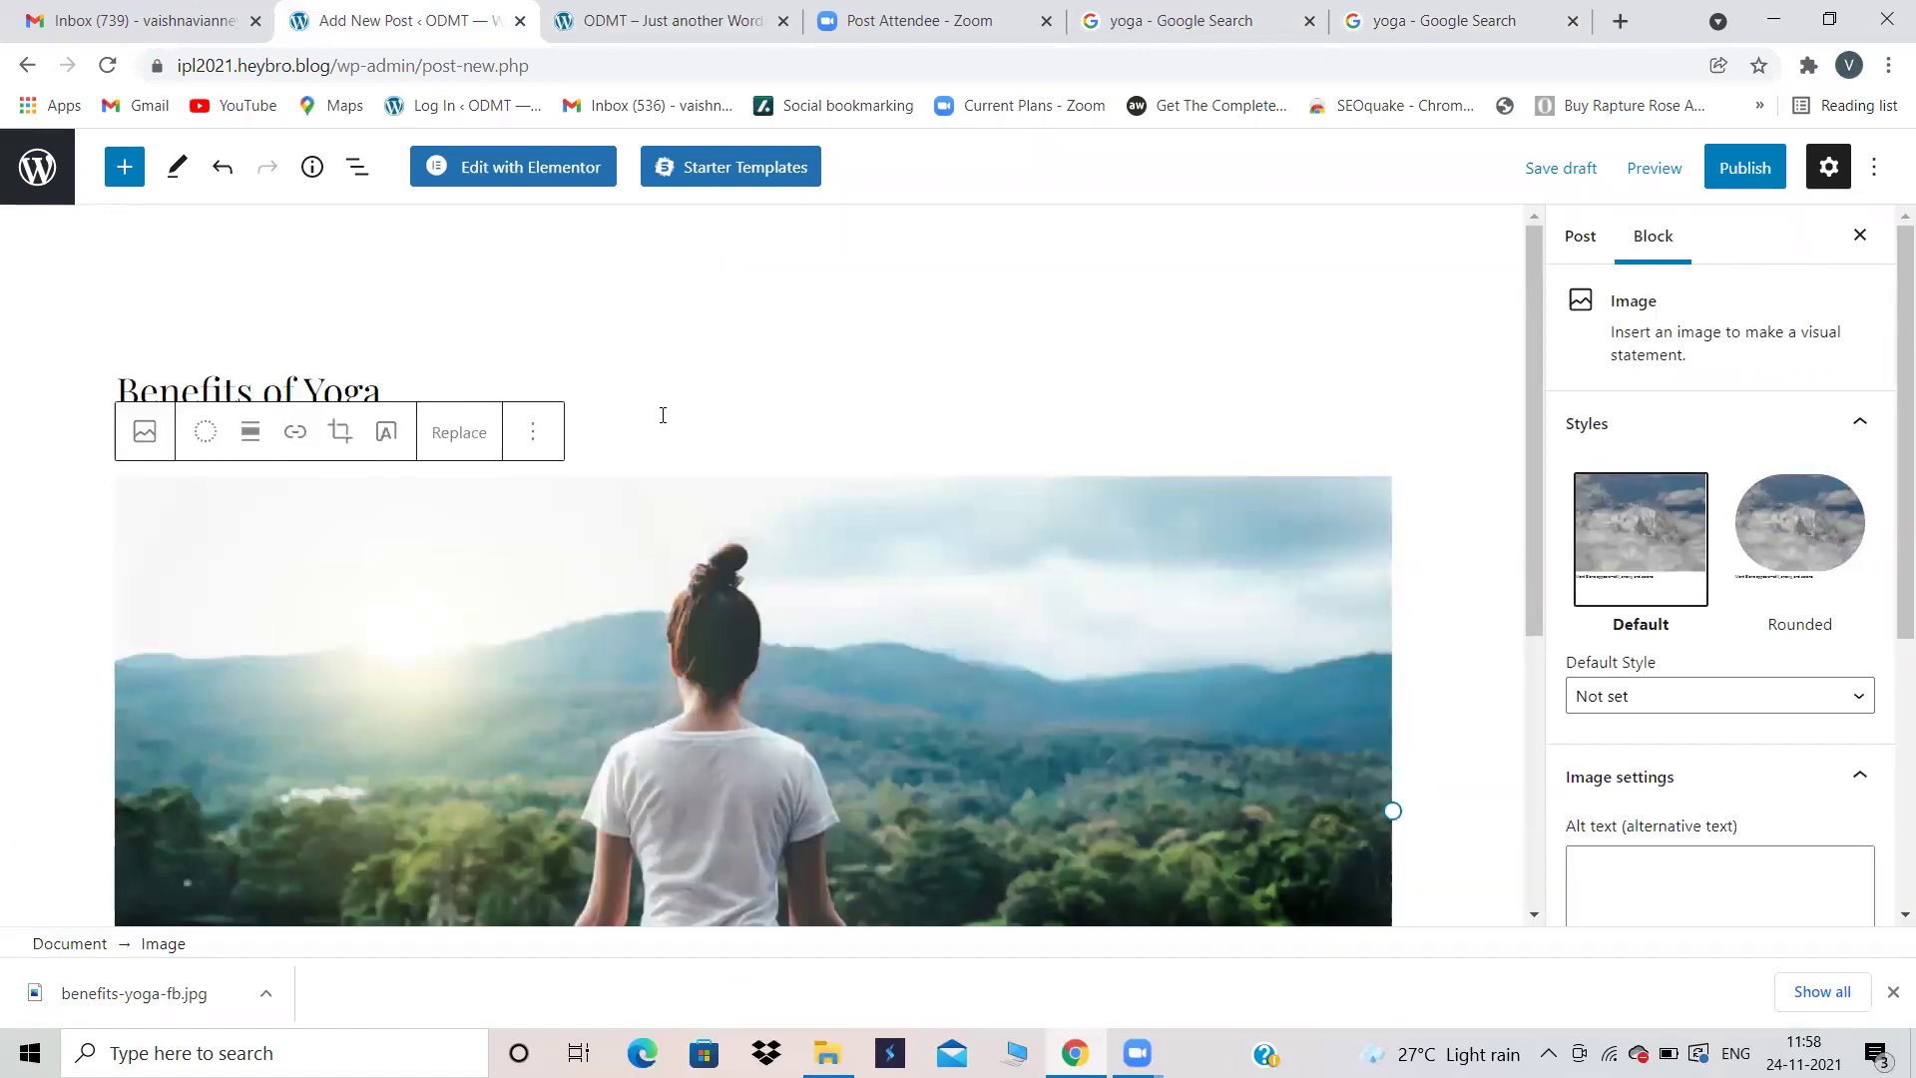
{"action": "left_click", "coordinate": [643, 425]}
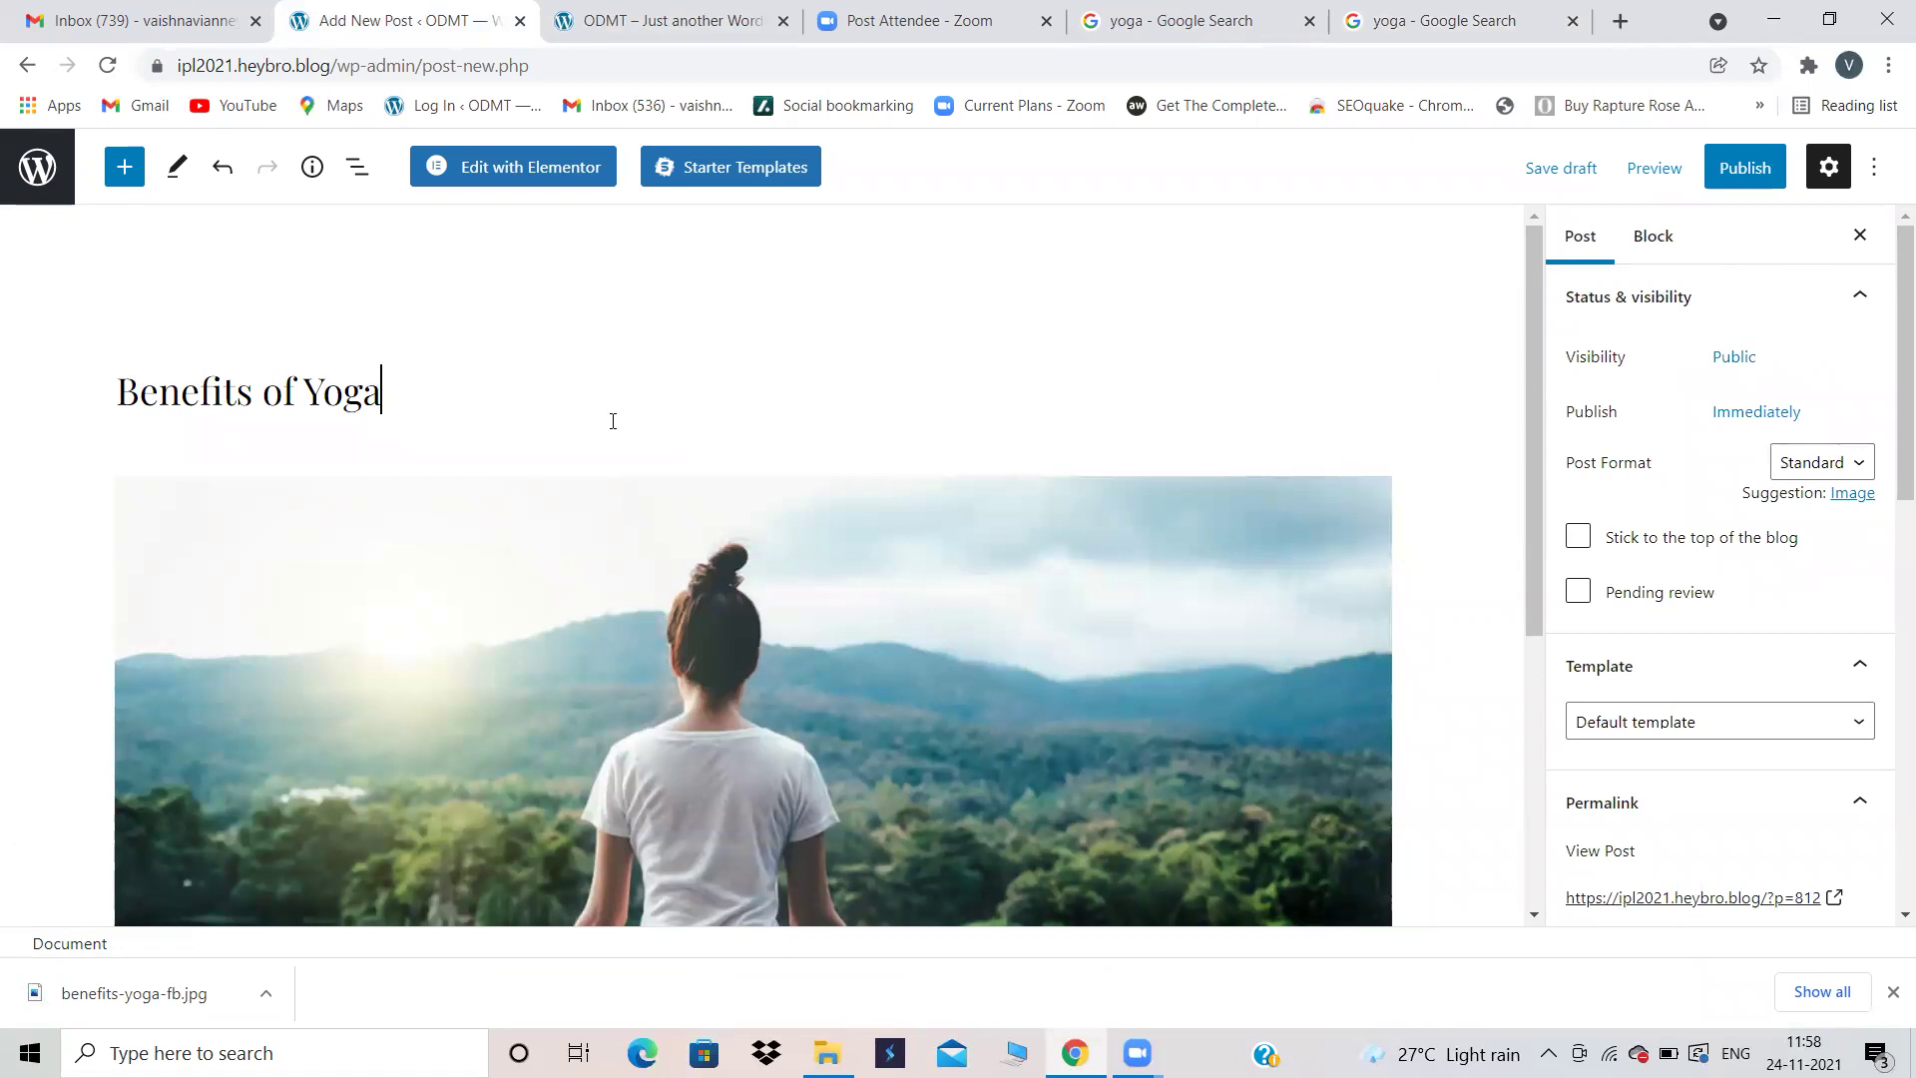
{"action": "left_click", "coordinate": [738, 585]}
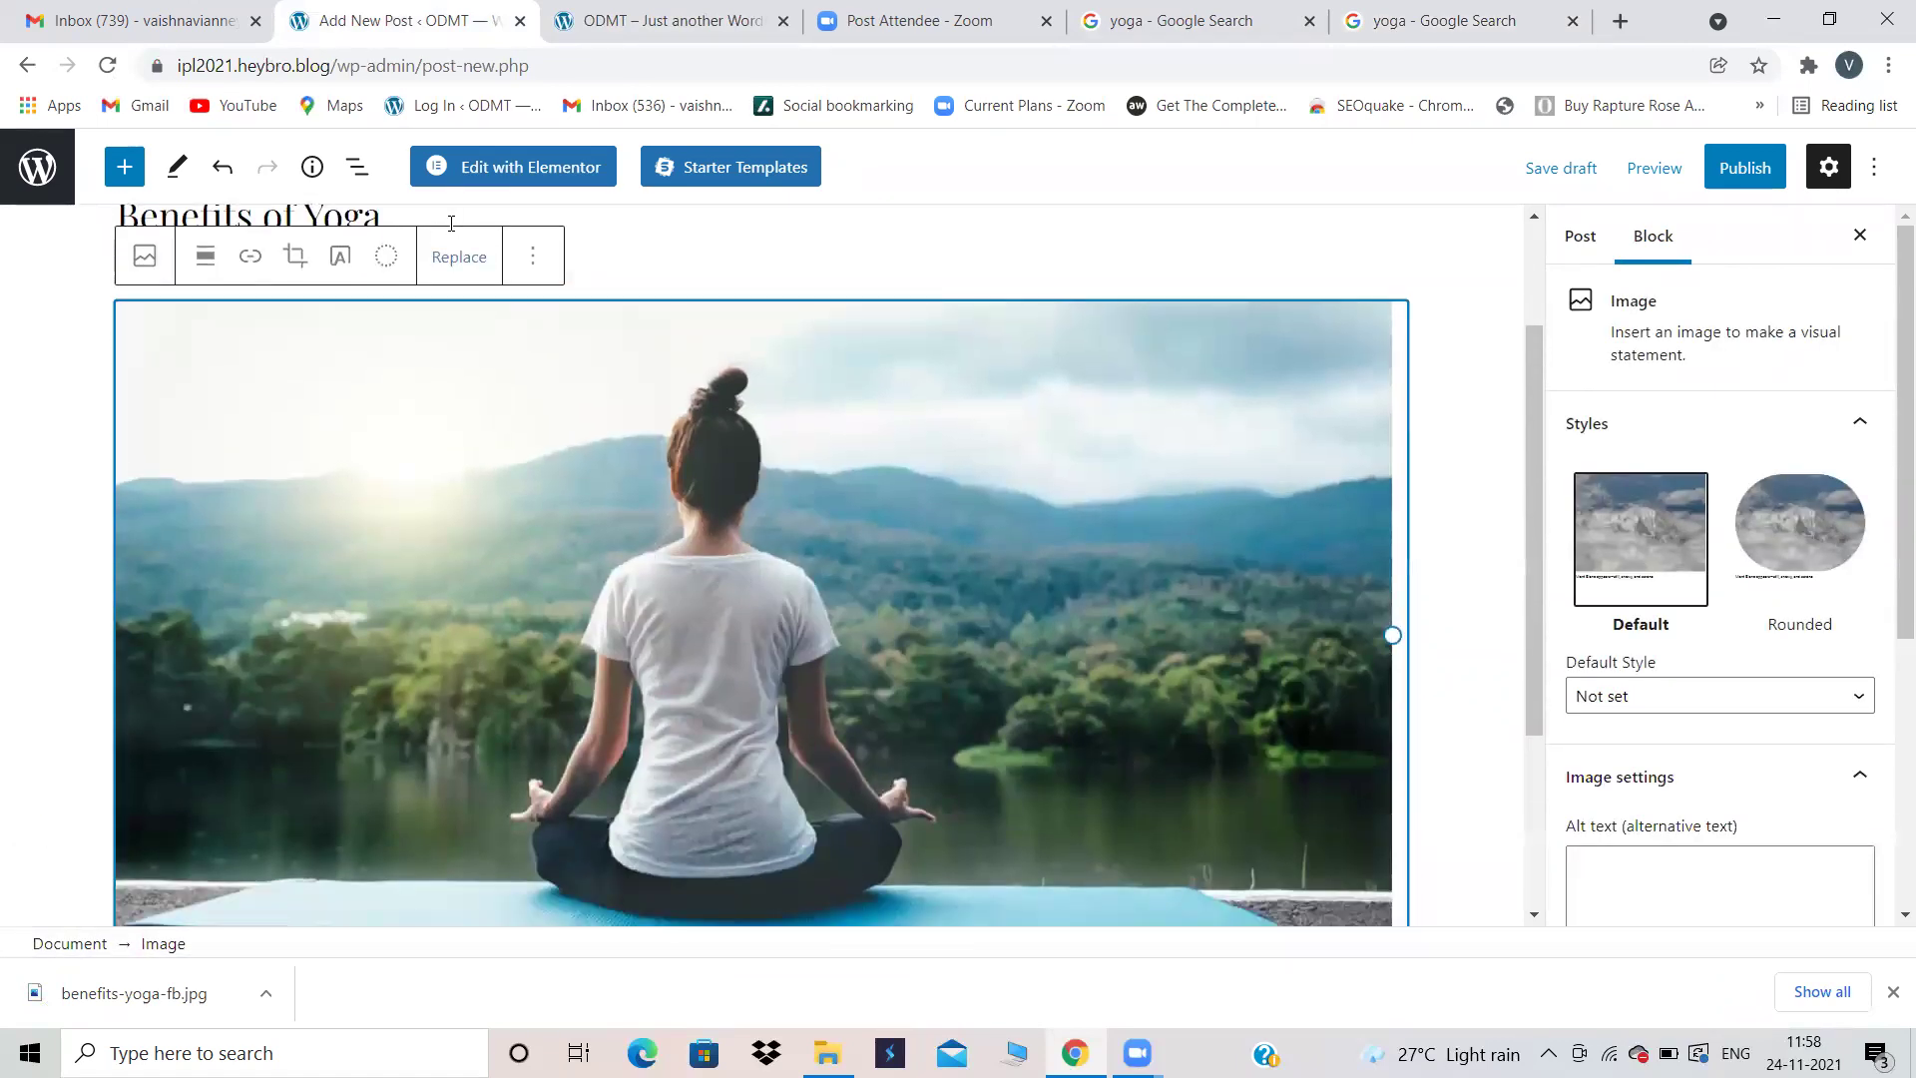
{"action": "left_click", "coordinate": [533, 257]}
Step: Remove the yoga photo block, leaving an empty paragraph
{"action": "left_click", "coordinate": [597, 805]}
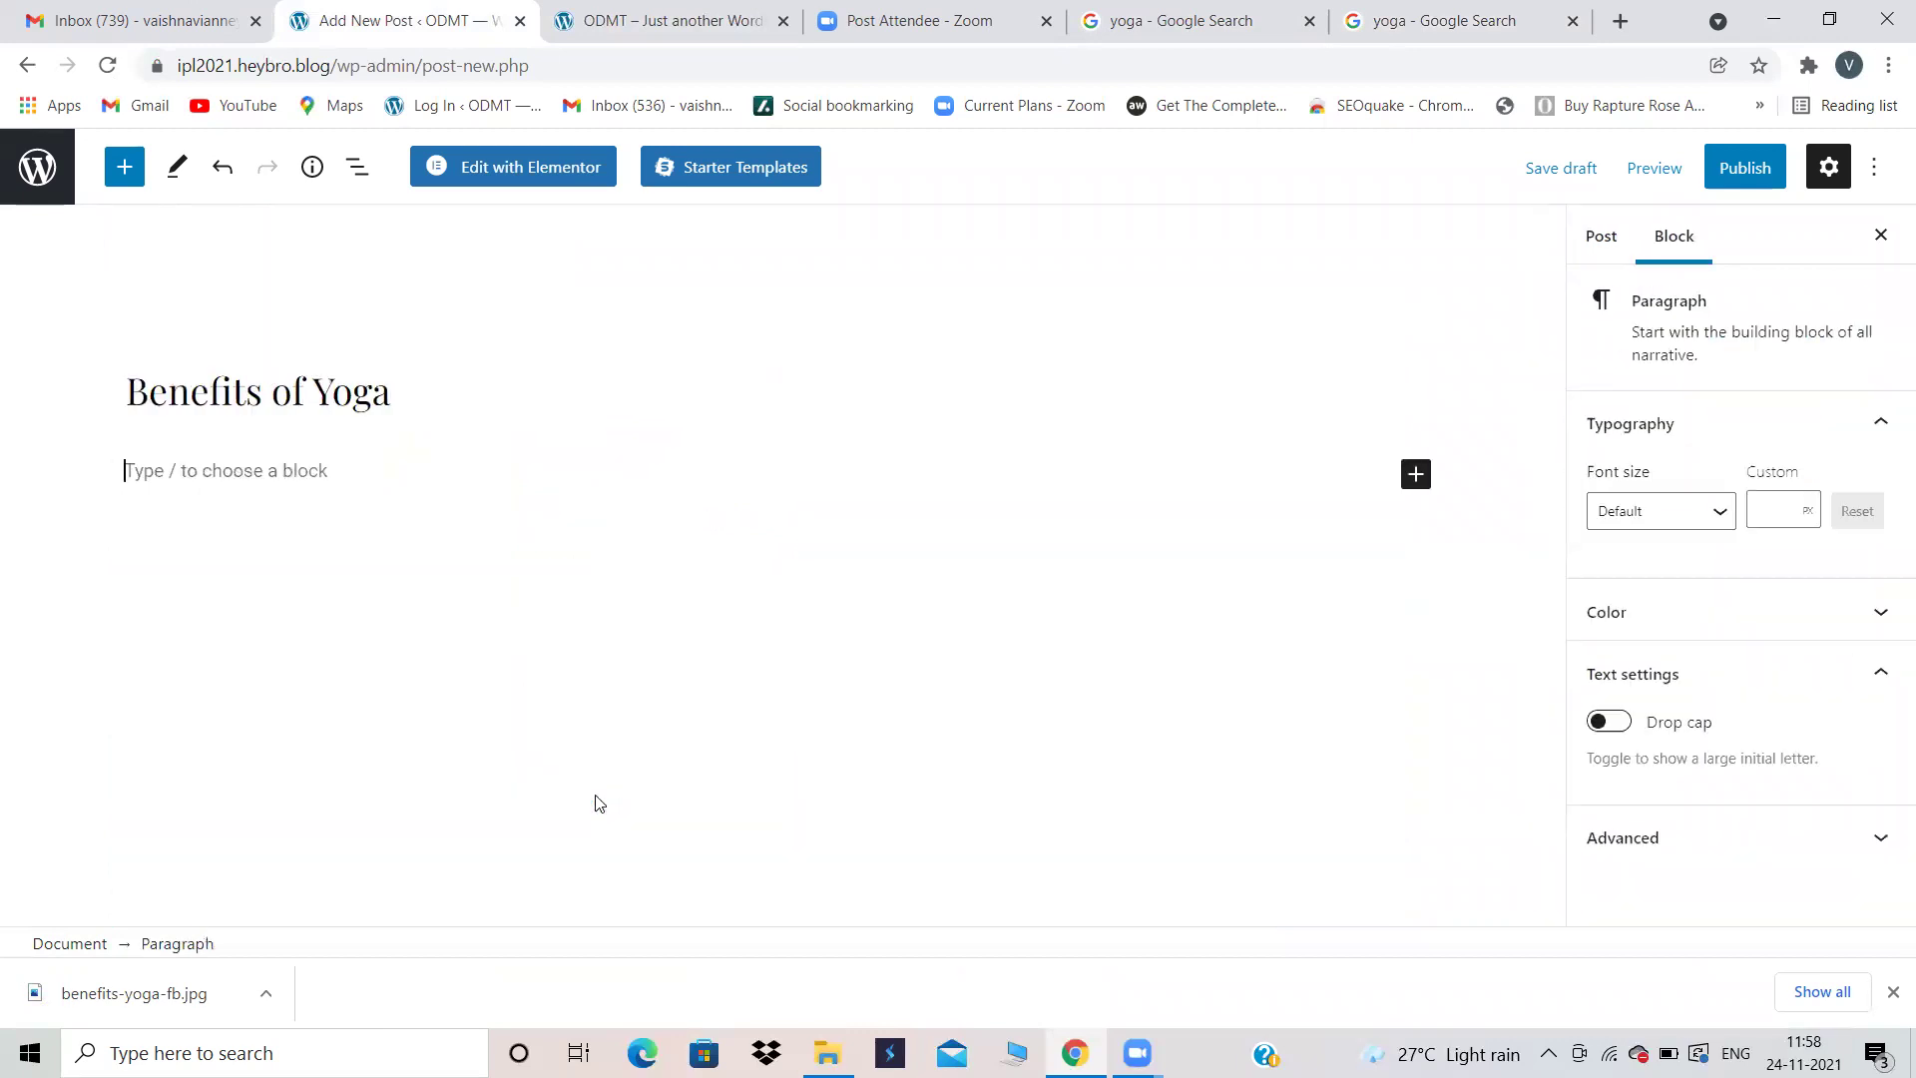
{"action": "left_click", "coordinate": [1423, 471]}
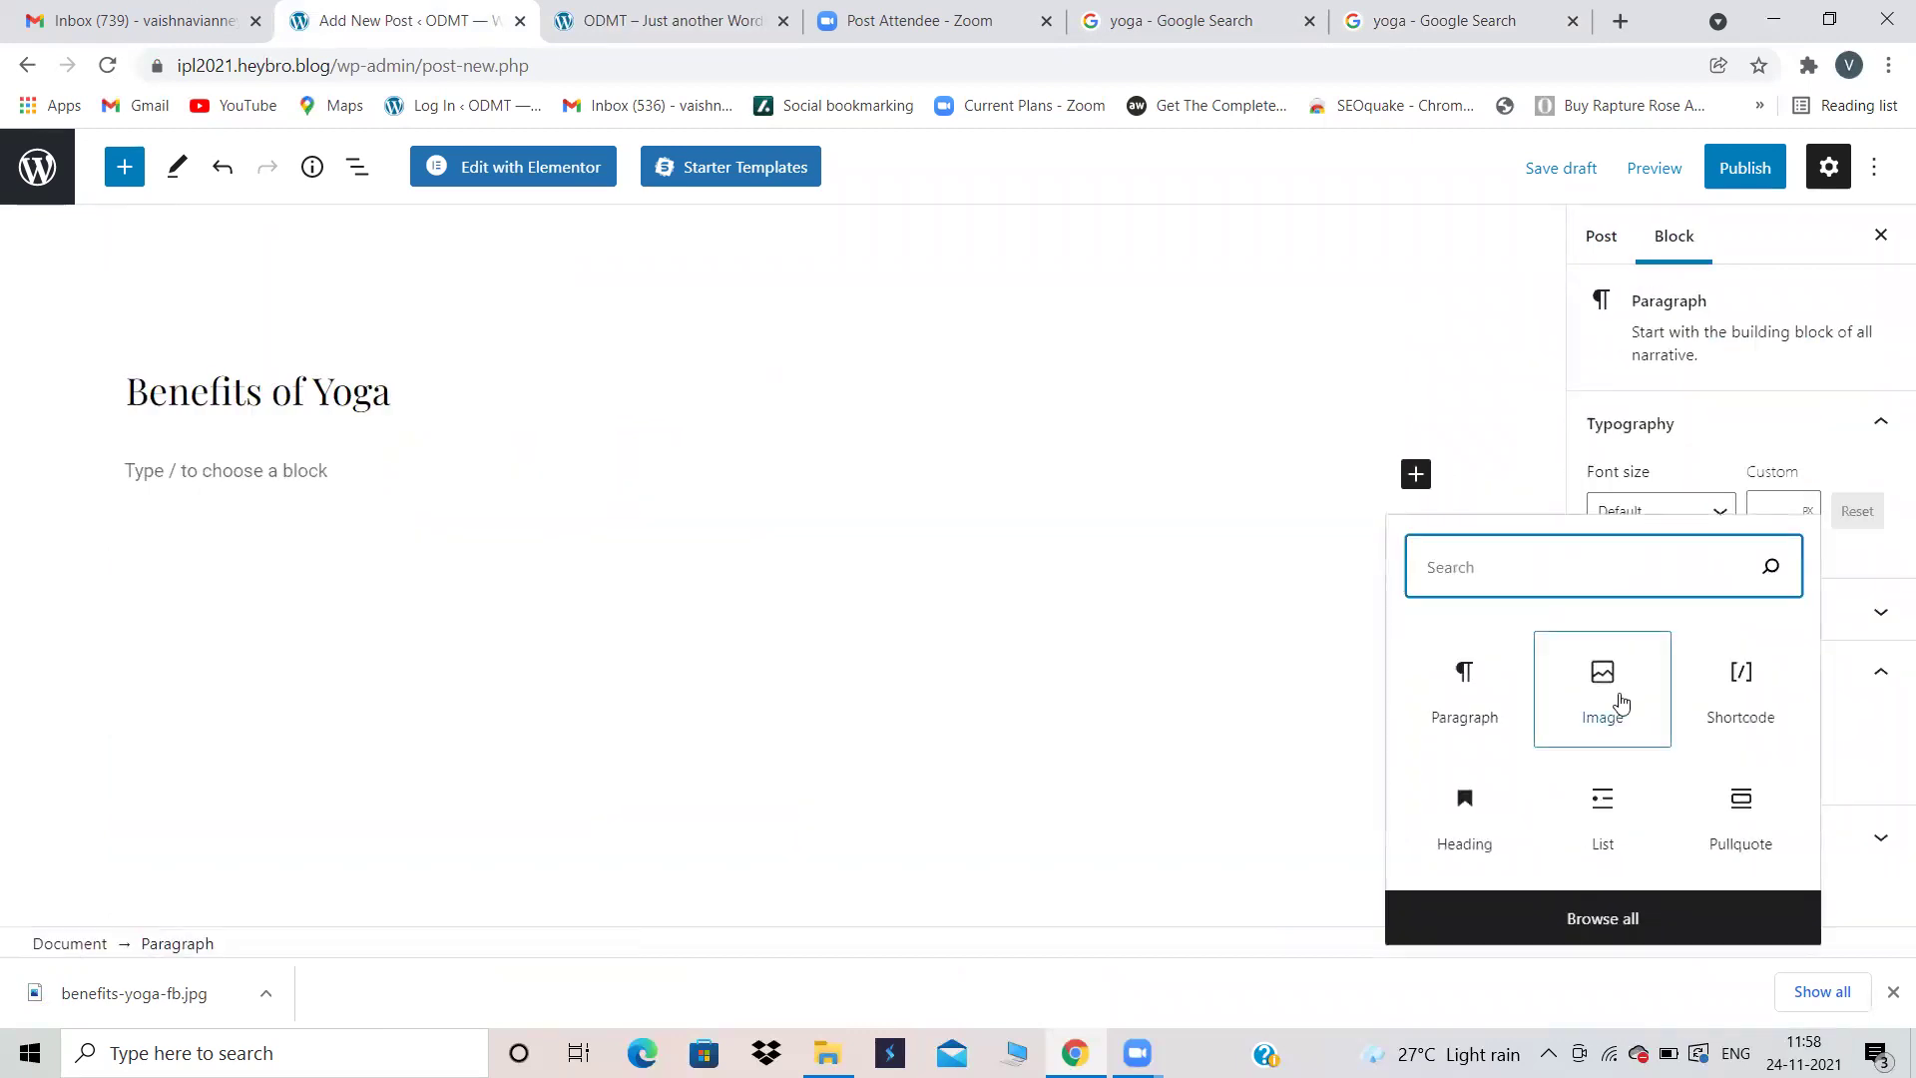
{"action": "left_click", "coordinate": [1437, 701]}
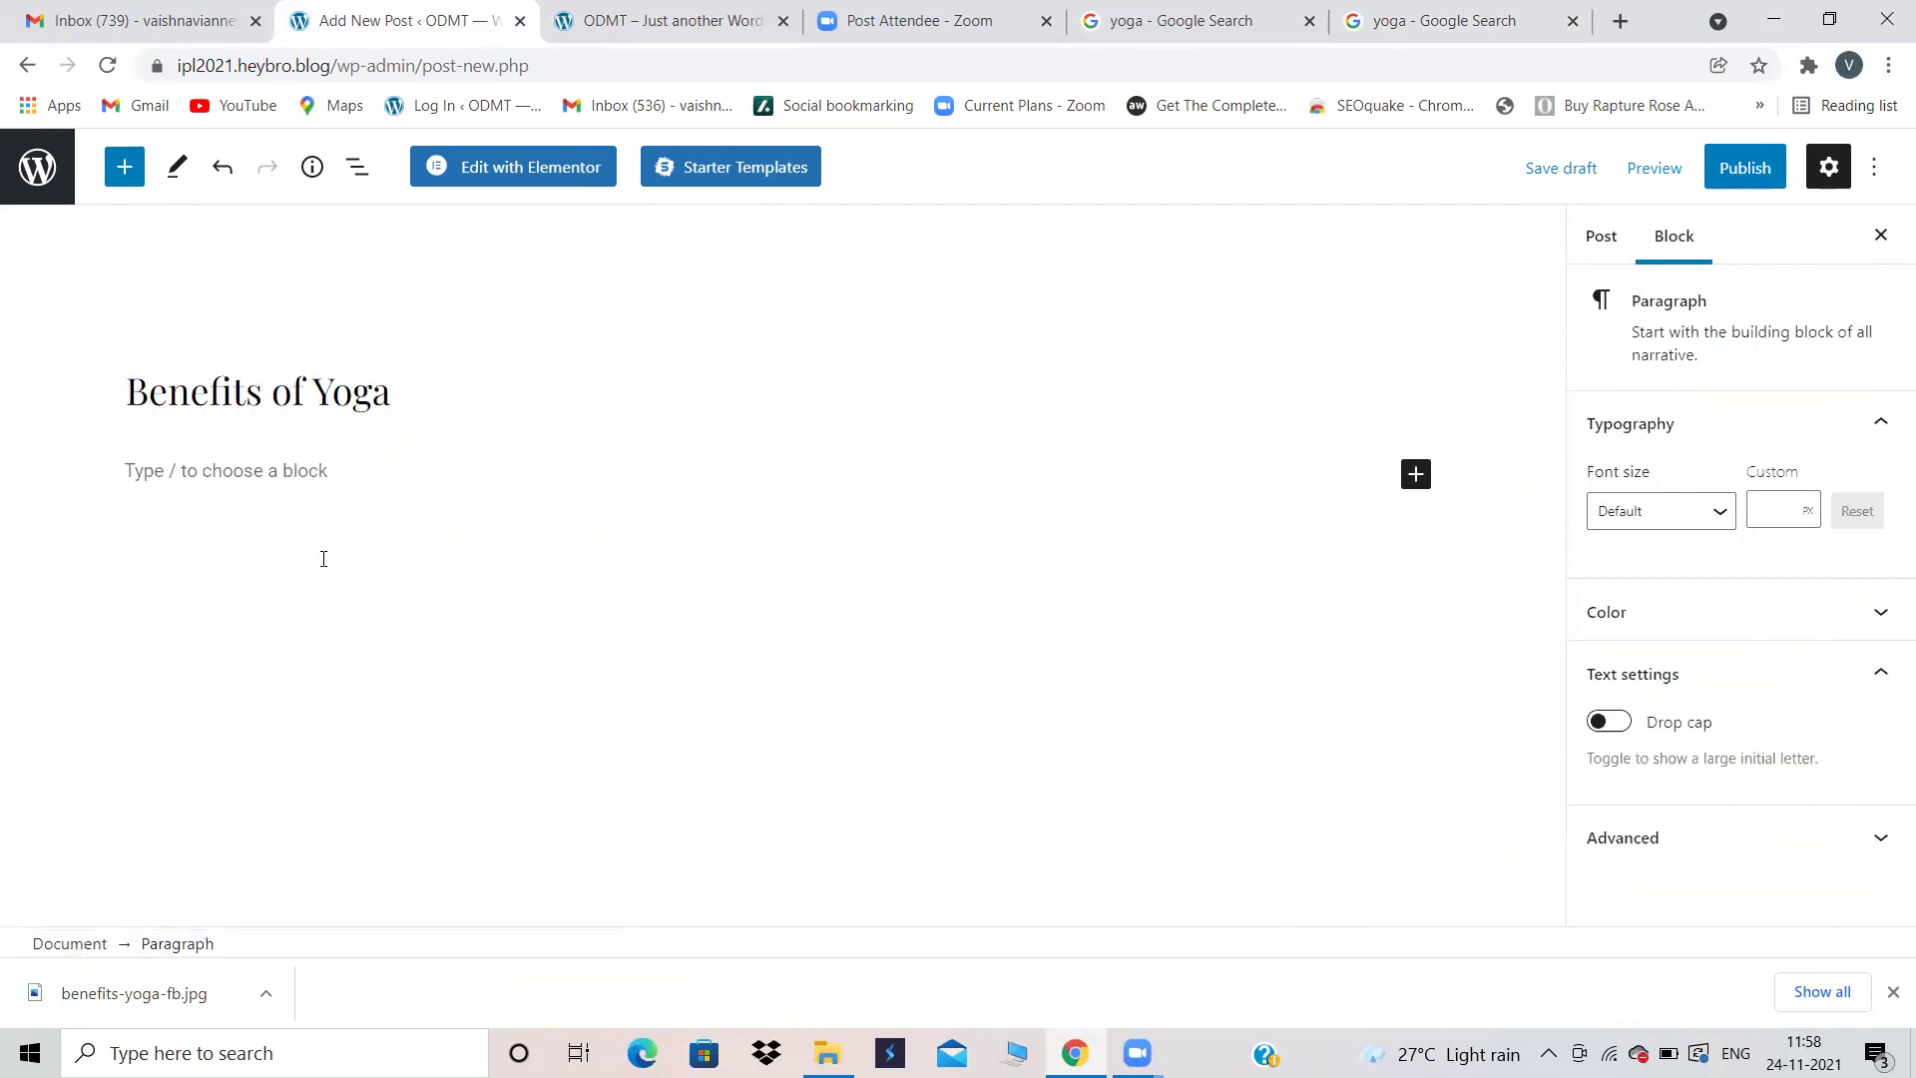
Step: Paste the copied text on strength, balance and flexibility as paragraphs
{"action": "type", "text": "Slow movements and deep breathing increase blood flow and warm up muscles, while holding a pose can build strength. Balance on one foot, while holding the other foot to your calf or above the knee (but never on the knee) at a right angle."}
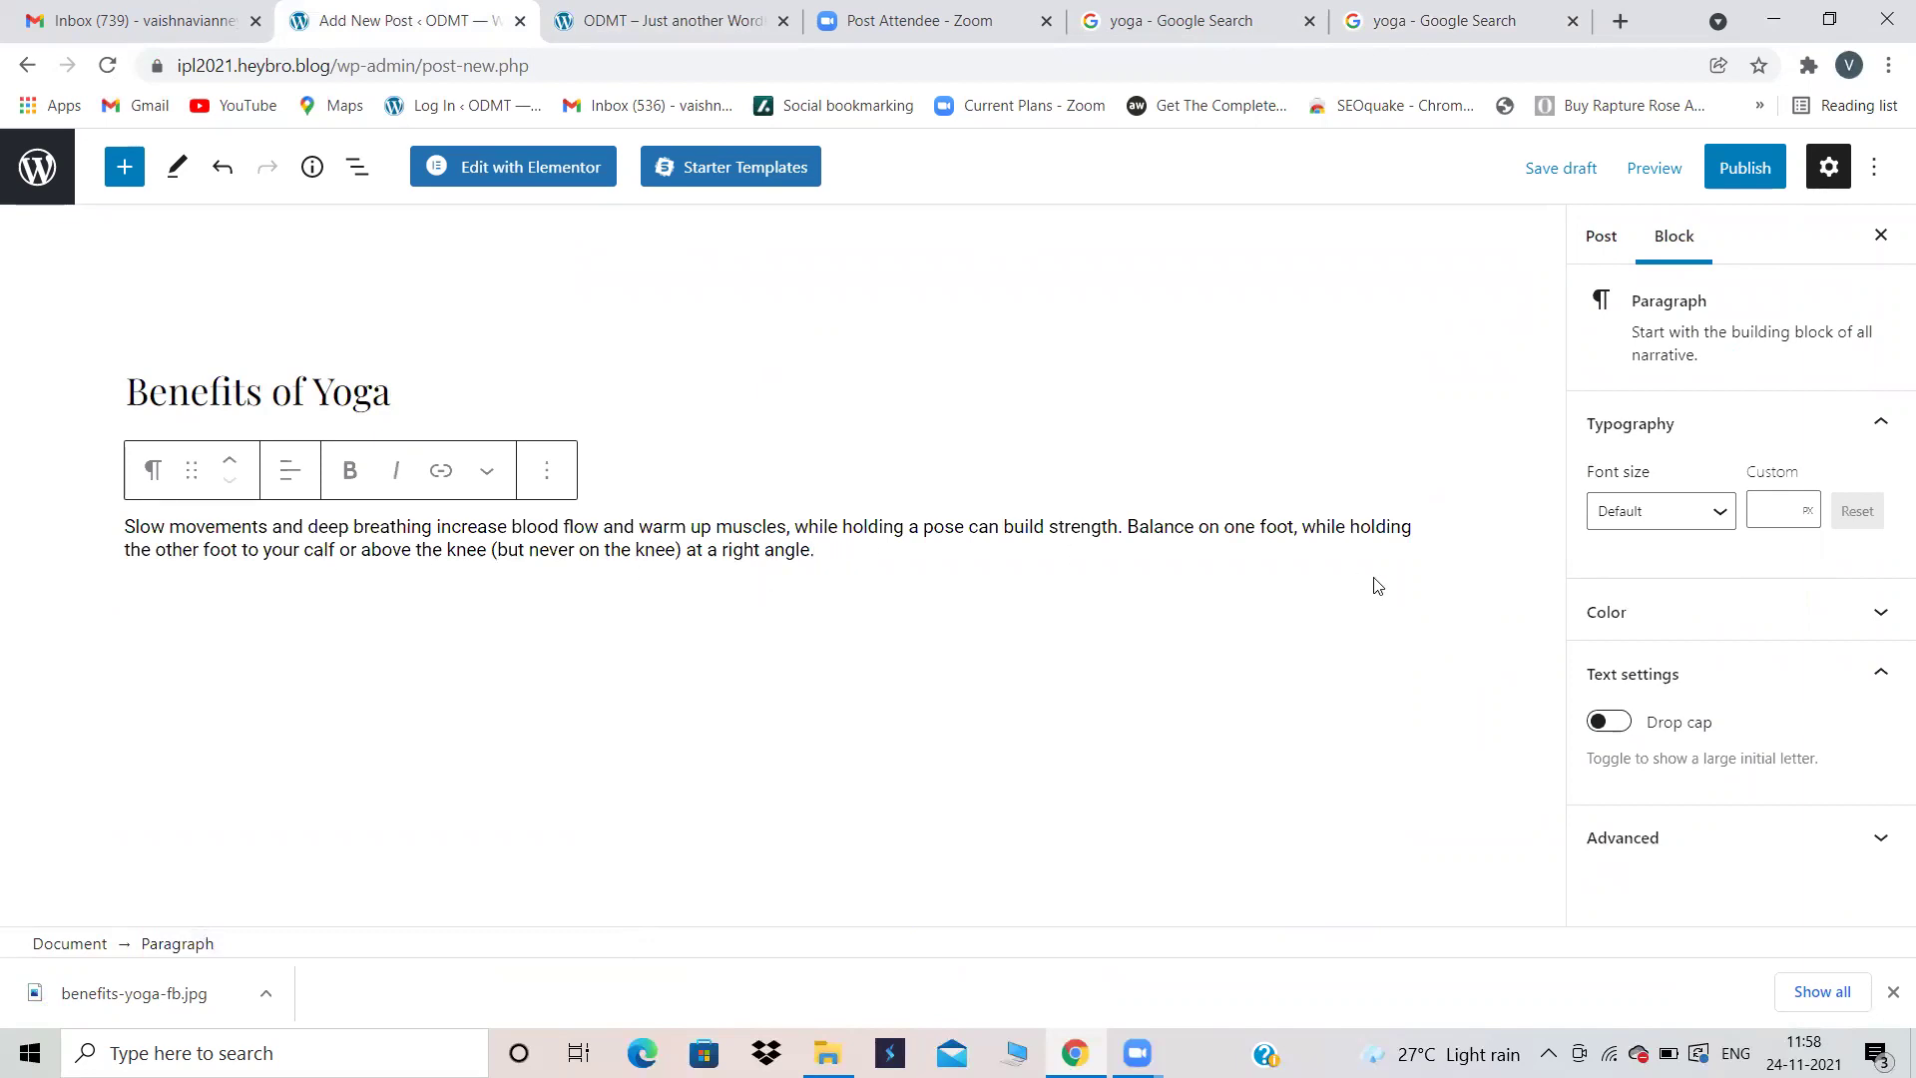
{"action": "key", "text": "Return"}
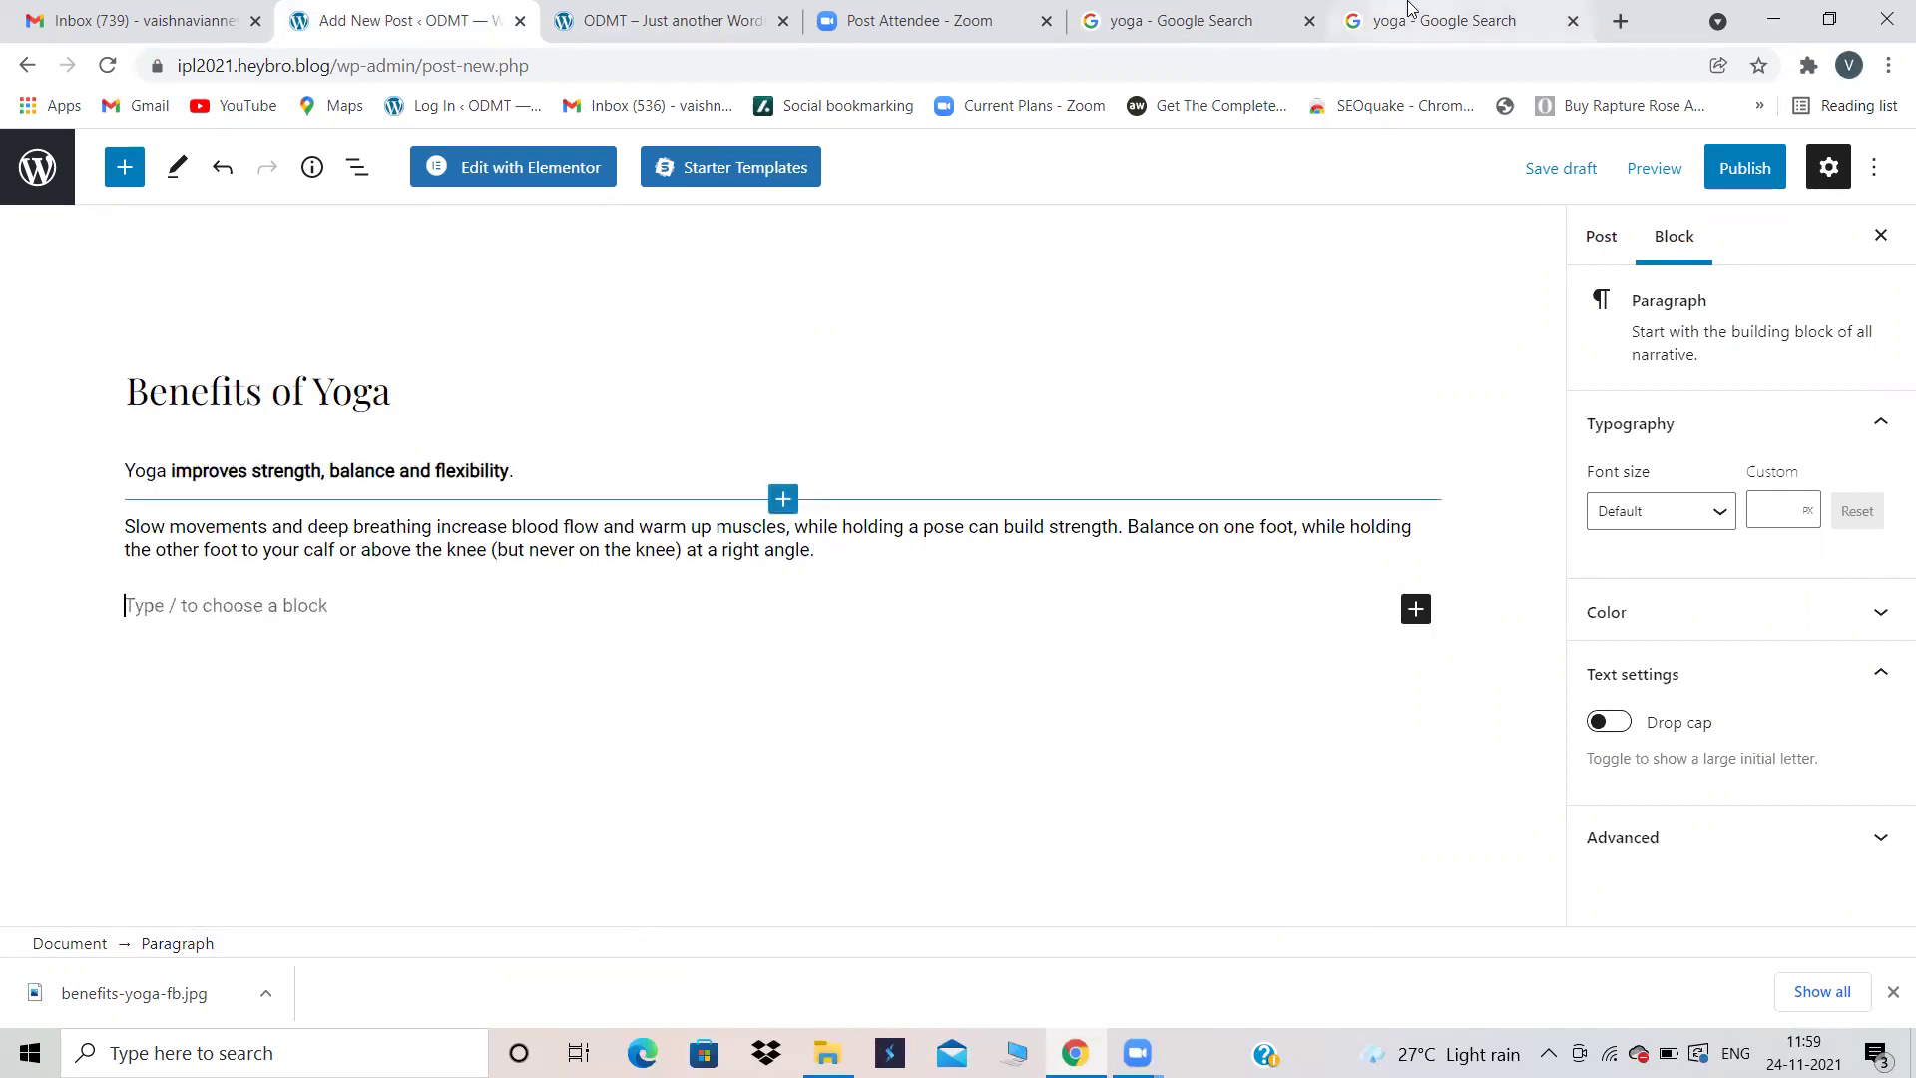
{"action": "left_click", "coordinate": [1210, 18]}
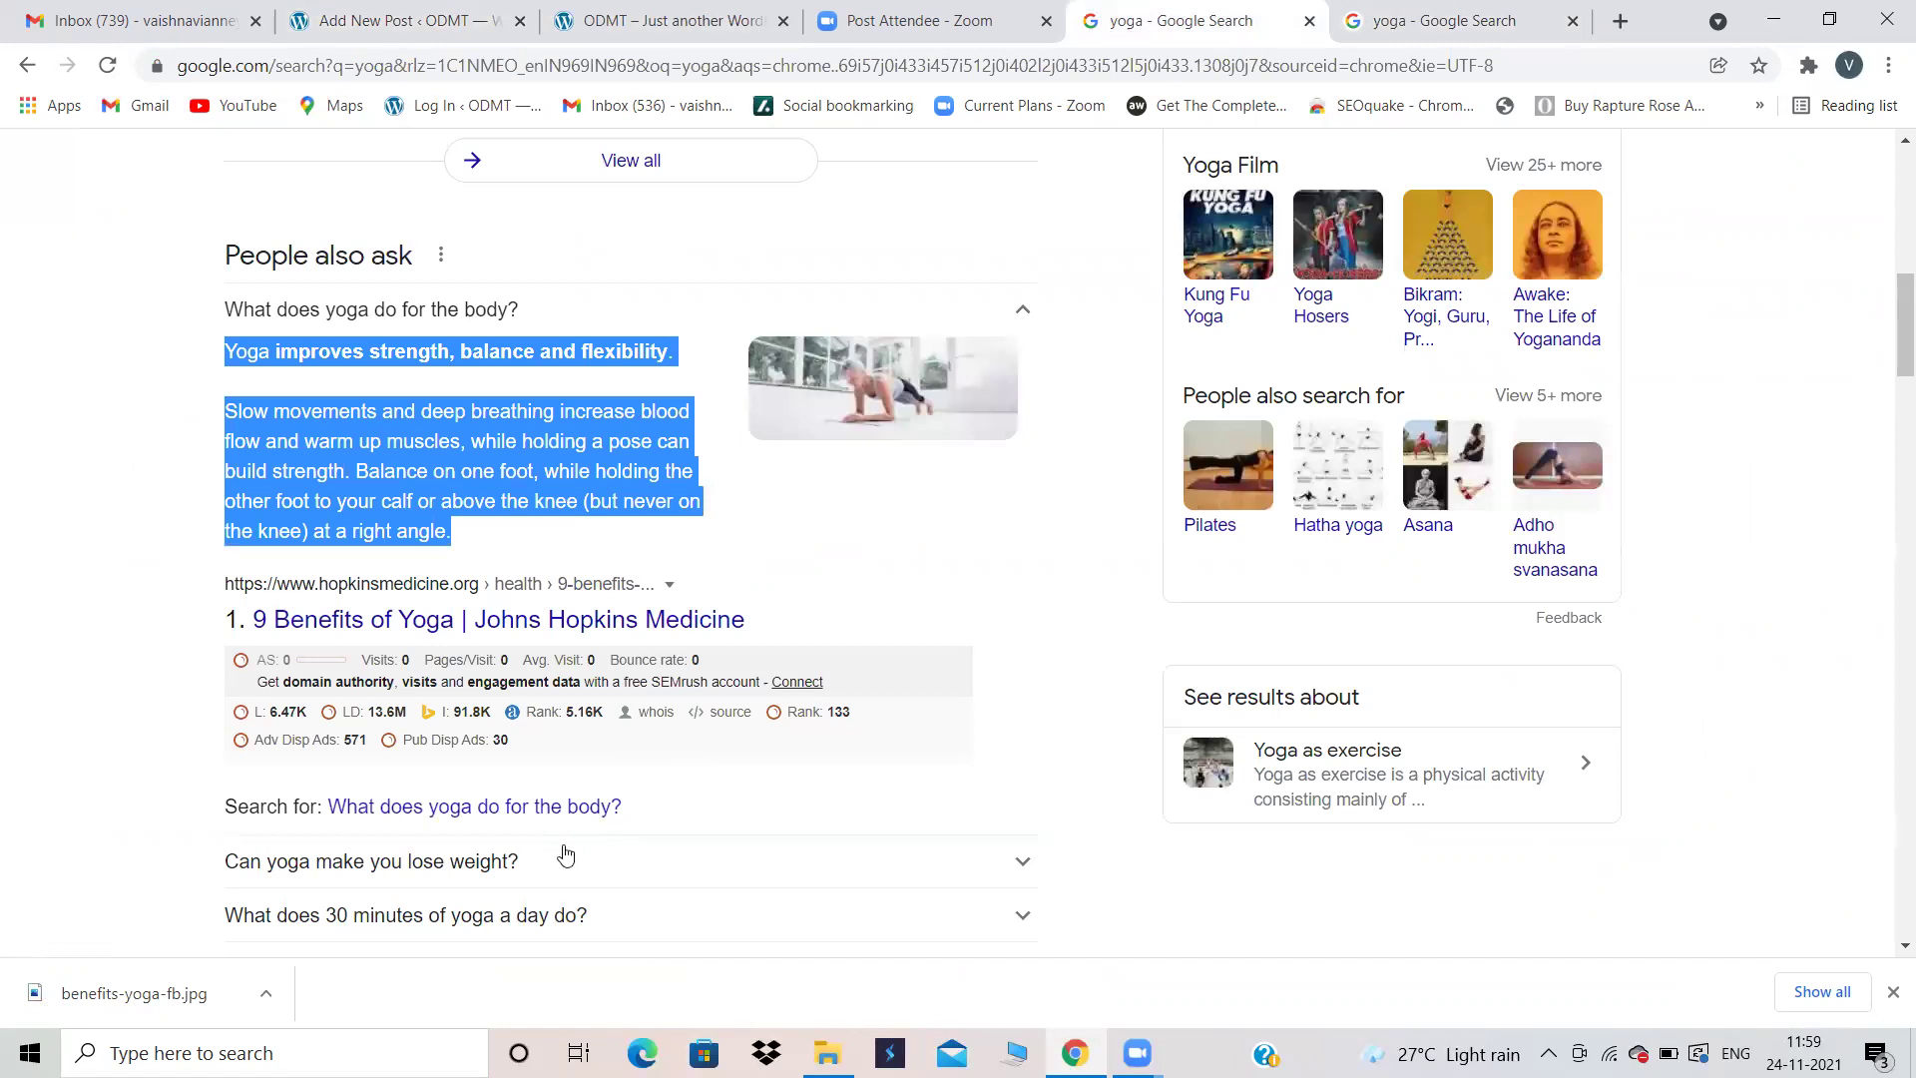
Step: Expand 'What does 30 minutes of yoga a day do?' and select its answer text
{"action": "scroll", "coordinate": [559, 855], "scroll_direction": "down", "scroll_amount": 2}
{"action": "left_click", "coordinate": [507, 688]}
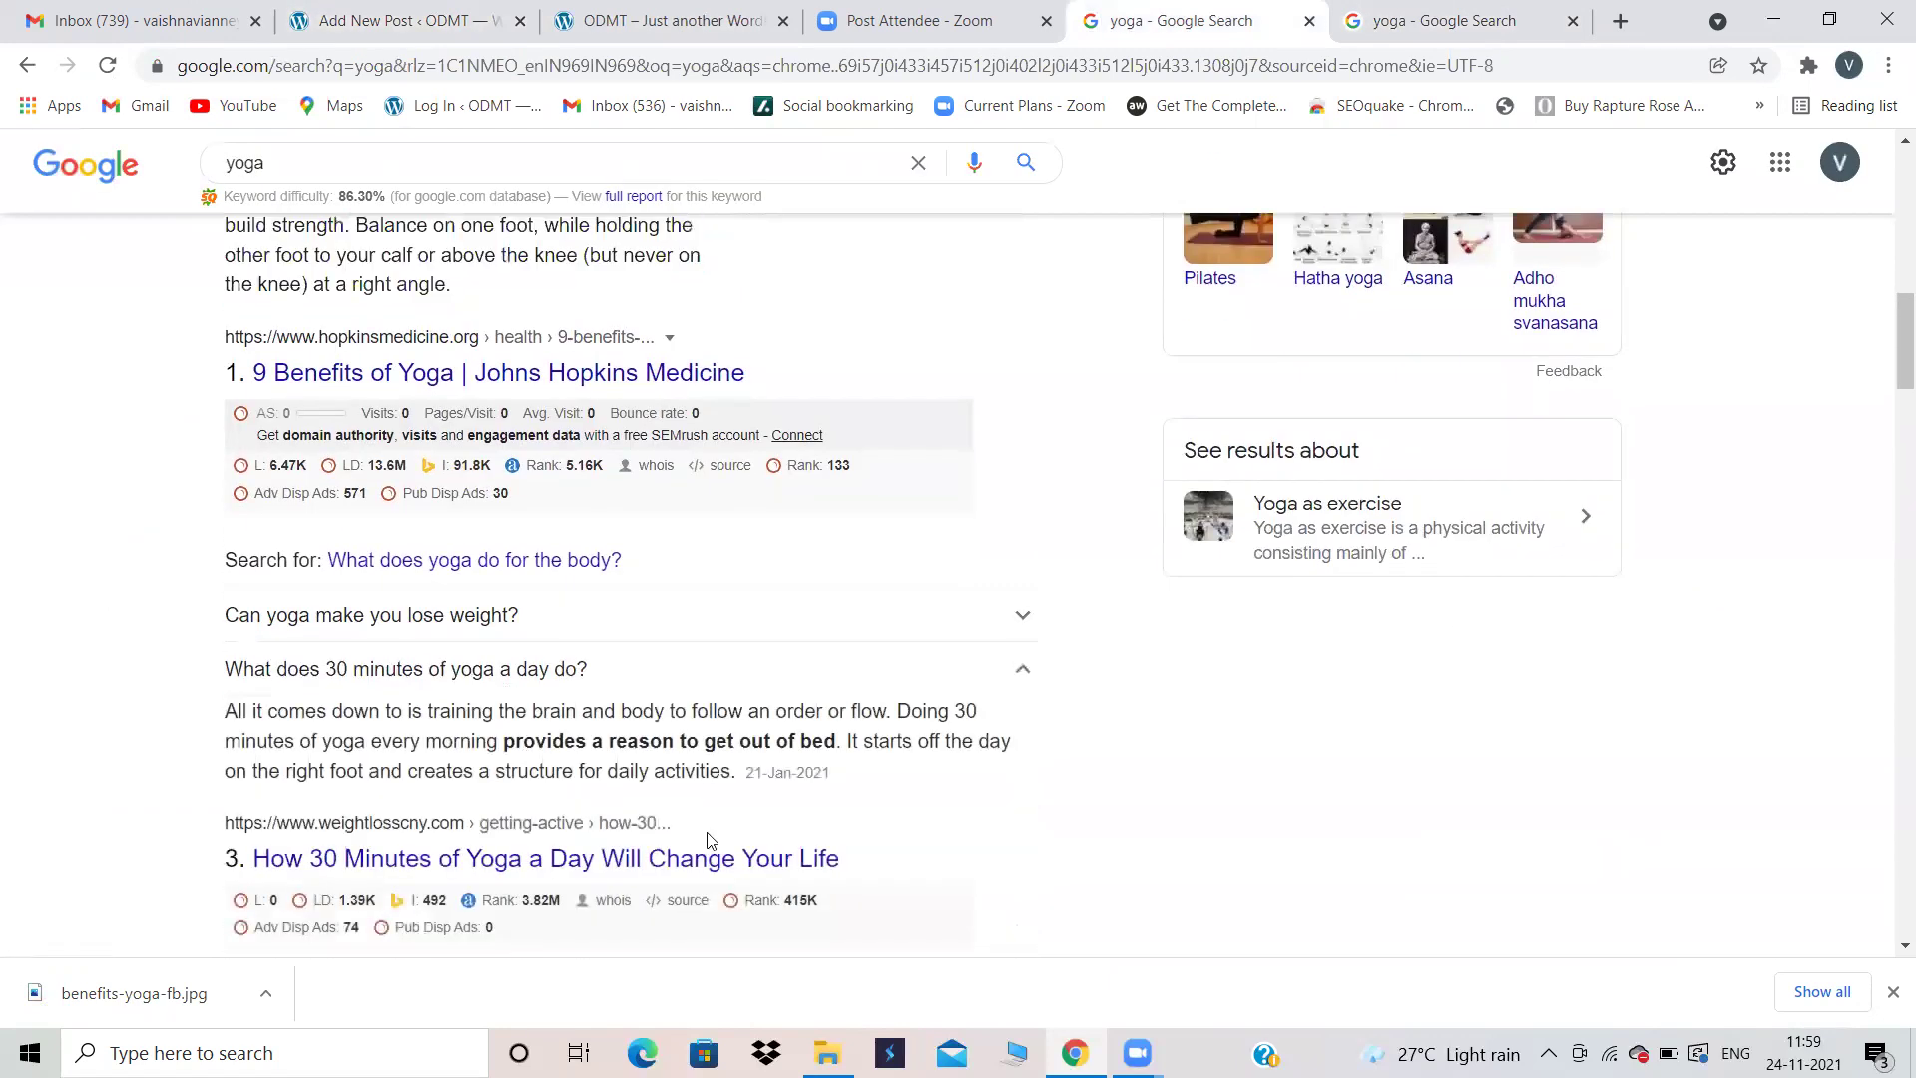
{"action": "left_click_drag", "start_coordinate": [738, 774], "coordinate": [230, 720]}
{"action": "key", "text": "ctrl+c"}
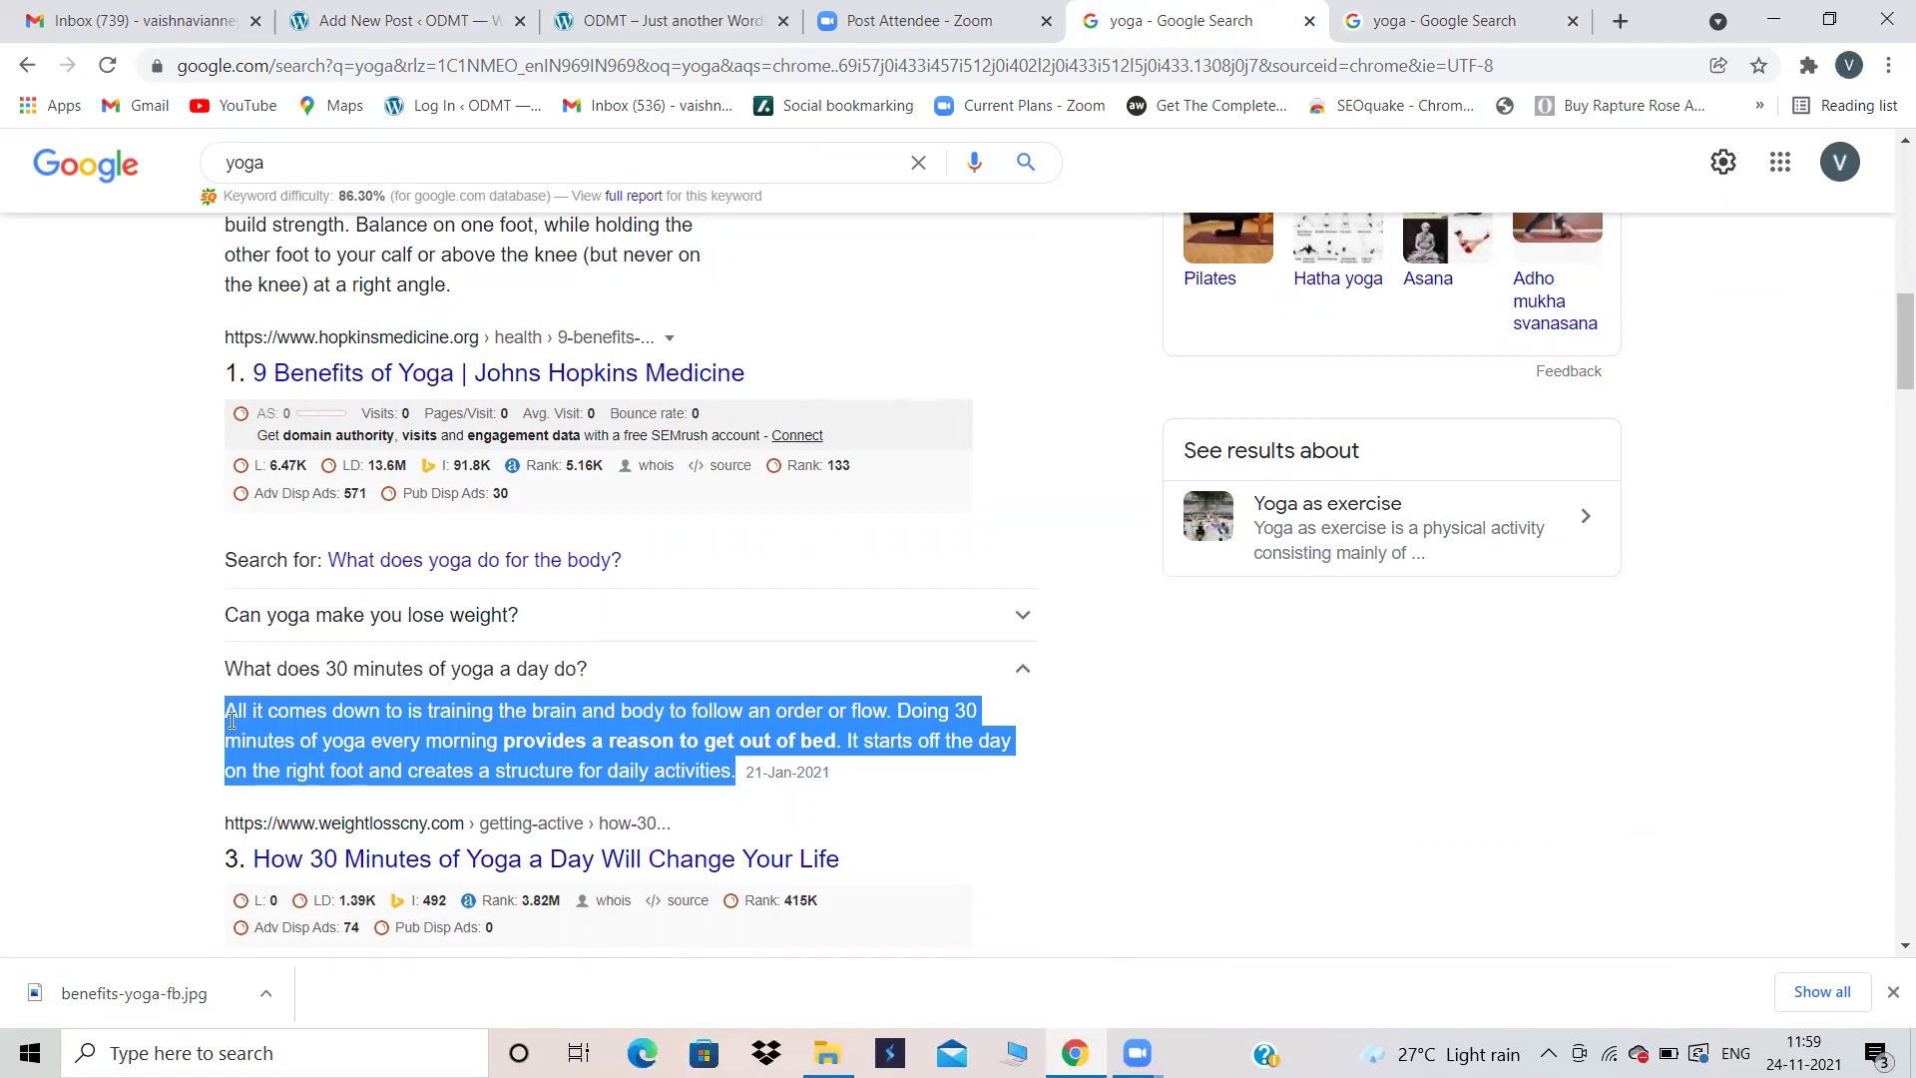
{"action": "left_click", "coordinate": [399, 20]}
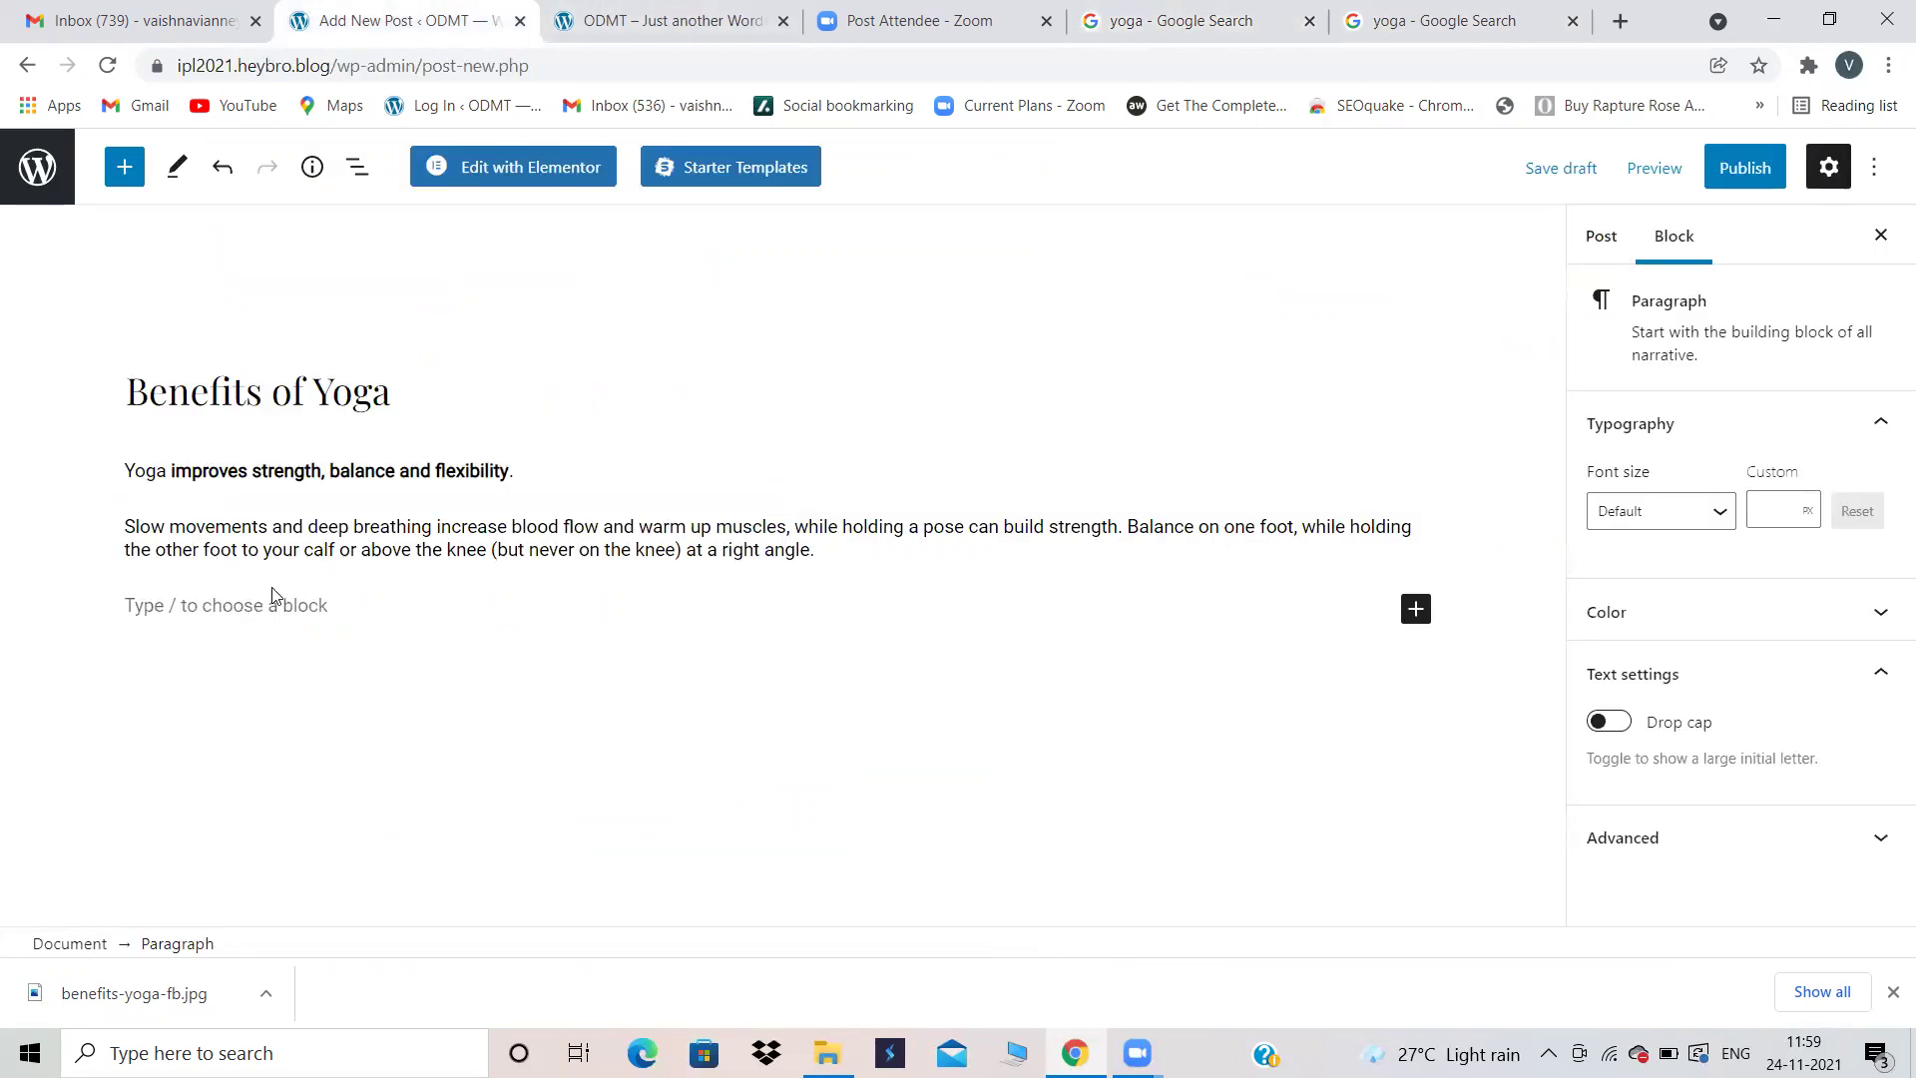
Step: Paste the 30-minutes-of-yoga answer as a third paragraph with a new empty block below
{"action": "key", "text": "ctrl+v"}
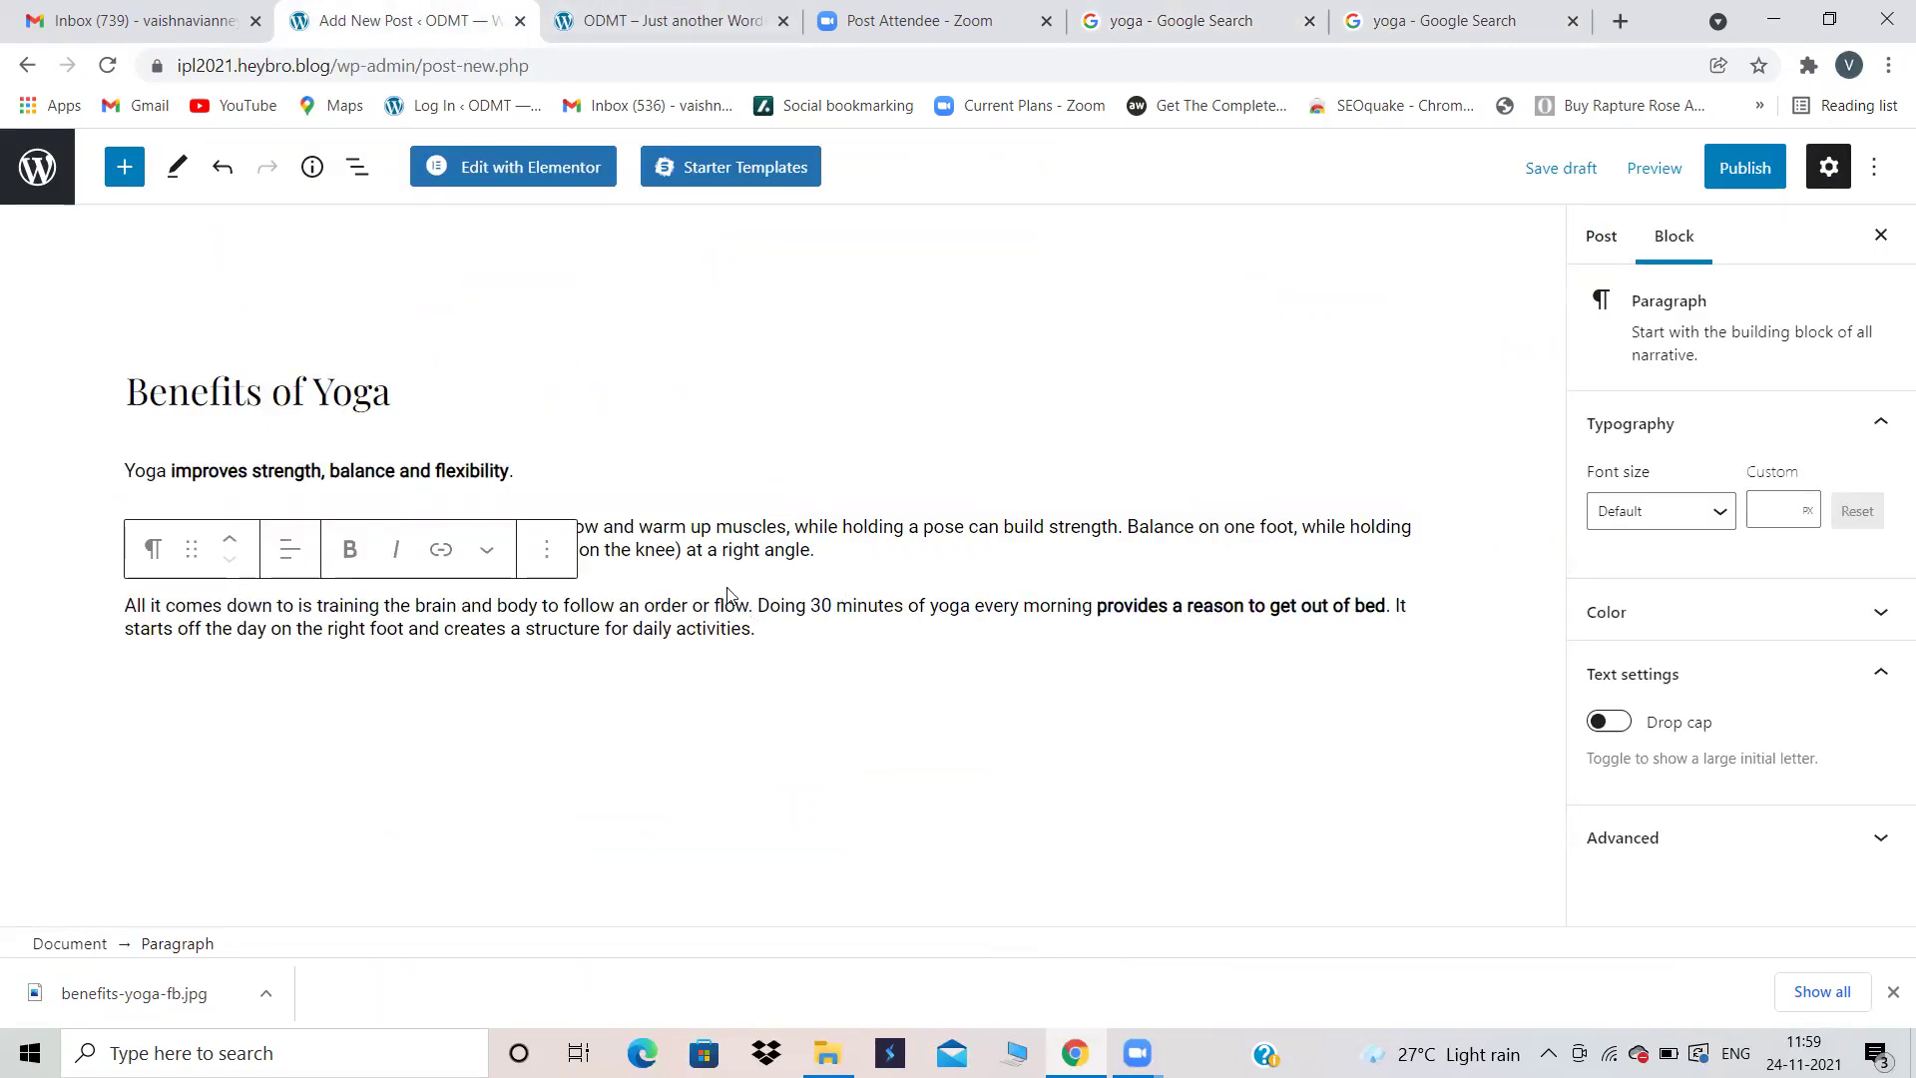
{"action": "left_click", "coordinate": [685, 576]}
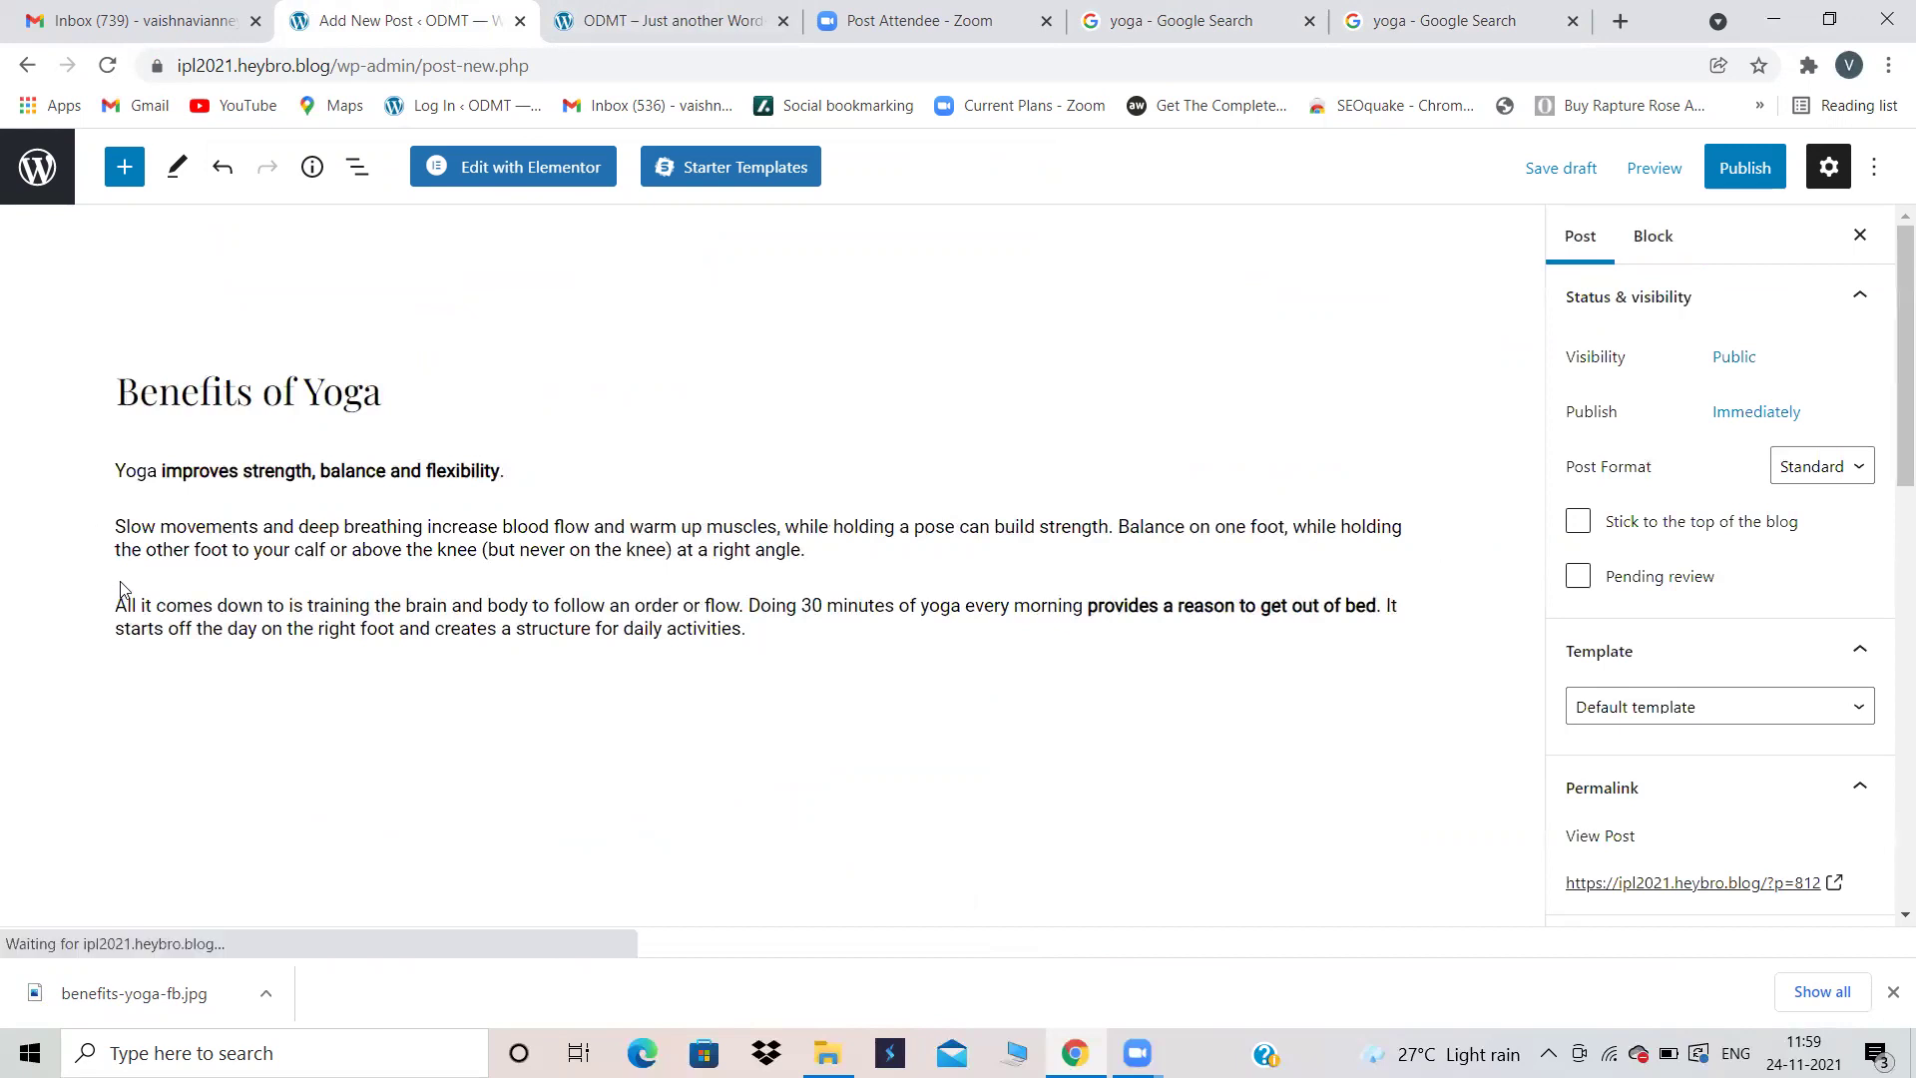
{"action": "left_click", "coordinate": [796, 639]}
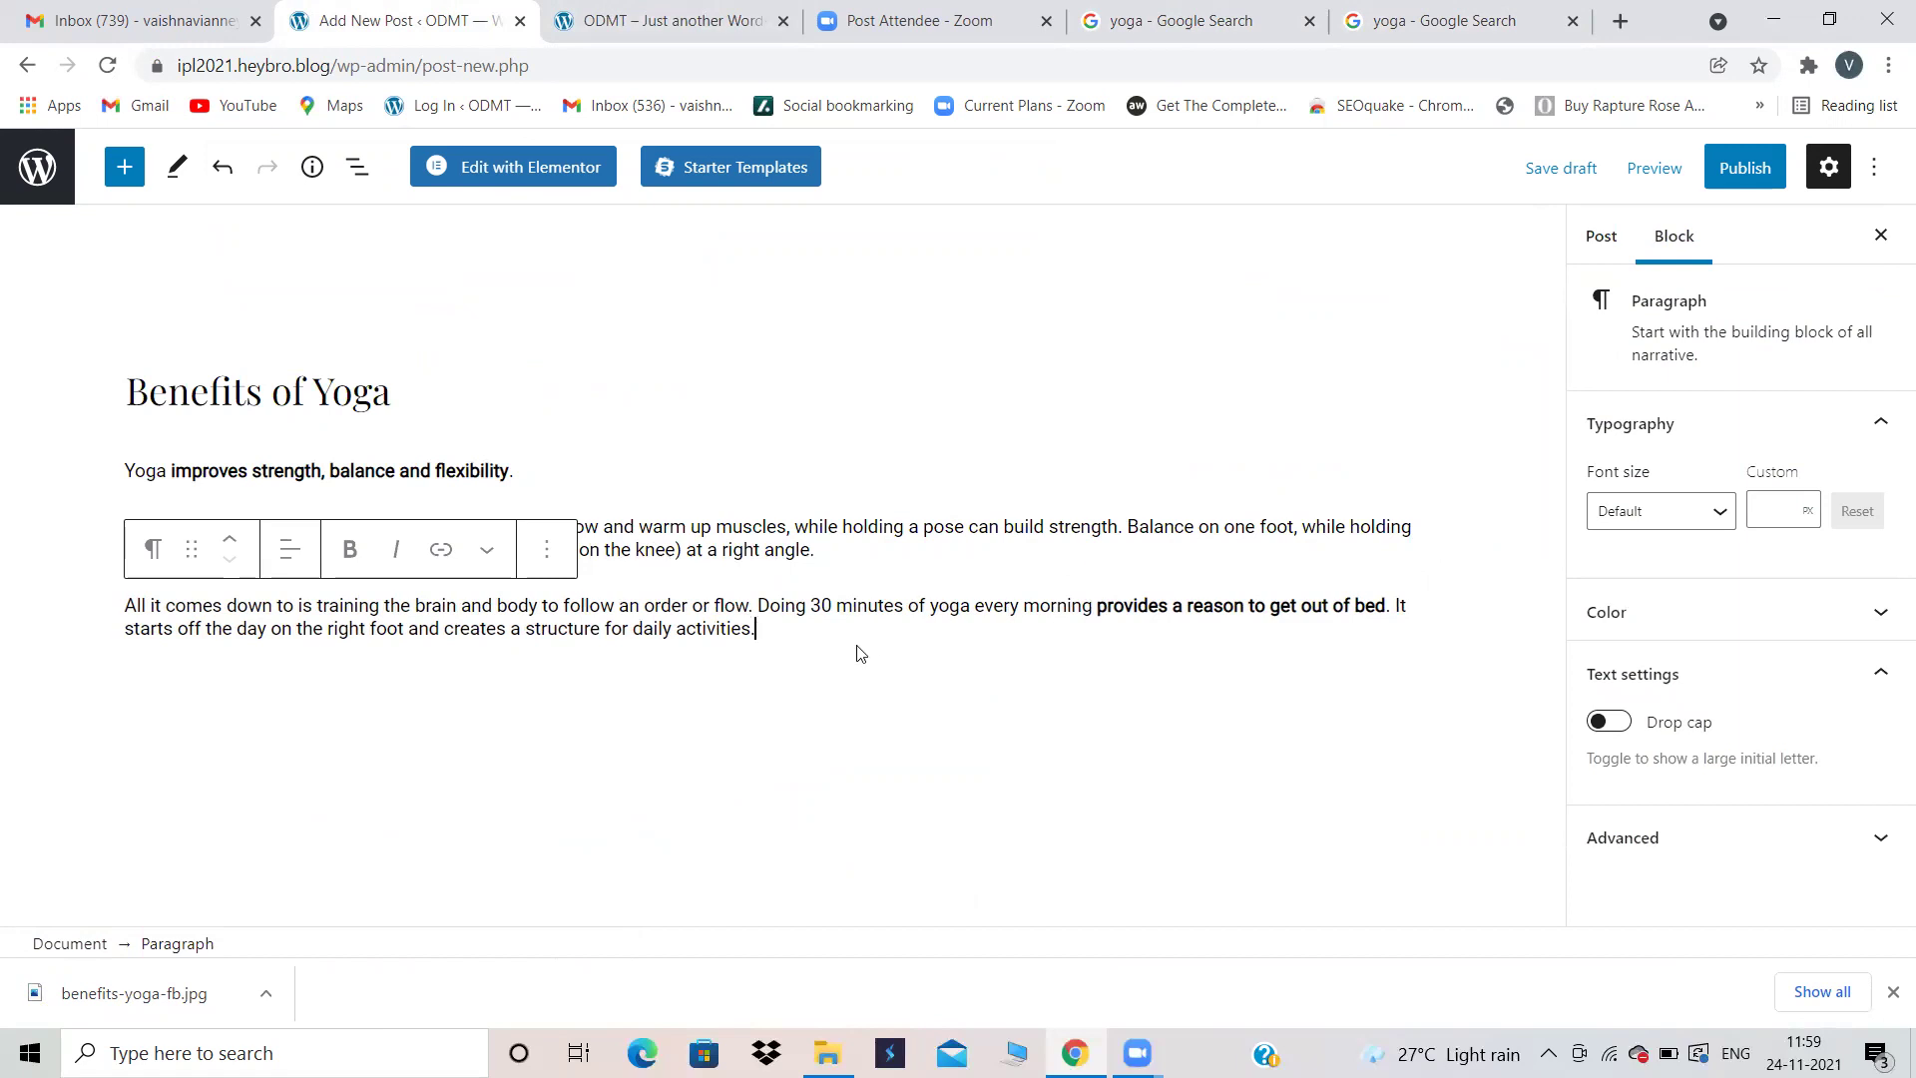
{"action": "key", "text": "Return"}
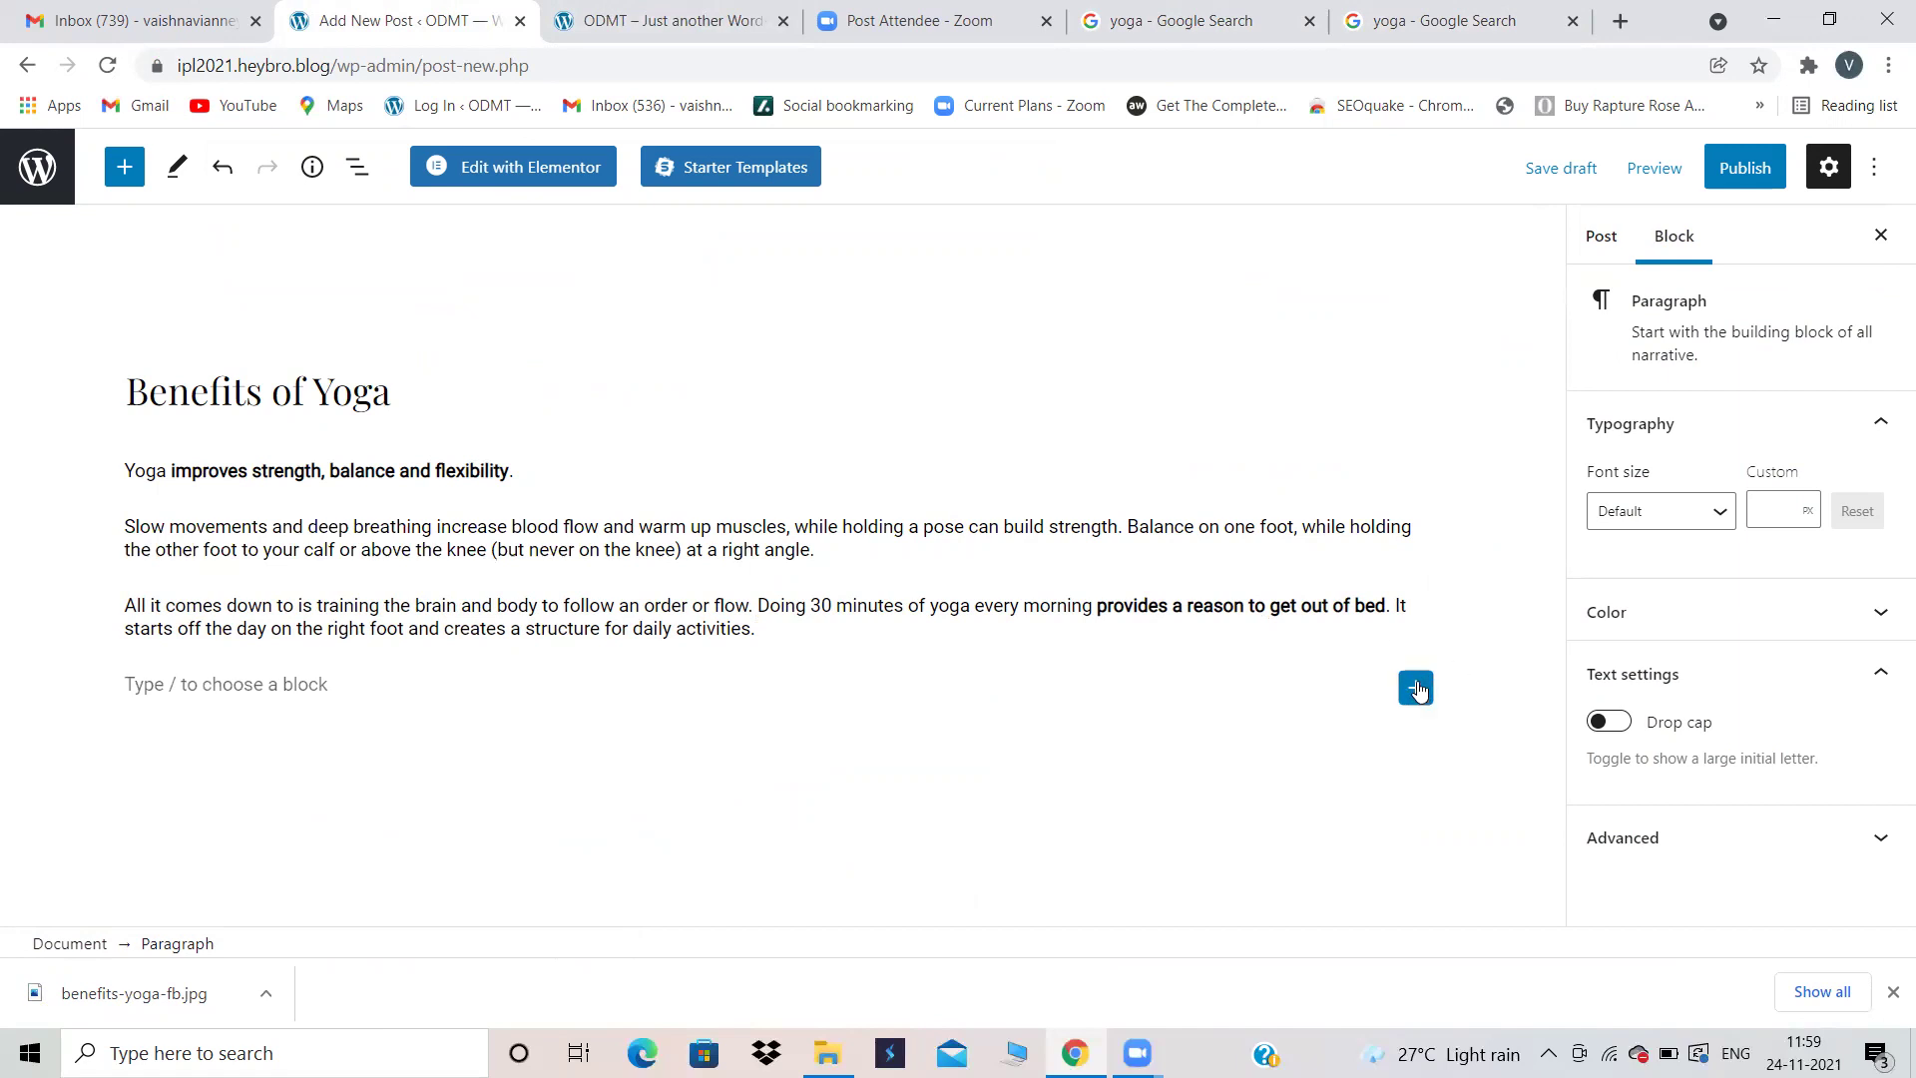
{"action": "left_click", "coordinate": [1416, 687]}
Step: Save the New York Times tree-pose photo as yoga_body_images.jpg, then return to the Benefits of Yoga draft
{"action": "left_click", "coordinate": [1452, 21]}
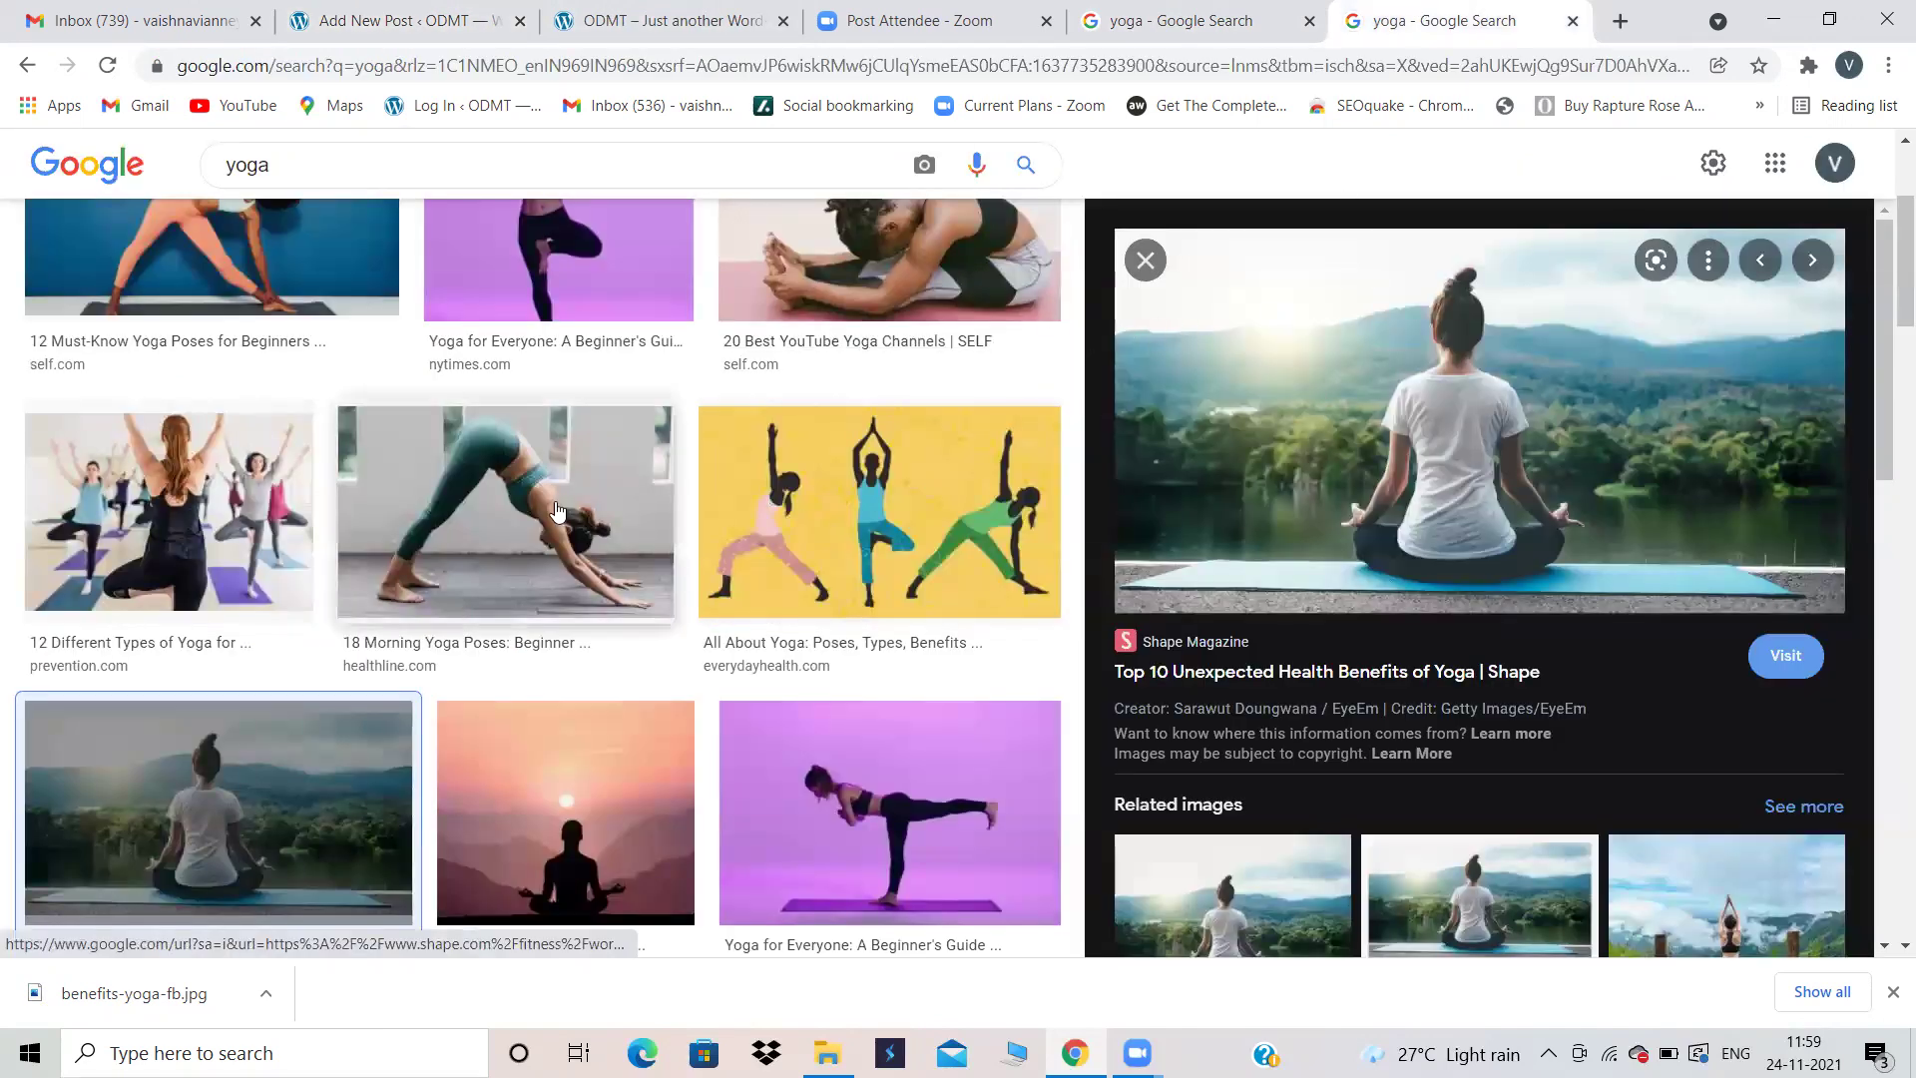
{"action": "left_click", "coordinate": [432, 306]}
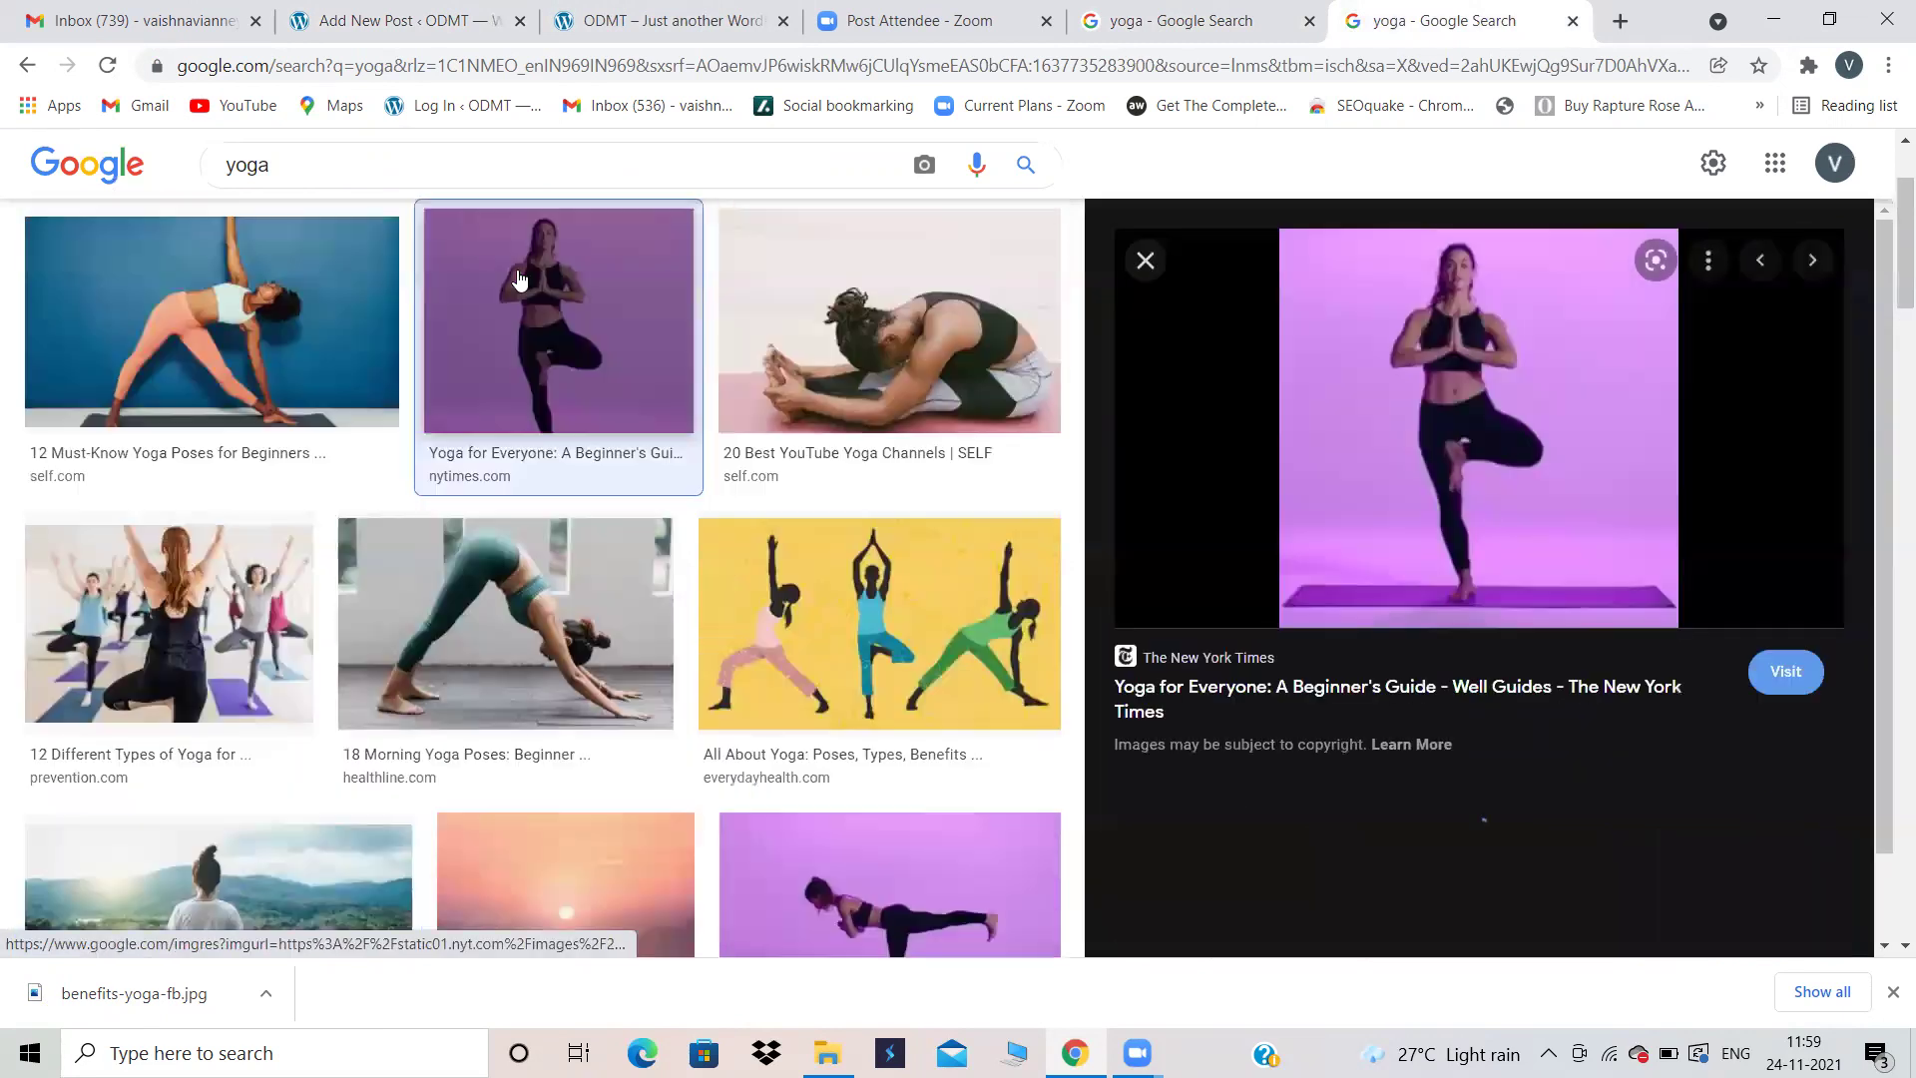
{"action": "right_click", "coordinate": [1328, 444]}
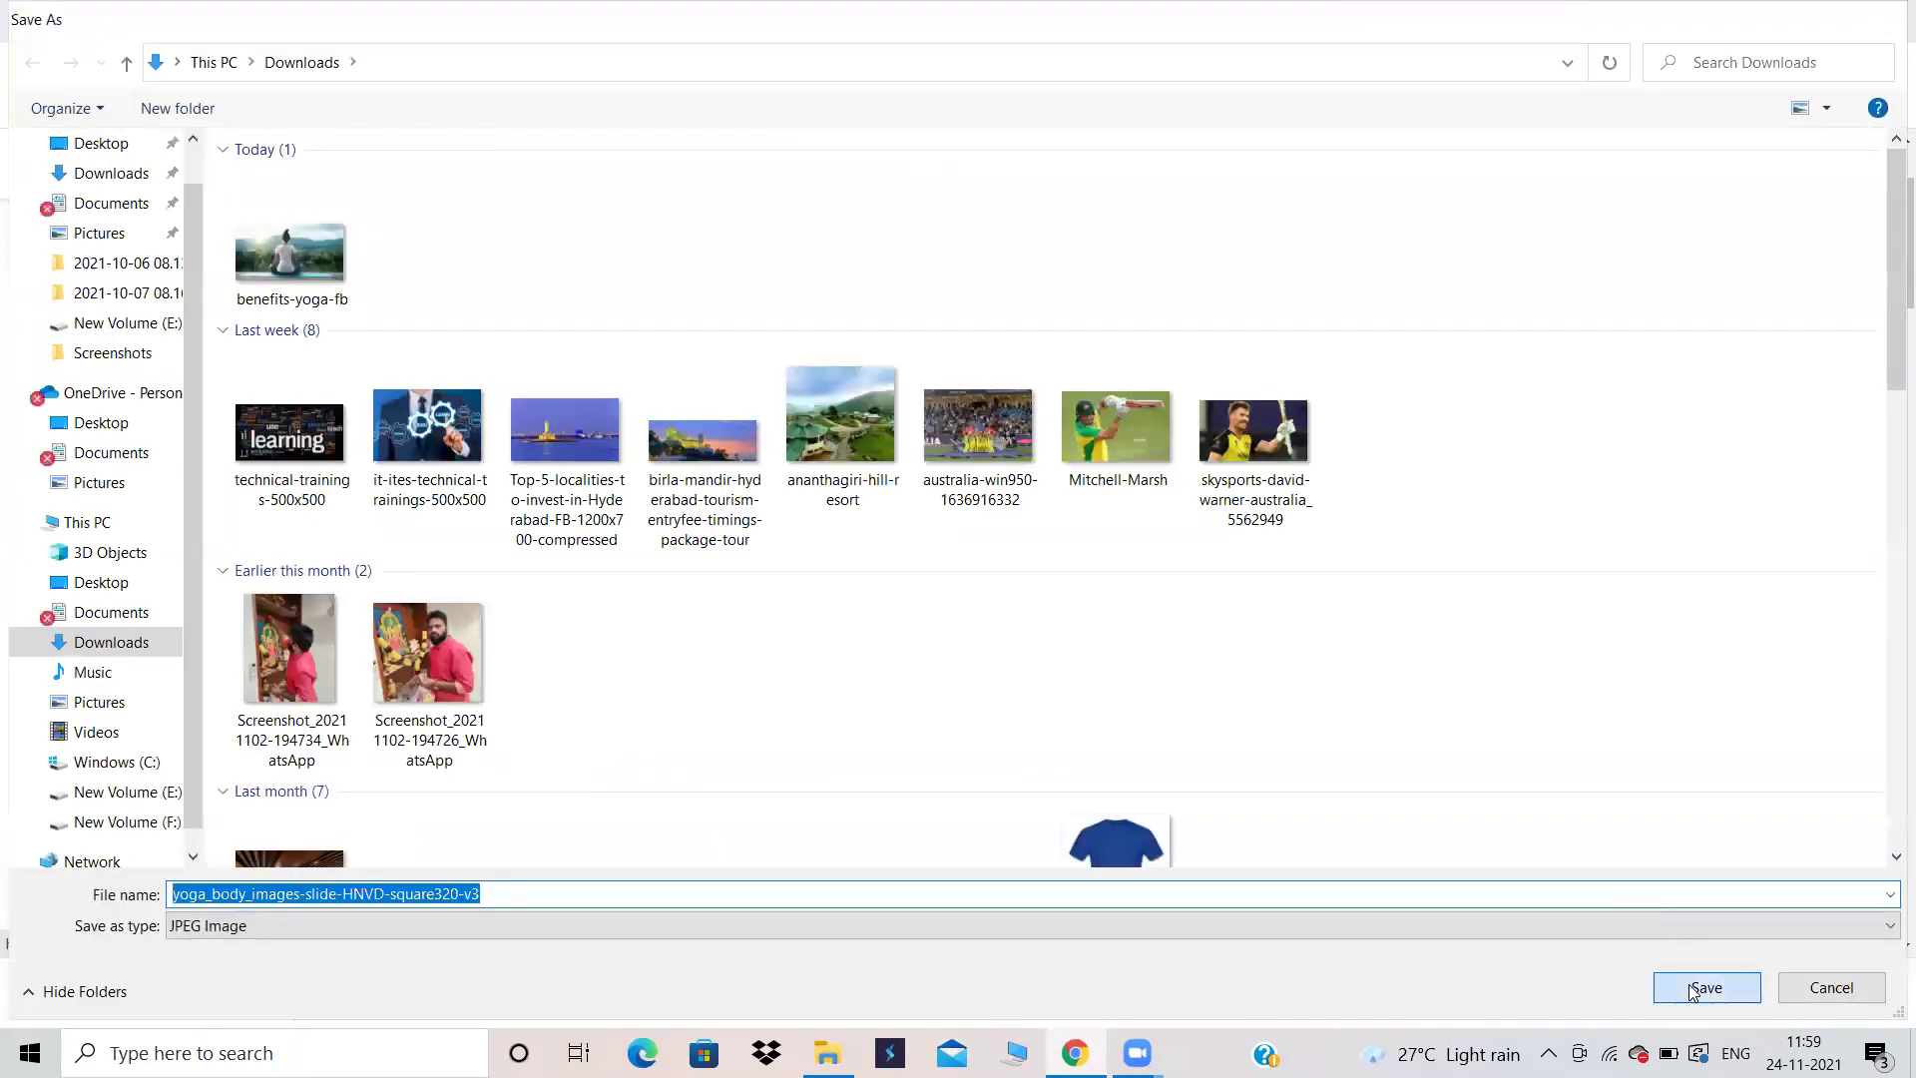
{"action": "left_click", "coordinate": [1705, 987]}
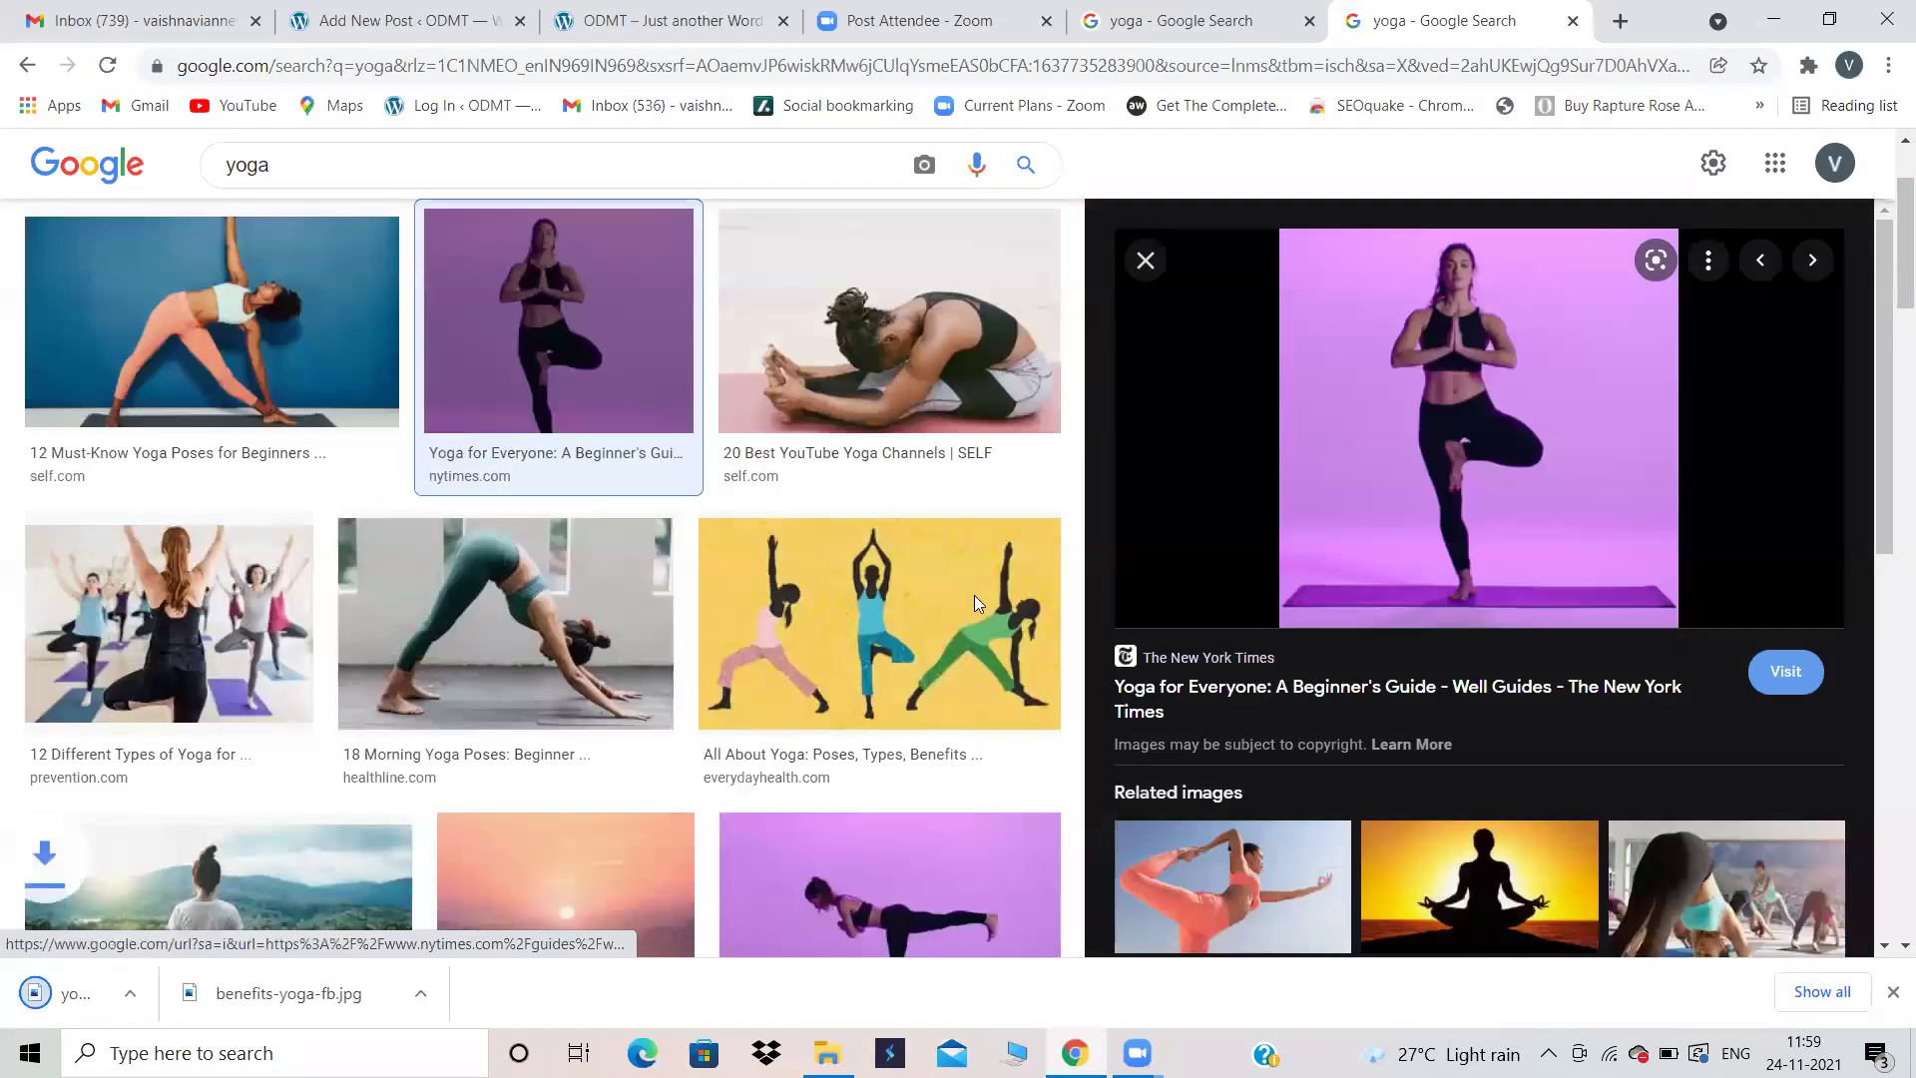
{"action": "left_click", "coordinate": [459, 21]}
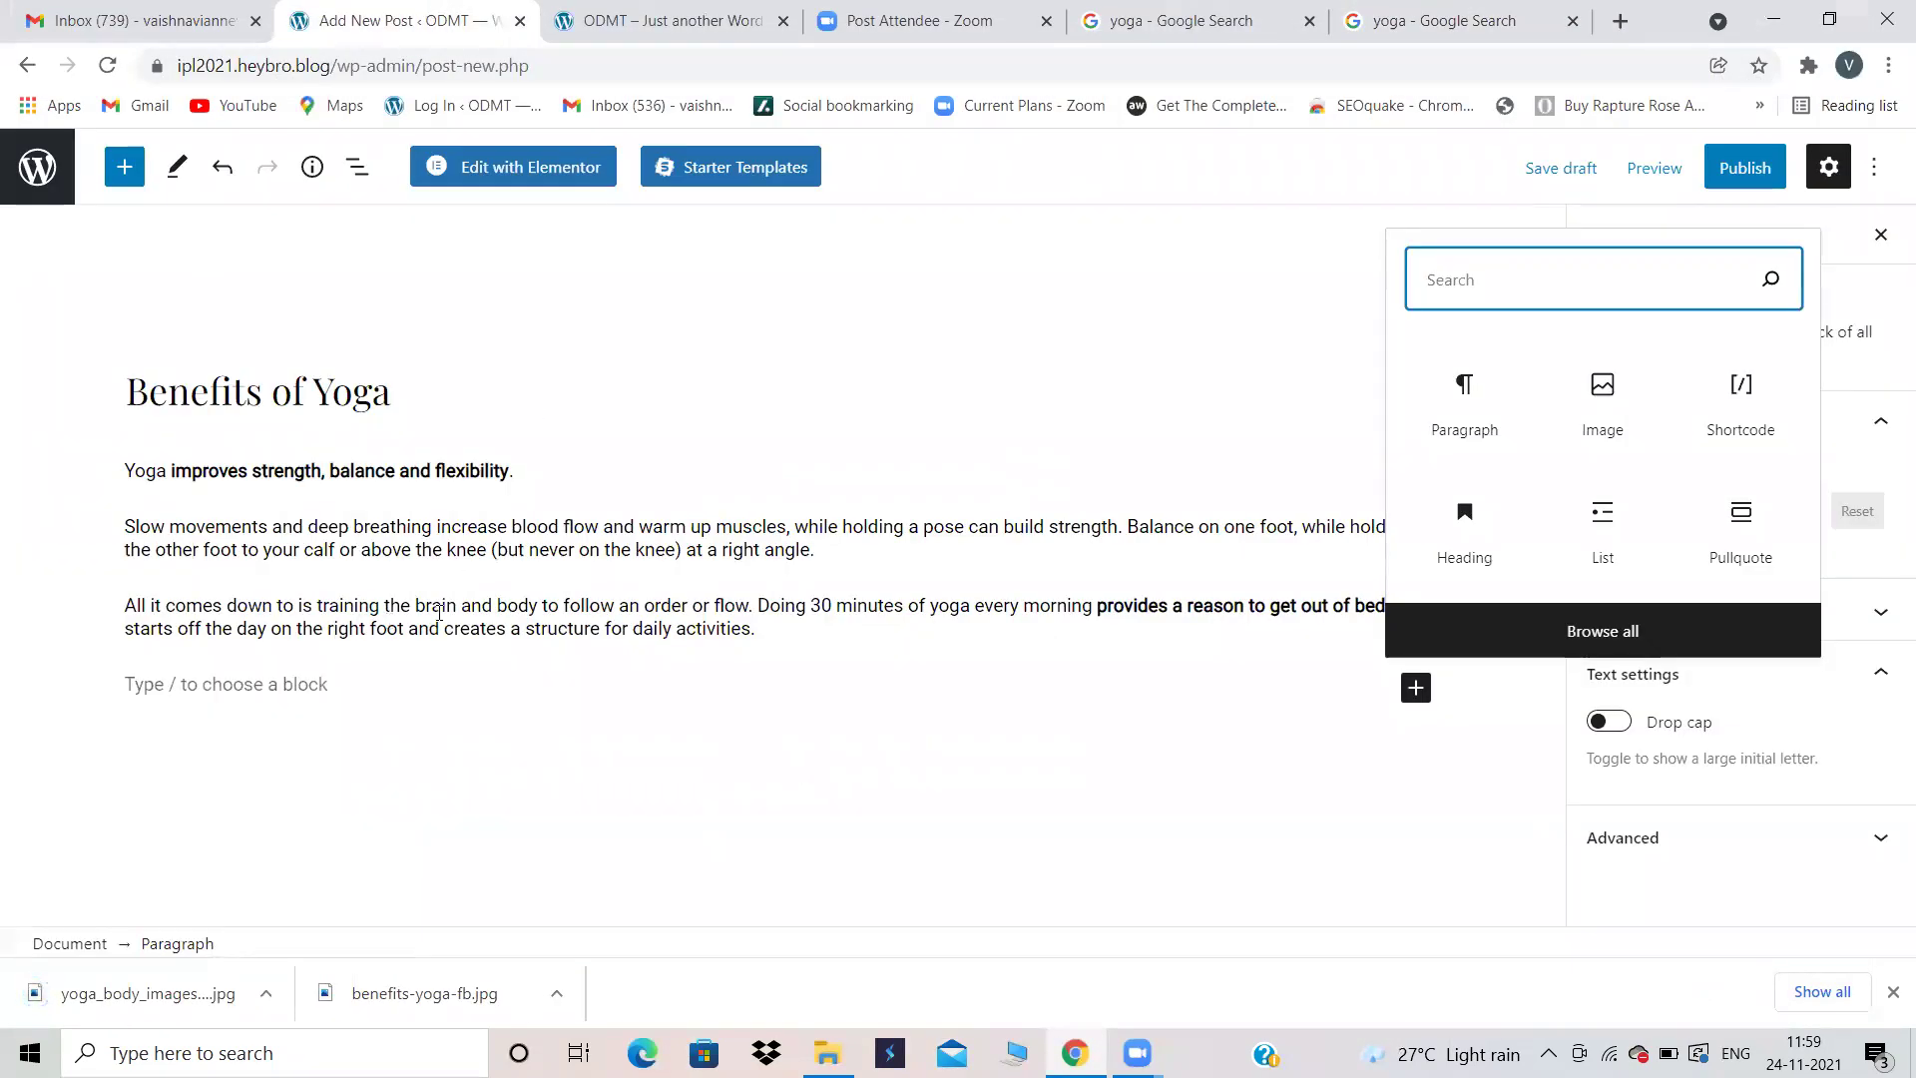
Step: Insert an Image block below the third paragraph and upload yoga_body_images.jpg from Downloads
{"action": "left_click", "coordinate": [1643, 420]}
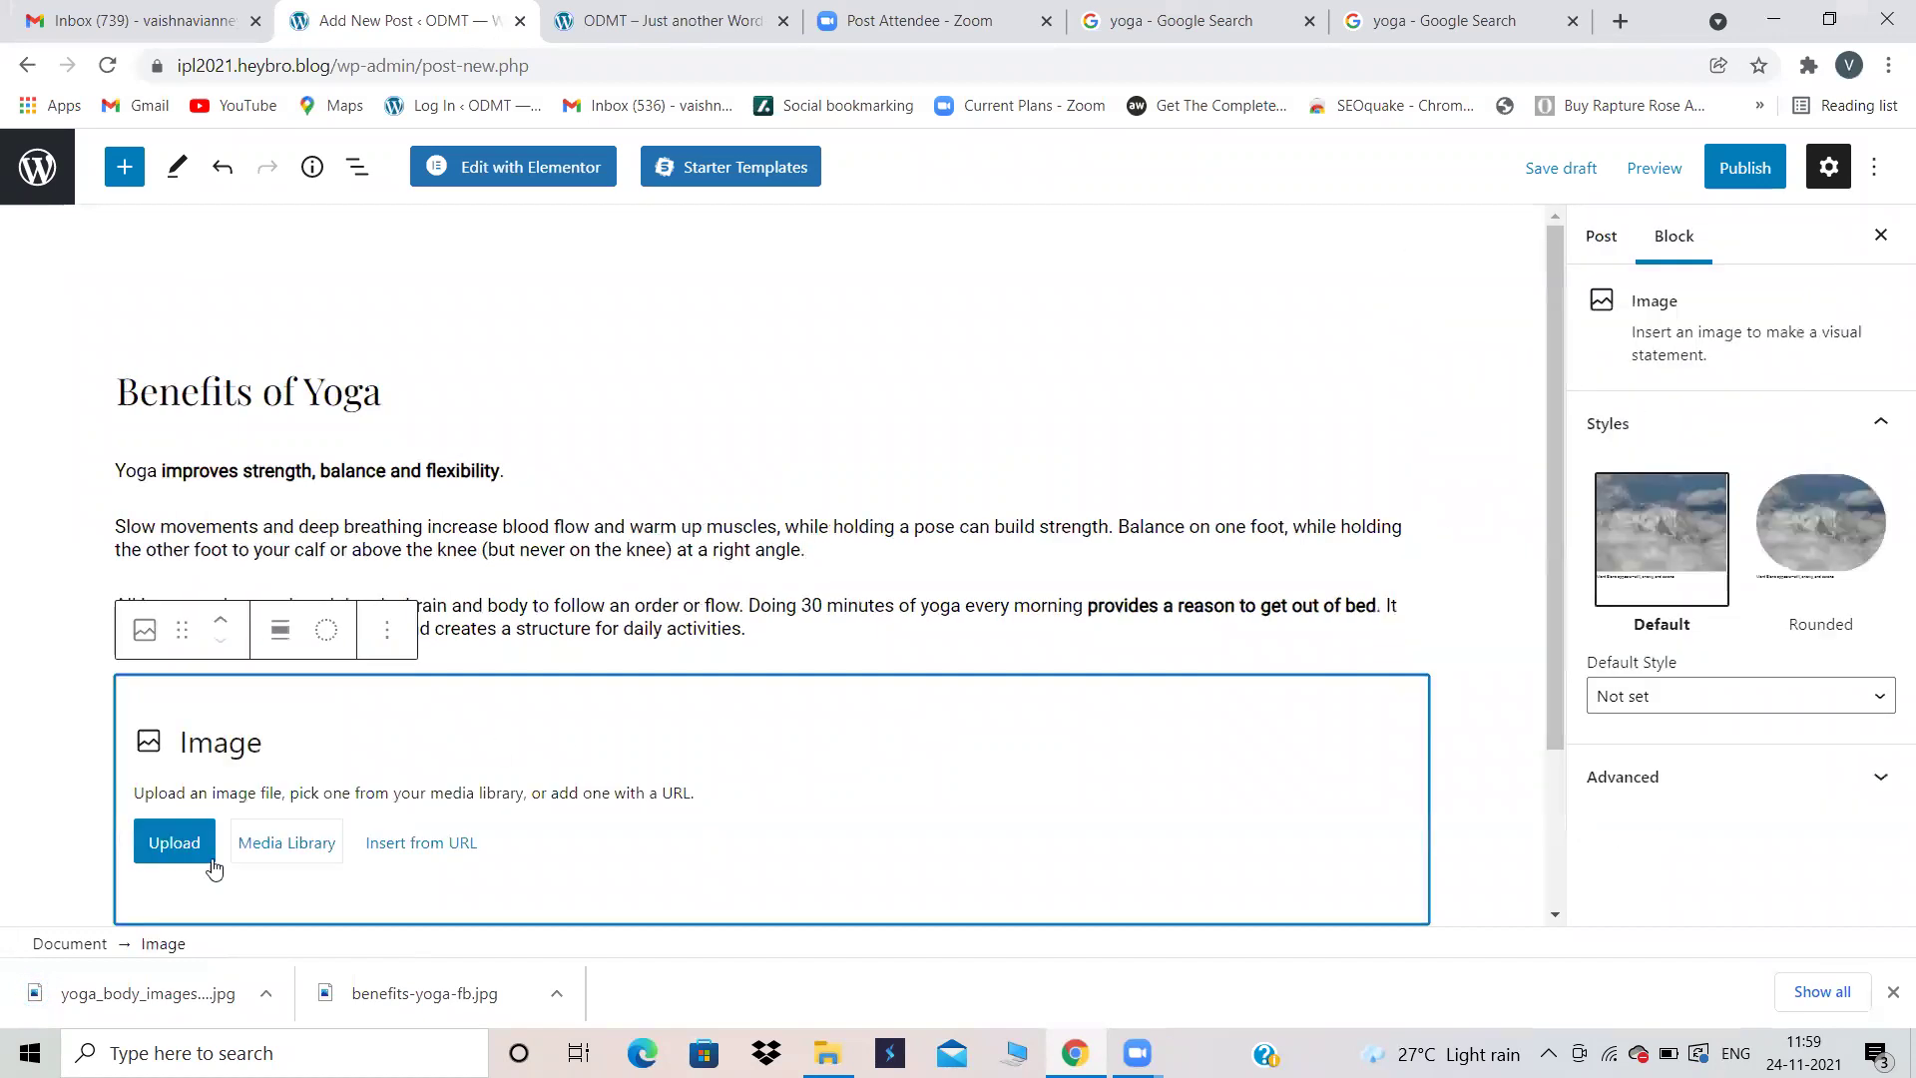
{"action": "left_click", "coordinate": [176, 848]}
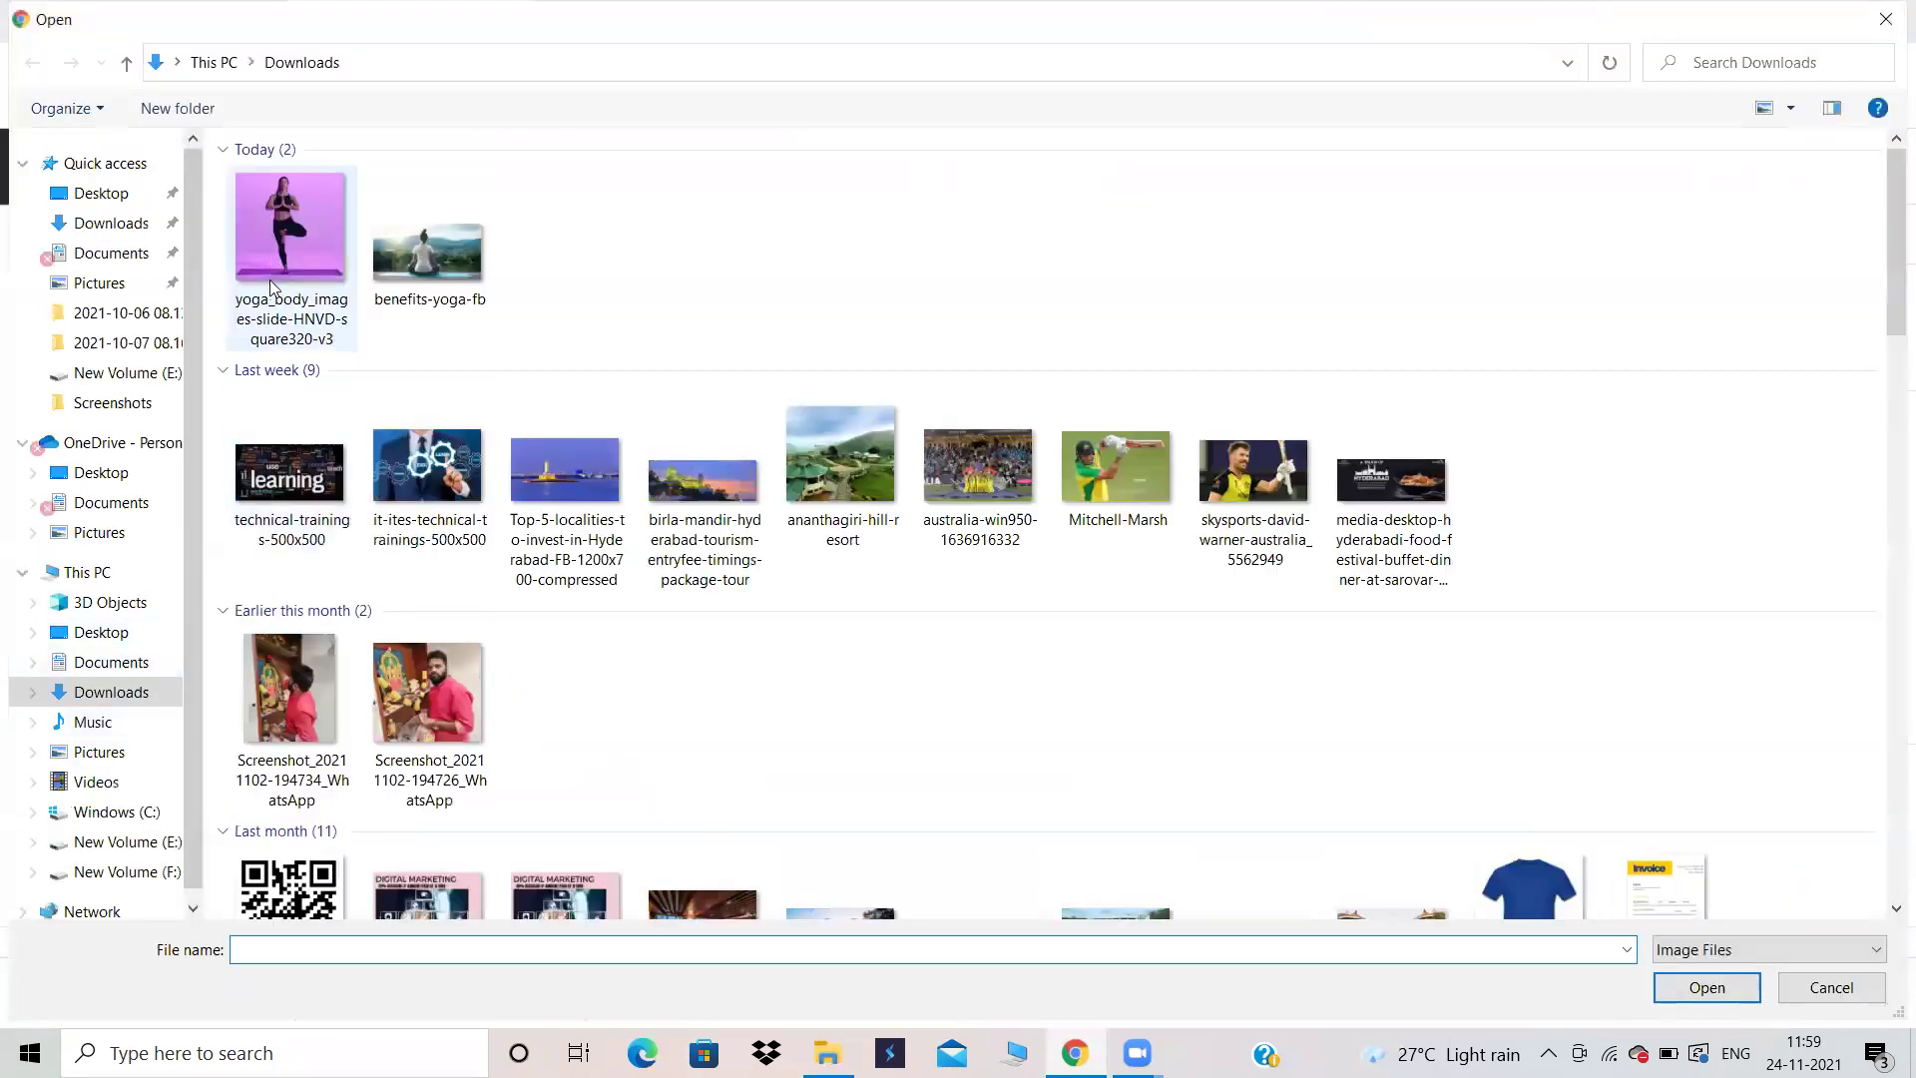
{"action": "double_click", "coordinate": [273, 249]}
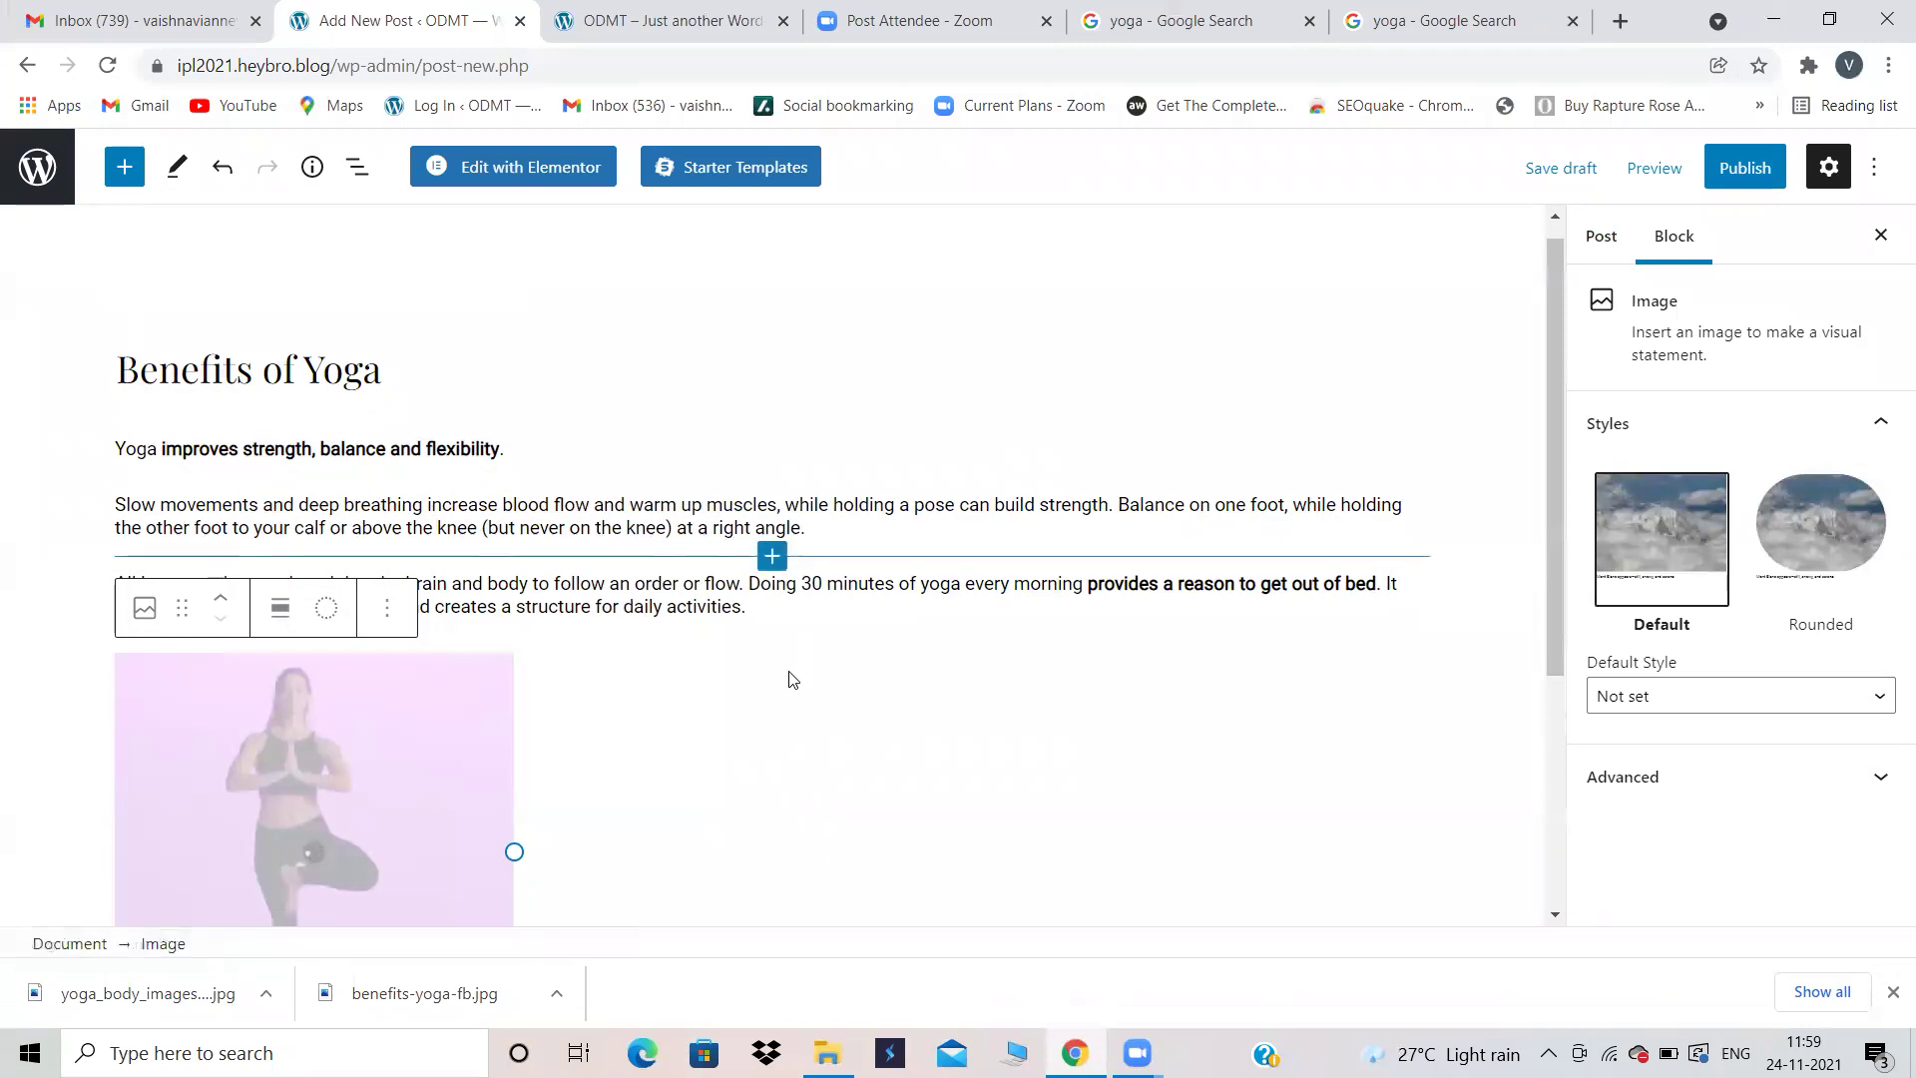
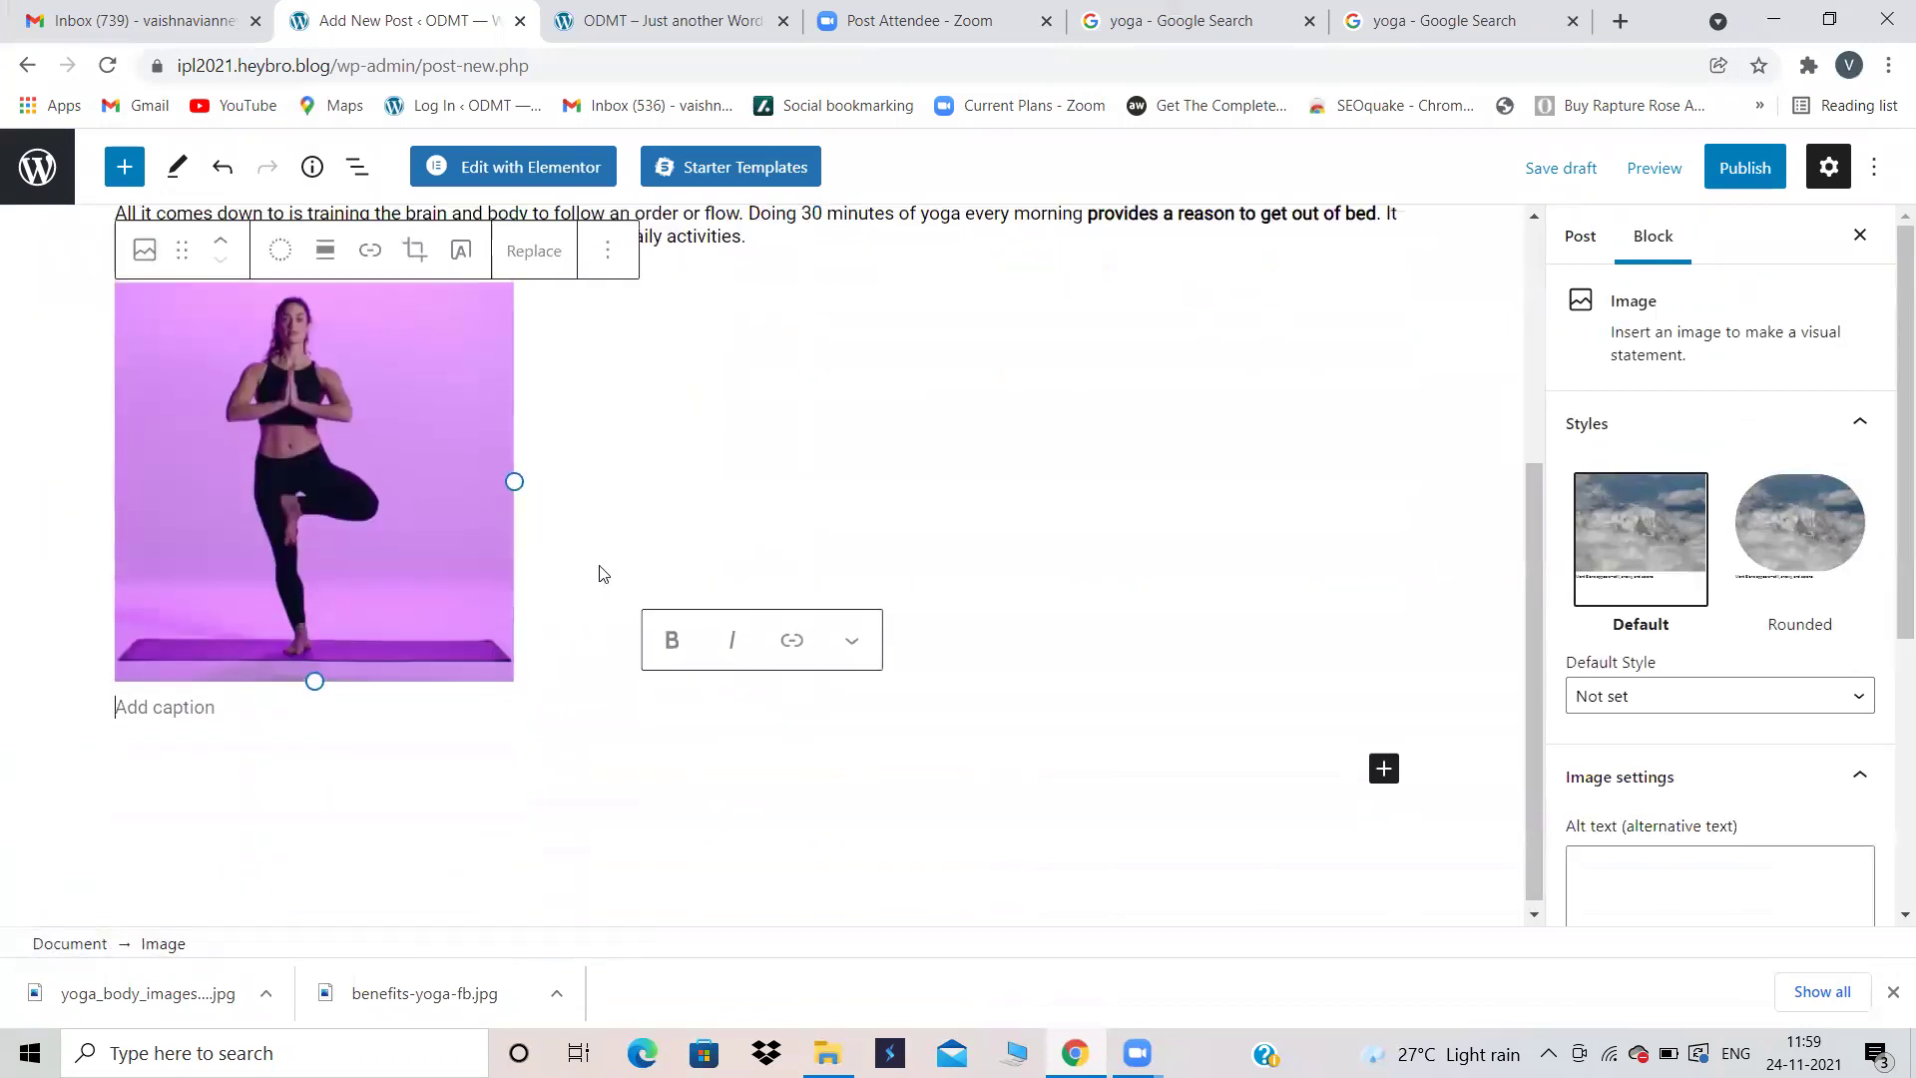
Step: Widen the yoga image and upload benefits-yoga-fb as the post's featured image
{"action": "left_click_drag", "start_coordinate": [514, 602], "coordinate": [676, 595]}
{"action": "left_click", "coordinate": [1460, 527]}
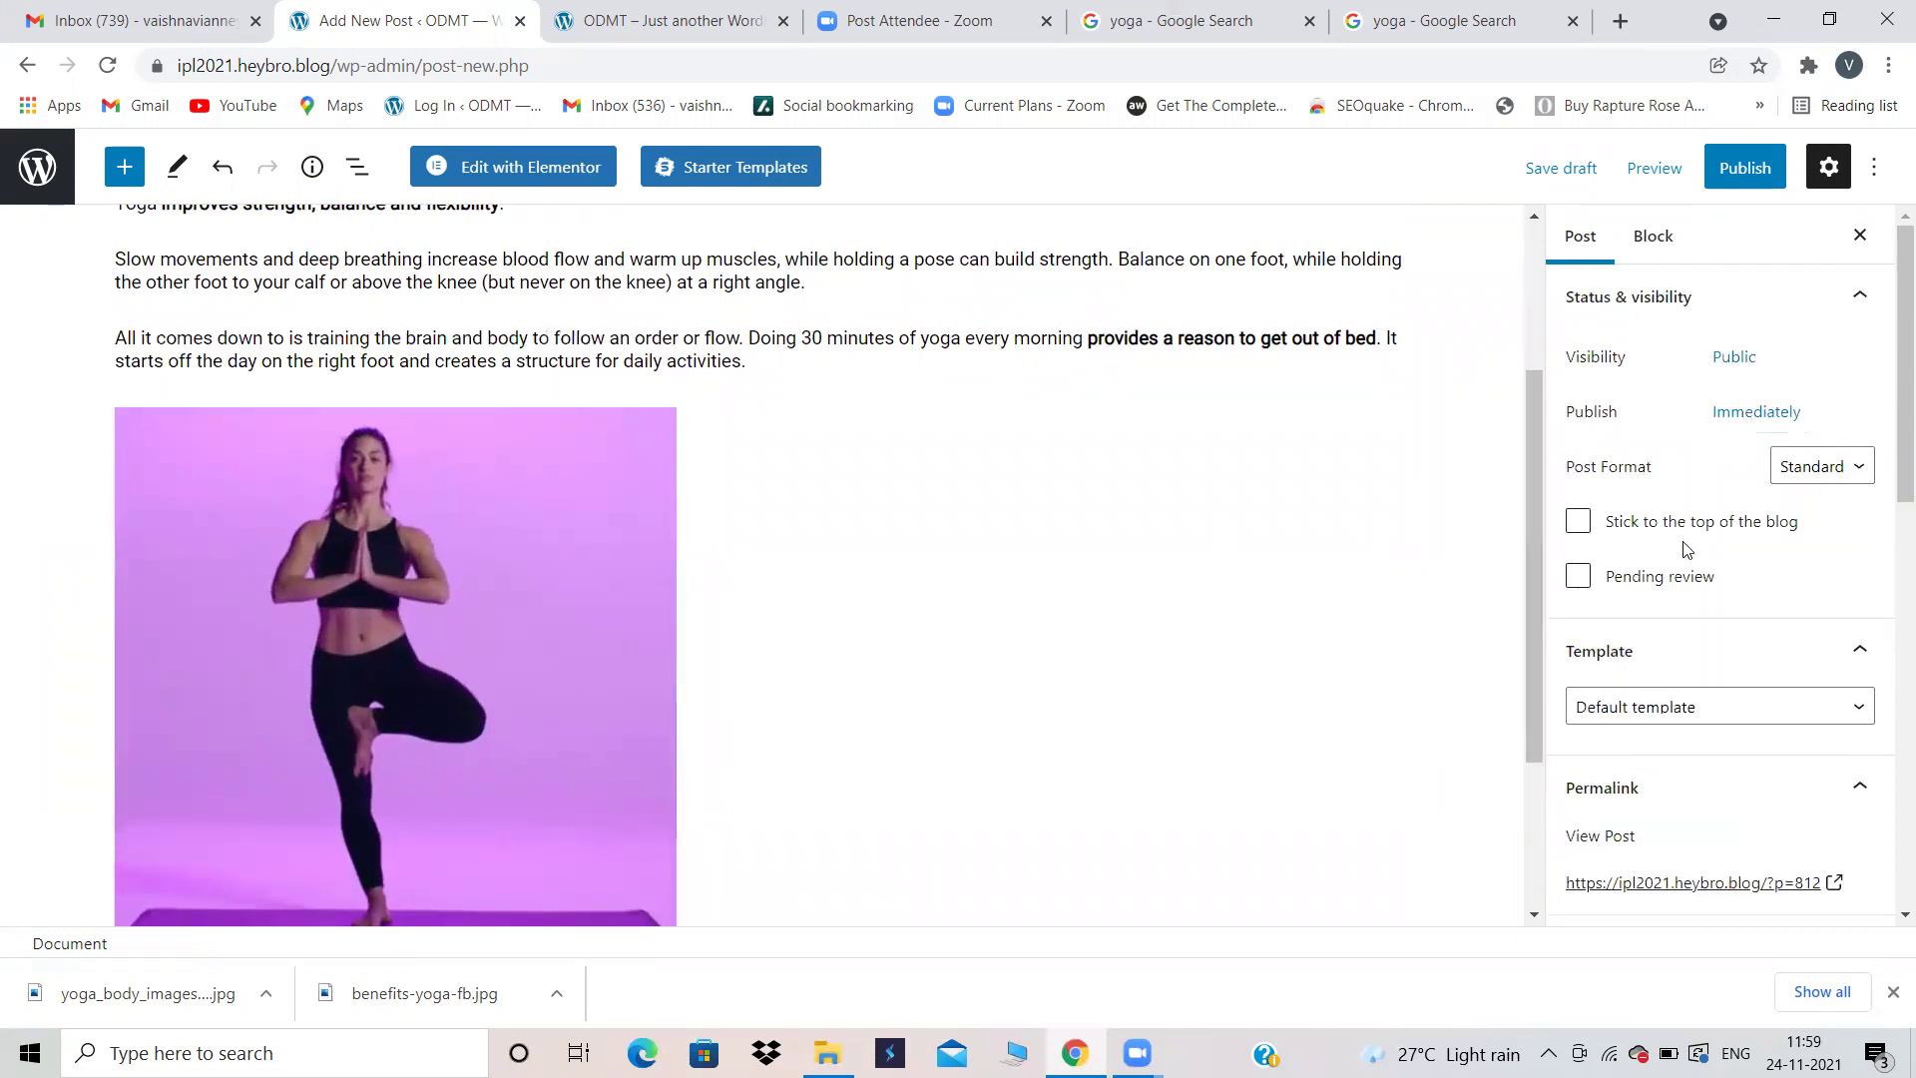
{"action": "scroll", "coordinate": [1680, 548], "scroll_direction": "down", "scroll_amount": 3}
{"action": "scroll", "coordinate": [1888, 423], "scroll_direction": "down", "scroll_amount": 6}
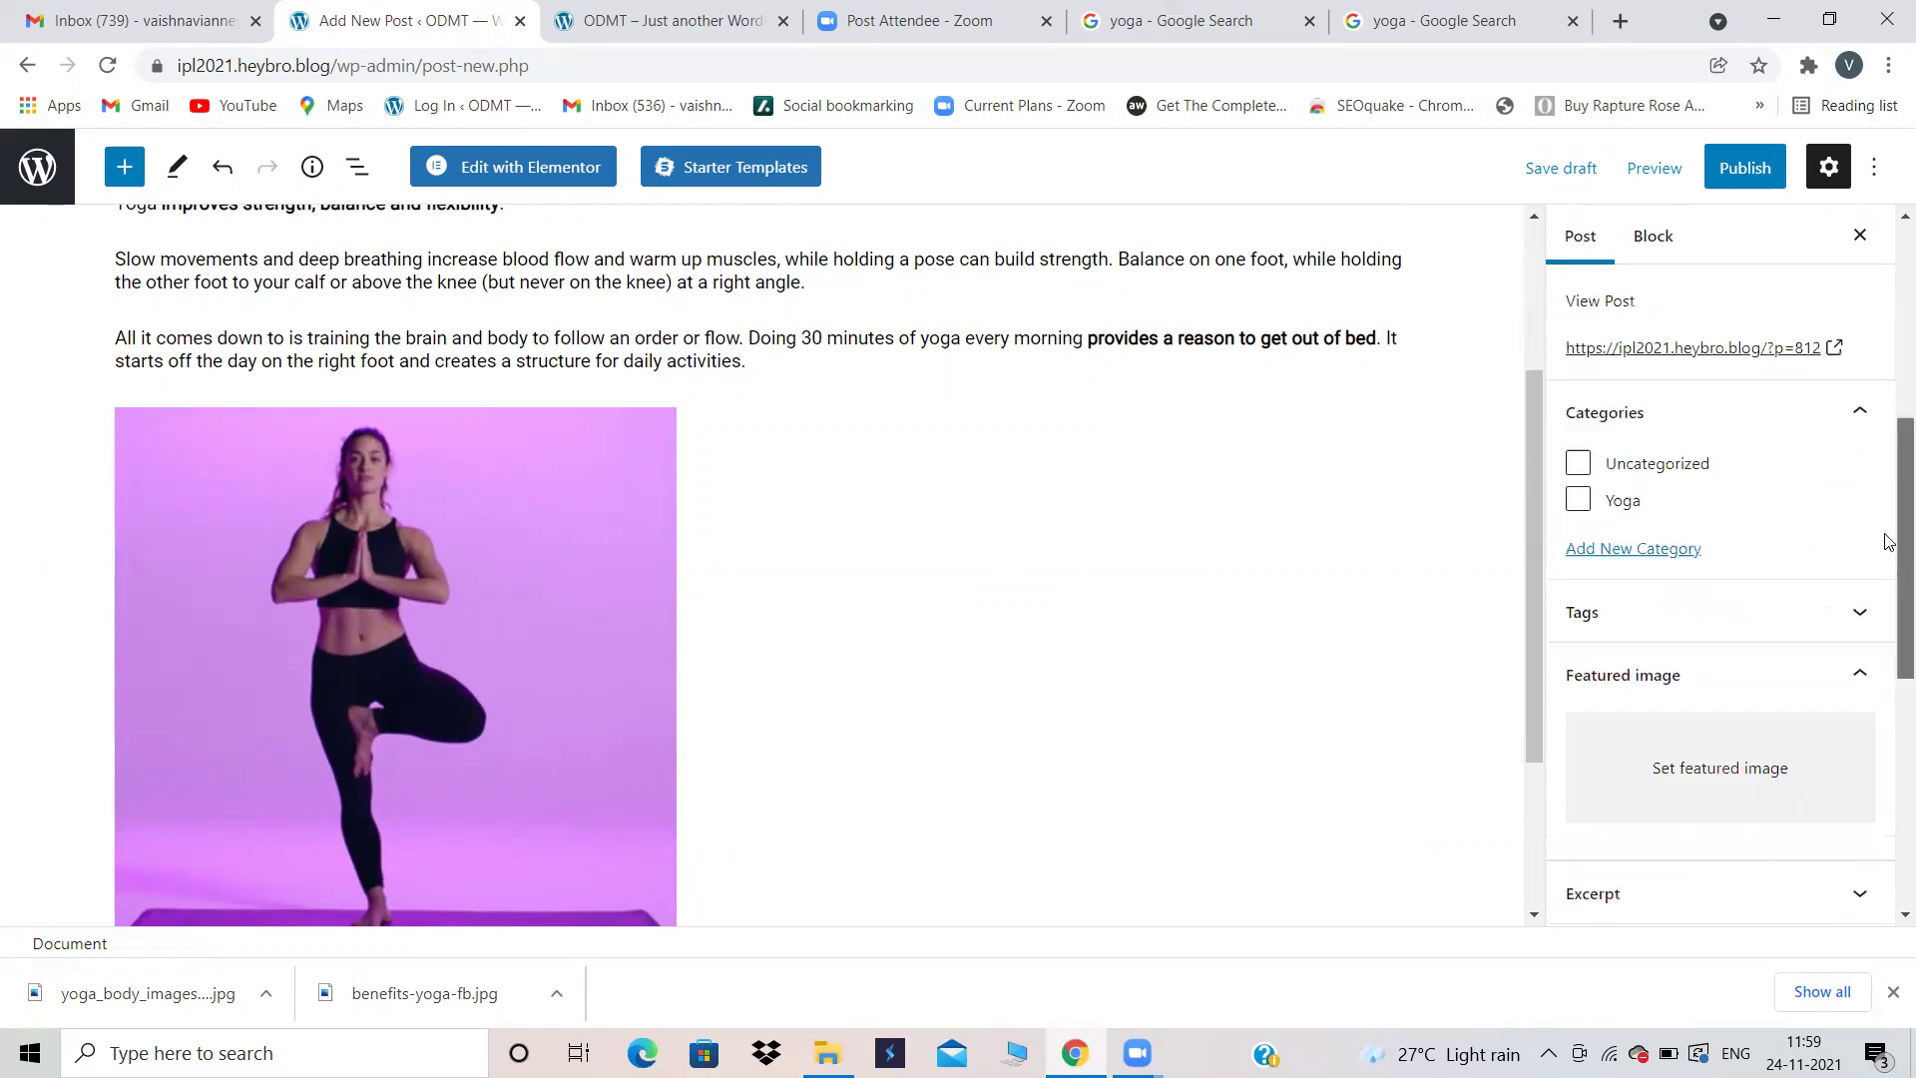
{"action": "scroll", "coordinate": [1893, 739], "scroll_direction": "down", "scroll_amount": 2}
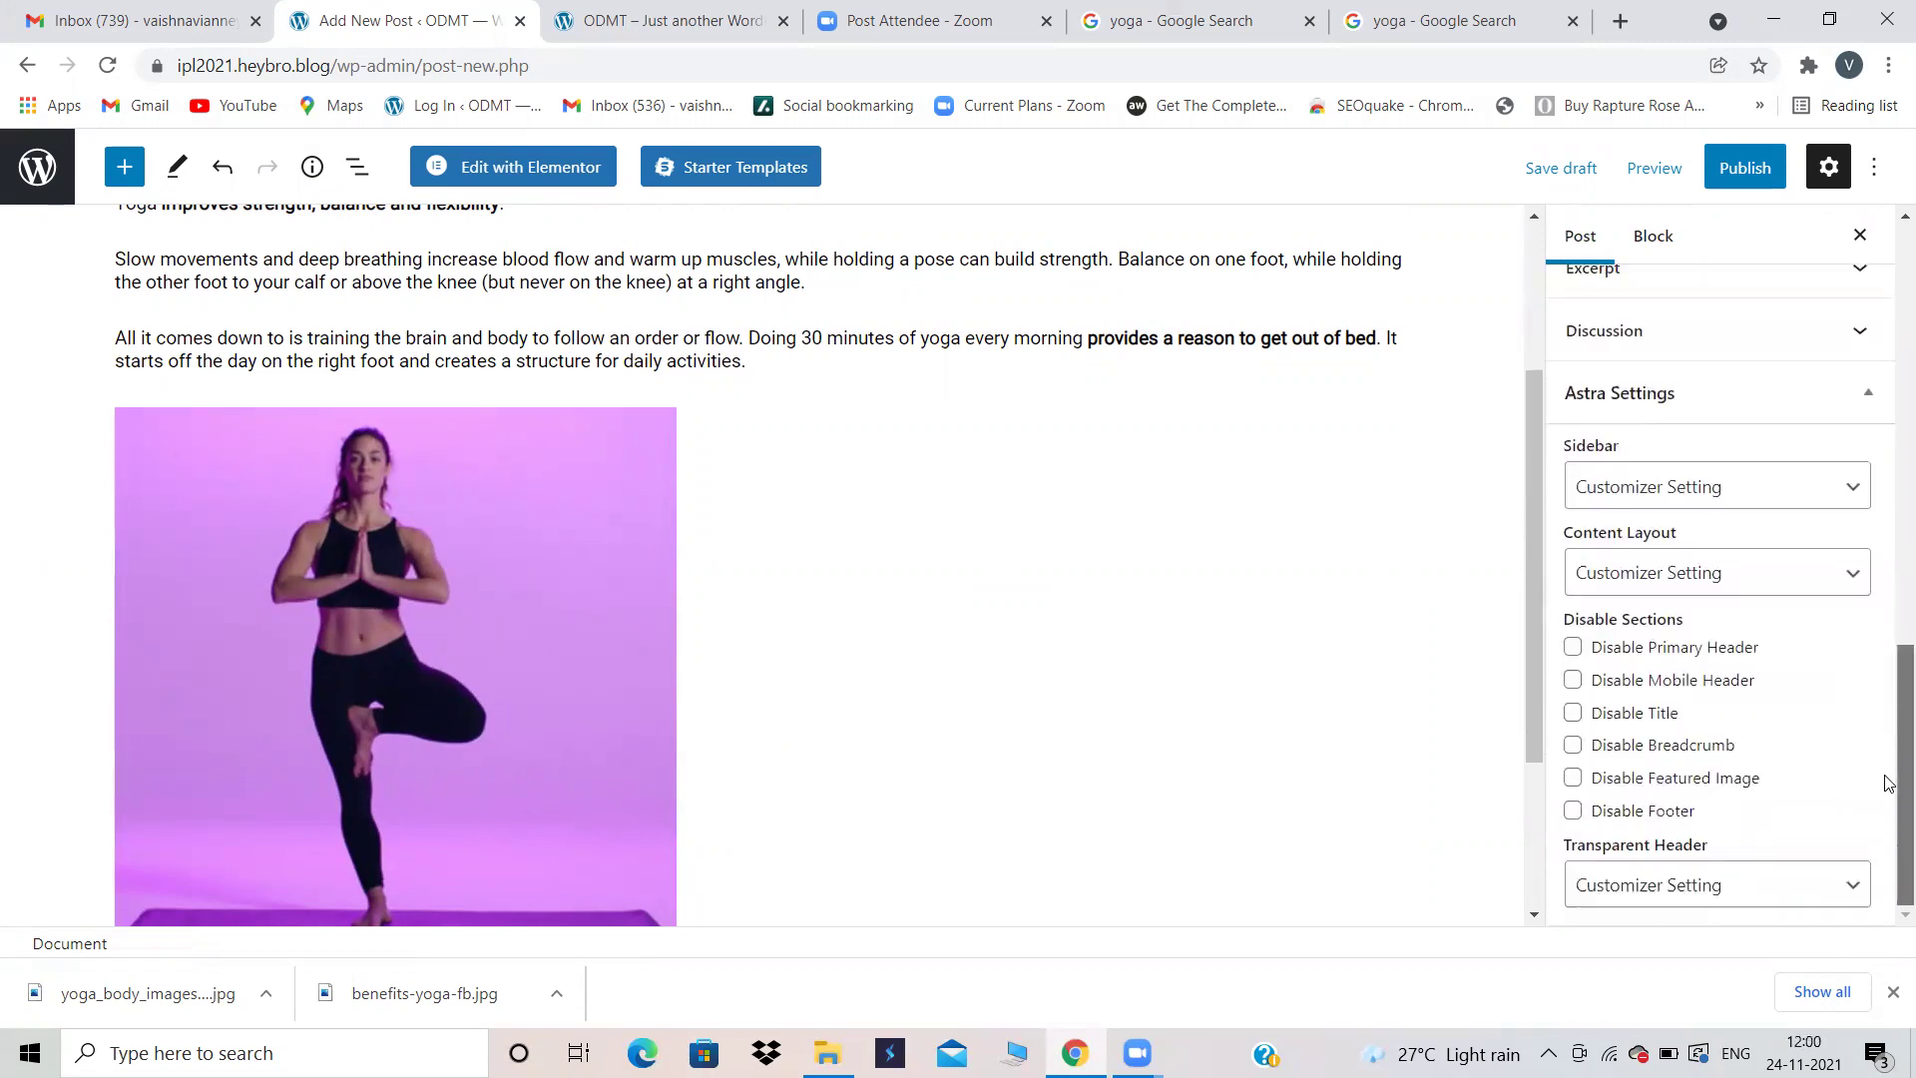
{"action": "scroll", "coordinate": [1886, 559], "scroll_direction": "up", "scroll_amount": 7}
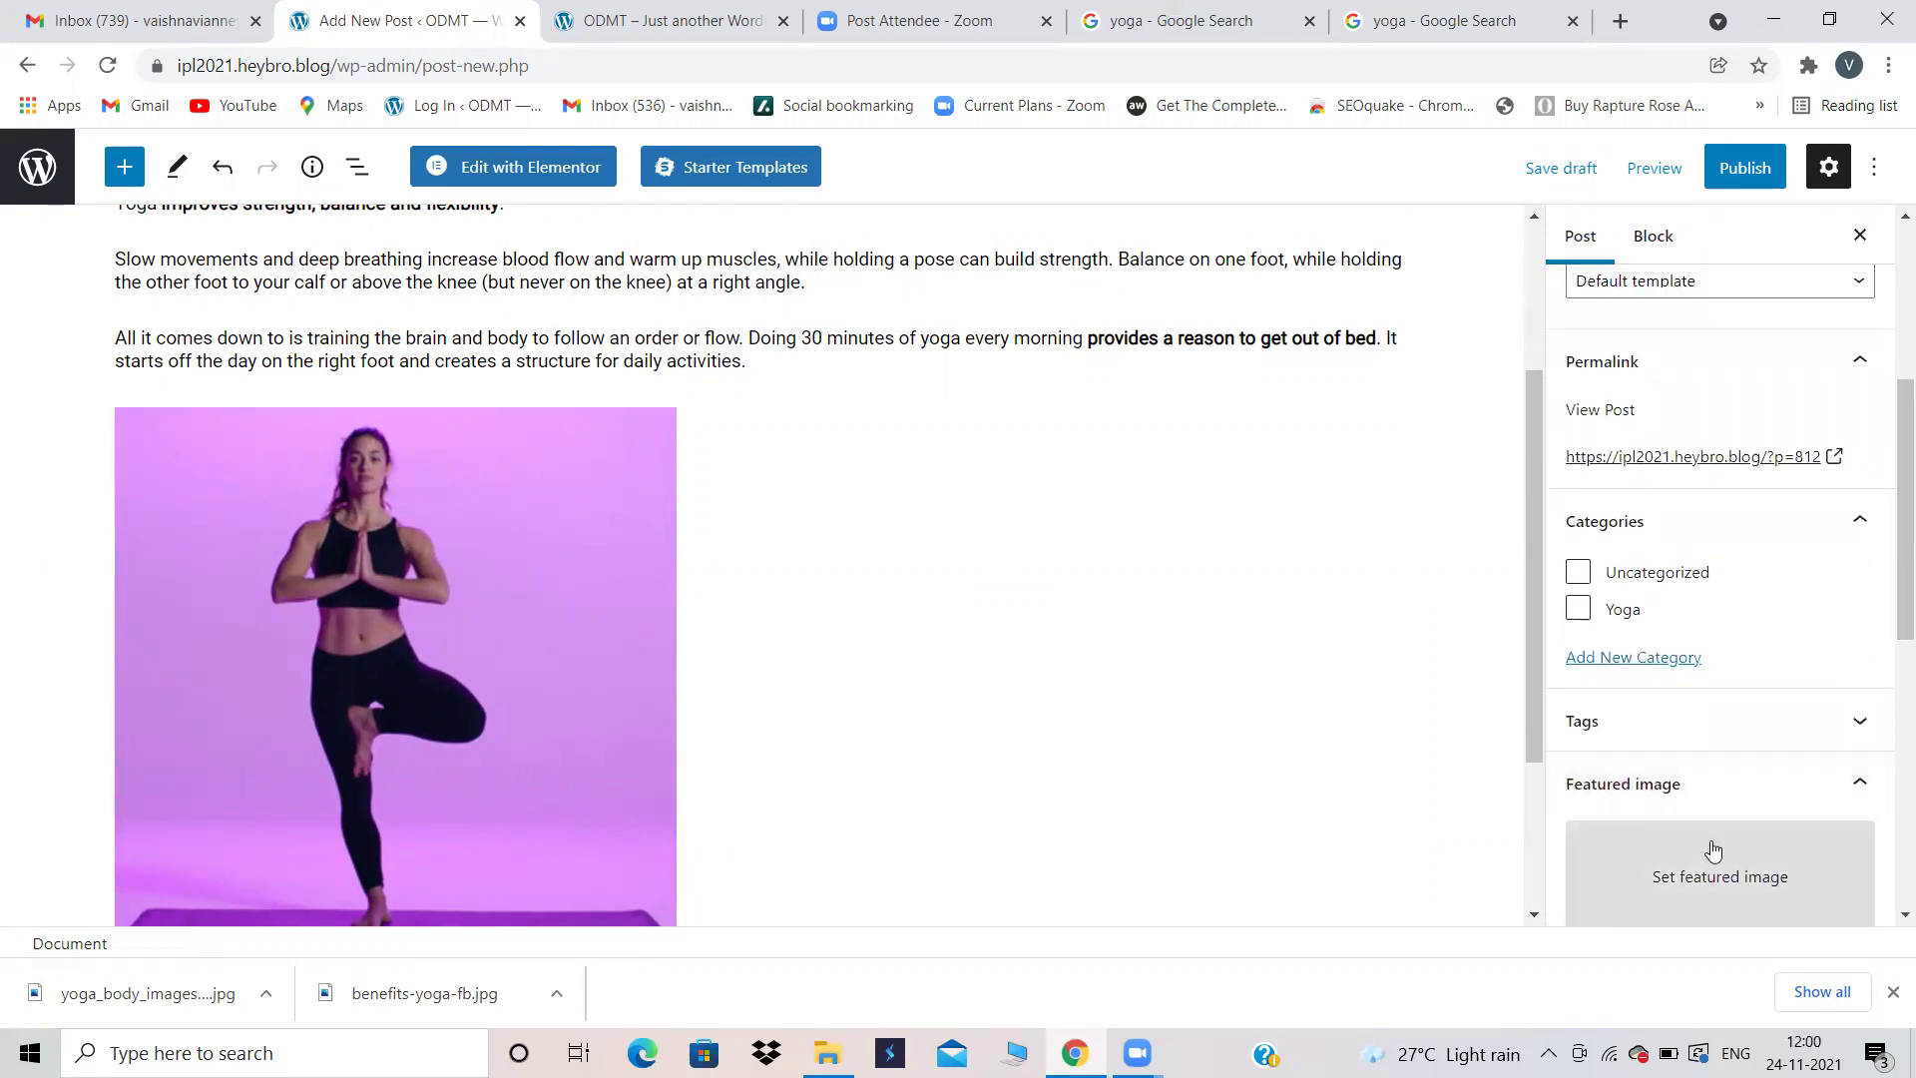
{"action": "left_click", "coordinate": [1712, 850]}
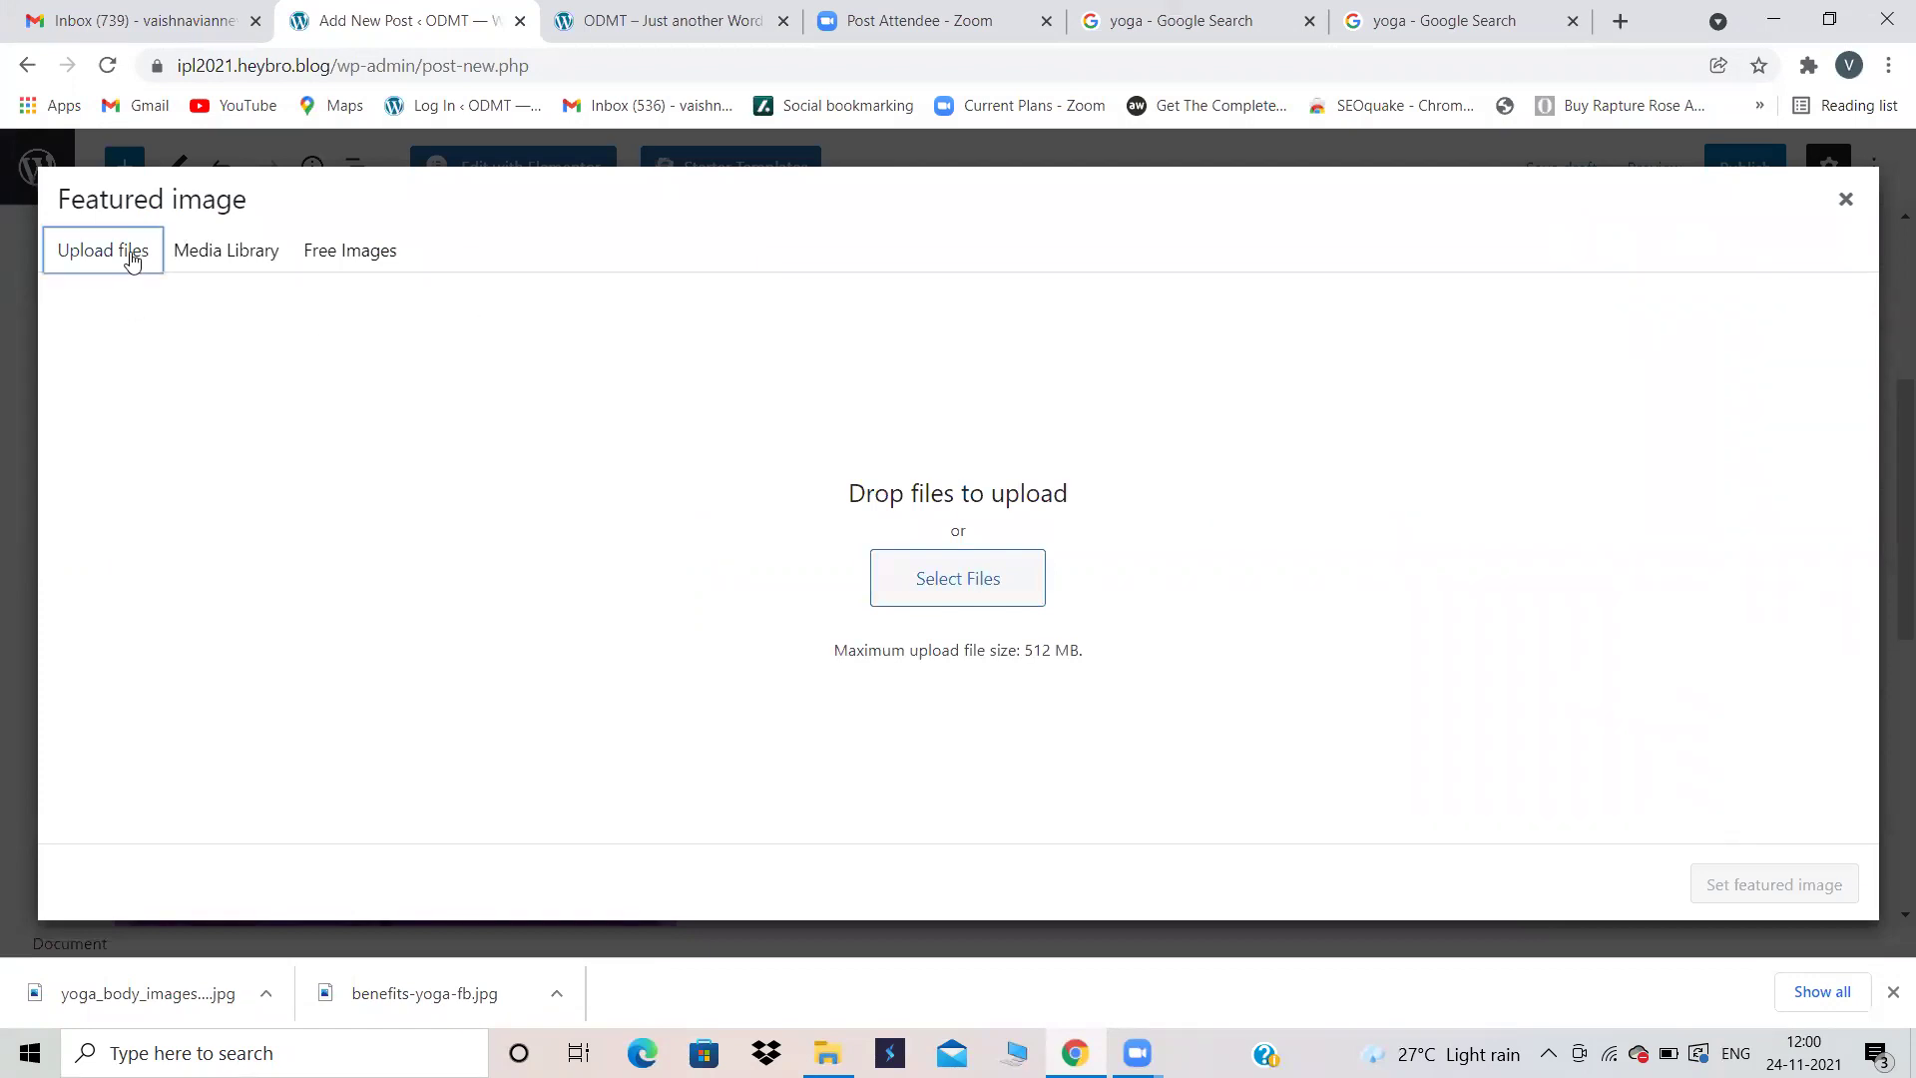
{"action": "left_click", "coordinate": [993, 571]}
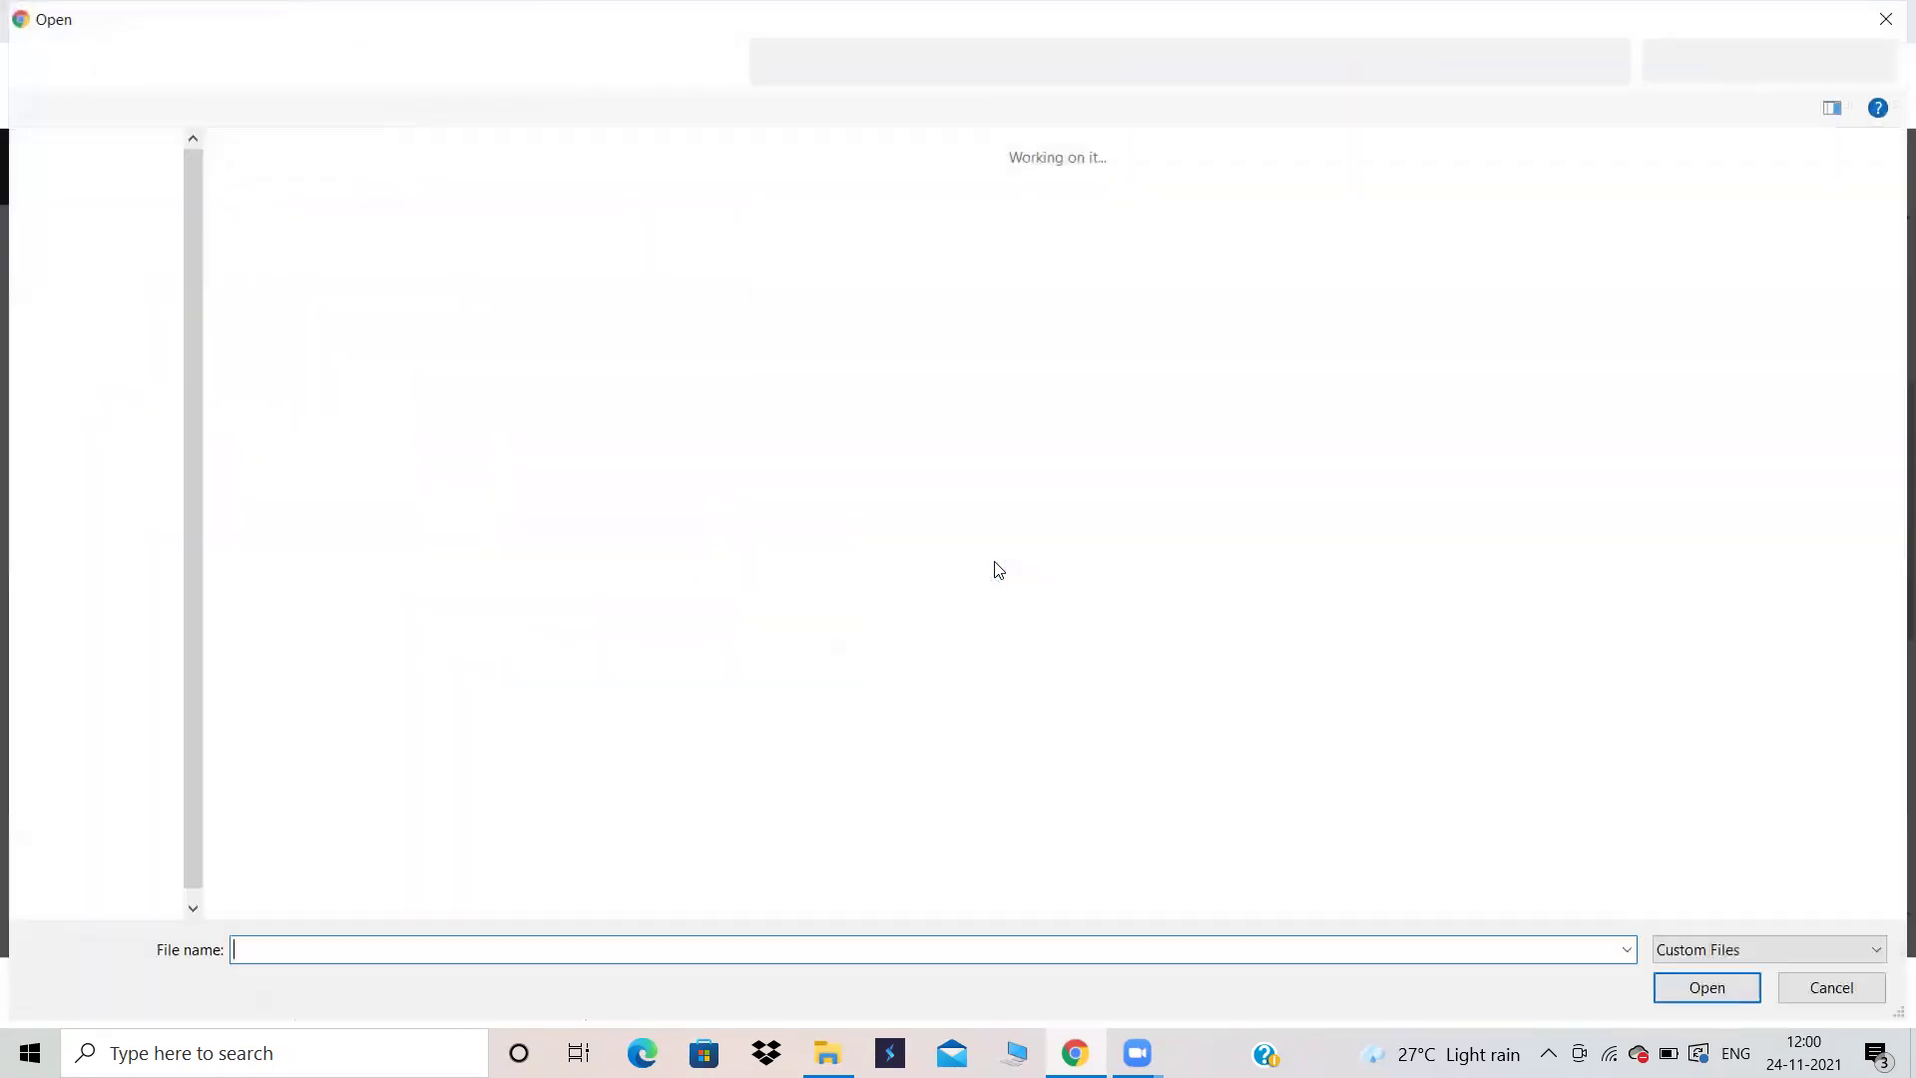
{"action": "double_click", "coordinate": [446, 256]}
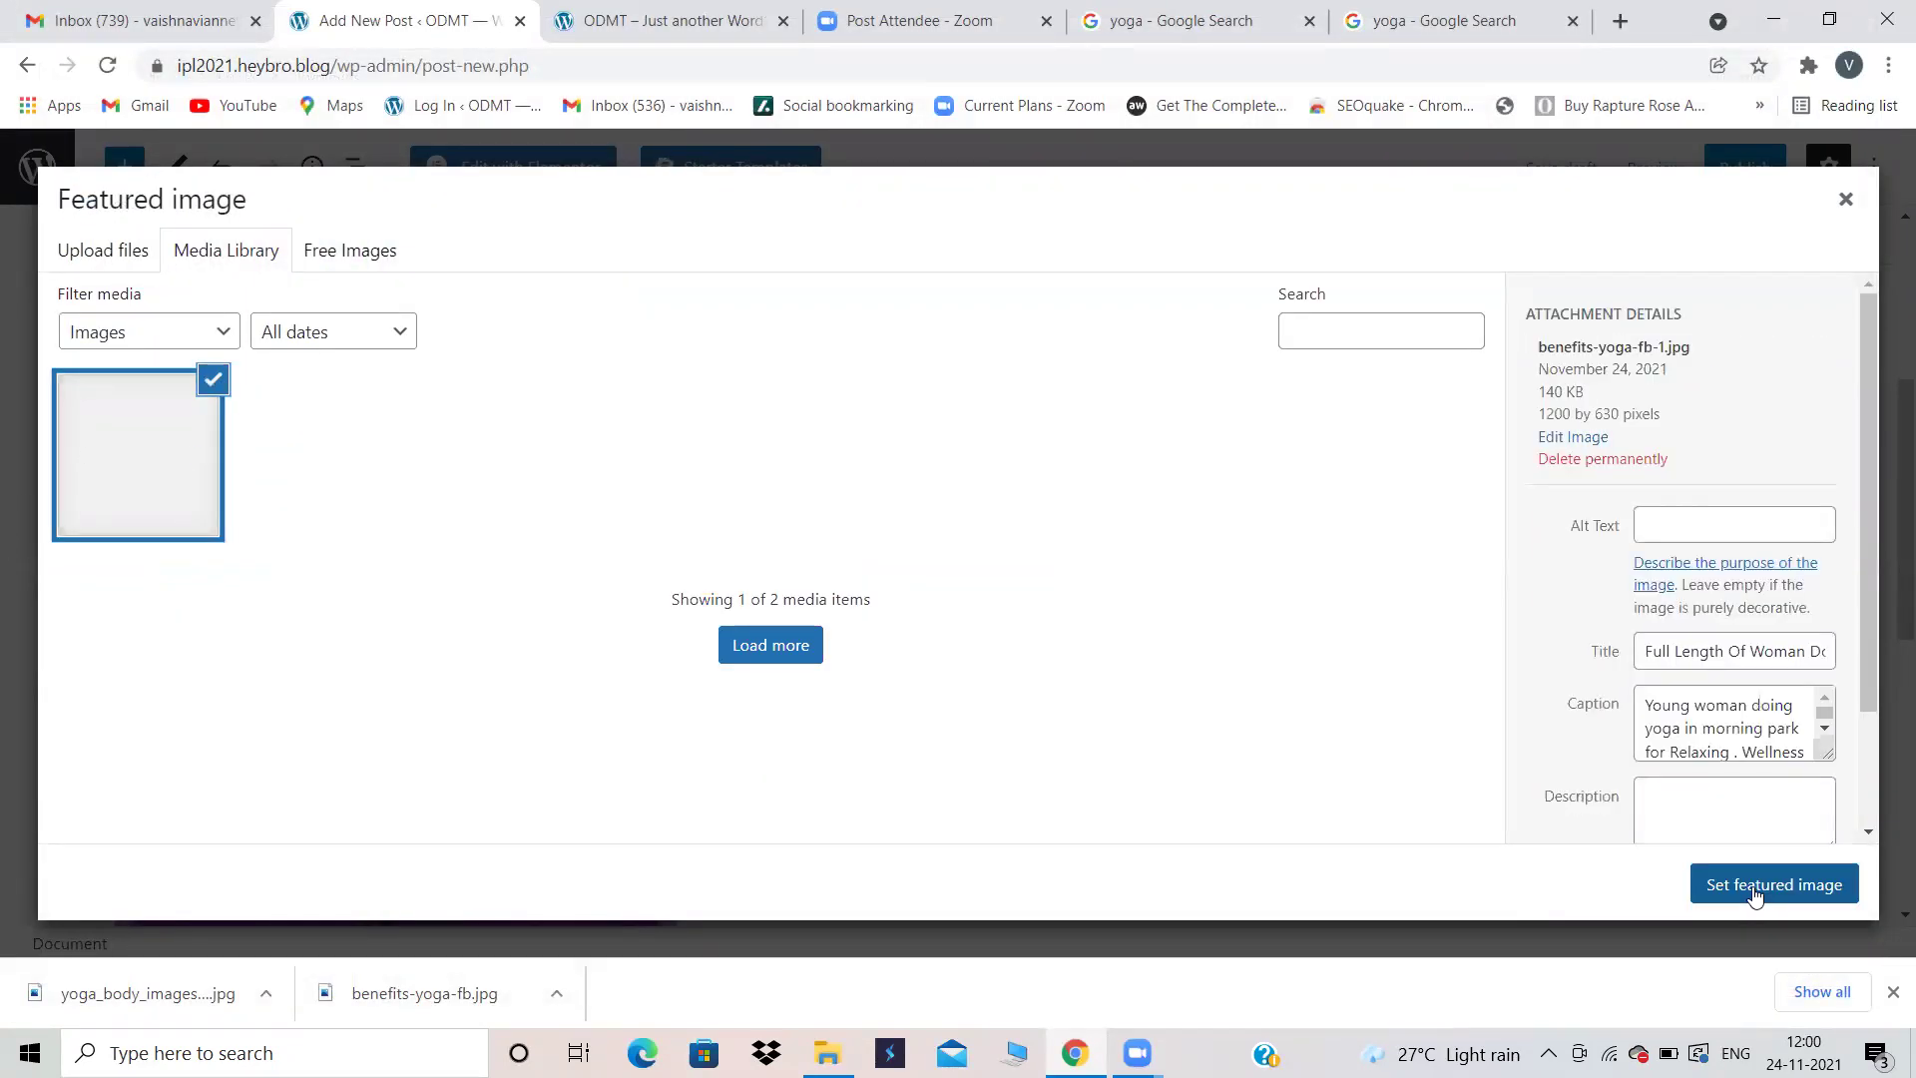
{"action": "left_click", "coordinate": [1756, 885]}
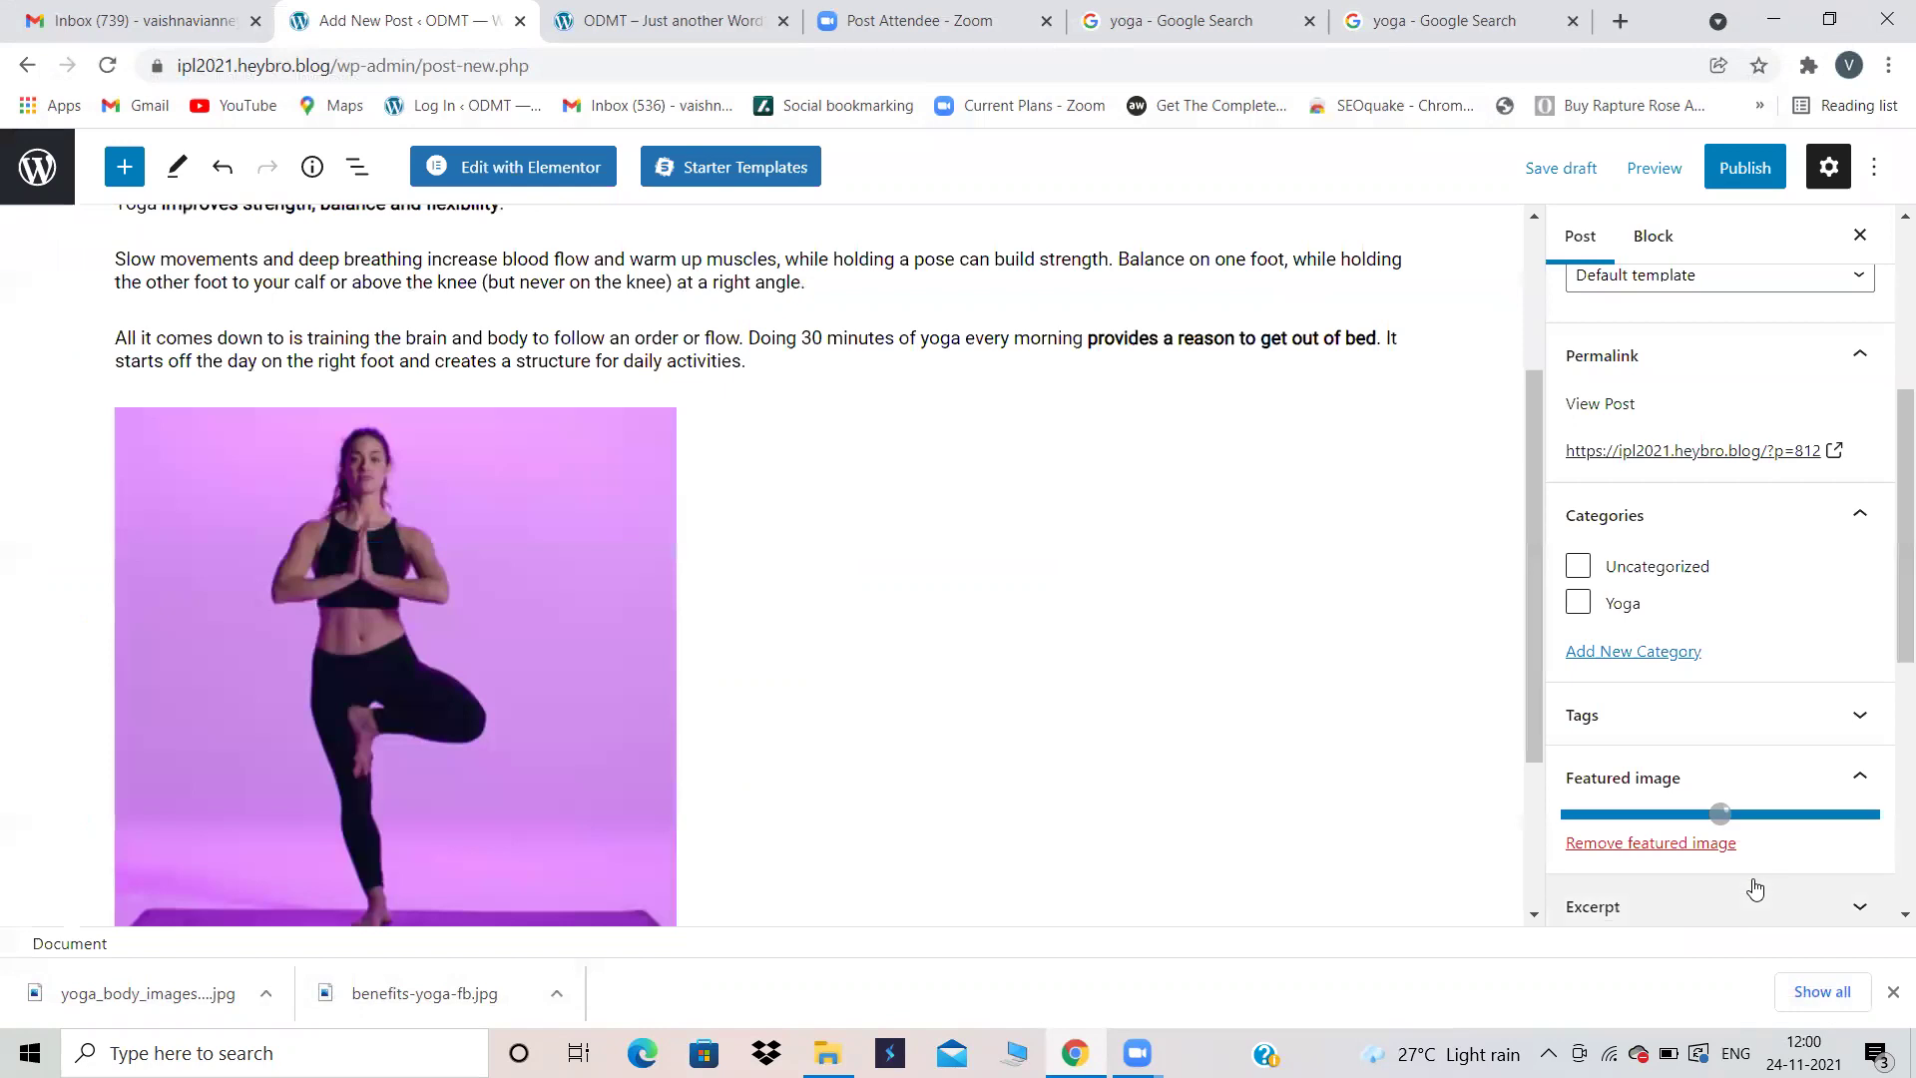
Step: File the post under the Yoga category and publish Benefits of Yoga
{"action": "left_click", "coordinate": [1578, 603]}
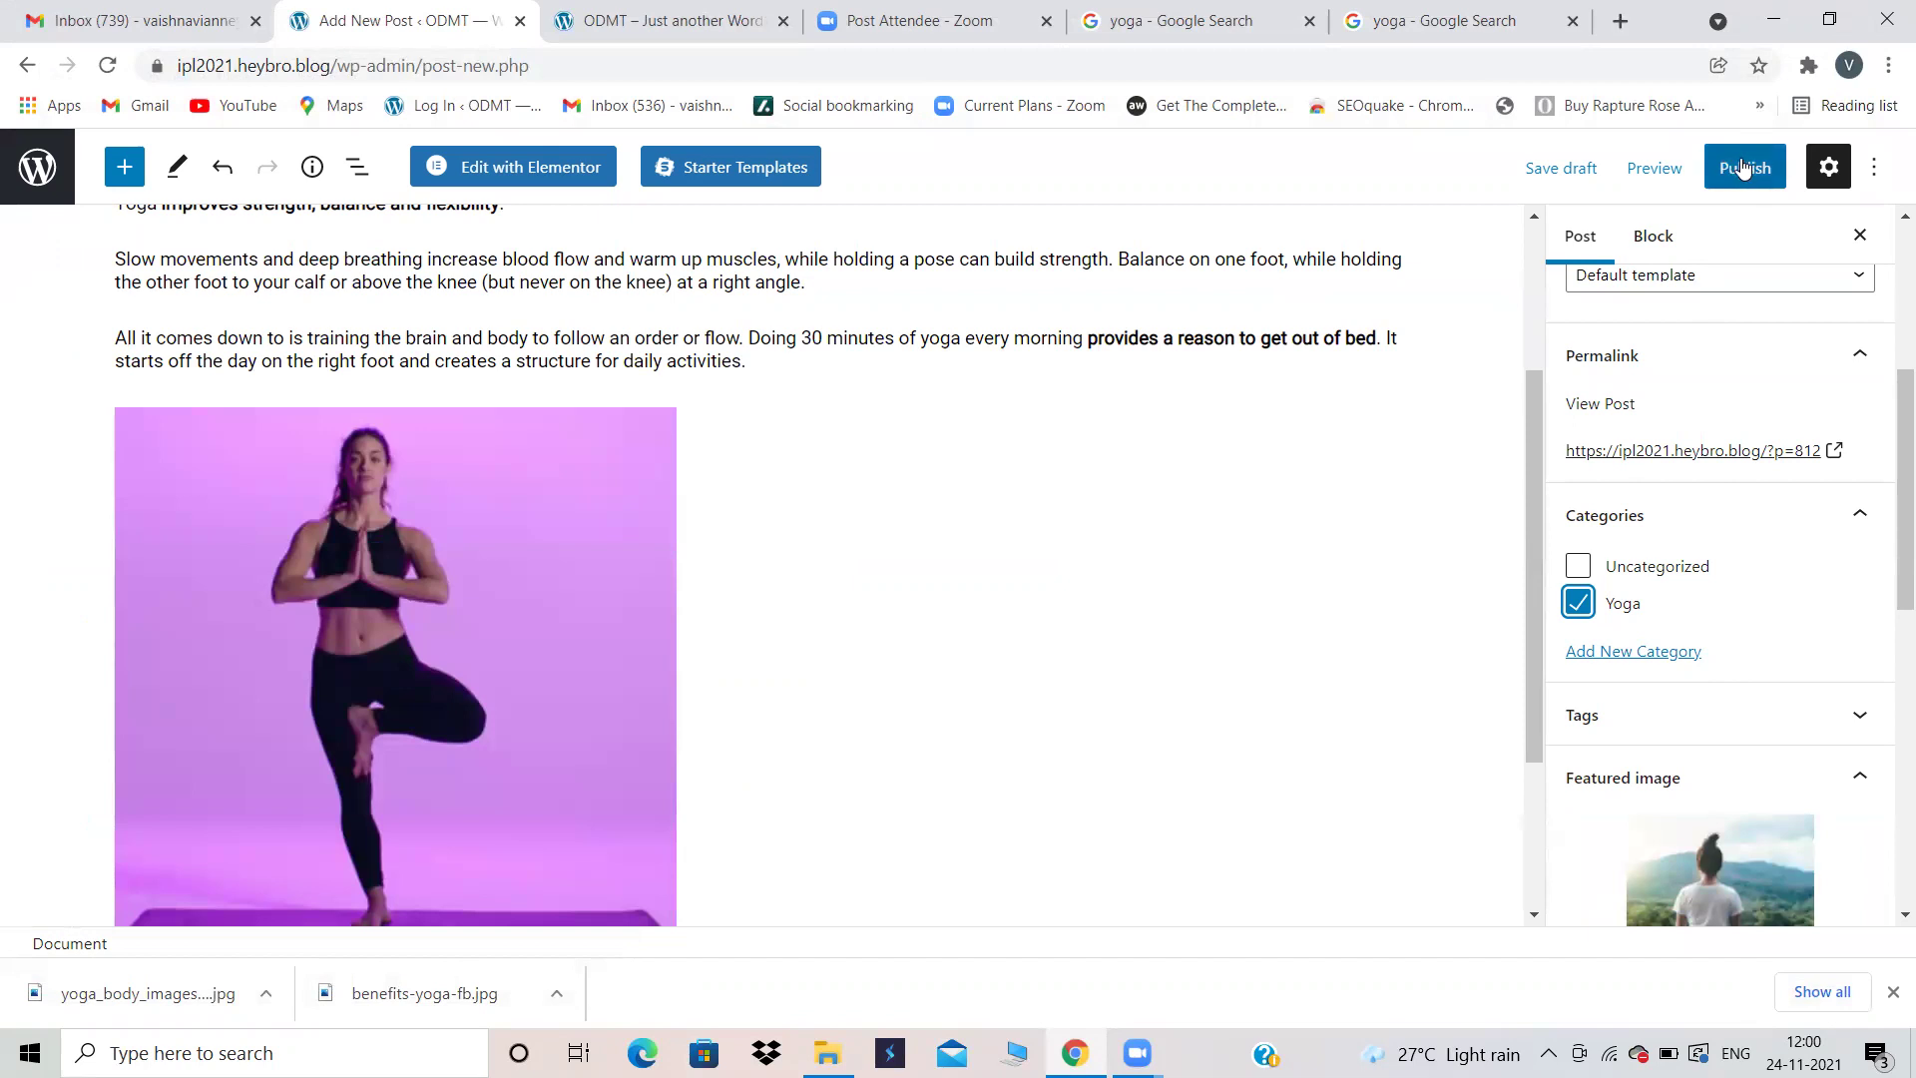
{"action": "left_click", "coordinate": [1744, 166]}
{"action": "left_click", "coordinate": [1663, 160]}
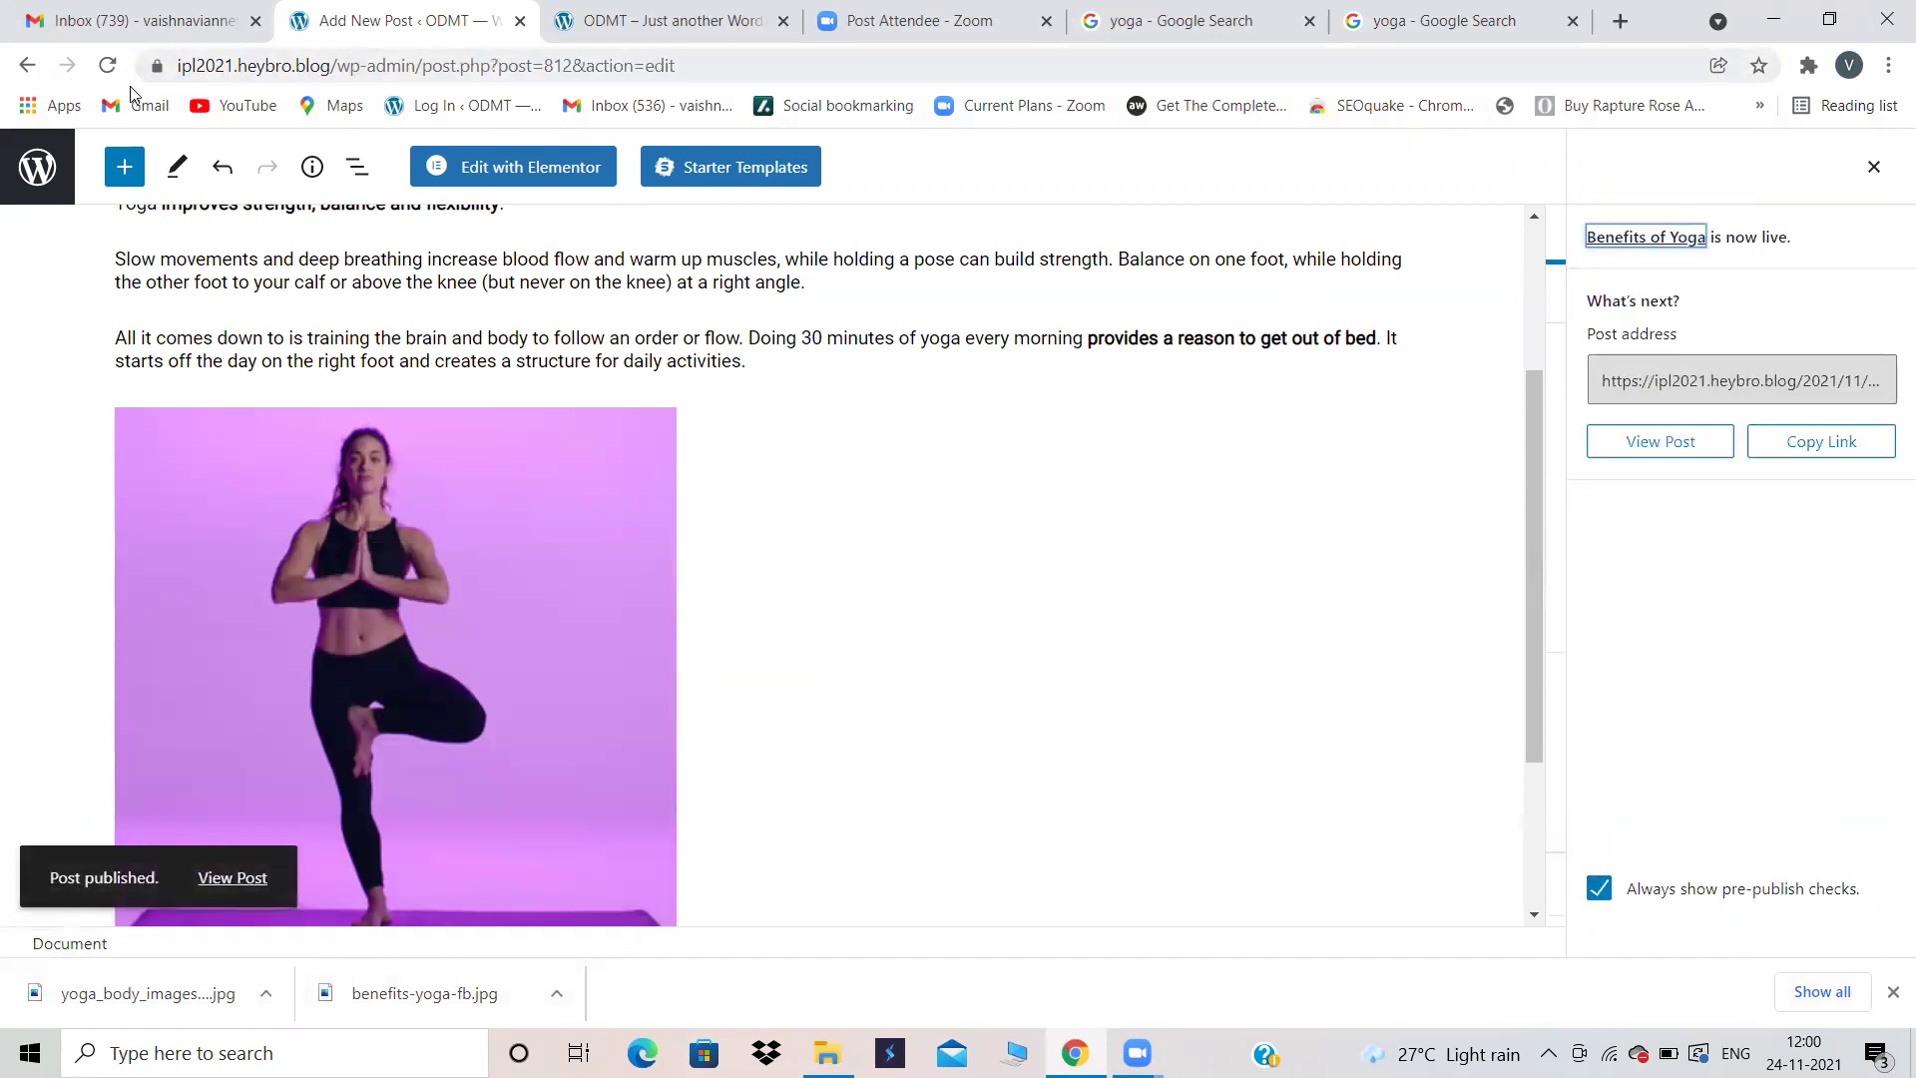
Step: Add a new page titled 'Blog', publish it, and return to the Pages list
{"action": "left_click", "coordinate": [35, 169]}
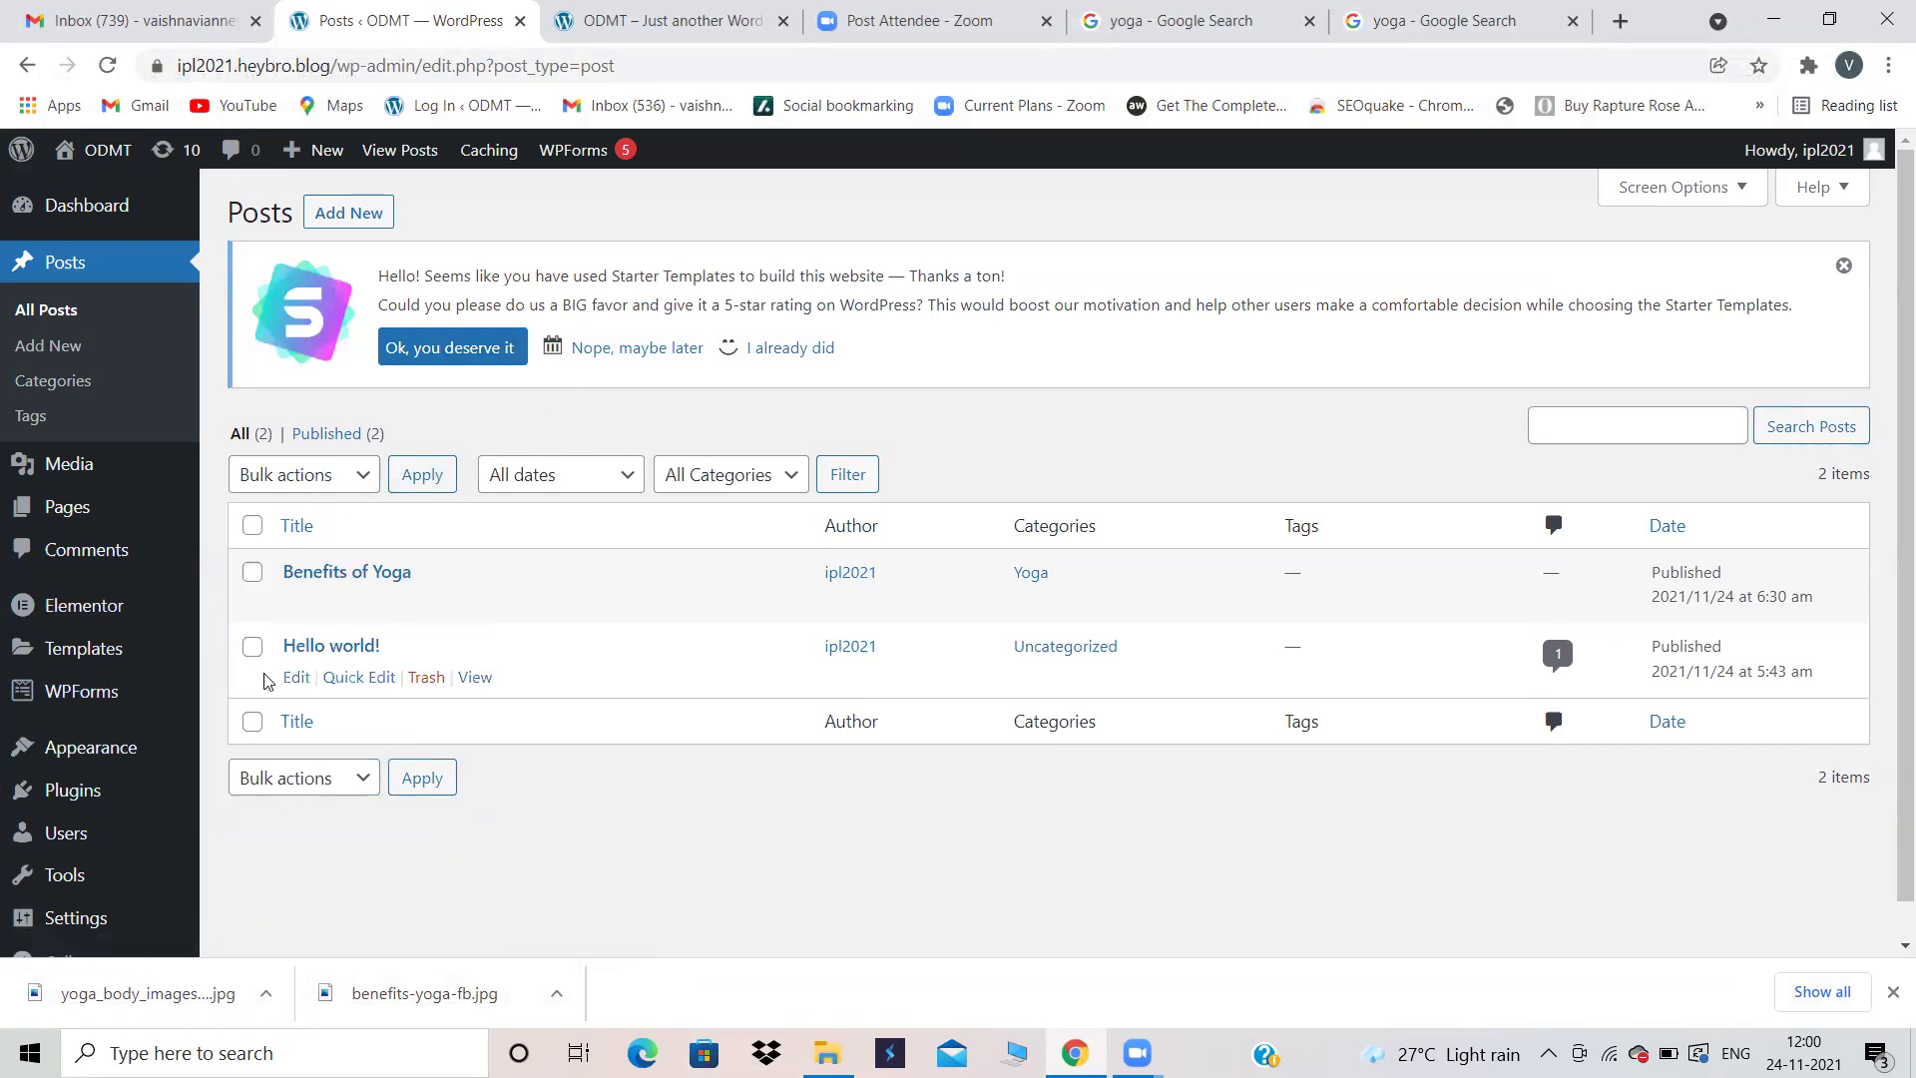
{"action": "left_click", "coordinate": [80, 517]}
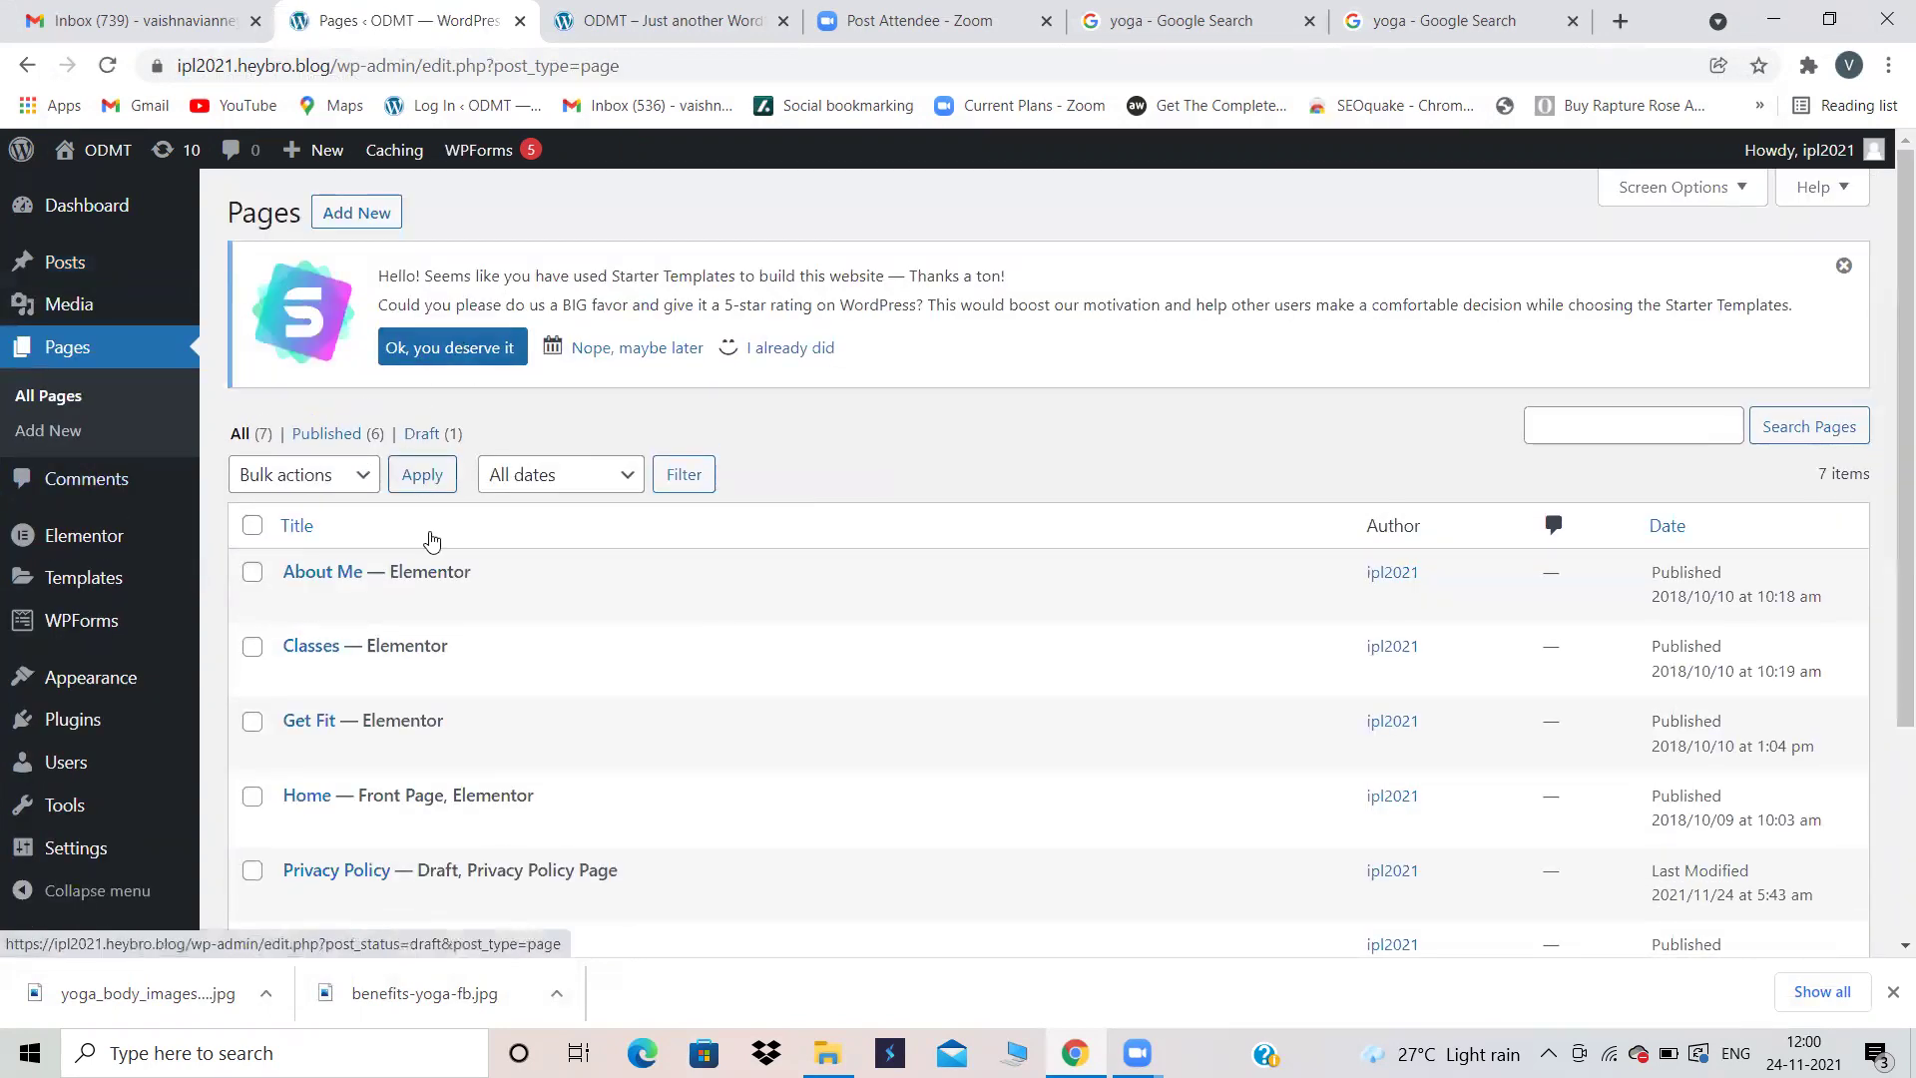
{"action": "scroll", "coordinate": [442, 560], "scroll_direction": "down", "scroll_amount": 3}
{"action": "scroll", "coordinate": [439, 554], "scroll_direction": "up", "scroll_amount": 3}
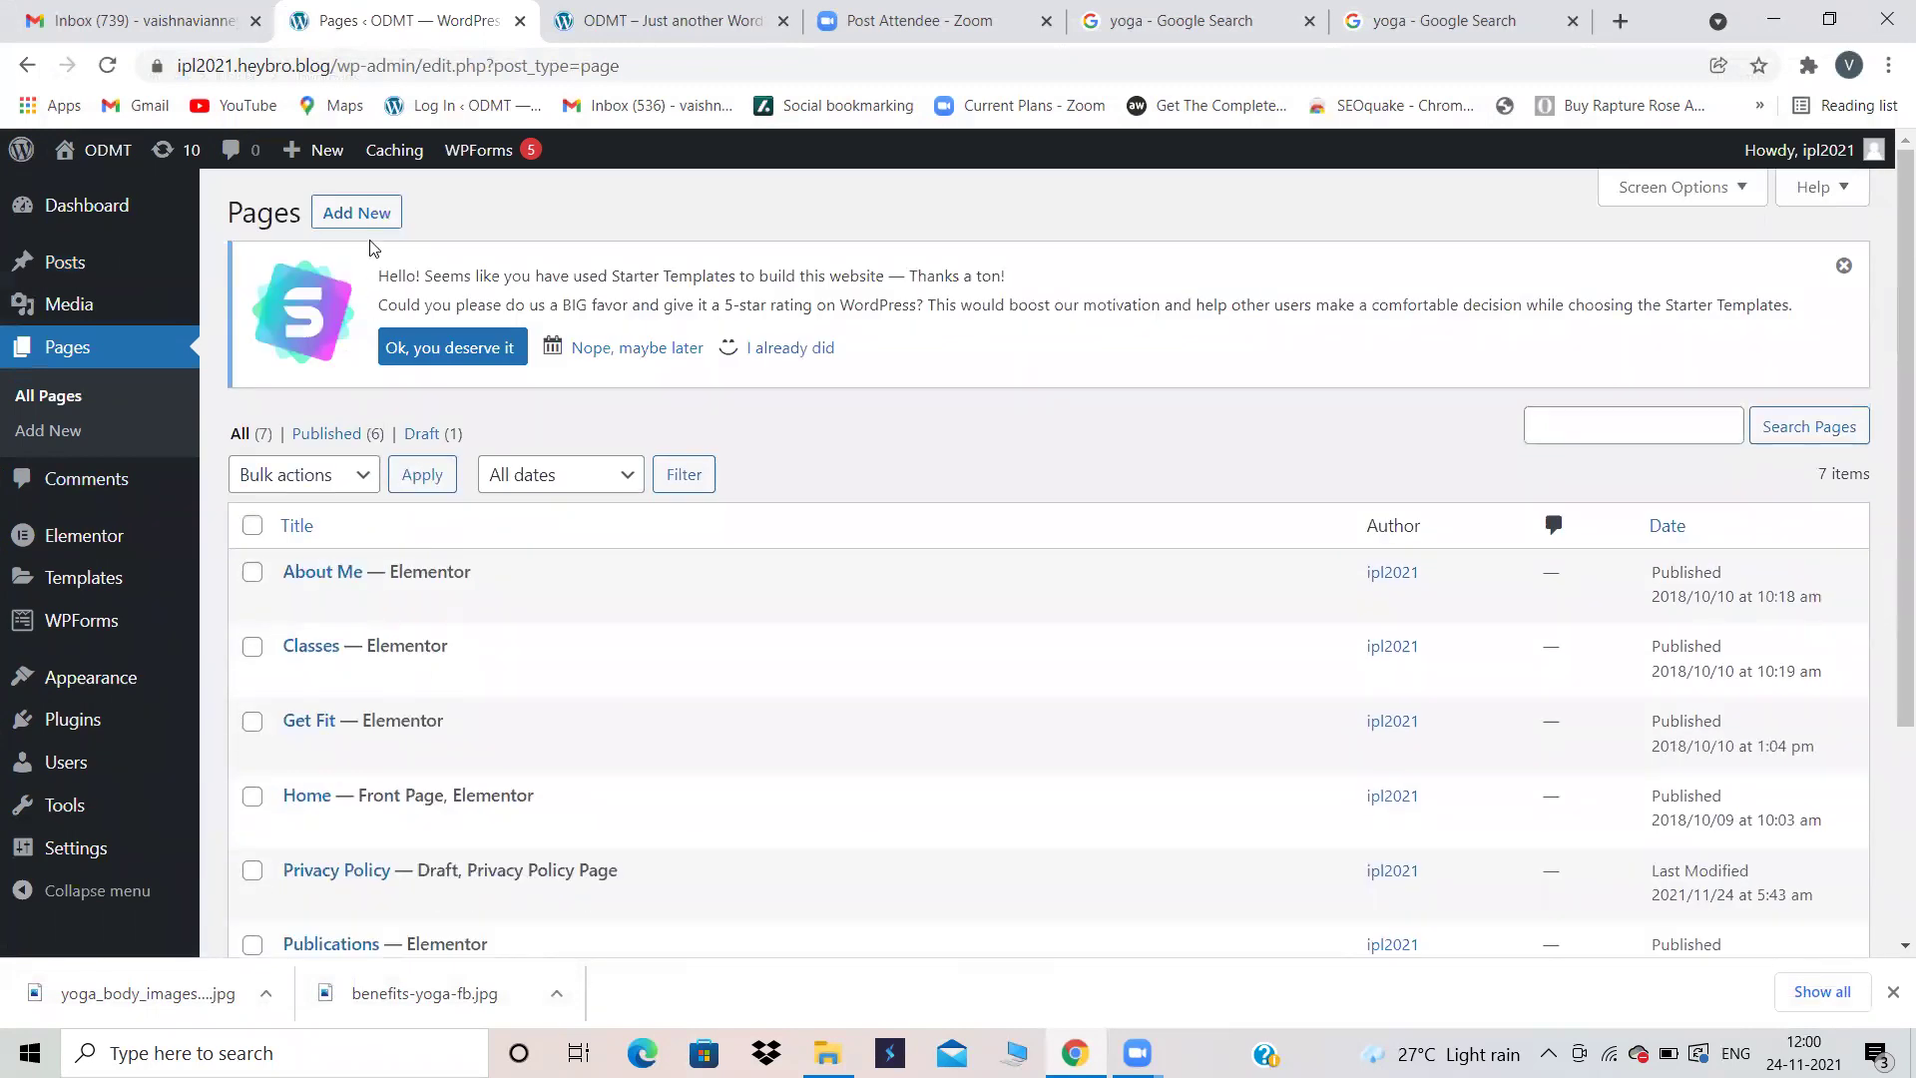
{"action": "left_click", "coordinate": [355, 214]}
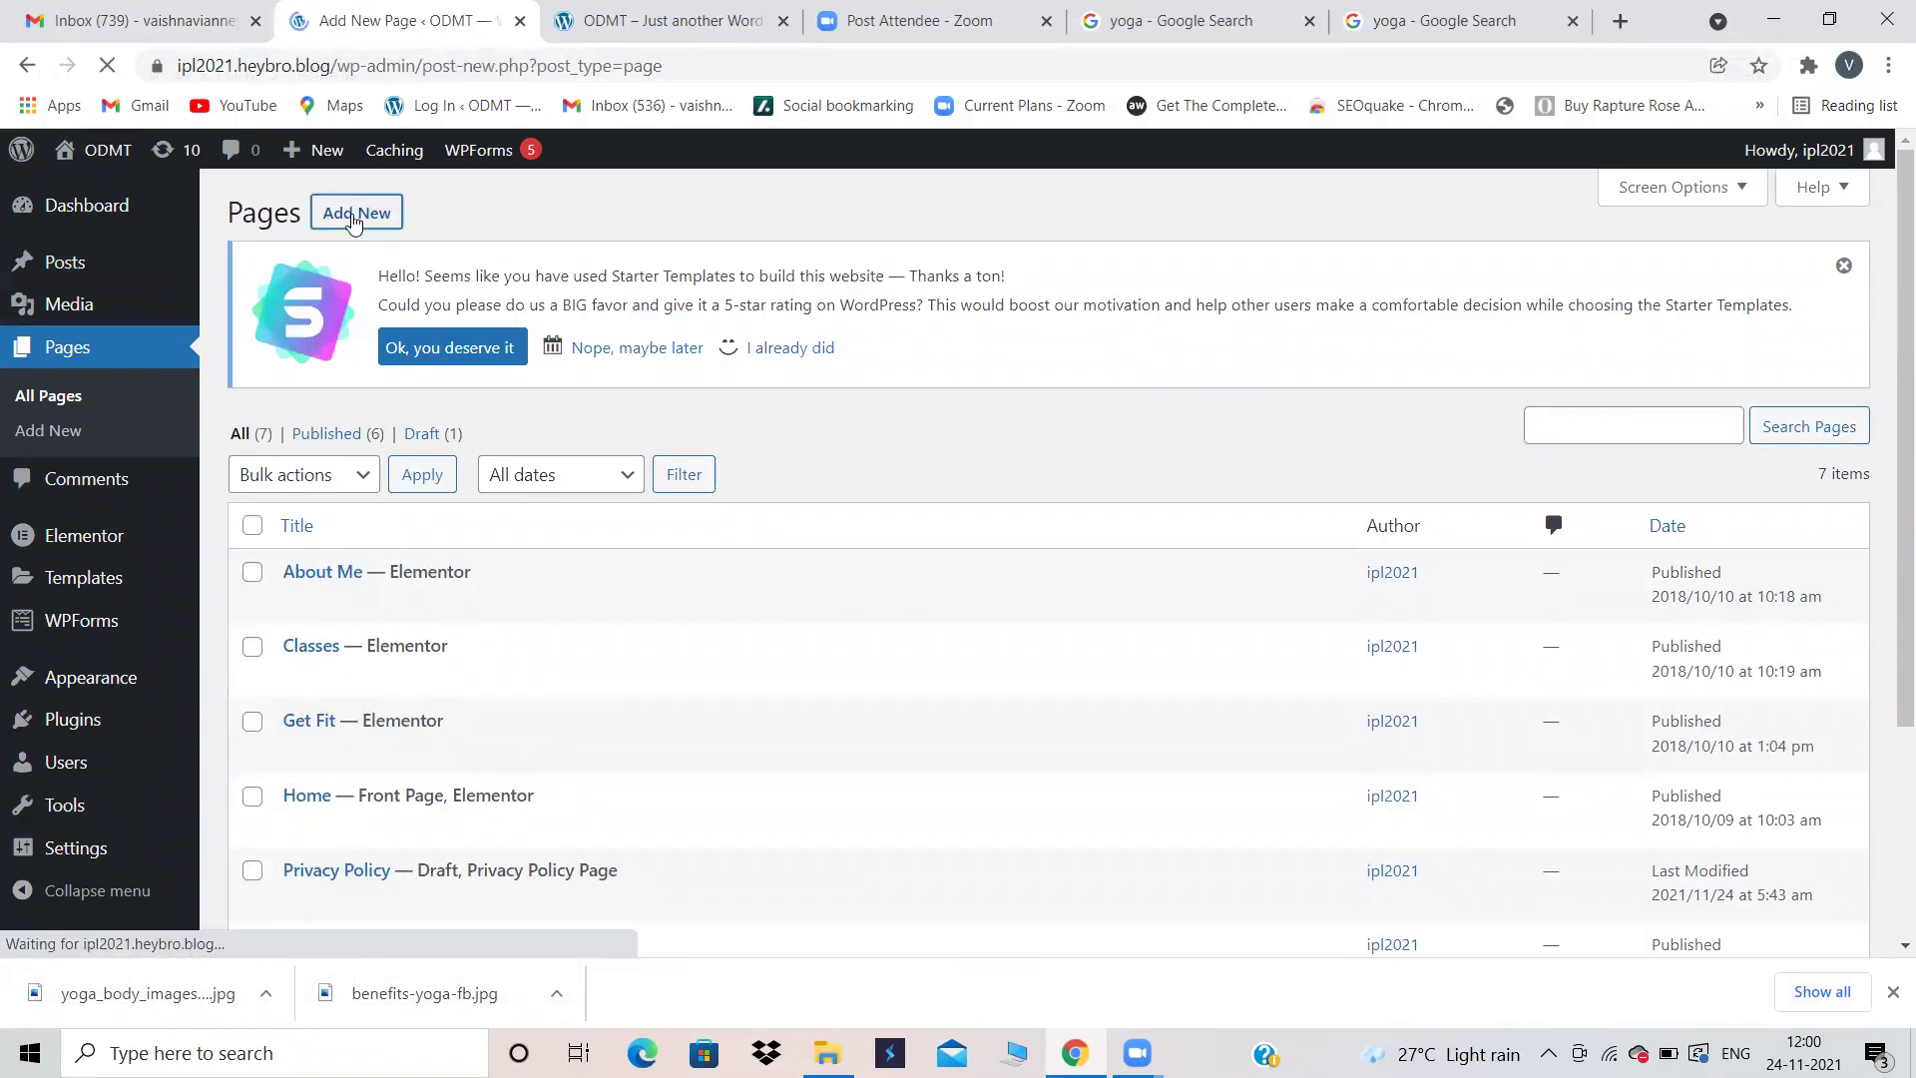
{"action": "type", "text": "Blog"}
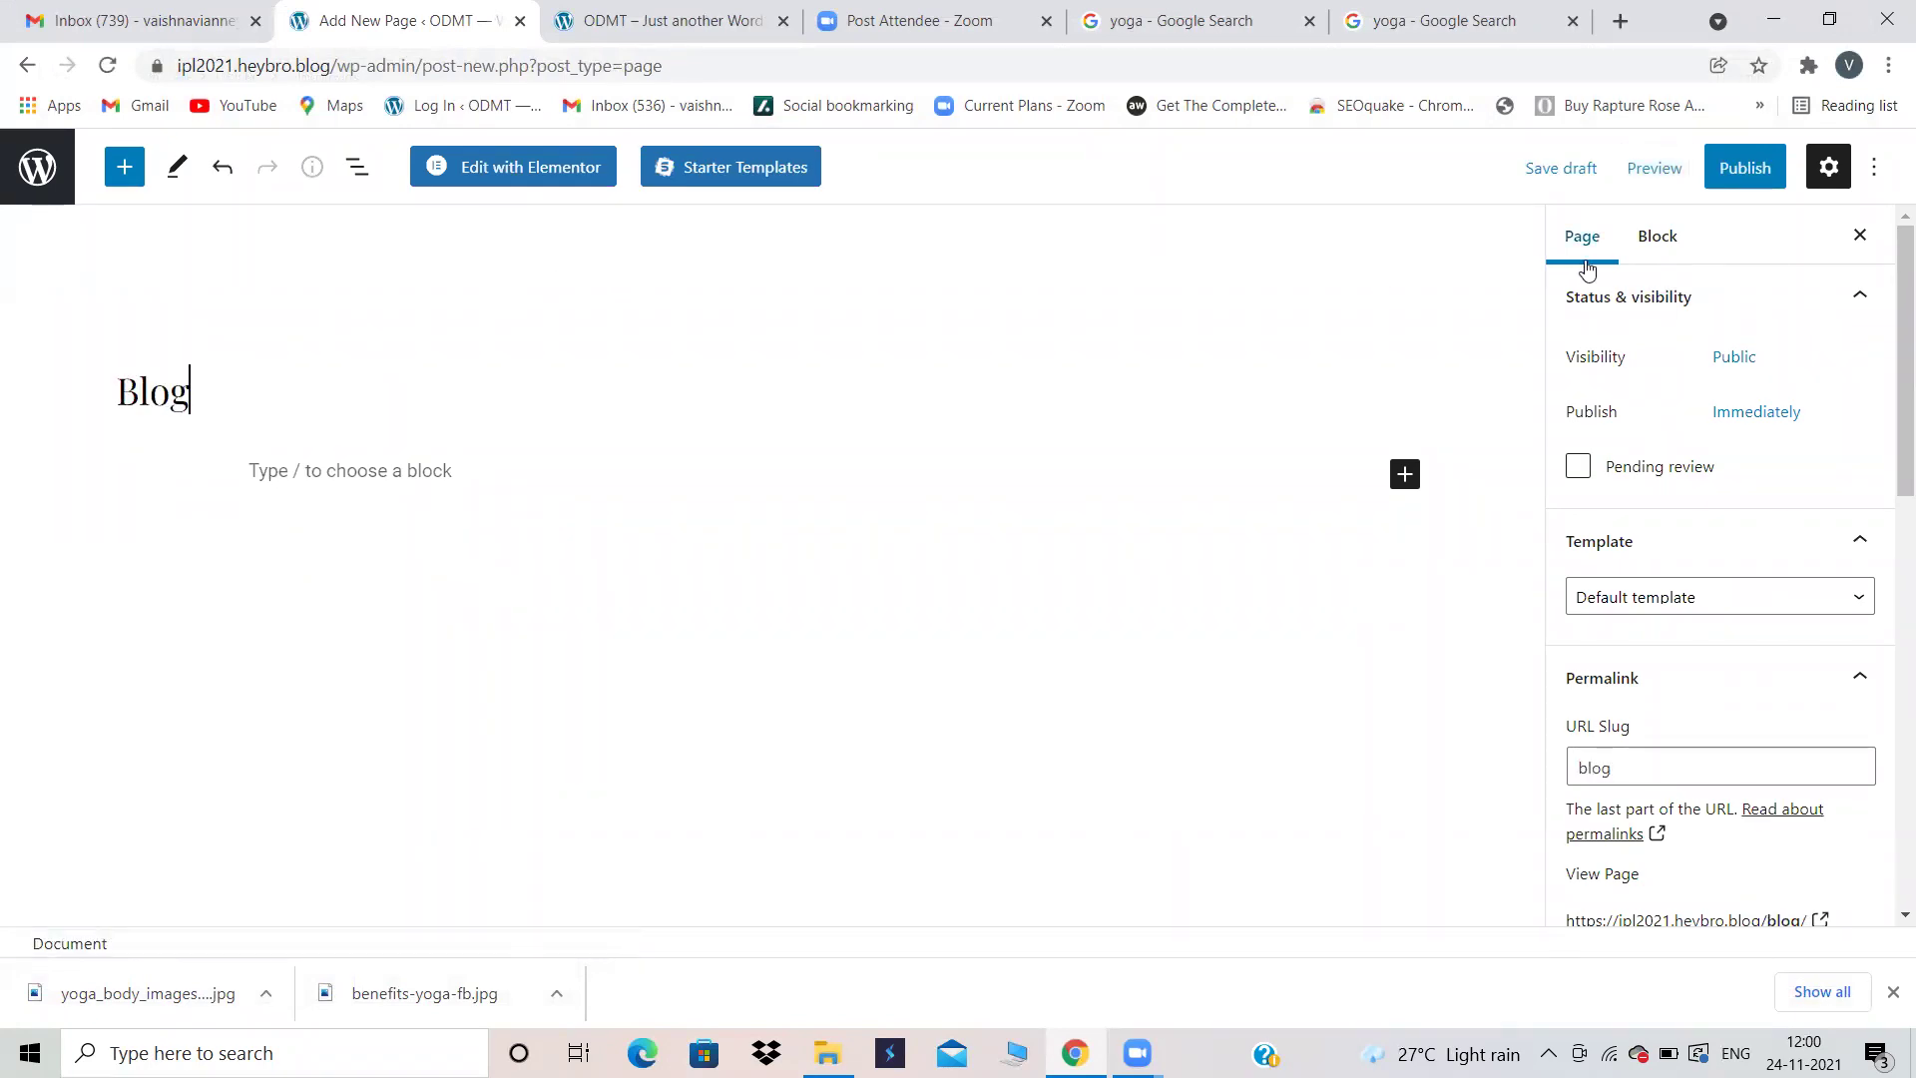
{"action": "left_click", "coordinate": [1744, 167]}
{"action": "left_click", "coordinate": [1673, 165]}
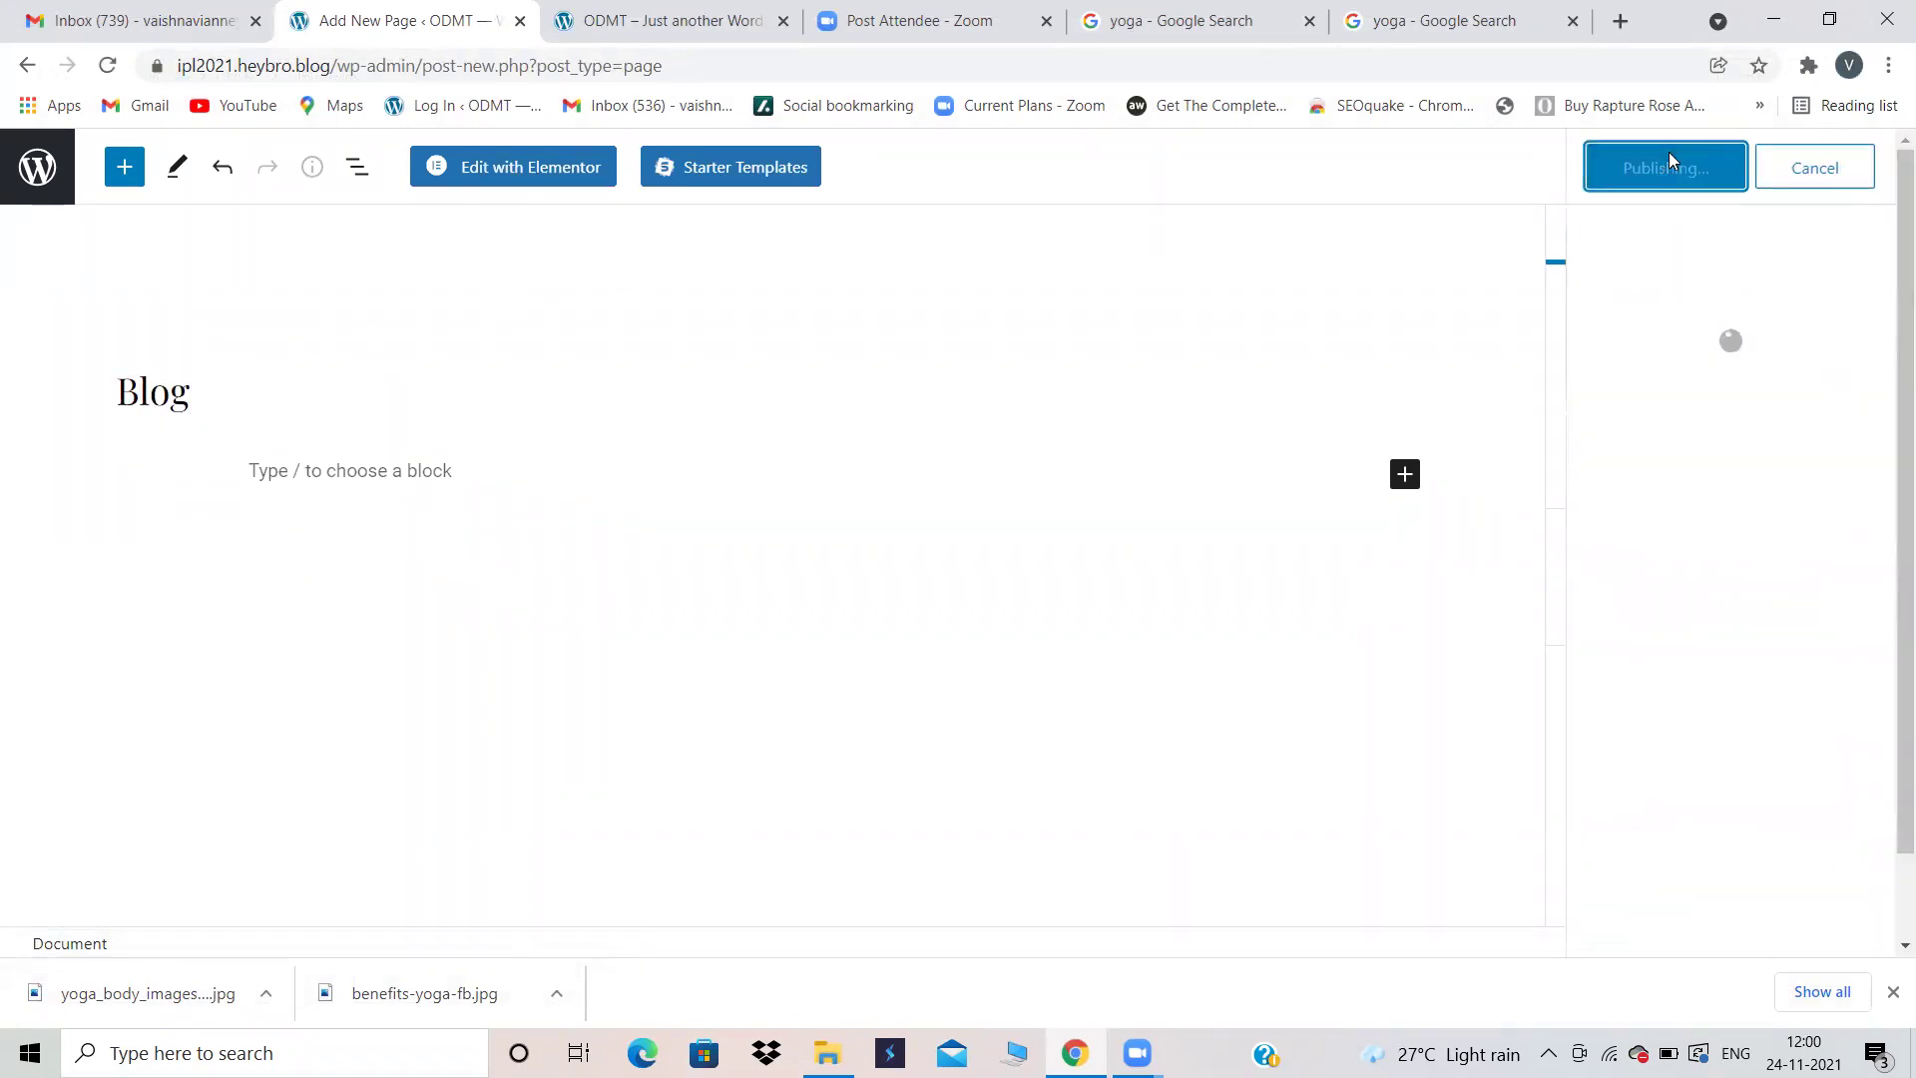
{"action": "left_click", "coordinate": [38, 160]}
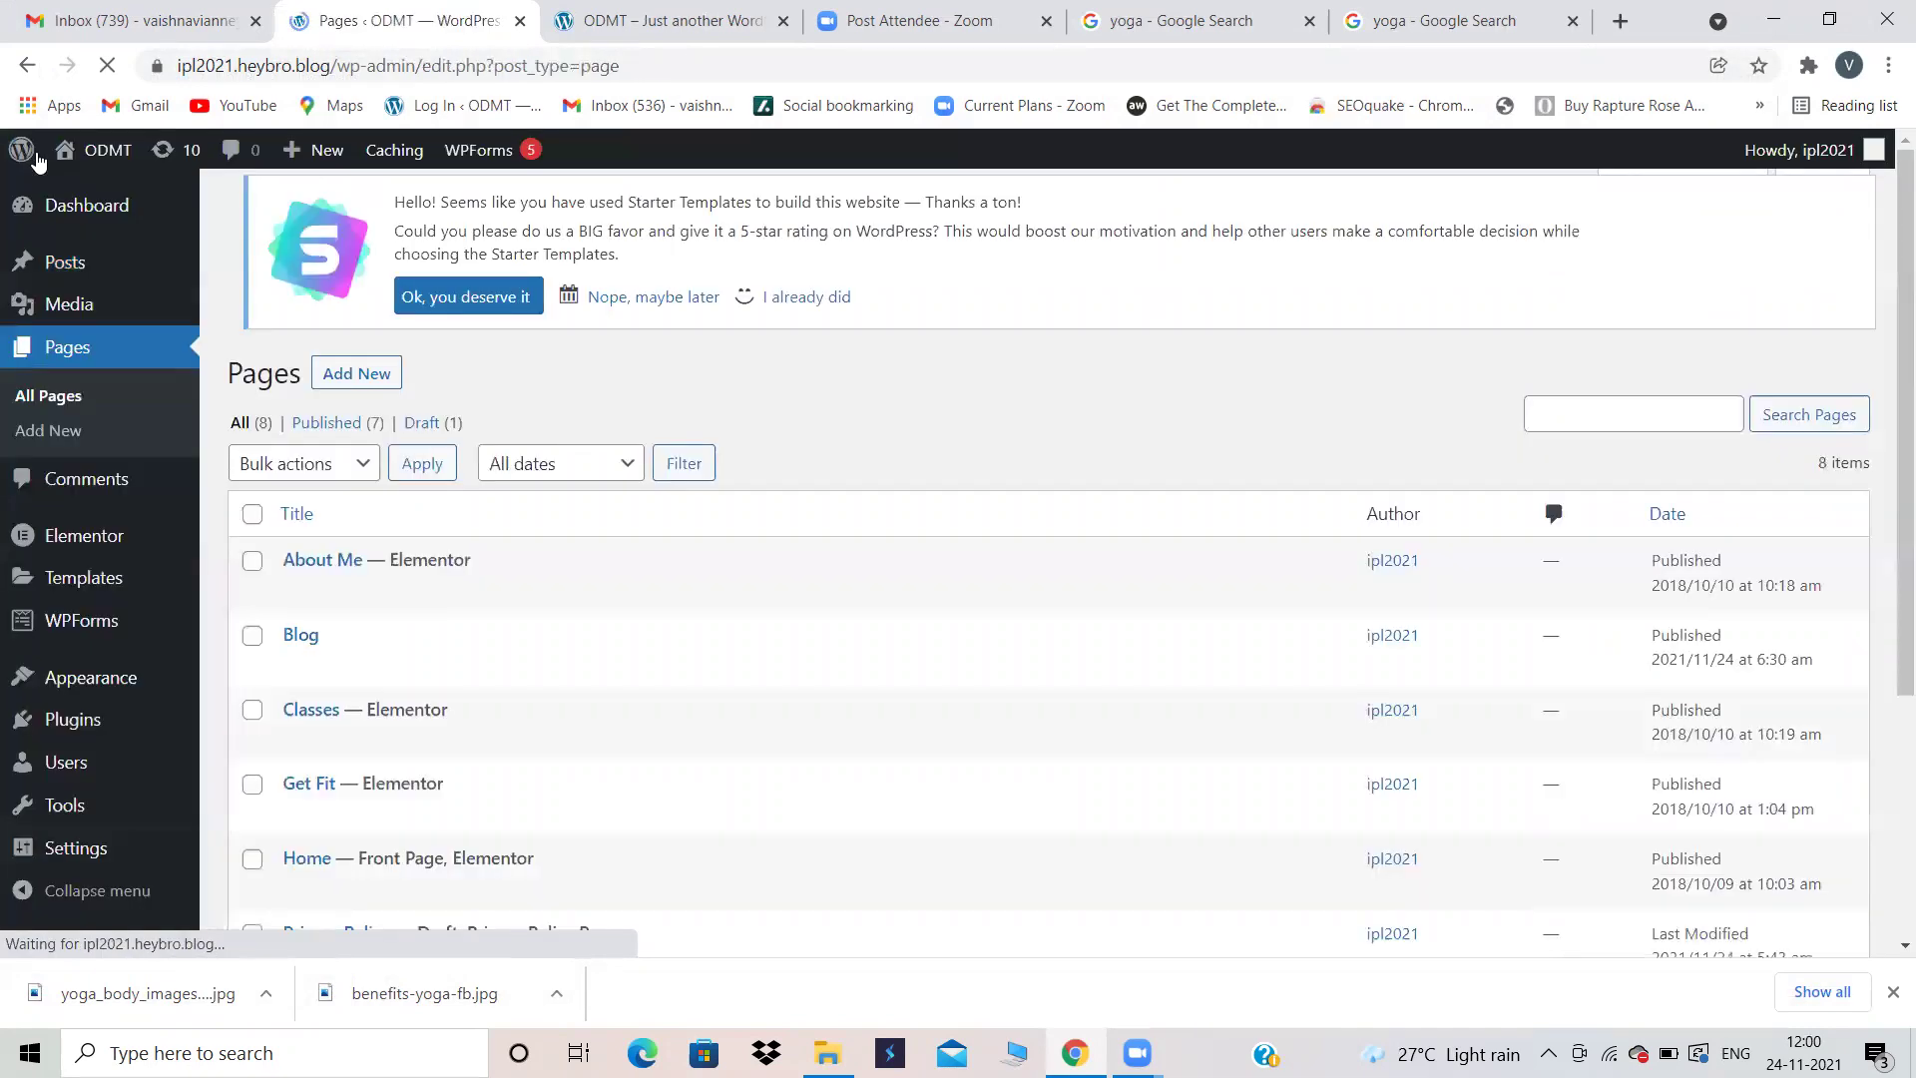
Step: In Appearance > Menus, add the Blog page to the Main Menu
{"action": "scroll", "coordinate": [712, 501], "scroll_direction": "down", "scroll_amount": 4}
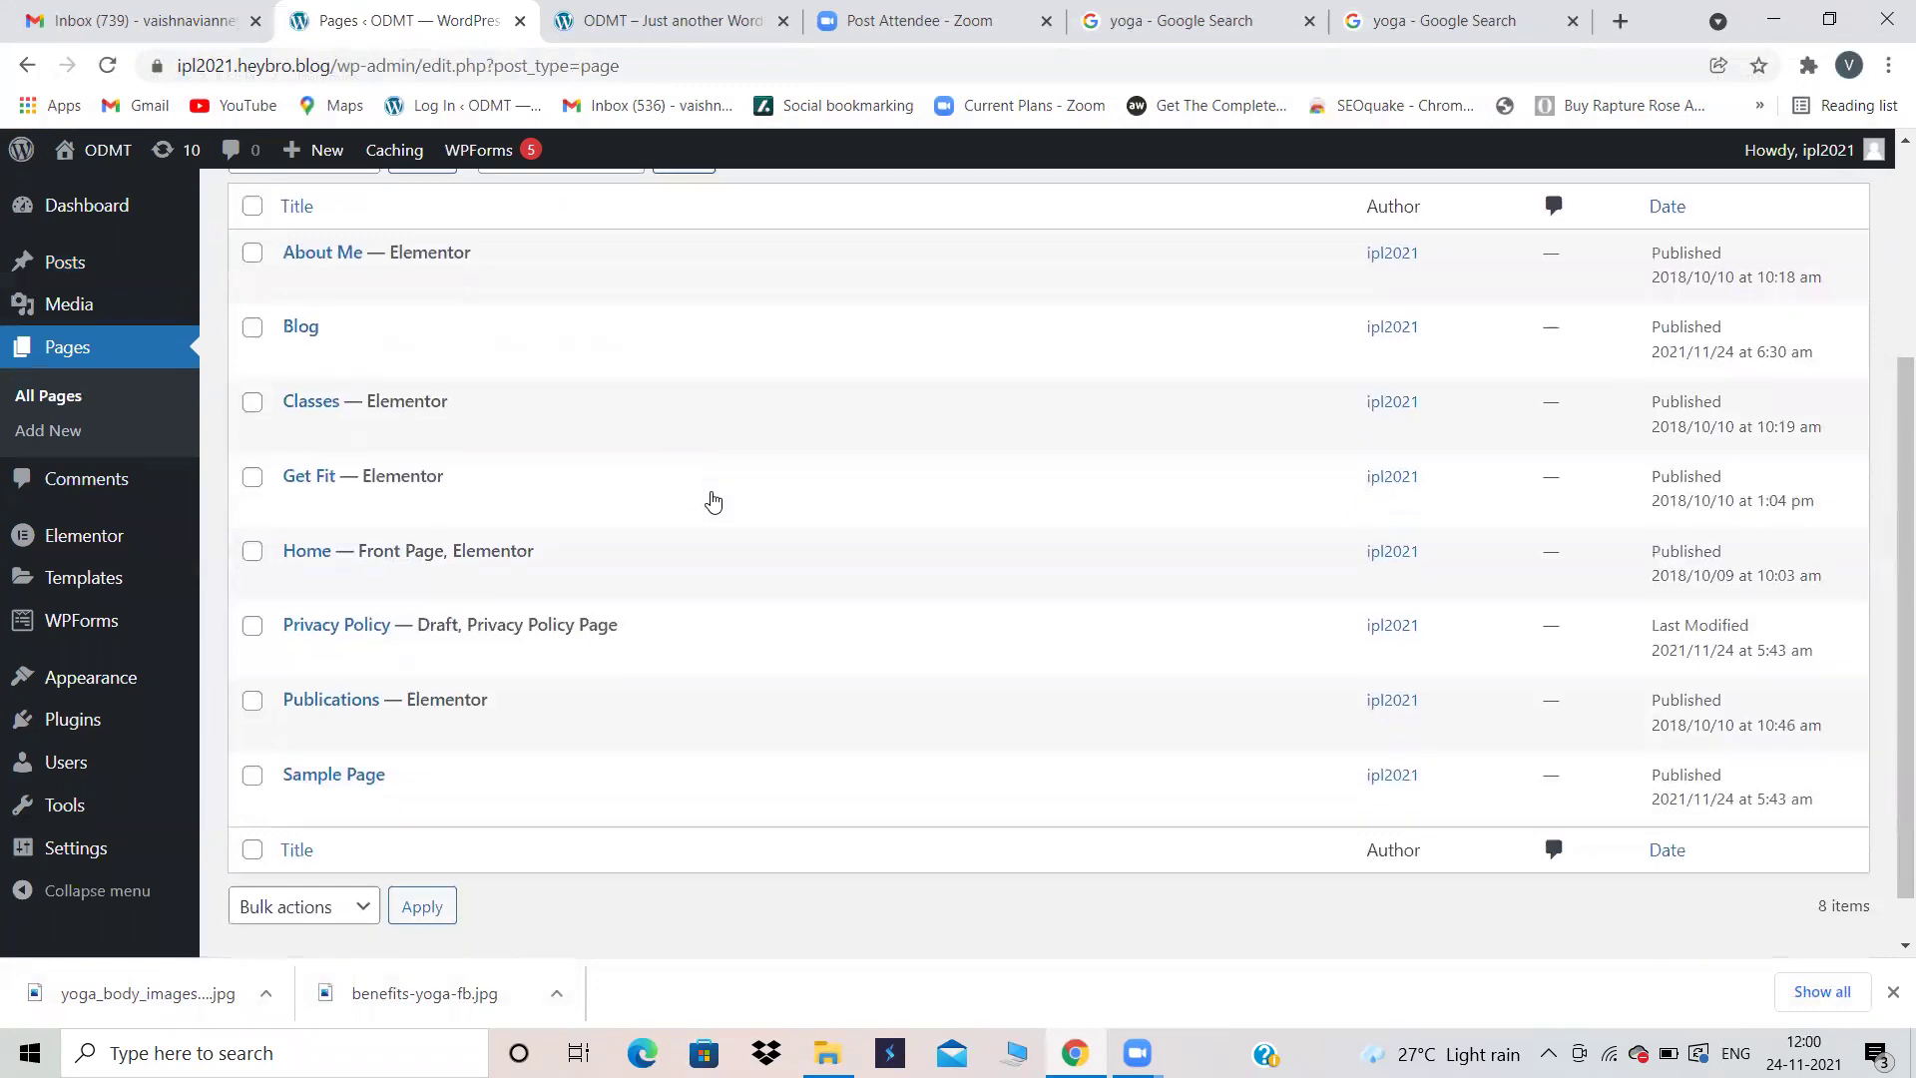
{"action": "mouse_move", "coordinate": [115, 684]}
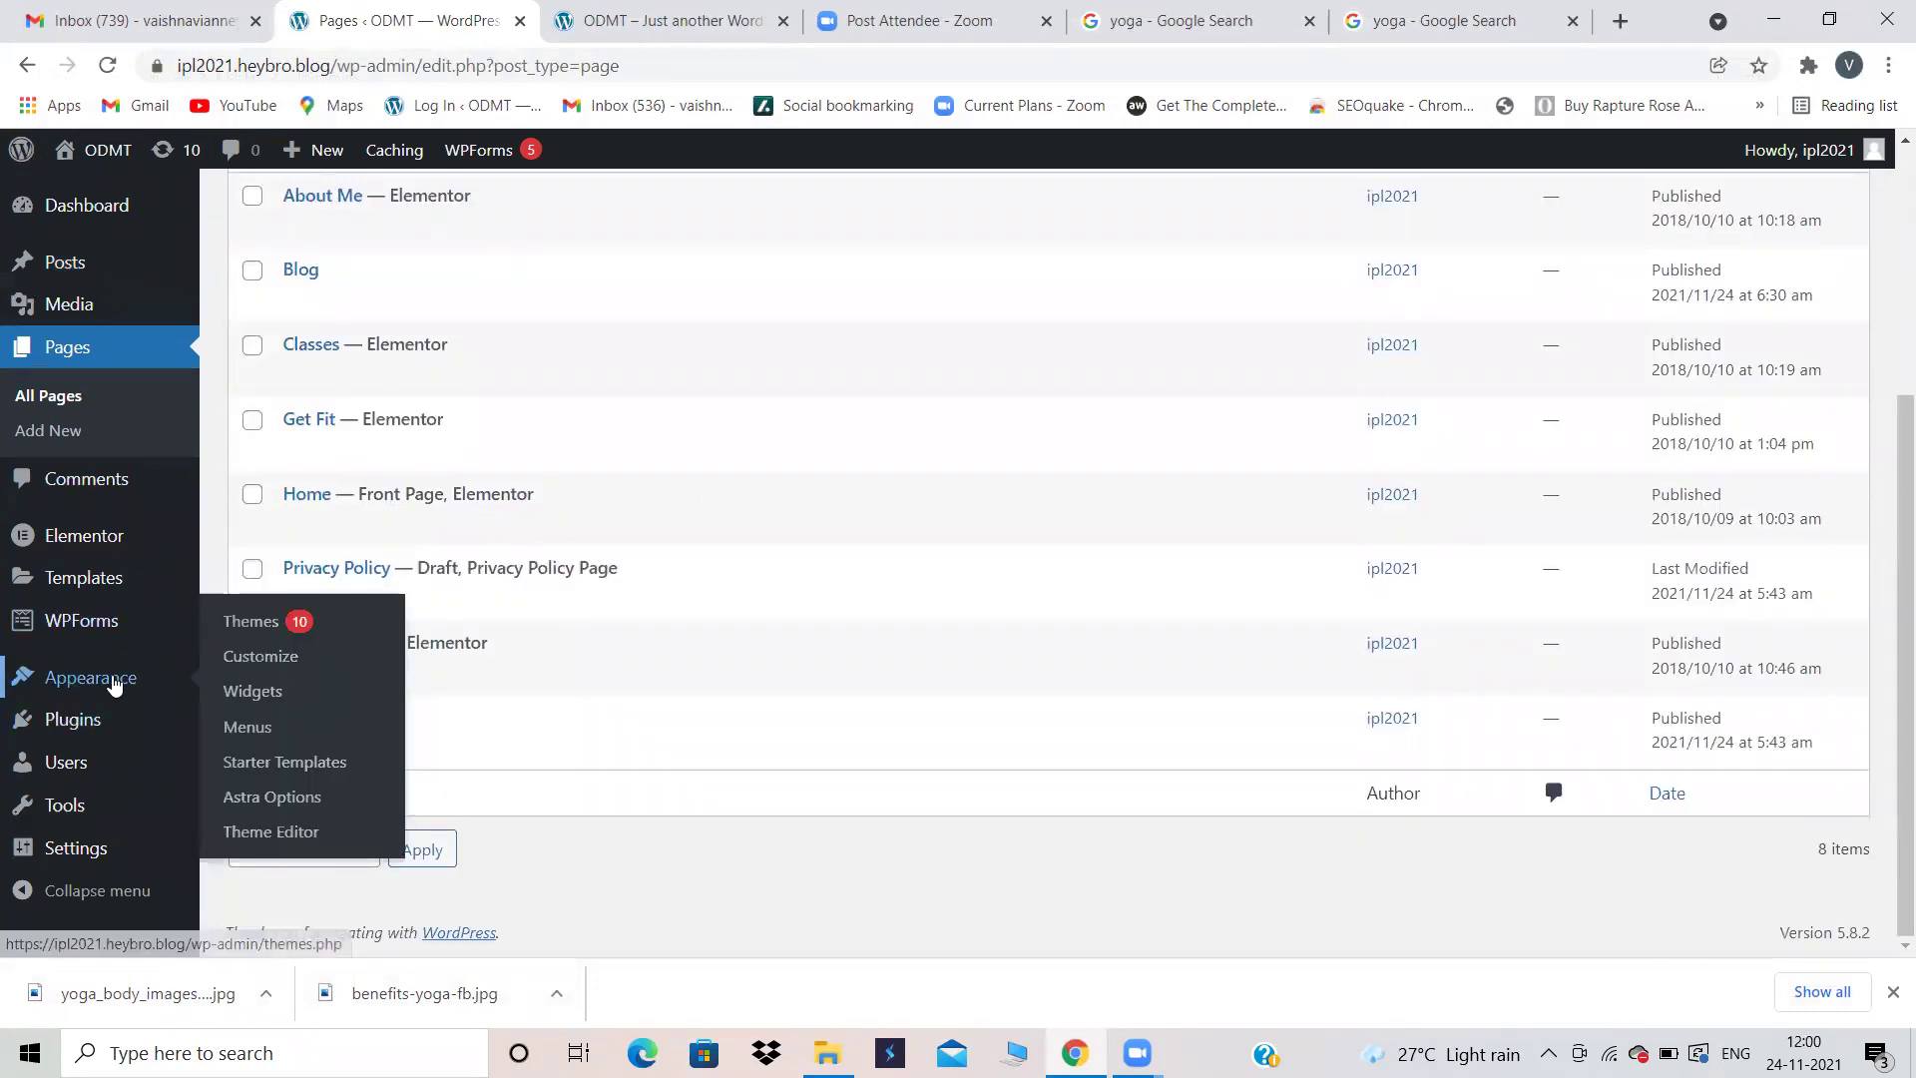
{"action": "left_click", "coordinate": [272, 731]}
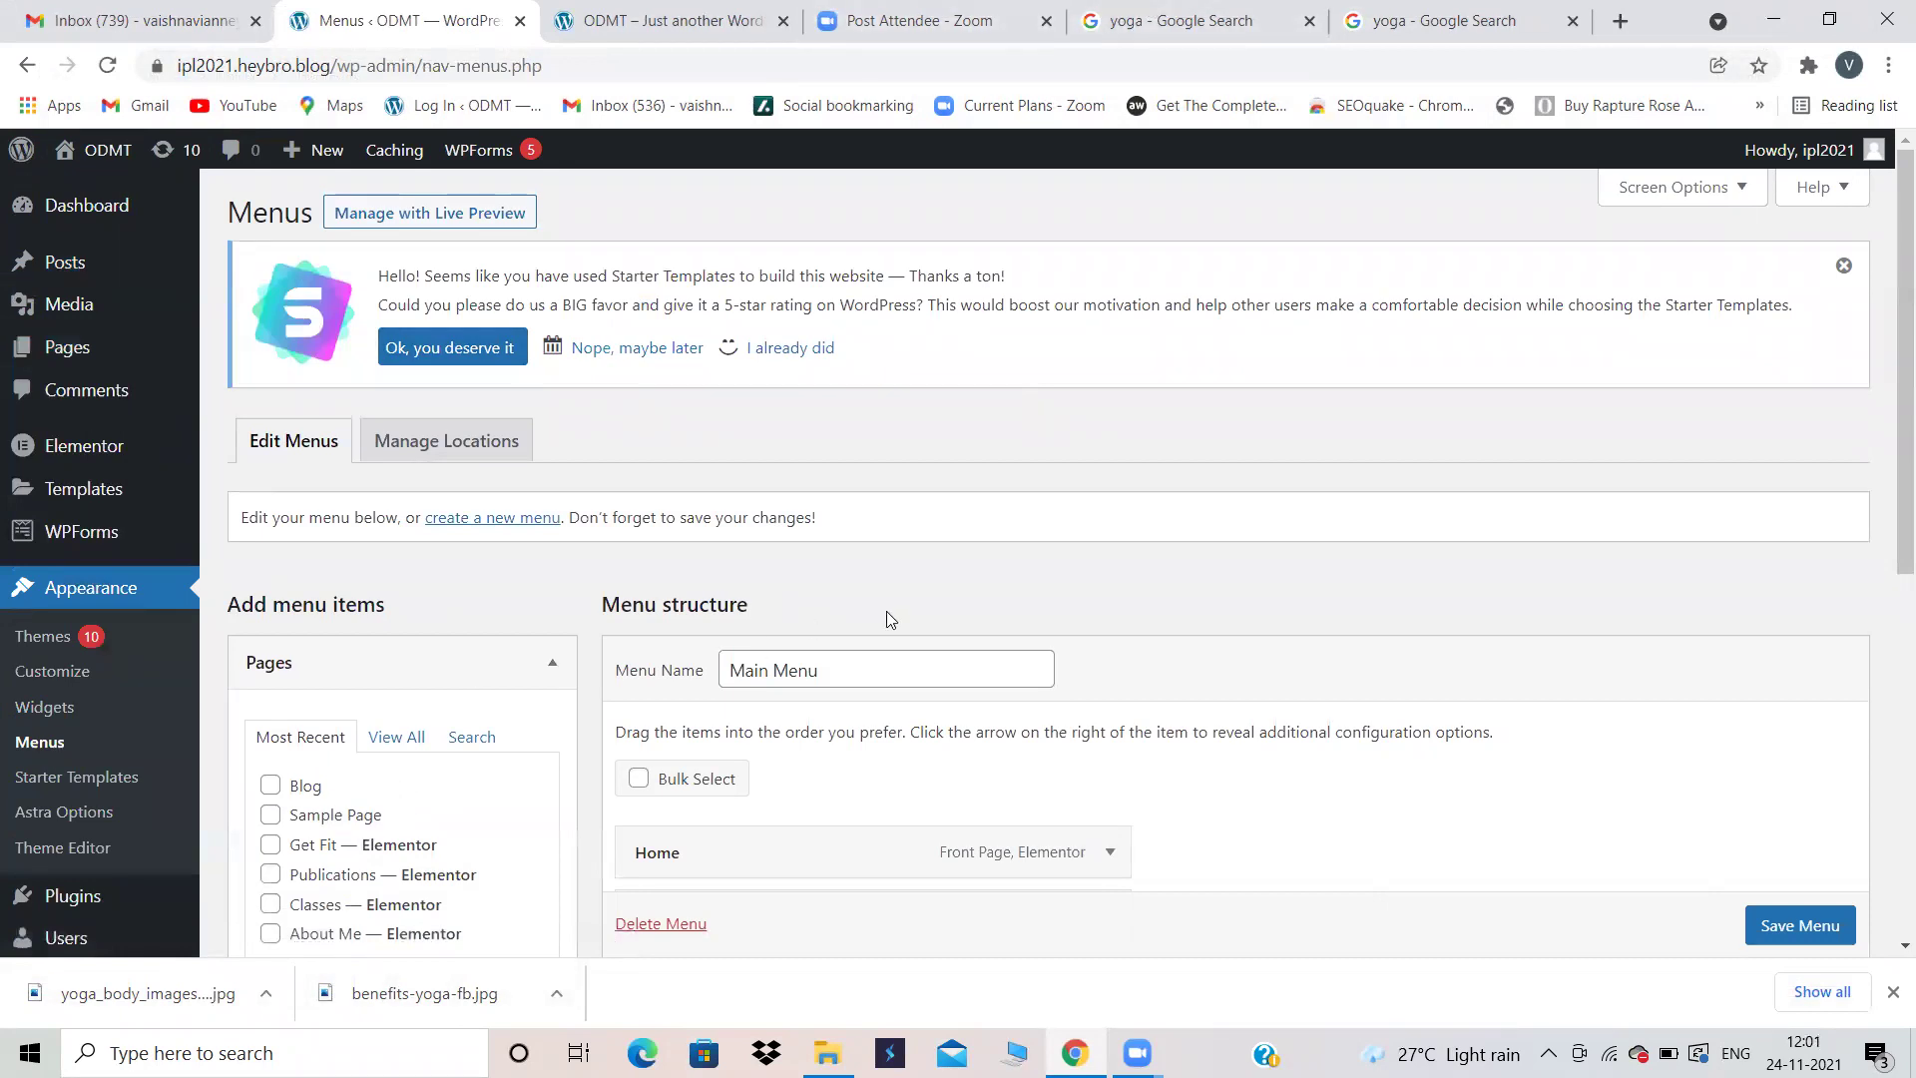
{"action": "scroll", "coordinate": [887, 615], "scroll_direction": "down", "scroll_amount": 3}
{"action": "left_click", "coordinate": [271, 453]}
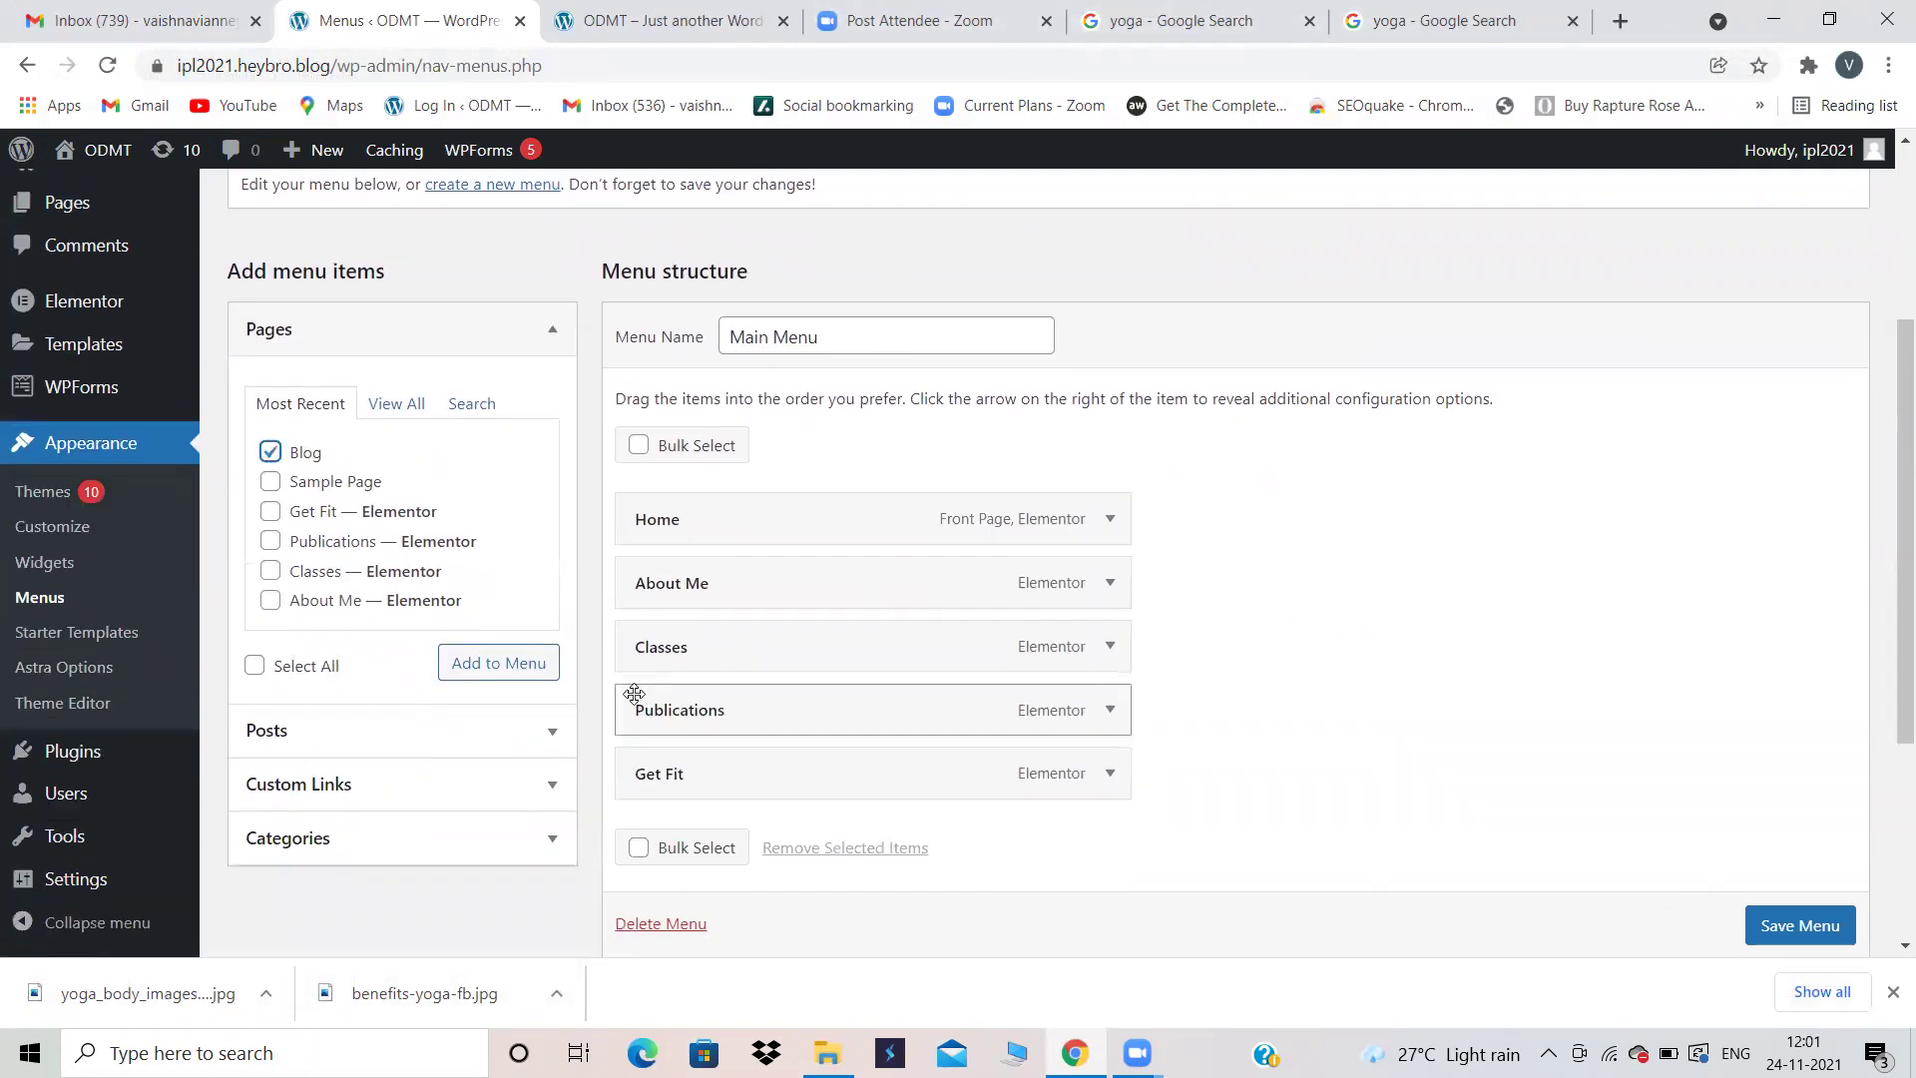
{"action": "left_click", "coordinate": [507, 663]}
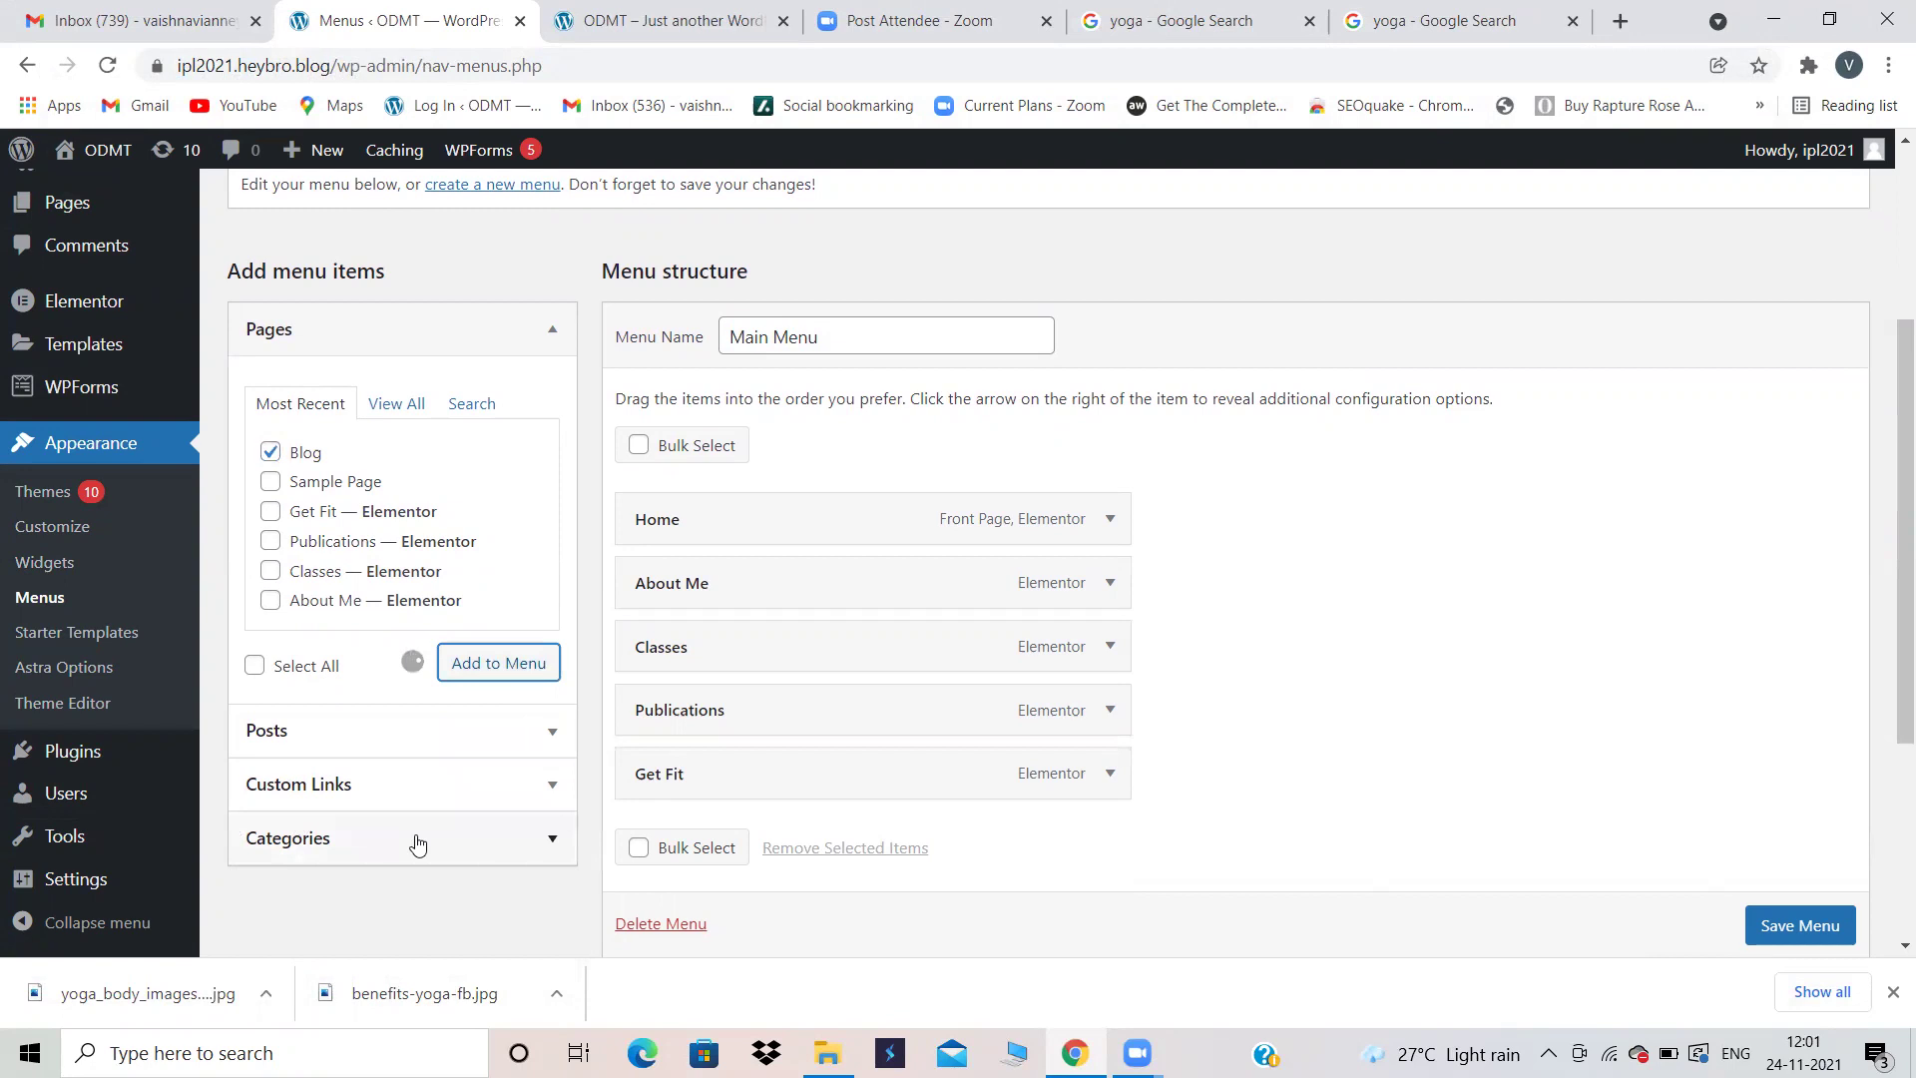
Step: Add the Yoga category to the menu and nest it under Blog
{"action": "left_click", "coordinate": [345, 838]}
{"action": "left_click", "coordinate": [270, 644]}
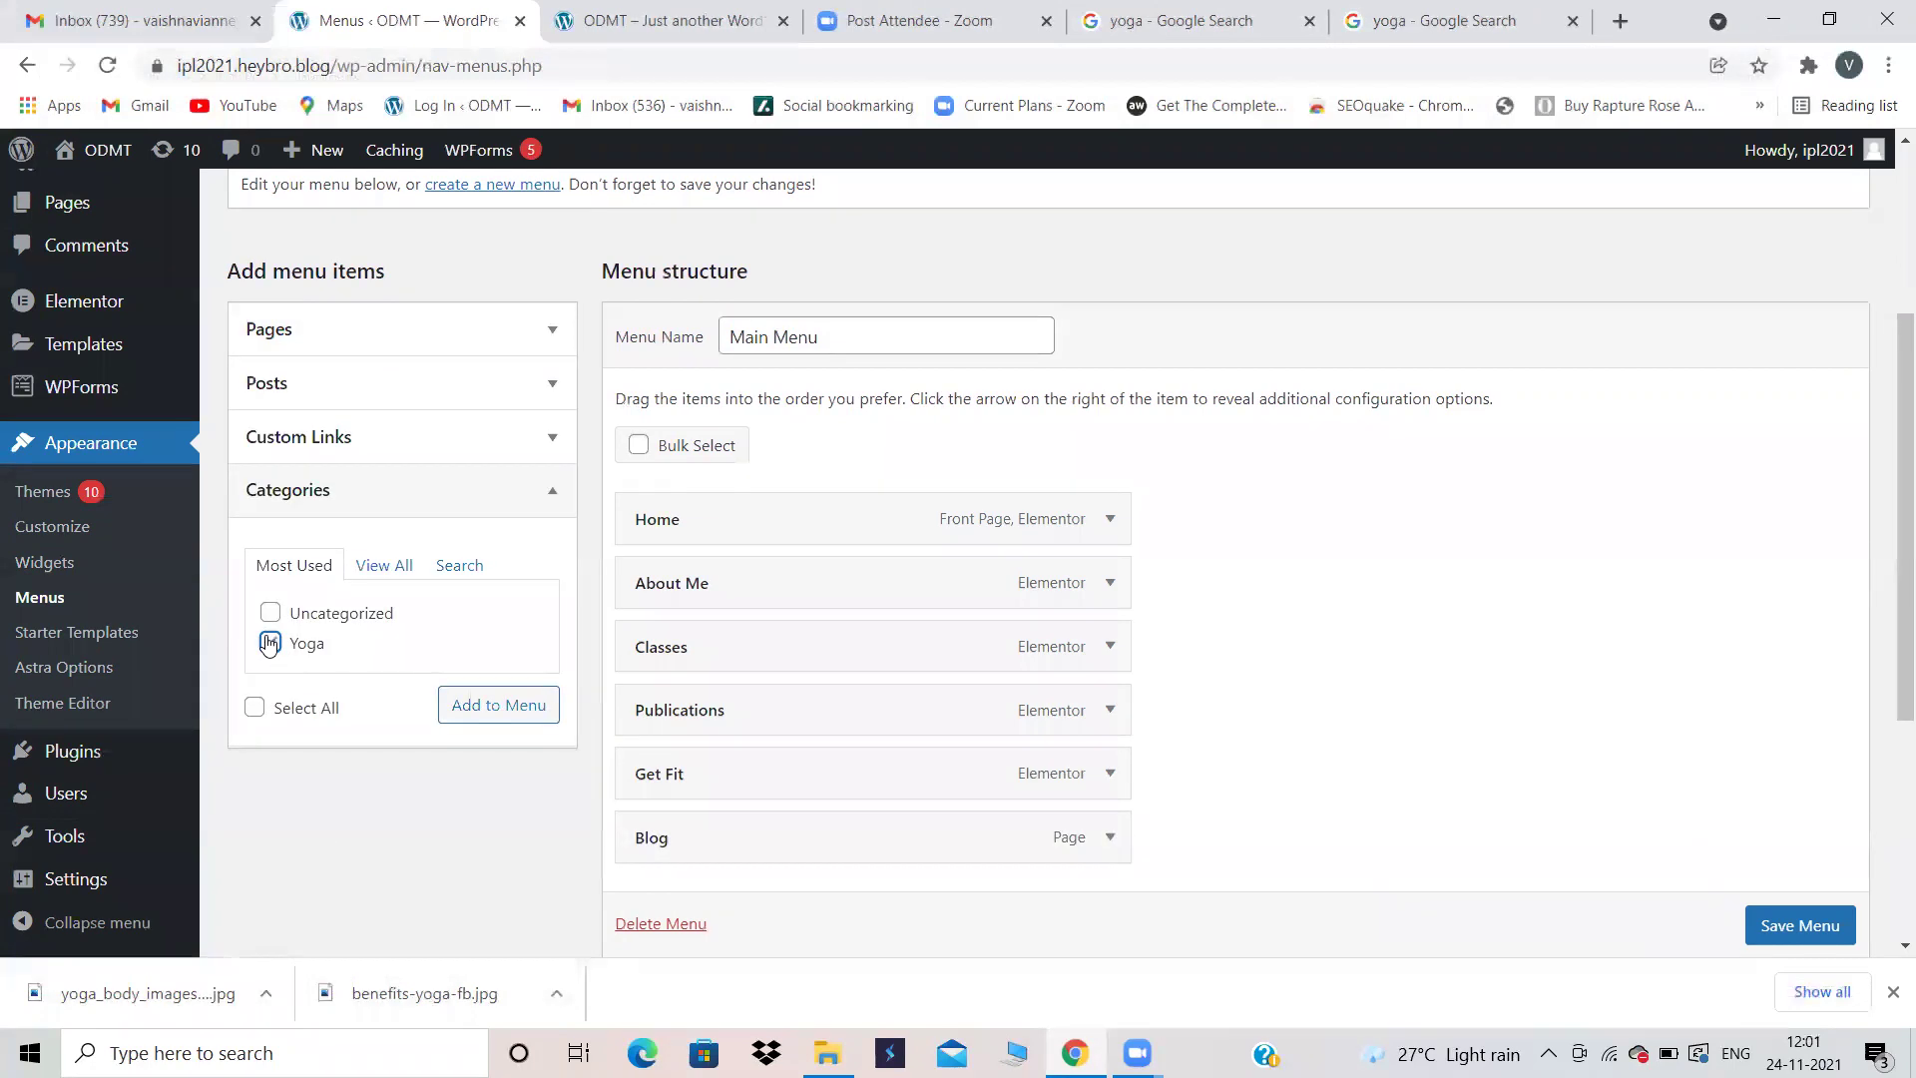
{"action": "left_click", "coordinate": [505, 706]}
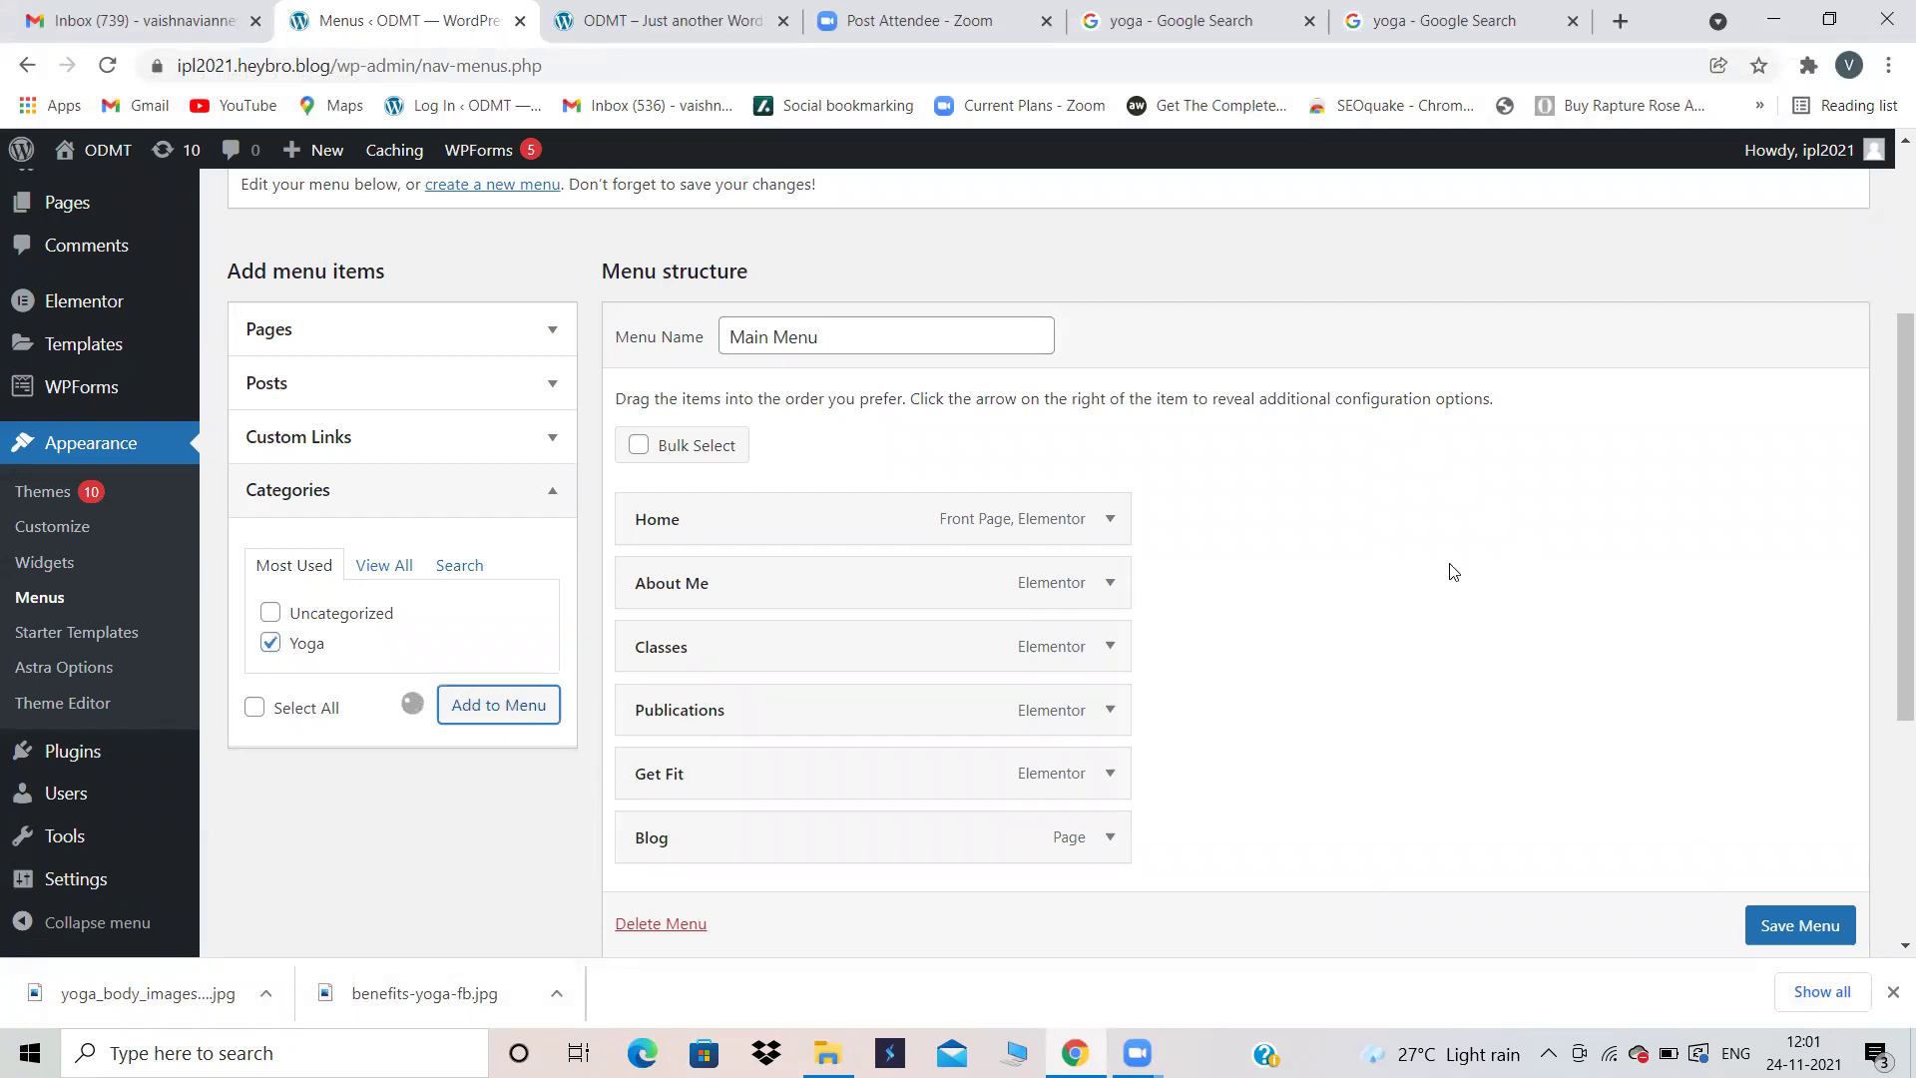
{"action": "scroll", "coordinate": [1452, 571], "scroll_direction": "down", "scroll_amount": 4}
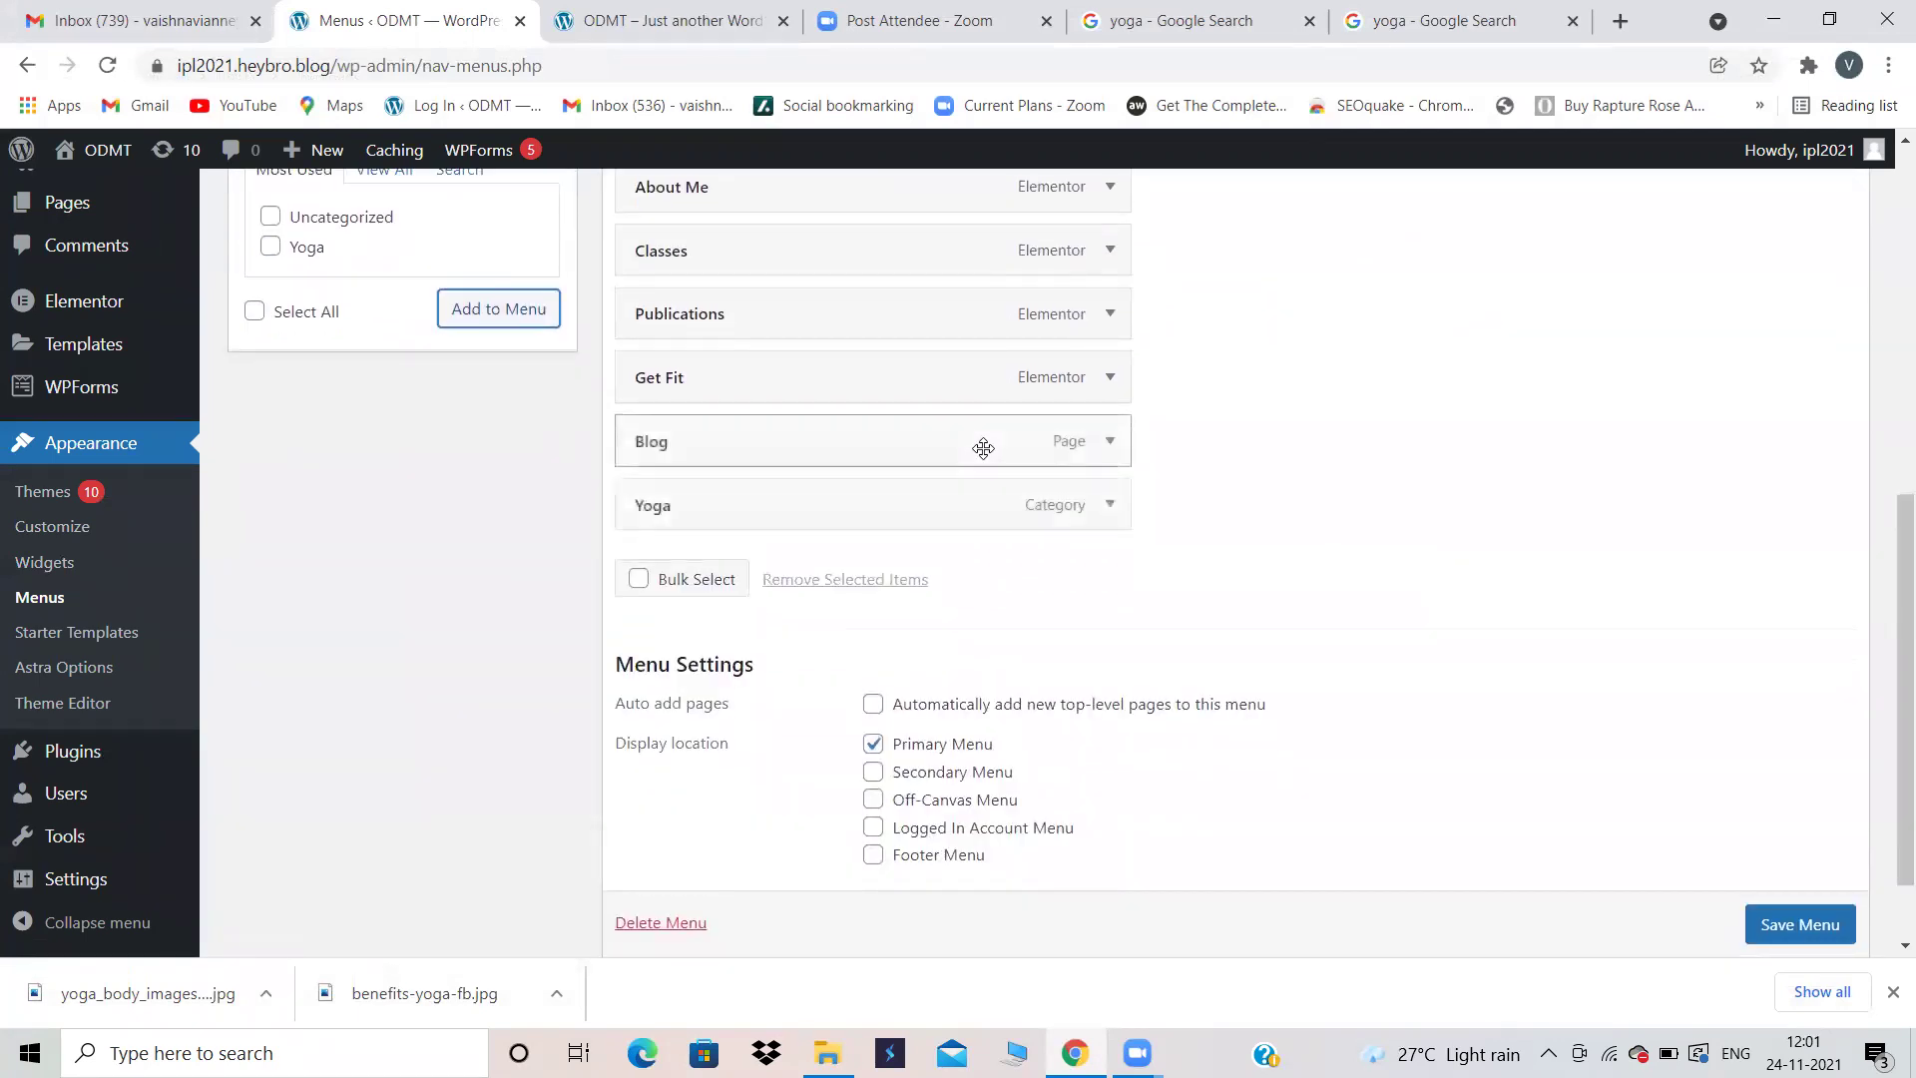
{"action": "left_click_drag", "start_coordinate": [814, 509], "coordinate": [859, 509]}
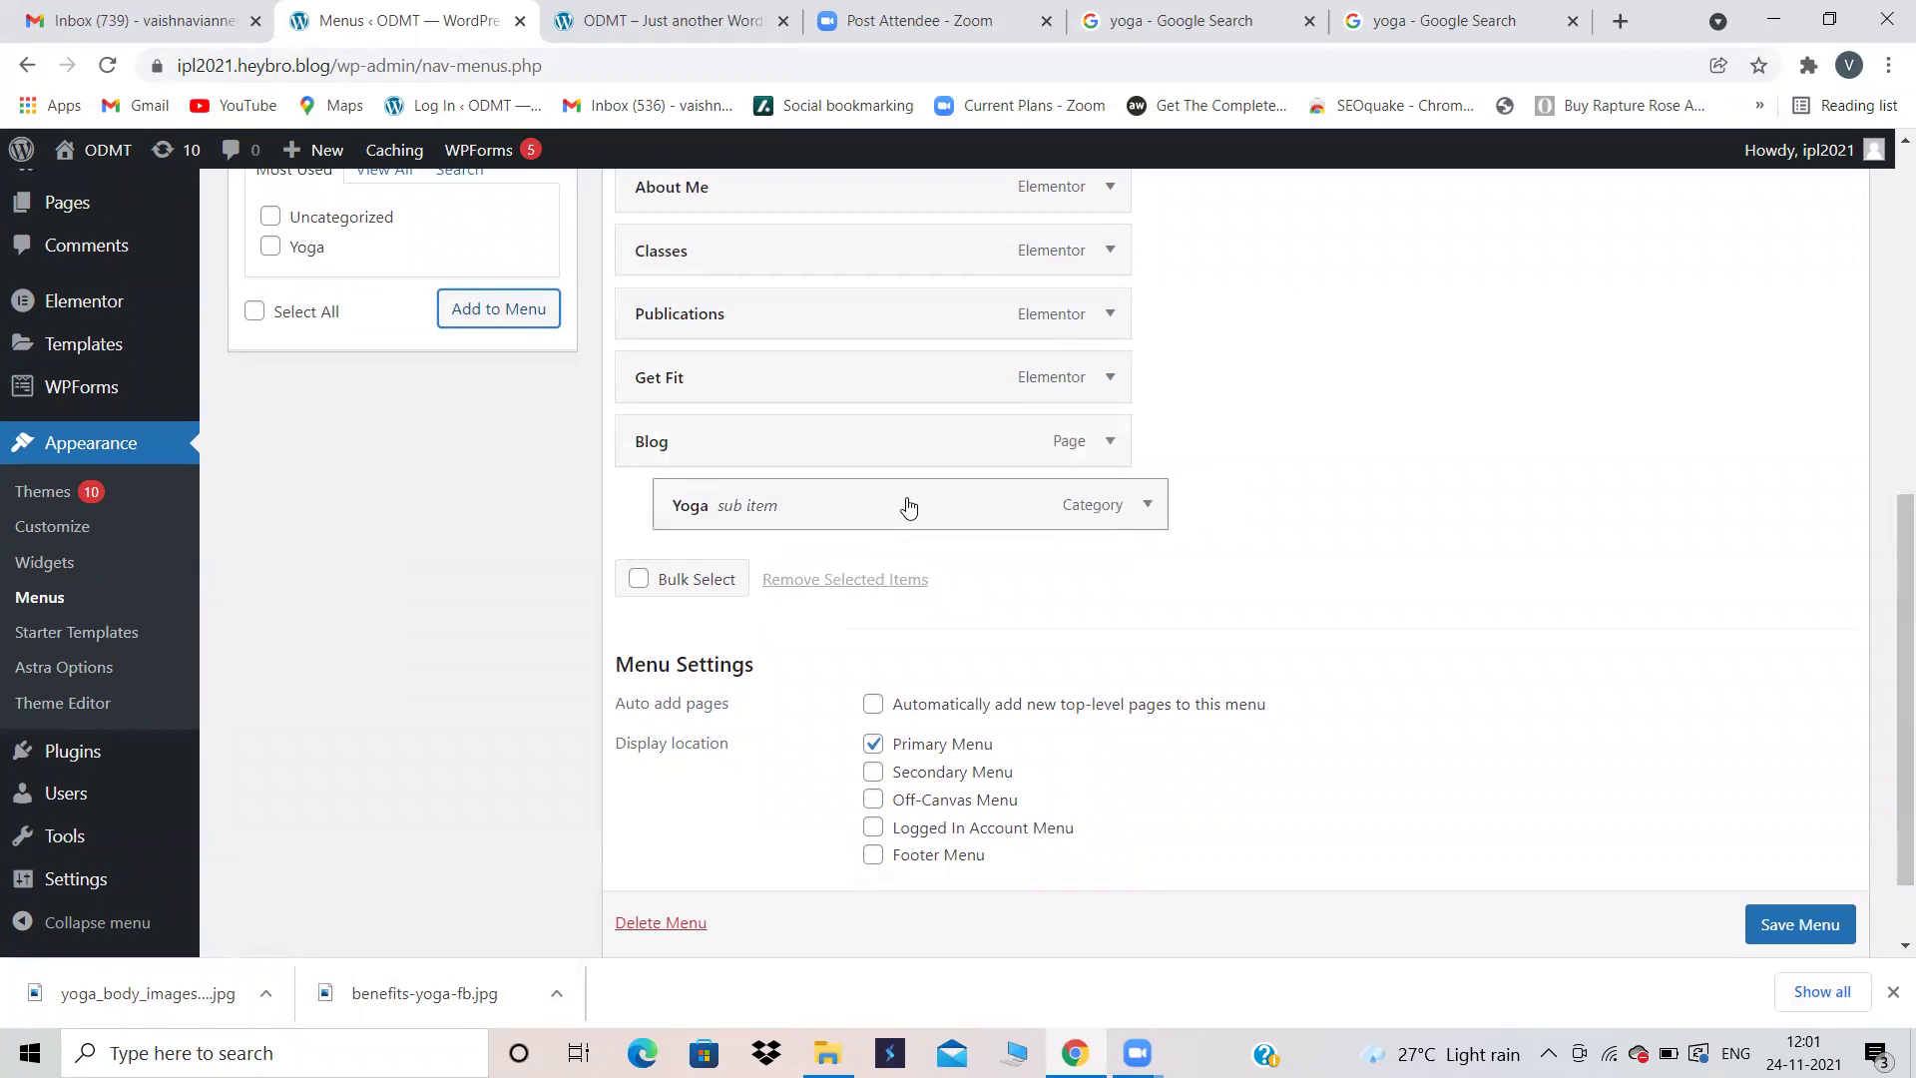
Step: Save the Main Menu and switch to the live site's tab
{"action": "left_click", "coordinate": [1814, 920]}
{"action": "scroll", "coordinate": [1810, 916], "scroll_direction": "down", "scroll_amount": 1}
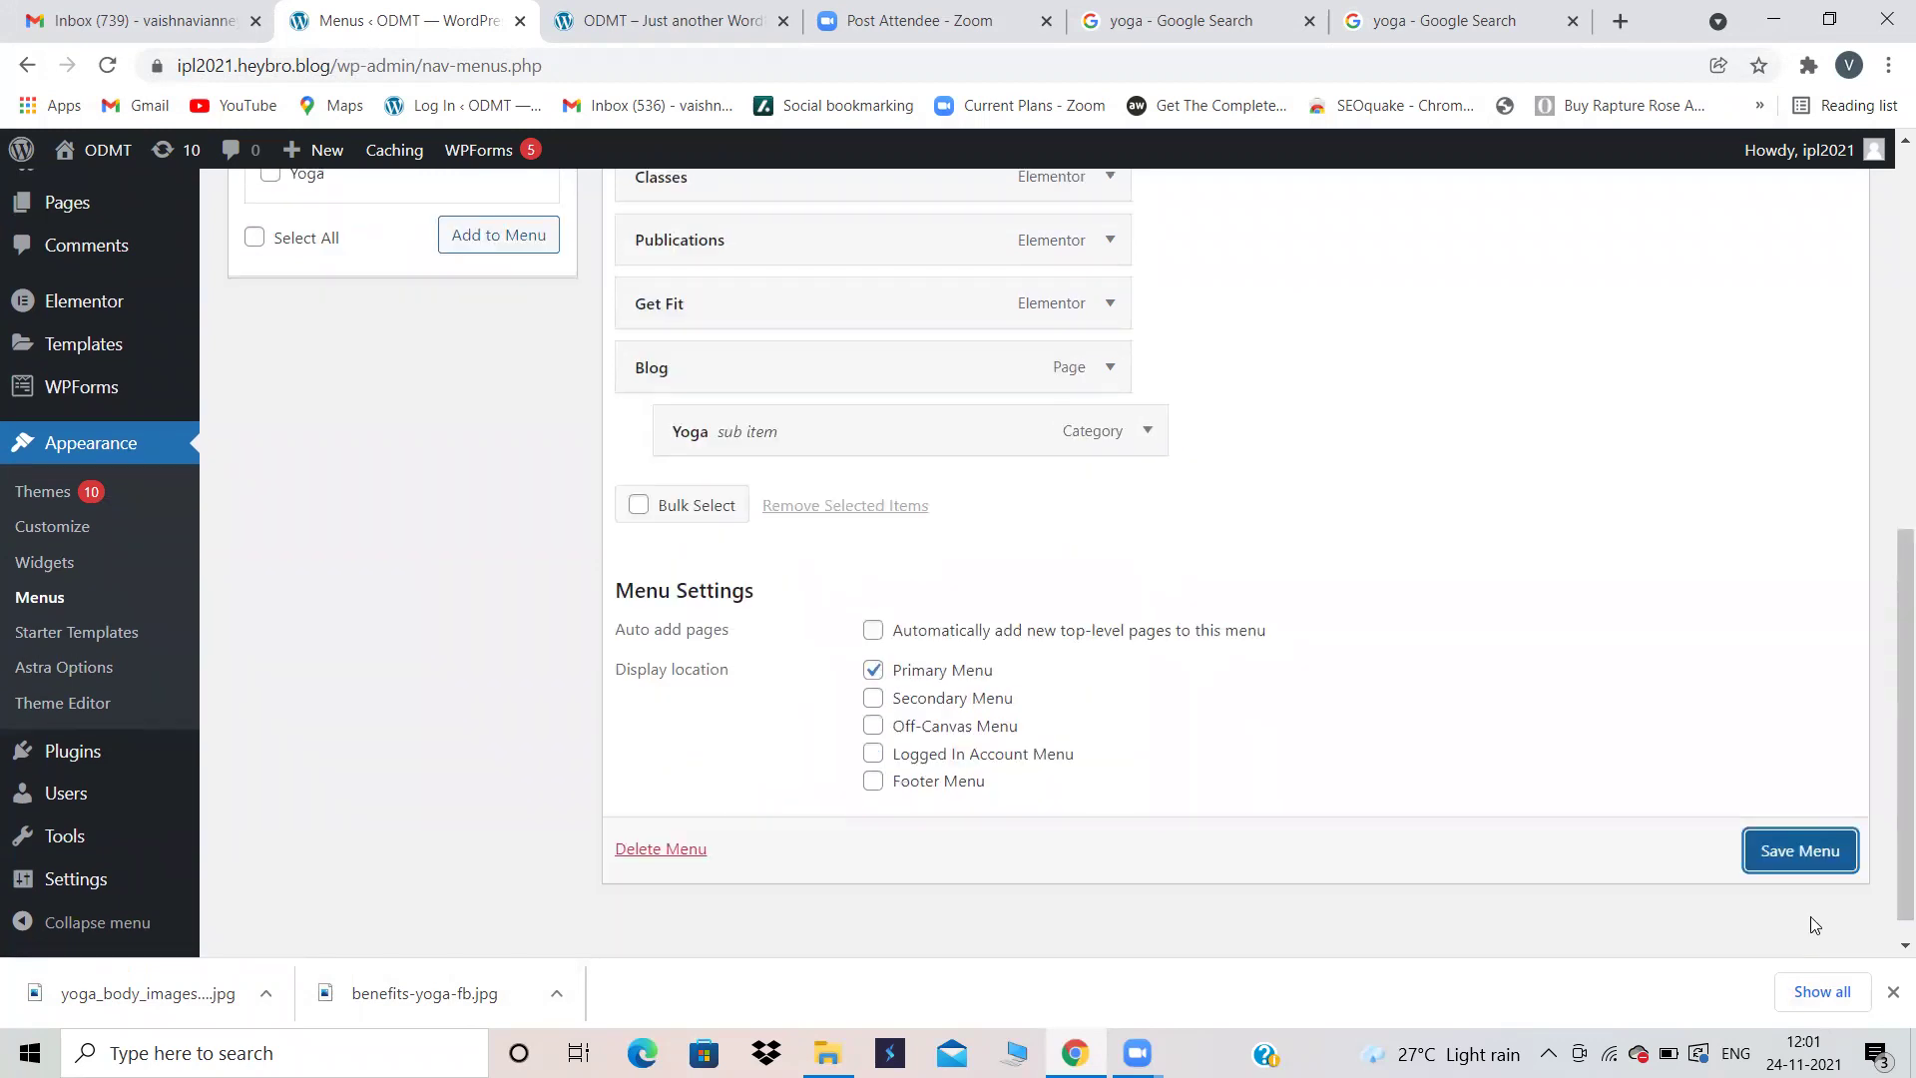
{"action": "left_click", "coordinate": [1790, 860]}
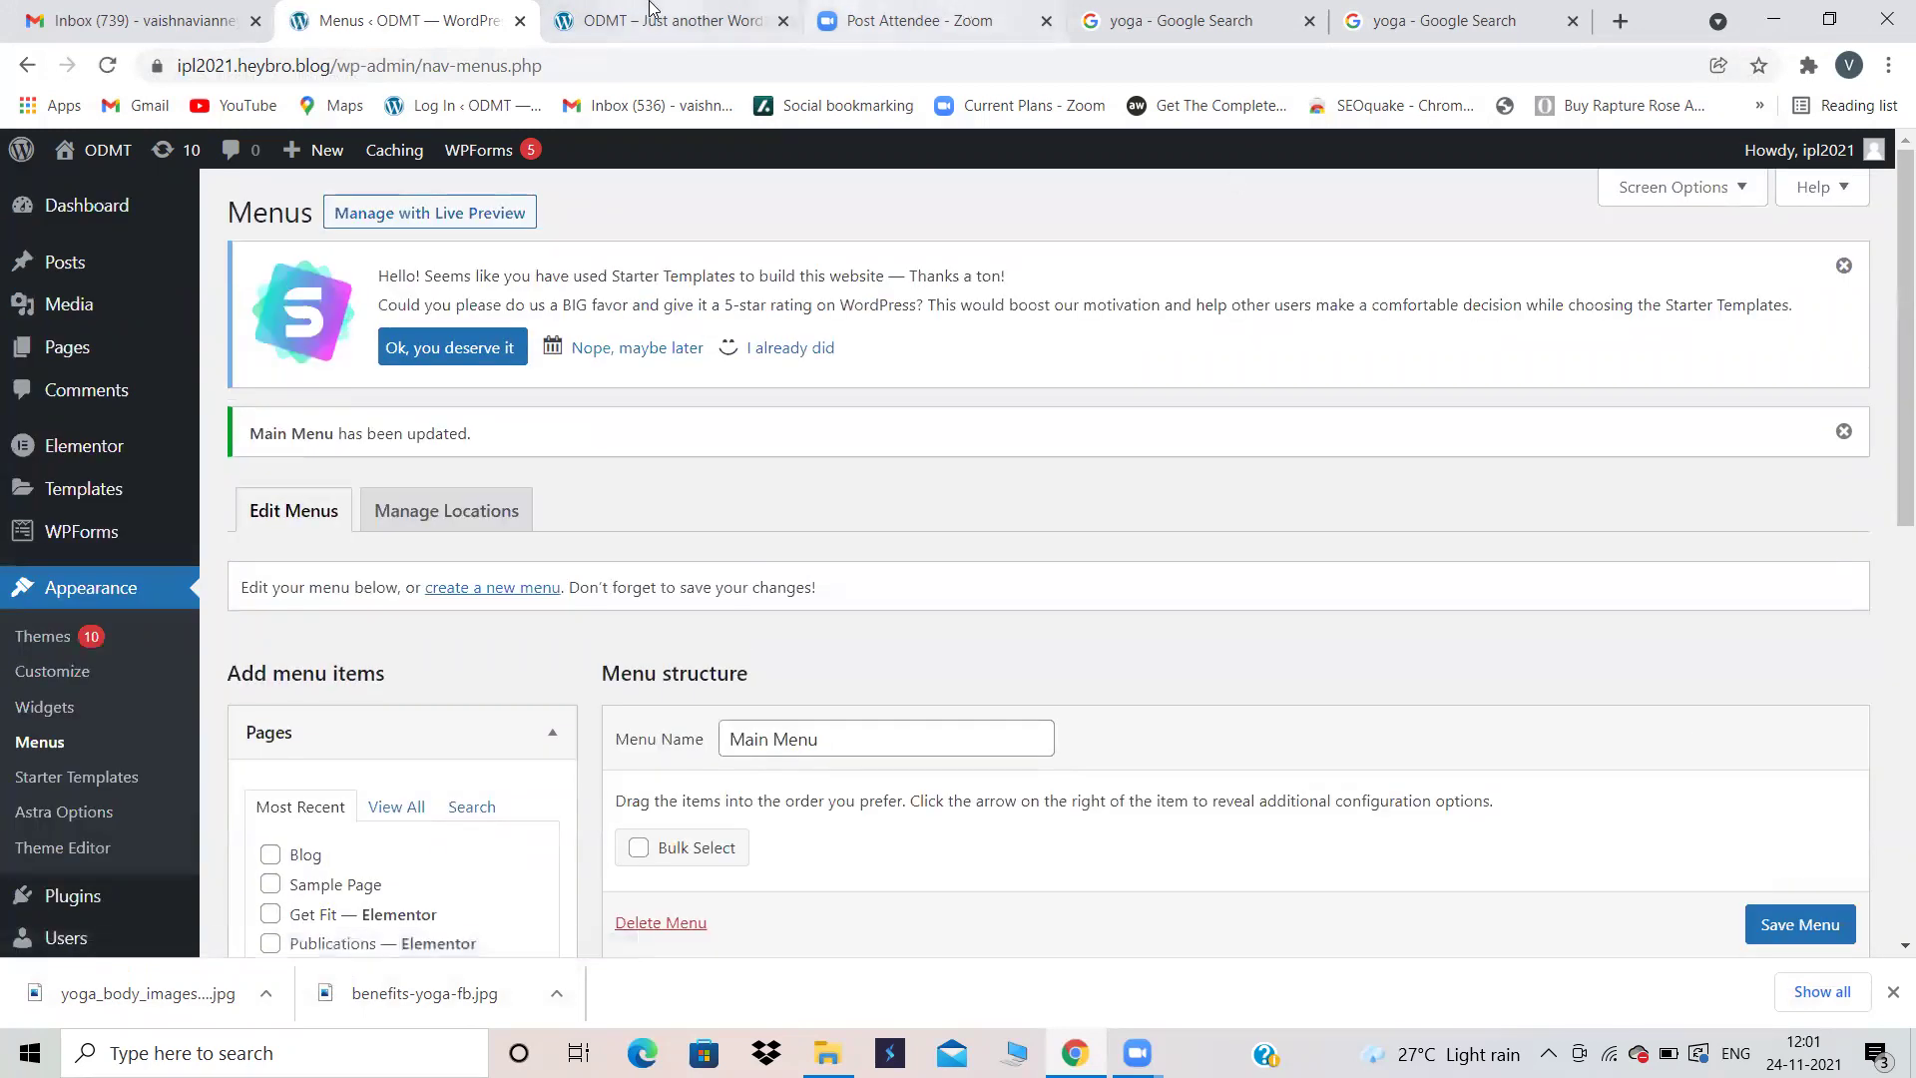
{"action": "left_click", "coordinate": [650, 10]}
Step: Reload the site and open the Yoga category from the Blog dropdown
{"action": "left_click", "coordinate": [109, 72]}
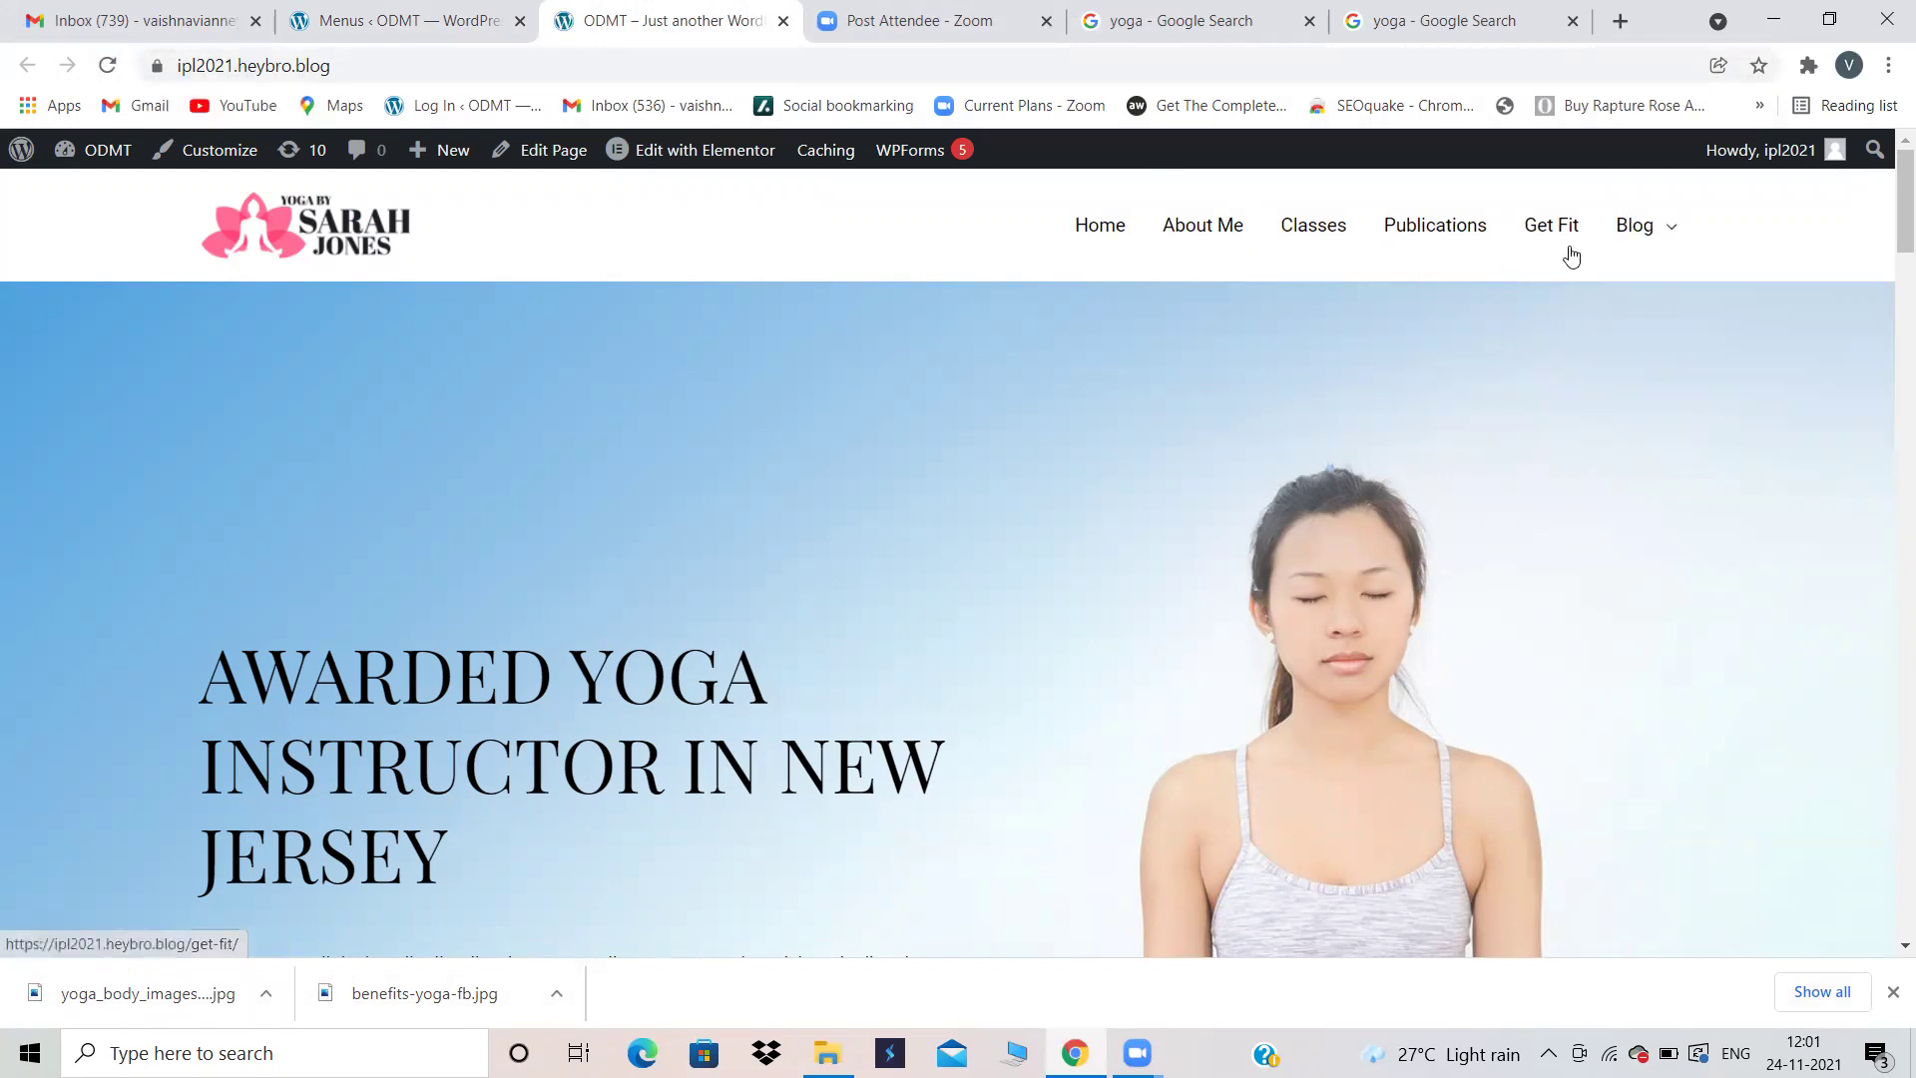
{"action": "mouse_move", "coordinate": [1663, 239]}
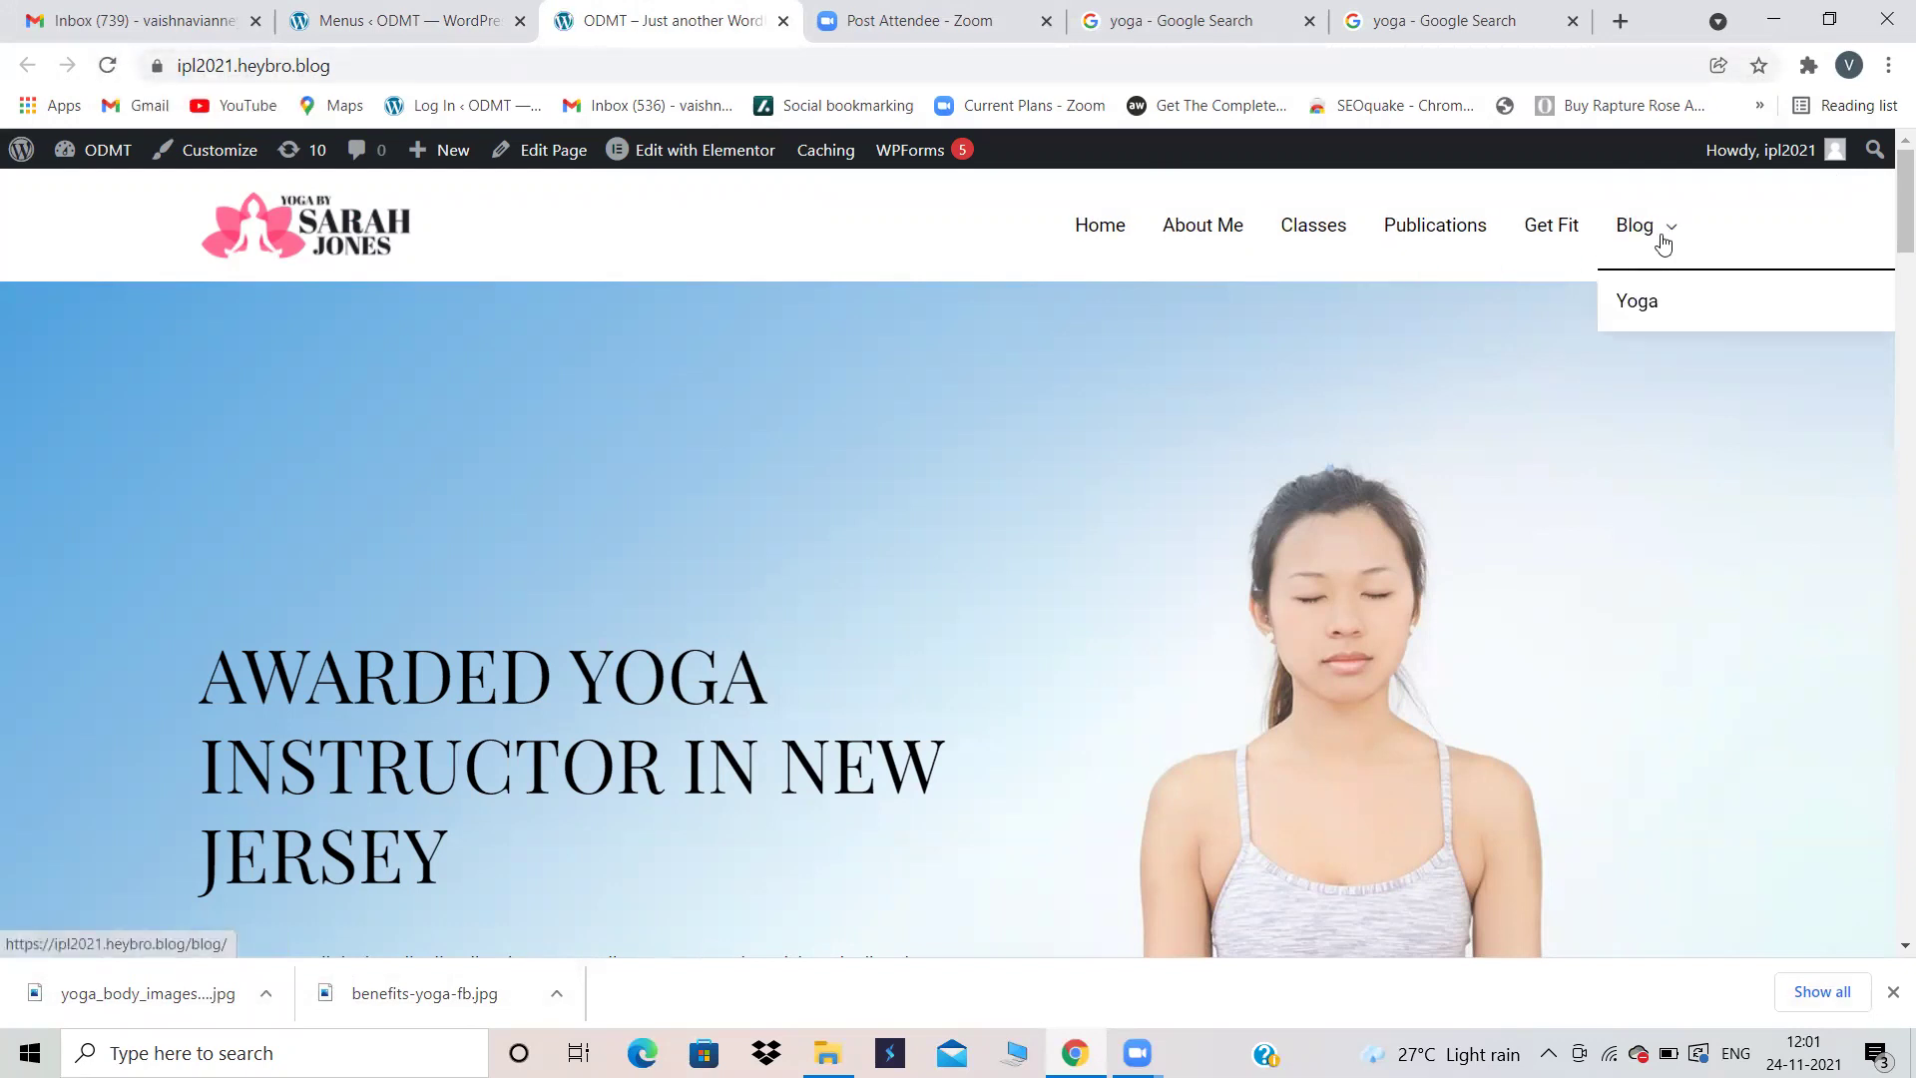
{"action": "left_click", "coordinate": [1664, 323]}
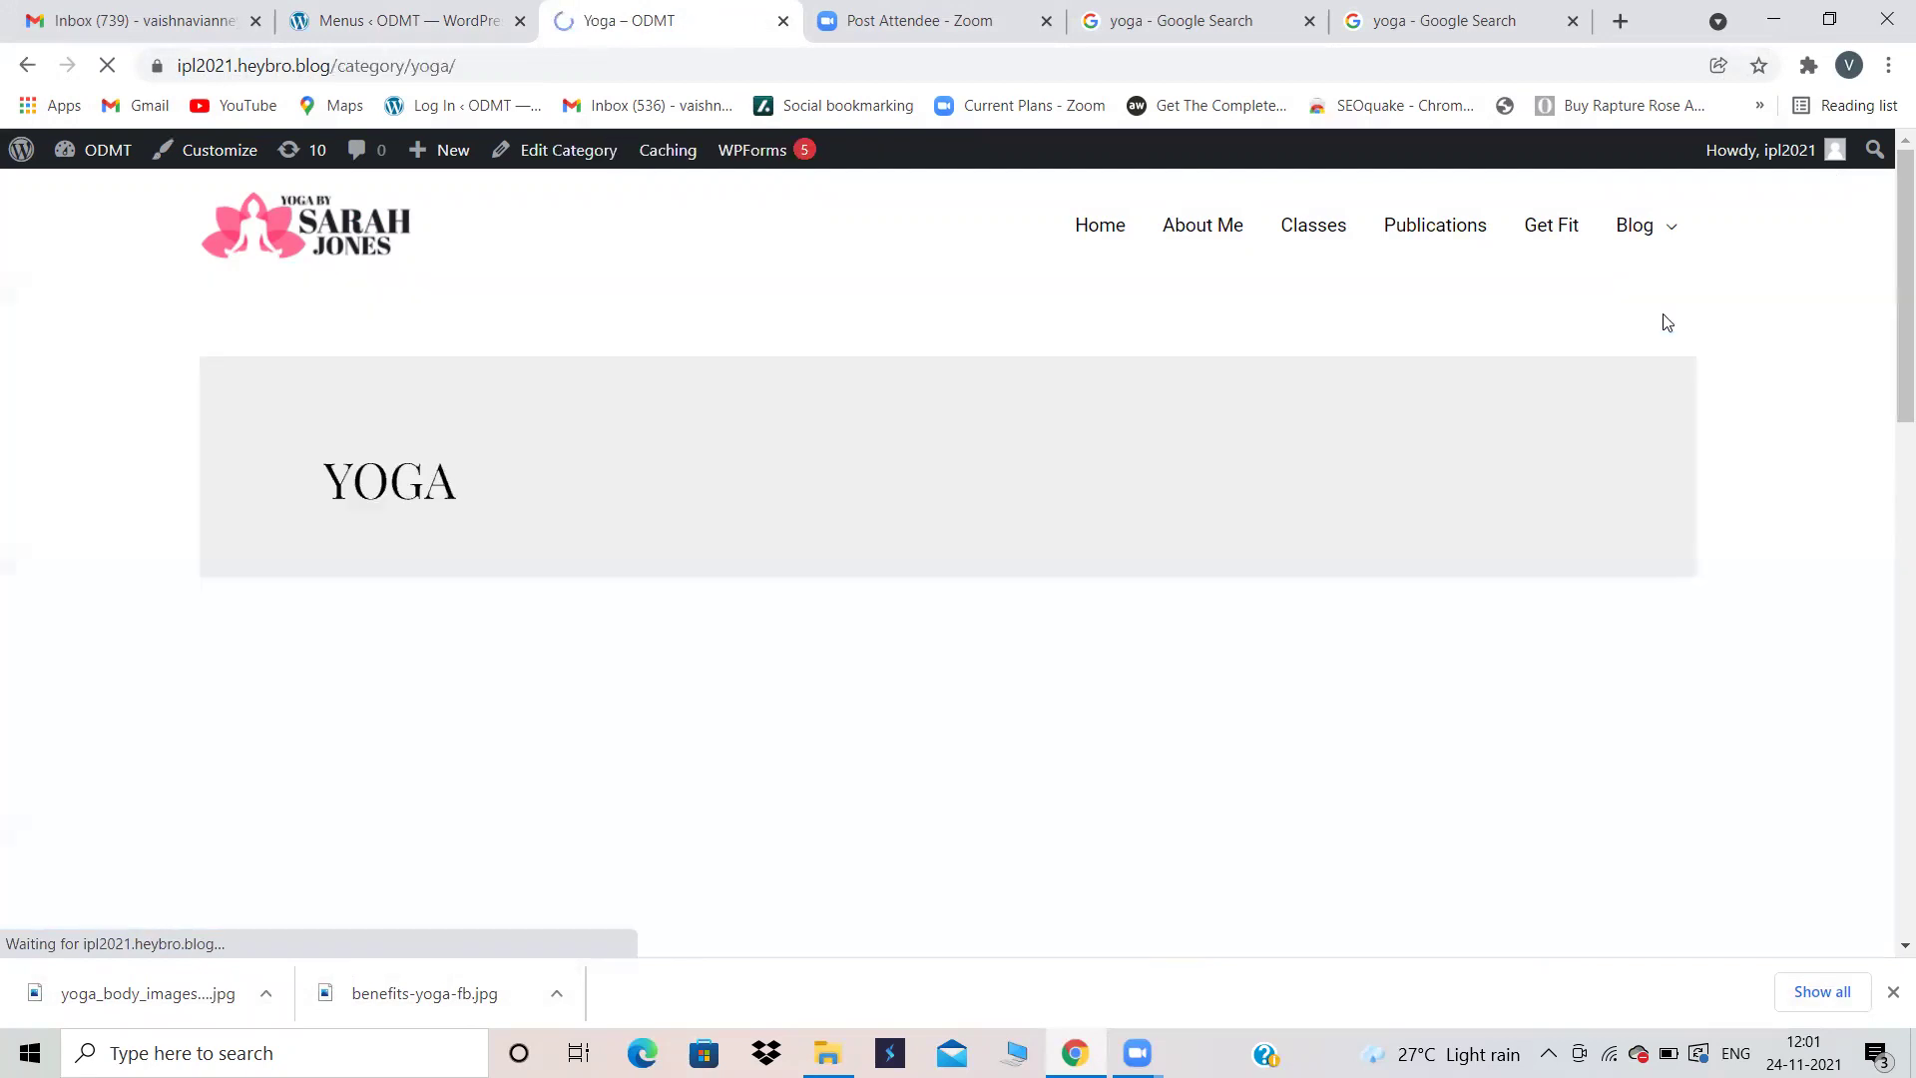
{"action": "scroll", "coordinate": [920, 546], "scroll_direction": "down", "scroll_amount": 7}
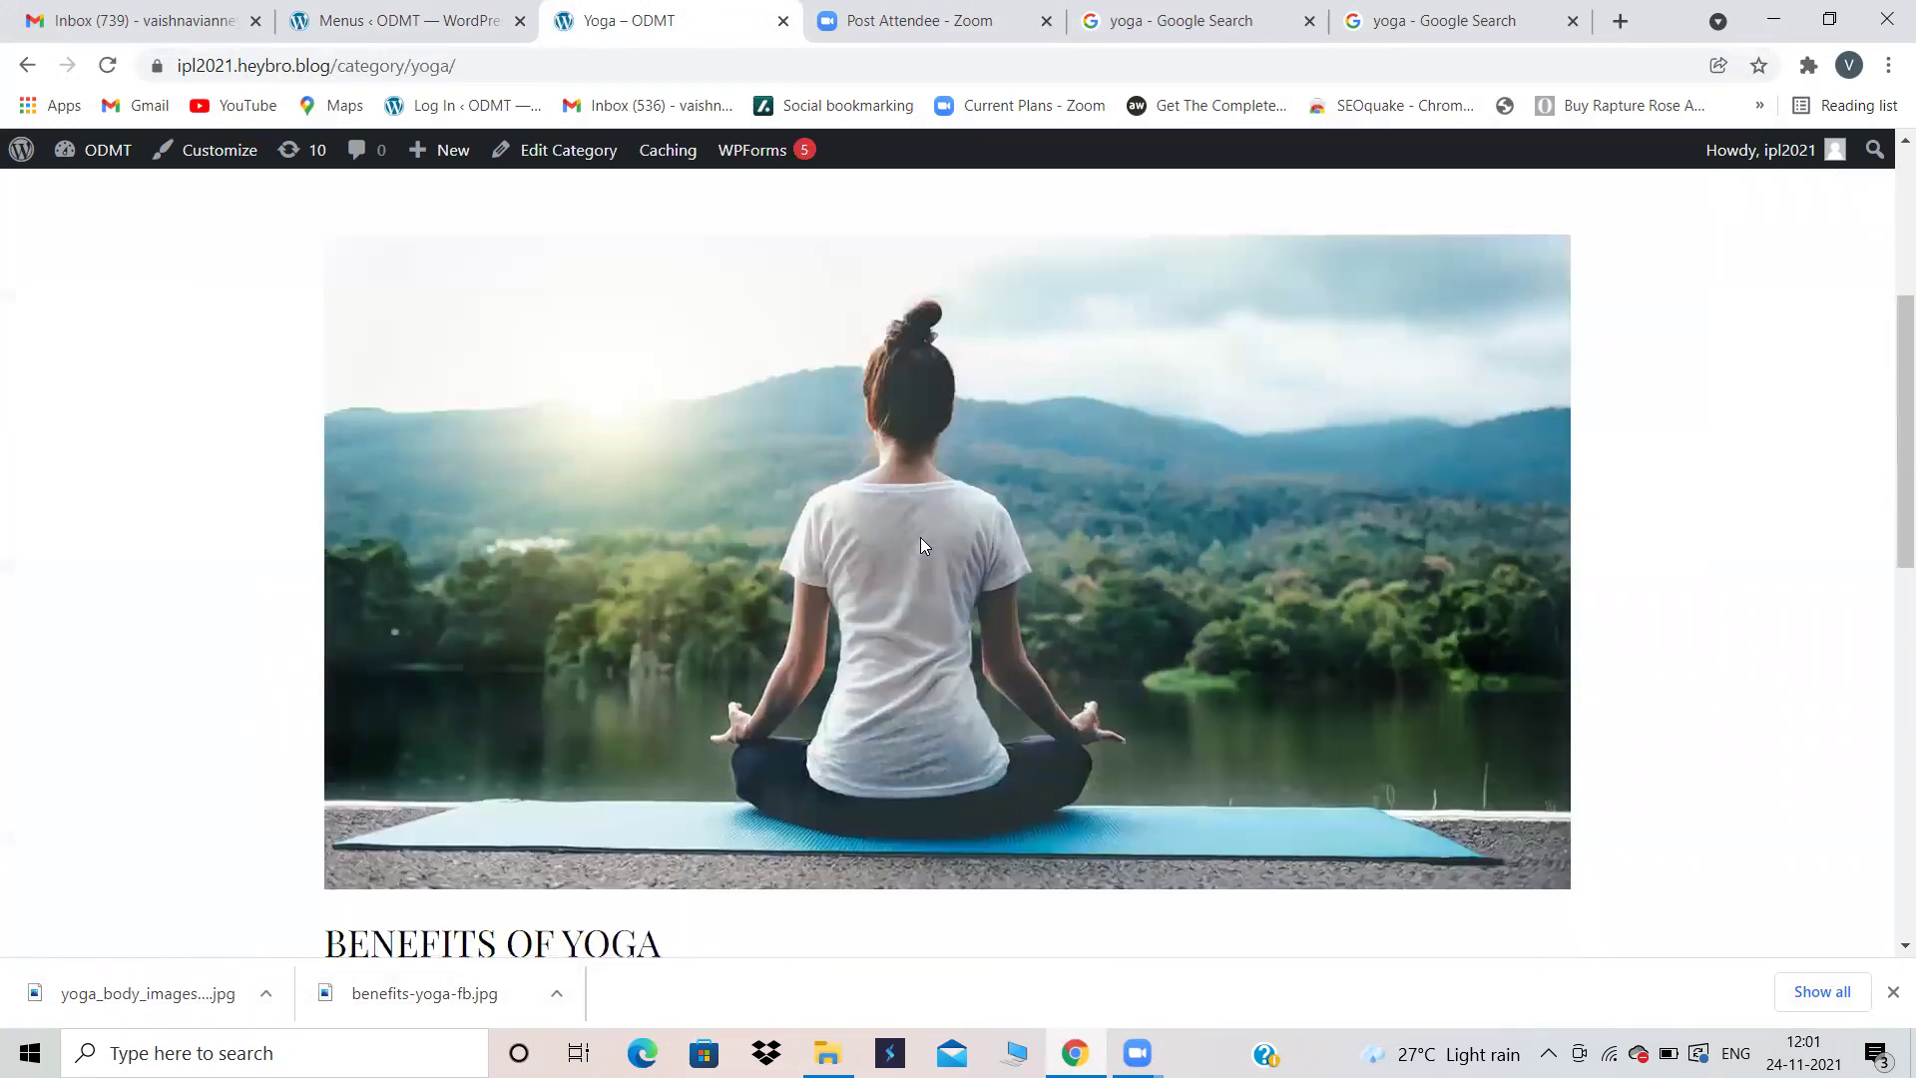
{"action": "scroll", "coordinate": [920, 546], "scroll_direction": "up", "scroll_amount": 2}
{"action": "scroll", "coordinate": [1103, 482], "scroll_direction": "down", "scroll_amount": 5}
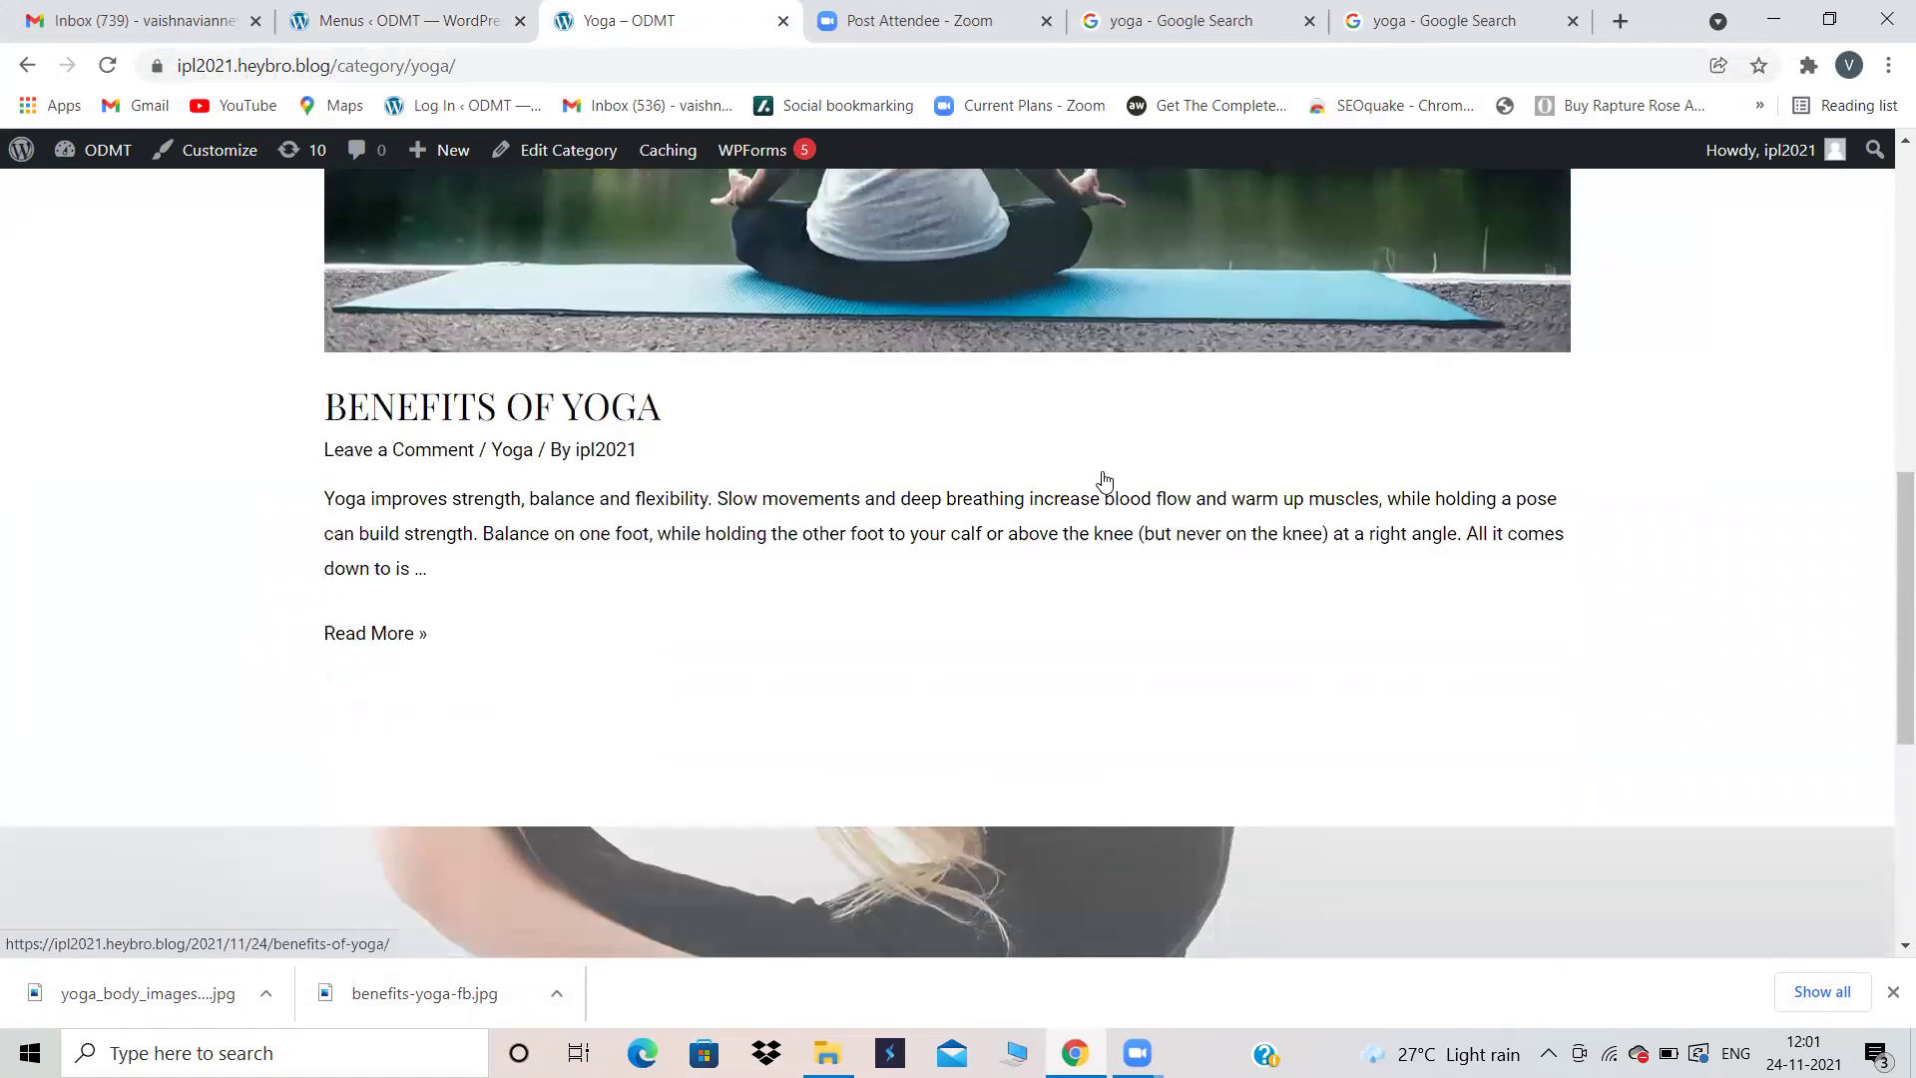
Step: Open the full Benefits of Yoga post and select the site's domain in the address bar
{"action": "left_click", "coordinate": [355, 639]}
{"action": "scroll", "coordinate": [699, 715], "scroll_direction": "down", "scroll_amount": 10}
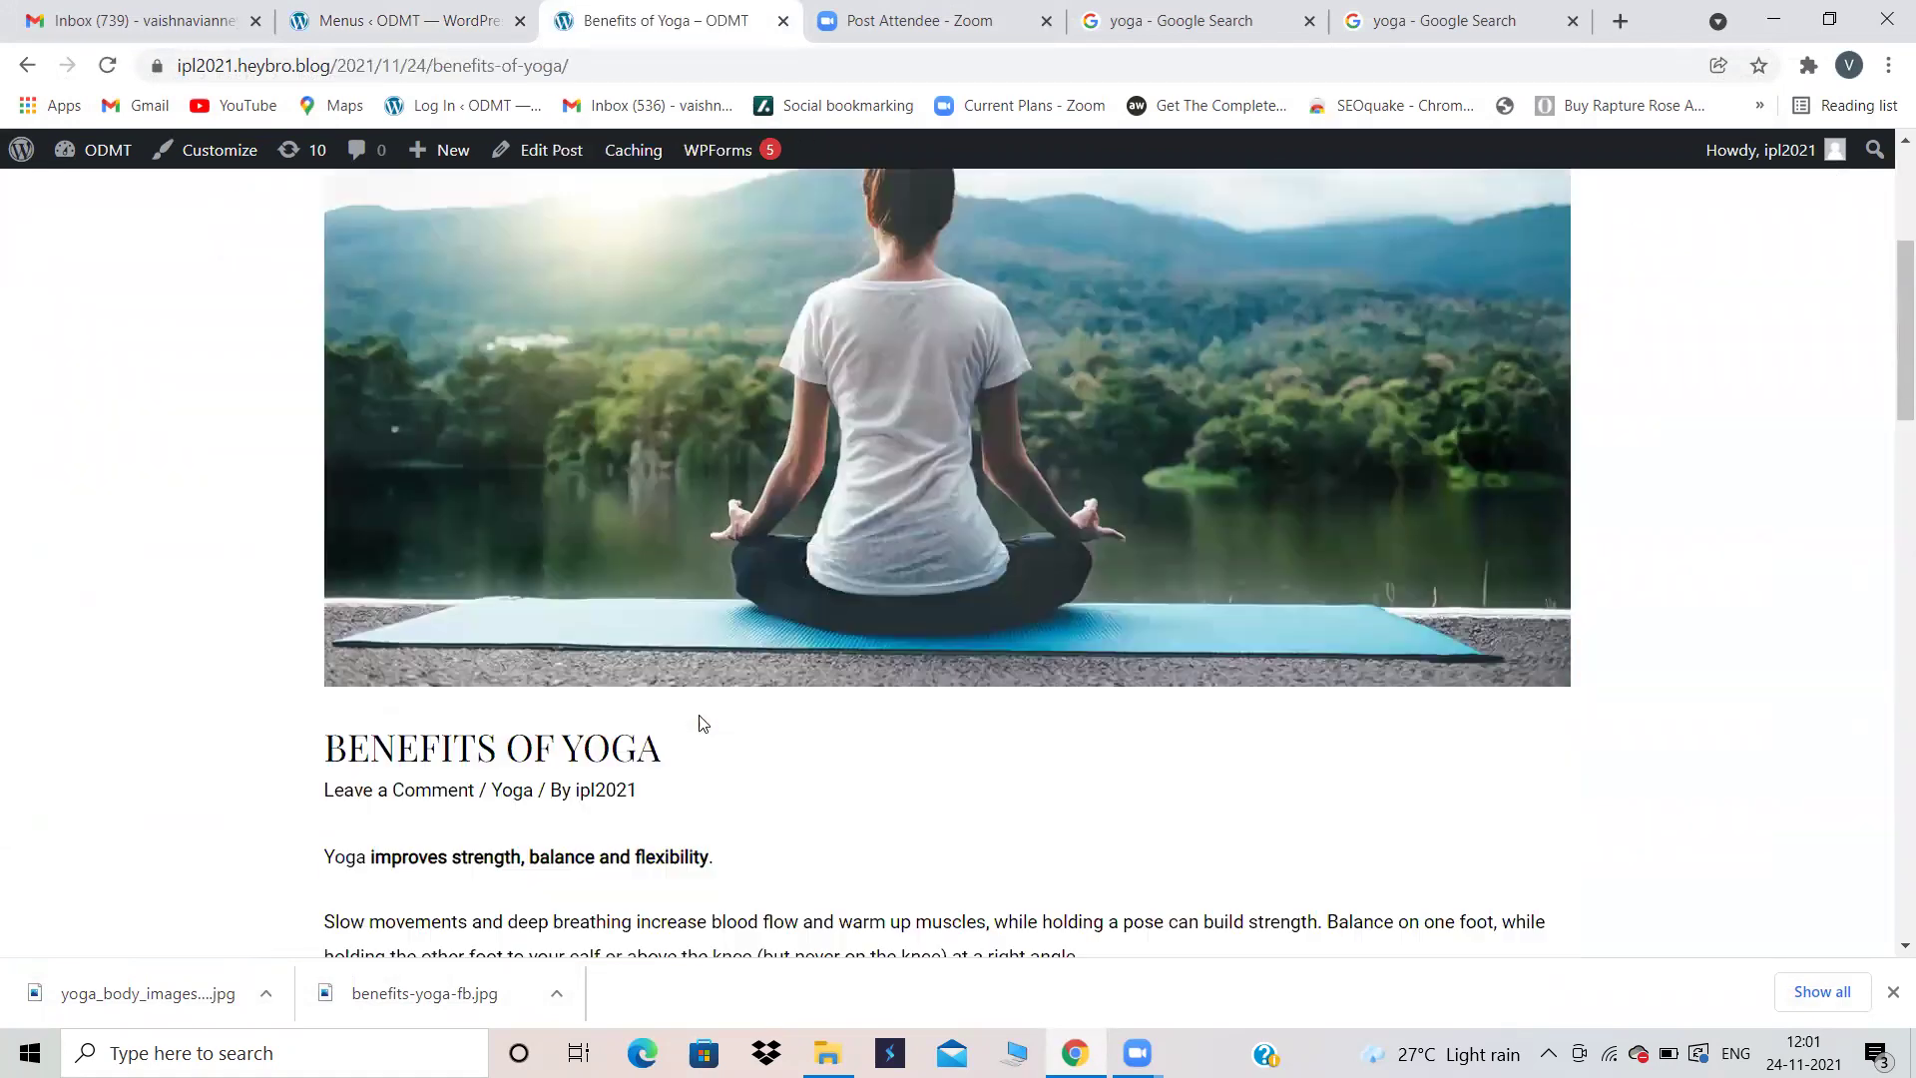
{"action": "scroll", "coordinate": [703, 722], "scroll_direction": "up", "scroll_amount": 10}
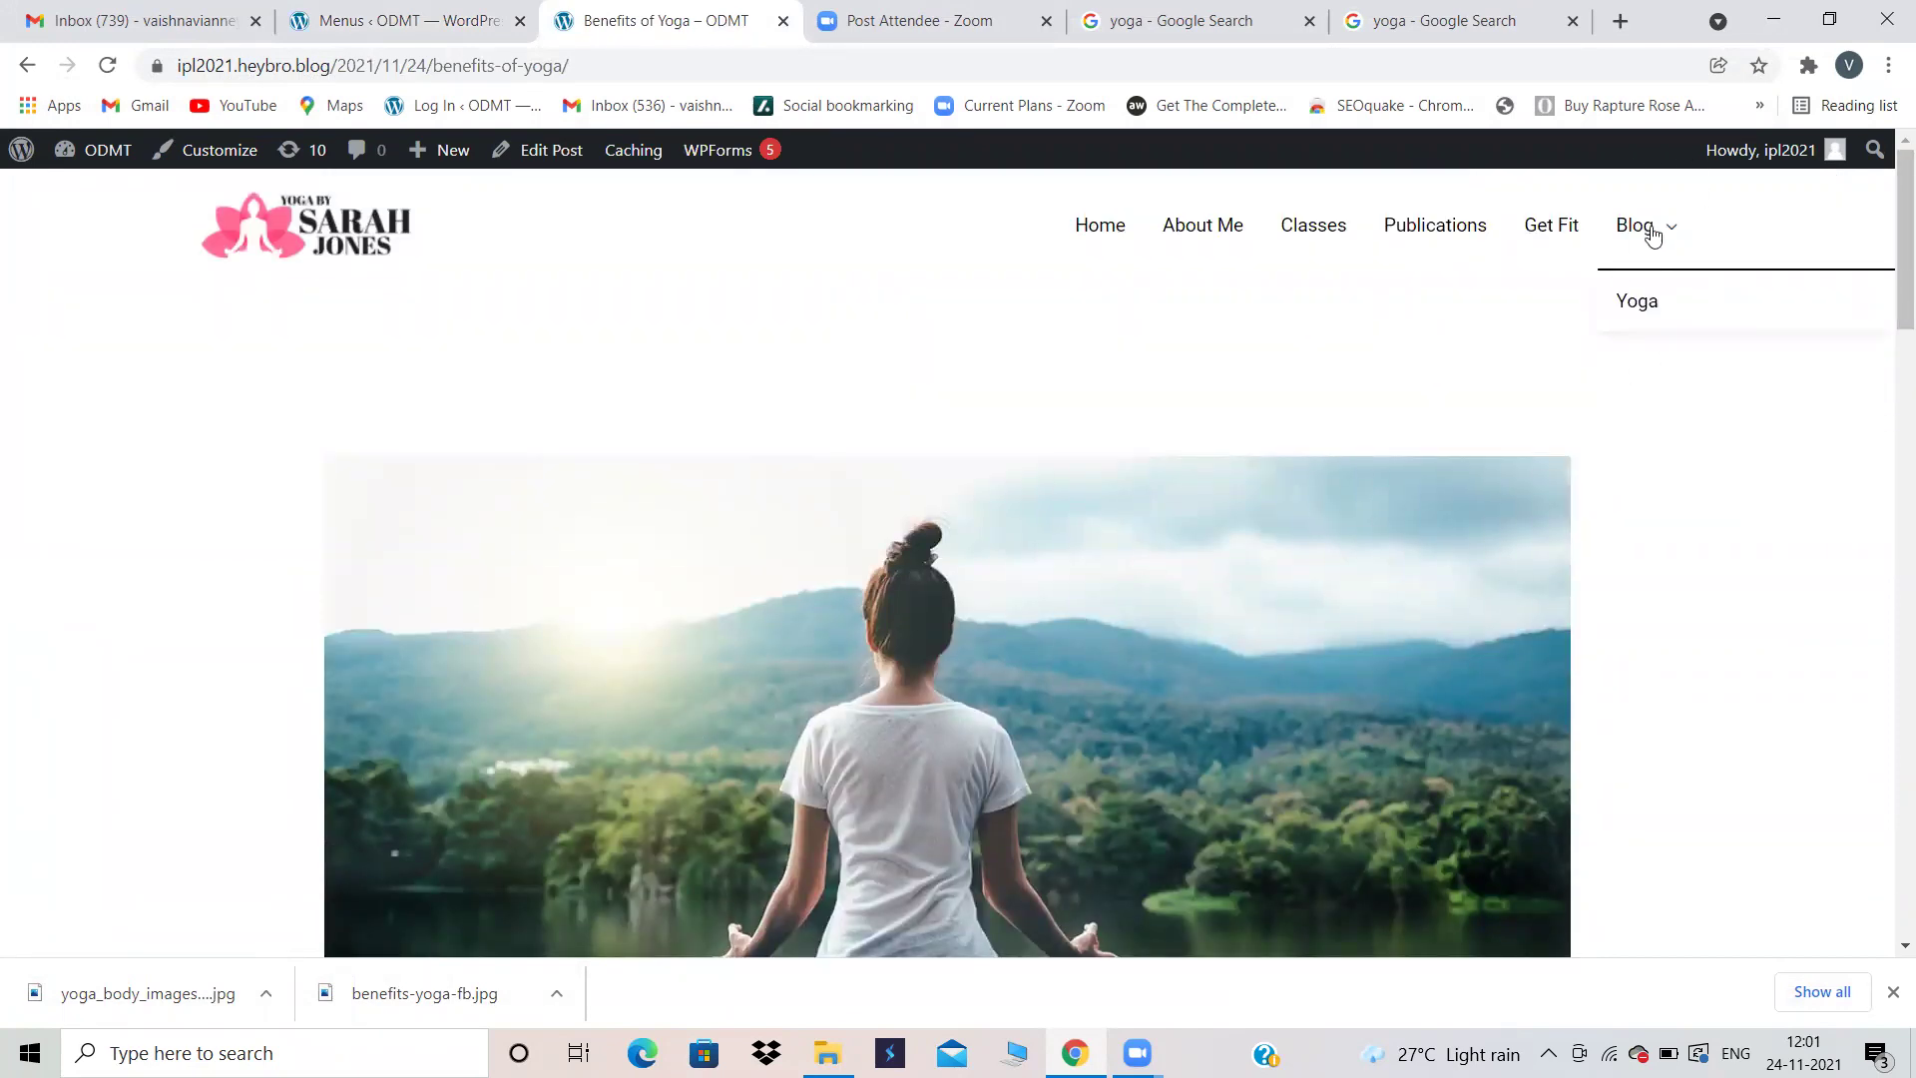
{"action": "mouse_move", "coordinate": [1641, 215]}
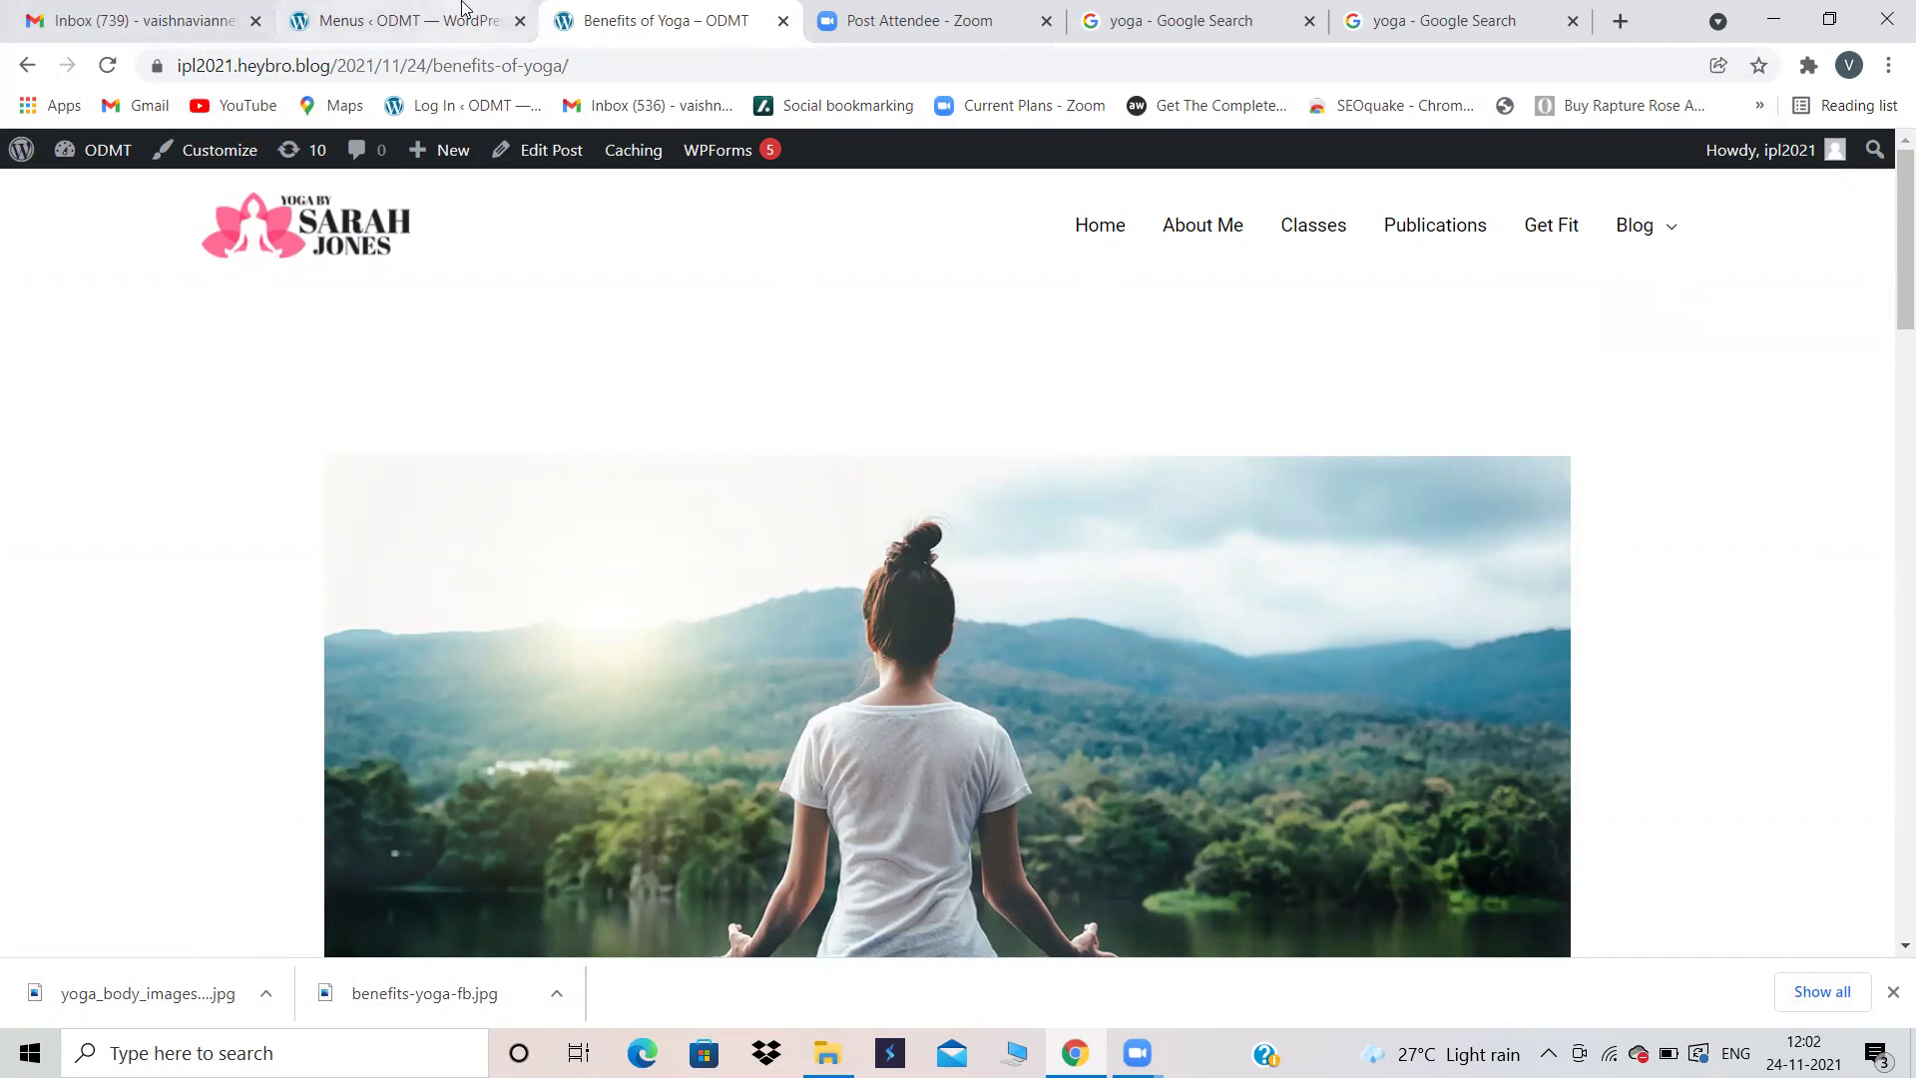
{"action": "left_click_drag", "start_coordinate": [330, 66], "coordinate": [182, 52]}
{"action": "key", "text": "ctrl+c"}
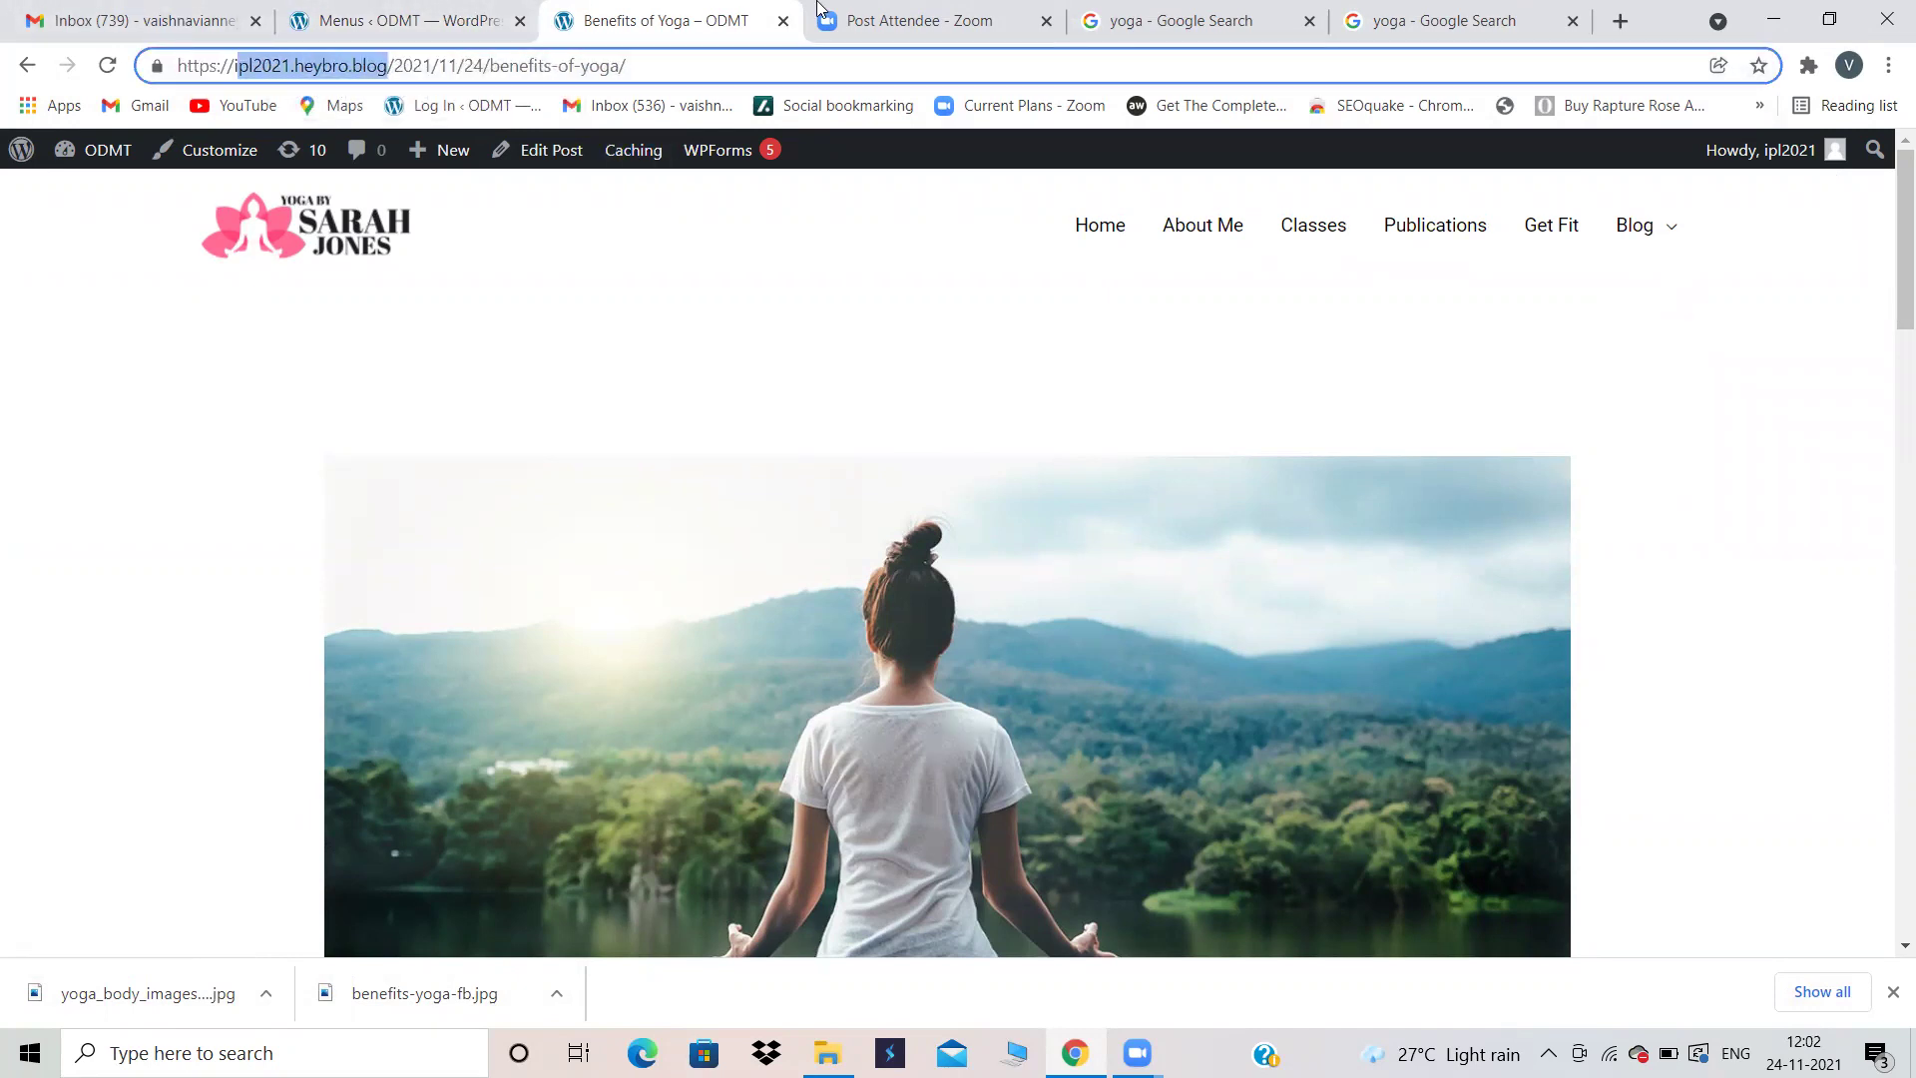
Step: Close the extra yoga search tab and clear an incomplete address pasted into a new tab
{"action": "left_click", "coordinate": [1573, 21]}
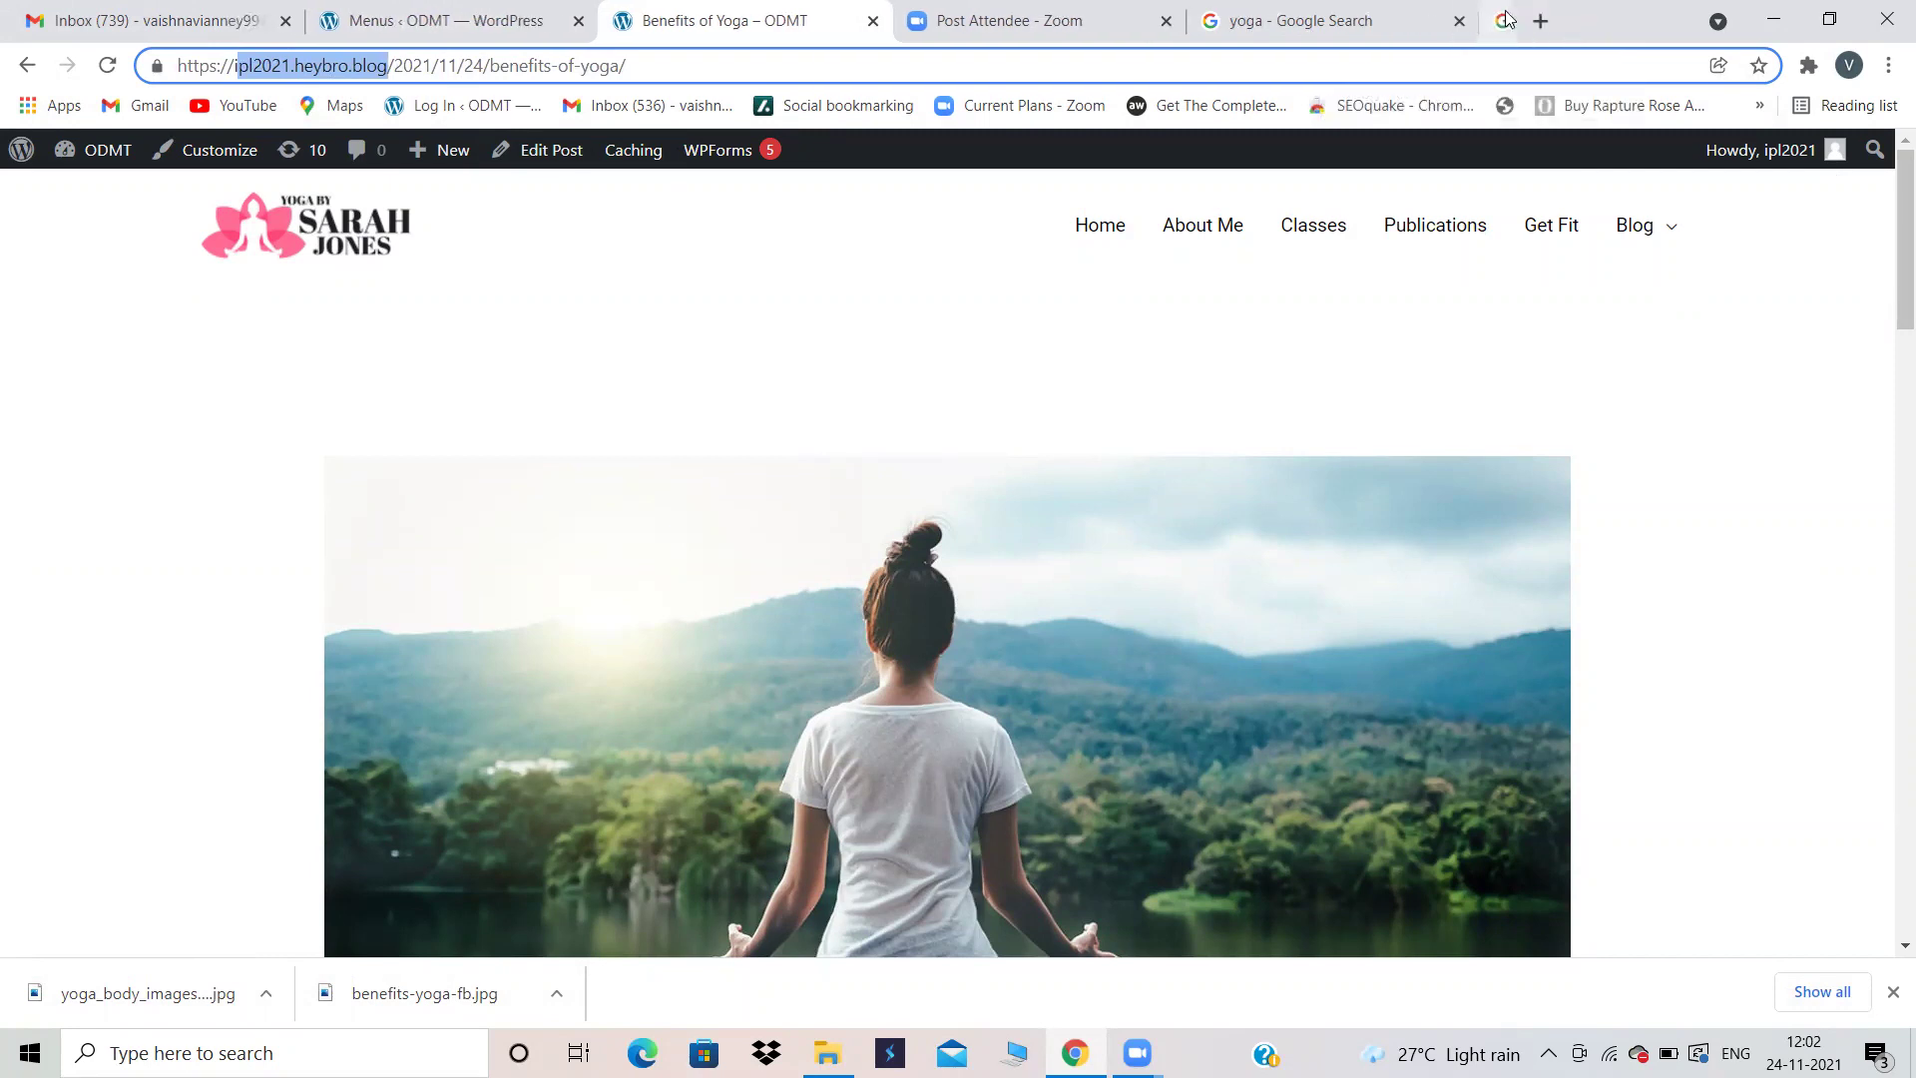
{"action": "left_click", "coordinate": [1529, 30]}
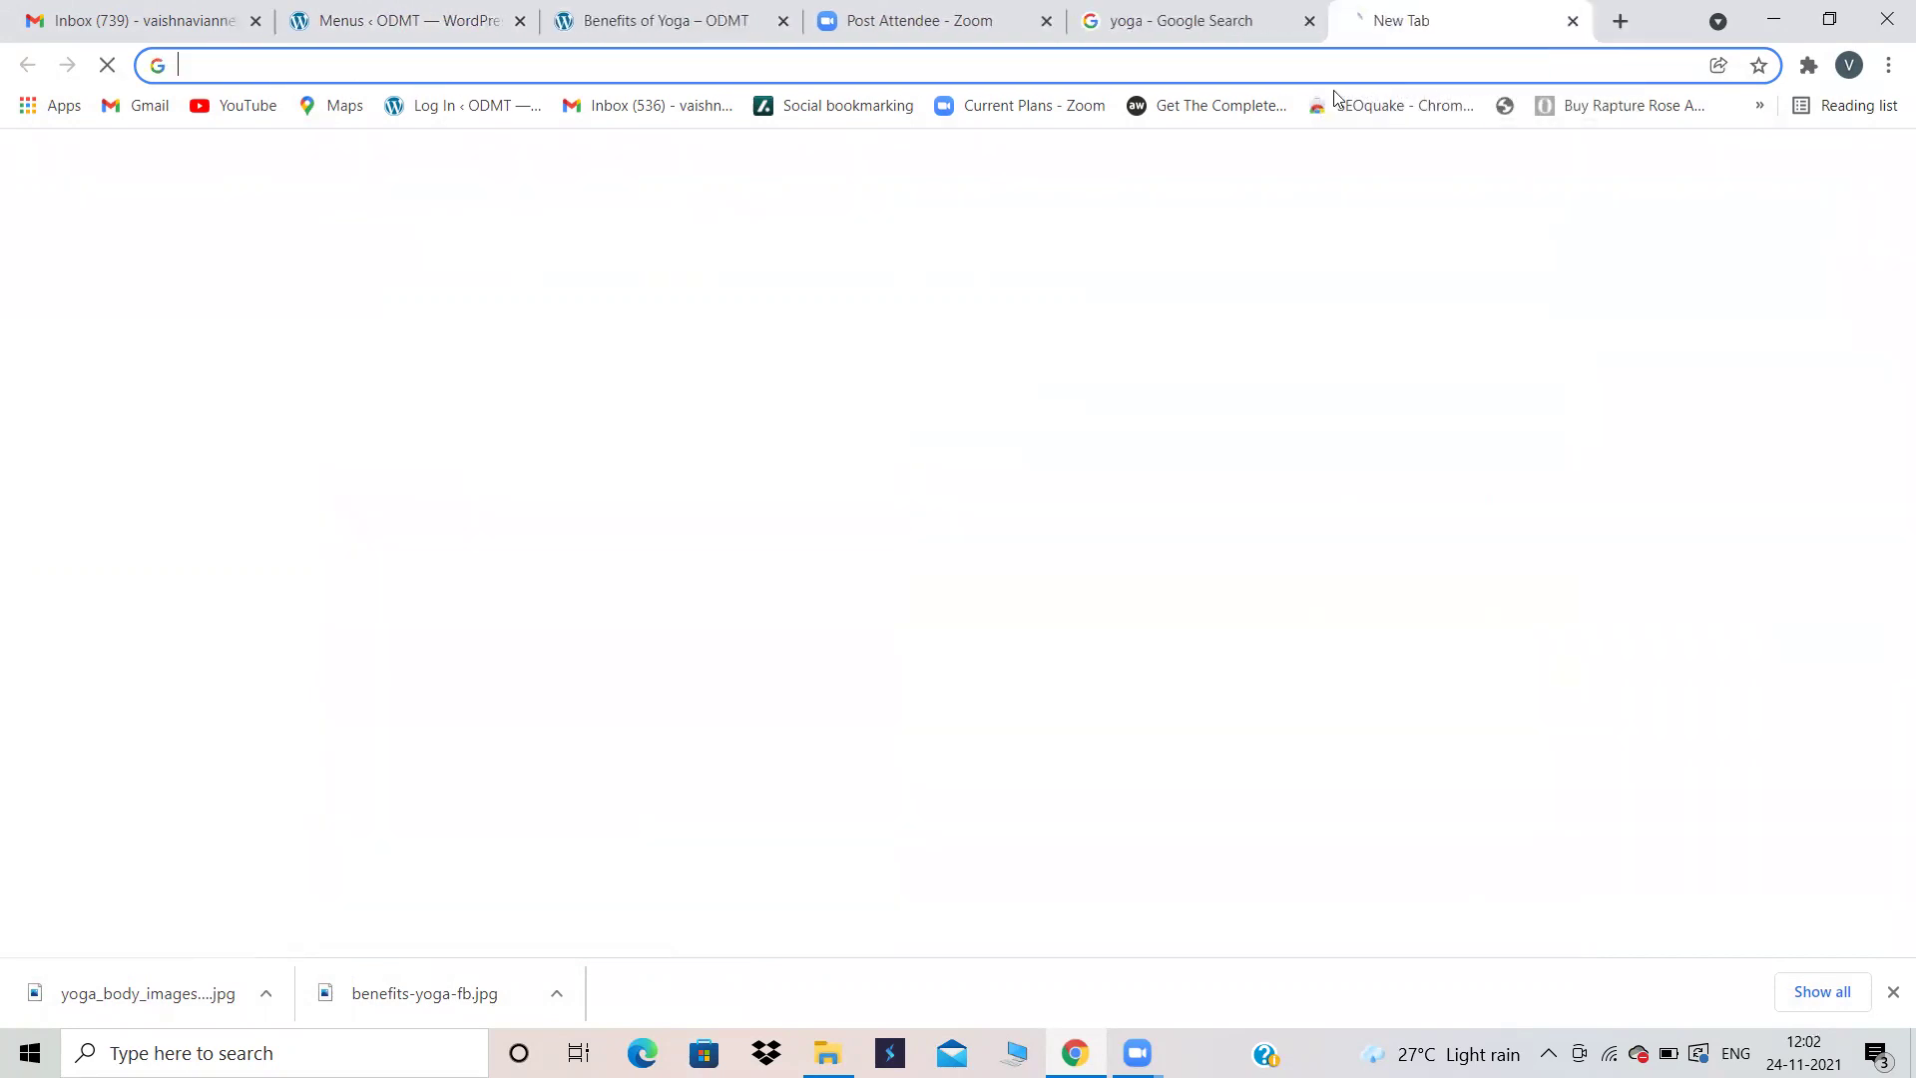
{"action": "left_click", "coordinate": [1281, 56]}
{"action": "key", "text": "ctrl+v"}
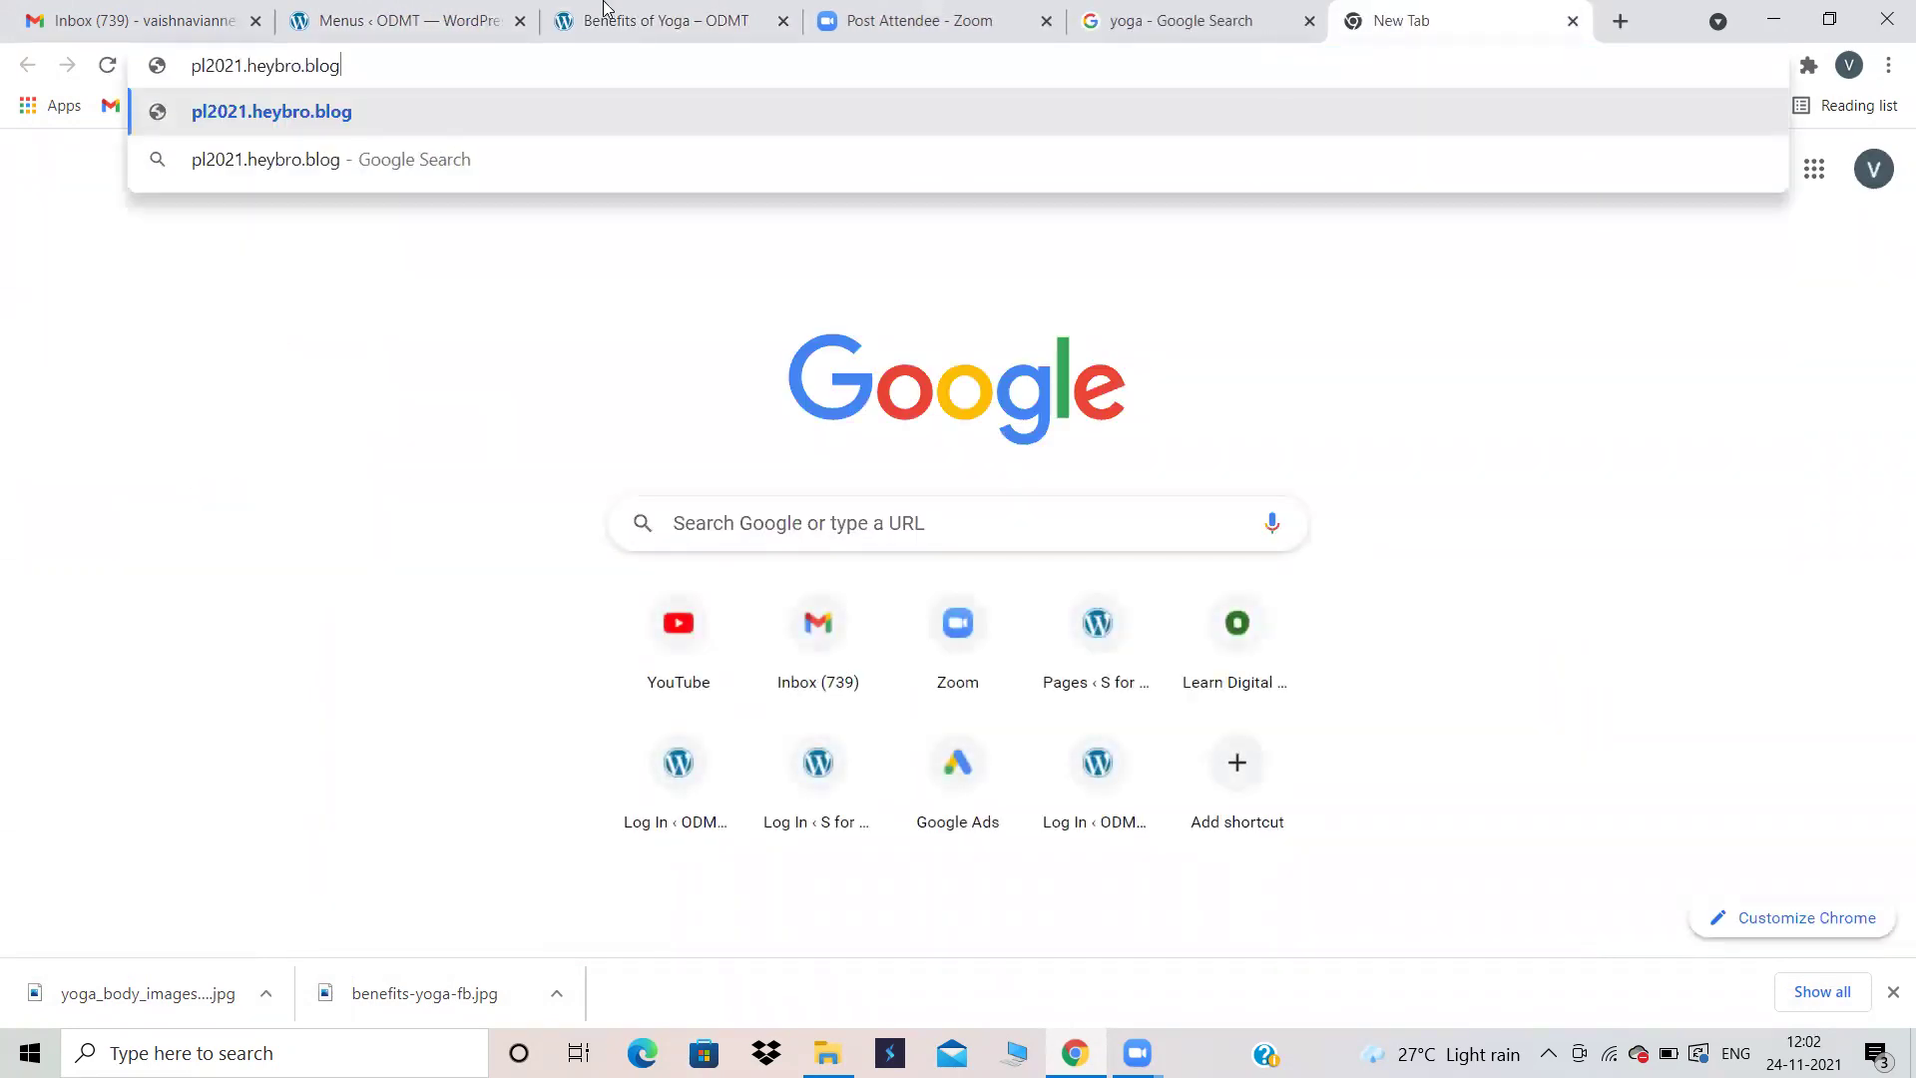
{"action": "left_click_drag", "start_coordinate": [364, 62], "coordinate": [176, 84]}
{"action": "key", "text": "BackSpace"}
Step: Copy the site's full domain from the Menus tab and load the homepage in a fresh tab
{"action": "left_click", "coordinate": [419, 20]}
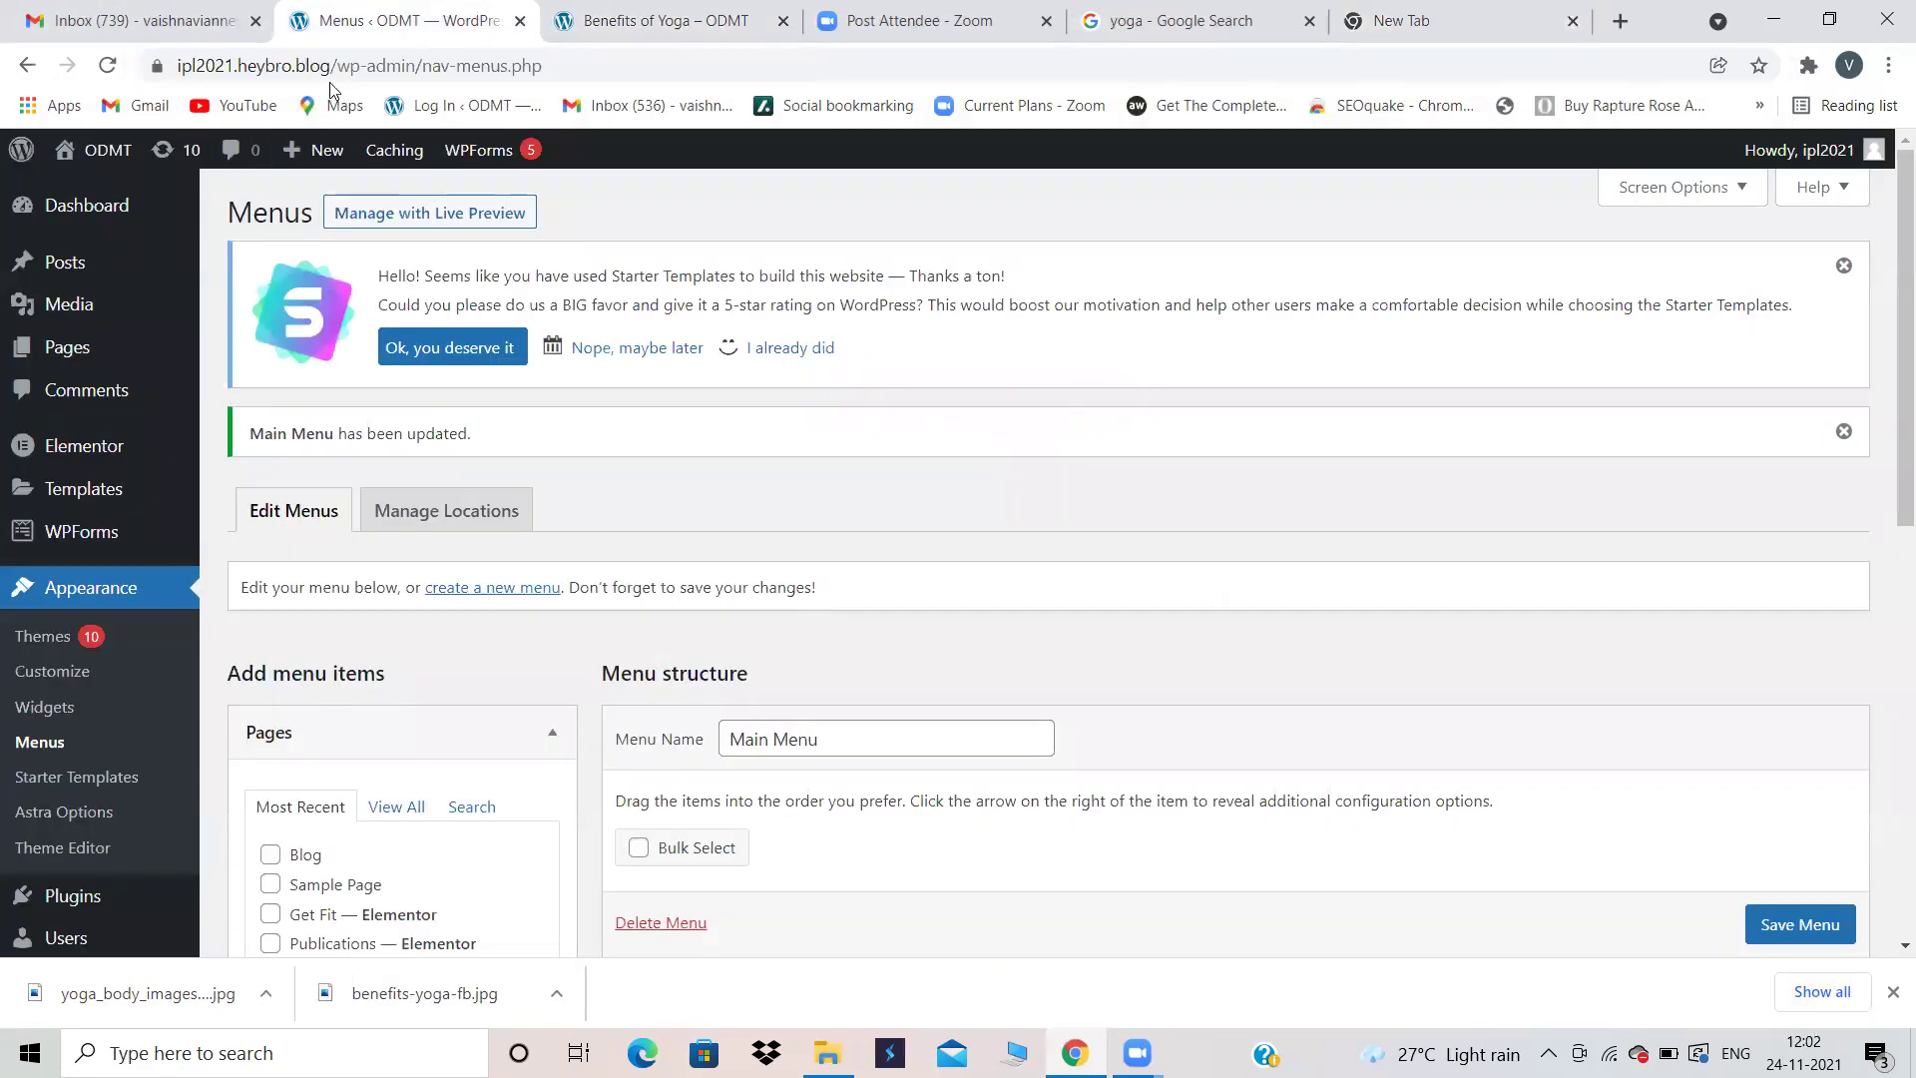
{"action": "left_click_drag", "start_coordinate": [343, 70], "coordinate": [146, 61]}
{"action": "key", "text": "ctrl+c"}
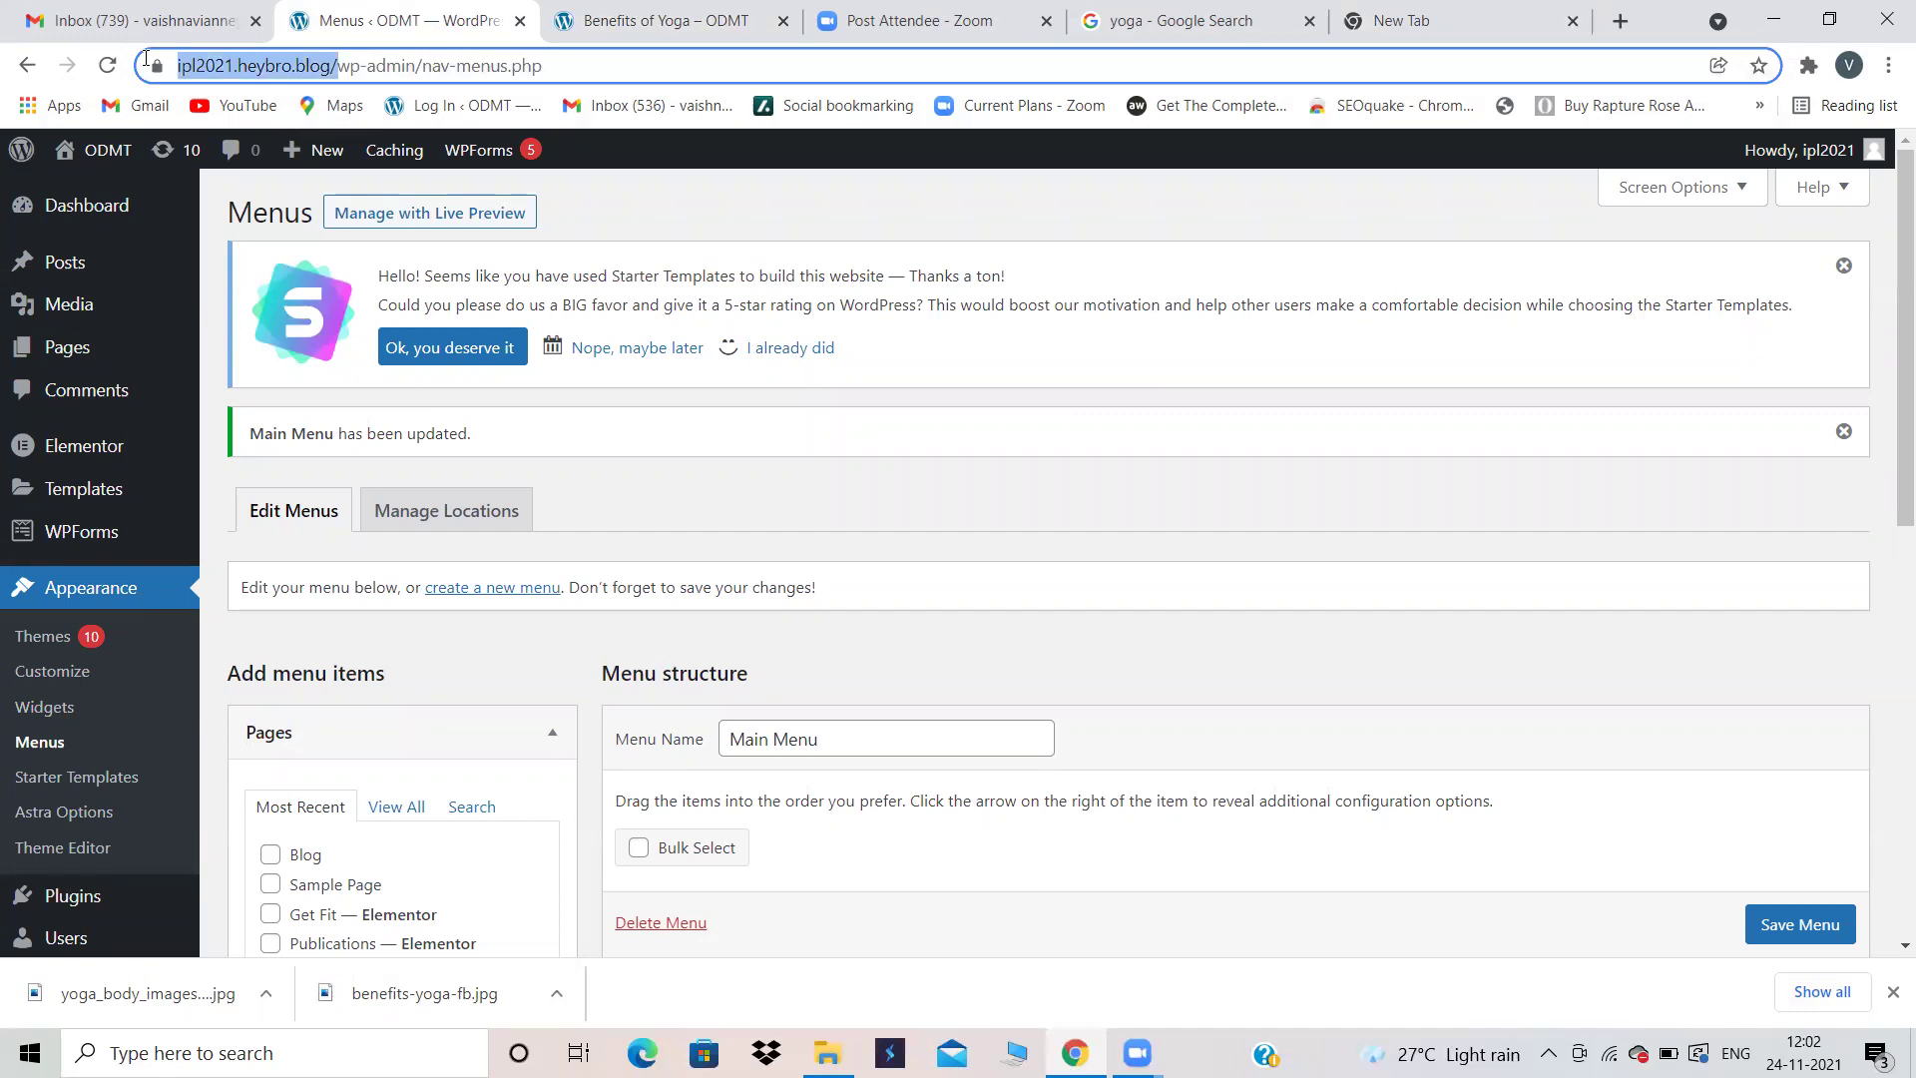
{"action": "left_click", "coordinate": [1457, 17]}
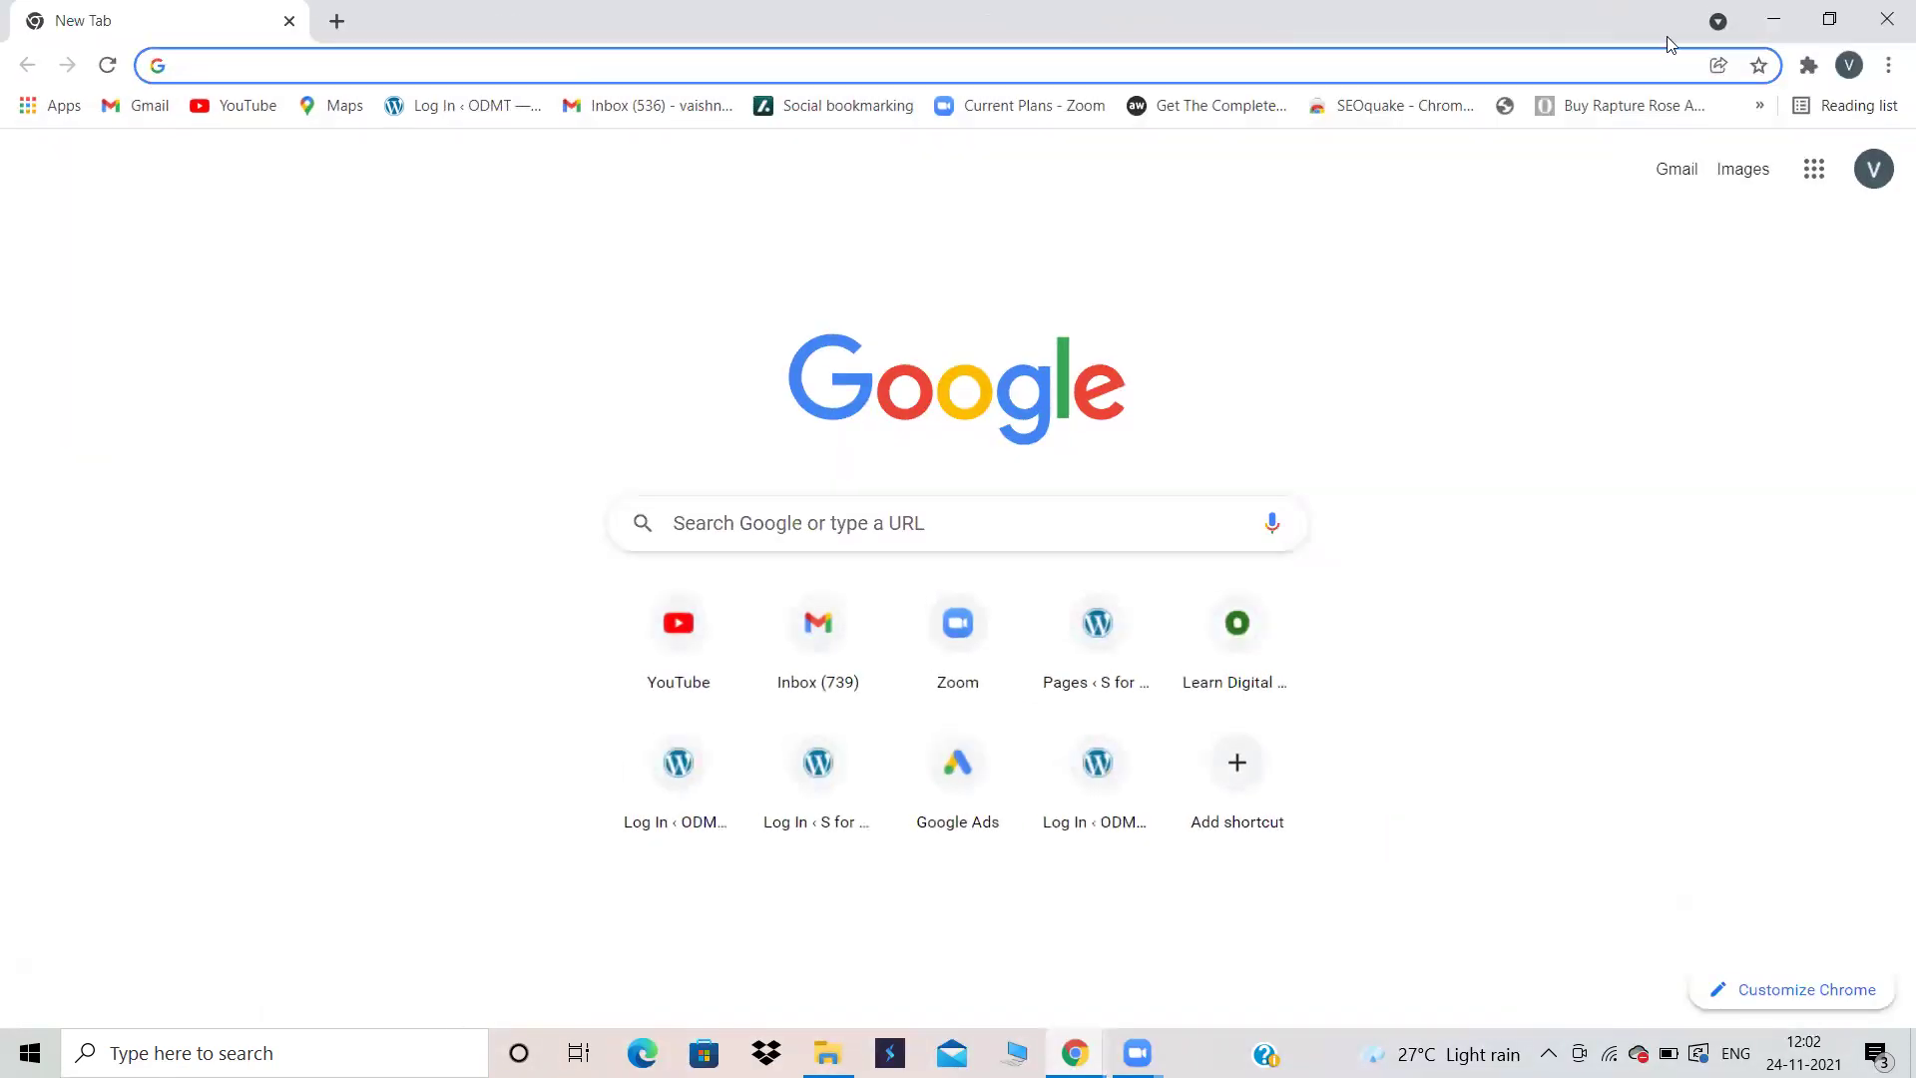
{"action": "key", "text": "ctrl+w"}
{"action": "key", "text": "ctrl+t"}
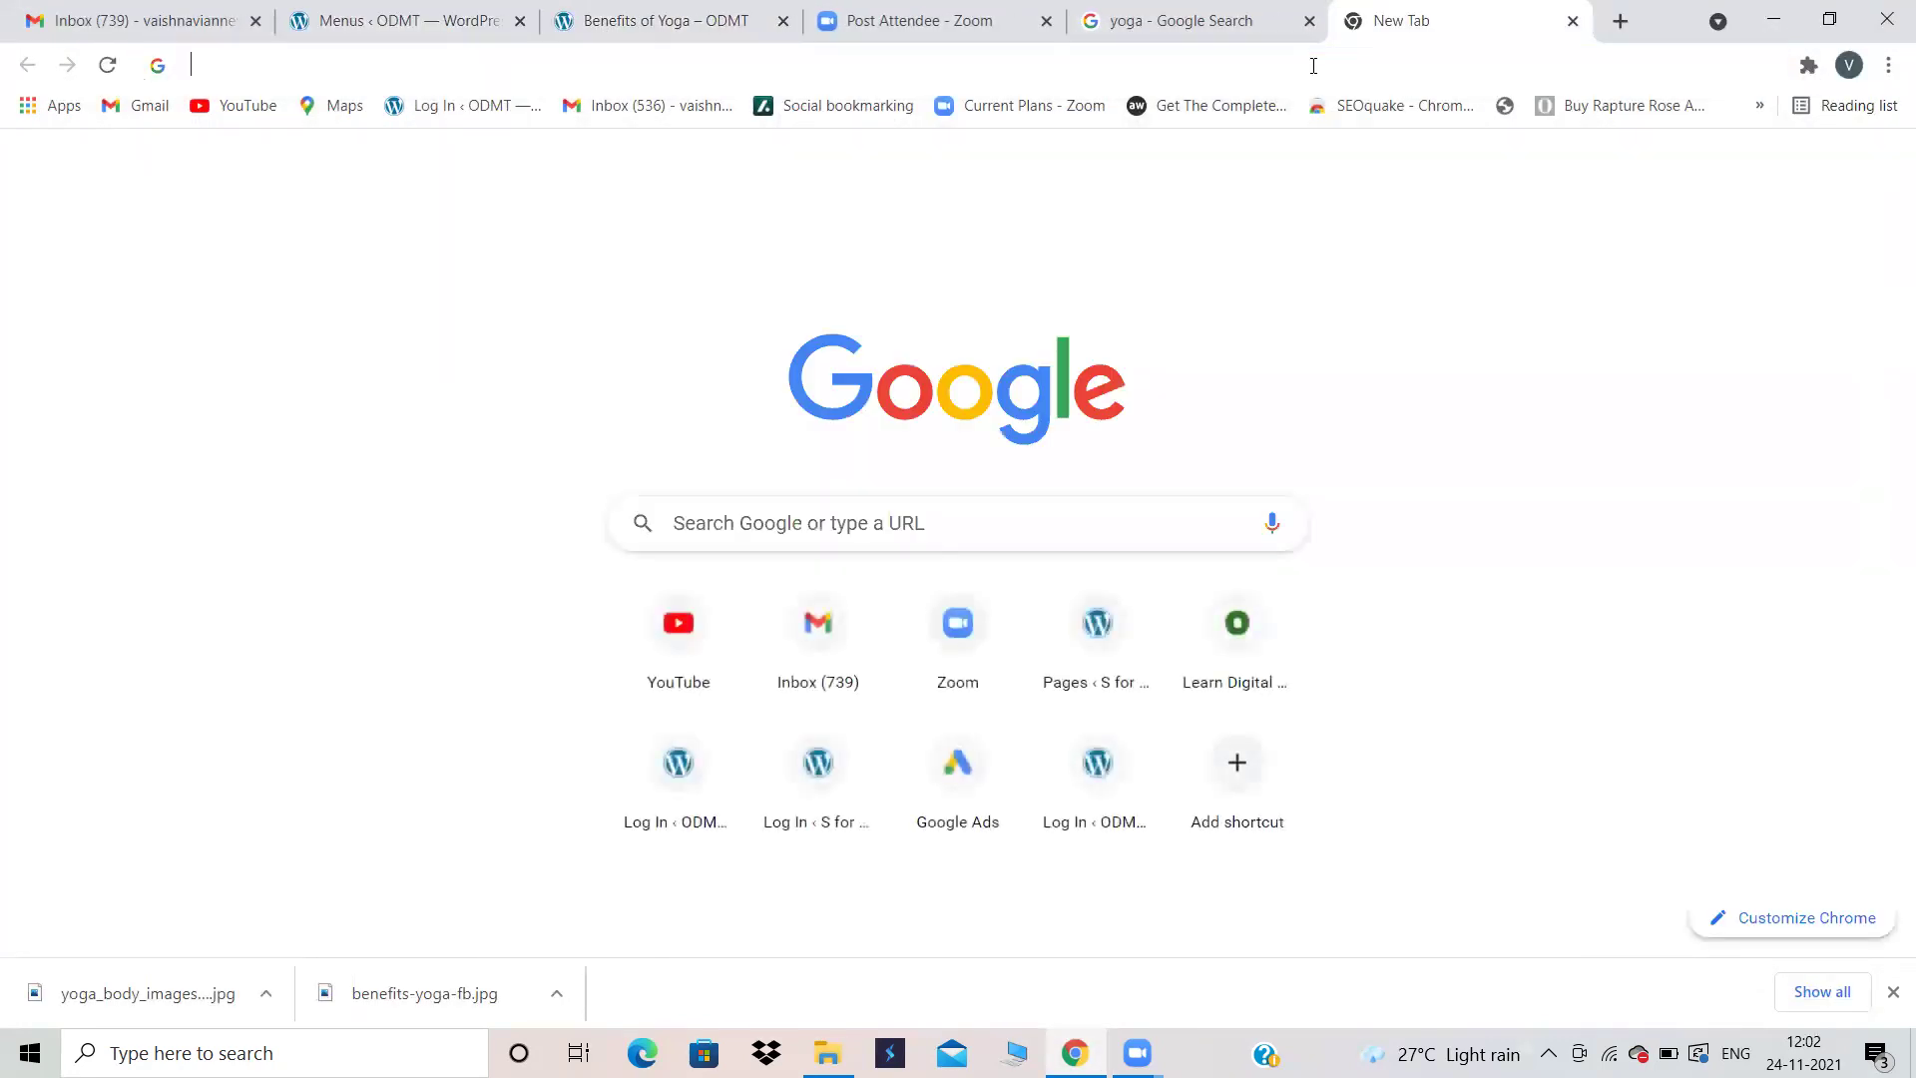
{"action": "key", "text": "ctrl+v"}
{"action": "key", "text": "Return"}
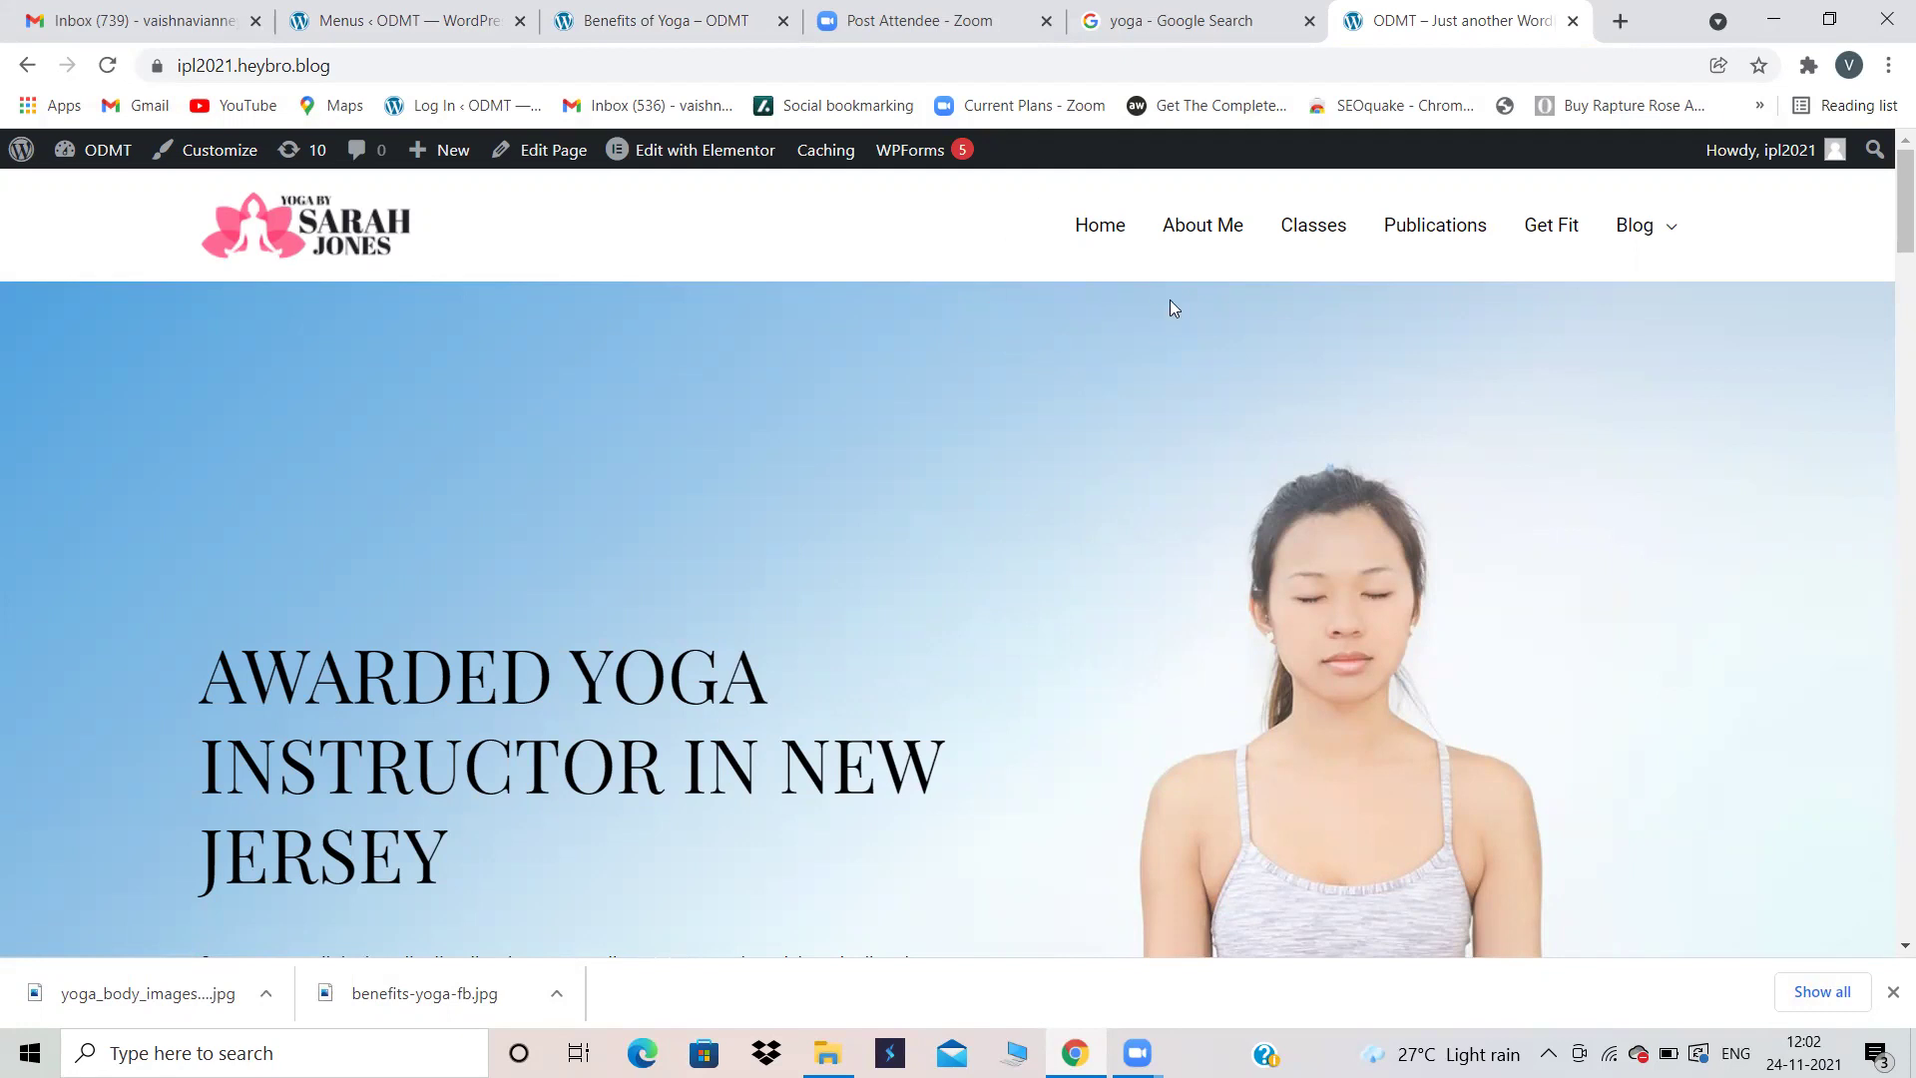
Step: View the Blog page on the live site, then launch Appearance > Customize from the Menus admin
{"action": "left_click", "coordinate": [1645, 233]}
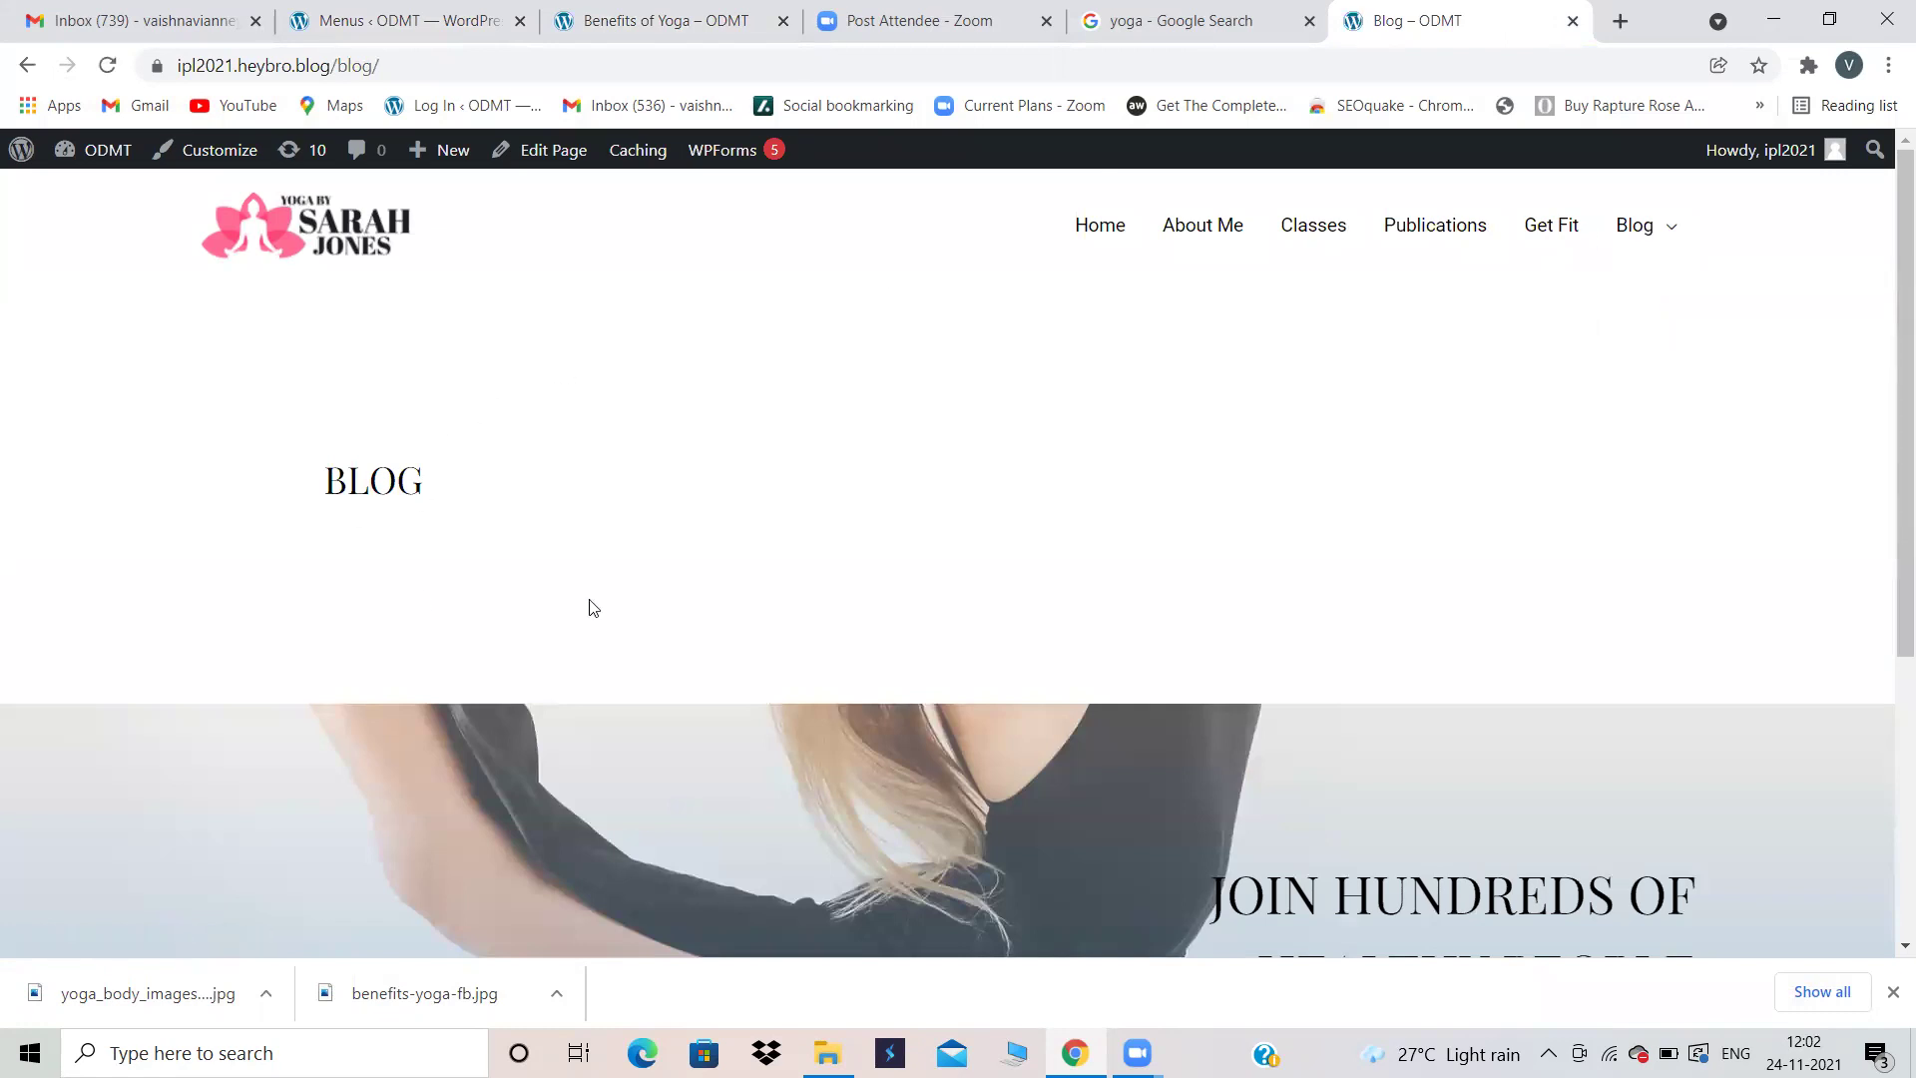
{"action": "left_click", "coordinate": [629, 8]}
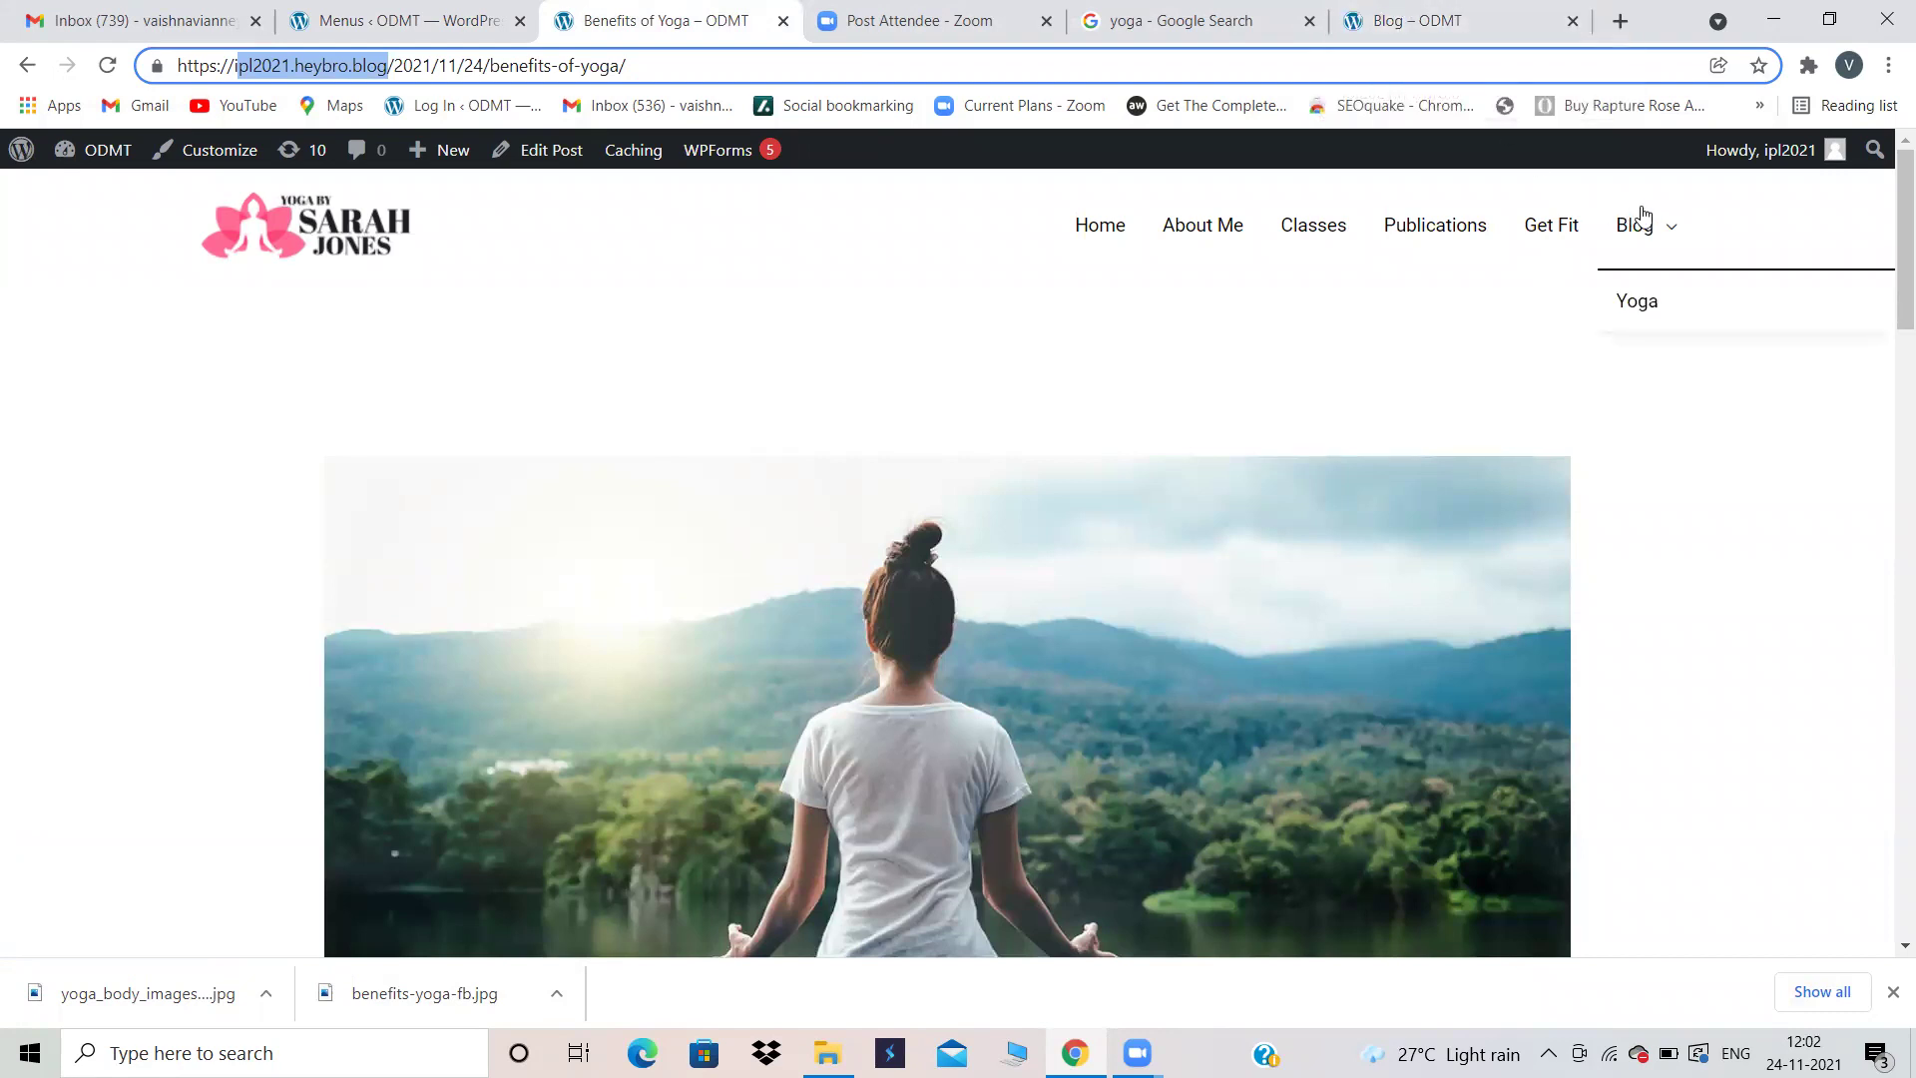
{"action": "left_click", "coordinate": [1452, 8]}
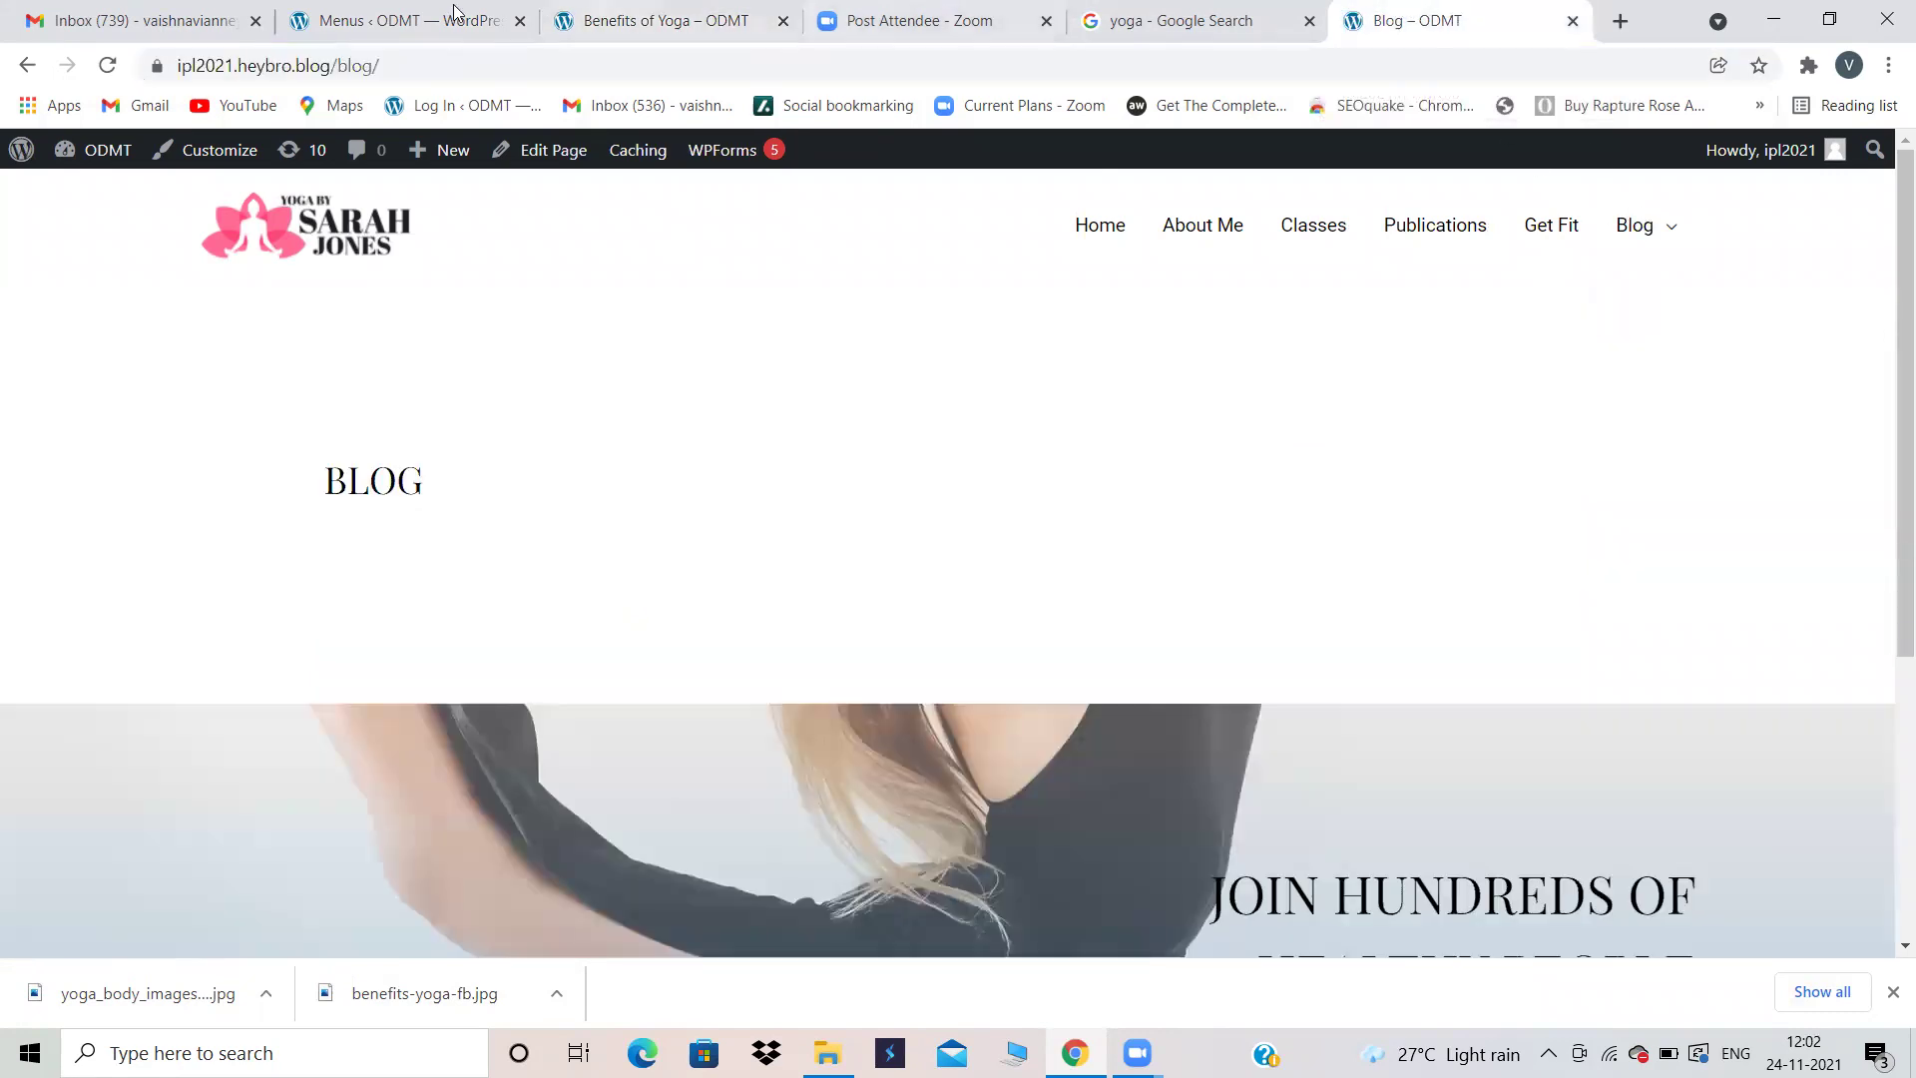
{"action": "left_click", "coordinate": [415, 14]}
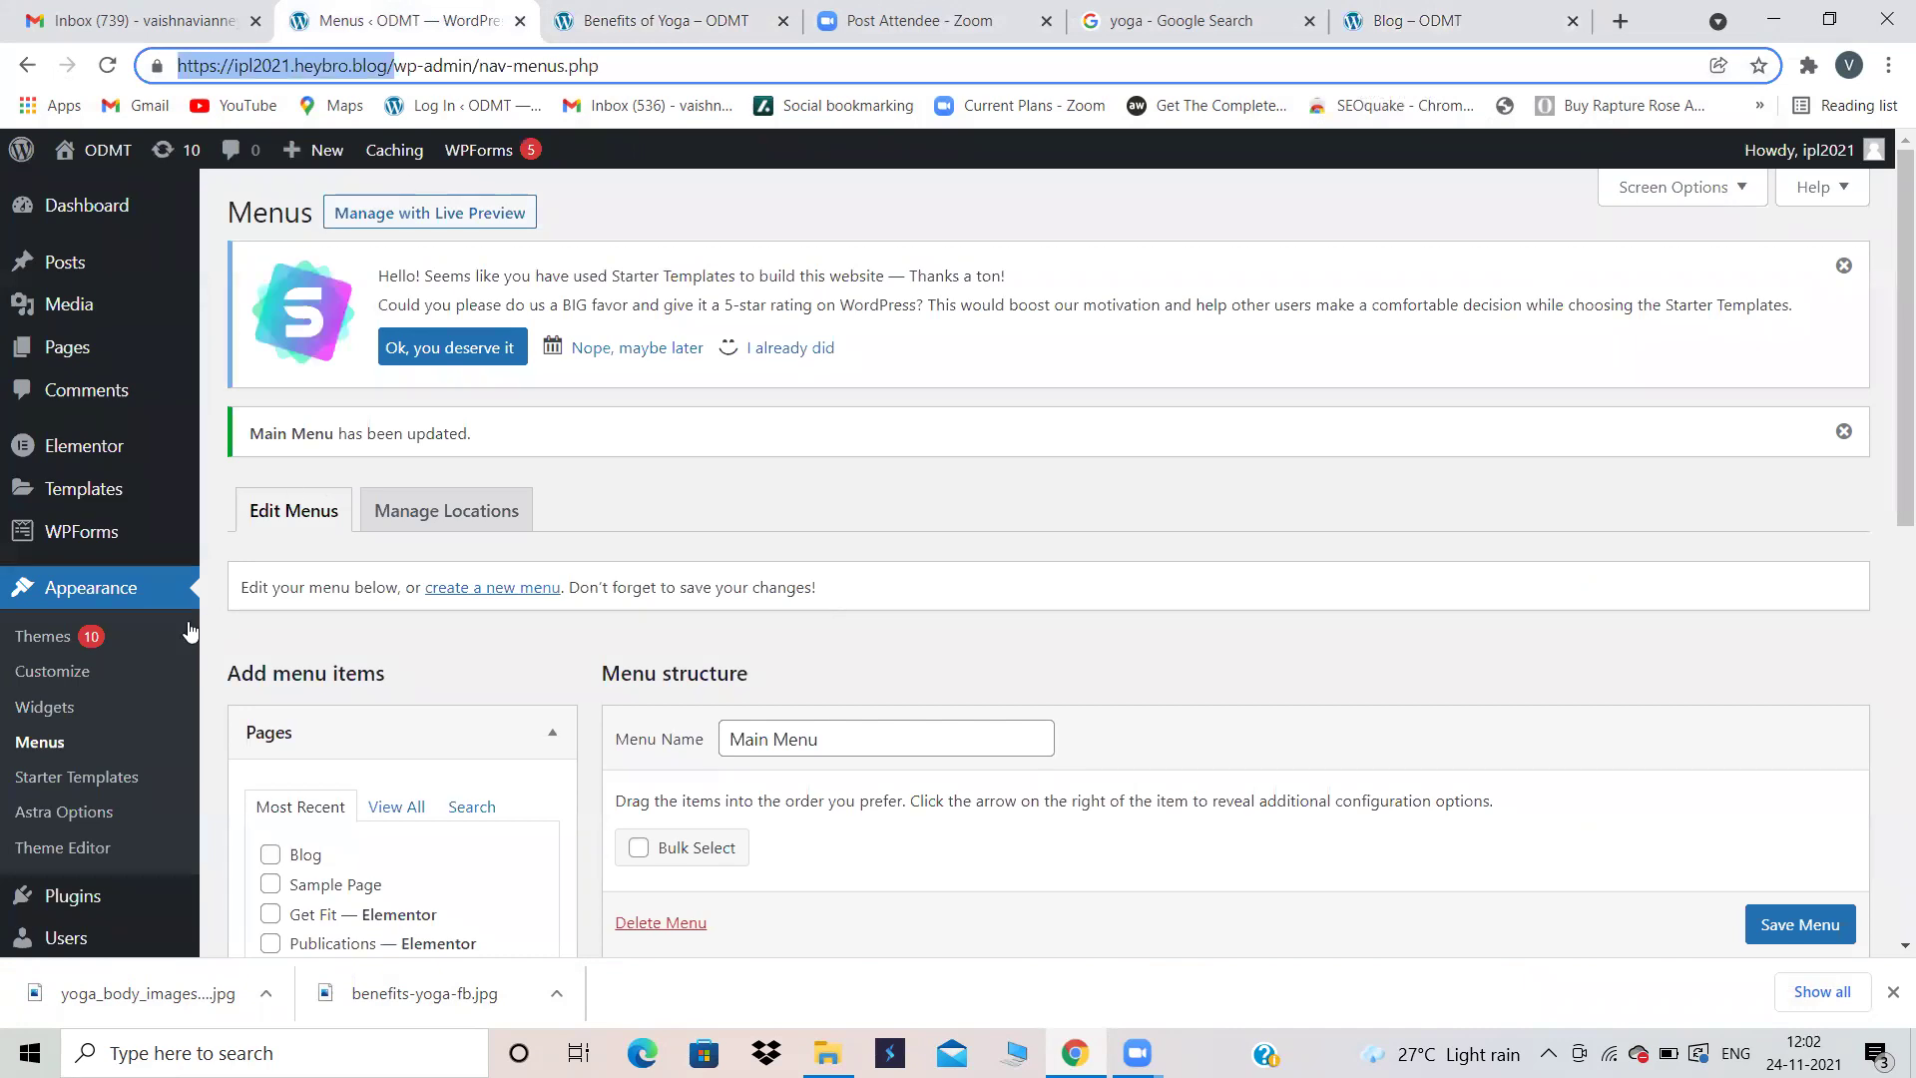
{"action": "left_click", "coordinate": [42, 673]}
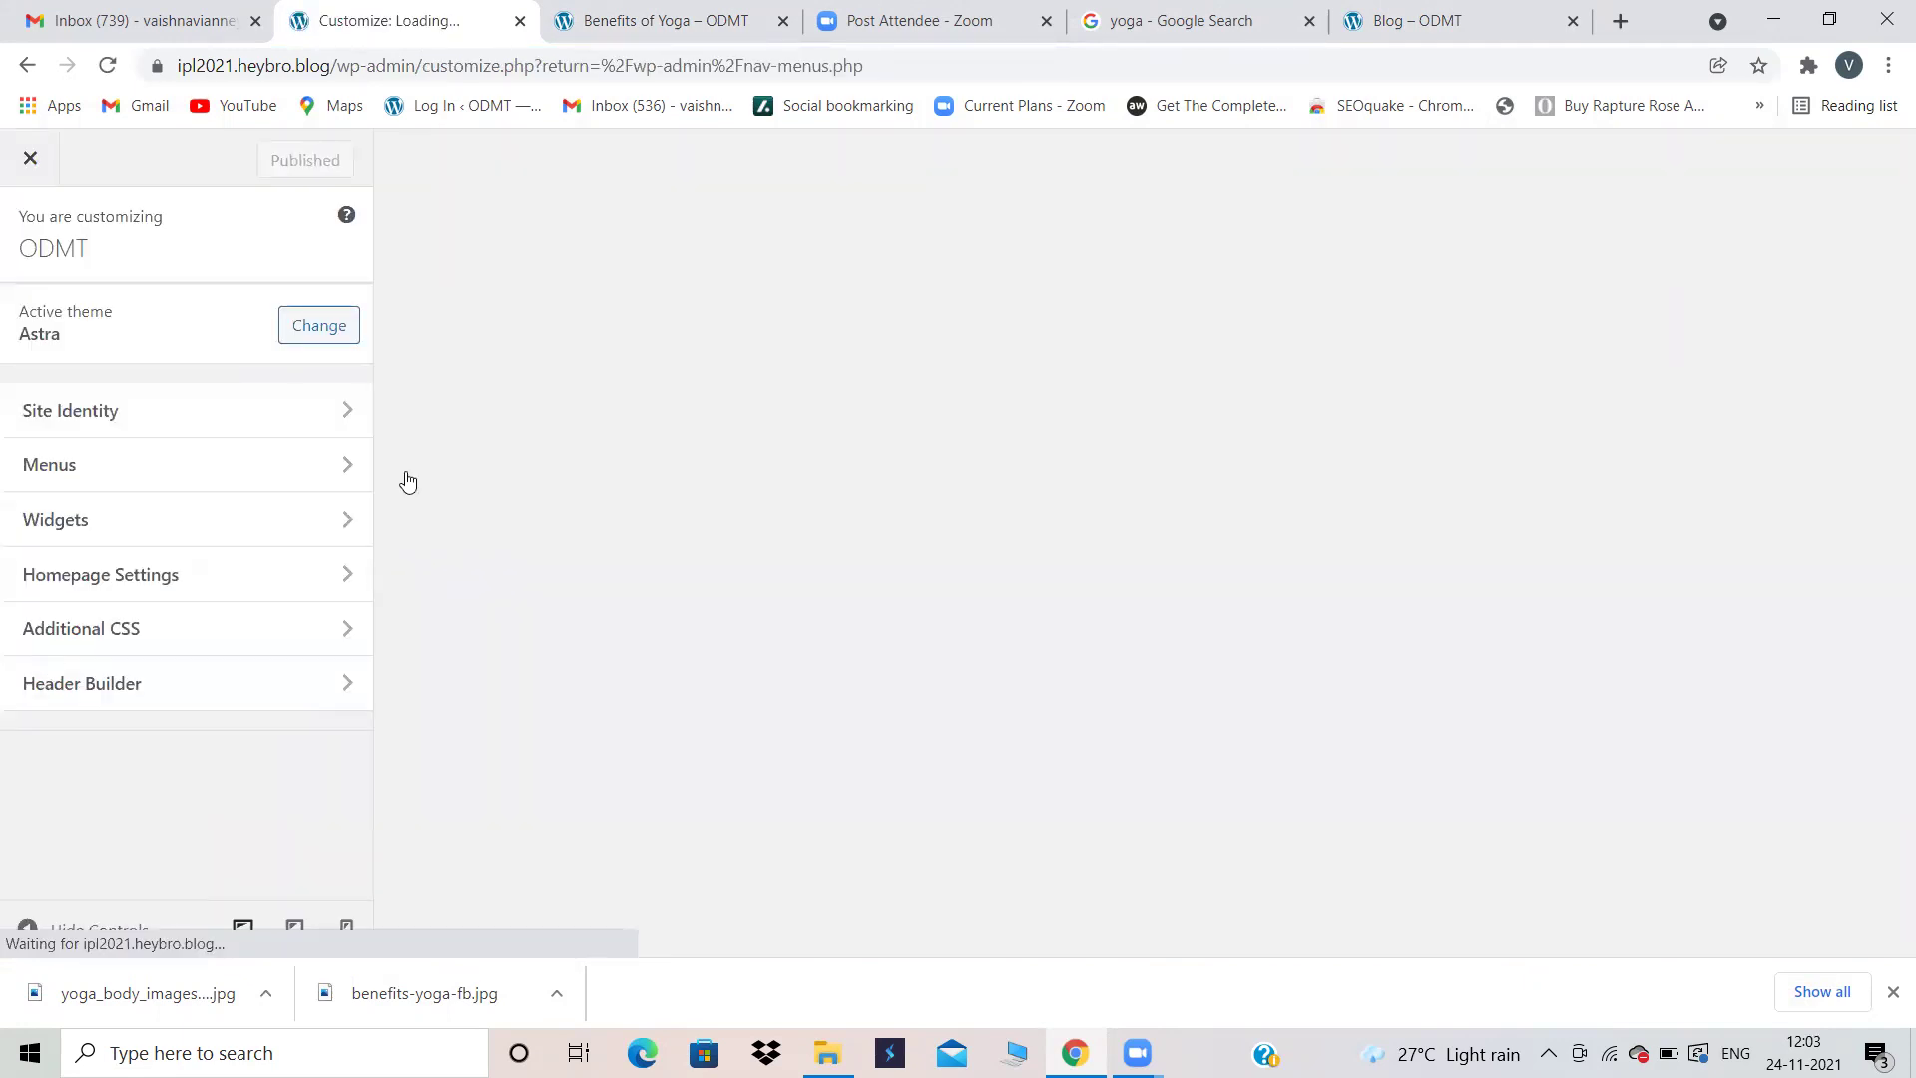
Step: Check the Blog menu on the live site, then open Homepage Settings in the Customizer
{"action": "left_click", "coordinate": [1404, 12]}
{"action": "mouse_move", "coordinate": [1633, 218]}
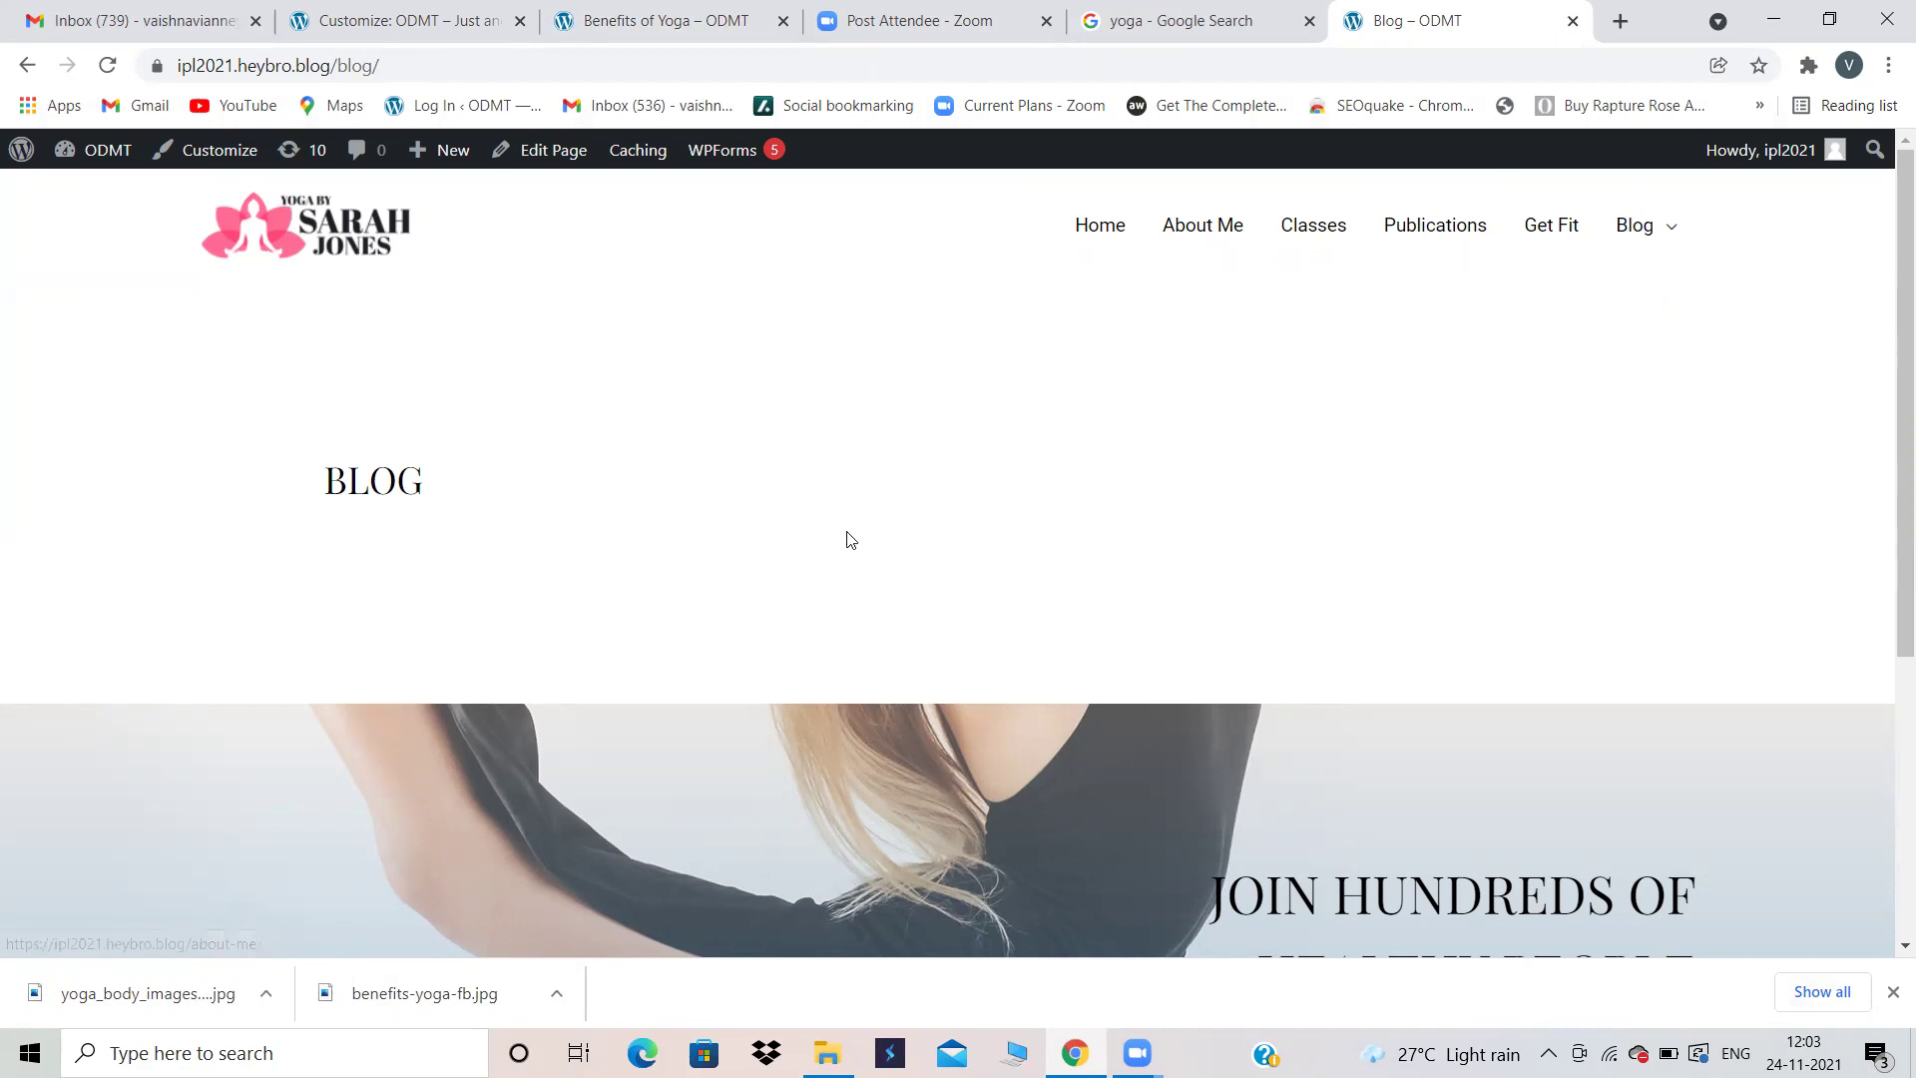
{"action": "mouse_move", "coordinate": [1667, 199]}
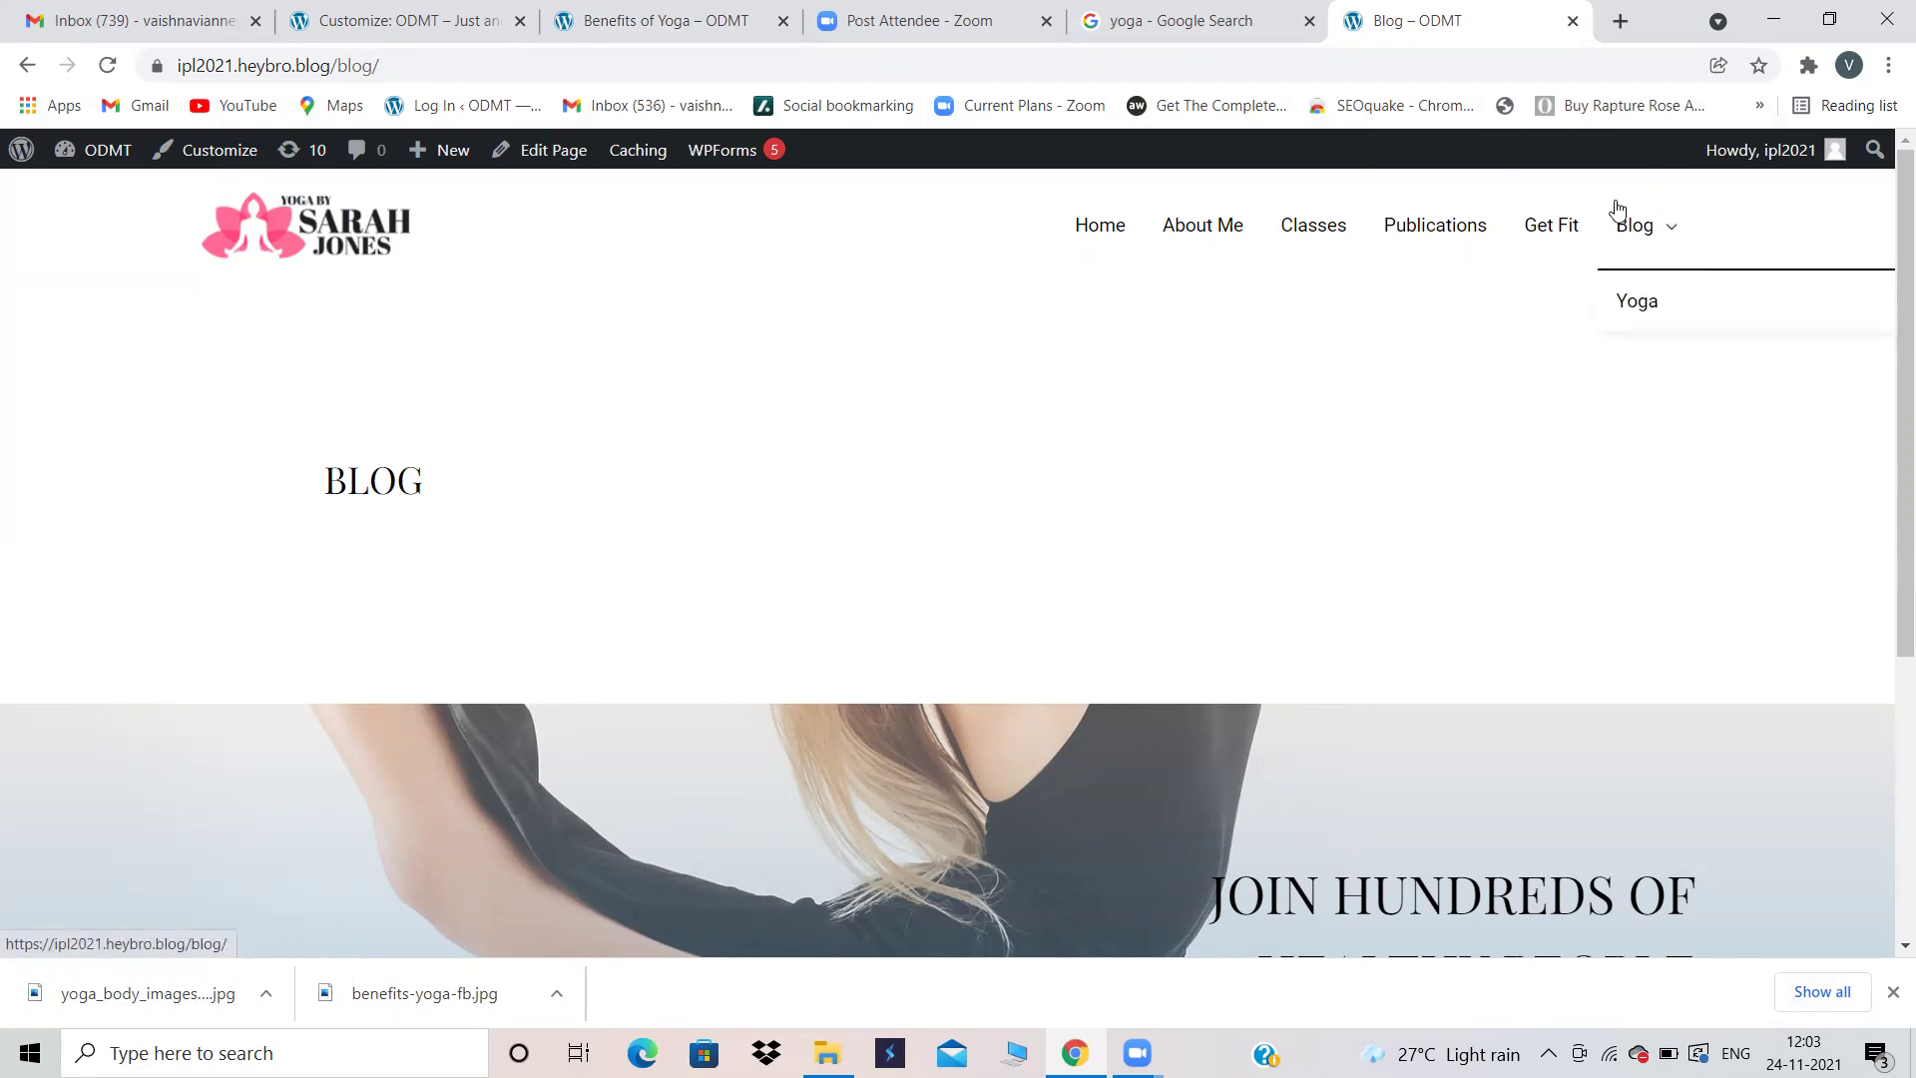
{"action": "left_click", "coordinate": [675, 14]}
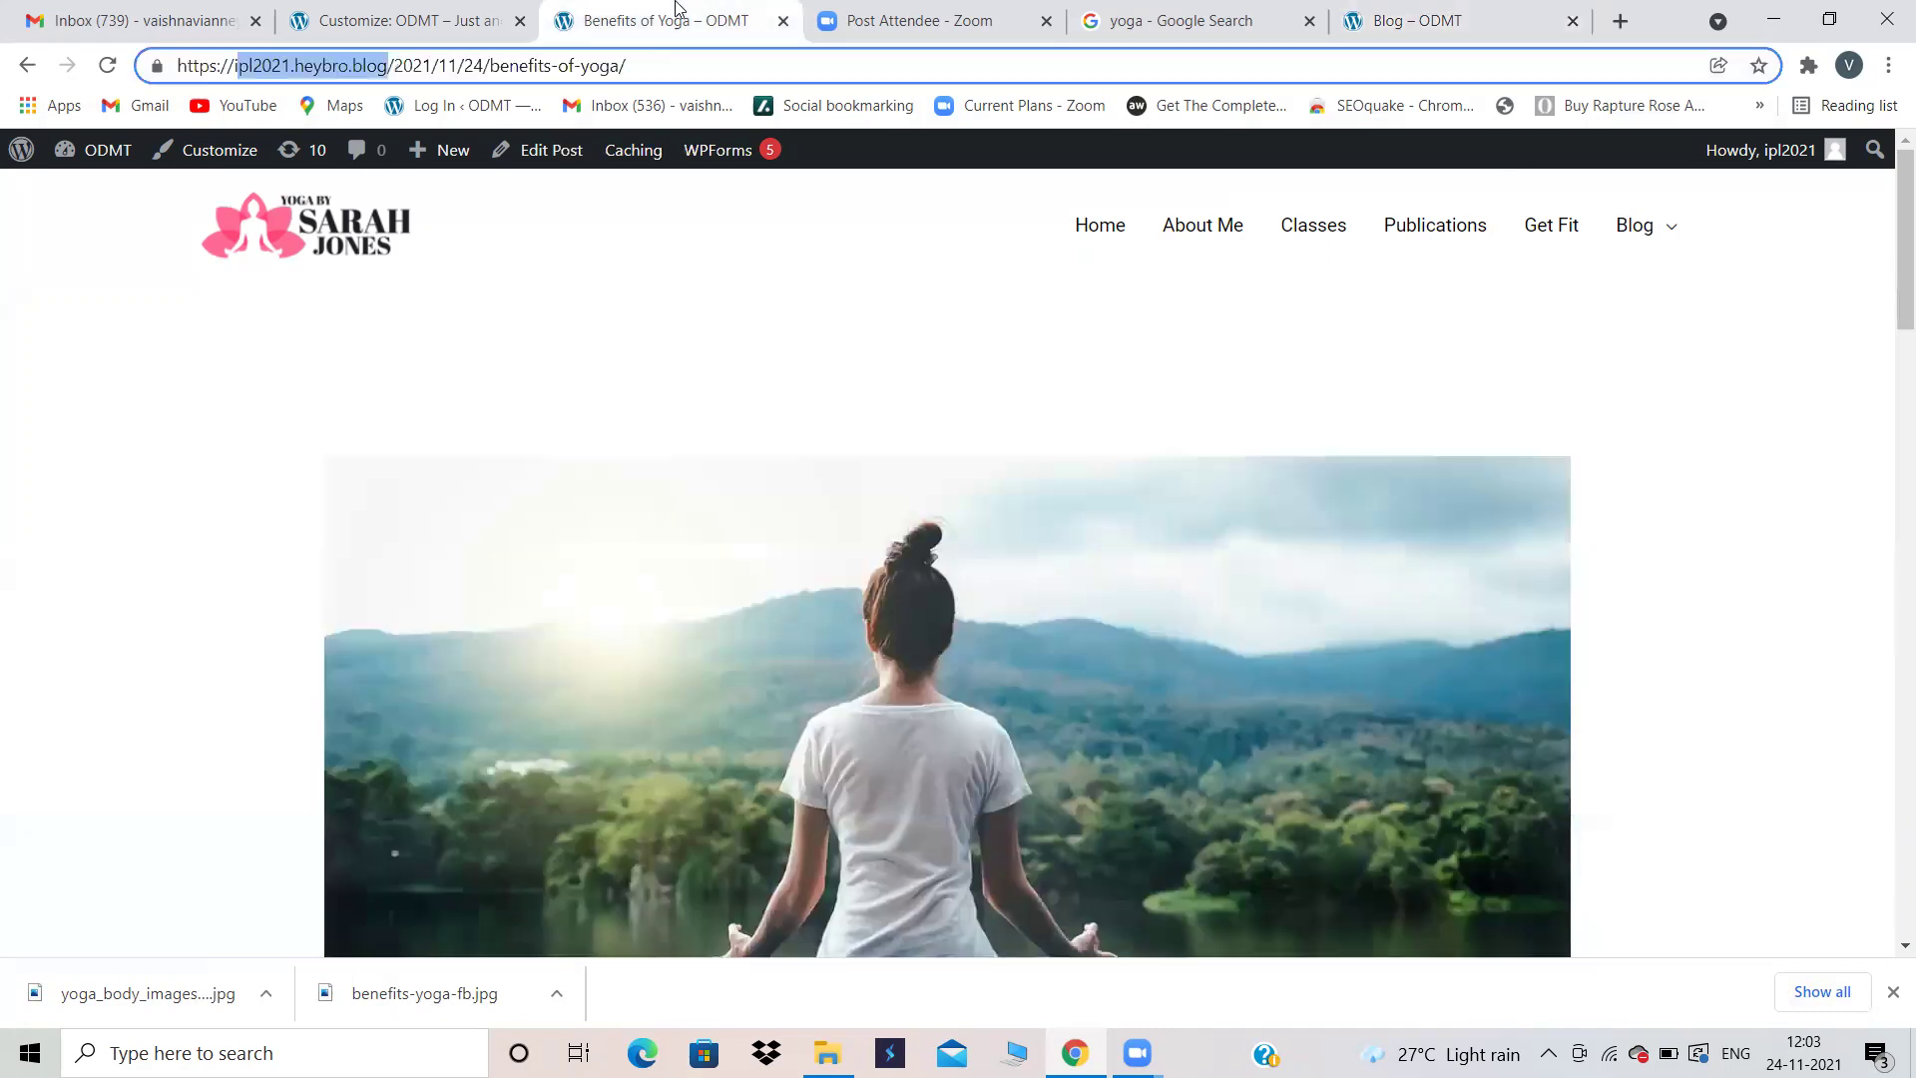
{"action": "left_click", "coordinate": [464, 14]}
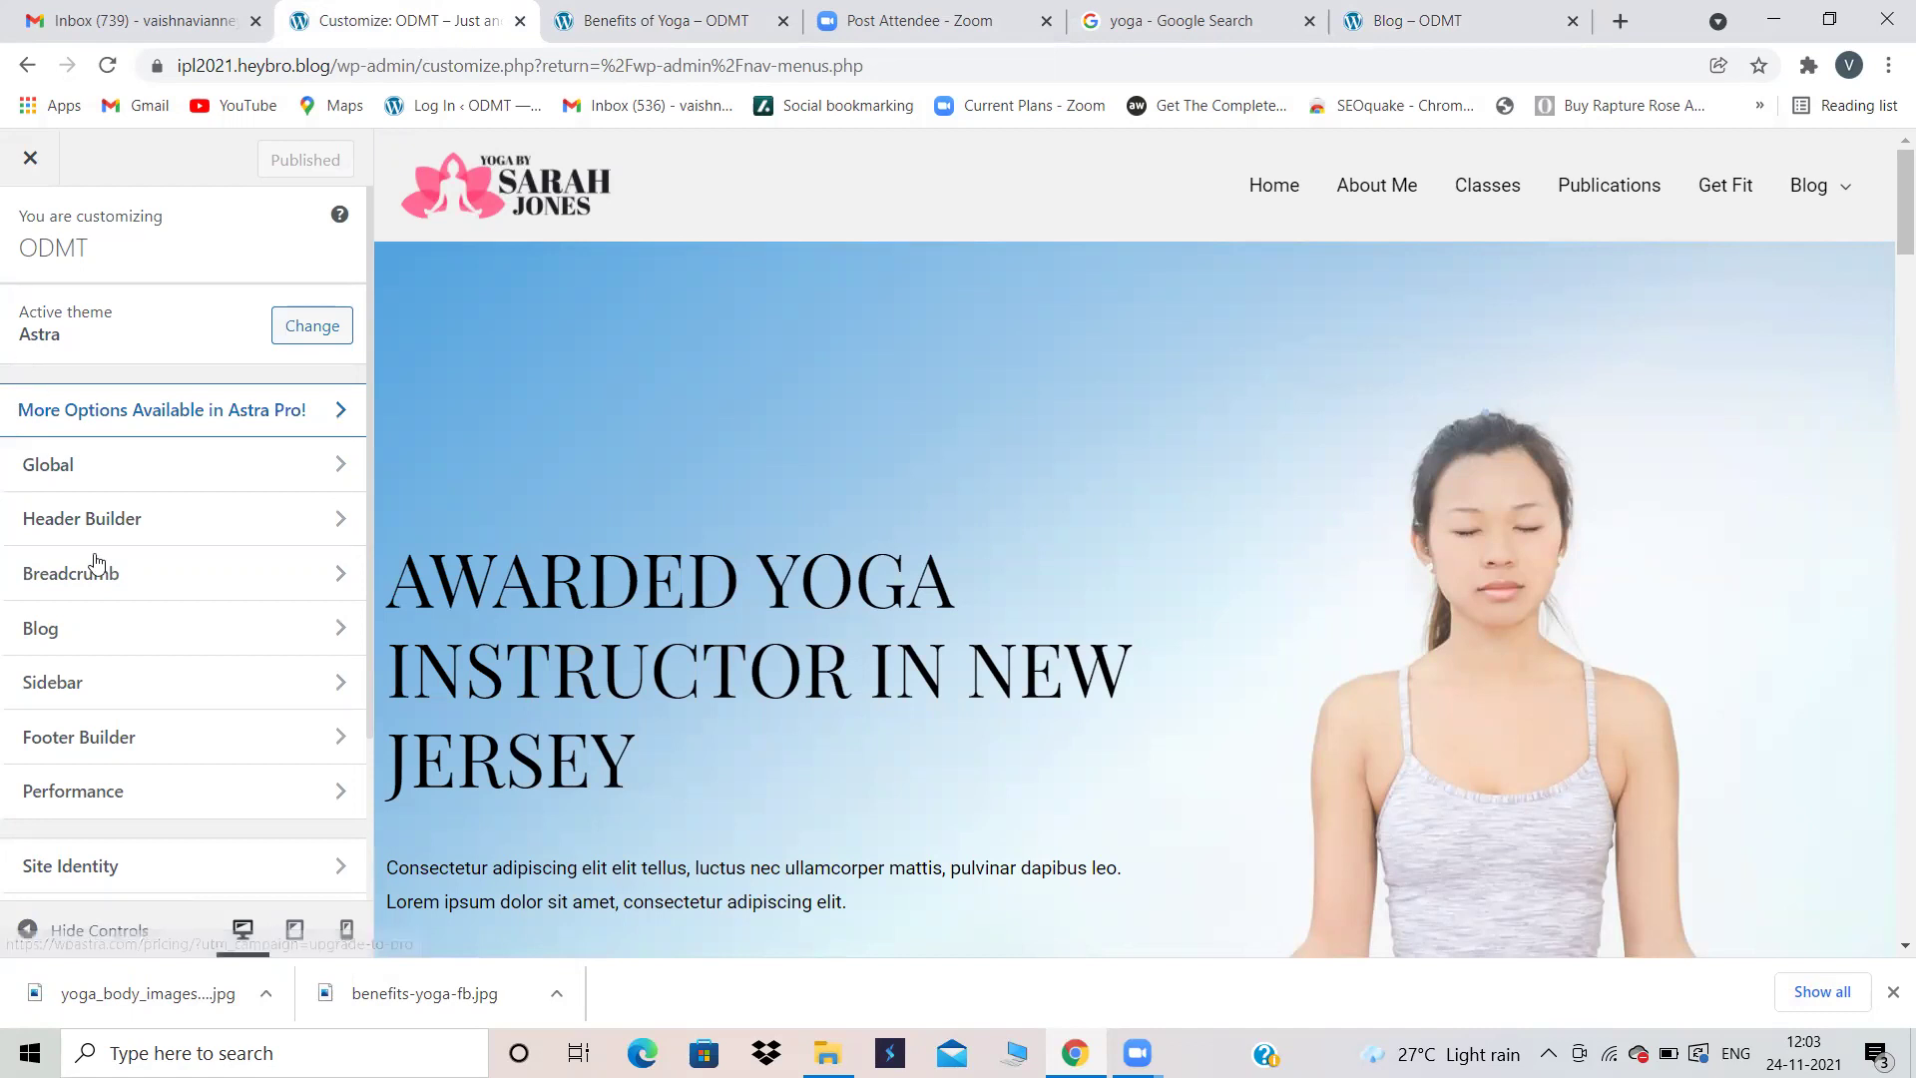
{"action": "scroll", "coordinate": [135, 777], "scroll_direction": "down", "scroll_amount": 2}
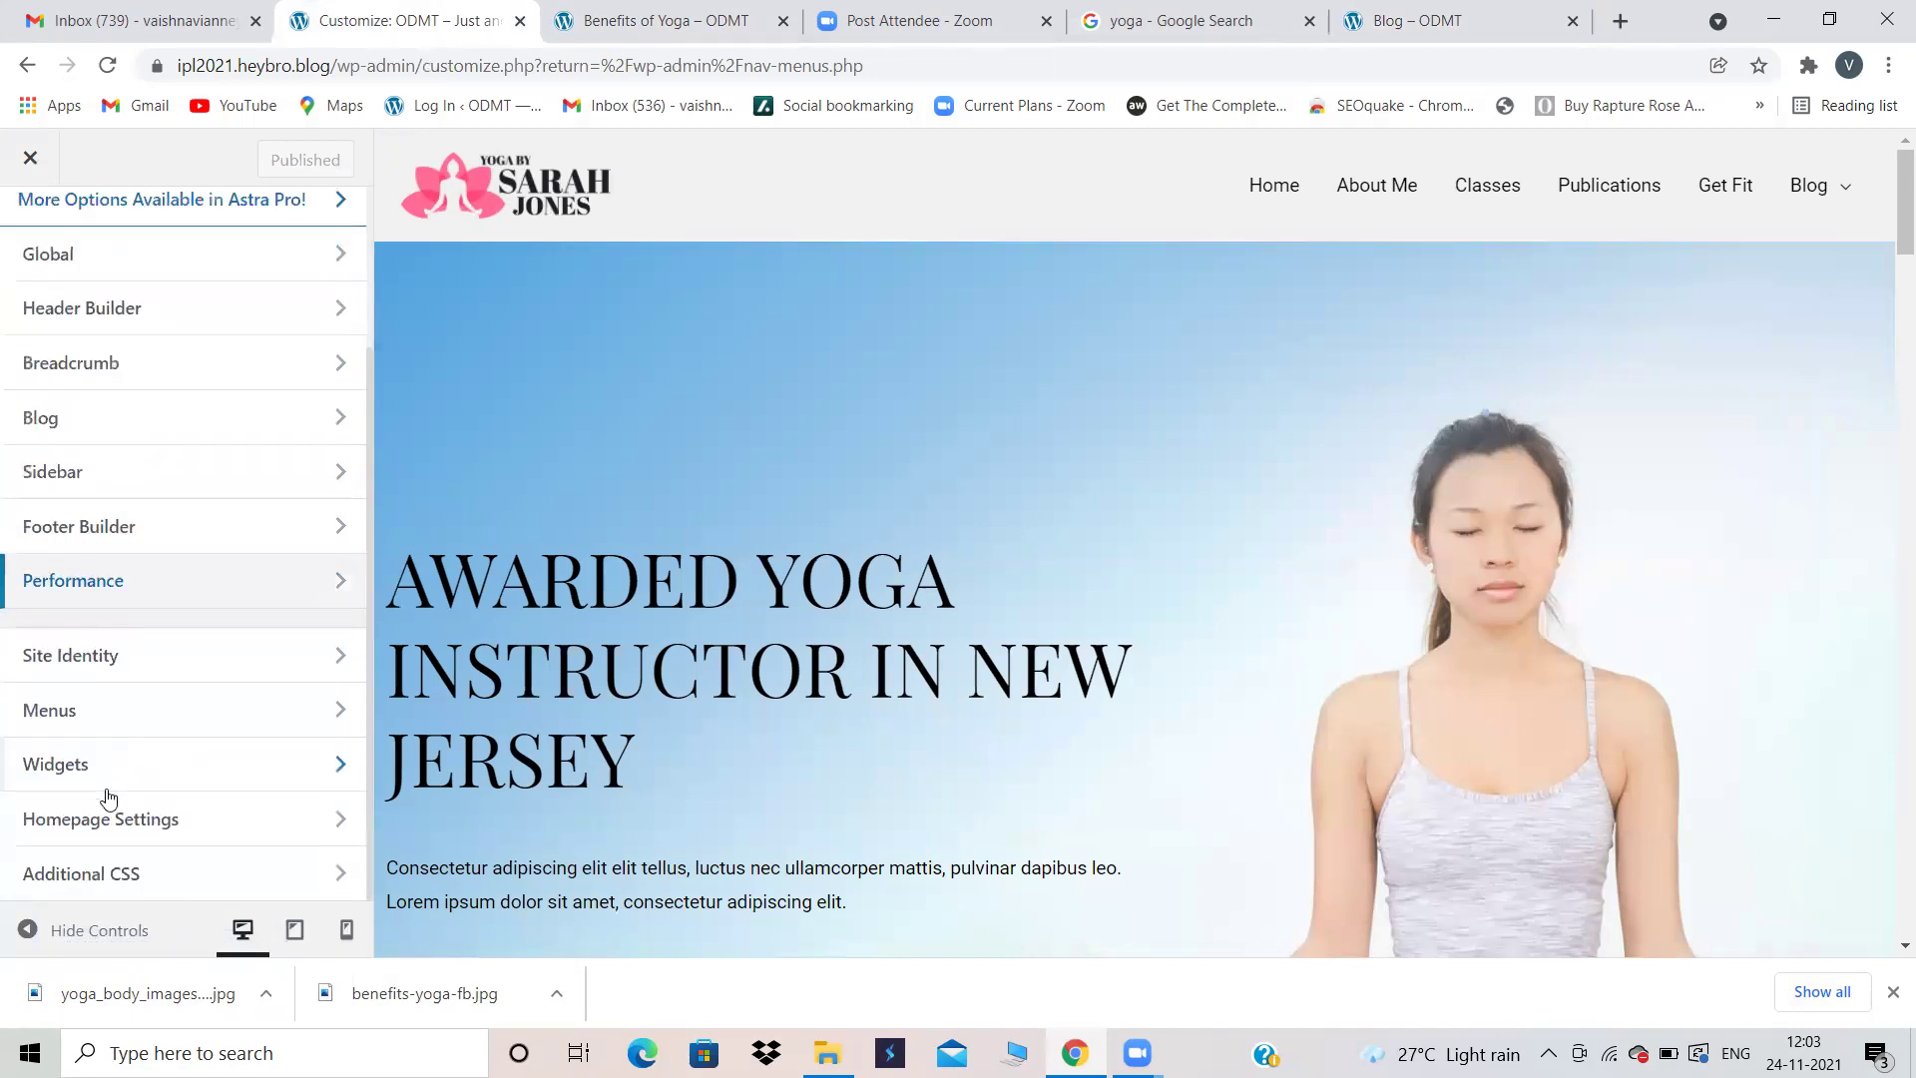
{"action": "left_click", "coordinate": [72, 831]}
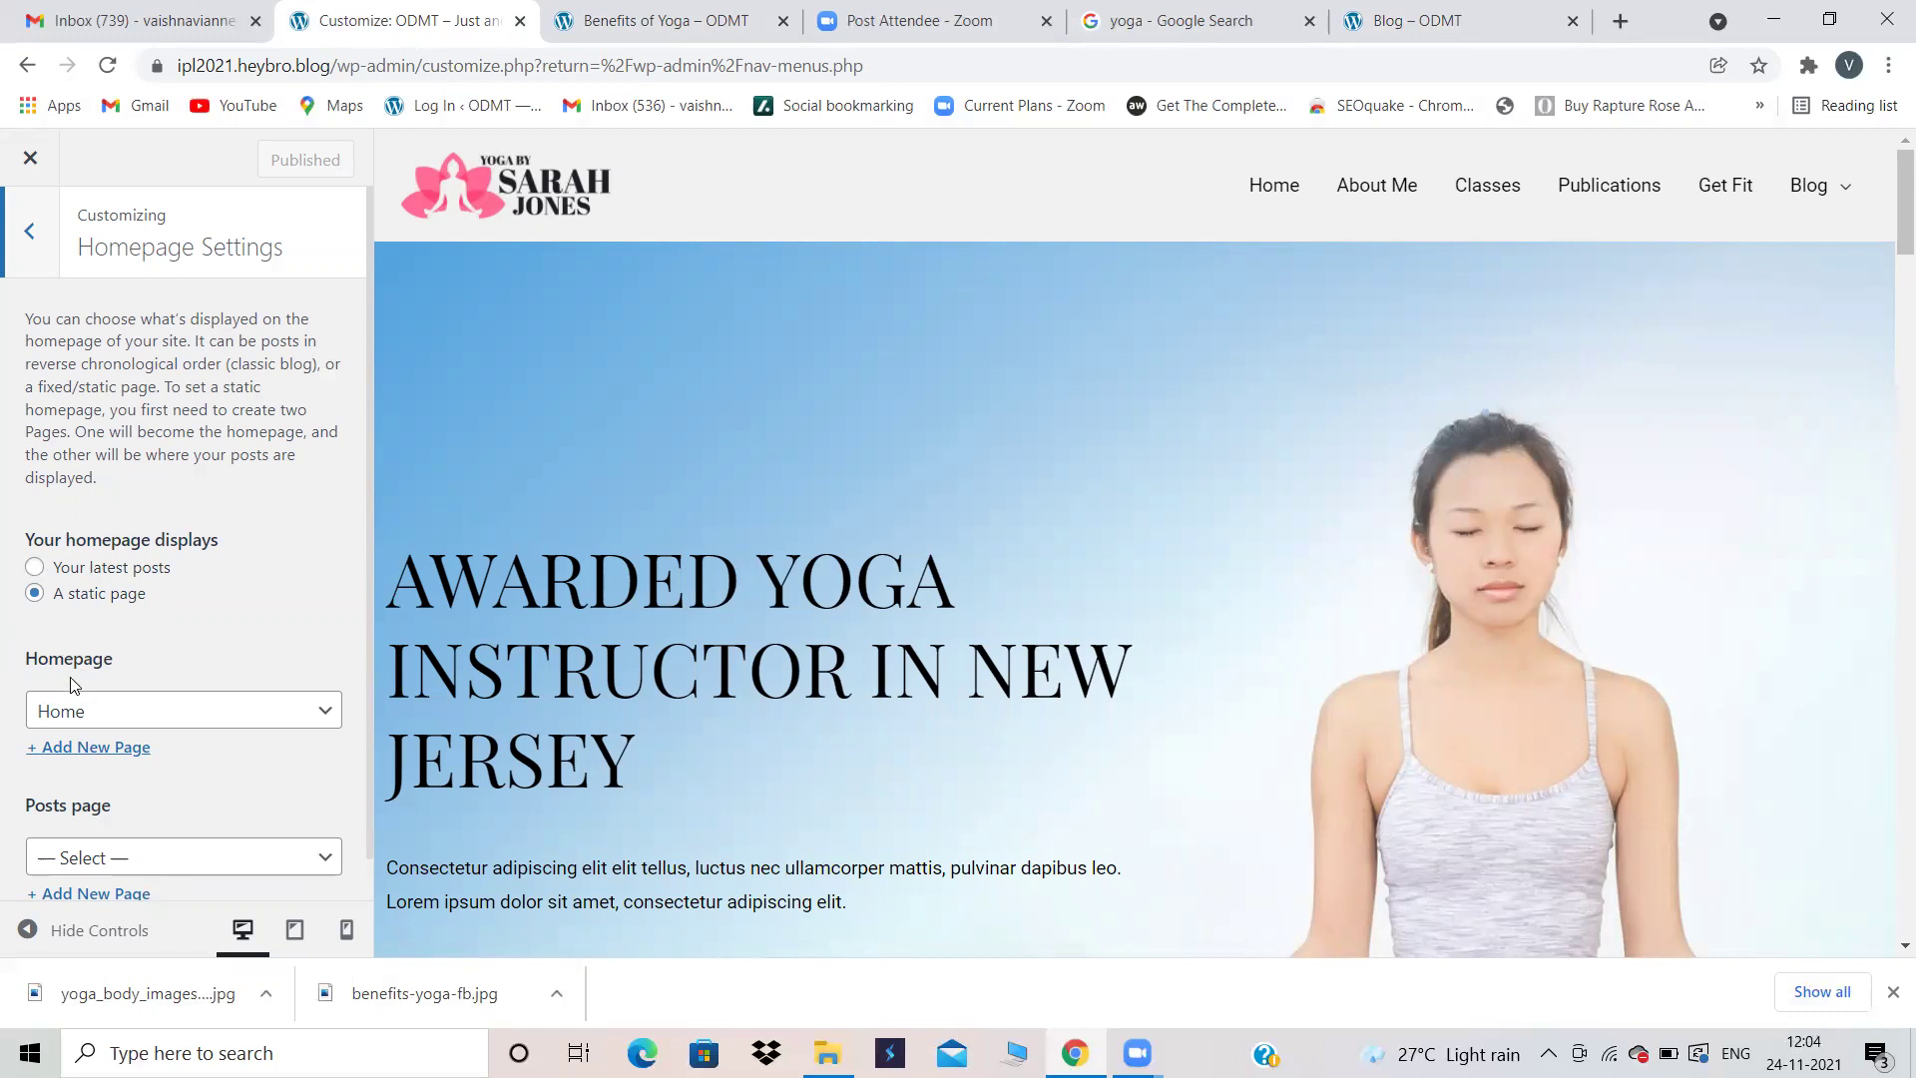
Step: Choose Blog as the Posts page, publish the change, and close the Customizer
{"action": "scroll", "coordinate": [155, 649], "scroll_direction": "down", "scroll_amount": 1}
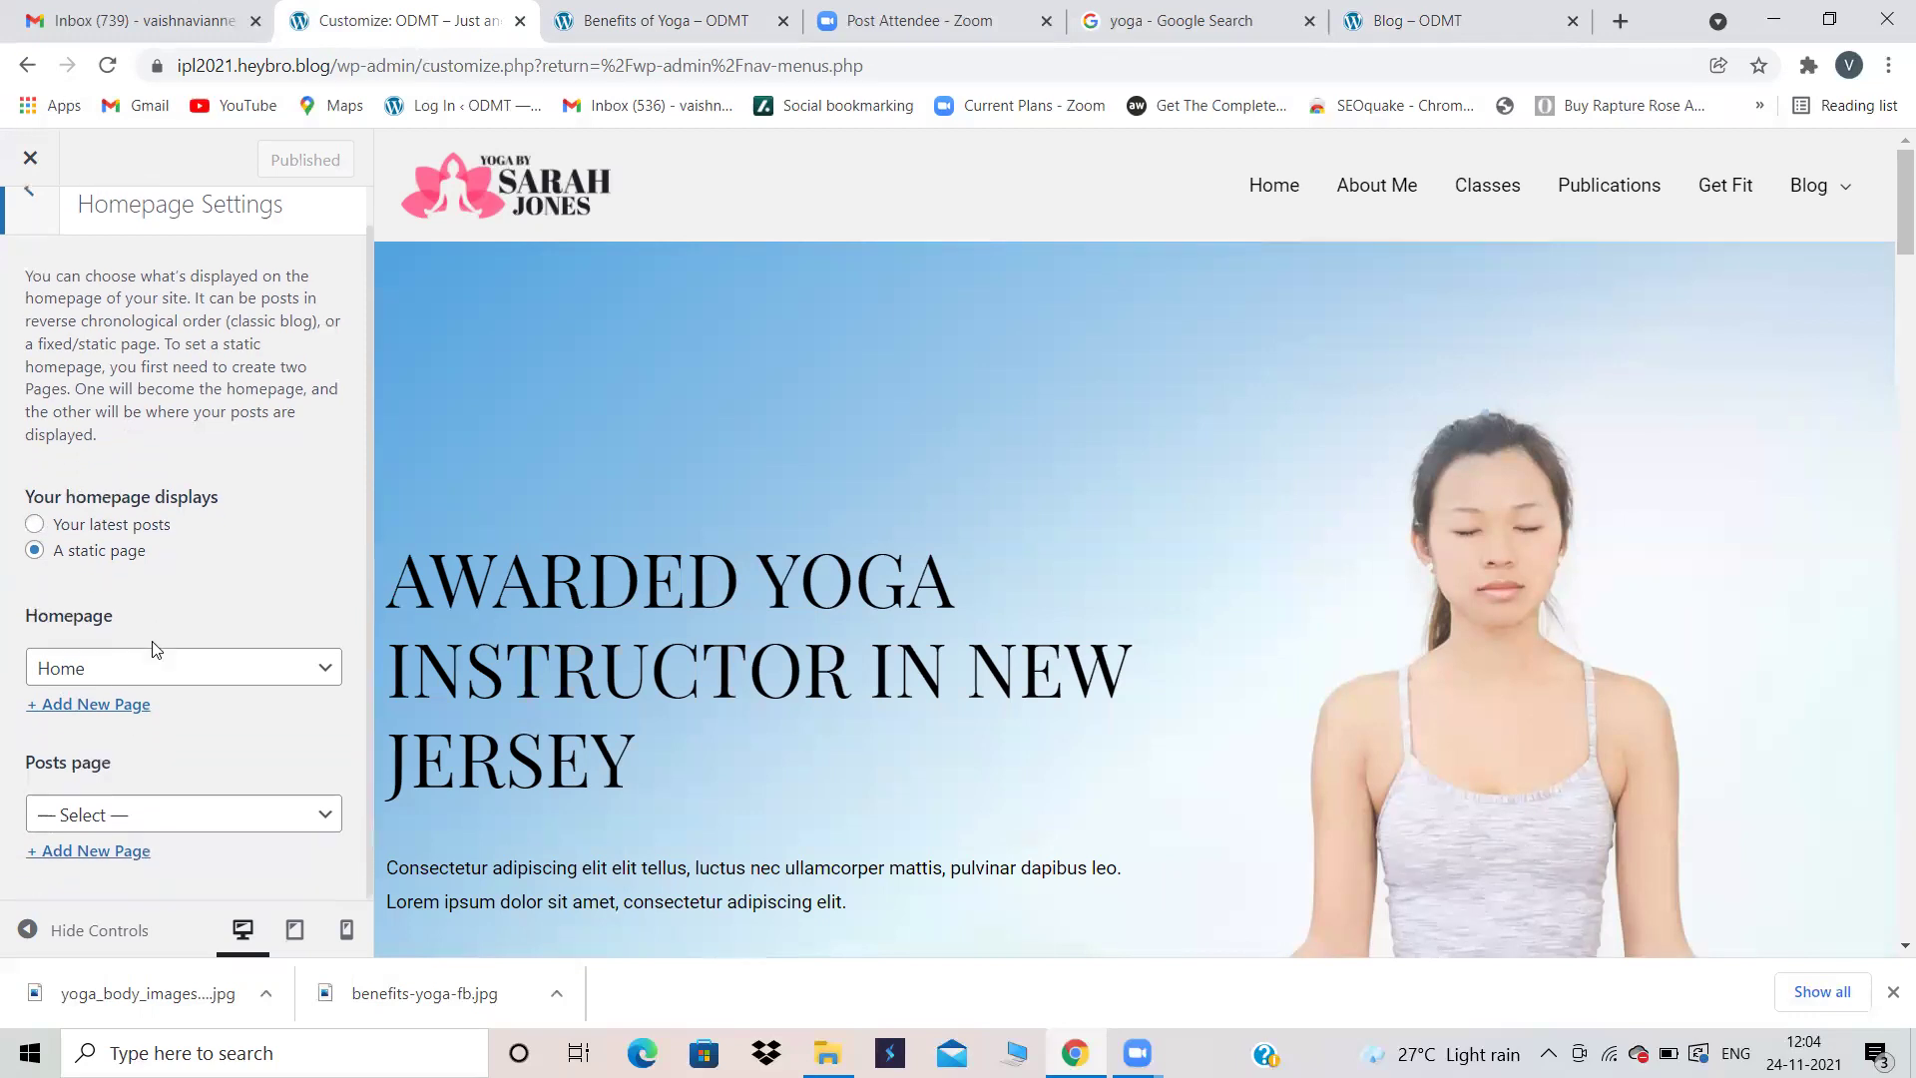
{"action": "left_click", "coordinate": [142, 827]}
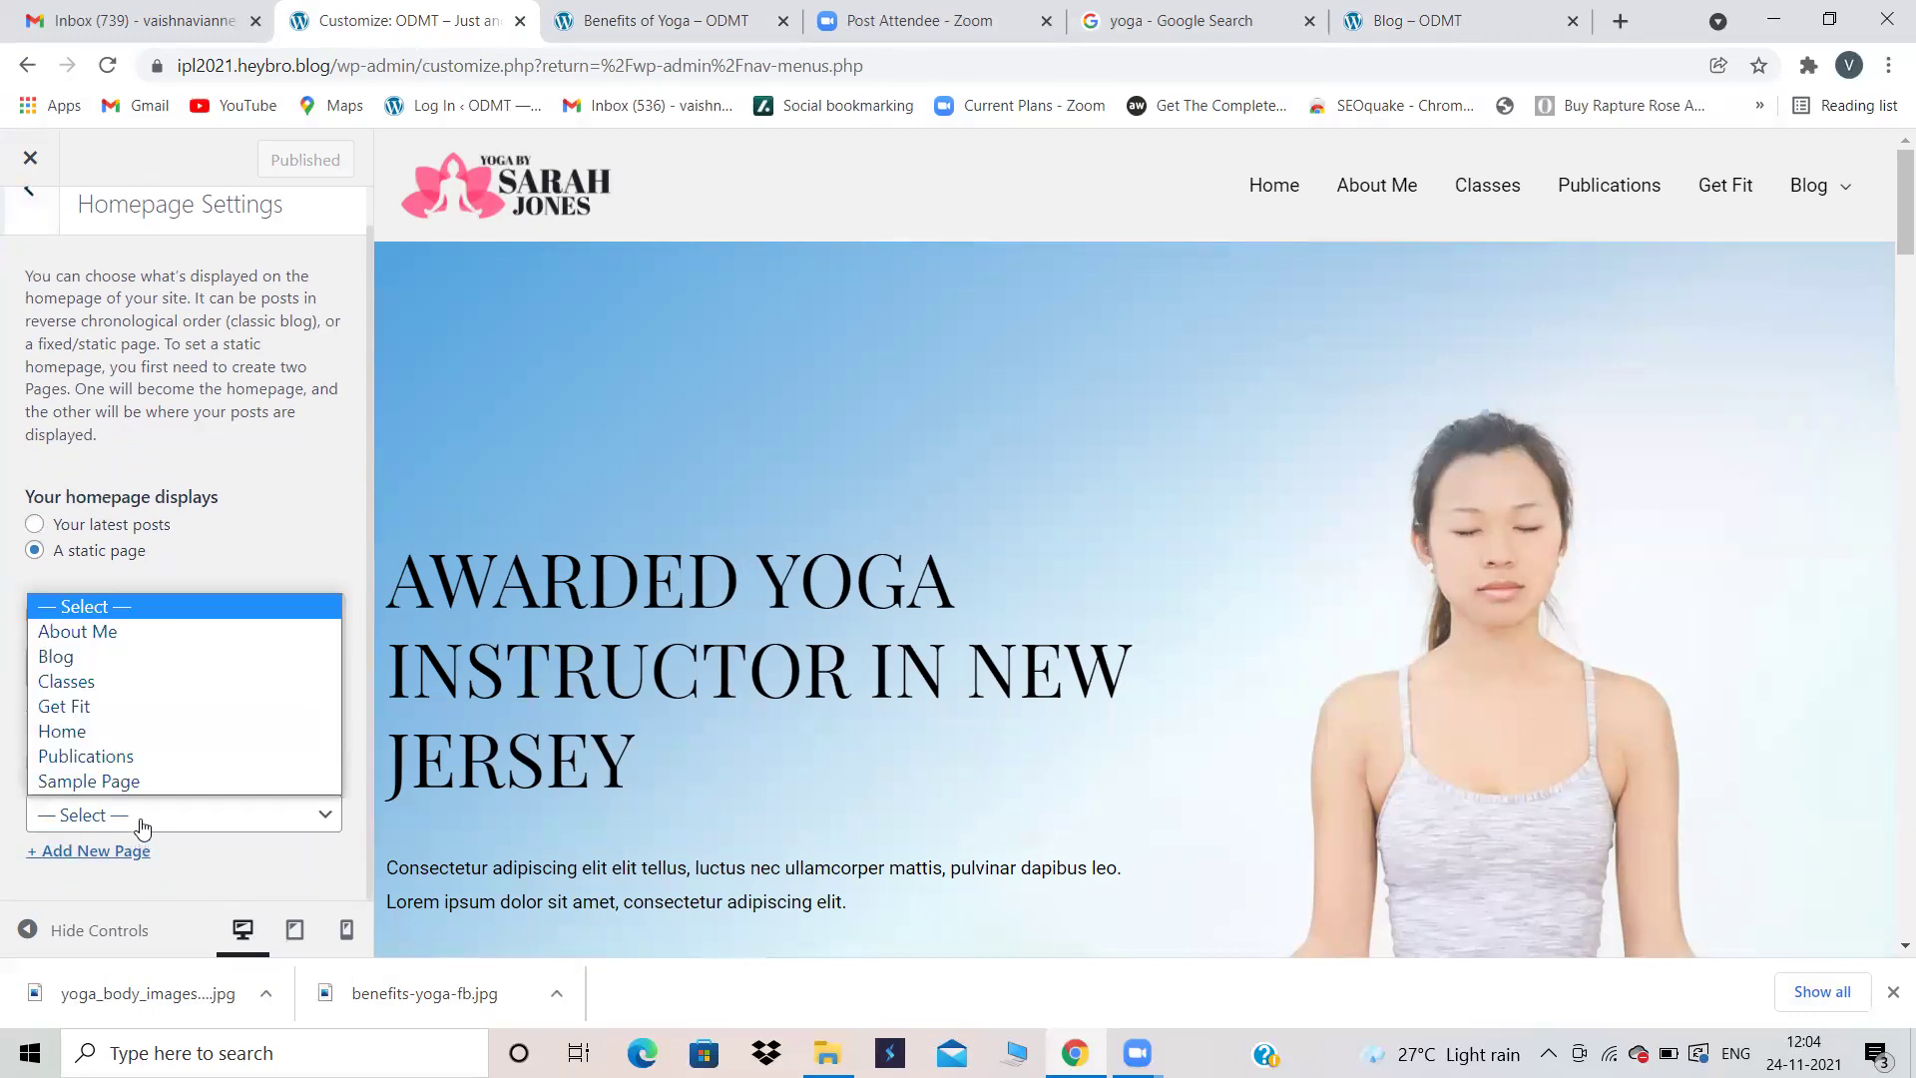
{"action": "left_click", "coordinate": [72, 656]}
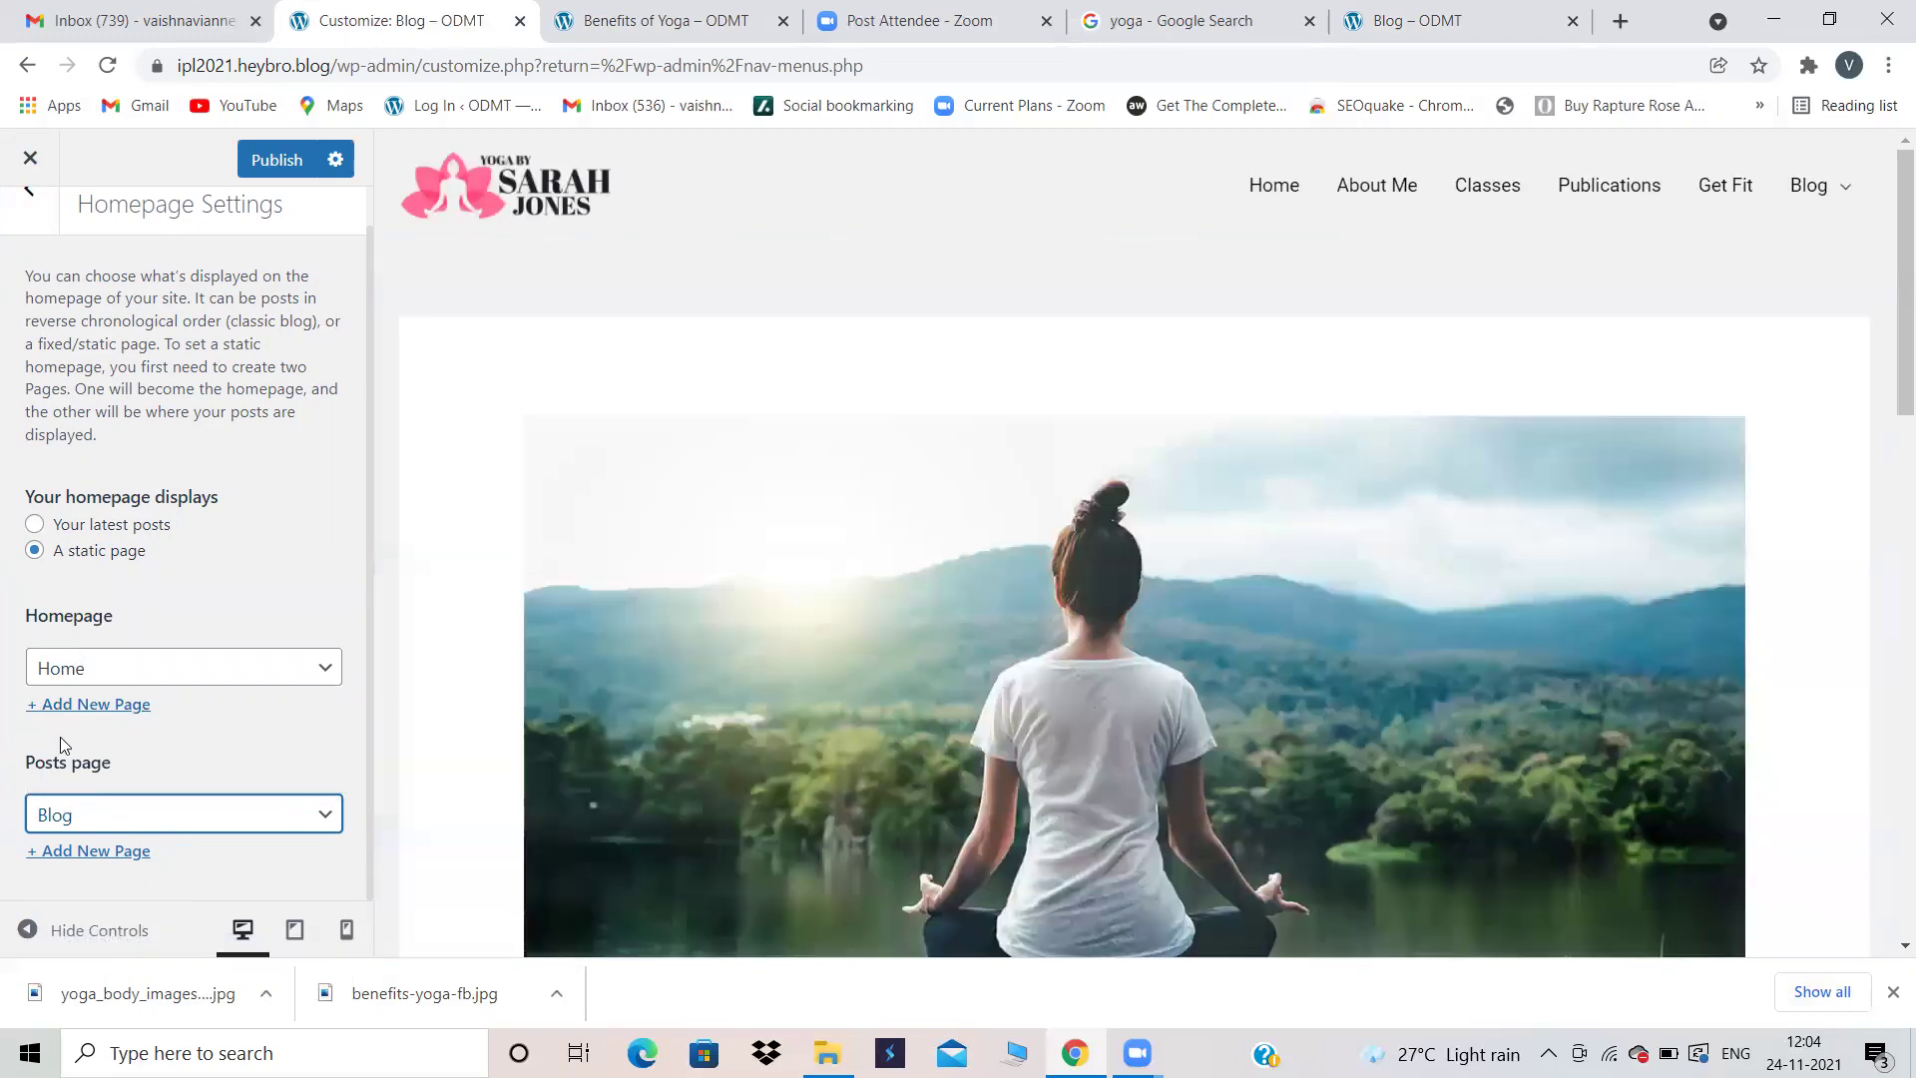
{"action": "mouse_move", "coordinate": [1811, 187]}
{"action": "left_click", "coordinate": [278, 165]}
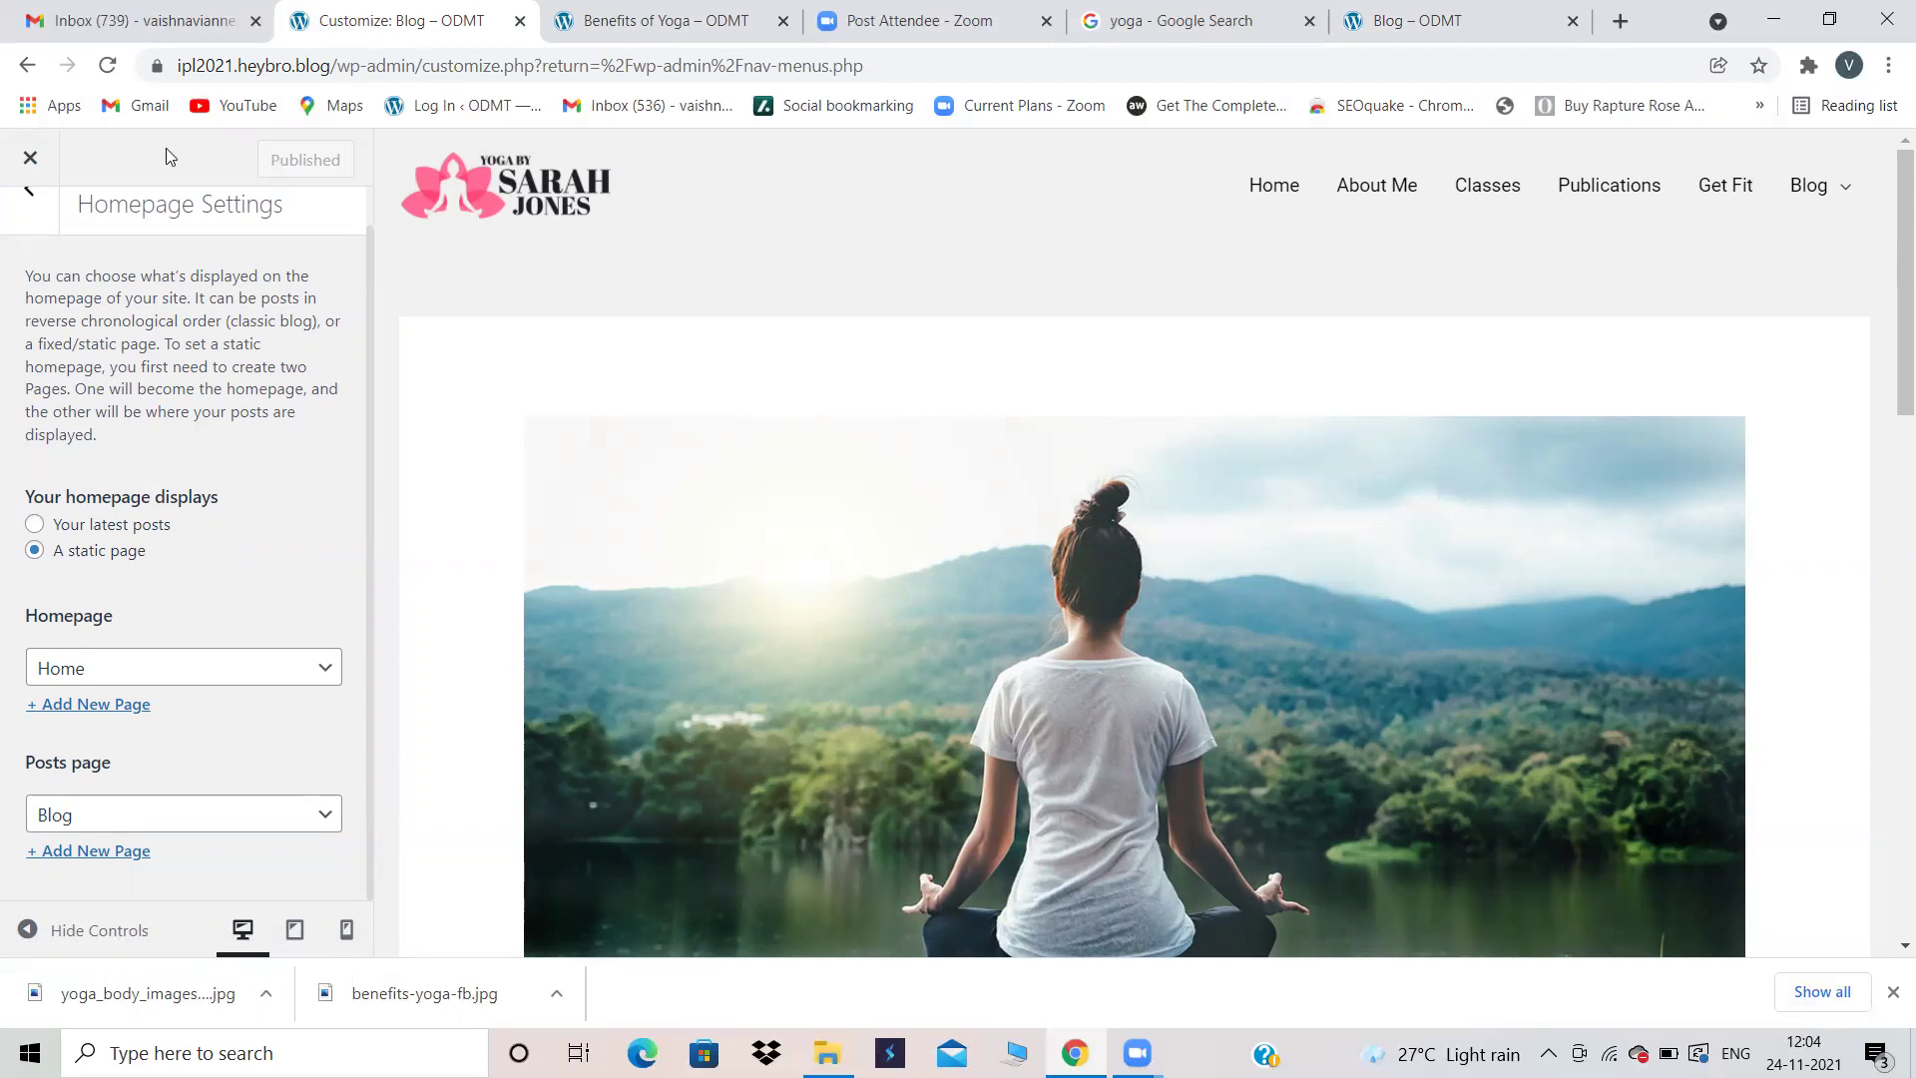
{"action": "left_click", "coordinate": [30, 162]}
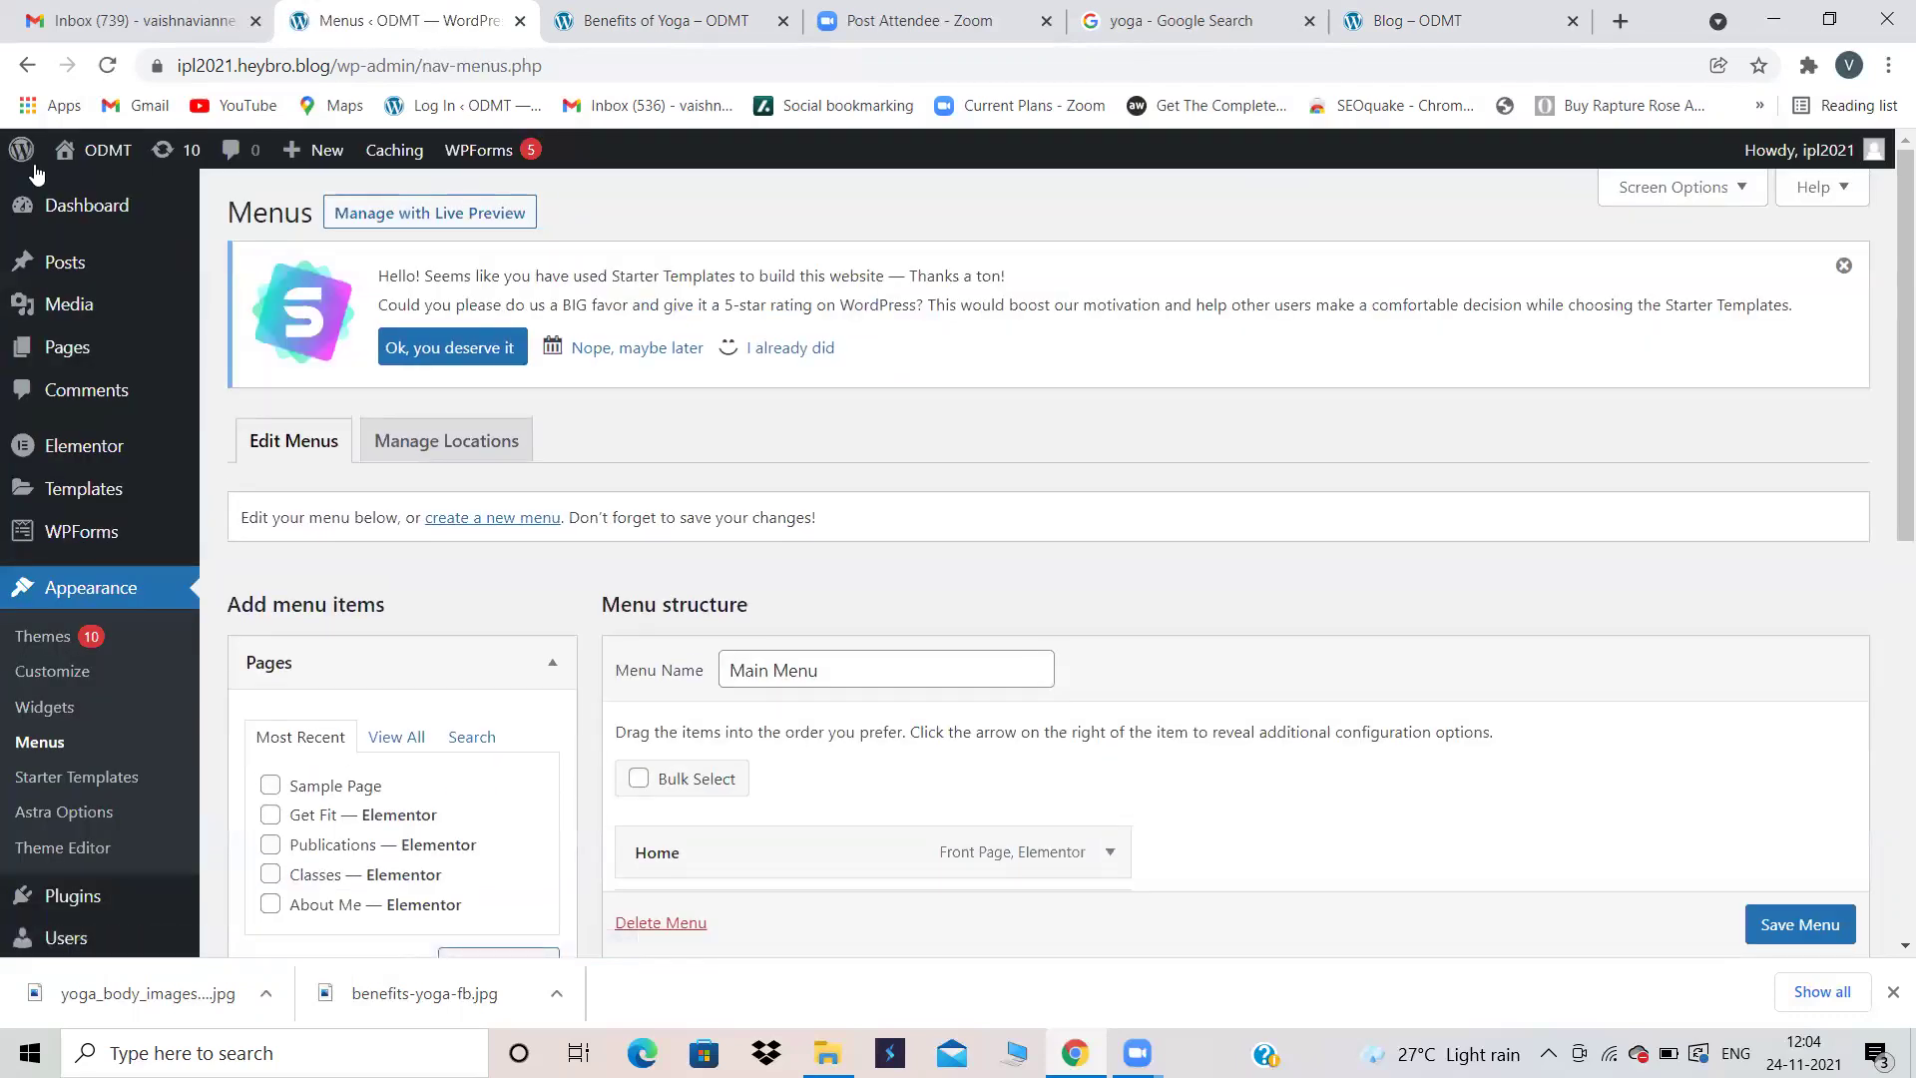
Step: Close the Benefits of Yoga post, Blog page and yoga search tabs
{"action": "left_click", "coordinate": [676, 12]}
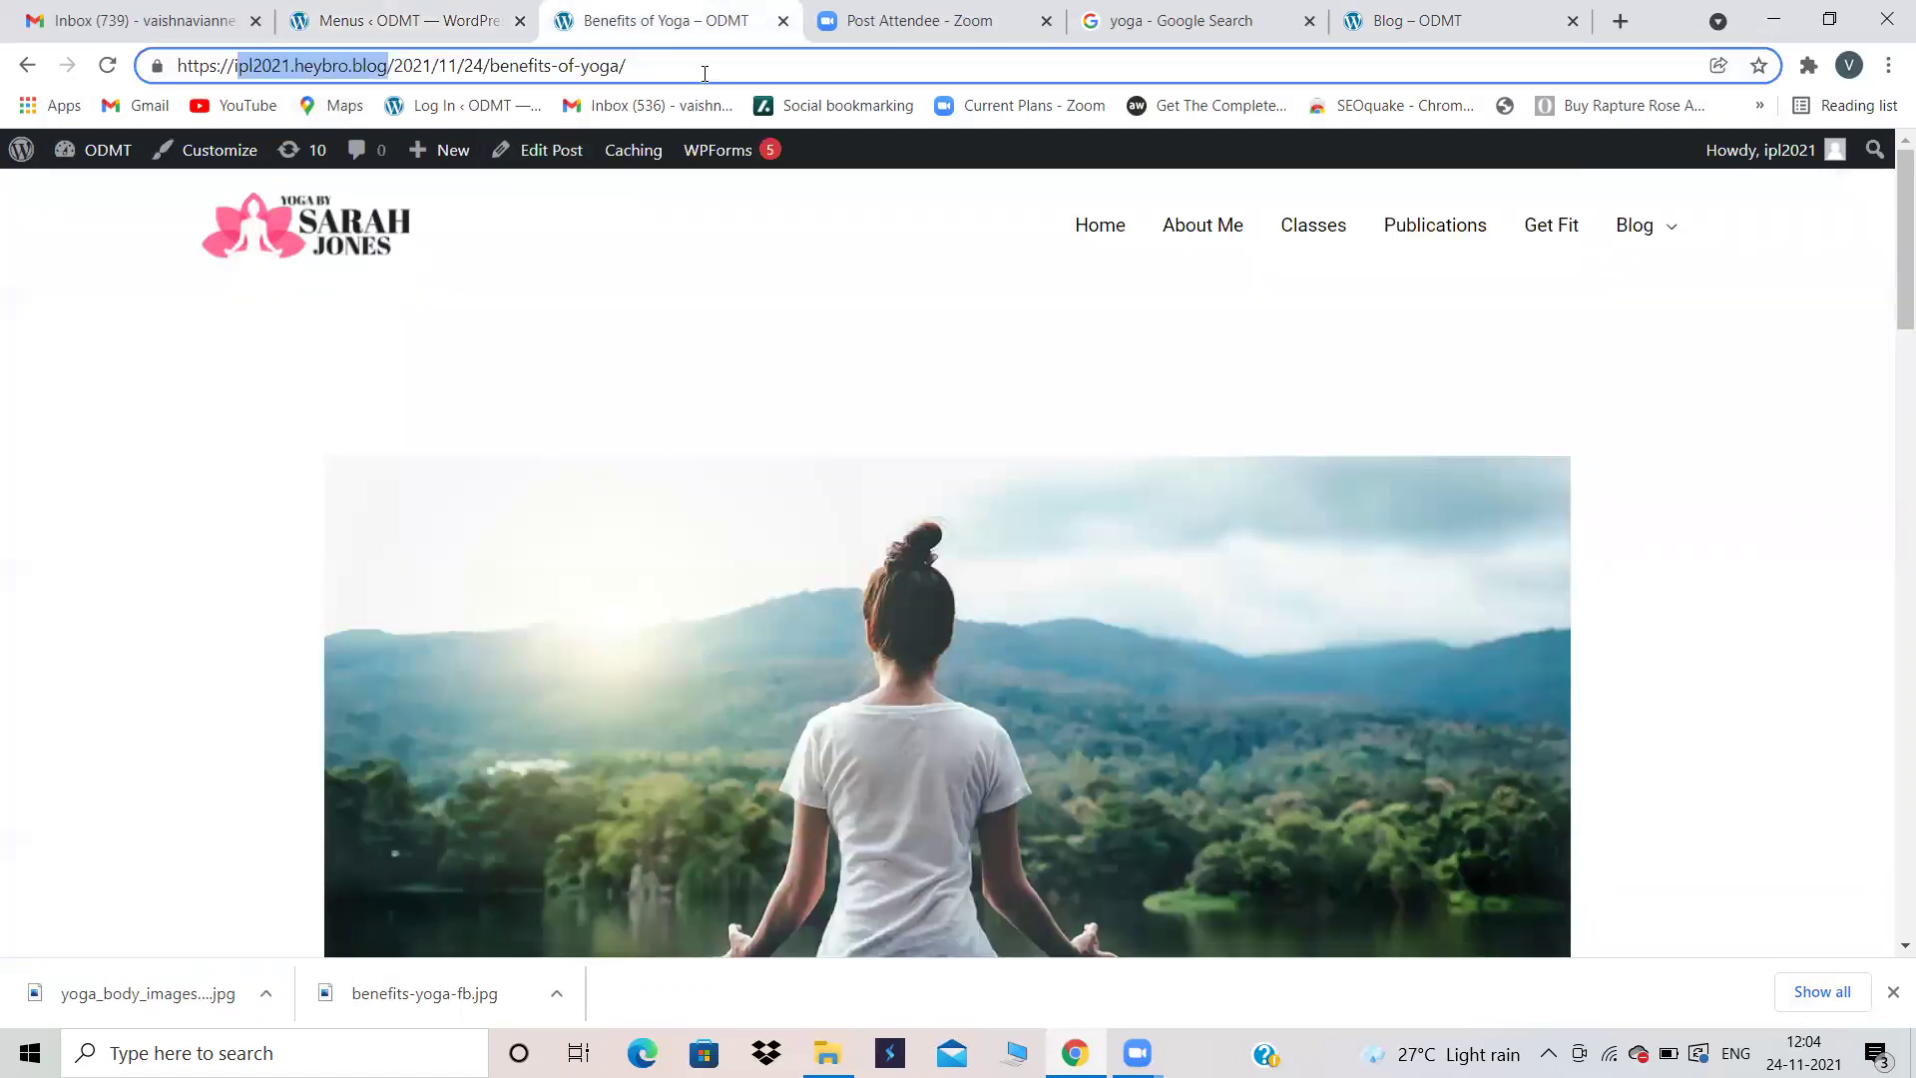
{"action": "left_click", "coordinate": [783, 21]}
{"action": "left_click", "coordinate": [1192, 20]}
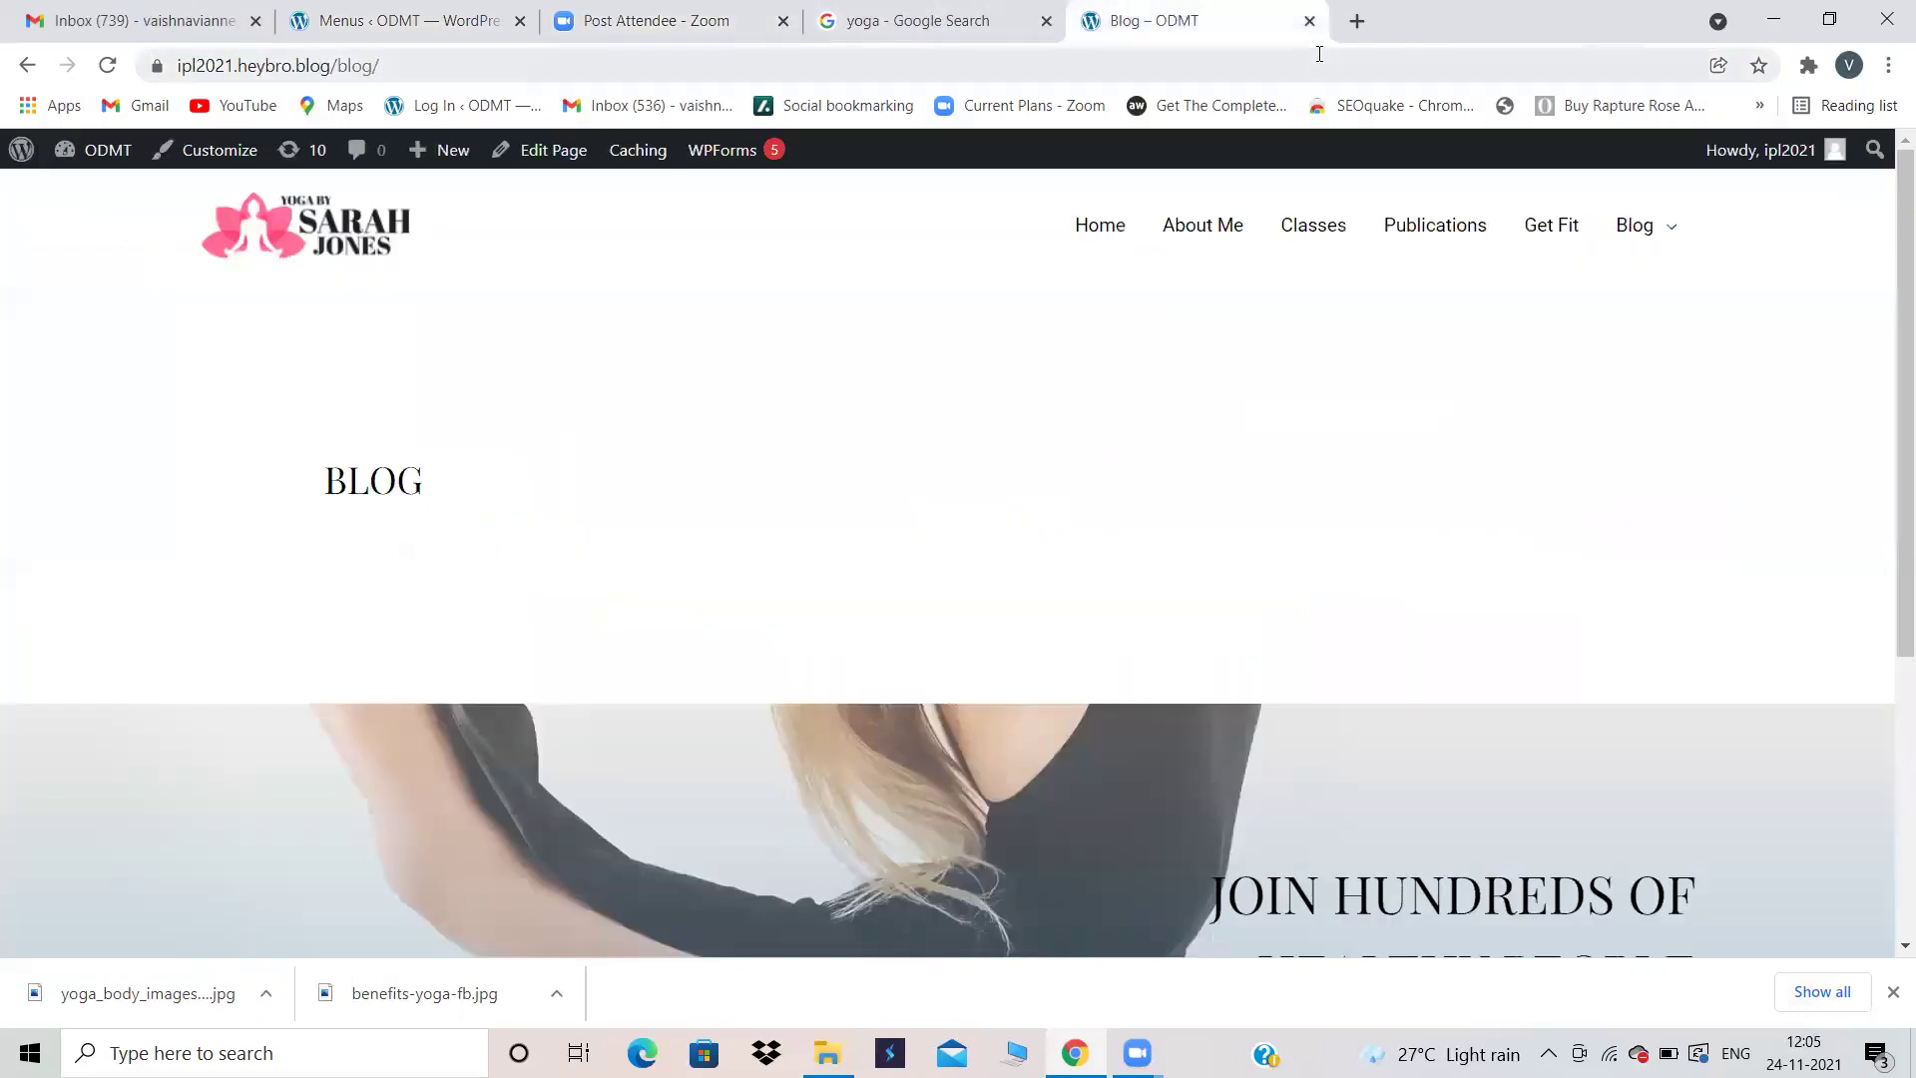
{"action": "left_click", "coordinate": [1309, 20]}
{"action": "left_click", "coordinate": [409, 20]}
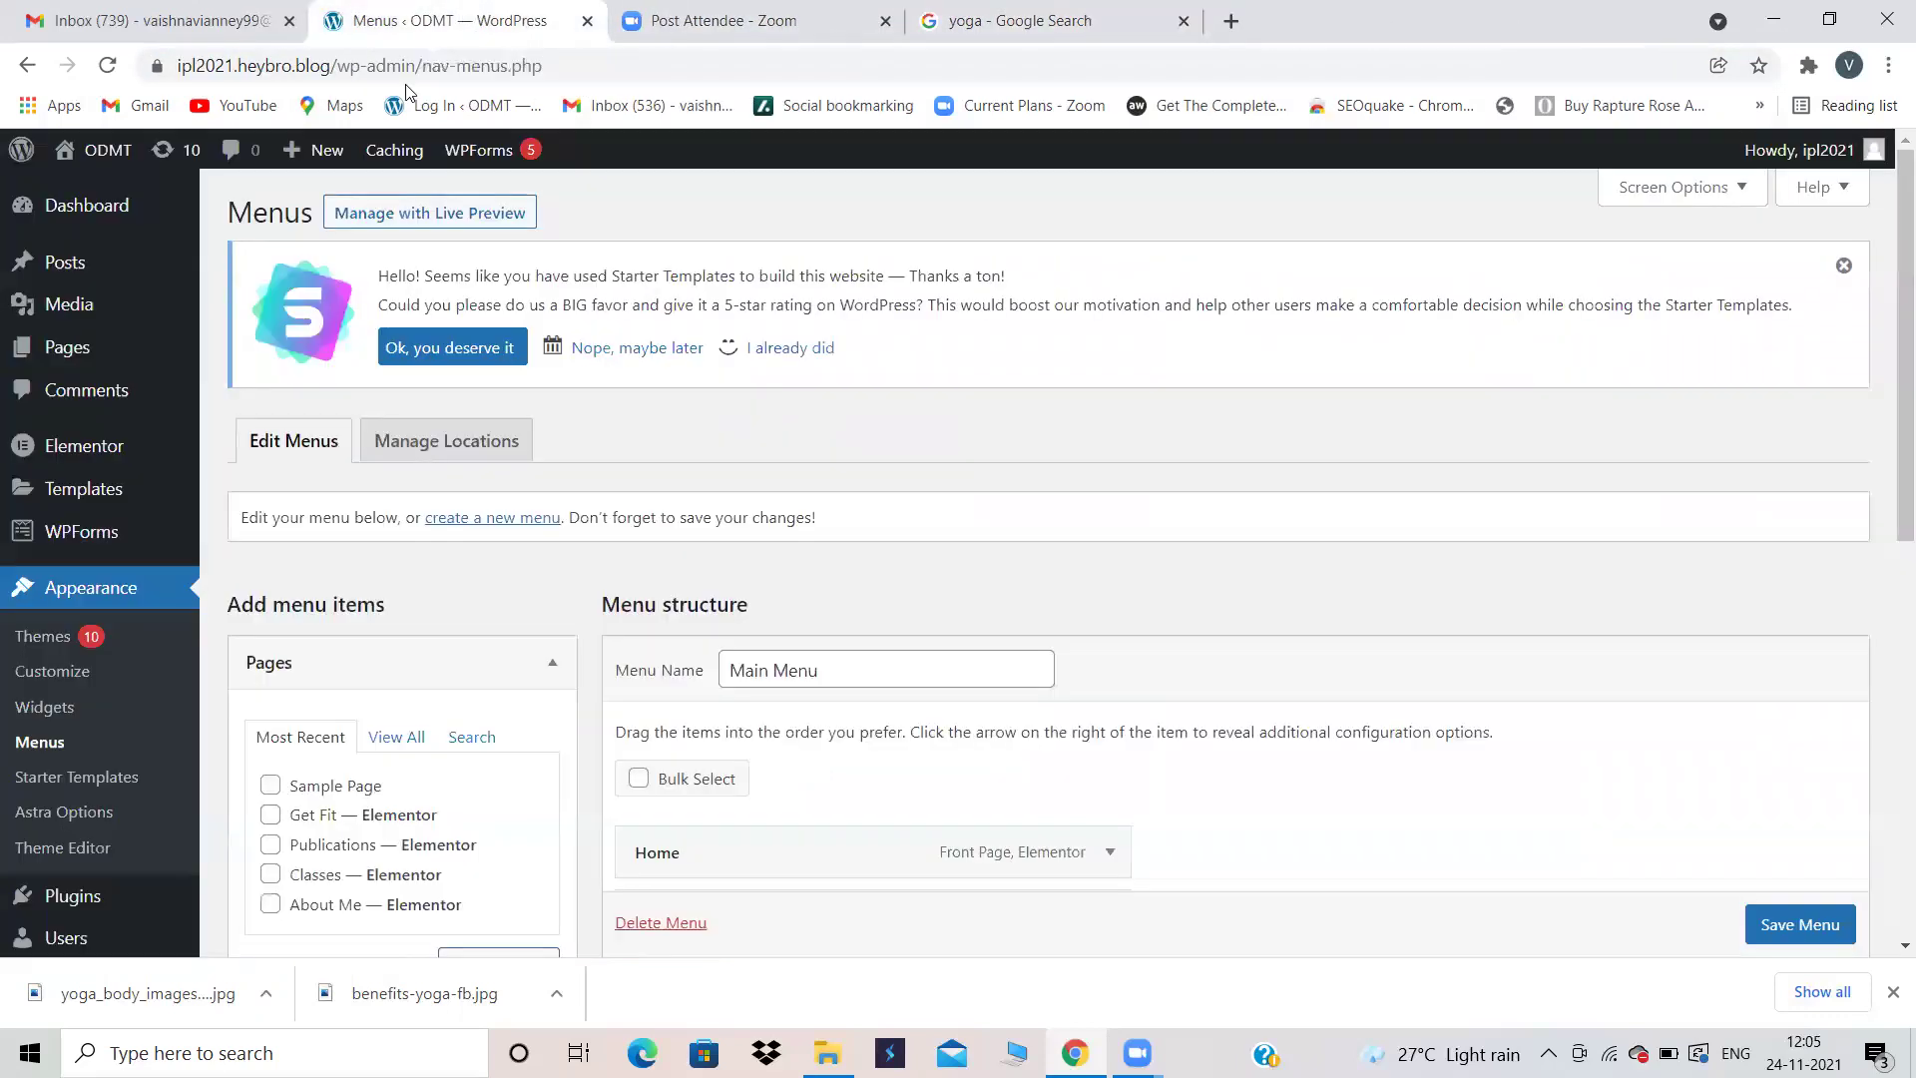
{"action": "left_click", "coordinate": [1184, 22]}
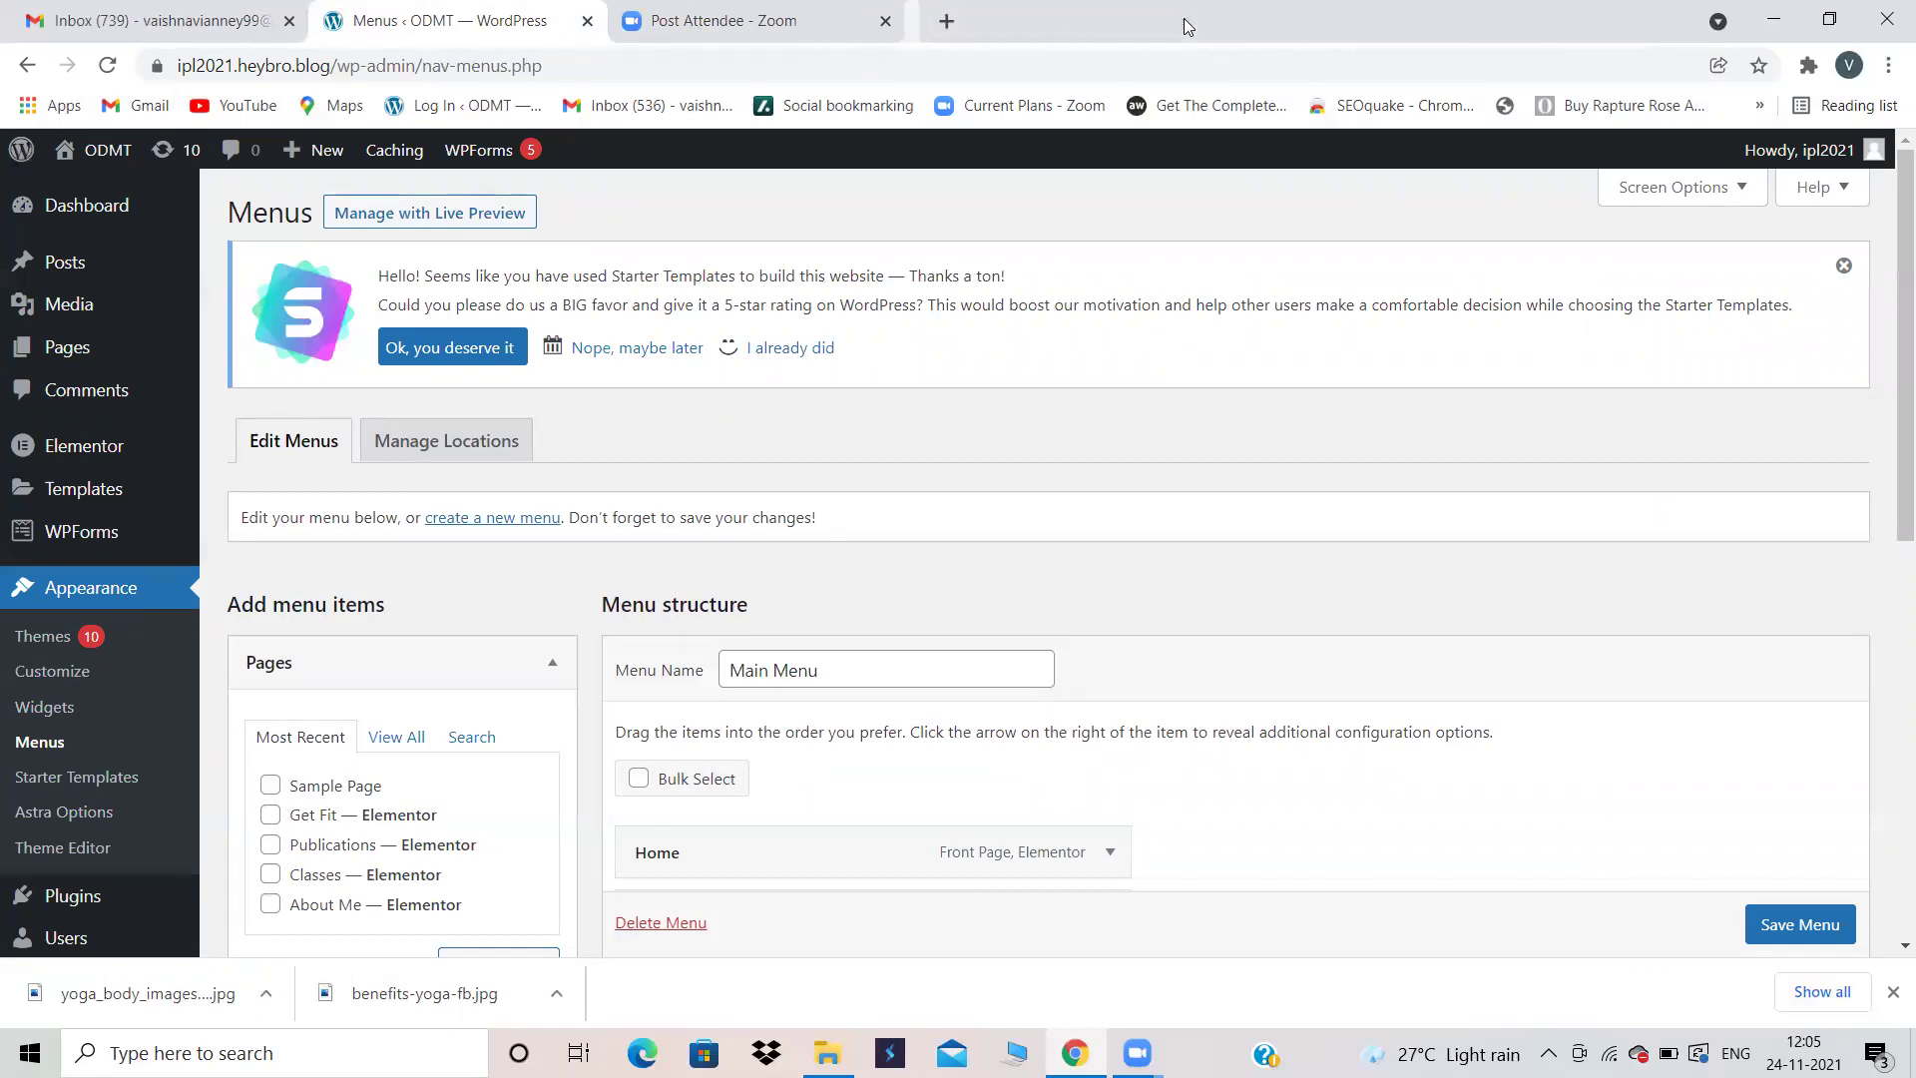
Step: Open the live site from the admin-bar link in a new tab and check the Blog submenu
{"action": "right_click", "coordinate": [113, 154]}
{"action": "left_click", "coordinate": [163, 159]}
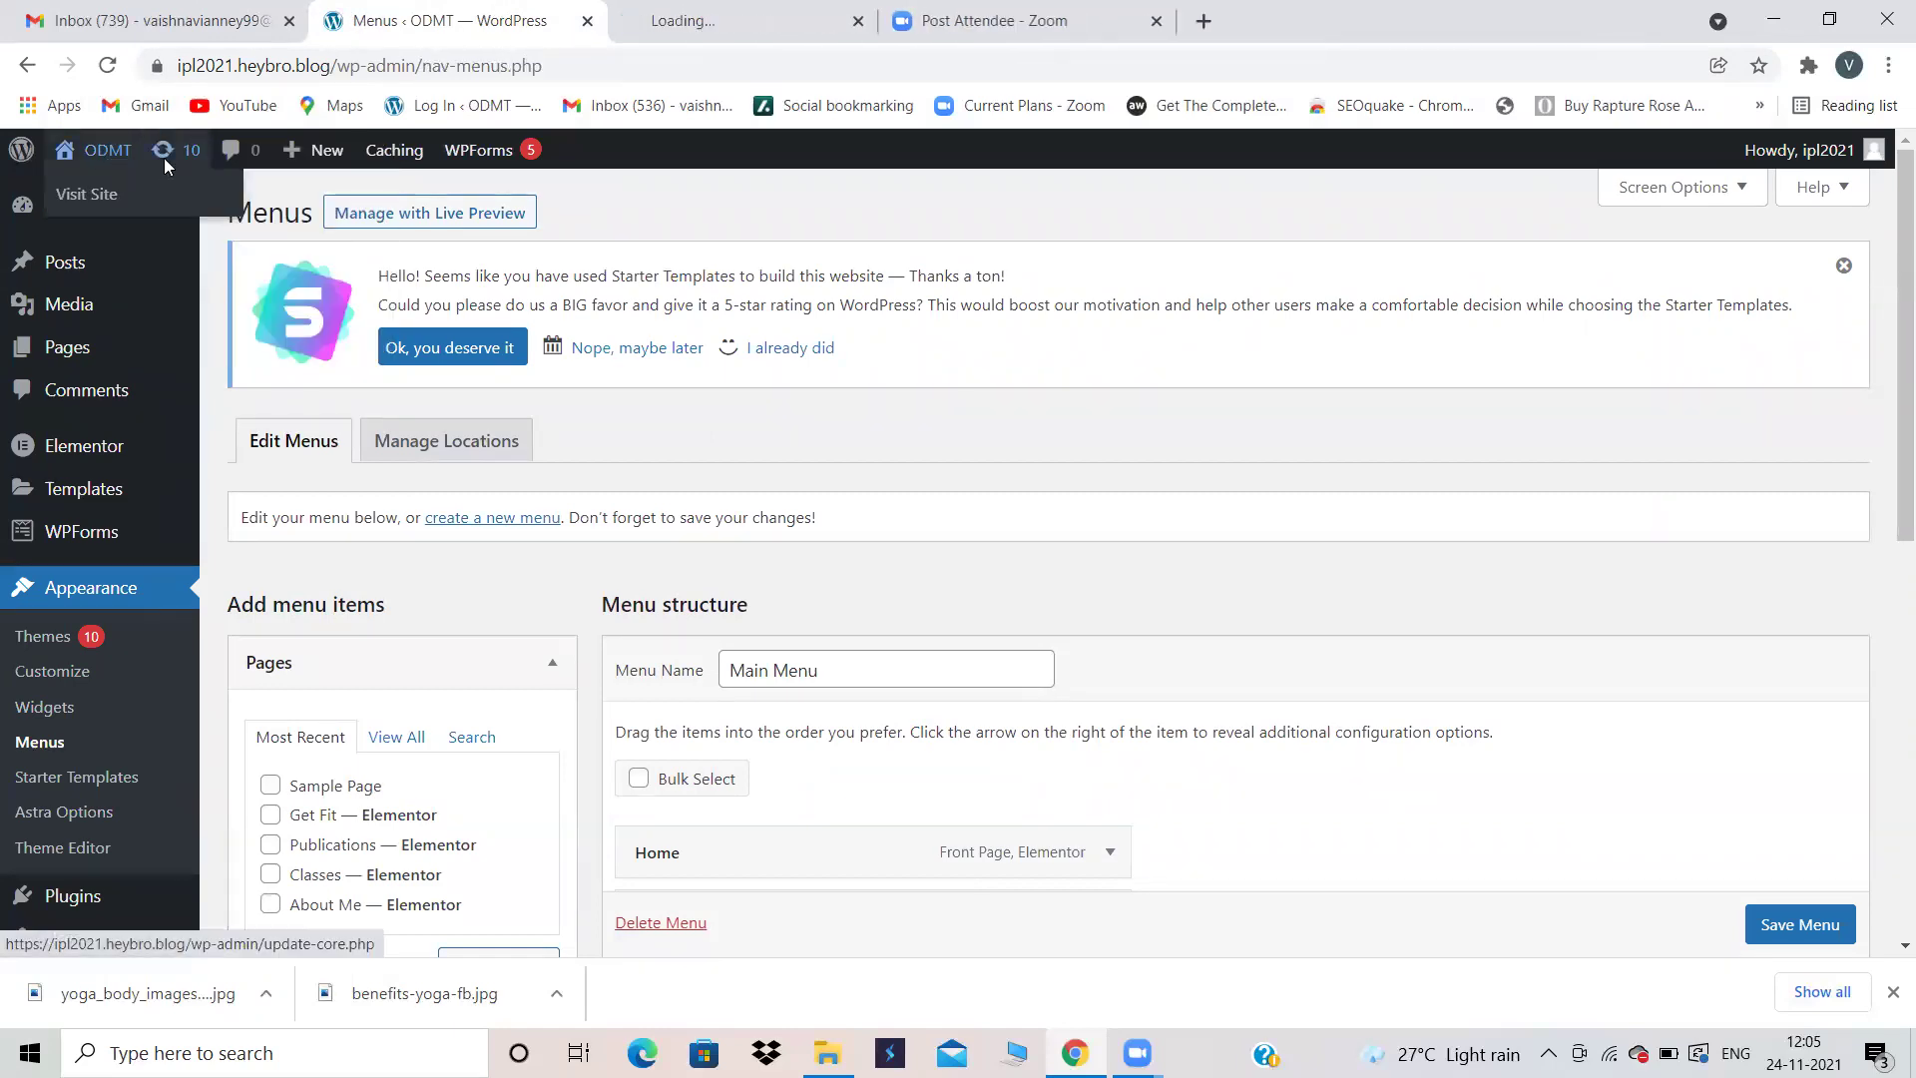
{"action": "left_click", "coordinate": [705, 21]}
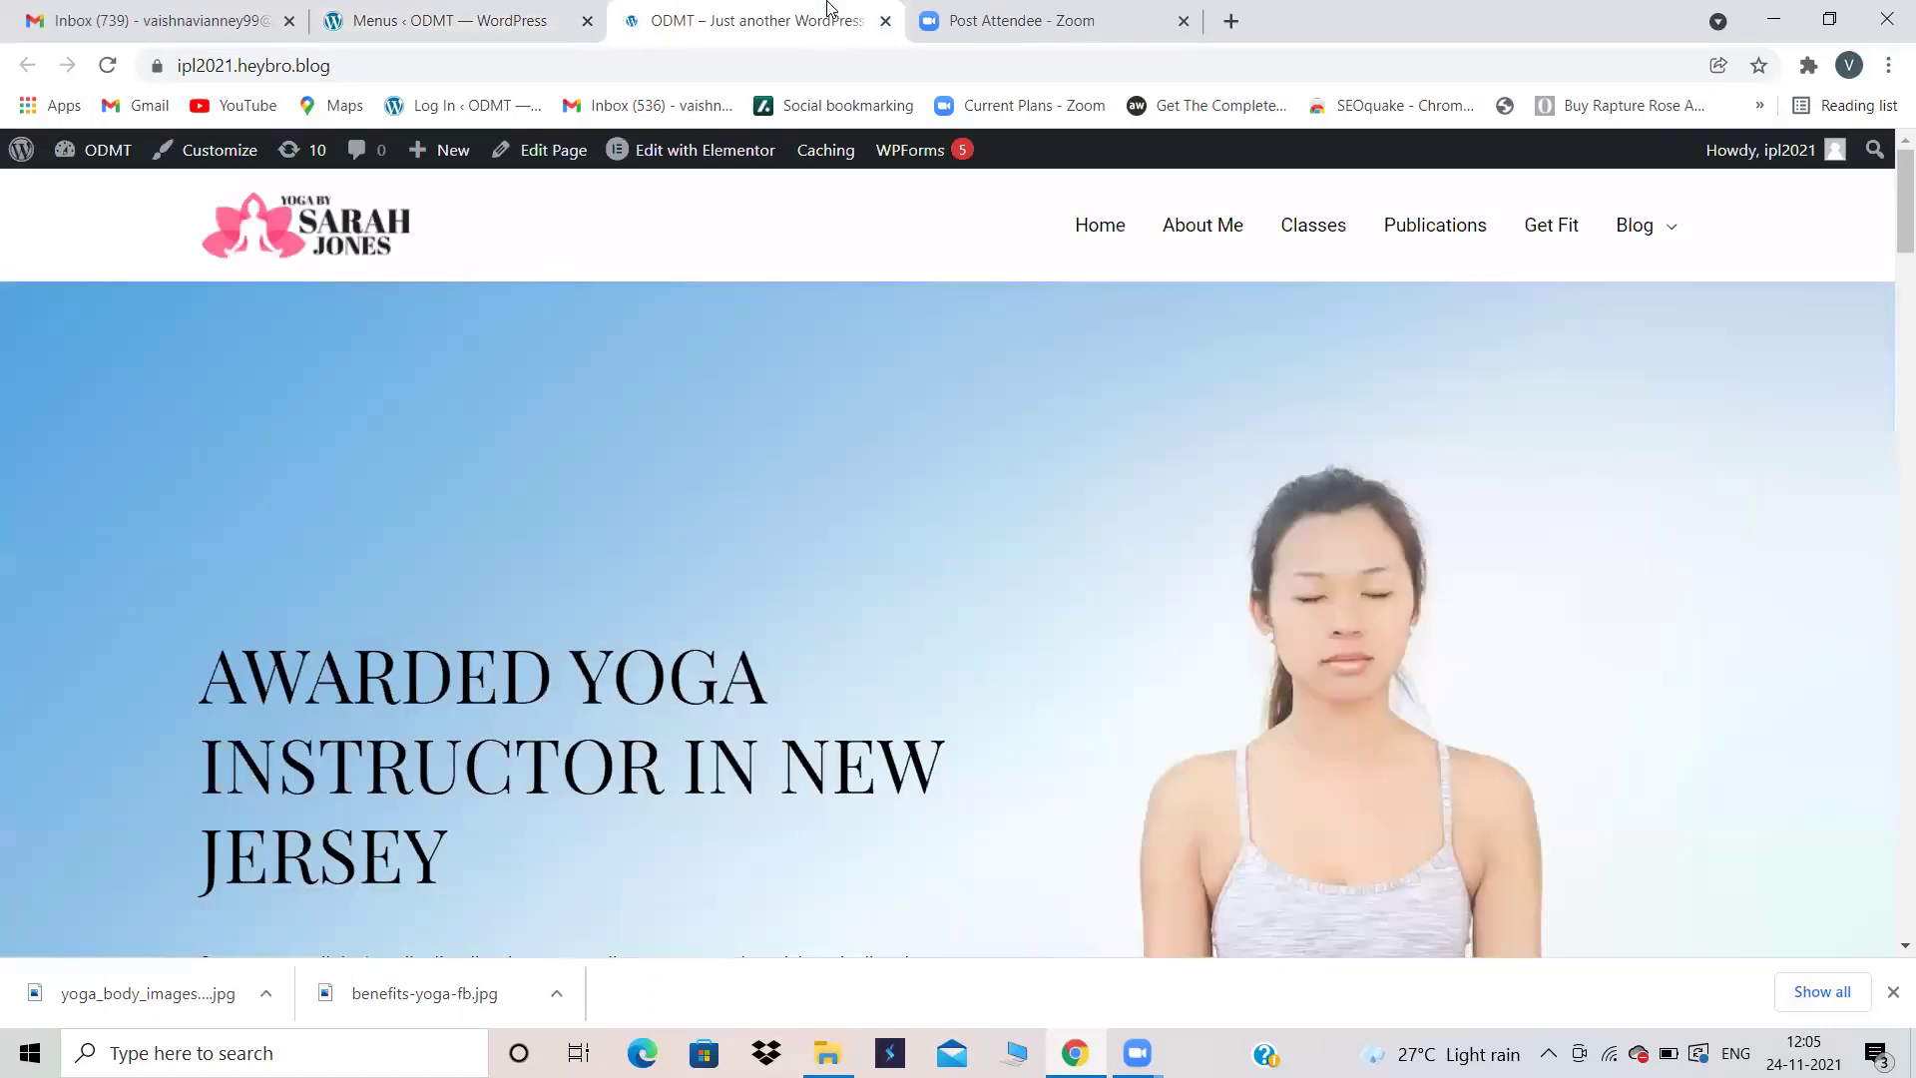
{"action": "left_click", "coordinate": [488, 10]}
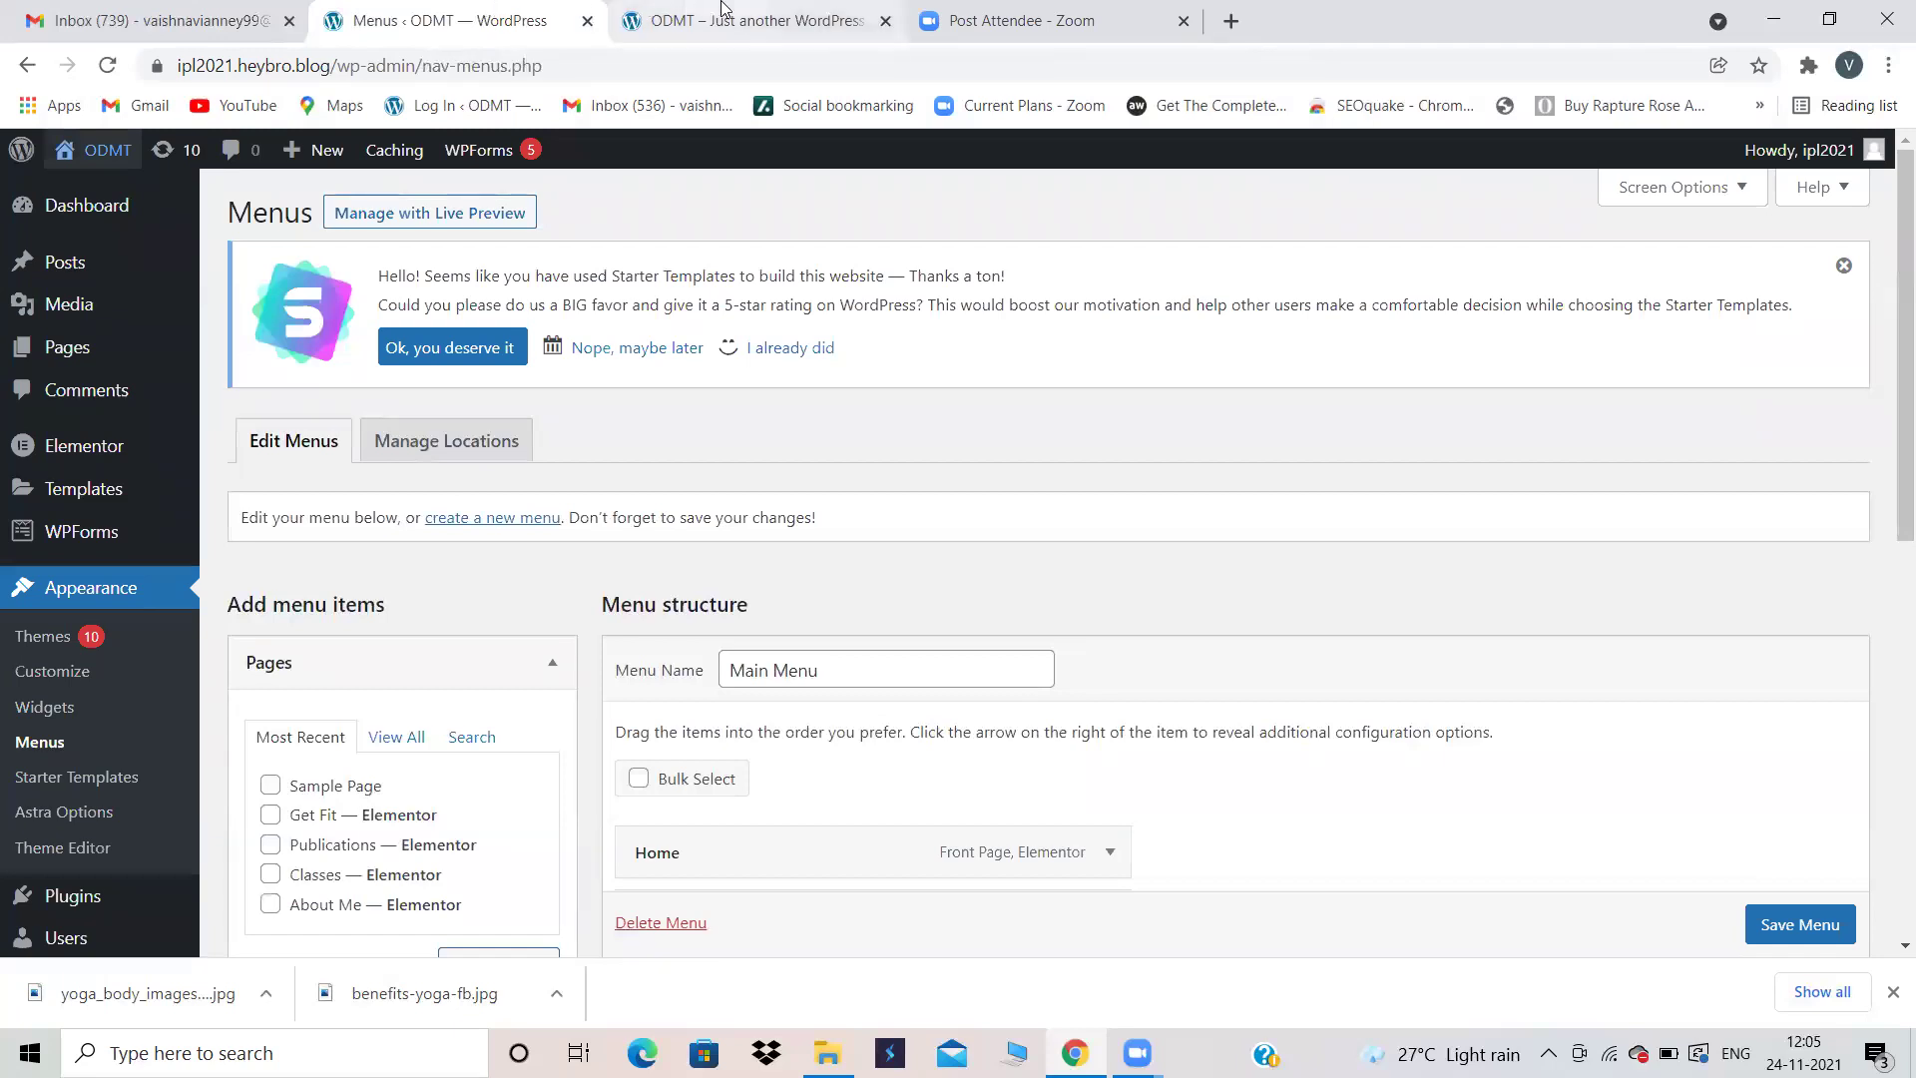
{"action": "left_click", "coordinate": [724, 10]}
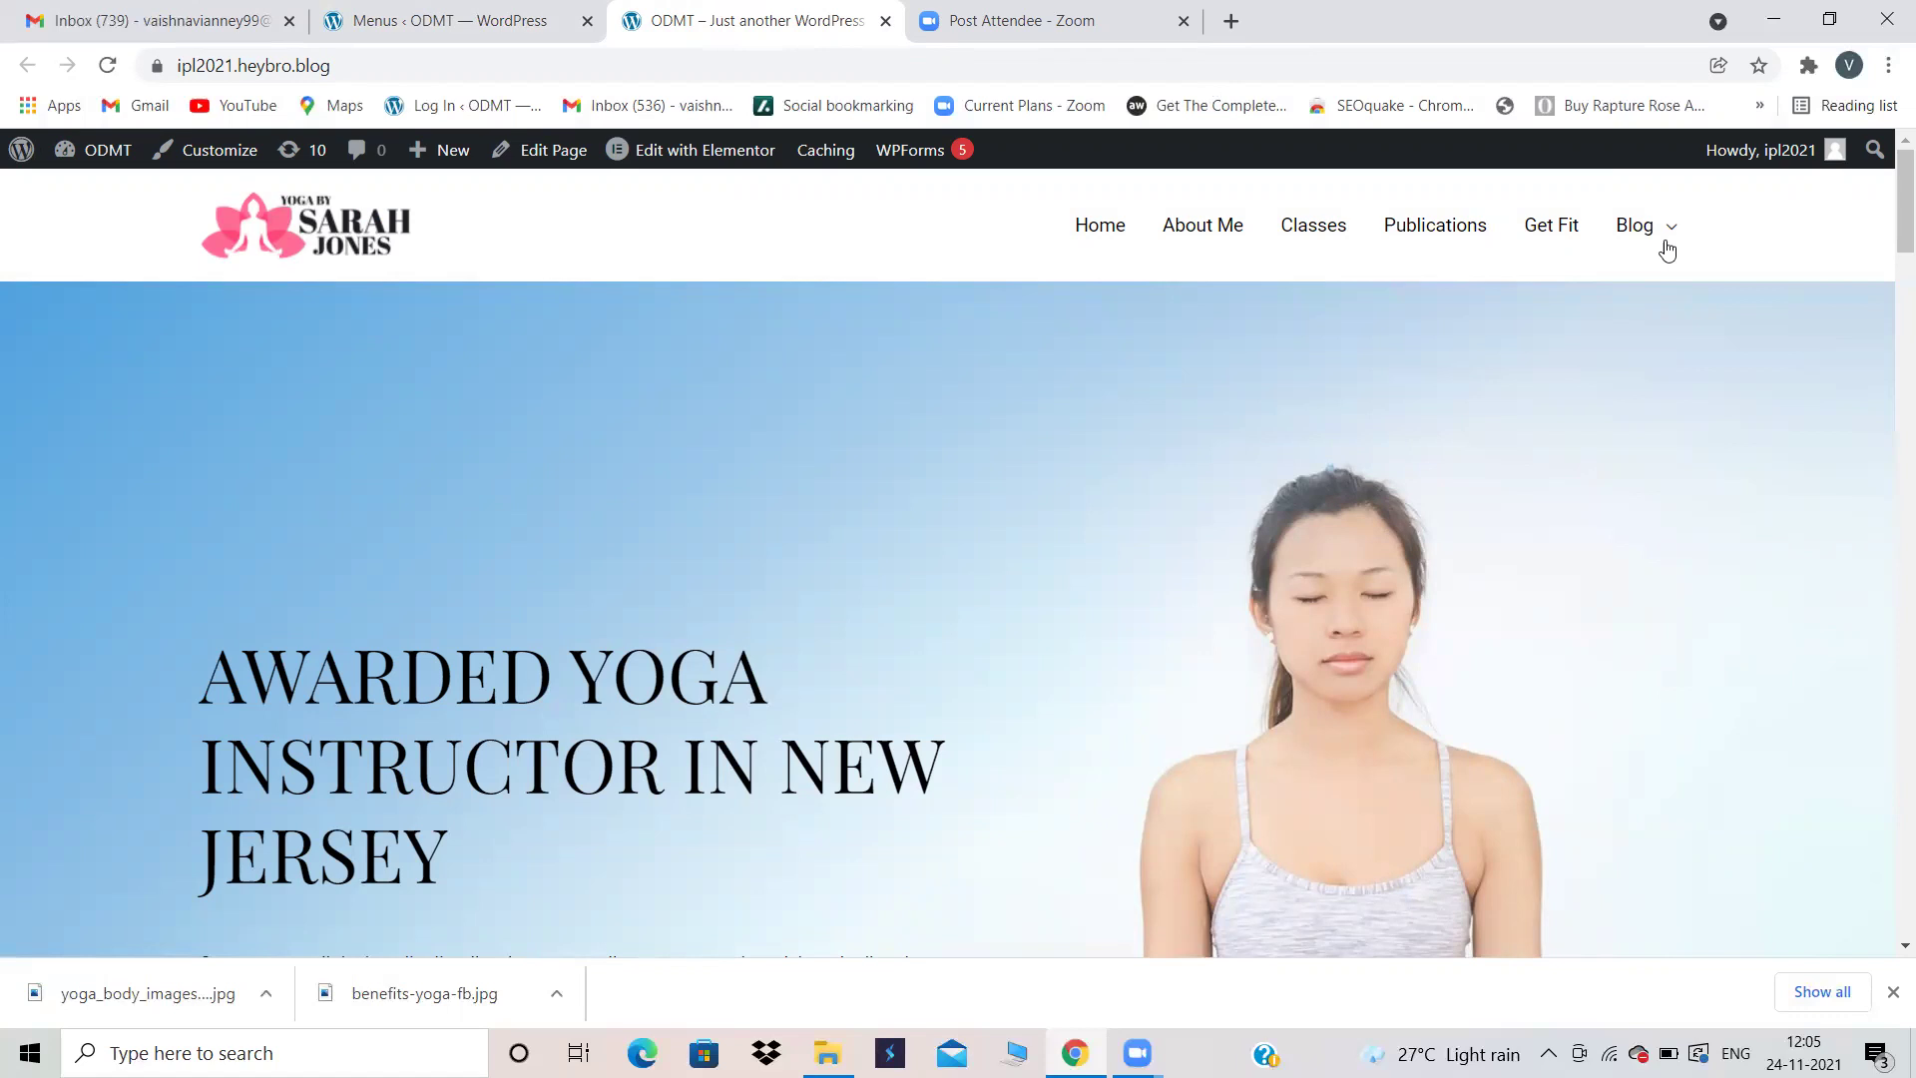
{"action": "mouse_move", "coordinate": [1633, 228]}
{"action": "left_click", "coordinate": [443, 16]}
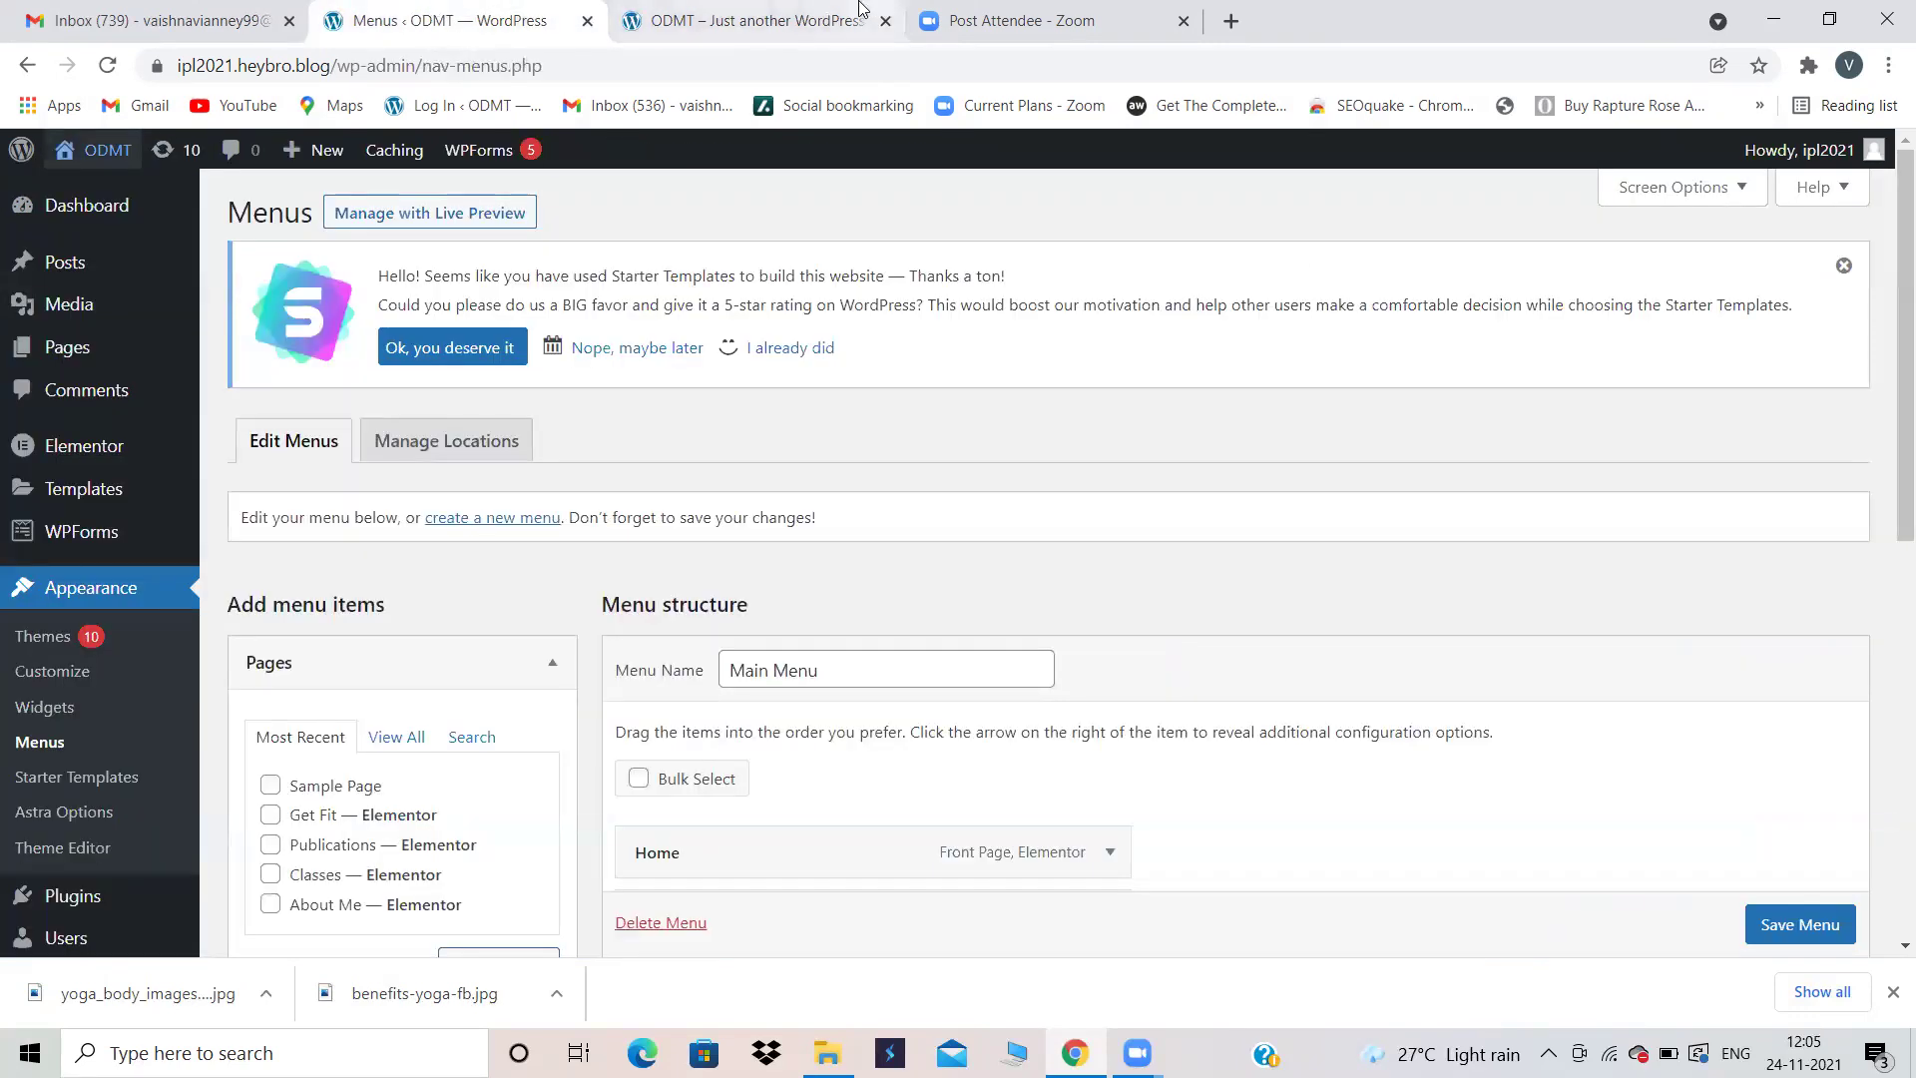
{"action": "left_click", "coordinate": [858, 15]}
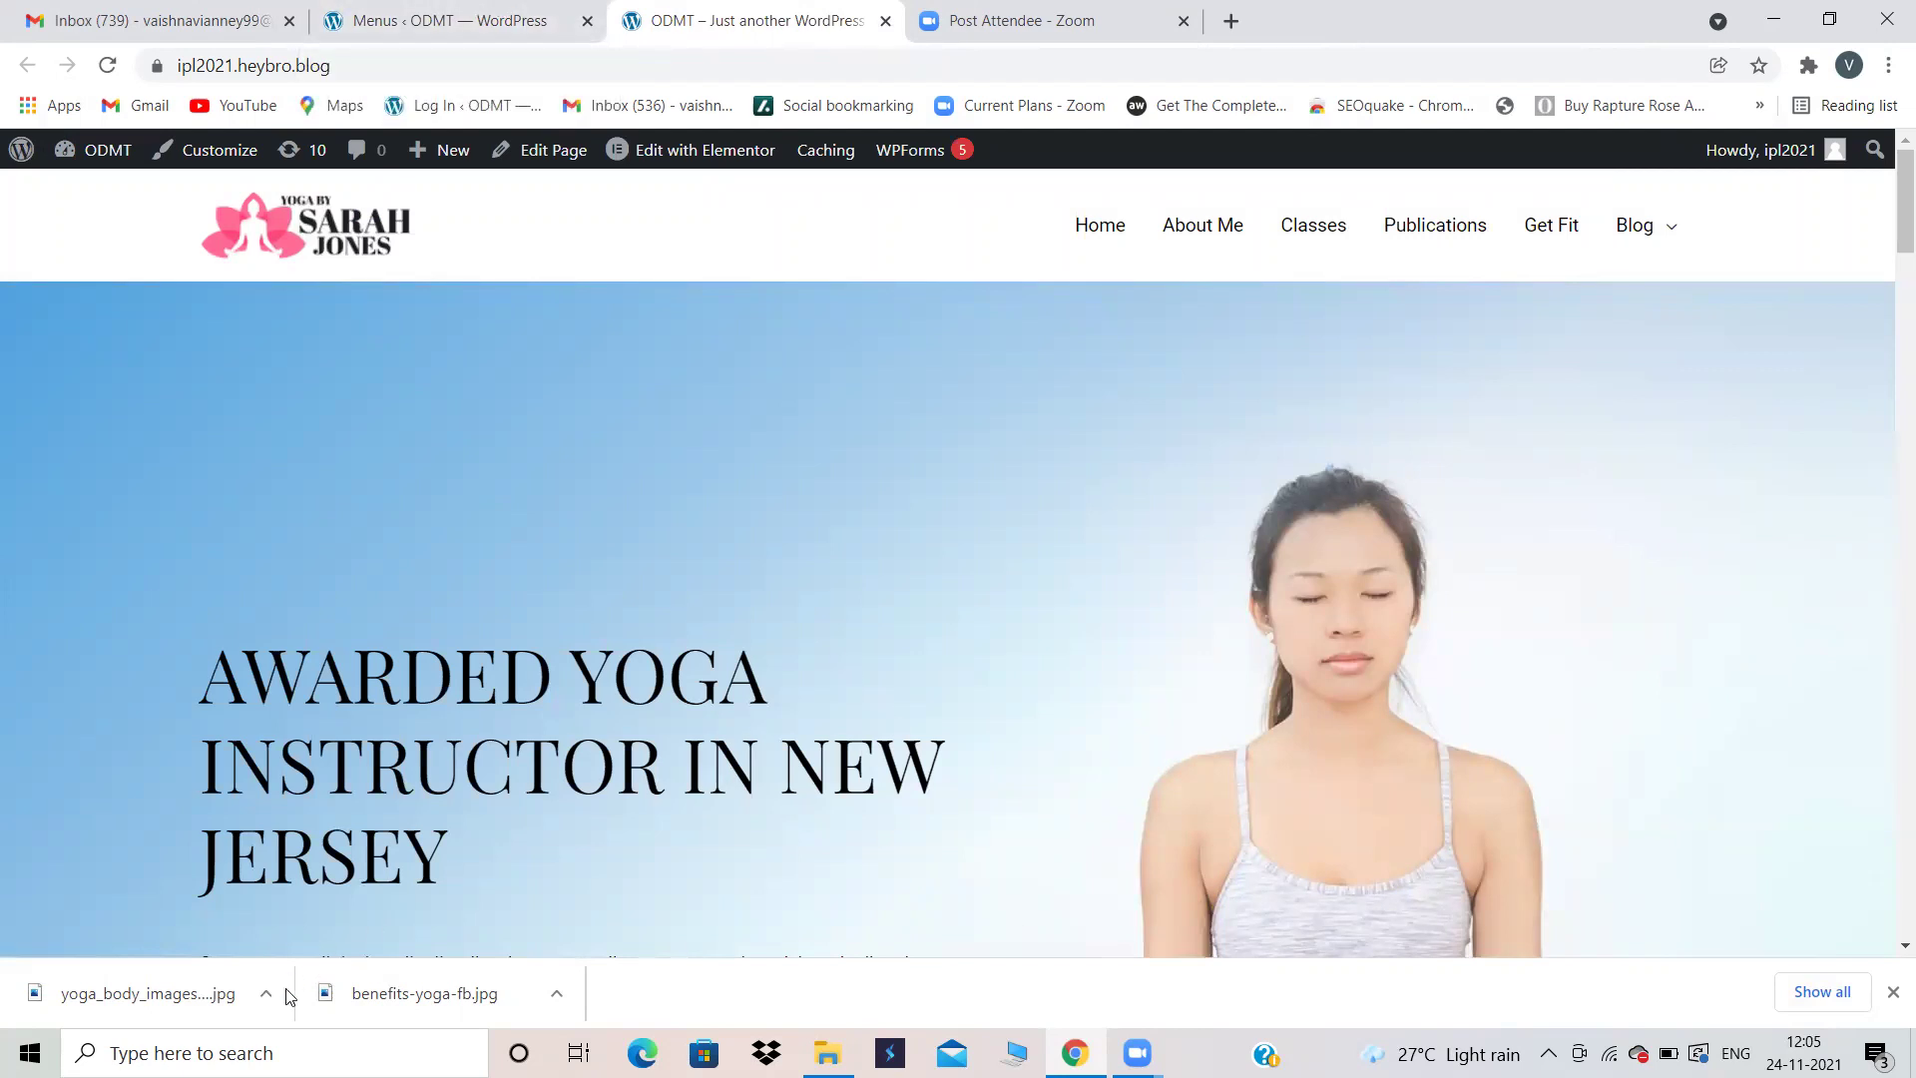
Step: Launch Notepad and type e-commerce and woo-commerce on separate lines
{"action": "left_click", "coordinate": [233, 1052]}
{"action": "type", "text": "note"}
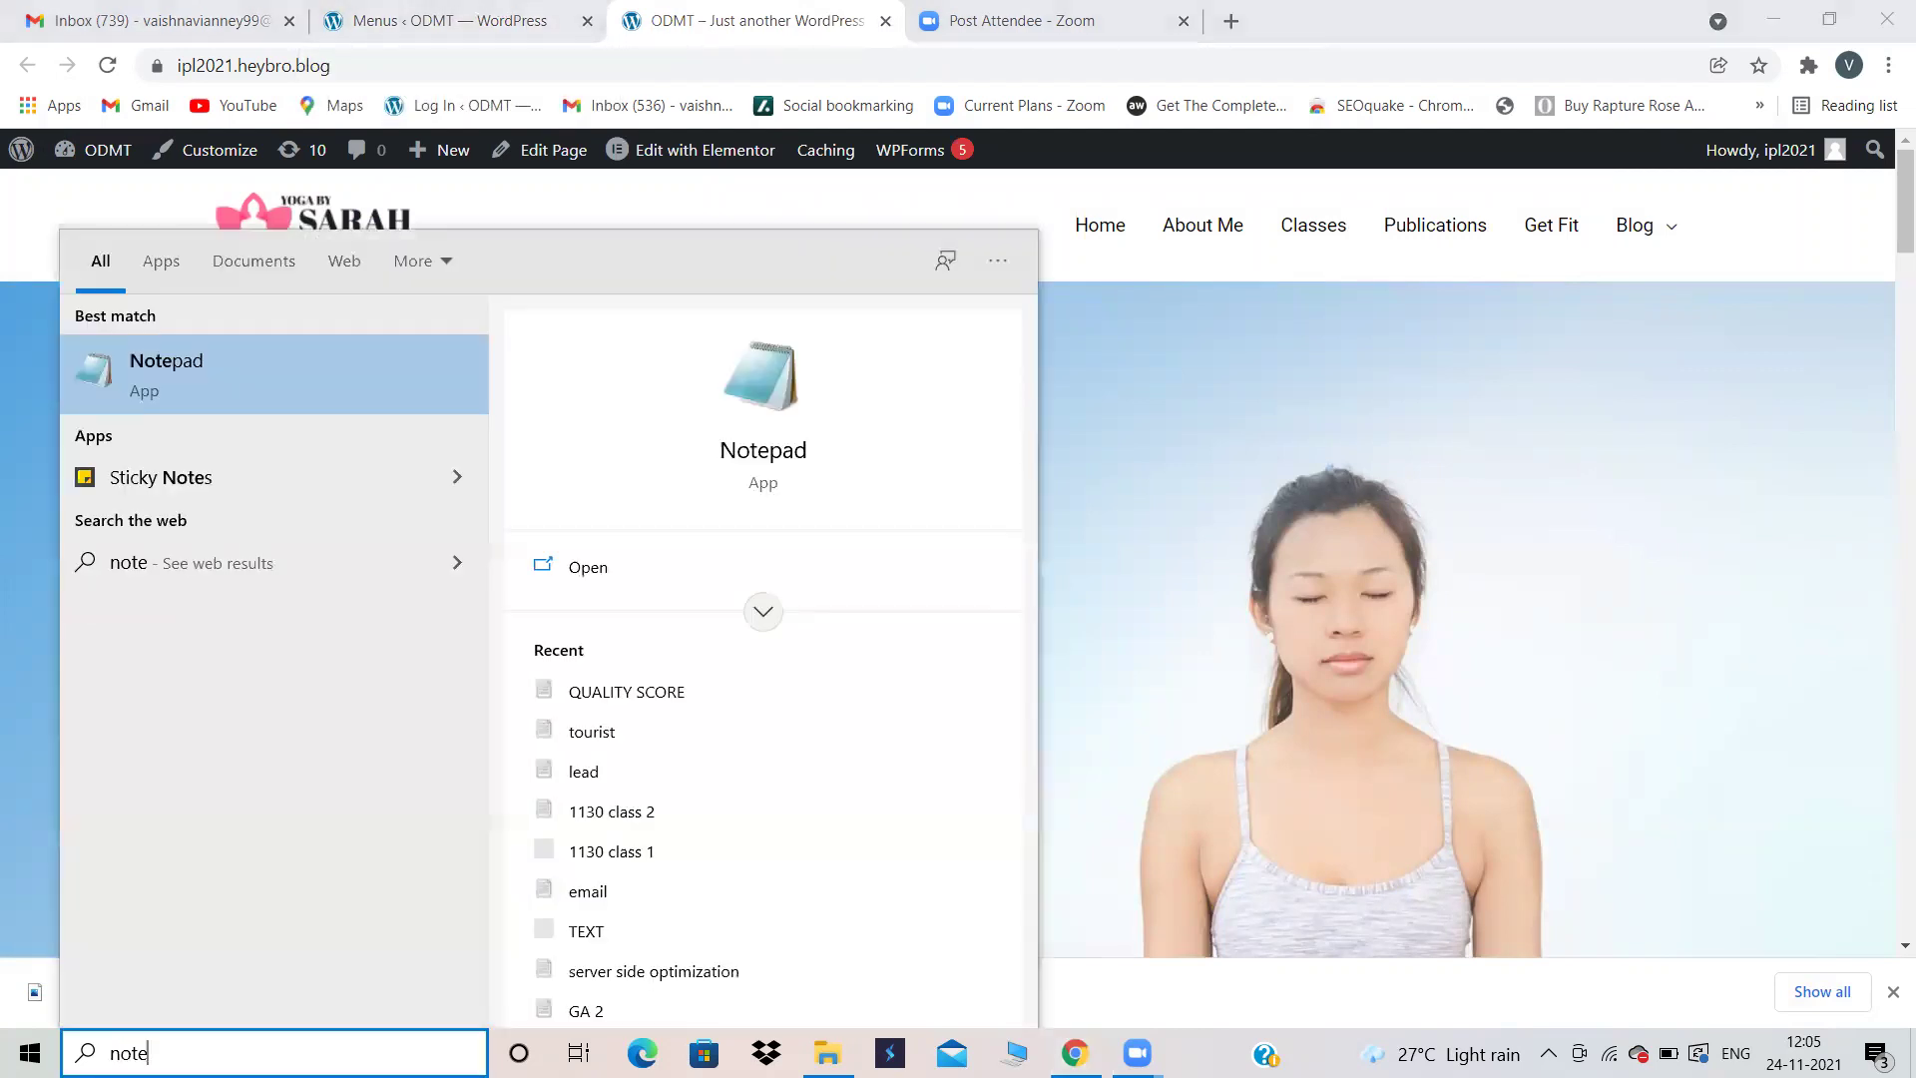
{"action": "left_click", "coordinate": [703, 565]}
{"action": "type", "text": "e-c"}
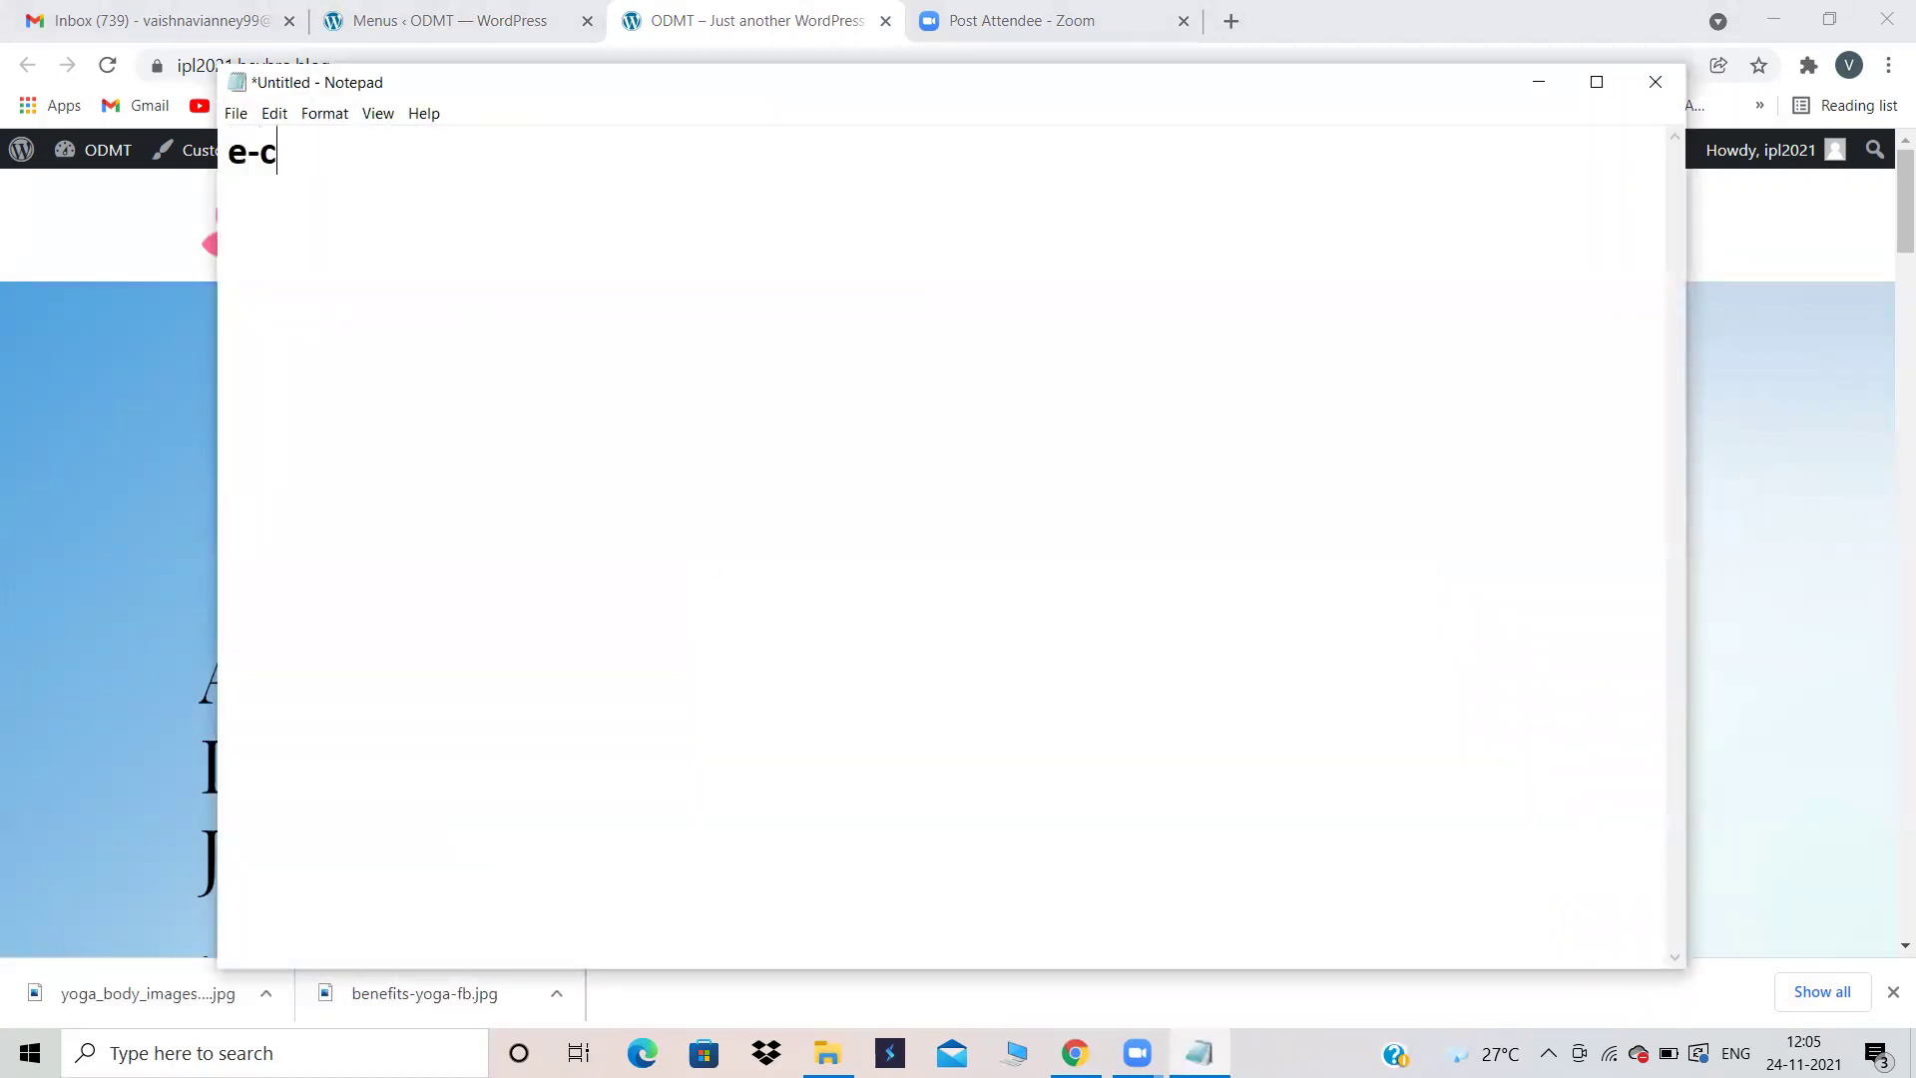
{"action": "type", "text": "ommerce"}
{"action": "key", "text": "Return"}
{"action": "key", "text": "Return"}
{"action": "type", "text": "woo-commerce"}
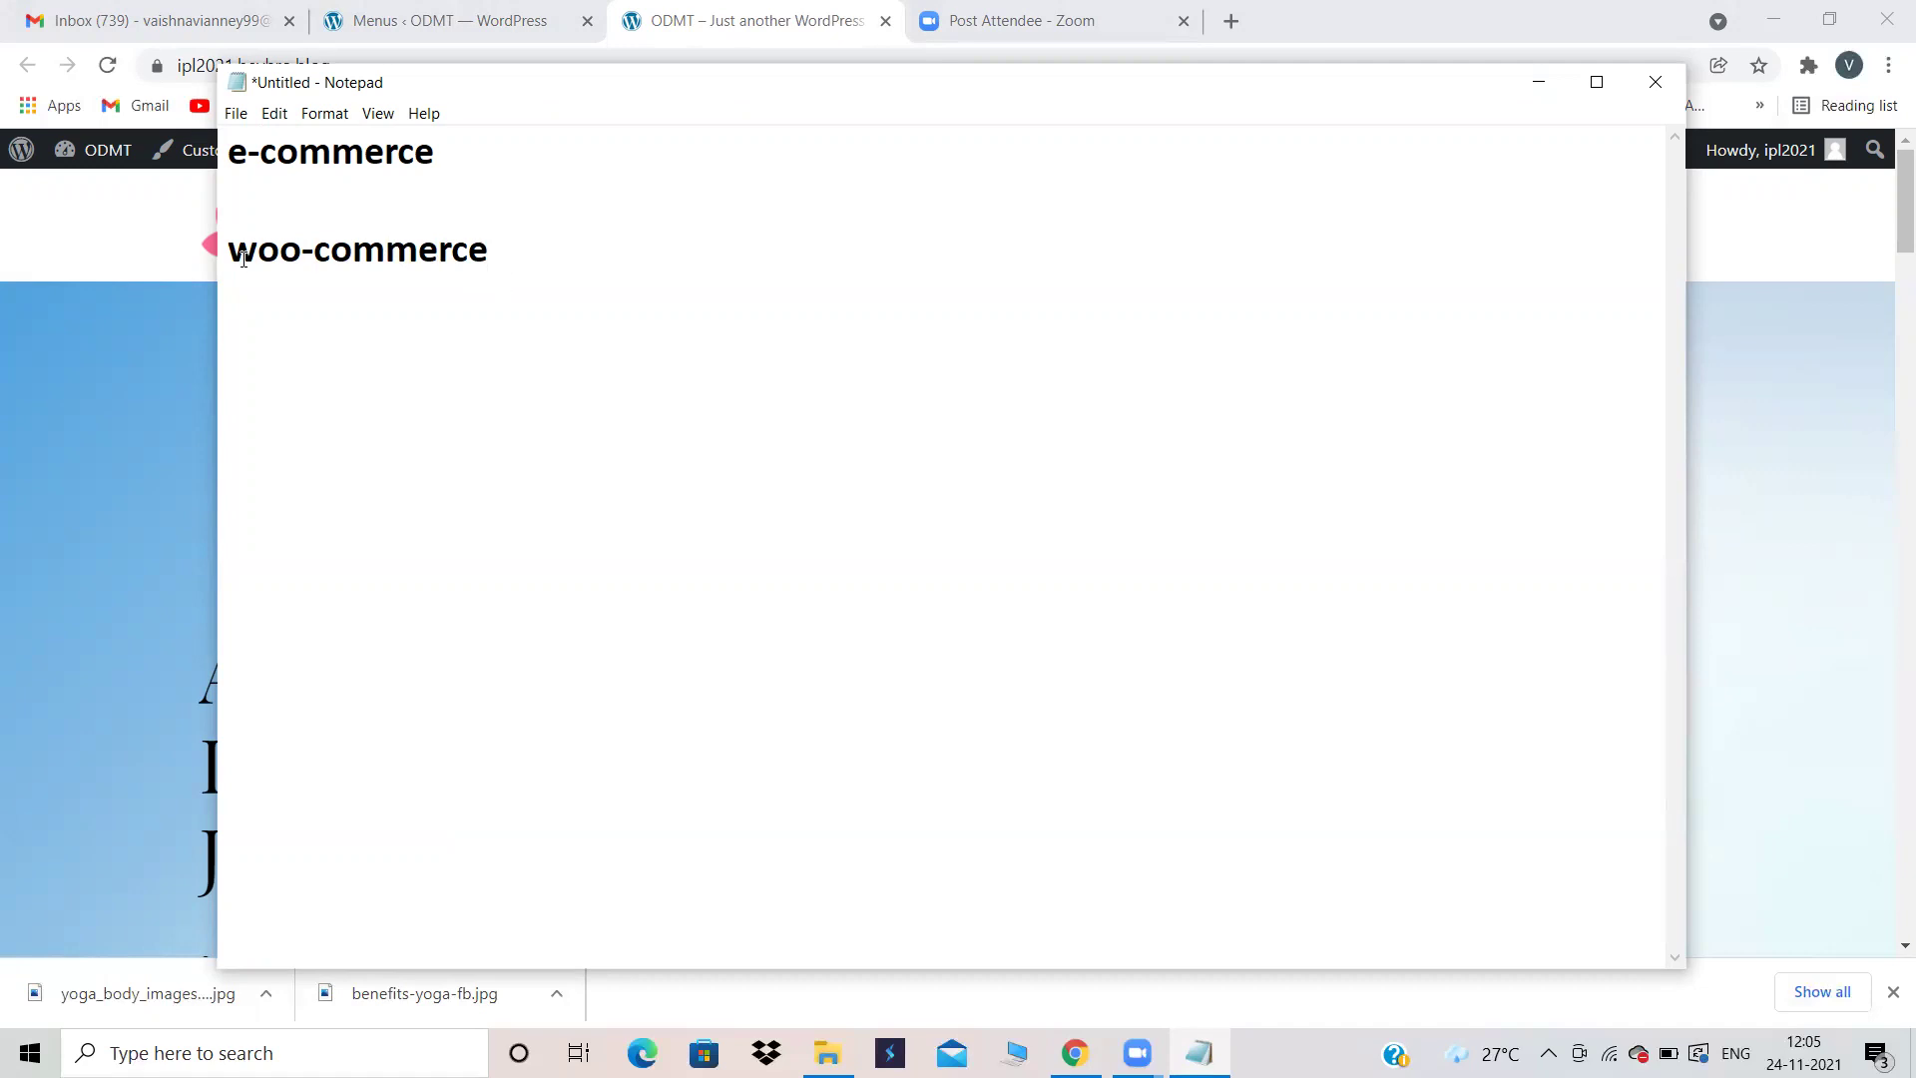
{"action": "key", "text": "Return"}
{"action": "key", "text": "Return"}
Step: Add pages, posts and products as further lines of the list
{"action": "type", "text": "pages"}
{"action": "key", "text": "Return"}
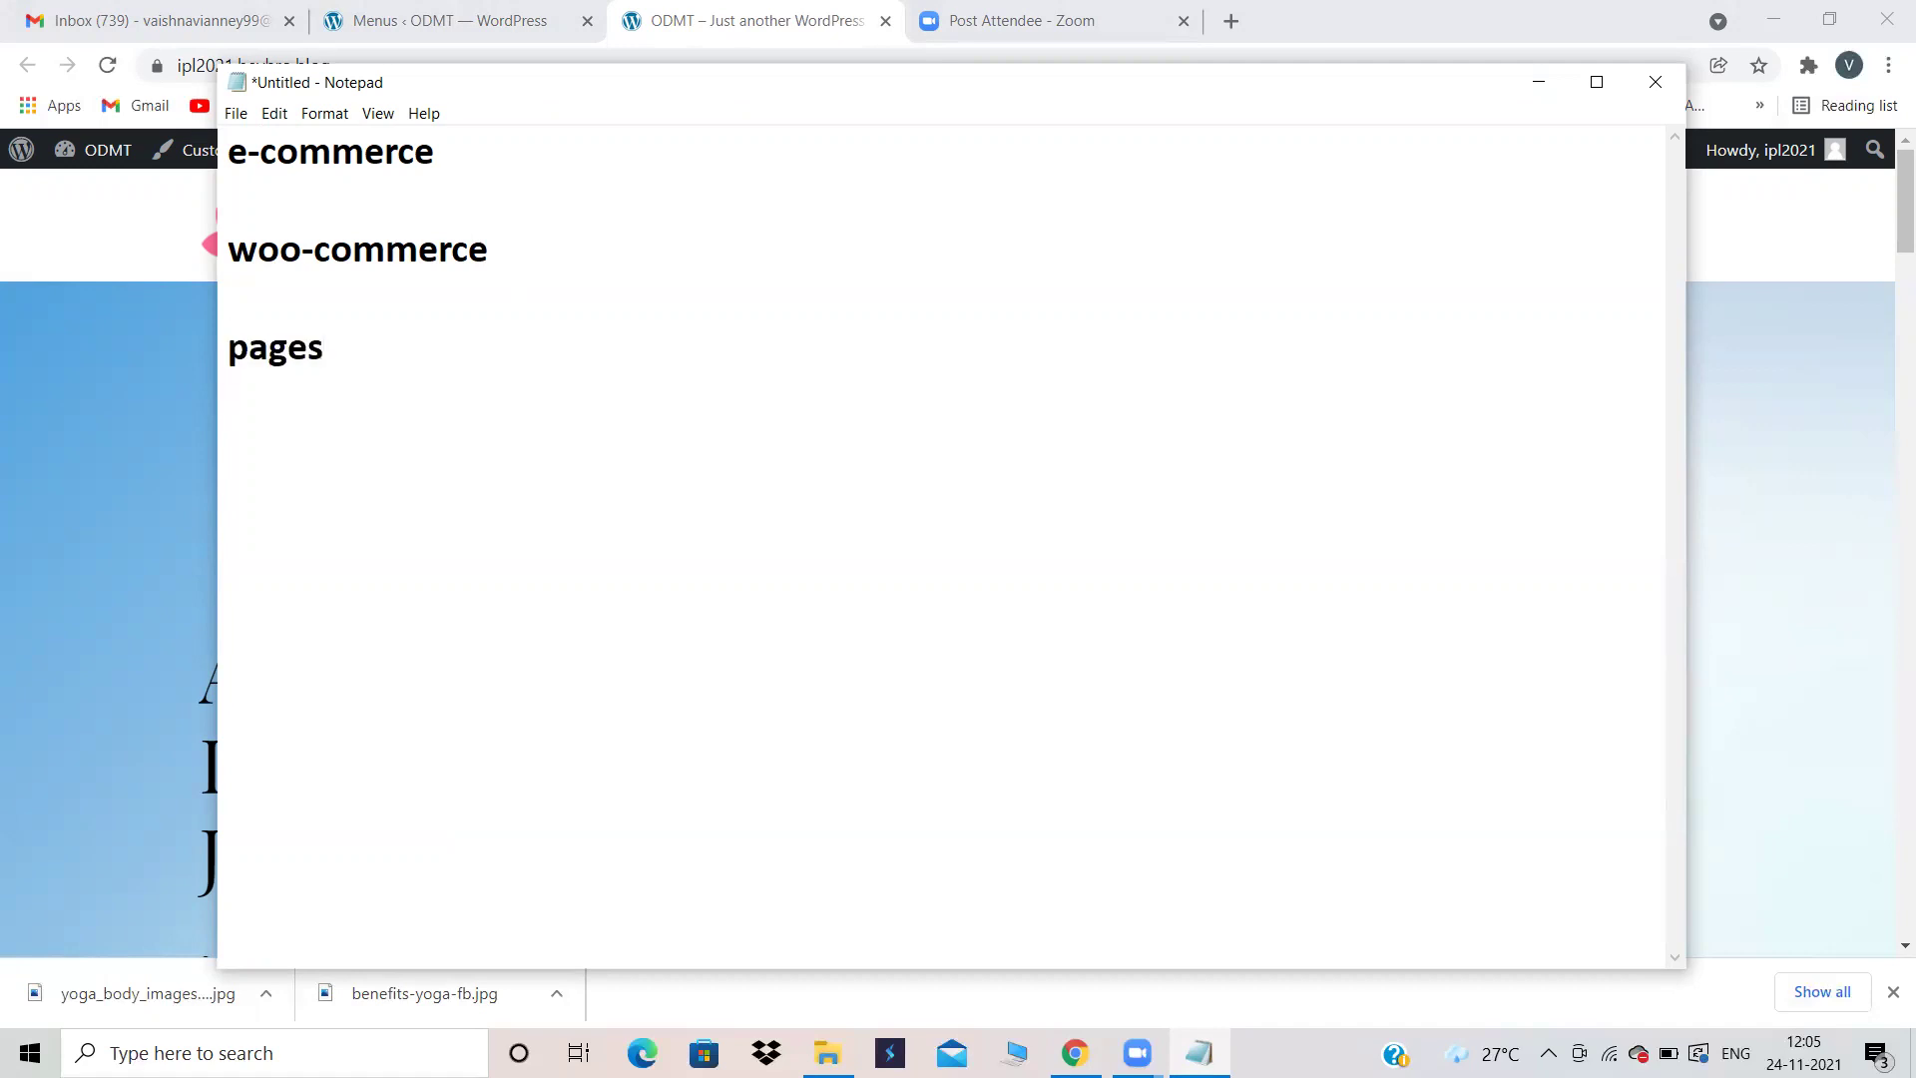
{"action": "type", "text": "posts"}
{"action": "key", "text": "Return"}
{"action": "type", "text": "products"}
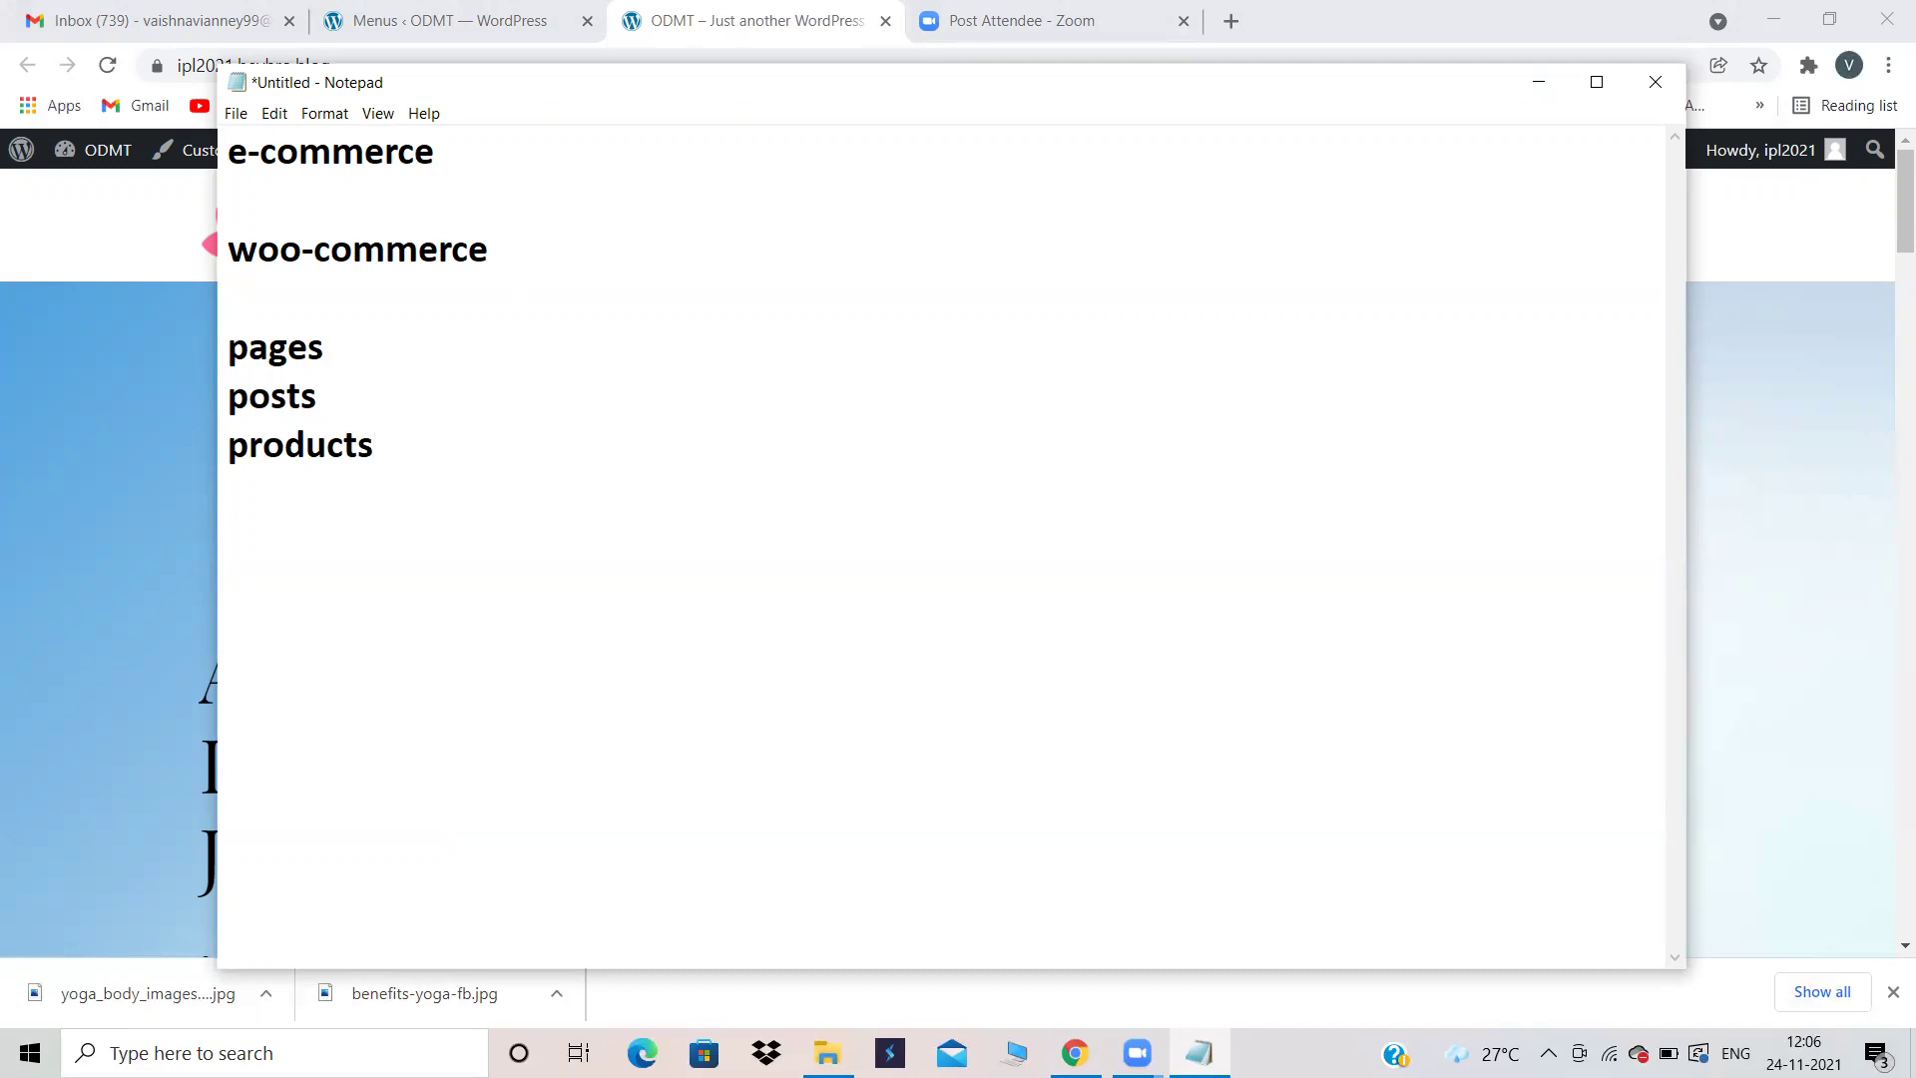
{"action": "left_click_drag", "start_coordinate": [413, 437], "coordinate": [233, 349]}
{"action": "left_click_drag", "start_coordinate": [422, 452], "coordinate": [211, 434]}
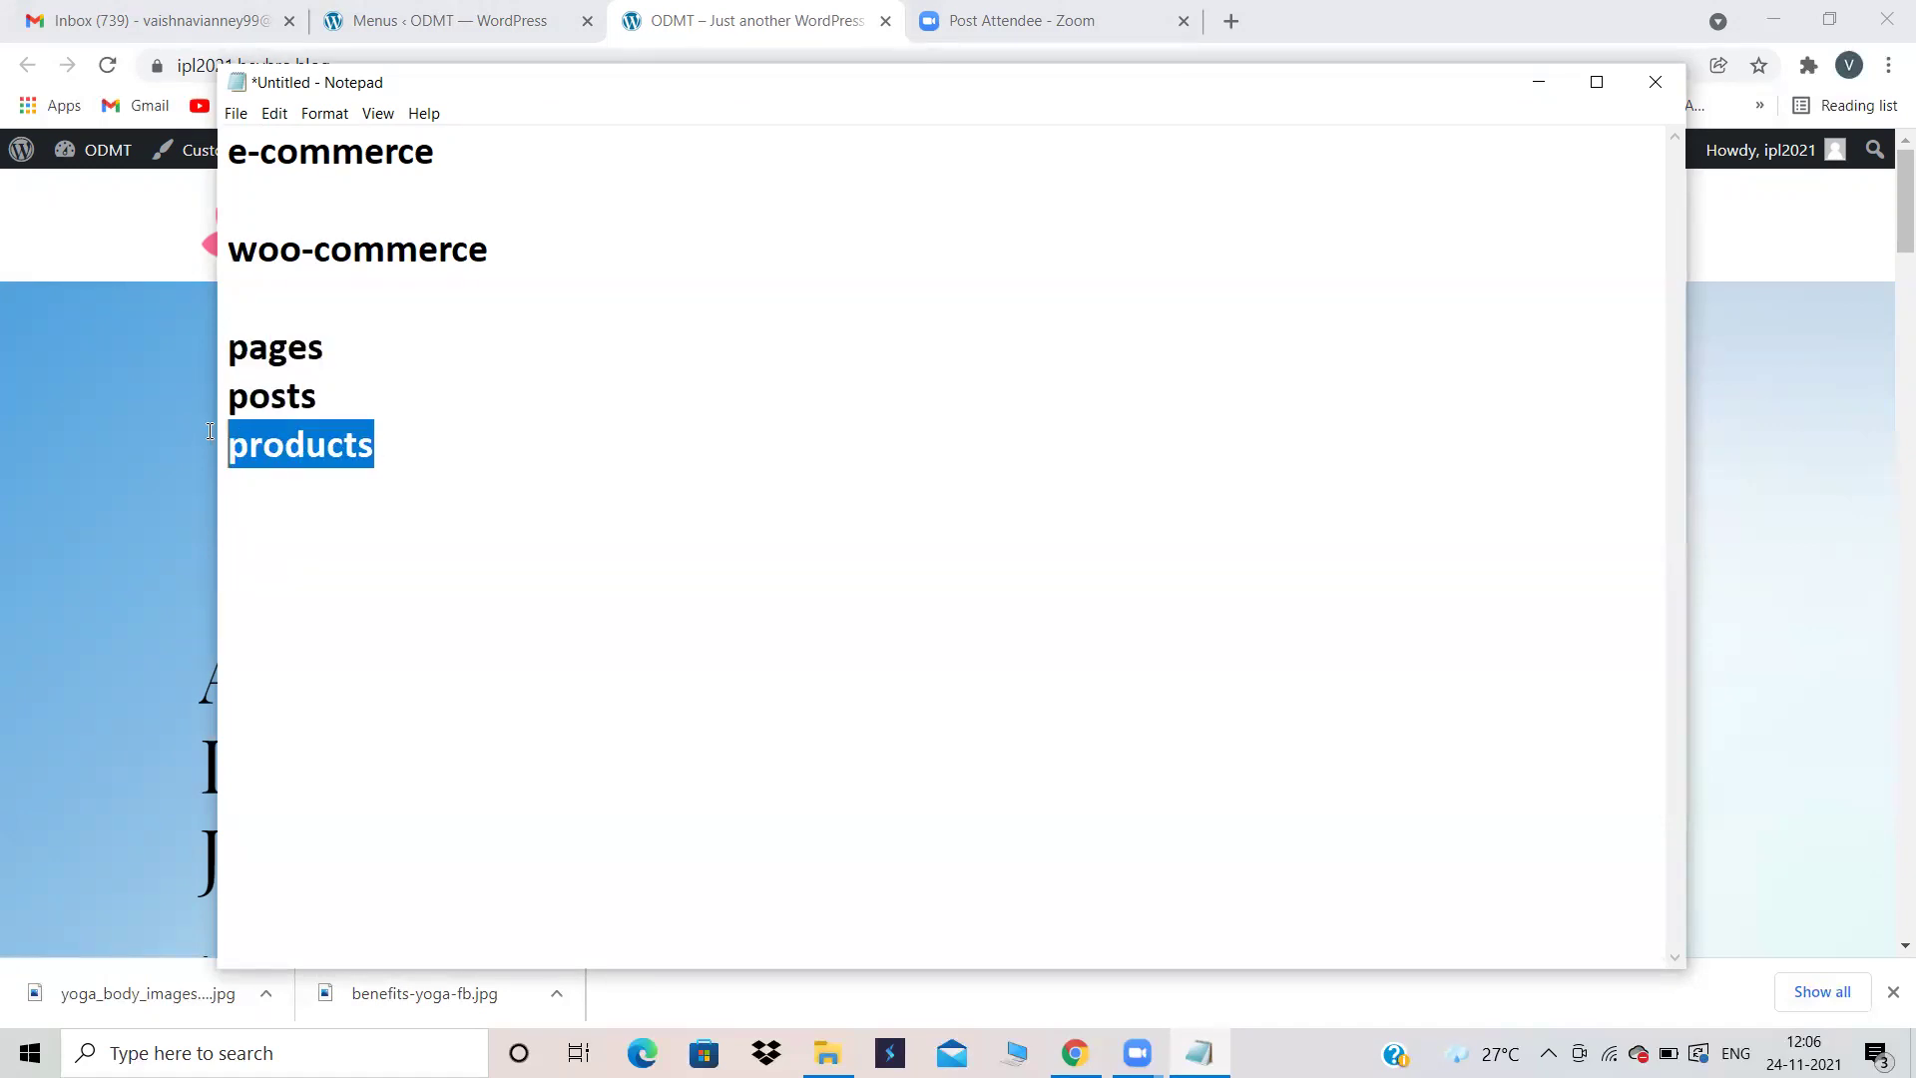
{"action": "left_click", "coordinate": [445, 429]}
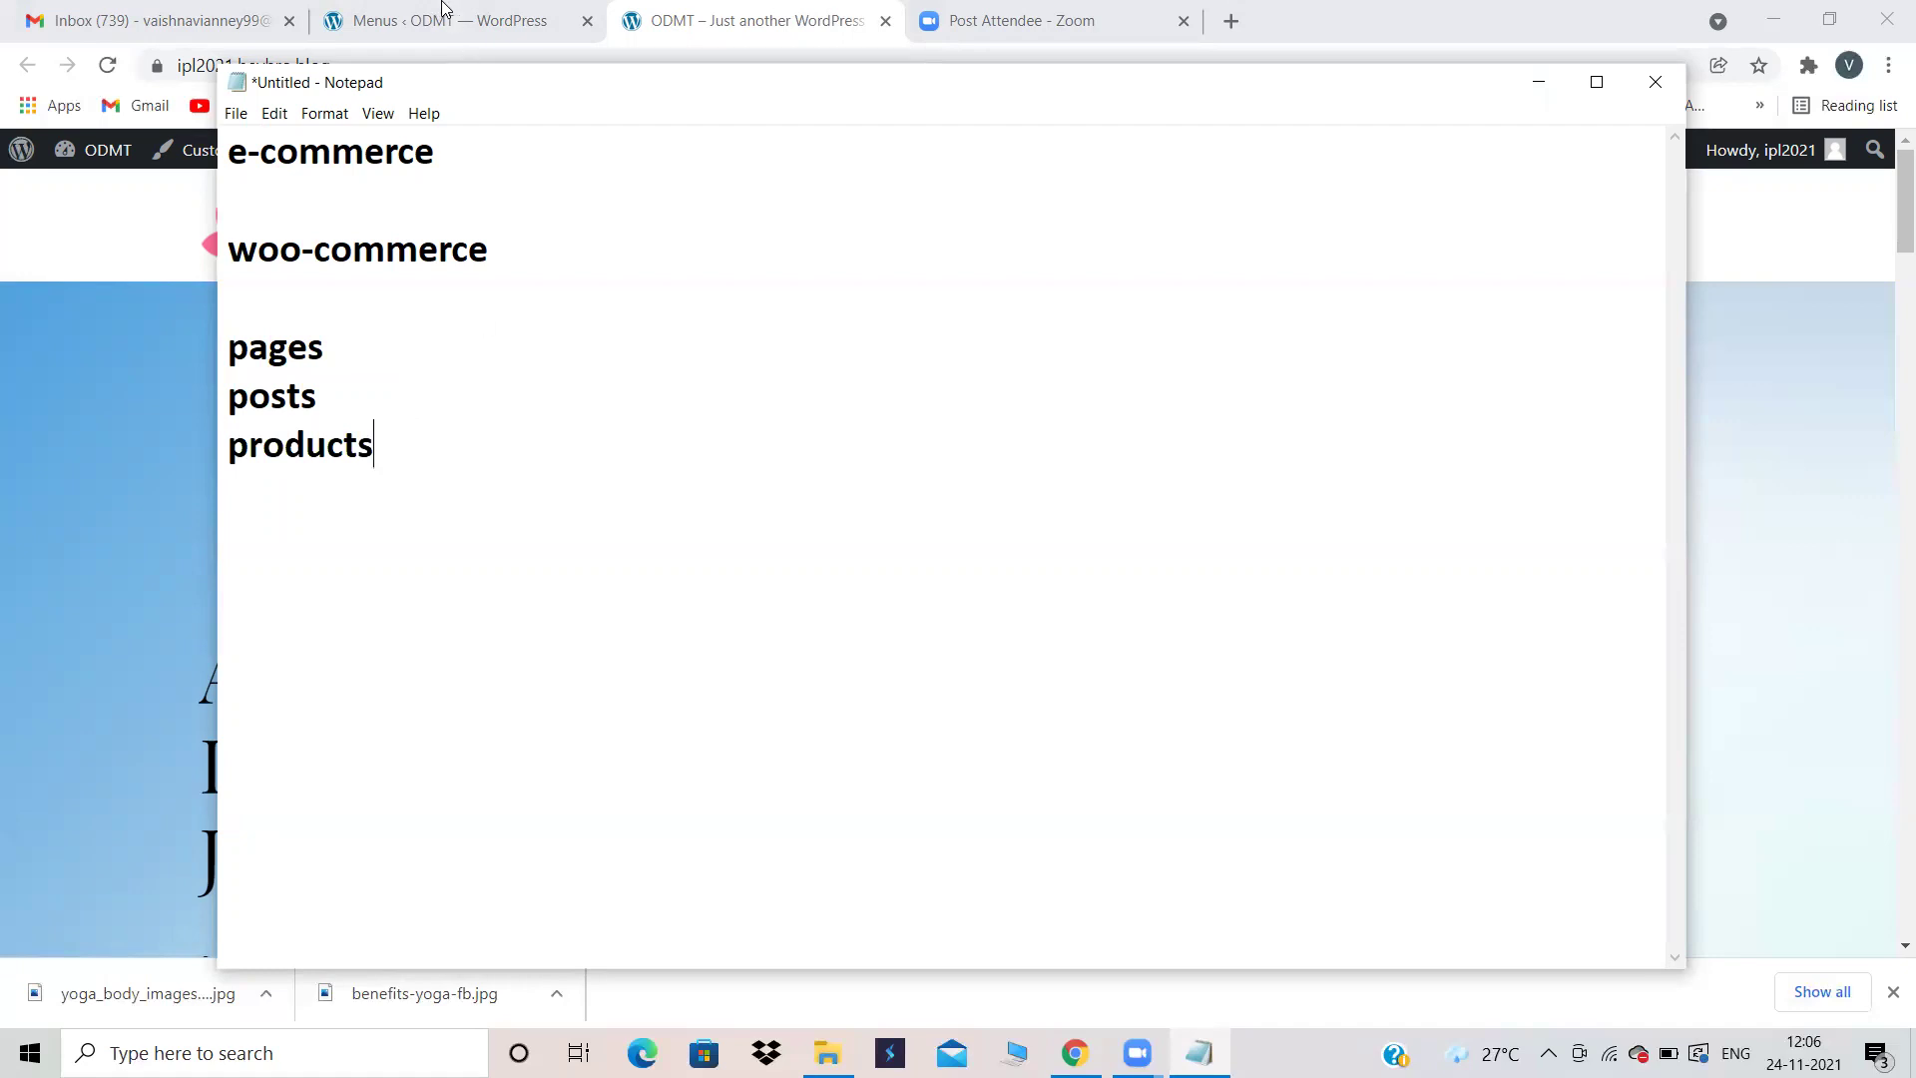
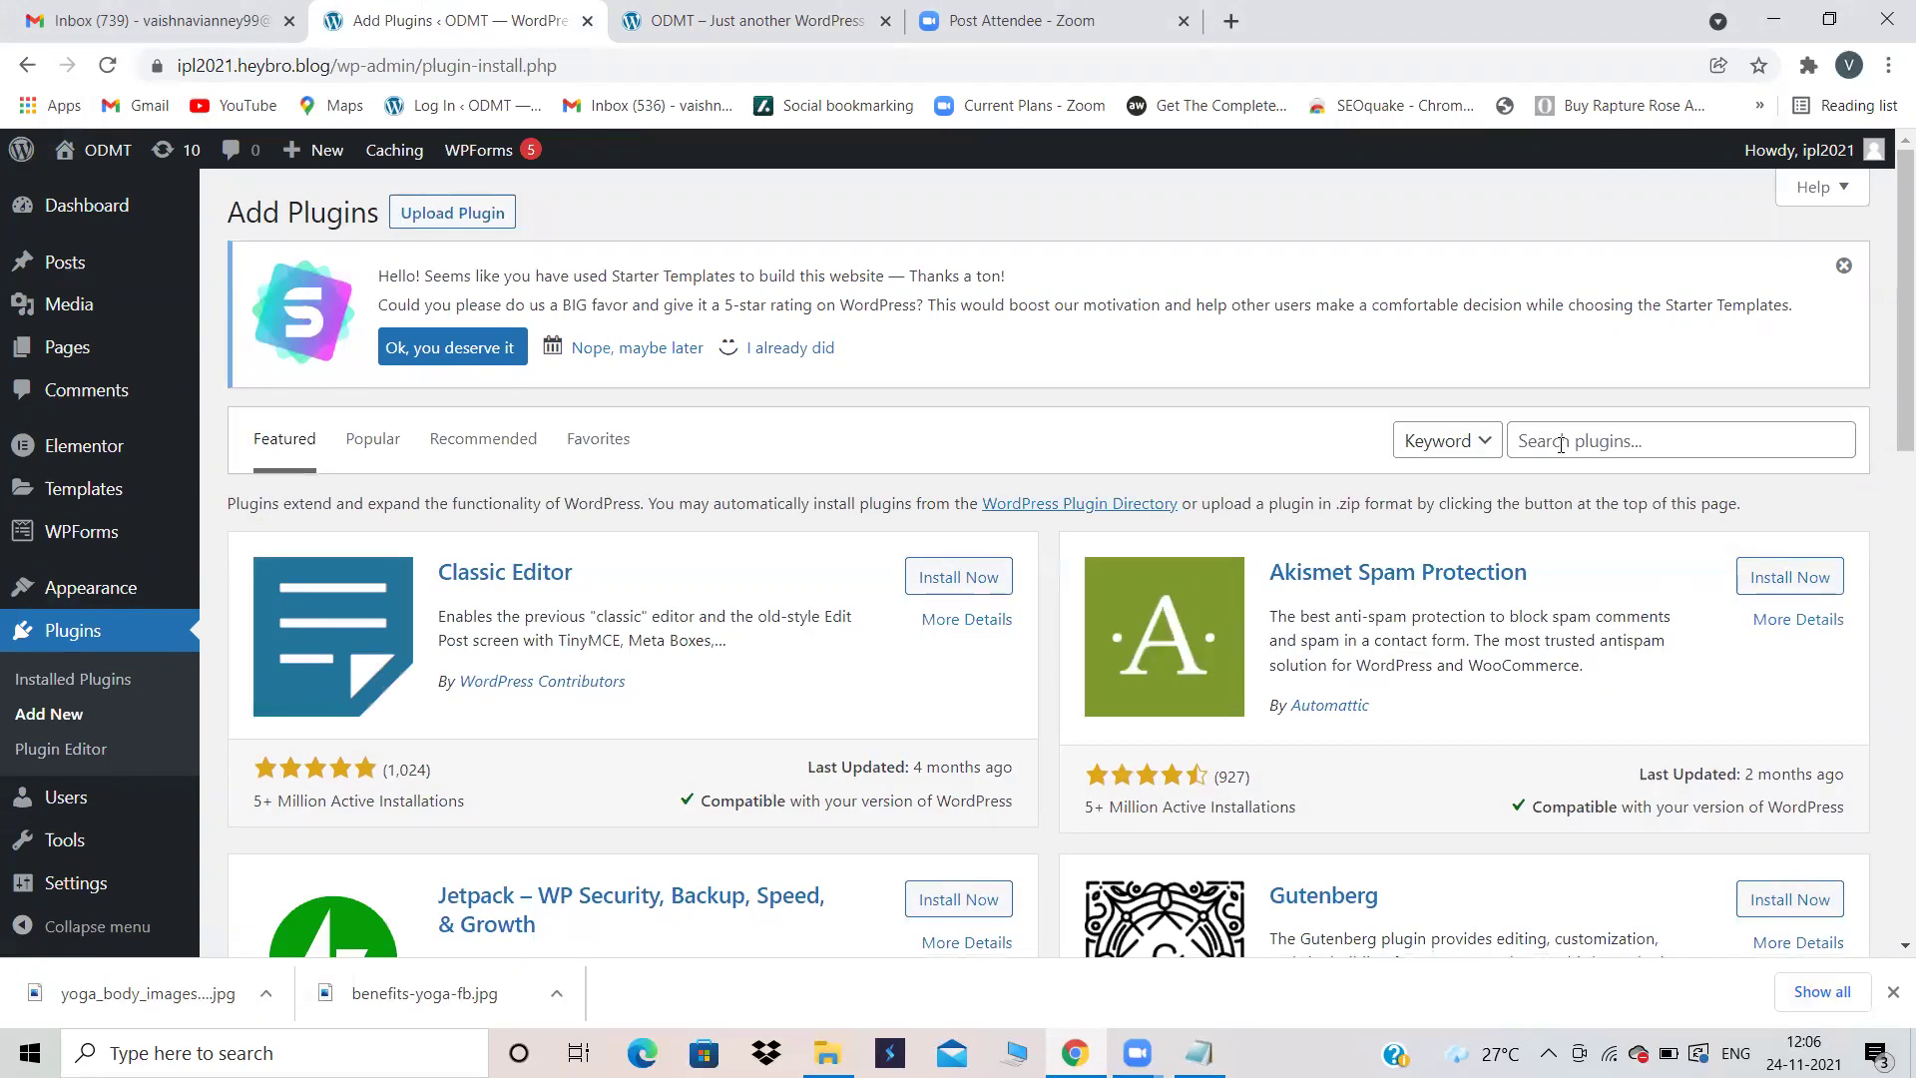
Step: Search plugins for 'woo commerce', then install and activate WooCommerce
{"action": "left_click", "coordinate": [1561, 443]}
{"action": "left_click", "coordinate": [1558, 539]}
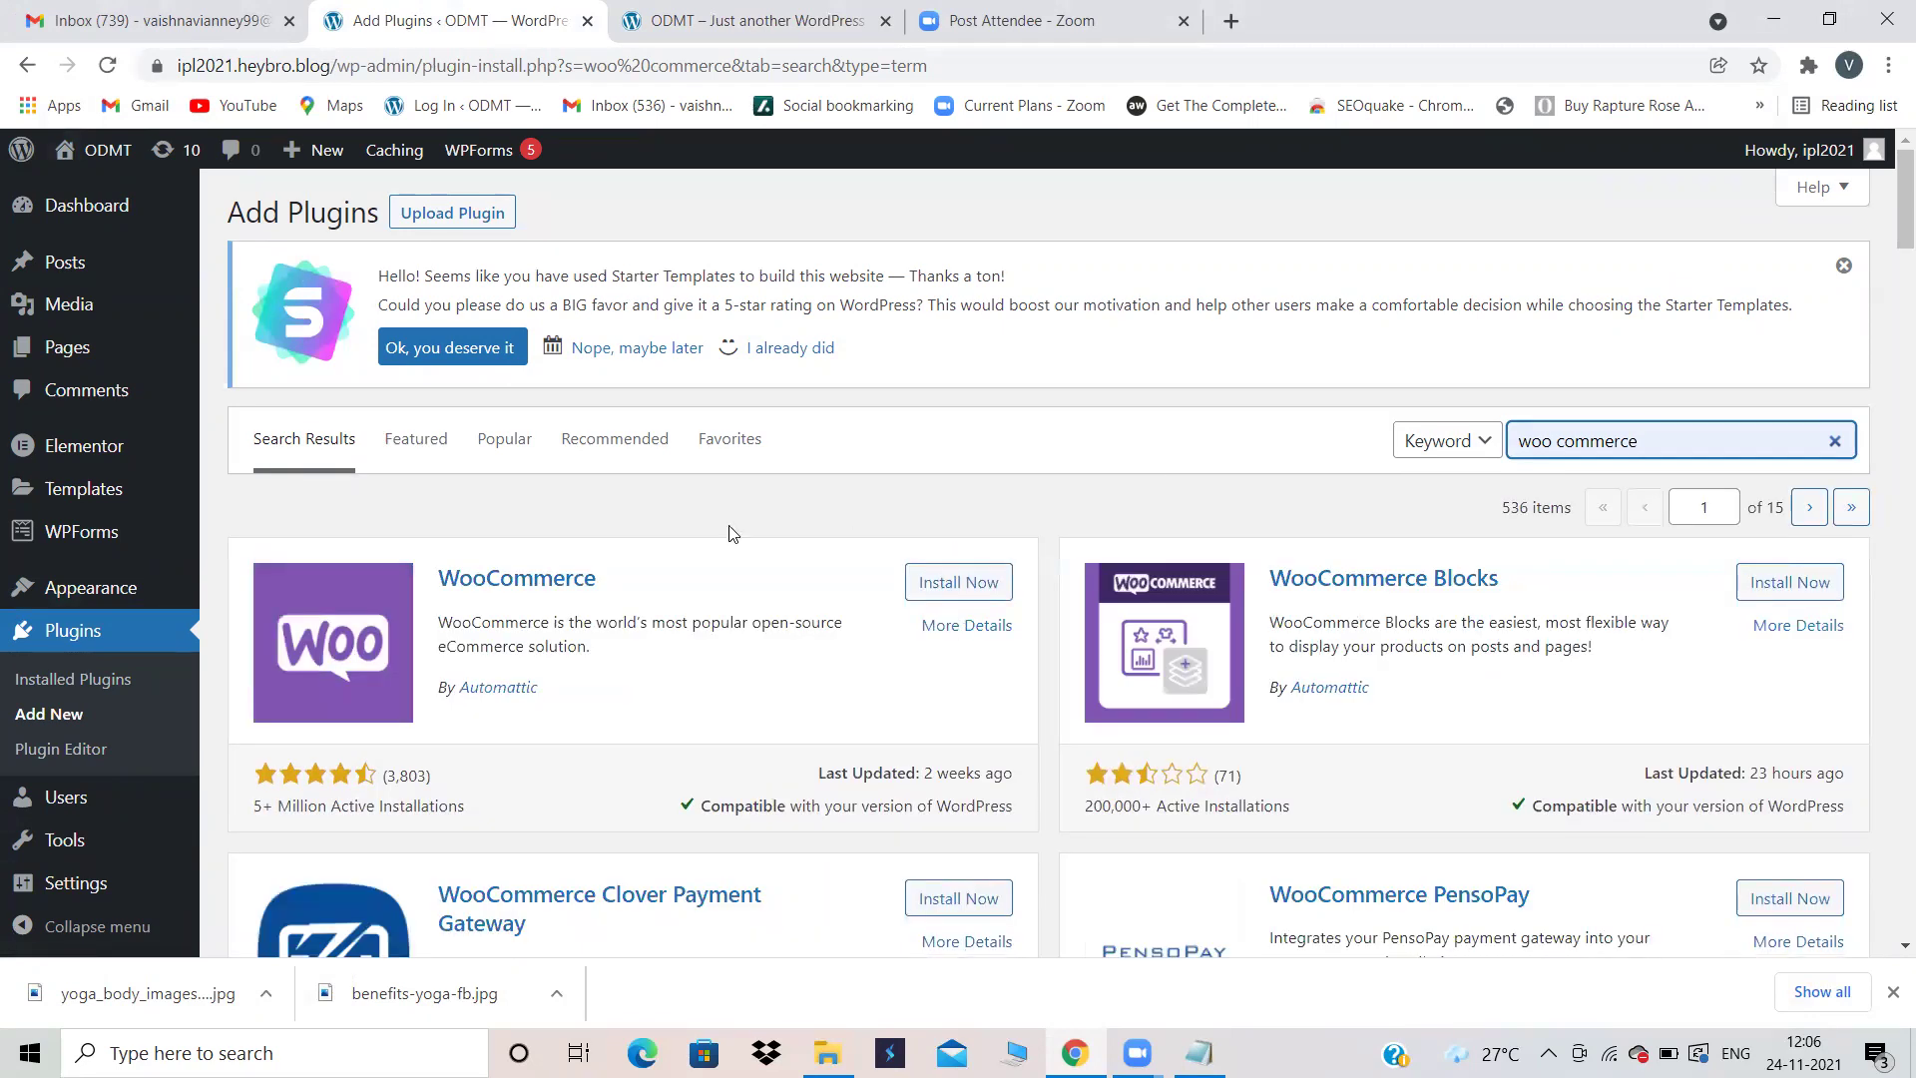
{"action": "left_click", "coordinate": [955, 585]}
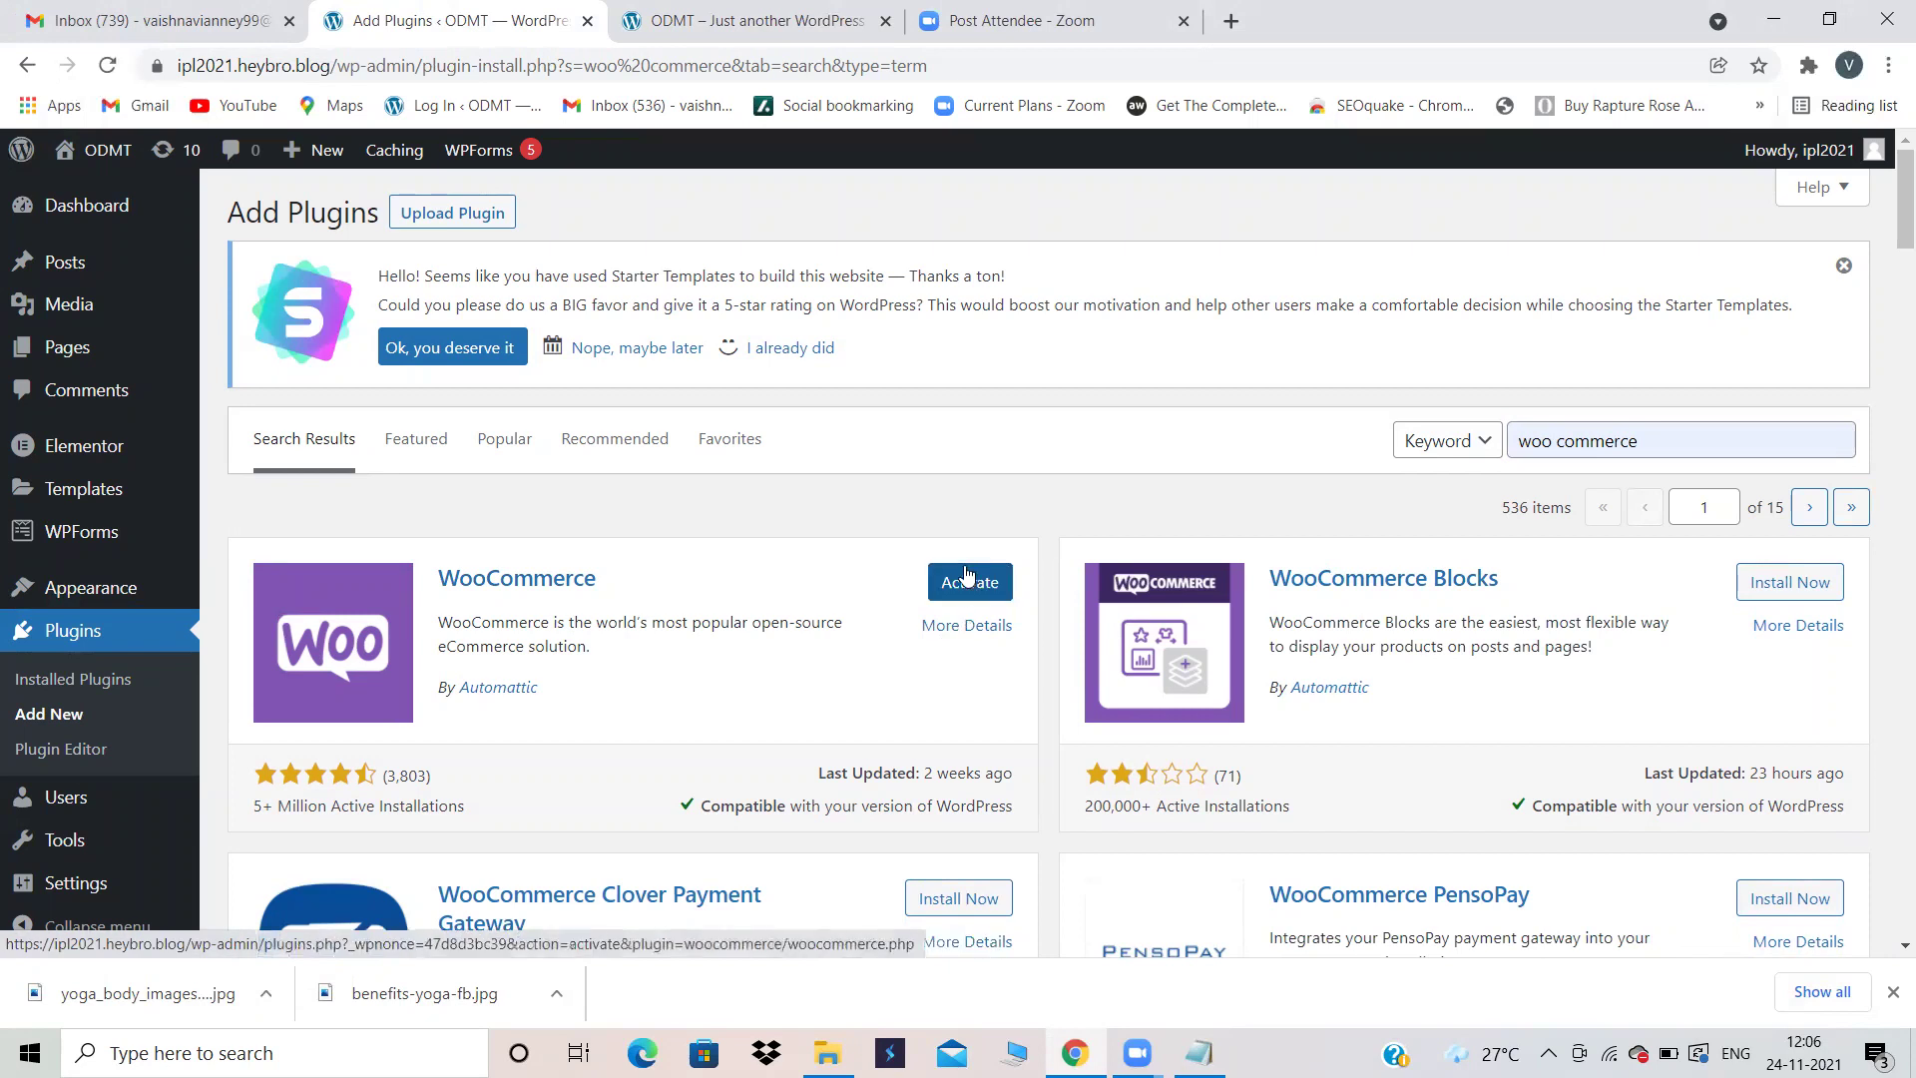
{"action": "left_click", "coordinate": [966, 575]}
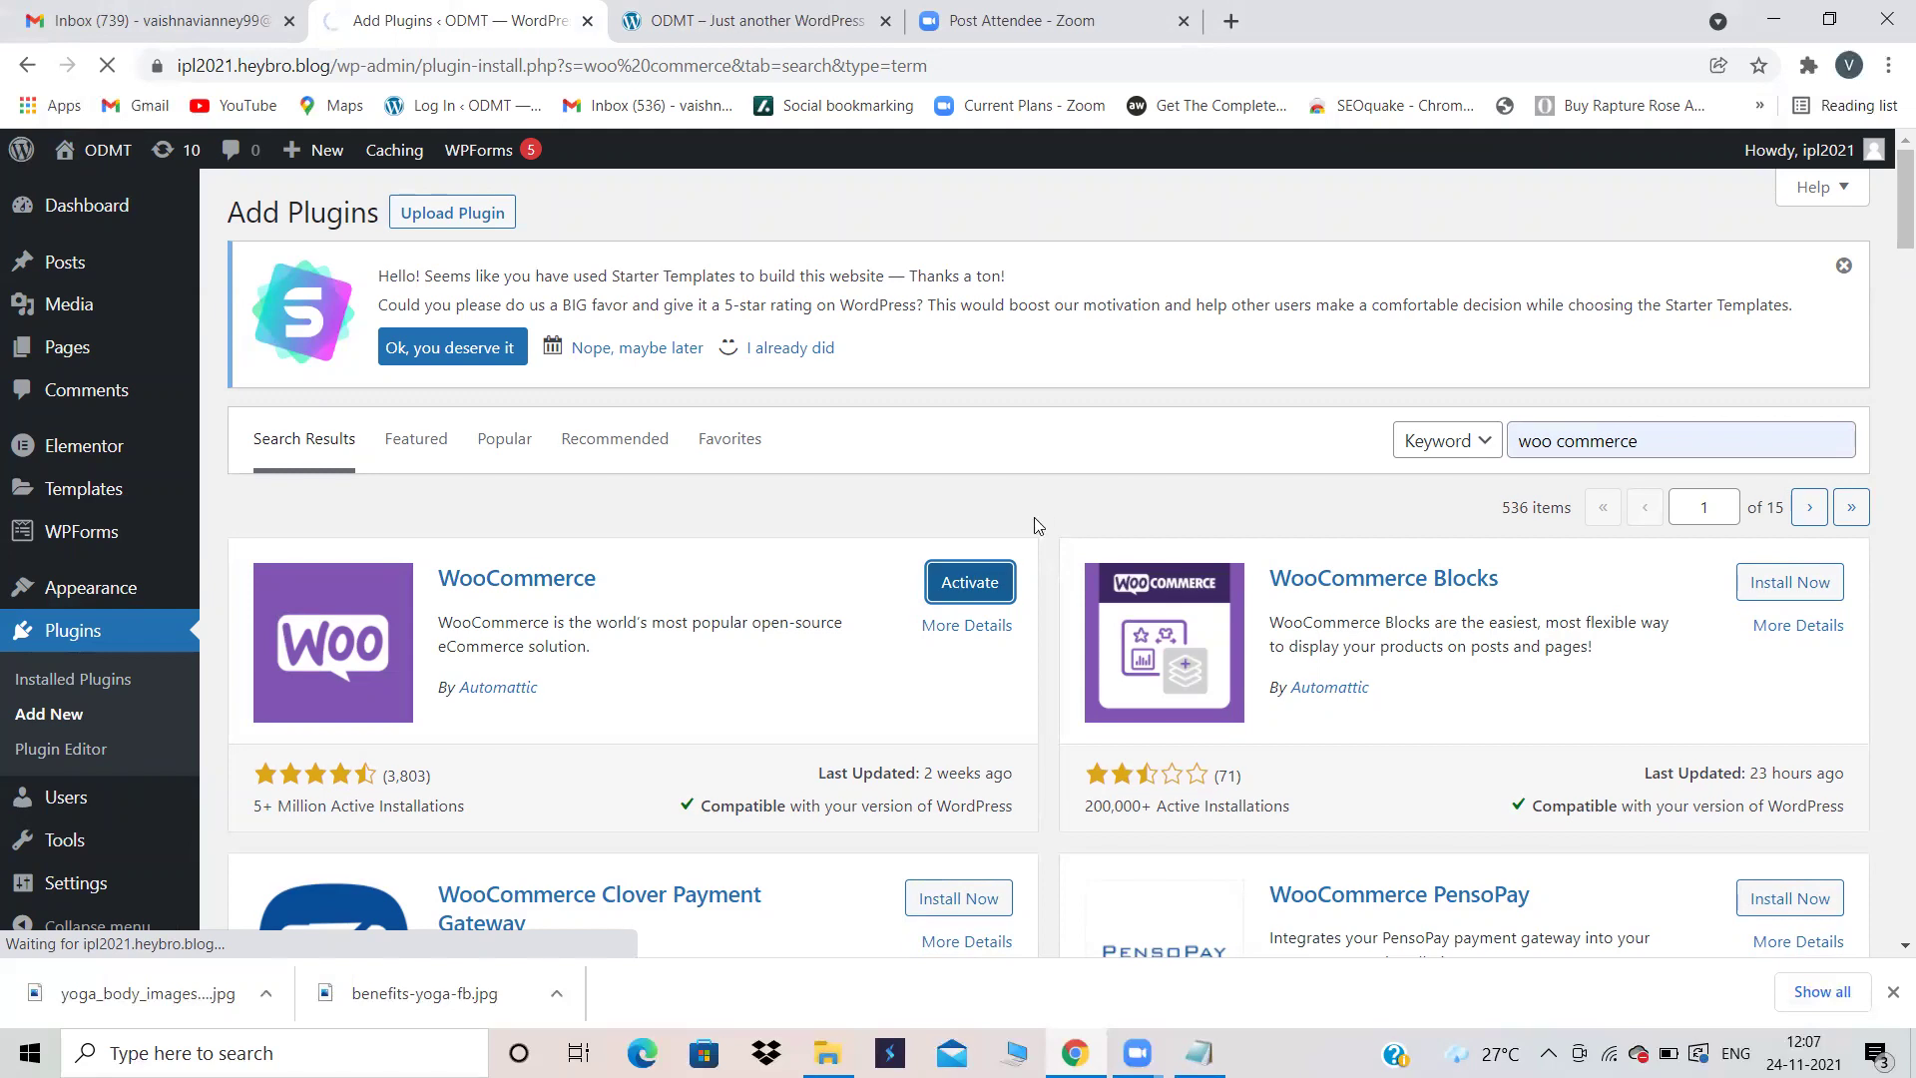
{"action": "scroll", "coordinate": [1039, 507], "scroll_direction": "down", "scroll_amount": 4}
{"action": "scroll", "coordinate": [1041, 512], "scroll_direction": "up", "scroll_amount": 3}
{"action": "scroll", "coordinate": [1039, 511], "scroll_direction": "down", "scroll_amount": 1}
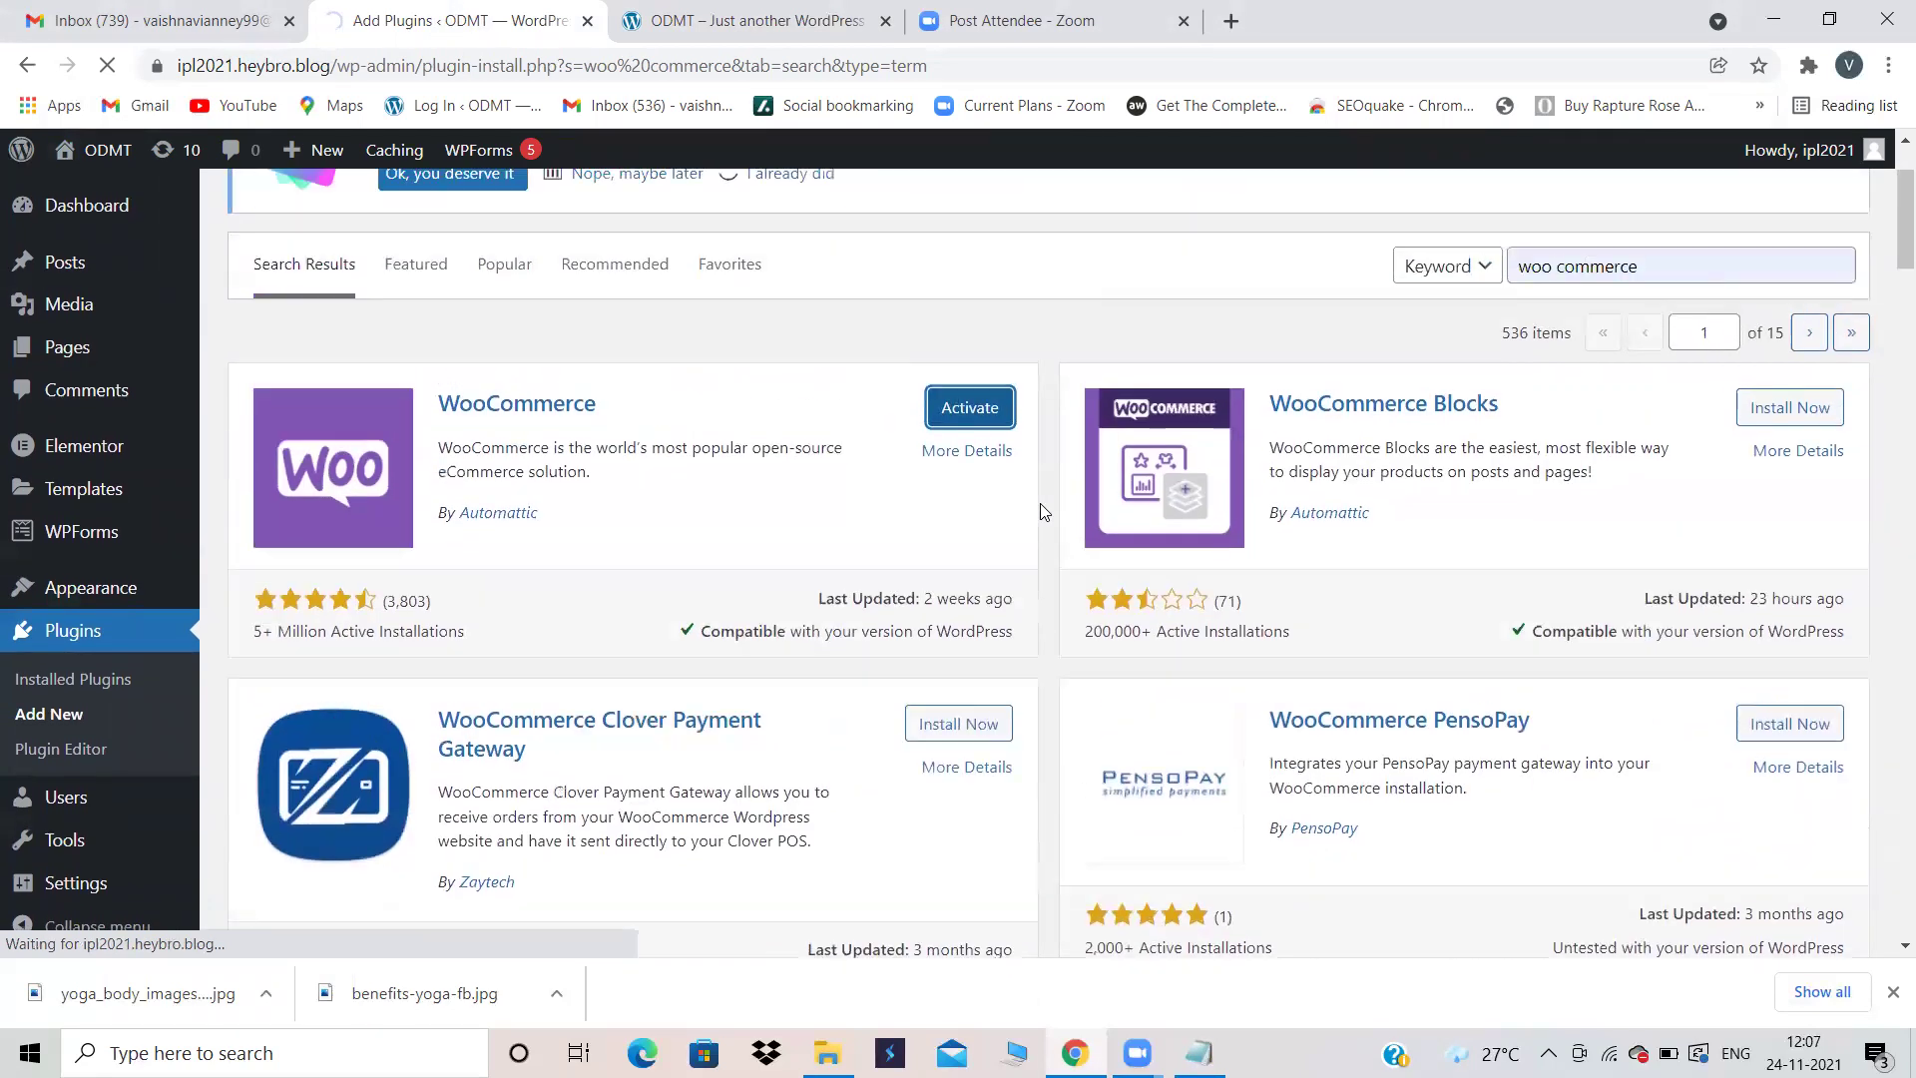
{"action": "scroll", "coordinate": [1040, 510], "scroll_direction": "up", "scroll_amount": 1}
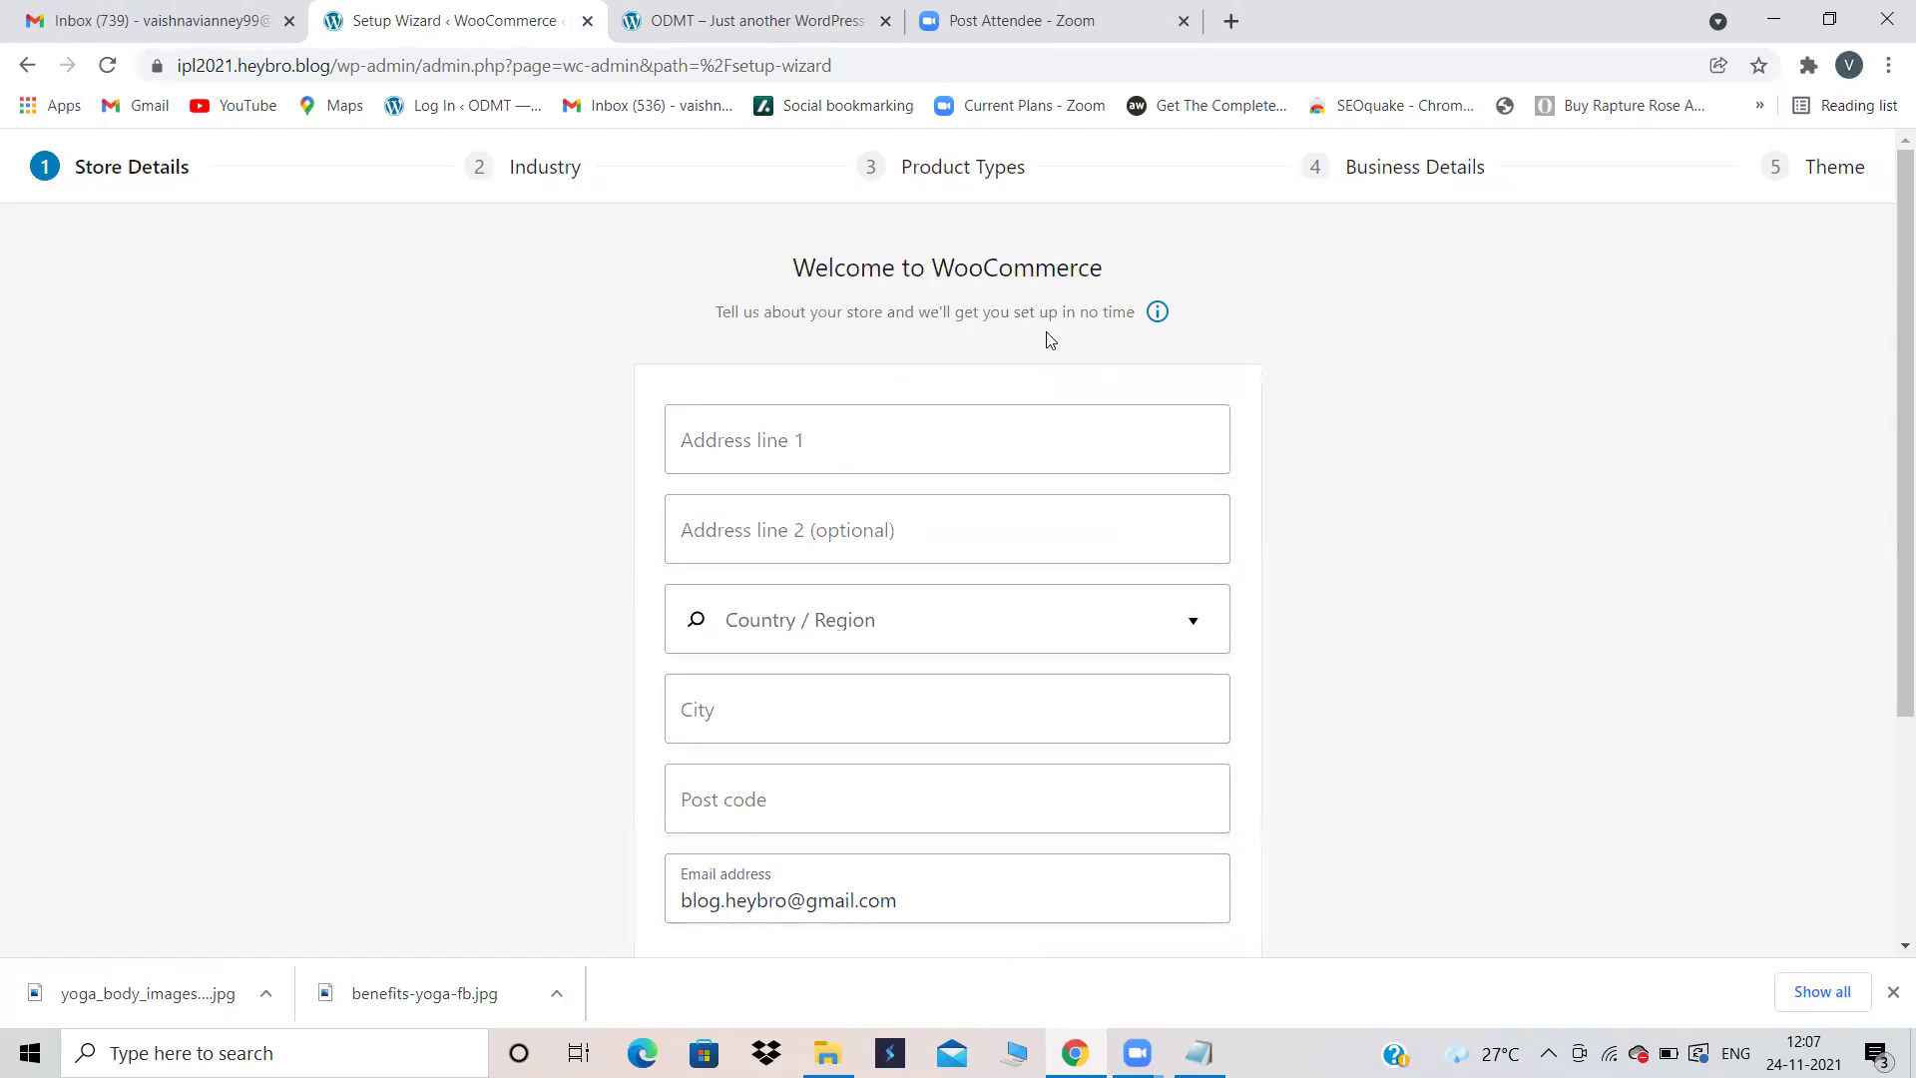
Step: Skip the store details setup and opt in to WooCommerce usage tracking
{"action": "scroll", "coordinate": [1300, 380], "scroll_direction": "down", "scroll_amount": 3}
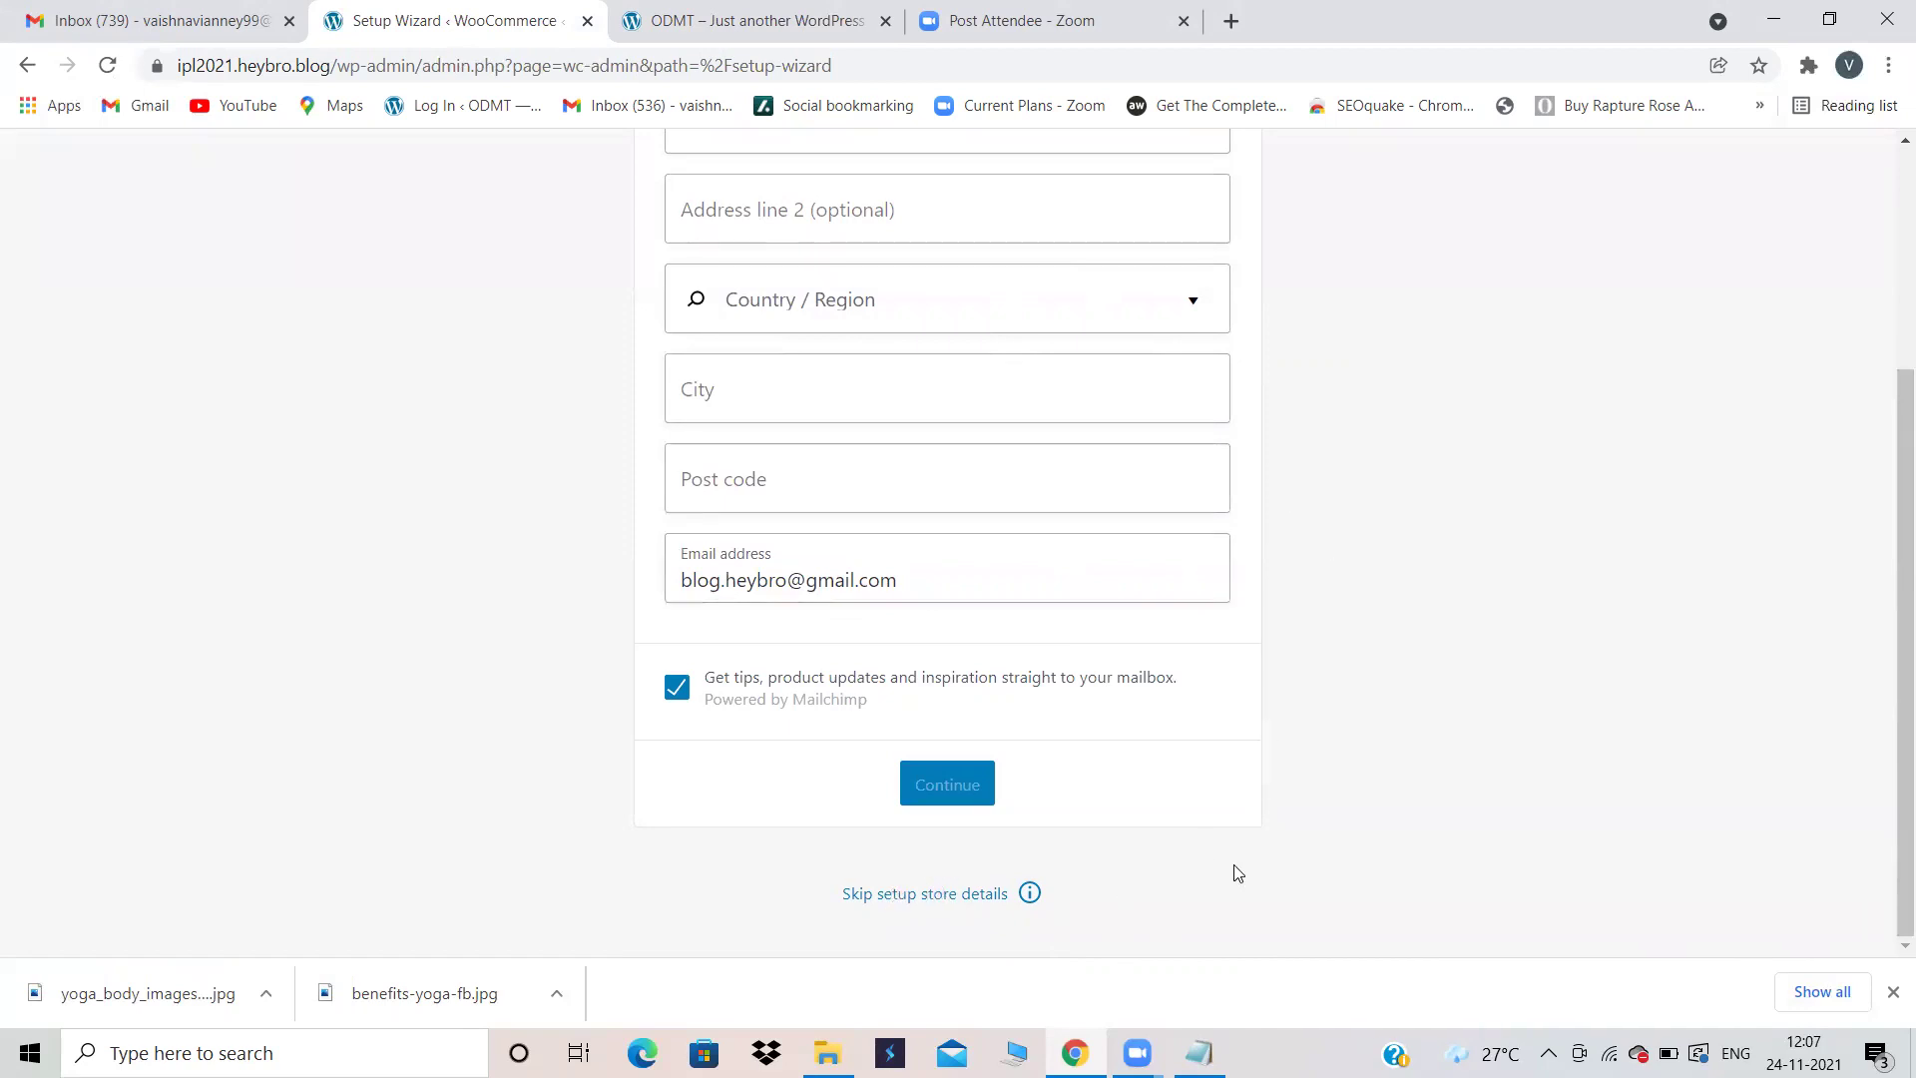
{"action": "left_click", "coordinate": [898, 895]}
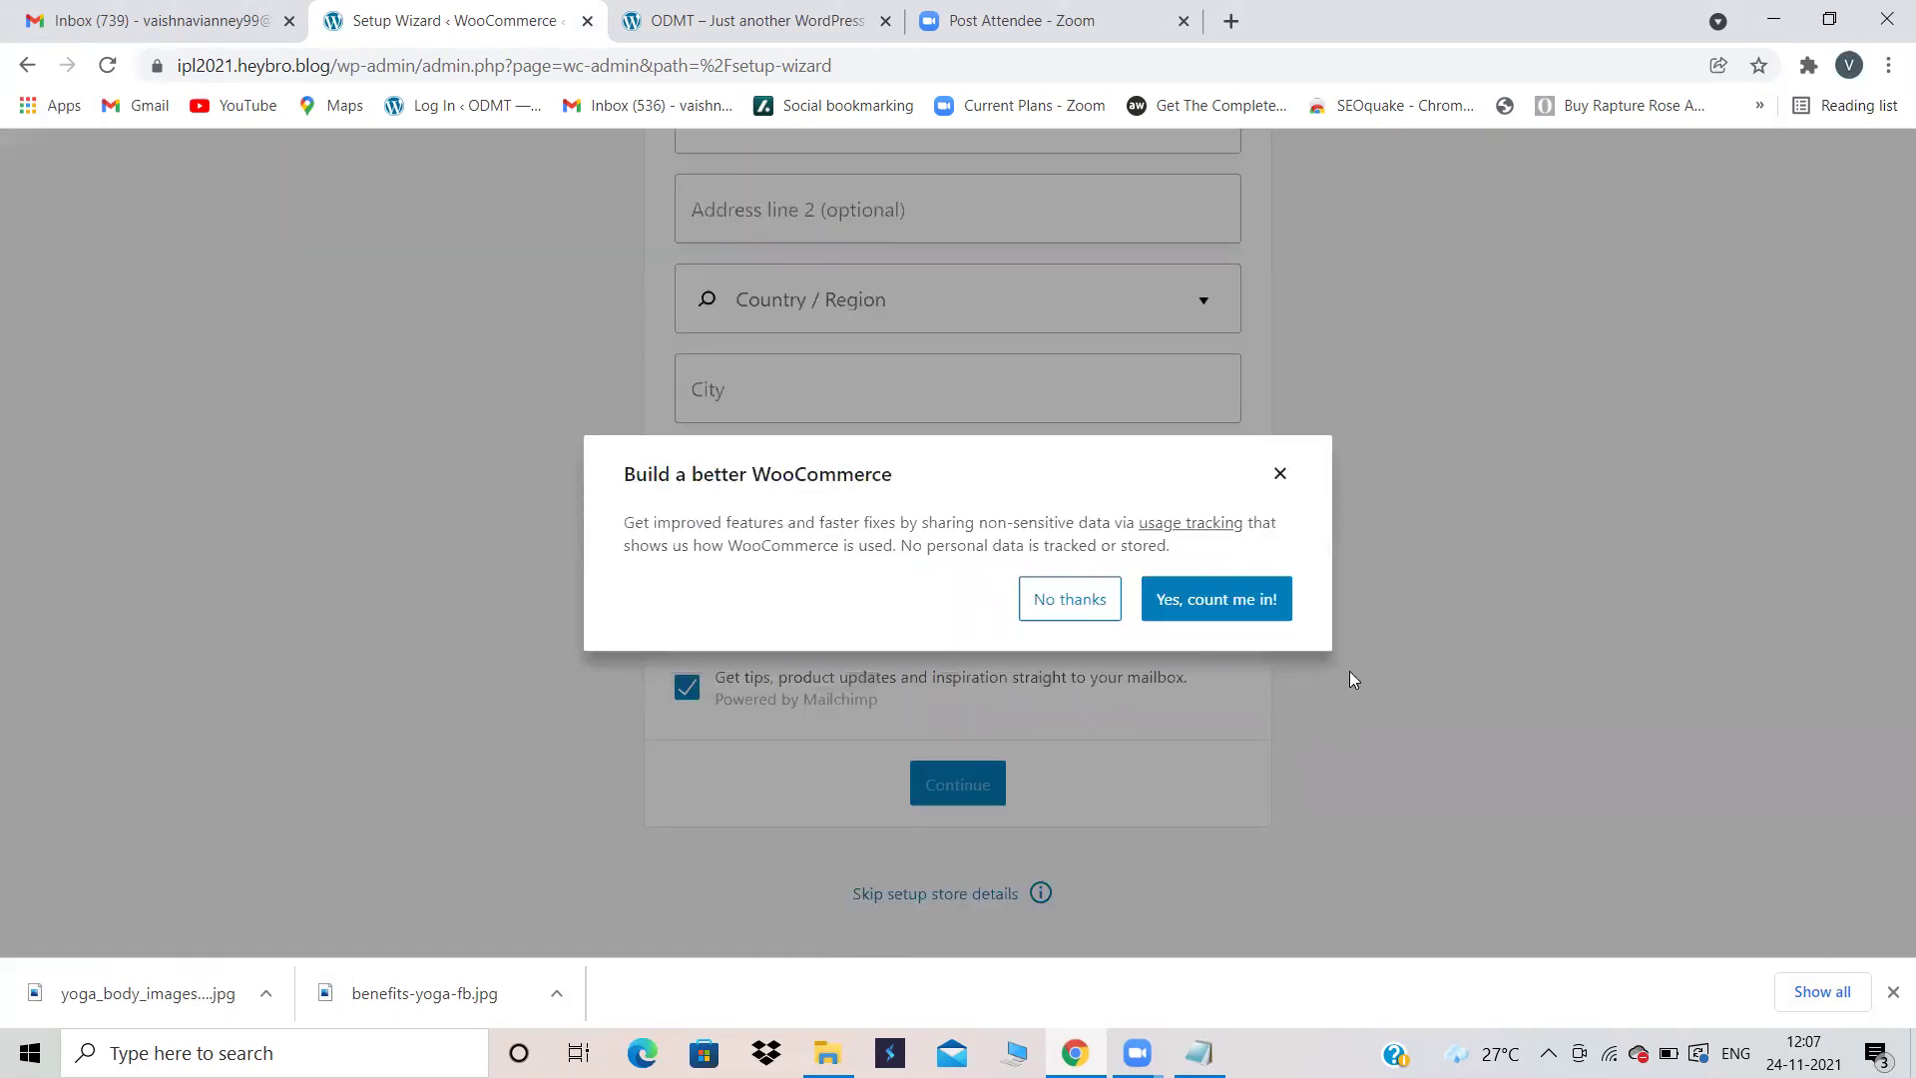
{"action": "left_click", "coordinate": [1219, 598]}
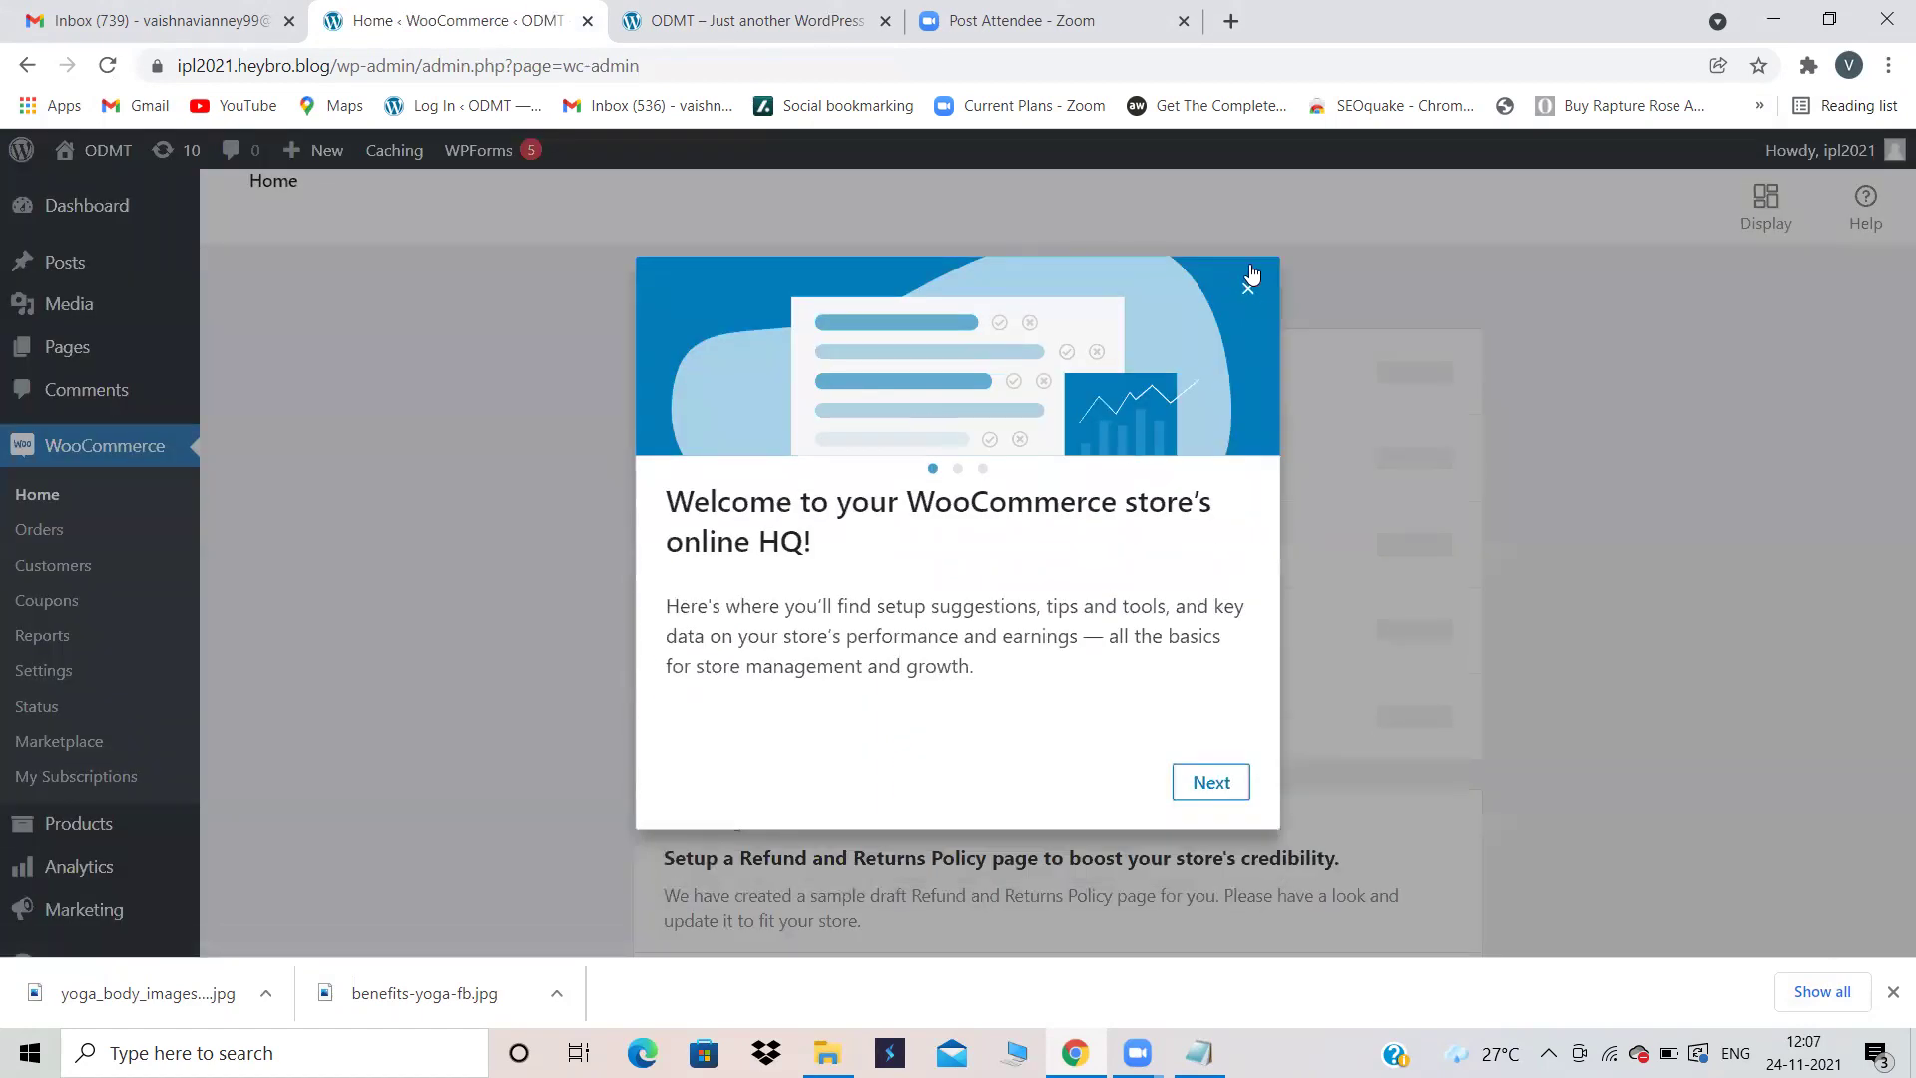
Step: Close the WooCommerce welcome tour and go to the Products page
{"action": "left_click", "coordinate": [1247, 290]}
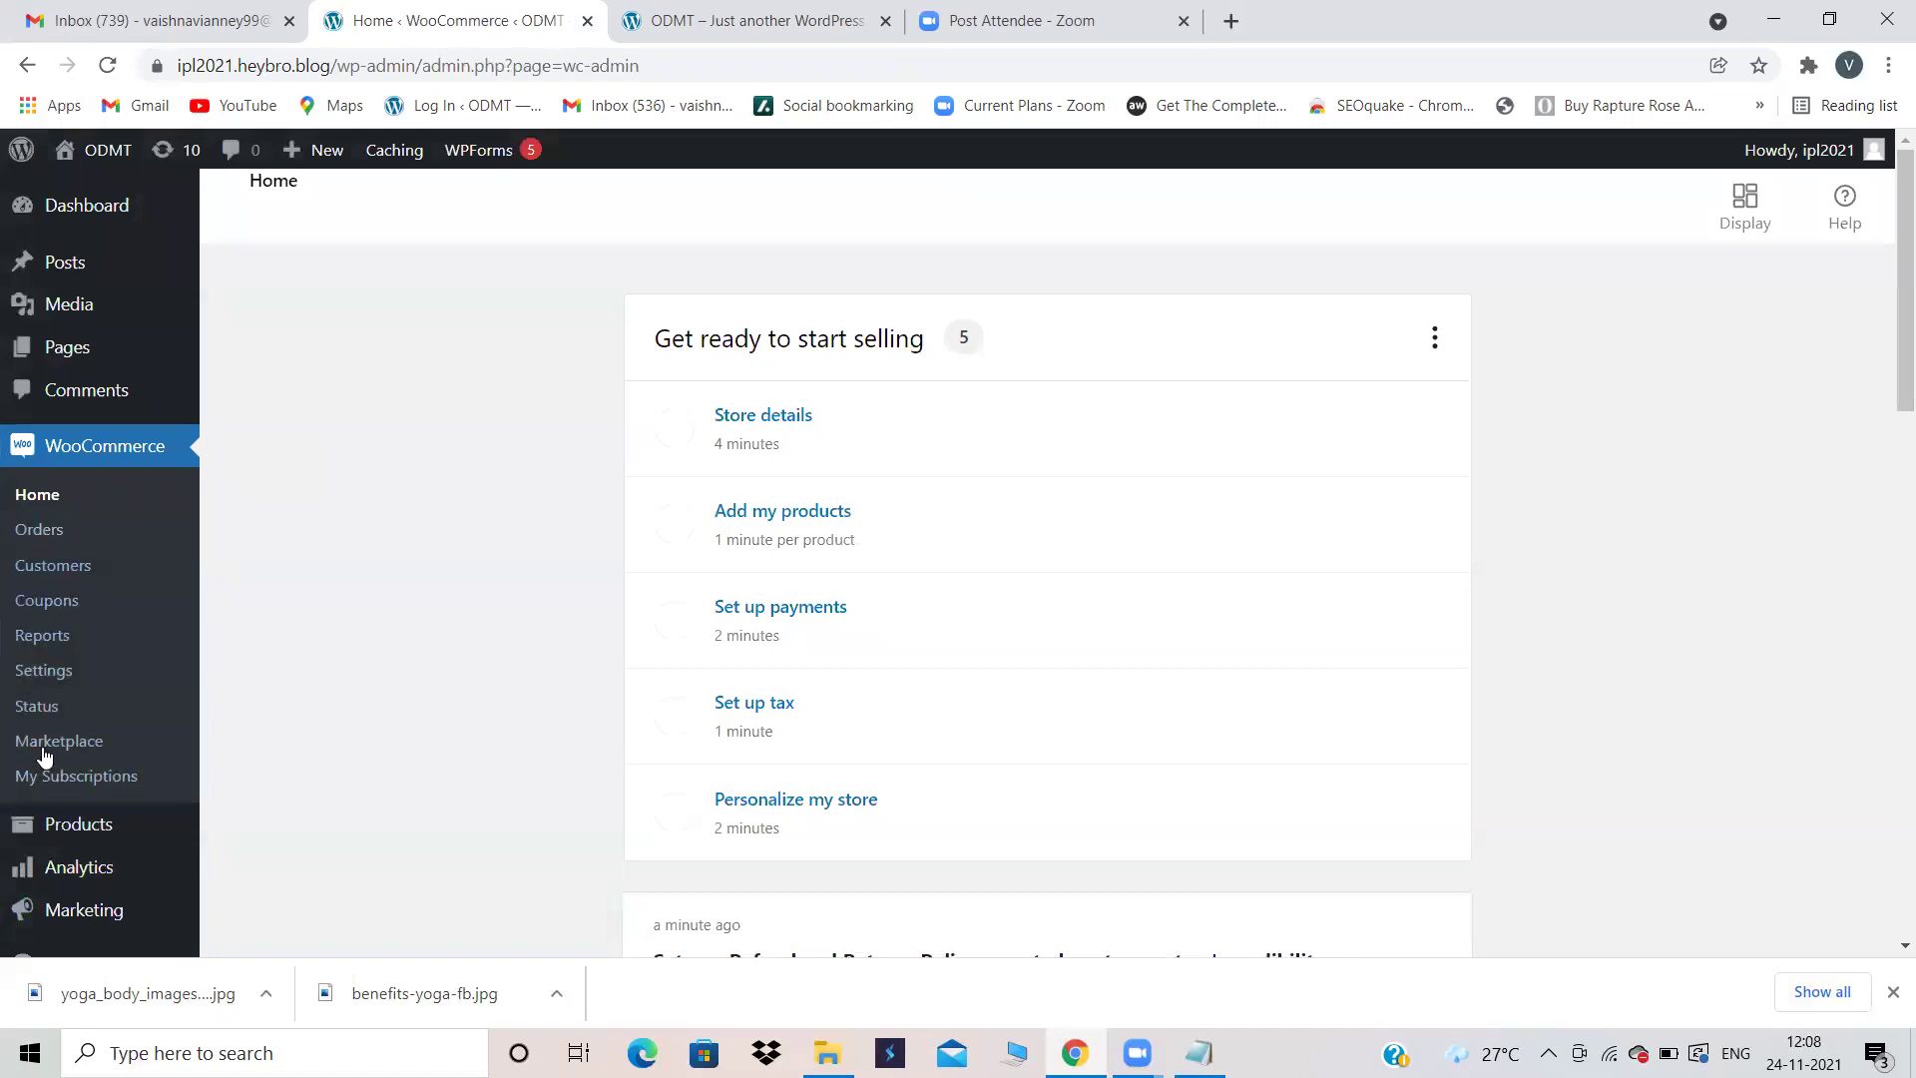
{"action": "mouse_move", "coordinate": [112, 834]}
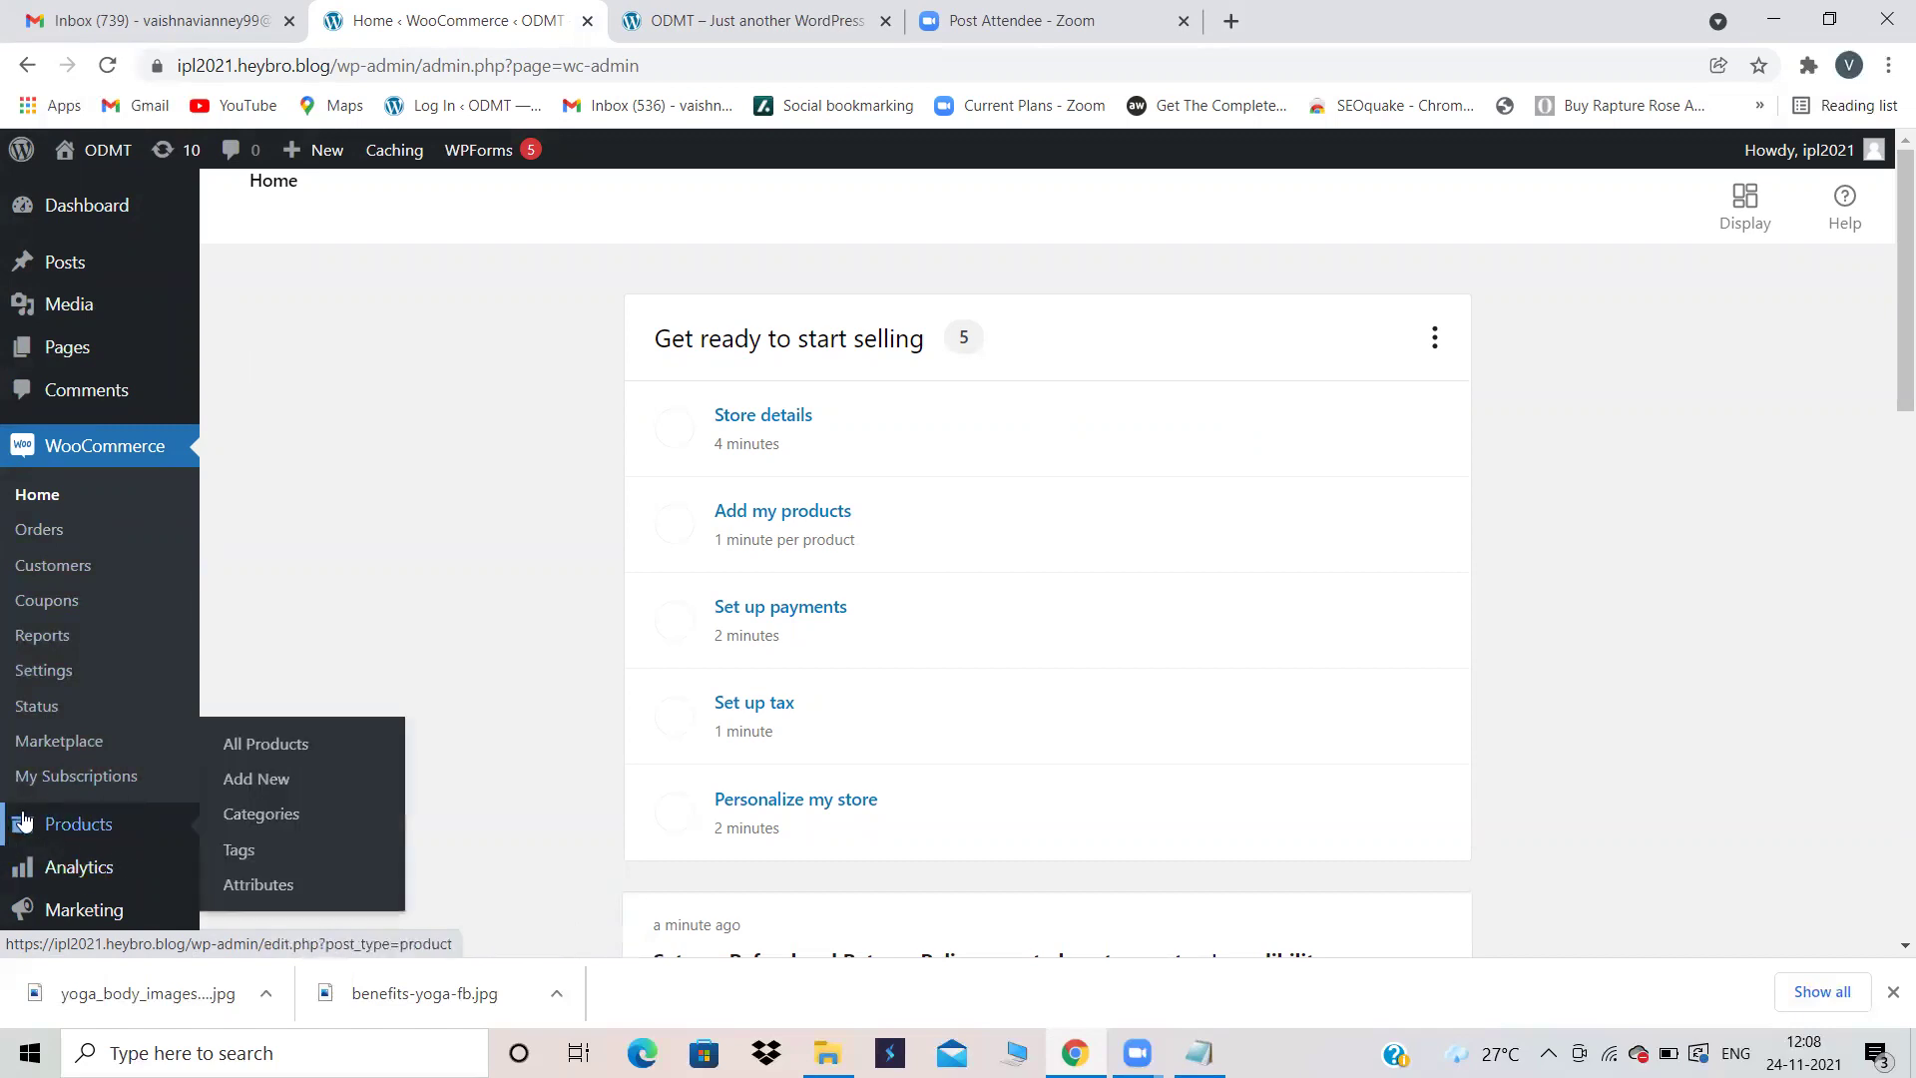
{"action": "left_click", "coordinate": [55, 824]}
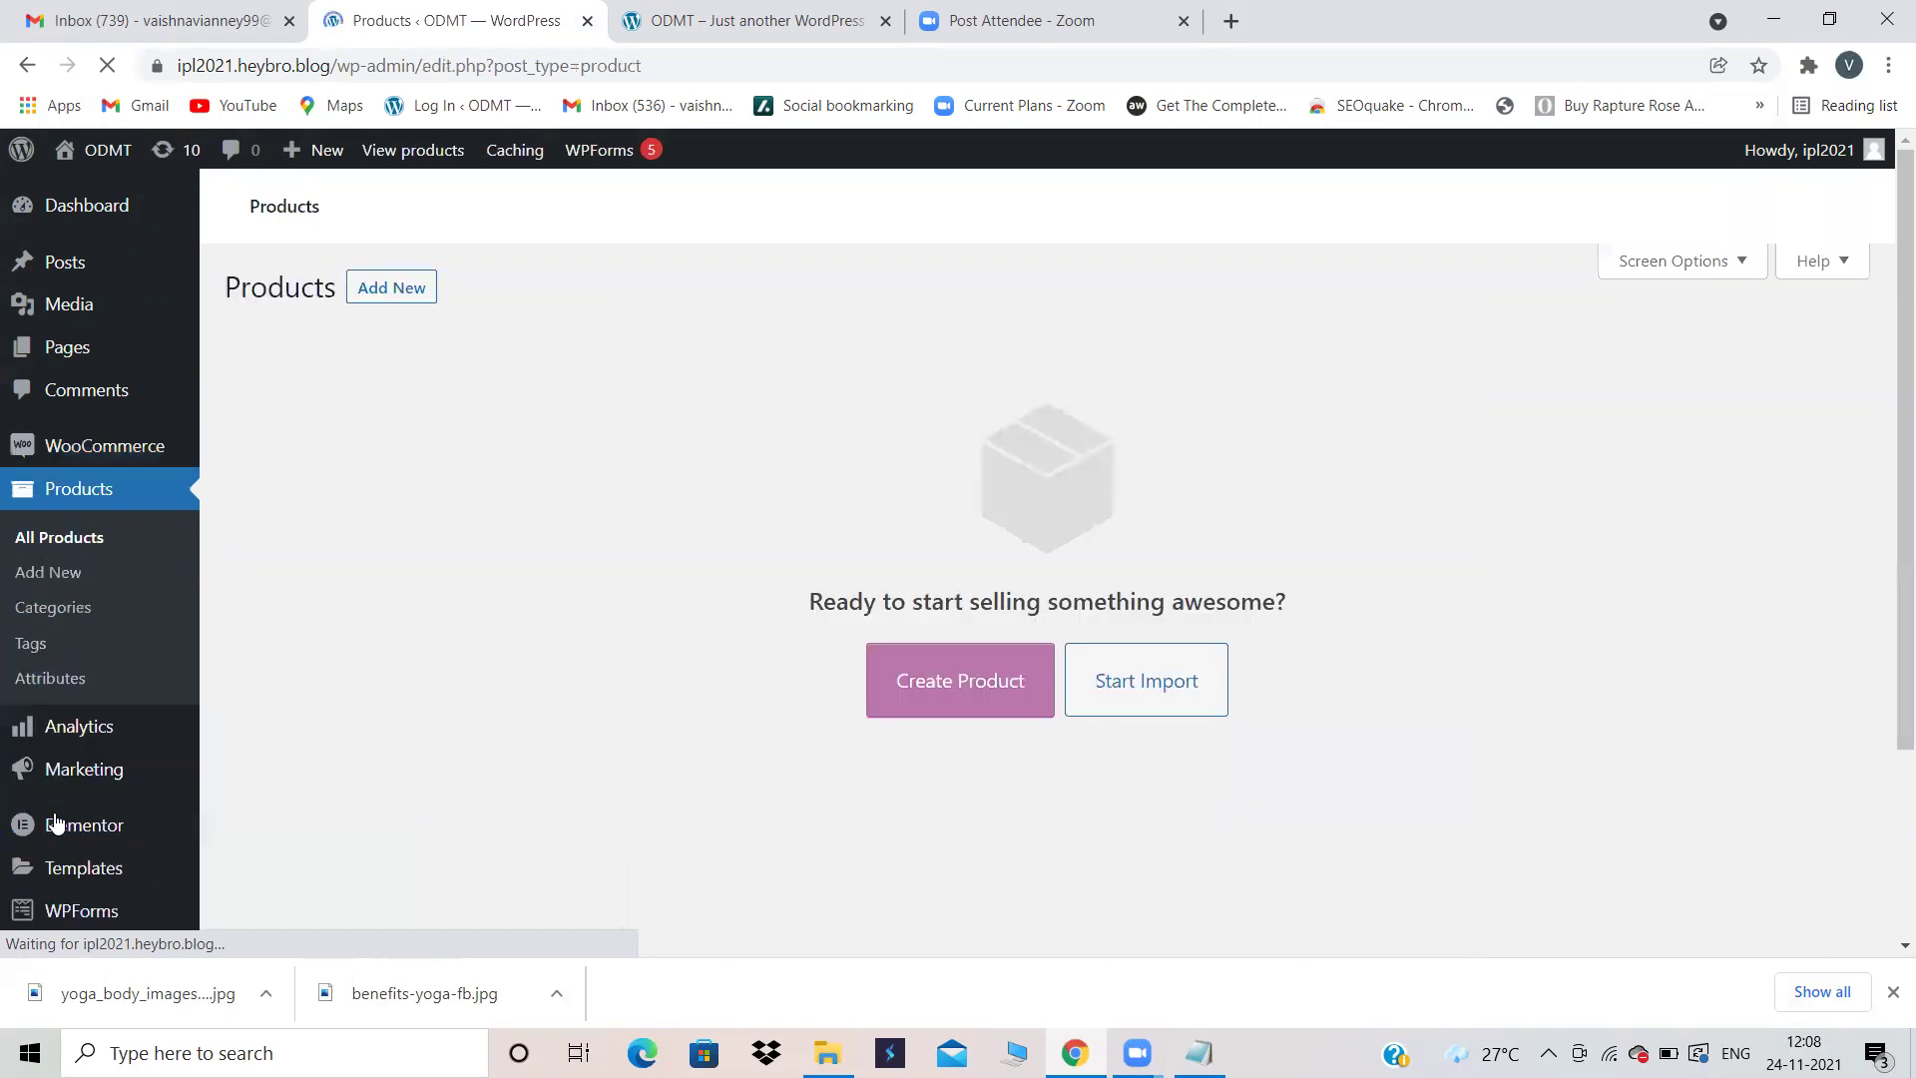
Step: Create a new product and dismiss the product name tutorial tip
{"action": "scroll", "coordinate": [784, 692], "scroll_direction": "down", "scroll_amount": 2}
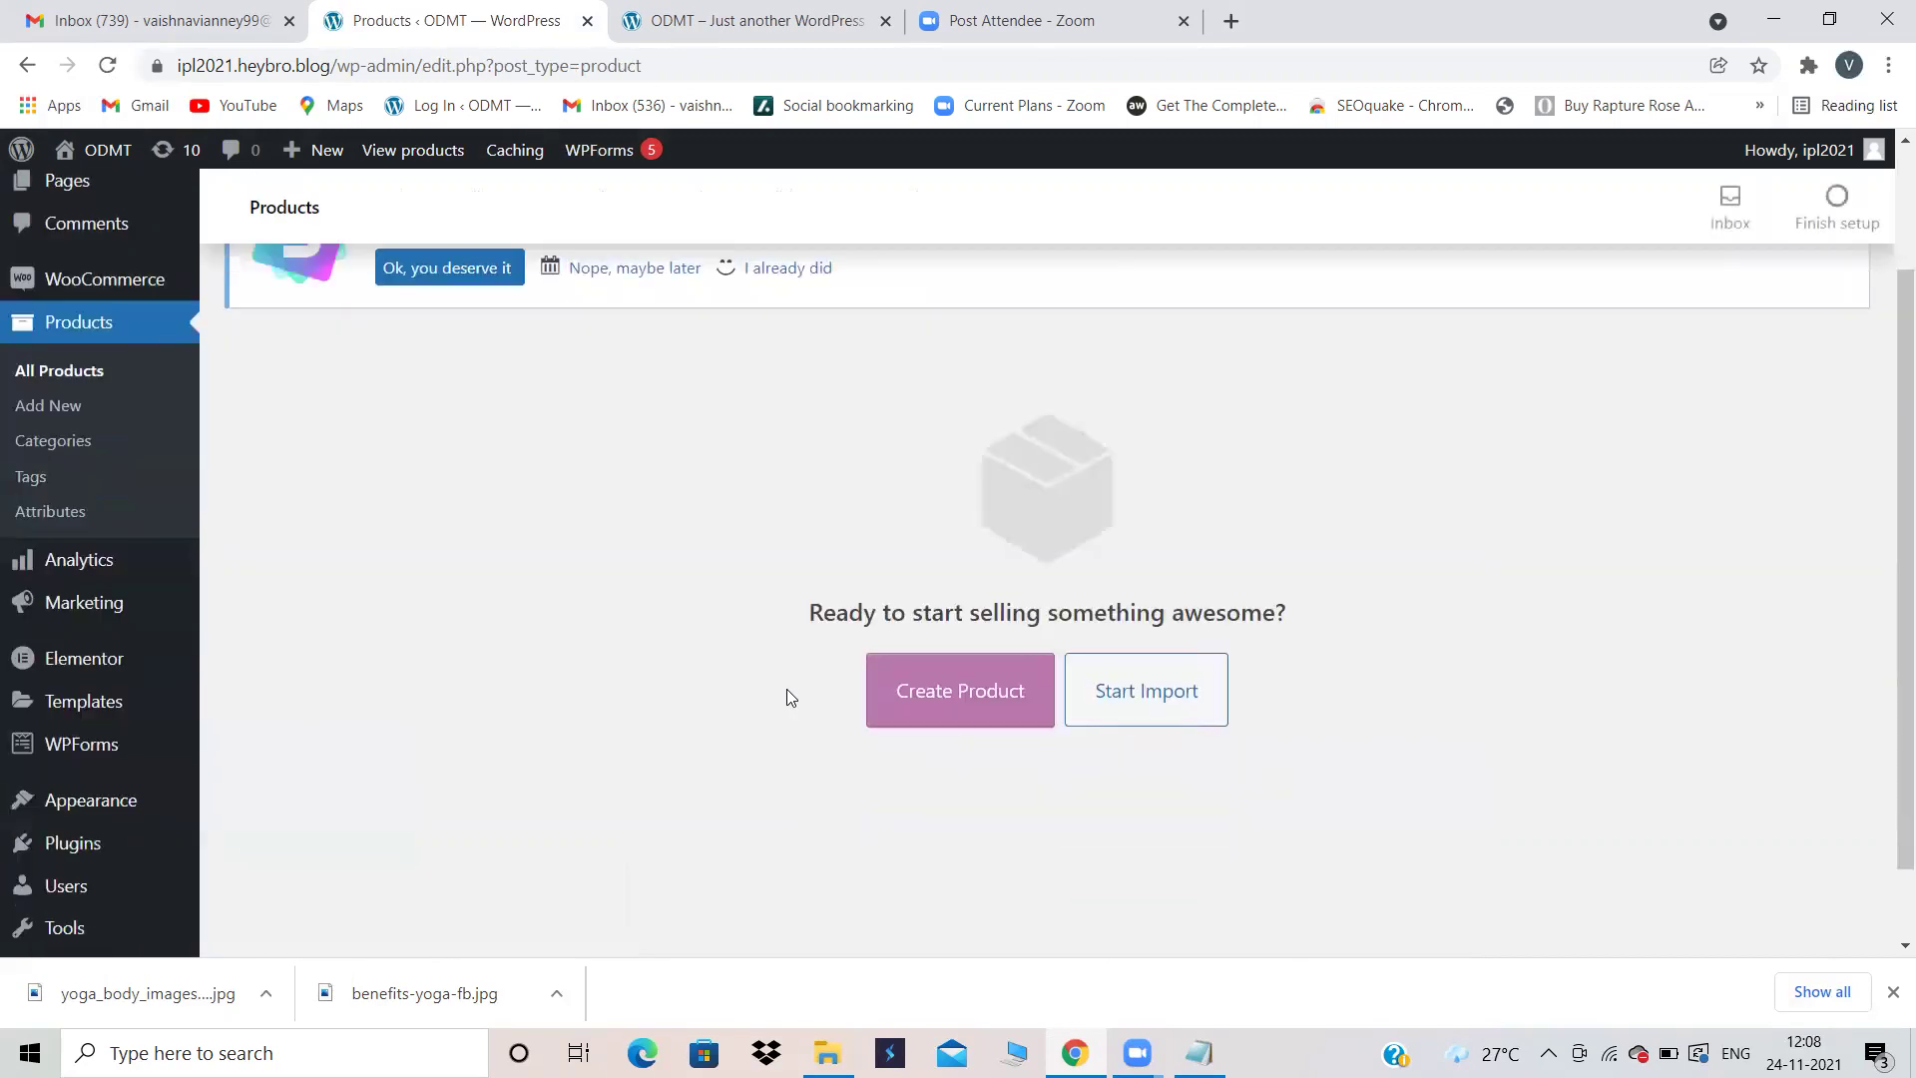
{"action": "left_click", "coordinate": [958, 628]}
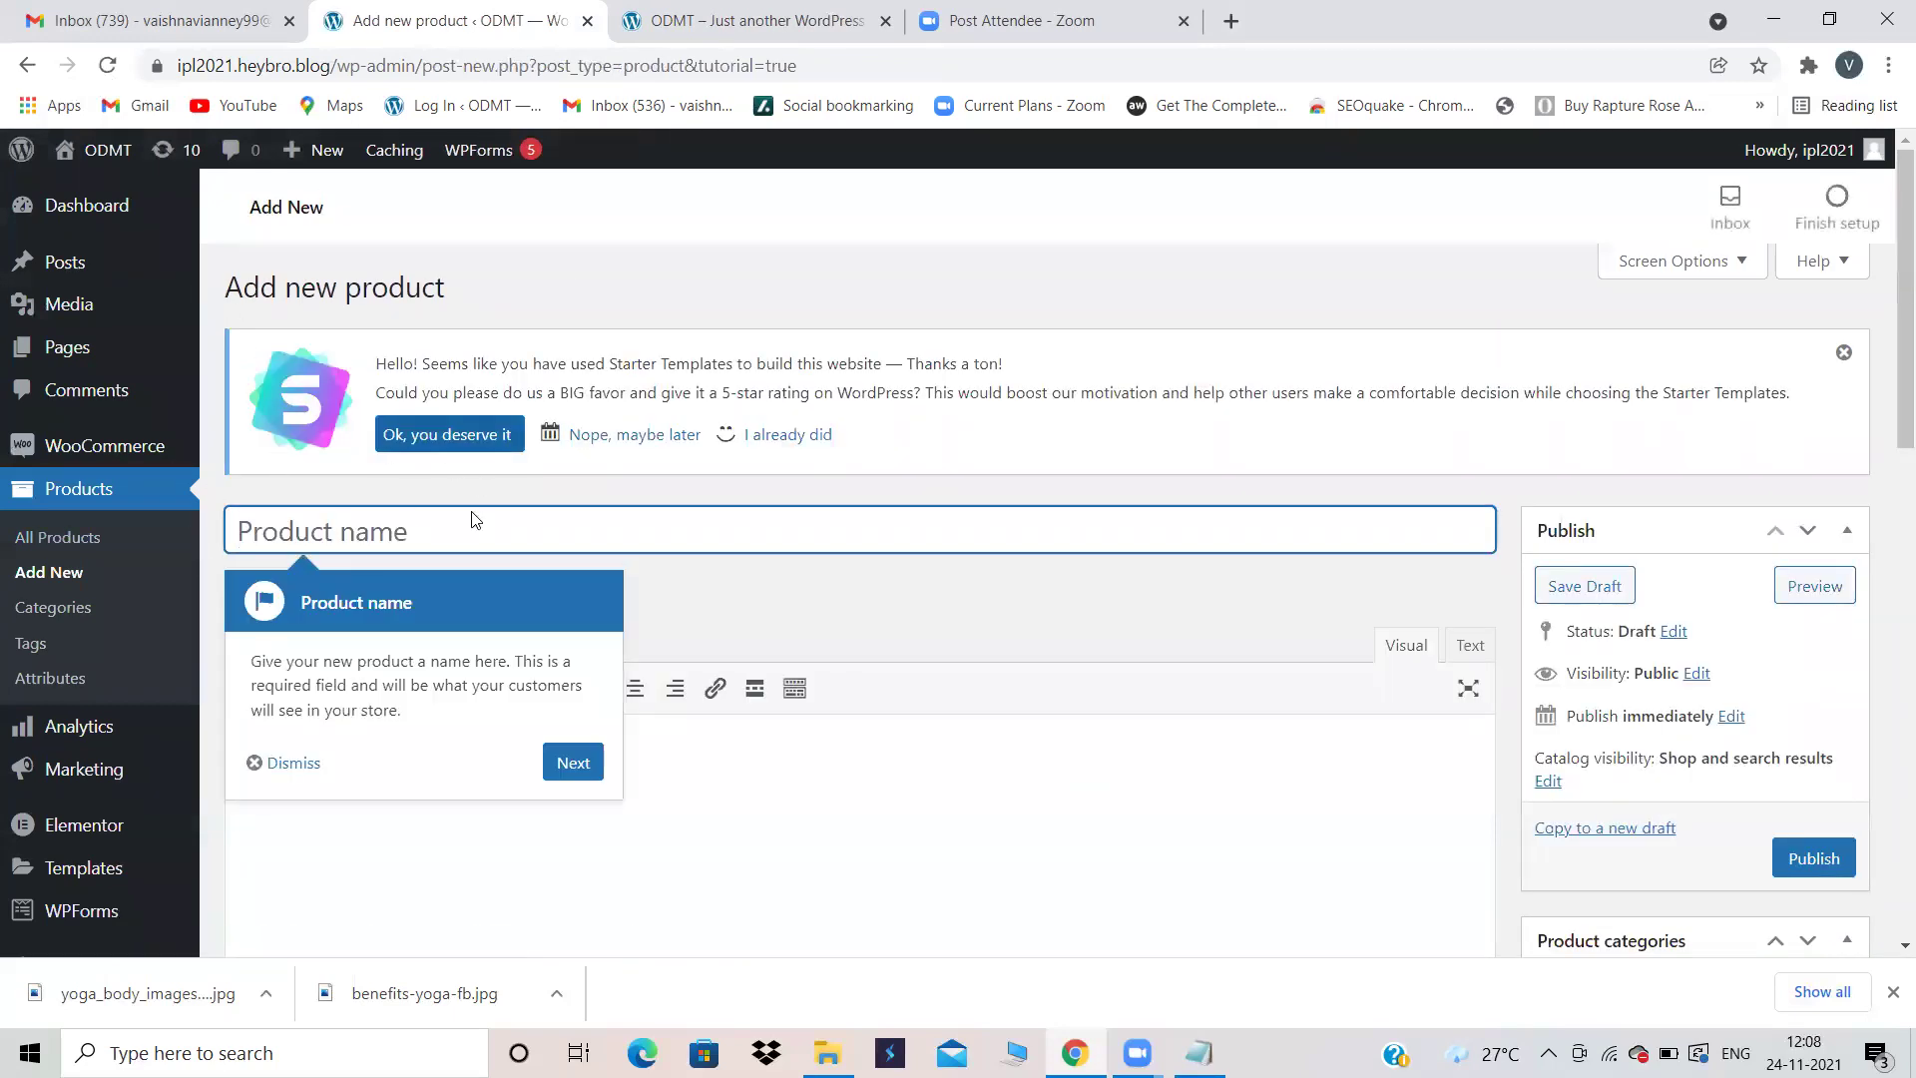
{"action": "left_click", "coordinate": [265, 765]}
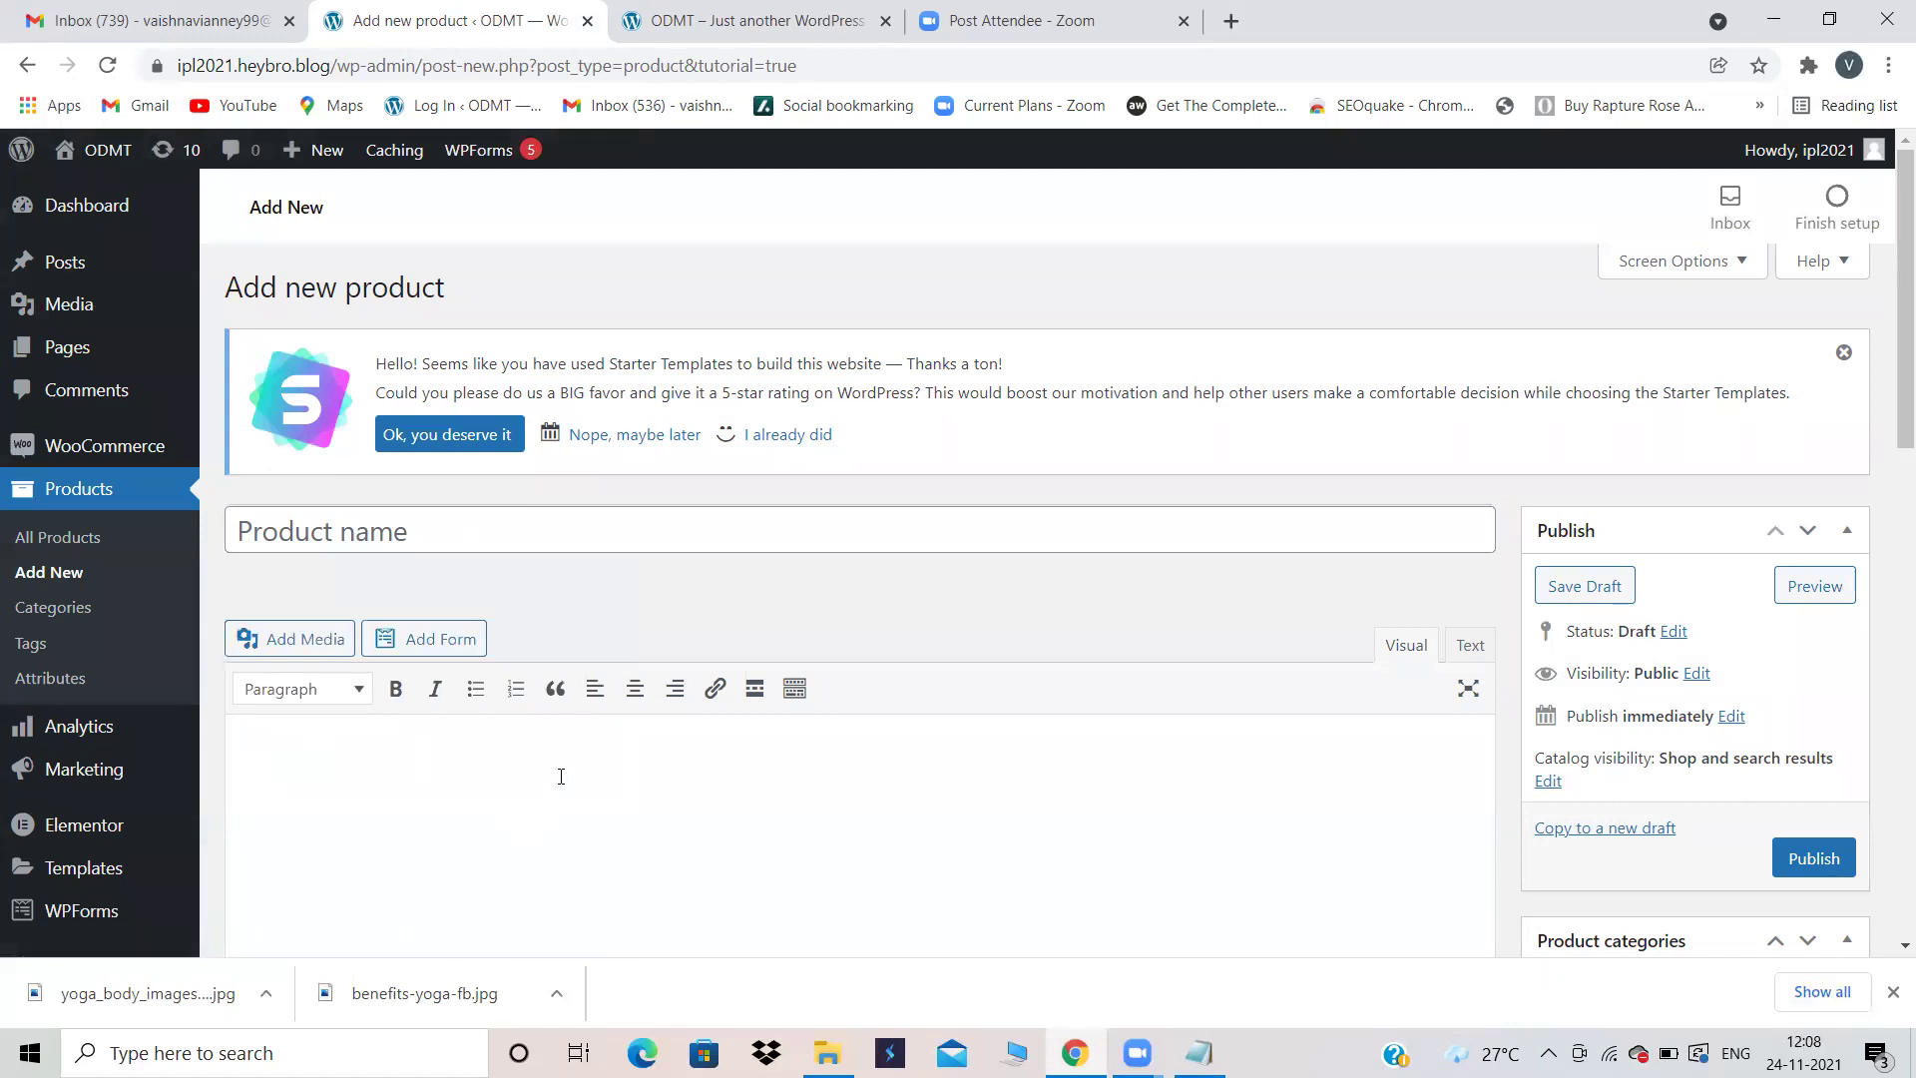
{"action": "scroll", "coordinate": [509, 814], "scroll_direction": "down", "scroll_amount": 9}
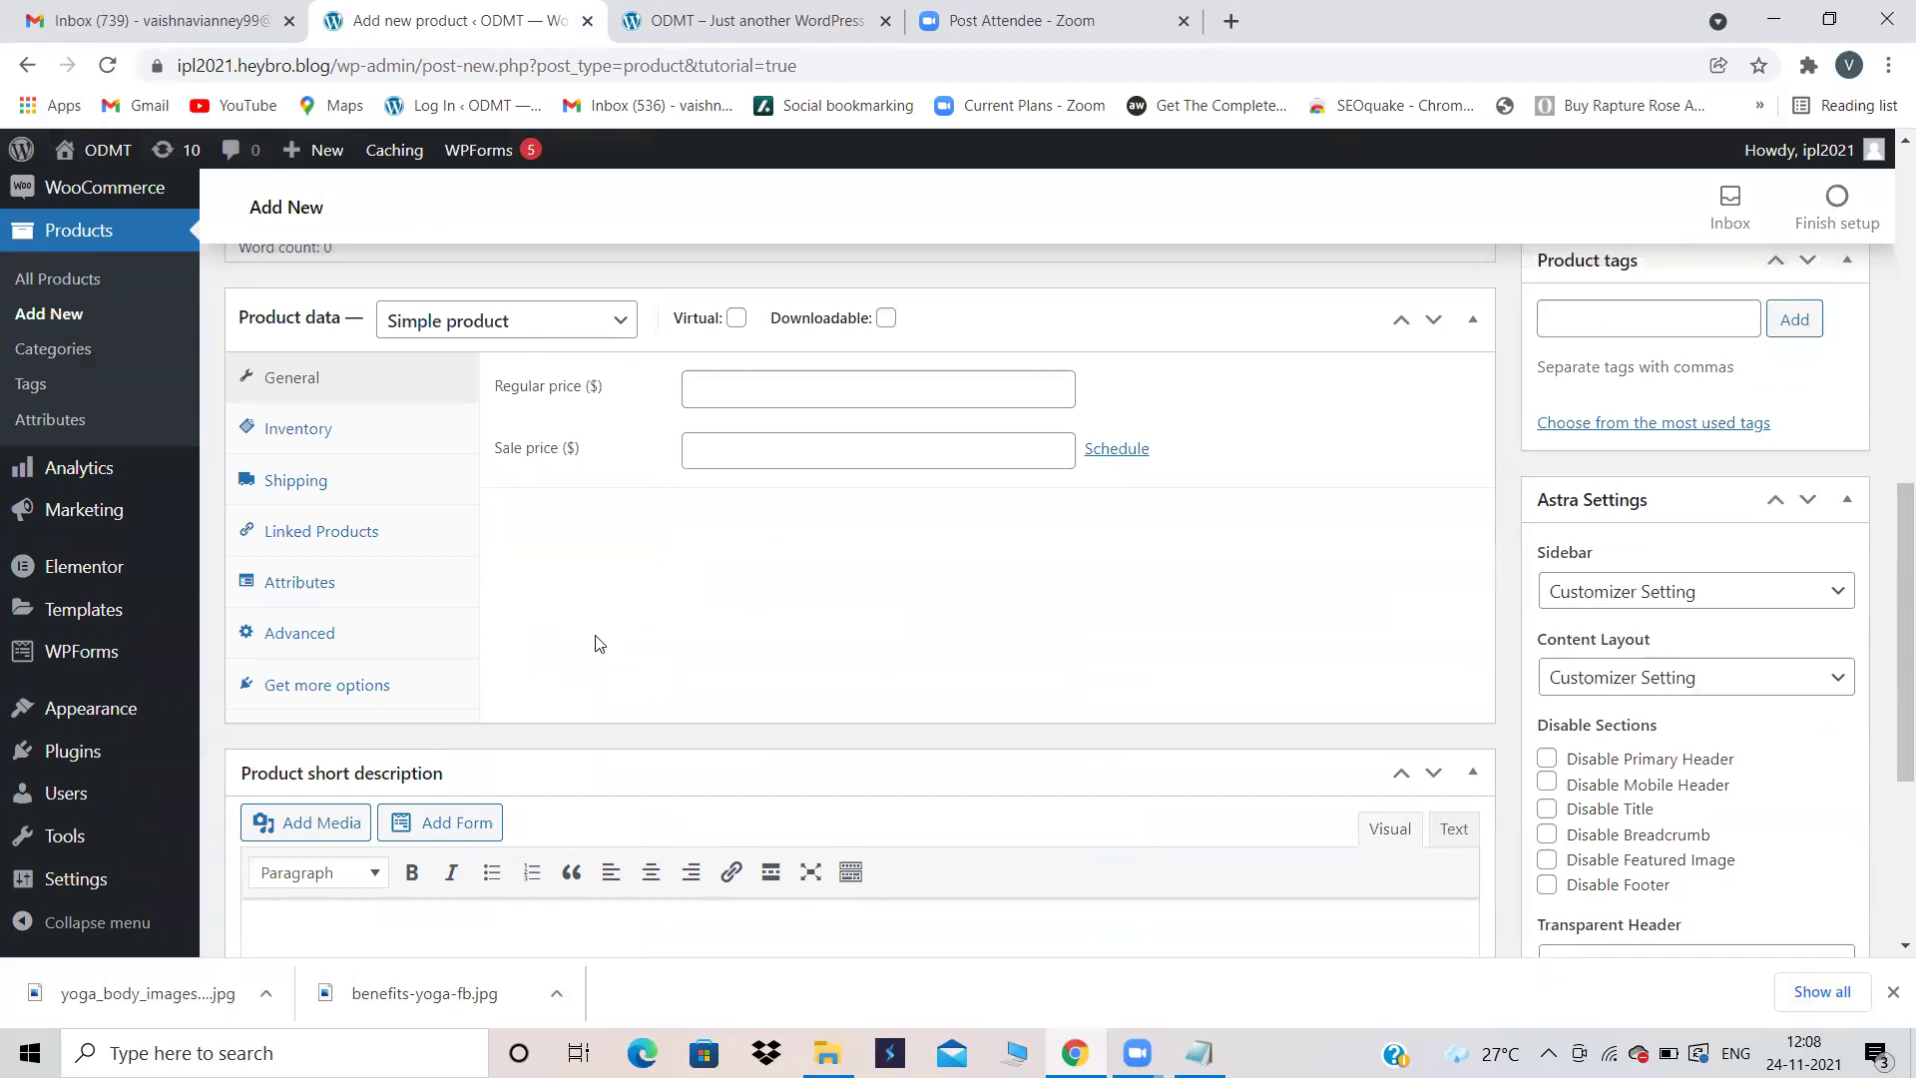
{"action": "scroll", "coordinate": [595, 644], "scroll_direction": "down", "scroll_amount": 4}
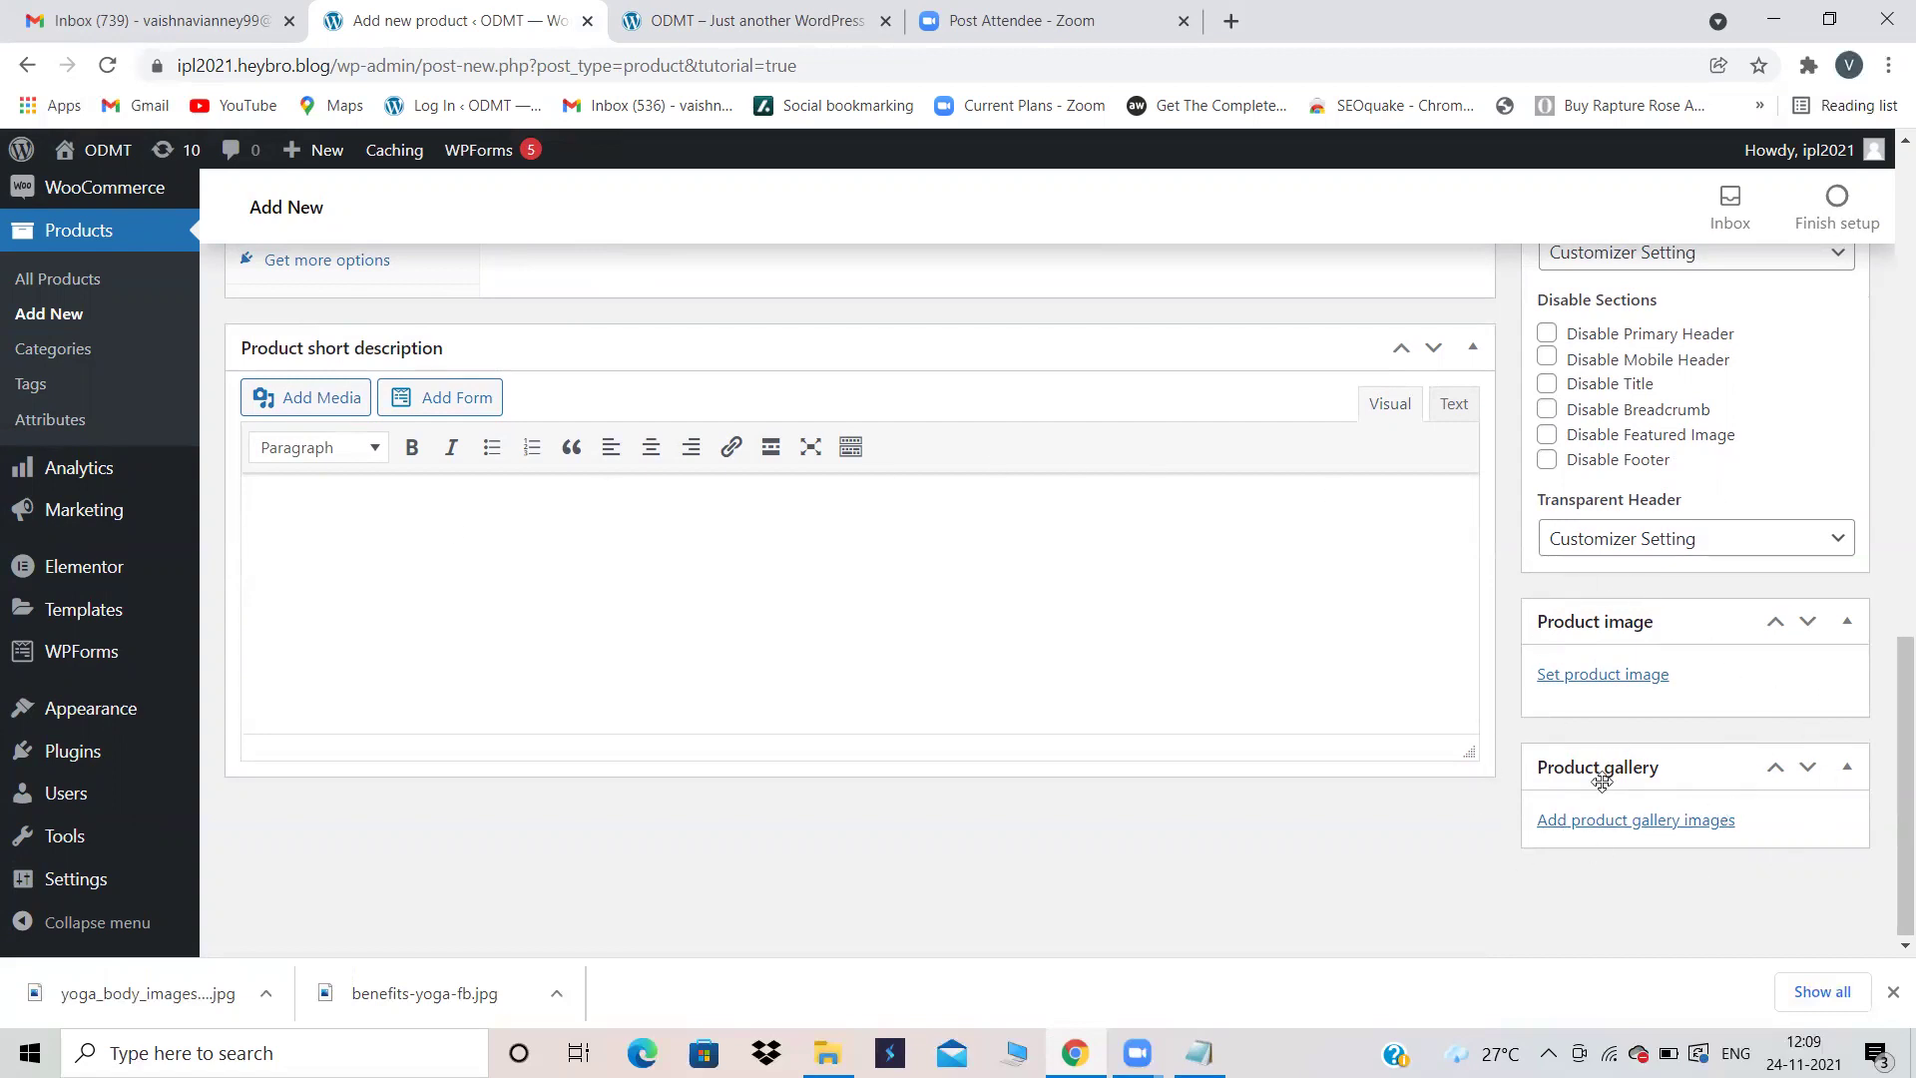
{"action": "scroll", "coordinate": [1746, 683], "scroll_direction": "up", "scroll_amount": 1}
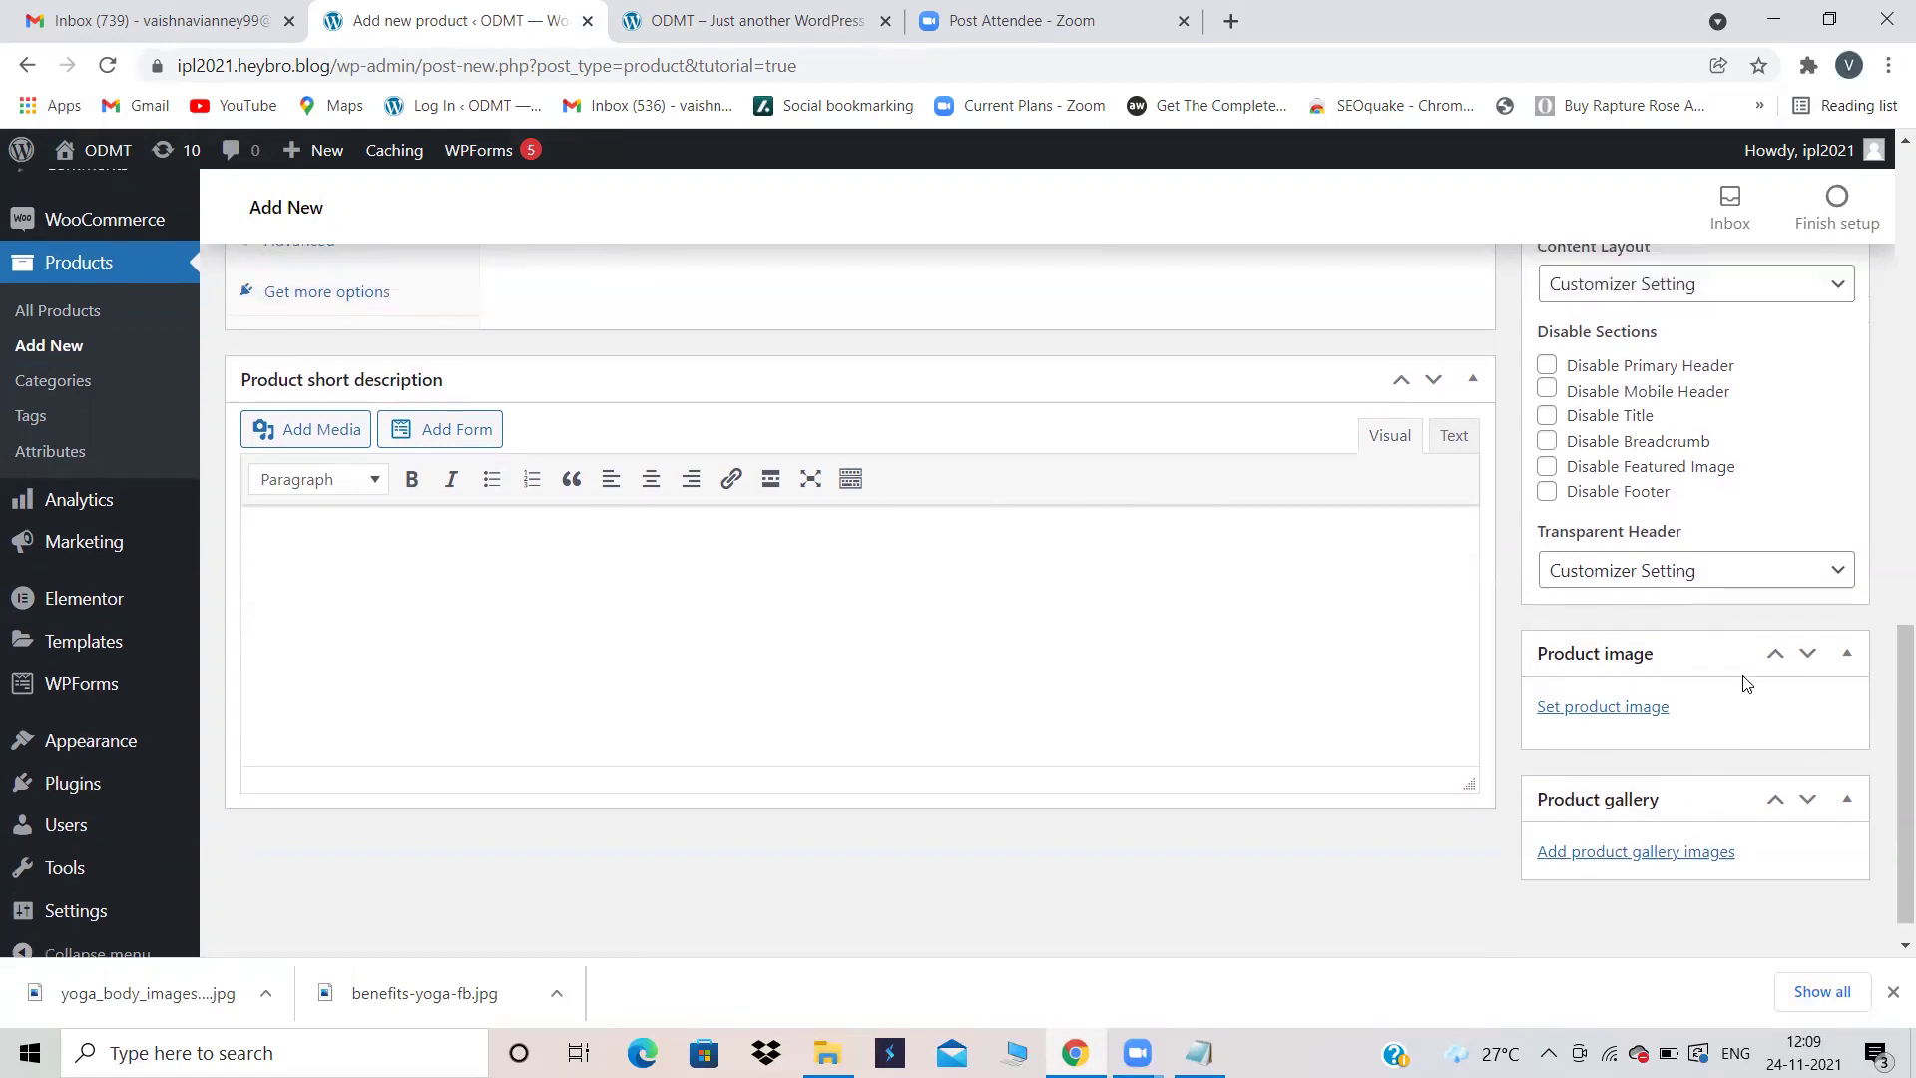
{"action": "scroll", "coordinate": [1746, 678], "scroll_direction": "up", "scroll_amount": 7}
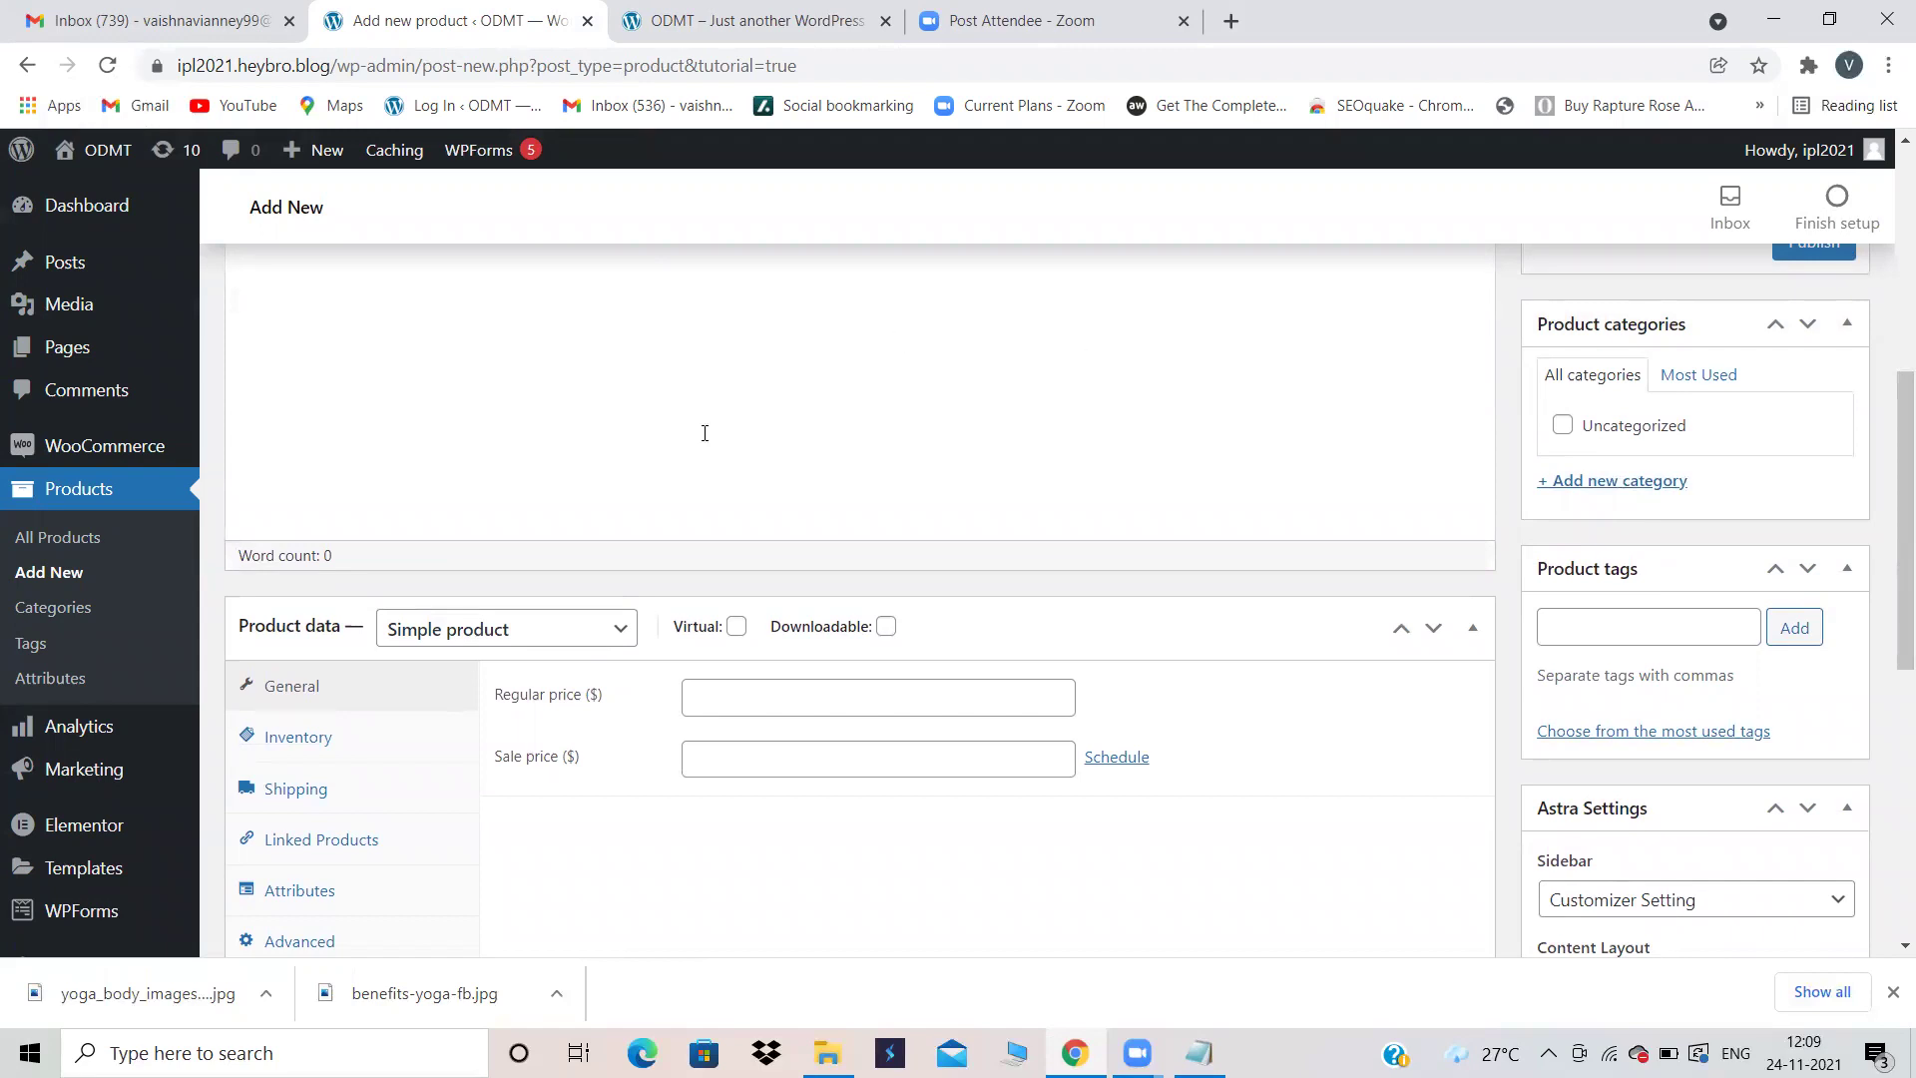
{"action": "scroll", "coordinate": [803, 475], "scroll_direction": "up", "scroll_amount": 6}
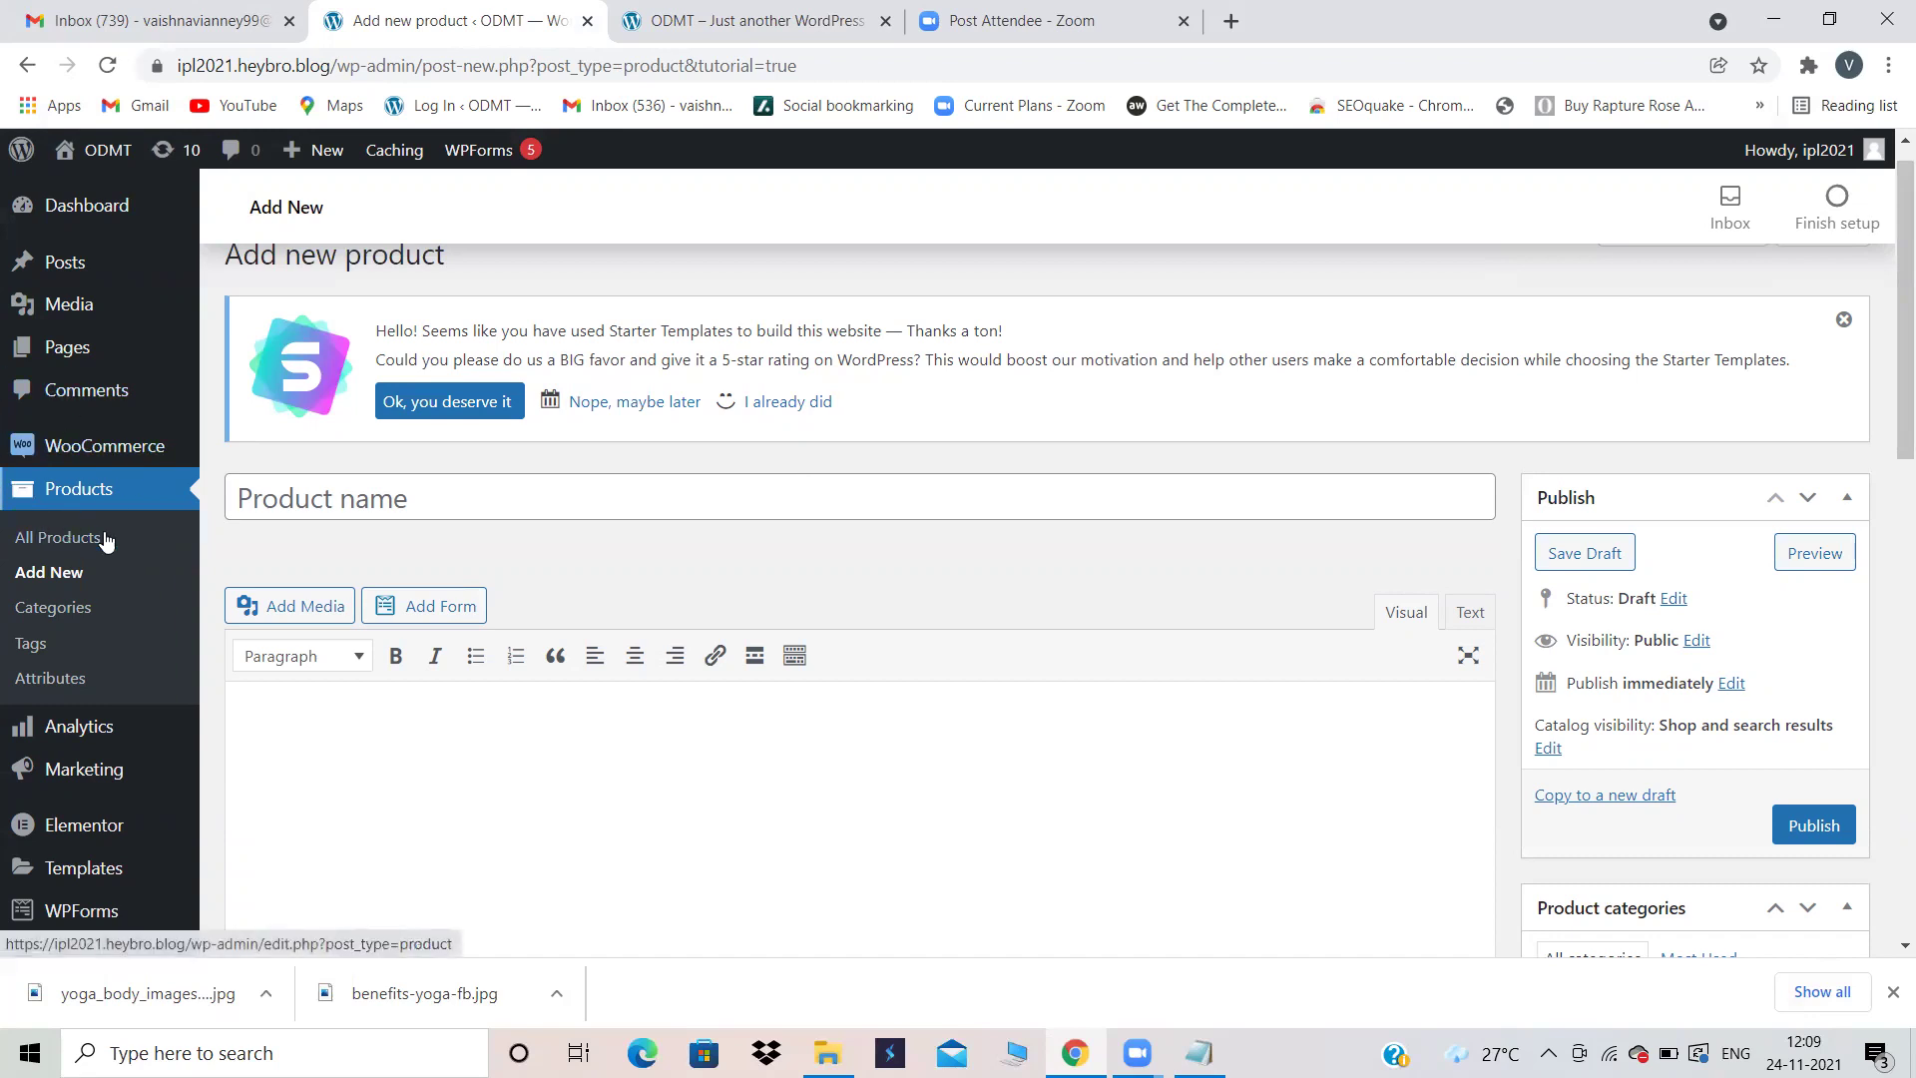
{"action": "mouse_move", "coordinate": [67, 462]}
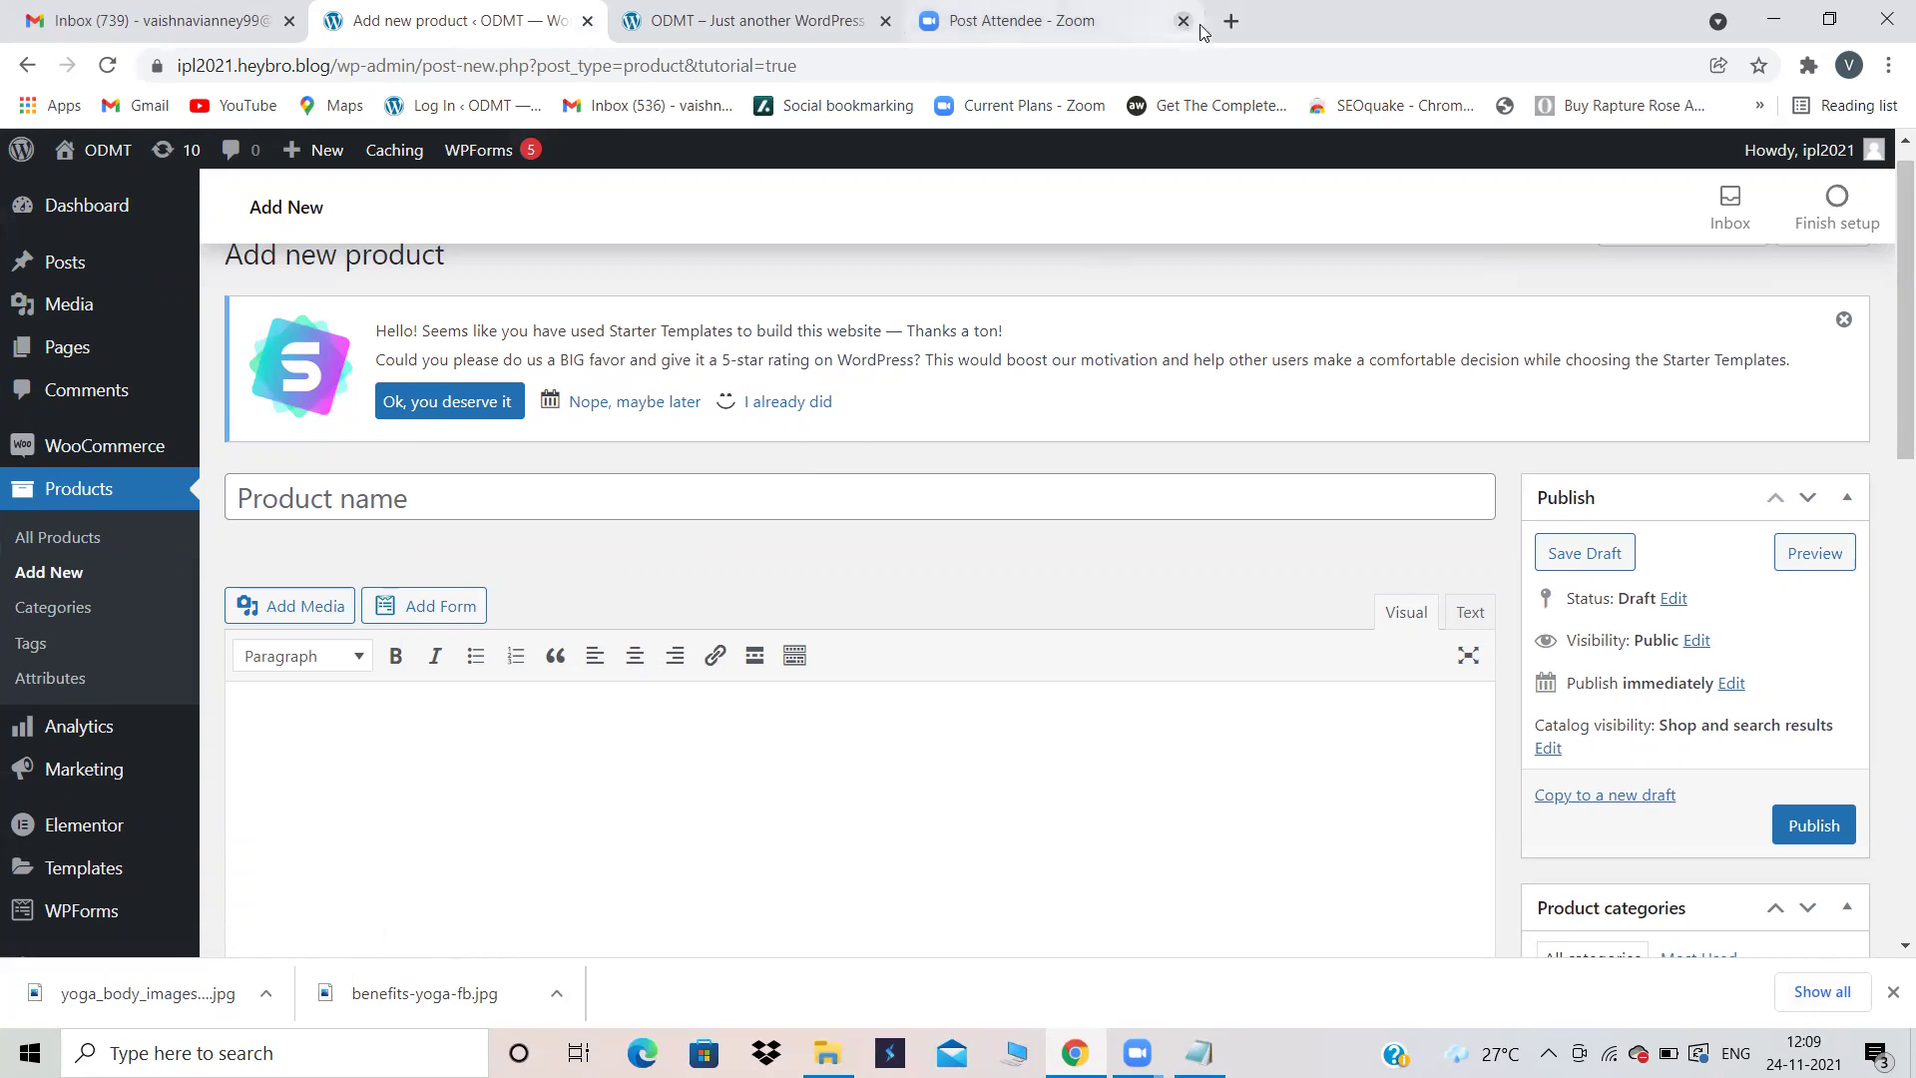
Step: Open myntra.com in a new browser tab
{"action": "left_click", "coordinate": [1229, 21]}
{"action": "left_click", "coordinate": [1170, 55]}
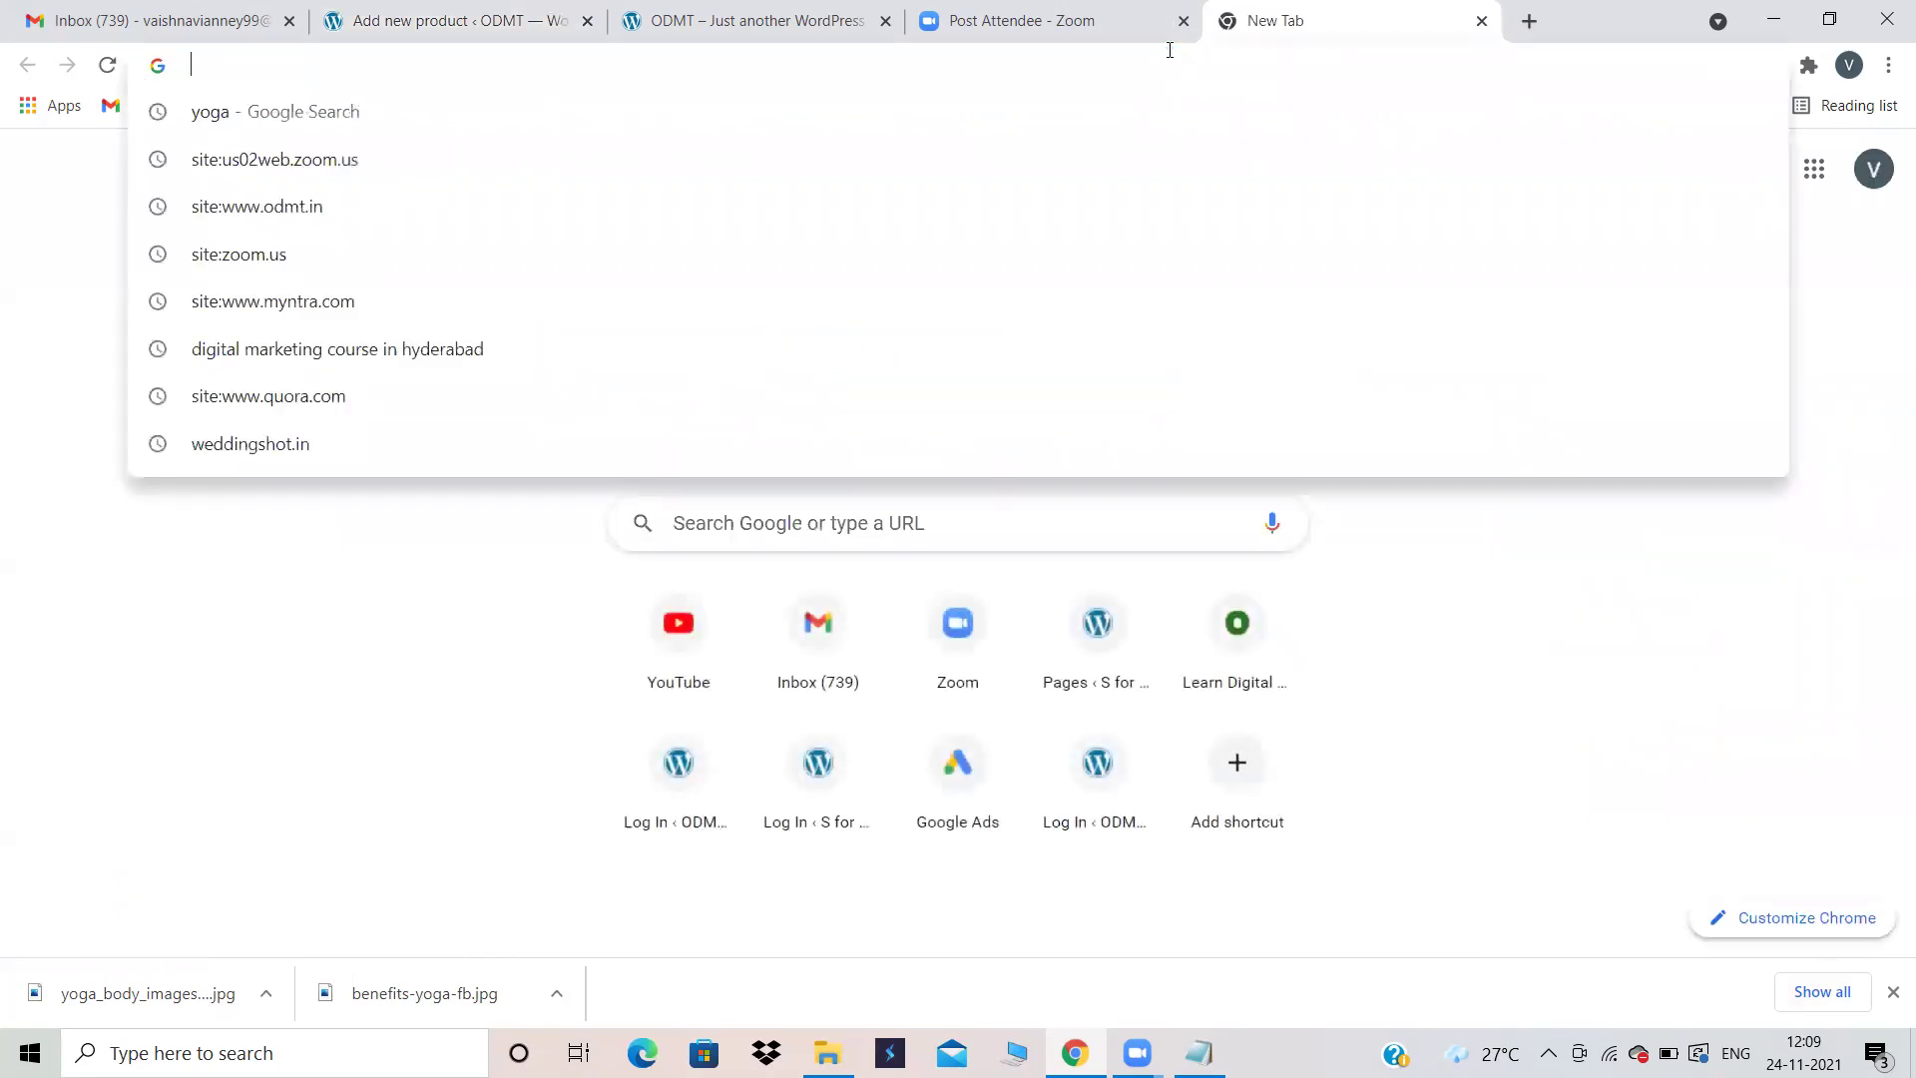
{"action": "type", "text": "myntra"}
{"action": "key", "text": "Return"}
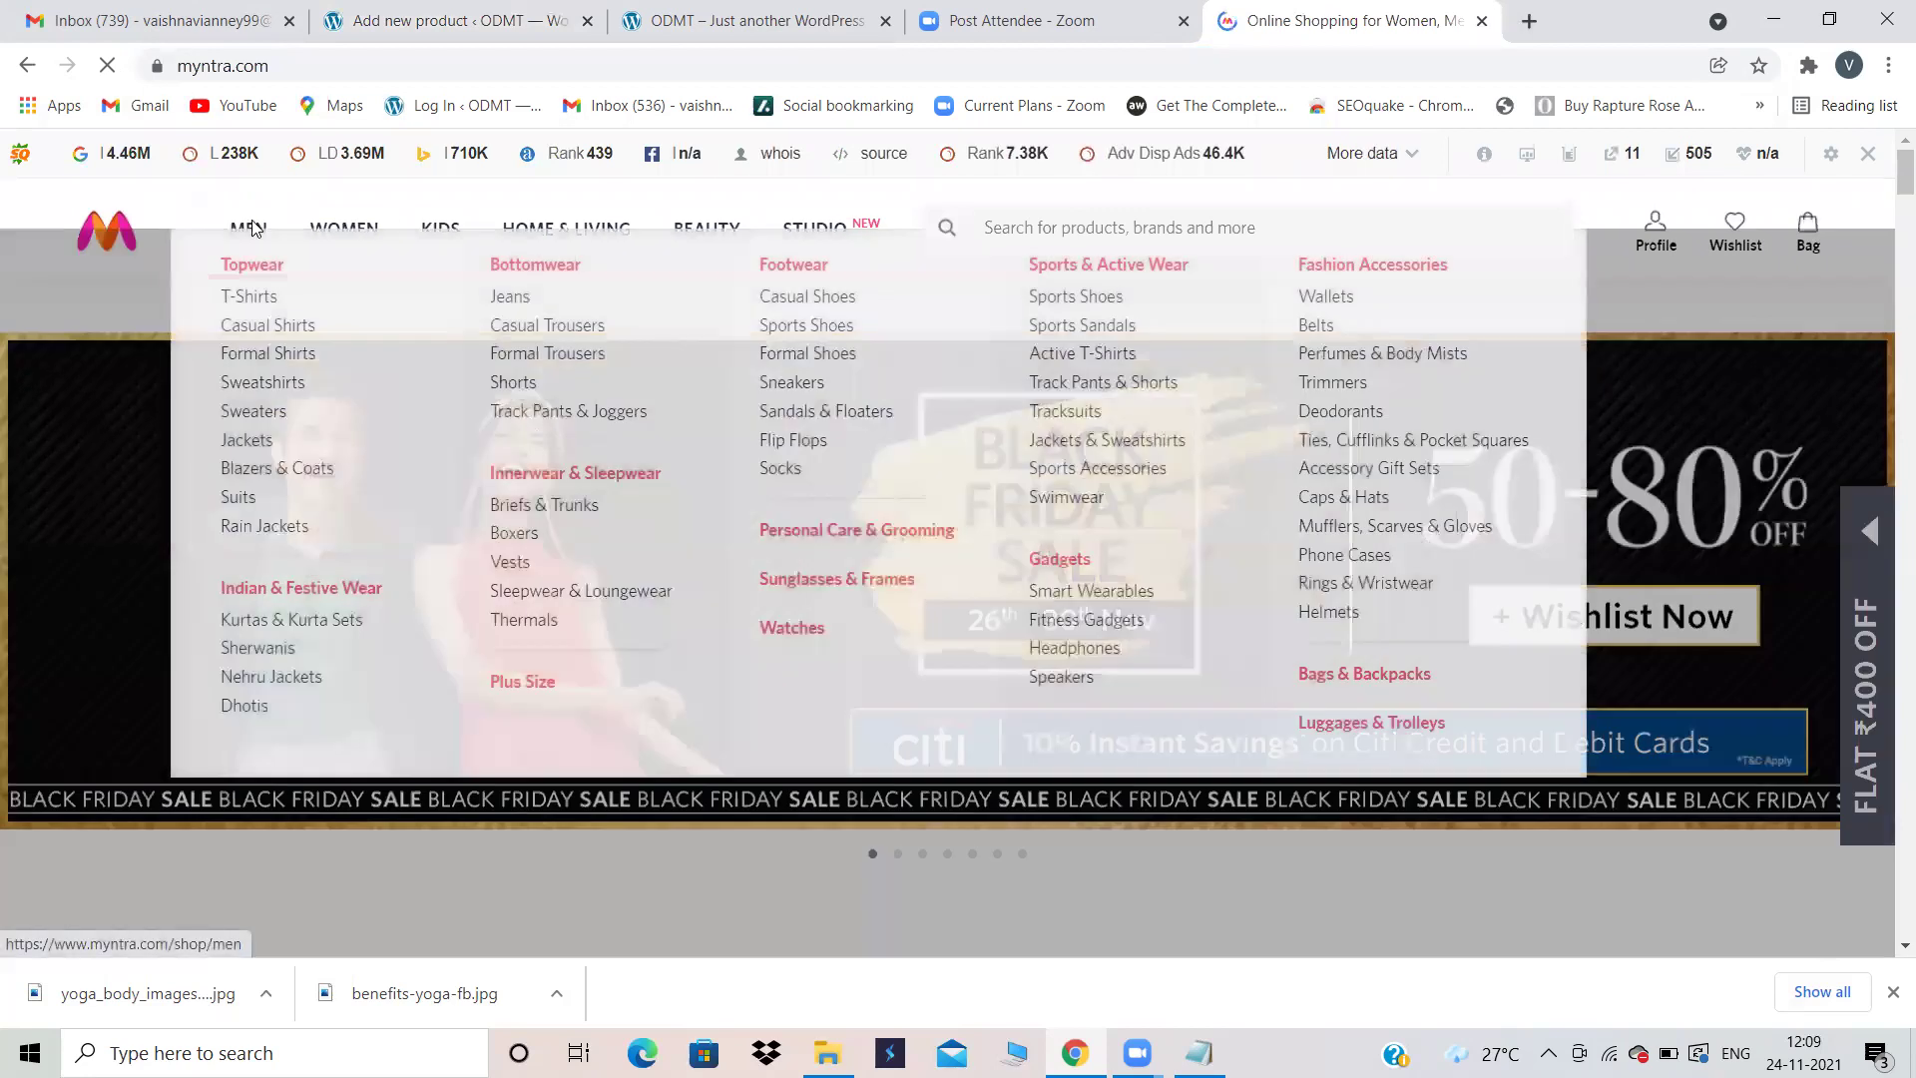
Step: Browse MEN > T-Shirts, open the Roadster black T-shirt and select 'Roadster'
{"action": "left_click", "coordinate": [258, 220]}
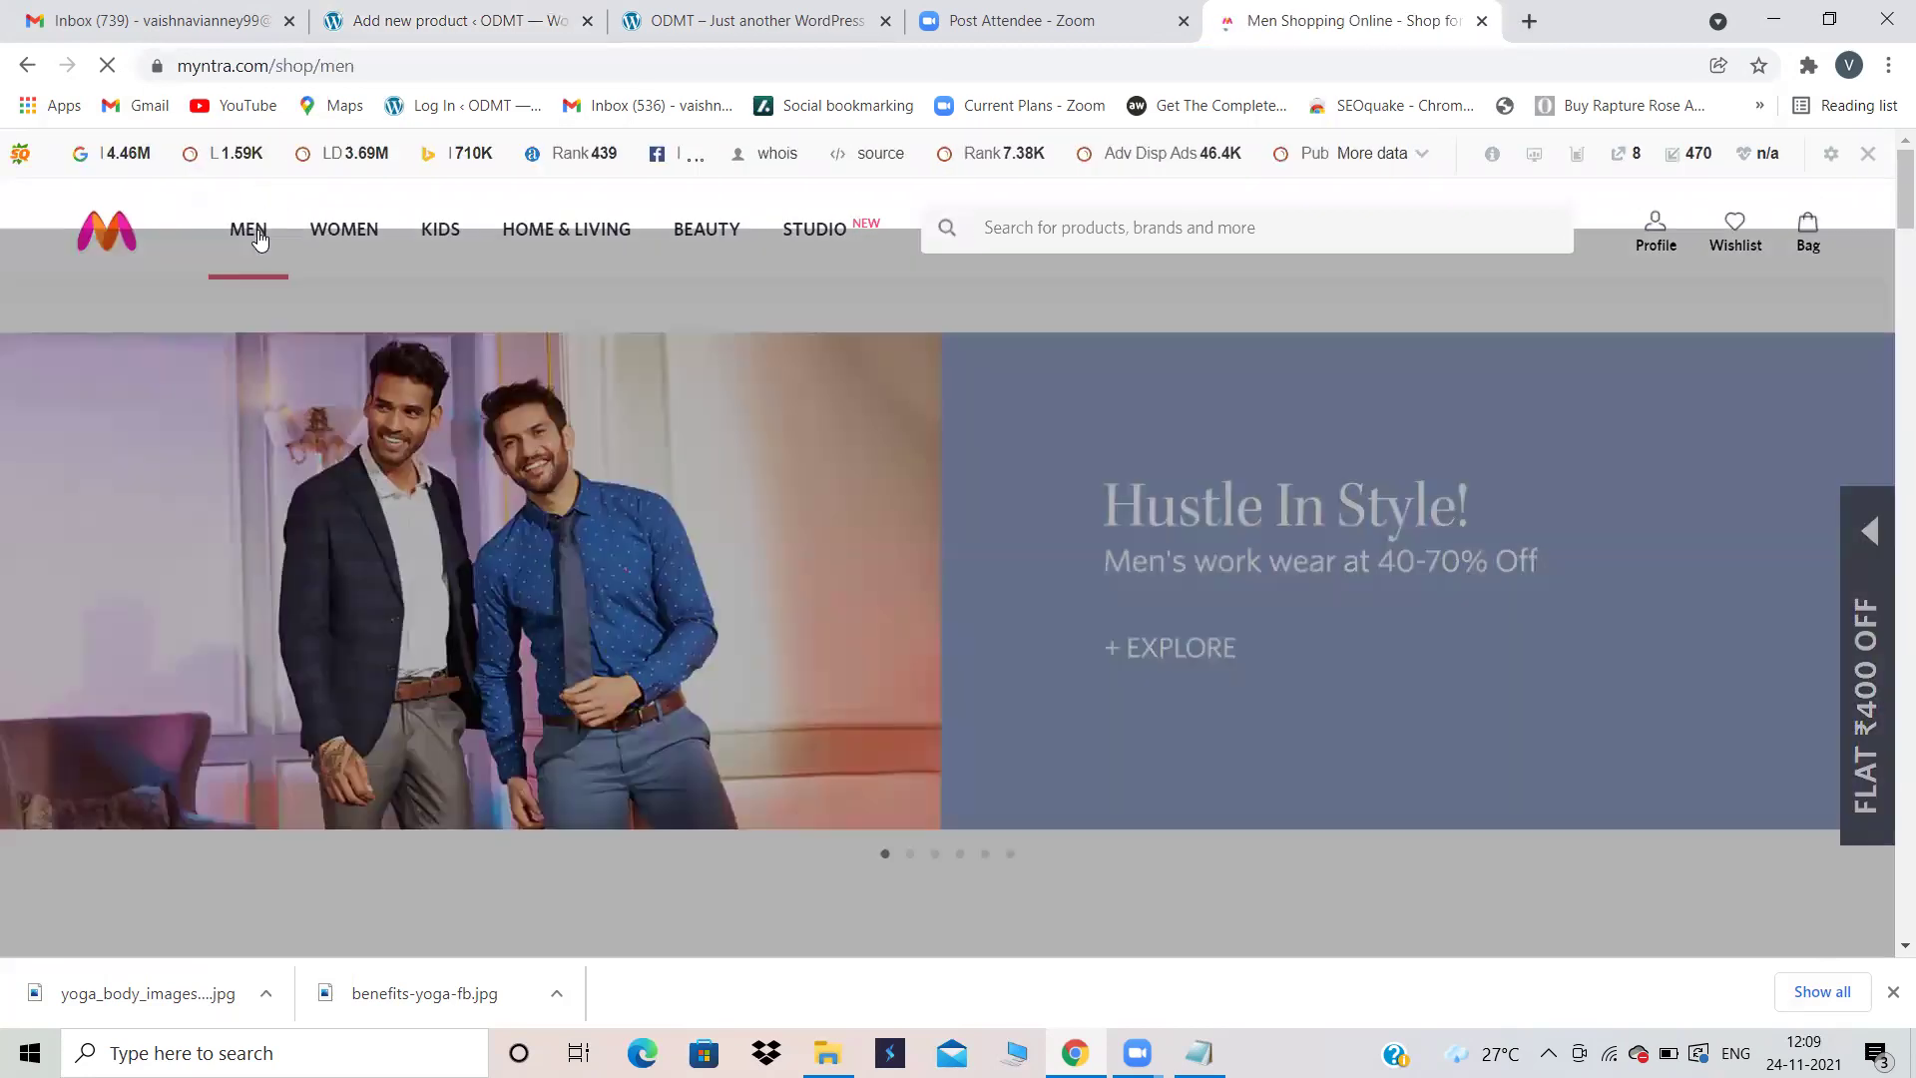
{"action": "mouse_move", "coordinate": [254, 237]}
{"action": "left_click", "coordinate": [248, 295]}
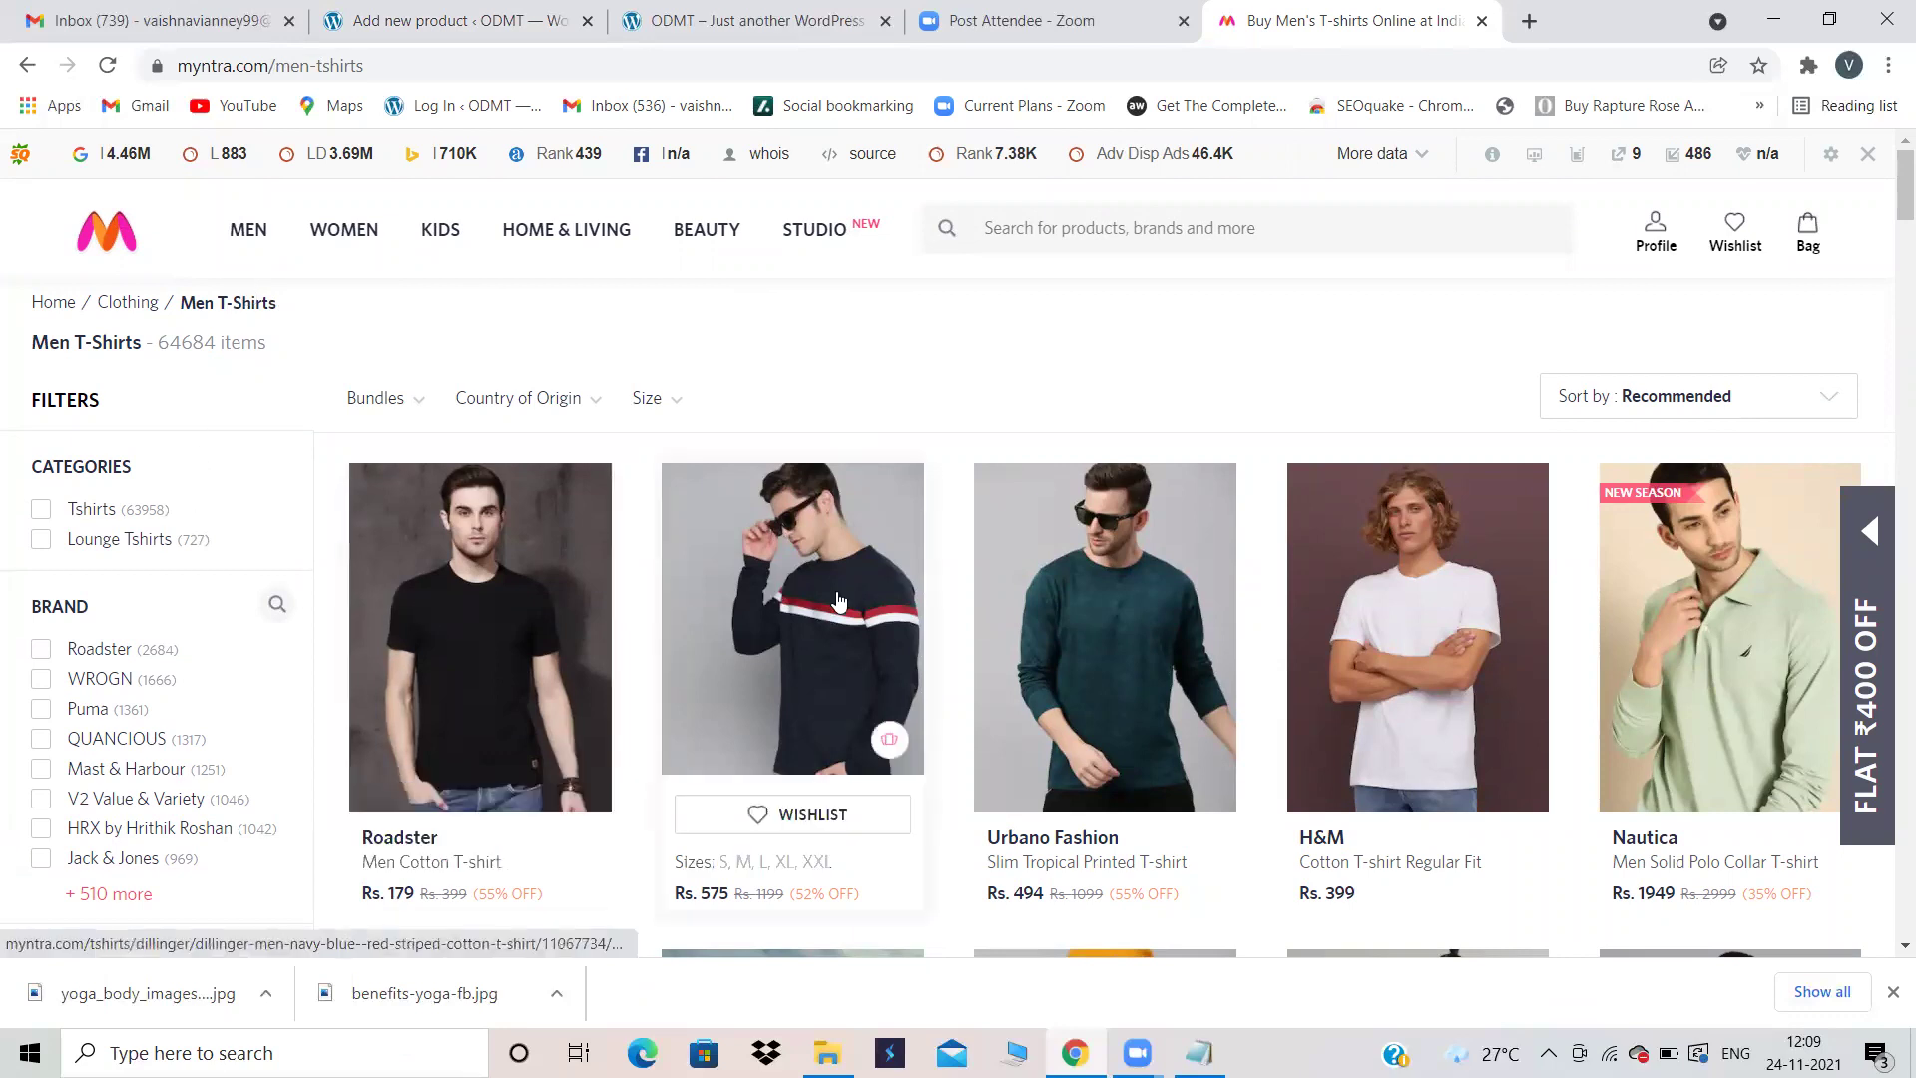
{"action": "left_click", "coordinate": [536, 602]}
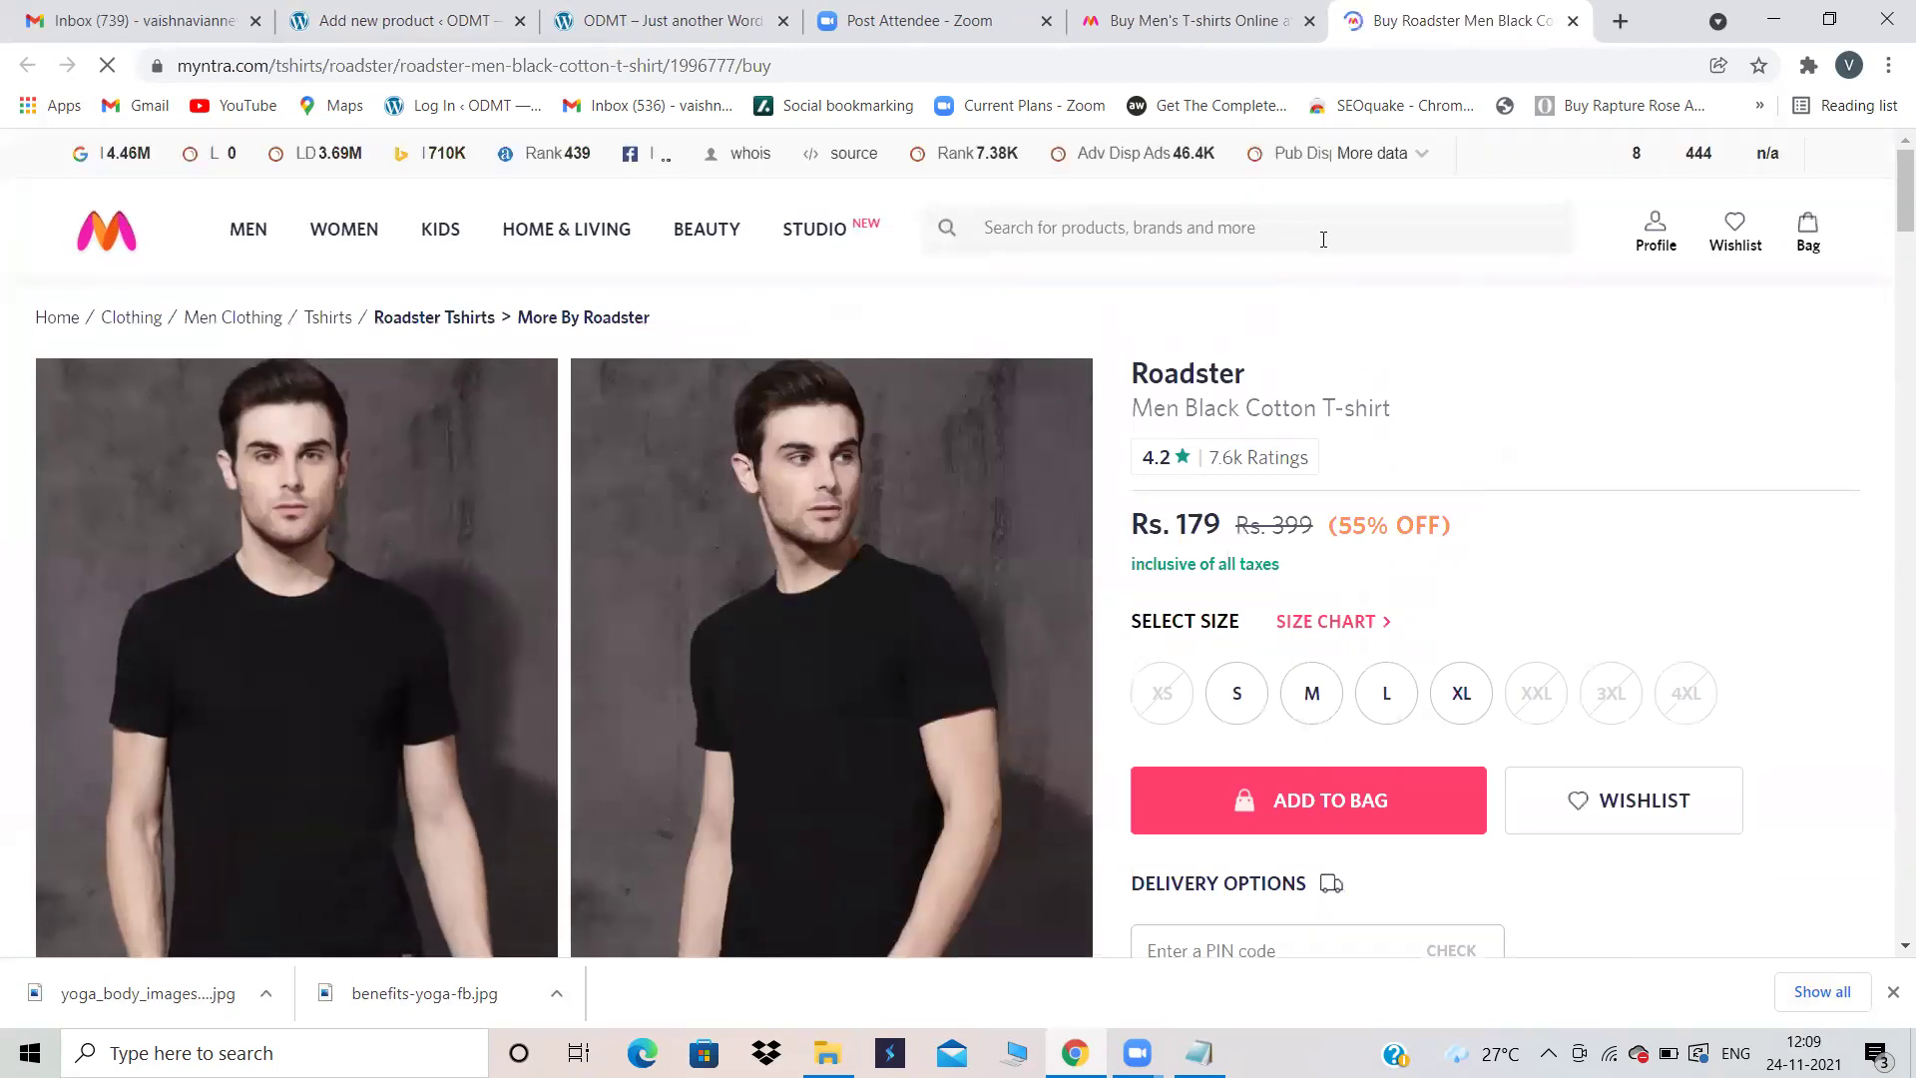
{"action": "left_click_drag", "start_coordinate": [1253, 381], "coordinate": [1128, 374]}
{"action": "key", "text": "ctrl+c"}
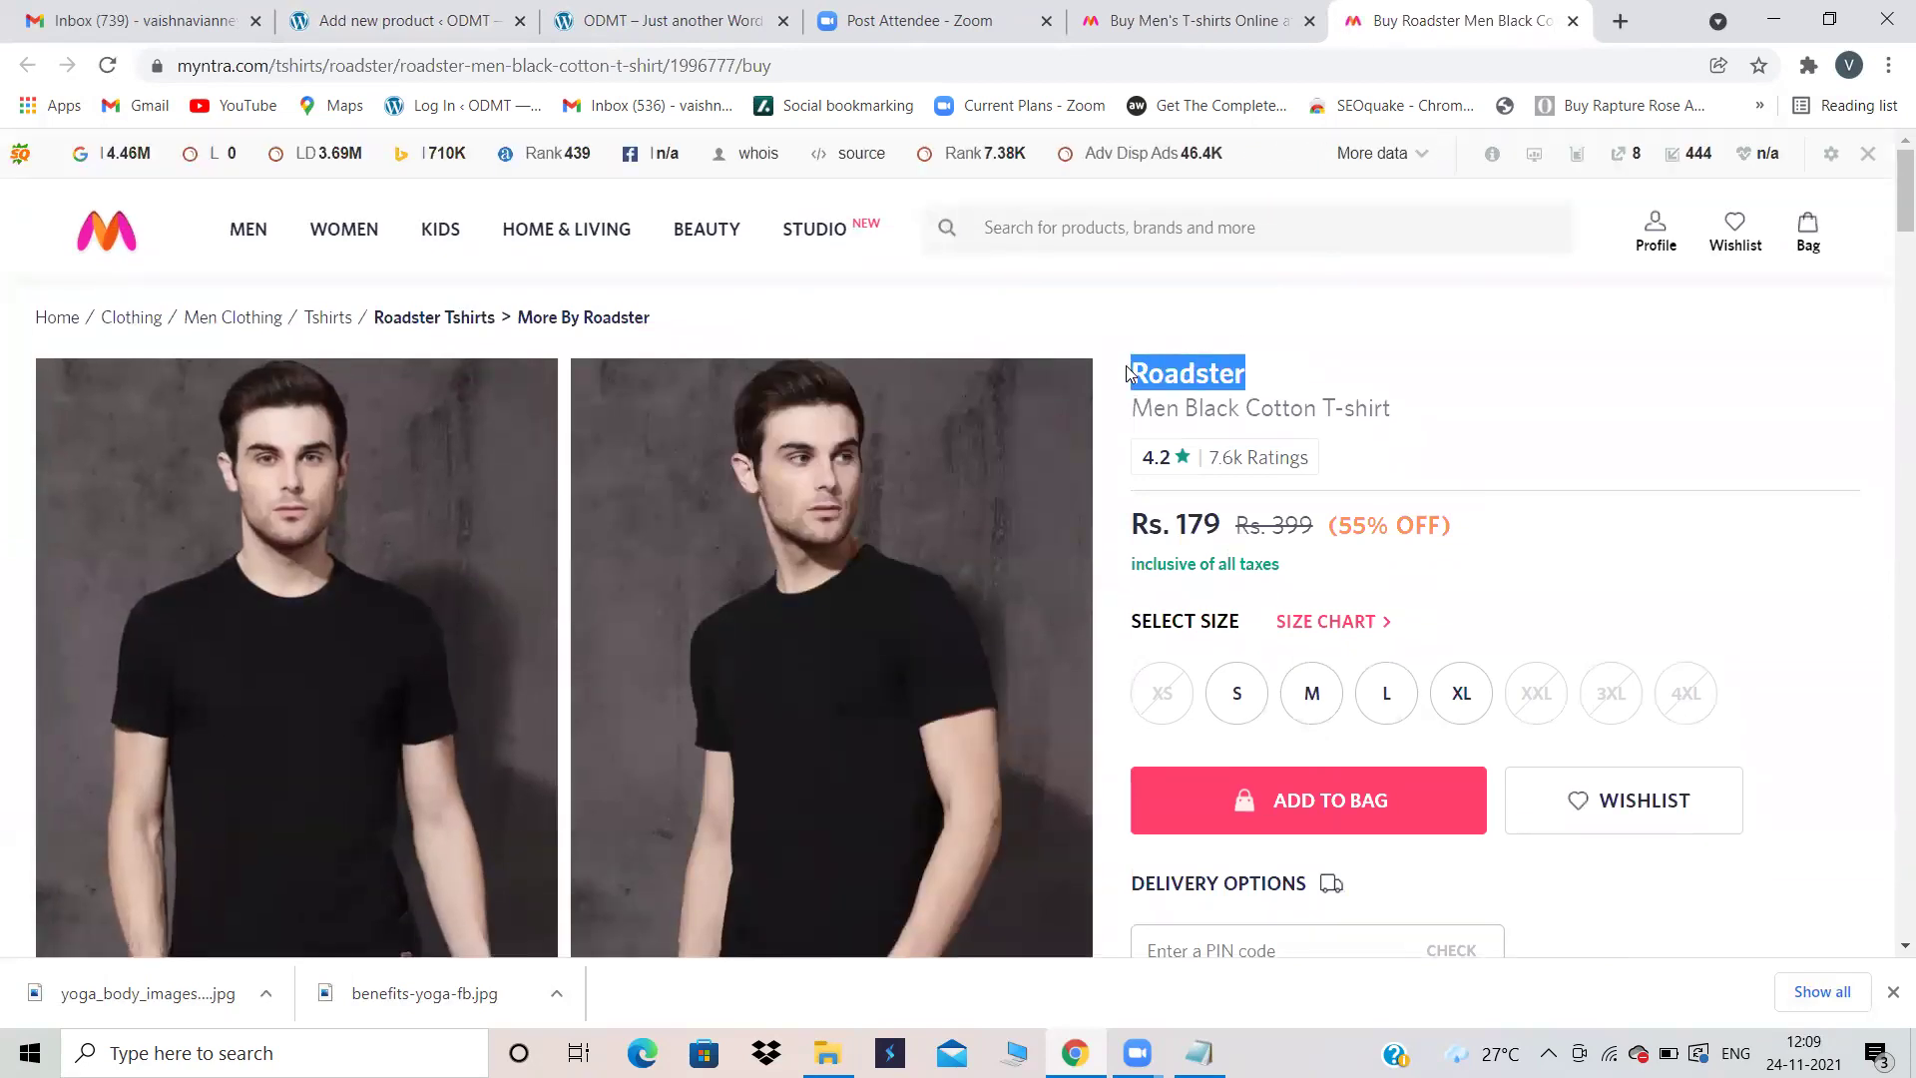
Step: Paste 'Roadster' as the product name, then return to the Myntra page
{"action": "left_click", "coordinate": [469, 22]}
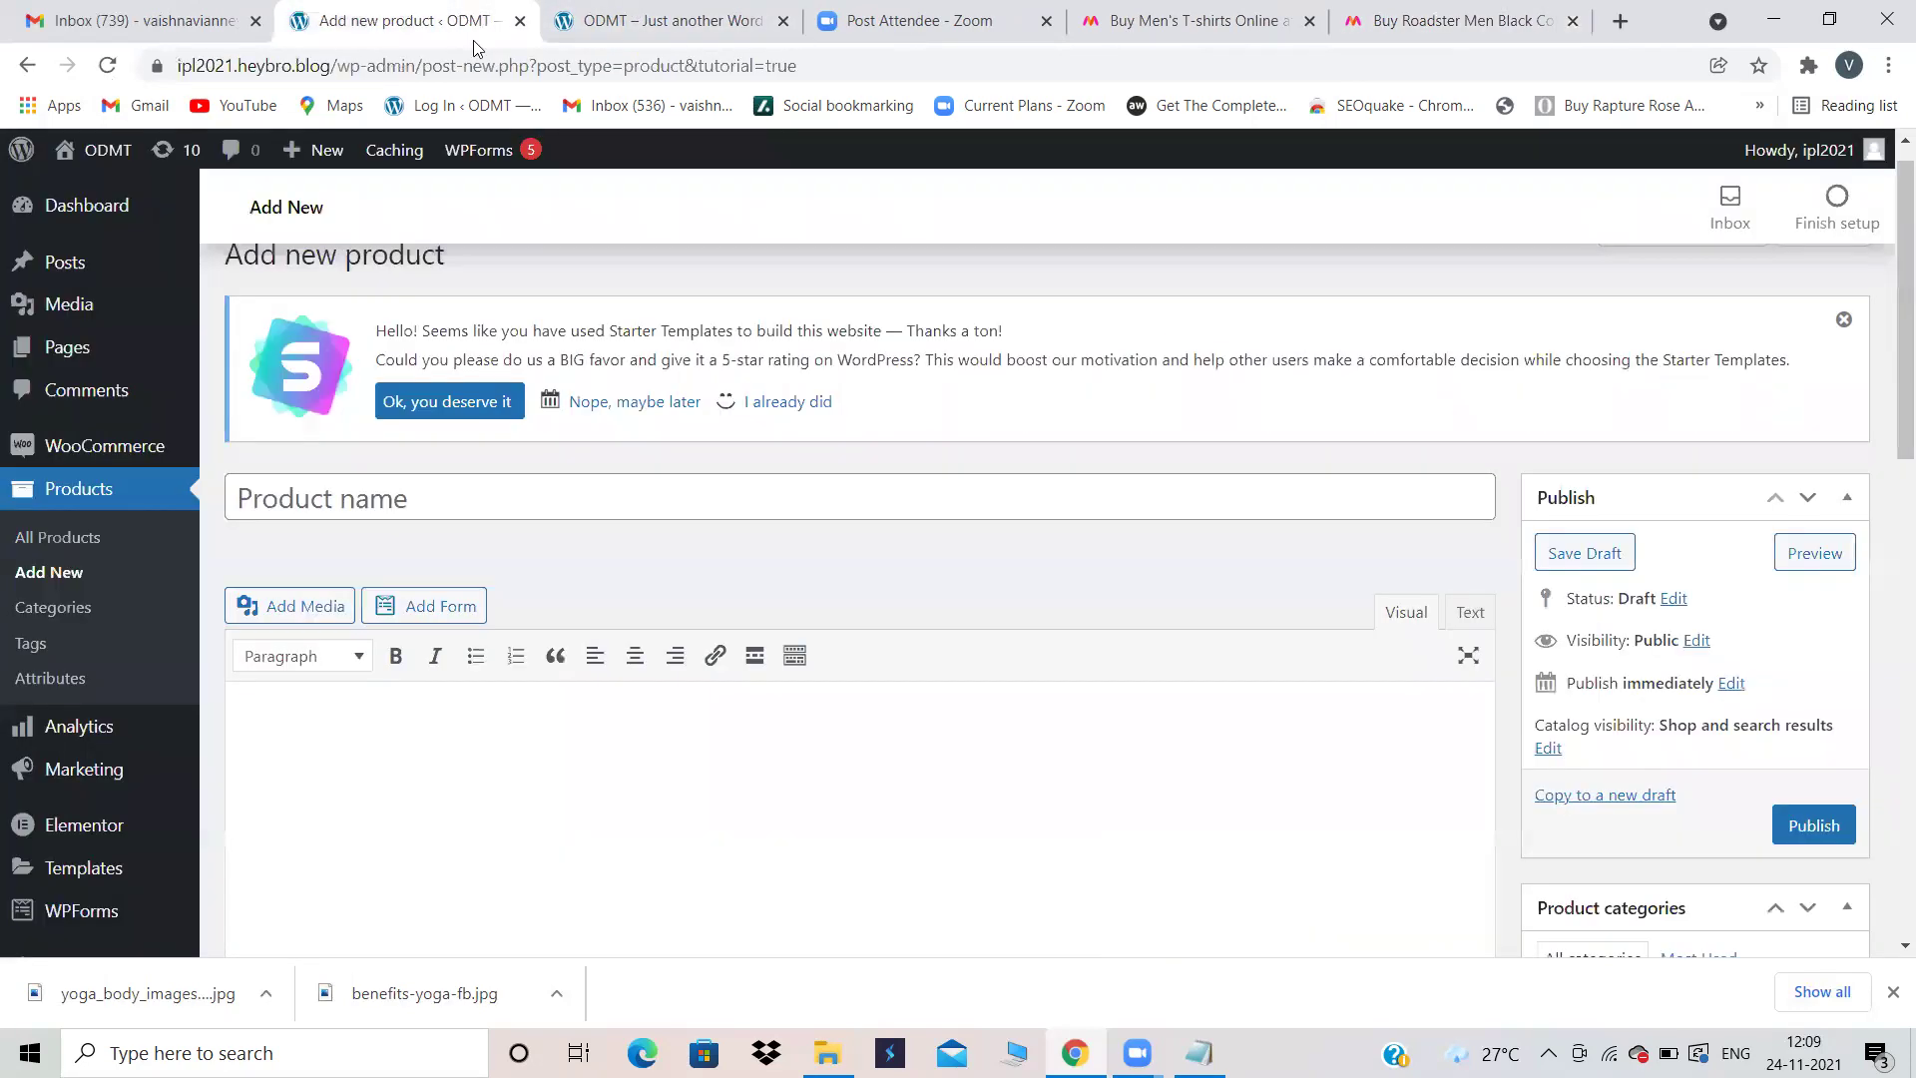
{"action": "left_click", "coordinate": [333, 501]}
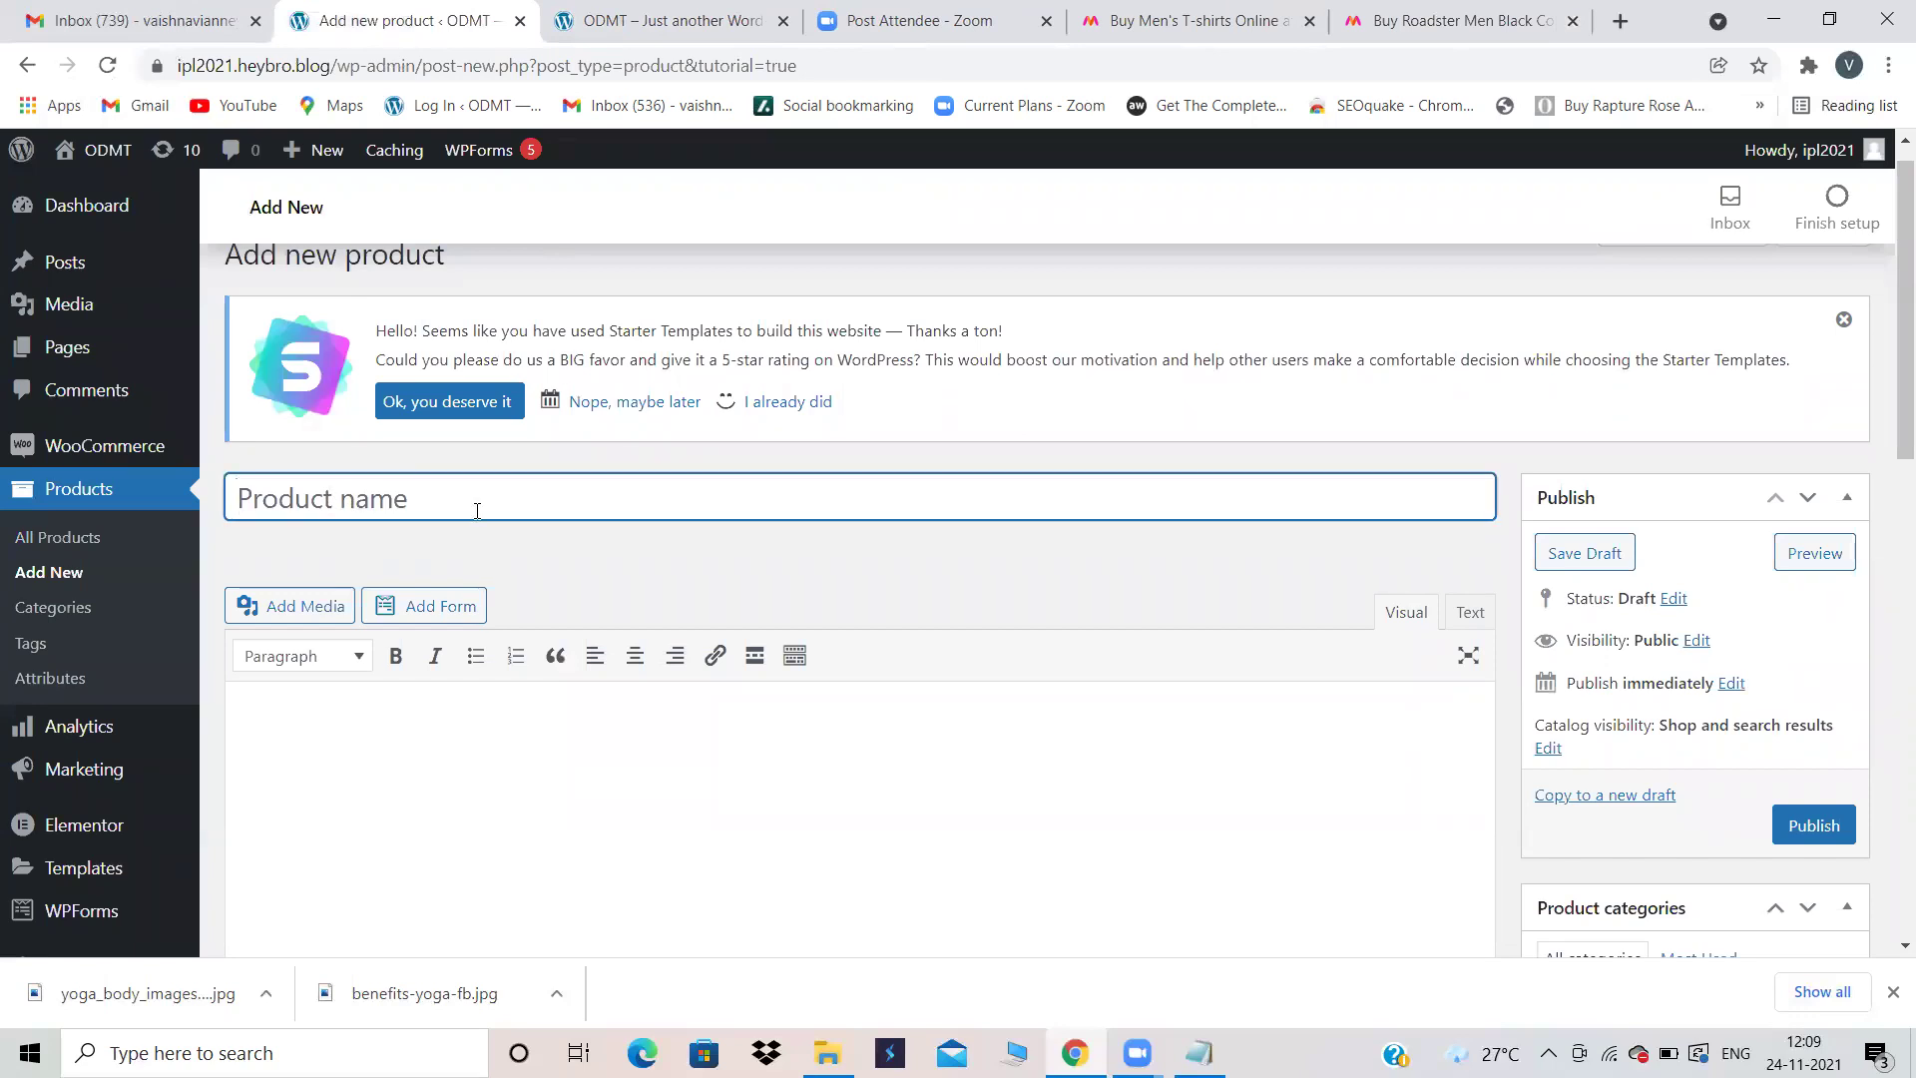
{"action": "key", "text": "ctrl+v"}
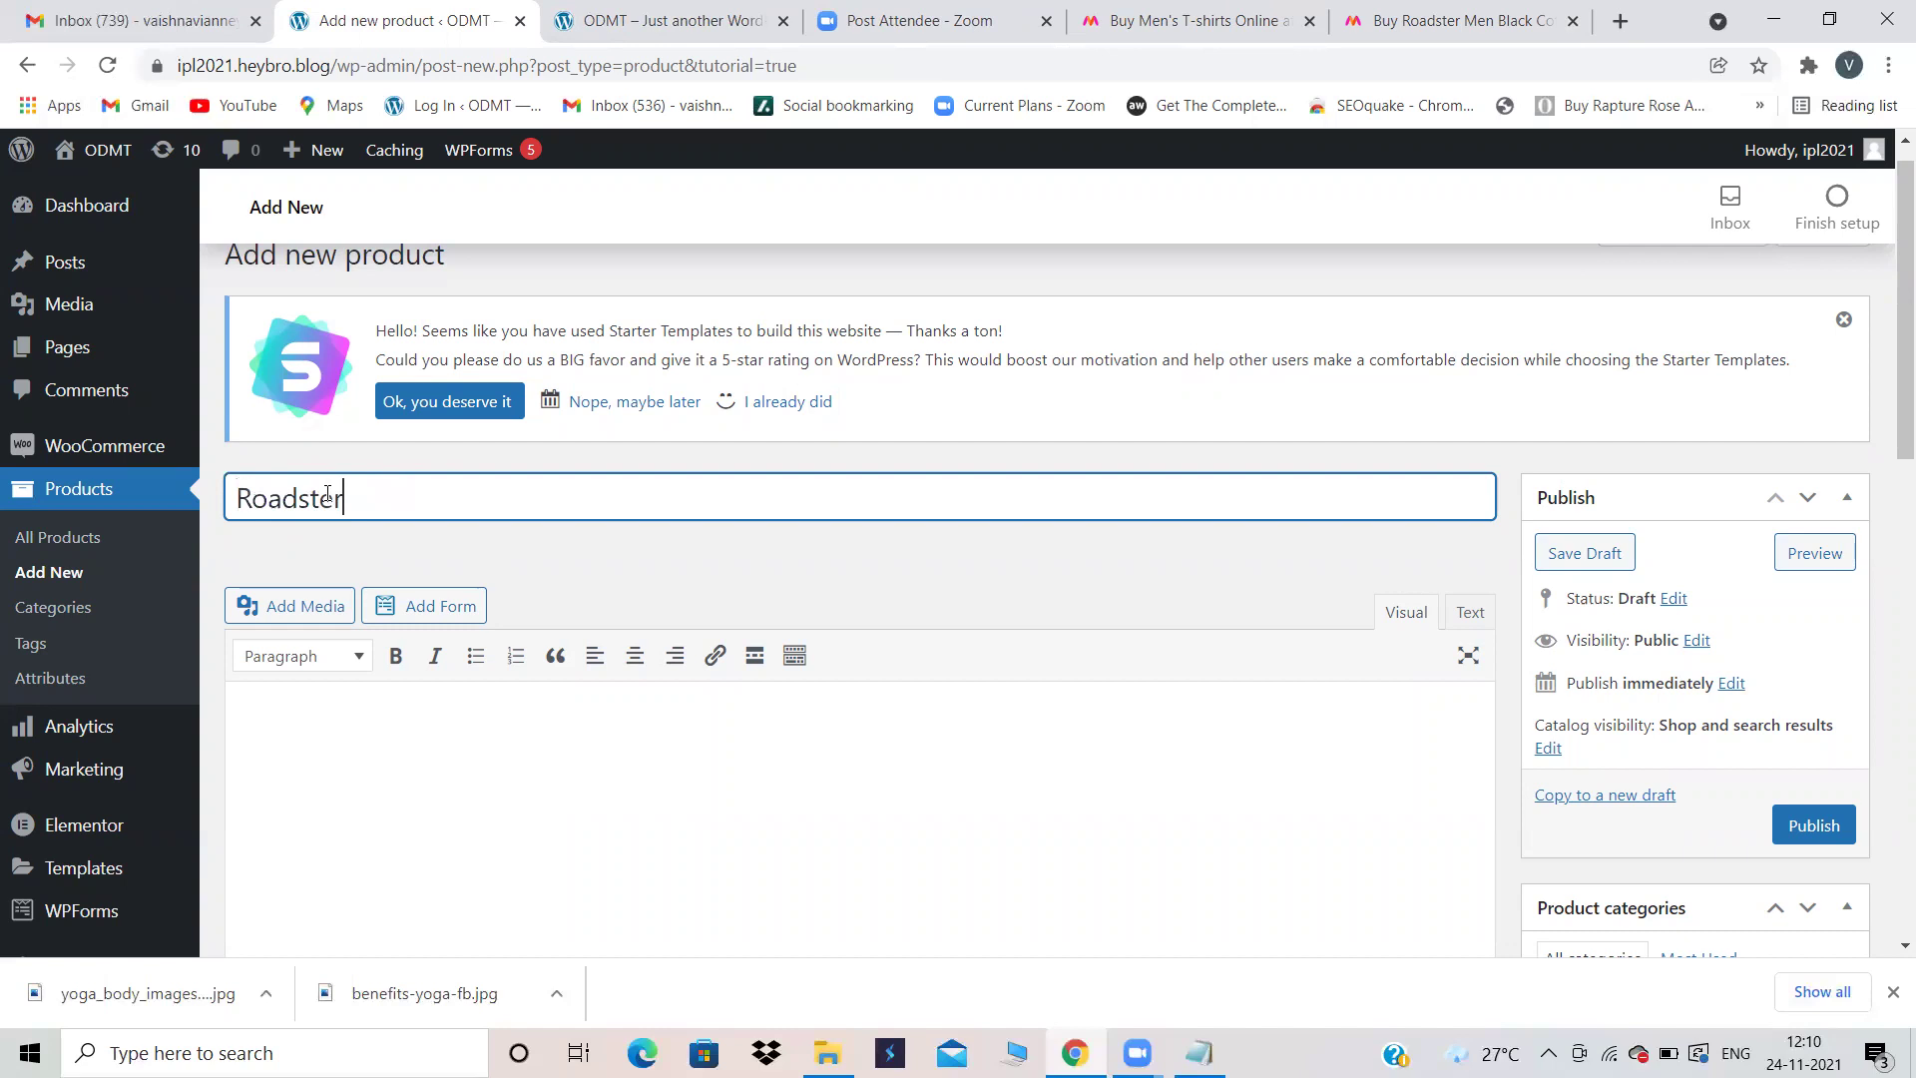
{"action": "scroll", "coordinate": [529, 788], "scroll_direction": "down", "scroll_amount": 10}
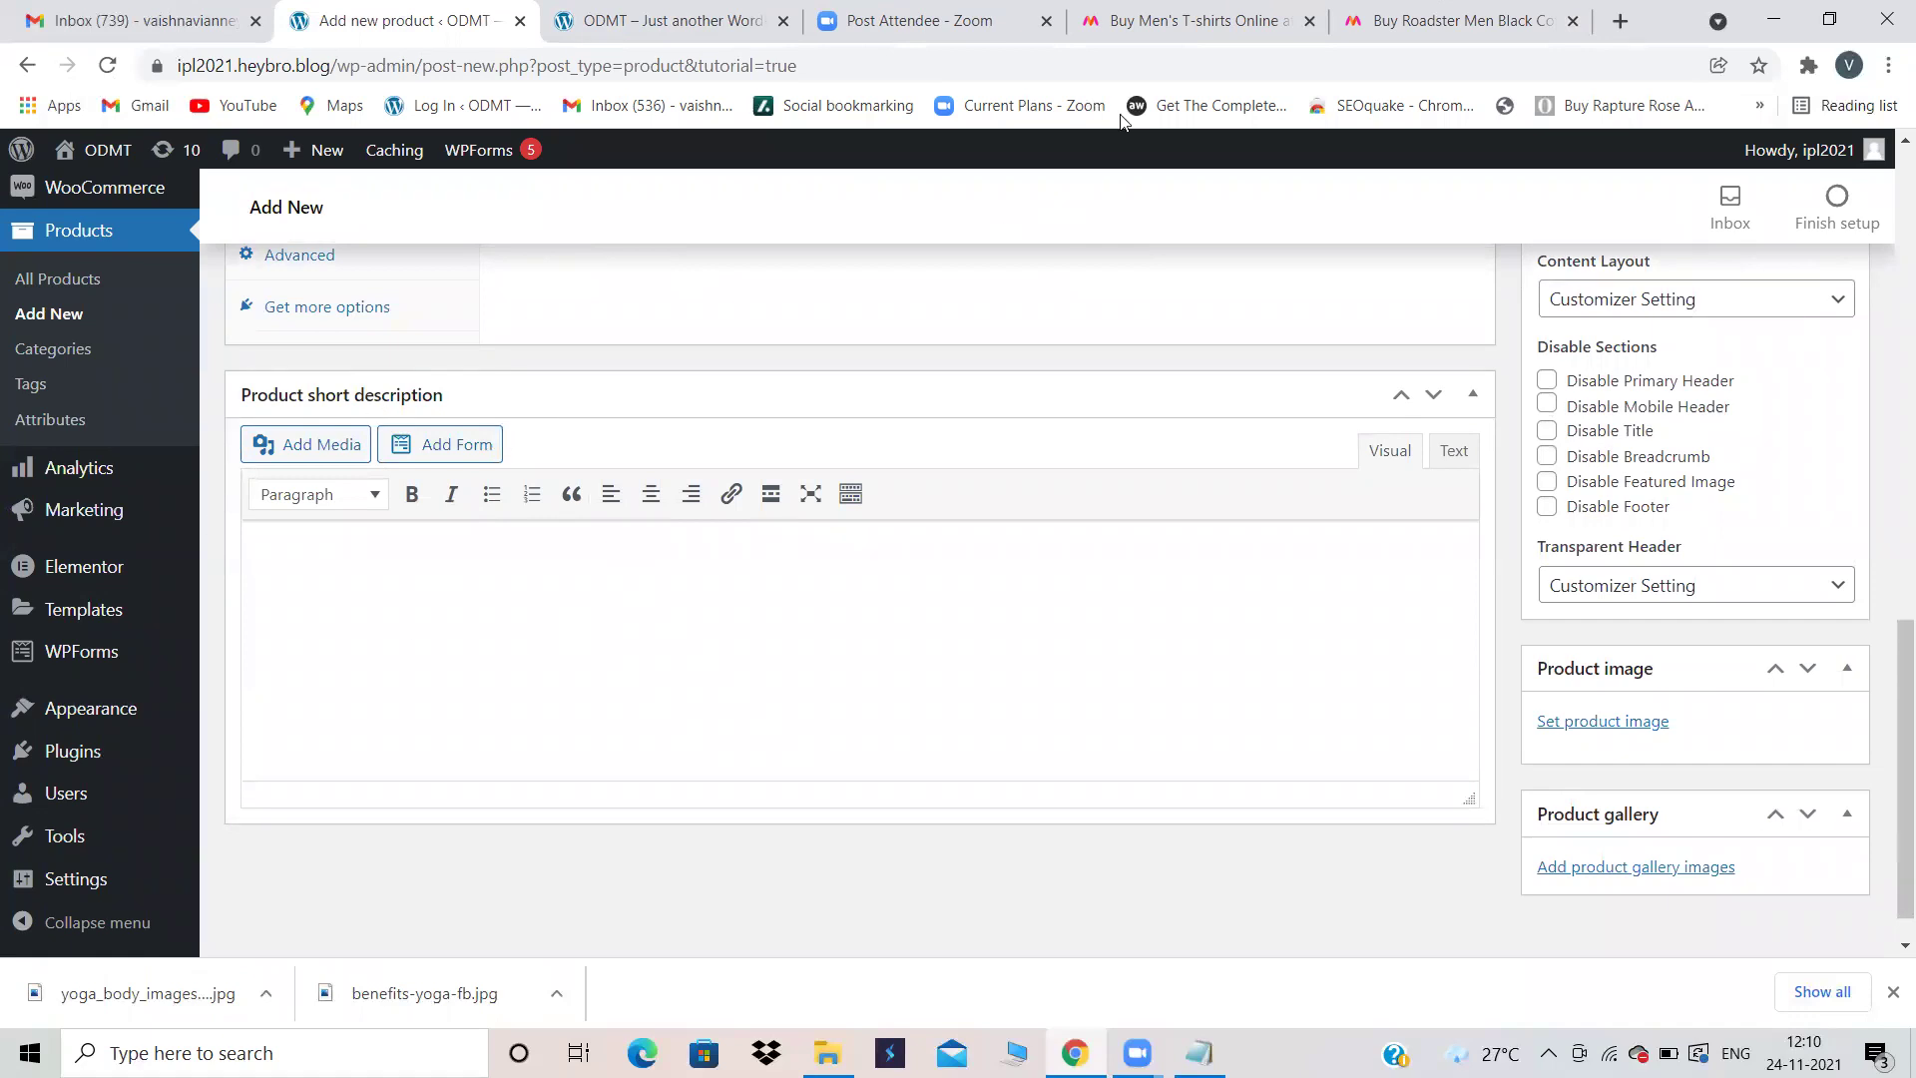
{"action": "left_click", "coordinate": [1442, 20]}
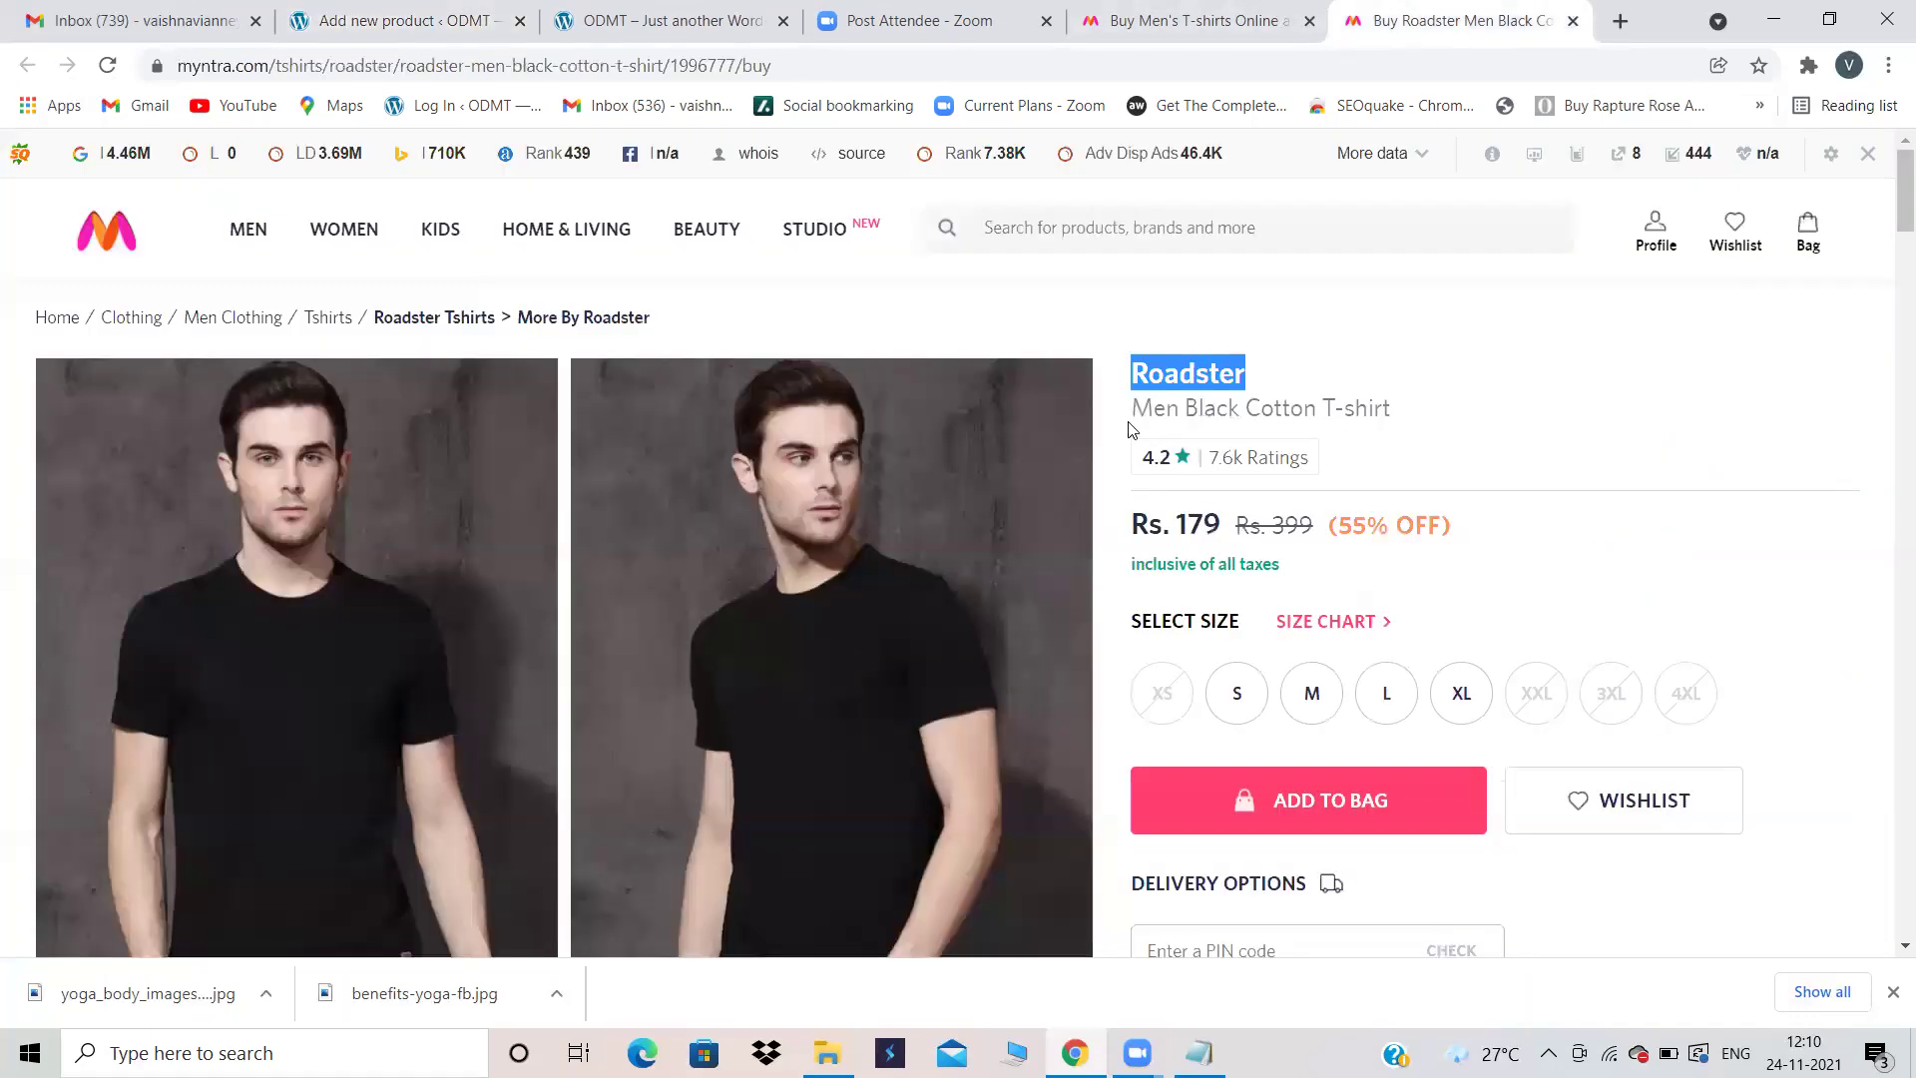
Step: Copy the Myntra title 'Men Black Cotton T-shirt' and return to the product editor
{"action": "left_click_drag", "start_coordinate": [1390, 407], "coordinate": [1145, 400]}
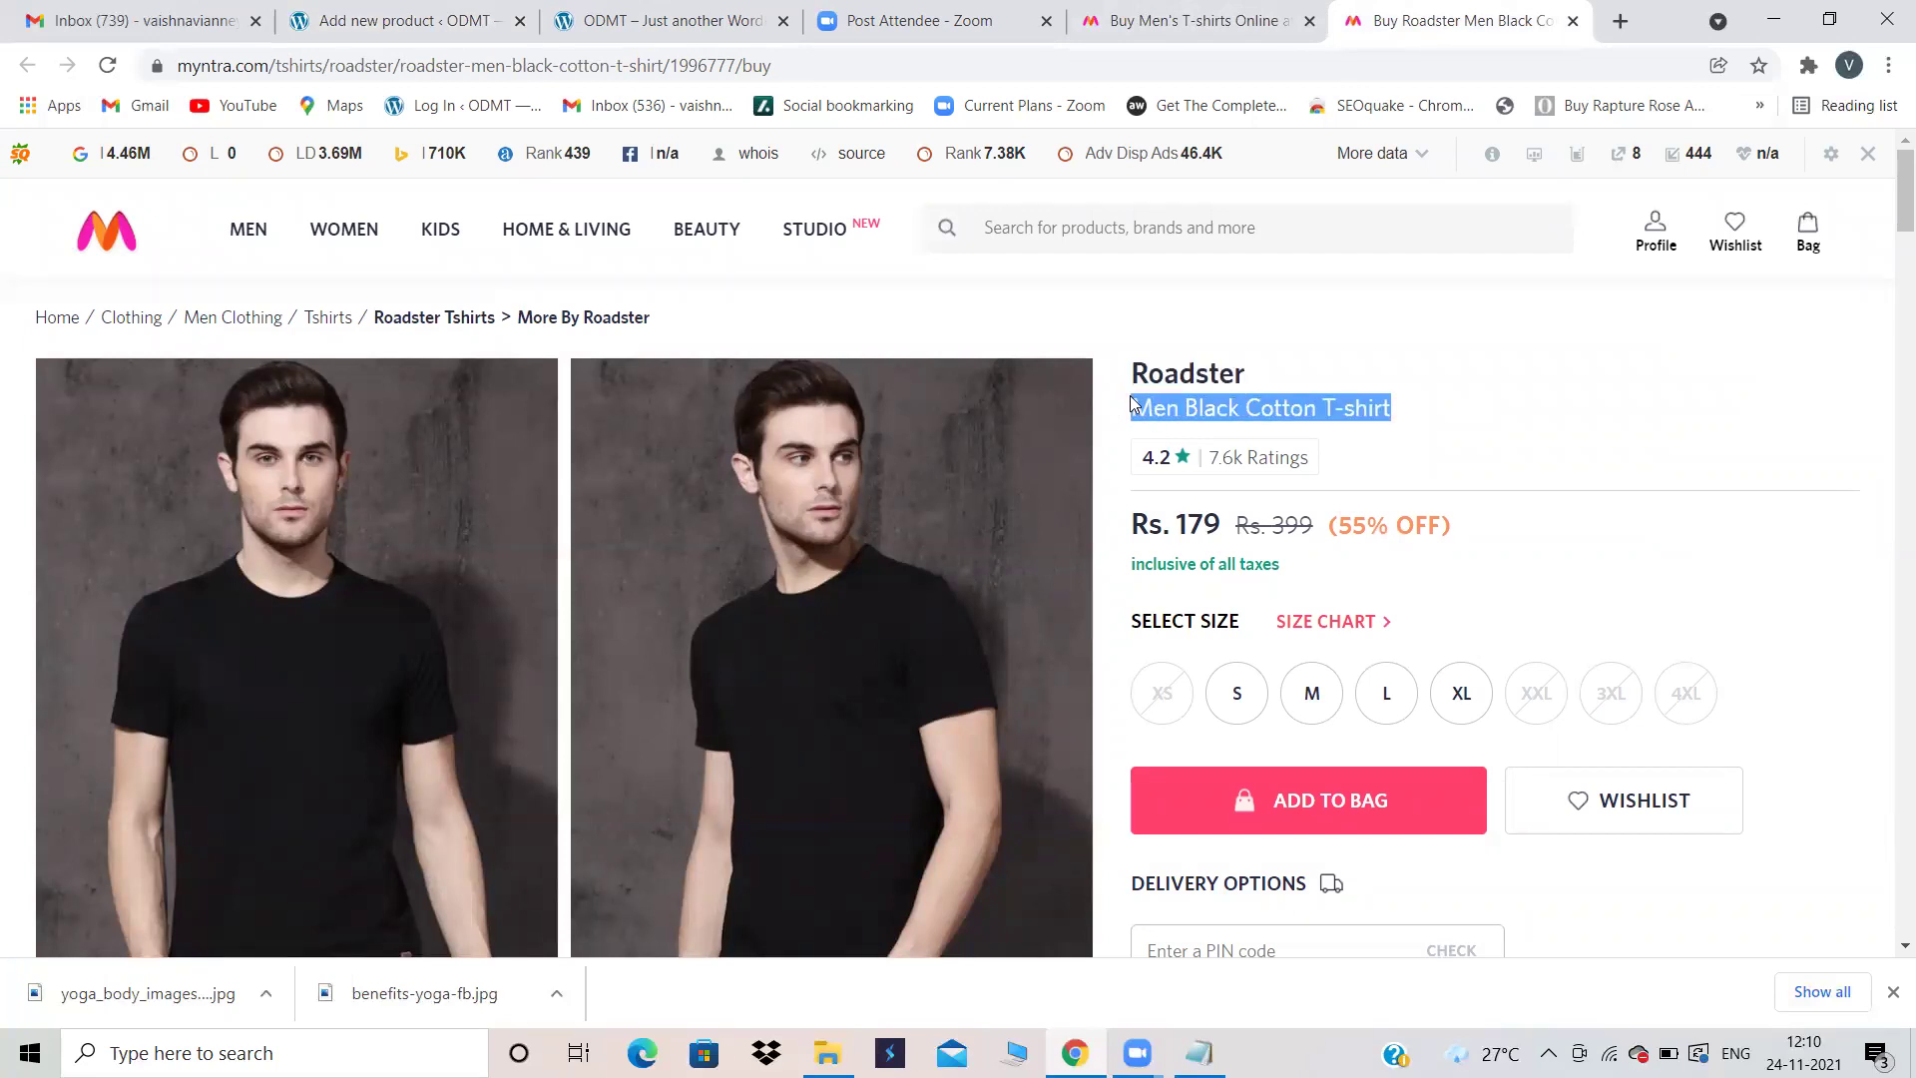
{"action": "left_click", "coordinate": [1590, 458]}
{"action": "scroll", "coordinate": [1593, 459], "scroll_direction": "down", "scroll_amount": 6}
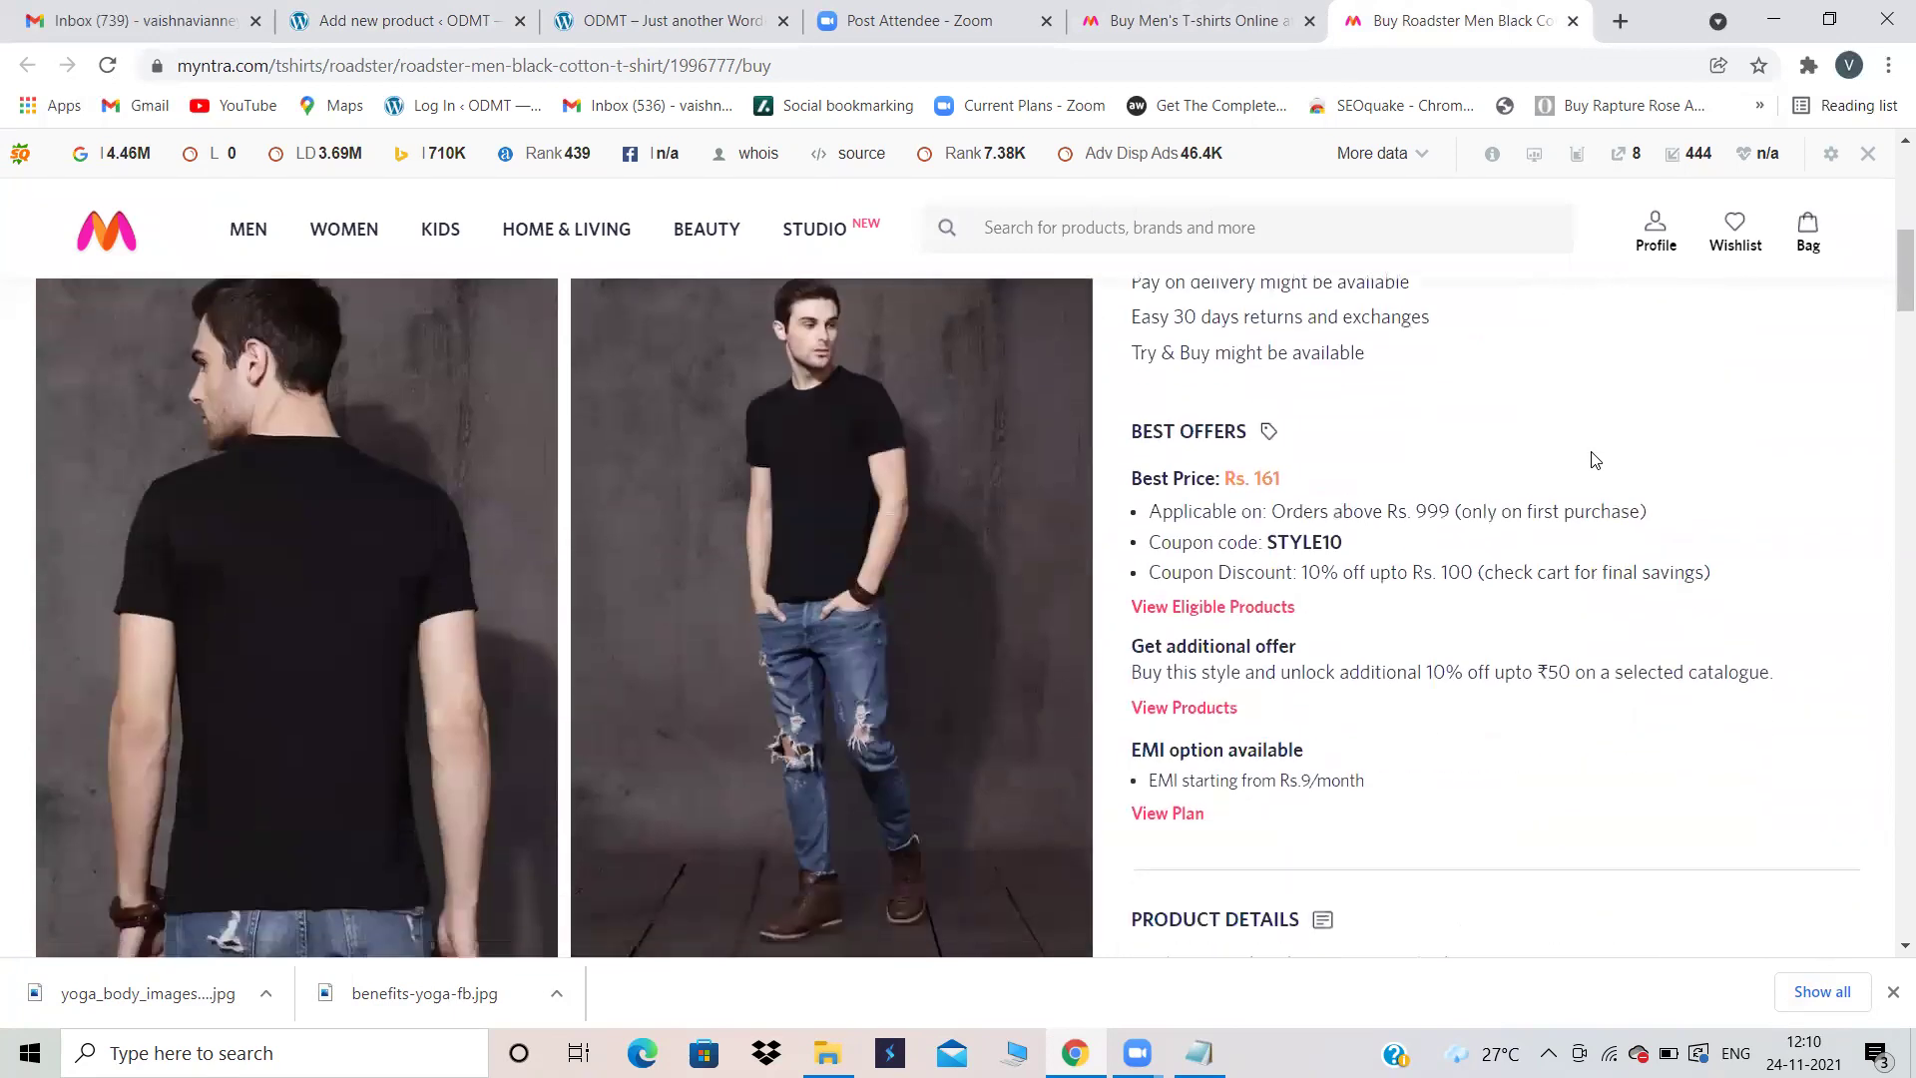
{"action": "scroll", "coordinate": [1181, 555], "scroll_direction": "up", "scroll_amount": 2}
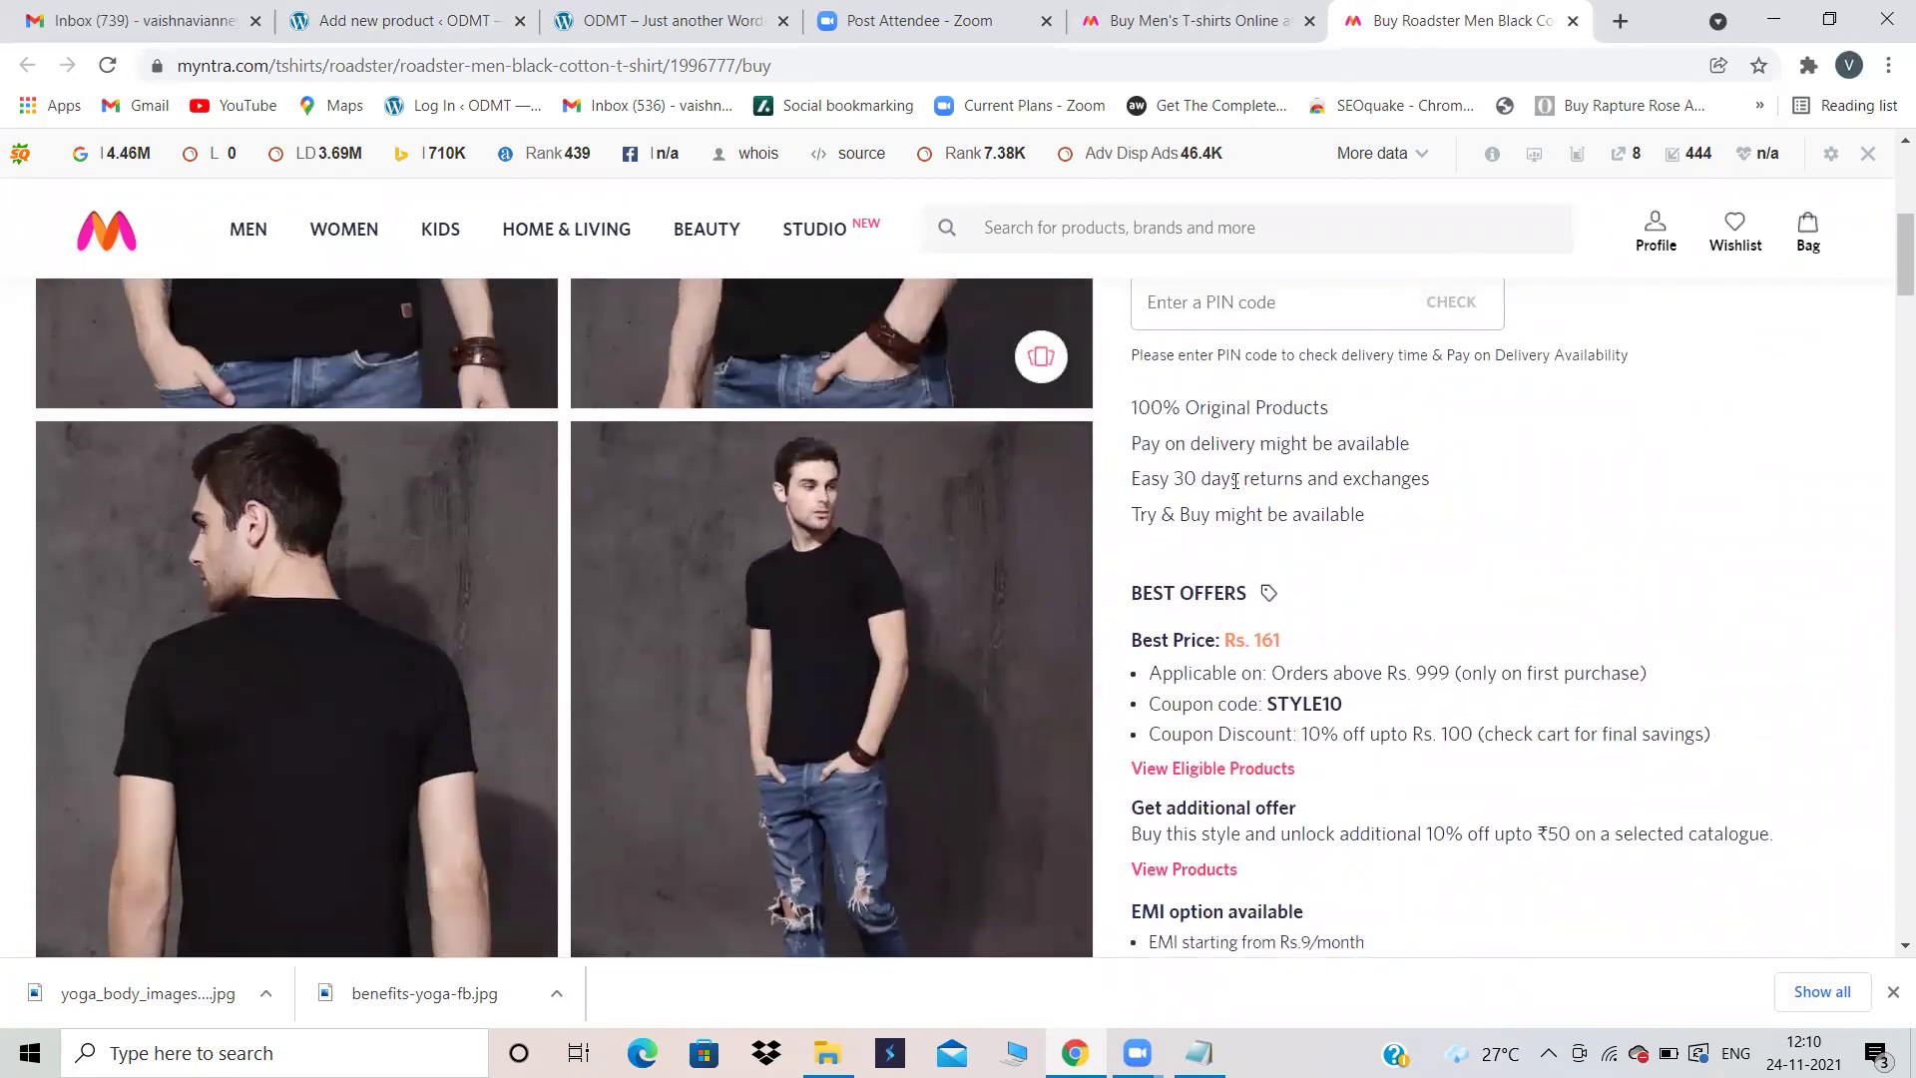
{"action": "scroll", "coordinate": [1345, 507], "scroll_direction": "down", "scroll_amount": 5}
{"action": "scroll", "coordinate": [1345, 506], "scroll_direction": "down", "scroll_amount": 5}
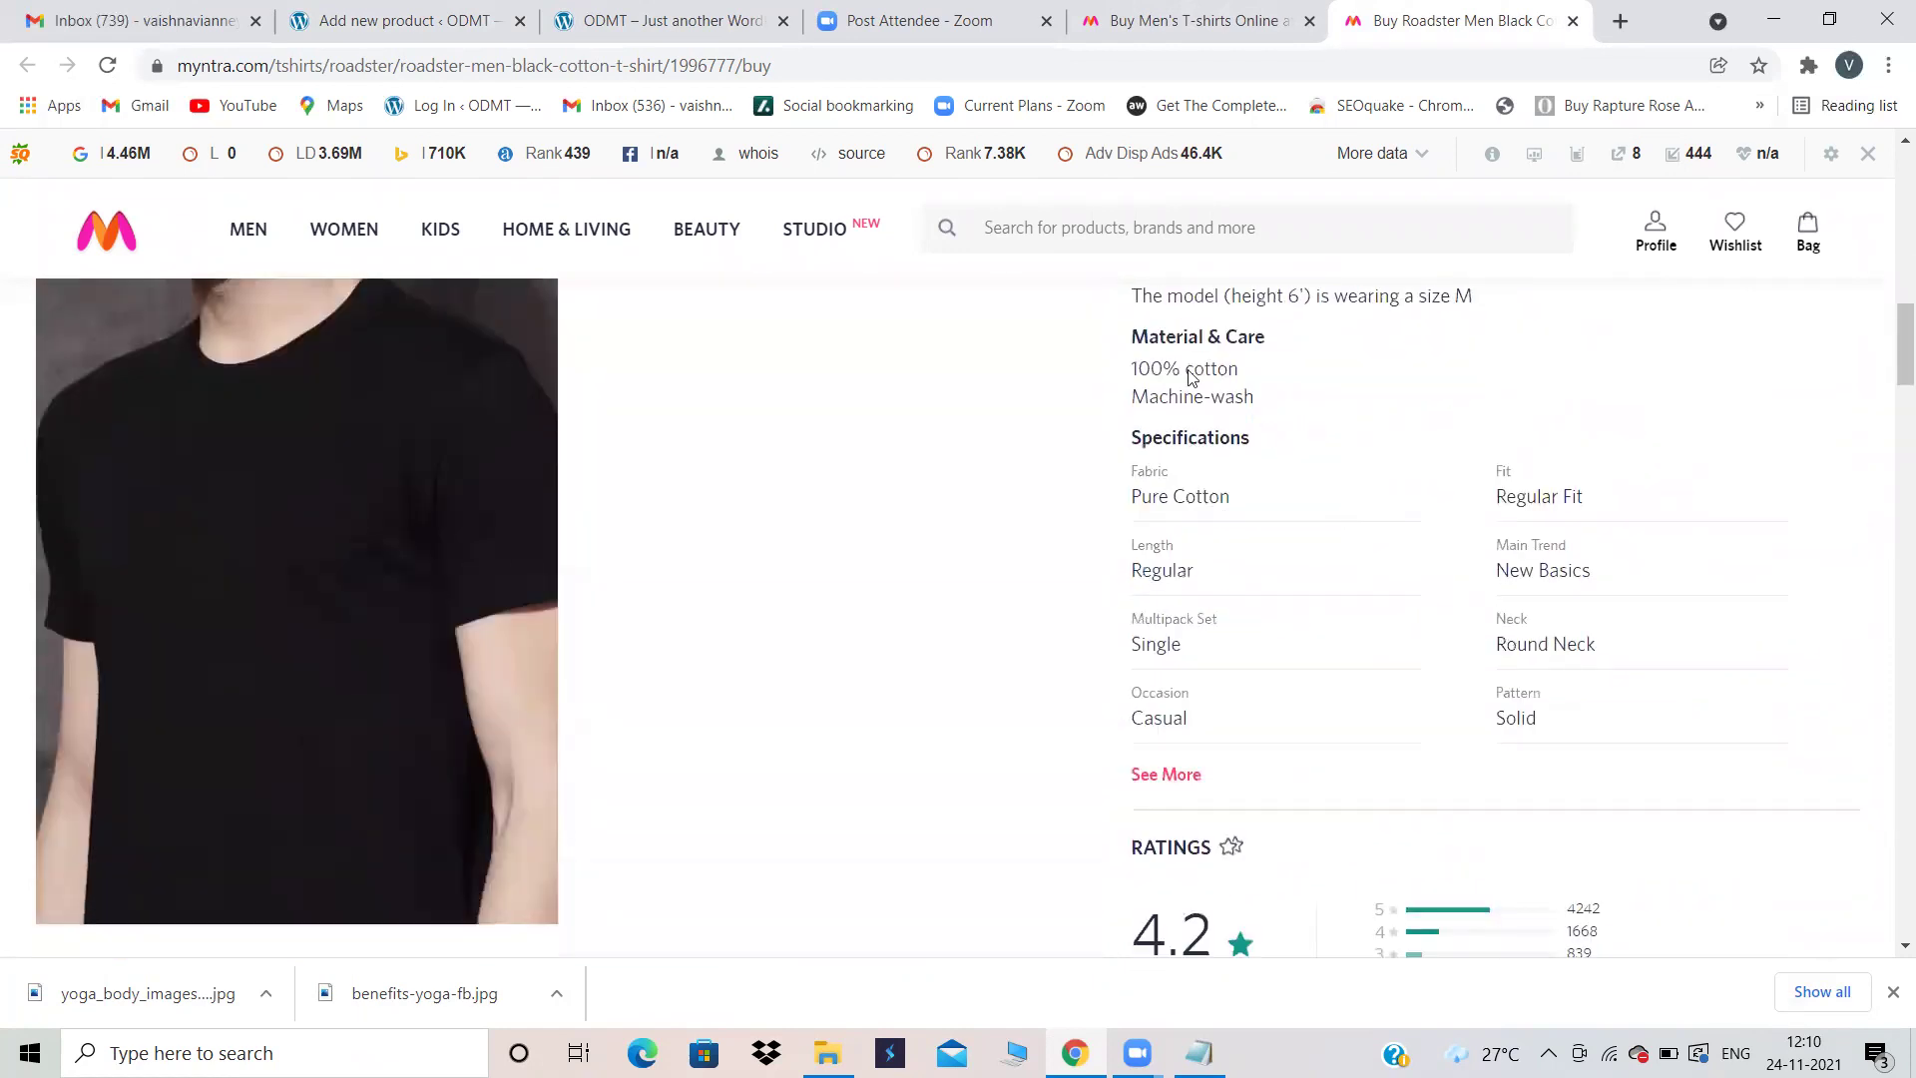
{"action": "scroll", "coordinate": [1392, 568], "scroll_direction": "up", "scroll_amount": 12}
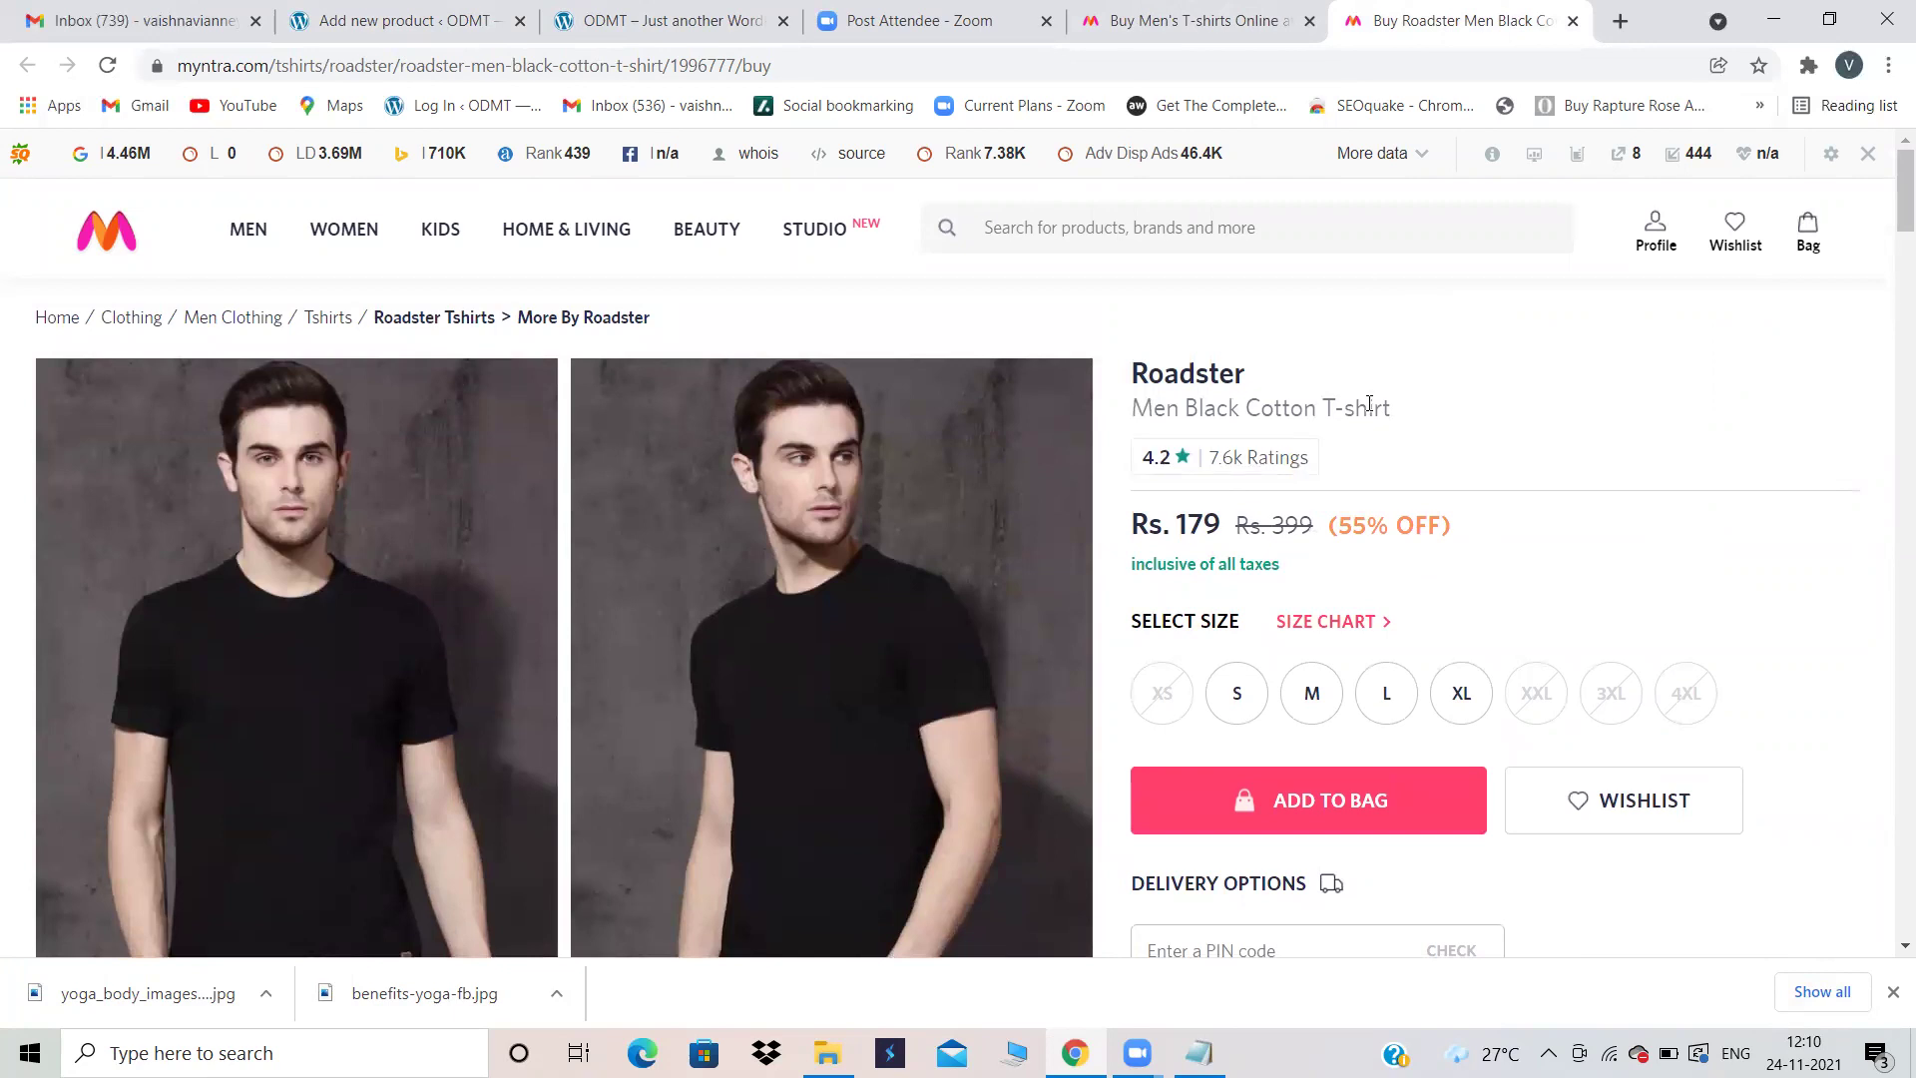
{"action": "left_click_drag", "start_coordinate": [1402, 413], "coordinate": [1121, 408]}
{"action": "key", "text": "ctrl+c"}
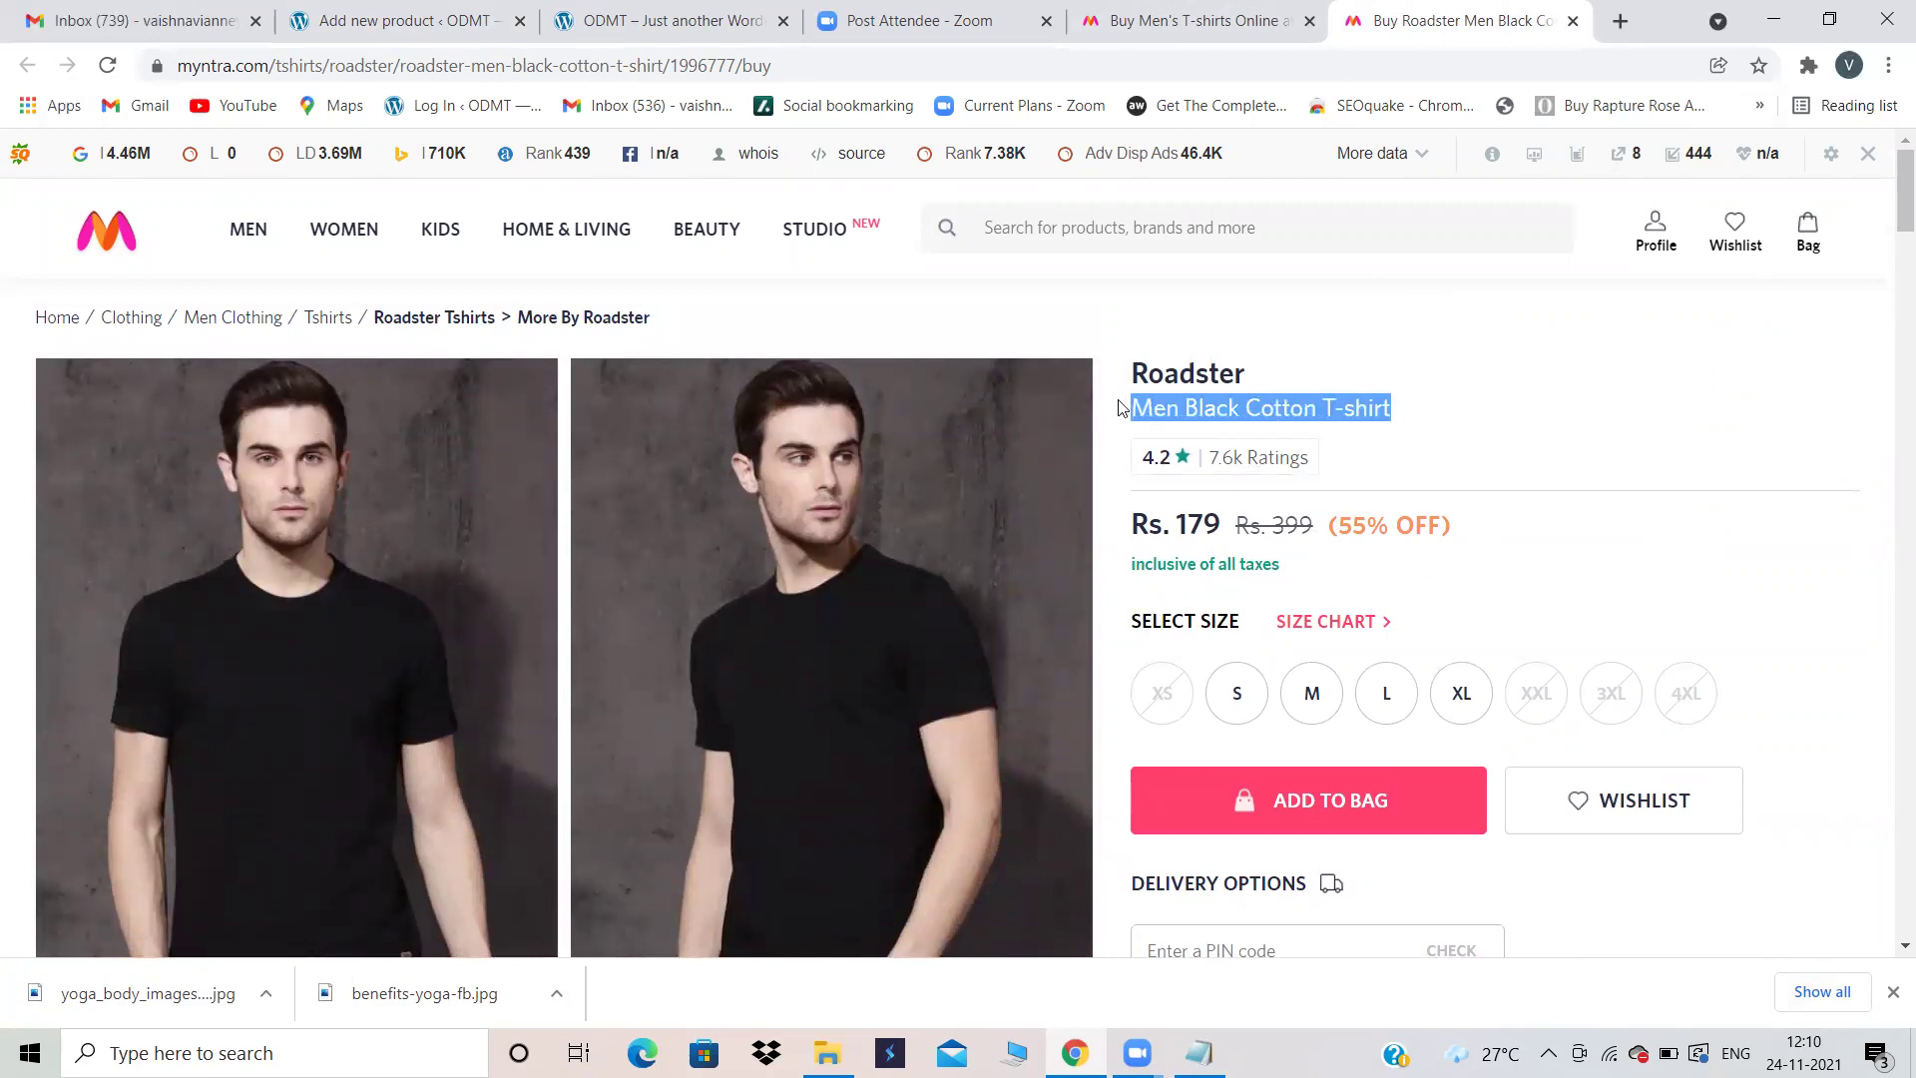
{"action": "left_click", "coordinate": [369, 15]}
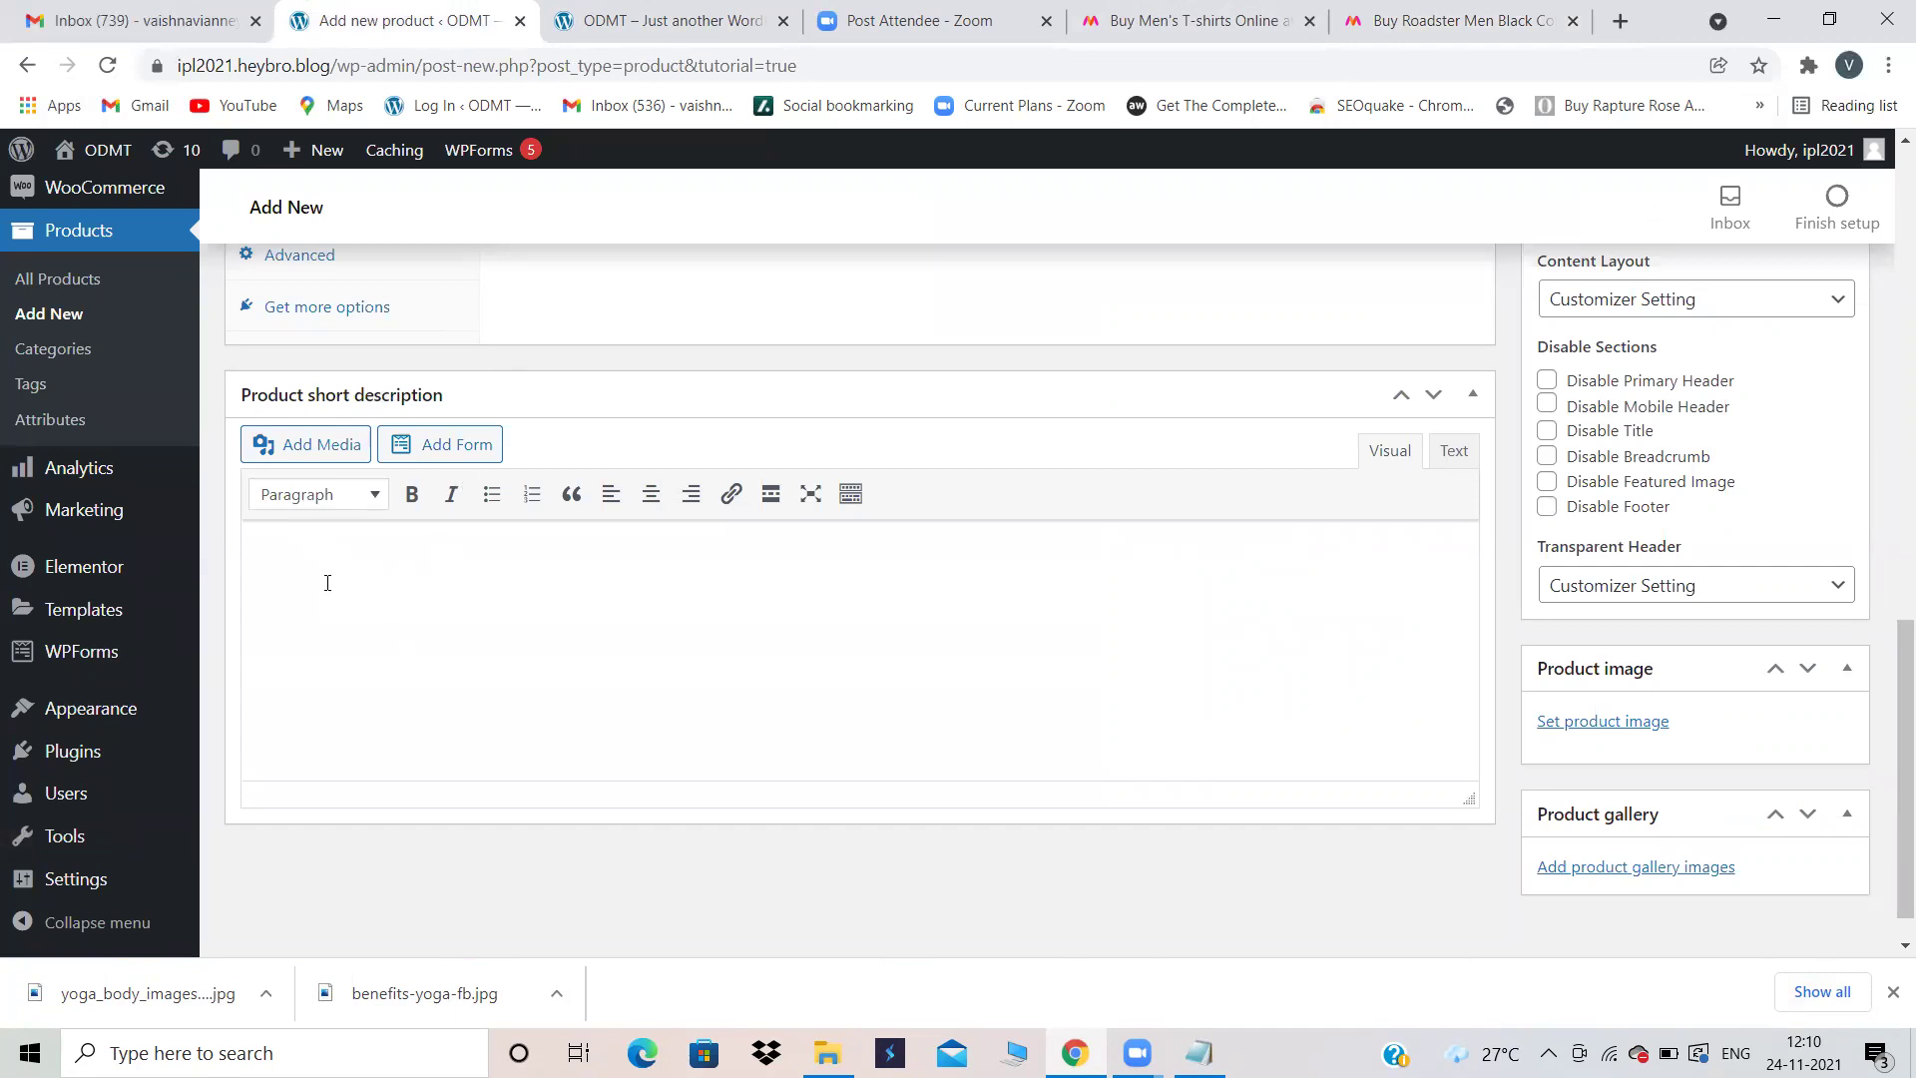
Step: Paste the title into the short description and edit it to 'Men Blue Cotton T-shirt'
{"action": "key", "text": "ctrl+v"}
{"action": "left_click_drag", "start_coordinate": [485, 573], "coordinate": [411, 566]}
{"action": "key", "text": "BackSpace"}
{"action": "type", "text": "ue"}
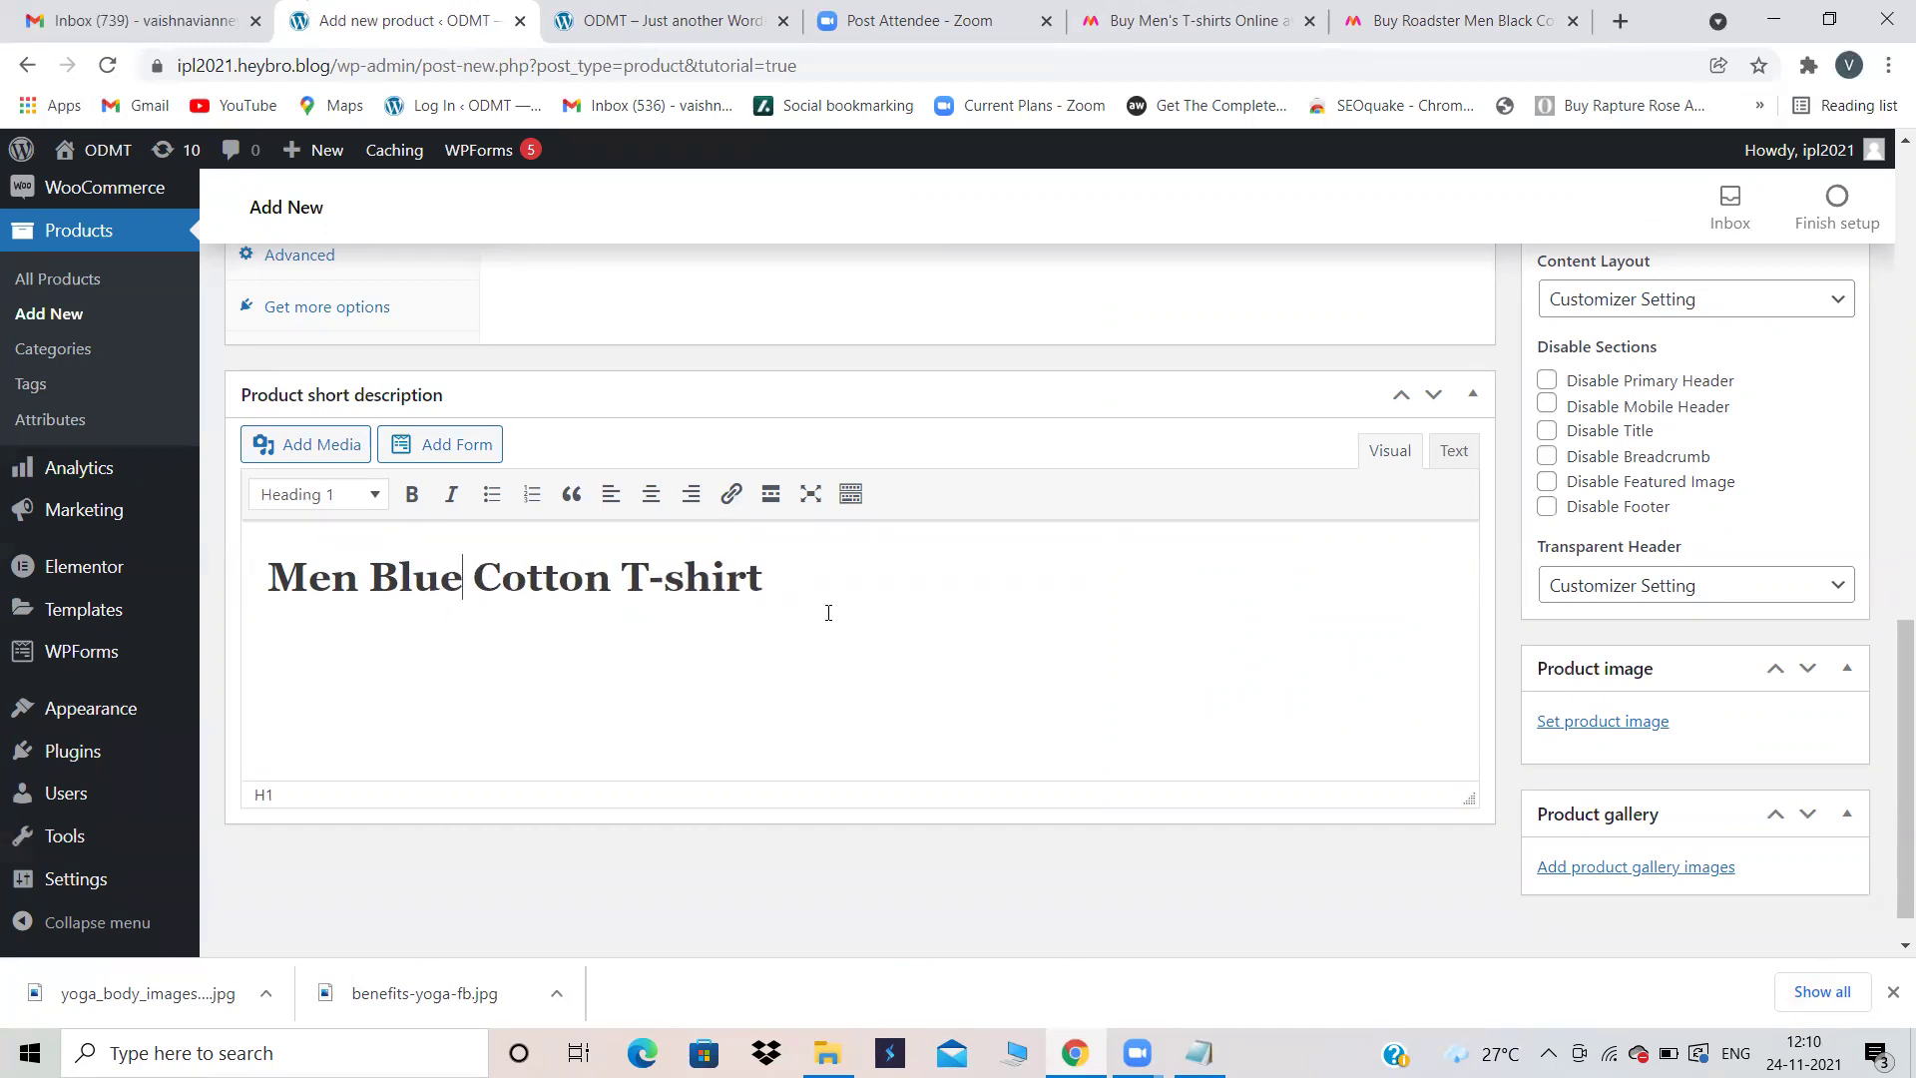
{"action": "scroll", "coordinate": [692, 715], "scroll_direction": "up", "scroll_amount": 3}
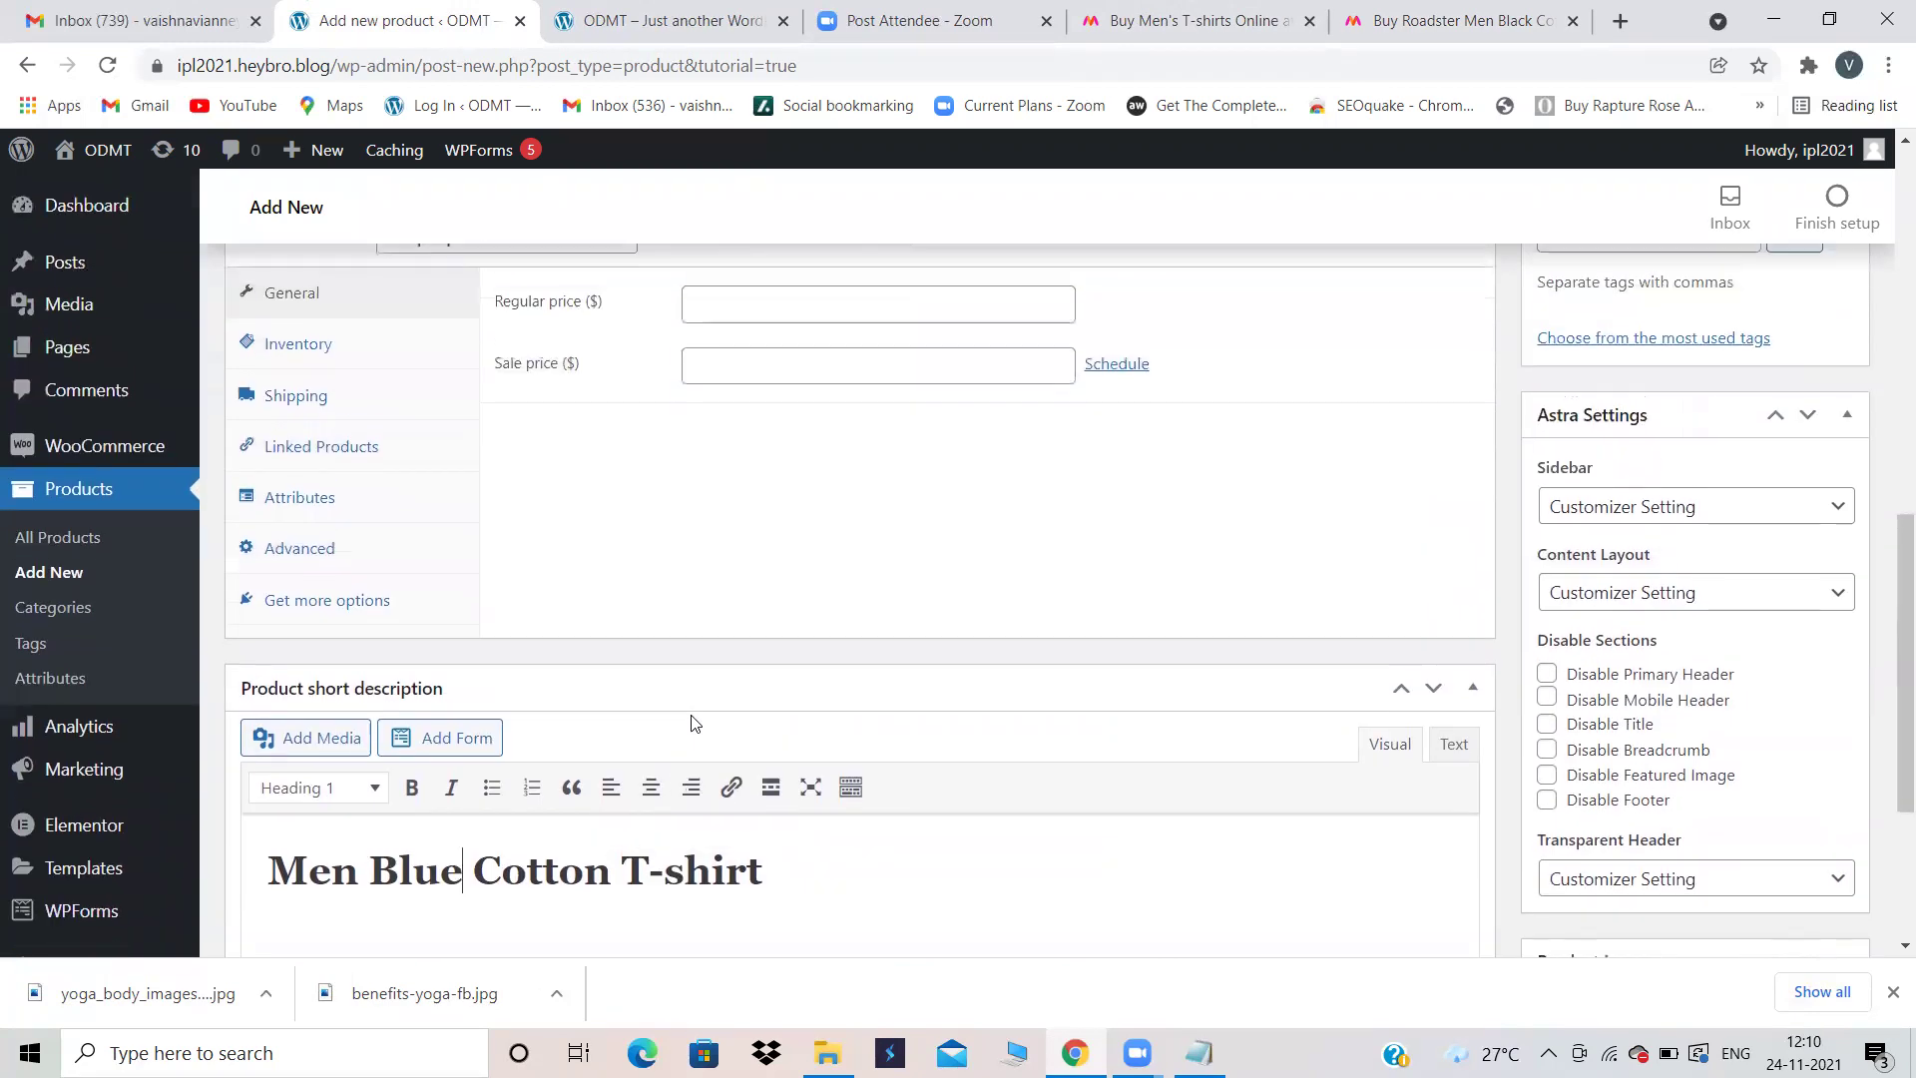
{"action": "scroll", "coordinate": [692, 716], "scroll_direction": "down", "scroll_amount": 3}
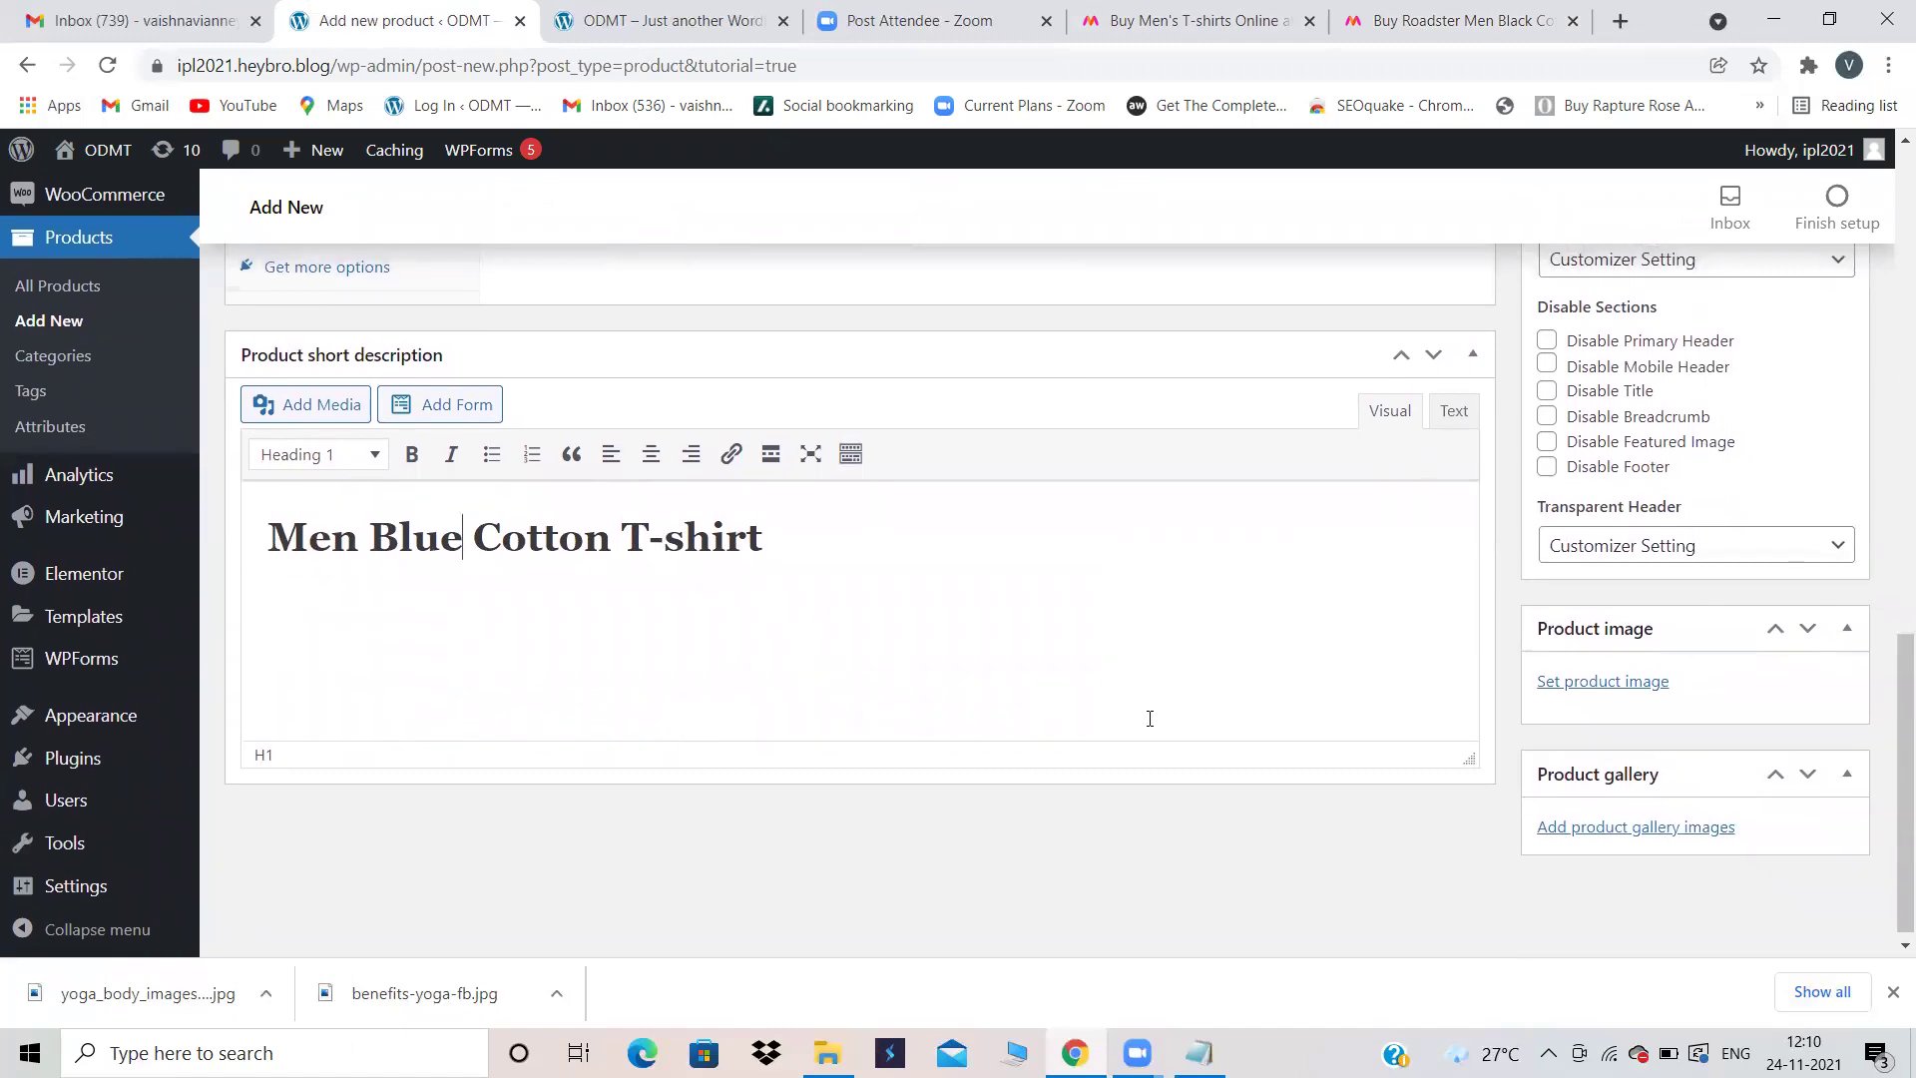
{"action": "left_click", "coordinate": [1461, 20]}
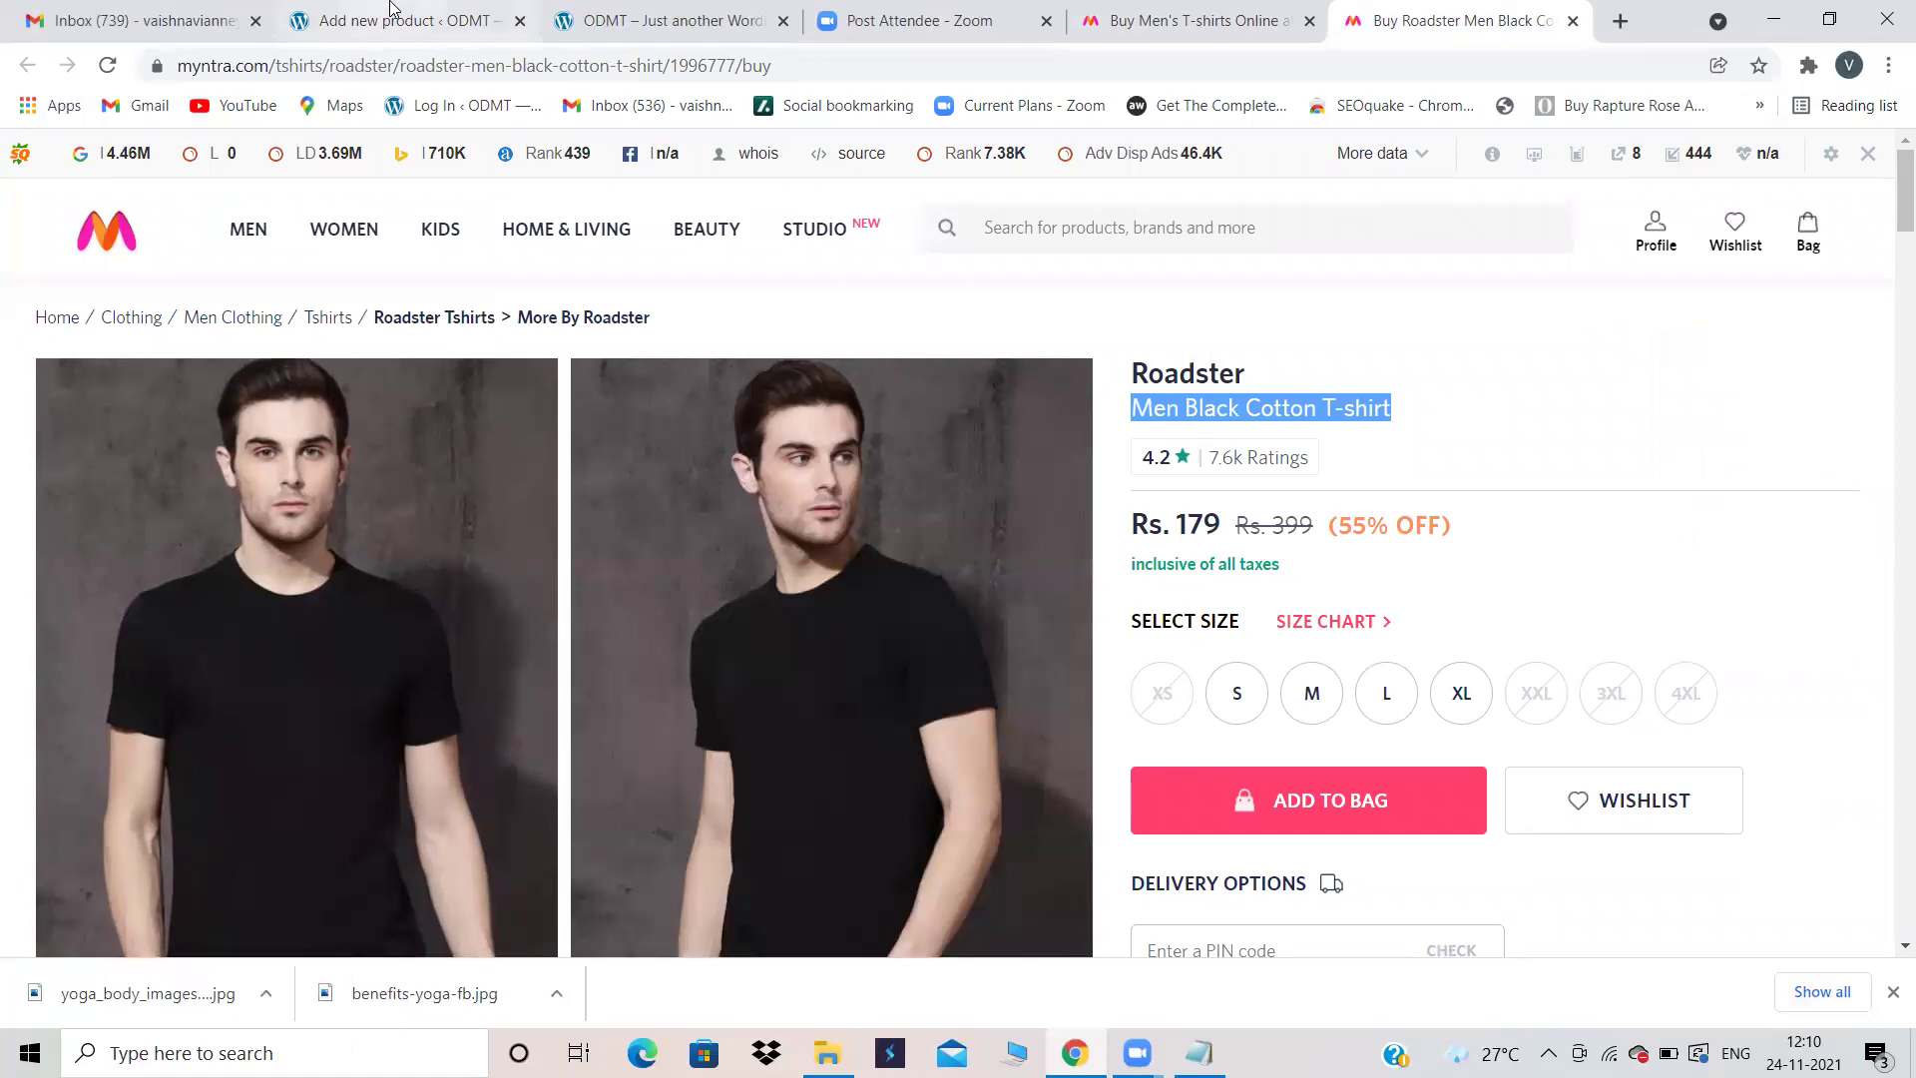
Step: Open the product image chooser and start uploading a file from the computer
{"action": "left_click", "coordinate": [404, 20]}
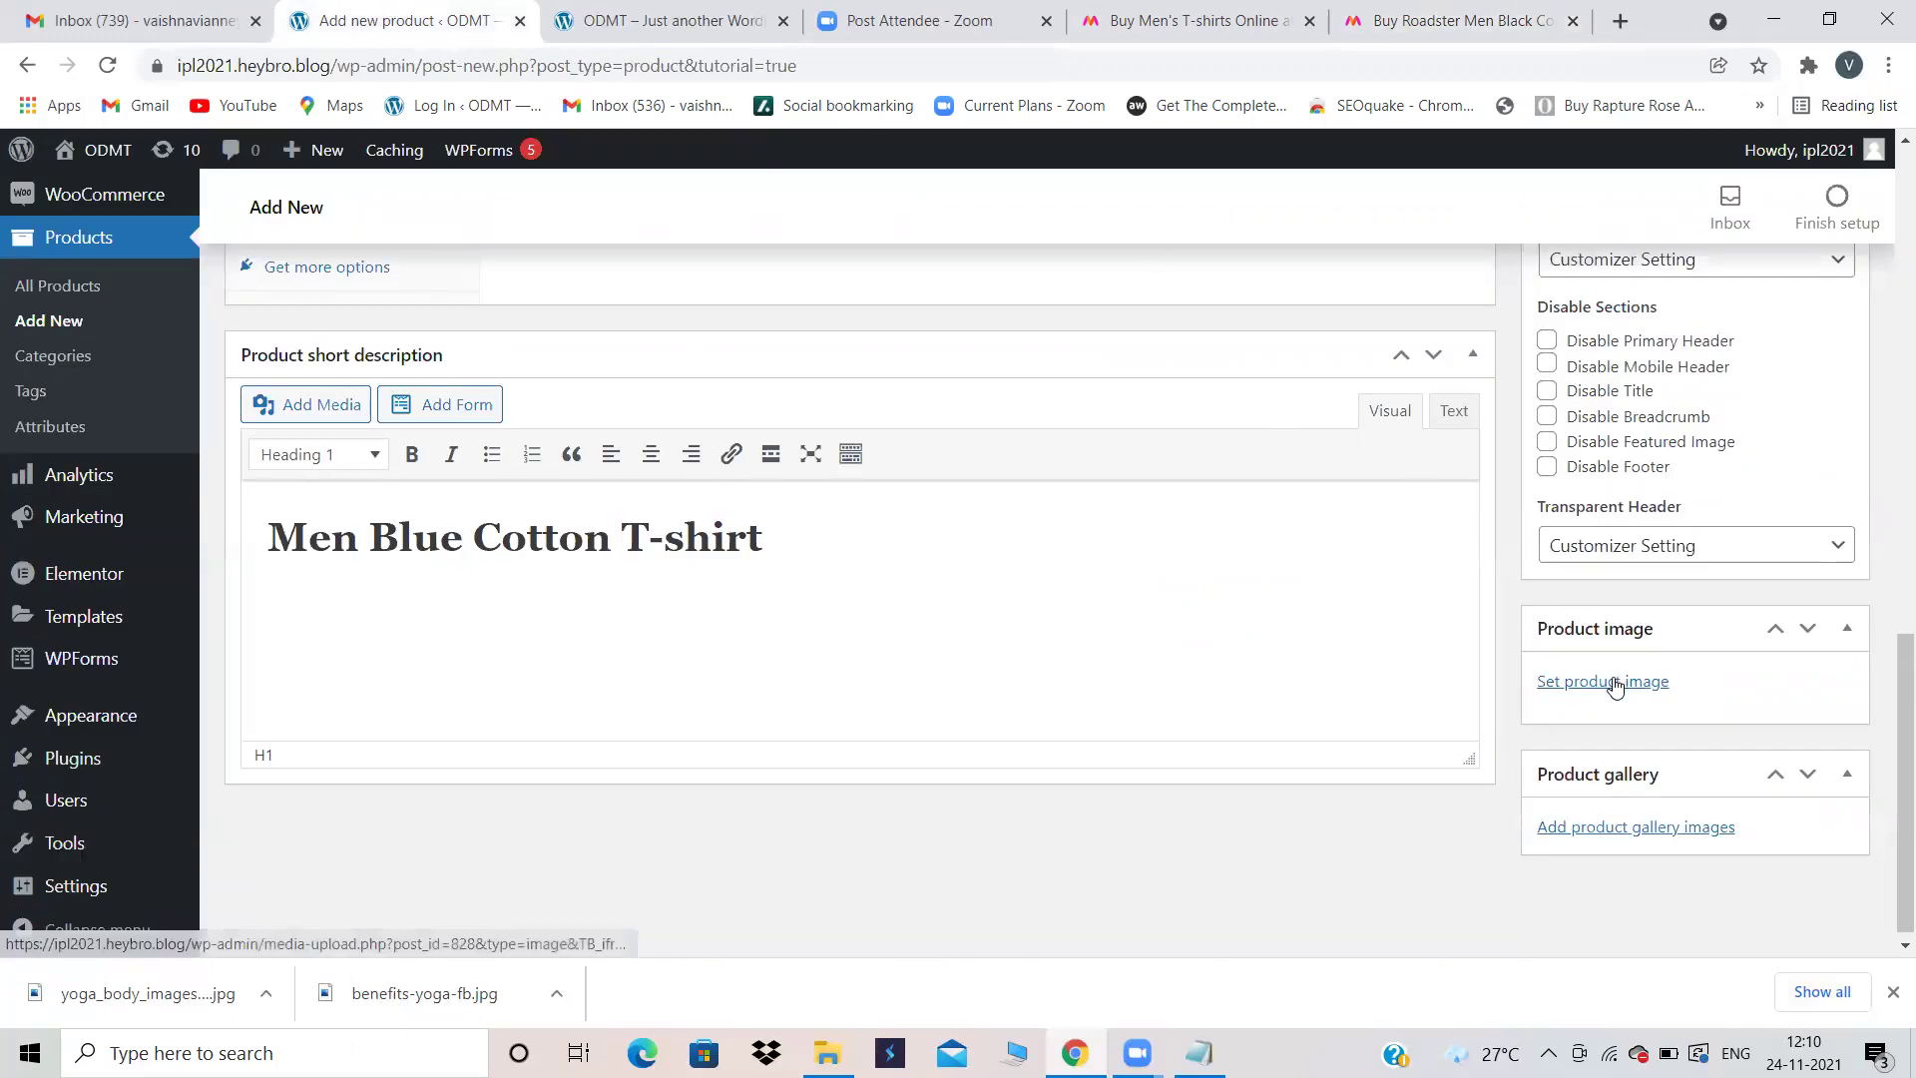
{"action": "left_click", "coordinate": [1614, 684]}
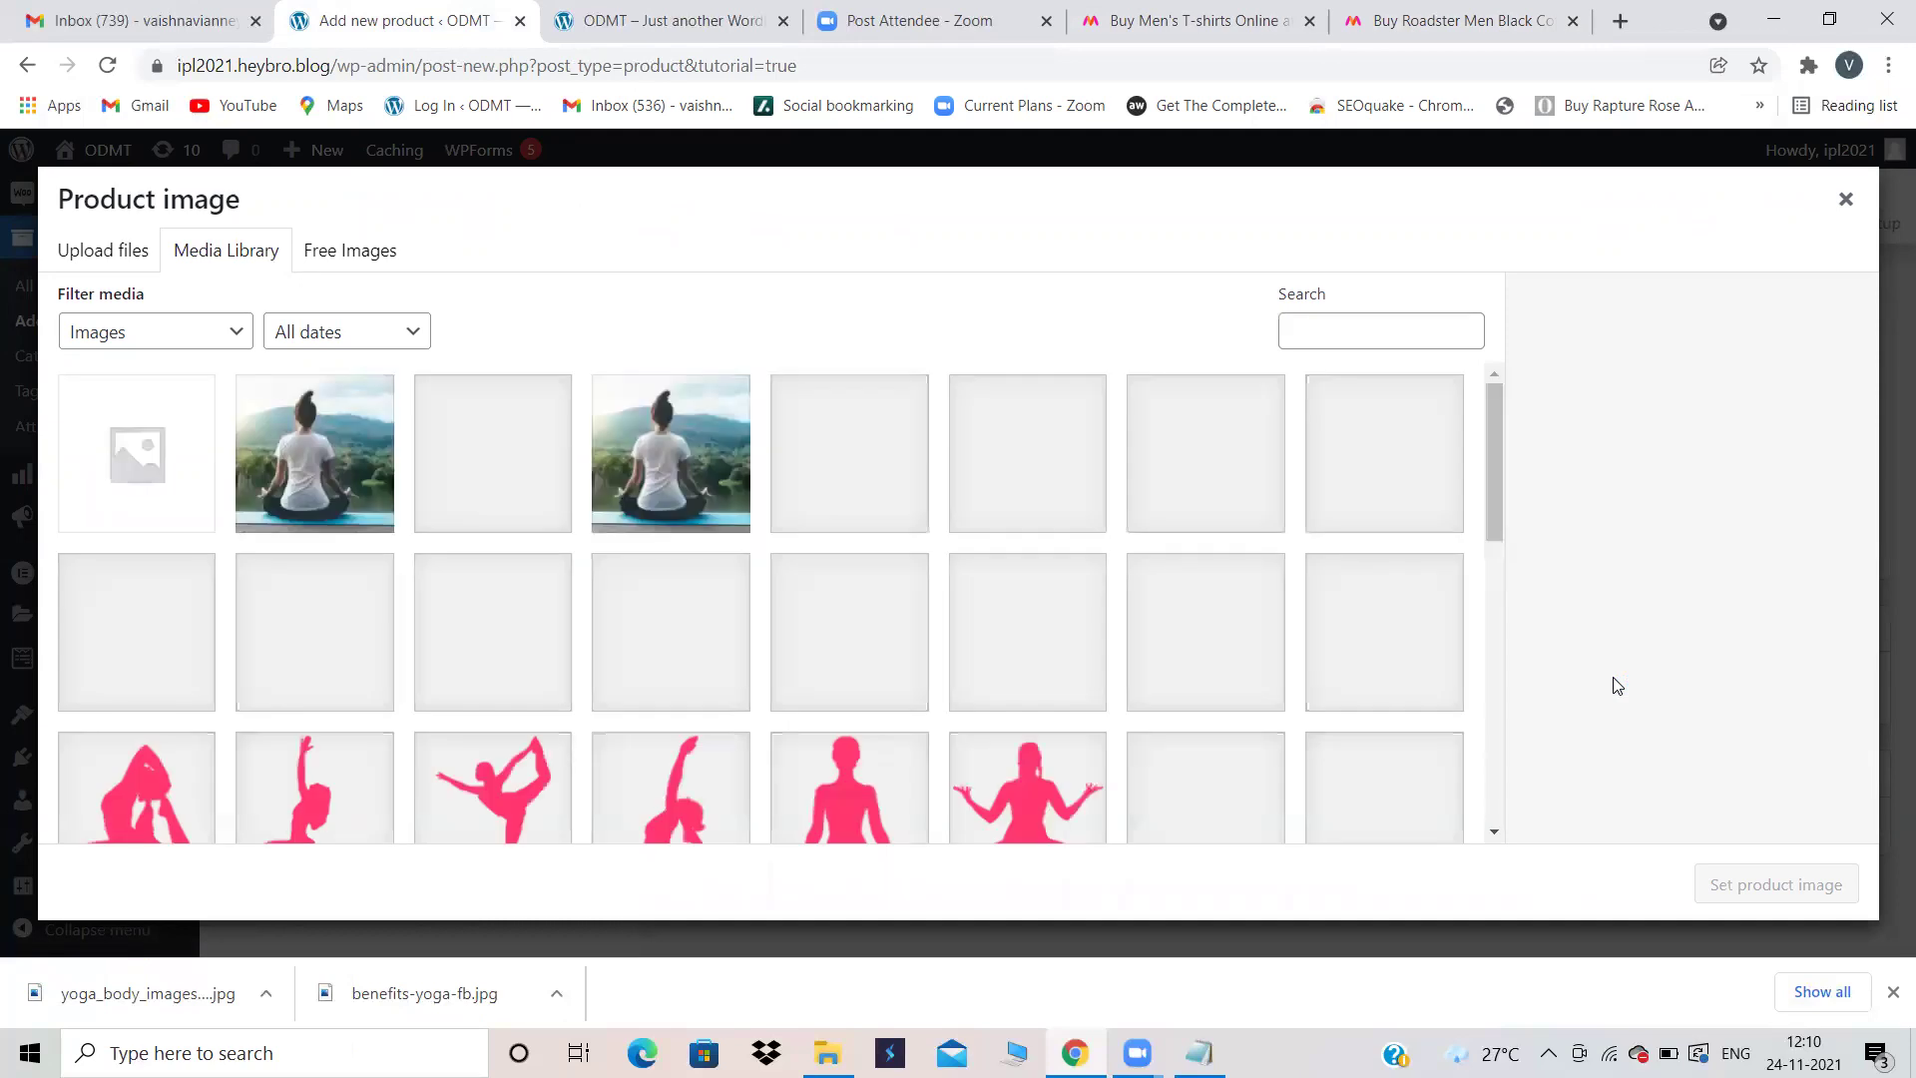
{"action": "left_click", "coordinate": [106, 257]}
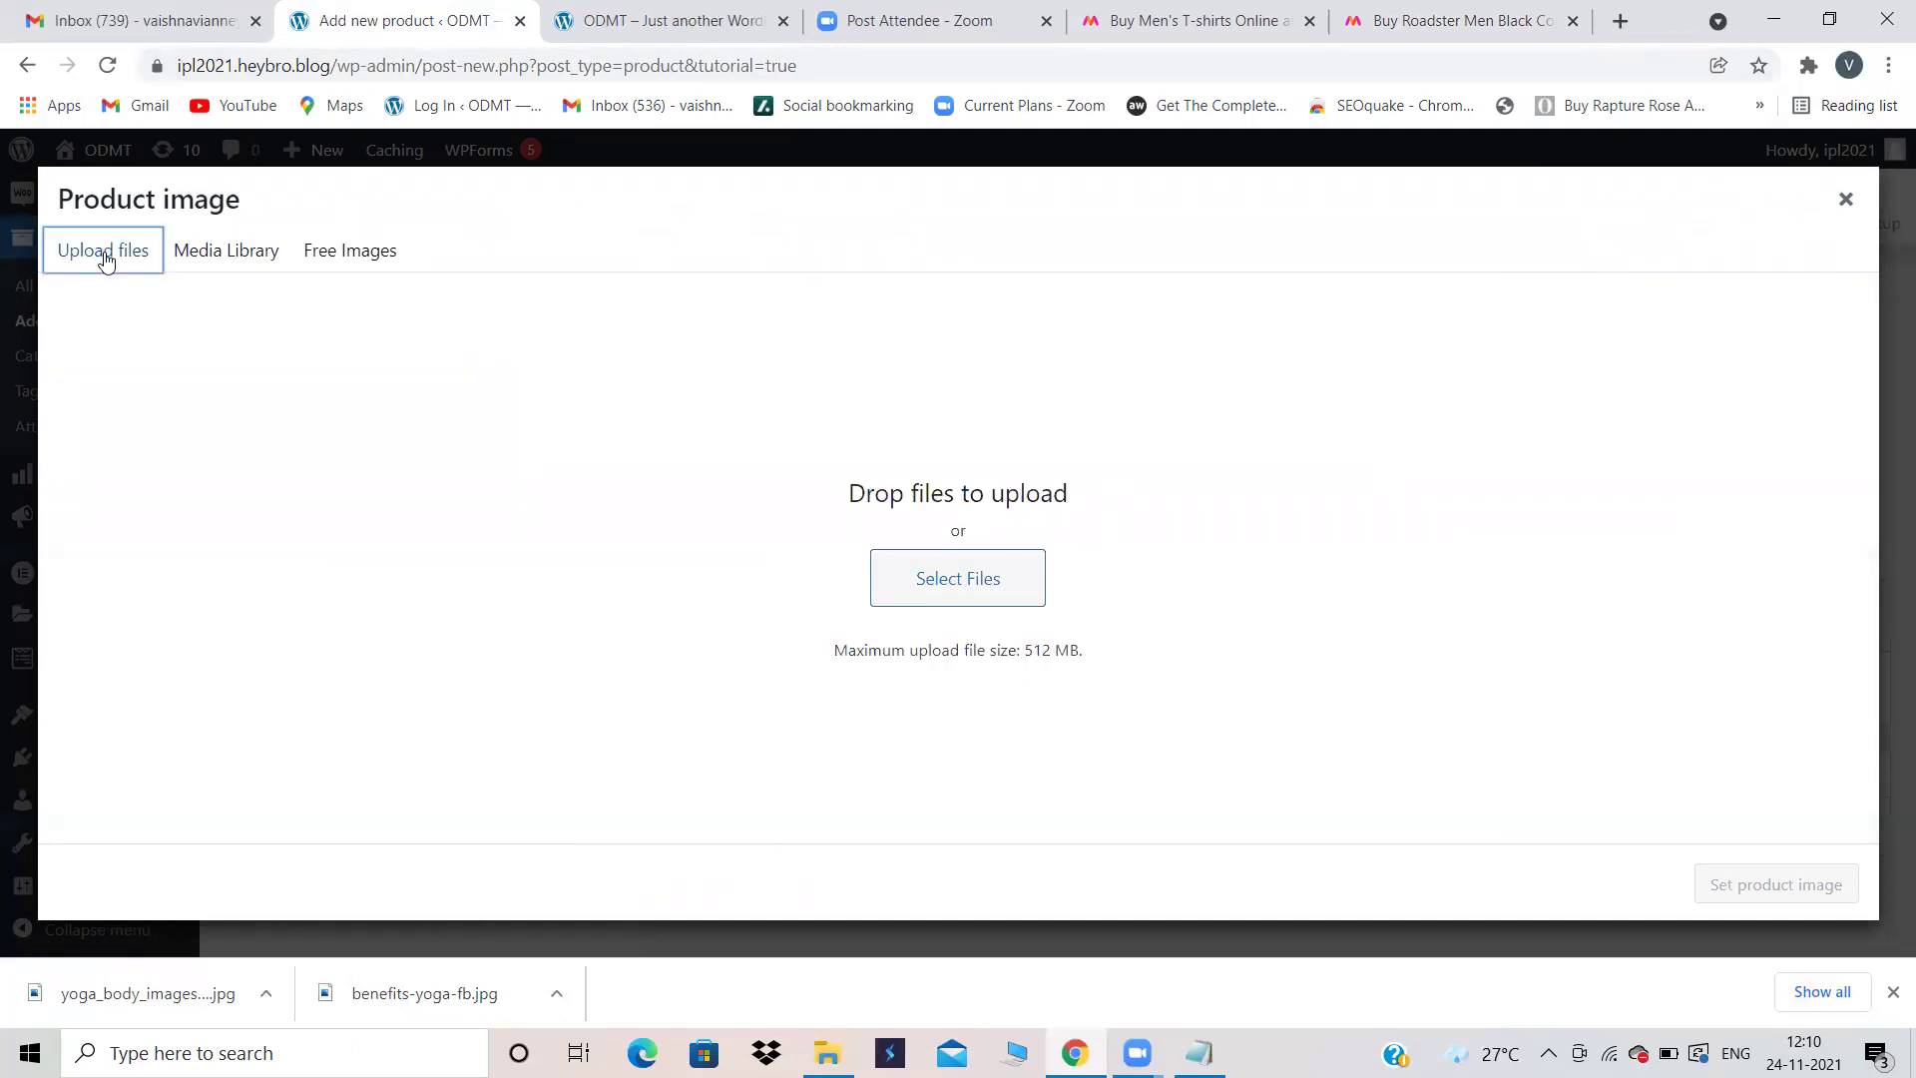
{"action": "left_click", "coordinate": [978, 579]}
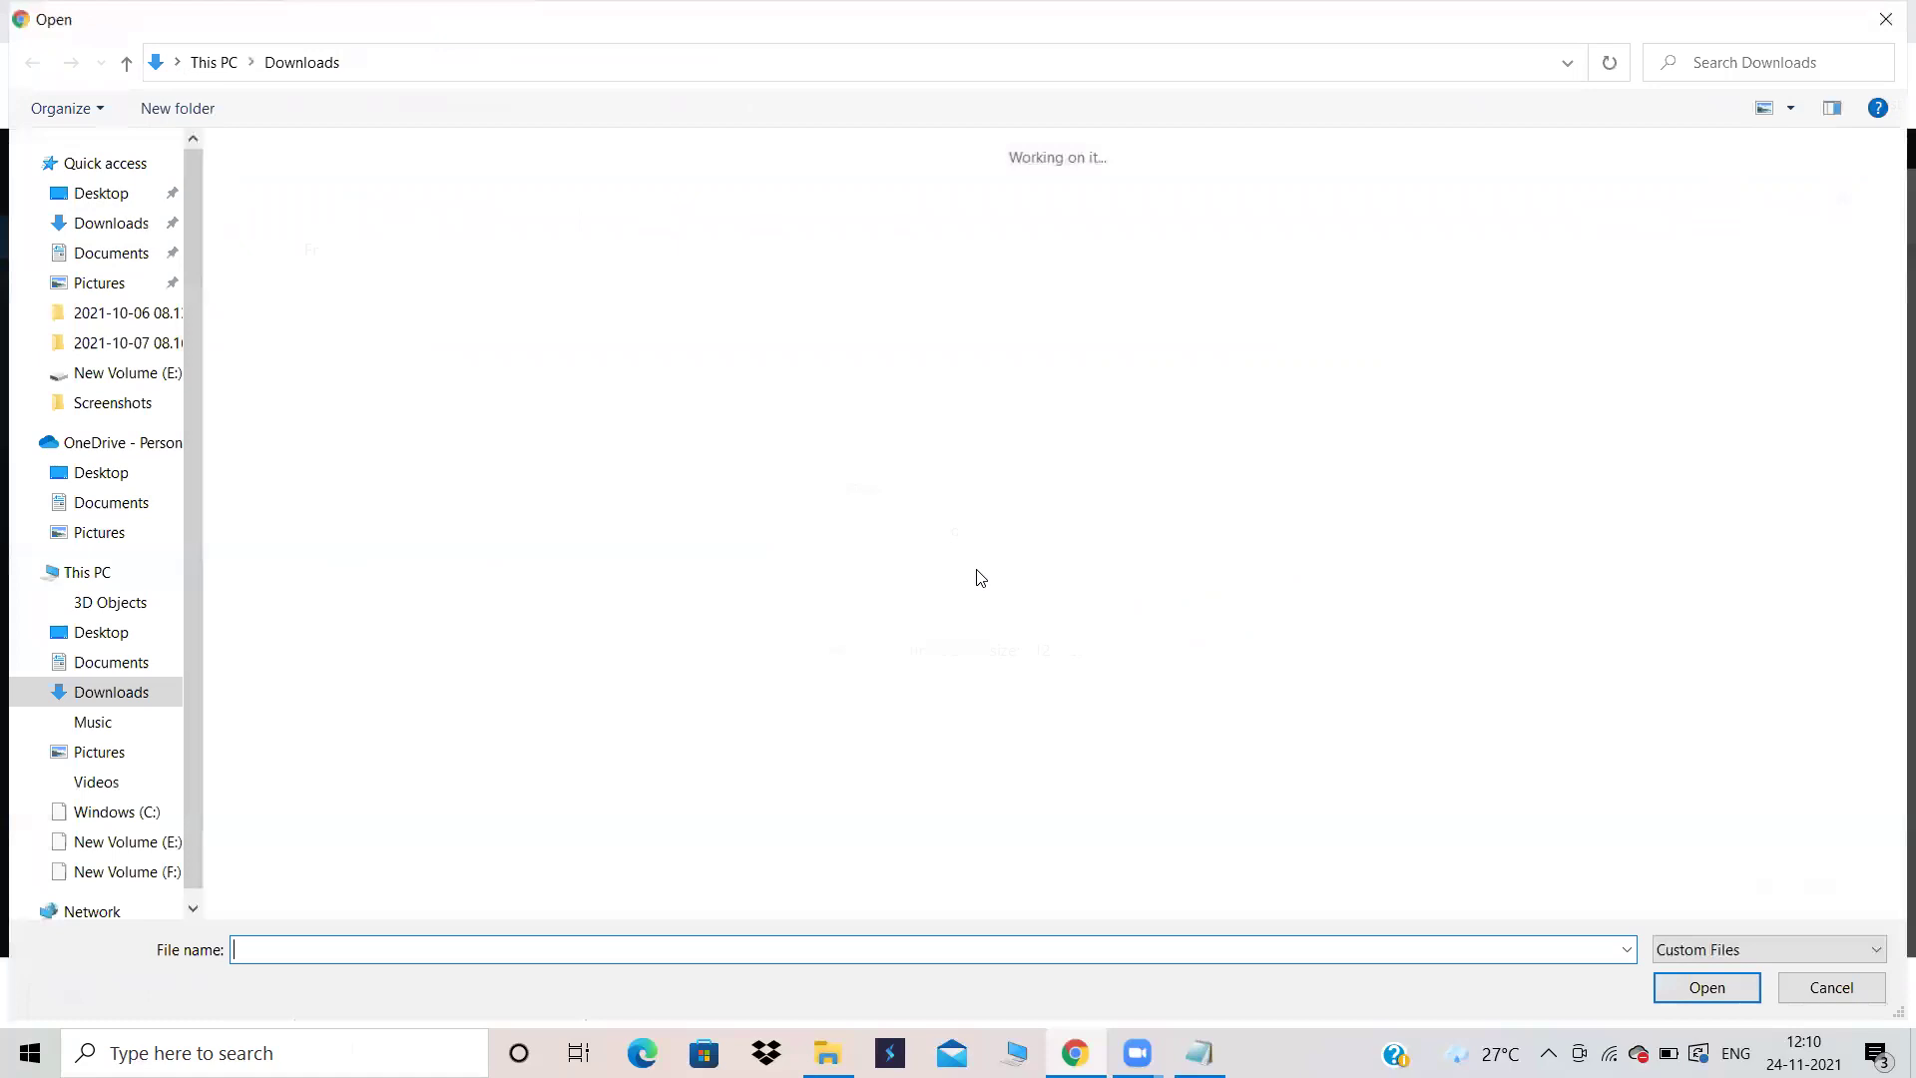
Step: Upload blue-t-shirts-500x500 from Downloads and set it as the product image
{"action": "scroll", "coordinate": [919, 516], "scroll_direction": "down", "scroll_amount": 5}
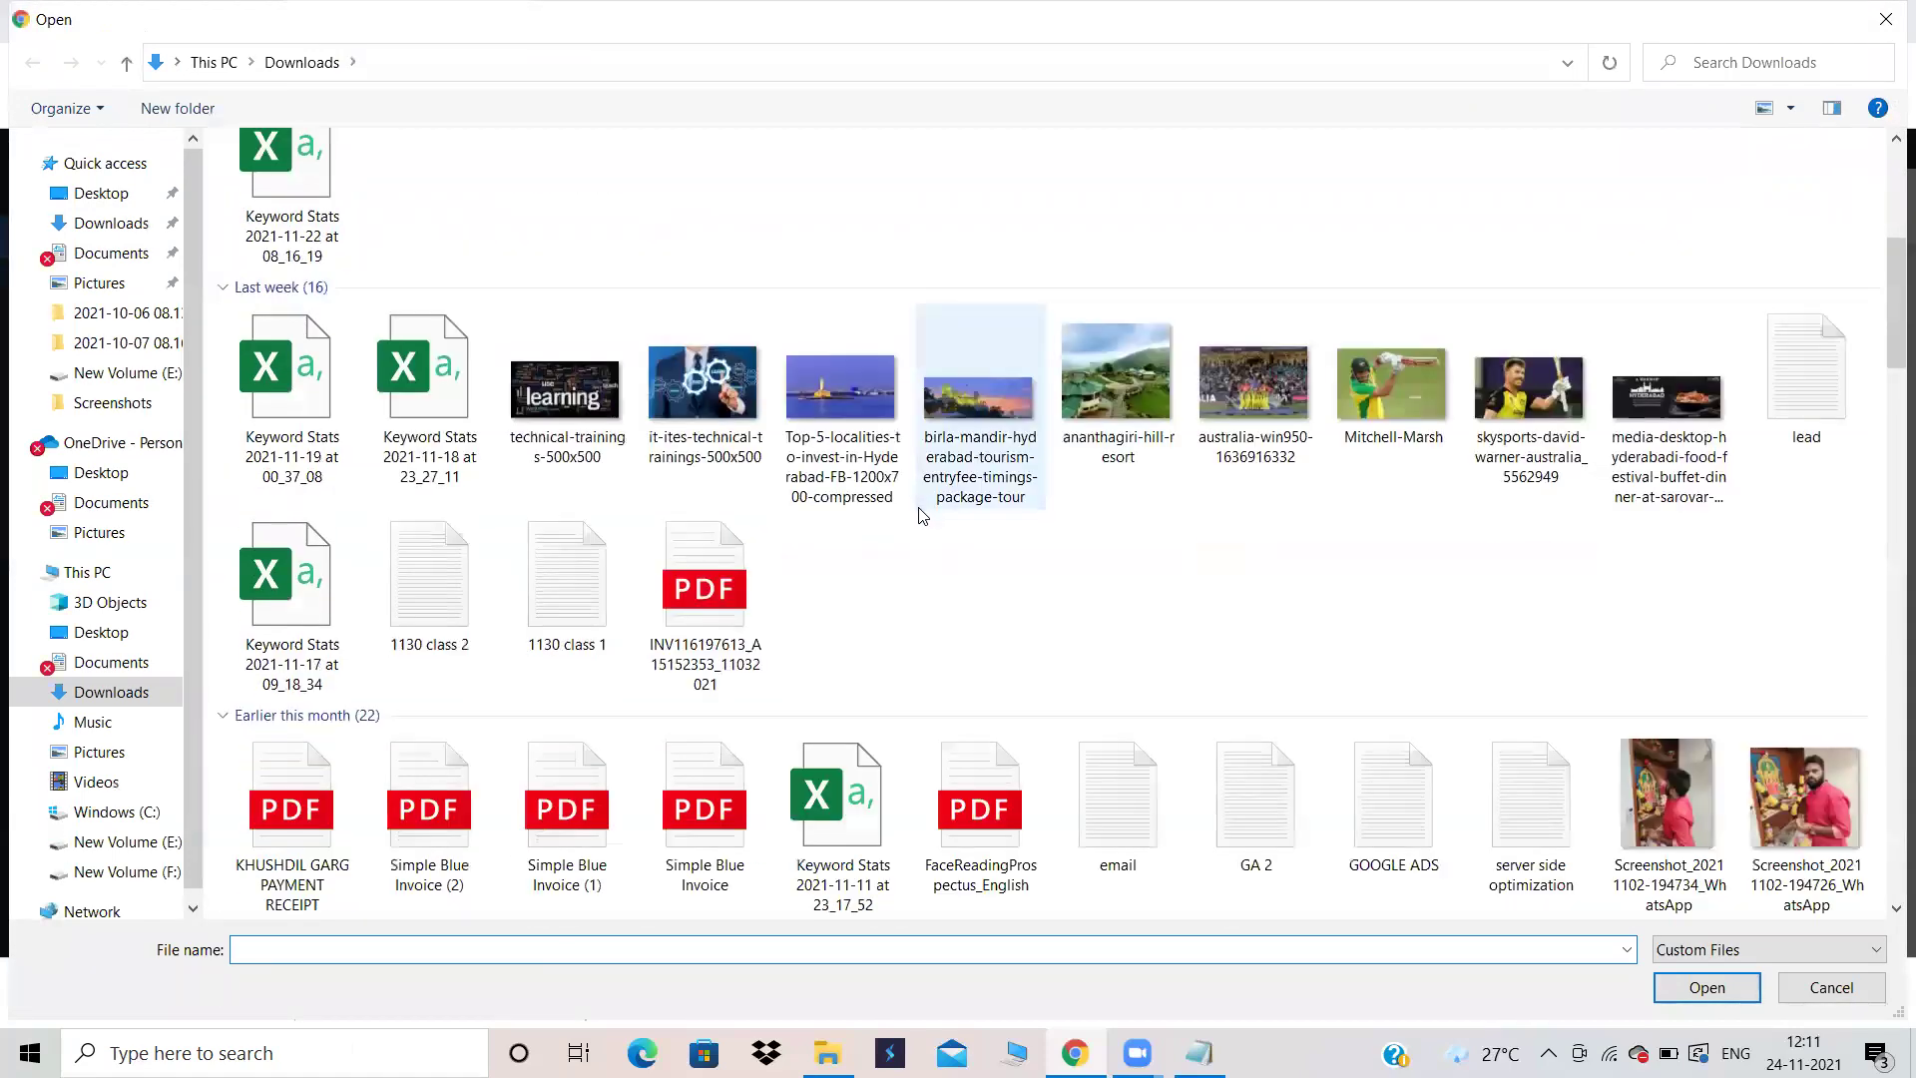
{"action": "scroll", "coordinate": [919, 516], "scroll_direction": "up", "scroll_amount": 3}
{"action": "scroll", "coordinate": [919, 516], "scroll_direction": "down", "scroll_amount": 11}
{"action": "scroll", "coordinate": [919, 516], "scroll_direction": "up", "scroll_amount": 2}
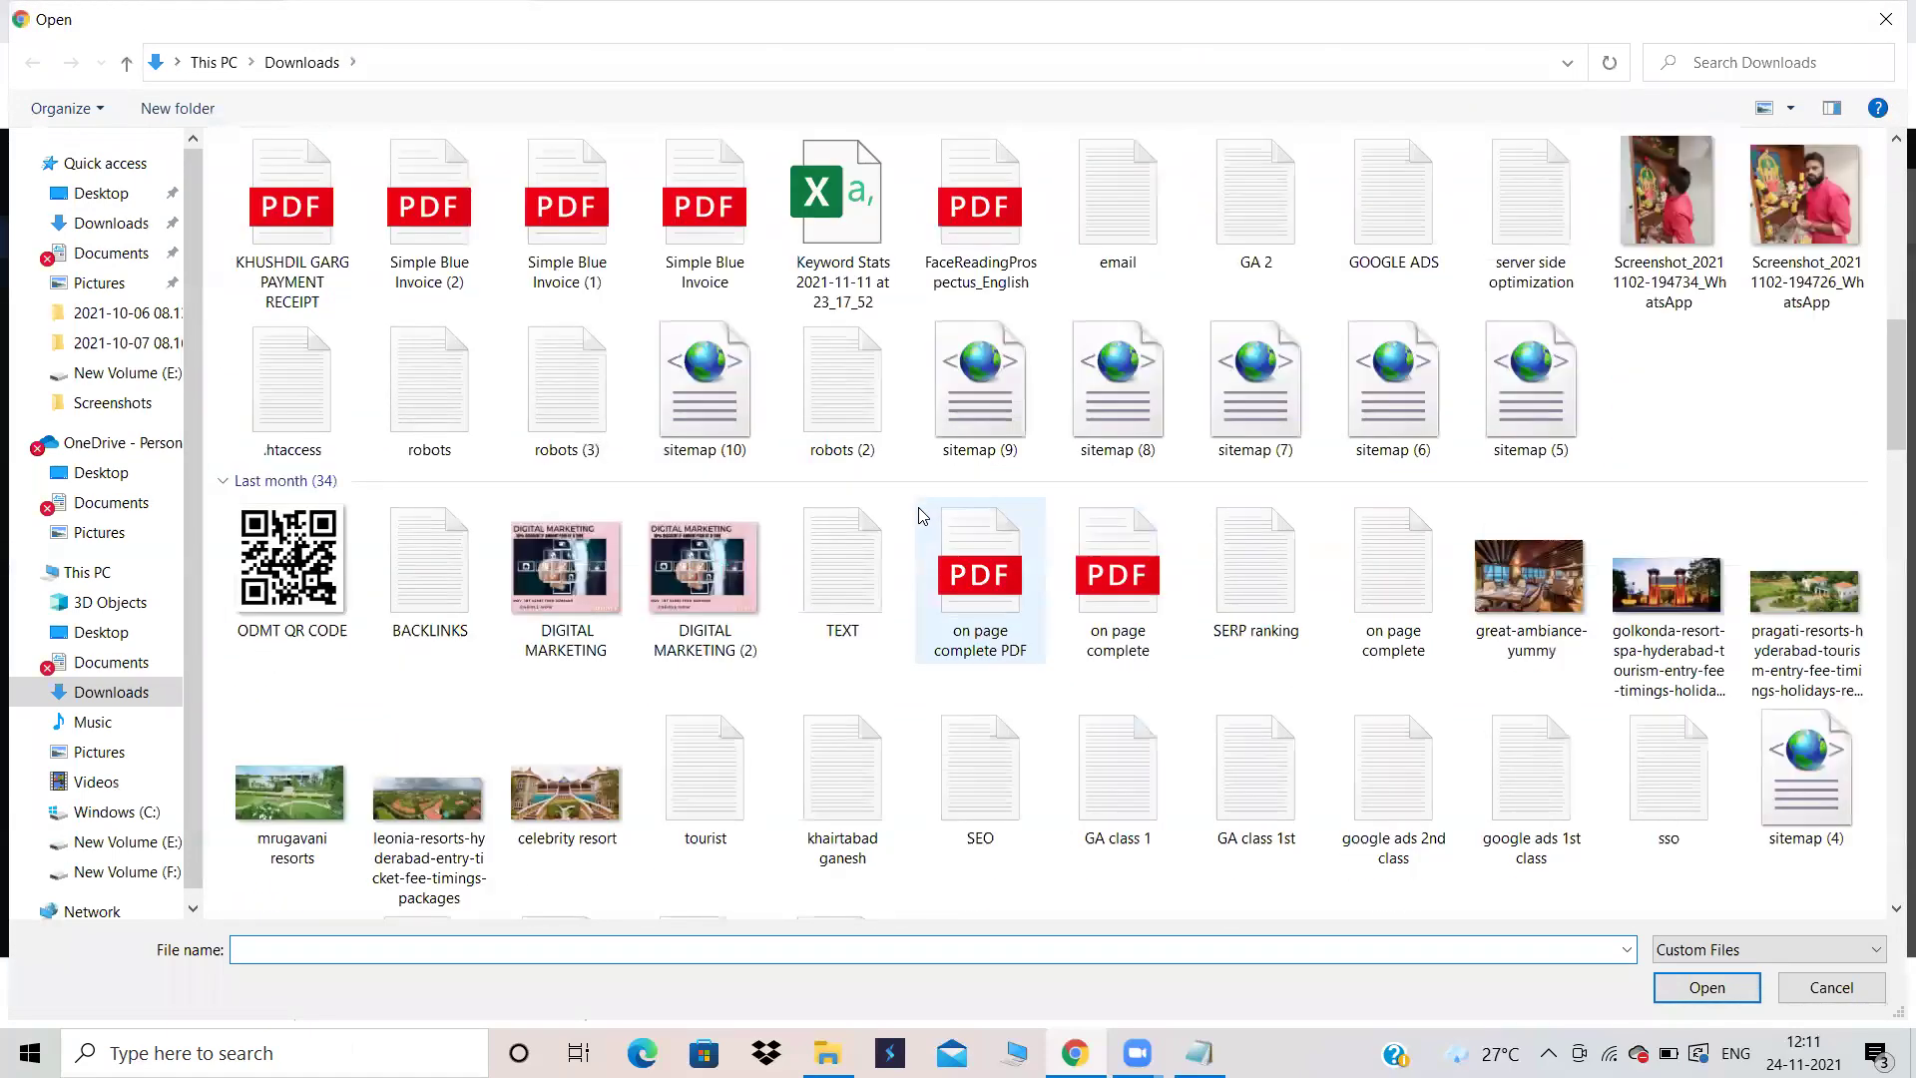
{"action": "scroll", "coordinate": [919, 516], "scroll_direction": "down", "scroll_amount": 4}
{"action": "left_click", "coordinate": [1000, 596]}
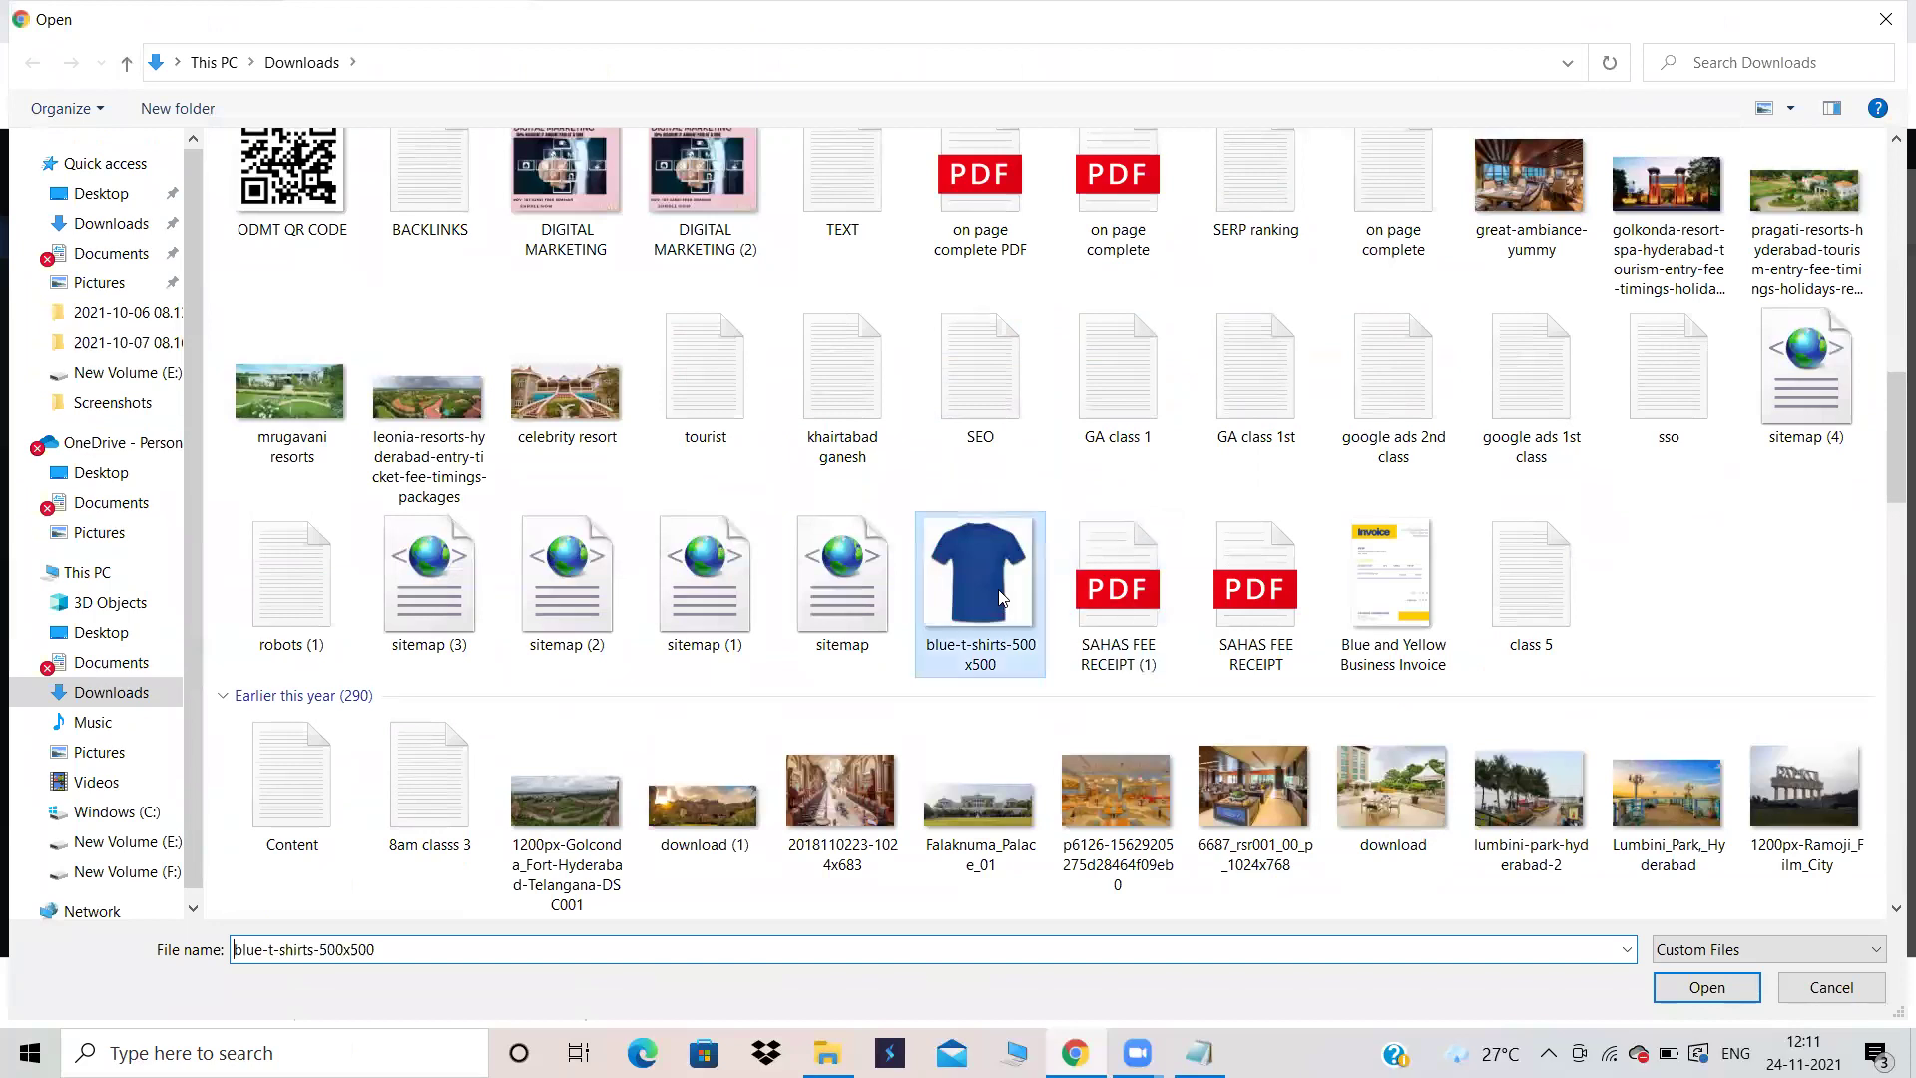
{"action": "double_click", "coordinate": [1001, 596]}
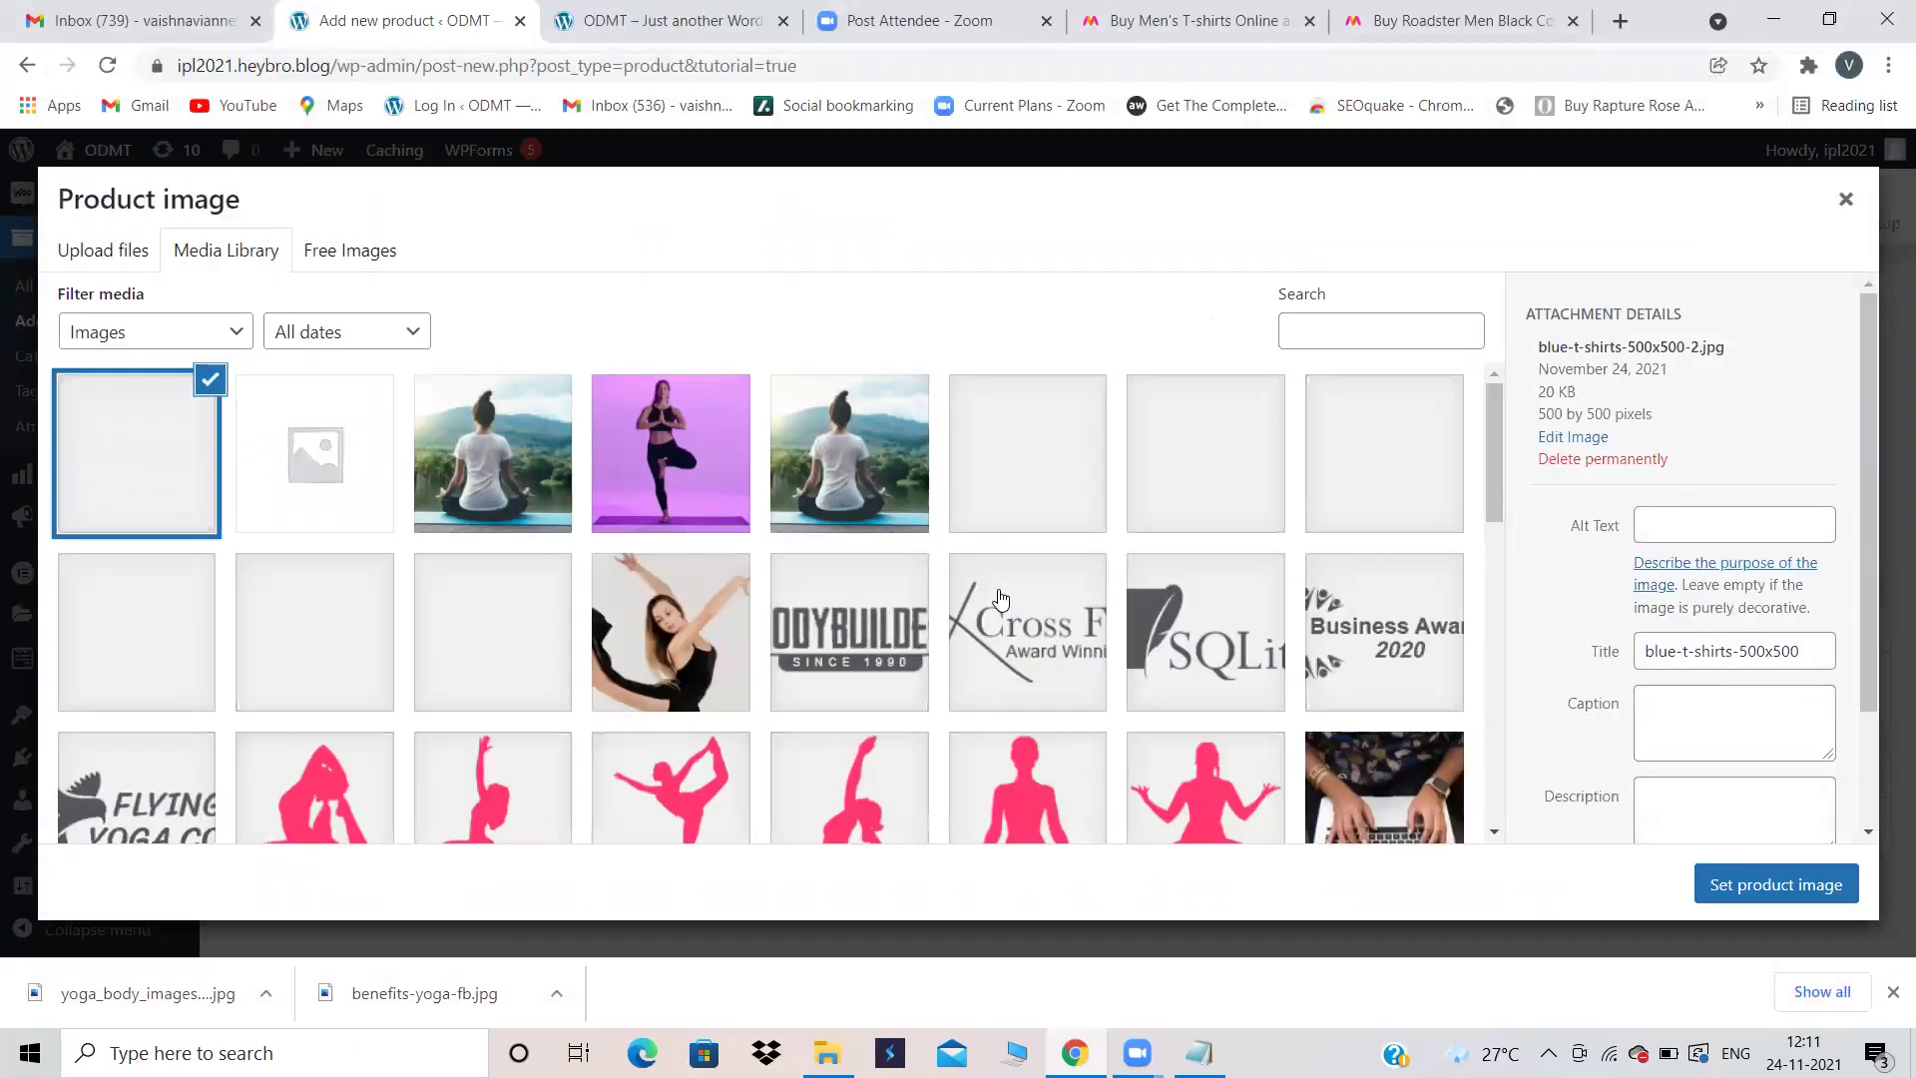
{"action": "left_click", "coordinate": [1751, 911]}
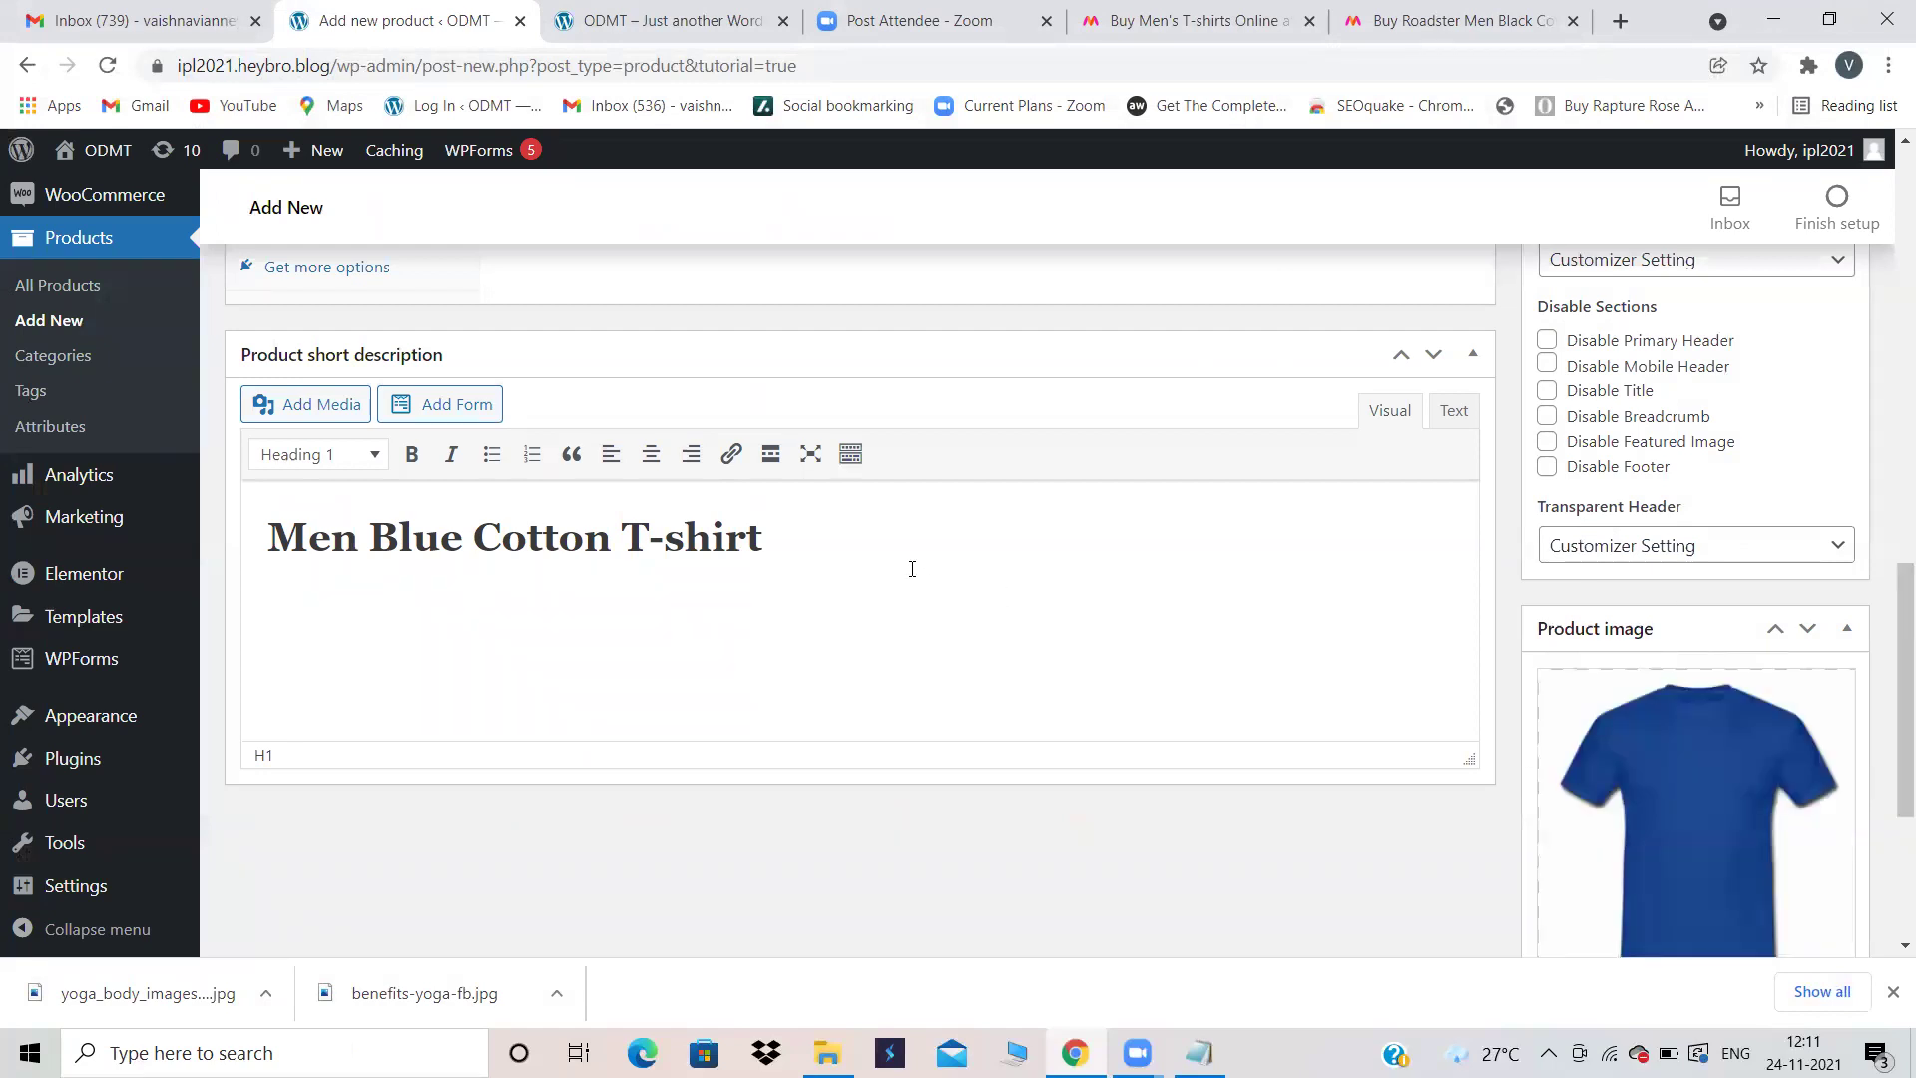
{"action": "scroll", "coordinate": [1035, 421], "scroll_direction": "up", "scroll_amount": 3}
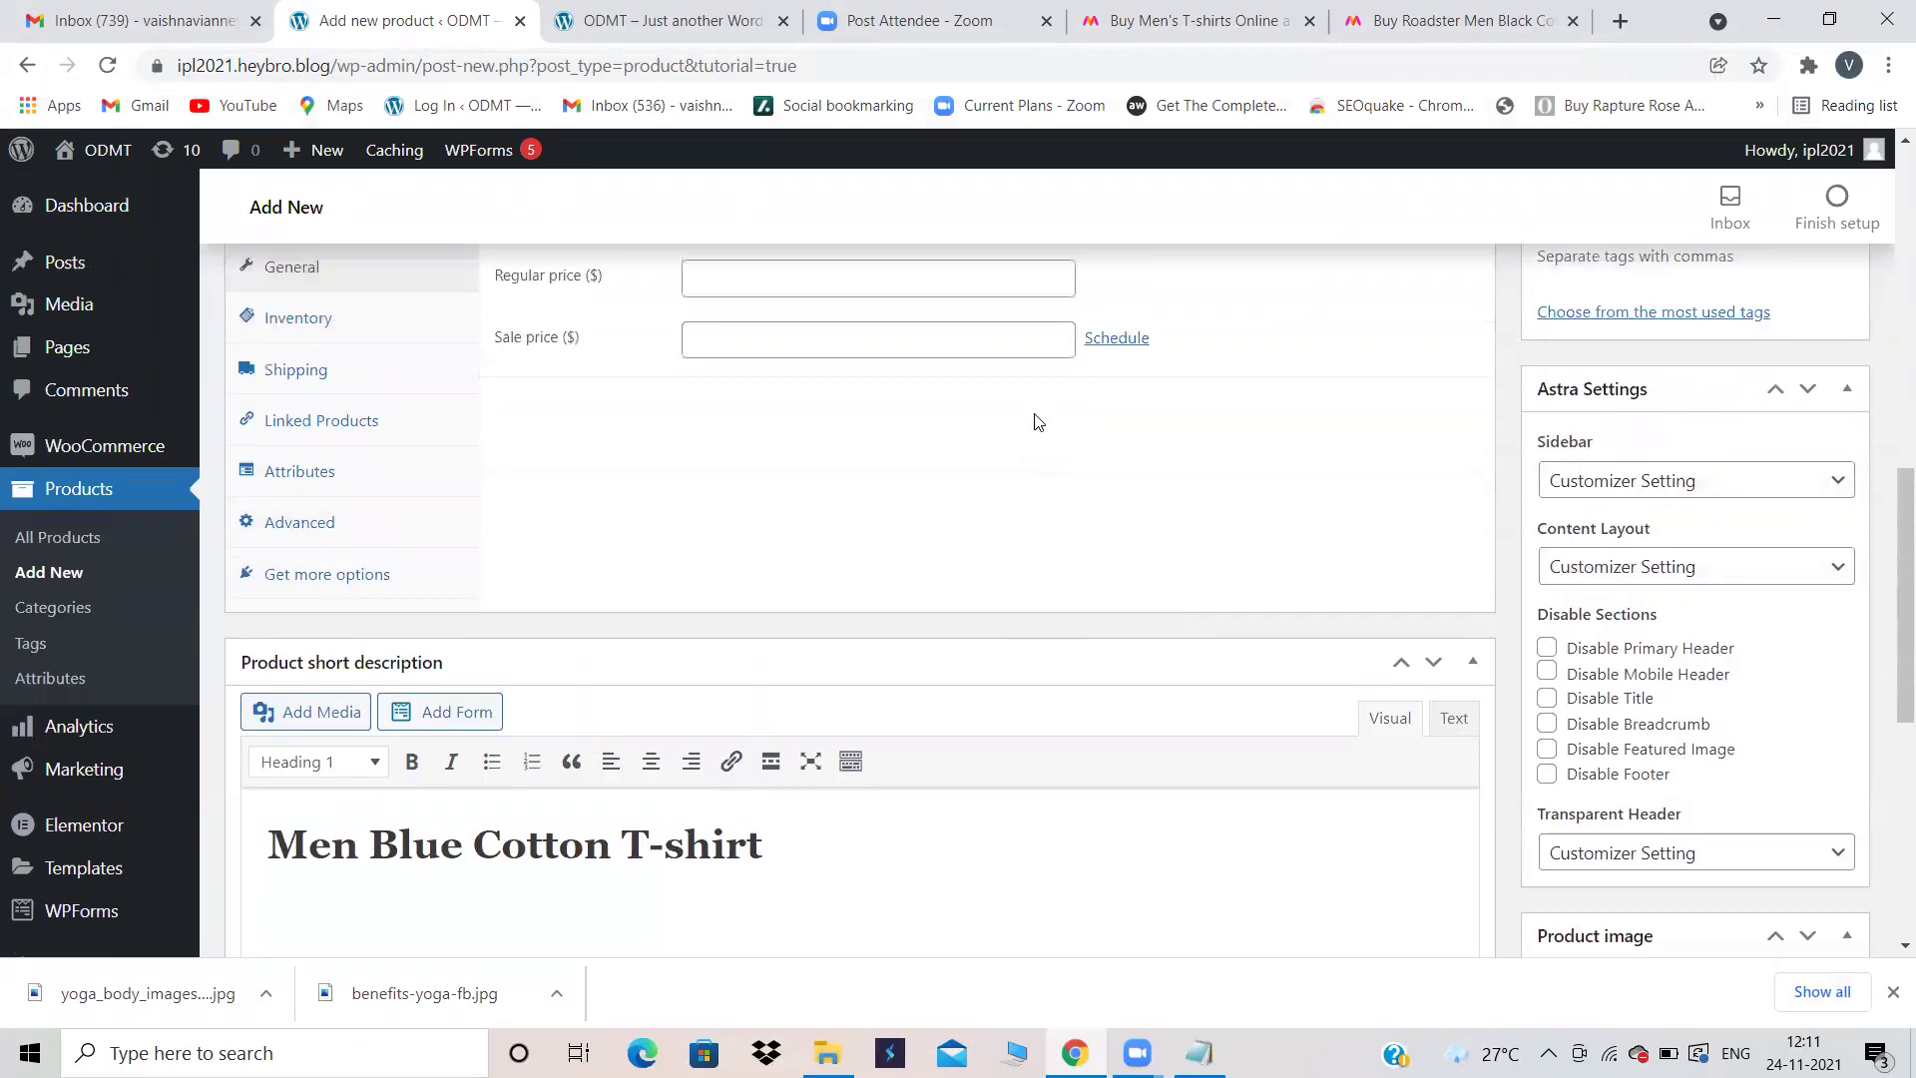
{"action": "scroll", "coordinate": [1034, 421], "scroll_direction": "up", "scroll_amount": 10}
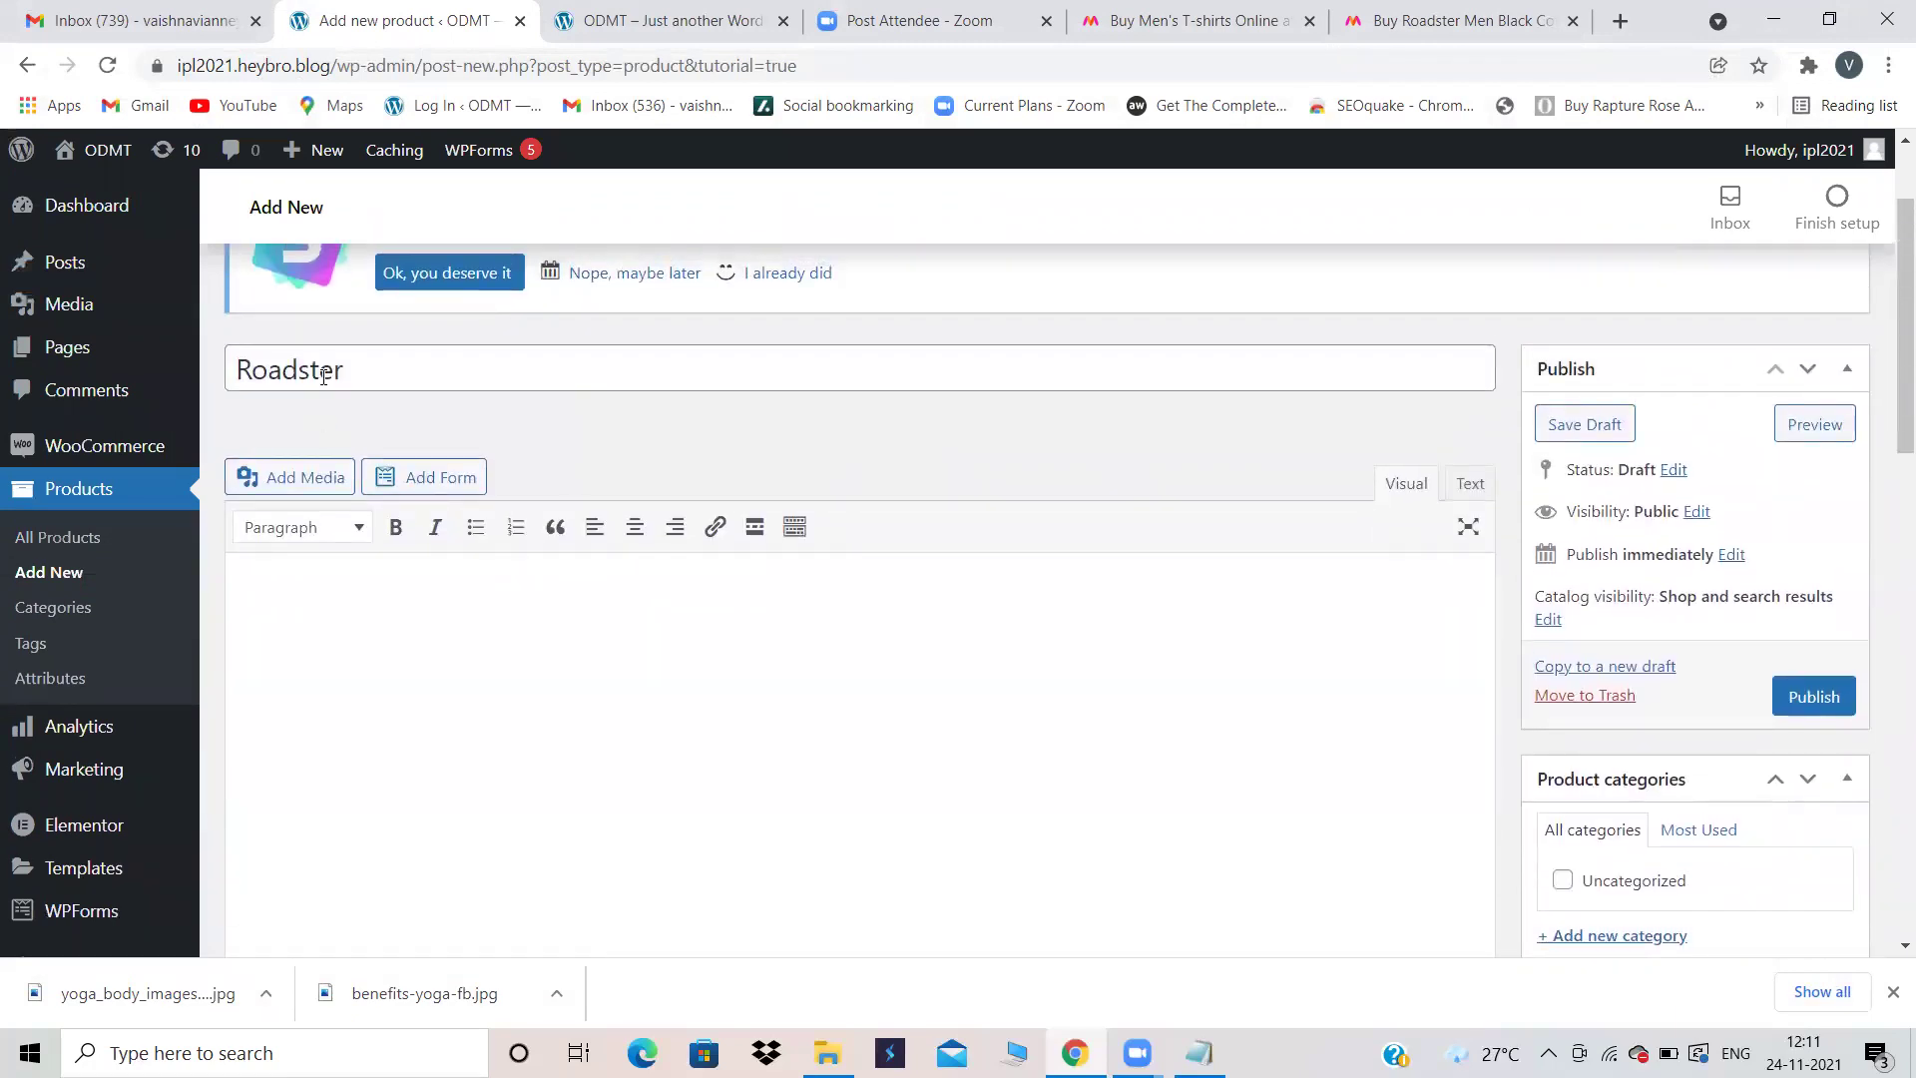
{"action": "scroll", "coordinate": [550, 734], "scroll_direction": "down", "scroll_amount": 2}
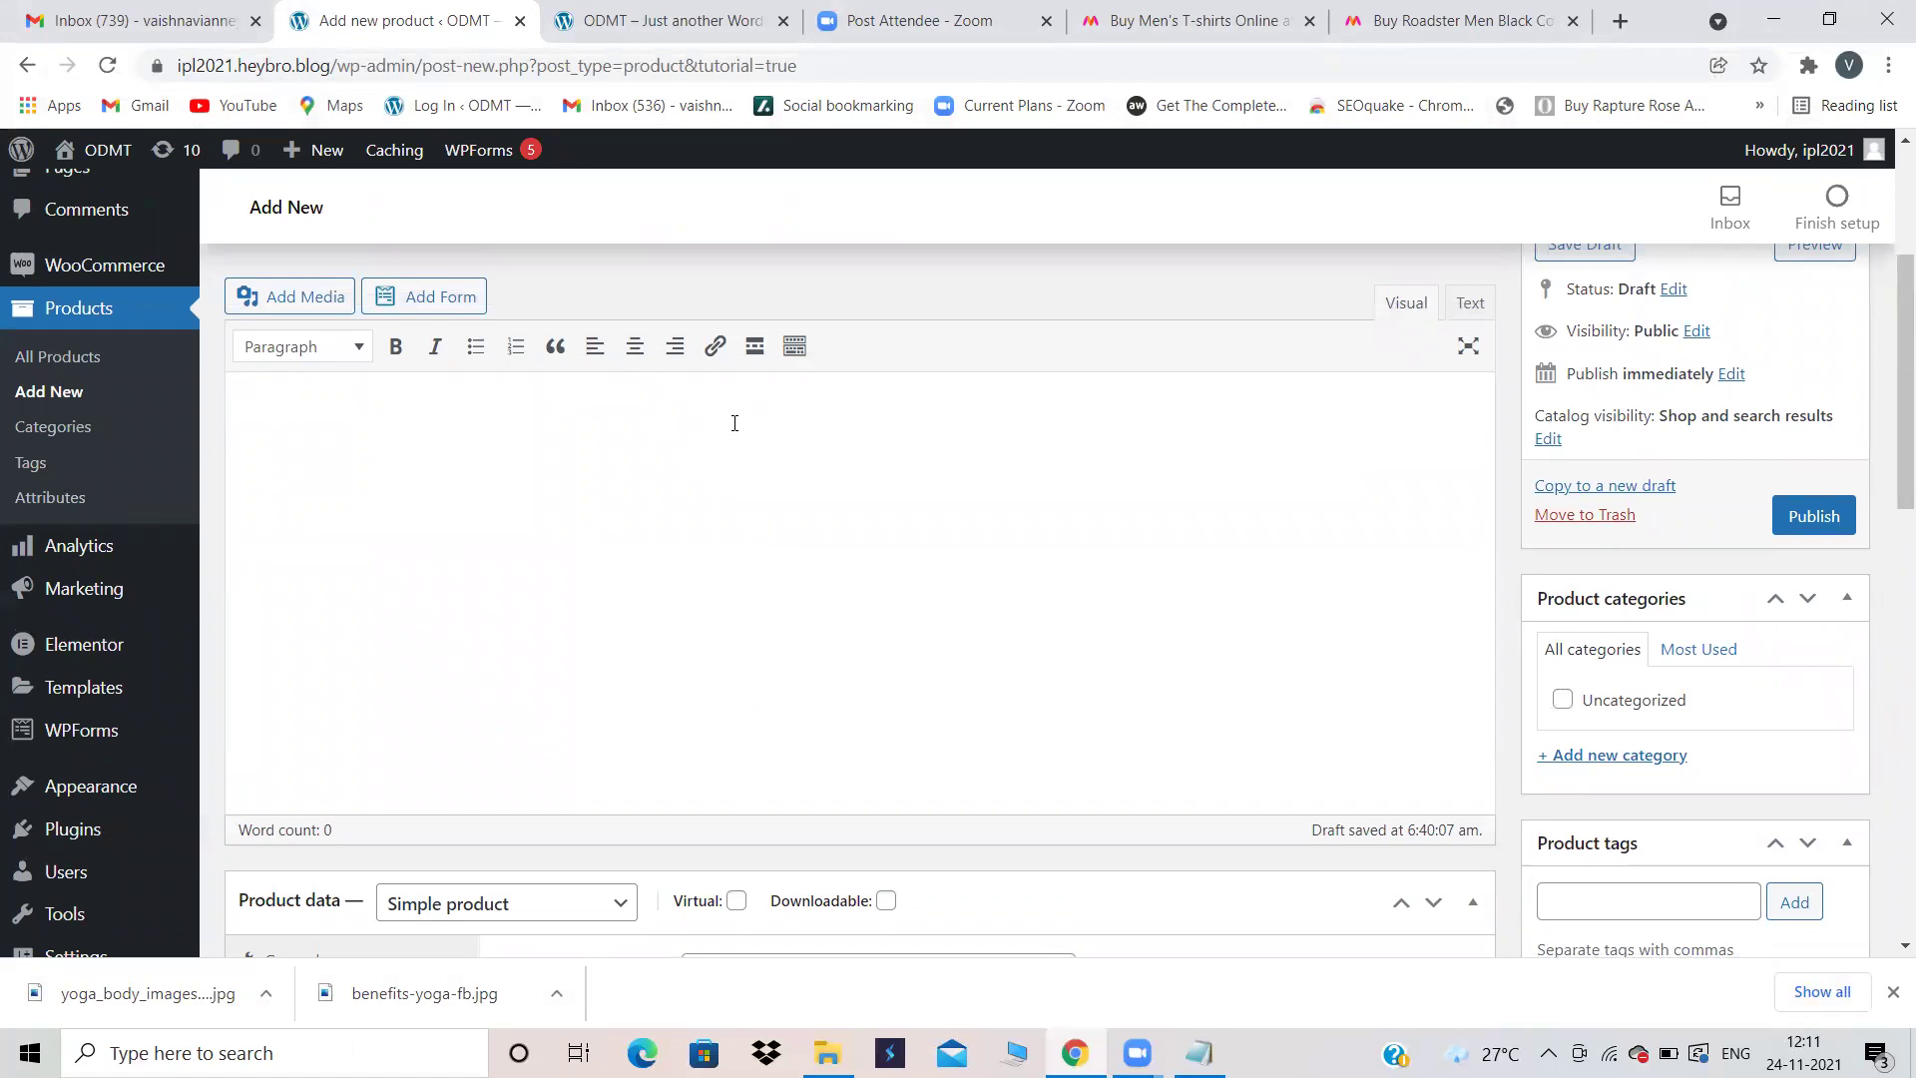
{"action": "left_click", "coordinate": [1559, 10]}
Step: Copy Myntra's offers text from '100% Original Products' to 'EMI starting from Rs.9/month'
{"action": "left_click", "coordinate": [1561, 506]}
{"action": "scroll", "coordinate": [1564, 507], "scroll_direction": "down", "scroll_amount": 2}
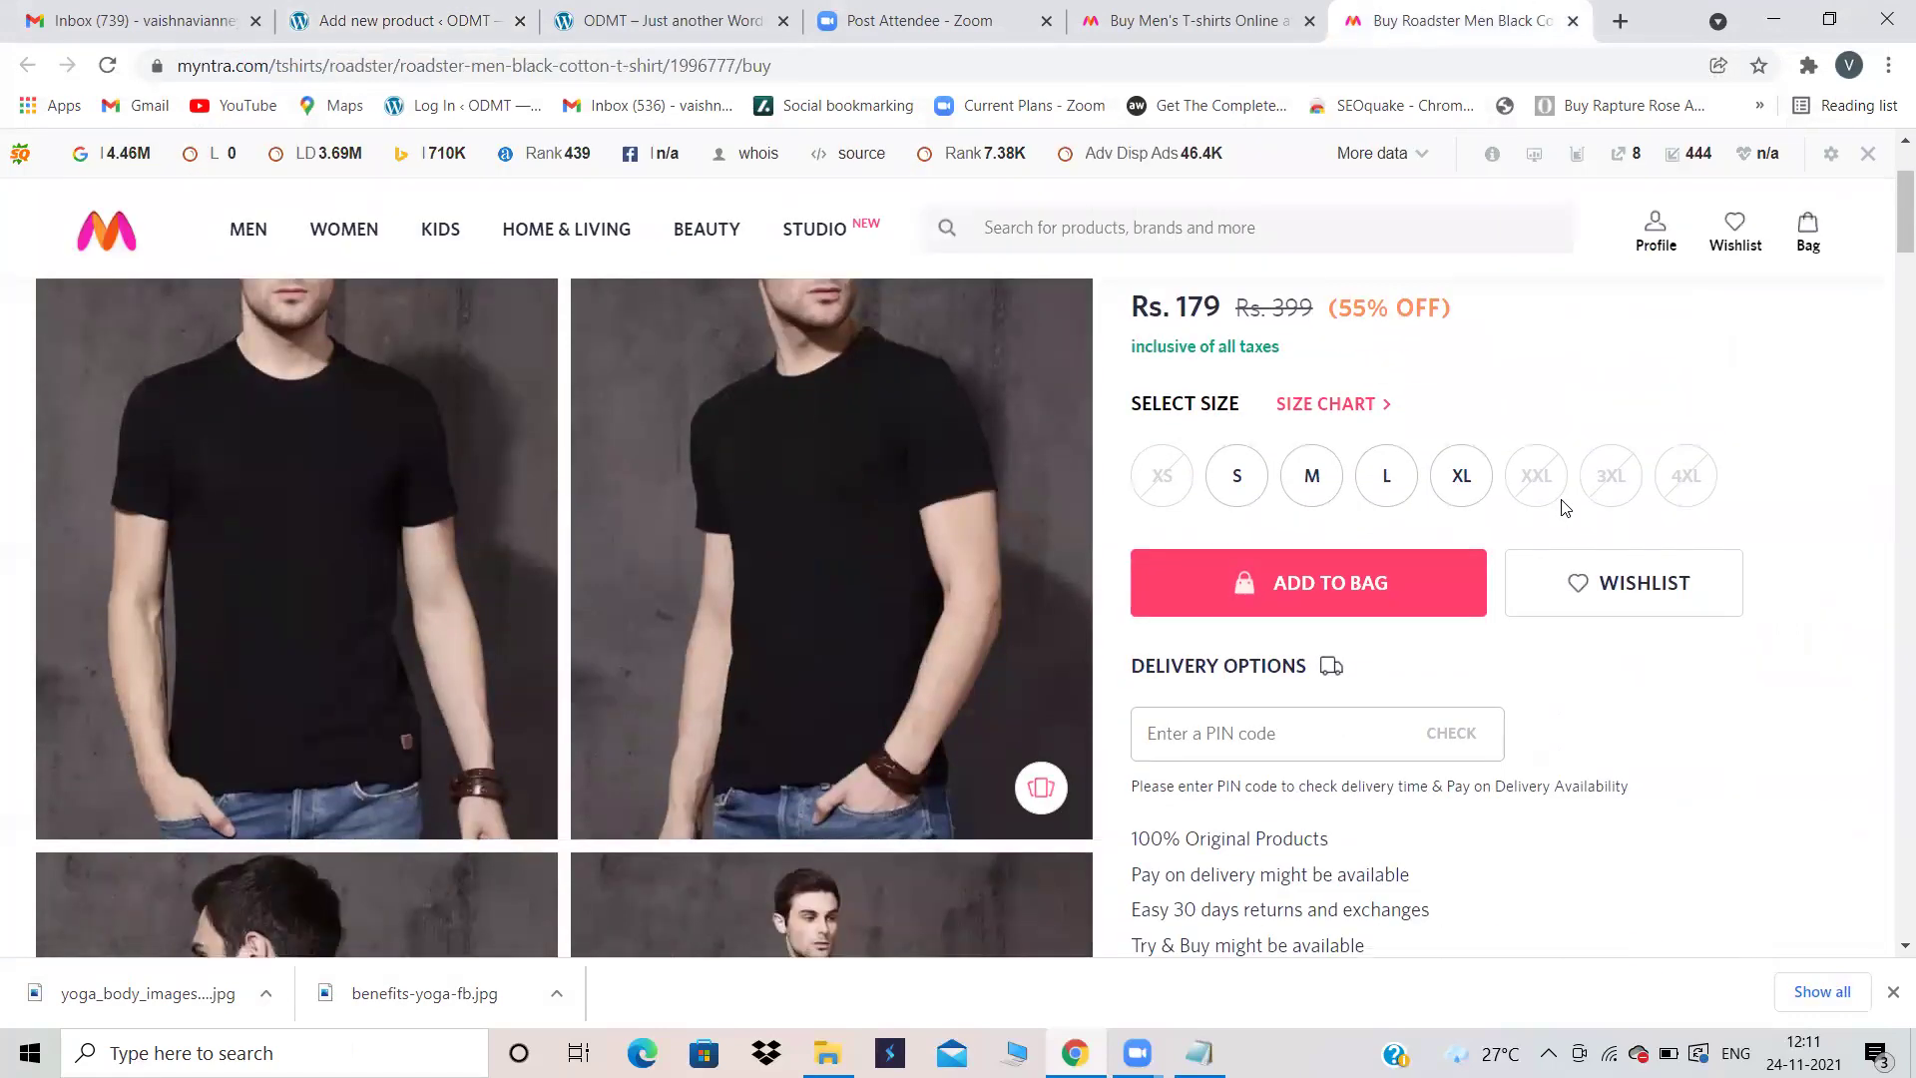
{"action": "scroll", "coordinate": [1564, 507], "scroll_direction": "down", "scroll_amount": 10}
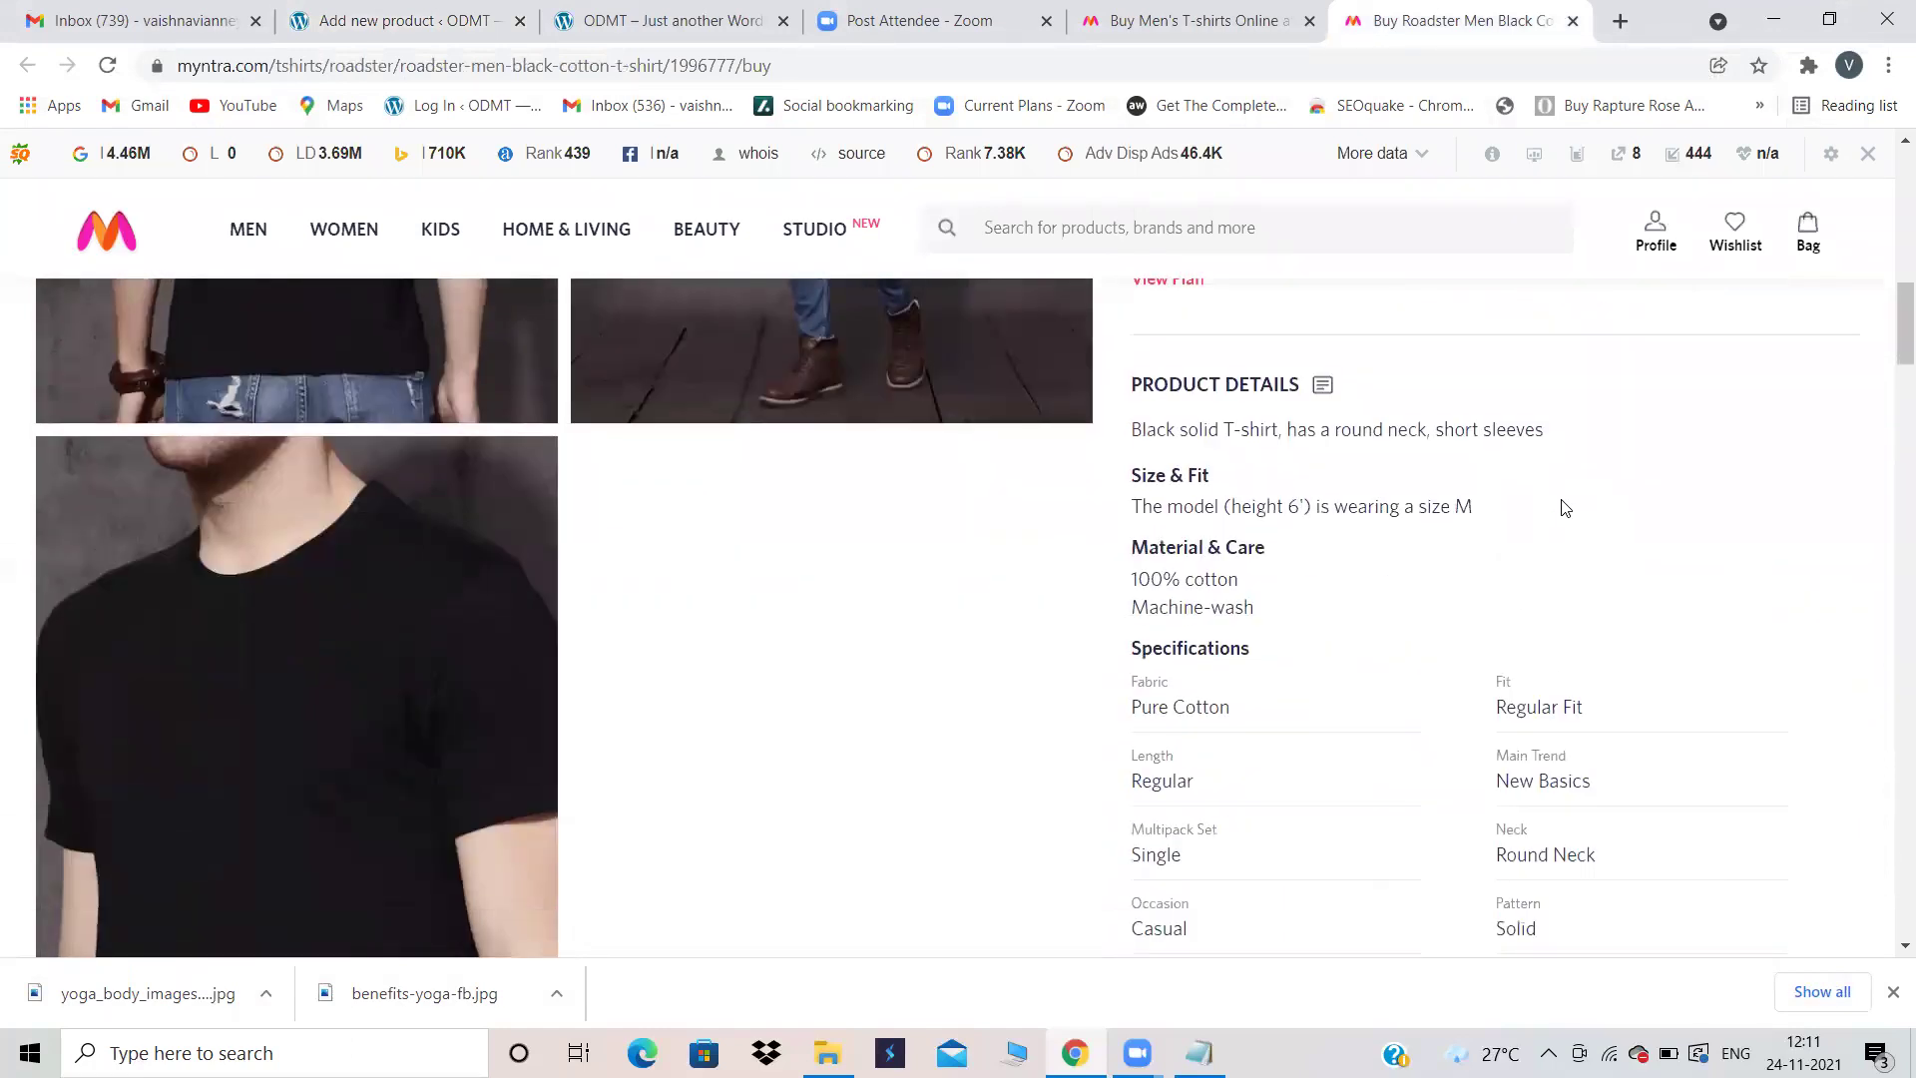
{"action": "scroll", "coordinate": [1563, 508], "scroll_direction": "down", "scroll_amount": 1}
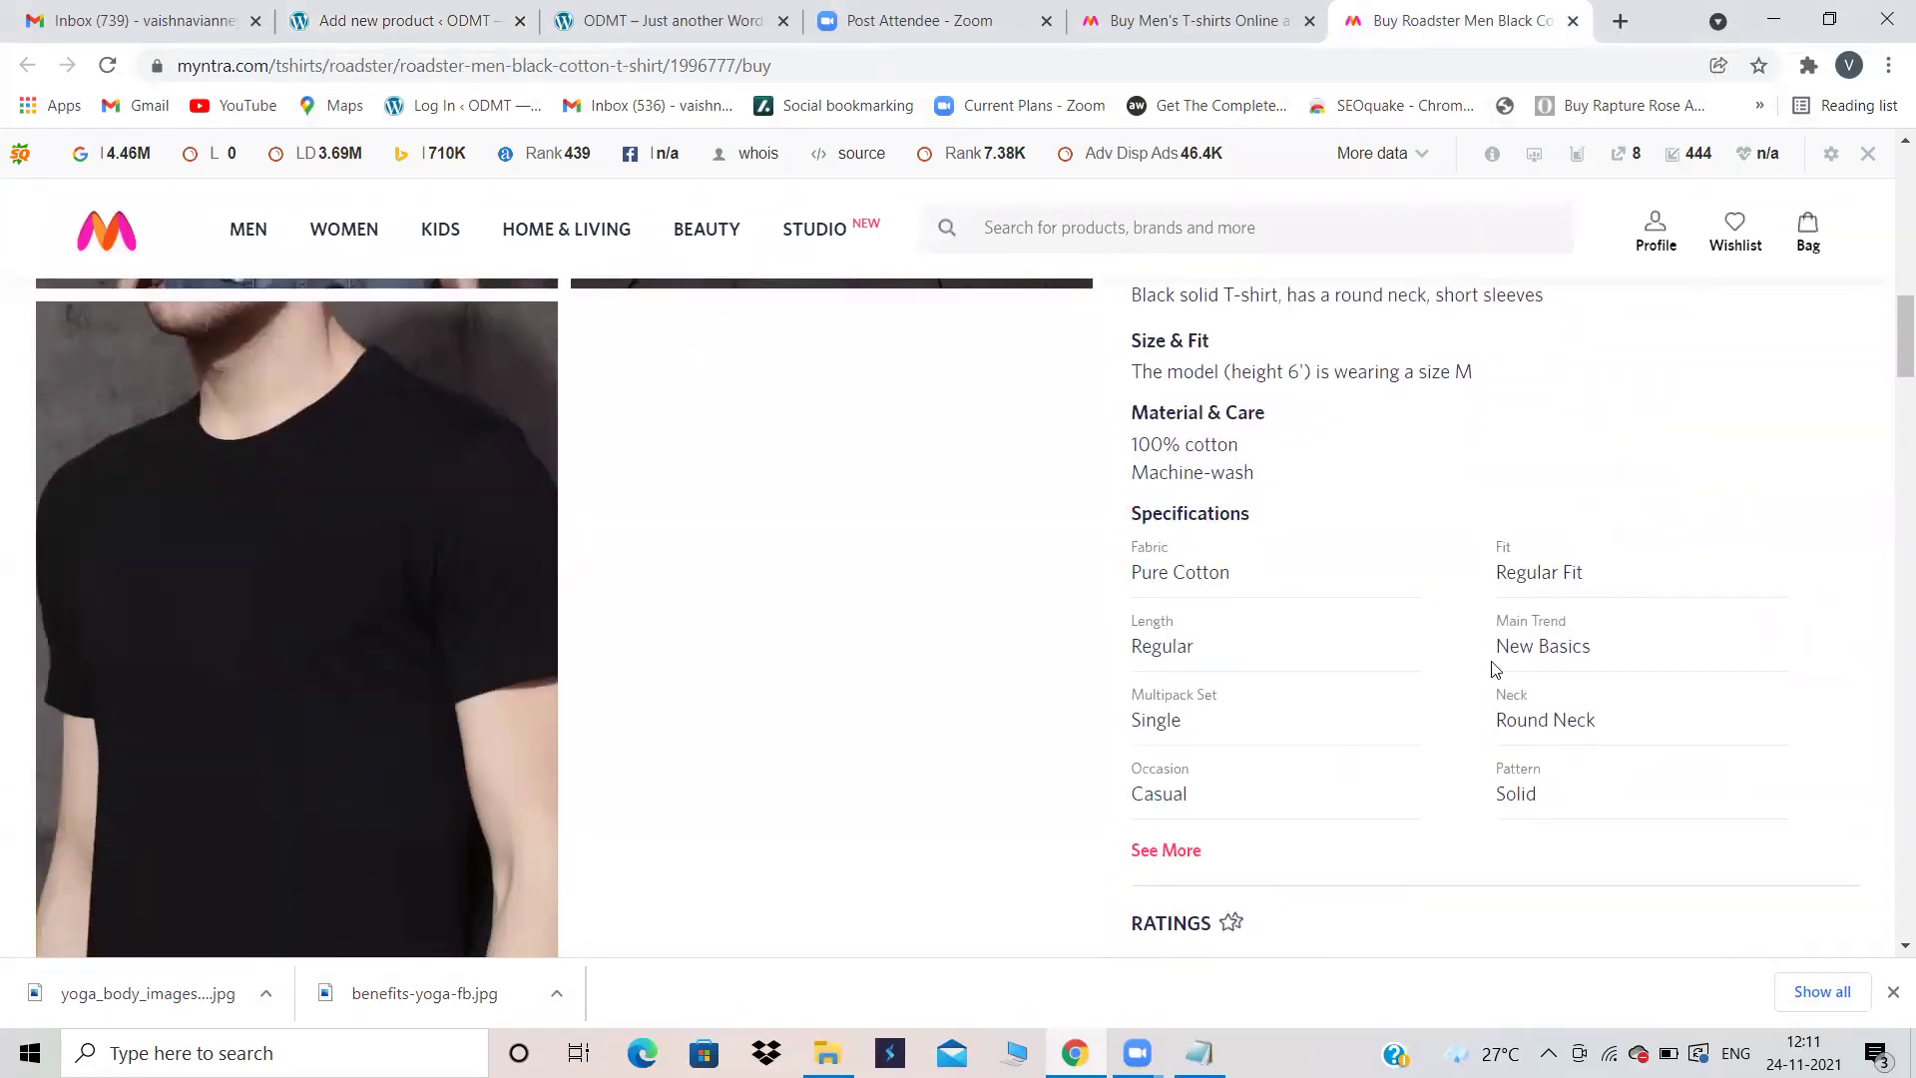
{"action": "scroll", "coordinate": [1493, 669], "scroll_direction": "up", "scroll_amount": 1}
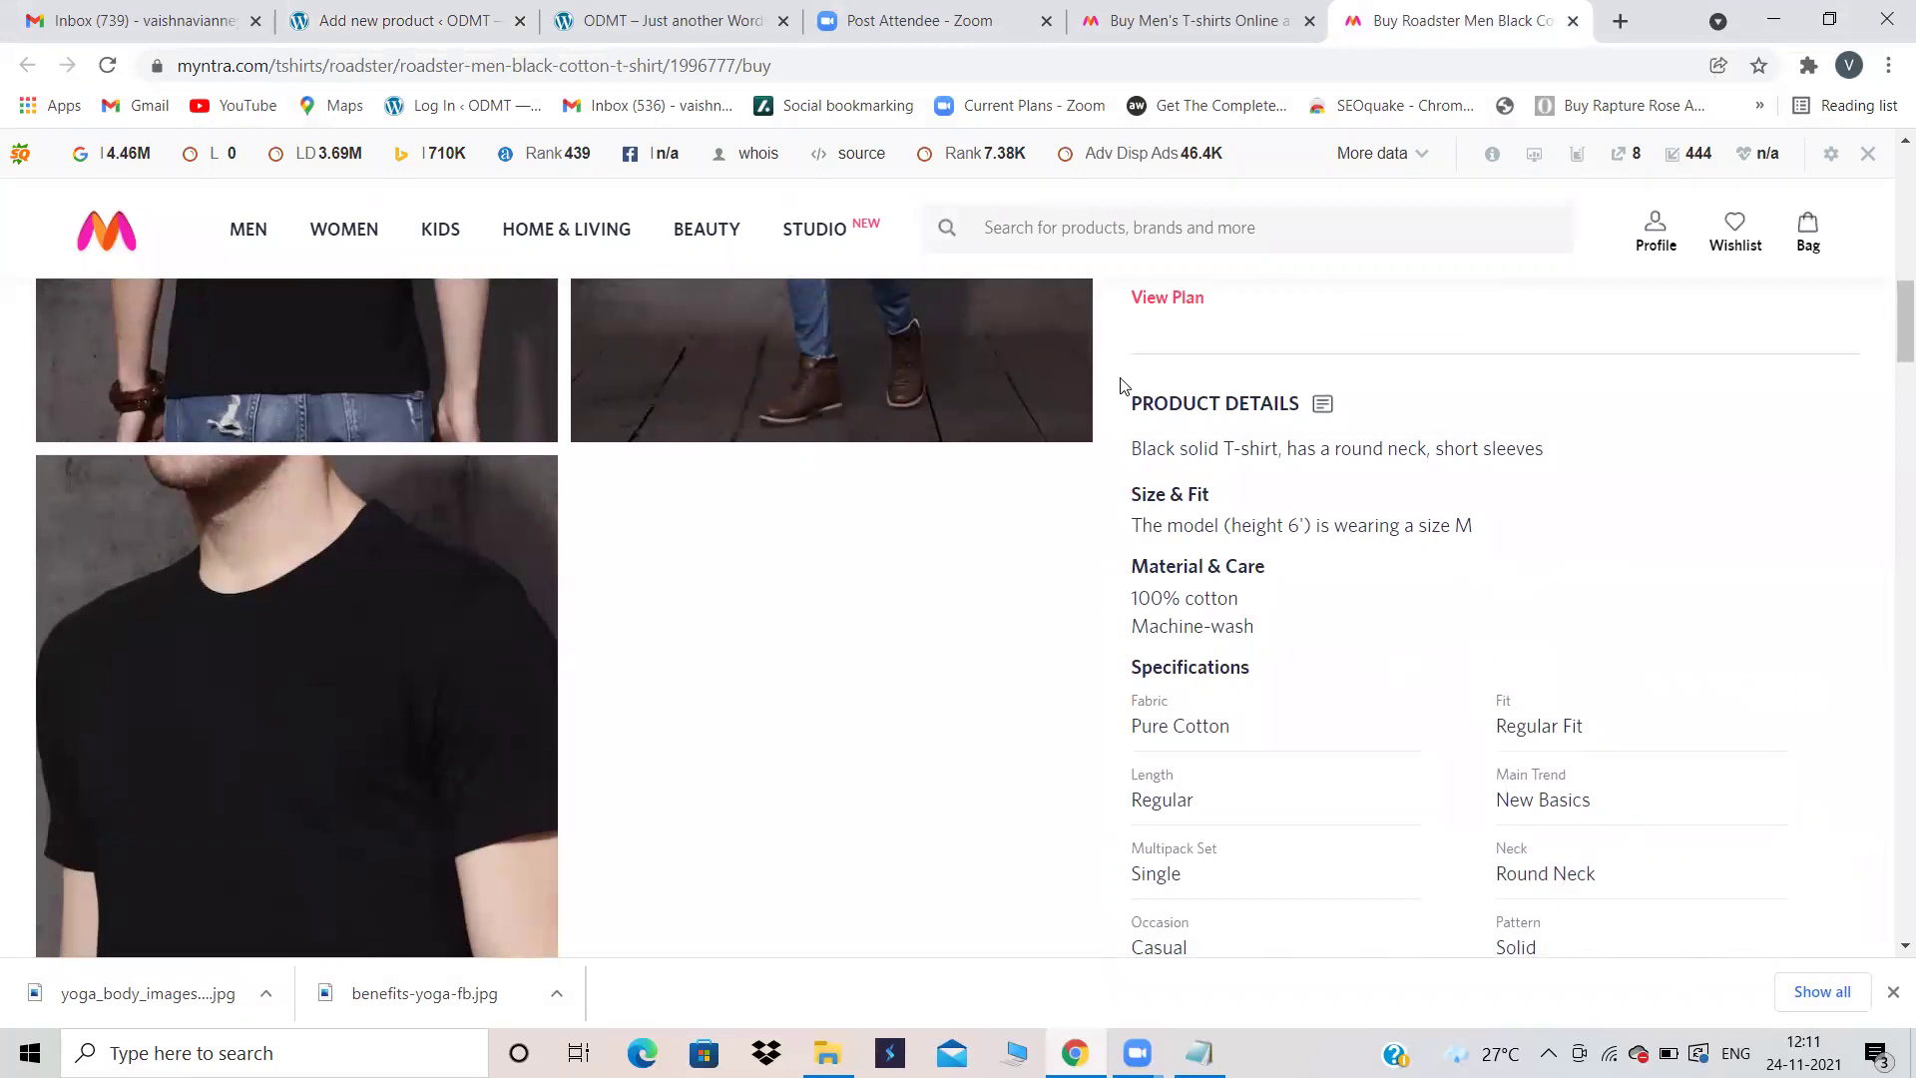
{"action": "scroll", "coordinate": [1119, 384], "scroll_direction": "up", "scroll_amount": 4}
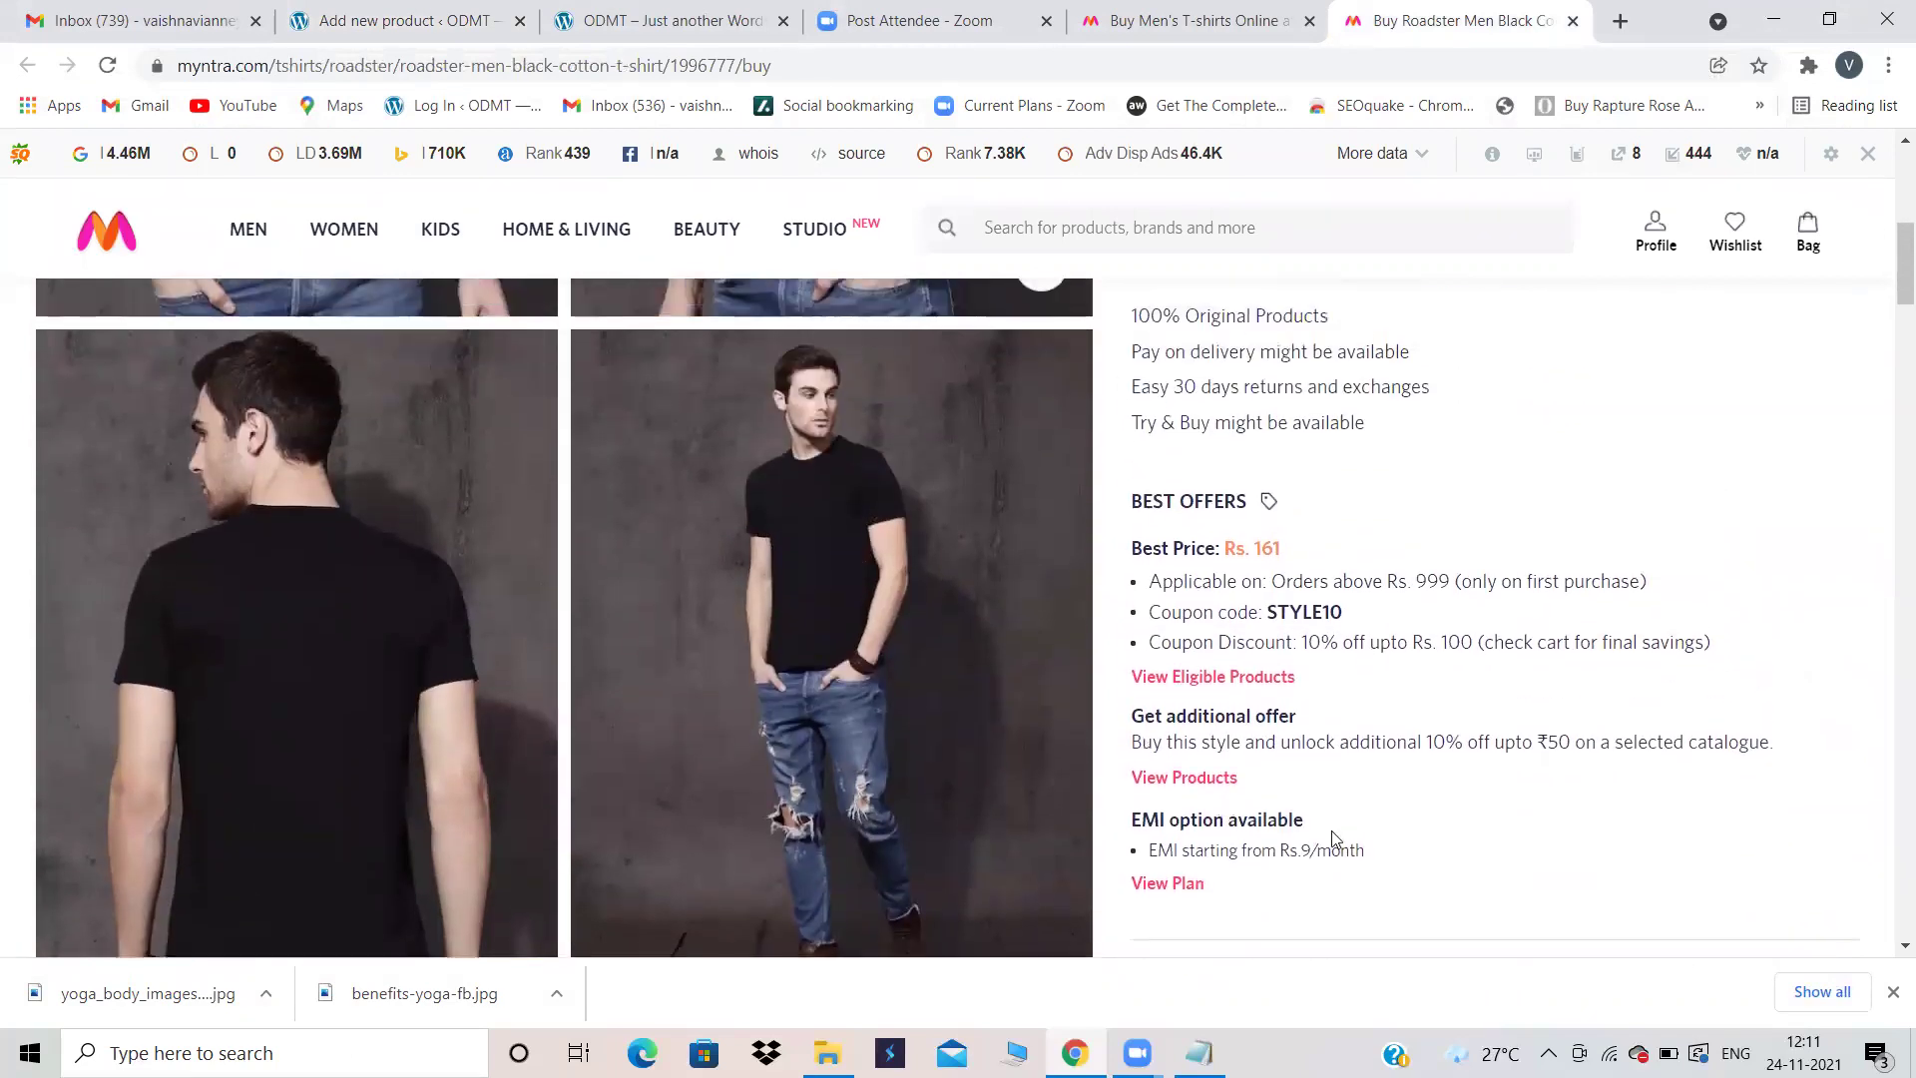
{"action": "left_click_drag", "start_coordinate": [1381, 850], "coordinate": [1131, 320]}
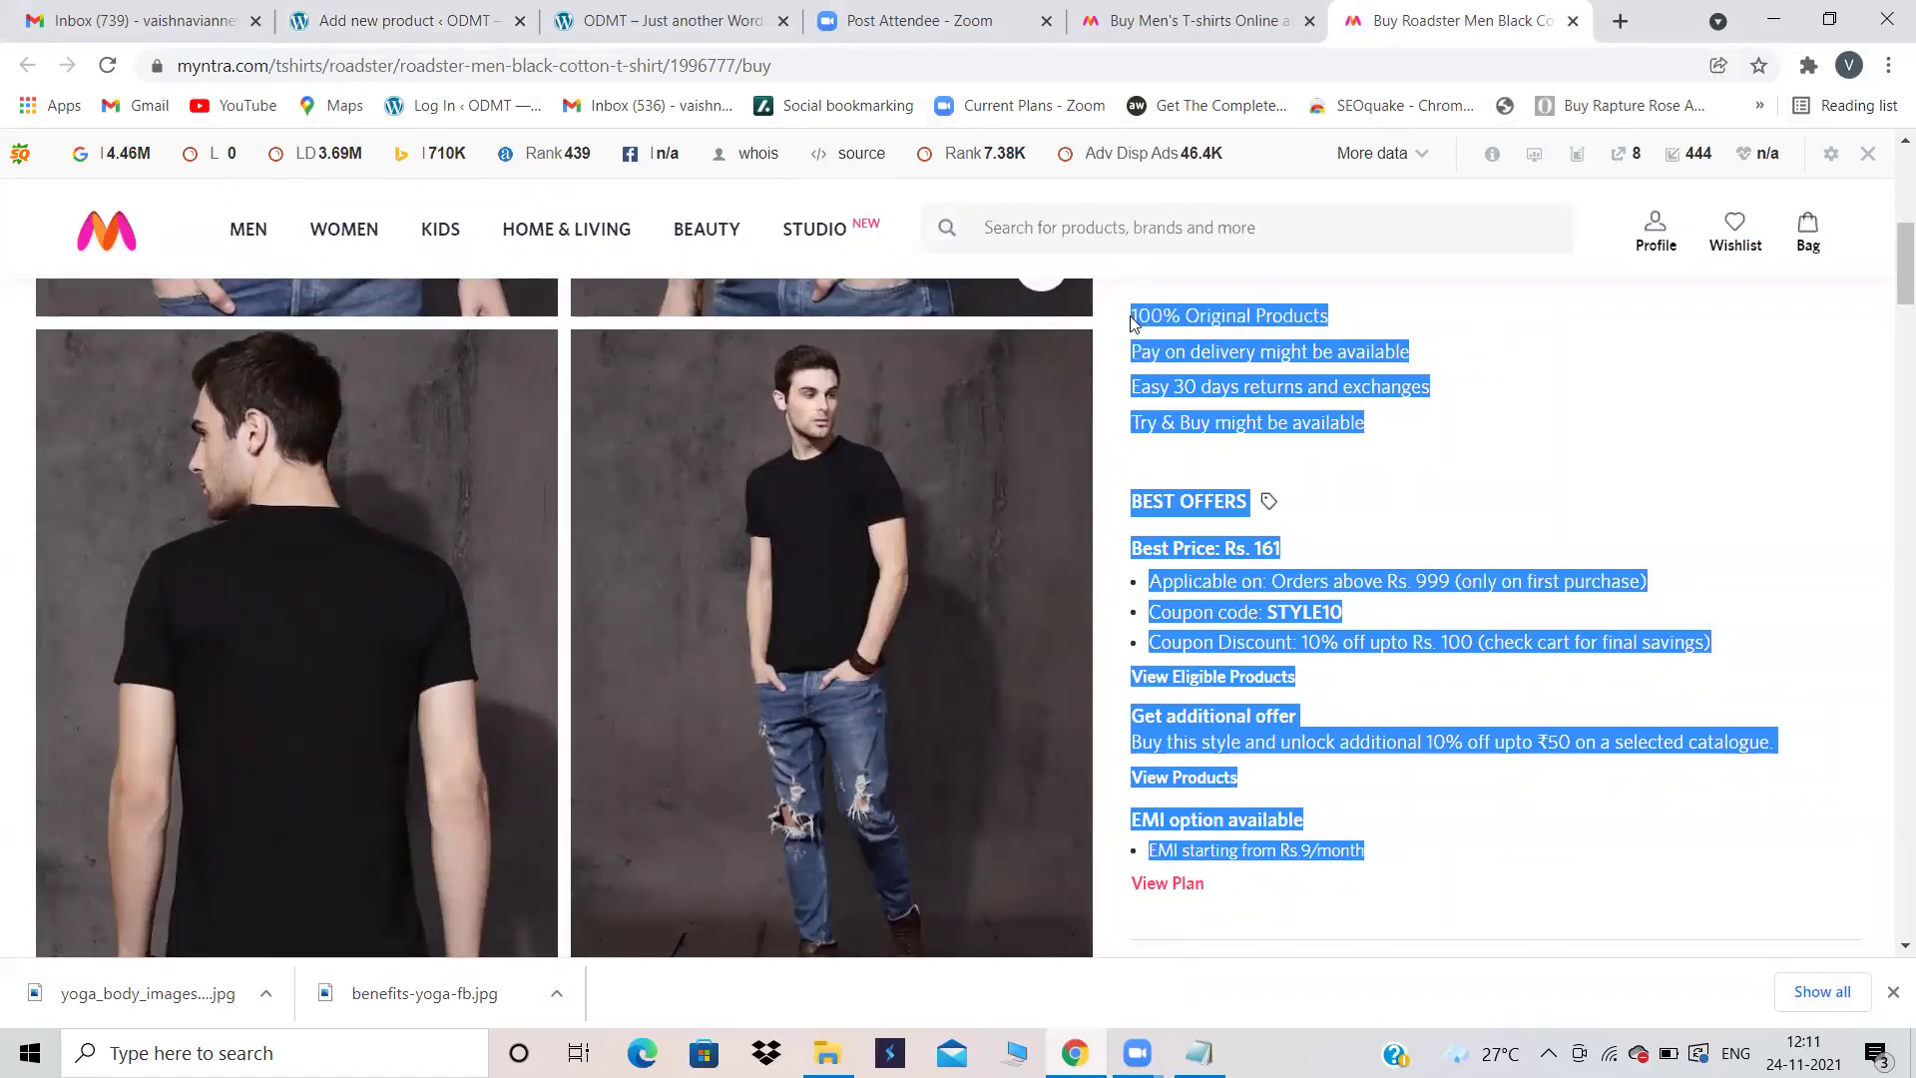
{"action": "scroll", "coordinate": [1132, 319], "scroll_direction": "up", "scroll_amount": 2}
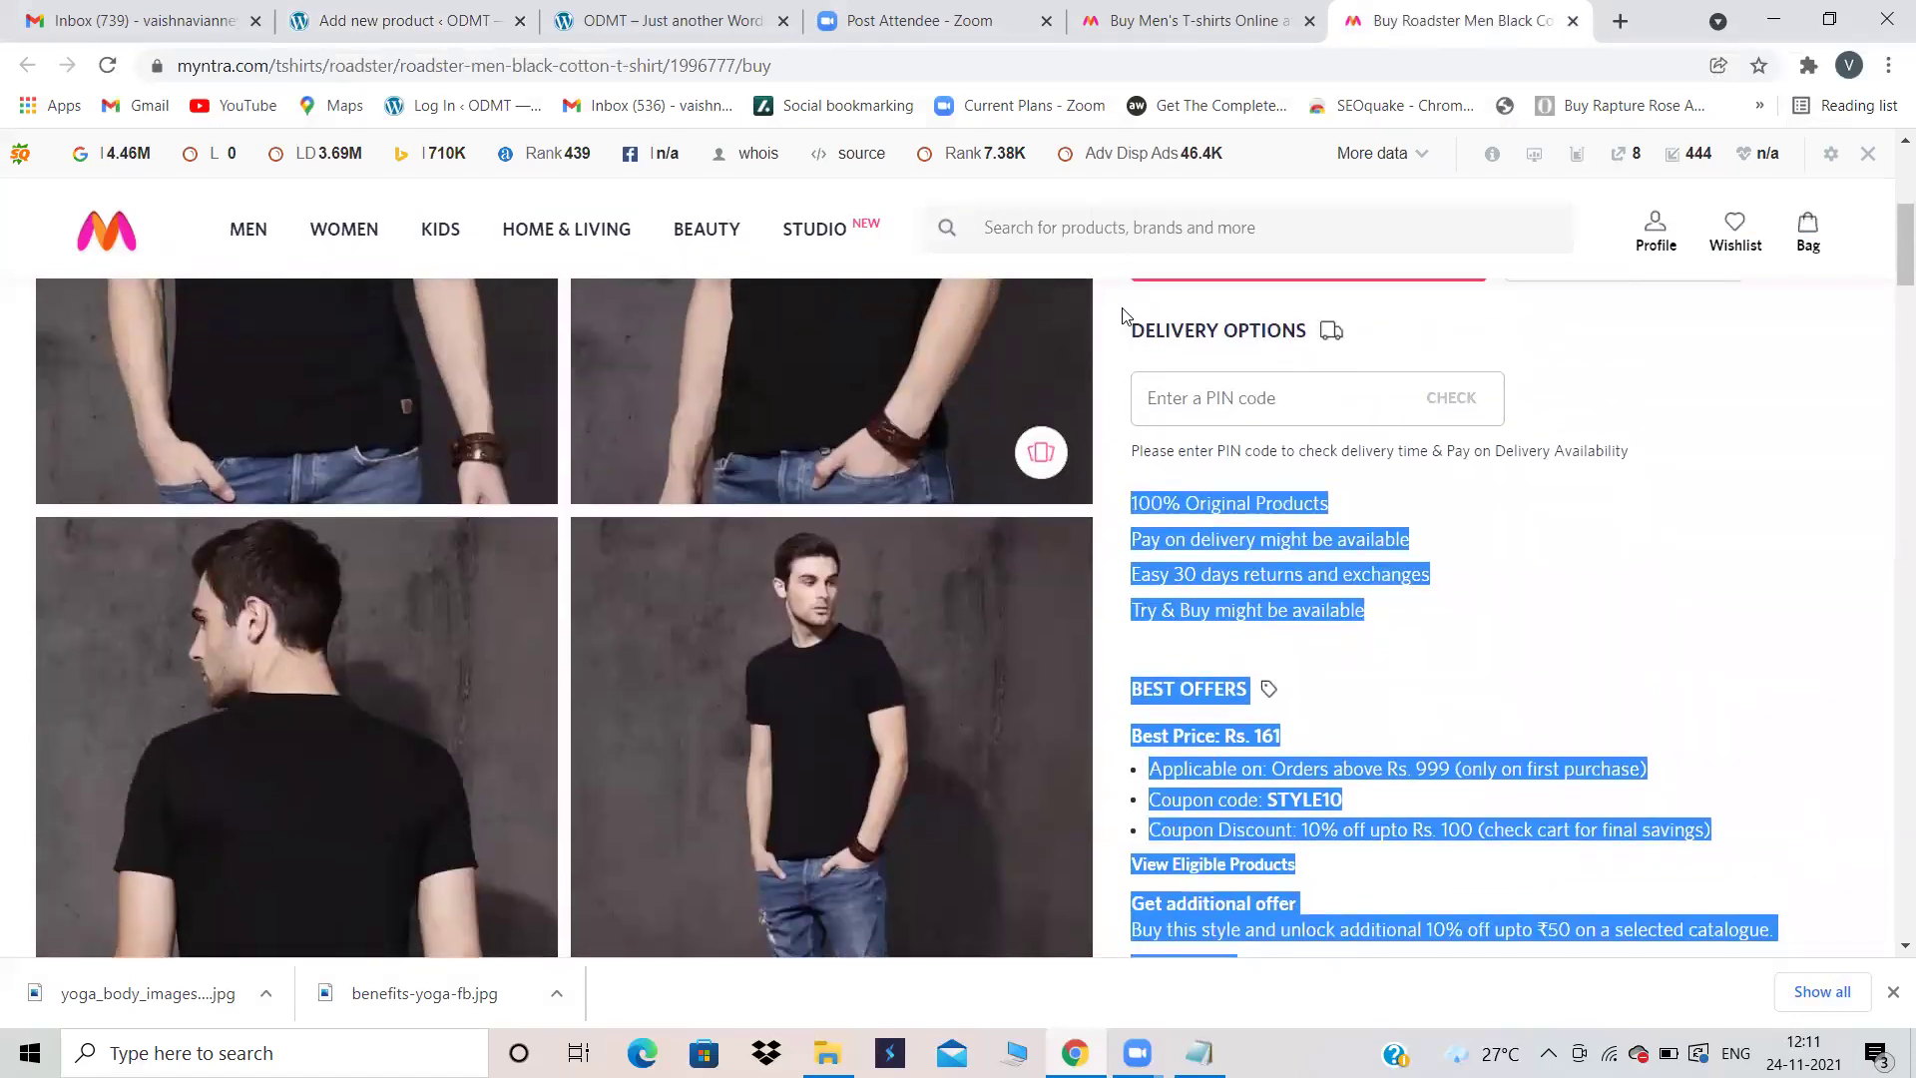
{"action": "left_click", "coordinate": [471, 12]}
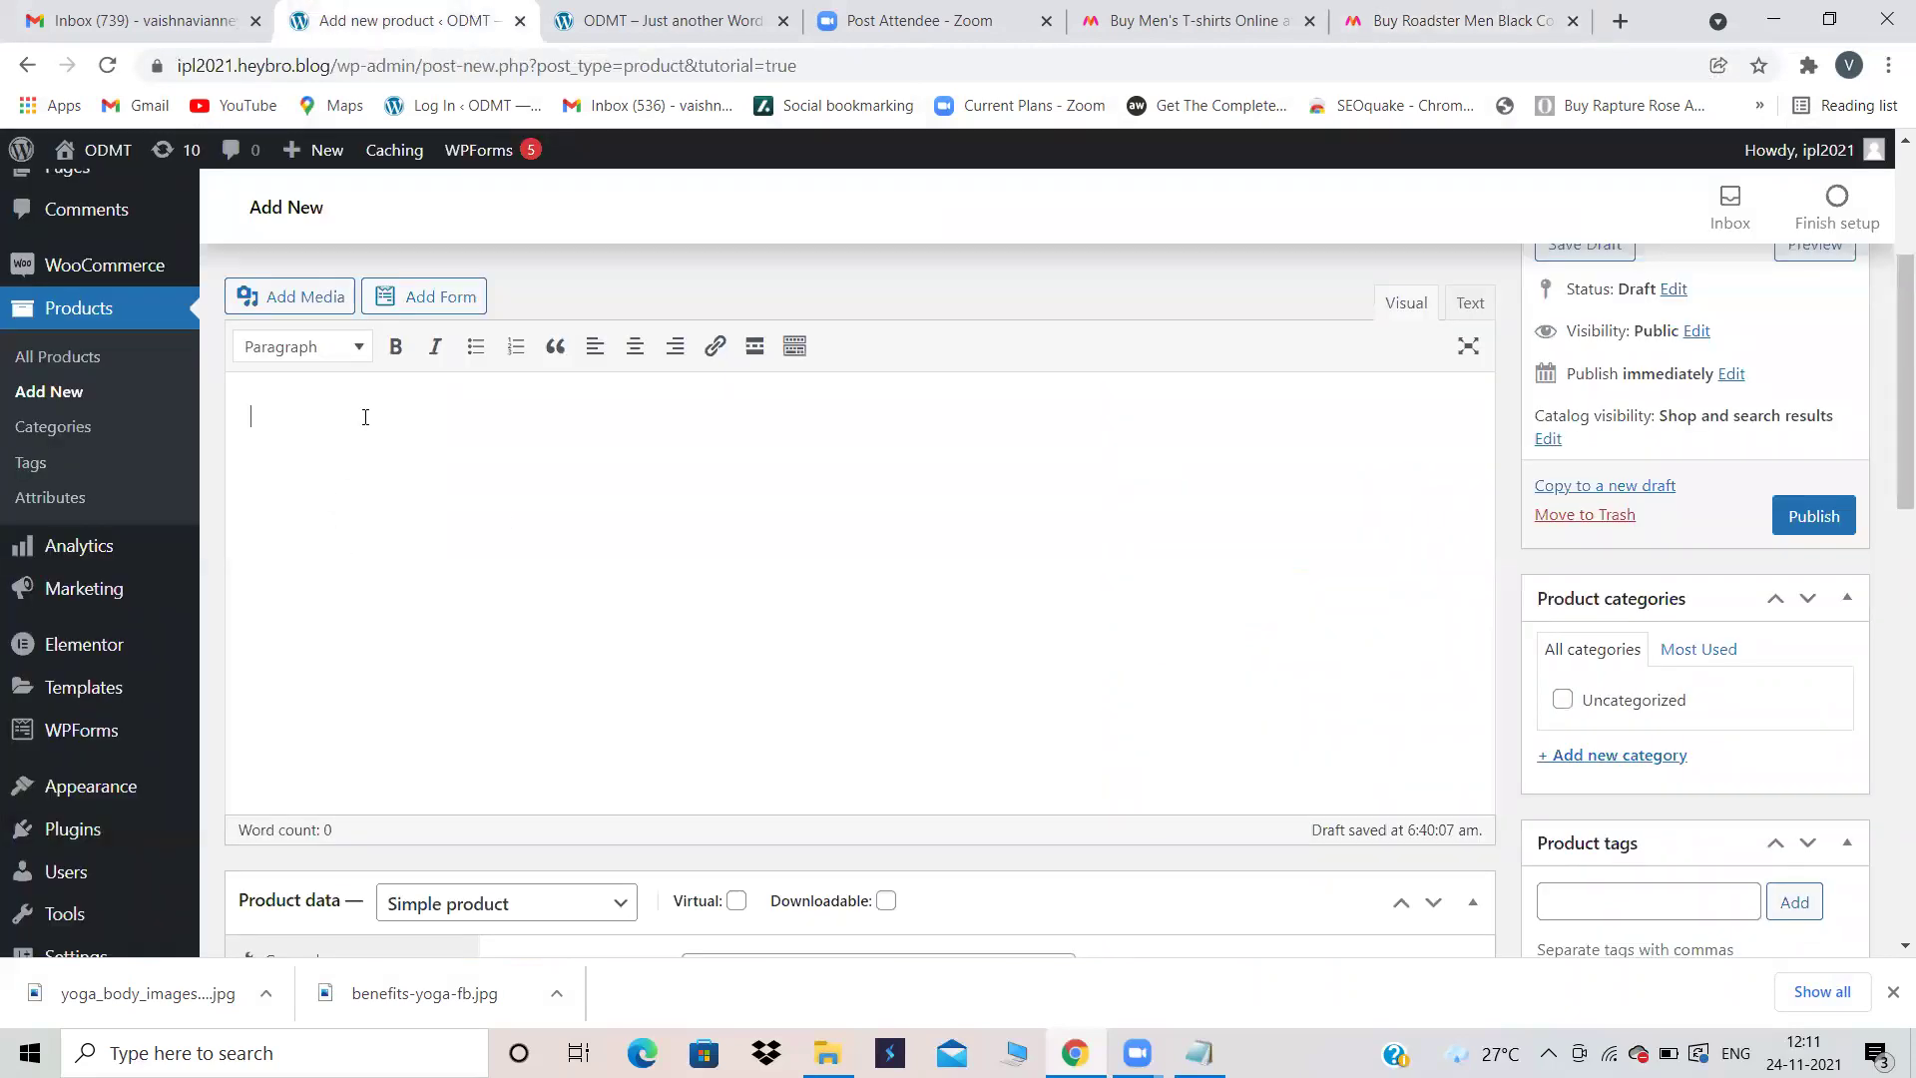
Step: Paste the Myntra offers text, ending with EMI starting from Rs.9/month, into the product description
{"action": "key", "text": "ctrl+v"}
{"action": "key", "text": "Return"}
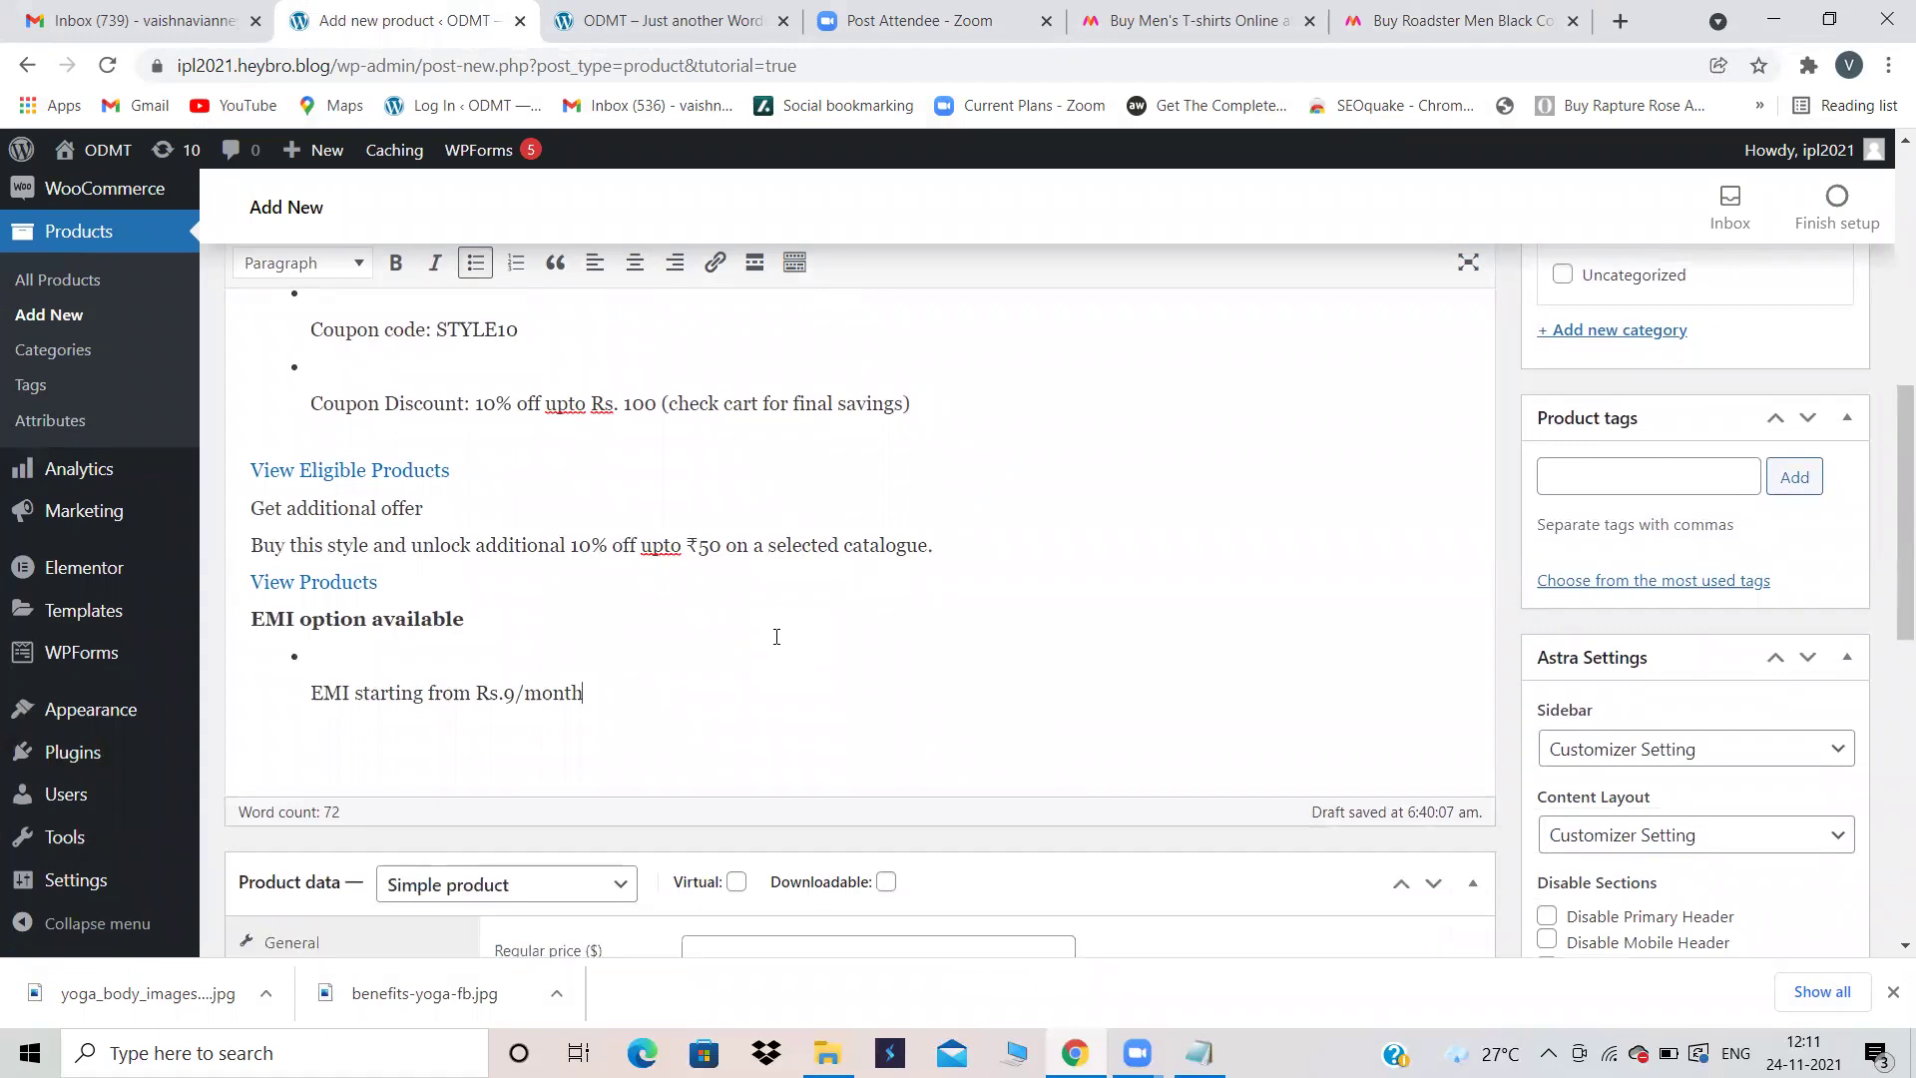
{"action": "left_click", "coordinate": [1349, 14]}
{"action": "left_click_drag", "start_coordinate": [1504, 692], "coordinate": [1672, 20]}
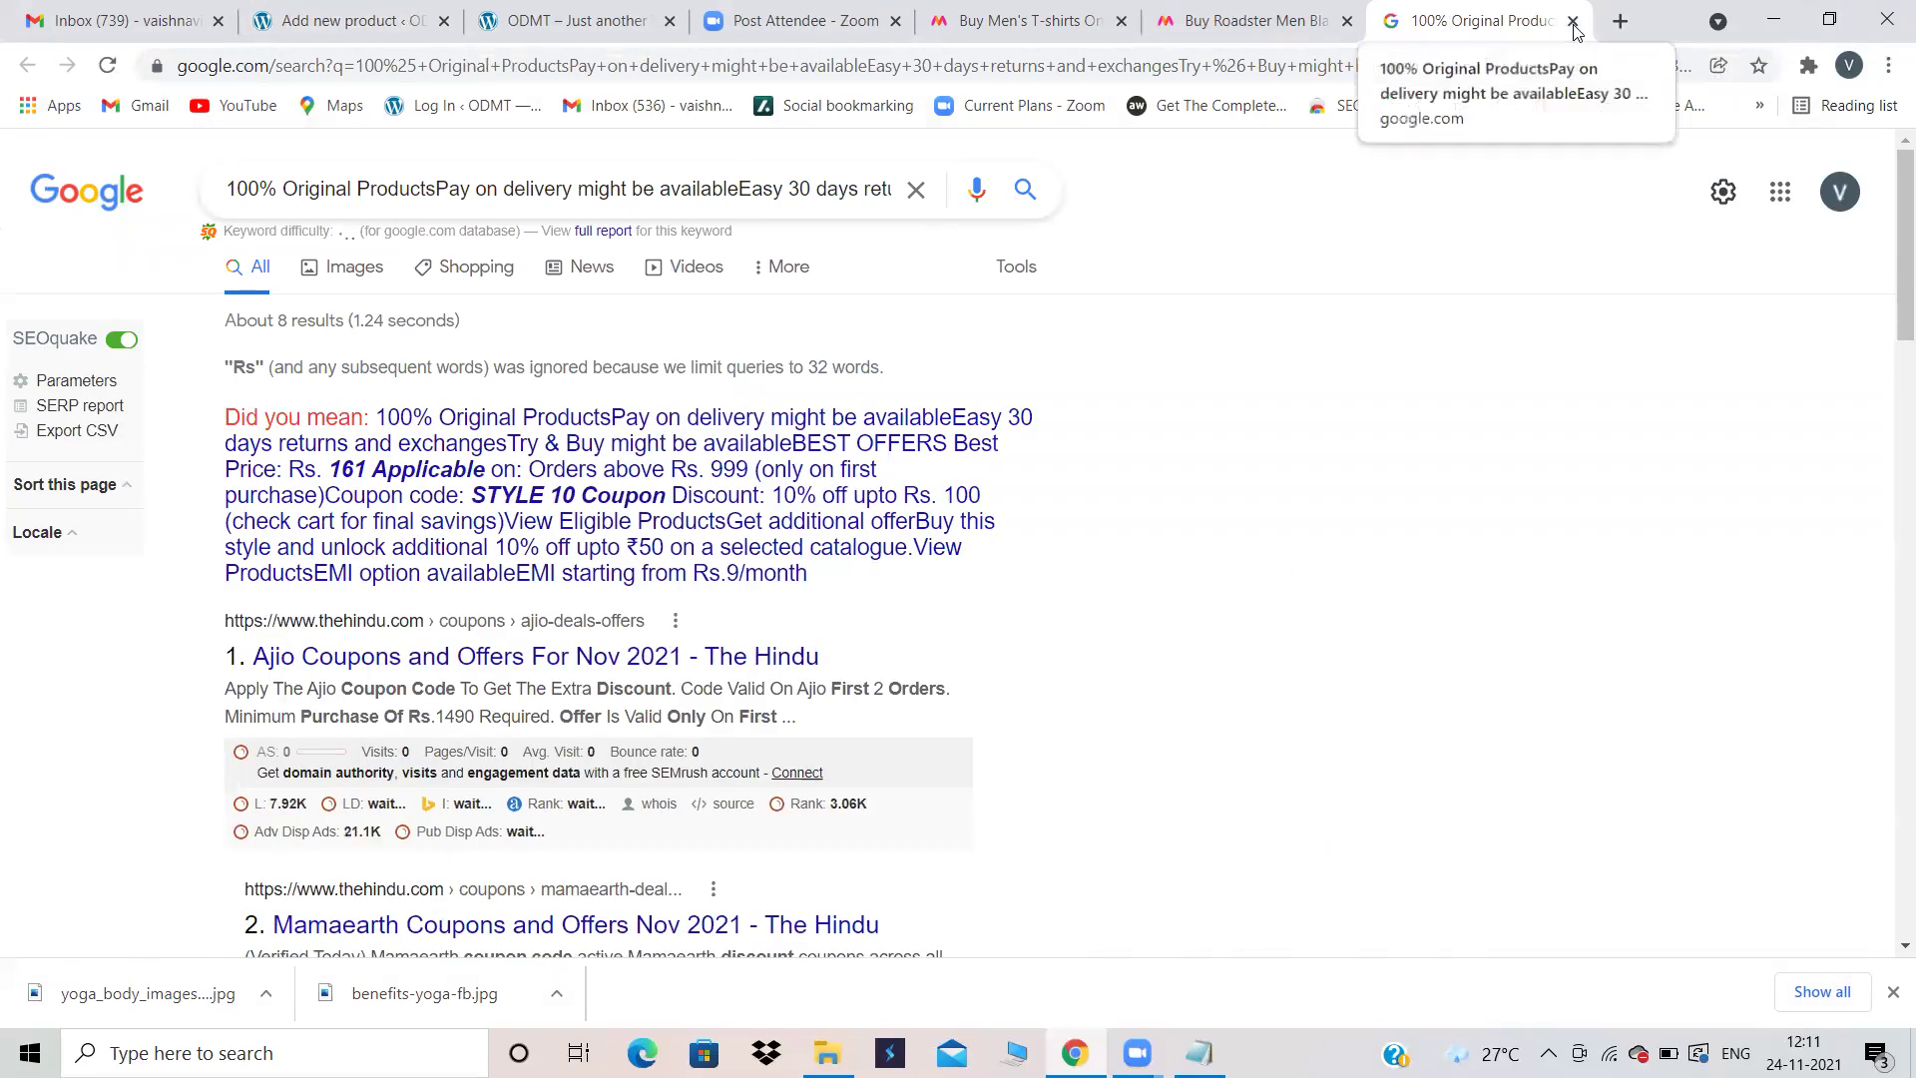
{"action": "left_click", "coordinate": [1573, 20]}
Step: Copy the Product Details and Specifications text from the Myntra product page
{"action": "left_click", "coordinate": [1504, 606]}
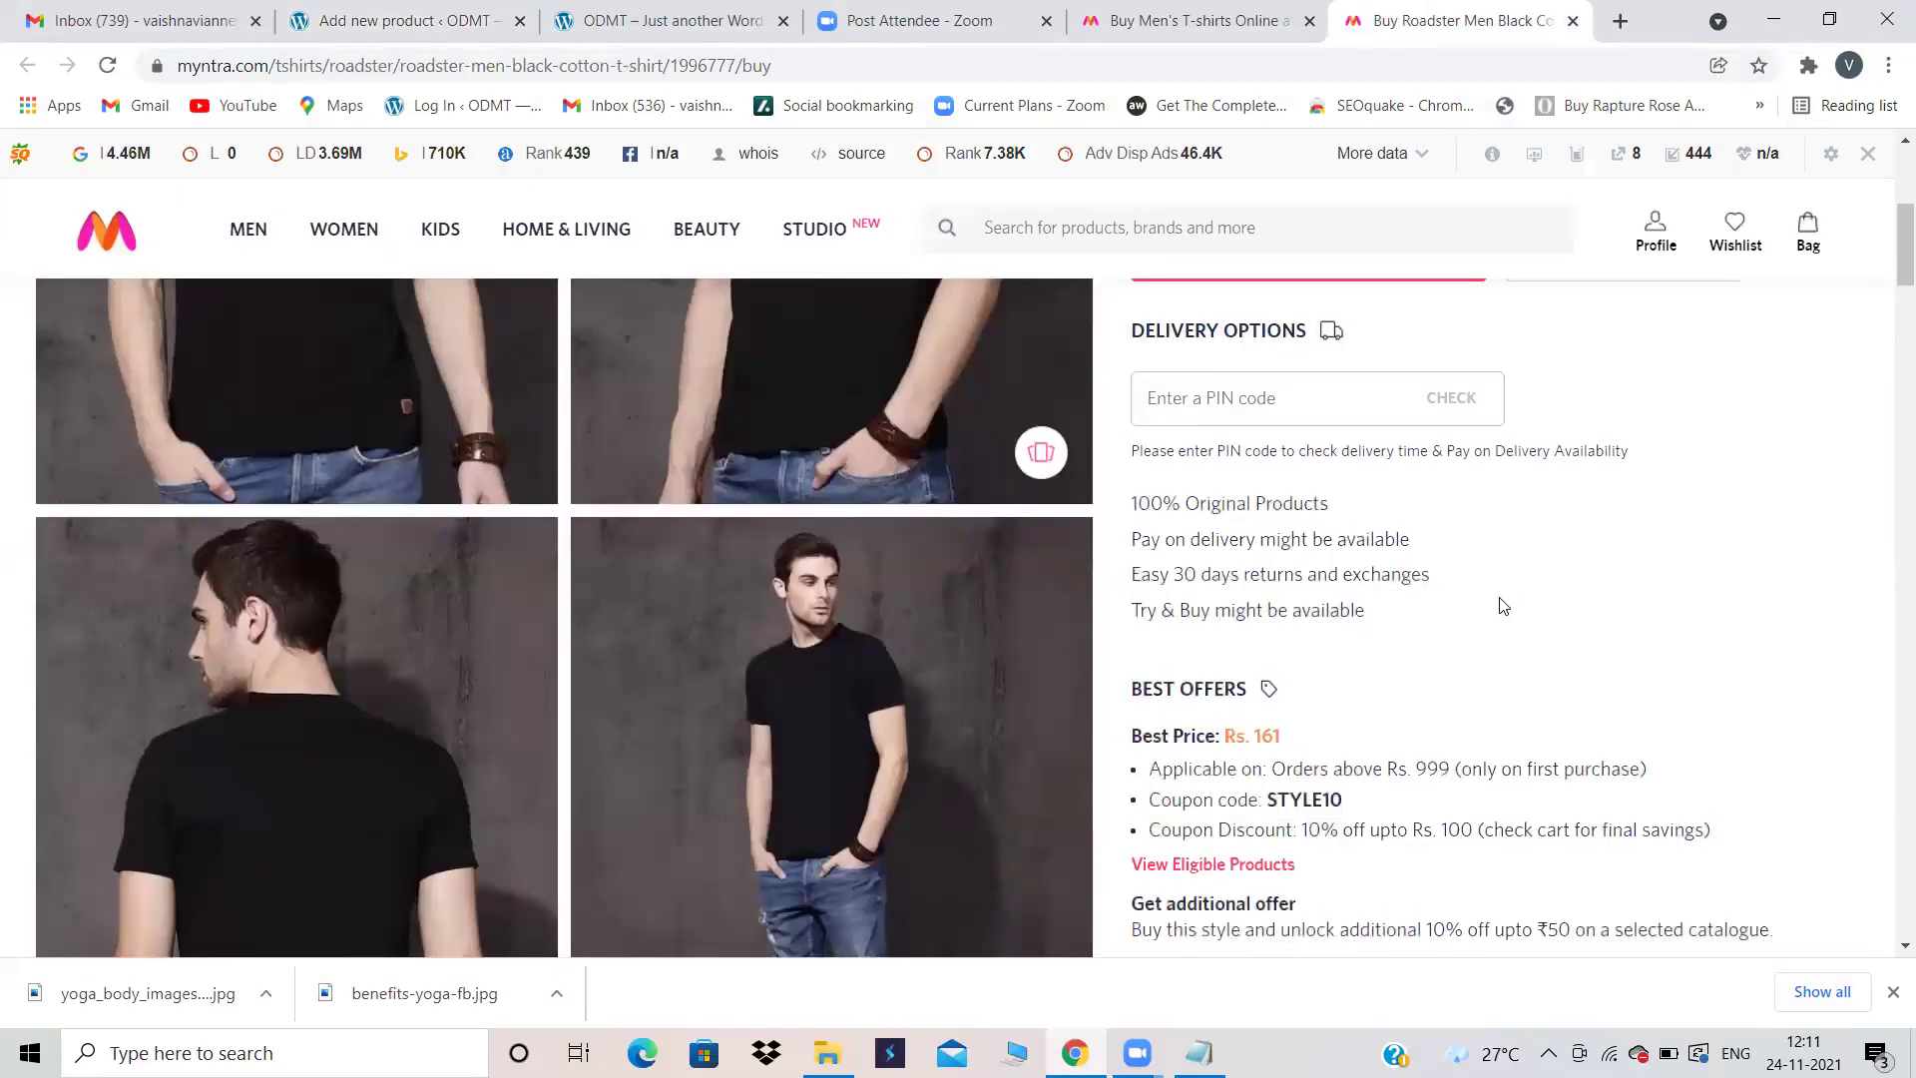
{"action": "scroll", "coordinate": [1504, 605], "scroll_direction": "down", "scroll_amount": 10}
{"action": "scroll", "coordinate": [1504, 606], "scroll_direction": "up", "scroll_amount": 3}
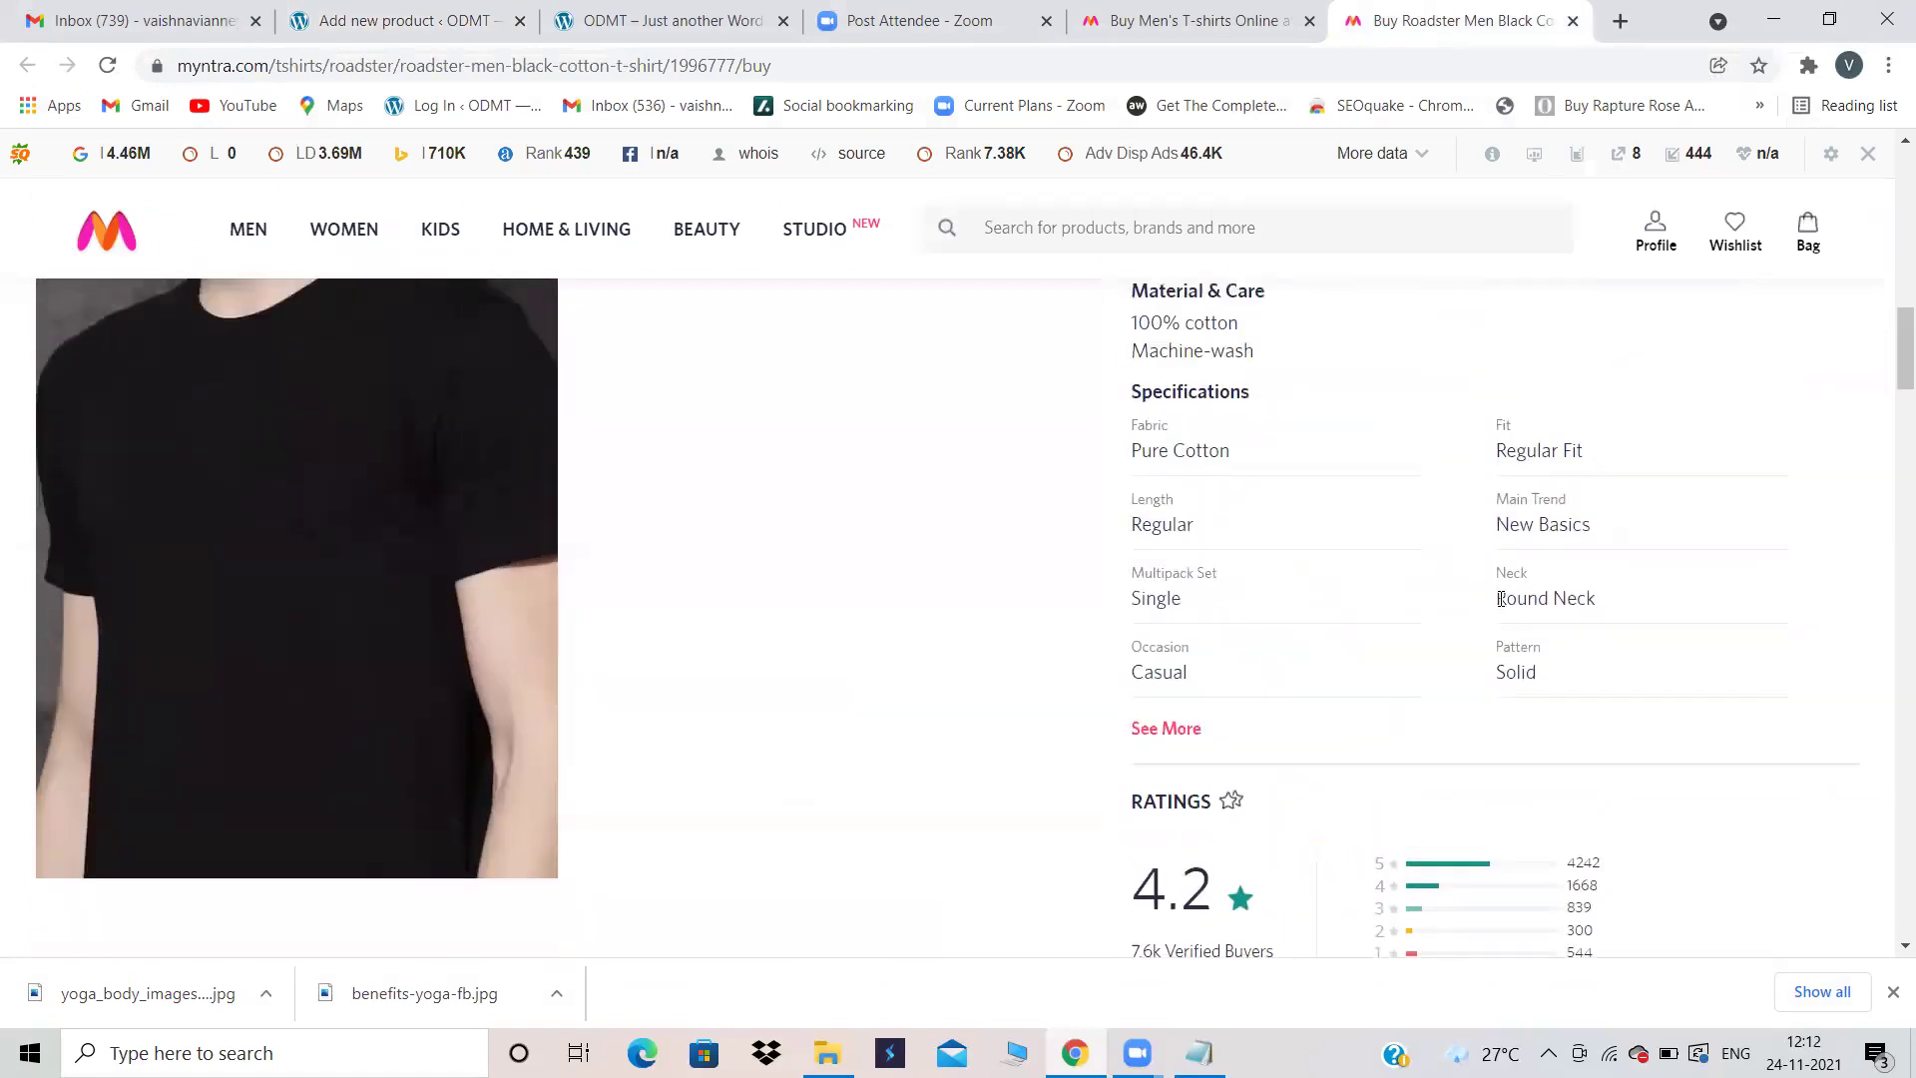
{"action": "left_click_drag", "start_coordinate": [1587, 918], "coordinate": [1135, 347]}
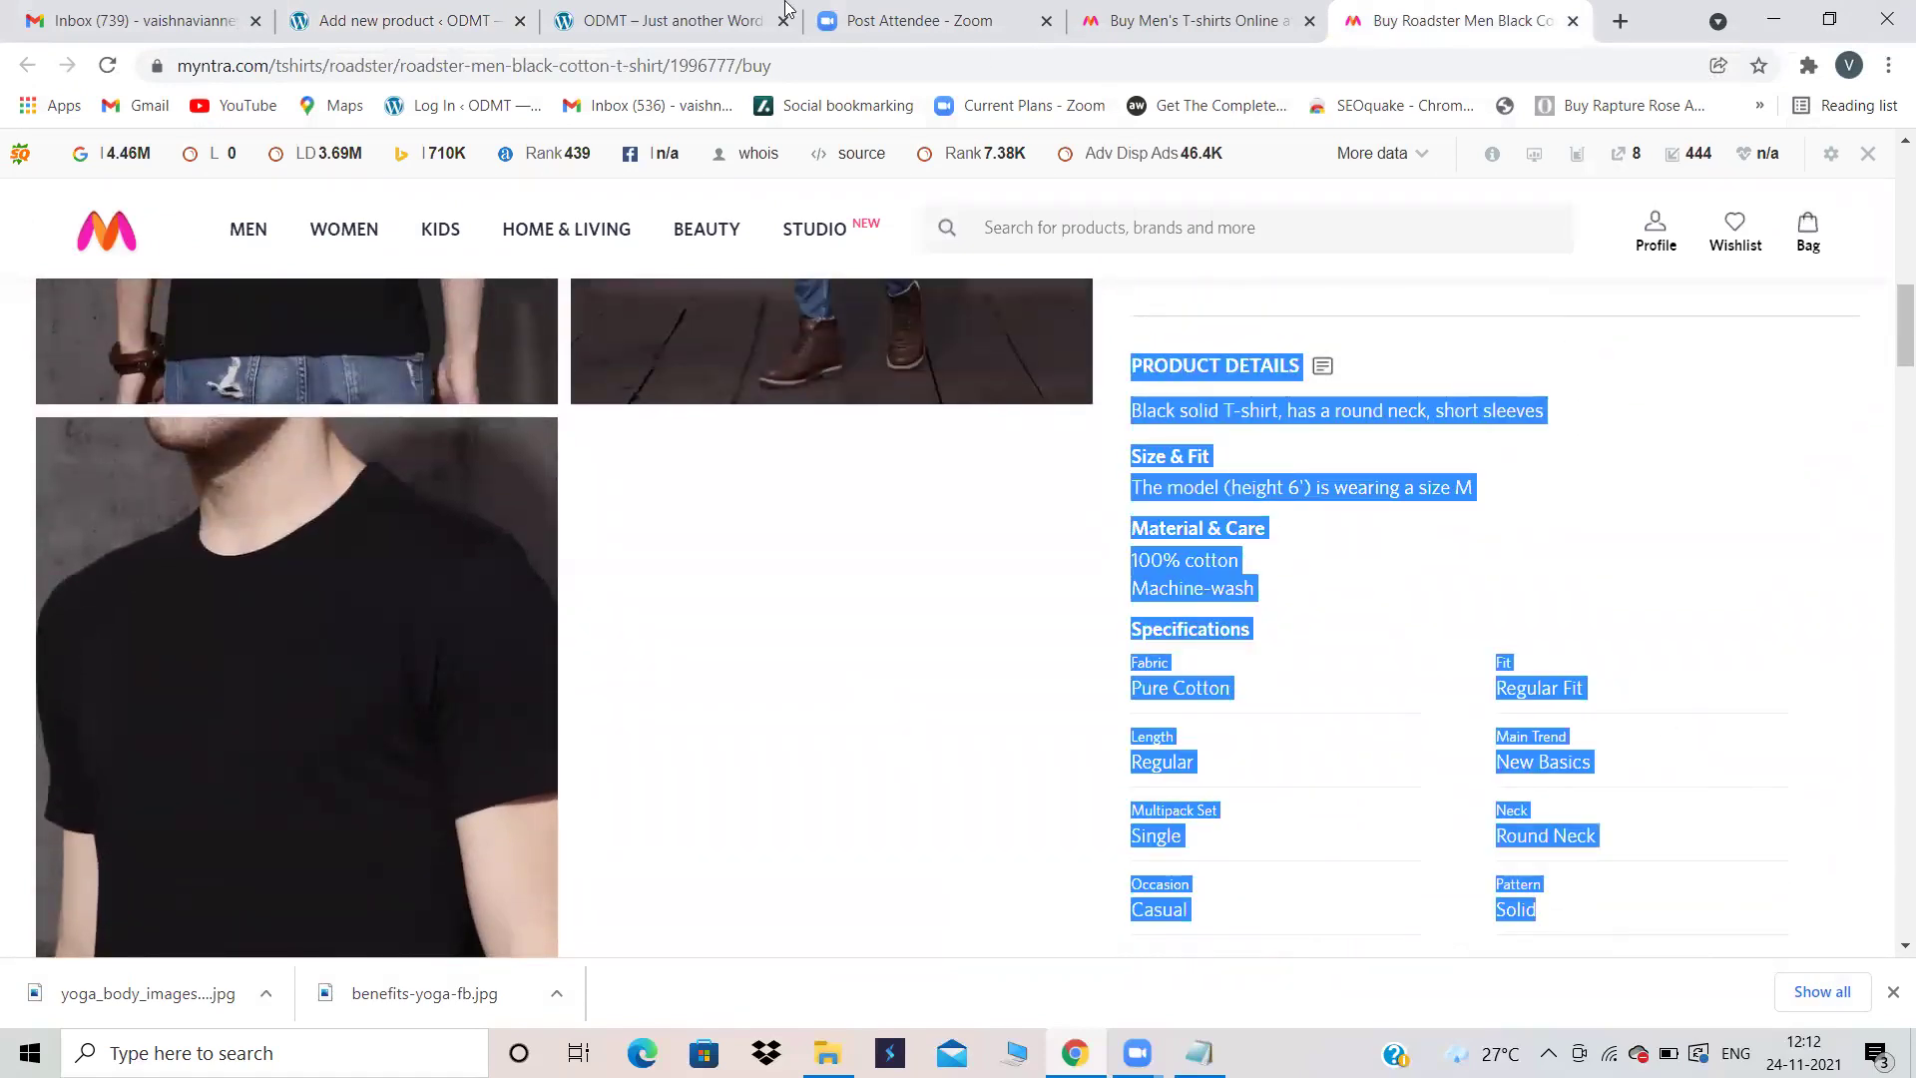
{"action": "left_click", "coordinate": [399, 20]}
Step: Paste the Myntra product specifications as a plain paragraph below the EMI bullet
{"action": "key", "text": "Return"}
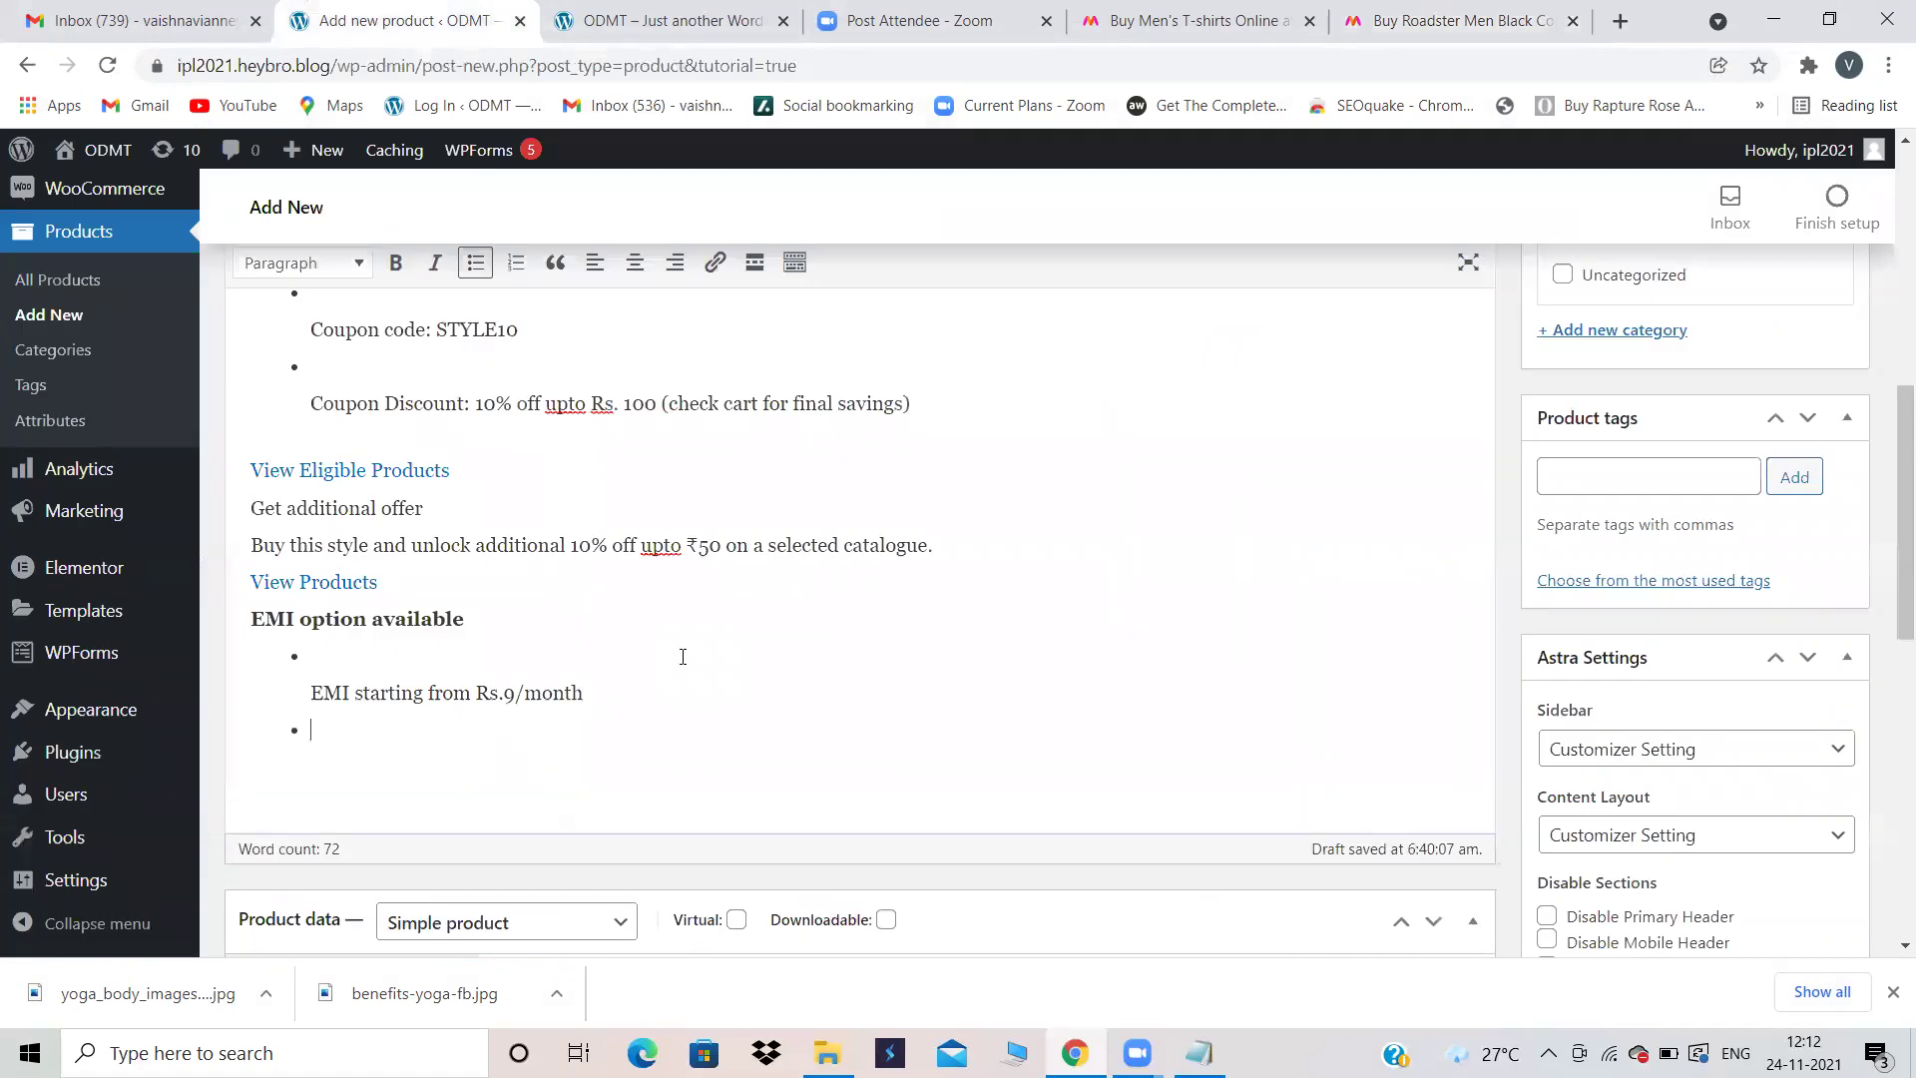
{"action": "key", "text": "Return"}
{"action": "type", "text": "Specifications Fabric Pure Cotton Fit Regular Fit Length Regular Main Trend New Basics Multipack Set Single Neck Round Neck Occasion Casual Pattern Solid"}
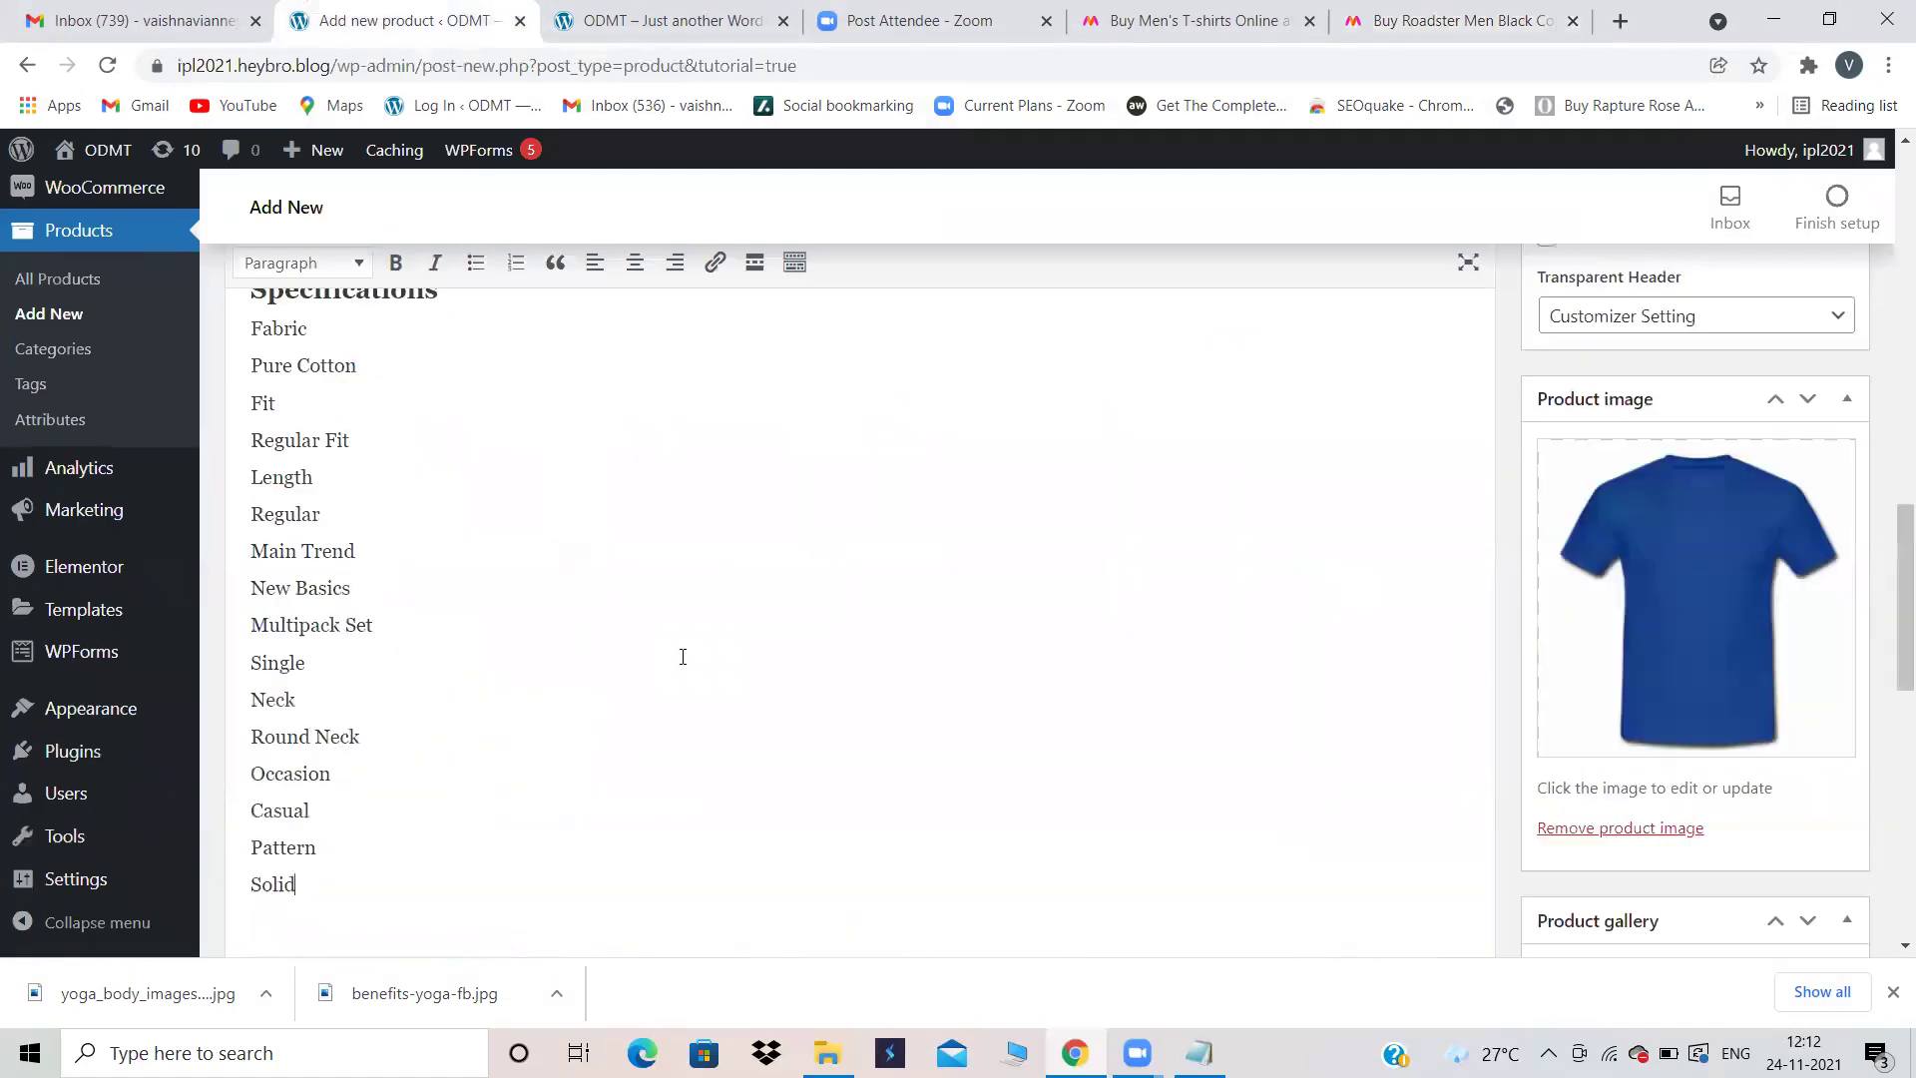
{"action": "scroll", "coordinate": [682, 656], "scroll_direction": "up", "scroll_amount": 2}
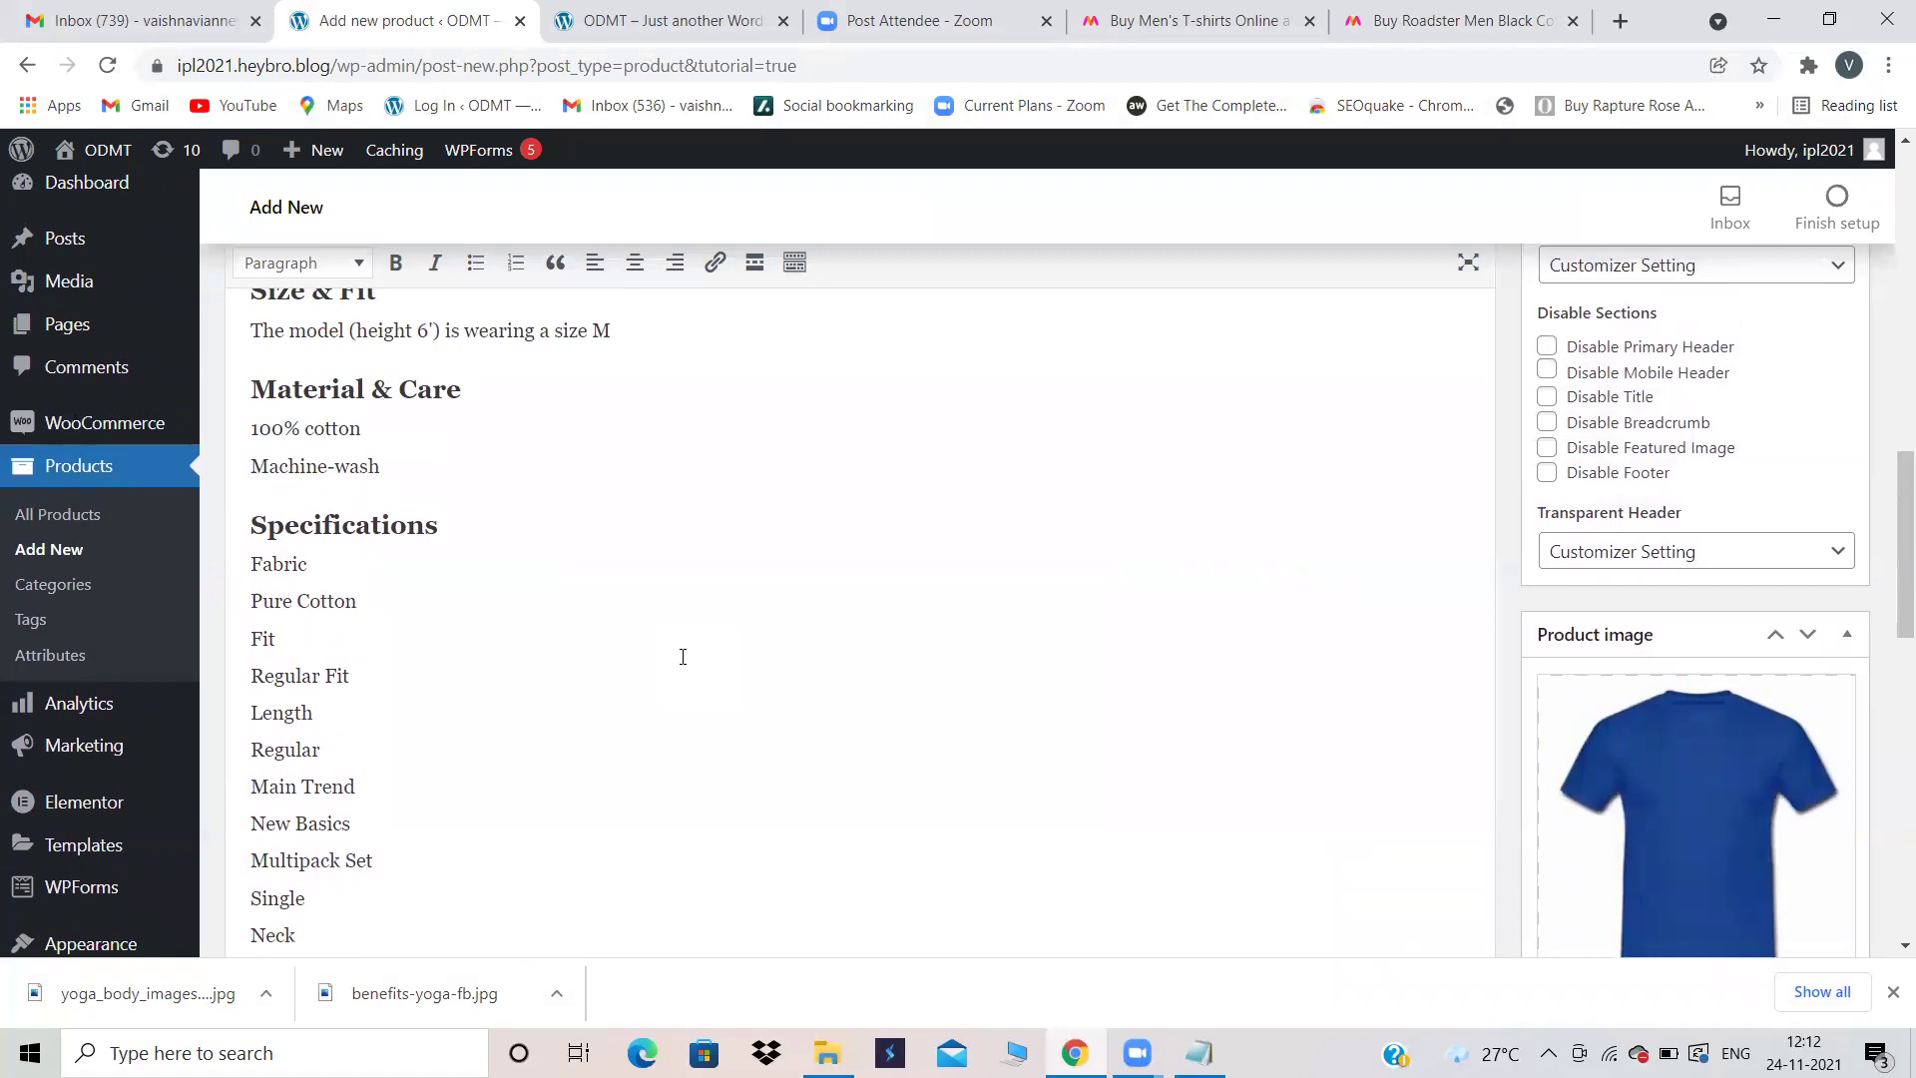
{"action": "scroll", "coordinate": [683, 655], "scroll_direction": "up", "scroll_amount": 2}
{"action": "scroll", "coordinate": [682, 656], "scroll_direction": "down", "scroll_amount": 4}
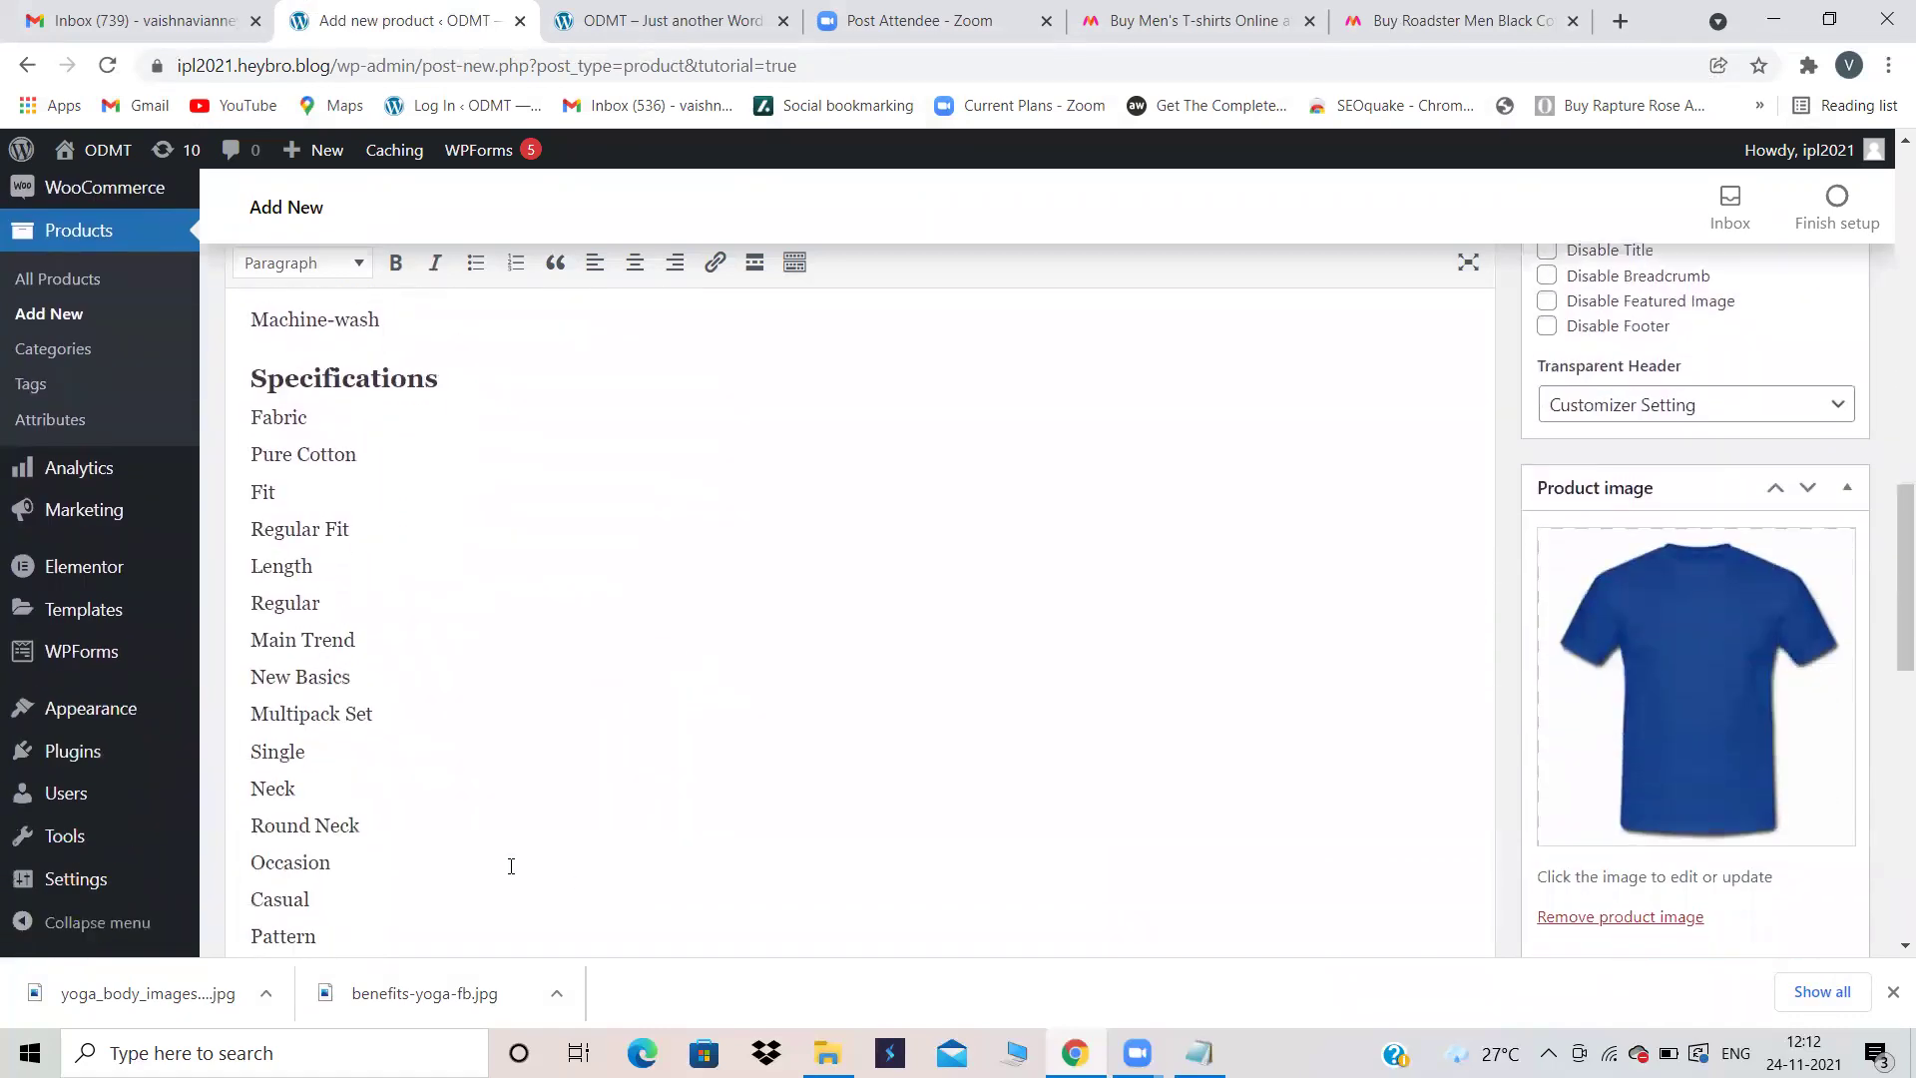
{"action": "scroll", "coordinate": [511, 866], "scroll_direction": "down", "scroll_amount": 1}
Step: Delete the specification lines from Length to Solid, keeping only Fabric and Fit
{"action": "left_click_drag", "start_coordinate": [316, 839], "coordinate": [240, 461]}
{"action": "key", "text": "BackSpace"}
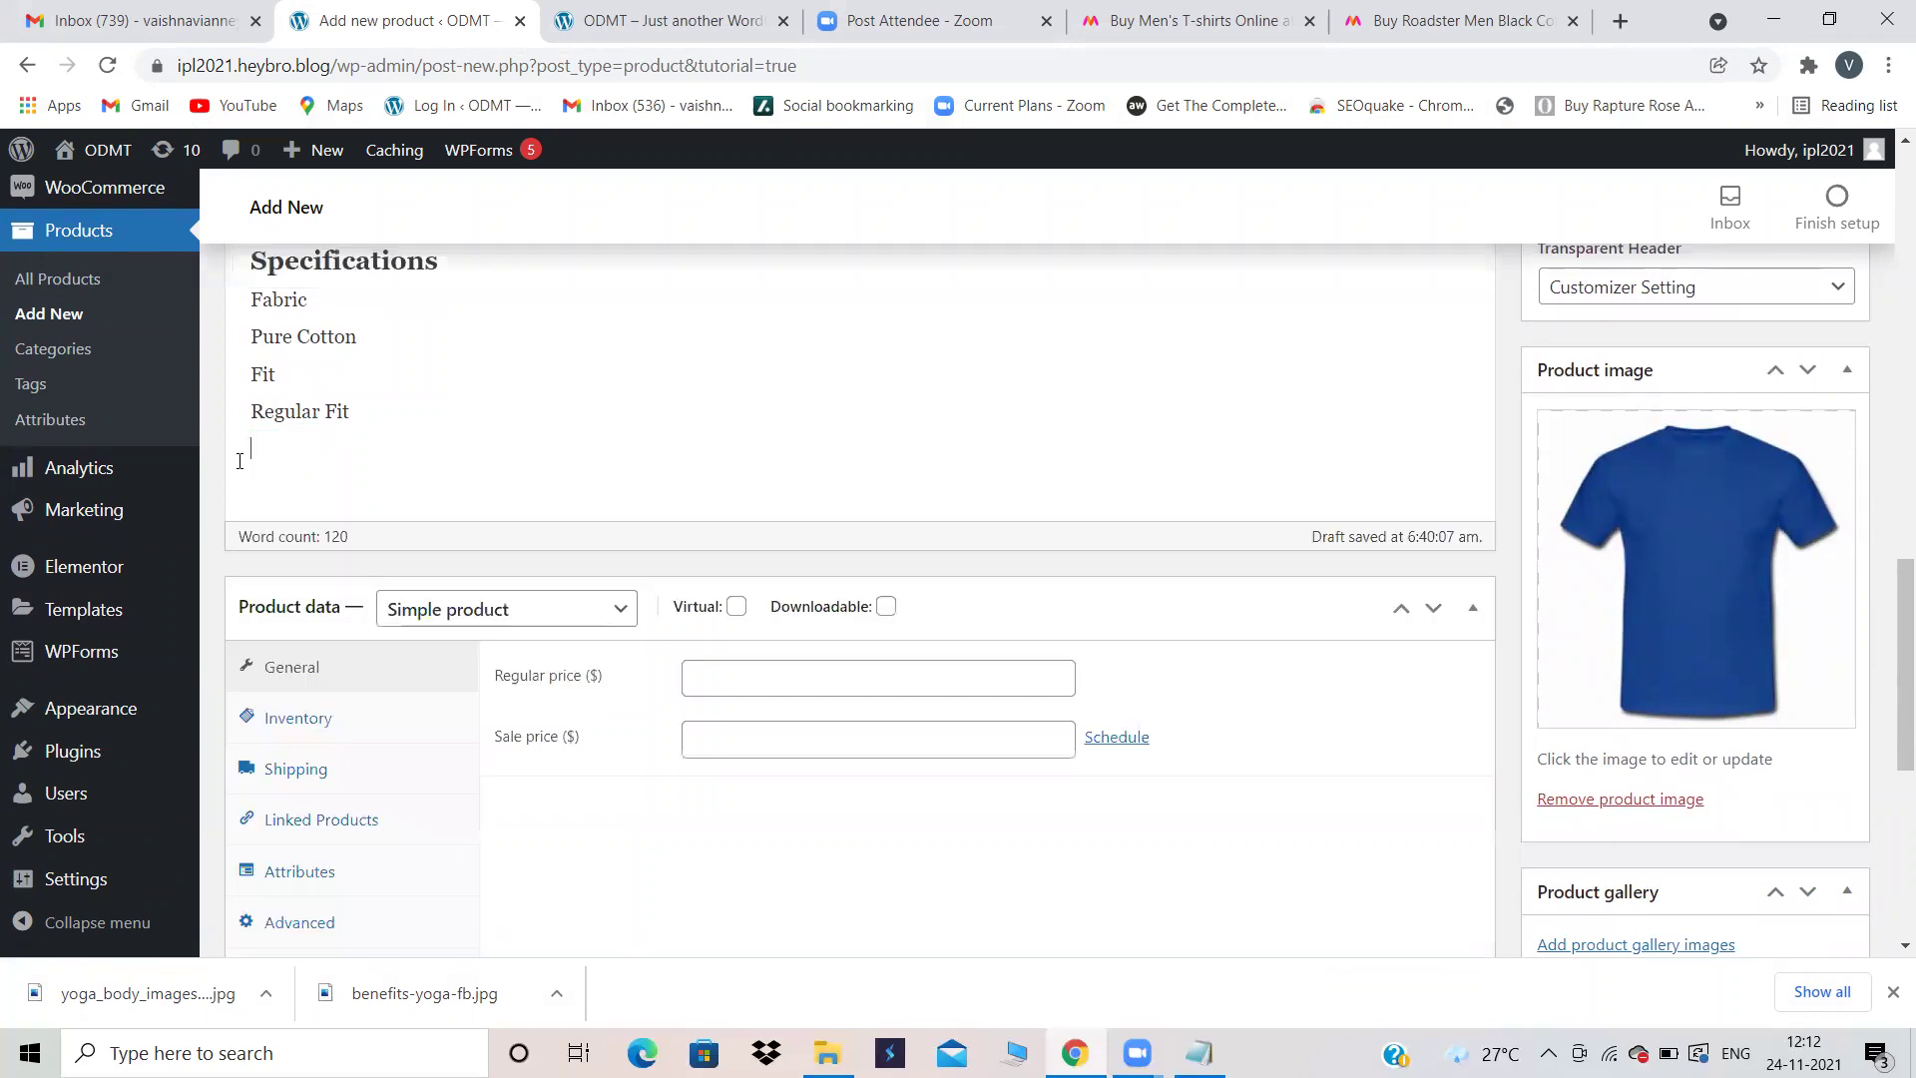
{"action": "scroll", "coordinate": [499, 397], "scroll_direction": "up", "scroll_amount": 15}
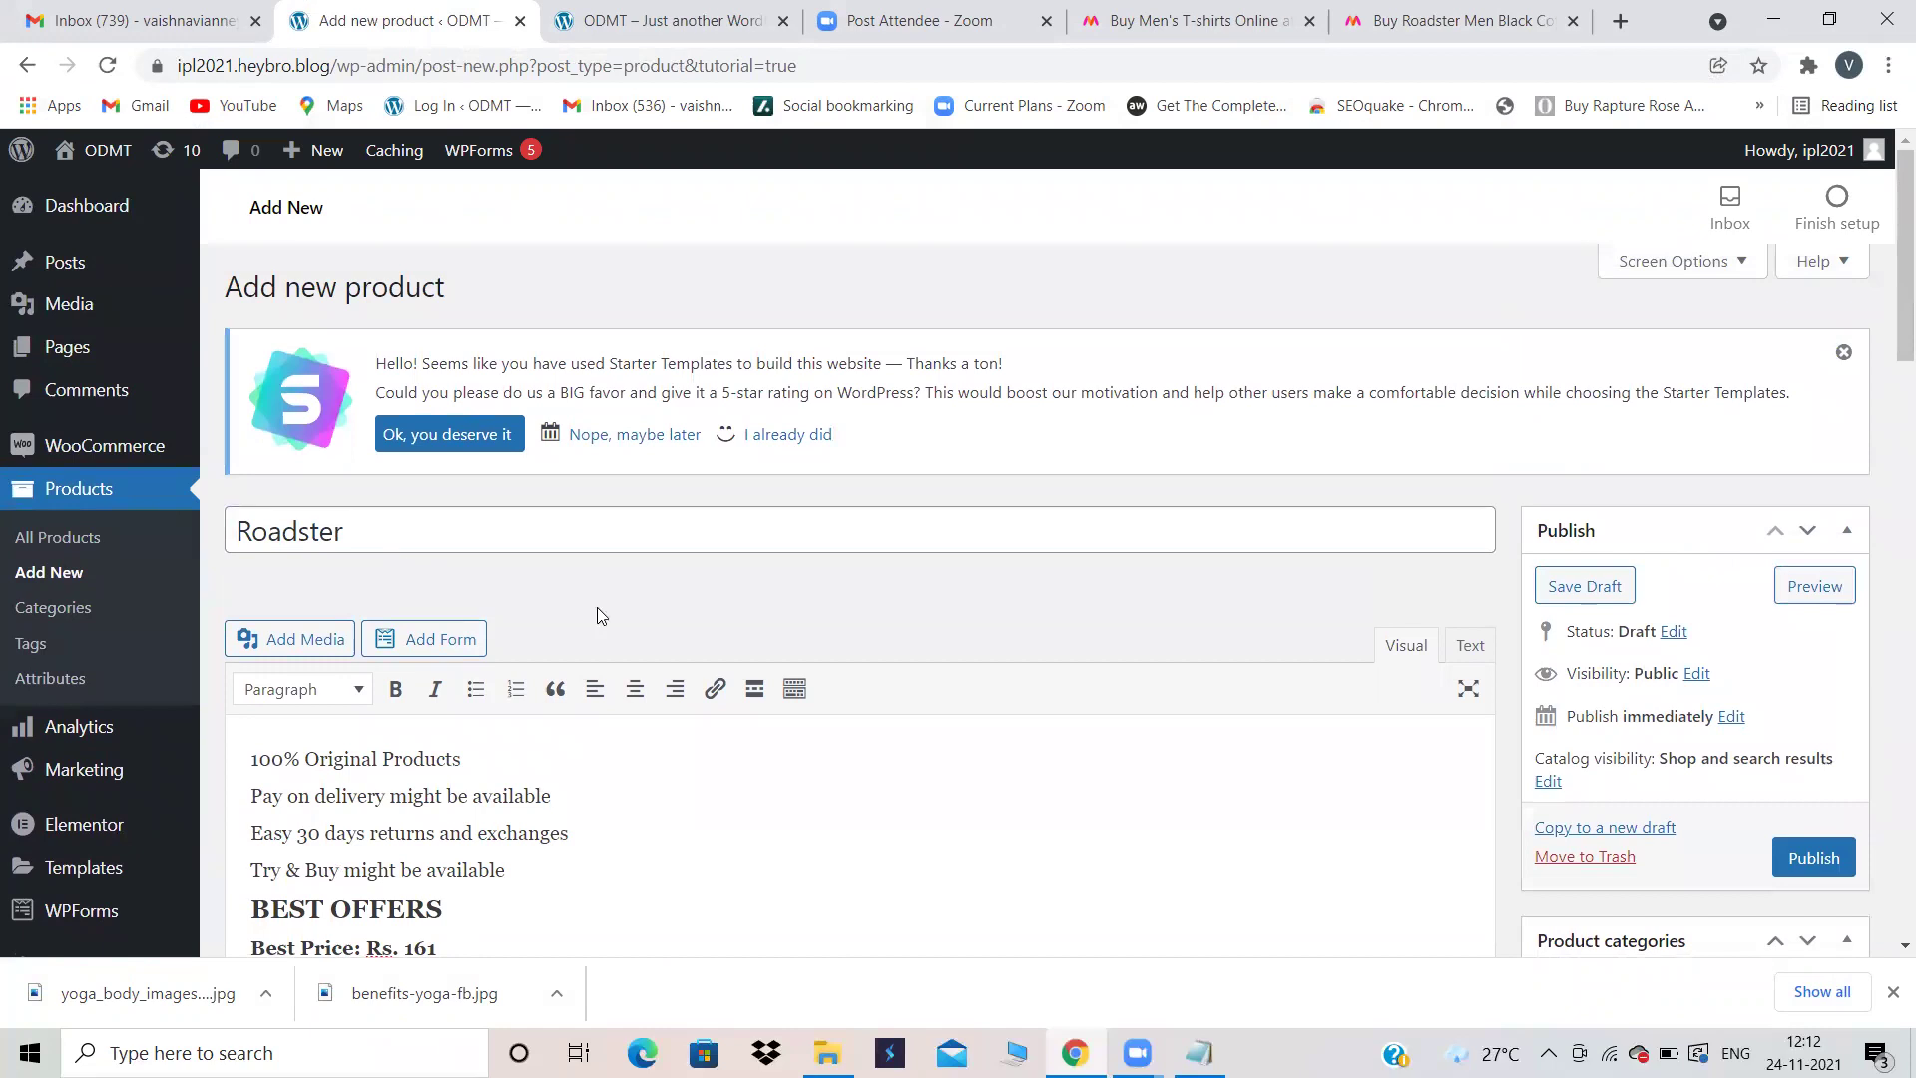
{"action": "scroll", "coordinate": [726, 849], "scroll_direction": "down", "scroll_amount": 13}
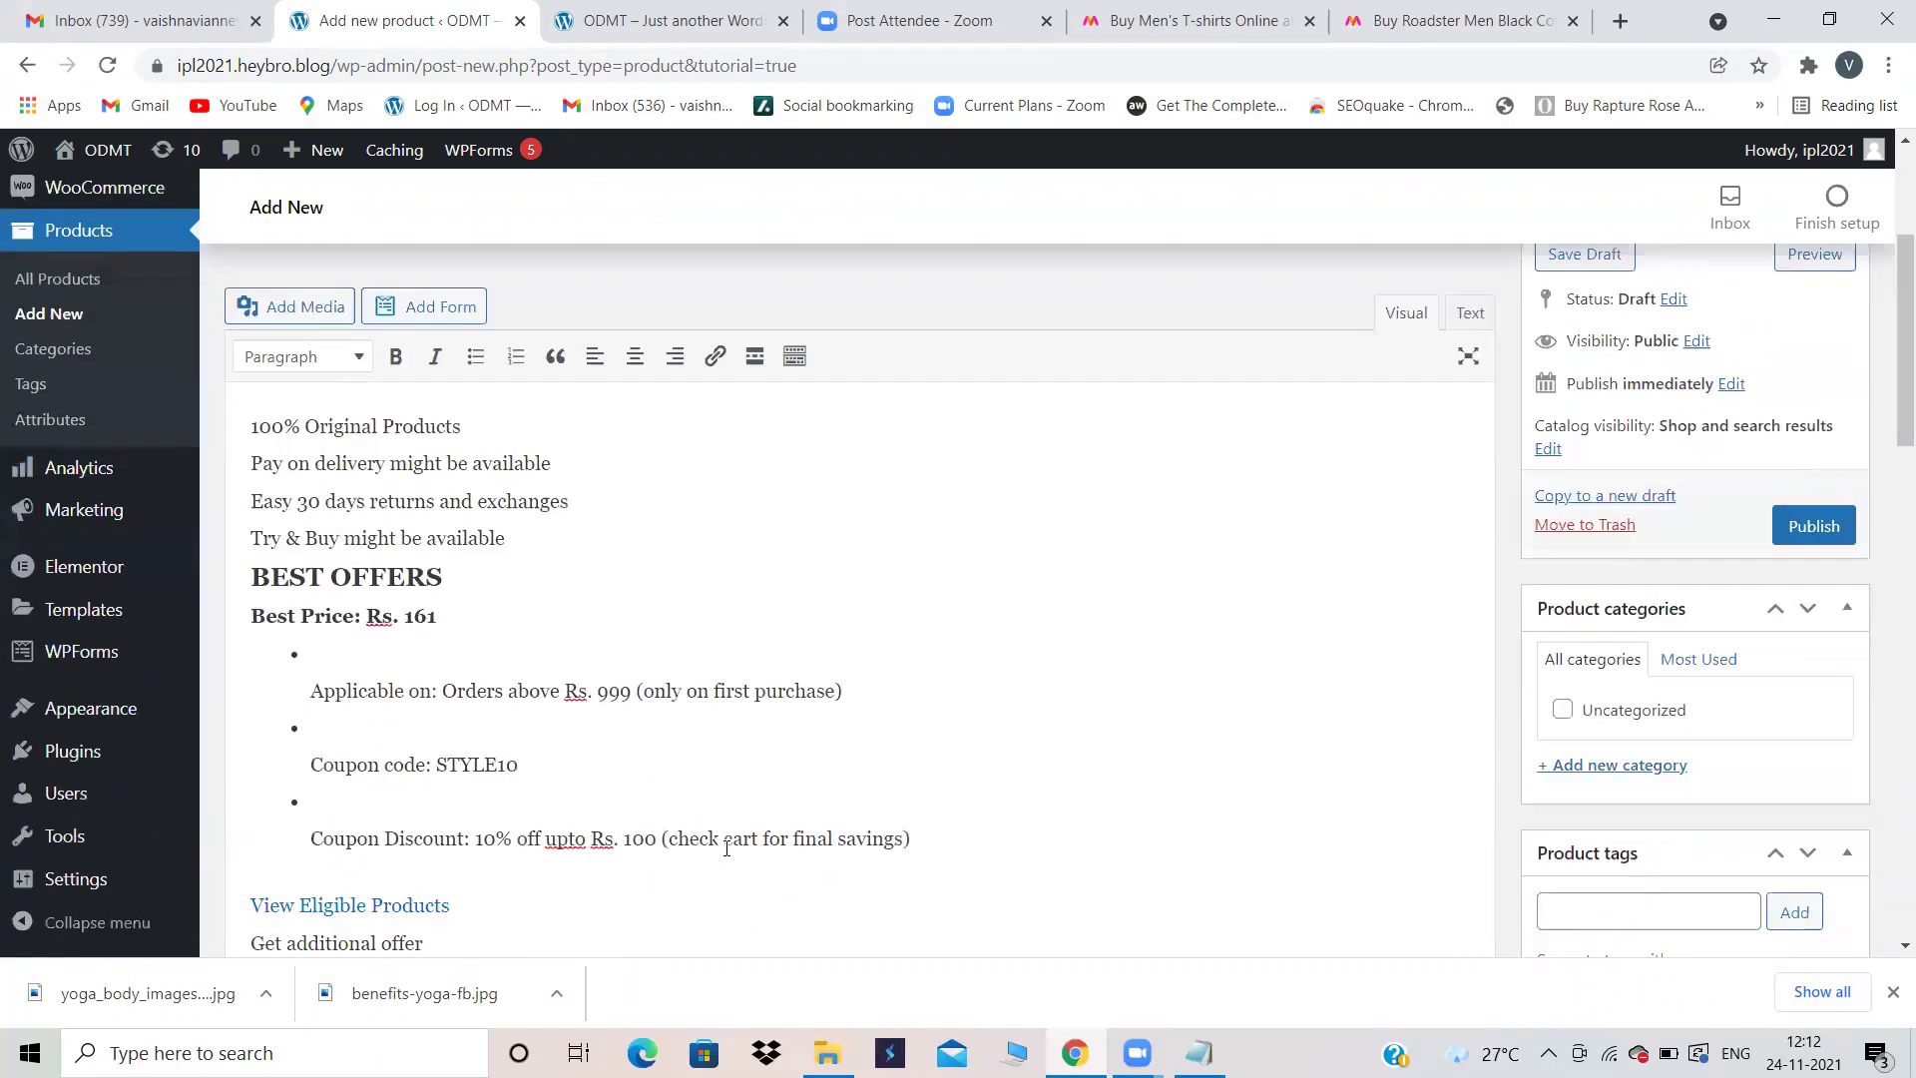
{"action": "scroll", "coordinate": [727, 856], "scroll_direction": "down", "scroll_amount": 9}
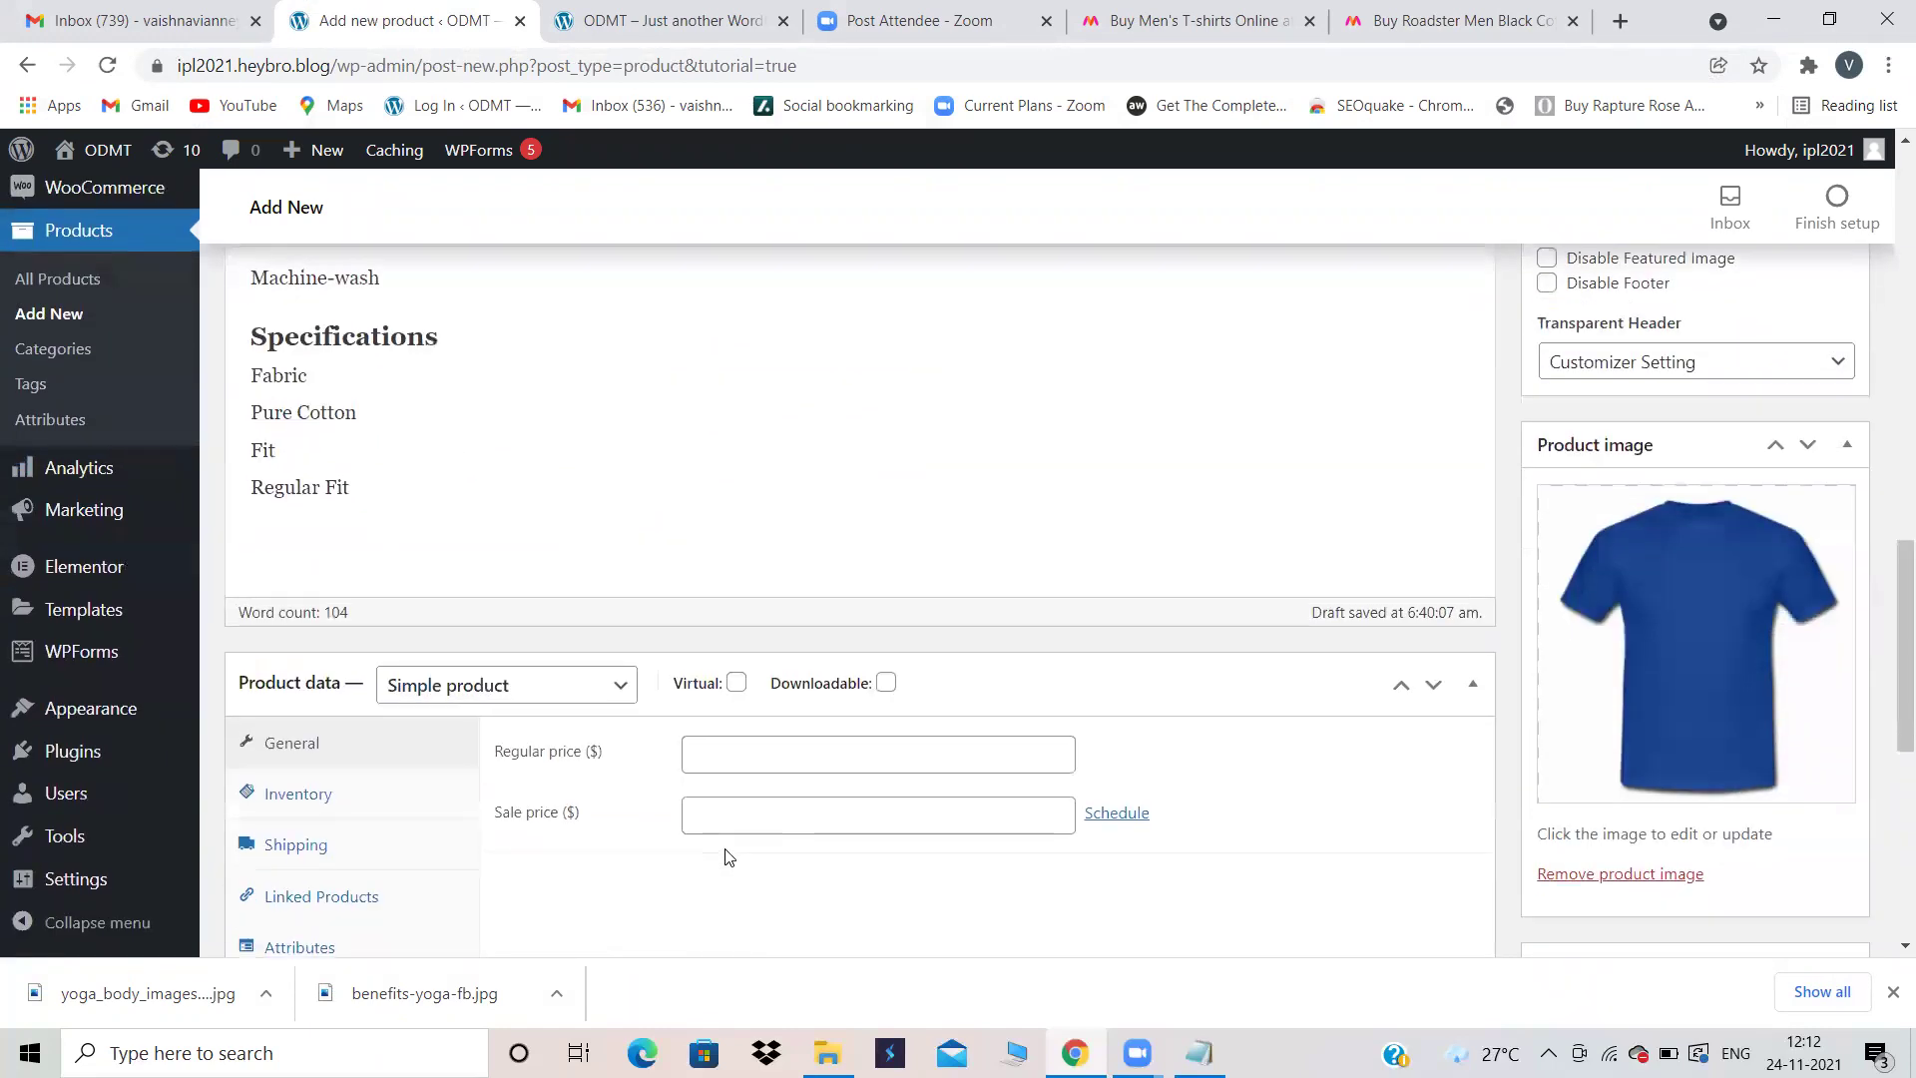
{"action": "scroll", "coordinate": [727, 848], "scroll_direction": "up", "scroll_amount": 1}
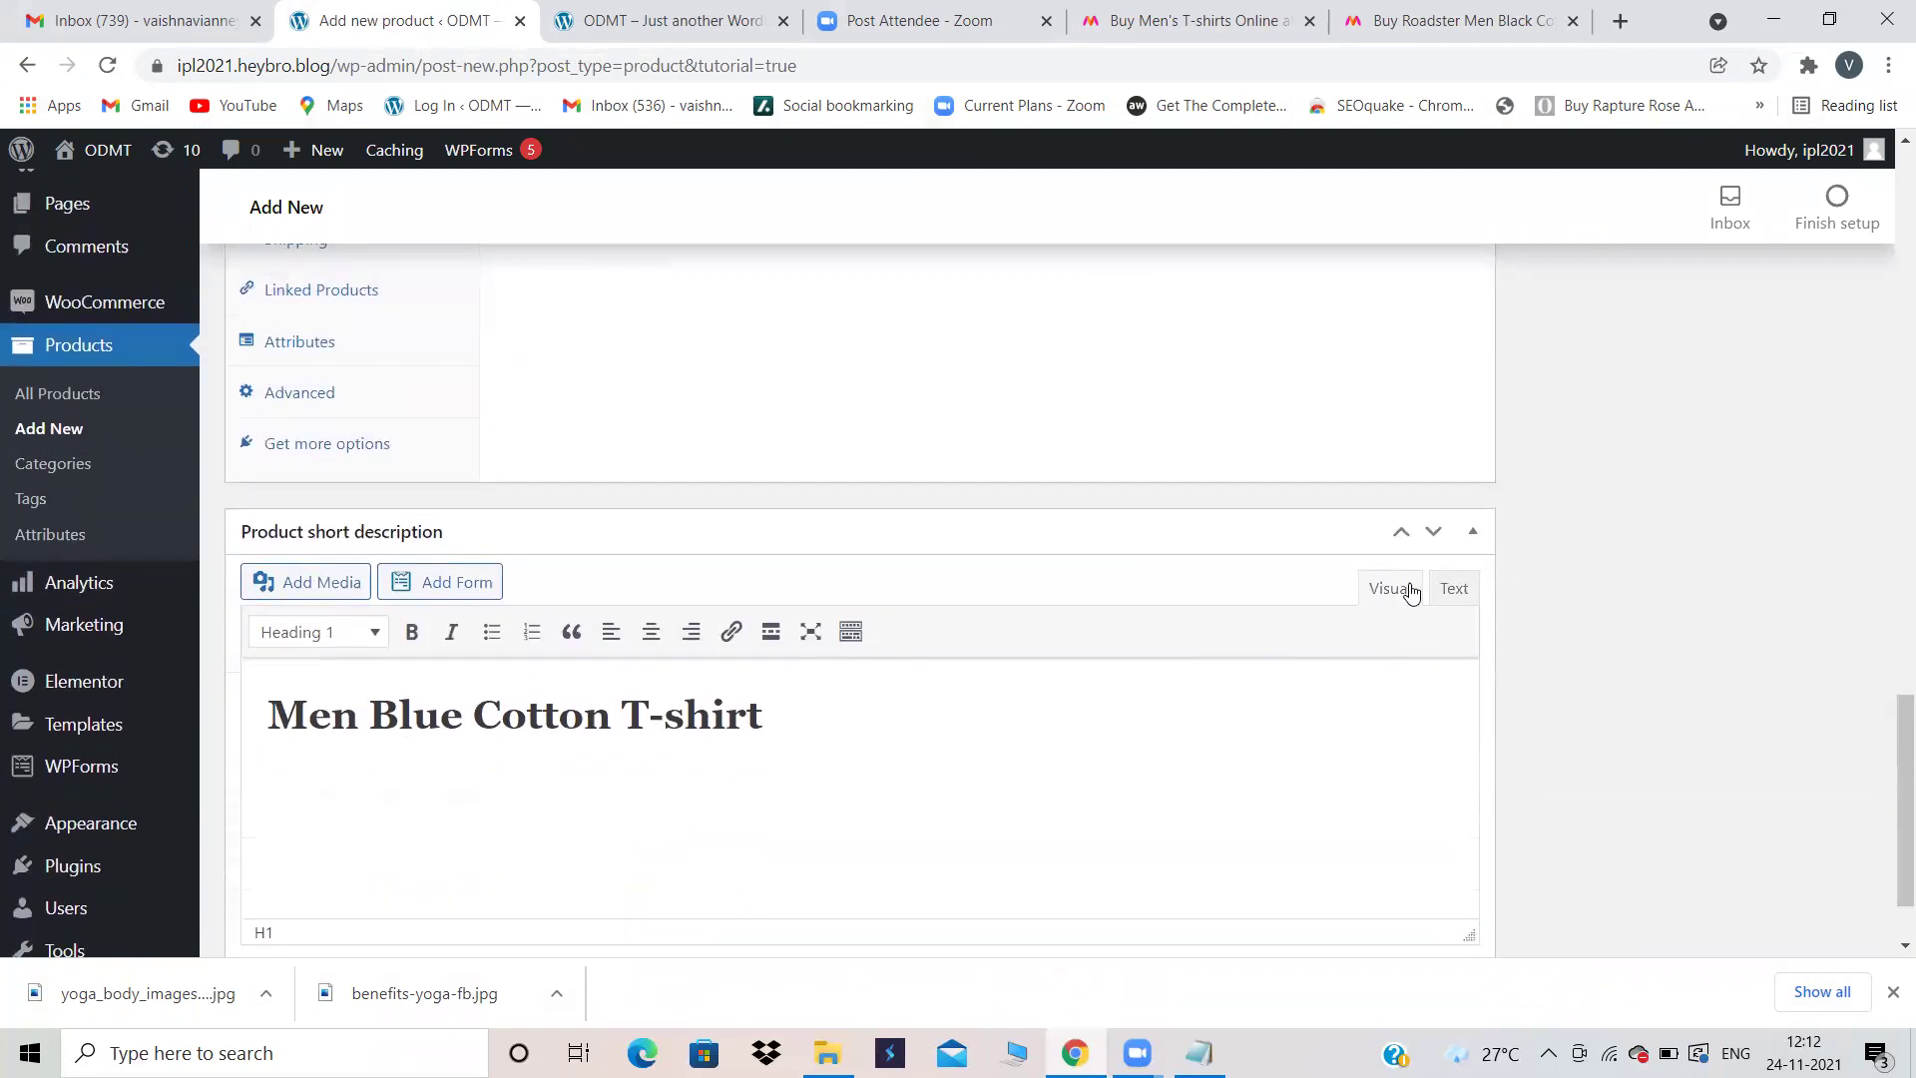
{"action": "scroll", "coordinate": [1287, 527], "scroll_direction": "up", "scroll_amount": 7}
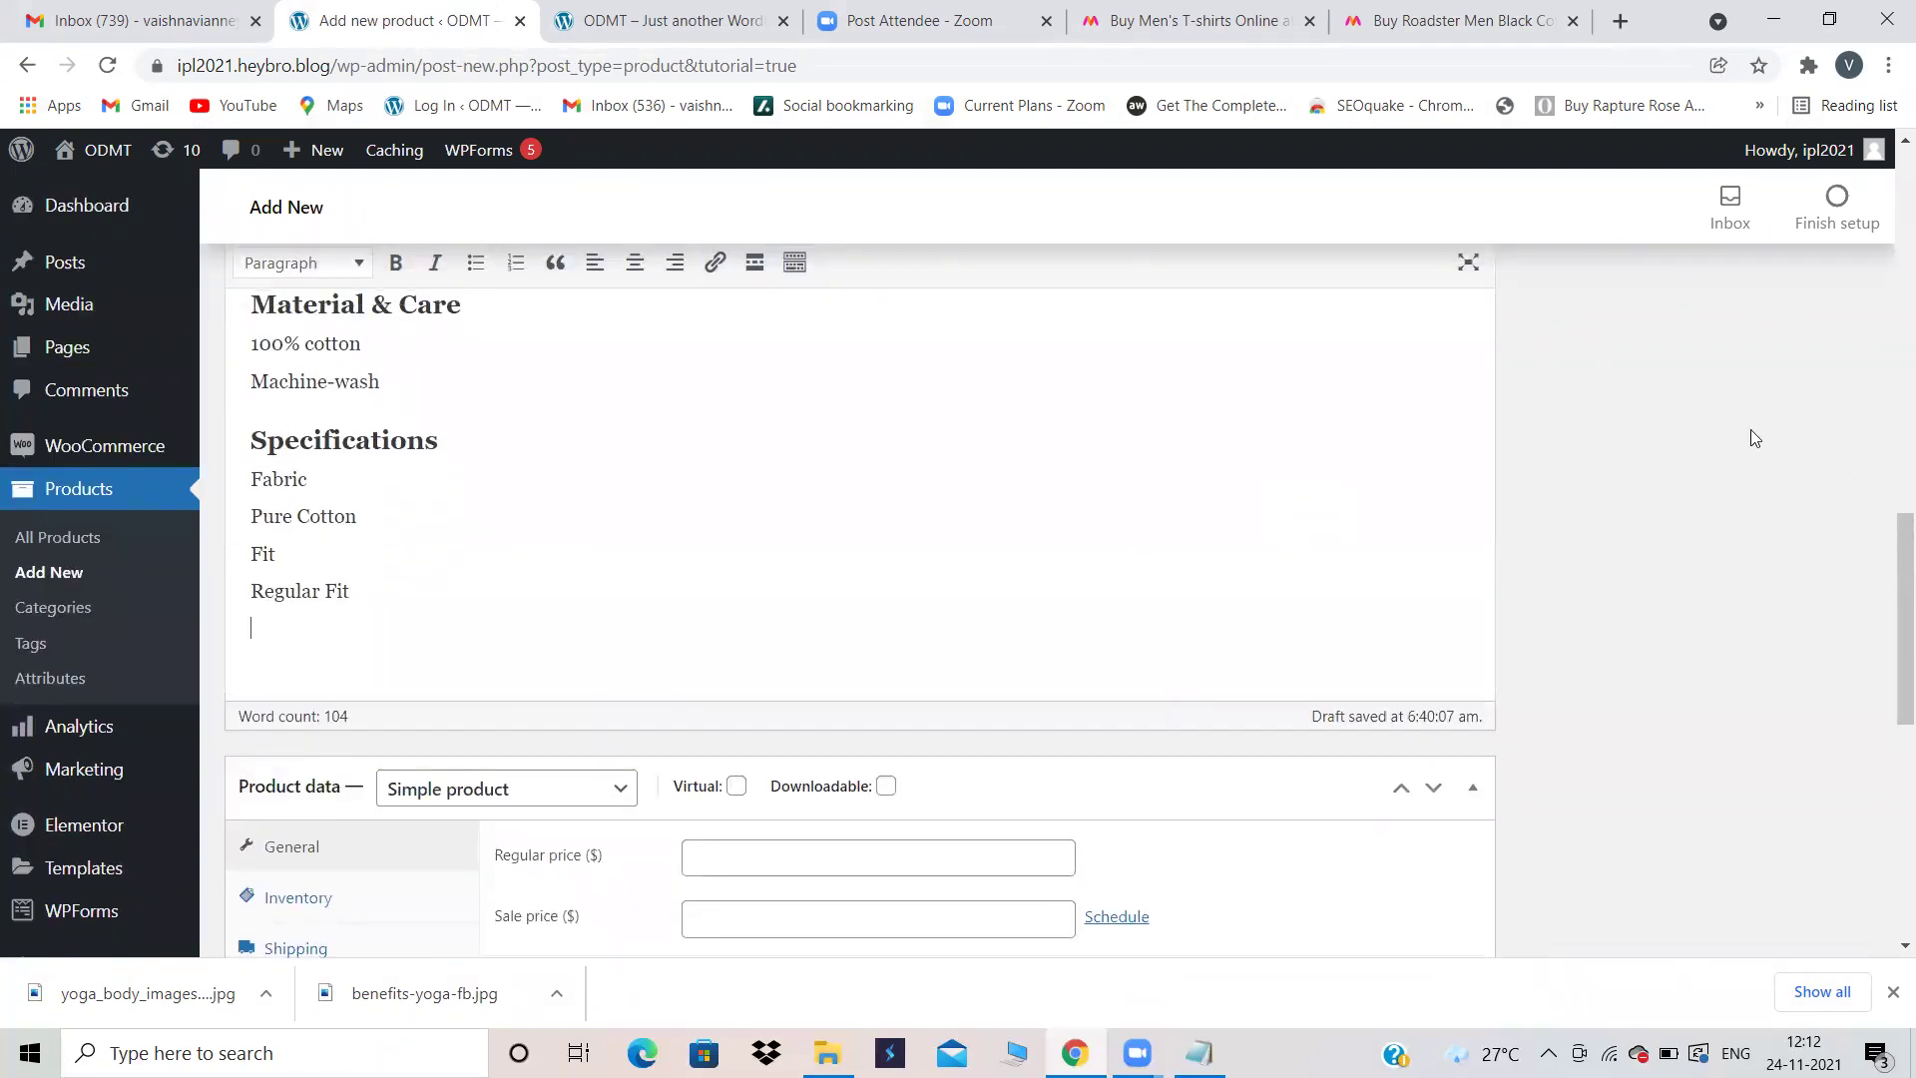
{"action": "left_click_drag", "start_coordinate": [1895, 535], "coordinate": [1889, 436]}
Step: Place the caret in the Material & Care heading and scroll through the product form
{"action": "left_click", "coordinate": [1105, 587]}
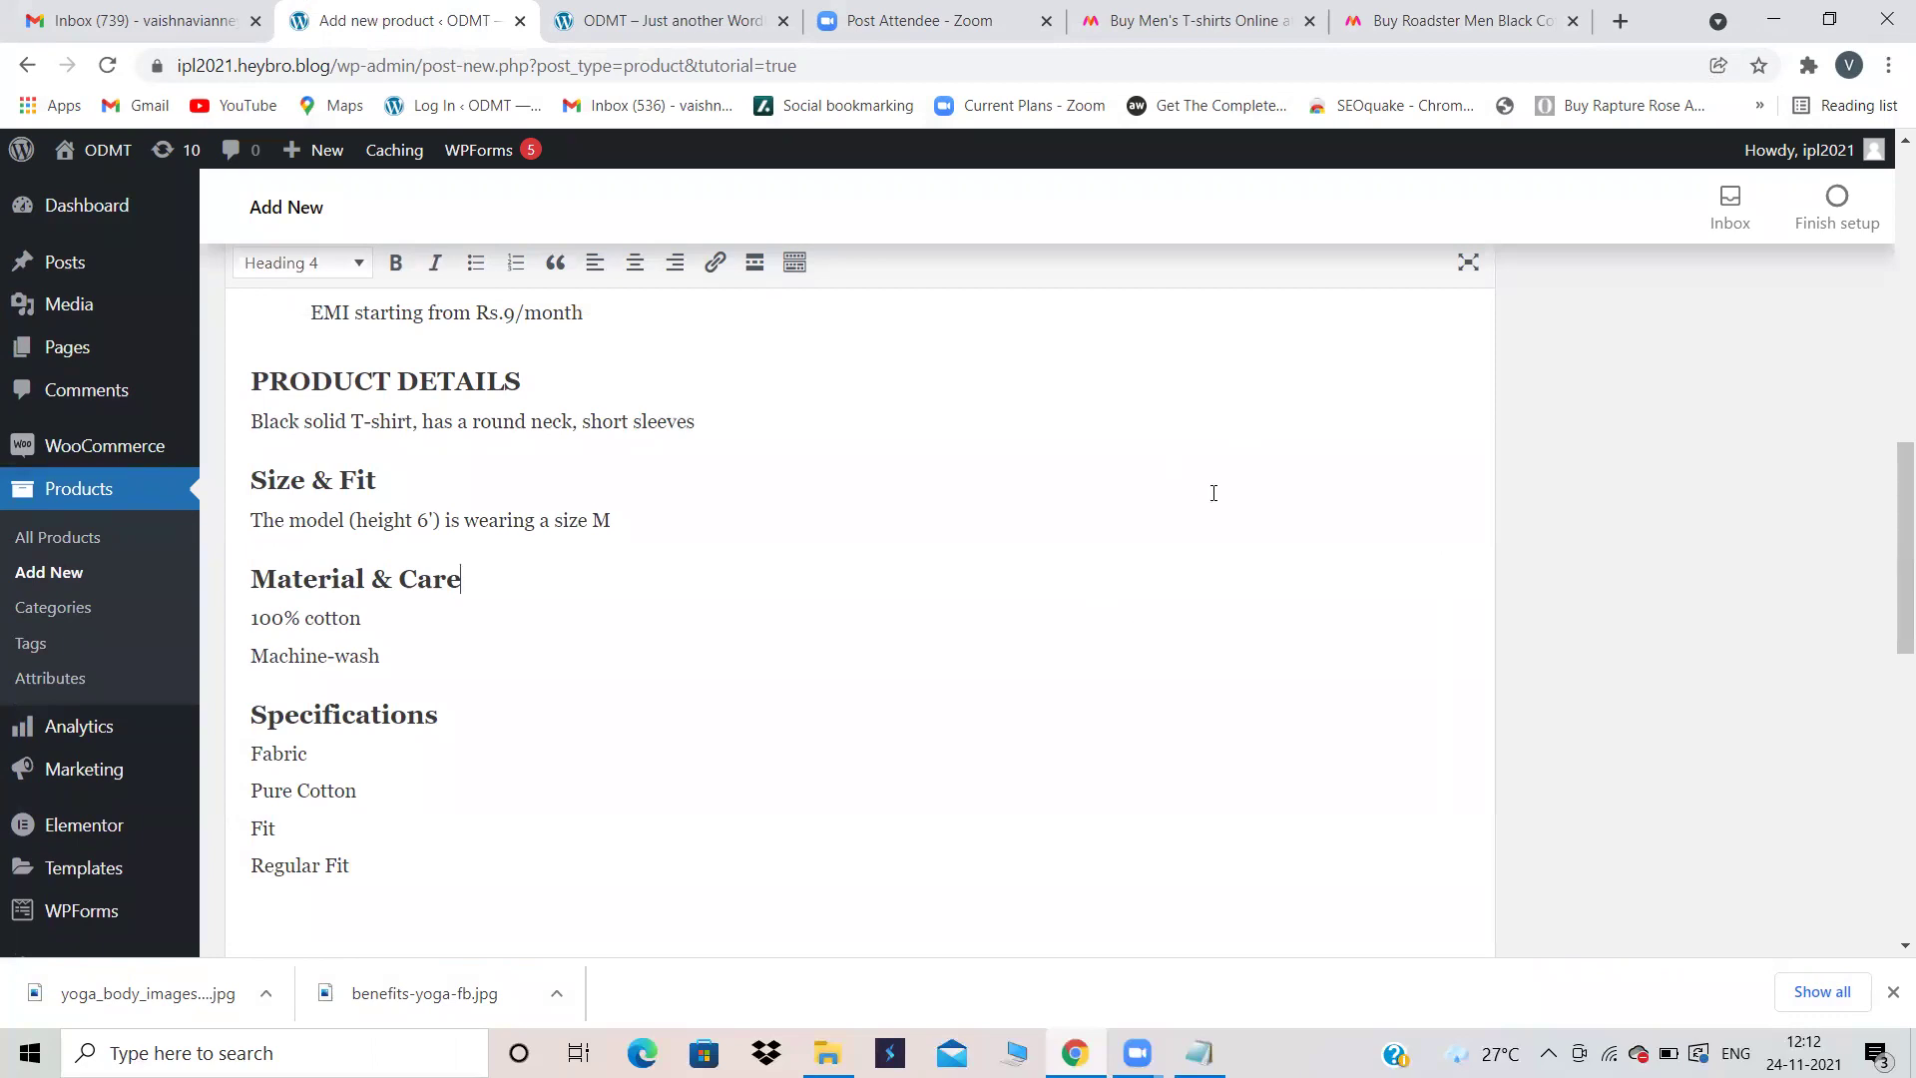
{"action": "scroll", "coordinate": [1211, 493], "scroll_direction": "up", "scroll_amount": 5}
{"action": "scroll", "coordinate": [1214, 493], "scroll_direction": "down", "scroll_amount": 5}
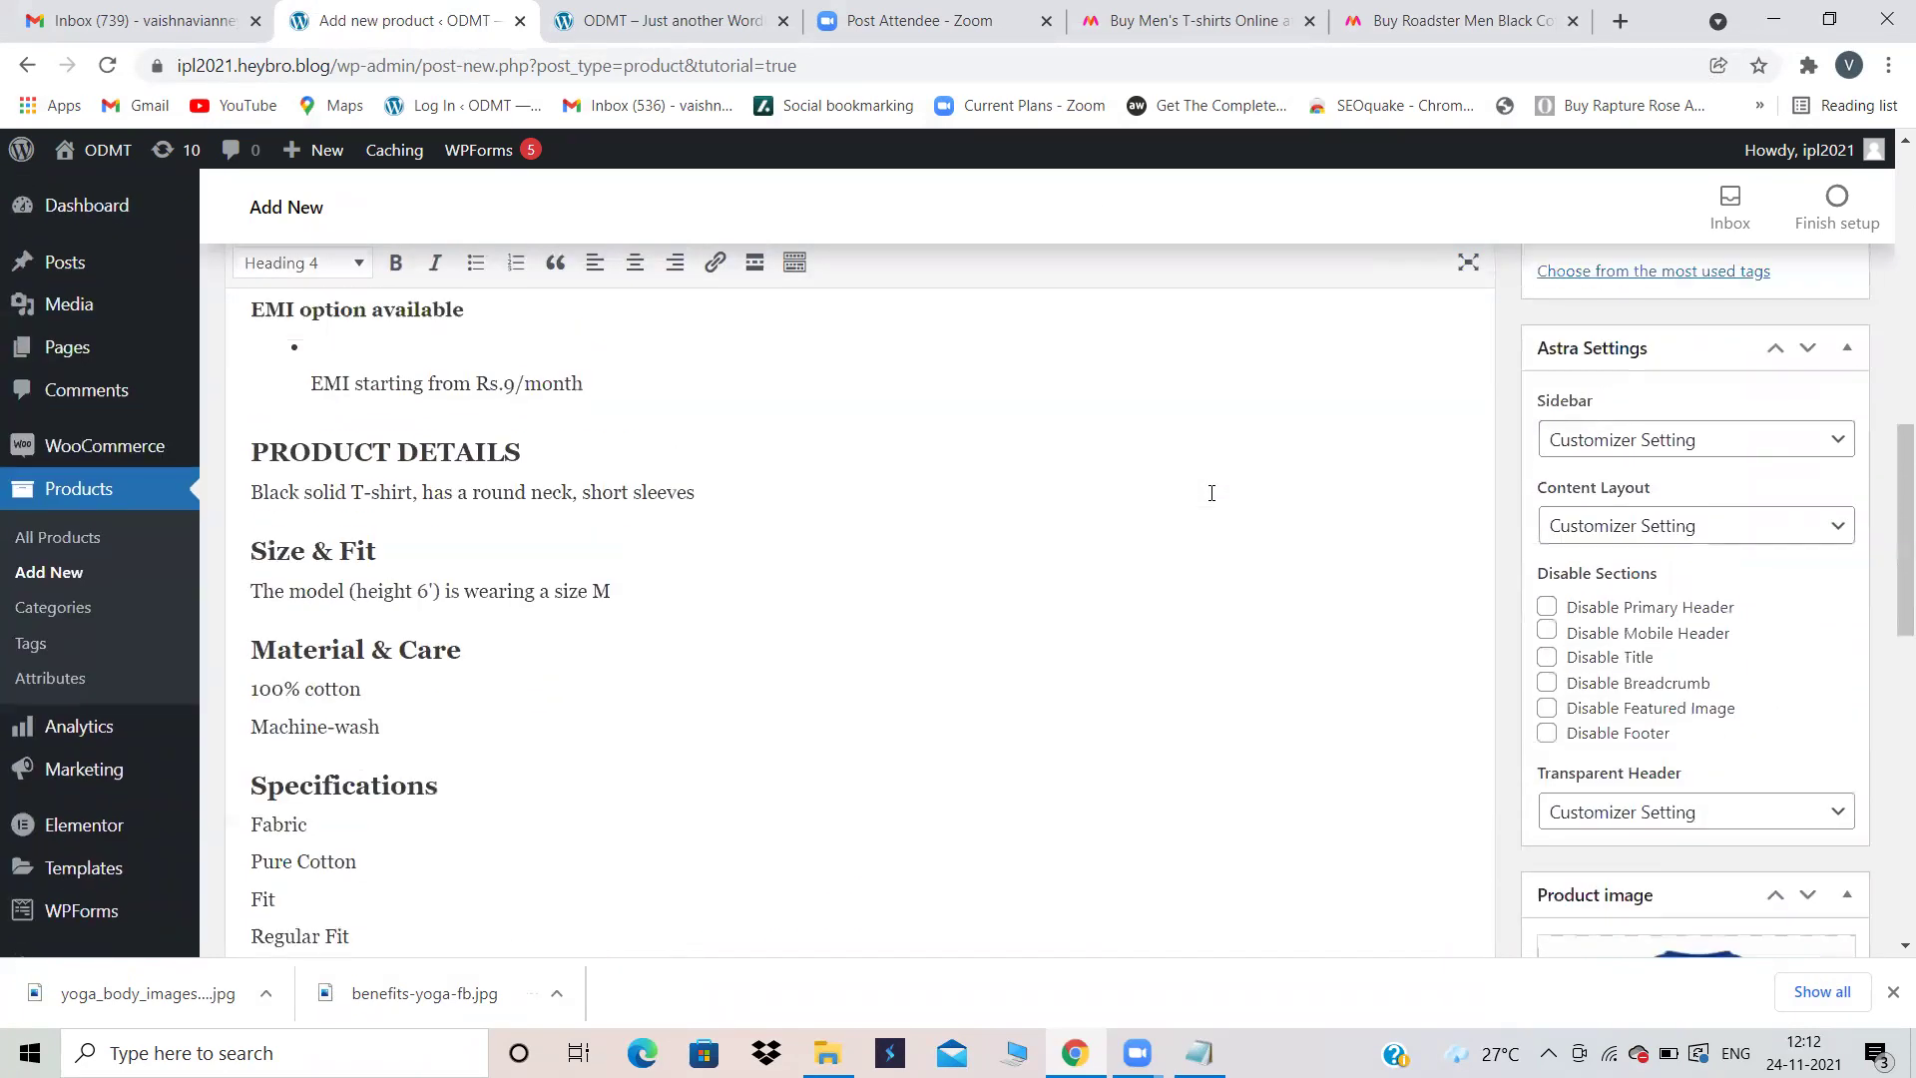
{"action": "scroll", "coordinate": [1775, 739], "scroll_direction": "down", "scroll_amount": 8}
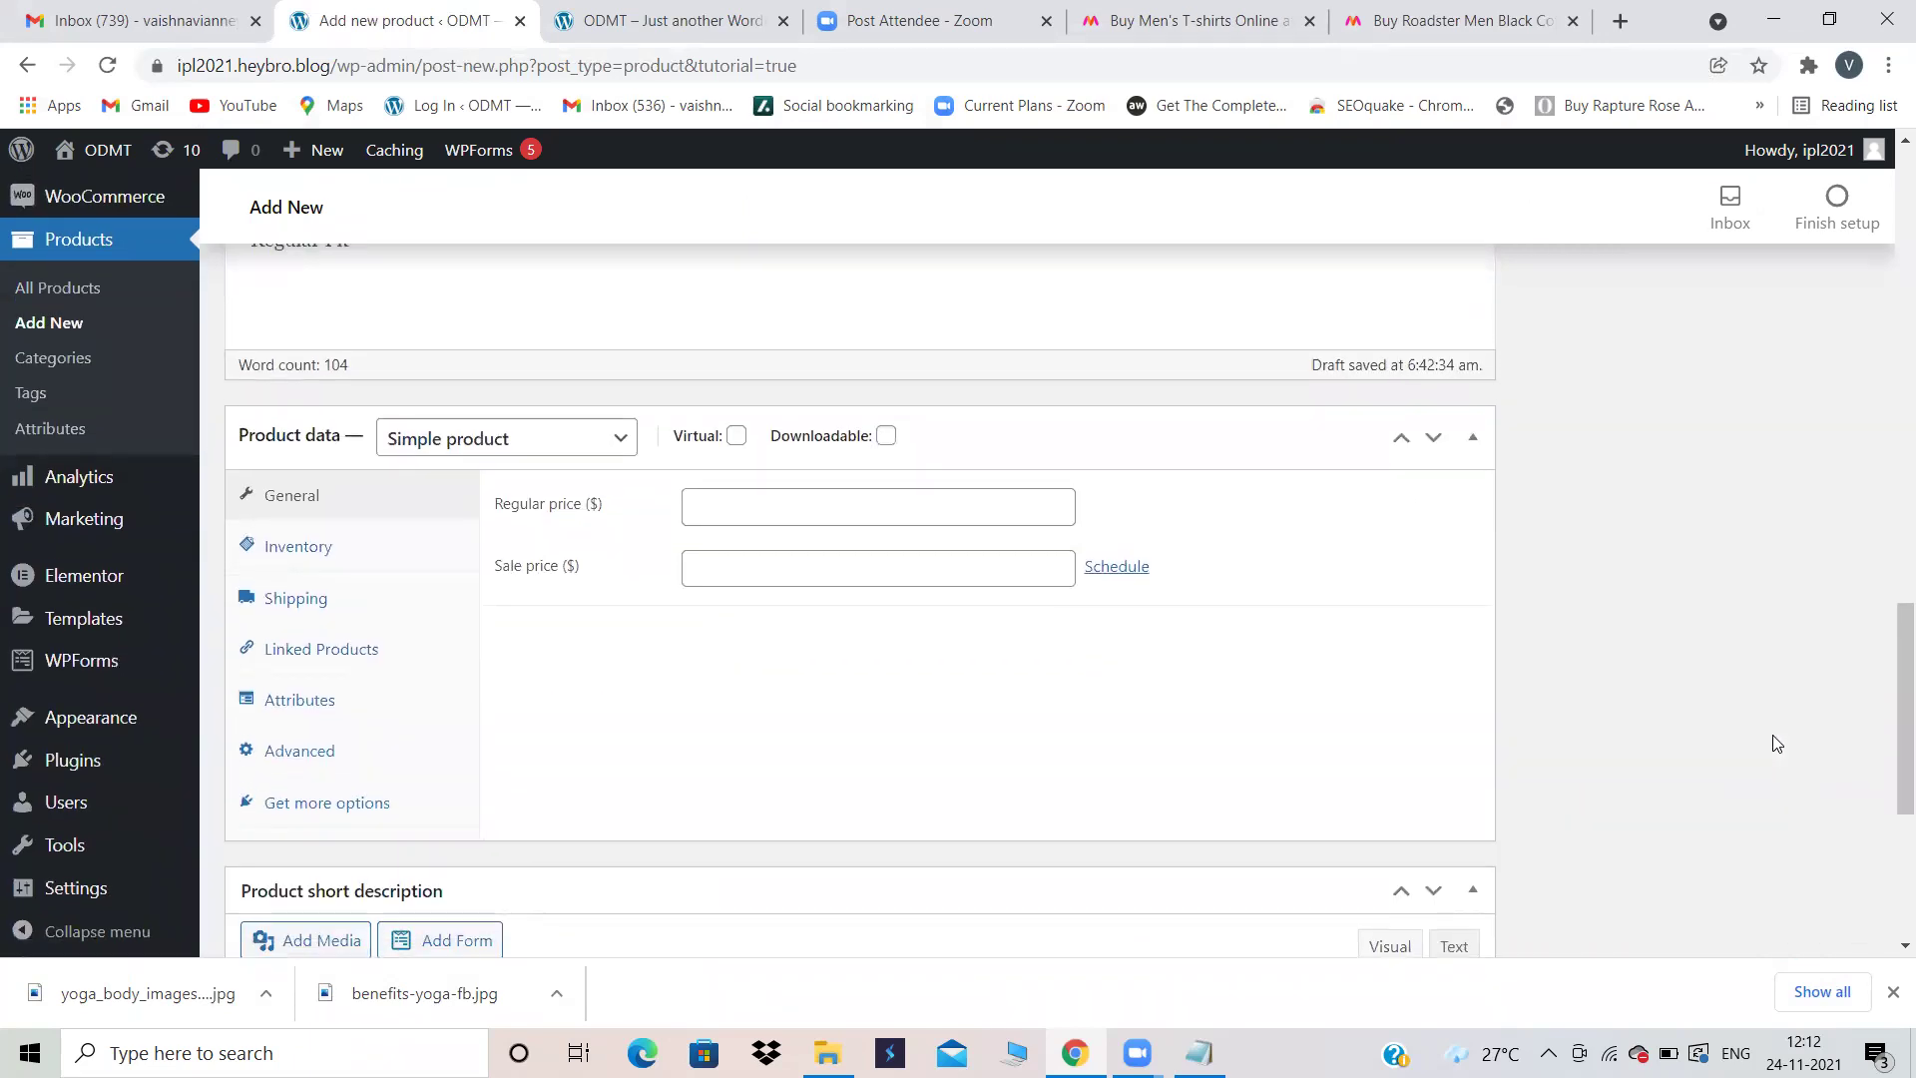
{"action": "scroll", "coordinate": [1774, 743], "scroll_direction": "up", "scroll_amount": 1}
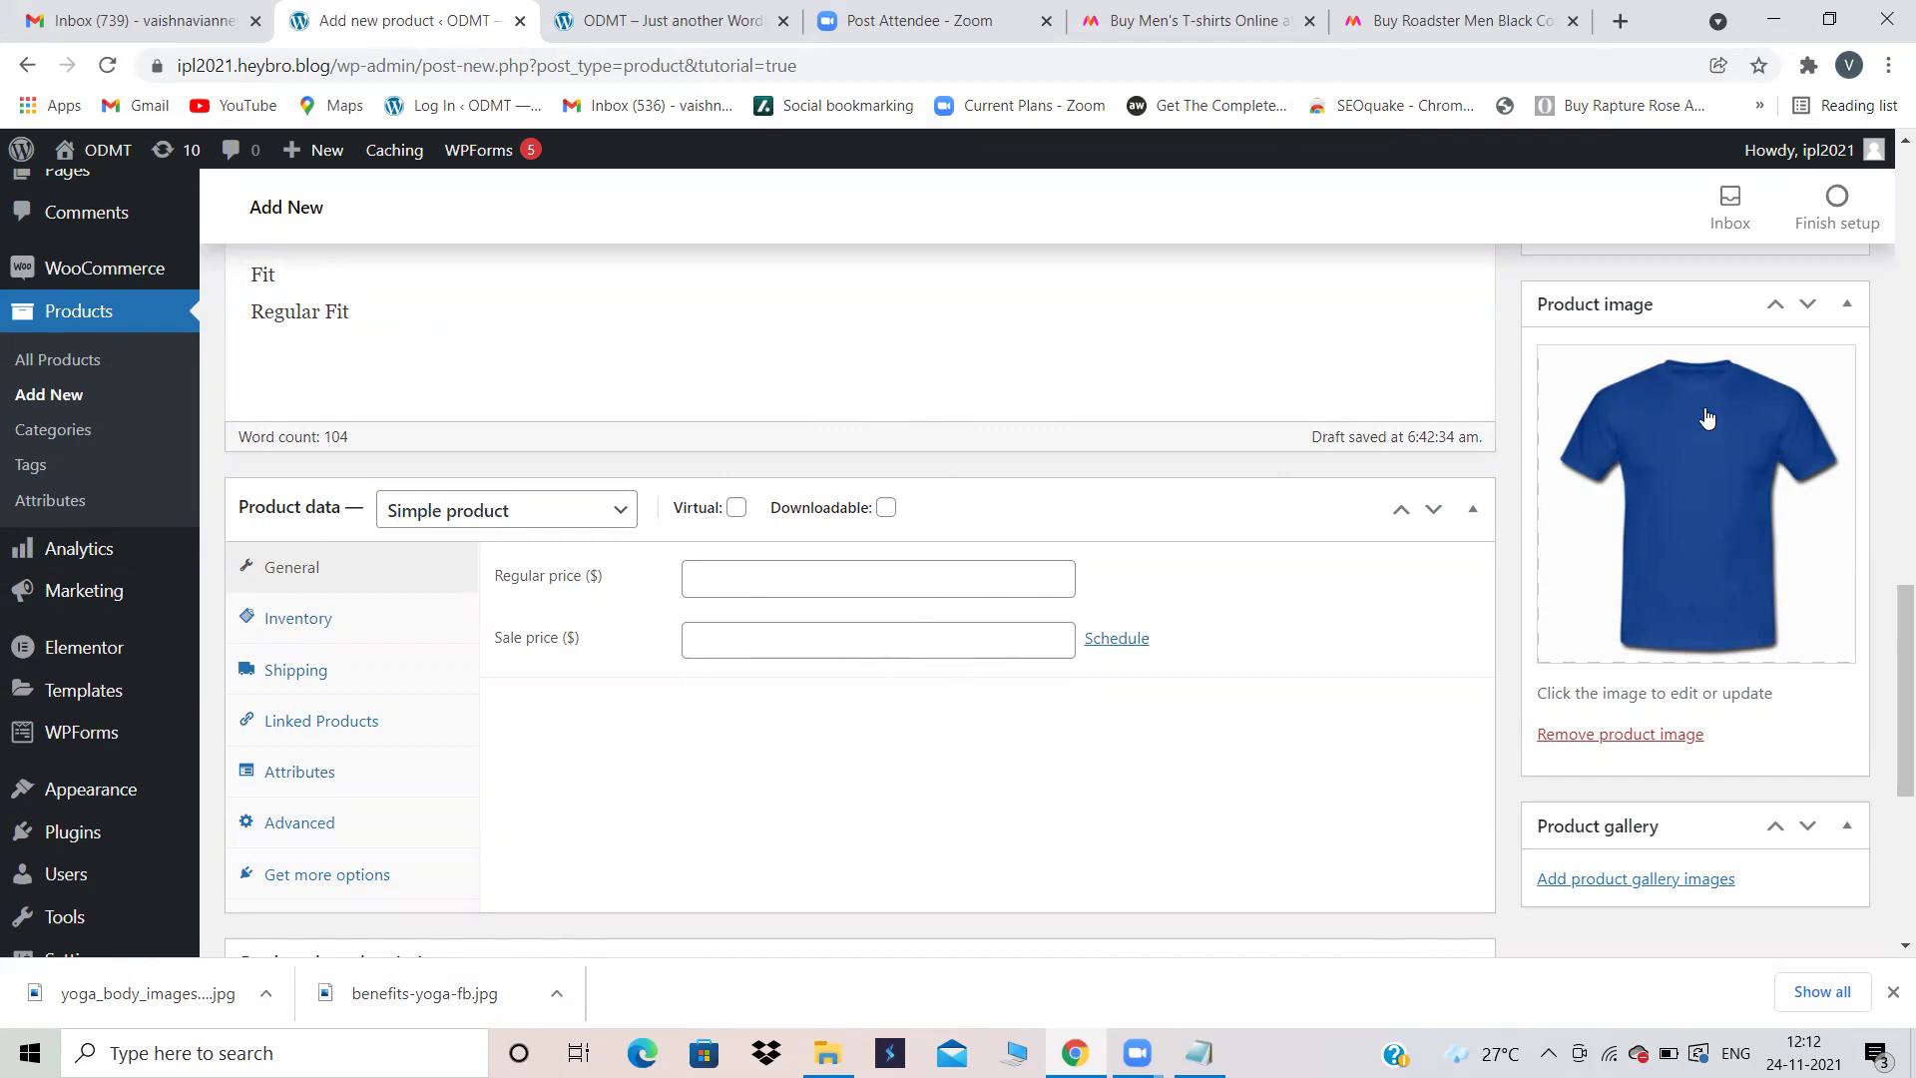
{"action": "scroll", "coordinate": [1706, 418], "scroll_direction": "up", "scroll_amount": 5}
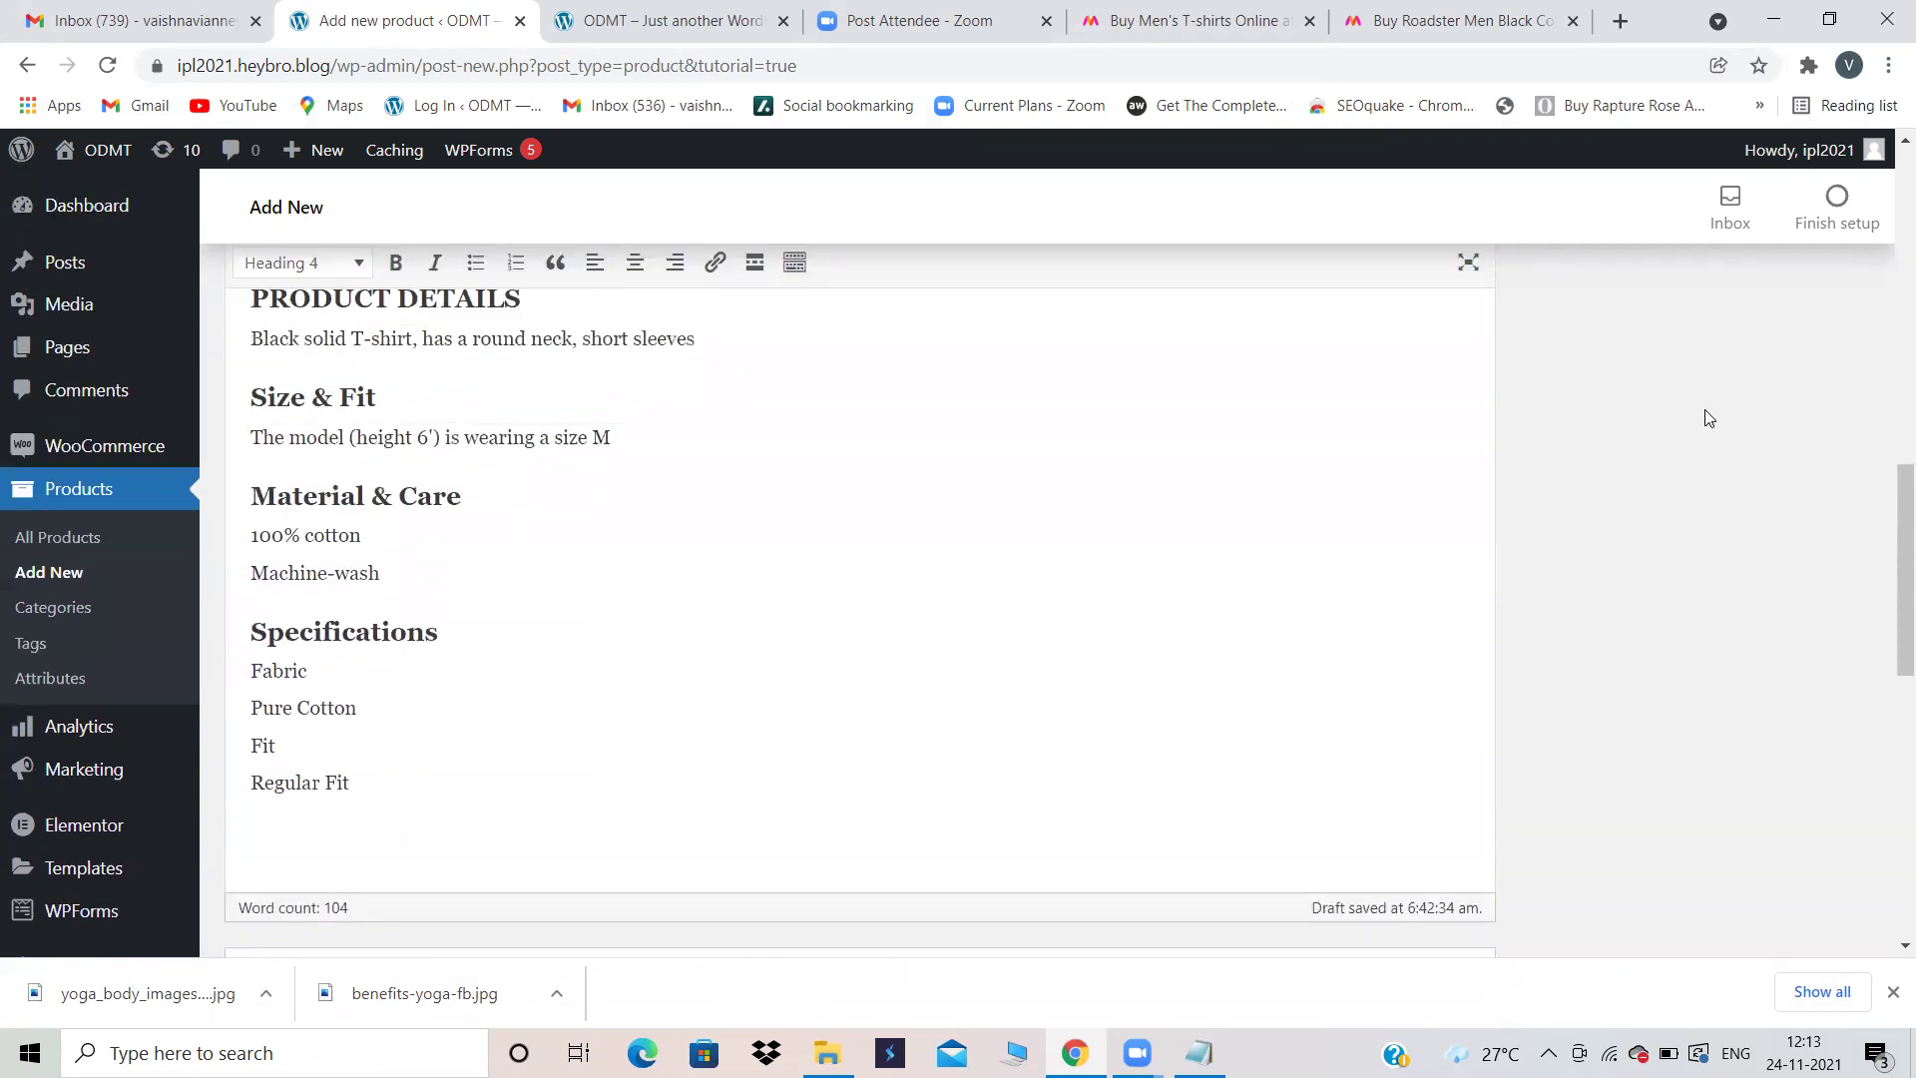
{"action": "left_click_drag", "start_coordinate": [1889, 514], "coordinate": [1889, 542]}
{"action": "scroll", "coordinate": [1728, 516], "scroll_direction": "up", "scroll_amount": 1}
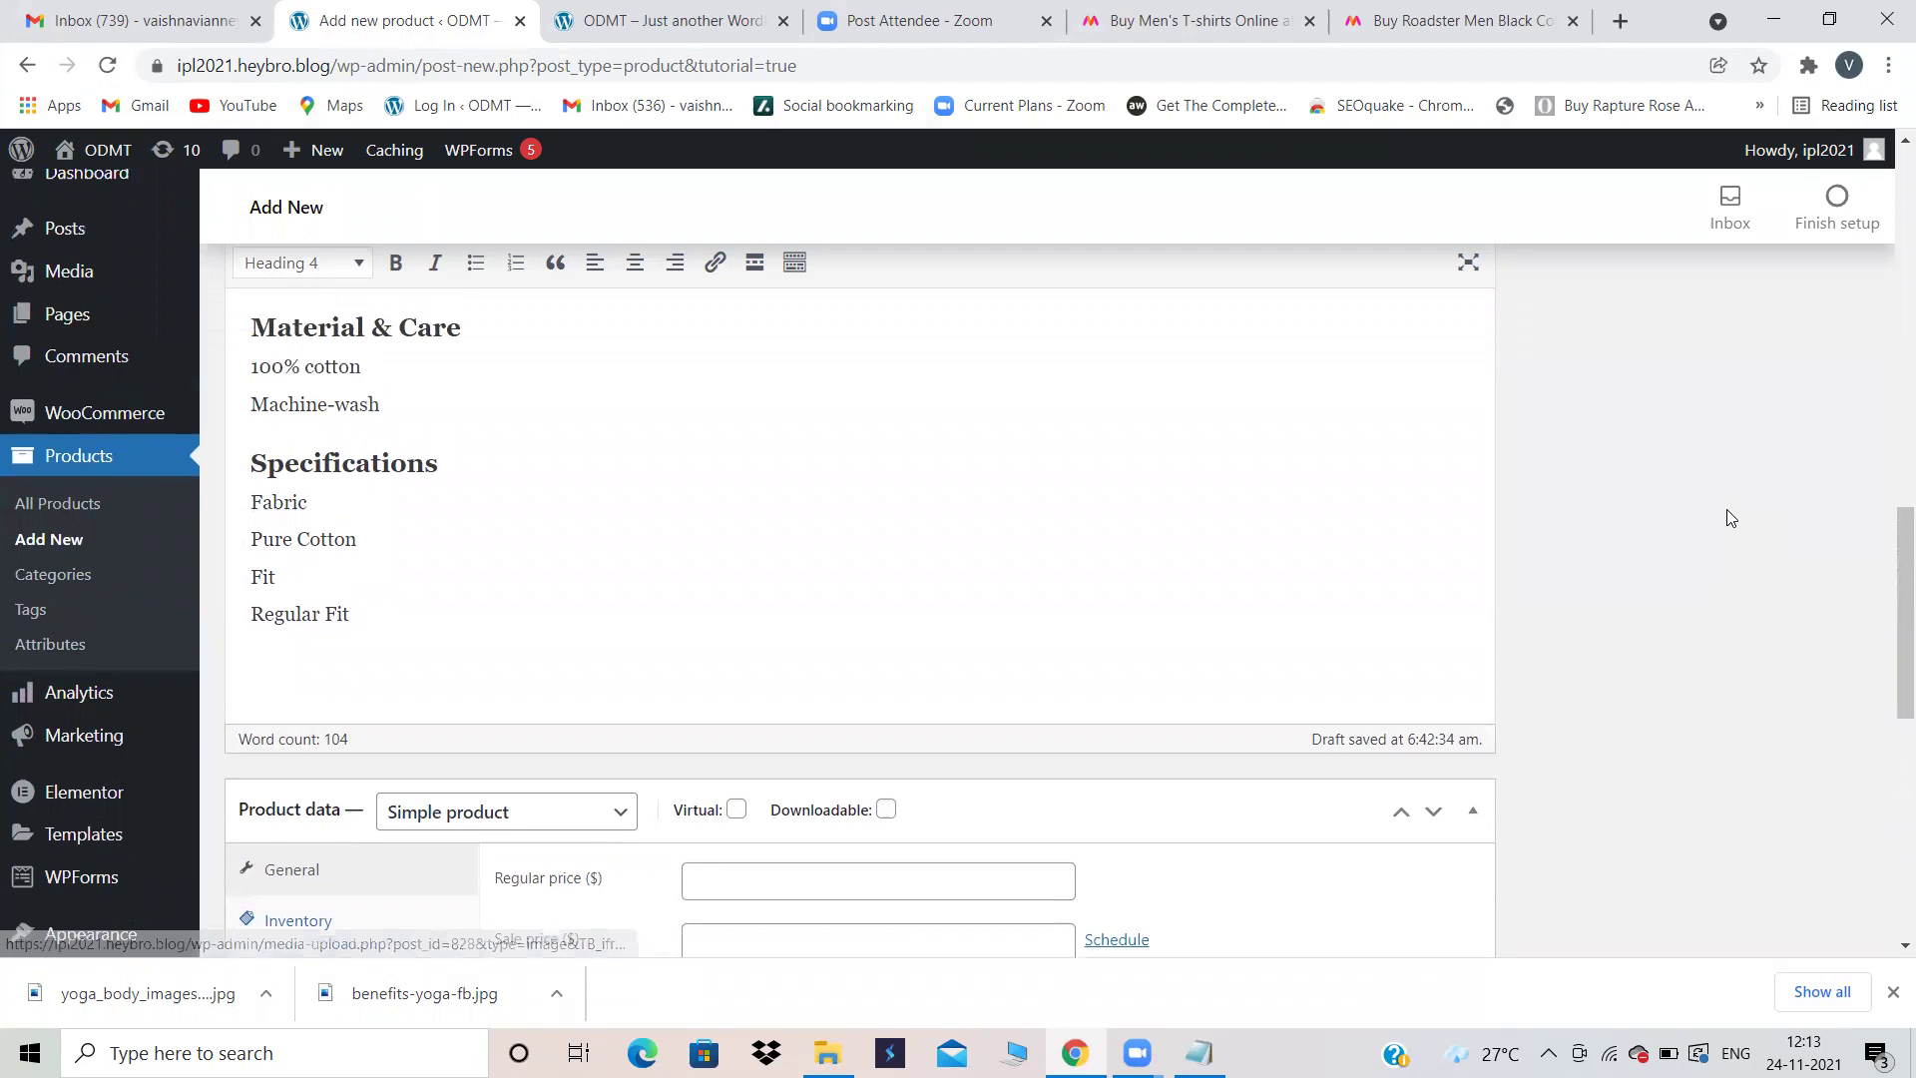
{"action": "scroll", "coordinate": [1728, 517], "scroll_direction": "down", "scroll_amount": 3}
{"action": "scroll", "coordinate": [1728, 517], "scroll_direction": "up", "scroll_amount": 1}
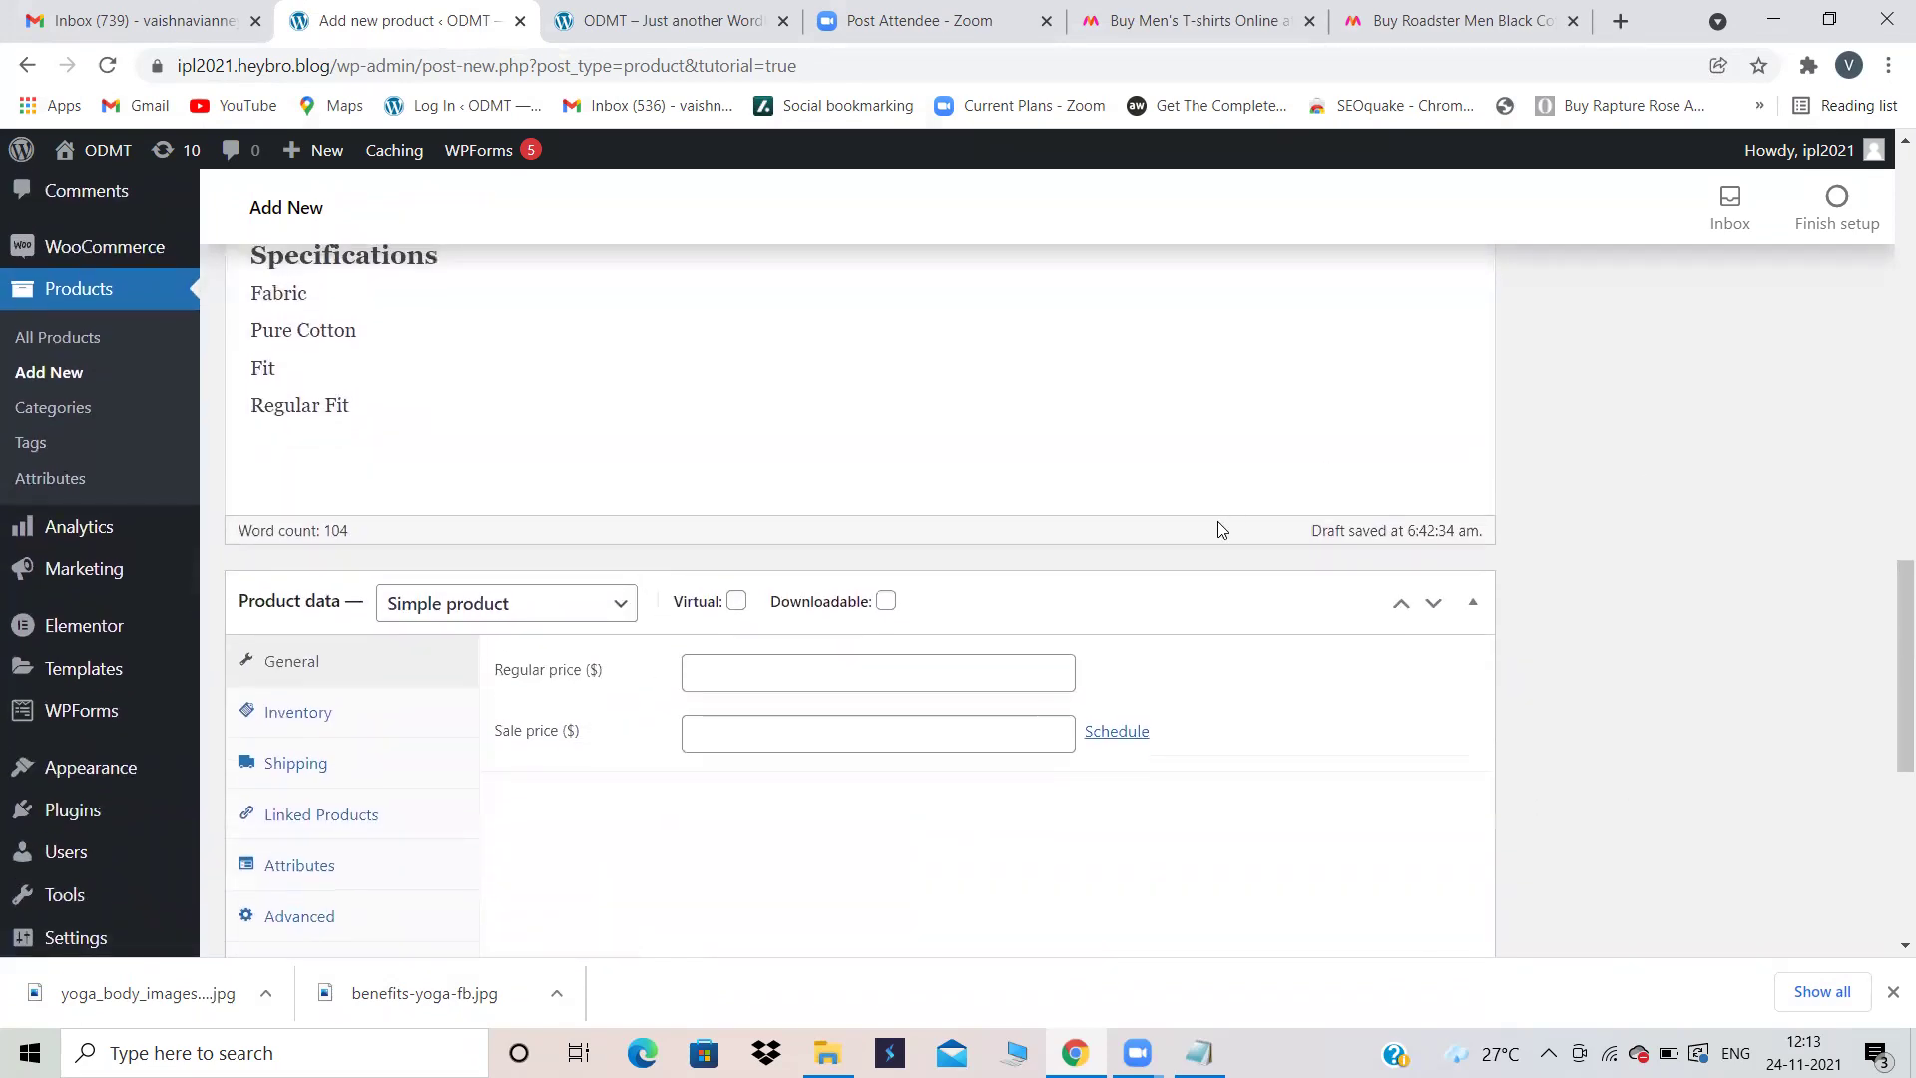
{"action": "scroll", "coordinate": [1802, 713], "scroll_direction": "down", "scroll_amount": 4}
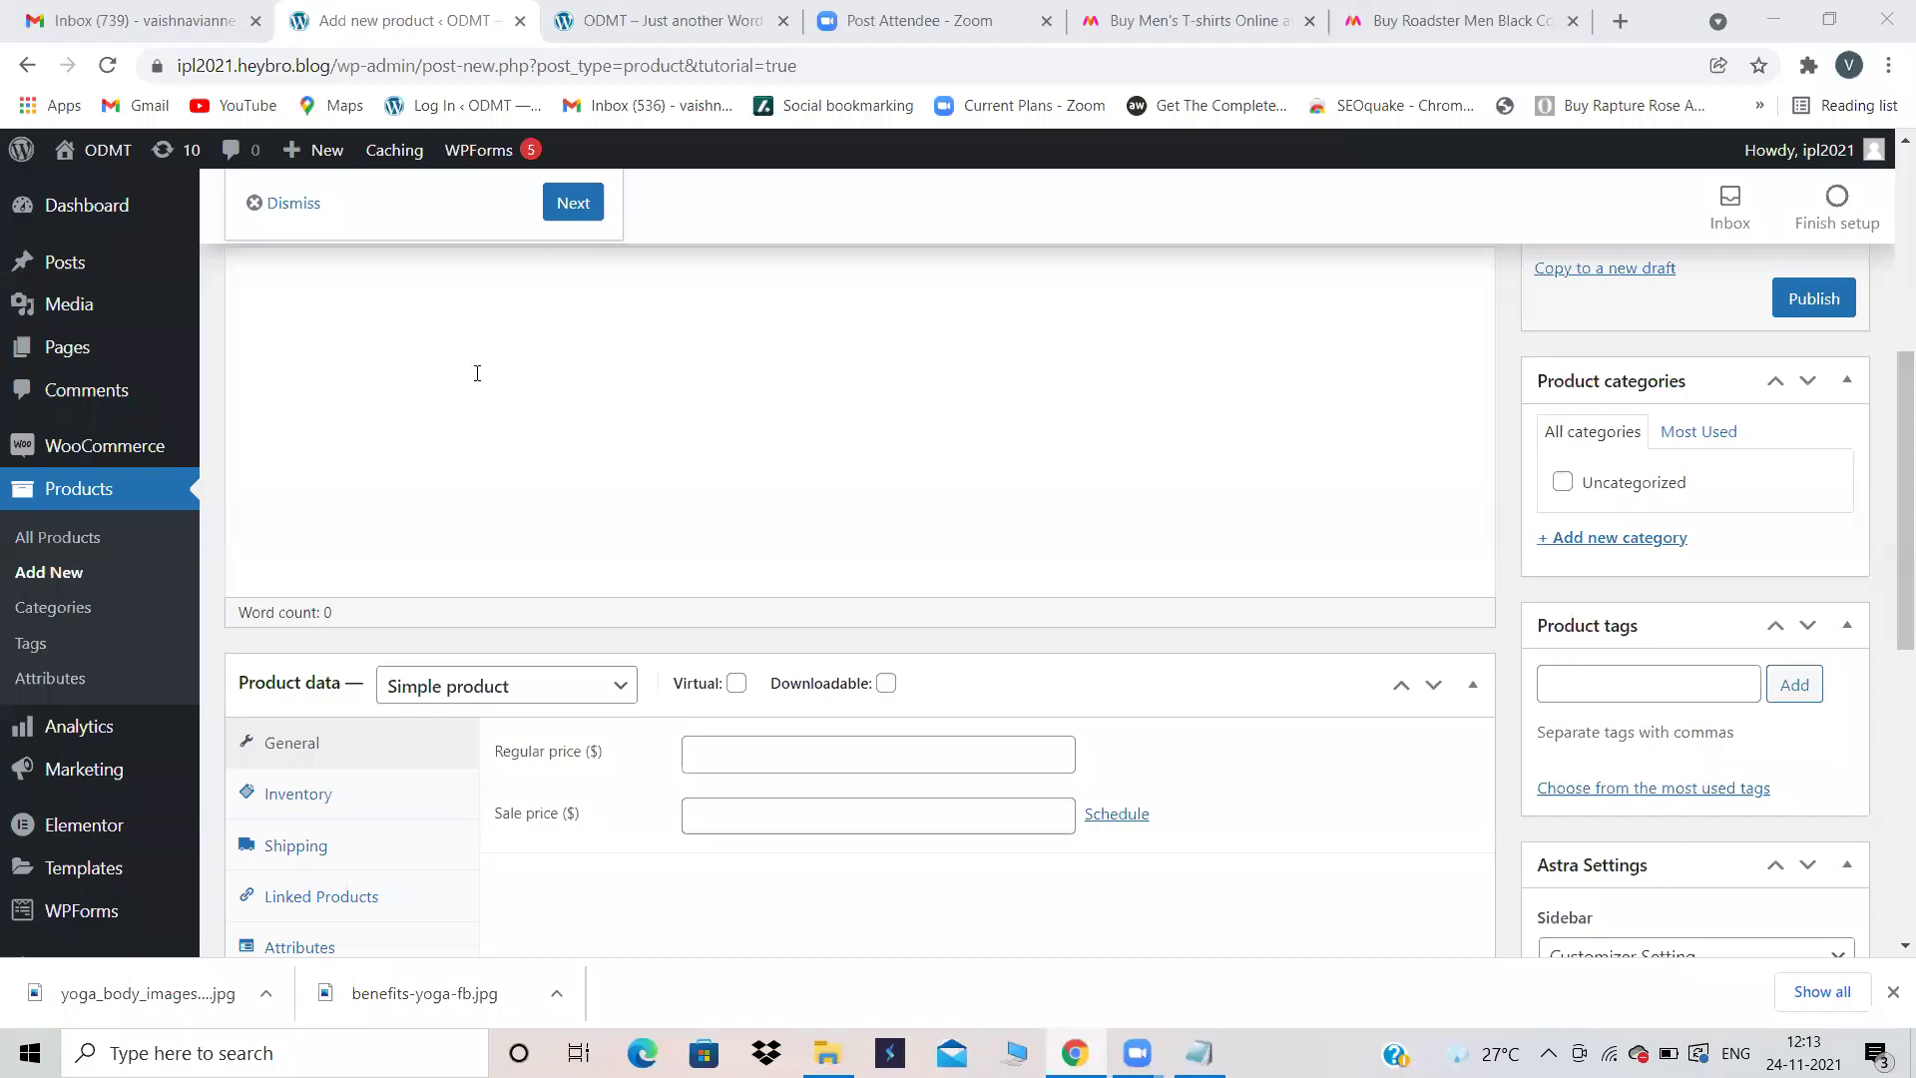
Step: Name the new product 'Roadster', copied from the Myntra page
{"action": "left_click_drag", "start_coordinate": [1901, 409], "coordinate": [1889, 295]}
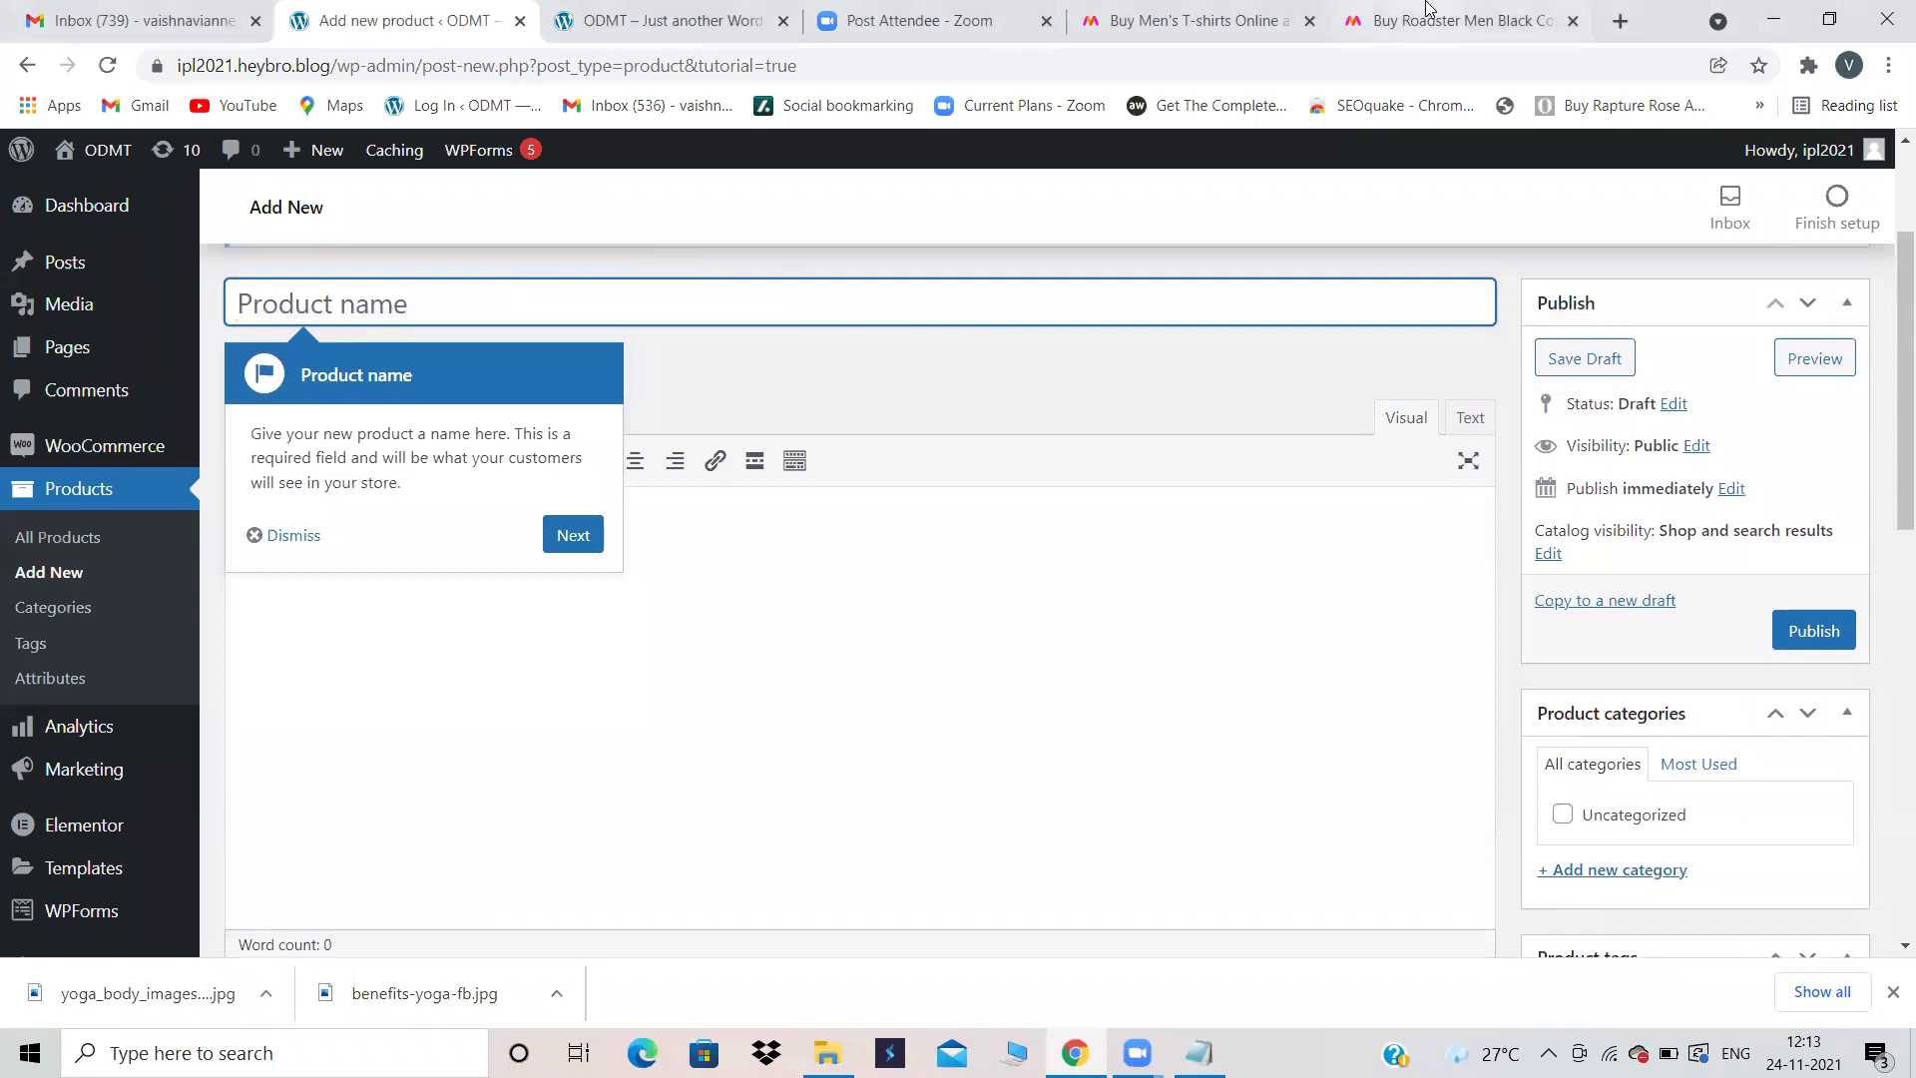
{"action": "left_click", "coordinate": [1434, 8]}
{"action": "scroll", "coordinate": [515, 477], "scroll_direction": "up", "scroll_amount": 6}
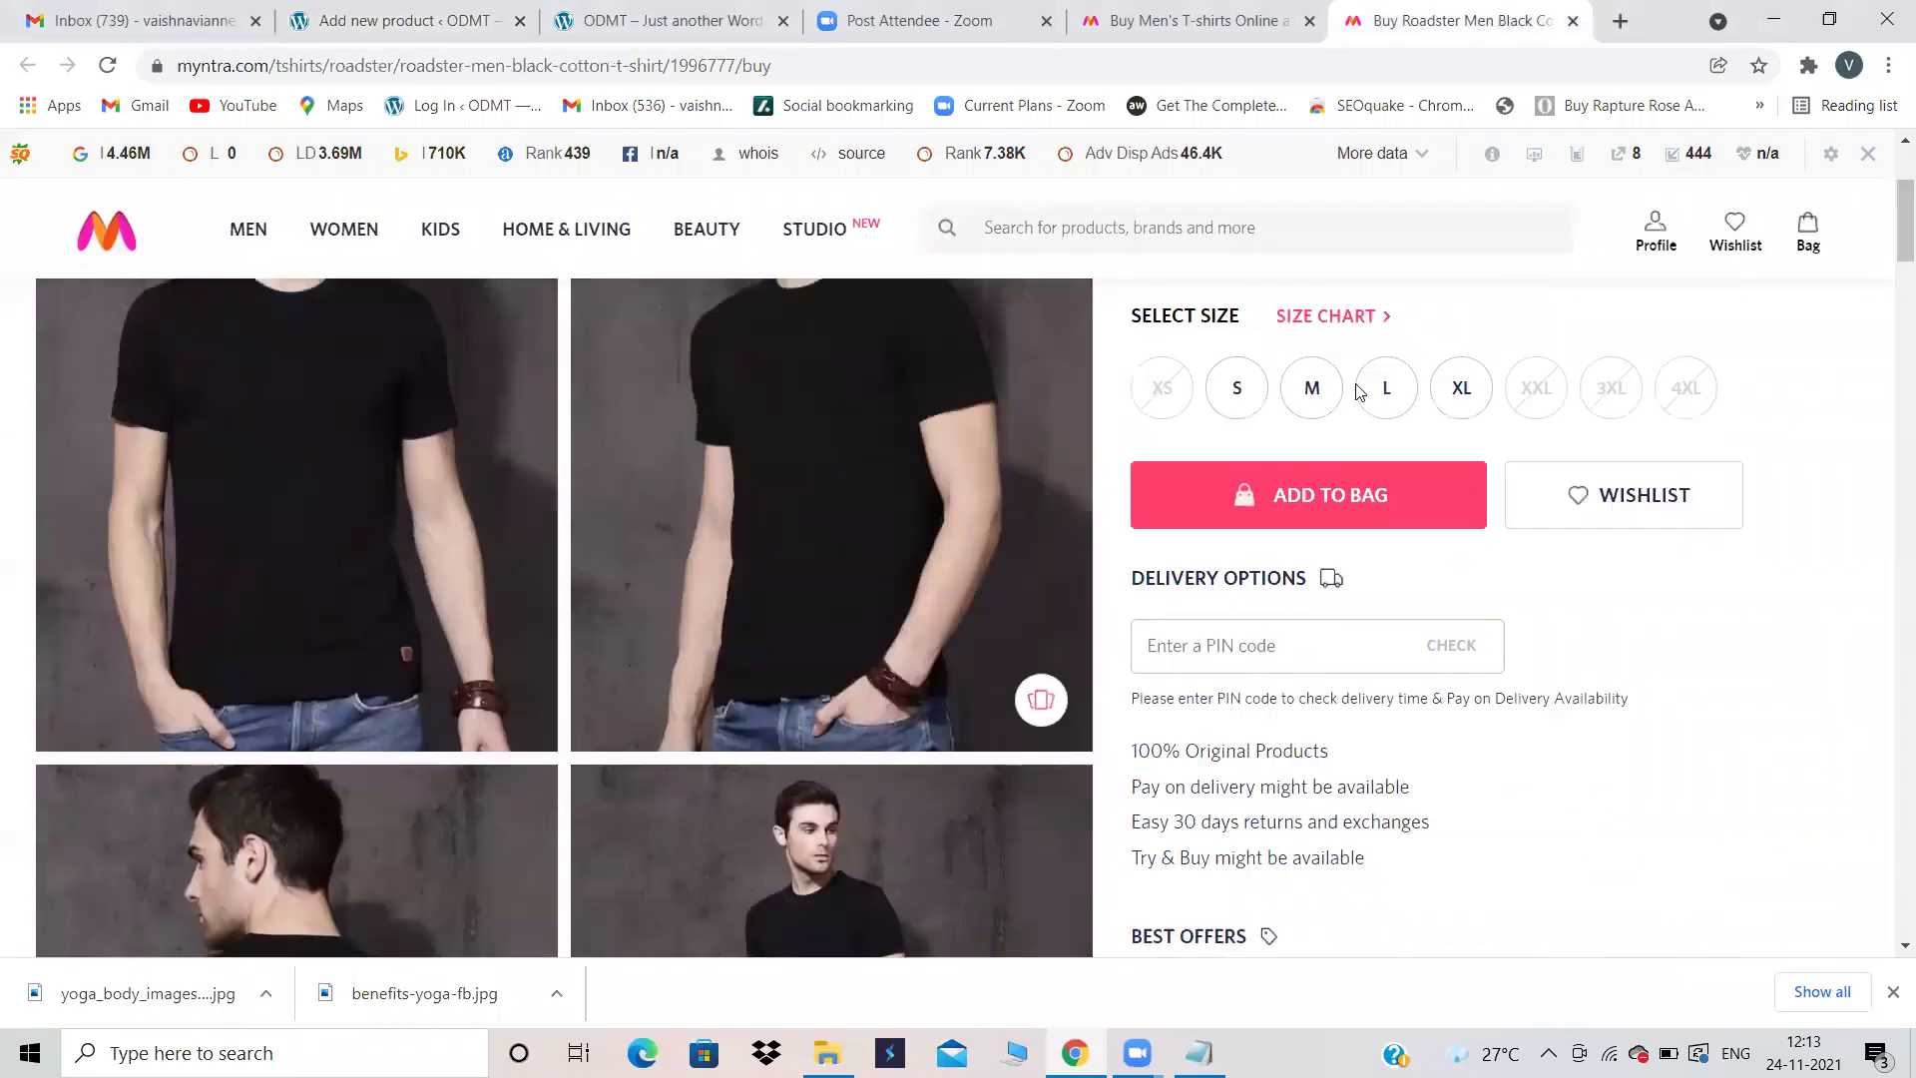
{"action": "scroll", "coordinate": [1357, 370], "scroll_direction": "up", "scroll_amount": 2}
{"action": "left_click_drag", "start_coordinate": [1265, 375], "coordinate": [1131, 364]}
{"action": "key", "text": "ctrl+c"}
{"action": "left_click", "coordinate": [399, 20]}
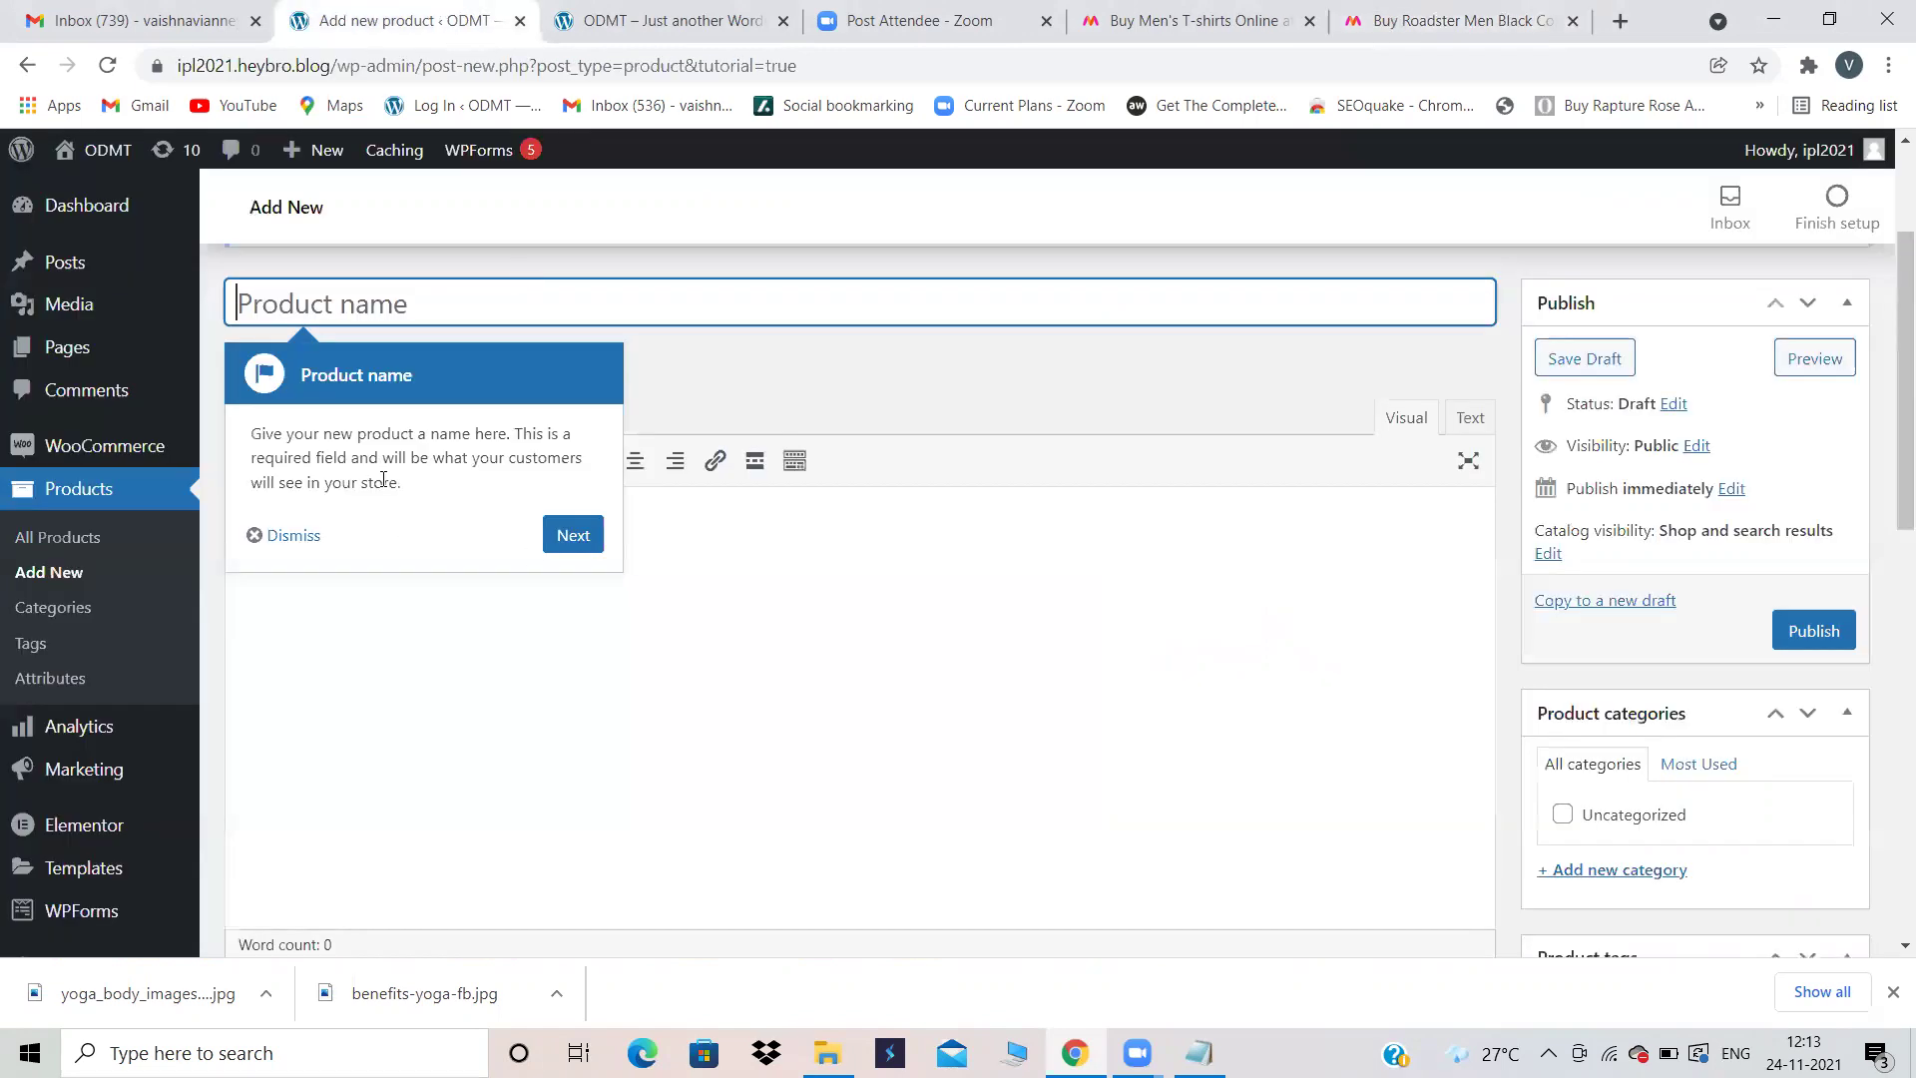
{"action": "key", "text": "ctrl+v"}
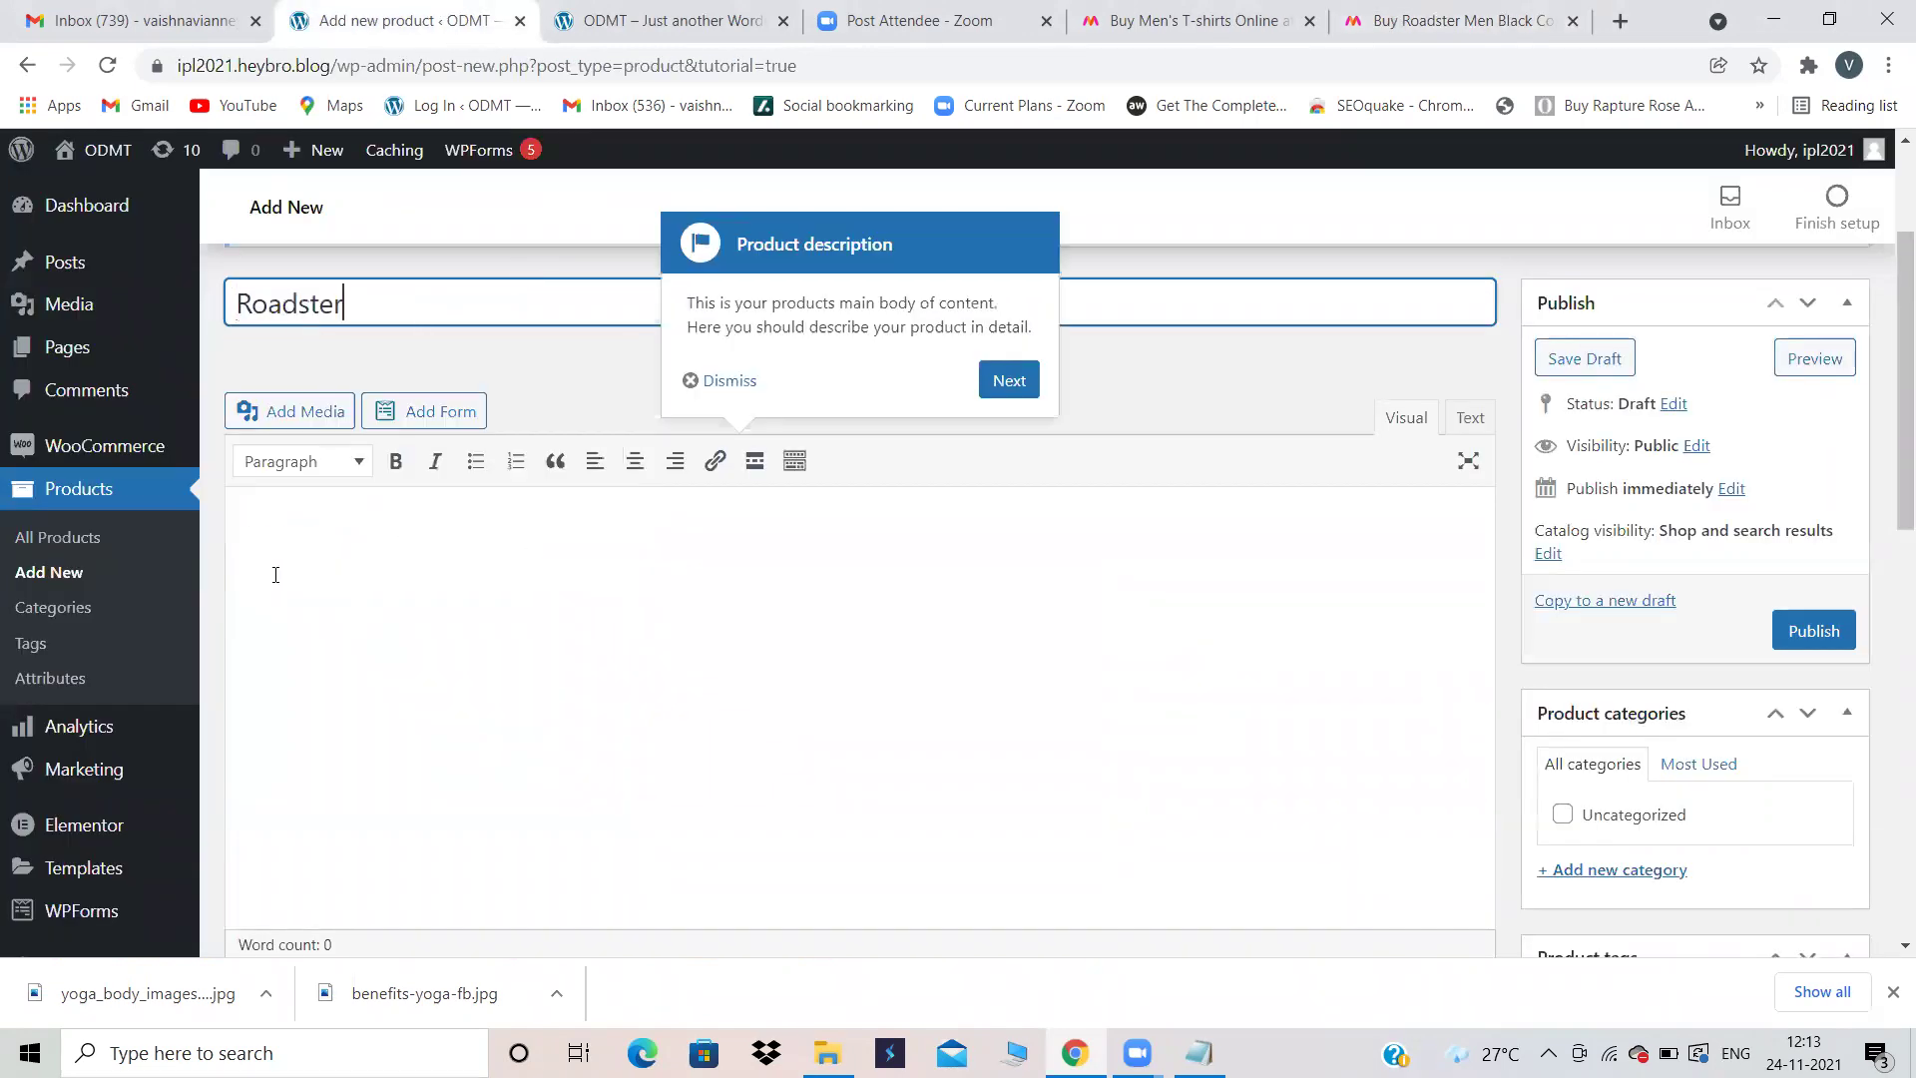
{"action": "left_click", "coordinate": [543, 548]}
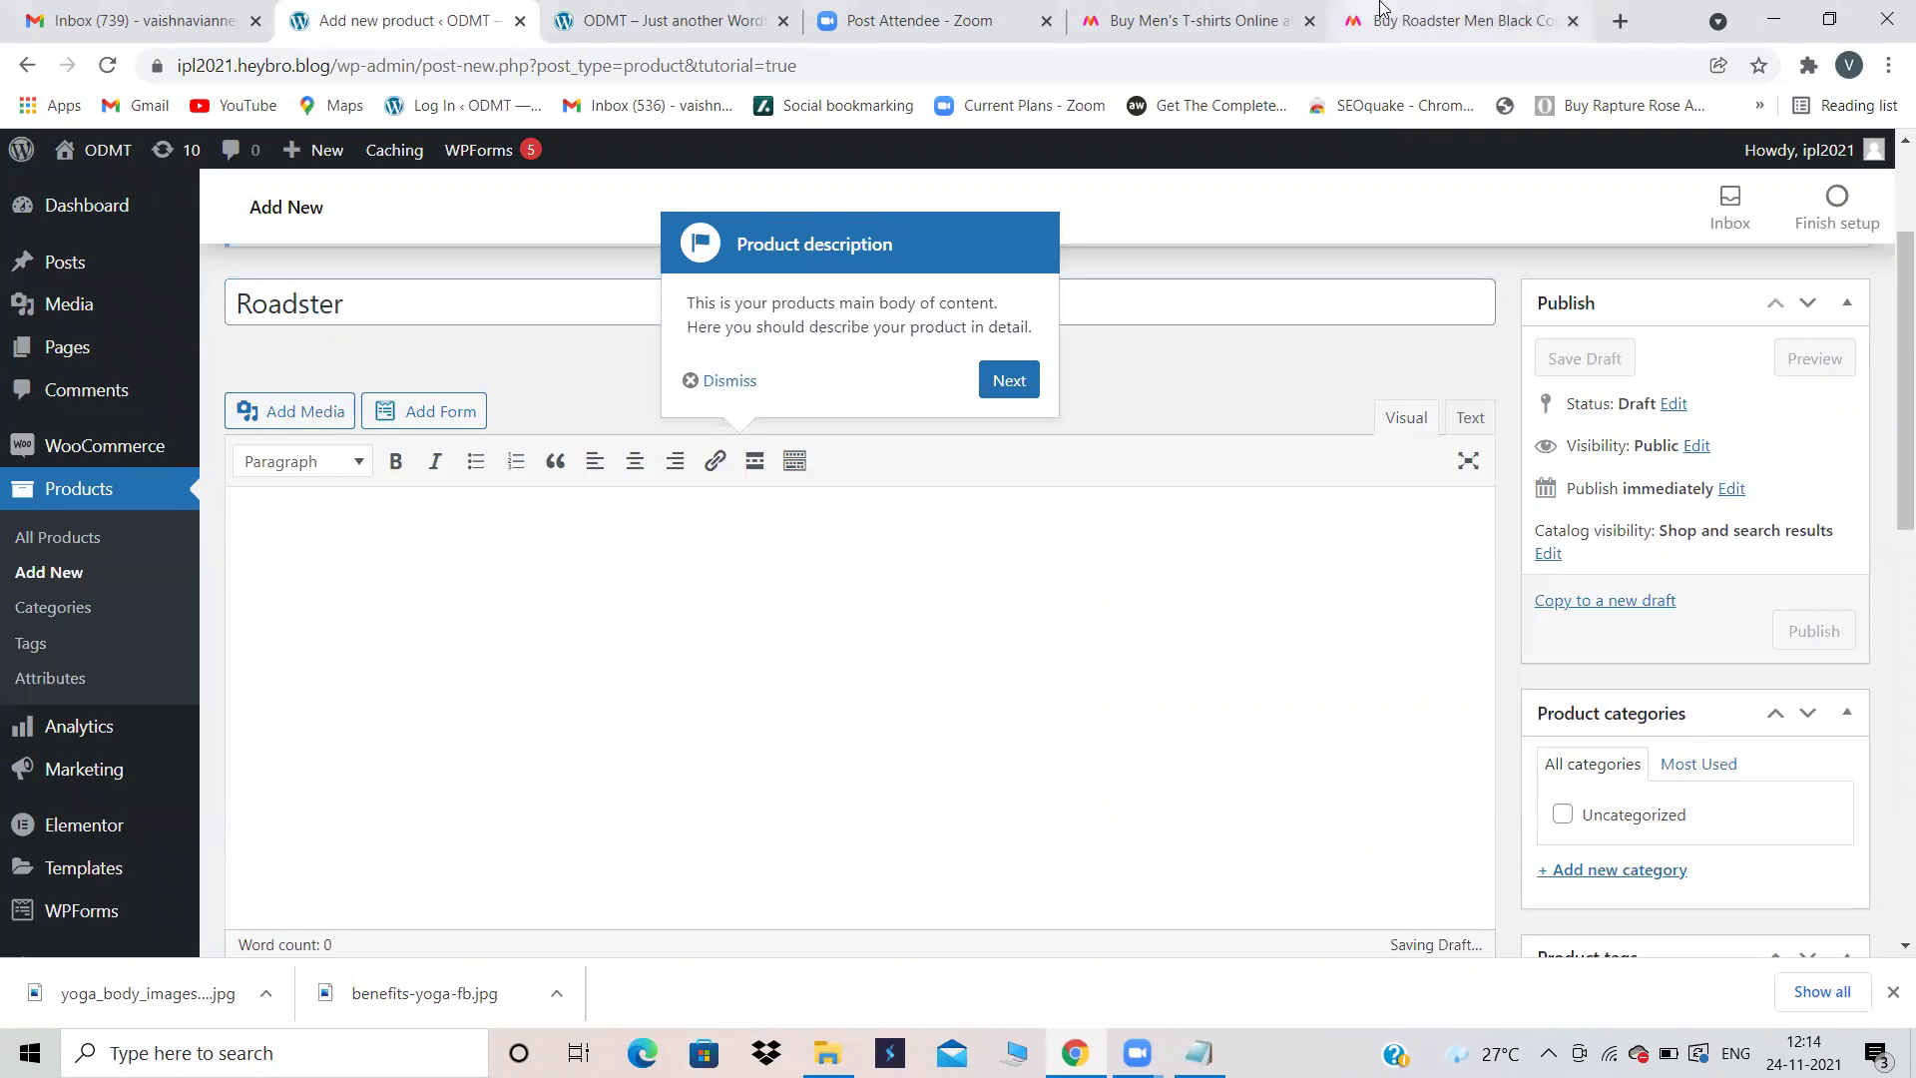
Step: Paste Myntra's Best Offers and EMI text into the product description
{"action": "left_click", "coordinate": [1457, 20]}
{"action": "scroll", "coordinate": [1463, 551], "scroll_direction": "down", "scroll_amount": 7}
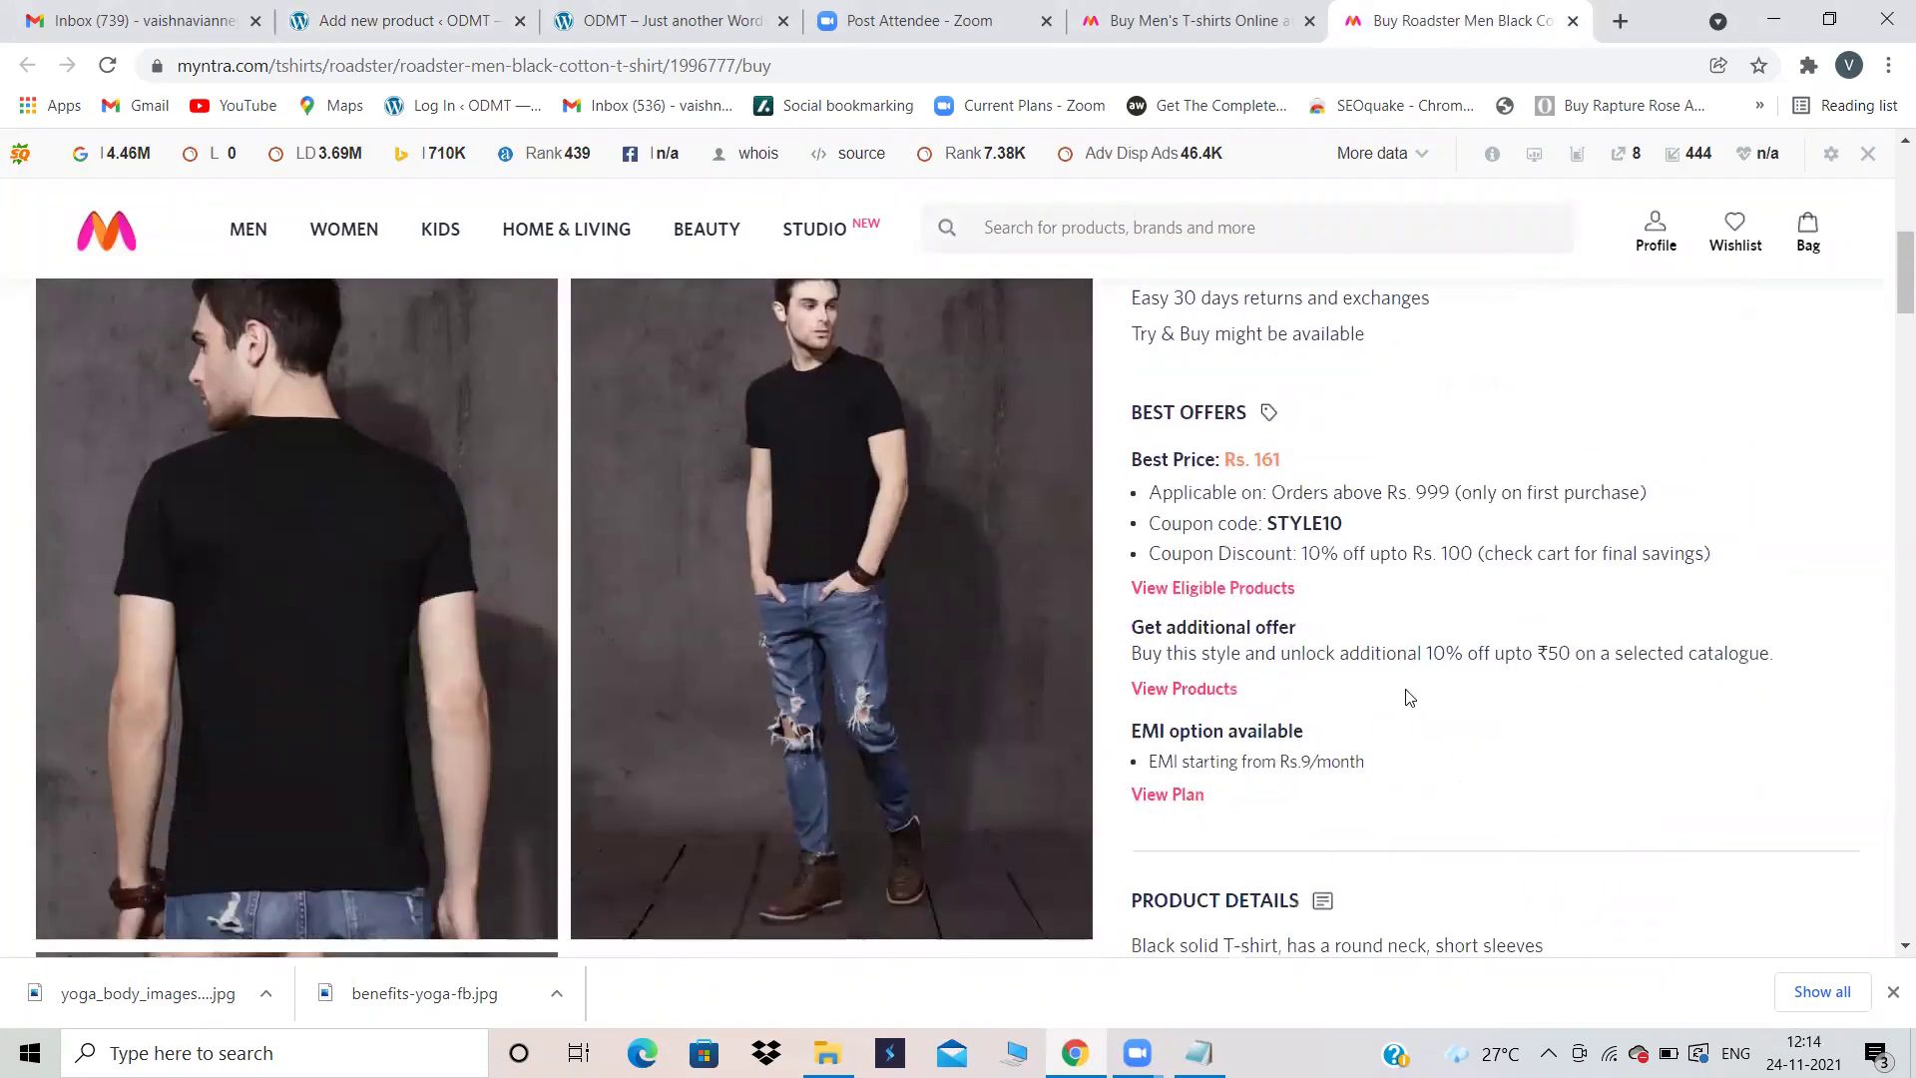
{"action": "left_click_drag", "start_coordinate": [1413, 764], "coordinate": [1127, 412]}
{"action": "key", "text": "ctrl+c"}
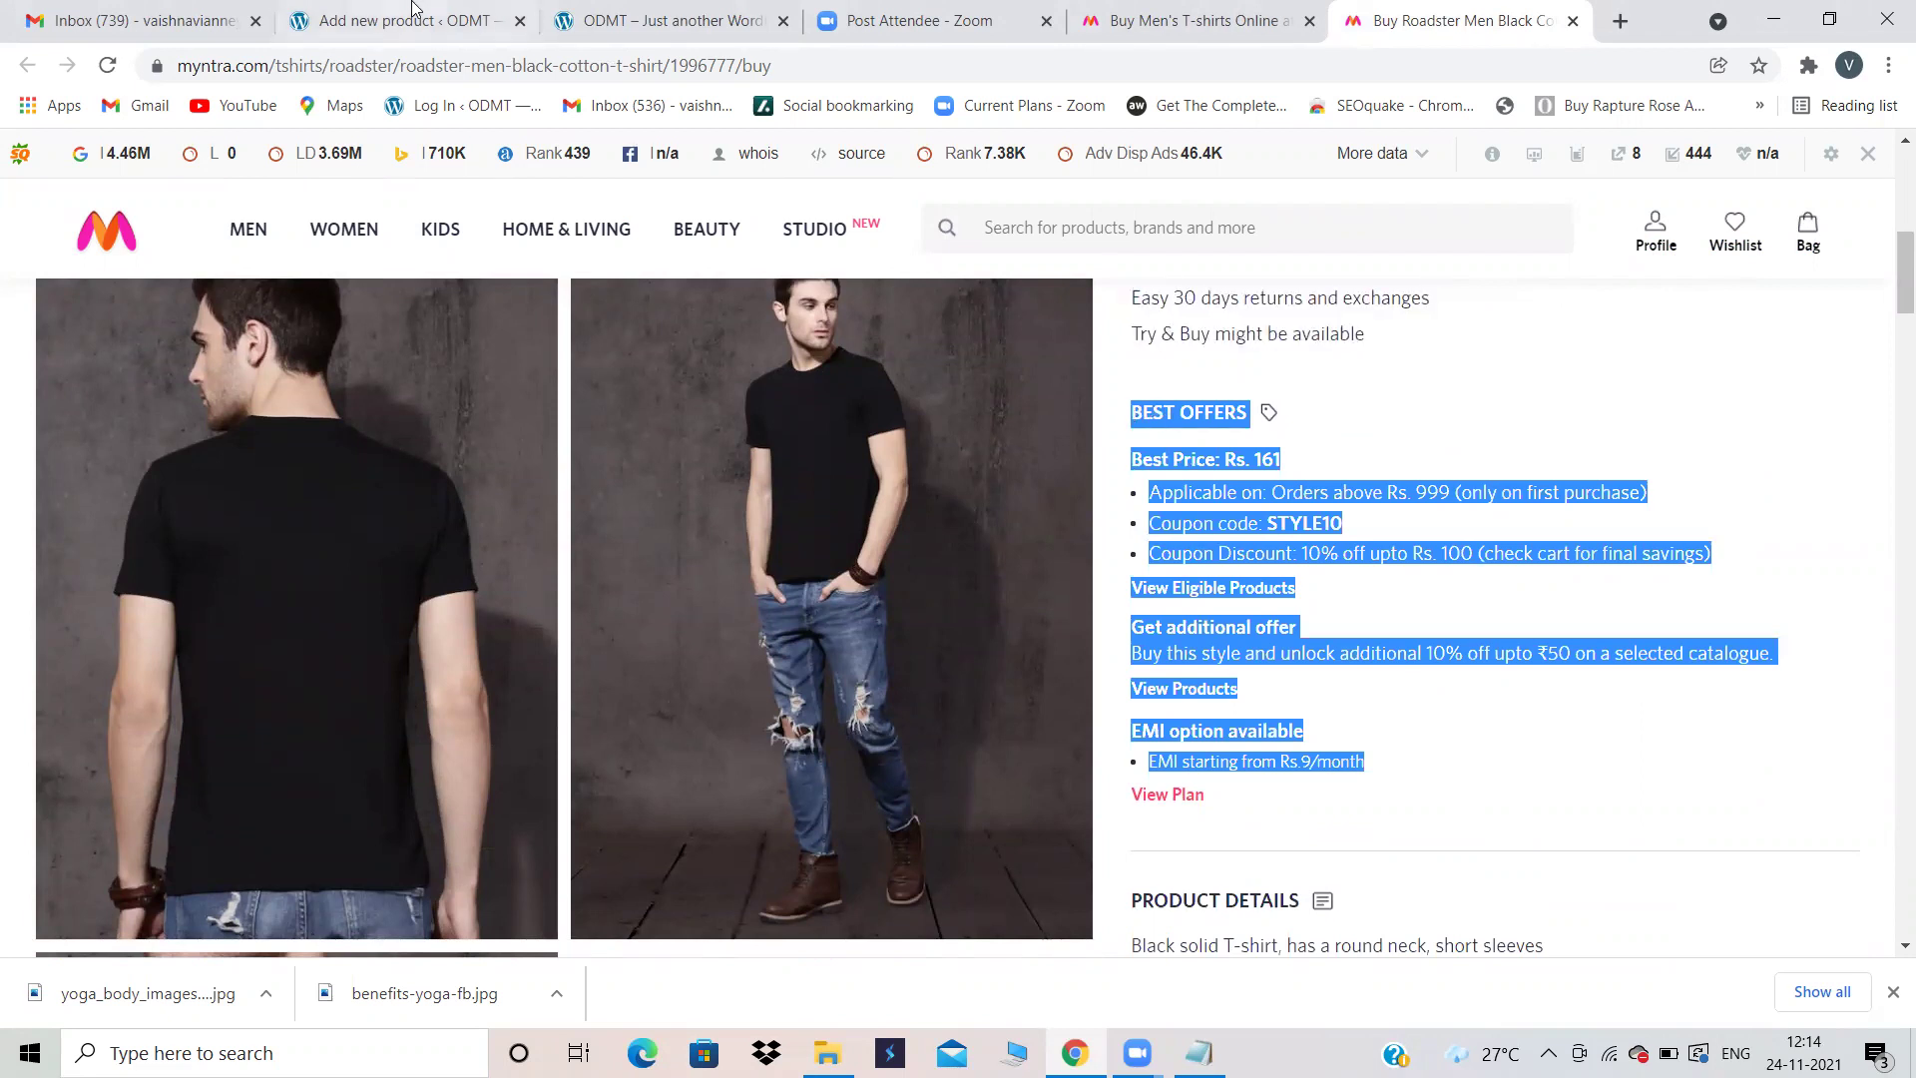
{"action": "left_click", "coordinate": [405, 20]}
{"action": "key", "text": "ctrl+v"}
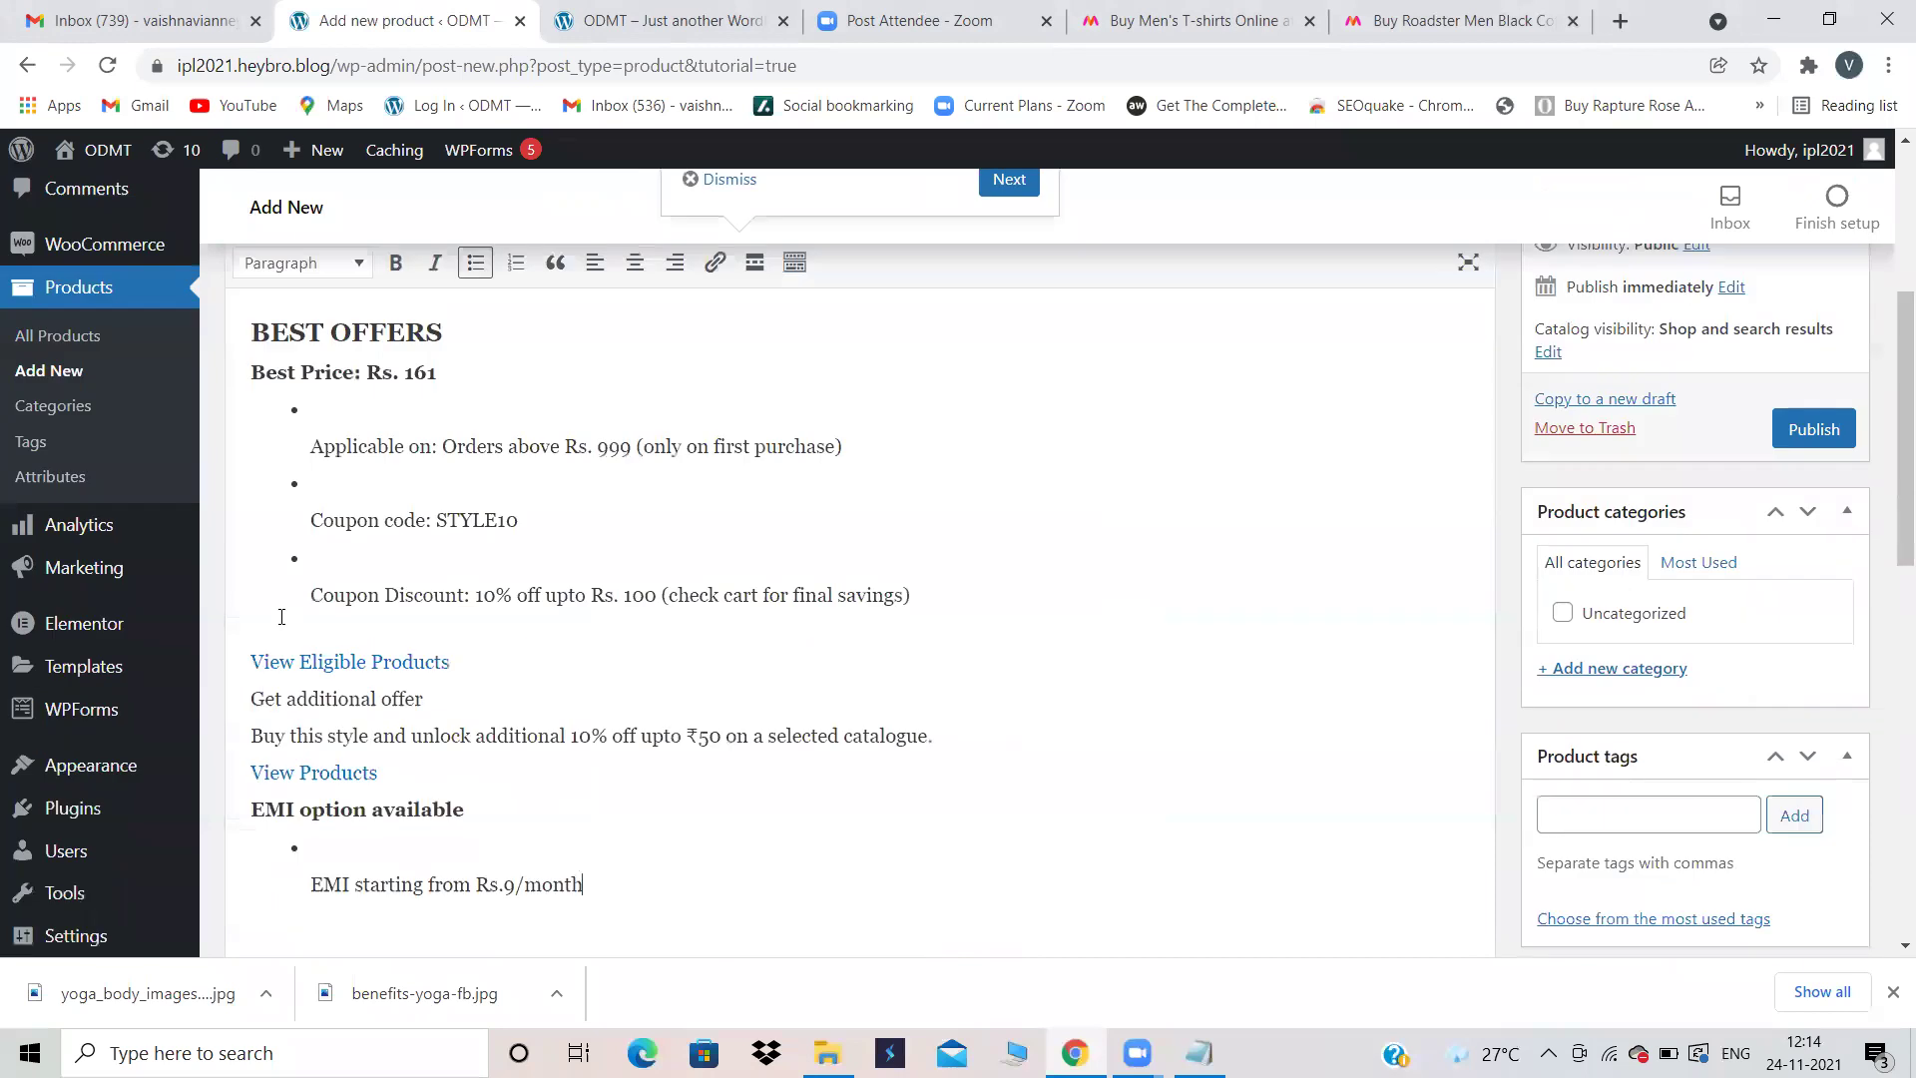
{"action": "scroll", "coordinate": [697, 743], "scroll_direction": "down", "scroll_amount": 11}
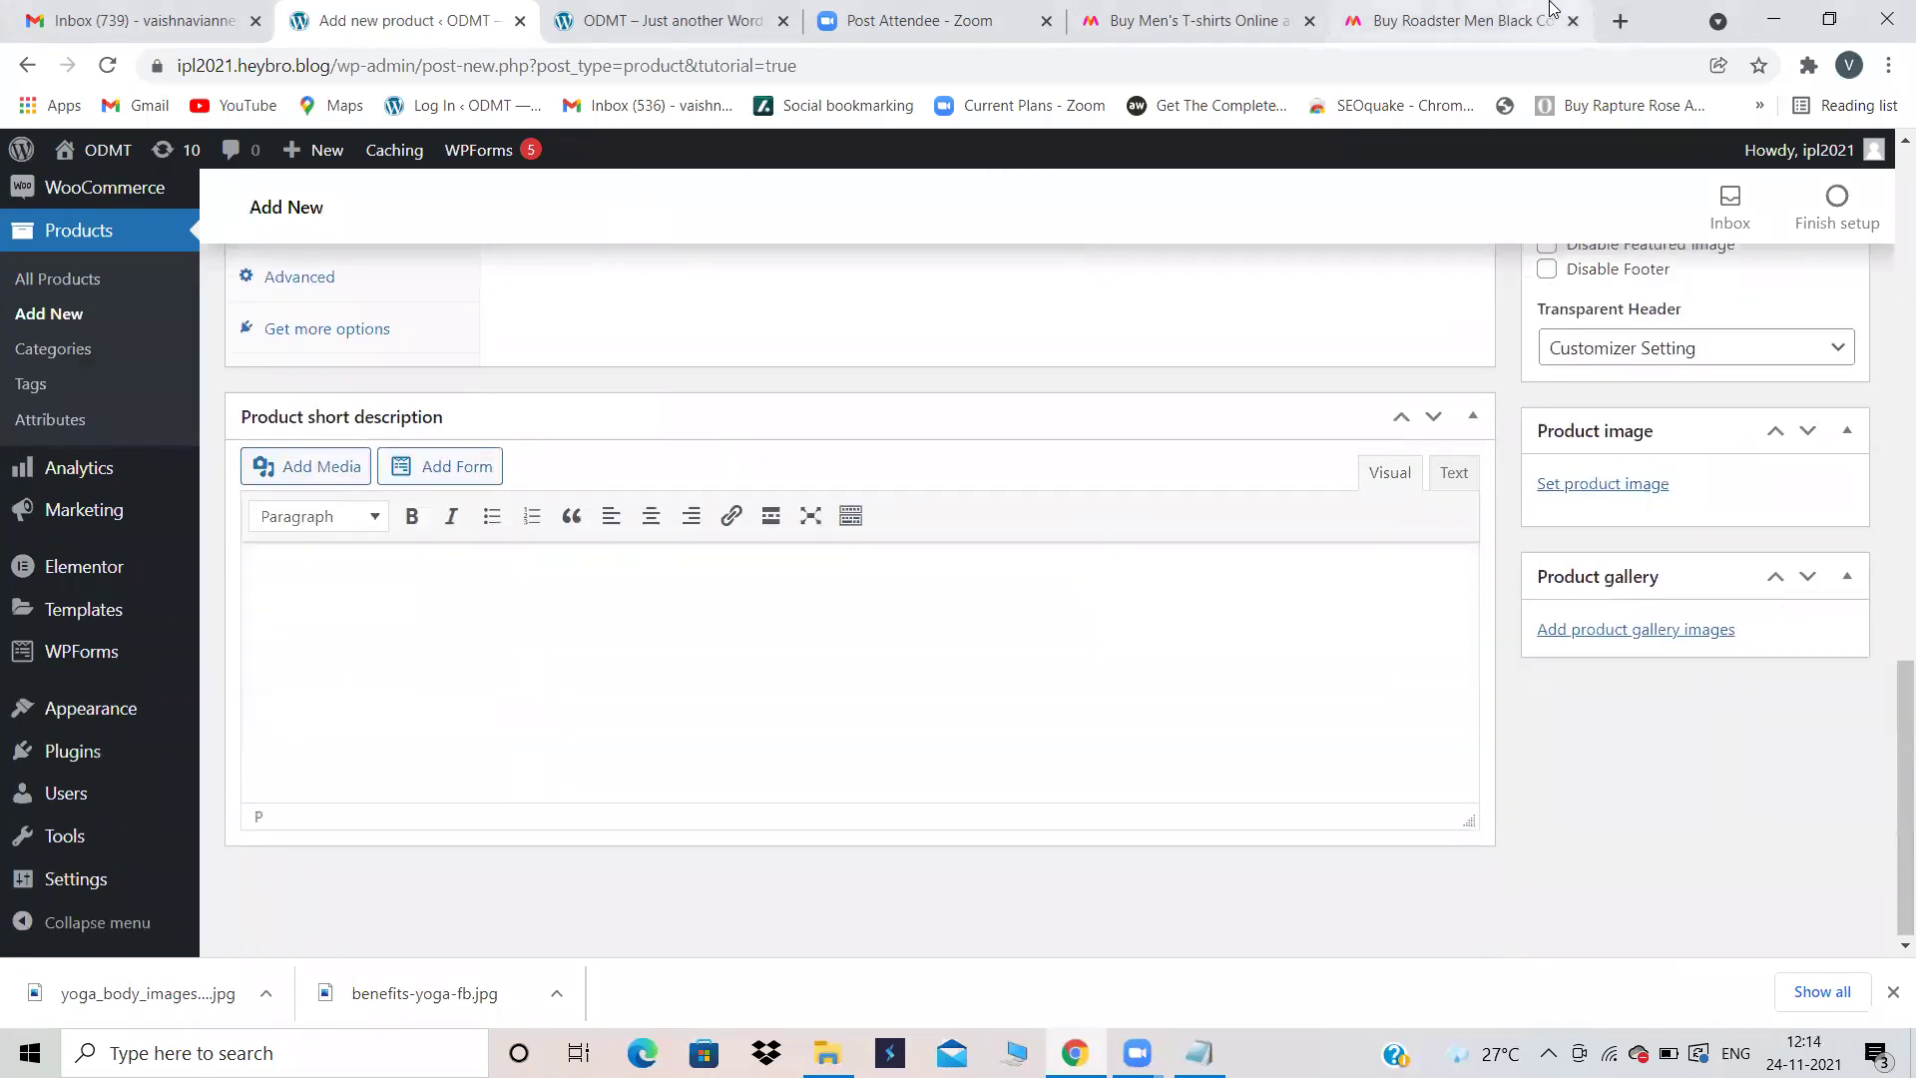
Step: Paste the product subtitle into the short description, changing it to 'Men Blue Cotton T-shirt'
{"action": "left_click", "coordinate": [1406, 20]}
{"action": "scroll", "coordinate": [1411, 333], "scroll_direction": "up", "scroll_amount": 8}
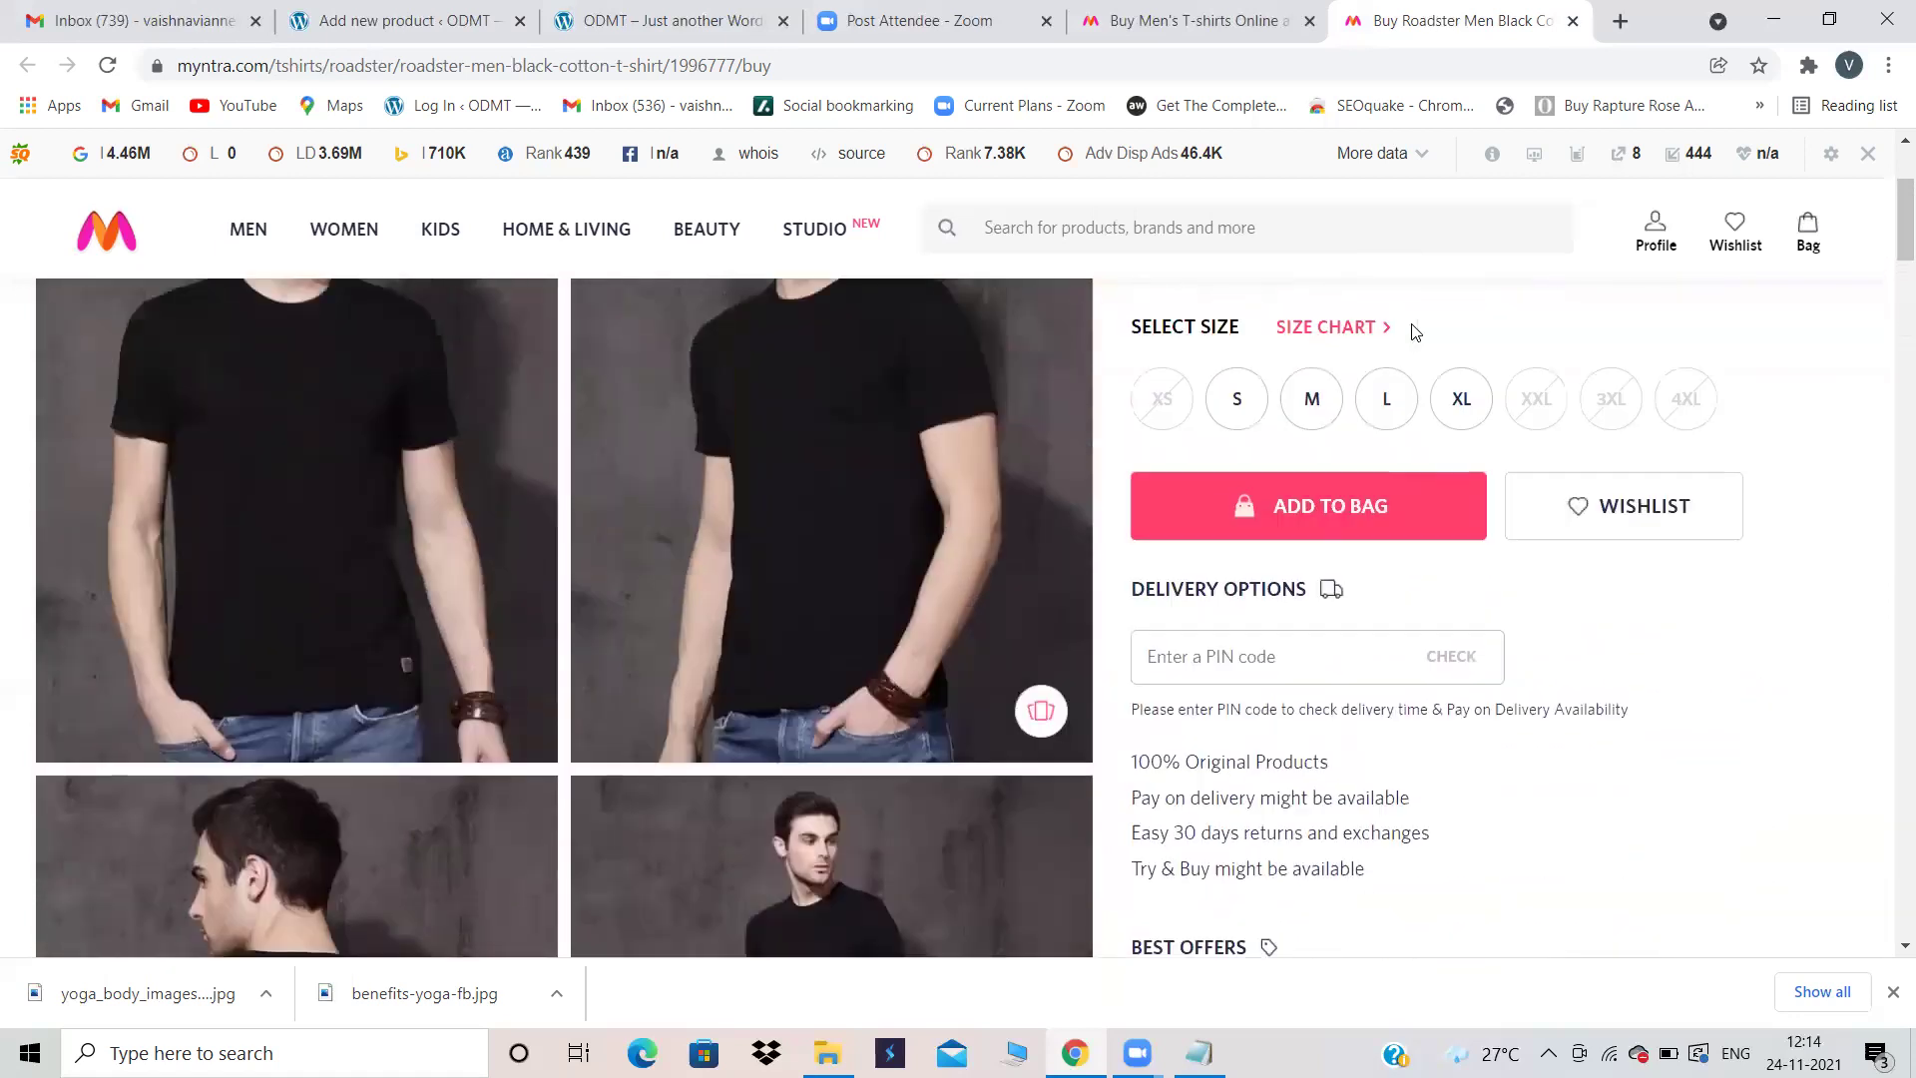
{"action": "left_click_drag", "start_coordinate": [1409, 396], "coordinate": [1135, 407]}
{"action": "key", "text": "ctrl+c"}
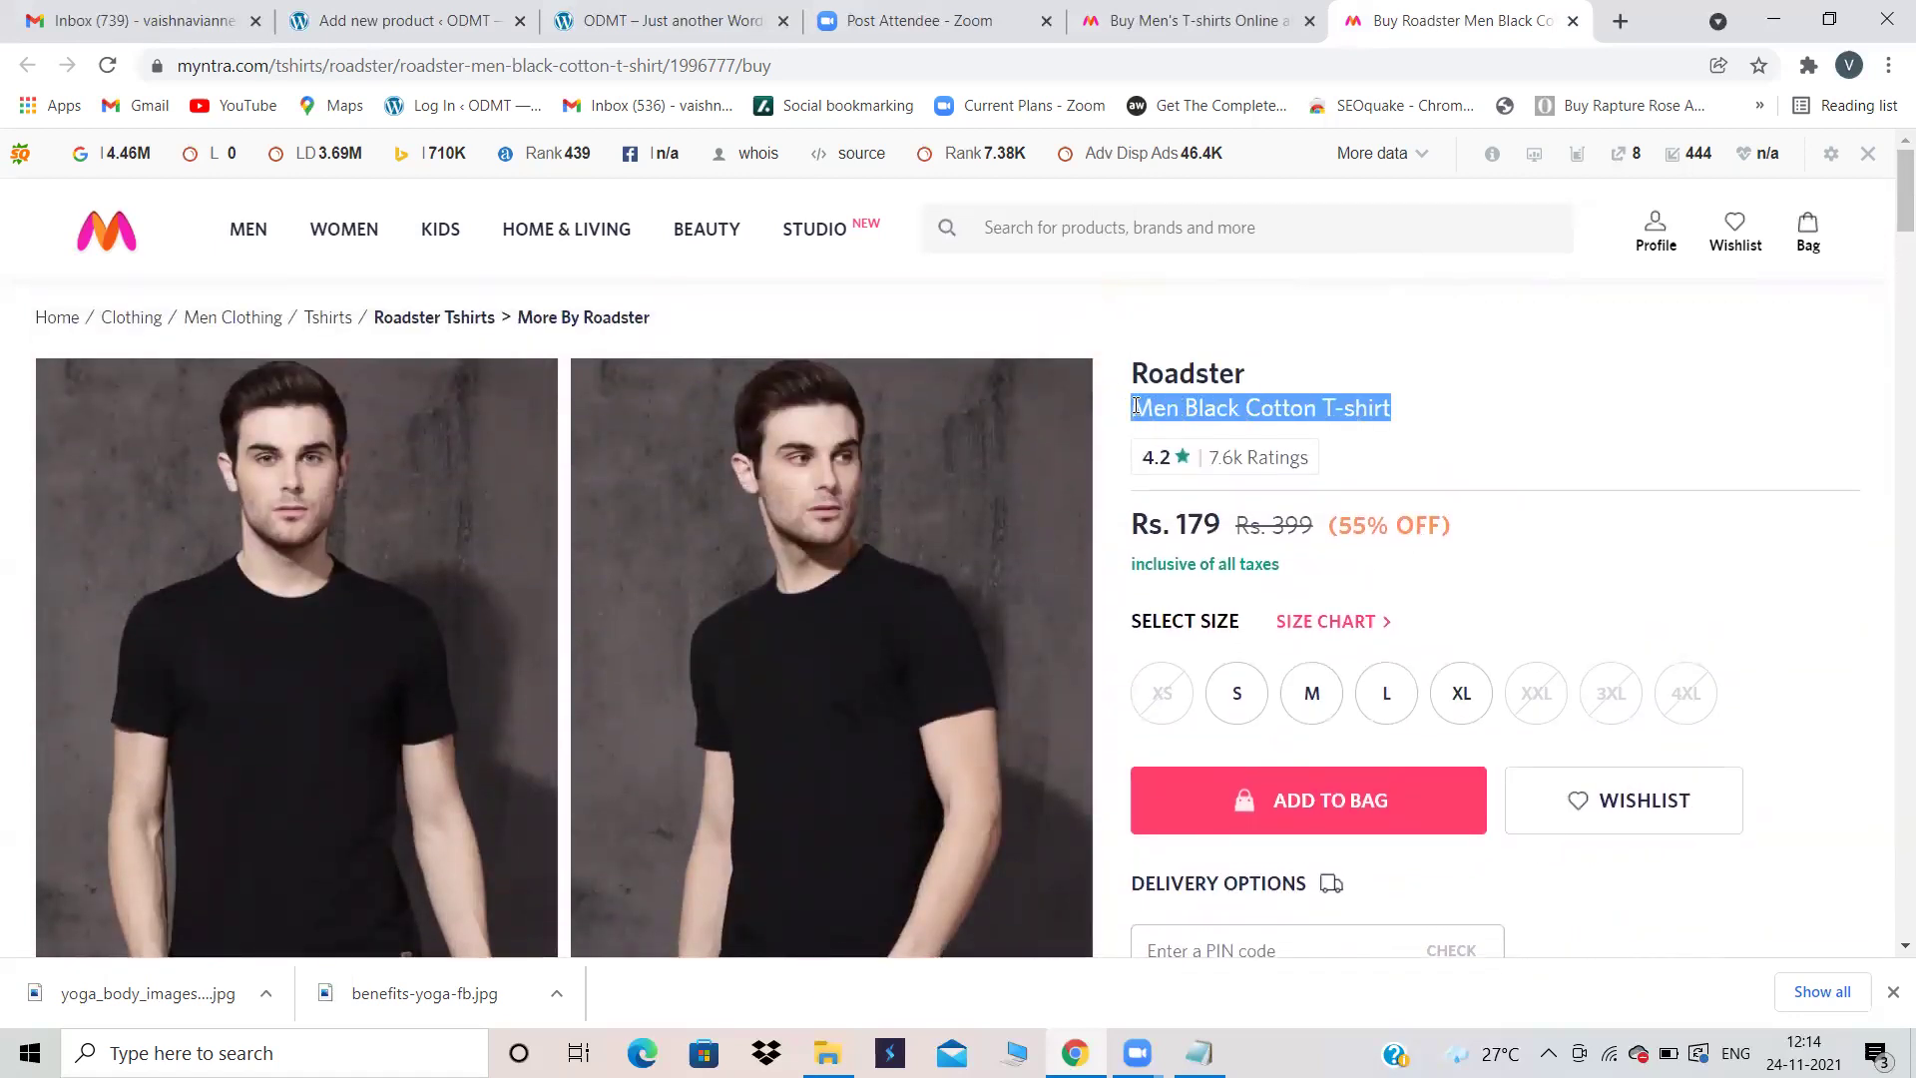
{"action": "left_click", "coordinate": [444, 14]}
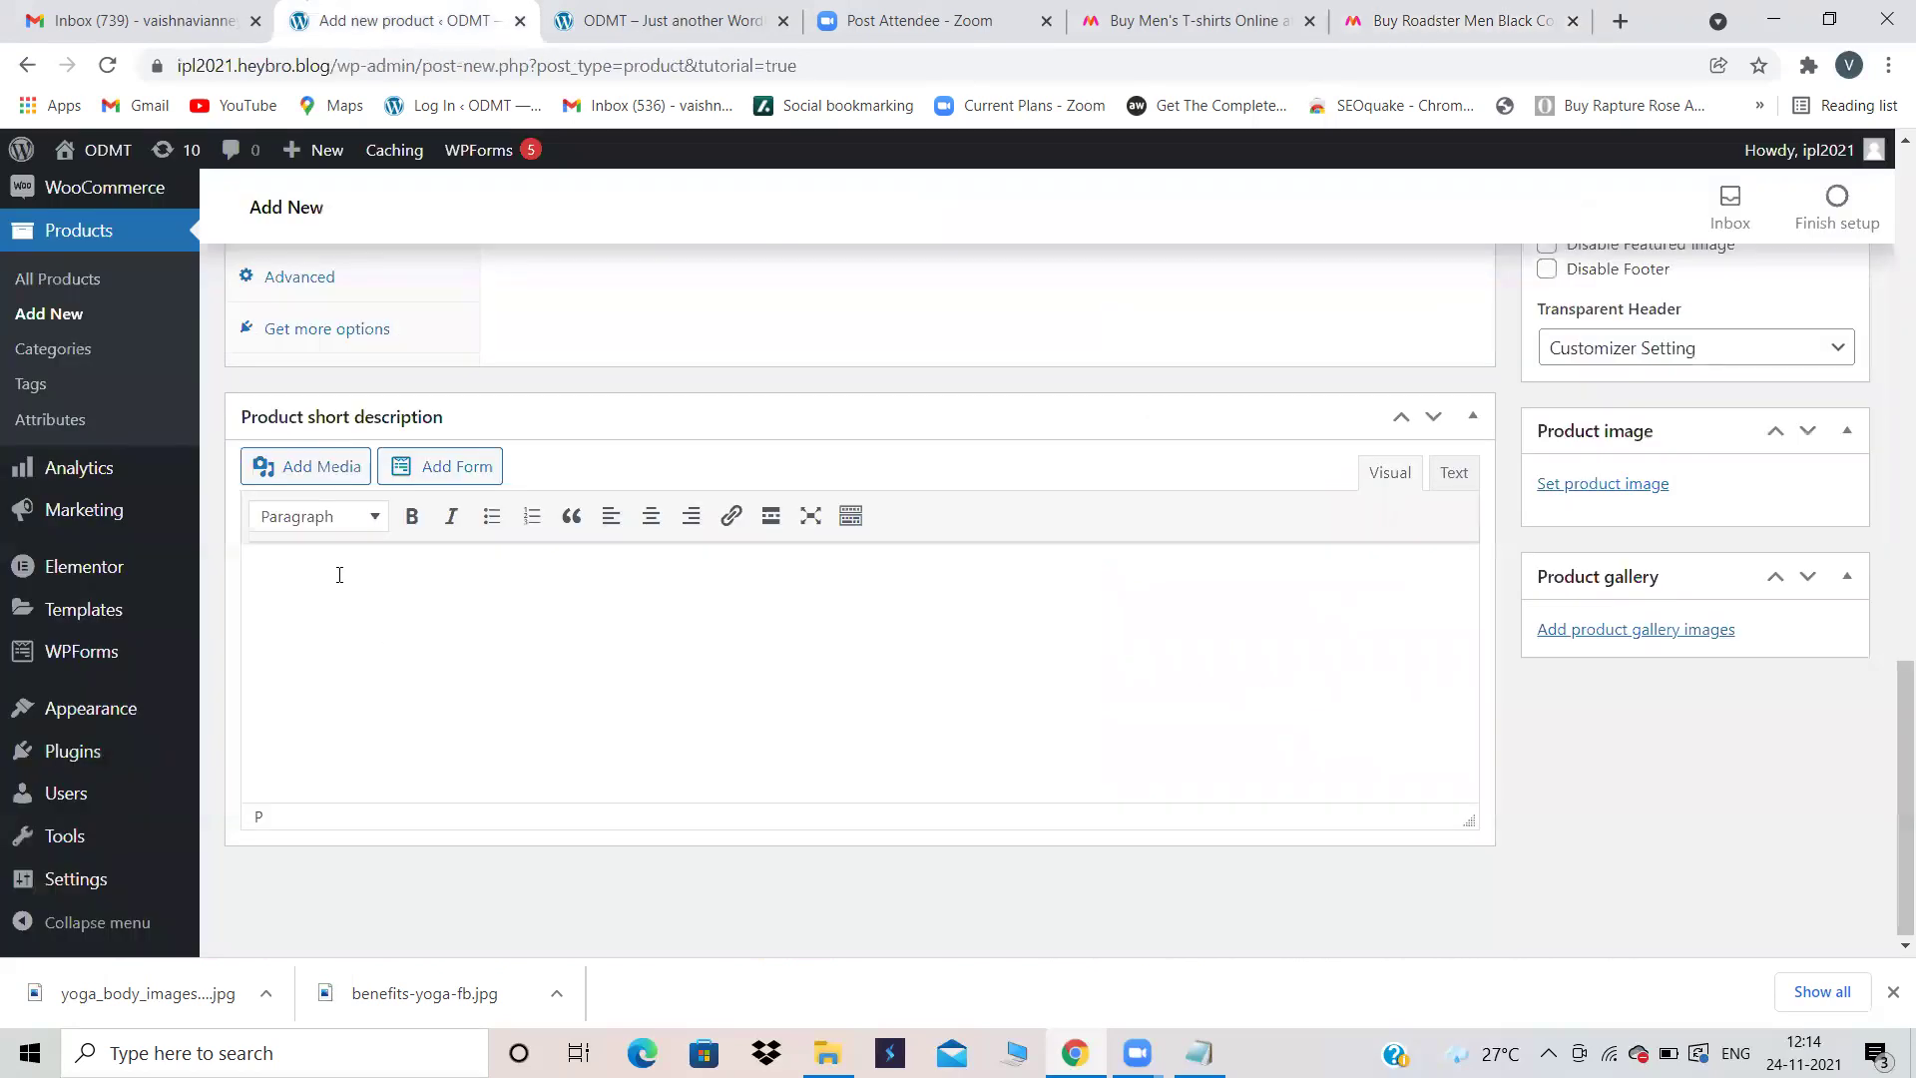
{"action": "key", "text": "ctrl+v"}
{"action": "left_click", "coordinate": [477, 597]}
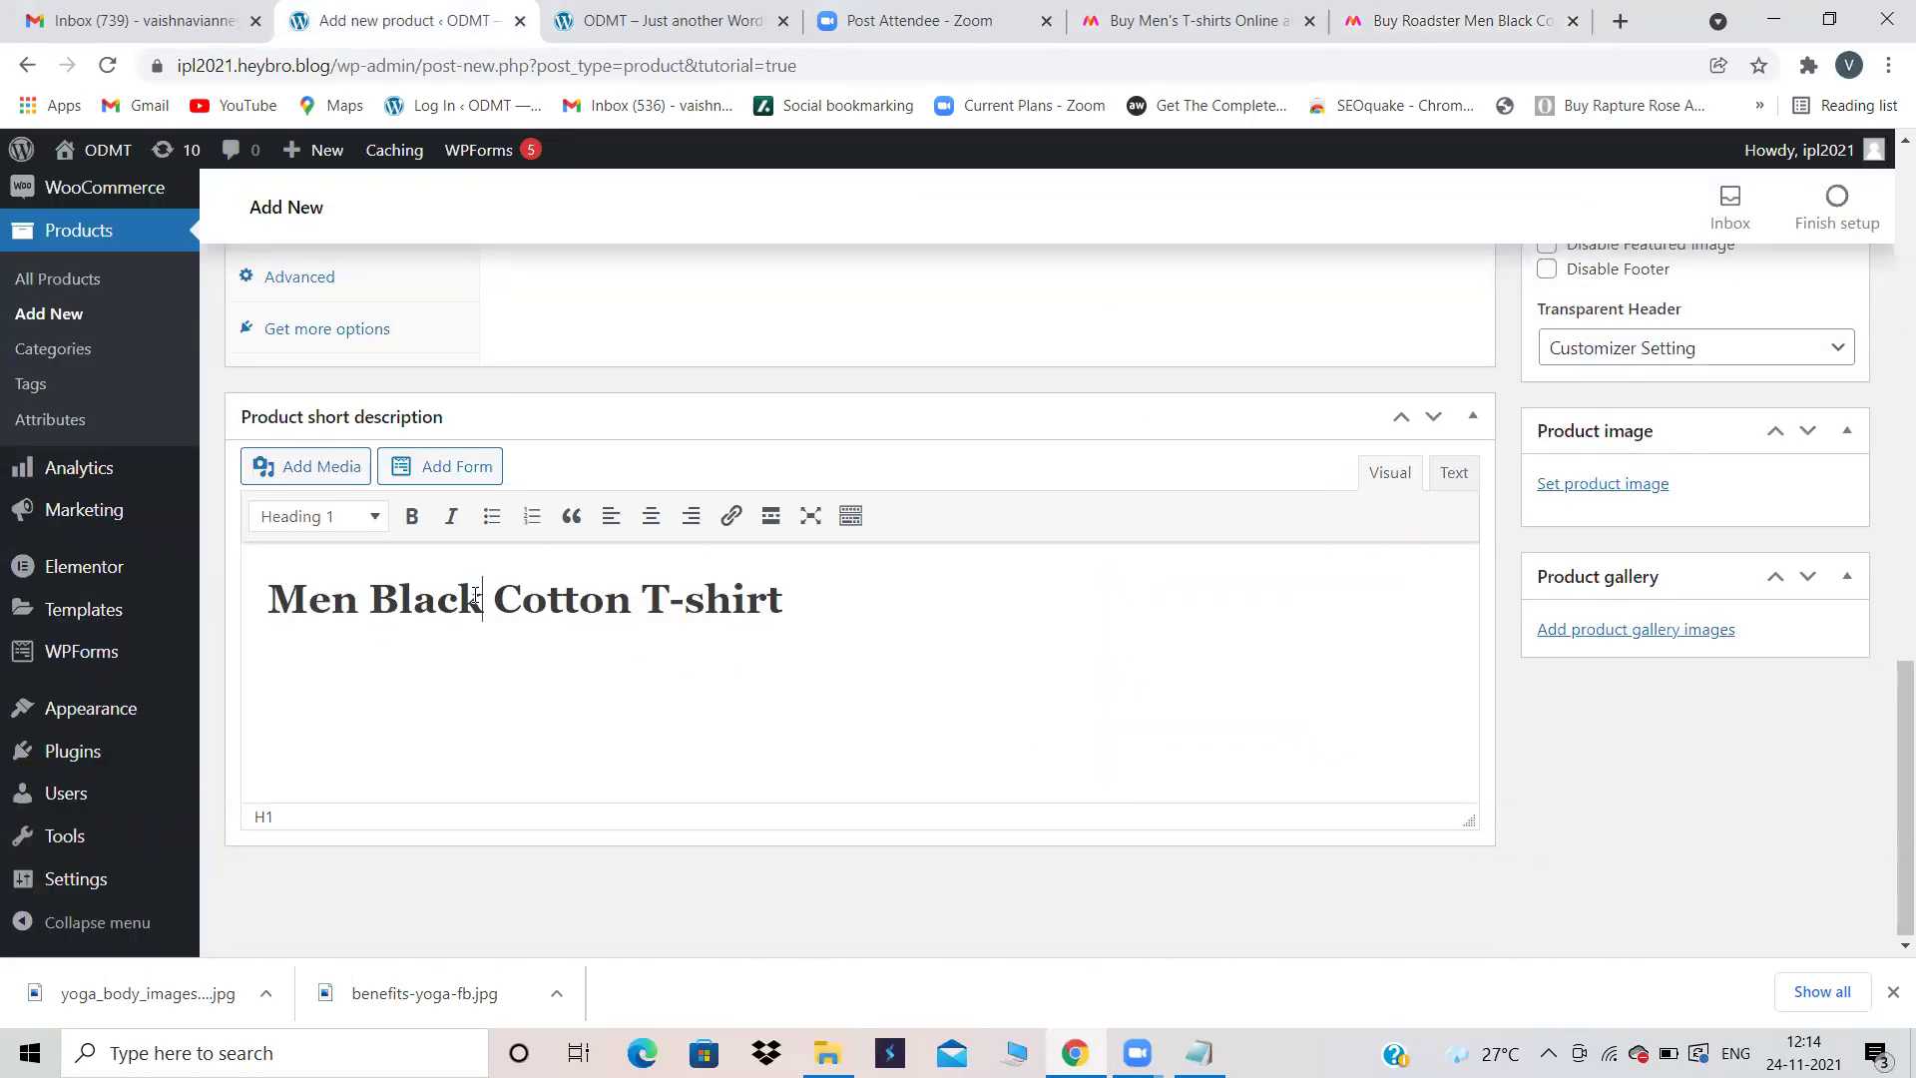
{"action": "key", "text": "BackSpace"}
{"action": "key", "text": "BackSpace"}
{"action": "key", "text": "BackSpace"}
{"action": "key", "text": "BackSpace"}
{"action": "type", "text": "lue"}
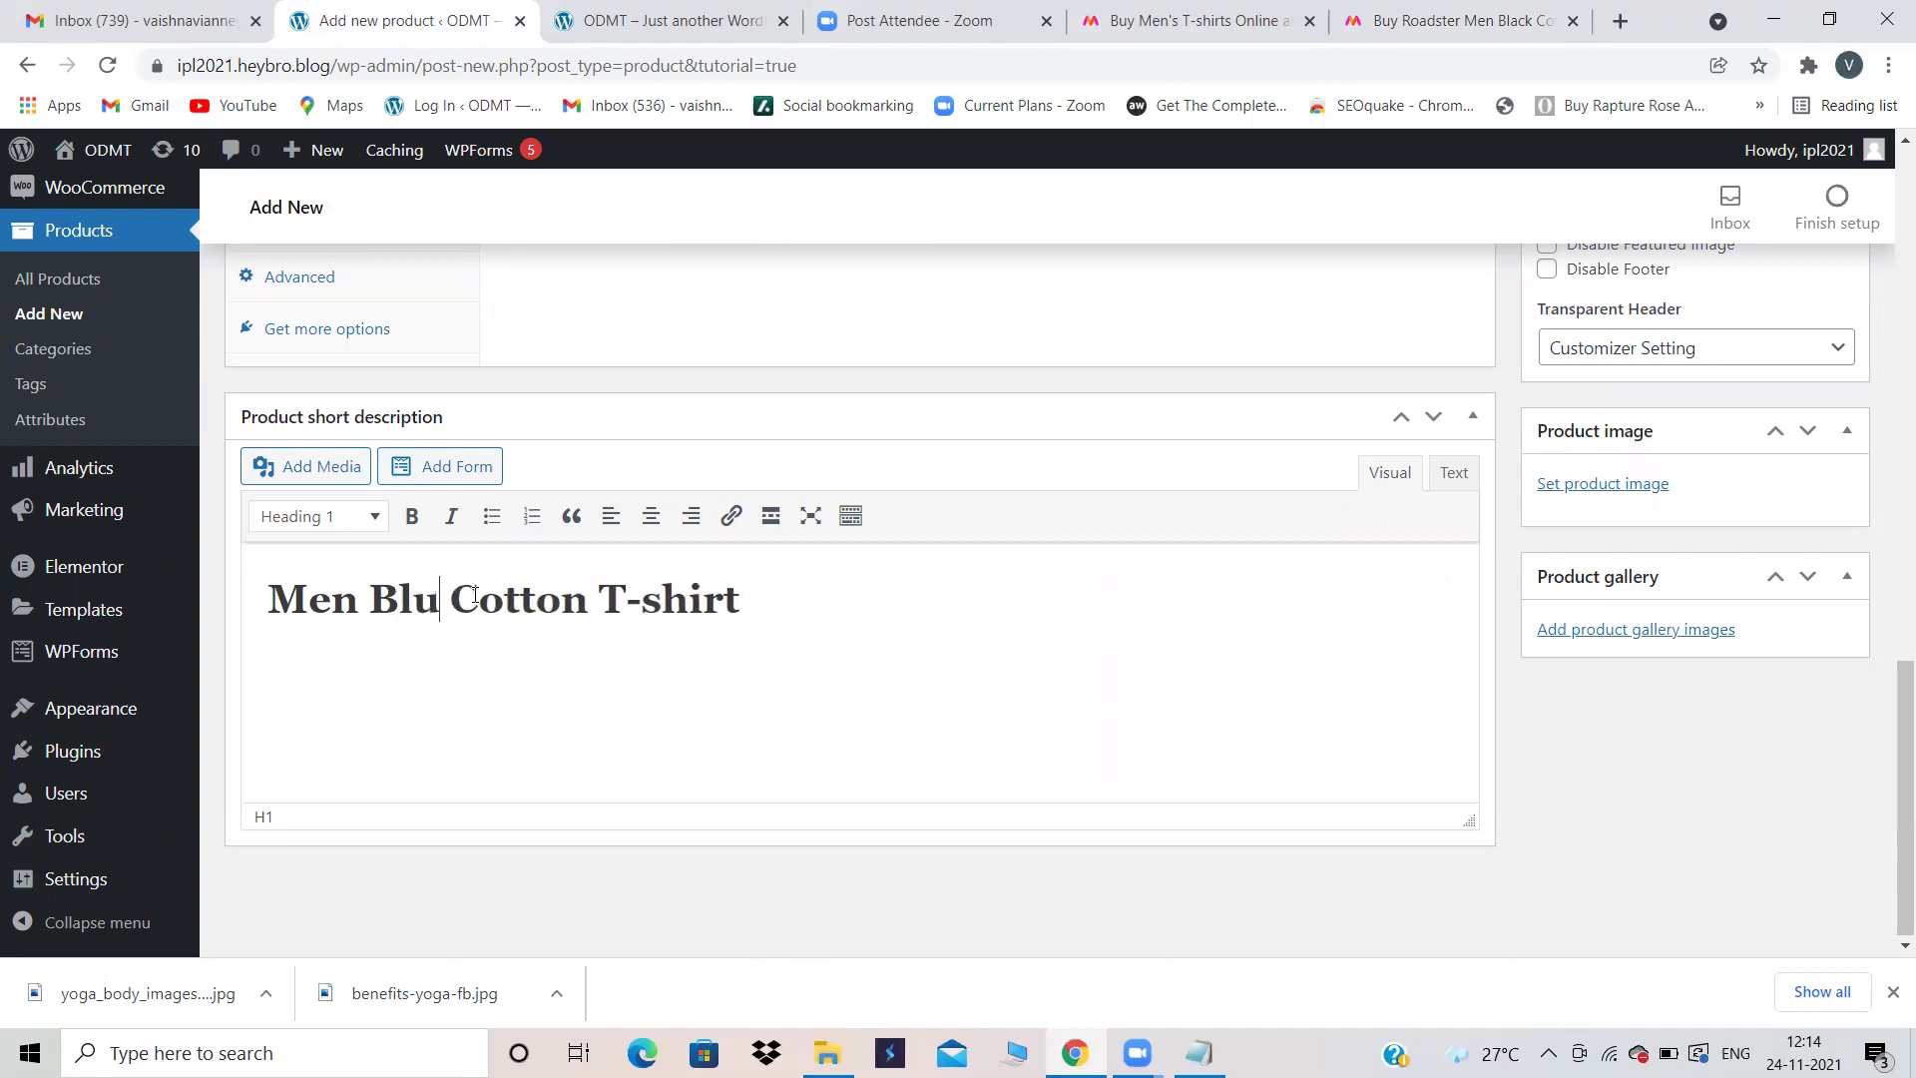
Step: Format the short description heading as Heading 2
{"action": "left_click", "coordinate": [357, 519]}
{"action": "left_click", "coordinate": [341, 662]}
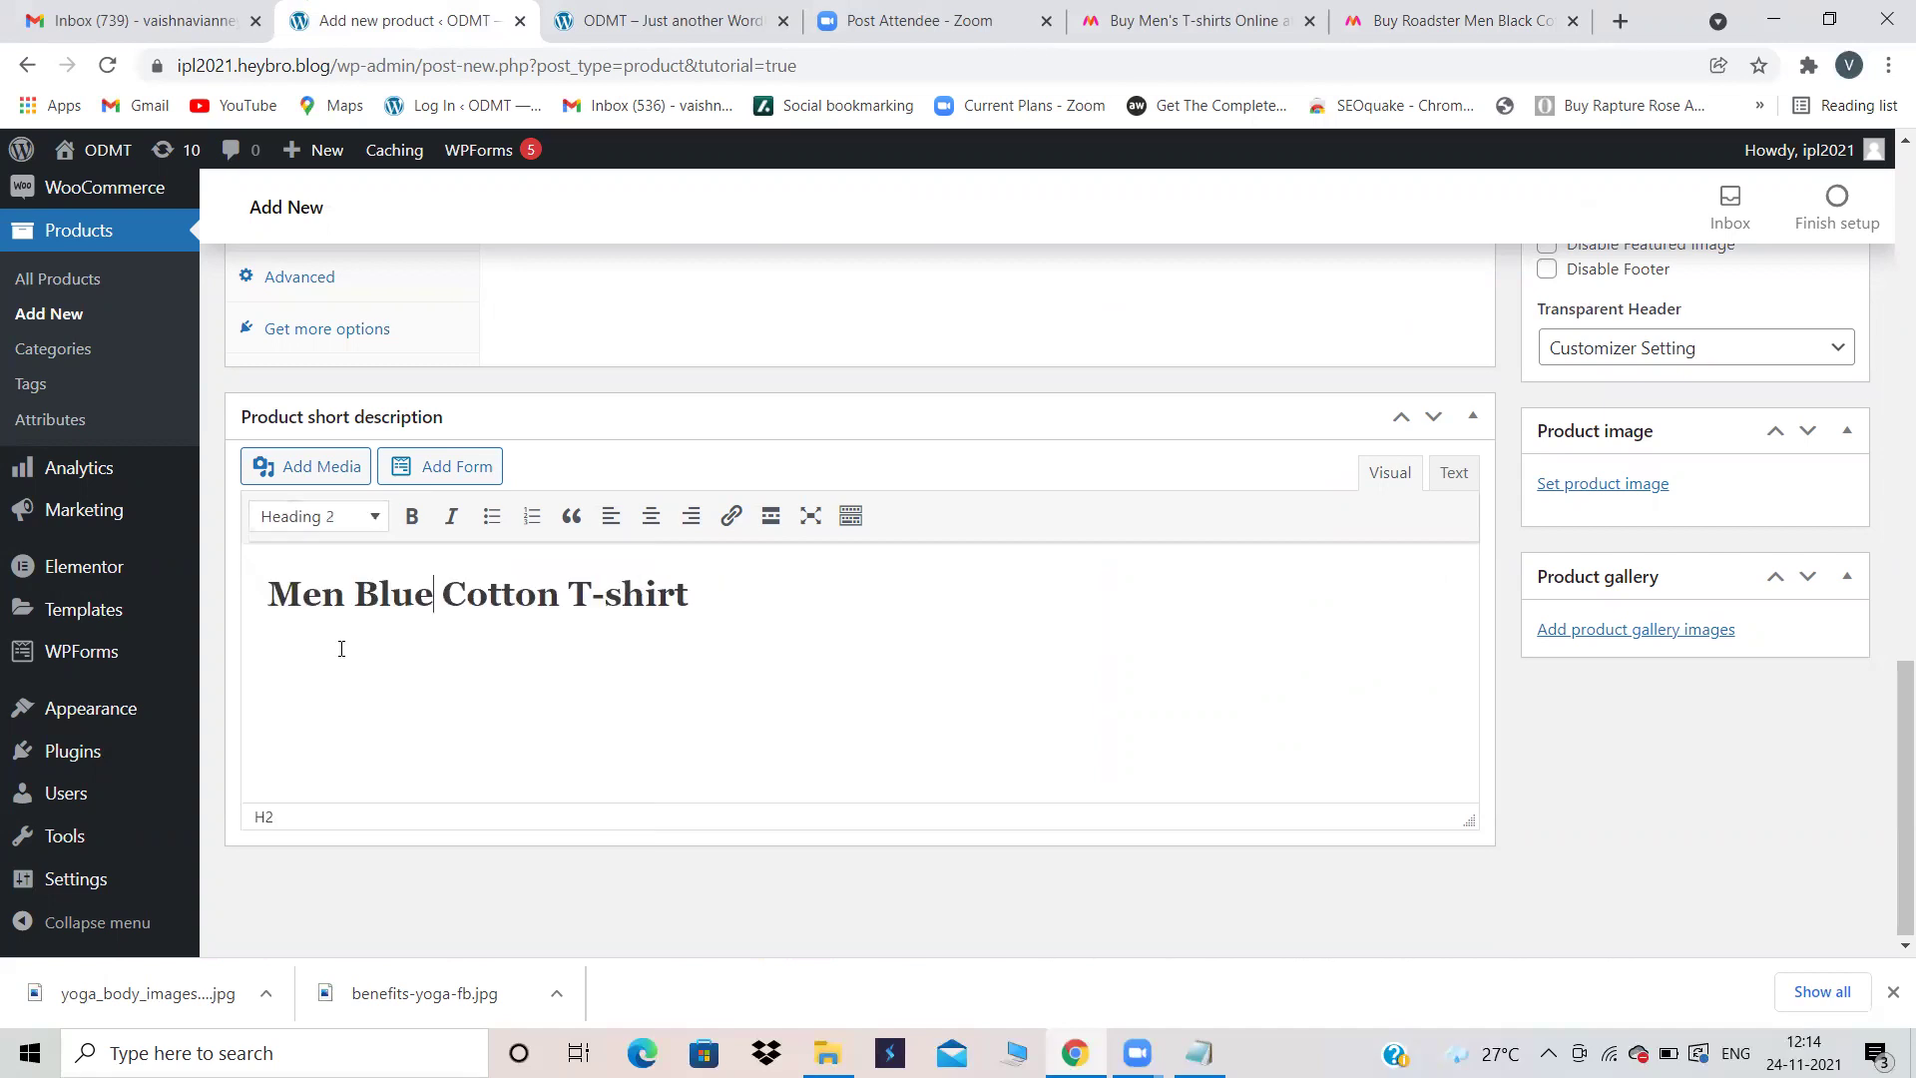
{"action": "left_click", "coordinate": [373, 516]}
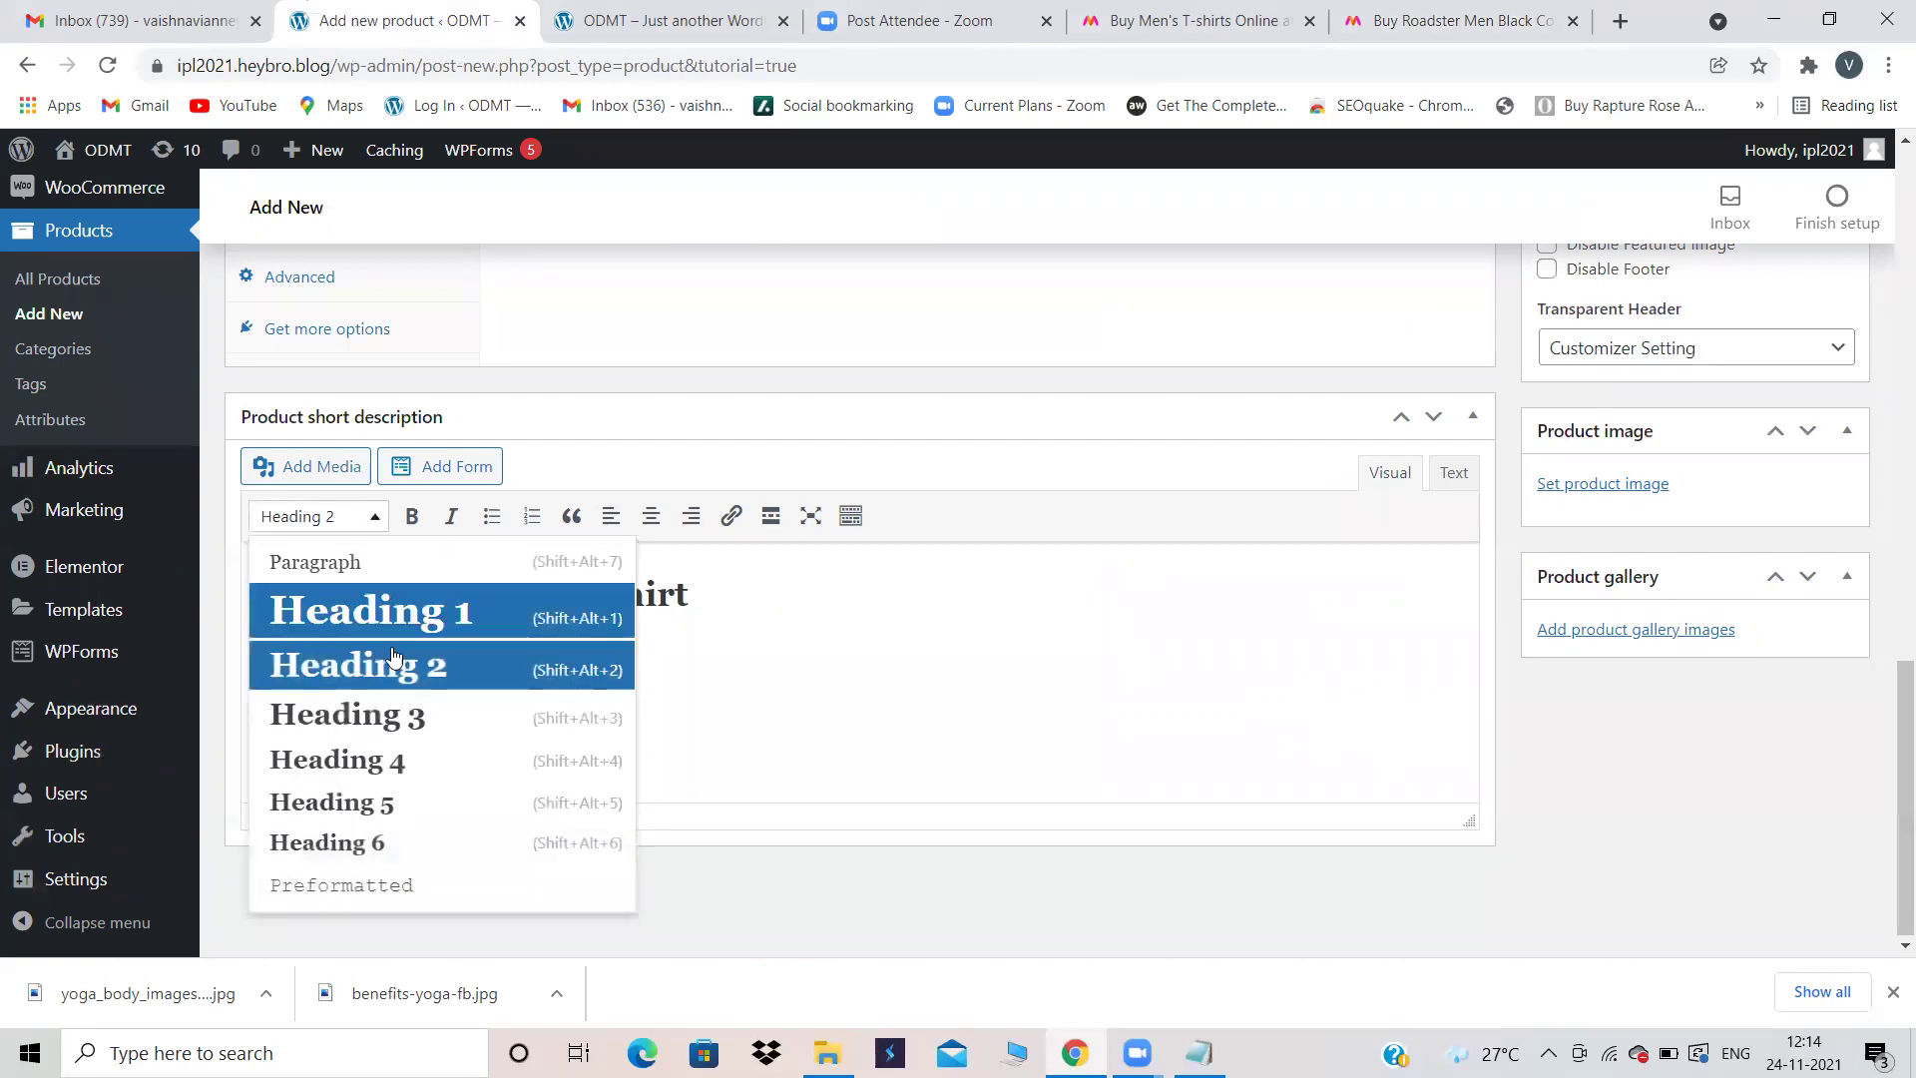
{"action": "left_click", "coordinate": [357, 704]}
{"action": "left_click", "coordinate": [385, 527]}
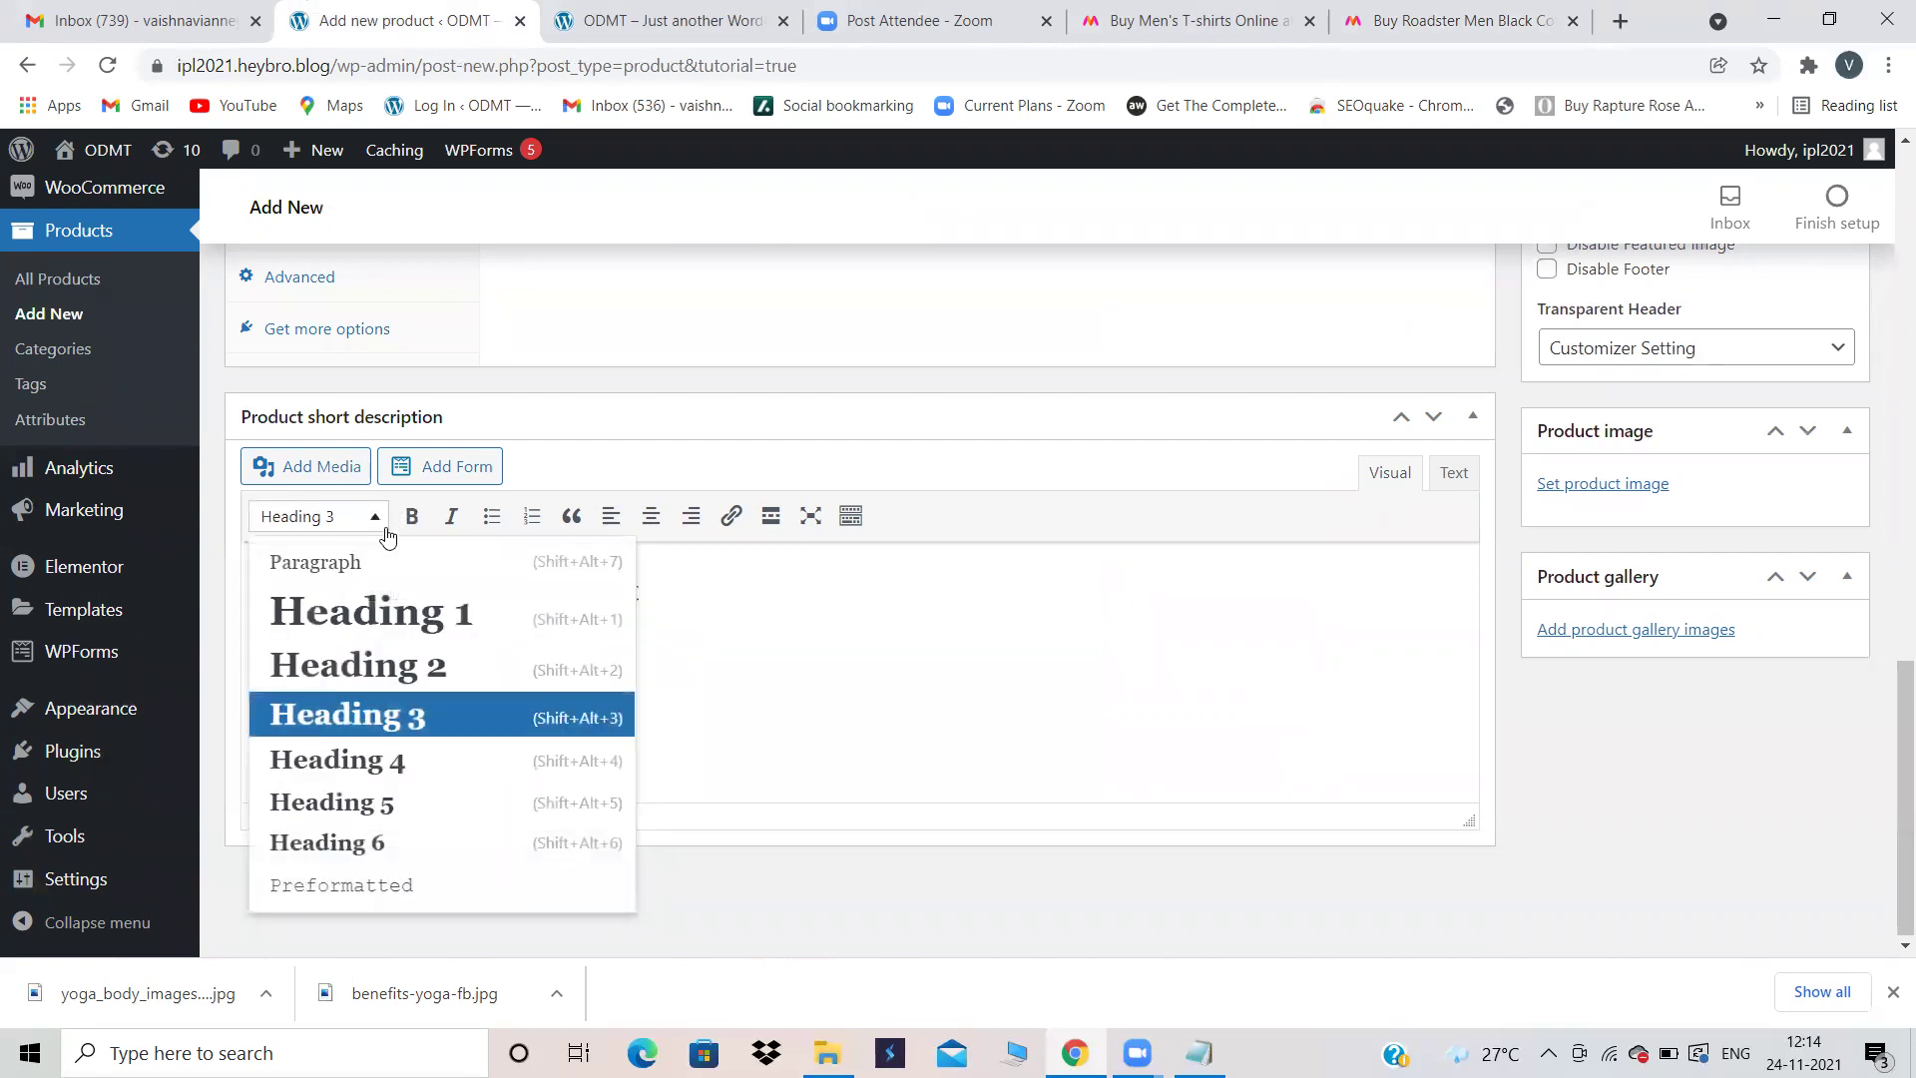
{"action": "left_click", "coordinate": [404, 670]}
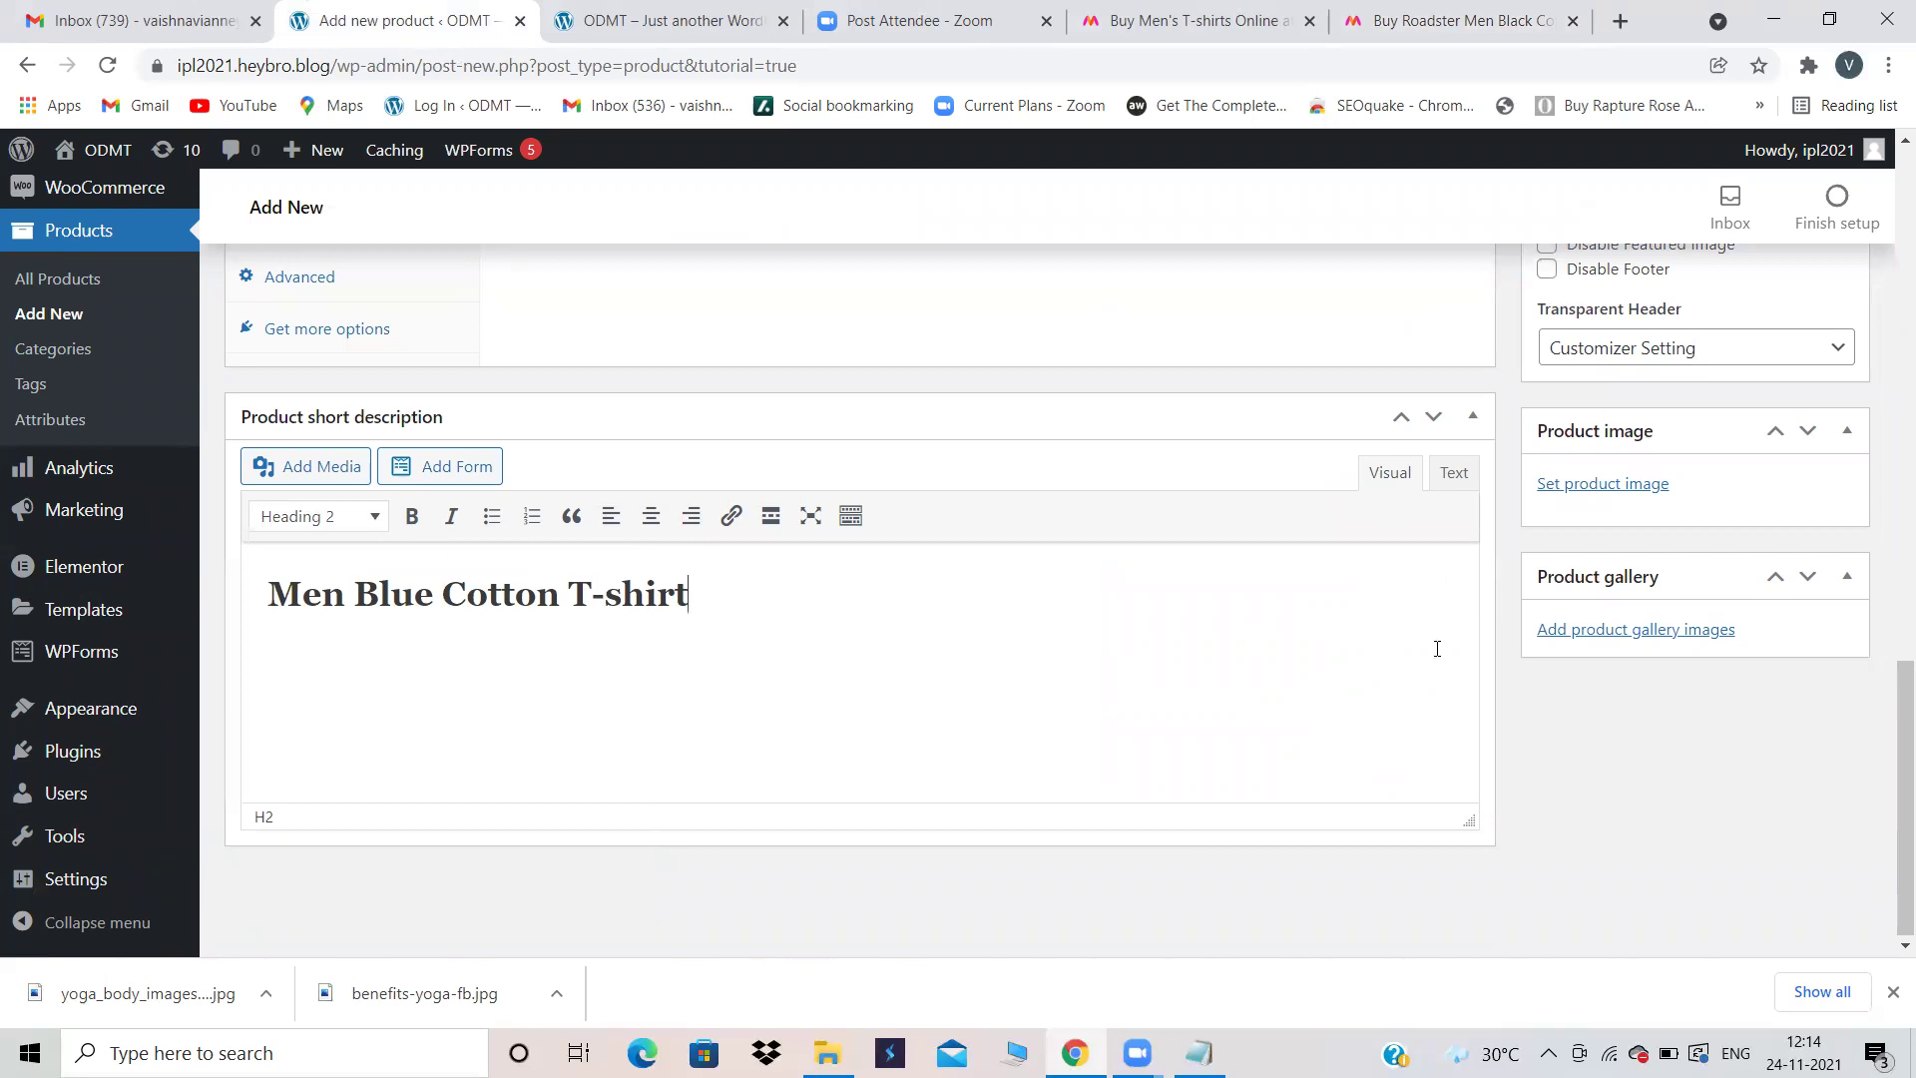
Step: Upload blue-t-shirts-500x500.jpg and set it as the product image
{"action": "left_click", "coordinate": [1600, 483]}
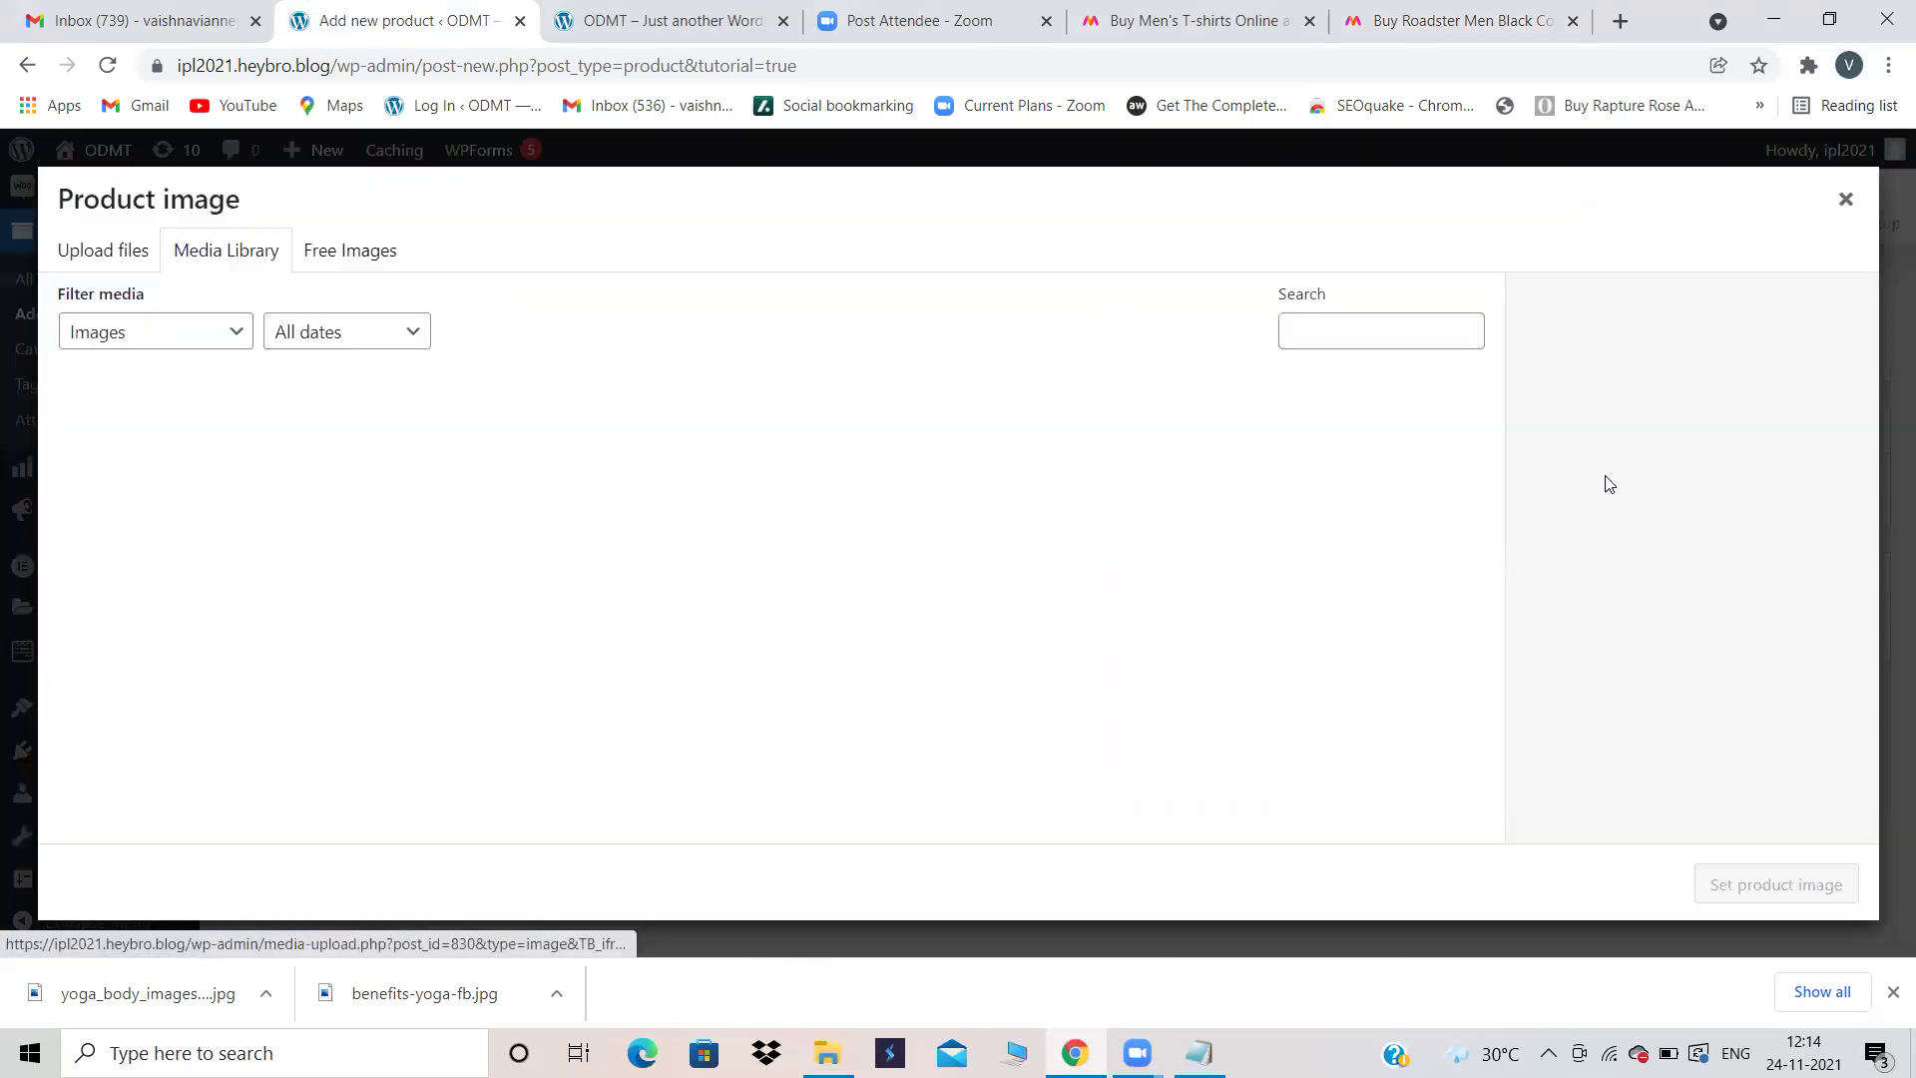
{"action": "left_click", "coordinate": [116, 253]}
{"action": "left_click", "coordinate": [934, 601]}
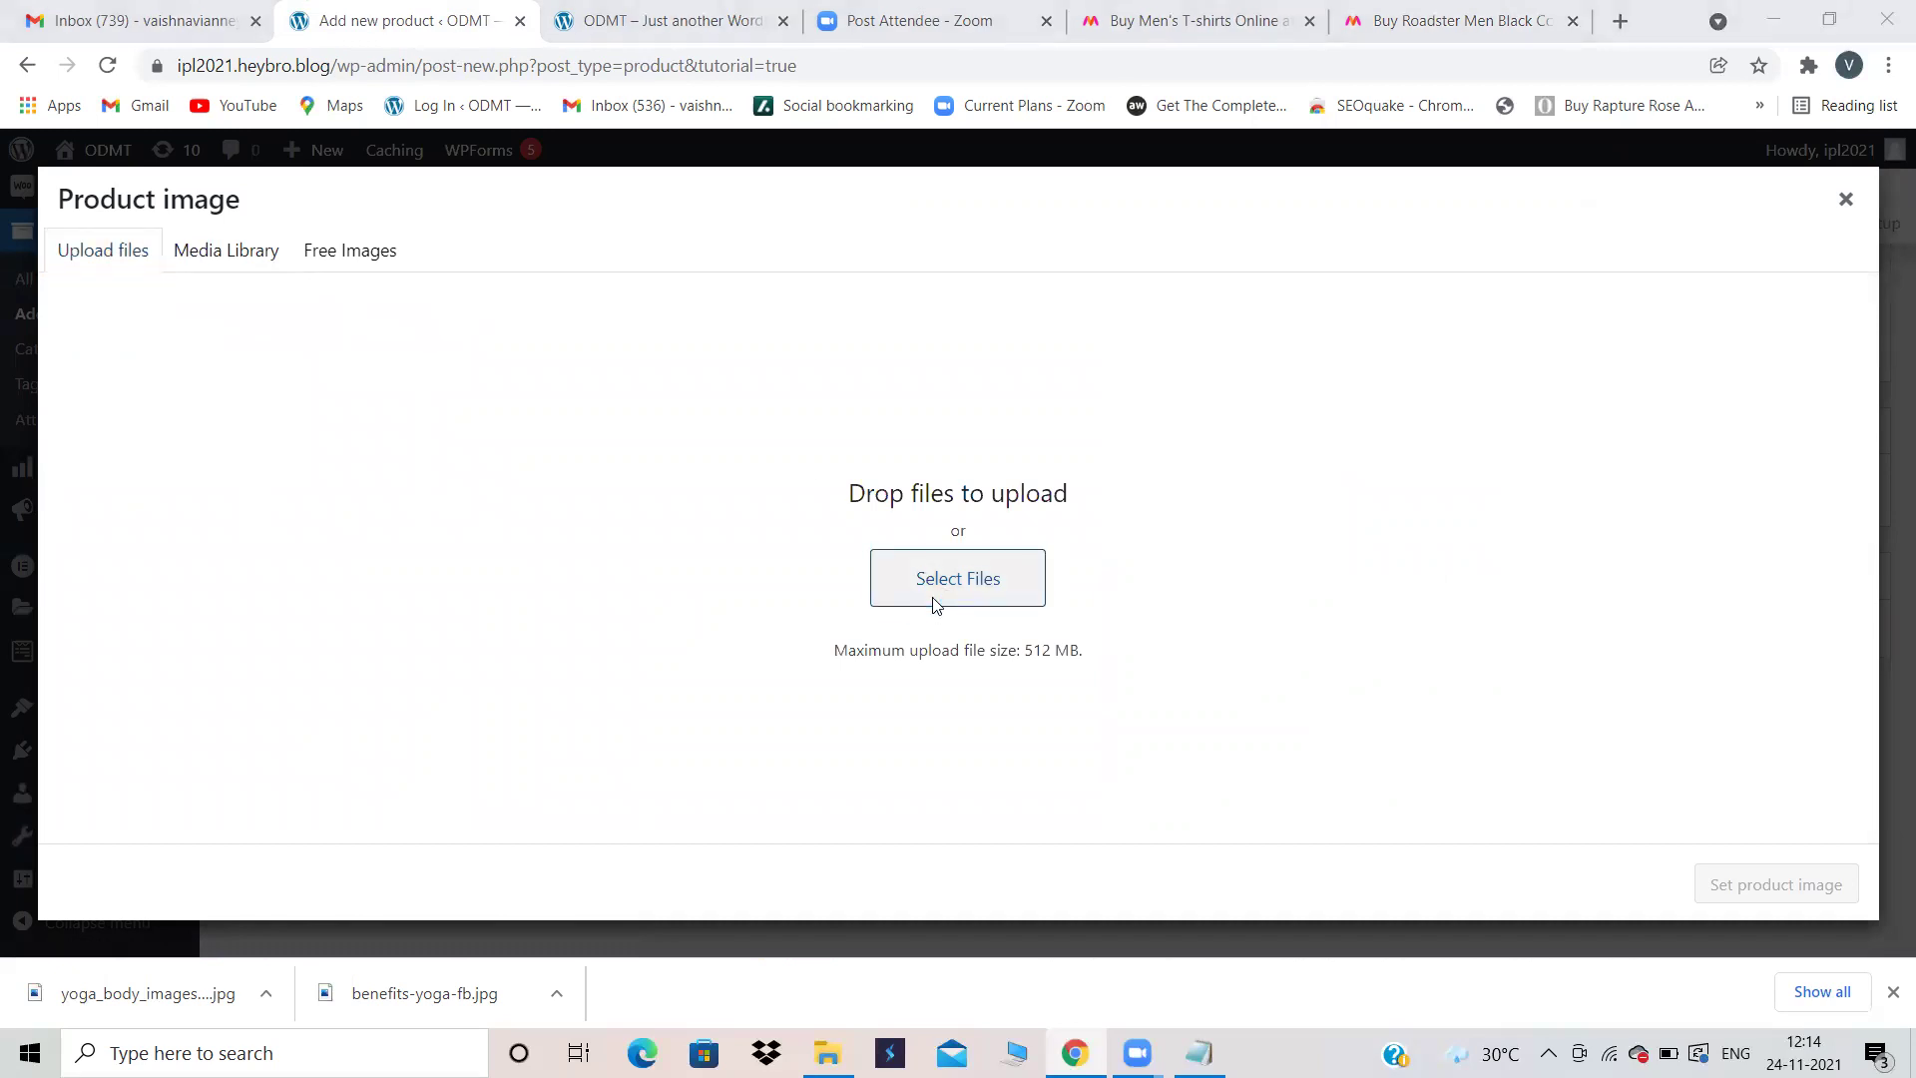
{"action": "scroll", "coordinate": [935, 602], "scroll_direction": "down", "scroll_amount": 5}
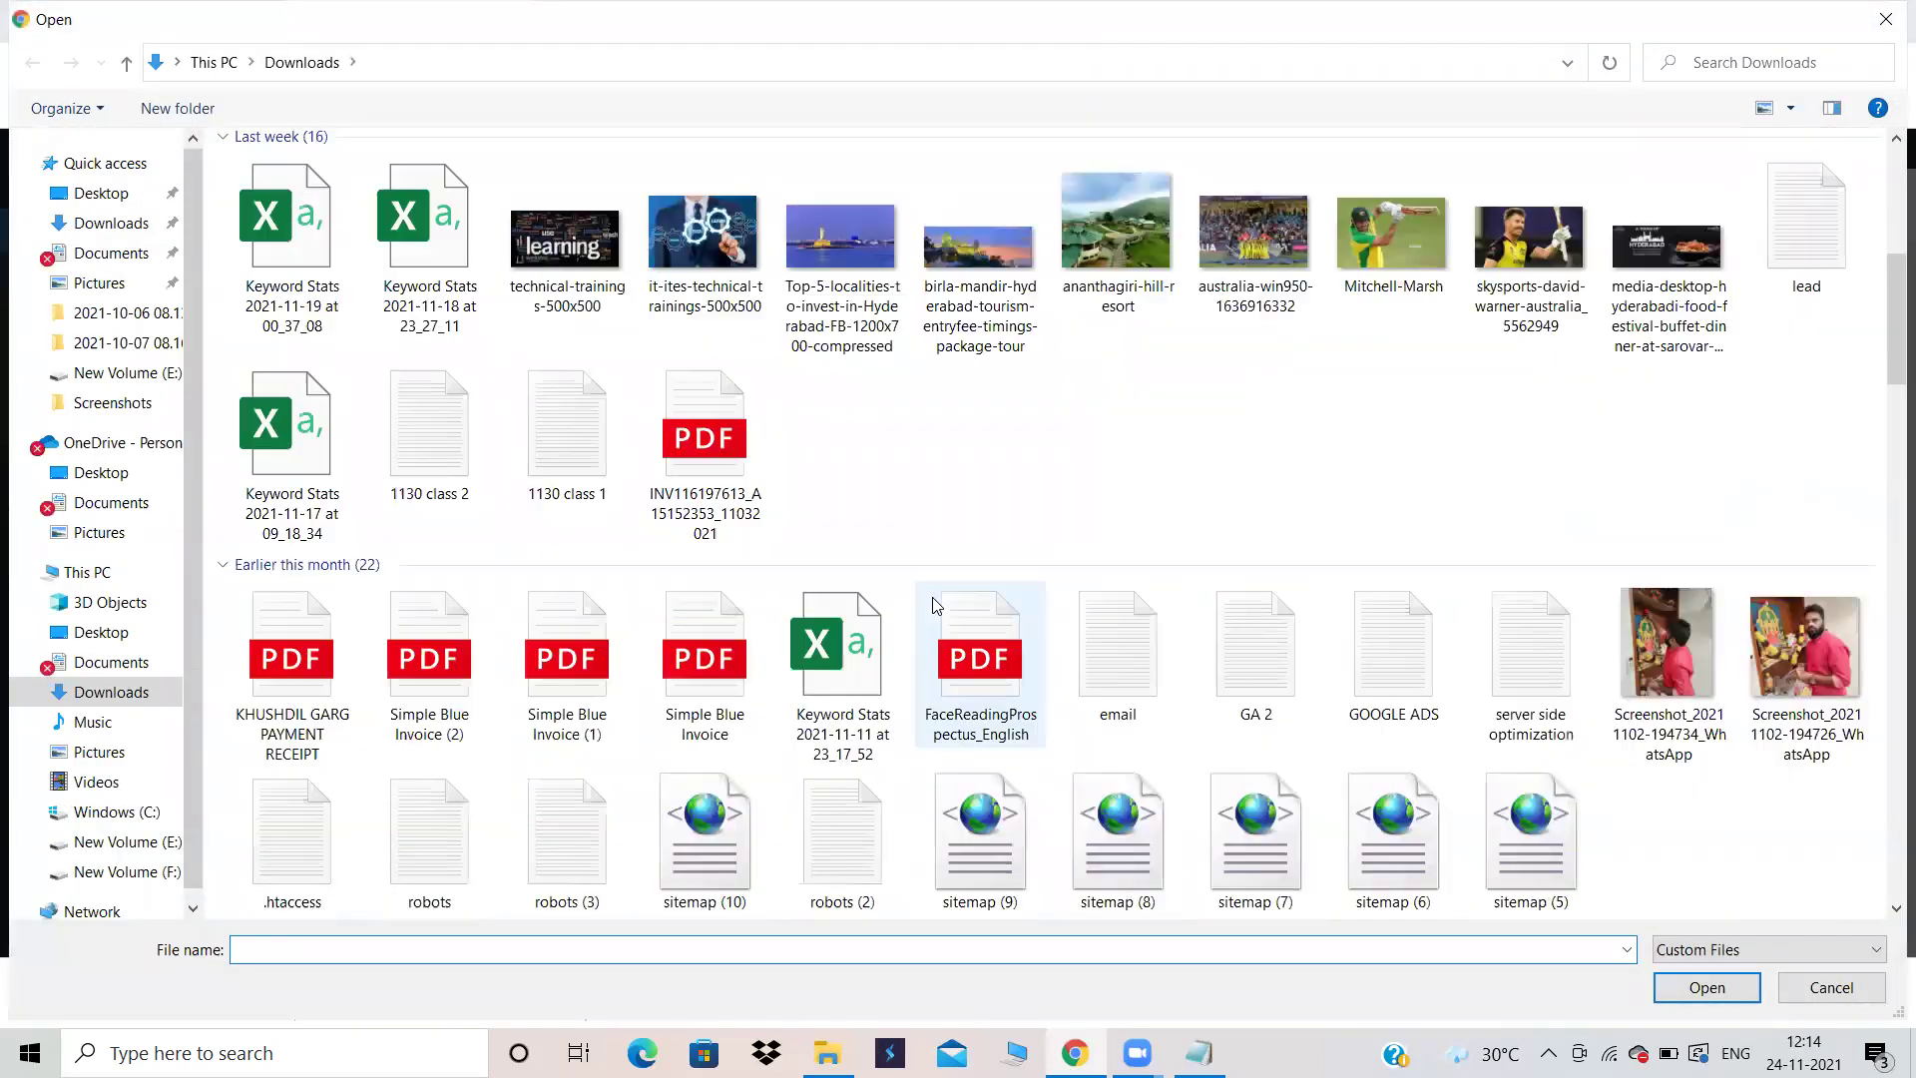
{"action": "scroll", "coordinate": [933, 601], "scroll_direction": "down", "scroll_amount": 5}
{"action": "left_click", "coordinate": [998, 763]}
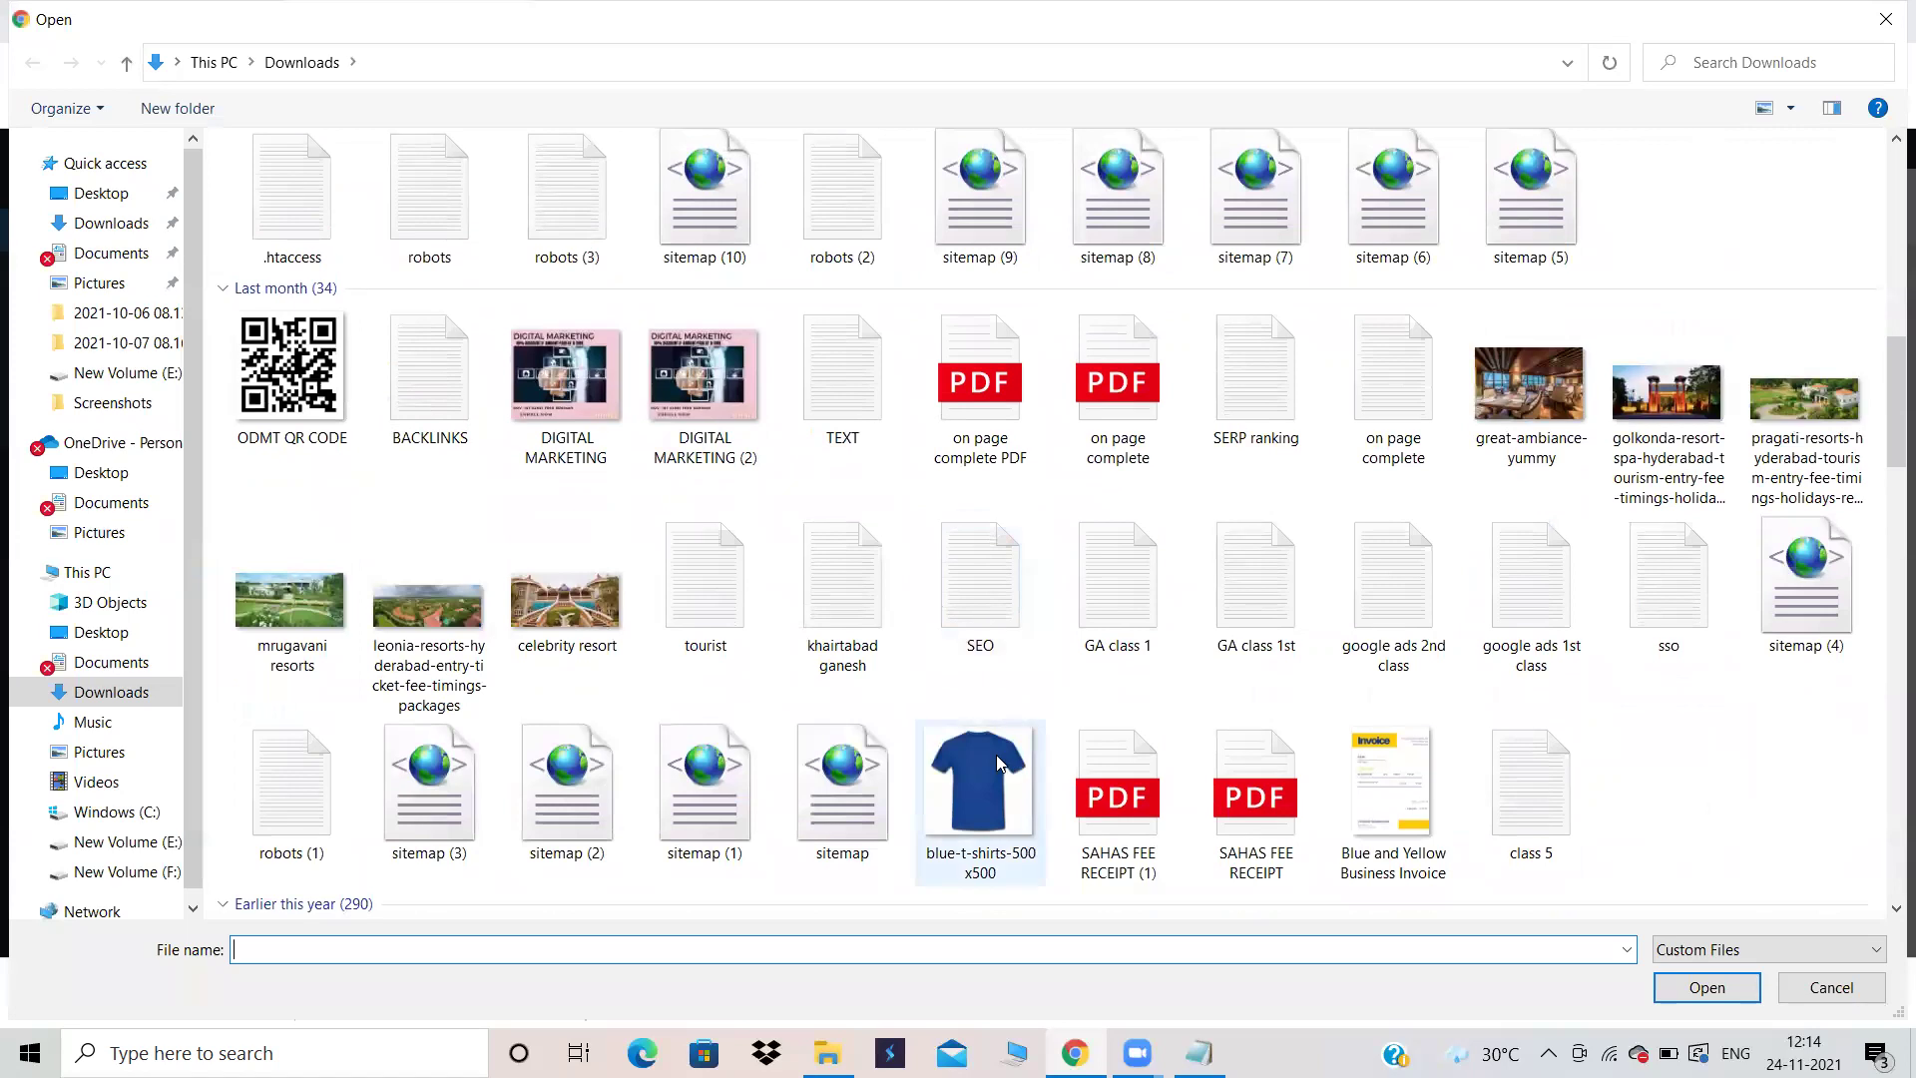
{"action": "left_click", "coordinate": [1731, 992]}
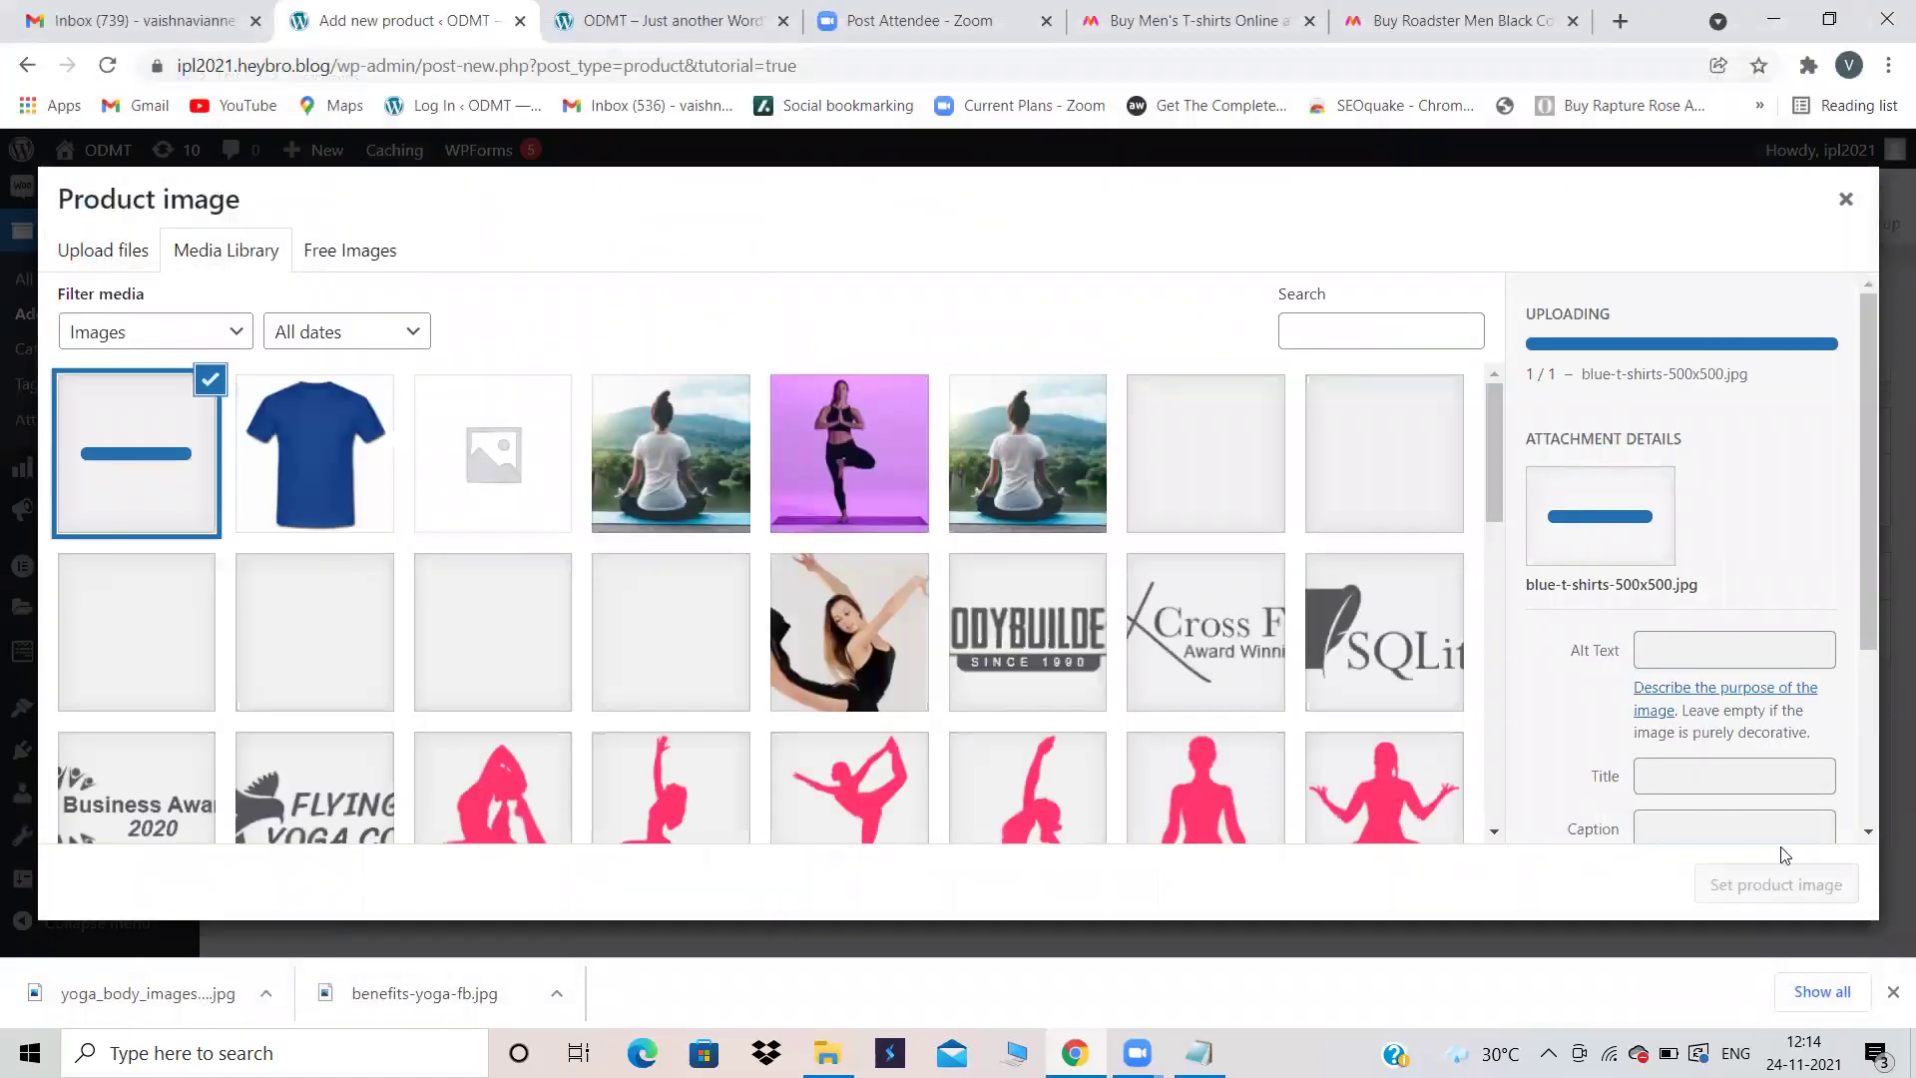
{"action": "left_click", "coordinate": [1804, 883]}
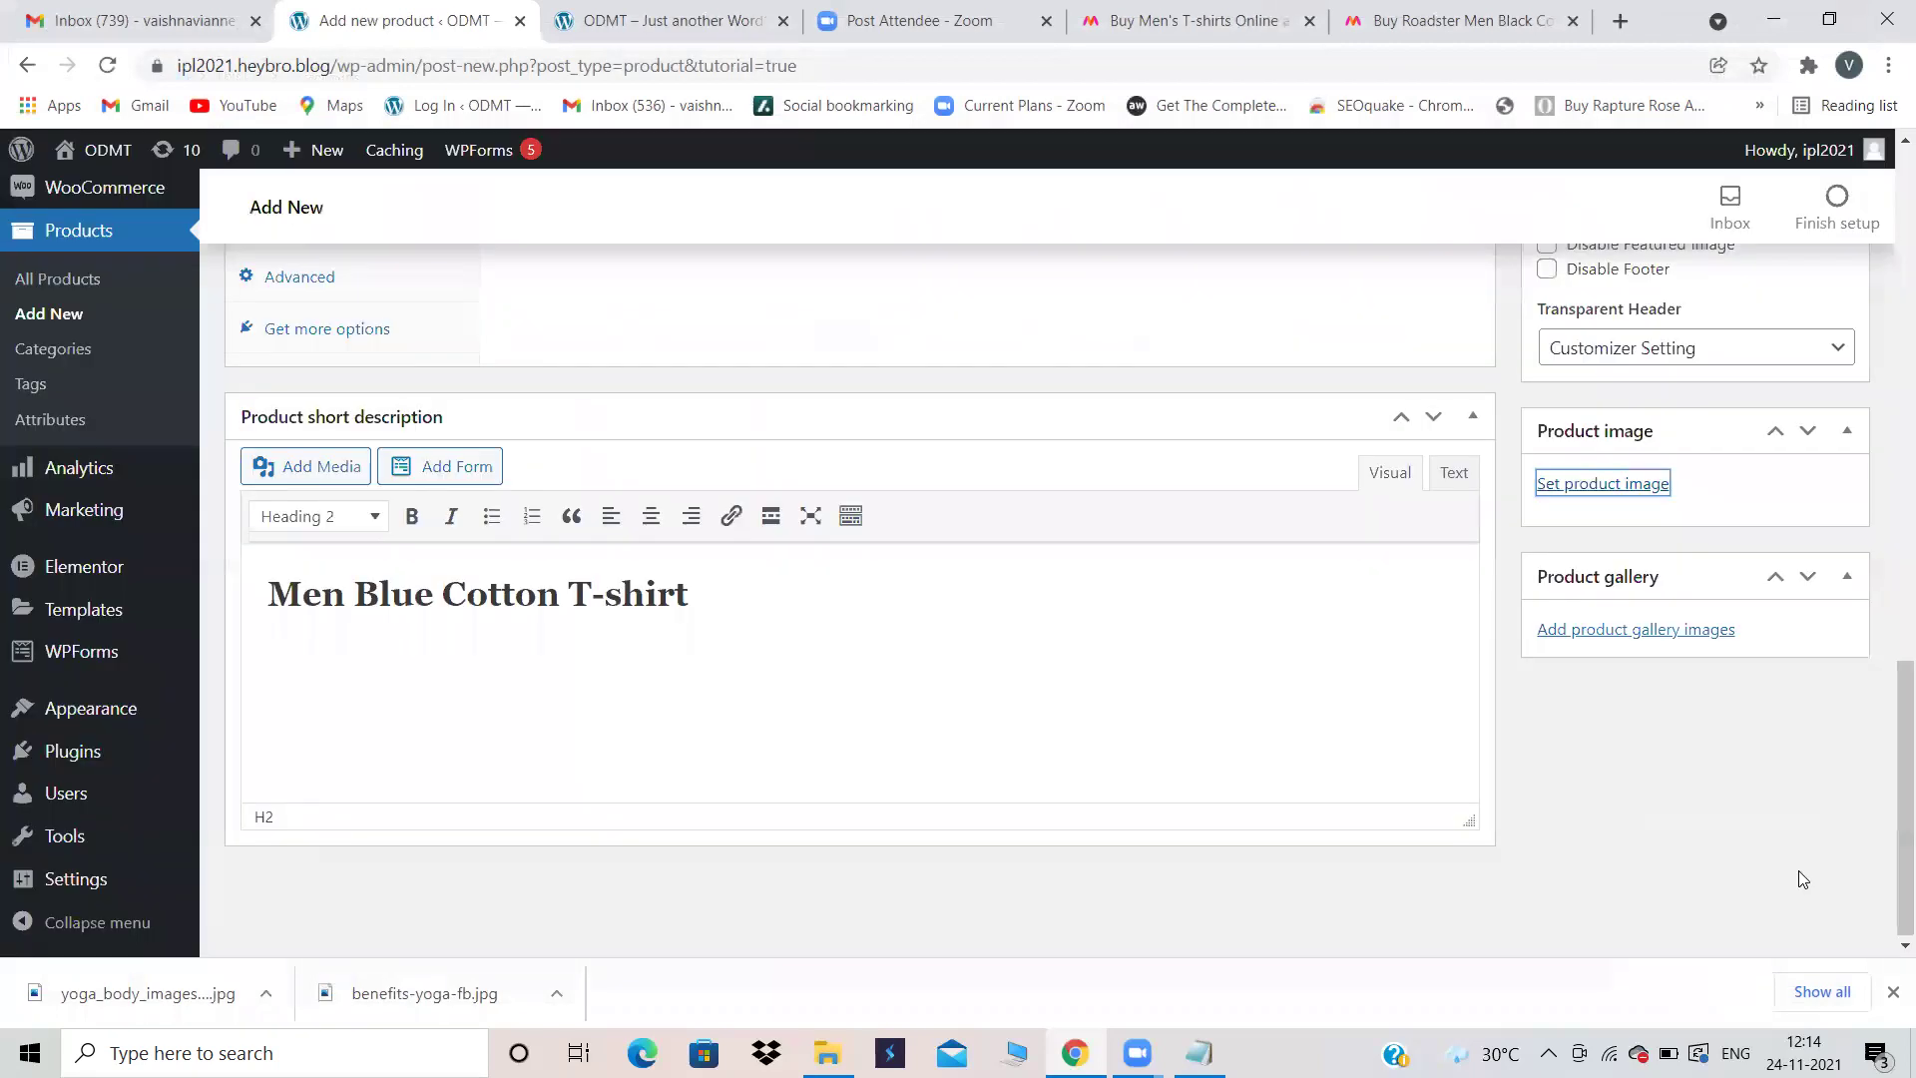
{"action": "scroll", "coordinate": [1676, 417], "scroll_direction": "up", "scroll_amount": 5}
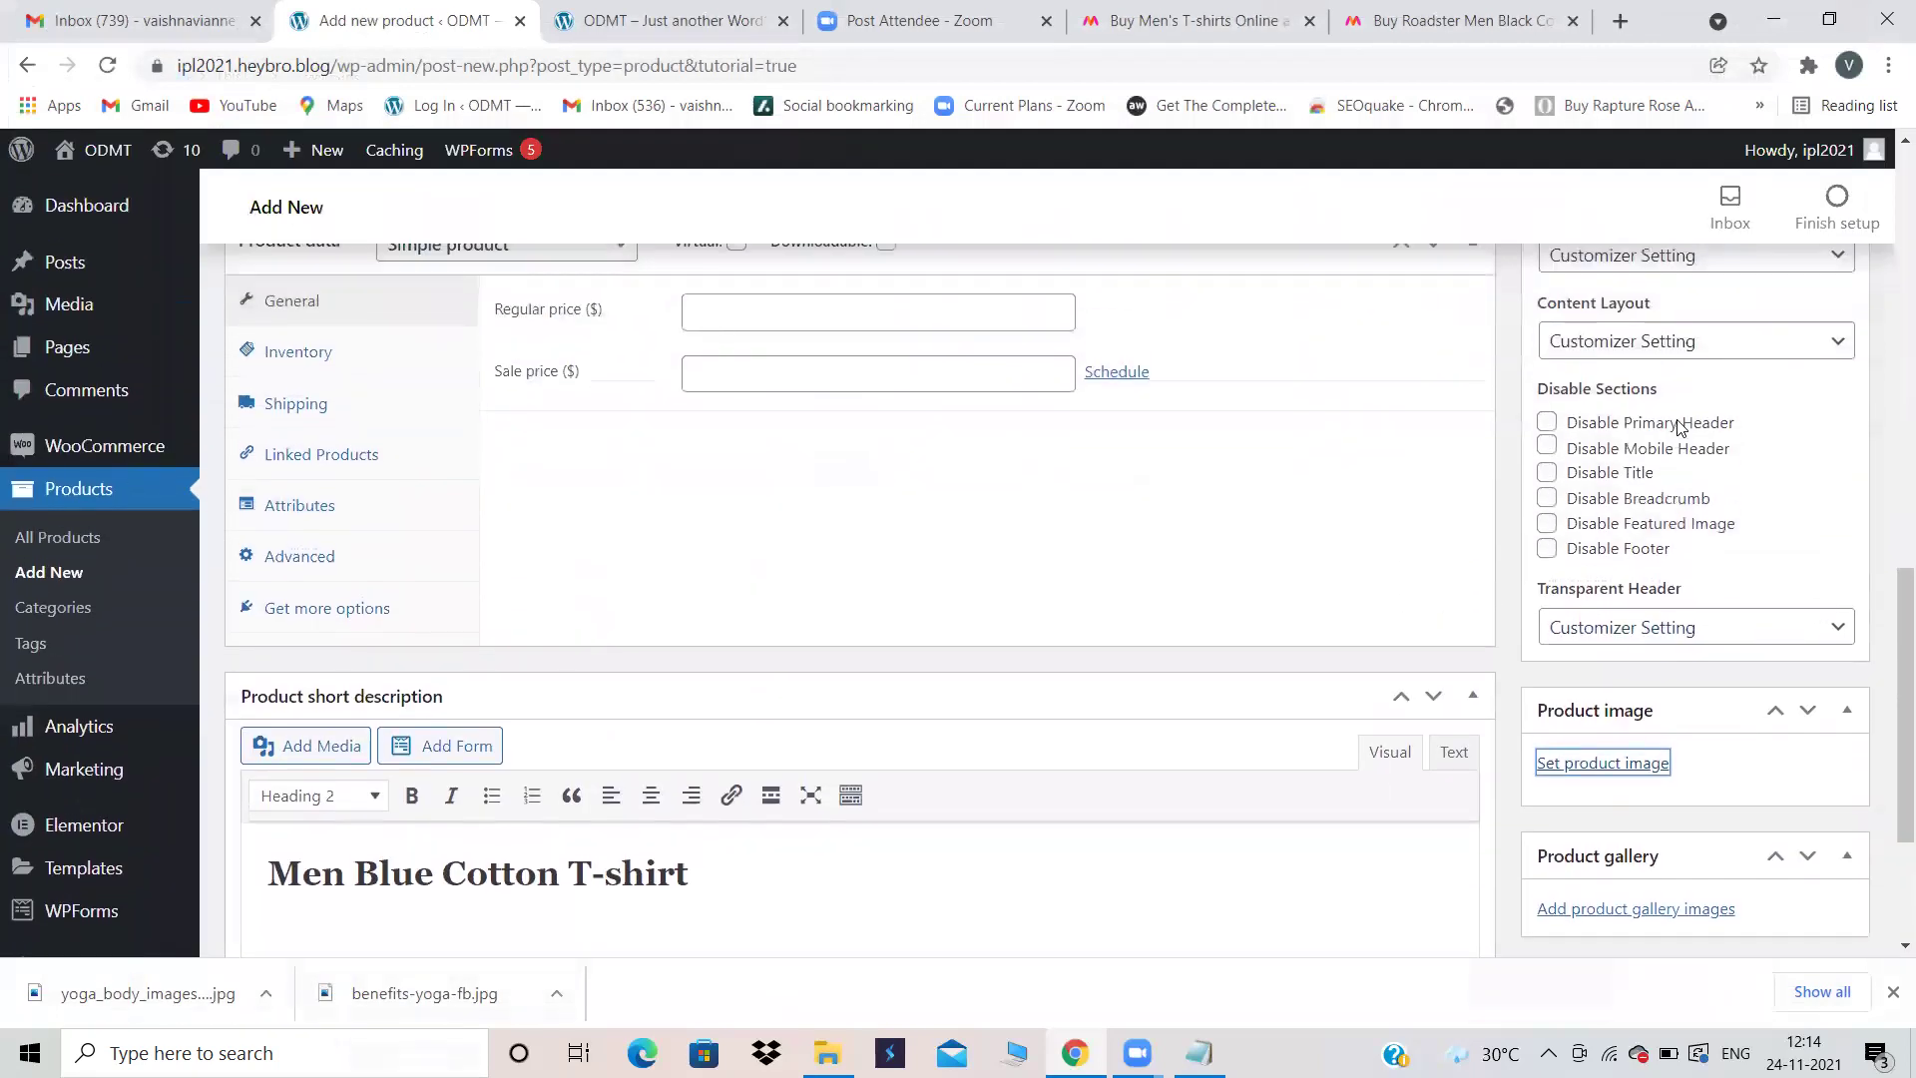
Step: Create a new Men's Wear product category and tick it for the product
{"action": "scroll", "coordinate": [1679, 424], "scroll_direction": "up", "scroll_amount": 5}
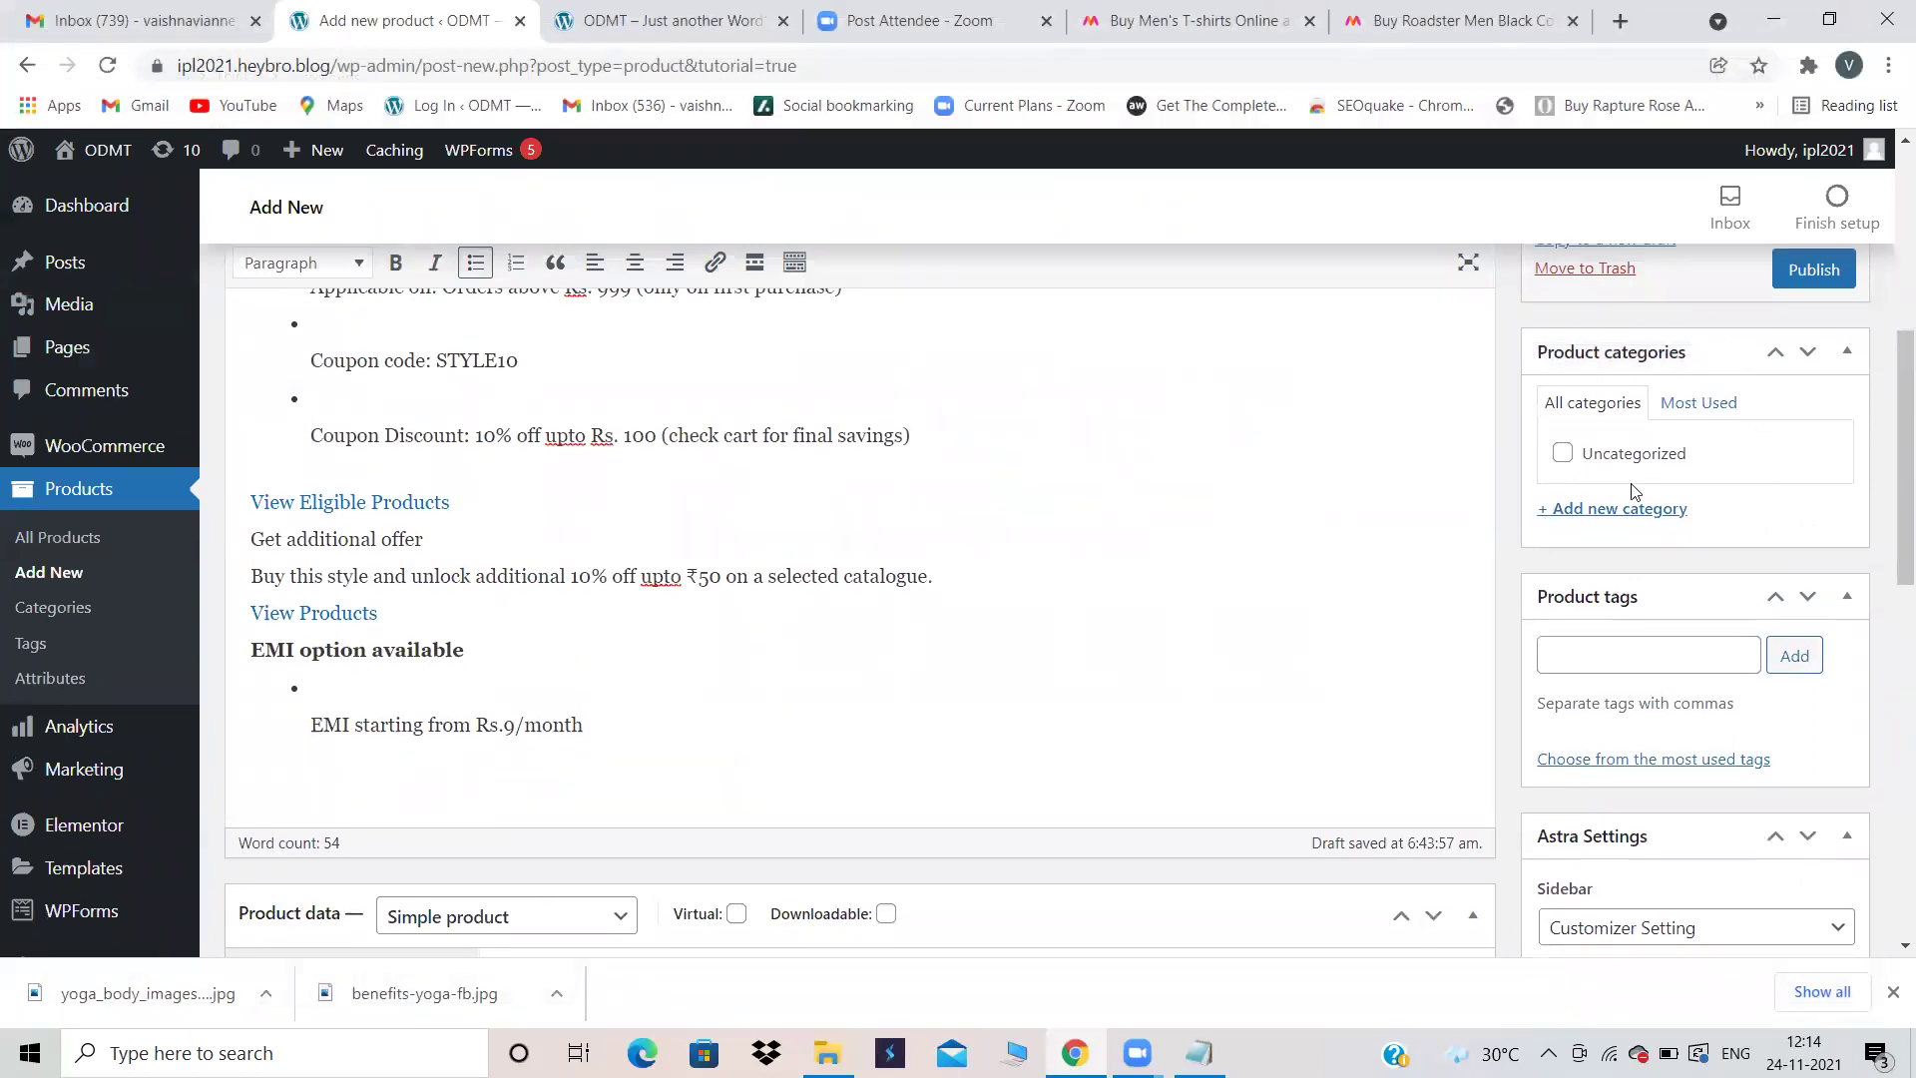
{"action": "left_click", "coordinate": [1606, 511]}
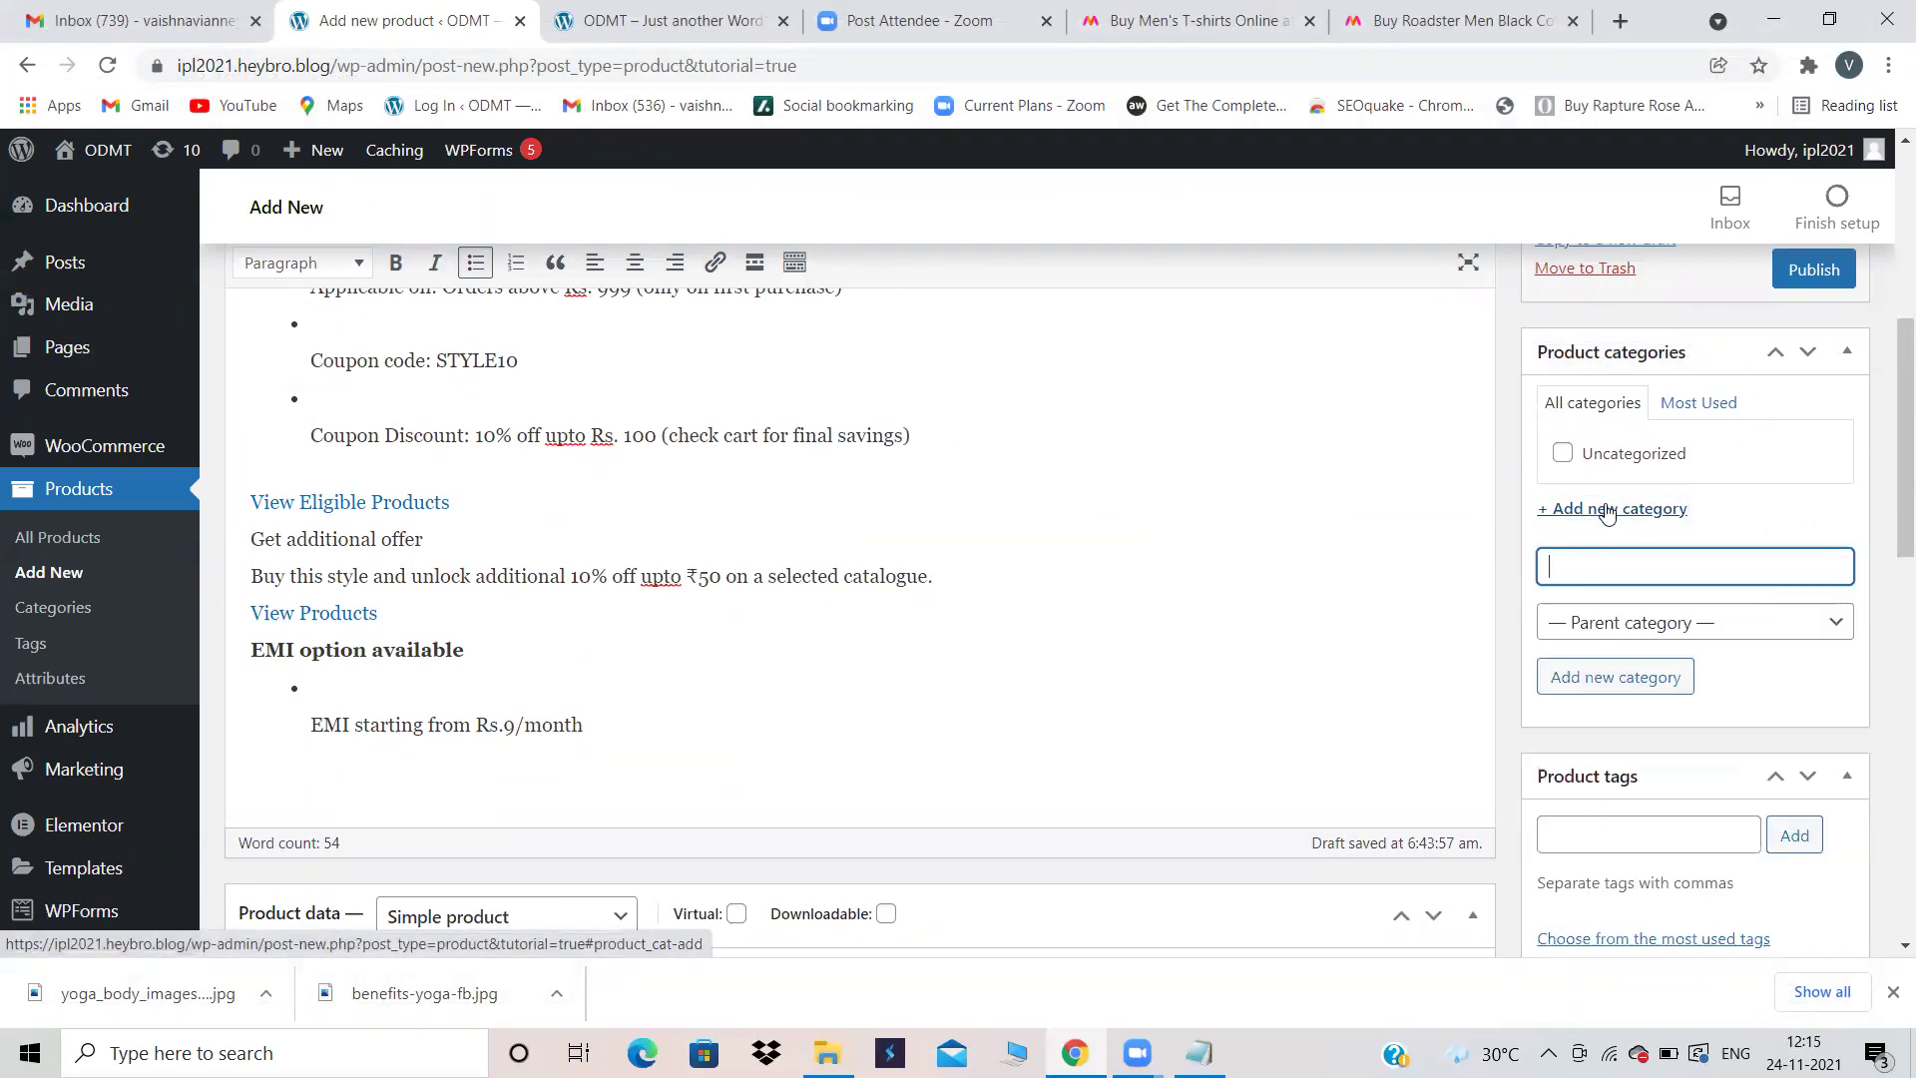
{"action": "left_click", "coordinate": [1573, 570]}
{"action": "type", "text": "M"}
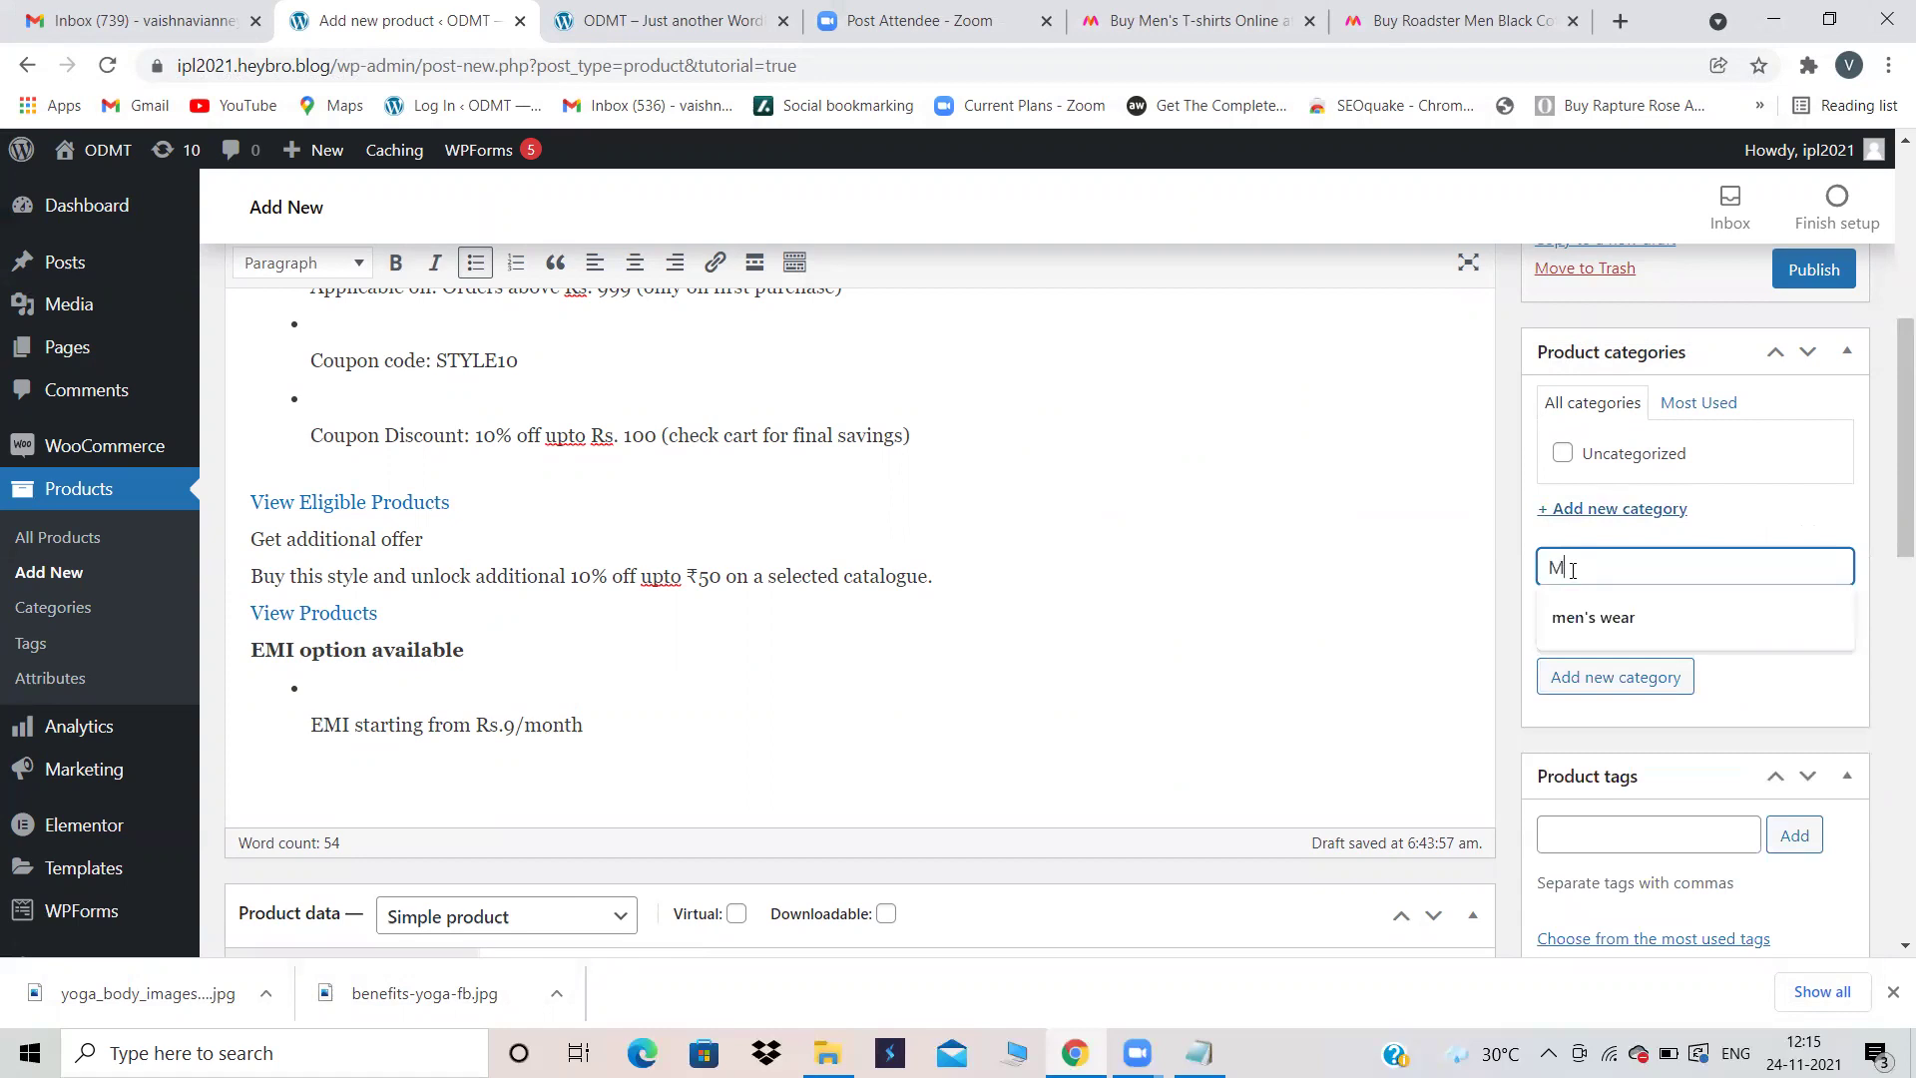
{"action": "type", "text": "en's Wear"}
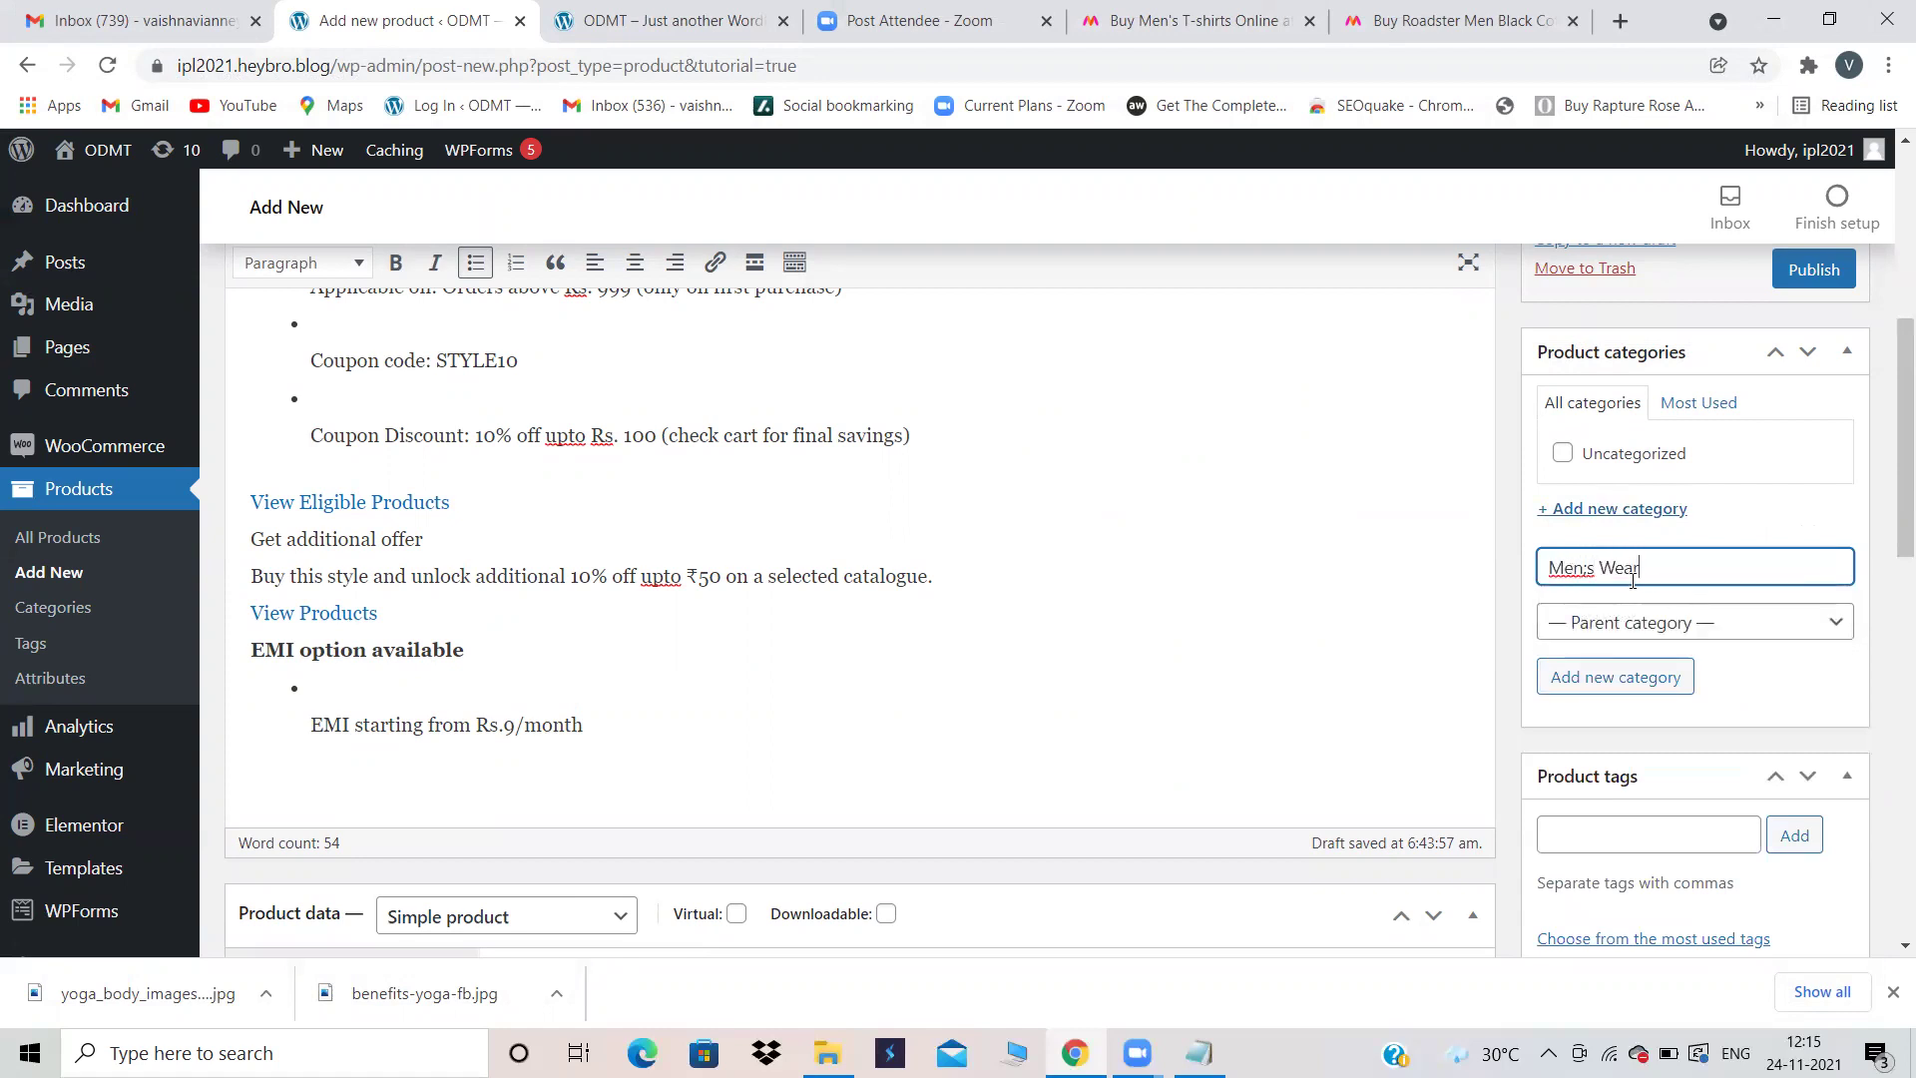
{"action": "left_click", "coordinate": [1588, 566]}
{"action": "key", "text": "BackSpace"}
{"action": "type", "text": "'"}
{"action": "left_click", "coordinate": [1624, 667]}
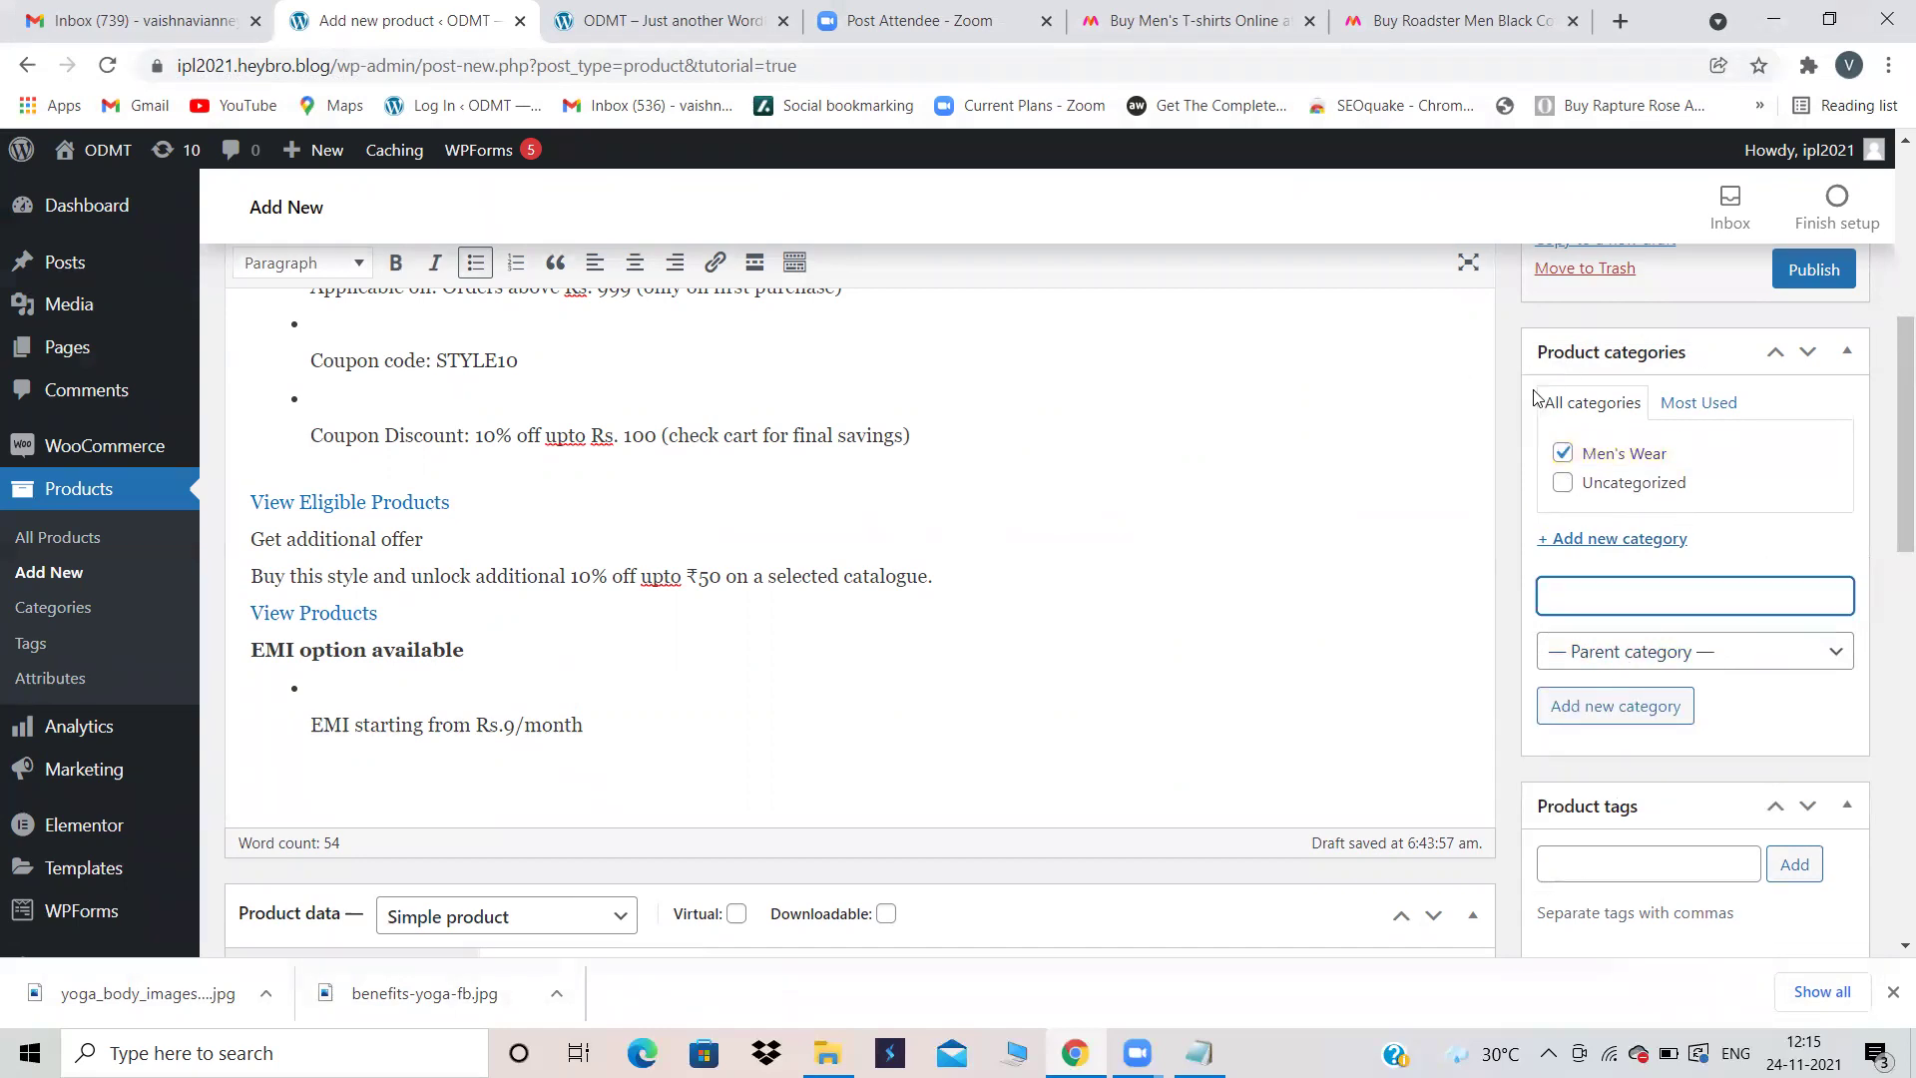
{"action": "scroll", "coordinate": [1701, 690], "scroll_direction": "down", "scroll_amount": 3}
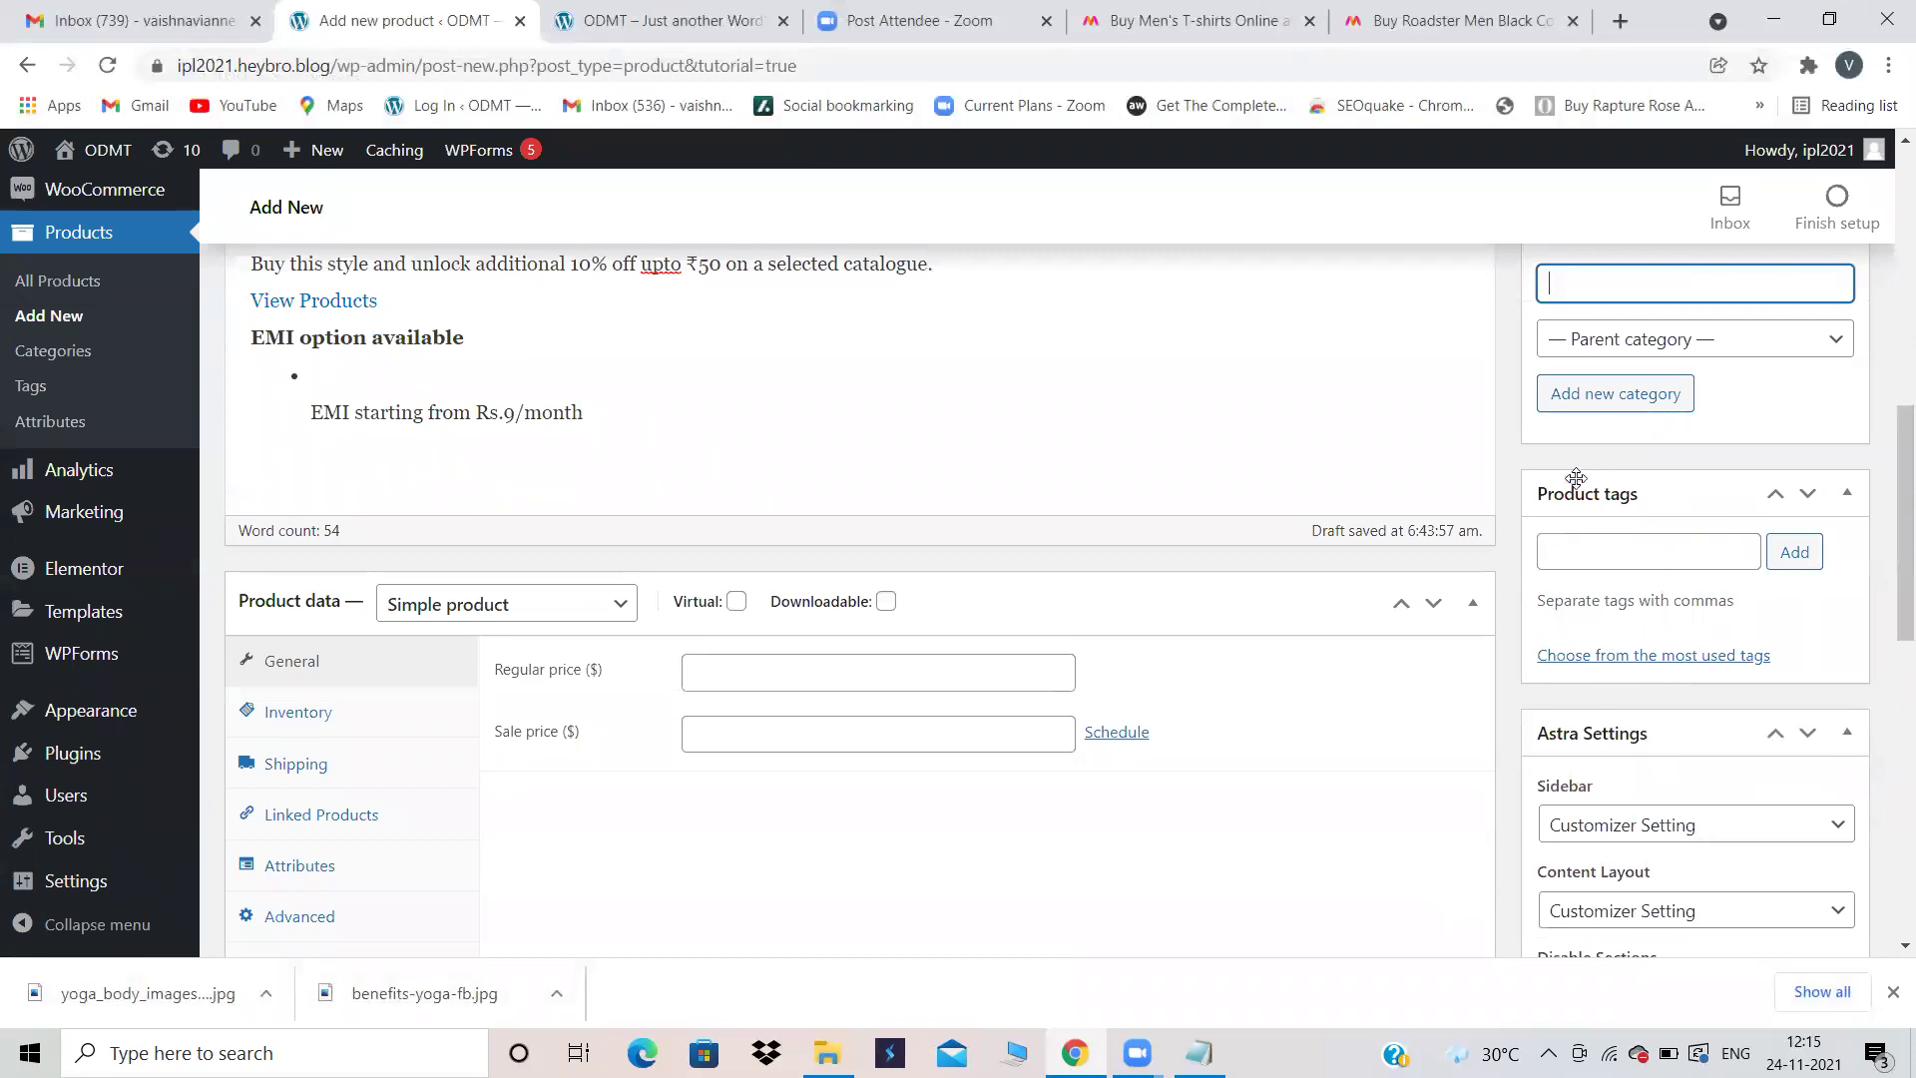
Step: Search Myntra for white shirts, then go back to the WordPress product editor
{"action": "left_click", "coordinate": [1217, 10]}
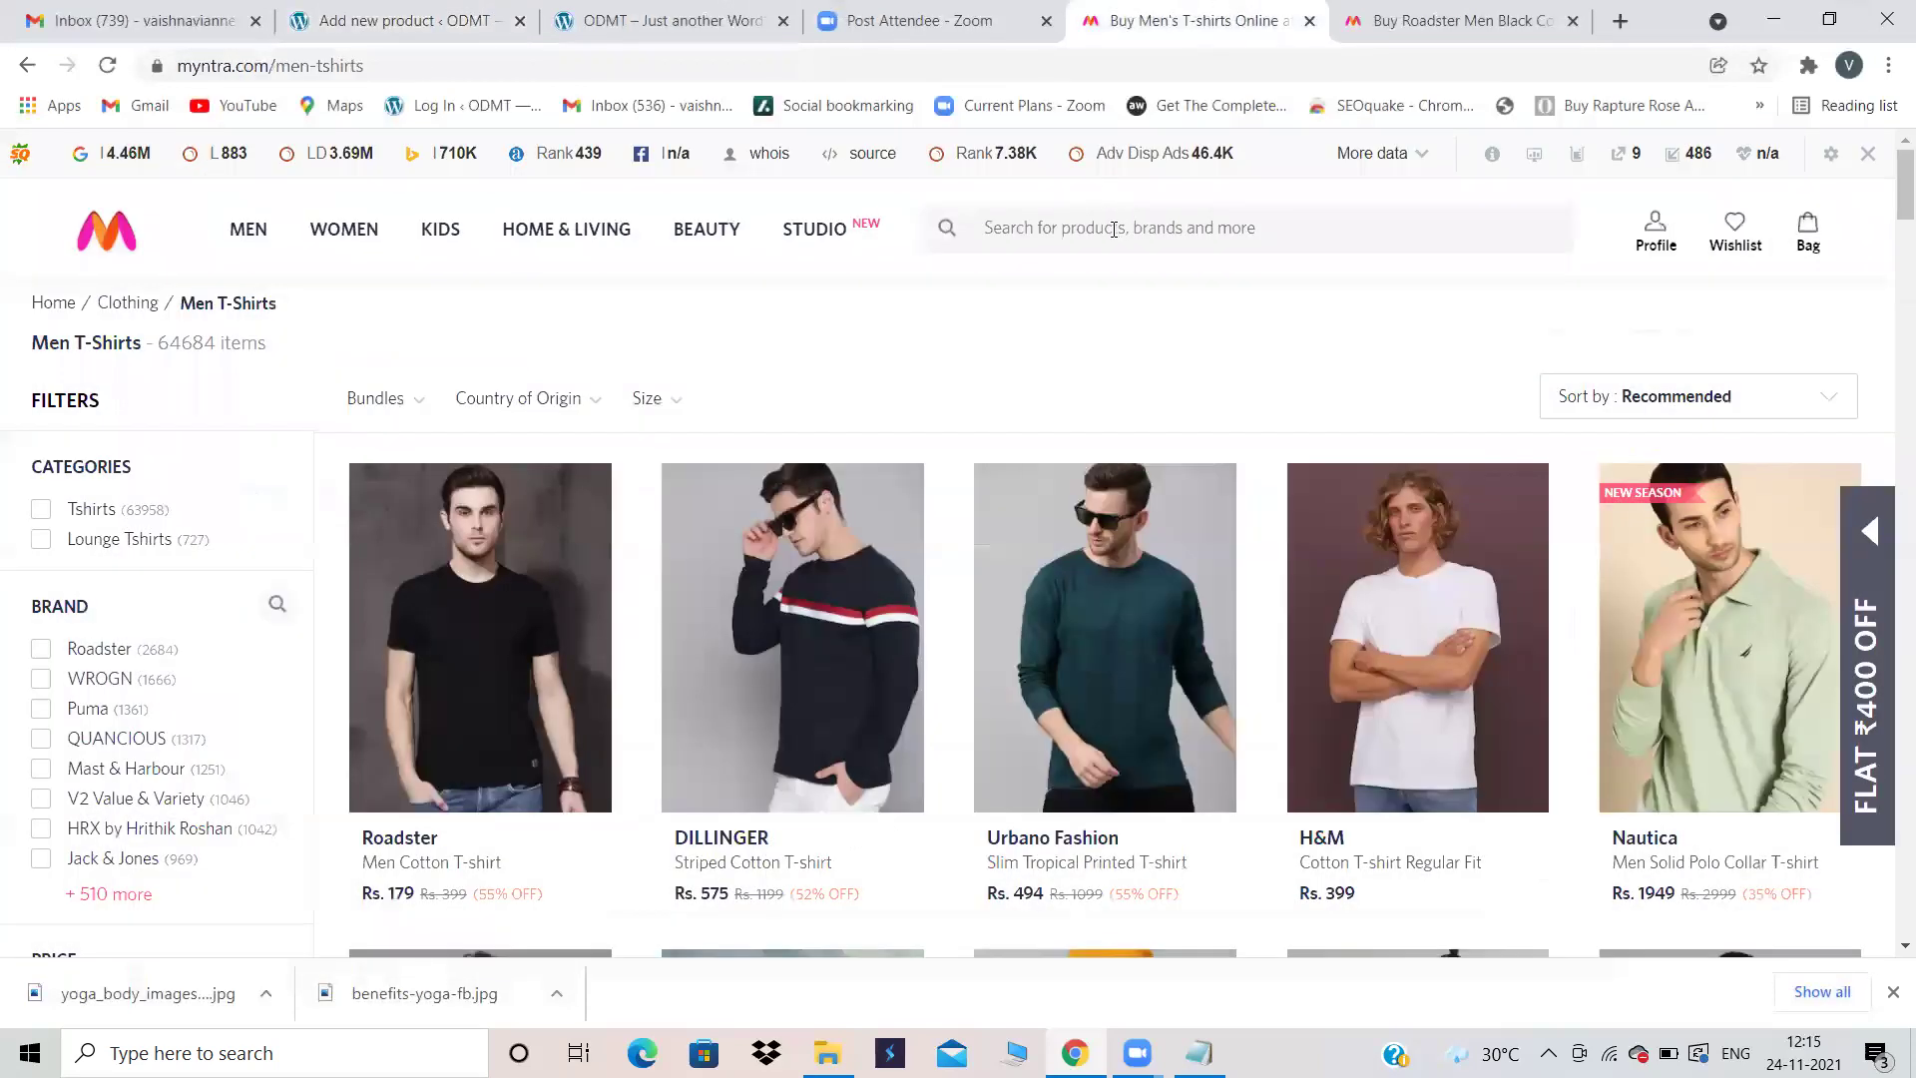
{"action": "left_click", "coordinate": [1114, 229]}
{"action": "type", "text": "whir"}
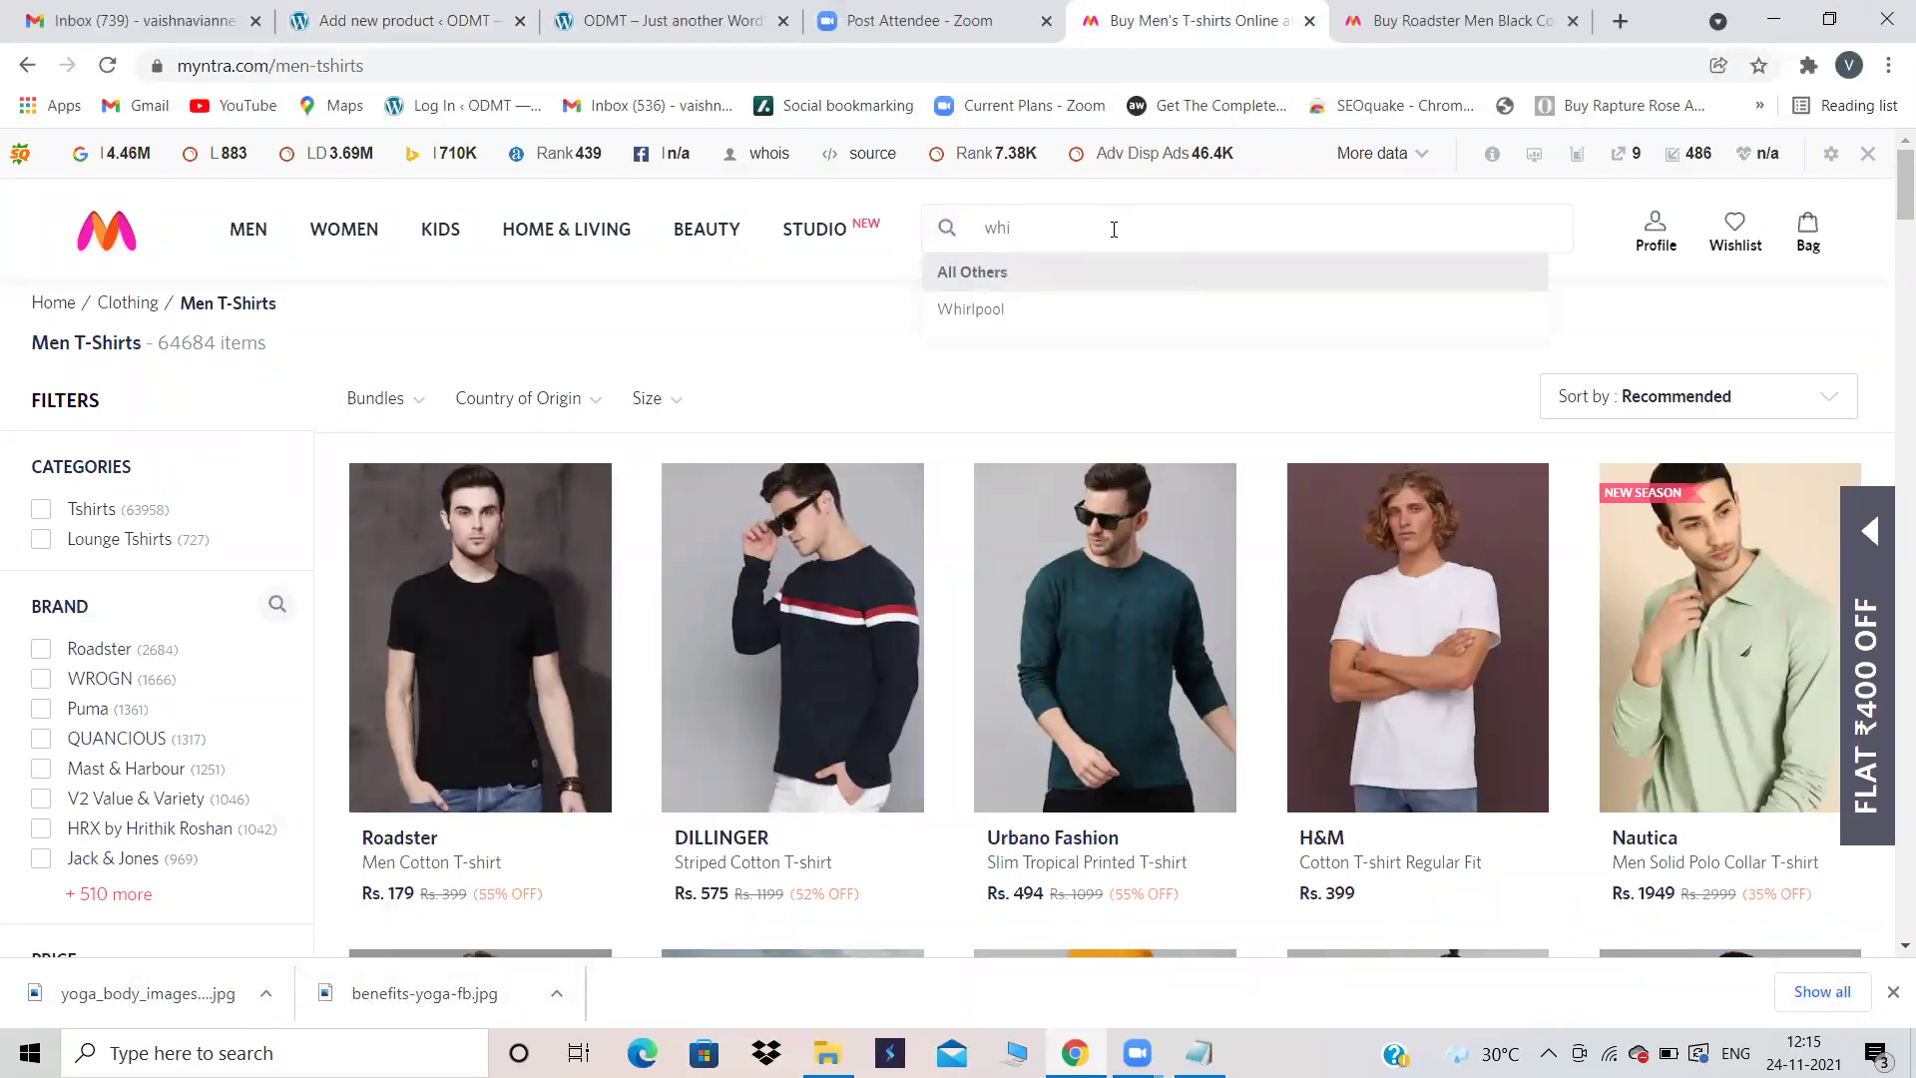
{"action": "type", "text": "te shirts"}
{"action": "key", "text": "Return"}
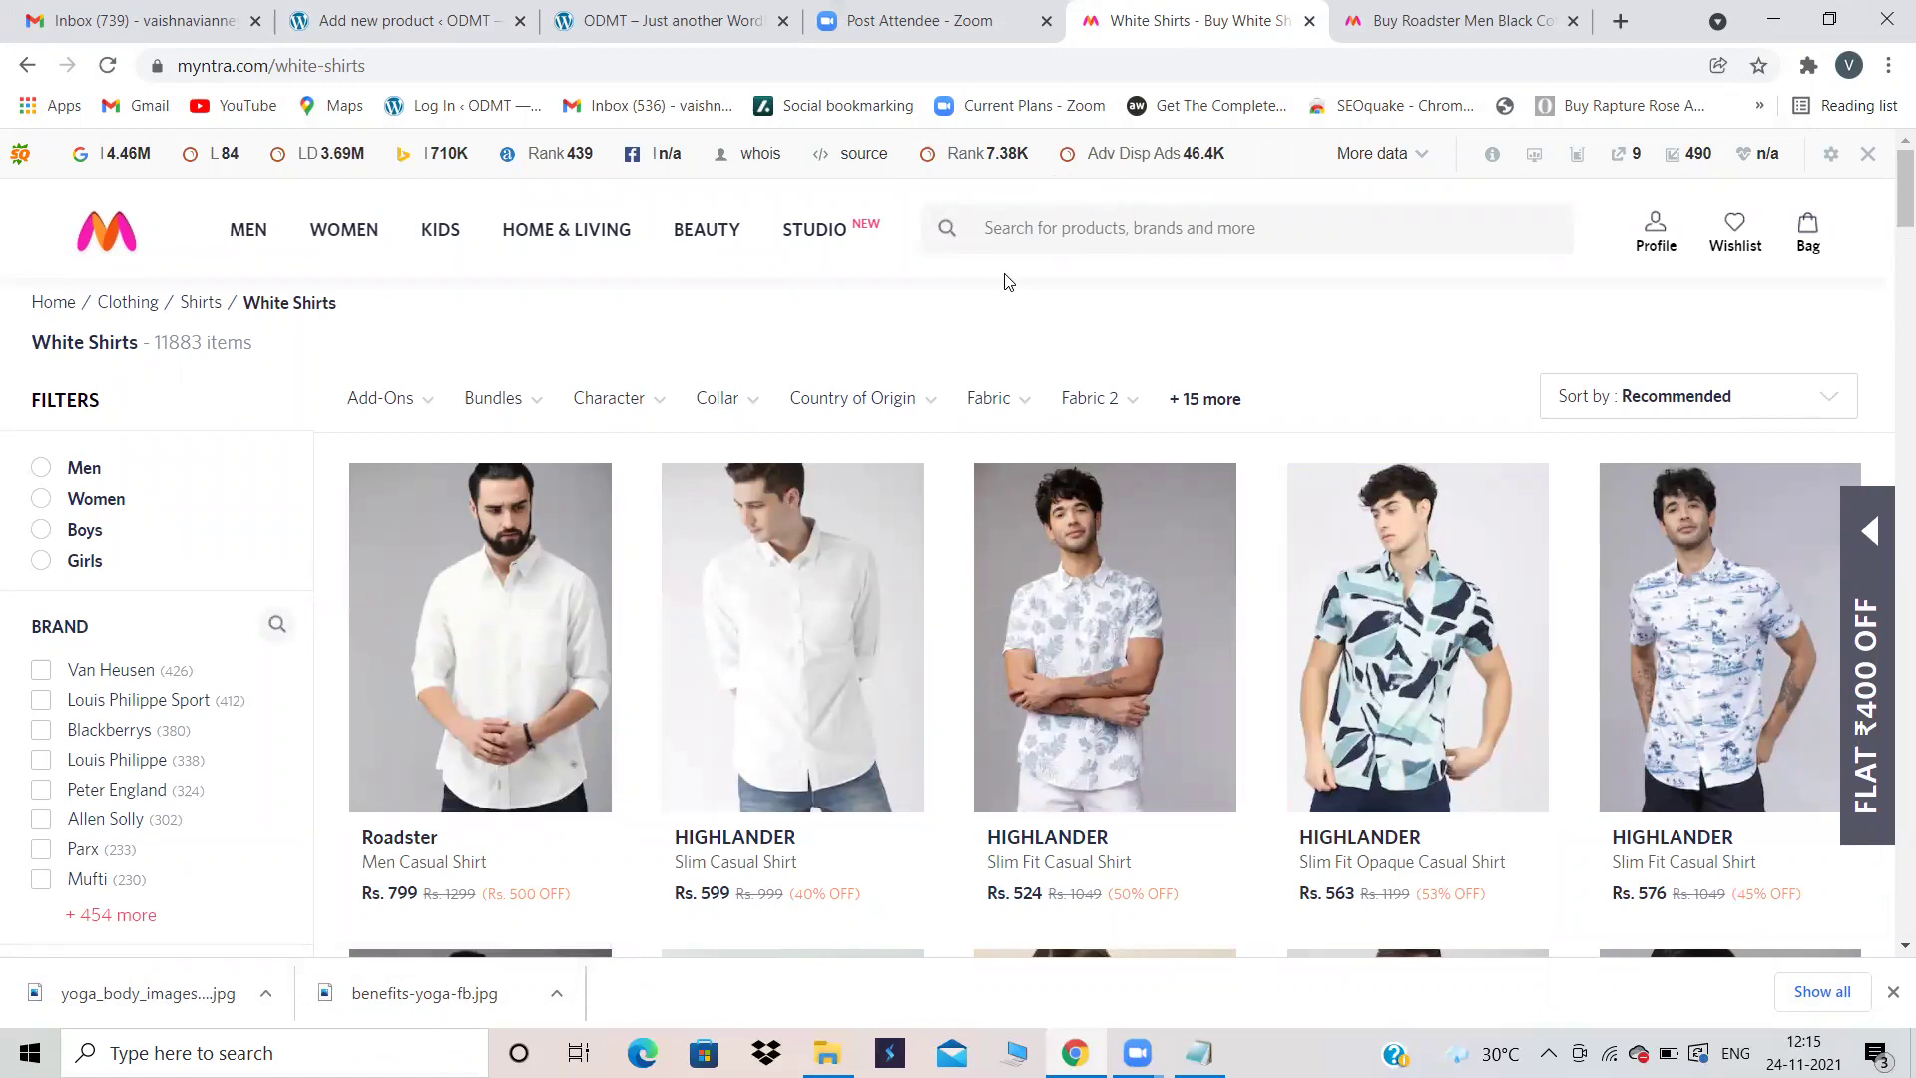
{"action": "left_click", "coordinate": [734, 12]}
{"action": "left_click", "coordinate": [449, 12]}
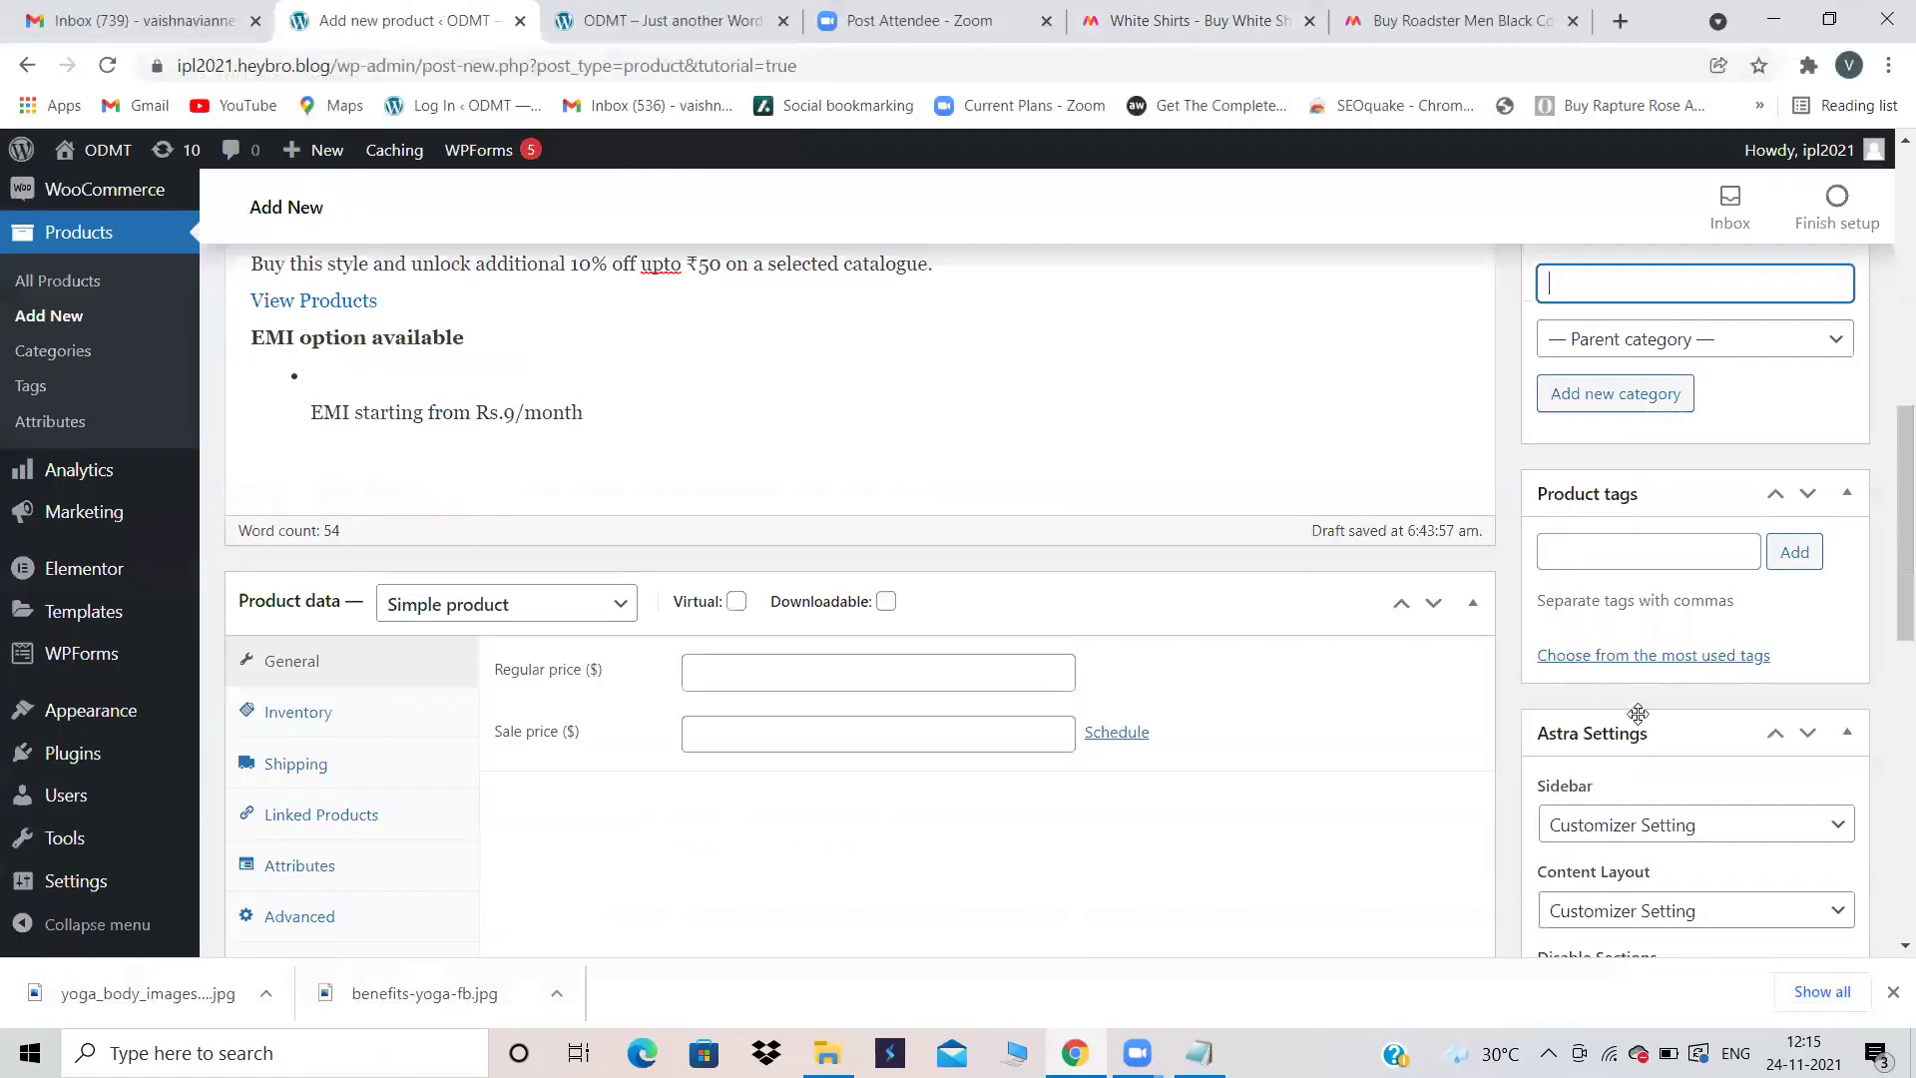
Step: Add Blue as a product tag, dismissing the description tutorial popup
{"action": "left_click", "coordinate": [1600, 539]}
{"action": "type", "text": "Blue"}
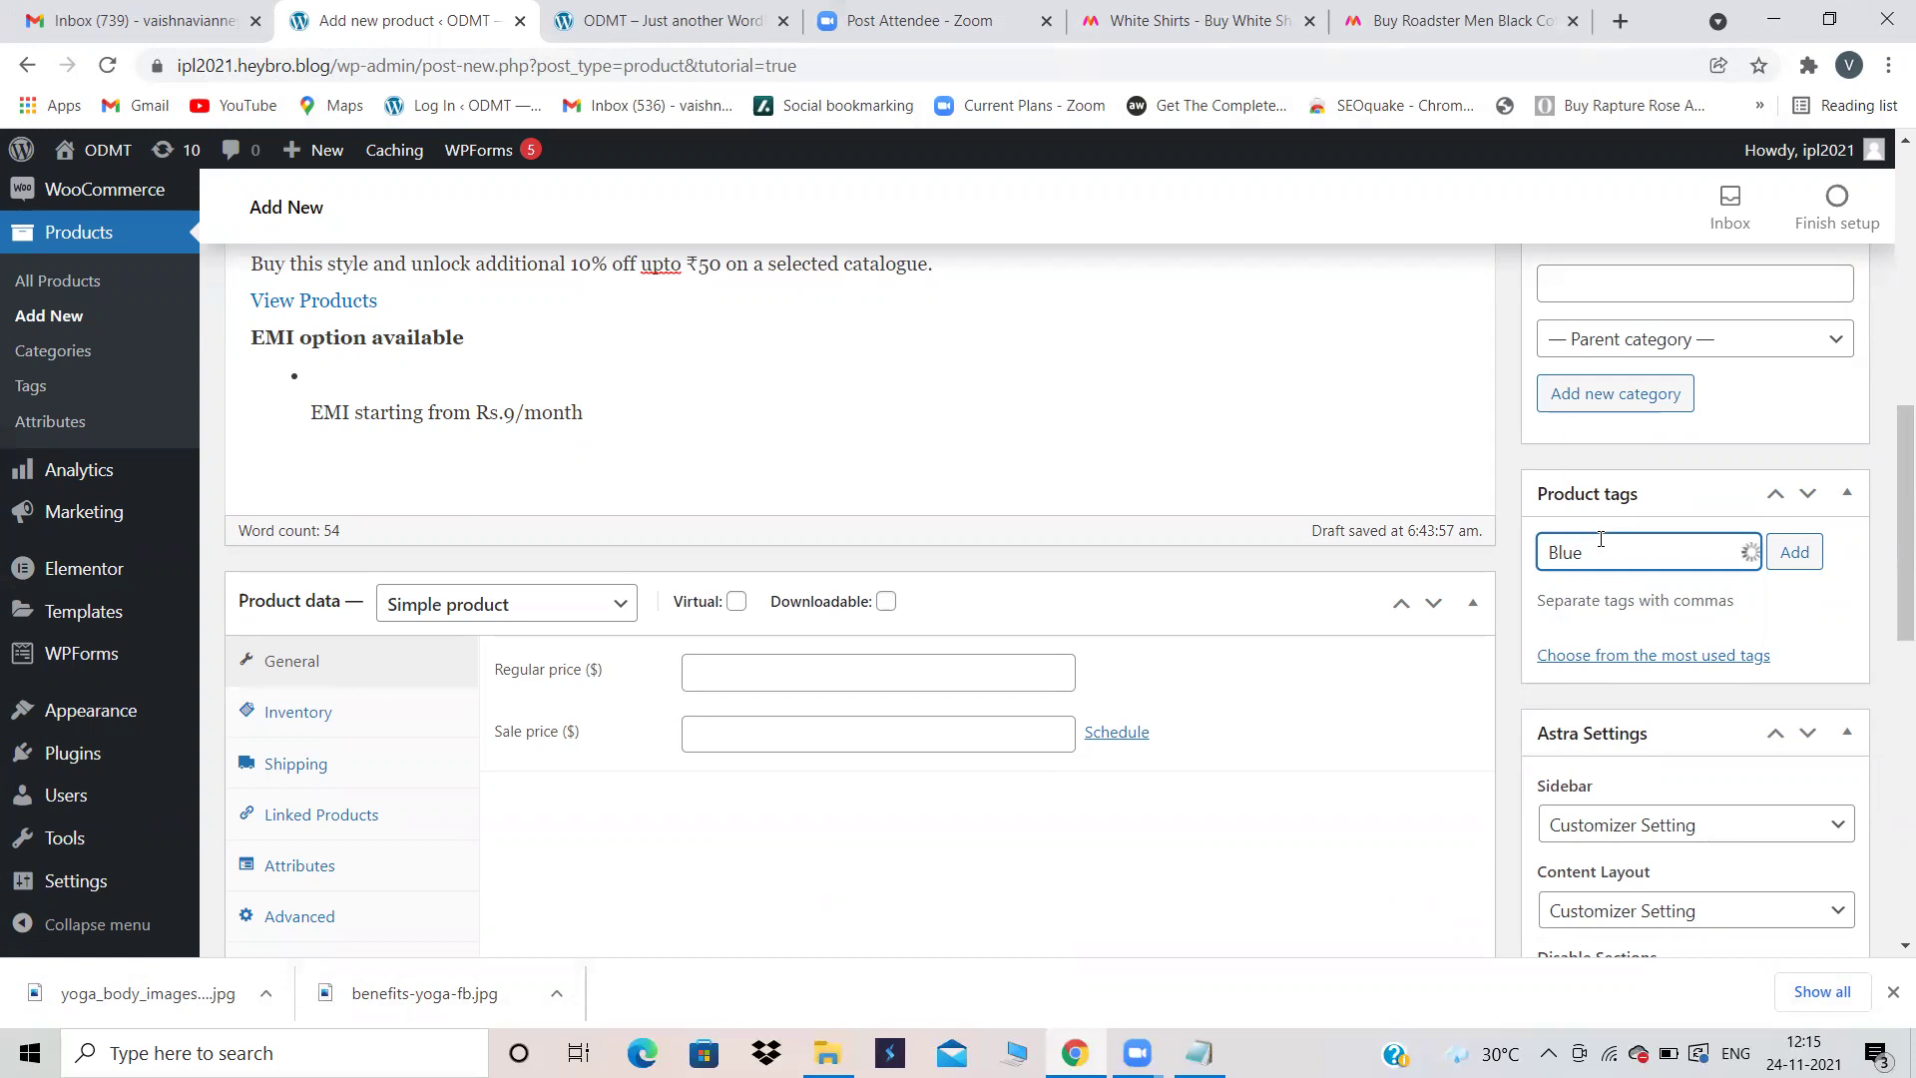
{"action": "scroll", "coordinate": [643, 513], "scroll_direction": "up", "scroll_amount": 4}
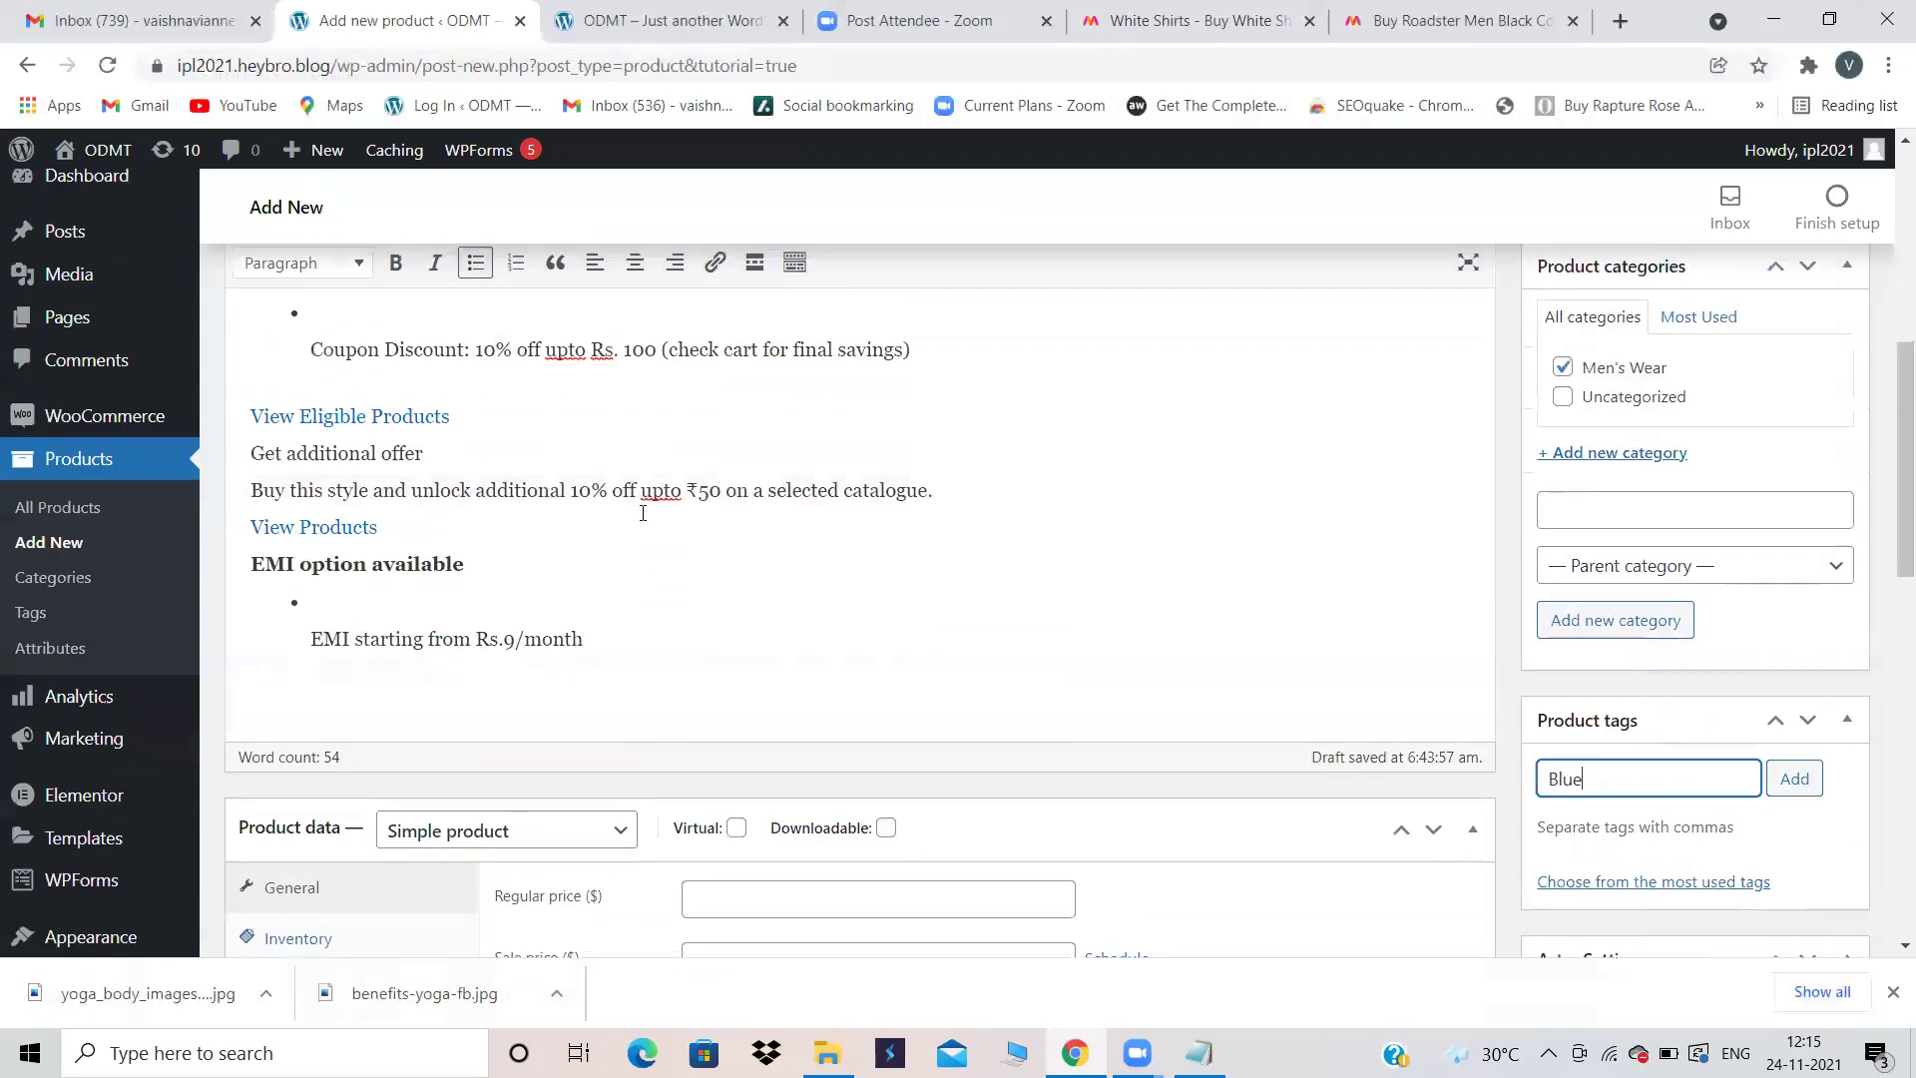
{"action": "scroll", "coordinate": [642, 513], "scroll_direction": "up", "scroll_amount": 5}
{"action": "left_click_drag", "start_coordinate": [403, 405], "coordinate": [224, 387]}
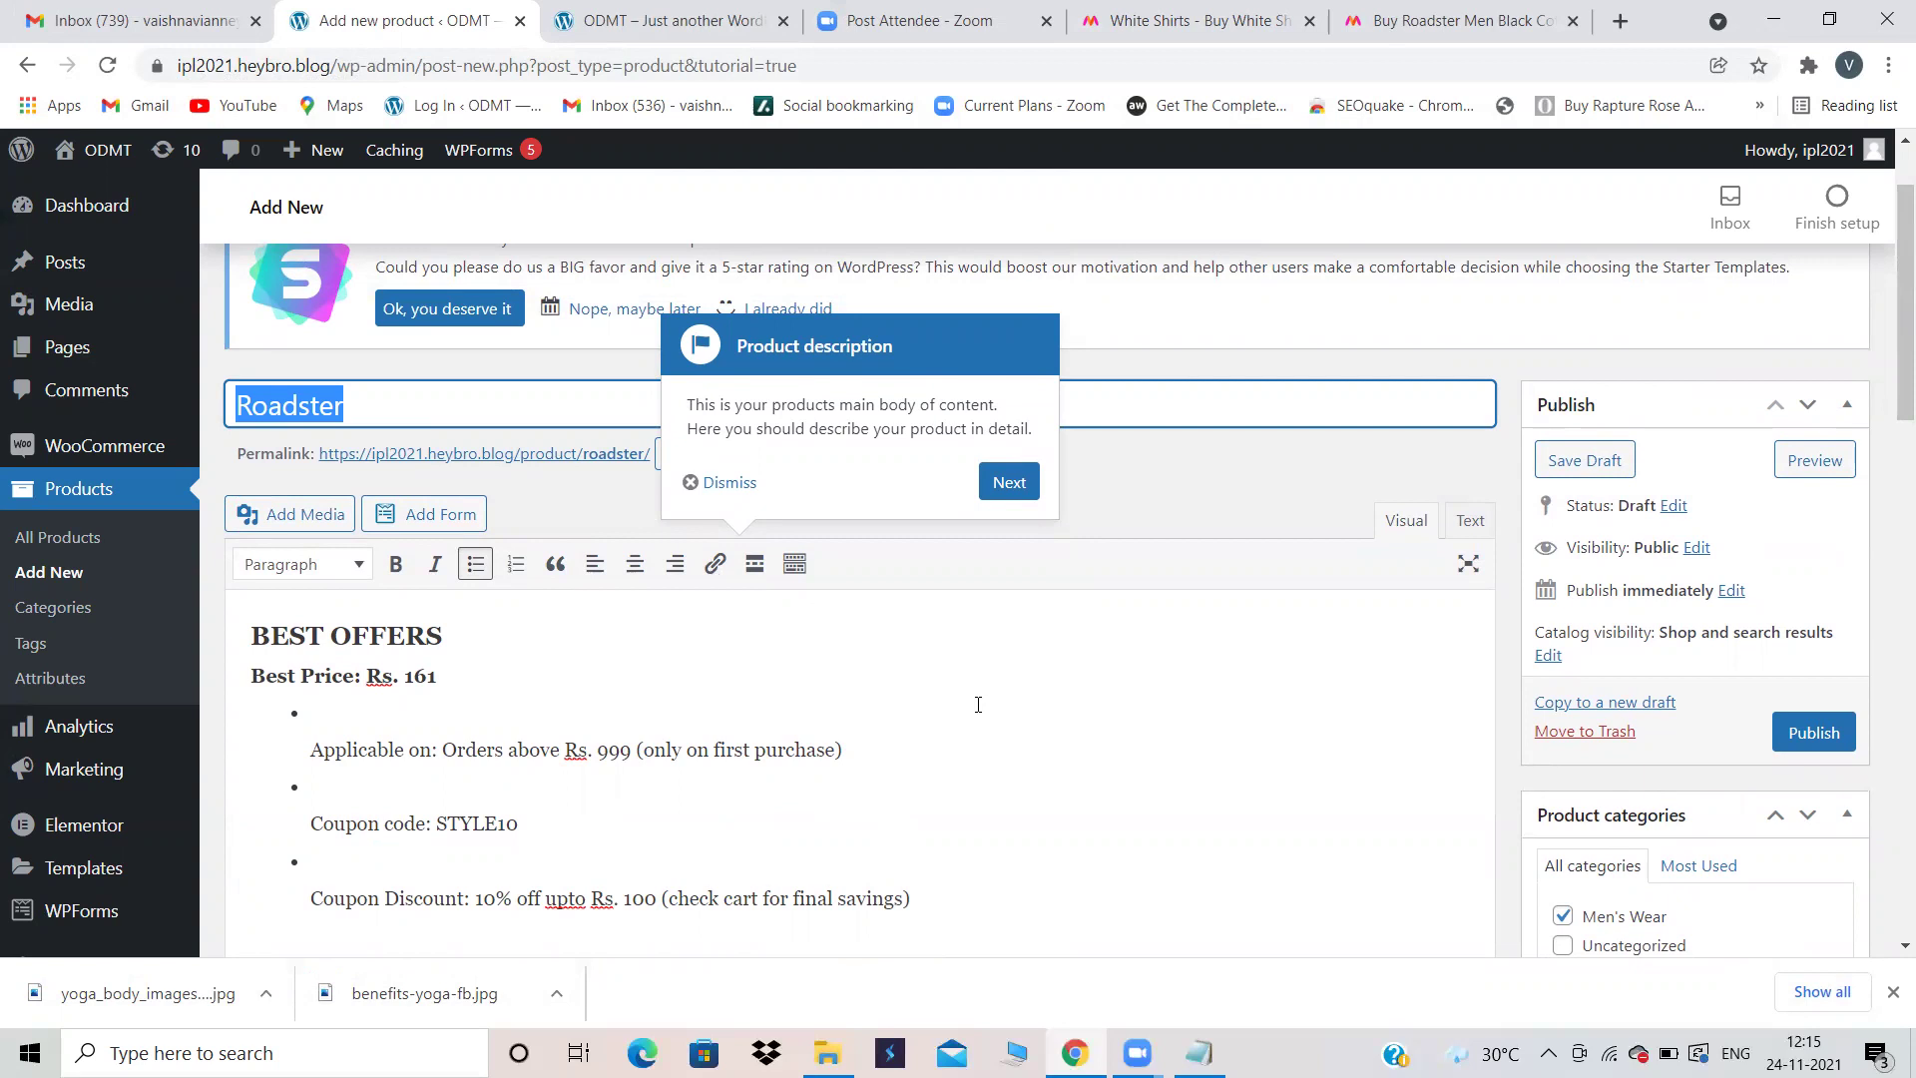
{"action": "left_click", "coordinate": [720, 484]}
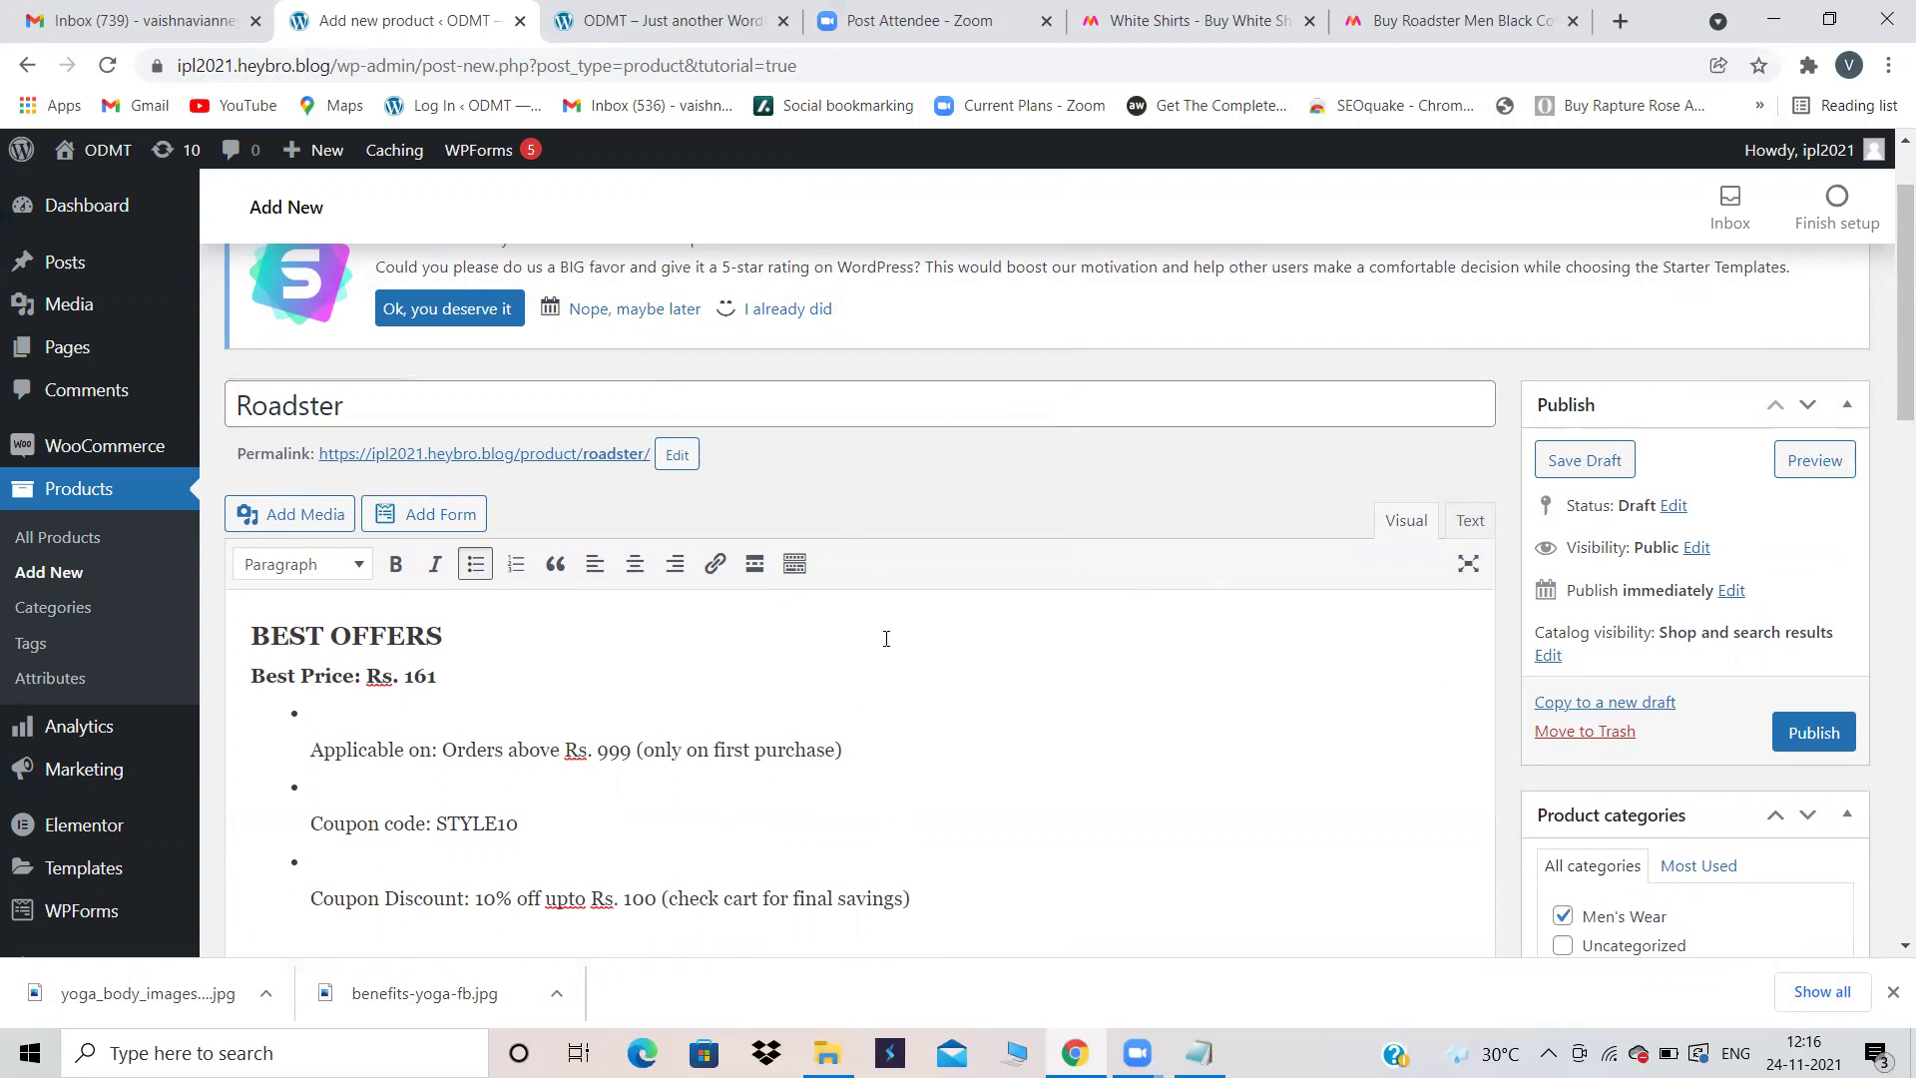
{"action": "scroll", "coordinate": [1170, 634], "scroll_direction": "down", "scroll_amount": 8}
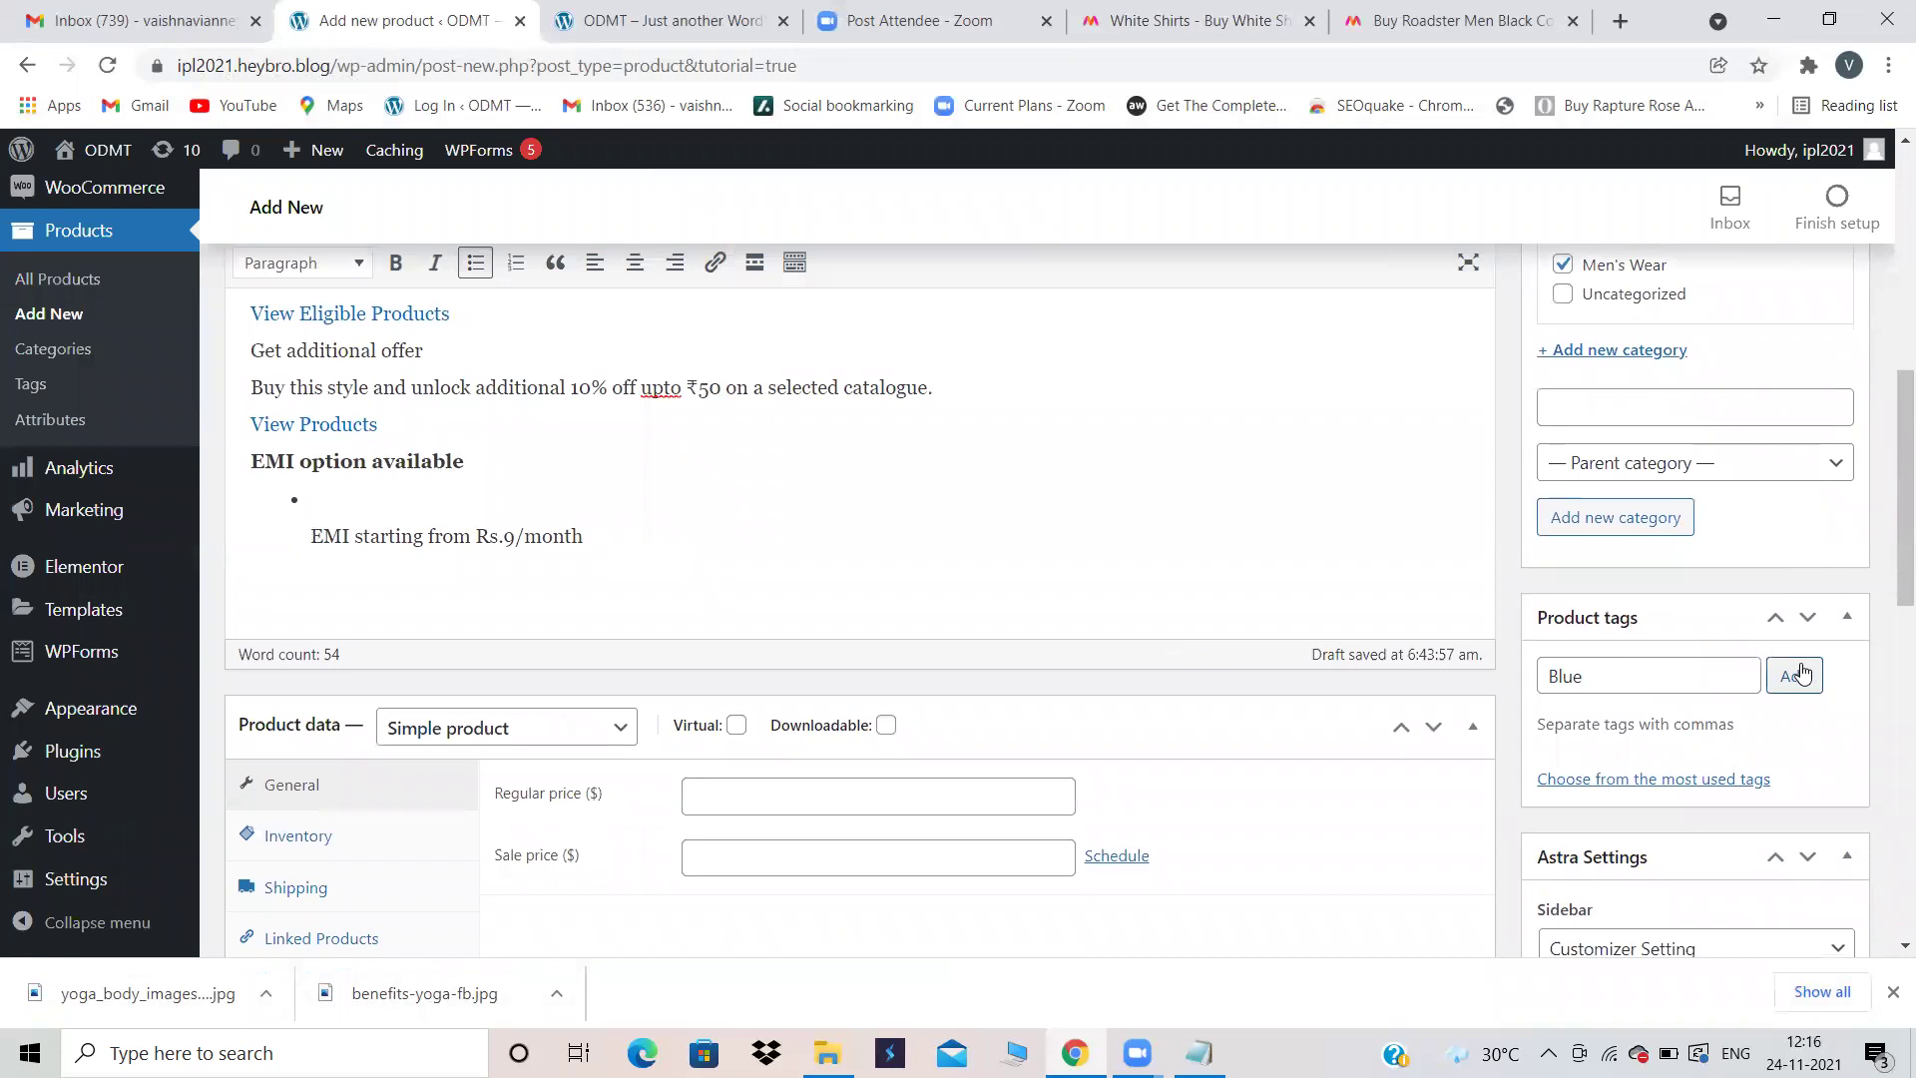
{"action": "left_click", "coordinate": [1794, 676]}
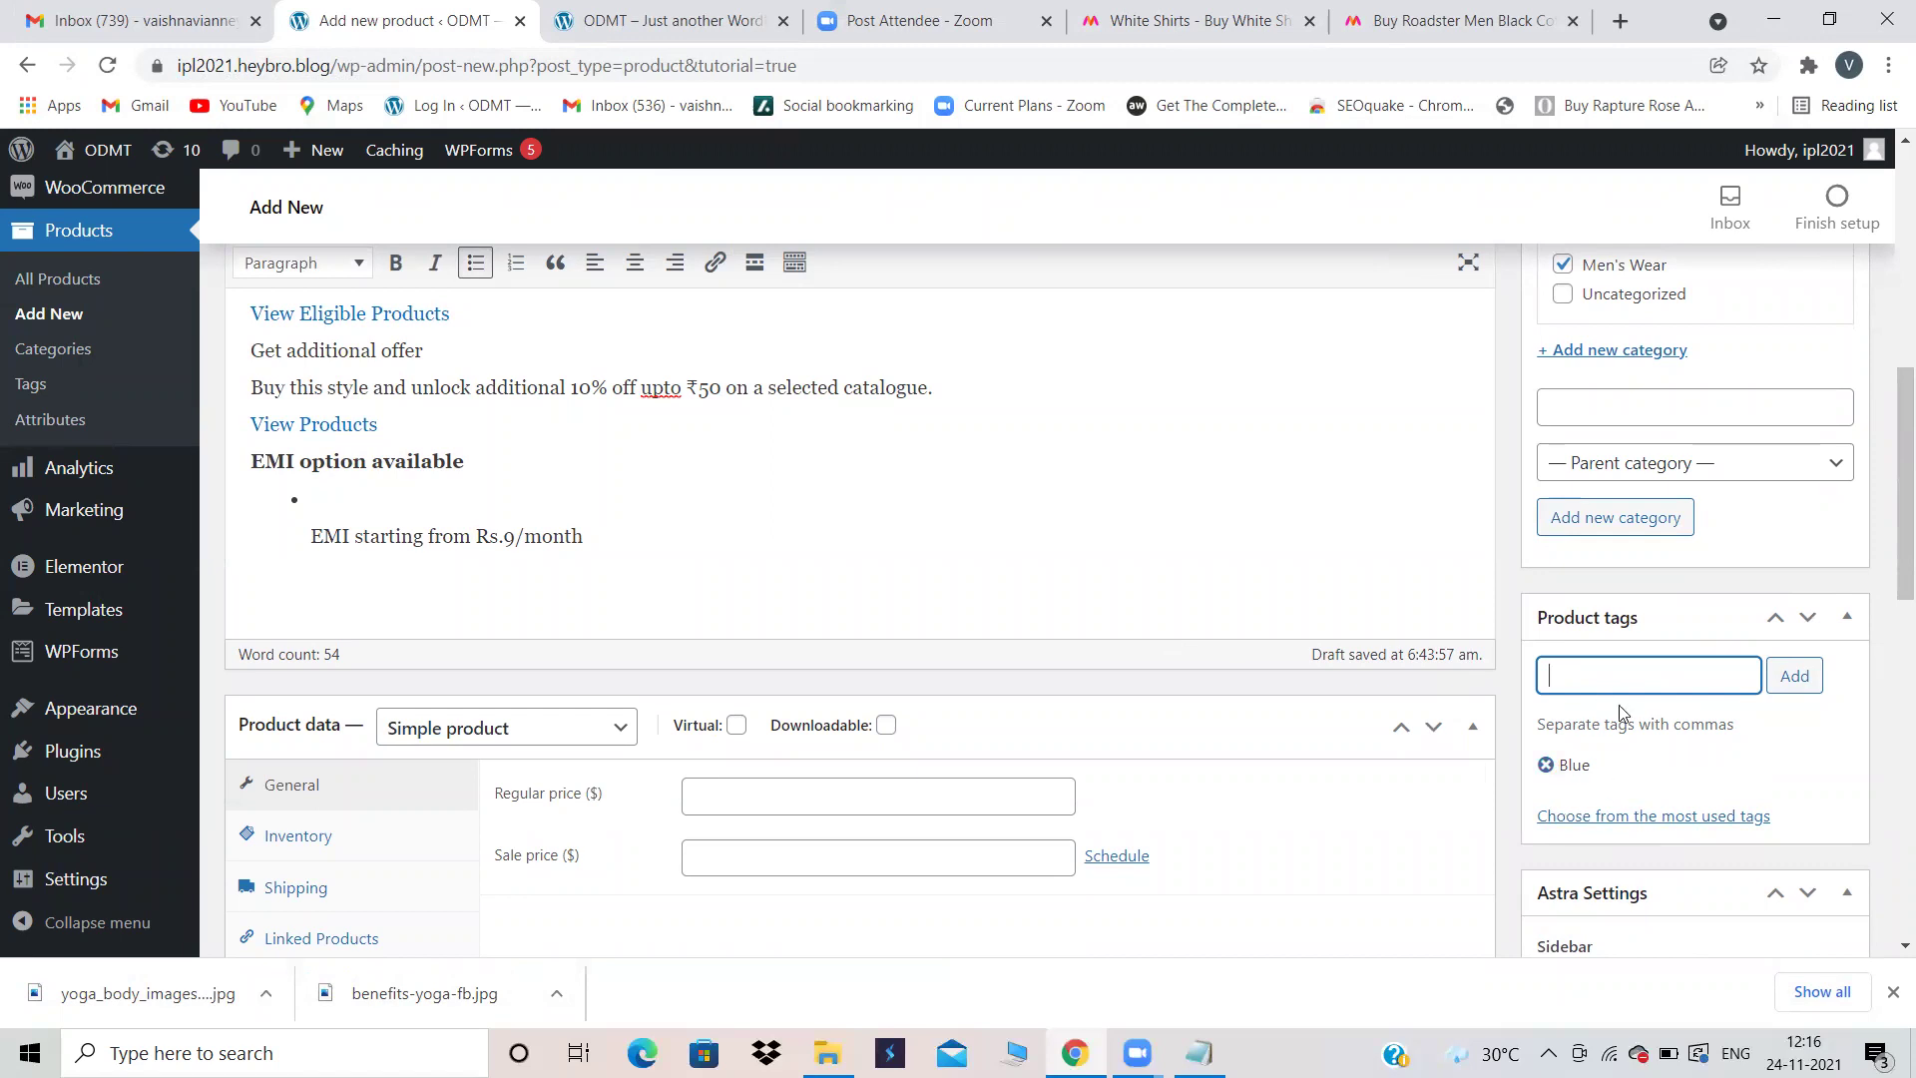
Step: Scroll to the Product data General tab with empty Regular and Sale price fields
{"action": "scroll", "coordinate": [1223, 599], "scroll_direction": "down", "scroll_amount": 5}
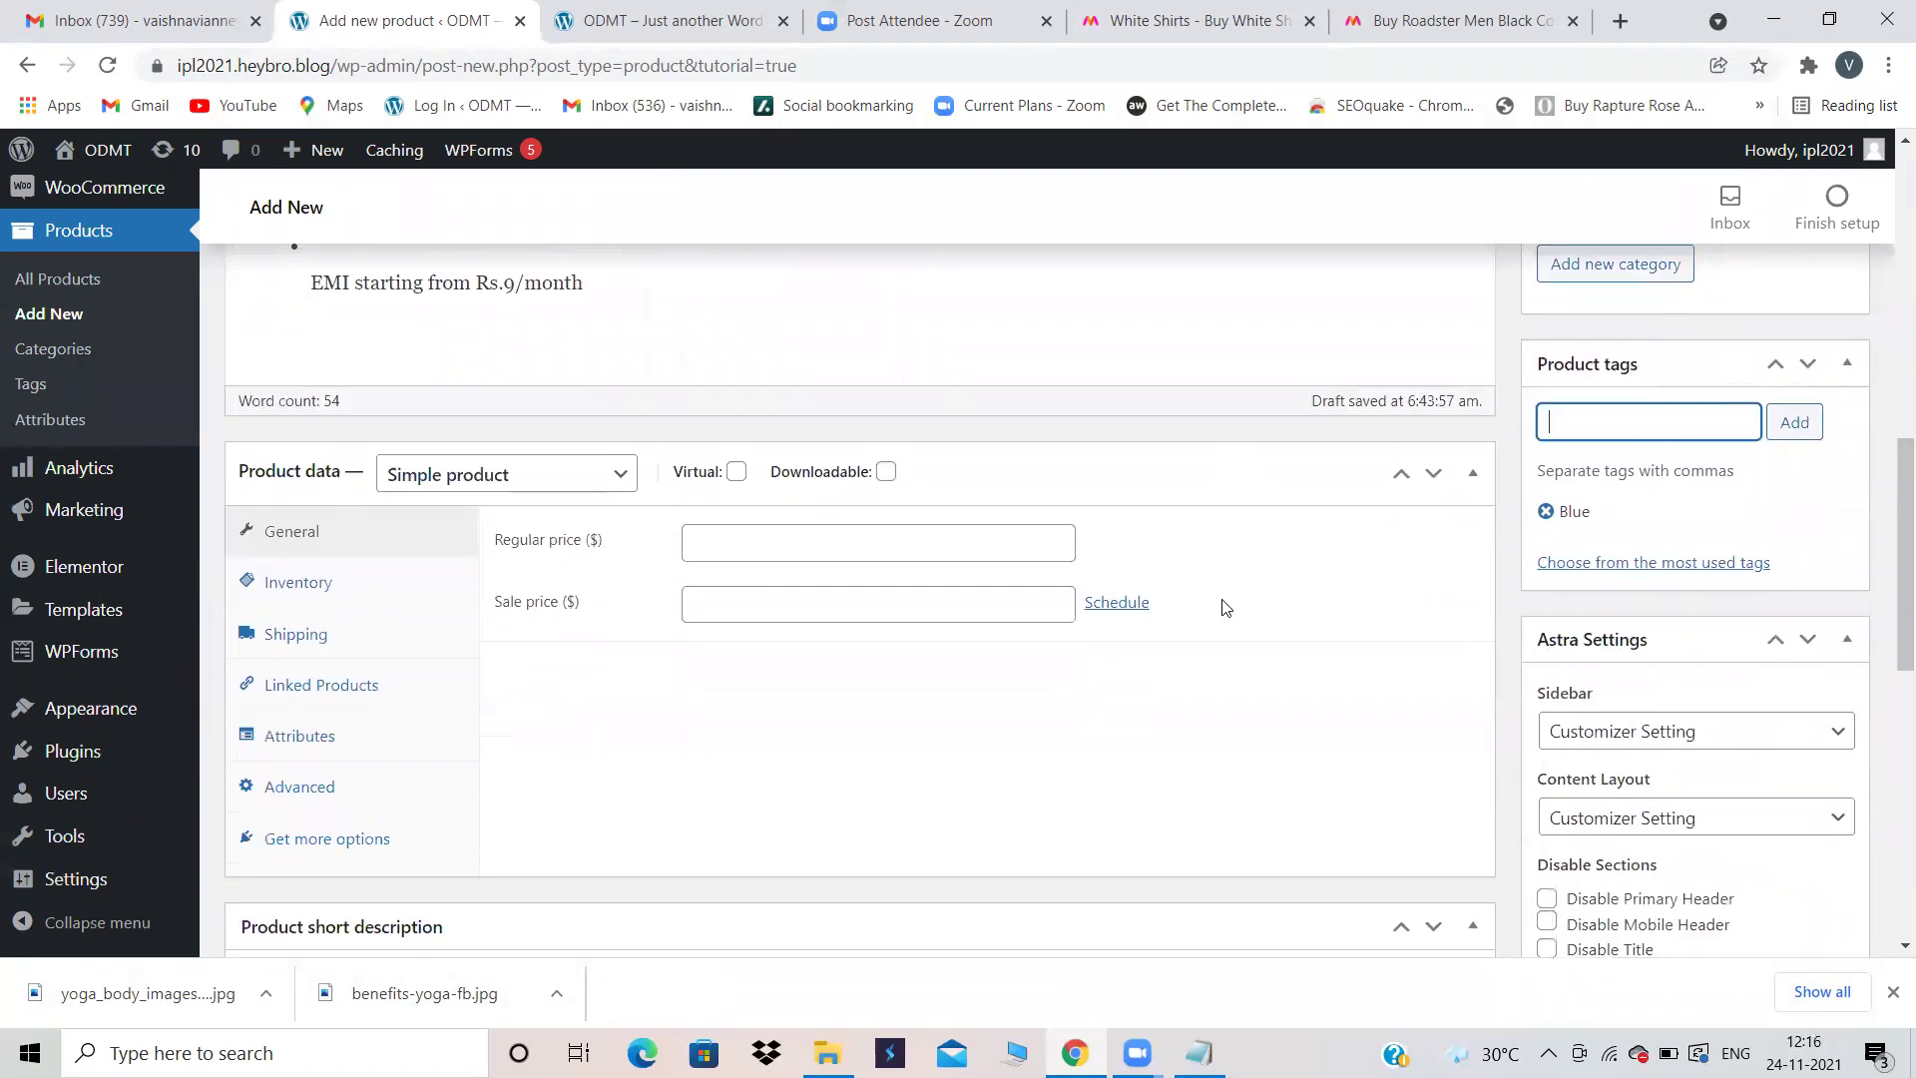
{"action": "scroll", "coordinate": [1223, 603], "scroll_direction": "up", "scroll_amount": 4}
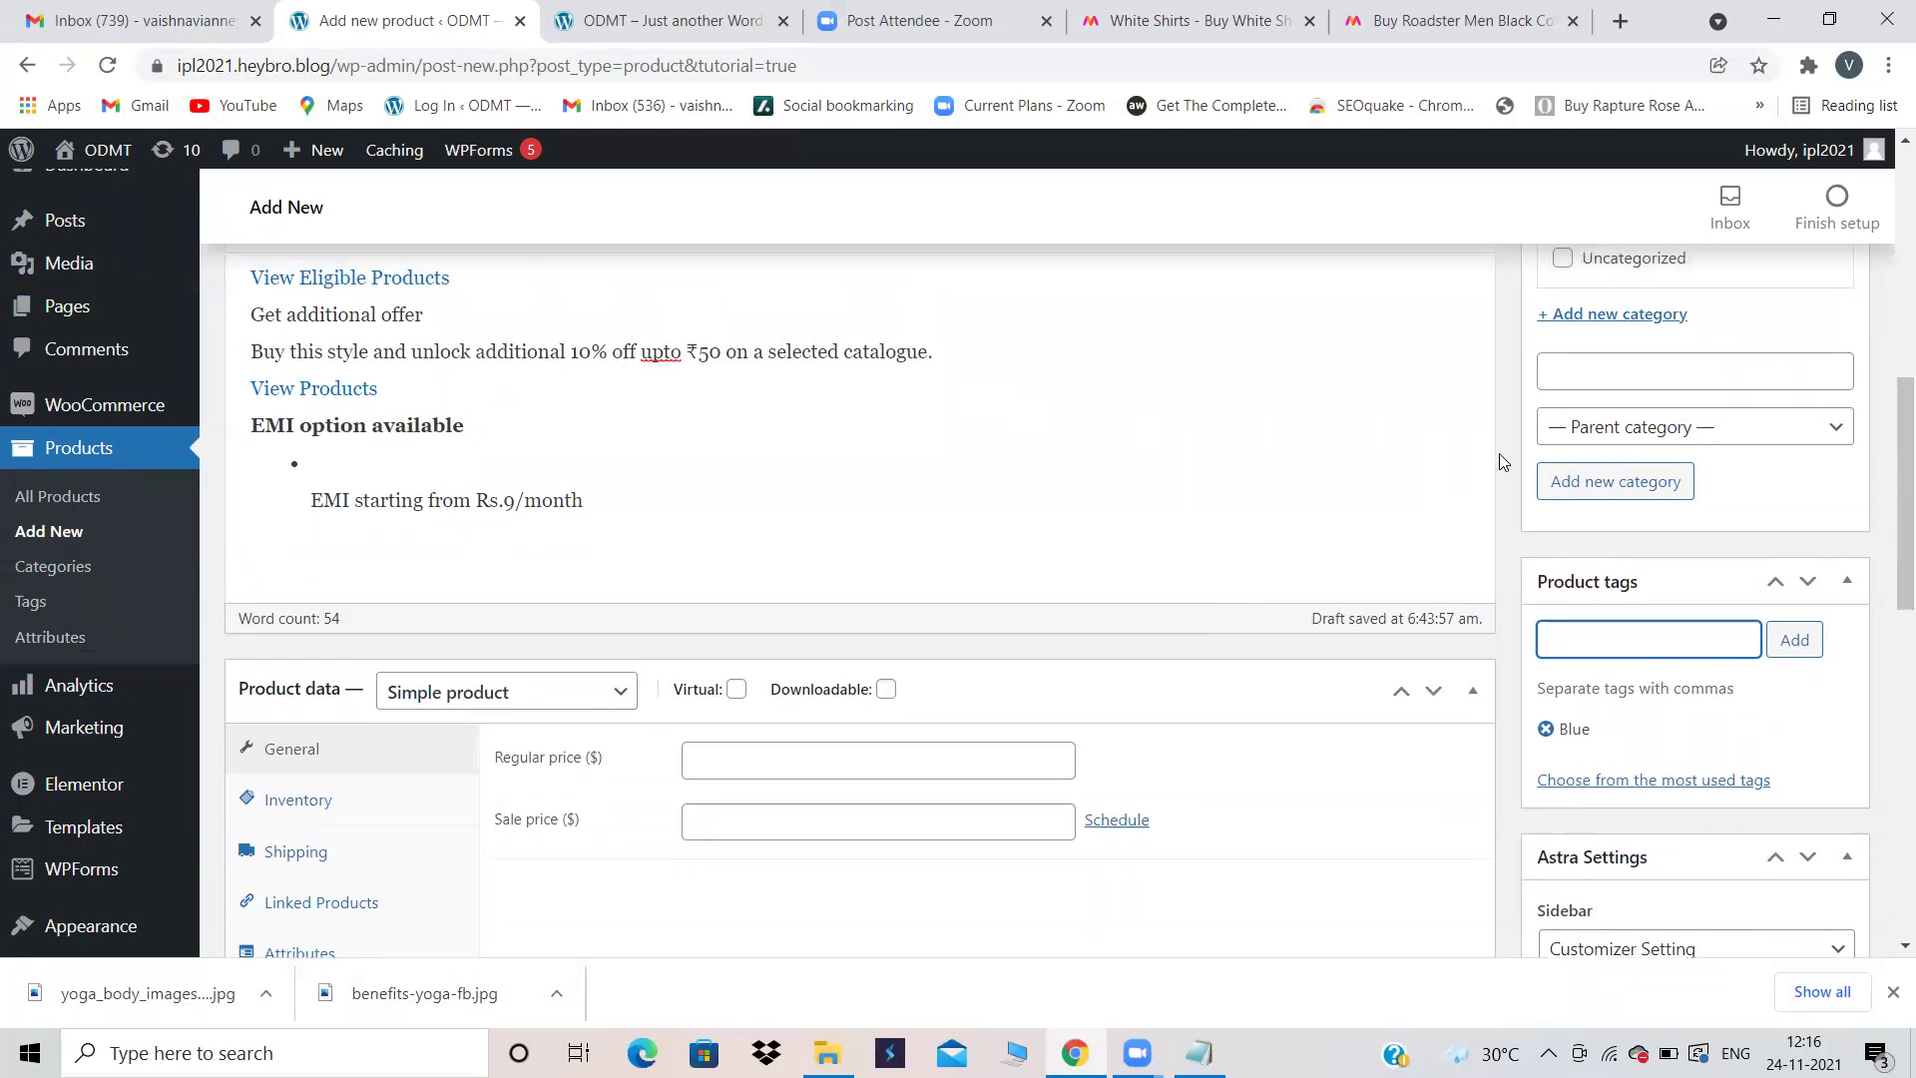
{"action": "scroll", "coordinate": [1499, 461], "scroll_direction": "up", "scroll_amount": 2}
{"action": "scroll", "coordinate": [1499, 461], "scroll_direction": "down", "scroll_amount": 3}
{"action": "scroll", "coordinate": [1498, 453], "scroll_direction": "down", "scroll_amount": 3}
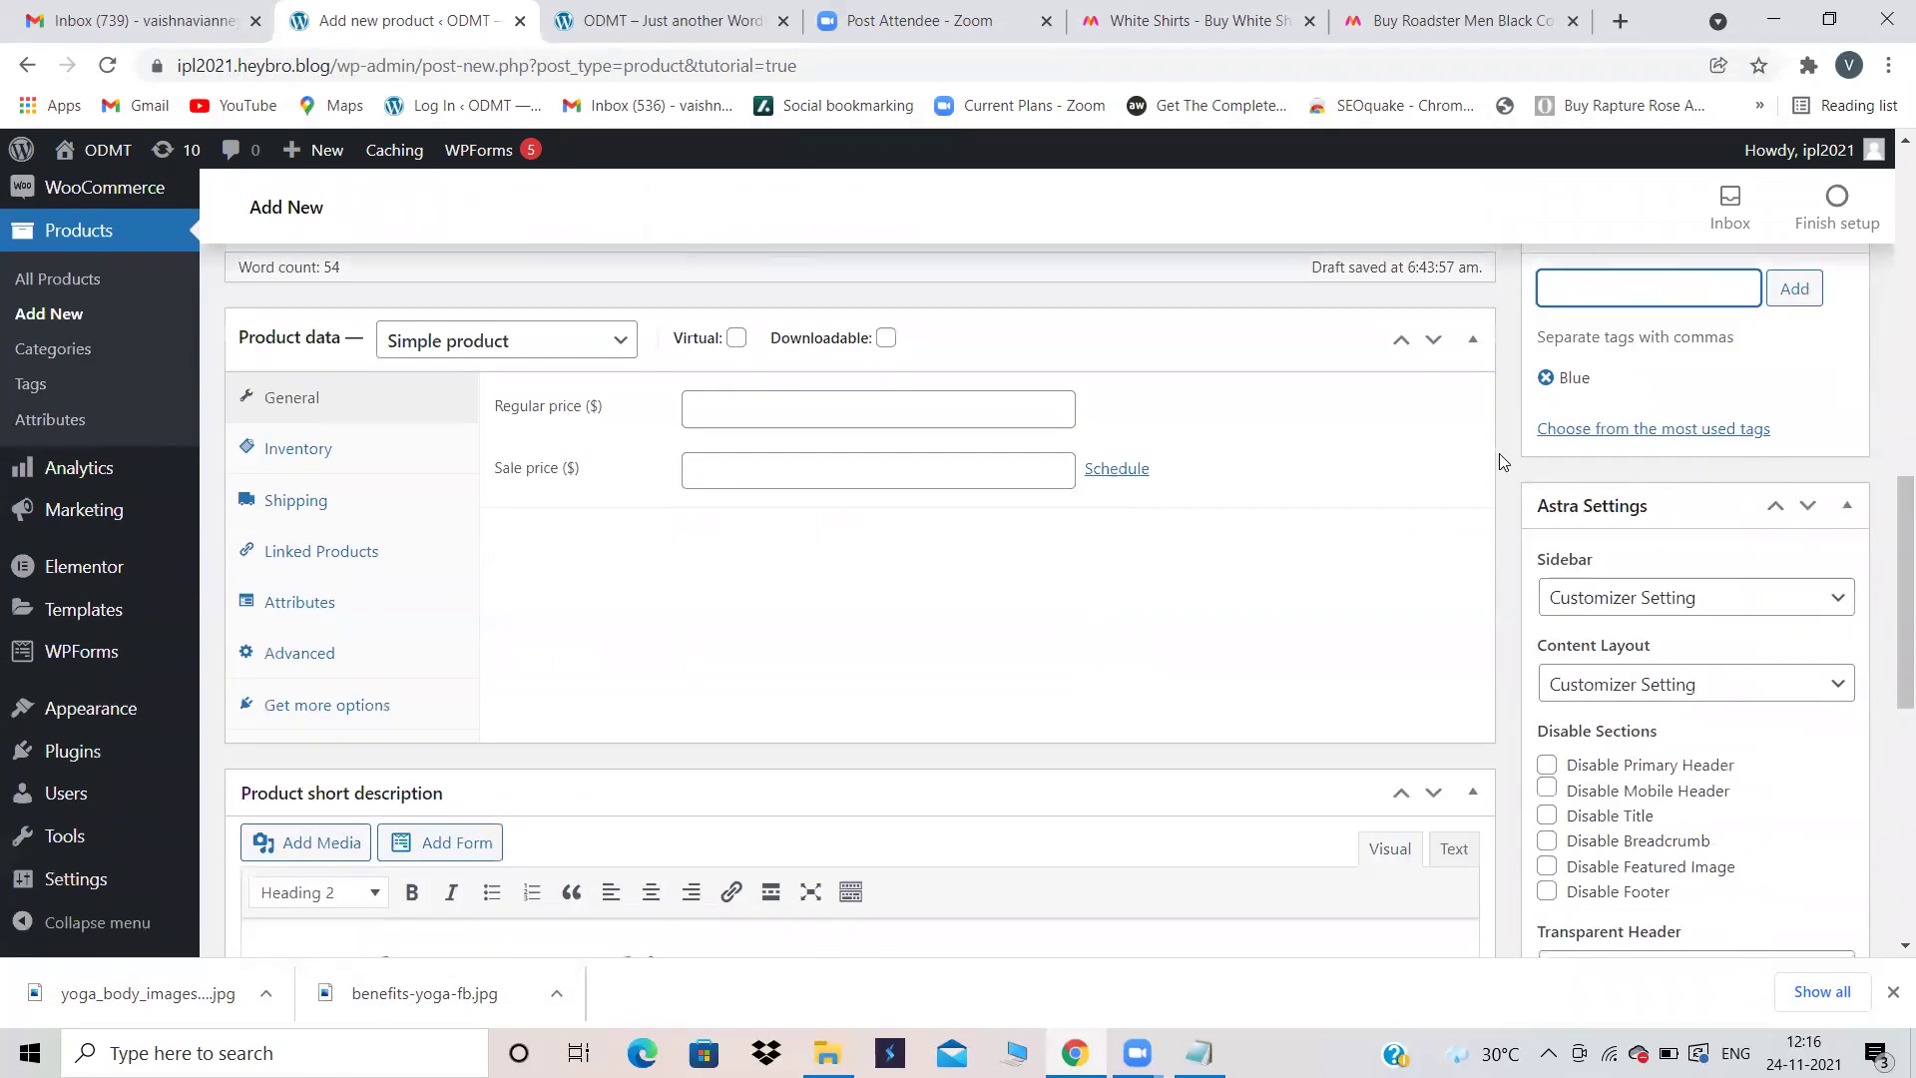
{"action": "scroll", "coordinate": [1499, 453], "scroll_direction": "up", "scroll_amount": 1}
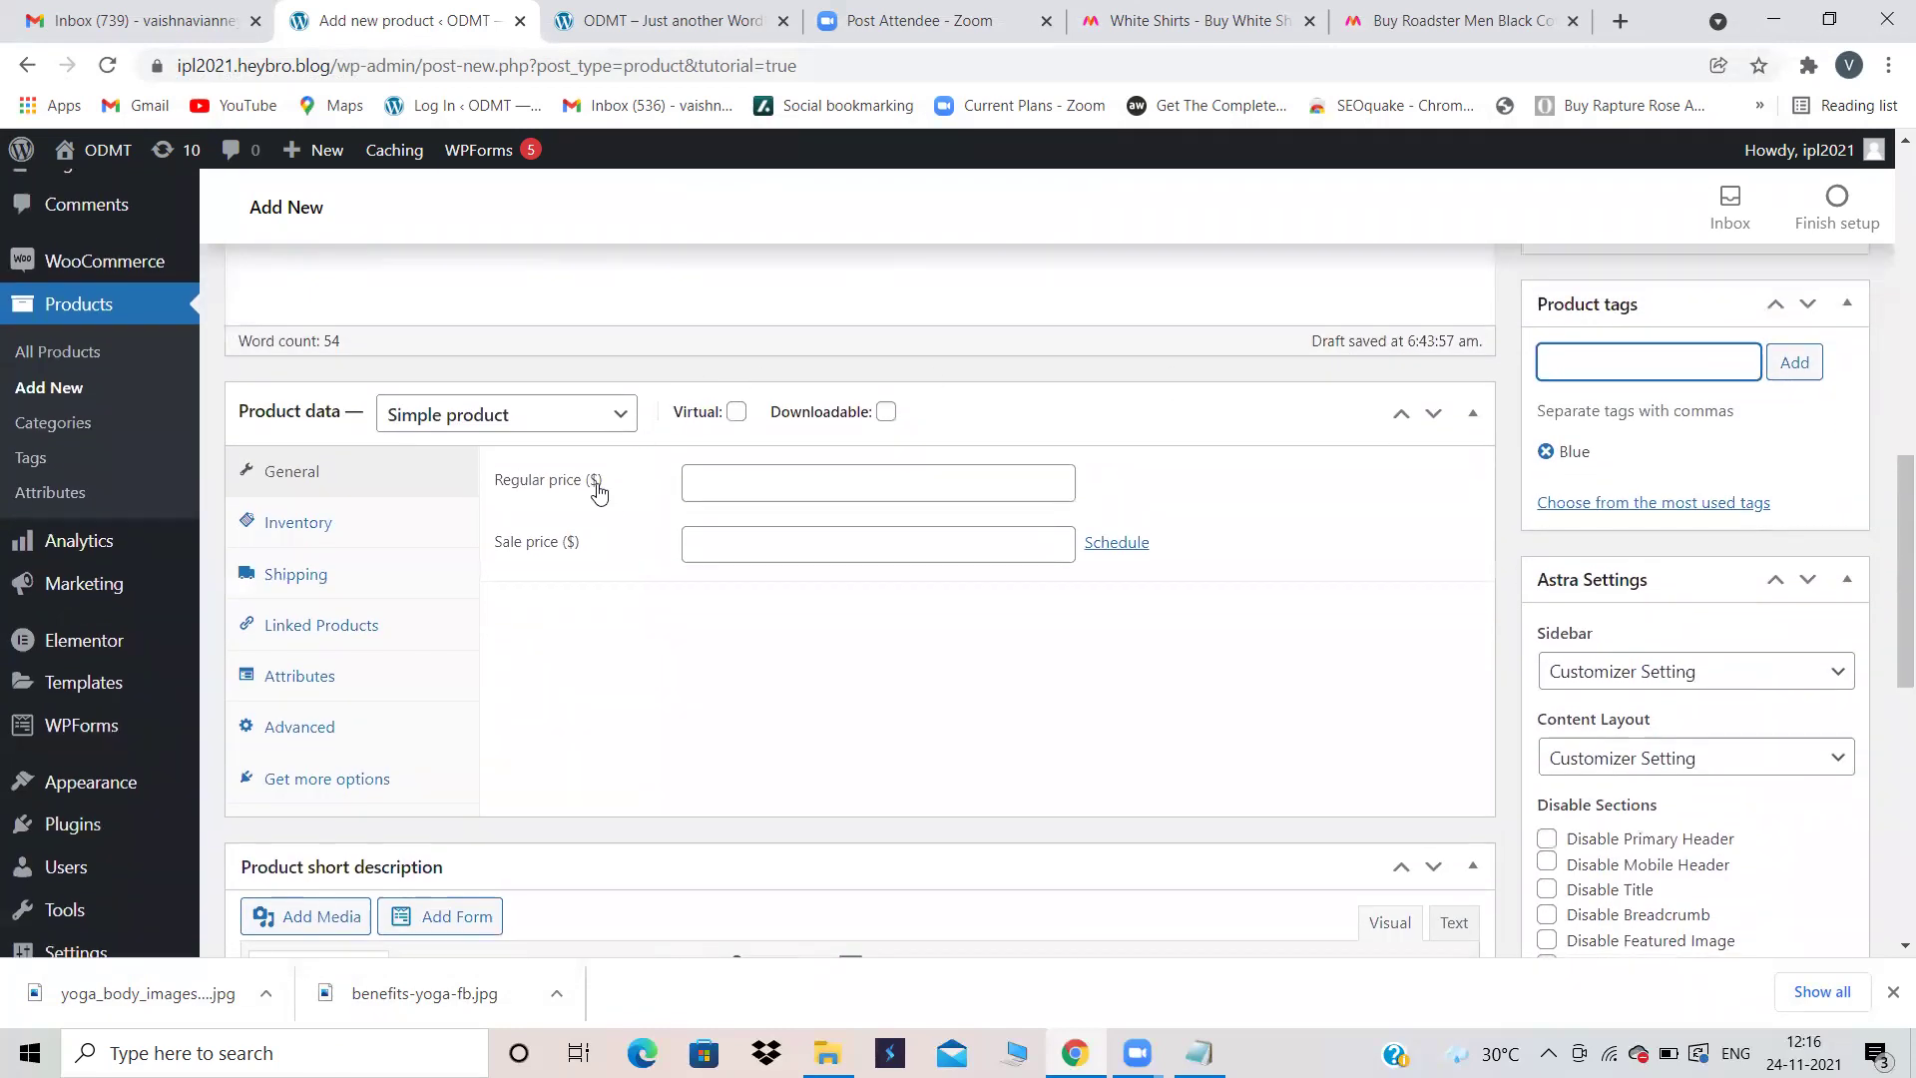
{"action": "left_click", "coordinate": [618, 424]}
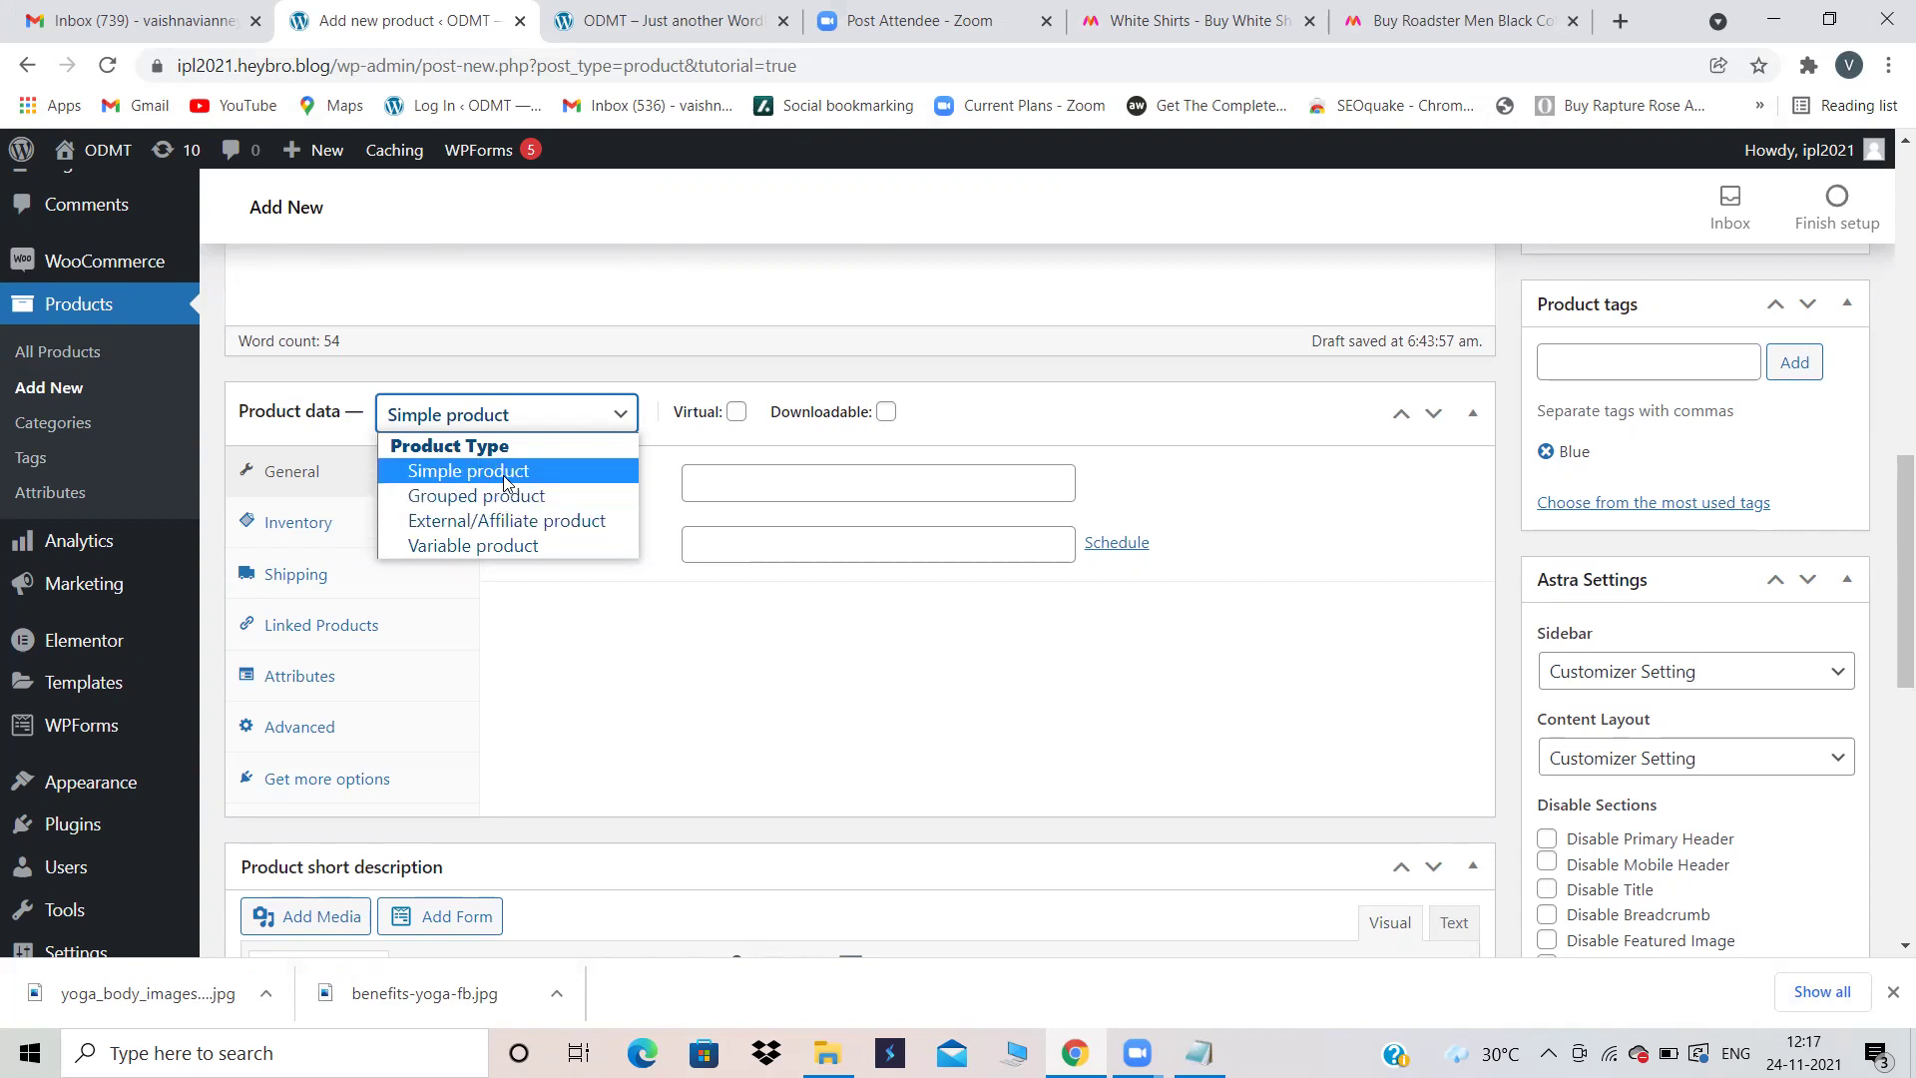
{"action": "left_click", "coordinate": [575, 610]}
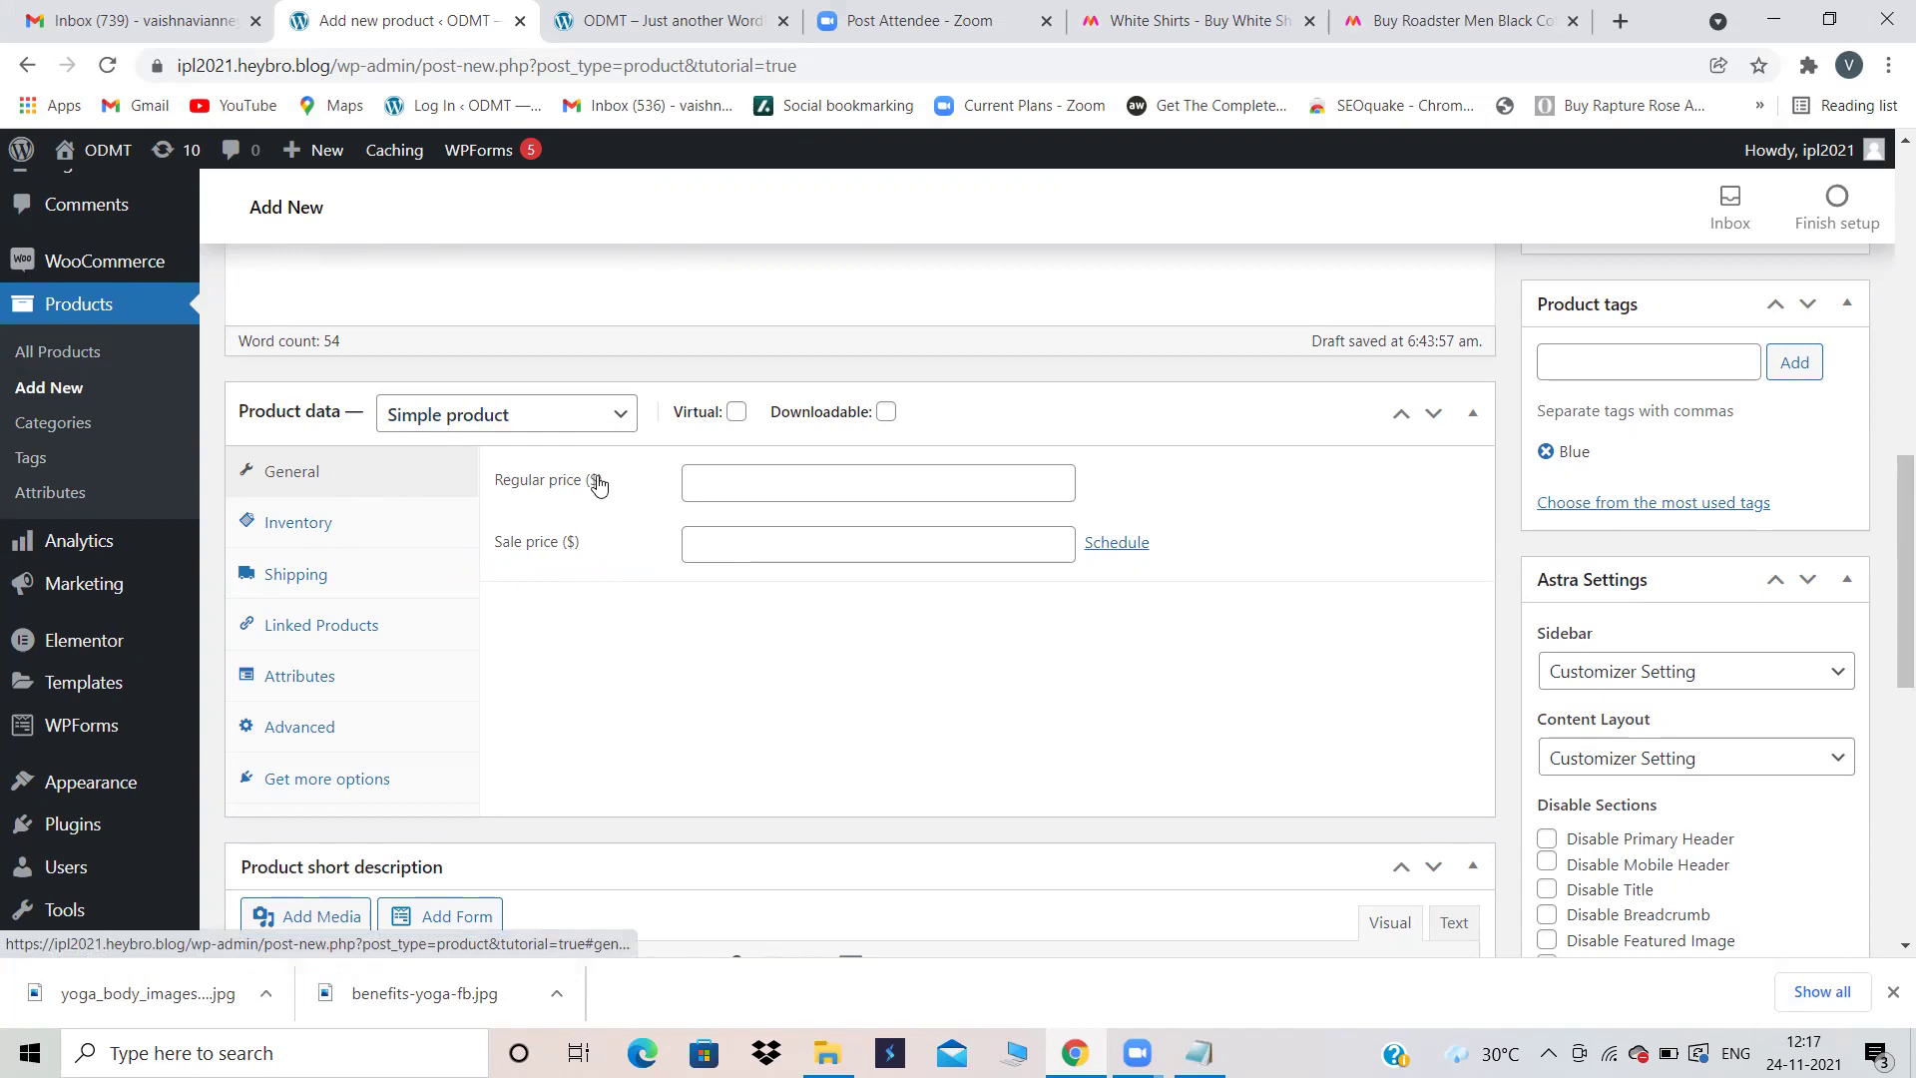
{"action": "left_click", "coordinate": [1265, 8]}
{"action": "scroll", "coordinate": [878, 631], "scroll_direction": "down", "scroll_amount": 3}
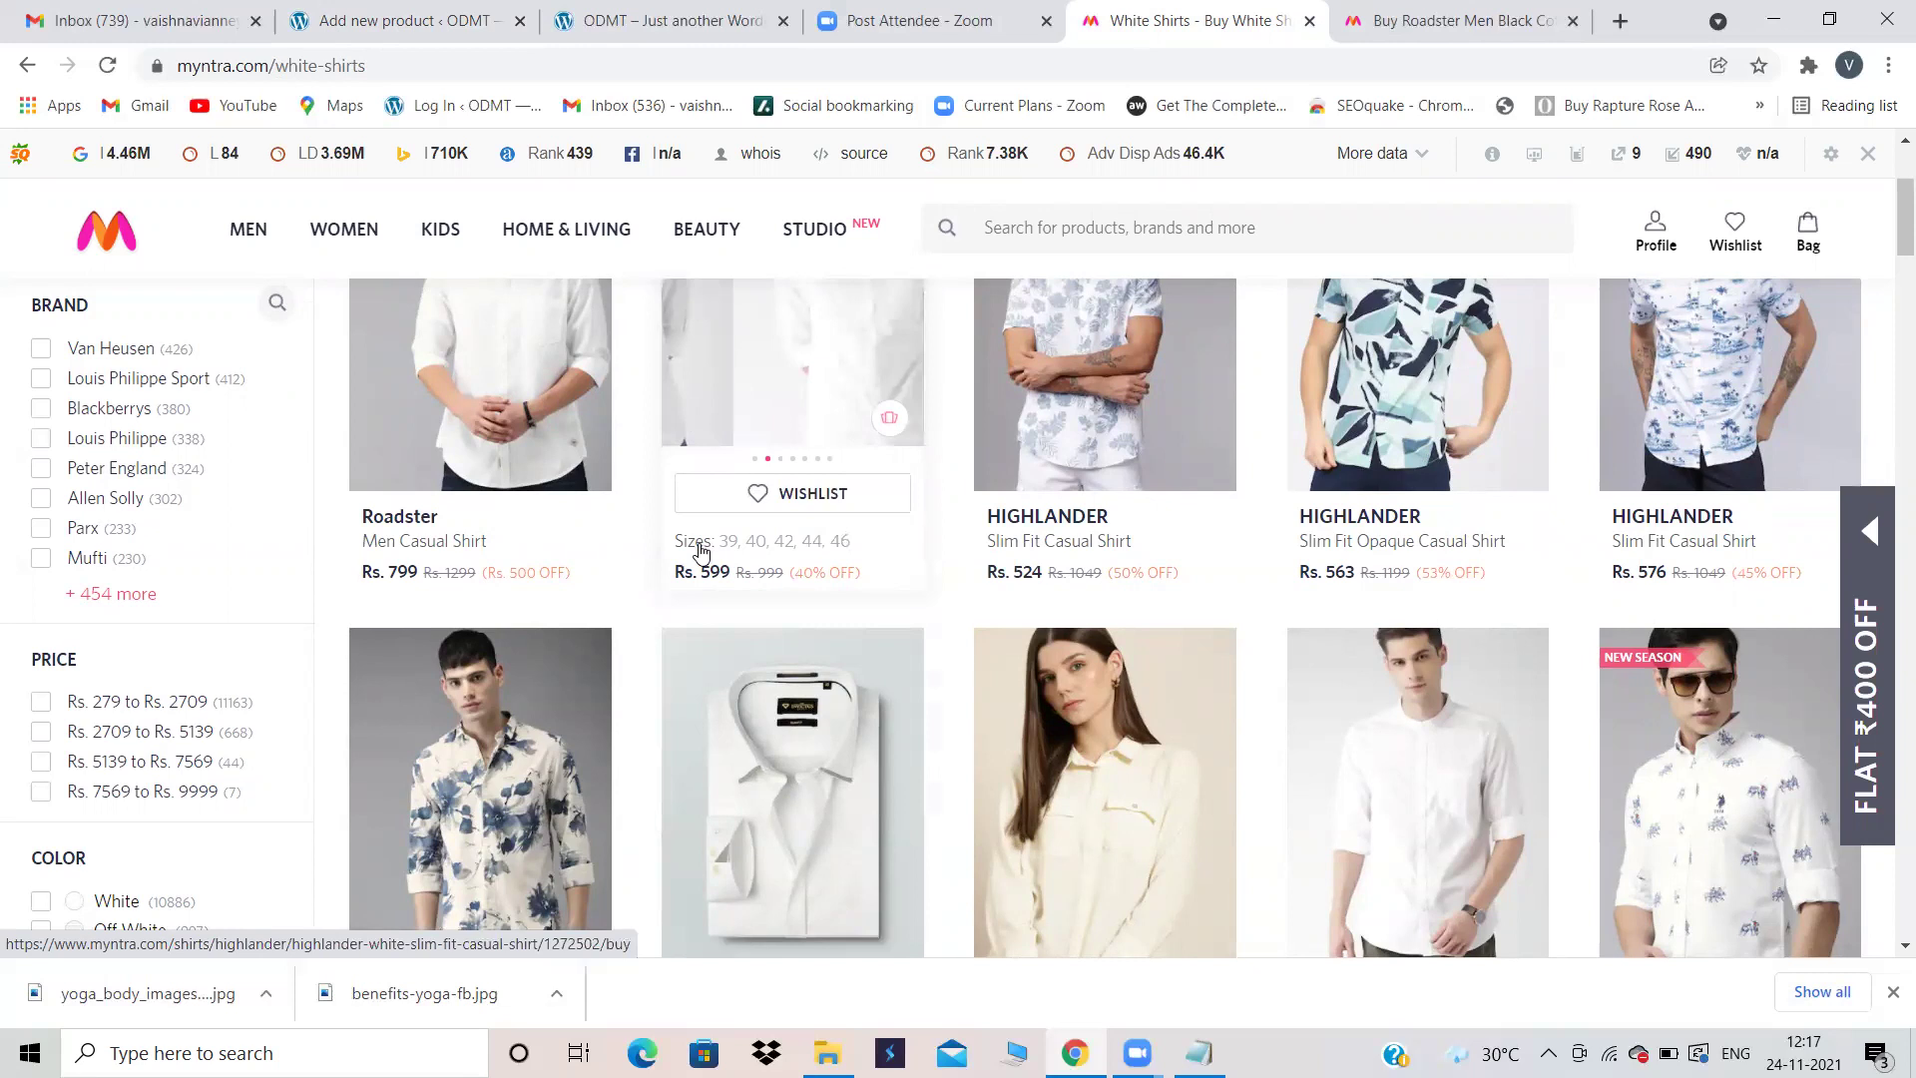
{"action": "left_click", "coordinate": [444, 14]}
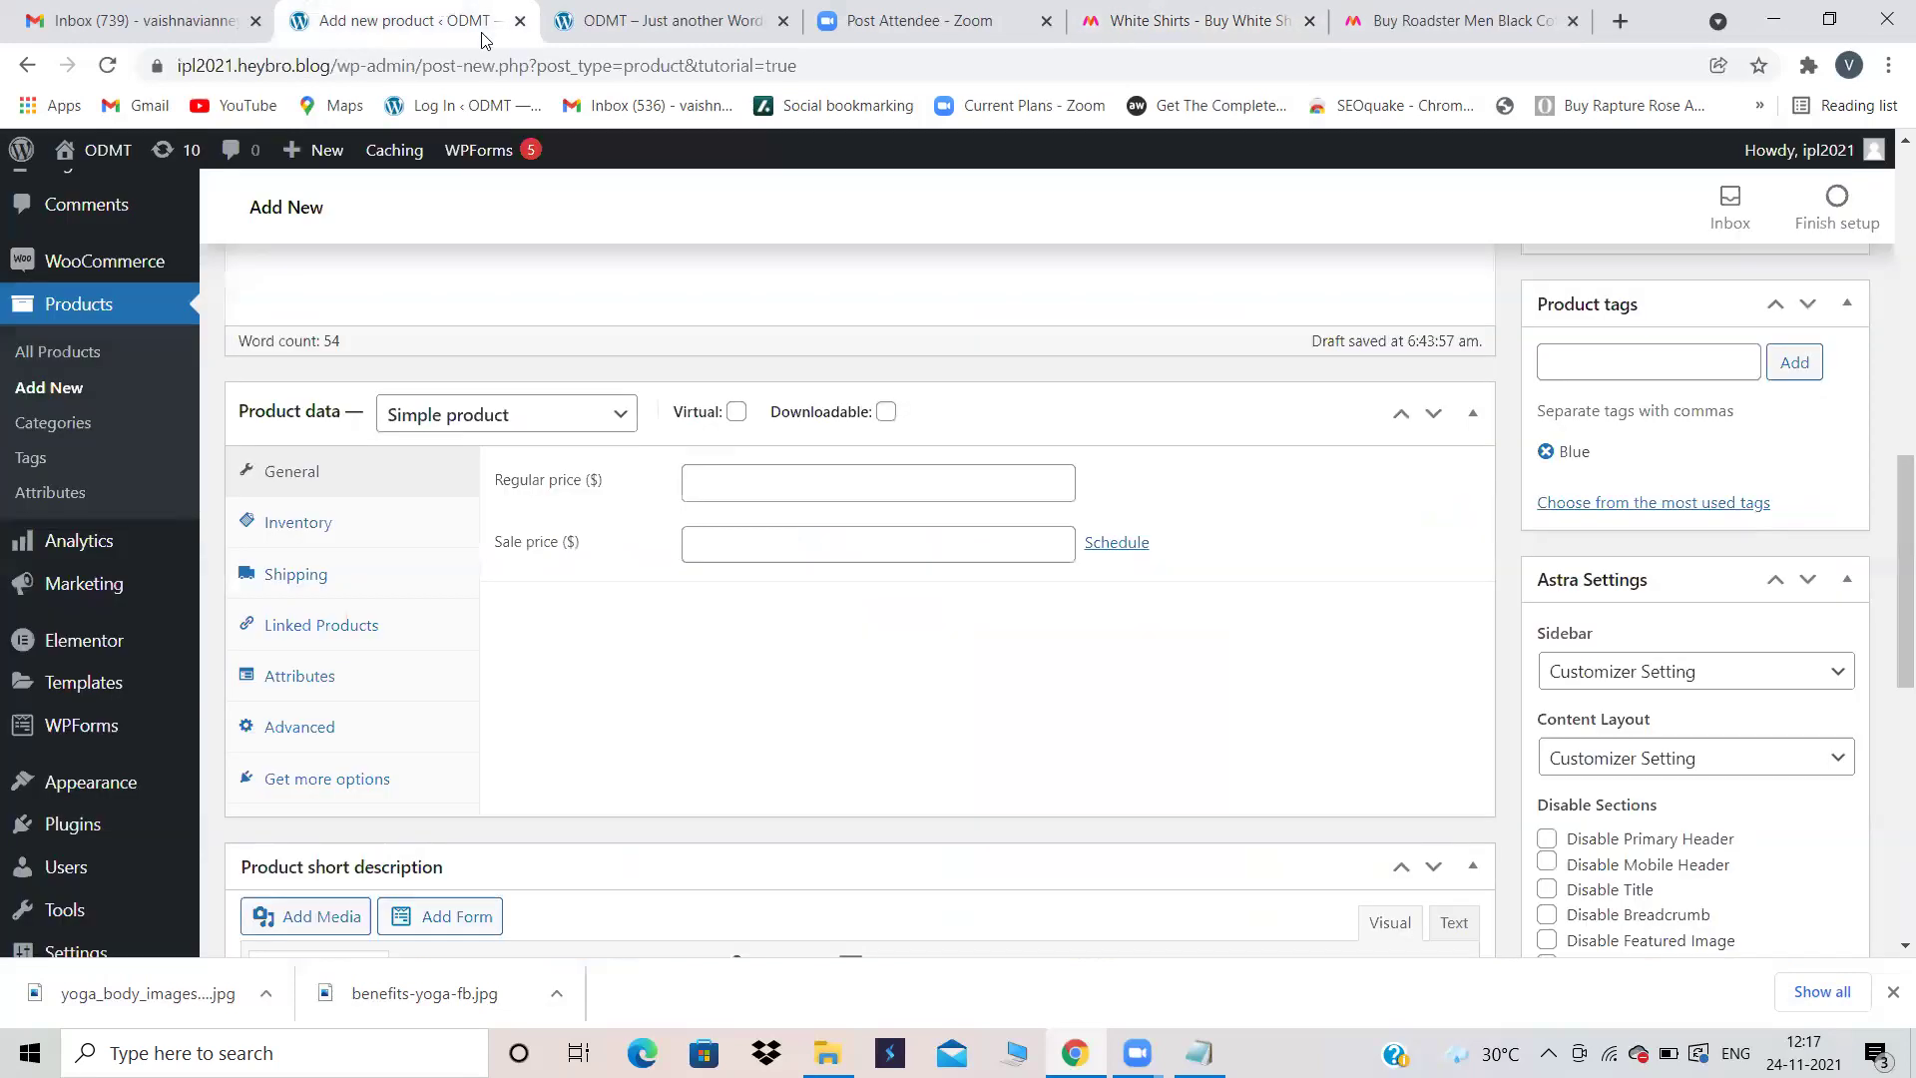
Step: Enter a regular price of 500 and a sale price of 400
{"action": "left_click", "coordinate": [720, 474]}
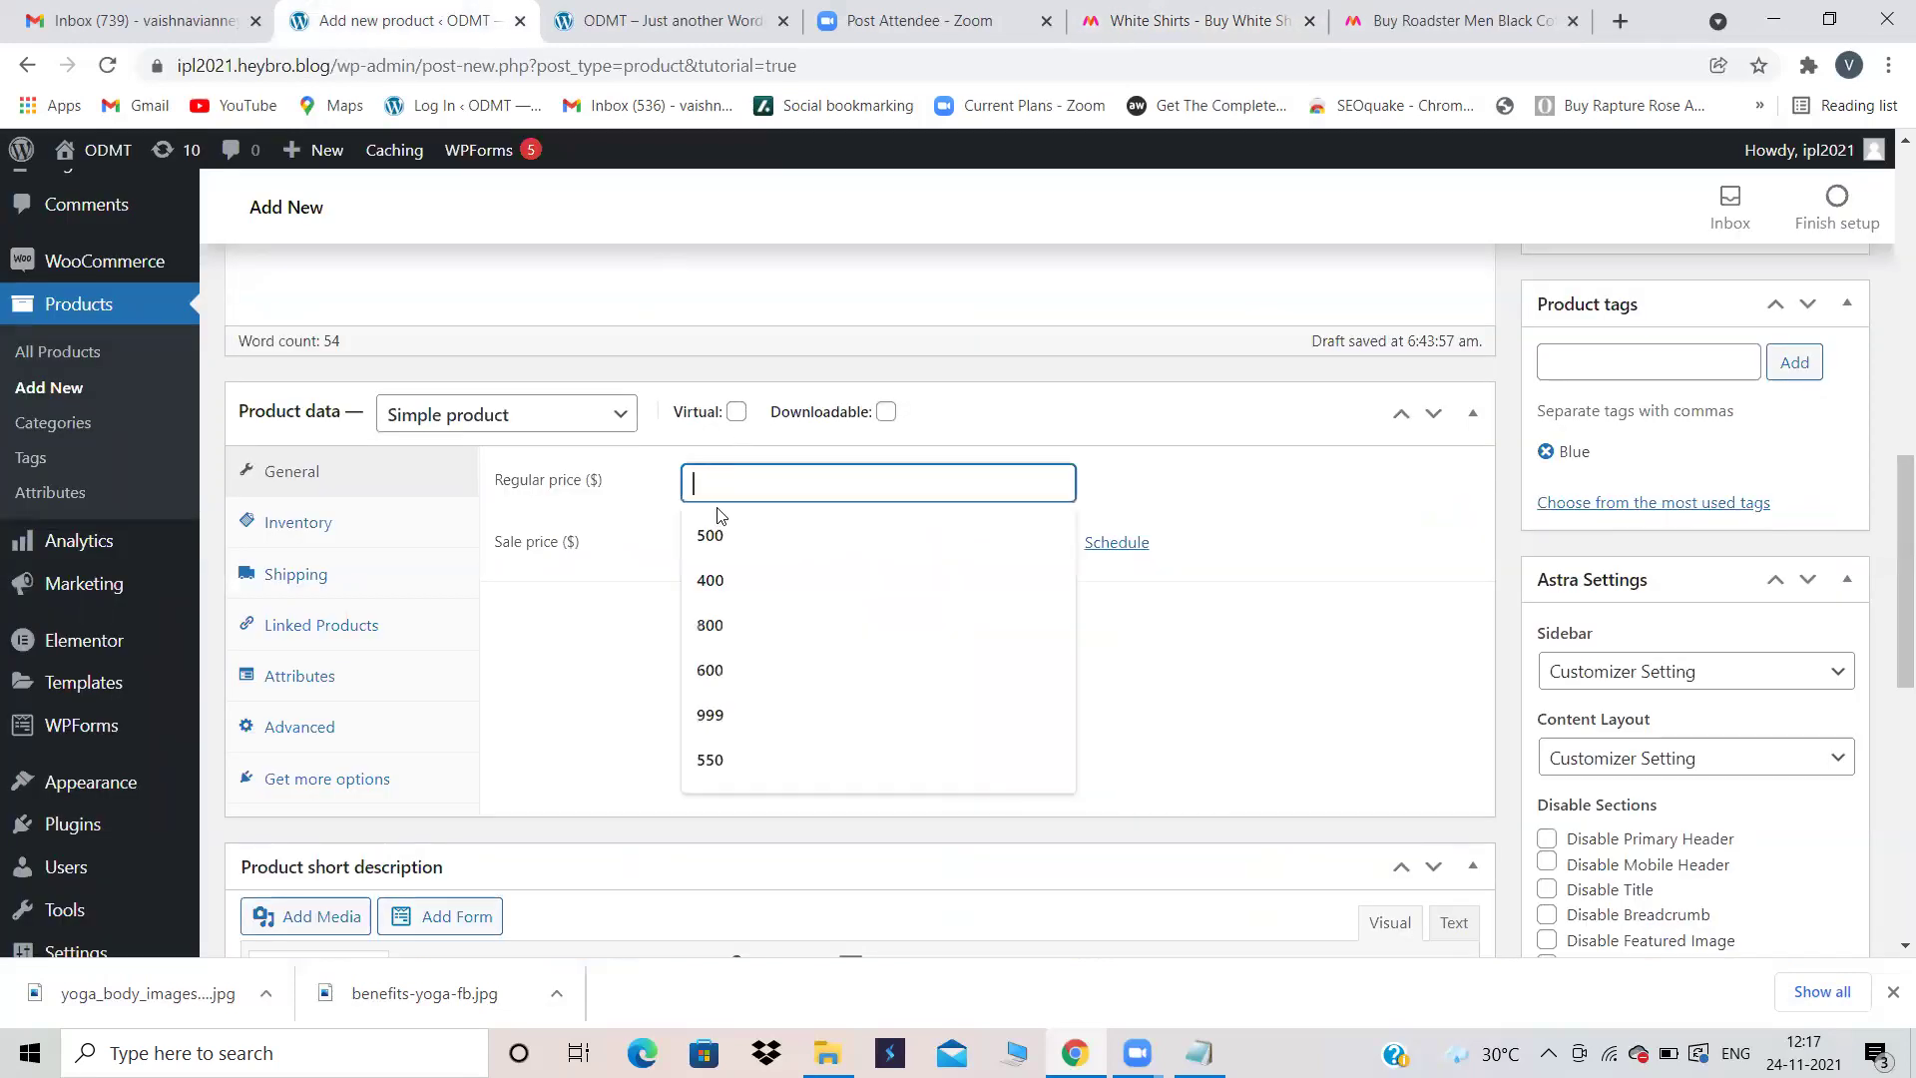
{"action": "left_click", "coordinate": [727, 536]}
{"action": "left_click", "coordinate": [726, 537]}
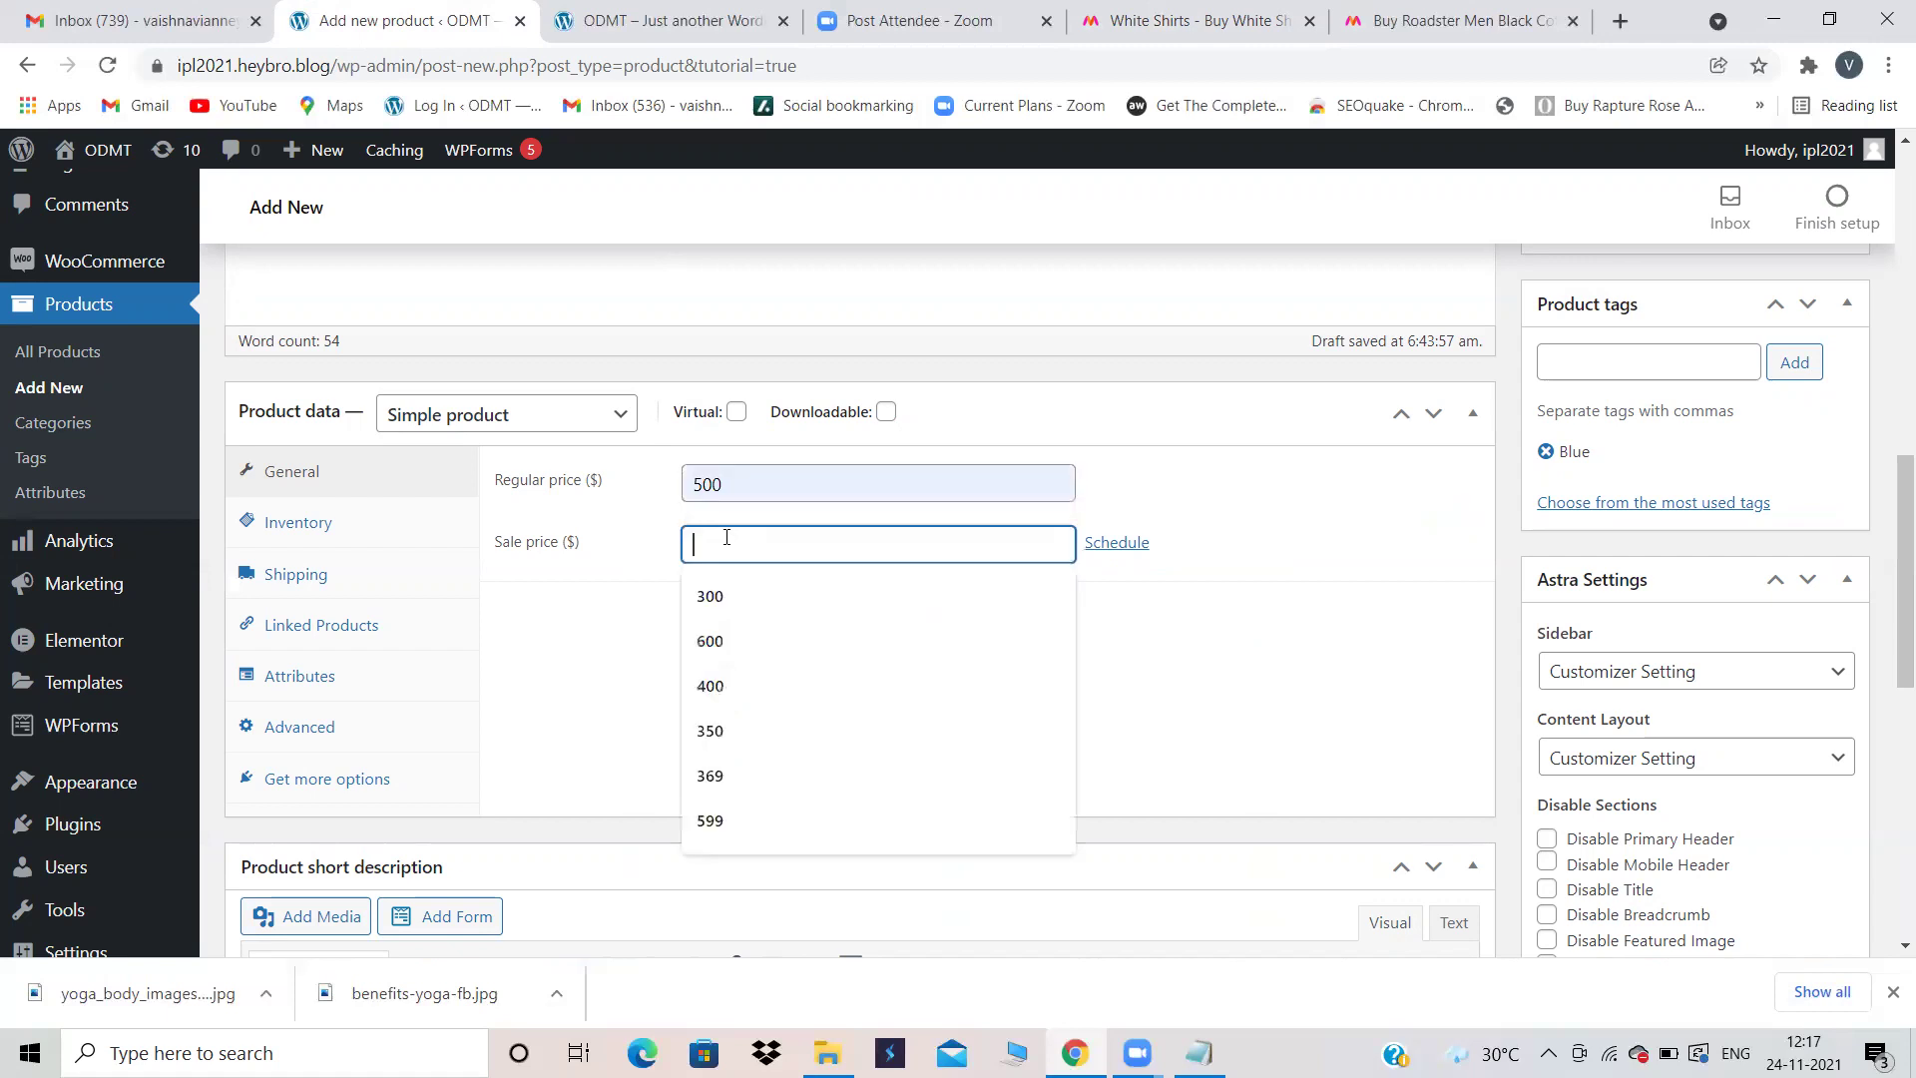
{"action": "type", "text": "400"}
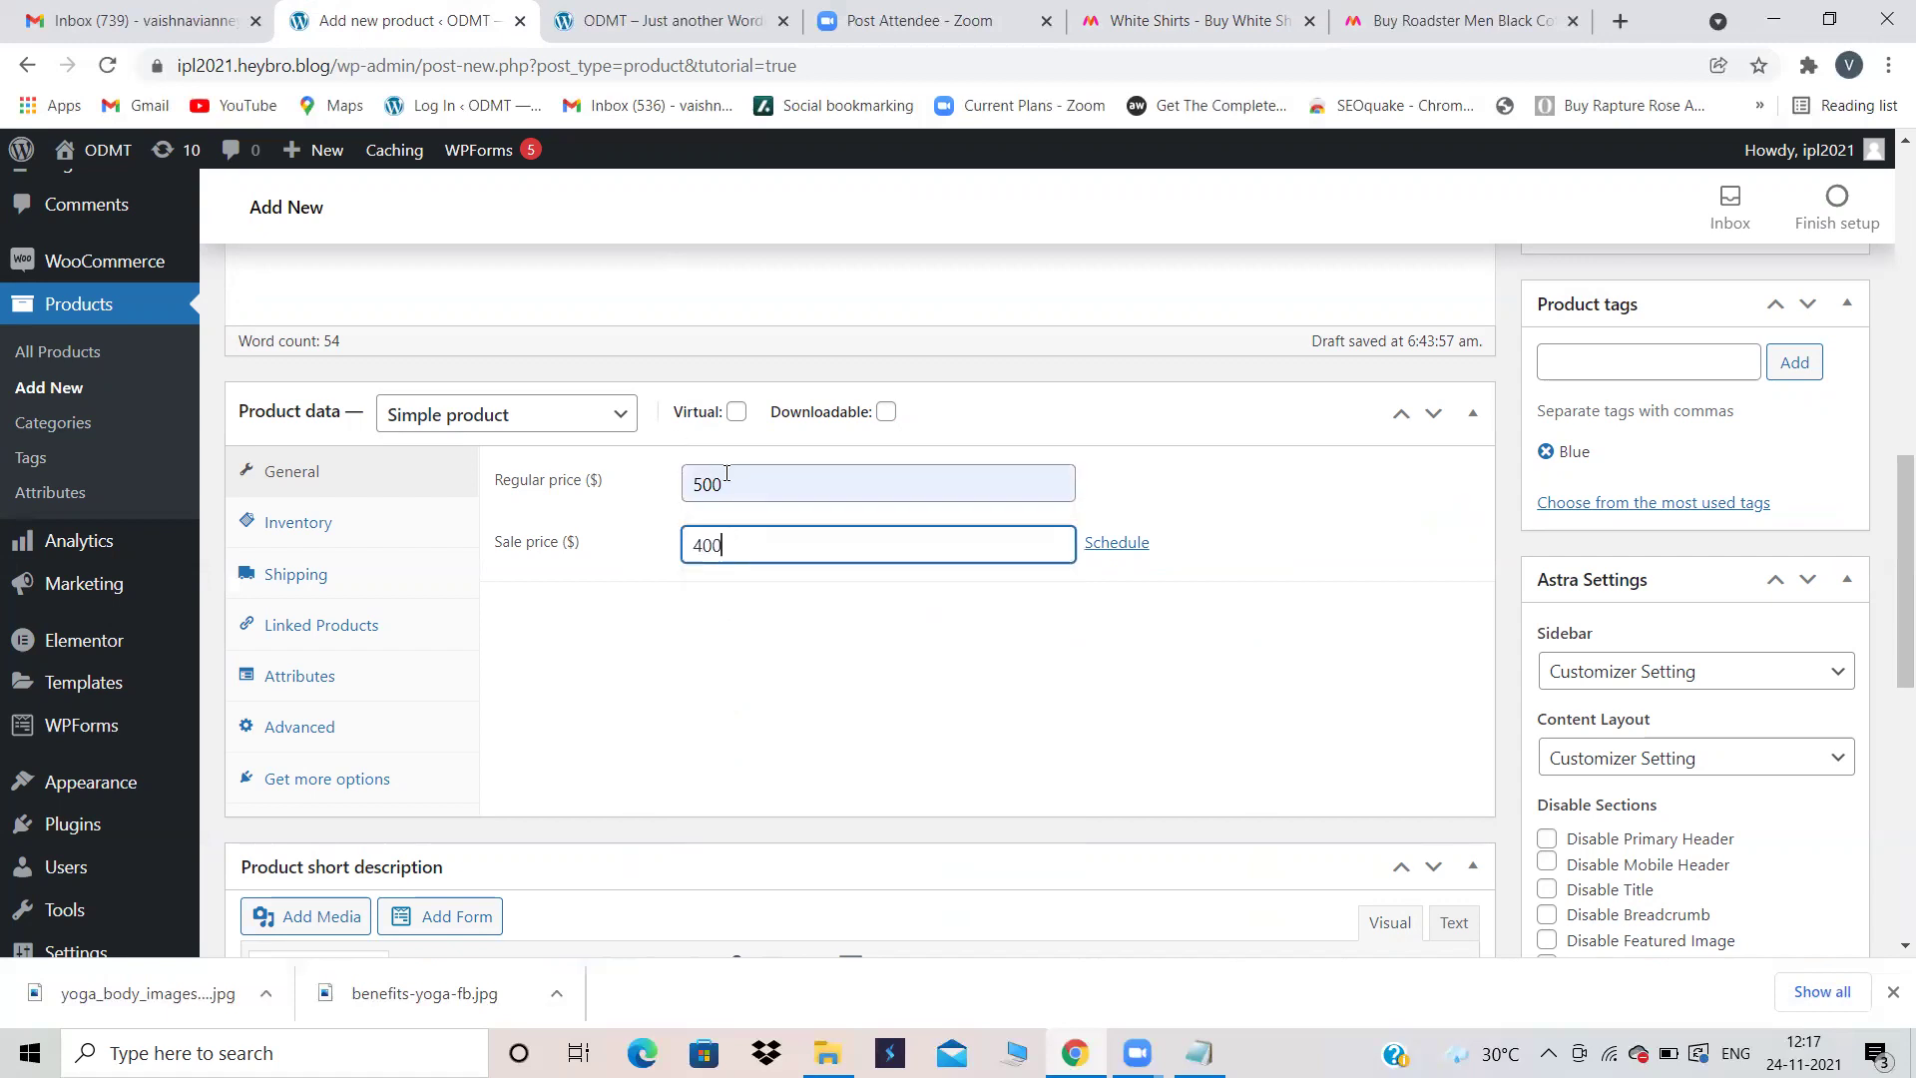
{"action": "left_click_drag", "start_coordinate": [727, 477], "coordinate": [693, 536]}
Step: Open the sale date schedule, then cancel it so no sale dates are set
{"action": "left_click", "coordinate": [1134, 546]}
{"action": "left_click", "coordinate": [813, 608]}
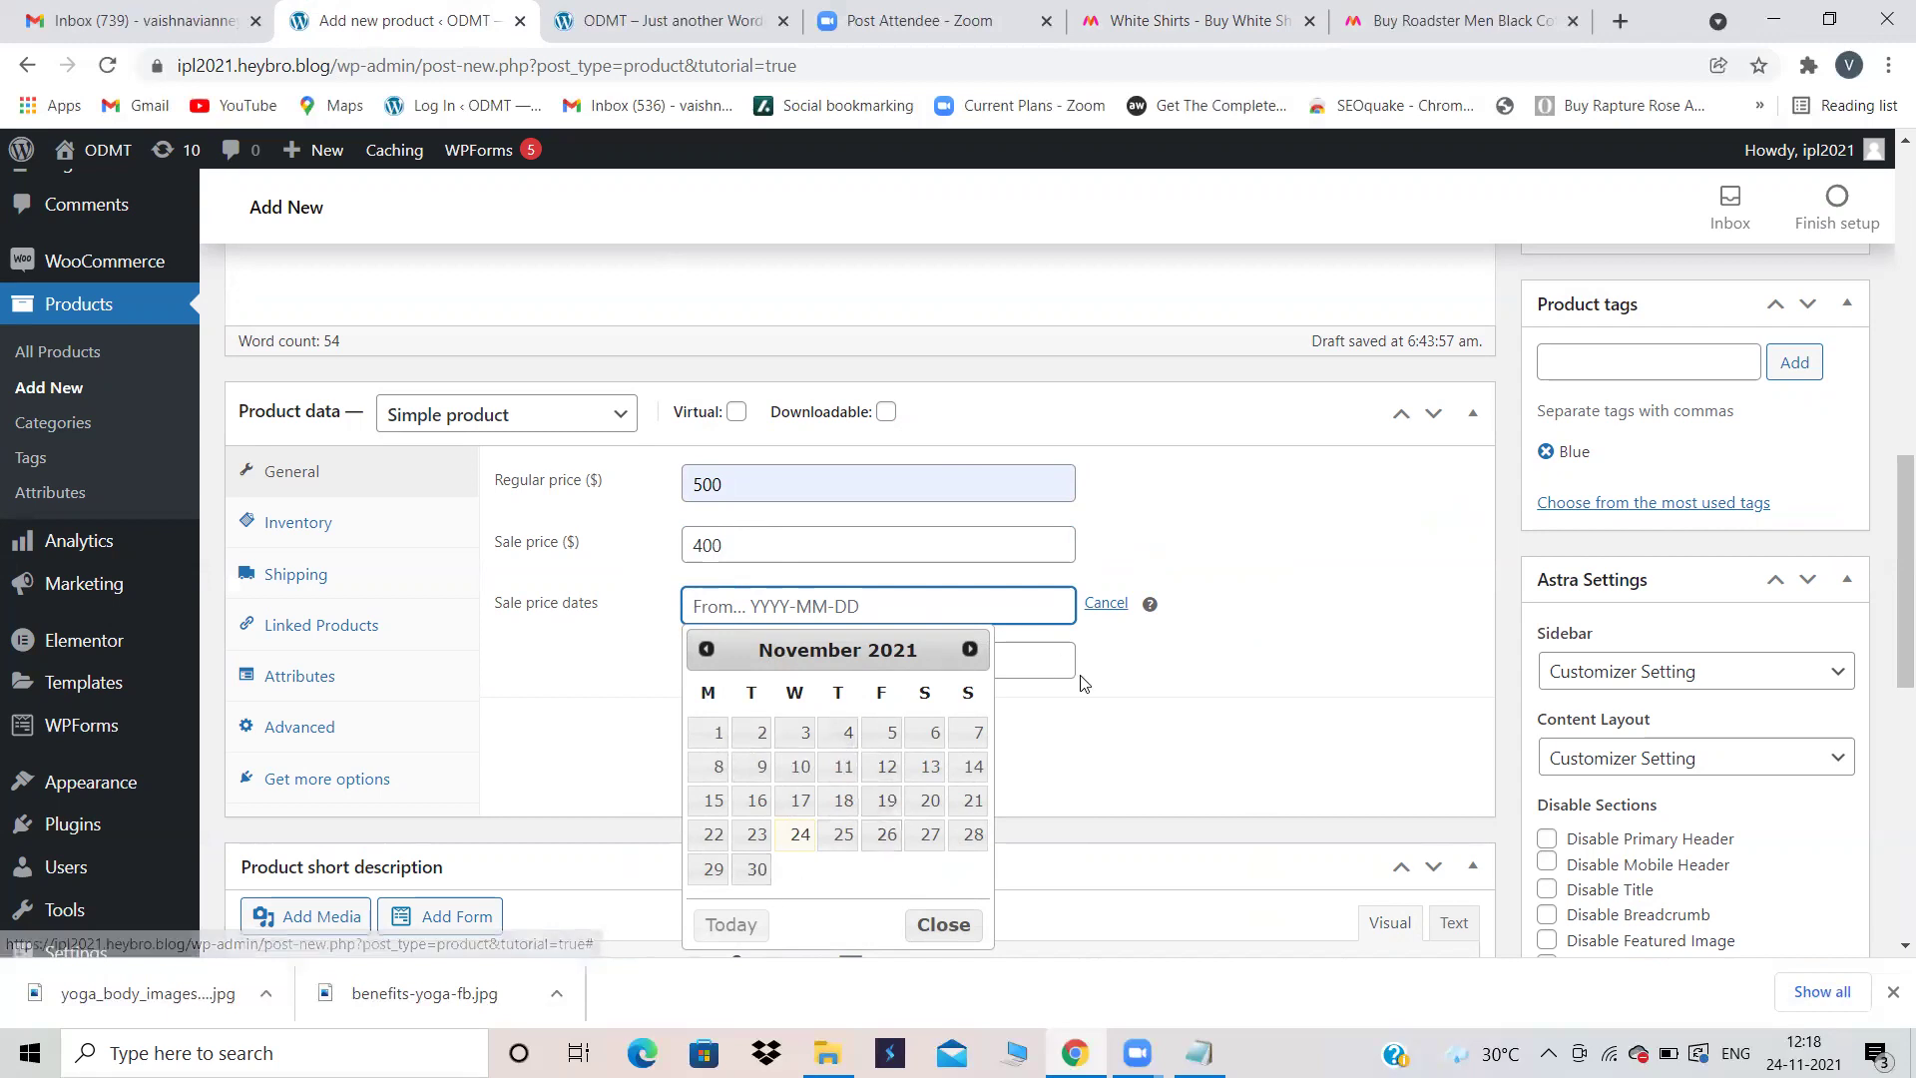
{"action": "scroll", "coordinate": [1081, 675], "scroll_direction": "down", "scroll_amount": 2}
{"action": "left_click_drag", "start_coordinate": [739, 324], "coordinate": [686, 329]}
{"action": "left_click_drag", "start_coordinate": [1096, 481], "coordinate": [1108, 448]}
{"action": "left_click", "coordinate": [1108, 448]}
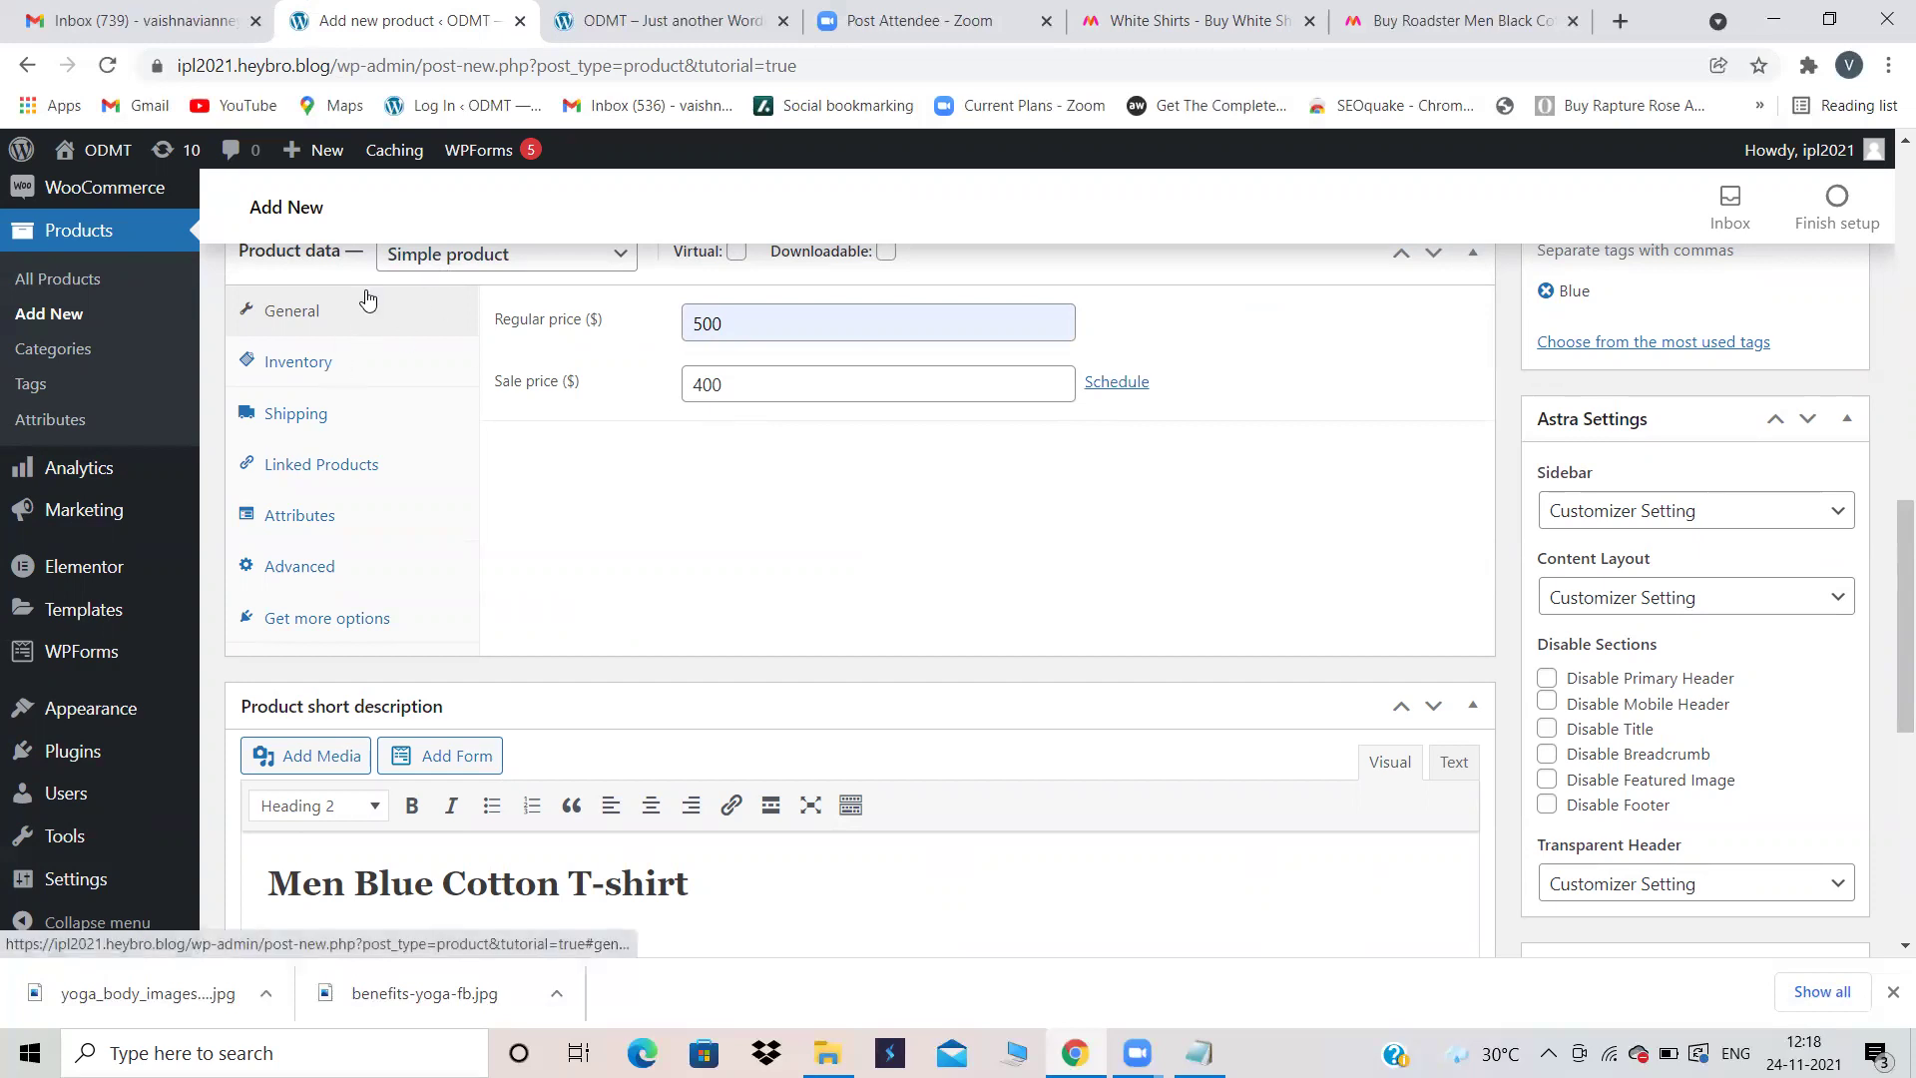
Step: Show the Inventory tab with its empty SKU and In stock status, then switch to Notepad
{"action": "left_click", "coordinate": [309, 367]}
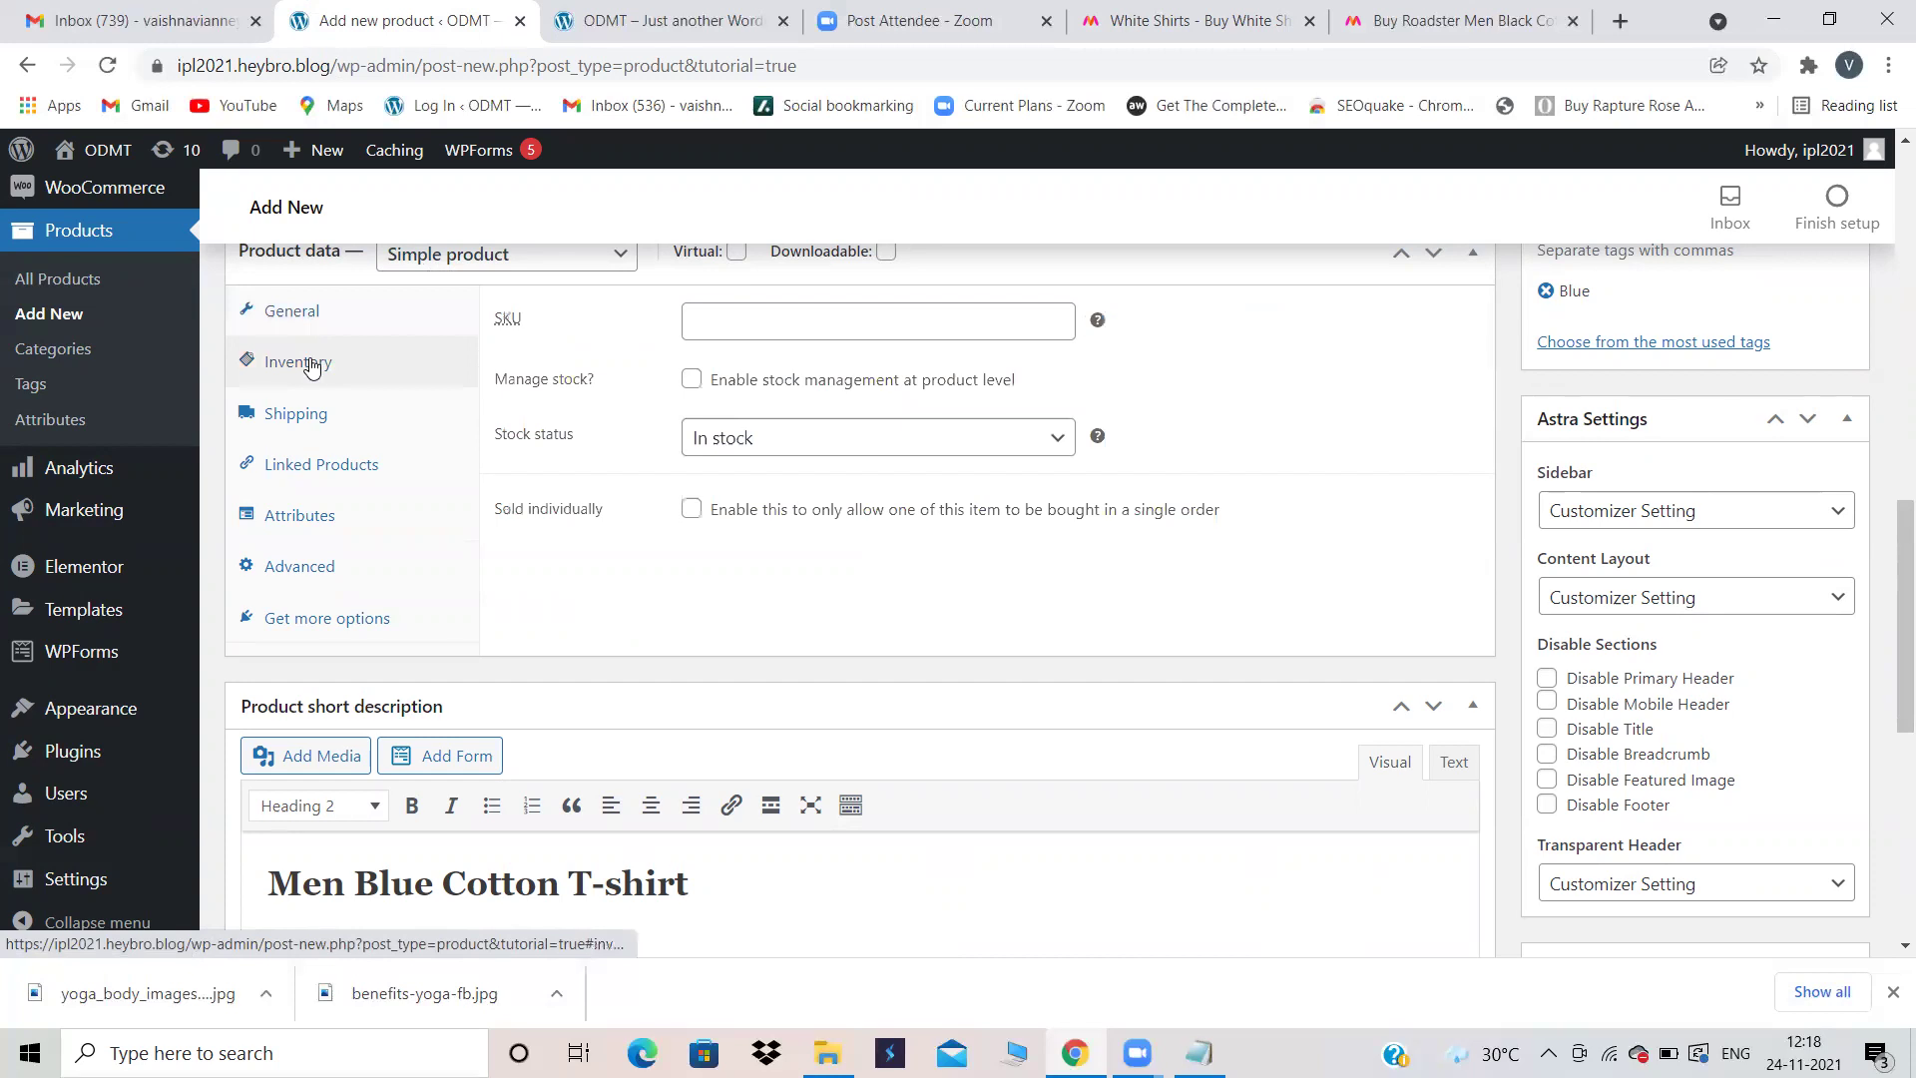
{"action": "scroll", "coordinate": [1089, 459], "scroll_direction": "up", "scroll_amount": 1}
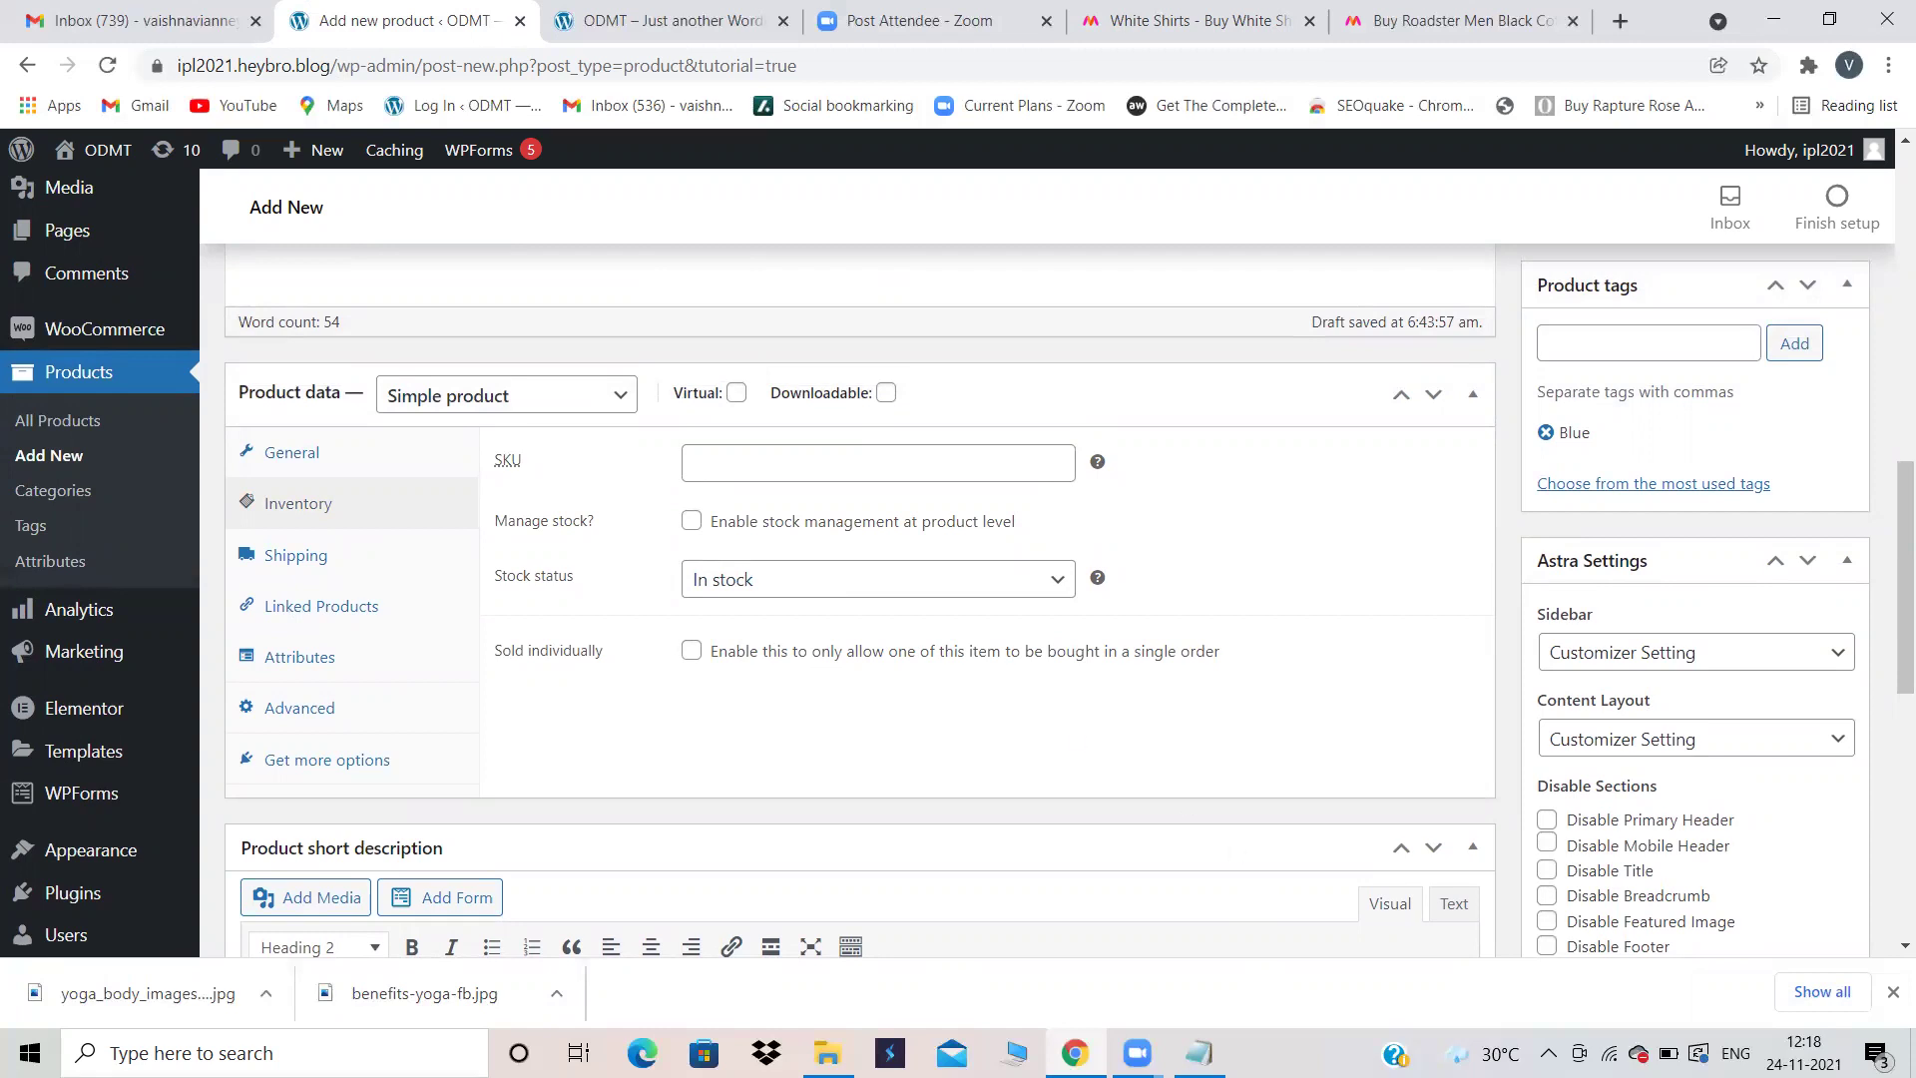
{"action": "key", "text": "alt+Tab"}
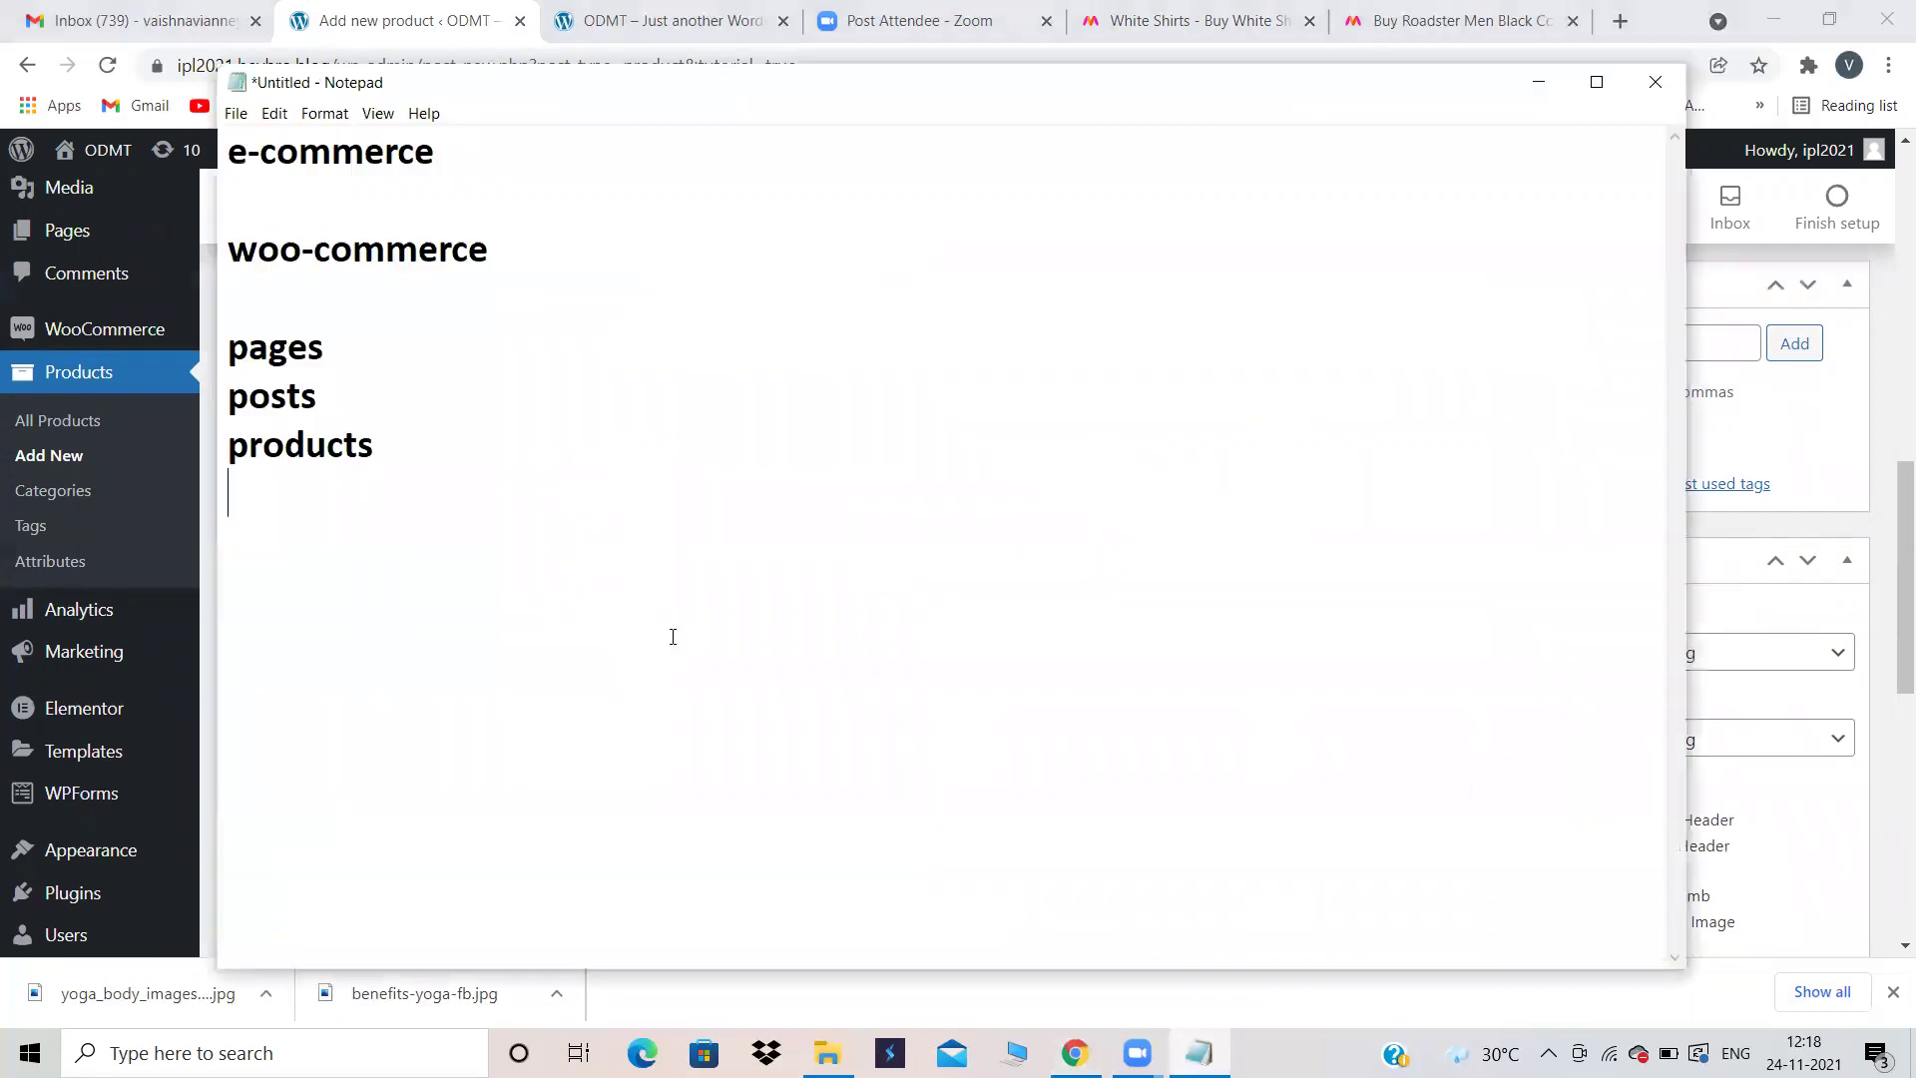
Step: Add the line 'SKU - STOCK KEEPING UNIT' to the notes, then minimize Notepad
{"action": "type", "text": "SKU - STO"}
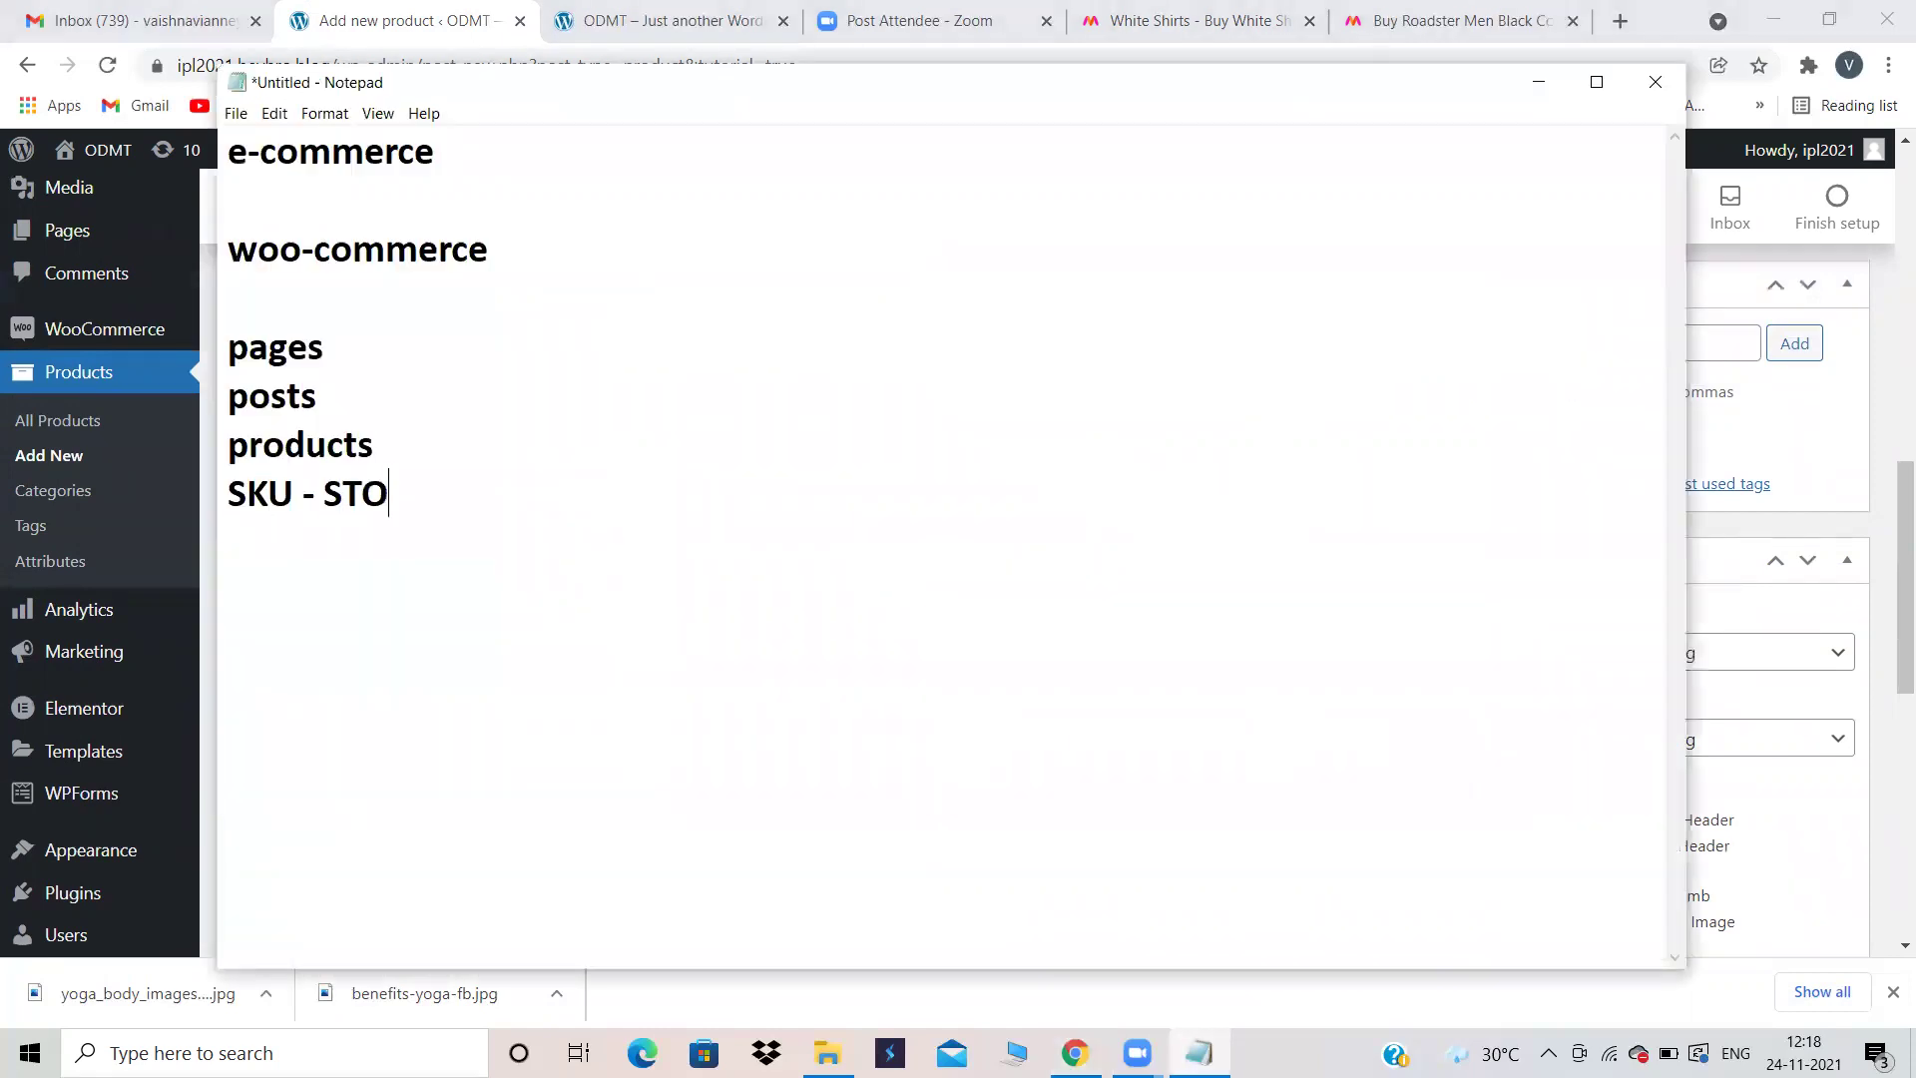
{"action": "type", "text": "CK KEEPTING"}
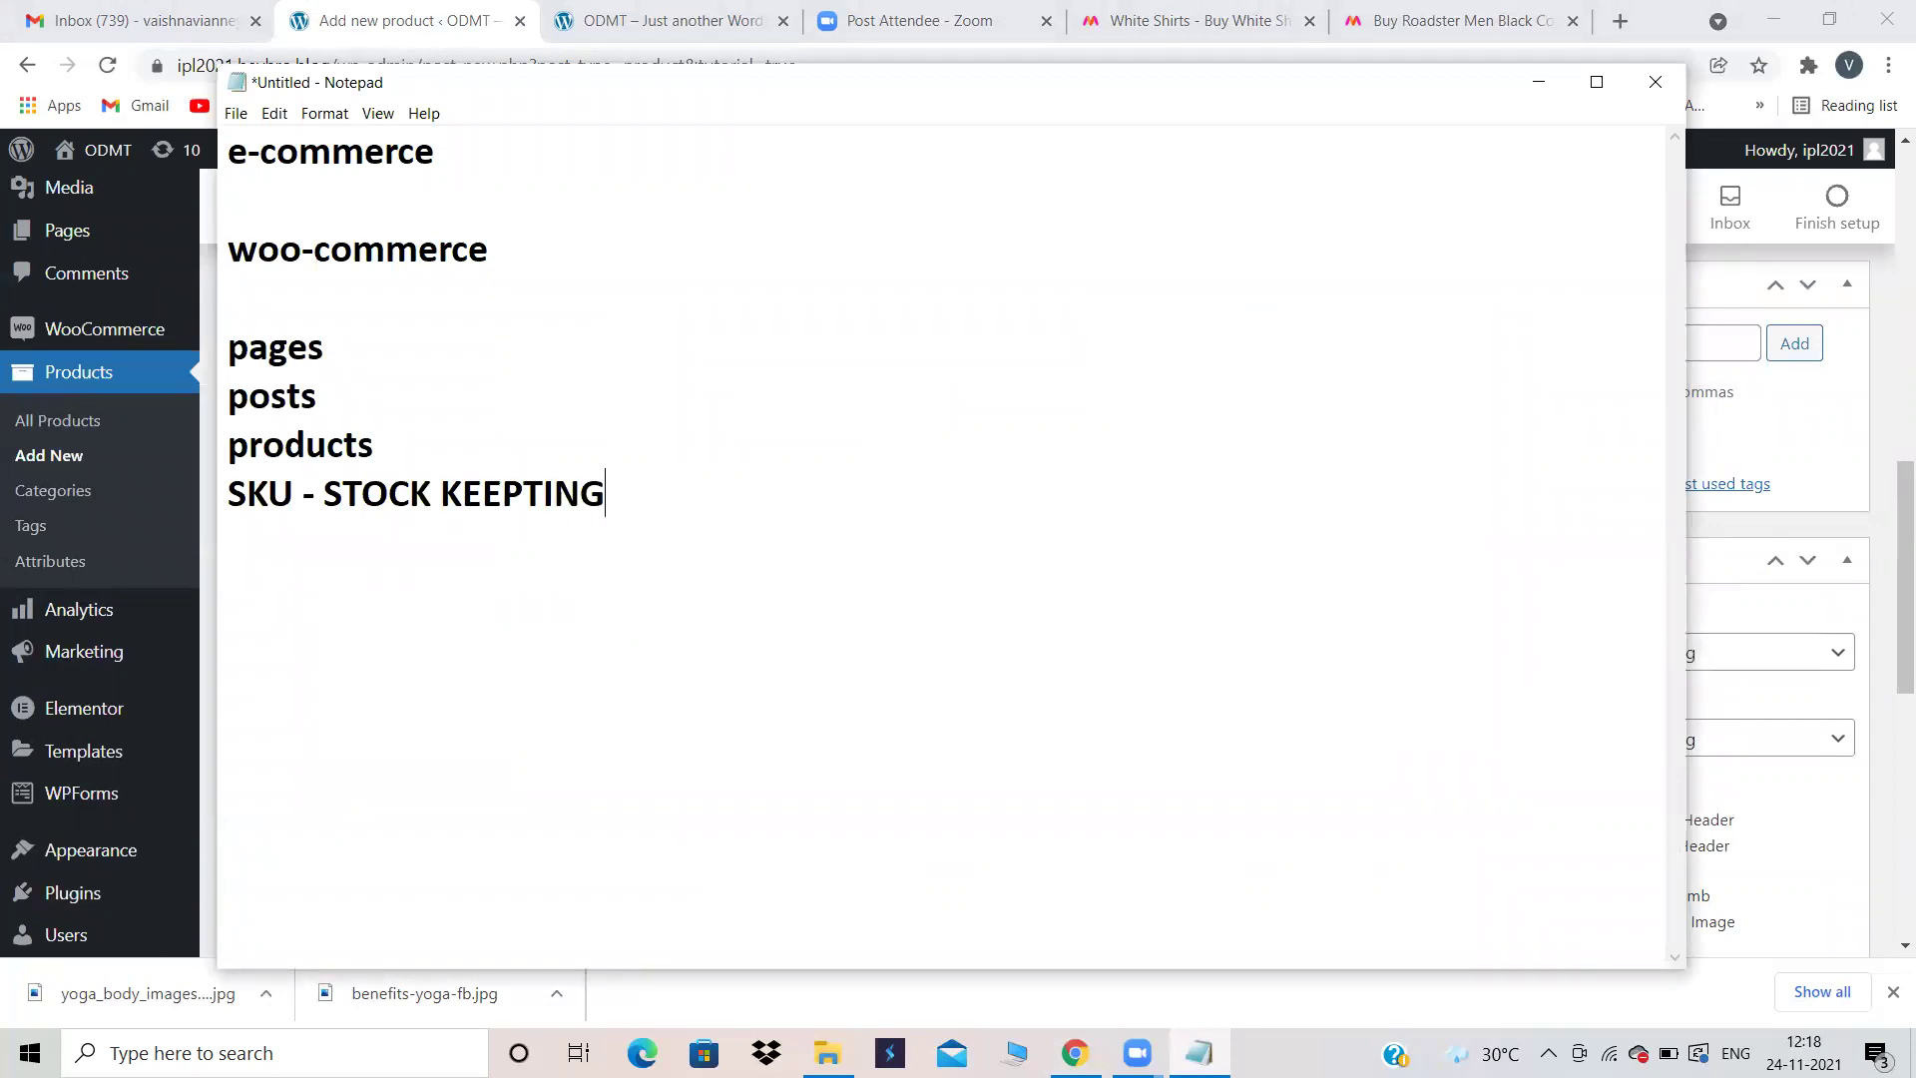
{"action": "key", "text": "BackSpace"}
{"action": "key", "text": "BackSpace"}
{"action": "key", "text": "BackSpace"}
{"action": "key", "text": "BackSpace"}
{"action": "type", "text": "INH"}
{"action": "key", "text": "BackSpace"}
{"action": "key", "text": "BackSpace"}
{"action": "type", "text": "G UNIT"}
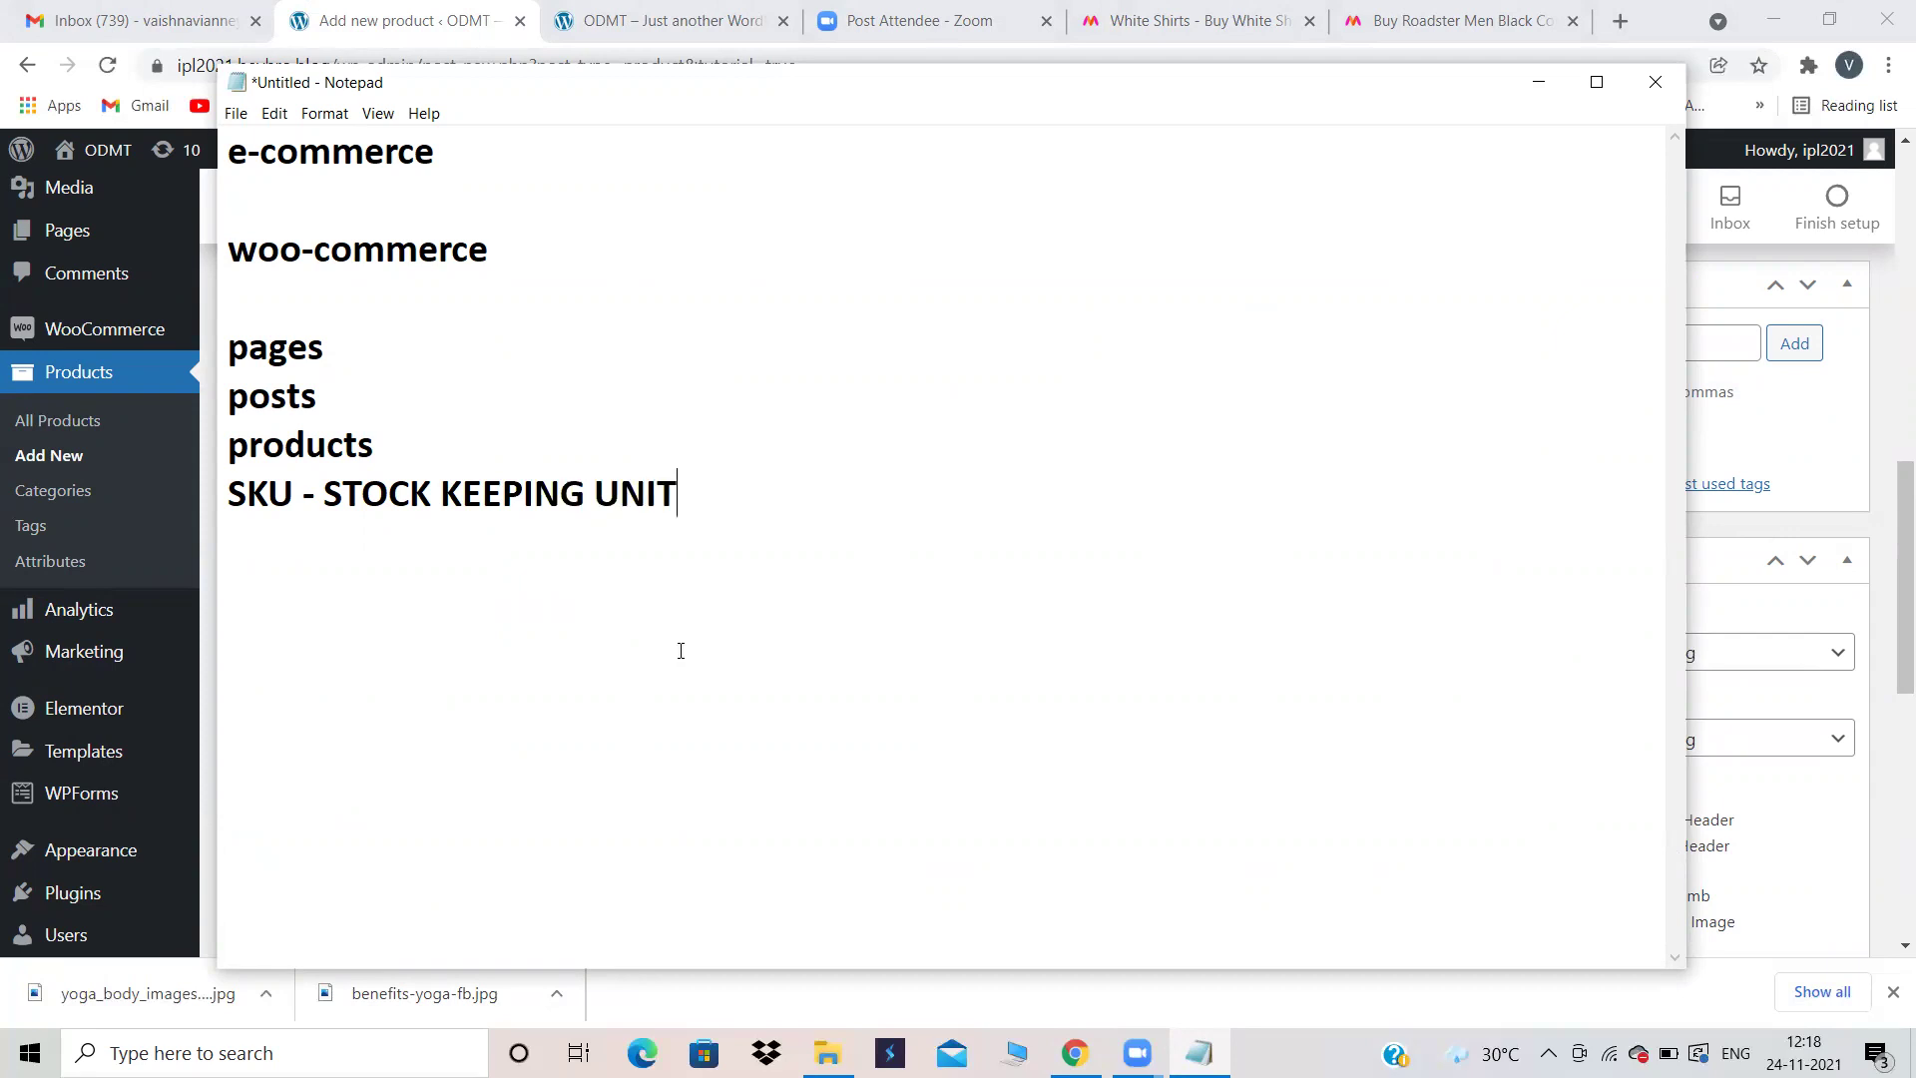
{"action": "left_click", "coordinate": [1538, 82]}
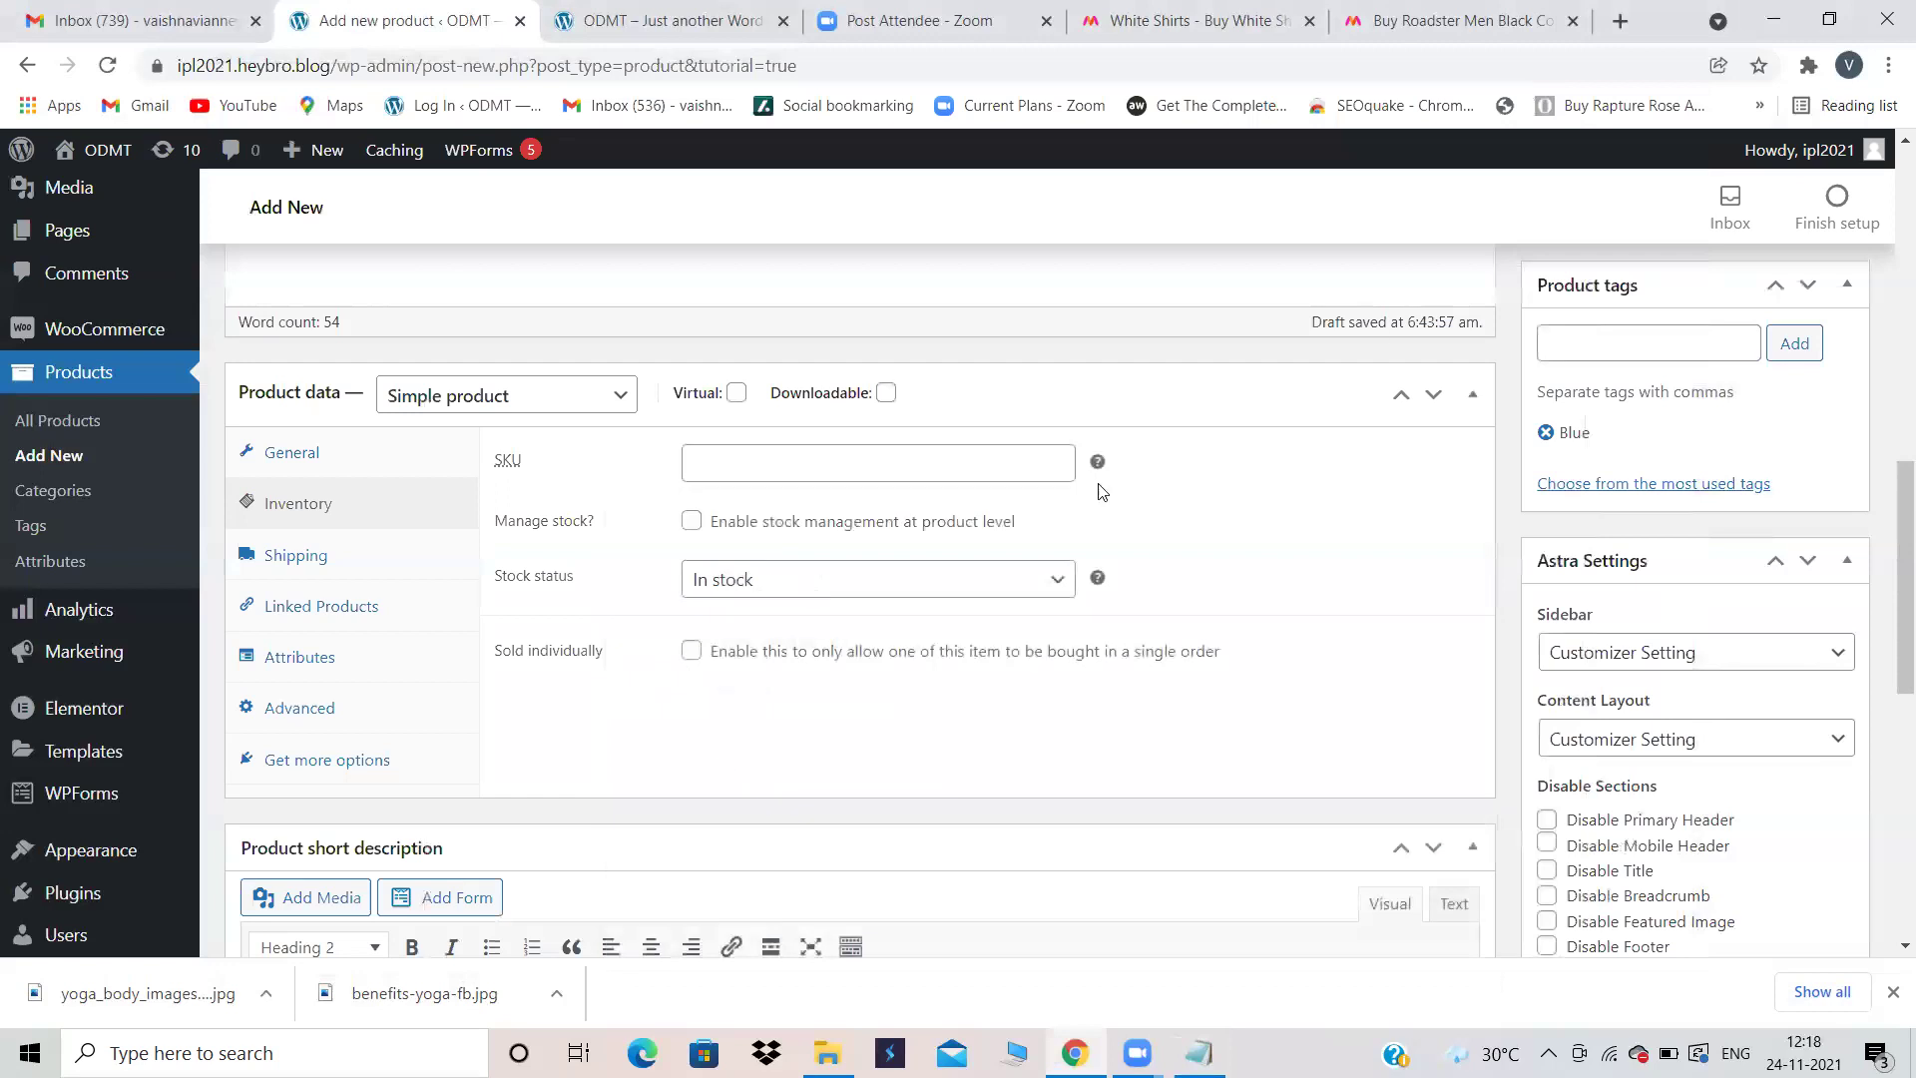
Step: Enter 001 as the product SKU, after a quick look at the Myntra white shirts tab
{"action": "left_click", "coordinate": [750, 473]}
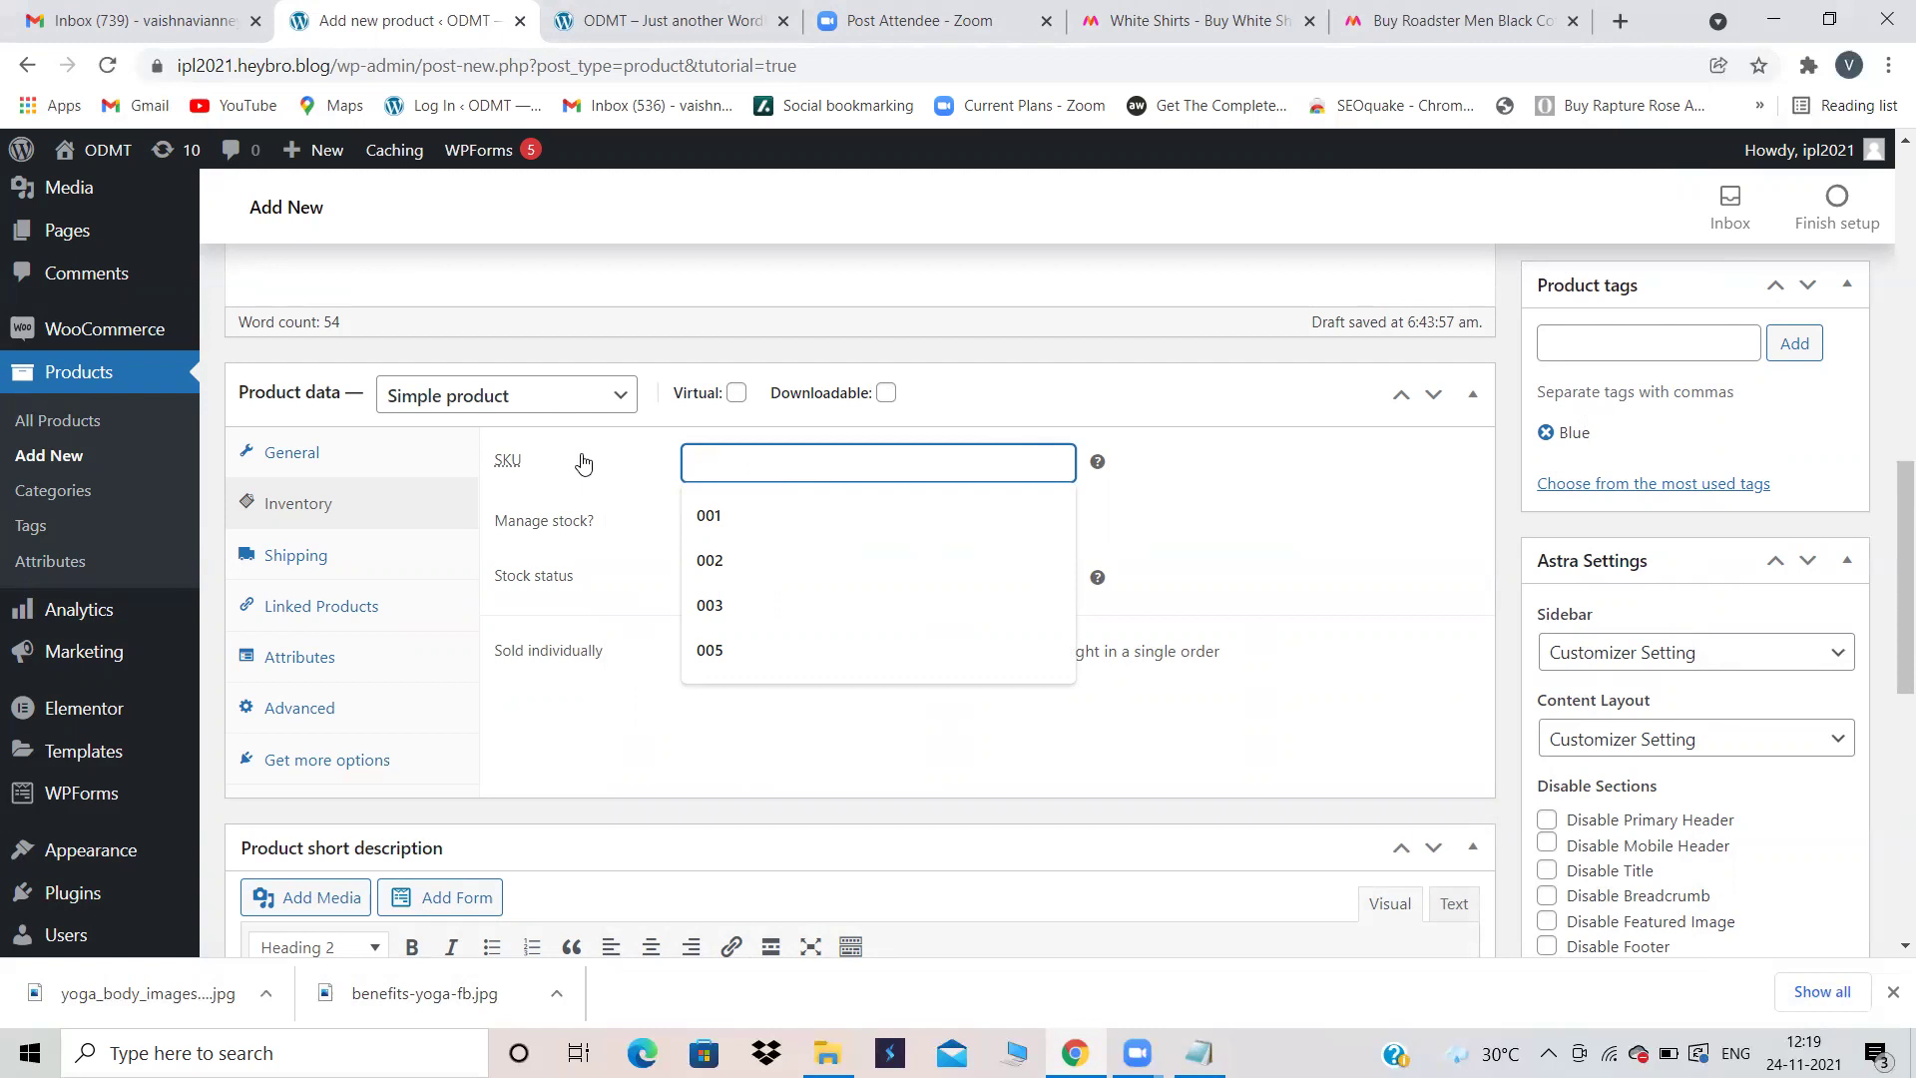
{"action": "left_click", "coordinate": [1197, 8]}
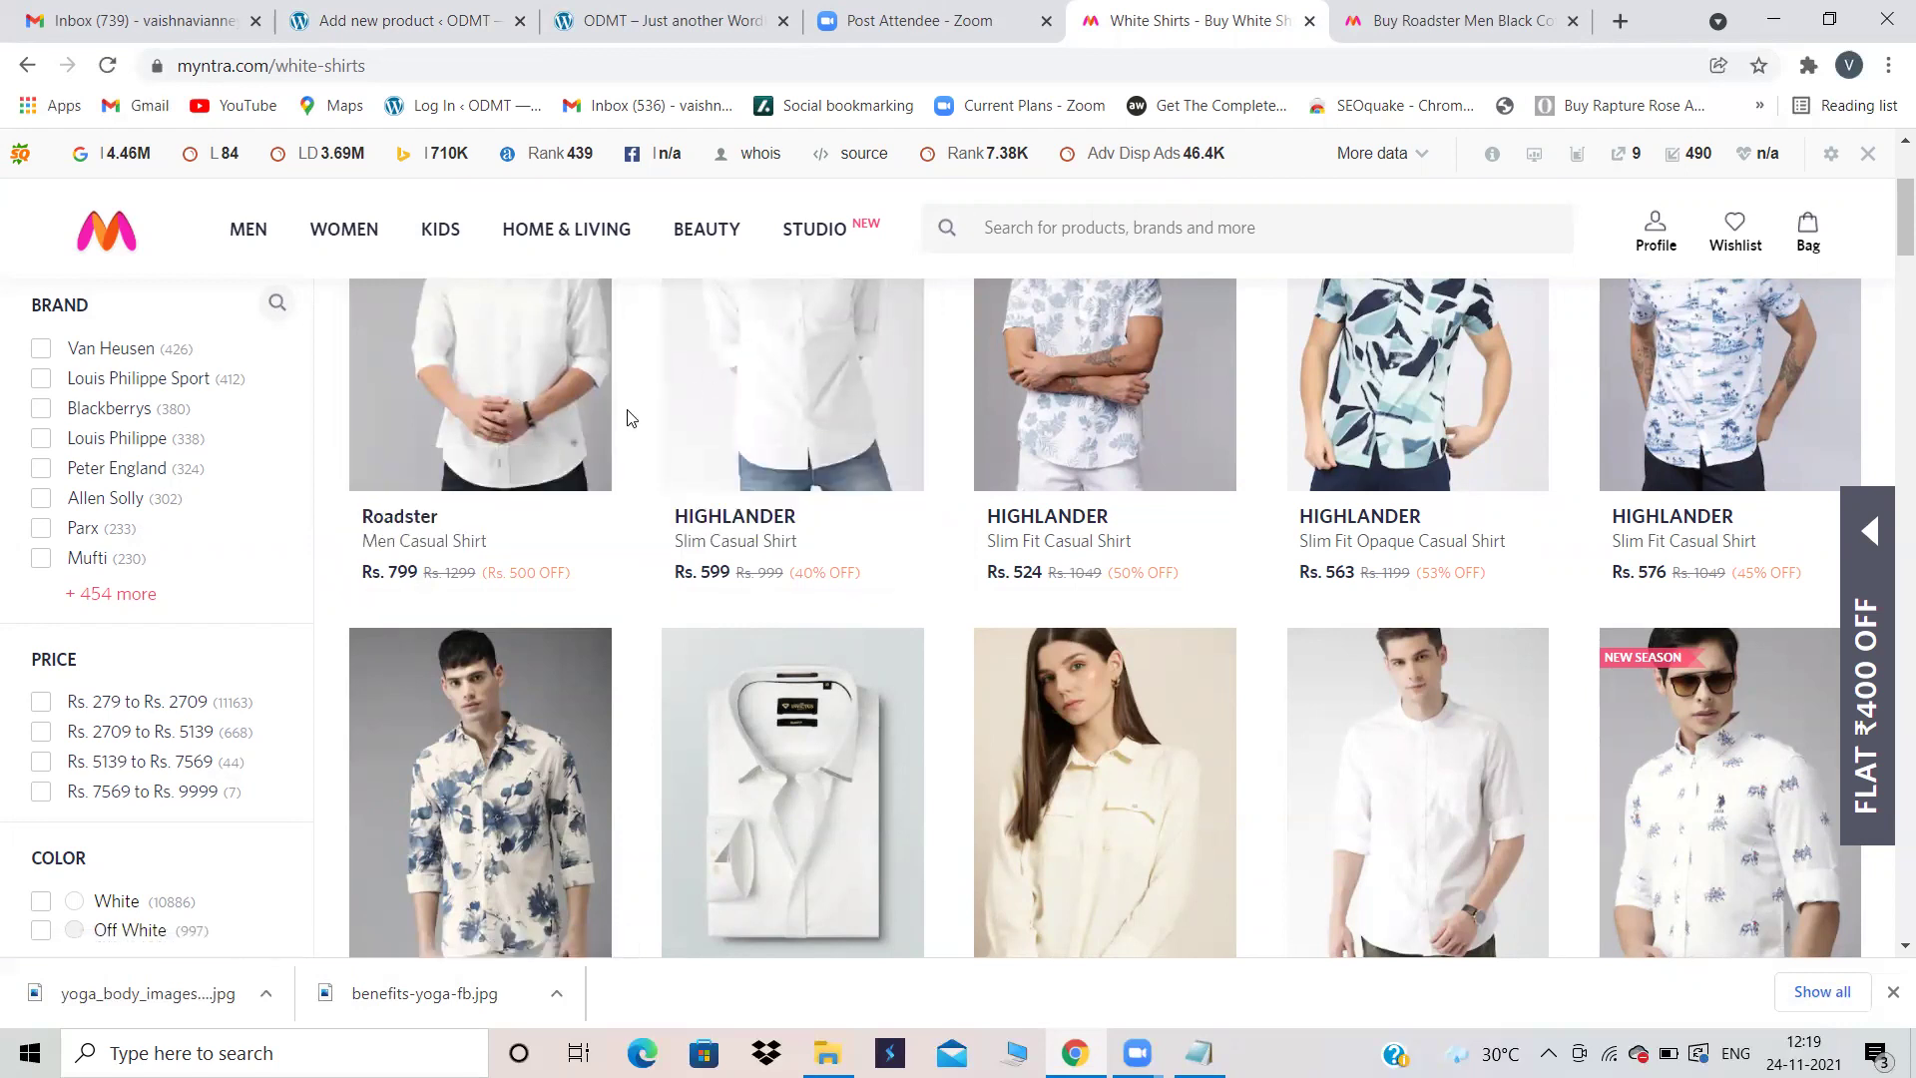
{"action": "left_click", "coordinate": [479, 14]}
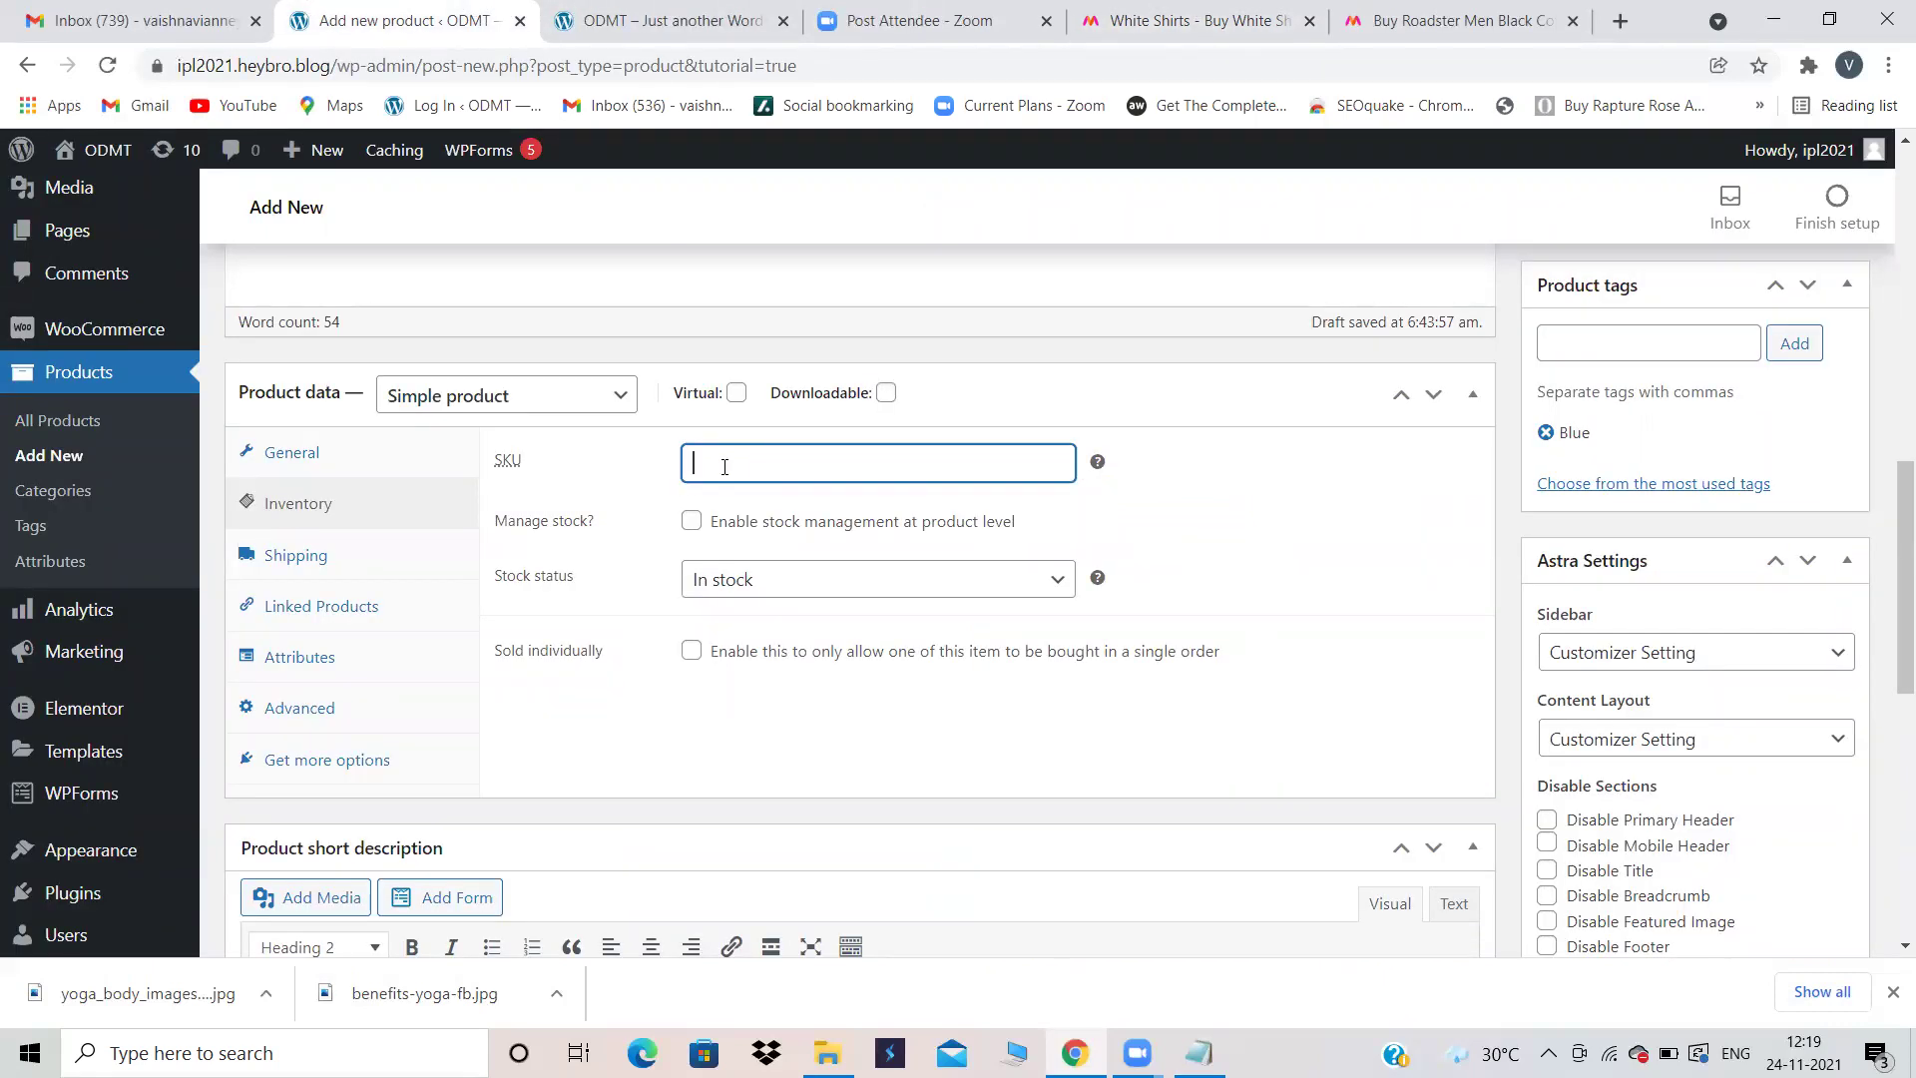
{"action": "type", "text": "001"}
{"action": "scroll", "coordinate": [1407, 618], "scroll_direction": "down", "scroll_amount": 3}
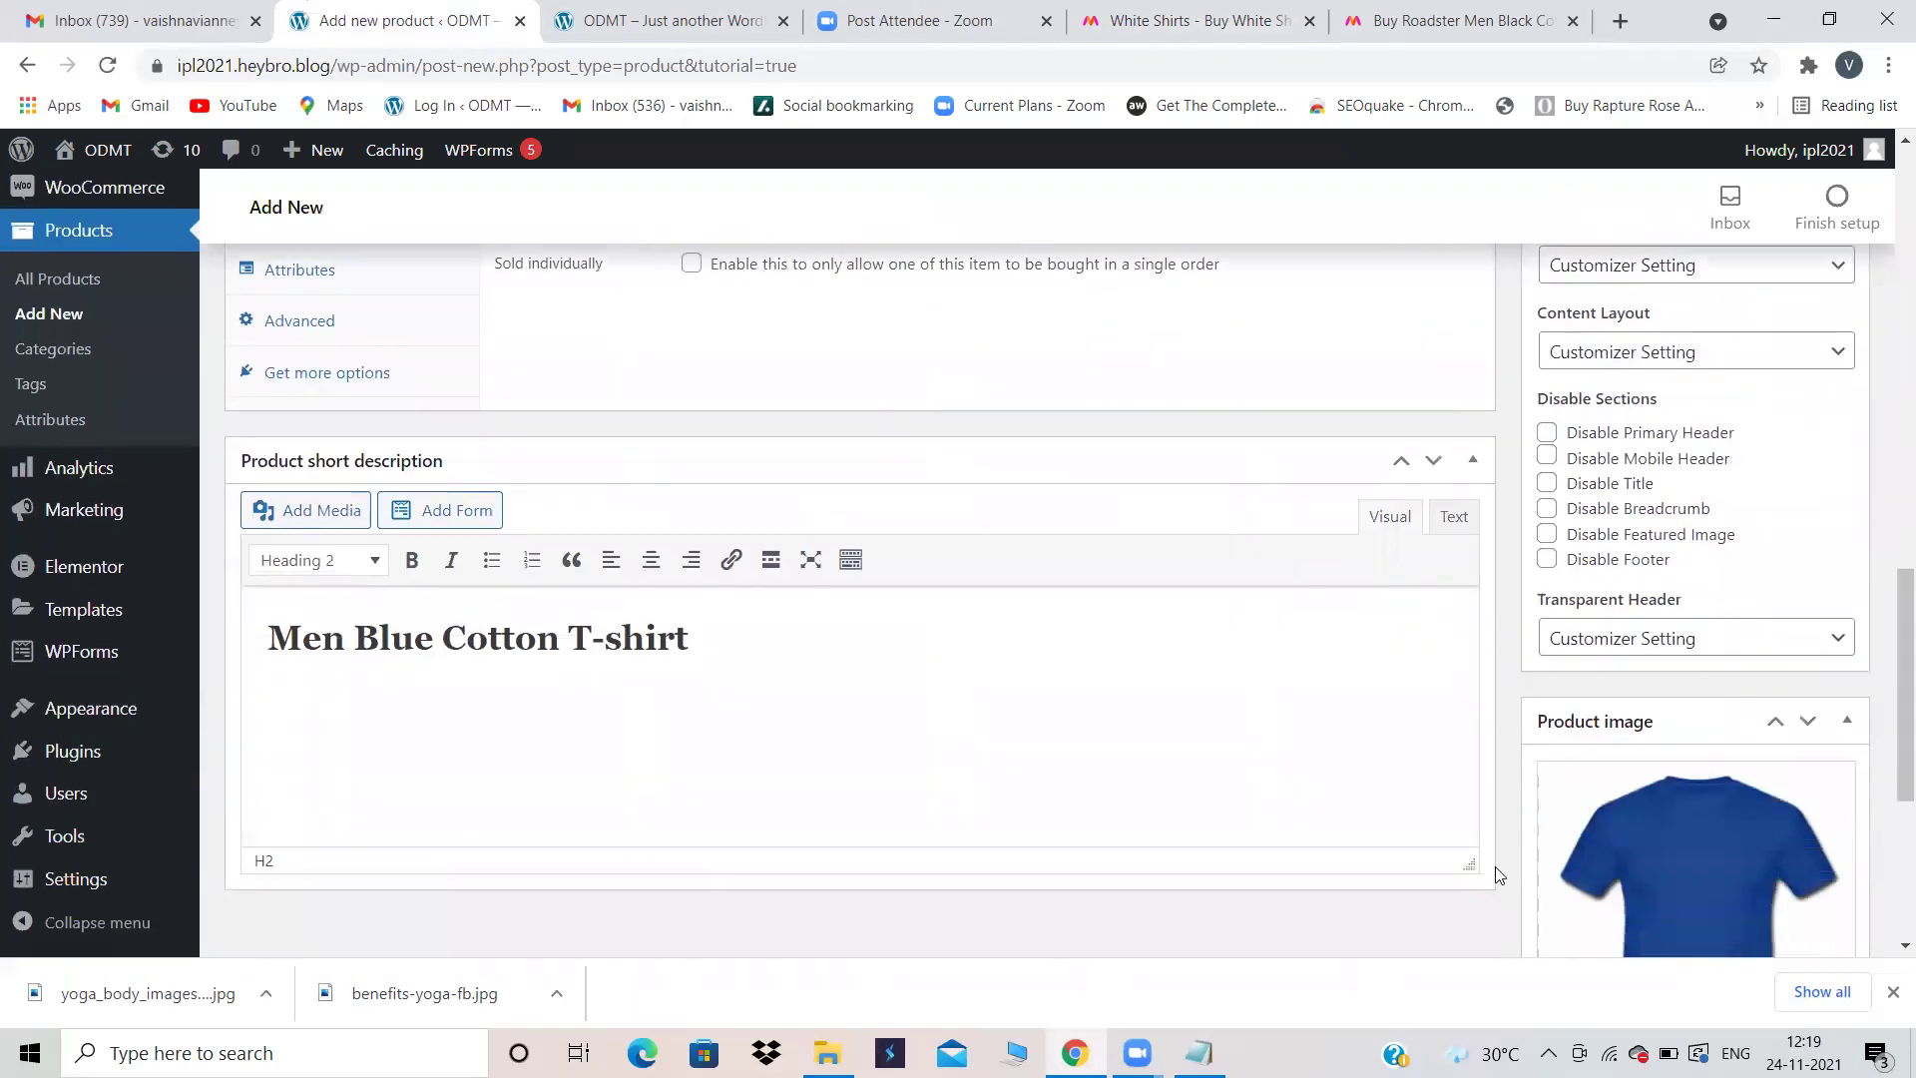
{"action": "scroll", "coordinate": [1003, 556], "scroll_direction": "up", "scroll_amount": 4}
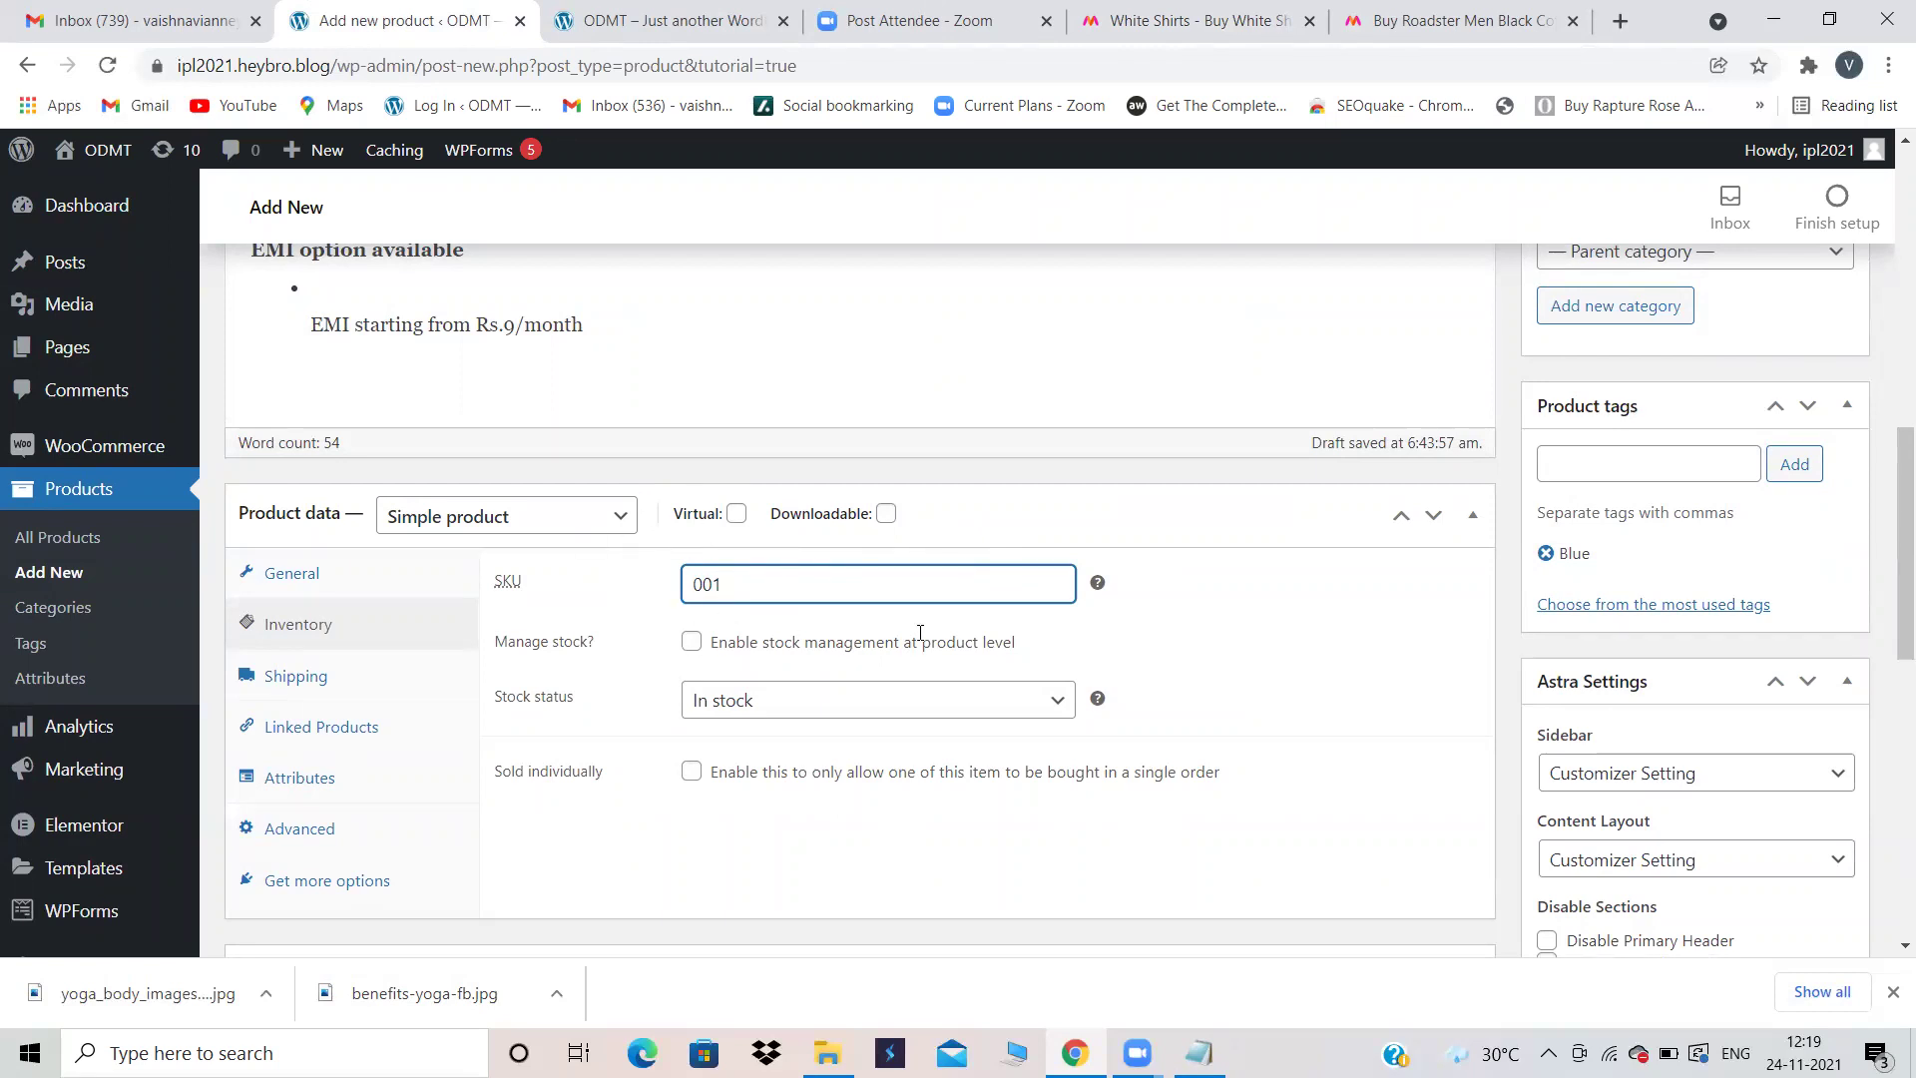
{"action": "scroll", "coordinate": [919, 634], "scroll_direction": "down", "scroll_amount": 2}
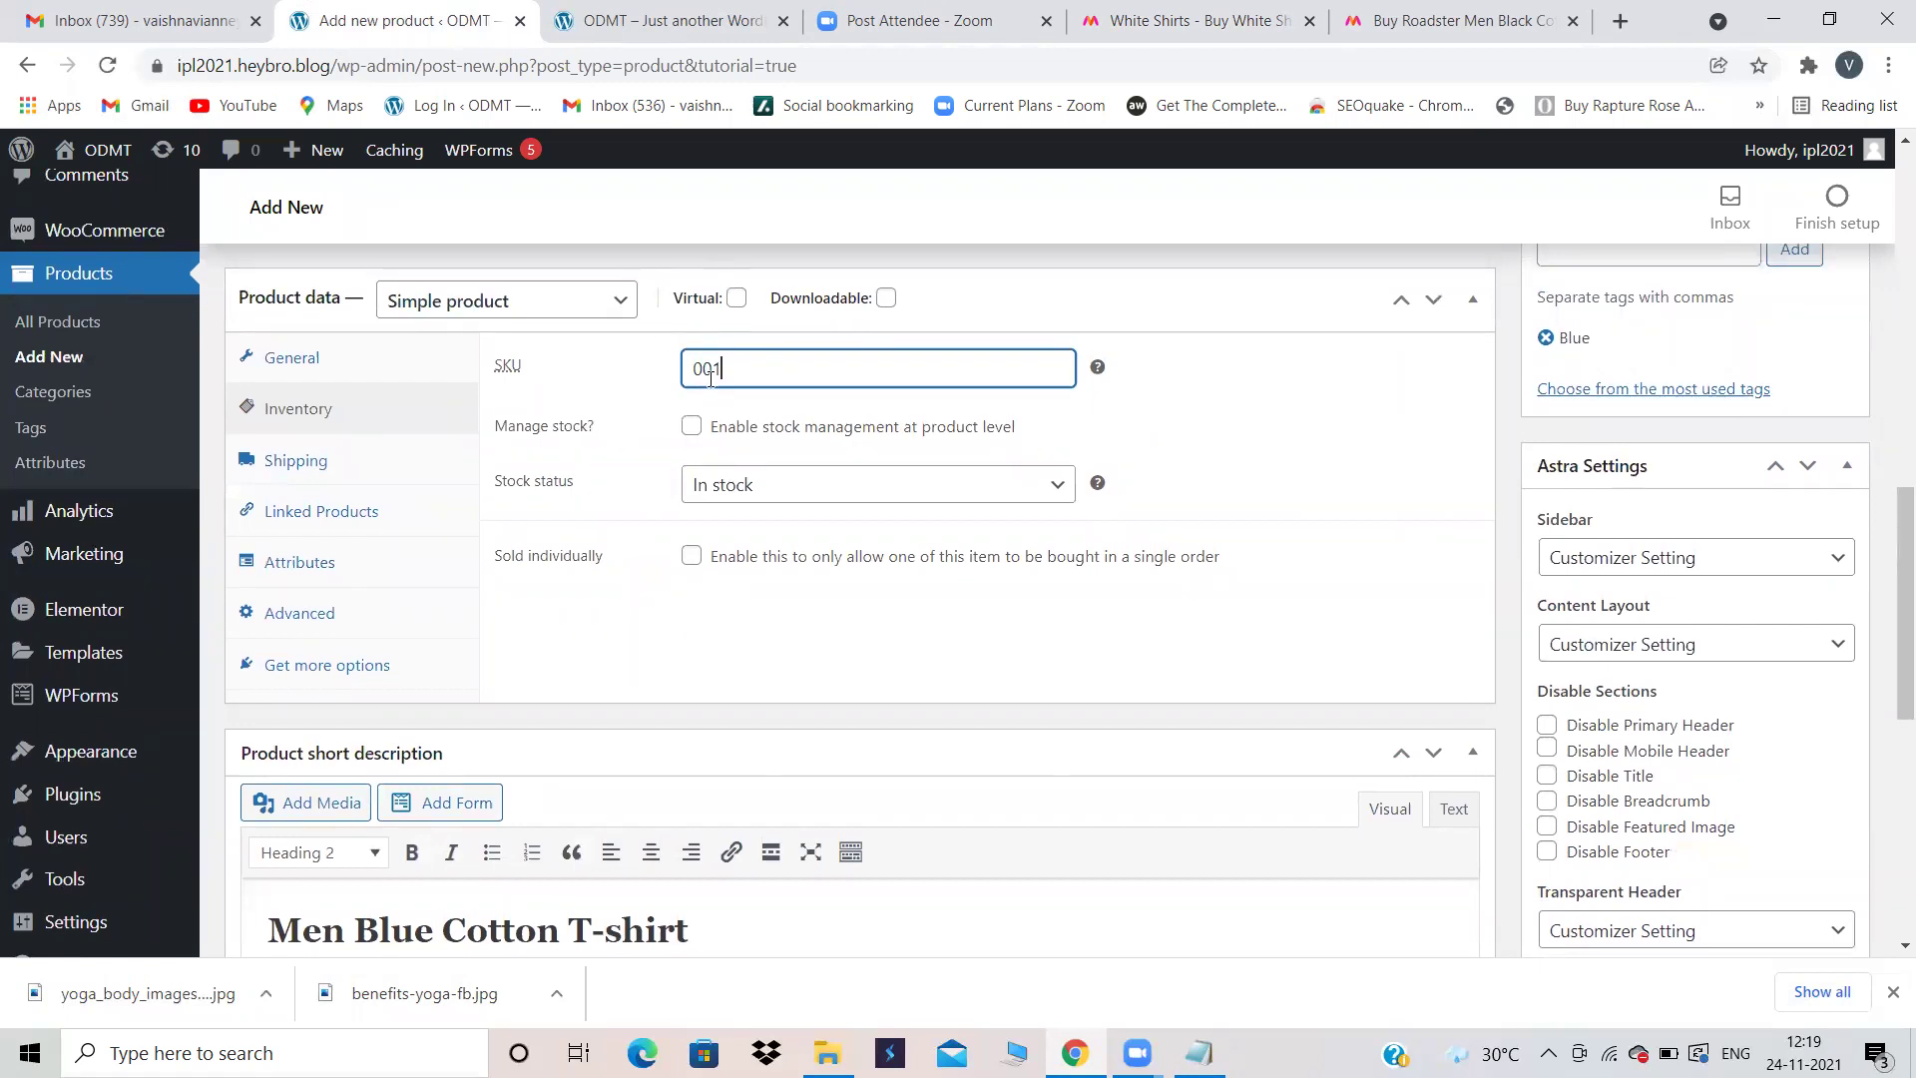
Step: Enable product-level stock management and set the stock quantity from 0 to 100
{"action": "left_click", "coordinate": [693, 427]}
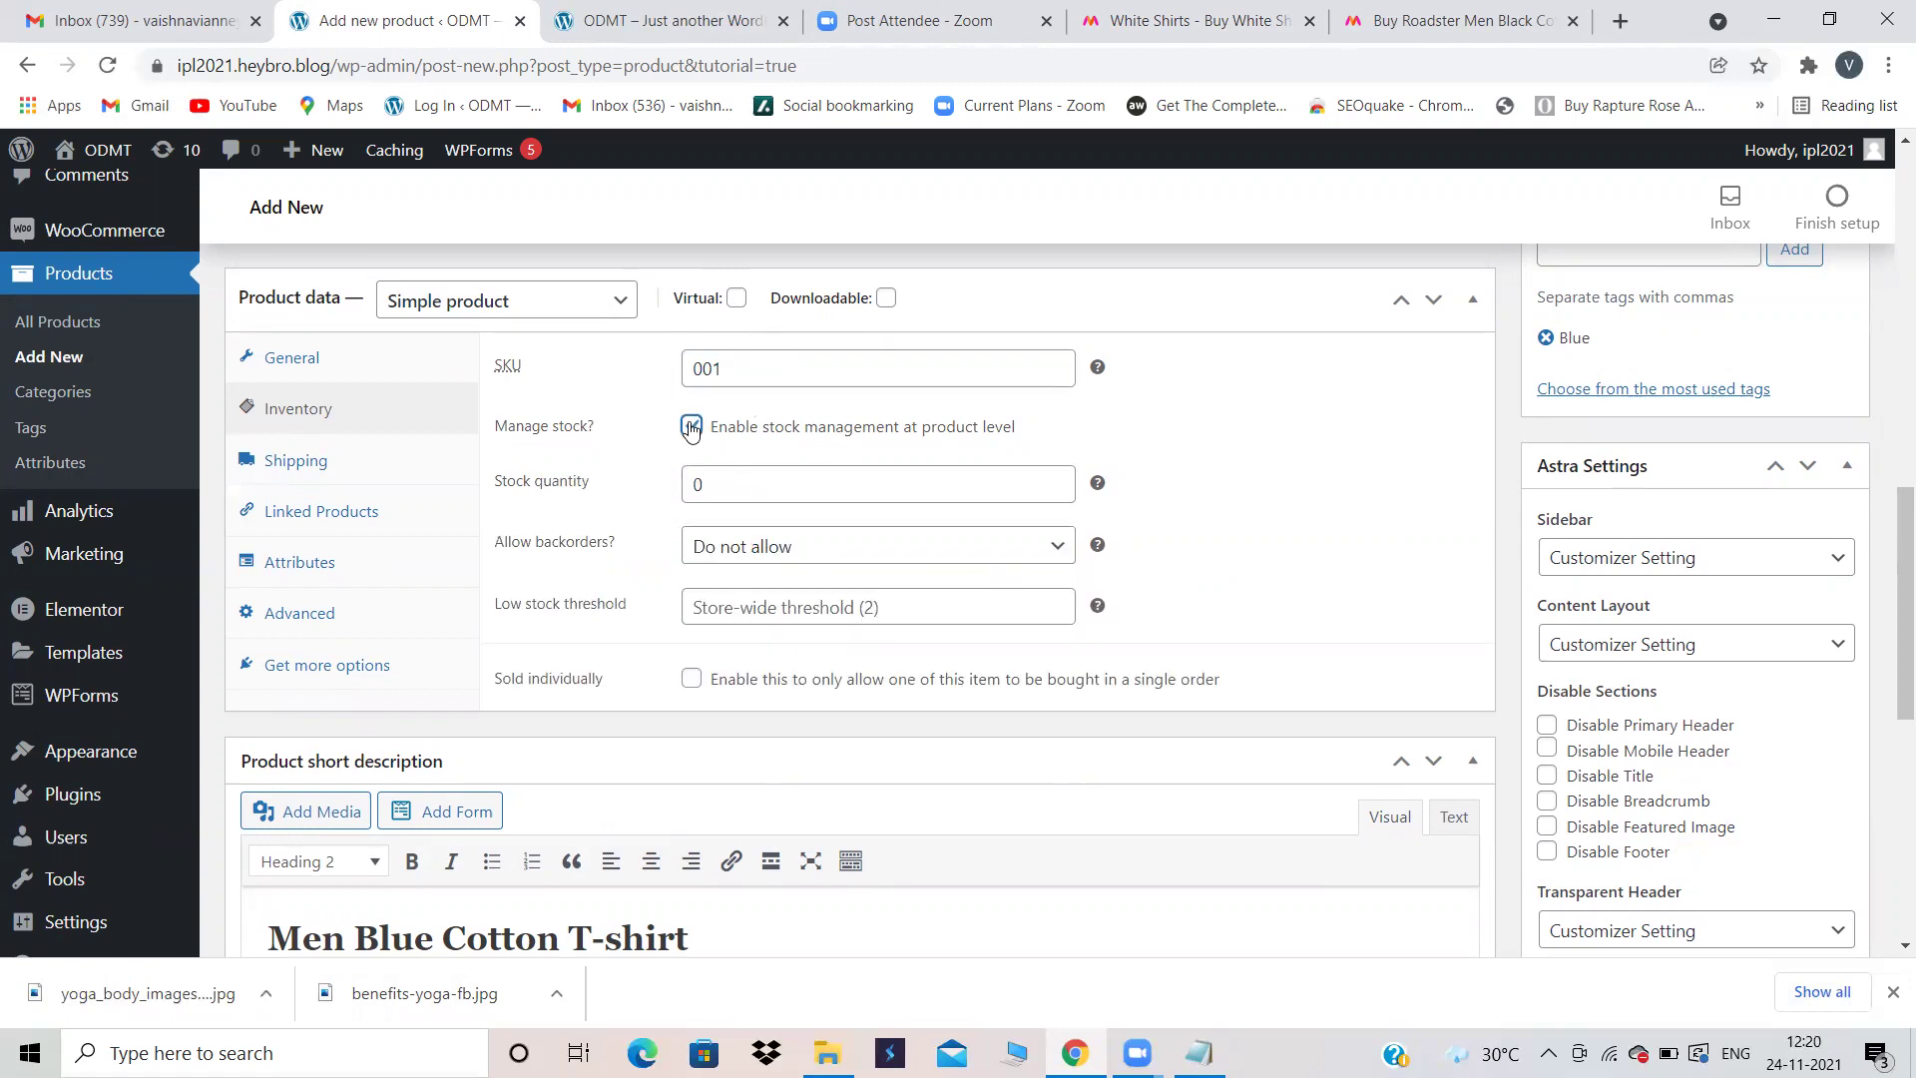
{"action": "left_click", "coordinate": [693, 428]}
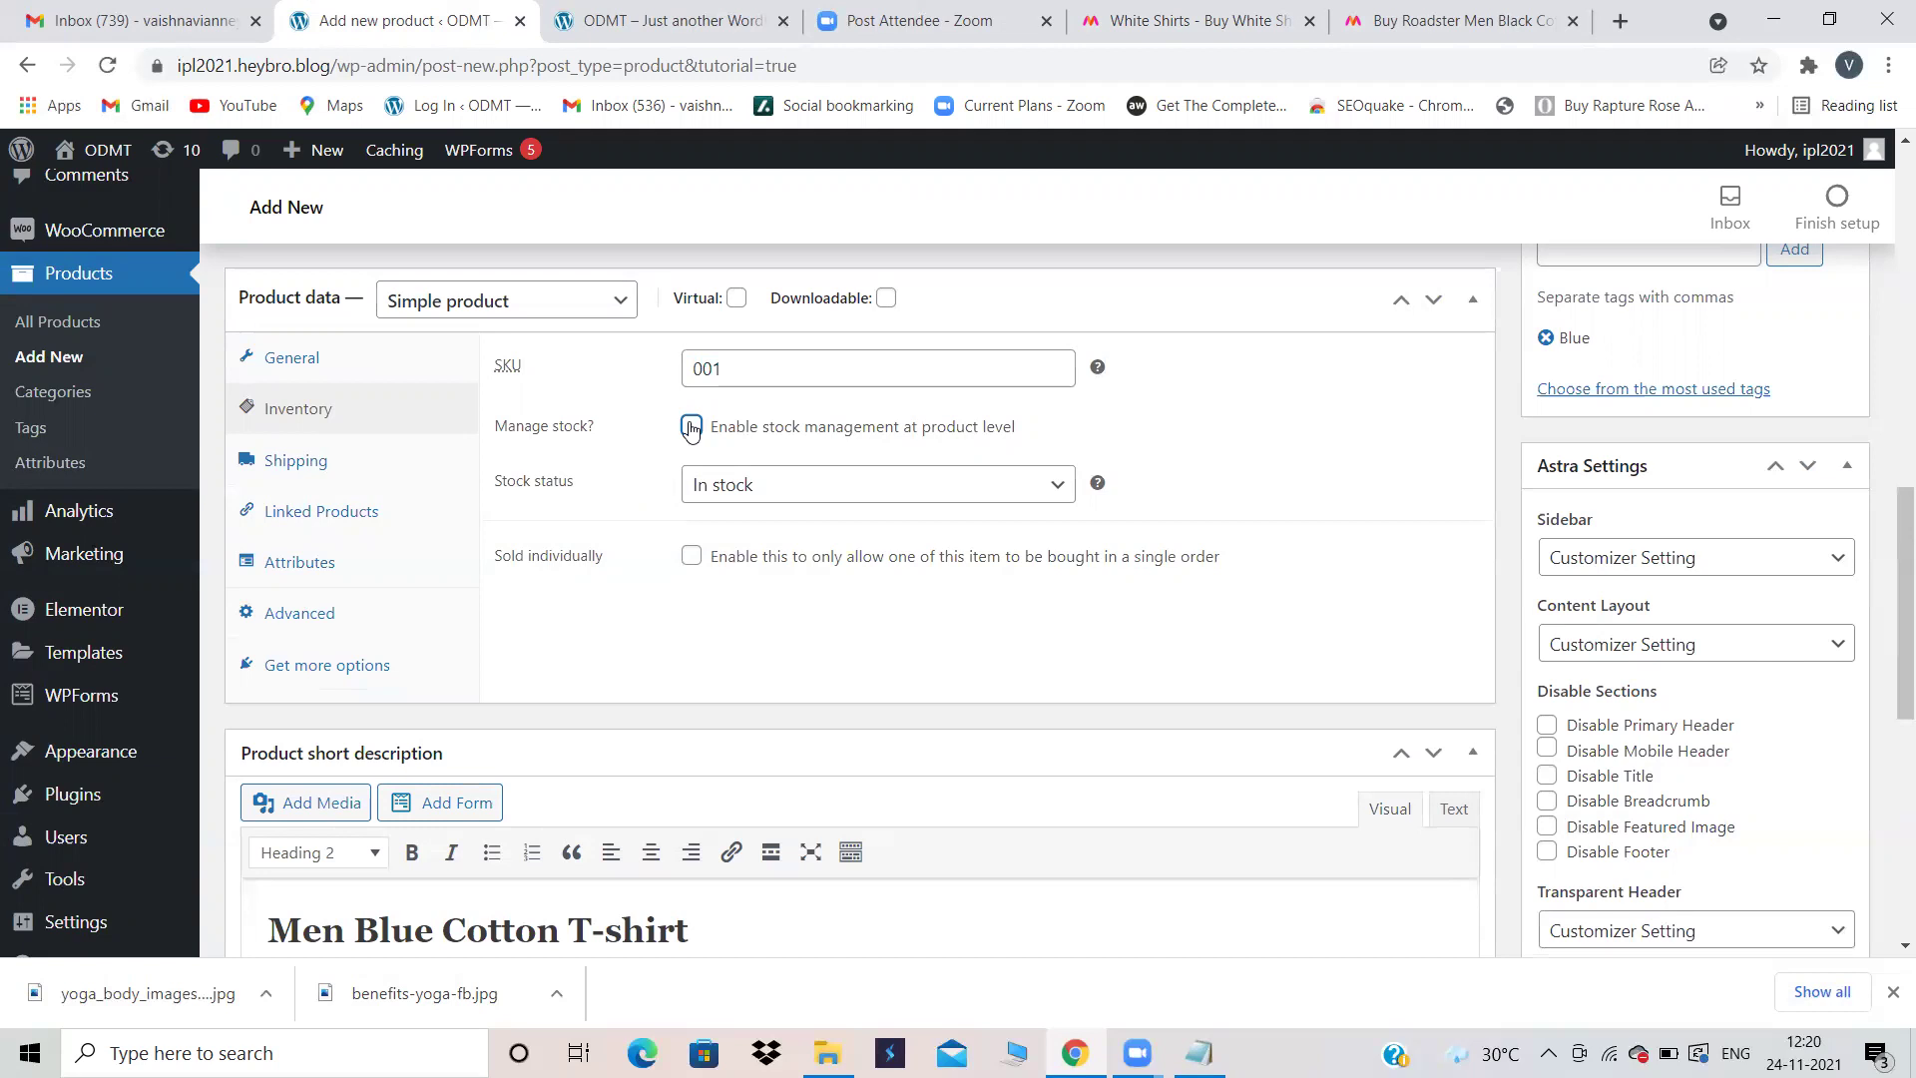
{"action": "left_click", "coordinate": [690, 427]}
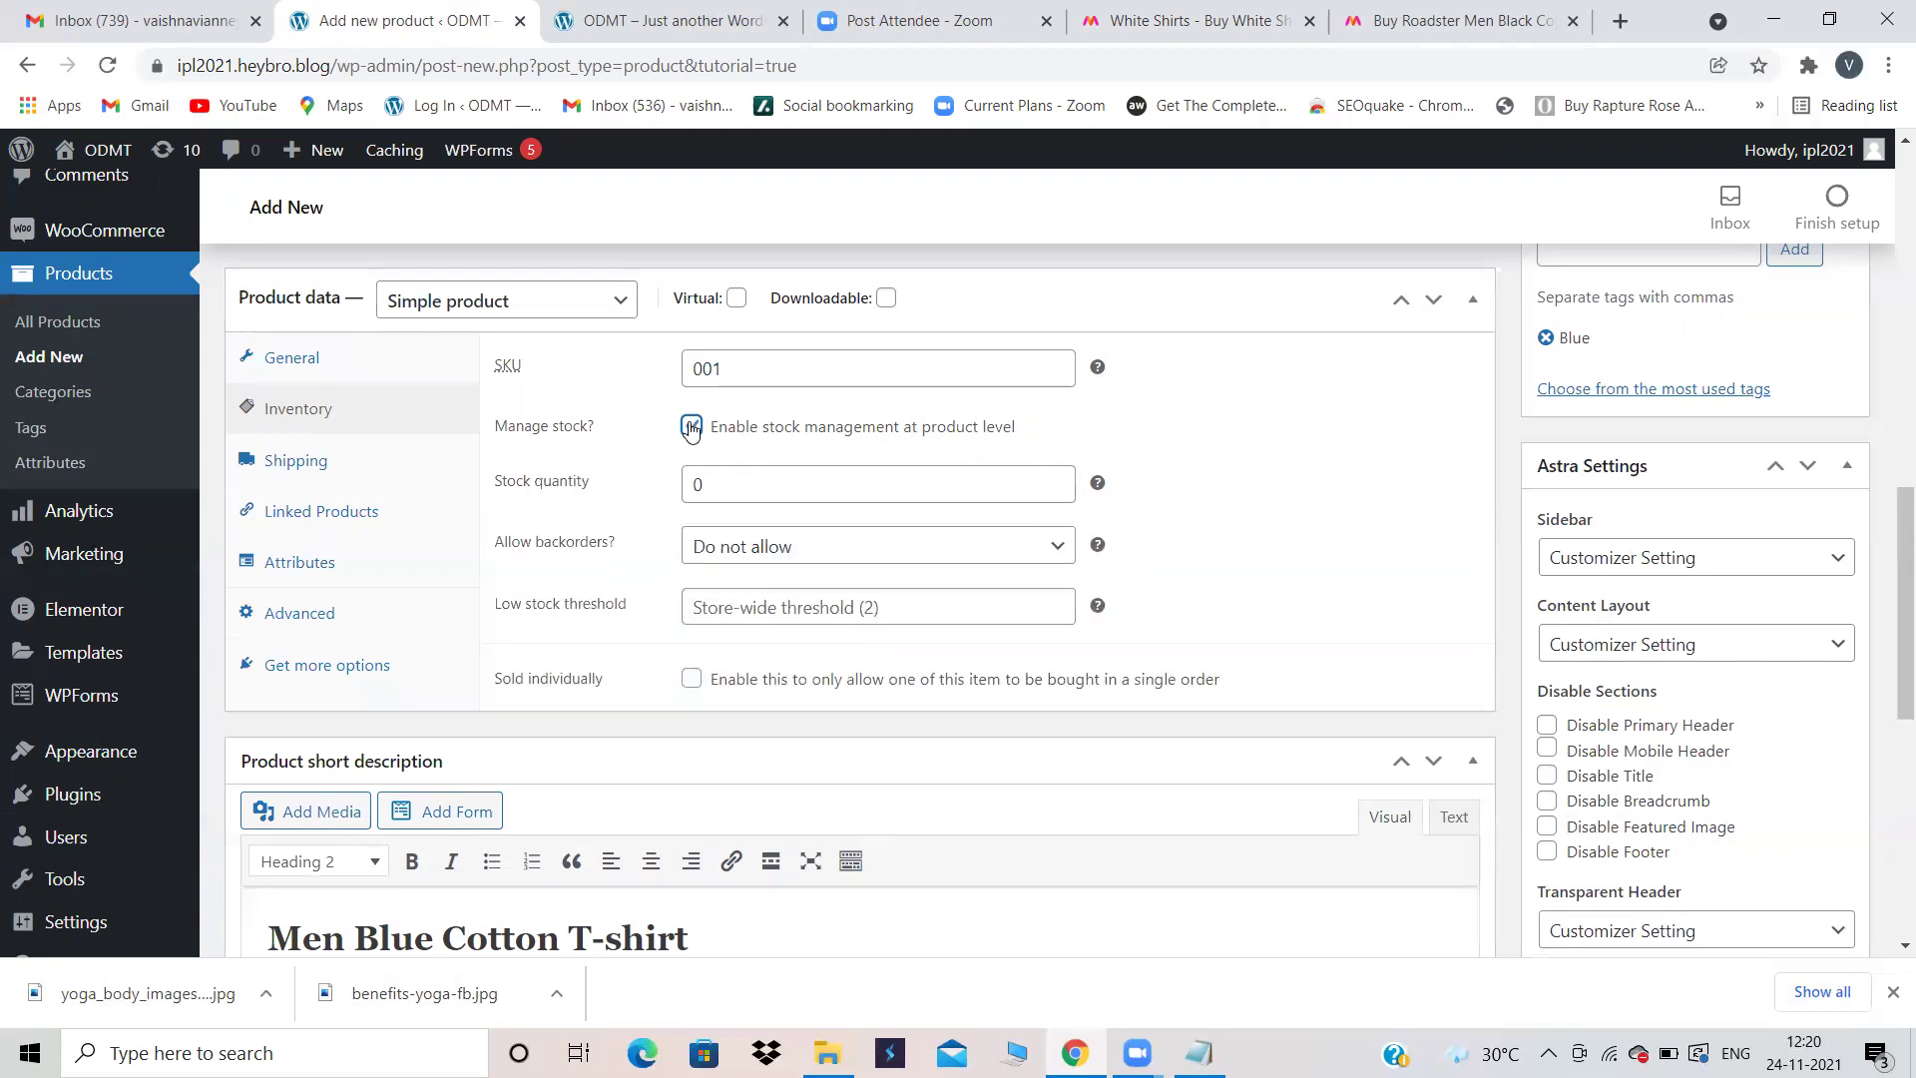
{"action": "left_click", "coordinate": [736, 491]}
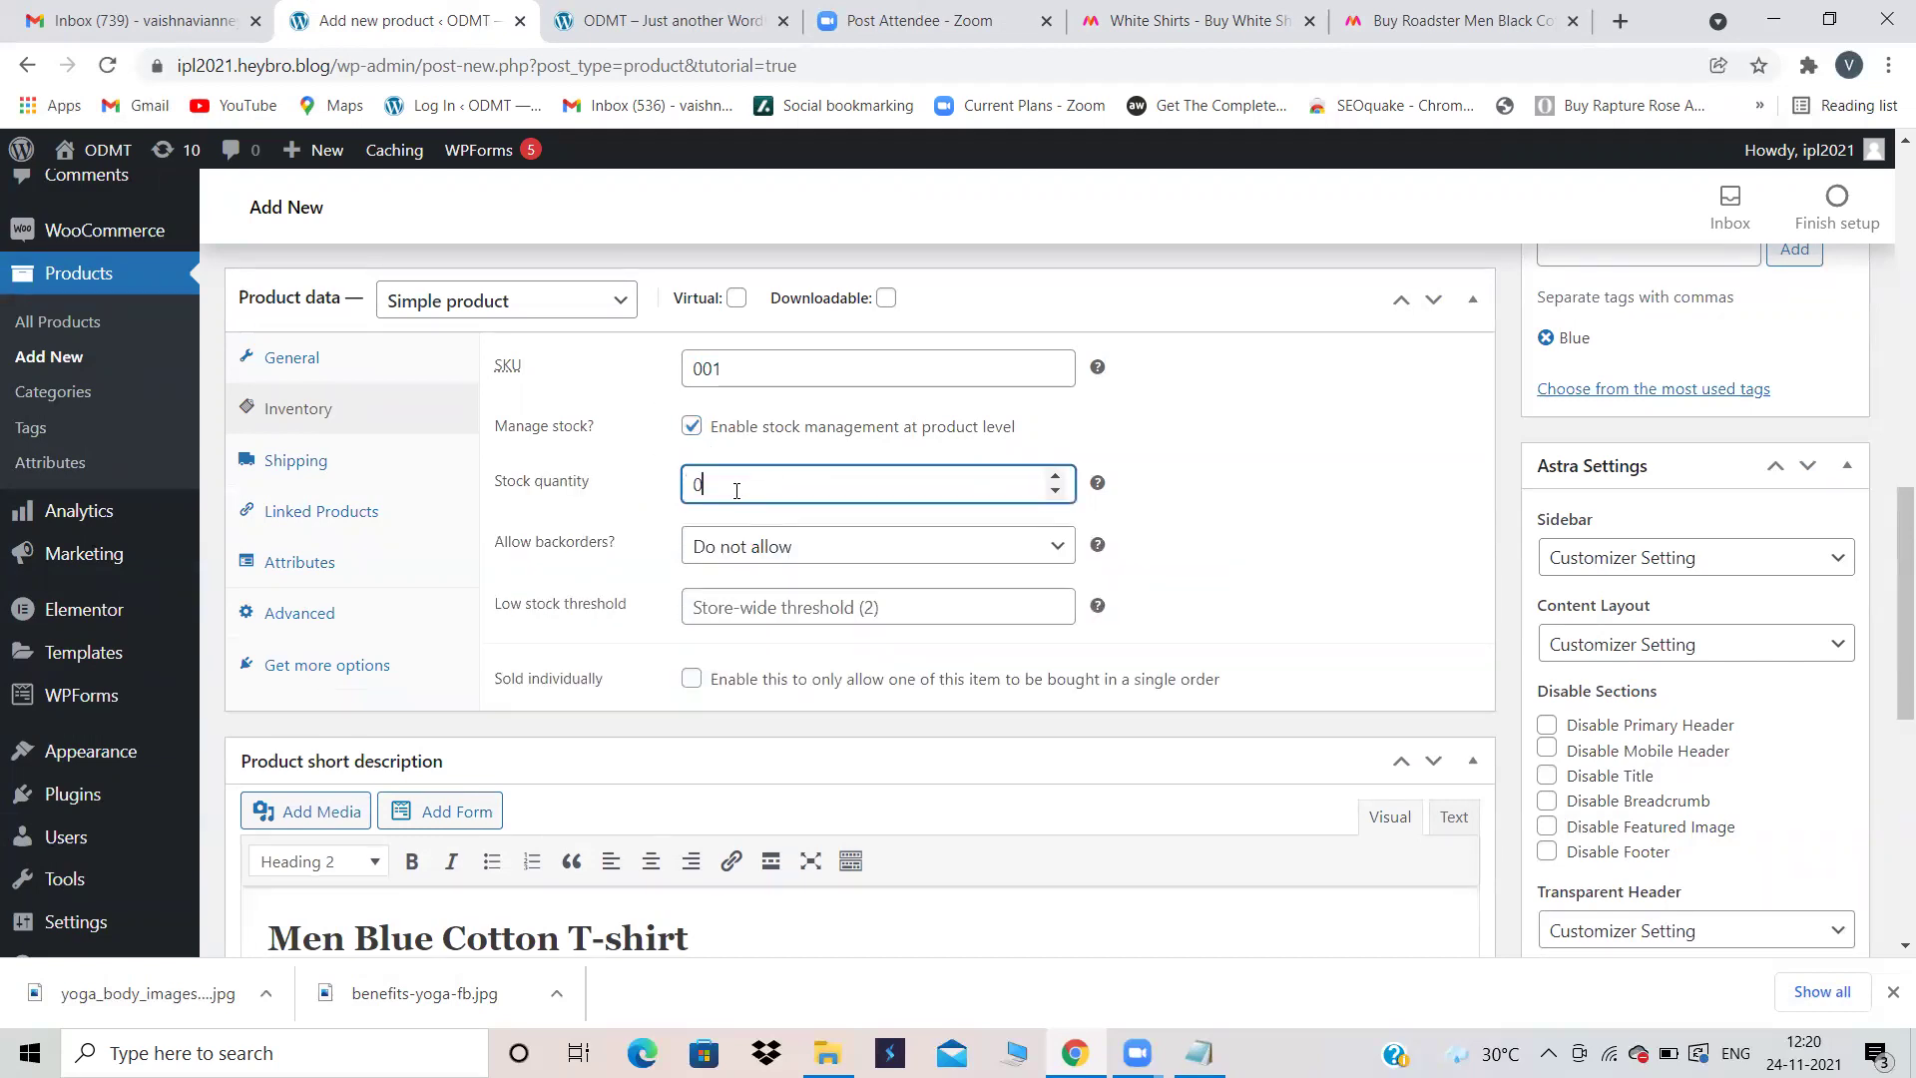
{"action": "key", "text": "BackSpace"}
{"action": "type", "text": "100"}
{"action": "scroll", "coordinate": [1222, 484], "scroll_direction": "down", "scroll_amount": 2}
{"action": "scroll", "coordinate": [1222, 484], "scroll_direction": "up", "scroll_amount": 1}
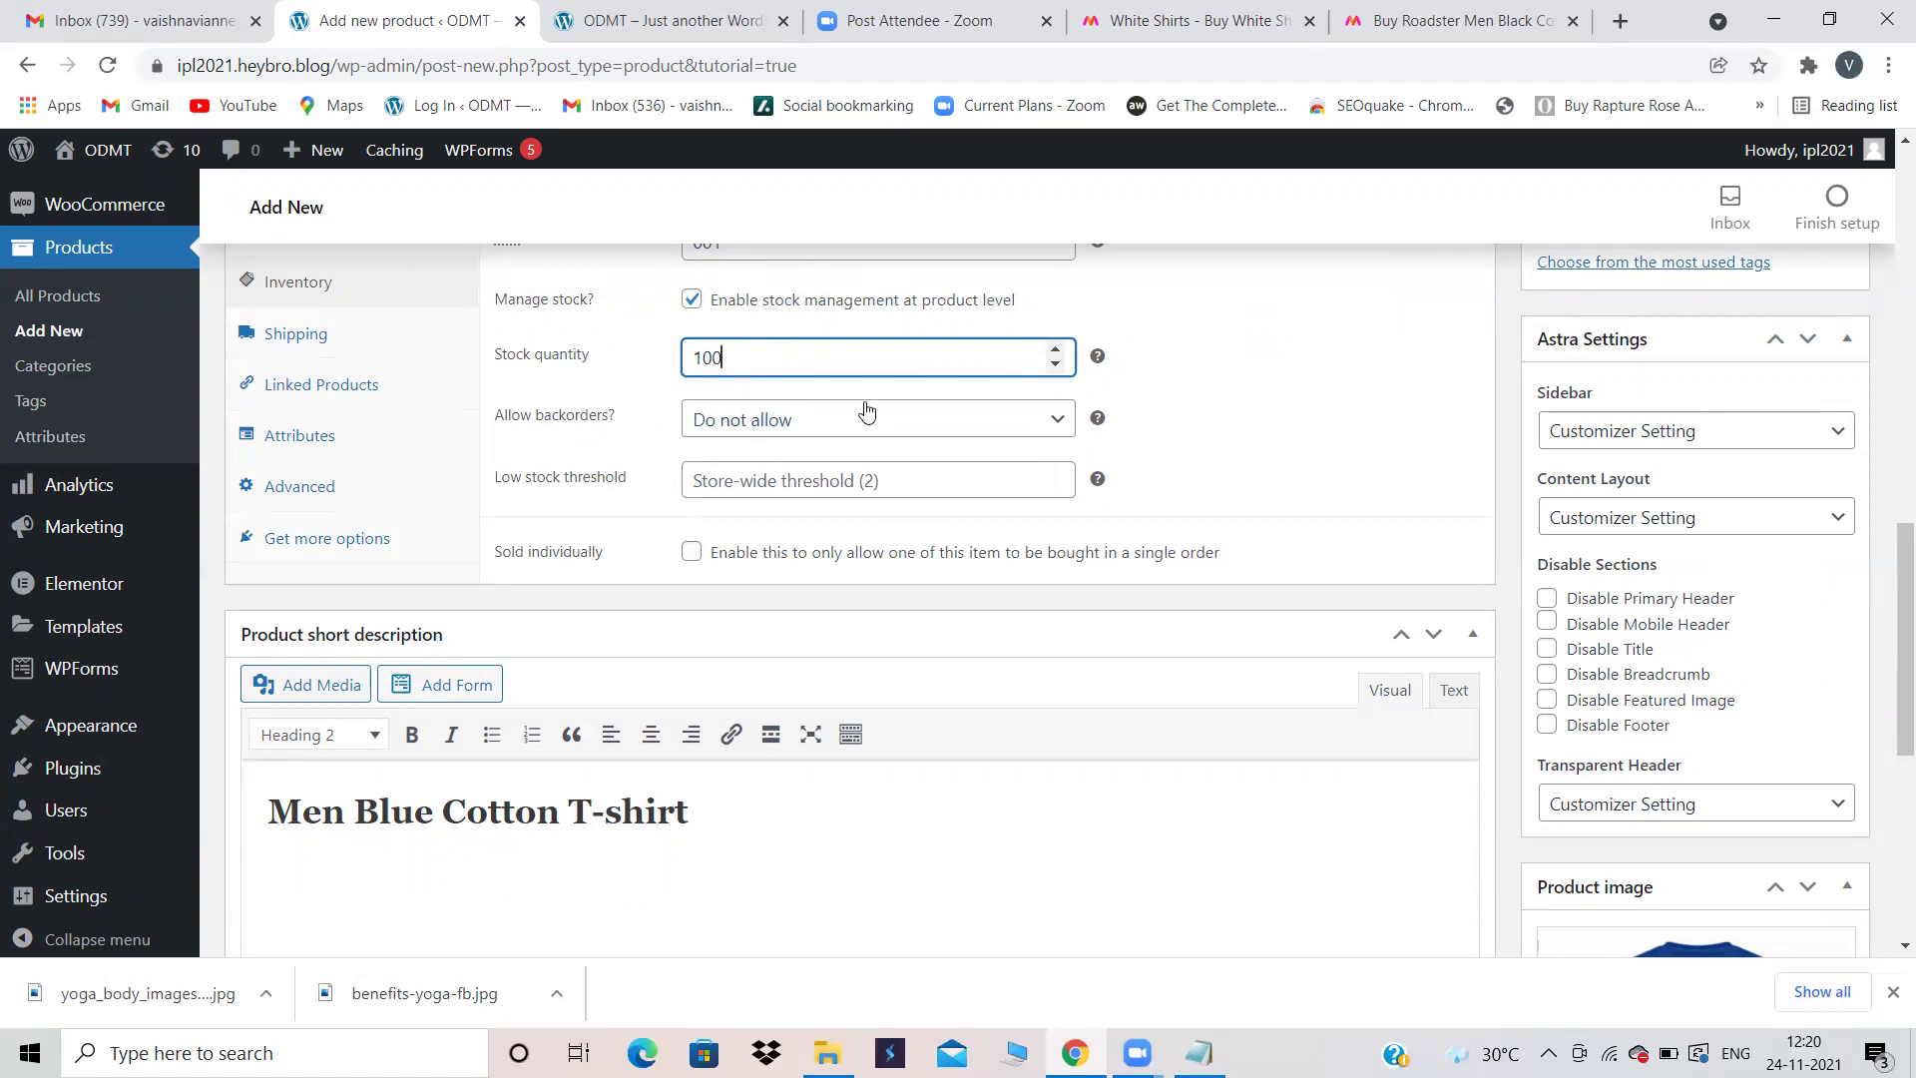
{"action": "left_click", "coordinate": [919, 418]}
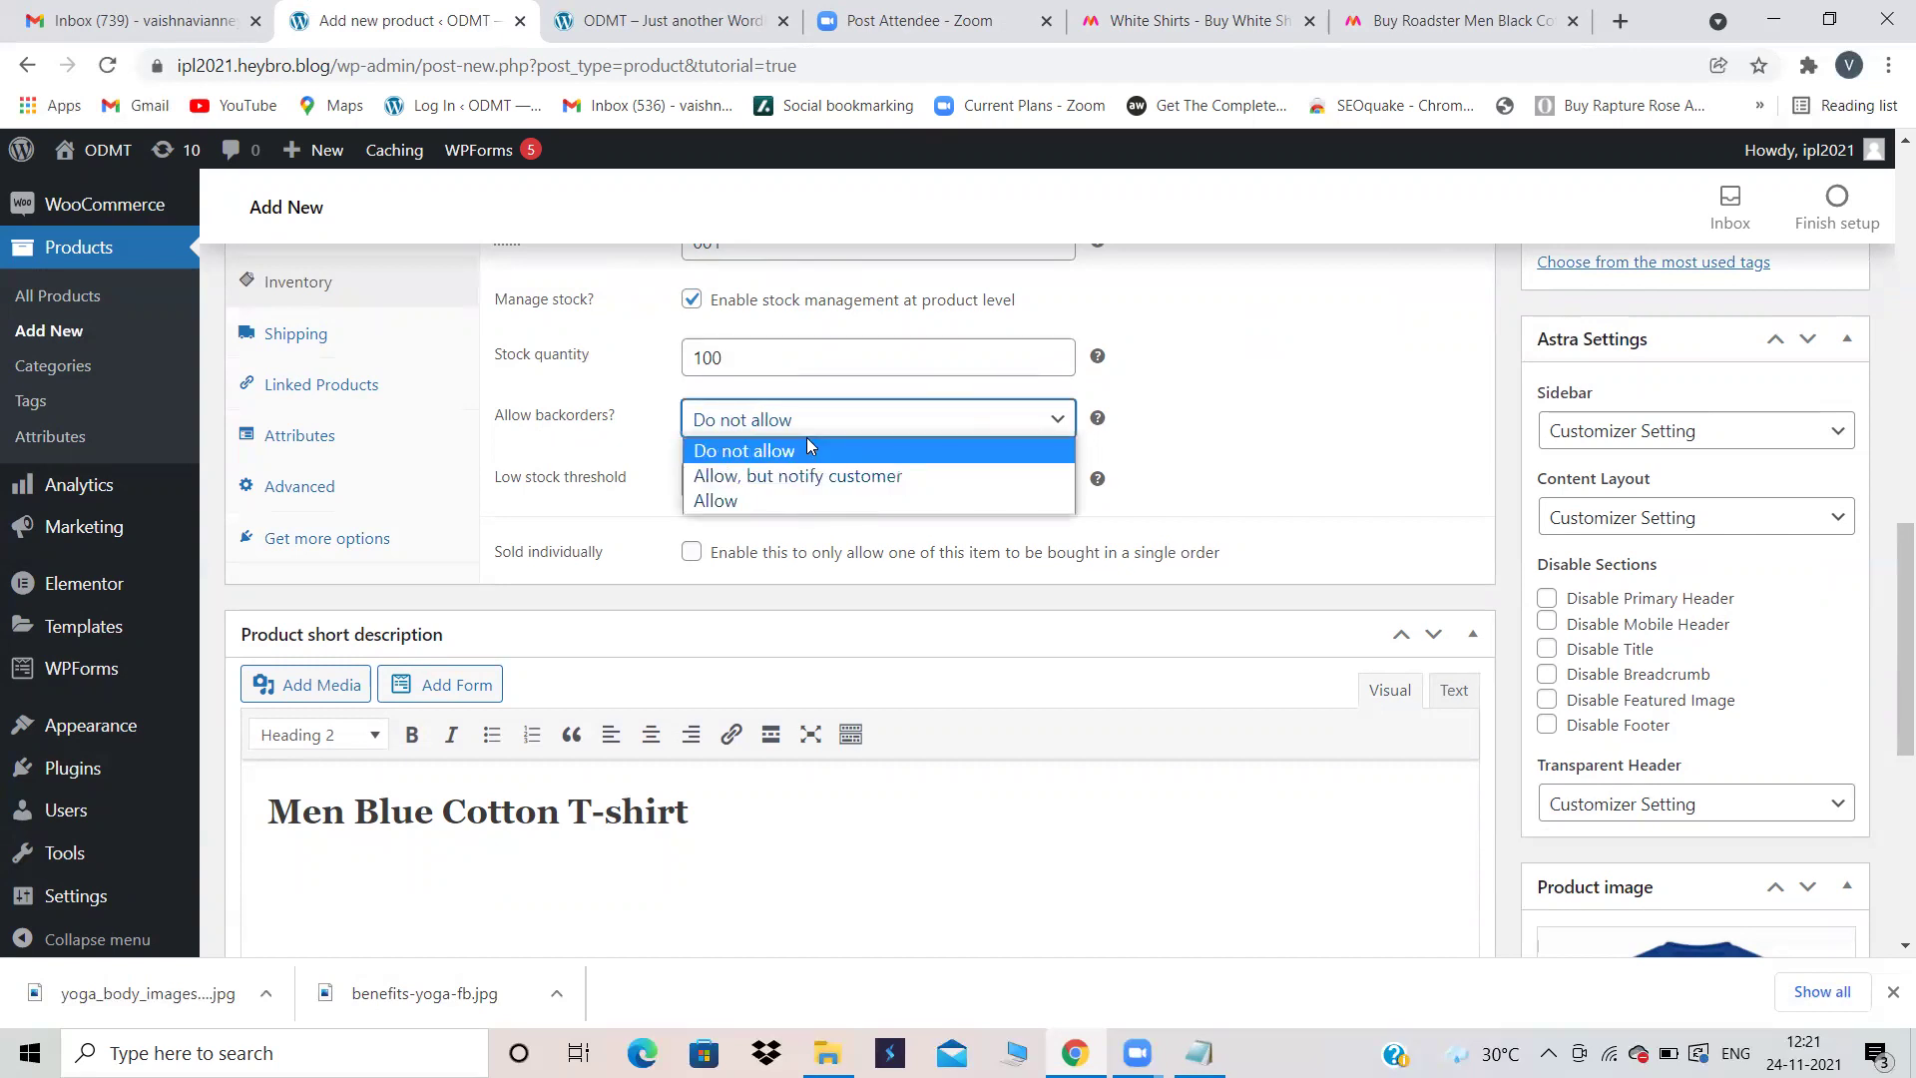
Step: Keep backorders at Do not allow and set the low stock threshold to 3
{"action": "left_click", "coordinate": [1181, 446]}
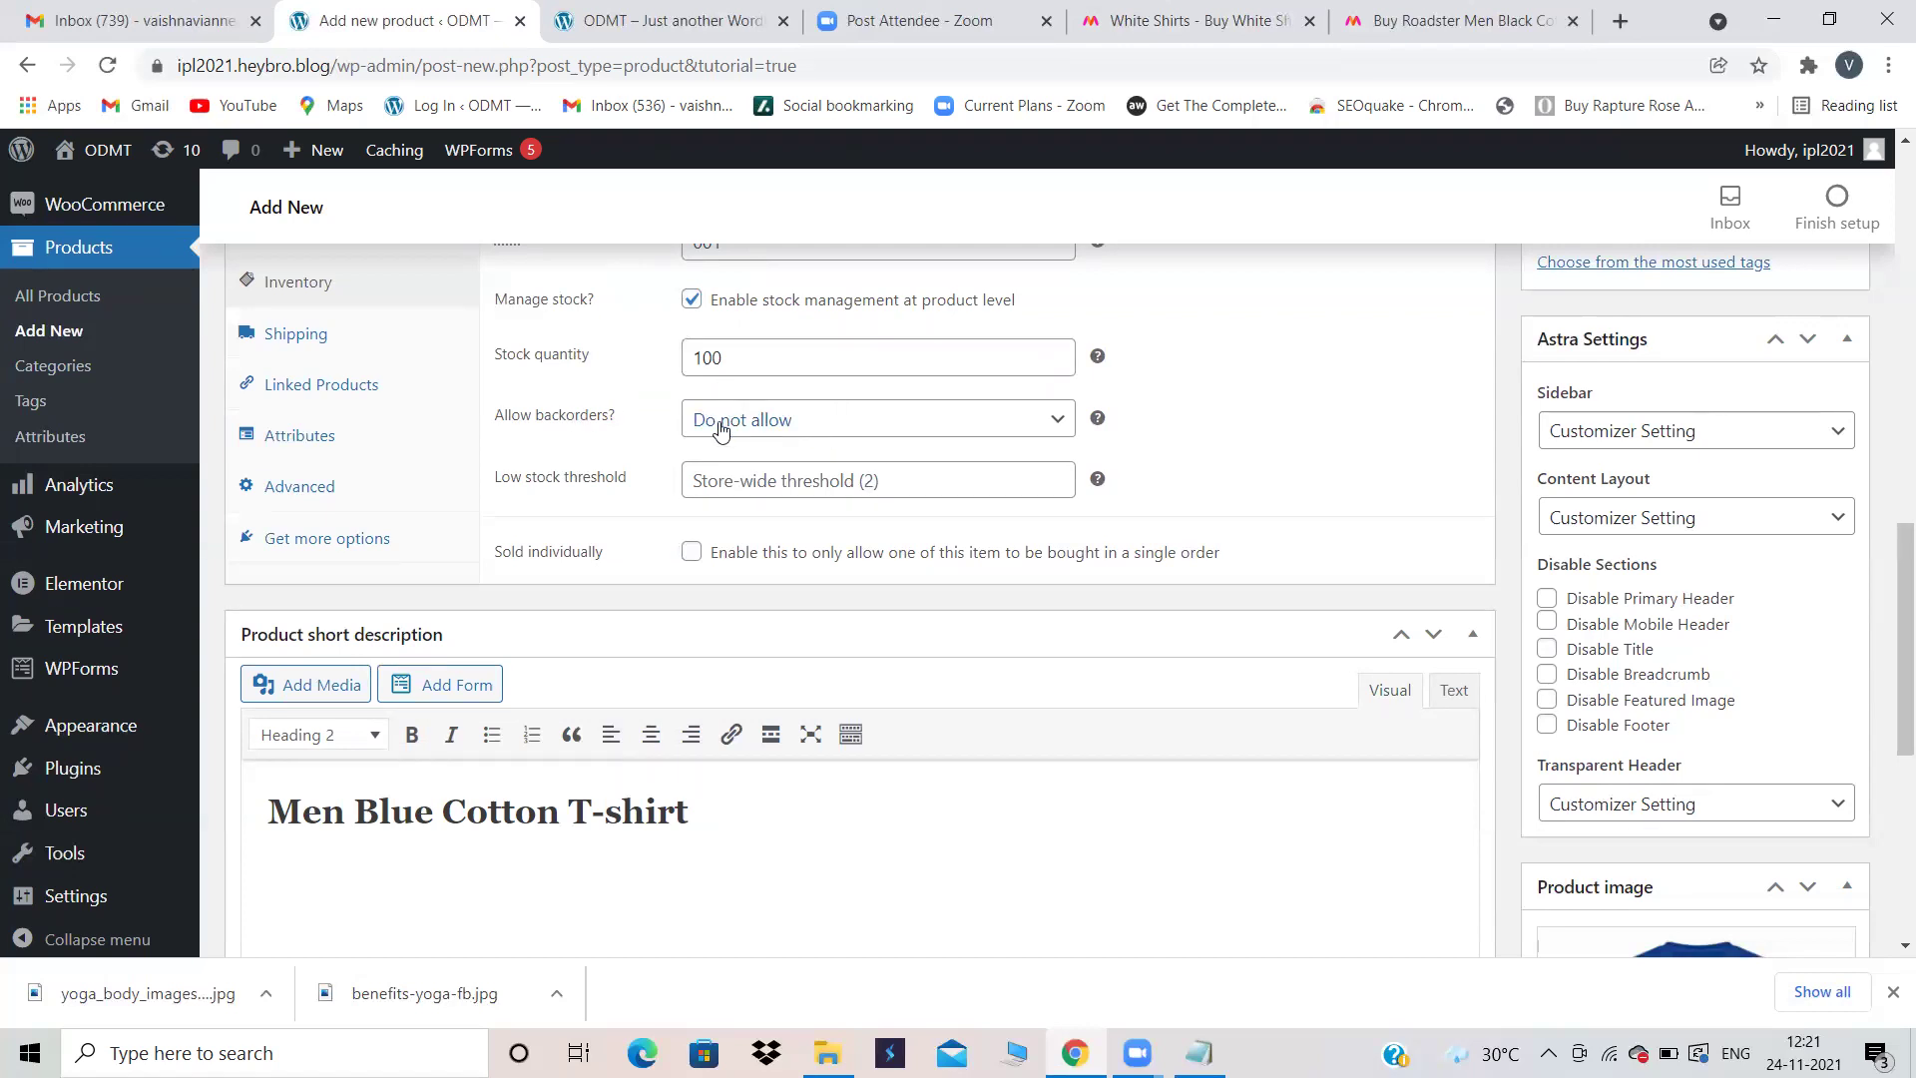
{"action": "left_click", "coordinate": [764, 480]}
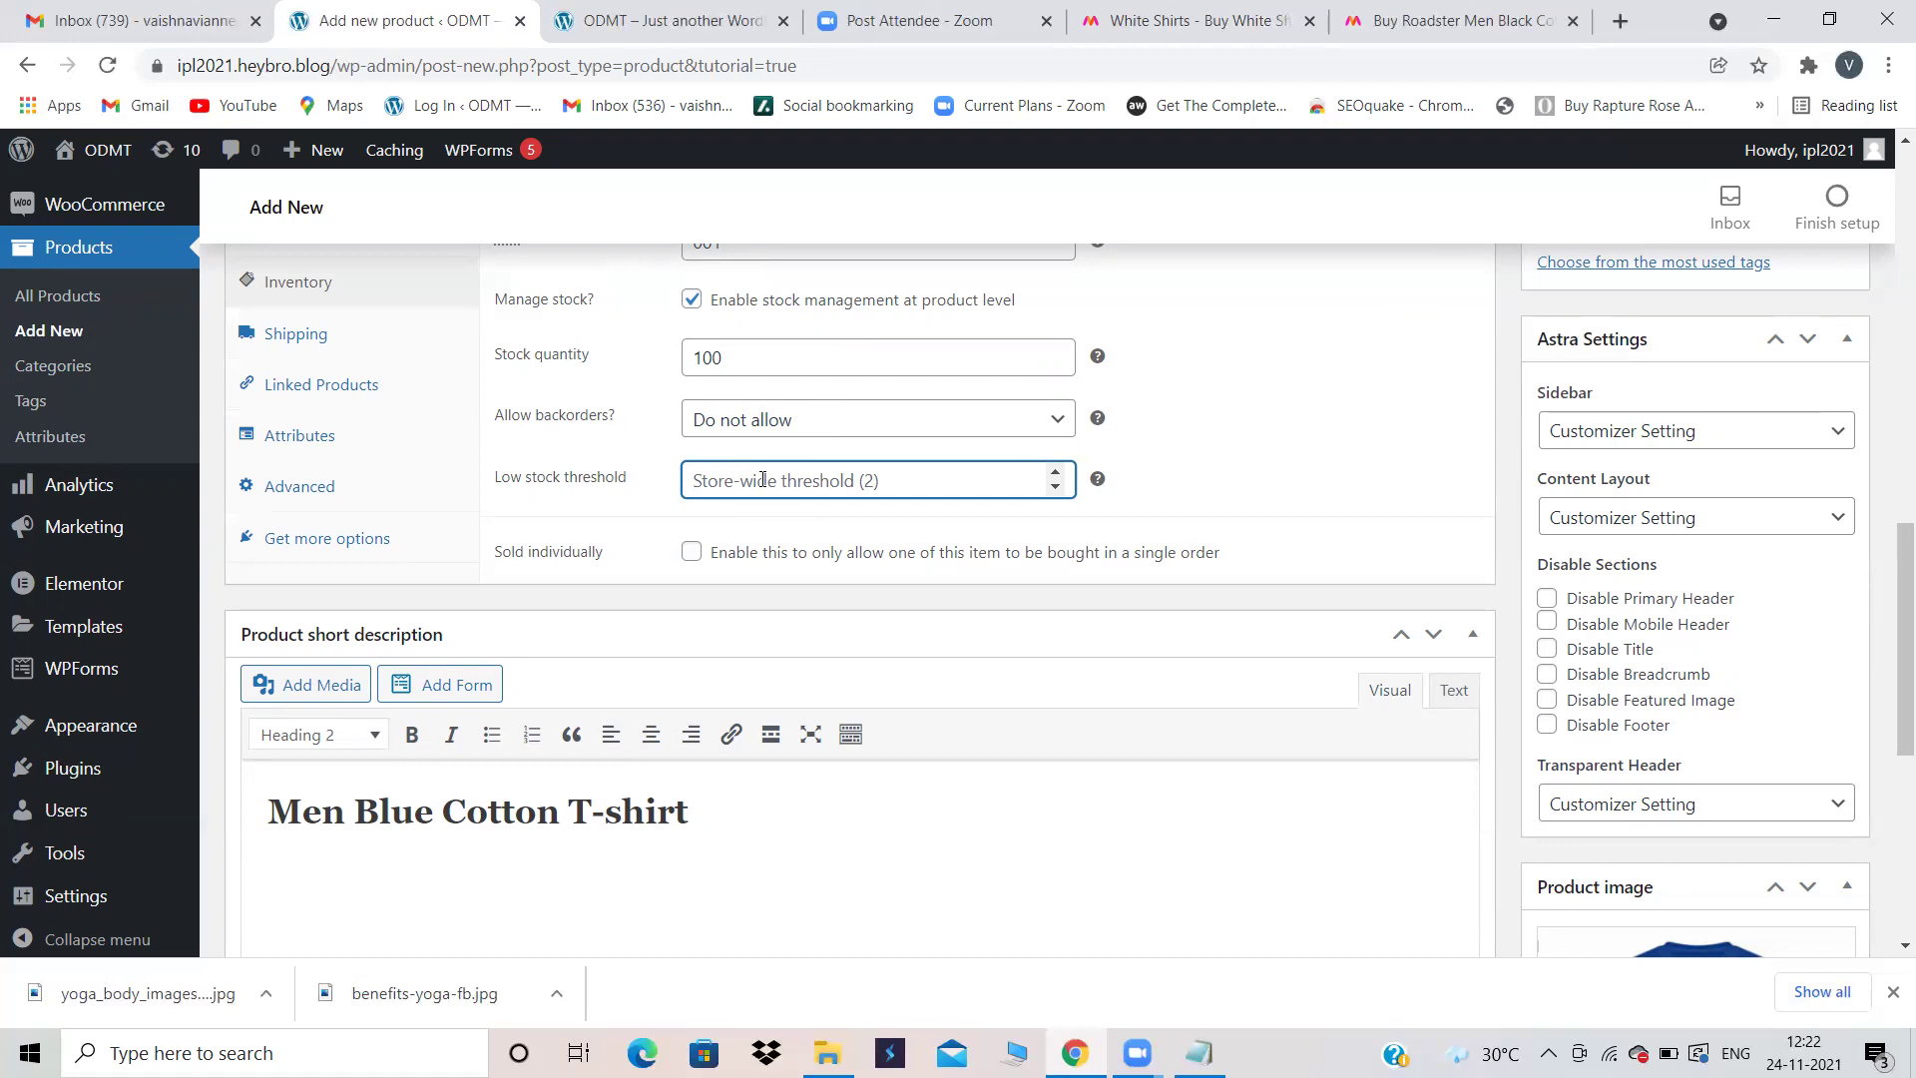
{"action": "type", "text": "5"}
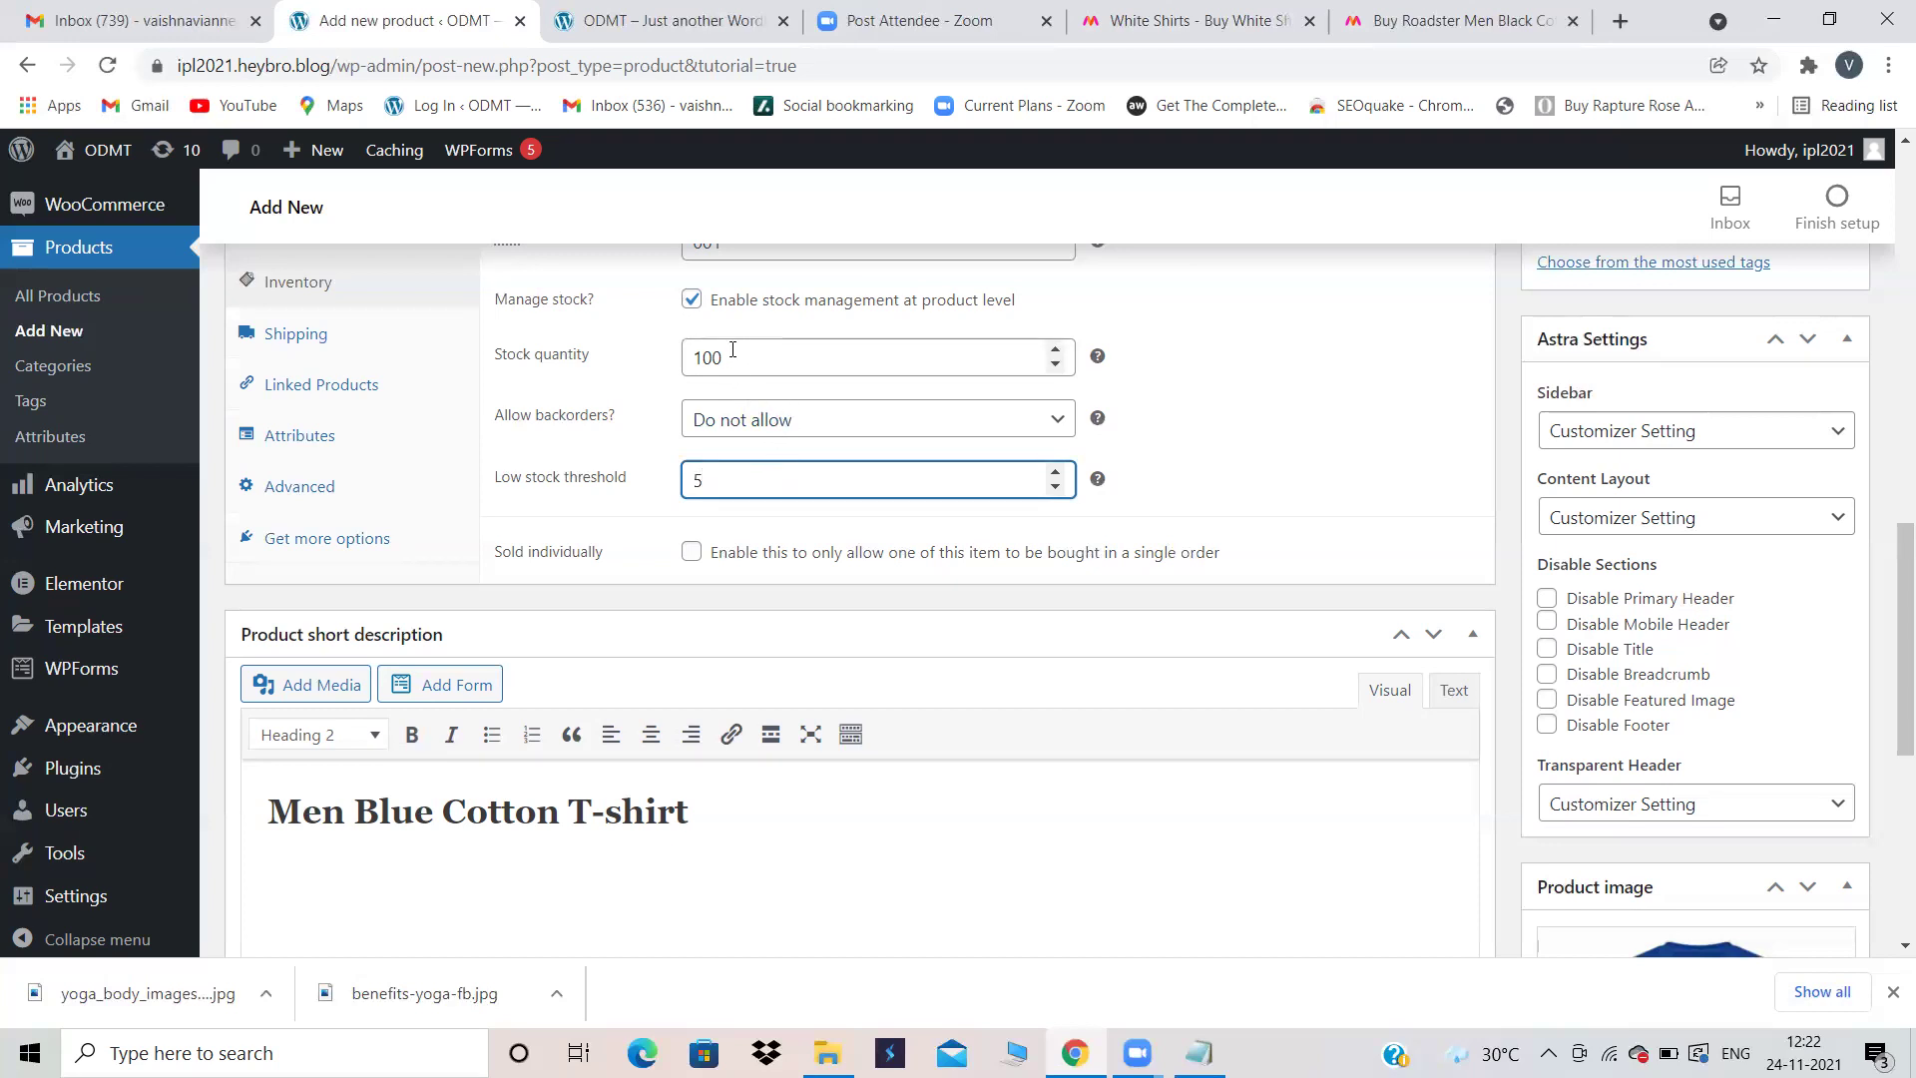
{"action": "left_click_drag", "start_coordinate": [731, 357], "coordinate": [694, 356]}
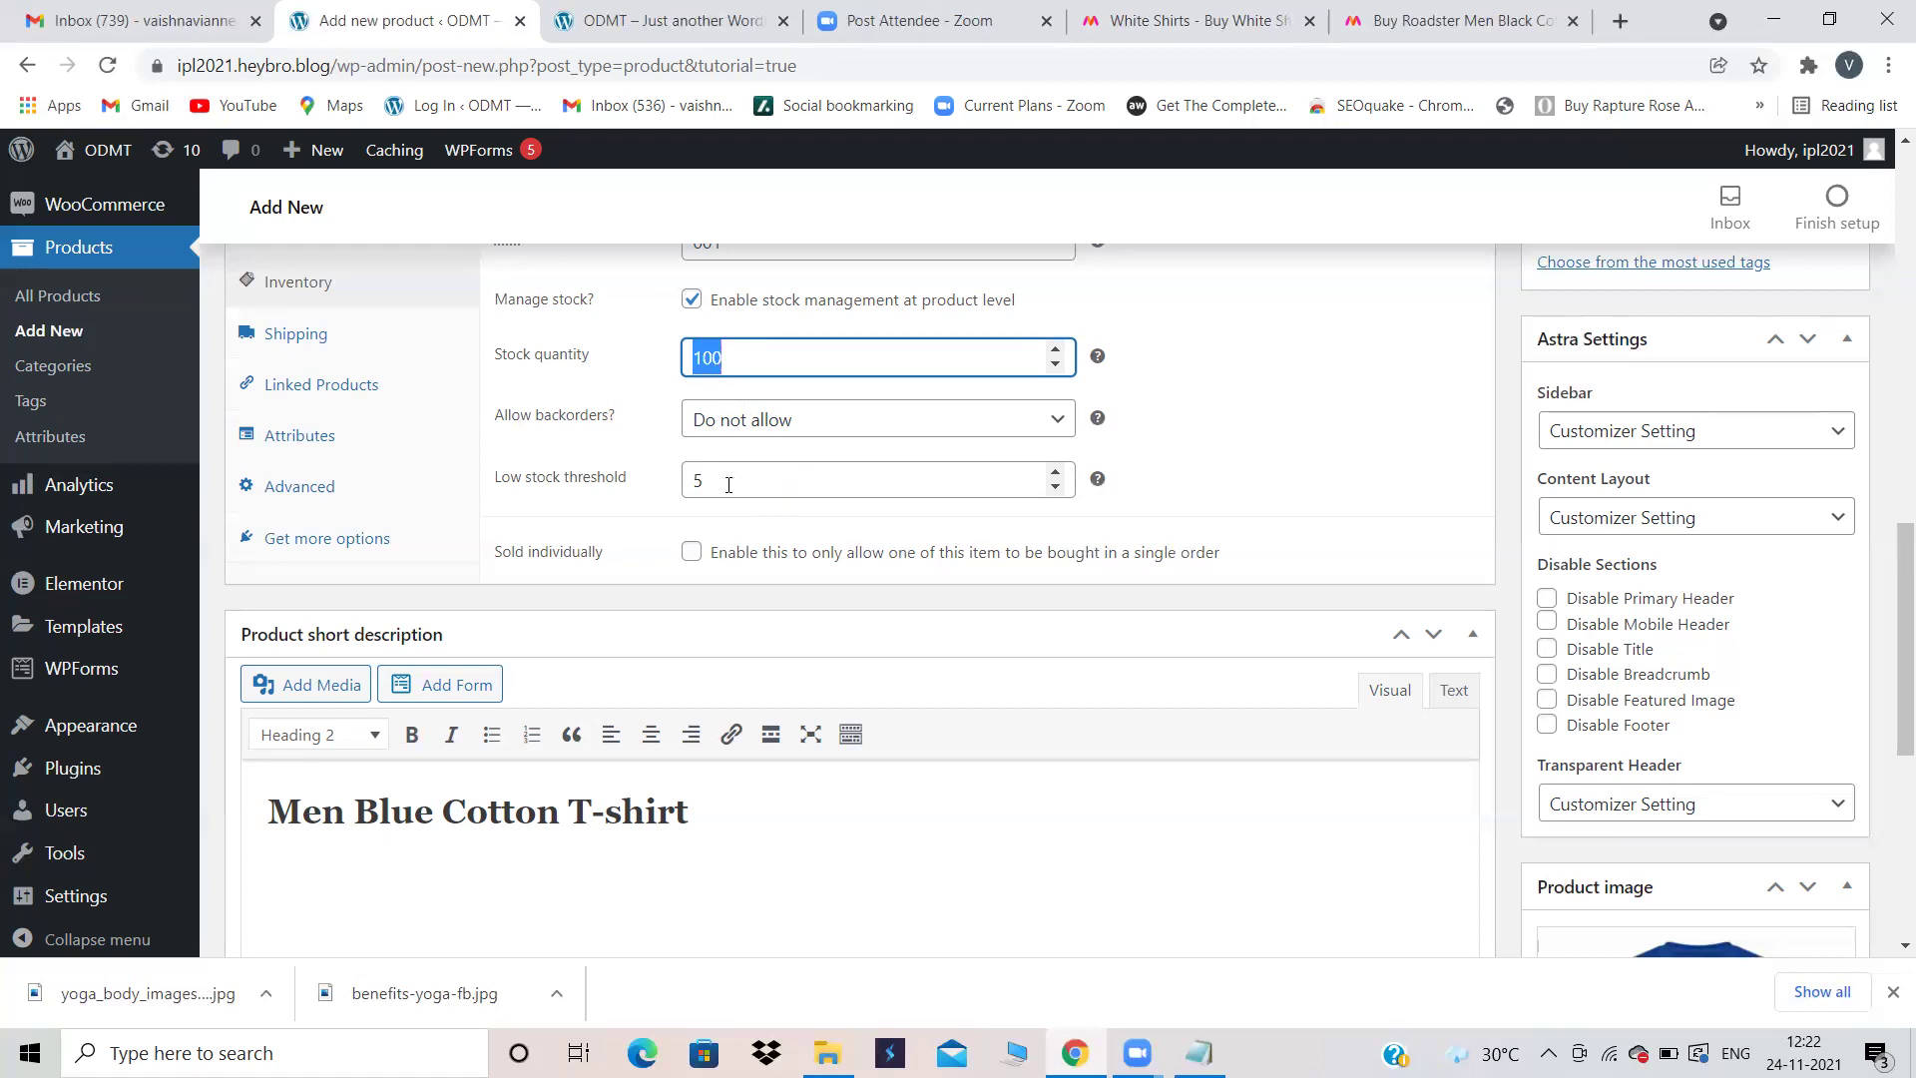
{"action": "left_click_drag", "start_coordinate": [712, 481], "coordinate": [669, 486]}
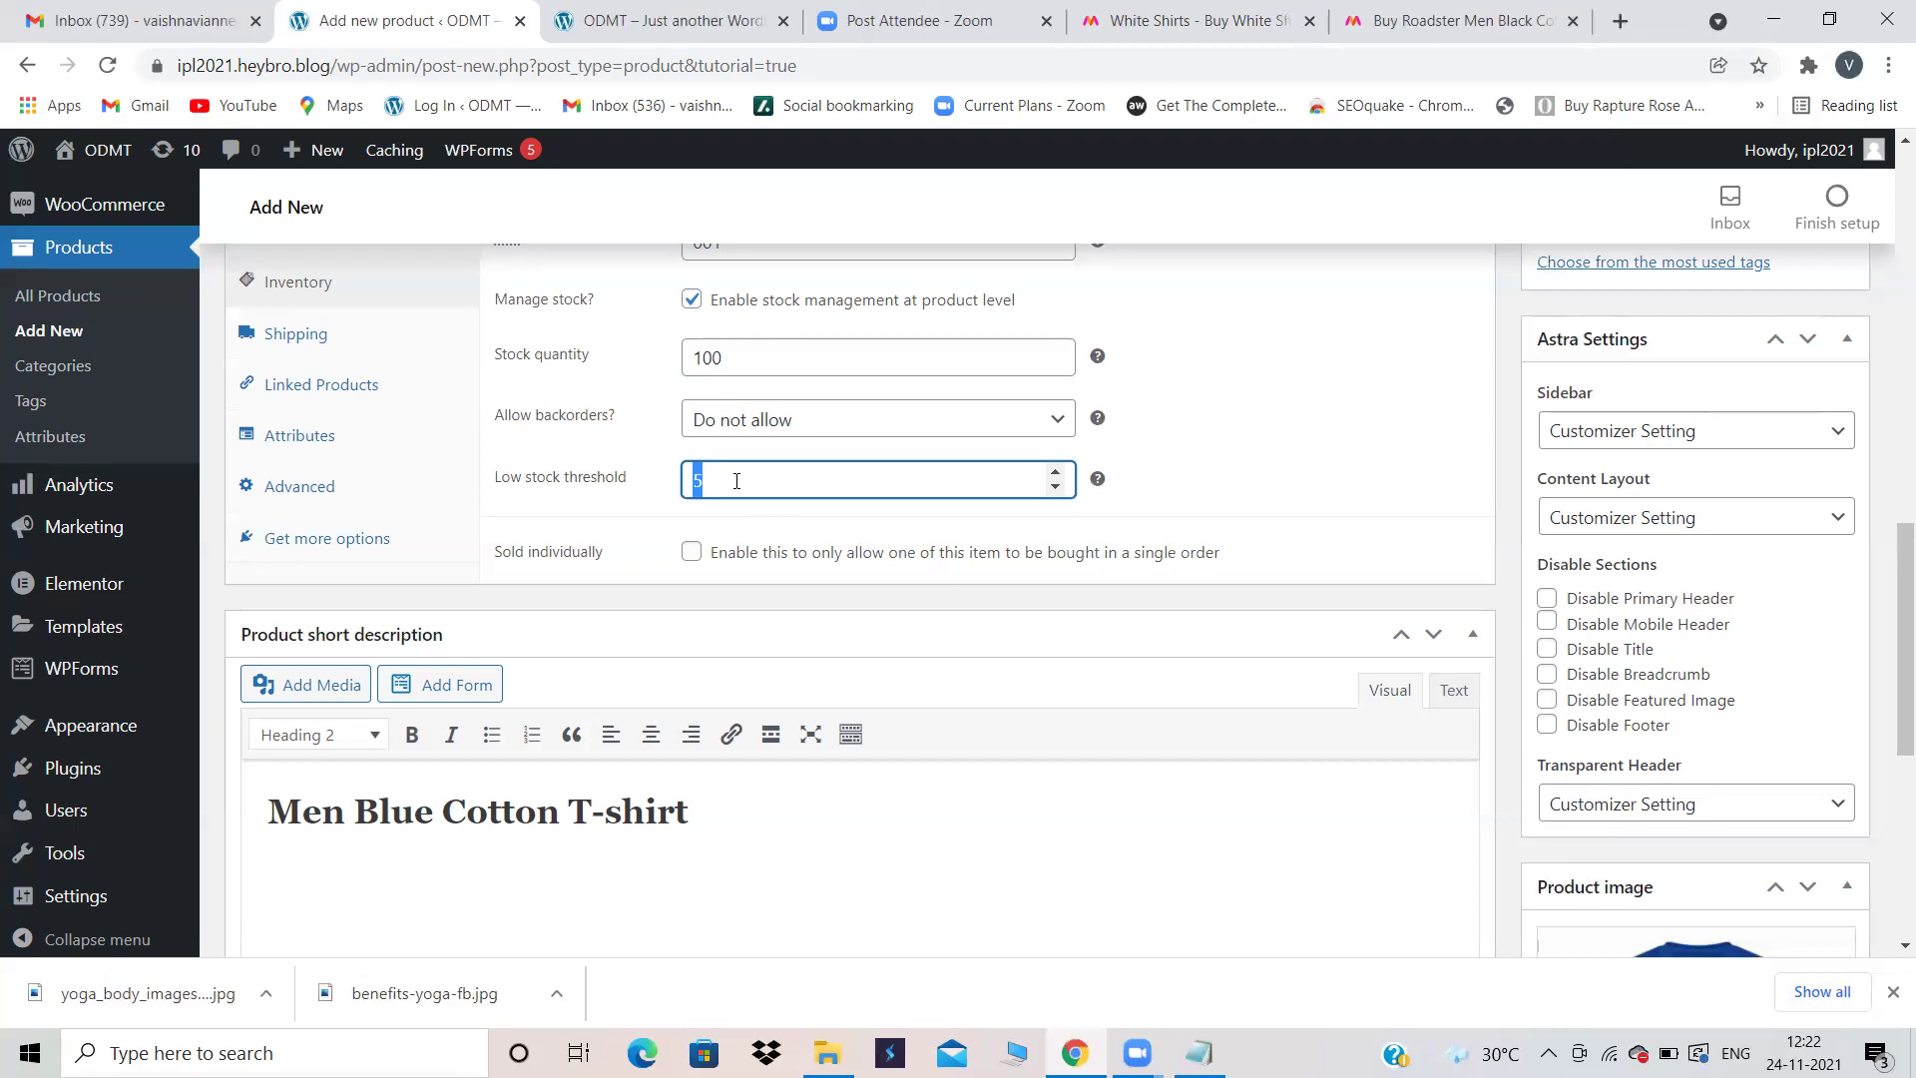
{"action": "key", "text": "BackSpace"}
{"action": "type", "text": "3"}
{"action": "left_click_drag", "start_coordinate": [726, 483], "coordinate": [681, 488]}
{"action": "left_click", "coordinate": [728, 491]}
Step: Tick Sold individually to limit the product to one per order
{"action": "left_click", "coordinate": [692, 554]}
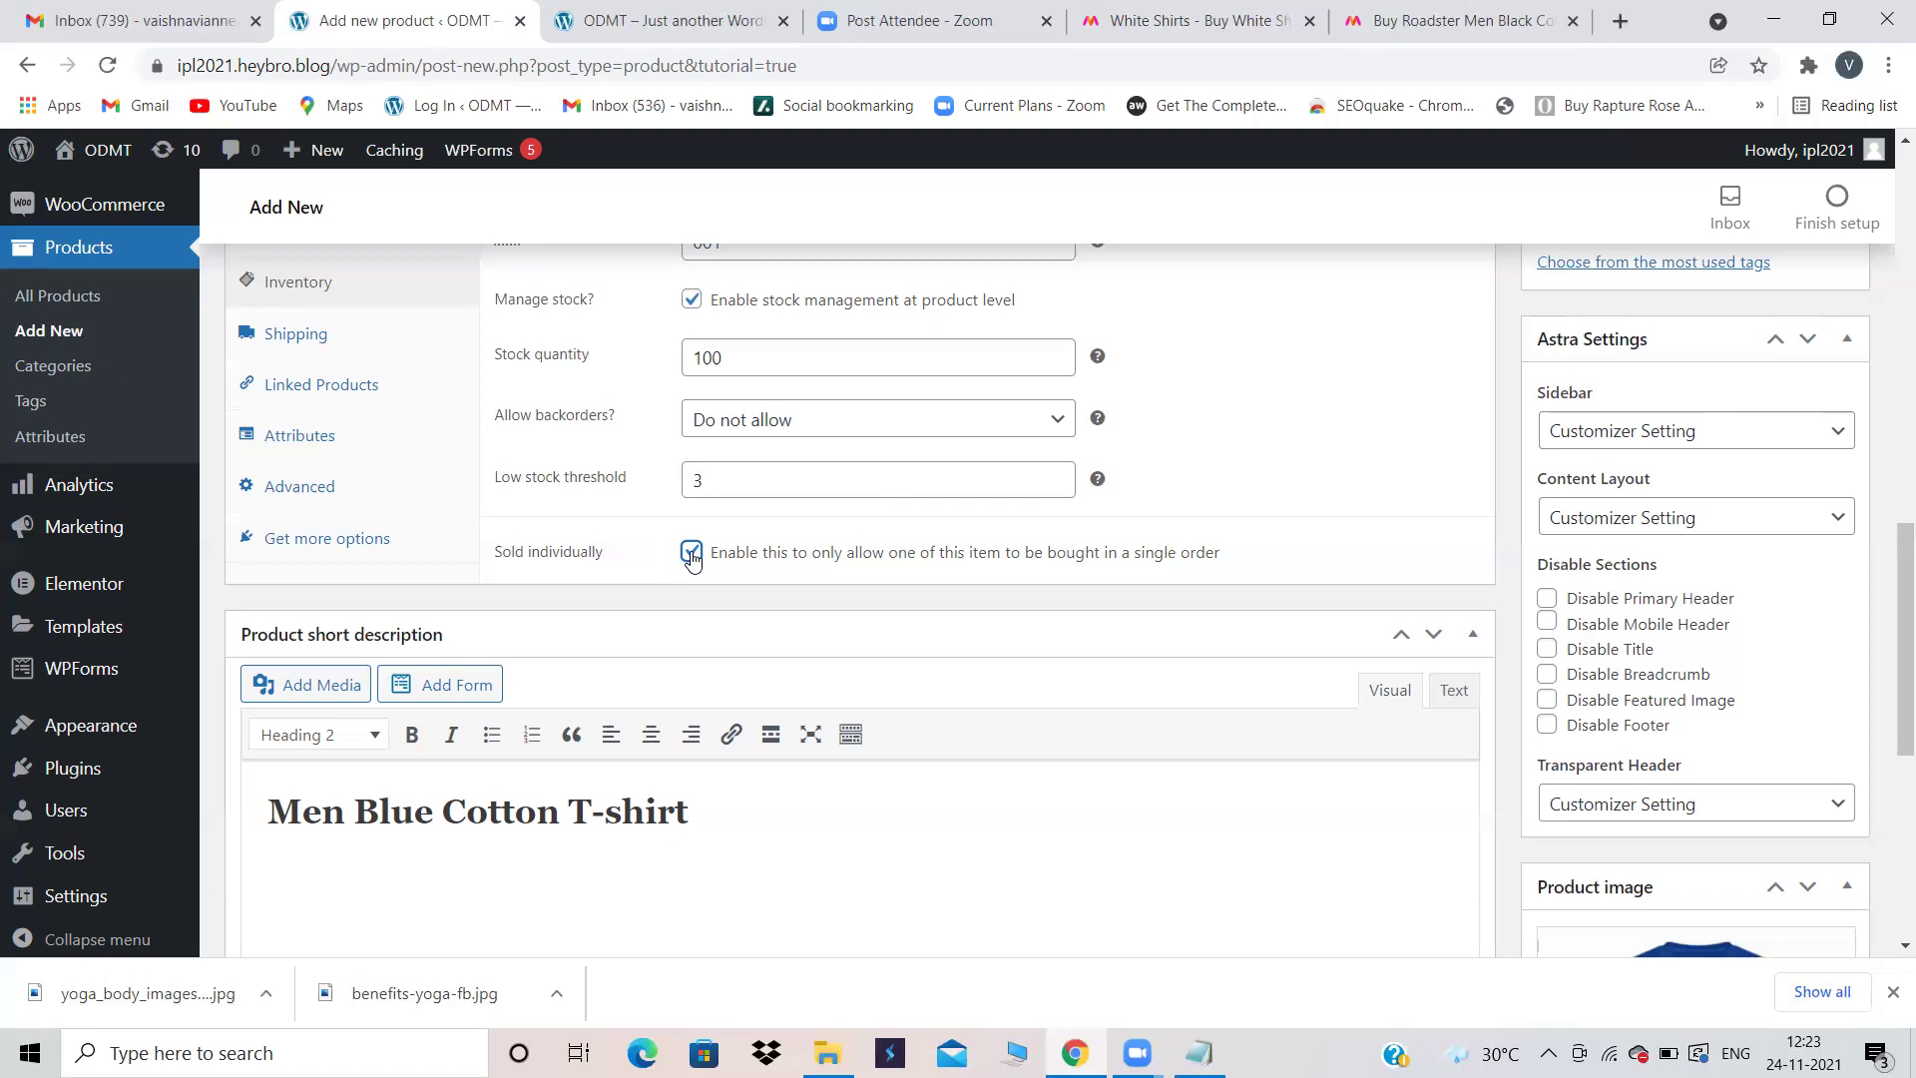
{"action": "scroll", "coordinate": [1727, 823], "scroll_direction": "down", "scroll_amount": 3}
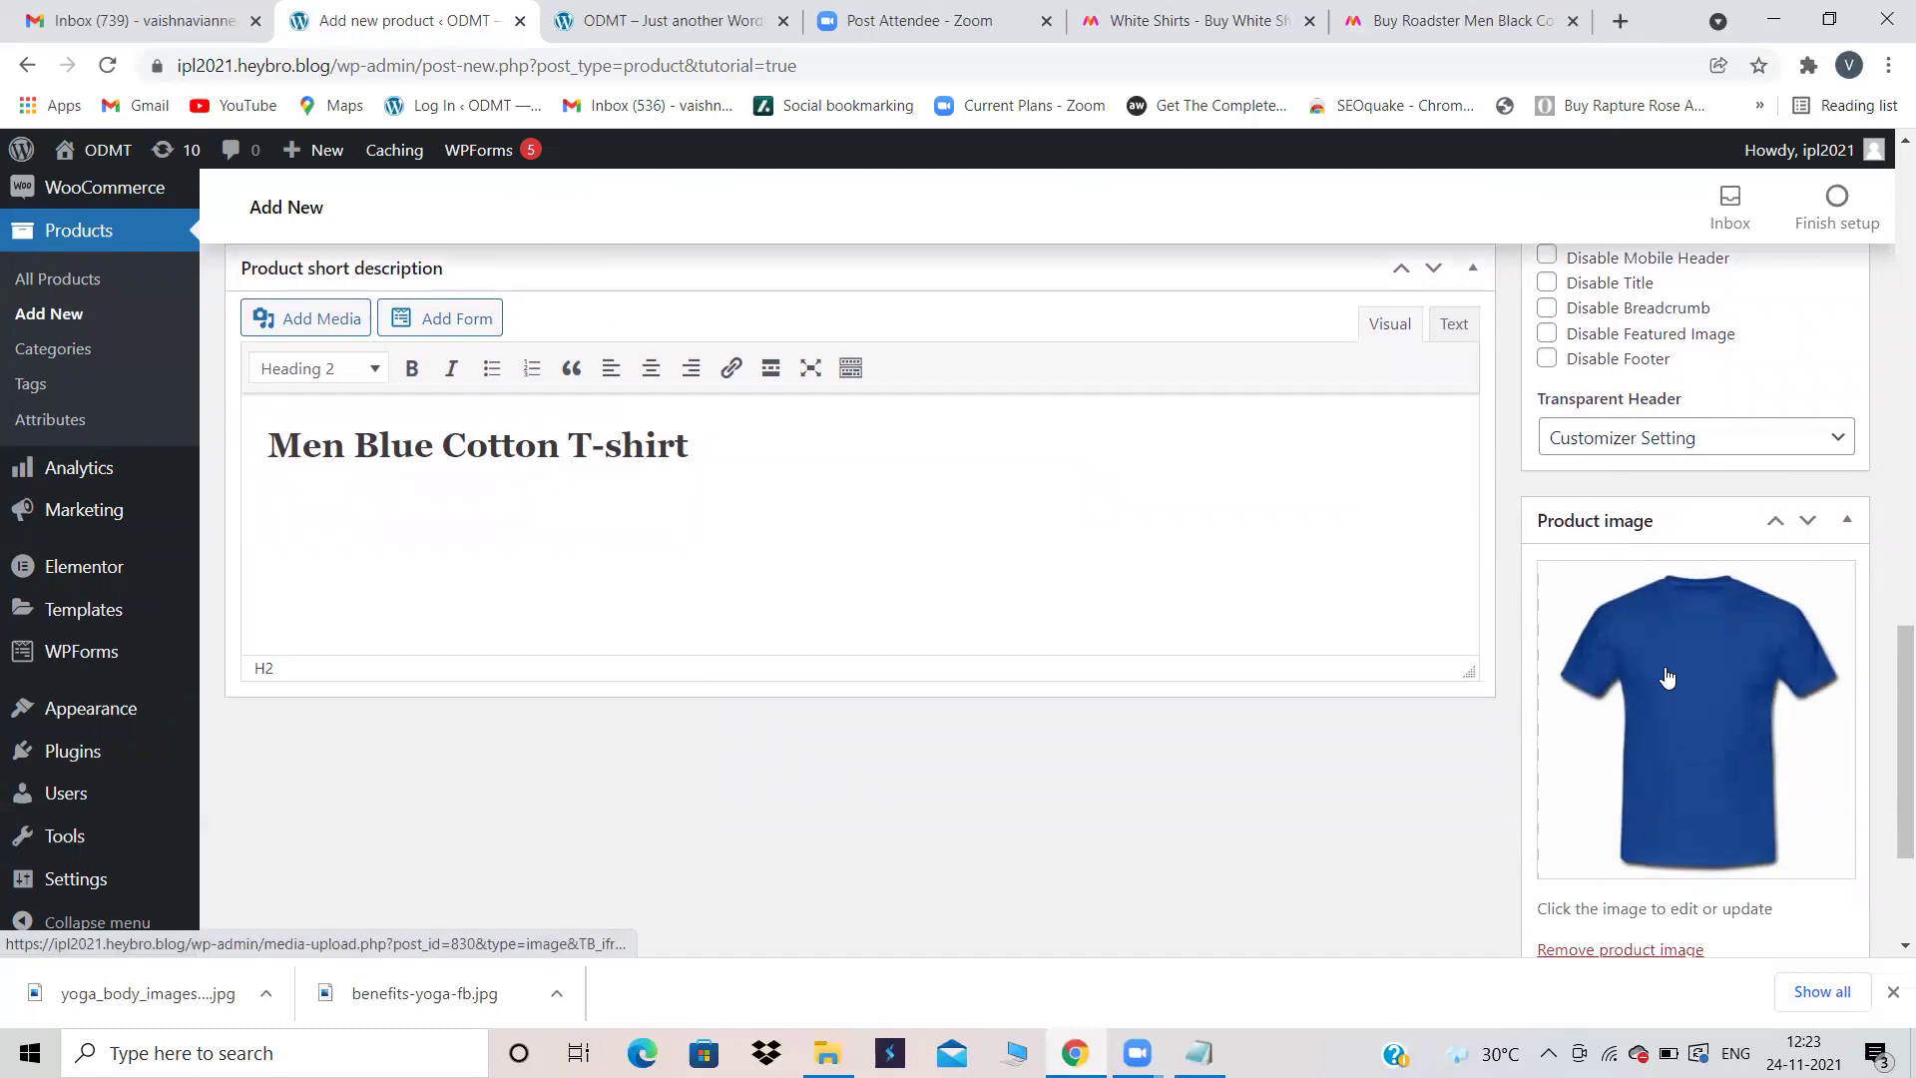
{"action": "scroll", "coordinate": [1318, 548], "scroll_direction": "up", "scroll_amount": 3}
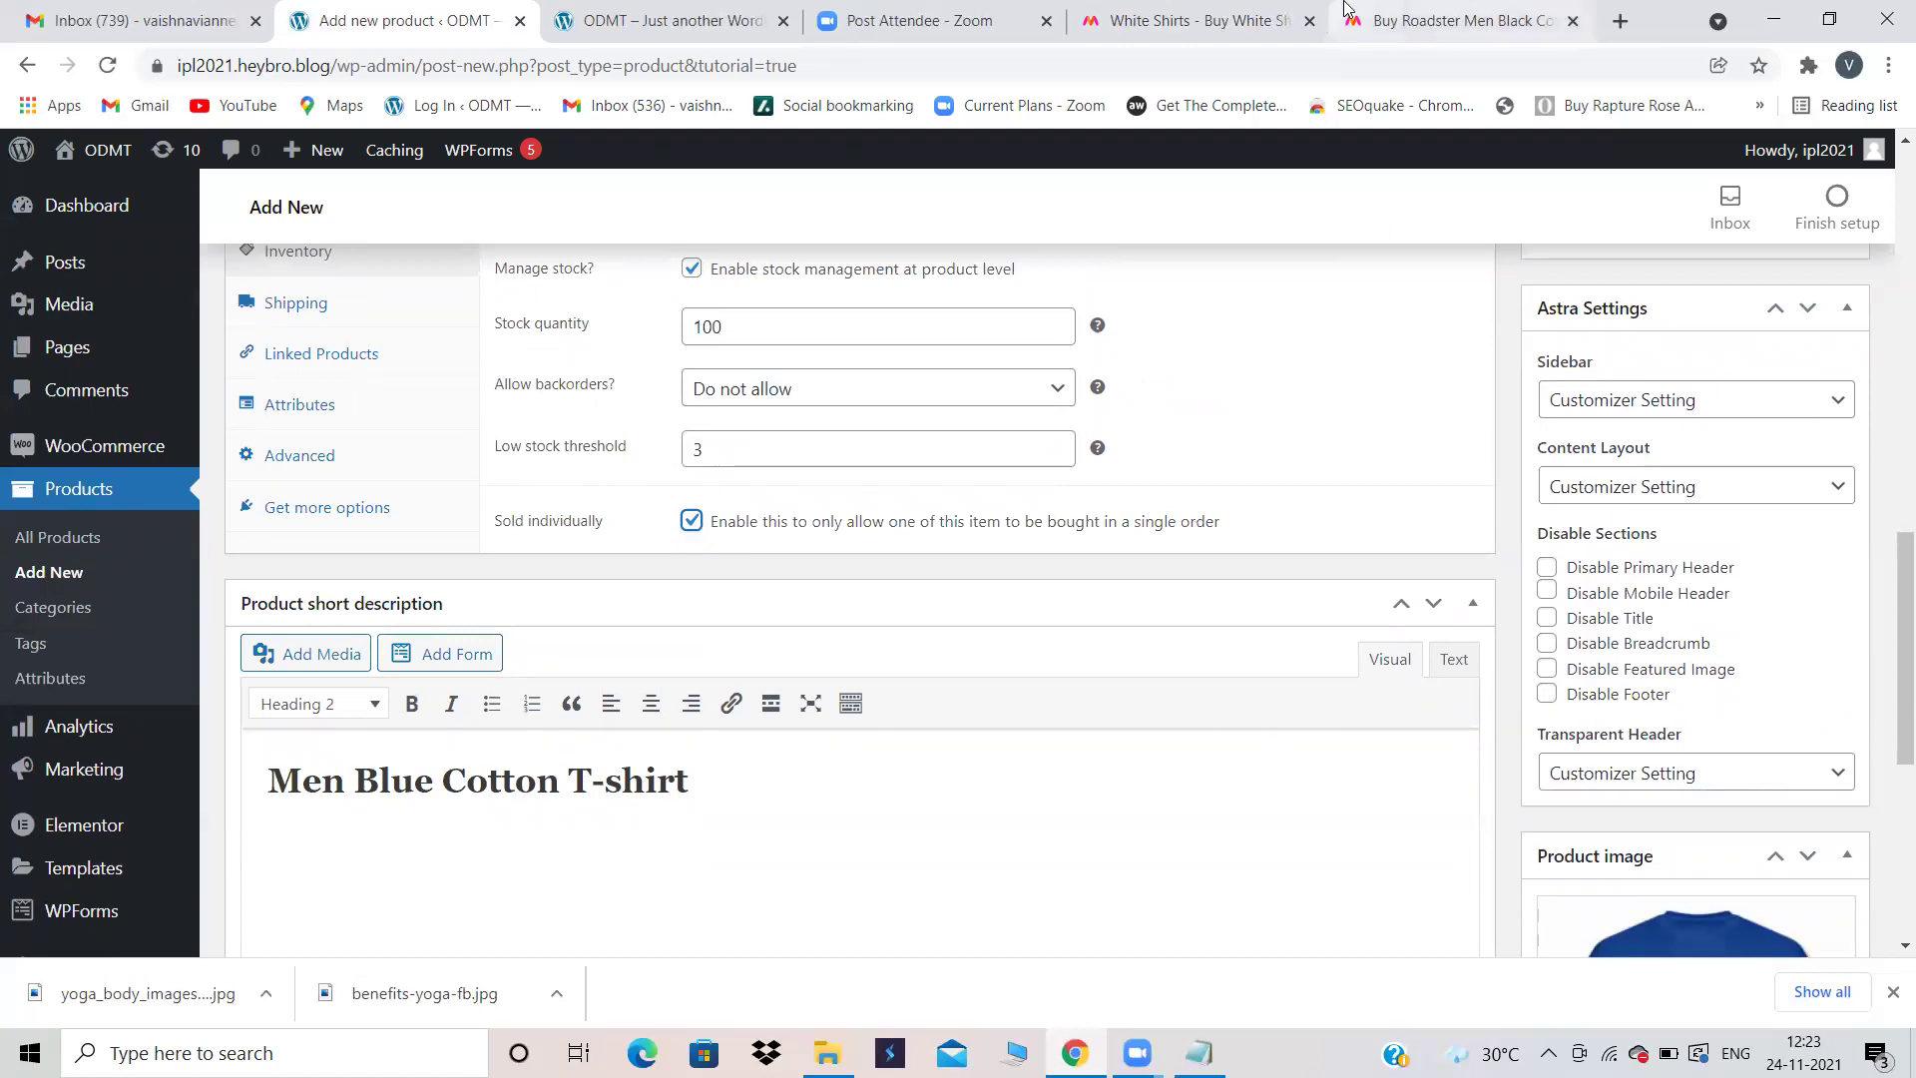
{"action": "left_click", "coordinate": [1397, 20]}
Step: Add the Roadster Men Black Cotton T-shirt in size M to the Myntra bag and open the bag
{"action": "scroll", "coordinate": [1407, 633], "scroll_direction": "down", "scroll_amount": 3}
{"action": "left_click", "coordinate": [1311, 404]}
{"action": "left_click", "coordinate": [1280, 517]}
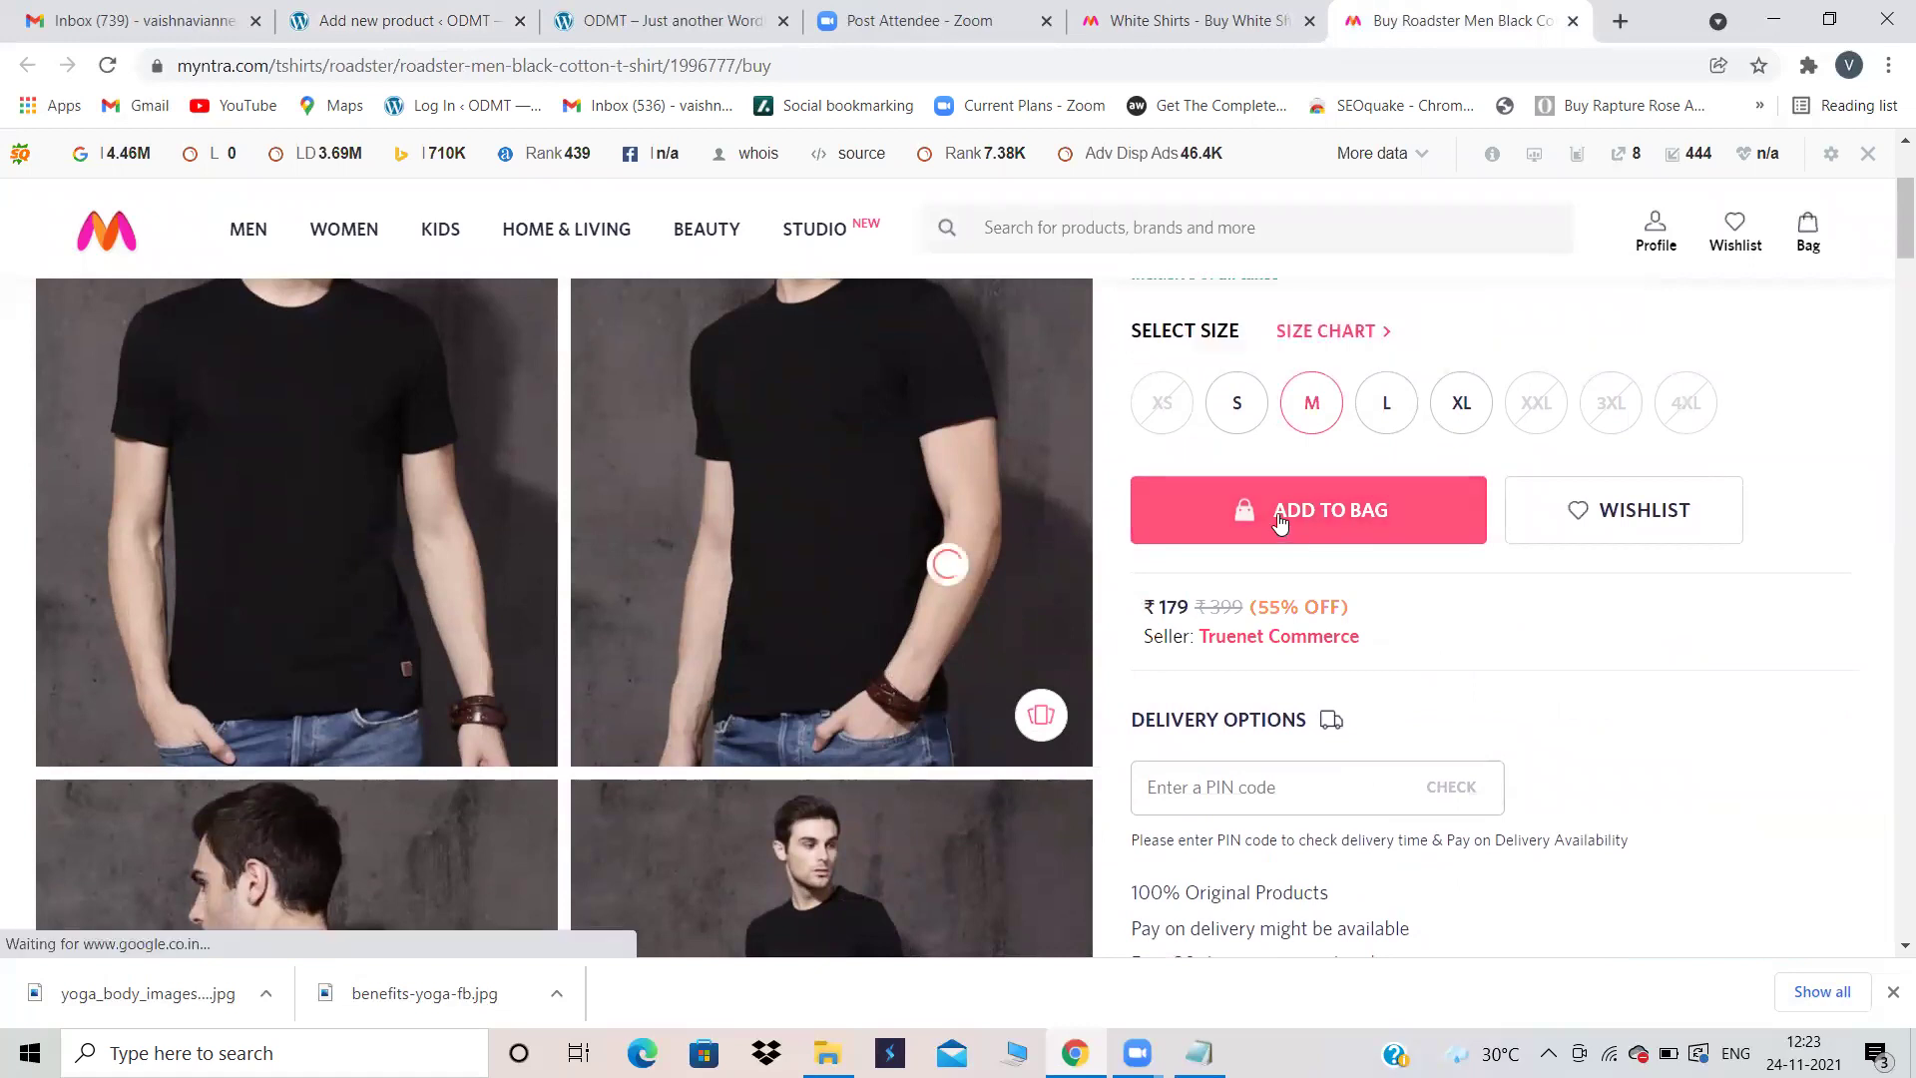
{"action": "left_click", "coordinate": [1297, 511]}
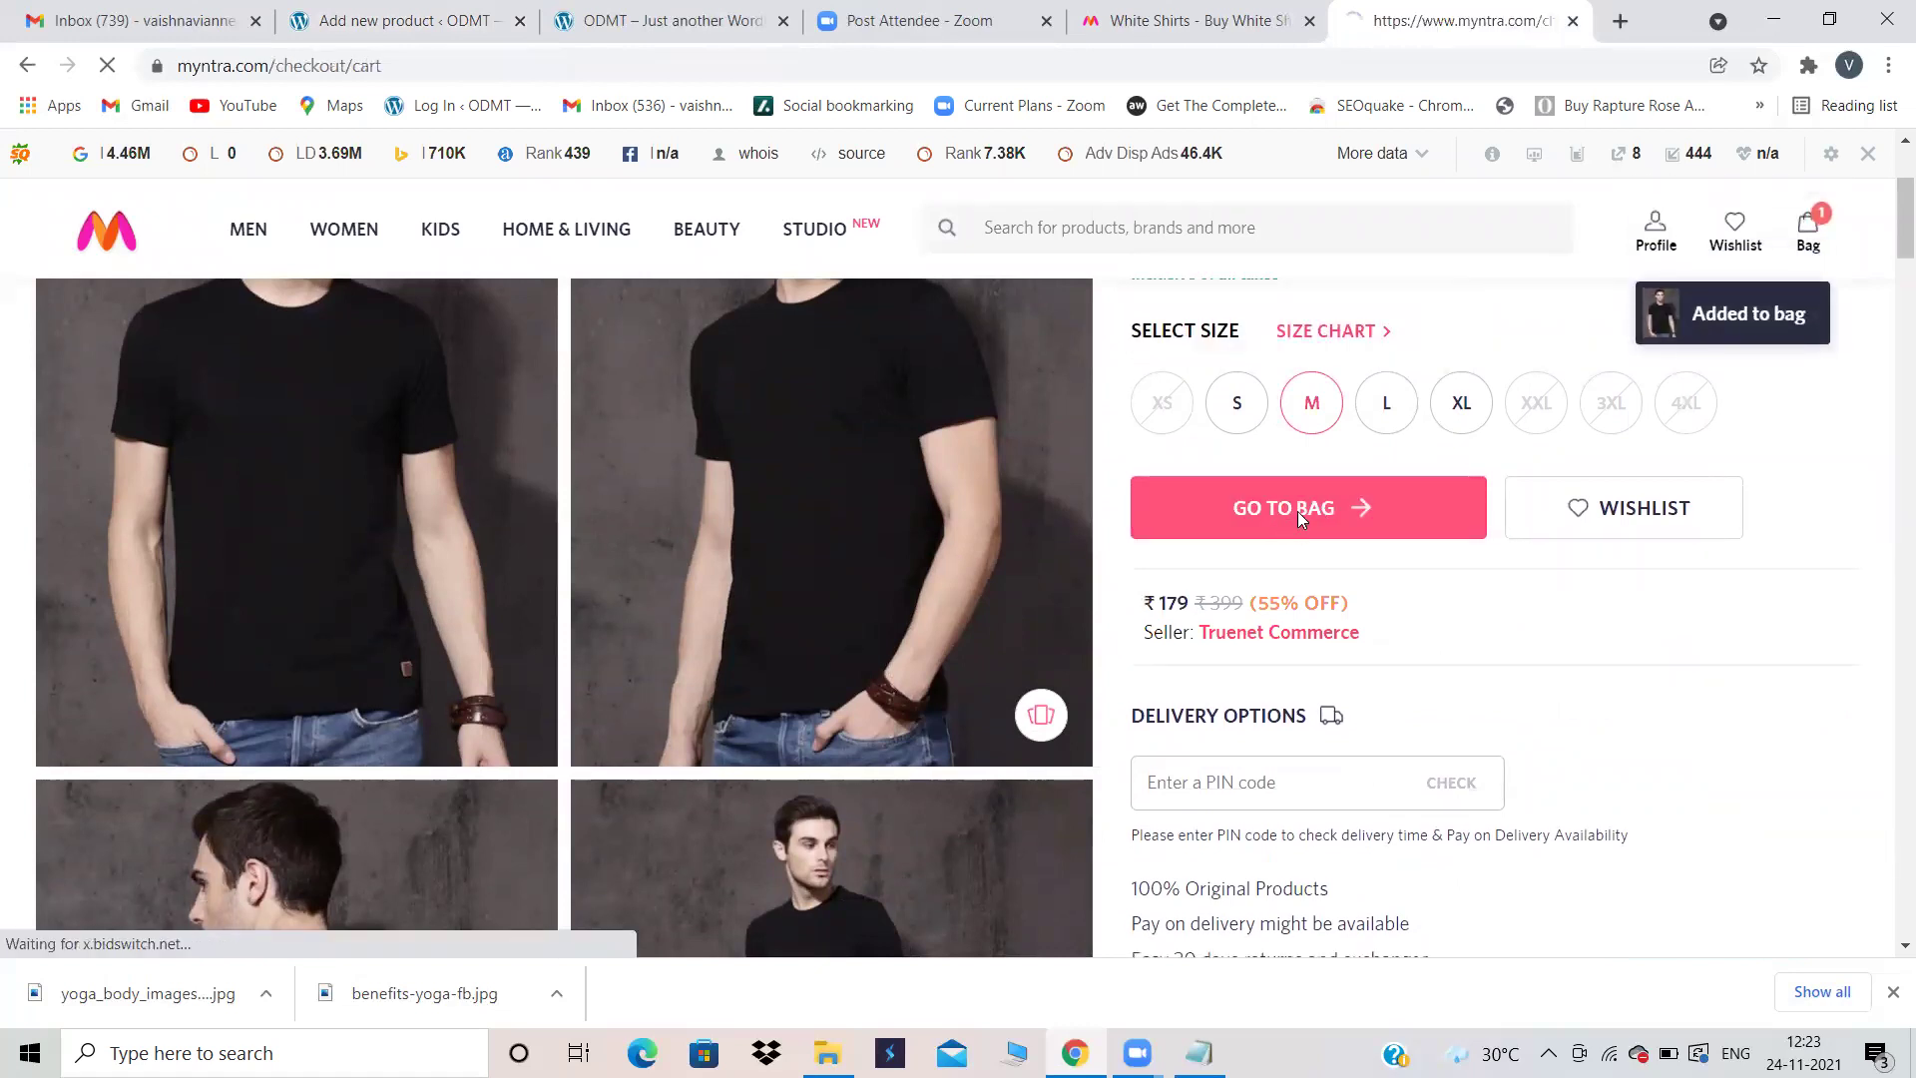
{"action": "scroll", "coordinate": [675, 648], "scroll_direction": "down", "scroll_amount": 2}
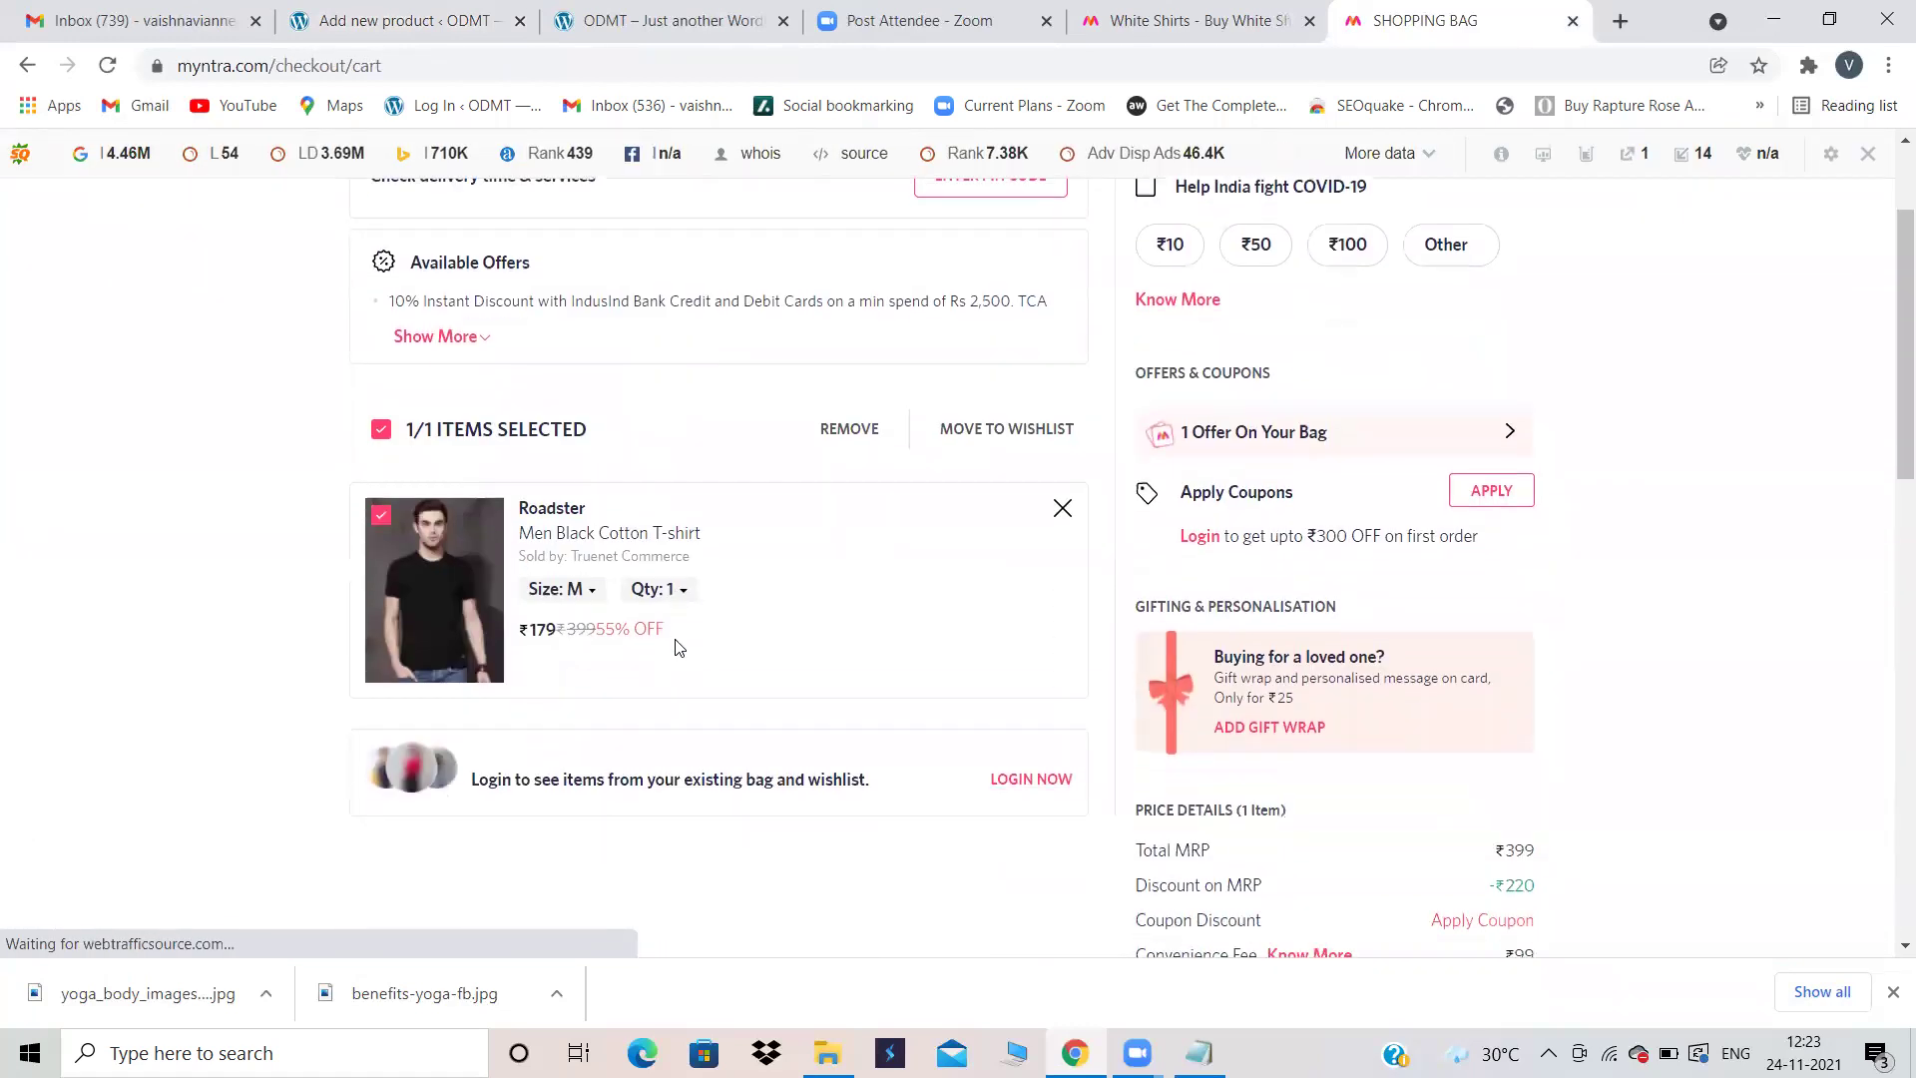
Step: Check the T-shirt's quantity choices in the bag, leaving the quantity at 1
{"action": "left_click", "coordinate": [682, 570]}
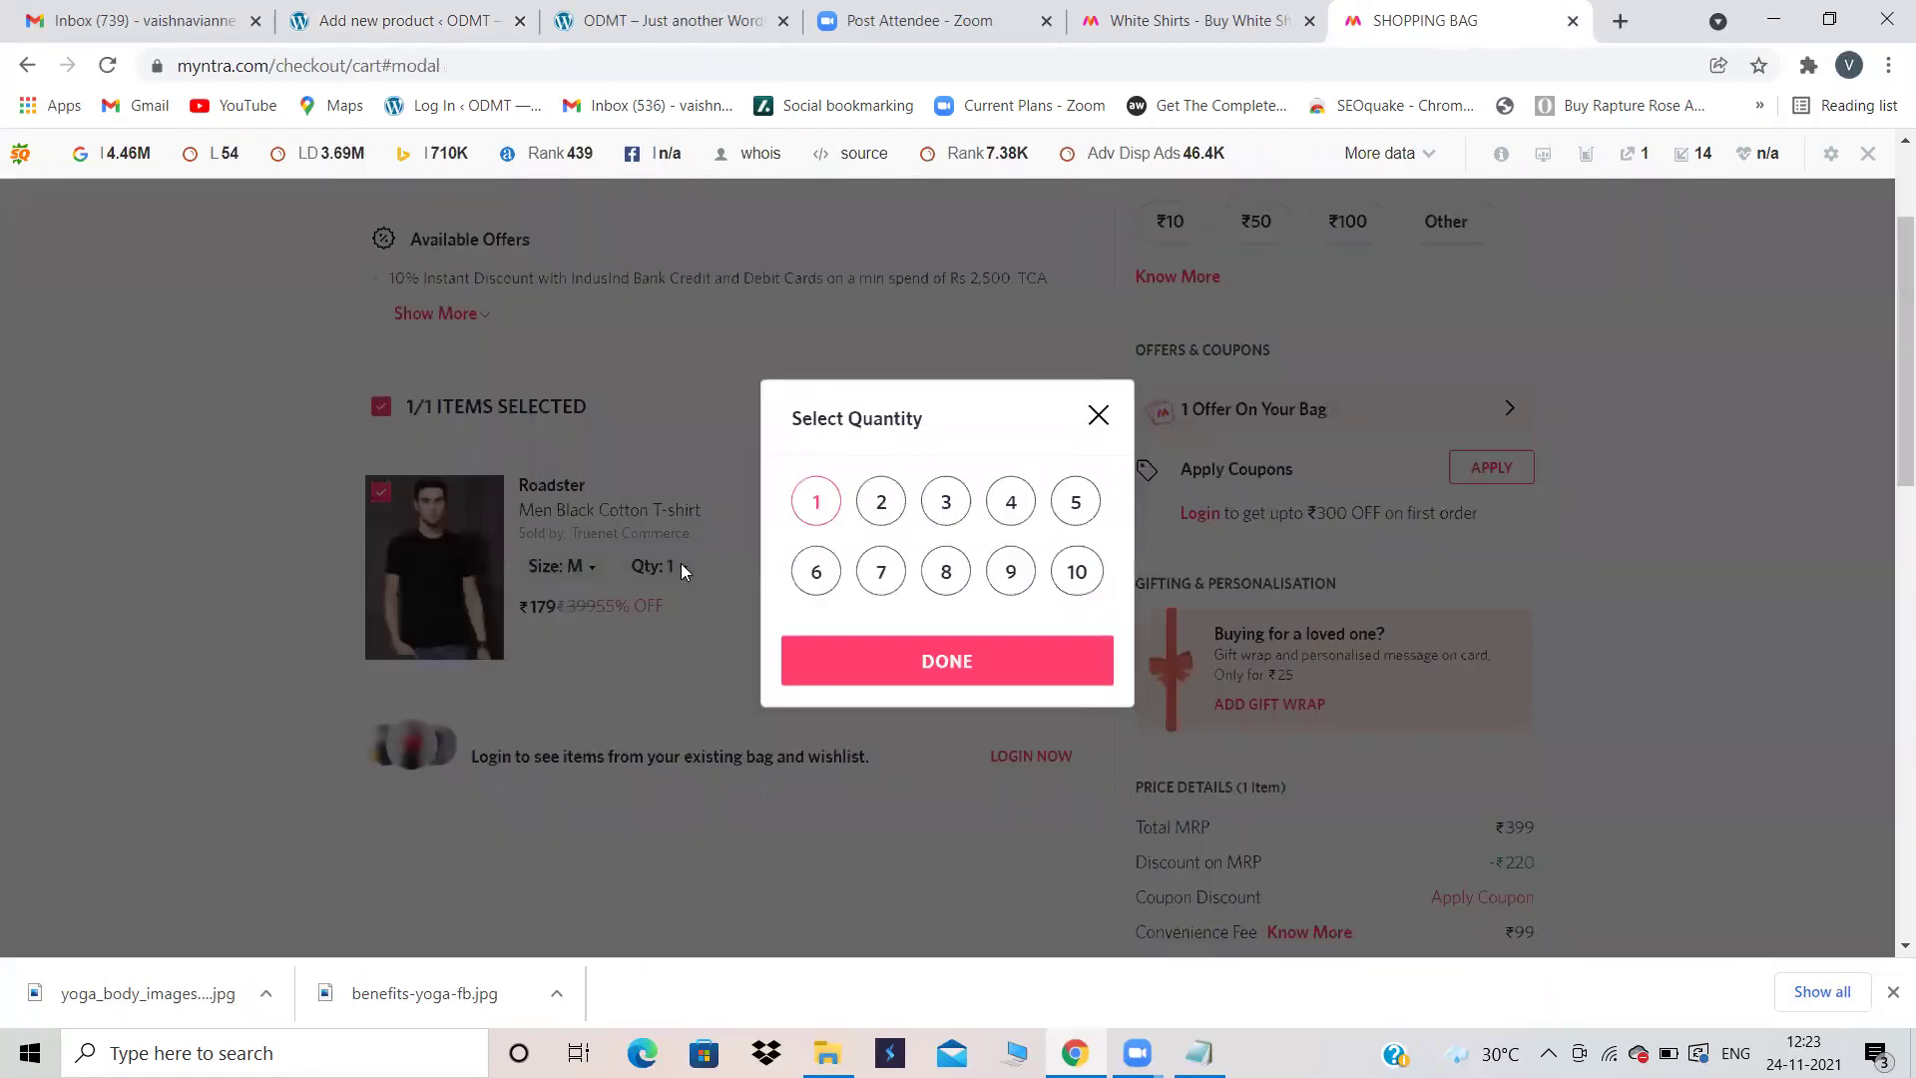
{"action": "left_click", "coordinate": [879, 499]}
{"action": "left_click", "coordinate": [946, 501]}
{"action": "left_click", "coordinate": [1024, 503]}
{"action": "left_click", "coordinate": [1098, 415]}
{"action": "left_click", "coordinate": [657, 12]}
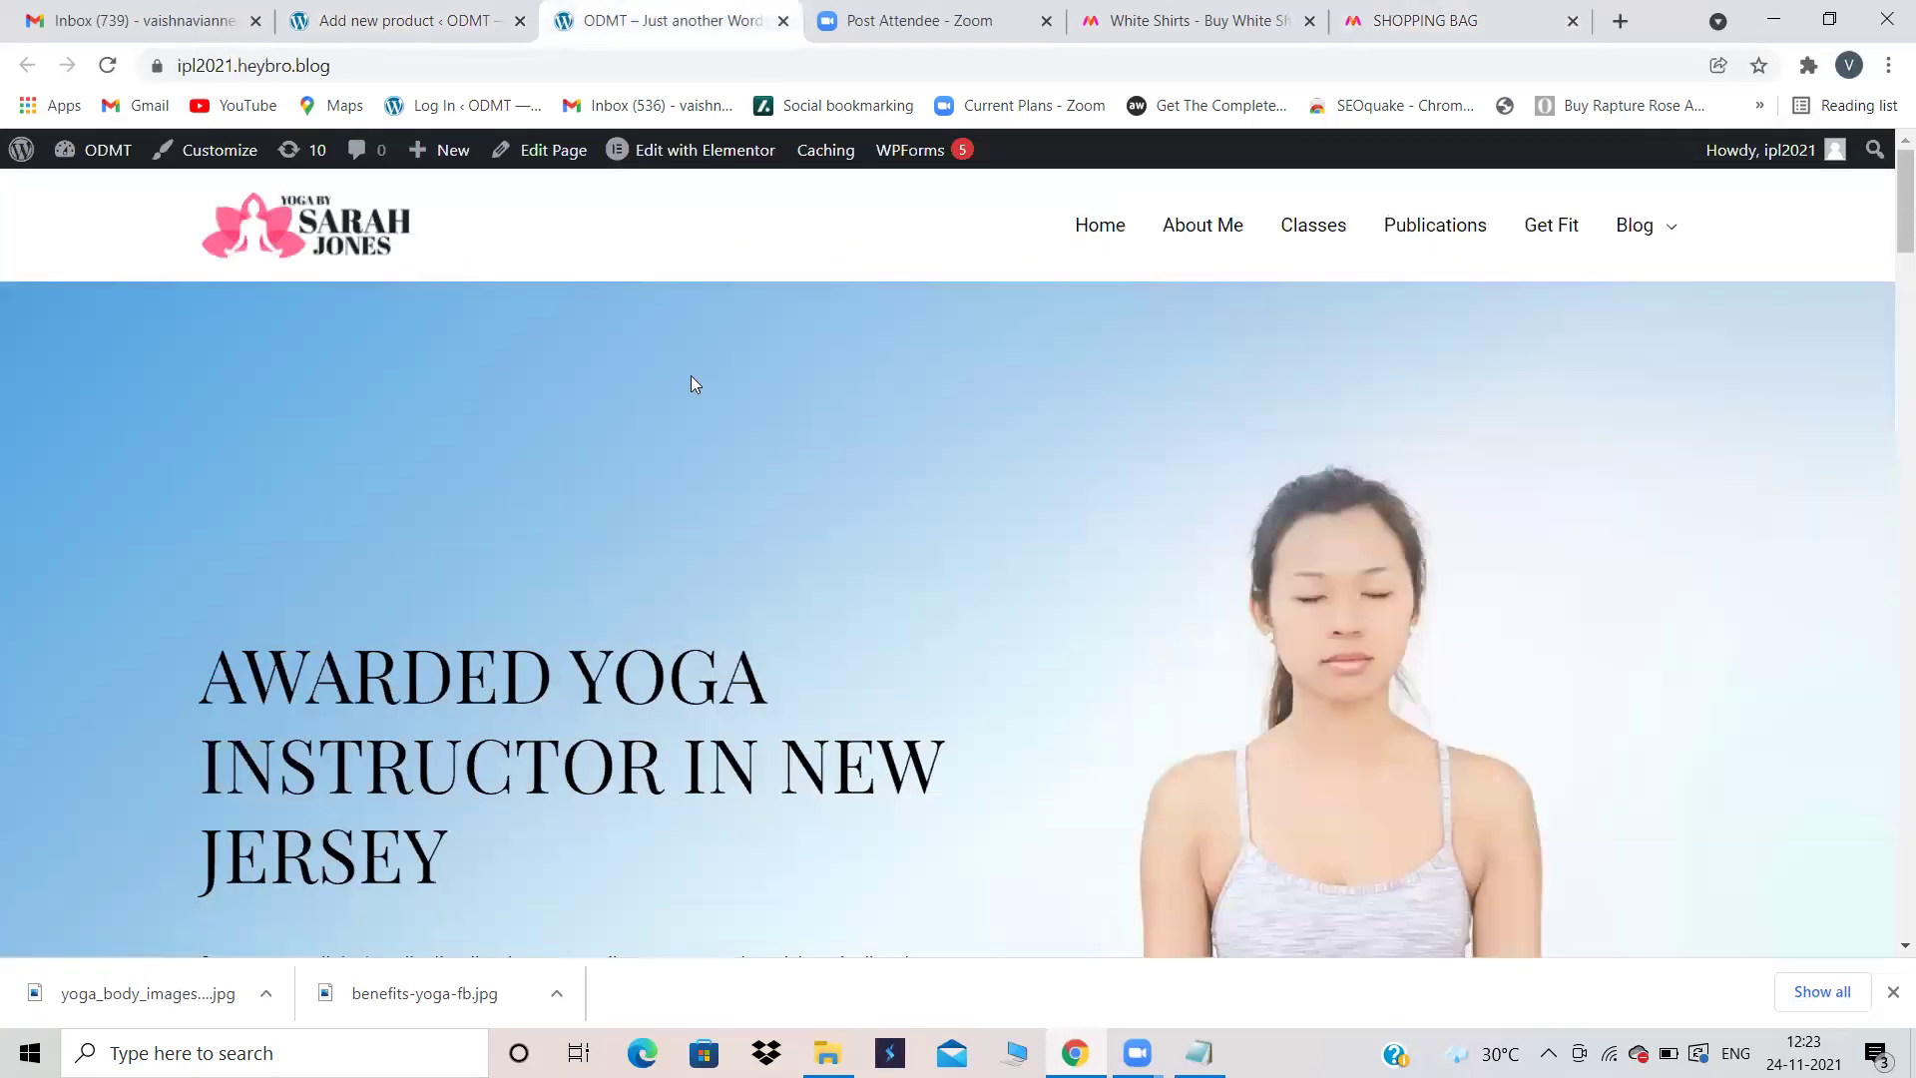
{"action": "left_click", "coordinate": [402, 14]}
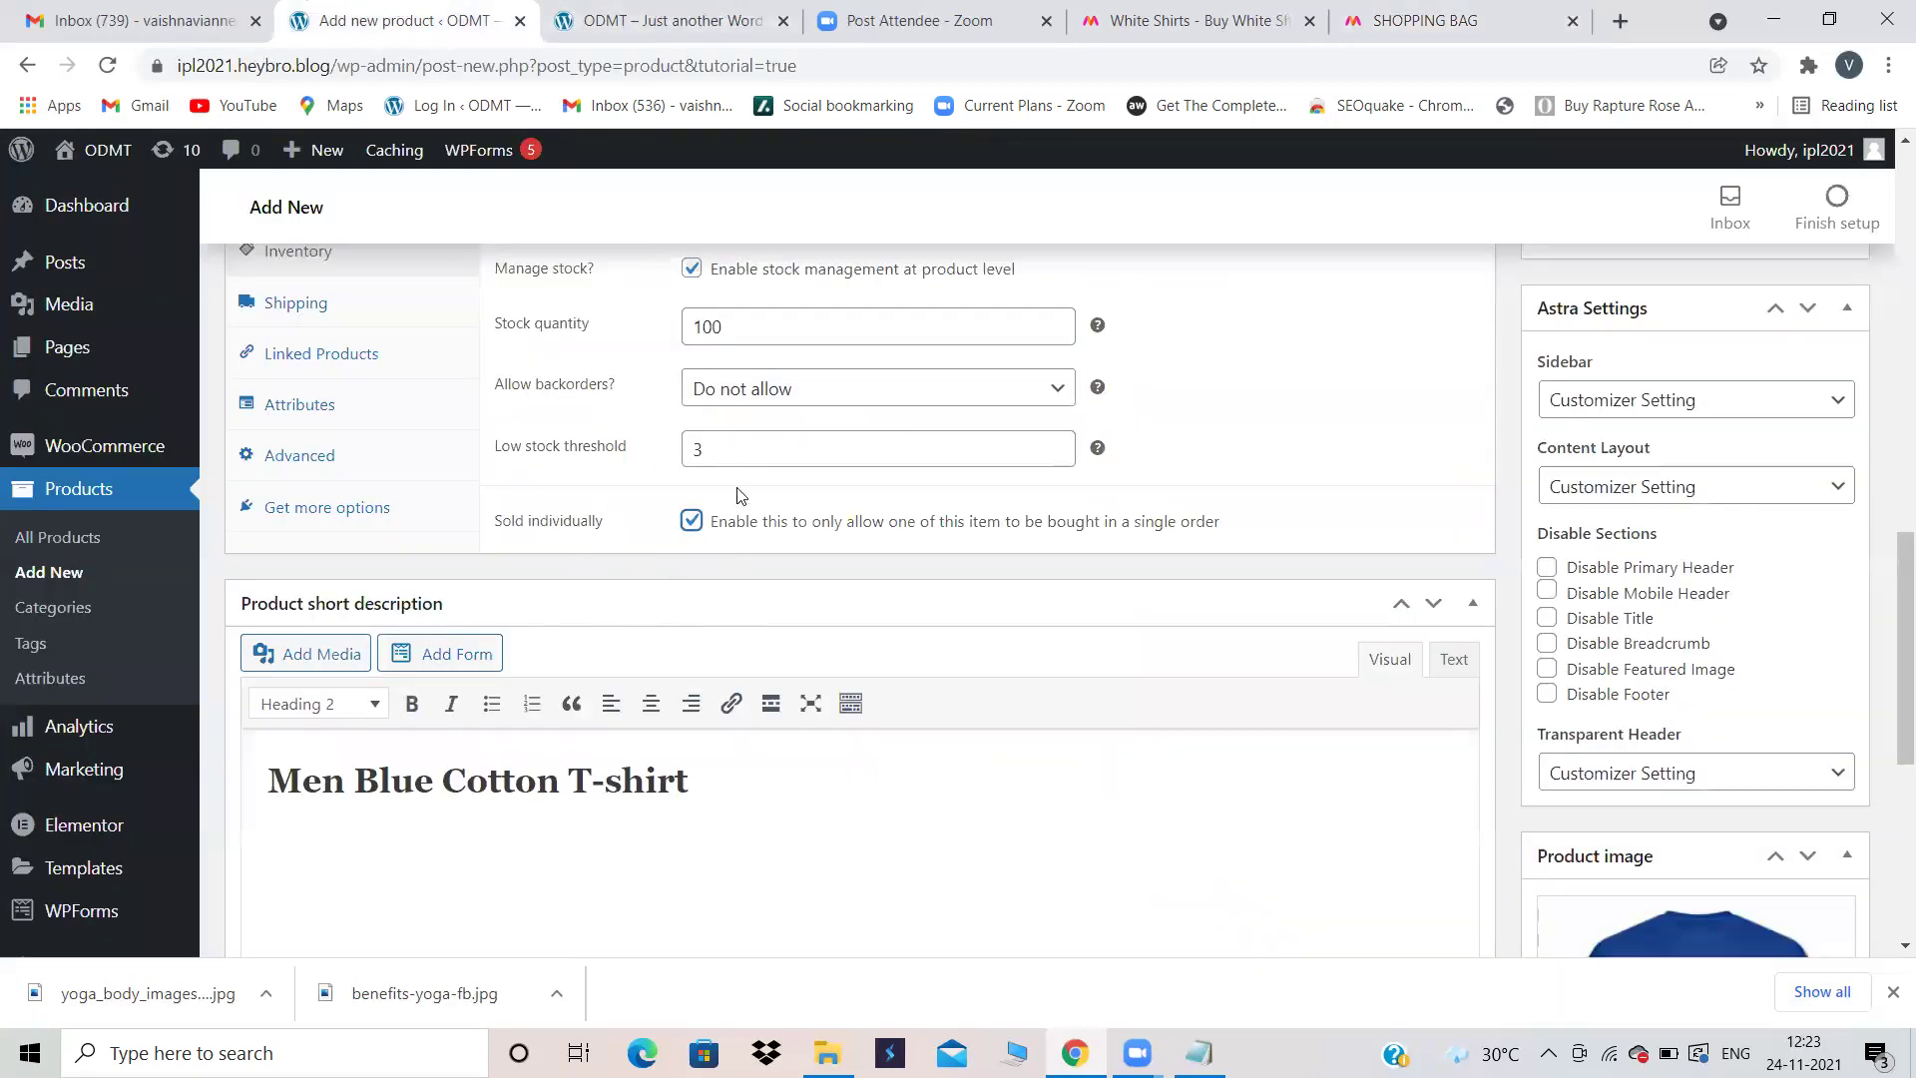
{"action": "left_click", "coordinate": [1399, 14]}
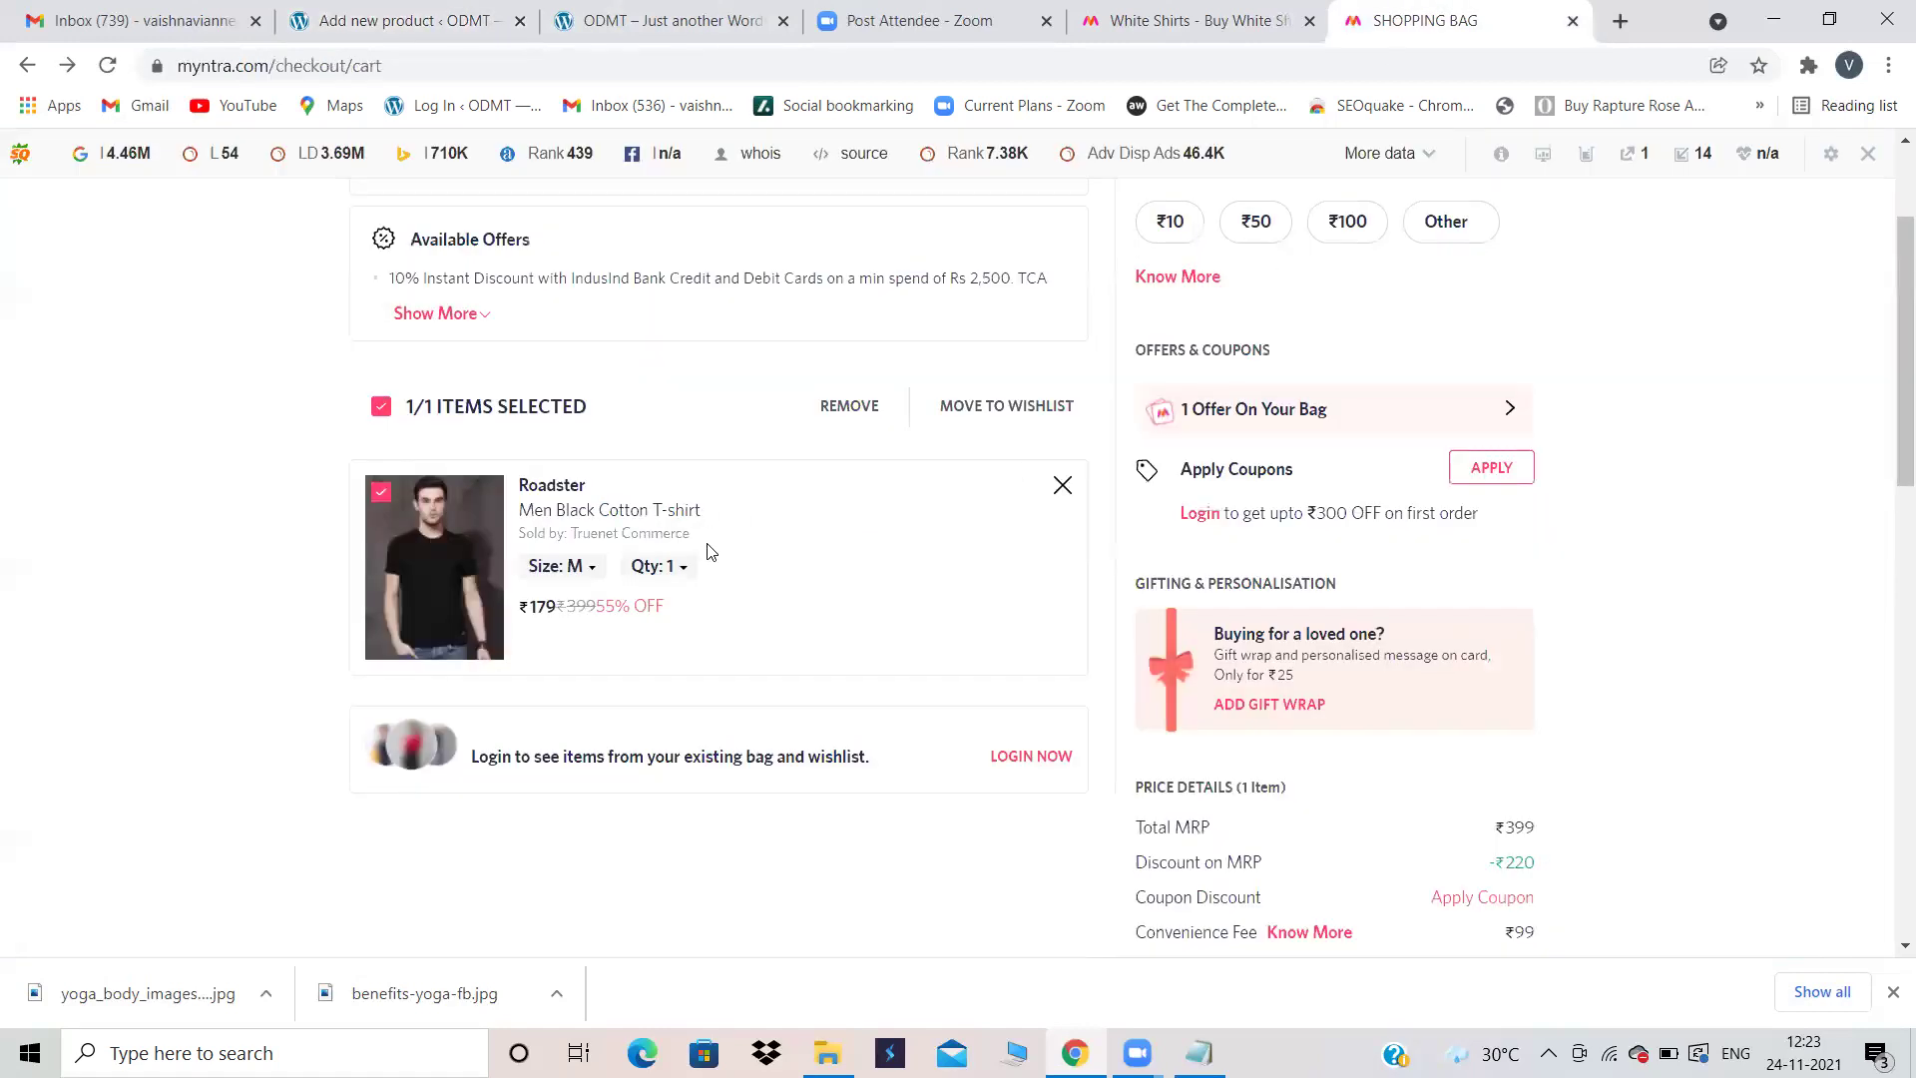
{"action": "left_click", "coordinate": [678, 565]}
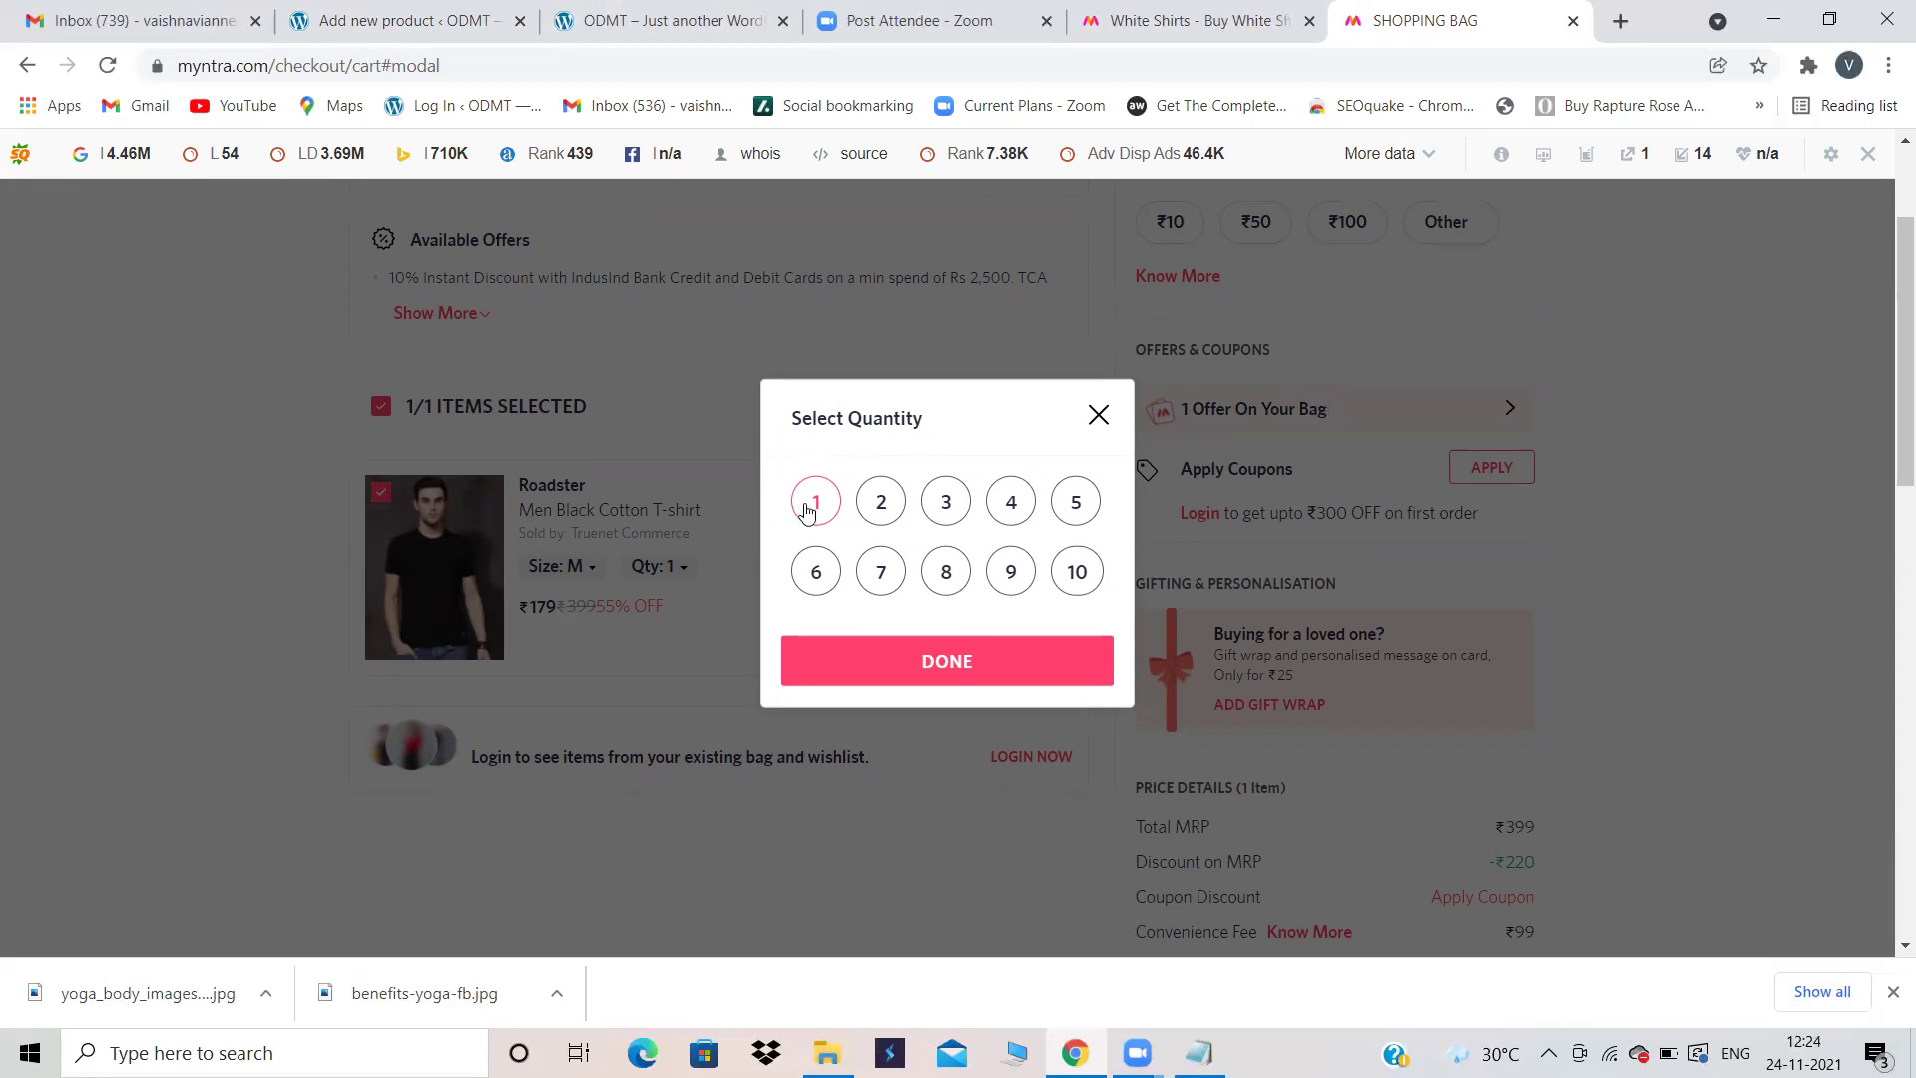
{"action": "left_click", "coordinate": [976, 661]}
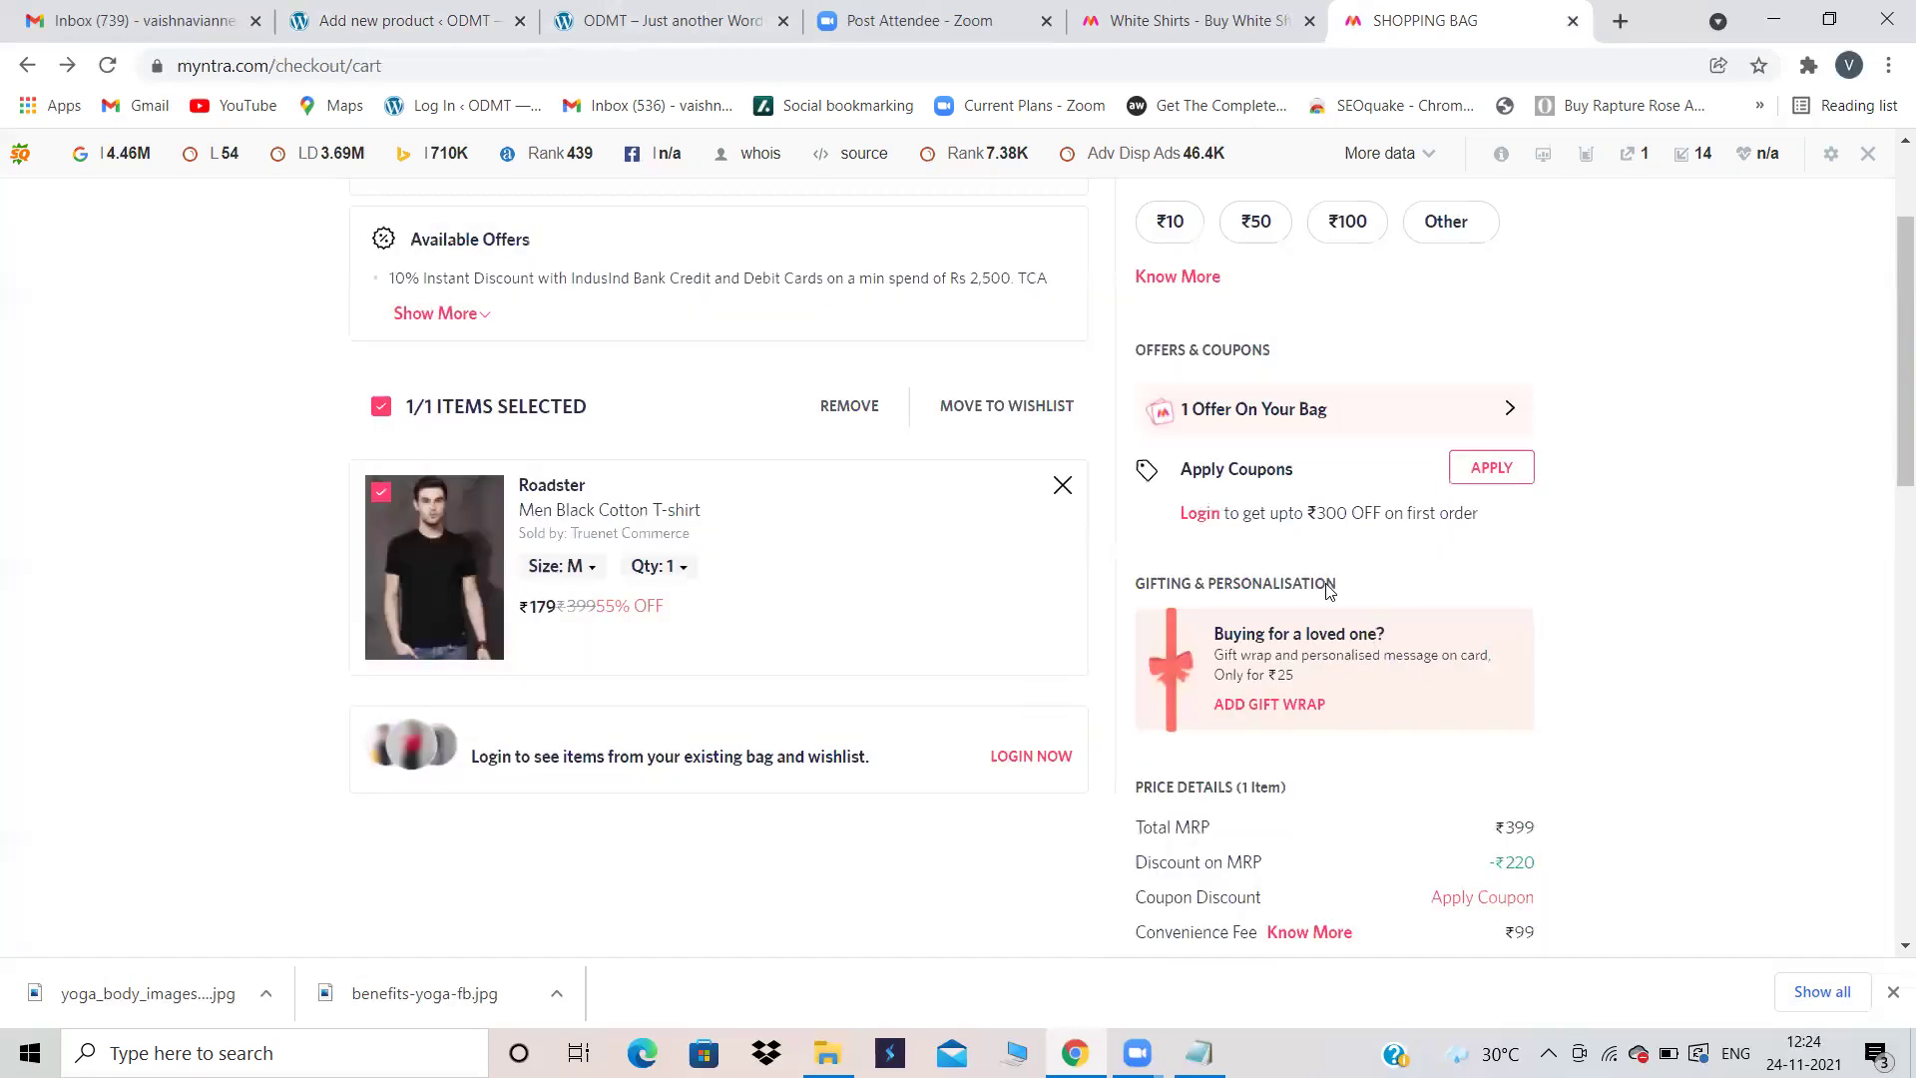
Step: Review the shopping bag, then return to the WordPress product editor
{"action": "scroll", "coordinate": [1323, 597], "scroll_direction": "down", "scroll_amount": 4}
{"action": "scroll", "coordinate": [1322, 597], "scroll_direction": "down", "scroll_amount": 4}
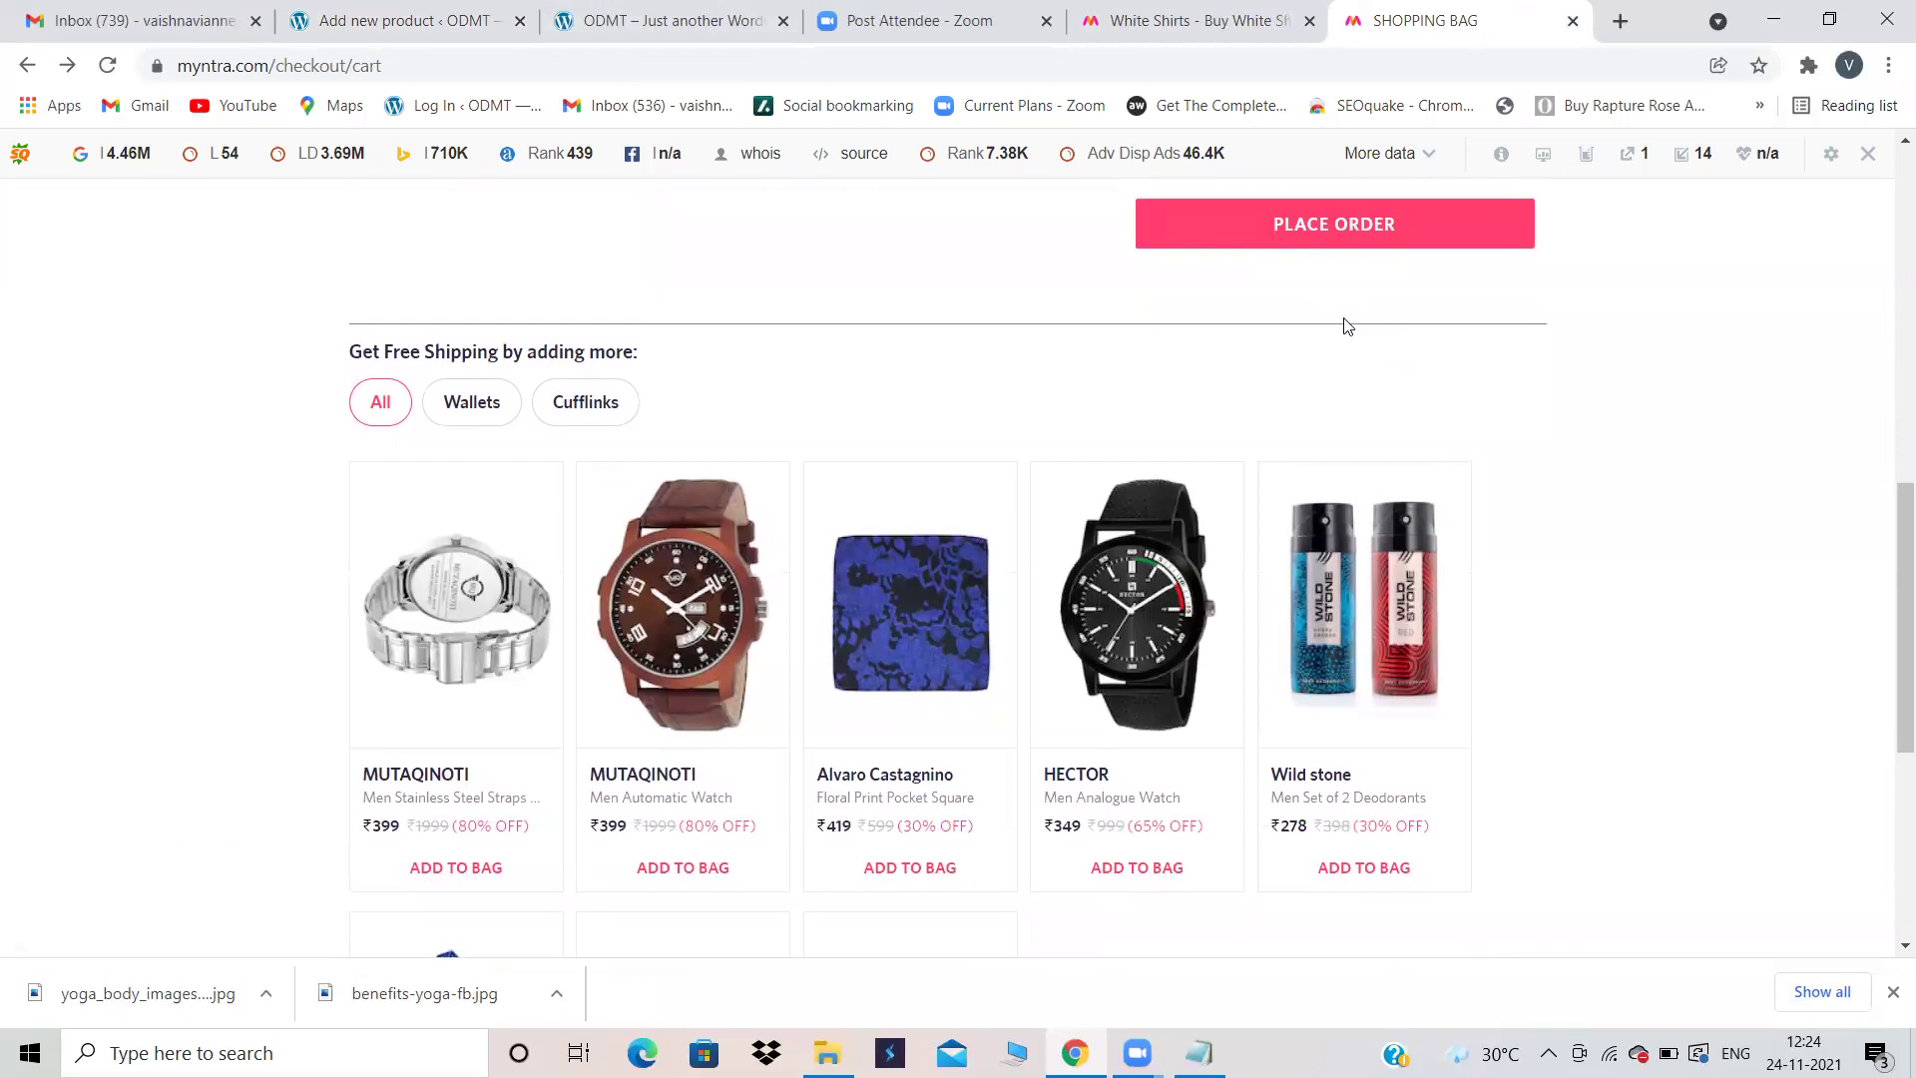
{"action": "scroll", "coordinate": [659, 377], "scroll_direction": "up", "scroll_amount": 5}
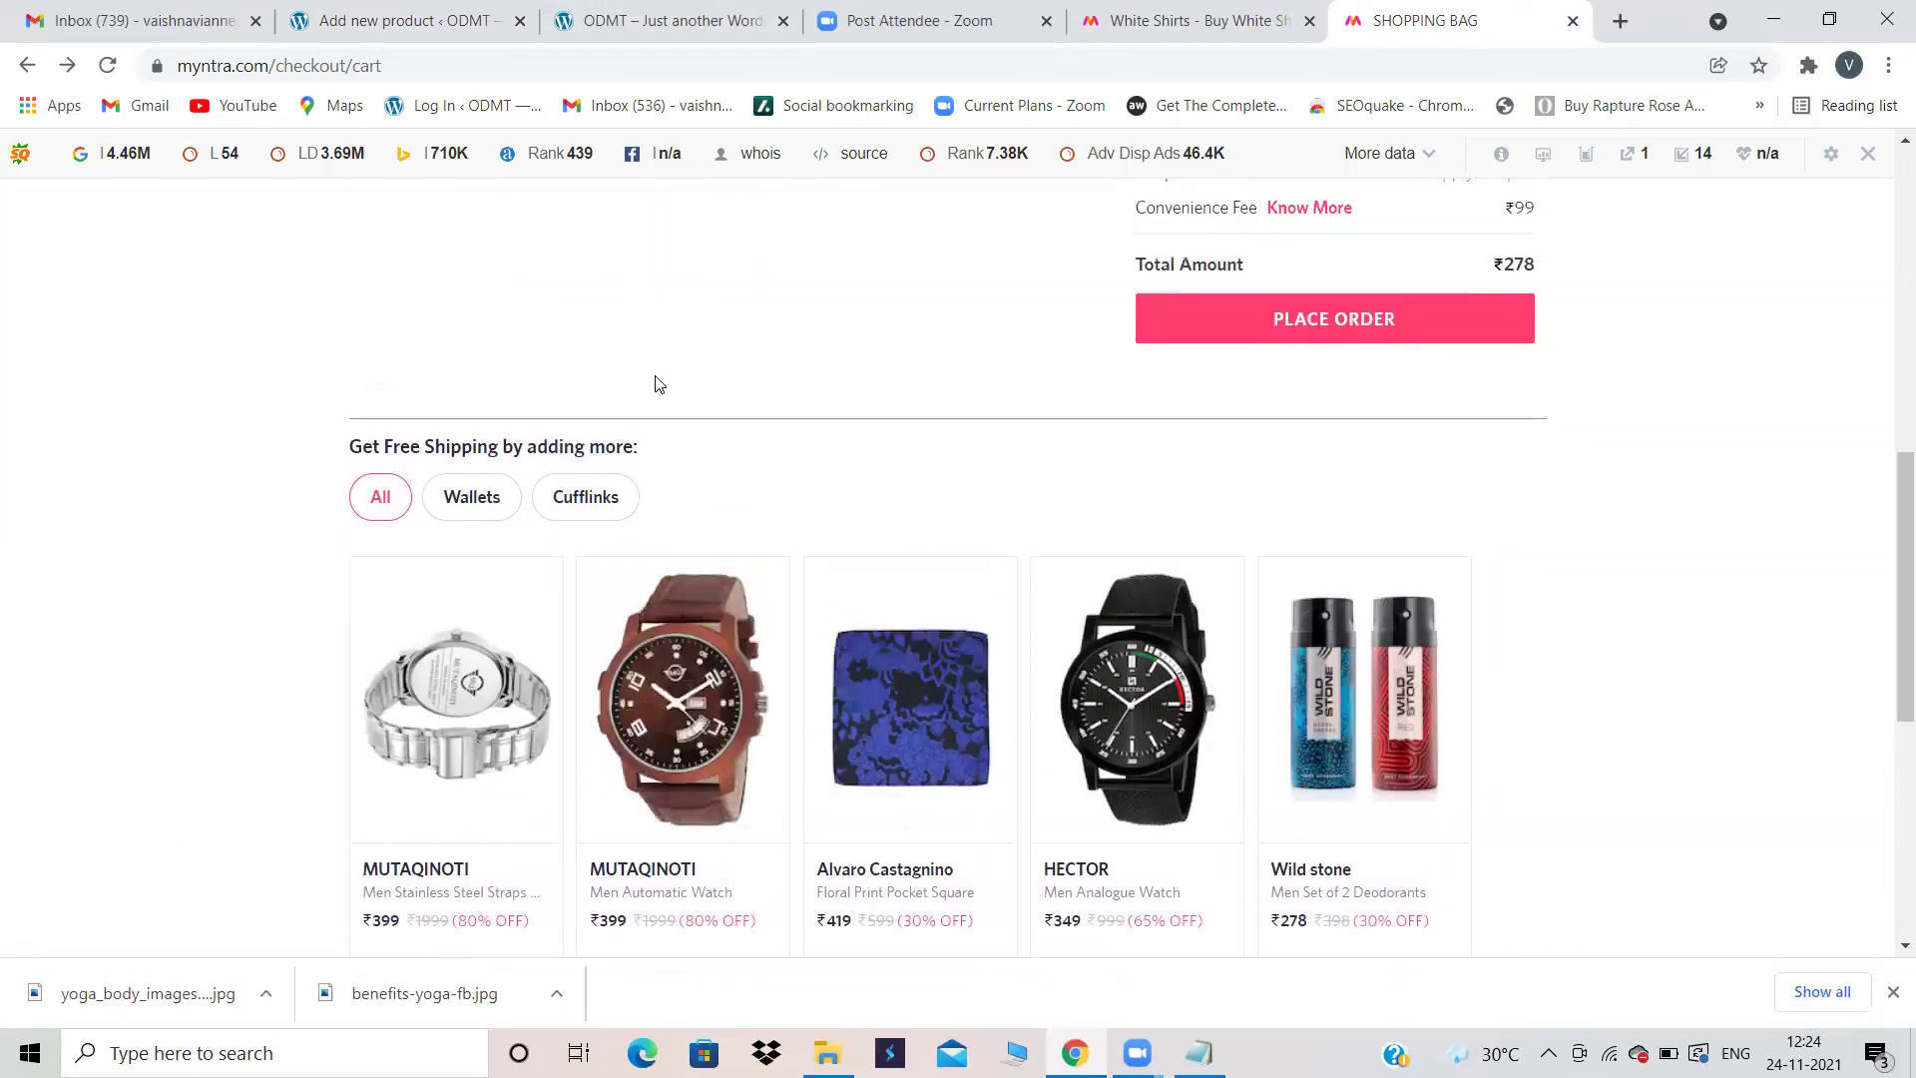
{"action": "scroll", "coordinate": [444, 289], "scroll_direction": "up", "scroll_amount": 2}
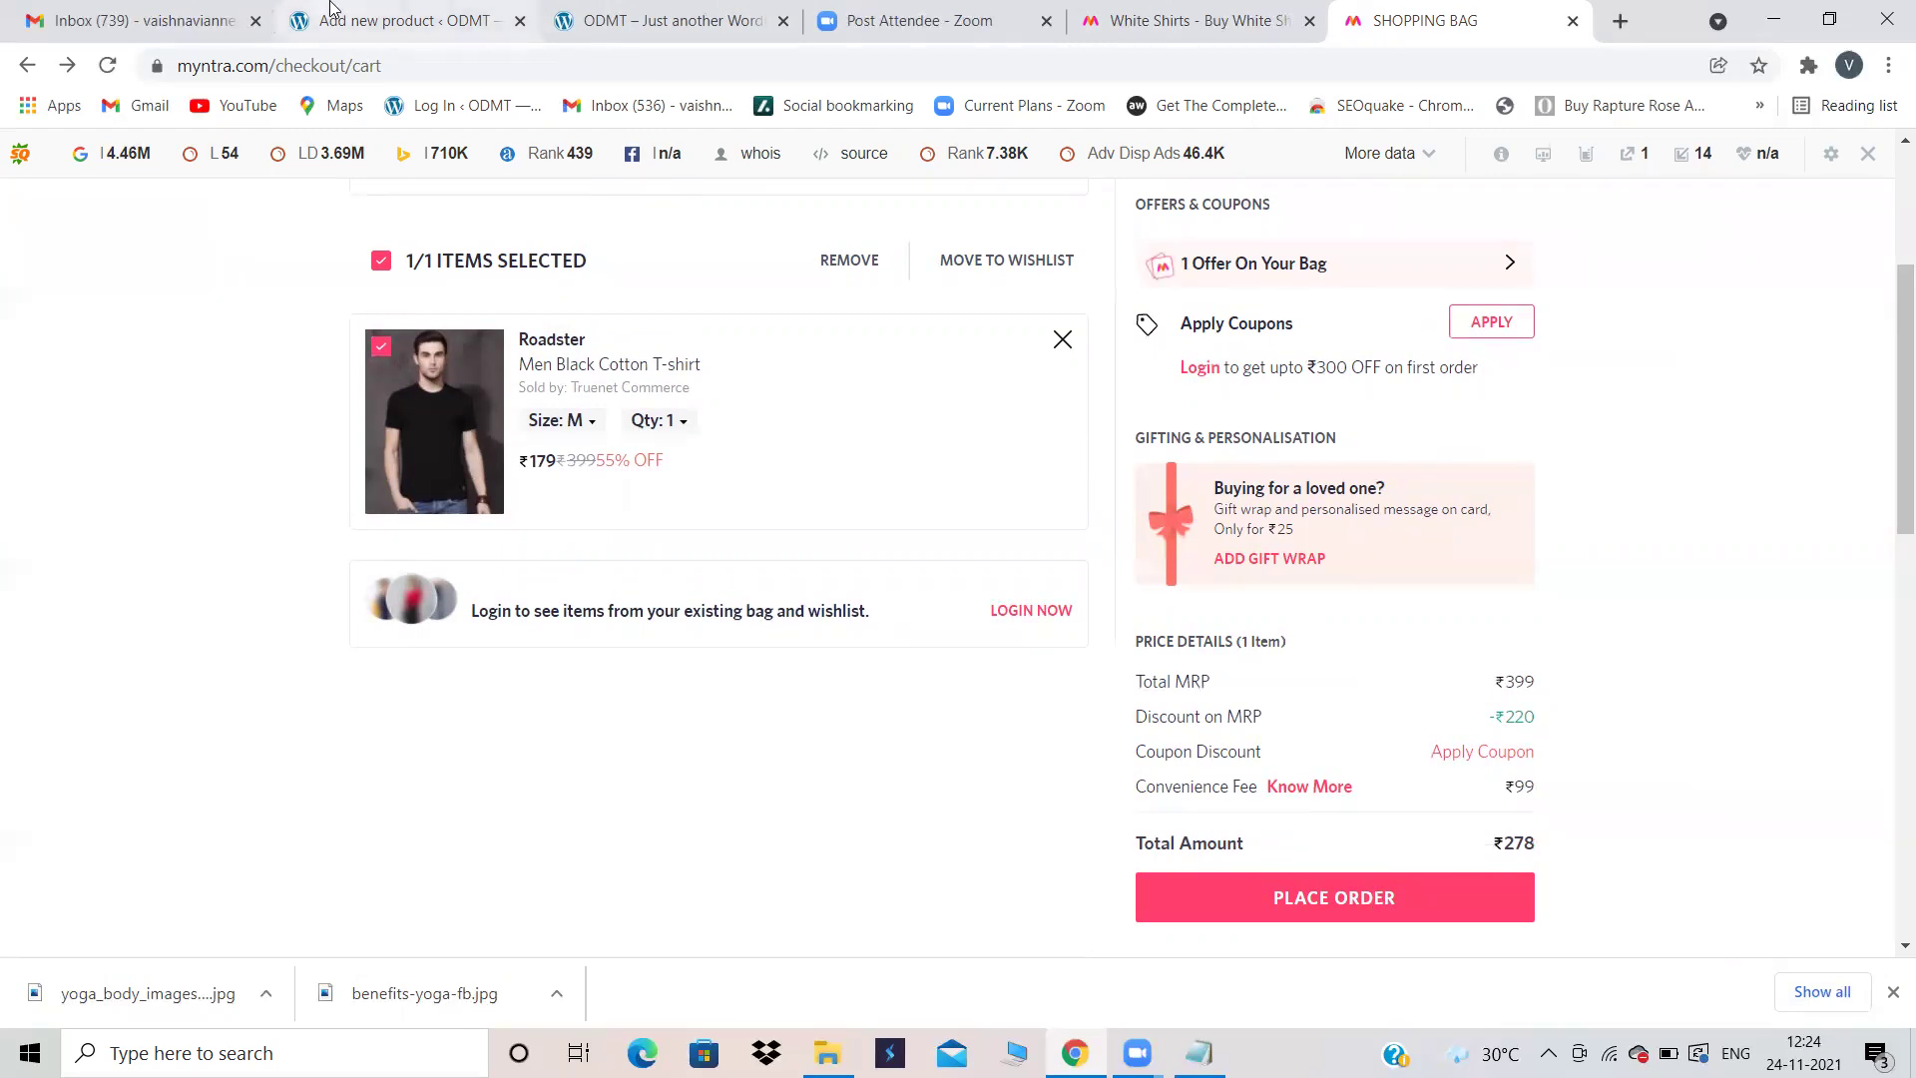
{"action": "left_click", "coordinate": [329, 16]}
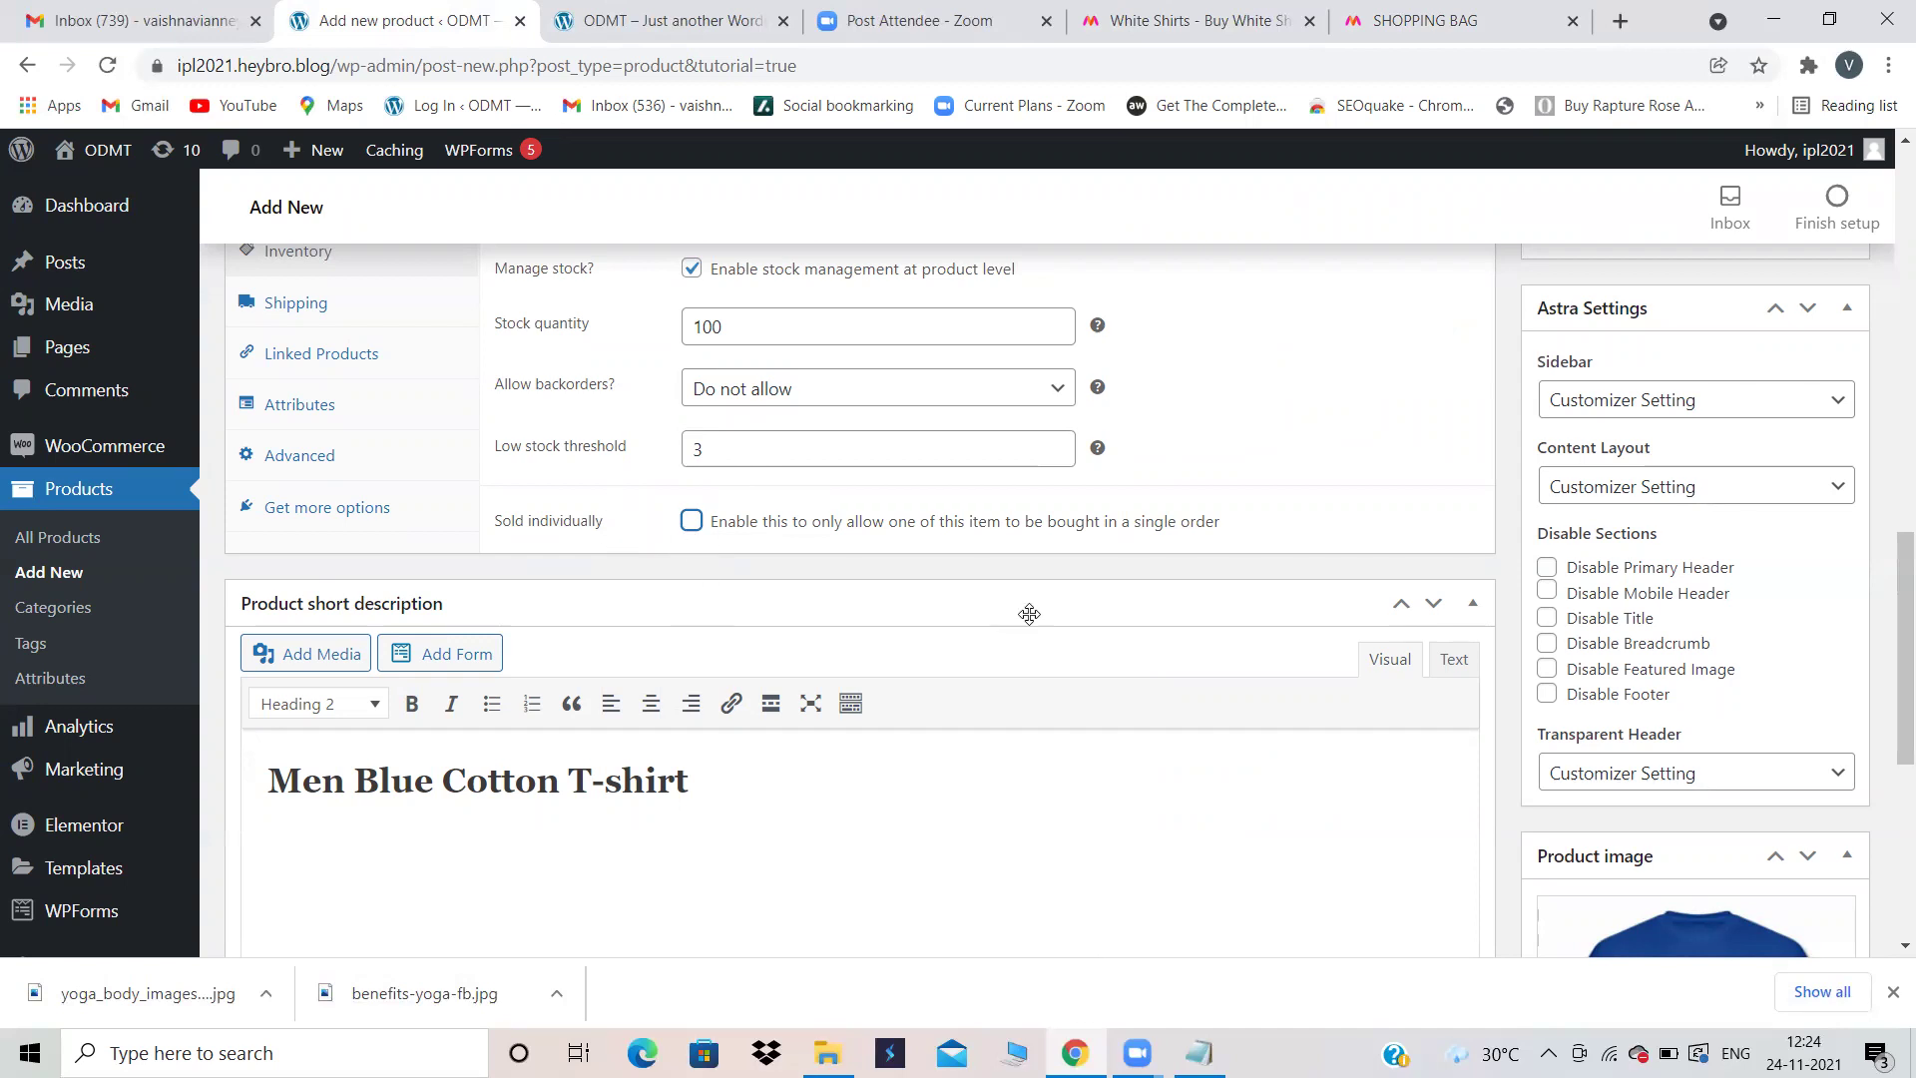
{"action": "scroll", "coordinate": [1028, 613], "scroll_direction": "down", "scroll_amount": 2}
Step: Browse the Shipping, Linked Products and Attributes panels, ending on the empty Upsells and Cross-sells
{"action": "scroll", "coordinate": [1030, 614], "scroll_direction": "up", "scroll_amount": 1}
{"action": "scroll", "coordinate": [1029, 614], "scroll_direction": "up", "scroll_amount": 3}
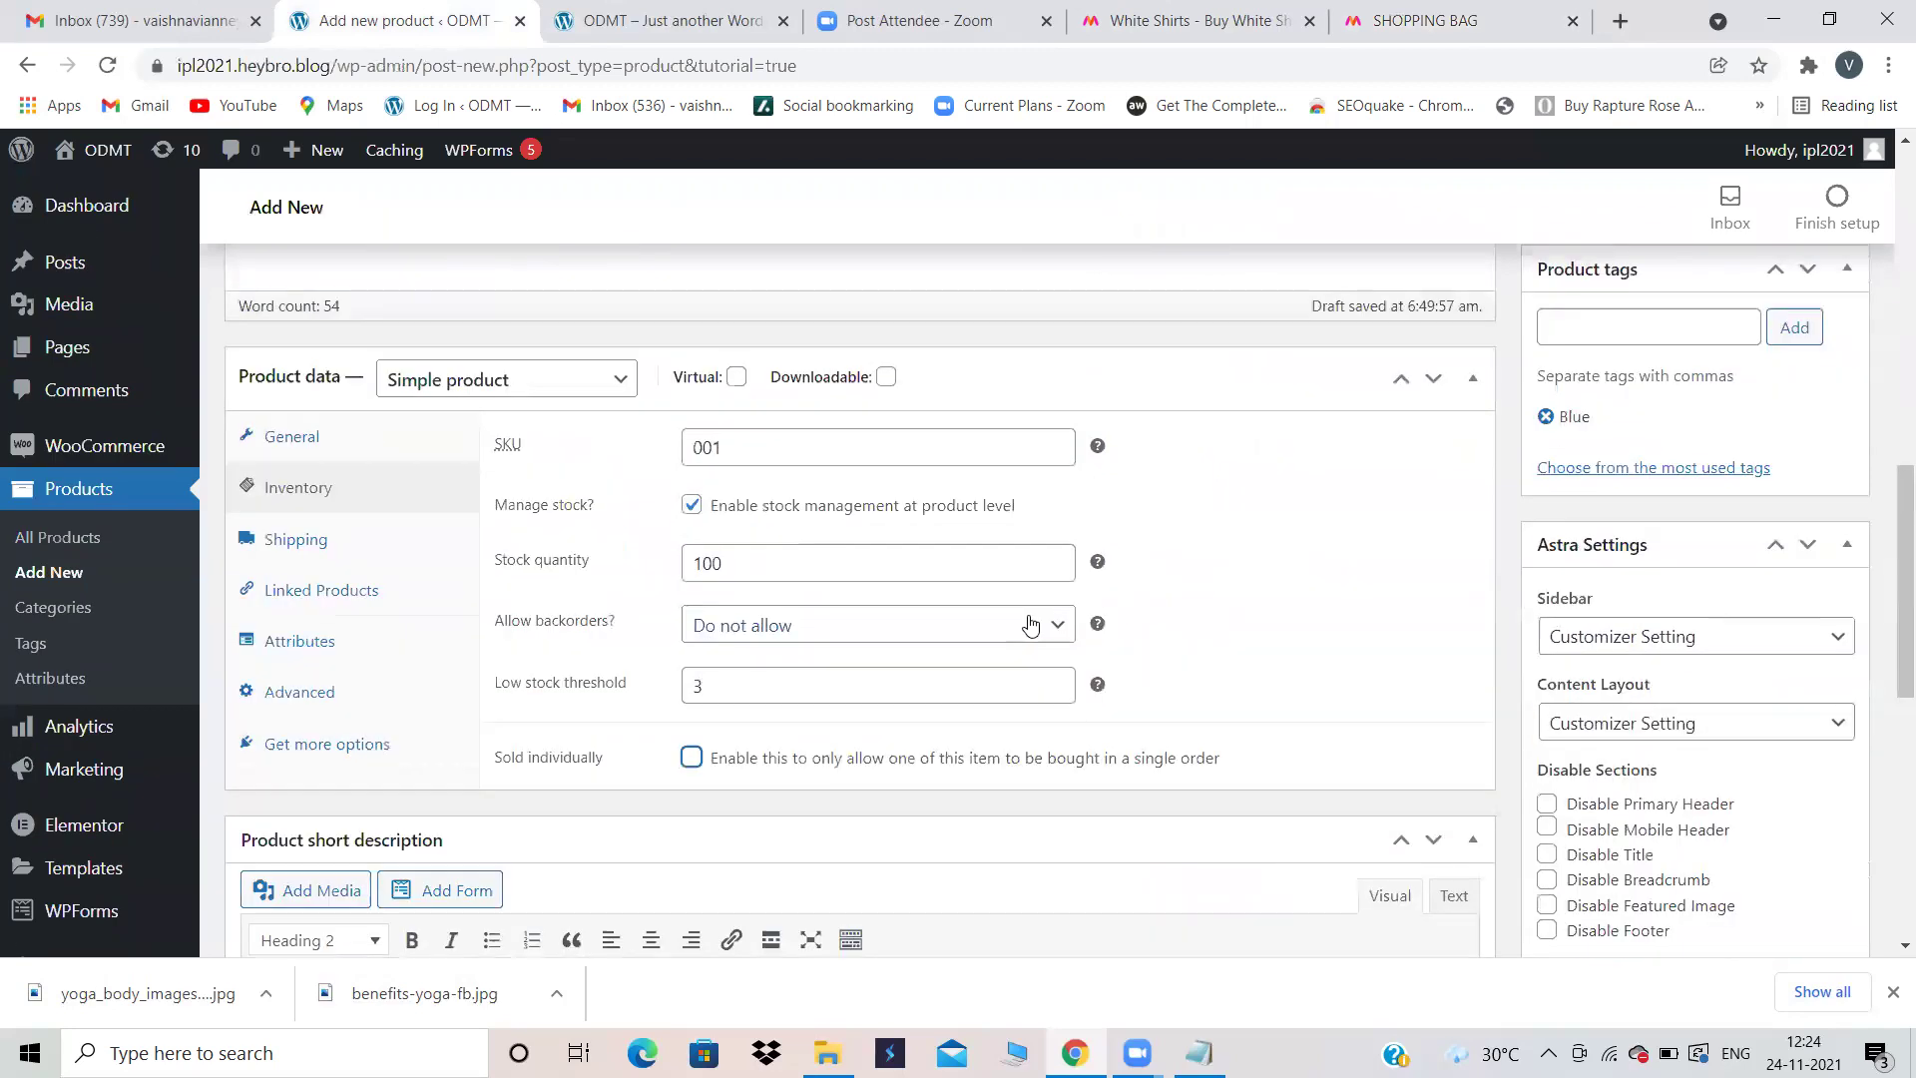
{"action": "left_click", "coordinate": [299, 541]}
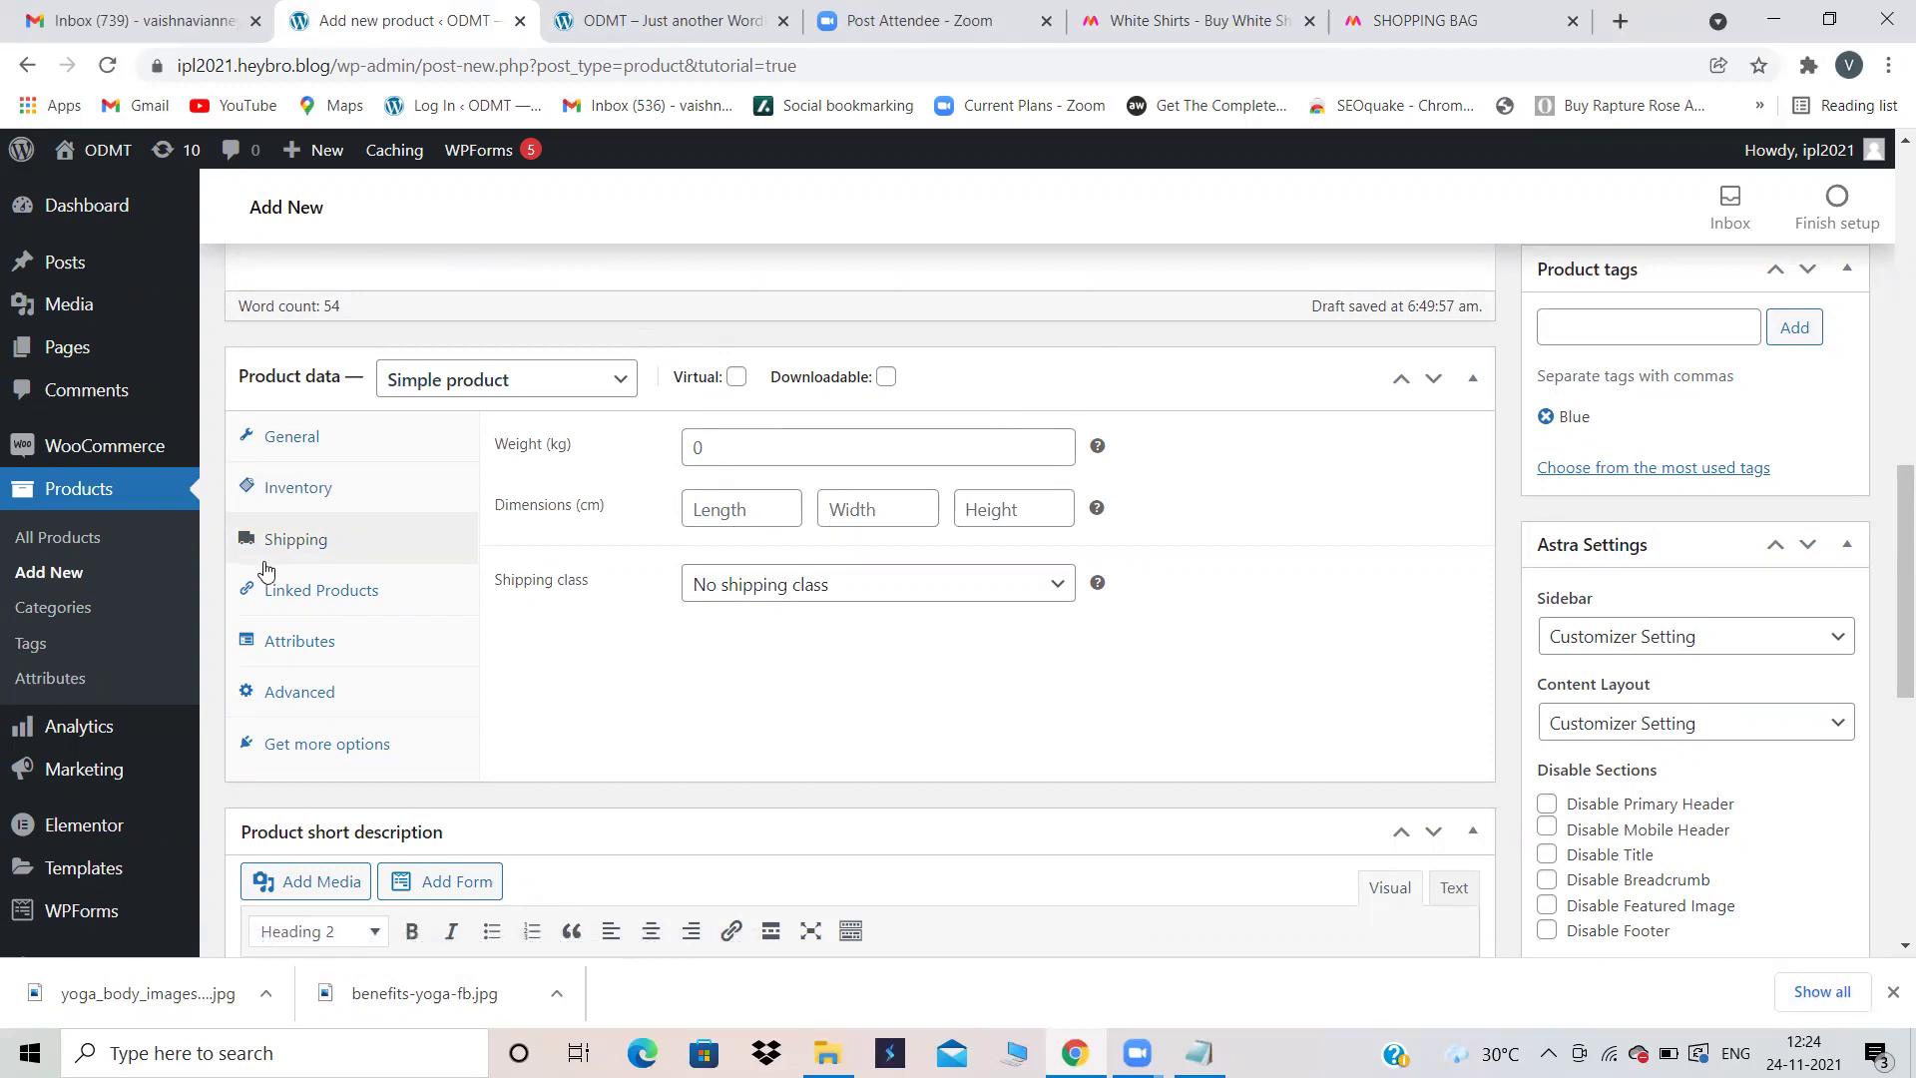
{"action": "left_click", "coordinate": [291, 606]}
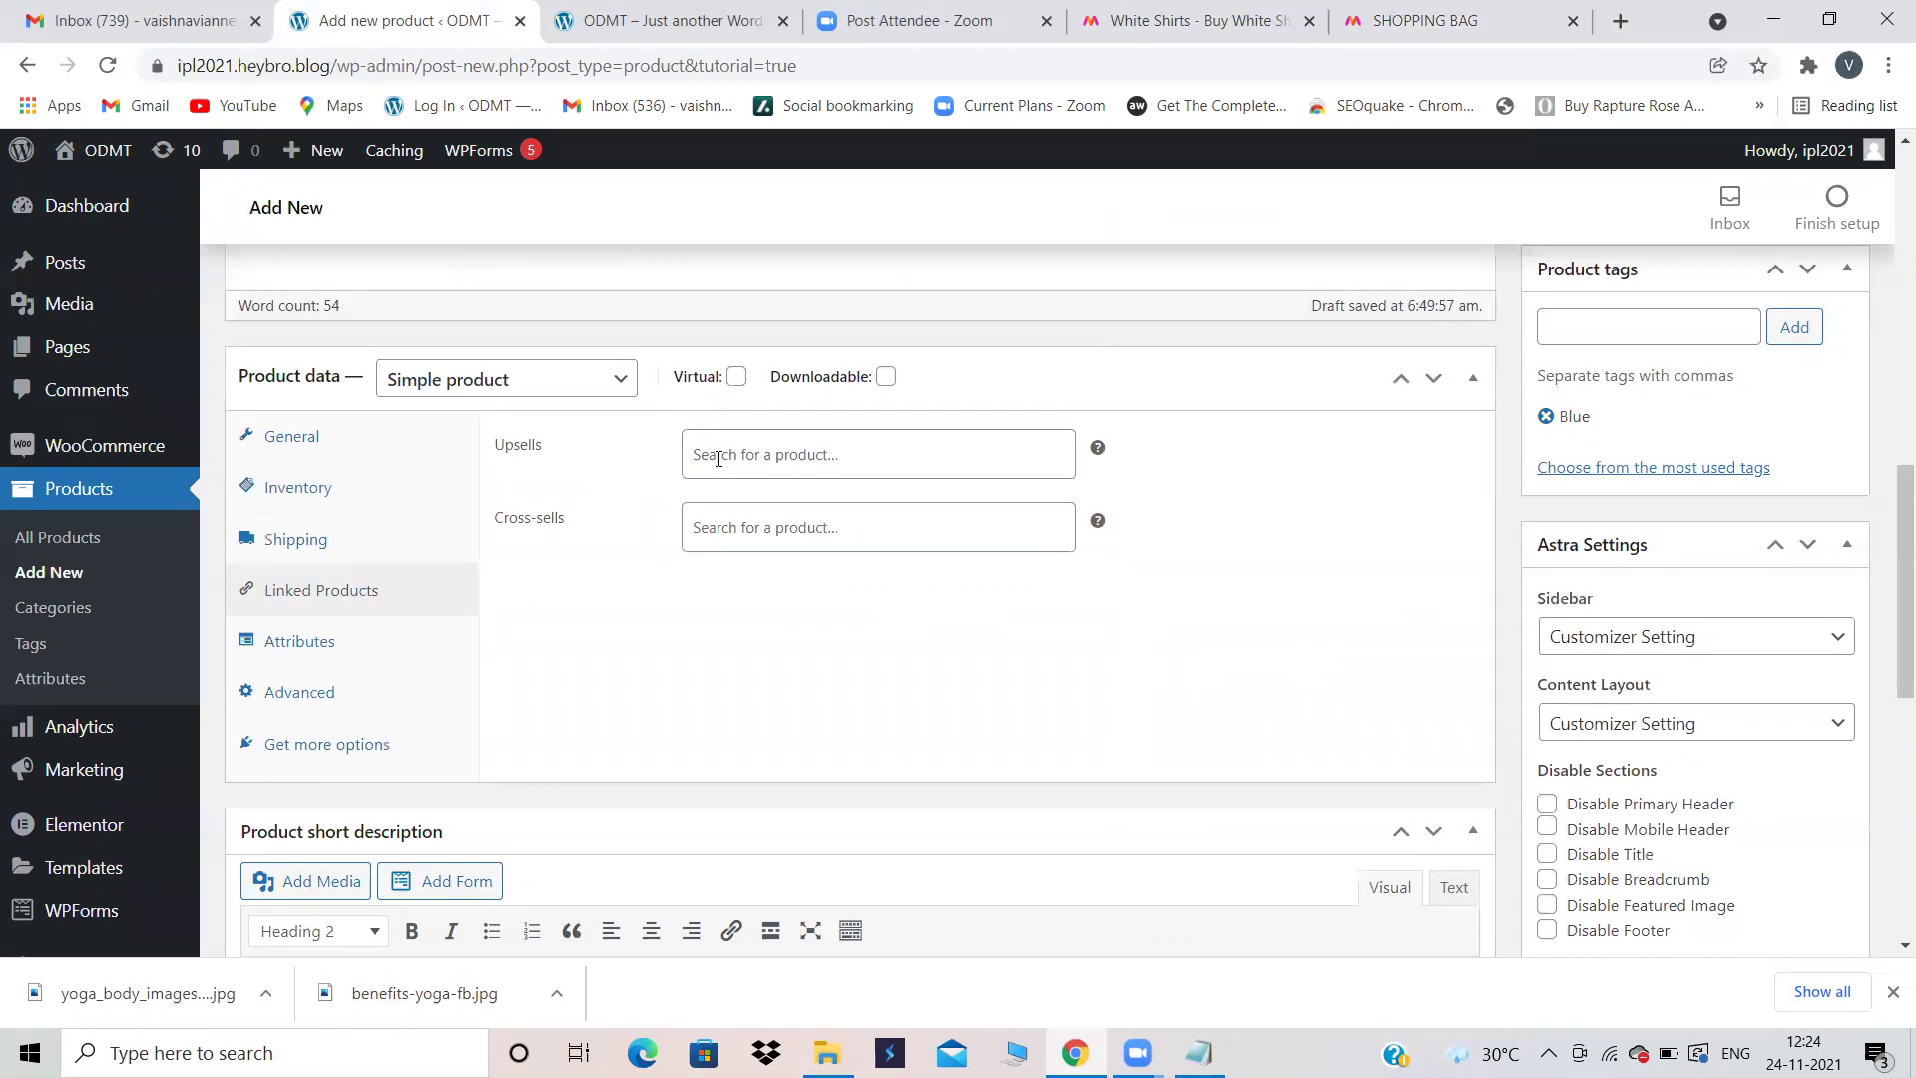
{"action": "scroll", "coordinate": [718, 458], "scroll_direction": "up", "scroll_amount": 2}
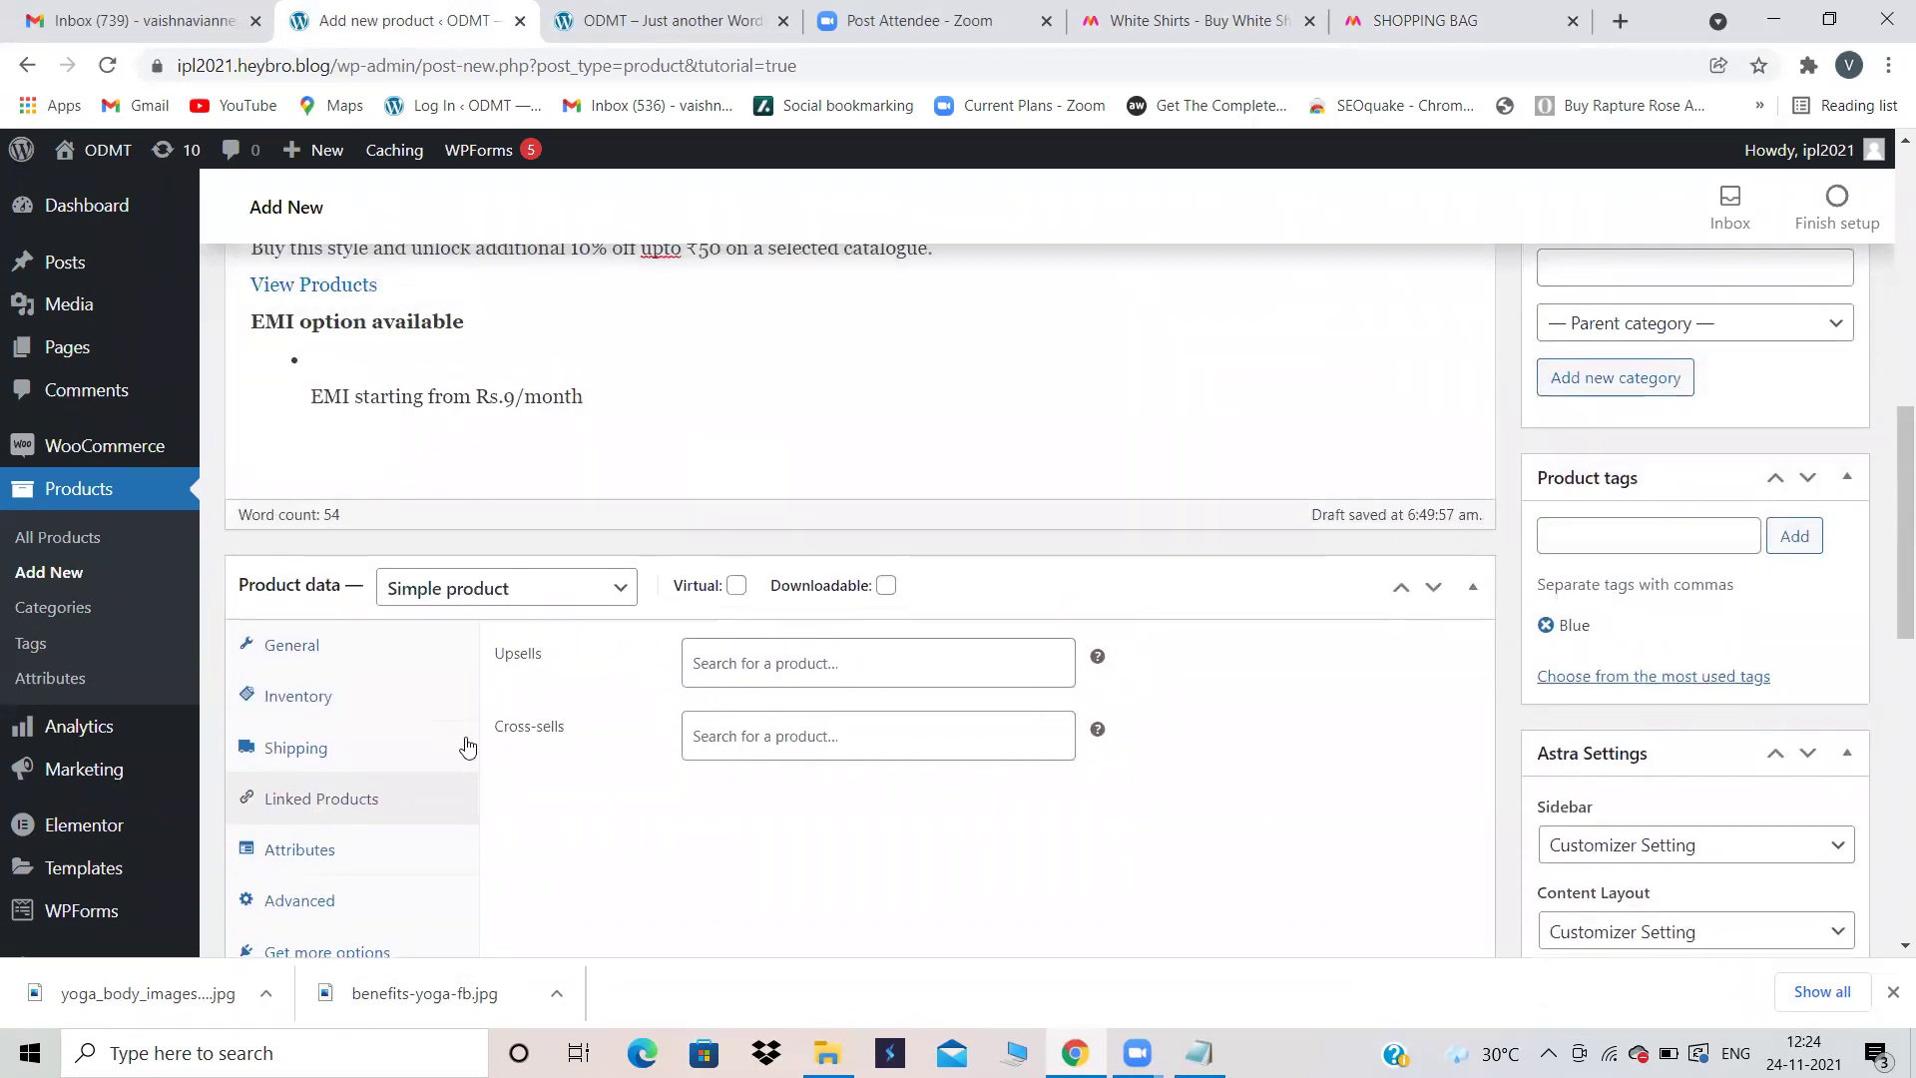
{"action": "scroll", "coordinate": [555, 683], "scroll_direction": "down", "scroll_amount": 2}
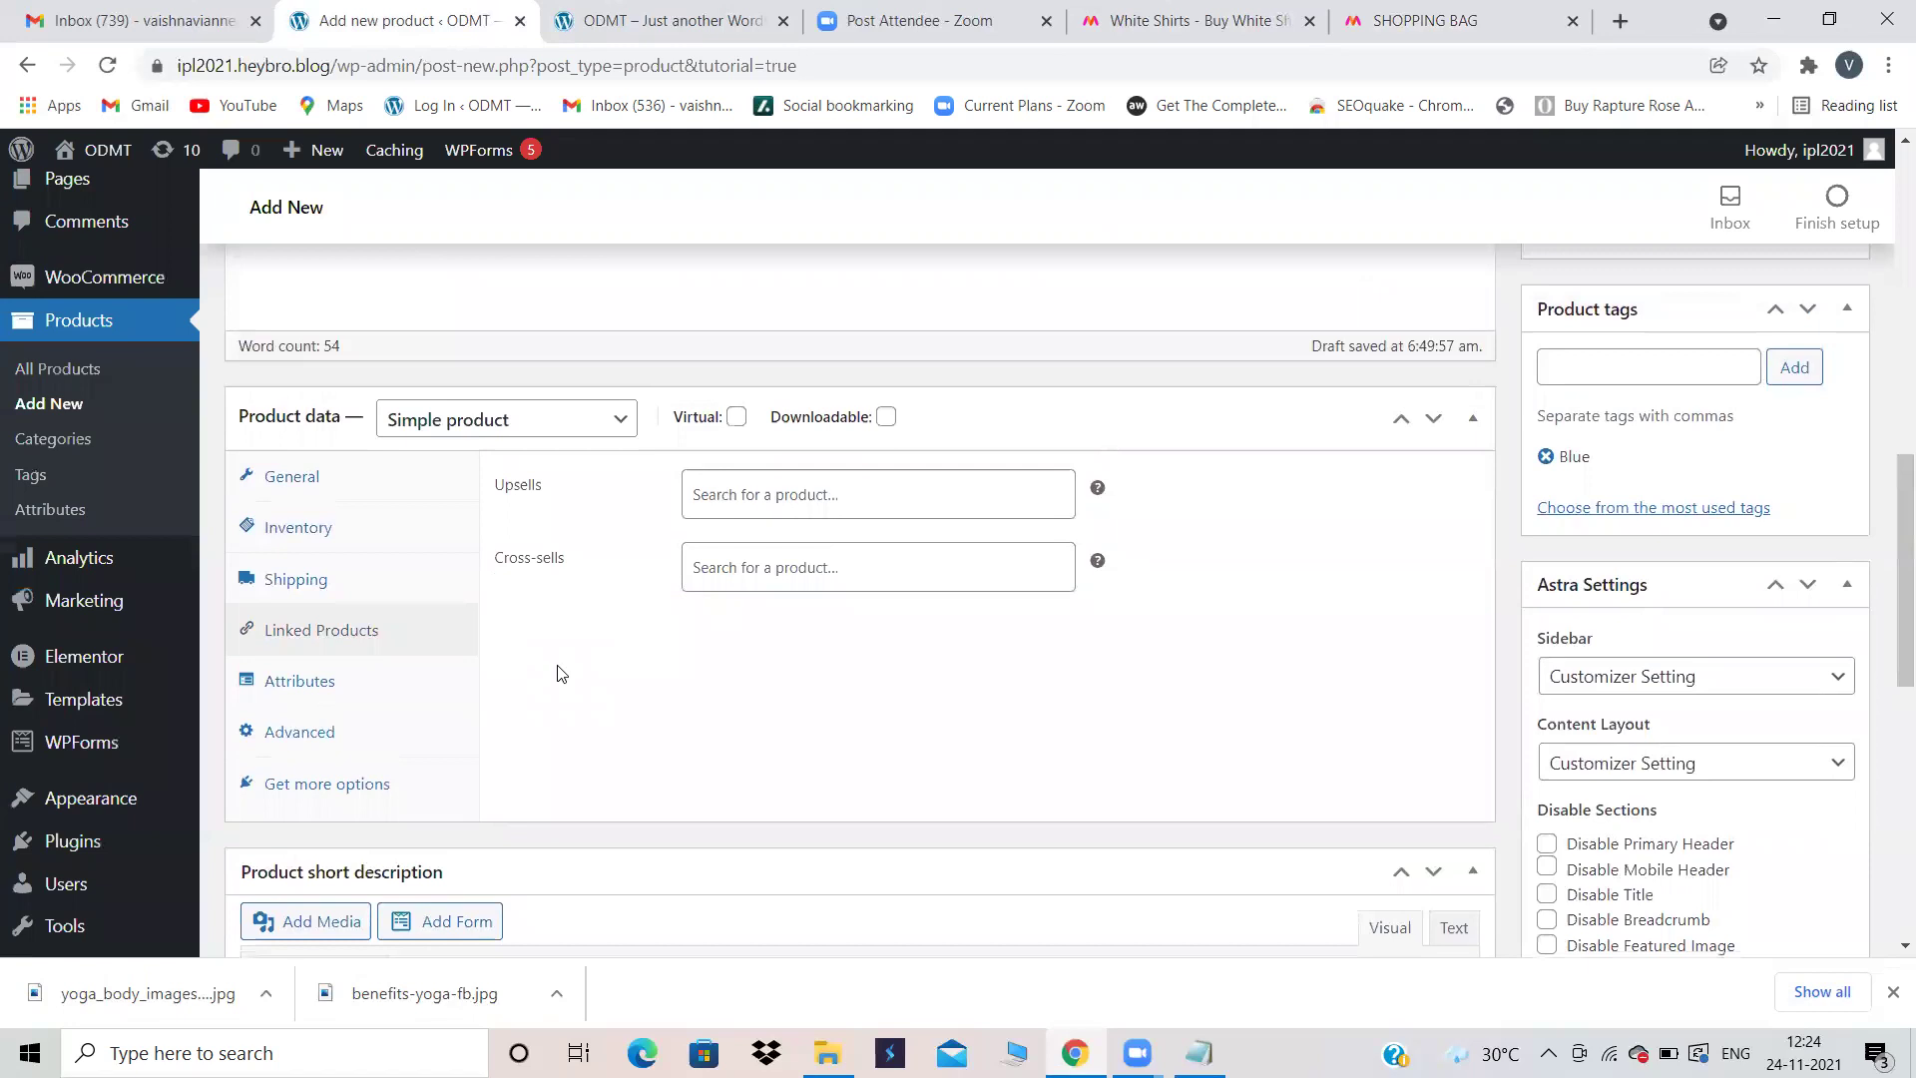
{"action": "left_click", "coordinate": [376, 685]}
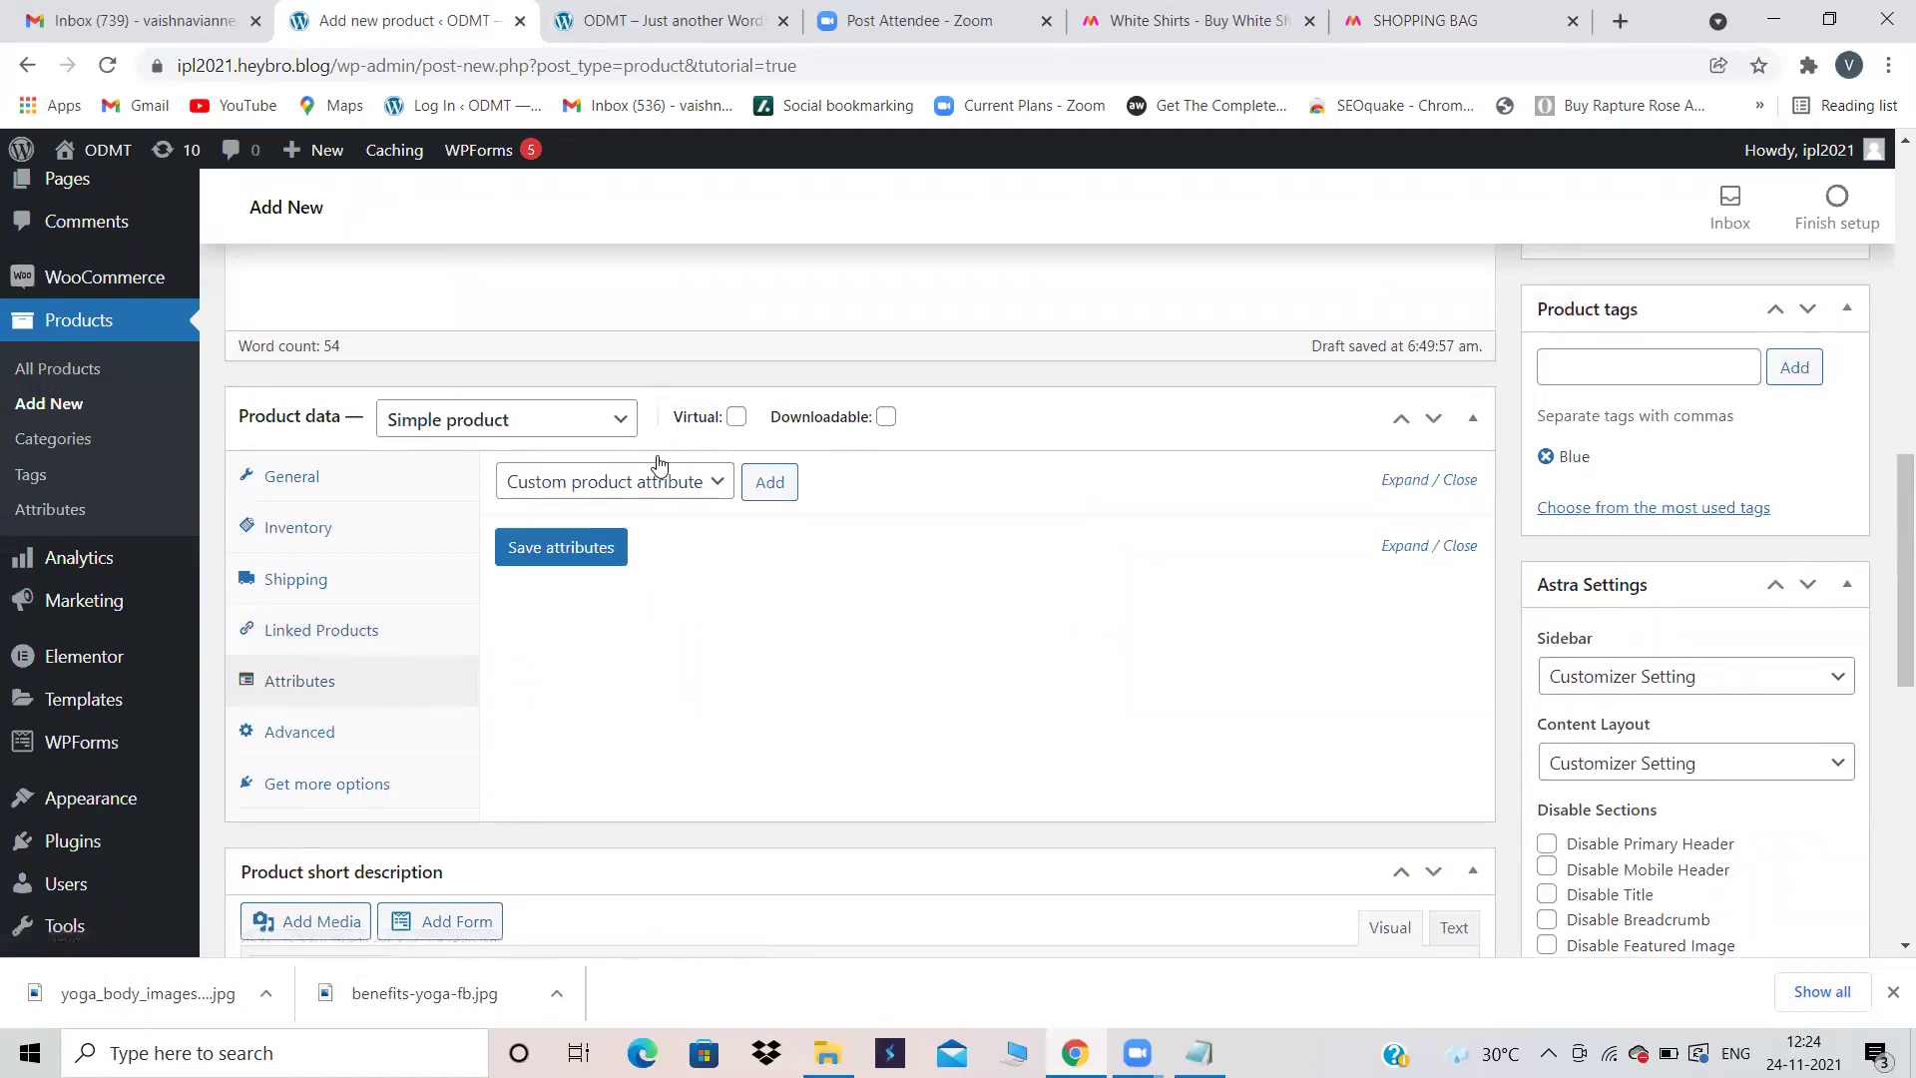
{"action": "left_click", "coordinate": [344, 635]}
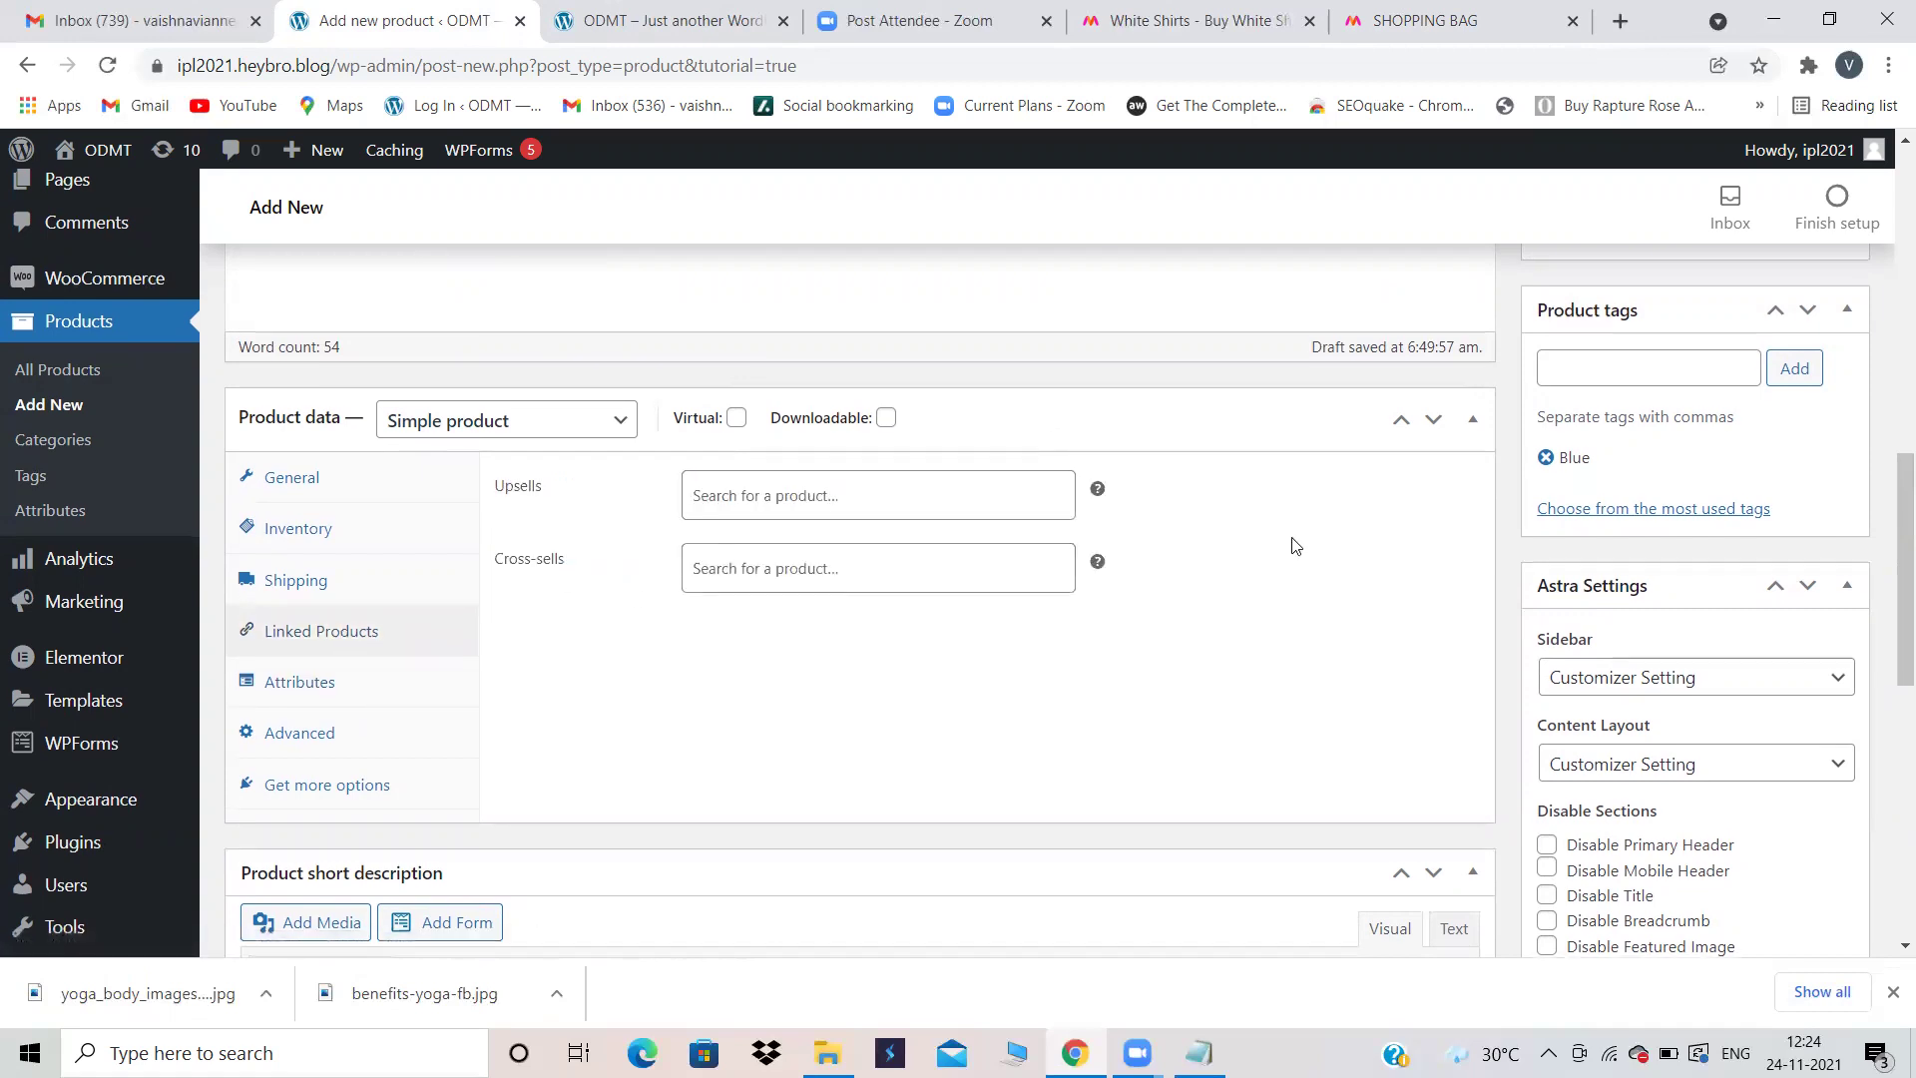
{"action": "scroll", "coordinate": [1291, 543], "scroll_direction": "up", "scroll_amount": 15}
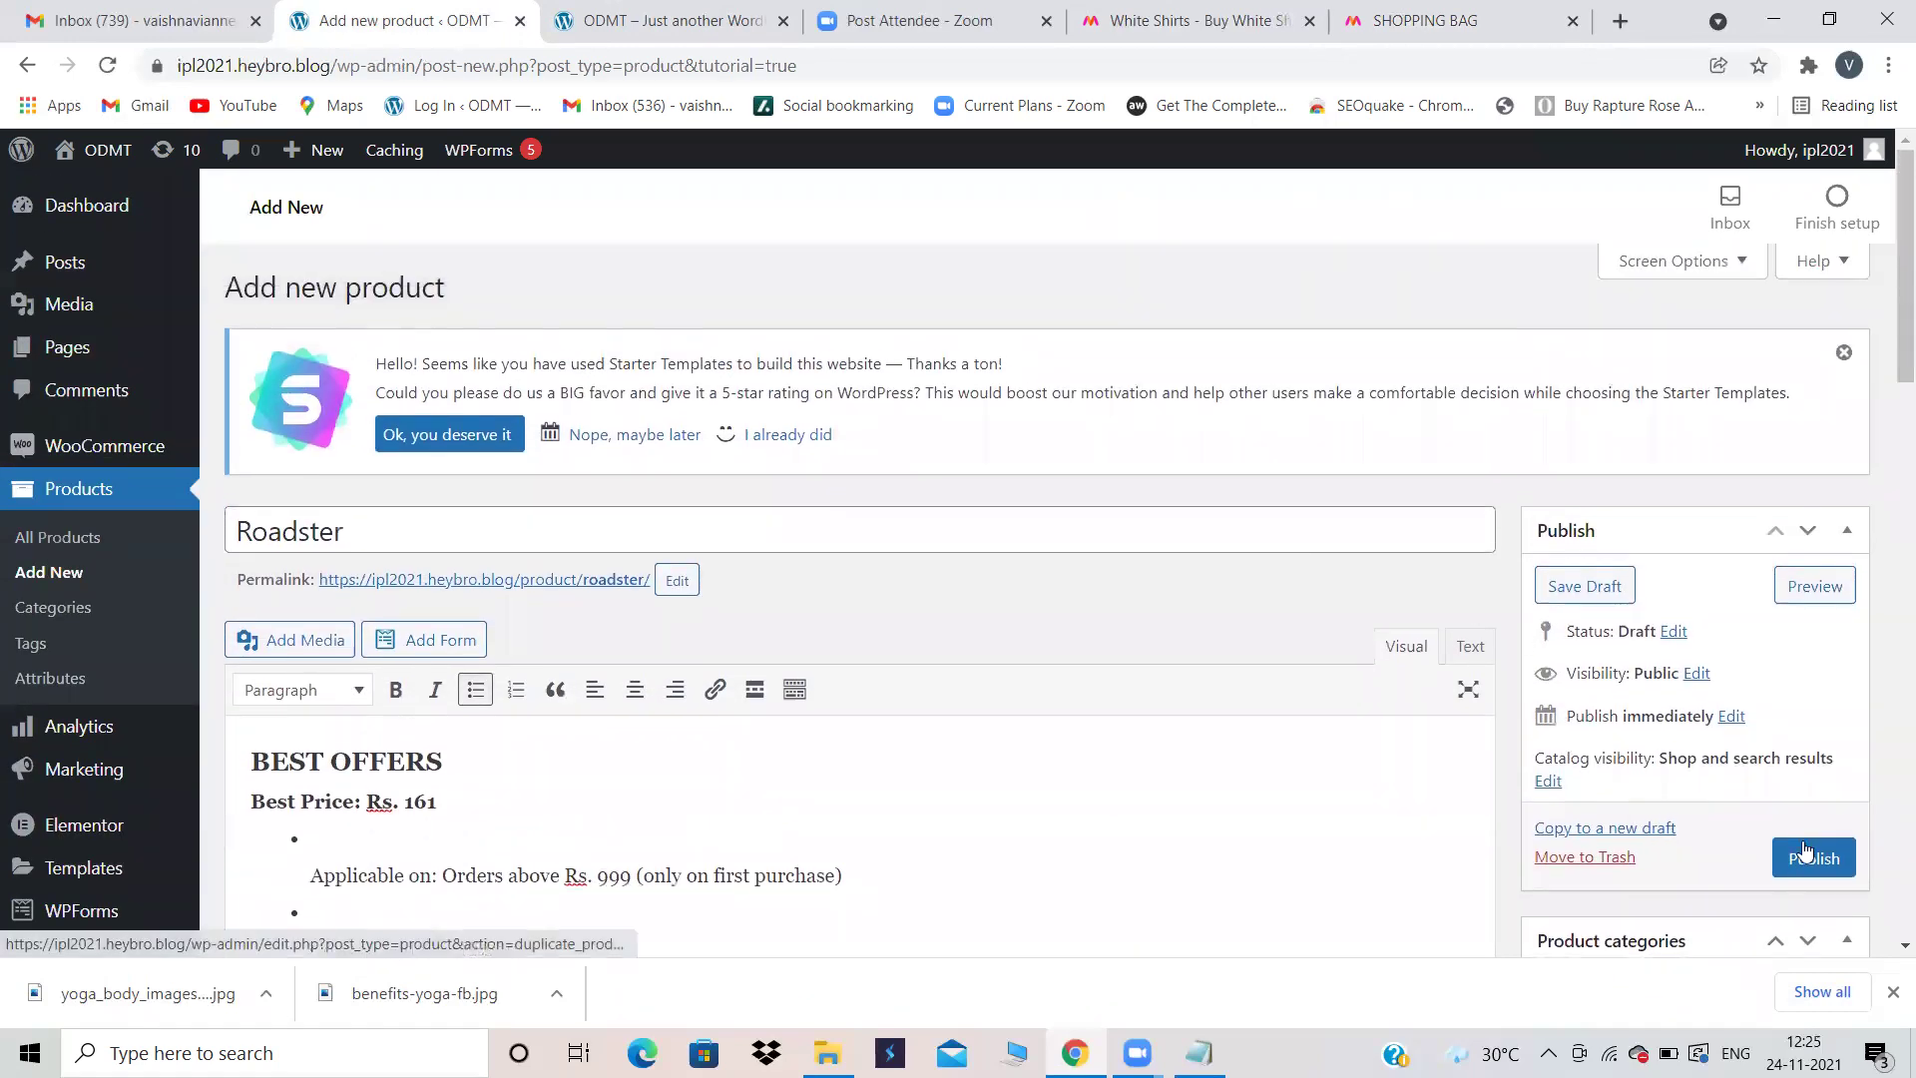
Step: Publish the Roadster product and view its live store page
{"action": "left_click", "coordinate": [1812, 854]}
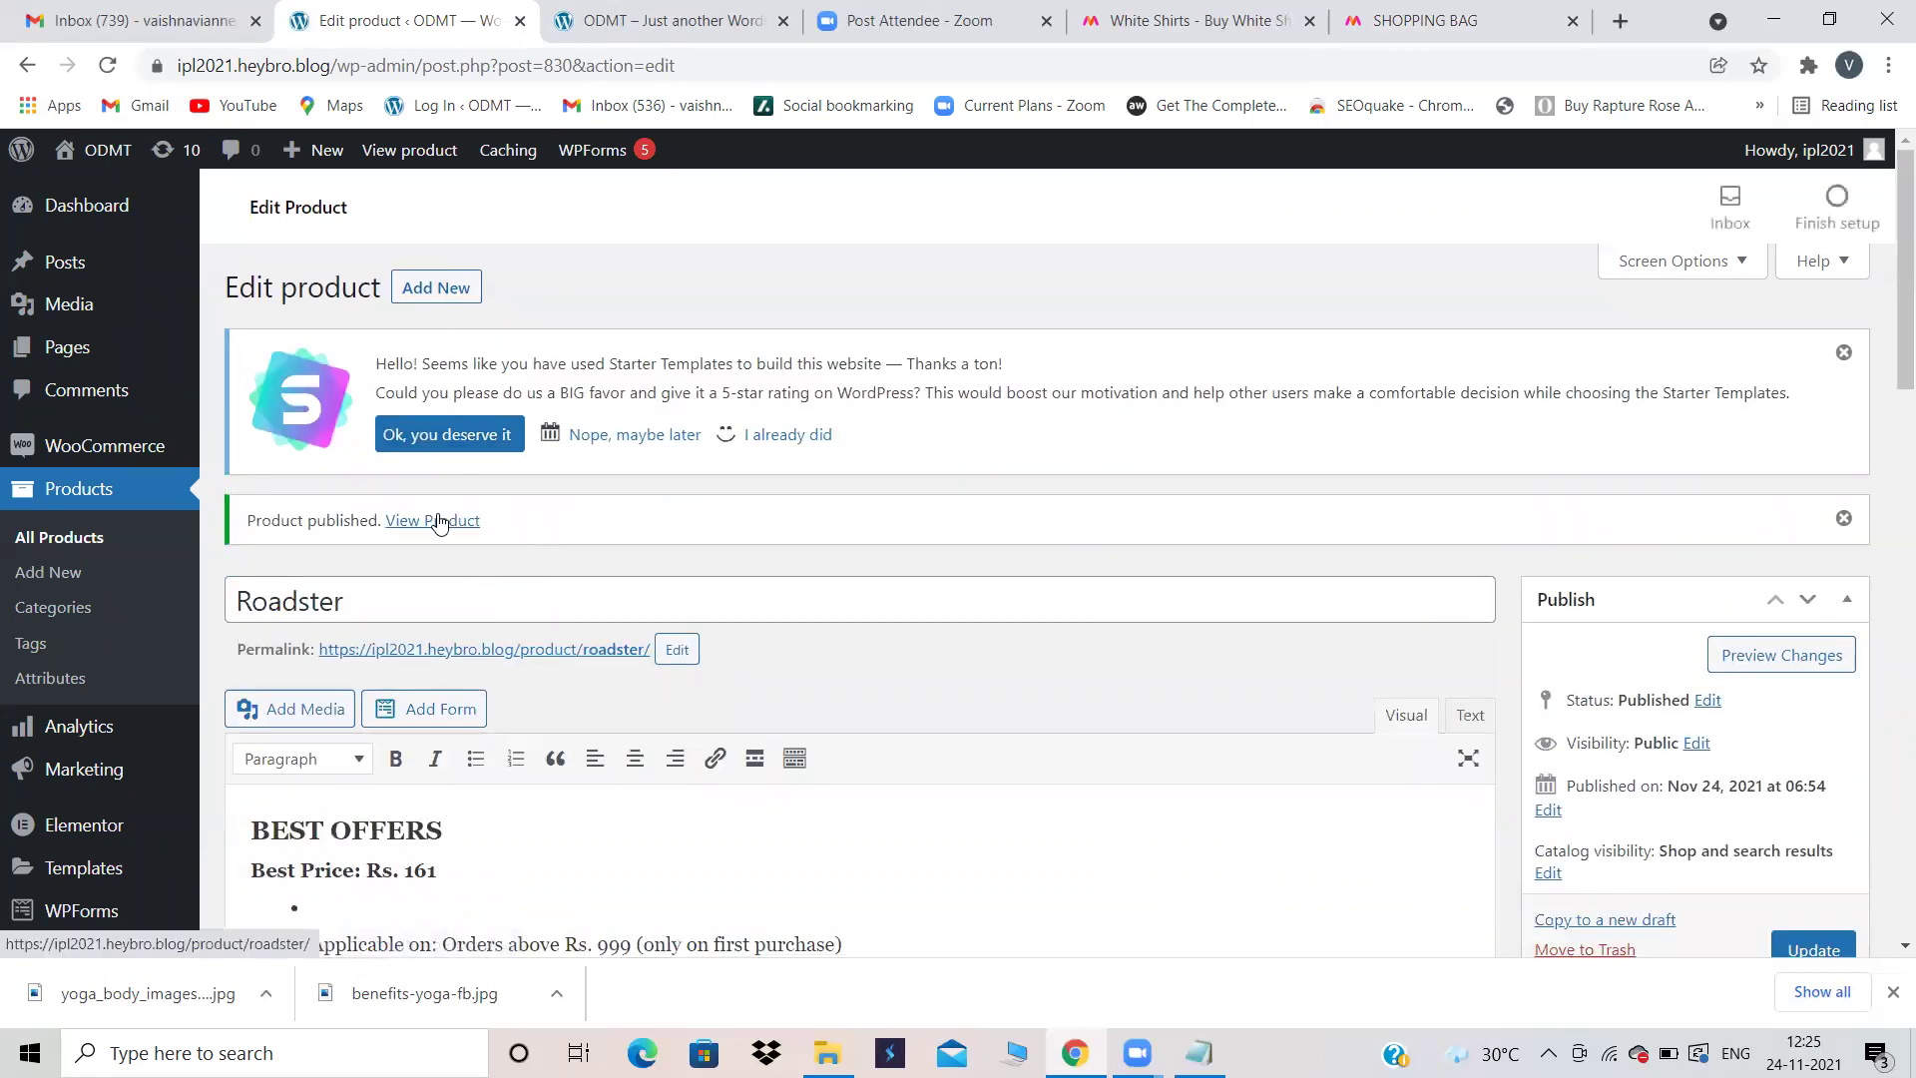
{"action": "left_click", "coordinate": [439, 522]}
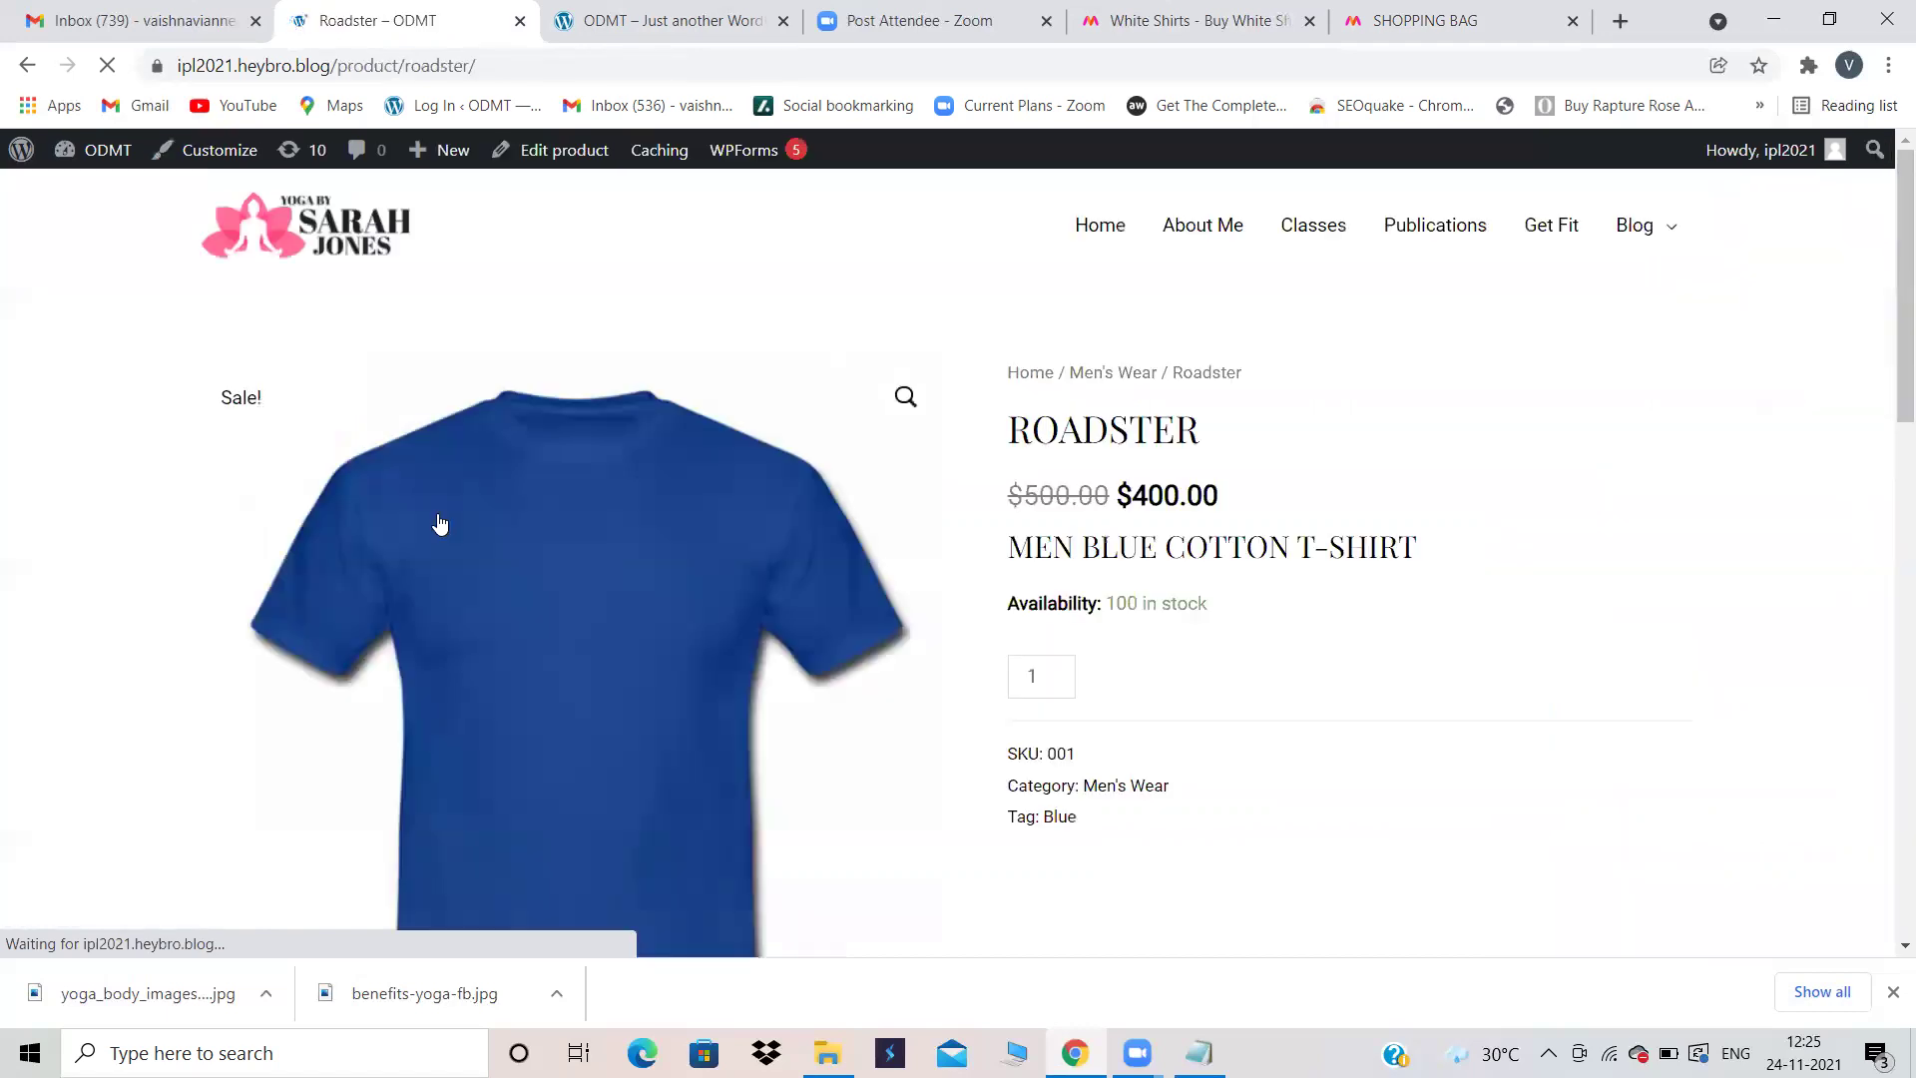
Step: Review the live product page showing $400.00, 100 in stock, SKU 001 and Men's Wear
{"action": "scroll", "coordinate": [869, 595], "scroll_direction": "down", "scroll_amount": 1}
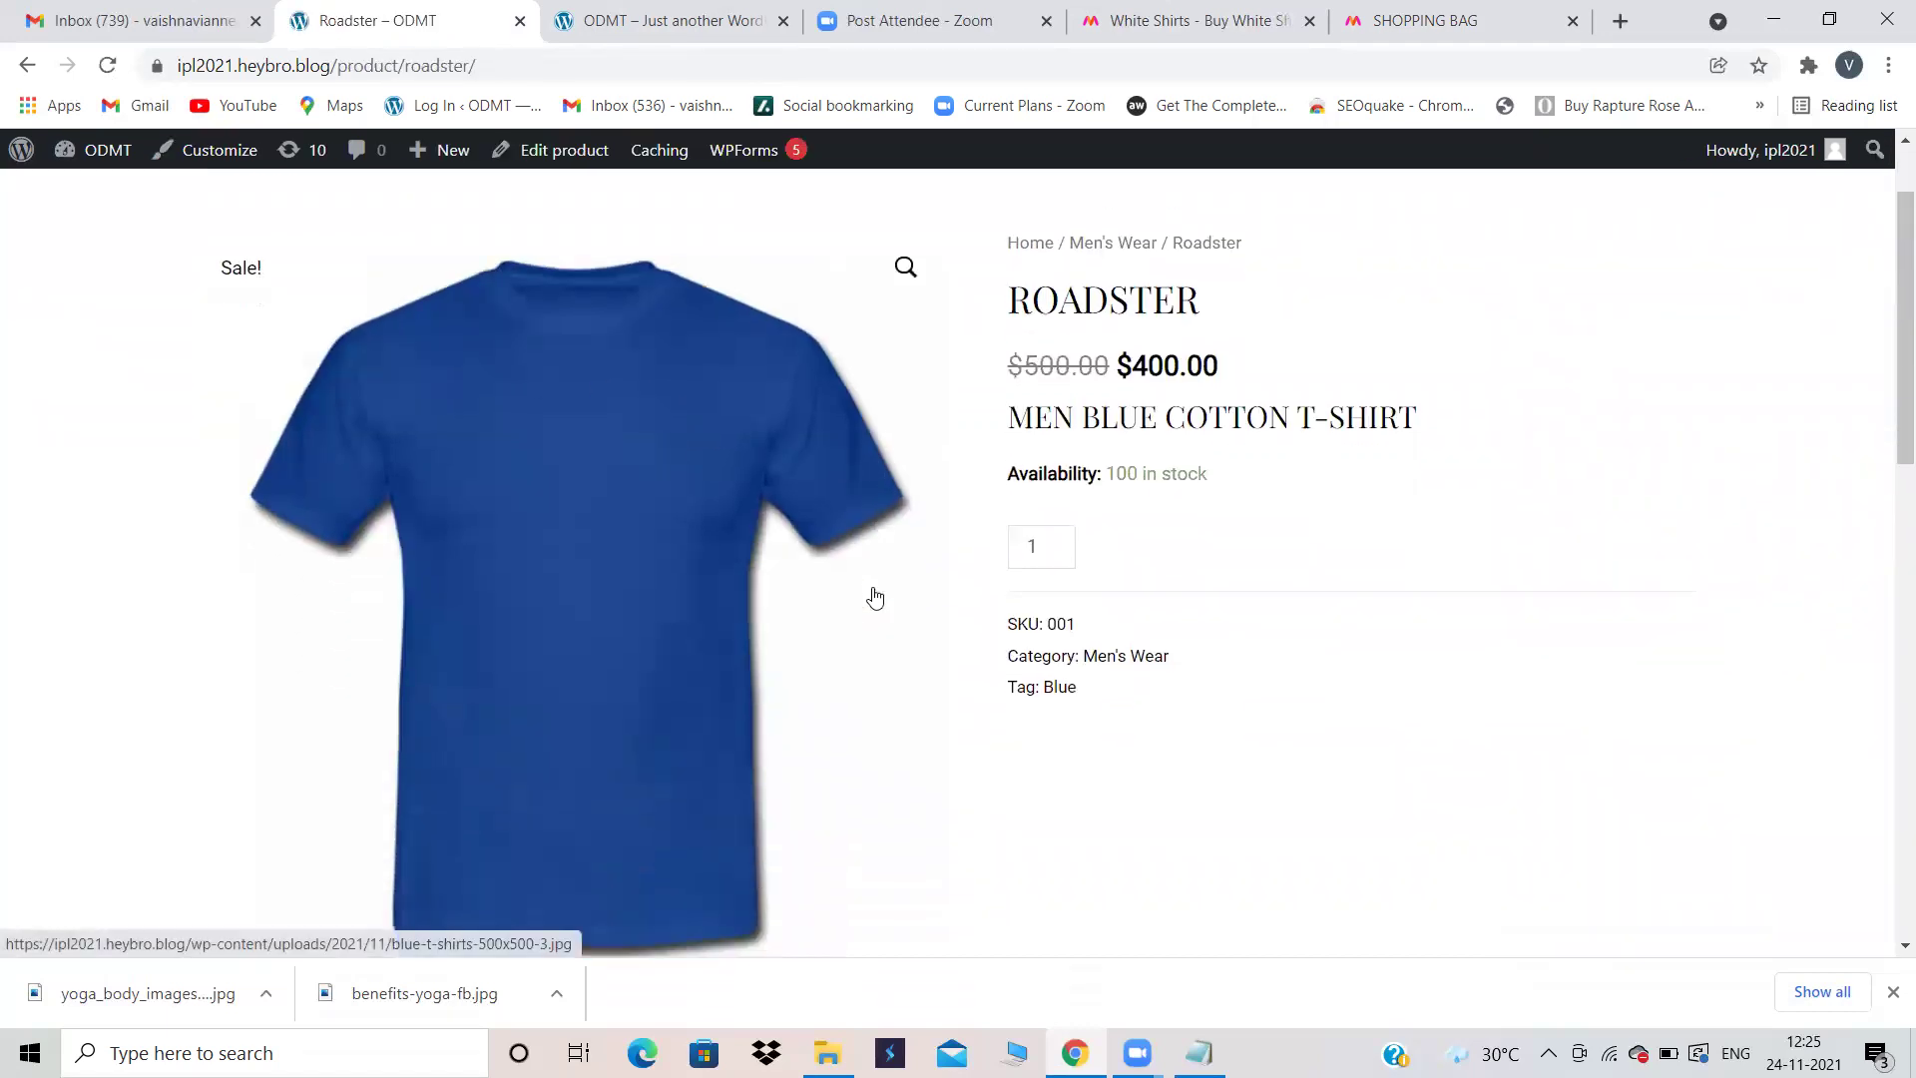
{"action": "scroll", "coordinate": [1138, 668], "scroll_direction": "up", "scroll_amount": 1}
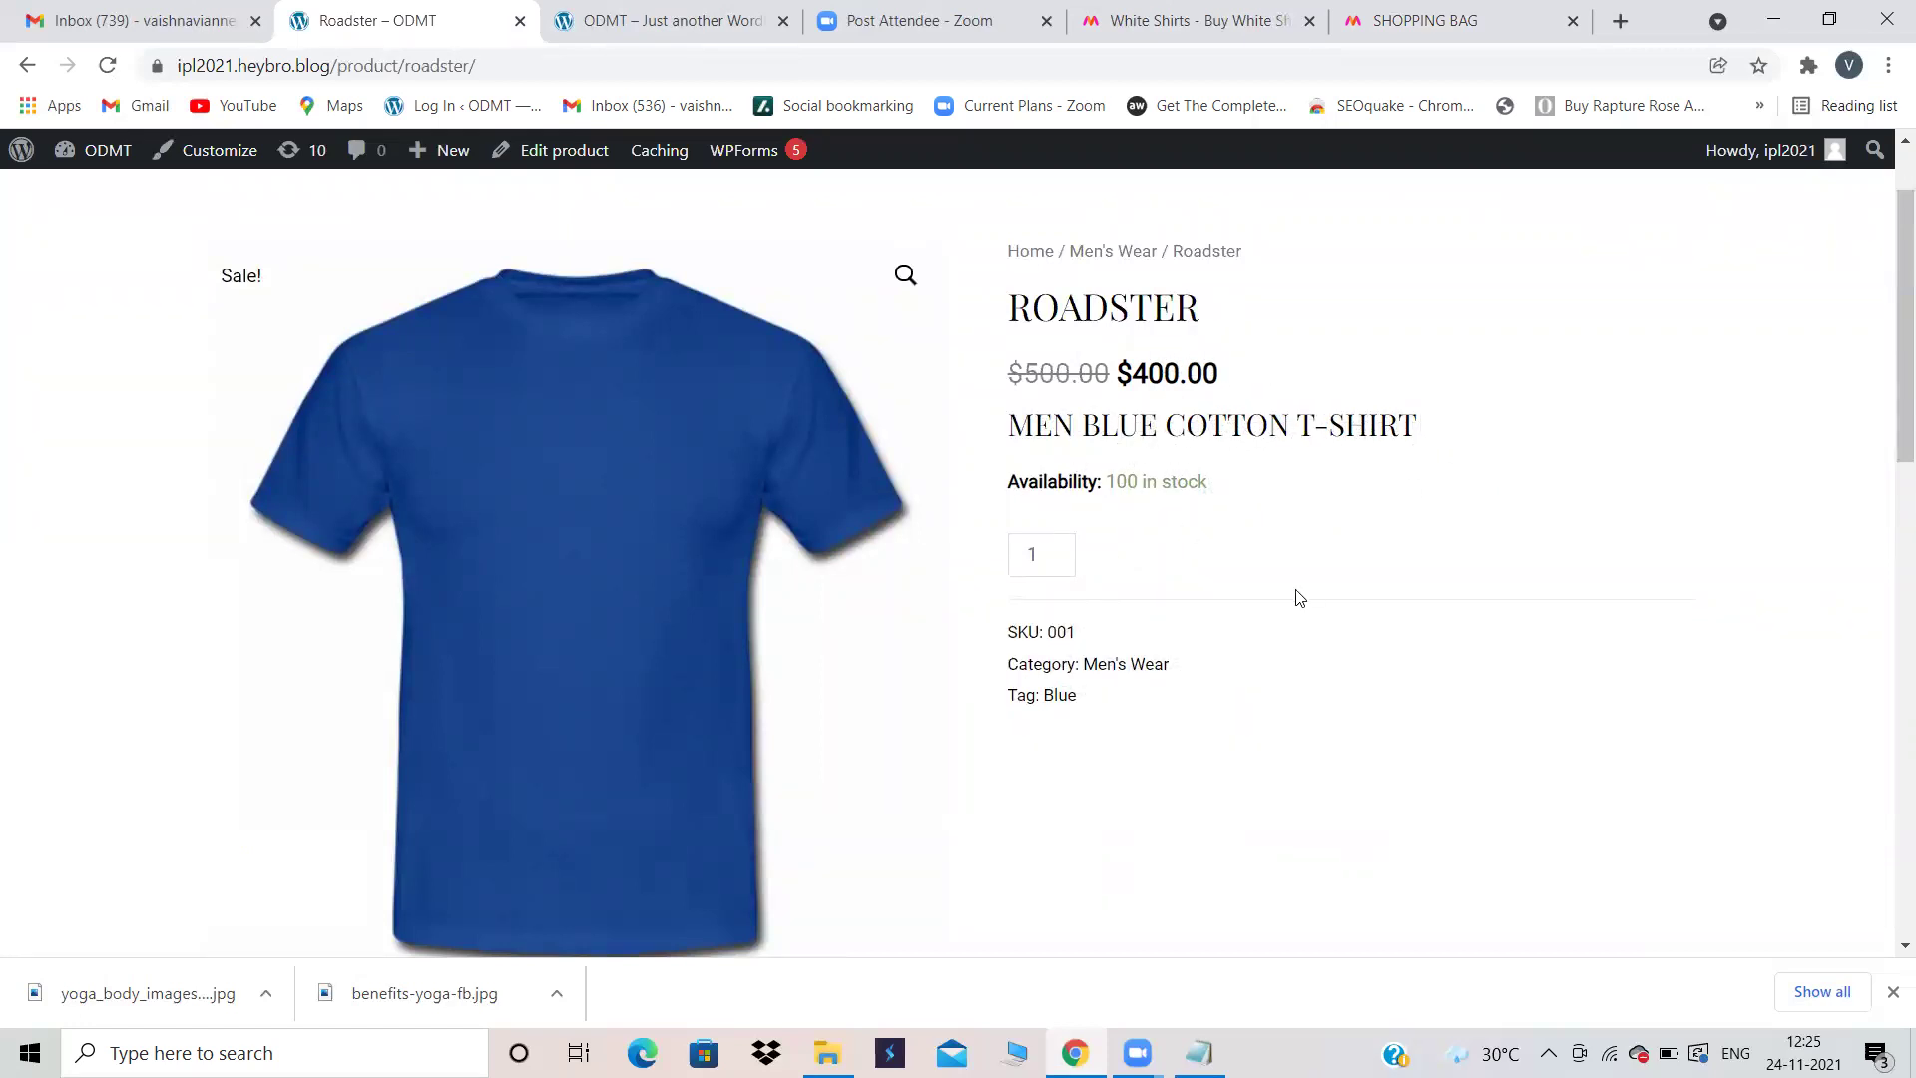
{"action": "scroll", "coordinate": [1296, 594], "scroll_direction": "down", "scroll_amount": 5}
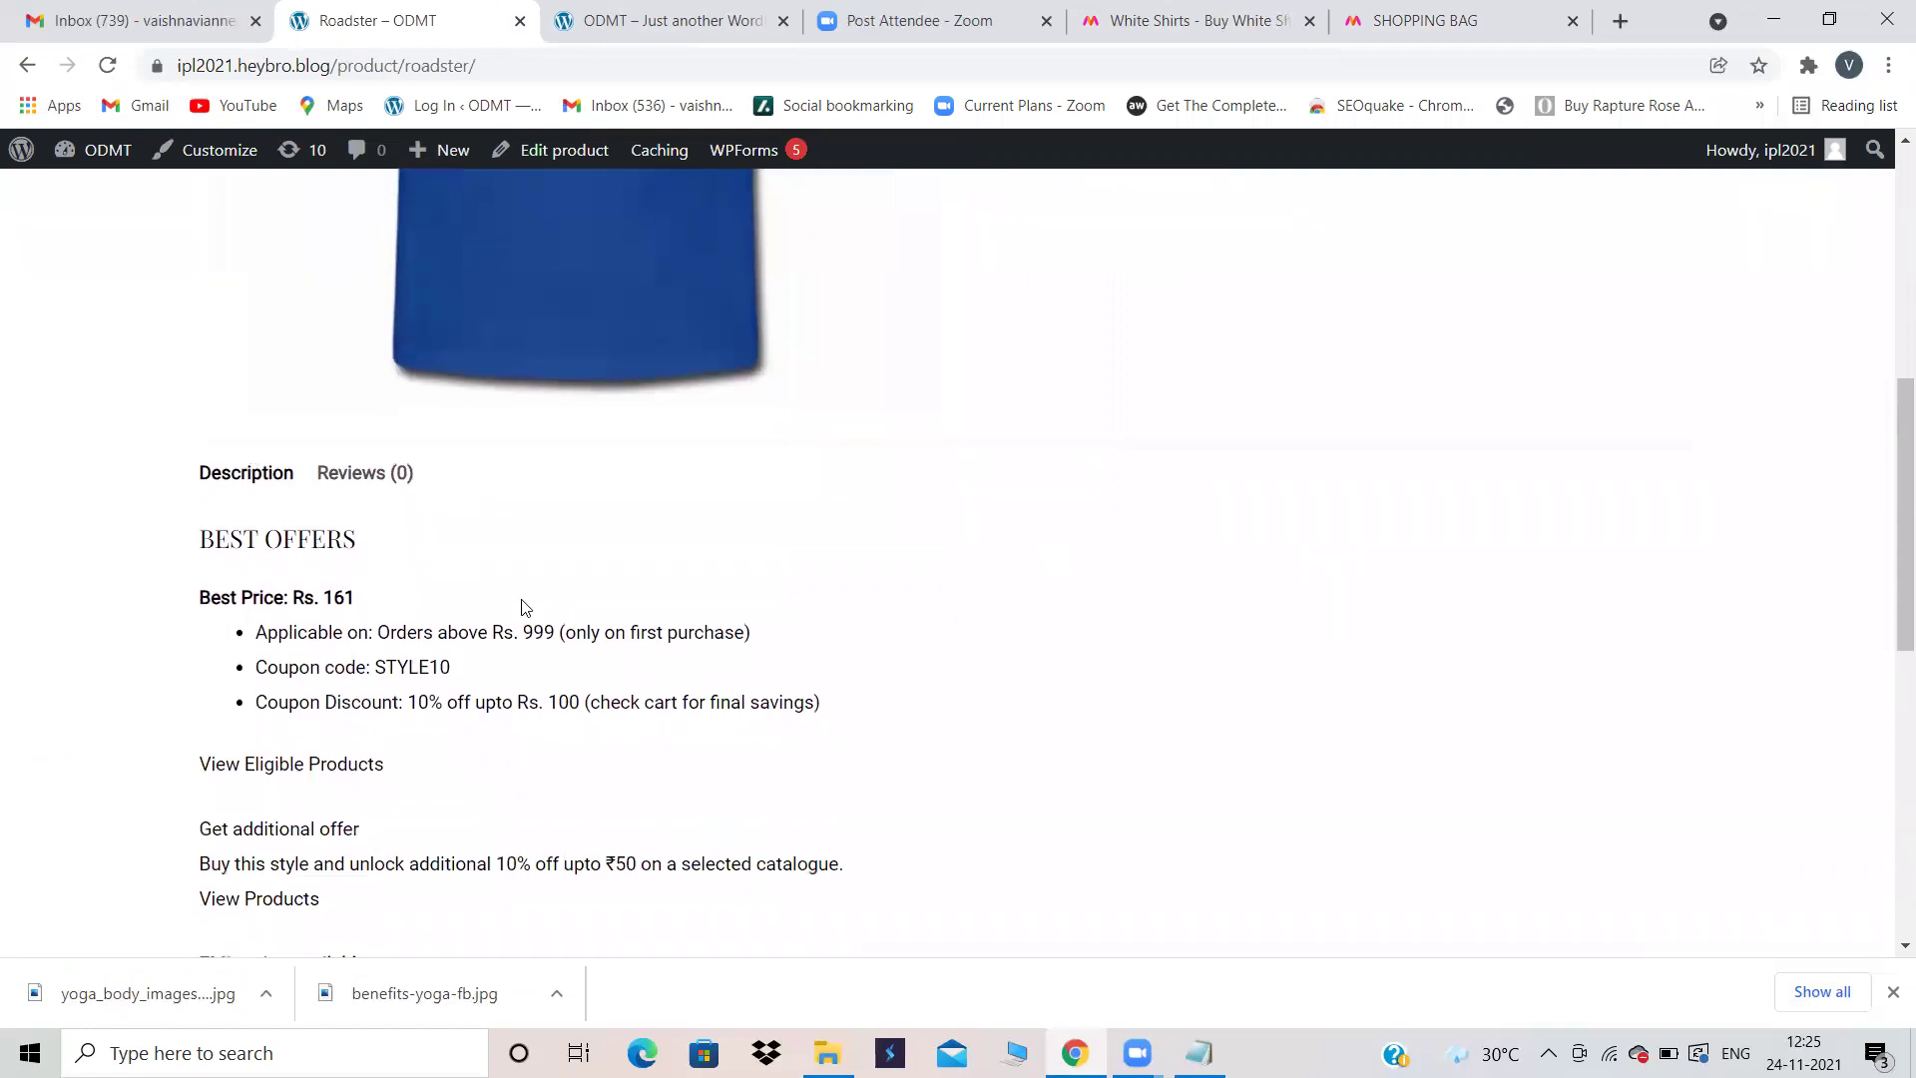
{"action": "scroll", "coordinate": [534, 638], "scroll_direction": "down", "scroll_amount": 4}
{"action": "scroll", "coordinate": [536, 640], "scroll_direction": "up", "scroll_amount": 9}
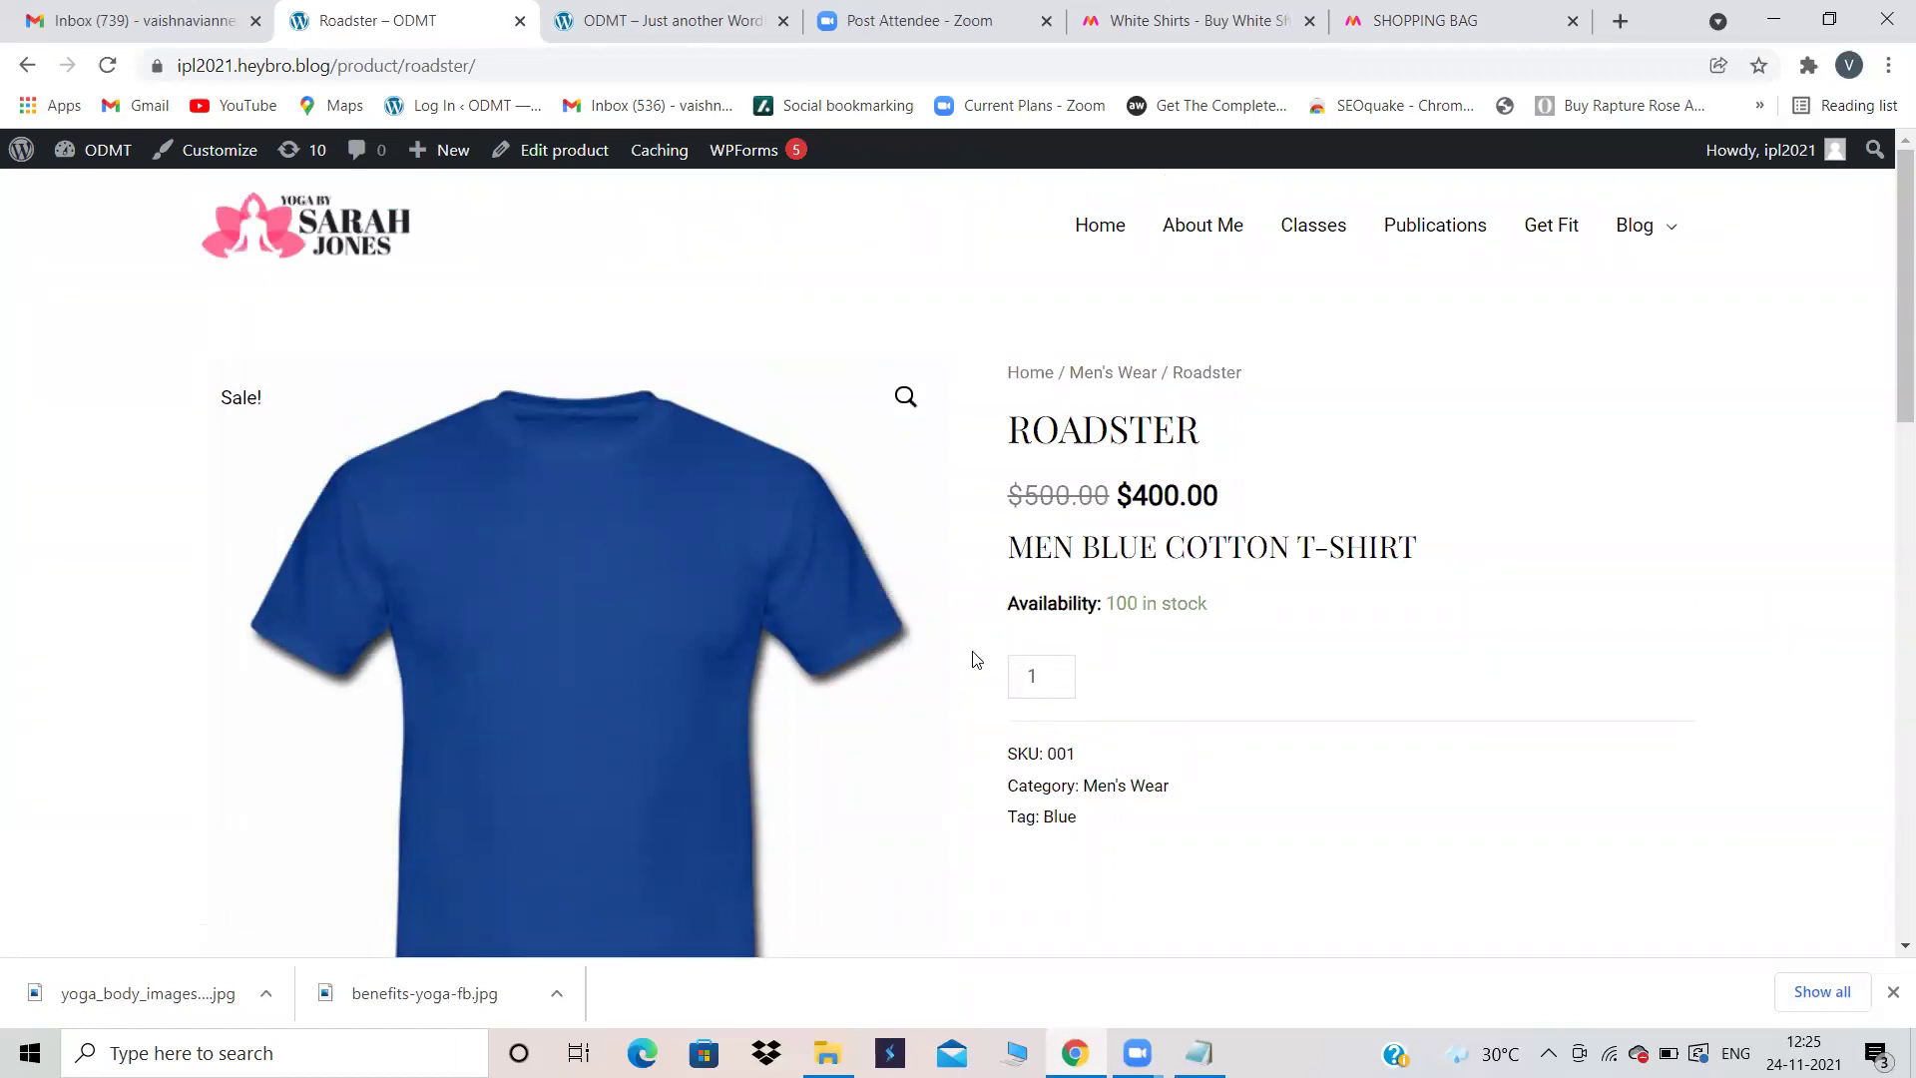
{"action": "left_click", "coordinate": [698, 14]}
{"action": "left_click", "coordinate": [464, 10]}
Step: Raise the quantity spinner and bring it back to 1, then return to Edit product
{"action": "left_click", "coordinate": [1060, 675]}
{"action": "left_click", "coordinate": [1061, 674]}
{"action": "left_click", "coordinate": [1060, 687]}
{"action": "left_click", "coordinate": [1060, 686]}
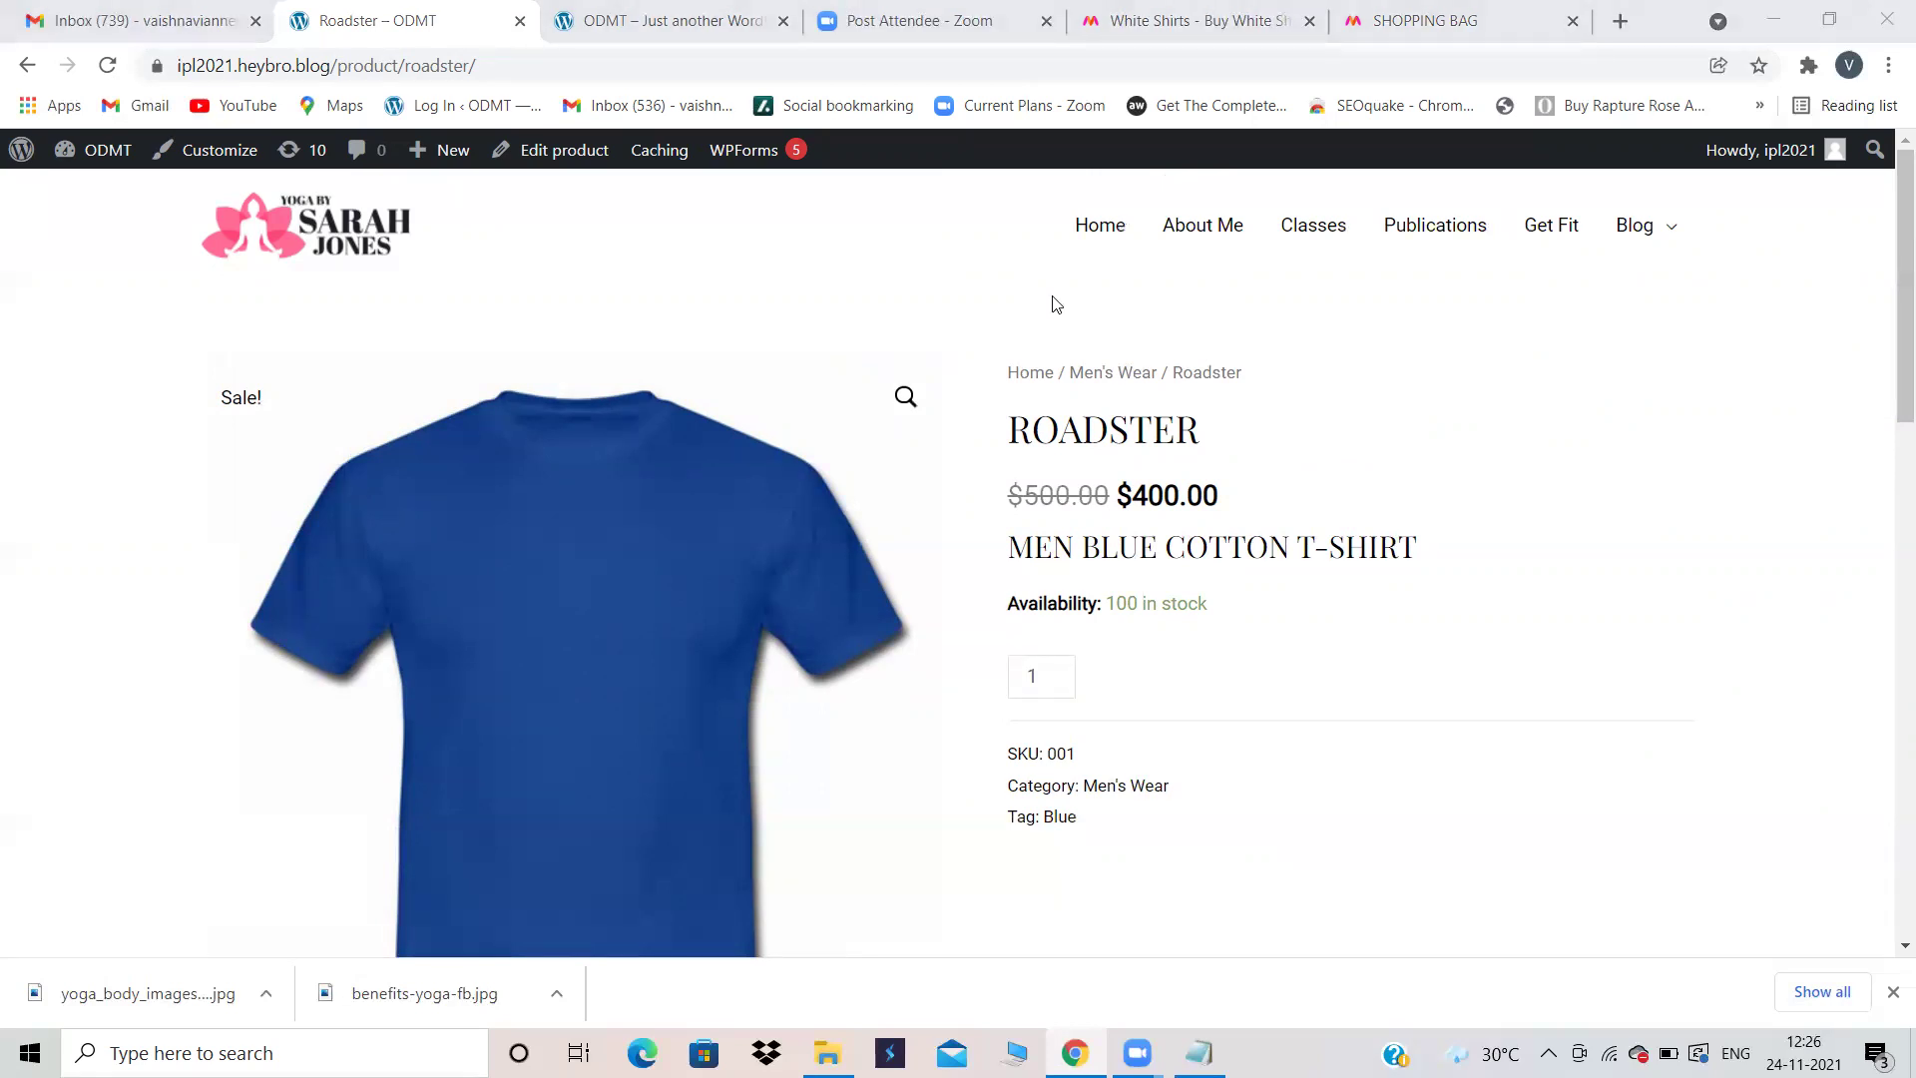
{"action": "left_click", "coordinate": [698, 20]}
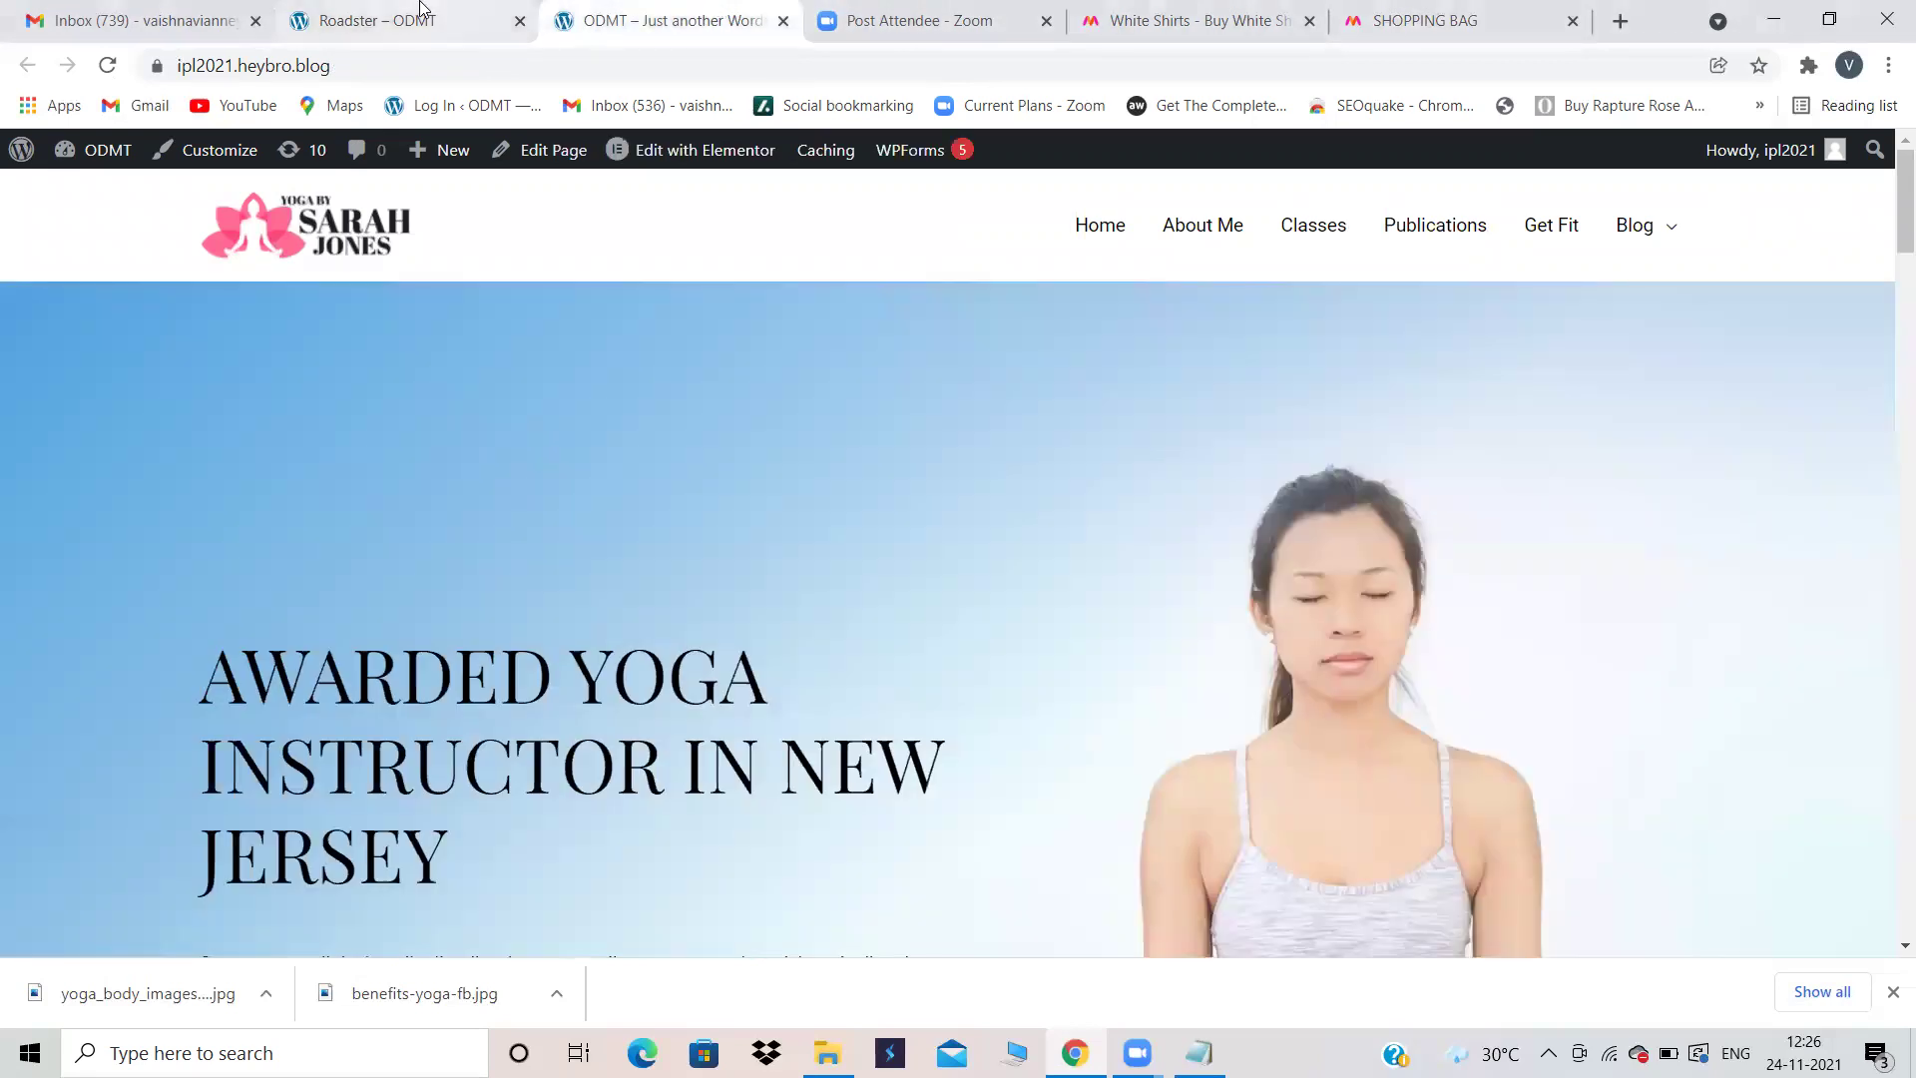
{"action": "left_click", "coordinate": [419, 12]}
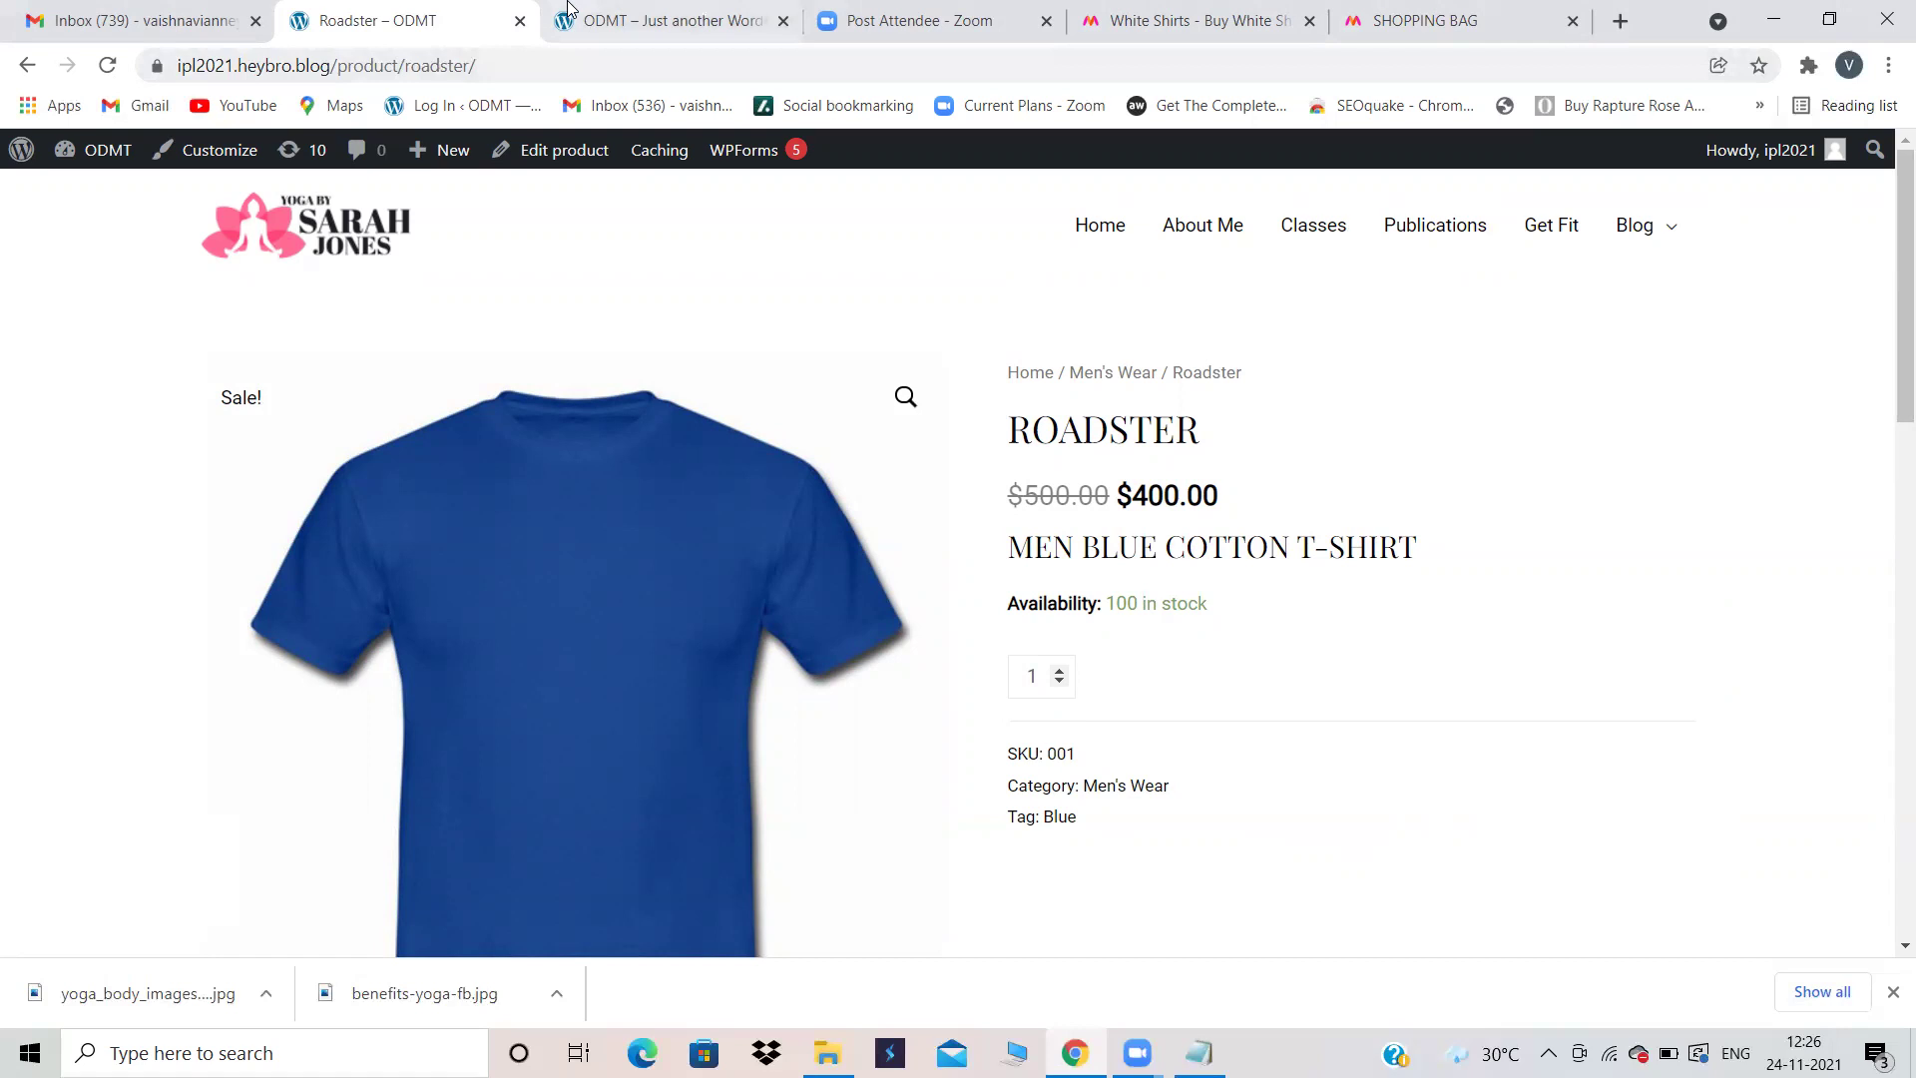
{"action": "left_click", "coordinate": [27, 66]}
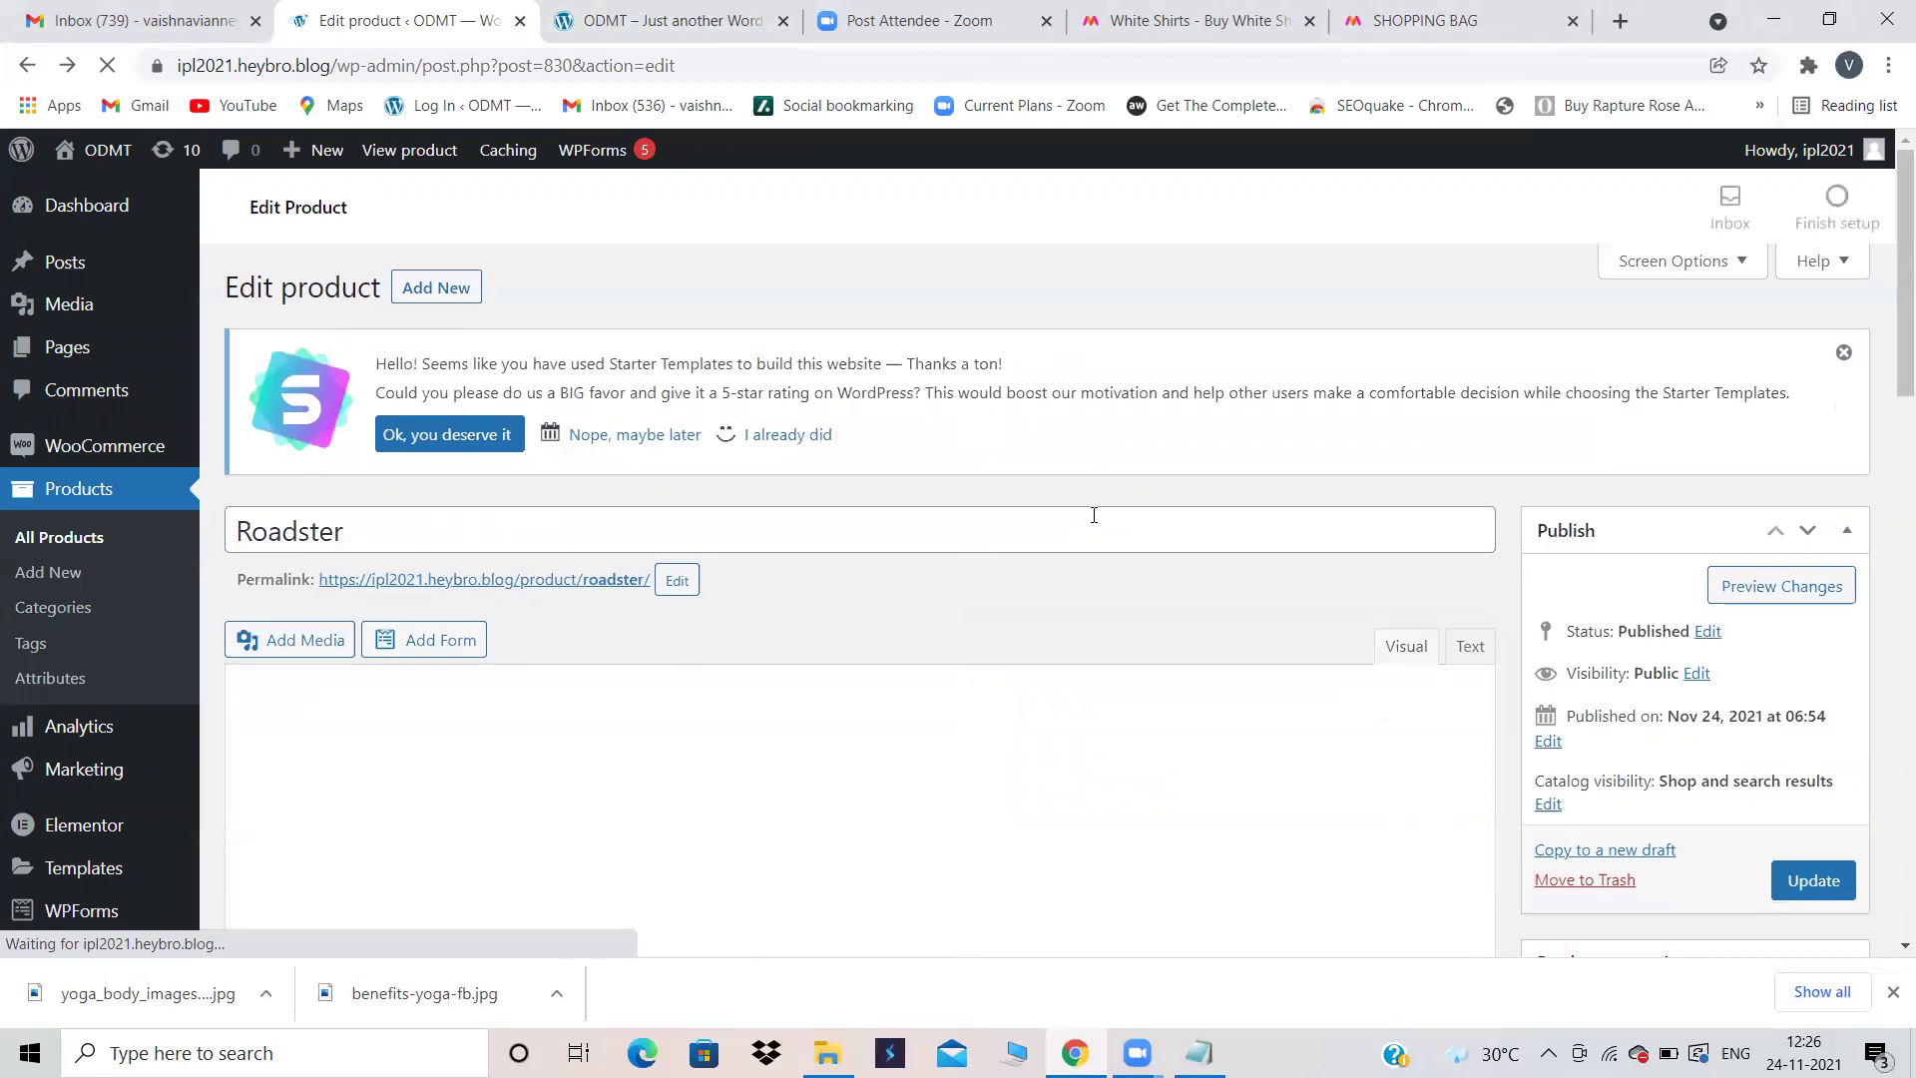
Step: Move the leftover Roadster draft to the Trash and start a new product
{"action": "scroll", "coordinate": [1094, 515], "scroll_direction": "down", "scroll_amount": 4}
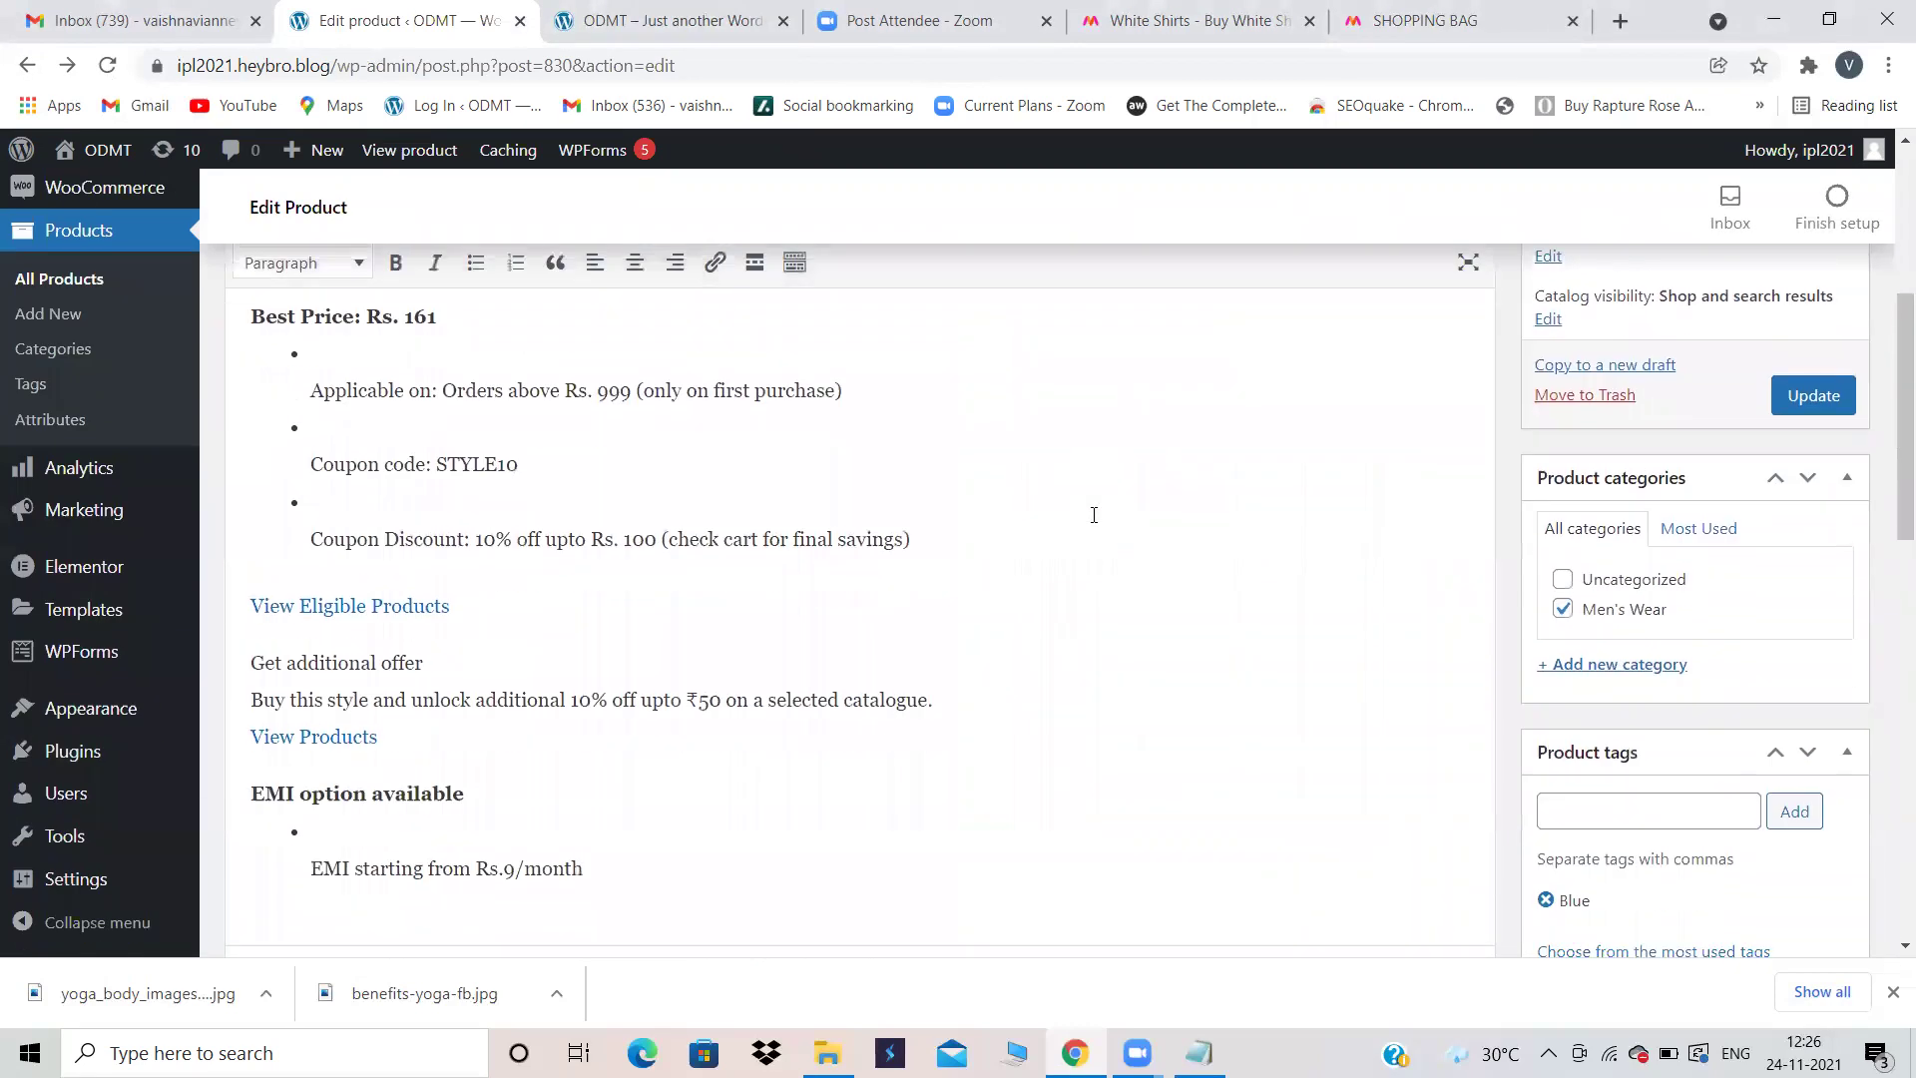
{"action": "scroll", "coordinate": [1273, 483], "scroll_direction": "up", "scroll_amount": 4}
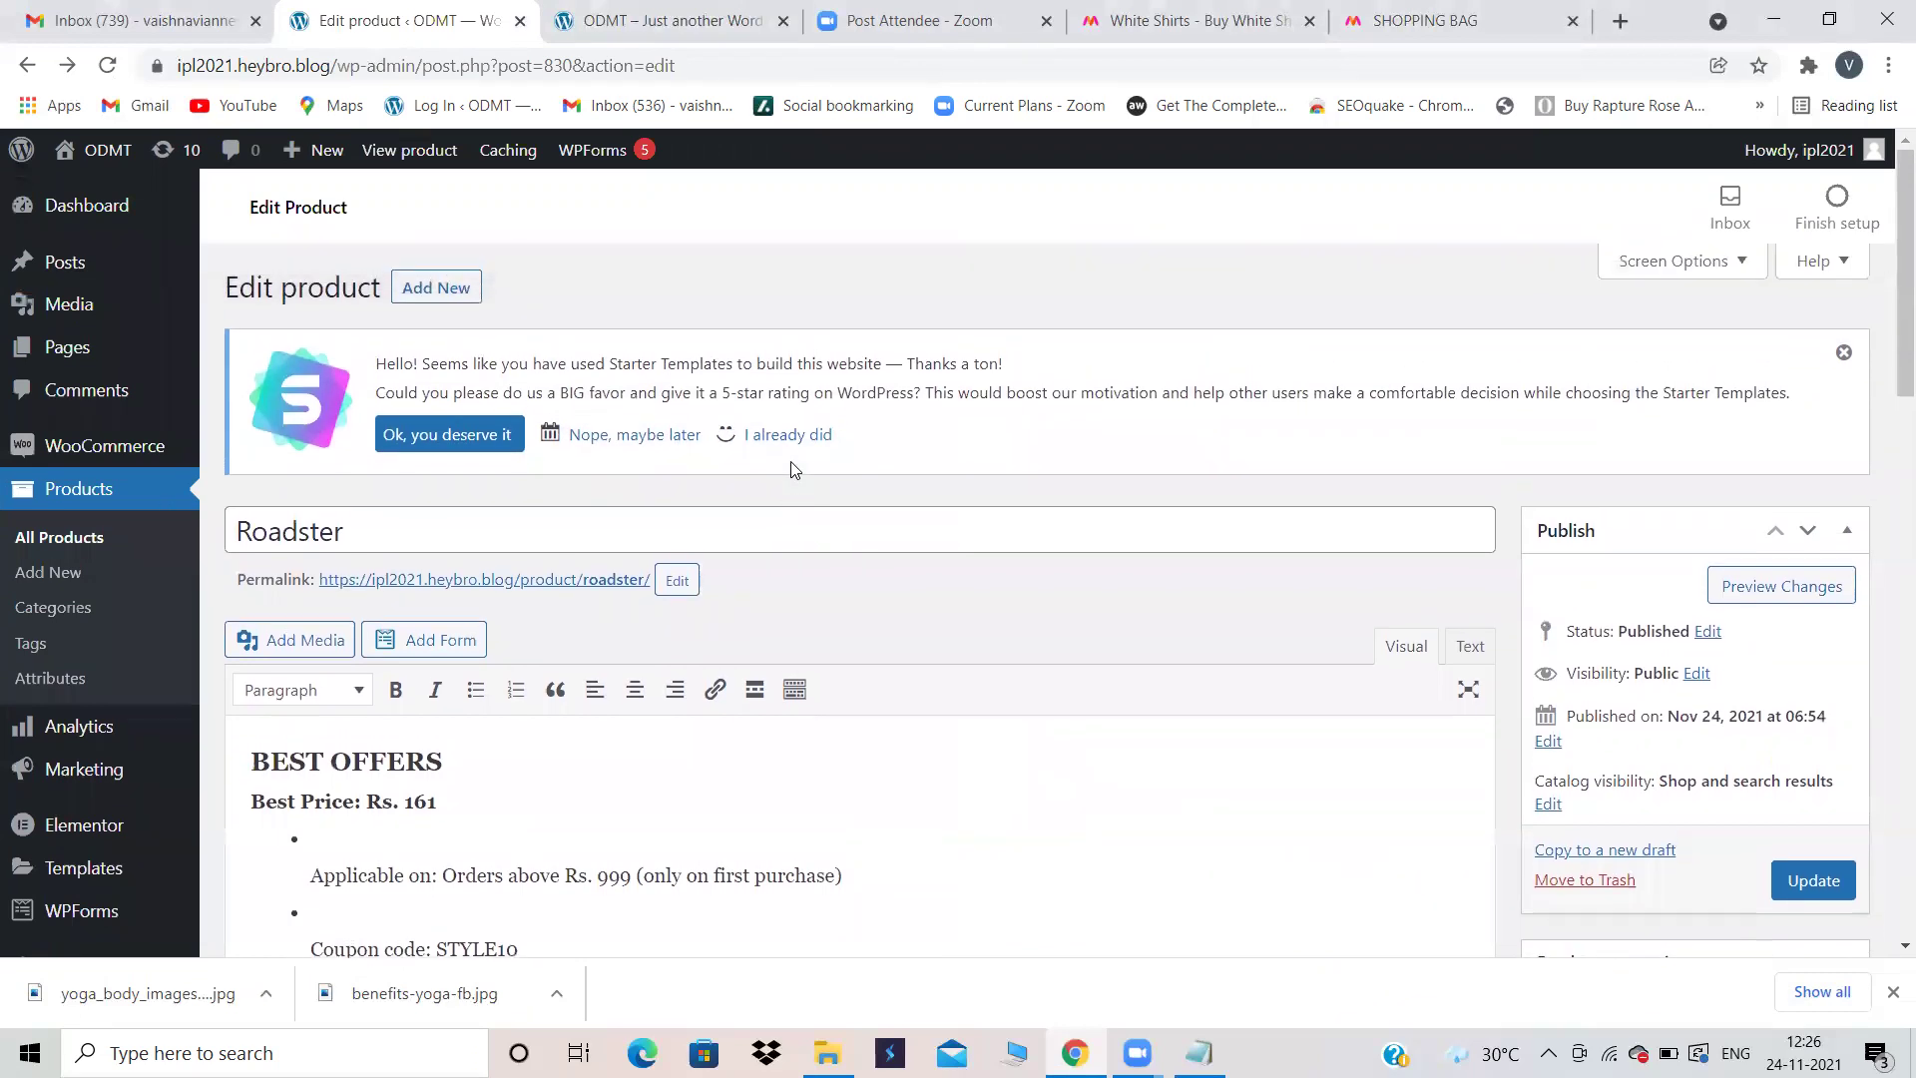
{"action": "left_click", "coordinate": [51, 573]}
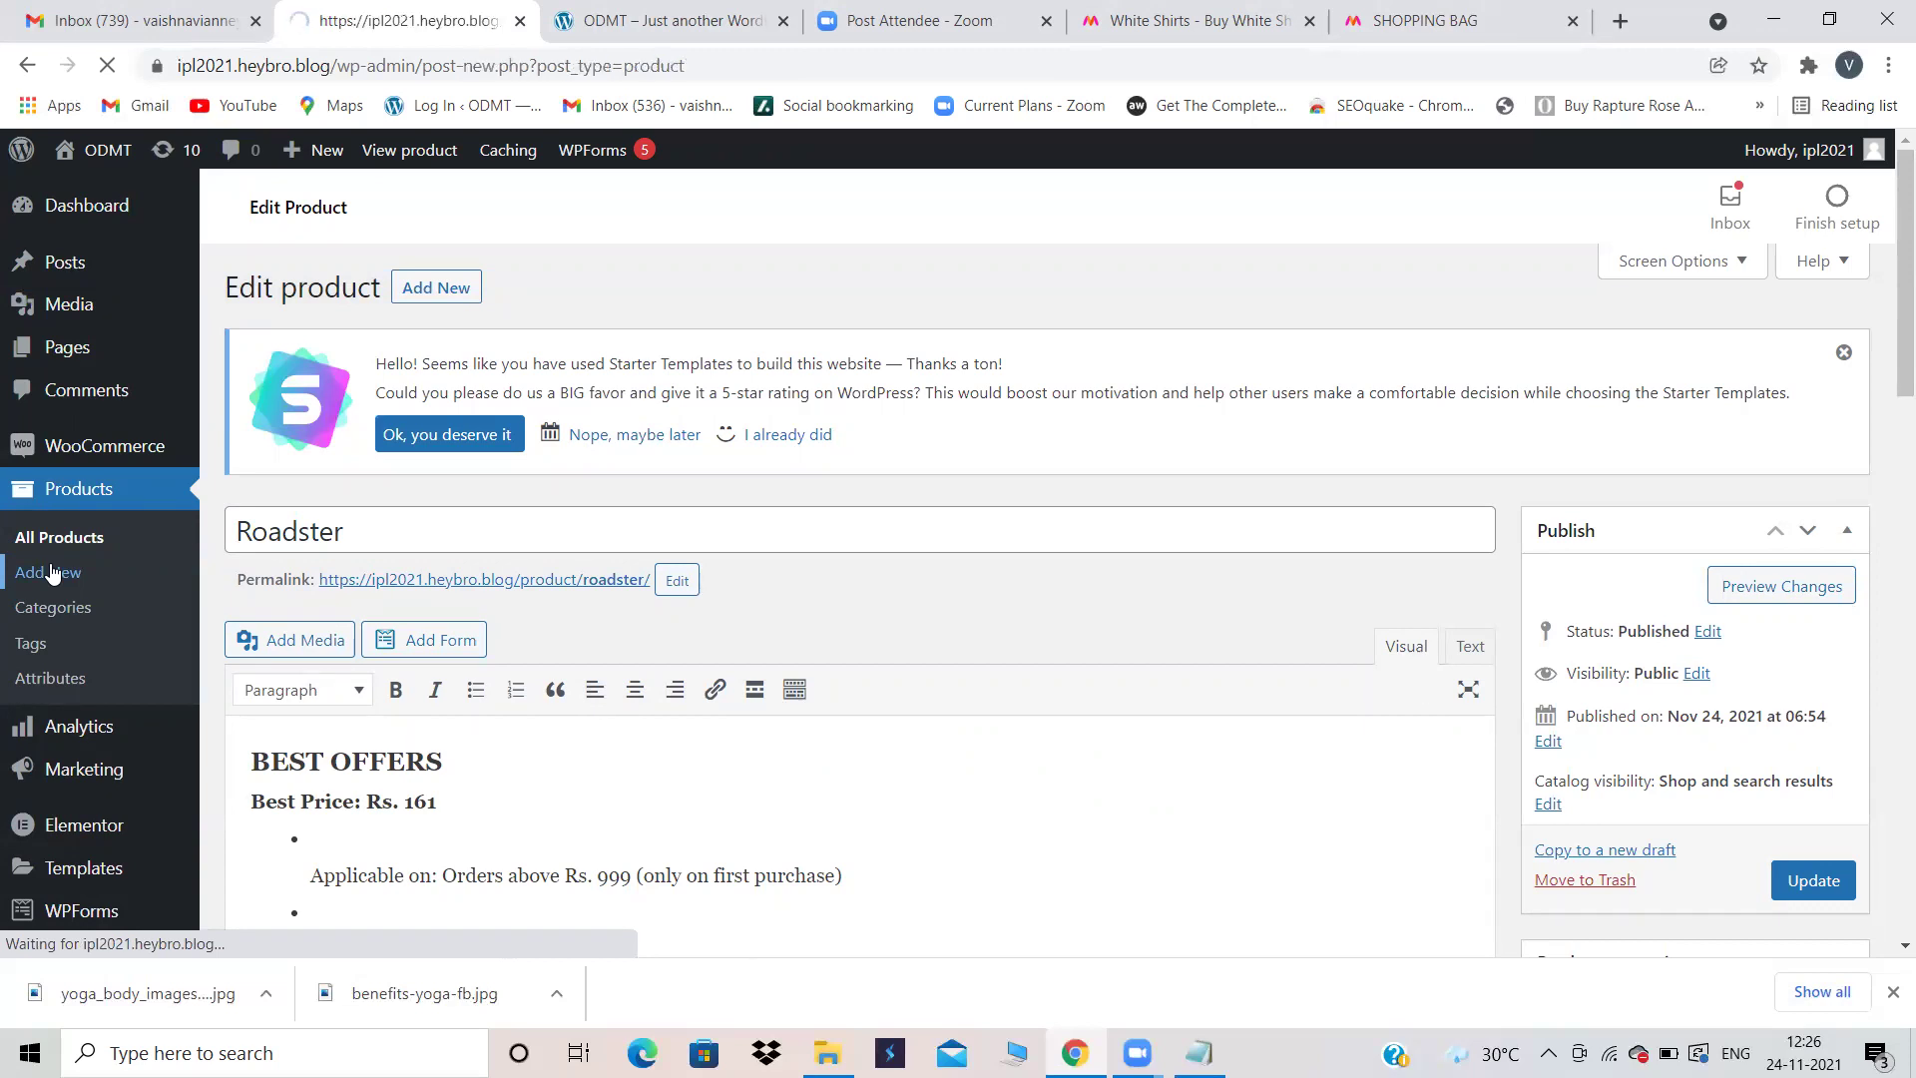
{"action": "left_click", "coordinate": [58, 541]}
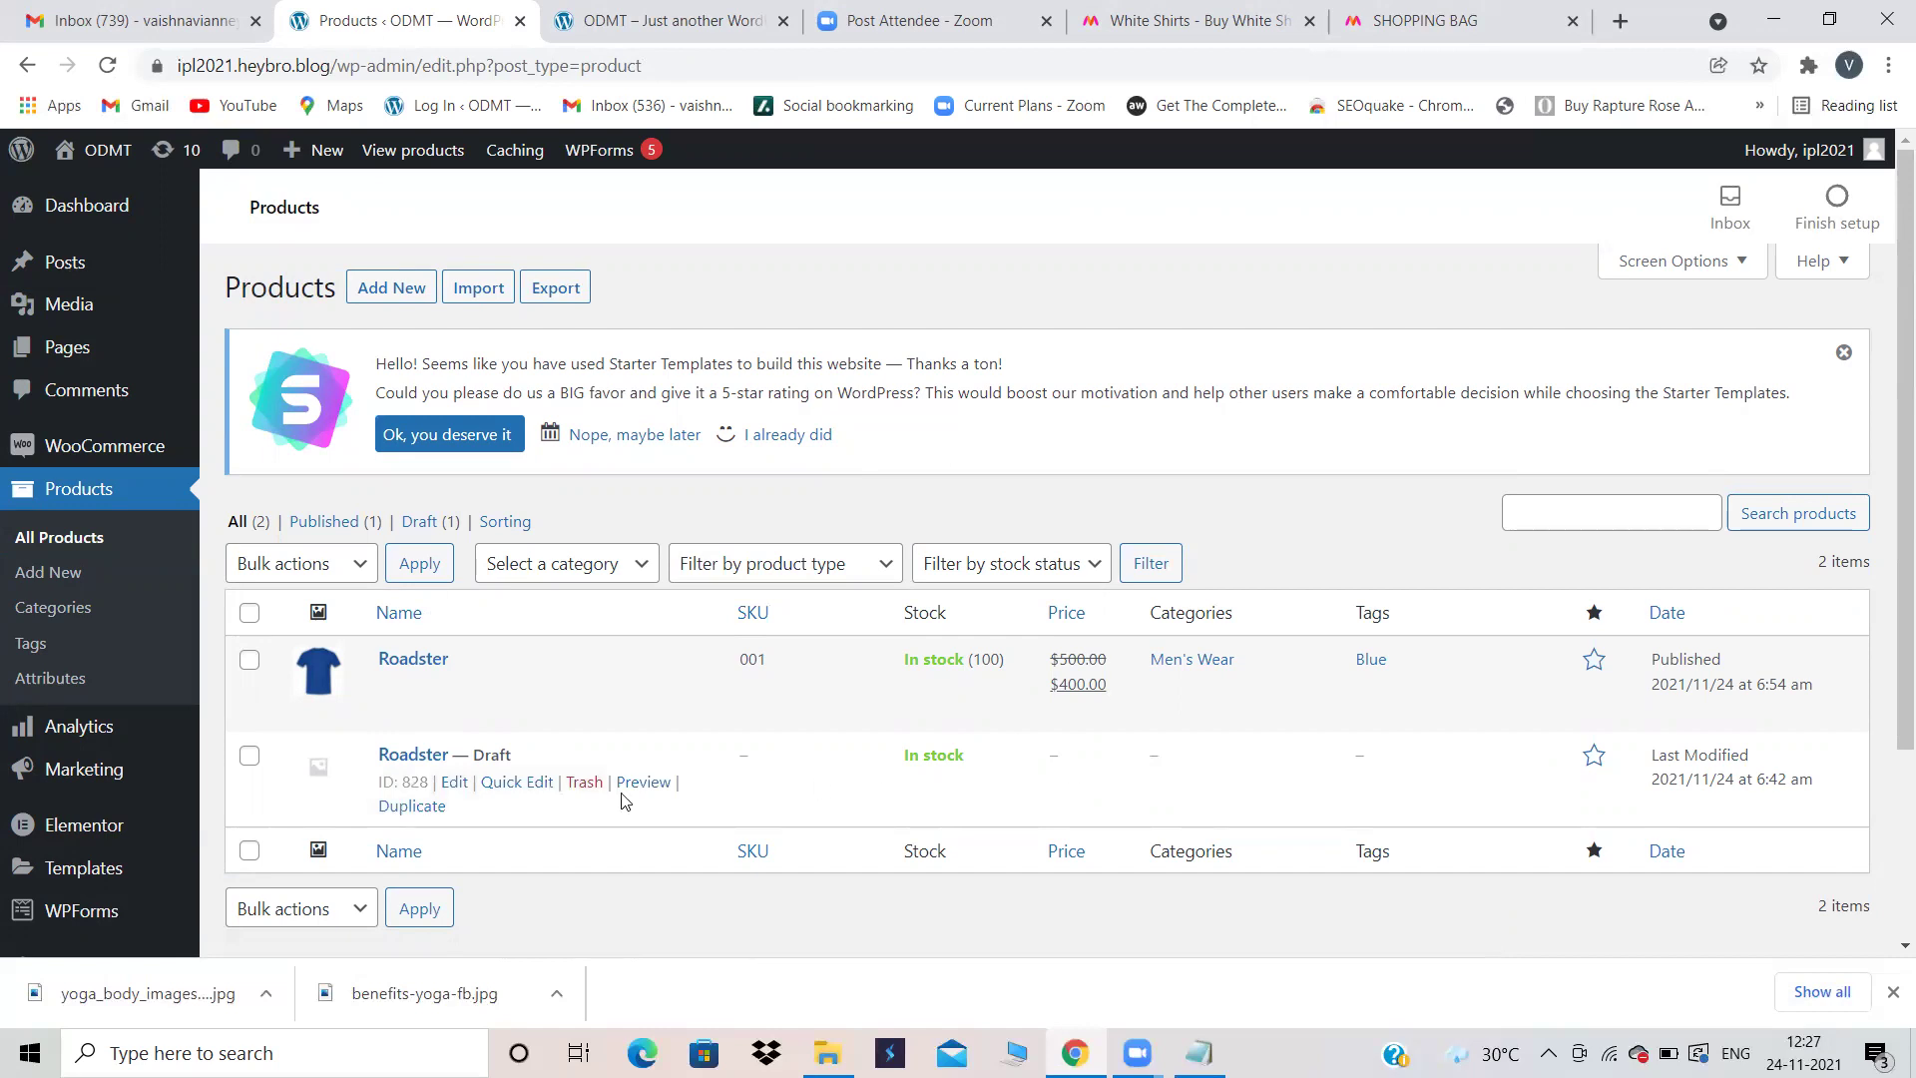
{"action": "left_click", "coordinate": [579, 783]}
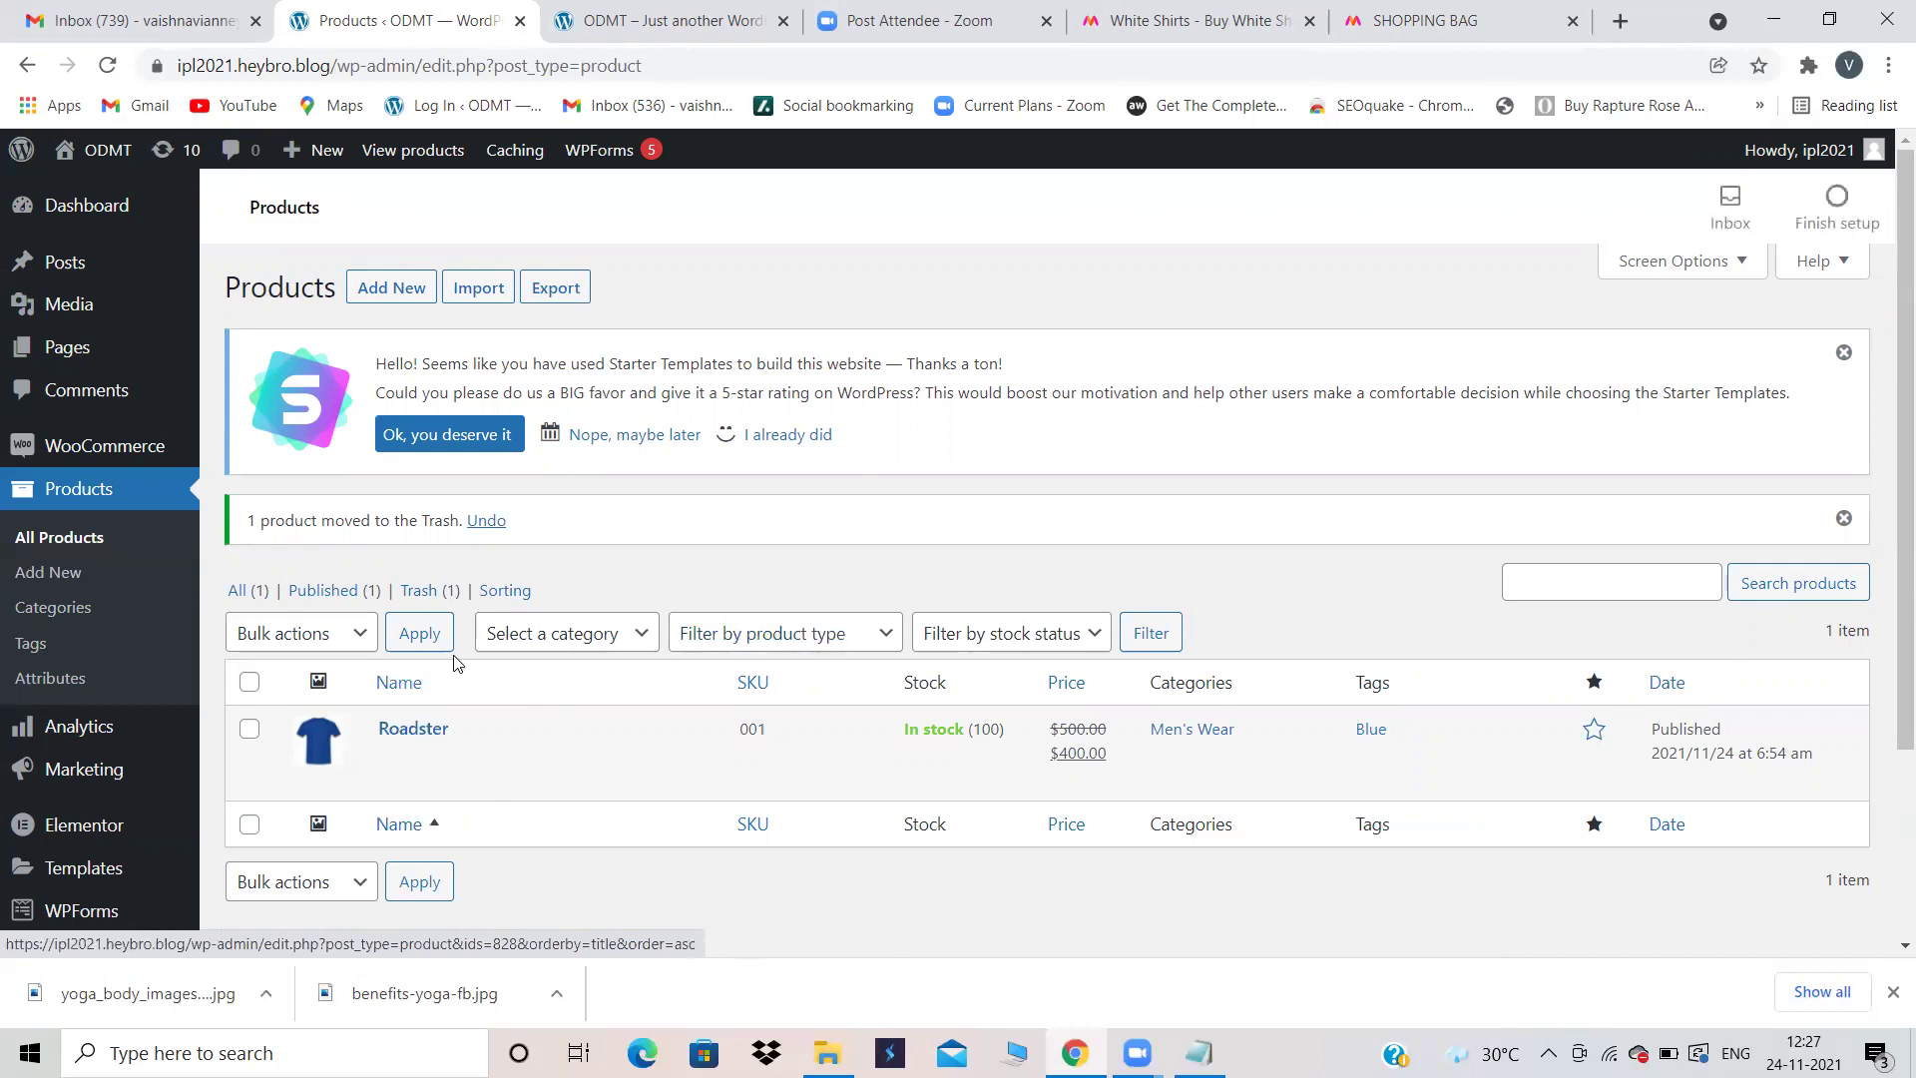
{"action": "left_click", "coordinate": [397, 285]}
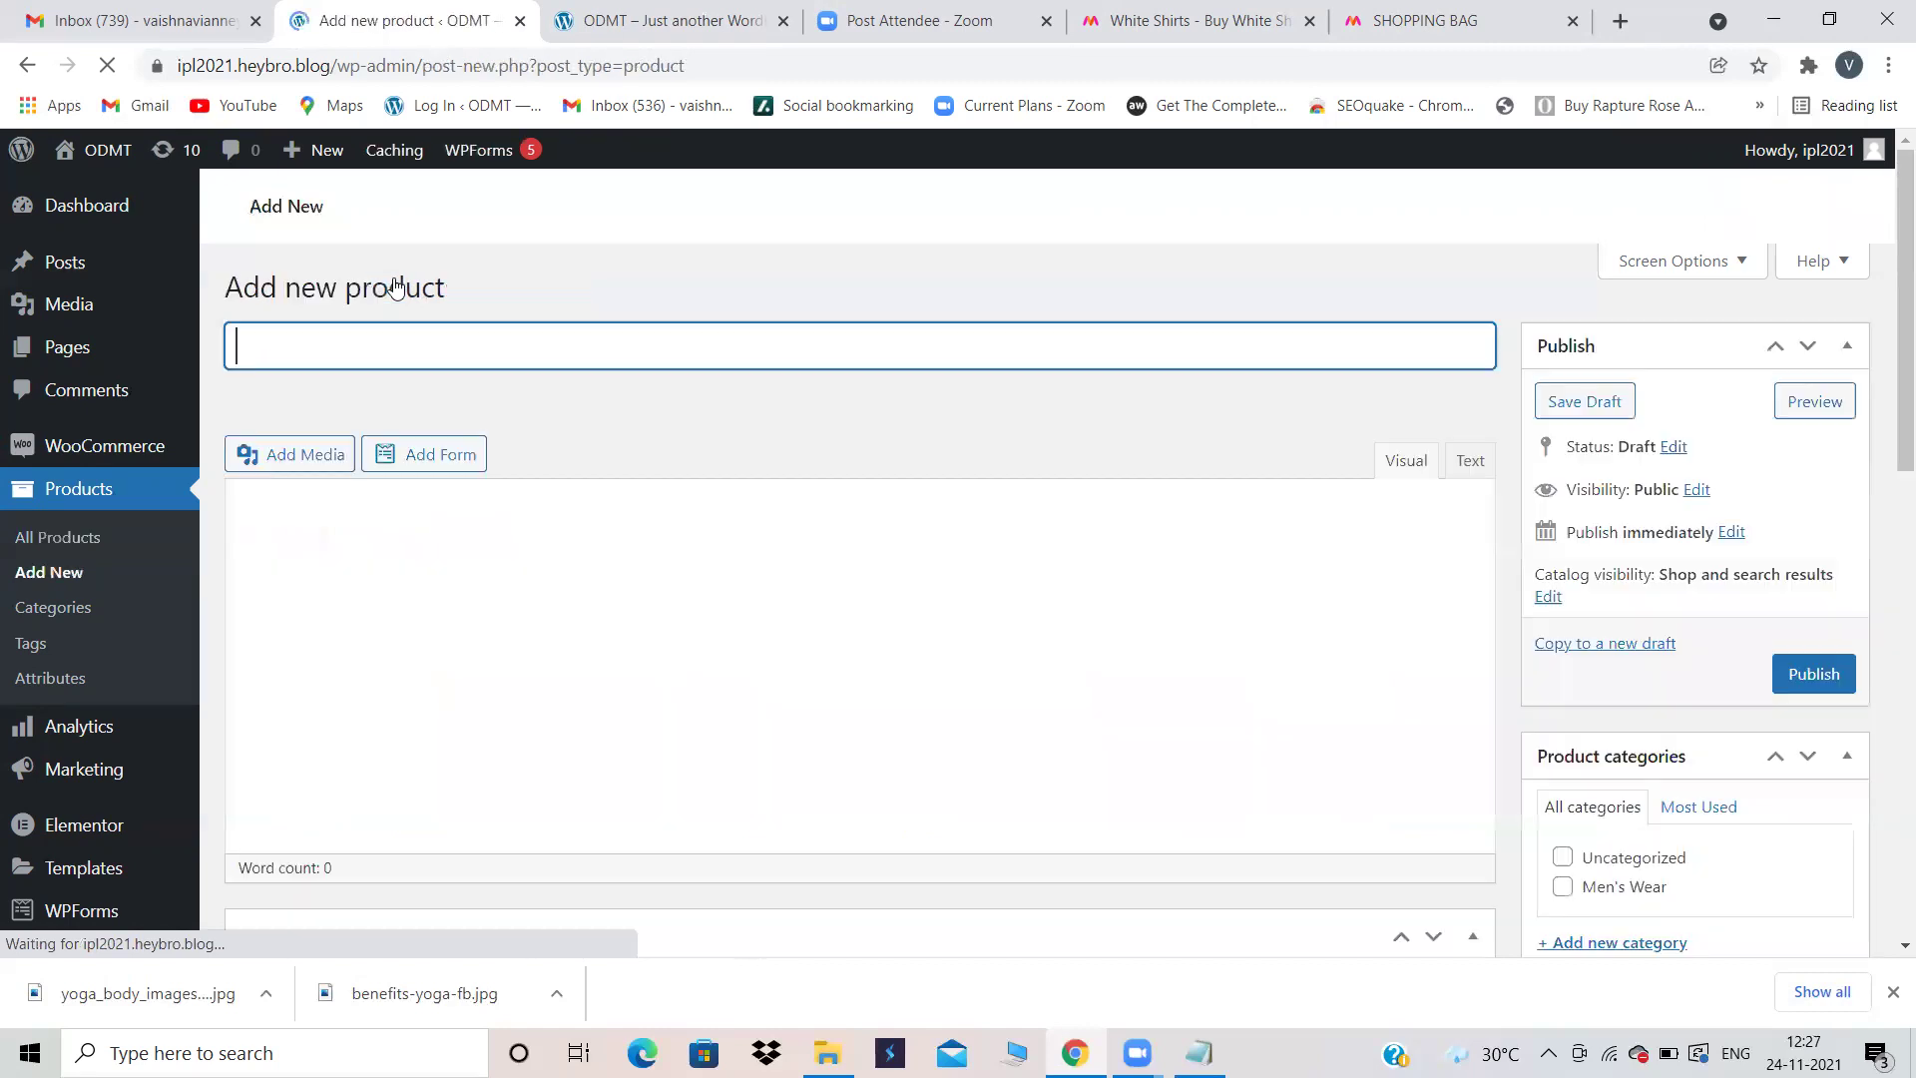
Step: On Myntra, open the pink AURELIA maxi skirt from Skirts & Palazzos and select its brand name
{"action": "left_click", "coordinate": [1188, 12]}
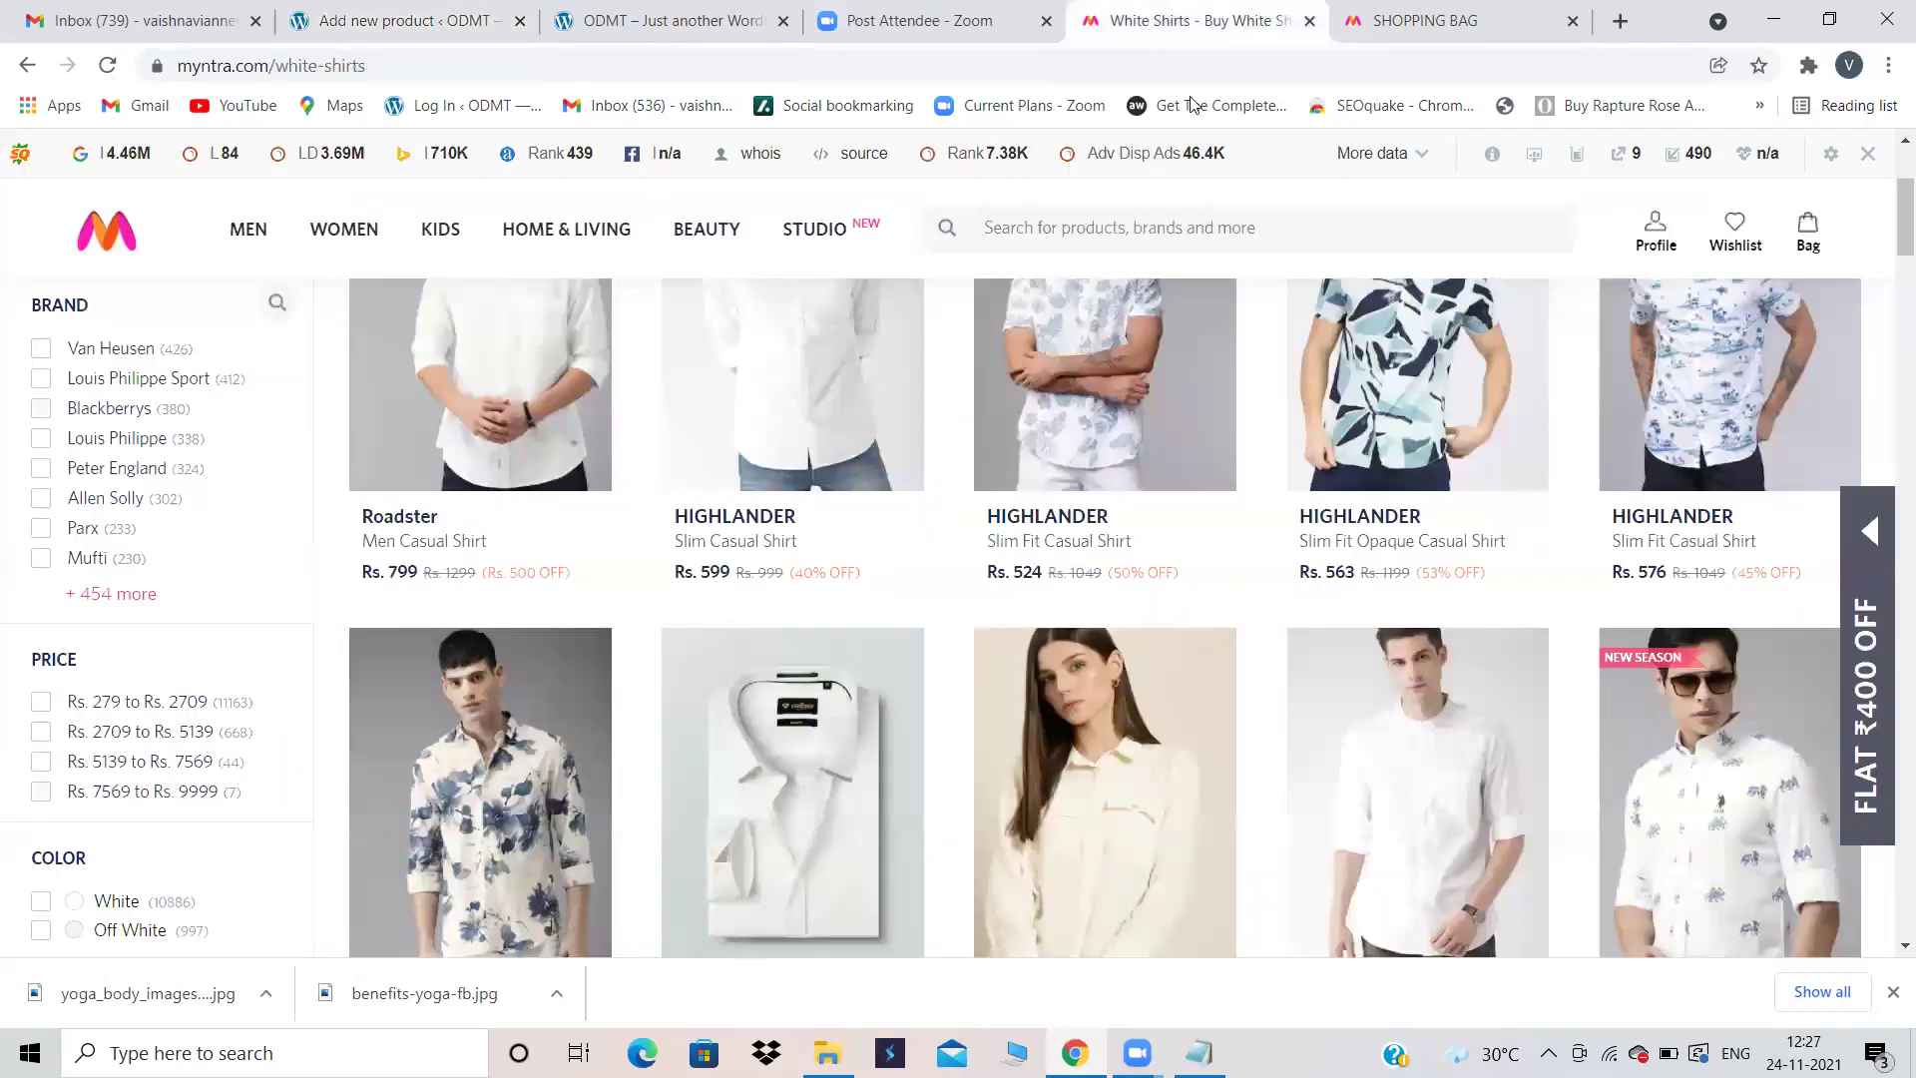
{"action": "scroll", "coordinate": [1091, 595], "scroll_direction": "up", "scroll_amount": 3}
{"action": "mouse_move", "coordinate": [266, 216]}
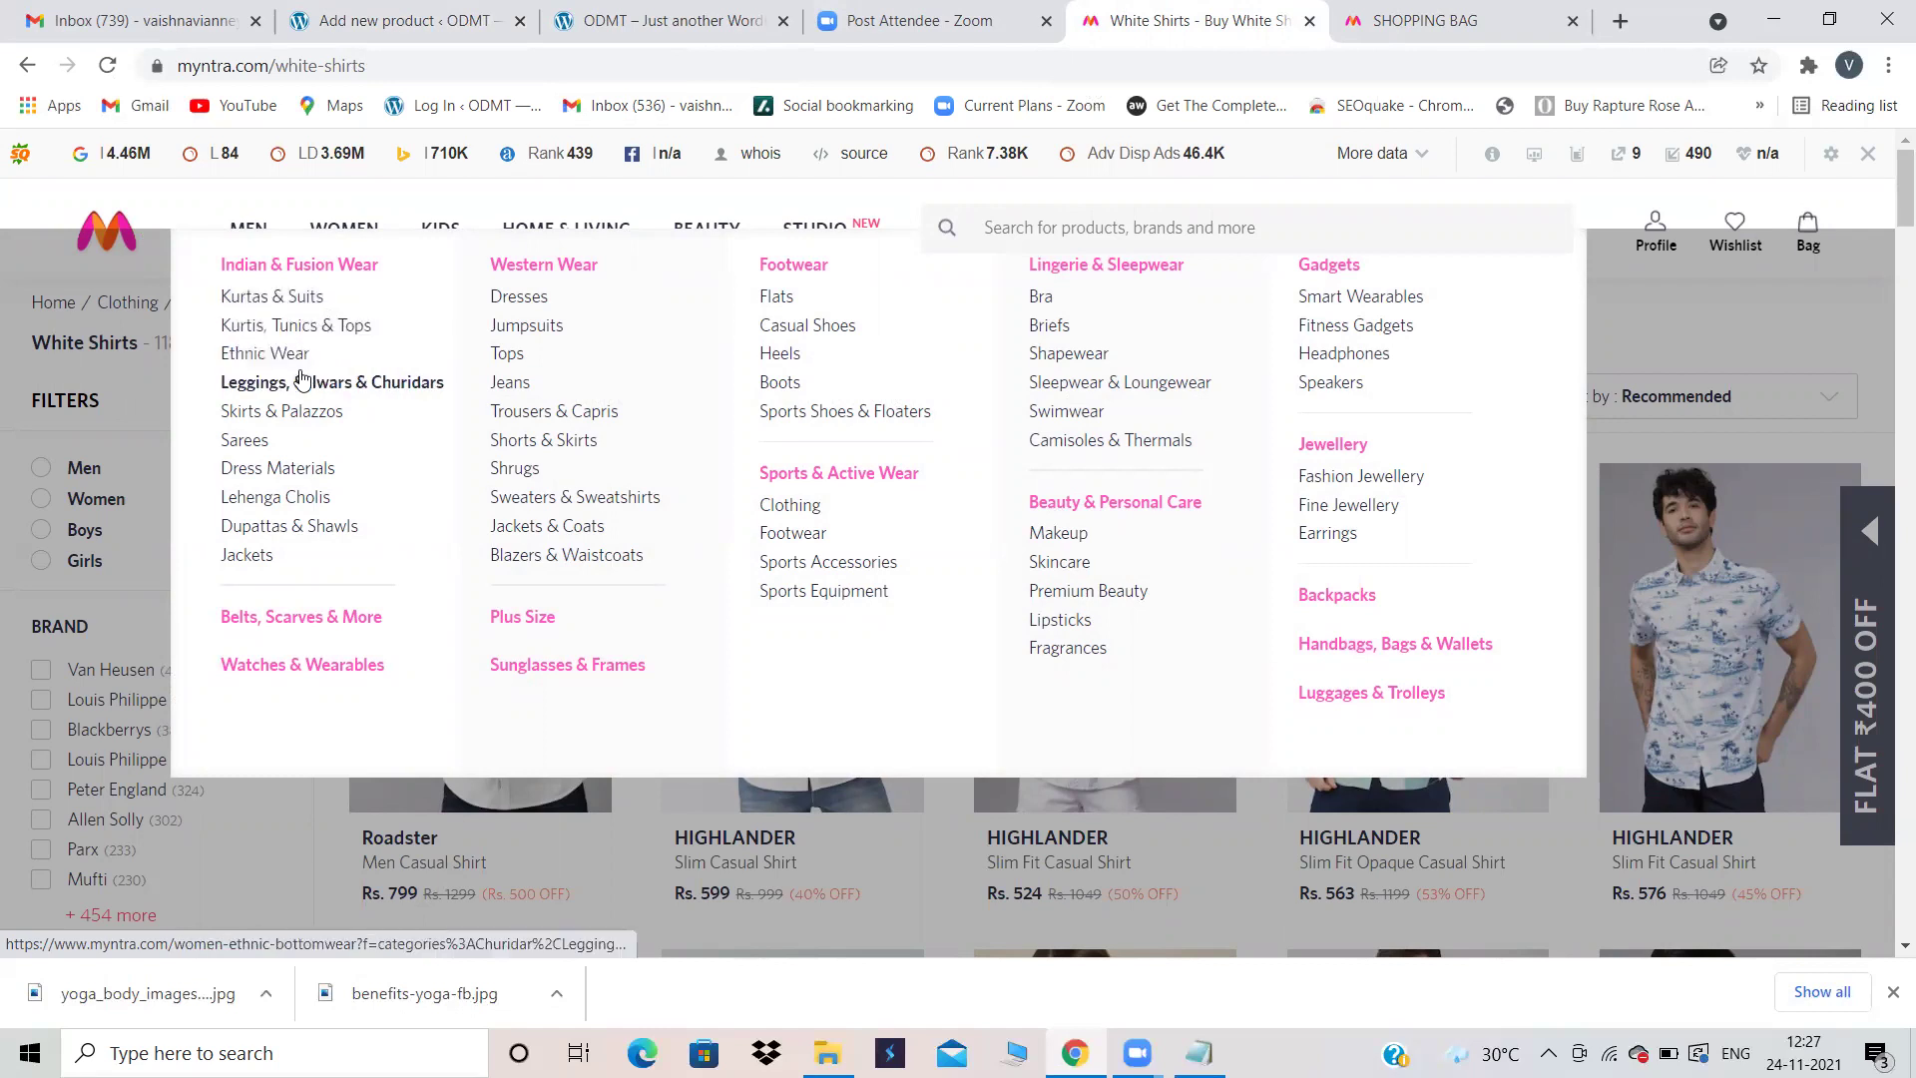
{"action": "left_click", "coordinate": [292, 412]}
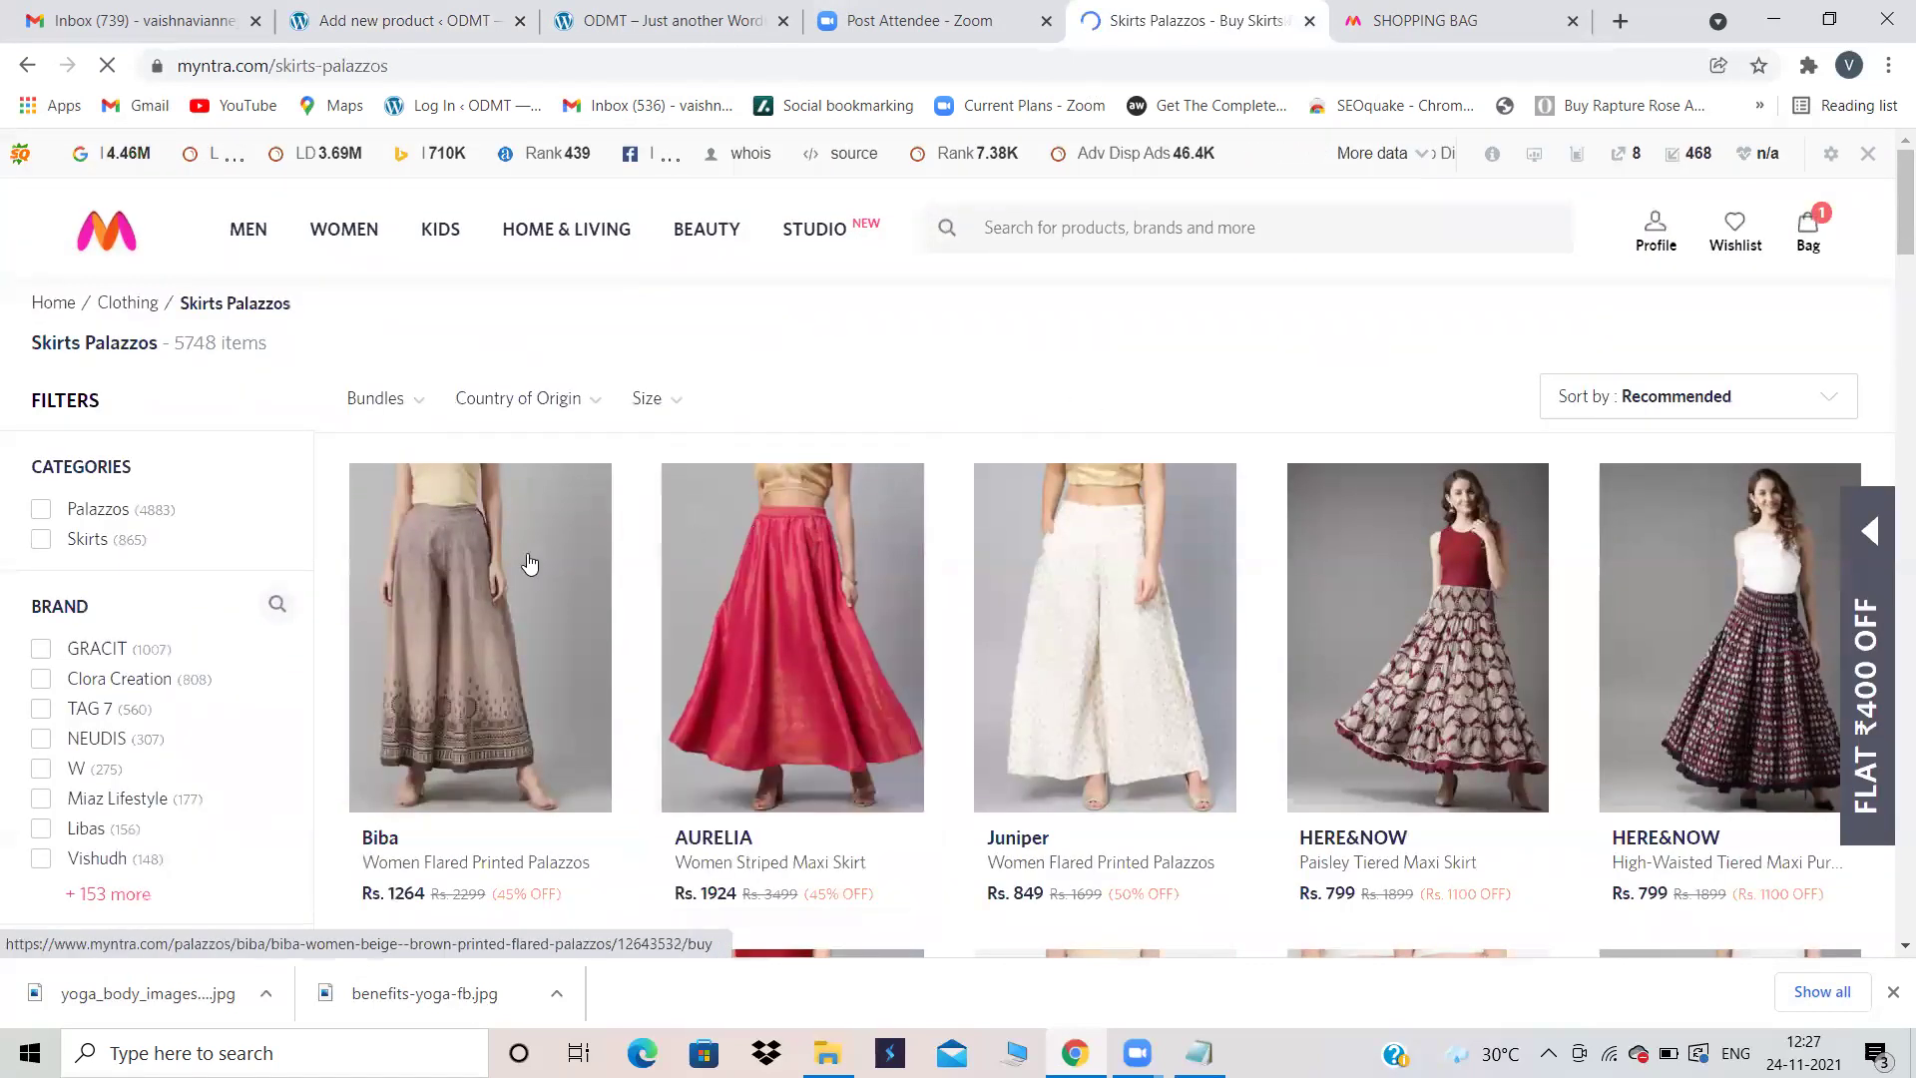
{"action": "scroll", "coordinate": [1097, 579], "scroll_direction": "down", "scroll_amount": 2}
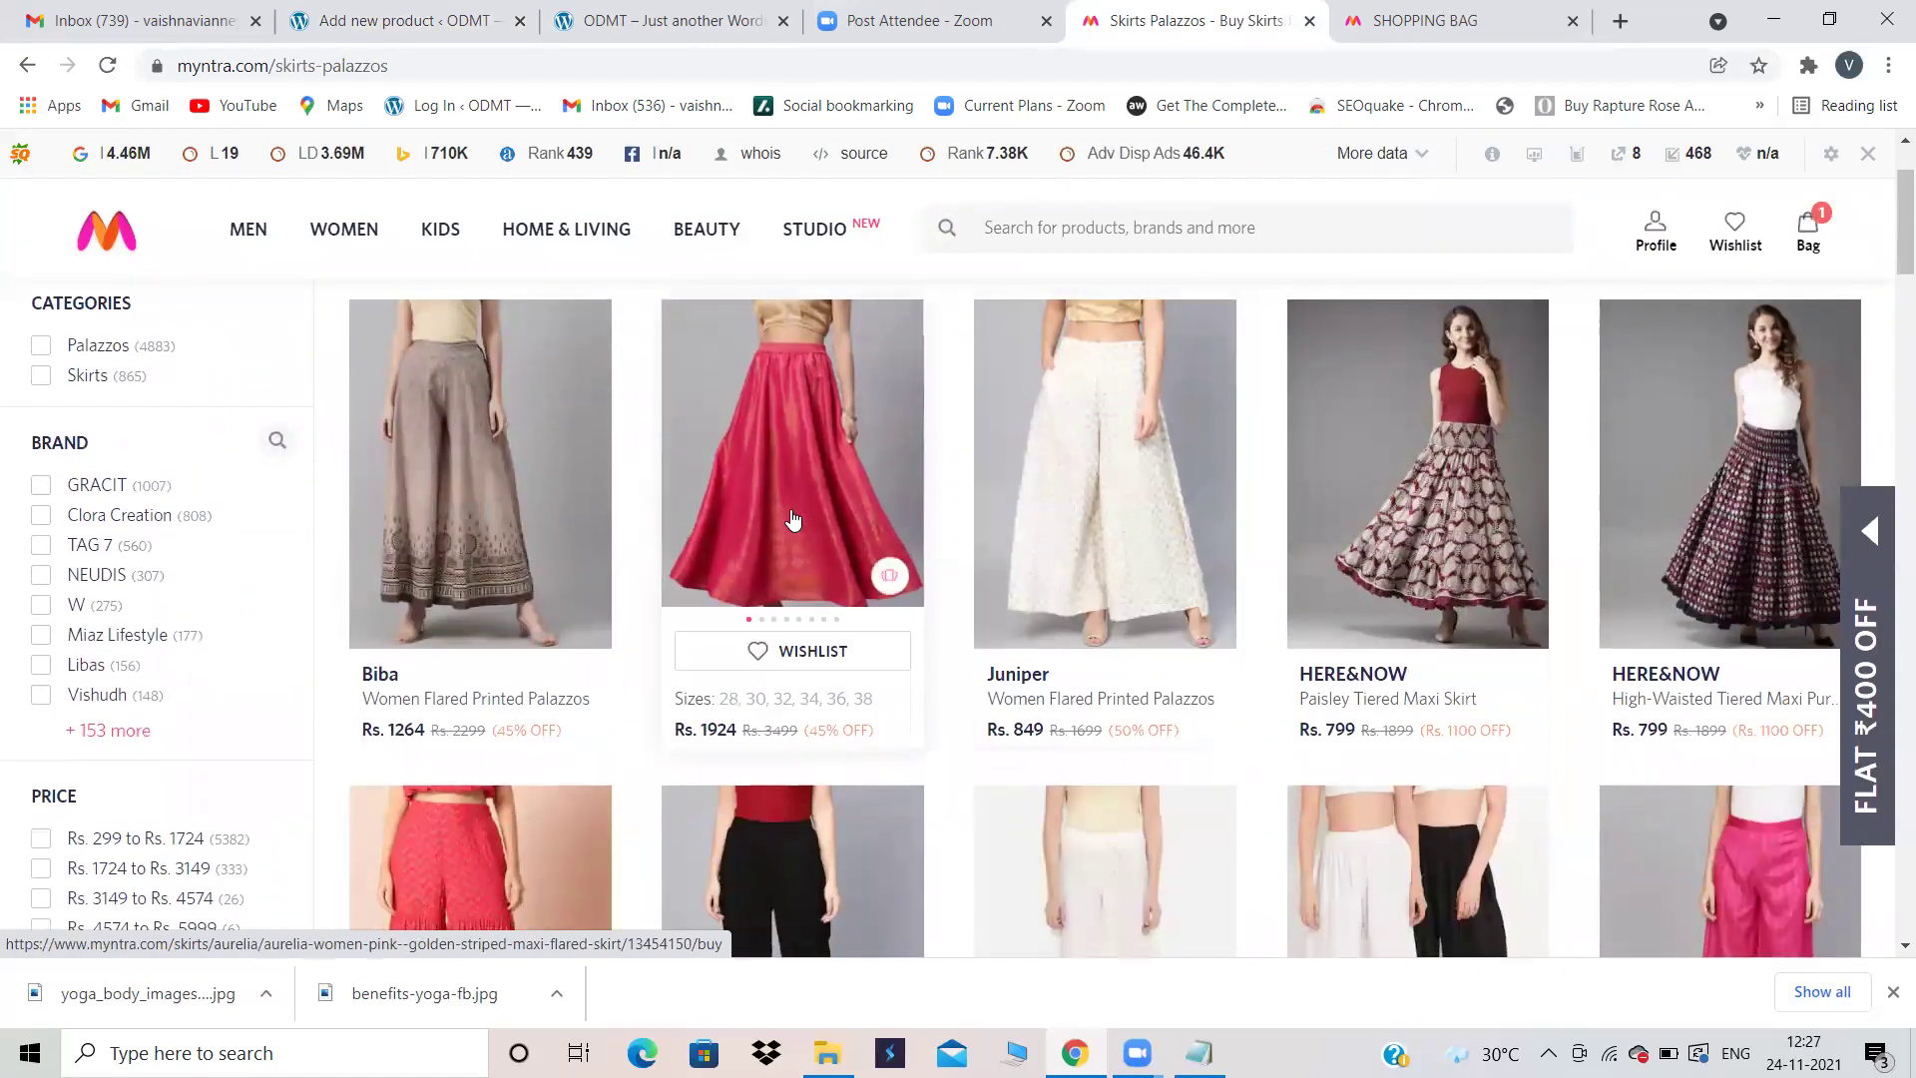
{"action": "left_click", "coordinate": [771, 471]}
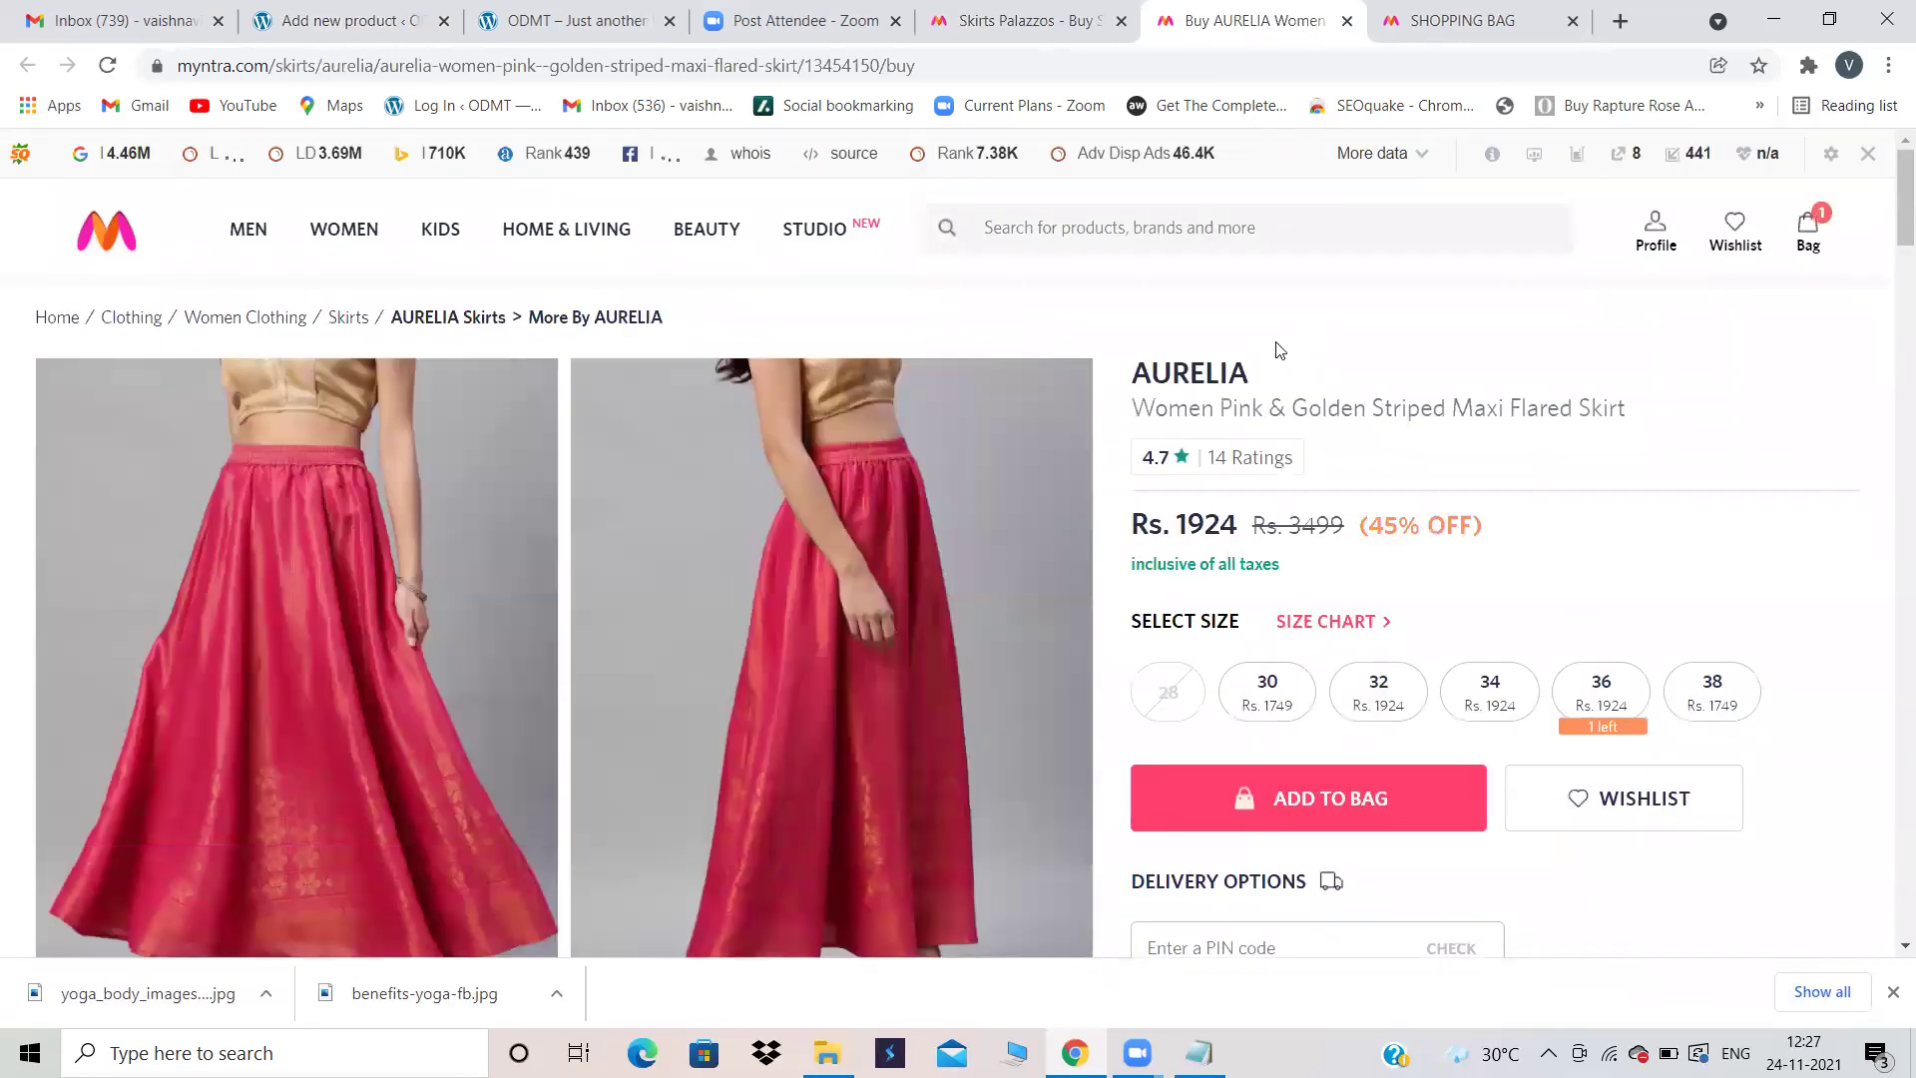
{"action": "left_click_drag", "start_coordinate": [1261, 376], "coordinate": [1119, 381]}
{"action": "key", "text": "ctrl+c"}
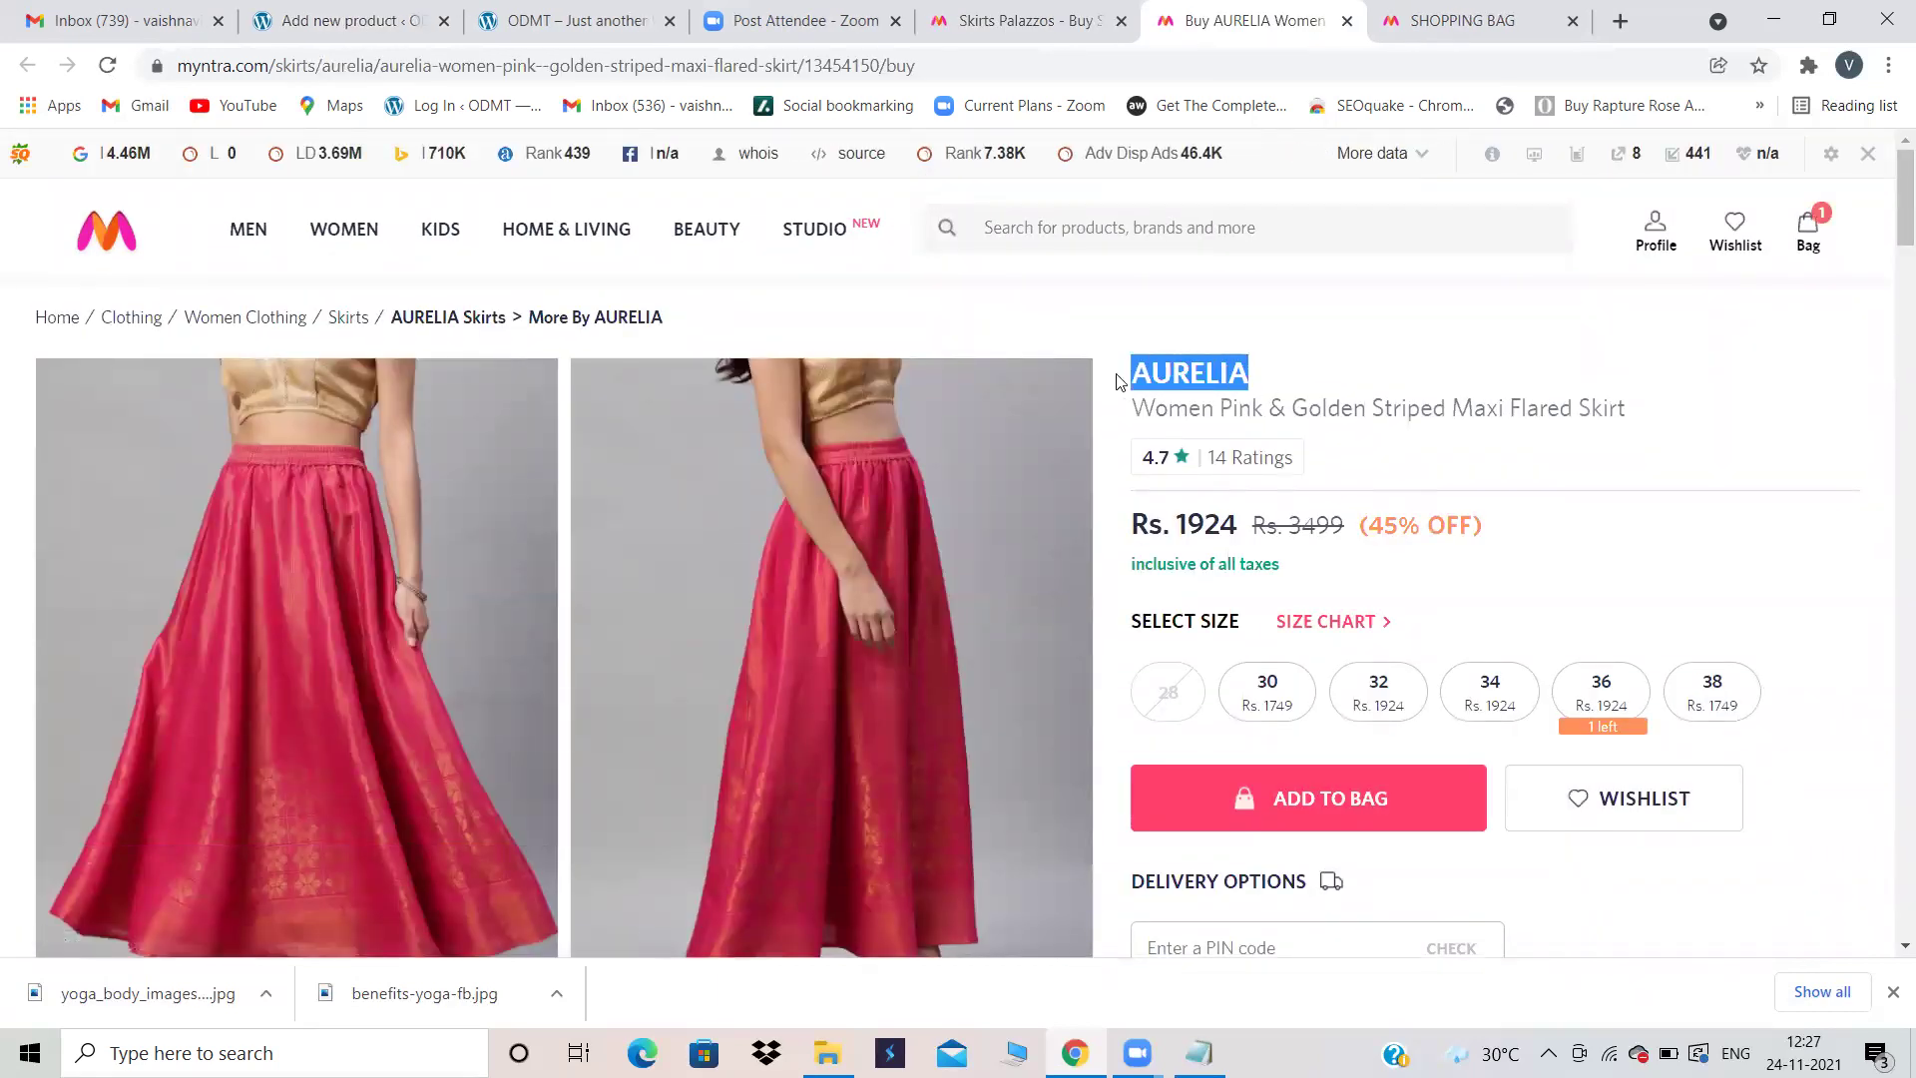
Step: Paste AURELIA as the new WordPress product's name
{"action": "left_click", "coordinate": [280, 12]}
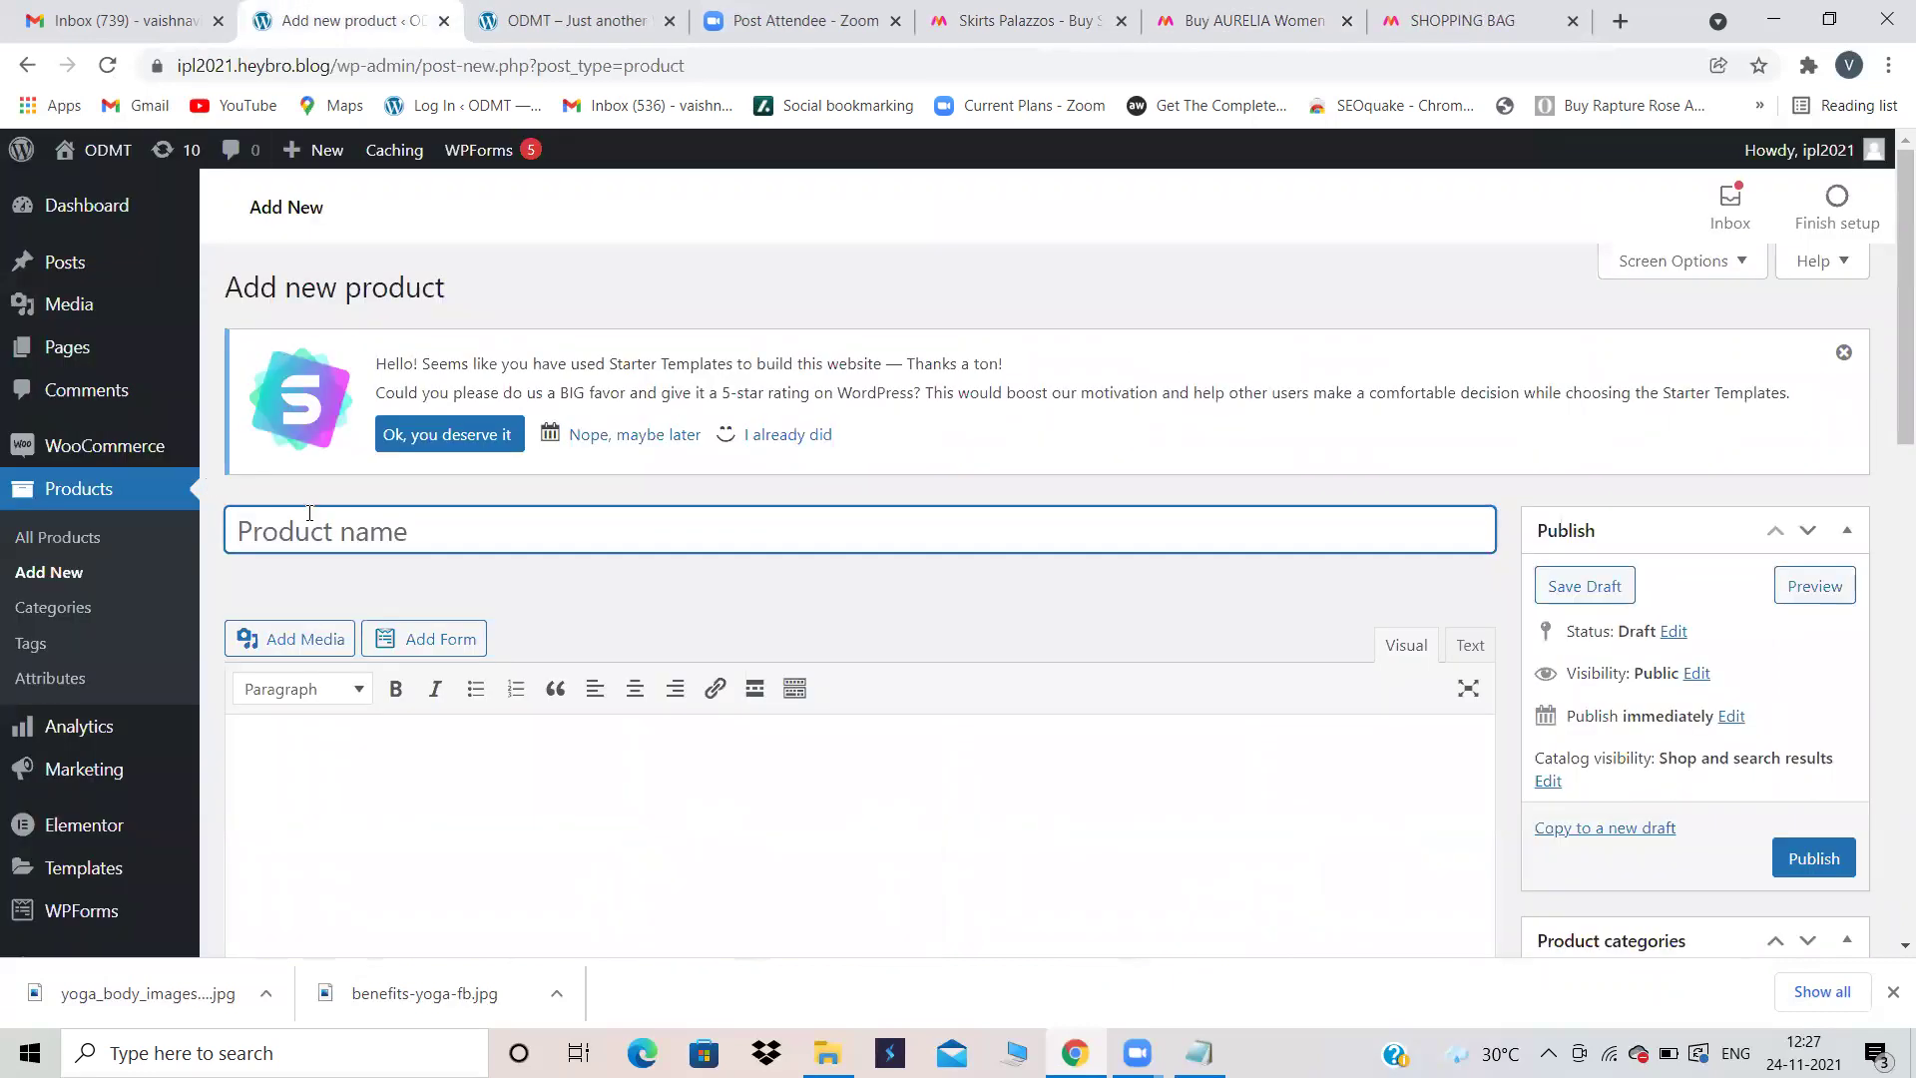
{"action": "key", "text": "ctrl+v"}
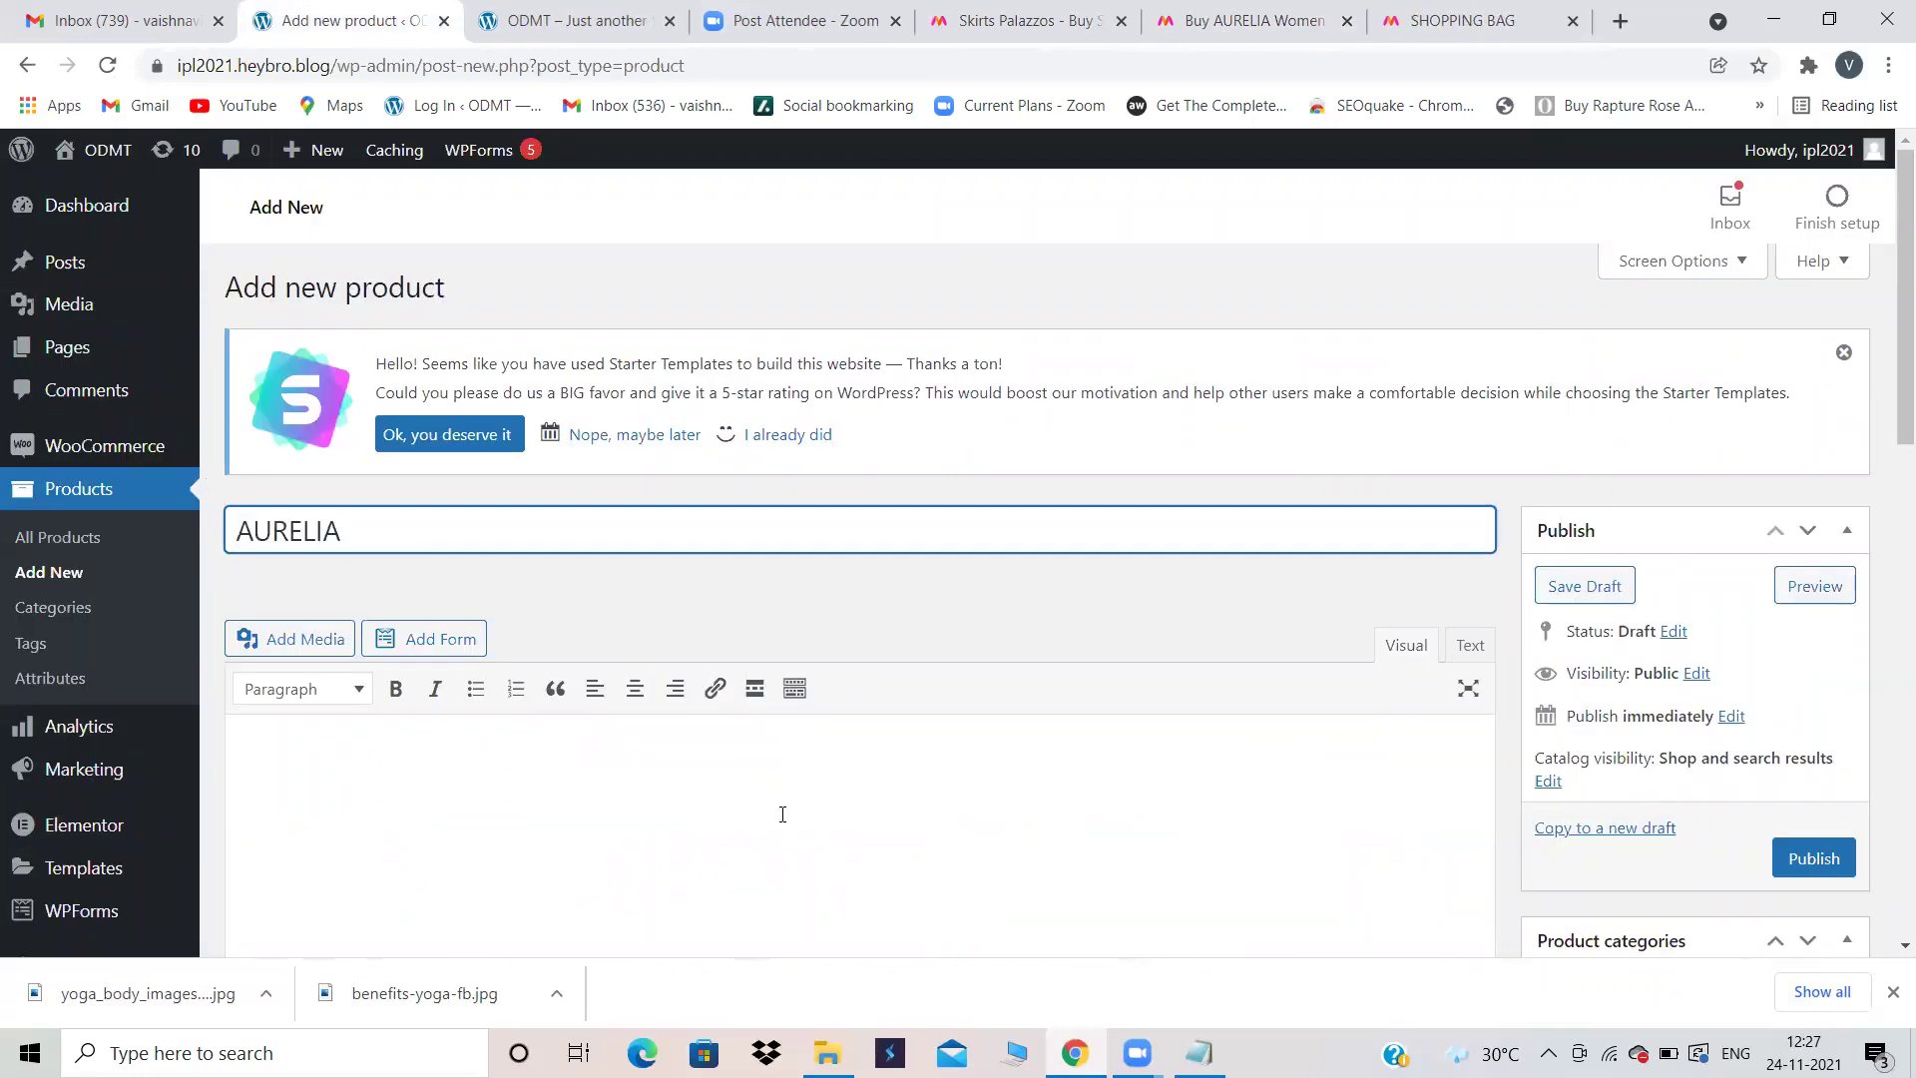
{"action": "scroll", "coordinate": [783, 814], "scroll_direction": "down", "scroll_amount": 2}
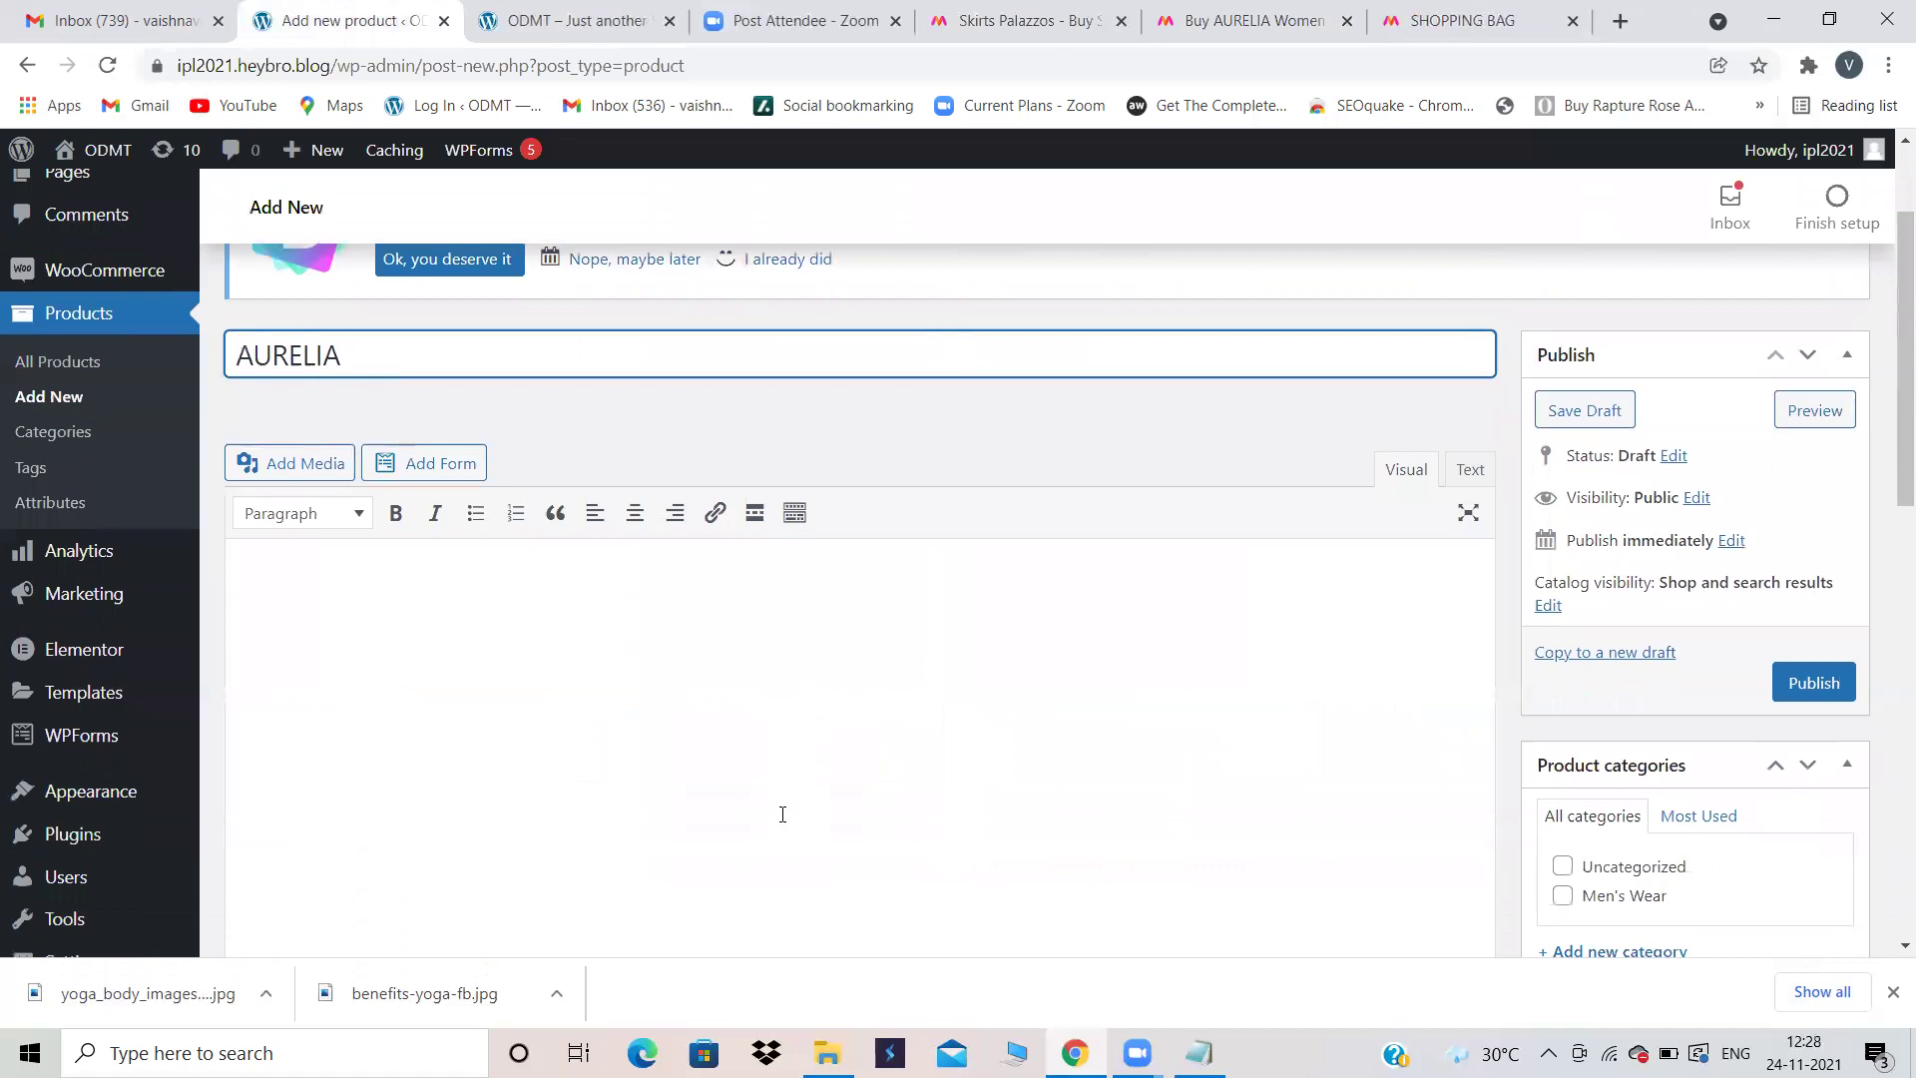
{"action": "scroll", "coordinate": [783, 814], "scroll_direction": "down", "scroll_amount": 1}
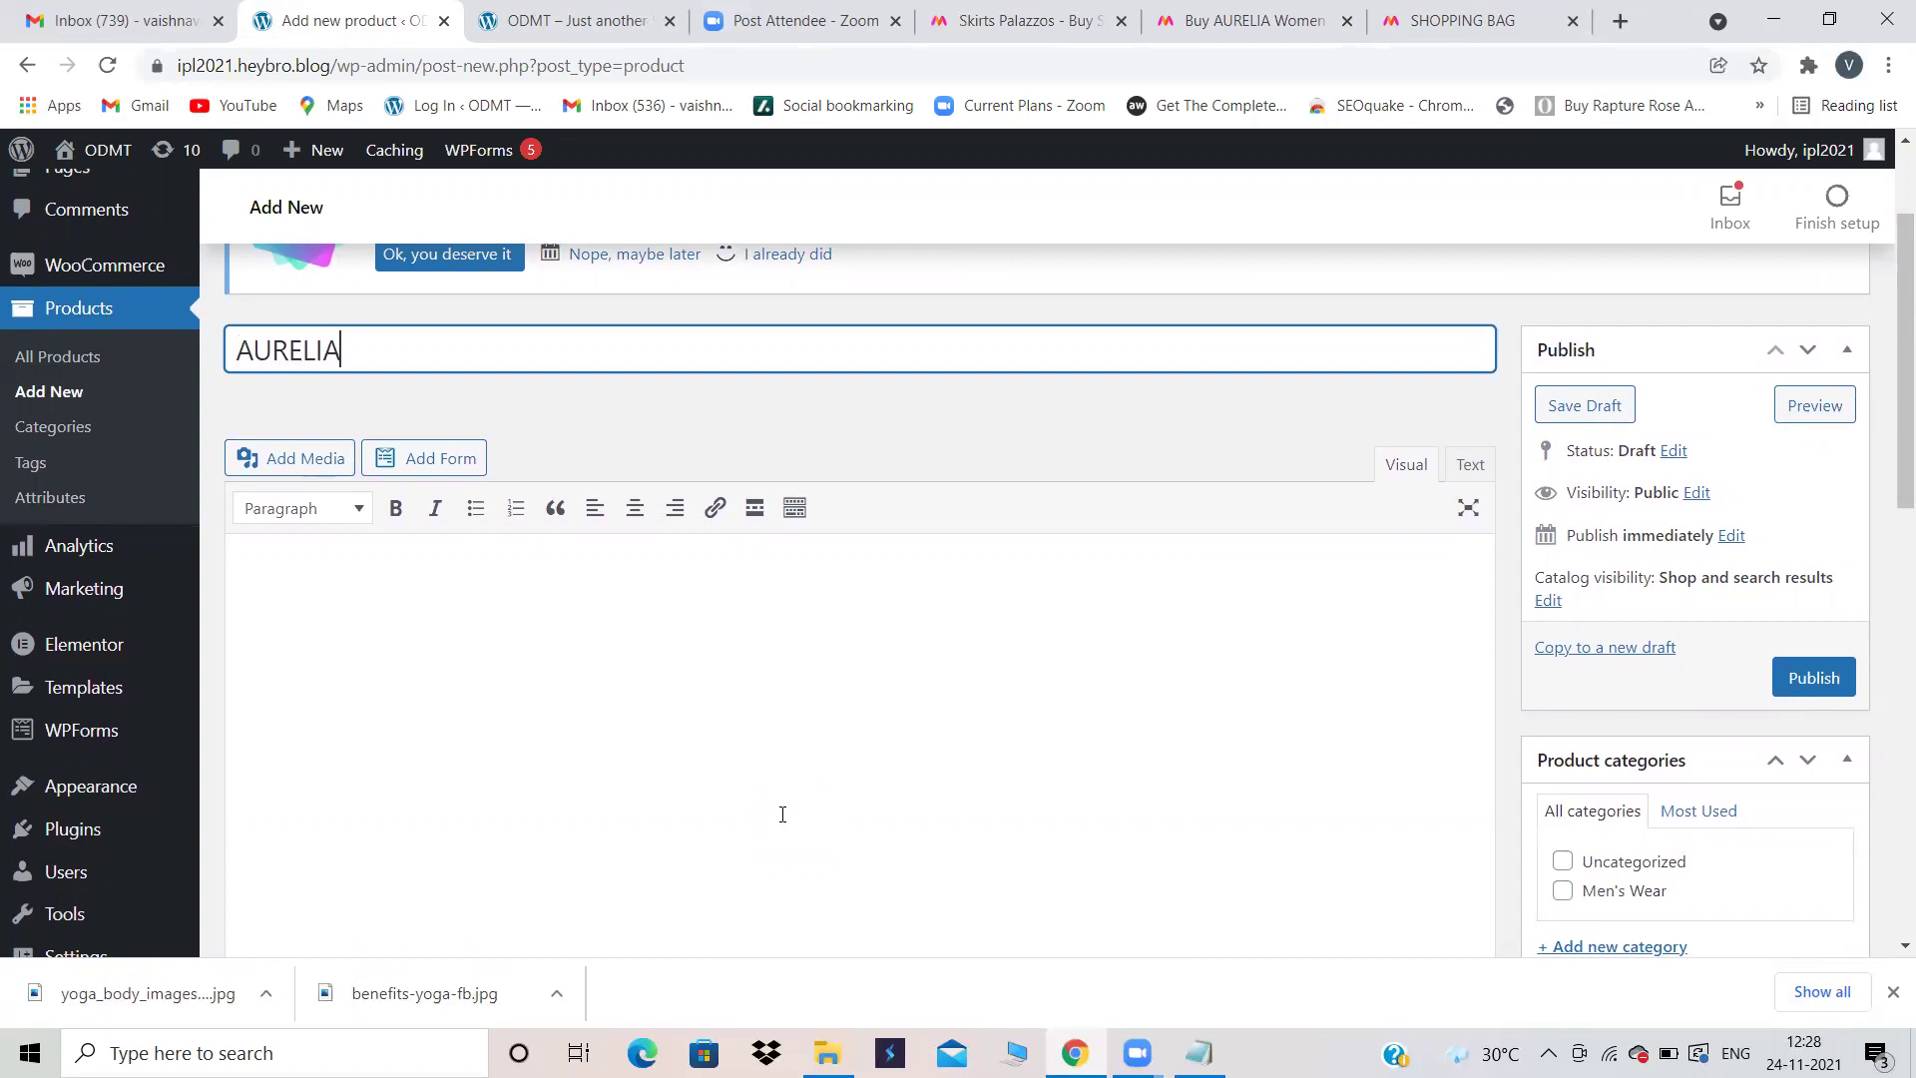
{"action": "scroll", "coordinate": [1167, 560], "scroll_direction": "down", "scroll_amount": 8}
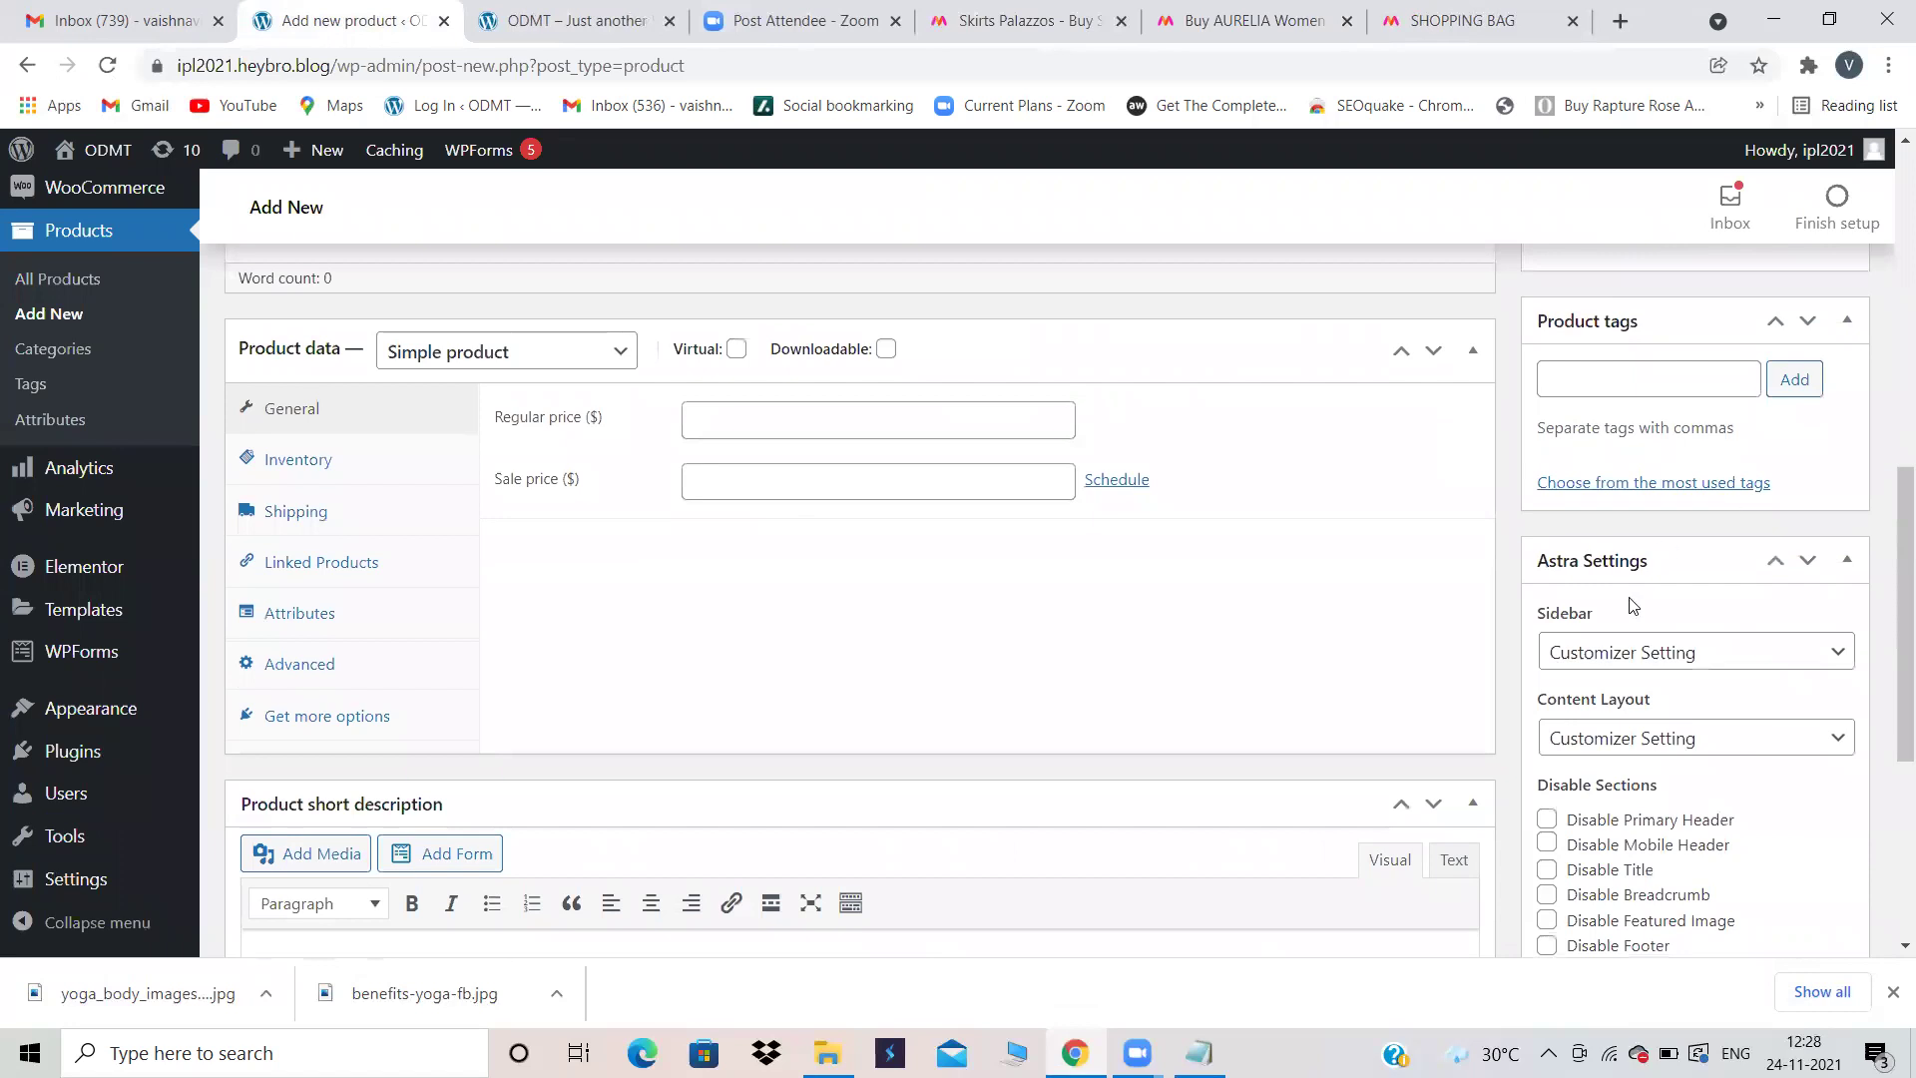
{"action": "scroll", "coordinate": [1629, 598], "scroll_direction": "down", "scroll_amount": 5}
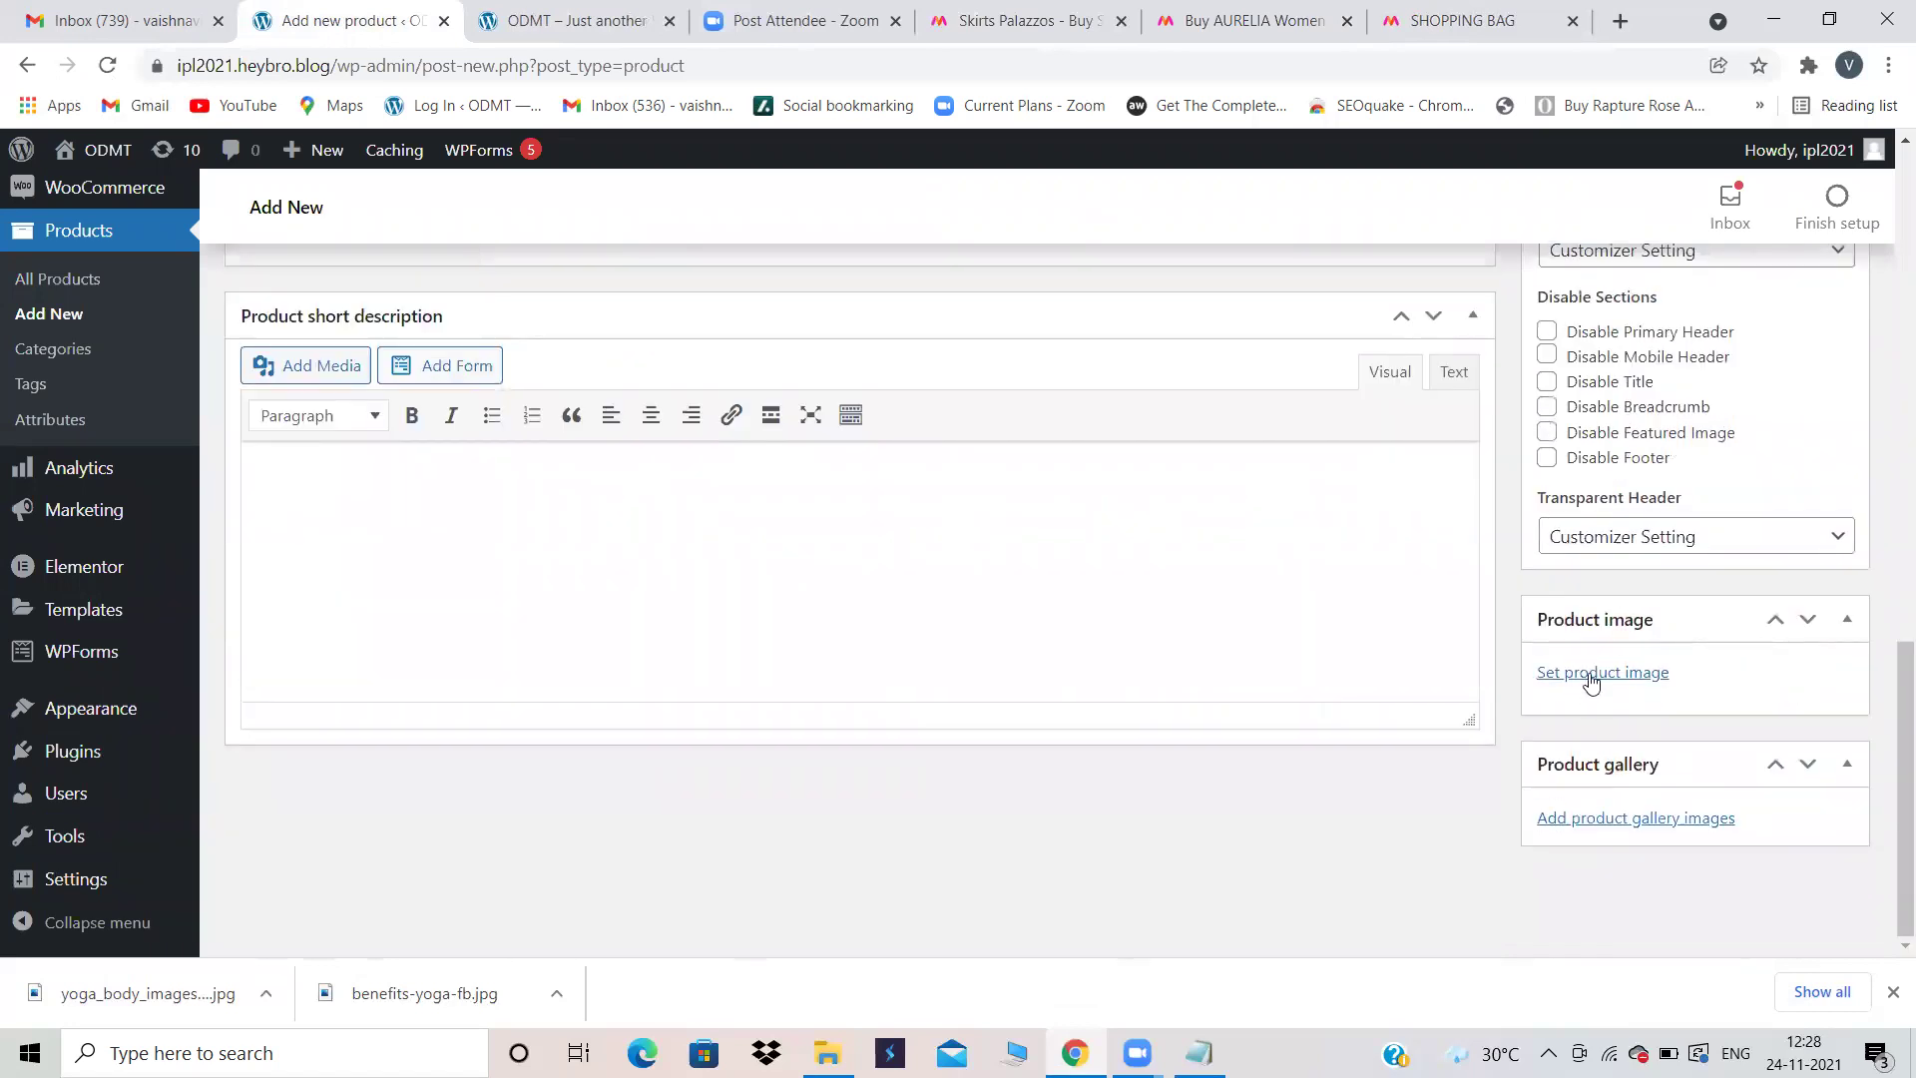
{"action": "left_click", "coordinate": [1591, 674]}
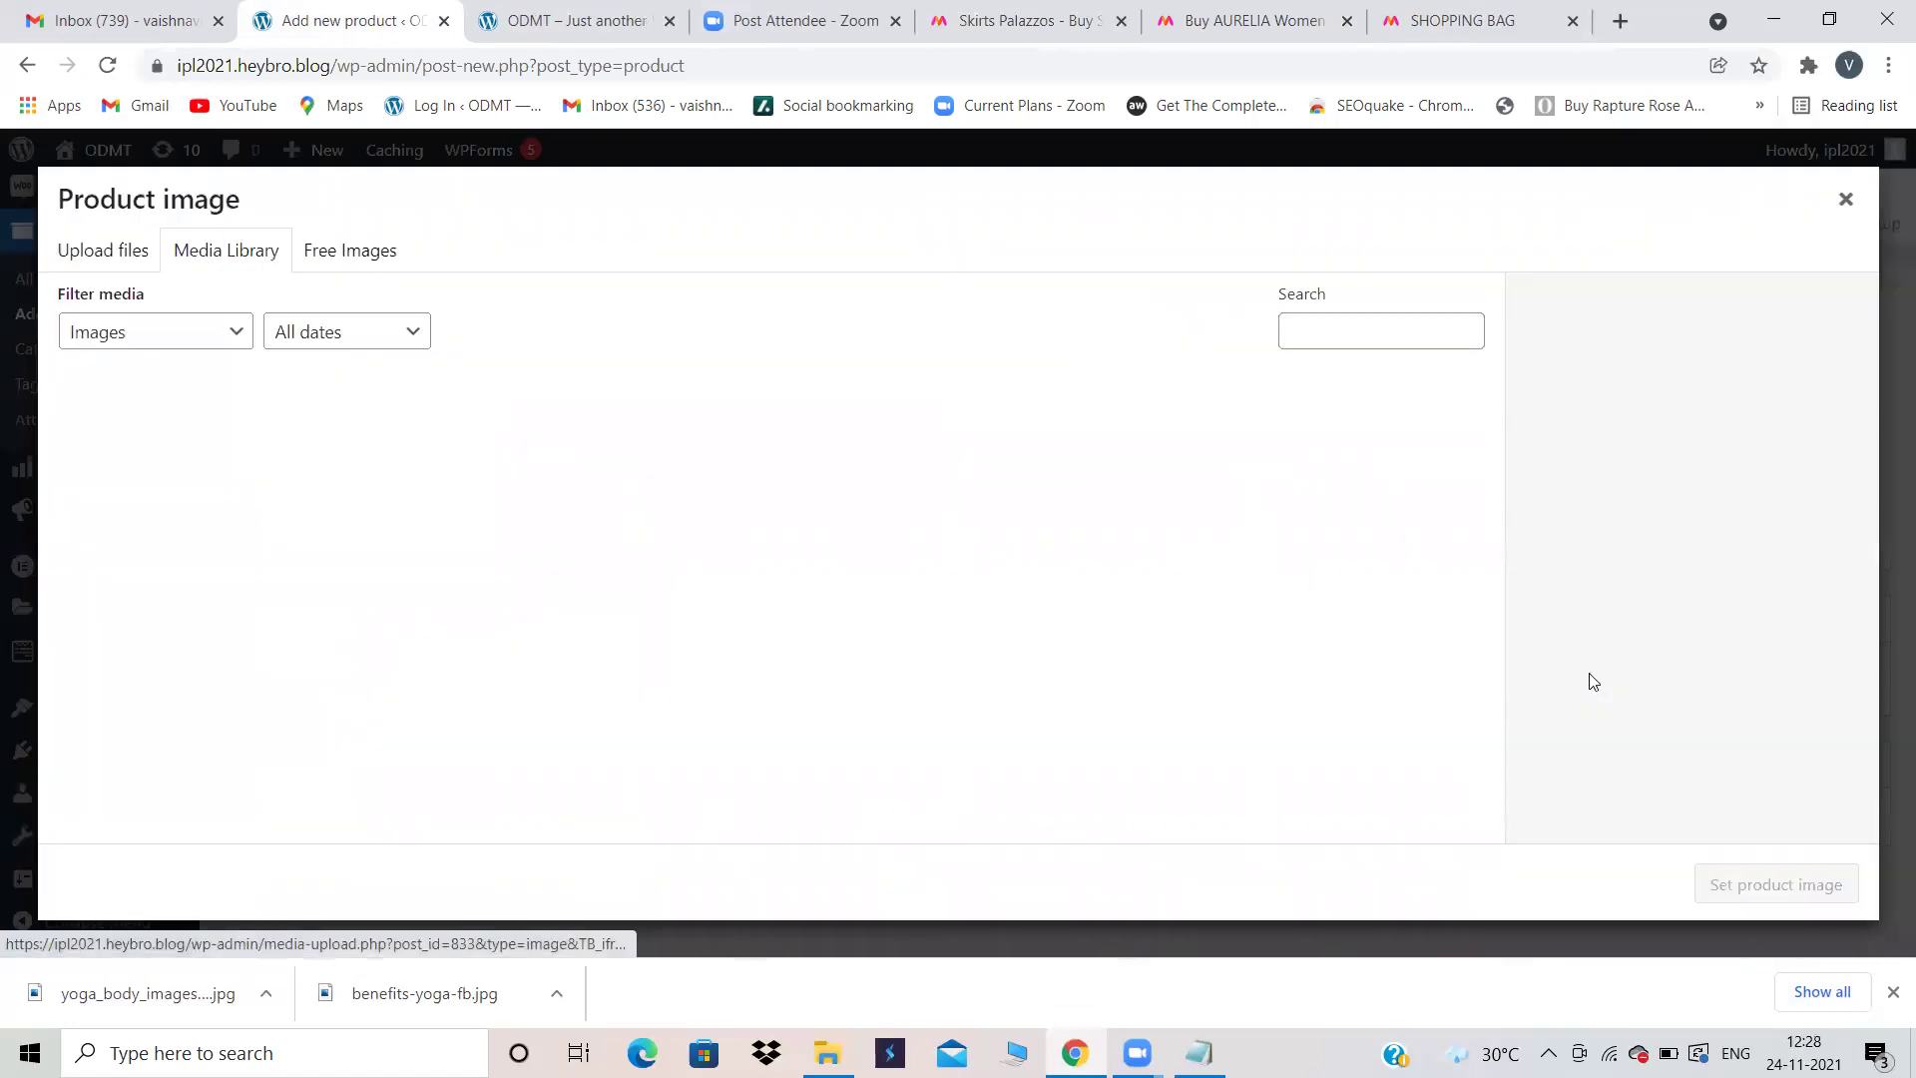
Step: Upload ya2388-1.jpg and set it as the AURELIA product image
{"action": "left_click", "coordinate": [107, 251]}
{"action": "left_click", "coordinate": [926, 576]}
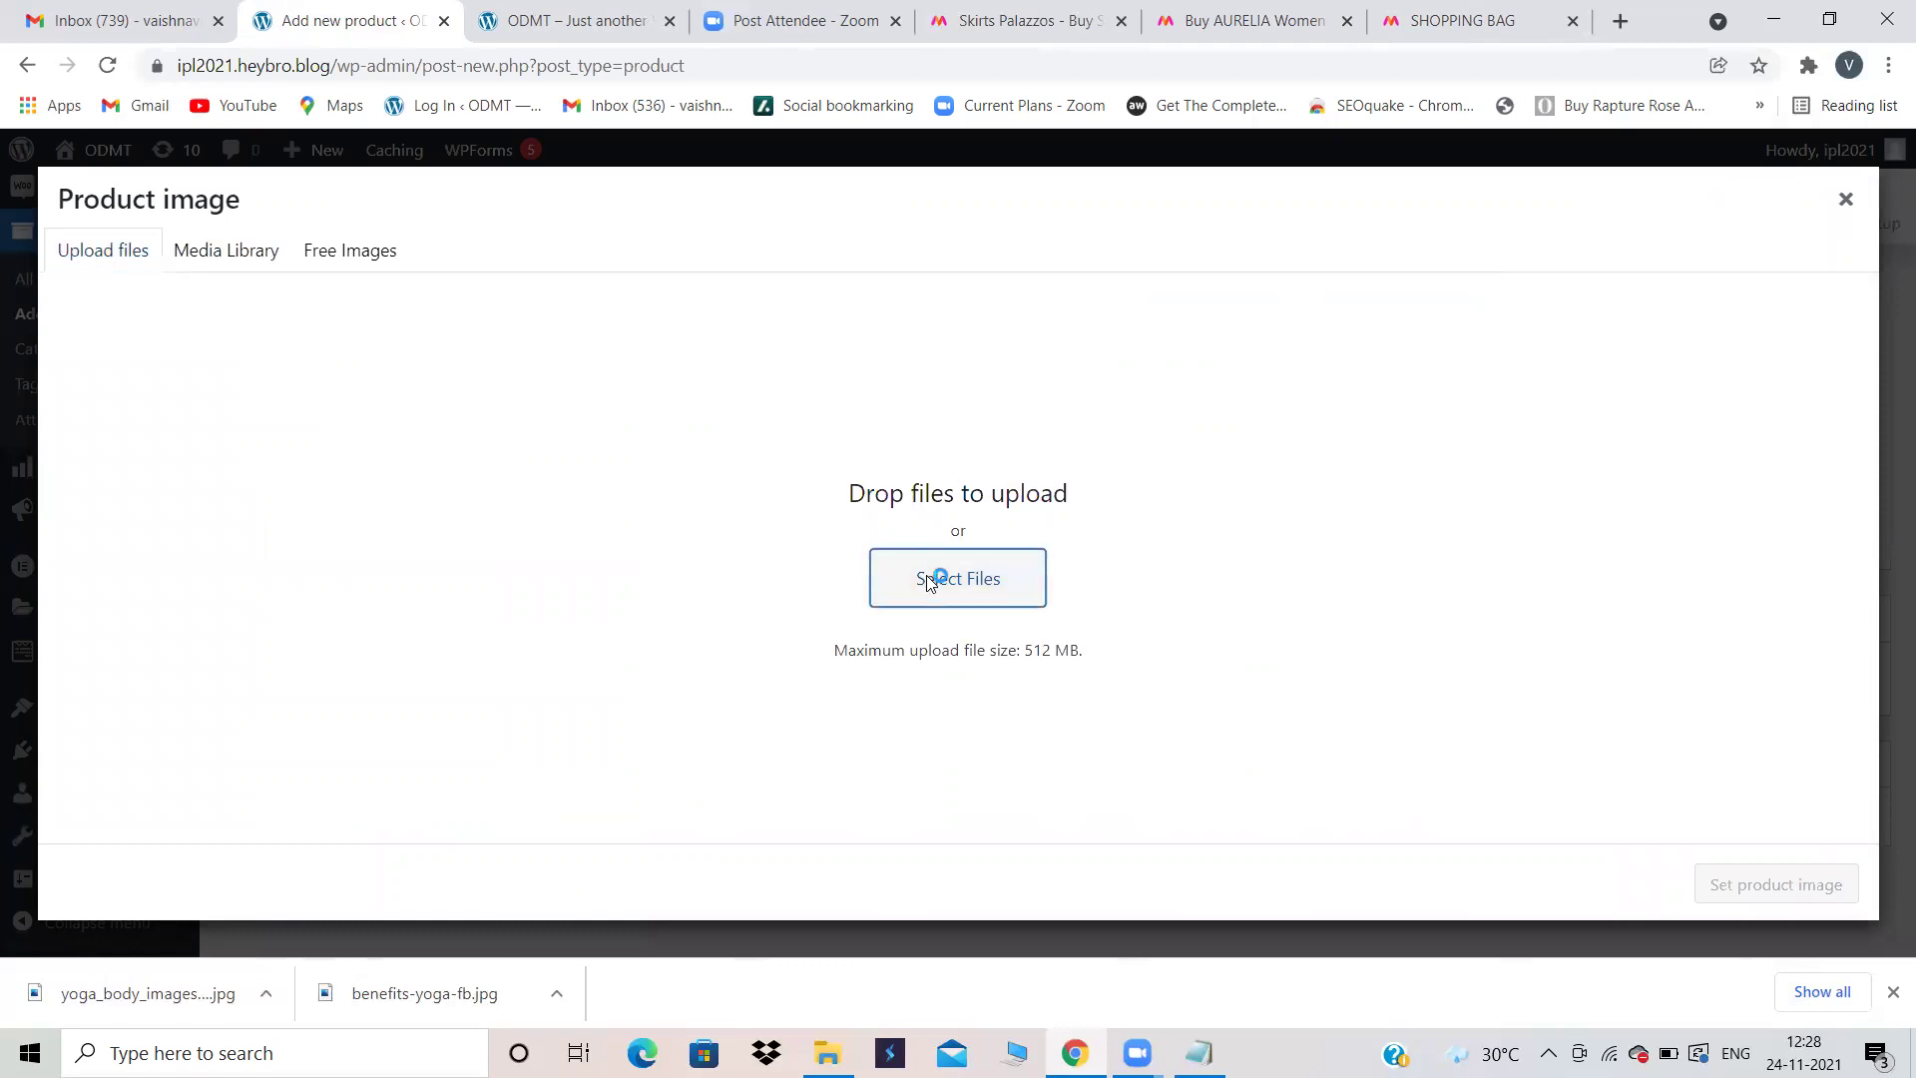
{"action": "scroll", "coordinate": [930, 584], "scroll_direction": "down", "scroll_amount": 10}
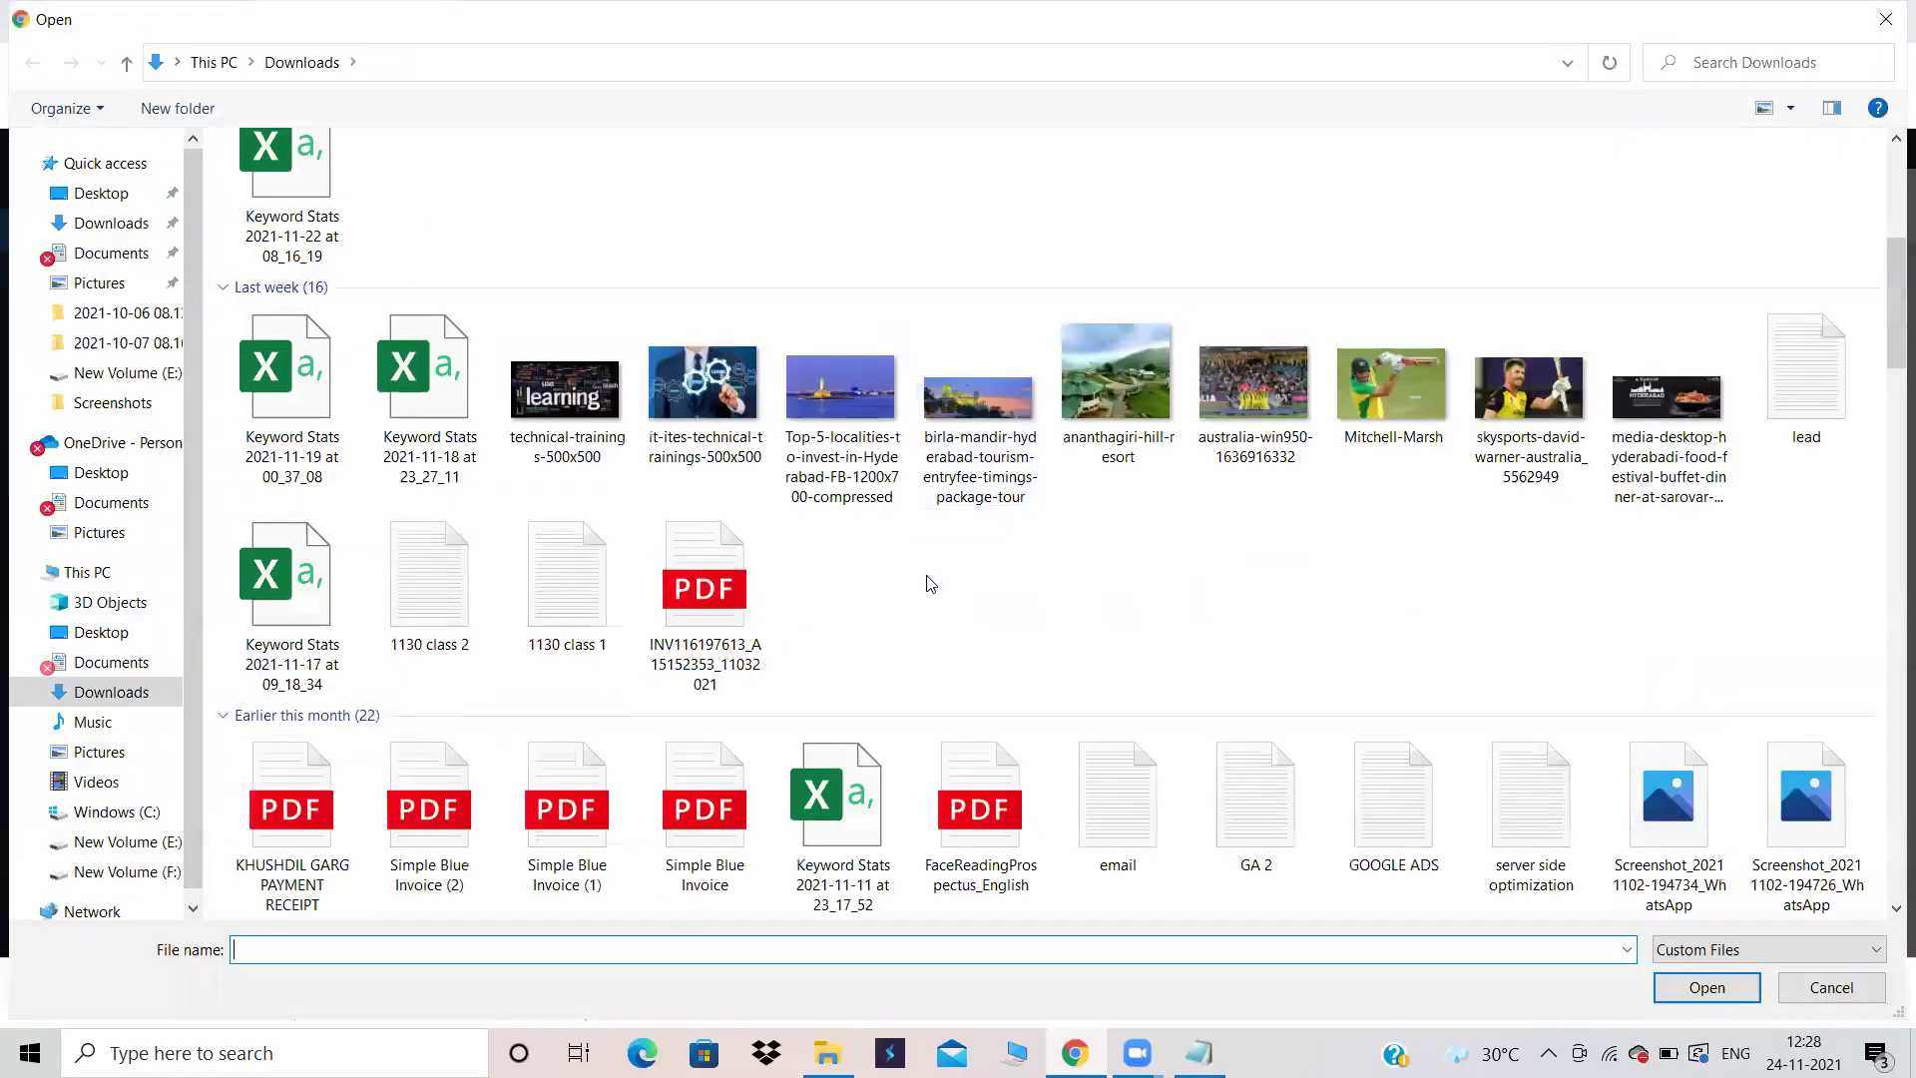
{"action": "scroll", "coordinate": [928, 584], "scroll_direction": "up", "scroll_amount": 3}
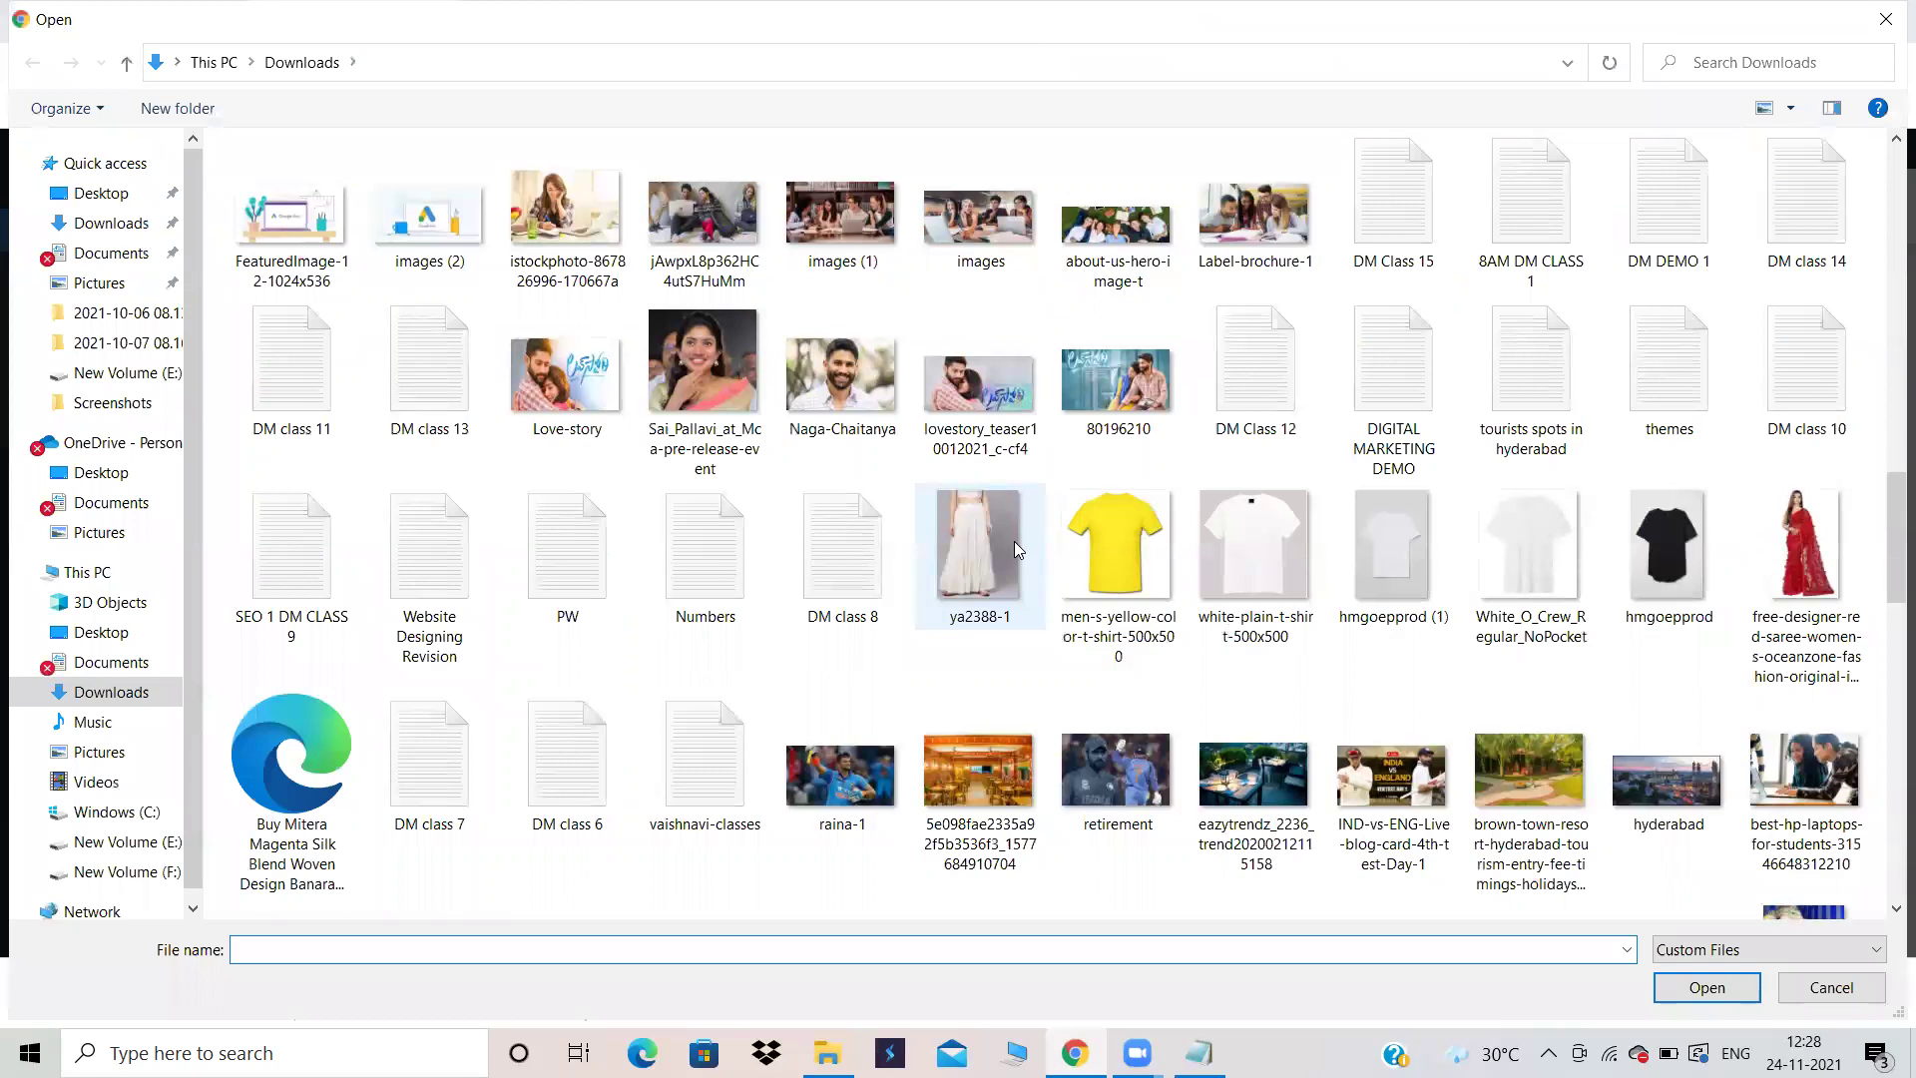
{"action": "left_click", "coordinate": [980, 543]}
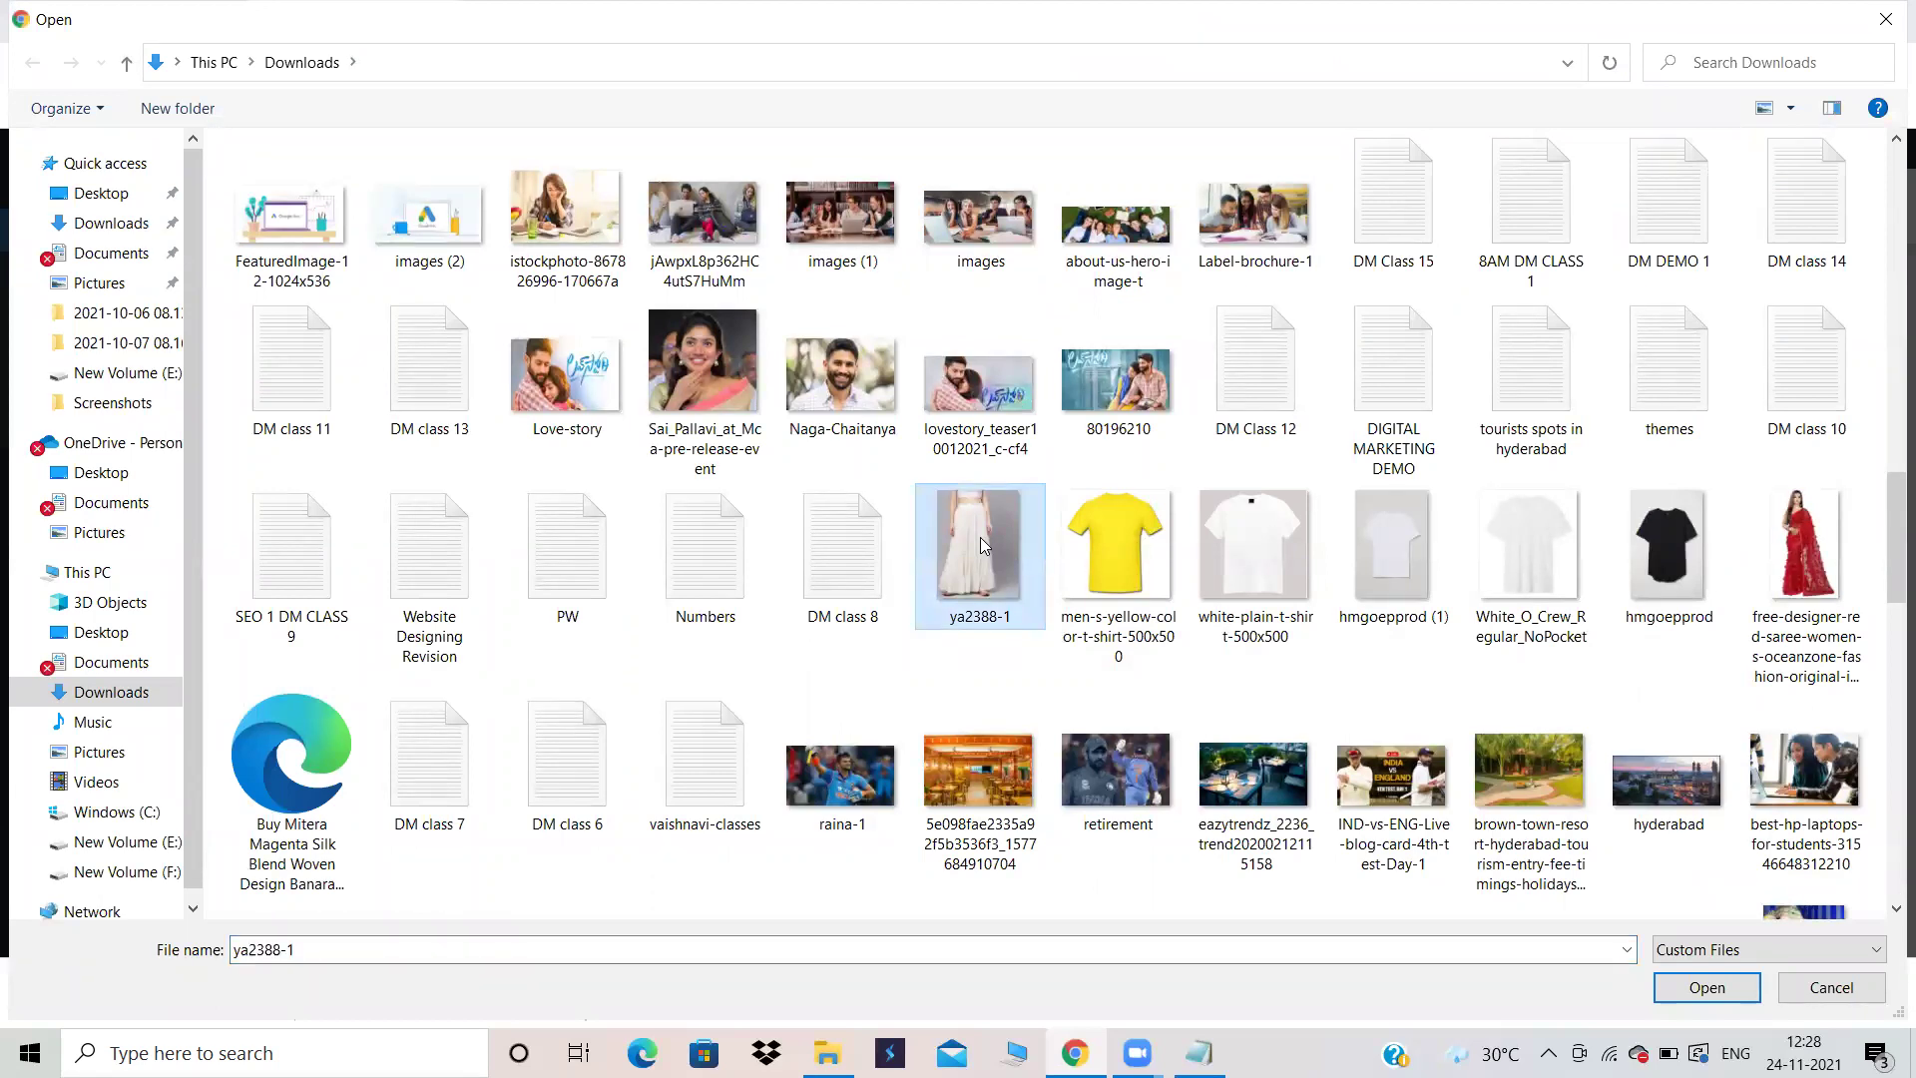
{"action": "double_click", "coordinate": [974, 526]}
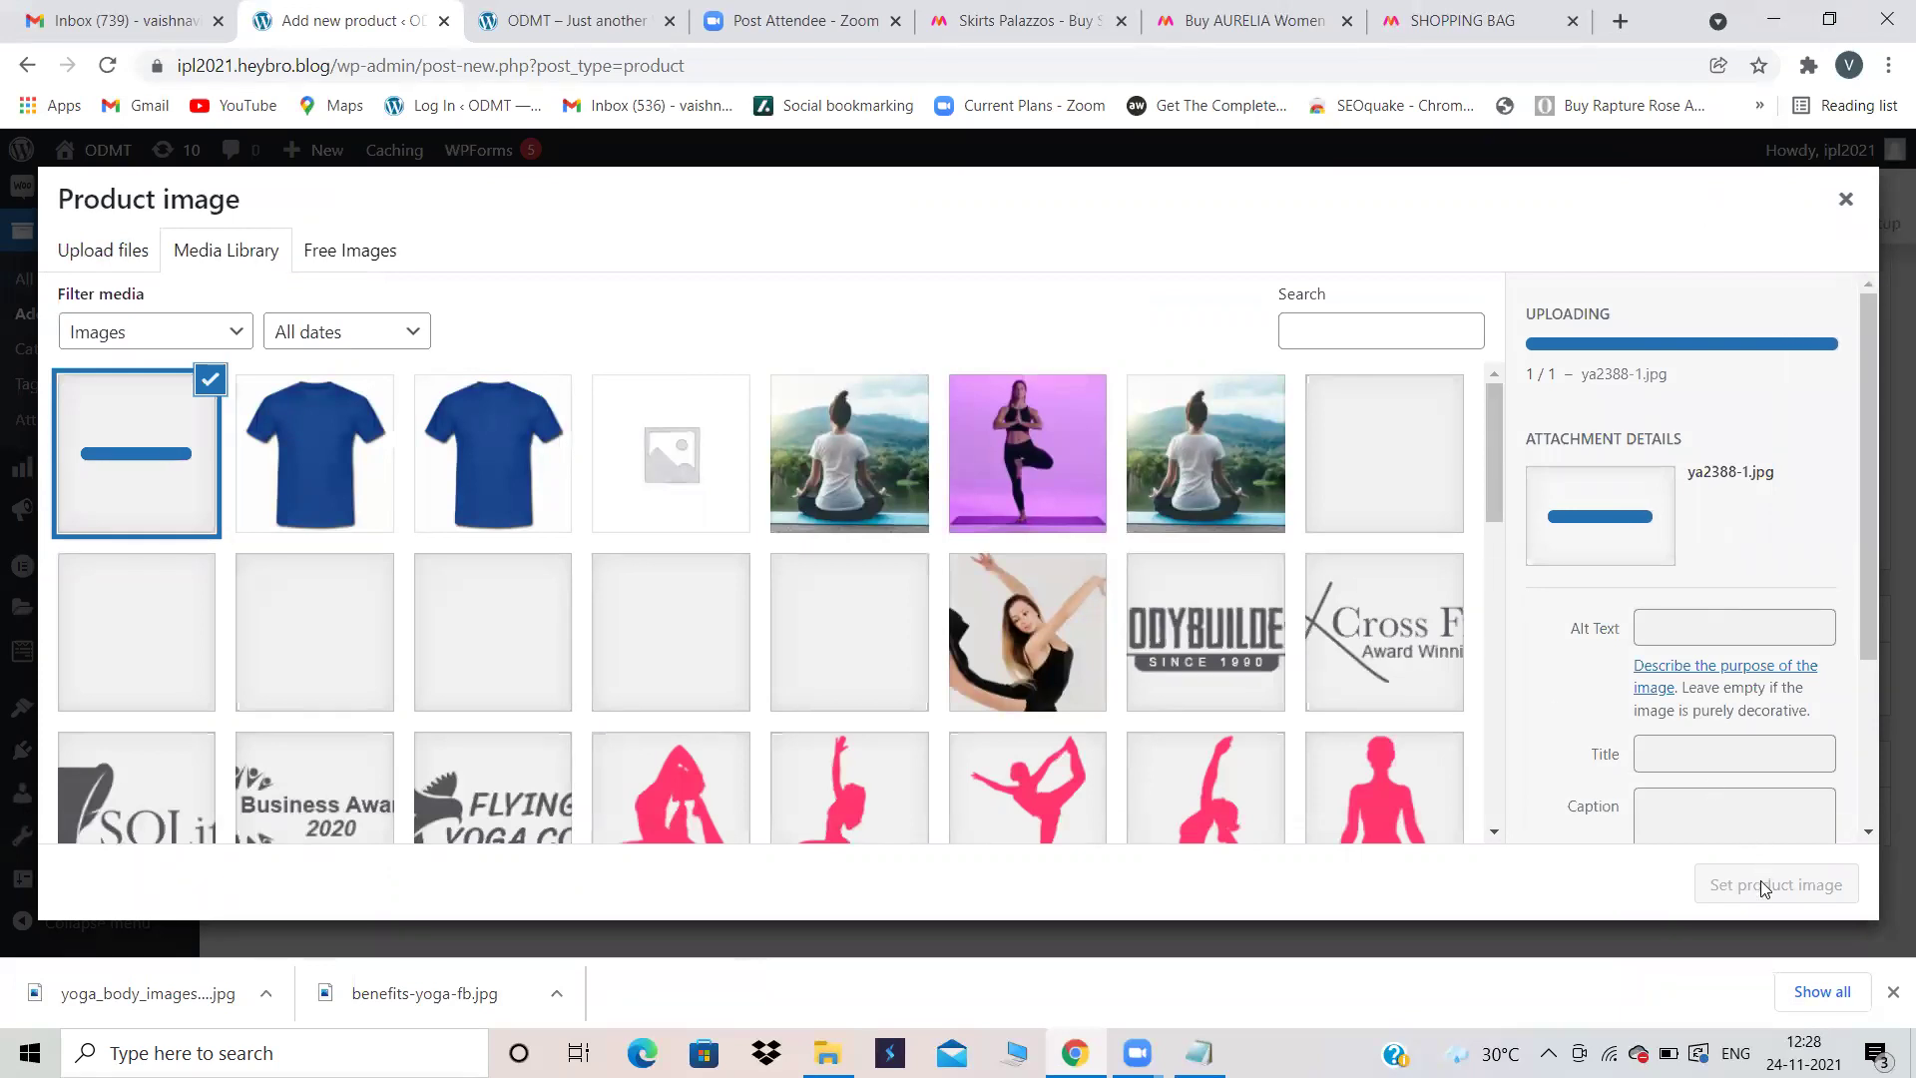
{"action": "left_click", "coordinate": [1761, 886]}
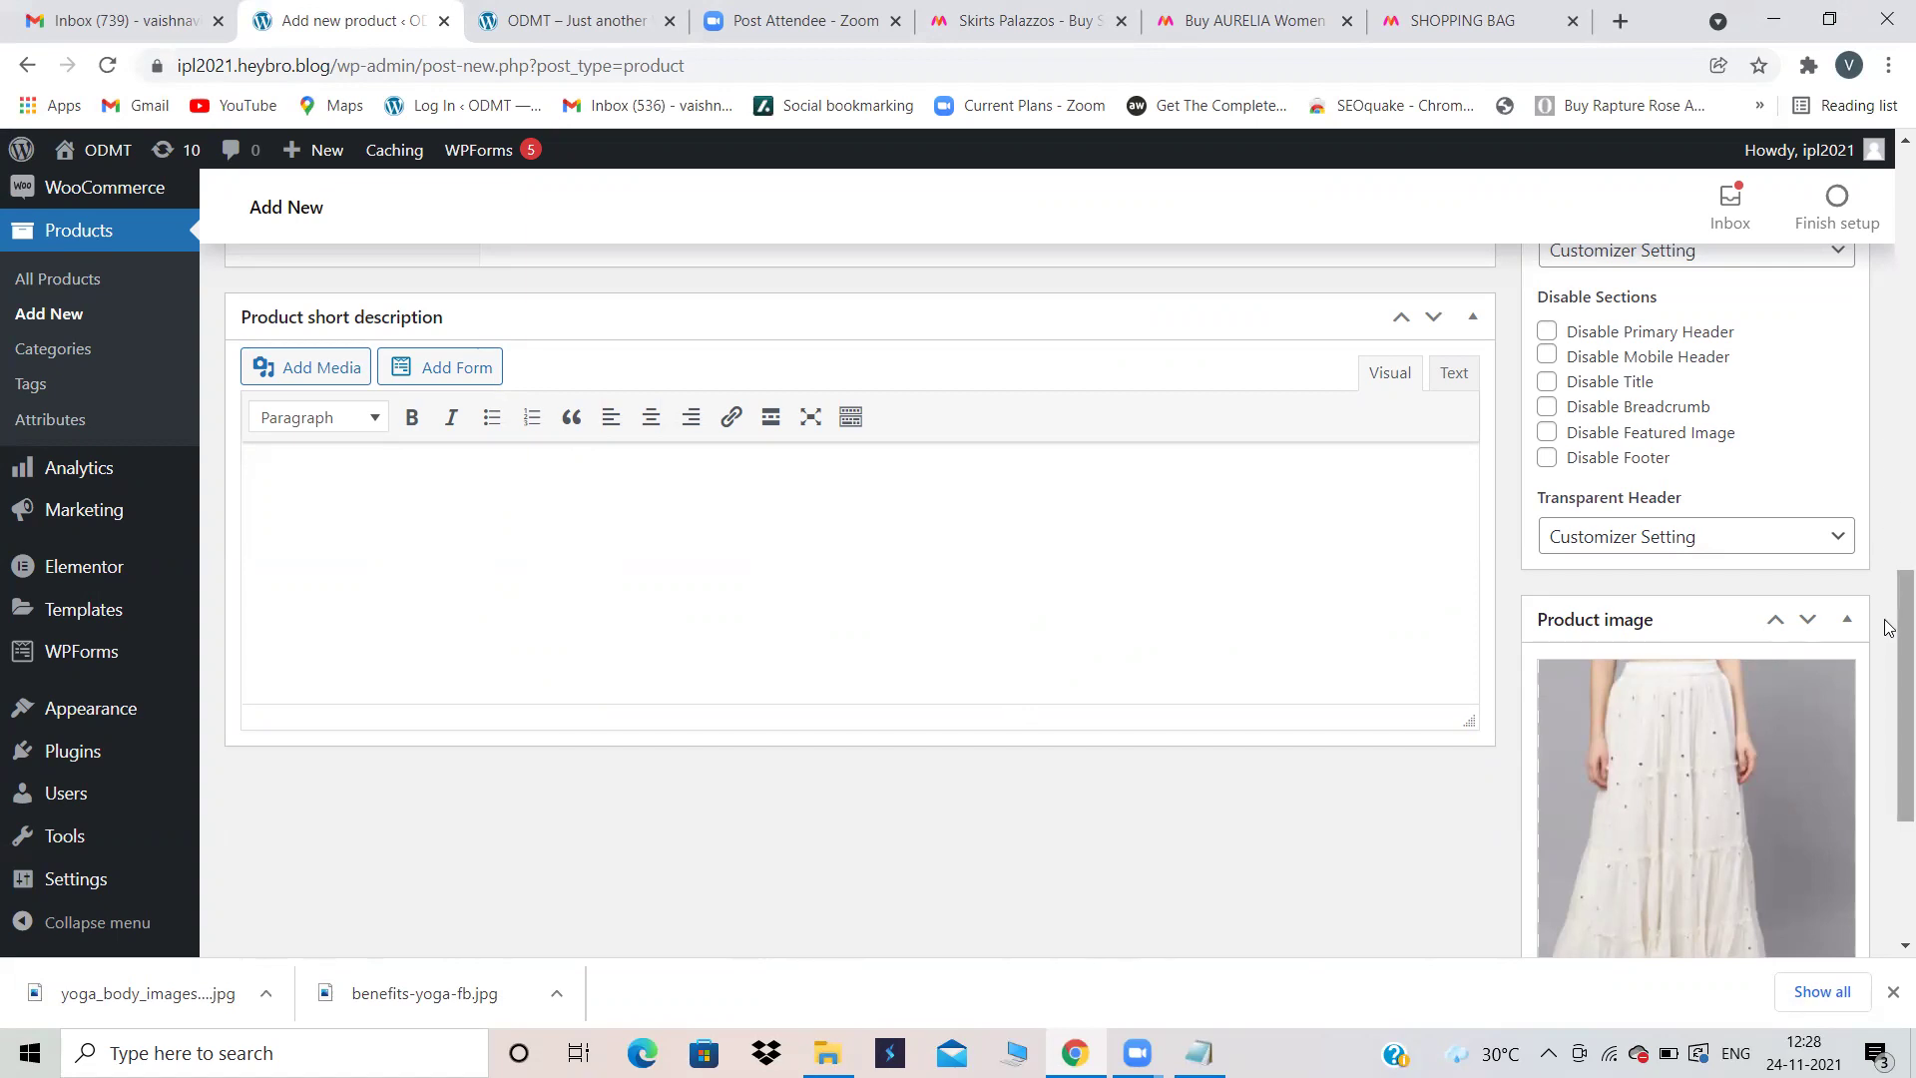
Step: Copy the skirt's full product subtitle from the Myntra page
{"action": "left_click_drag", "start_coordinate": [1888, 626], "coordinate": [1888, 539]}
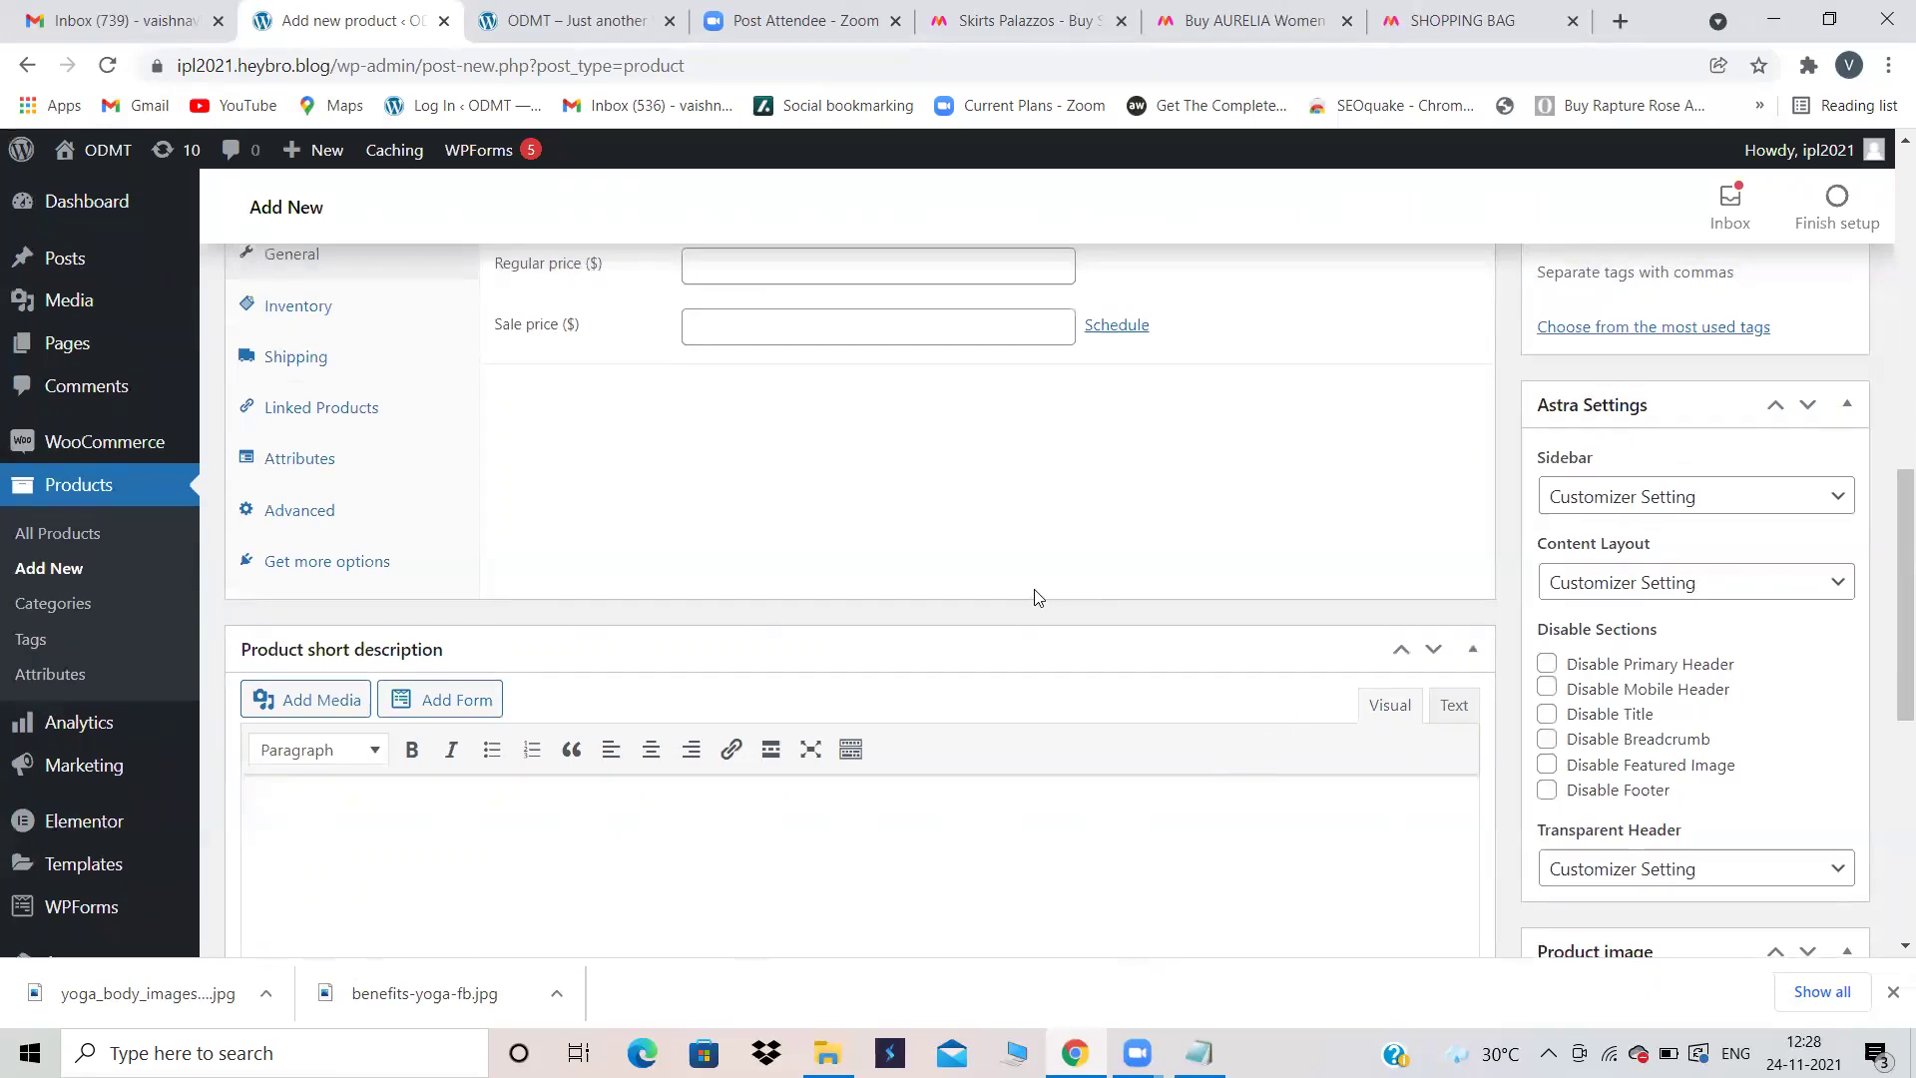
{"action": "scroll", "coordinate": [1035, 590], "scroll_direction": "up", "scroll_amount": 10}
{"action": "scroll", "coordinate": [1035, 590], "scroll_direction": "down", "scroll_amount": 10}
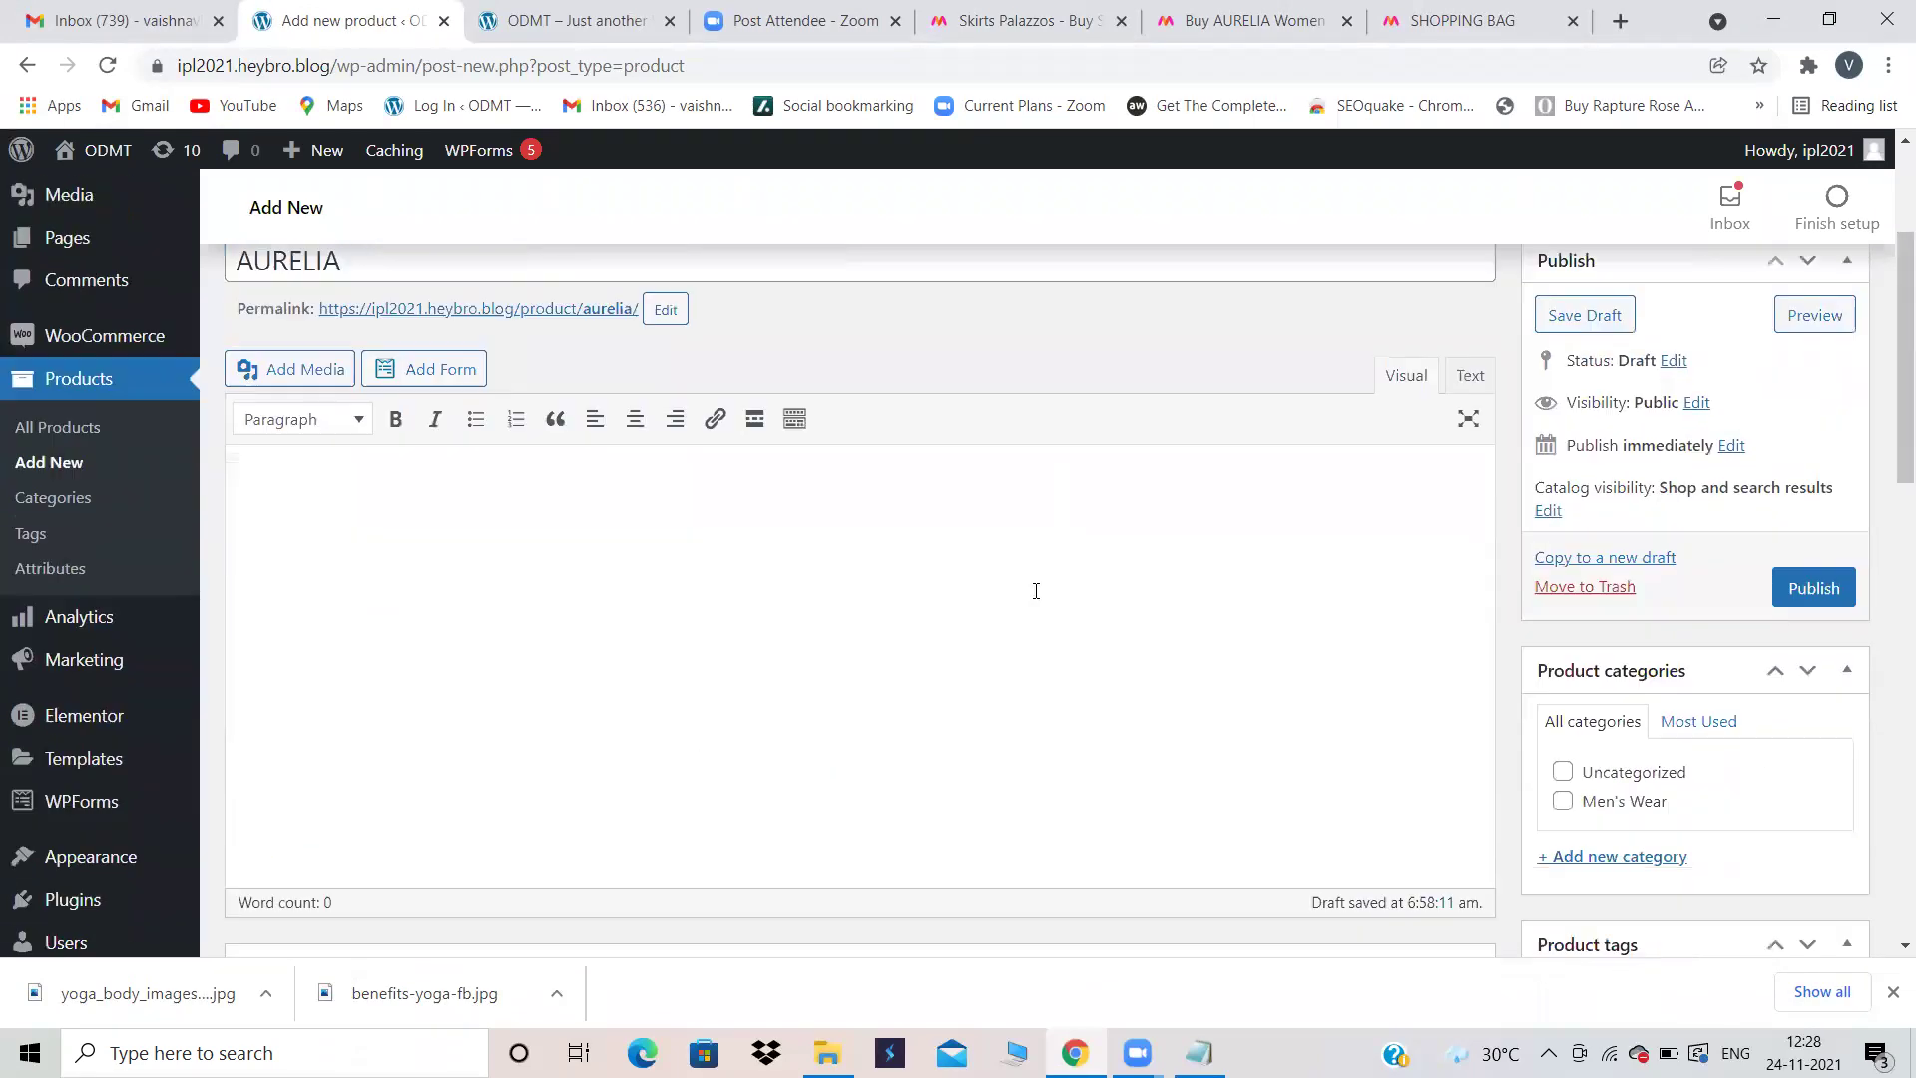
{"action": "scroll", "coordinate": [1036, 597], "scroll_direction": "down", "scroll_amount": 2}
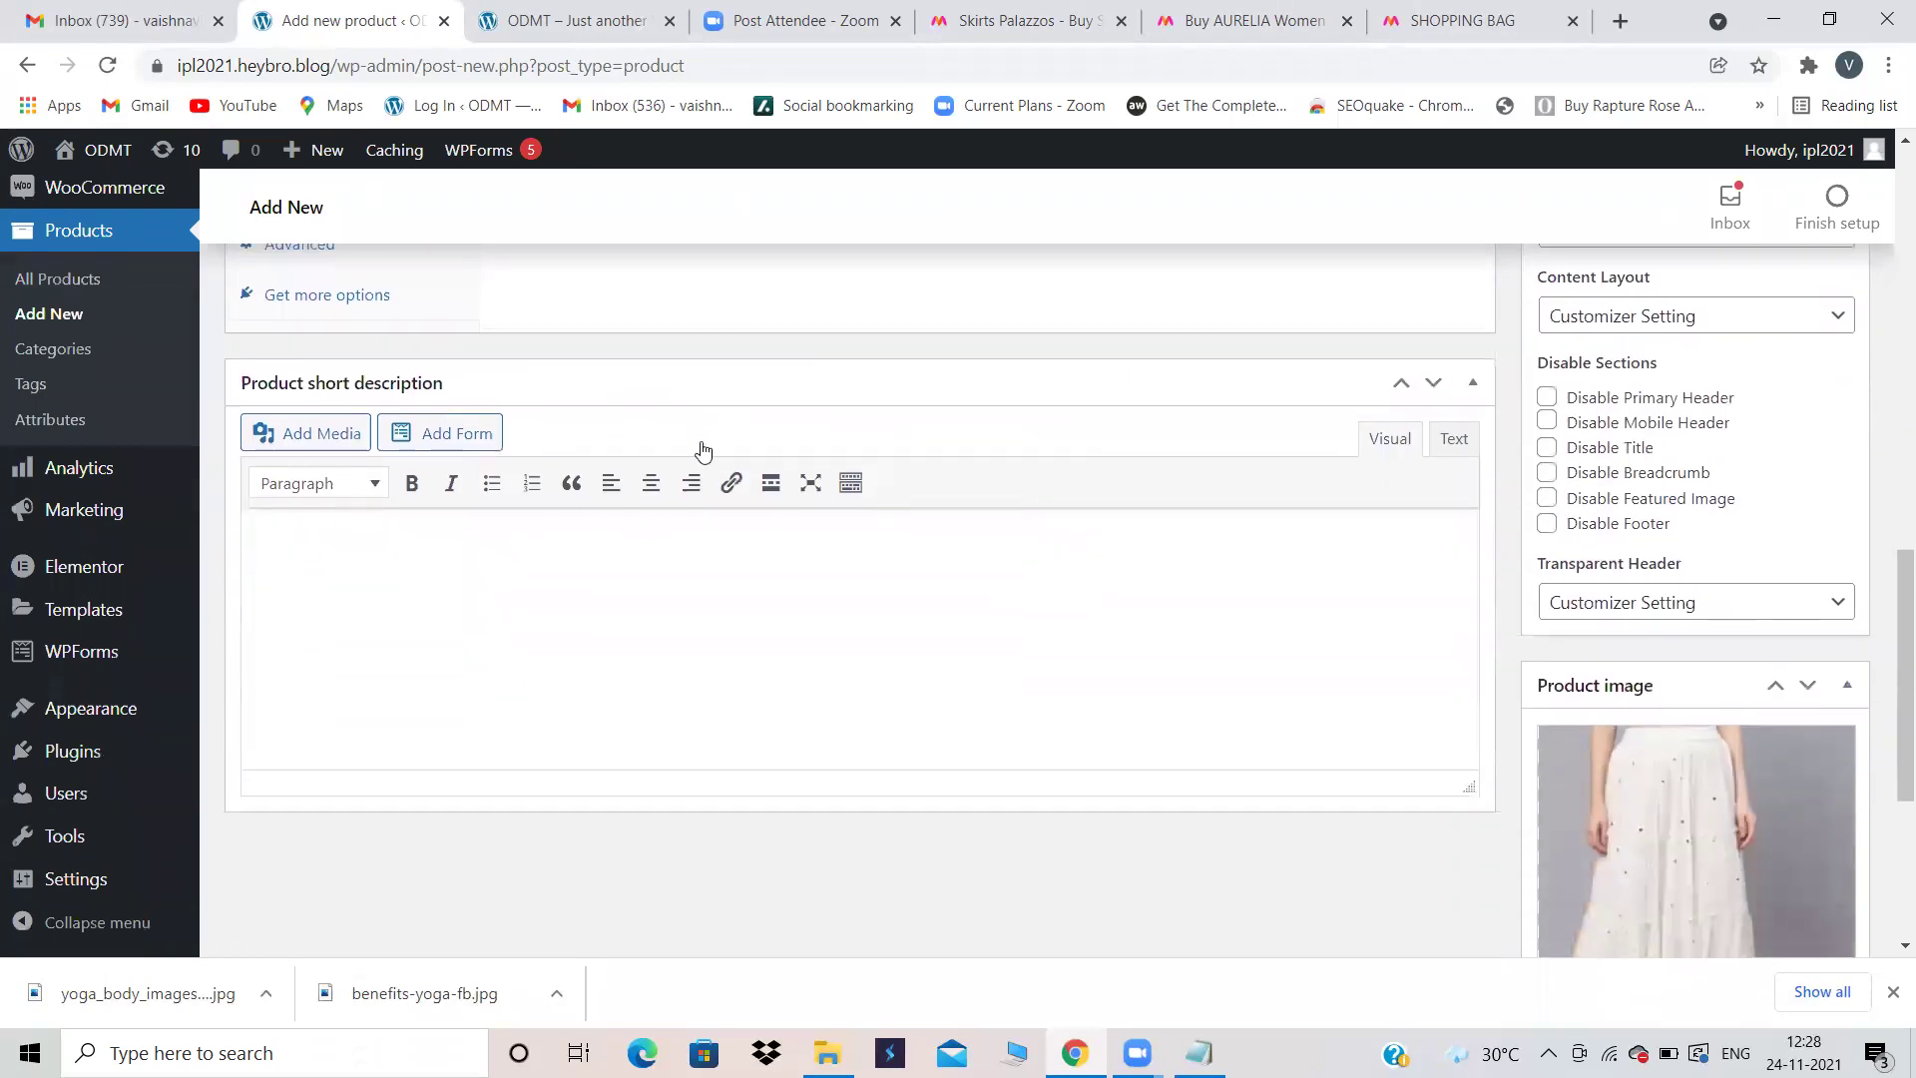
{"action": "scroll", "coordinate": [920, 384], "scroll_direction": "up", "scroll_amount": 14}
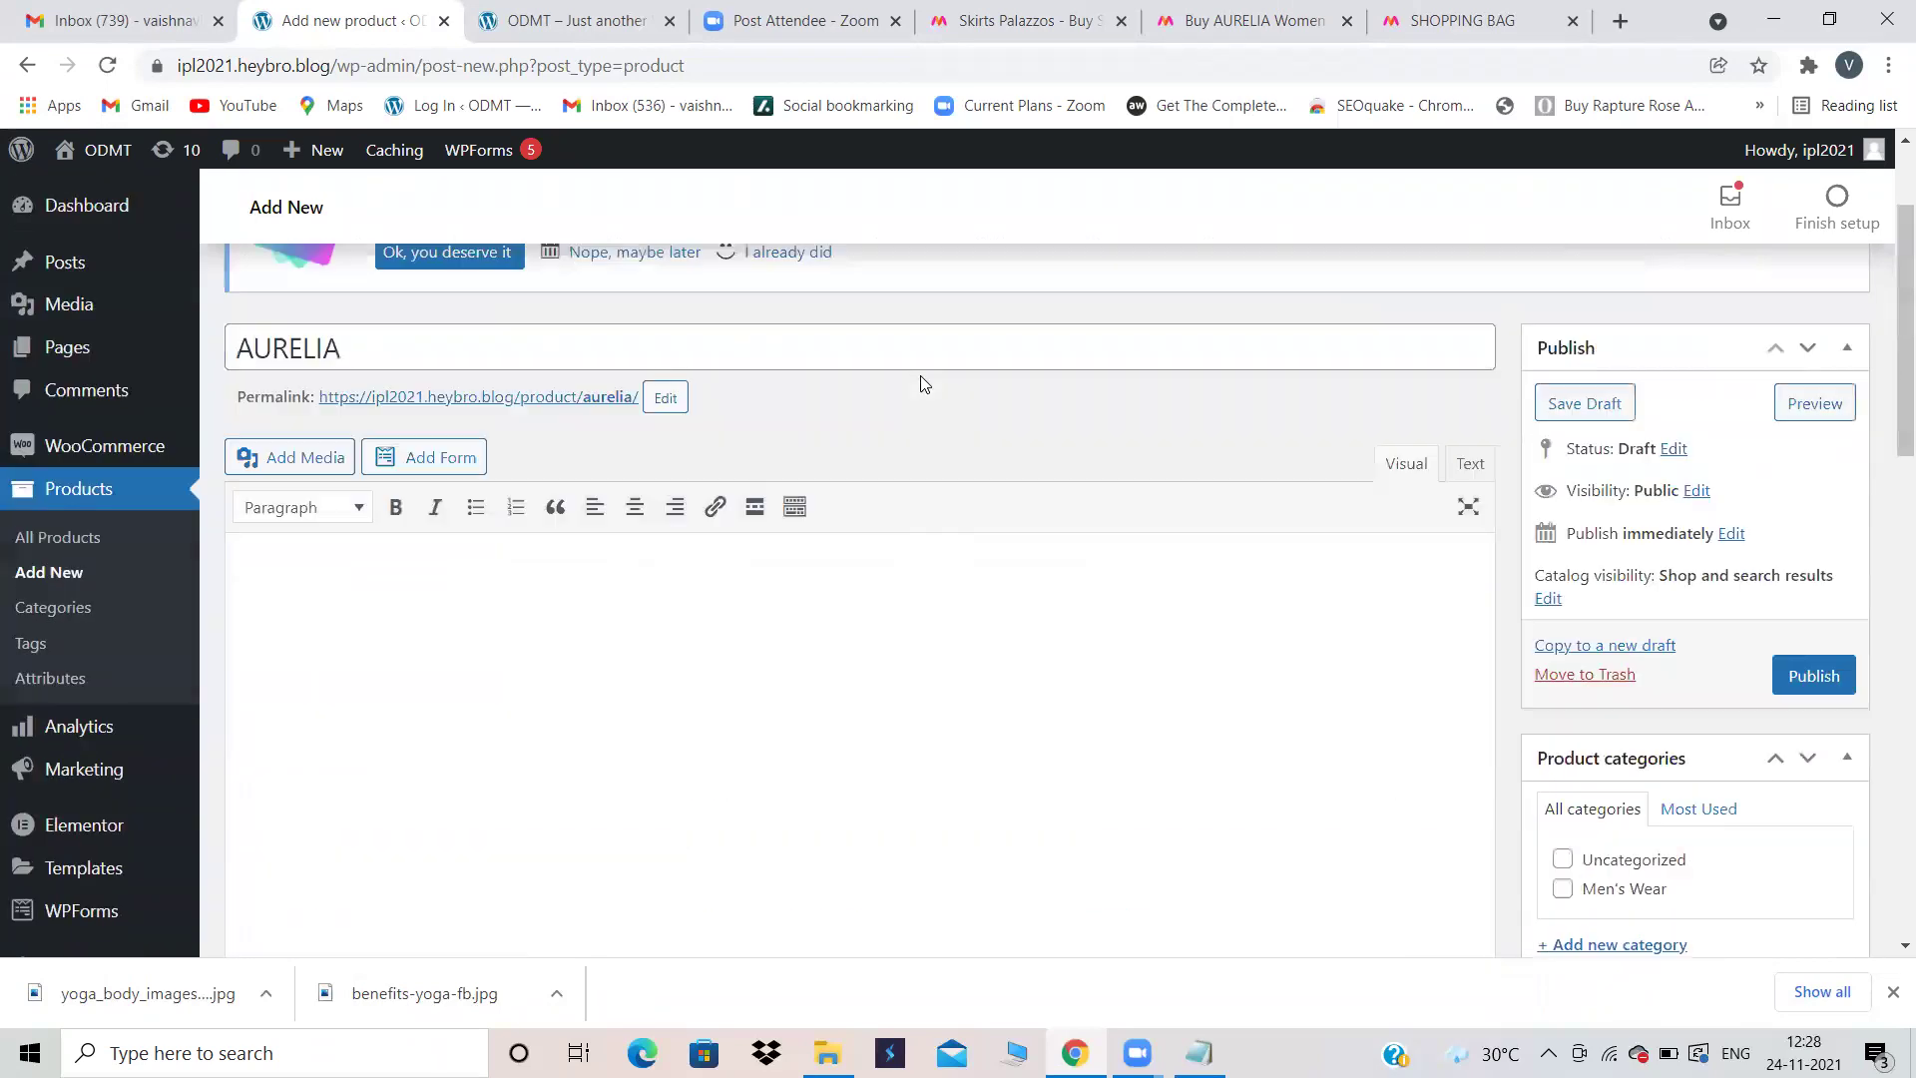
{"action": "scroll", "coordinate": [920, 384], "scroll_direction": "down", "scroll_amount": 3}
{"action": "scroll", "coordinate": [576, 662], "scroll_direction": "down", "scroll_amount": 10}
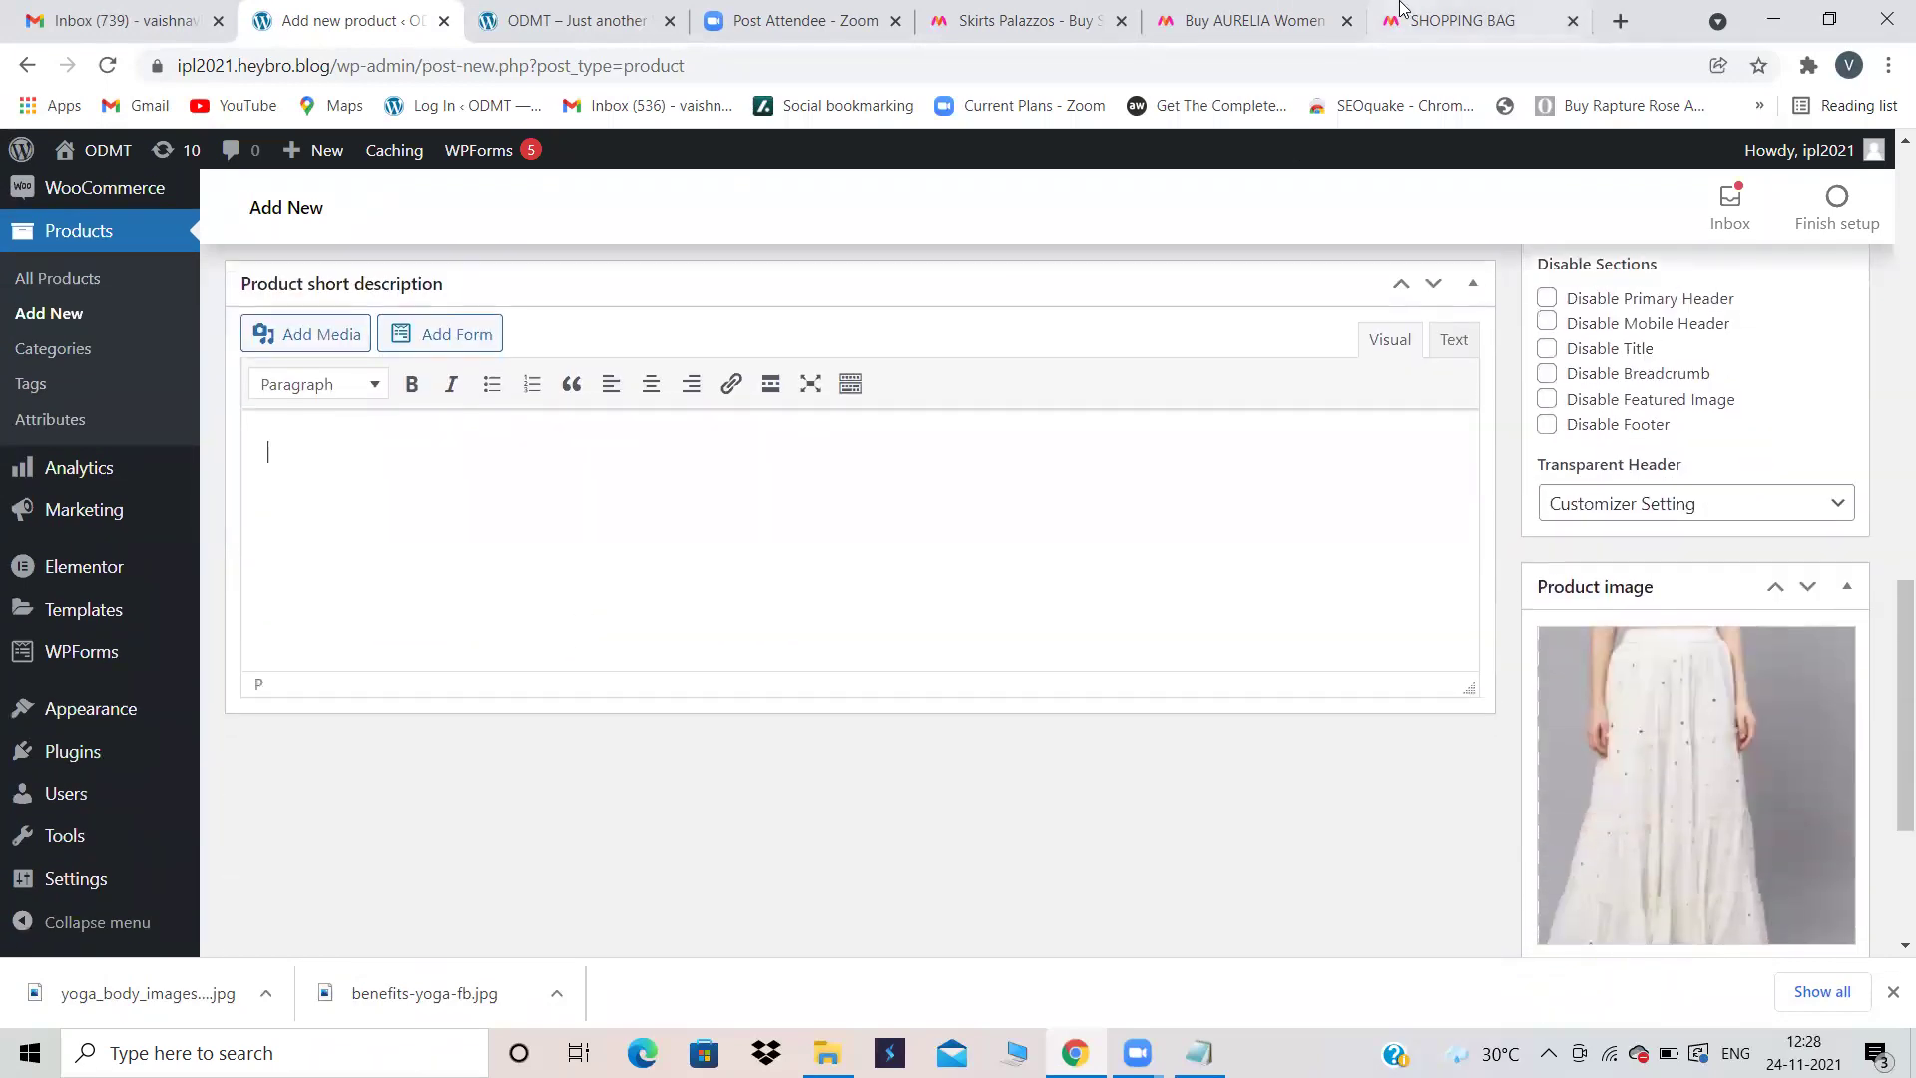
{"action": "left_click", "coordinate": [1302, 15]}
{"action": "left_click_drag", "start_coordinate": [1637, 409], "coordinate": [1138, 402]}
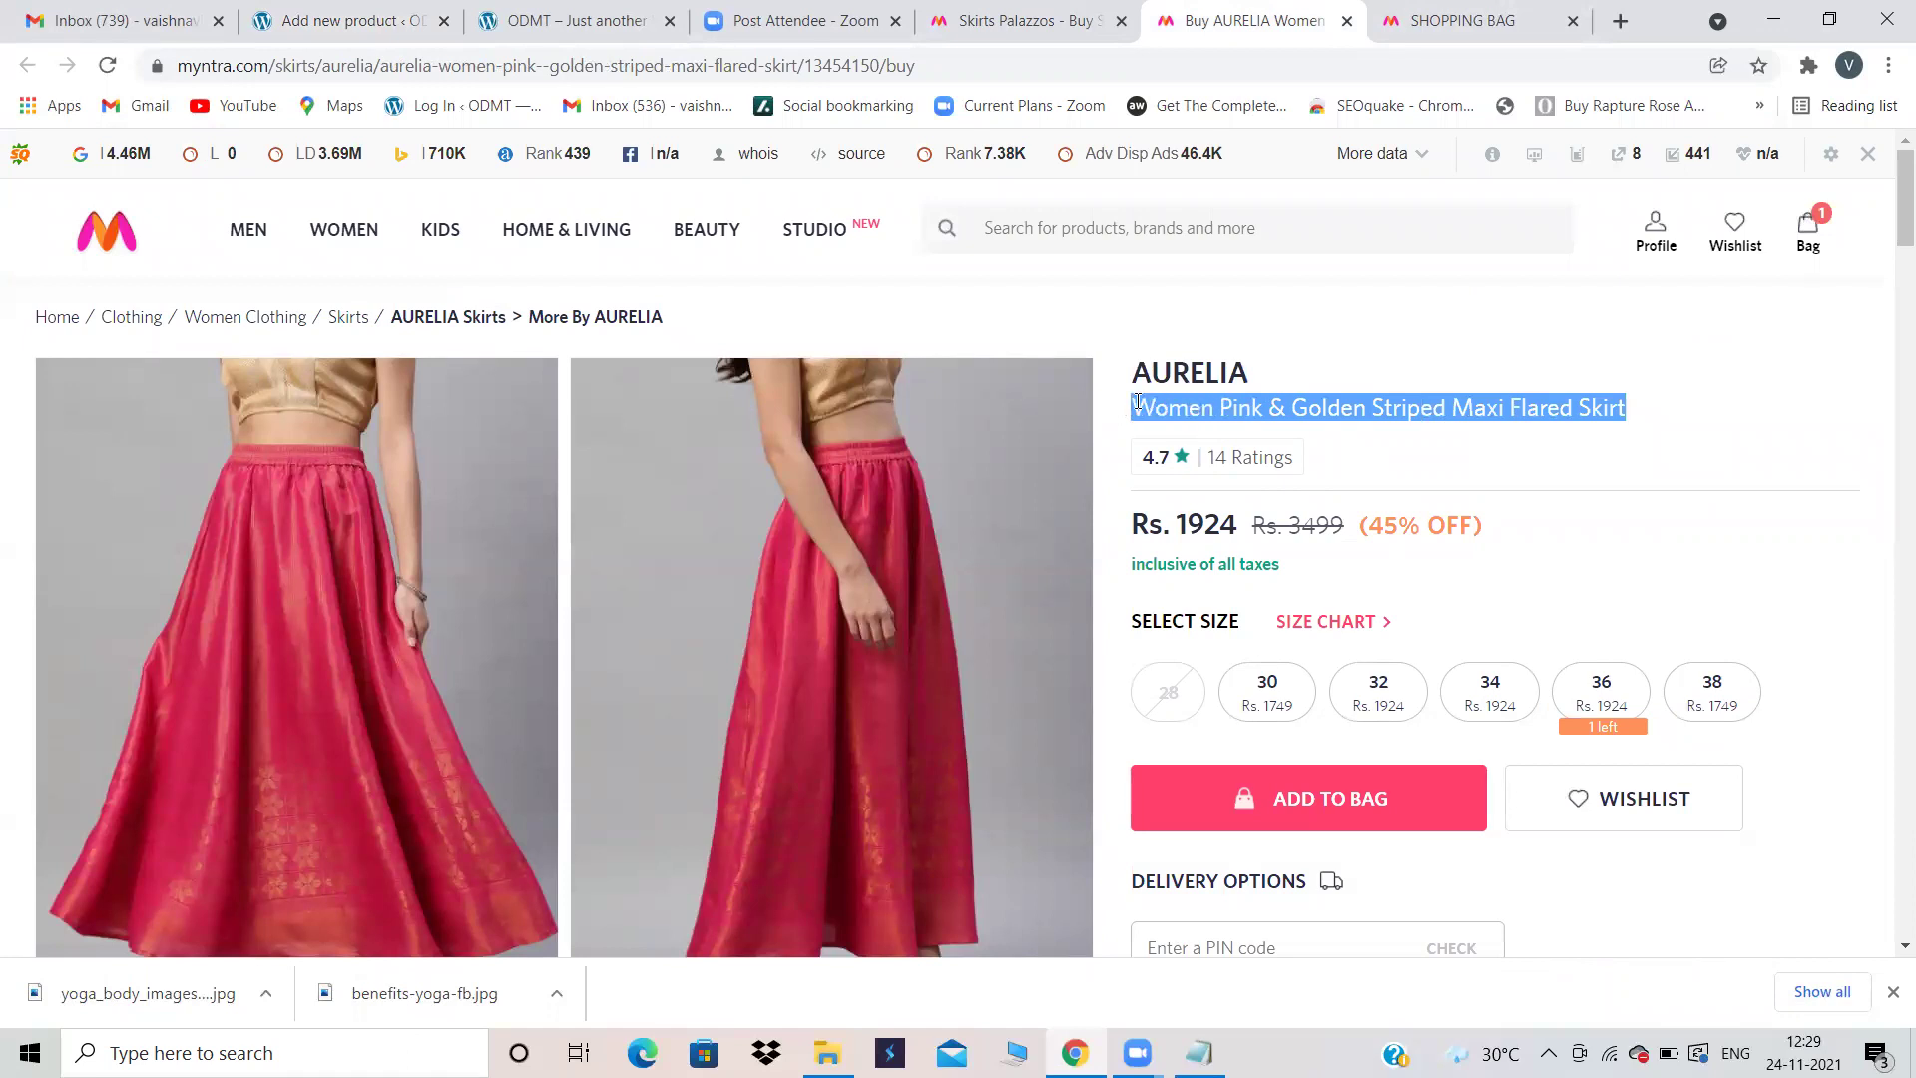
Step: Paste it into the short description, remove 'Pink & Golden Striped', and format it as Heading 2
{"action": "left_click", "coordinate": [375, 14]}
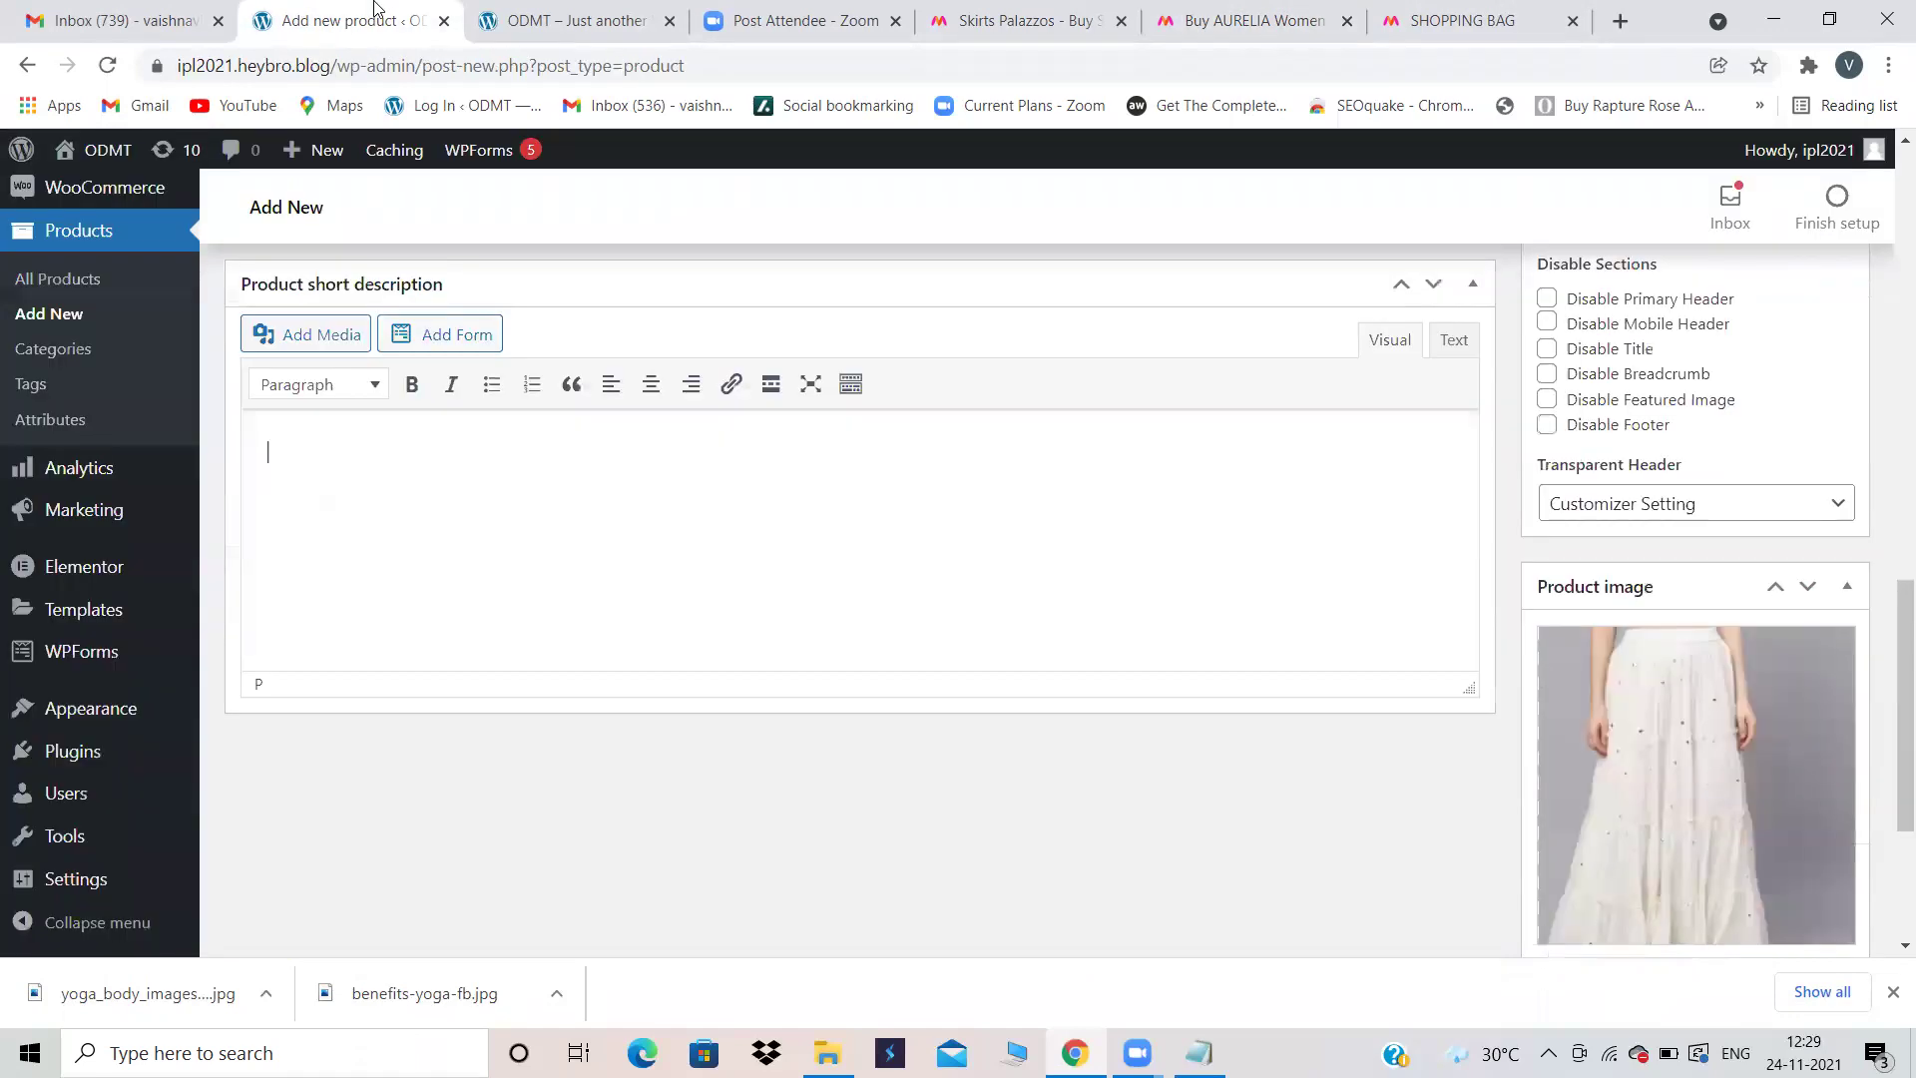
{"action": "type", "text": "Women Pink & Golden Striped Maxi Flared Skirt"}
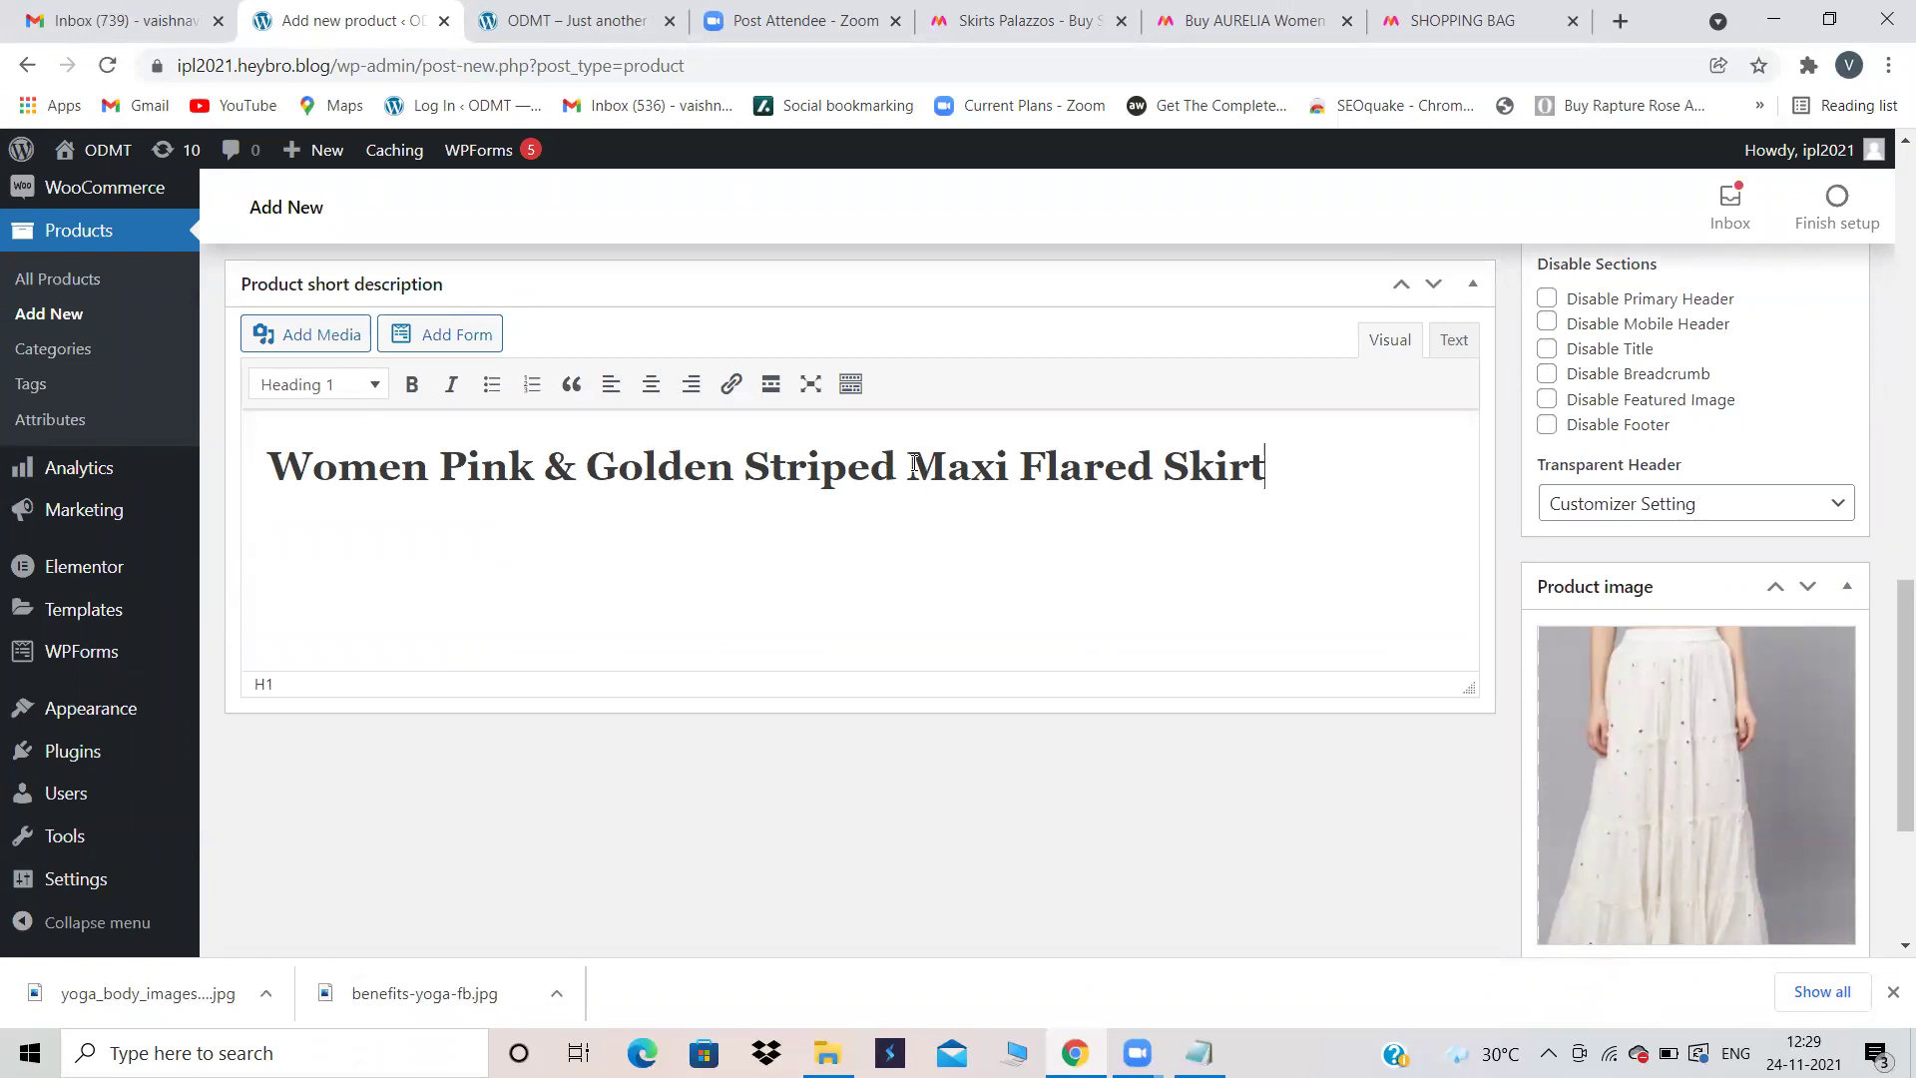
{"action": "mouse_move", "coordinate": [906, 466]}
{"action": "left_mouse_down"}
{"action": "mouse_move", "coordinate": [539, 464]}
{"action": "mouse_move", "coordinate": [440, 443]}
{"action": "left_mouse_up"}
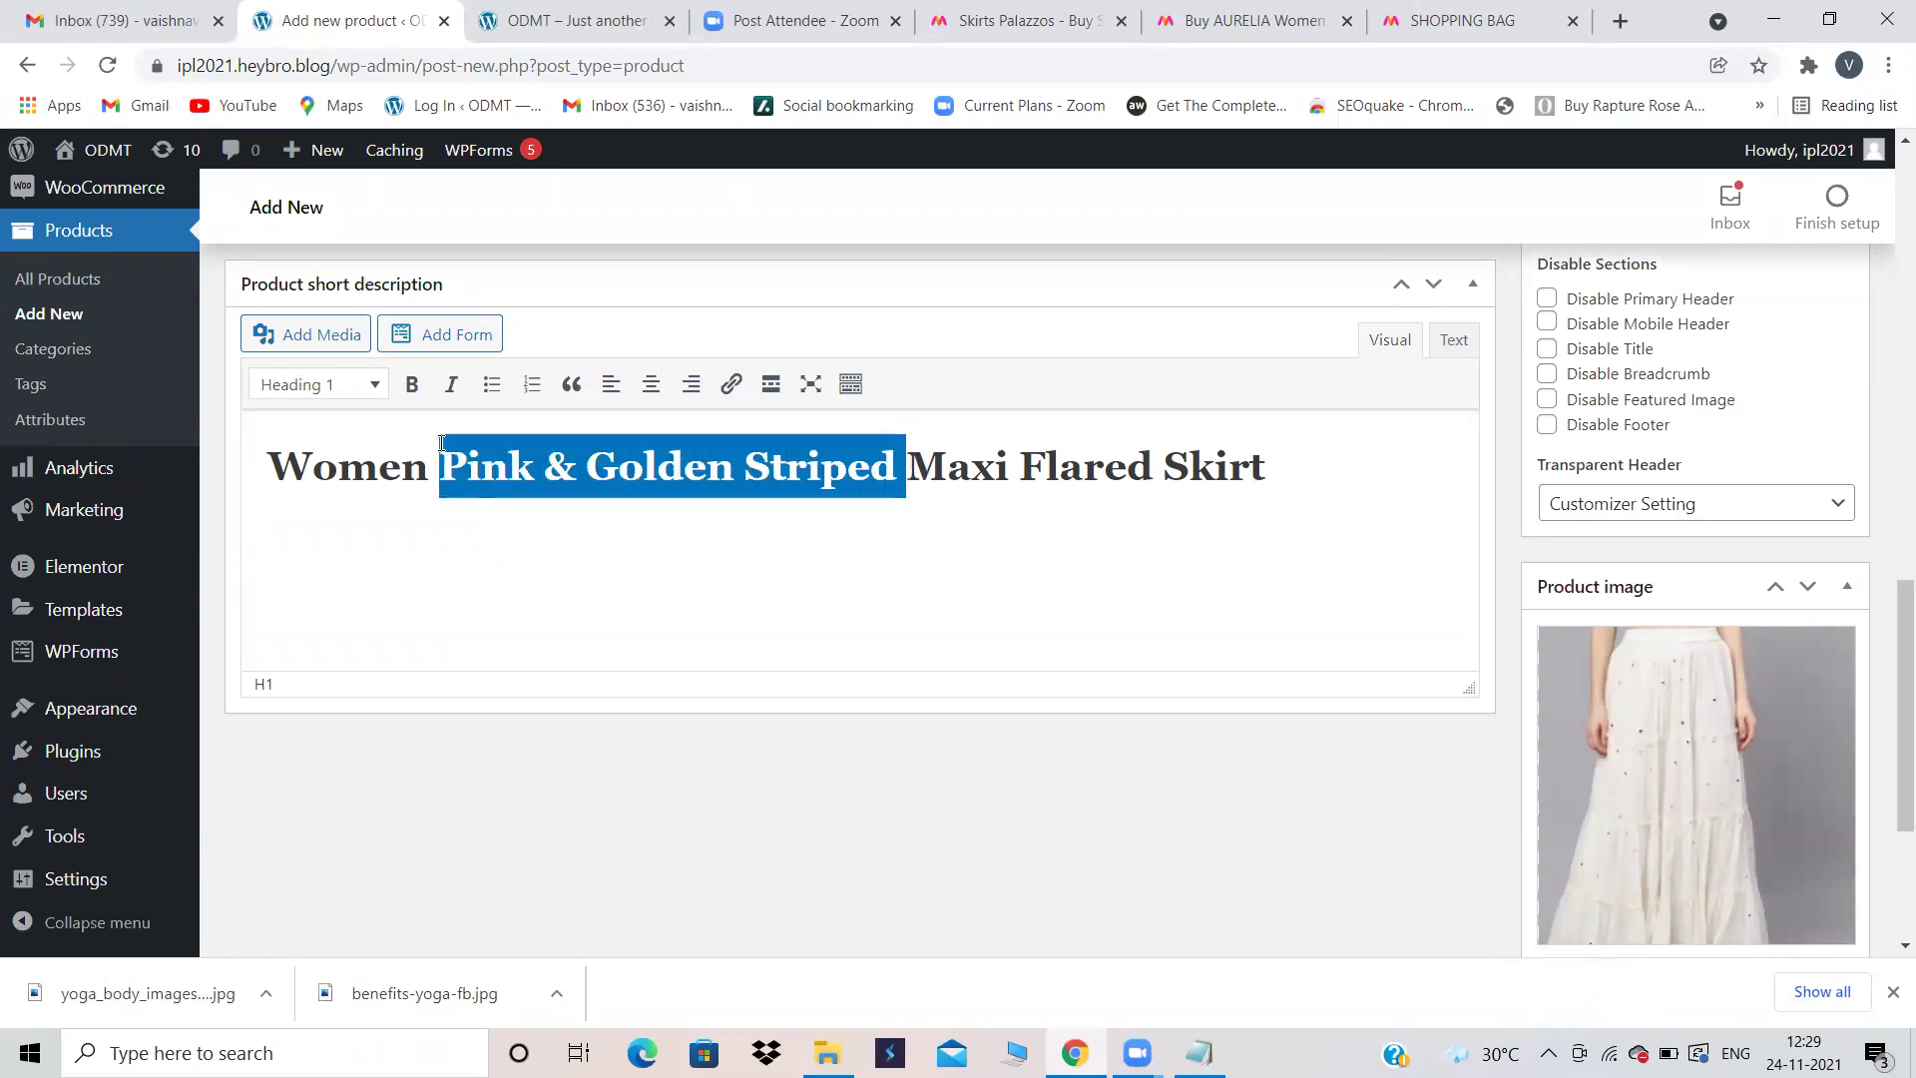
{"action": "key", "text": "BackSpace"}
{"action": "left_click", "coordinate": [329, 385]}
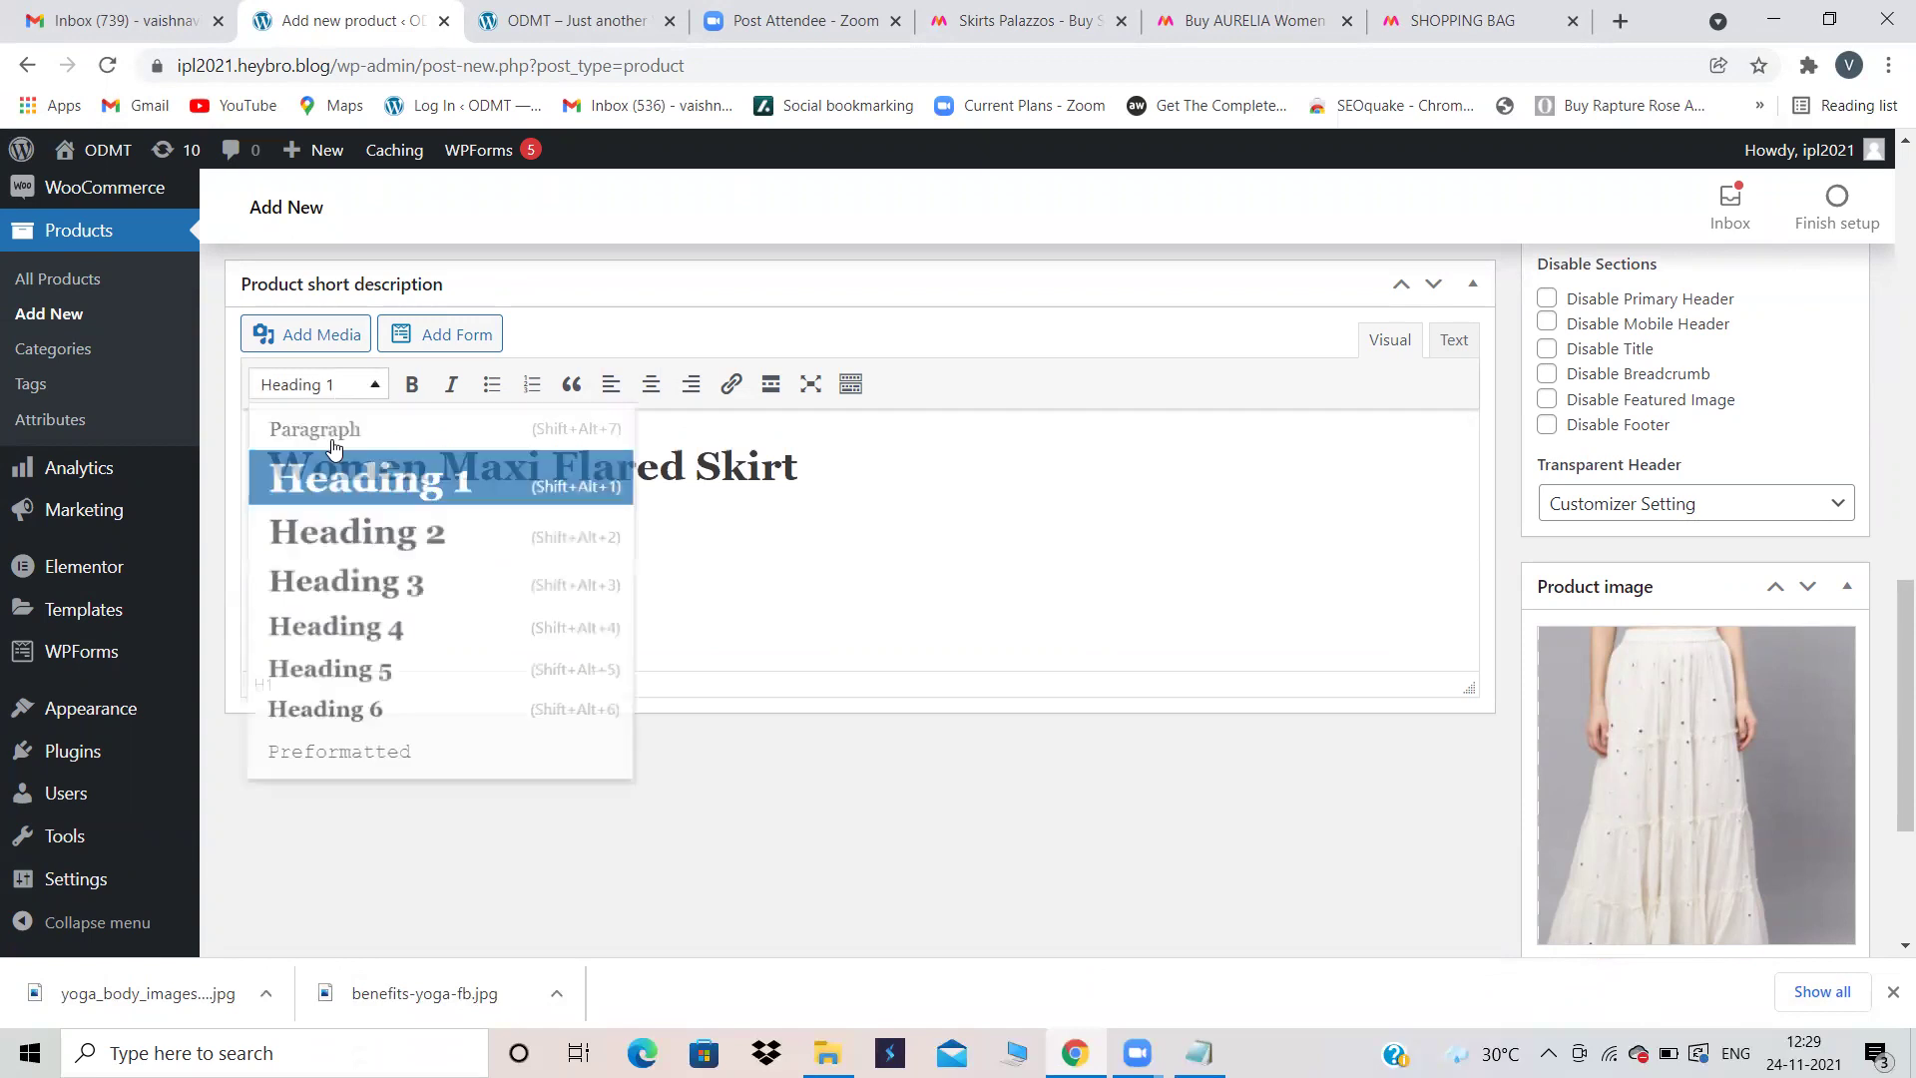
{"action": "left_click", "coordinate": [312, 529]}
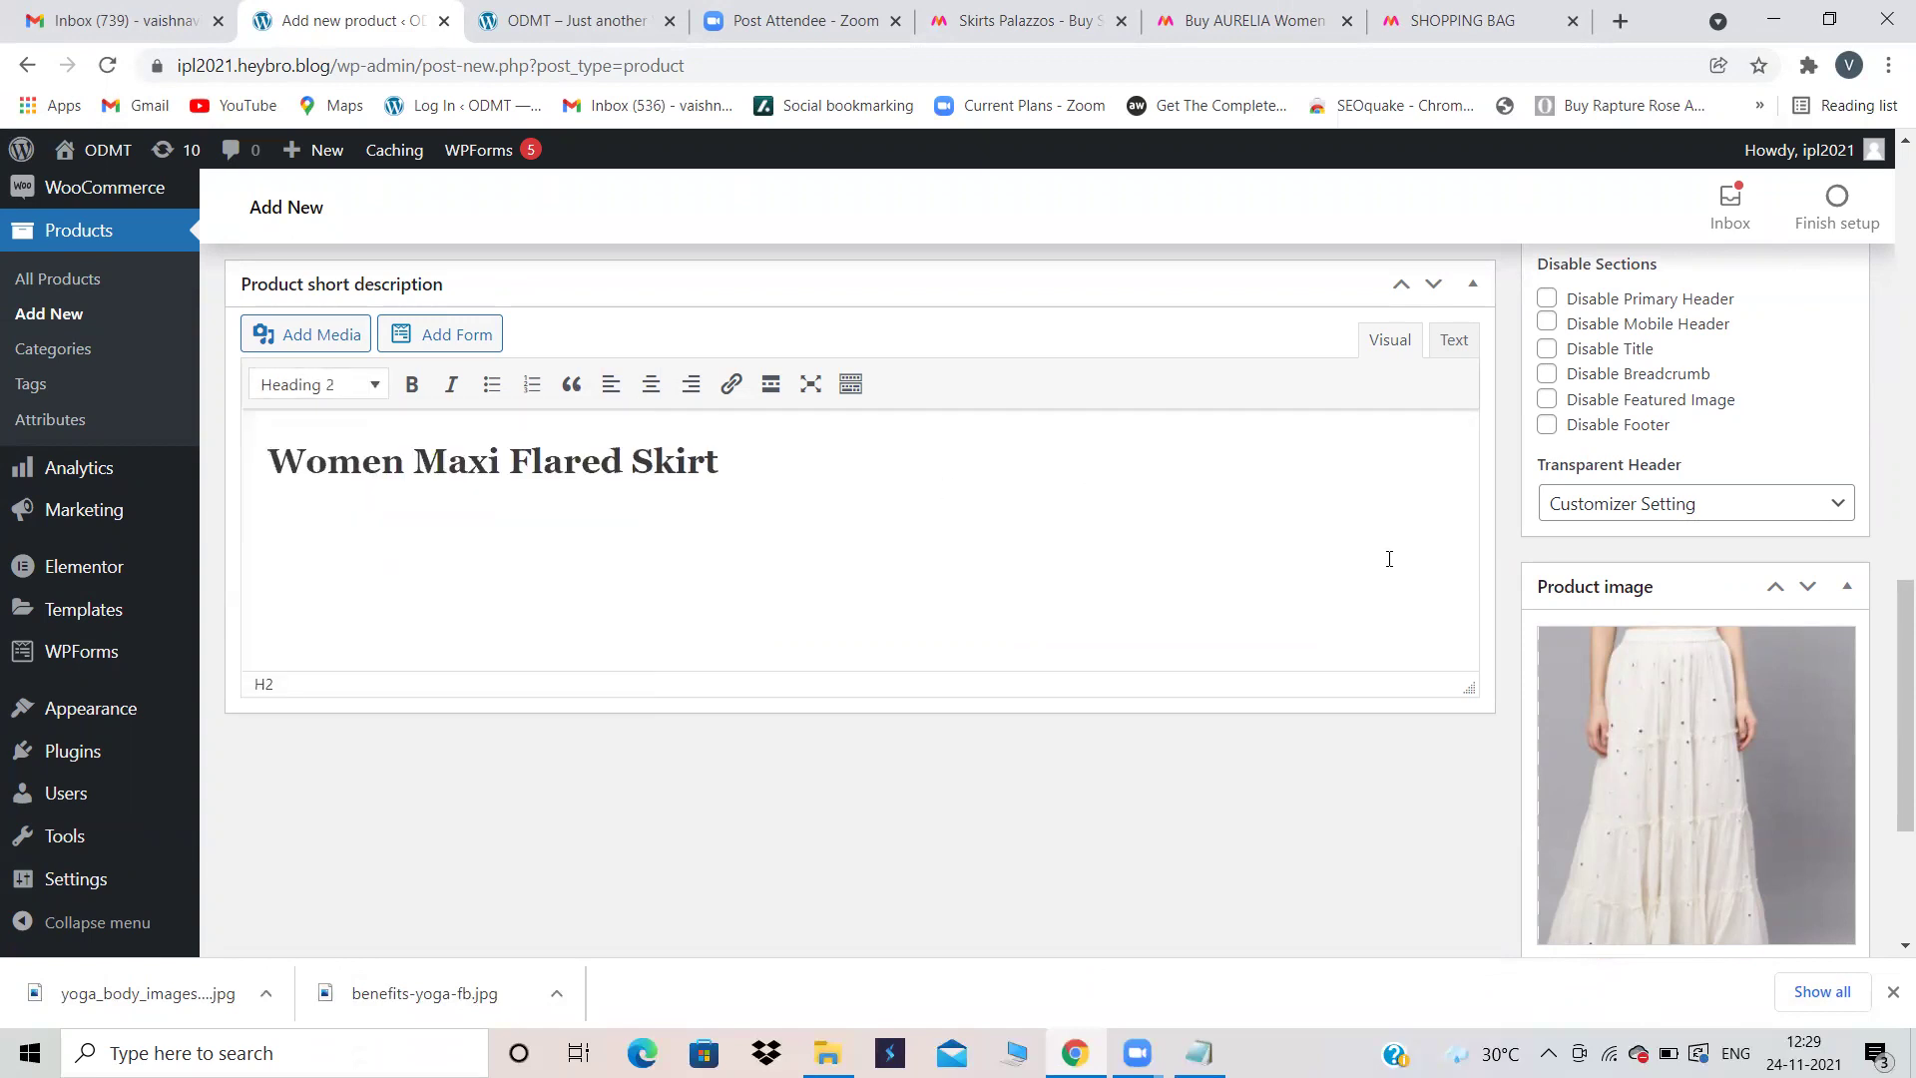
{"action": "scroll", "coordinate": [1082, 548], "scroll_direction": "up", "scroll_amount": 12}
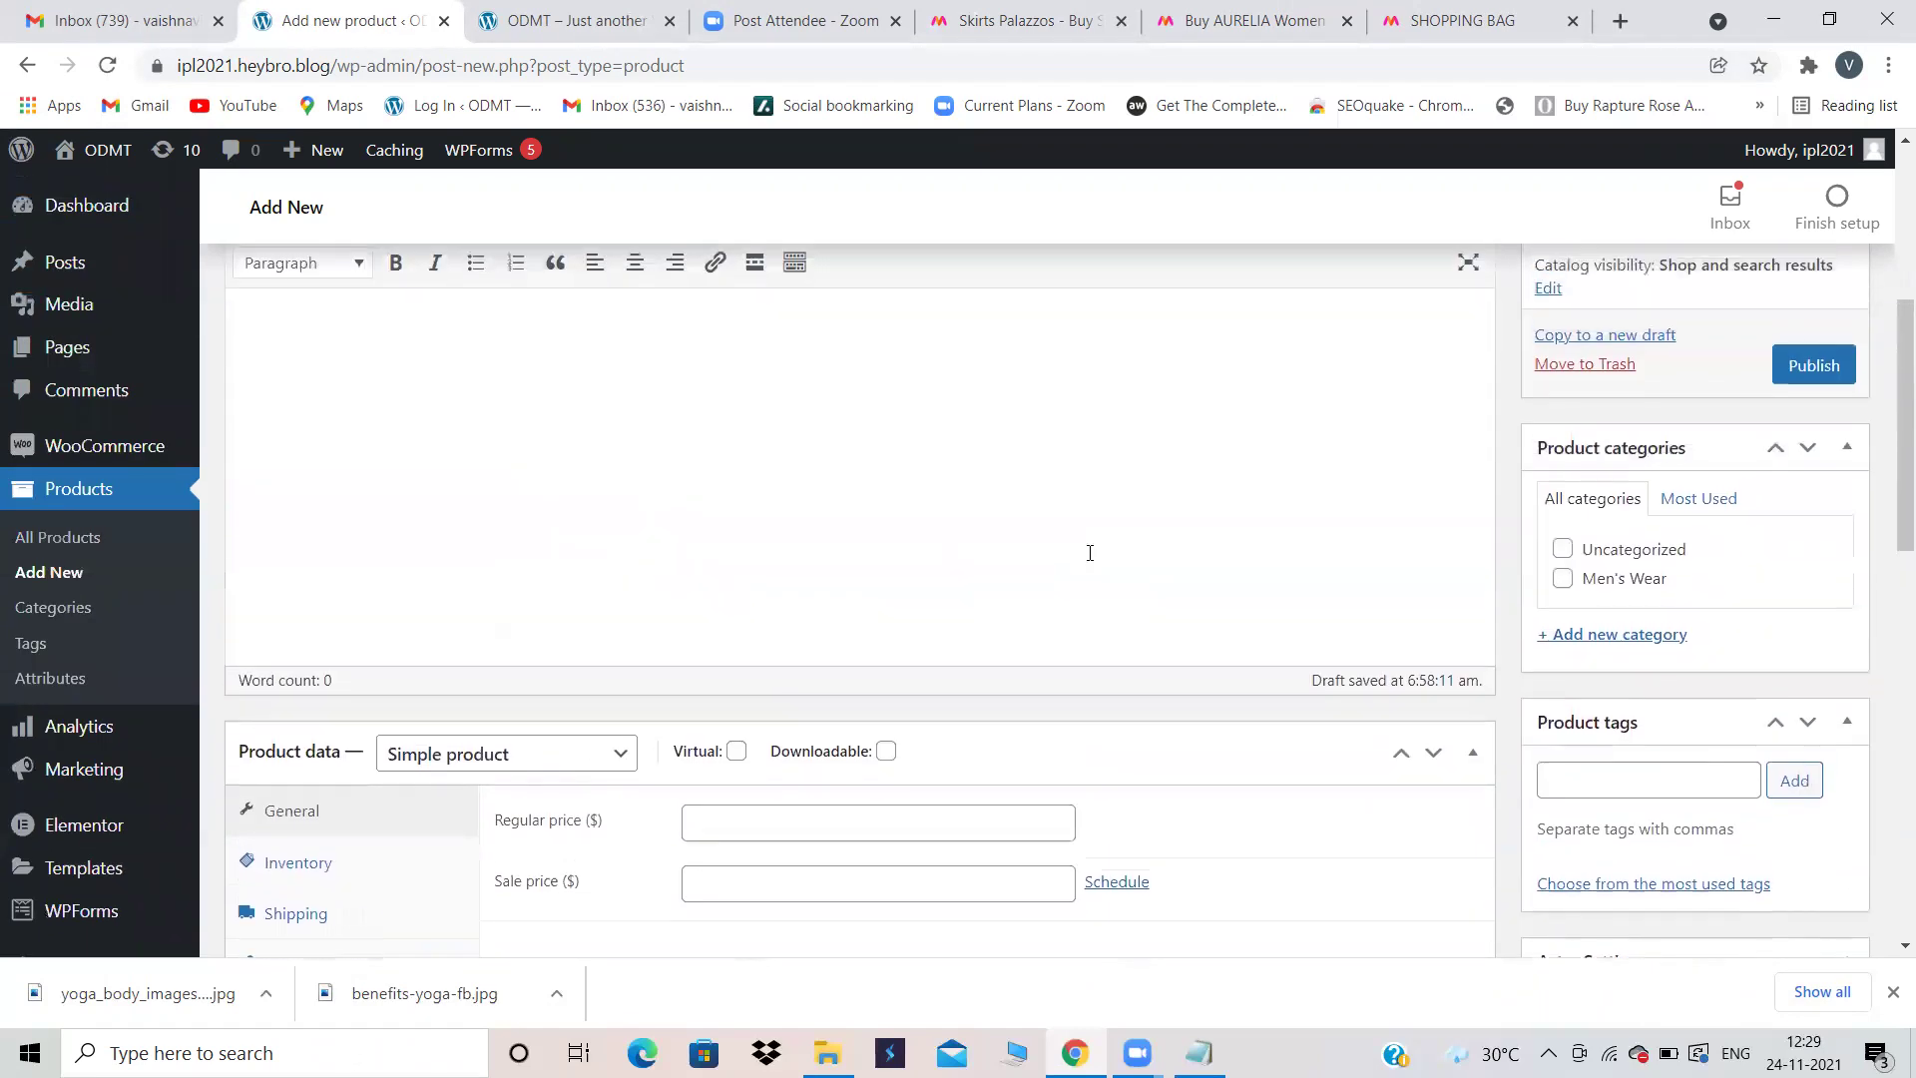
Step: Copy Myntra's text from '100% Original Products' through the Best Offers catalogue offer
{"action": "left_click", "coordinate": [1335, 10]}
{"action": "left_click", "coordinate": [1682, 475]}
{"action": "scroll", "coordinate": [1684, 477], "scroll_direction": "down", "scroll_amount": 7}
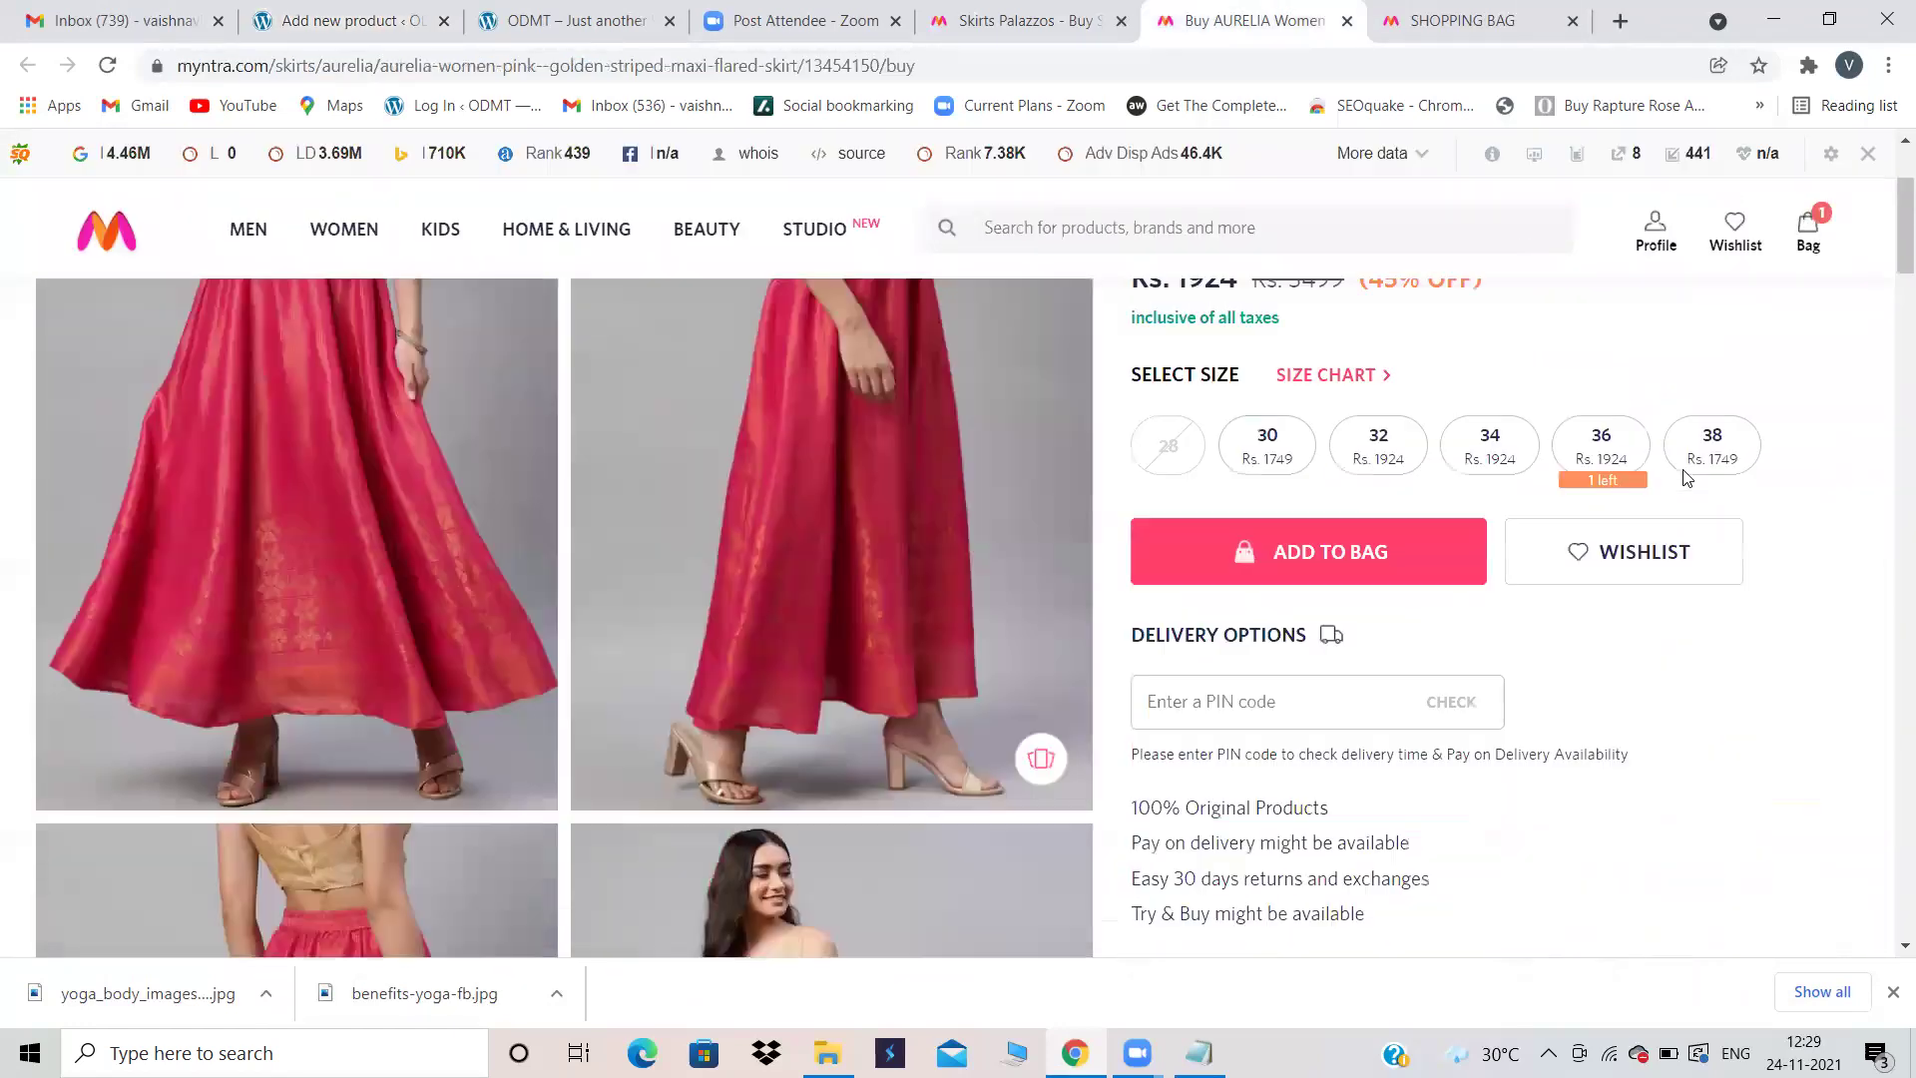
{"action": "scroll", "coordinate": [1685, 477], "scroll_direction": "down", "scroll_amount": 1}
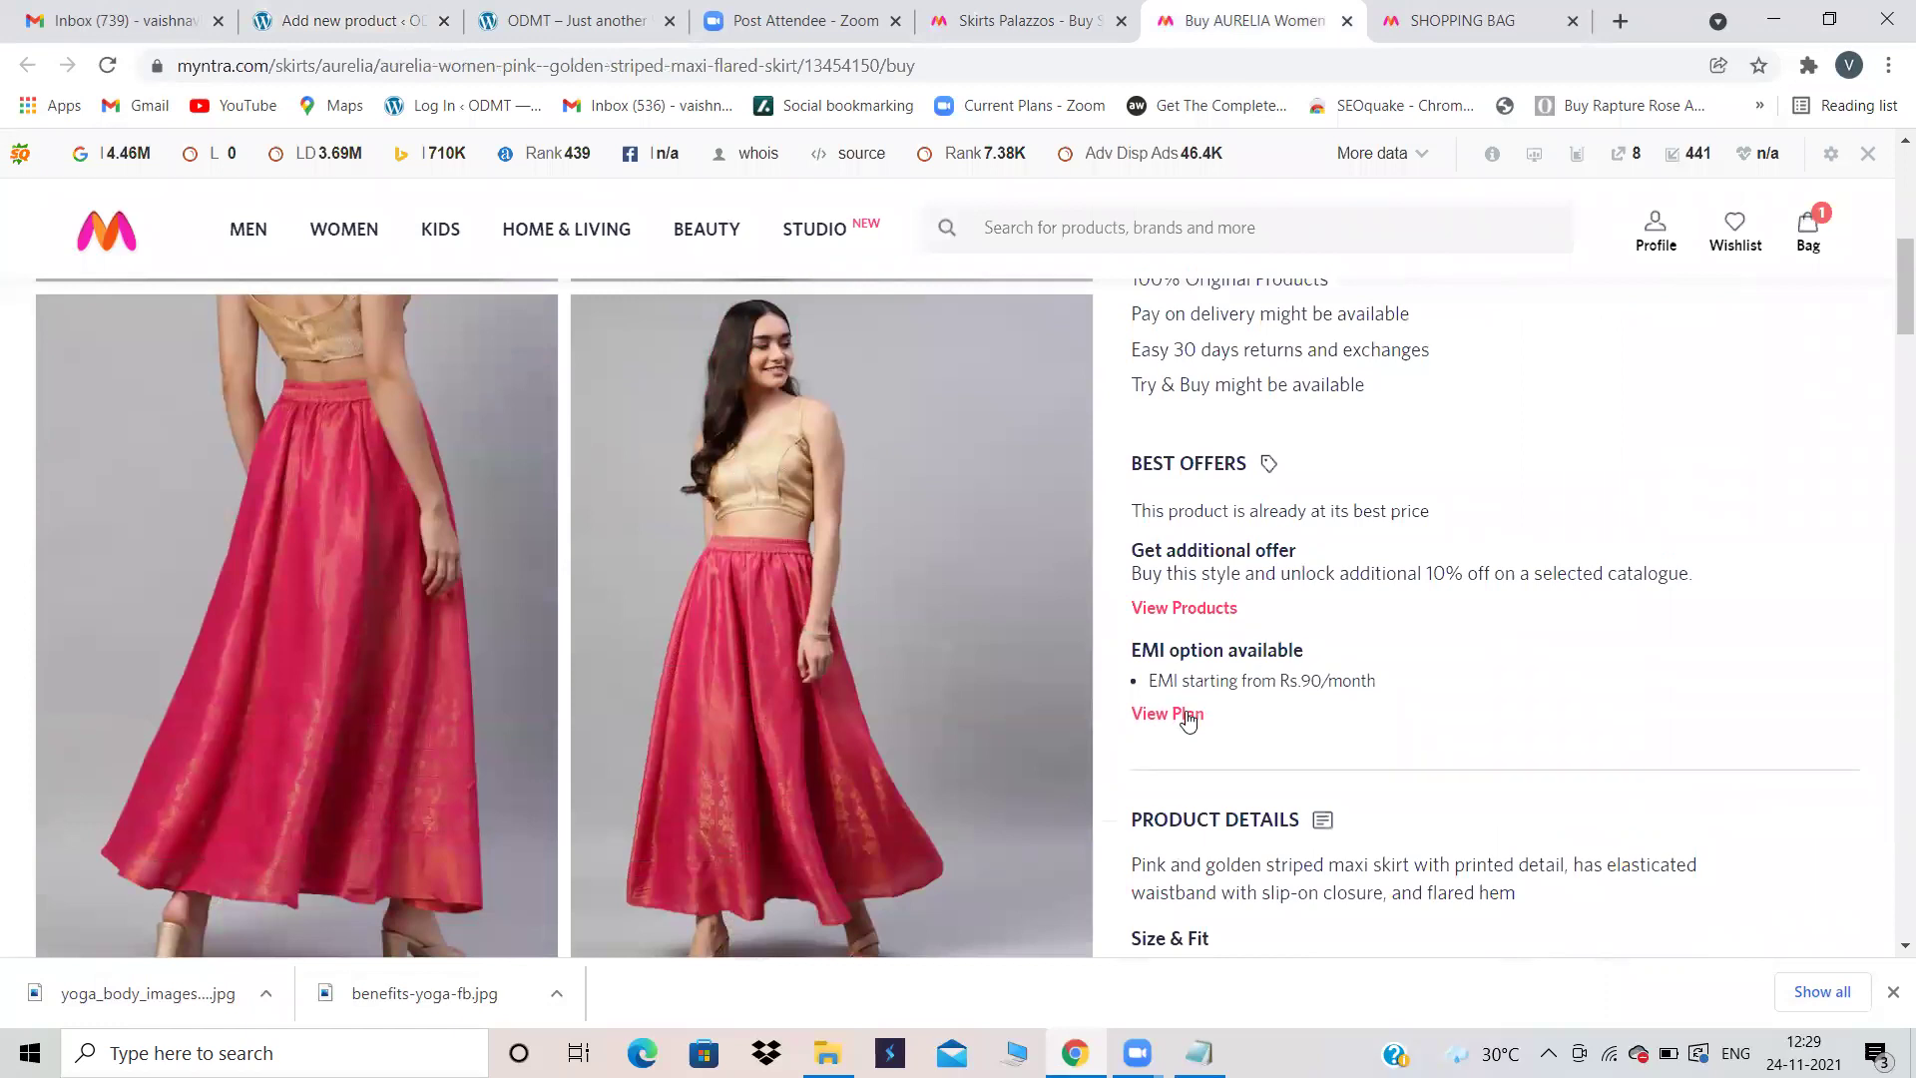
{"action": "scroll", "coordinate": [1422, 691], "scroll_direction": "down", "scroll_amount": 4}
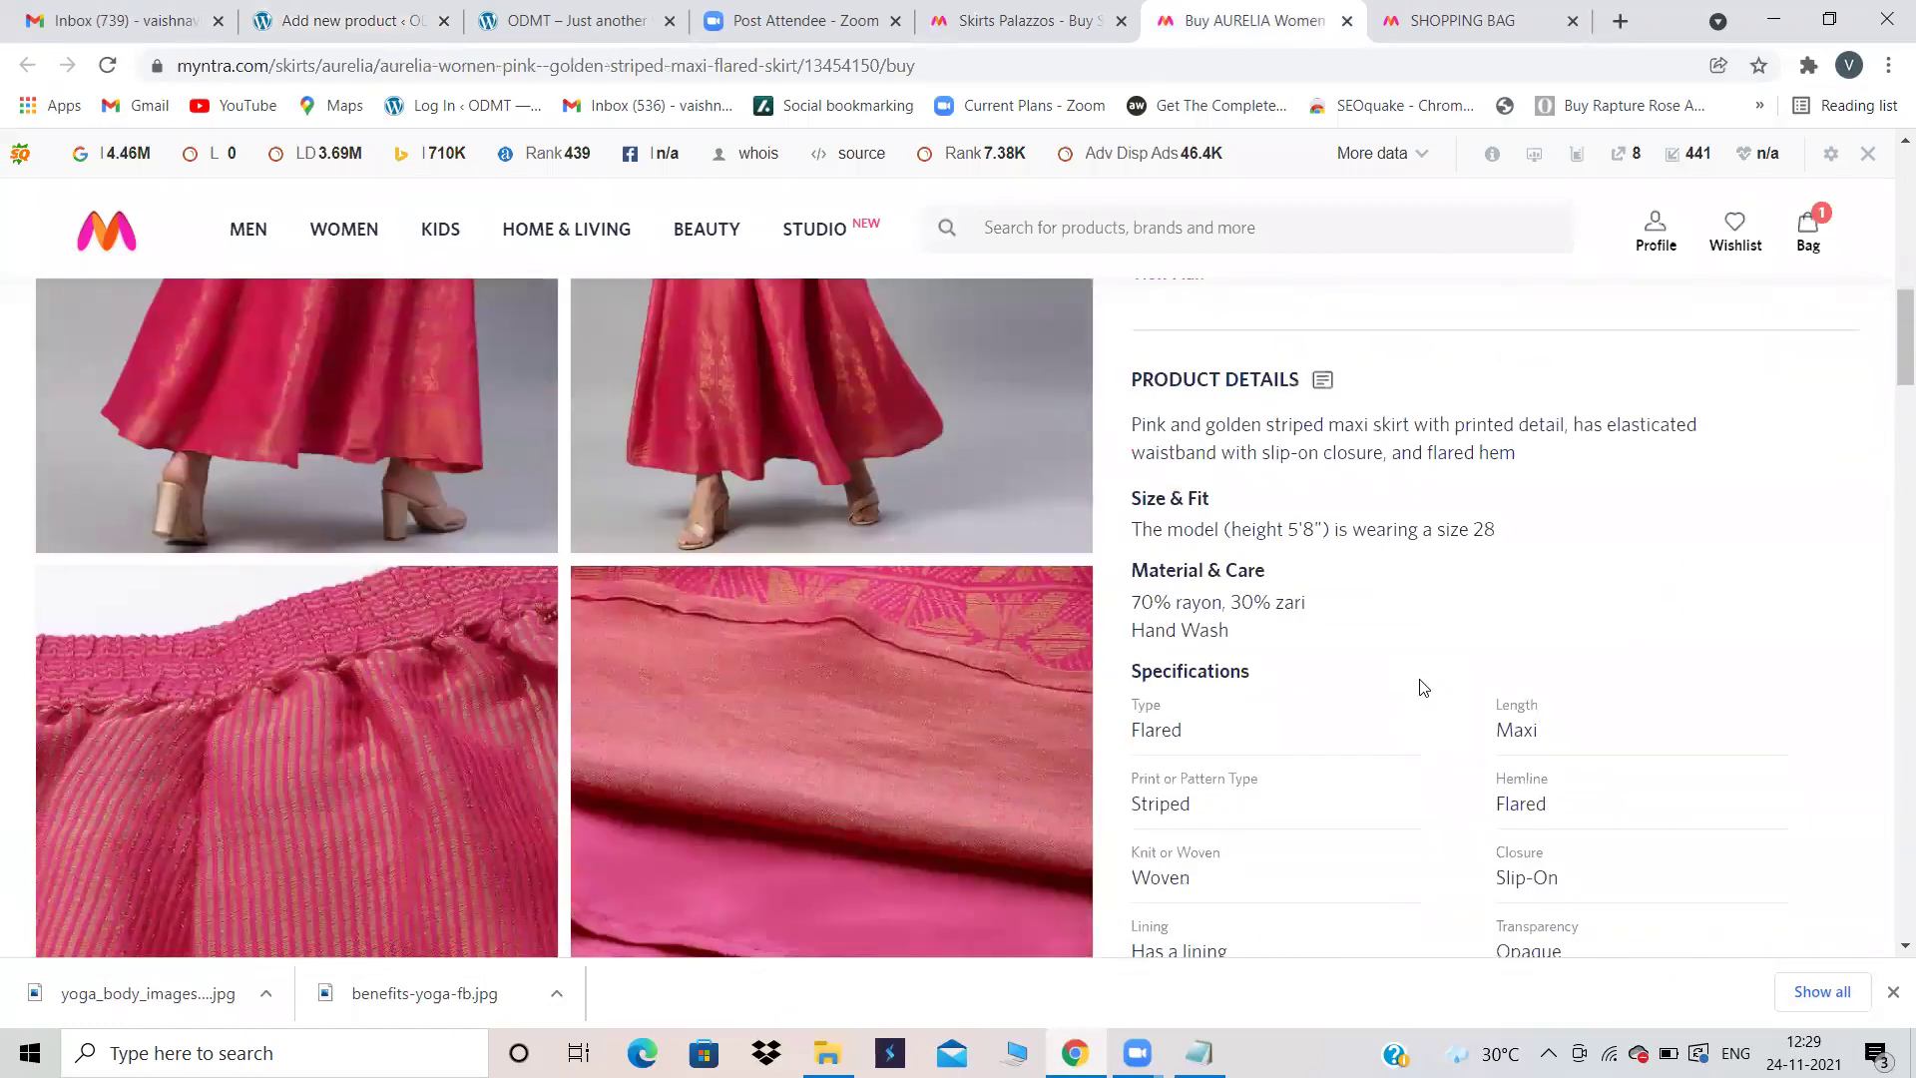
{"action": "scroll", "coordinate": [1422, 687], "scroll_direction": "up", "scroll_amount": 4}
{"action": "scroll", "coordinate": [1464, 582], "scroll_direction": "up", "scroll_amount": 2}
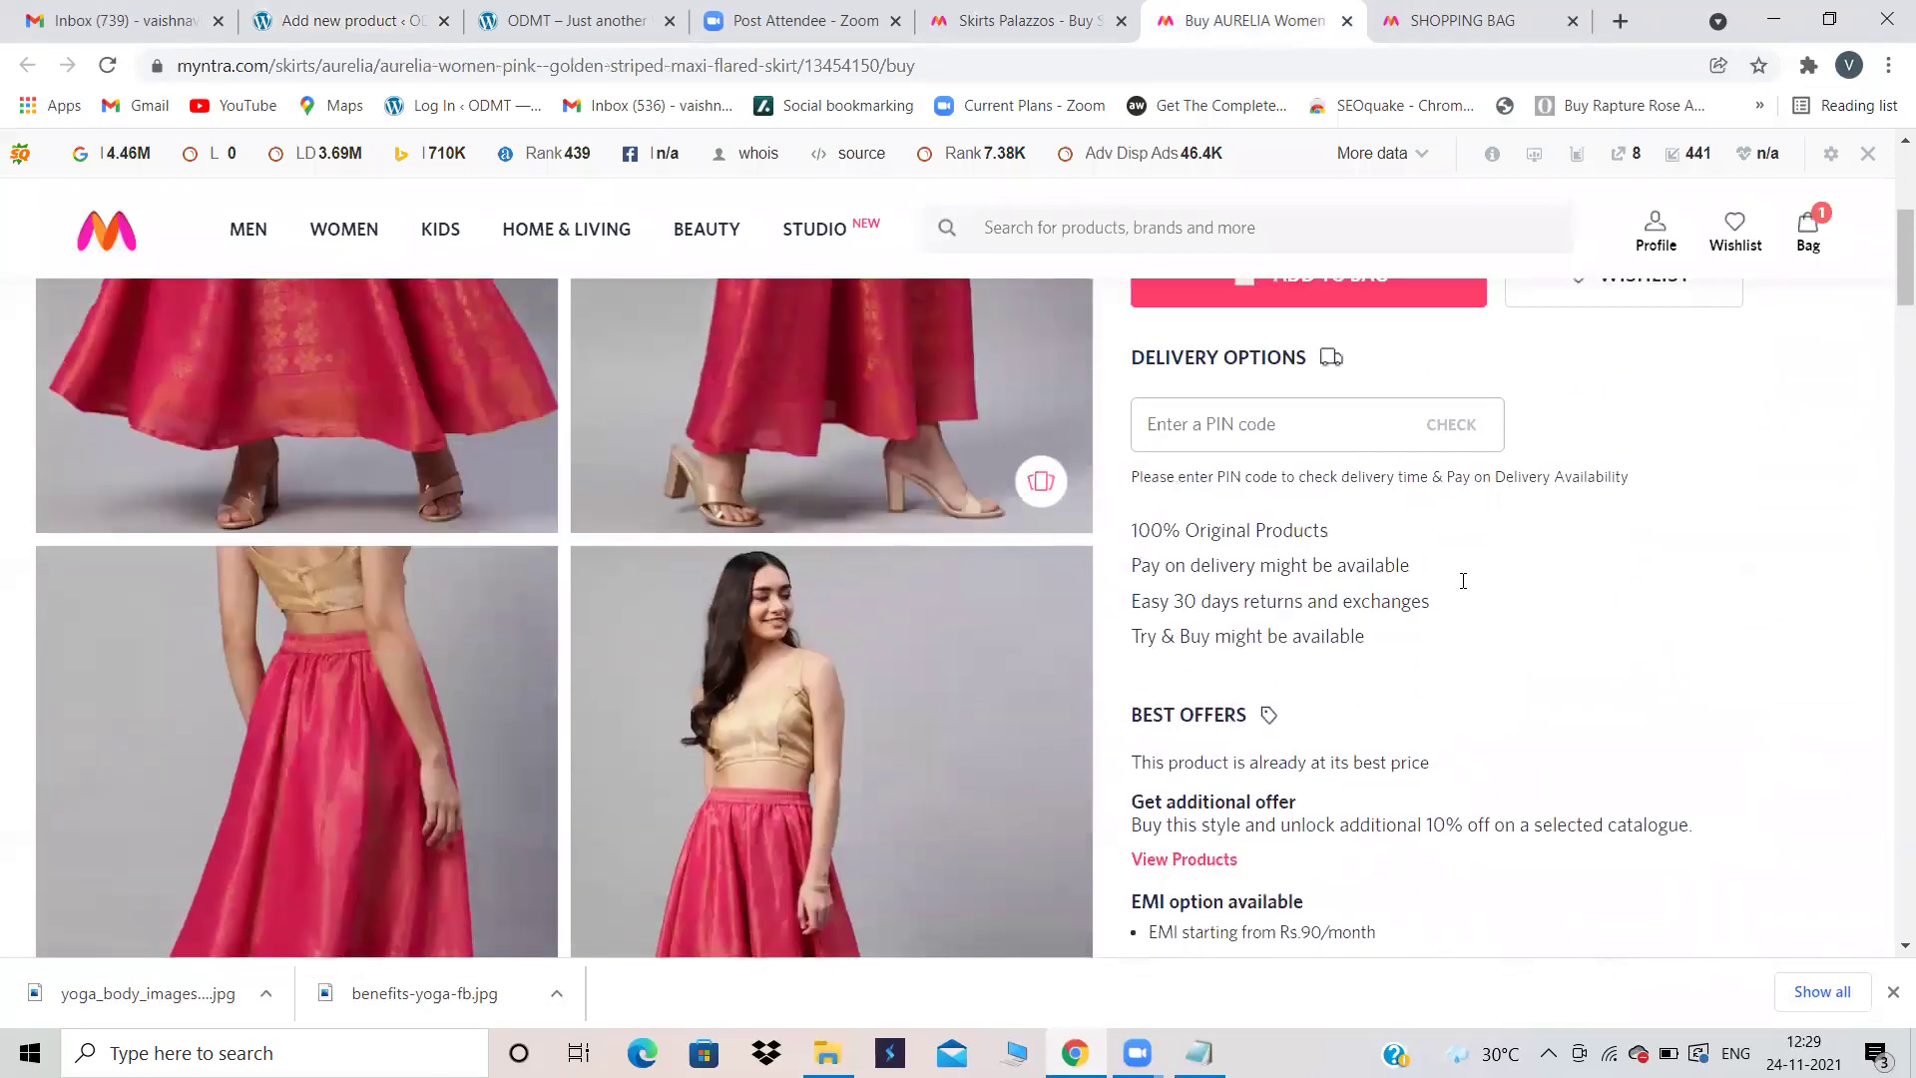
{"action": "scroll", "coordinate": [1463, 581], "scroll_direction": "down", "scroll_amount": 1}
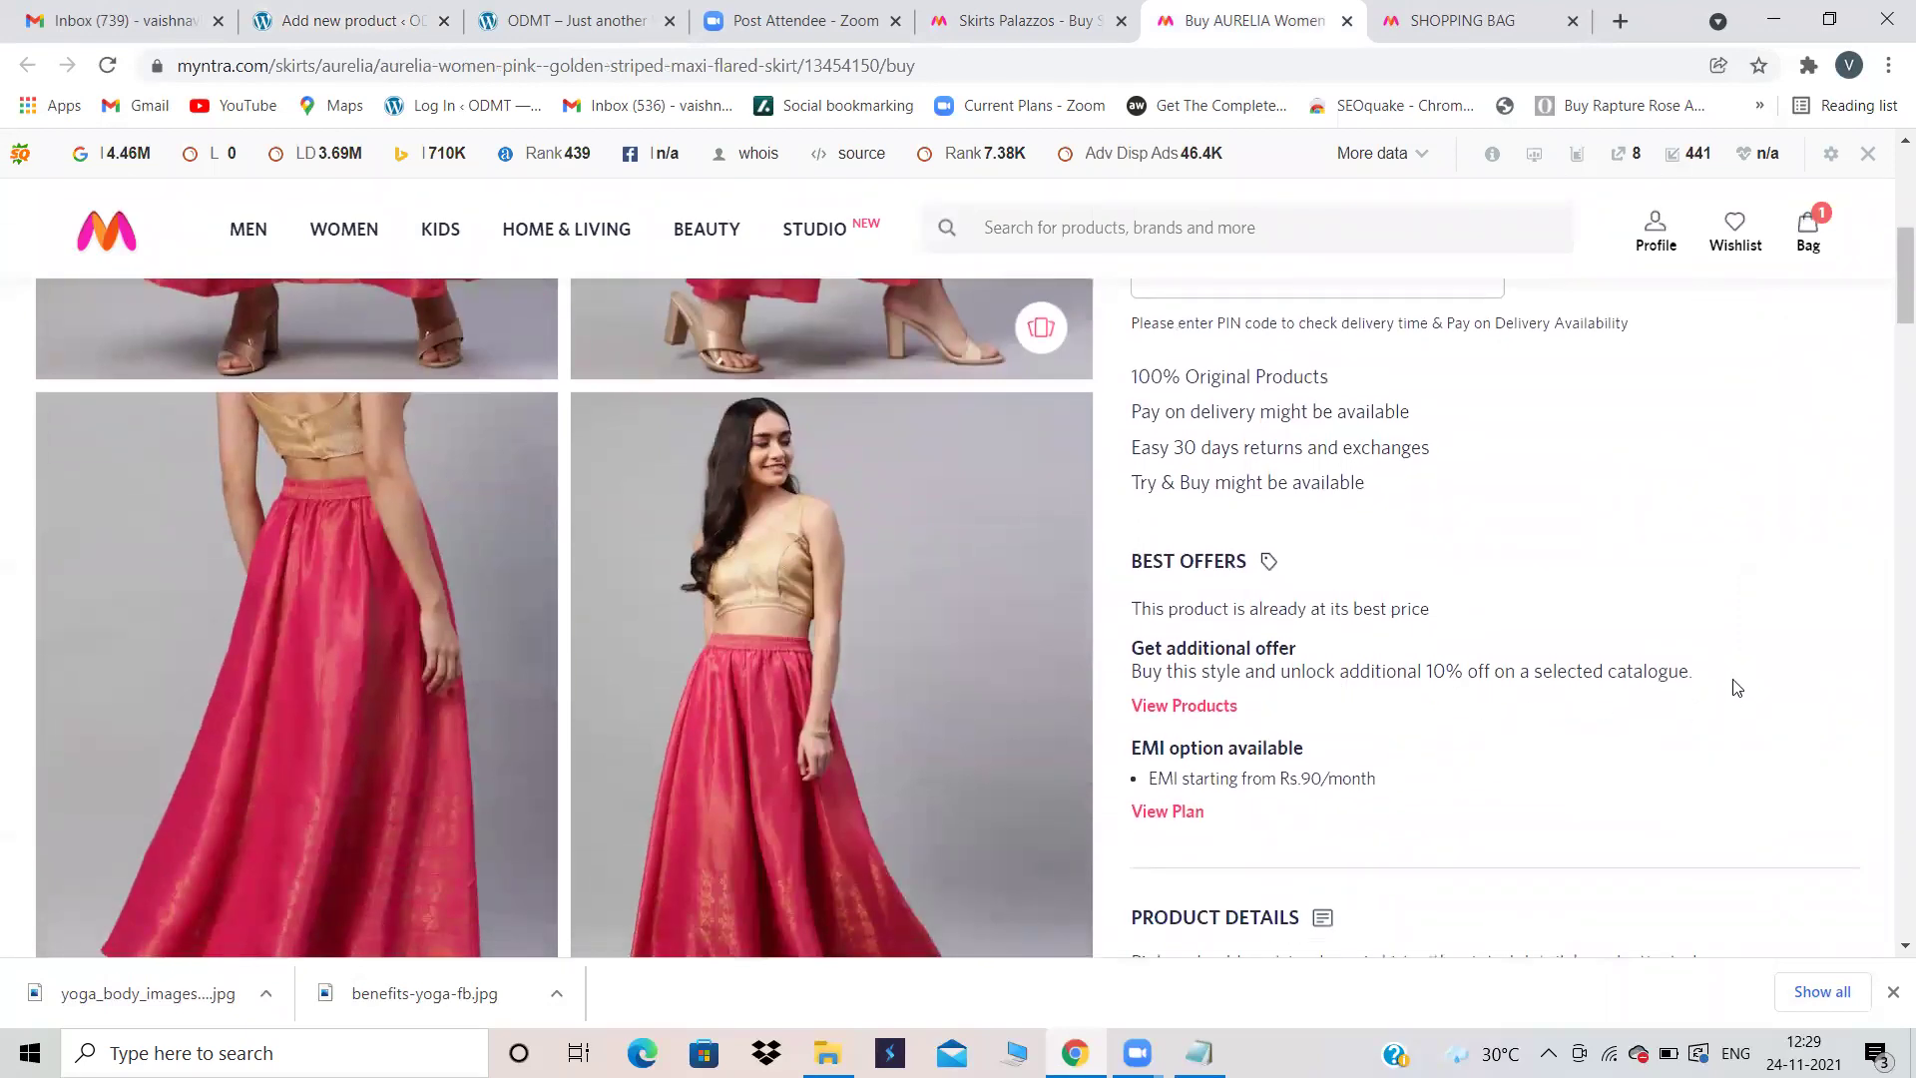
{"action": "left_click_drag", "start_coordinate": [1349, 508], "coordinate": [1690, 678]}
{"action": "key", "text": "ctrl+c"}
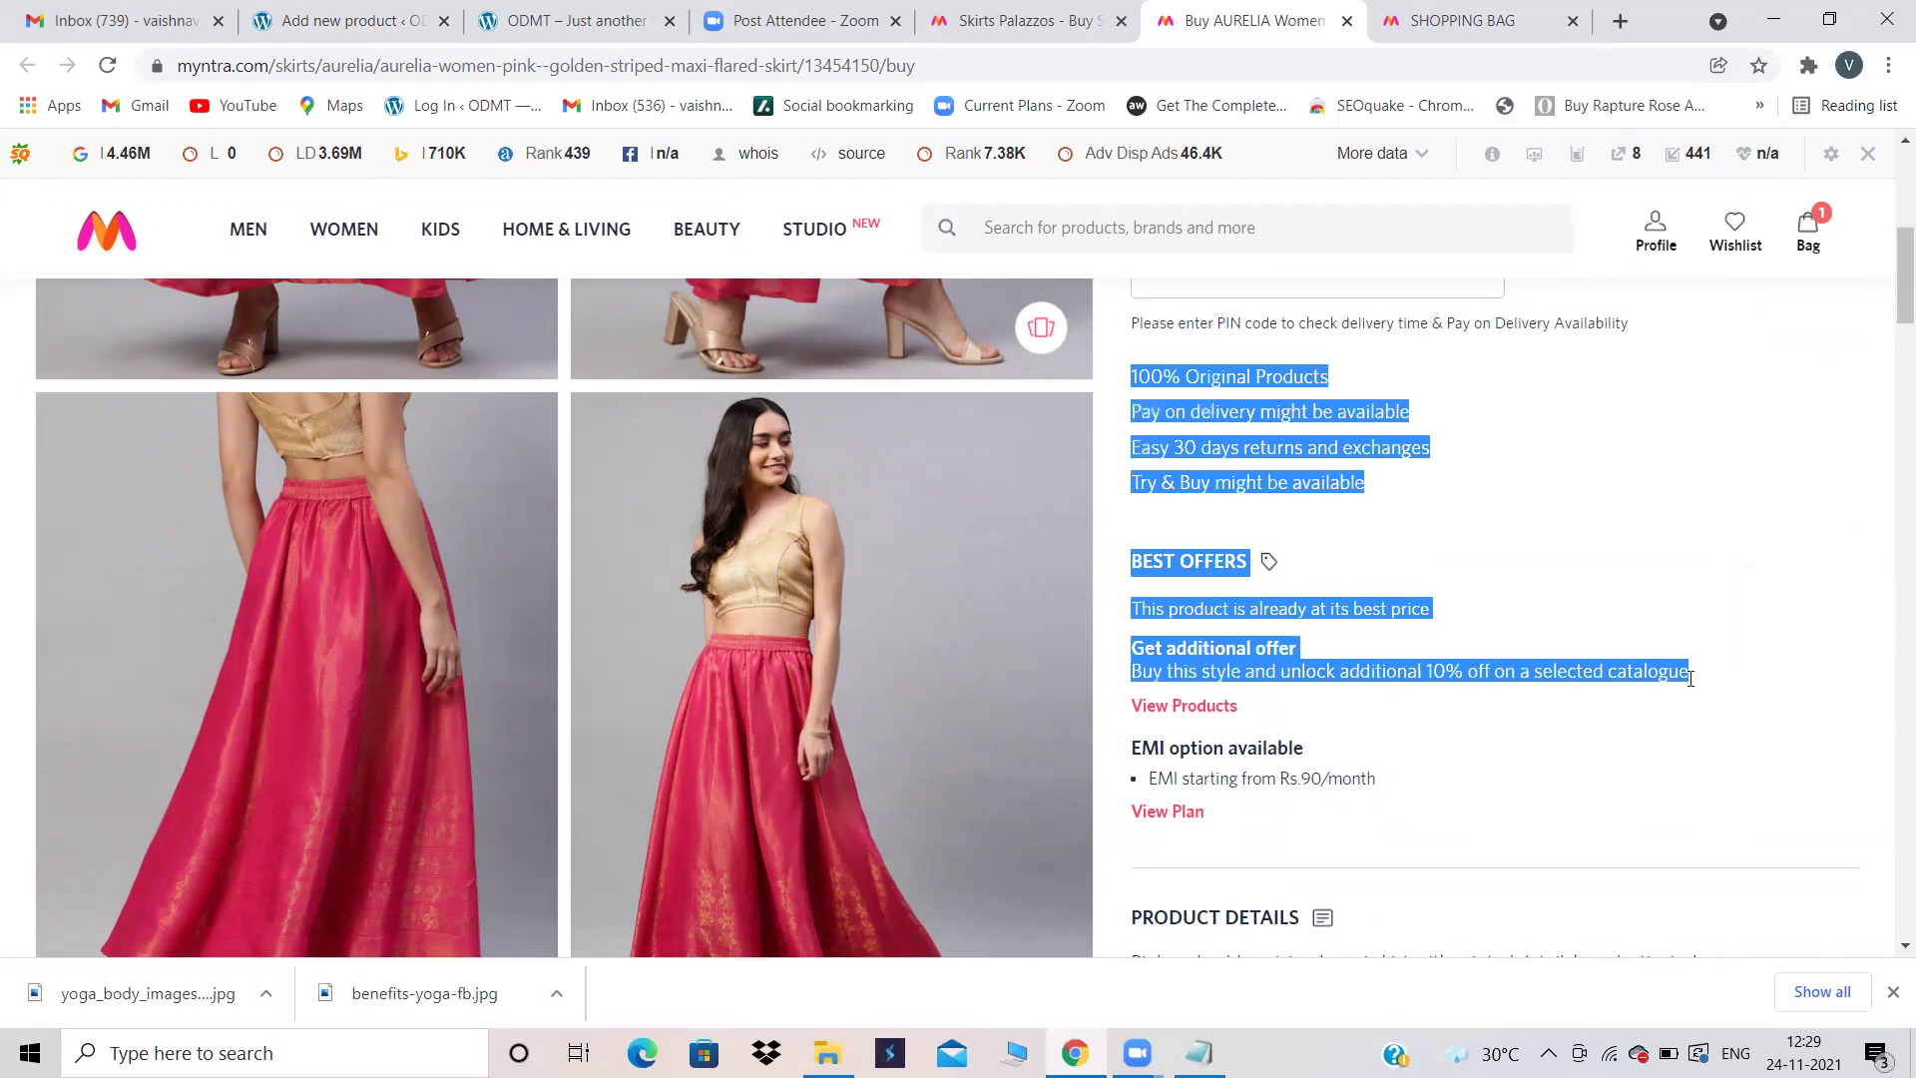
Step: Paste that delivery and offers text into the AURELIA product's main description
{"action": "left_click", "coordinate": [344, 10]}
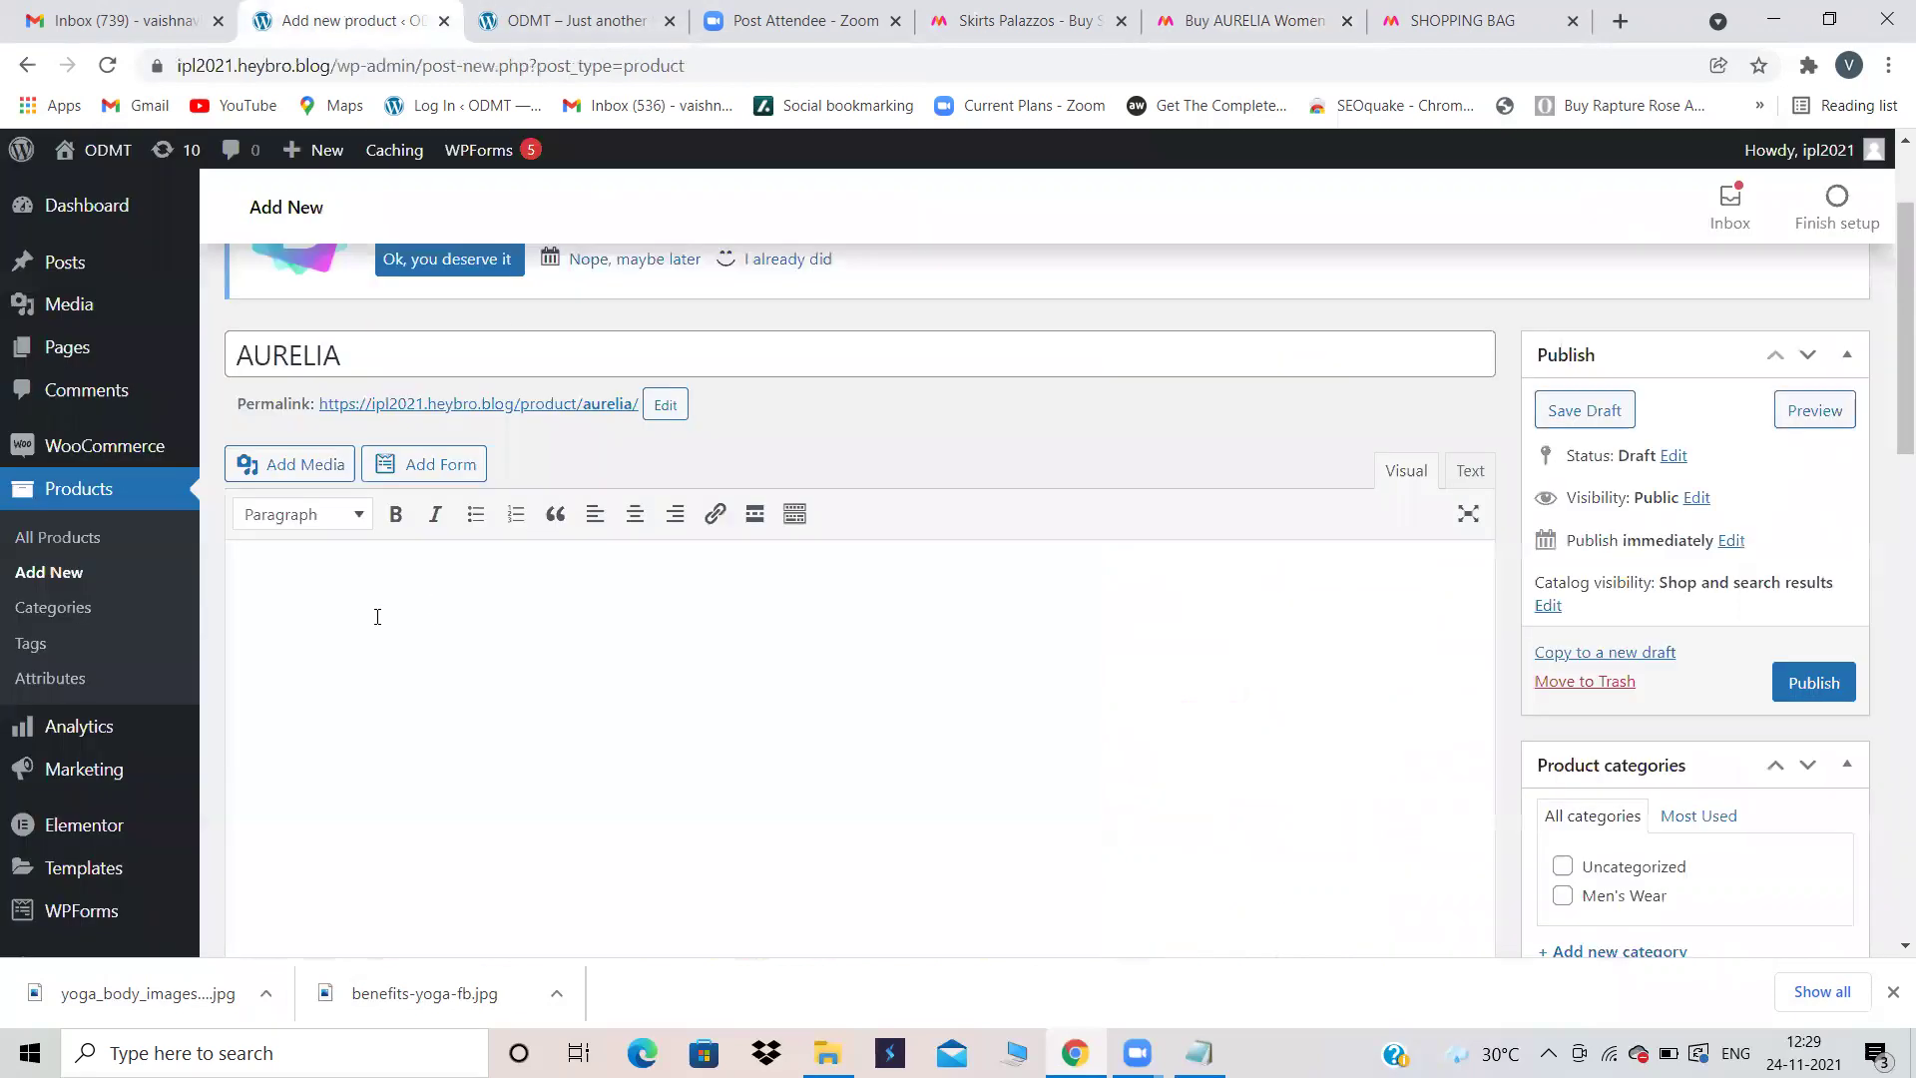
{"action": "key", "text": "ctrl+v"}
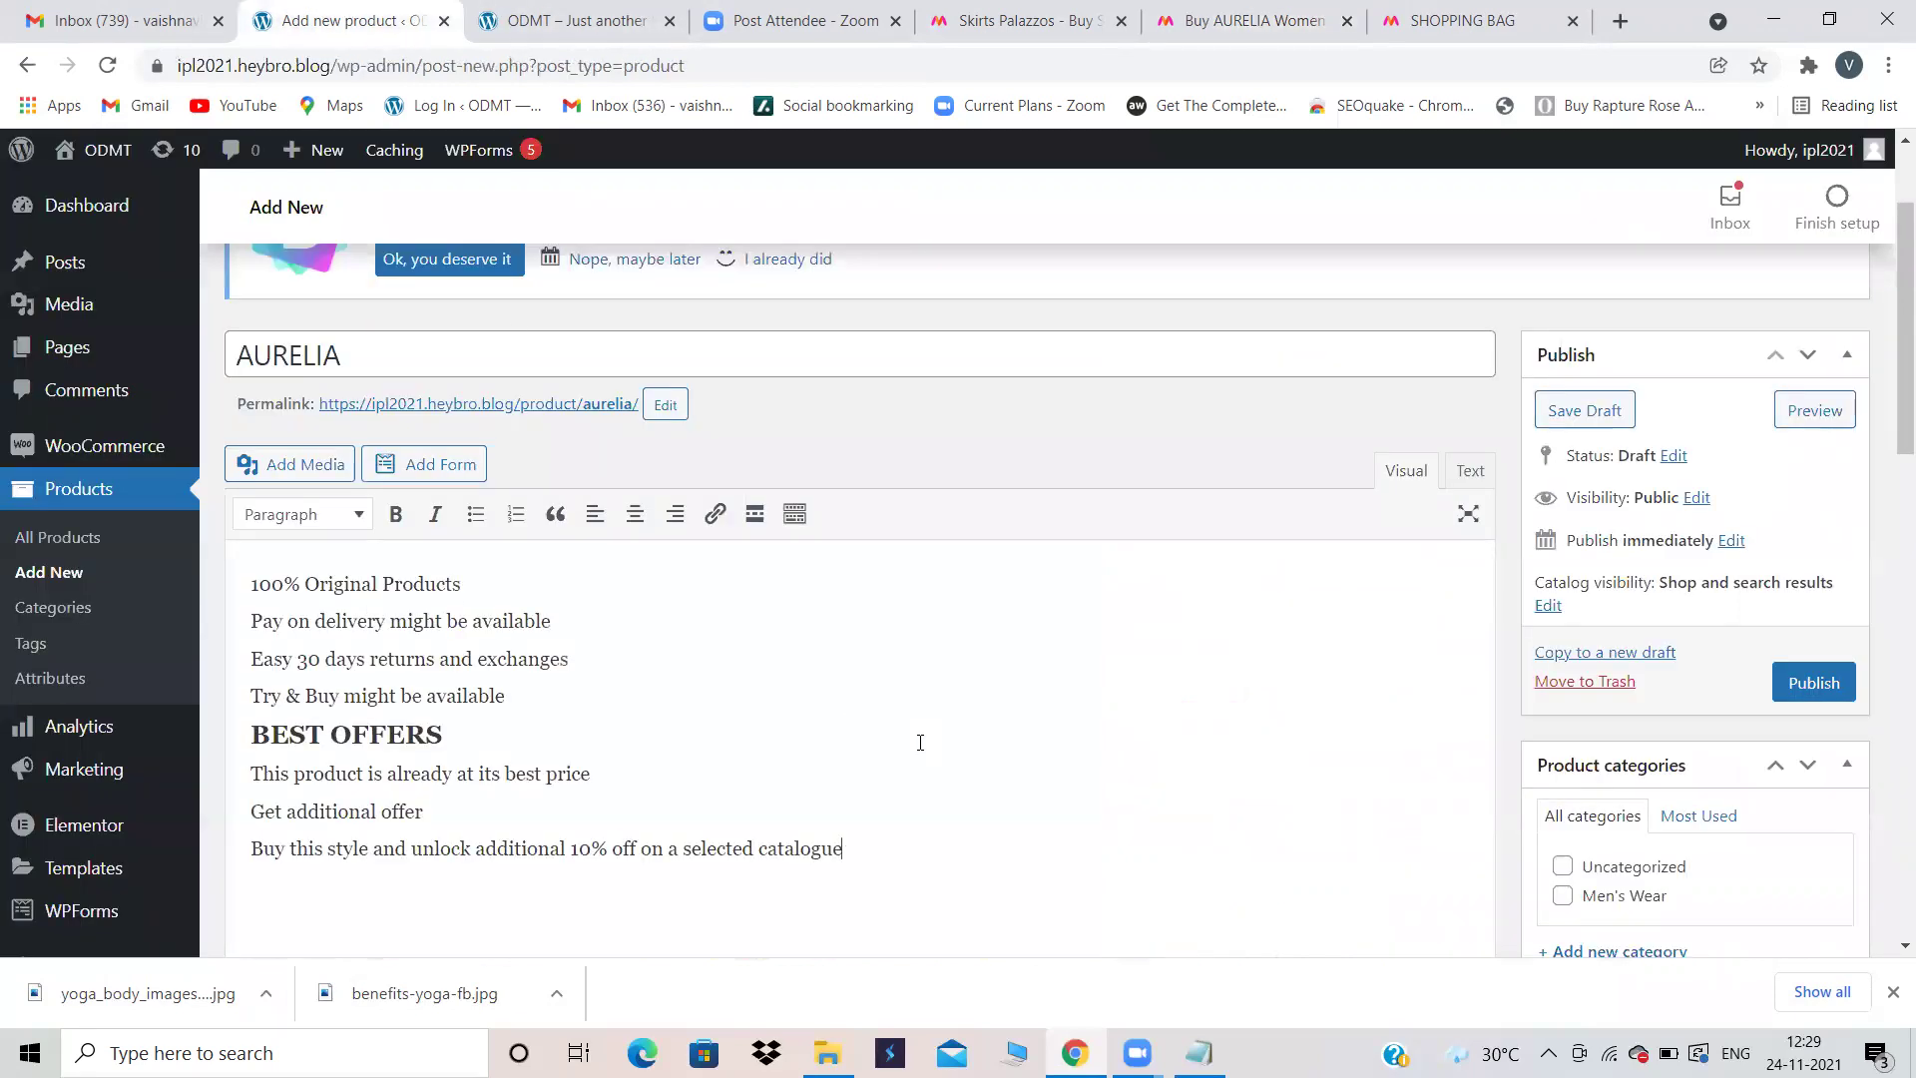
{"action": "scroll", "coordinate": [930, 742], "scroll_direction": "down", "scroll_amount": 8}
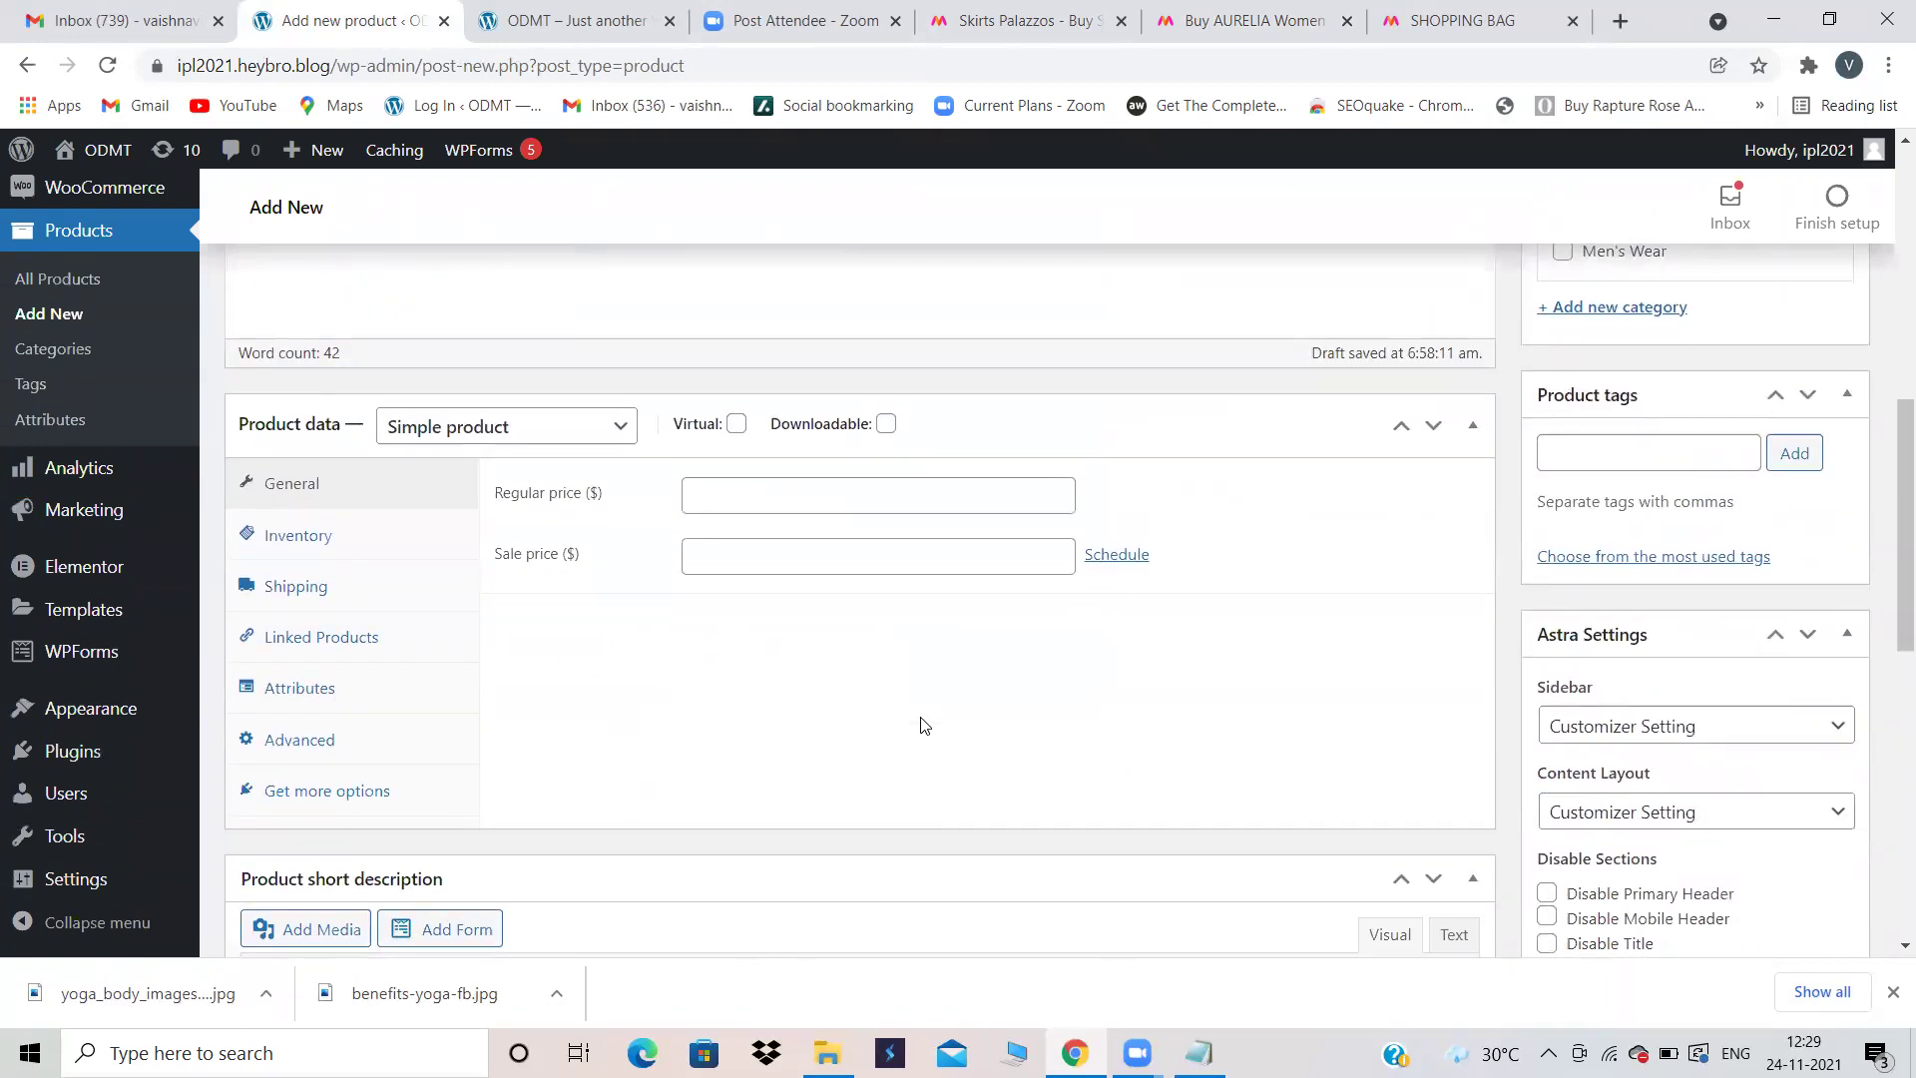
{"action": "scroll", "coordinate": [924, 725], "scroll_direction": "down", "scroll_amount": 2}
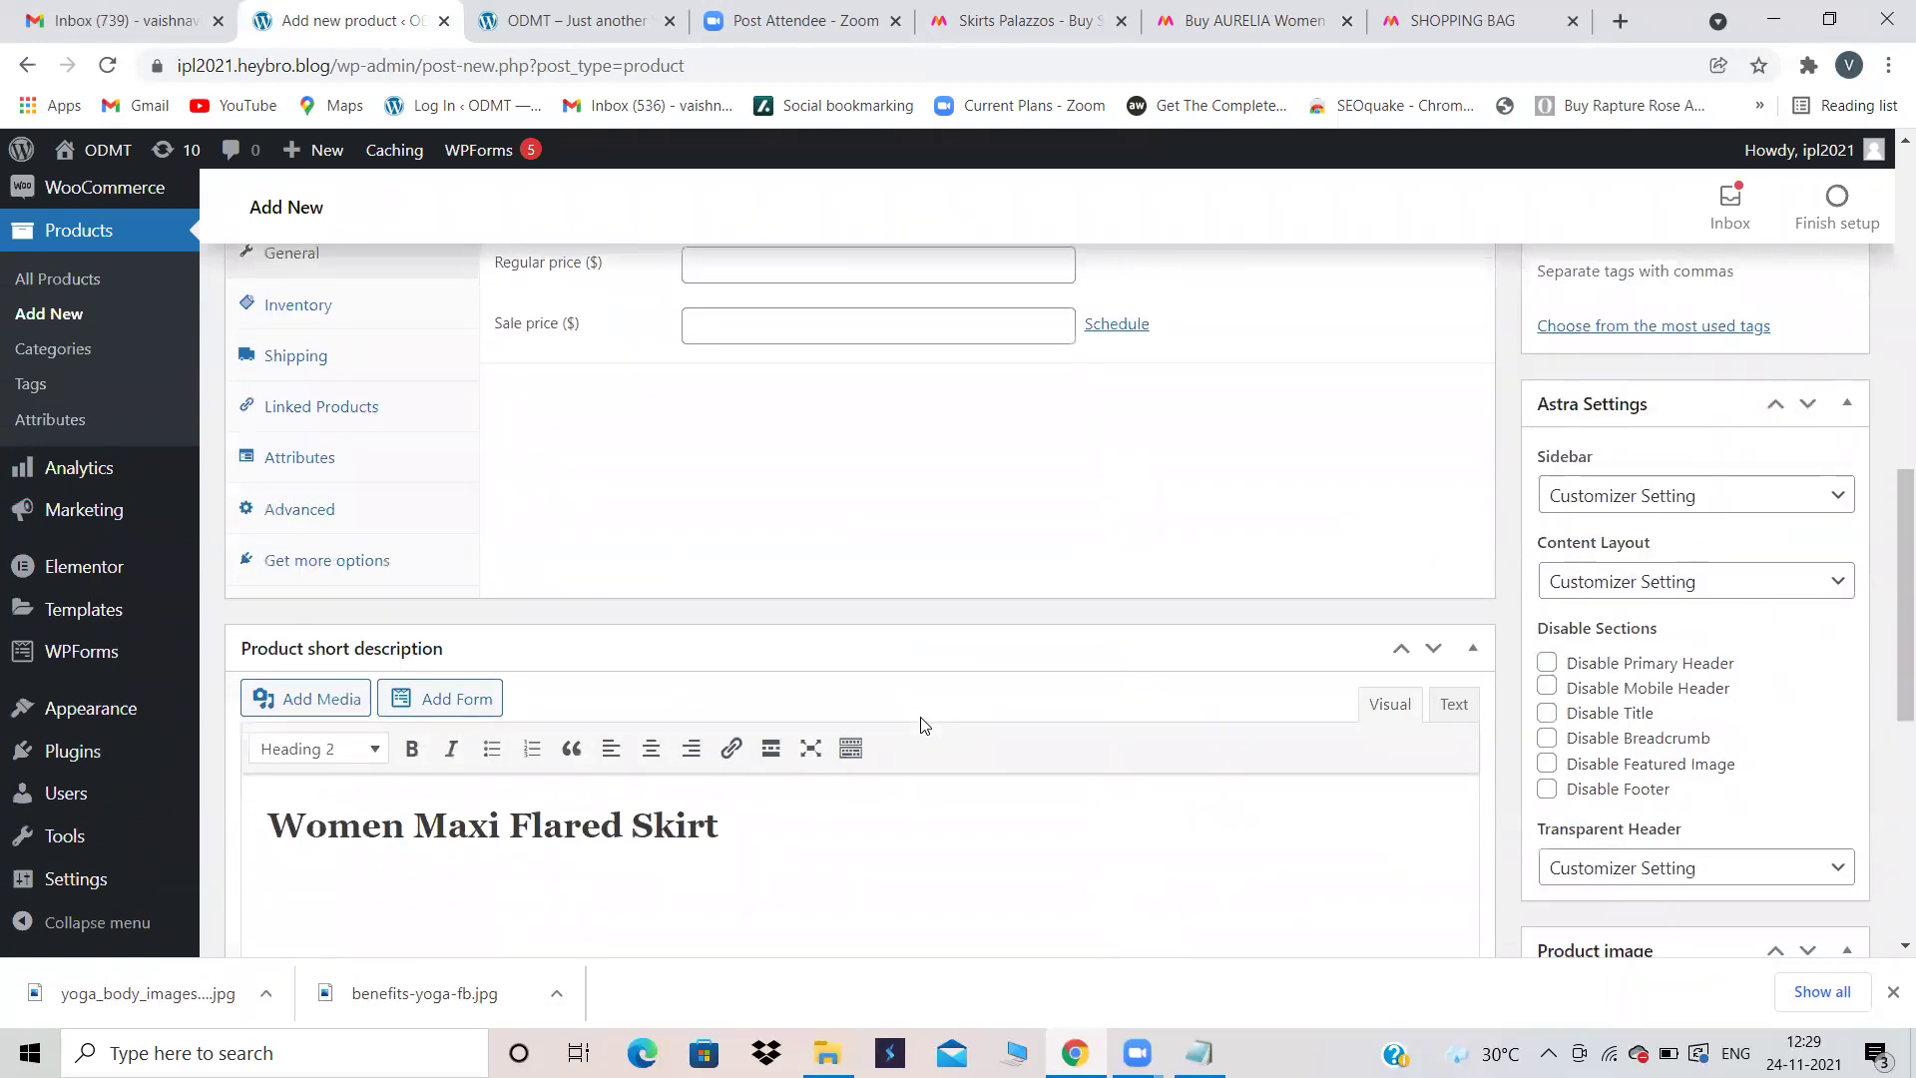
Step: Tag the AURELIA product with White
{"action": "scroll", "coordinate": [1889, 503], "scroll_direction": "up", "scroll_amount": 1}
{"action": "scroll", "coordinate": [1889, 504], "scroll_direction": "up", "scroll_amount": 4}
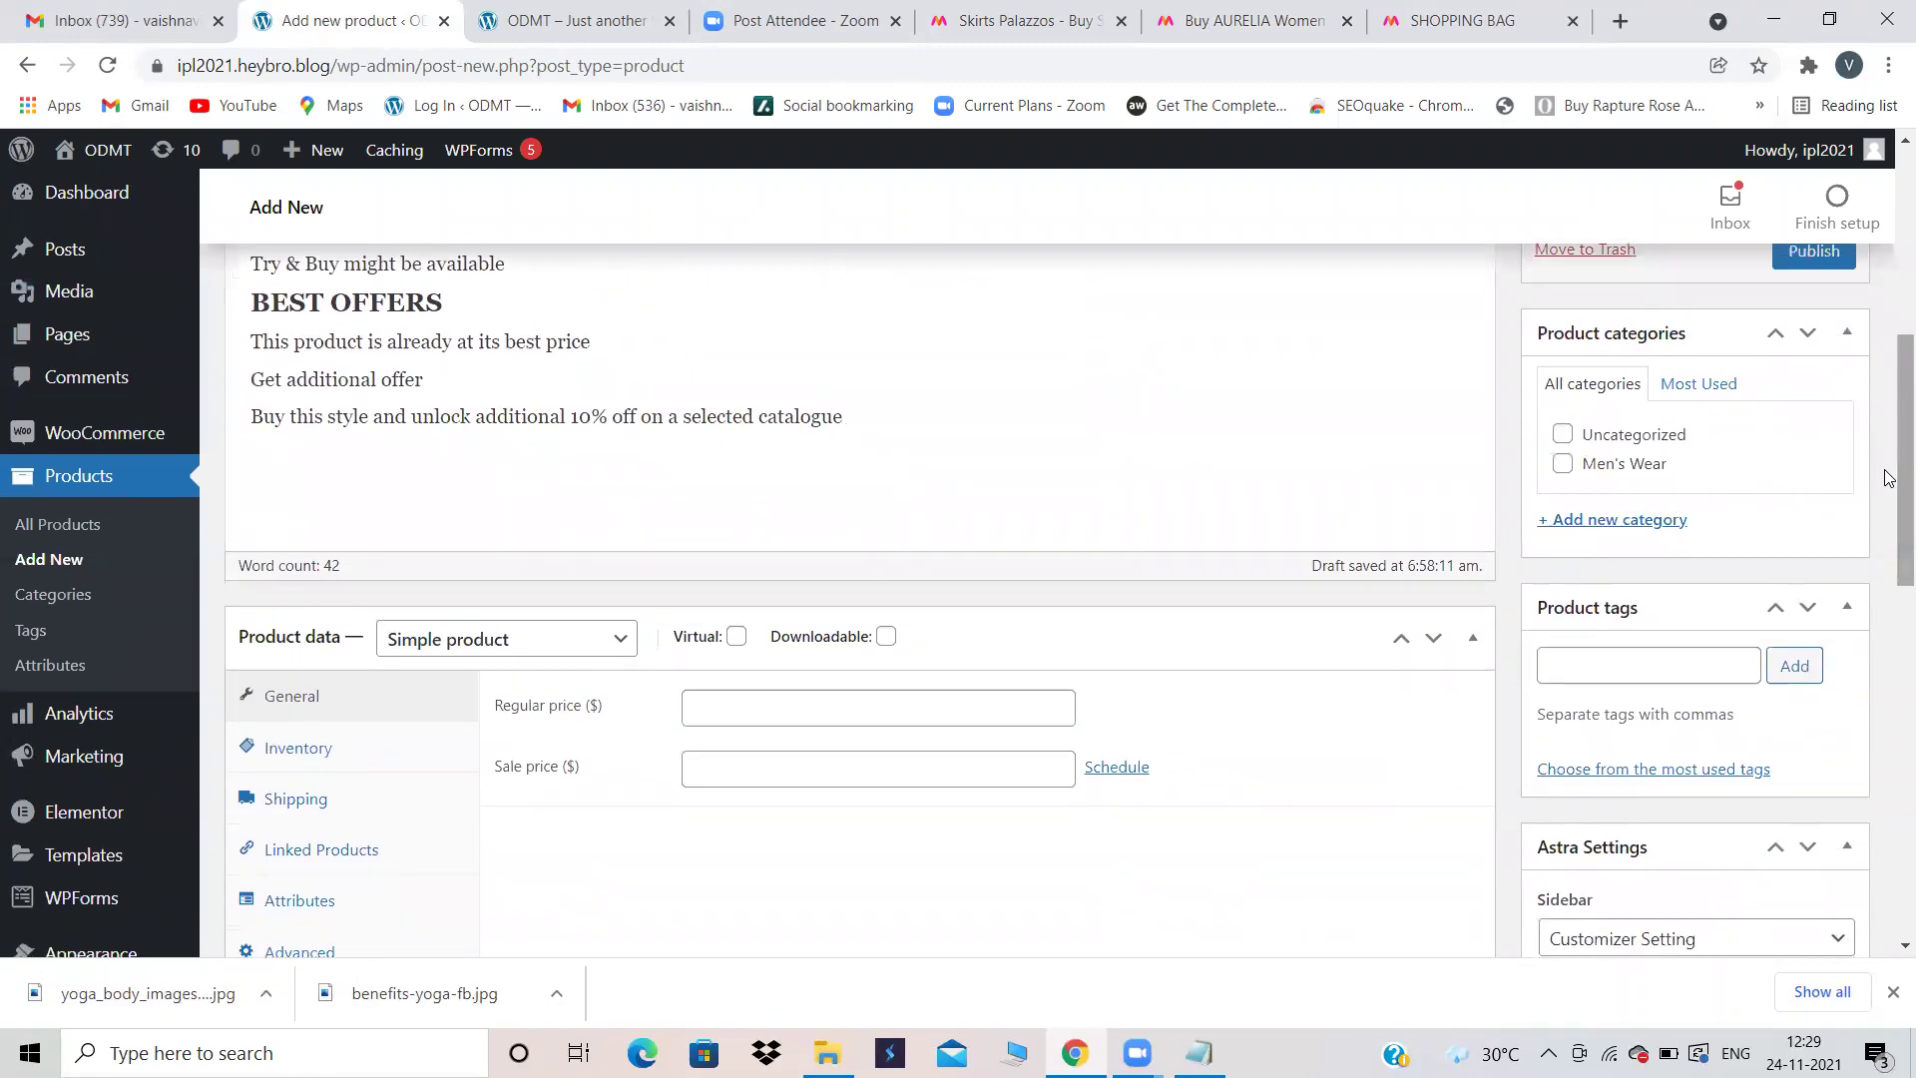
{"action": "left_click", "coordinate": [1624, 660]}
{"action": "type", "text": "W"}
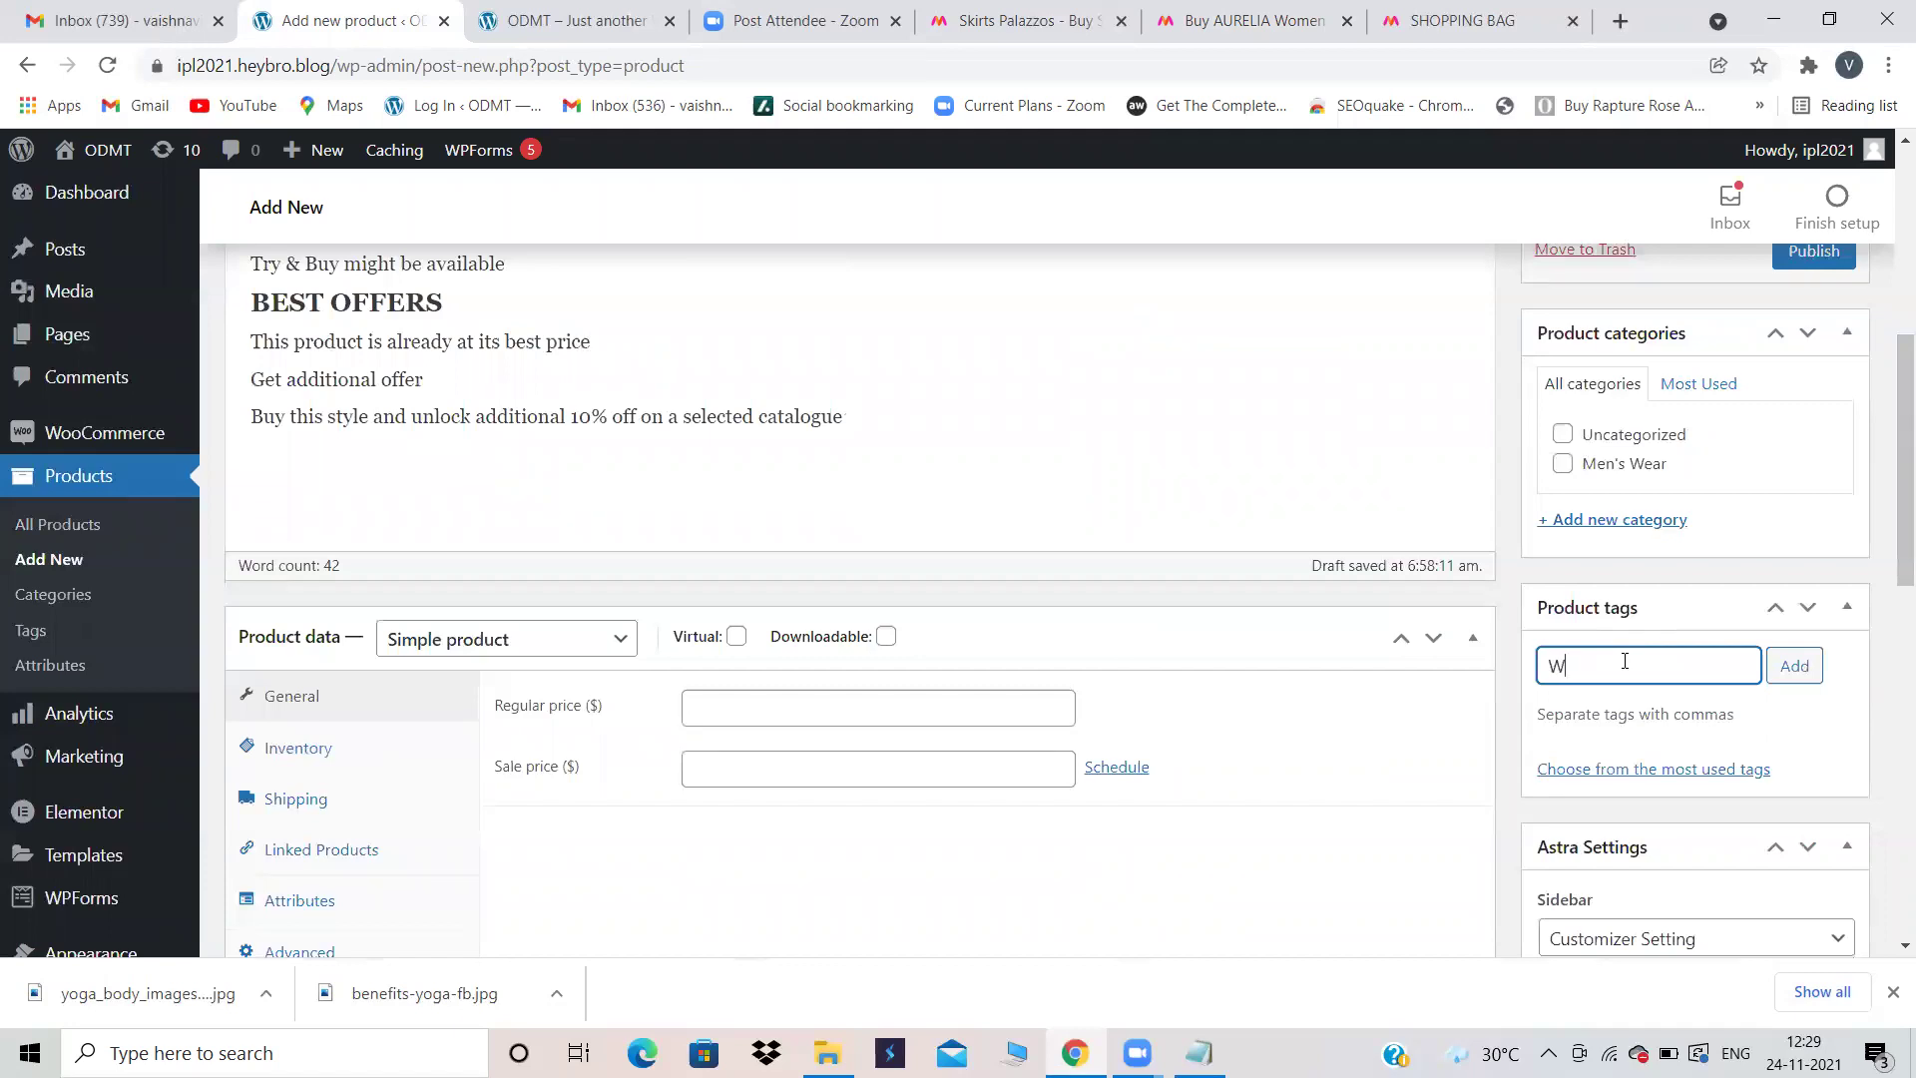
{"action": "type", "text": "hite"}
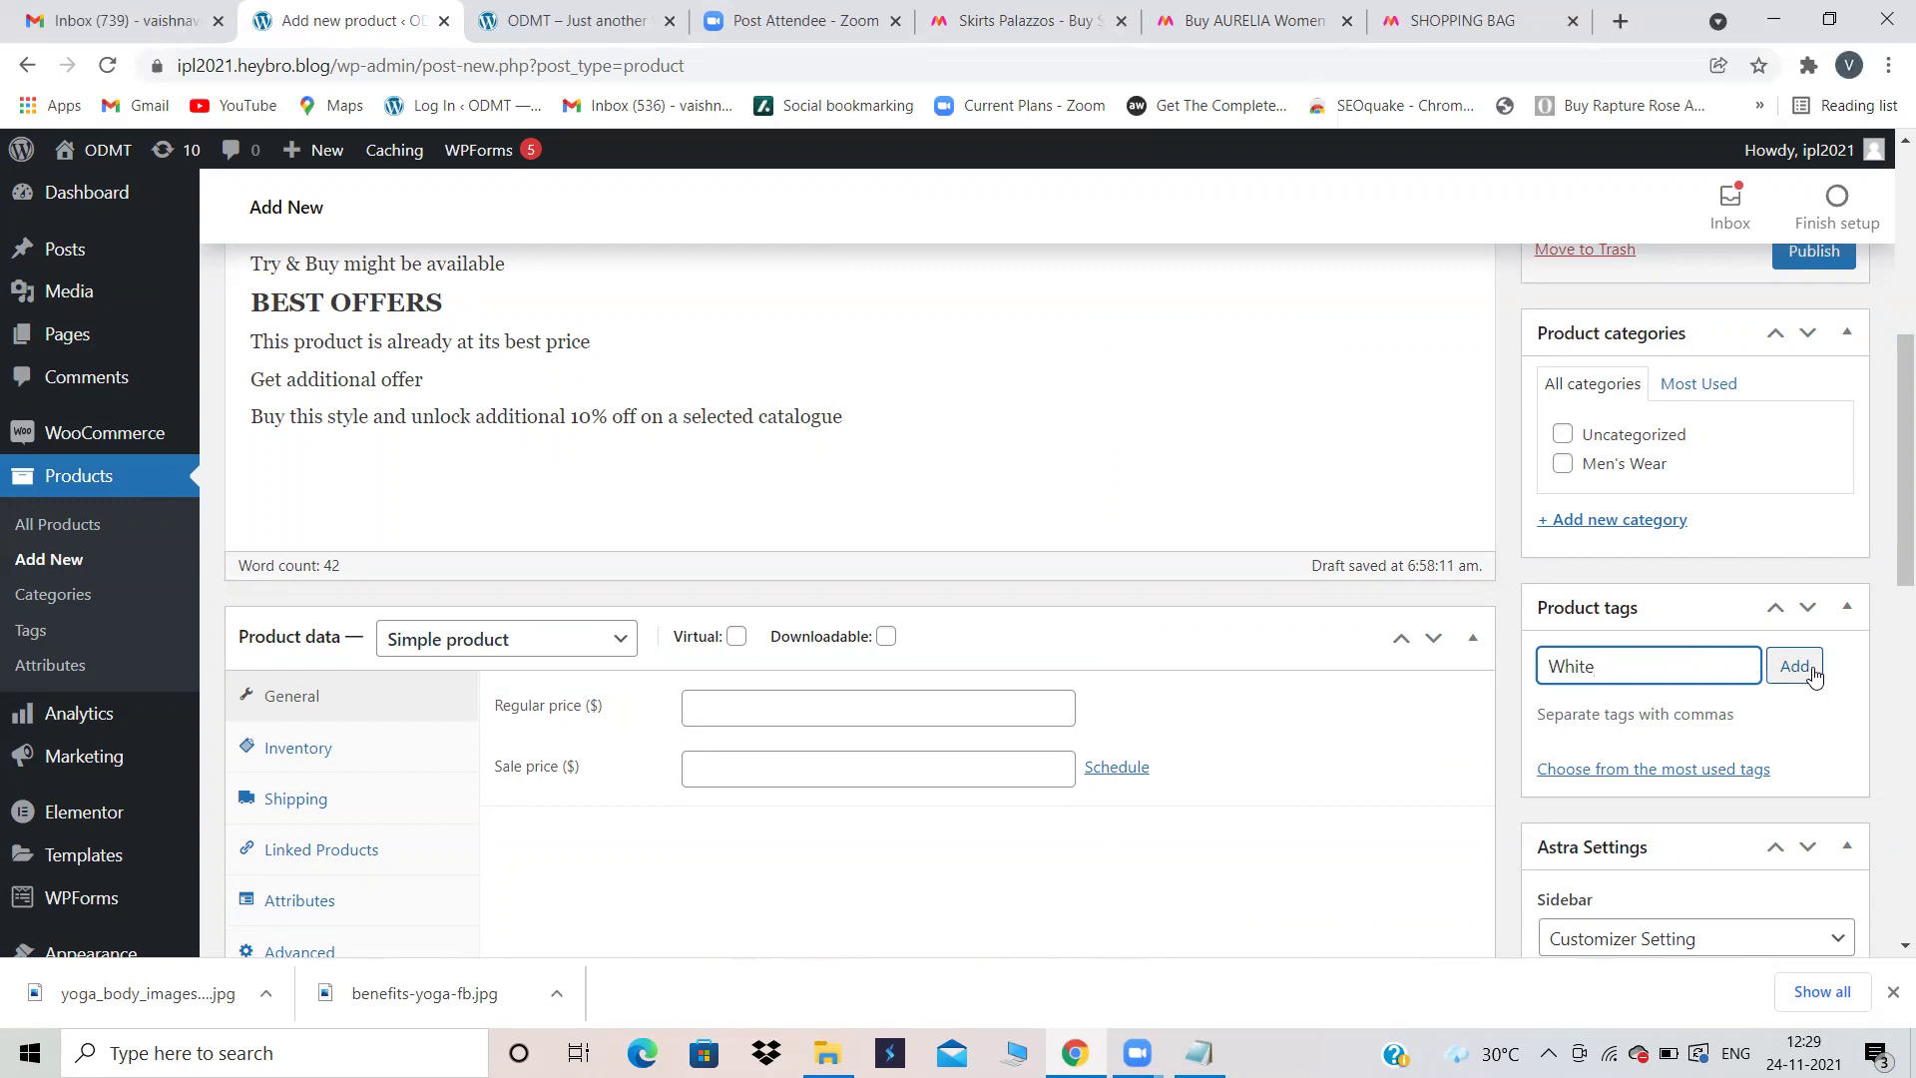
{"action": "left_click", "coordinate": [1810, 670]}
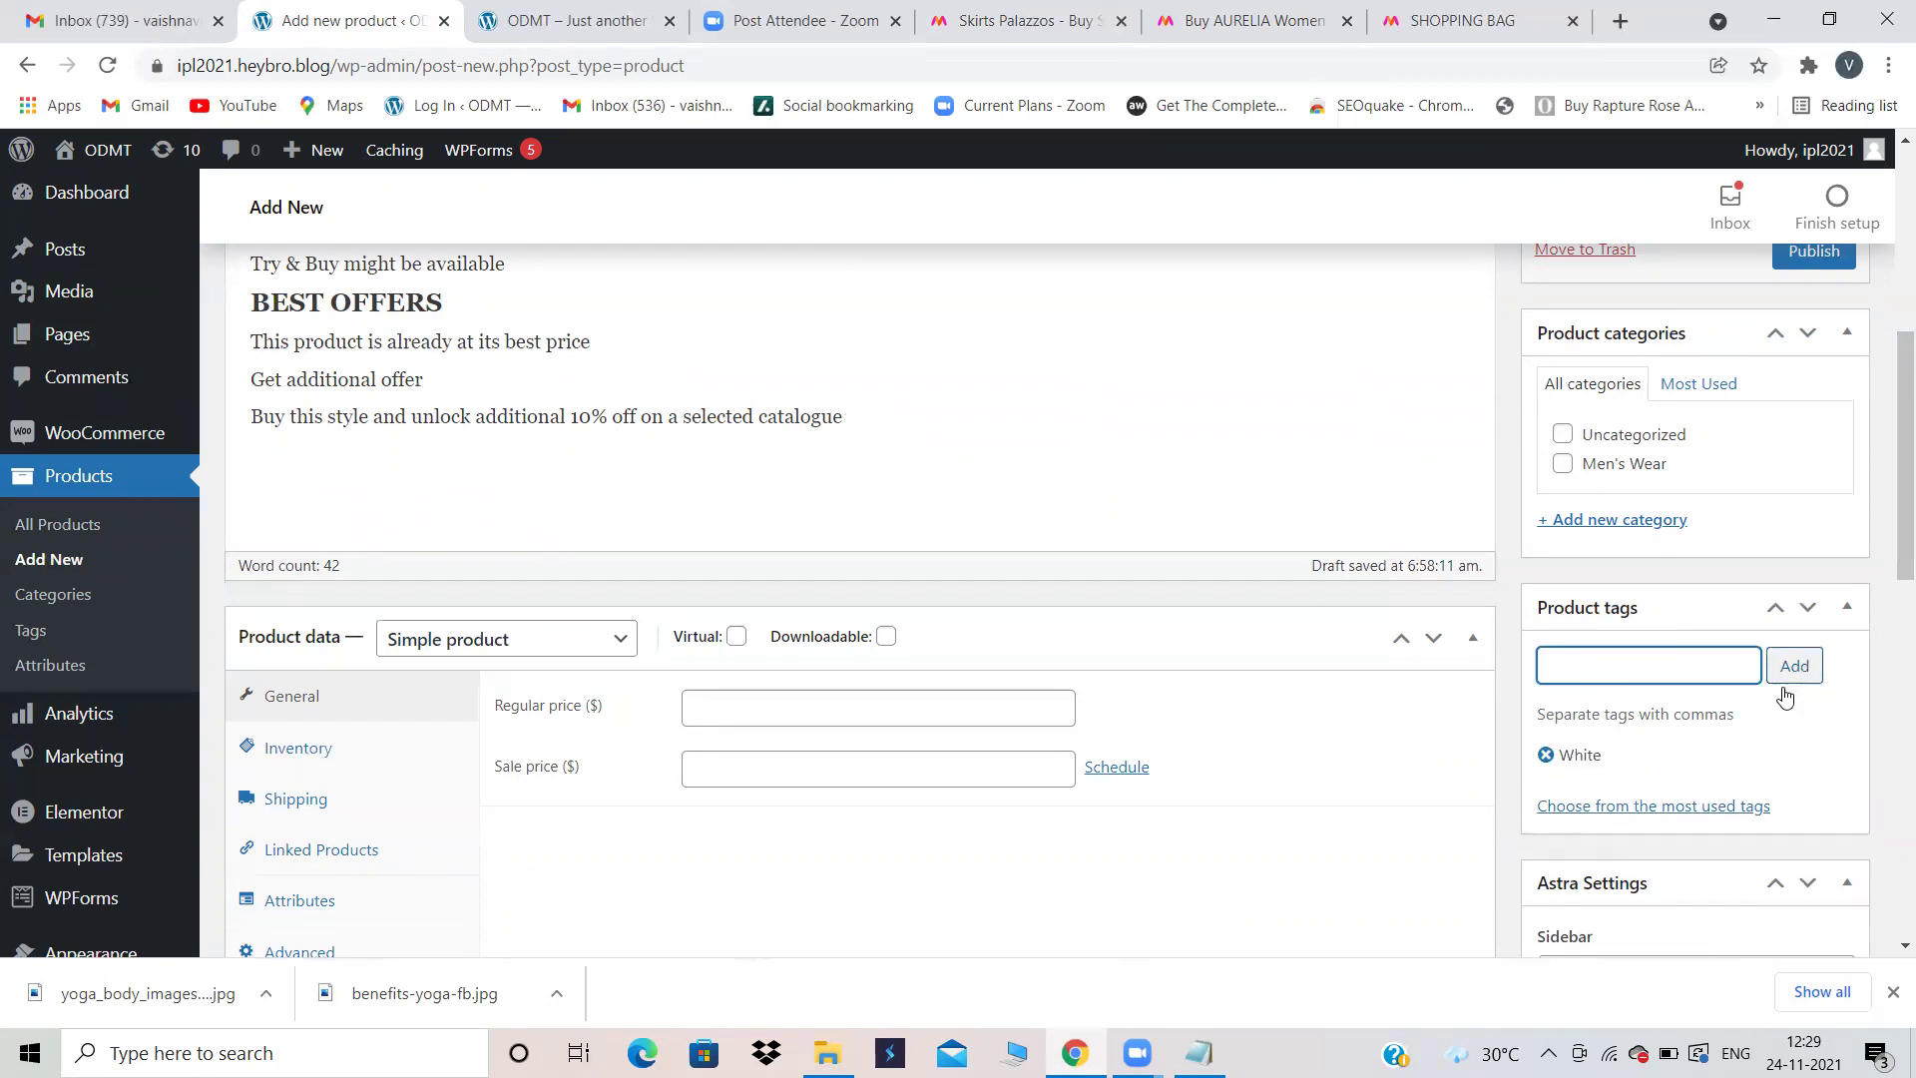
{"action": "scroll", "coordinate": [1701, 556], "scroll_direction": "up", "scroll_amount": 1}
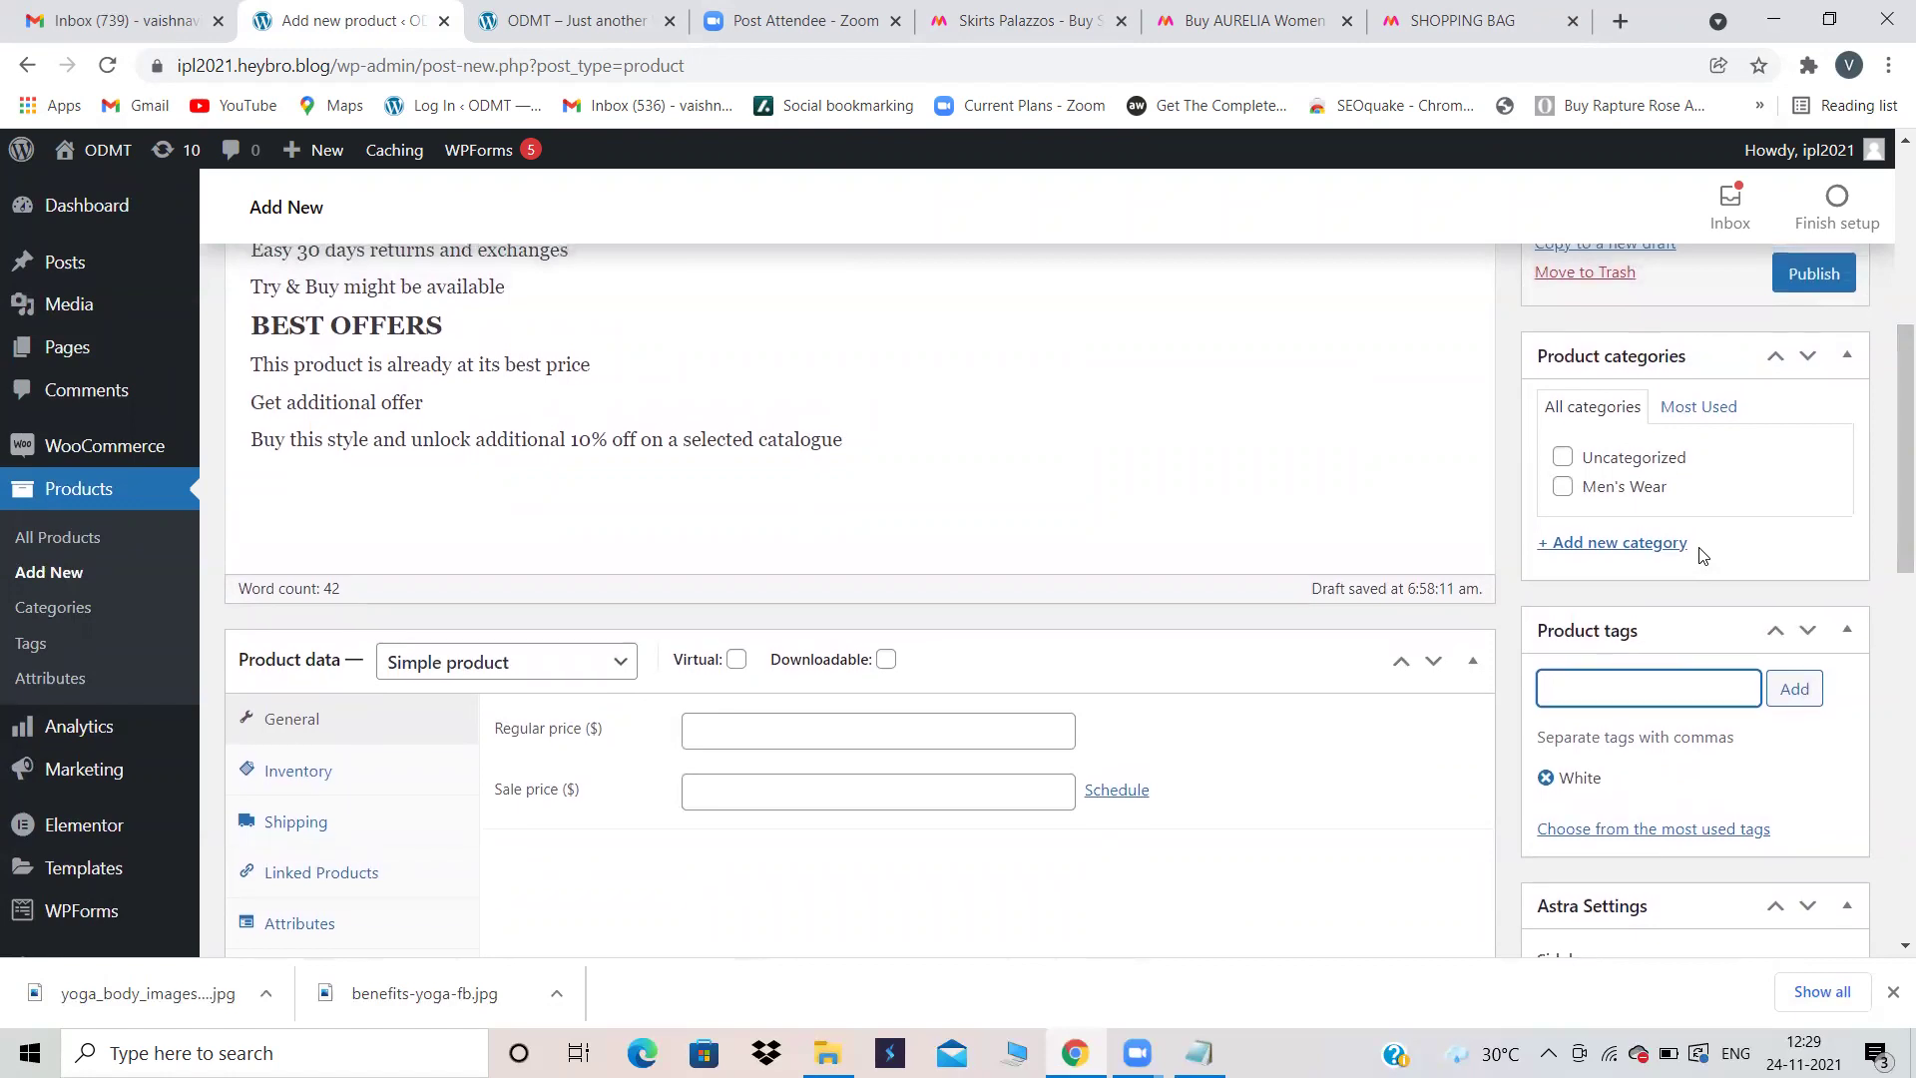
{"action": "scroll", "coordinate": [1701, 556], "scroll_direction": "up", "scroll_amount": 1}
Step: Create a Women's Wear product category, ticked for the AURELIA product
{"action": "left_click", "coordinate": [1616, 565]}
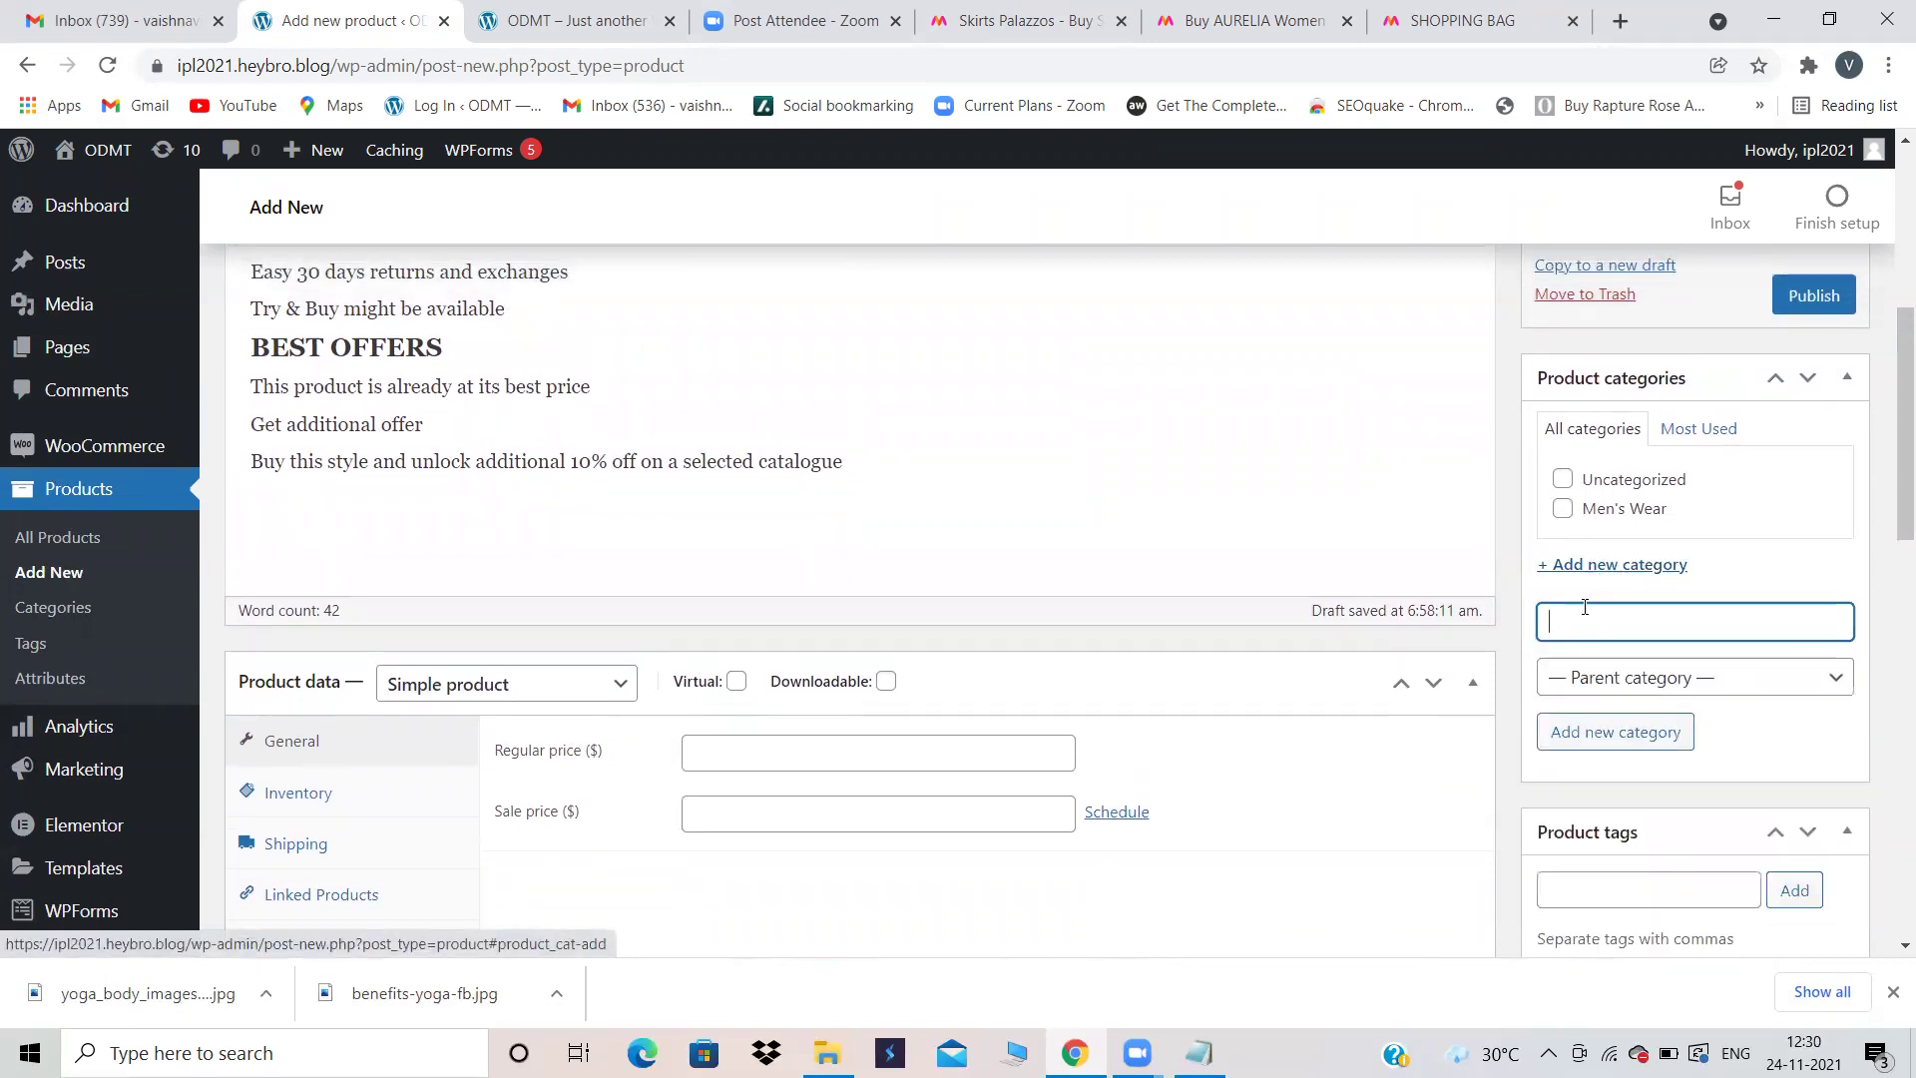
{"action": "type", "text": "W"}
{"action": "type", "text": "omen;s"}
{"action": "key", "text": "BackSpace"}
{"action": "key", "text": "BackSpace"}
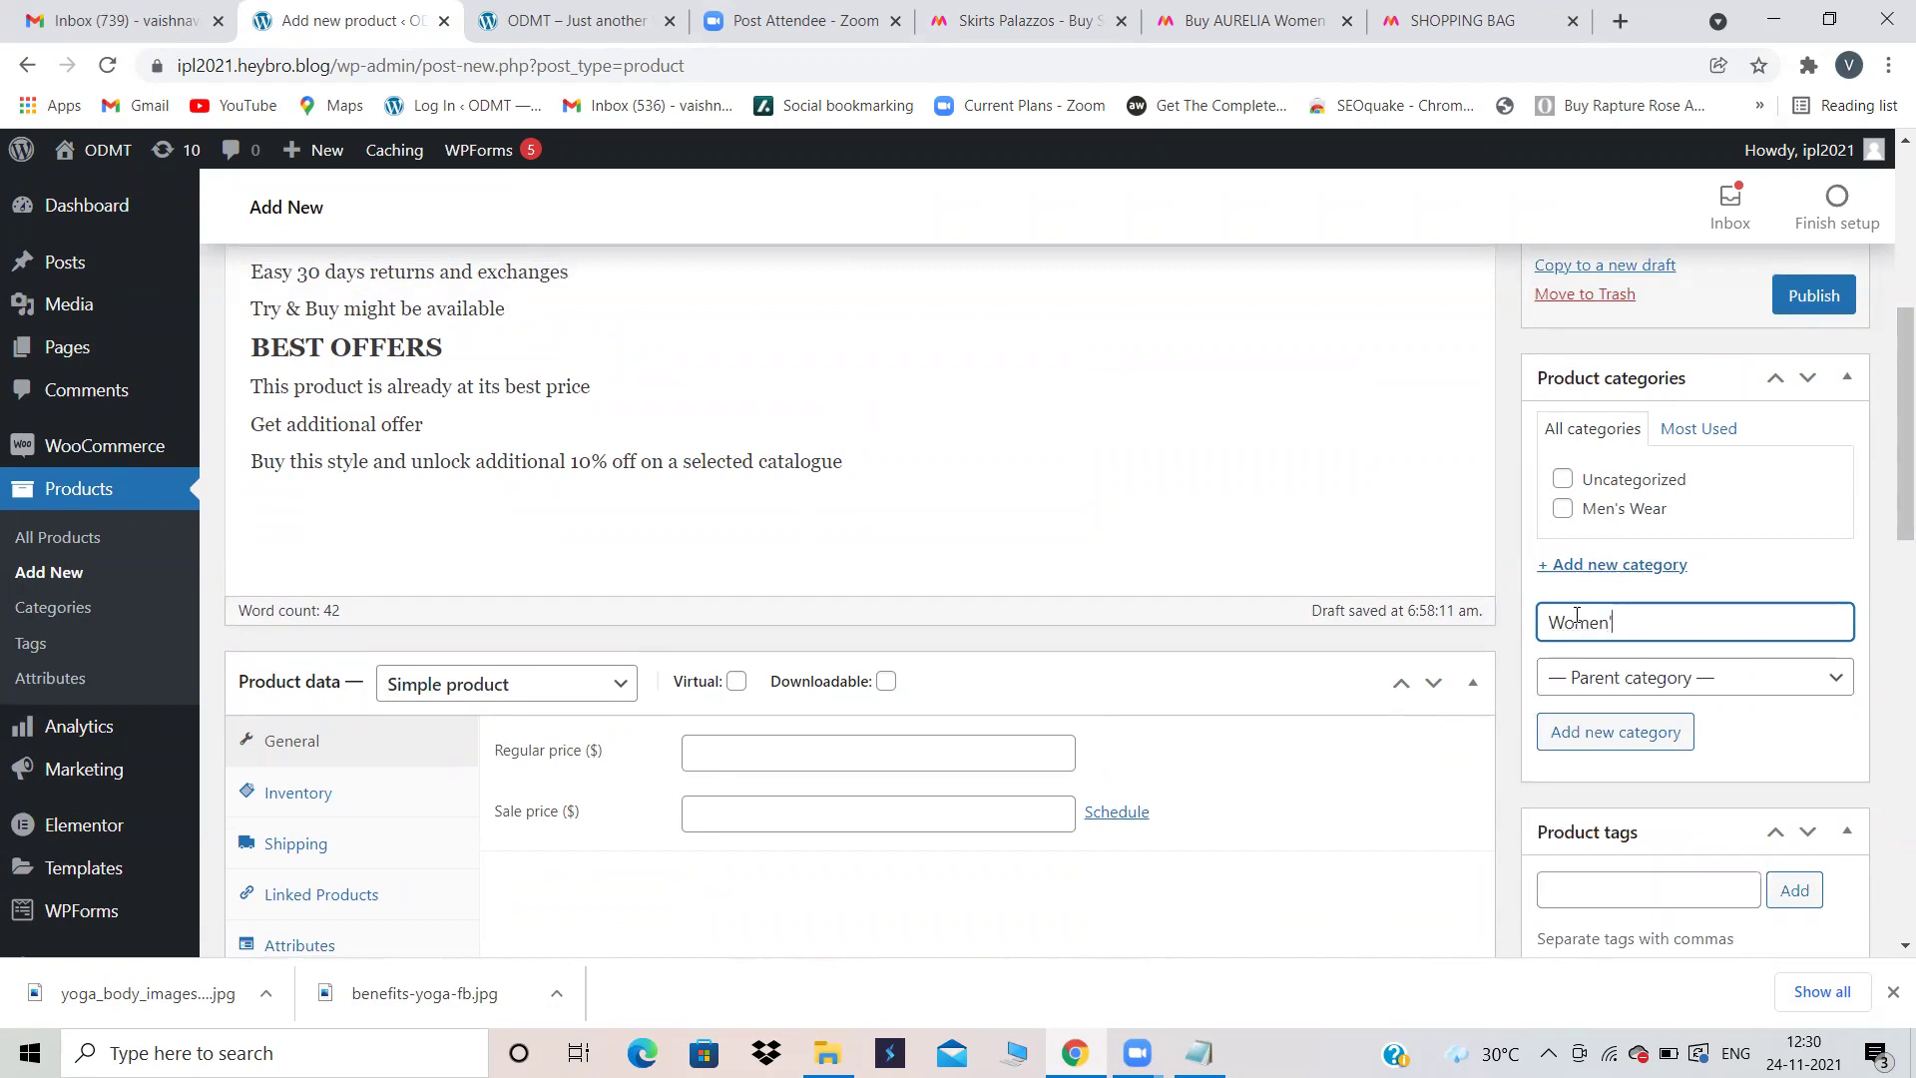
{"action": "type", "text": "s Wear"}
{"action": "left_click", "coordinate": [1643, 737]}
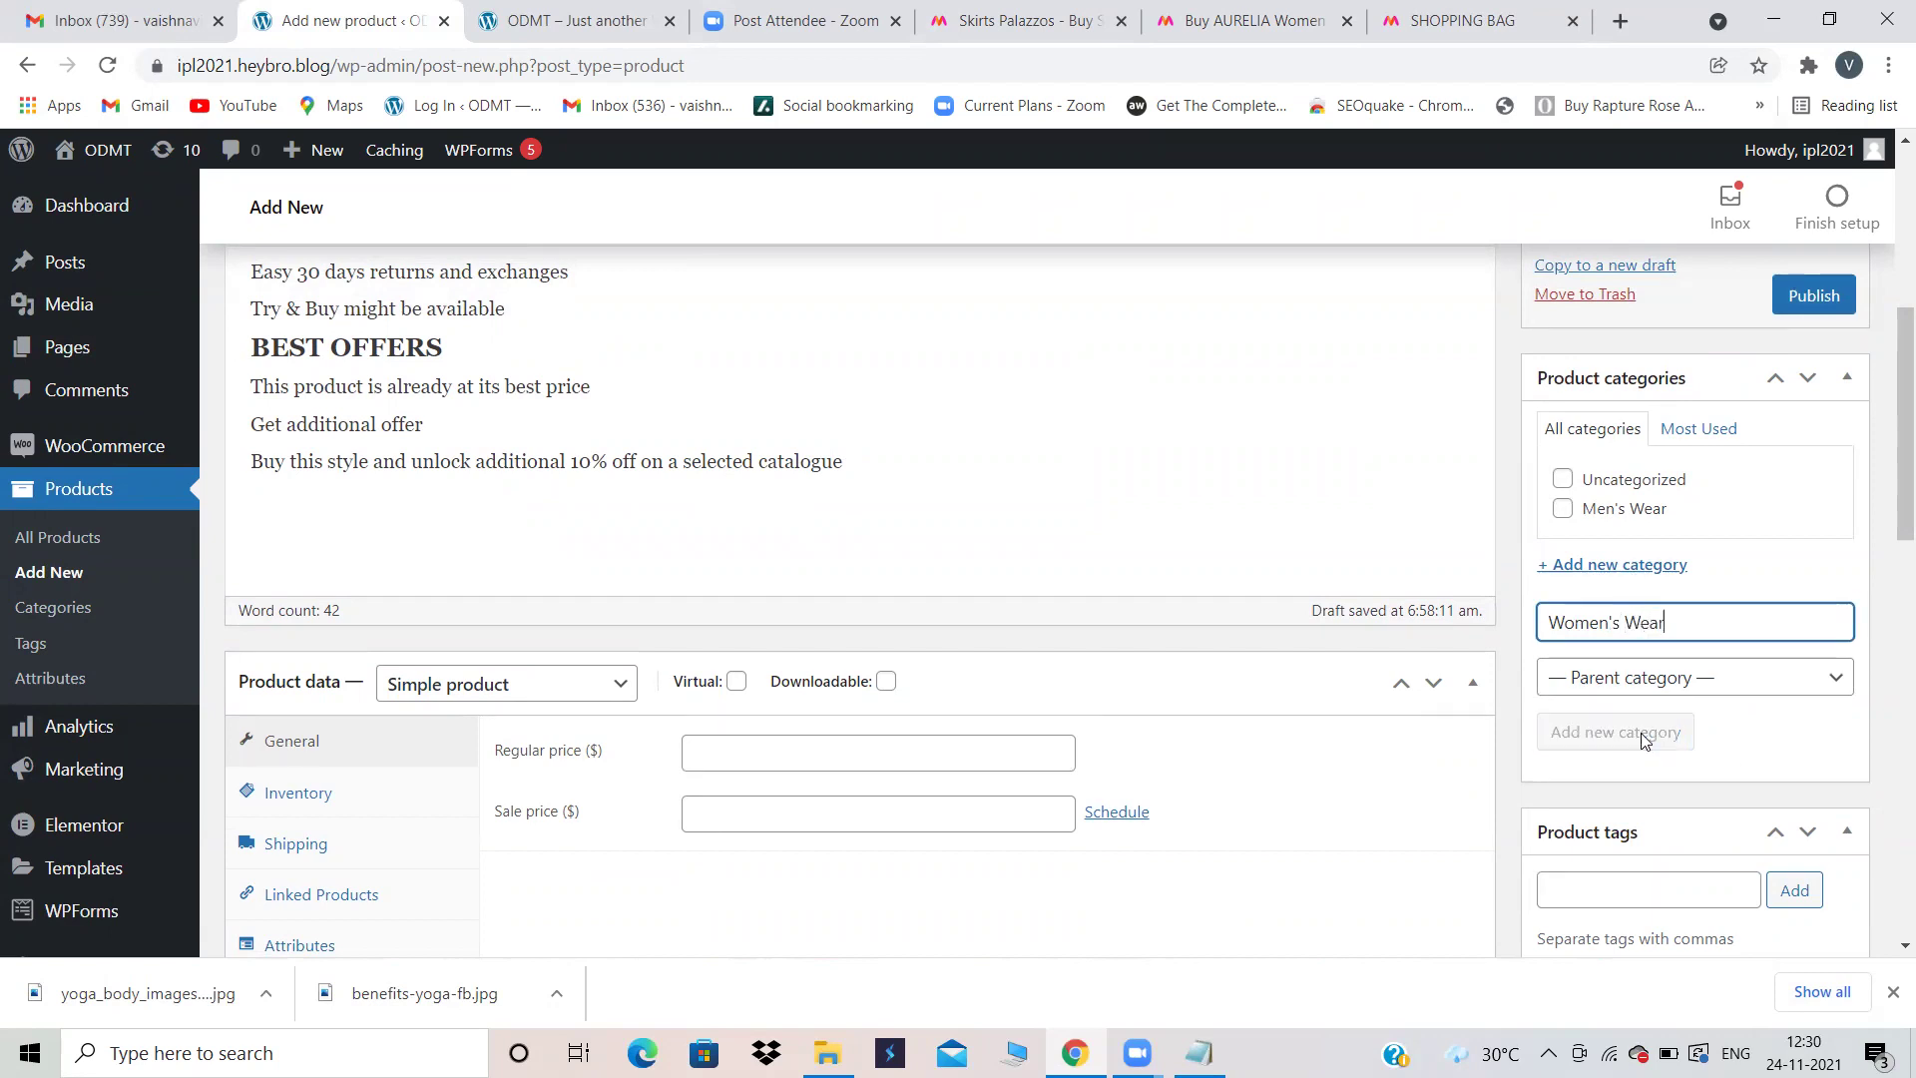
{"action": "scroll", "coordinate": [1647, 803], "scroll_direction": "down", "scroll_amount": 2}
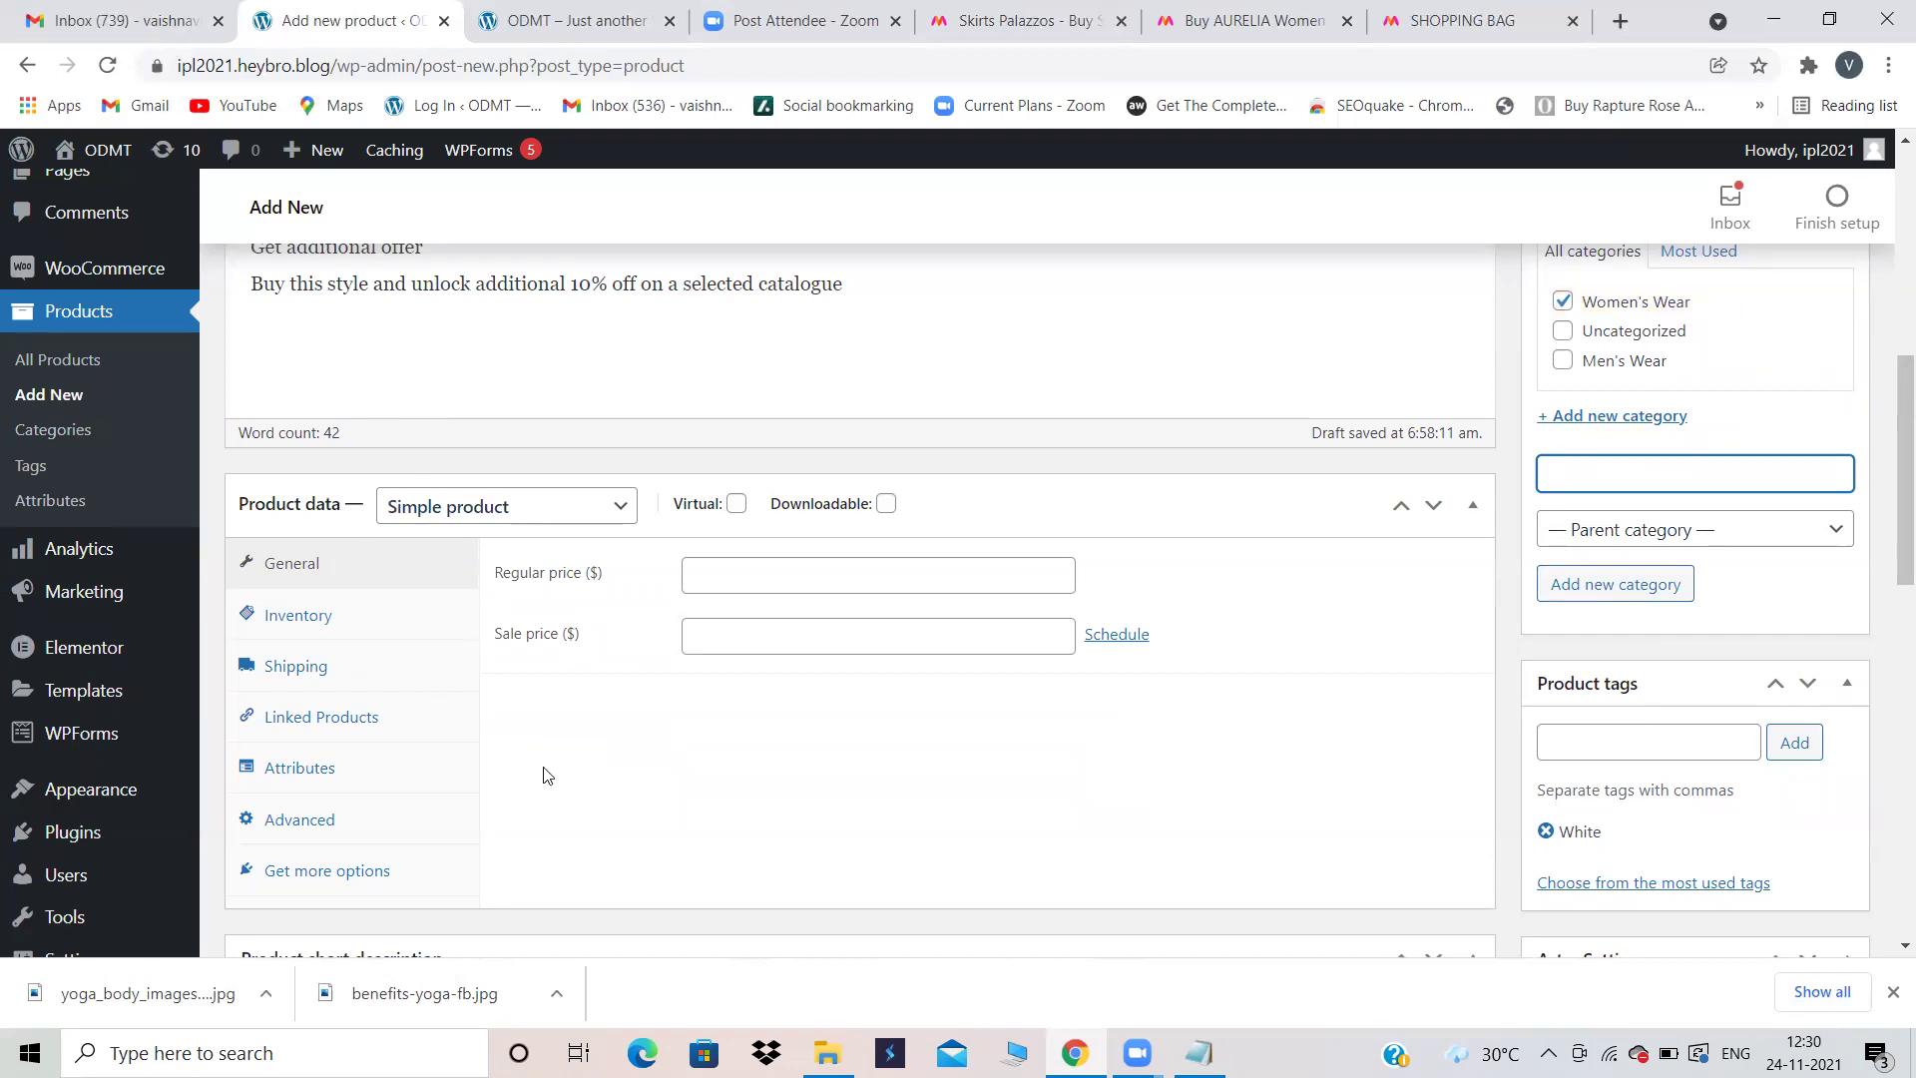
Step: Set the regular price to 600 and the sale price to 500
{"action": "left_click", "coordinate": [728, 577]}
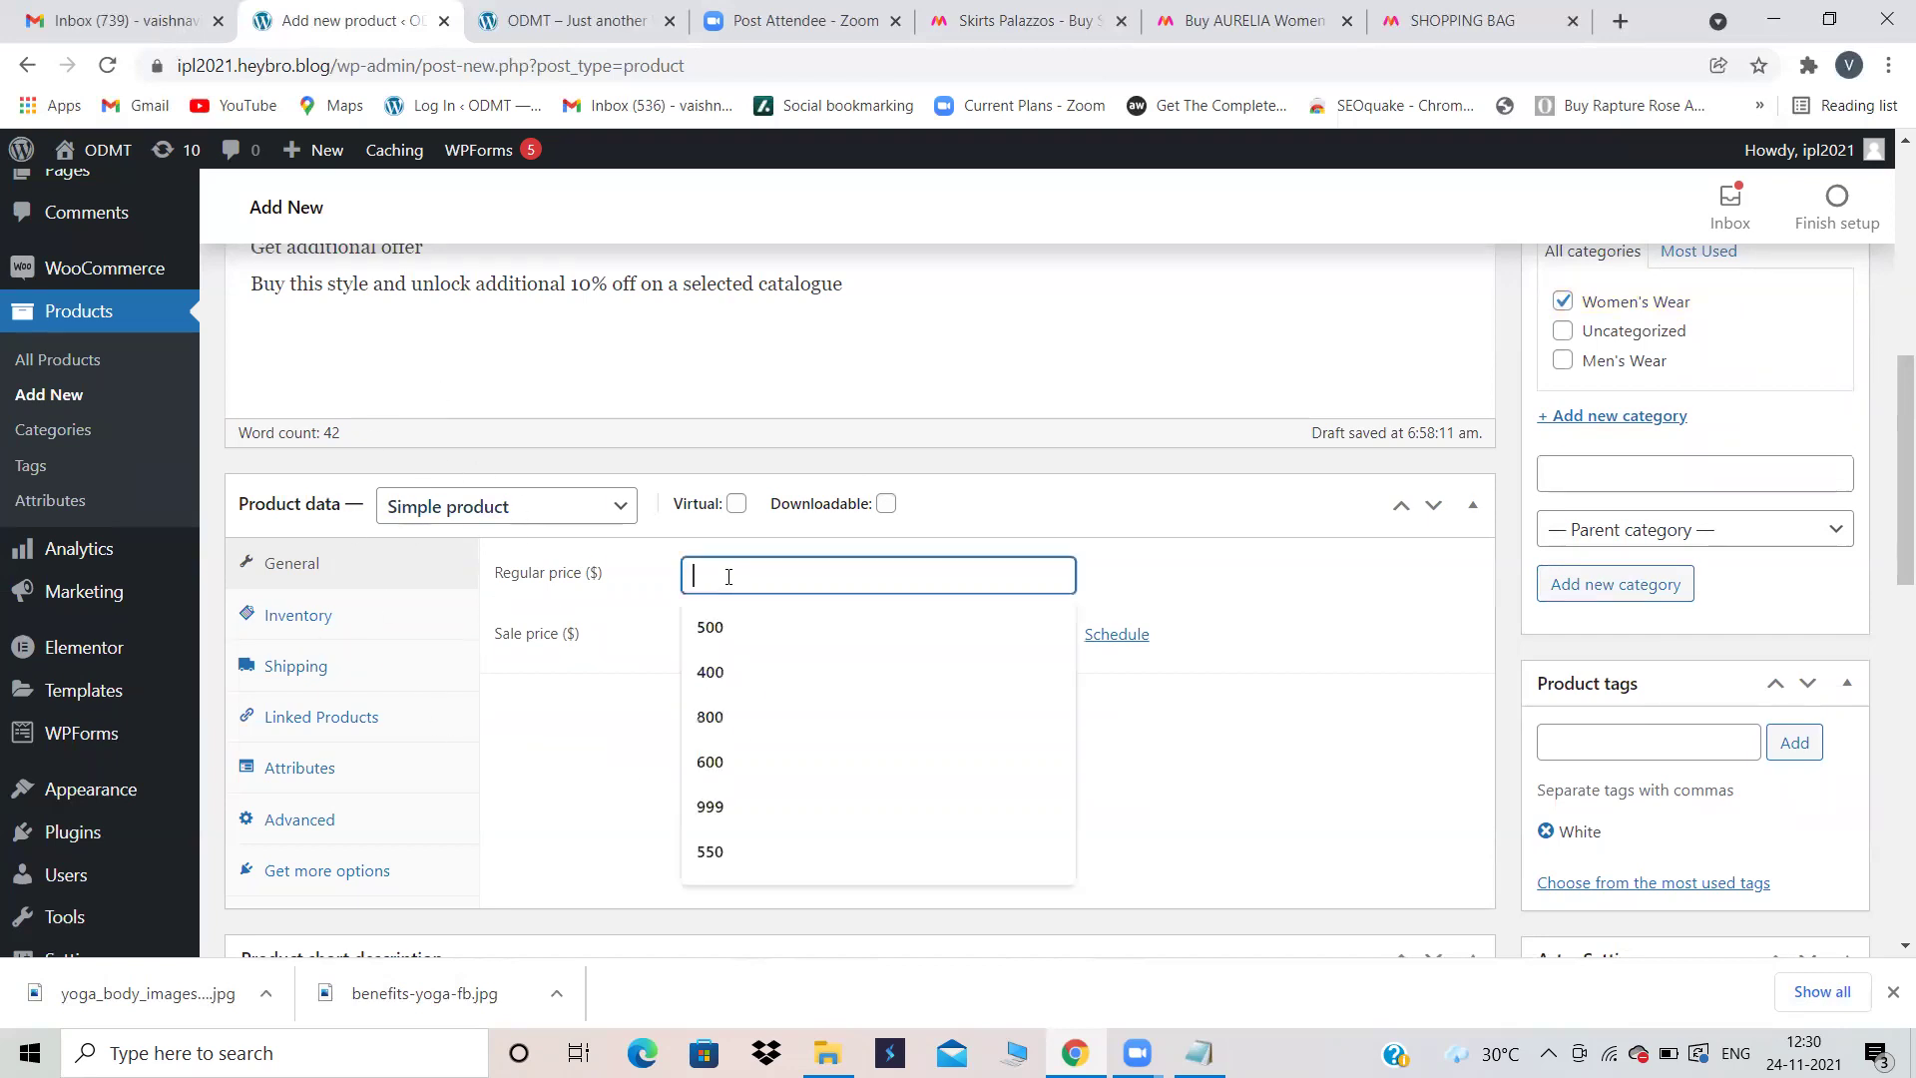
{"action": "left_click", "coordinate": [709, 759]}
{"action": "left_click", "coordinate": [706, 632]}
{"action": "type", "text": "500"}
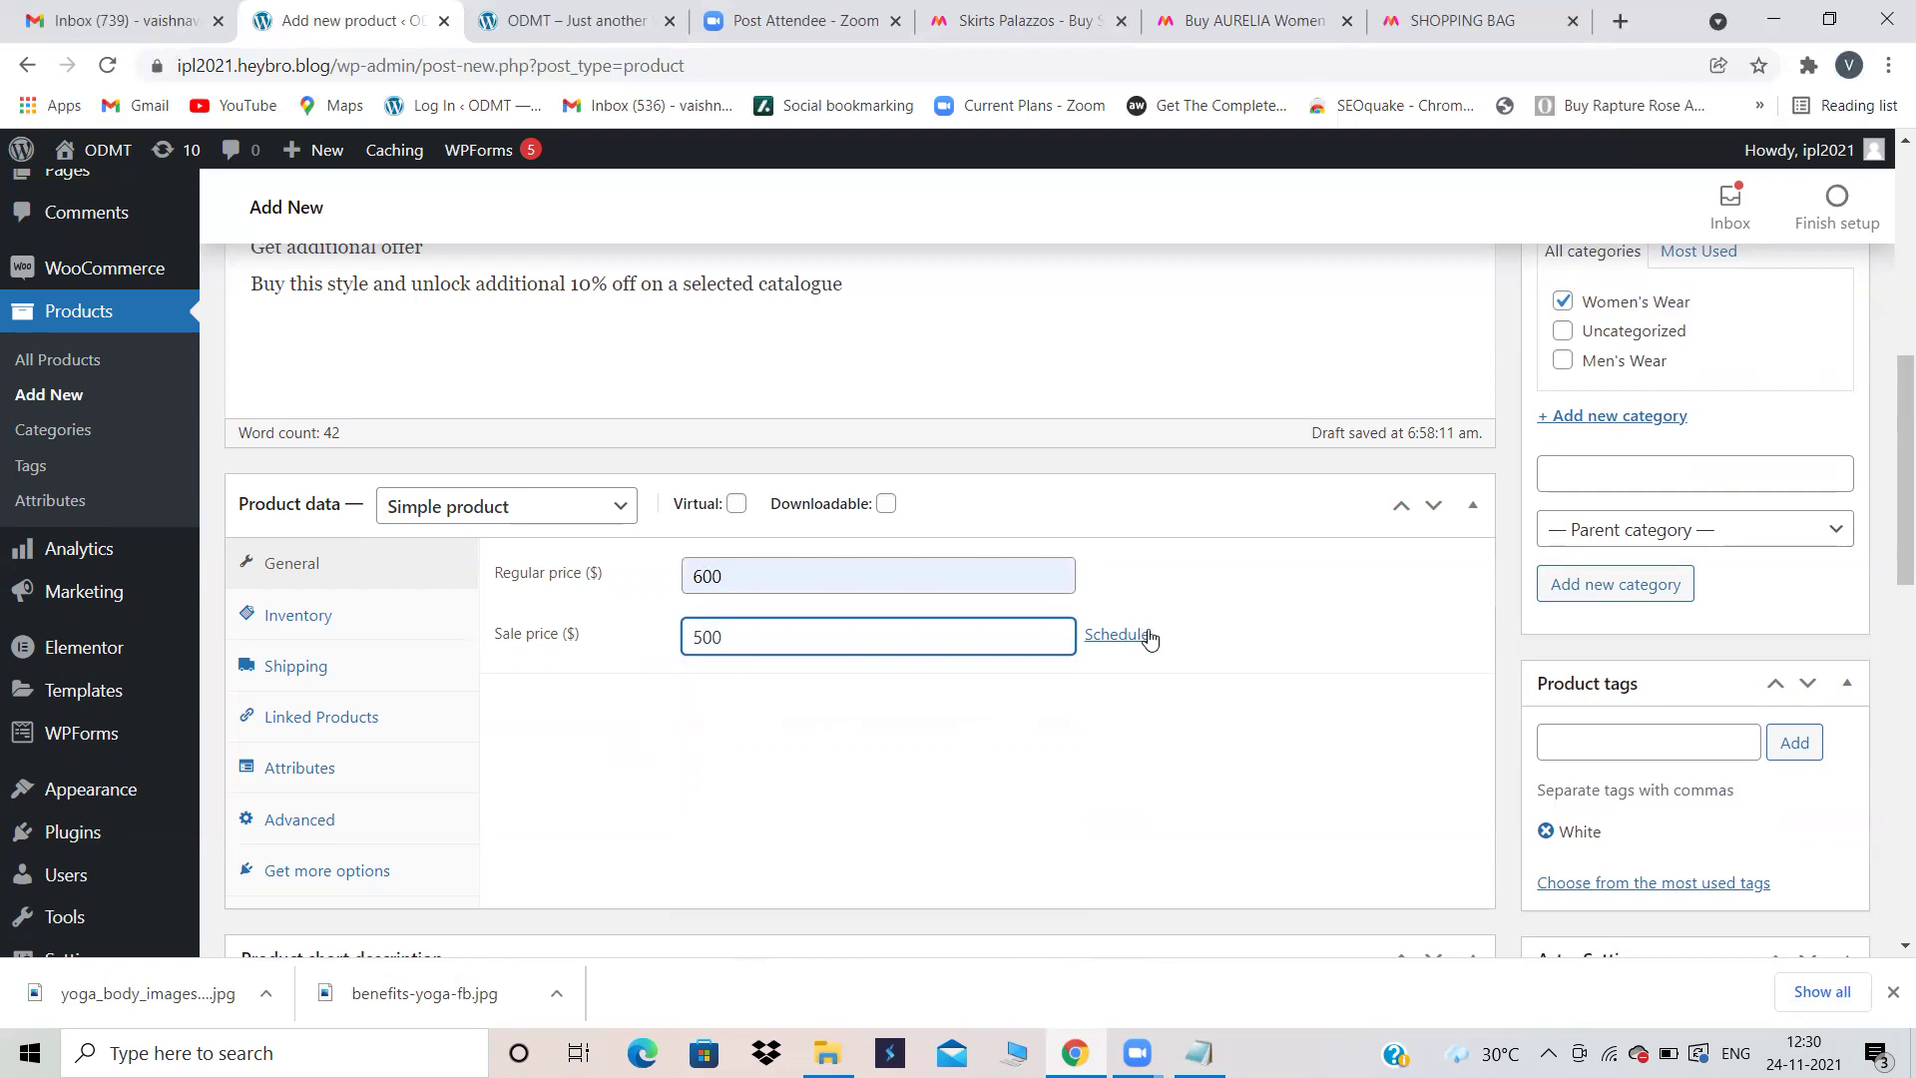
{"action": "left_click", "coordinate": [309, 612]}
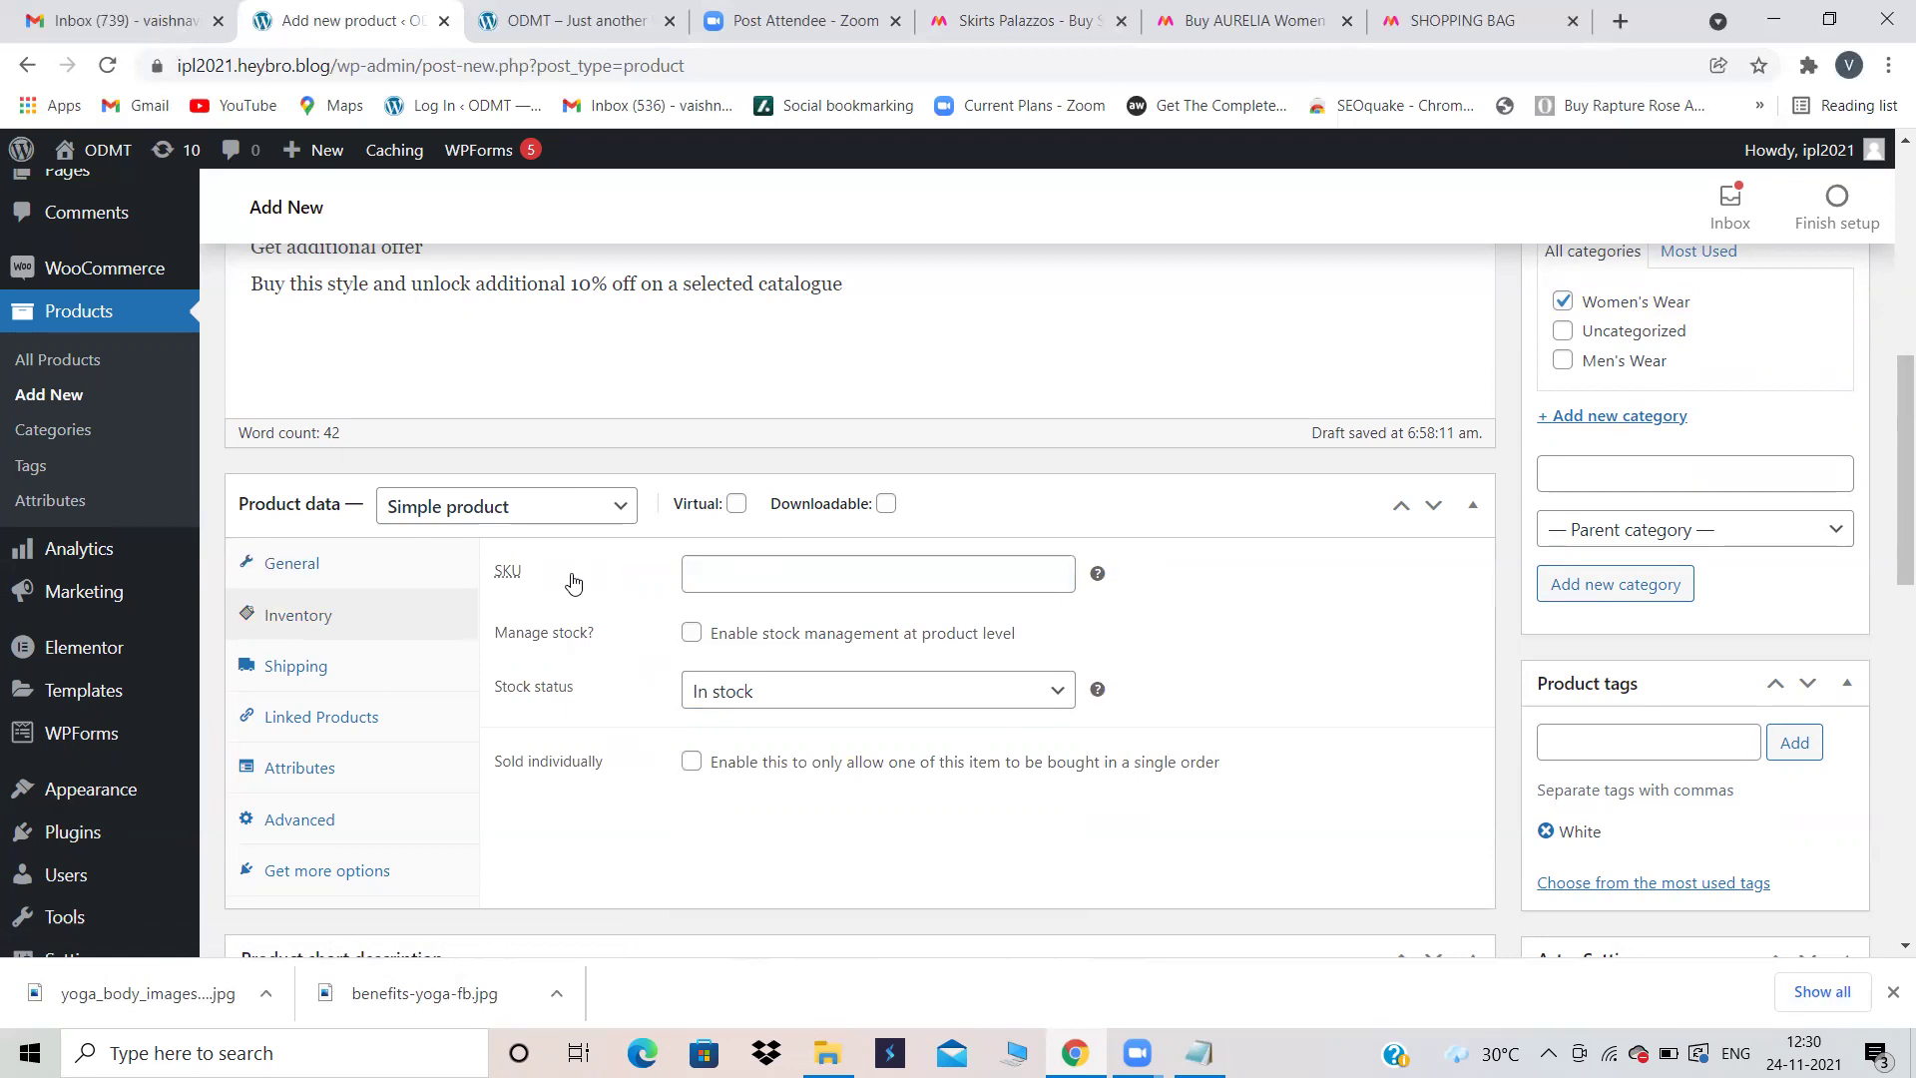
Step: Give AURELIA SKU 002, managed stock of 100, and a low stock threshold of 3
{"action": "key", "text": "XF86AudioRaiseVolume"}
{"action": "key", "text": "XF86AudioRaiseVolume"}
{"action": "left_click", "coordinate": [696, 576]}
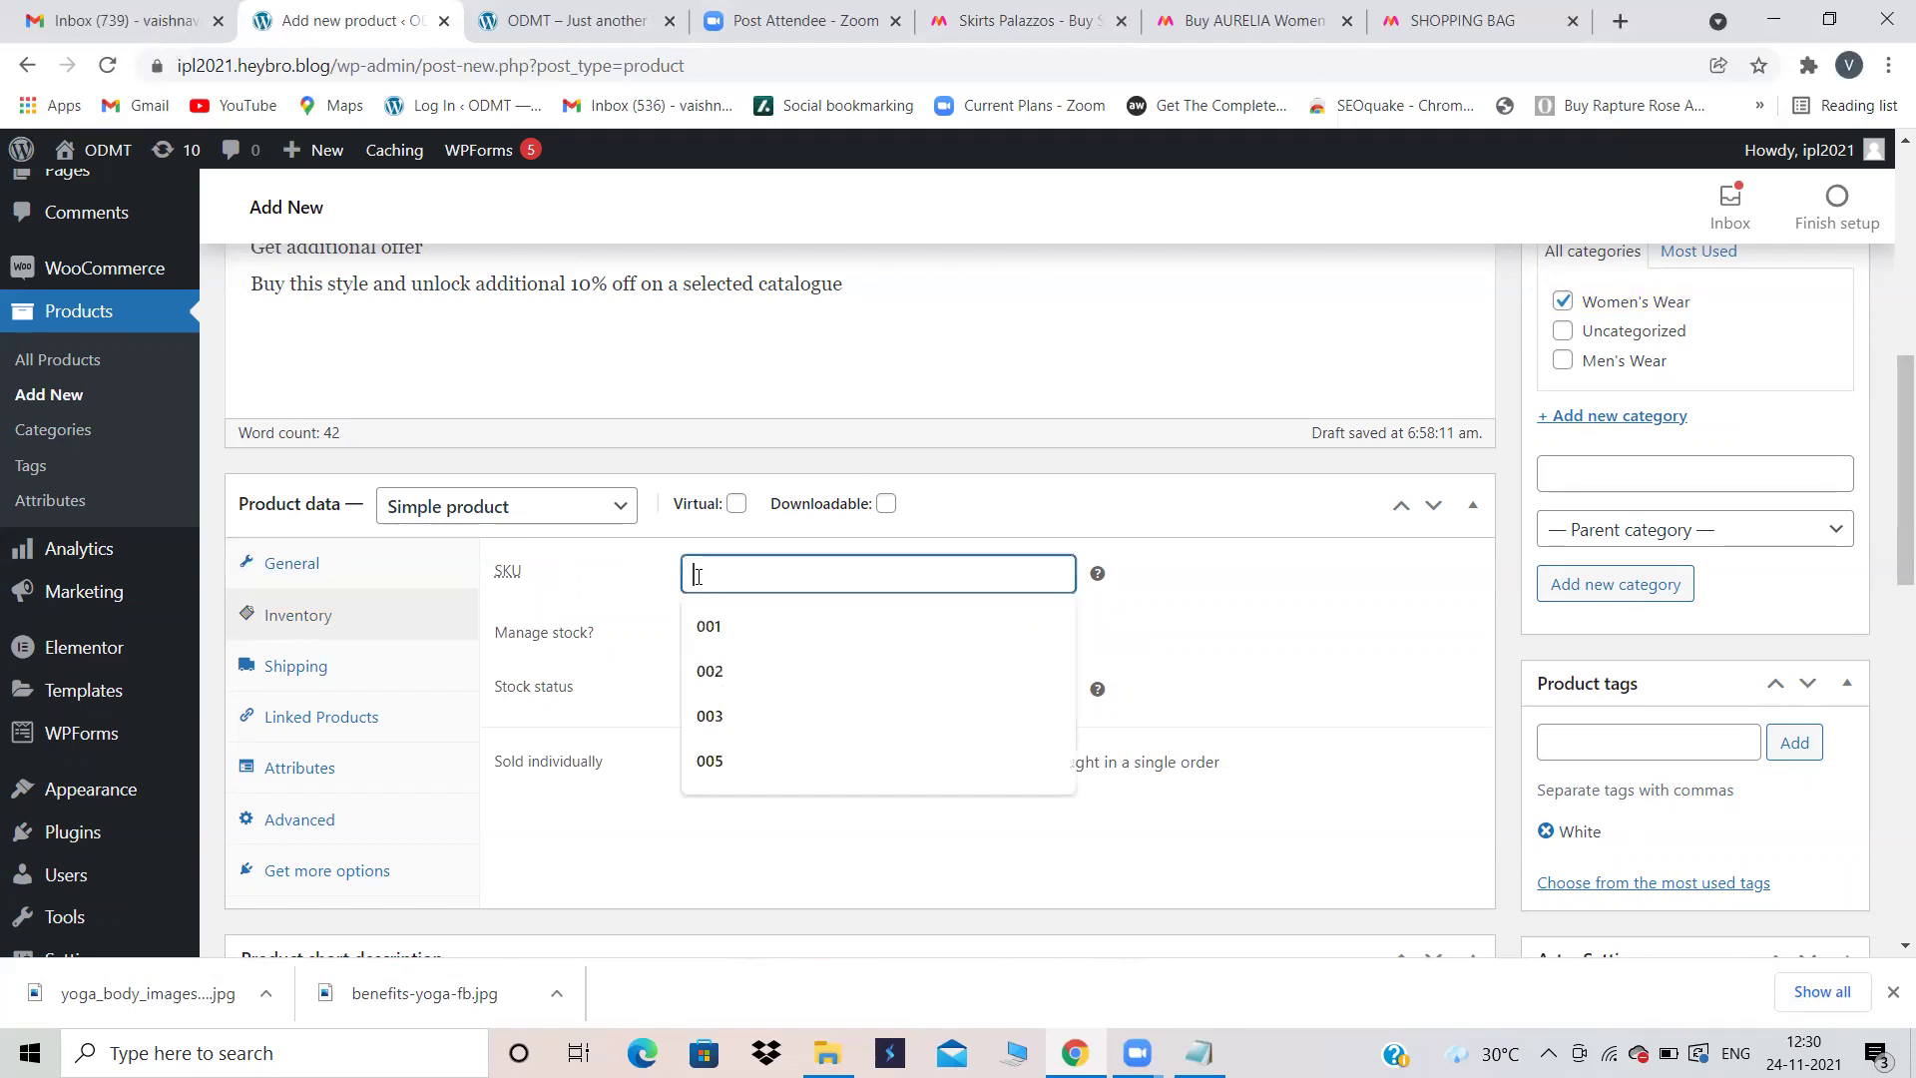
{"action": "left_click", "coordinate": [734, 668]}
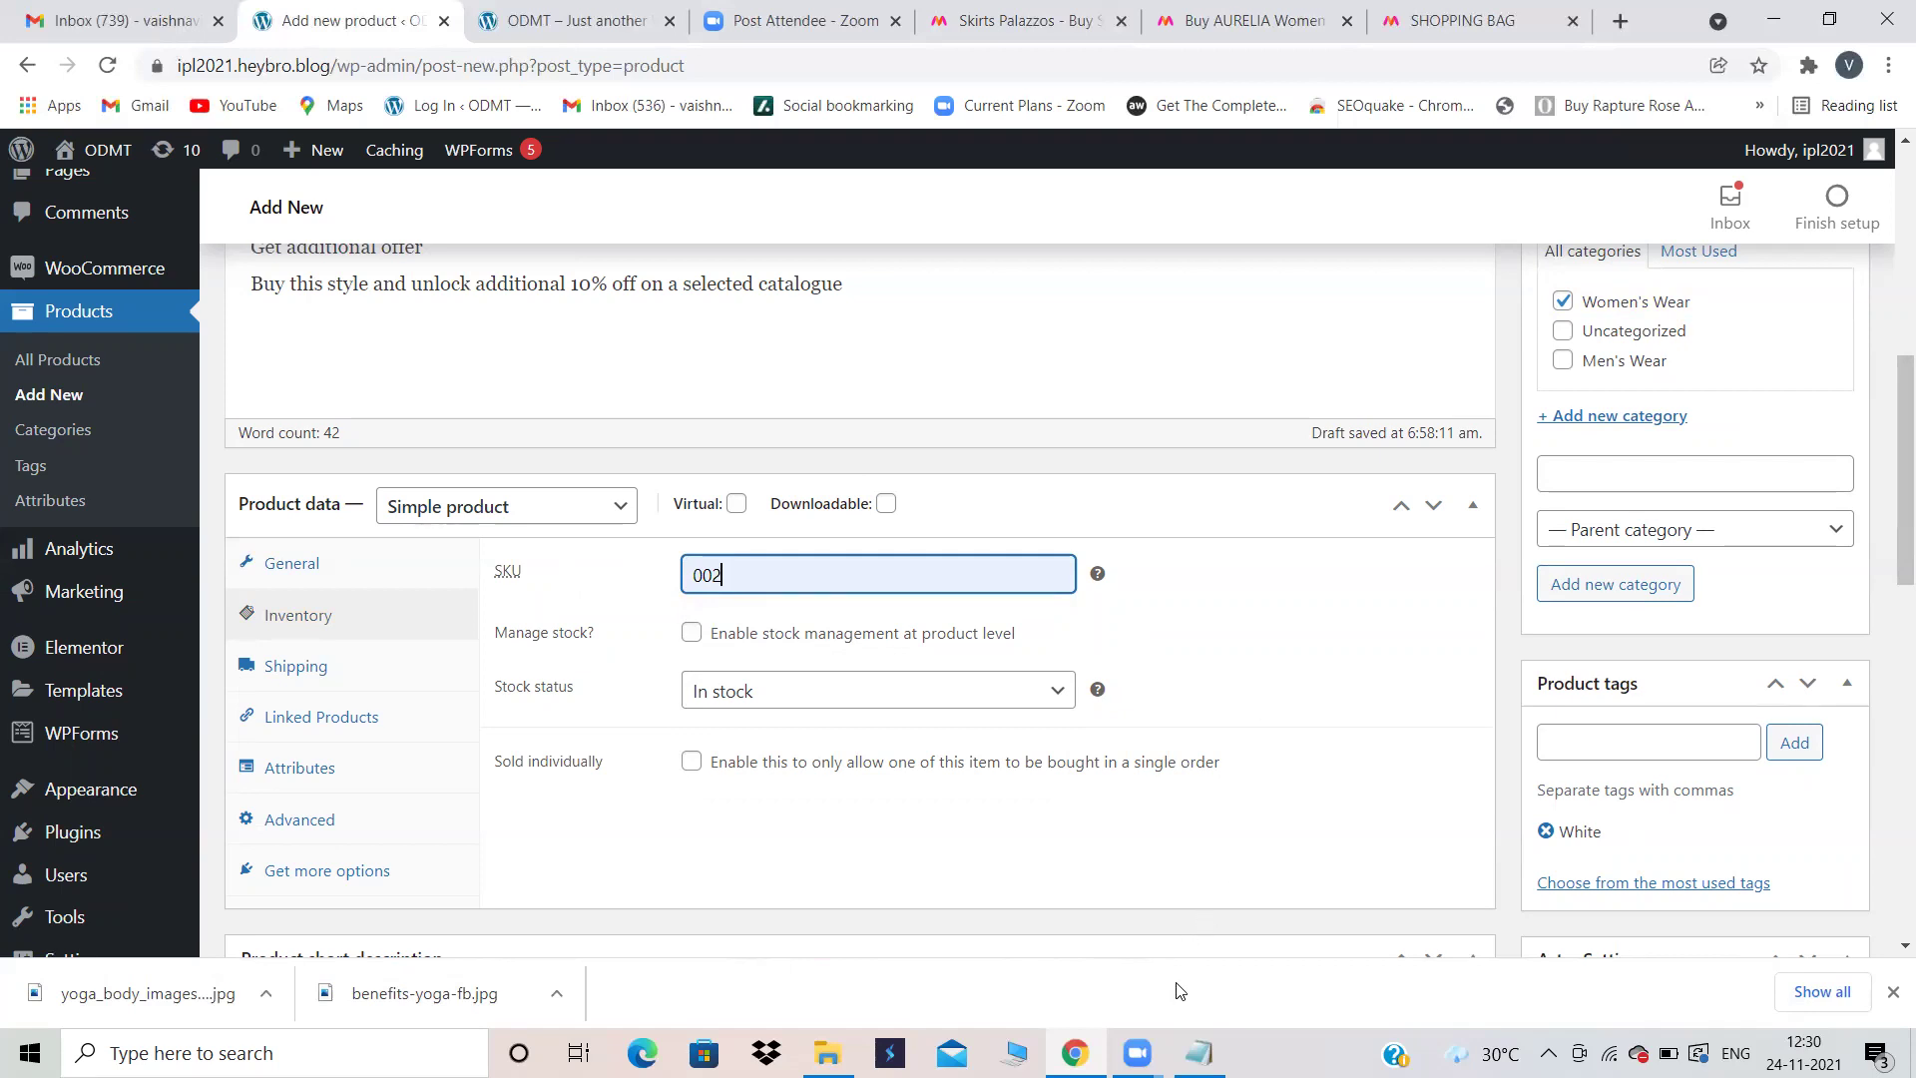
{"action": "left_click", "coordinate": [698, 633]}
{"action": "left_click", "coordinate": [697, 634]}
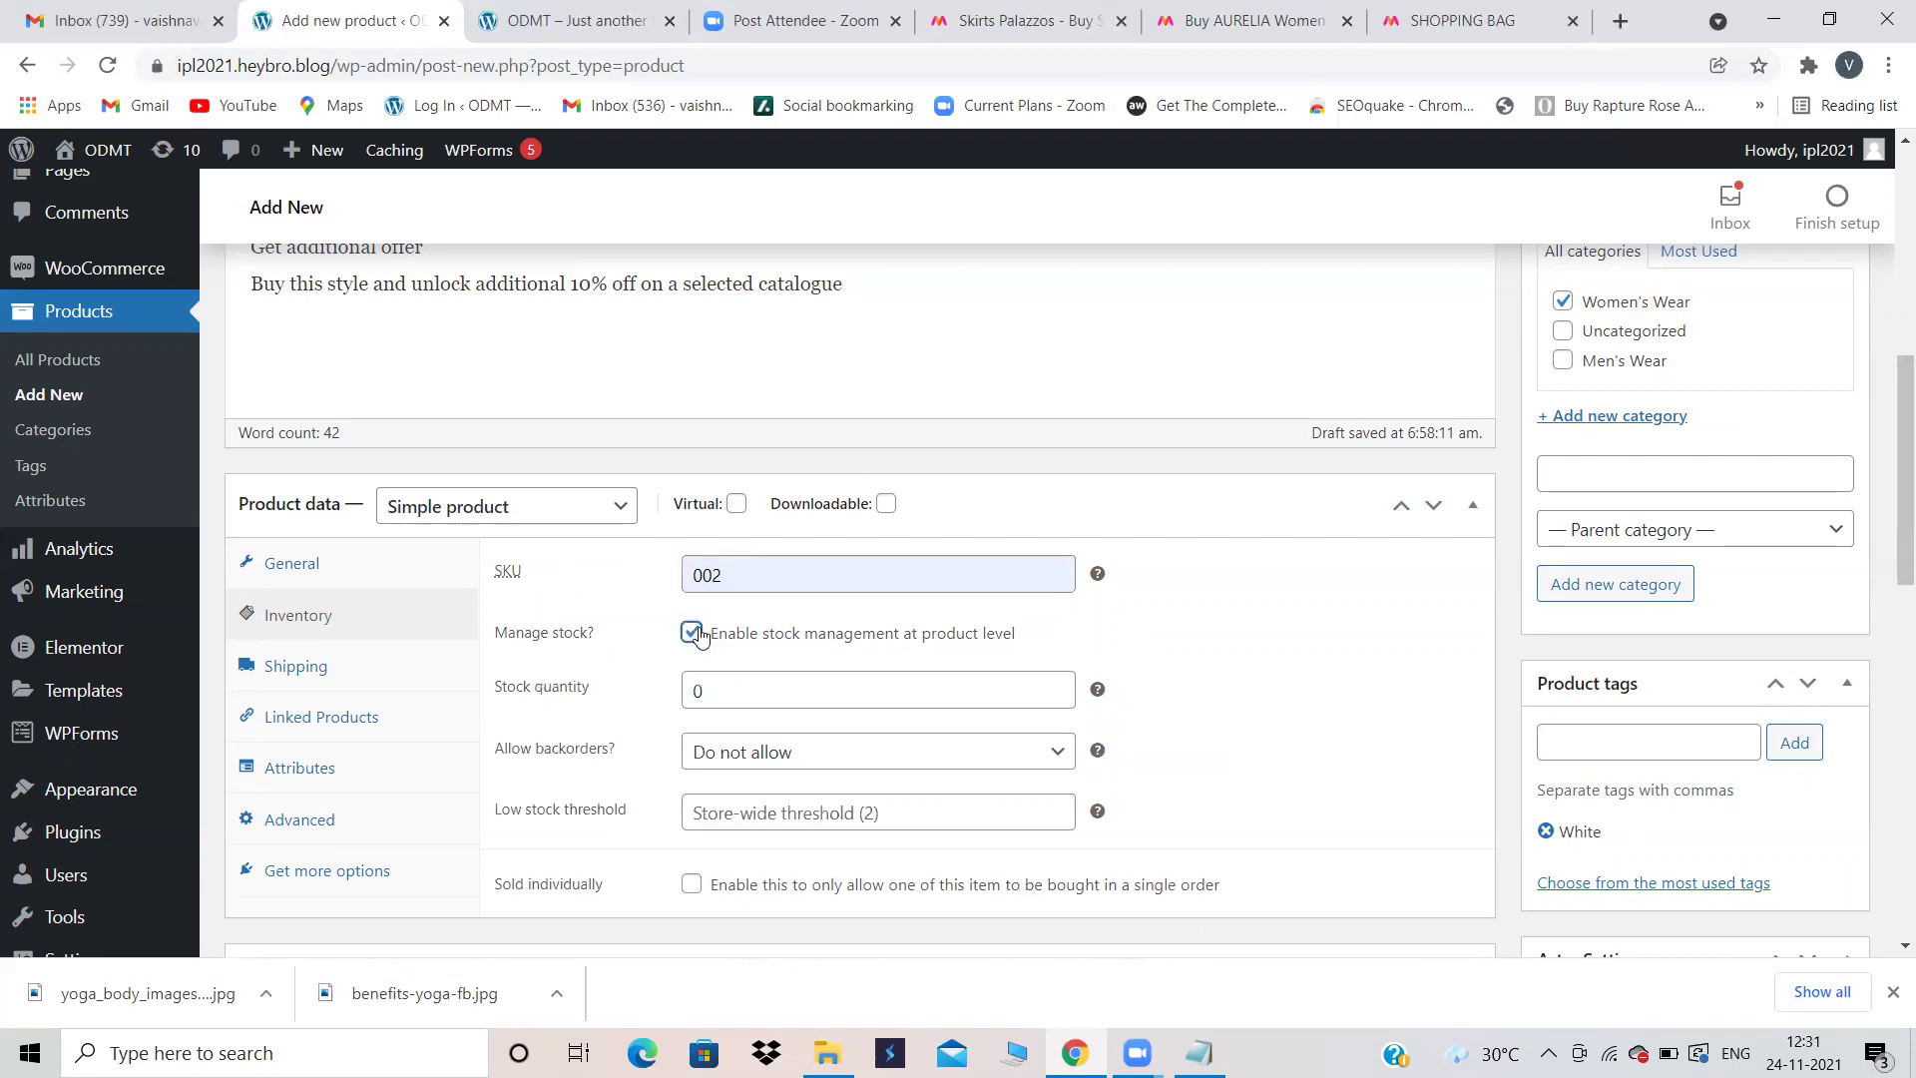
{"action": "left_click", "coordinate": [738, 693]}
{"action": "key", "text": "BackSpace"}
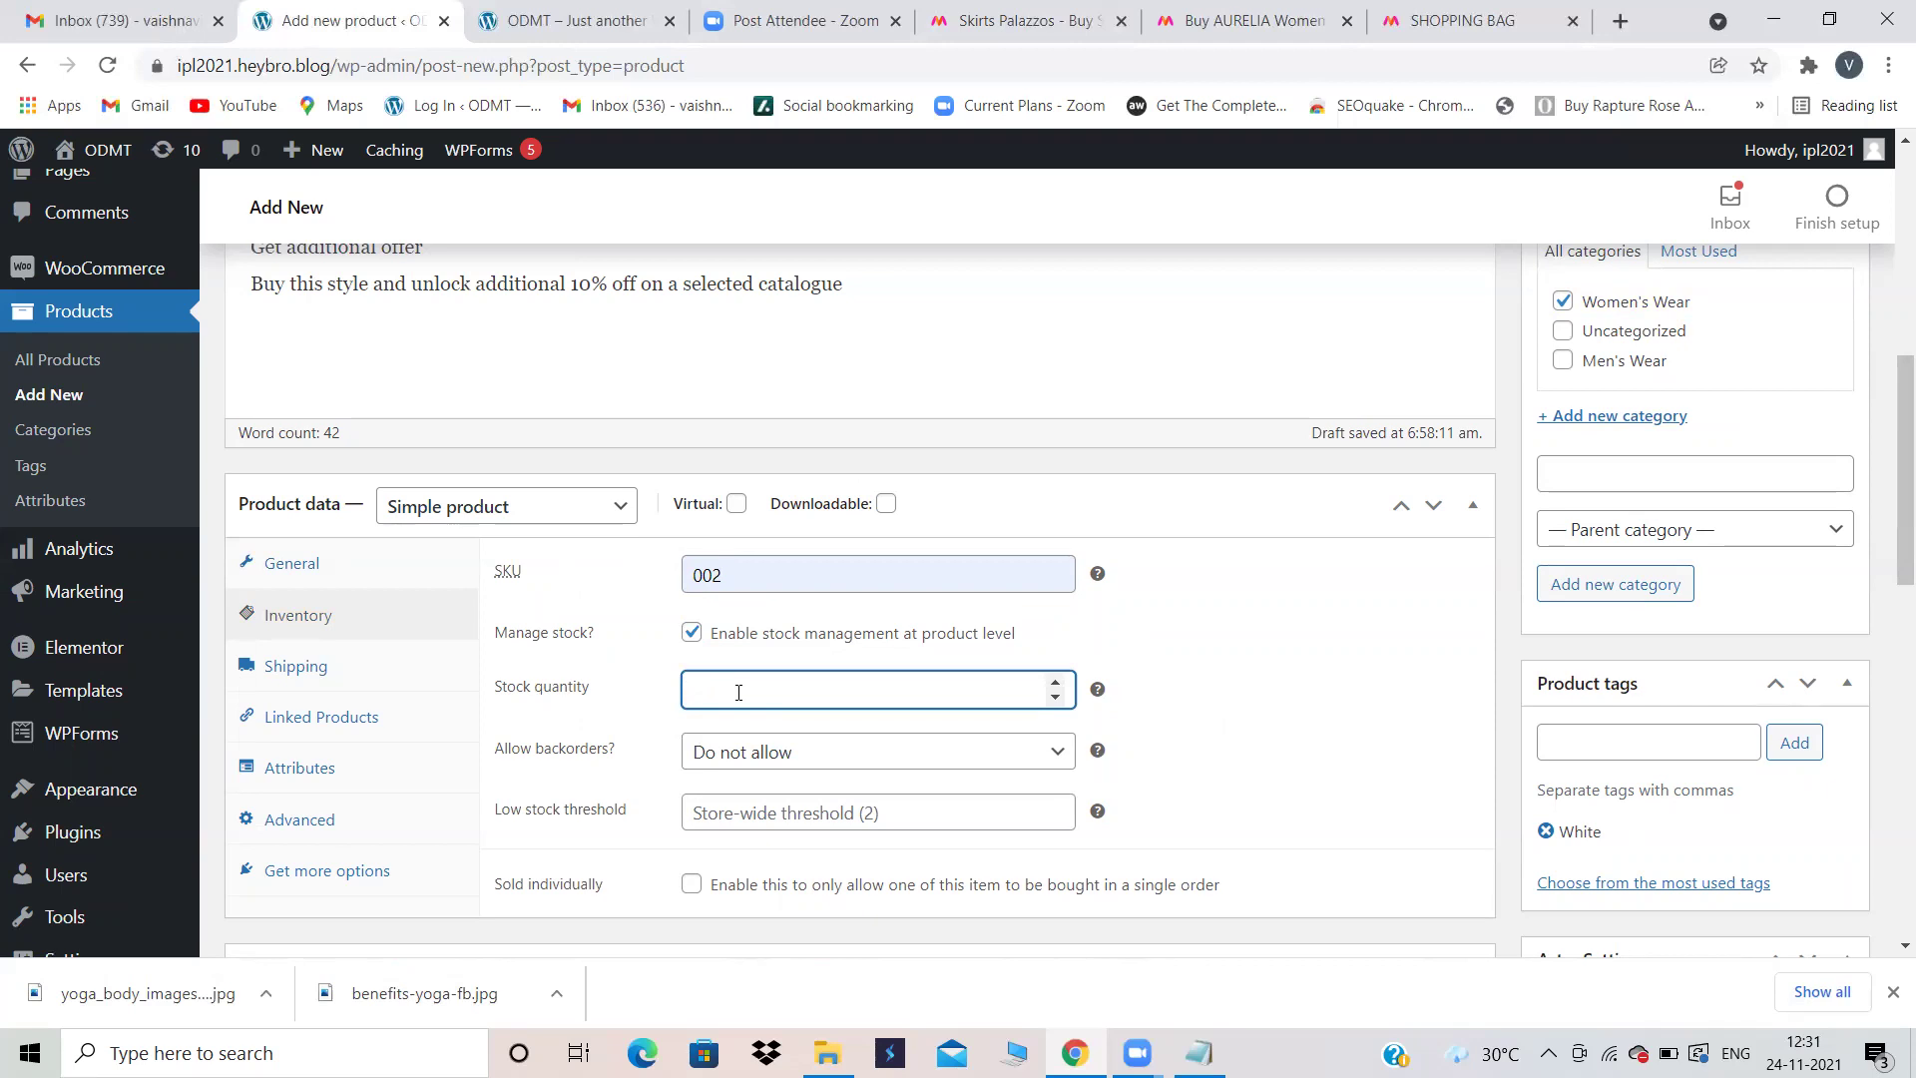
{"action": "type", "text": "100"}
{"action": "left_click", "coordinate": [807, 818]}
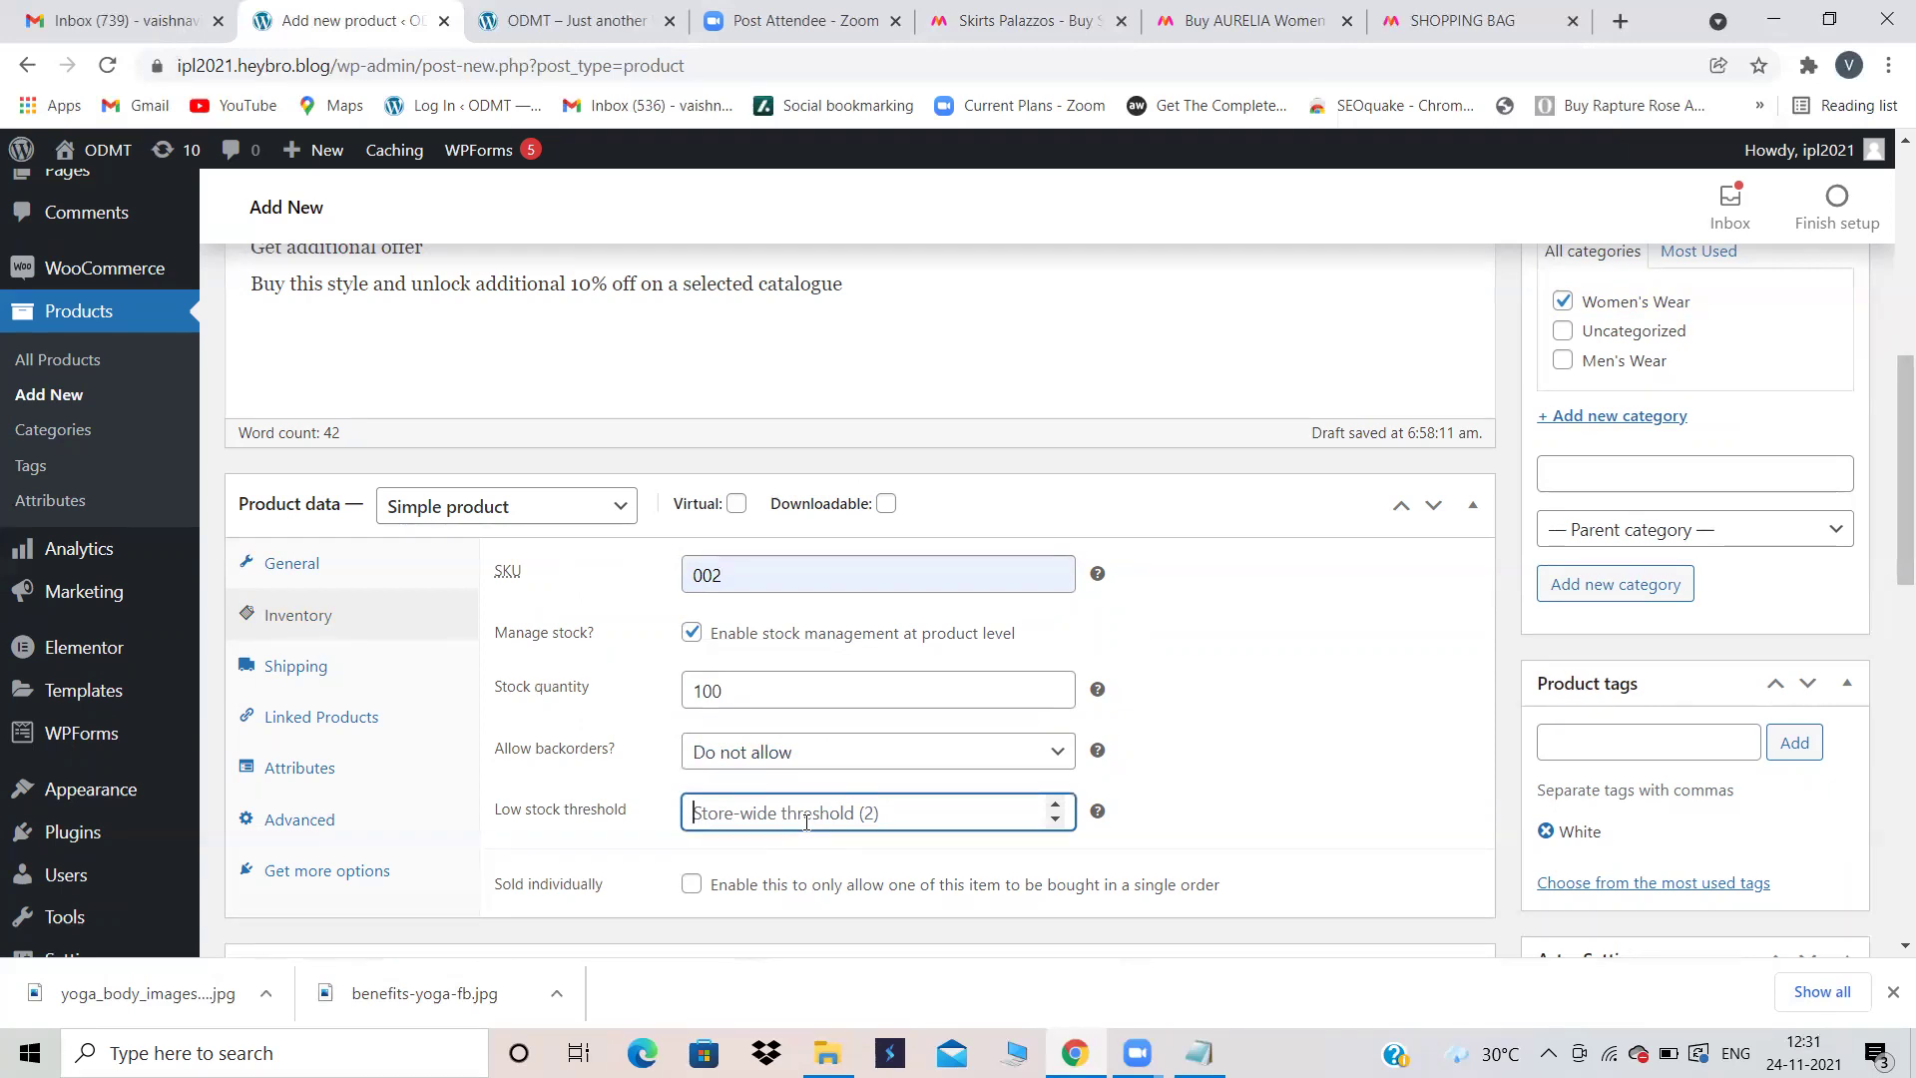
{"action": "type", "text": "3"}
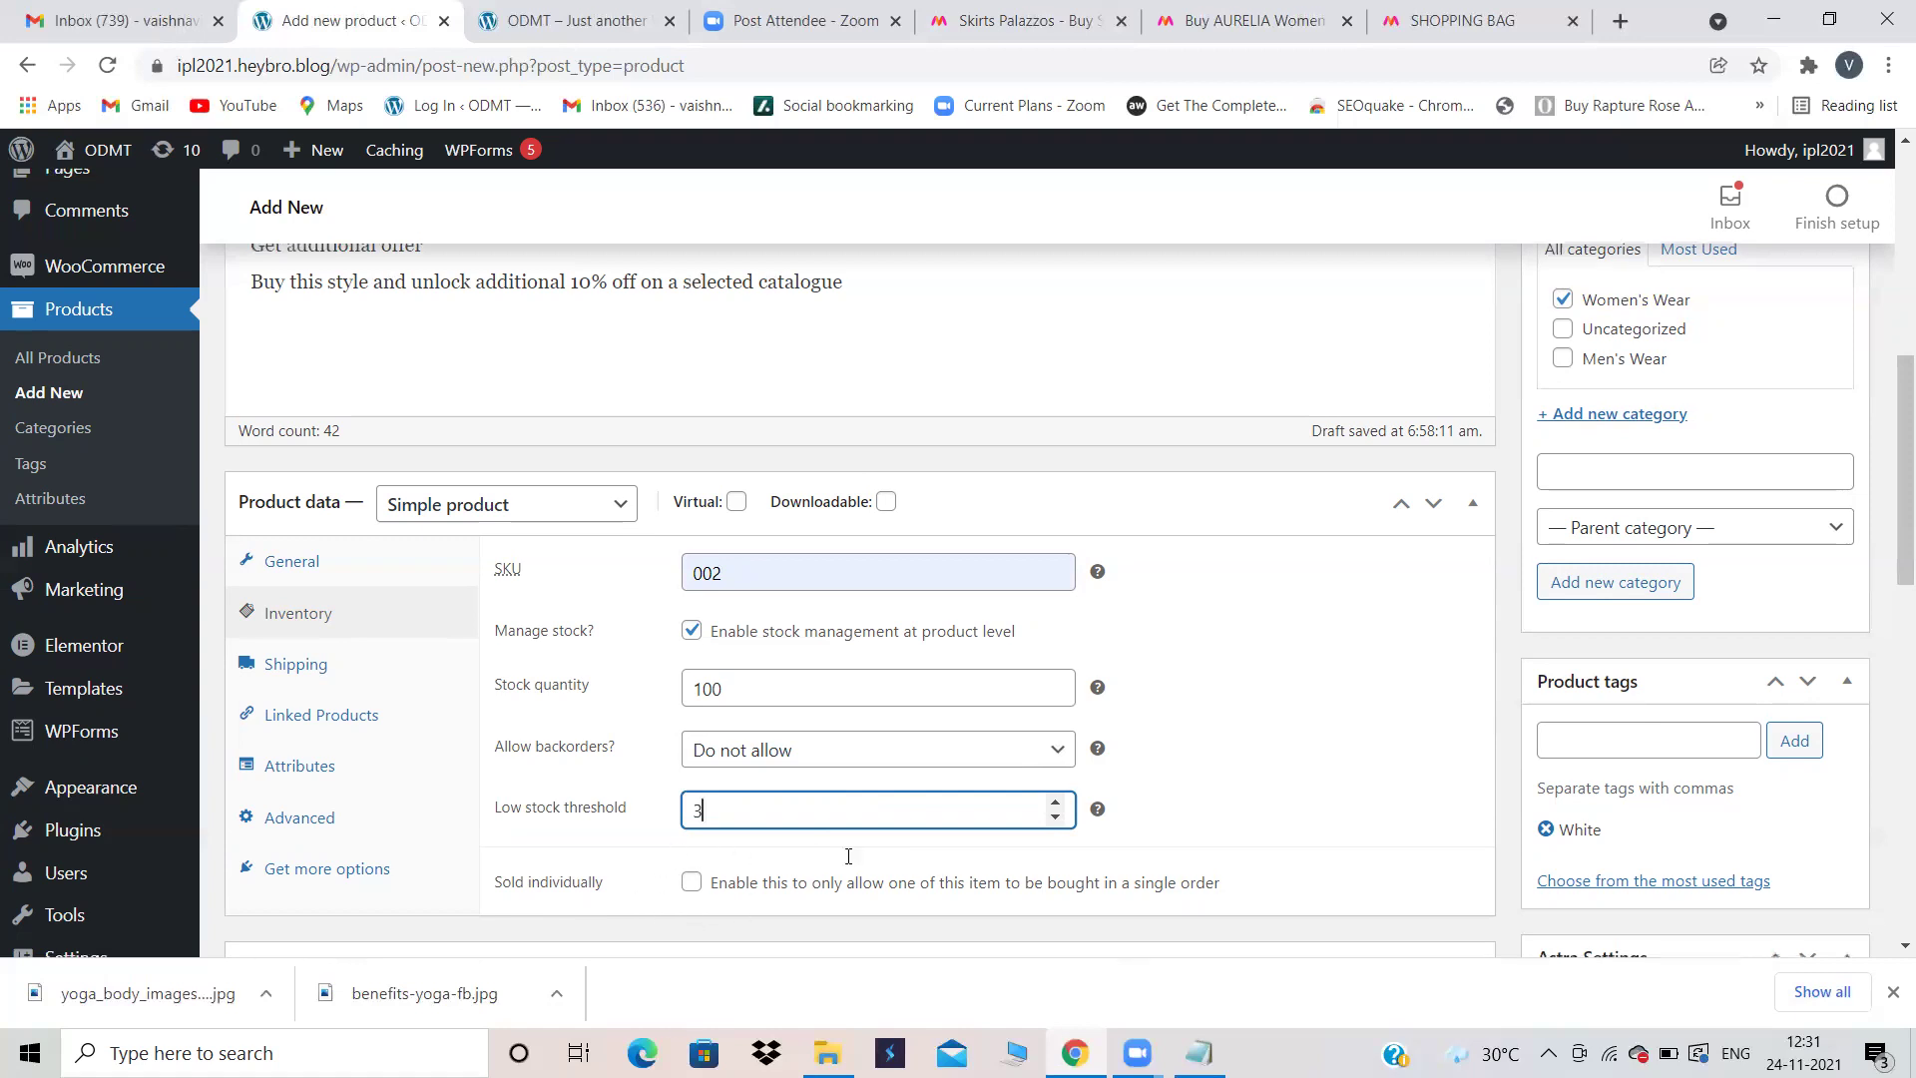
{"action": "scroll", "coordinate": [847, 855], "scroll_direction": "down", "scroll_amount": 1}
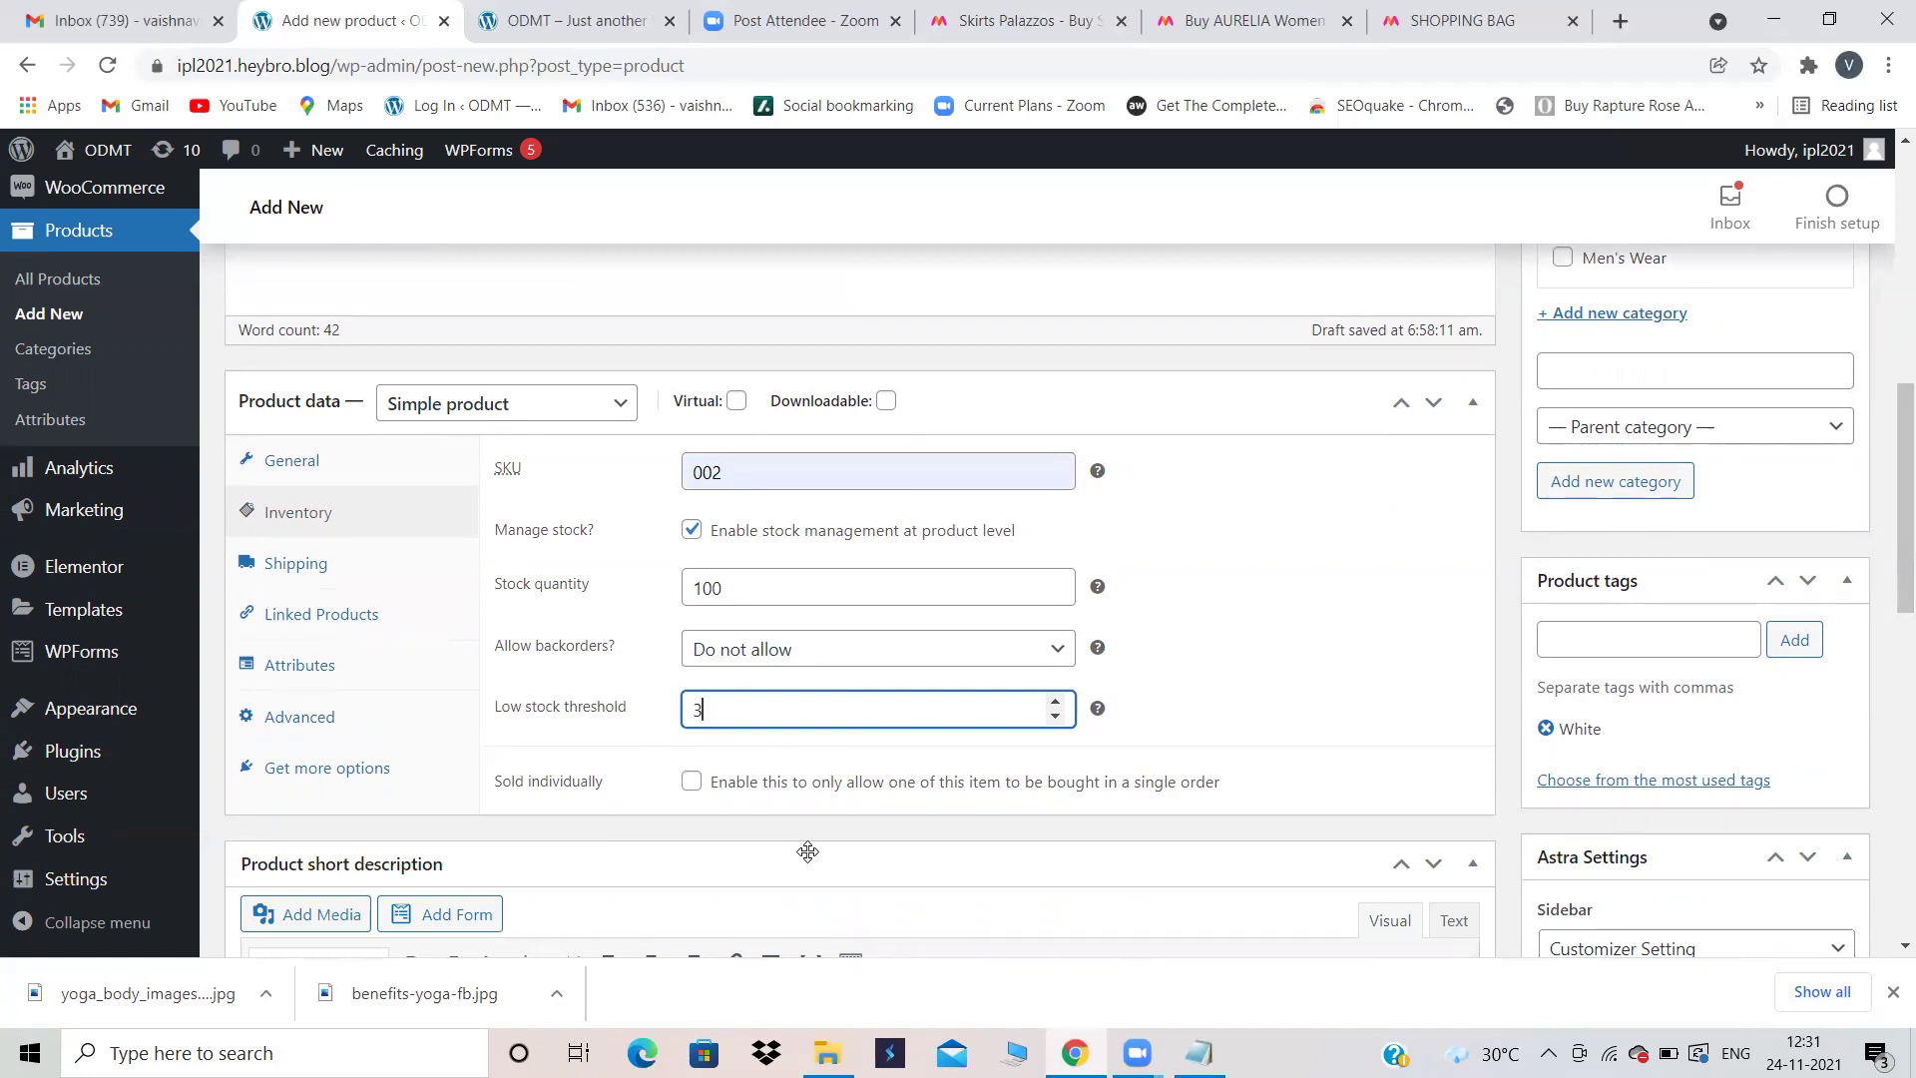
Step: Switch the Product data panel from Shipping to Linked Products to show the Upsells and Cross-sells fields
{"action": "left_click", "coordinate": [378, 587]}
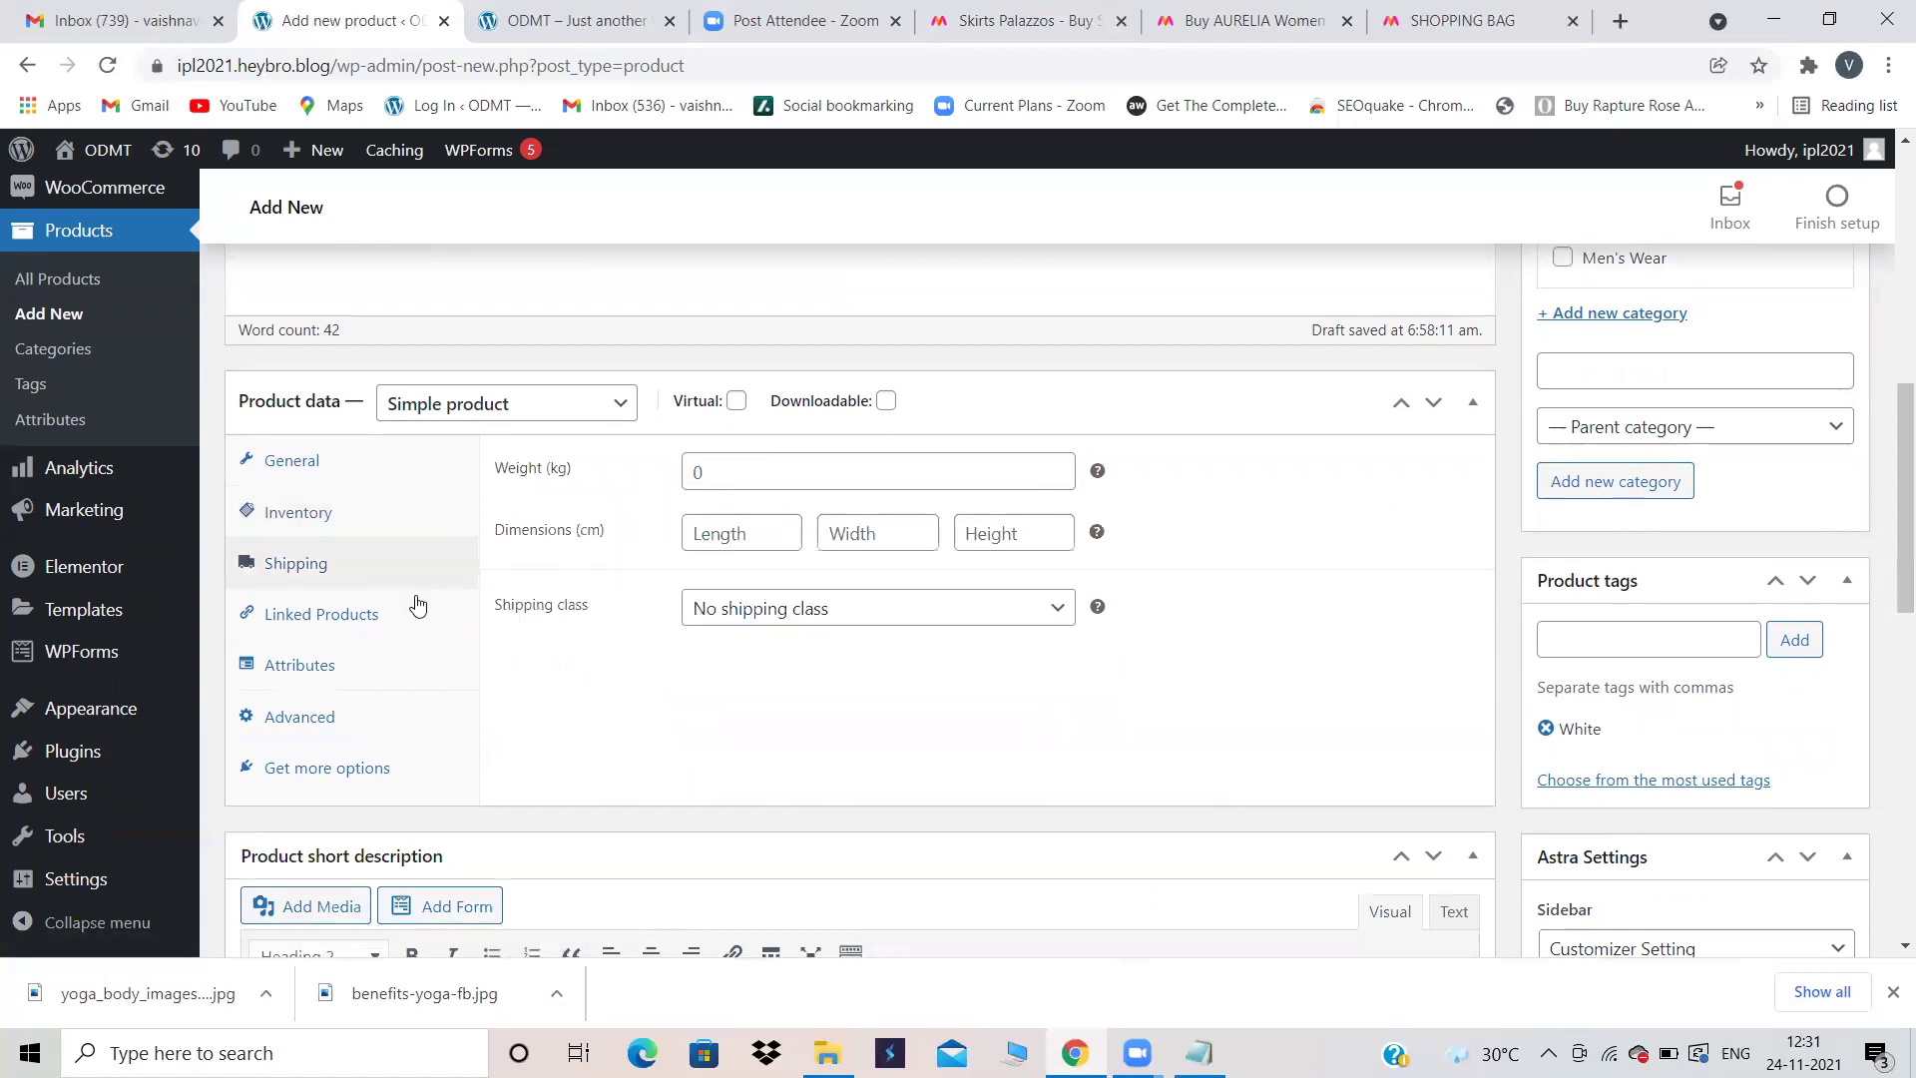
{"action": "left_click", "coordinate": [345, 633]}
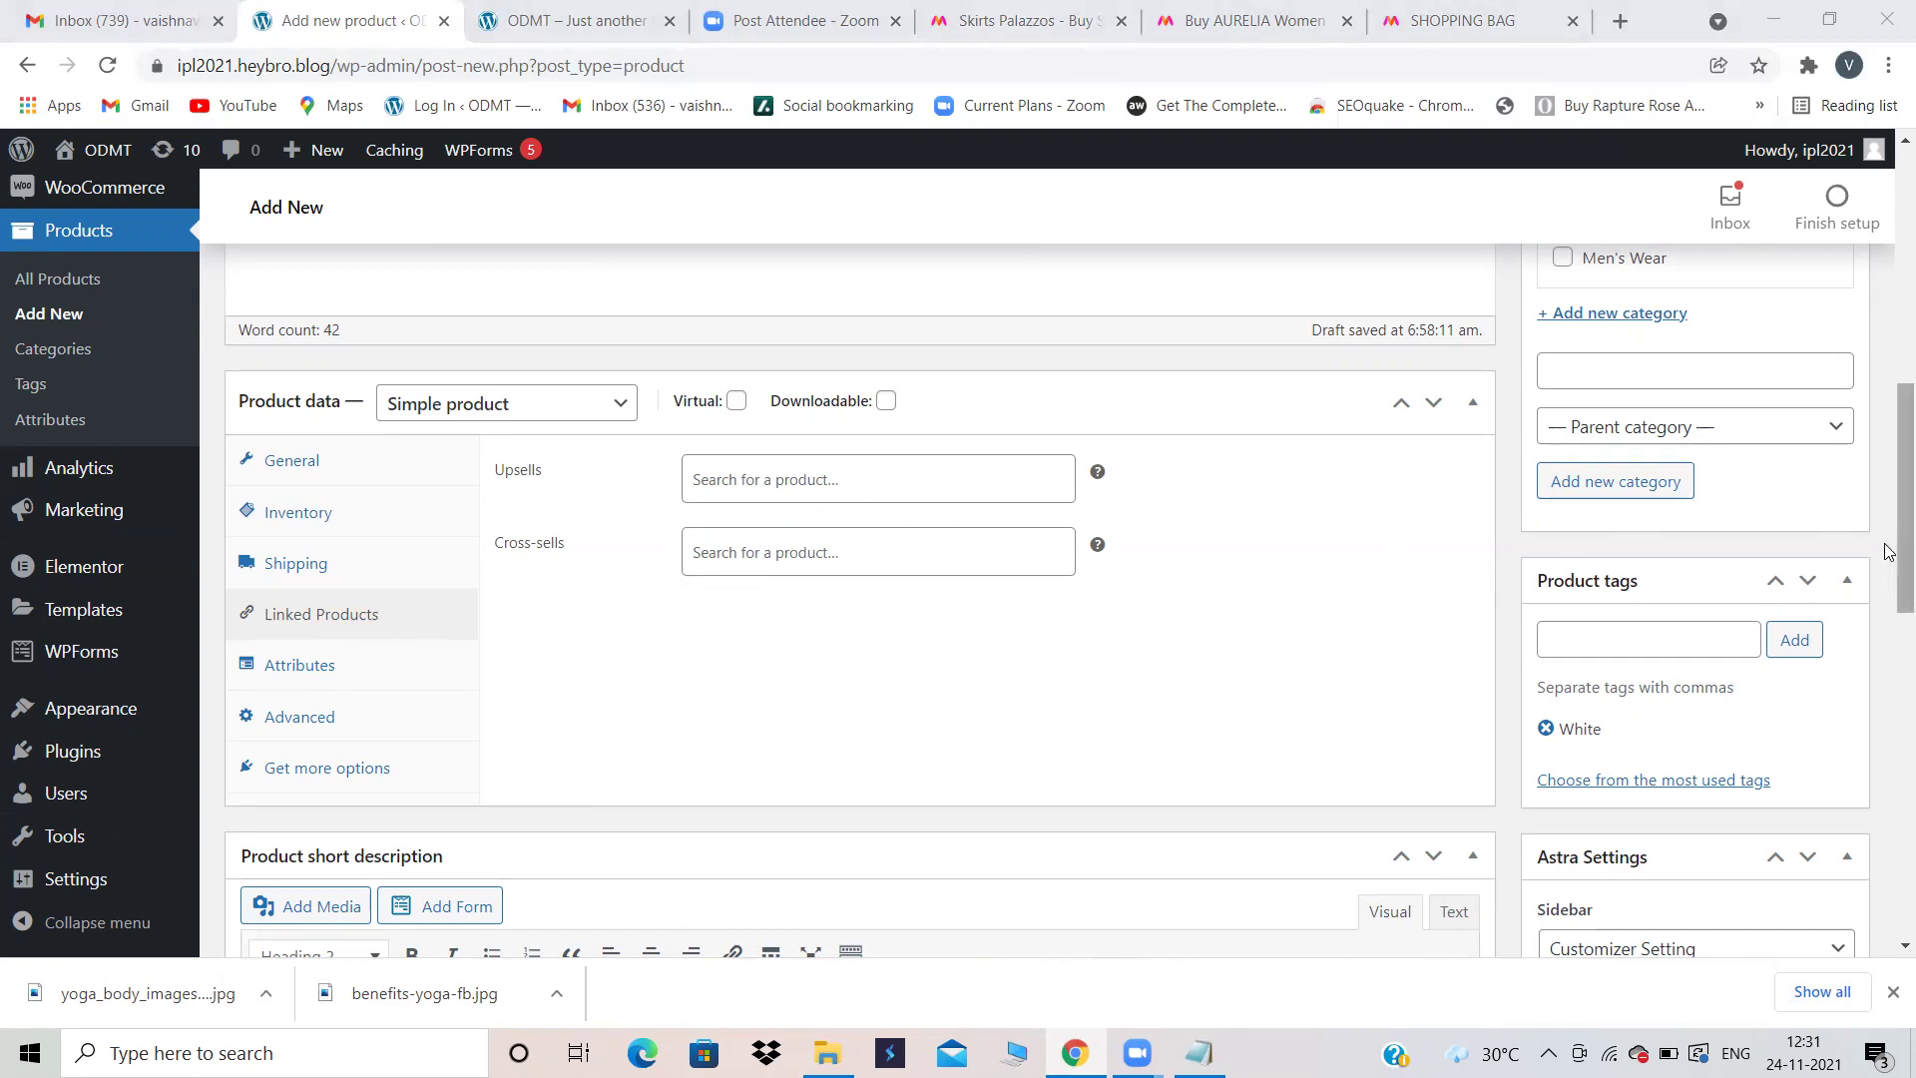
{"action": "left_click_drag", "start_coordinate": [1888, 531], "coordinate": [1888, 329]}
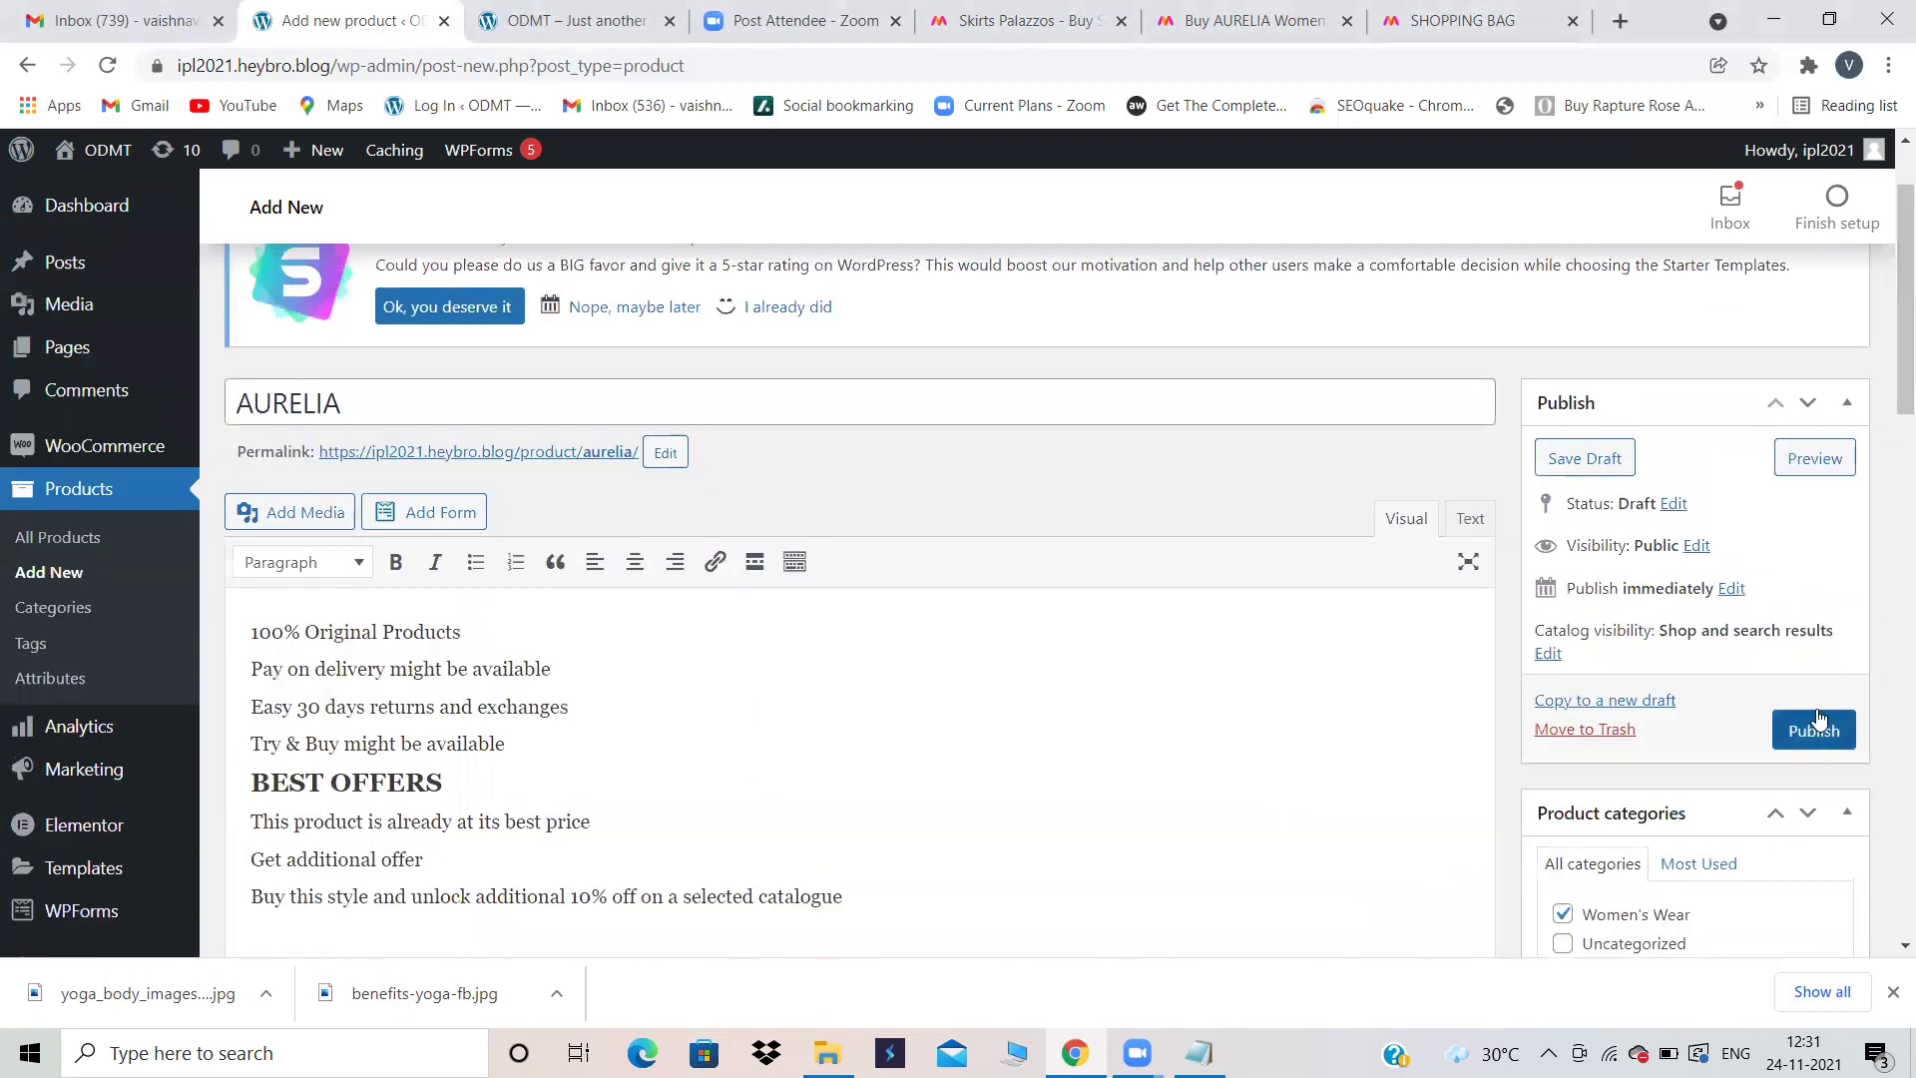
Step: Publish the AURELIA product and open its live product page
{"action": "left_click", "coordinate": [1814, 718]}
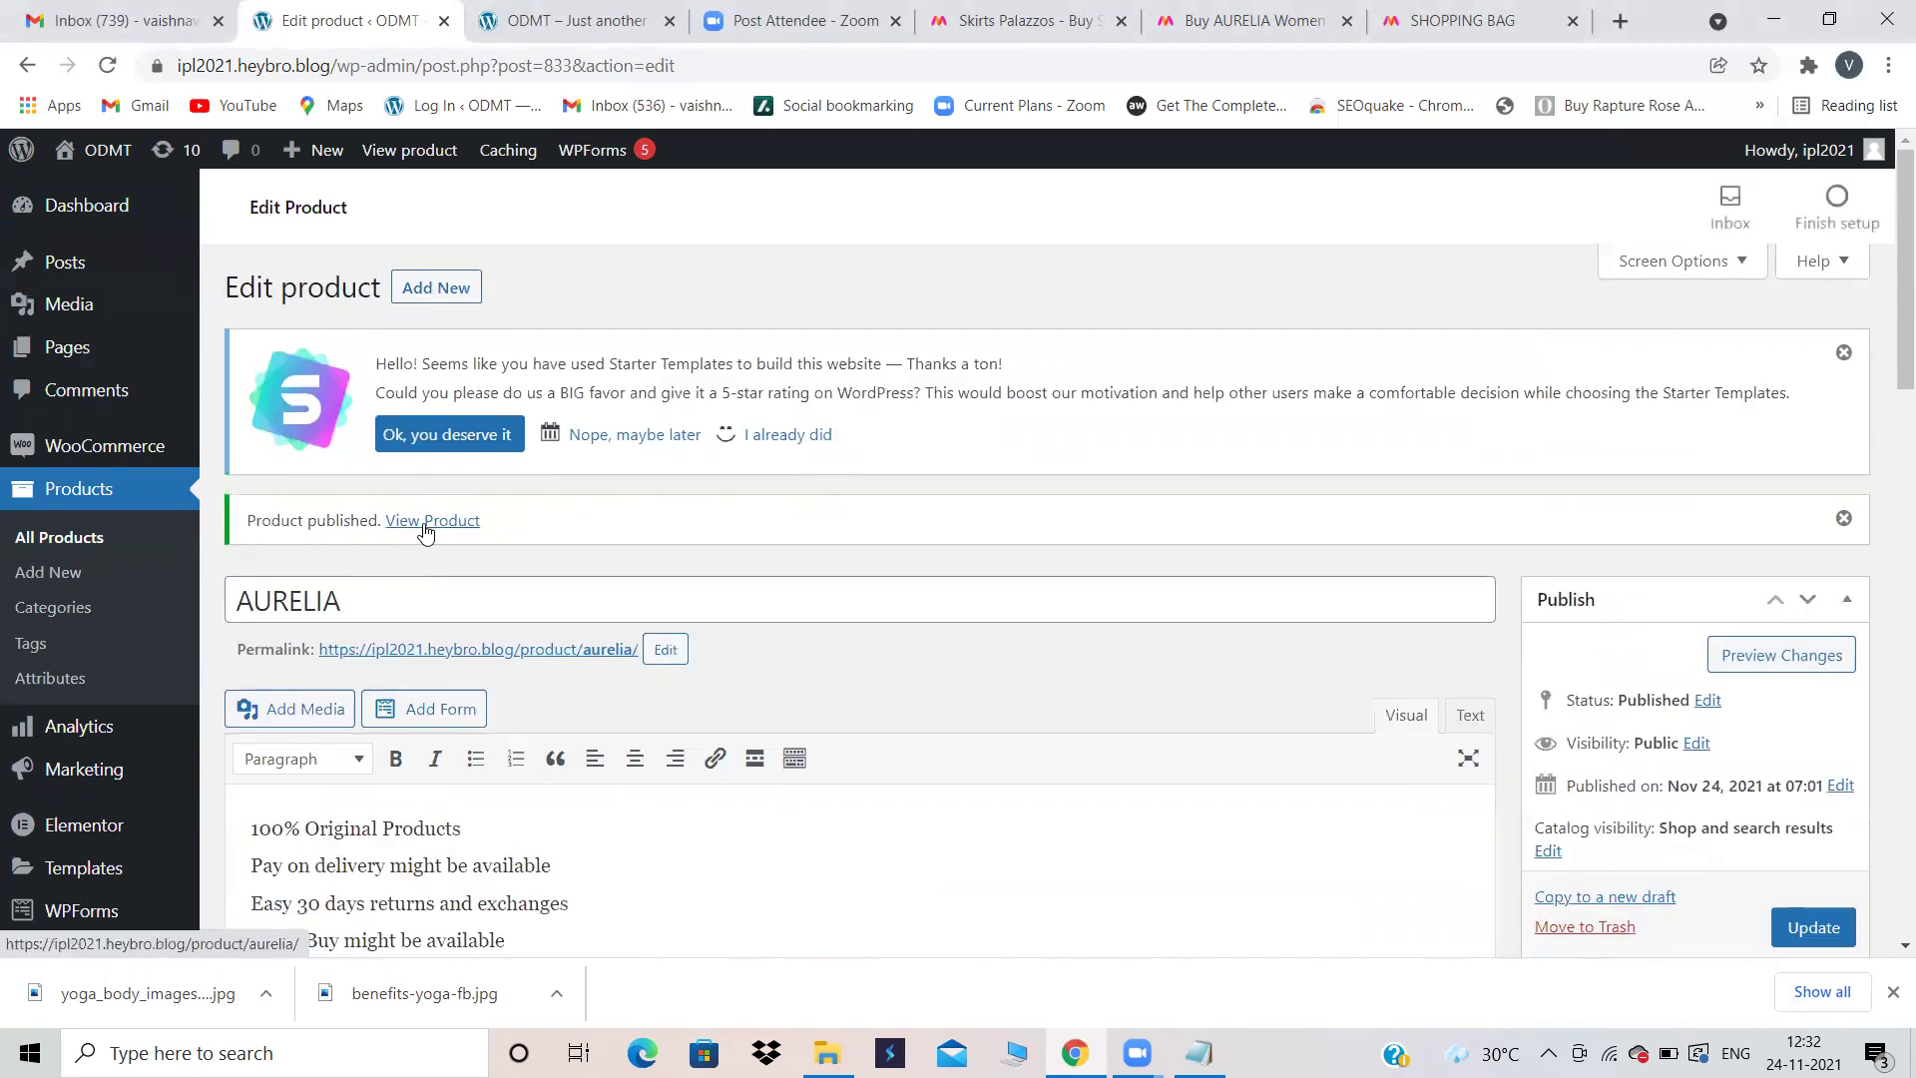
{"action": "left_click", "coordinate": [424, 529]}
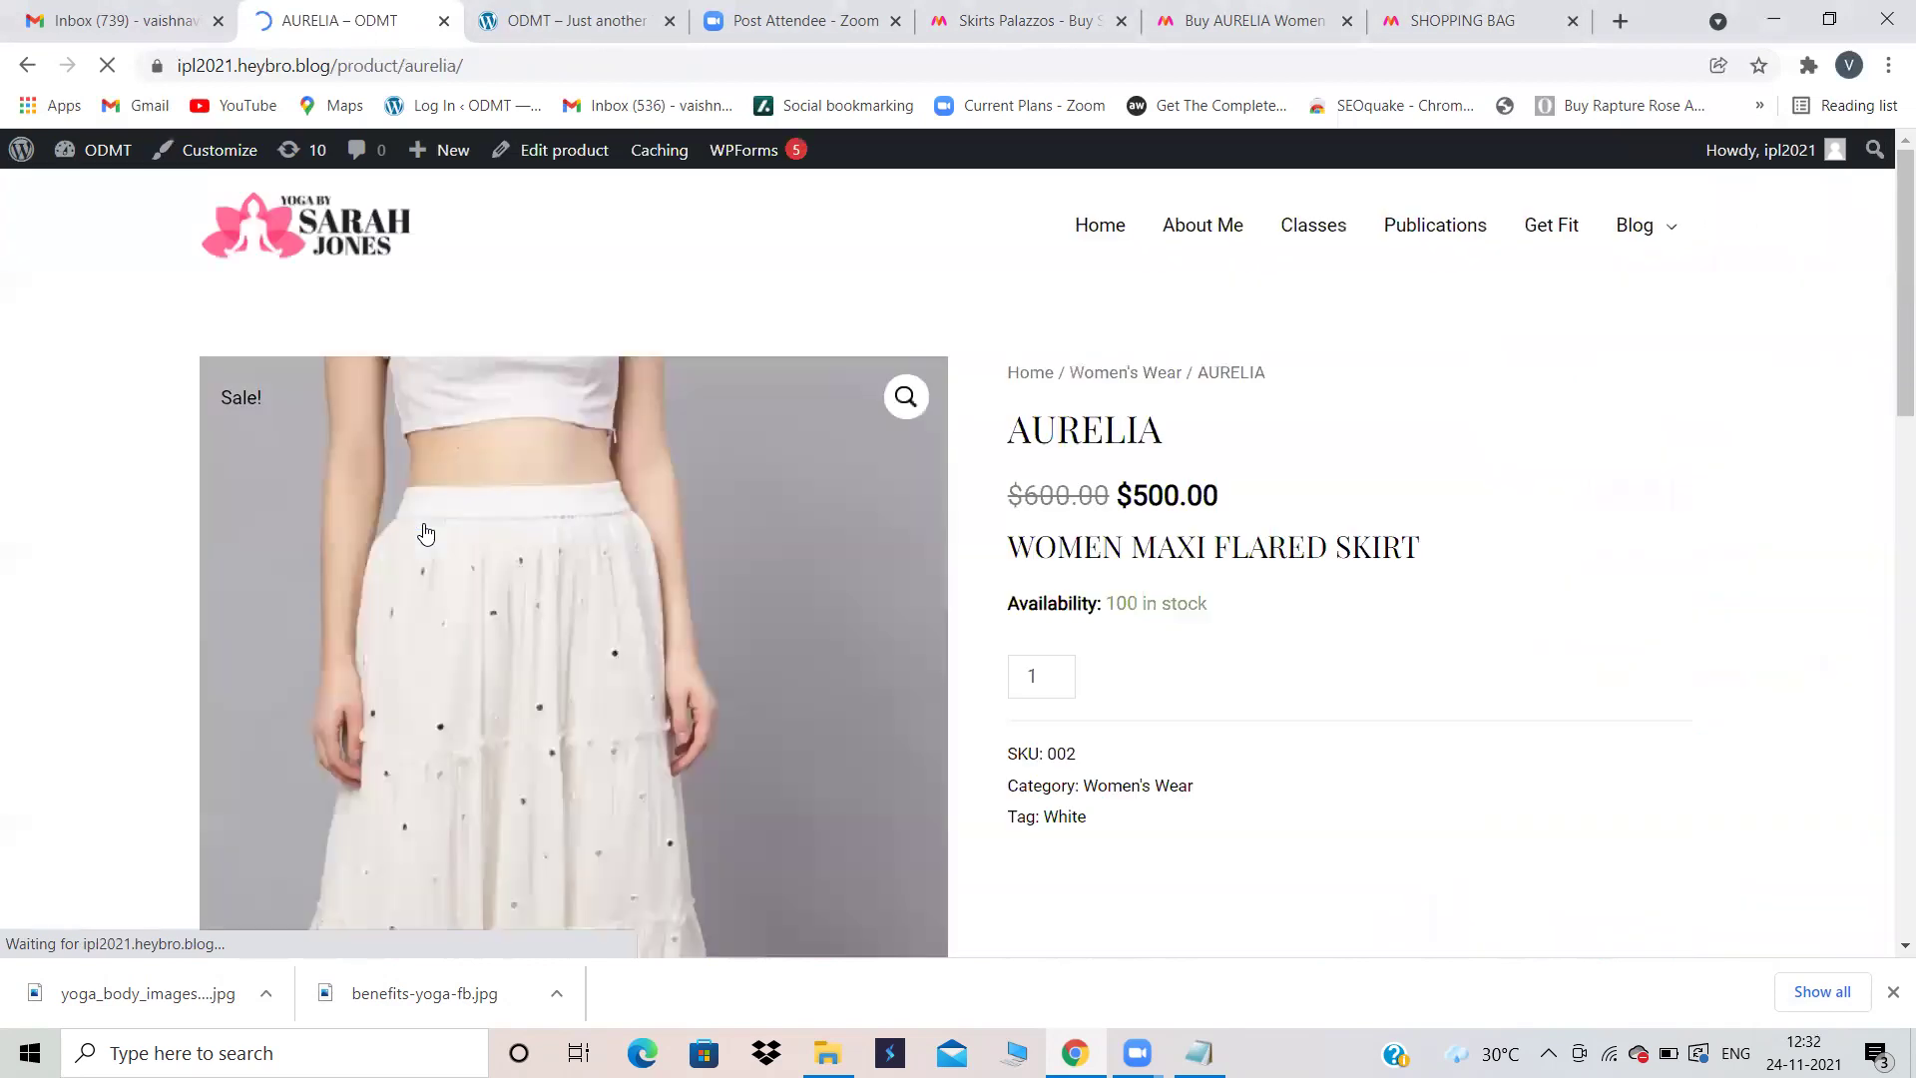
{"action": "scroll", "coordinate": [427, 504], "scroll_direction": "down", "scroll_amount": 1}
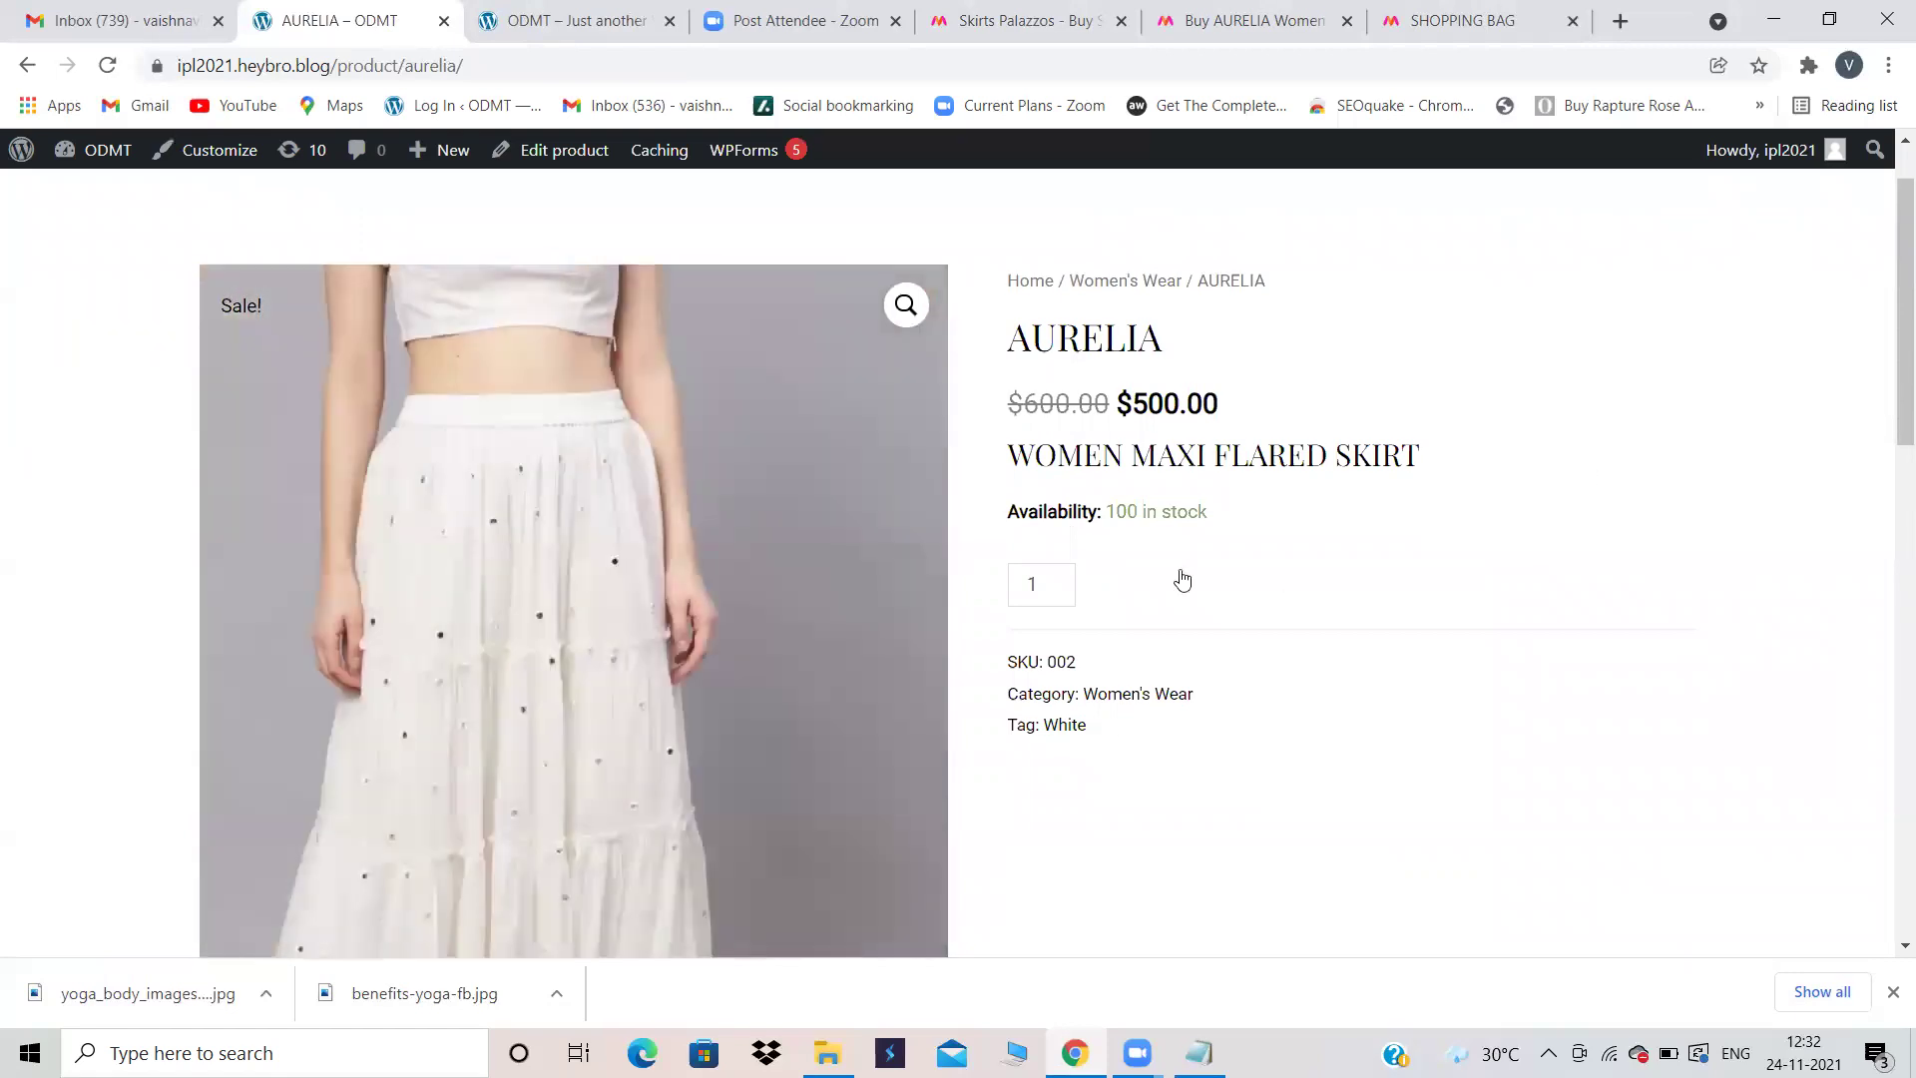
{"action": "scroll", "coordinate": [1255, 530], "scroll_direction": "down", "scroll_amount": 5}
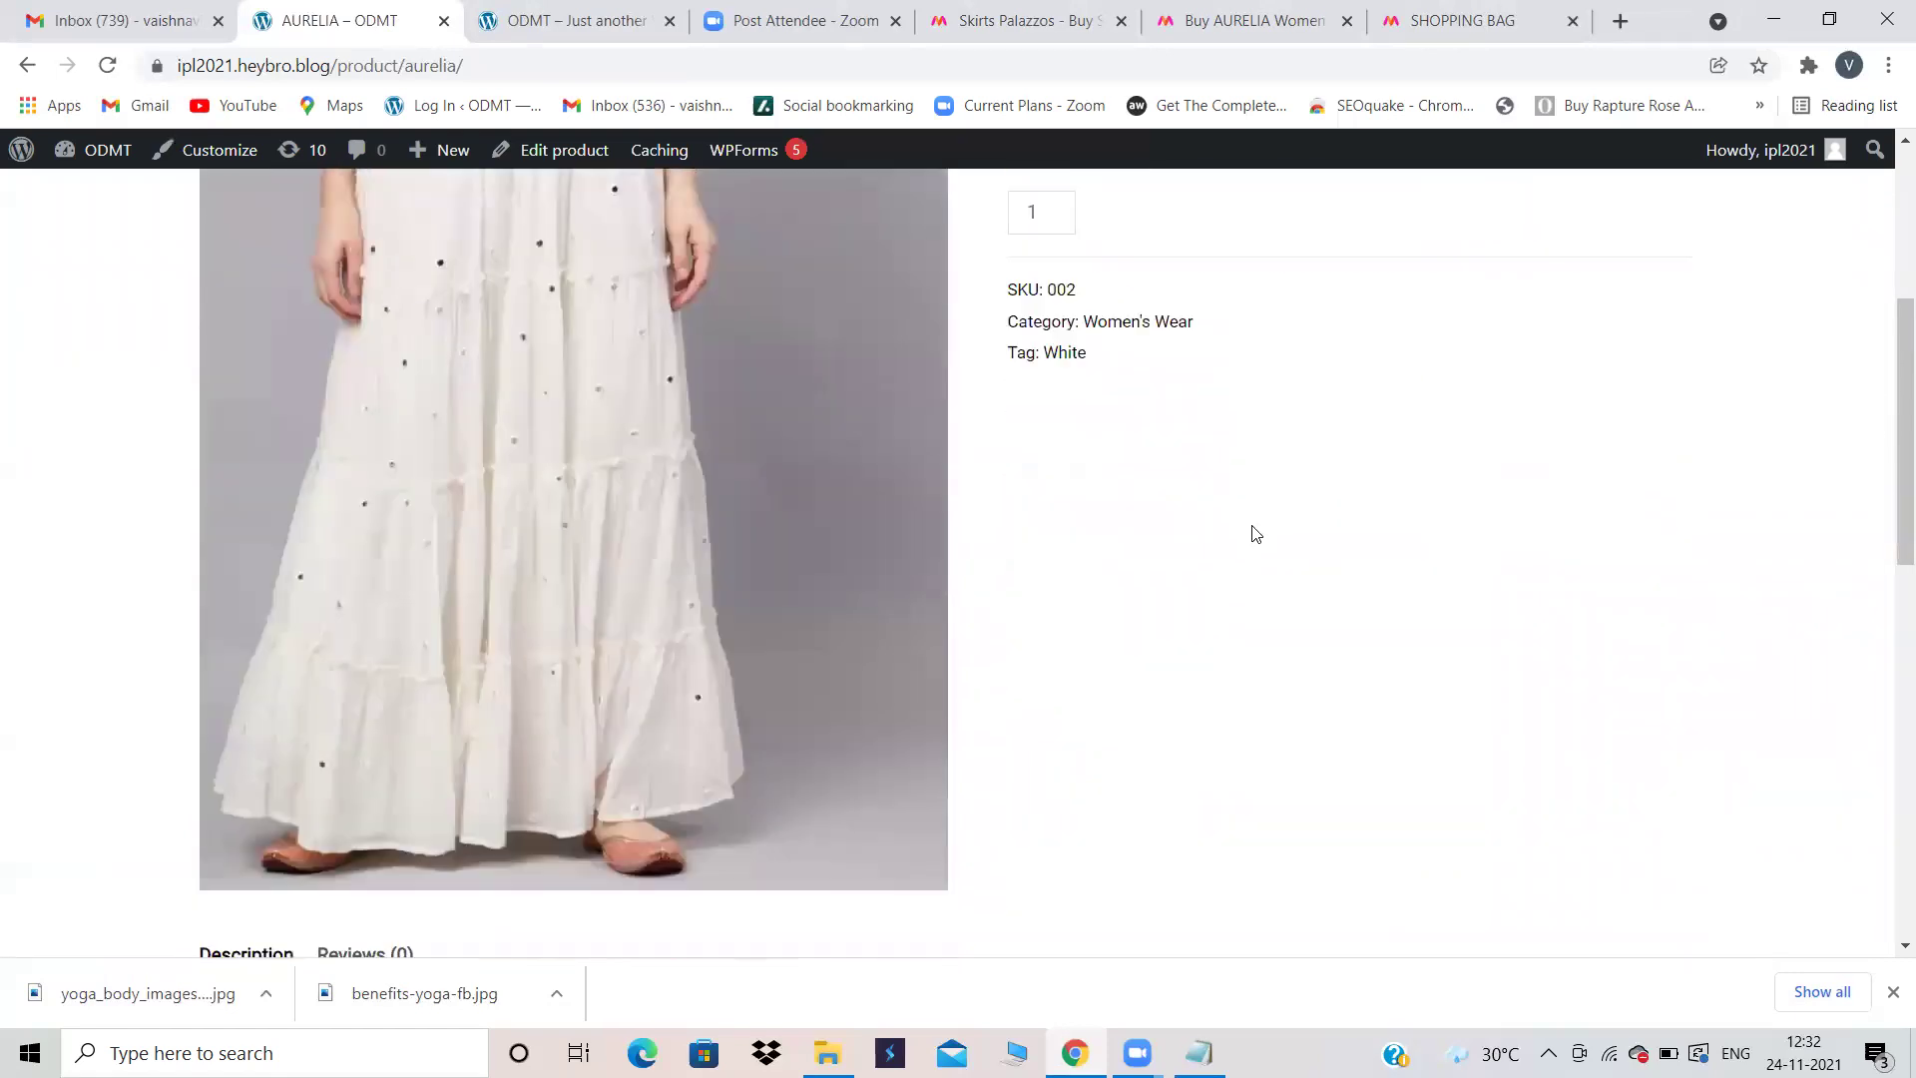
{"action": "scroll", "coordinate": [1254, 529], "scroll_direction": "down", "scroll_amount": 4}
{"action": "scroll", "coordinate": [1254, 530], "scroll_direction": "up", "scroll_amount": 10}
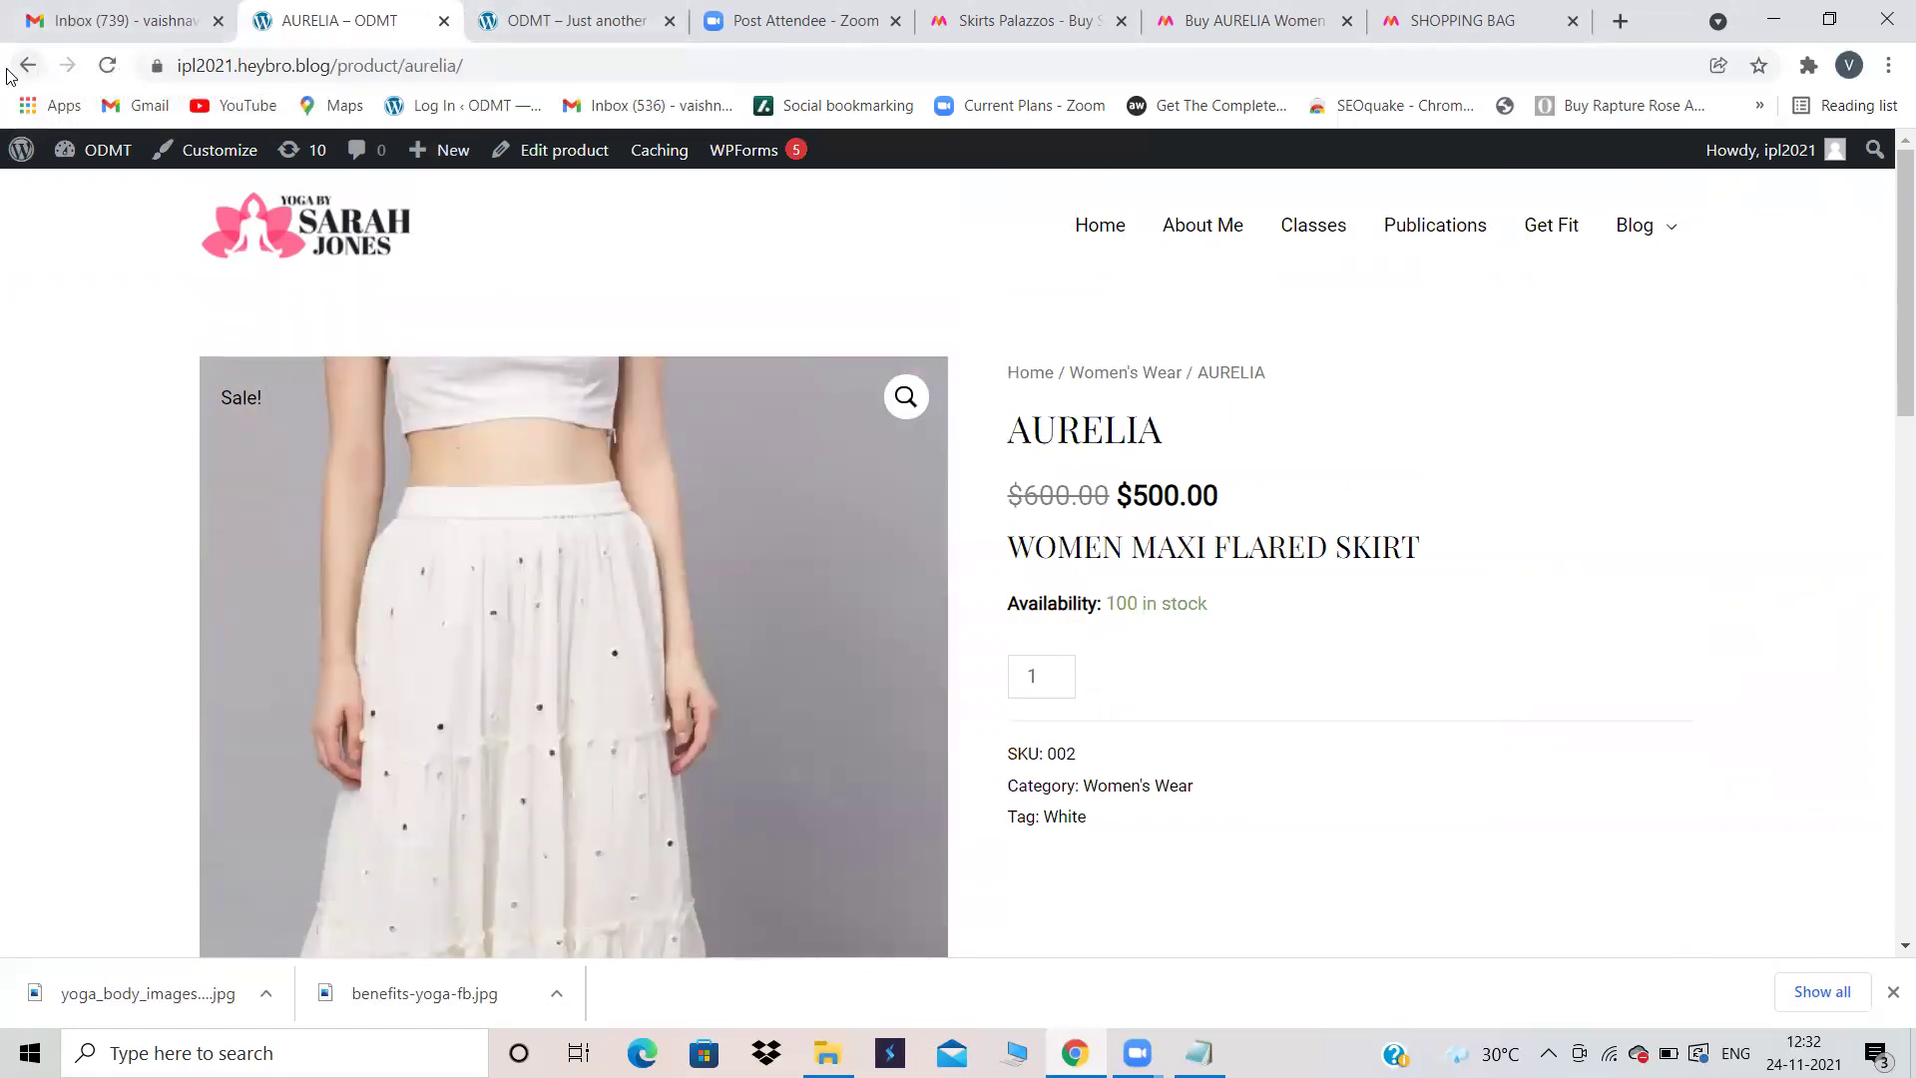
{"action": "key", "text": "alt+Left"}
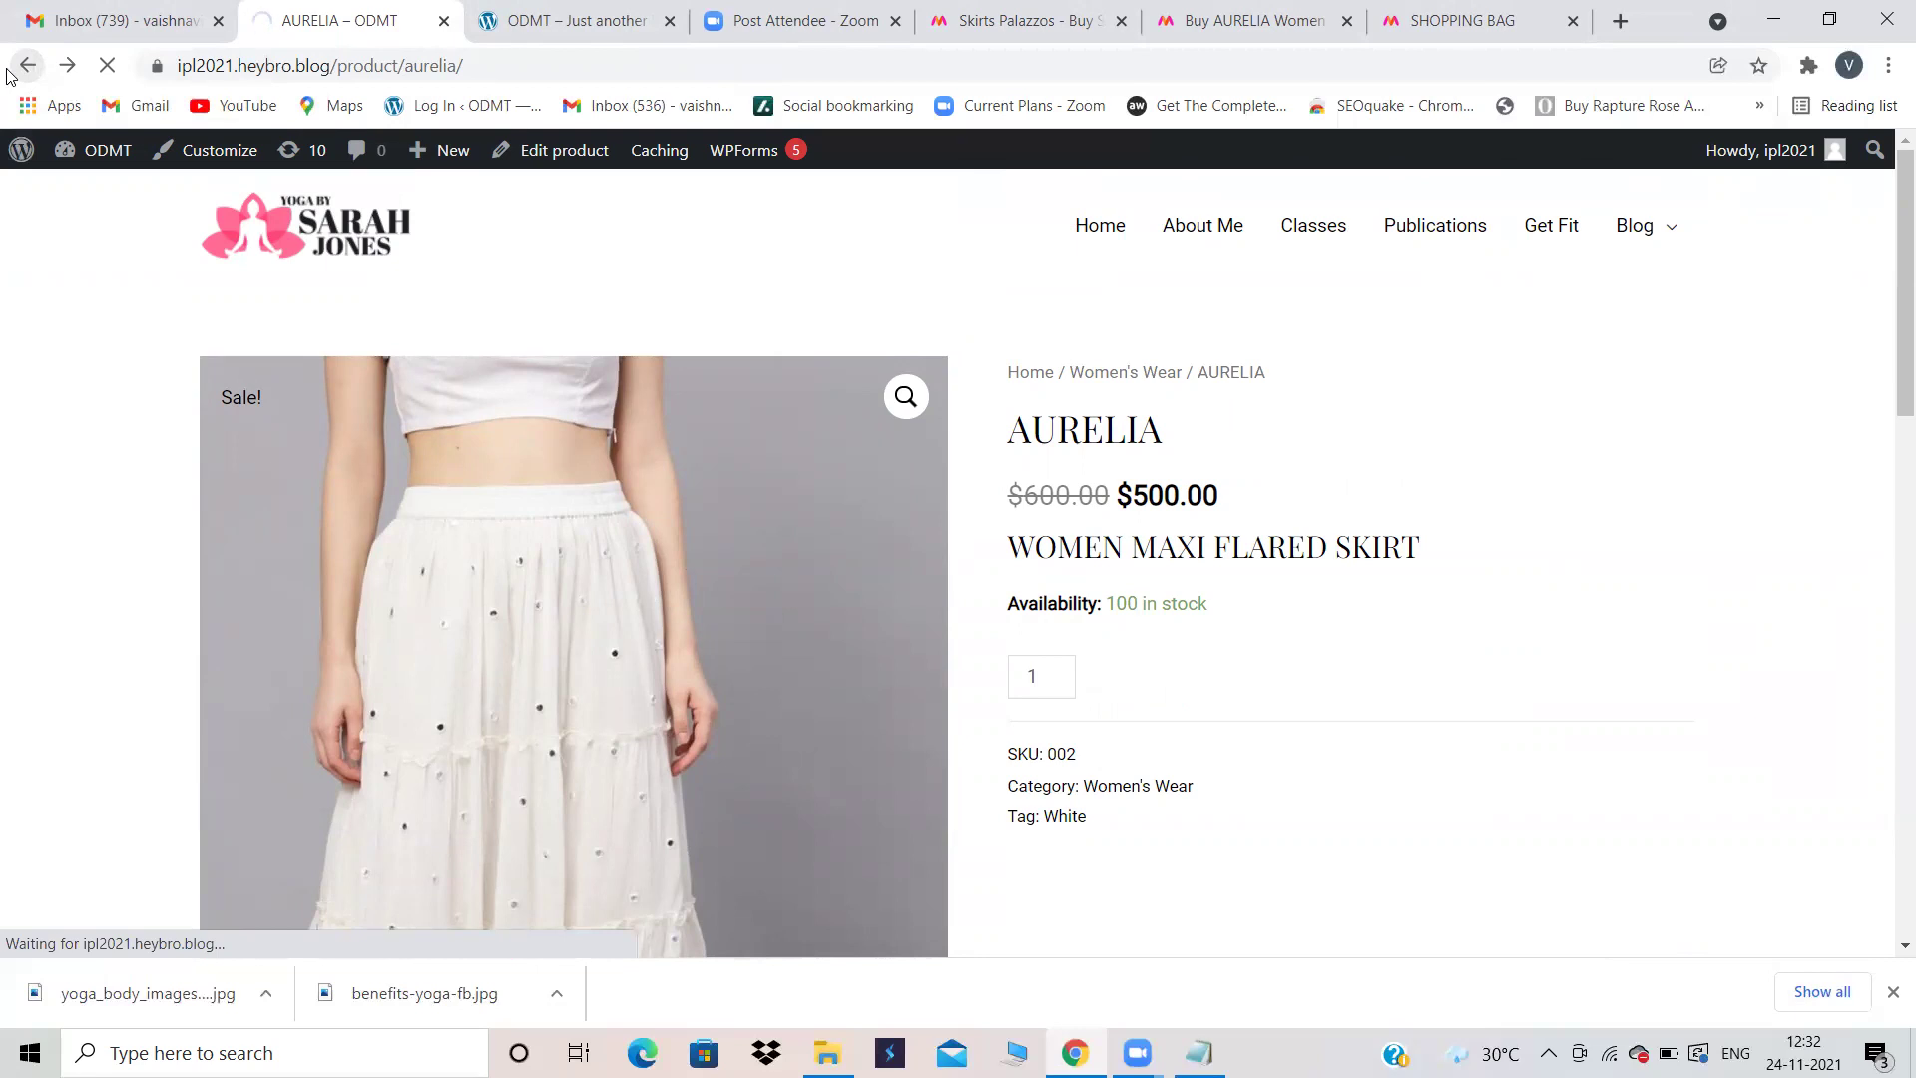
{"action": "key", "text": "alt+Left"}
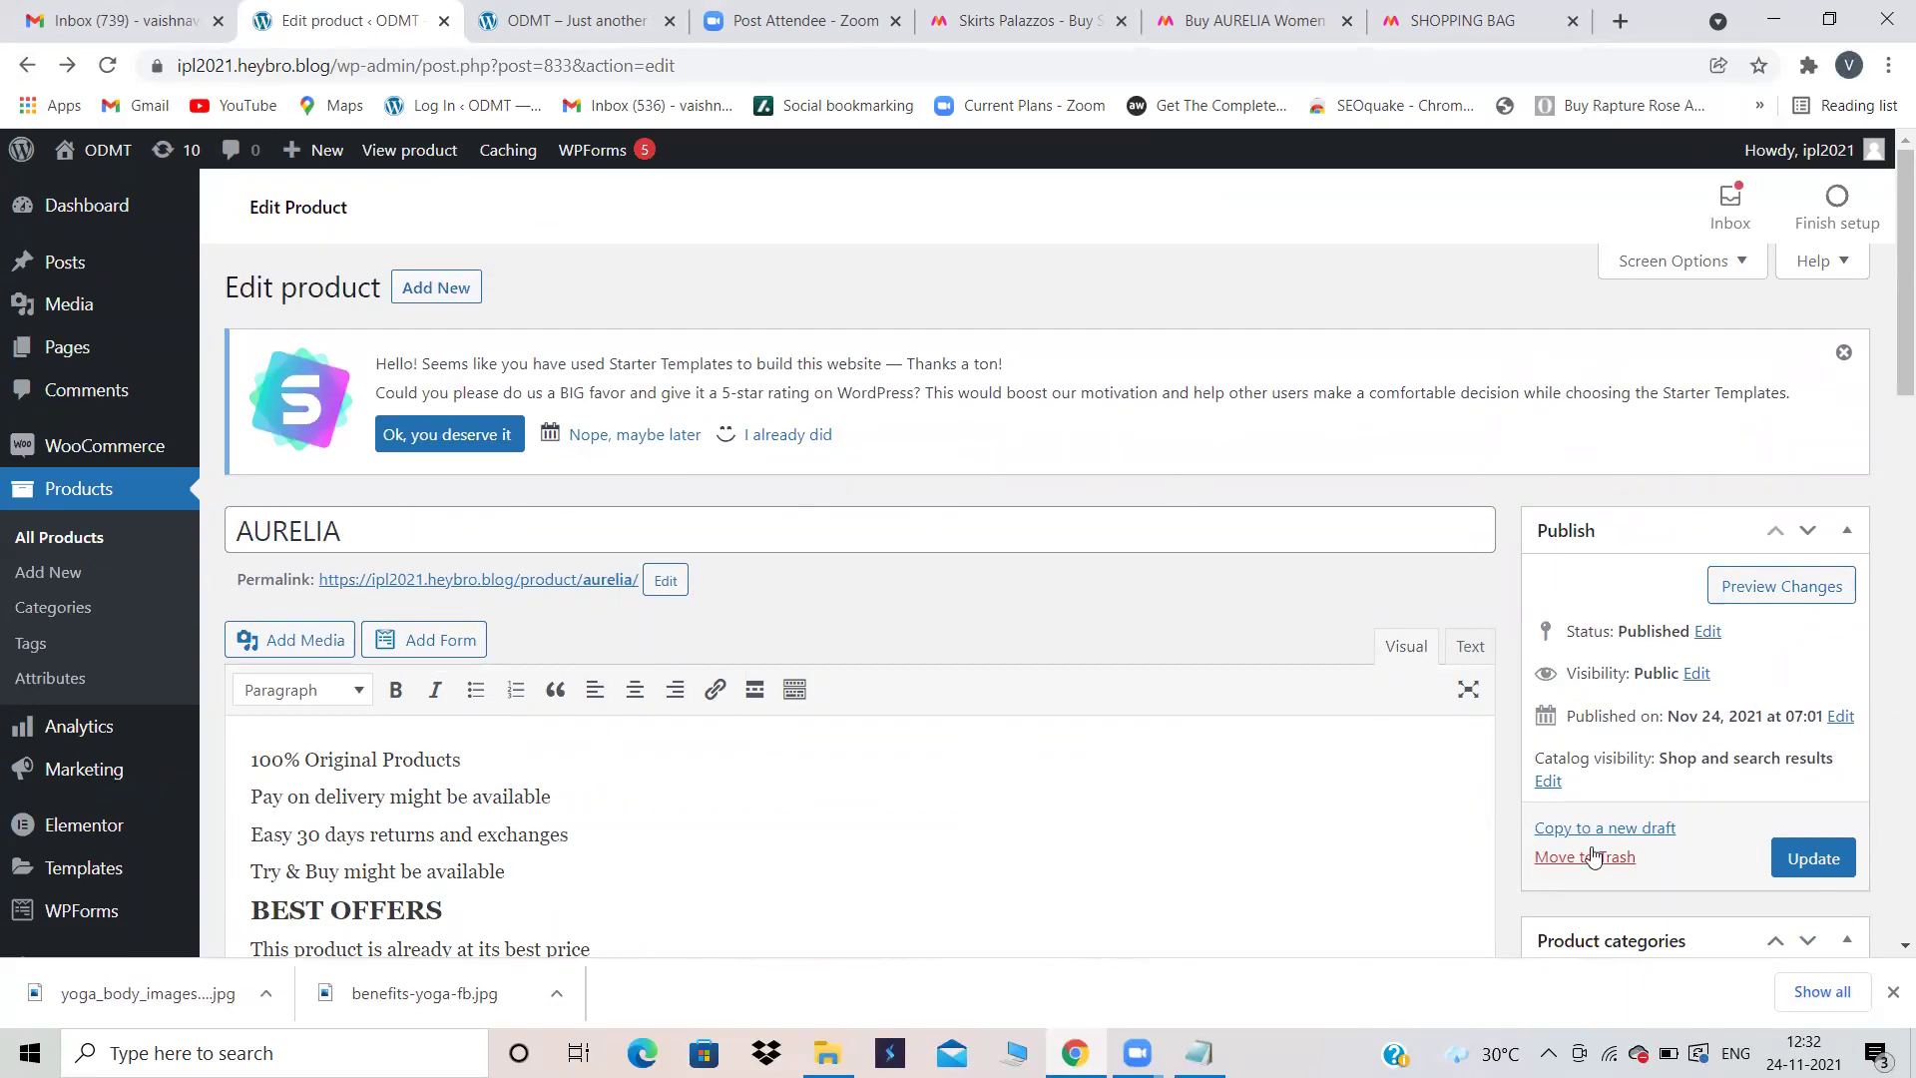
Step: Review the AURELIA edit page, save it with Update, and view the updated product
{"action": "scroll", "coordinate": [954, 714], "scroll_direction": "down", "scroll_amount": 4}
{"action": "scroll", "coordinate": [953, 719], "scroll_direction": "up", "scroll_amount": 4}
{"action": "scroll", "coordinate": [954, 721], "scroll_direction": "down", "scroll_amount": 3}
{"action": "scroll", "coordinate": [953, 718], "scroll_direction": "up", "scroll_amount": 1}
{"action": "scroll", "coordinate": [954, 714], "scroll_direction": "down", "scroll_amount": 2}
{"action": "scroll", "coordinate": [954, 714], "scroll_direction": "down", "scroll_amount": 3}
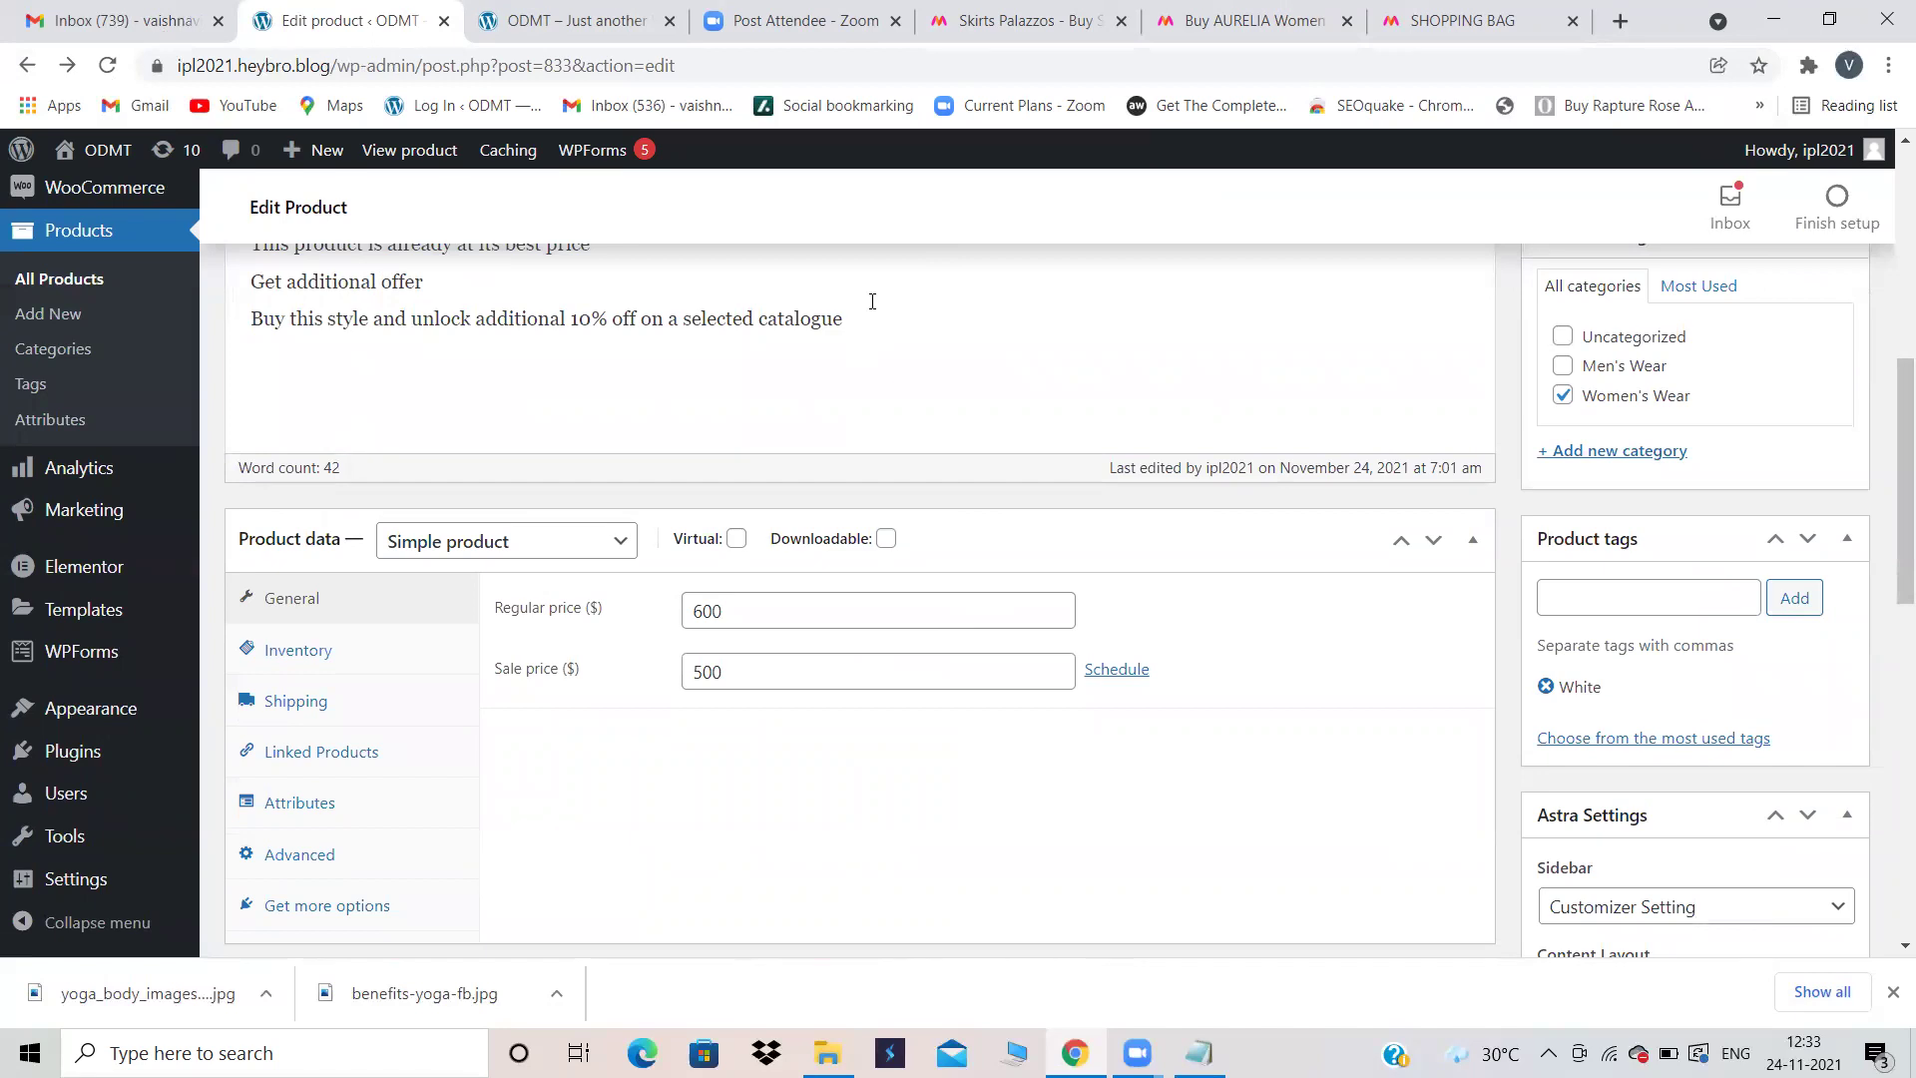
{"action": "scroll", "coordinate": [872, 302], "scroll_direction": "up", "scroll_amount": 5}
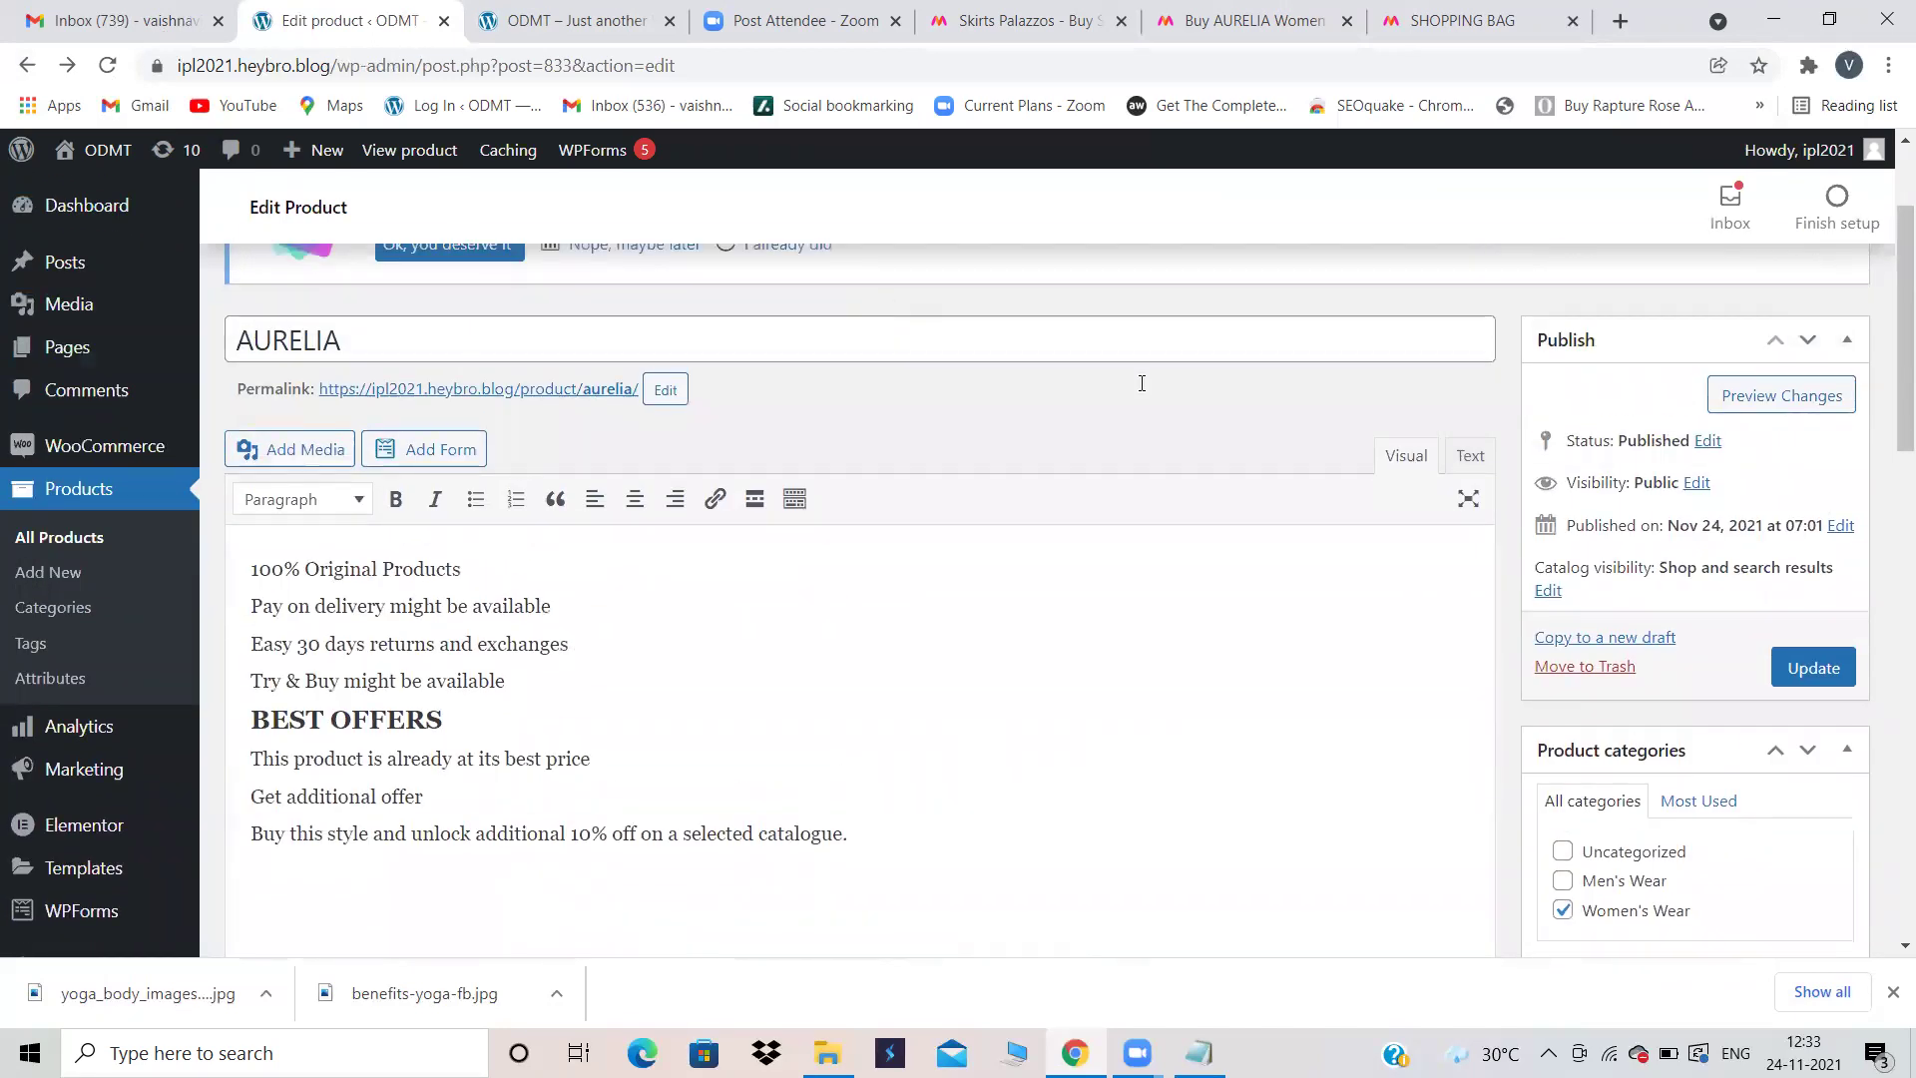
{"action": "scroll", "coordinate": [1598, 599], "scroll_direction": "up", "scroll_amount": 2}
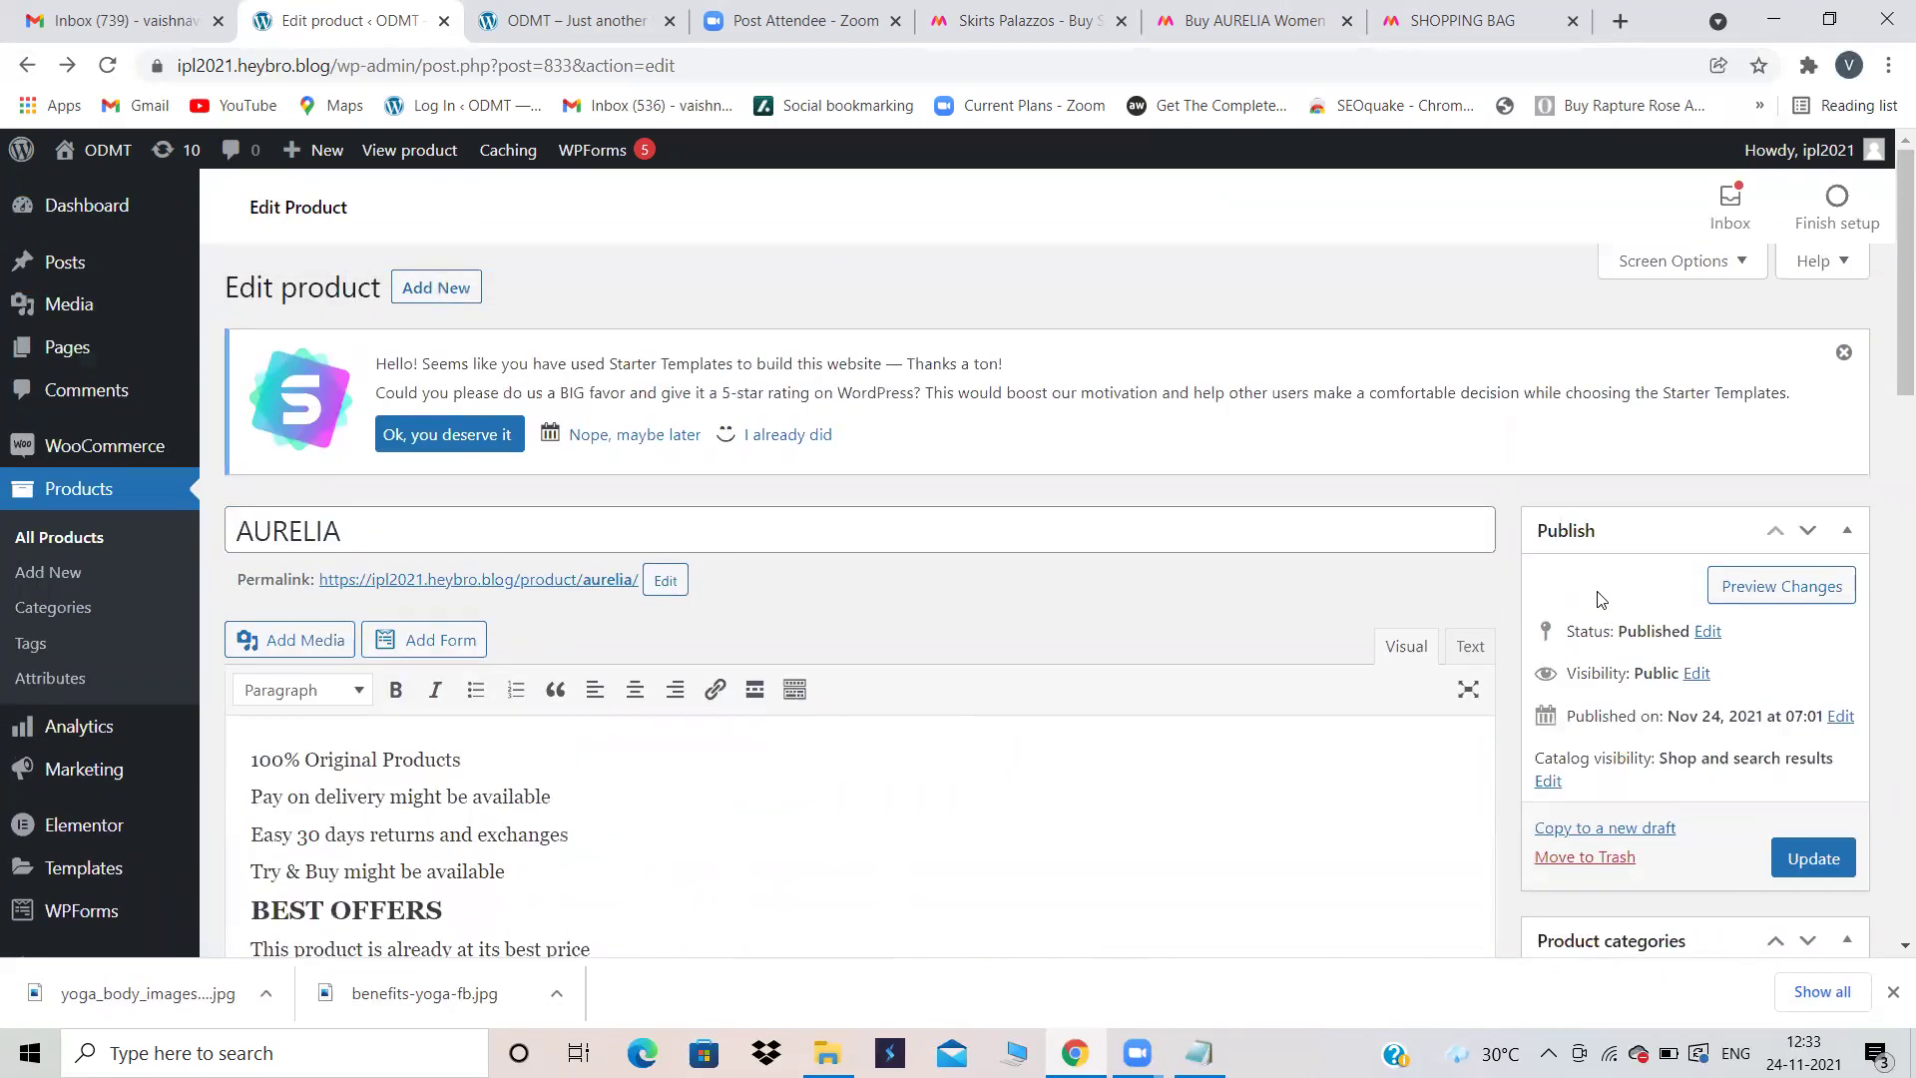
{"action": "scroll", "coordinate": [1597, 598], "scroll_direction": "down", "scroll_amount": 2}
{"action": "scroll", "coordinate": [1598, 599], "scroll_direction": "down", "scroll_amount": 4}
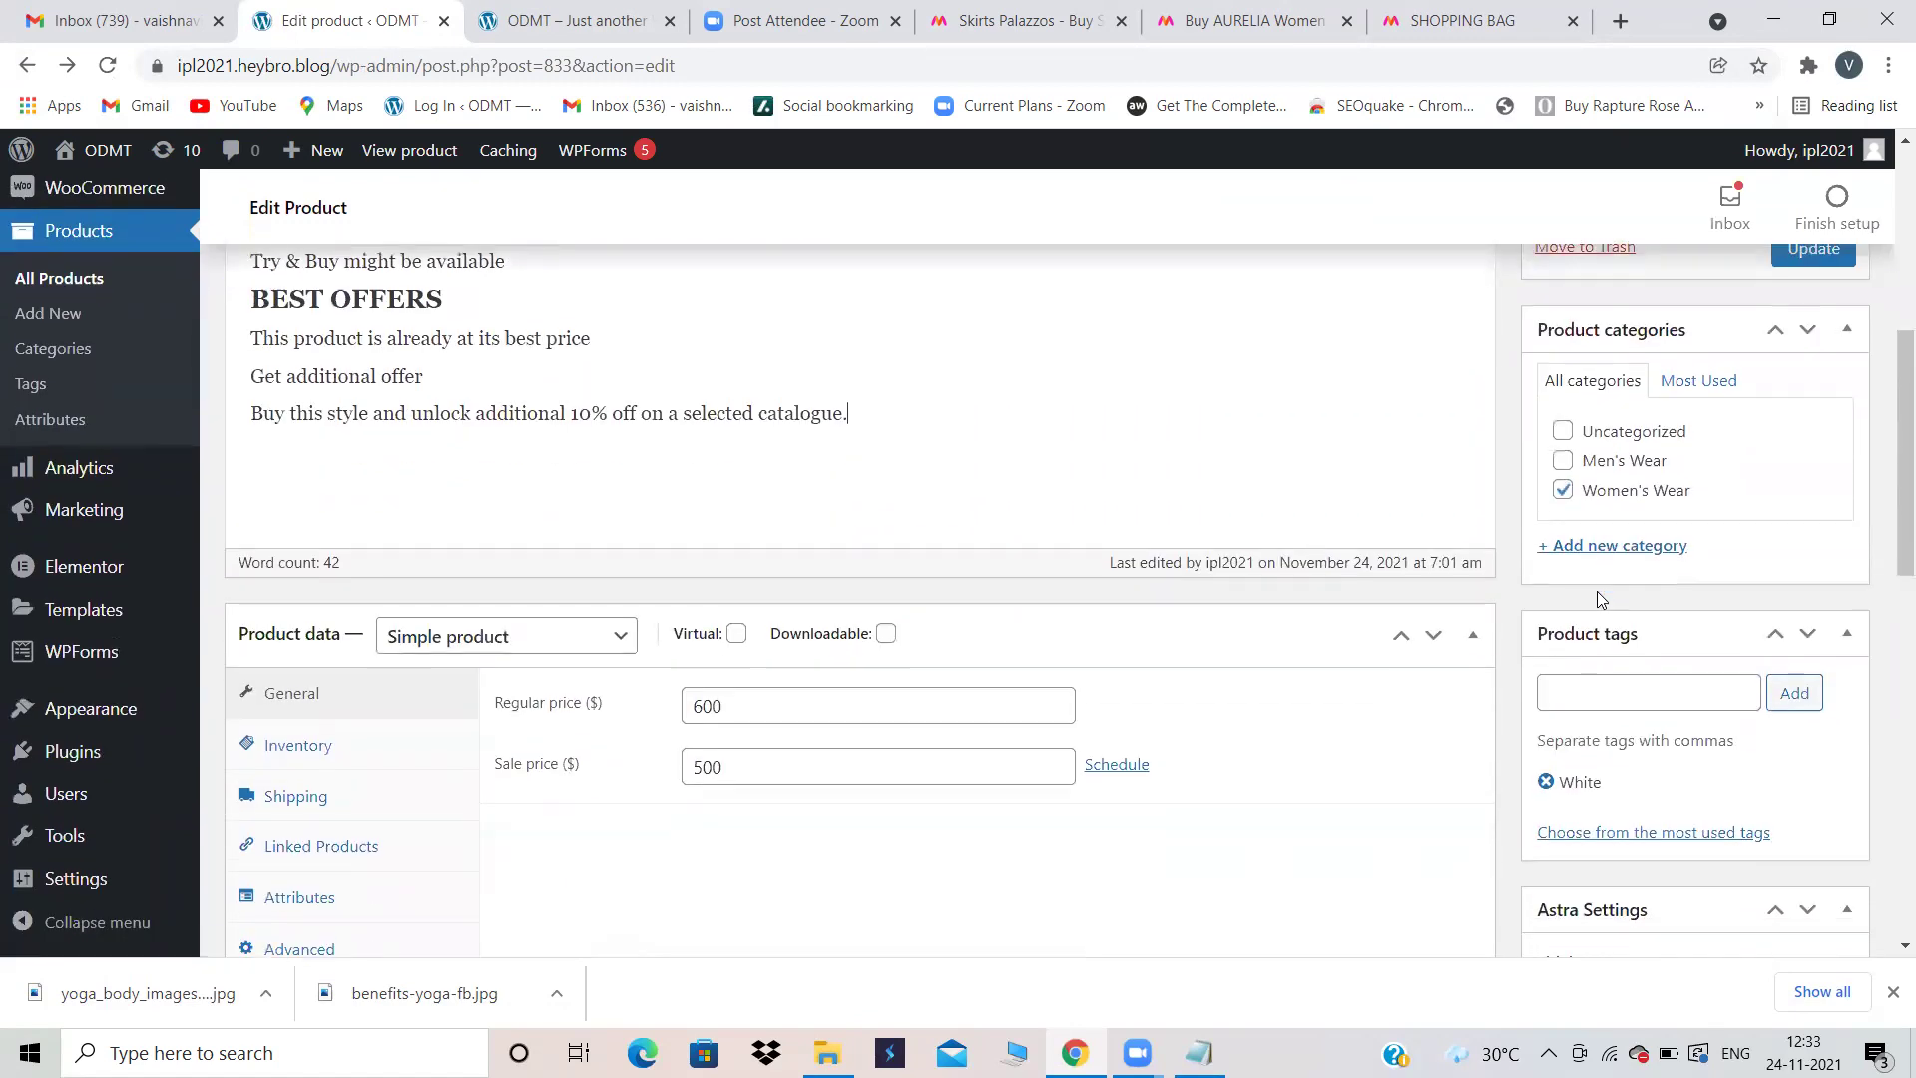
{"action": "scroll", "coordinate": [1822, 299], "scroll_direction": "up", "scroll_amount": 1}
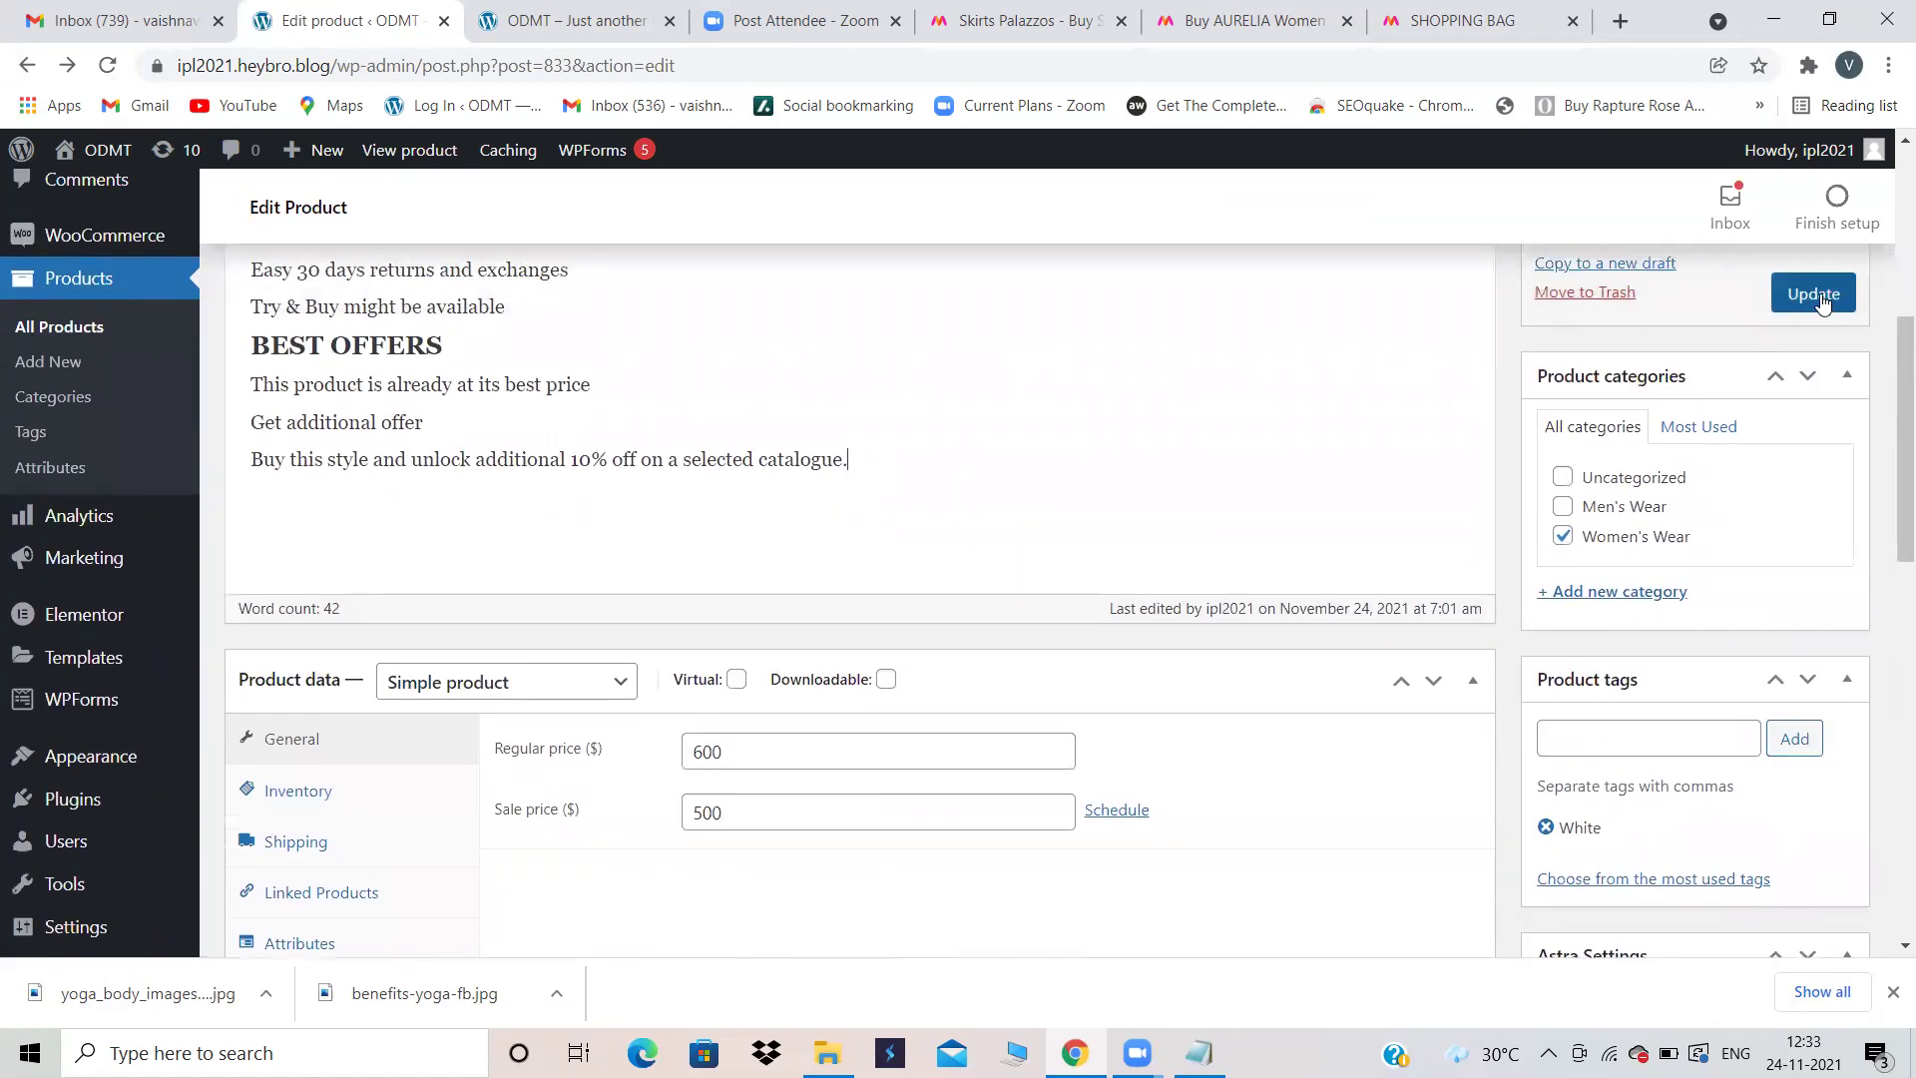
{"action": "left_click", "coordinate": [1822, 300]}
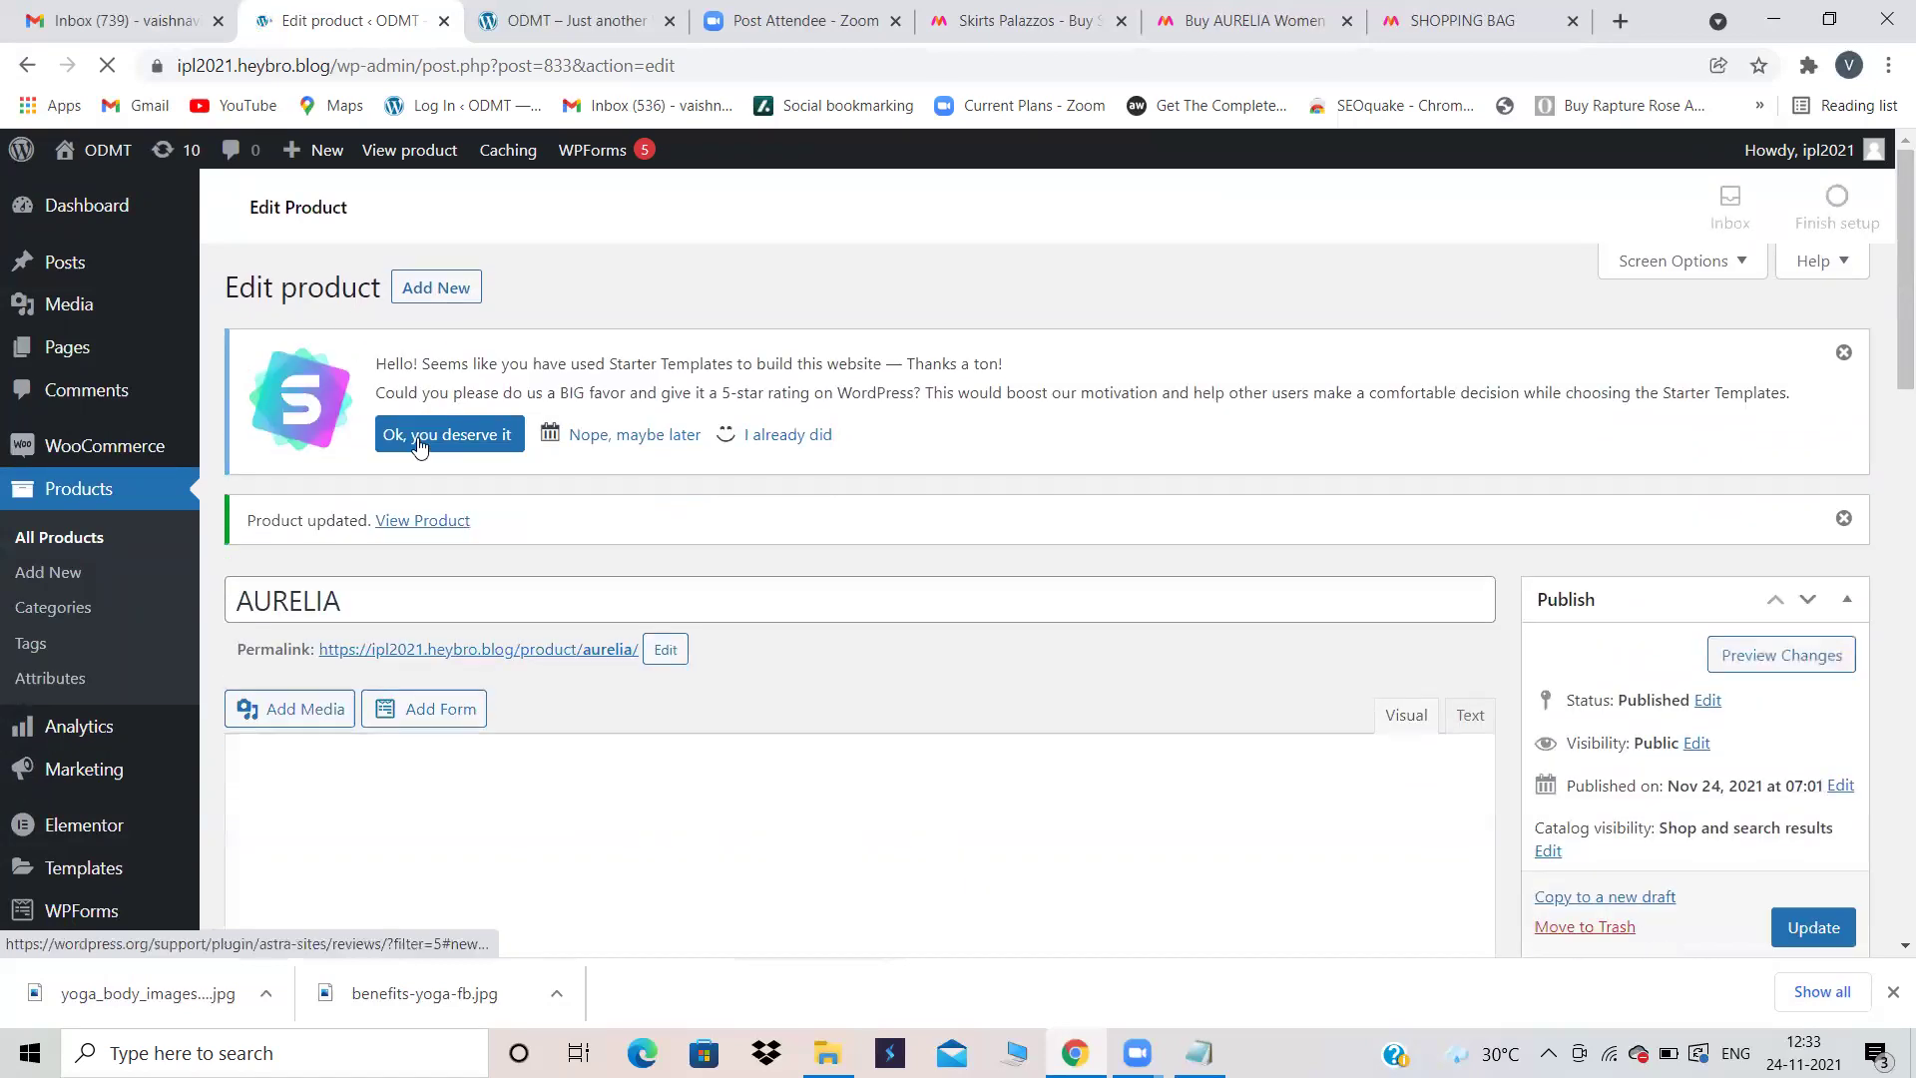
{"action": "left_click", "coordinate": [428, 532]}
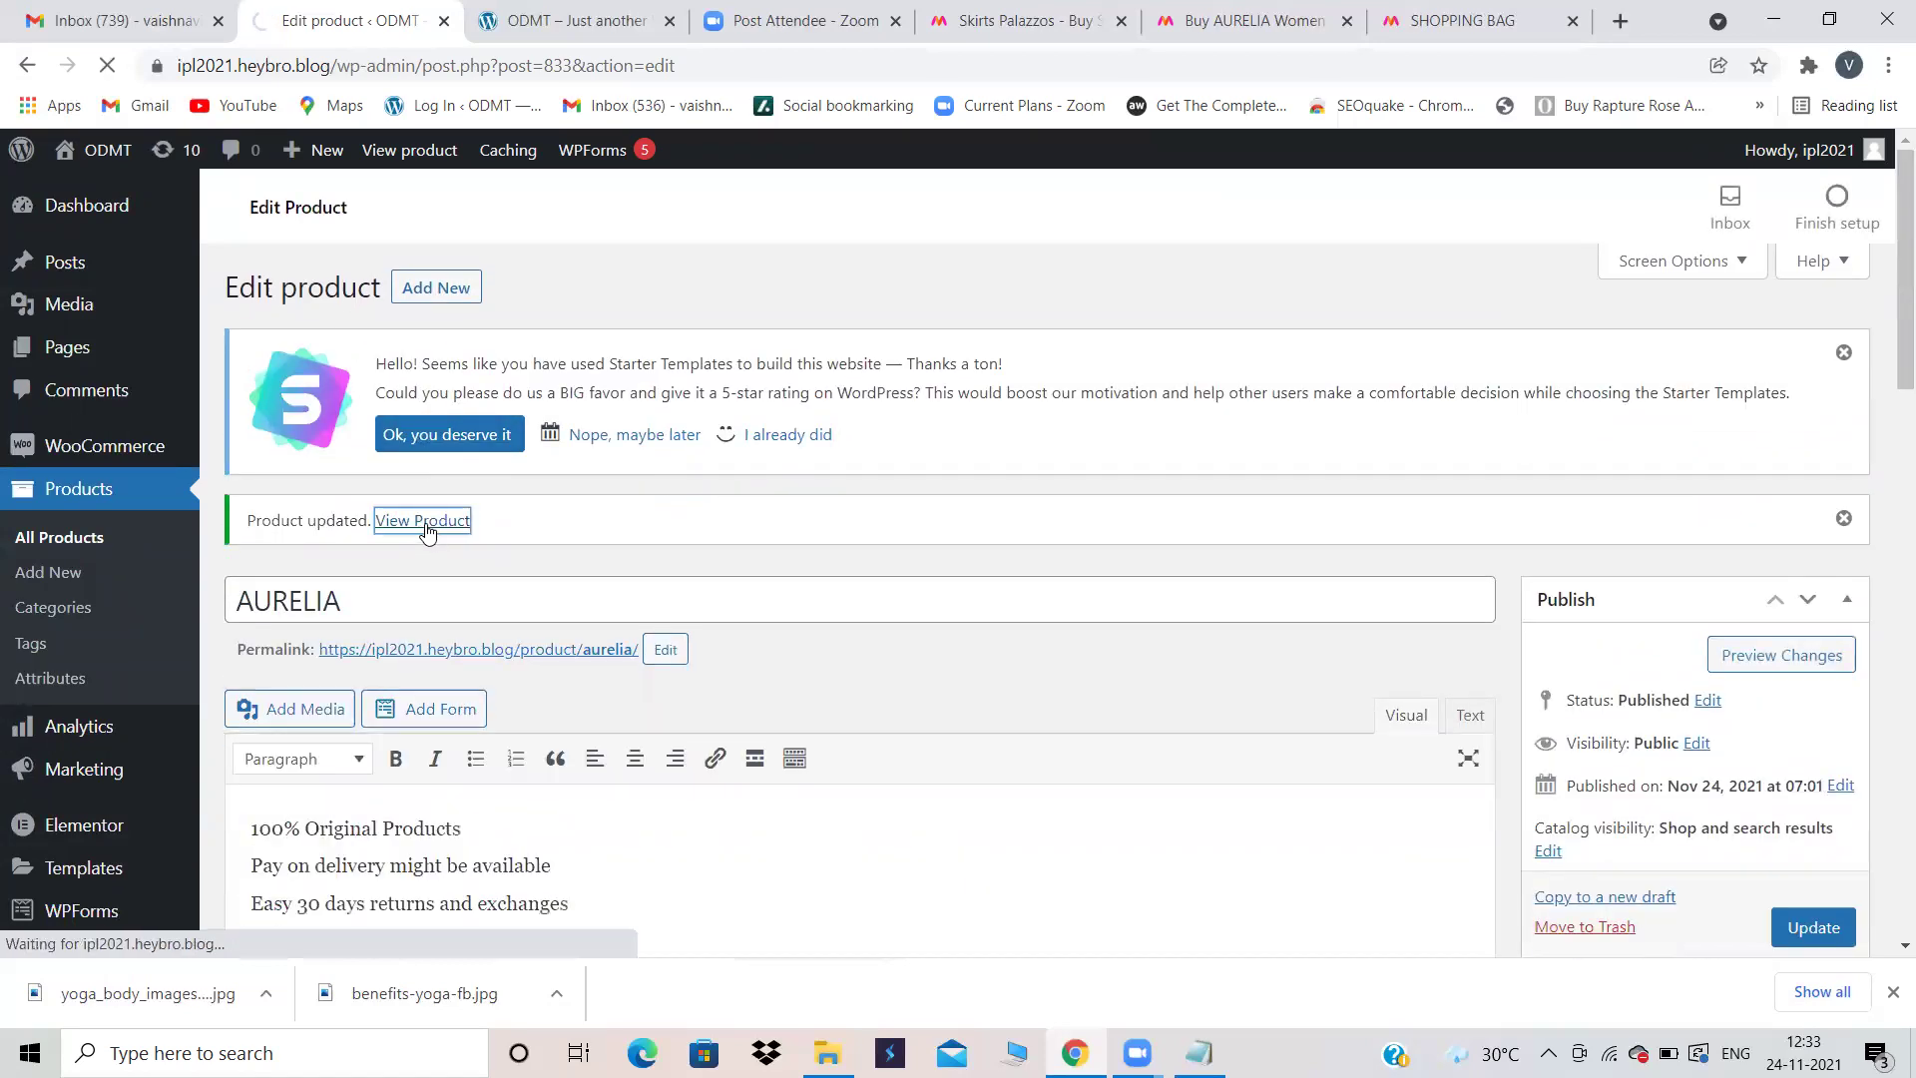
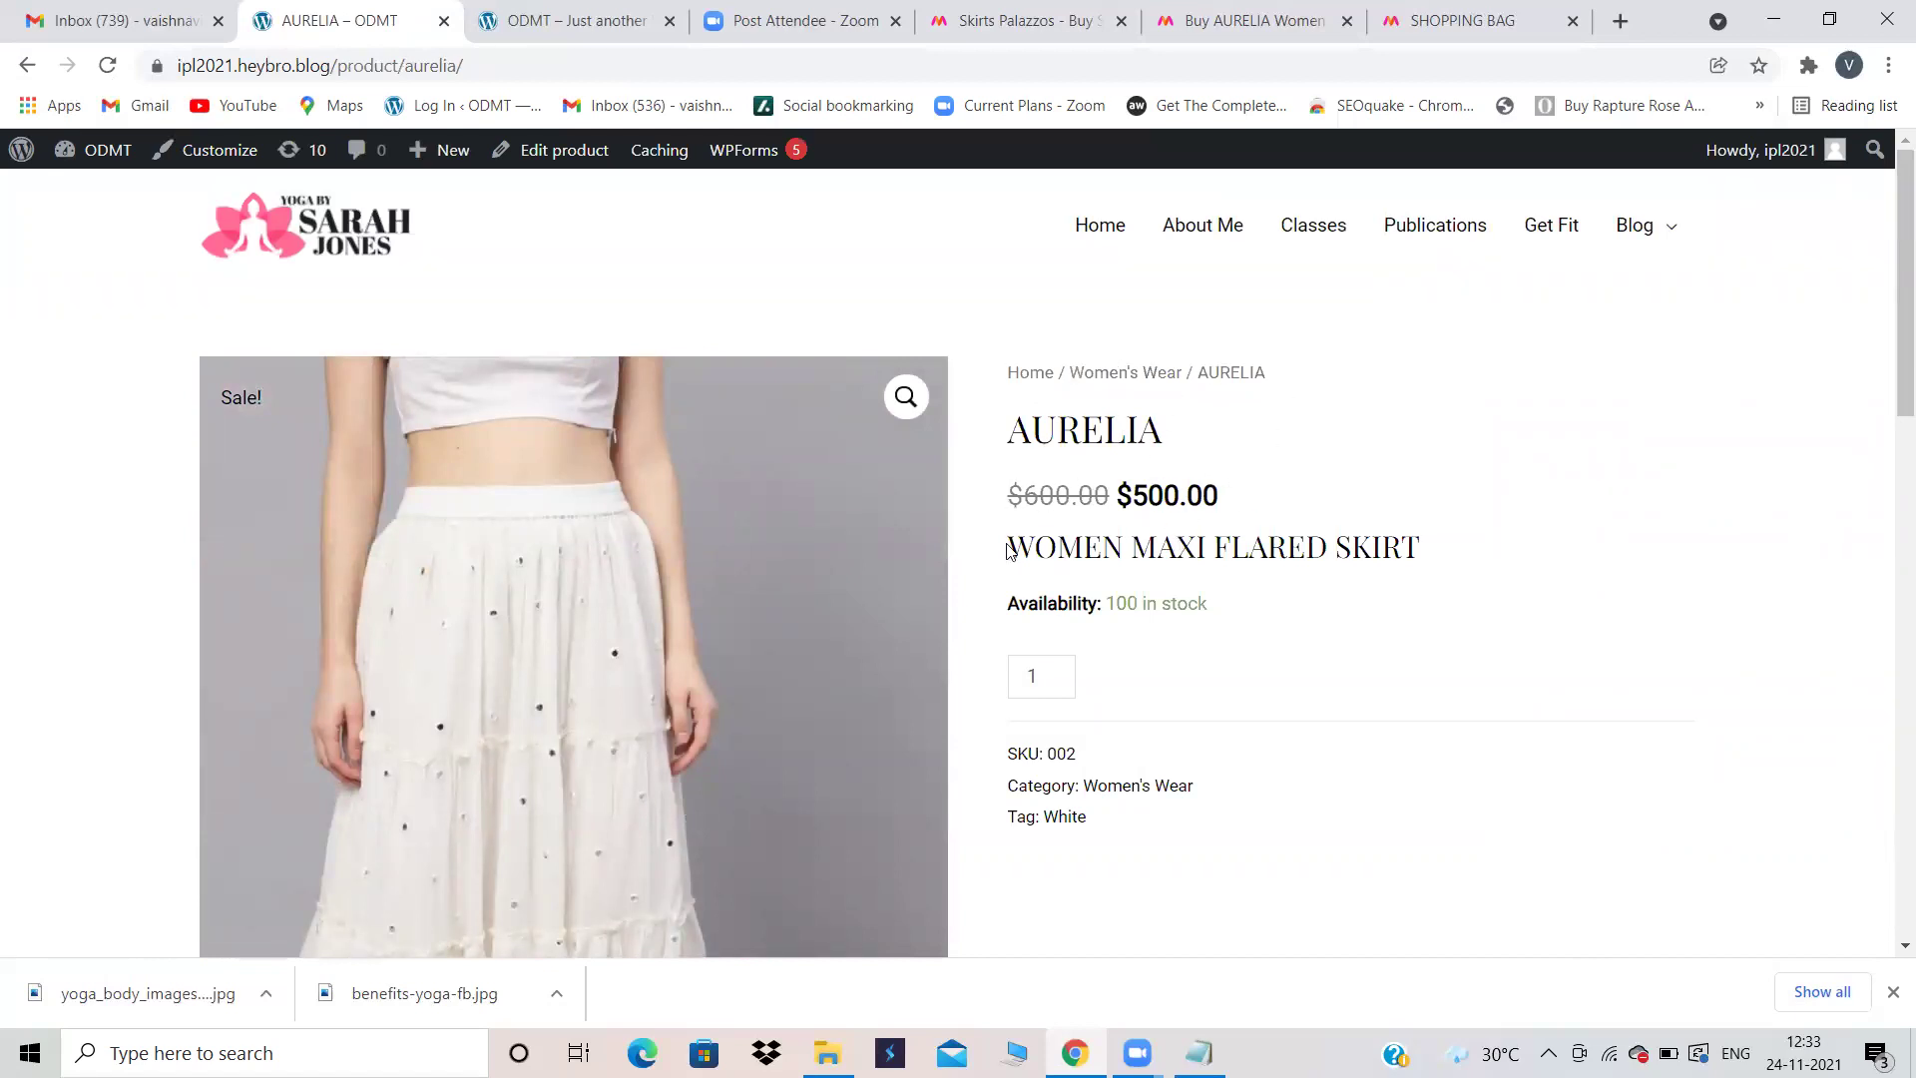
Step: Leave the AURELIA storefront page for its edit screen, then show the Myntra AURELIA tab
{"action": "scroll", "coordinate": [1442, 555], "scroll_direction": "down", "scroll_amount": 10}
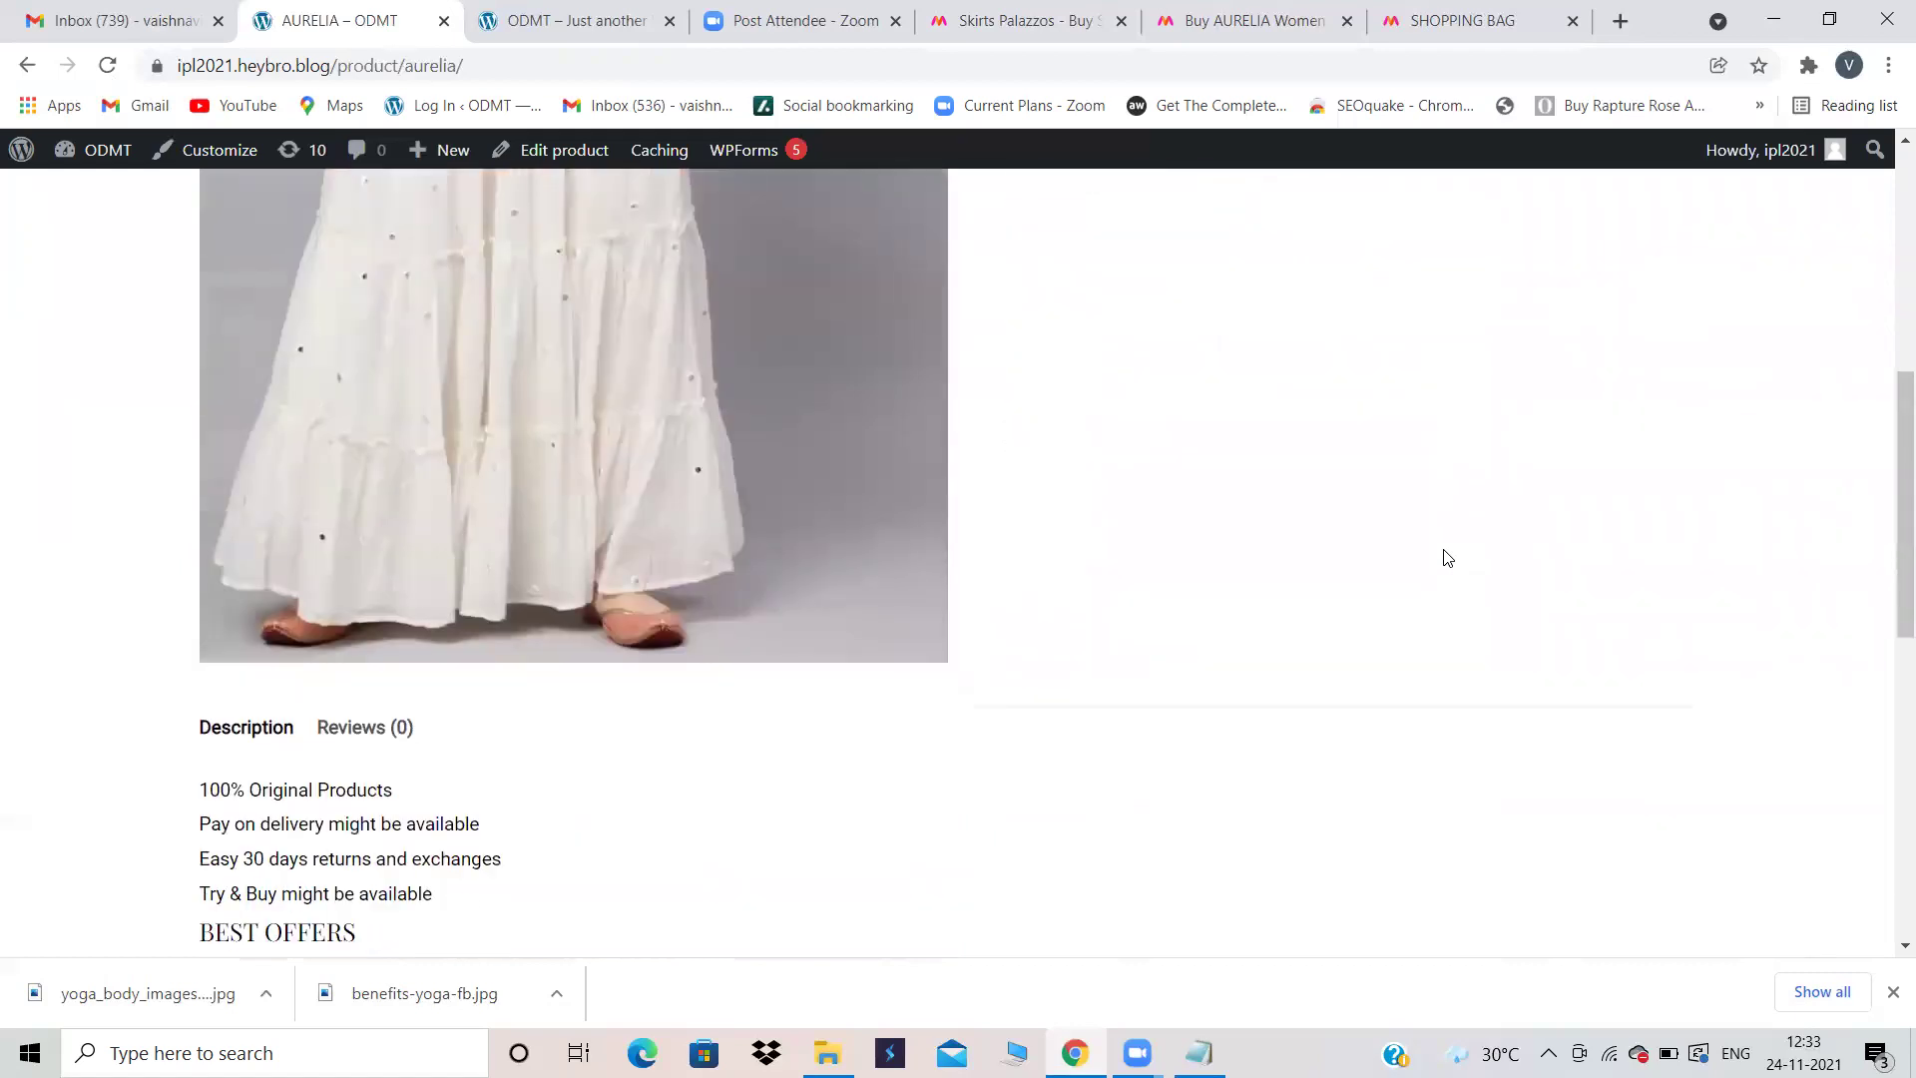
{"action": "scroll", "coordinate": [1223, 590], "scroll_direction": "up", "scroll_amount": 10}
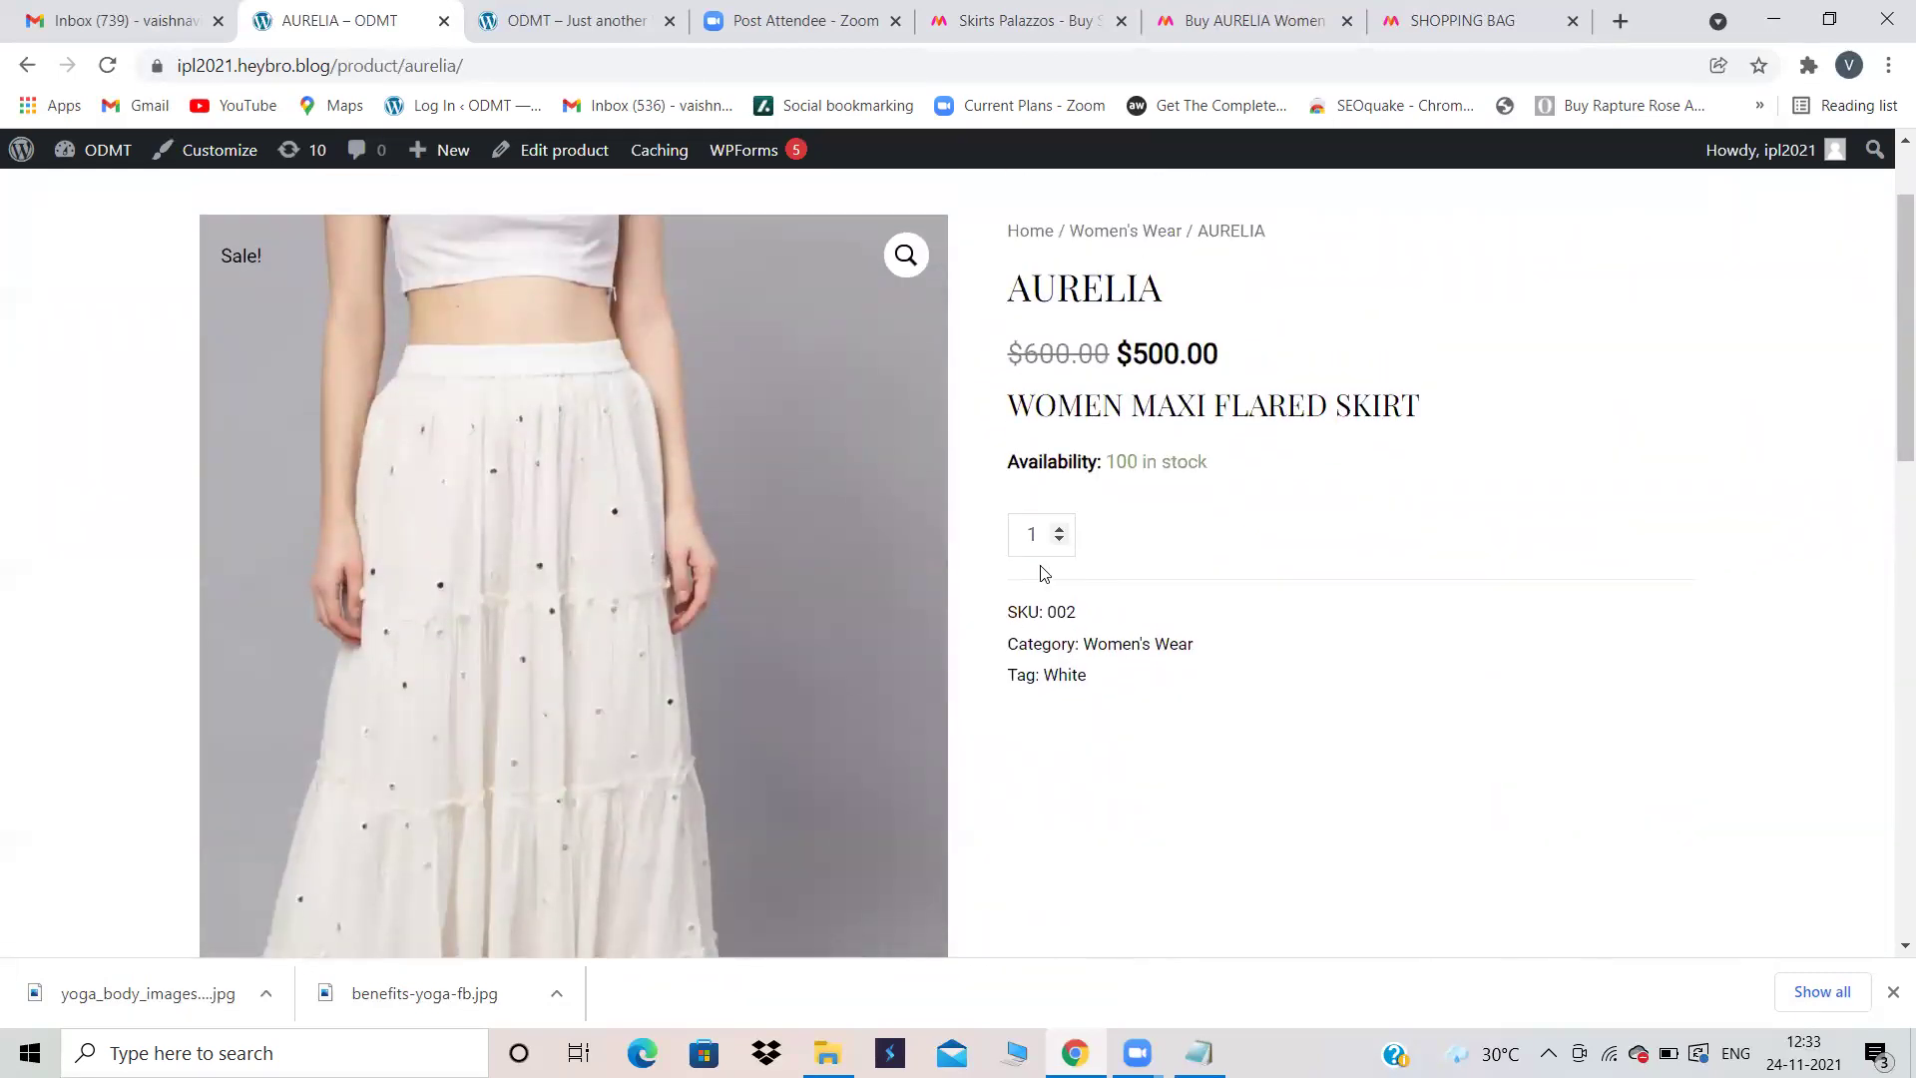
{"action": "scroll", "coordinate": [1169, 505], "scroll_direction": "up", "scroll_amount": 2}
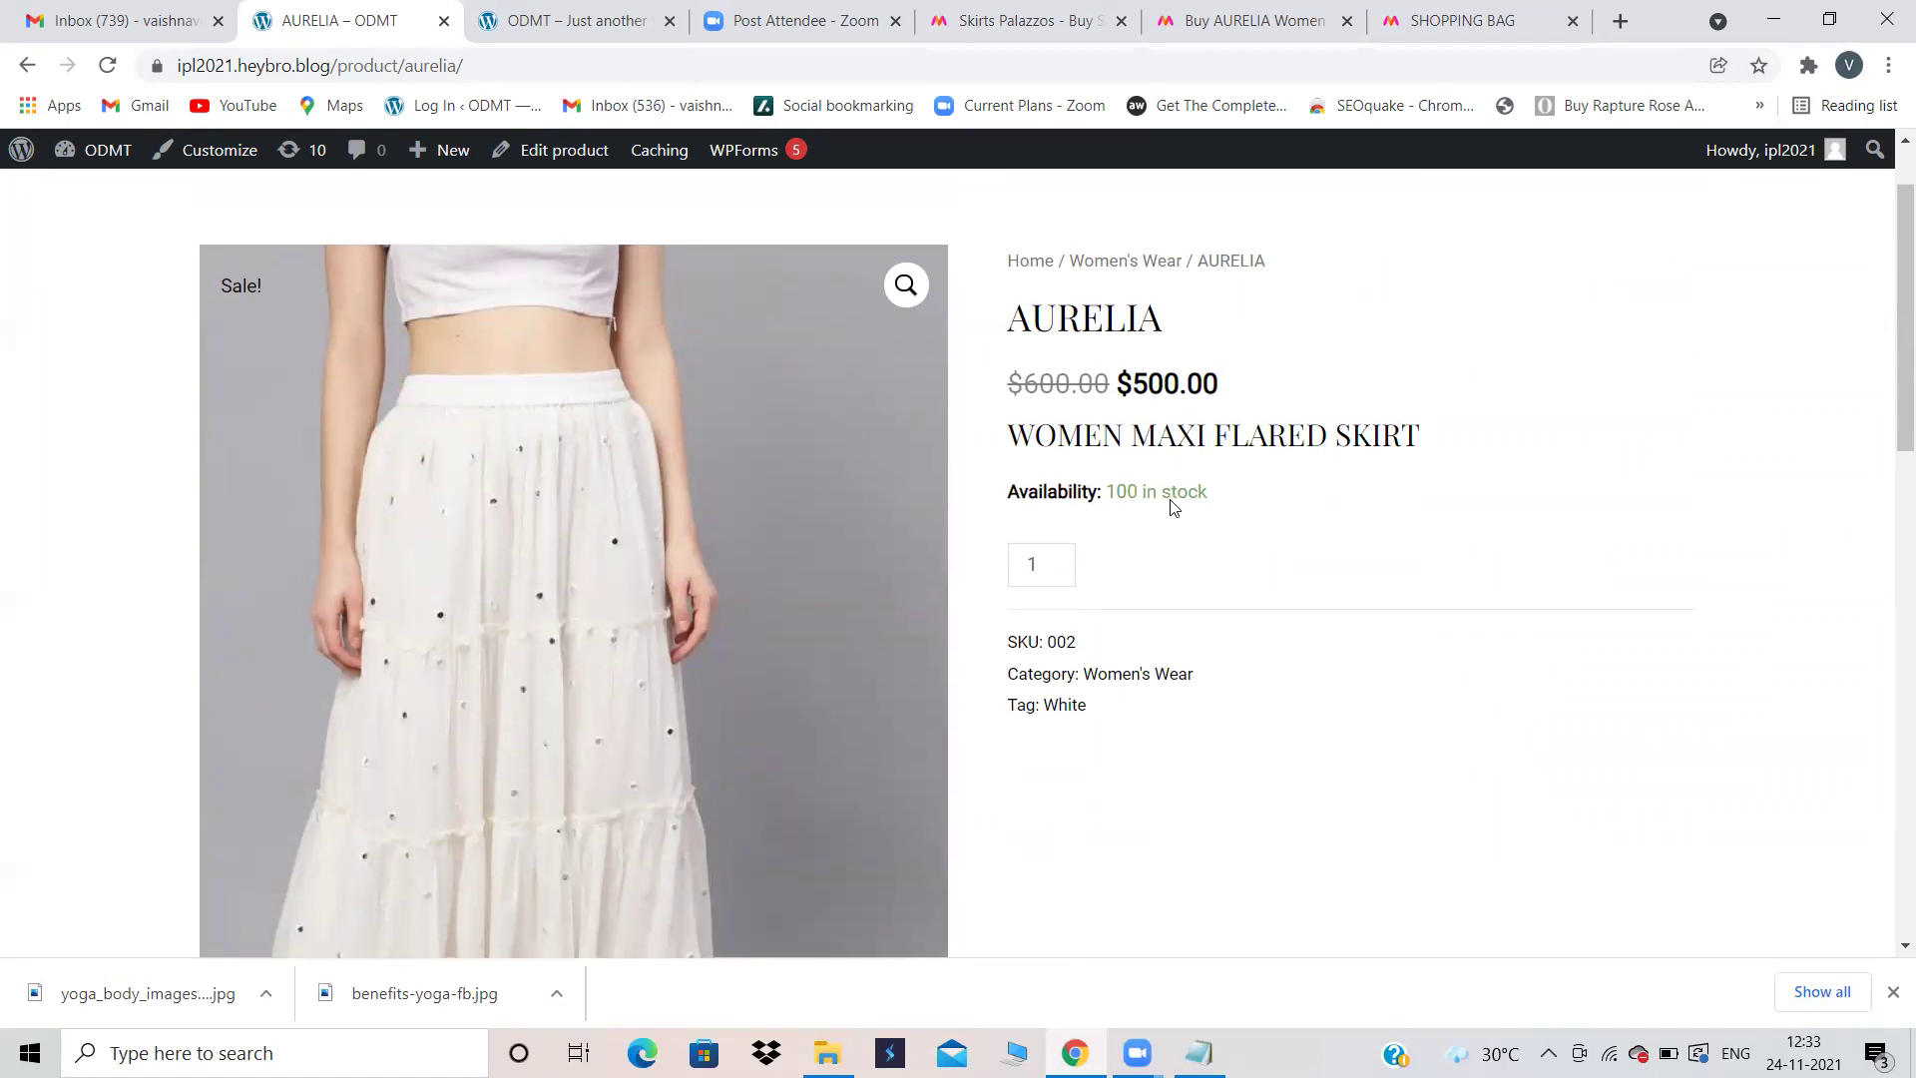
{"action": "left_click", "coordinate": [28, 67]}
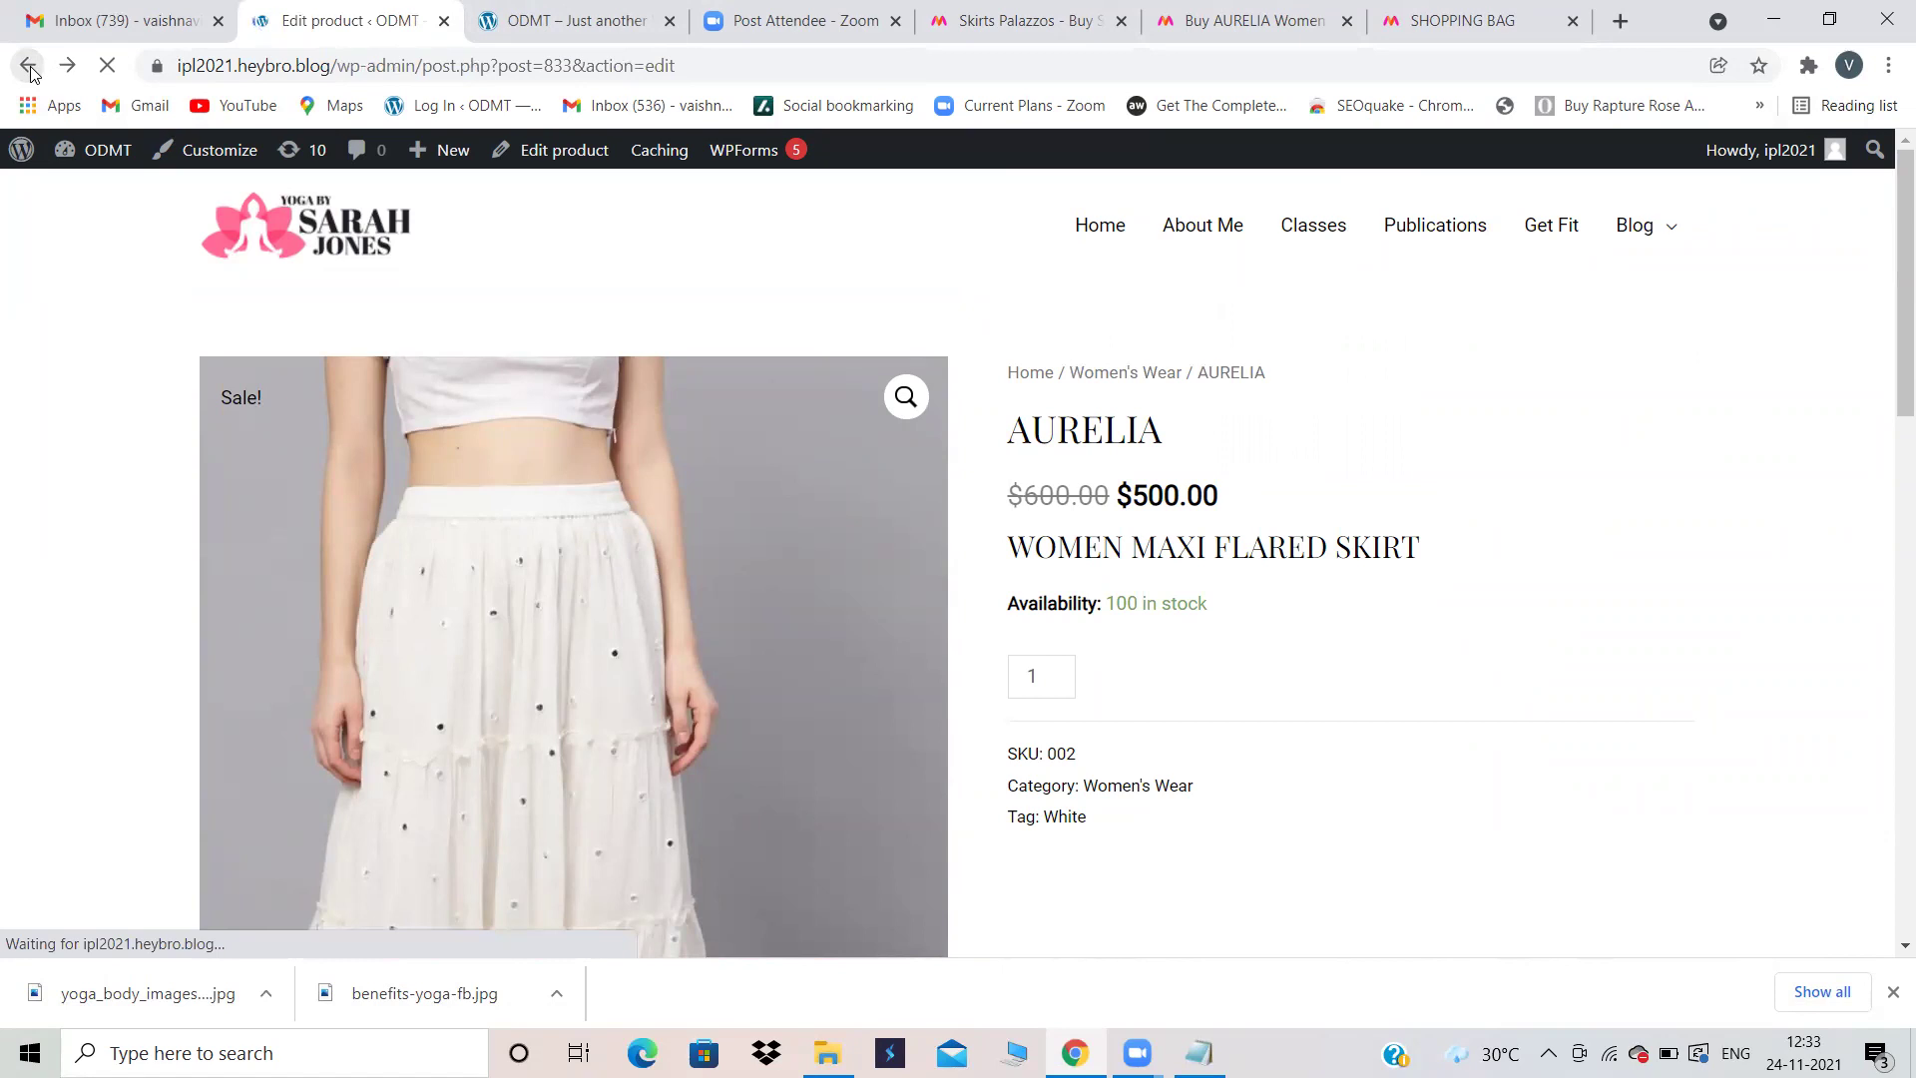
{"action": "left_click", "coordinate": [1193, 18]}
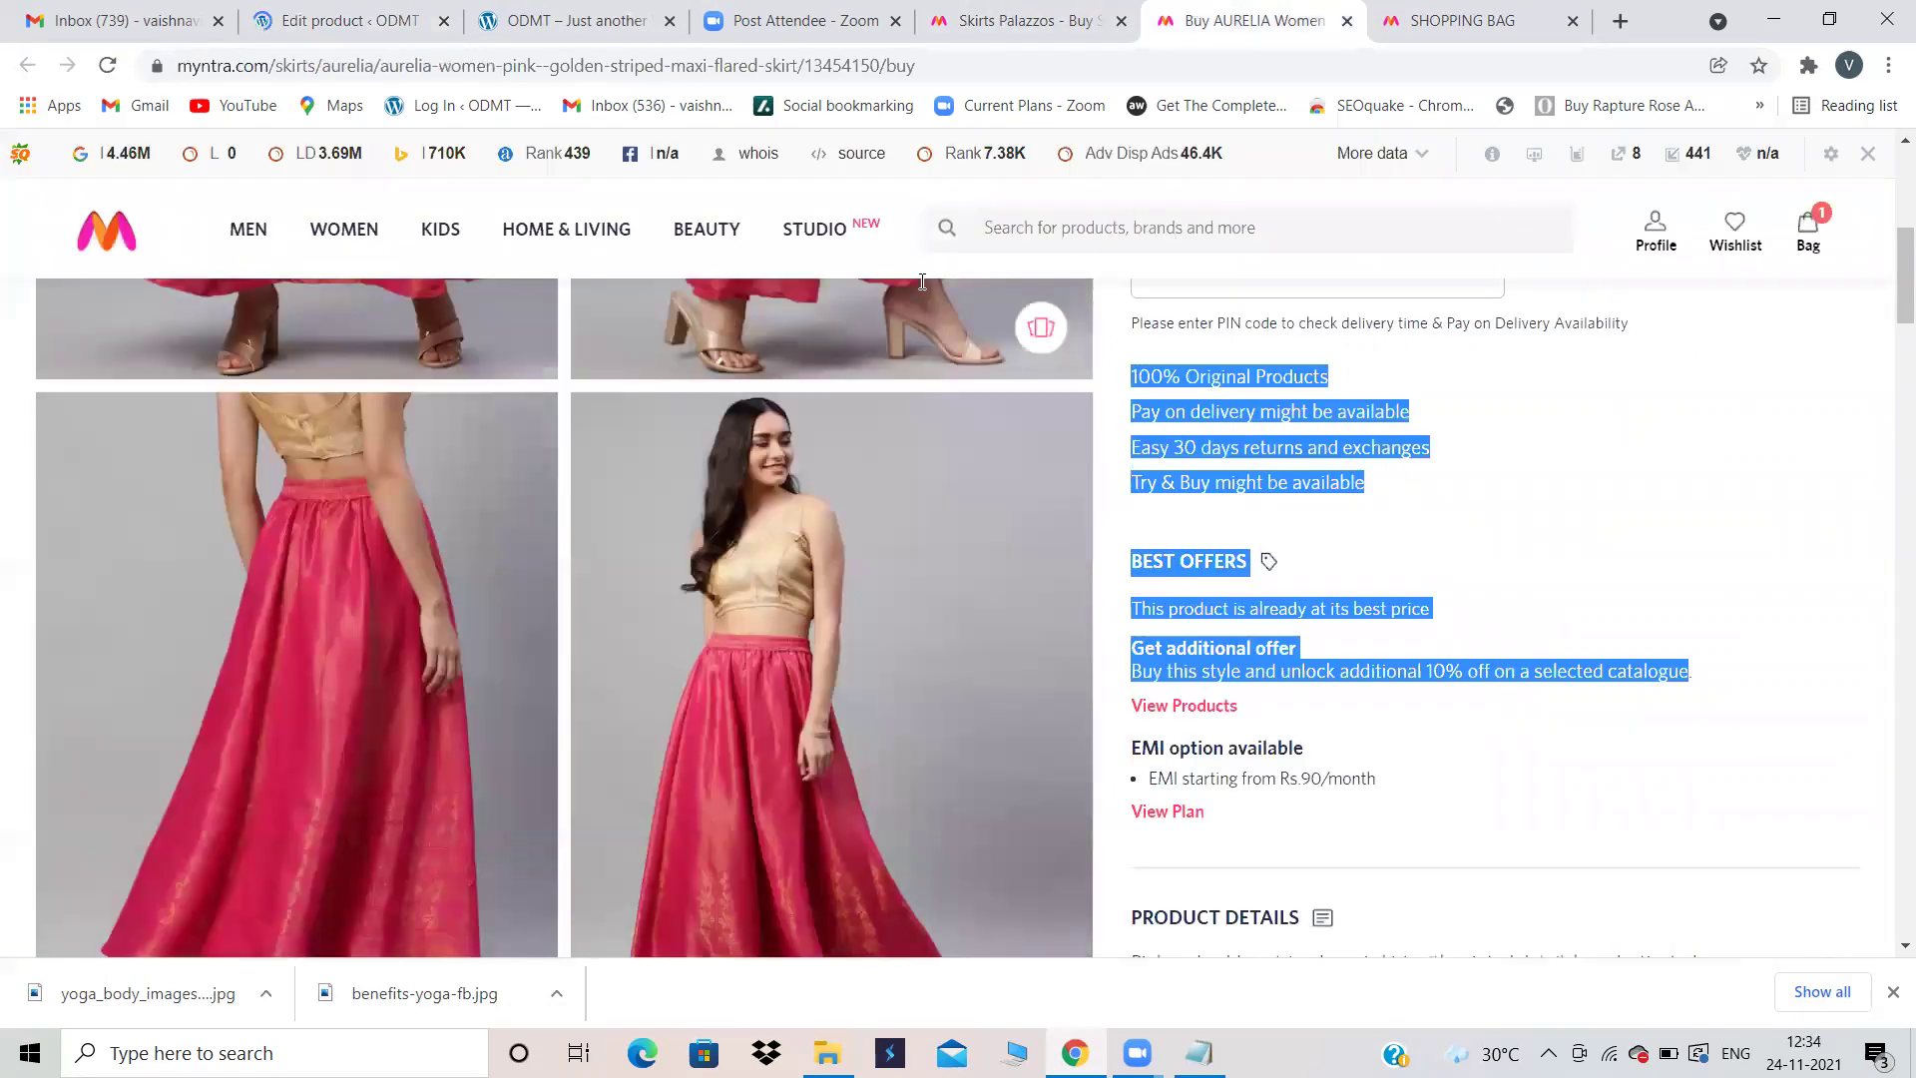
{"action": "scroll", "coordinate": [663, 579], "scroll_direction": "down", "scroll_amount": 3}
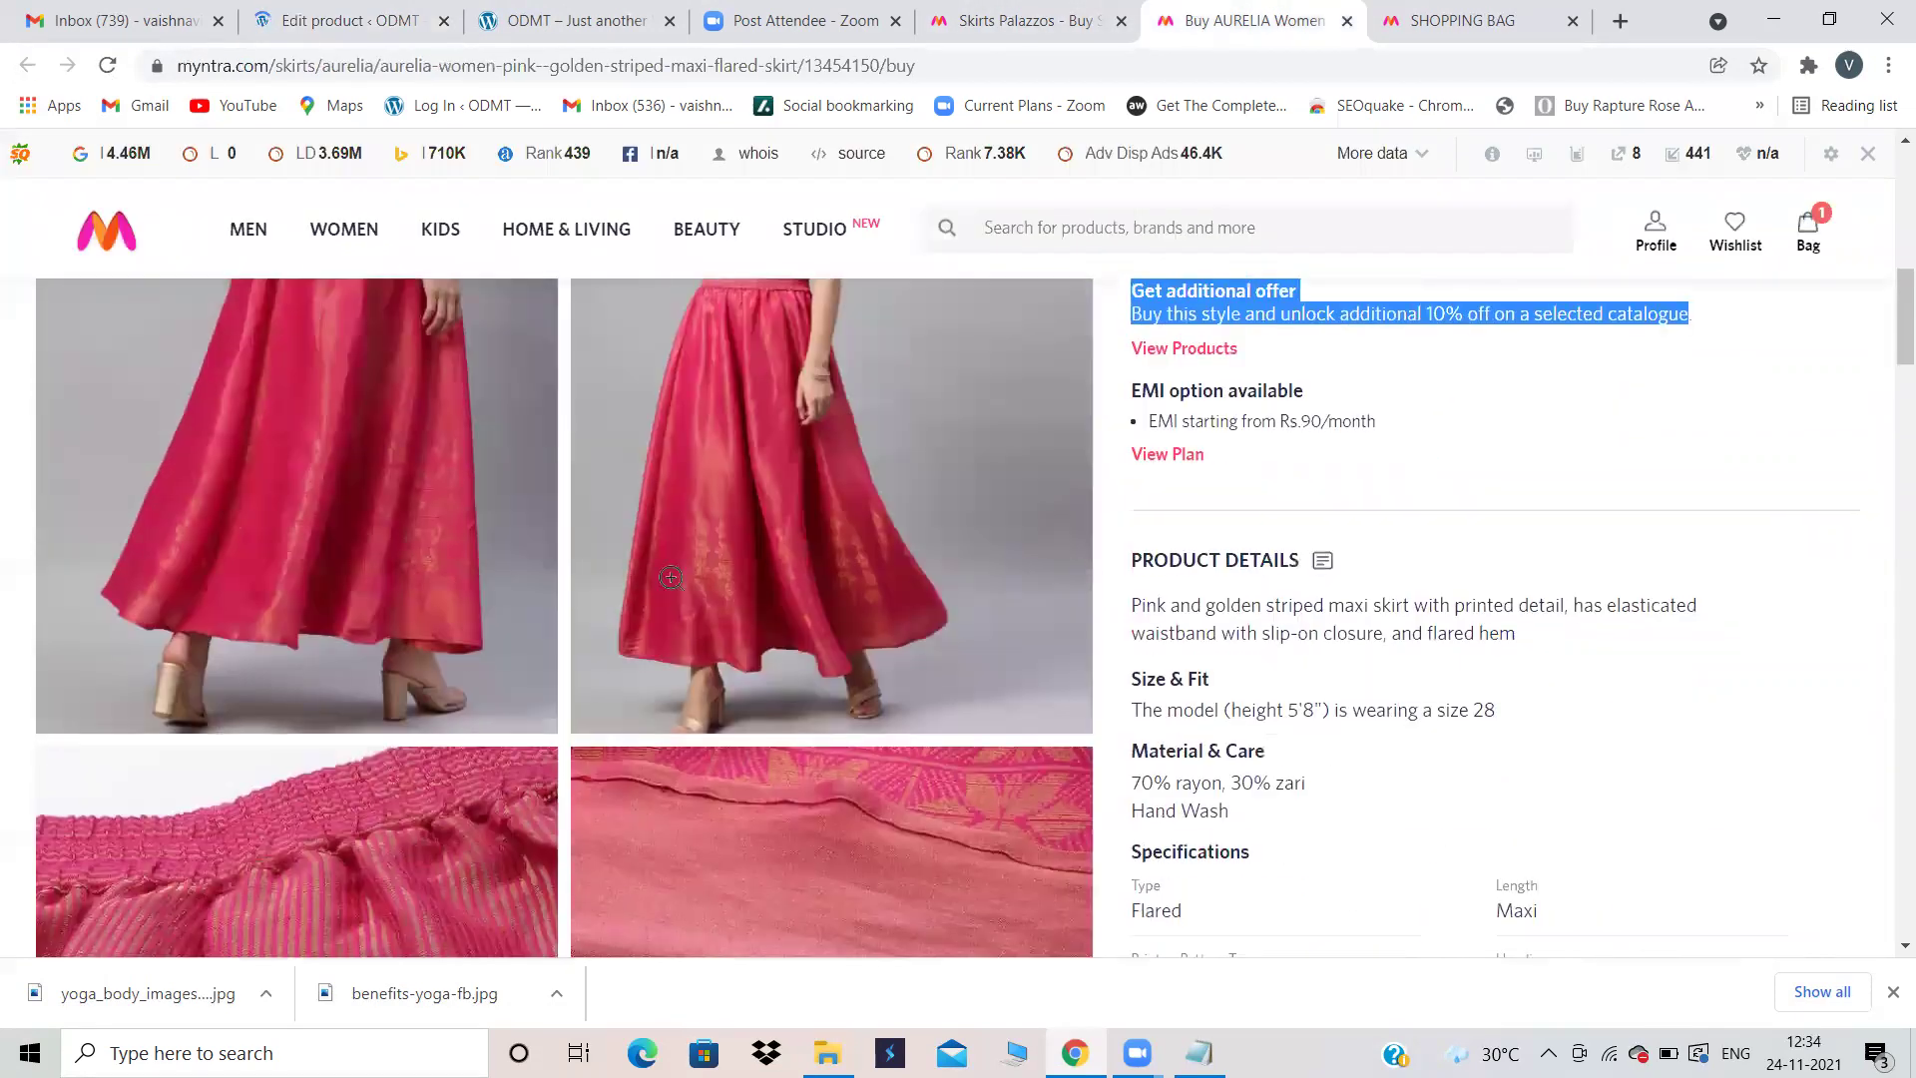
{"action": "left_click", "coordinate": [986, 69]}
{"action": "left_click", "coordinate": [1035, 20]}
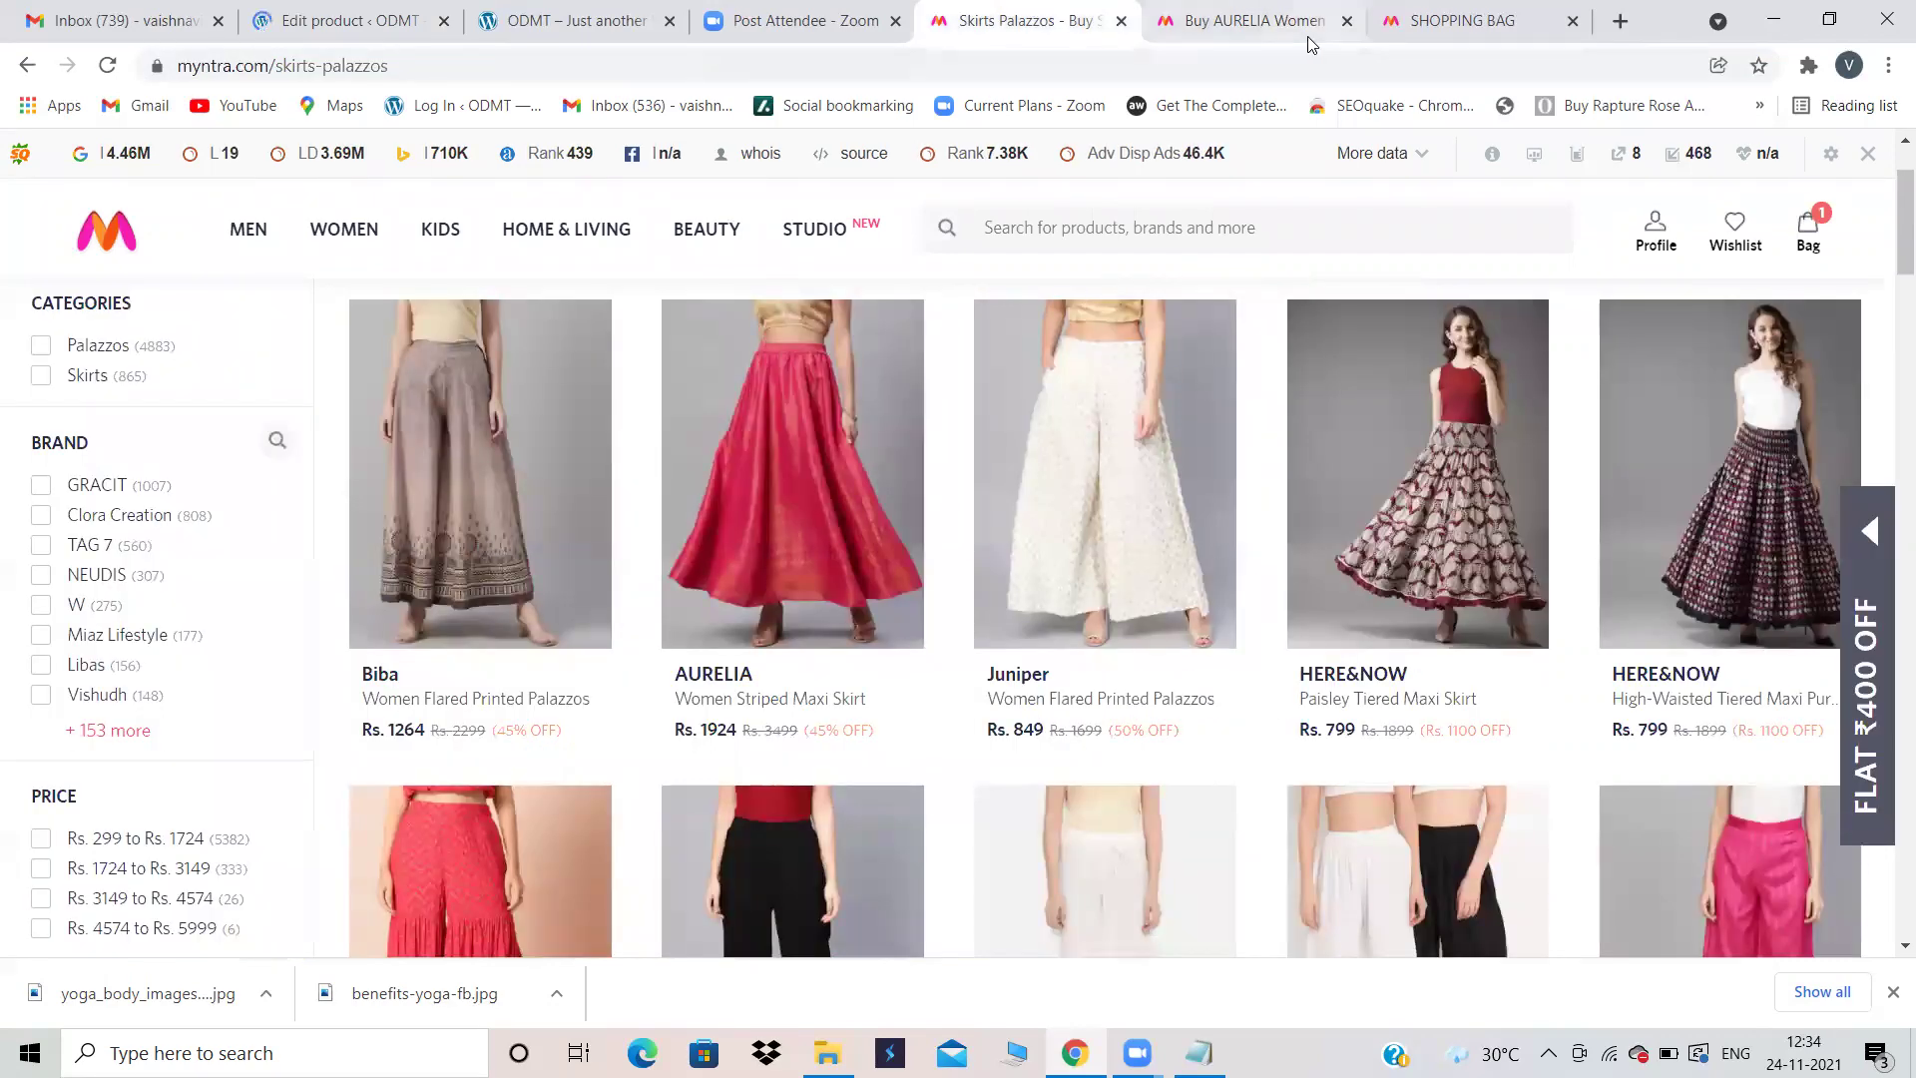
{"action": "left_click", "coordinate": [1253, 20]}
{"action": "scroll", "coordinate": [927, 652], "scroll_direction": "down", "scroll_amount": 3}
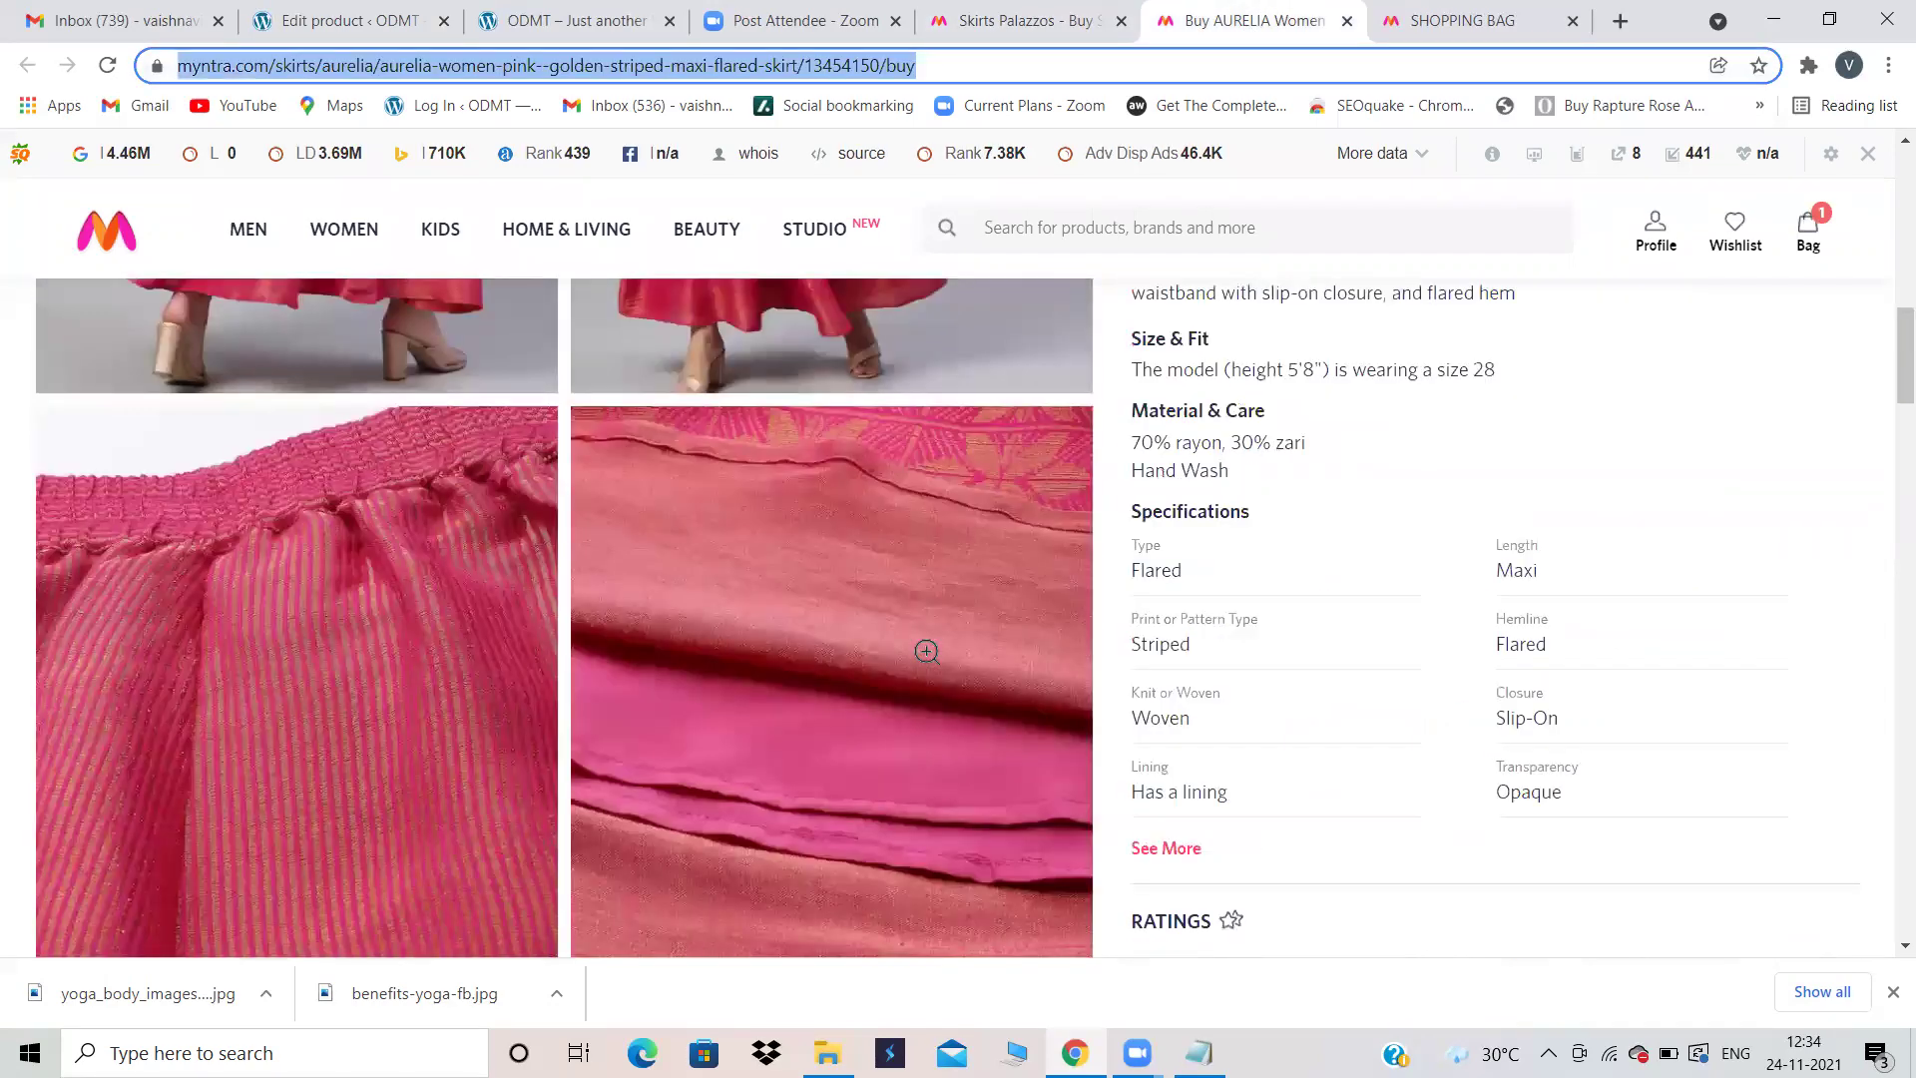
{"action": "scroll", "coordinate": [927, 651], "scroll_direction": "down", "scroll_amount": 10}
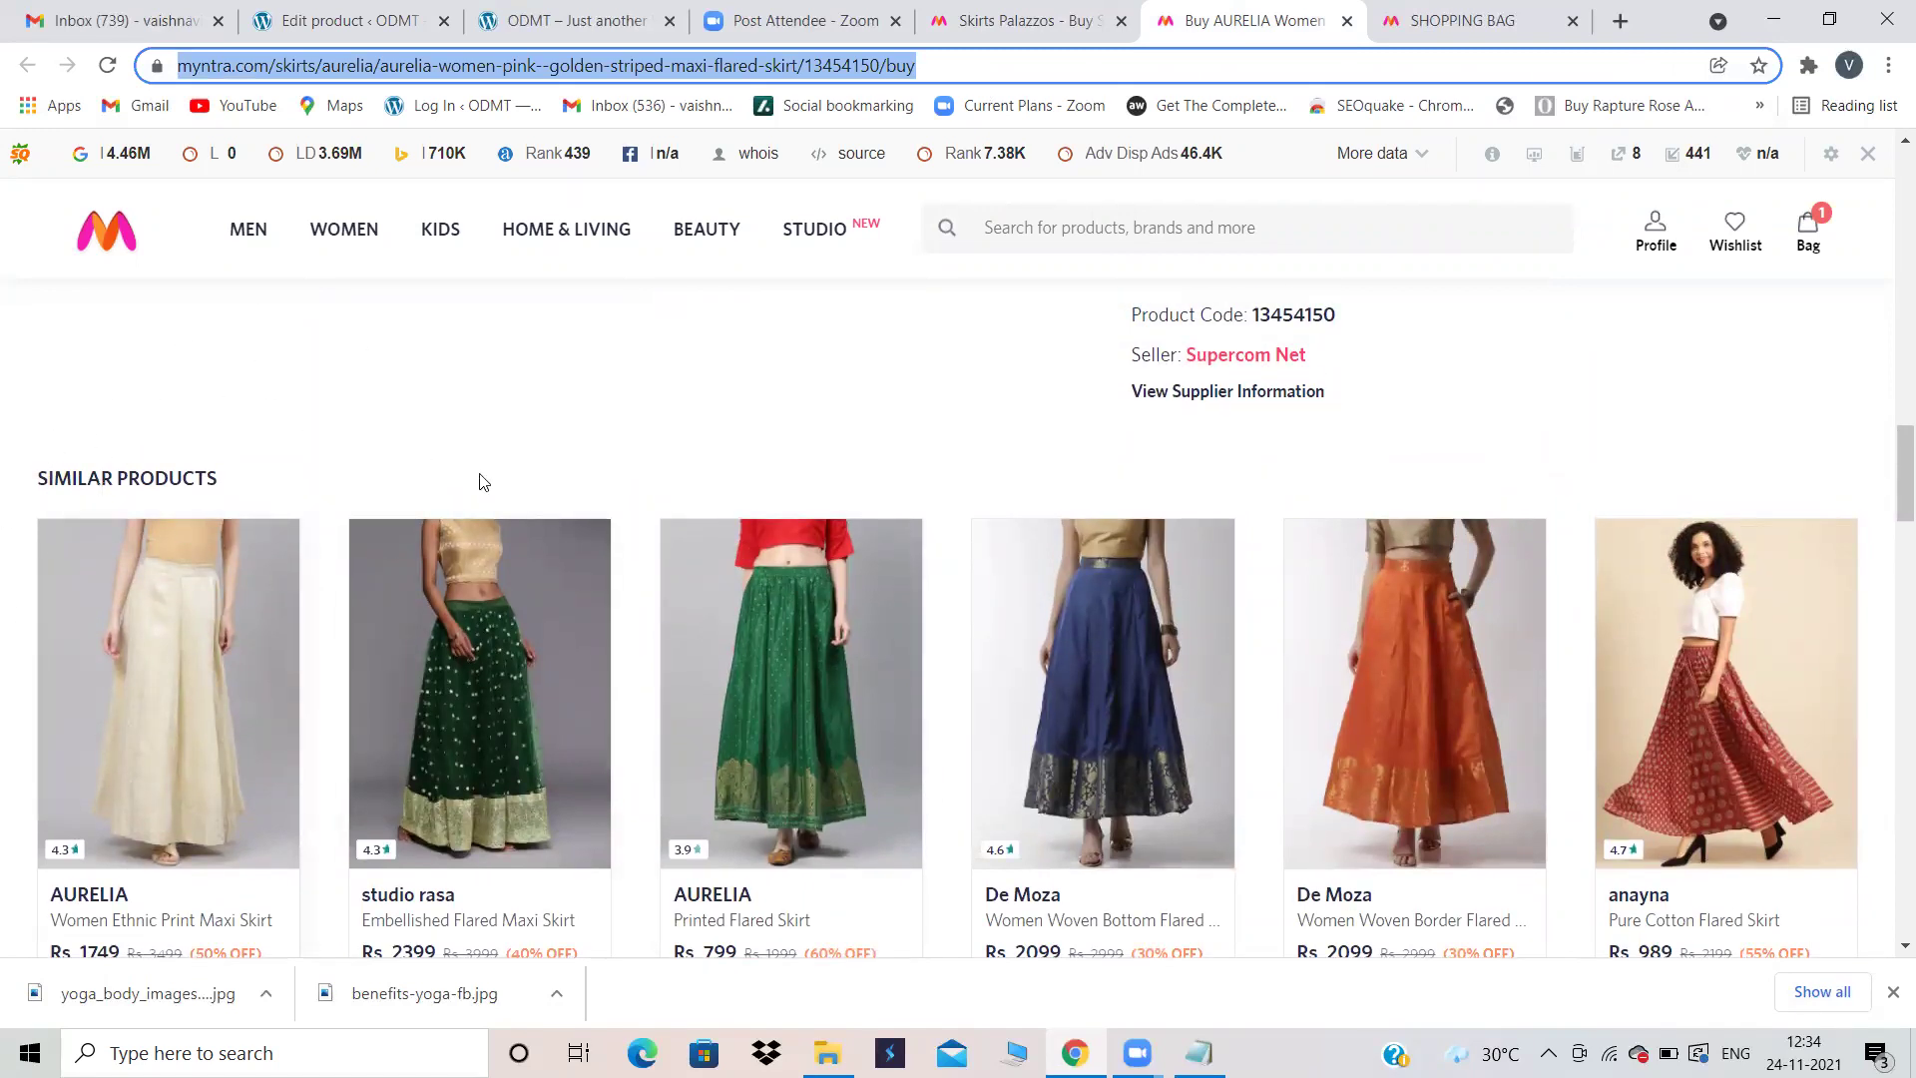
{"action": "scroll", "coordinate": [551, 413], "scroll_direction": "up", "scroll_amount": 10}
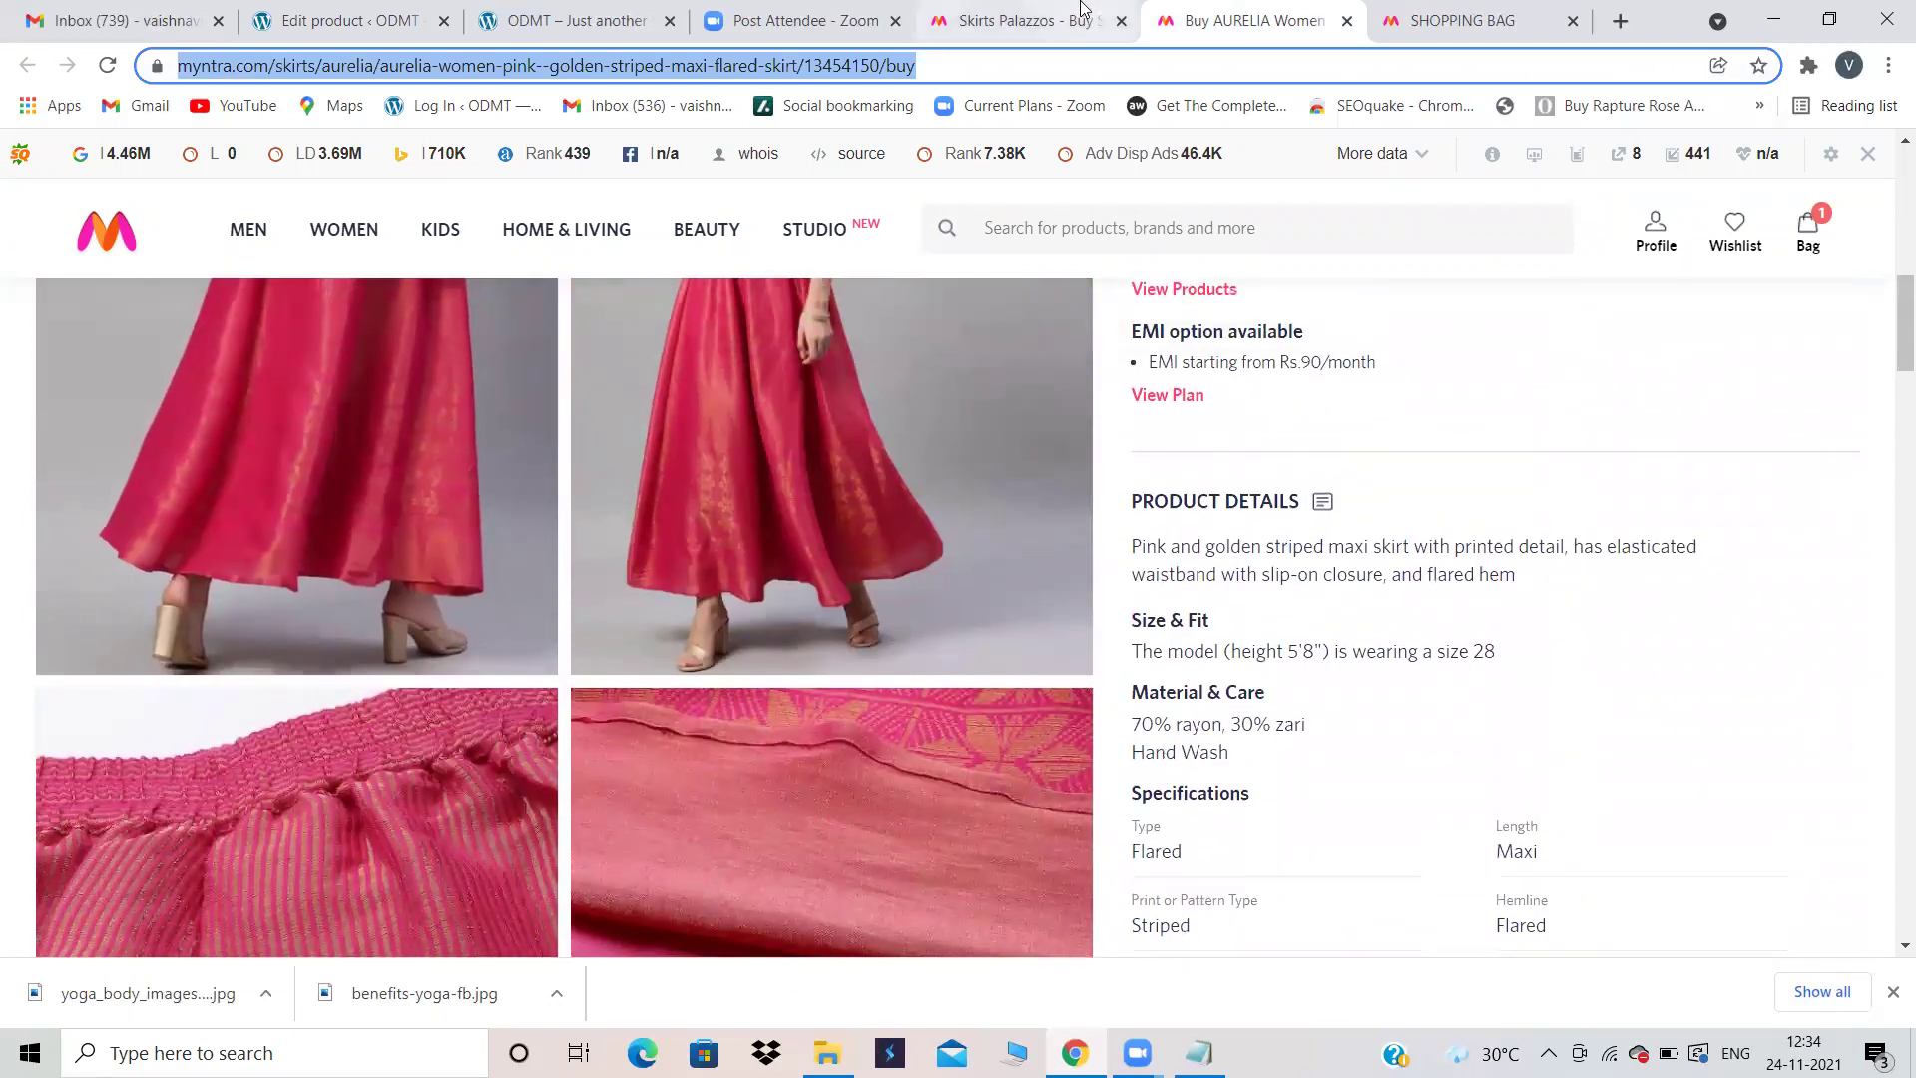
{"action": "left_click", "coordinate": [1028, 20]}
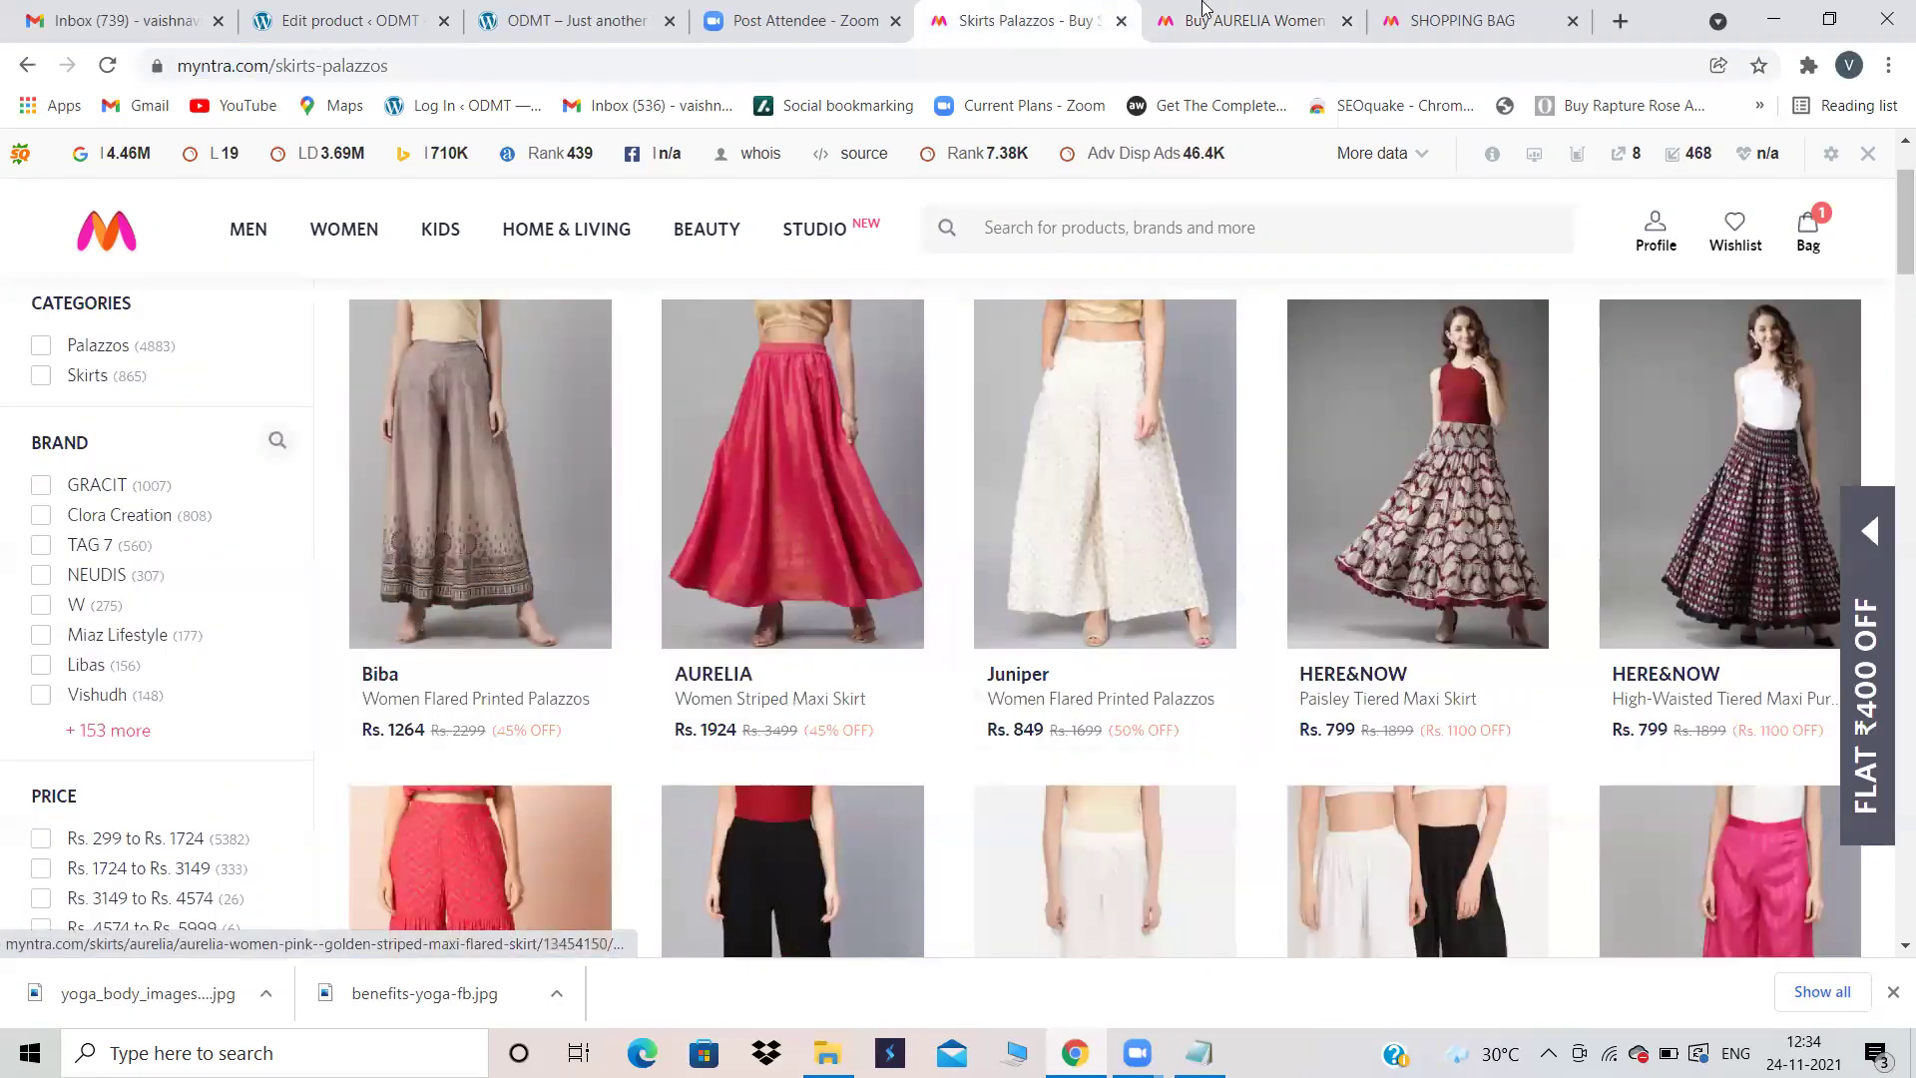
{"action": "left_click", "coordinate": [1248, 20]}
{"action": "scroll", "coordinate": [658, 676], "scroll_direction": "down", "scroll_amount": 12}
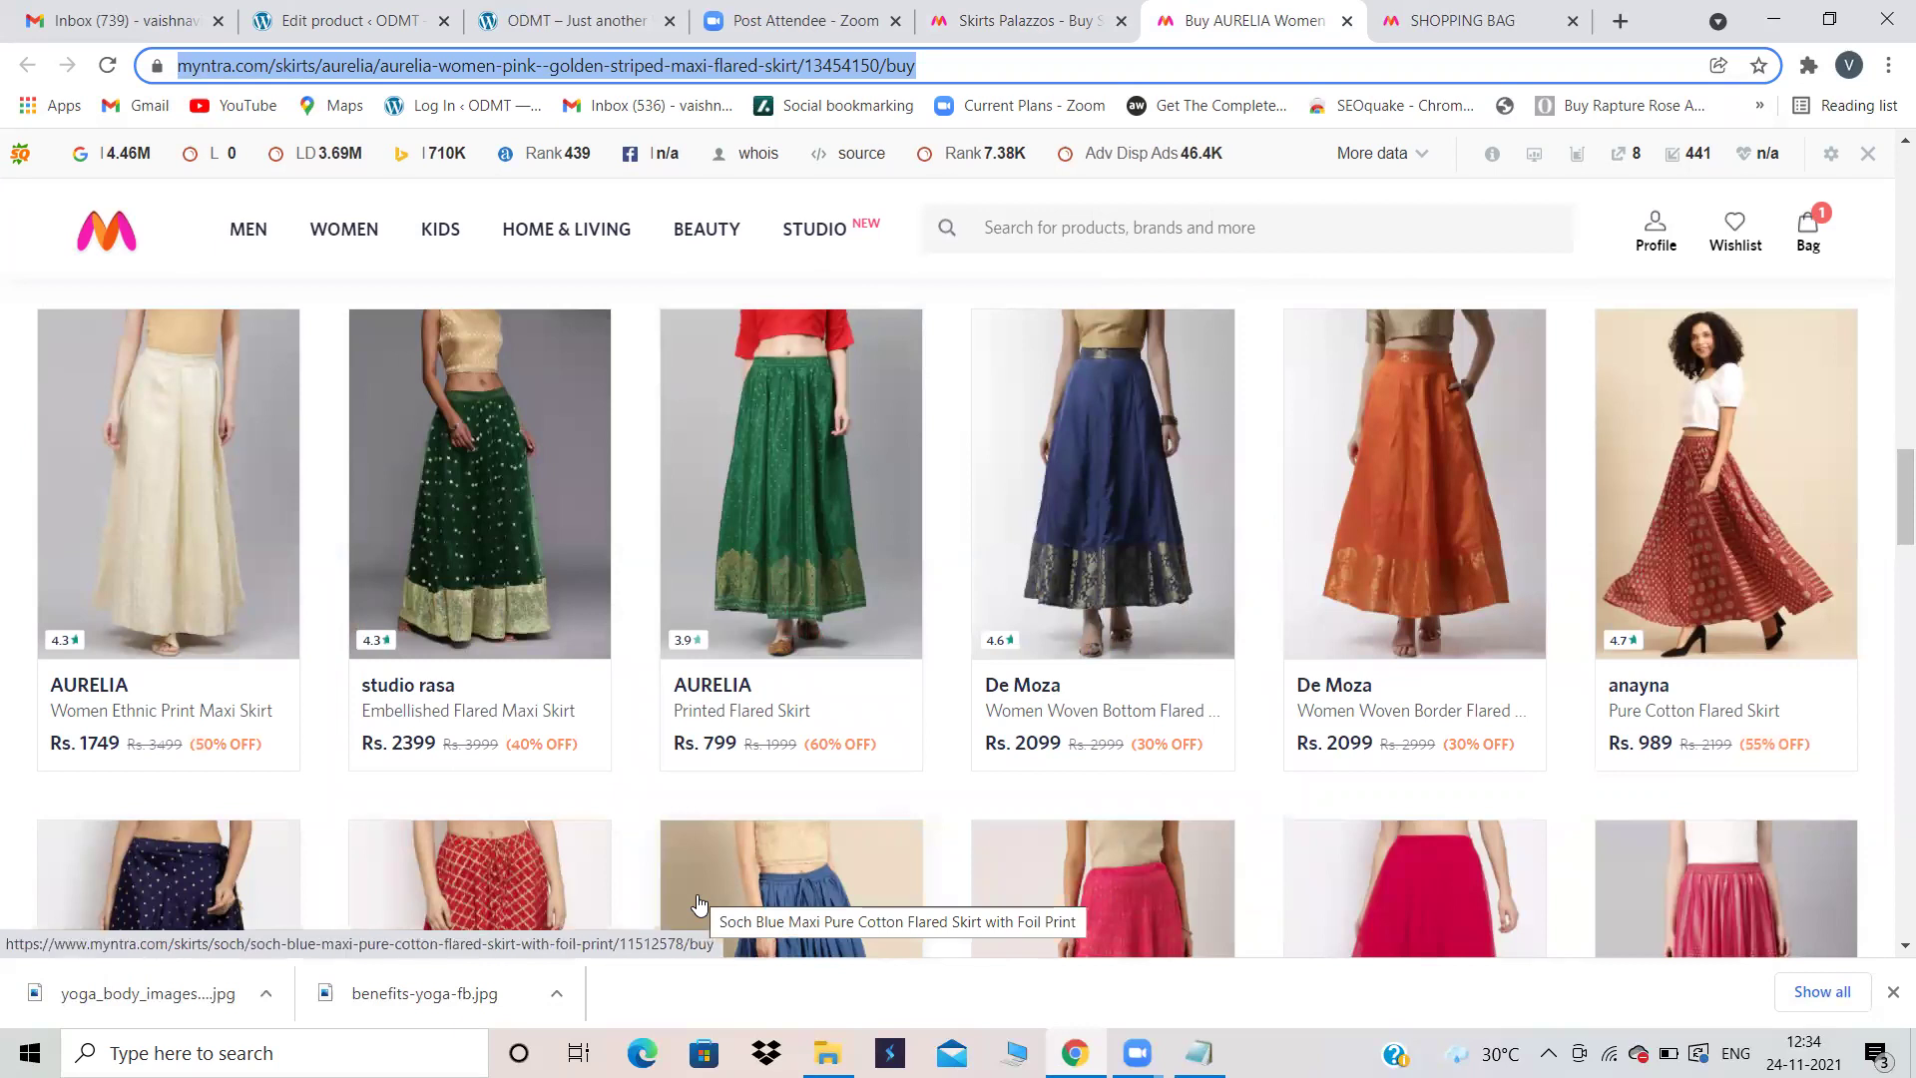
{"action": "scroll", "coordinate": [699, 903], "scroll_direction": "up", "scroll_amount": 2}
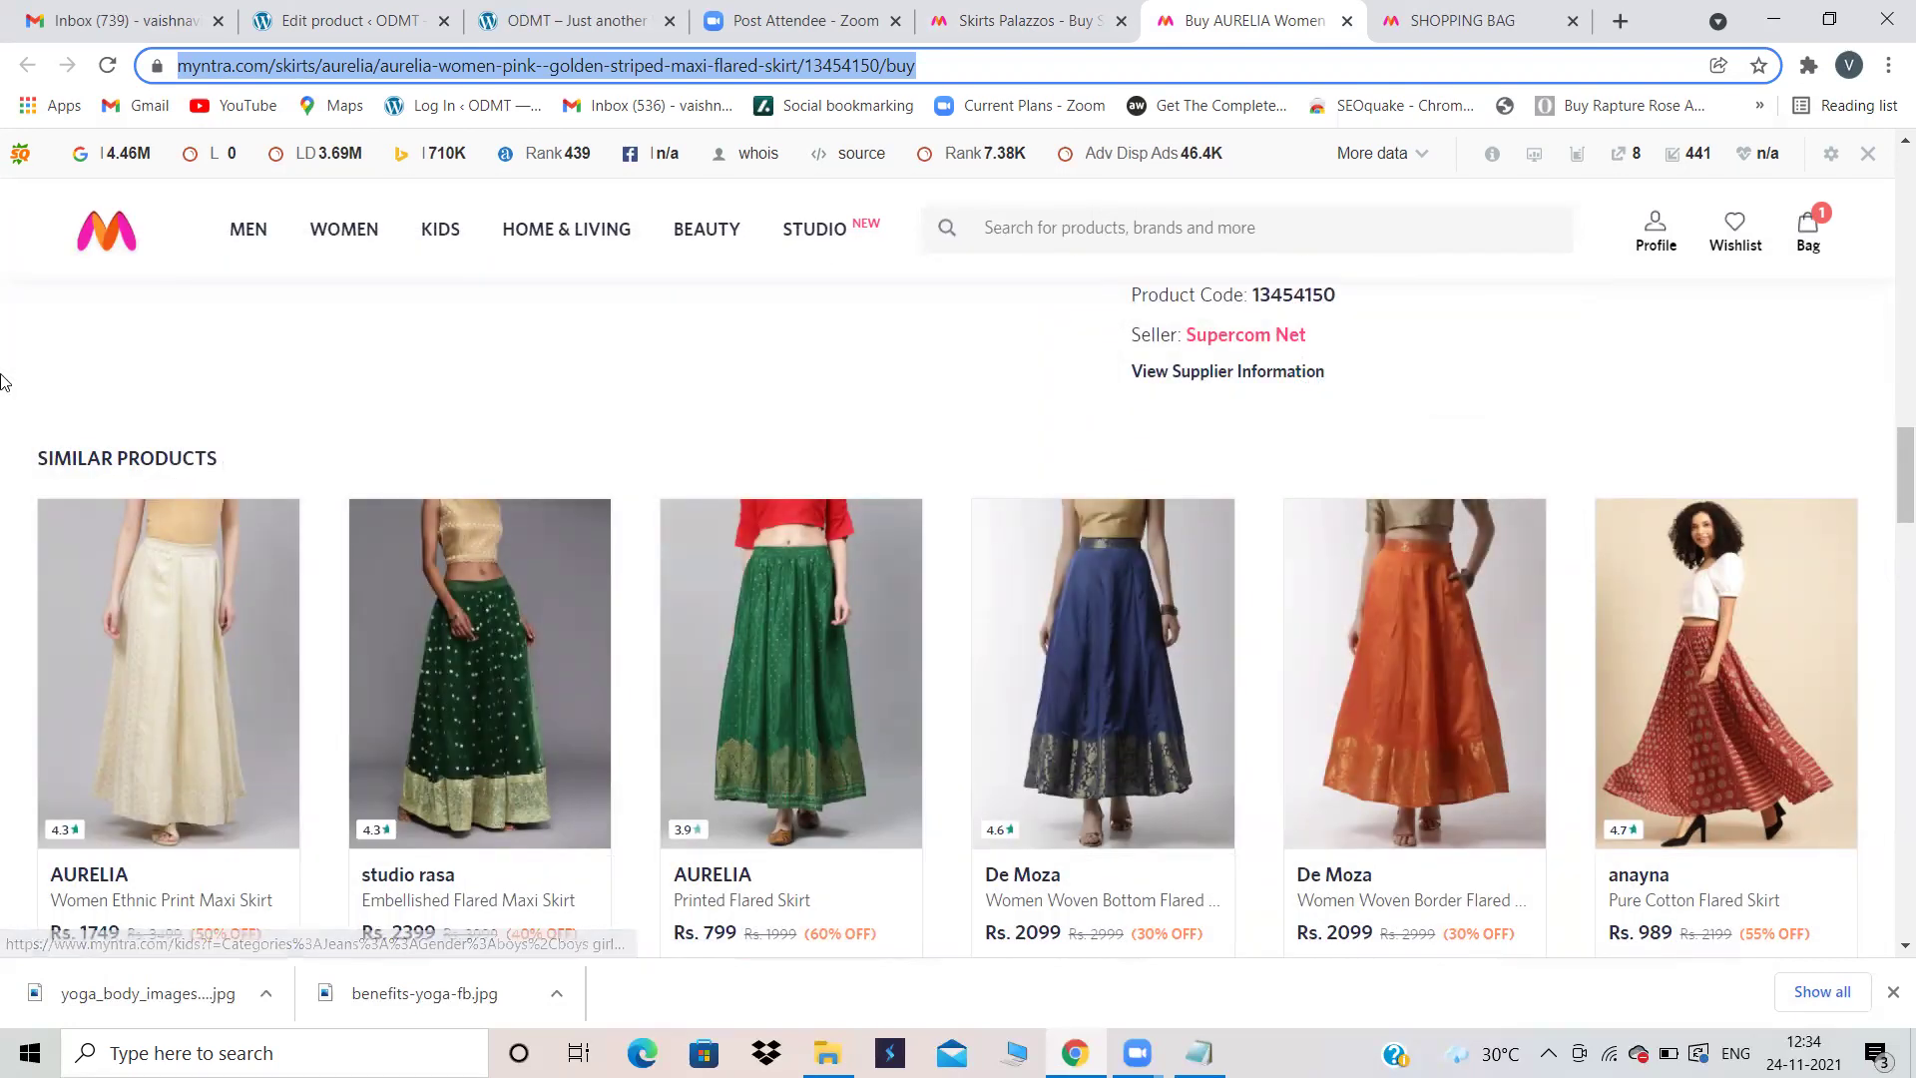
{"action": "left_click", "coordinate": [334, 439]}
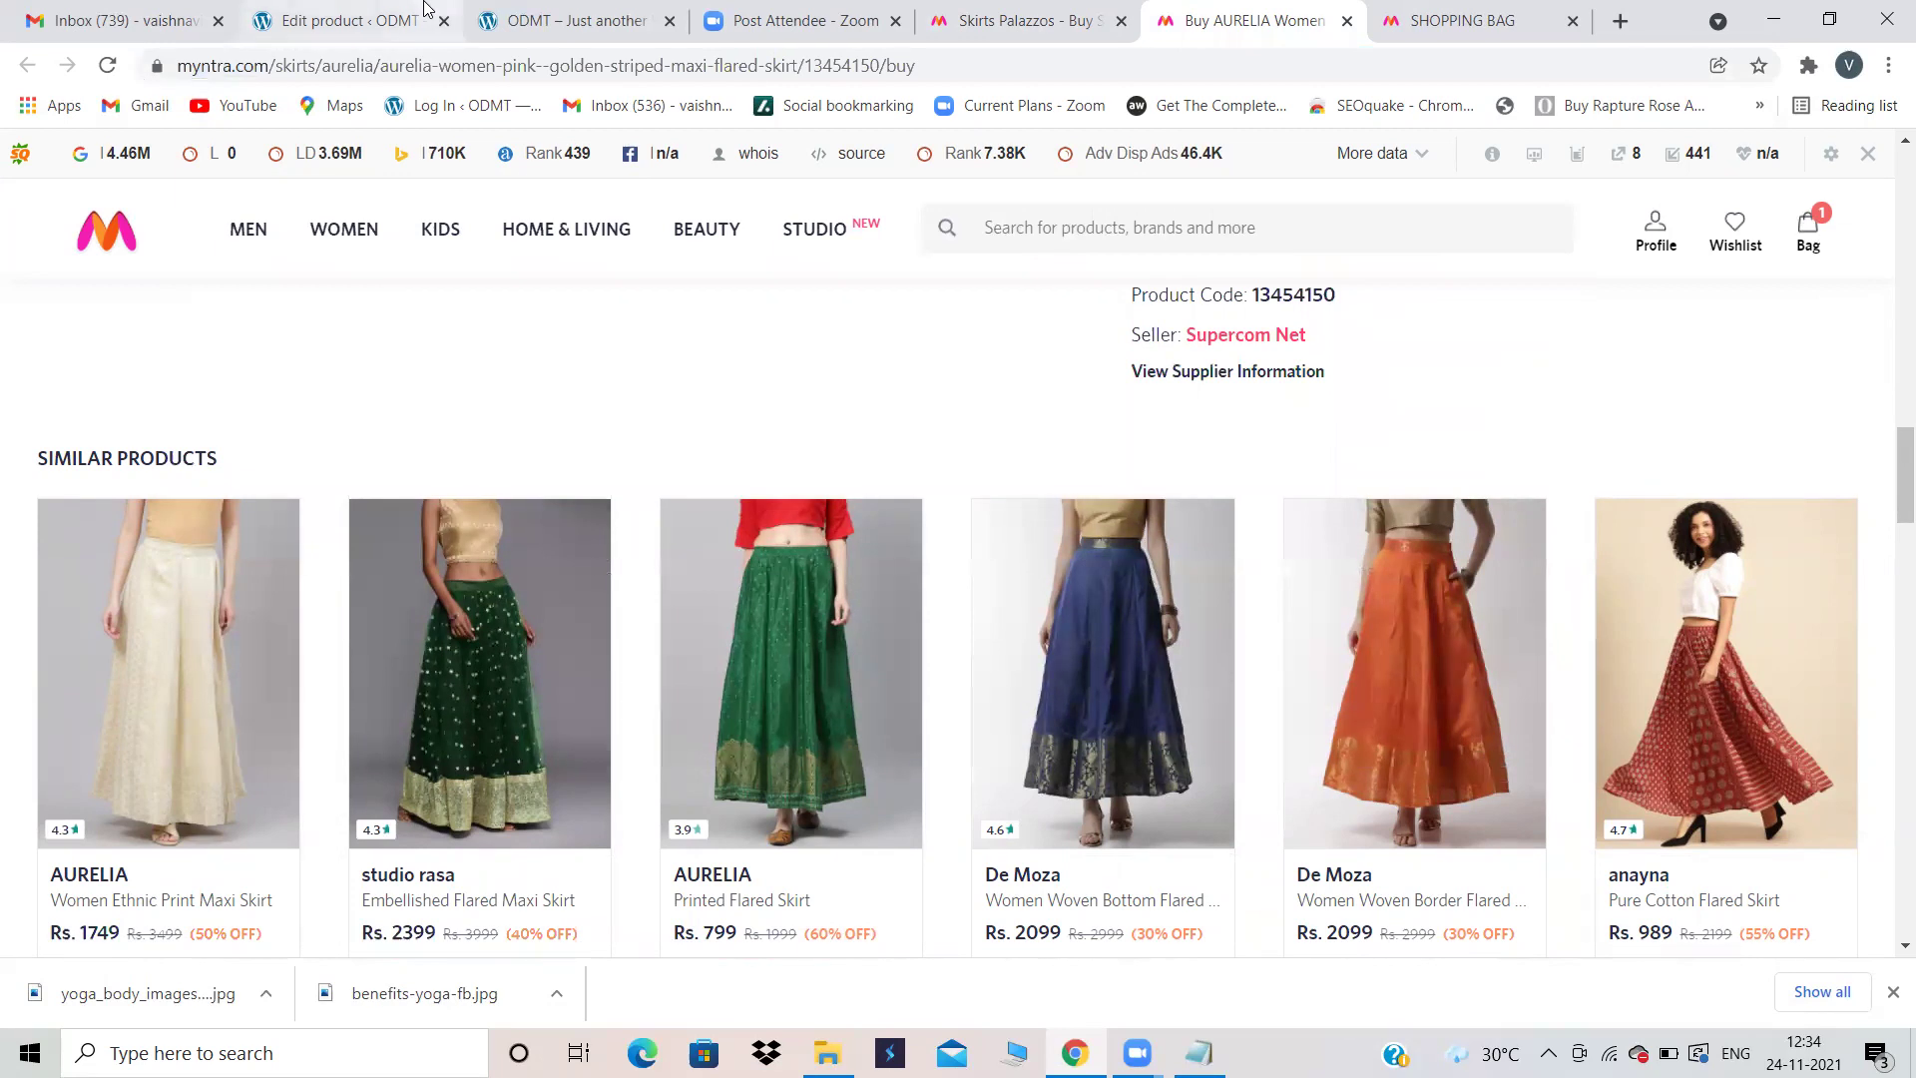
Step: Add Roadster (001) as an upsell in AURELIA's Linked Products settings
{"action": "left_click", "coordinate": [344, 20]}
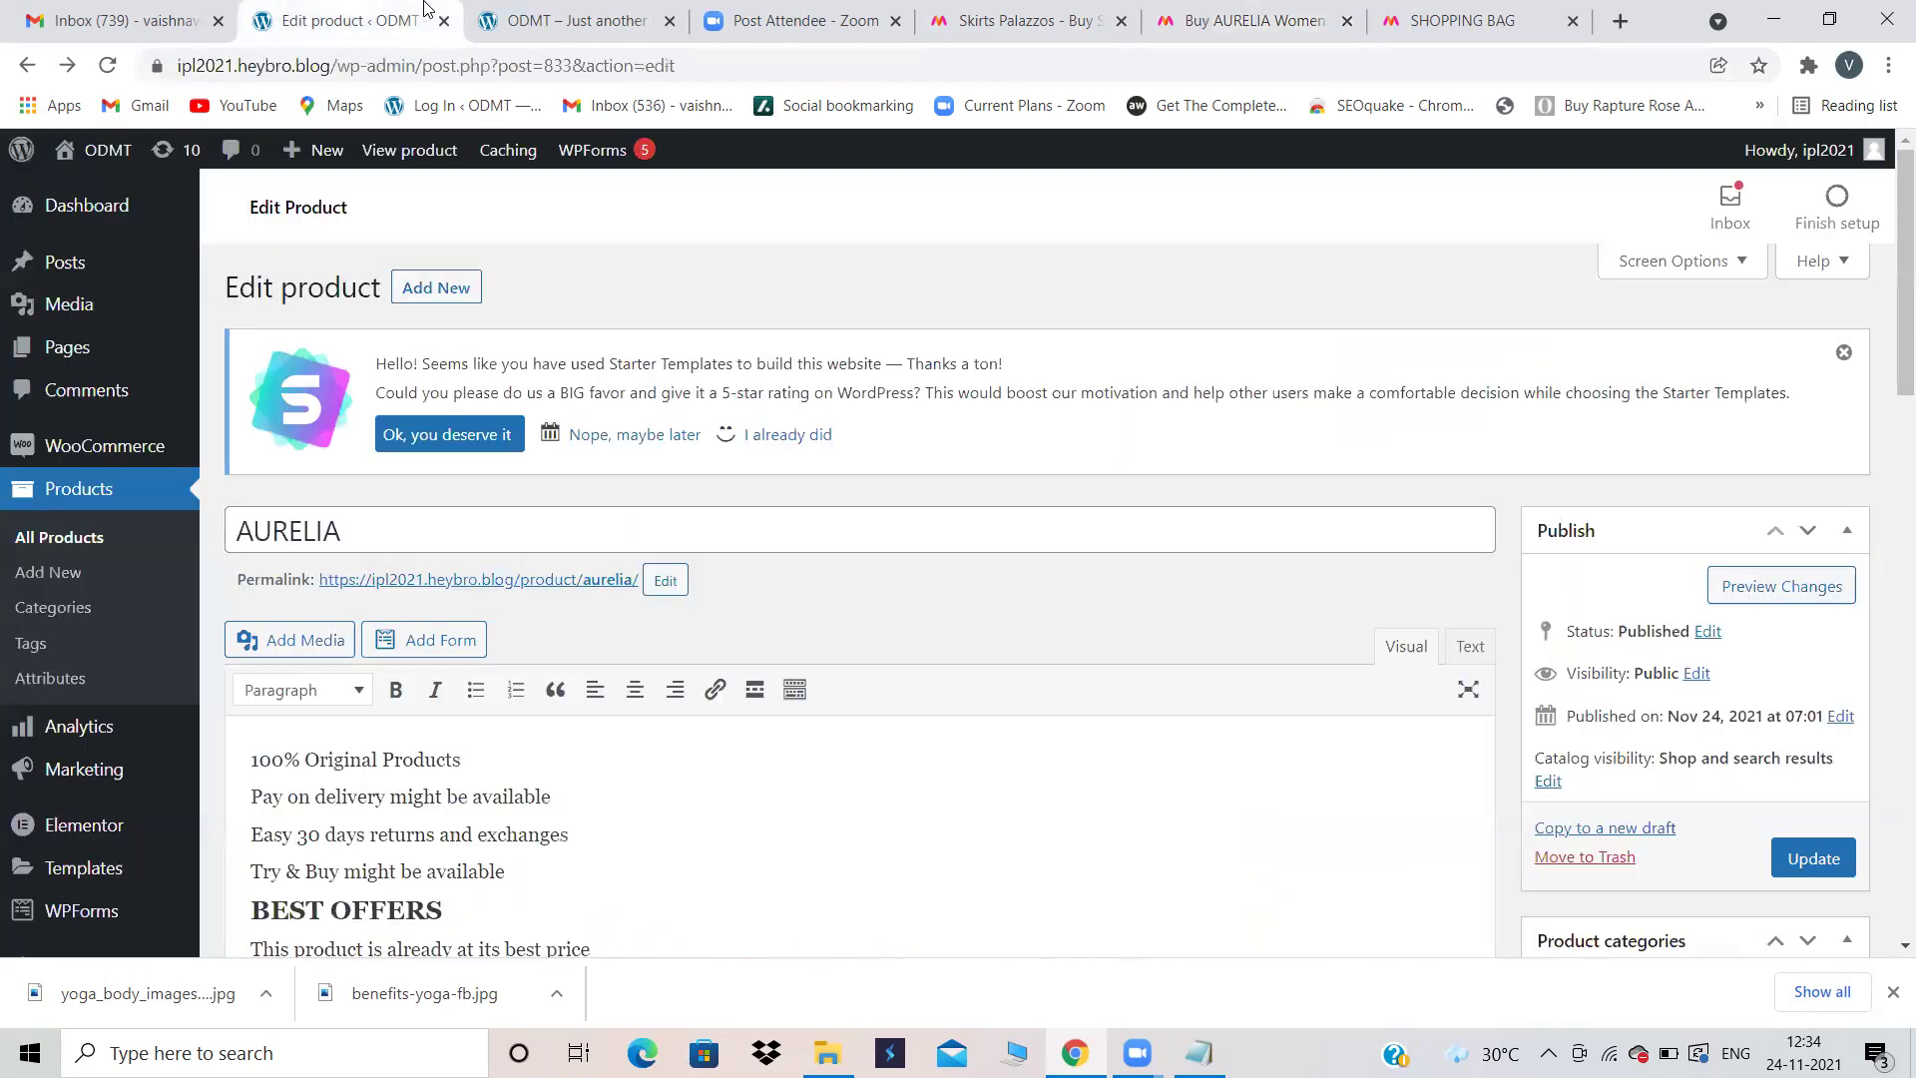
{"action": "scroll", "coordinate": [757, 483], "scroll_direction": "down", "scroll_amount": 8}
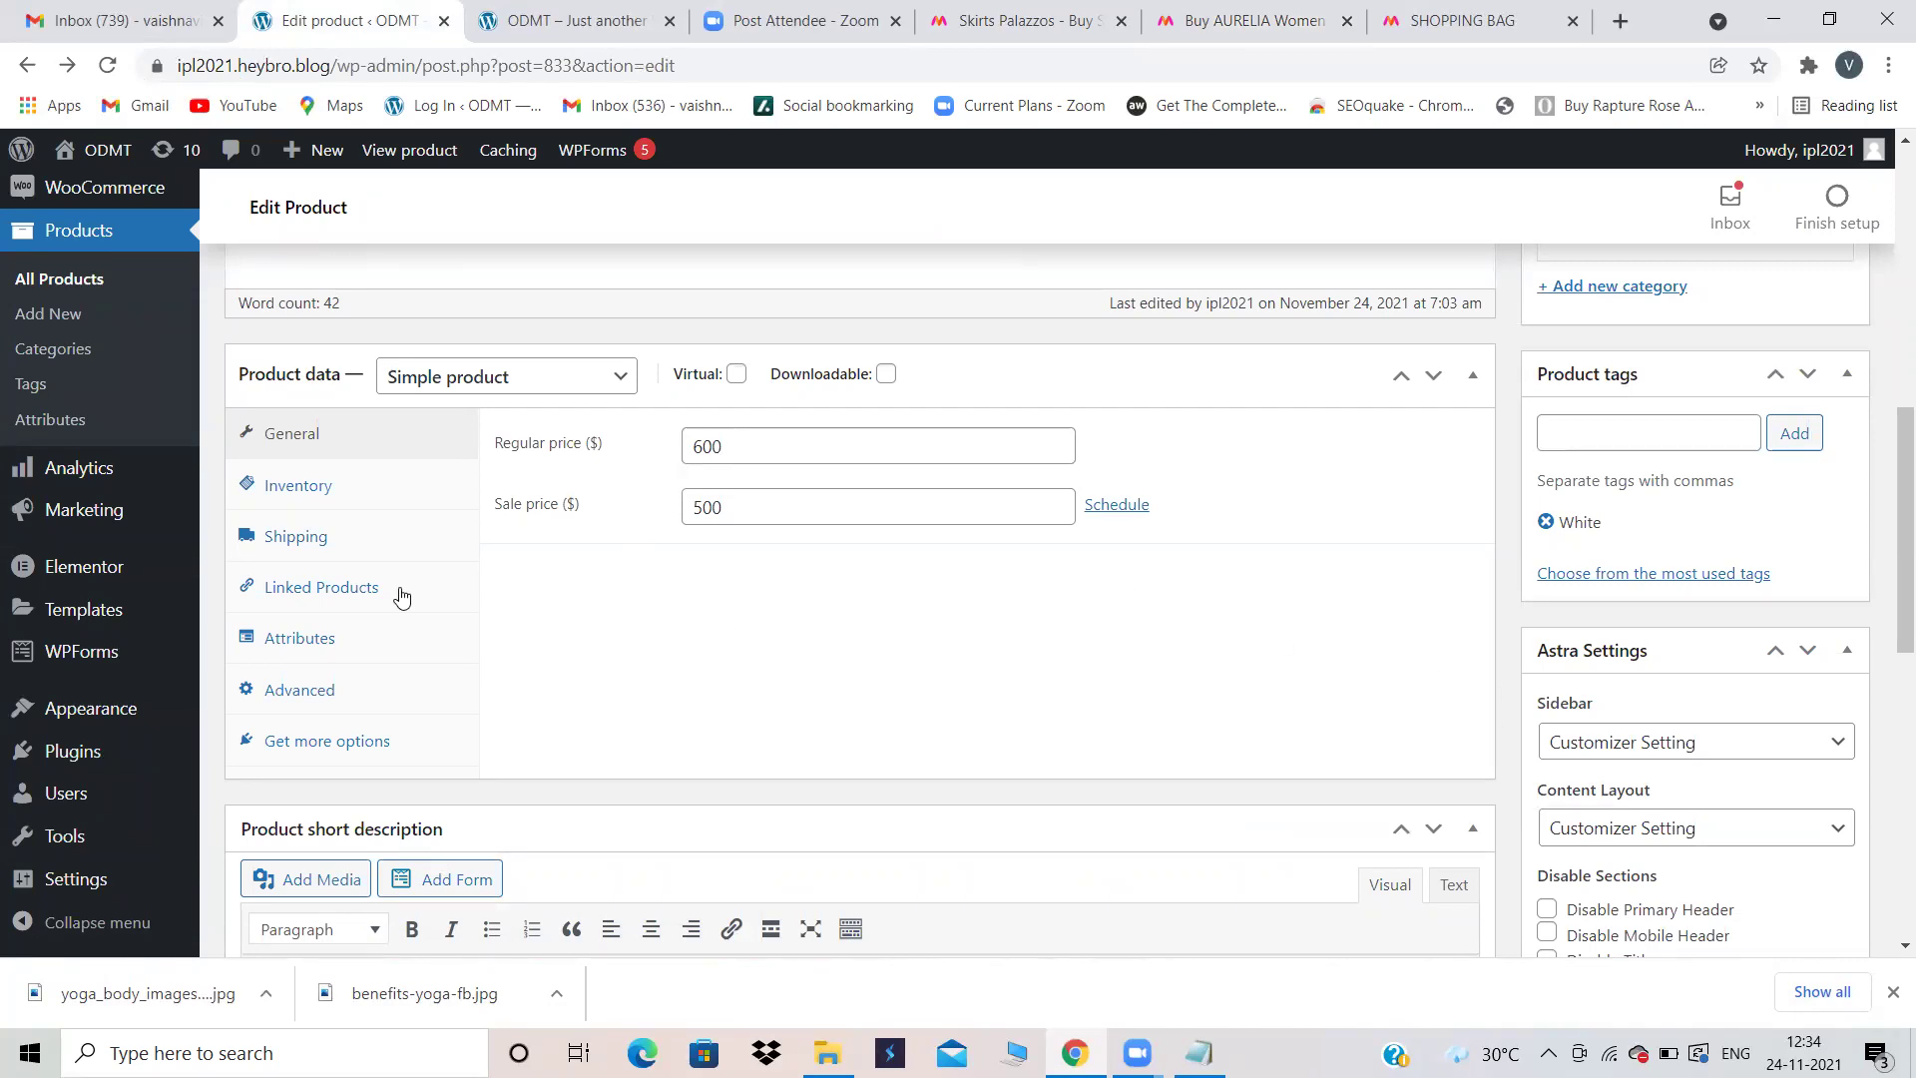
{"action": "left_click", "coordinate": [301, 593]}
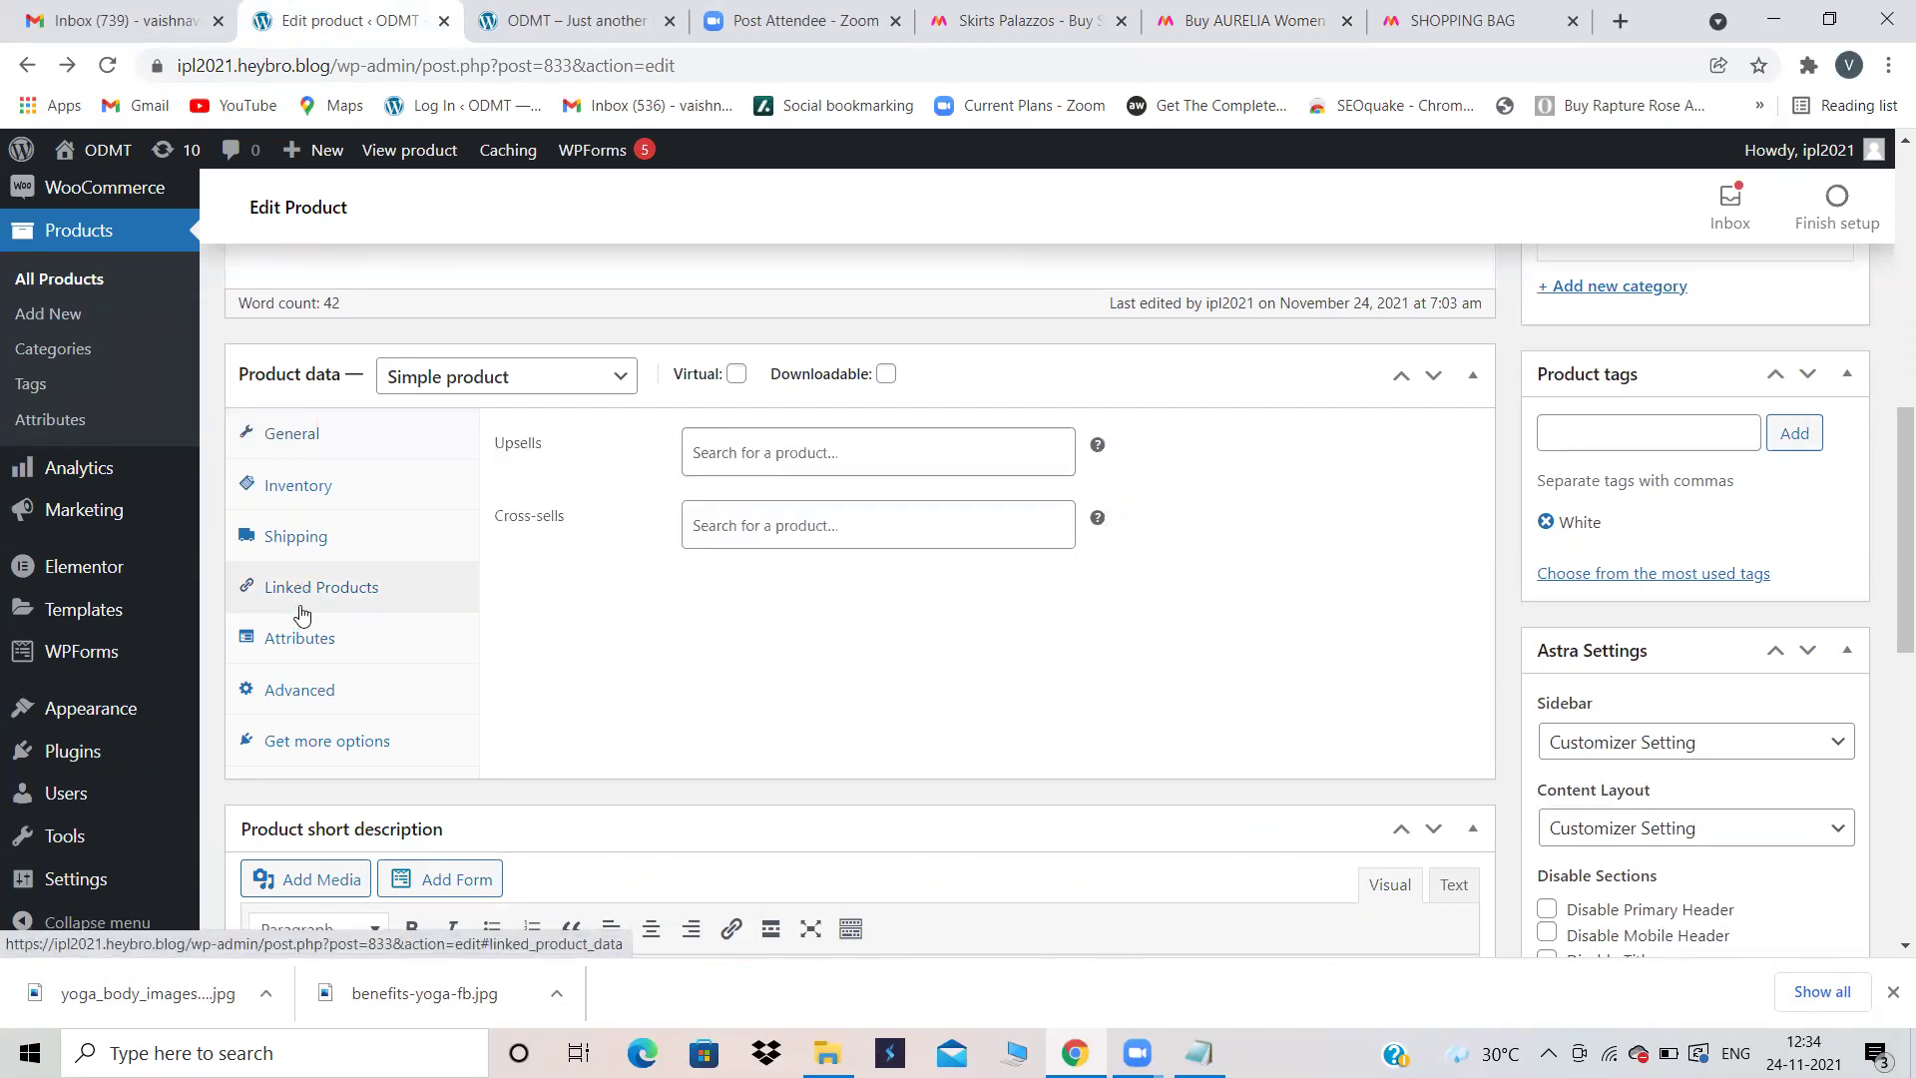
{"action": "left_click", "coordinate": [806, 462]}
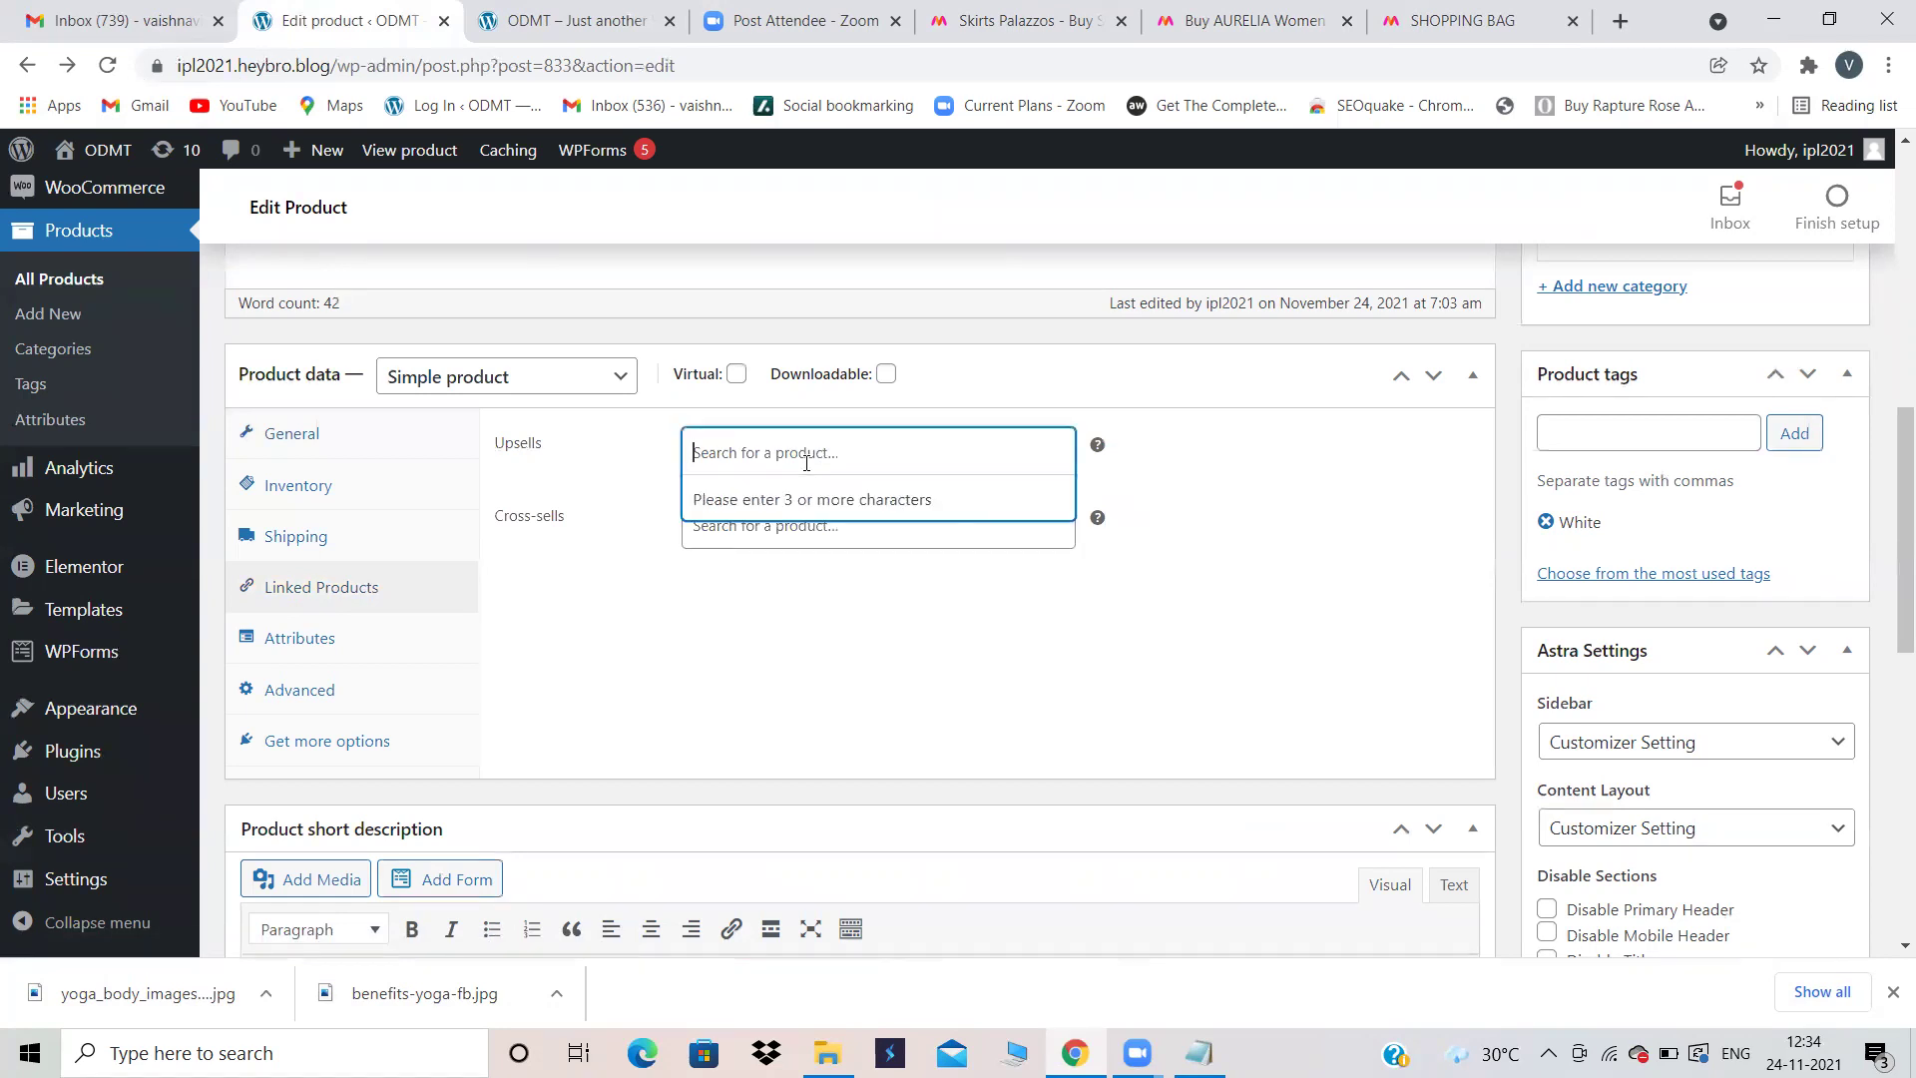
{"action": "type", "text": "road"}
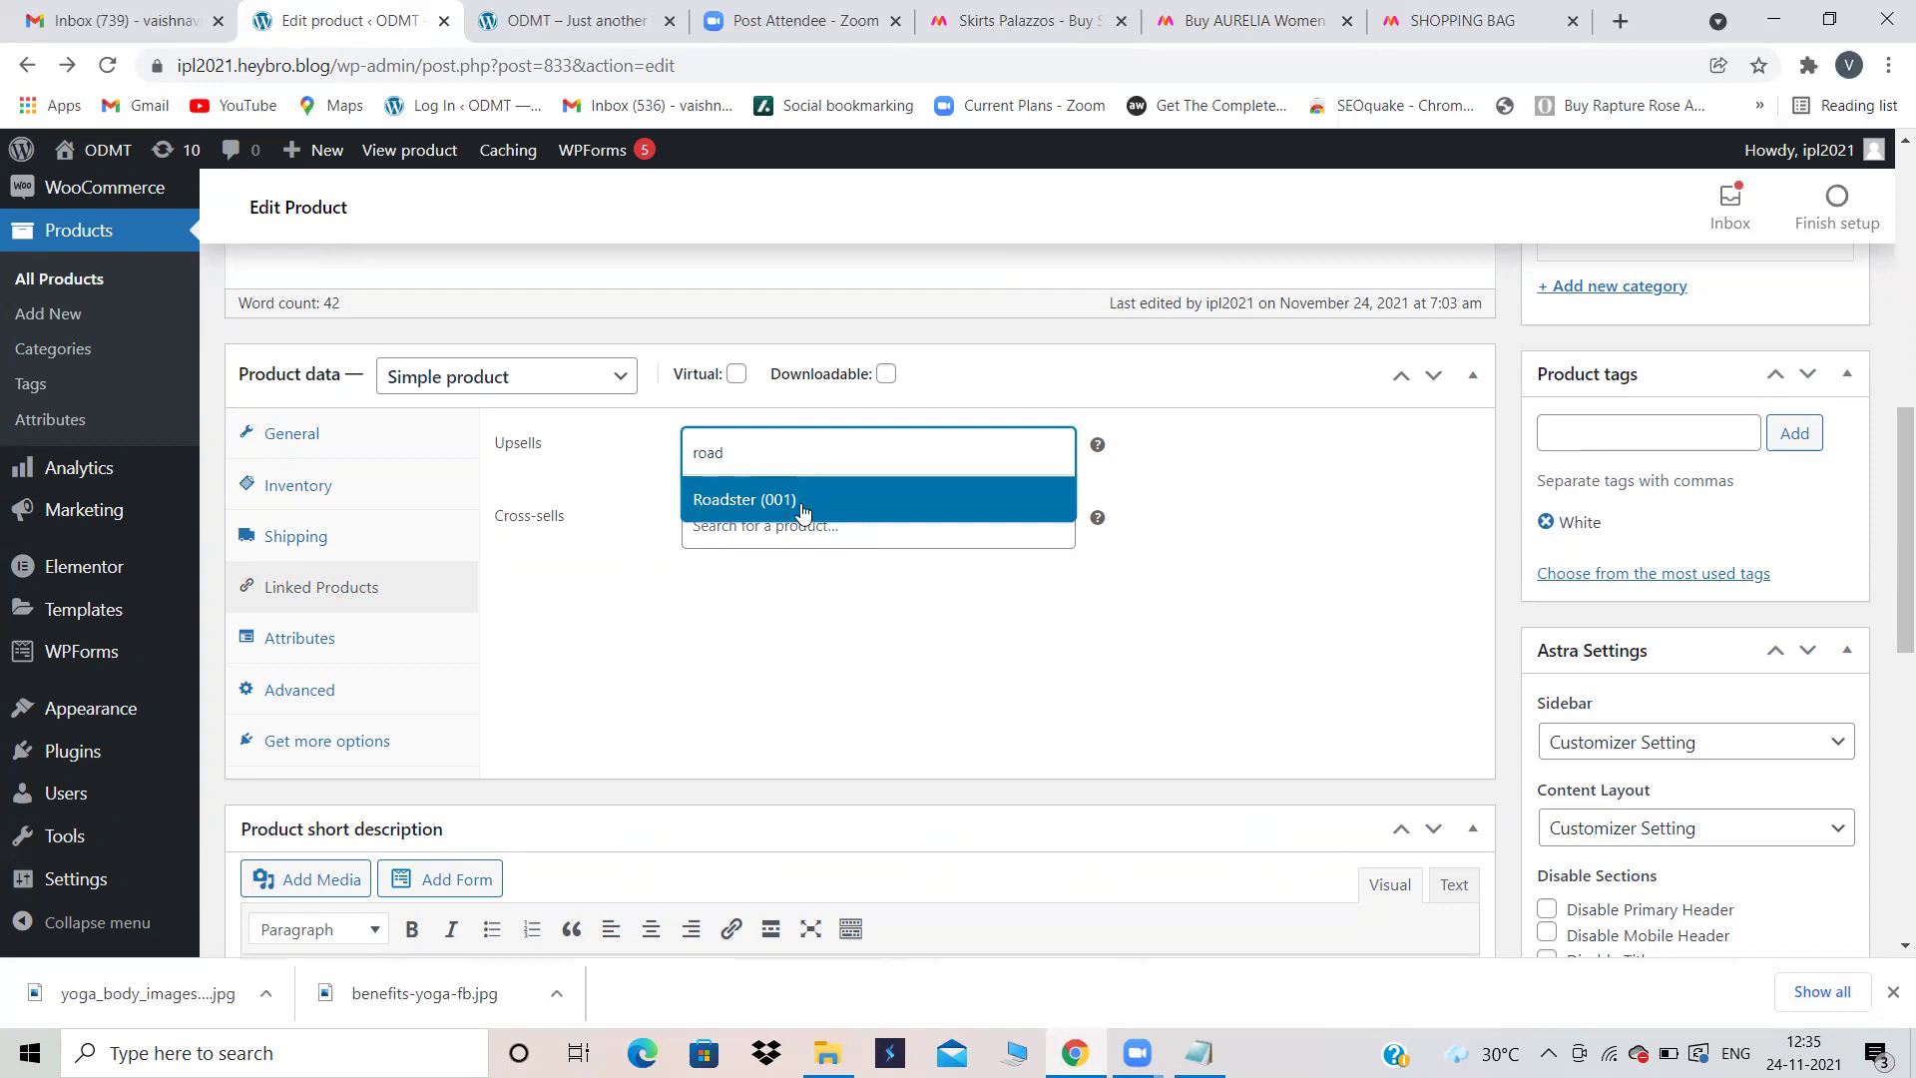
{"action": "left_click", "coordinate": [799, 506]}
Step: Add Roadster (001) as a cross-sell as well and update the product
{"action": "left_click", "coordinate": [779, 524]}
{"action": "type", "text": "roadst"}
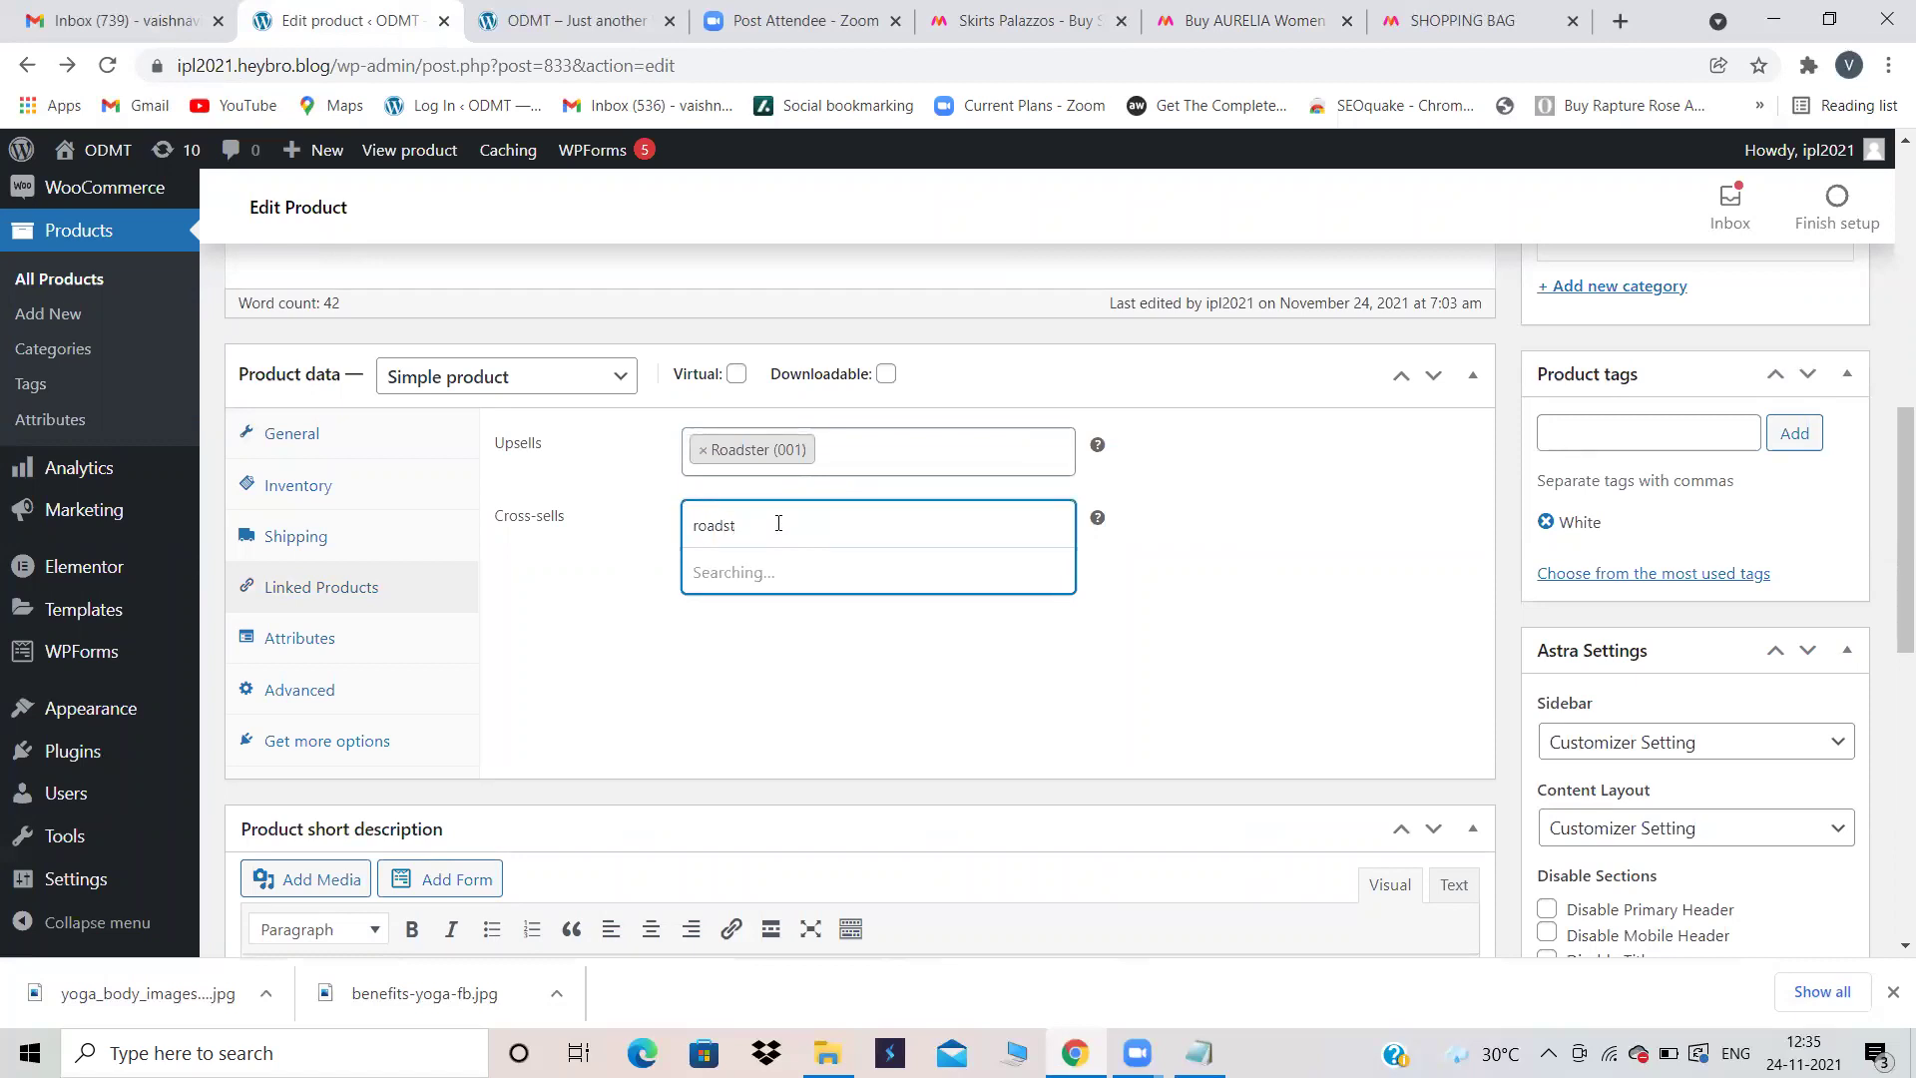
{"action": "left_click", "coordinate": [729, 583]}
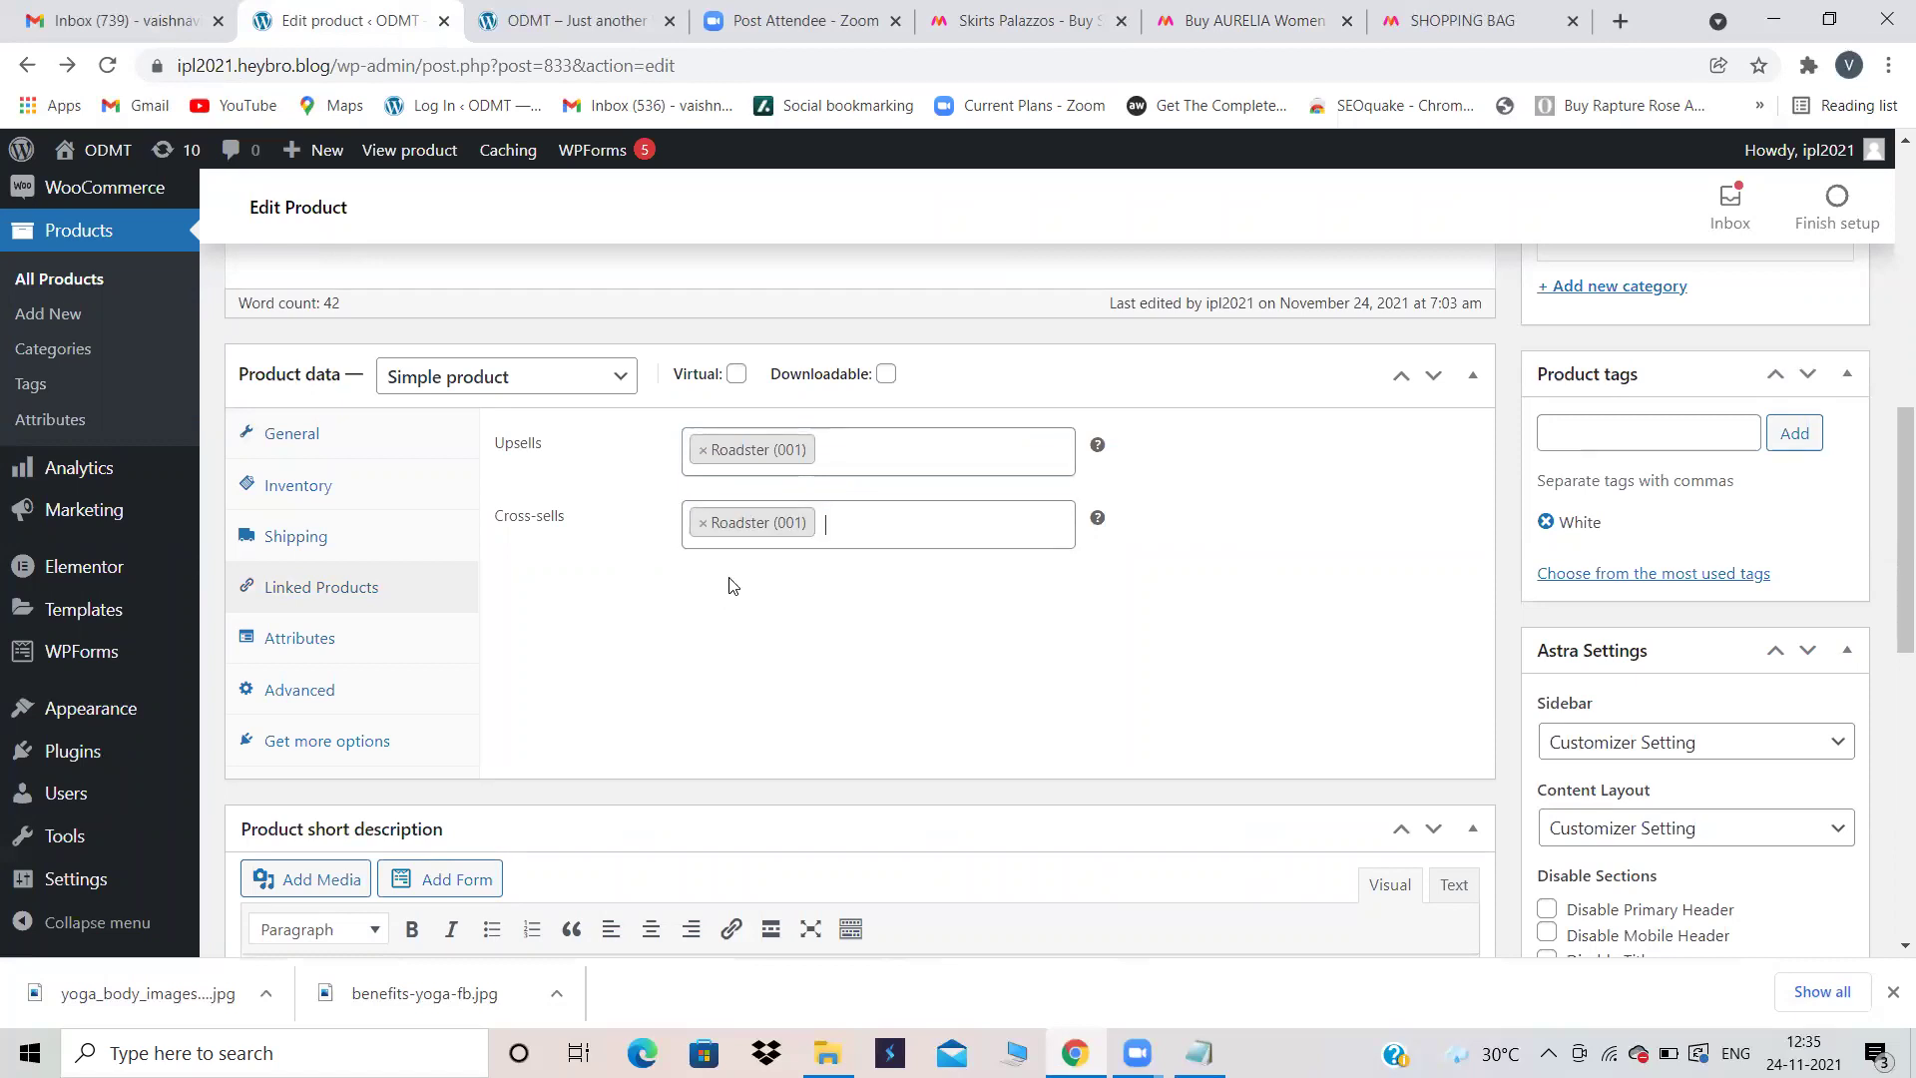
{"action": "scroll", "coordinate": [1262, 634], "scroll_direction": "up", "scroll_amount": 8}
{"action": "left_click", "coordinate": [1814, 782]}
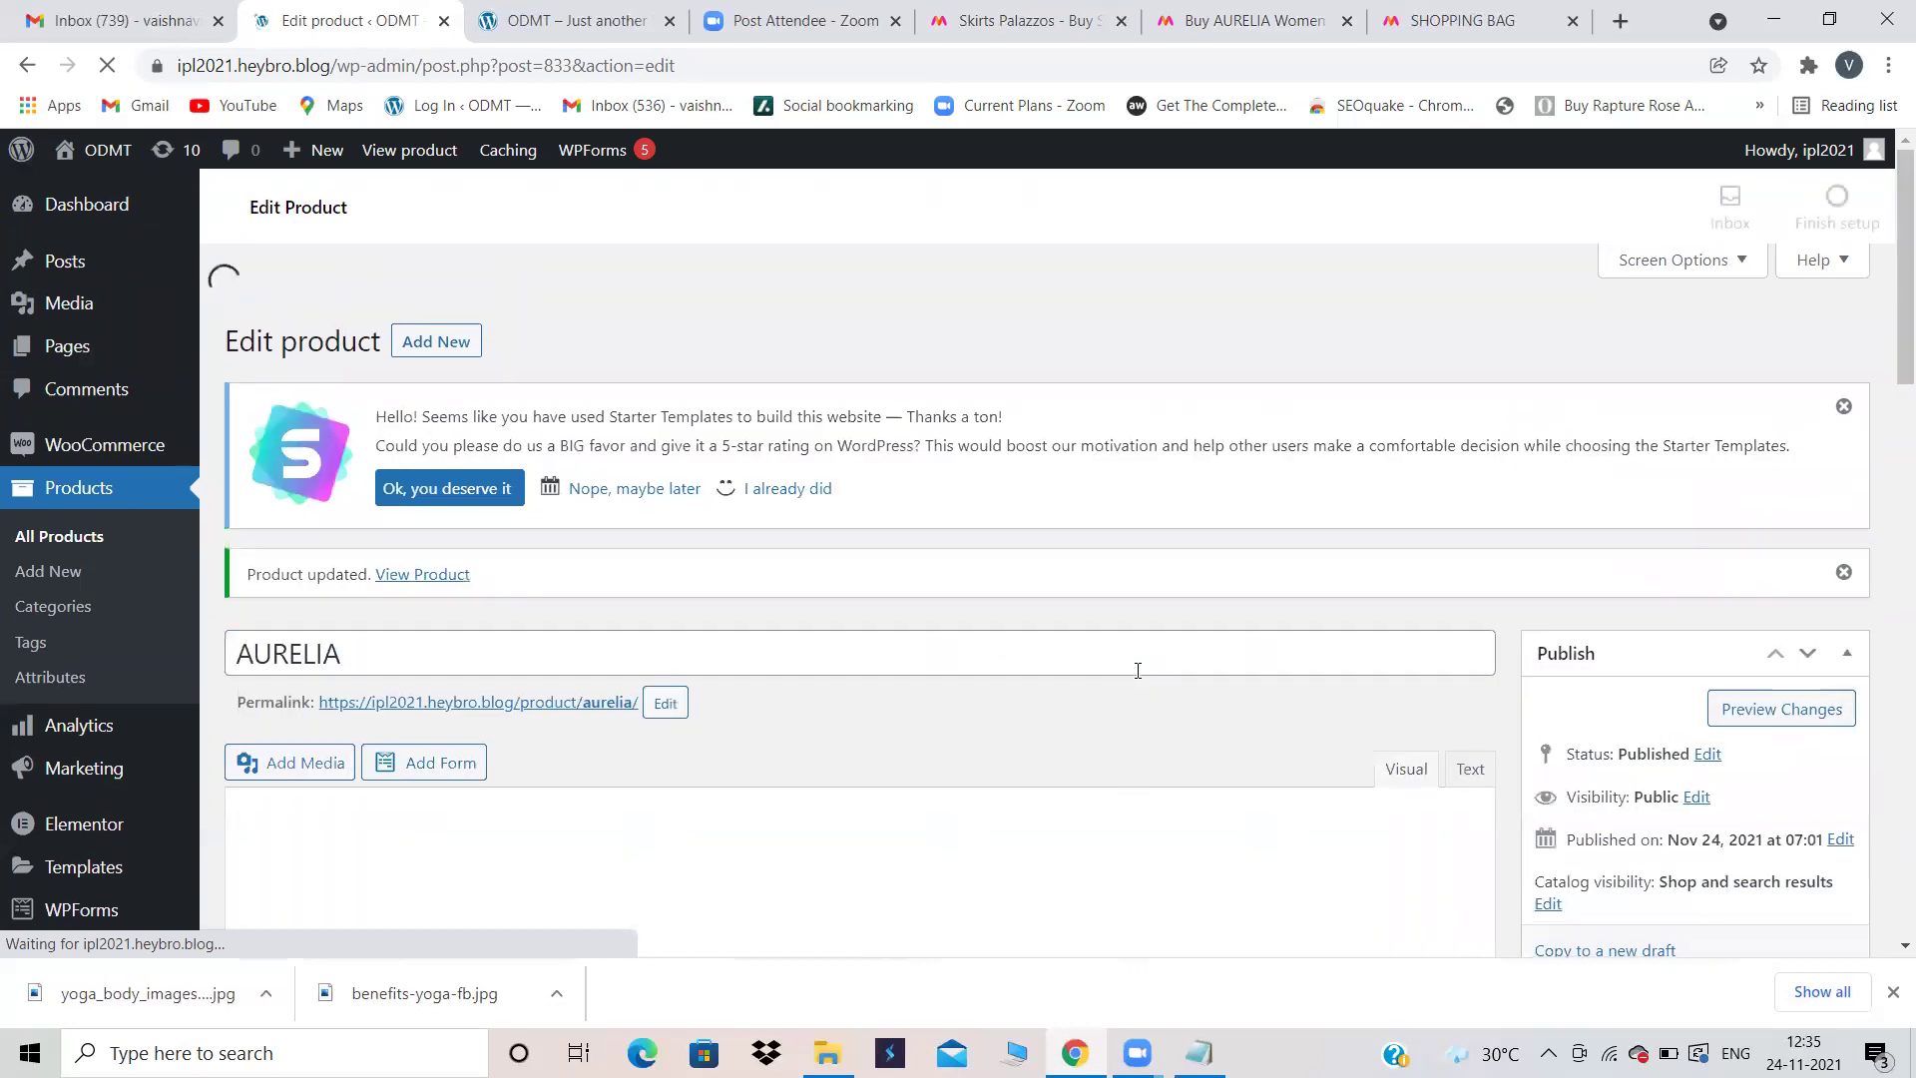
Step: Open the updated AURELIA product page on the storefront
{"action": "scroll", "coordinate": [1138, 670], "scroll_direction": "down", "scroll_amount": 4}
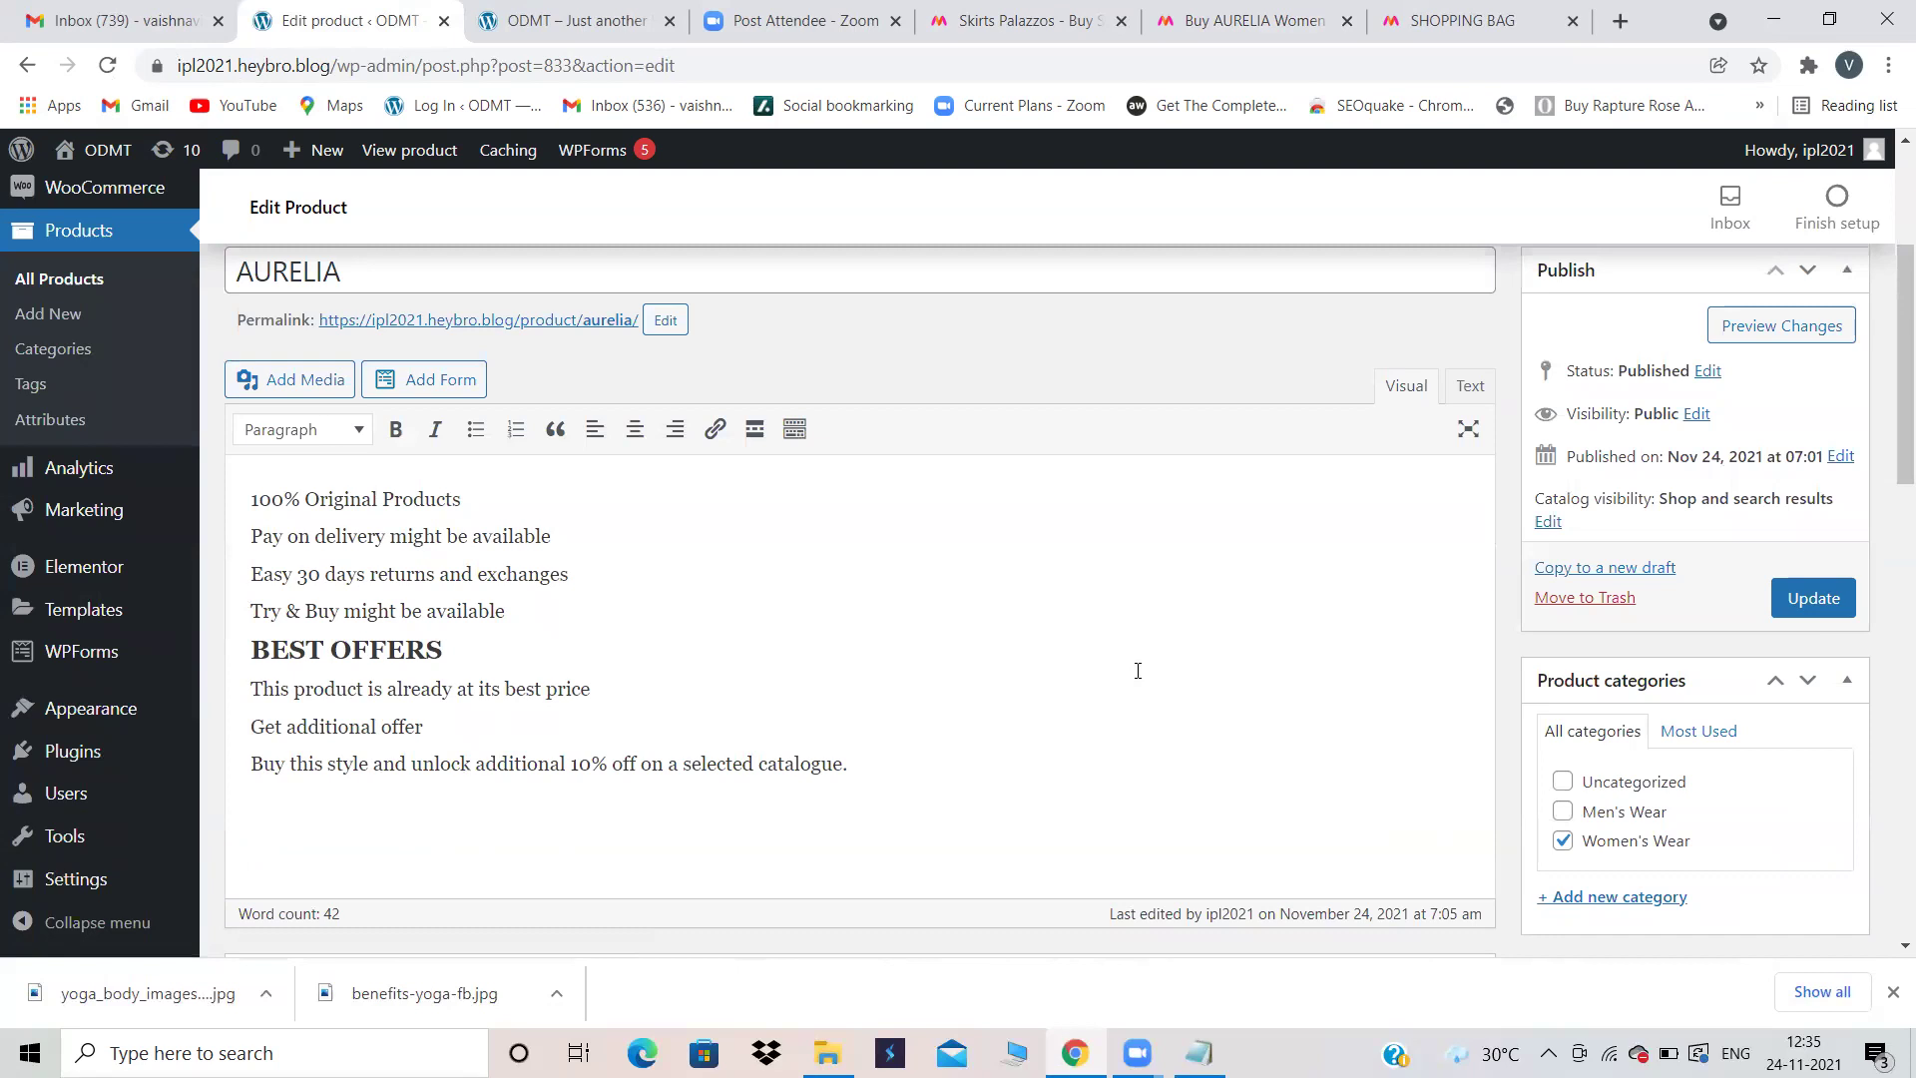
{"action": "scroll", "coordinate": [1138, 669], "scroll_direction": "down", "scroll_amount": 2}
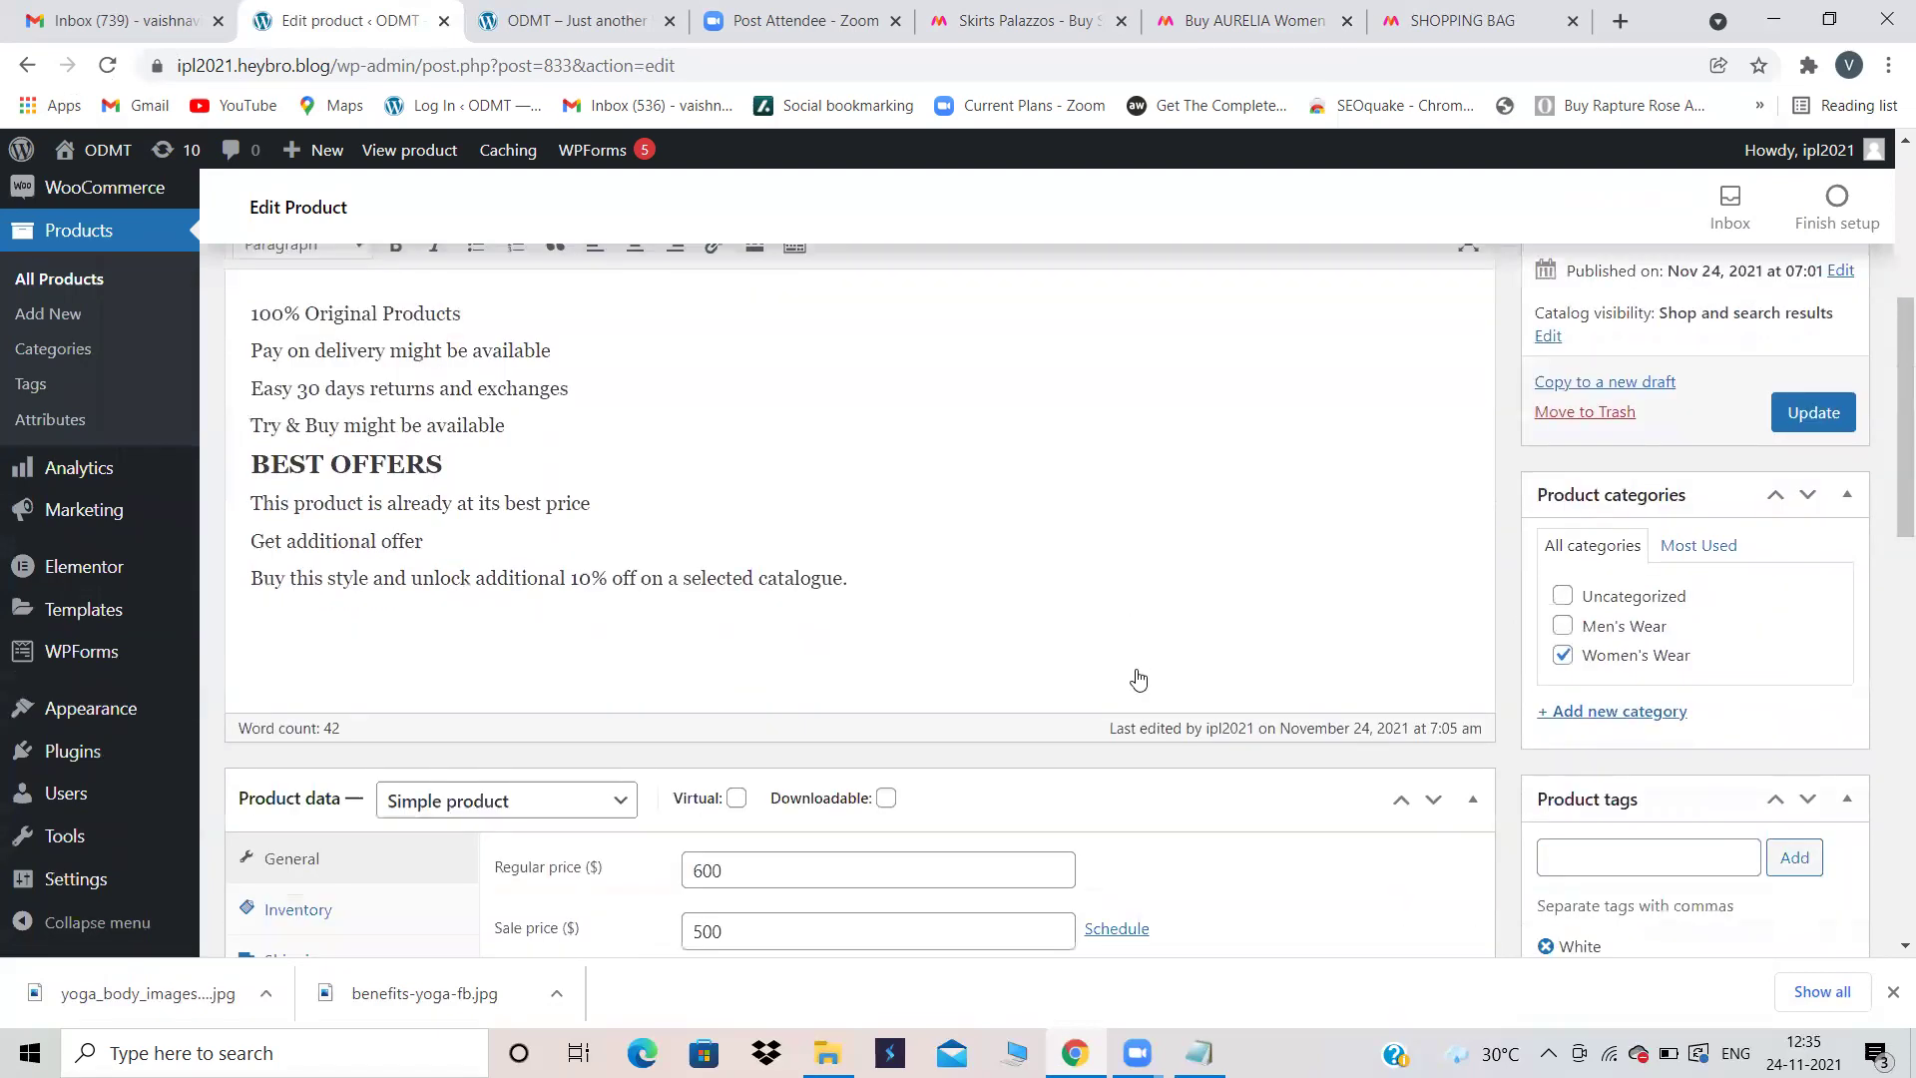
{"action": "scroll", "coordinate": [1138, 670], "scroll_direction": "up", "scroll_amount": 6}
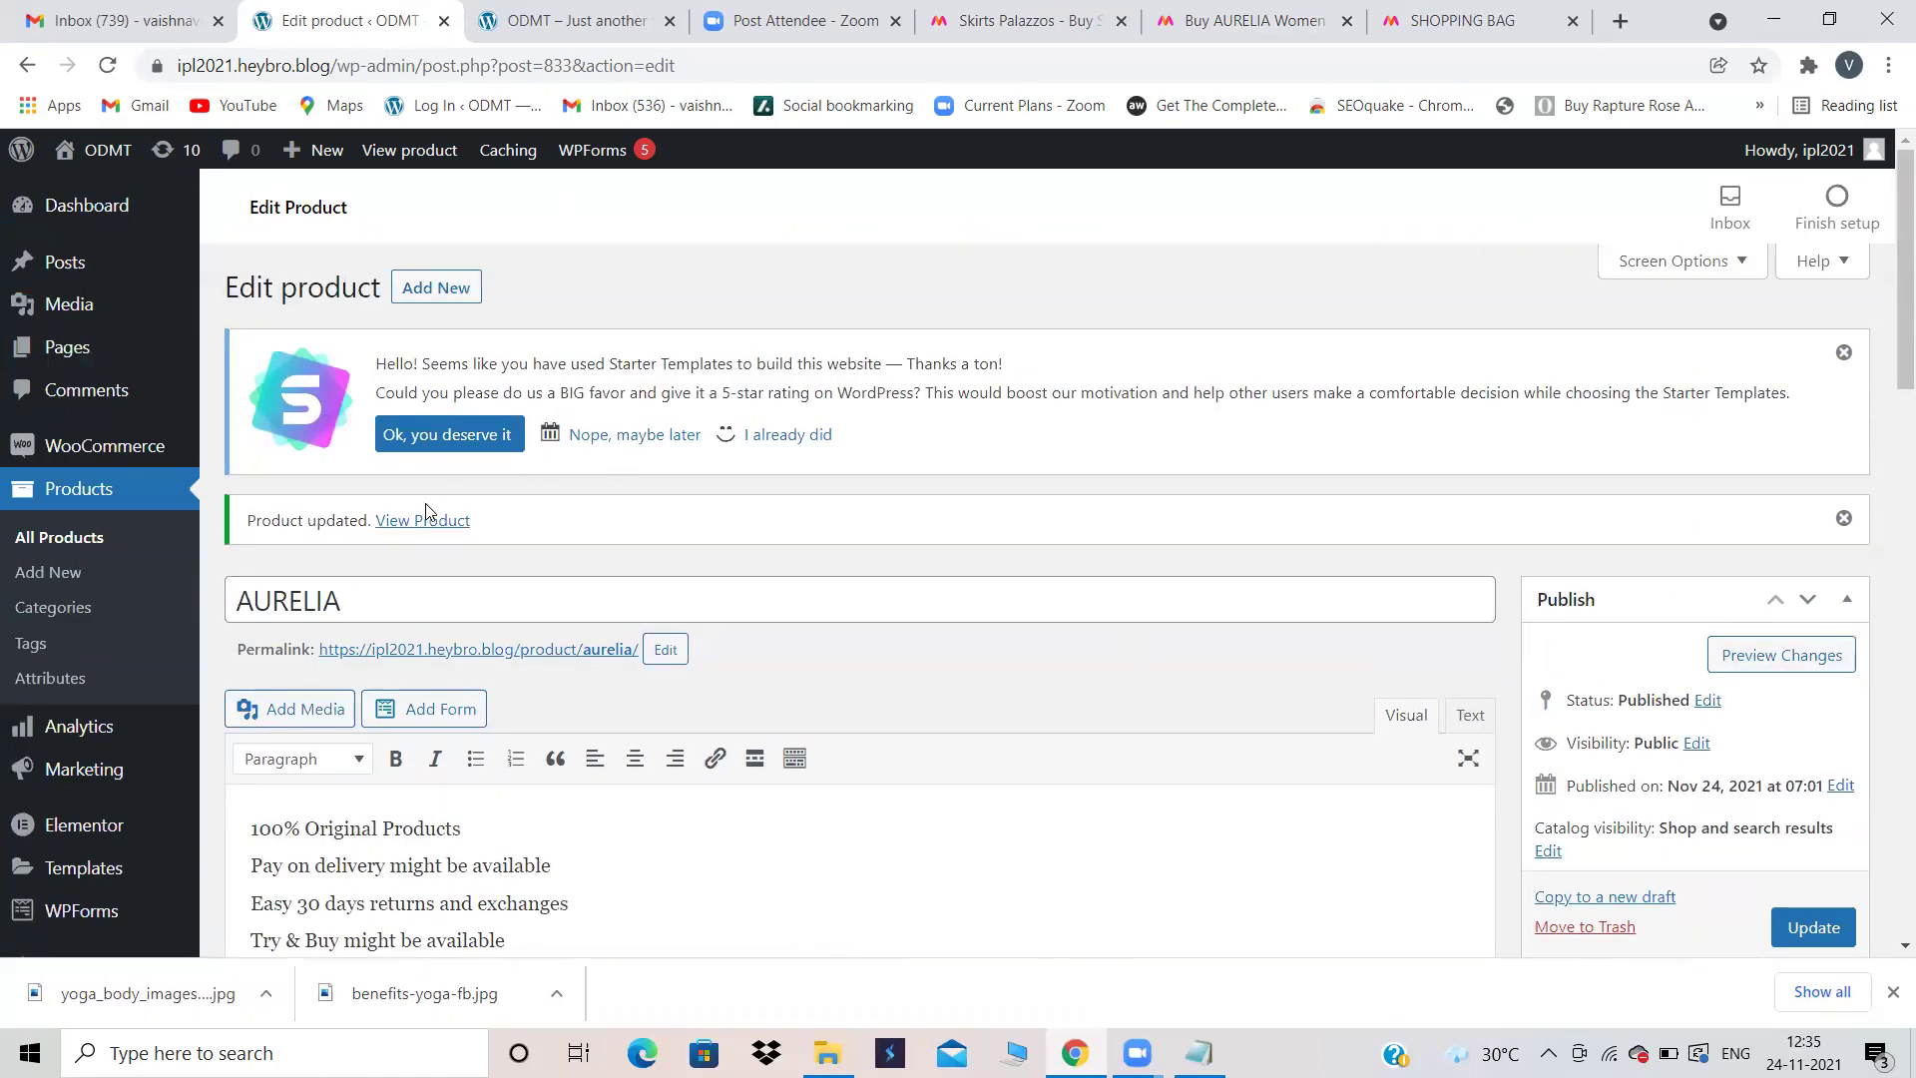
{"action": "left_click", "coordinate": [424, 523]}
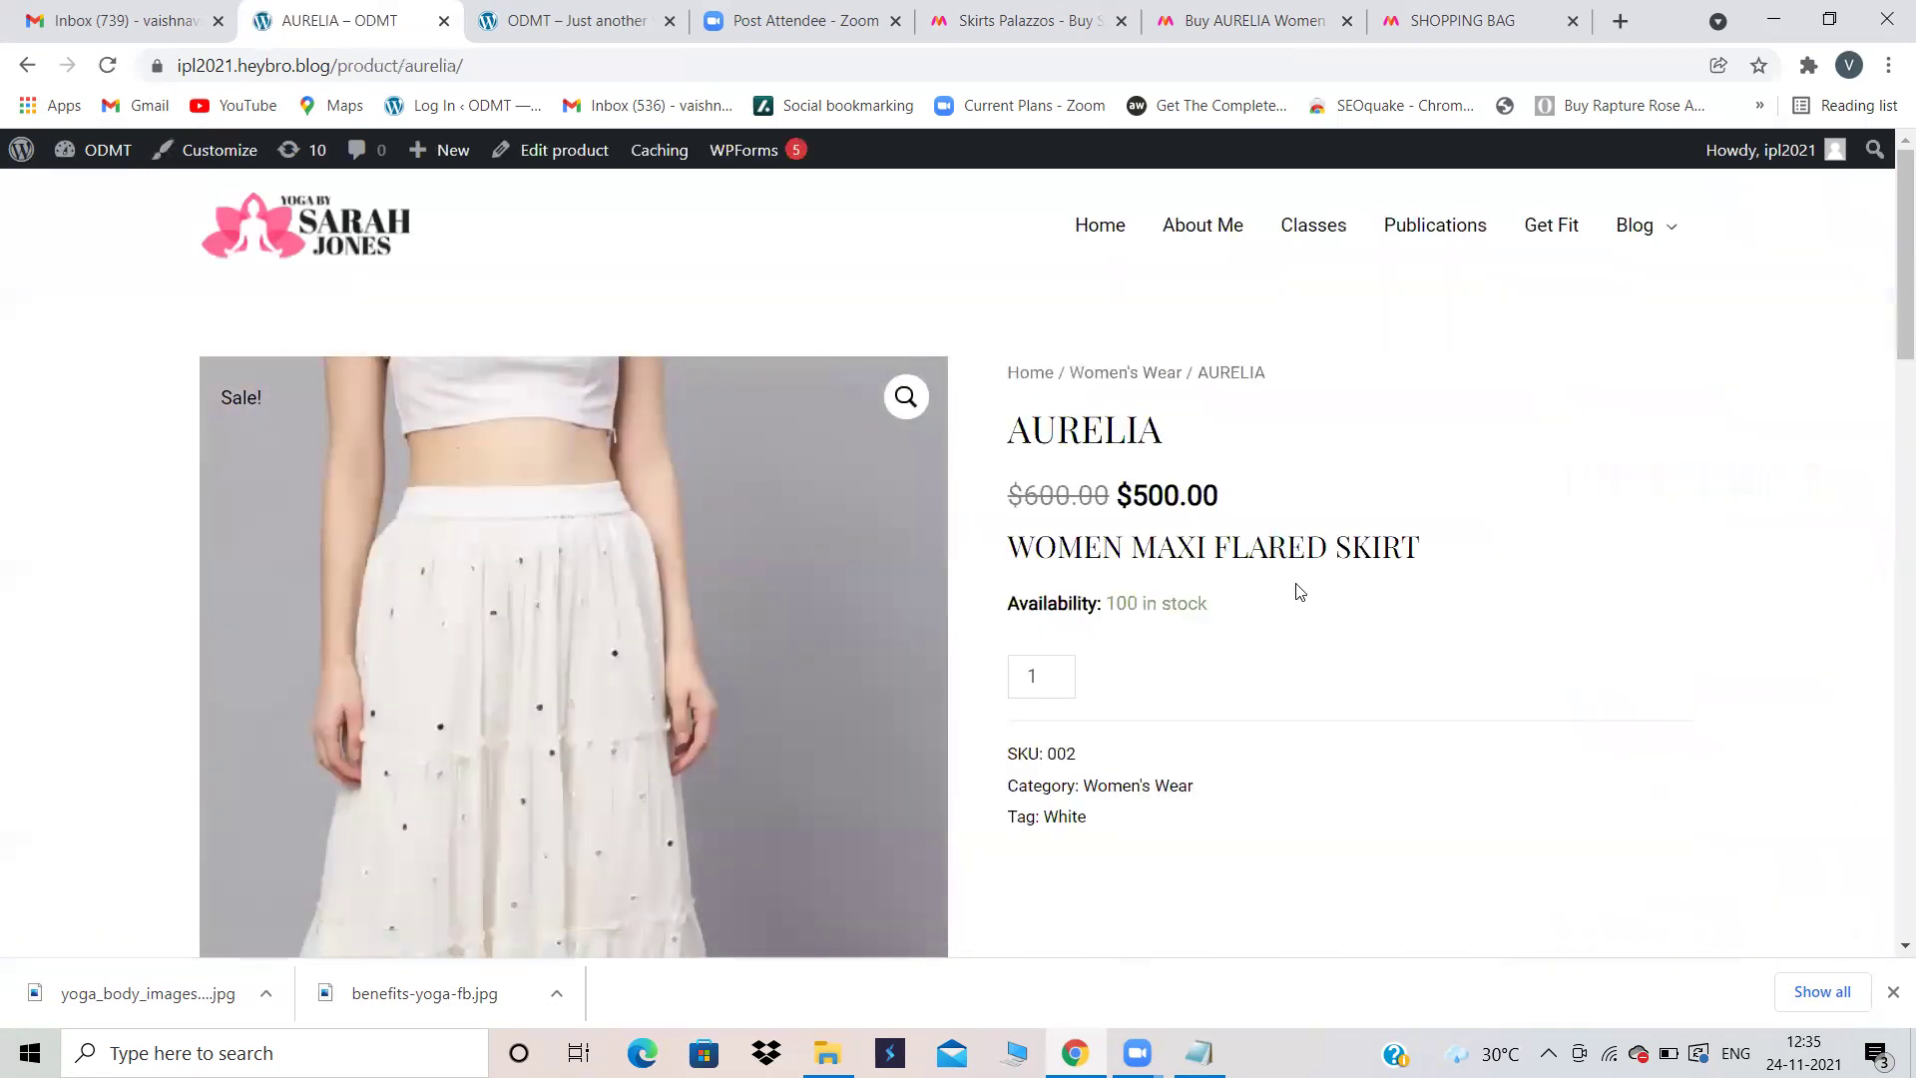
Step: Review the AURELIA store page and its Roadster $400.00 suggestion, then switch to the Myntra skirt tab
{"action": "scroll", "coordinate": [1300, 592], "scroll_direction": "down", "scroll_amount": 13}
{"action": "scroll", "coordinate": [1299, 592], "scroll_direction": "up", "scroll_amount": 3}
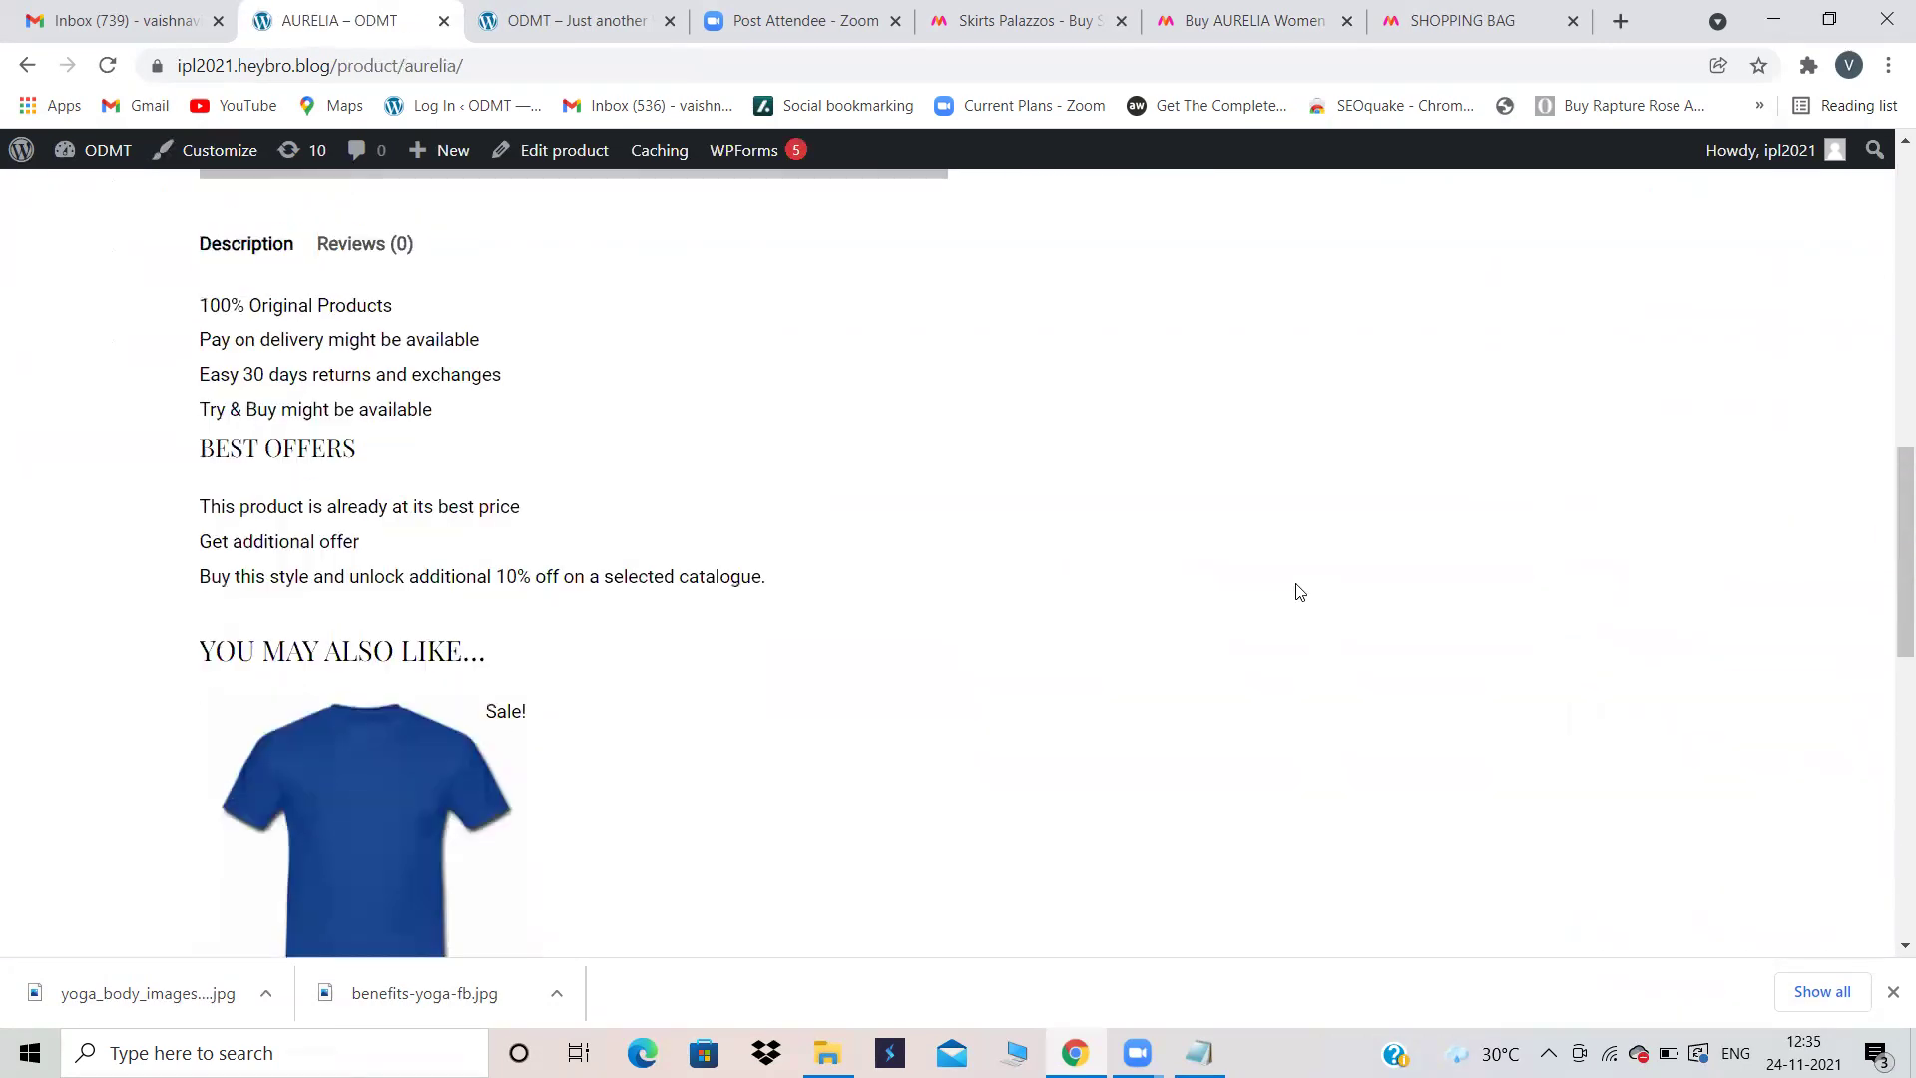
{"action": "scroll", "coordinate": [1299, 592], "scroll_direction": "up", "scroll_amount": 10}
{"action": "scroll", "coordinate": [1308, 539], "scroll_direction": "down", "scroll_amount": 3}
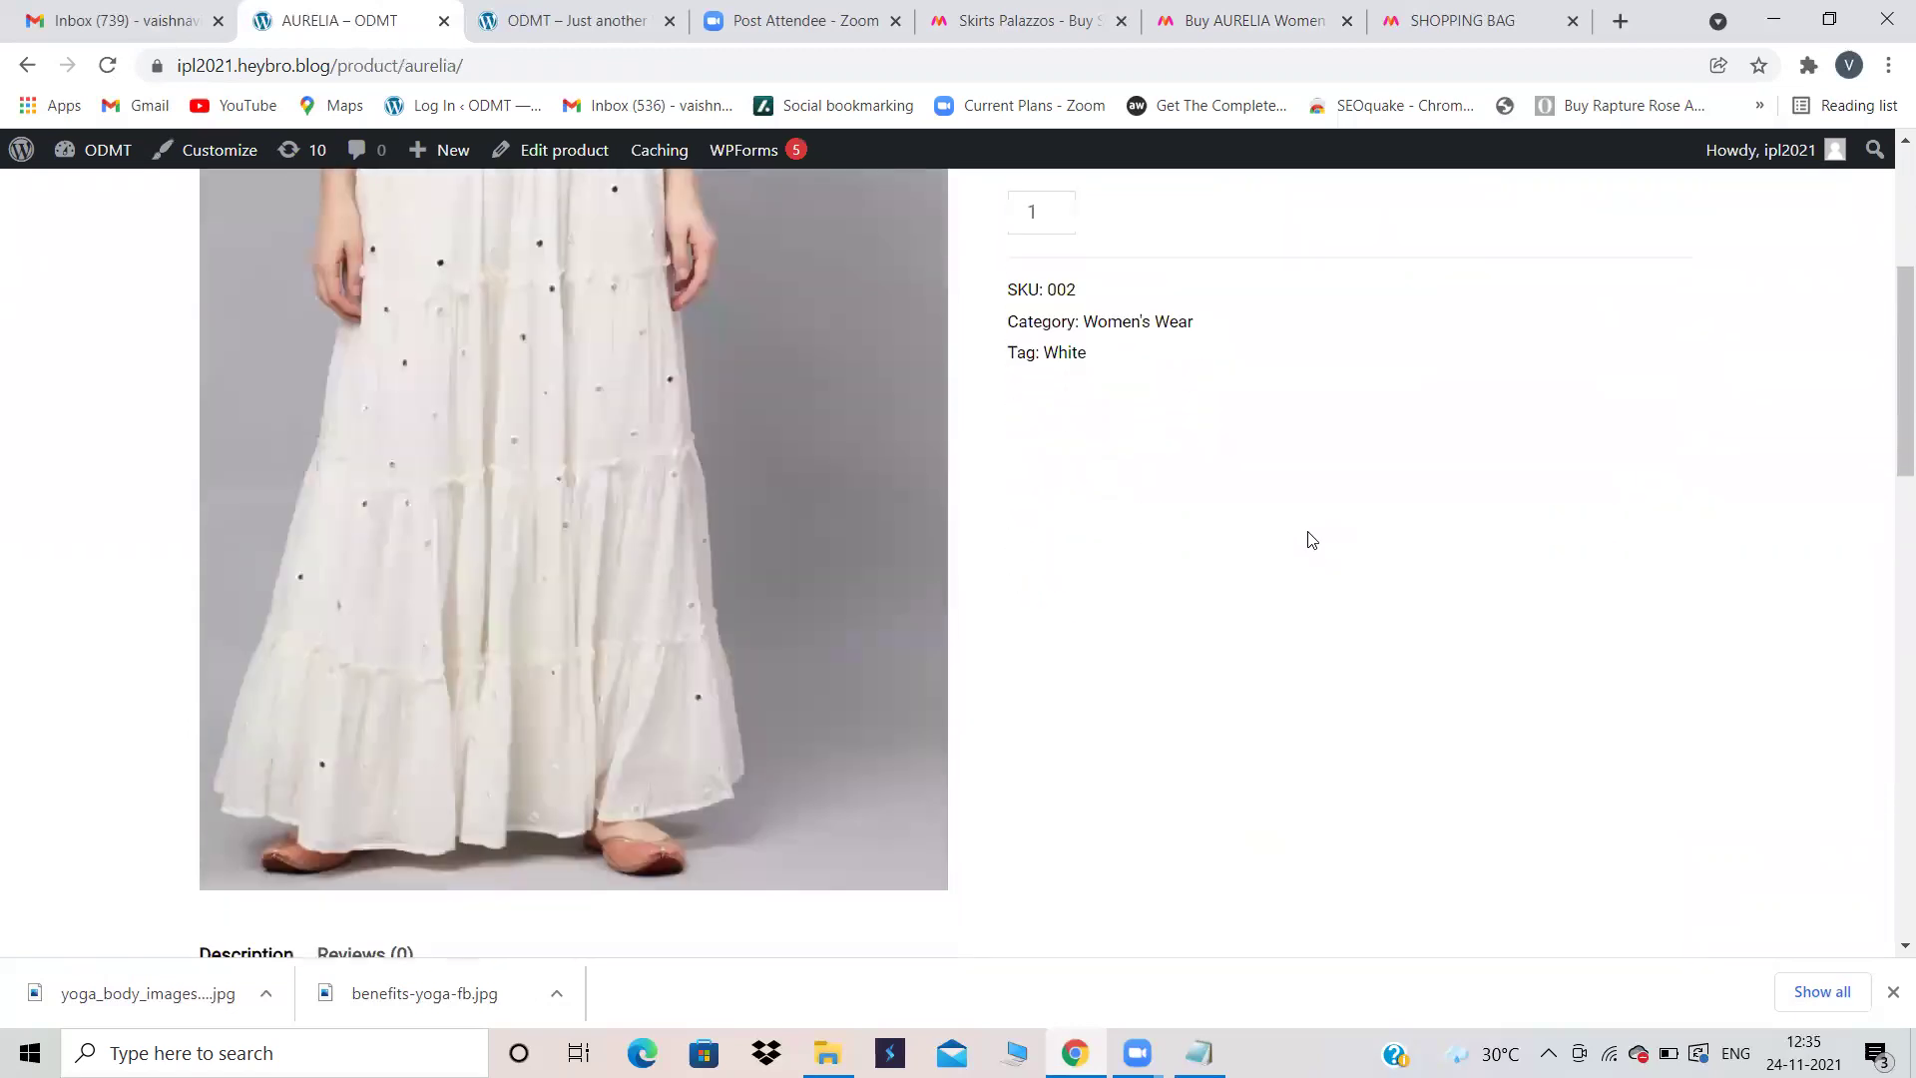
{"action": "scroll", "coordinate": [1309, 536], "scroll_direction": "down", "scroll_amount": 11}
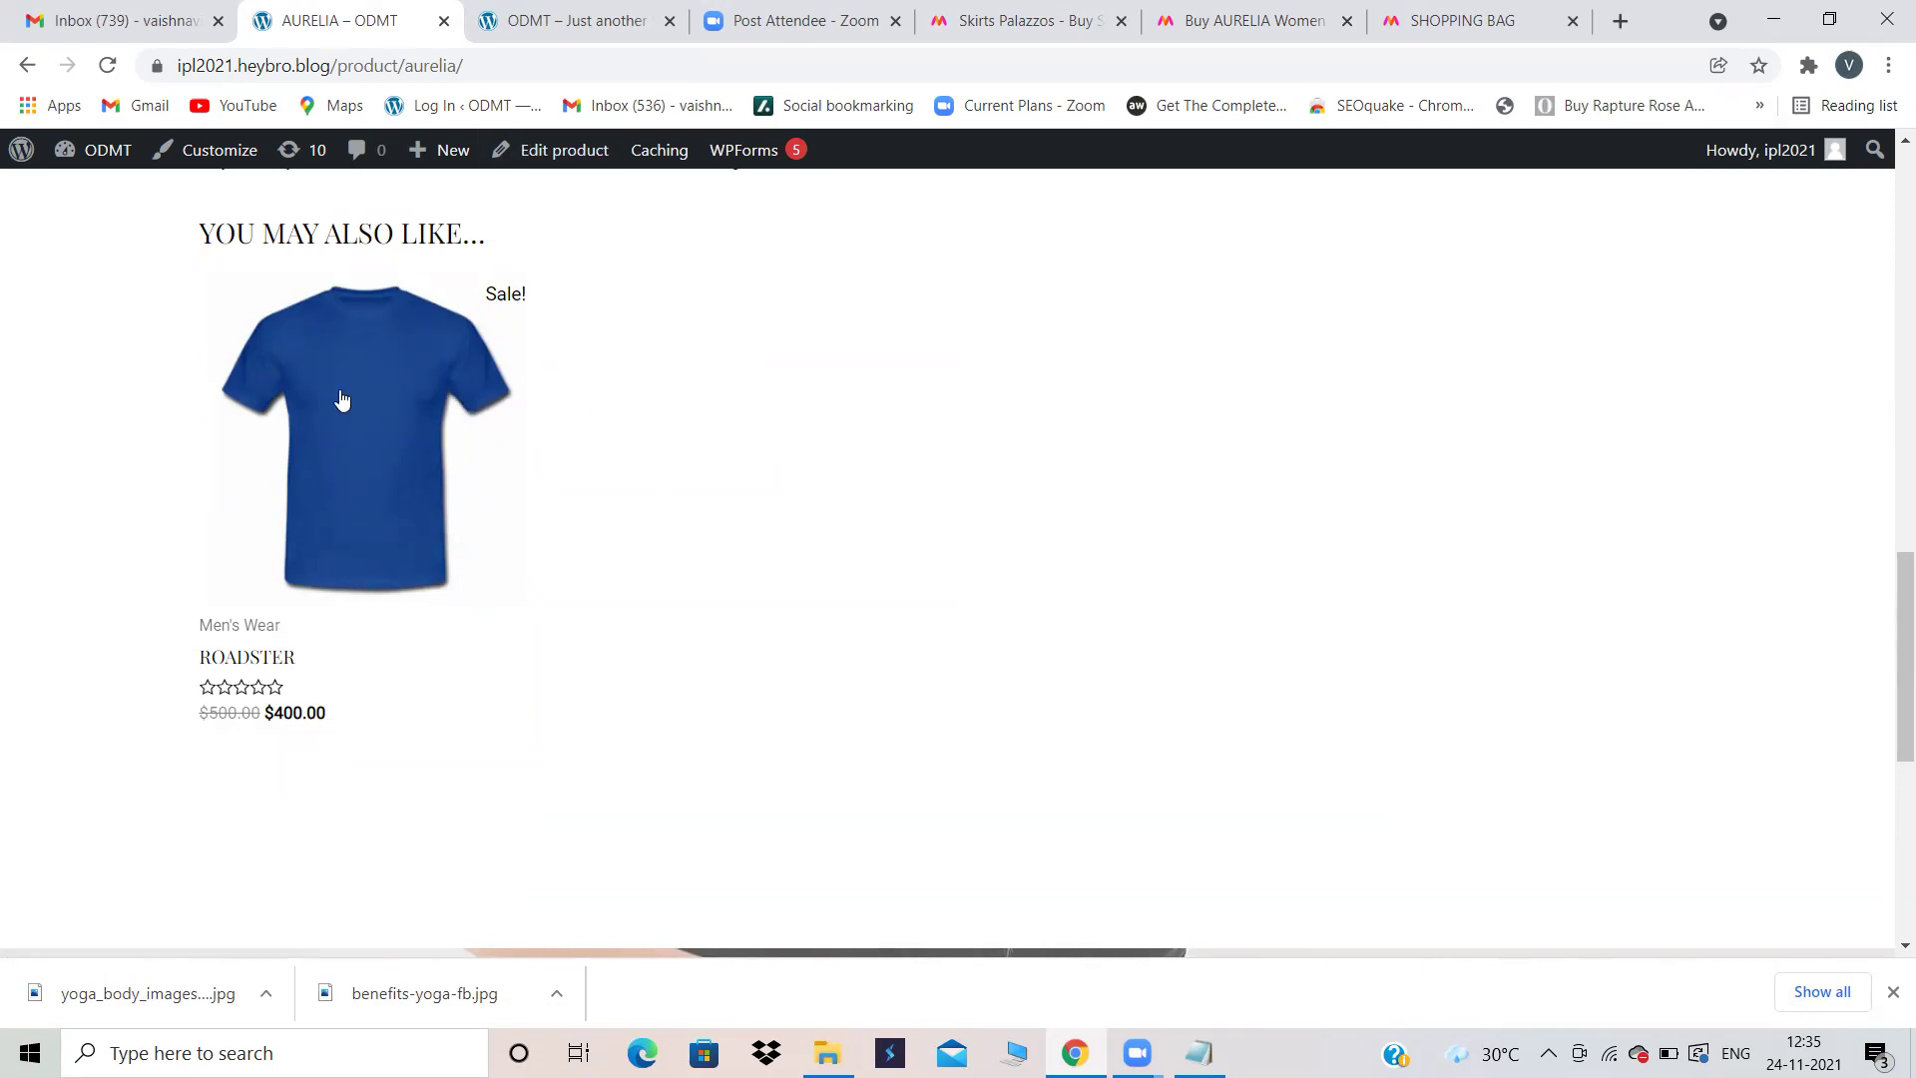
{"action": "scroll", "coordinate": [494, 363], "scroll_direction": "up", "scroll_amount": 5}
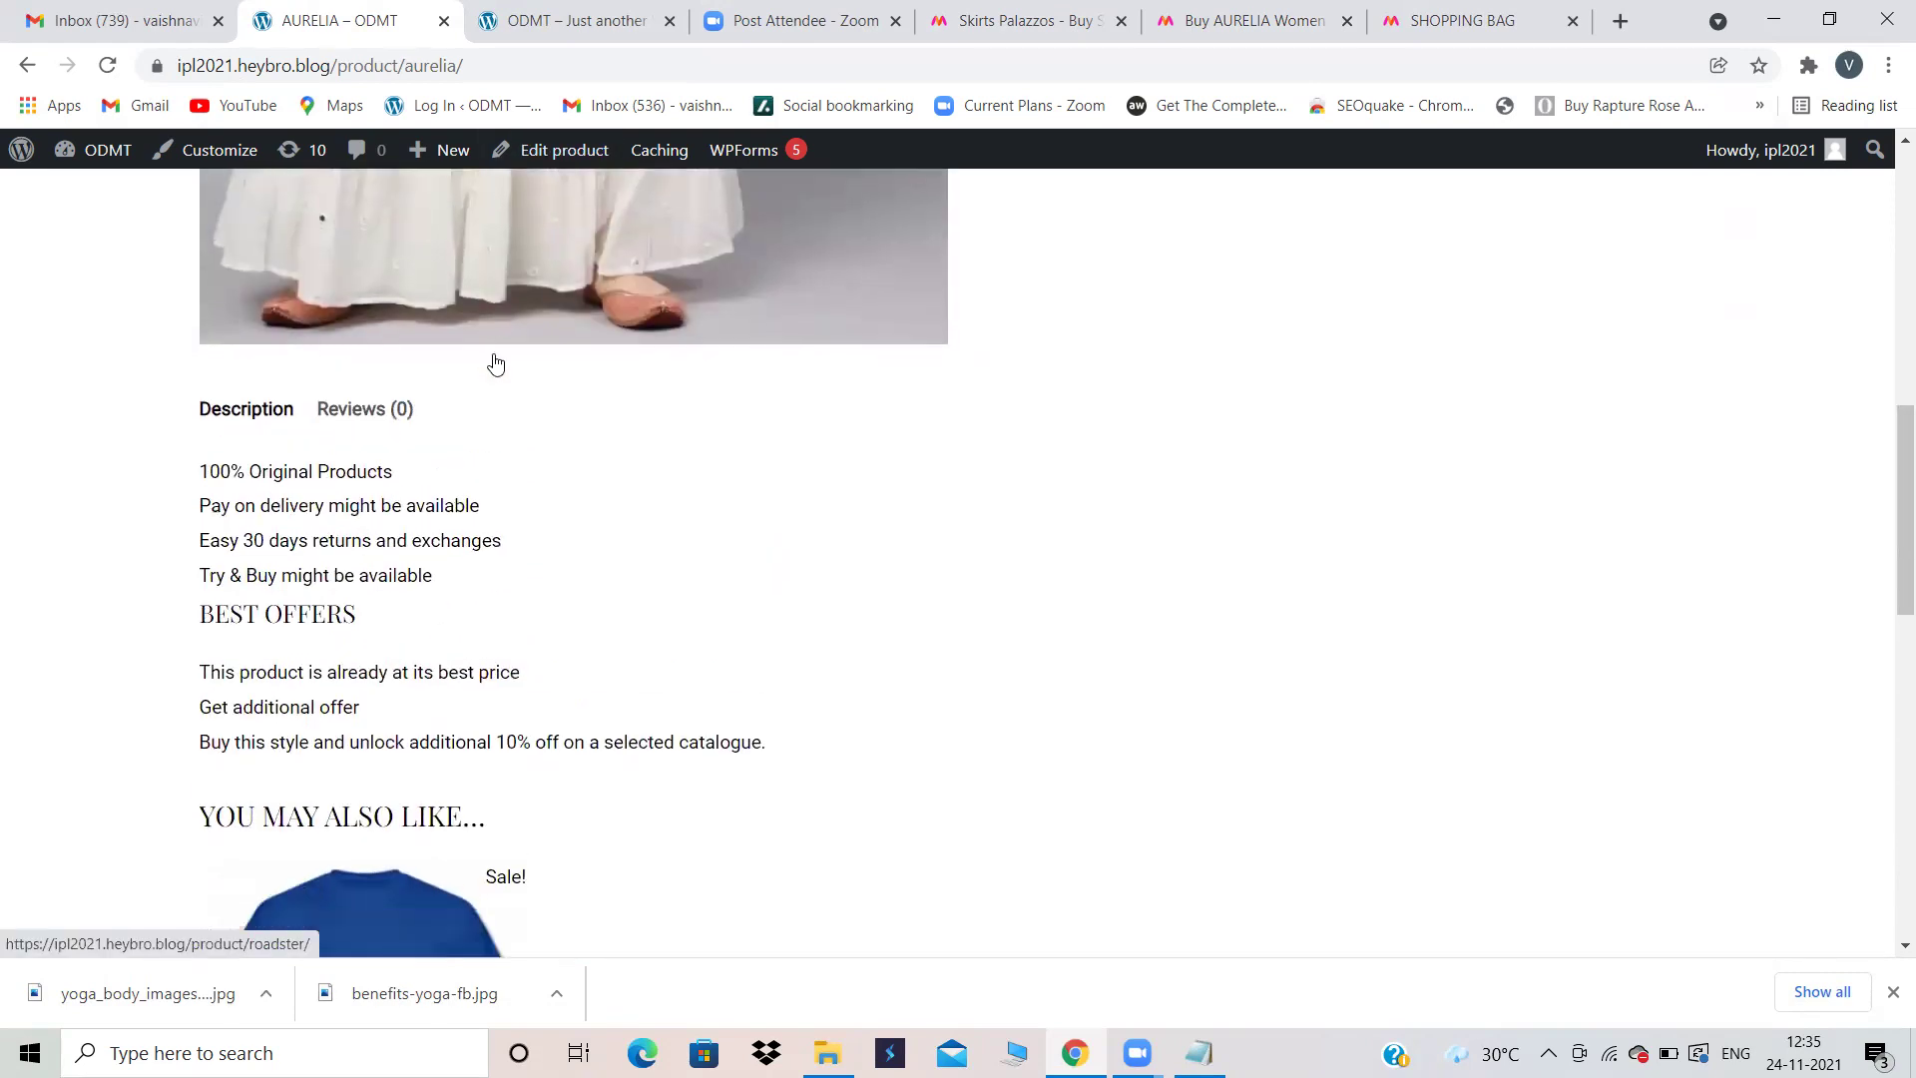
{"action": "scroll", "coordinate": [494, 363], "scroll_direction": "down", "scroll_amount": 3}
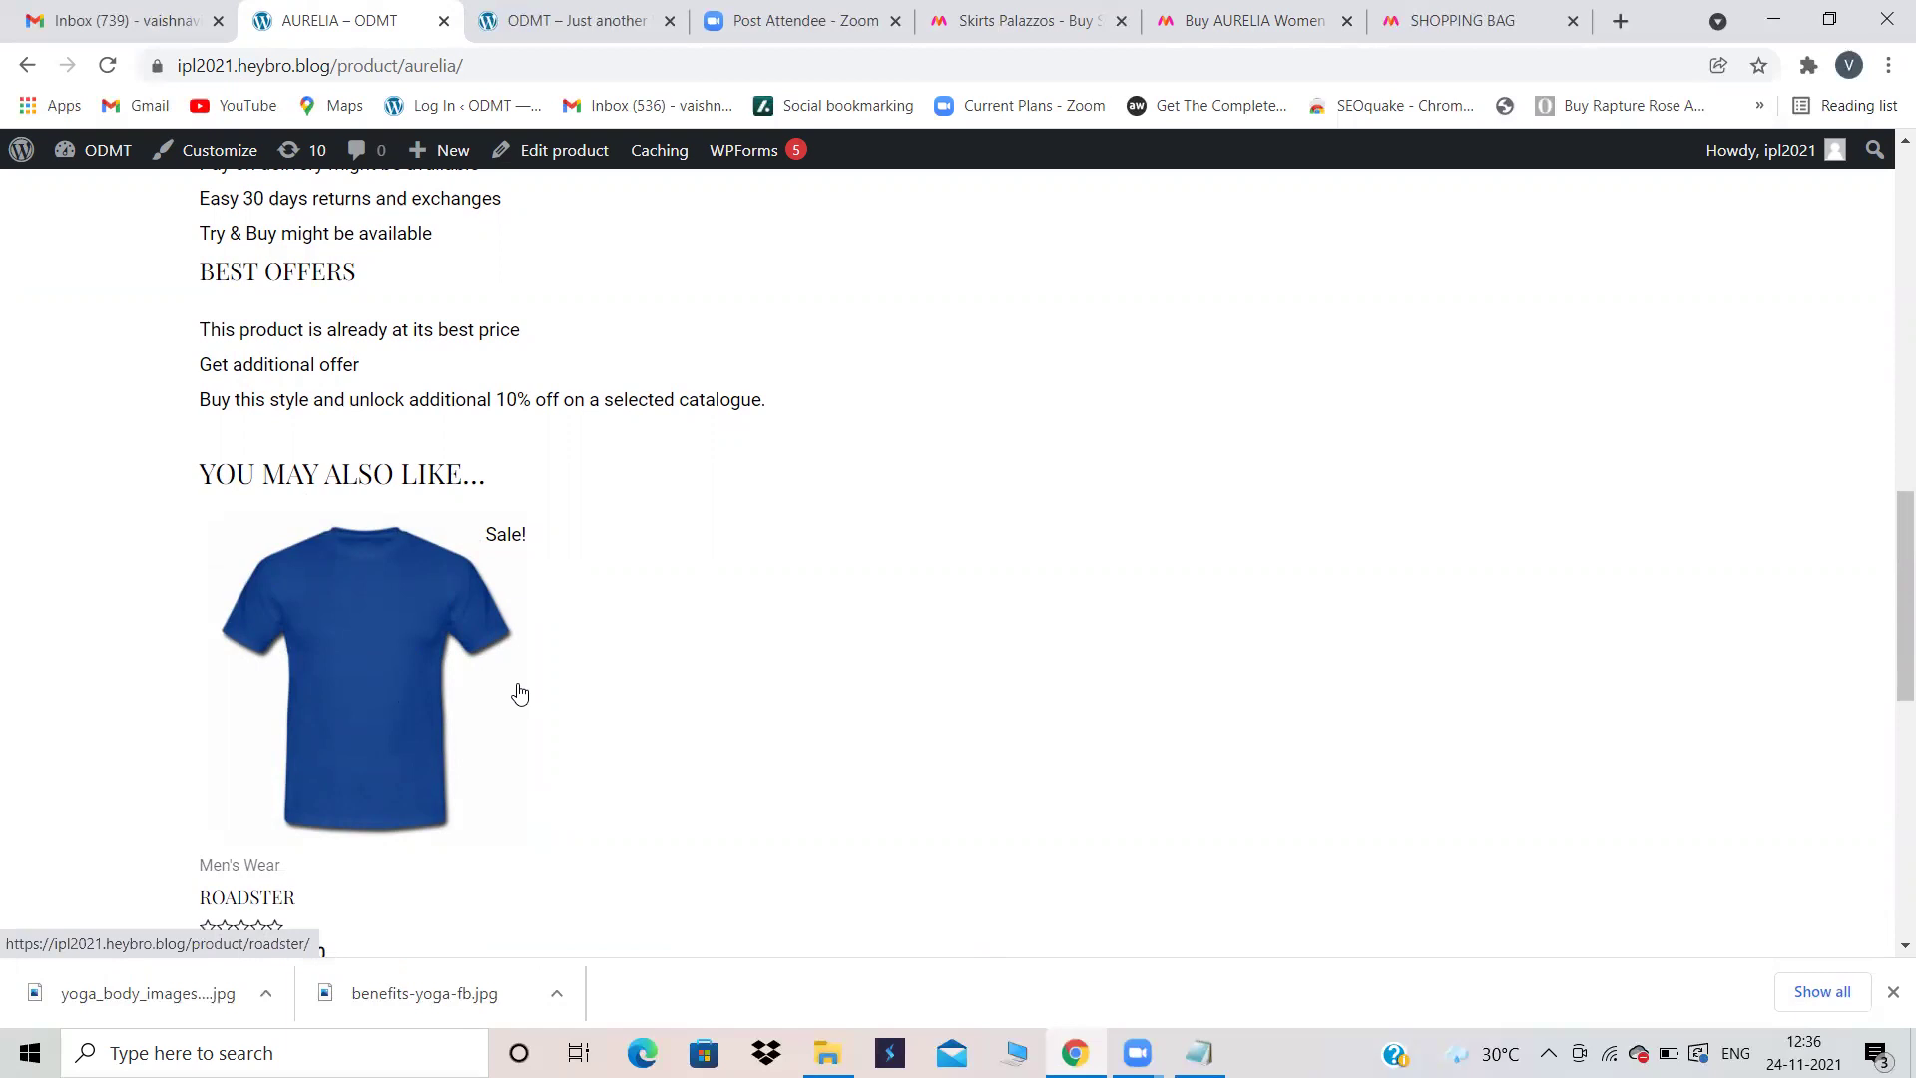
{"action": "scroll", "coordinate": [620, 573], "scroll_direction": "up", "scroll_amount": 10}
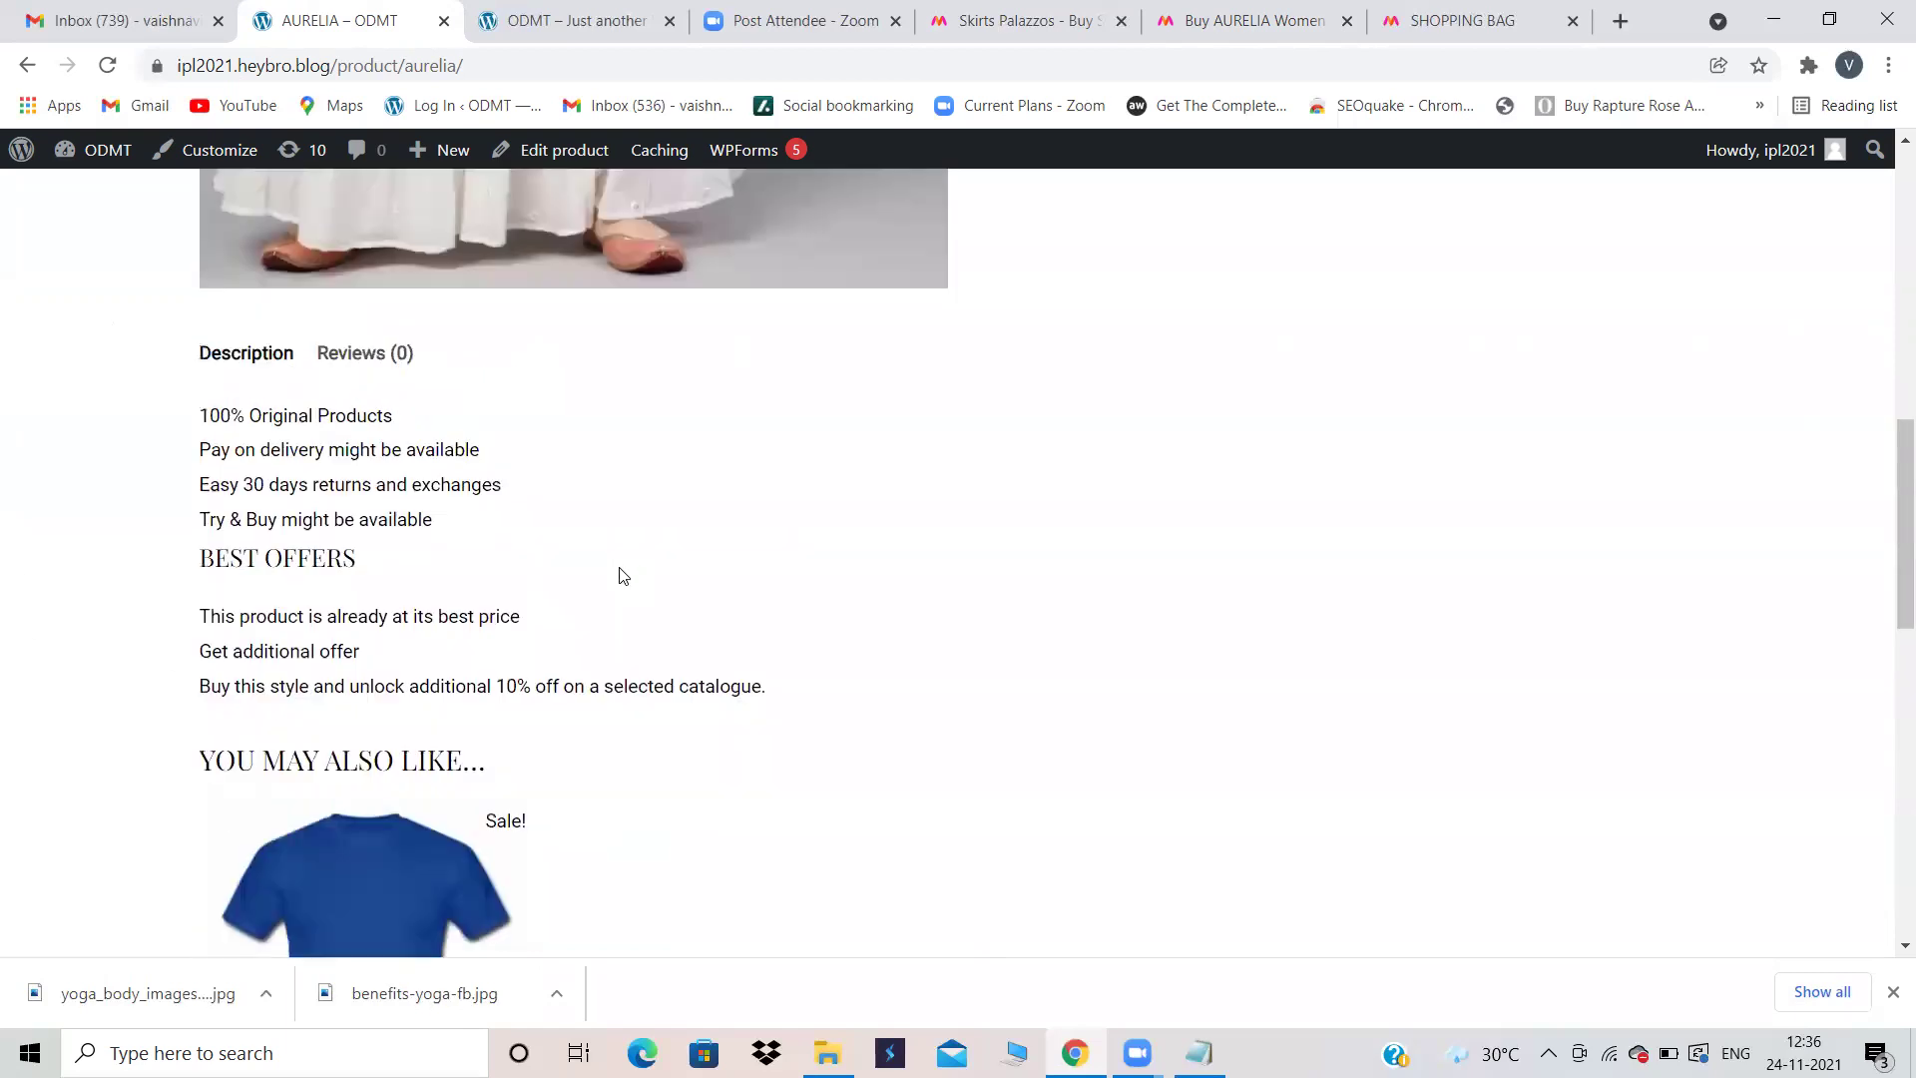
{"action": "left_click", "coordinate": [1292, 12]}
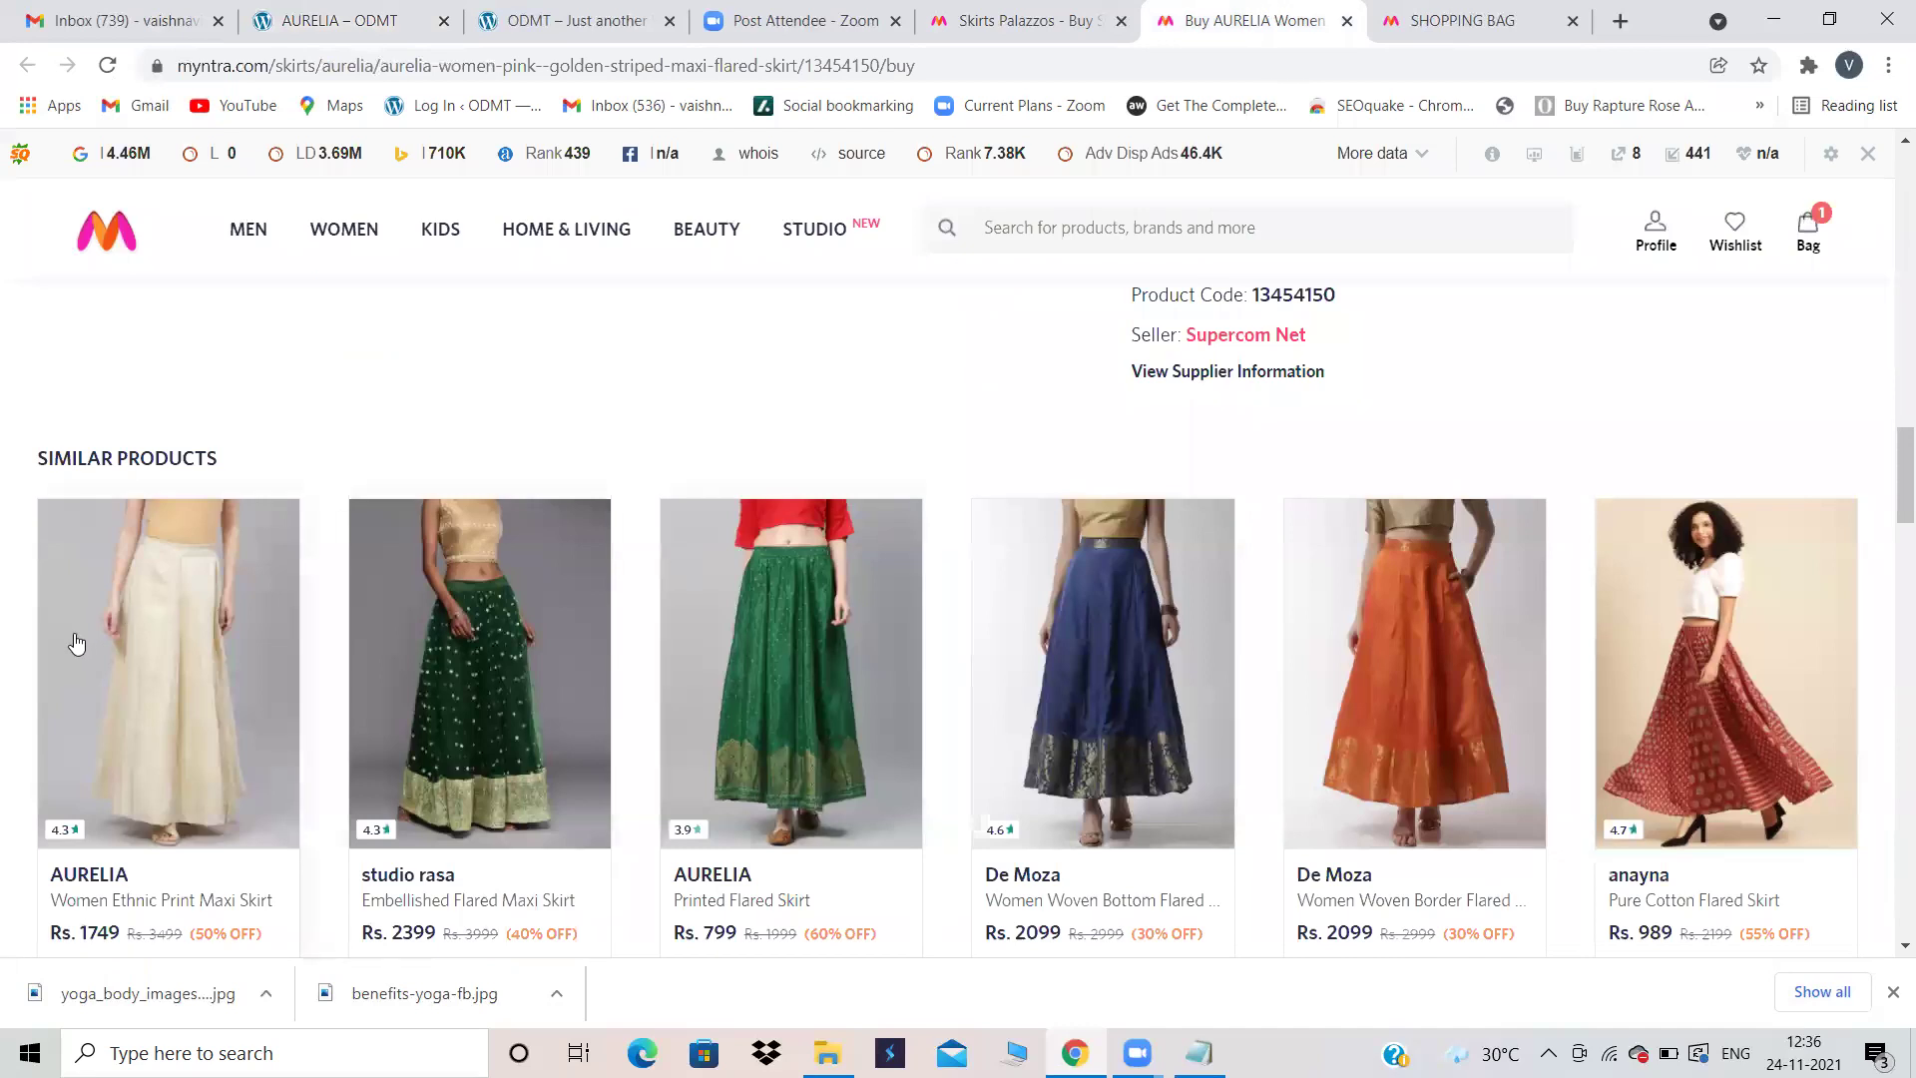
Step: Scroll the Myntra page, then return to the store's AURELIA page and its 'You may also like' ROADSTER section
{"action": "scroll", "coordinate": [754, 449], "scroll_direction": "up", "scroll_amount": 5}
{"action": "scroll", "coordinate": [754, 451], "scroll_direction": "up", "scroll_amount": 8}
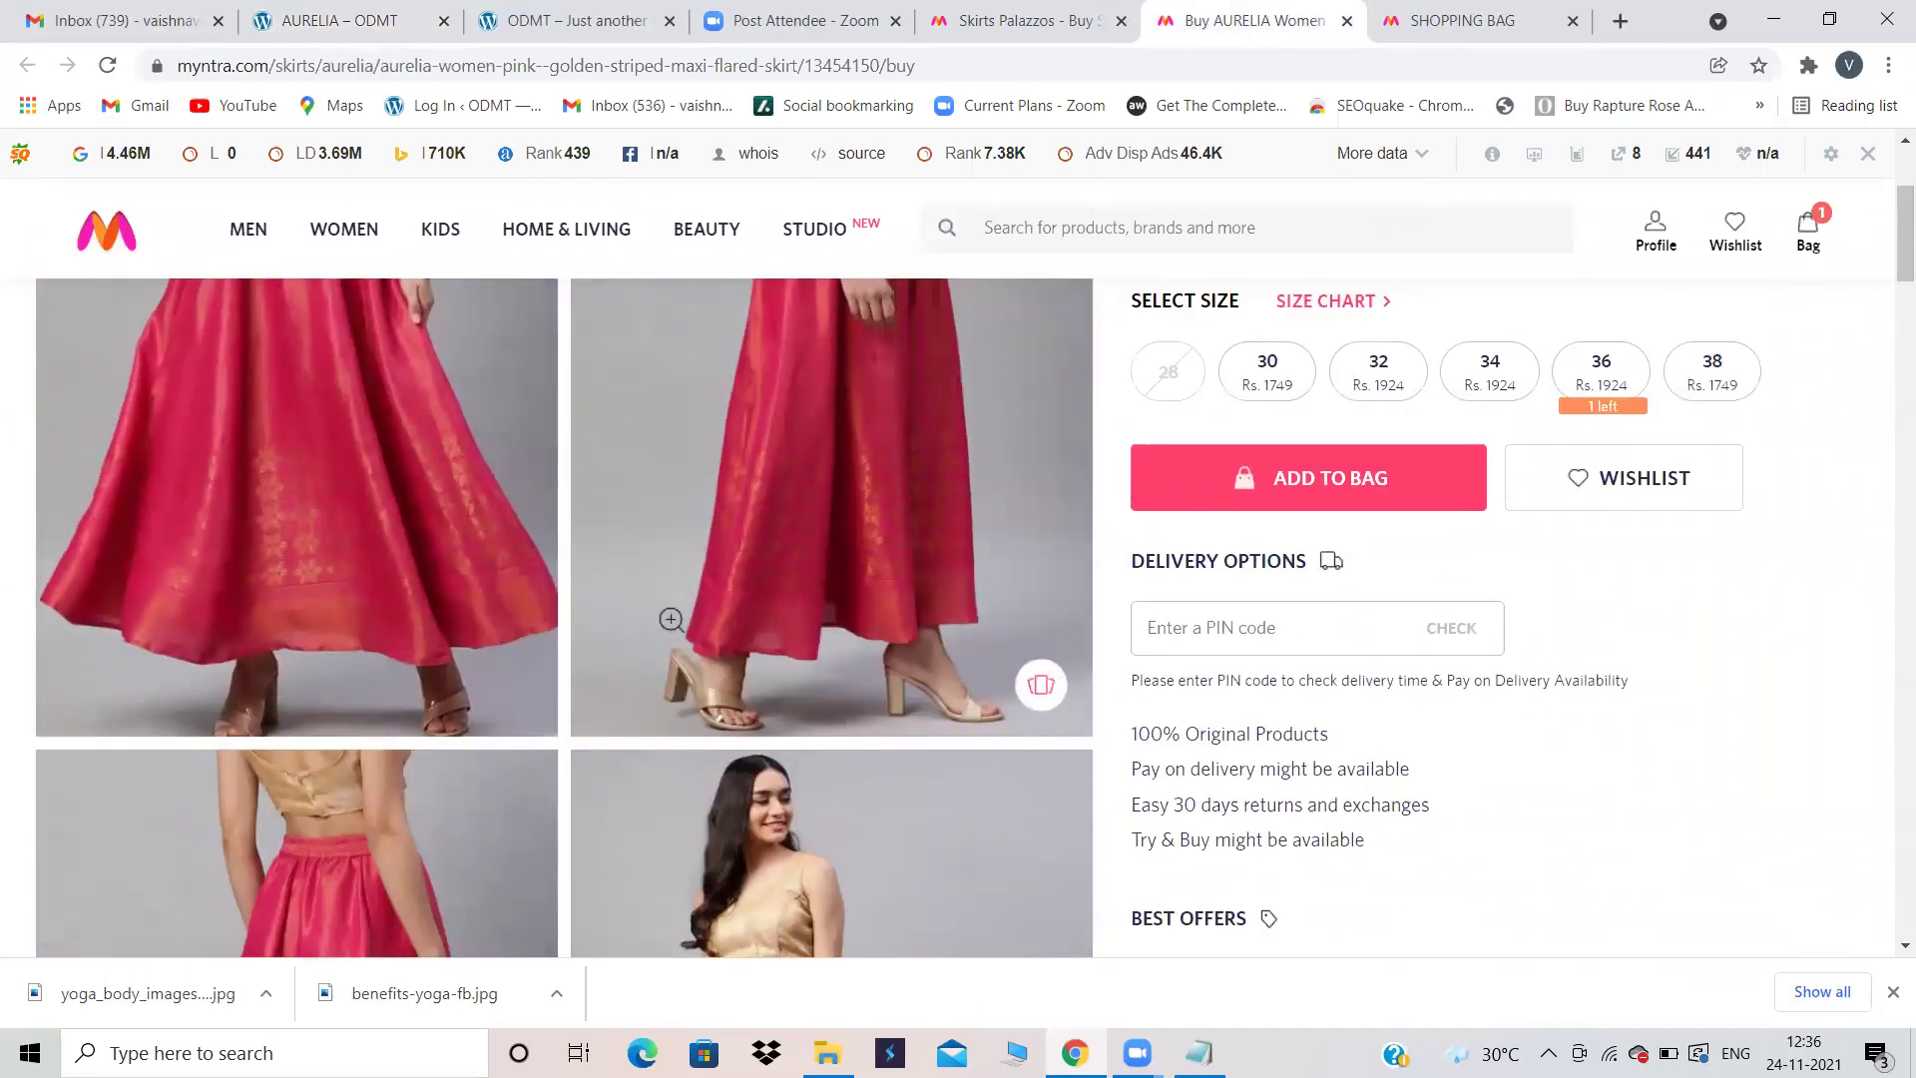
{"action": "scroll", "coordinate": [673, 620], "scroll_direction": "down", "scroll_amount": 10}
{"action": "scroll", "coordinate": [673, 620], "scroll_direction": "down", "scroll_amount": 5}
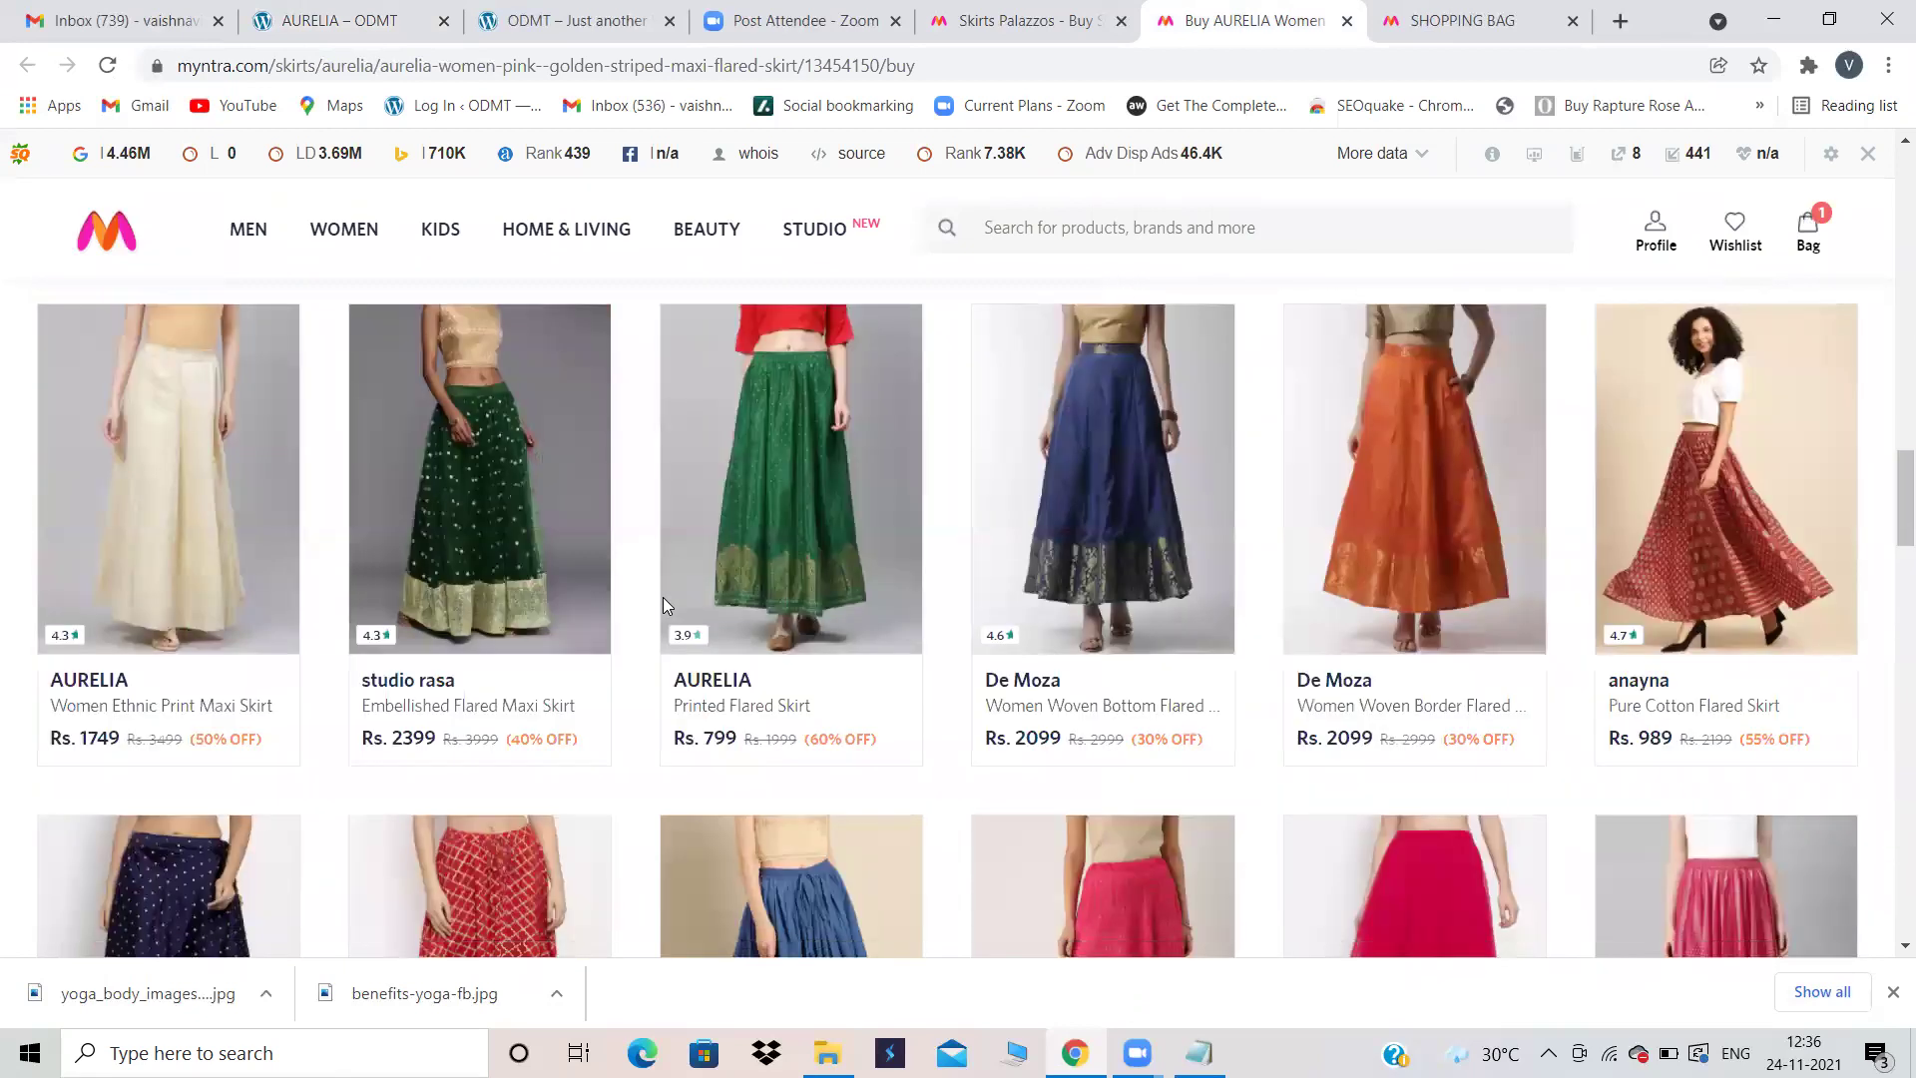
{"action": "left_click", "coordinate": [482, 10]}
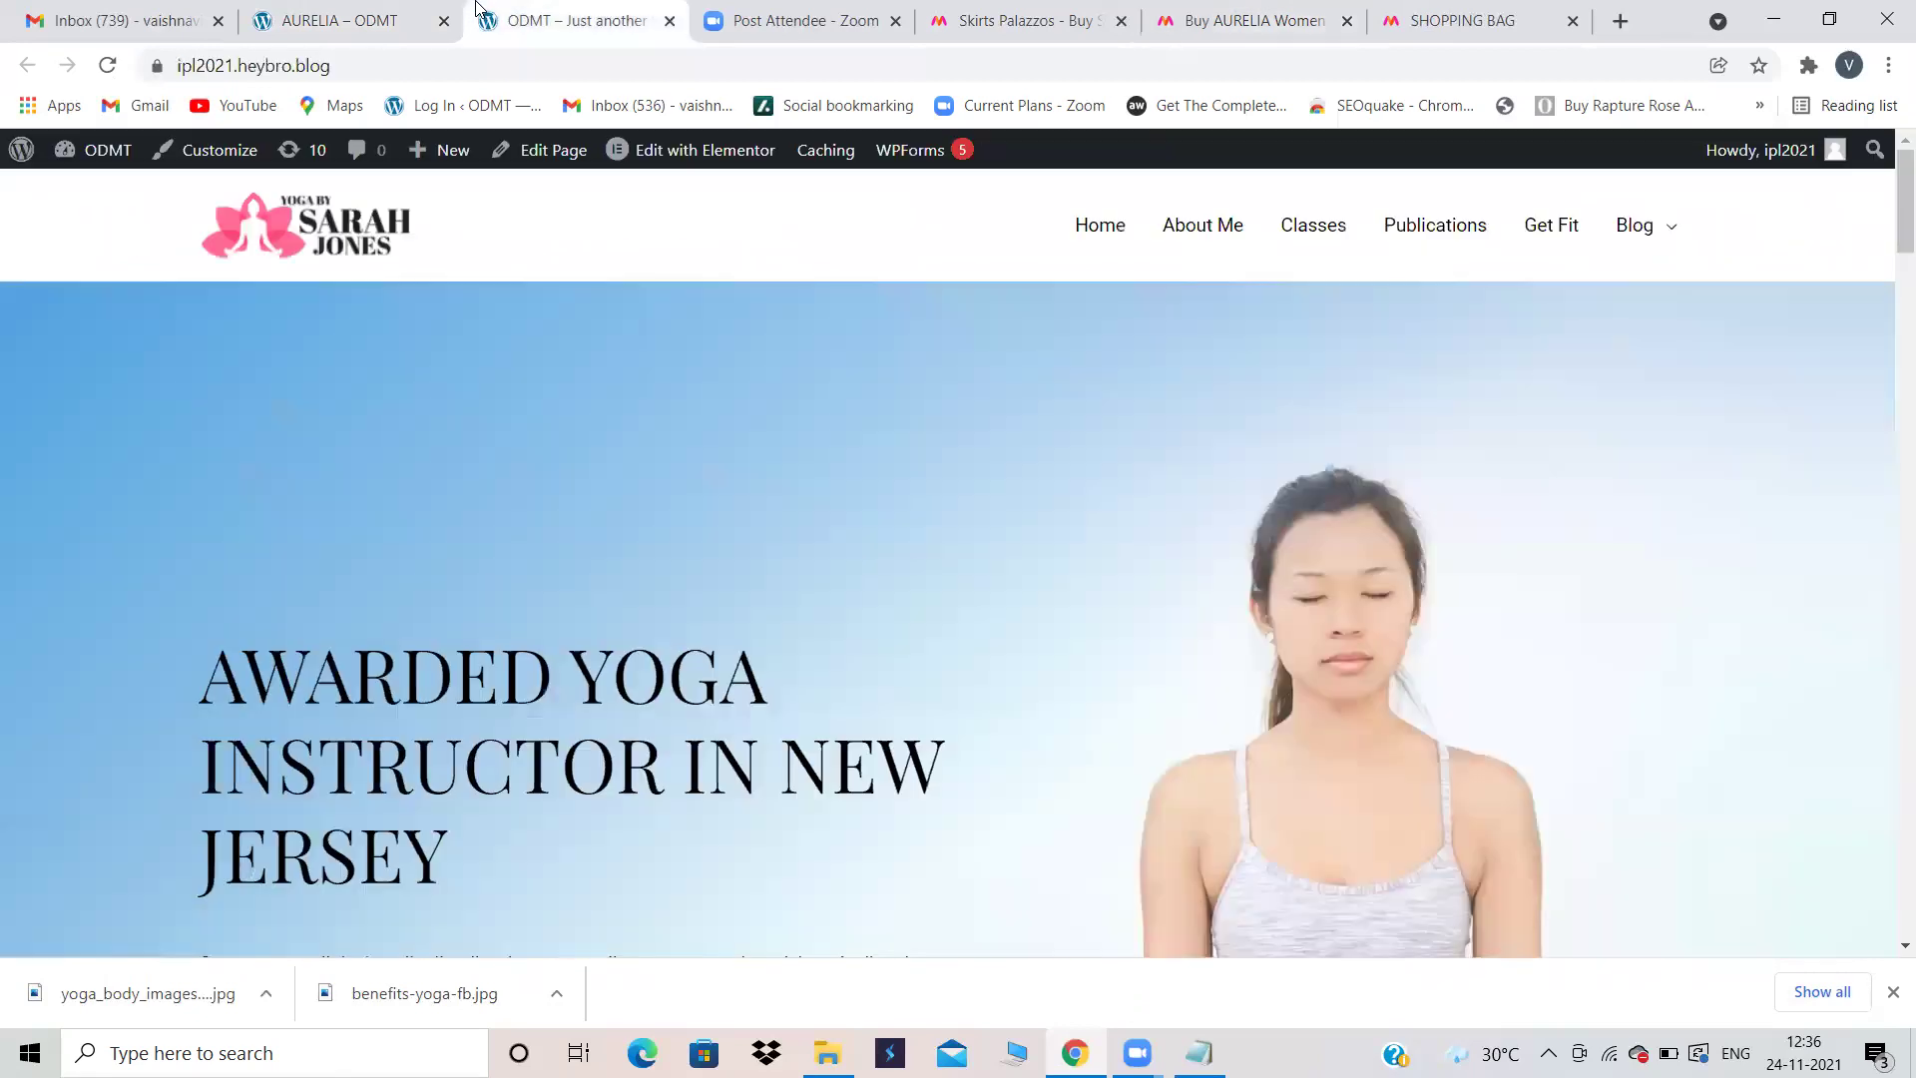
{"action": "left_click", "coordinate": [305, 12]}
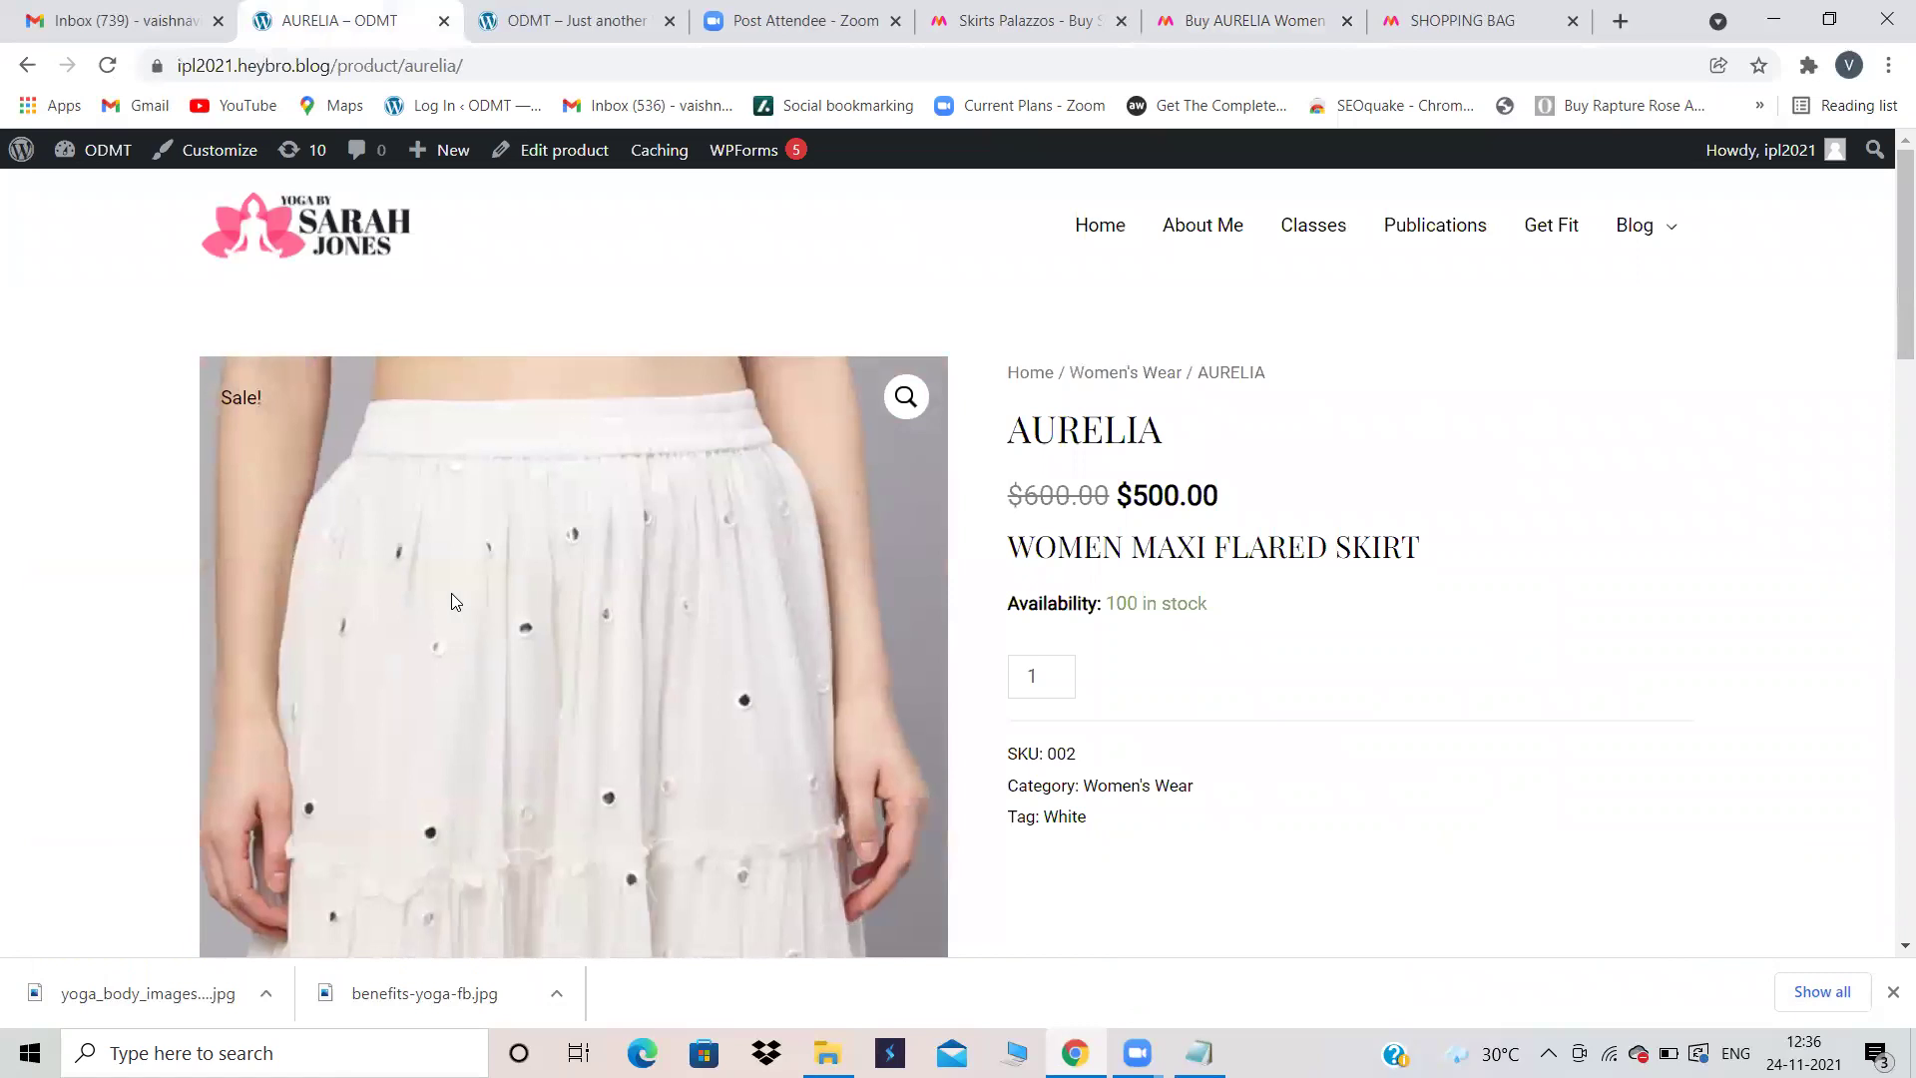
{"action": "scroll", "coordinate": [1402, 787], "scroll_direction": "down", "scroll_amount": 10}
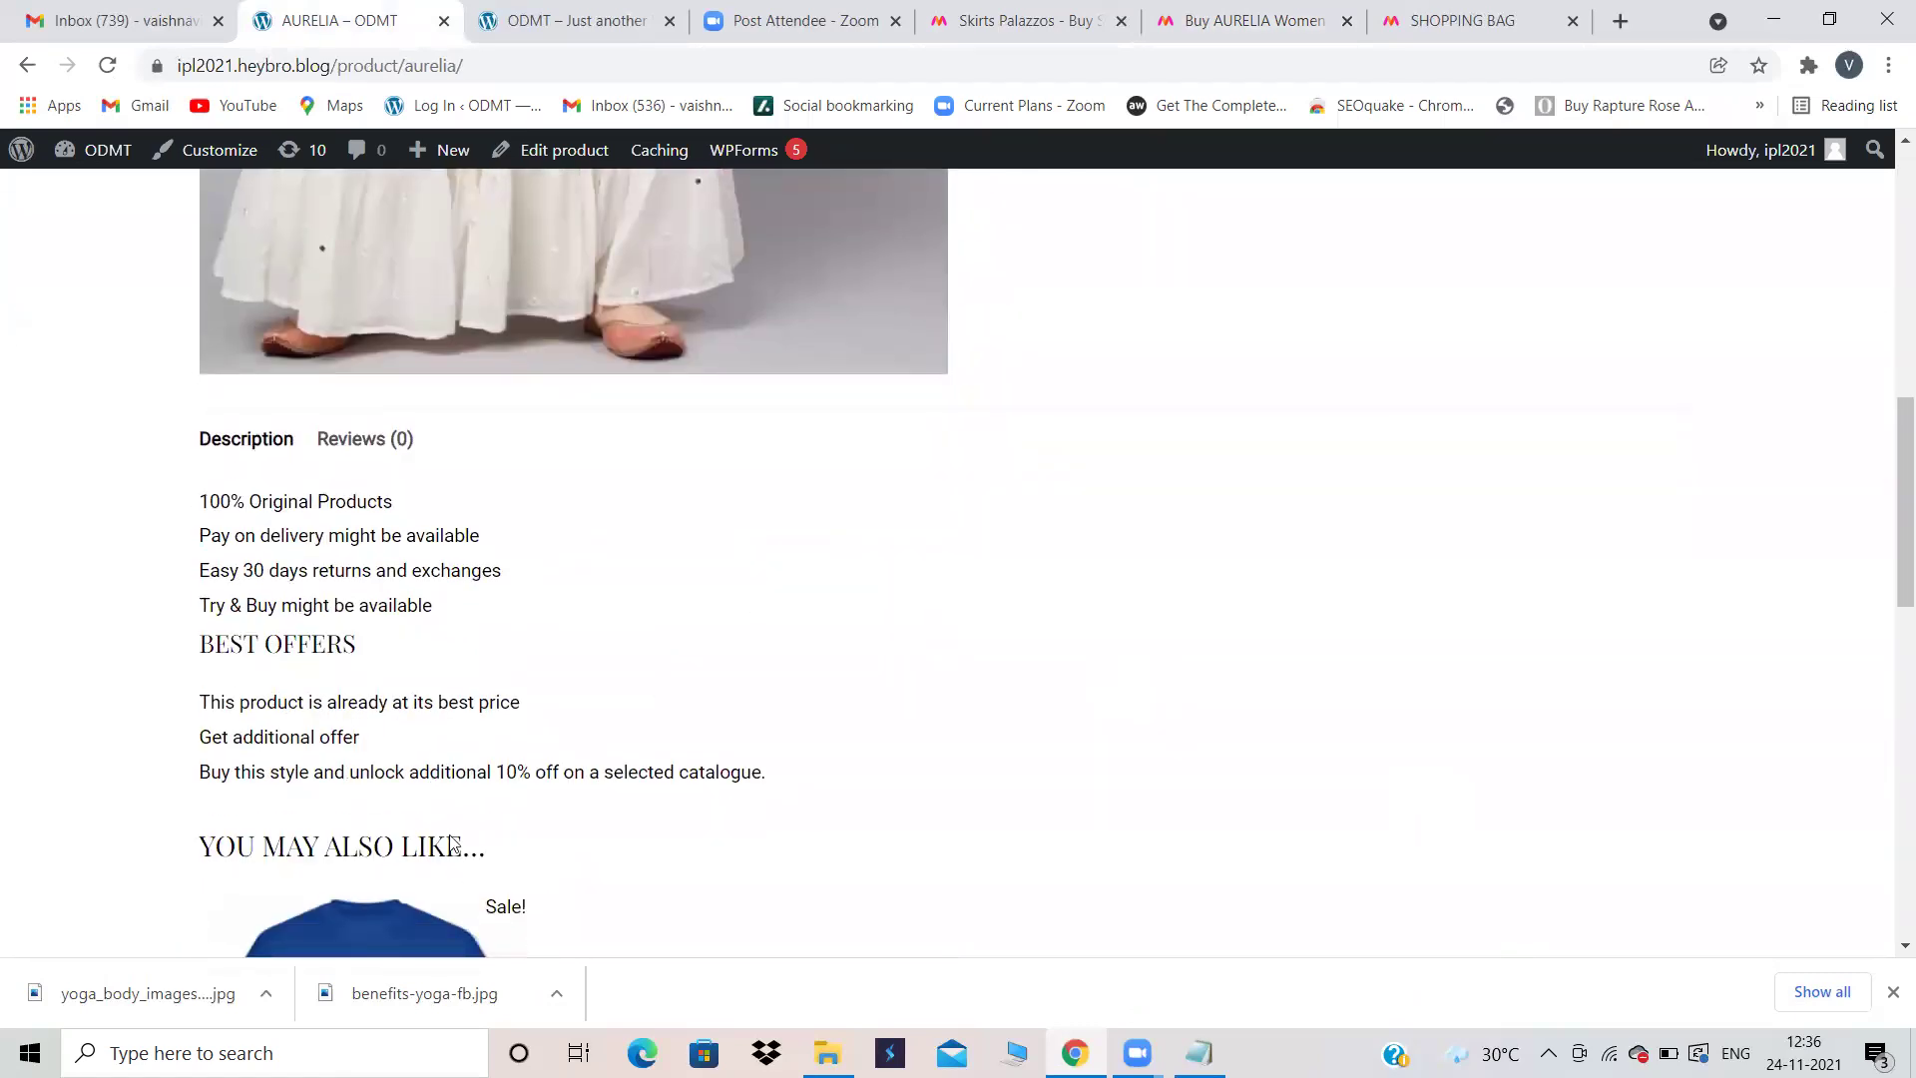
{"action": "scroll", "coordinate": [525, 848], "scroll_direction": "down", "scroll_amount": 3}
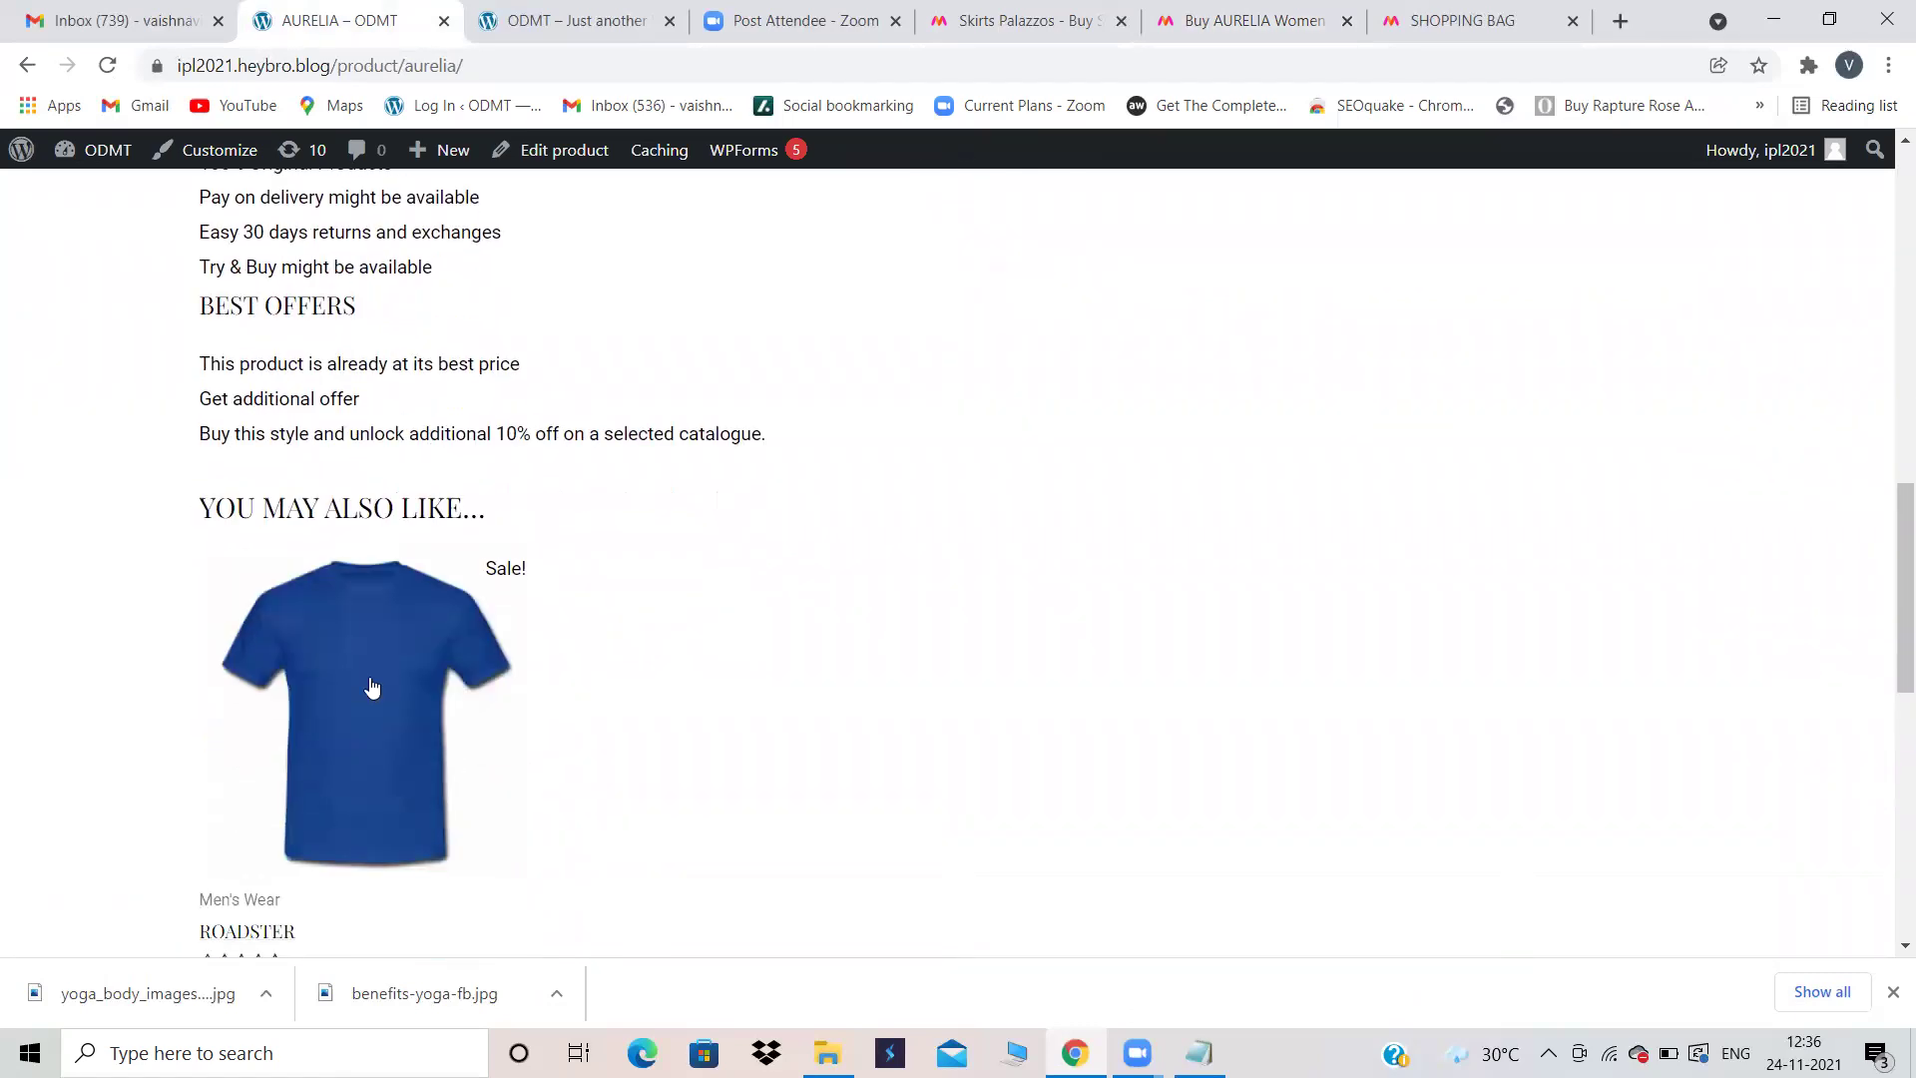
Step: Go back to AURELIA's edit product screen with the Women's Wear category ticked
{"action": "scroll", "coordinate": [834, 596], "scroll_direction": "up", "scroll_amount": 13}
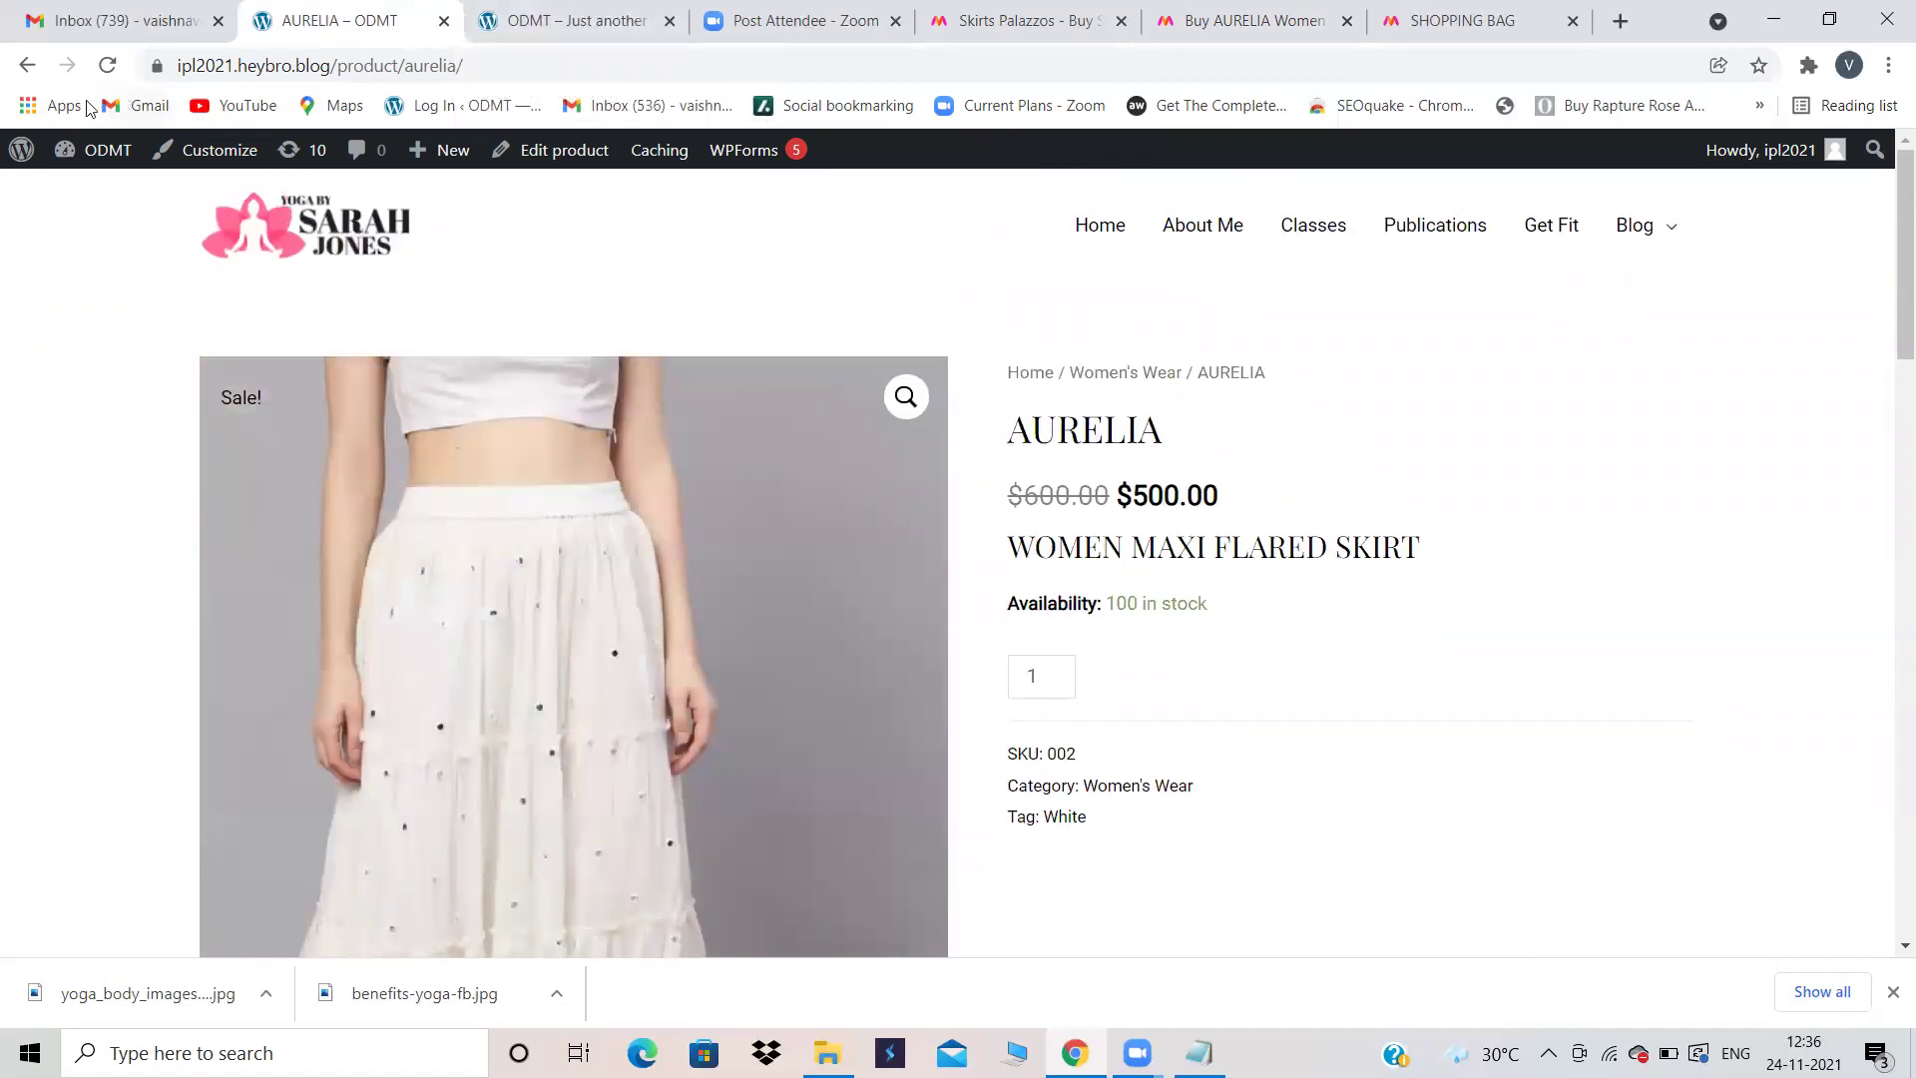
{"action": "left_click", "coordinate": [26, 67]}
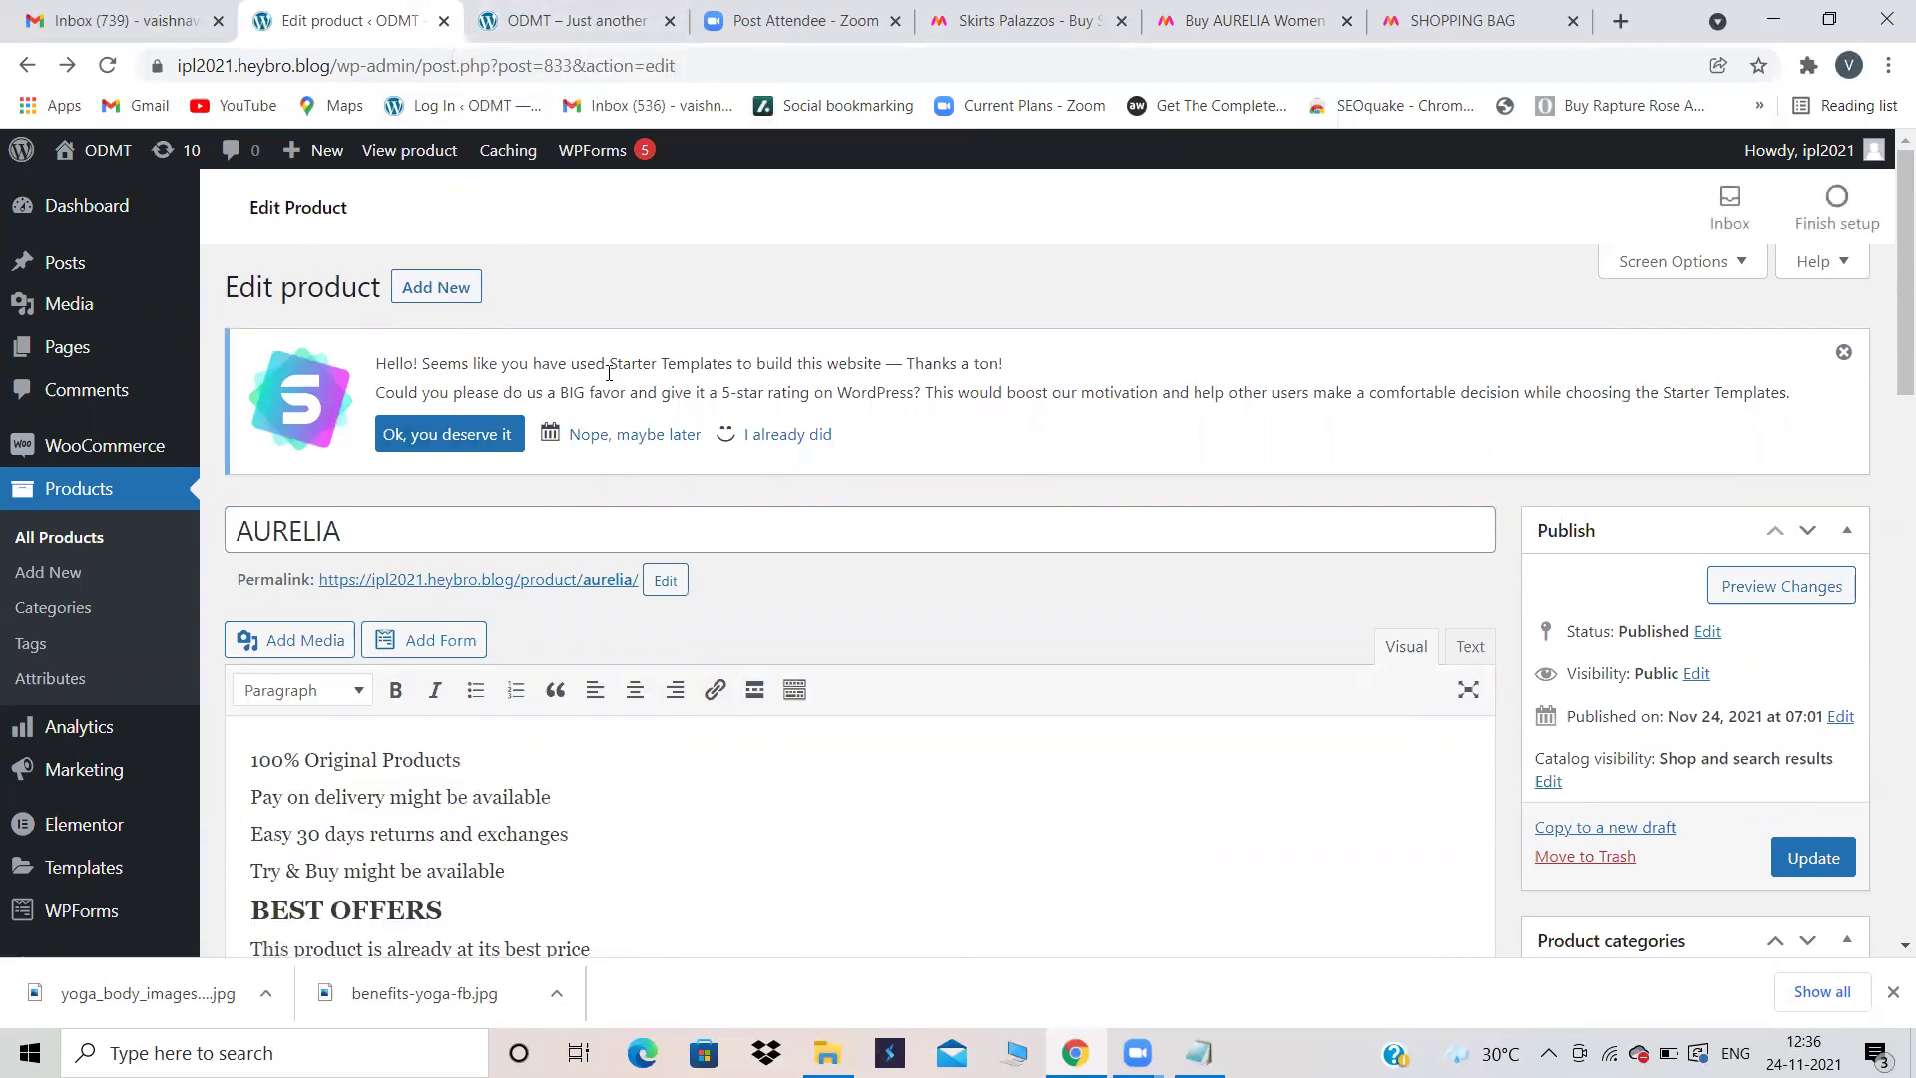
{"action": "mouse_move", "coordinate": [90, 469]}
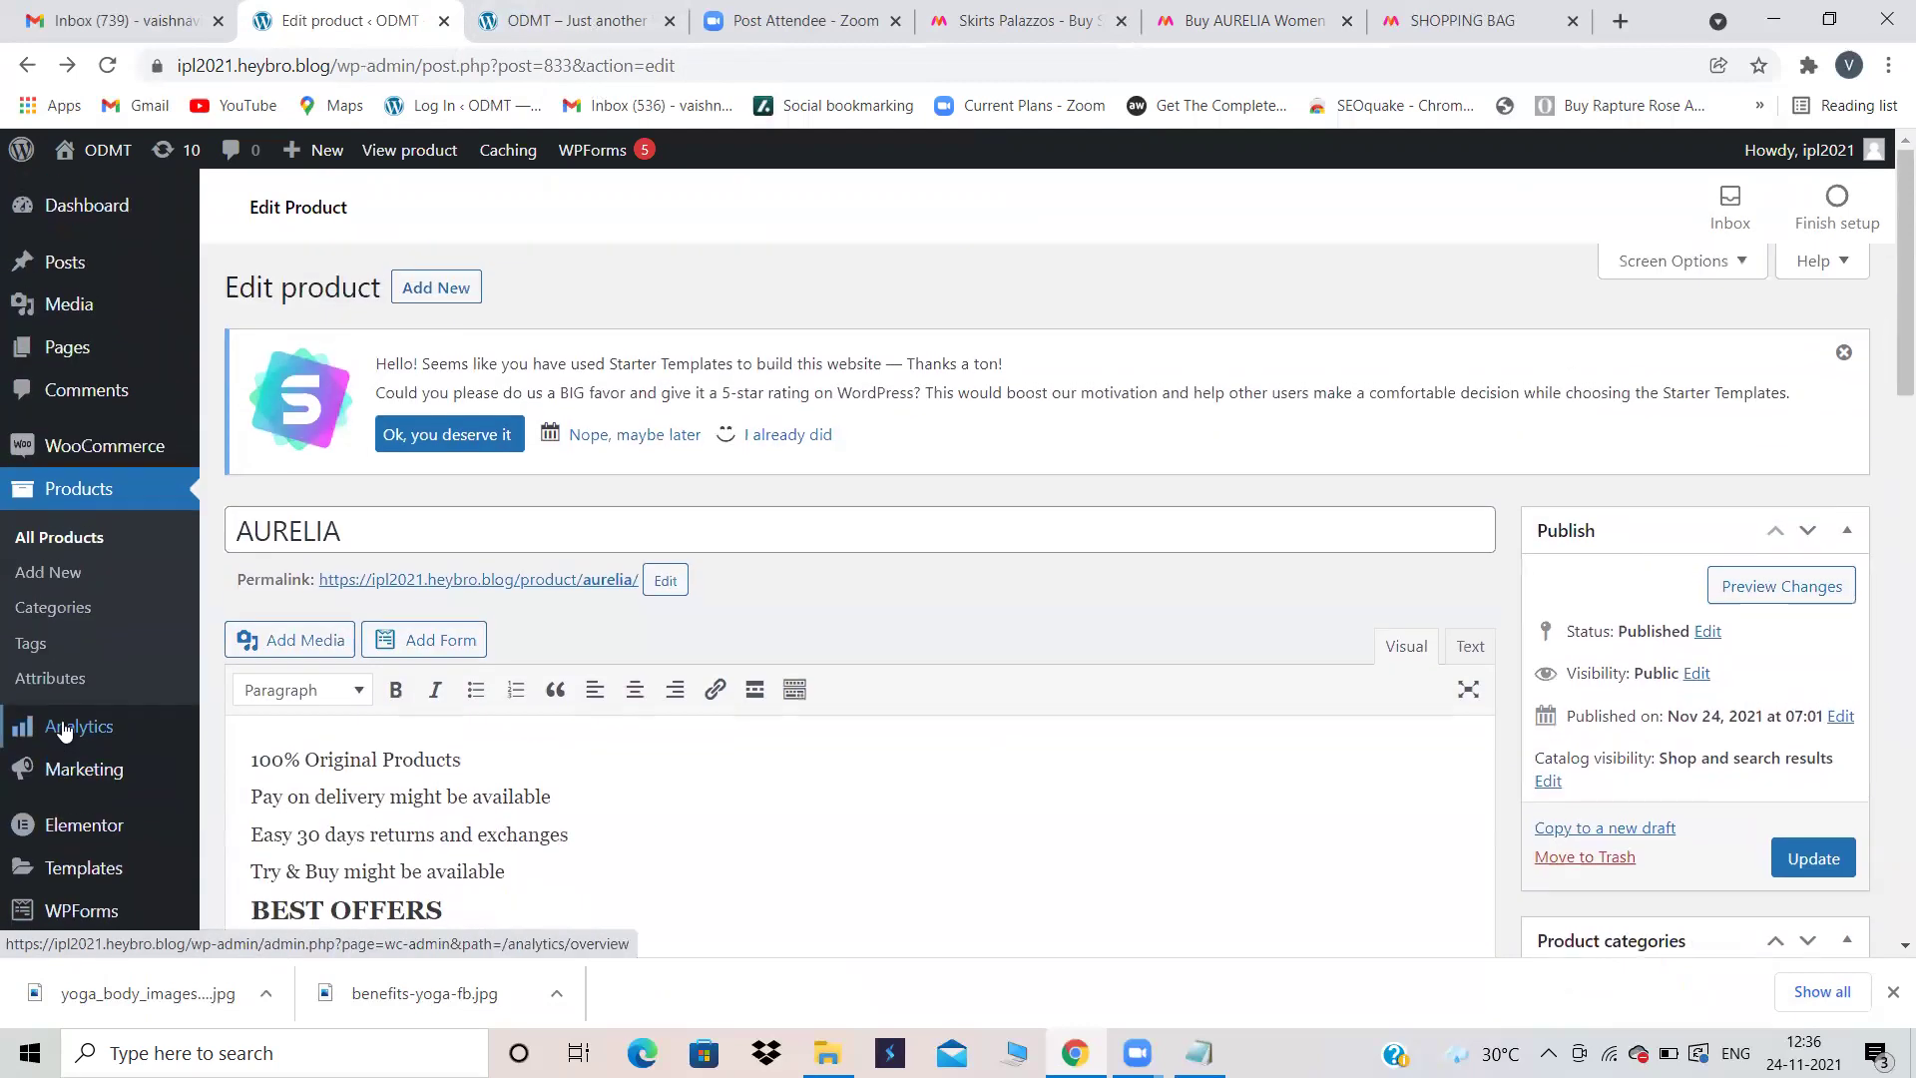
{"action": "scroll", "coordinate": [61, 731], "scroll_direction": "down", "scroll_amount": 3}
Step: Add the Shop, Cart and Checkout pages to the Main Menu
{"action": "mouse_move", "coordinate": [89, 708]}
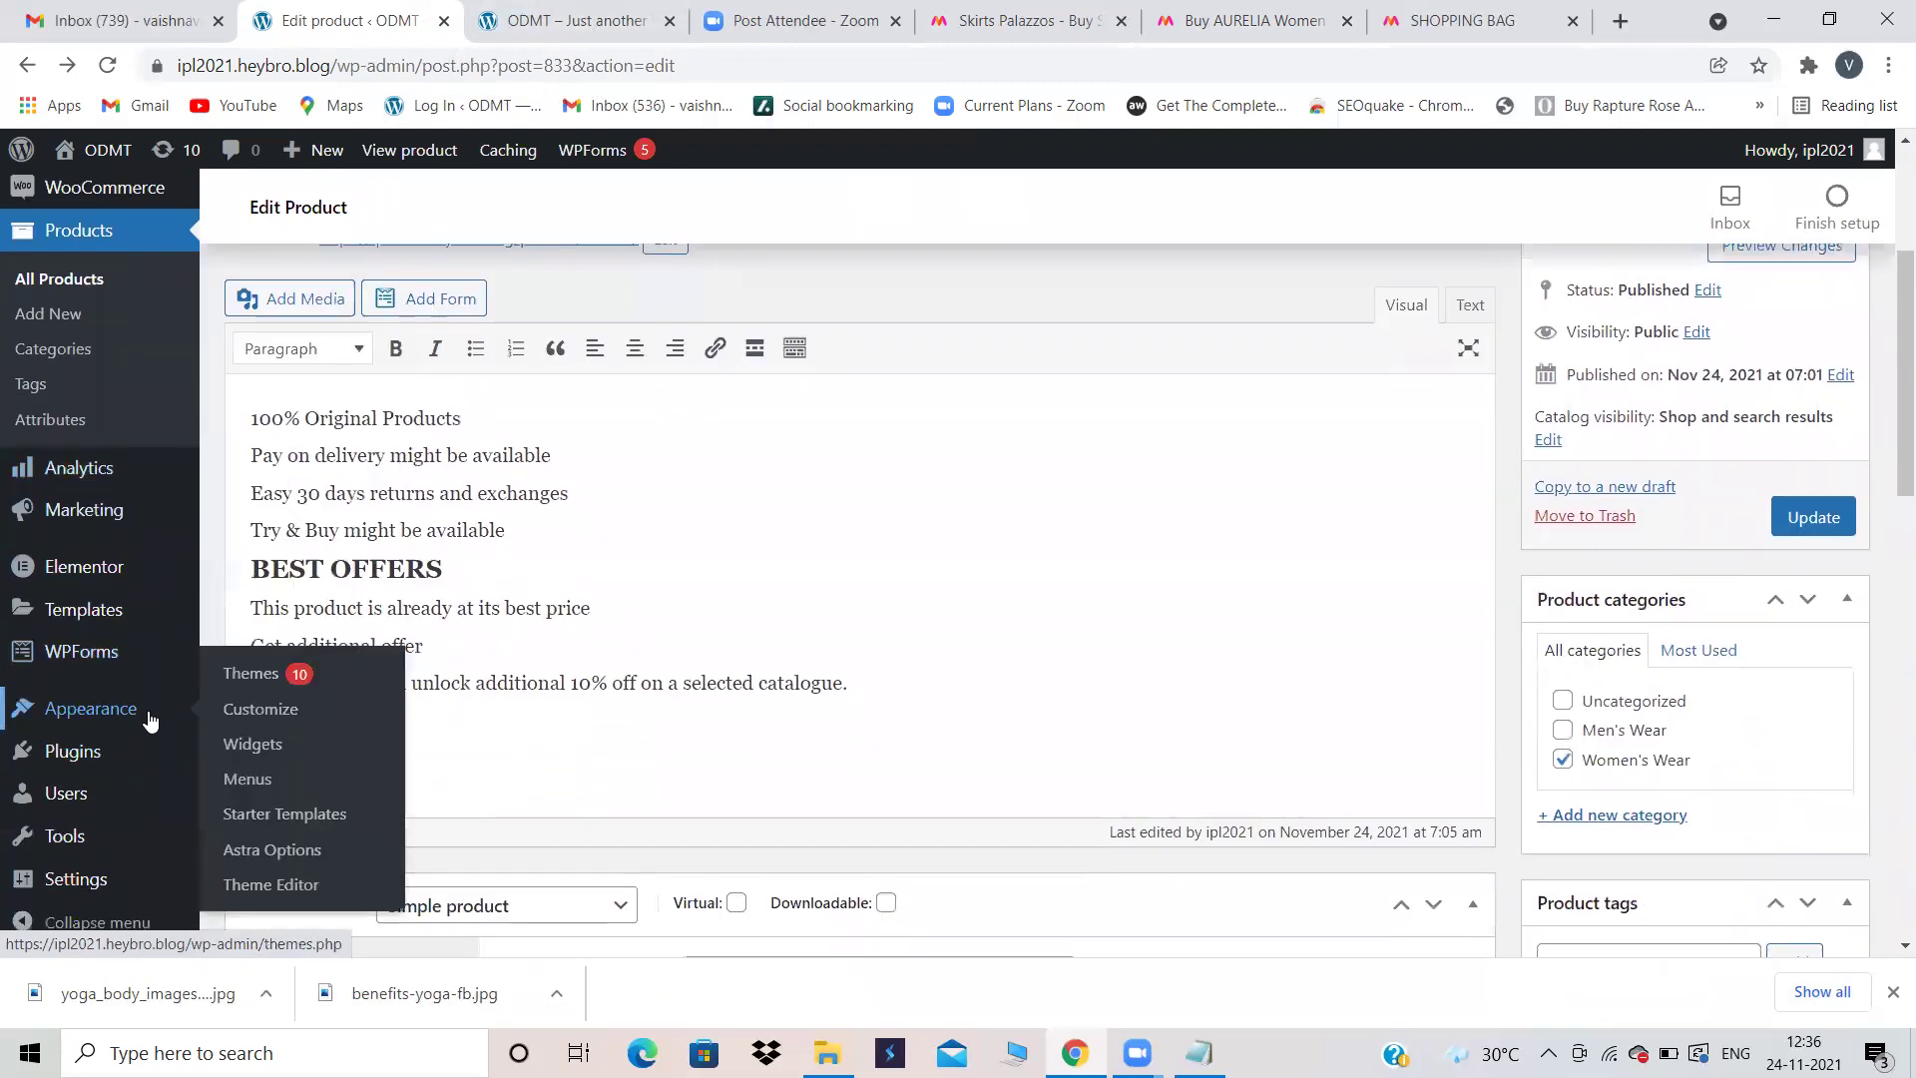
{"action": "left_click", "coordinate": [245, 779]}
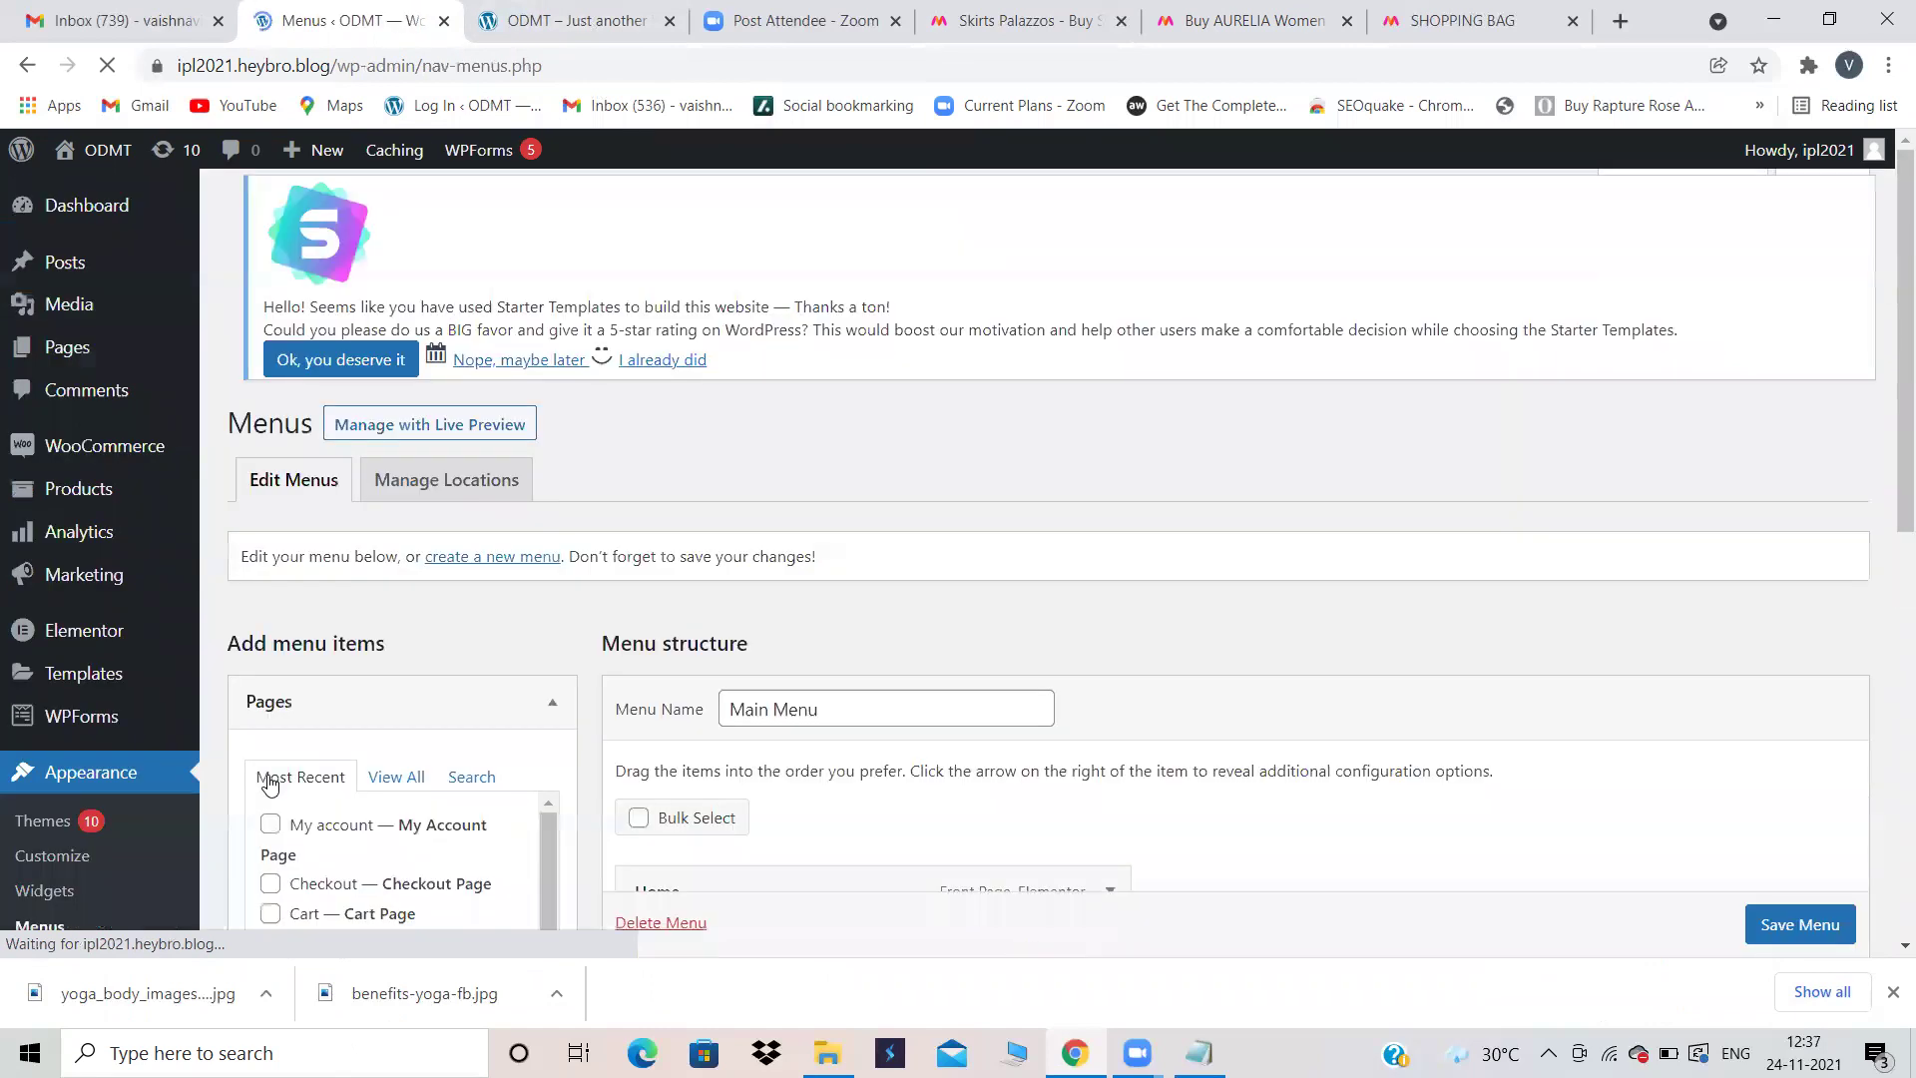
{"action": "scroll", "coordinate": [1212, 502], "scroll_direction": "down", "scroll_amount": 4}
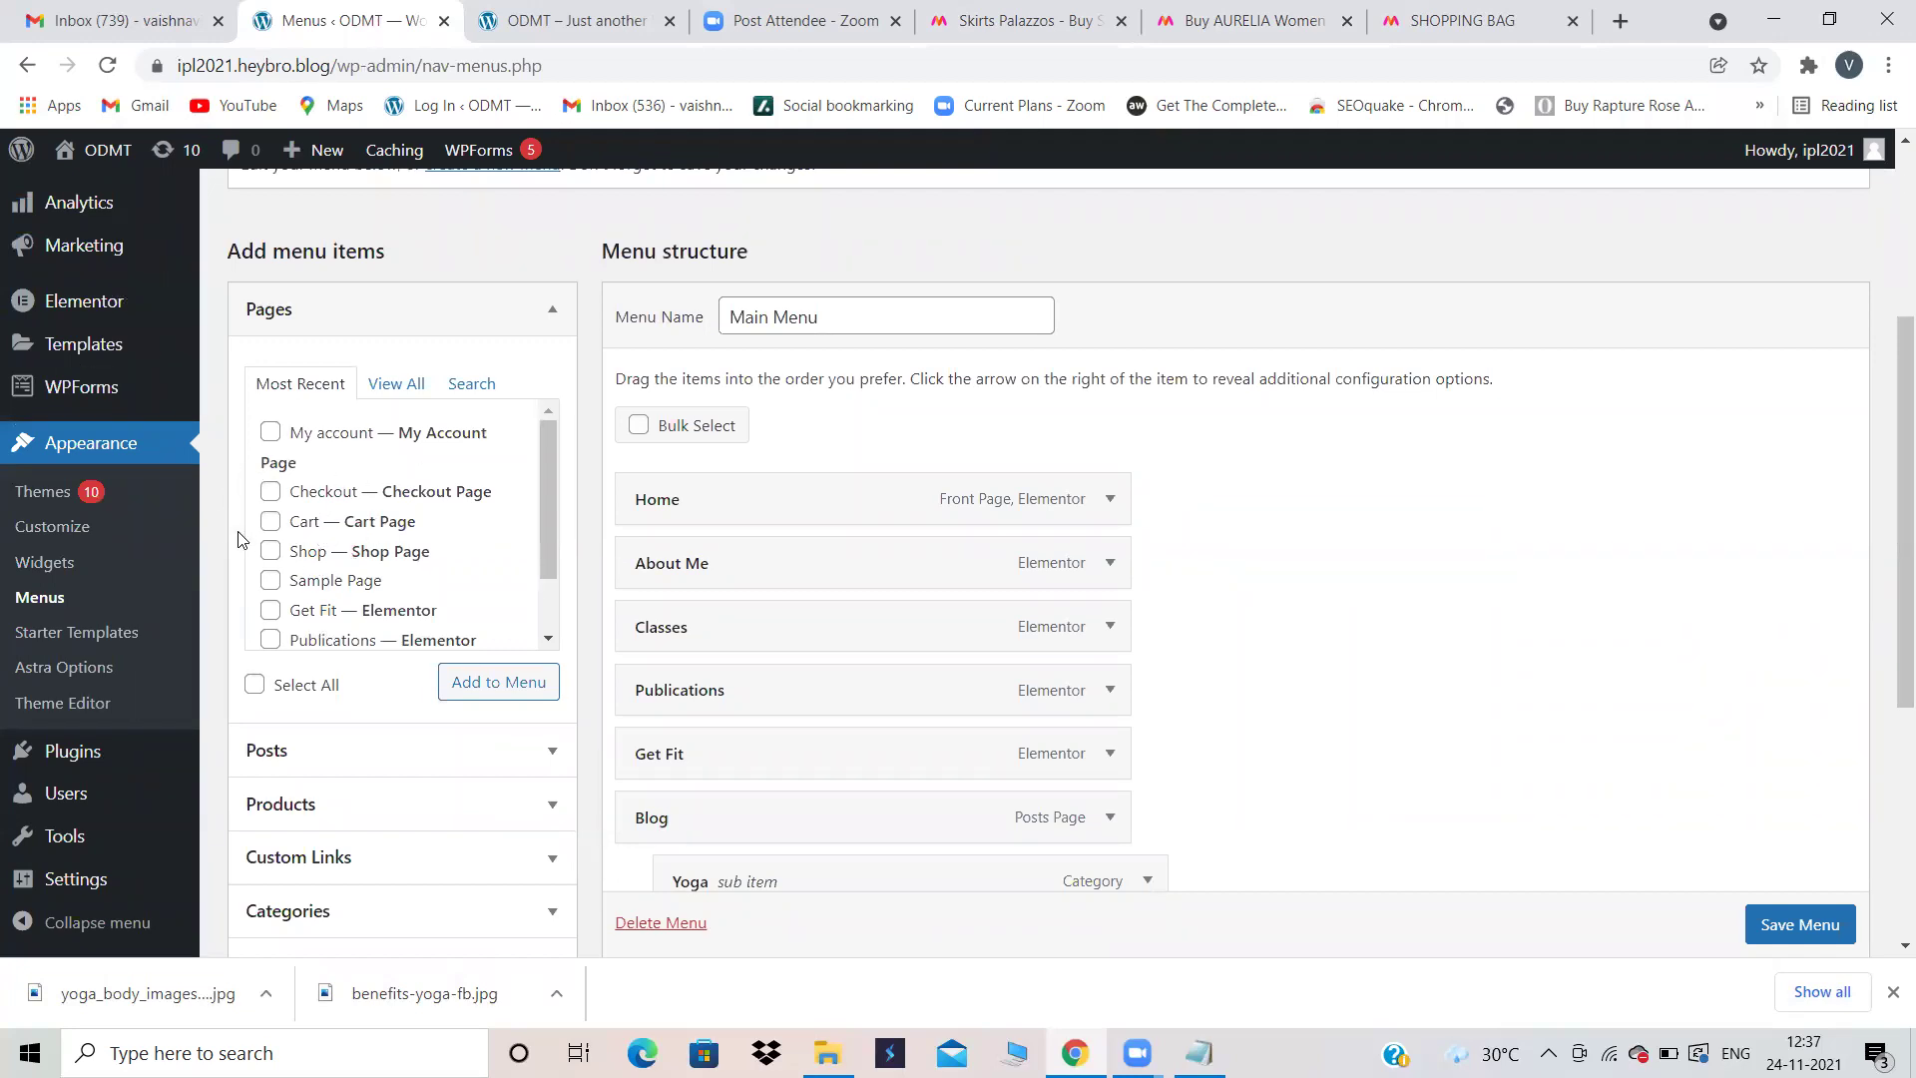
{"action": "left_click", "coordinate": [270, 551]}
{"action": "left_click", "coordinate": [271, 521]}
{"action": "left_click", "coordinate": [271, 491]}
{"action": "left_click", "coordinate": [499, 696]}
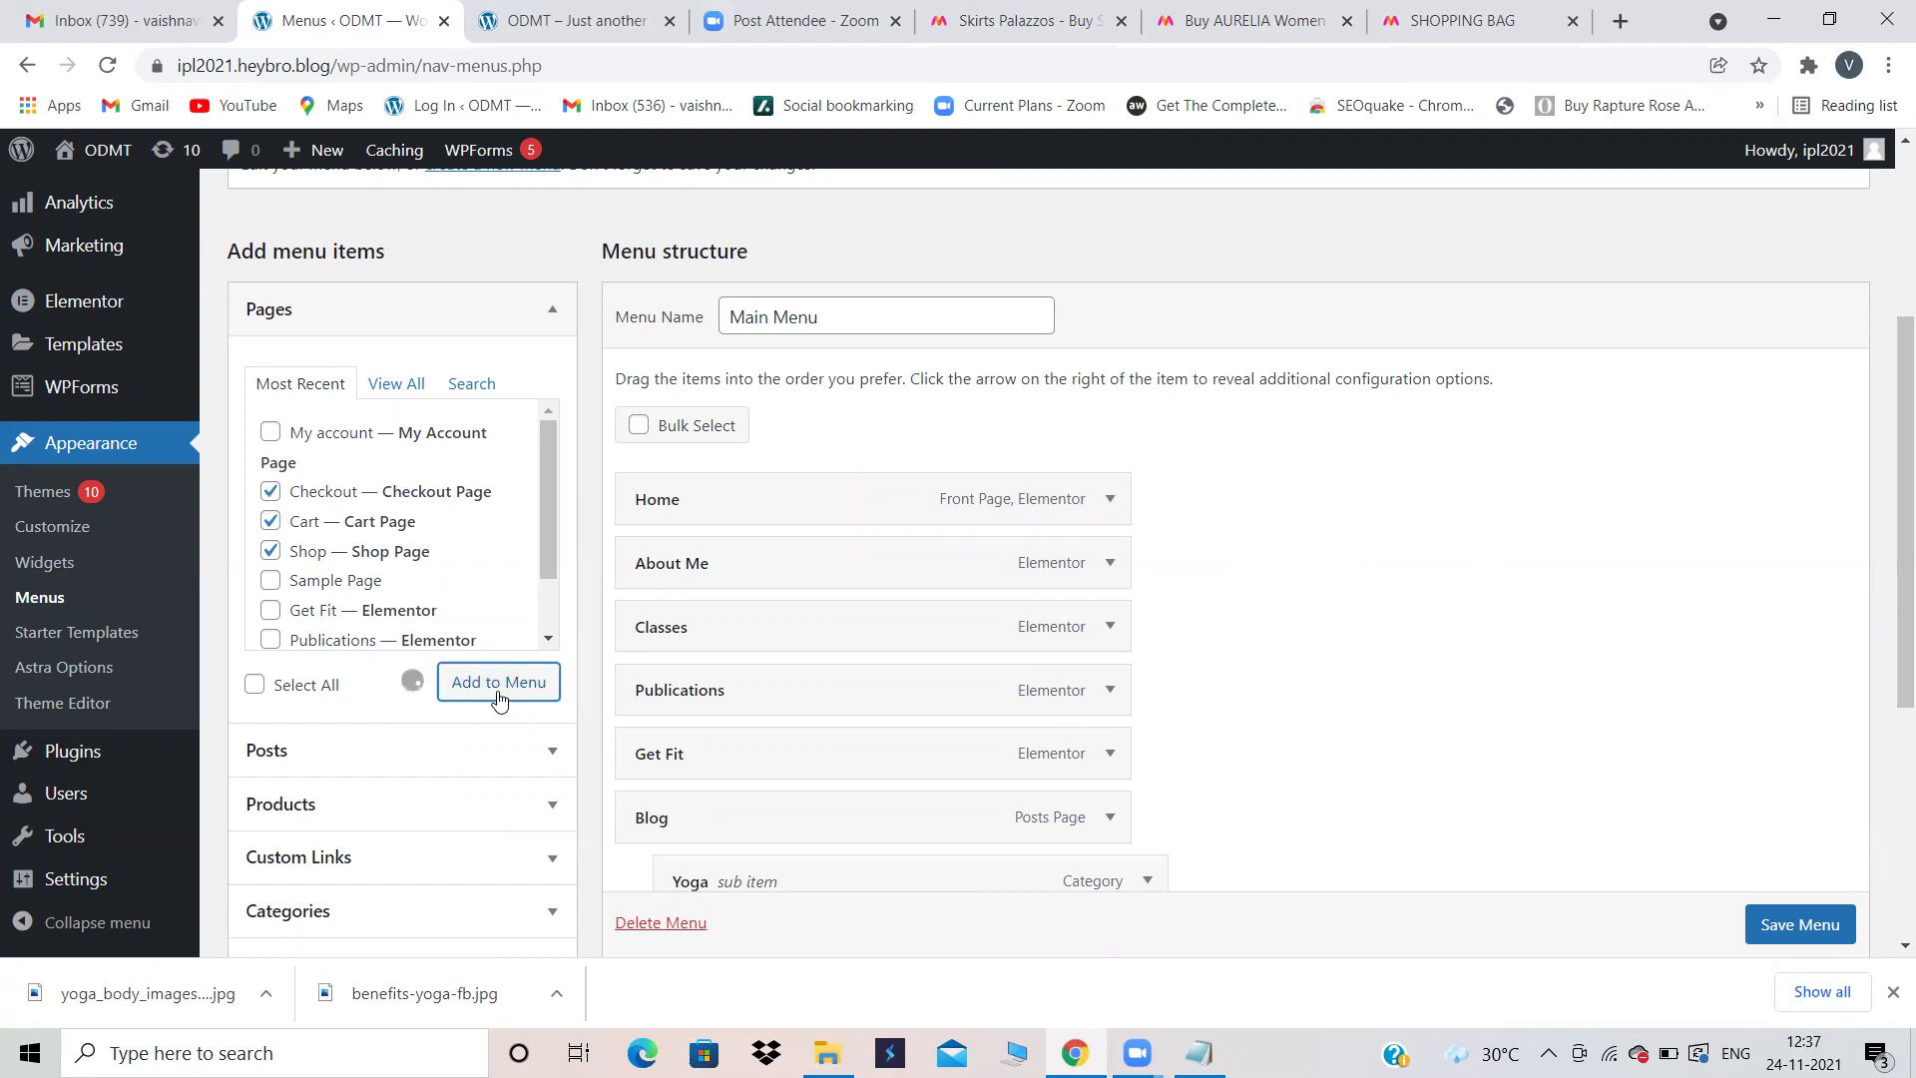
Step: Arrange the new items as Shop, Cart, Checkout and save the Main Menu
{"action": "scroll", "coordinate": [1552, 574], "scroll_direction": "down", "scroll_amount": 3}
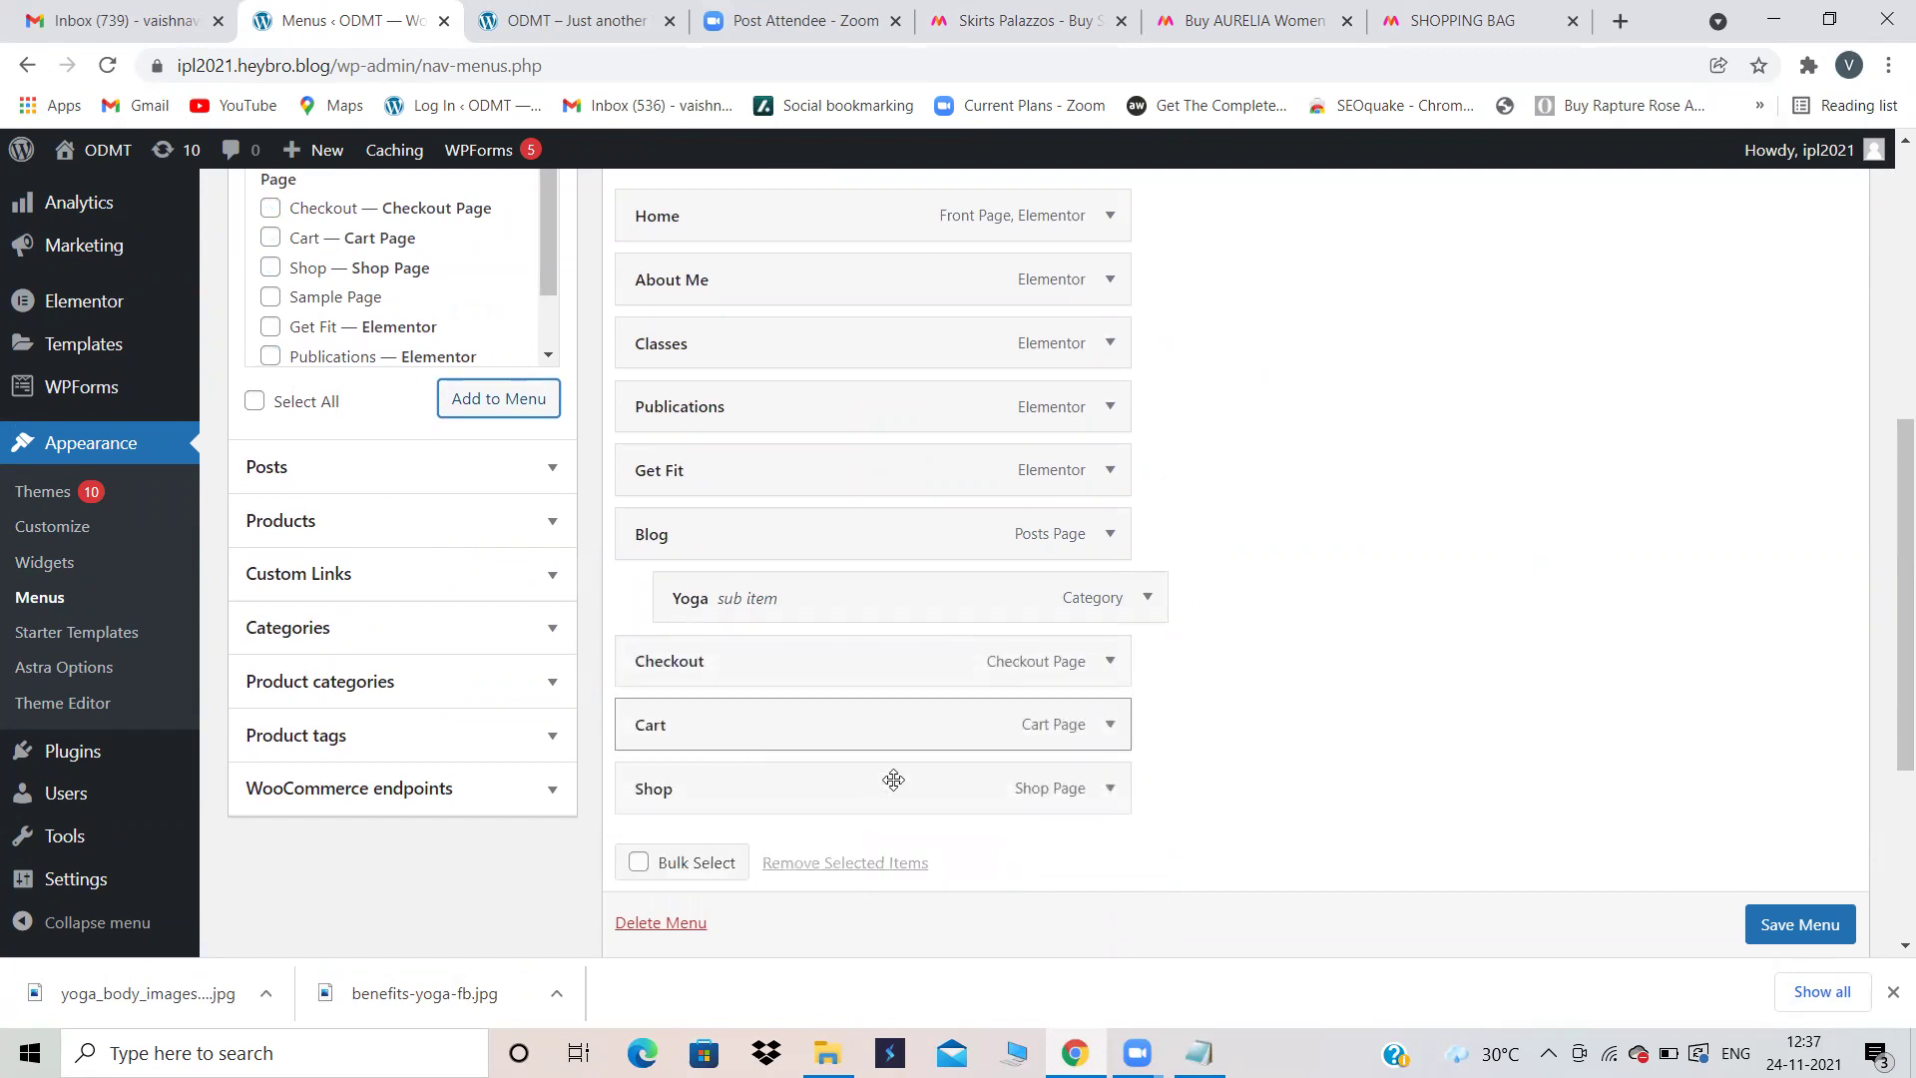
{"action": "left_click_drag", "start_coordinate": [834, 795], "coordinate": [735, 660]}
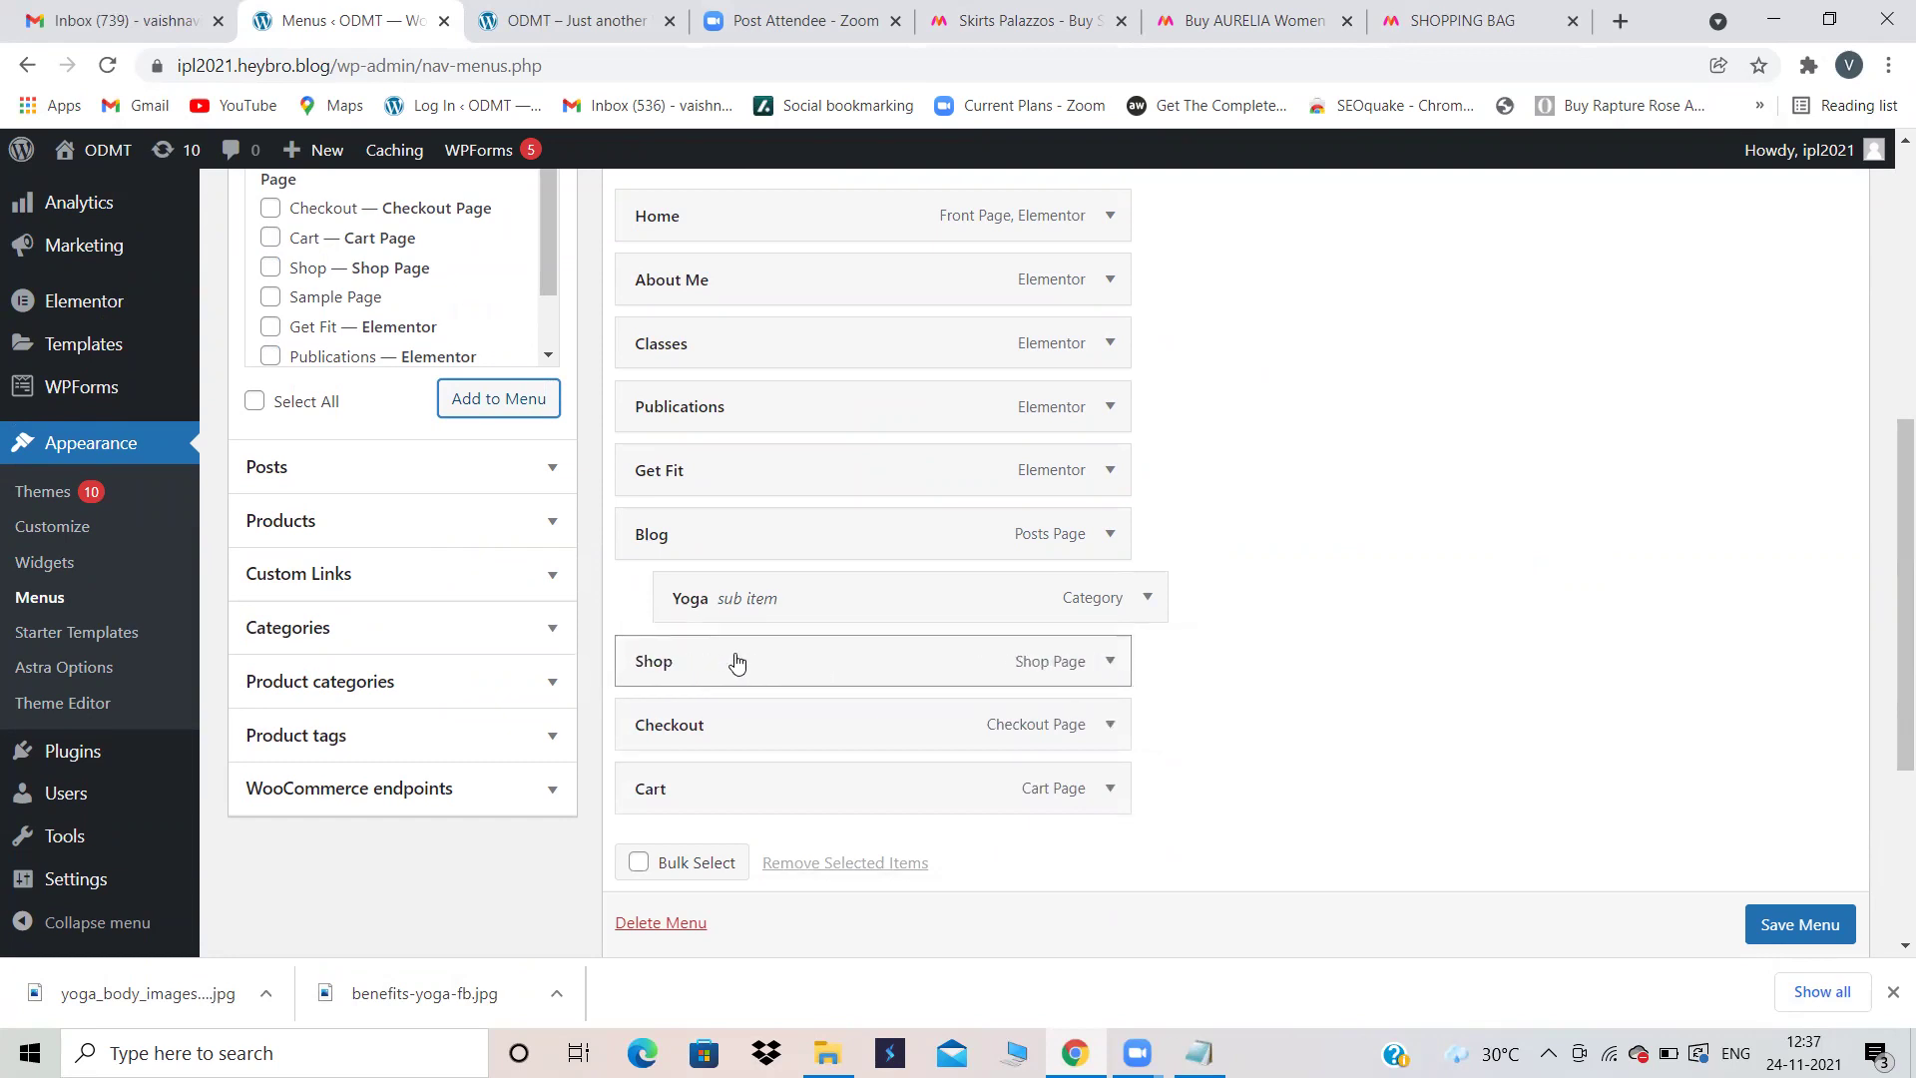
{"action": "left_click_drag", "start_coordinate": [662, 791], "coordinate": [663, 727]}
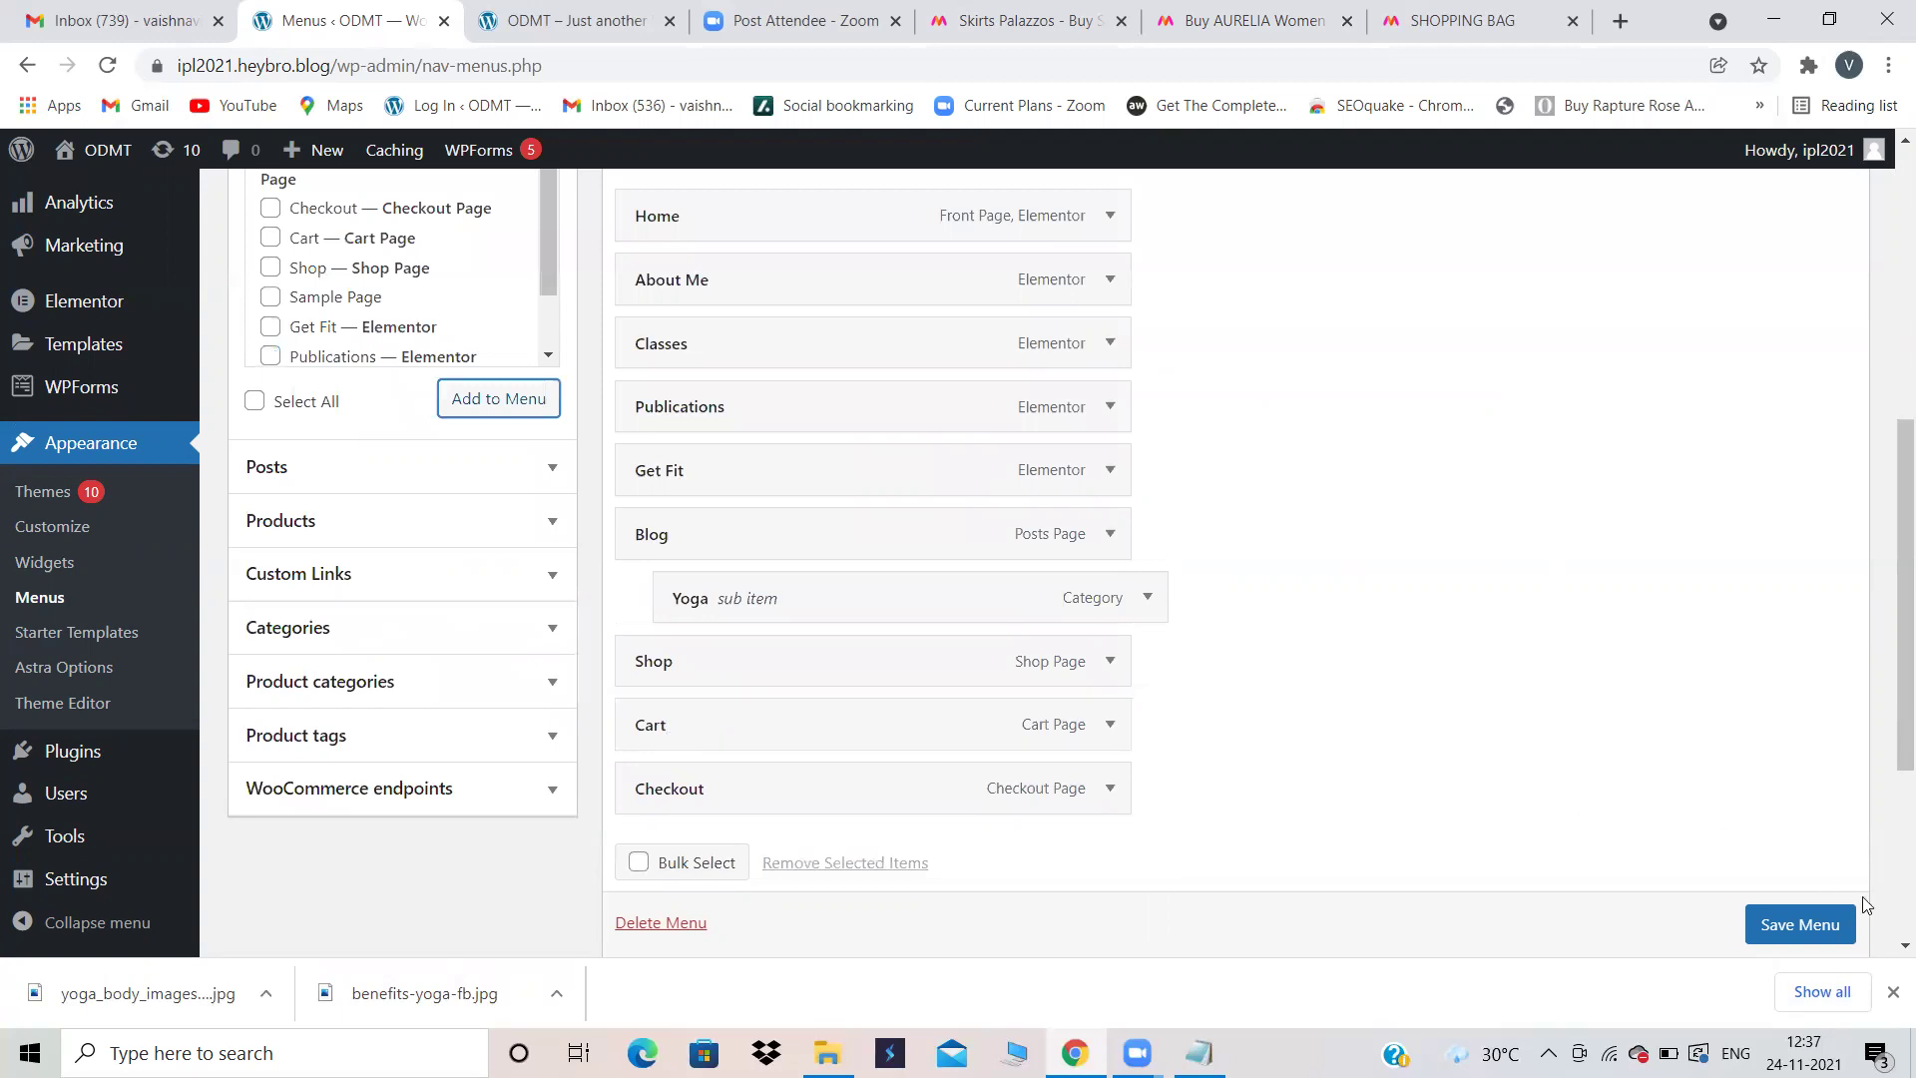
{"action": "left_click", "coordinate": [1829, 914]}
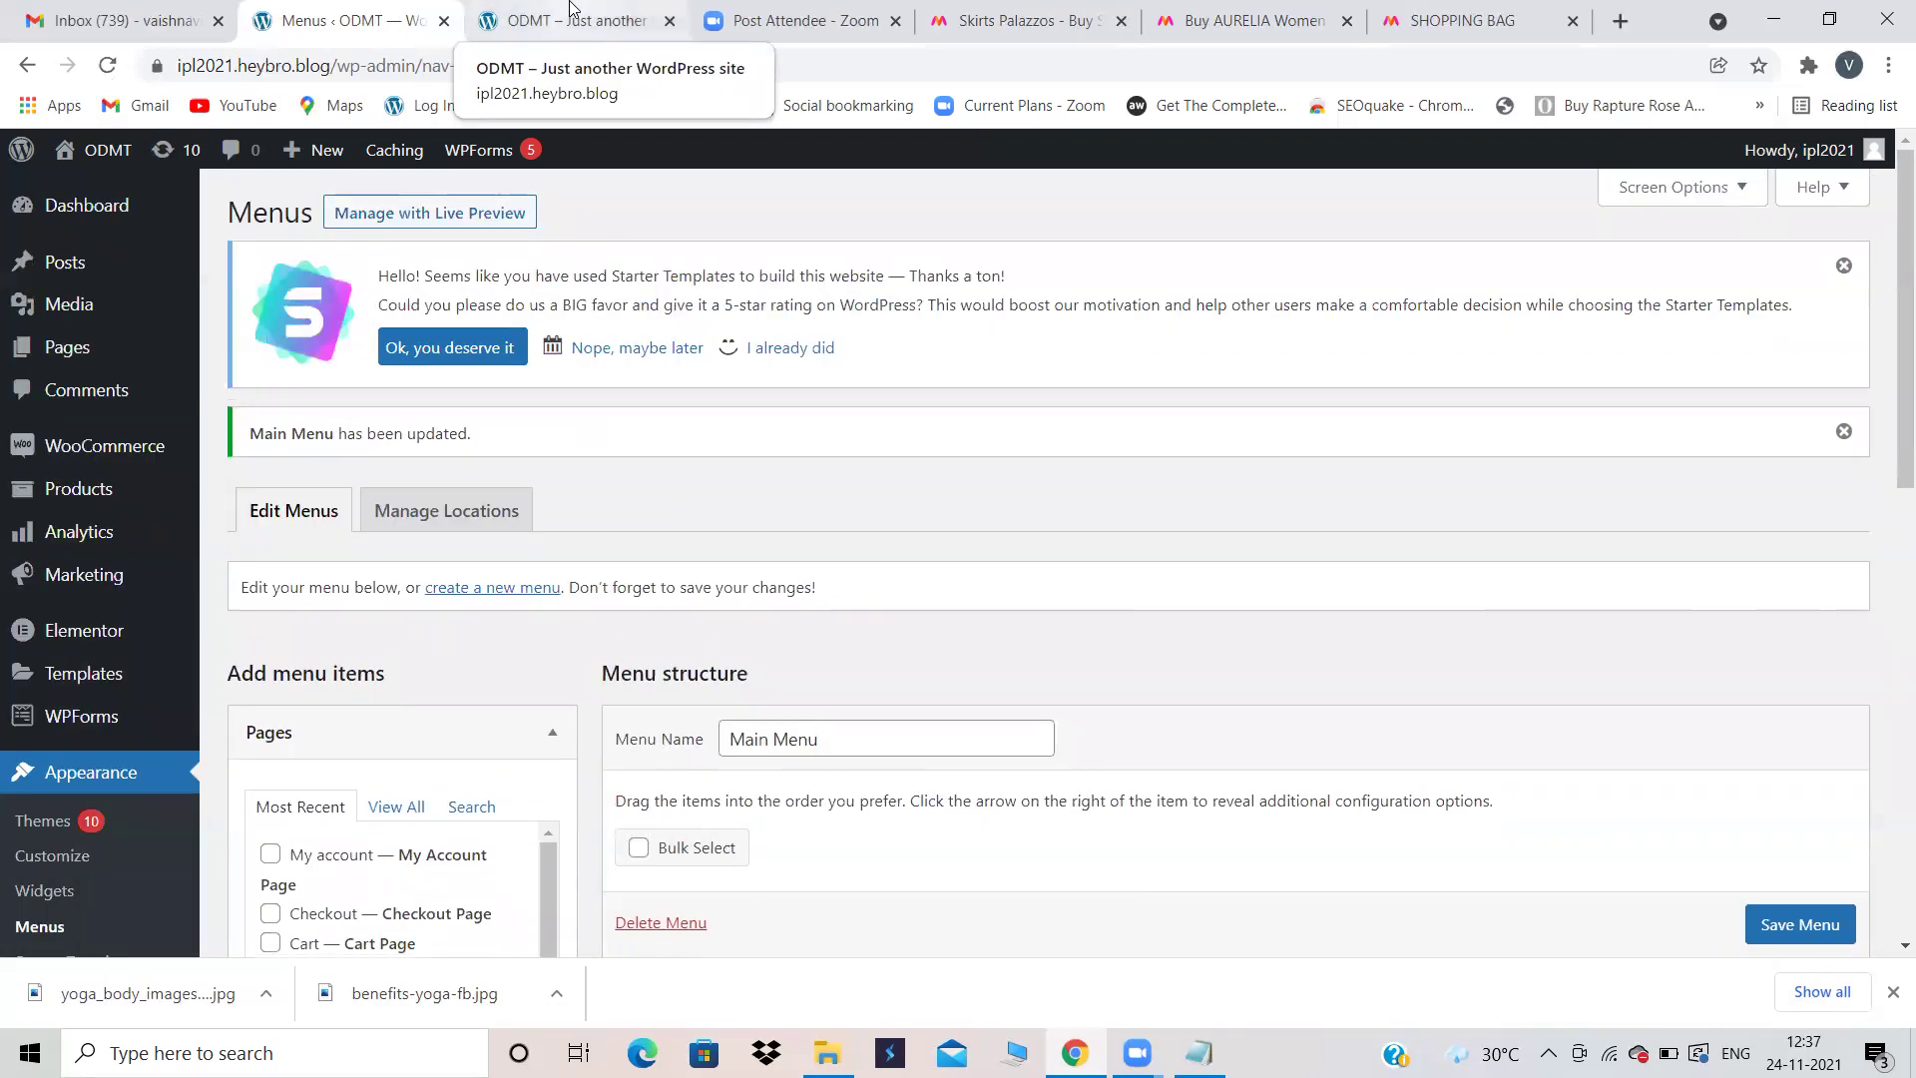
{"action": "left_click", "coordinate": [572, 12]}
Step: Reload the yoga site to show the new header menu and browse the Shop page
{"action": "left_click", "coordinate": [107, 64]}
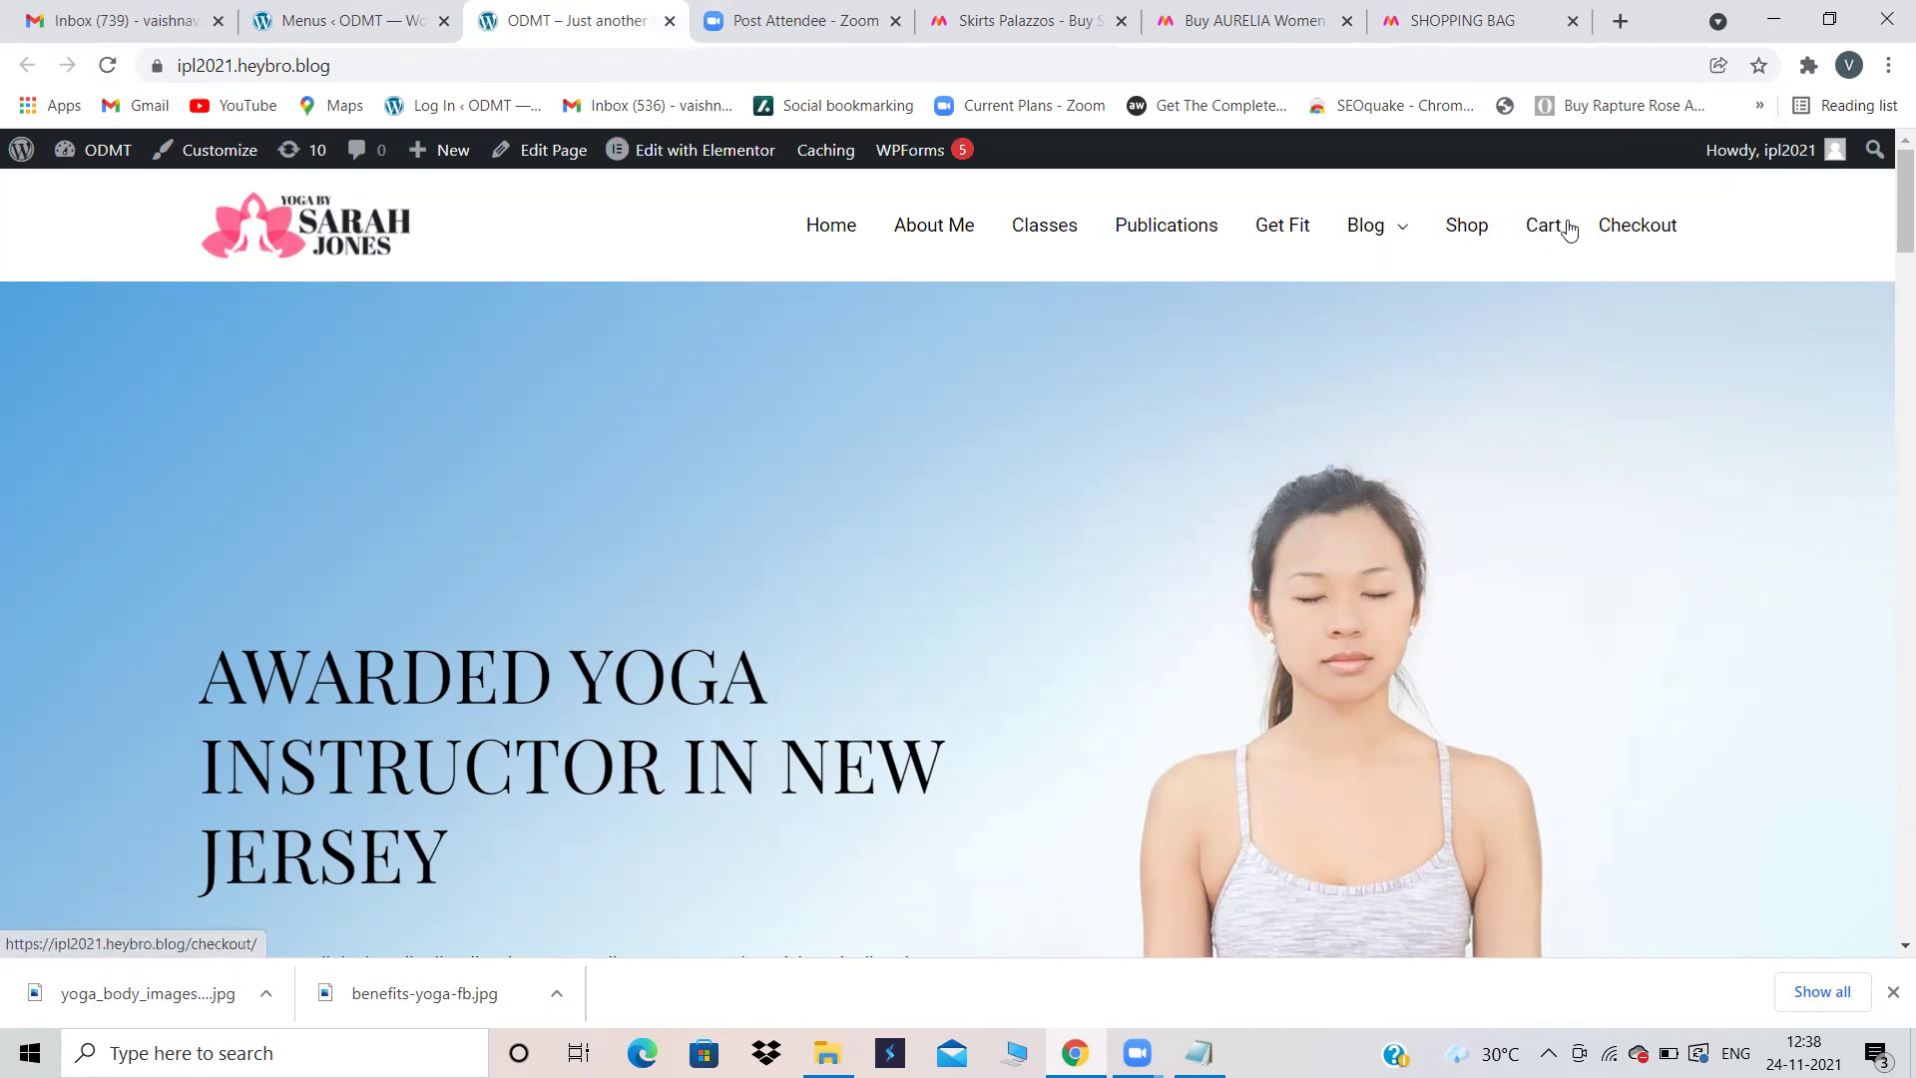
{"action": "left_click", "coordinate": [1475, 232]}
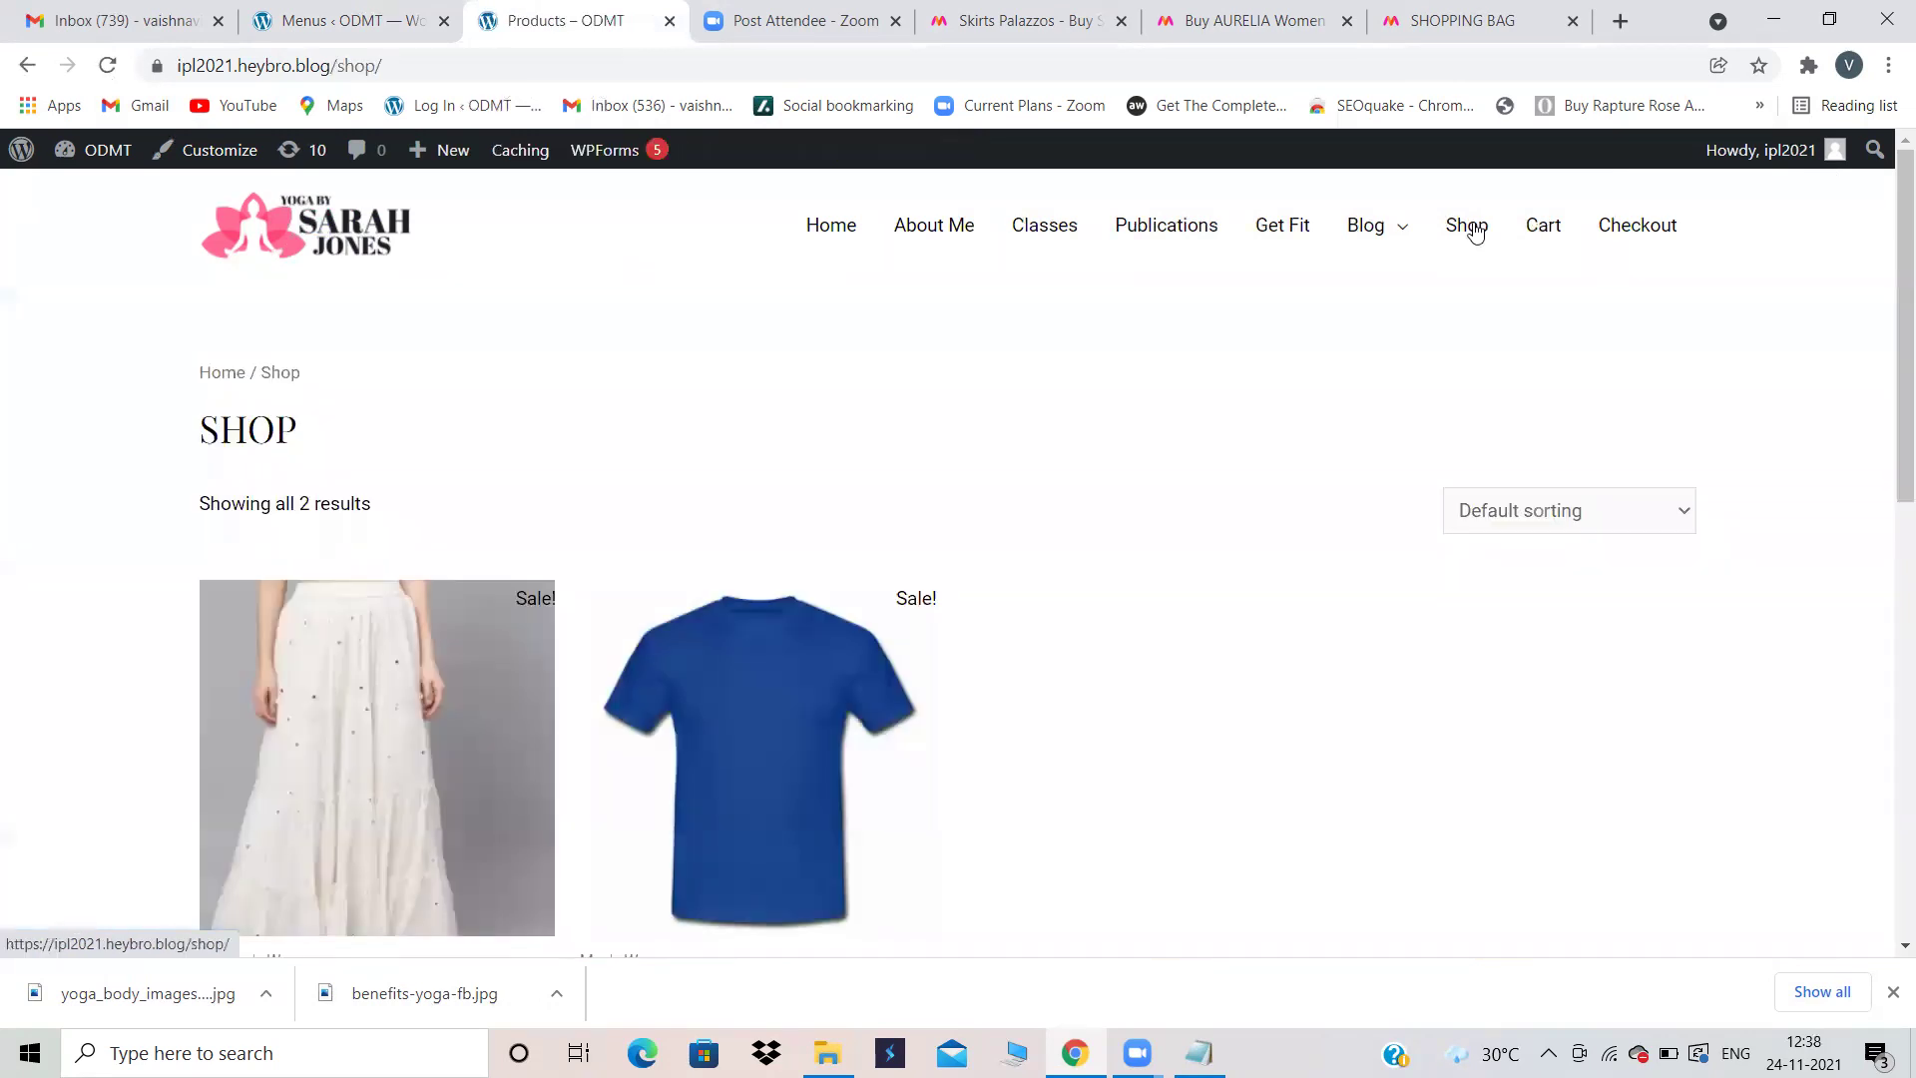
{"action": "scroll", "coordinate": [534, 484], "scroll_direction": "down", "scroll_amount": 2}
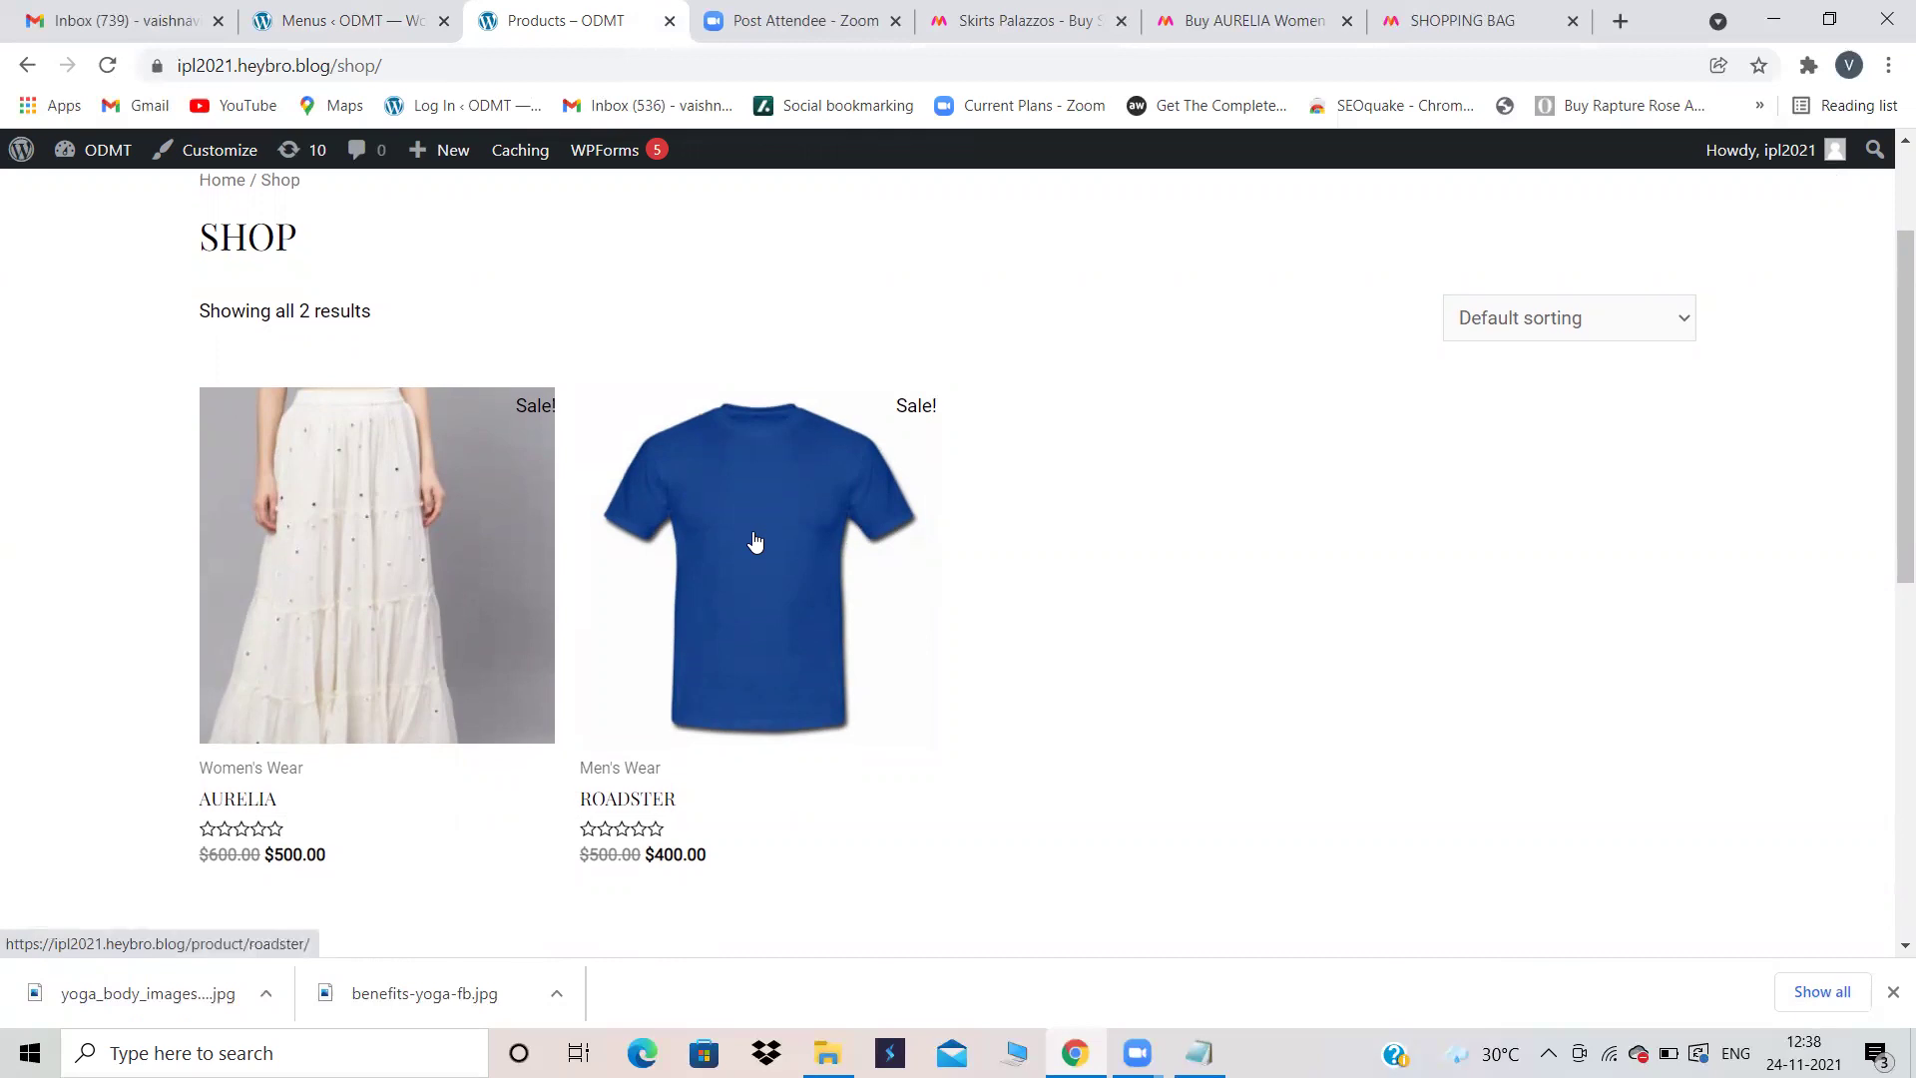
{"action": "scroll", "coordinate": [755, 541], "scroll_direction": "down", "scroll_amount": 5}
{"action": "scroll", "coordinate": [755, 542], "scroll_direction": "up", "scroll_amount": 5}
{"action": "scroll", "coordinate": [755, 542], "scroll_direction": "up", "scroll_amount": 3}
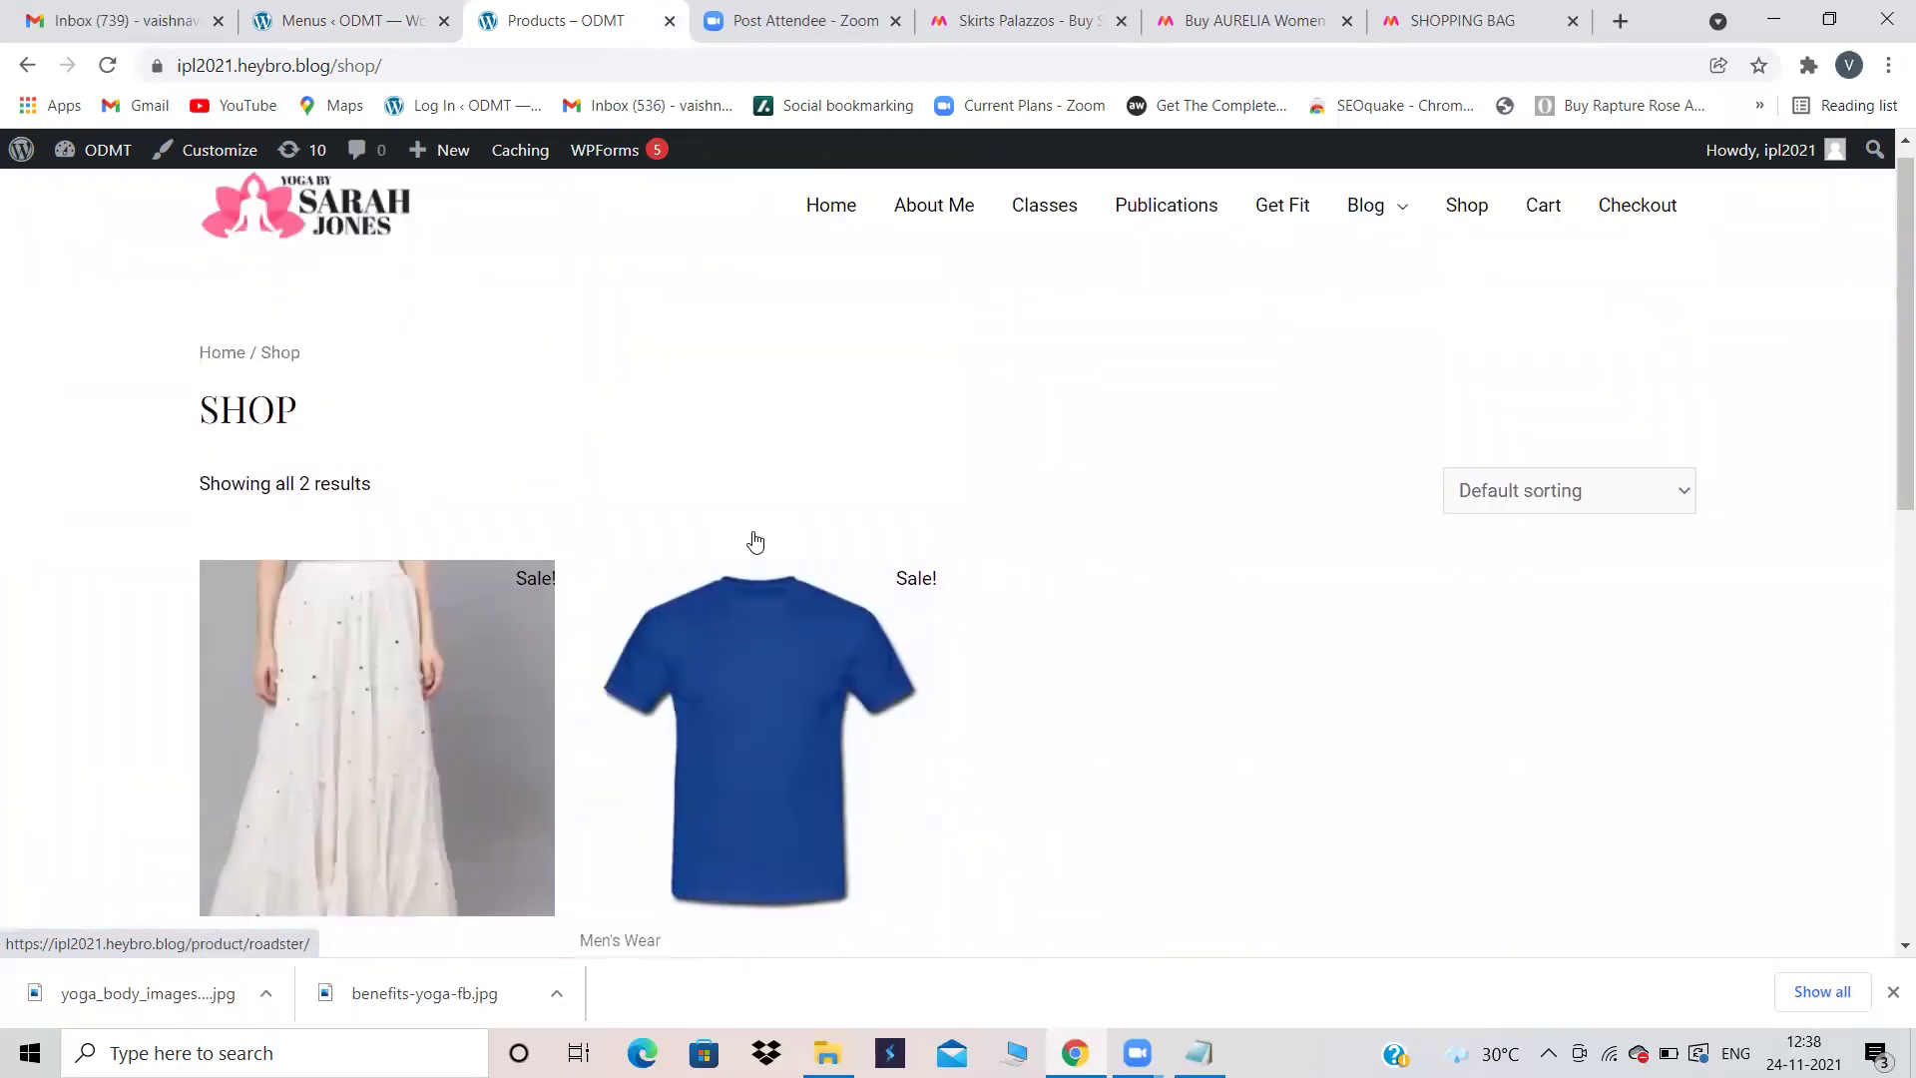
Step: Check the Cart page, then return to Shop and open the AURELIA product
{"action": "left_click", "coordinate": [1542, 226]}
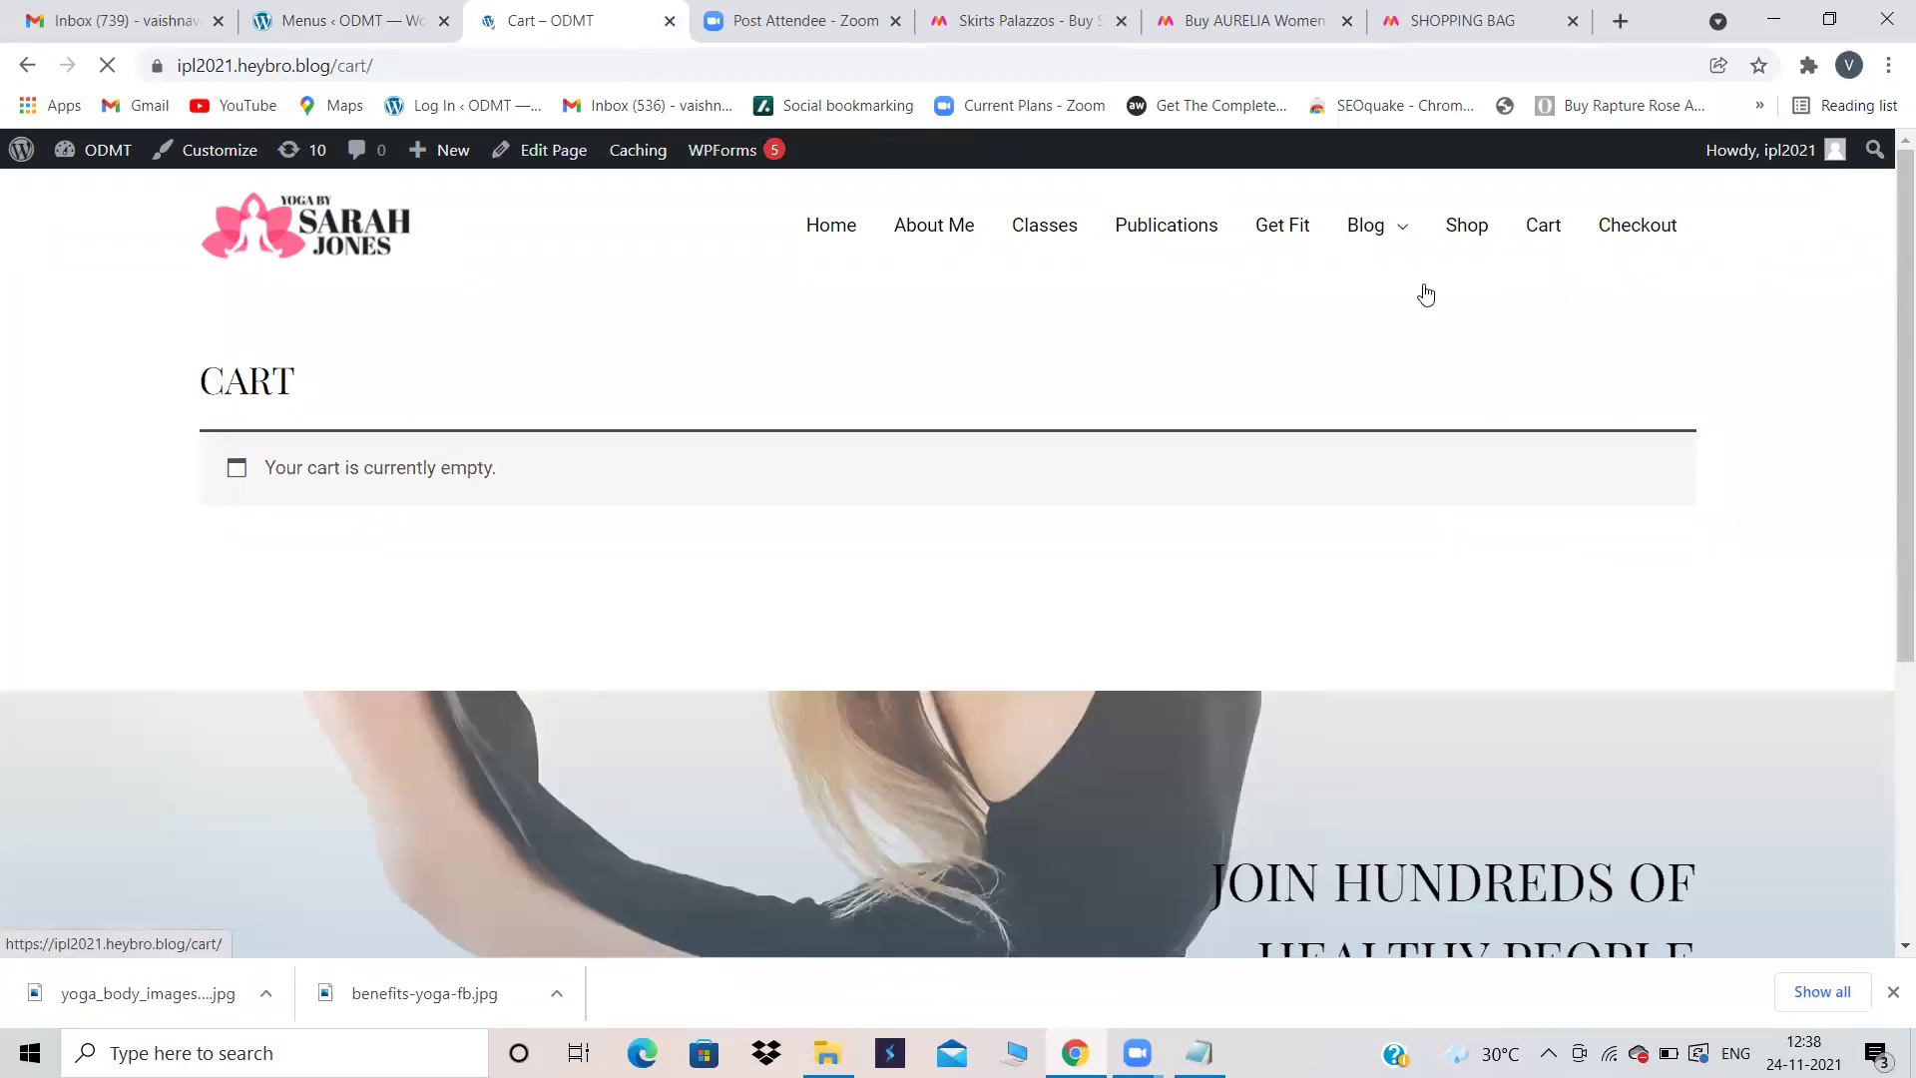
{"action": "left_click", "coordinate": [1464, 230]}
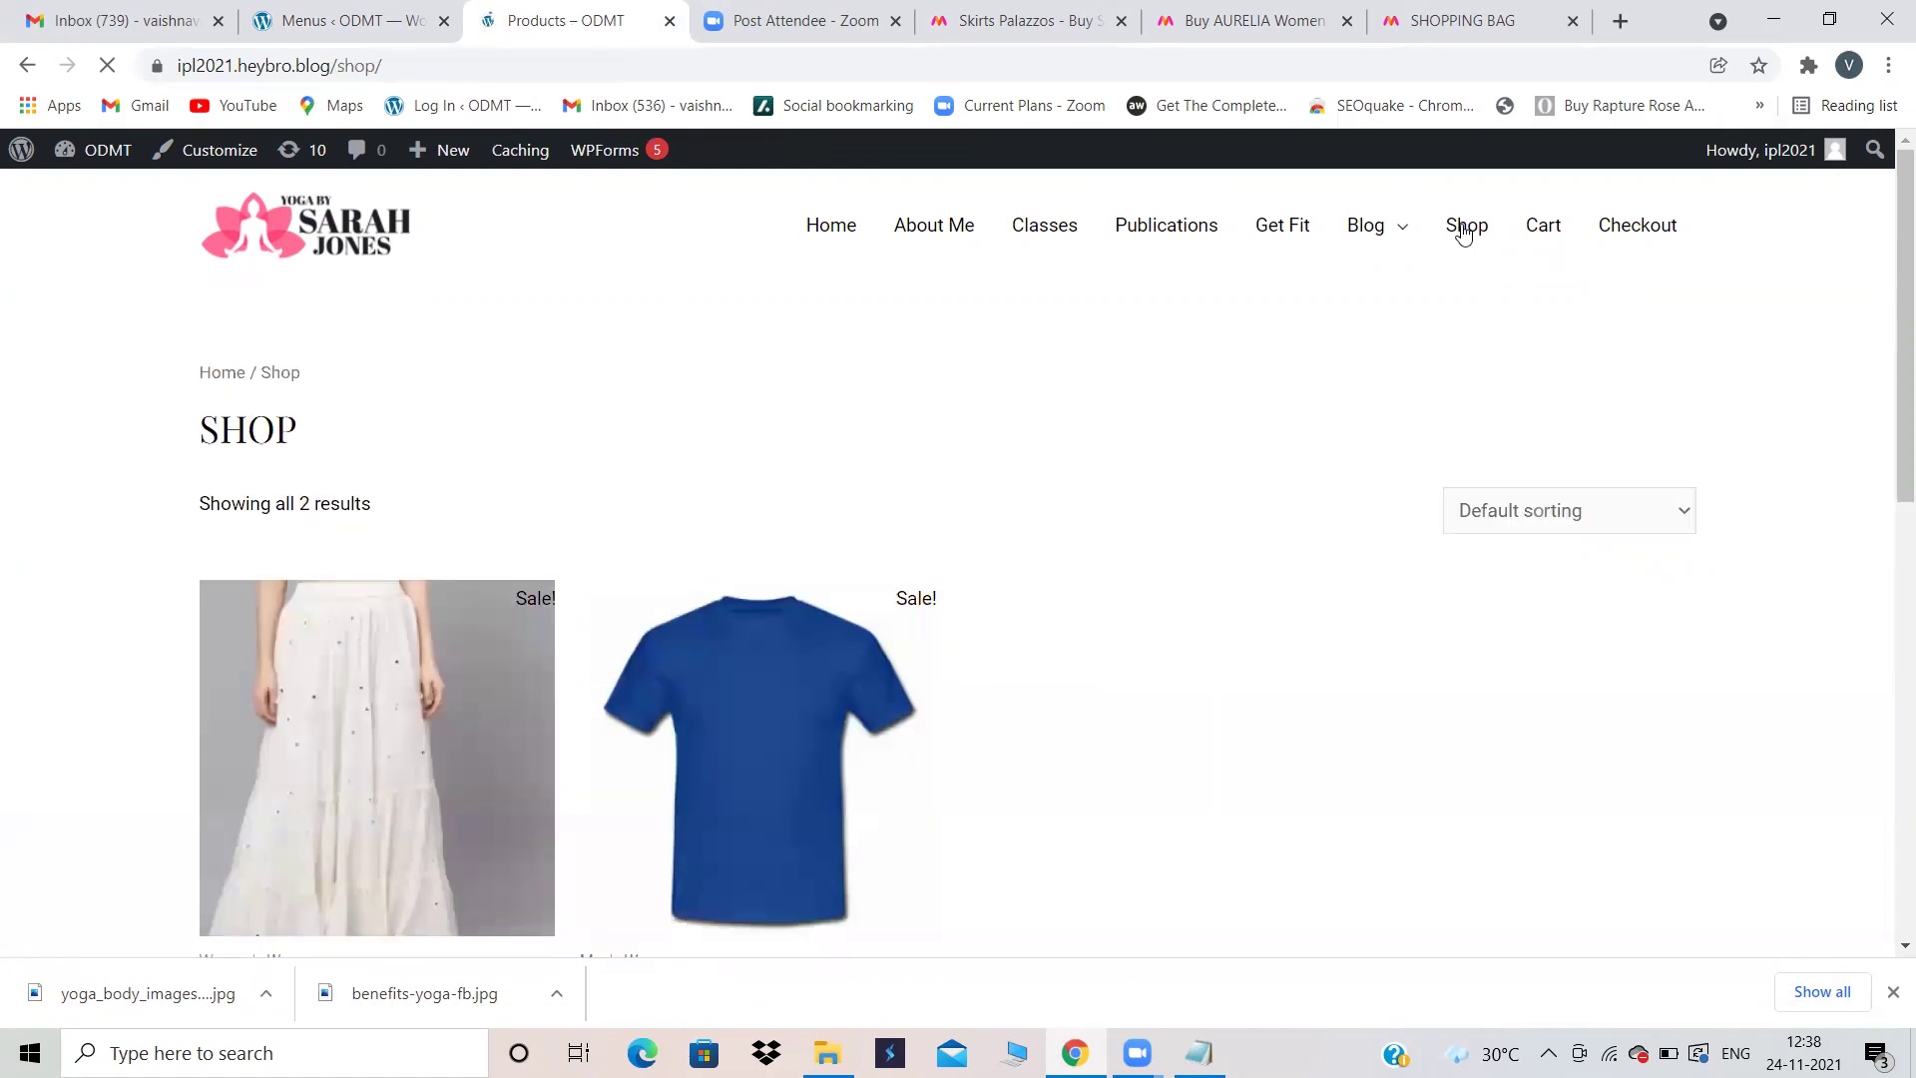
{"action": "scroll", "coordinate": [434, 742], "scroll_direction": "down", "scroll_amount": 3}
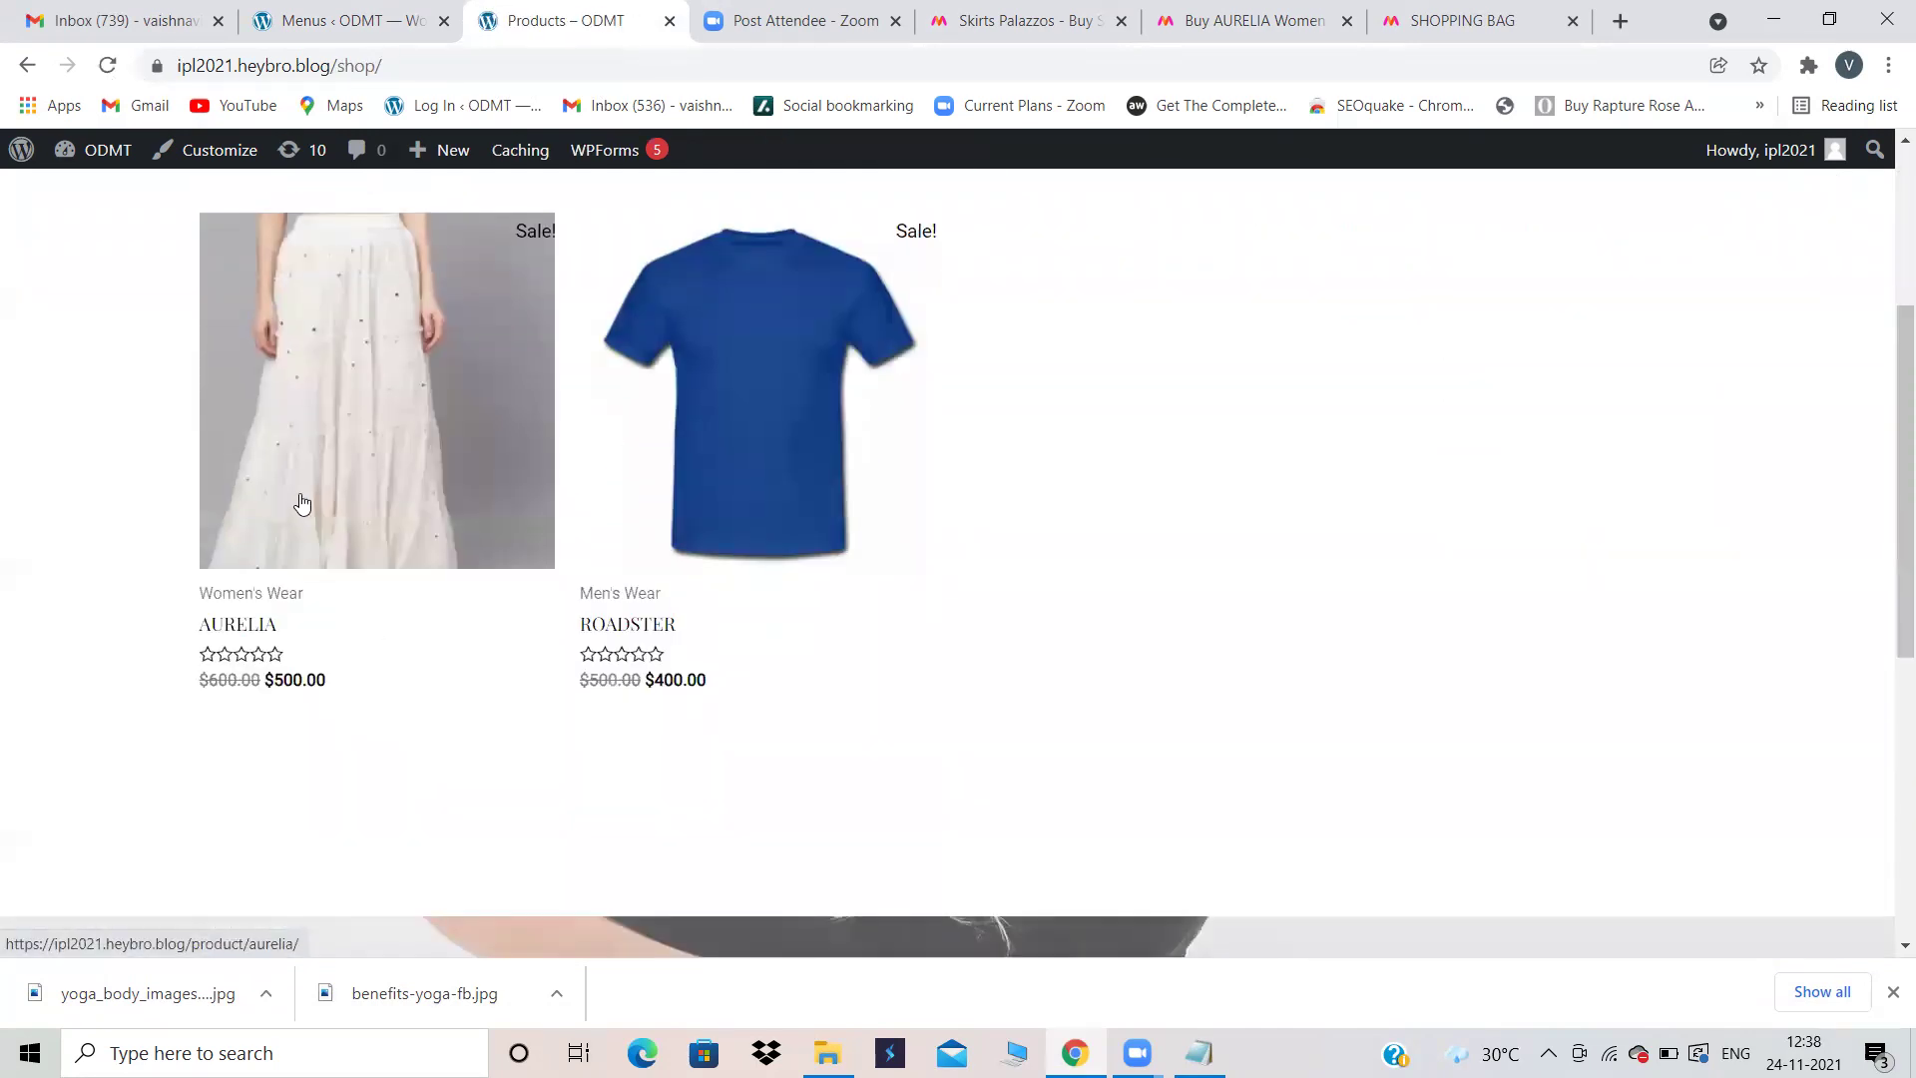
{"action": "scroll", "coordinate": [301, 501], "scroll_direction": "up", "scroll_amount": 2}
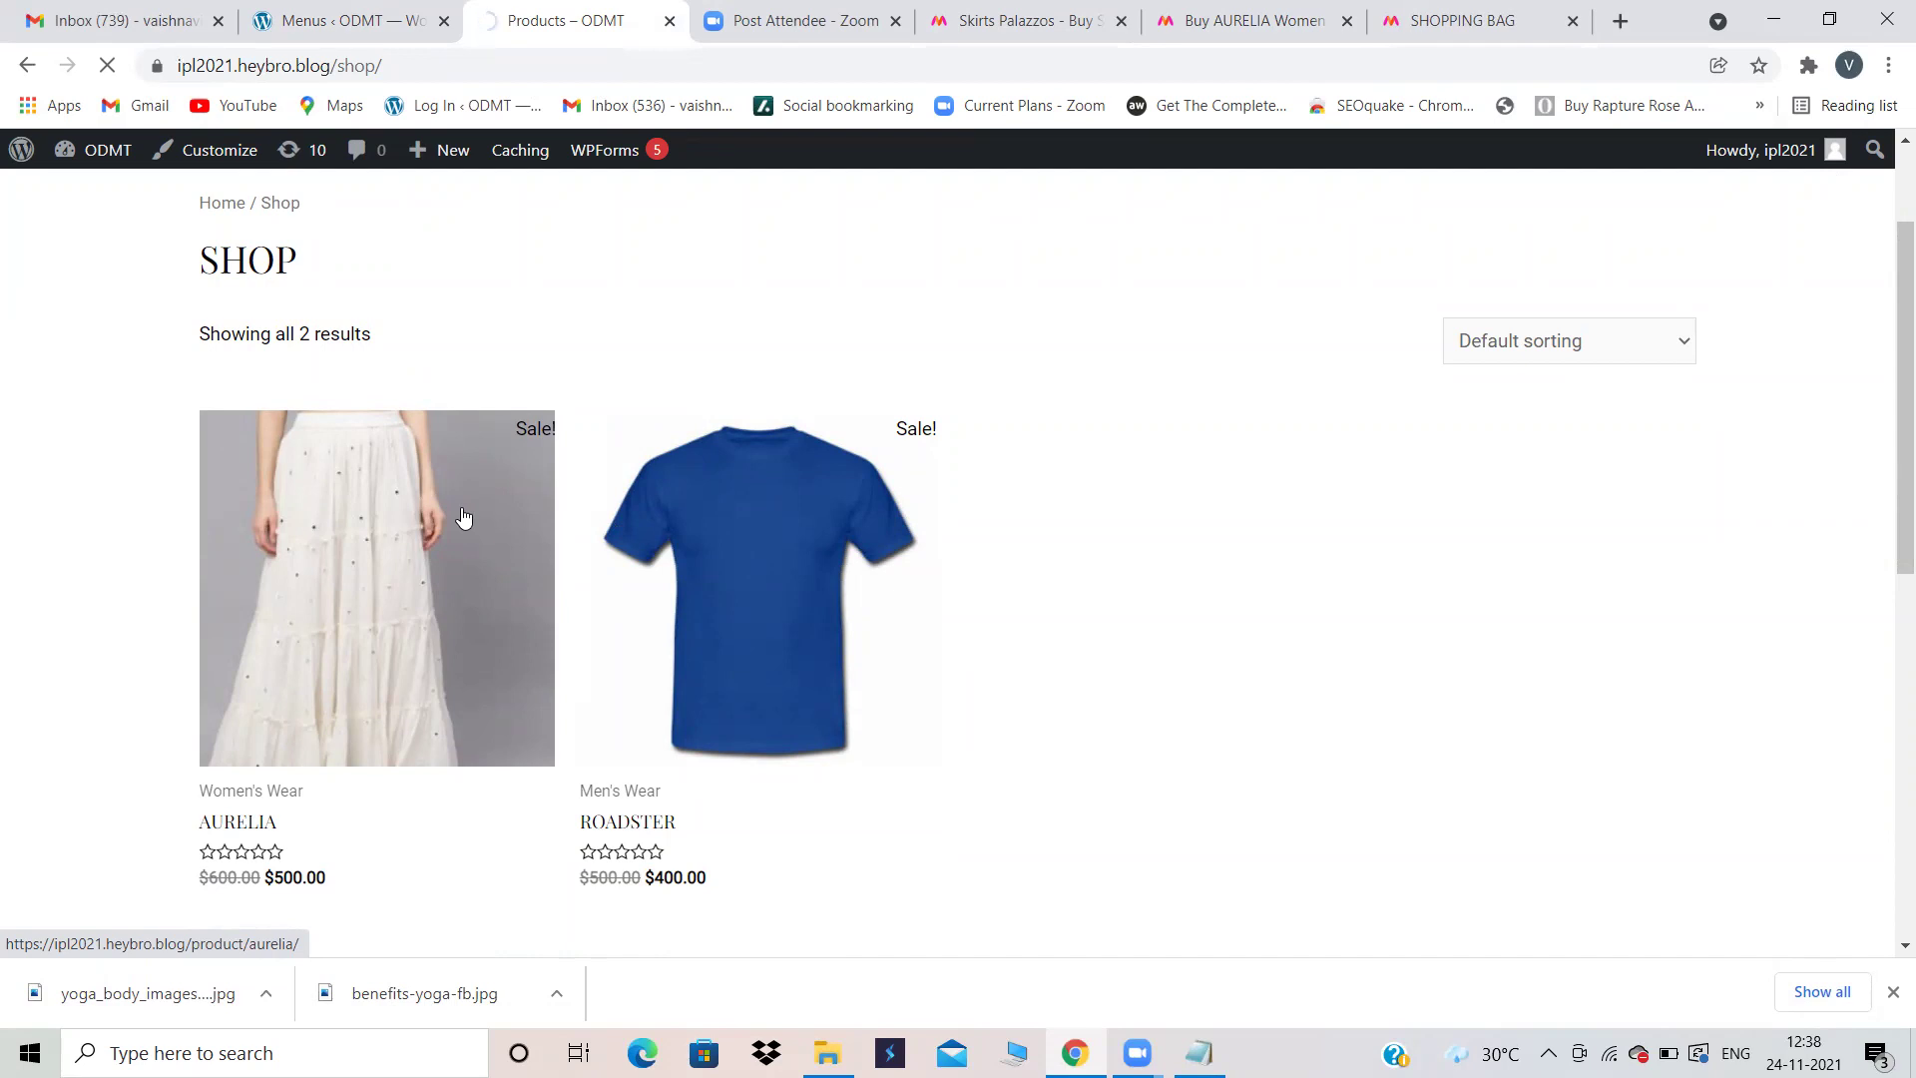
{"action": "left_click", "coordinate": [462, 508]}
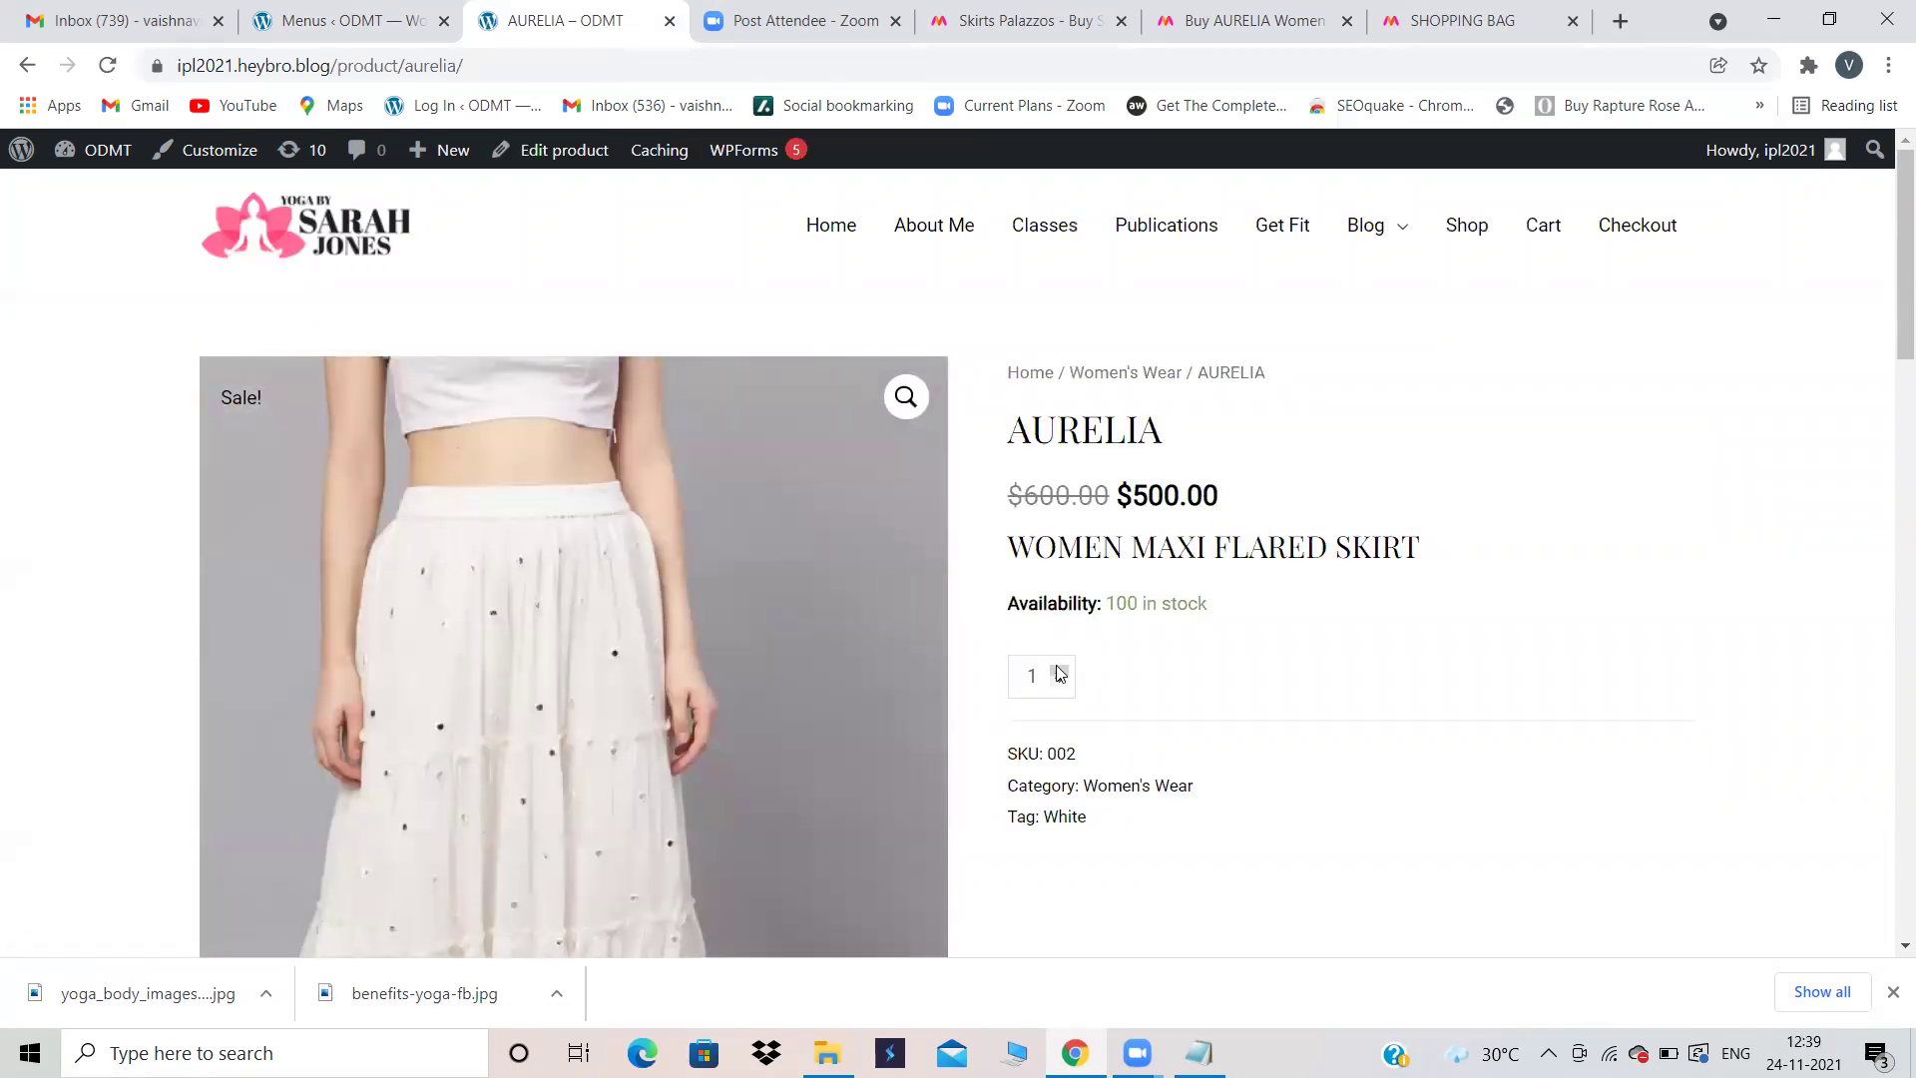
Step: Add 2 AURELIA skirts to the cart from the product page
{"action": "scroll", "coordinate": [1137, 676], "scroll_direction": "down", "scroll_amount": 9}
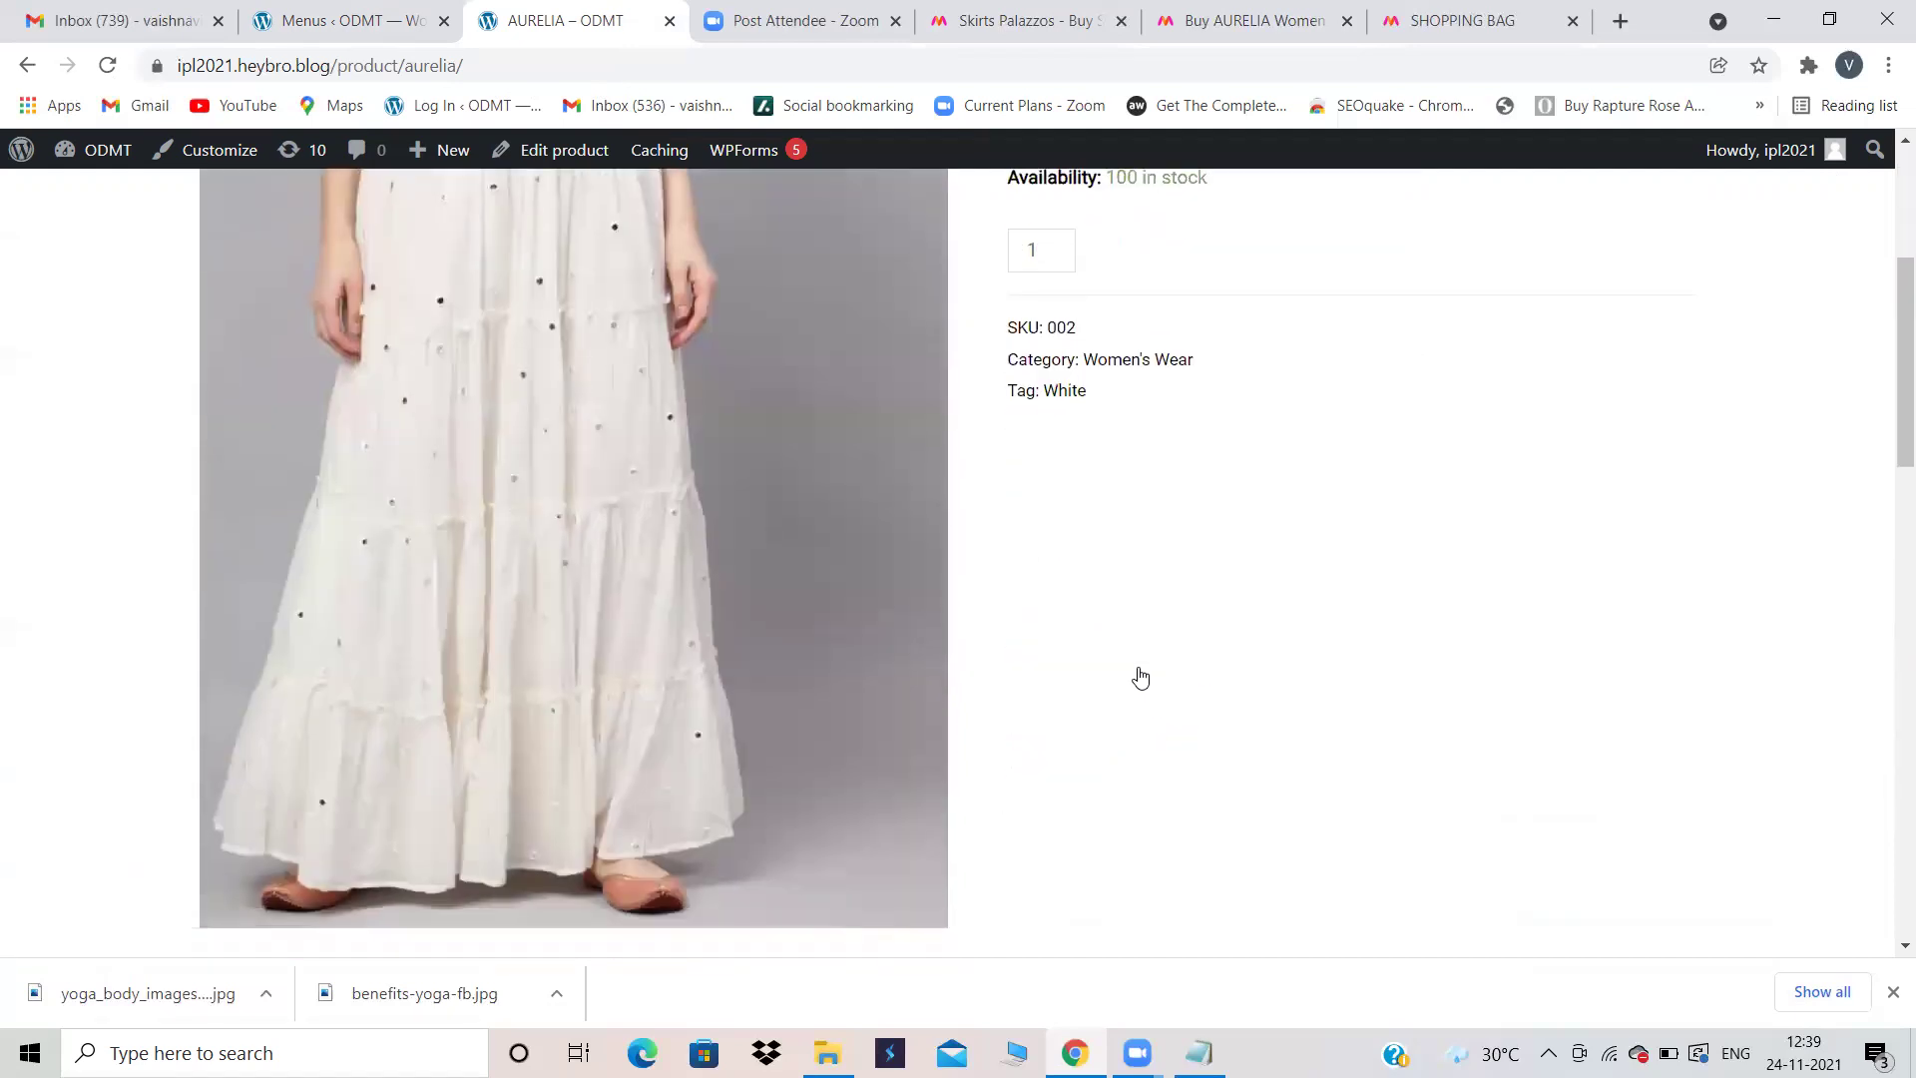
{"action": "scroll", "coordinate": [1141, 676], "scroll_direction": "down", "scroll_amount": 6}
{"action": "scroll", "coordinate": [1140, 677], "scroll_direction": "up", "scroll_amount": 15}
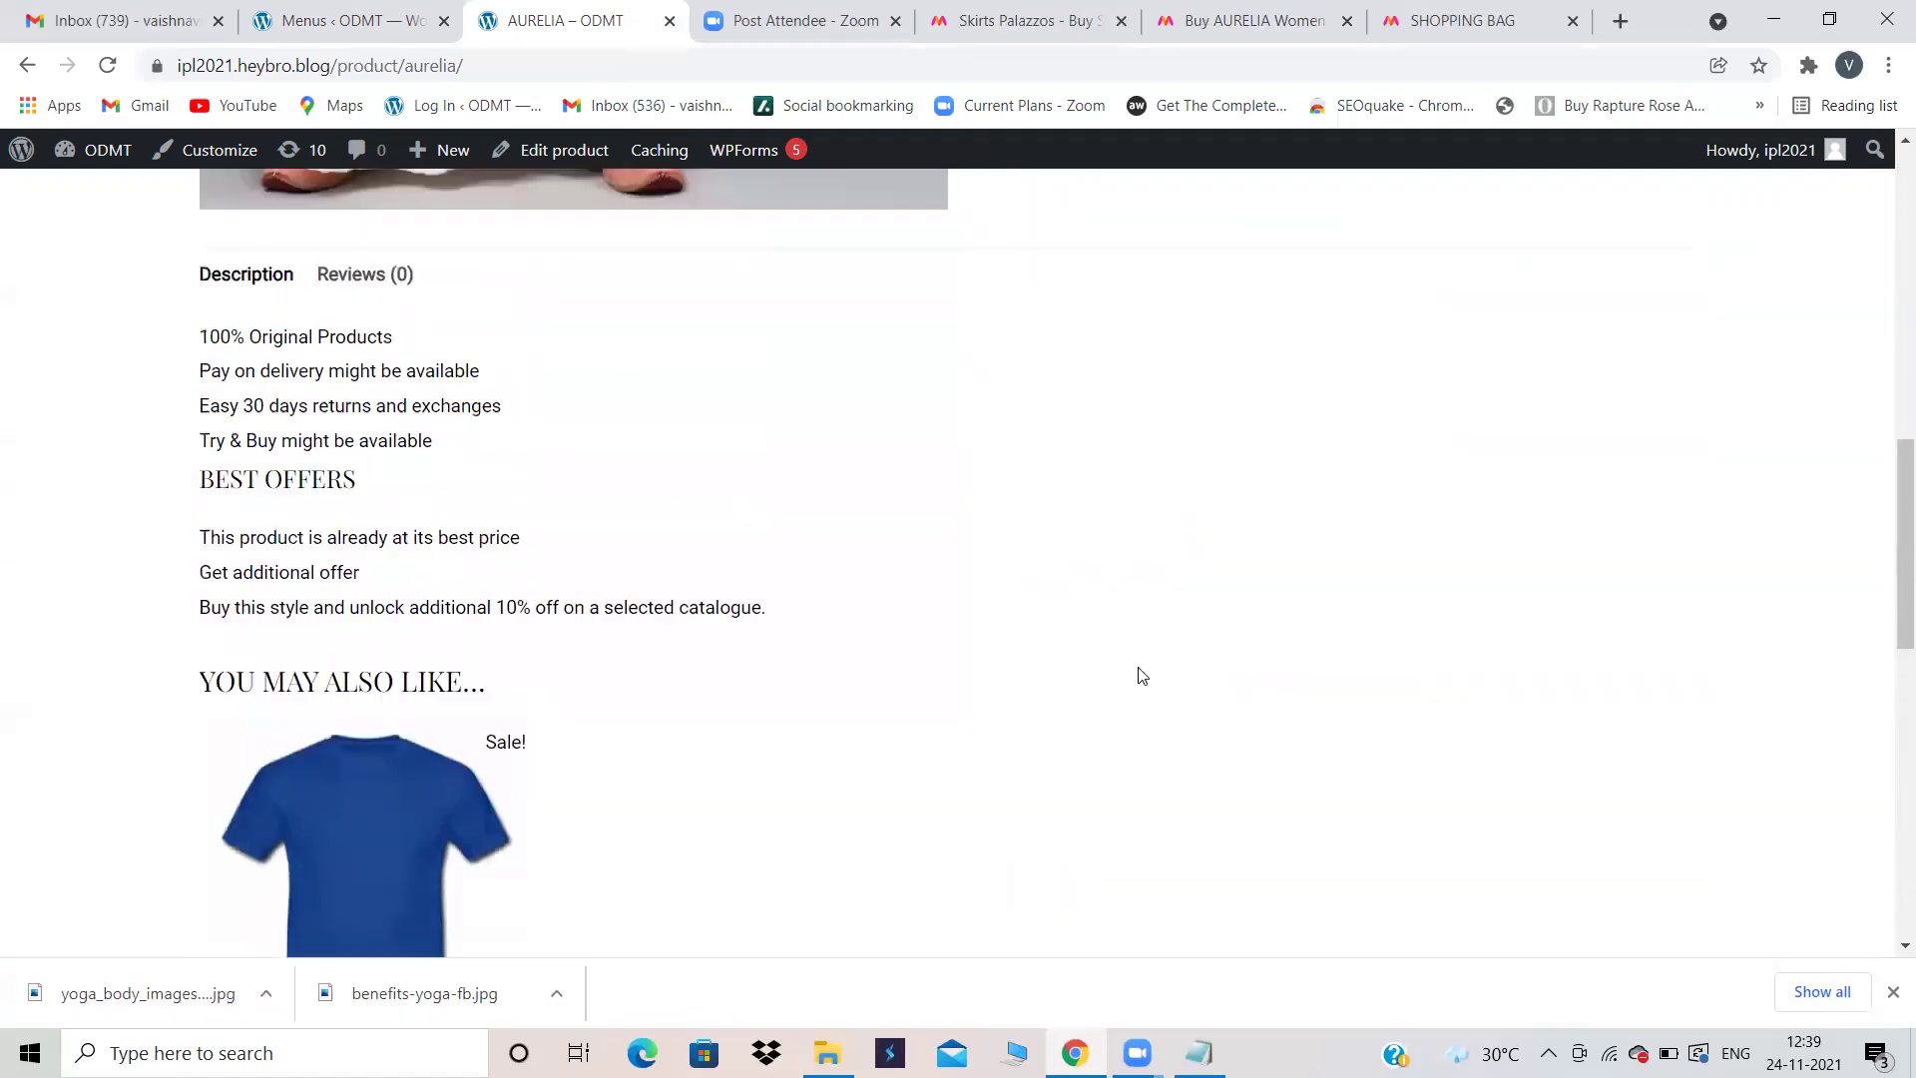
{"action": "scroll", "coordinate": [1142, 677], "scroll_direction": "down", "scroll_amount": 1}
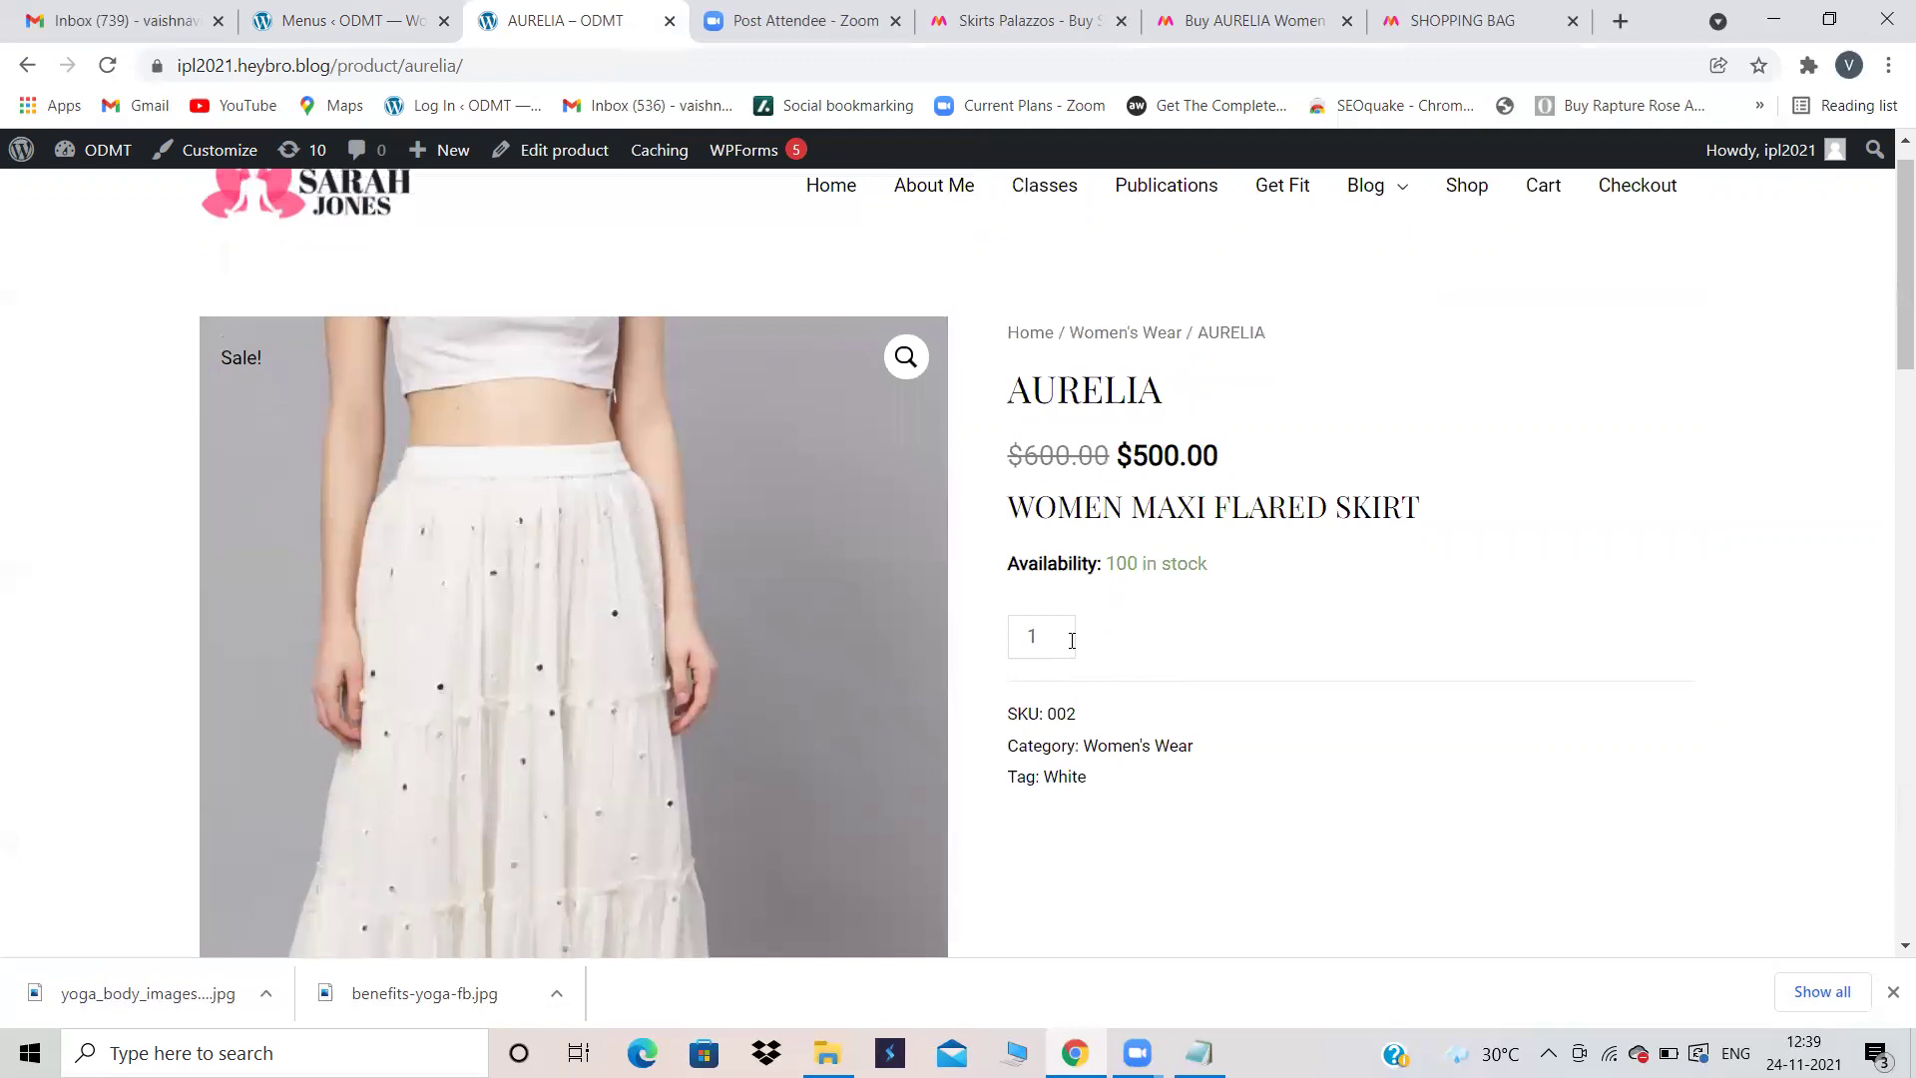
{"action": "left_click", "coordinate": [1143, 641]}
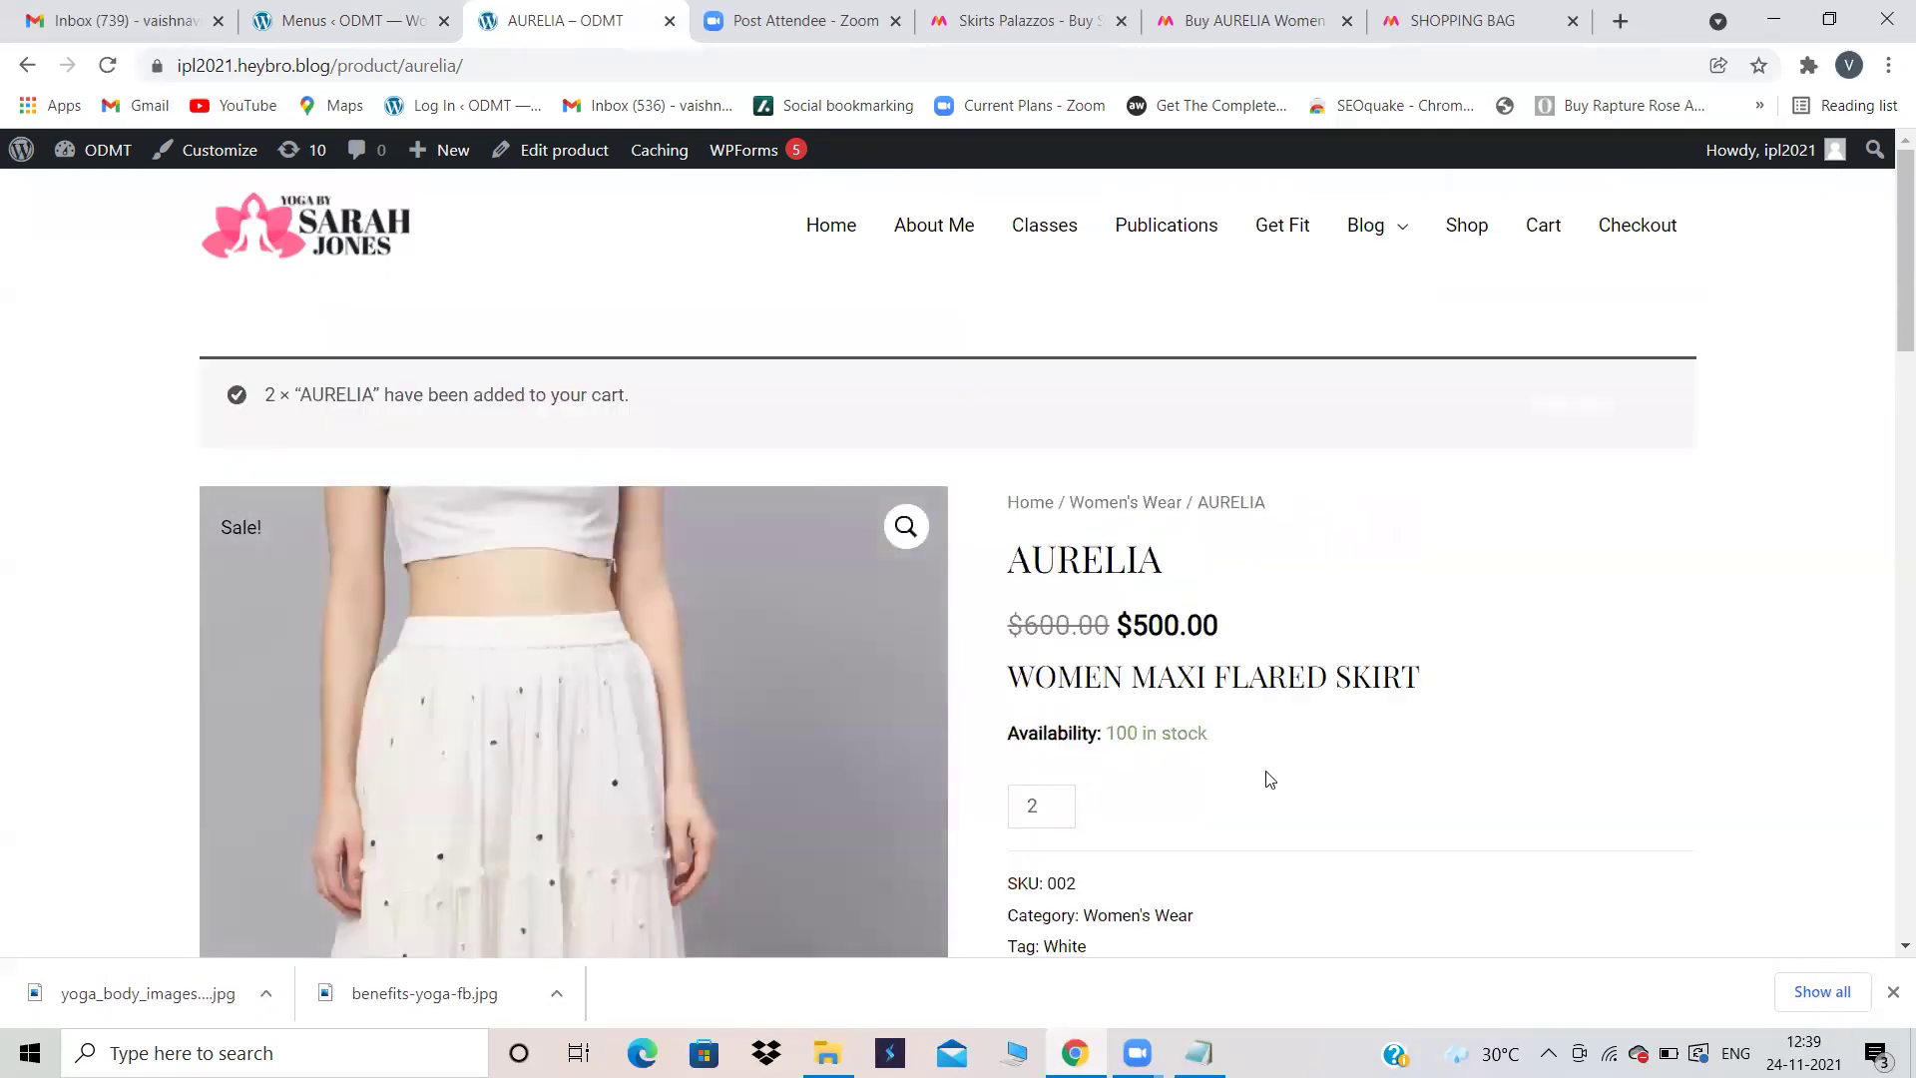
{"action": "scroll", "coordinate": [1271, 779], "scroll_direction": "down", "scroll_amount": 2}
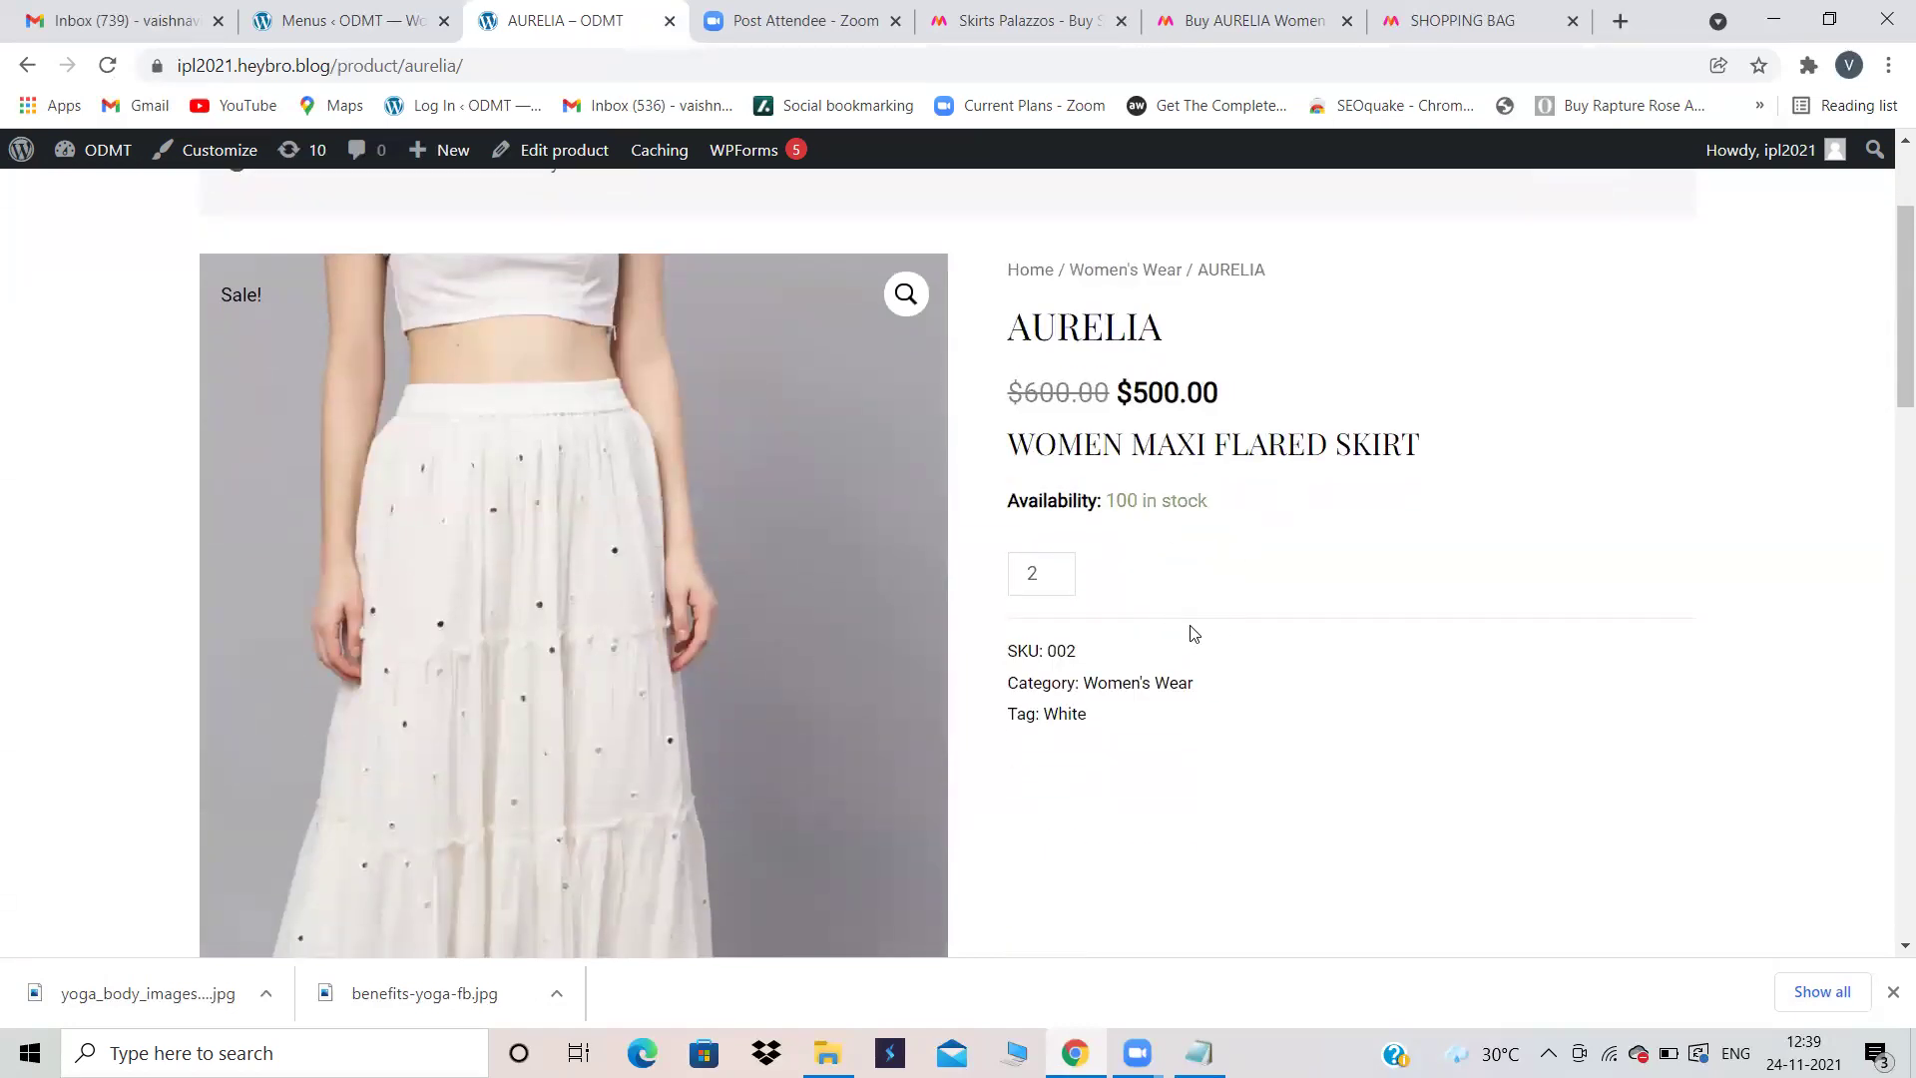
{"action": "scroll", "coordinate": [1193, 633], "scroll_direction": "down", "scroll_amount": 8}
{"action": "scroll", "coordinate": [1193, 632], "scroll_direction": "up", "scroll_amount": 10}
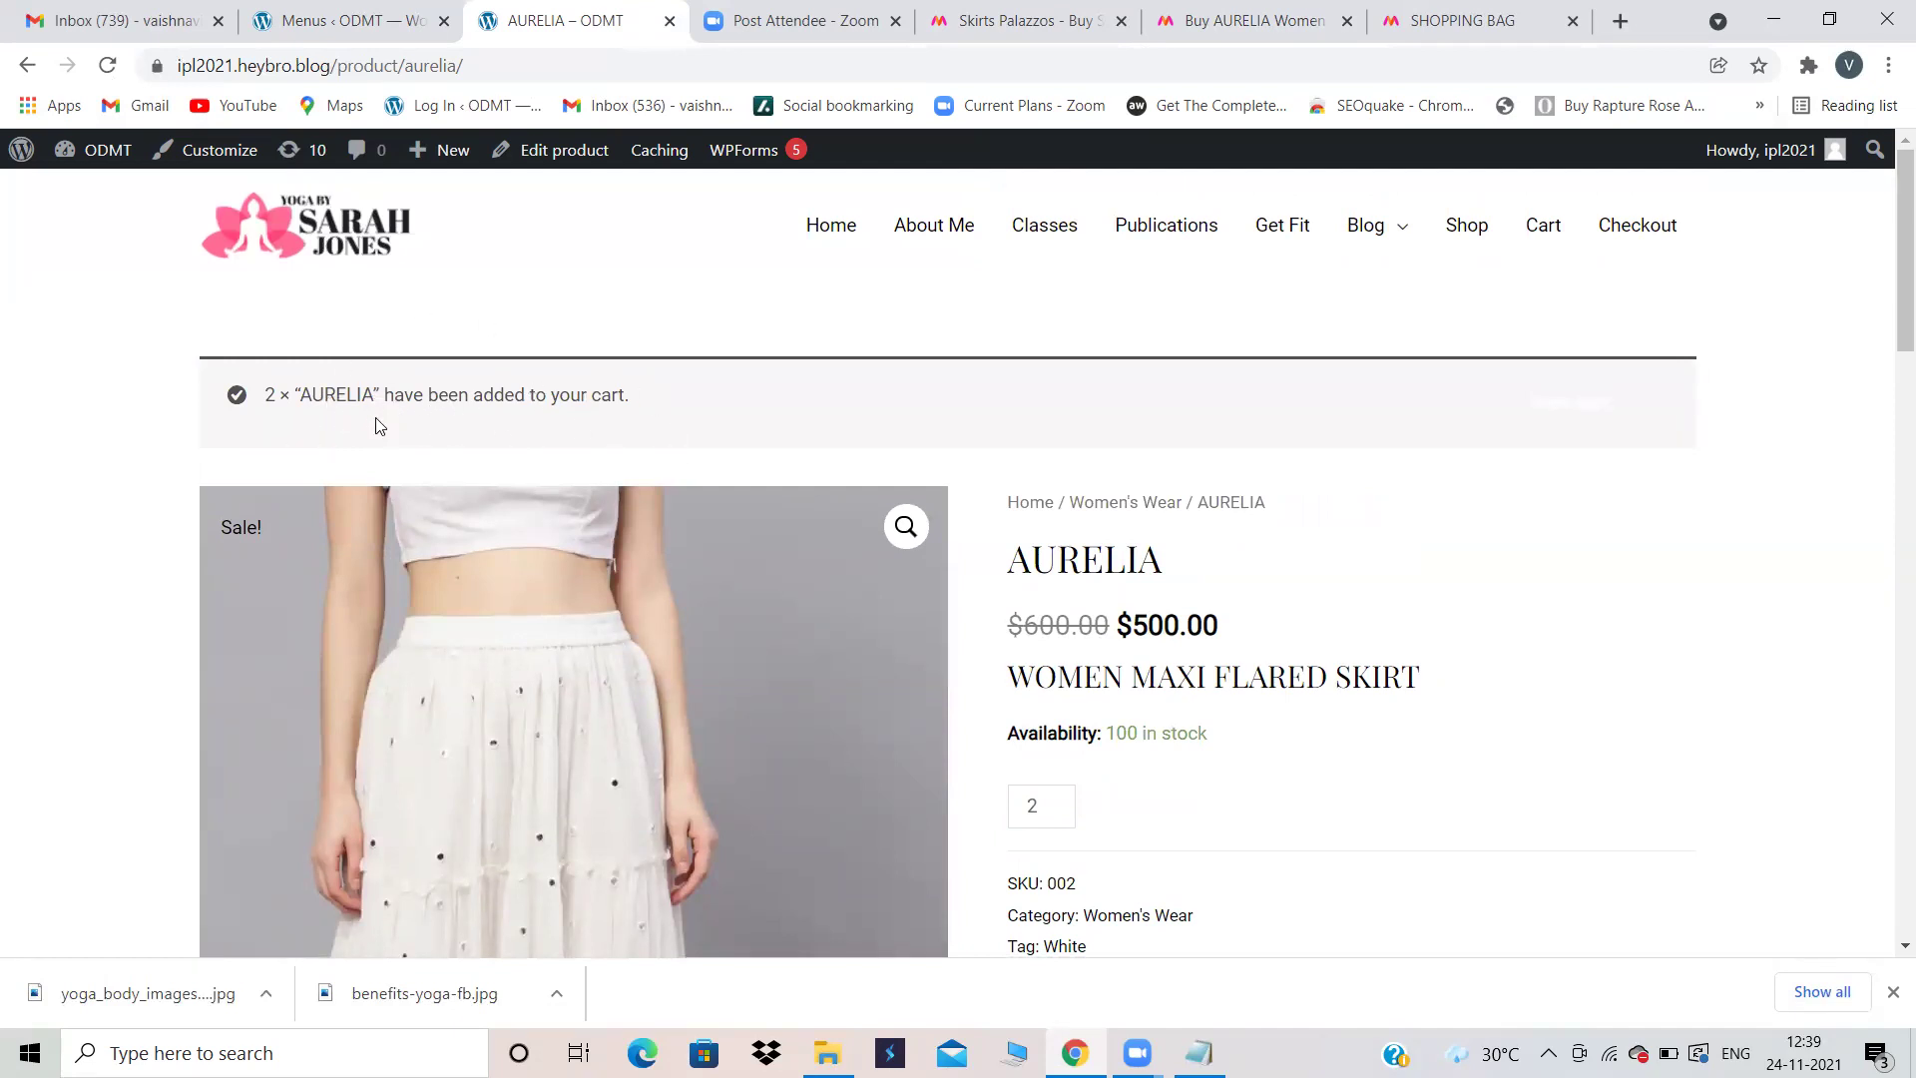
Step: Review the cart with 2 × AURELIA totalling $1,000.00, then proceed to checkout
{"action": "left_click", "coordinate": [1542, 226]}
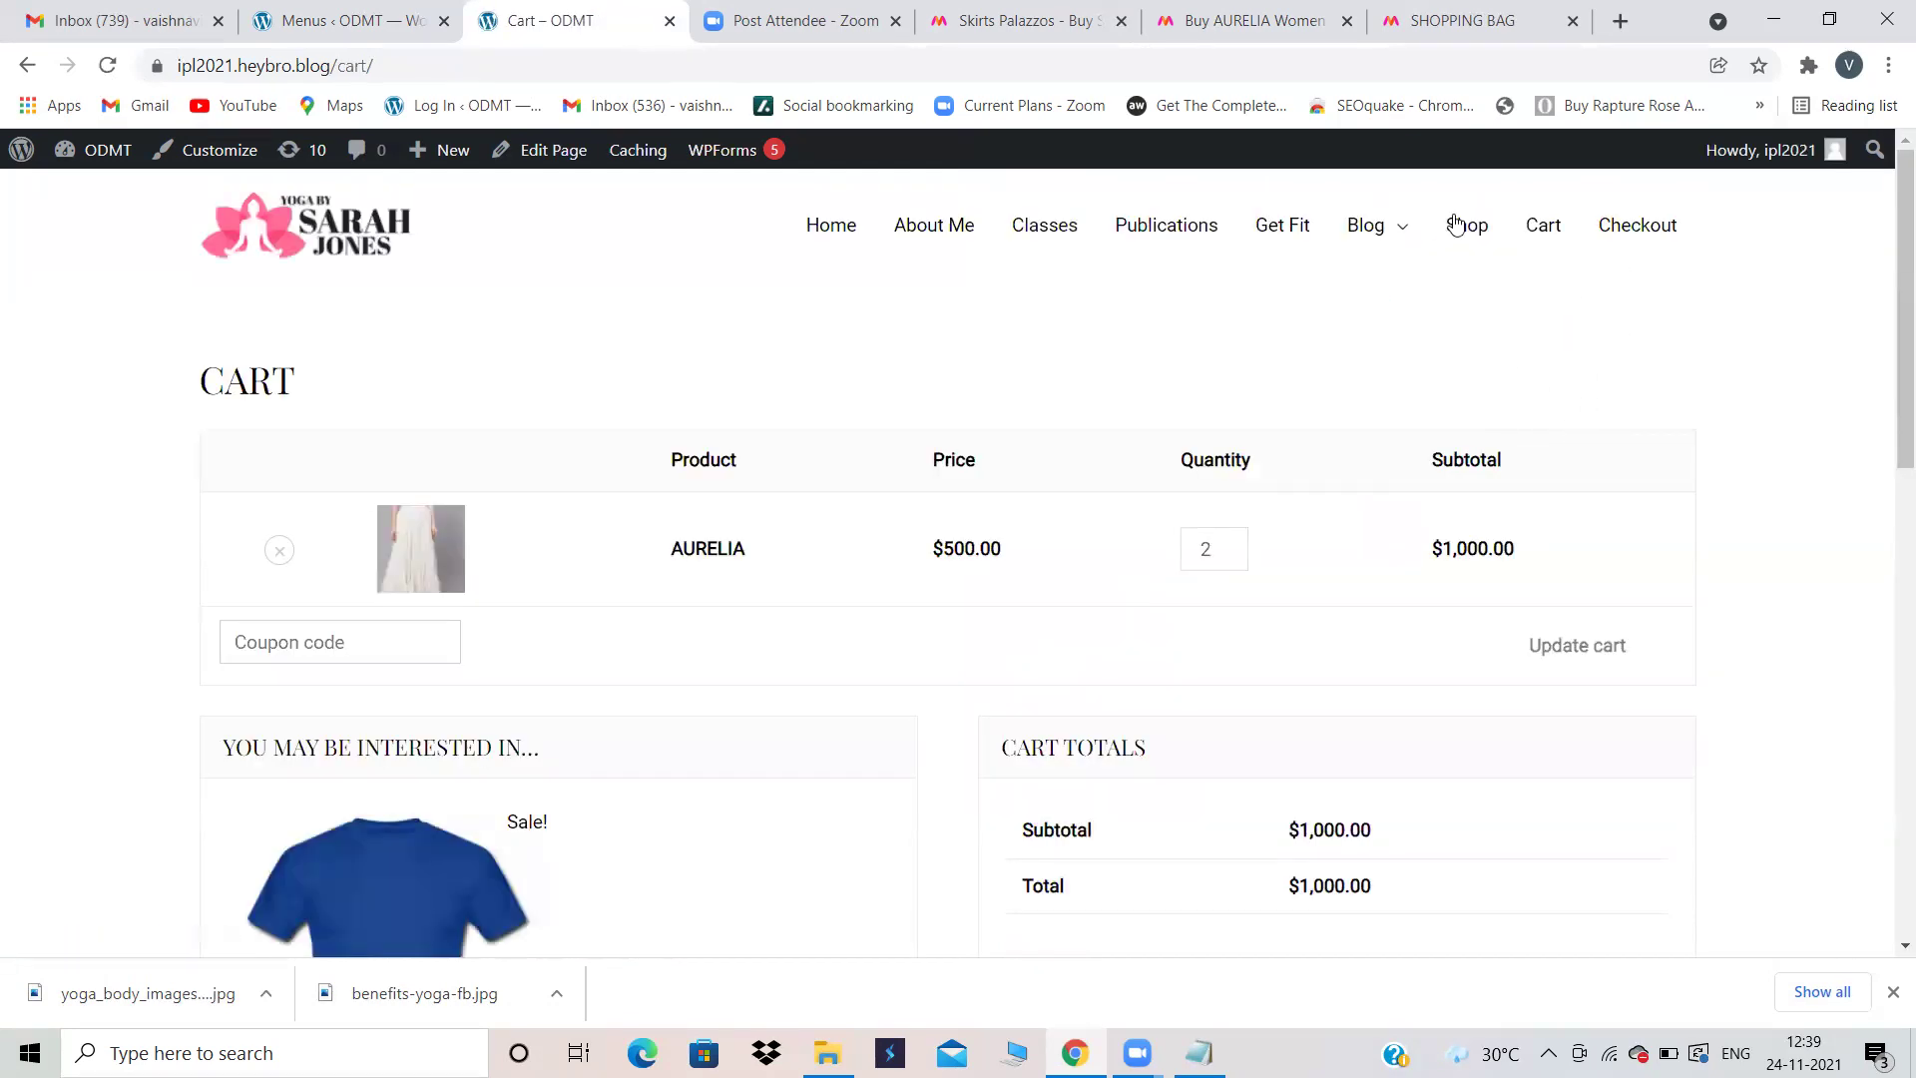
{"action": "scroll", "coordinate": [1400, 427], "scroll_direction": "down", "scroll_amount": 2}
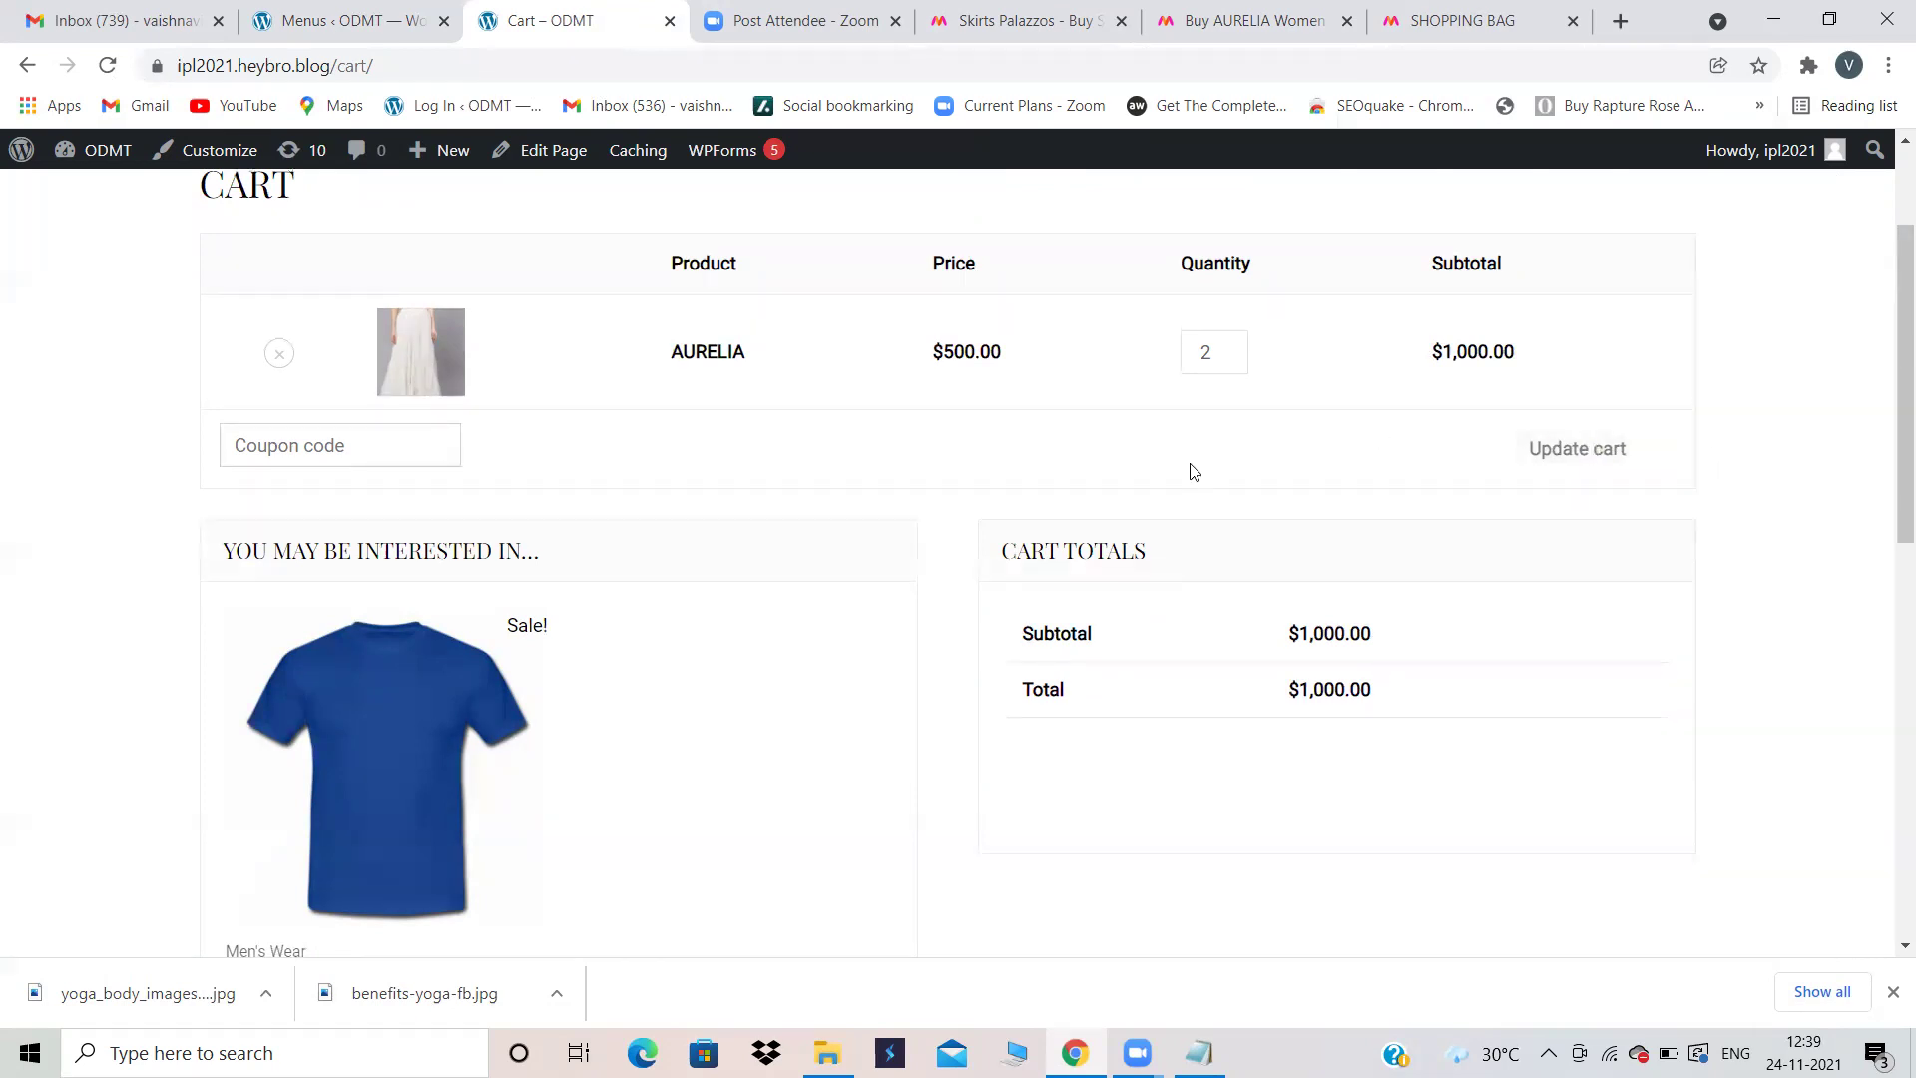
{"action": "scroll", "coordinate": [1420, 539], "scroll_direction": "down", "scroll_amount": 2}
{"action": "scroll", "coordinate": [1669, 317], "scroll_direction": "up", "scroll_amount": 1}
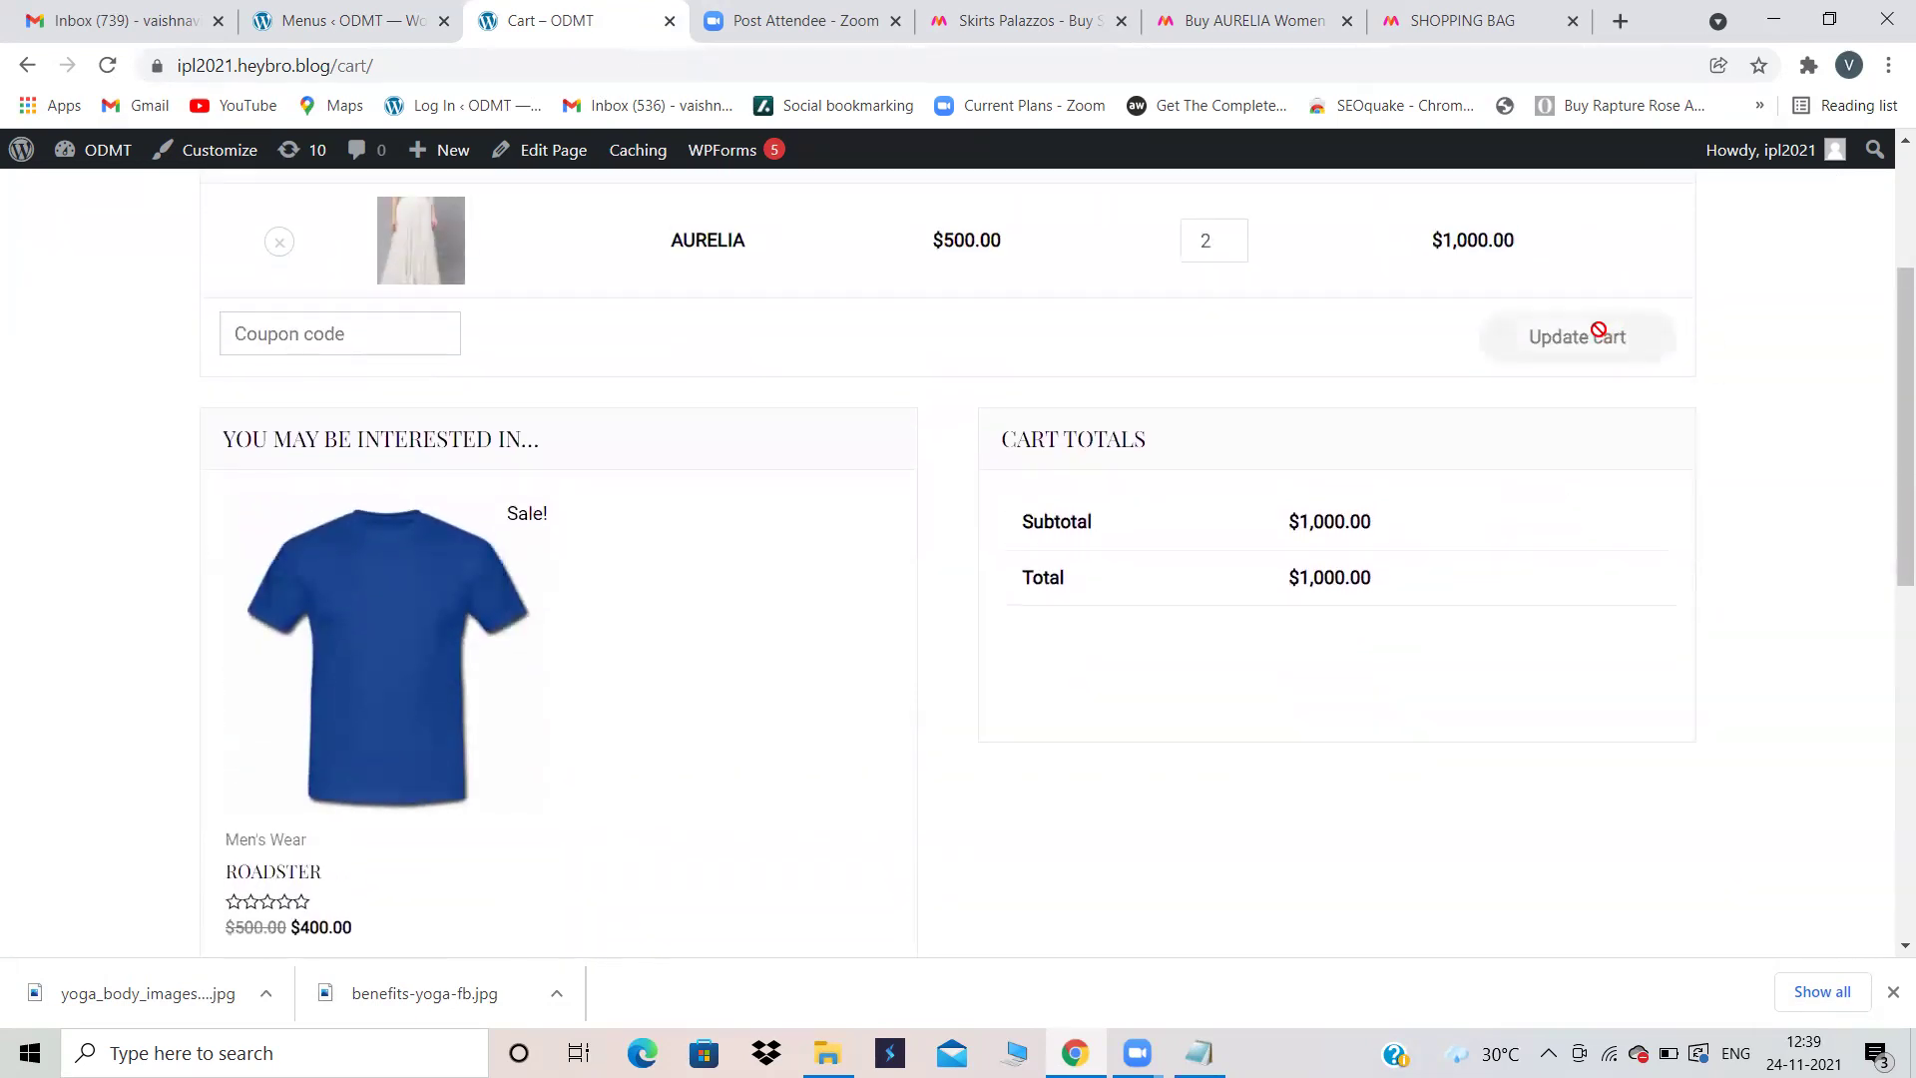
{"action": "scroll", "coordinate": [1597, 330], "scroll_direction": "up", "scroll_amount": 1}
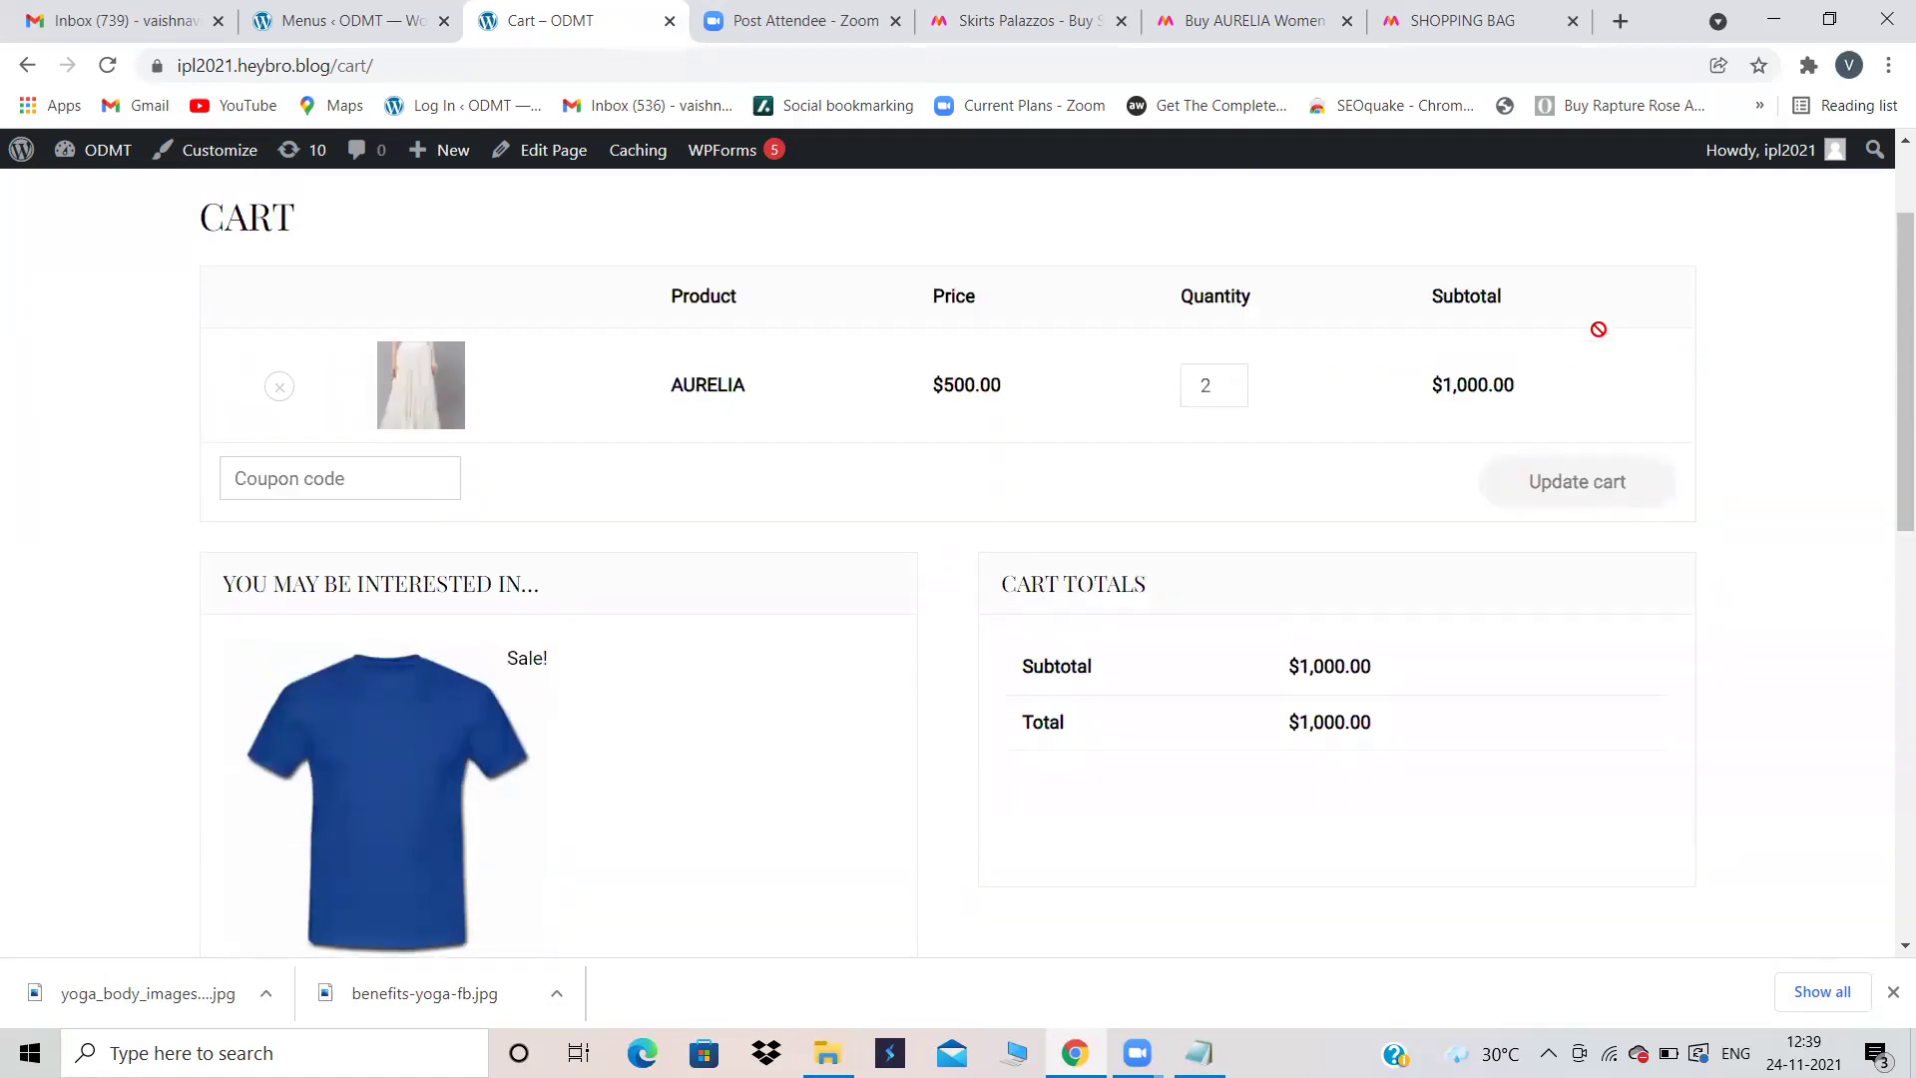
{"action": "scroll", "coordinate": [1601, 483], "scroll_direction": "up", "scroll_amount": 1}
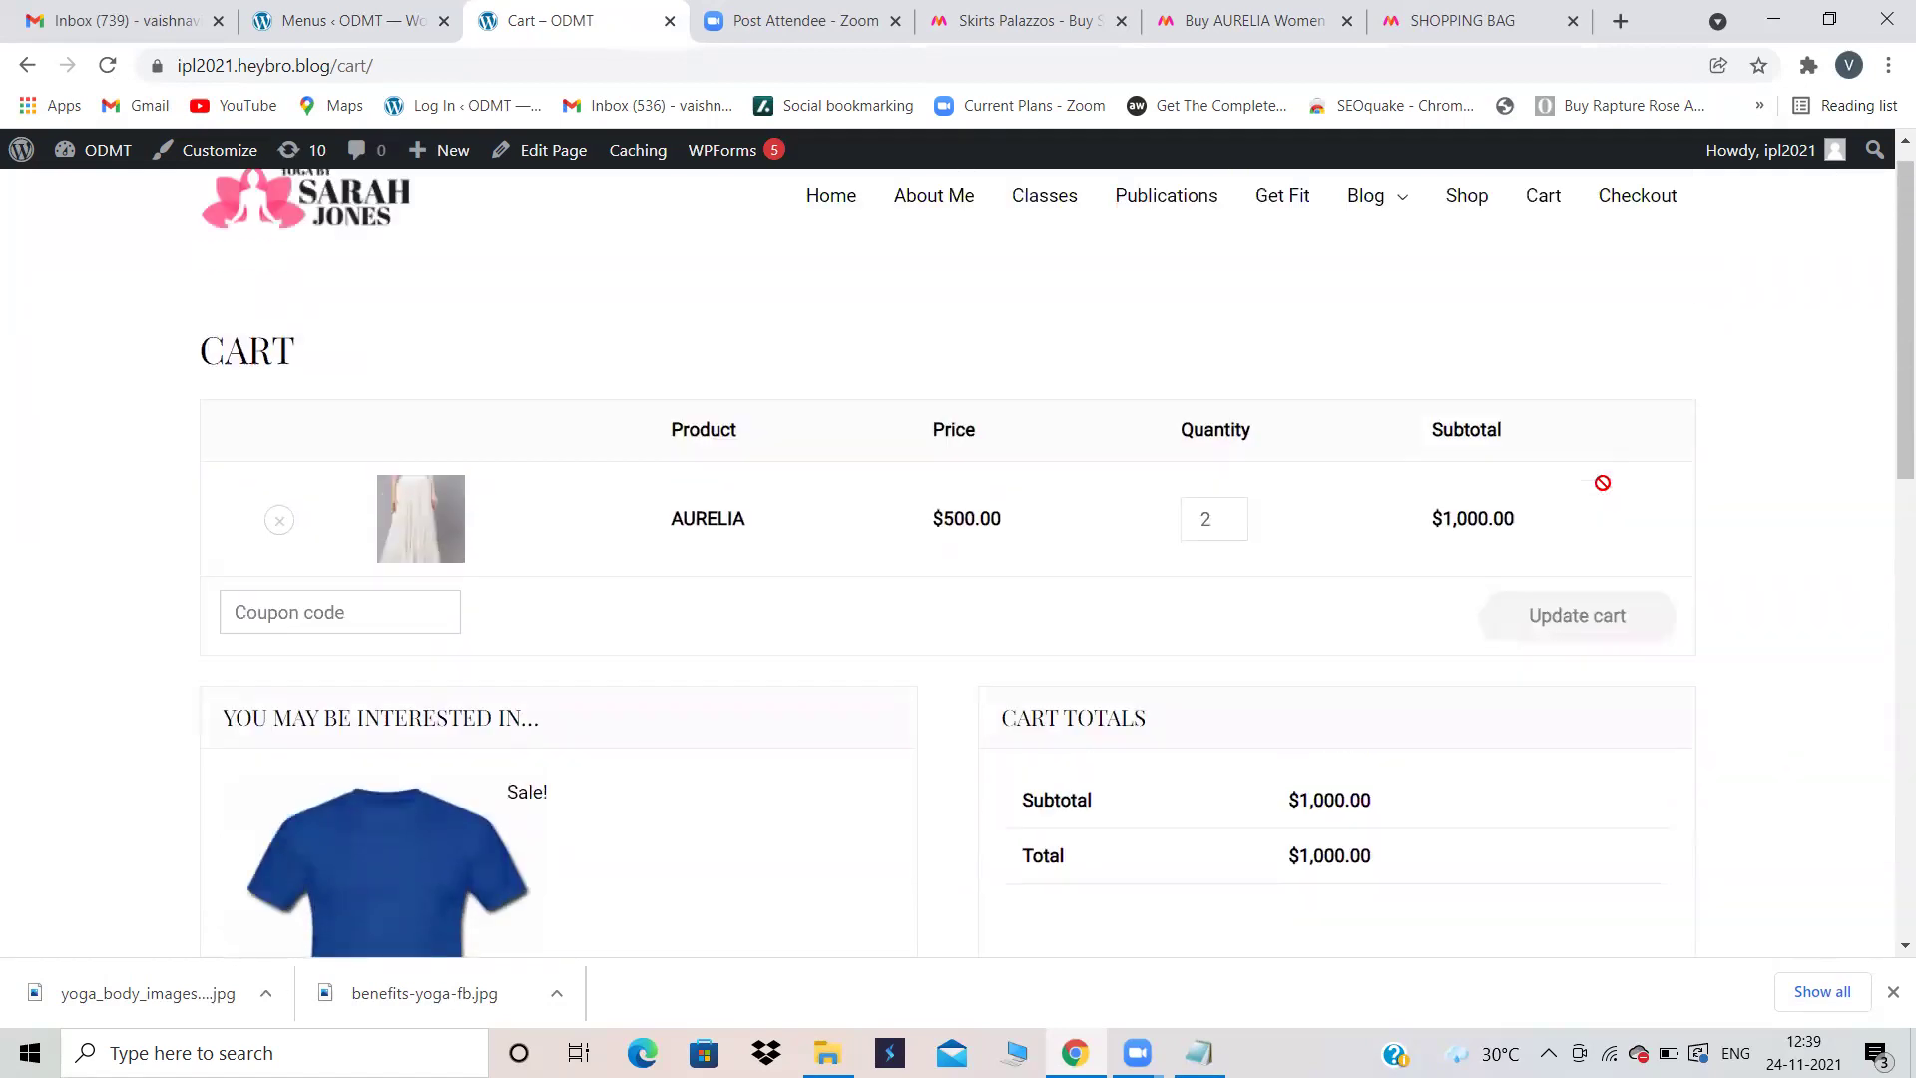
{"action": "left_click", "coordinate": [1637, 235]}
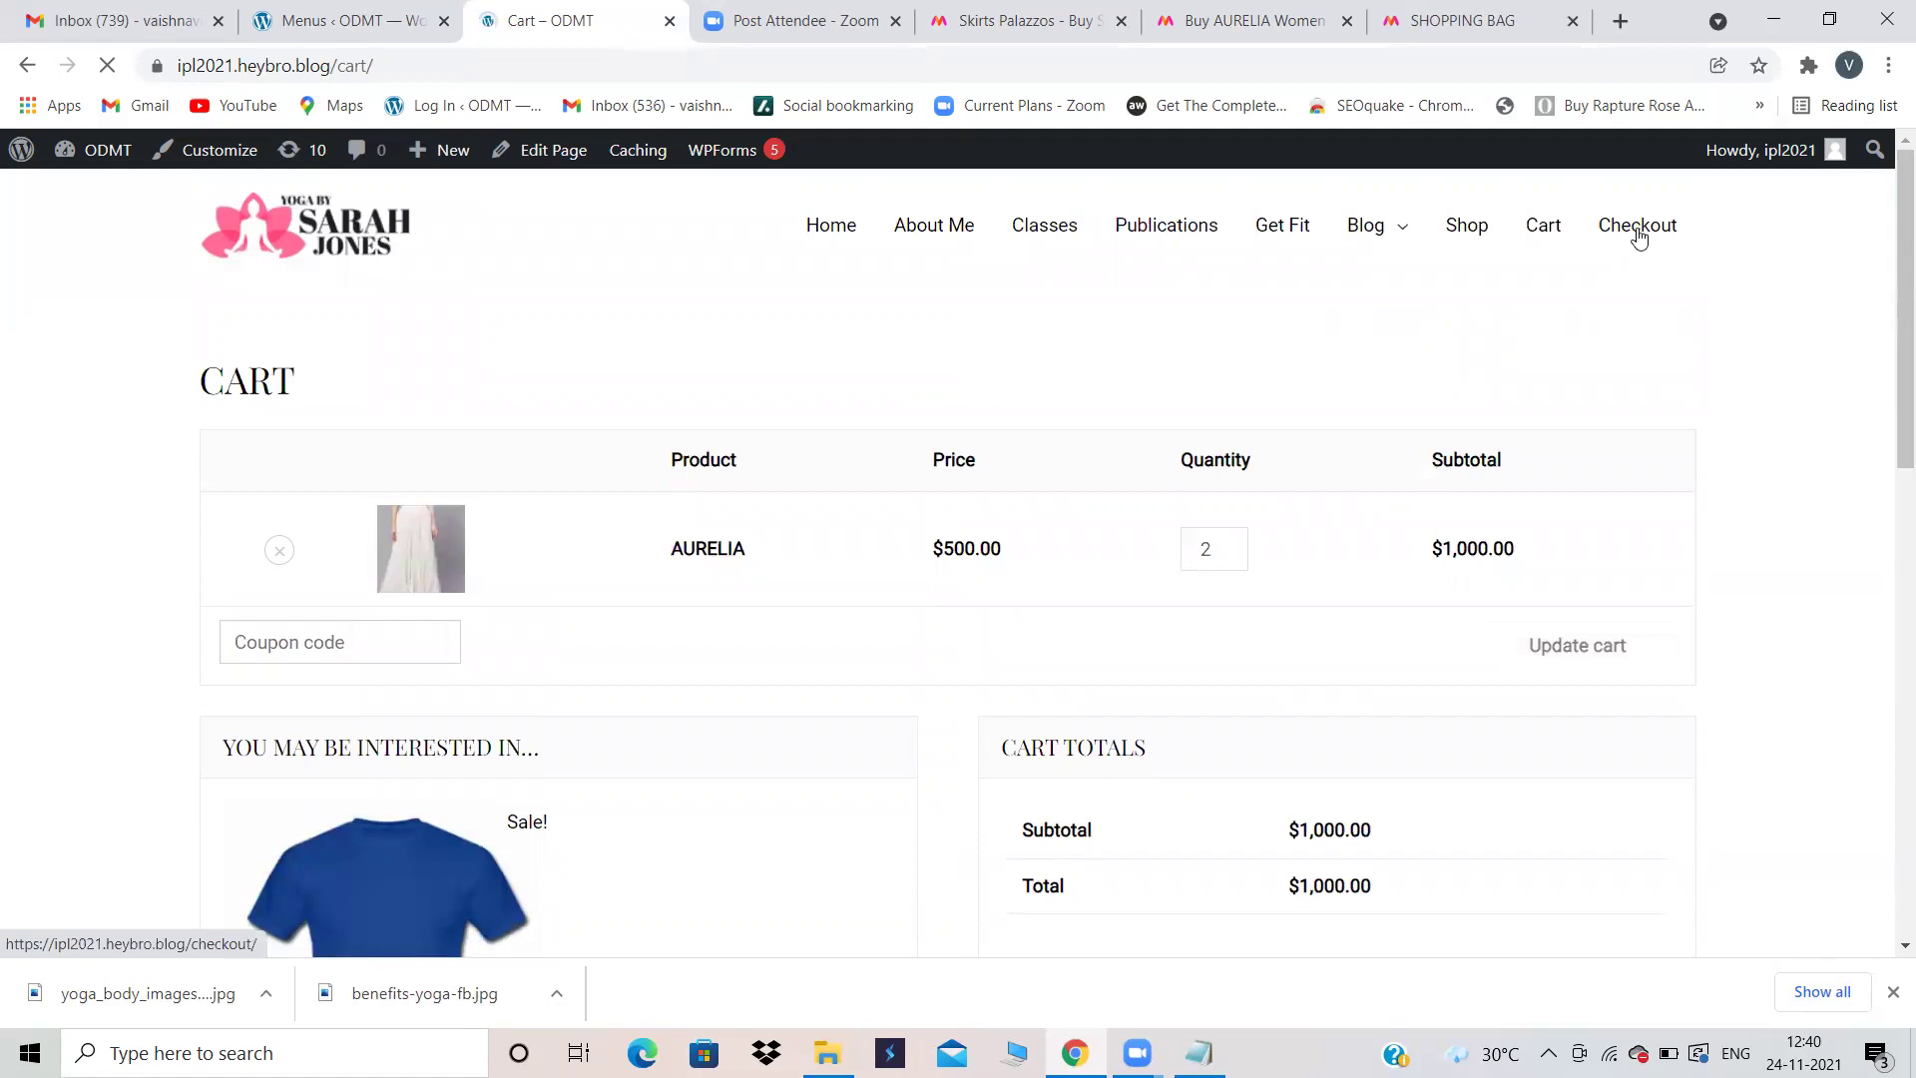
Step: Scroll through the checkout's Billing Details form and the 2 × AURELIA $1,000.00 order
{"action": "scroll", "coordinate": [755, 617], "scroll_direction": "down", "scroll_amount": 3}
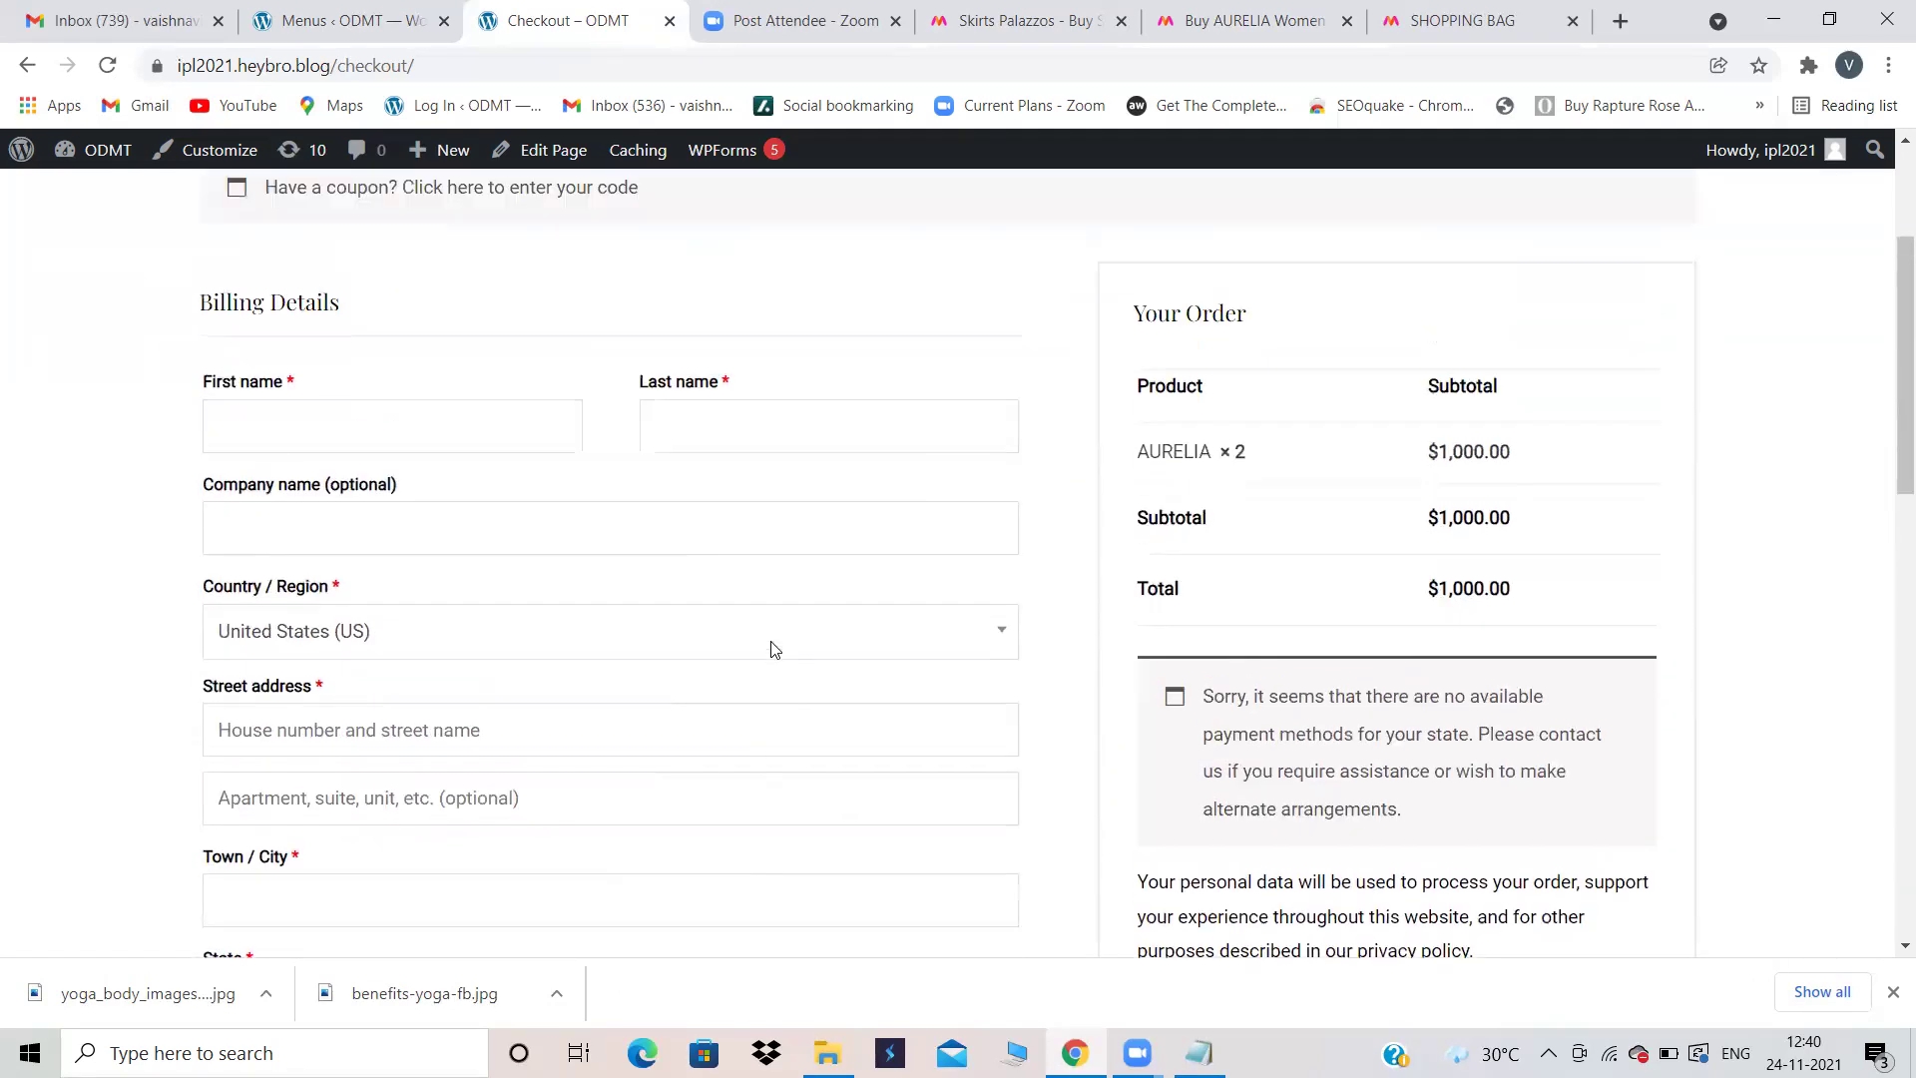
{"action": "scroll", "coordinate": [1231, 691], "scroll_direction": "up", "scroll_amount": 1}
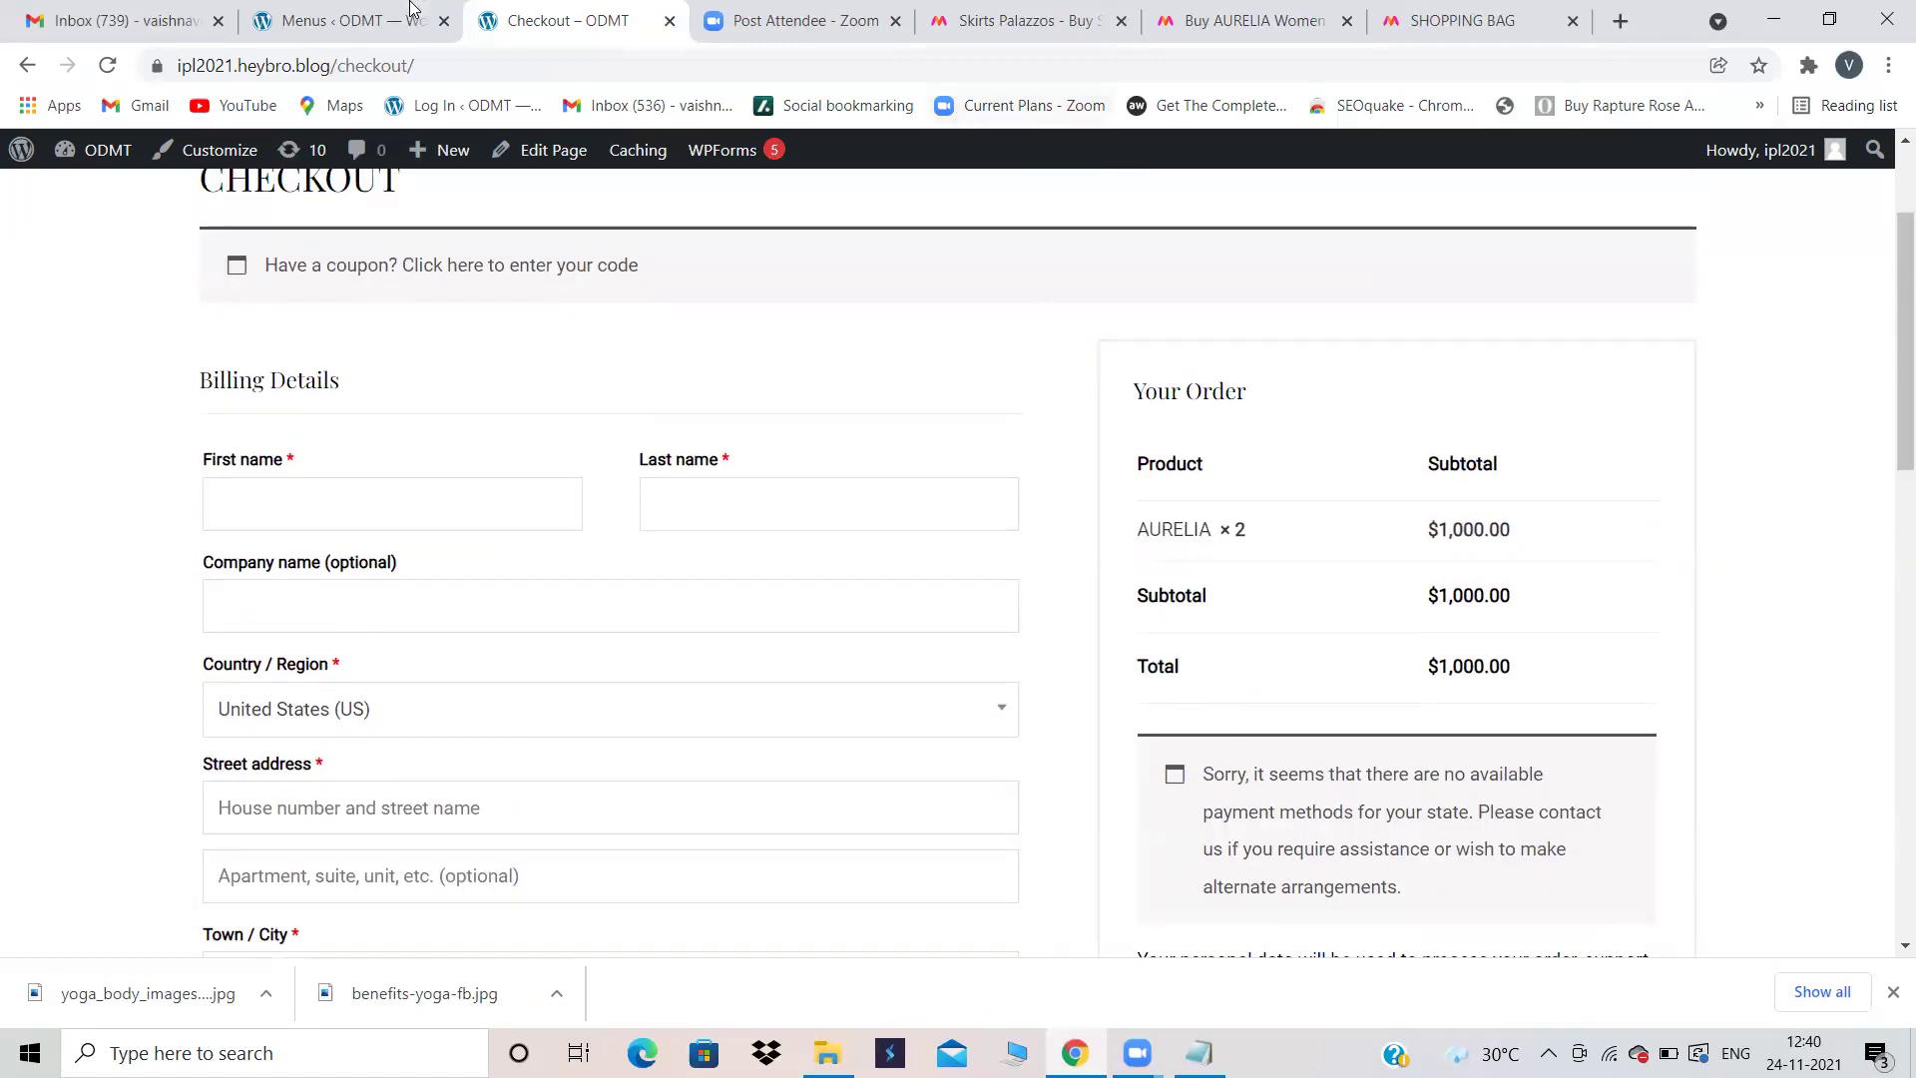
Step: In the admin tab, open WooCommerce Orders and confirm no orders have been received yet
{"action": "left_click", "coordinate": [392, 10]}
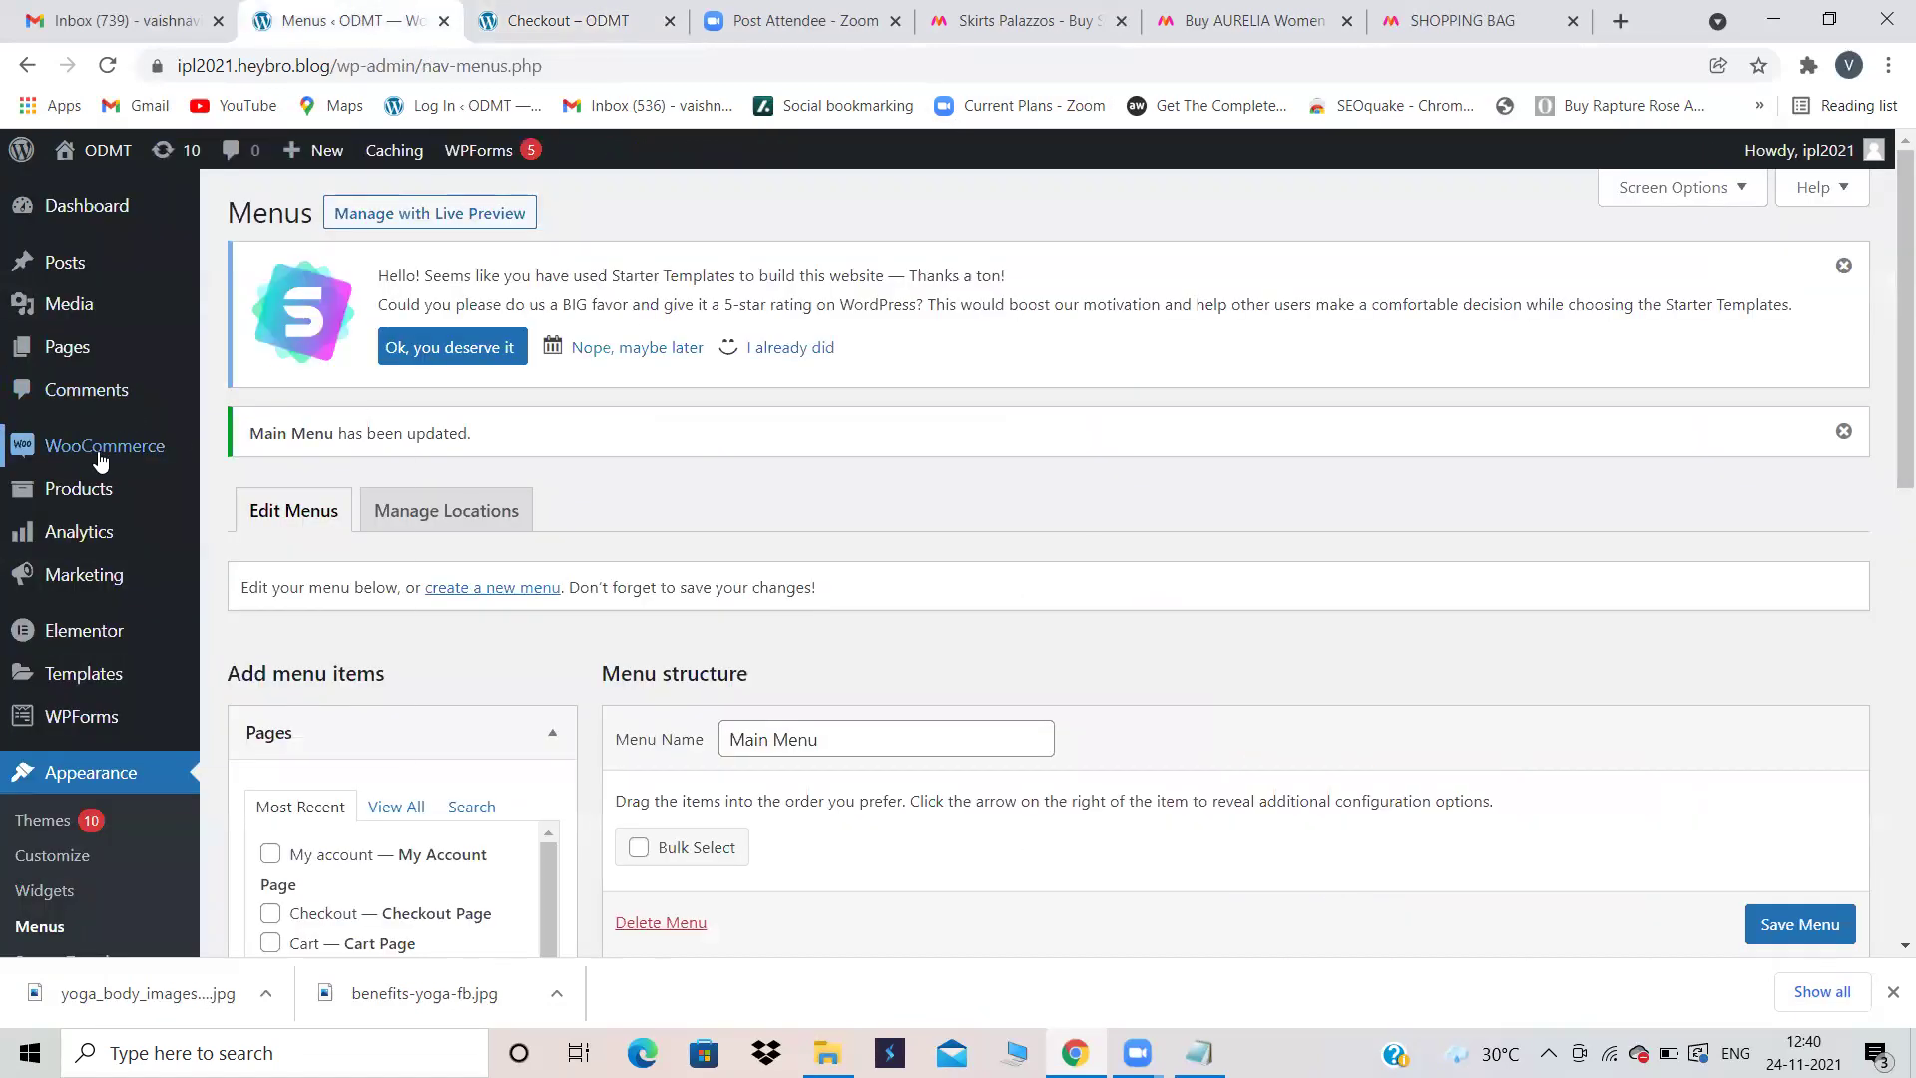
{"action": "mouse_move", "coordinate": [100, 454]}
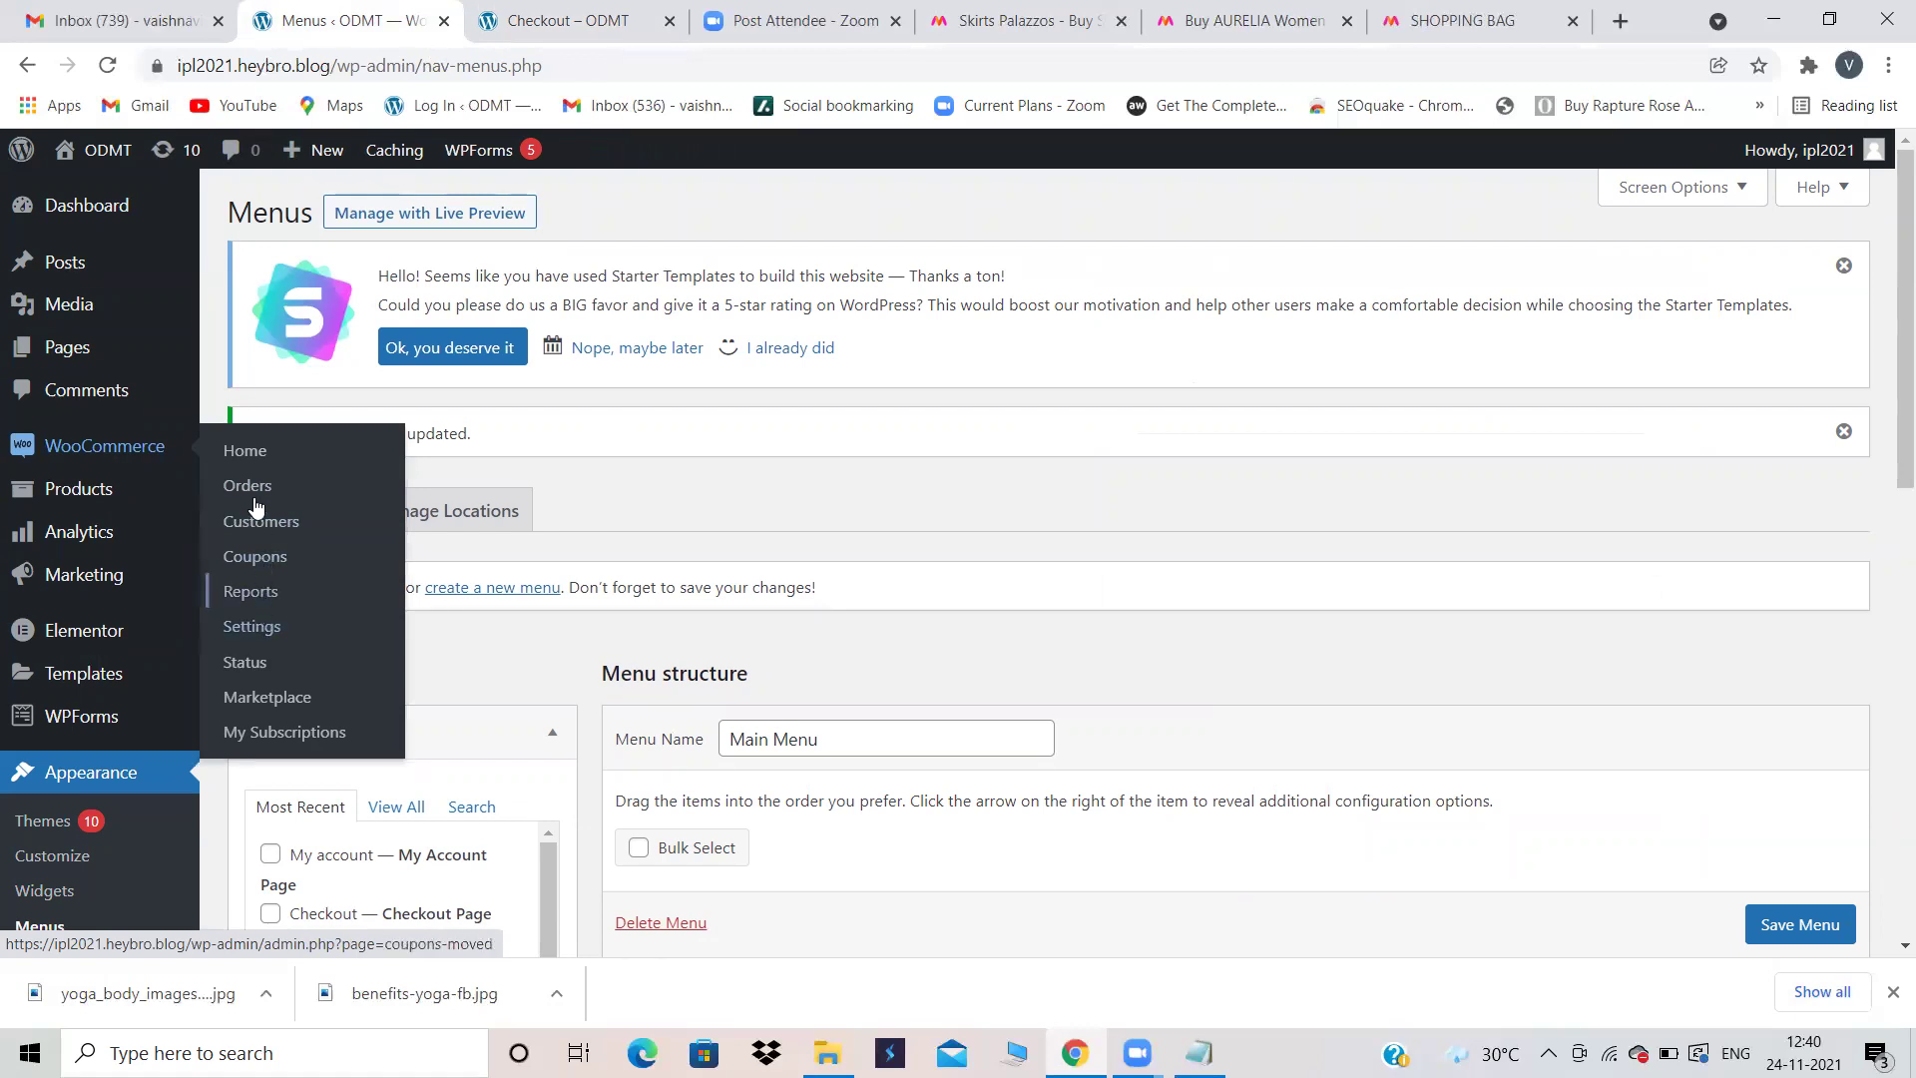
{"action": "left_click", "coordinate": [252, 496]}
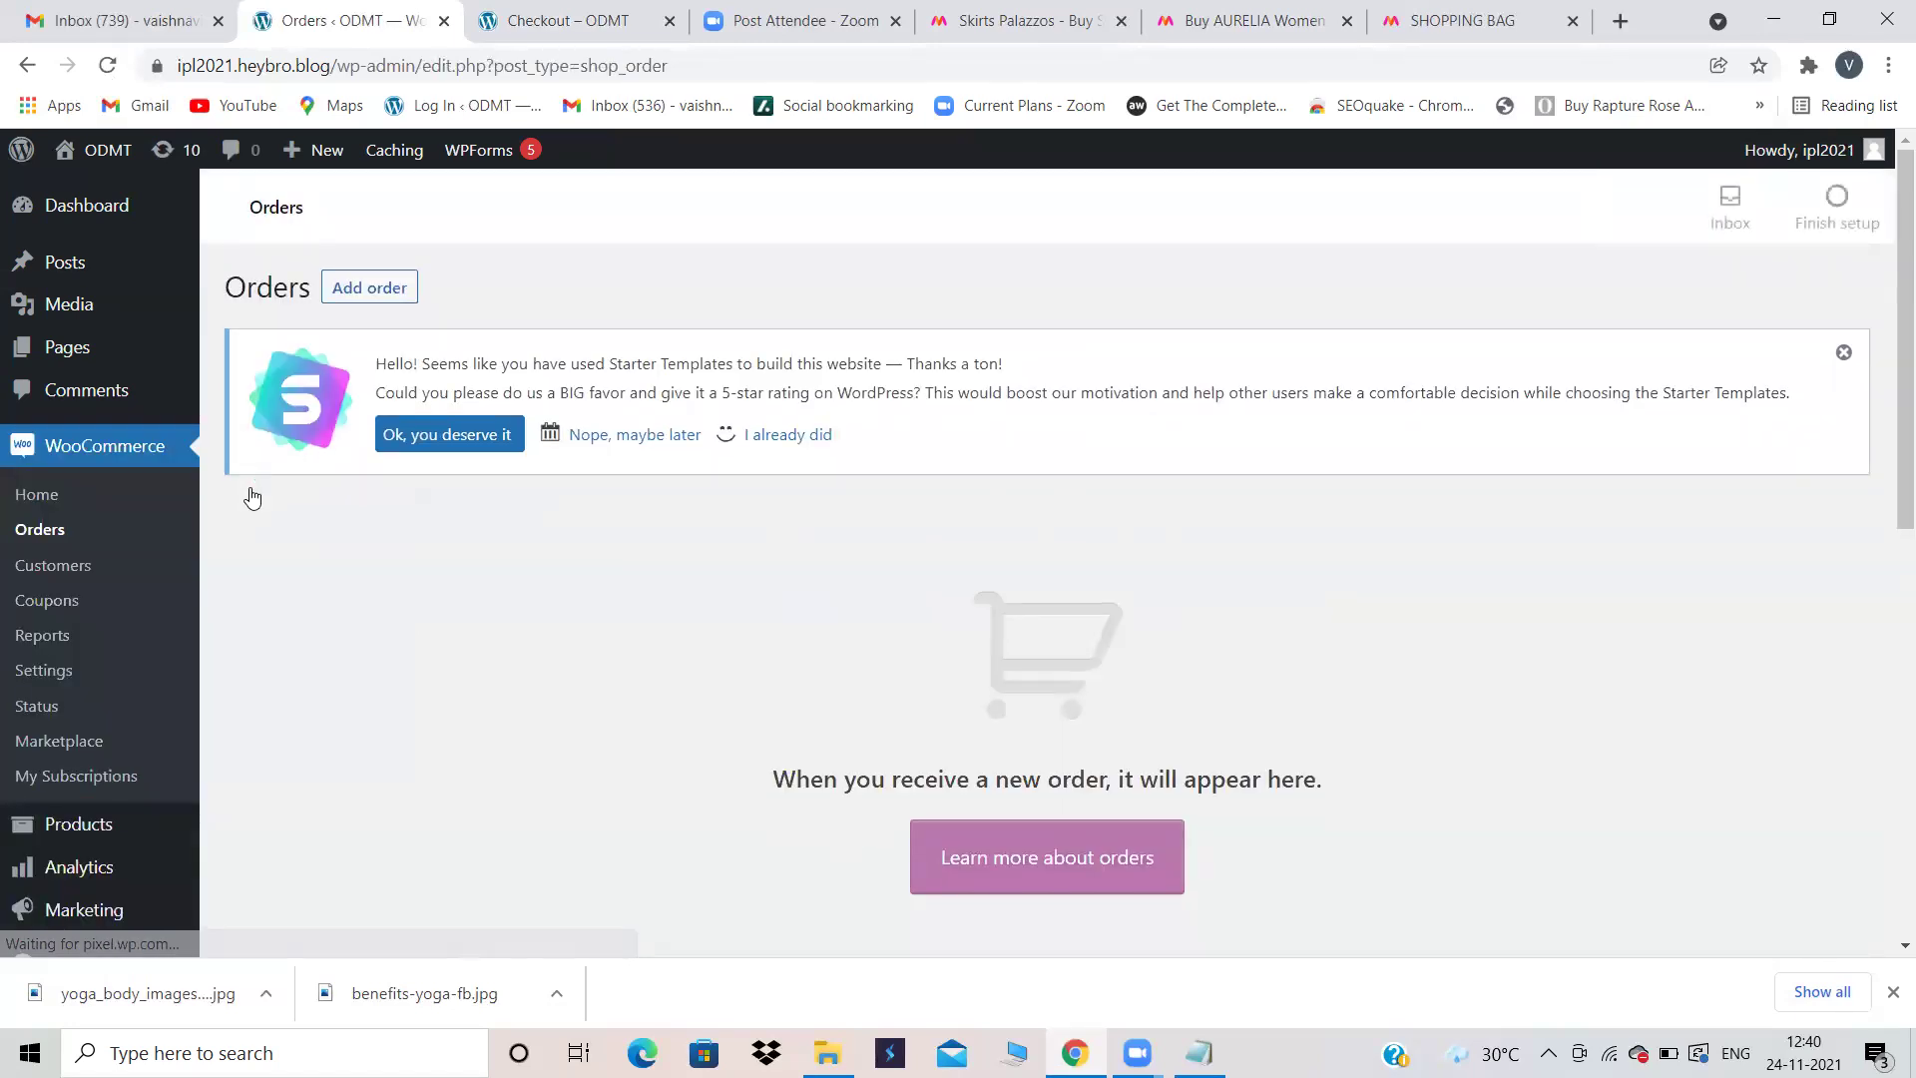
{"action": "scroll", "coordinate": [743, 735], "scroll_direction": "down", "scroll_amount": 8}
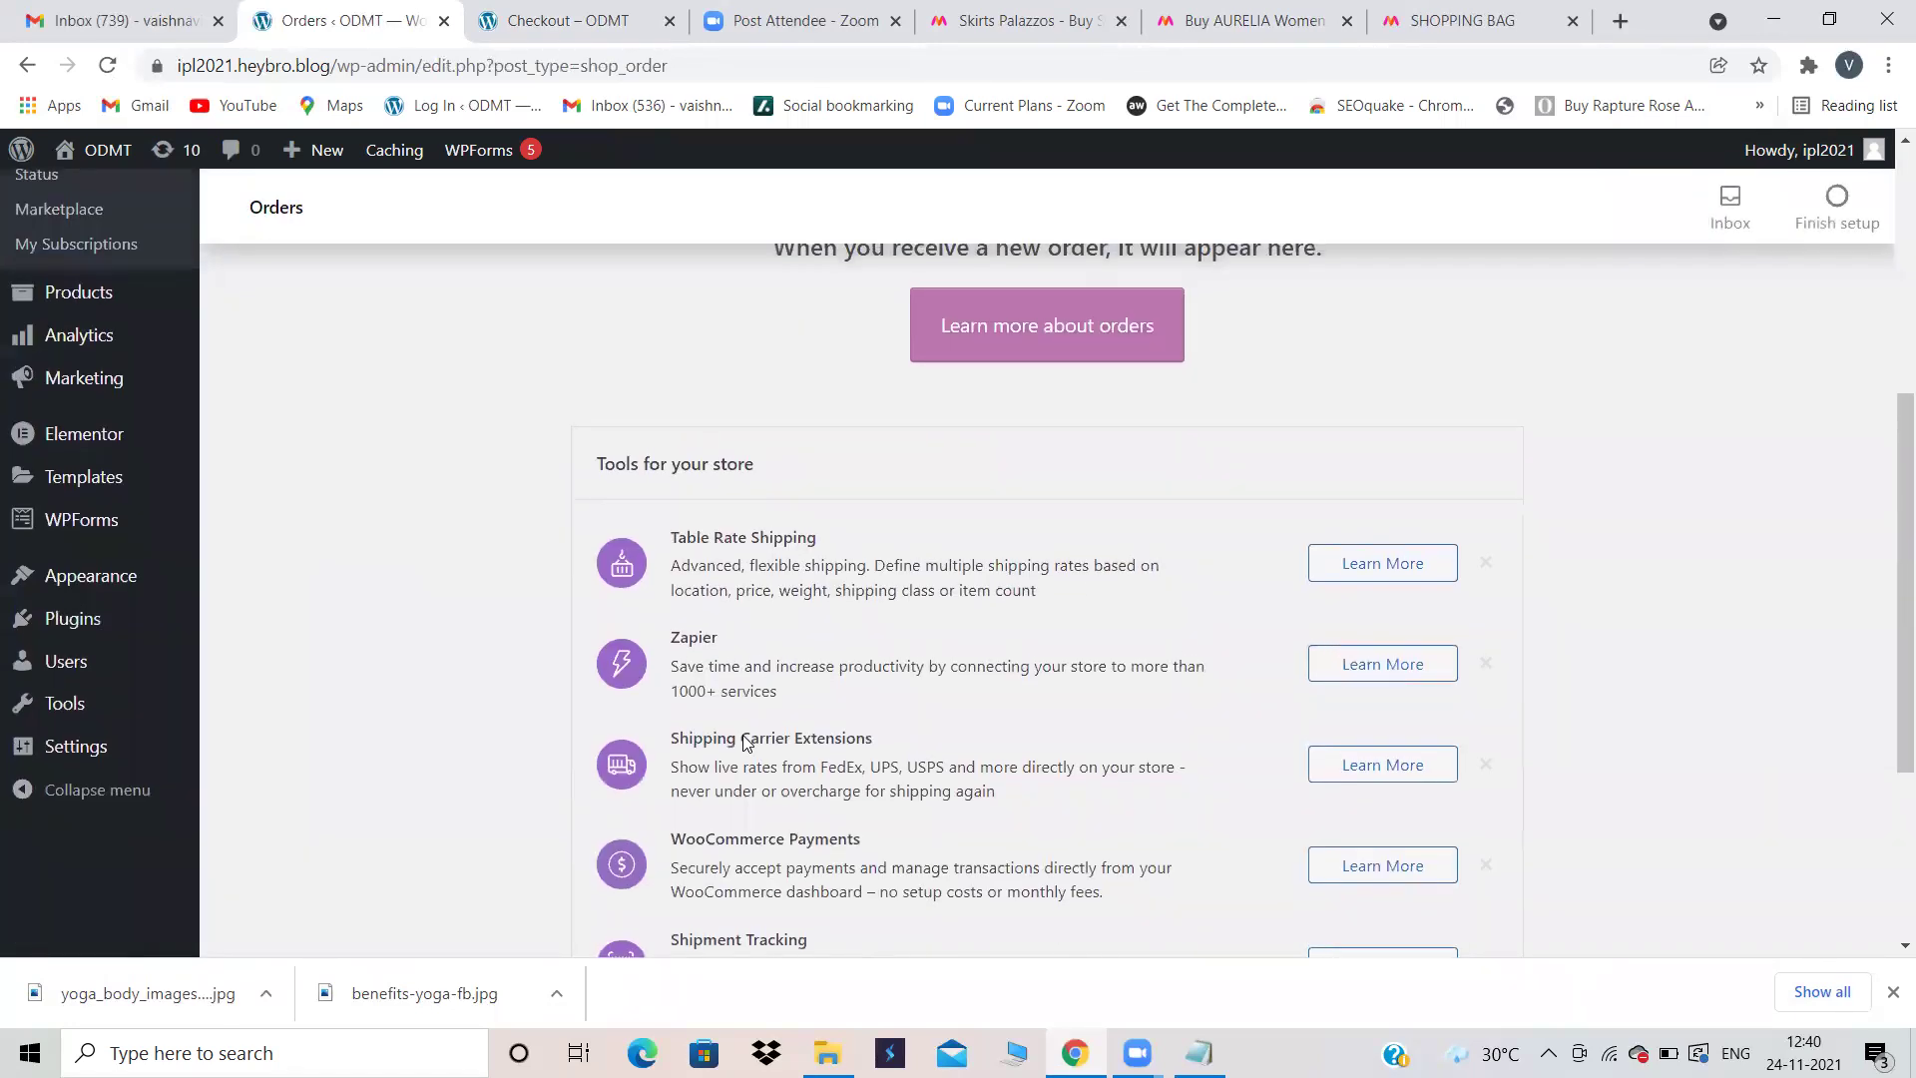
{"action": "scroll", "coordinate": [143, 592], "scroll_direction": "up", "scroll_amount": 8}
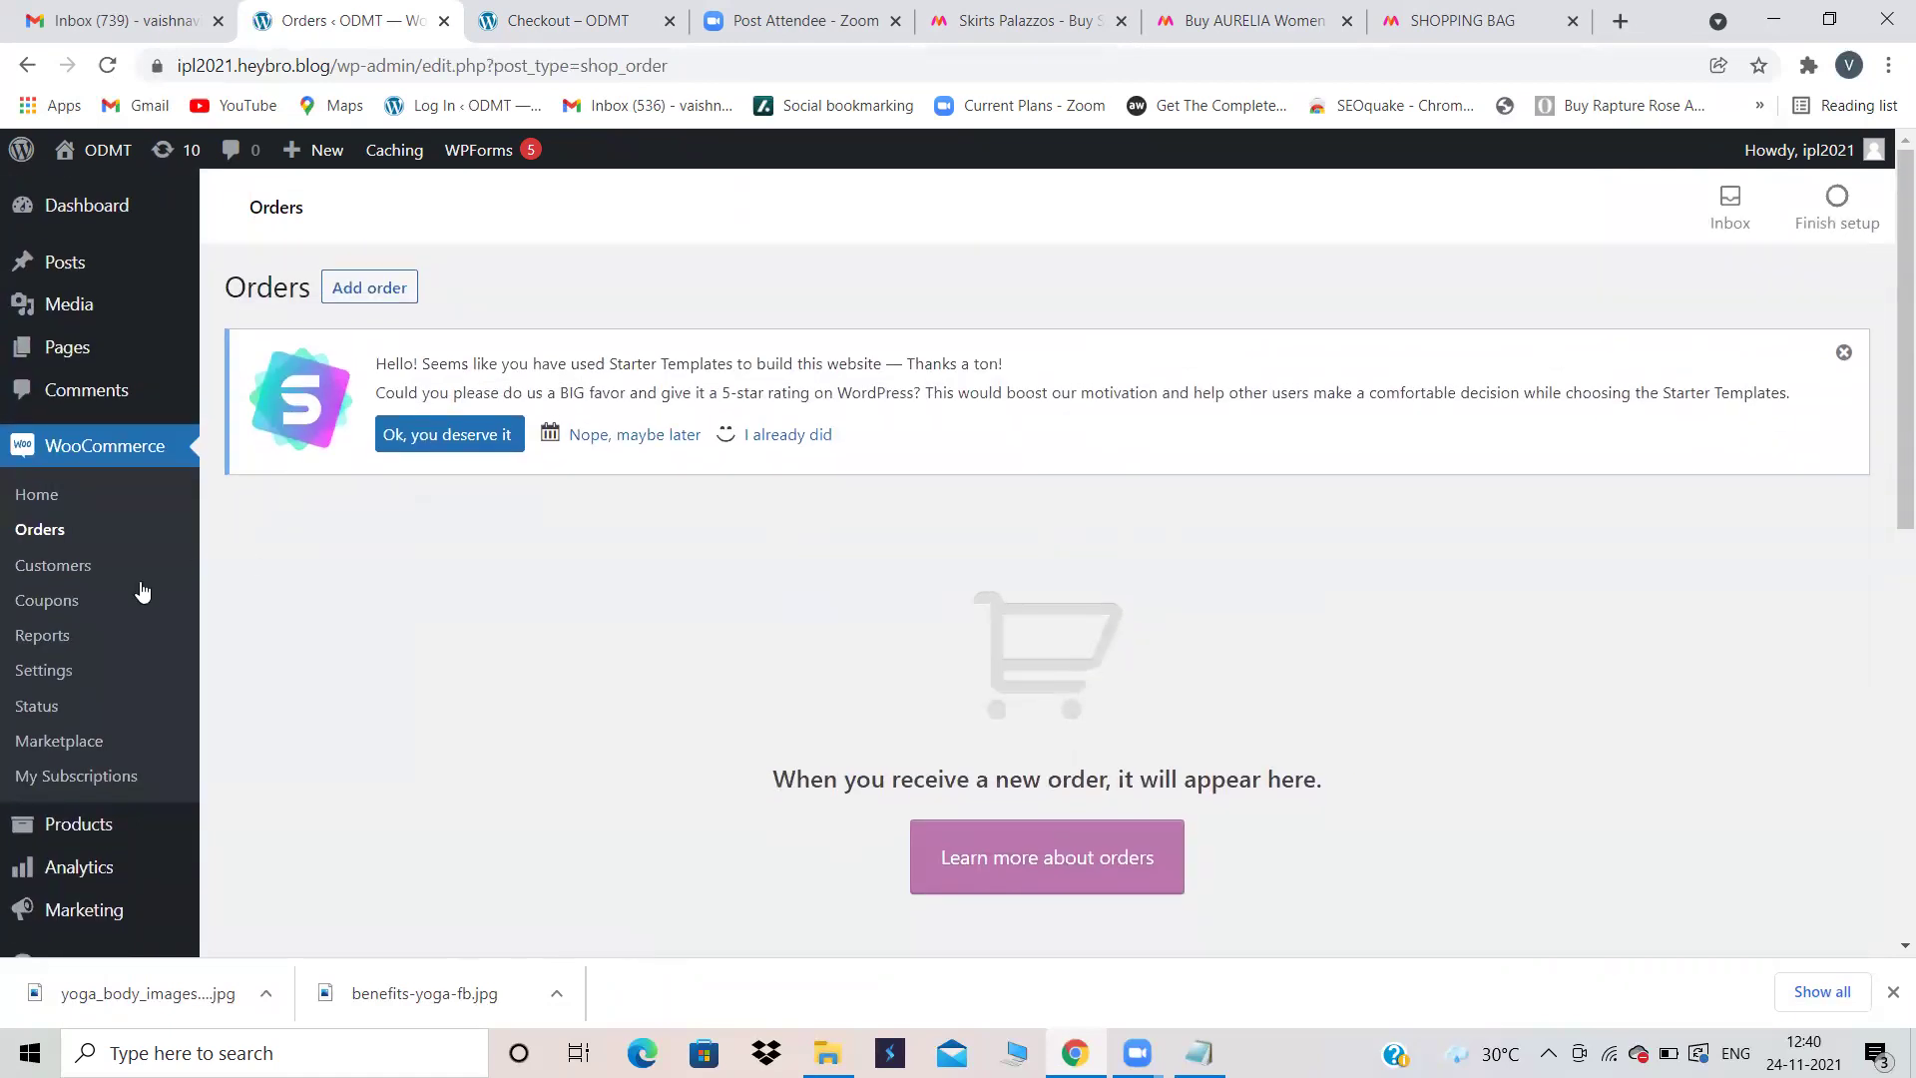
Step: Open the WooCommerce Coupons page, briefly glancing at the Myntra AURELIA listings and checkout tabs
{"action": "left_click", "coordinate": [54, 597]}
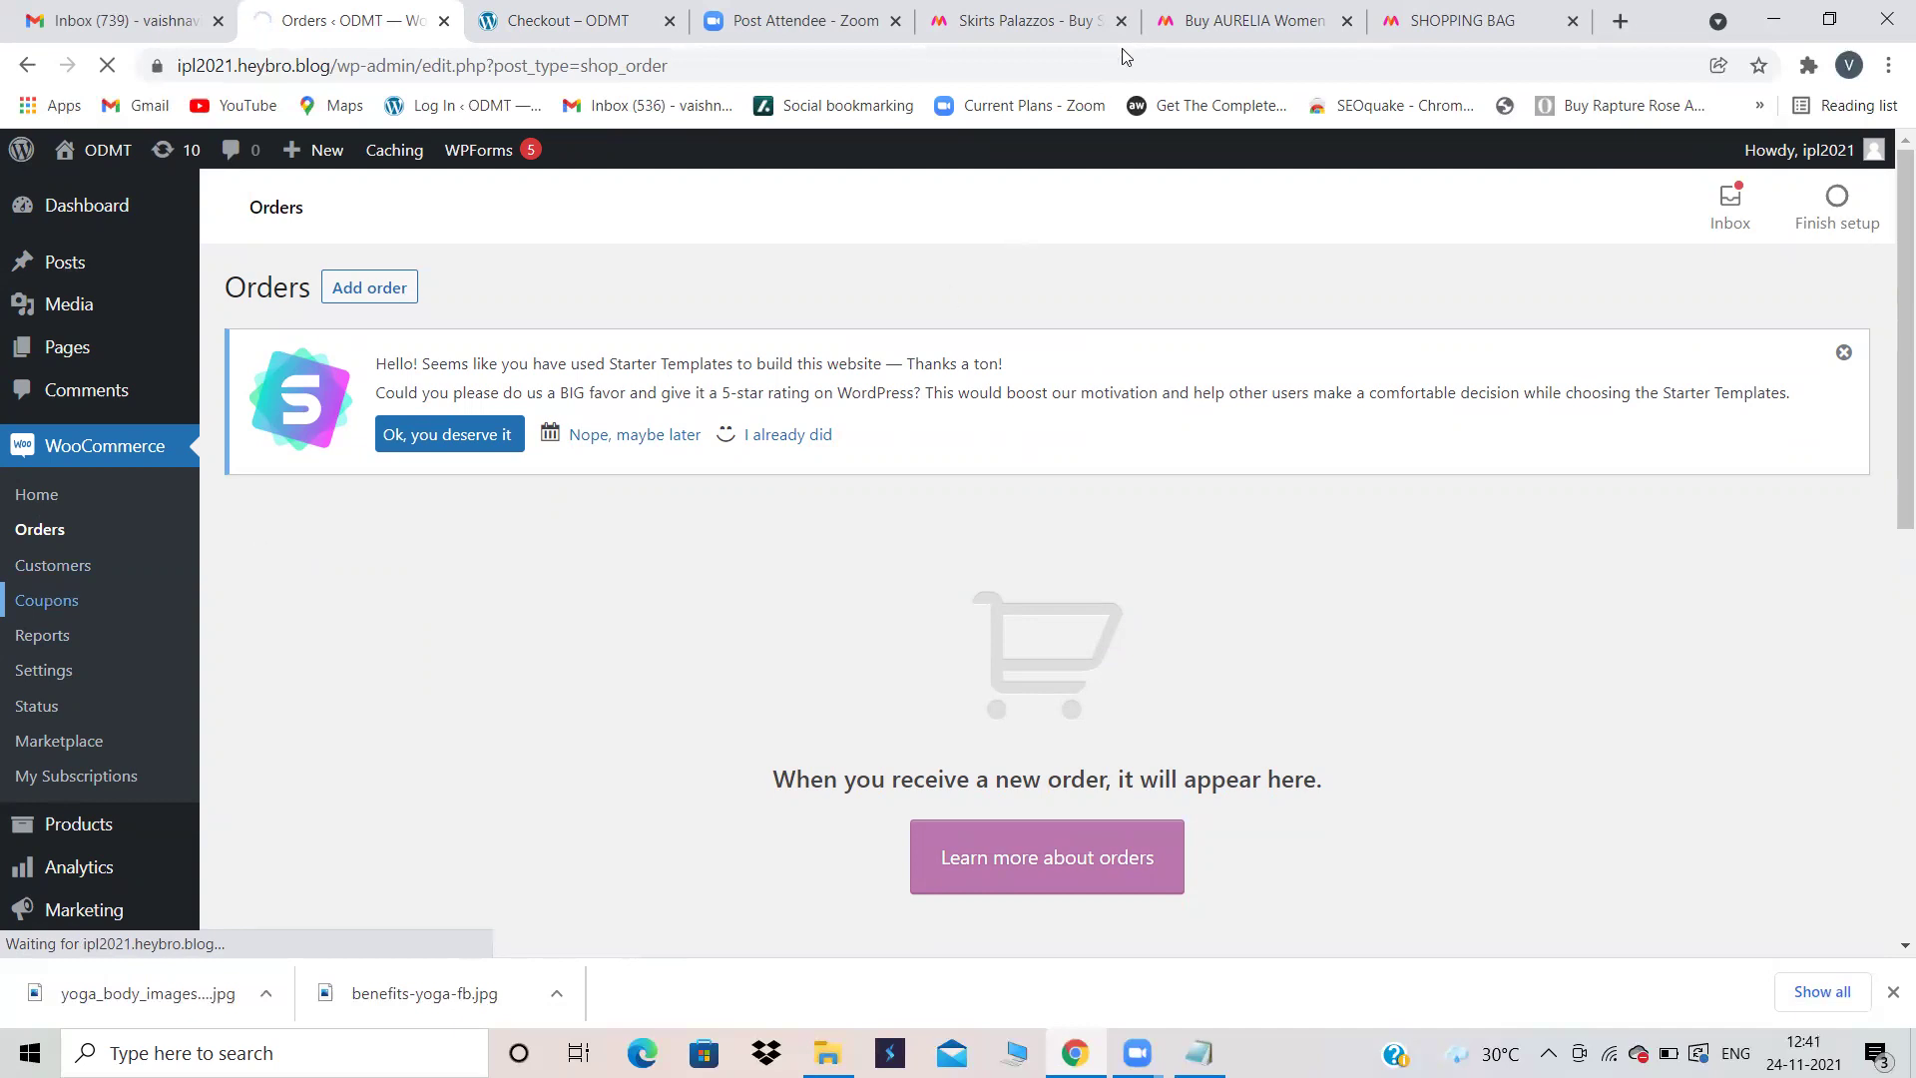
{"action": "left_click", "coordinate": [1175, 20]}
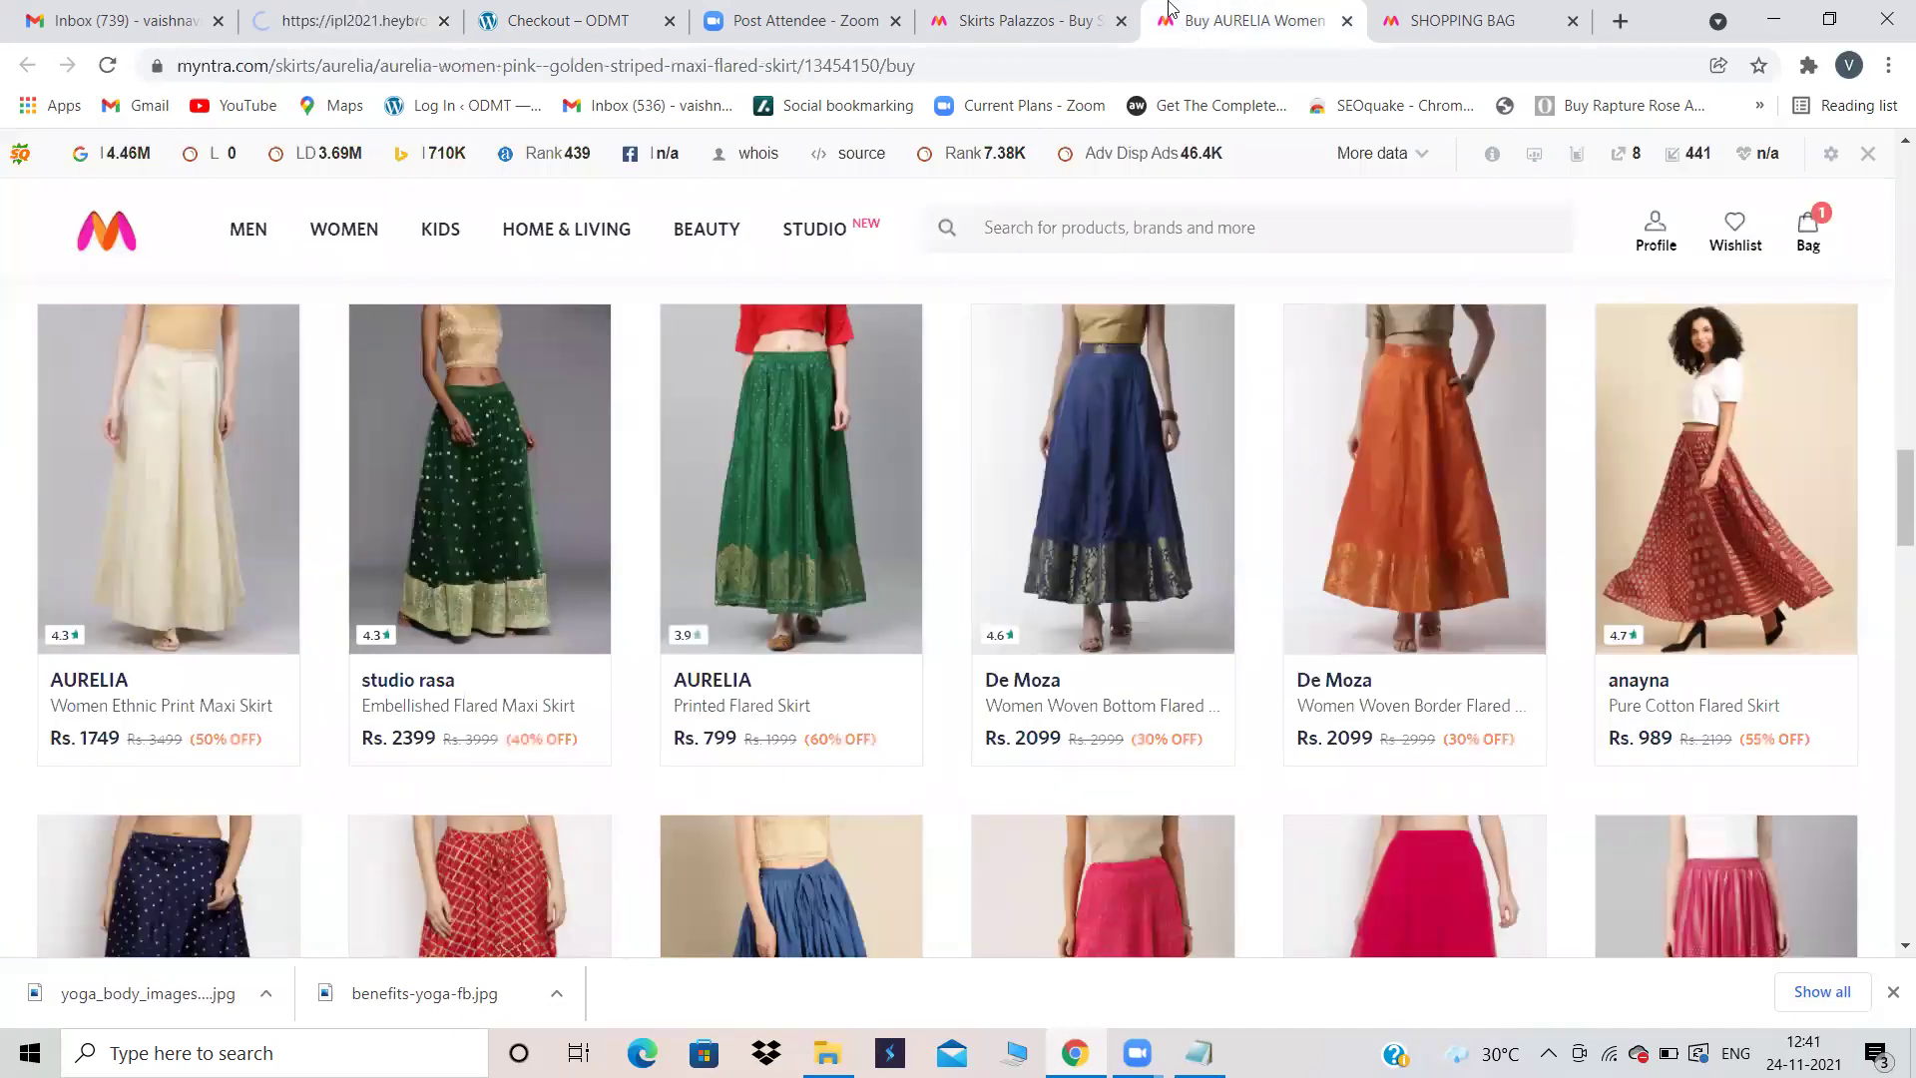
{"action": "left_click", "coordinate": [567, 19]}
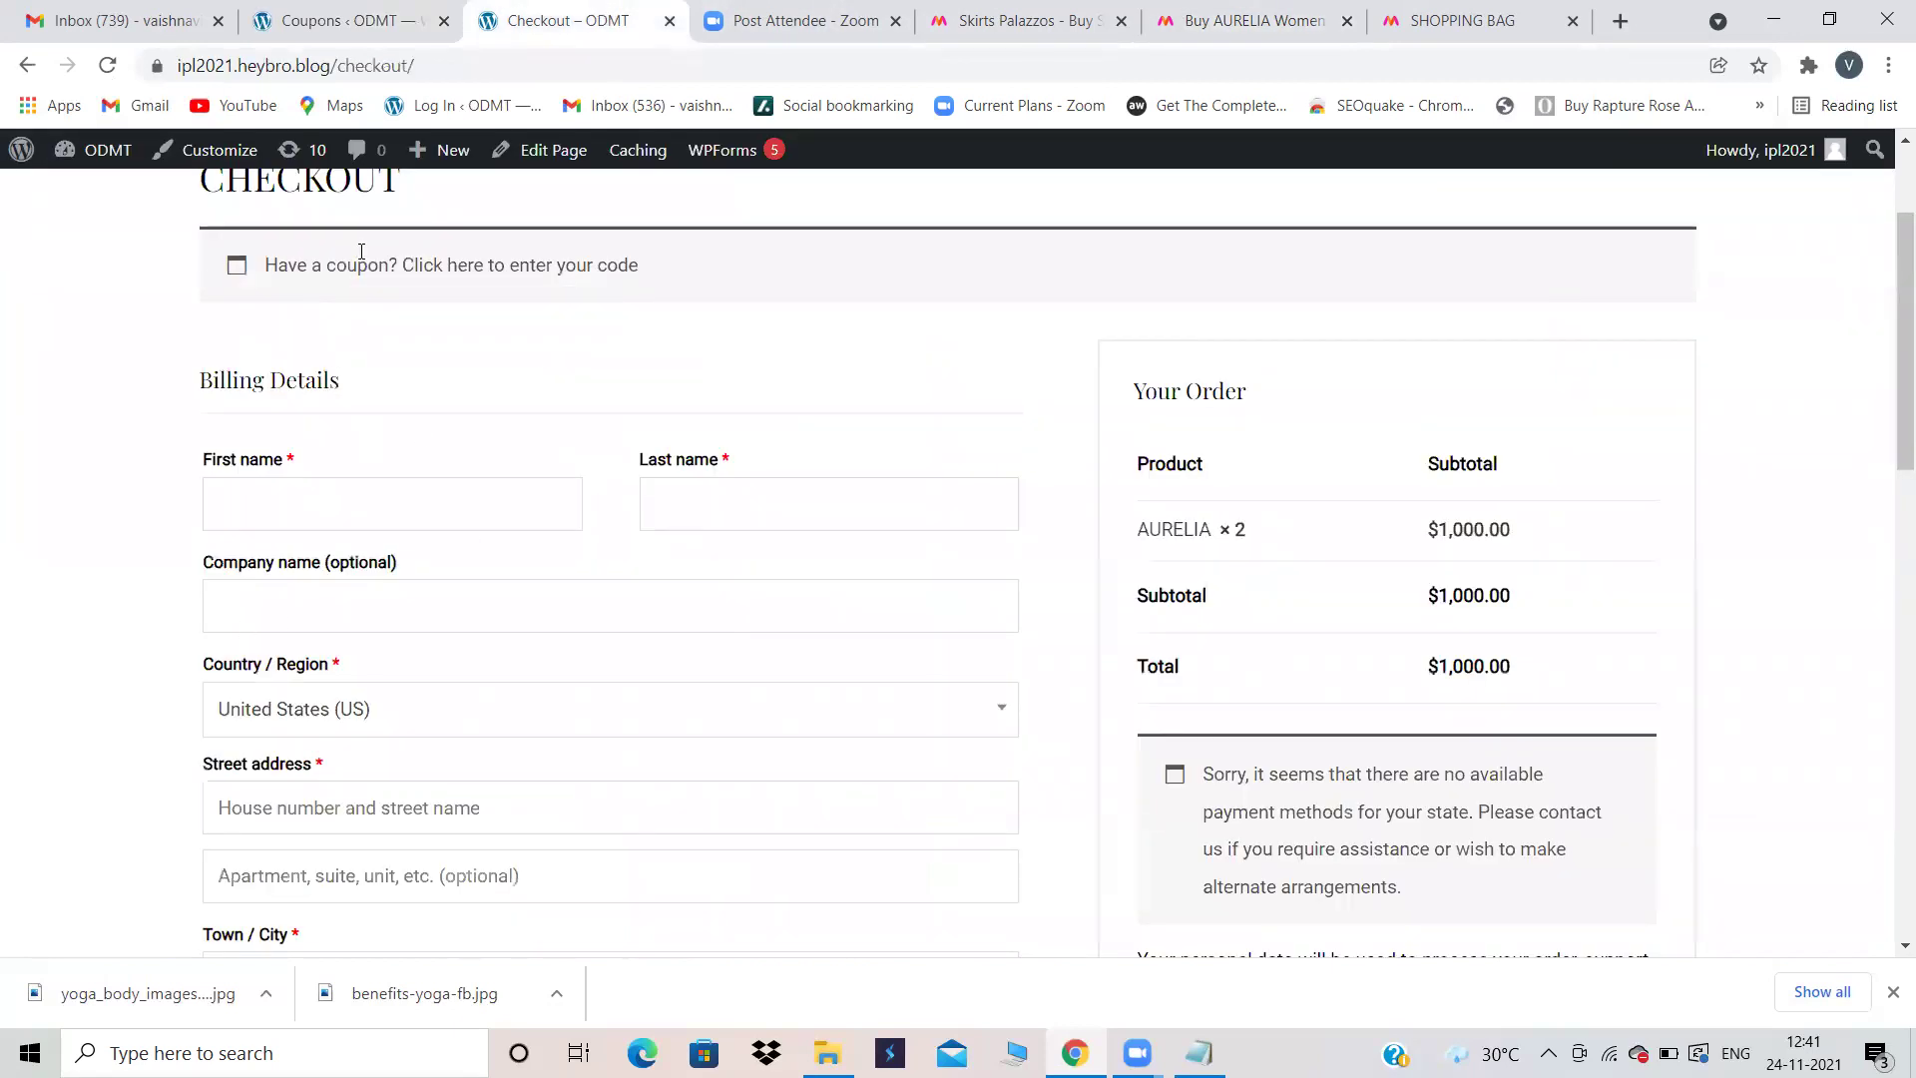
{"action": "left_click", "coordinate": [335, 17]}
{"action": "scroll", "coordinate": [446, 480], "scroll_direction": "down", "scroll_amount": 3}
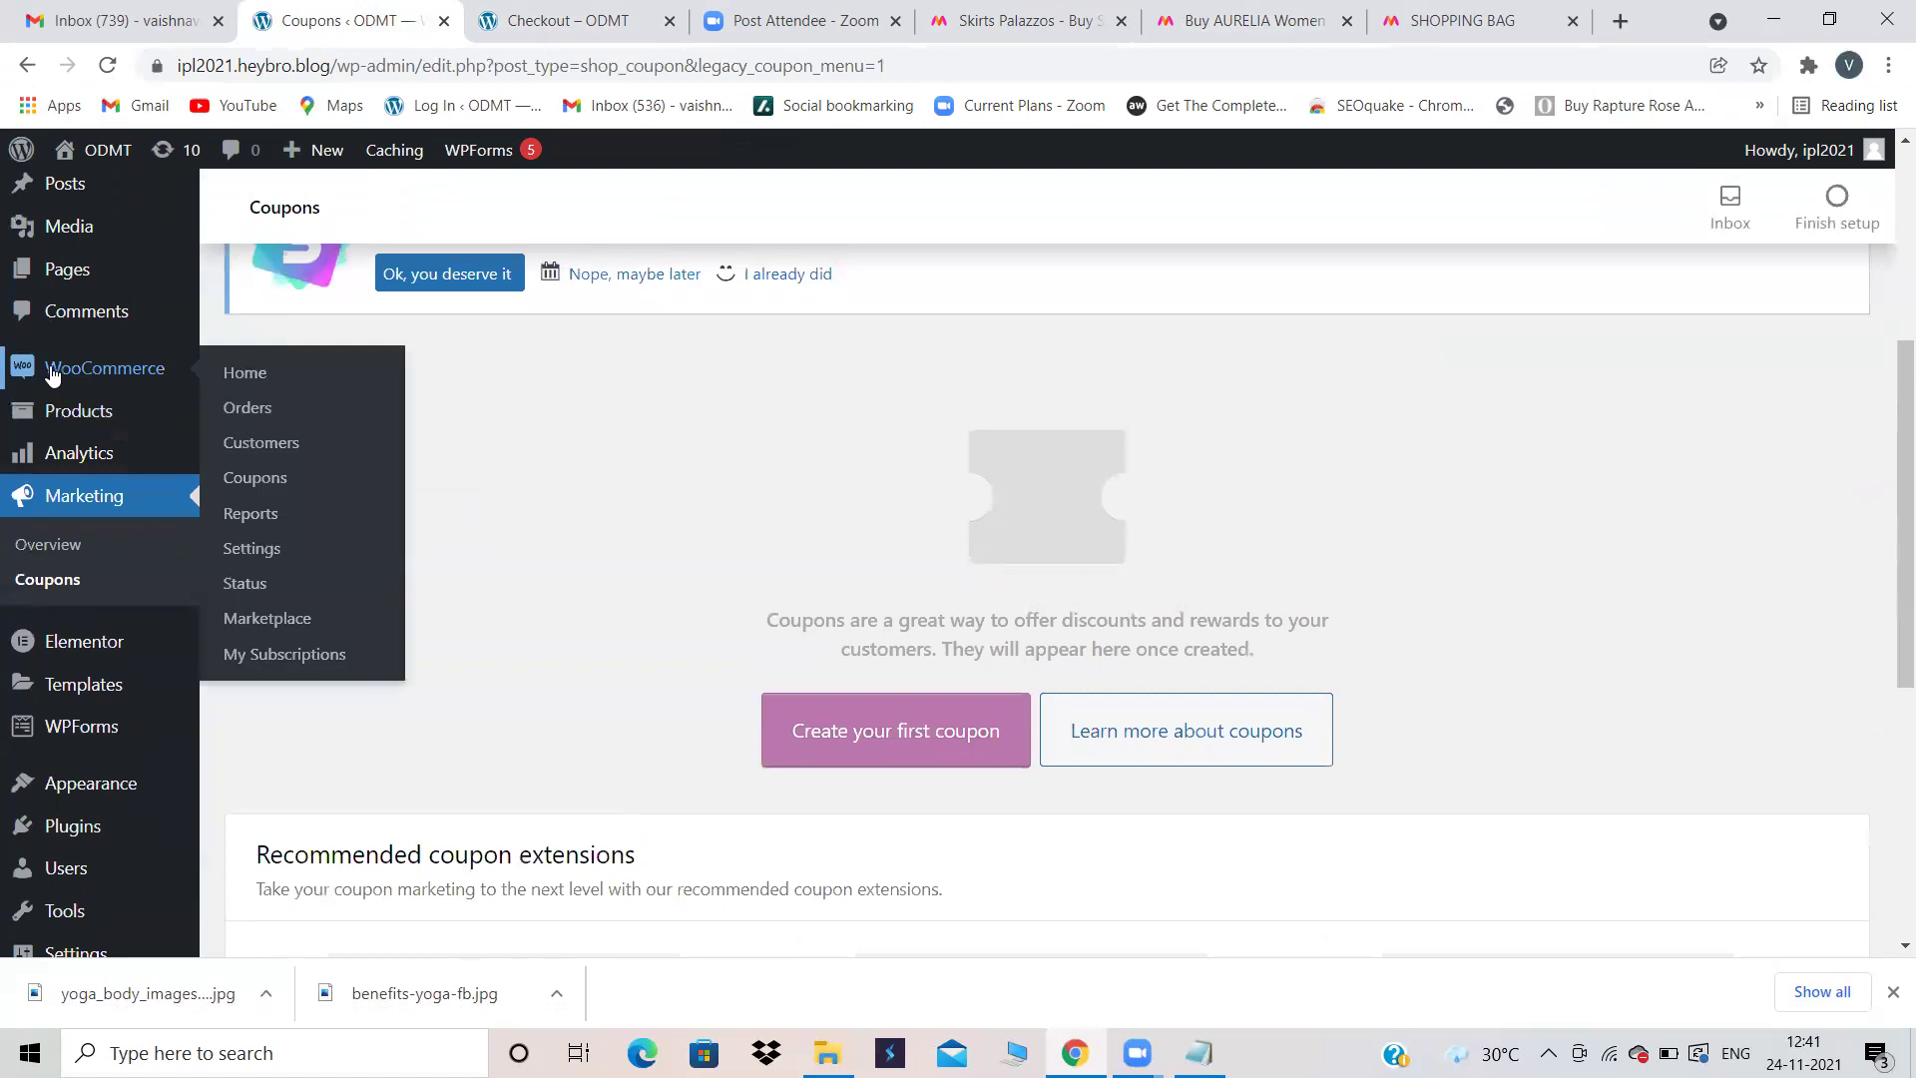
Step: Open the WooCommerce Home dashboard and review the notice that coupons moved to Marketing
{"action": "left_click", "coordinate": [52, 373]}
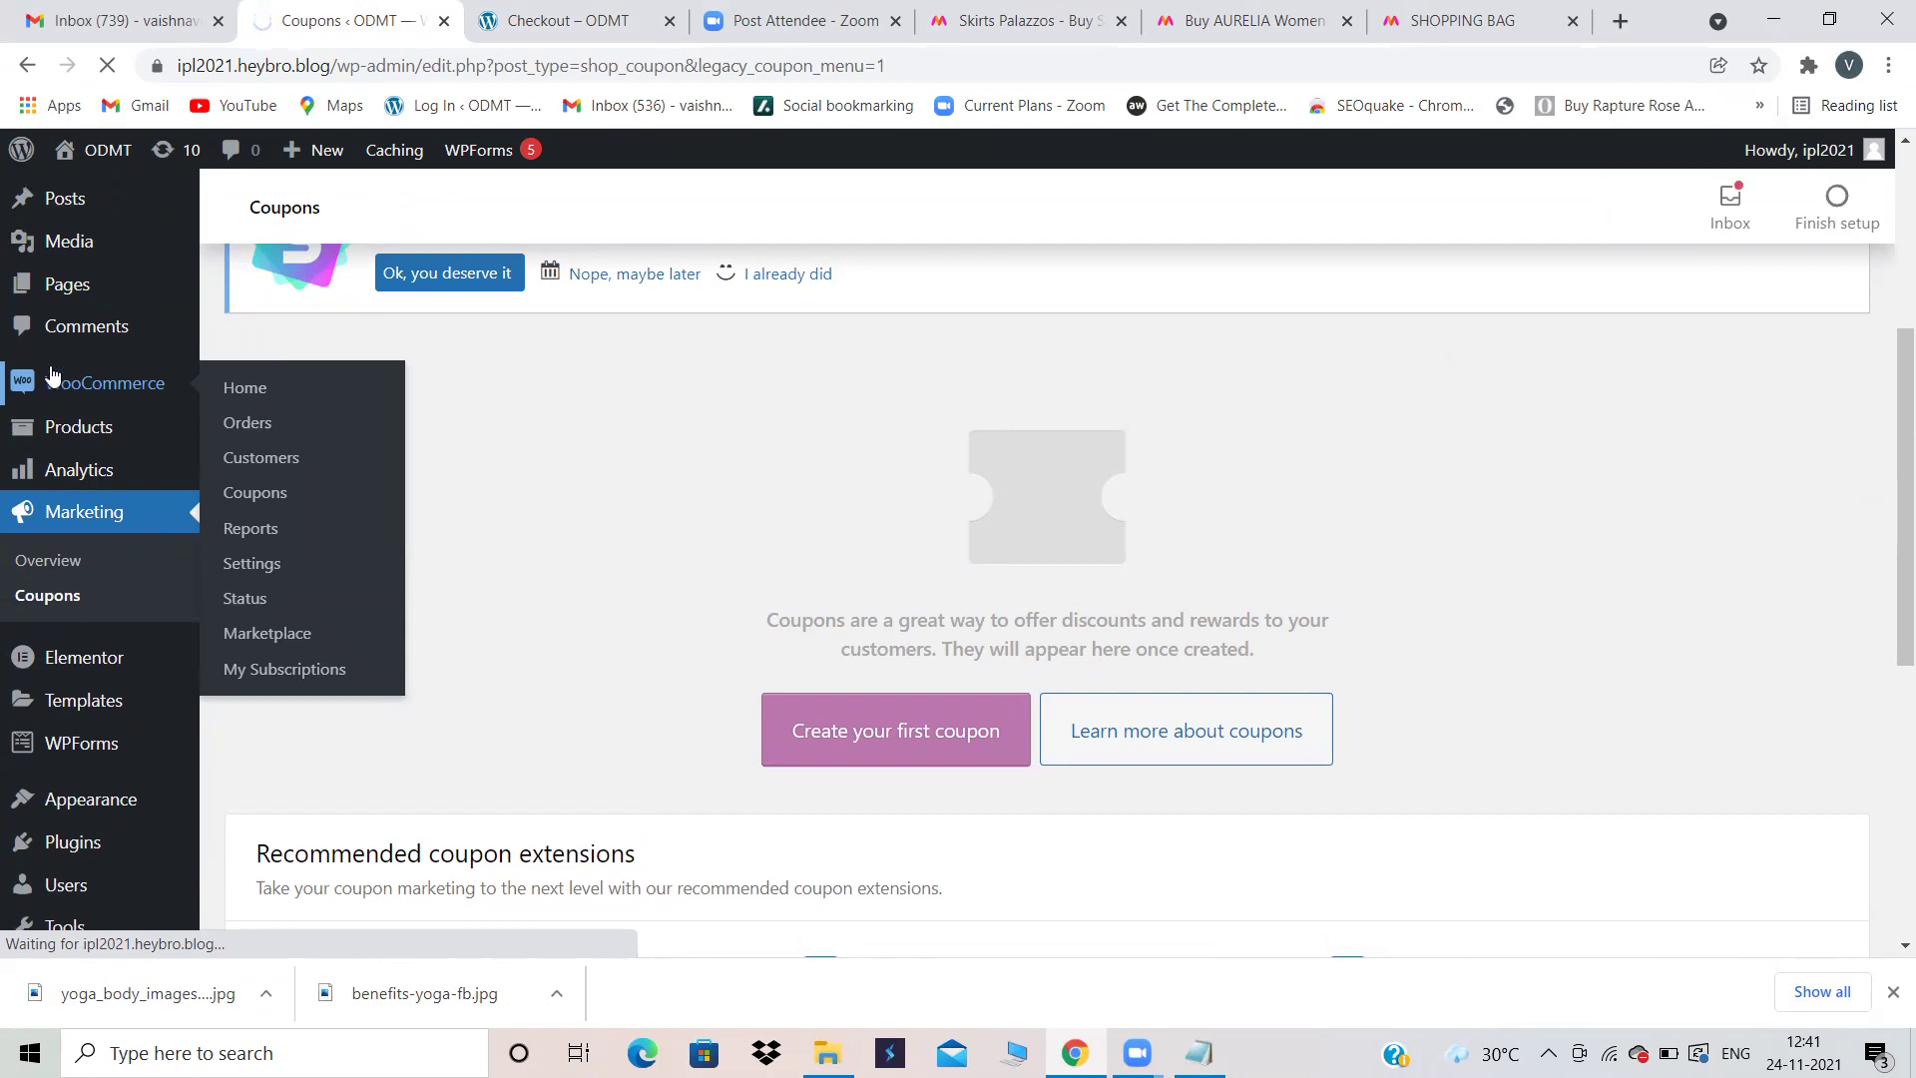
{"action": "scroll", "coordinate": [562, 468], "scroll_direction": "up", "scroll_amount": 1}
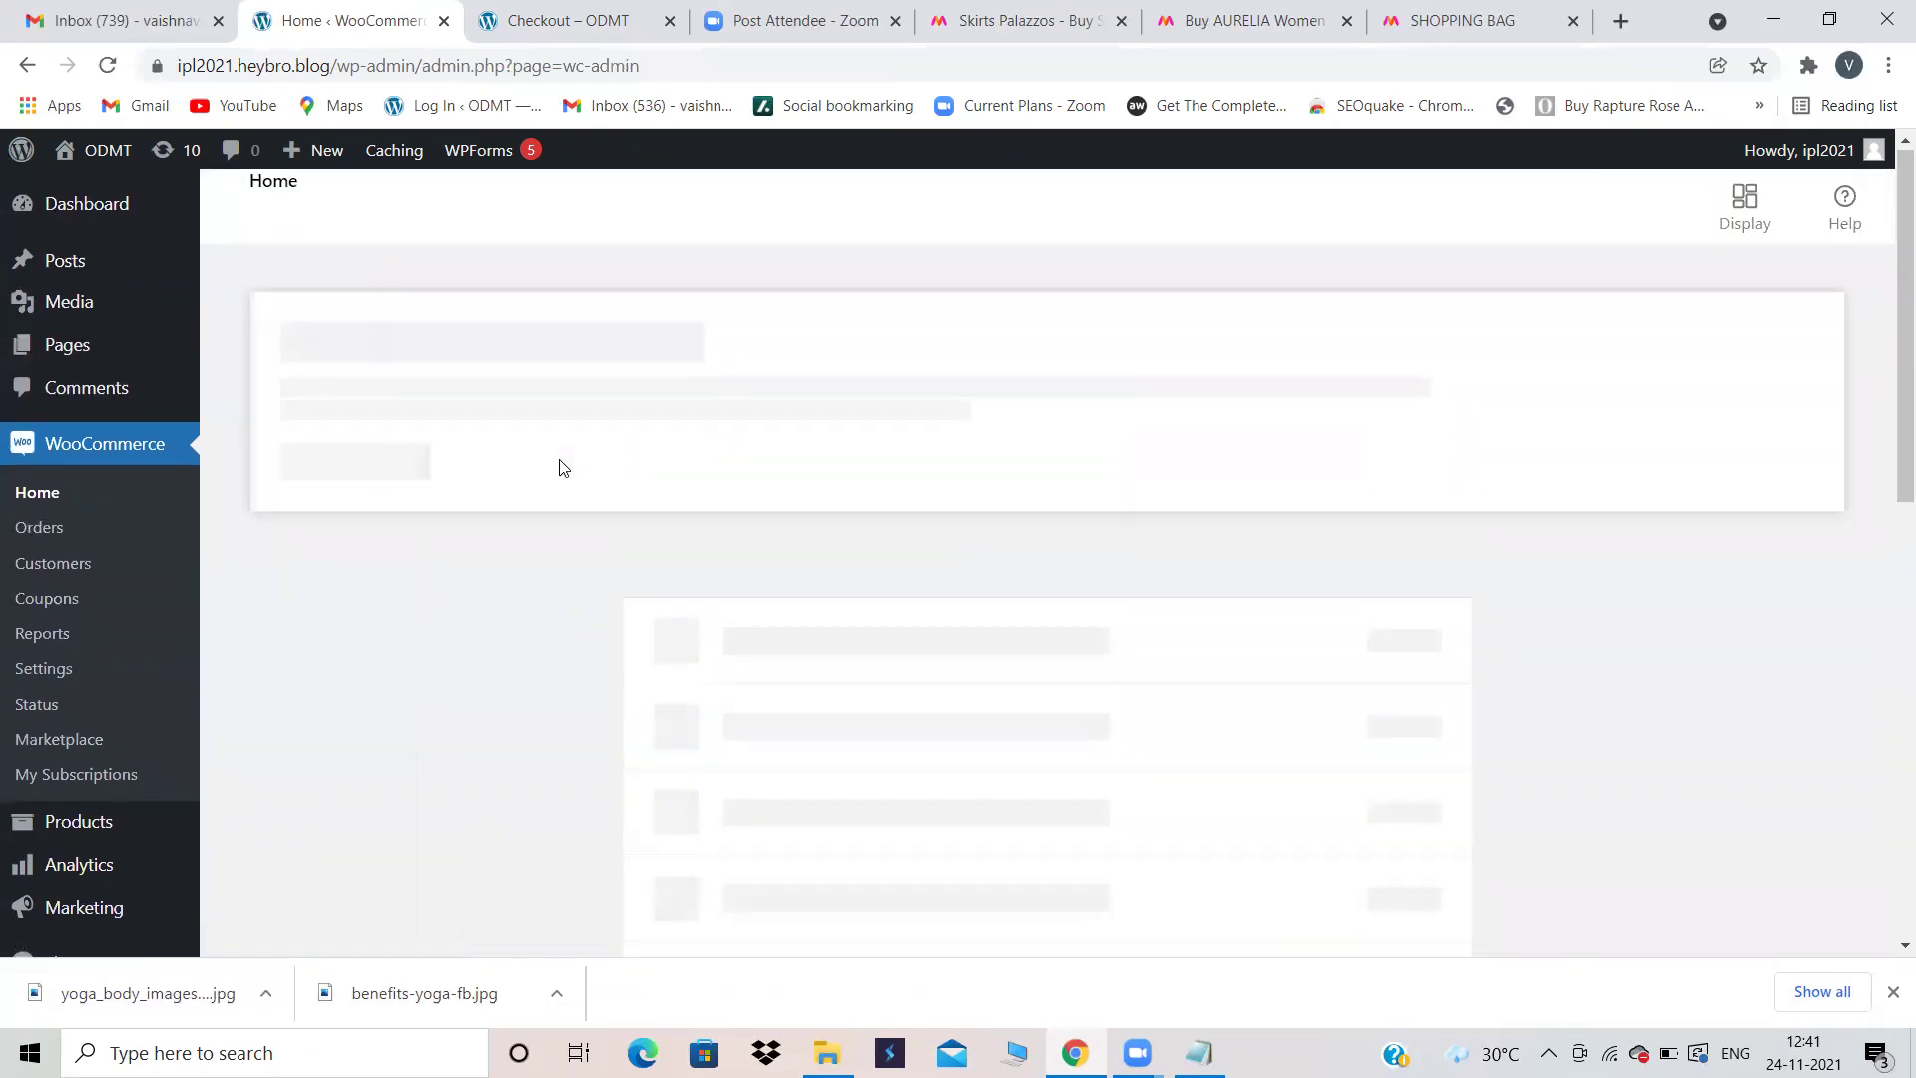
{"action": "scroll", "coordinate": [562, 468], "scroll_direction": "down", "scroll_amount": 4}
{"action": "scroll", "coordinate": [561, 468], "scroll_direction": "down", "scroll_amount": 1}
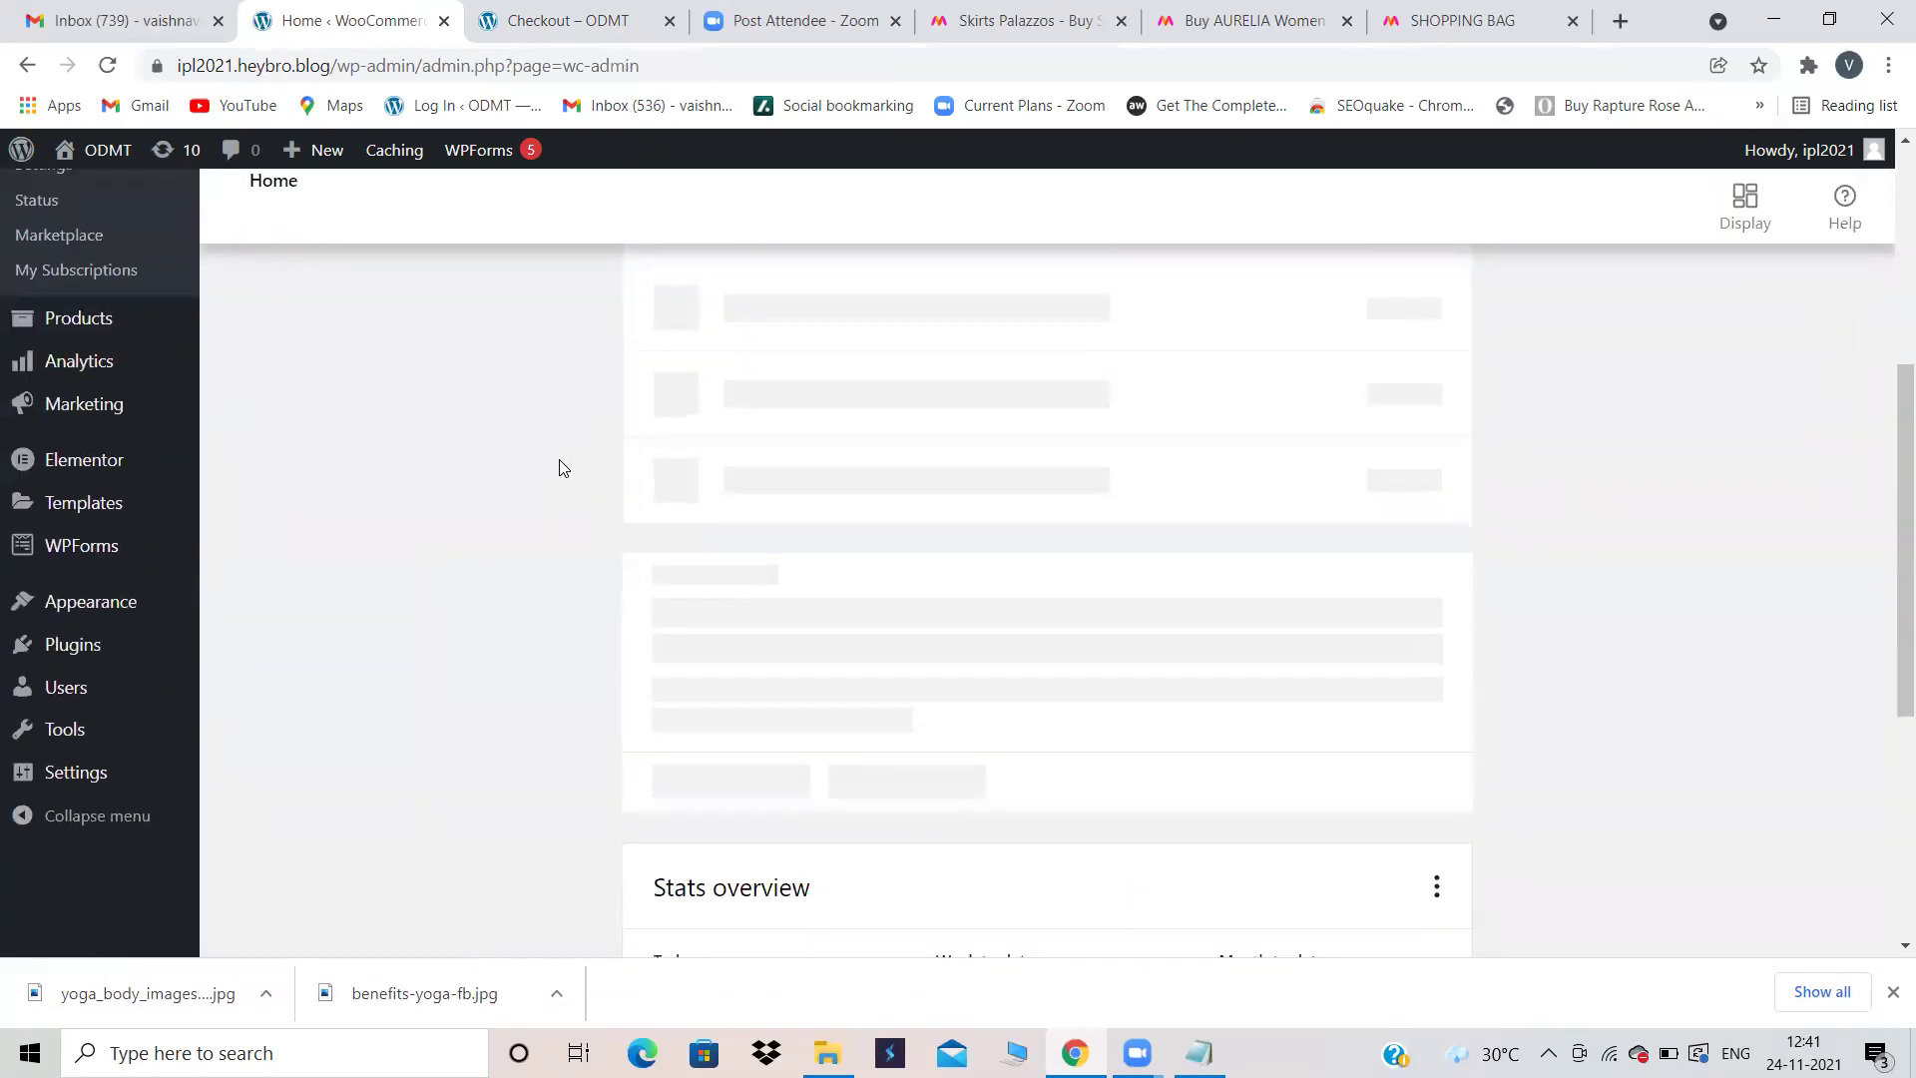
{"action": "scroll", "coordinate": [562, 468], "scroll_direction": "up", "scroll_amount": 2}
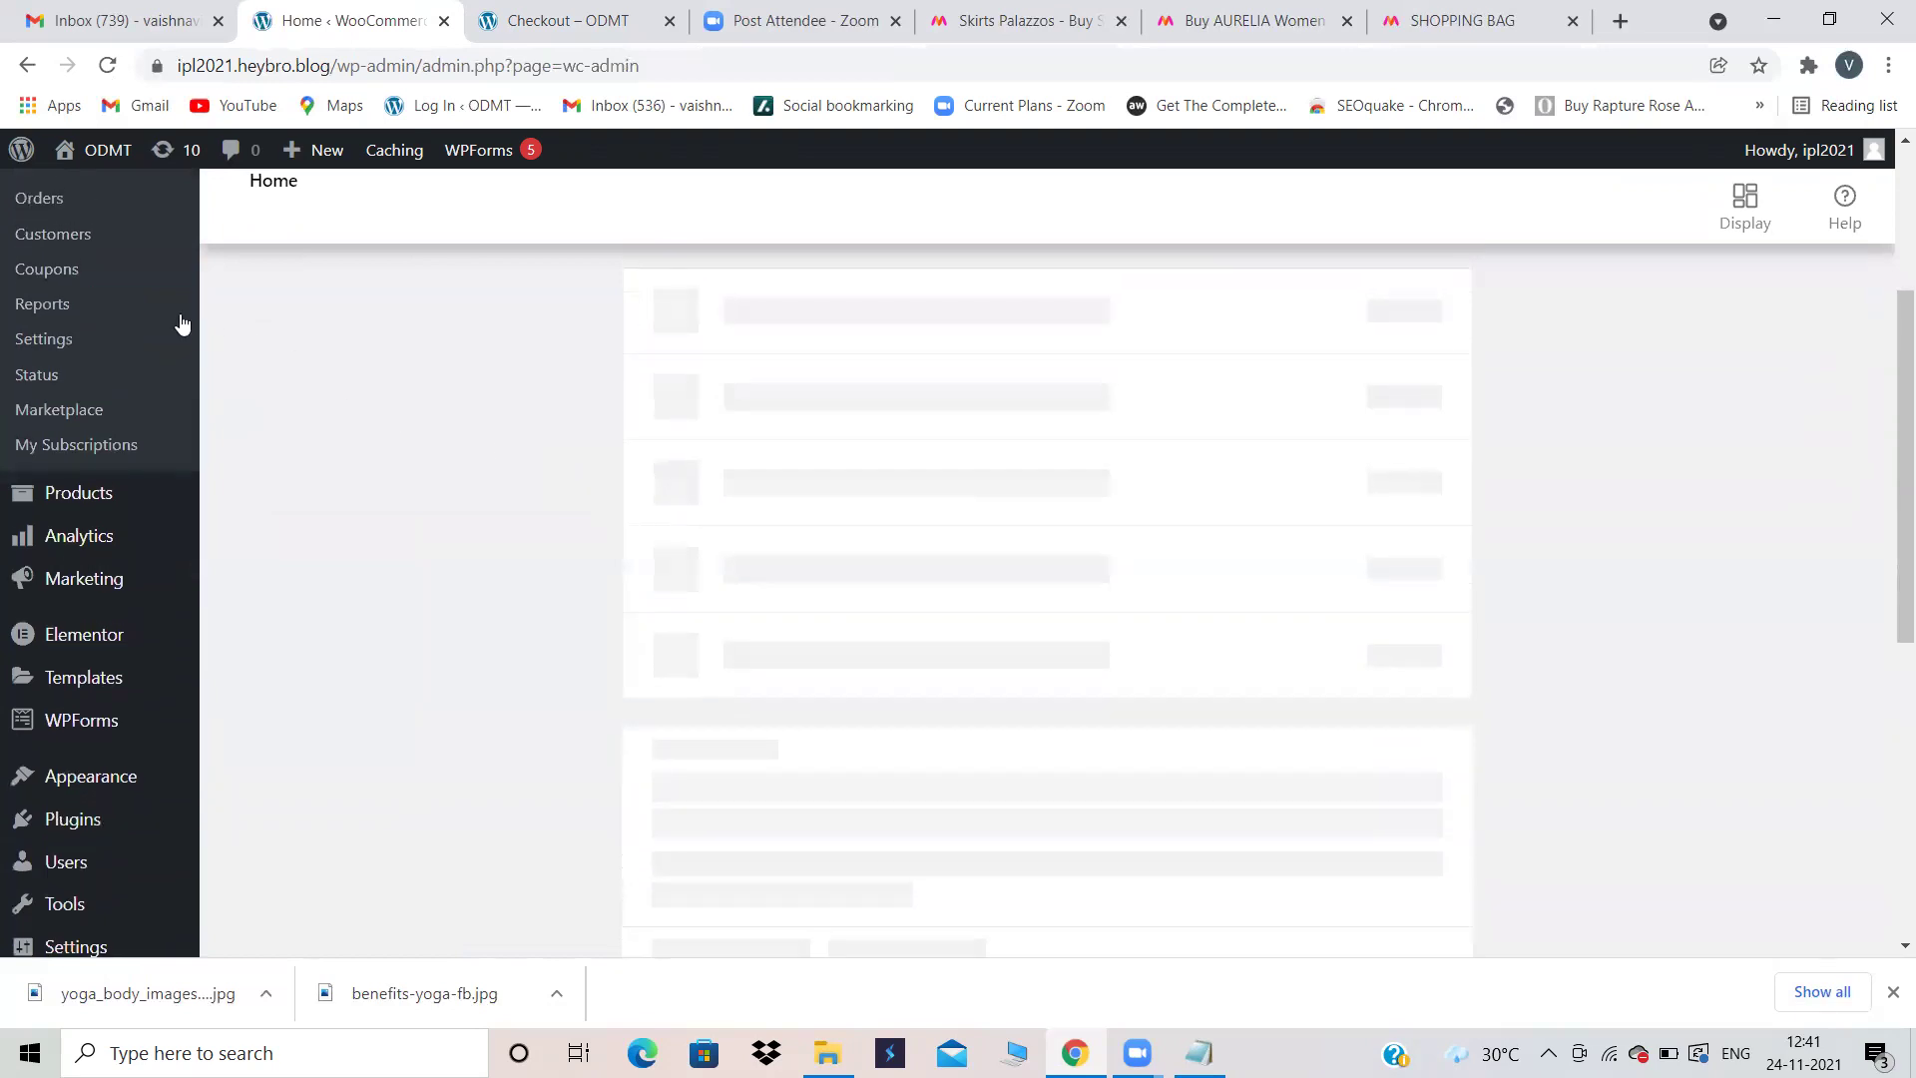
{"action": "scroll", "coordinate": [127, 359], "scroll_direction": "up", "scroll_amount": 2}
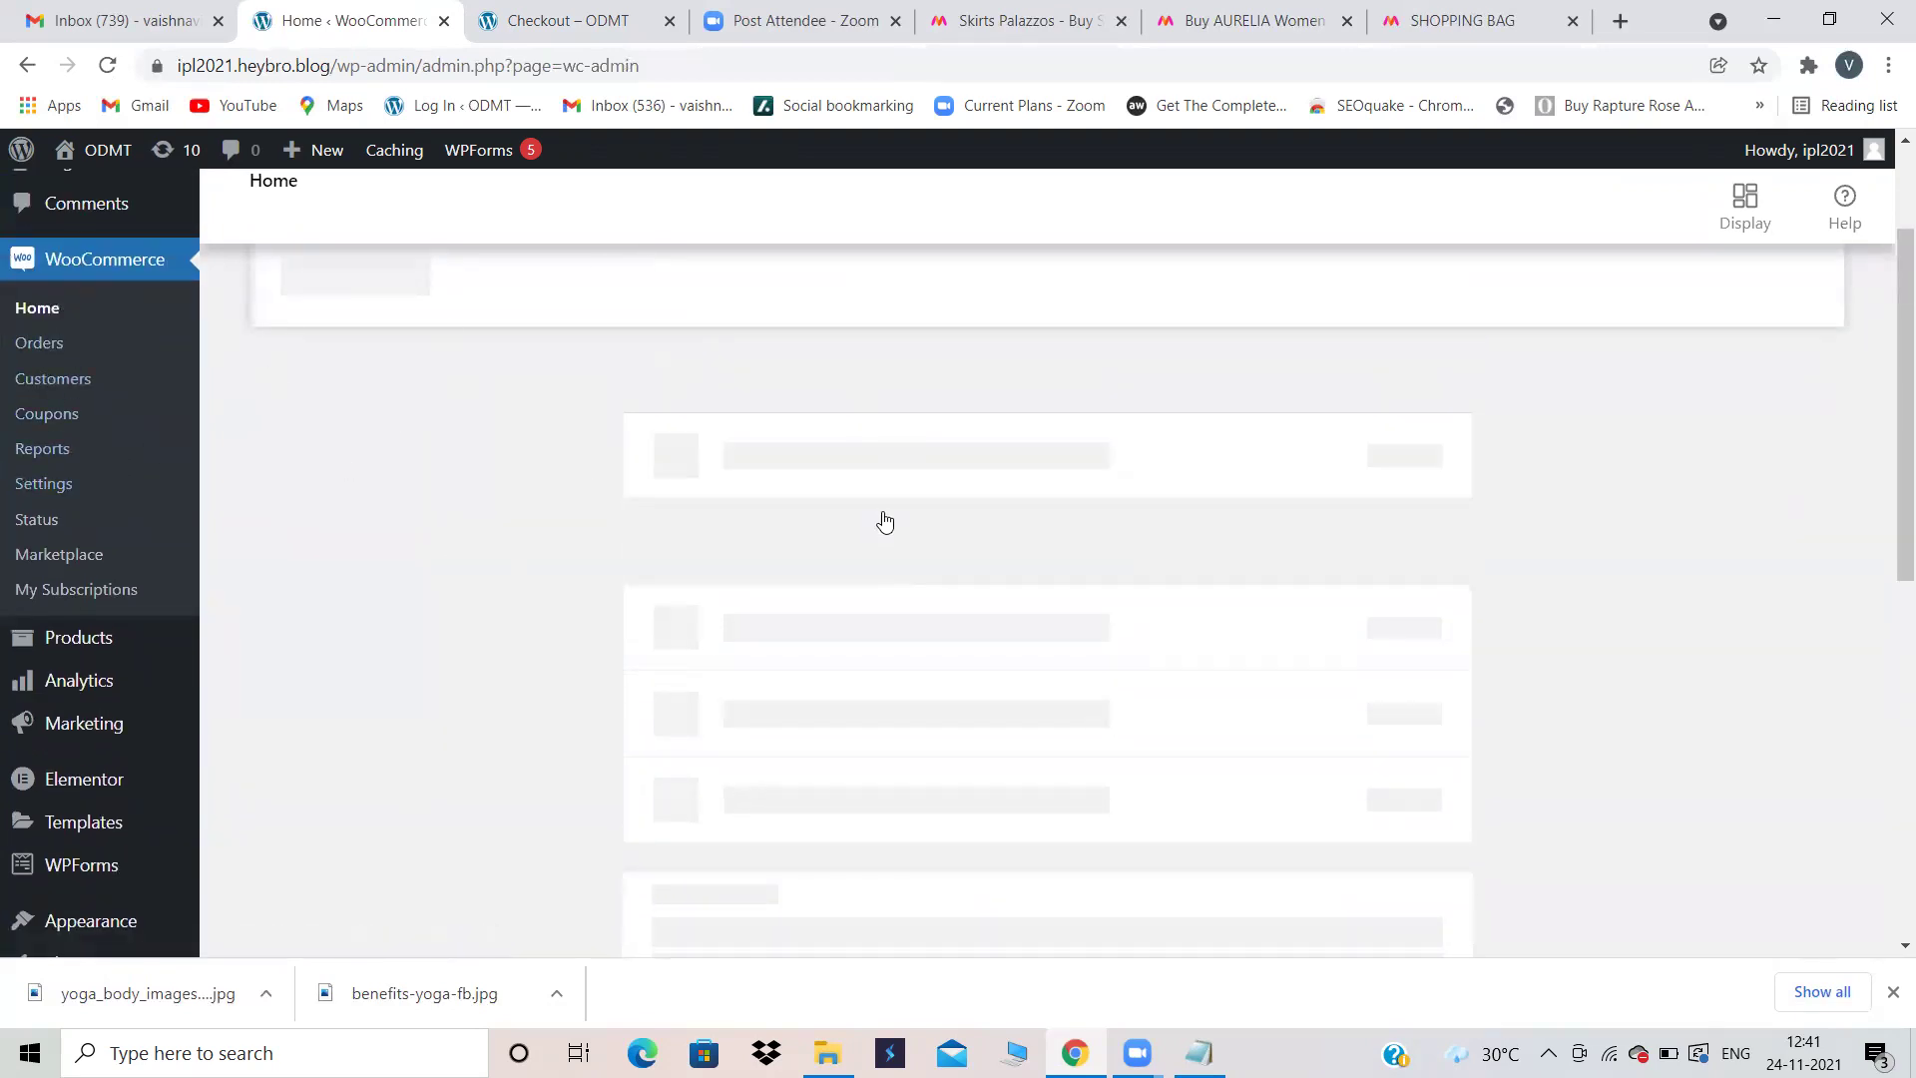
{"action": "scroll", "coordinate": [882, 514], "scroll_direction": "down", "scroll_amount": 8}
{"action": "scroll", "coordinate": [884, 511], "scroll_direction": "up", "scroll_amount": 2}
{"action": "scroll", "coordinate": [884, 511], "scroll_direction": "up", "scroll_amount": 6}
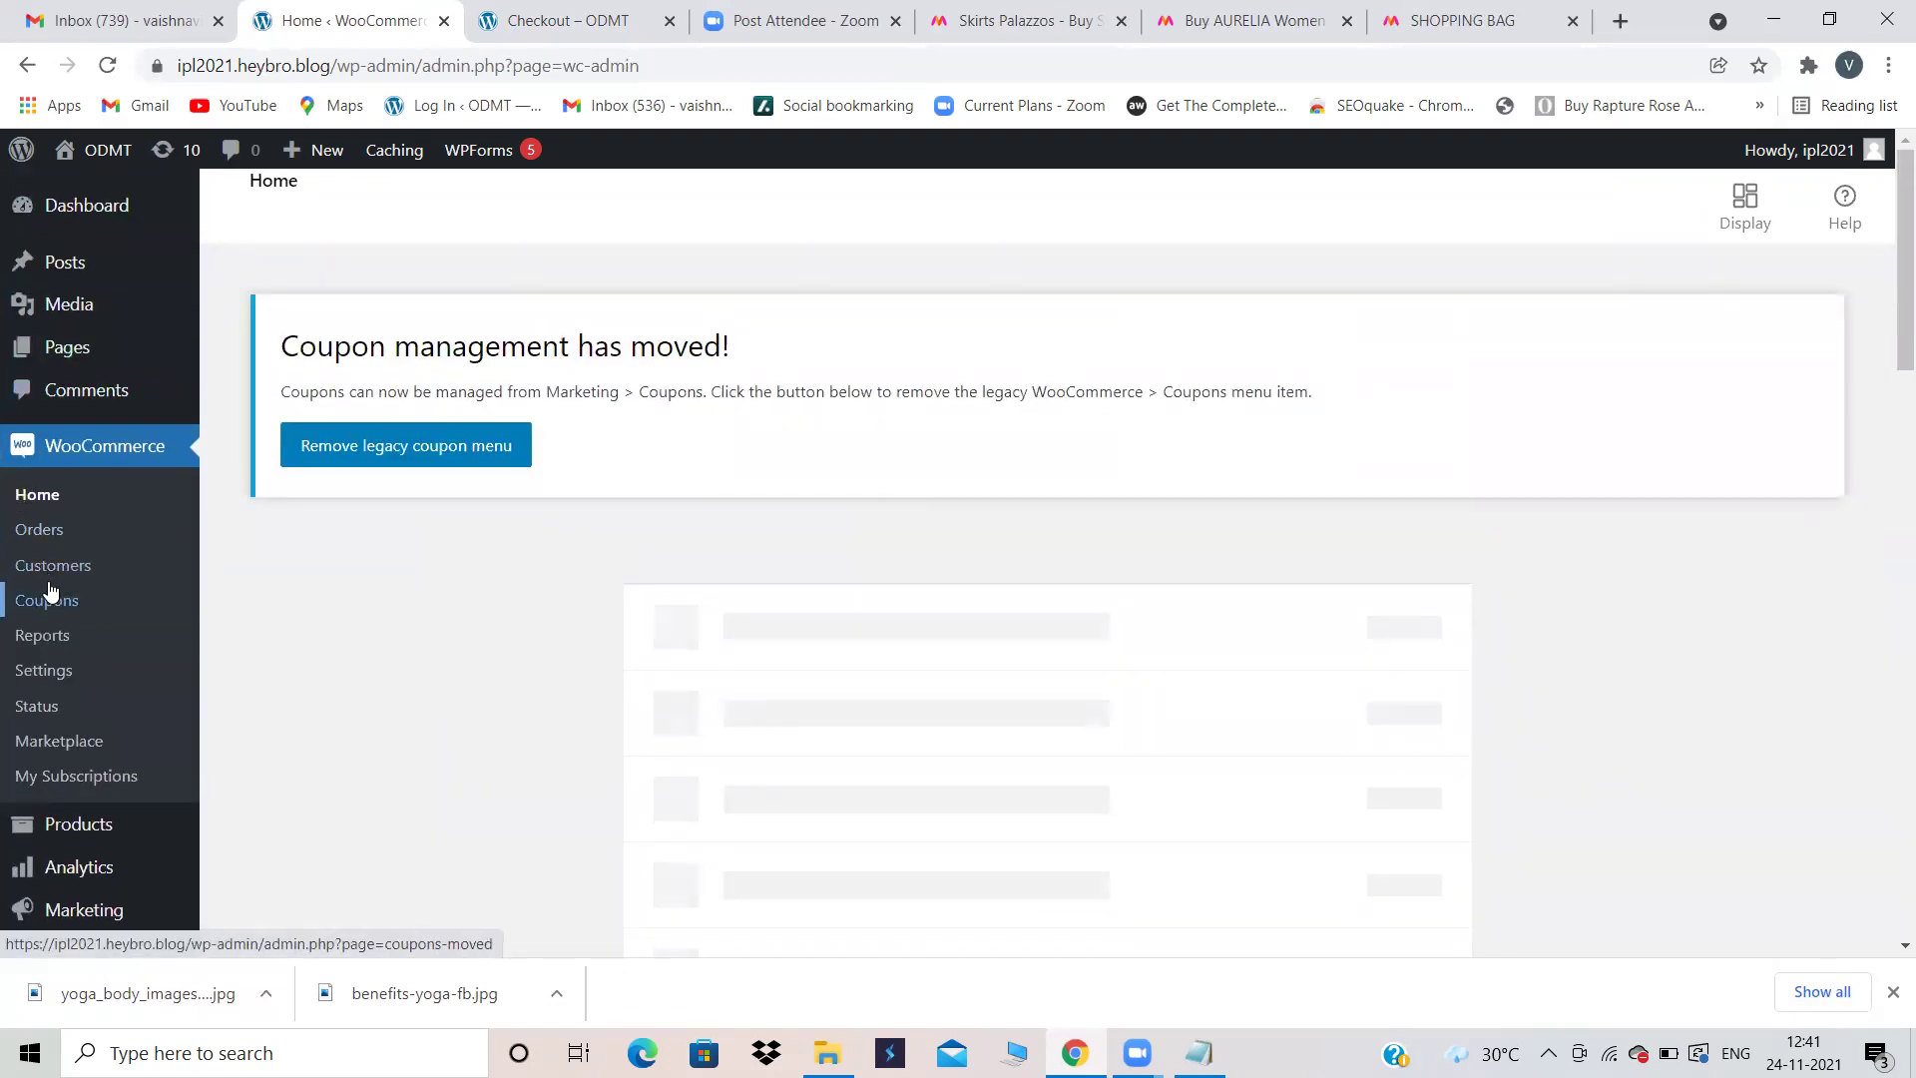
Step: Go to the Payments section of the WooCommerce settings
{"action": "left_click", "coordinate": [38, 671]}
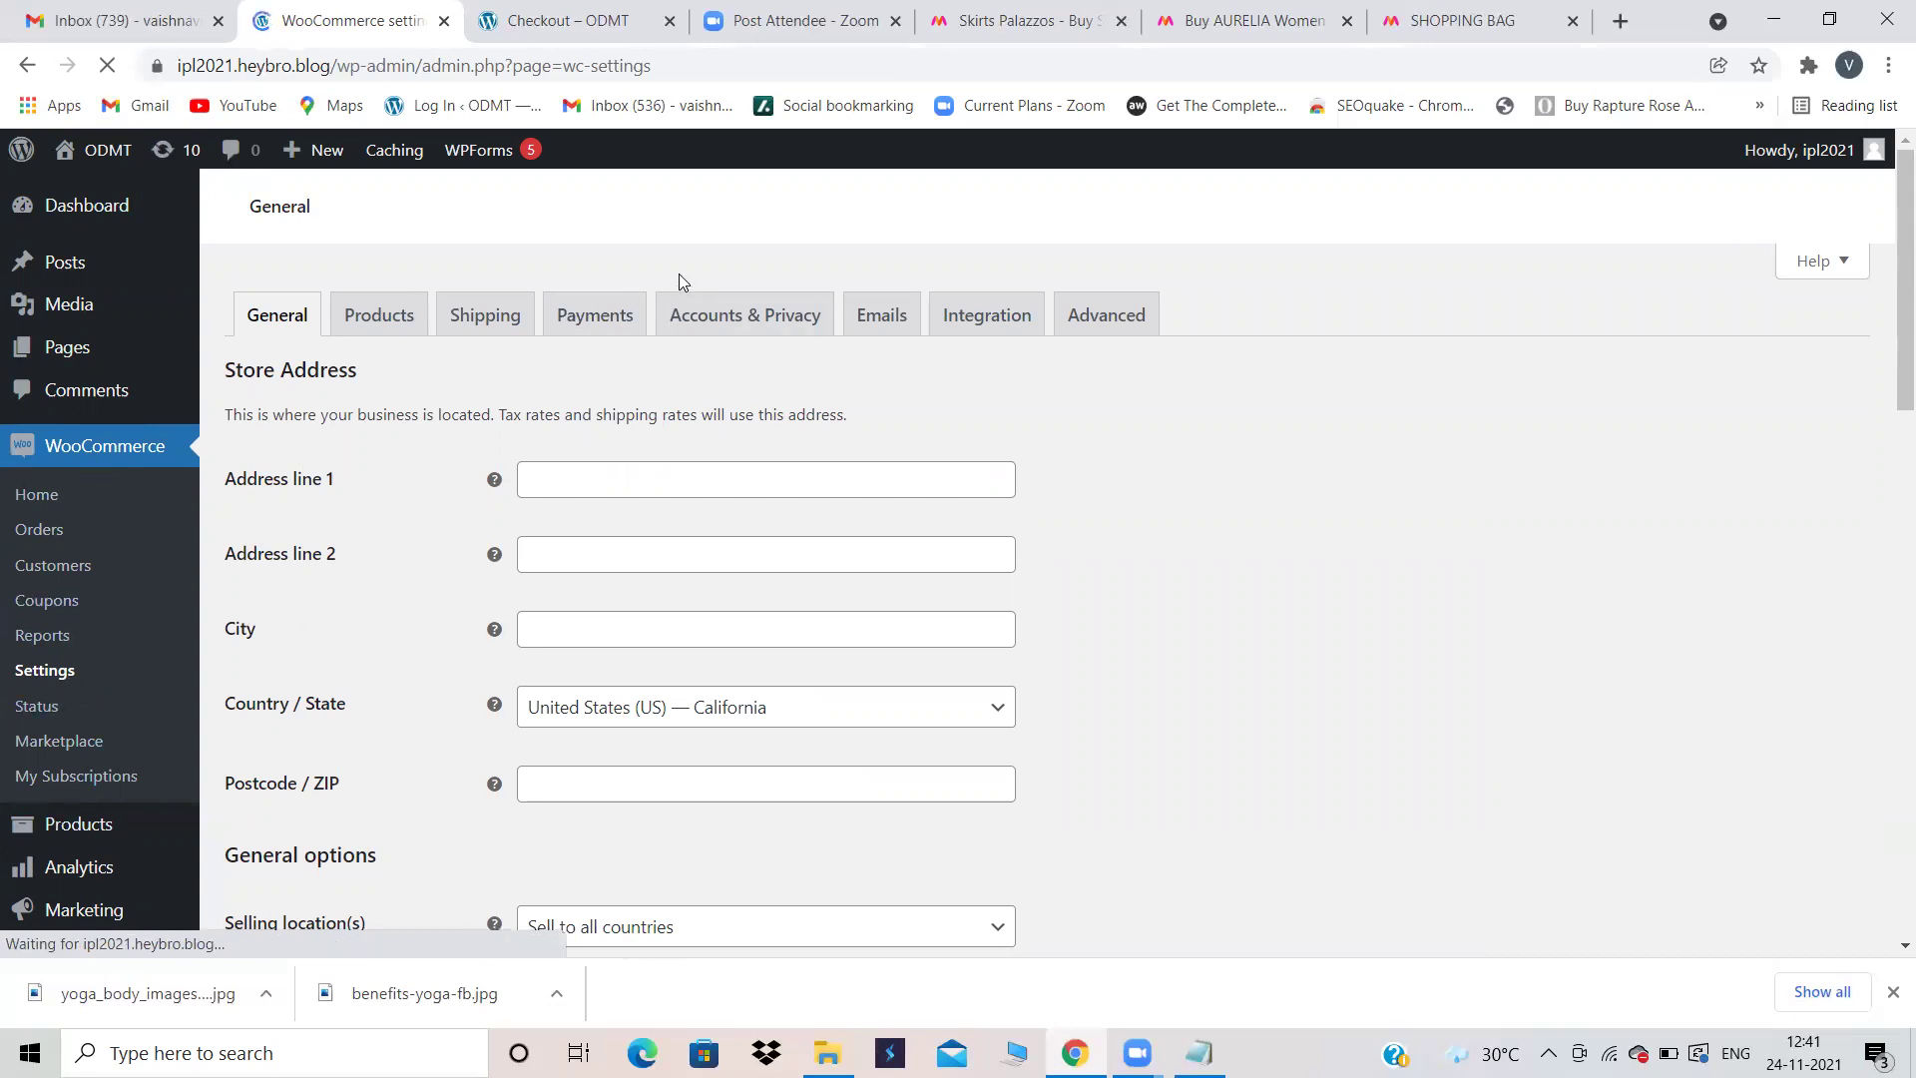
{"action": "left_click", "coordinate": [586, 315]}
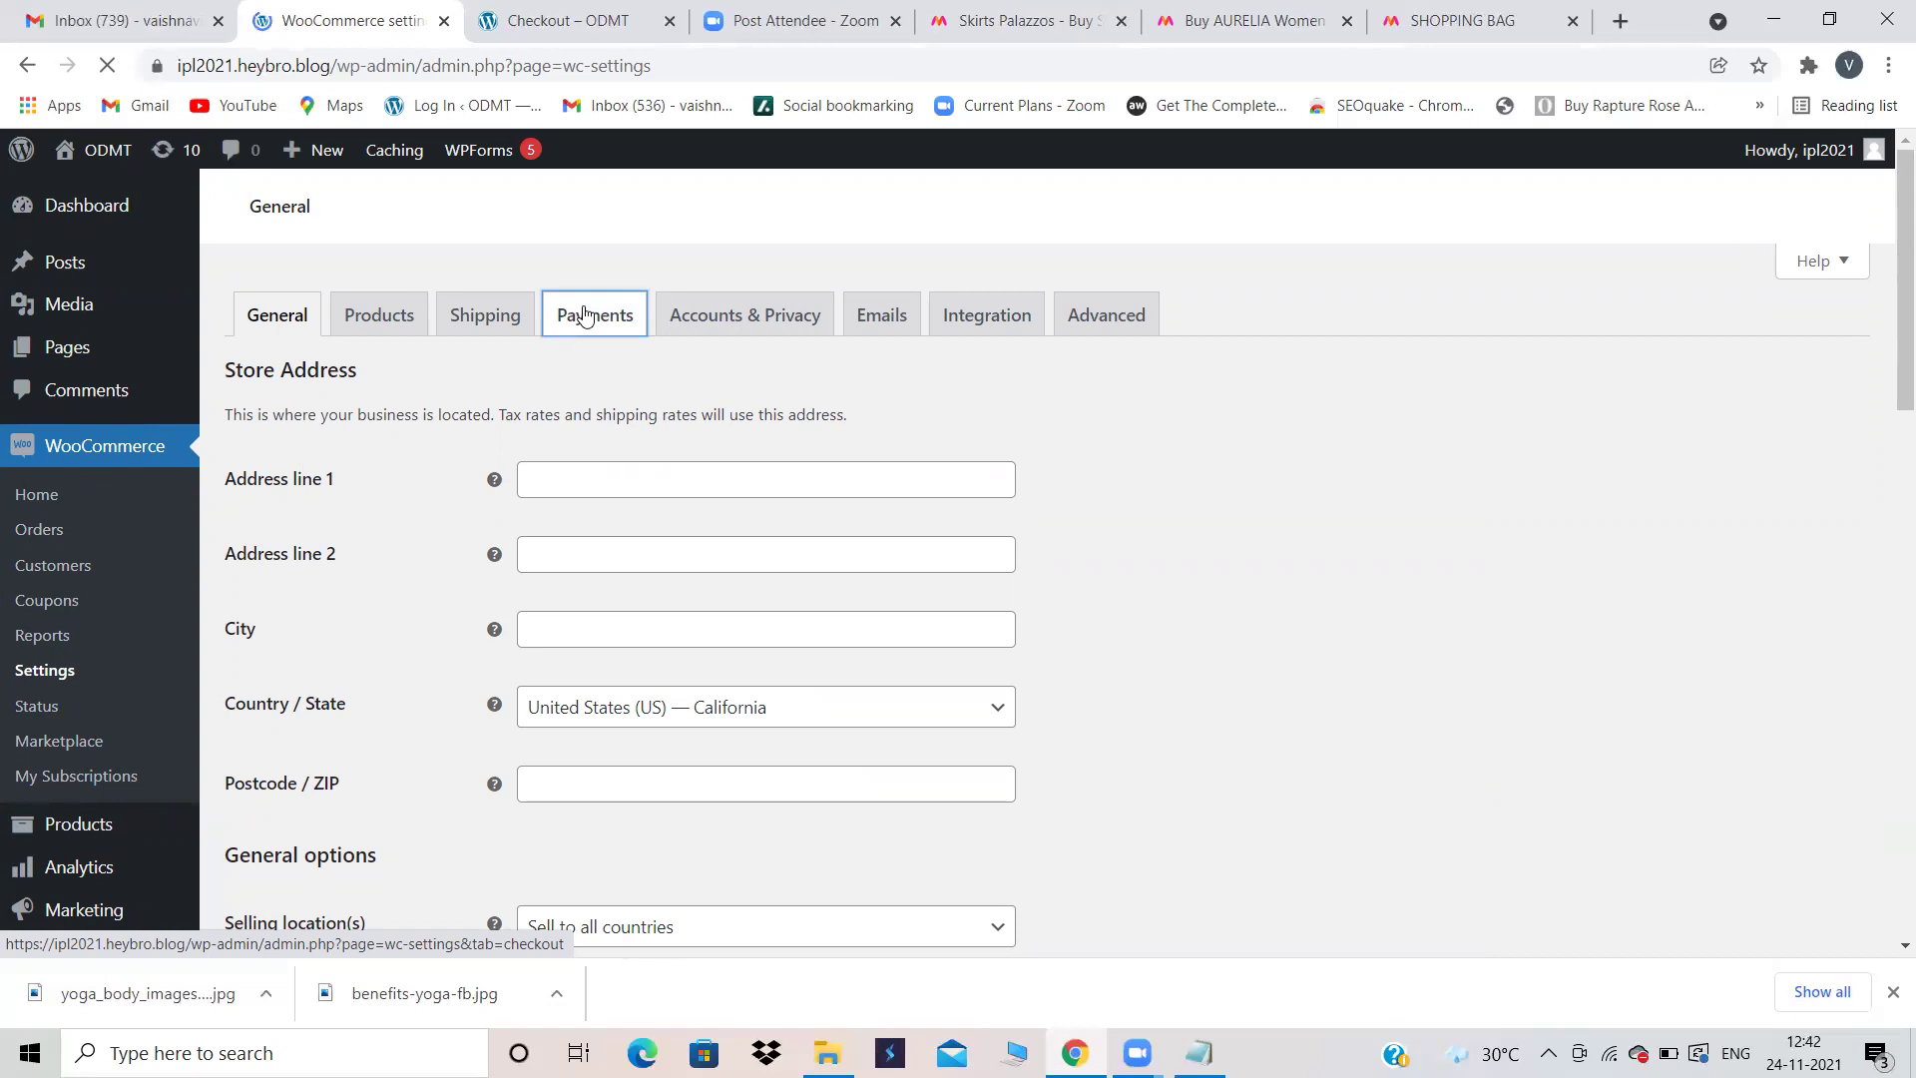
{"action": "left_click", "coordinate": [586, 316]}
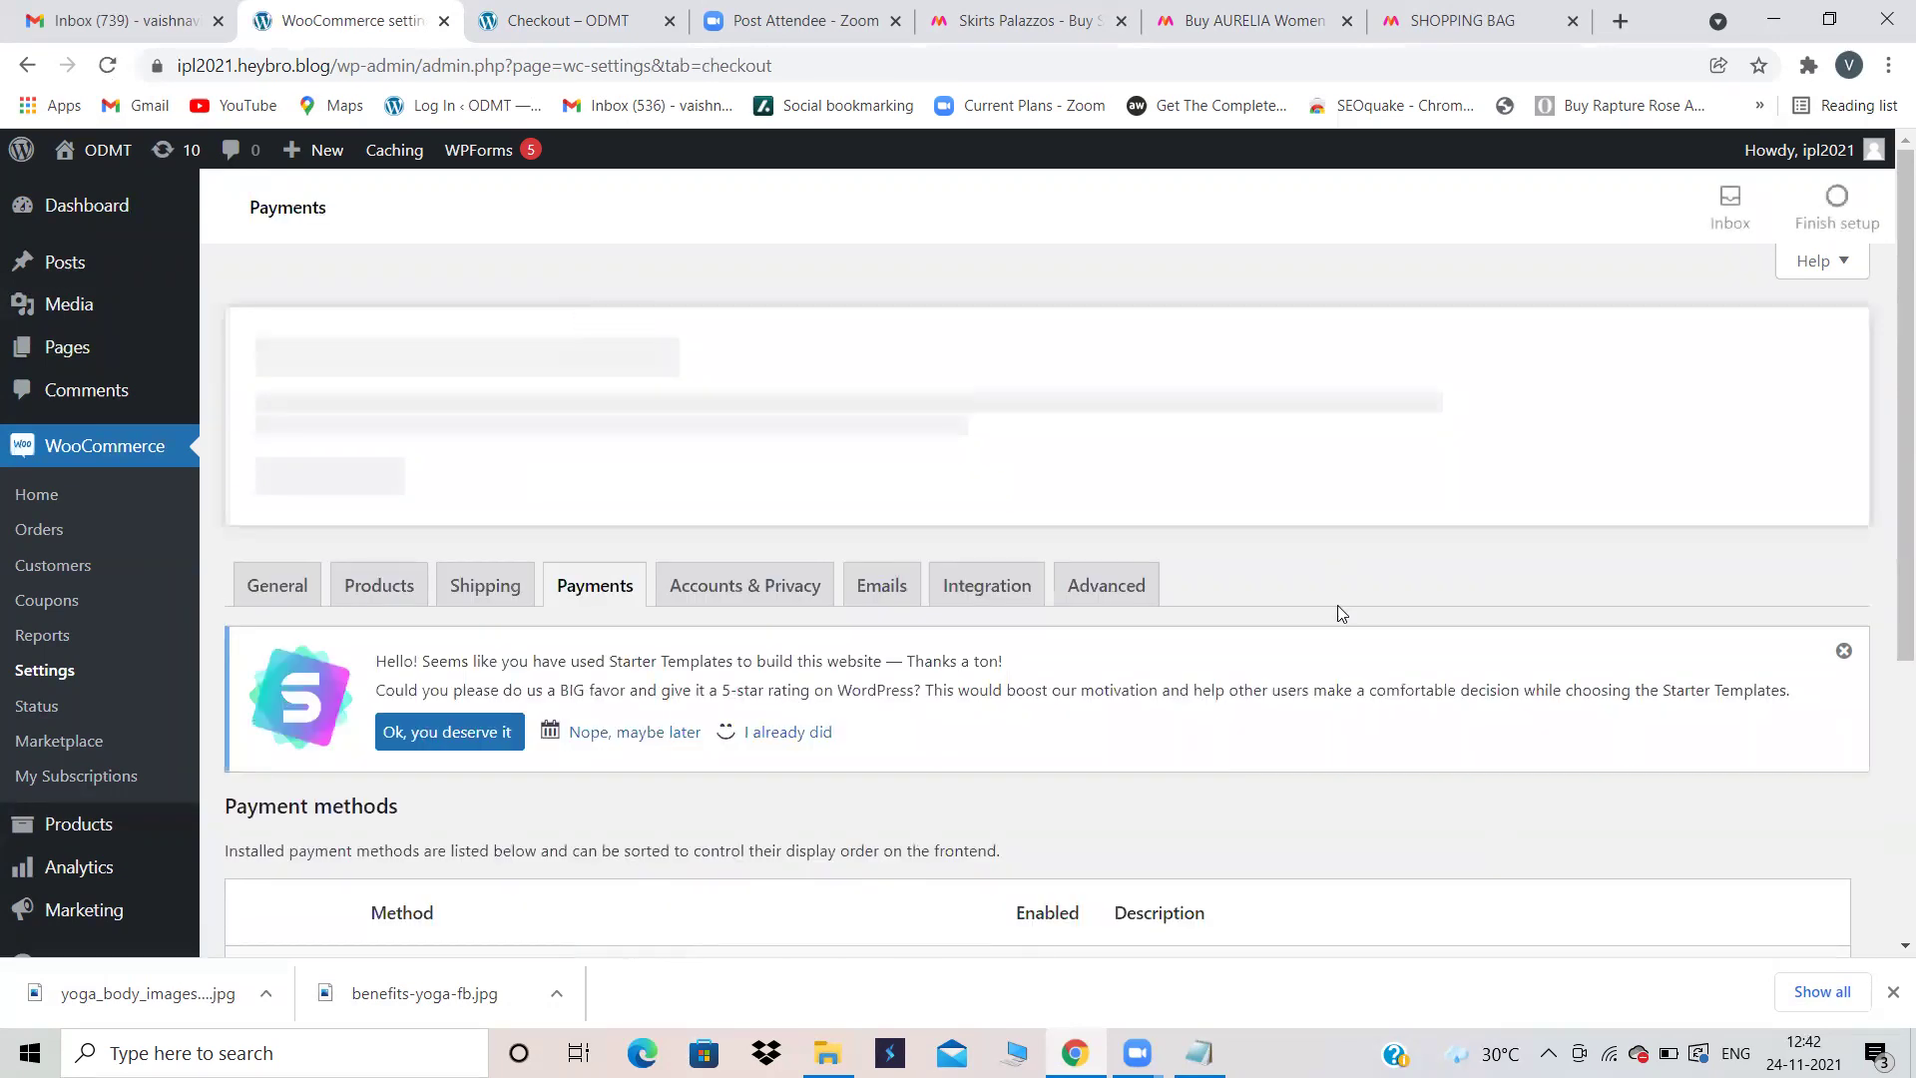
Step: Enable Cash on delivery and save the payment settings
{"action": "scroll", "coordinate": [1337, 609], "scroll_direction": "down", "scroll_amount": 5}
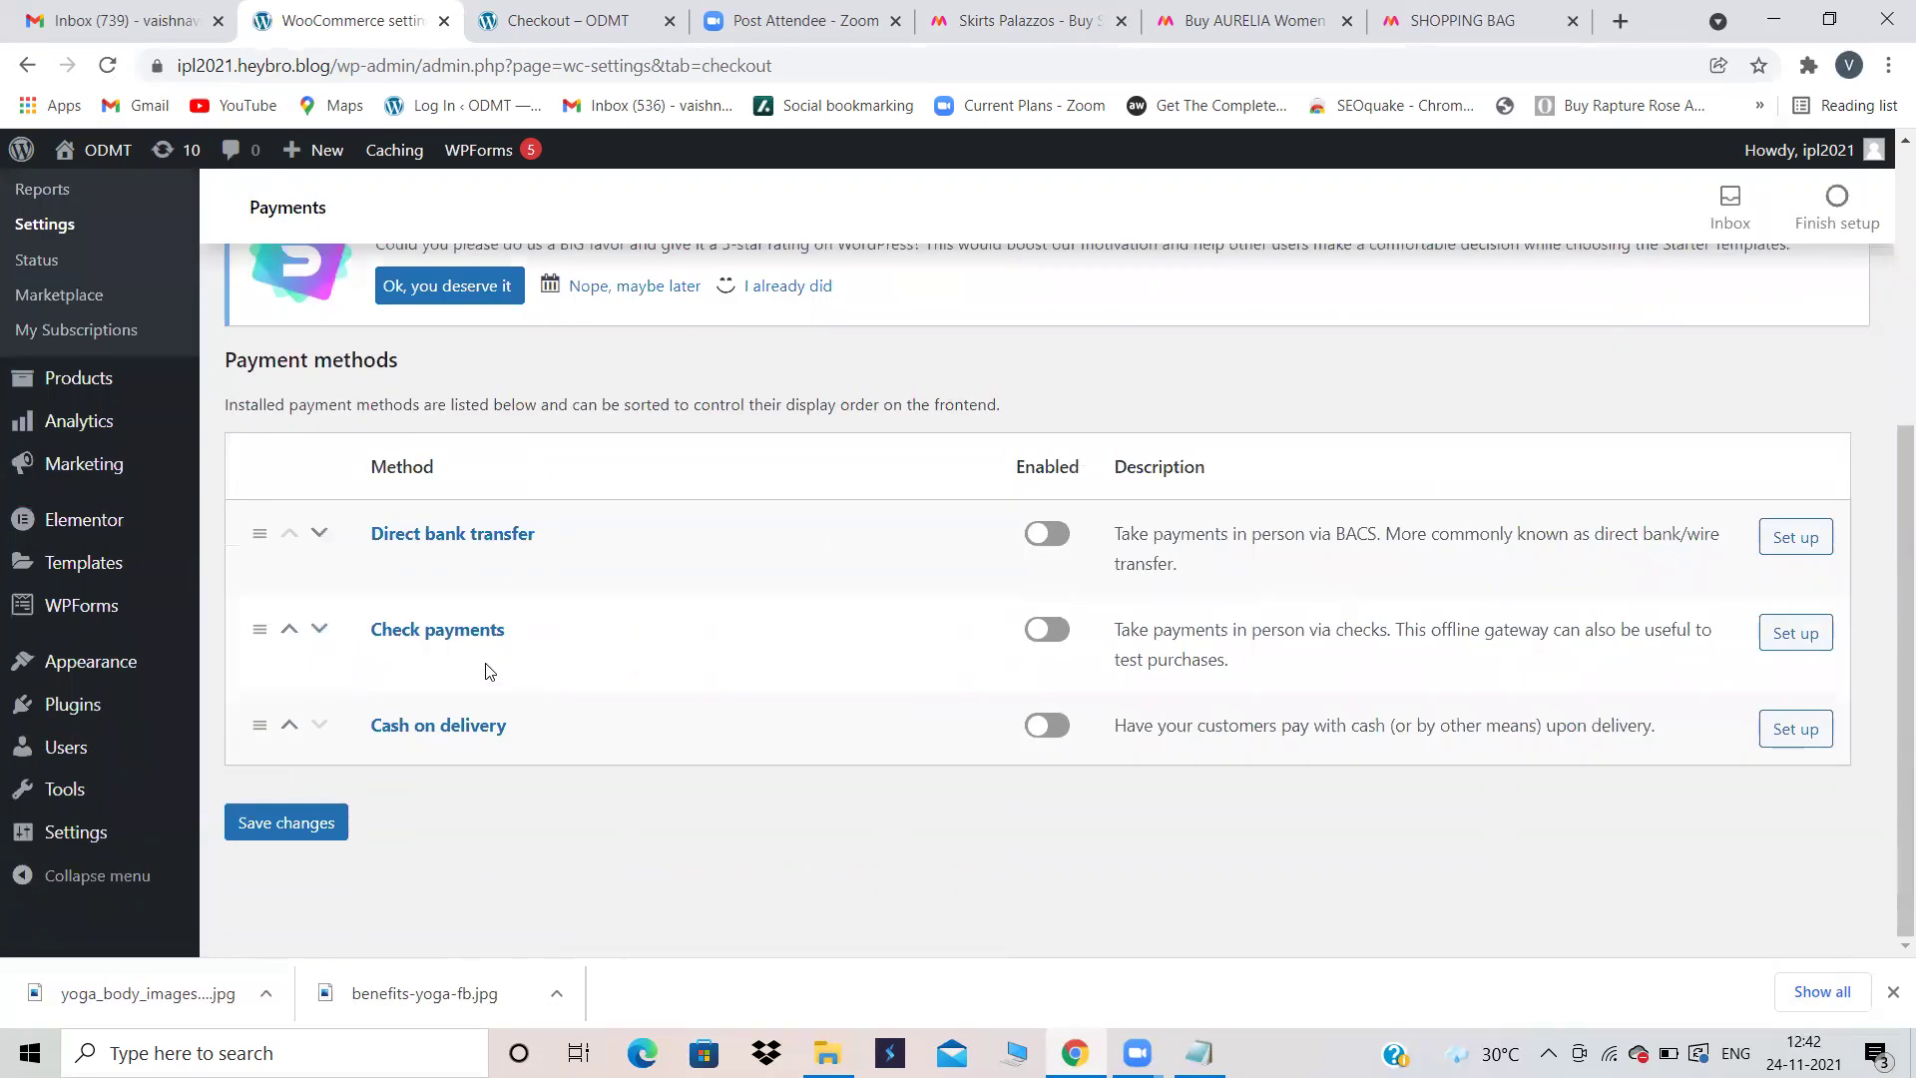
{"action": "left_click", "coordinate": [1063, 729]}
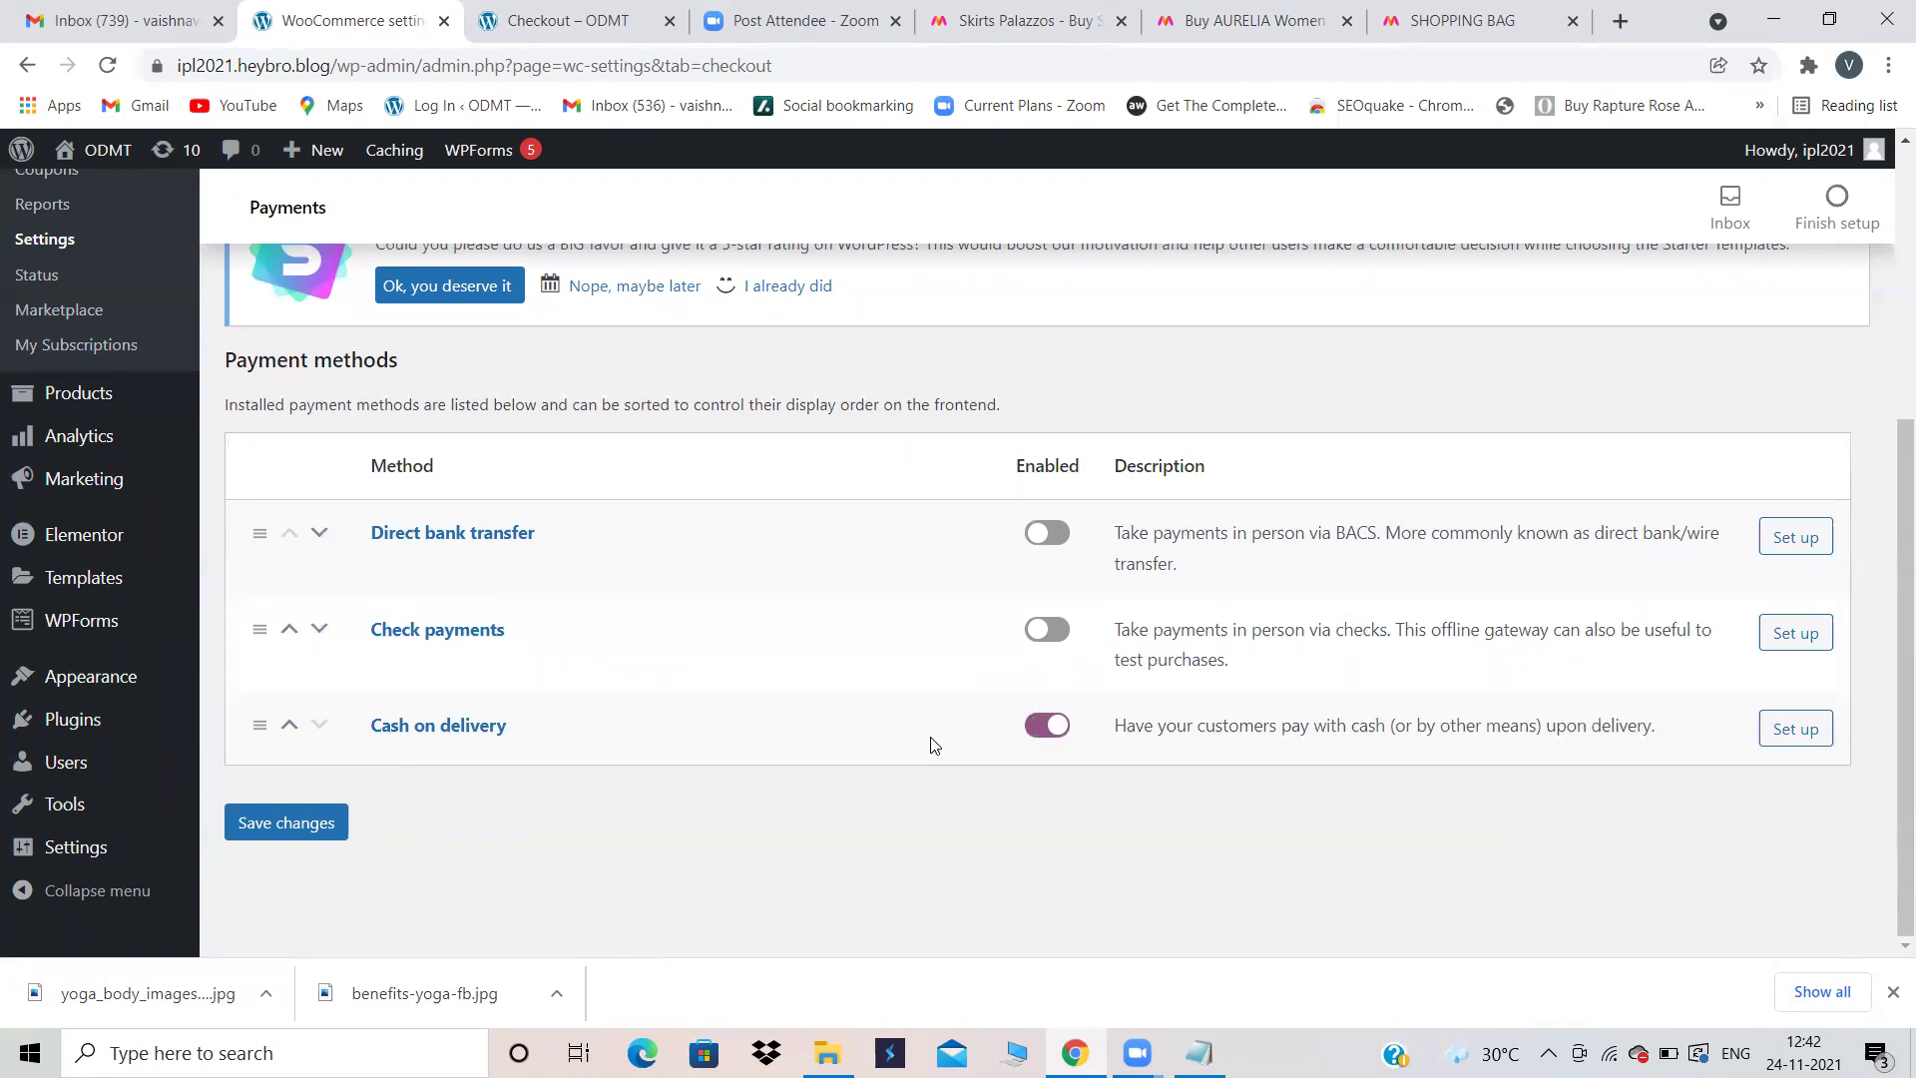
{"action": "scroll", "coordinate": [1086, 761], "scroll_direction": "down", "scroll_amount": 1}
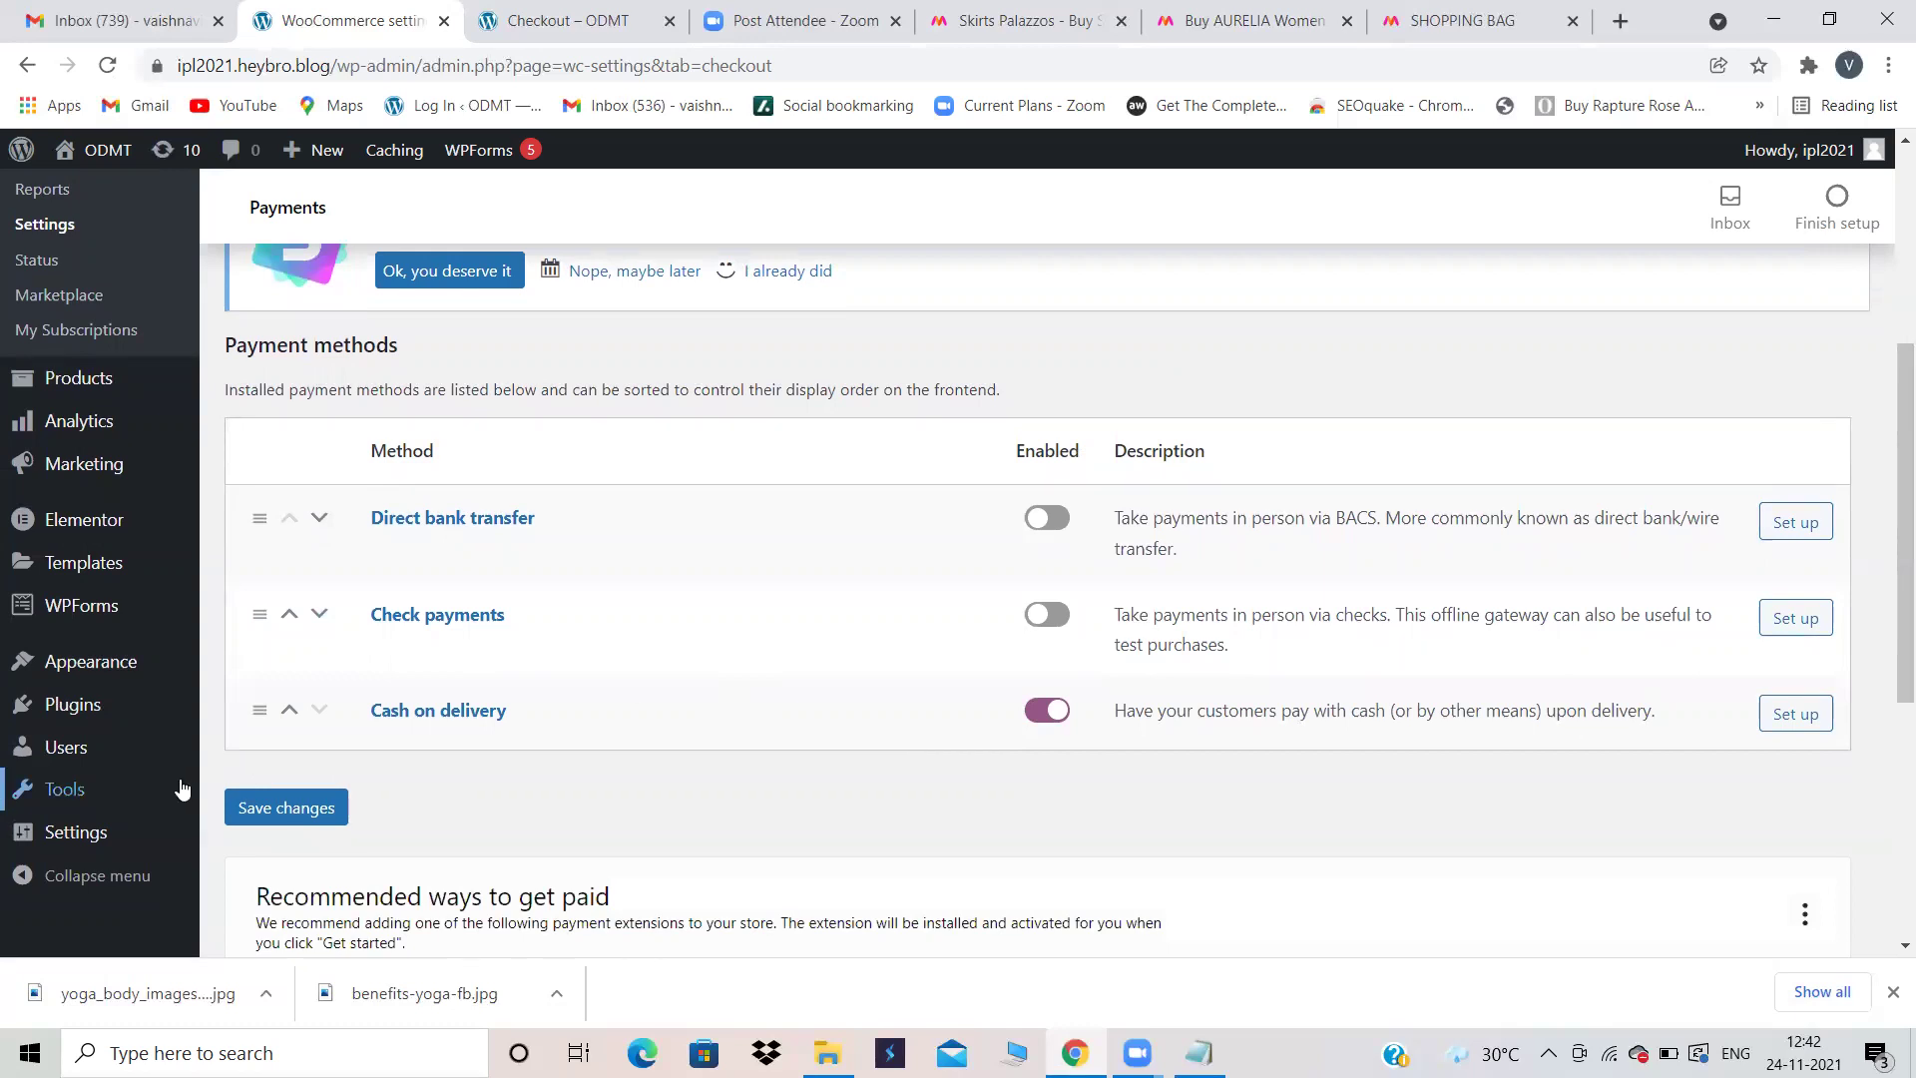
{"action": "left_click", "coordinate": [270, 797]}
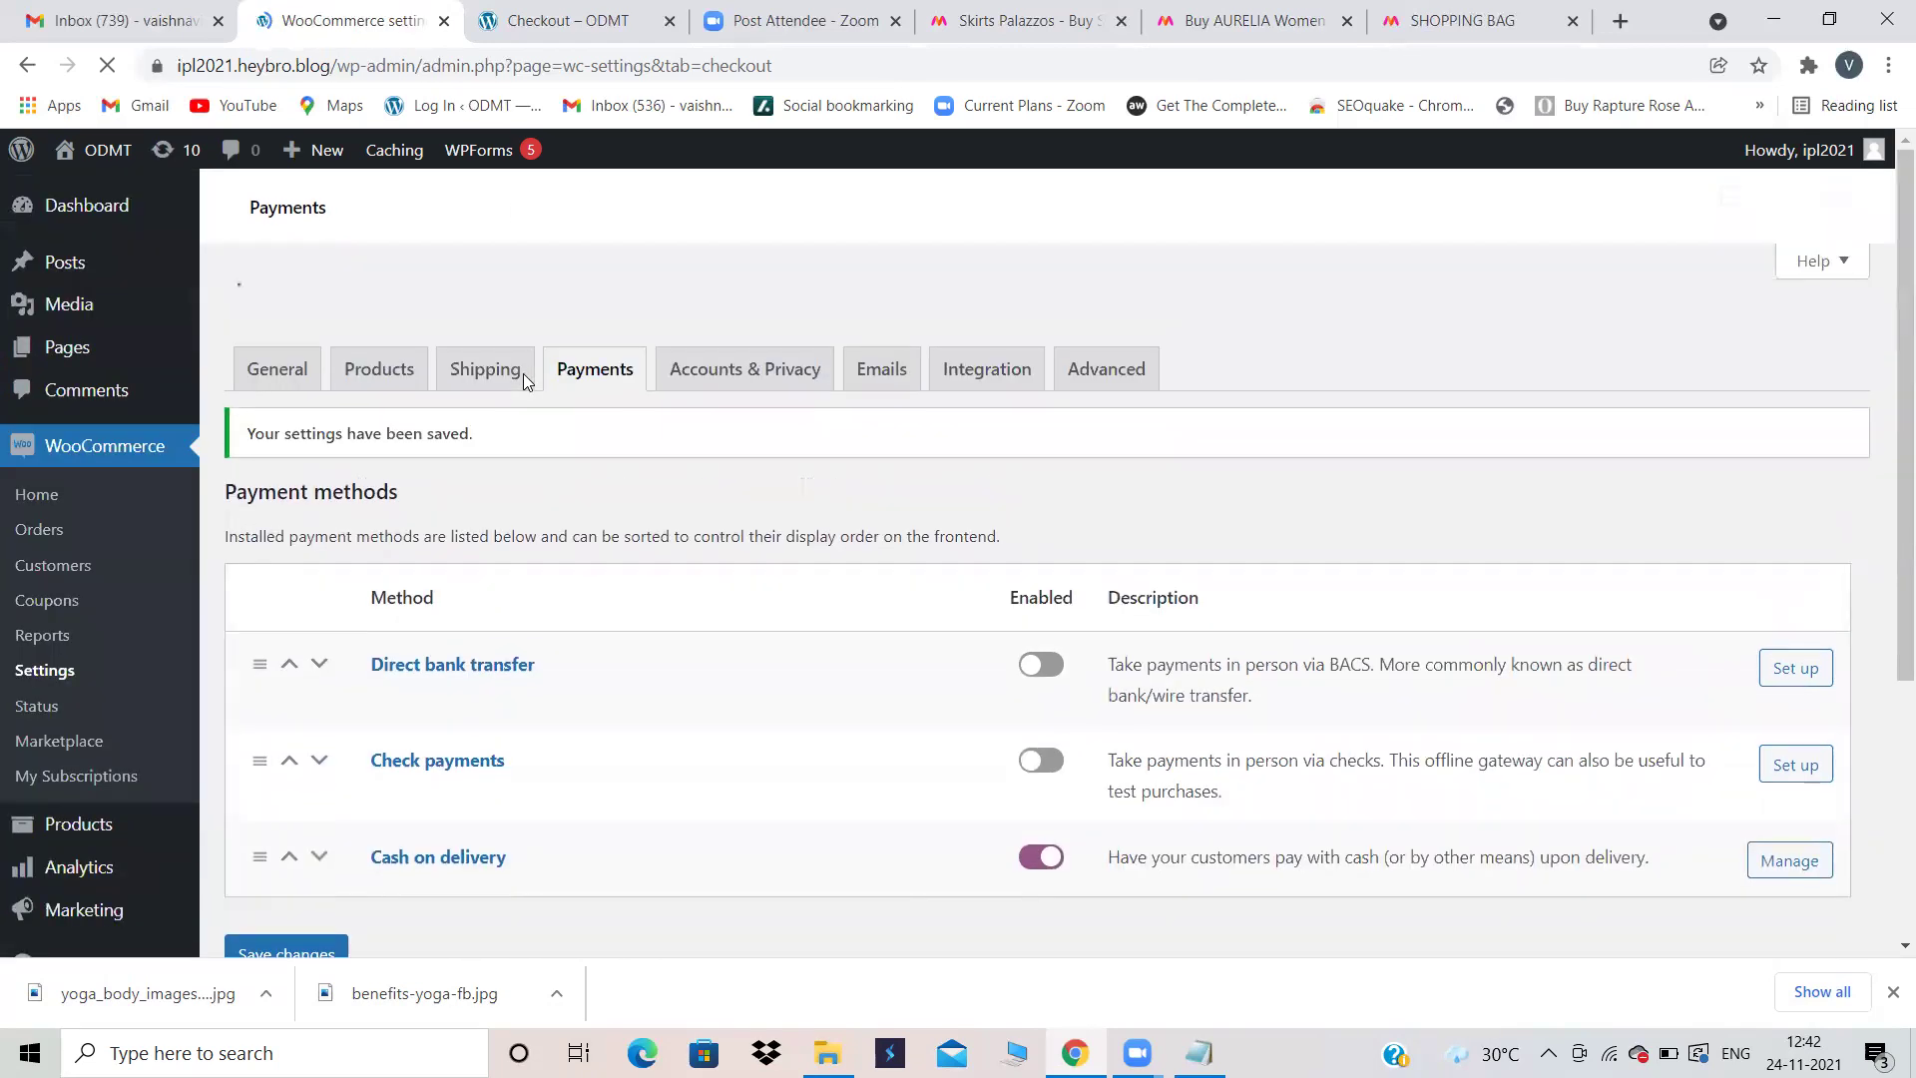
Step: Reload the checkout page and confirm Cash on delivery is offered for the 2 × AURELIA order
{"action": "left_click", "coordinate": [587, 11]}
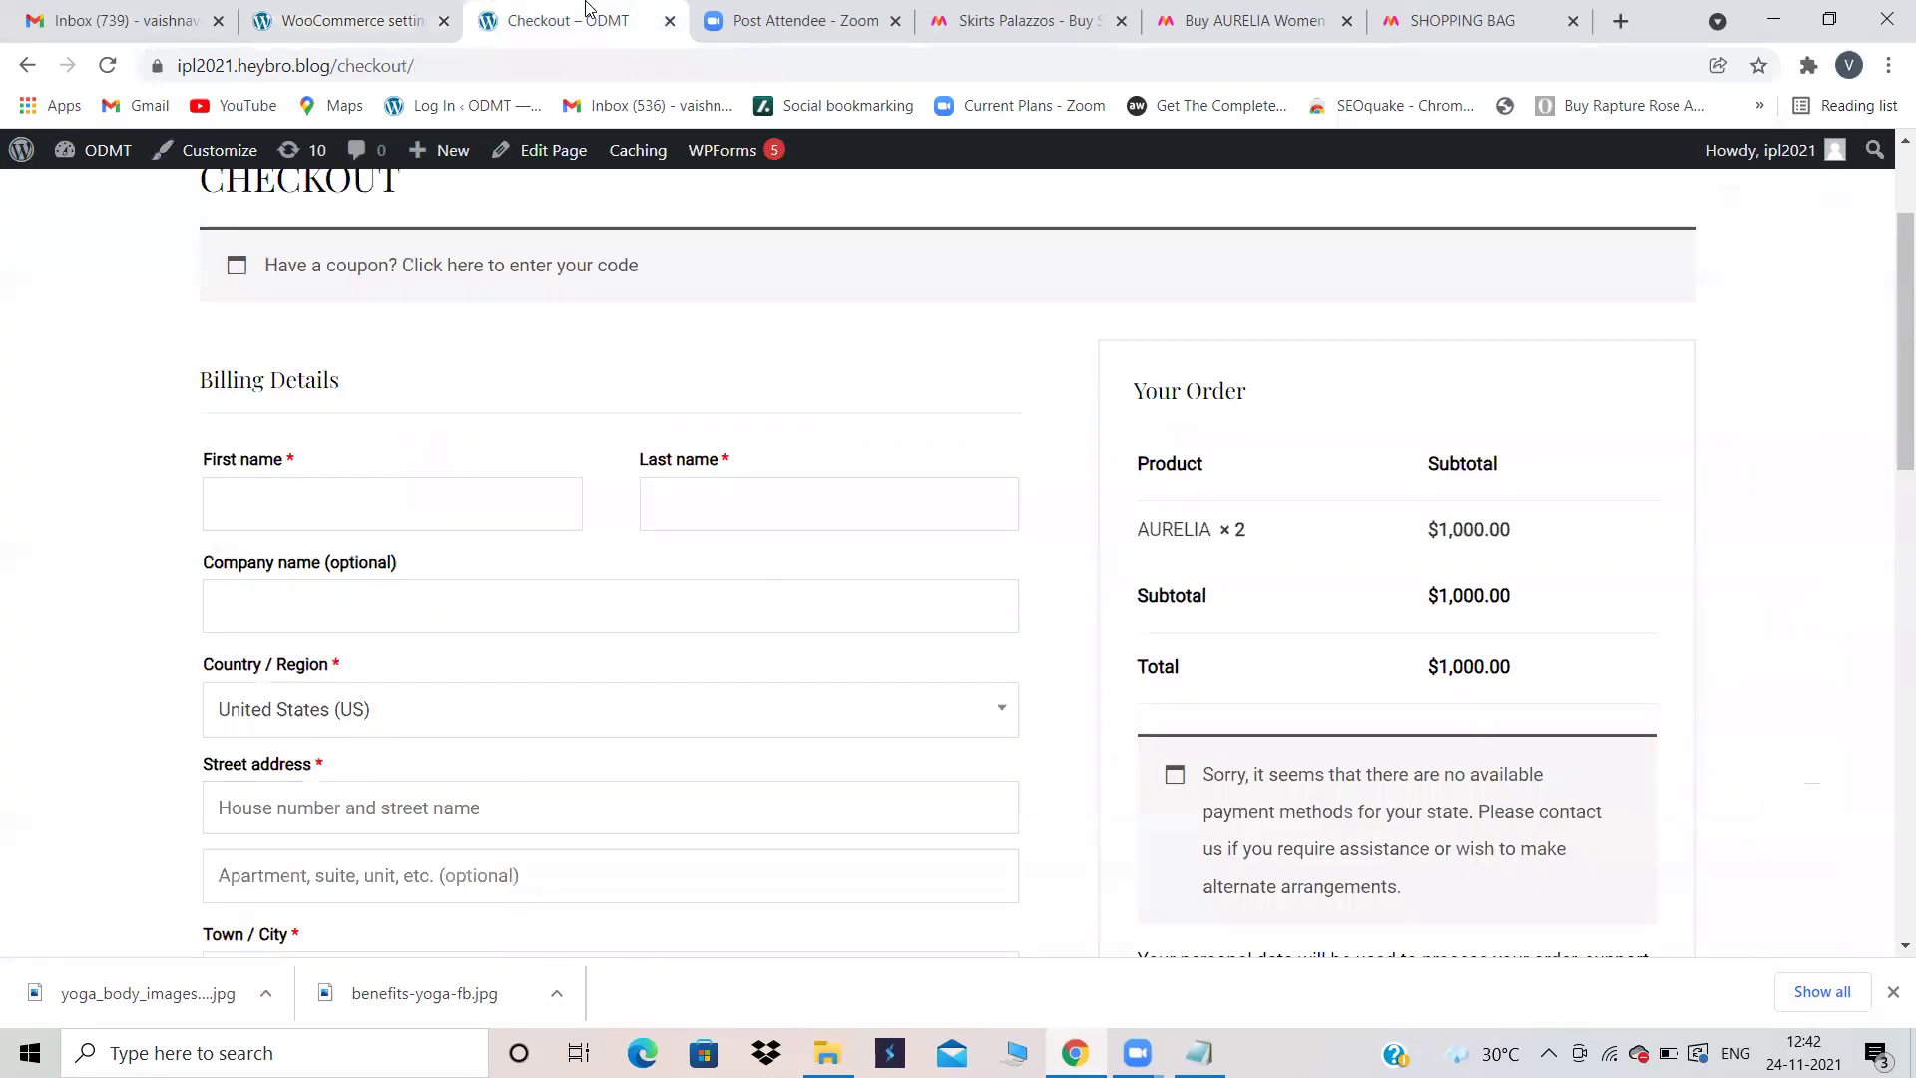
{"action": "scroll", "coordinate": [592, 487], "scroll_direction": "up", "scroll_amount": 2}
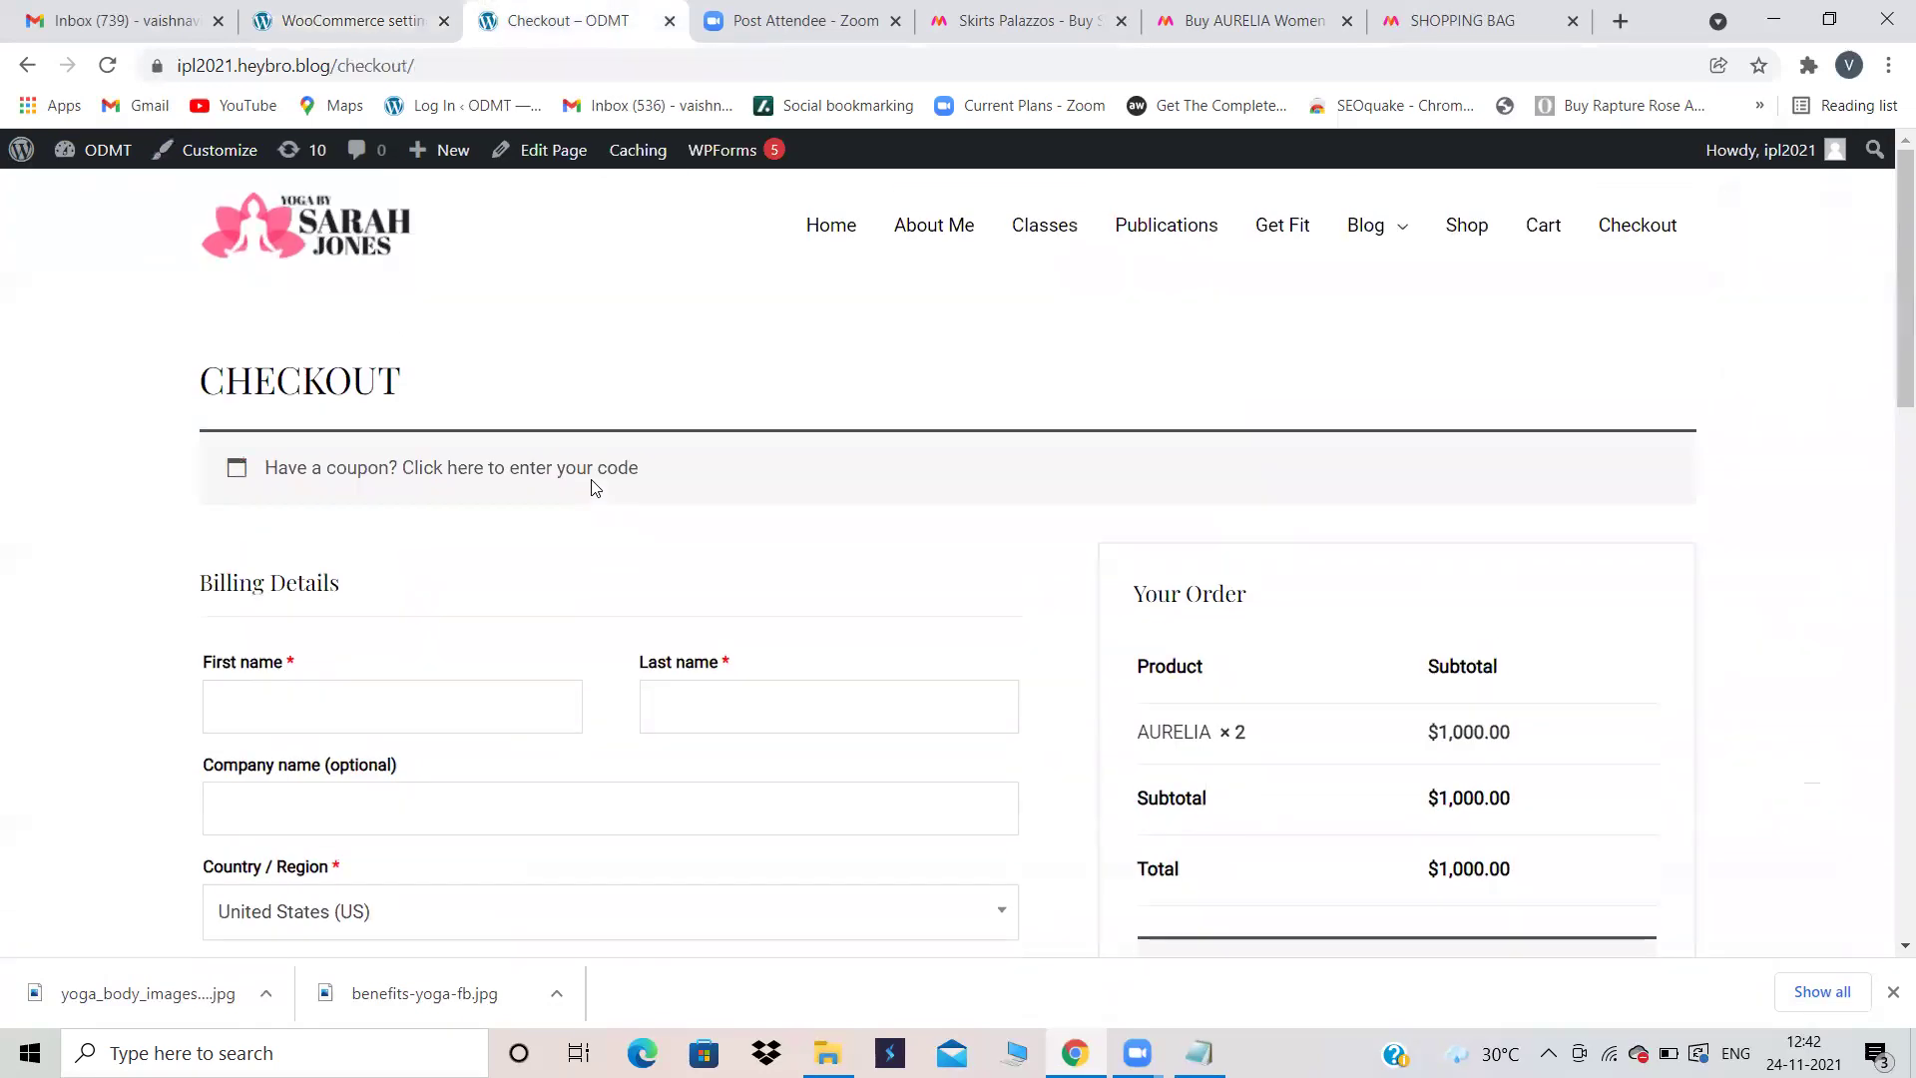
{"action": "left_click", "coordinate": [109, 66]}
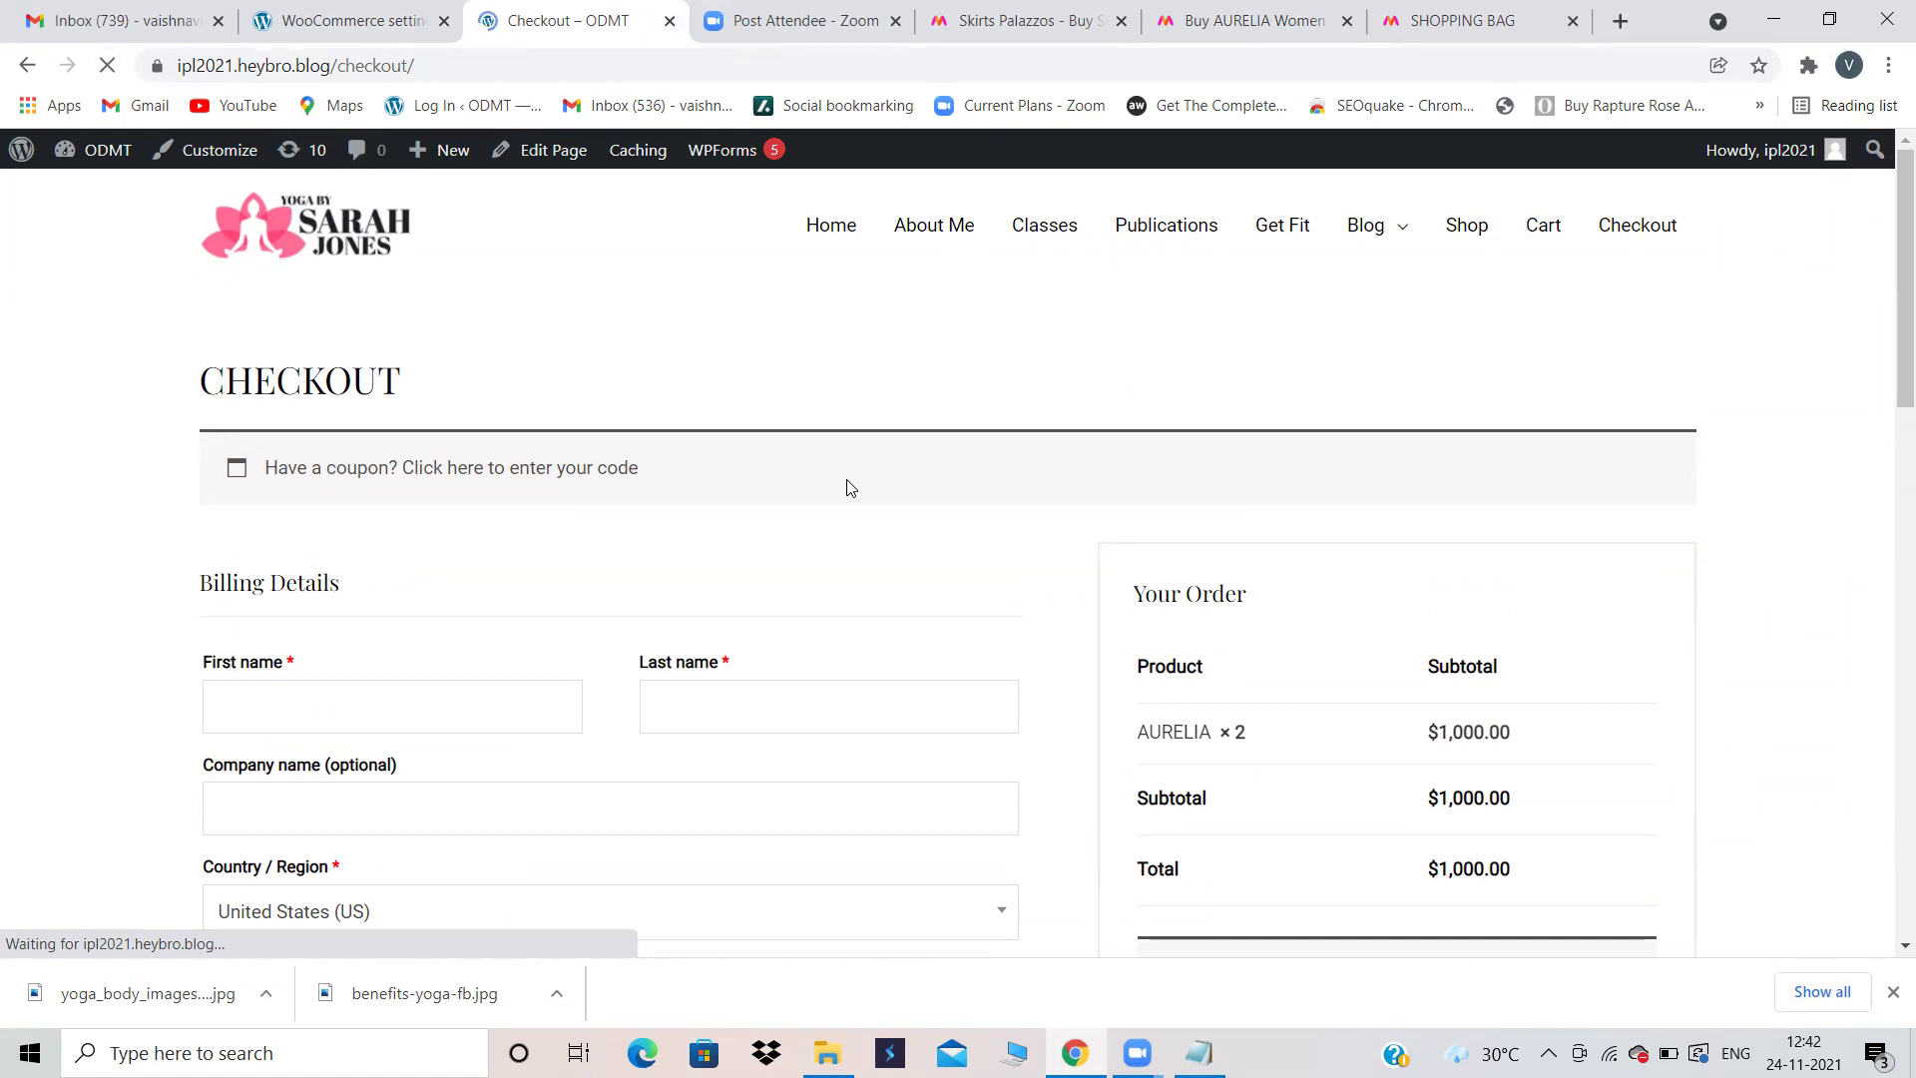
{"action": "scroll", "coordinate": [846, 484], "scroll_direction": "down", "scroll_amount": 4}
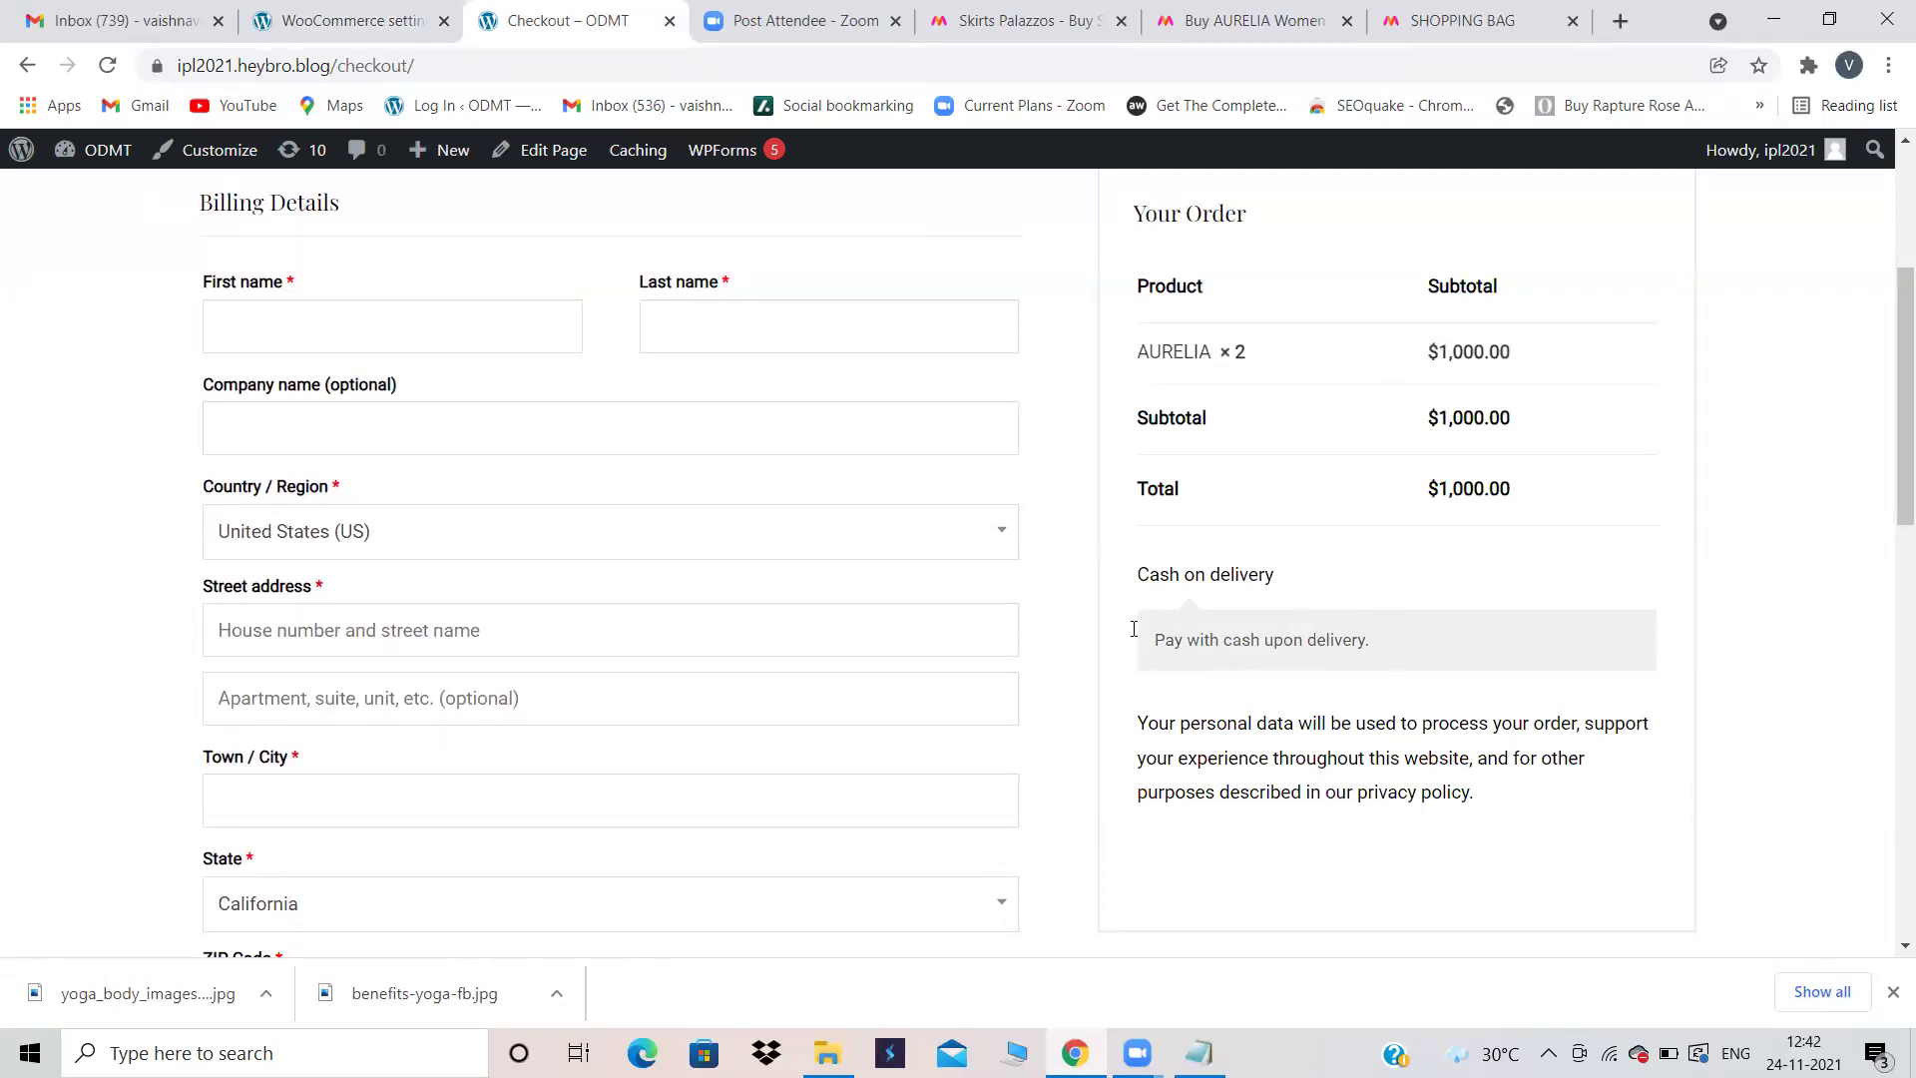
{"action": "scroll", "coordinate": [278, 605], "scroll_direction": "up", "scroll_amount": 3}
Step: Enter the customer's first and last name in the billing details
{"action": "left_click", "coordinate": [270, 605]}
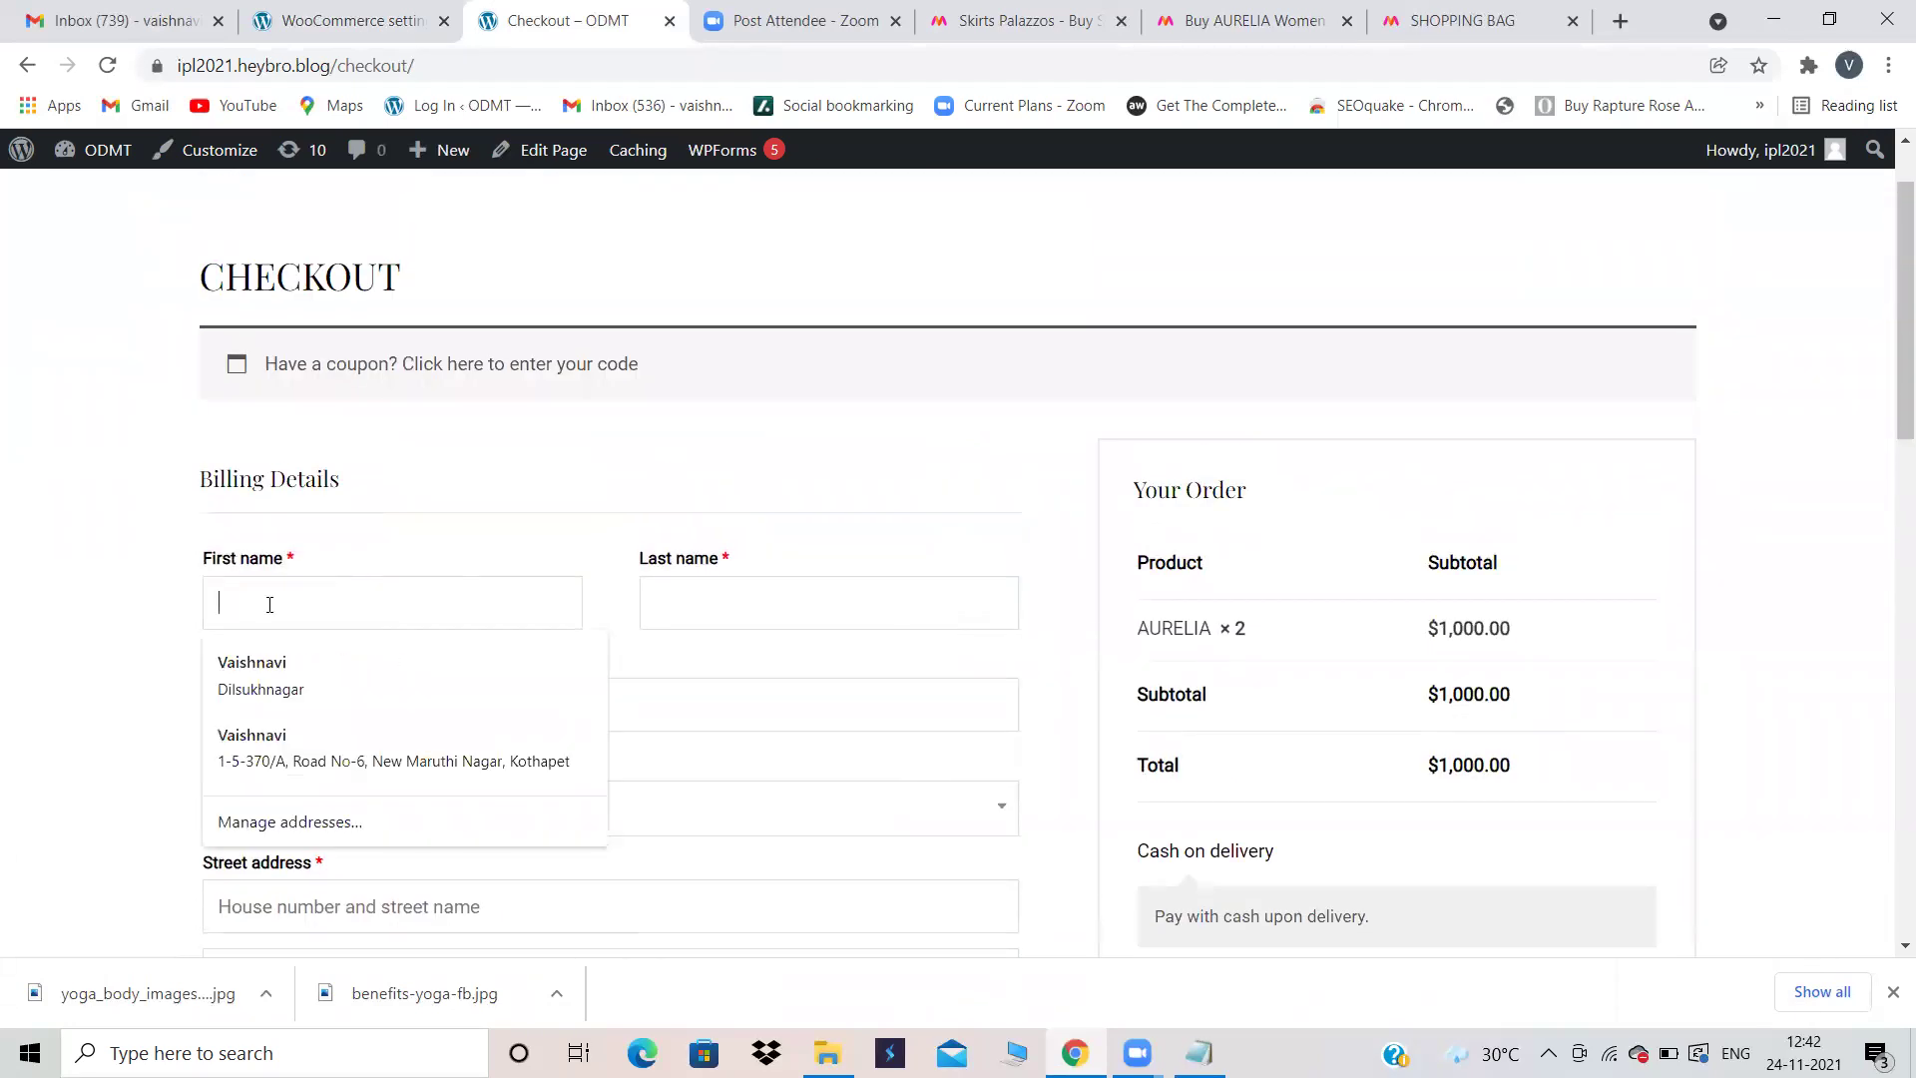
{"action": "left_click", "coordinate": [716, 586]}
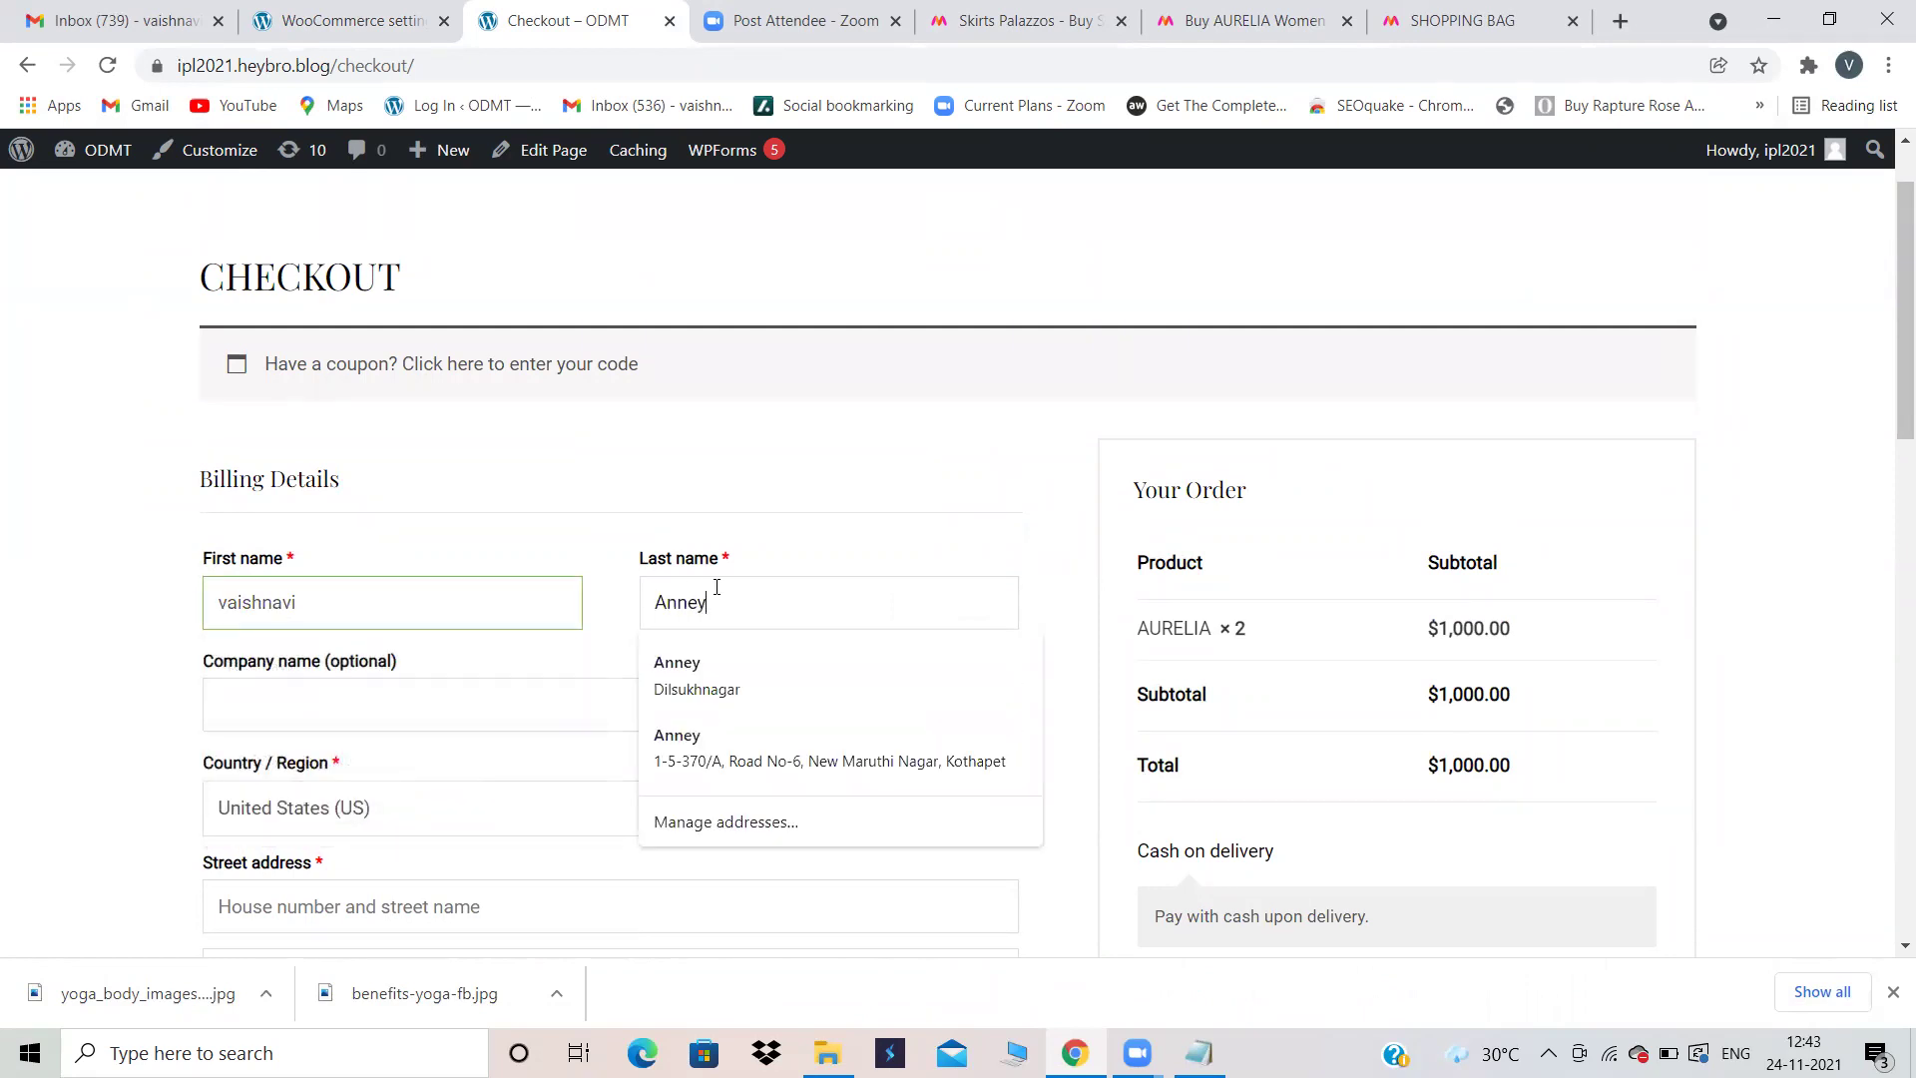
{"action": "left_click", "coordinate": [497, 719]}
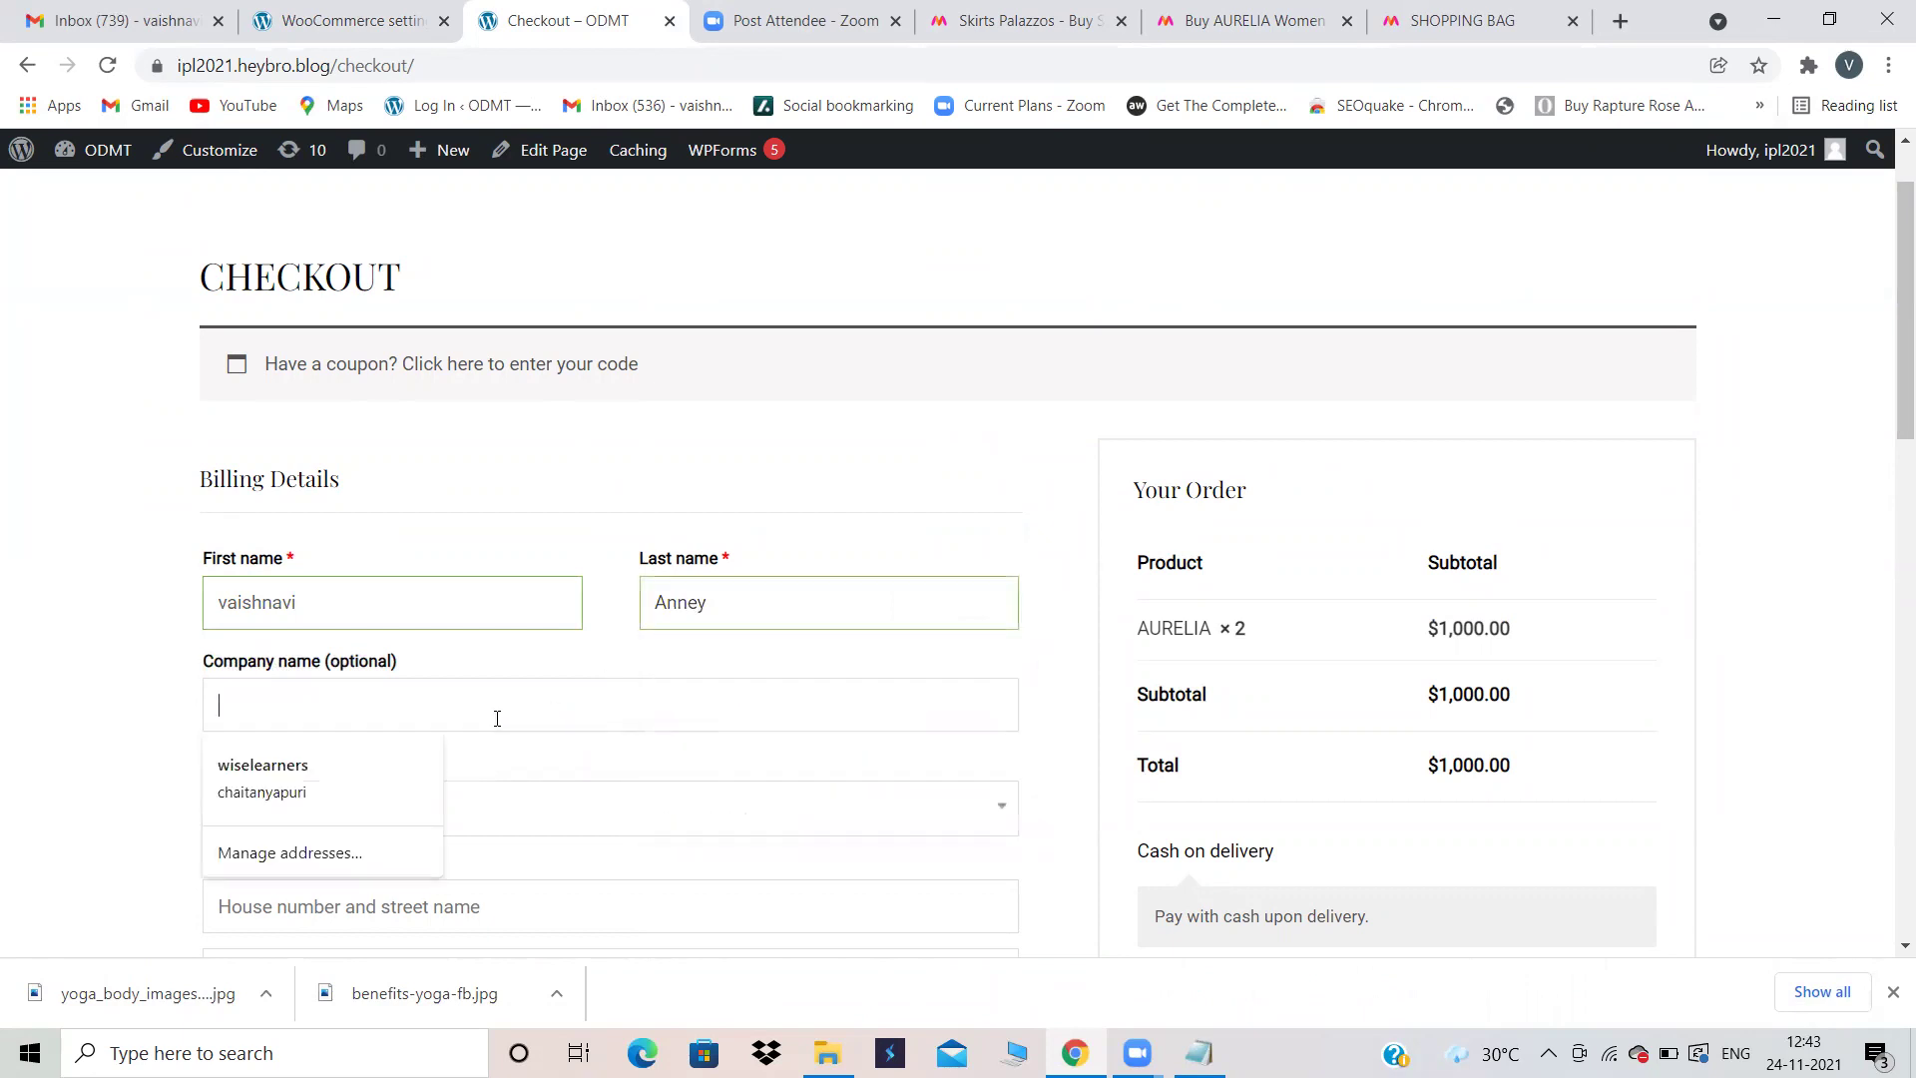
Step: Set the billing country to India
{"action": "left_click", "coordinate": [633, 832]}
{"action": "scroll", "coordinate": [632, 832], "scroll_direction": "down", "scroll_amount": 1}
{"action": "left_click", "coordinate": [4, 653]}
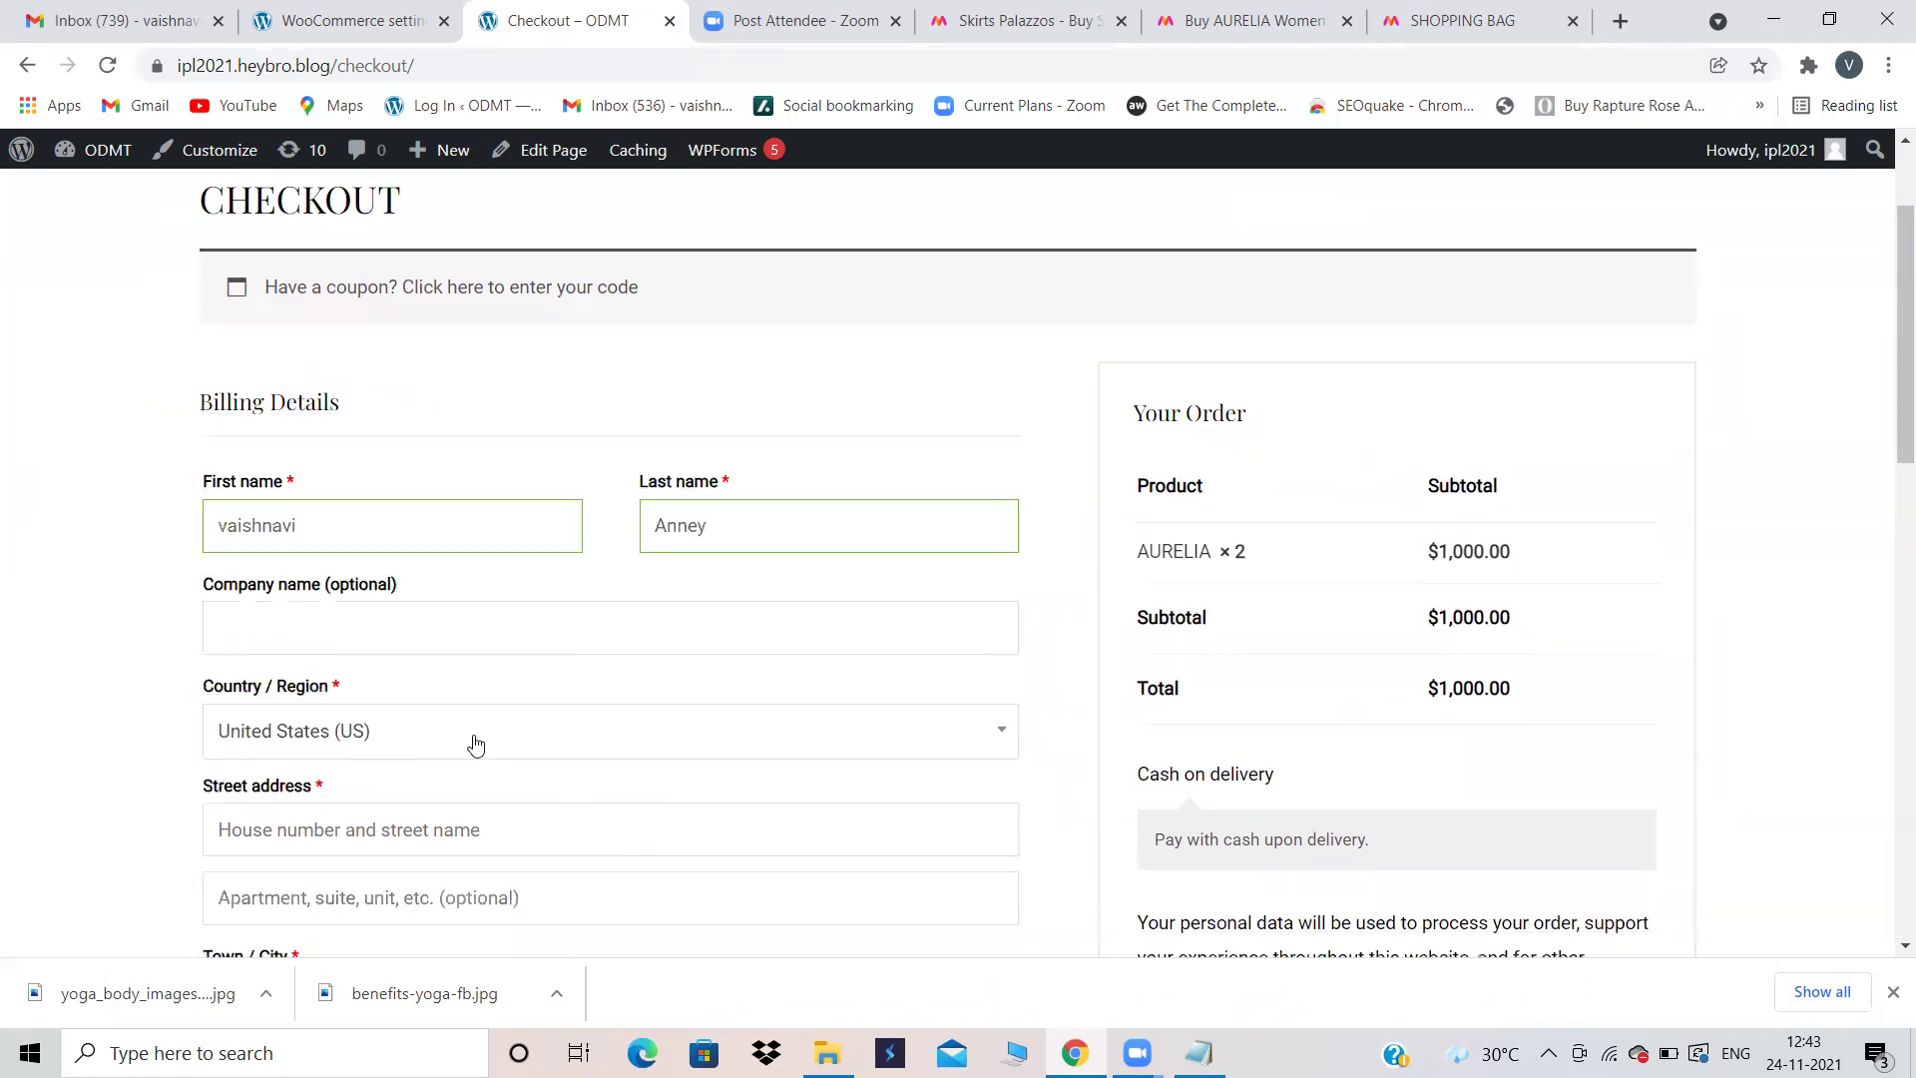
{"action": "left_click", "coordinate": [432, 732]}
{"action": "type", "text": "in"}
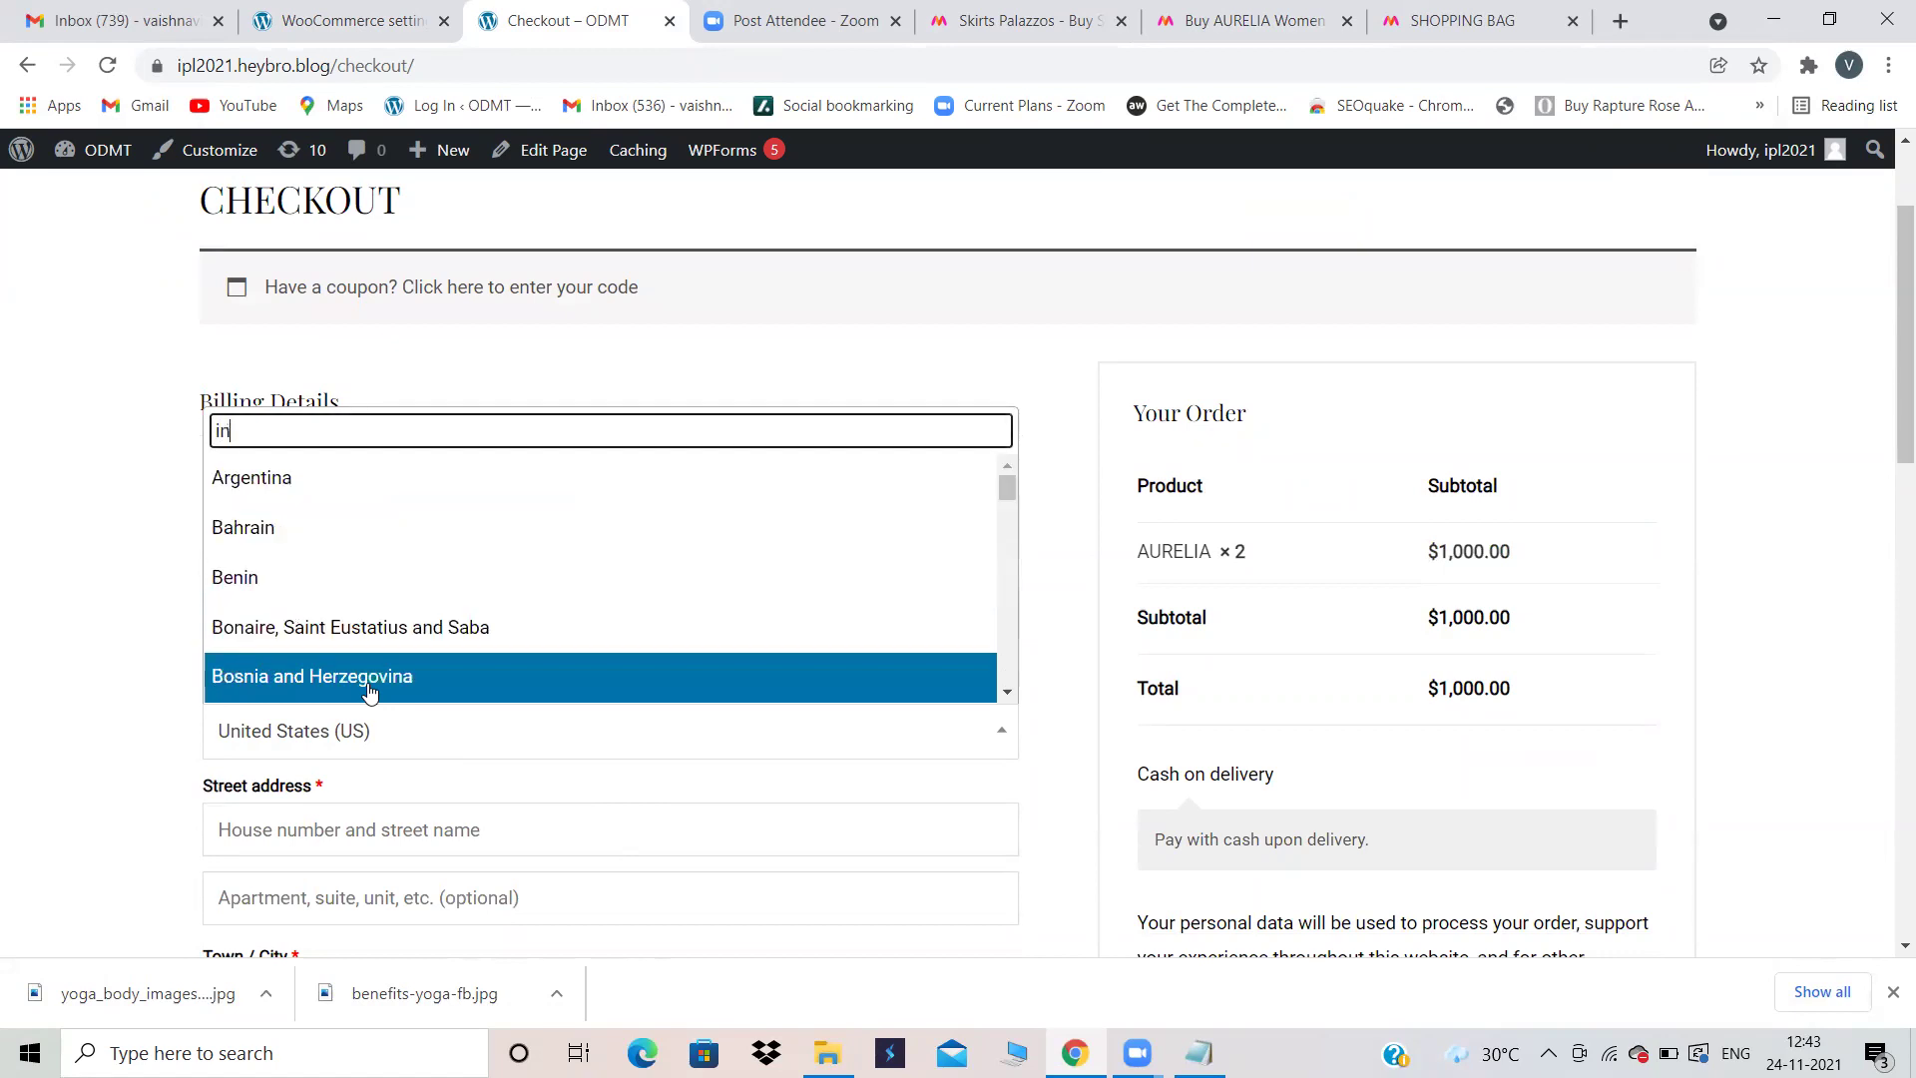
{"action": "type", "text": "dia"}
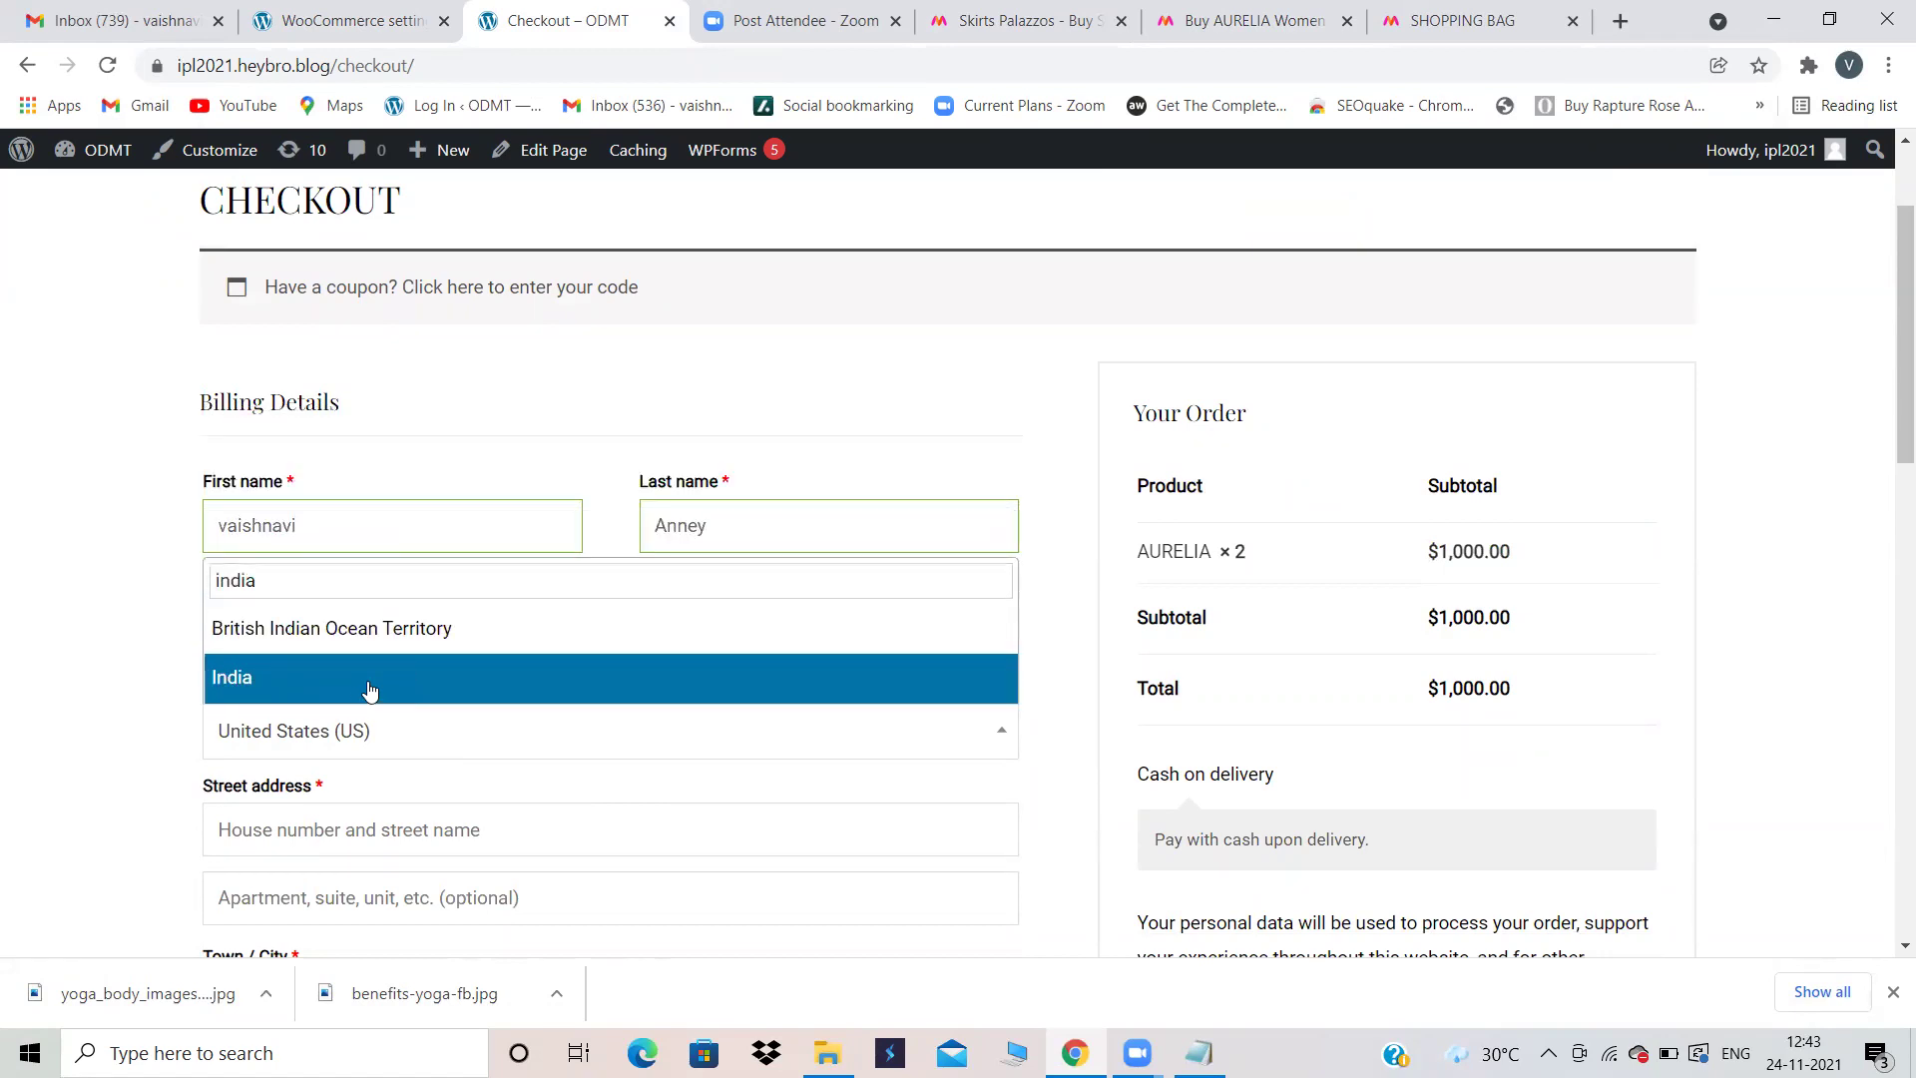
{"action": "left_click", "coordinate": [359, 679]}
{"action": "scroll", "coordinate": [568, 705], "scroll_direction": "down", "scroll_amount": 3}
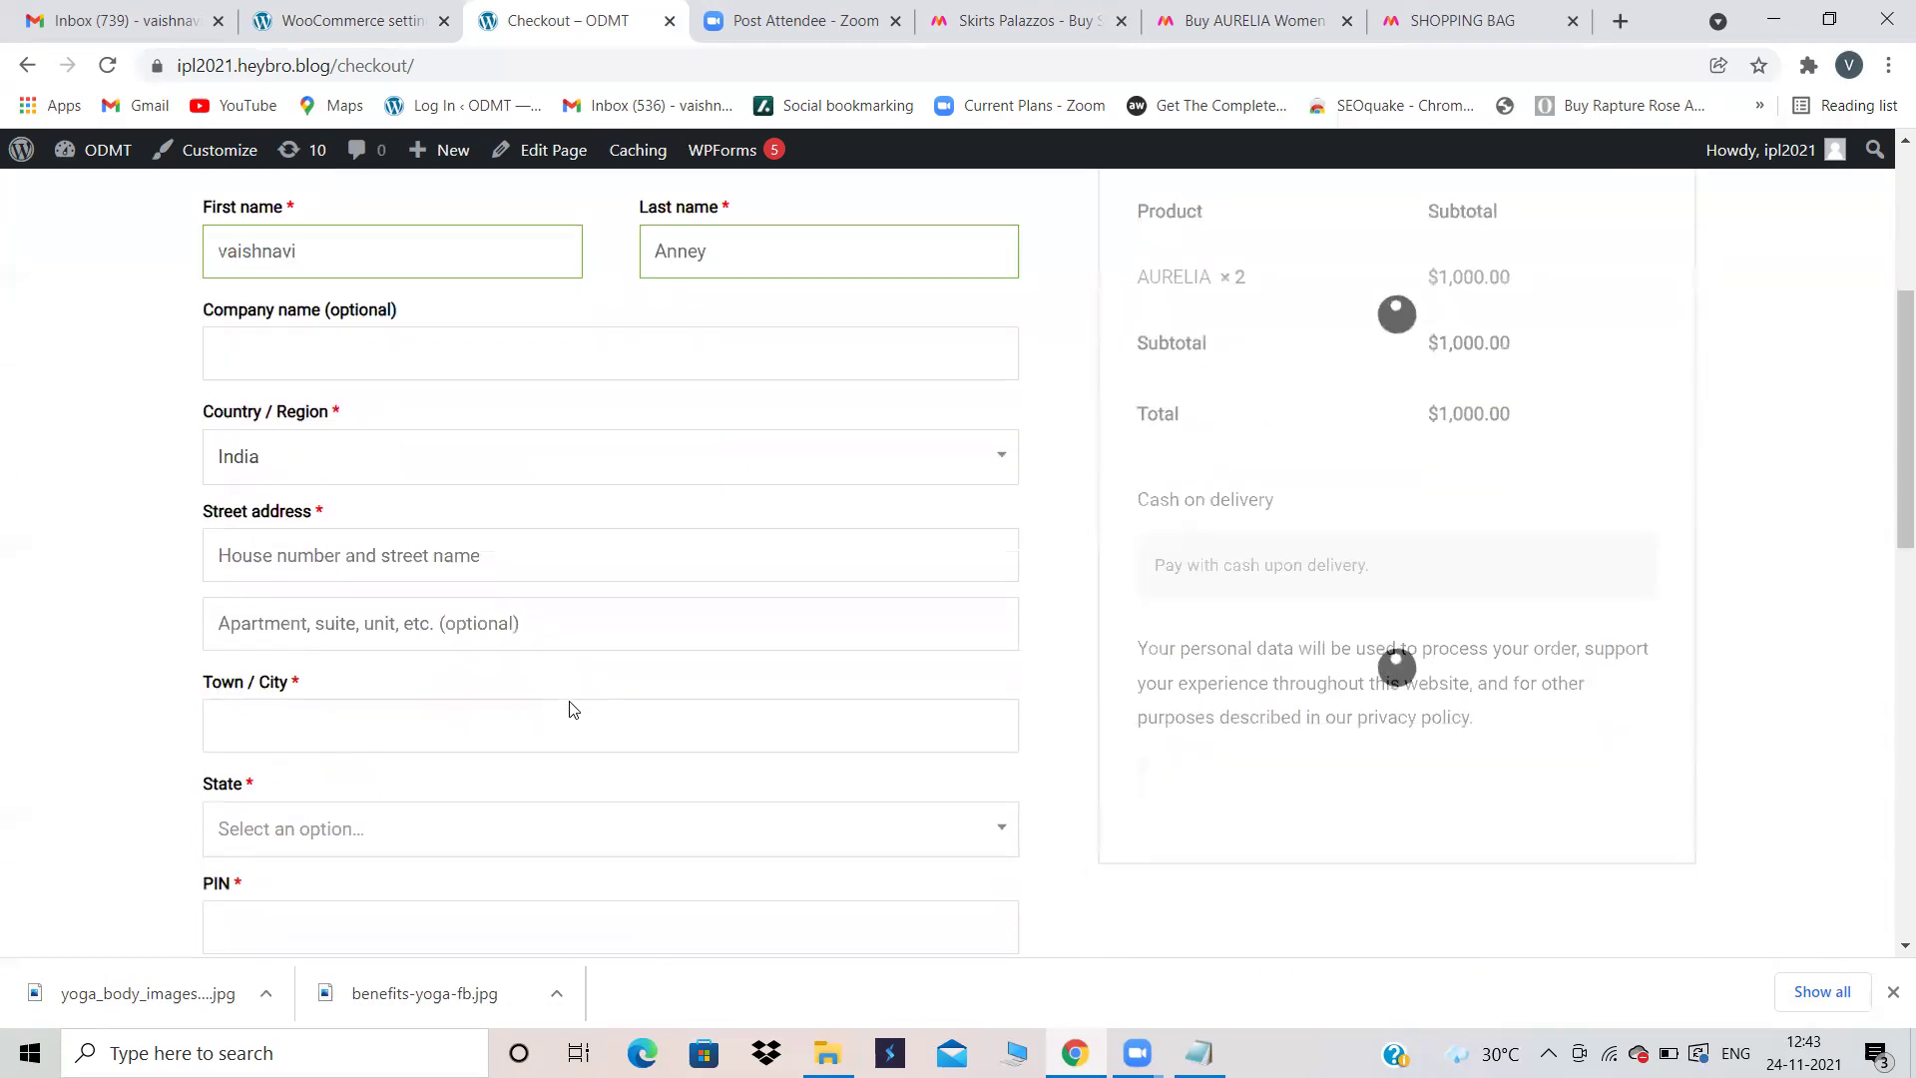
Step: Fill in the street address and town/city, fixing a typo in the city name
{"action": "left_click", "coordinate": [365, 550]}
{"action": "type", "text": "D"}
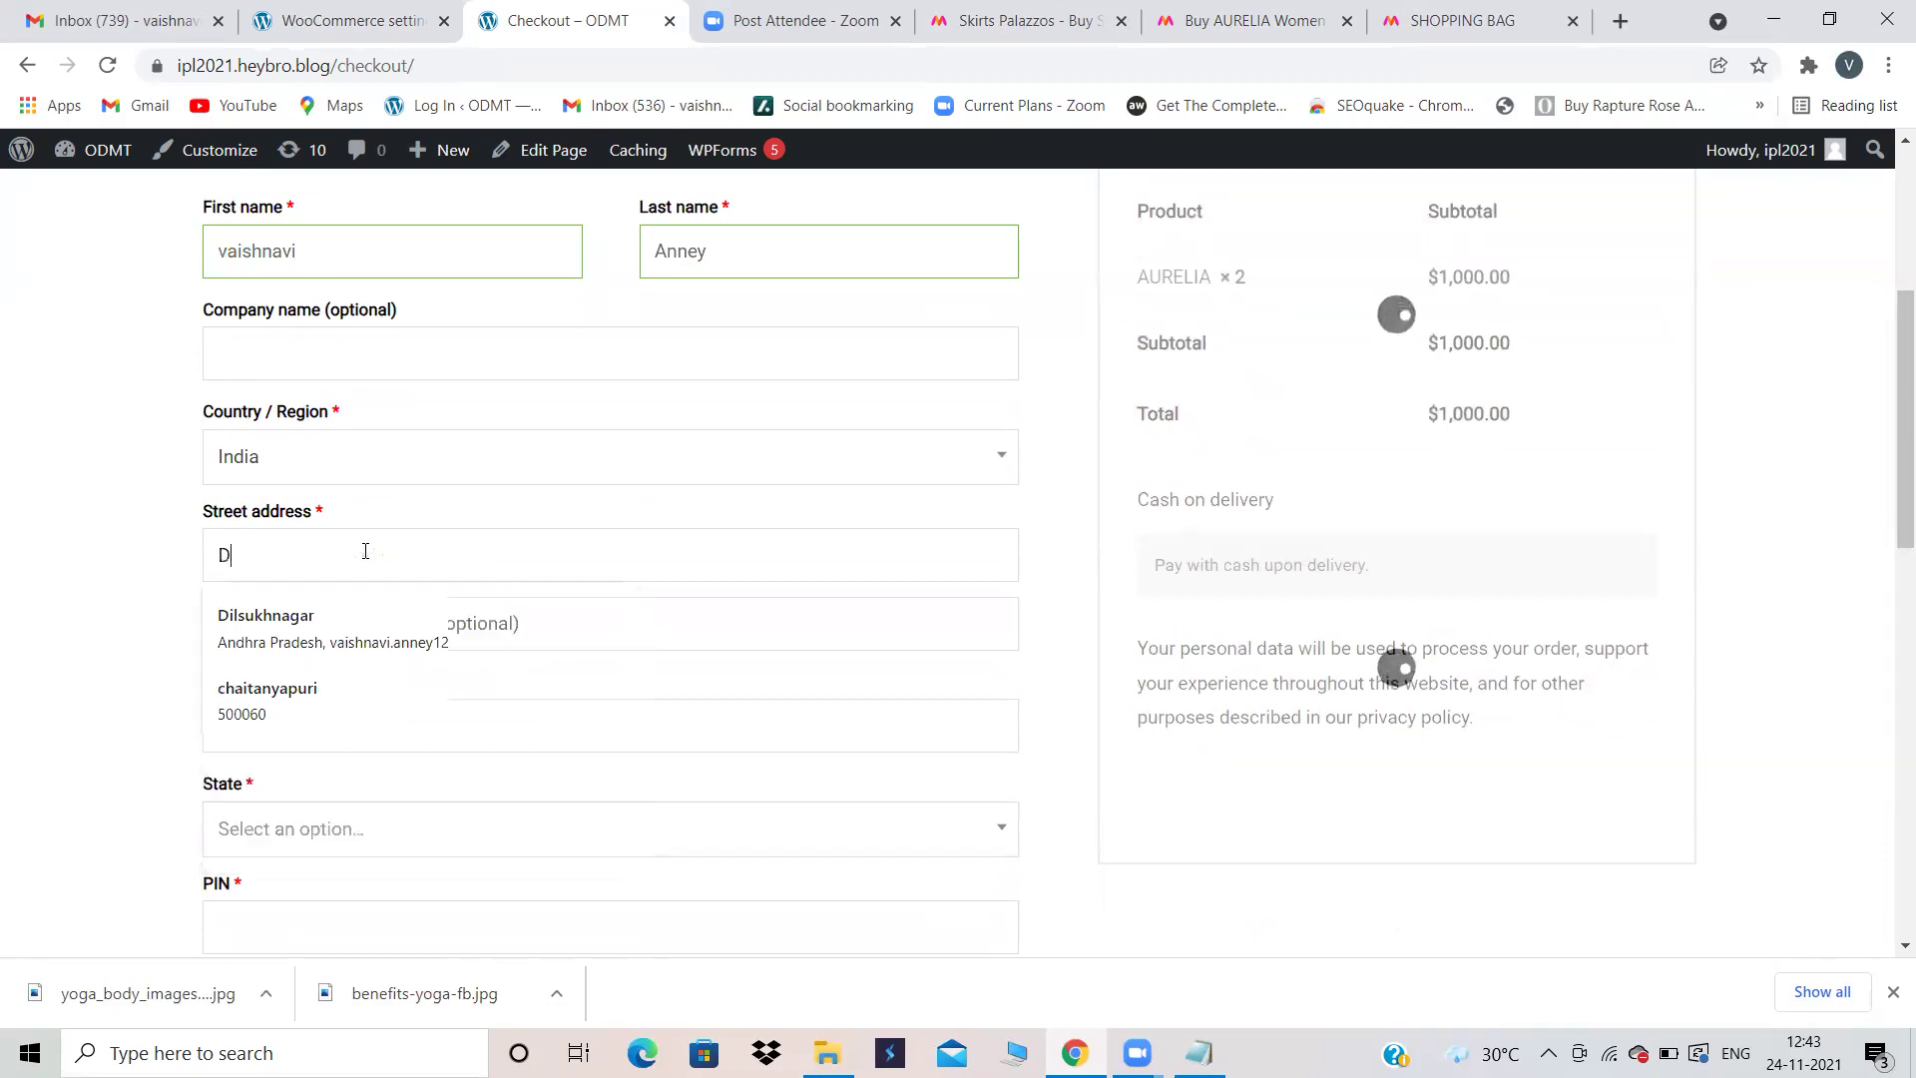
{"action": "type", "text": "ilsukhnagar"}
{"action": "left_click", "coordinate": [116, 597]}
{"action": "left_click", "coordinate": [348, 729]}
{"action": "type", "text": "Hyderabafd"}
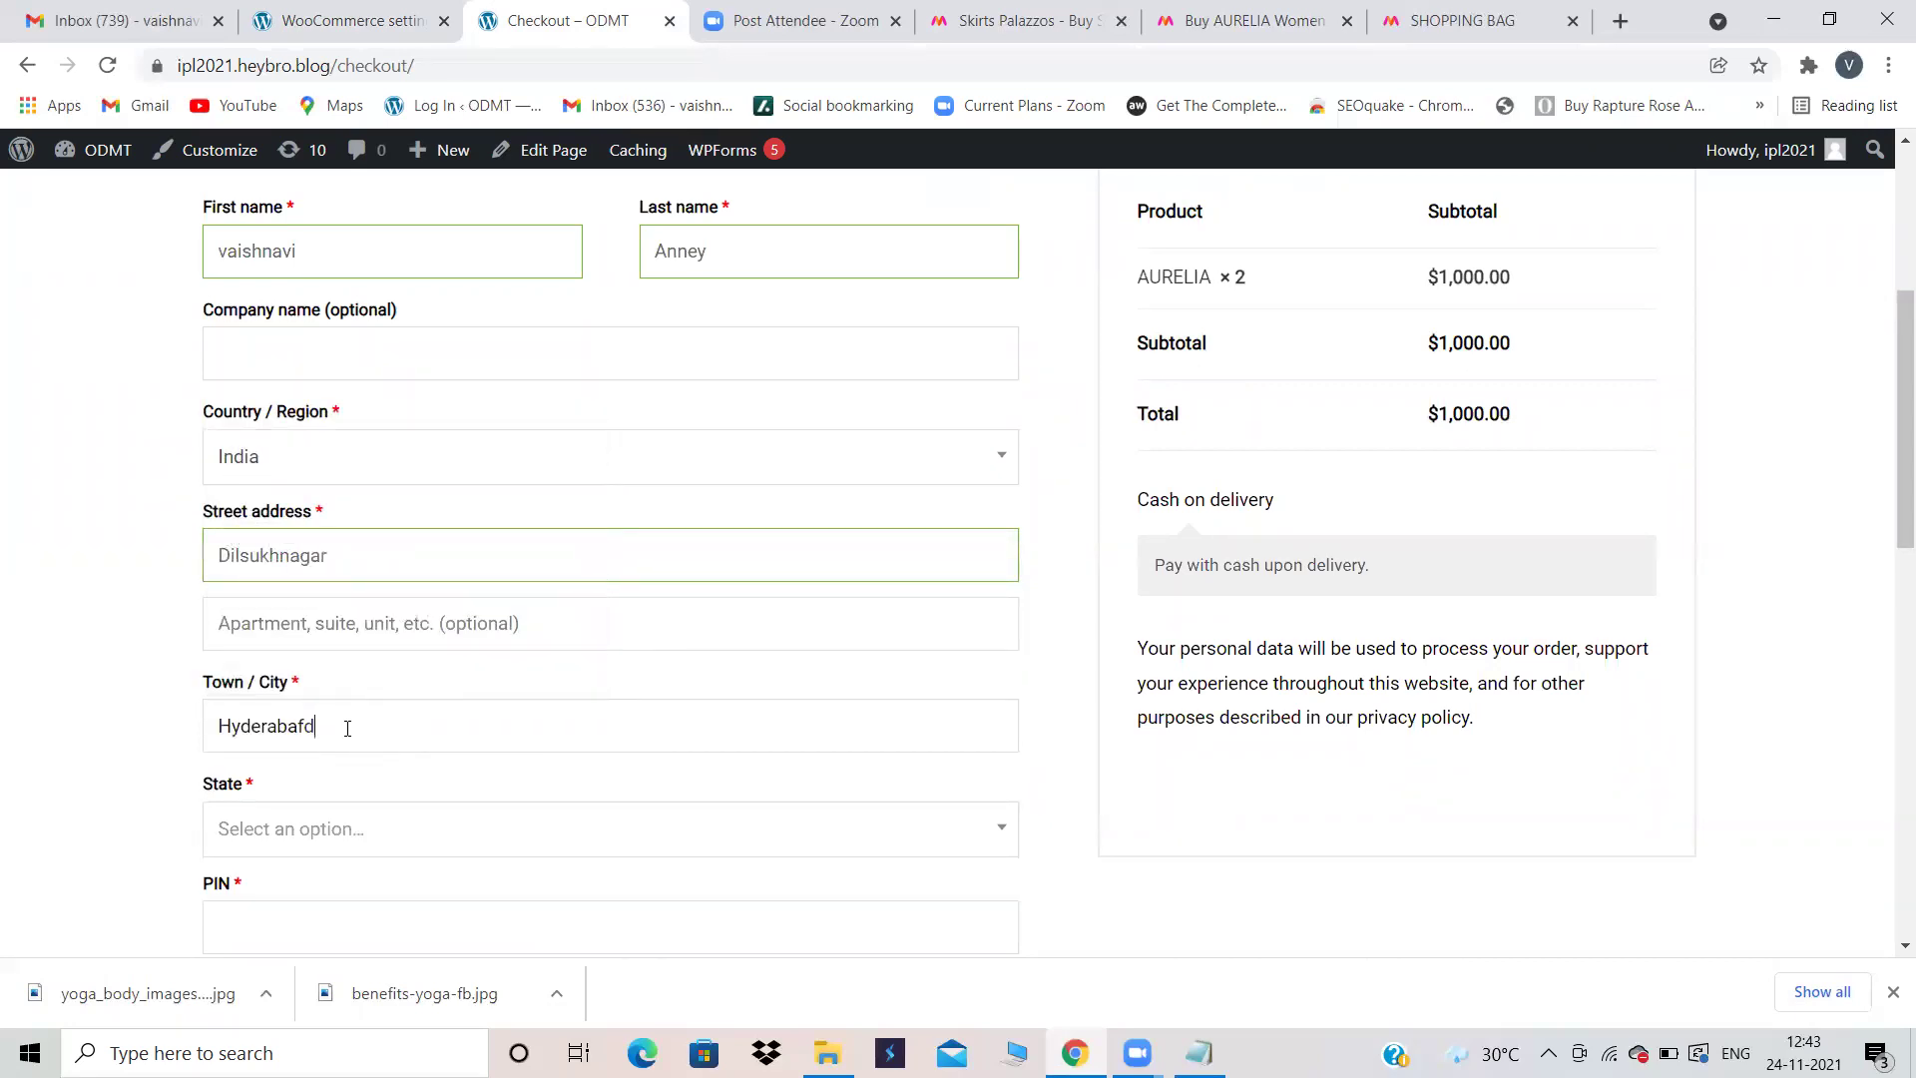
{"action": "type", "text": "ad"}
{"action": "left_click", "coordinate": [303, 726]}
{"action": "key", "text": "BackSpace"}
{"action": "scroll", "coordinate": [429, 778], "scroll_direction": "down", "scroll_amount": 3}
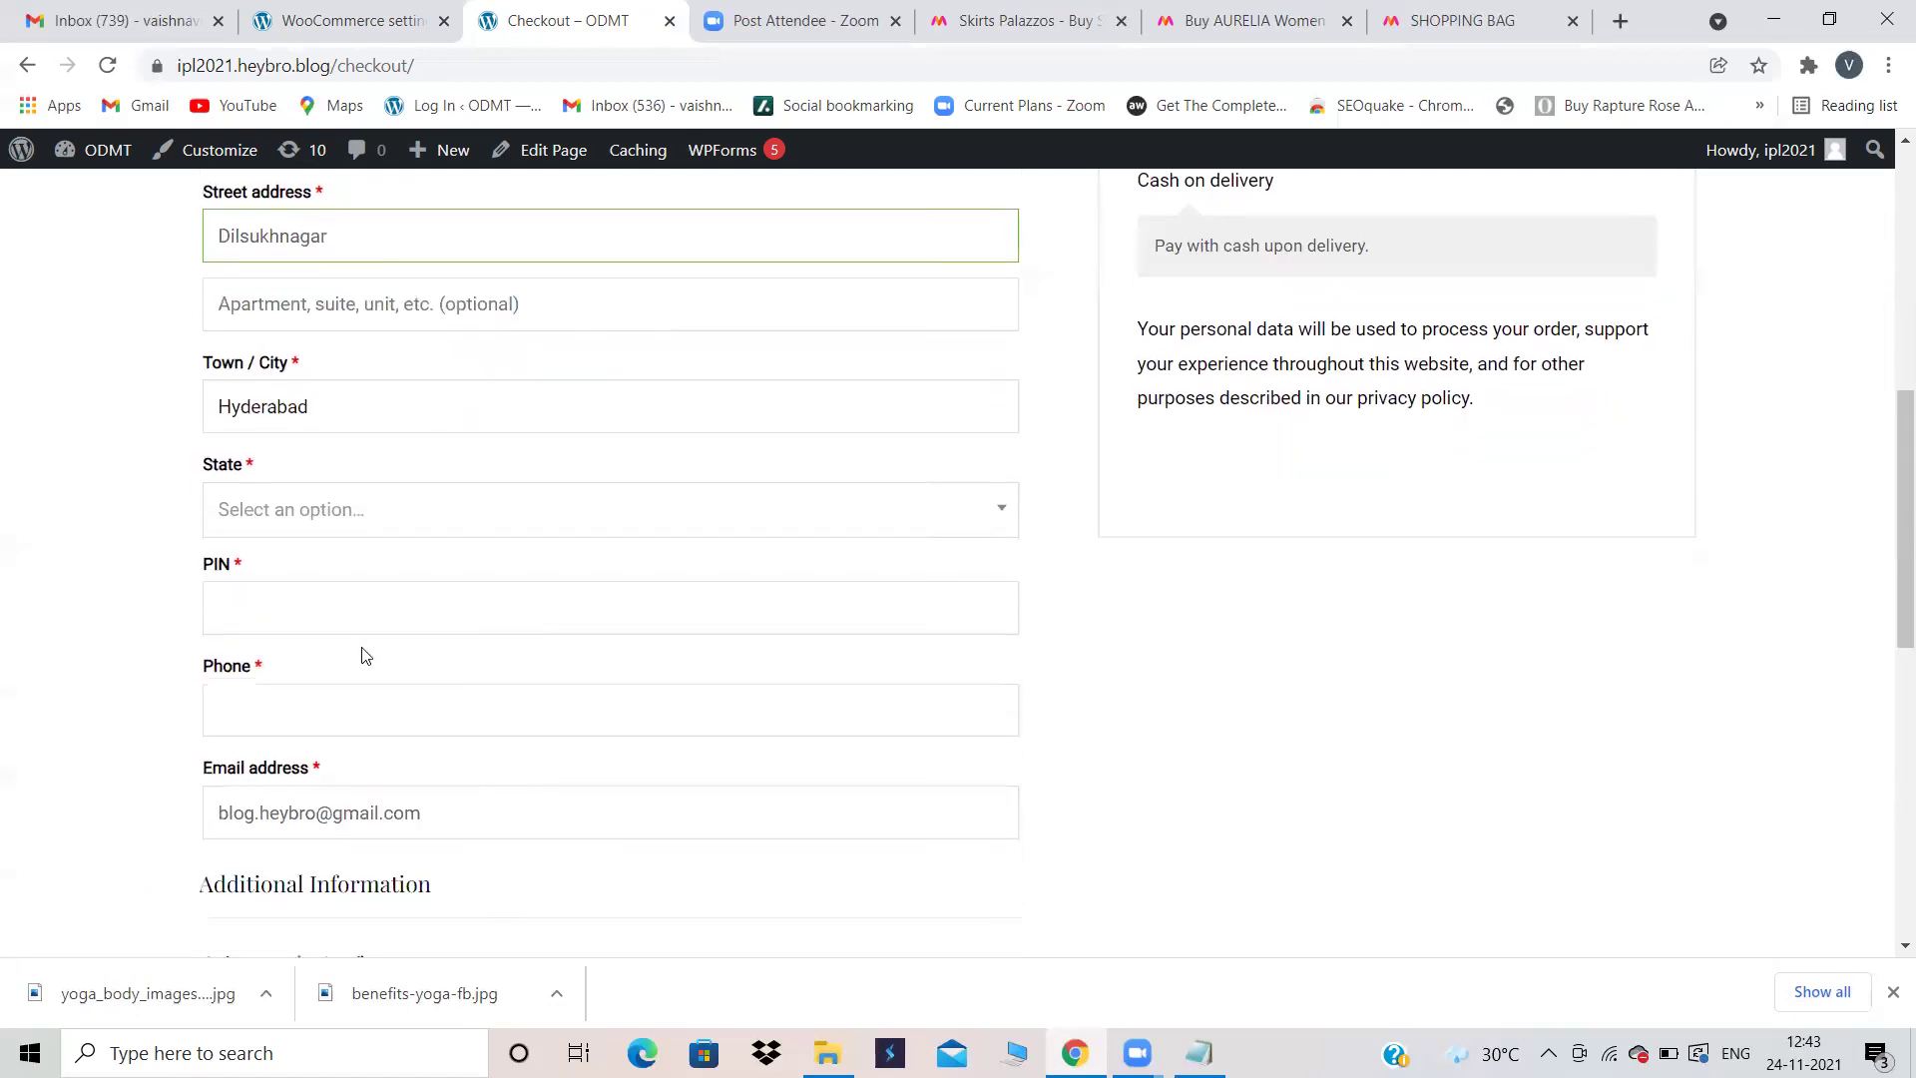
Step: Choose Telangana as the state and enter the PIN code
{"action": "left_click", "coordinate": [298, 518]}
{"action": "type", "text": "T"}
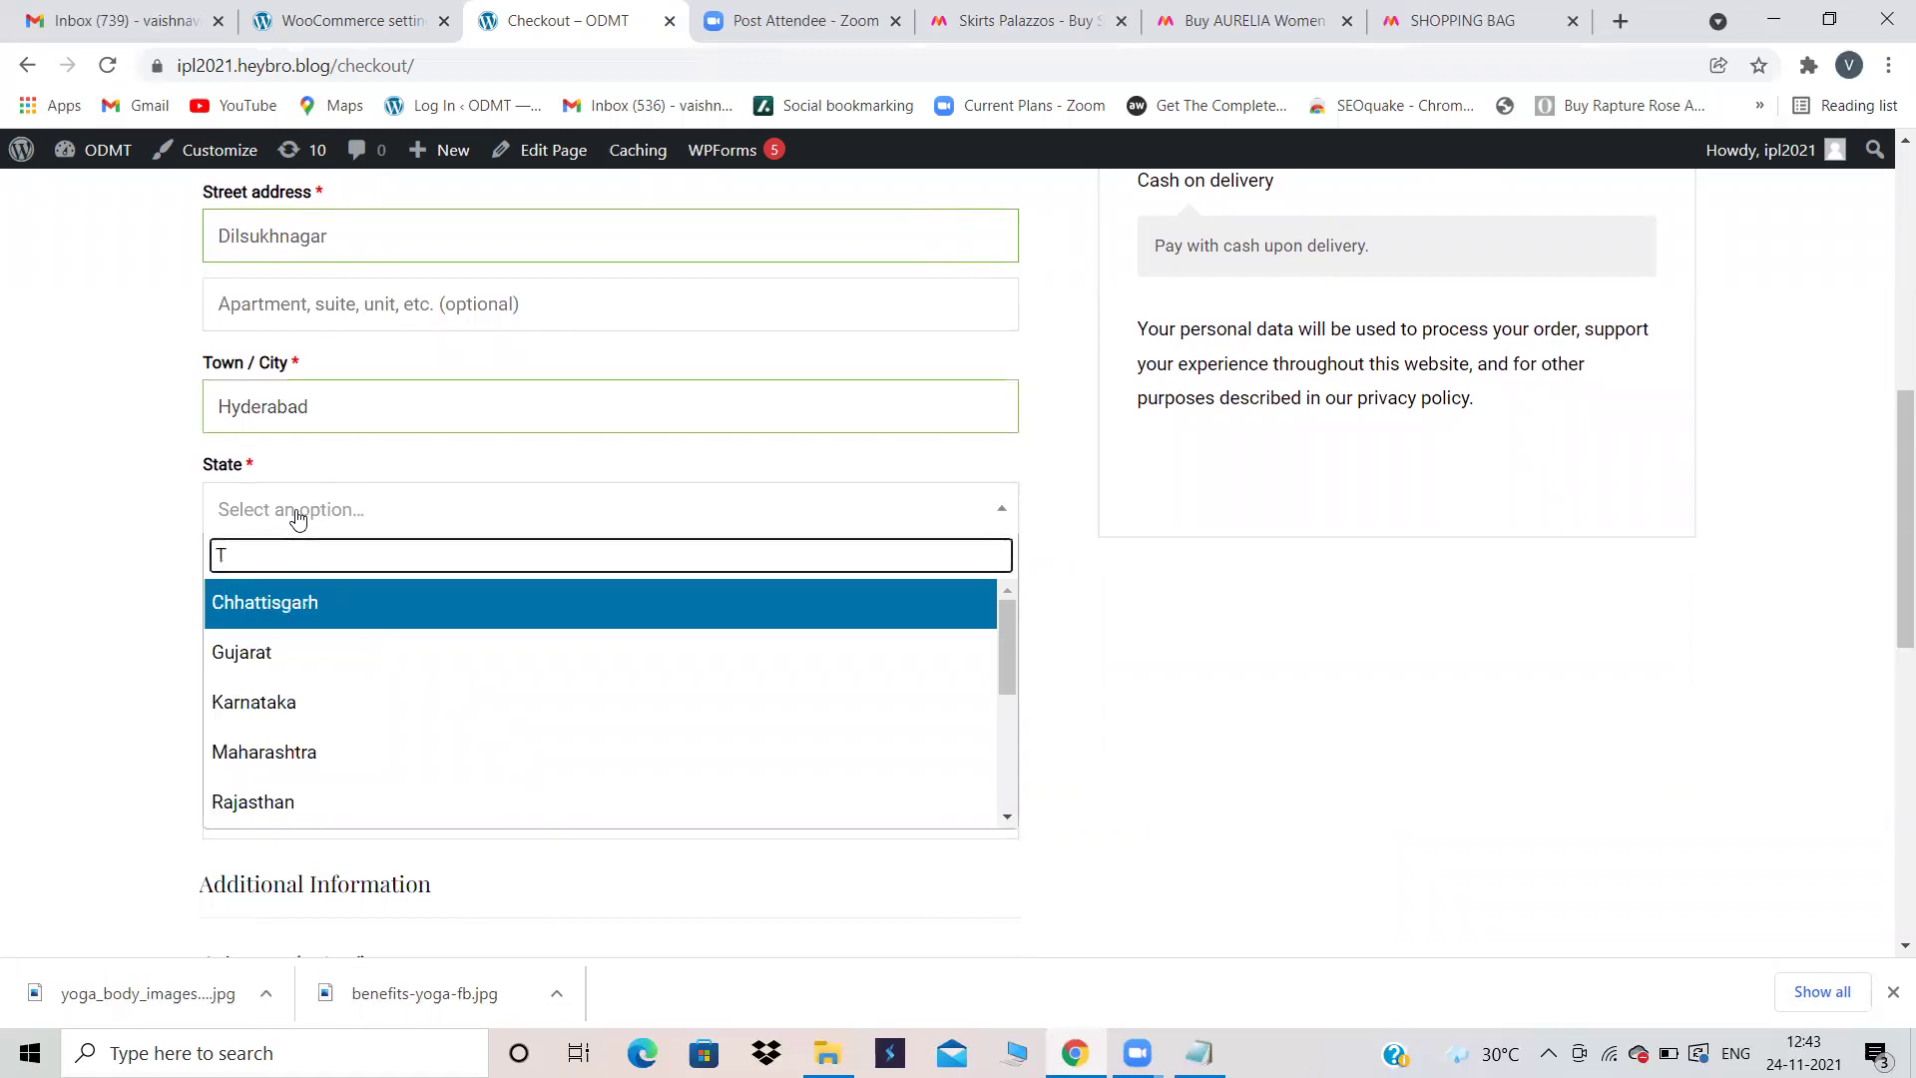
{"action": "type", "text": "ela"}
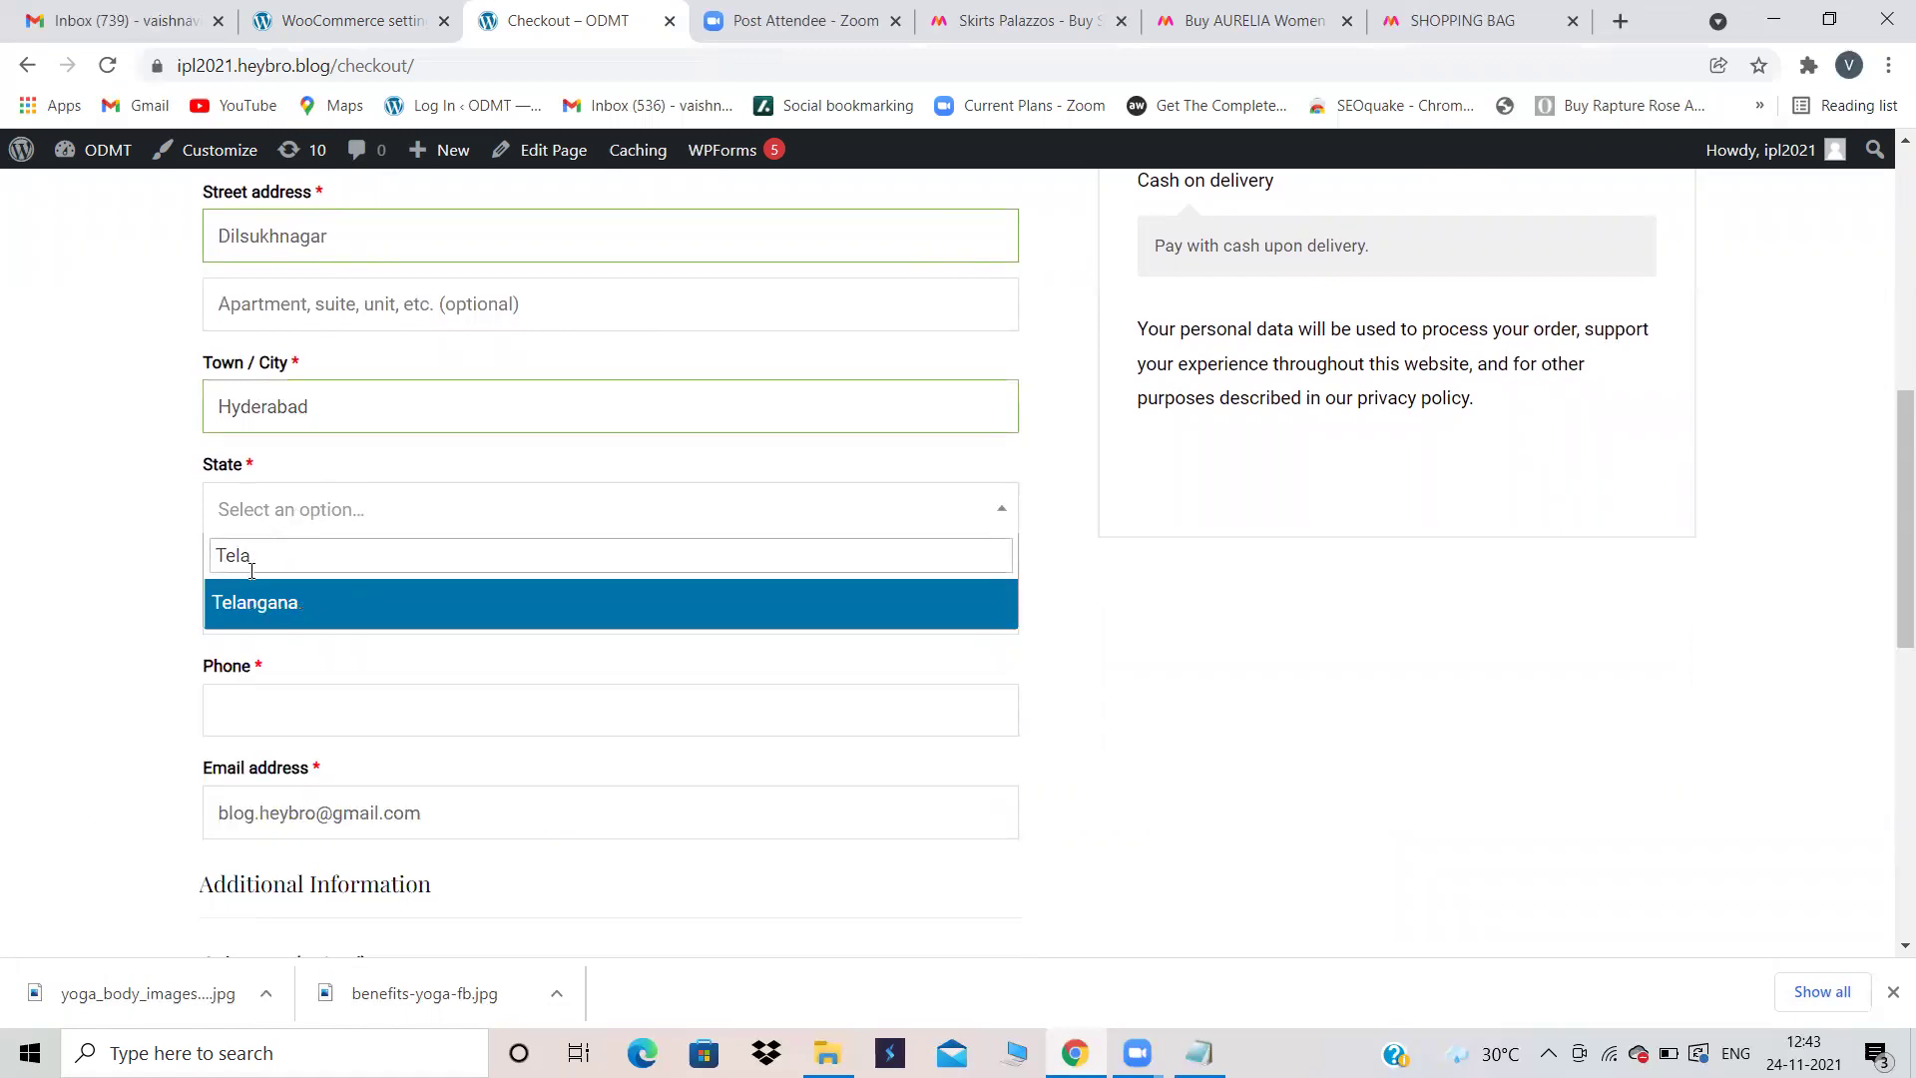
{"action": "left_click", "coordinate": [243, 602]}
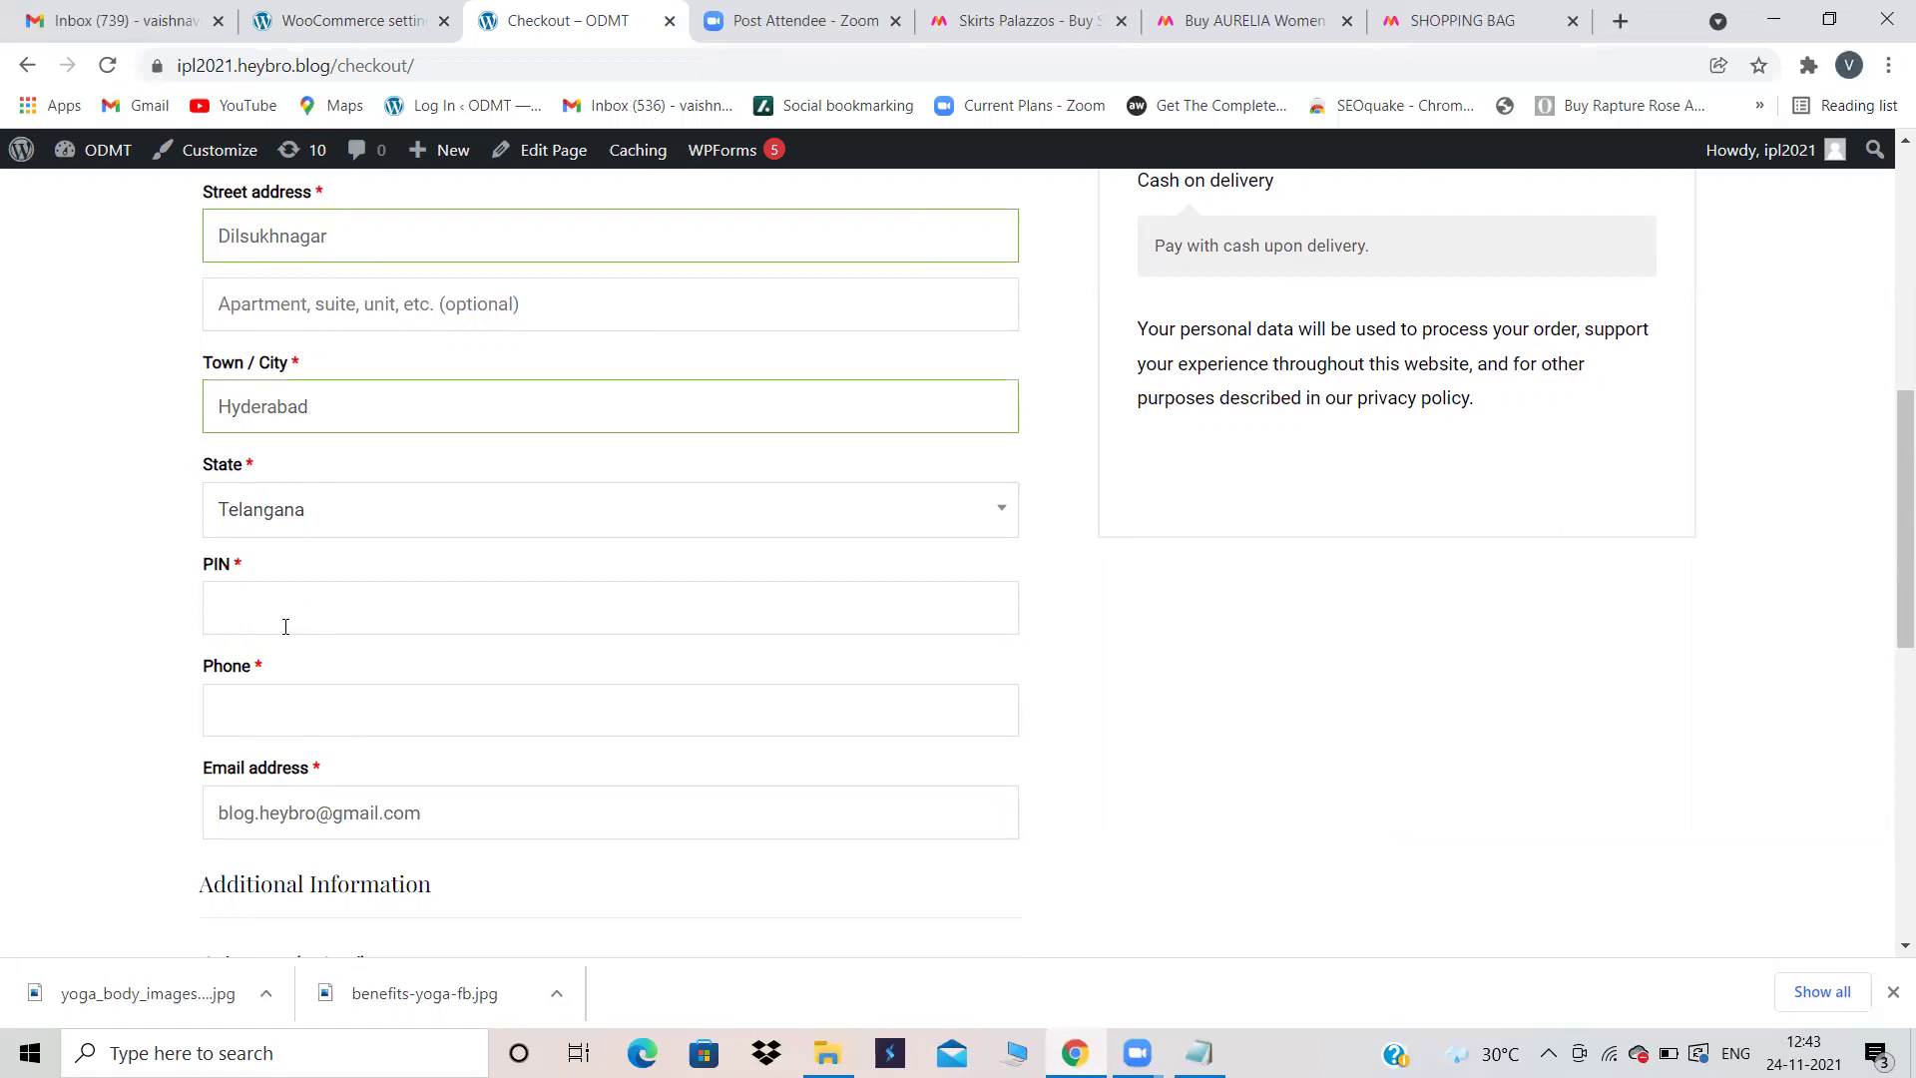
{"action": "left_click", "coordinate": [285, 626]}
{"action": "type", "text": "500060"}
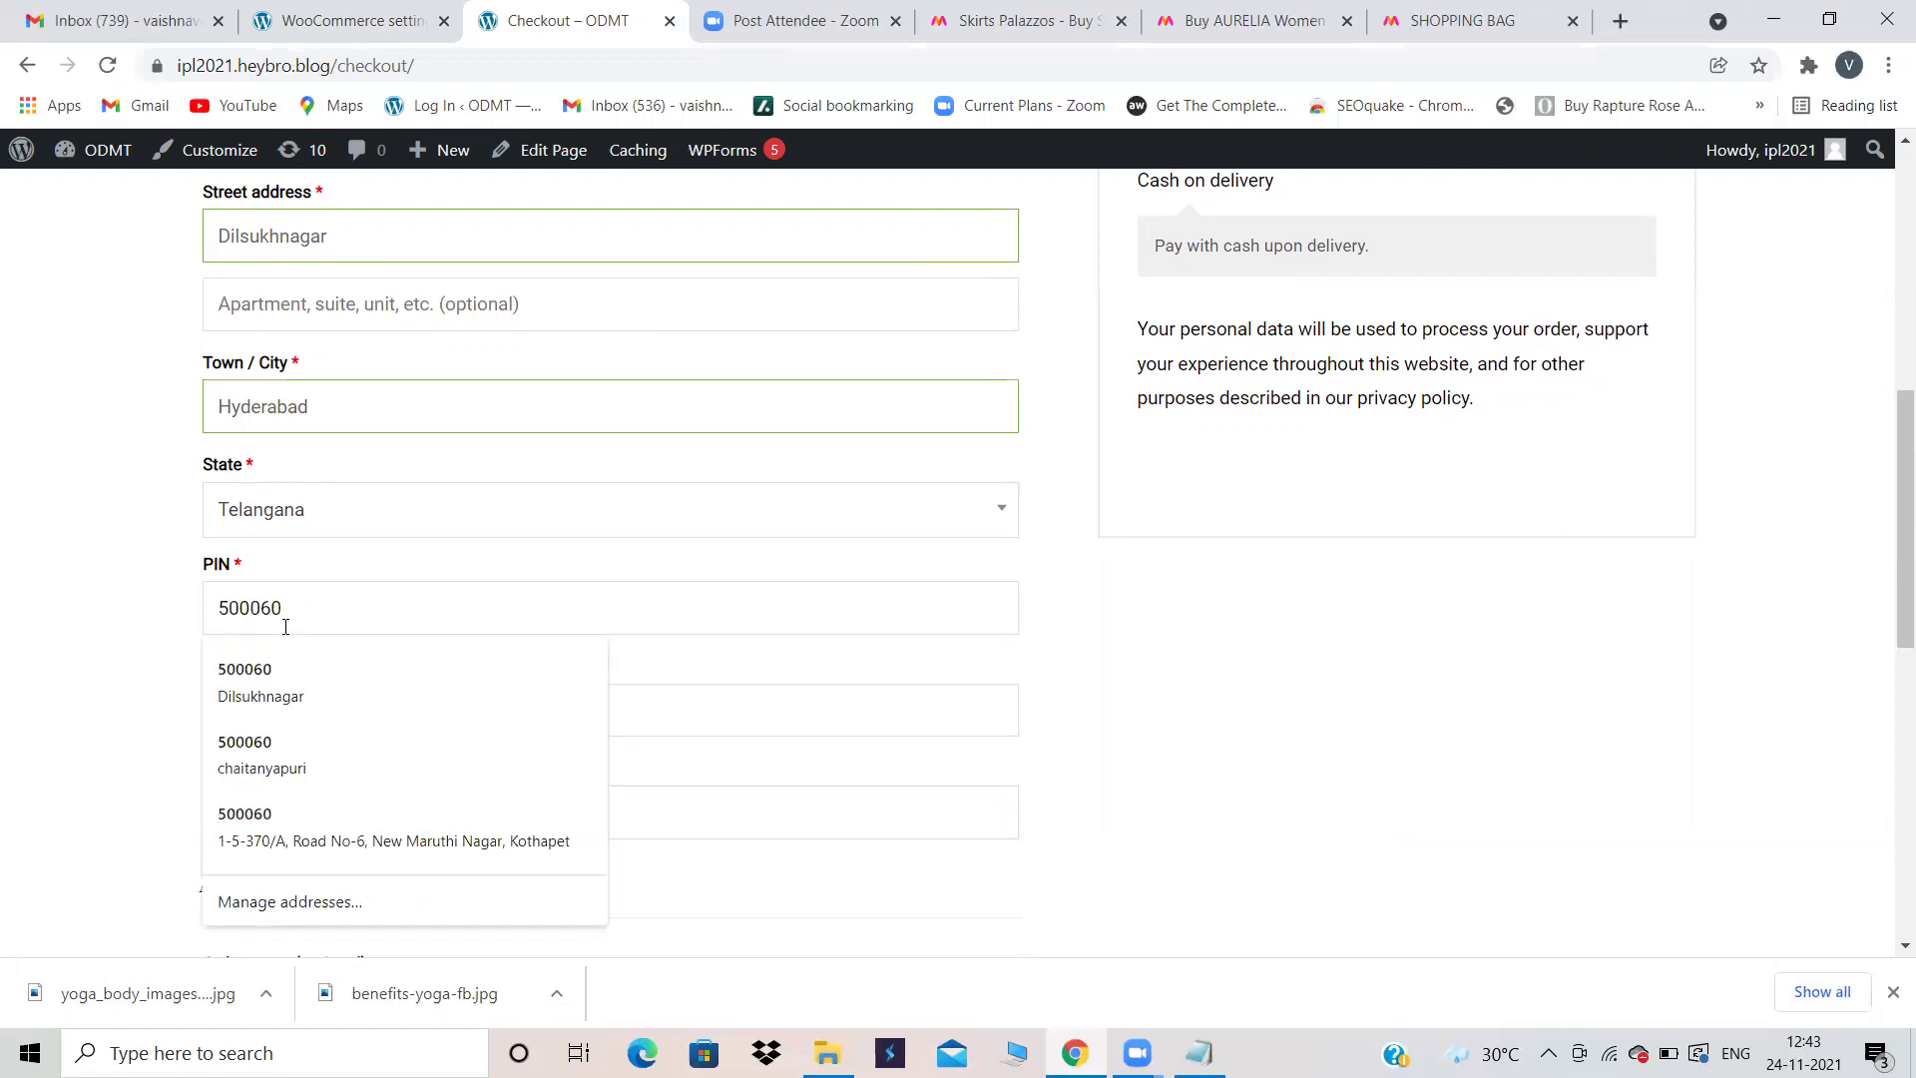
{"action": "left_click", "coordinate": [163, 628]}
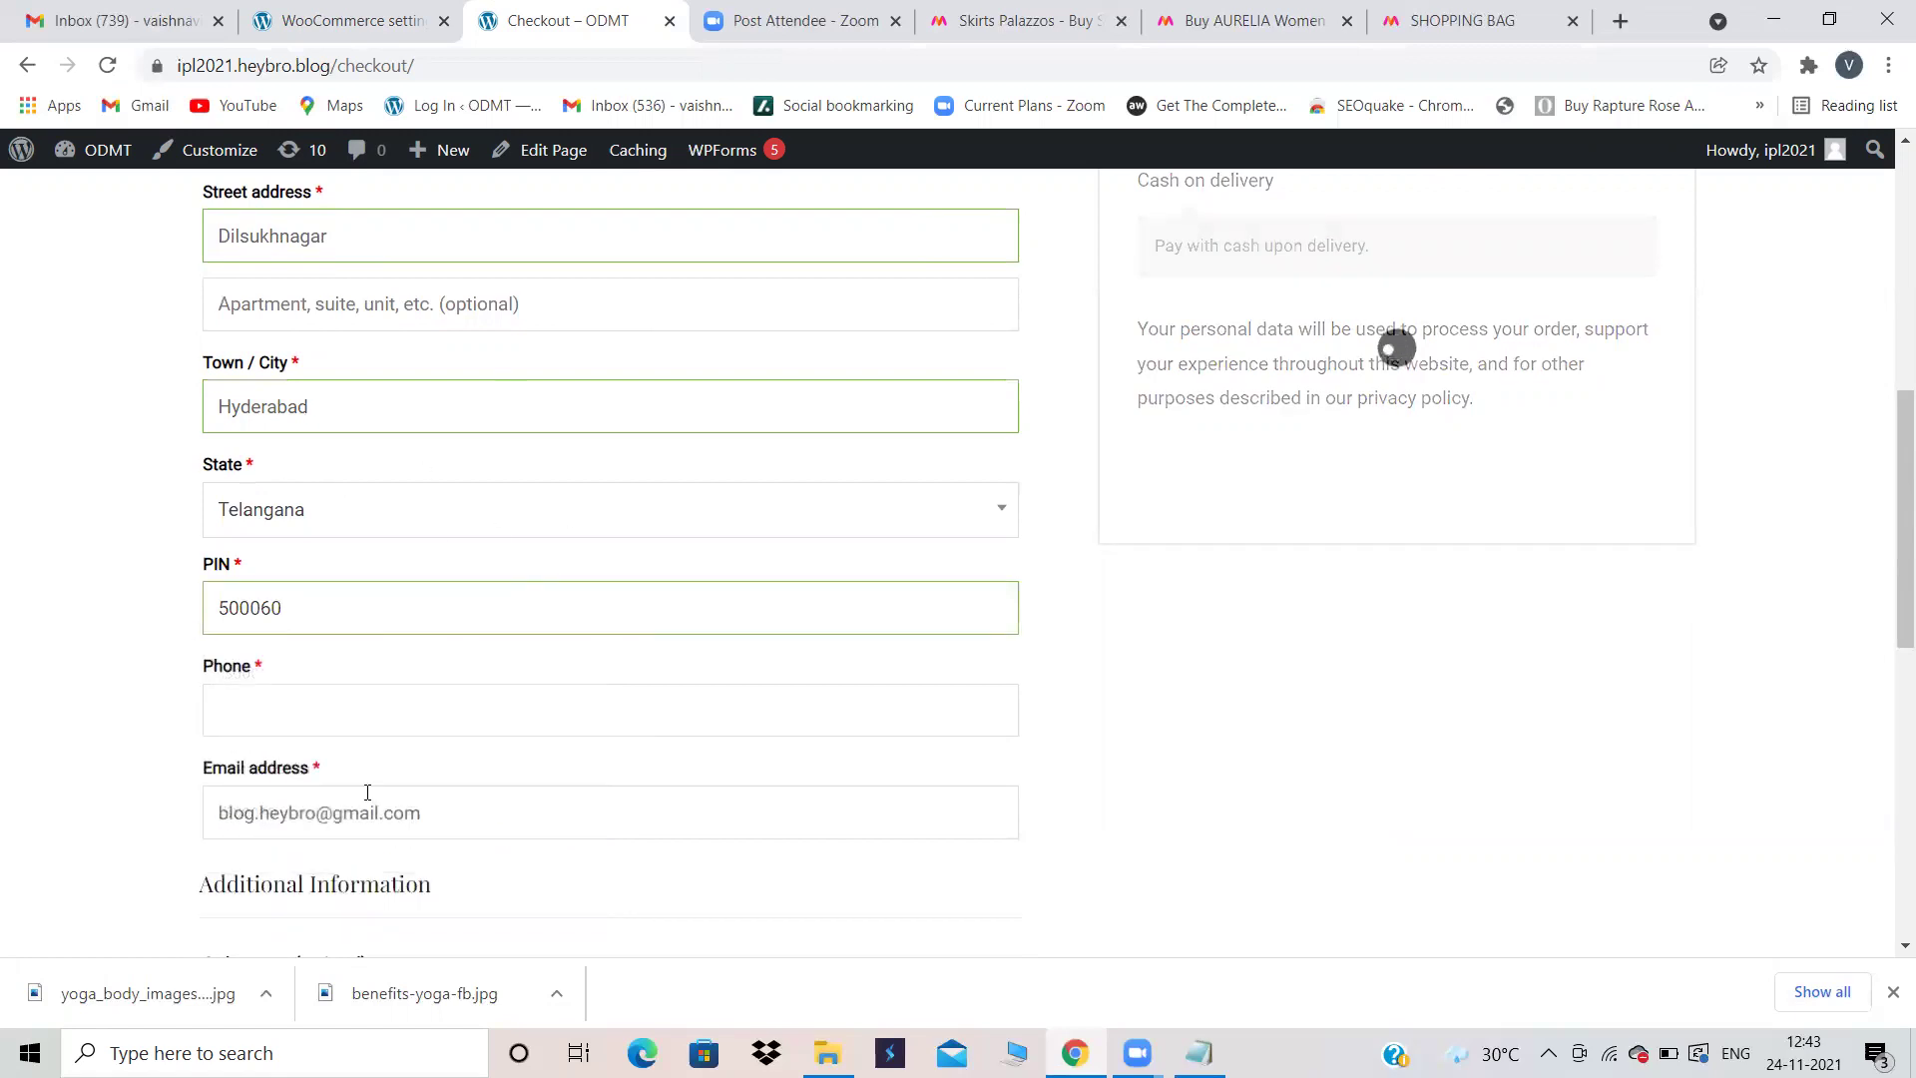
Step: Enter the customer's phone number and replace the prefilled e-mail with their address
{"action": "left_click", "coordinate": [269, 722]}
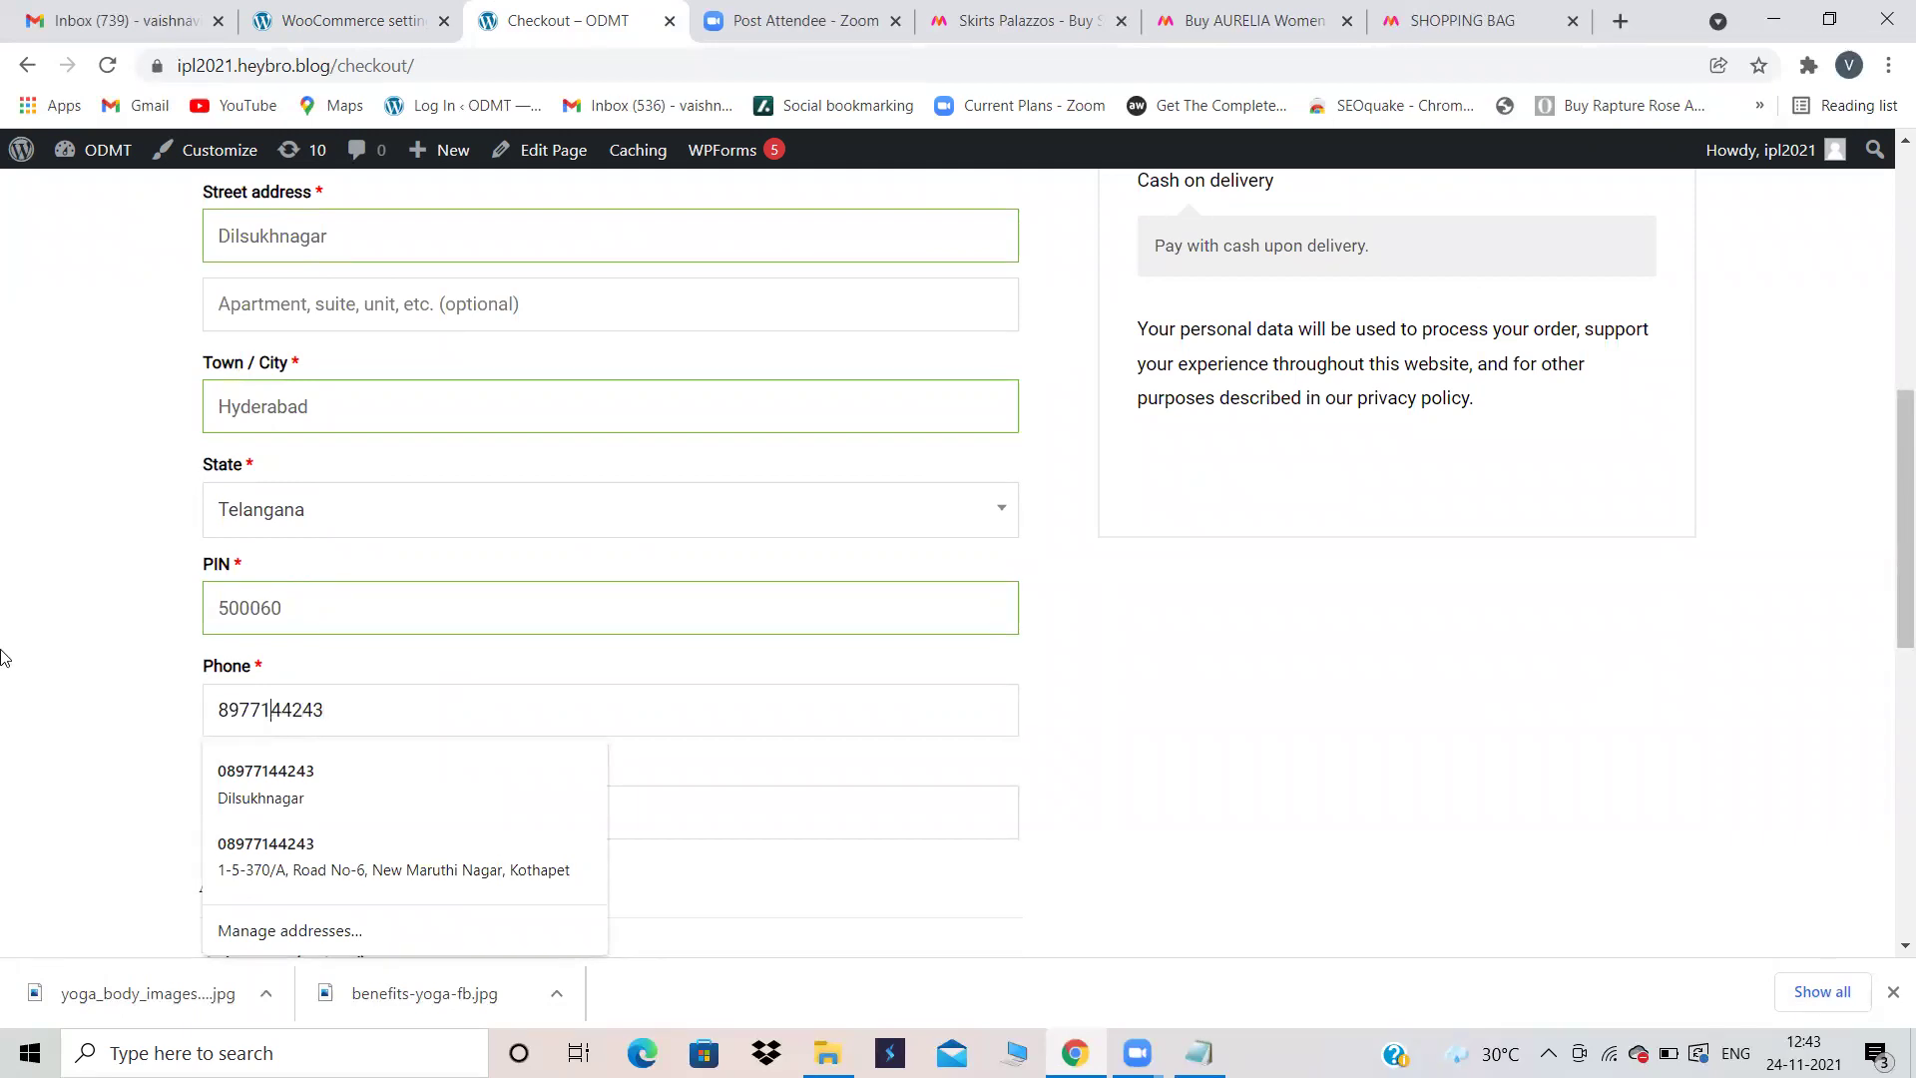
{"action": "left_click", "coordinate": [439, 792]}
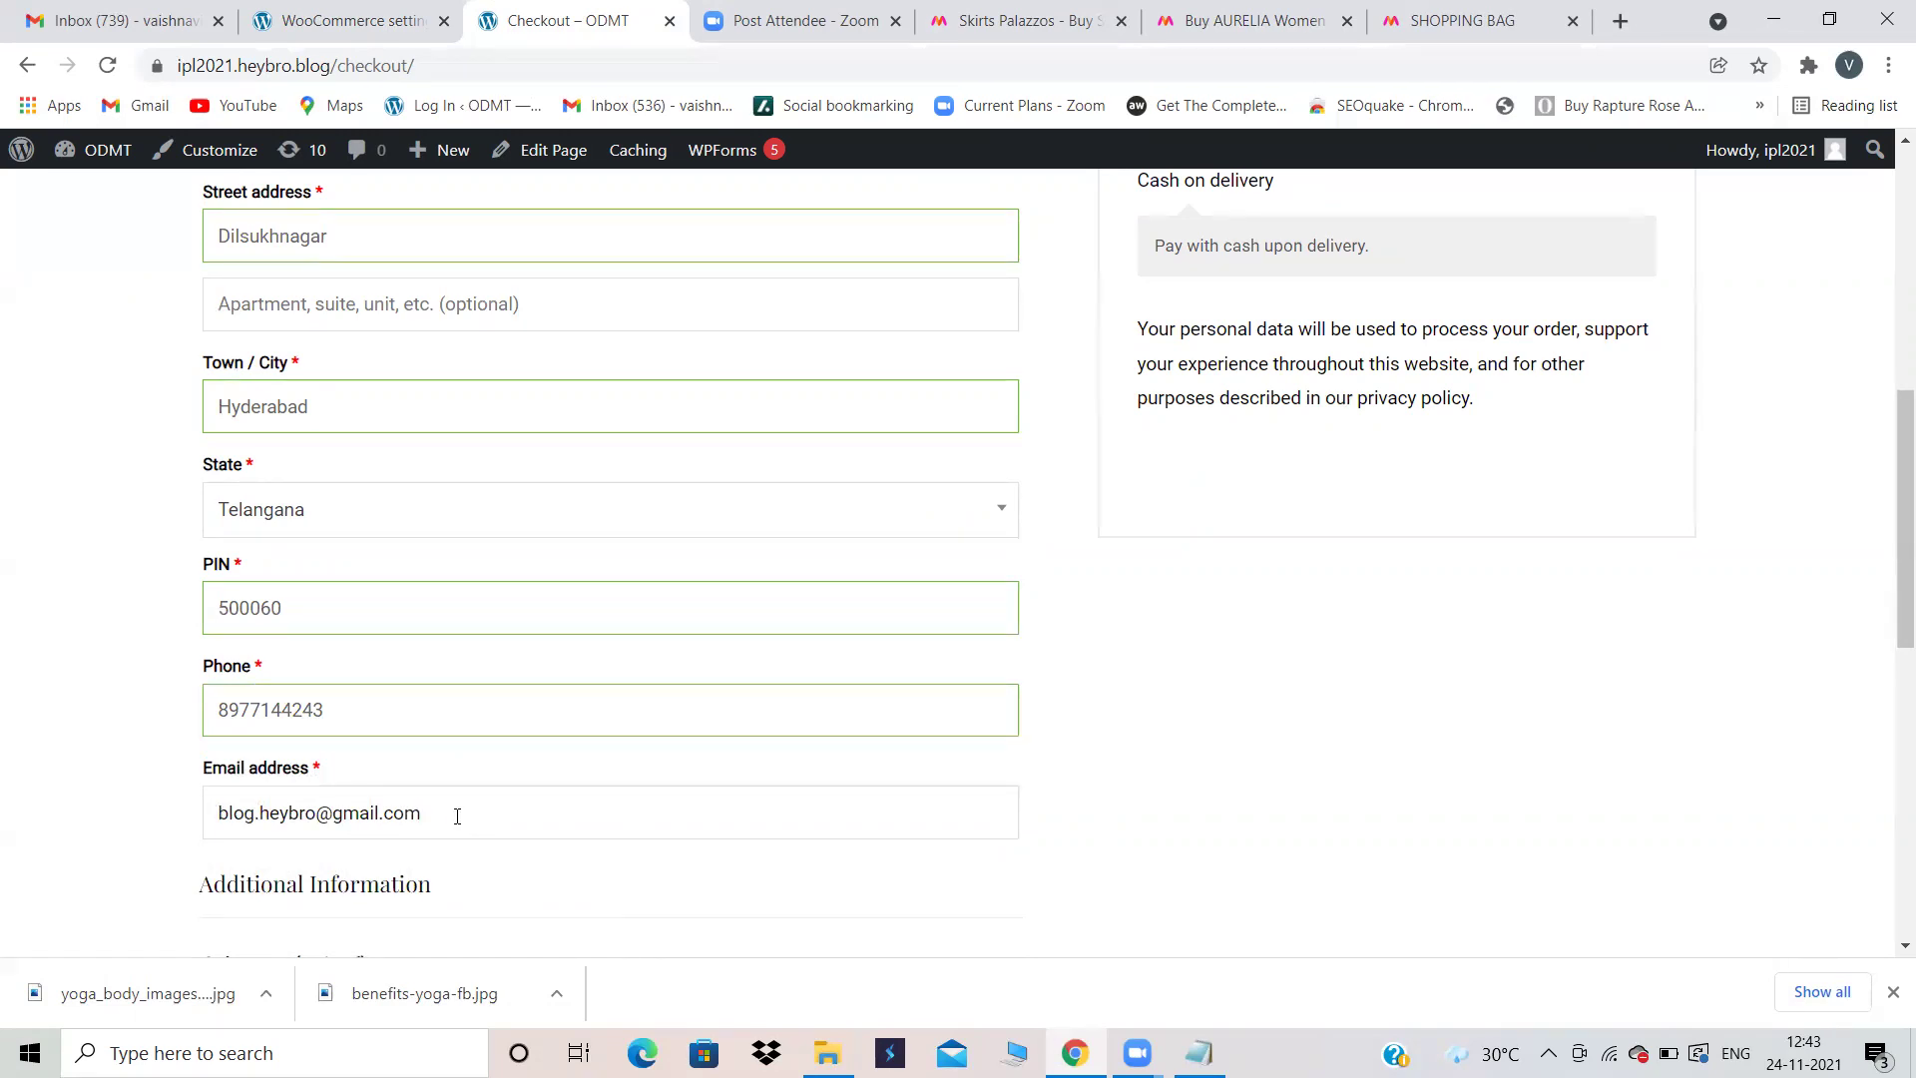
{"action": "key", "text": "BackSpace"}
{"action": "key", "text": "BackSpace"}
{"action": "key", "text": "BackSpace"}
{"action": "key", "text": "BackSpace"}
{"action": "key", "text": "BackSpace"}
{"action": "key", "text": "BackSpace"}
{"action": "key", "text": "BackSpace"}
{"action": "key", "text": "BackSpace"}
{"action": "key", "text": "BackSpace"}
{"action": "key", "text": "BackSpace"}
{"action": "key", "text": "BackSpace"}
{"action": "key", "text": "BackSpace"}
{"action": "key", "text": "BackSpace"}
{"action": "key", "text": "BackSpace"}
{"action": "key", "text": "BackSpace"}
{"action": "key", "text": "BackSpace"}
{"action": "key", "text": "BackSpace"}
{"action": "key", "text": "BackSpace"}
{"action": "key", "text": "BackSpace"}
{"action": "key", "text": "BackSpace"}
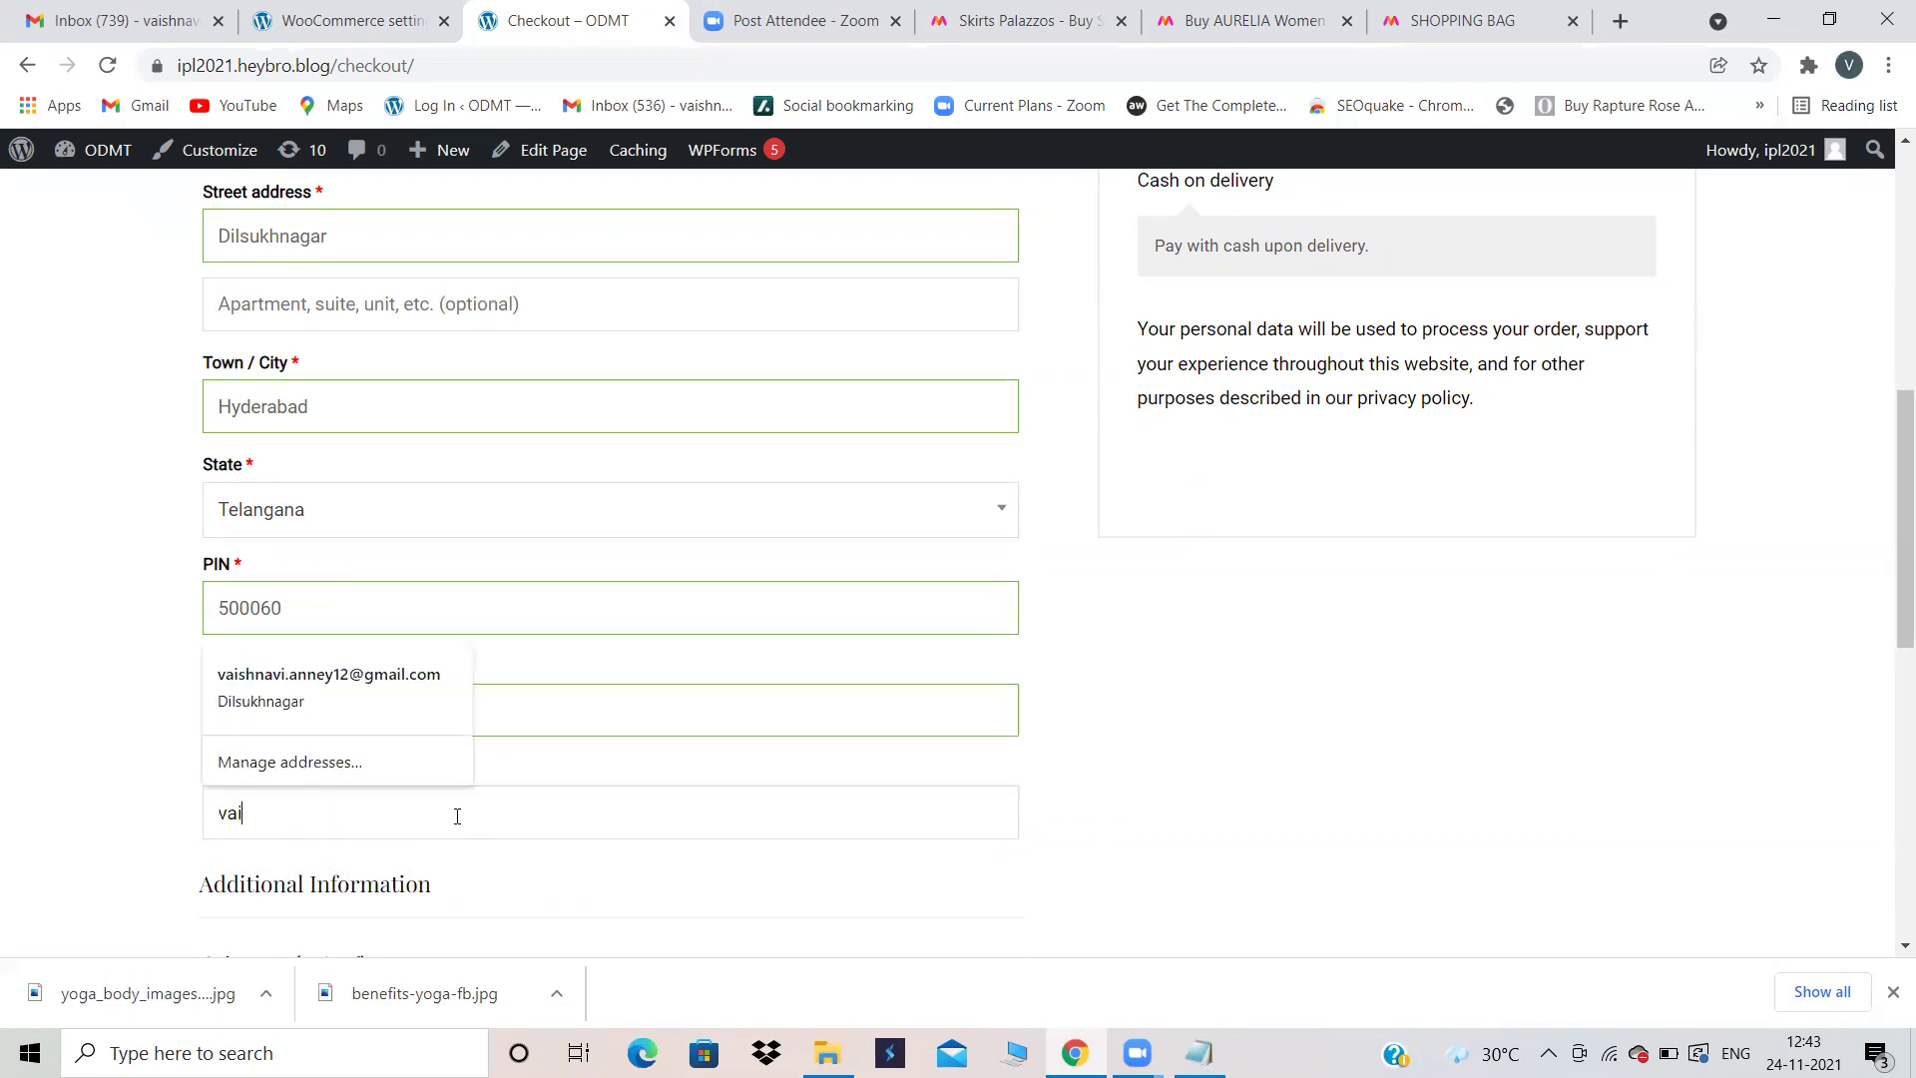
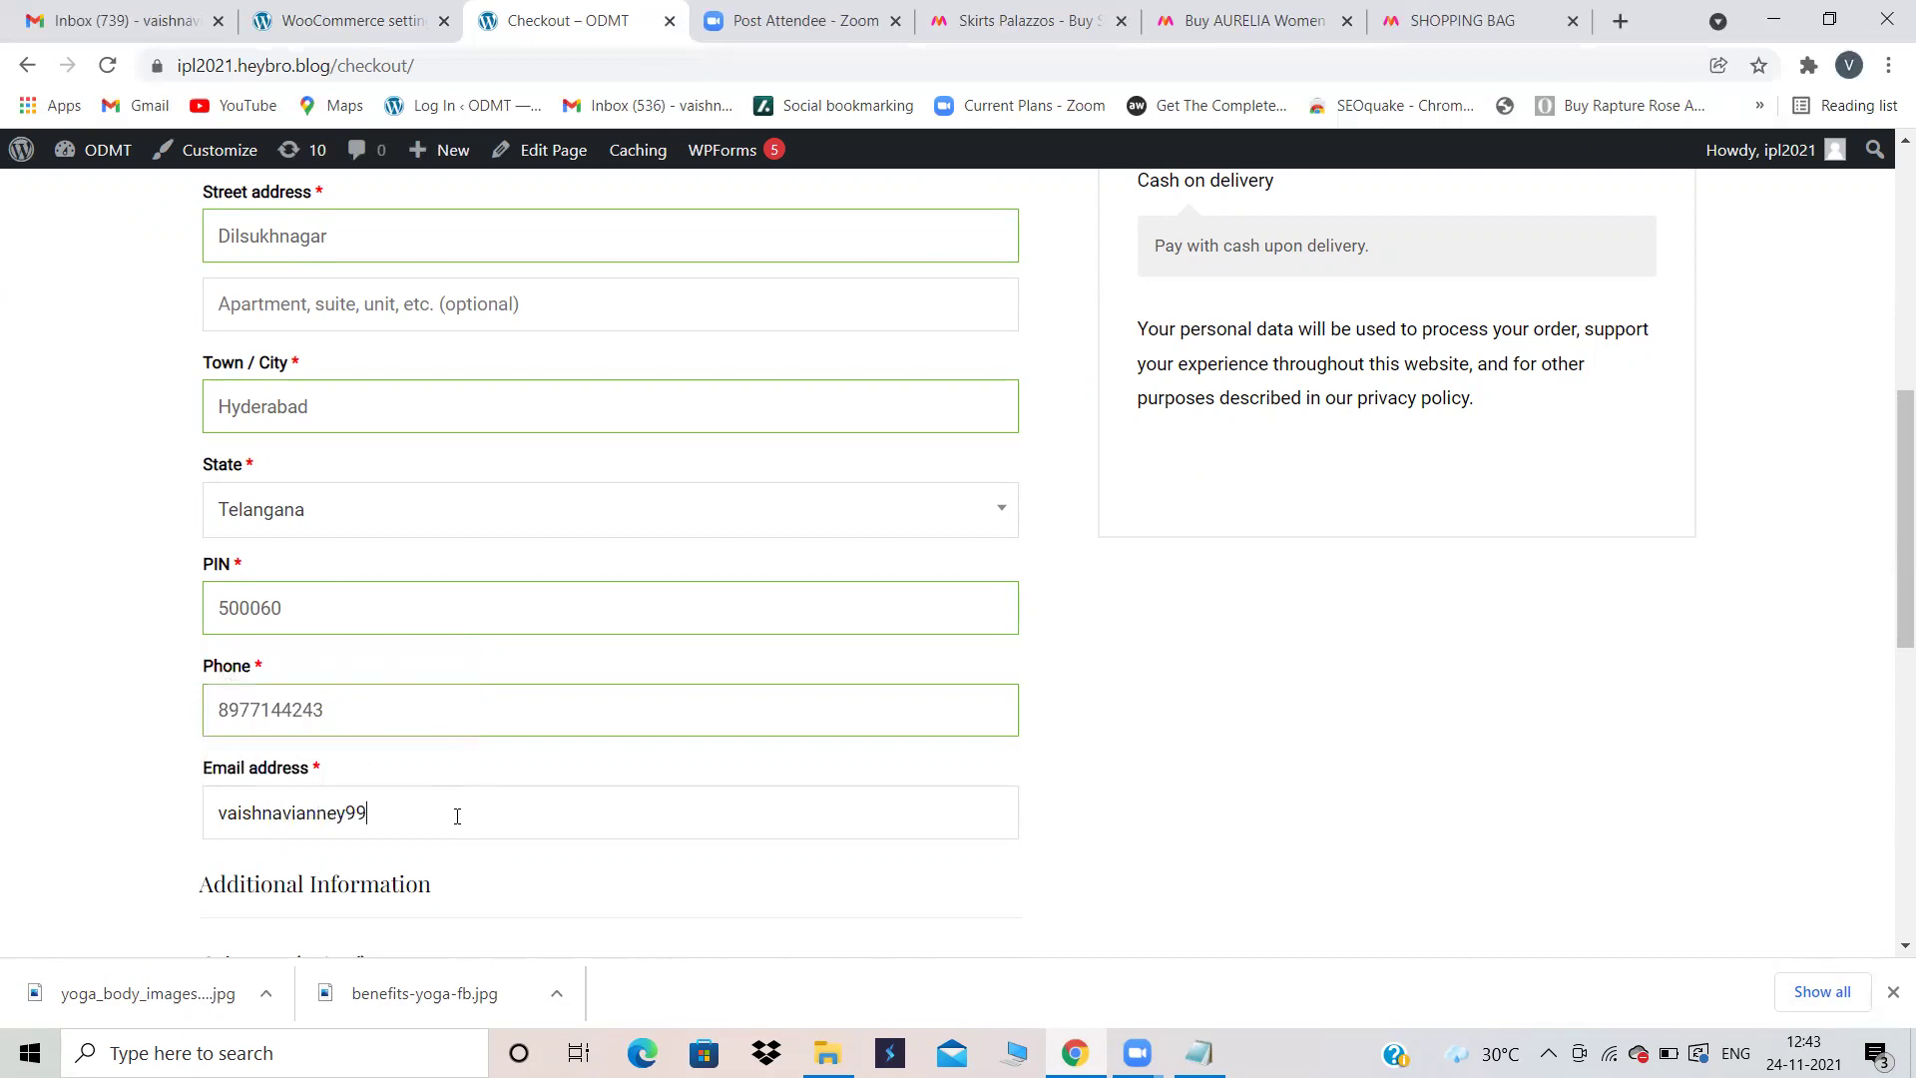
{"action": "scroll", "coordinate": [795, 808], "scroll_direction": "down", "scroll_amount": 4}
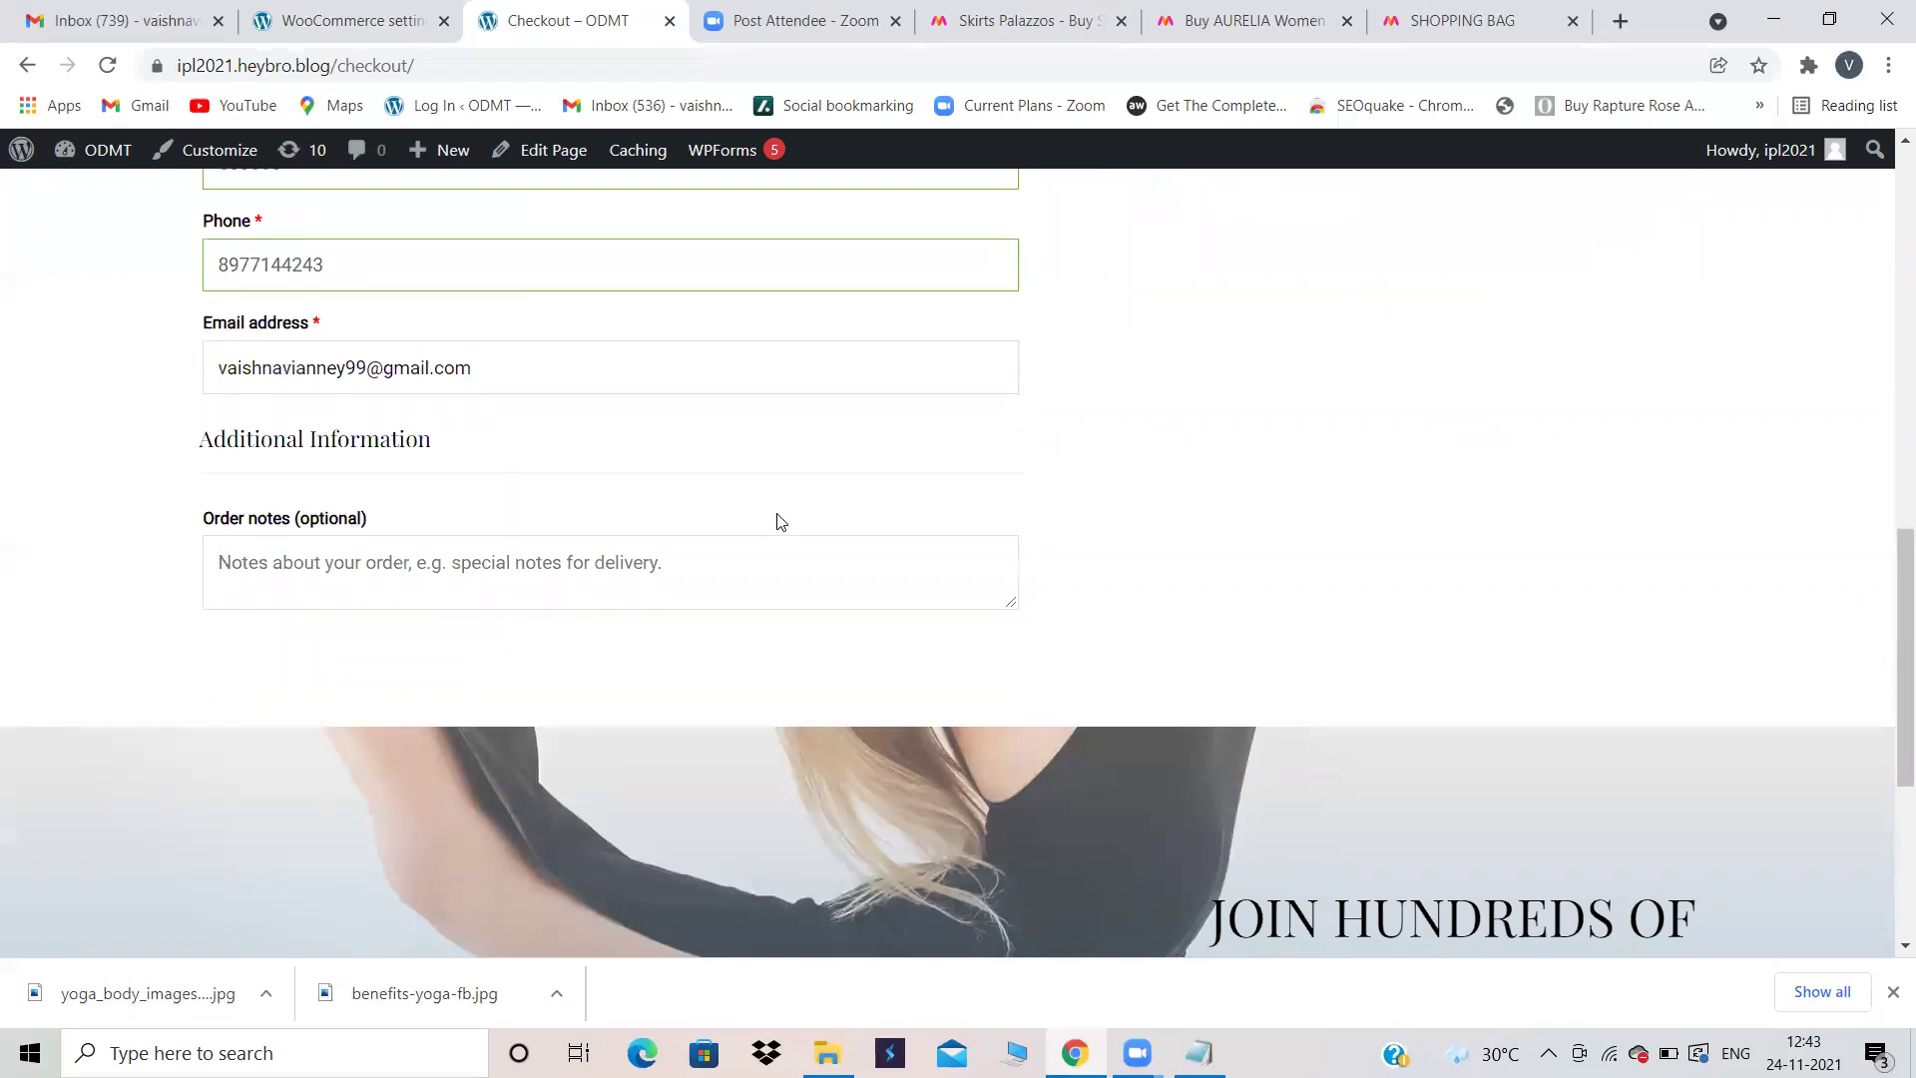
{"action": "scroll", "coordinate": [780, 519], "scroll_direction": "up", "scroll_amount": 1}
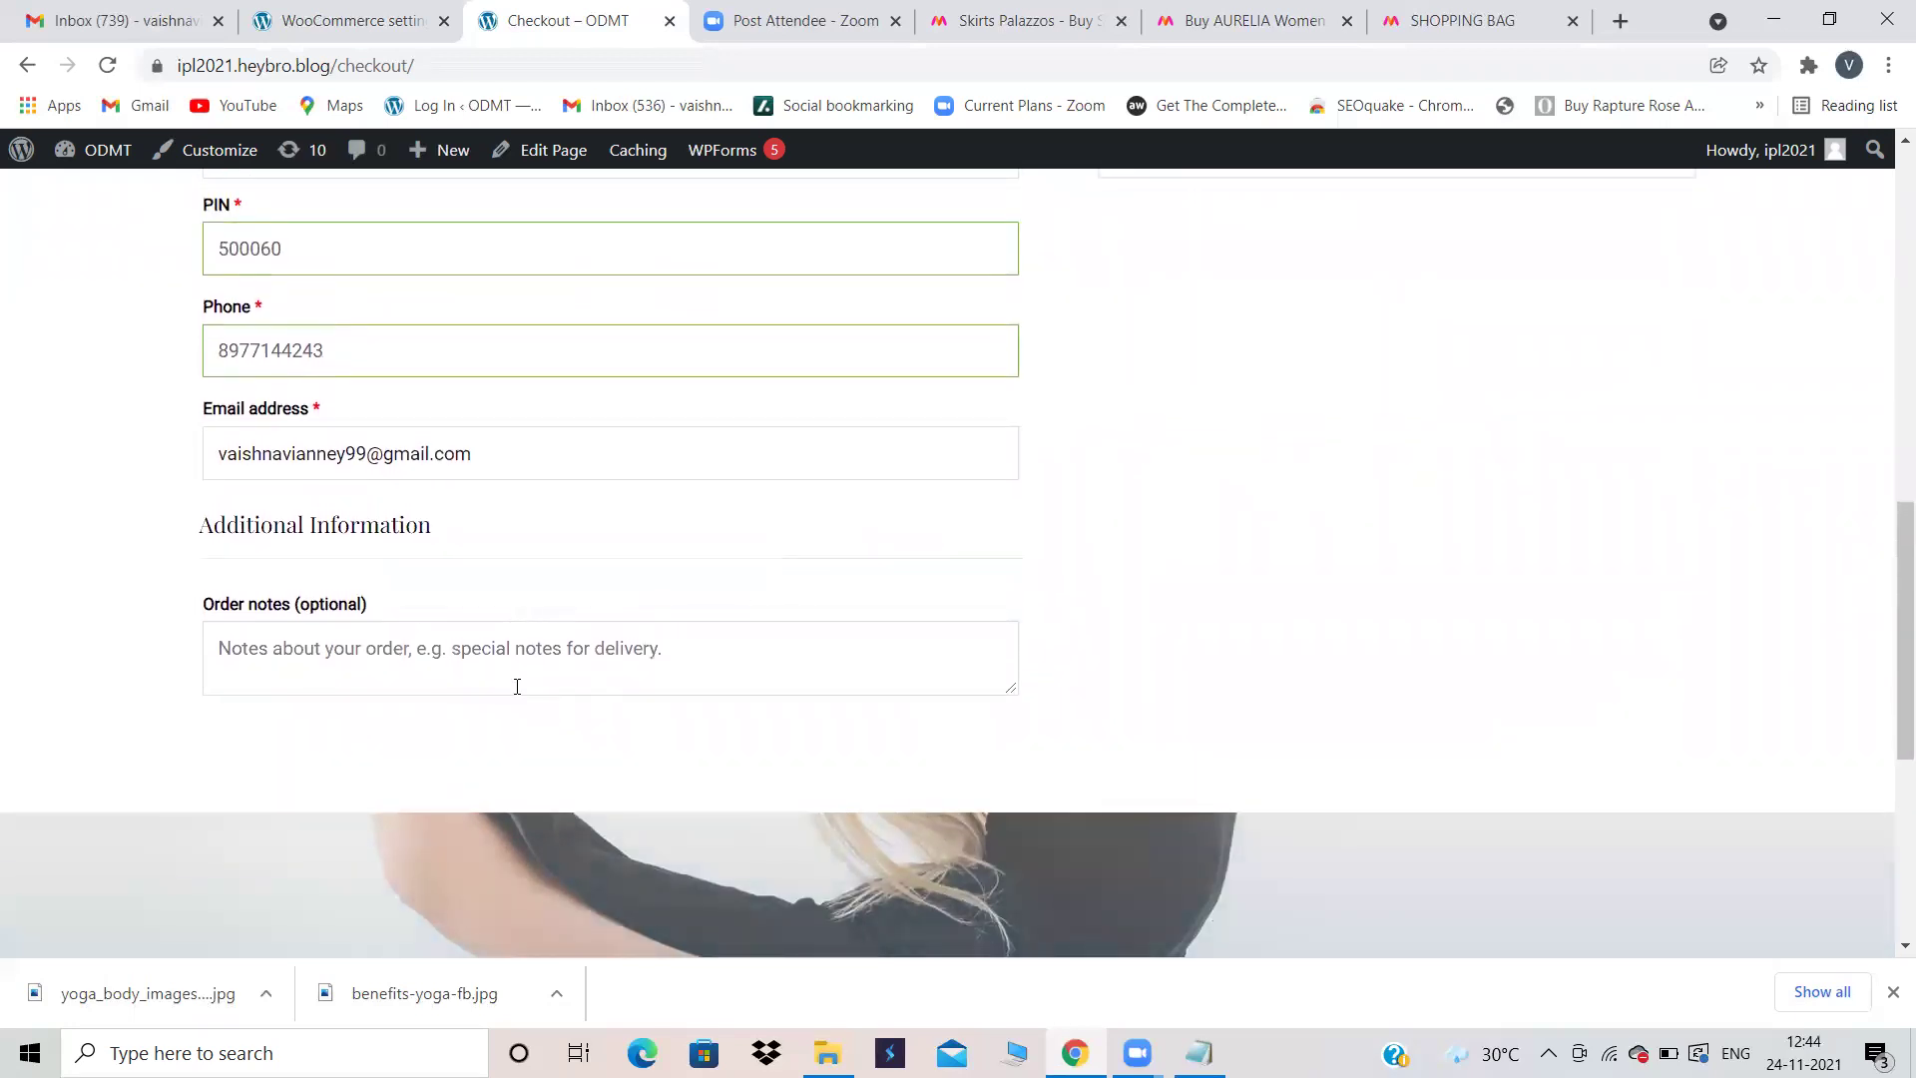
{"action": "scroll", "coordinate": [512, 684], "scroll_direction": "down", "scroll_amount": 3}
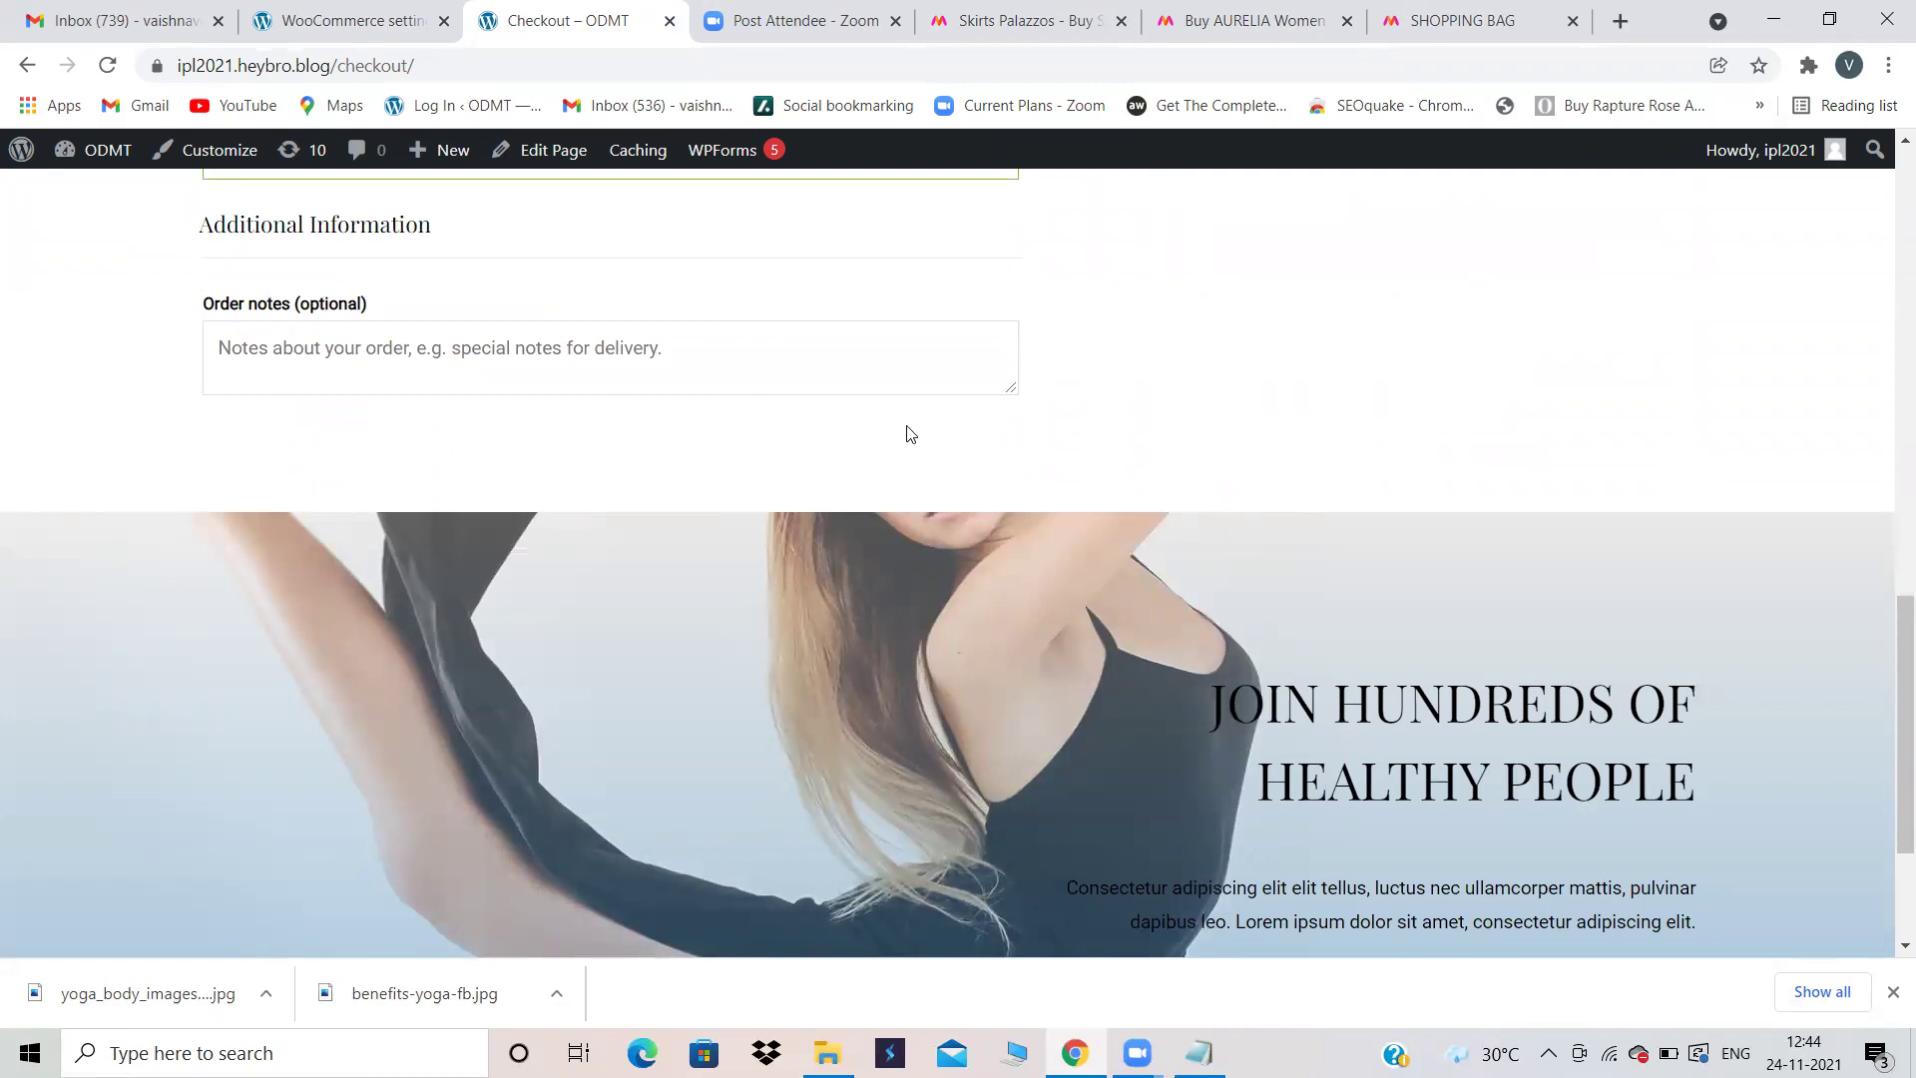
{"action": "scroll", "coordinate": [799, 429], "scroll_direction": "up", "scroll_amount": 1}
{"action": "scroll", "coordinate": [547, 329], "scroll_direction": "up", "scroll_amount": 1}
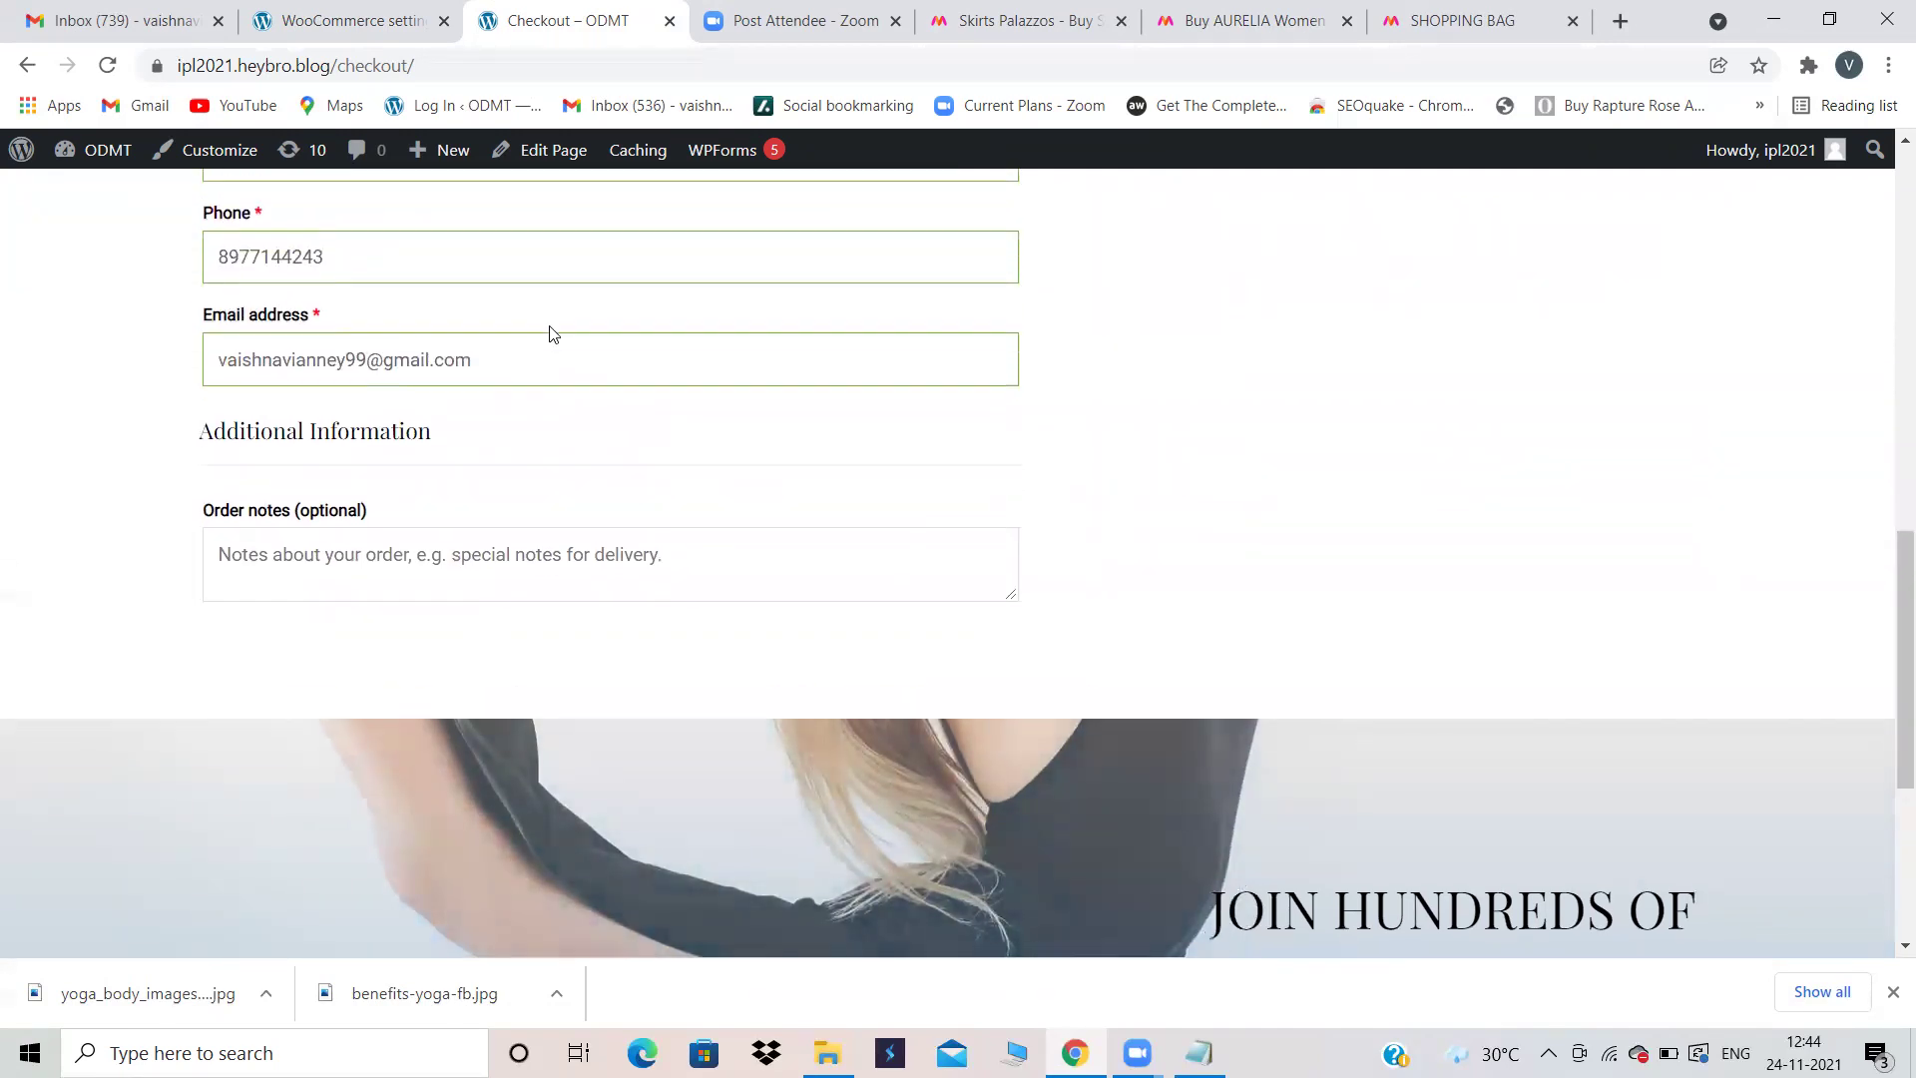
{"action": "scroll", "coordinate": [965, 461], "scroll_direction": "up", "scroll_amount": 3}
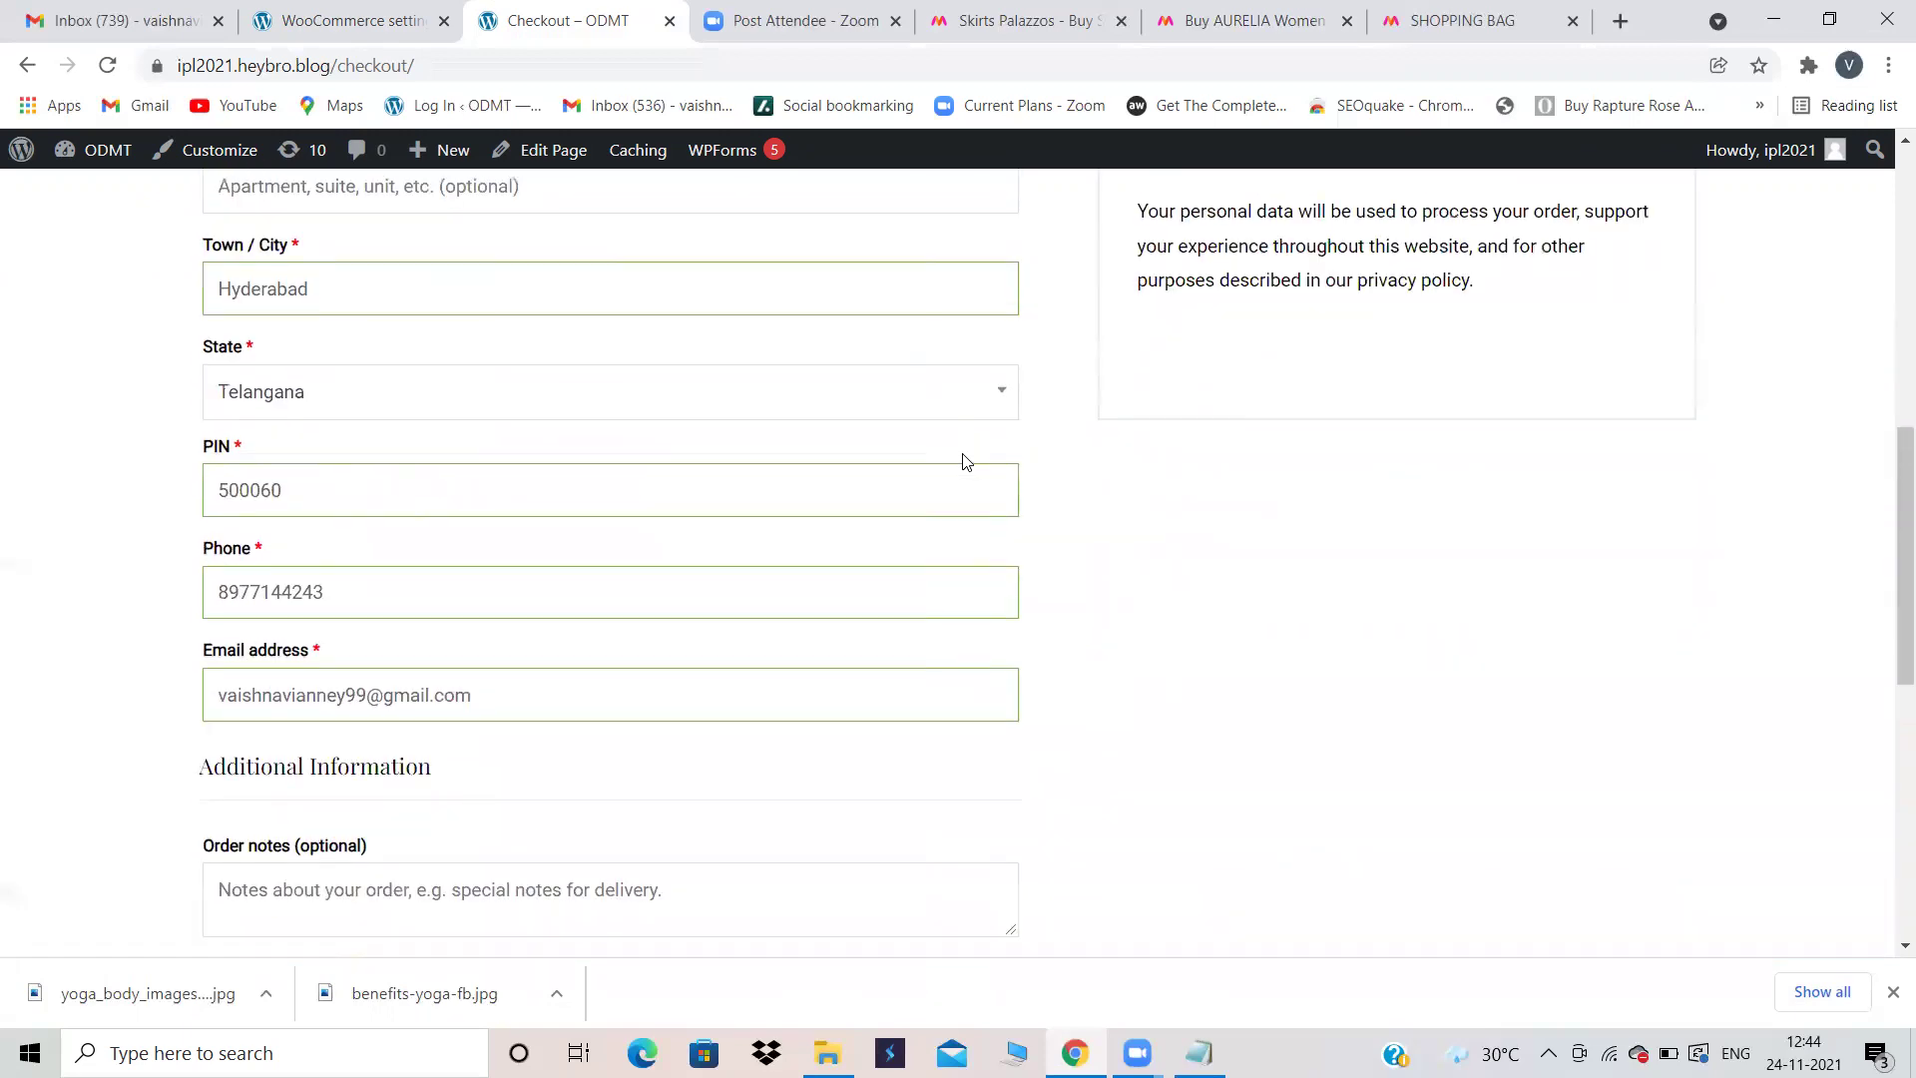
{"action": "scroll", "coordinate": [965, 461], "scroll_direction": "down", "scroll_amount": 2}
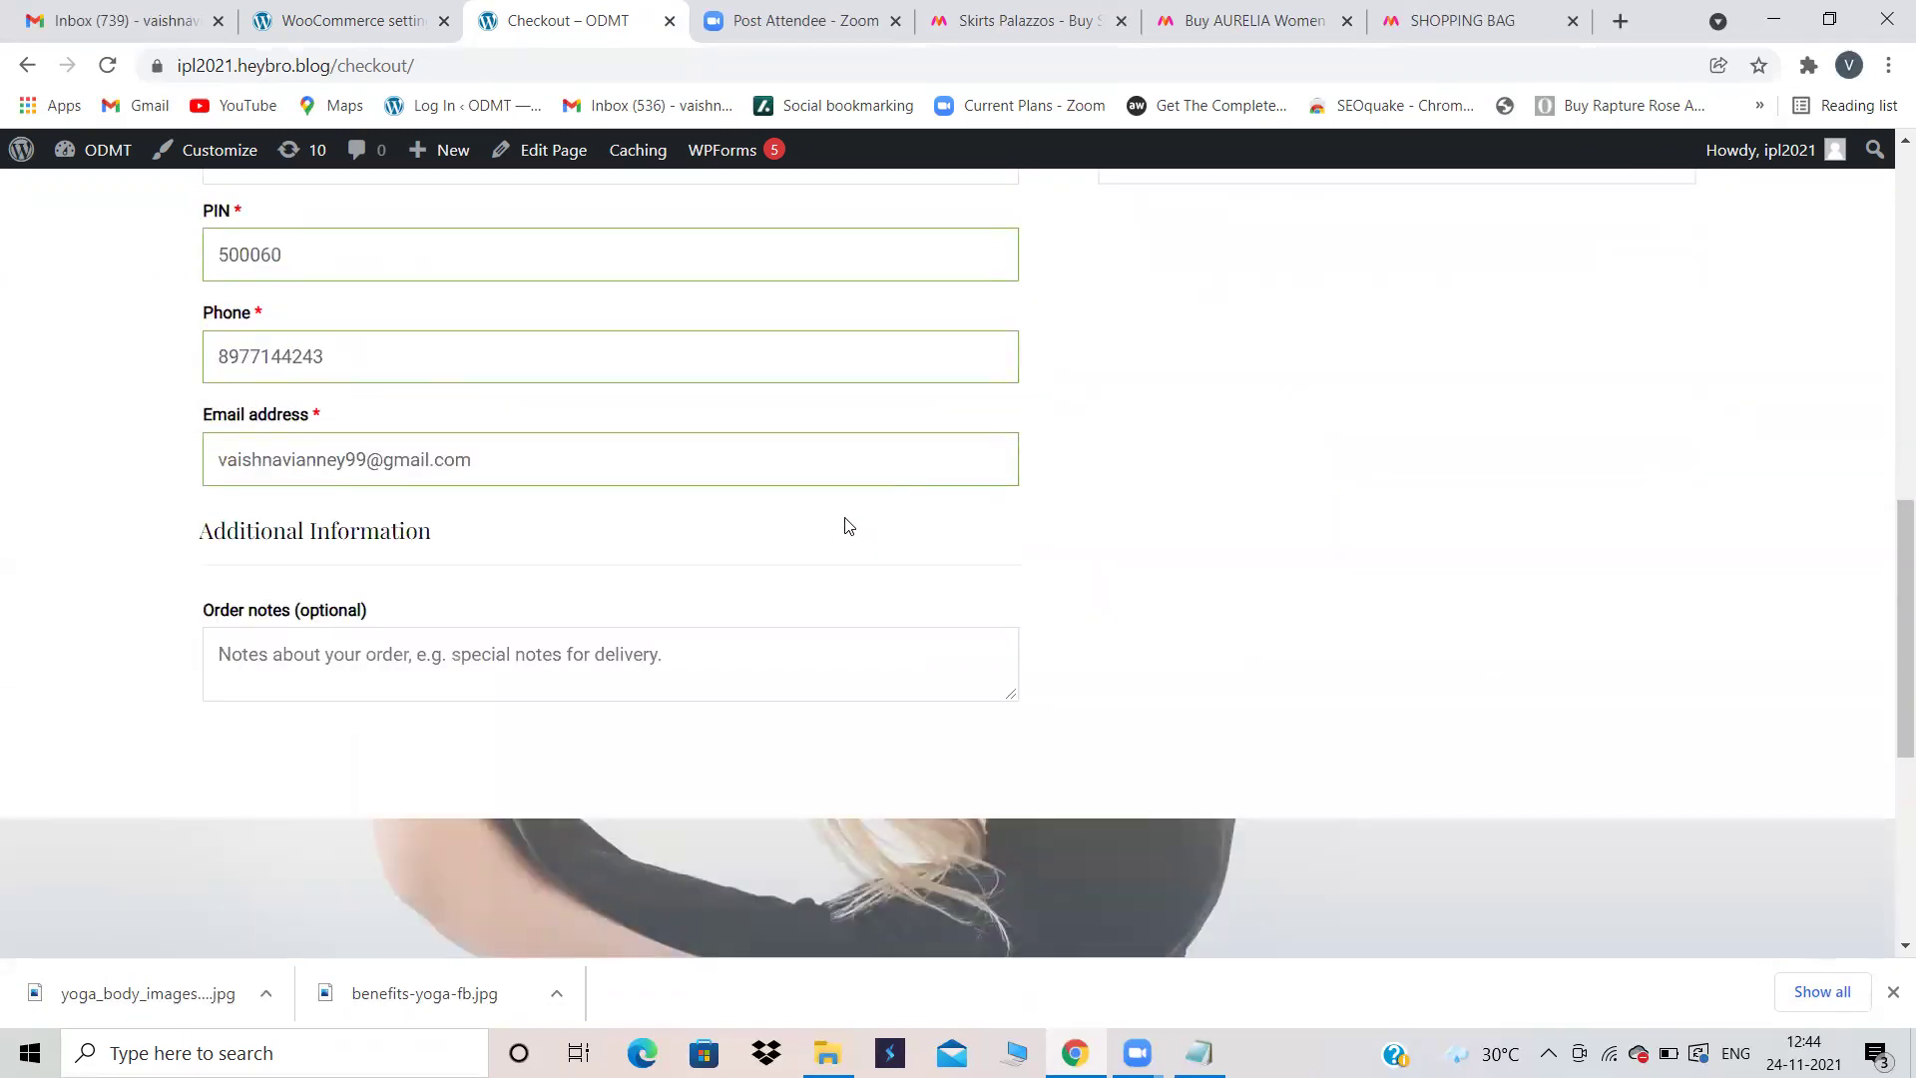
{"action": "scroll", "coordinate": [975, 542], "scroll_direction": "up", "scroll_amount": 3}
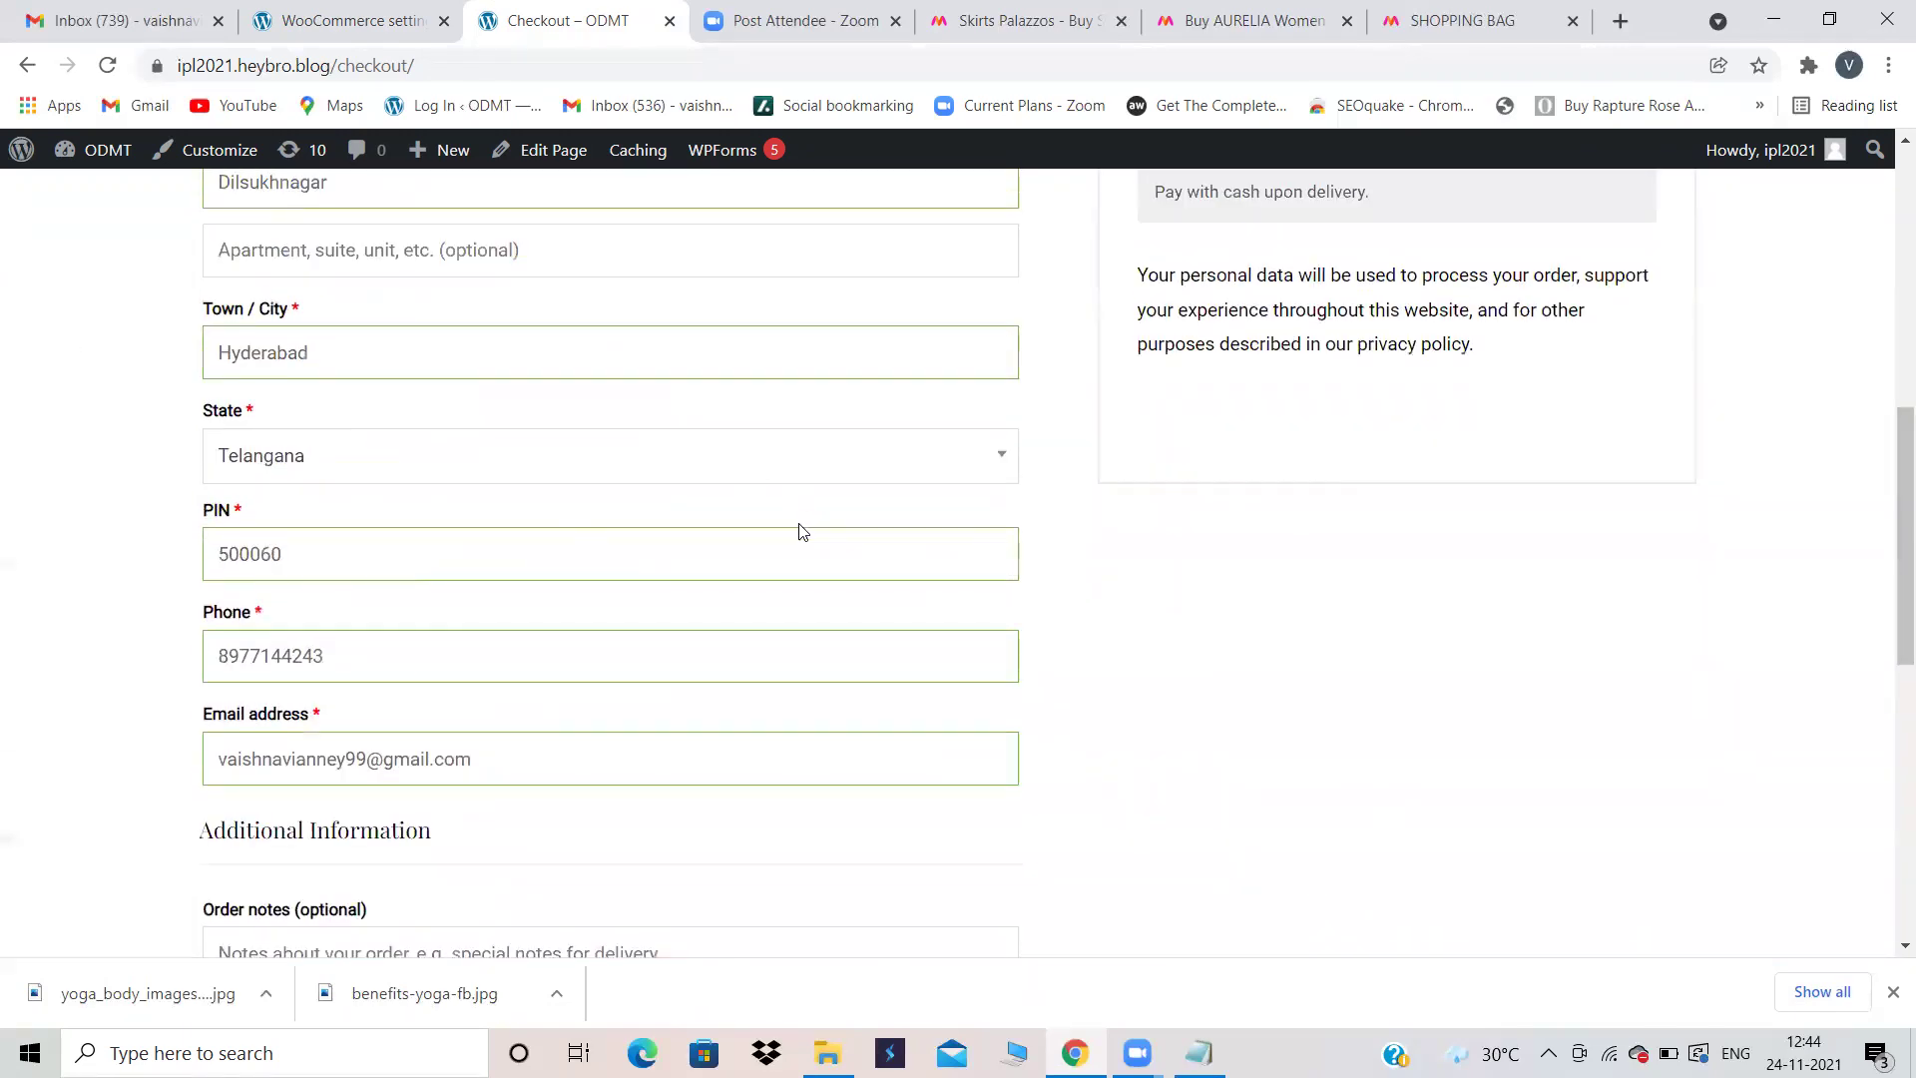
{"action": "scroll", "coordinate": [801, 532], "scroll_direction": "up", "scroll_amount": 8}
{"action": "scroll", "coordinate": [800, 532], "scroll_direction": "down", "scroll_amount": 1}
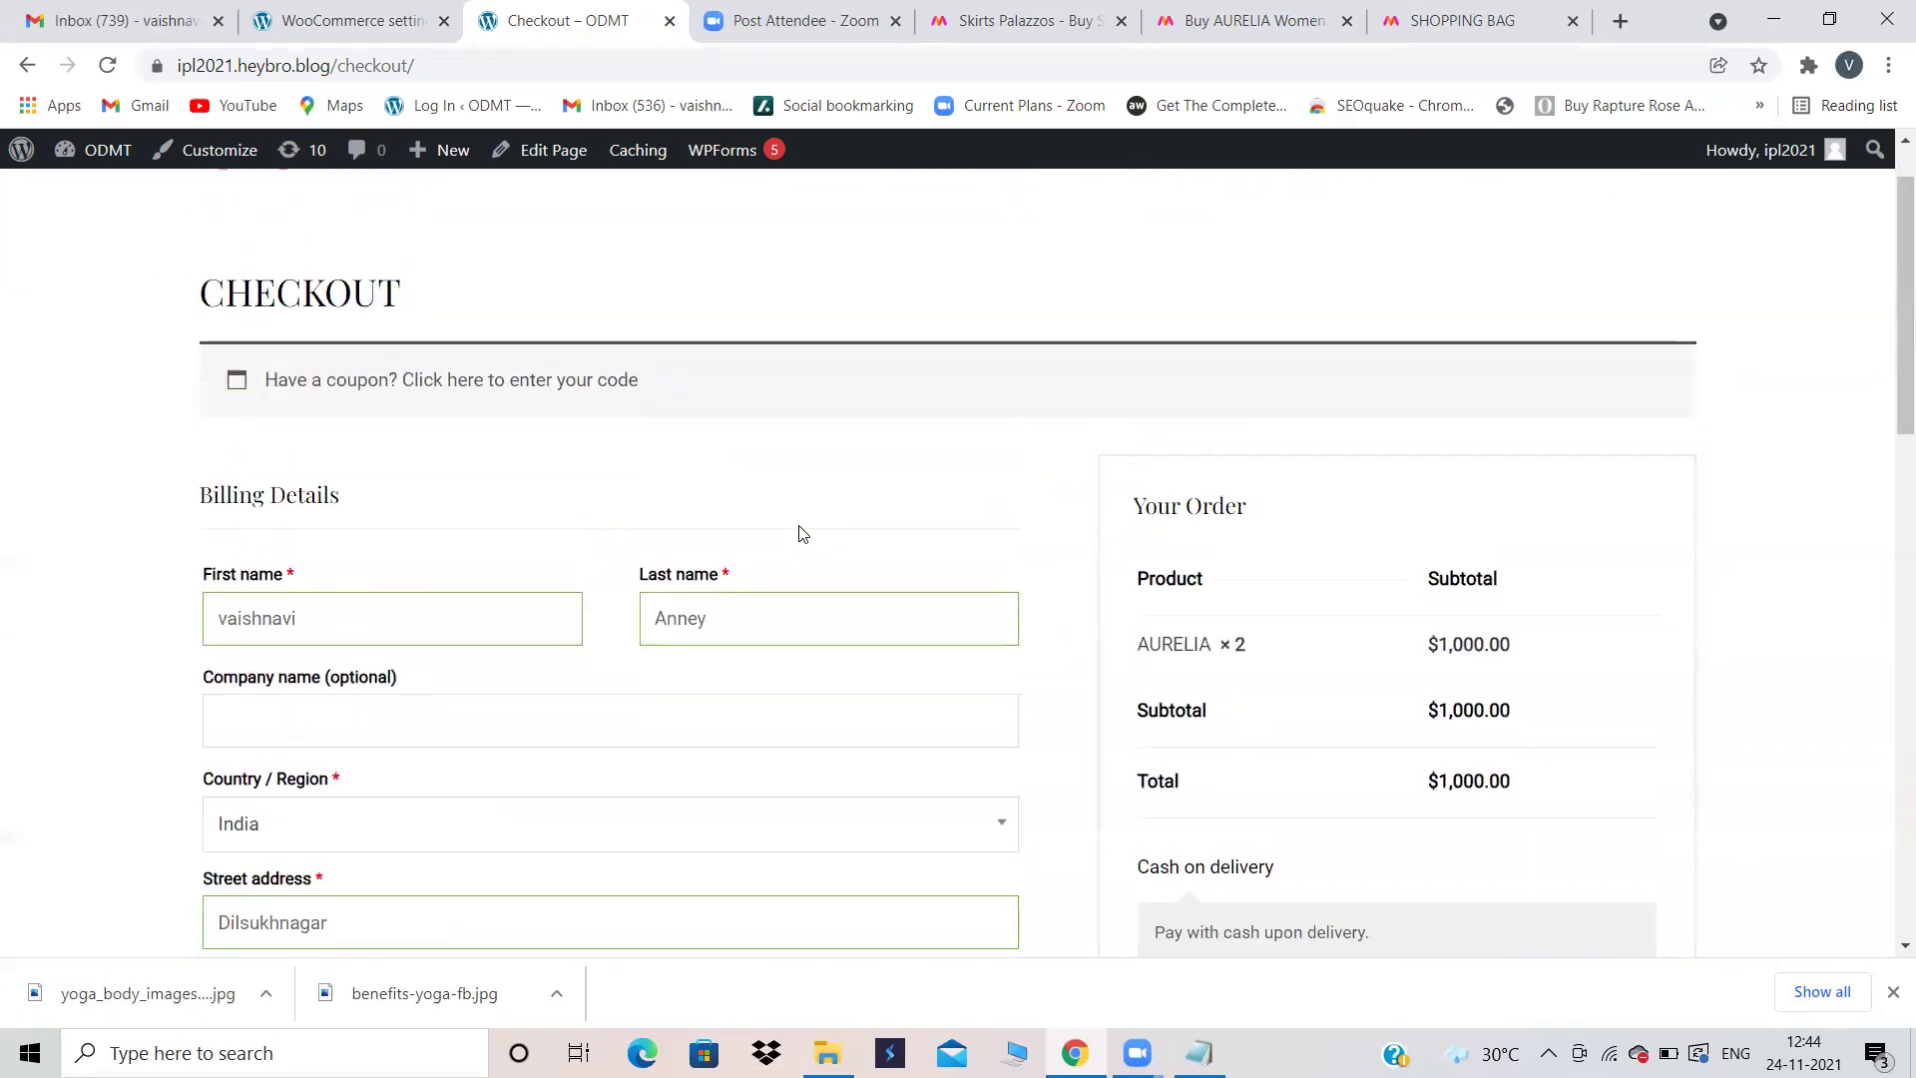
{"action": "scroll", "coordinate": [798, 532], "scroll_direction": "down", "scroll_amount": 8}
{"action": "scroll", "coordinate": [574, 803], "scroll_direction": "down", "scroll_amount": 1}
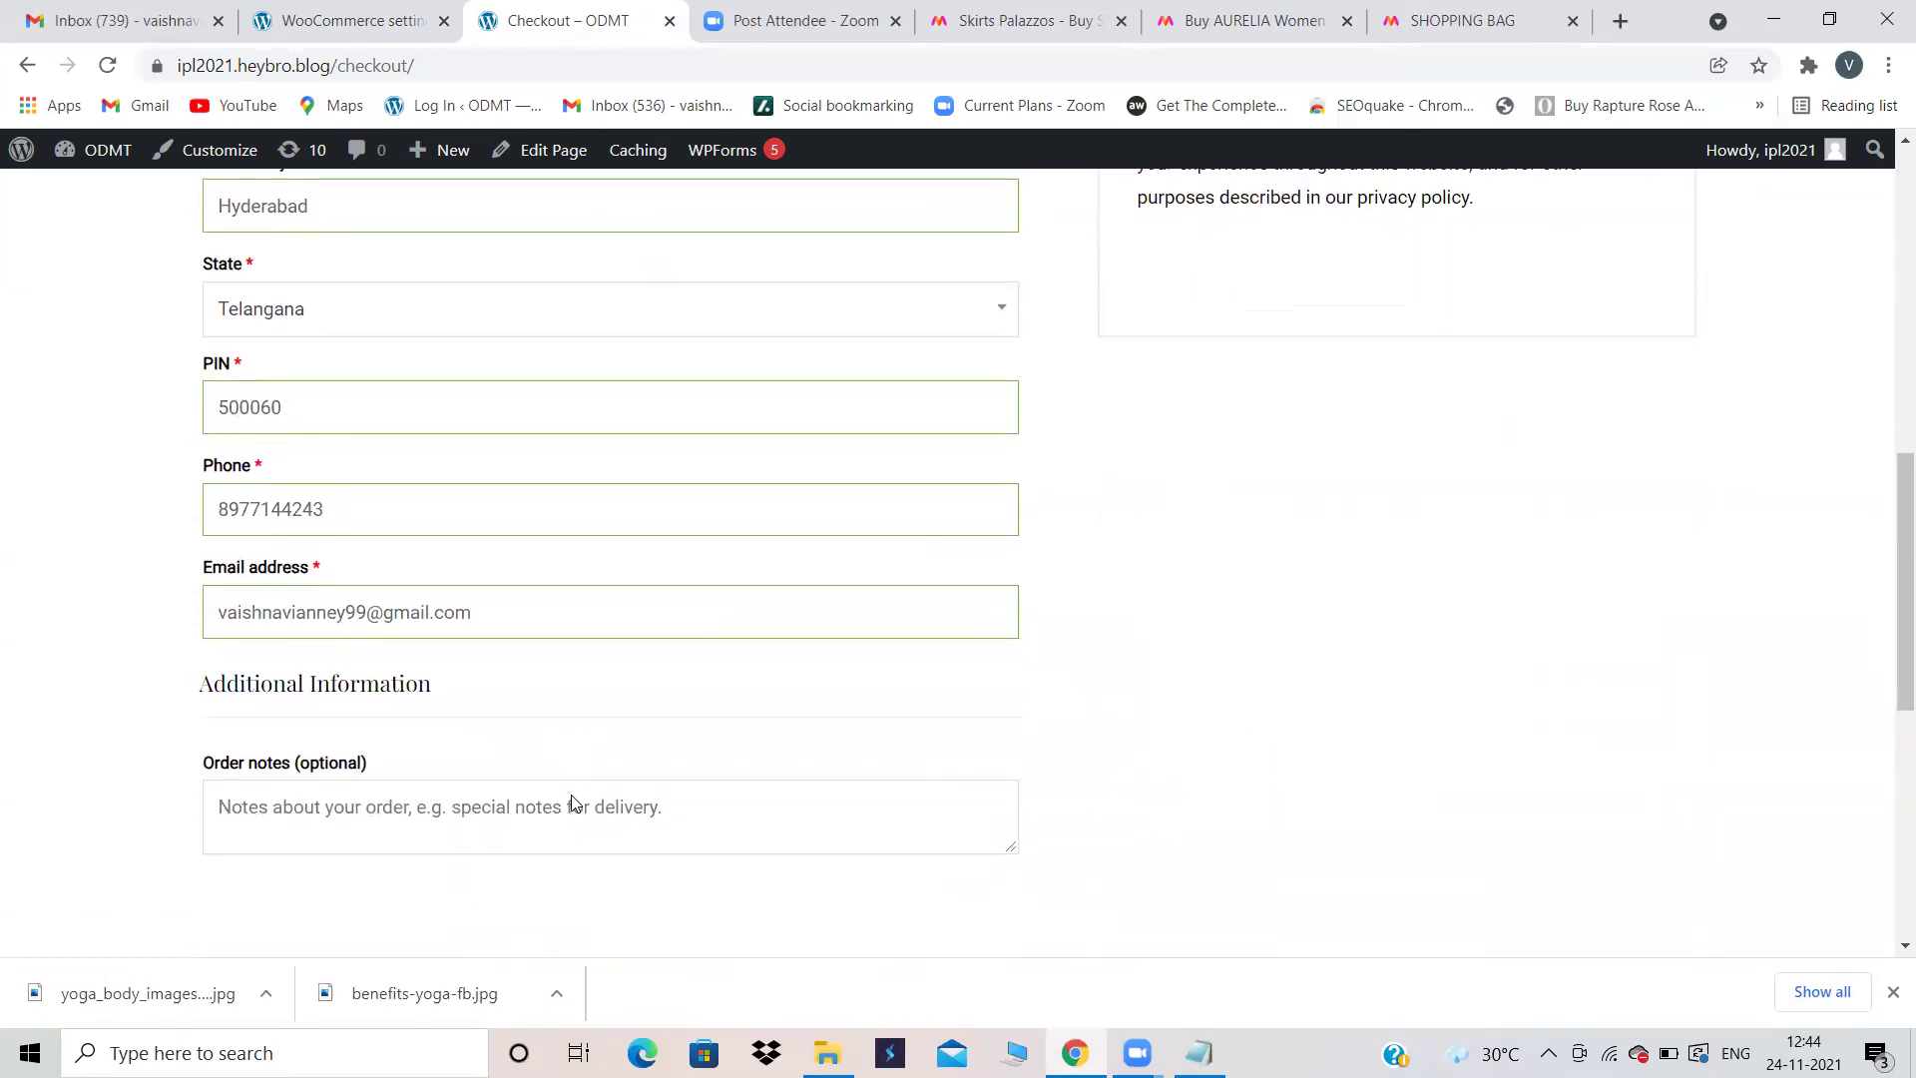
{"action": "scroll", "coordinate": [574, 803], "scroll_direction": "down", "scroll_amount": 3}
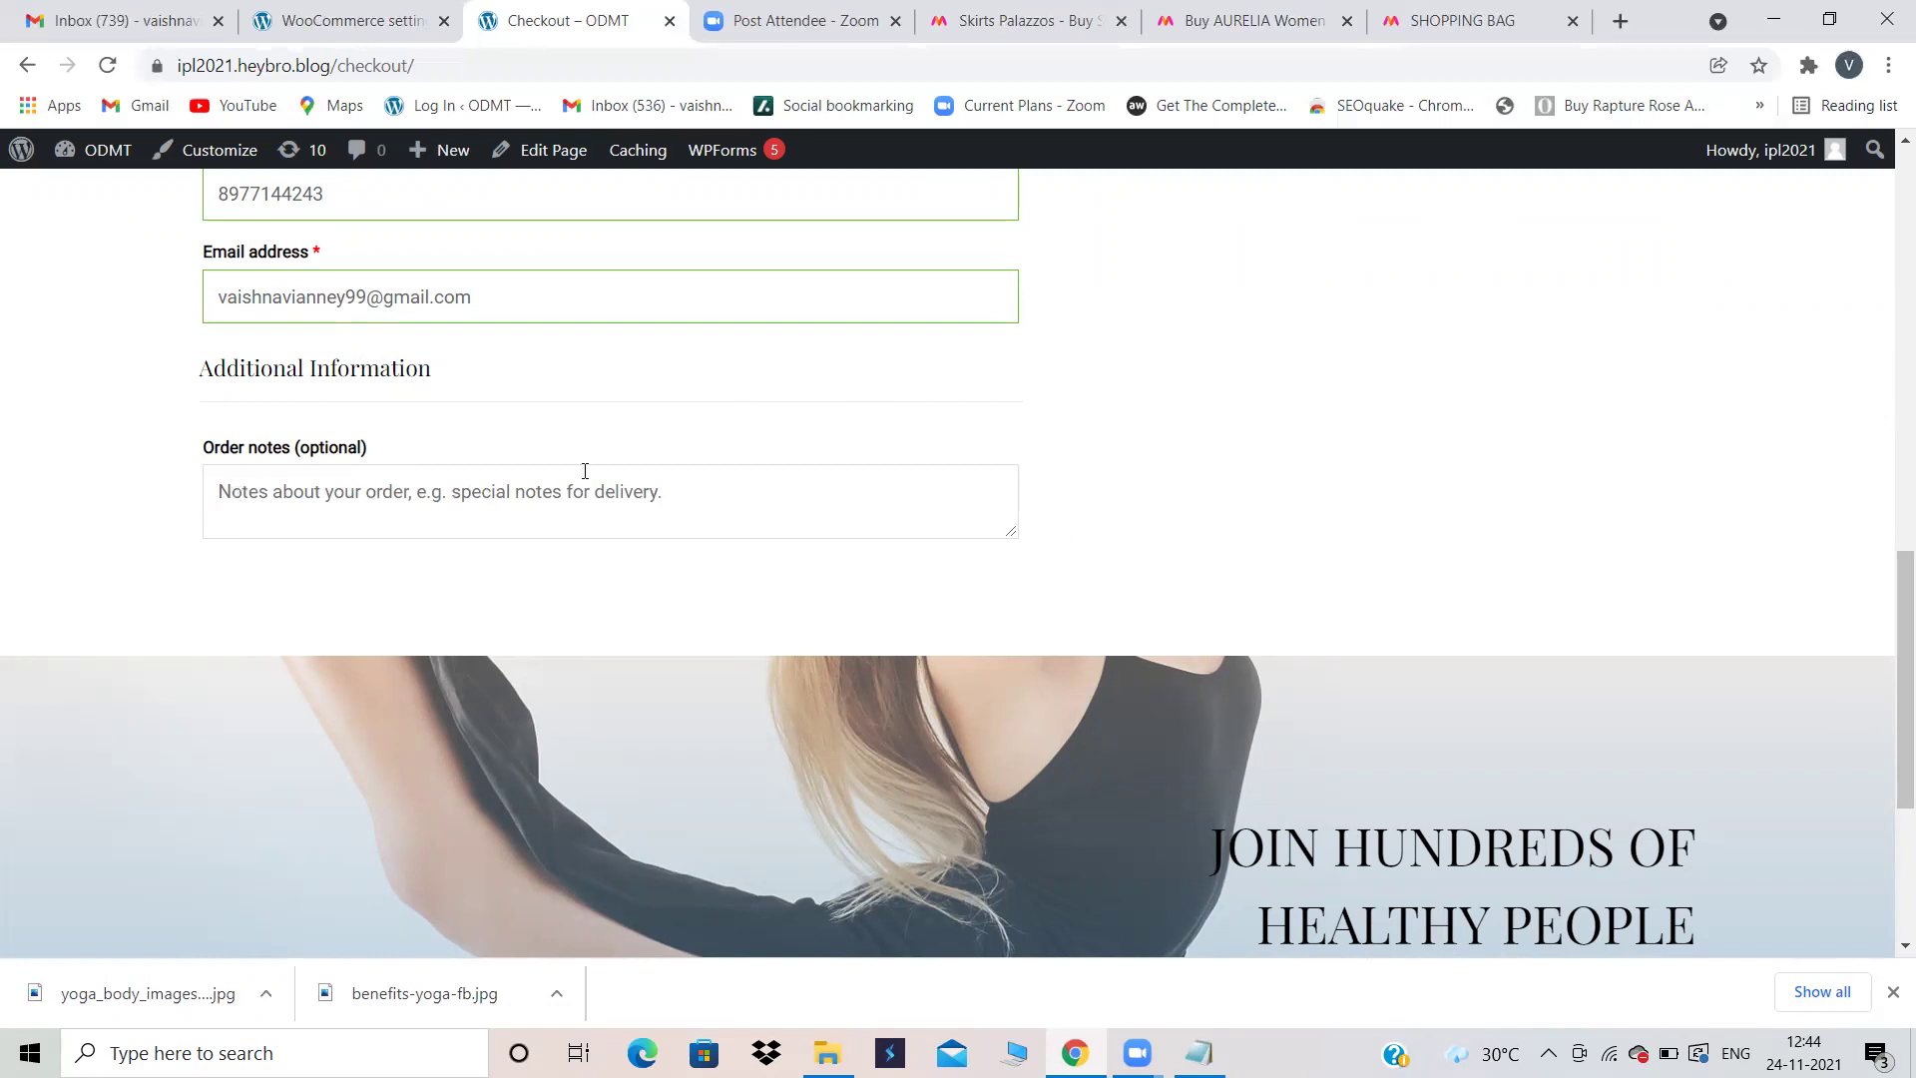
{"action": "scroll", "coordinate": [1114, 545], "scroll_direction": "up", "scroll_amount": 1}
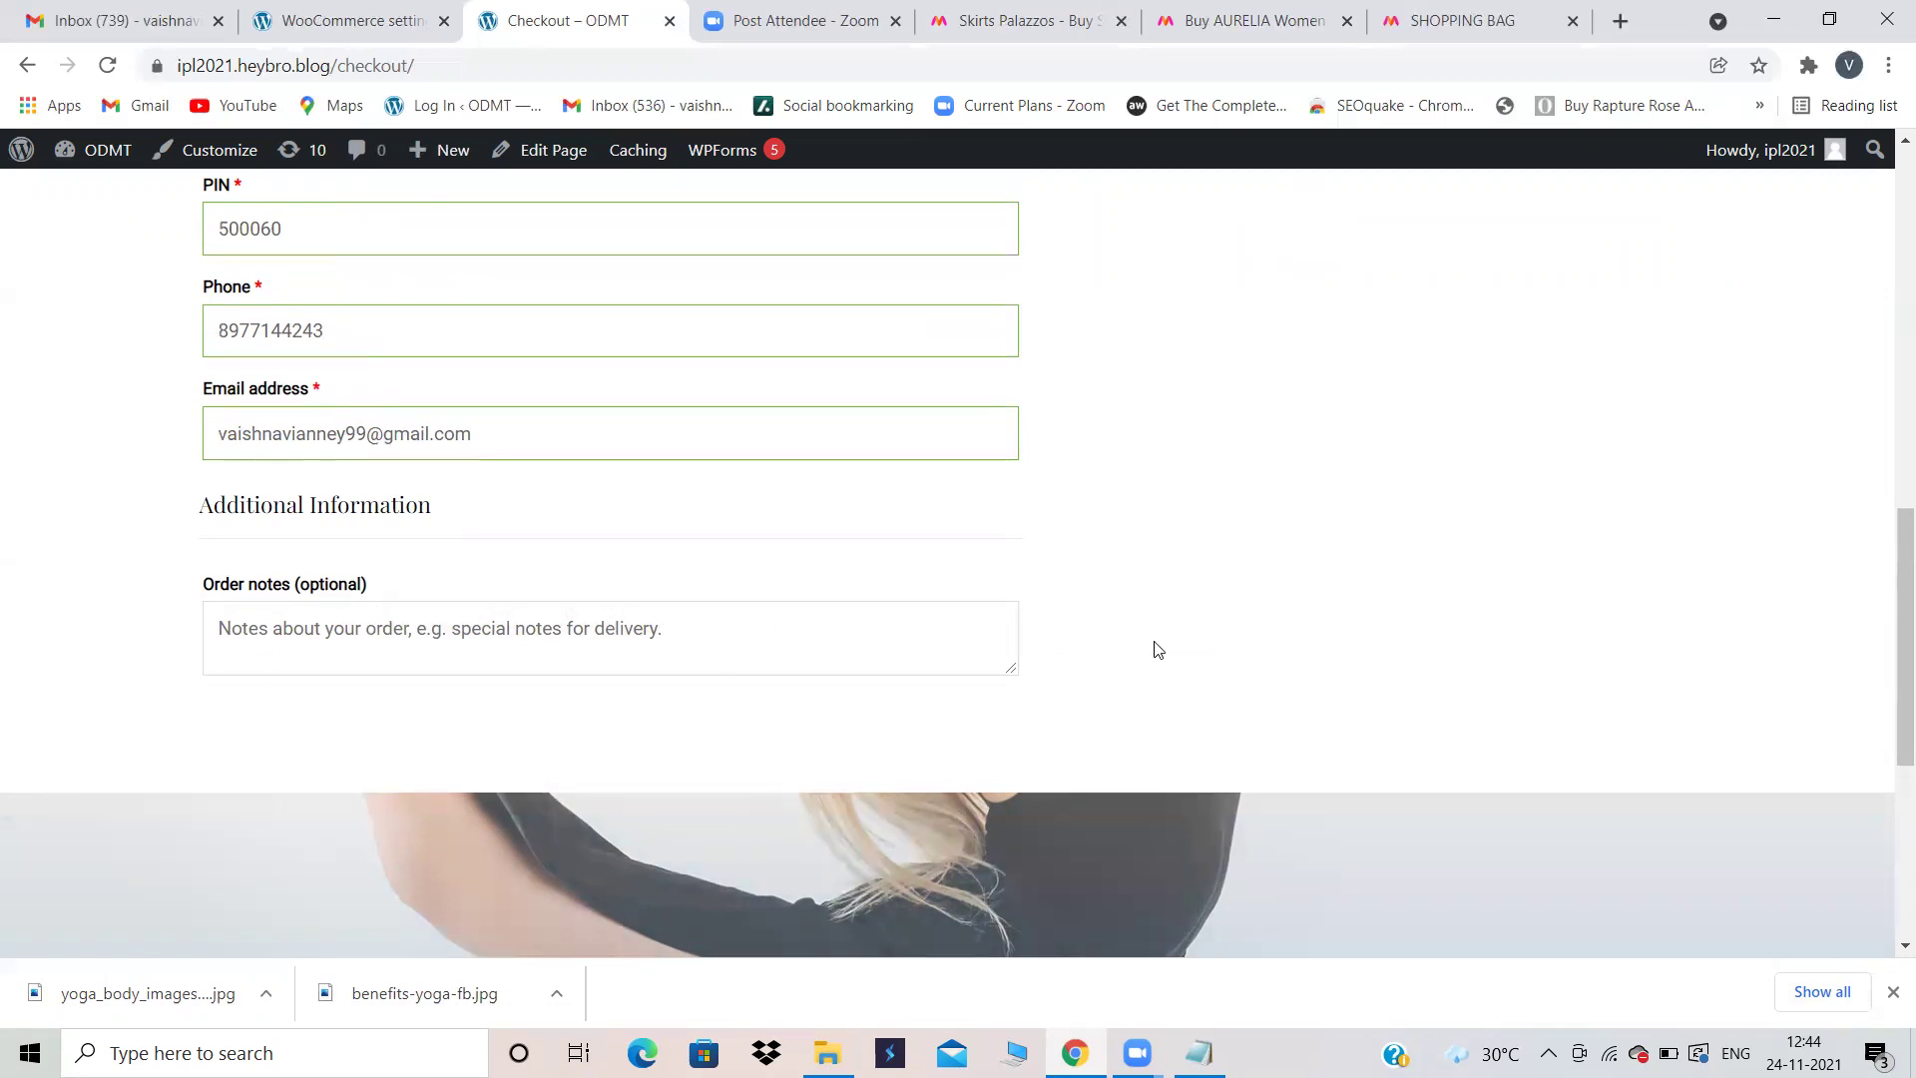
{"action": "scroll", "coordinate": [1157, 648], "scroll_direction": "up", "scroll_amount": 6}
{"action": "scroll", "coordinate": [1156, 649], "scroll_direction": "down", "scroll_amount": 4}
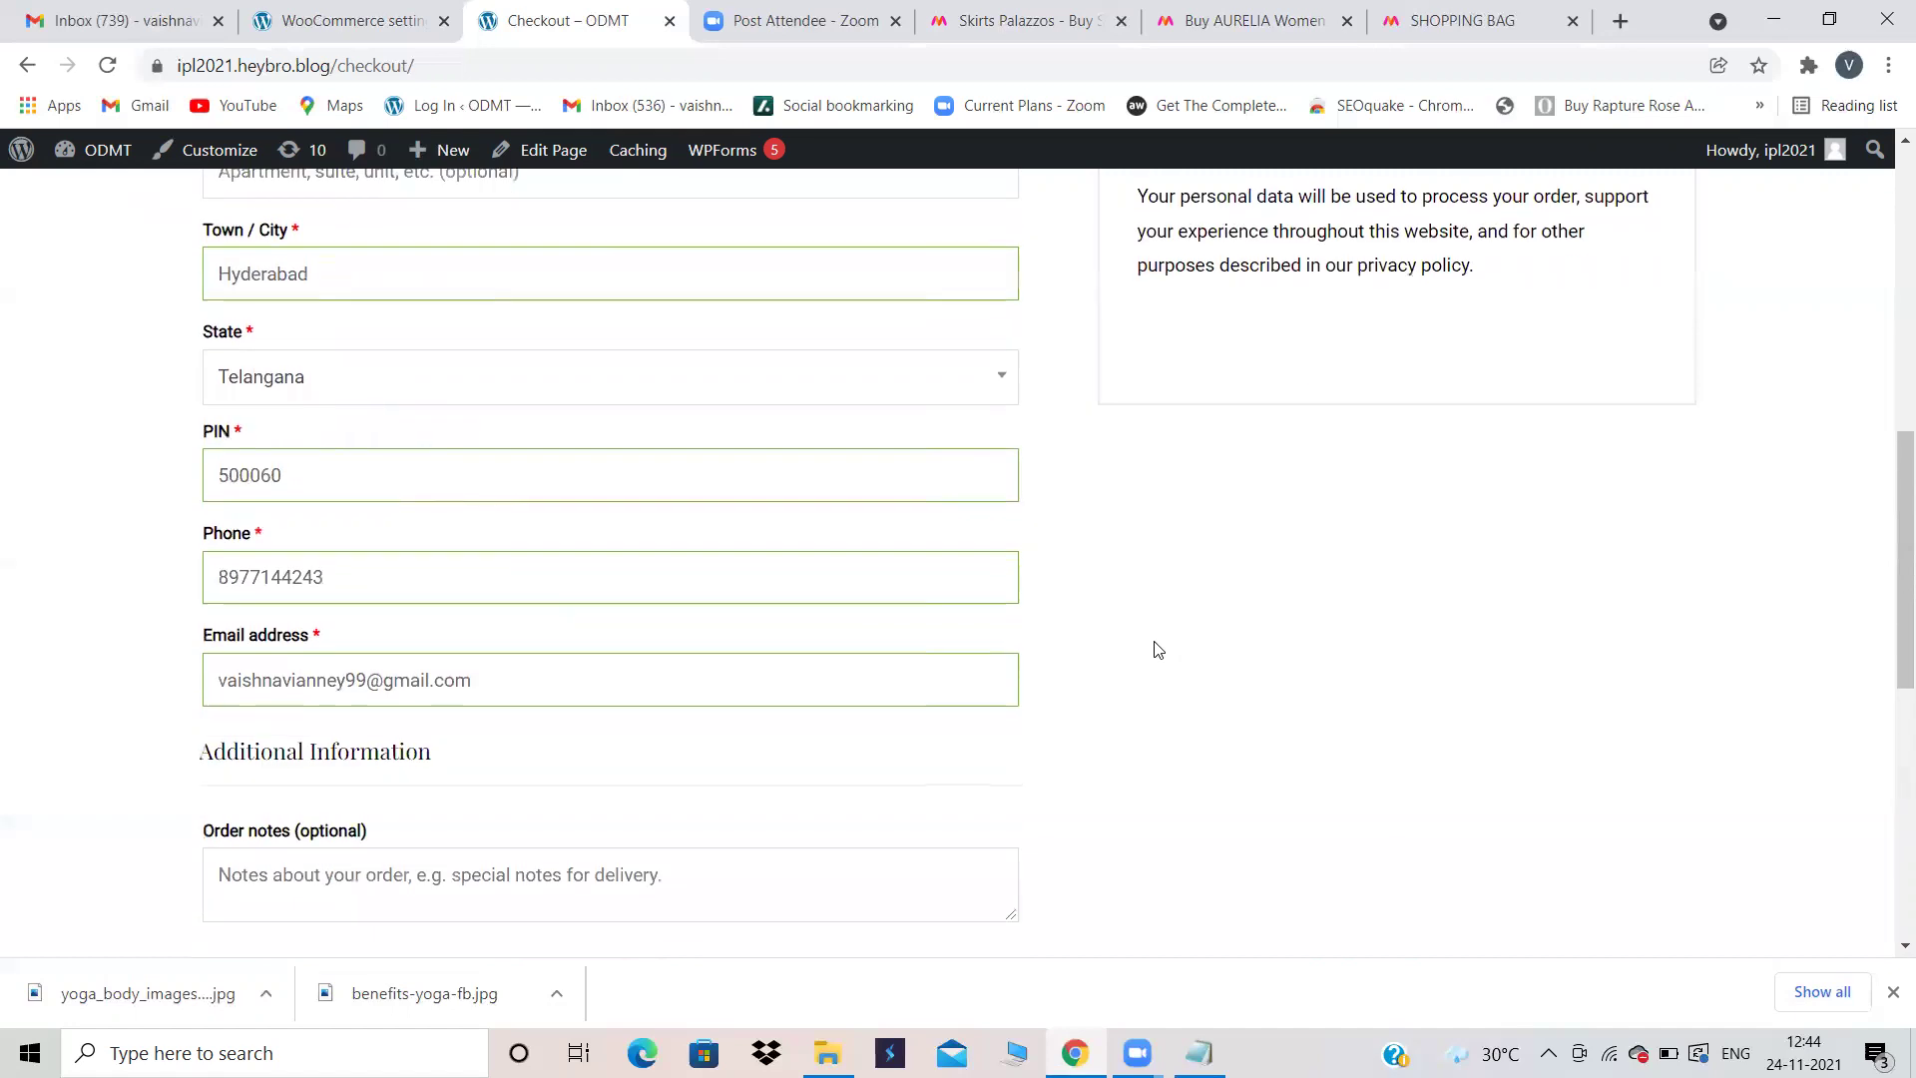
{"action": "scroll", "coordinate": [1157, 649], "scroll_direction": "up", "scroll_amount": 2}
{"action": "scroll", "coordinate": [1156, 650], "scroll_direction": "up", "scroll_amount": 2}
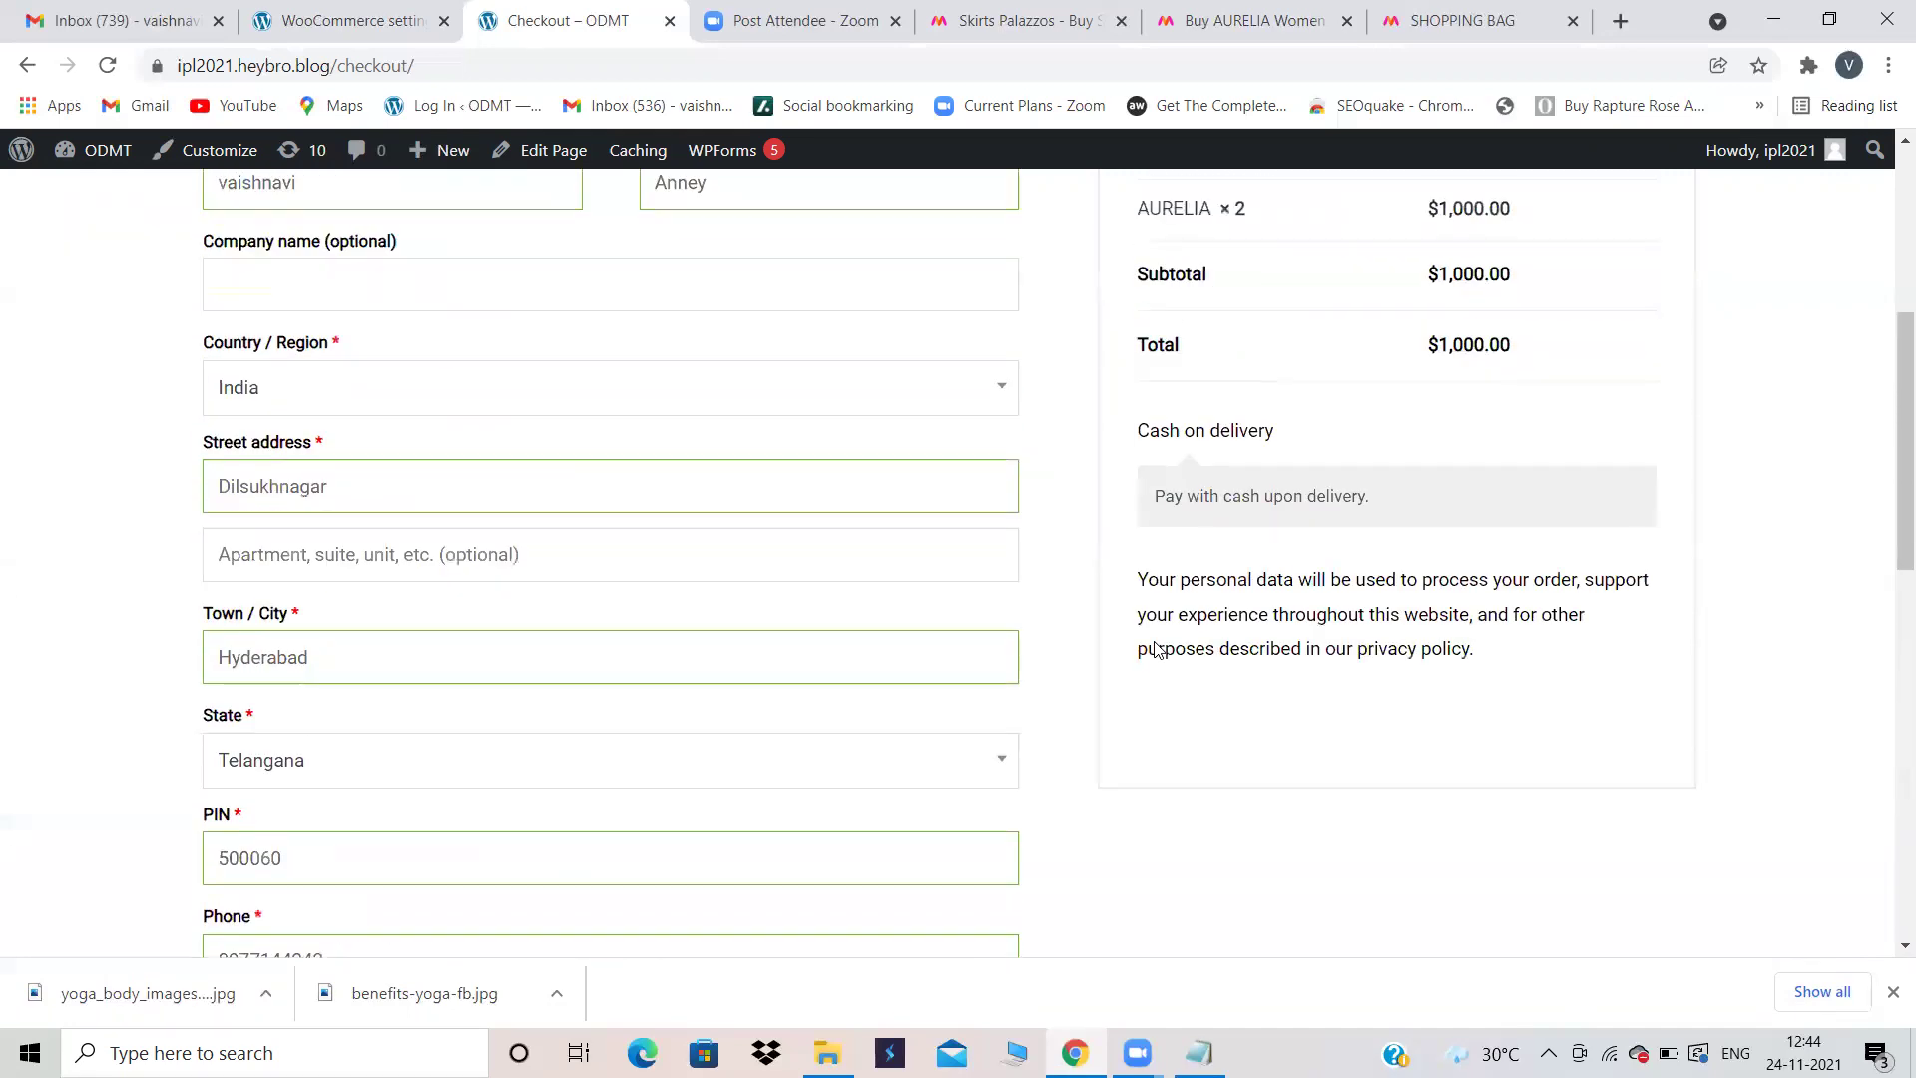
{"action": "scroll", "coordinate": [1156, 648], "scroll_direction": "up", "scroll_amount": 3}
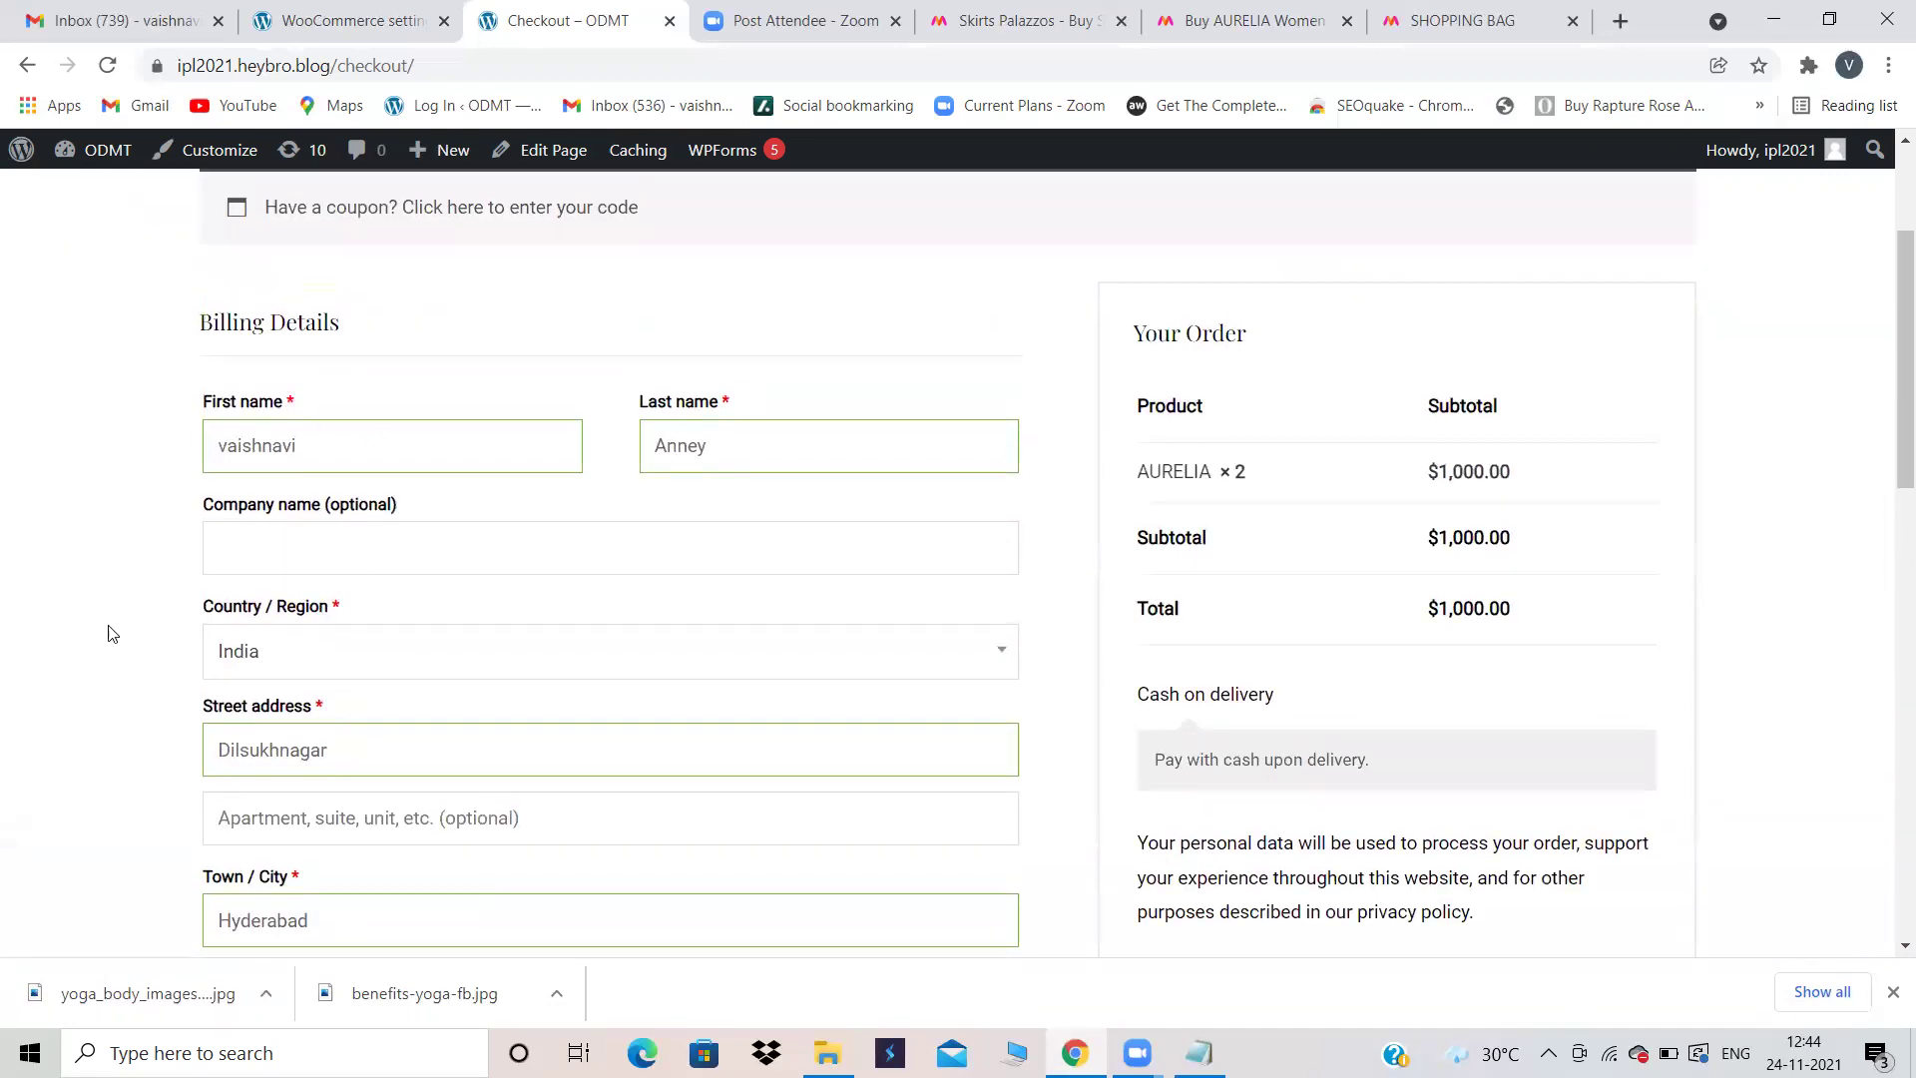
{"action": "scroll", "coordinate": [573, 766], "scroll_direction": "down", "scroll_amount": 9}
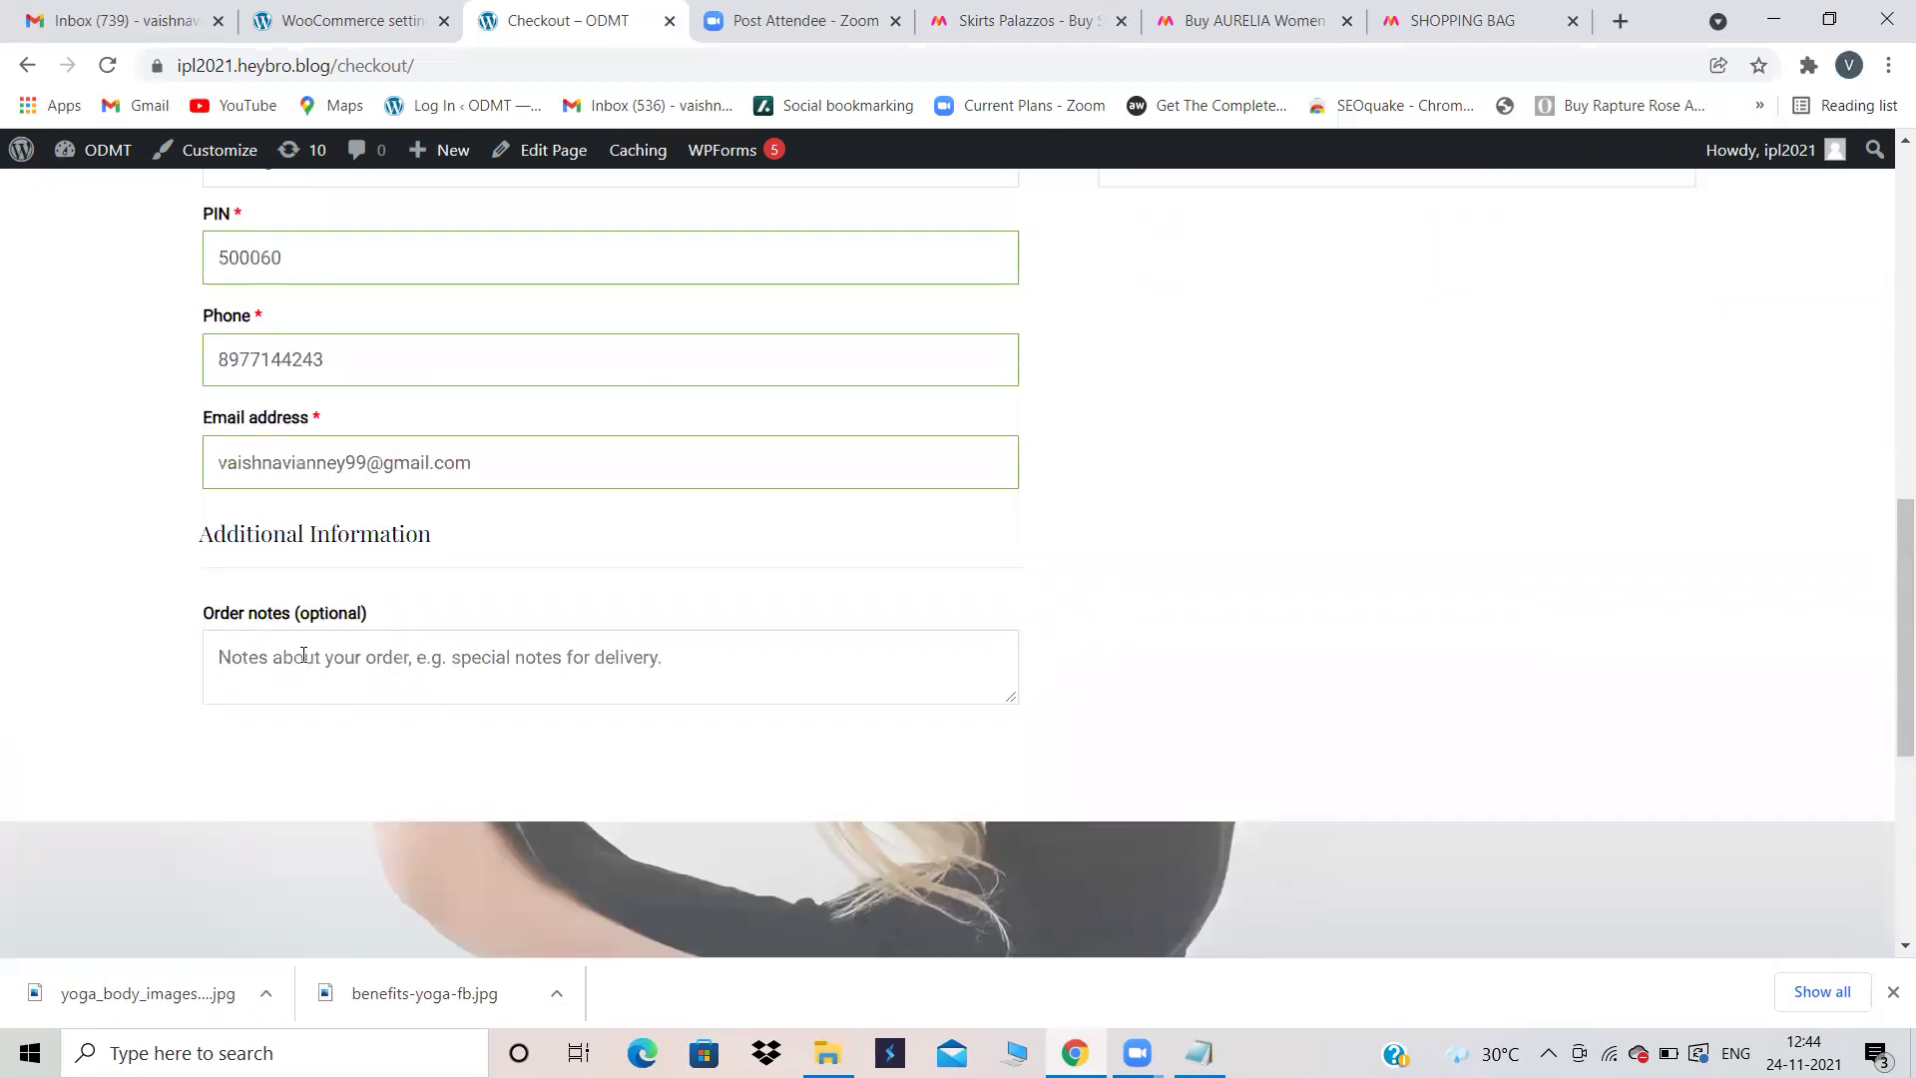
{"action": "scroll", "coordinate": [1105, 515], "scroll_direction": "up", "scroll_amount": 10}
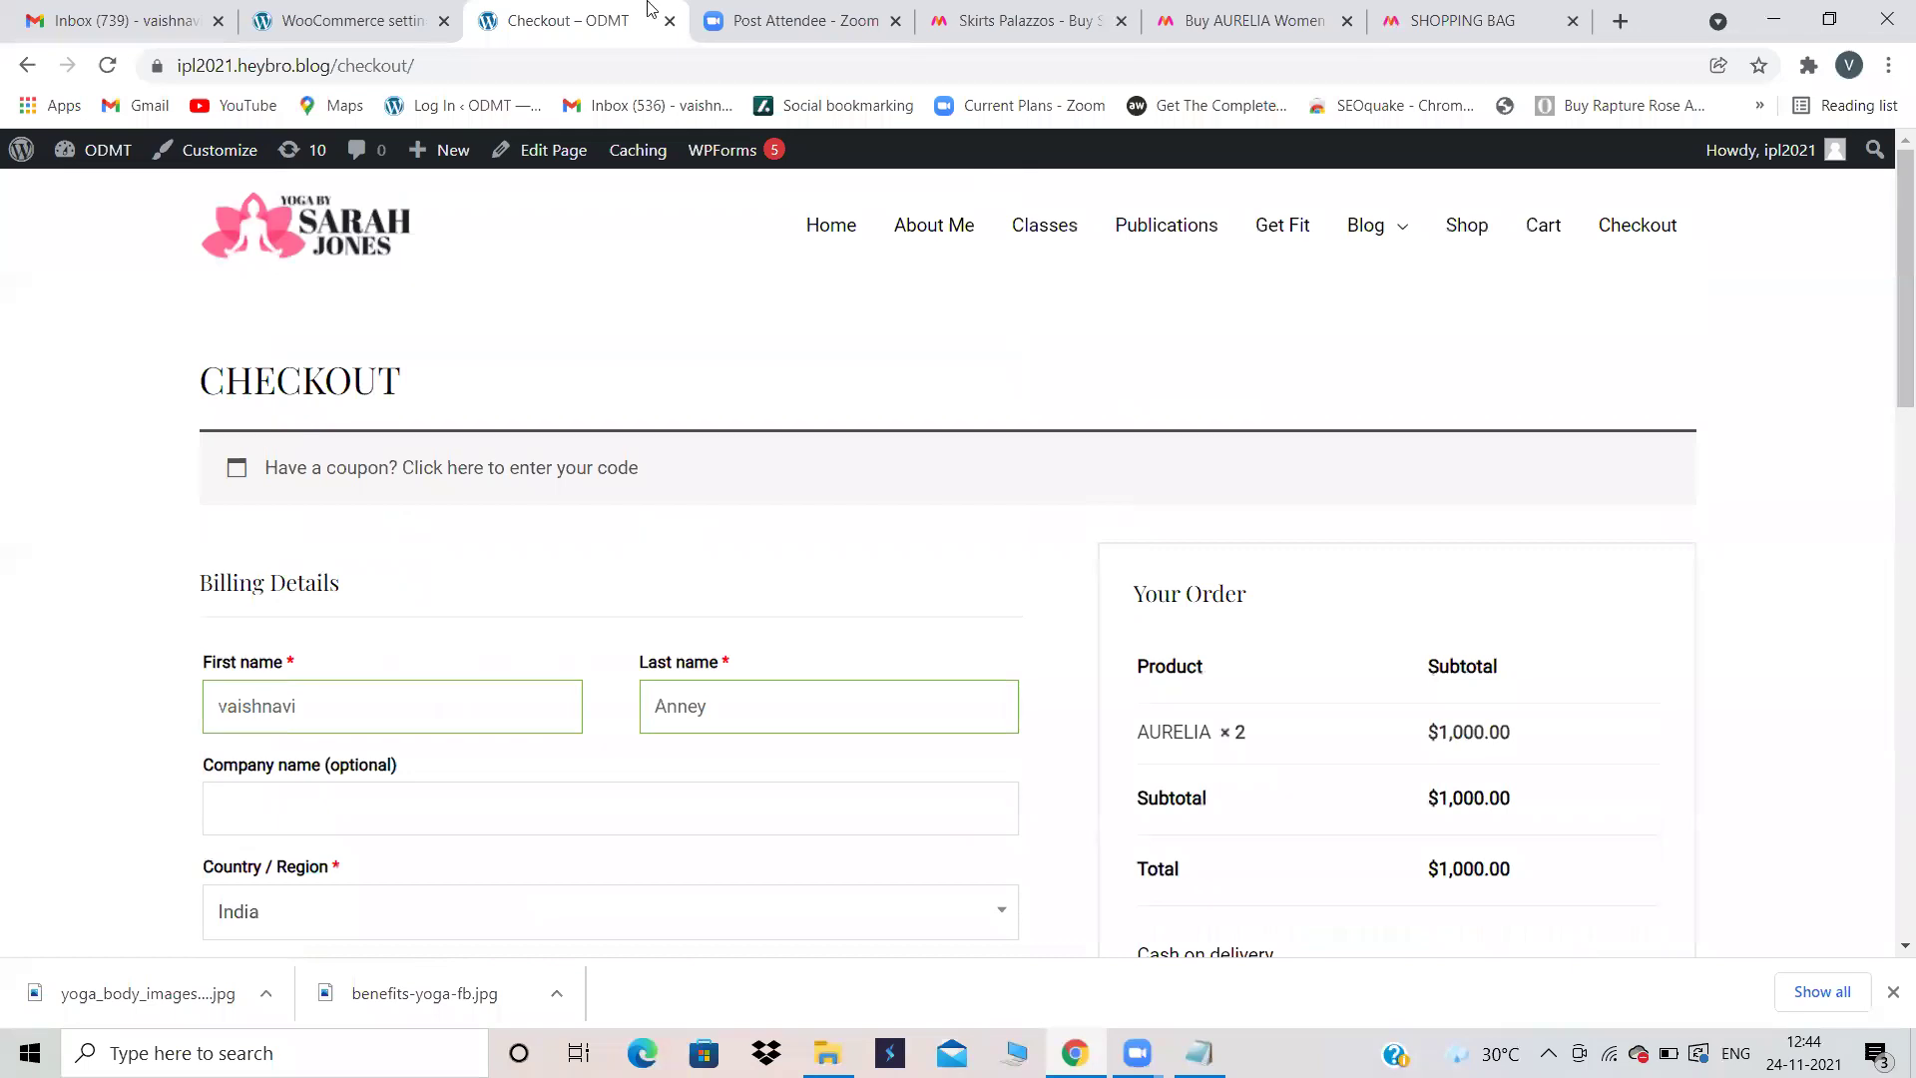
Step: Load the WooCommerce Orders admin page from the settings tab, briefly revisiting the checkout
{"action": "left_click", "coordinate": [428, 14]}
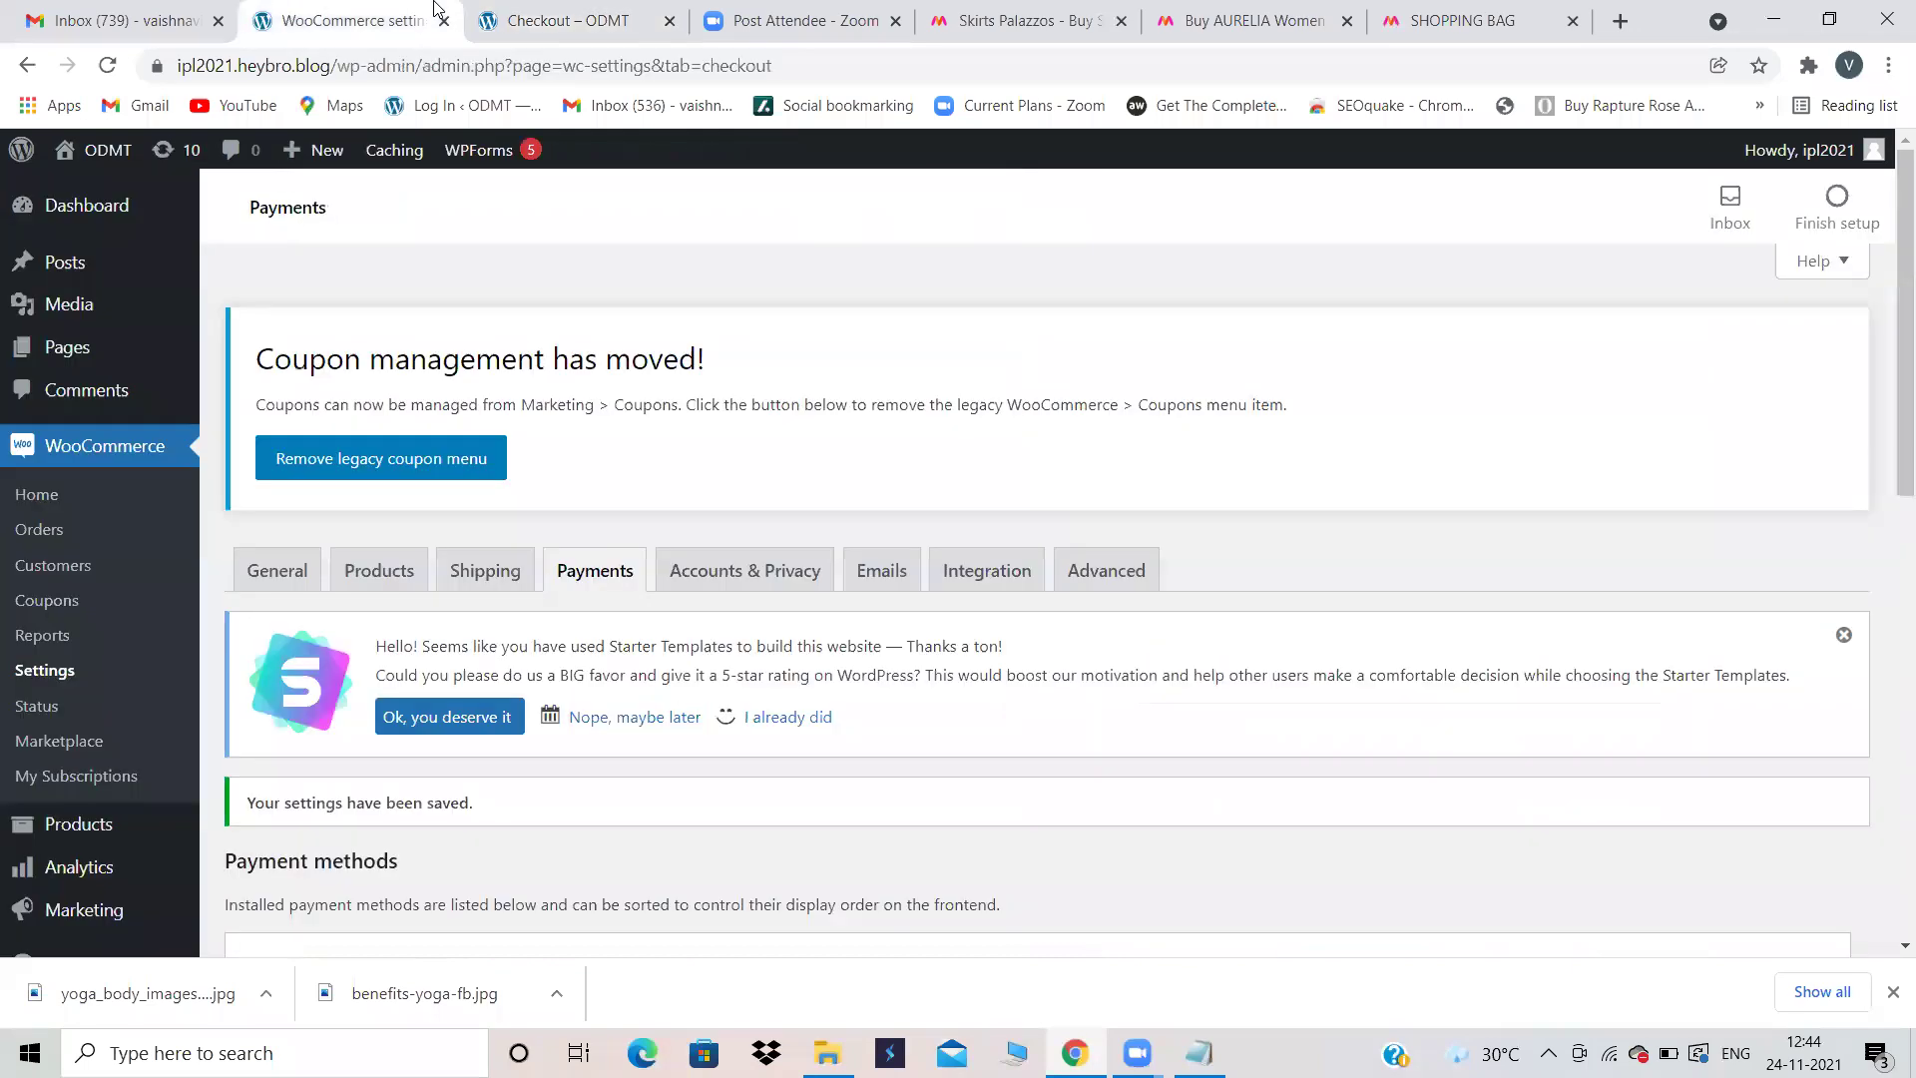
{"action": "left_click", "coordinate": [56, 536]}
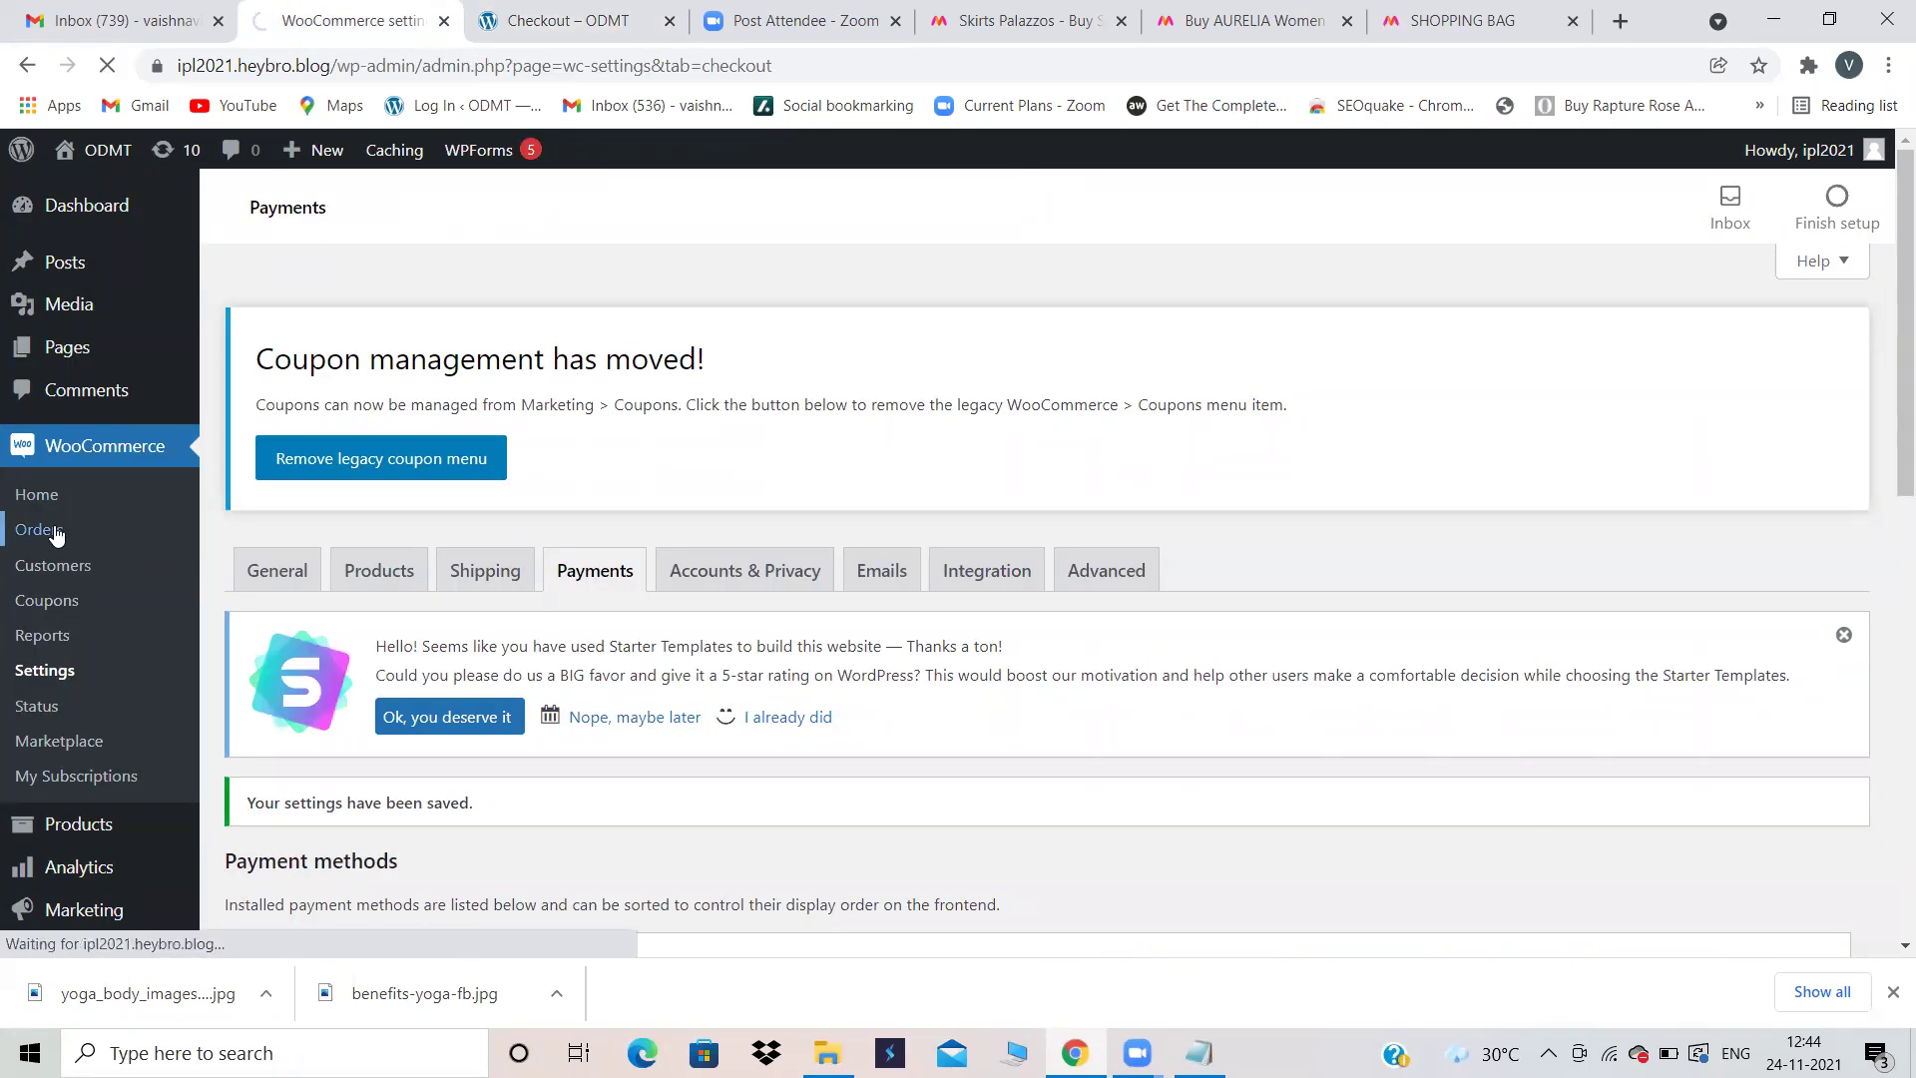
{"action": "left_click", "coordinate": [565, 21]}
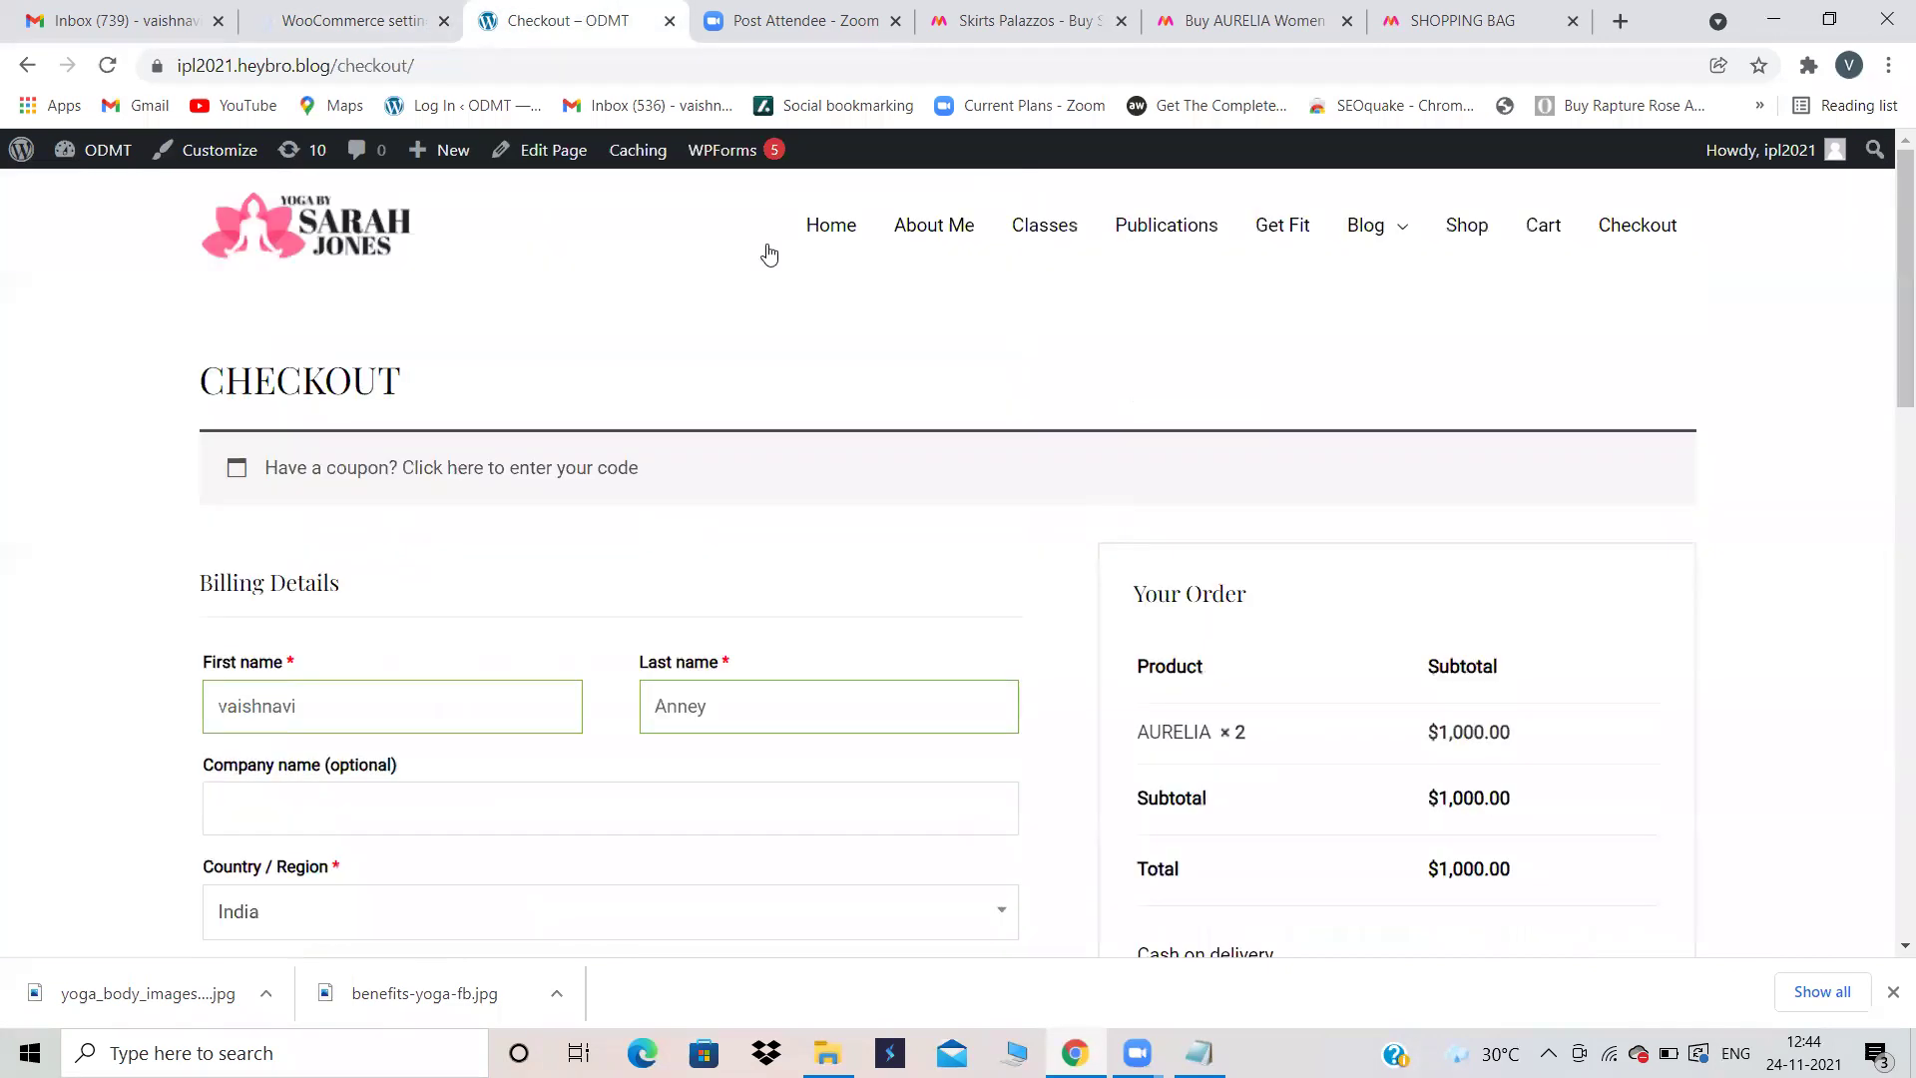
{"action": "scroll", "coordinate": [496, 754], "scroll_direction": "down", "scroll_amount": 12}
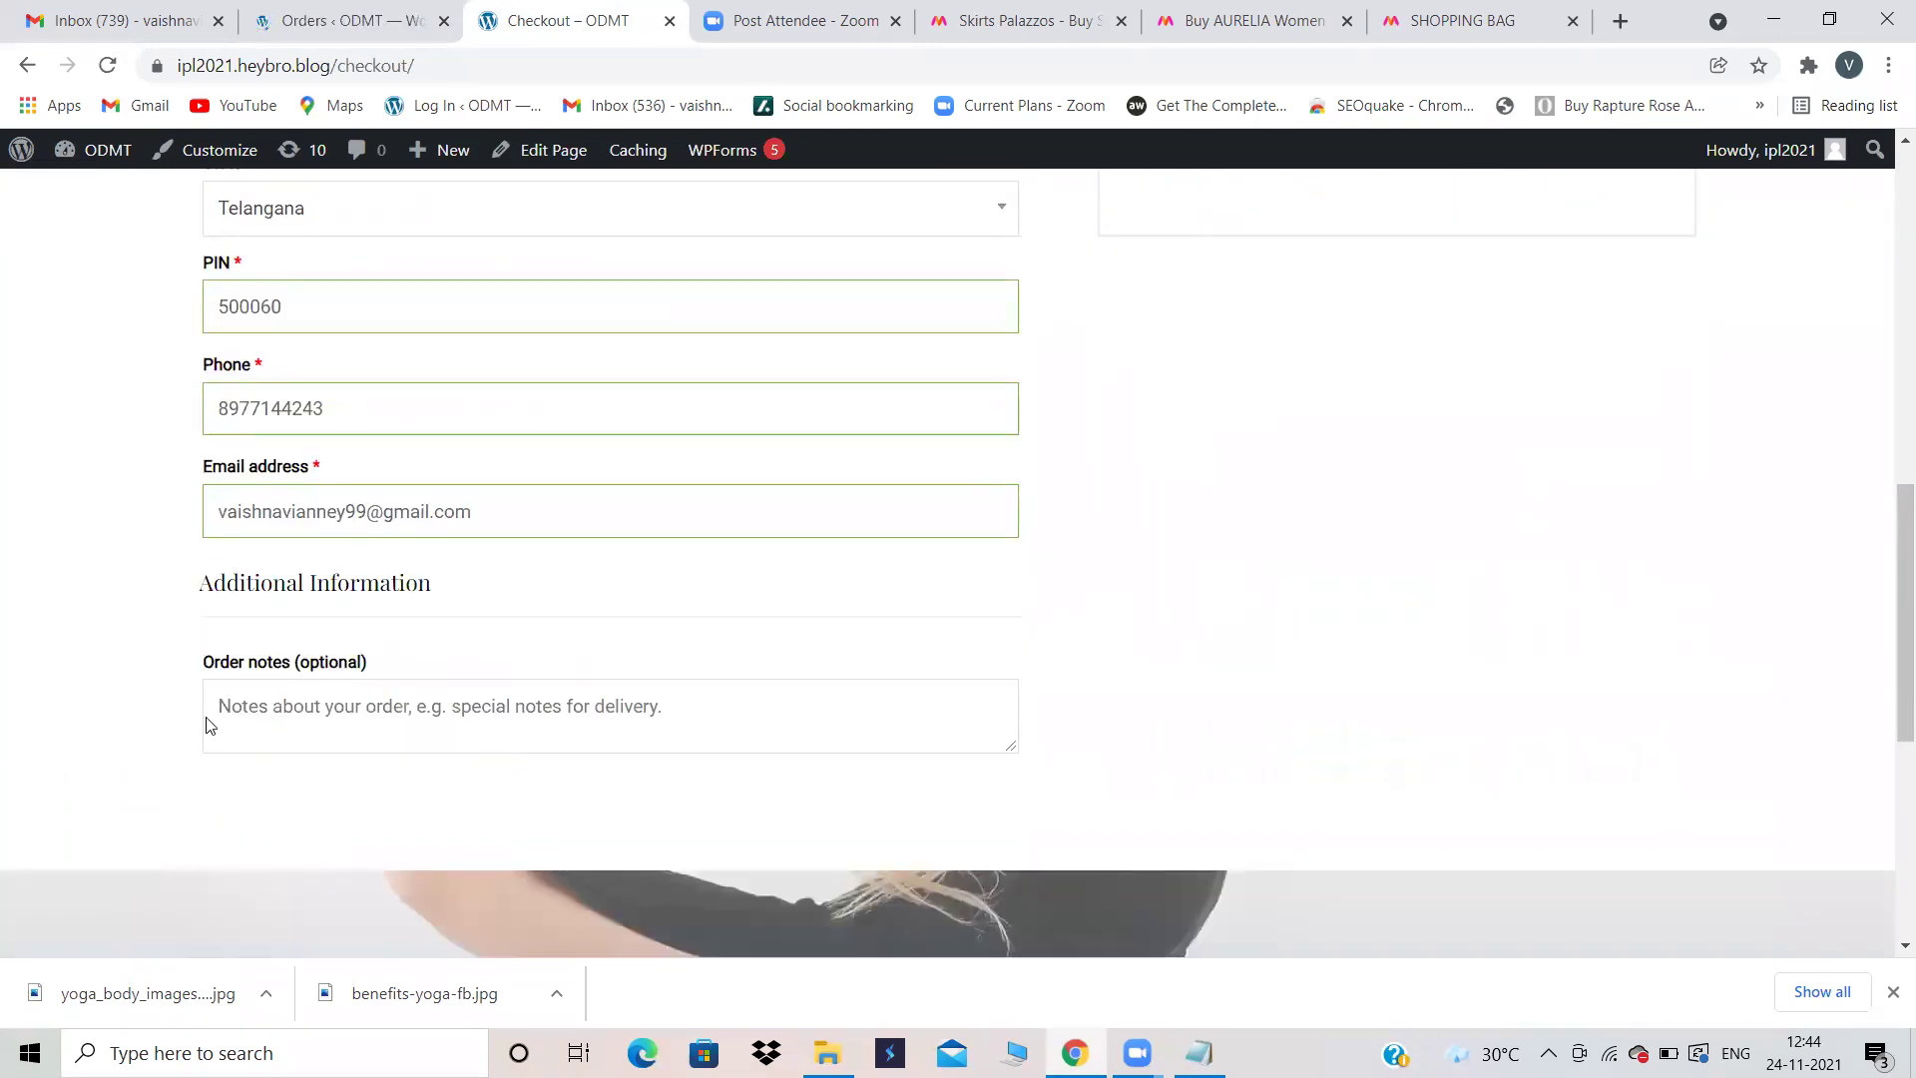
{"action": "left_click", "coordinate": [294, 18]}
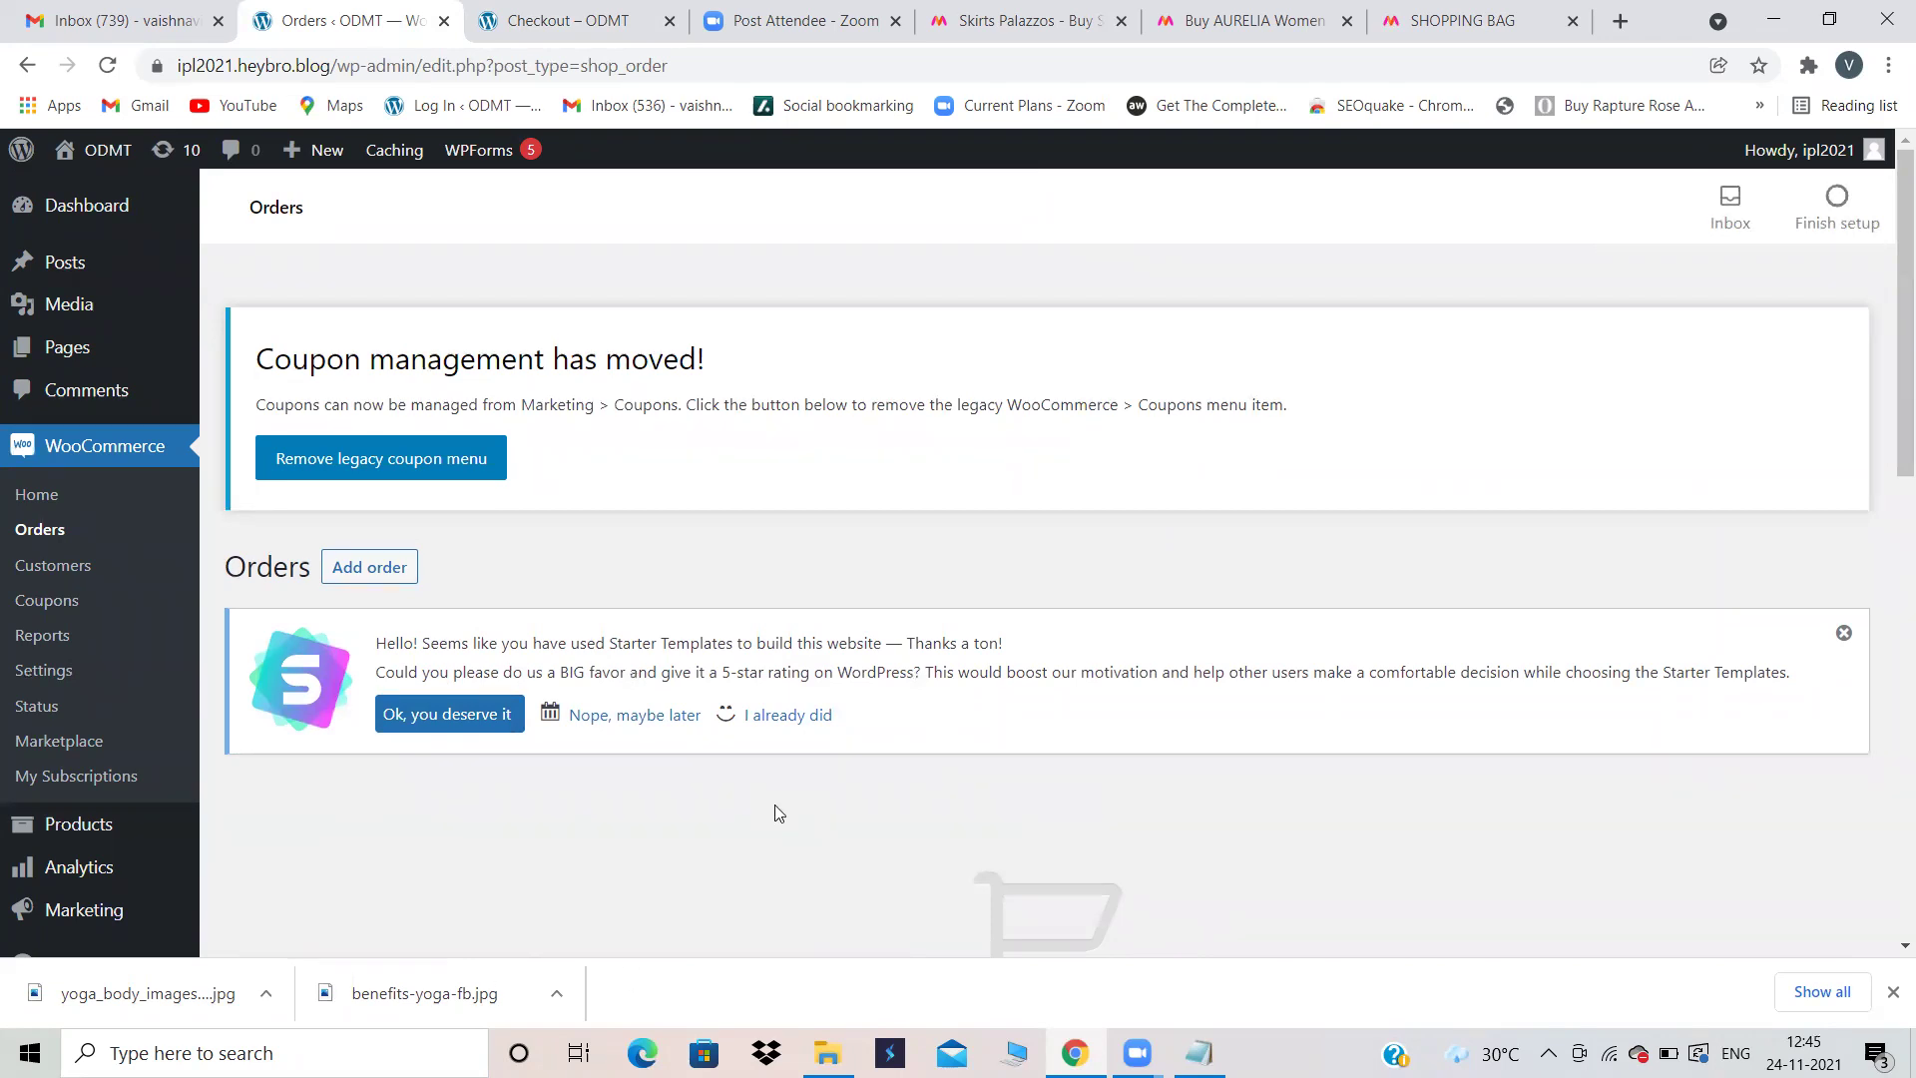
Step: Return to the checkout tab and select the site's base URL in the address bar
{"action": "left_click", "coordinate": [559, 20]}
{"action": "left_click", "coordinate": [399, 20]}
{"action": "left_click", "coordinate": [491, 10]}
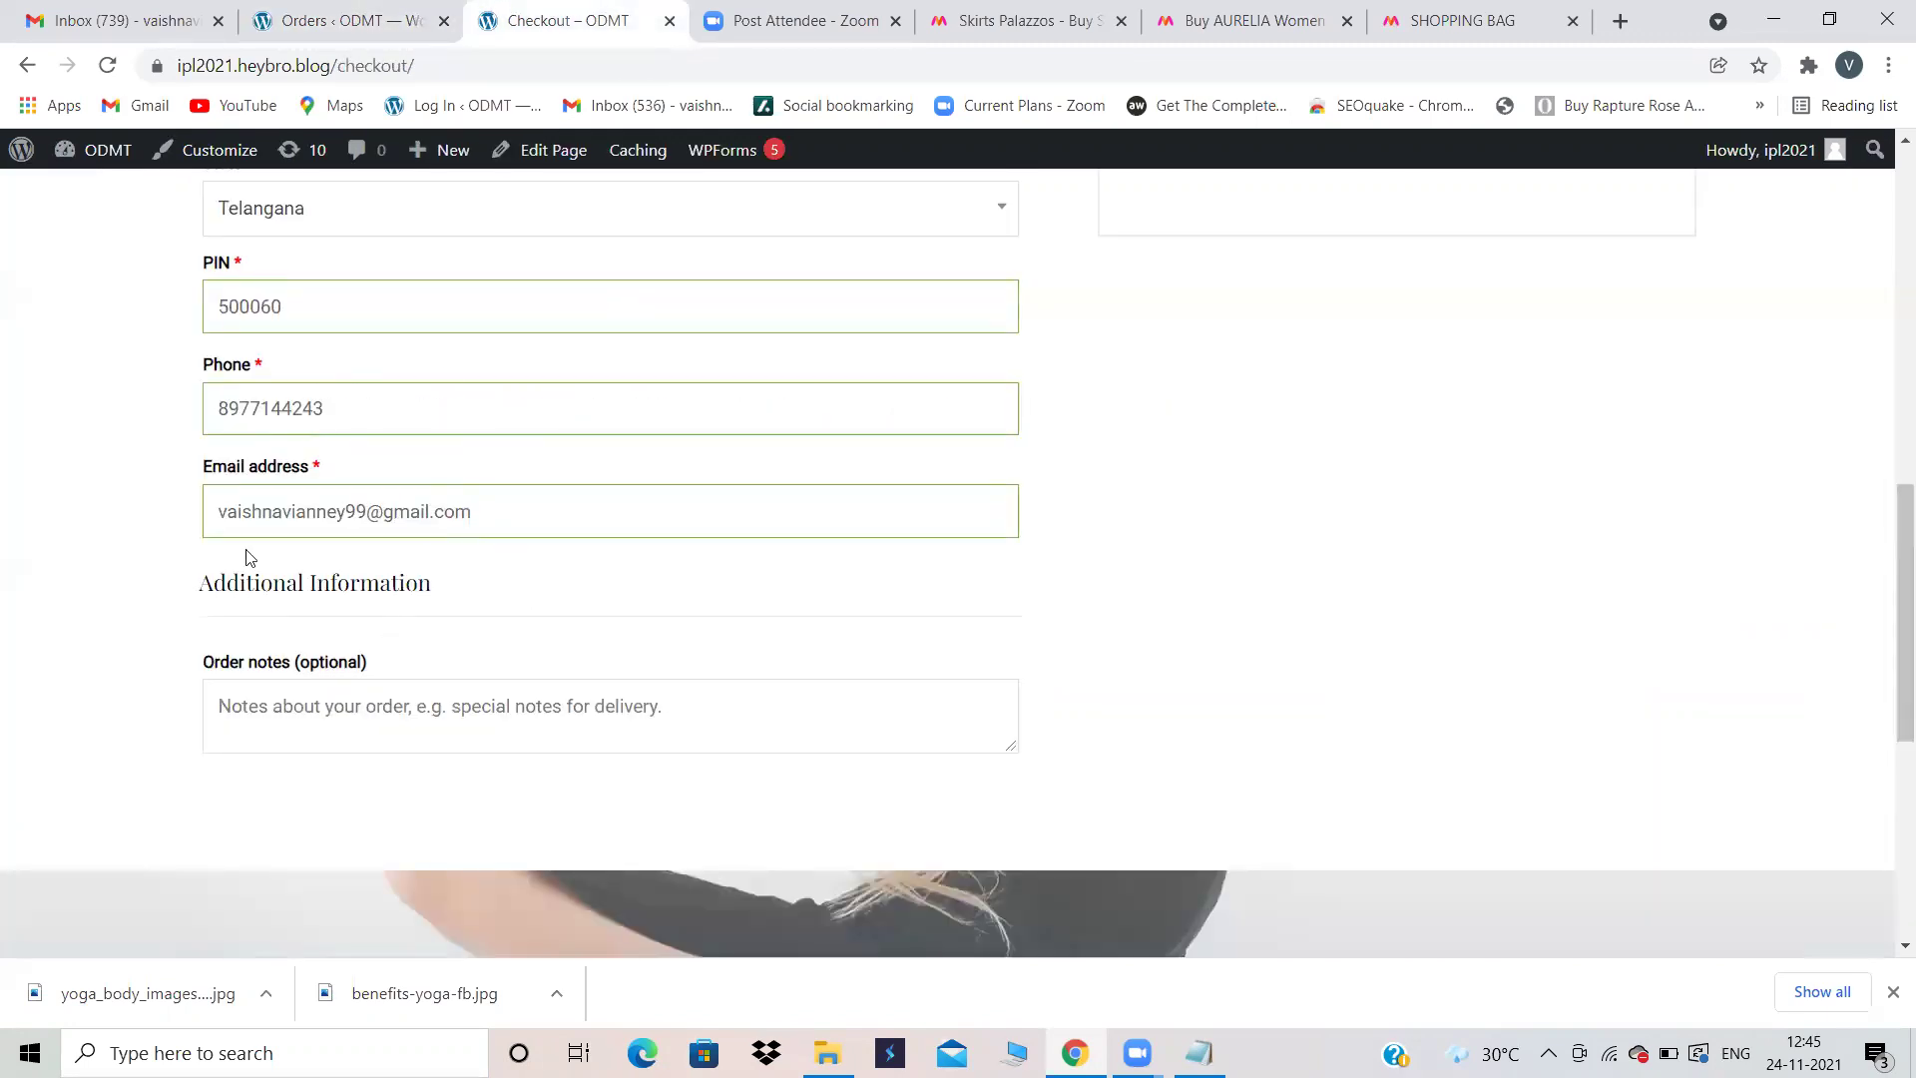
{"action": "scroll", "coordinate": [430, 425], "scroll_direction": "up", "scroll_amount": 6}
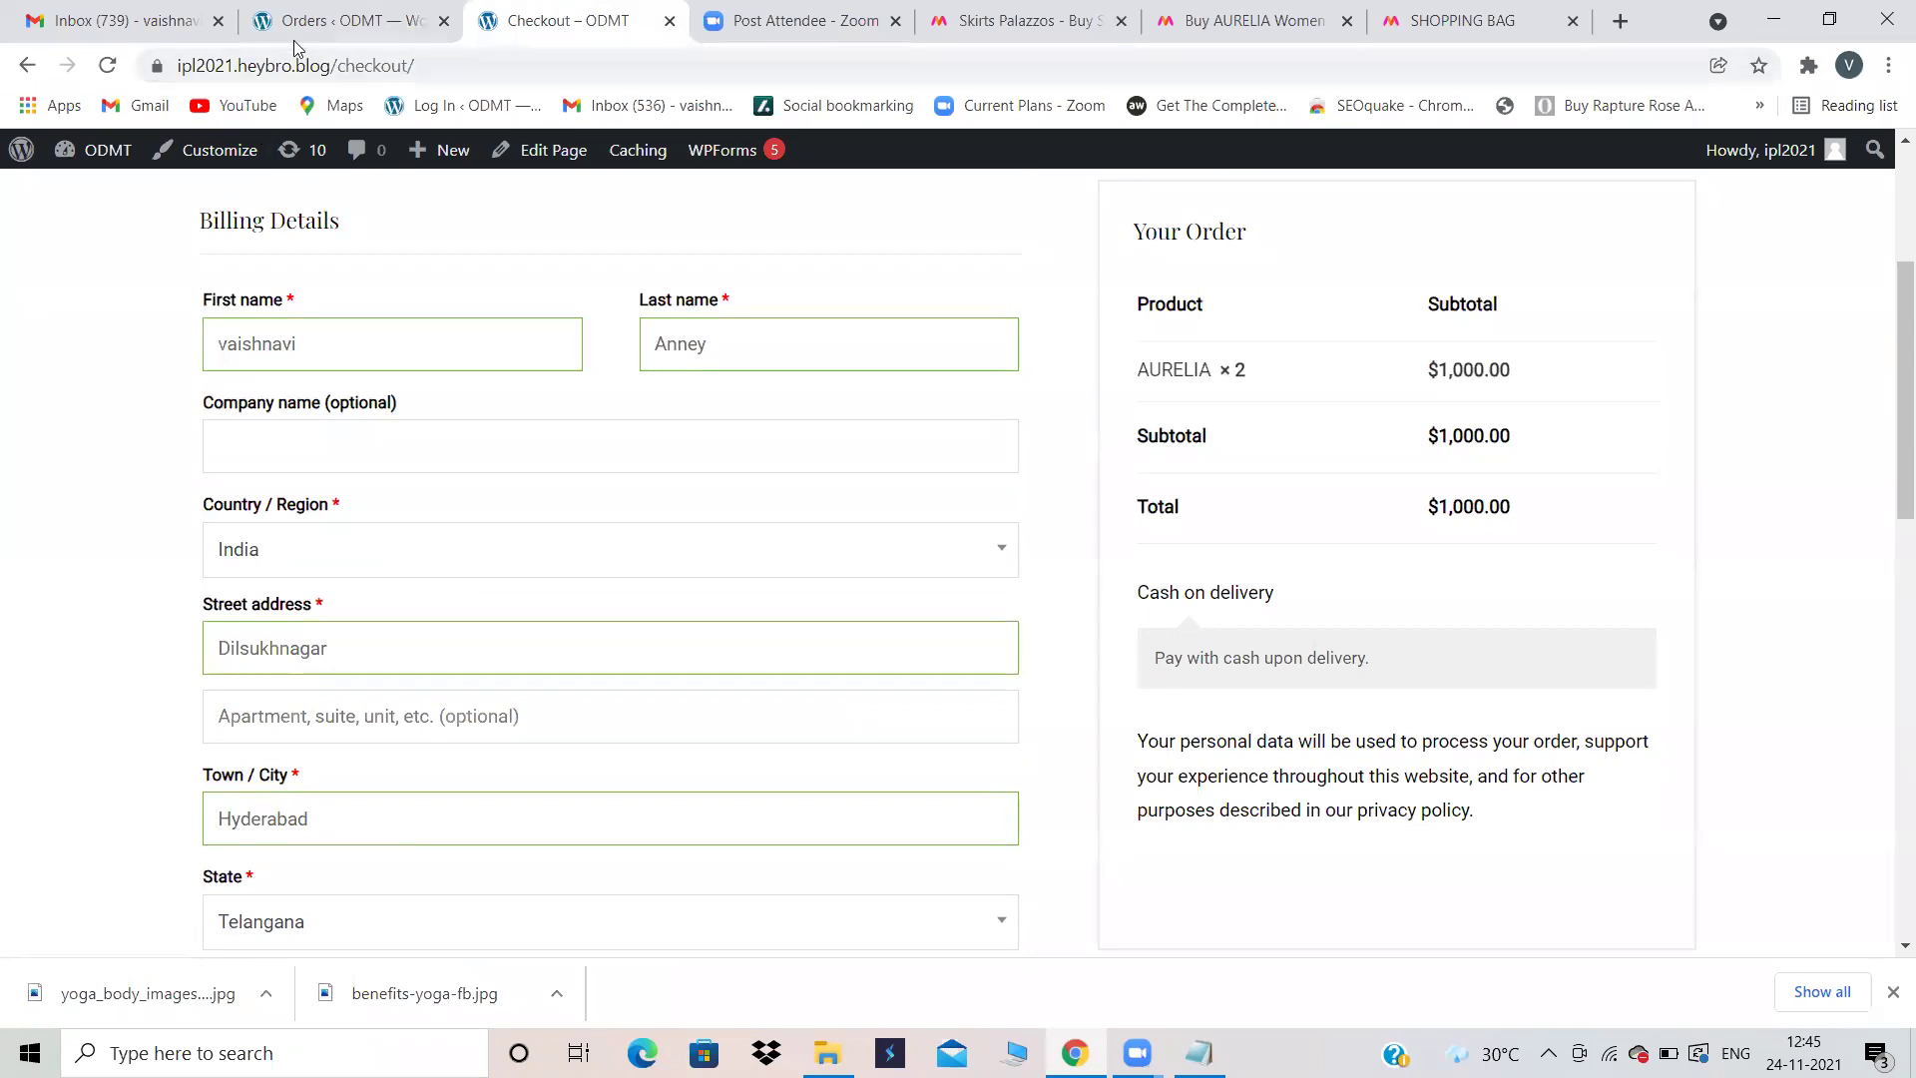
{"action": "left_click_drag", "start_coordinate": [341, 63], "coordinate": [175, 68]}
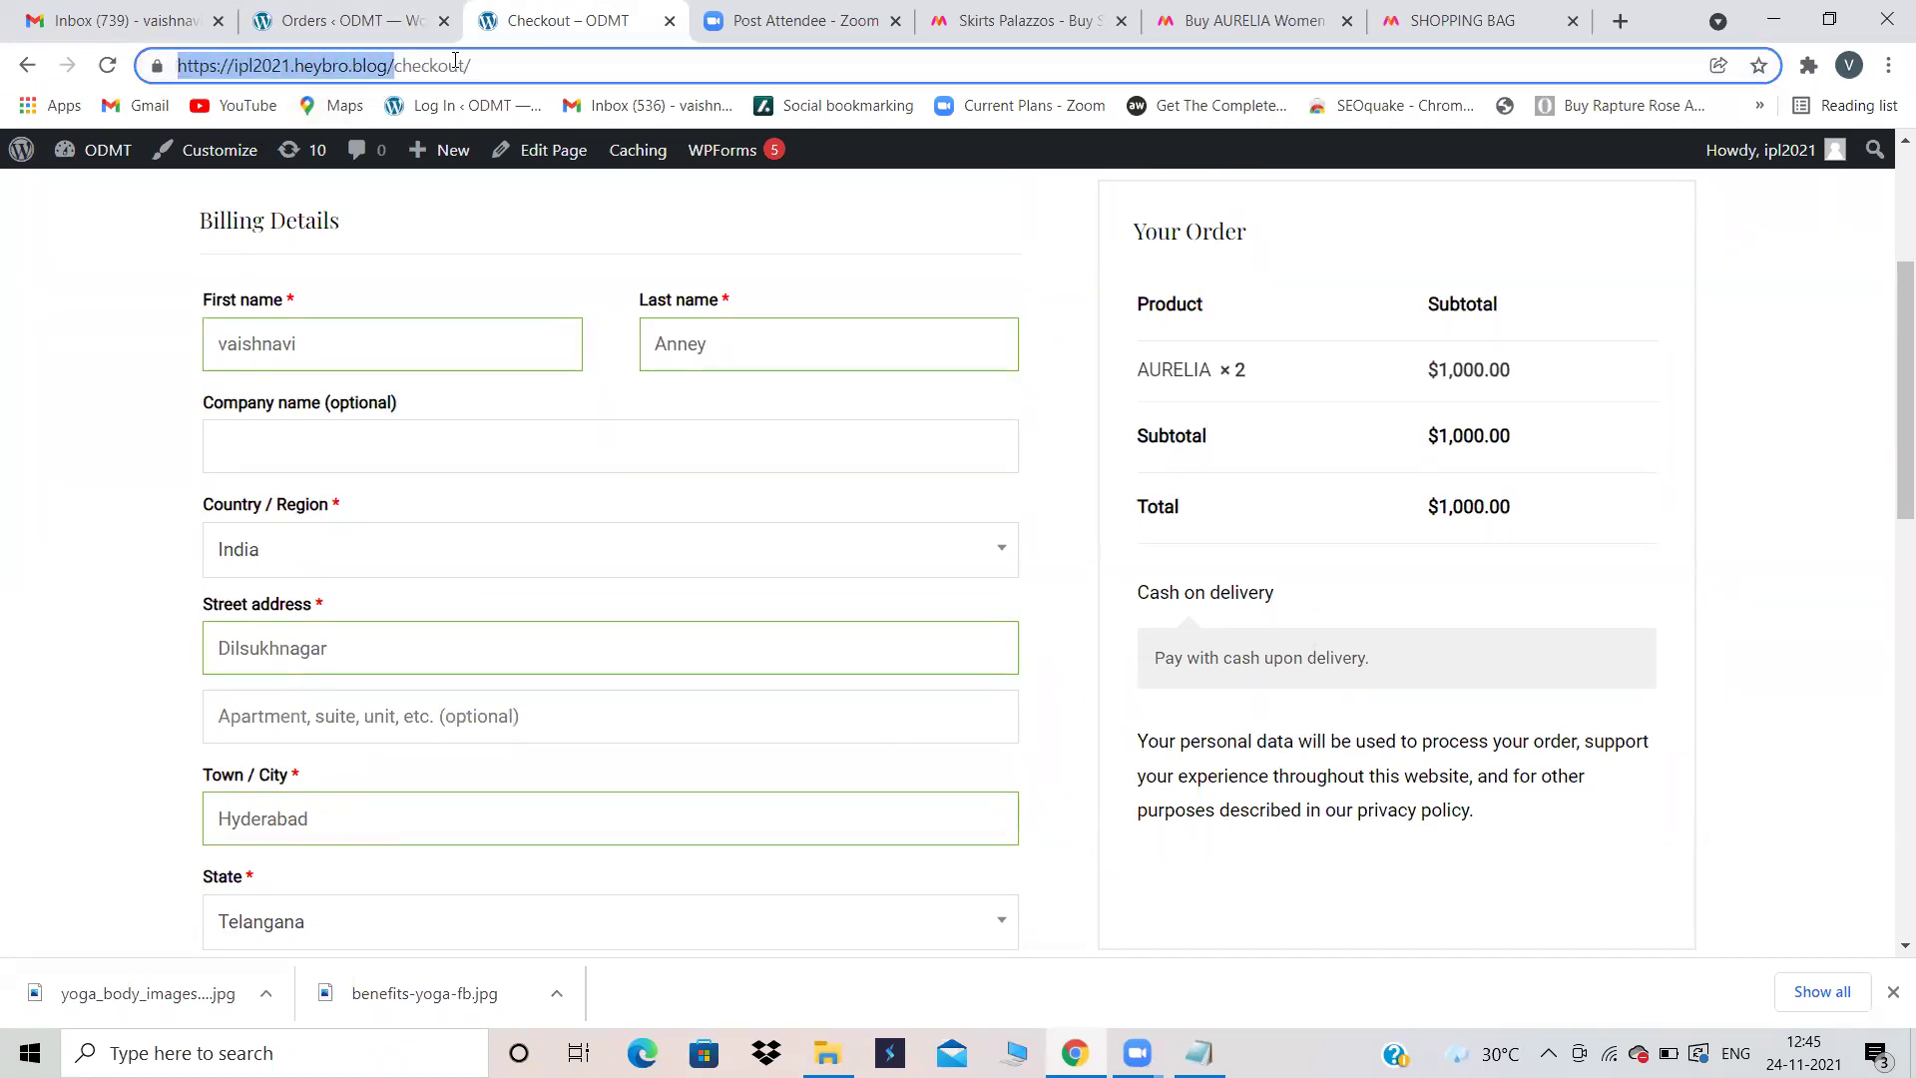
{"action": "left_click", "coordinate": [321, 234]}
{"action": "scroll", "coordinate": [577, 446], "scroll_direction": "down", "scroll_amount": 6}
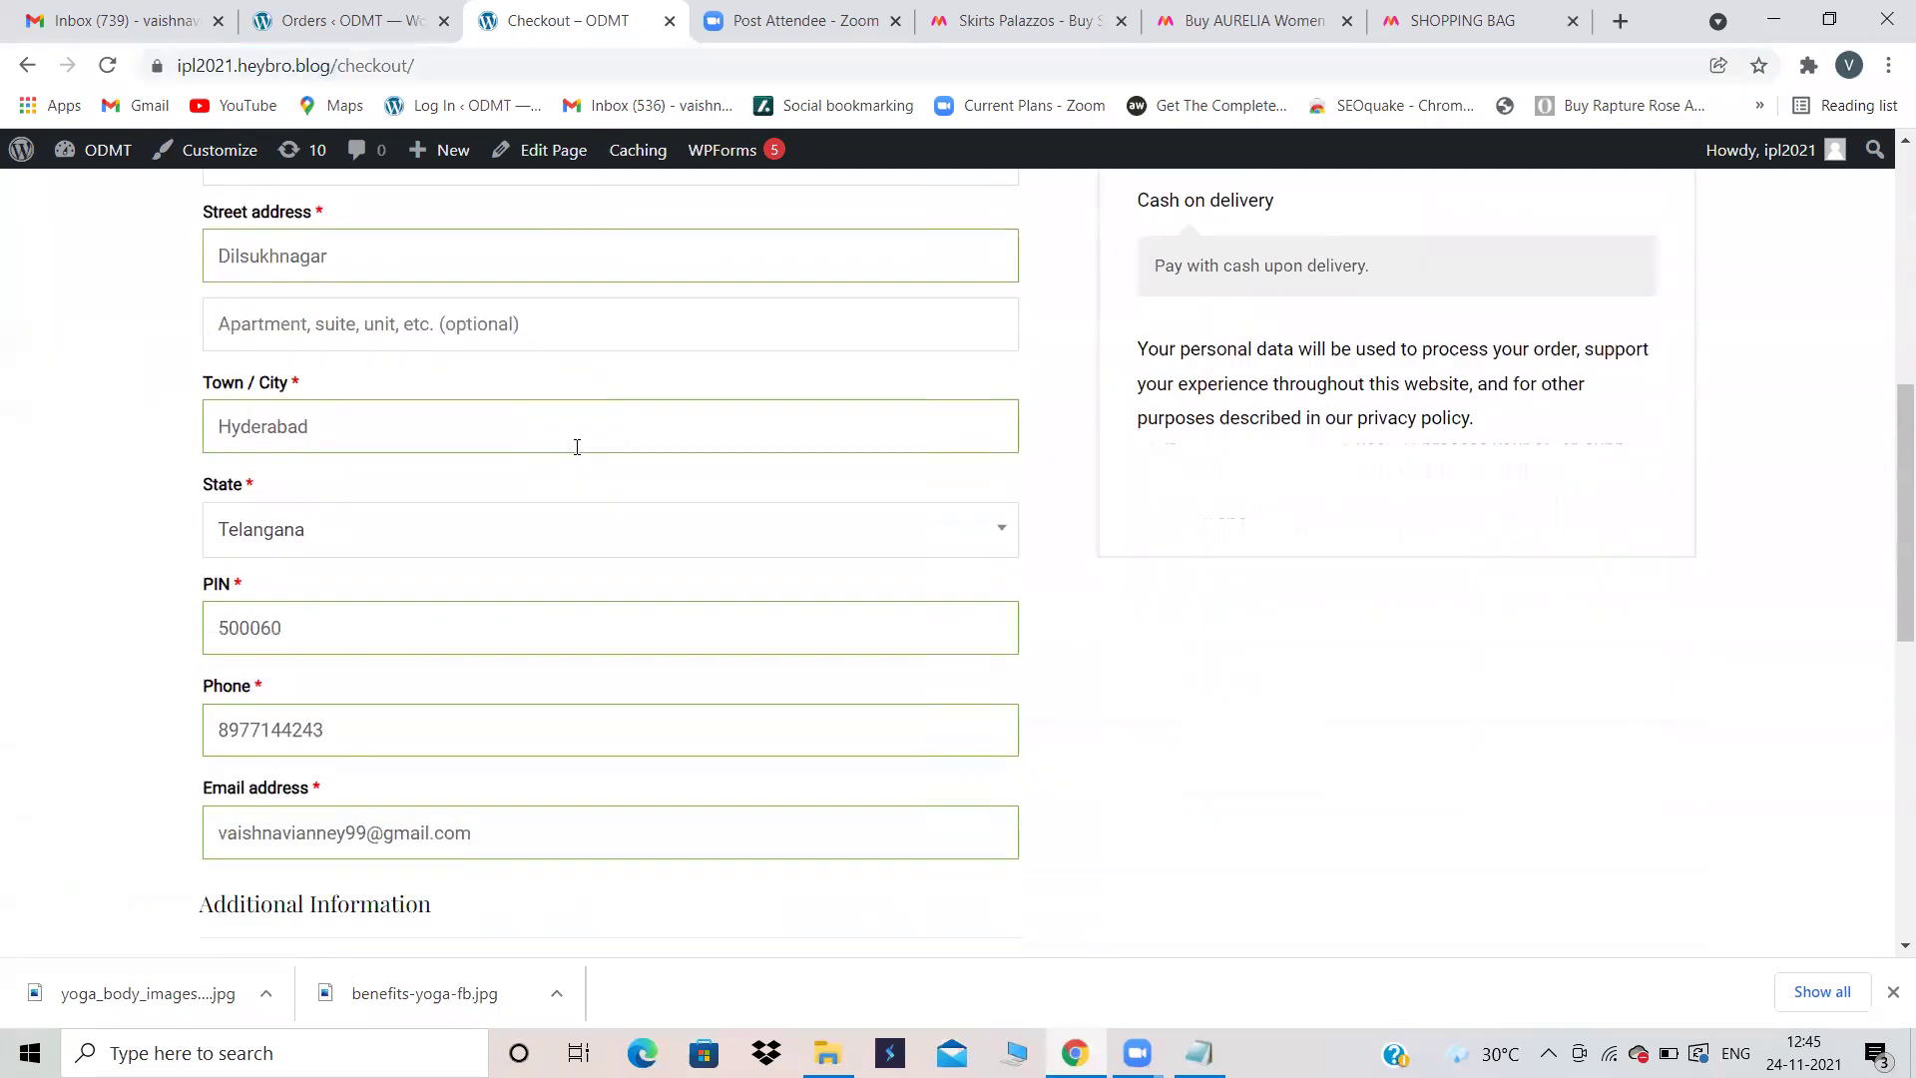
{"action": "scroll", "coordinate": [577, 446], "scroll_direction": "up", "scroll_amount": 10}
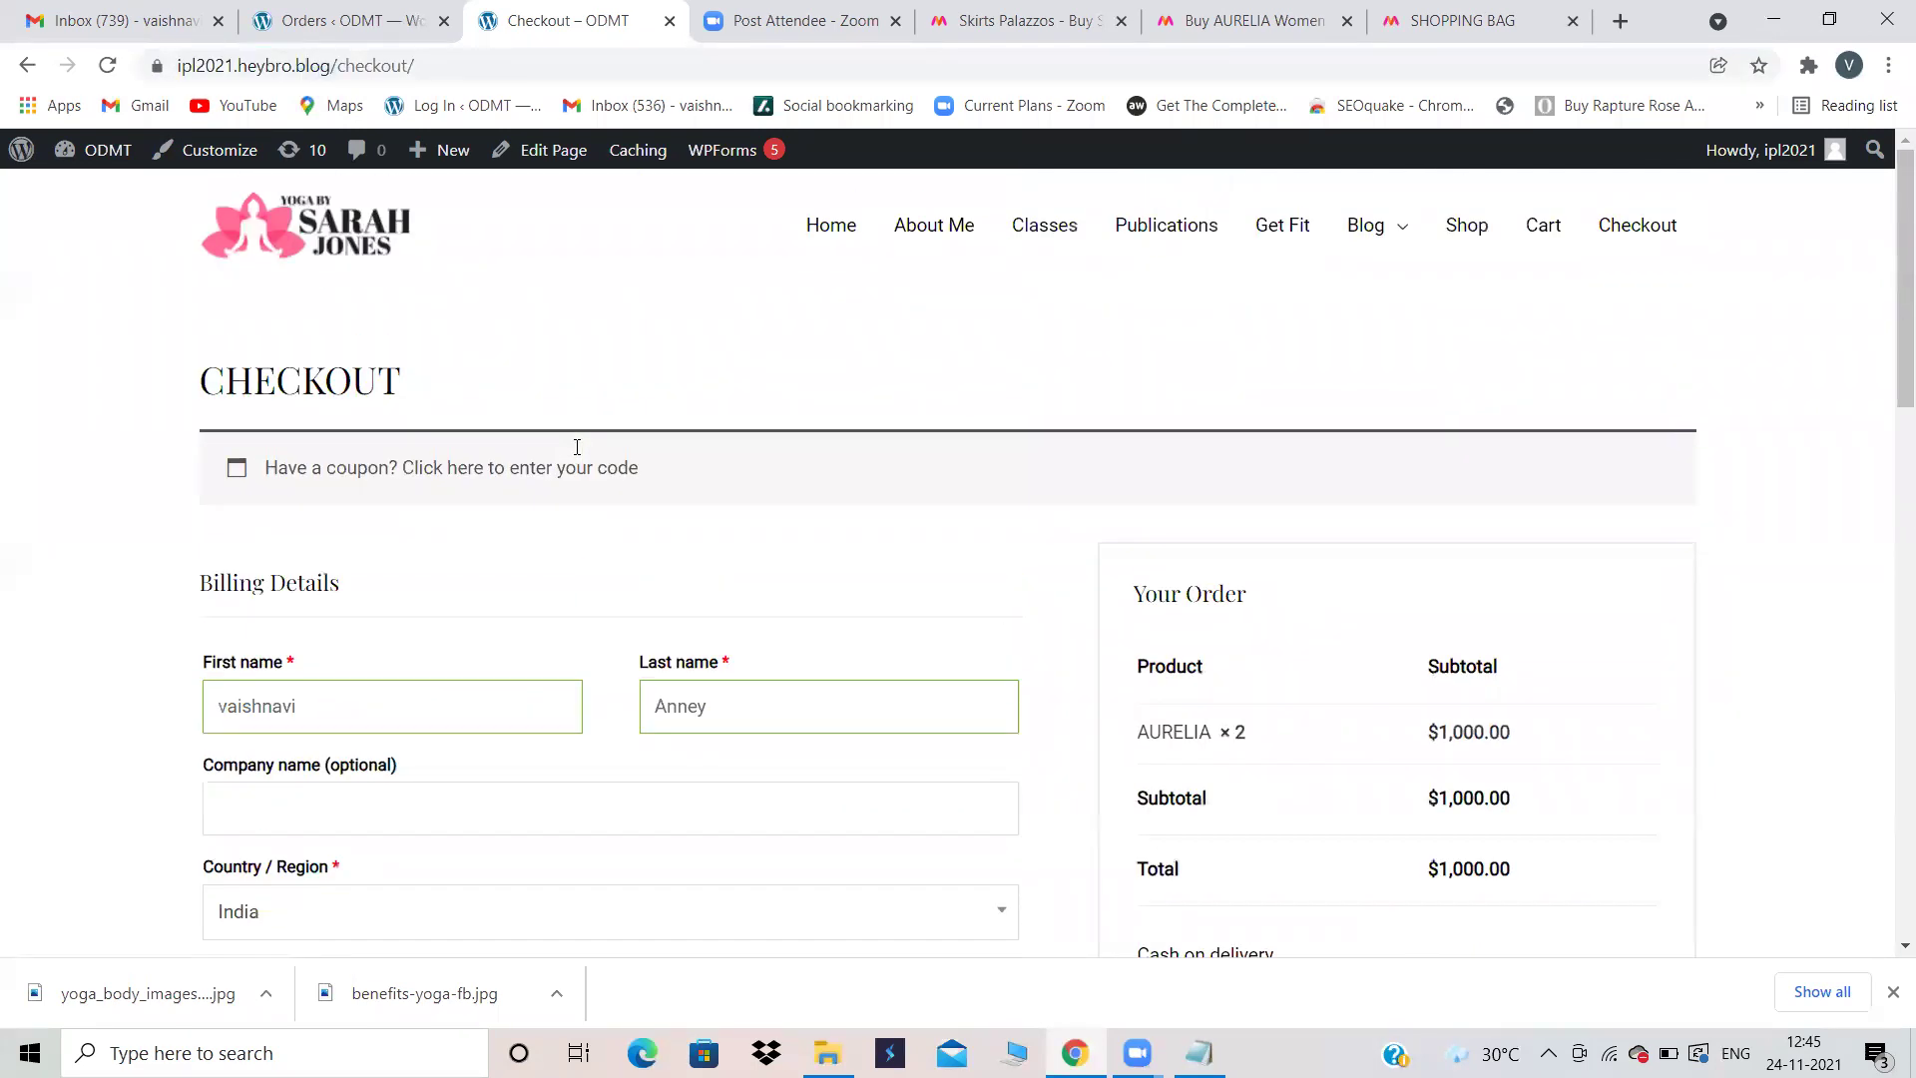
Step: Glance at the Orders page again, then scroll through the filled checkout billing form
{"action": "left_click", "coordinate": [397, 14]}
{"action": "left_click", "coordinate": [558, 10]}
{"action": "scroll", "coordinate": [596, 686], "scroll_direction": "down", "scroll_amount": 5}
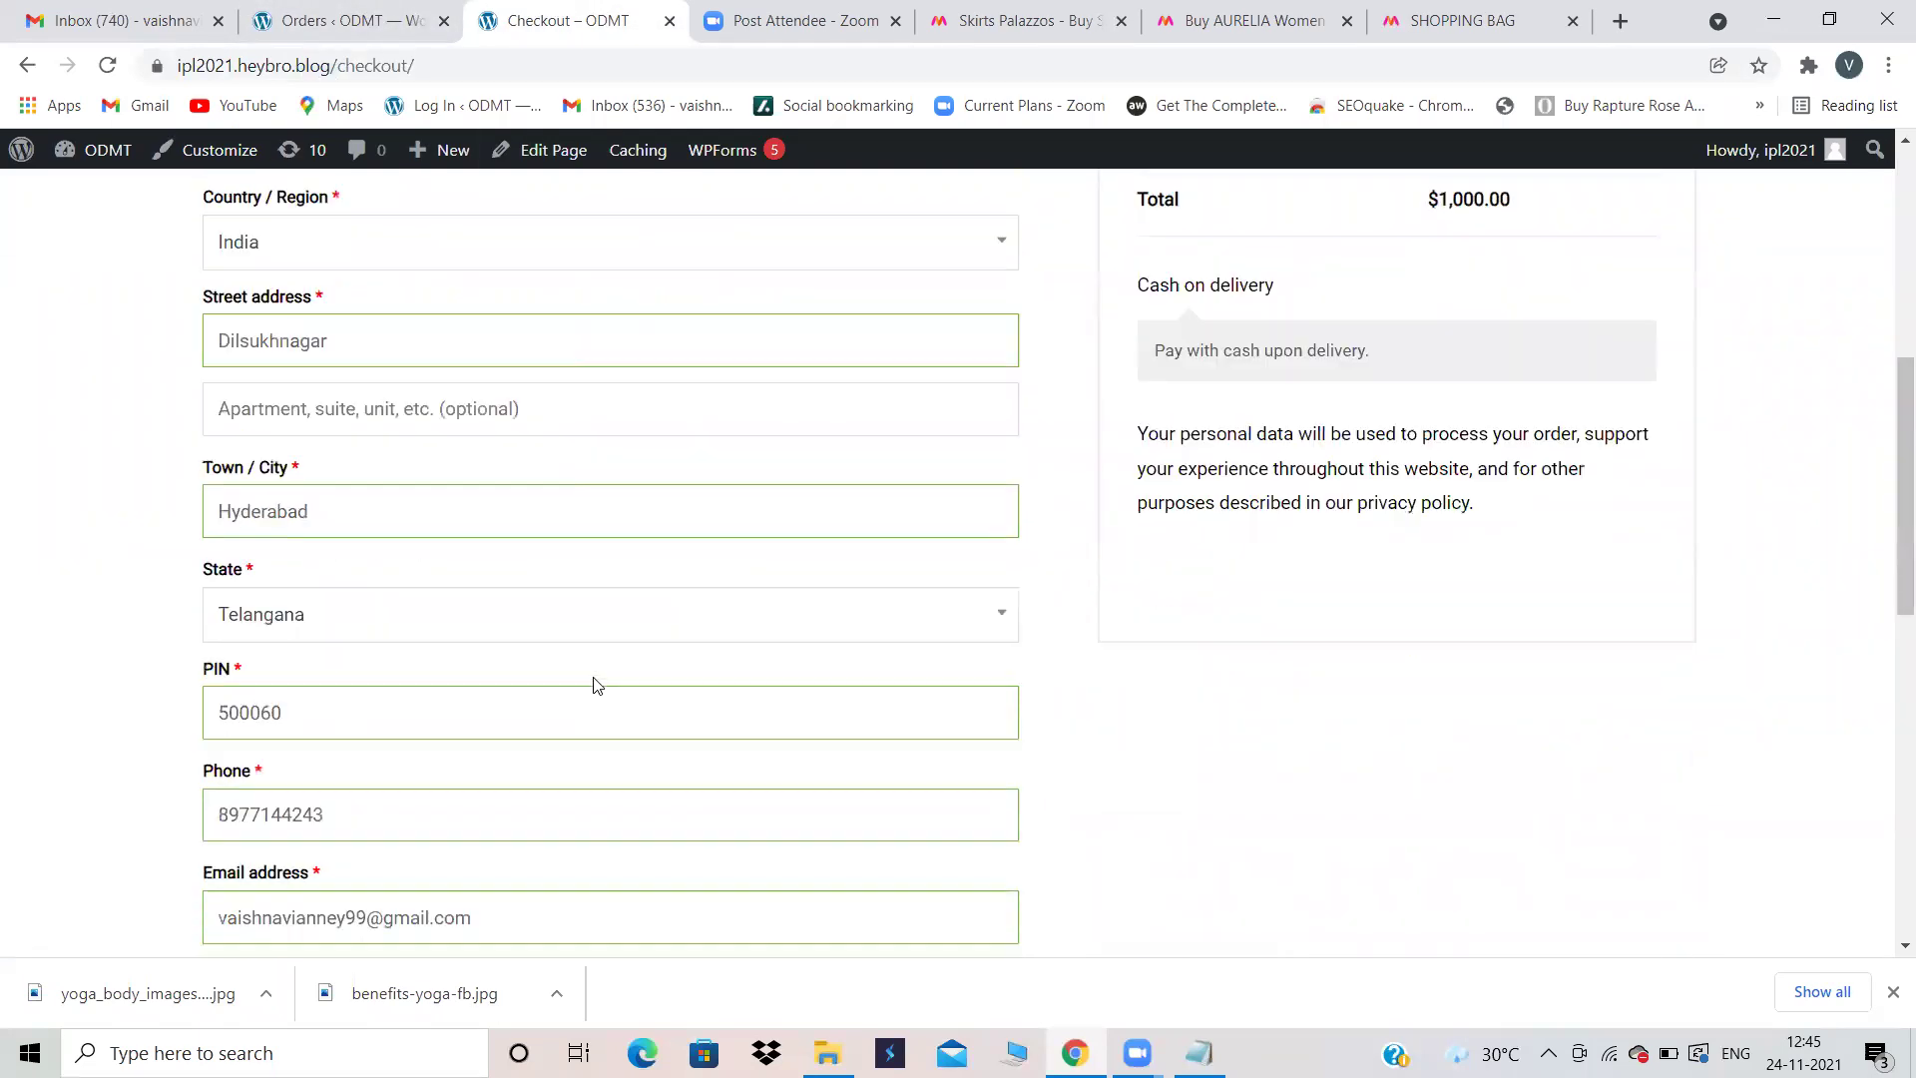
{"action": "scroll", "coordinate": [596, 685], "scroll_direction": "down", "scroll_amount": 5}
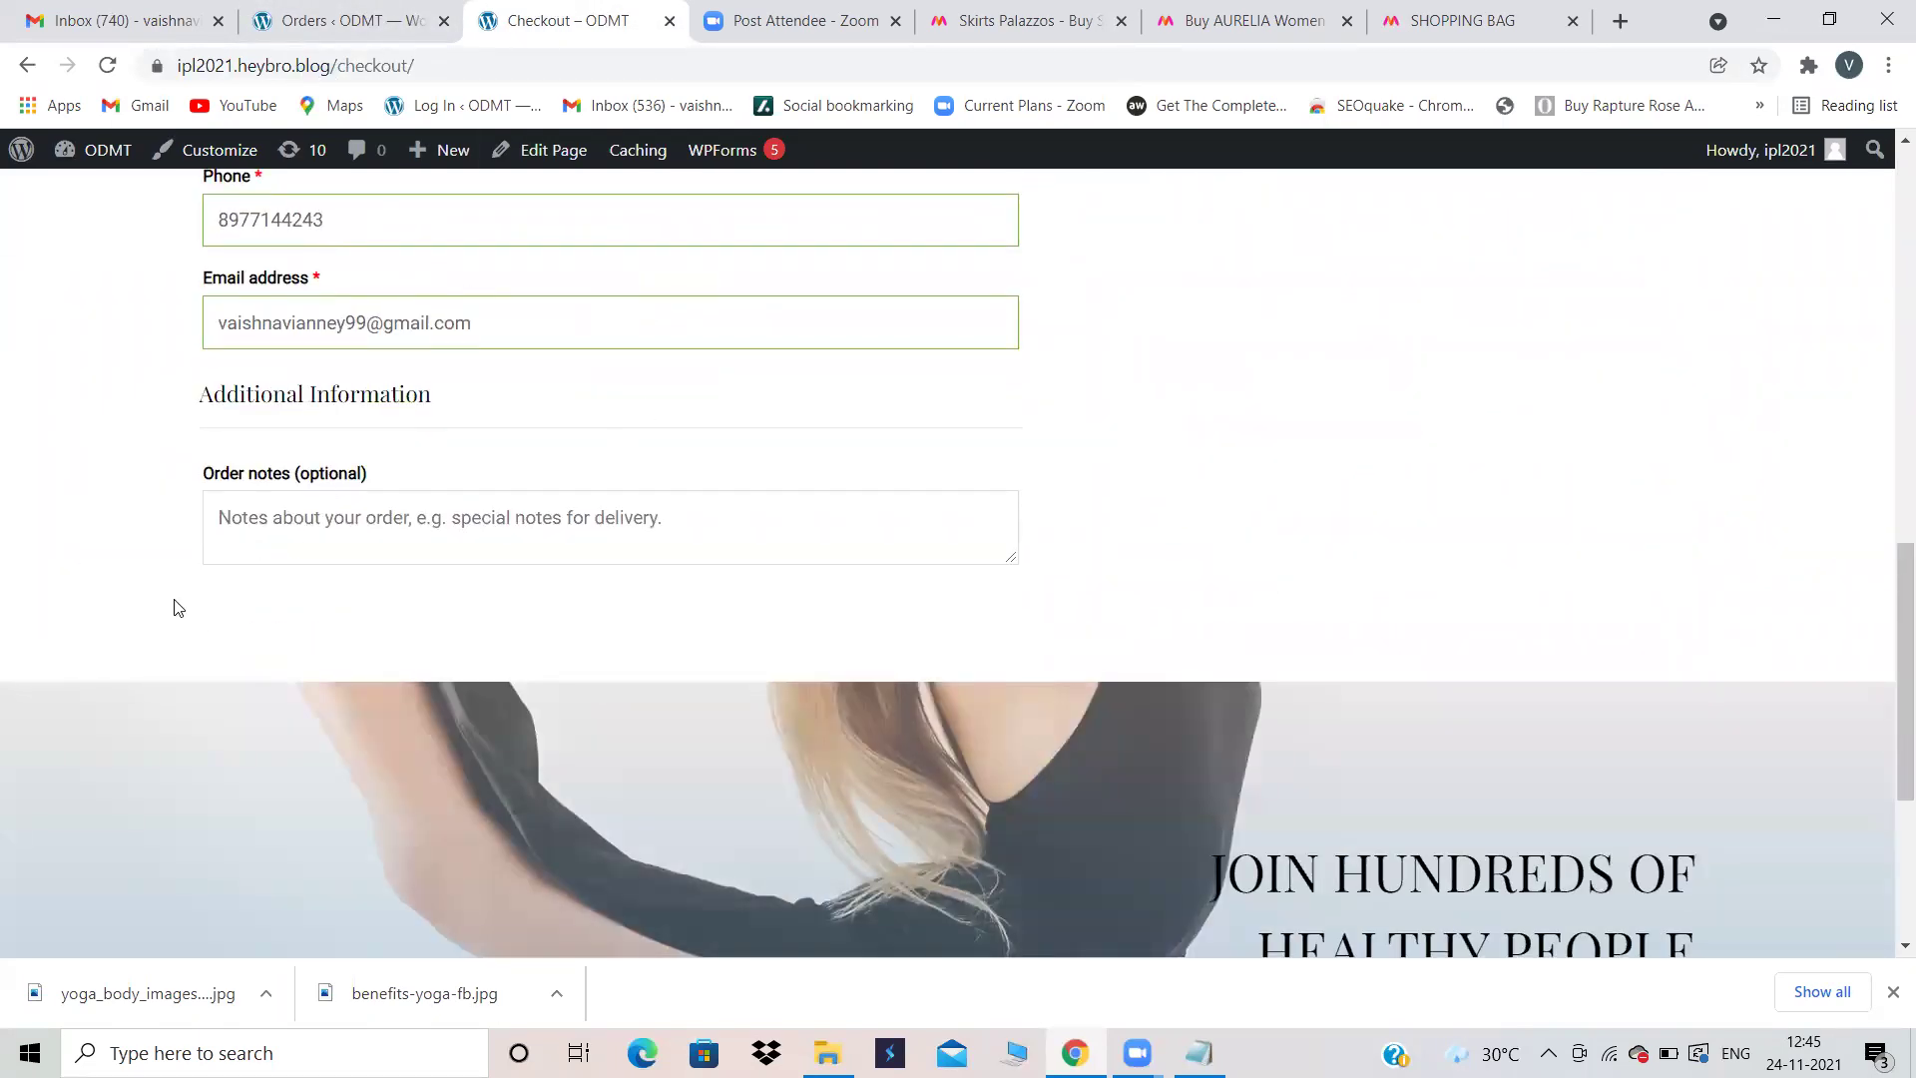
{"action": "left_click", "coordinate": [273, 10]}
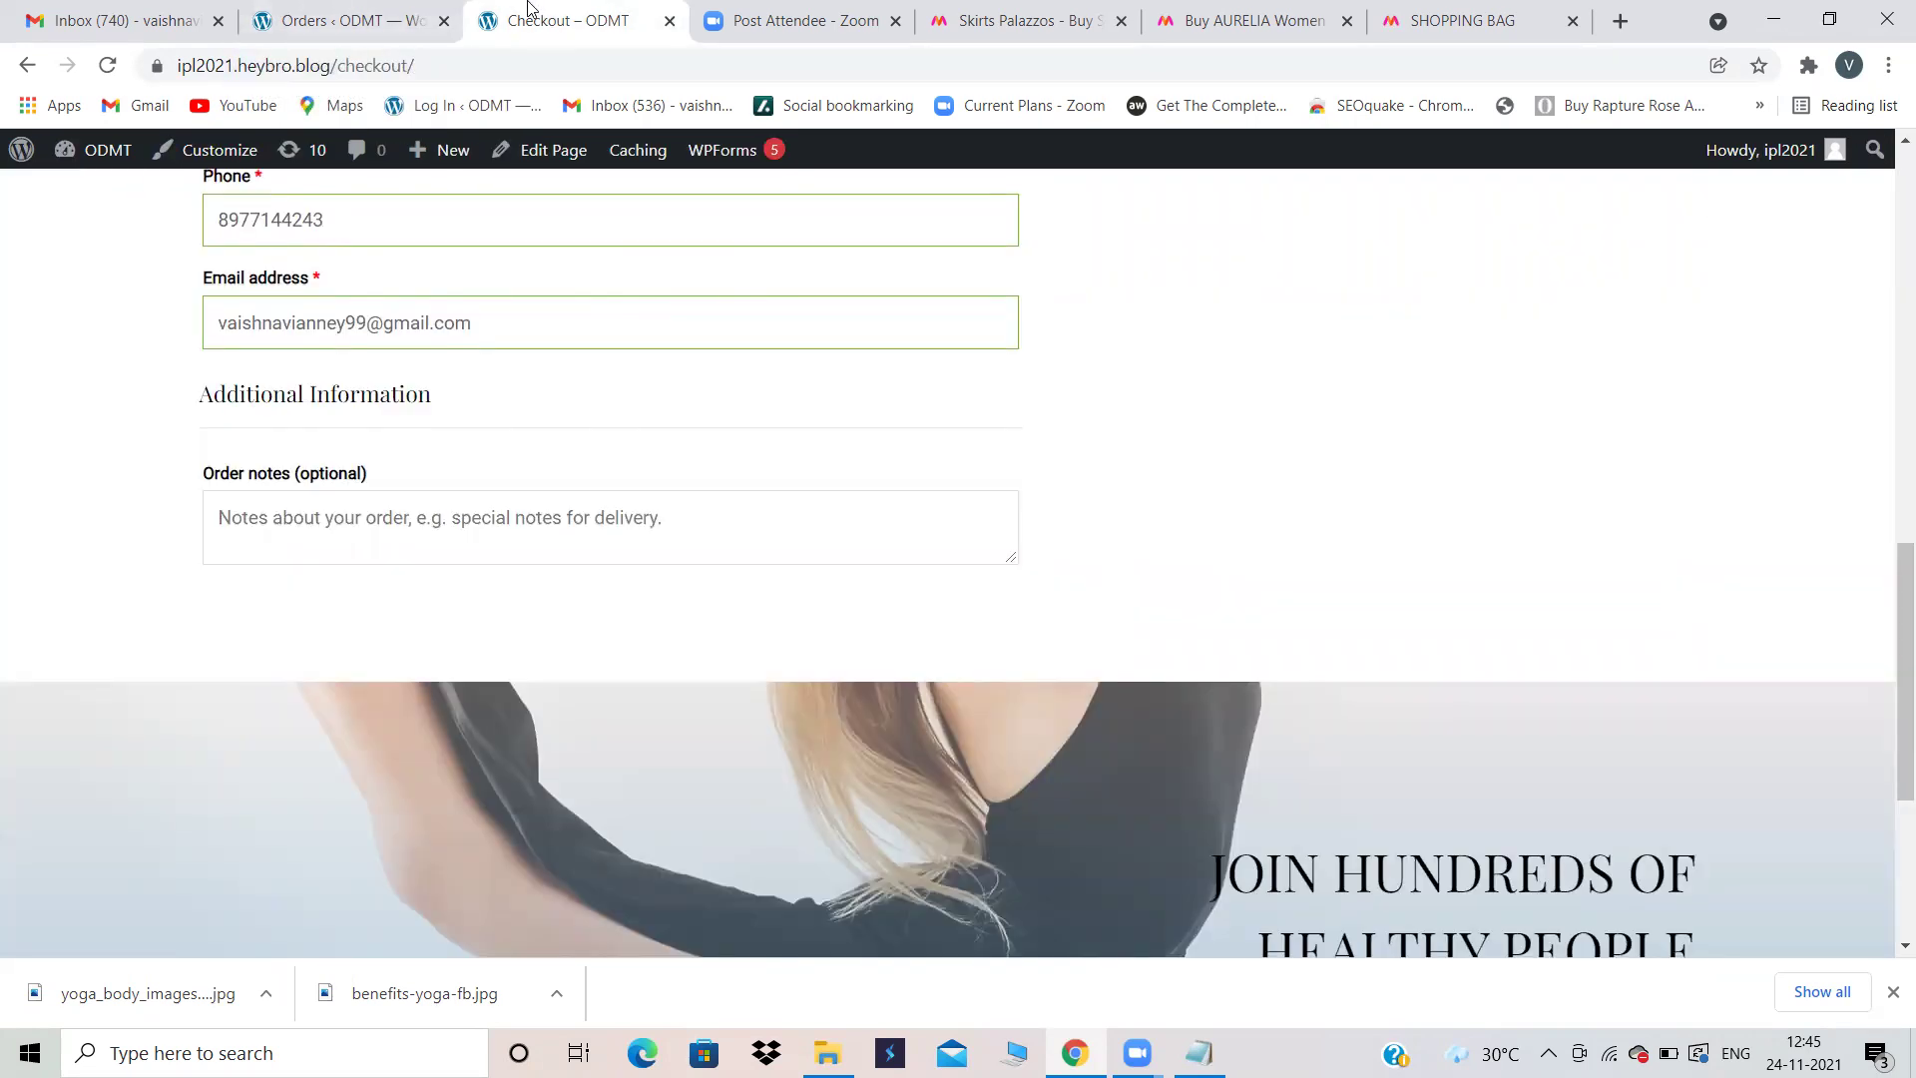
{"action": "left_click", "coordinate": [534, 12]}
{"action": "left_click", "coordinate": [404, 12]}
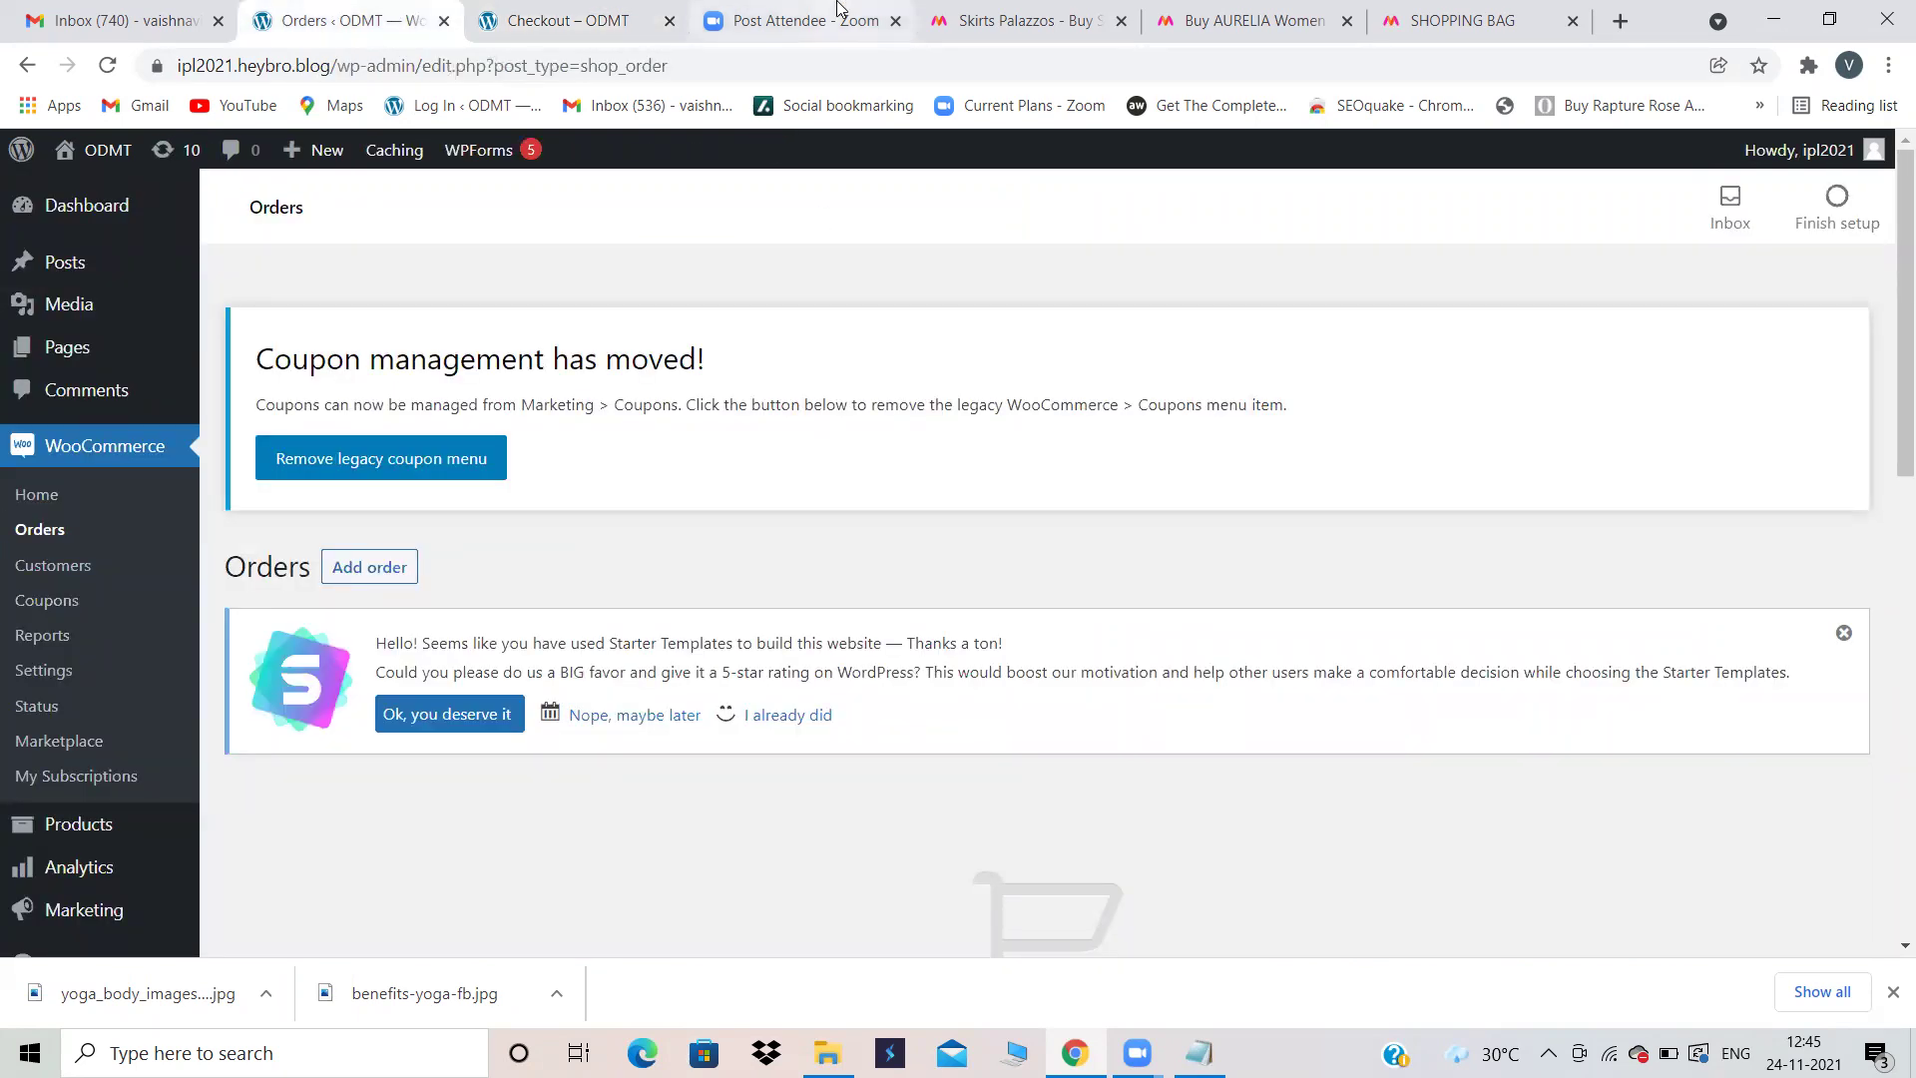
{"action": "left_click", "coordinate": [579, 14]}
{"action": "scroll", "coordinate": [1315, 531], "scroll_direction": "up", "scroll_amount": 10}
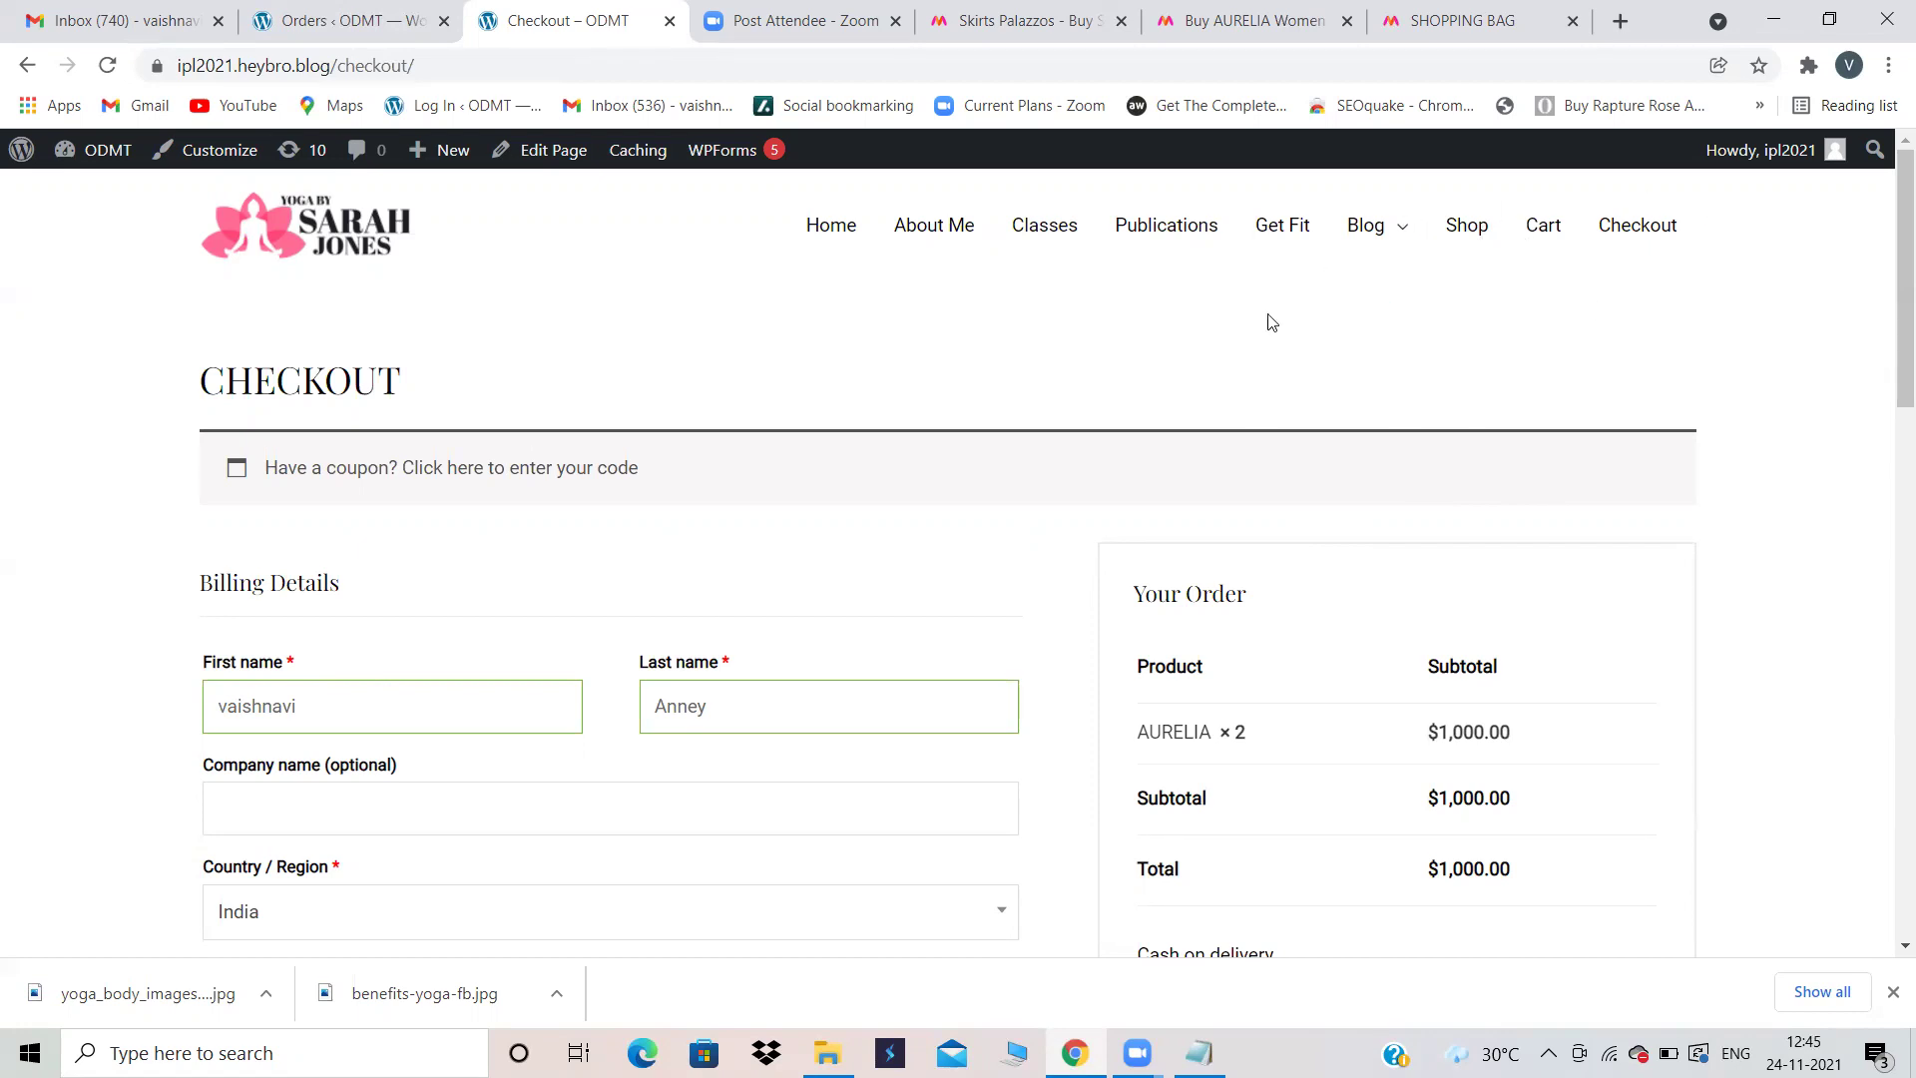
{"action": "scroll", "coordinate": [539, 688], "scroll_direction": "down", "scroll_amount": 3}
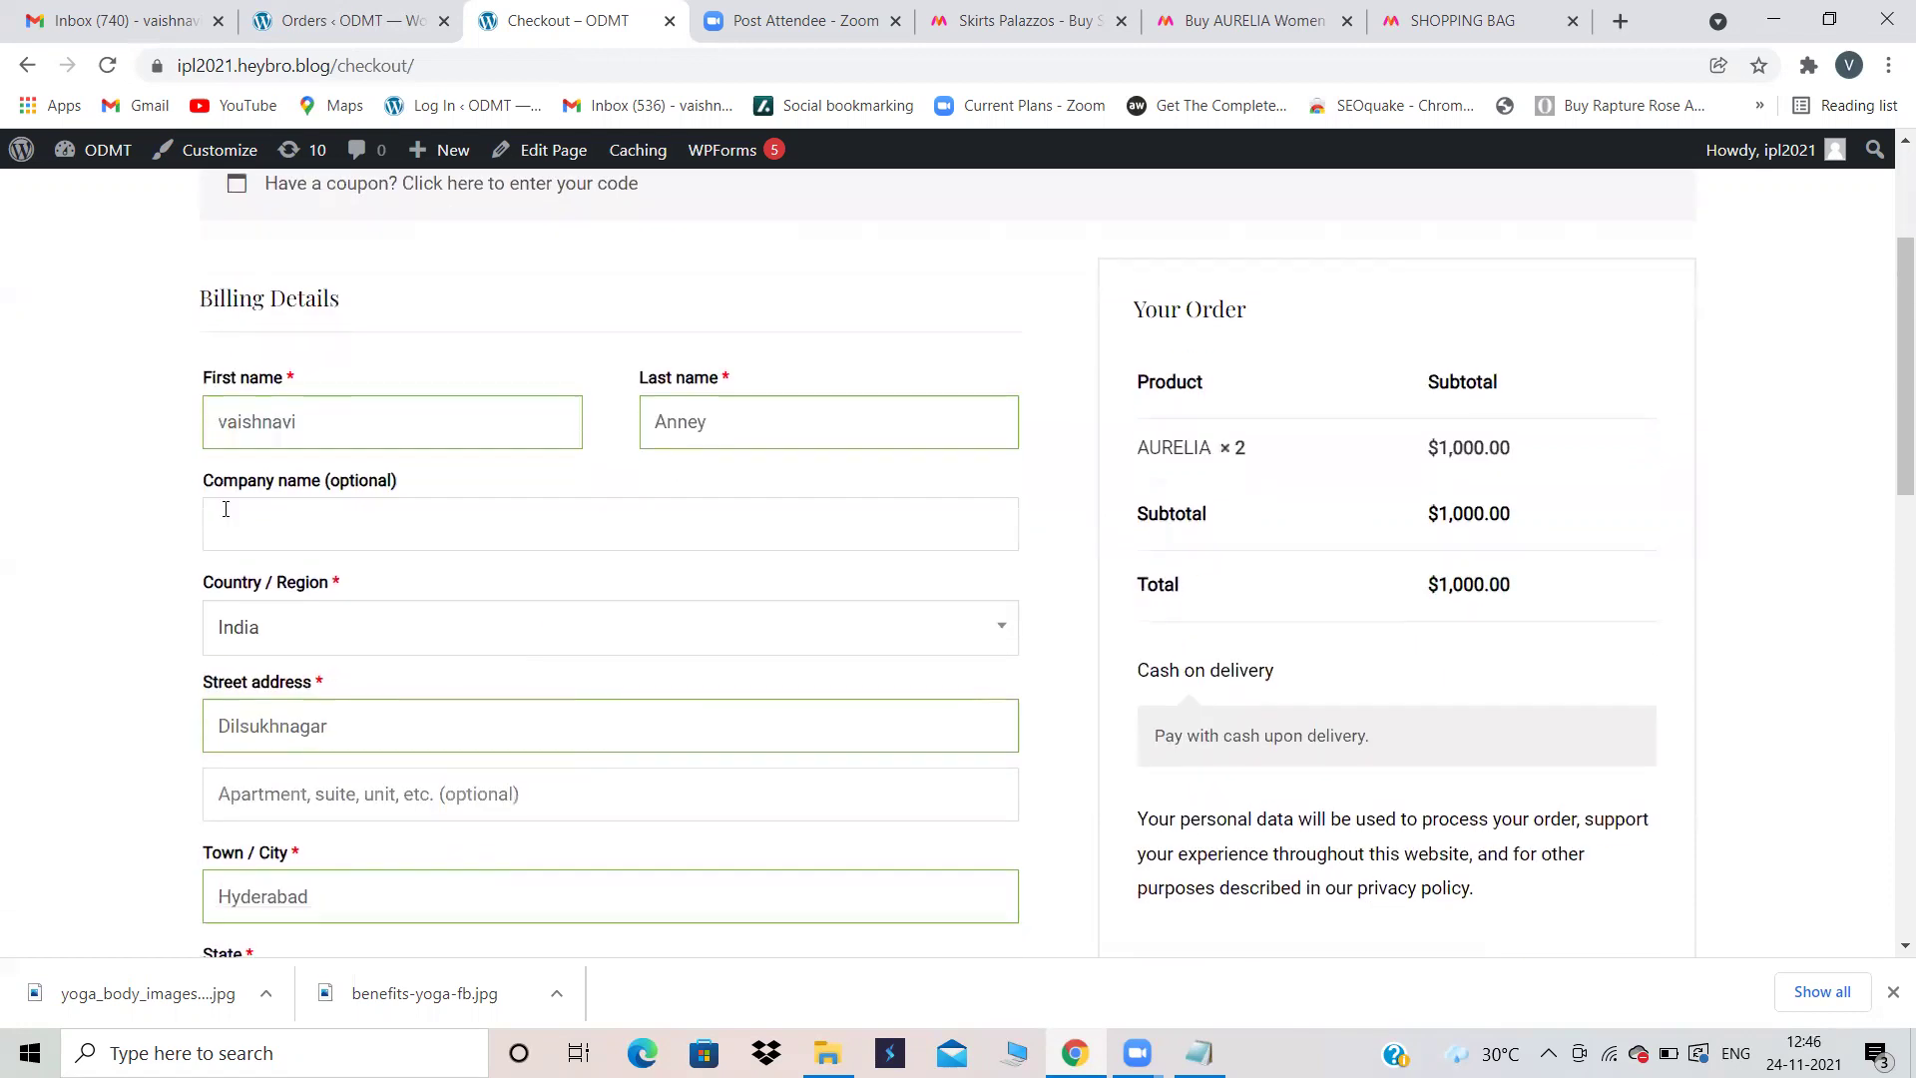
{"action": "scroll", "coordinate": [337, 853], "scroll_direction": "down", "scroll_amount": 5}
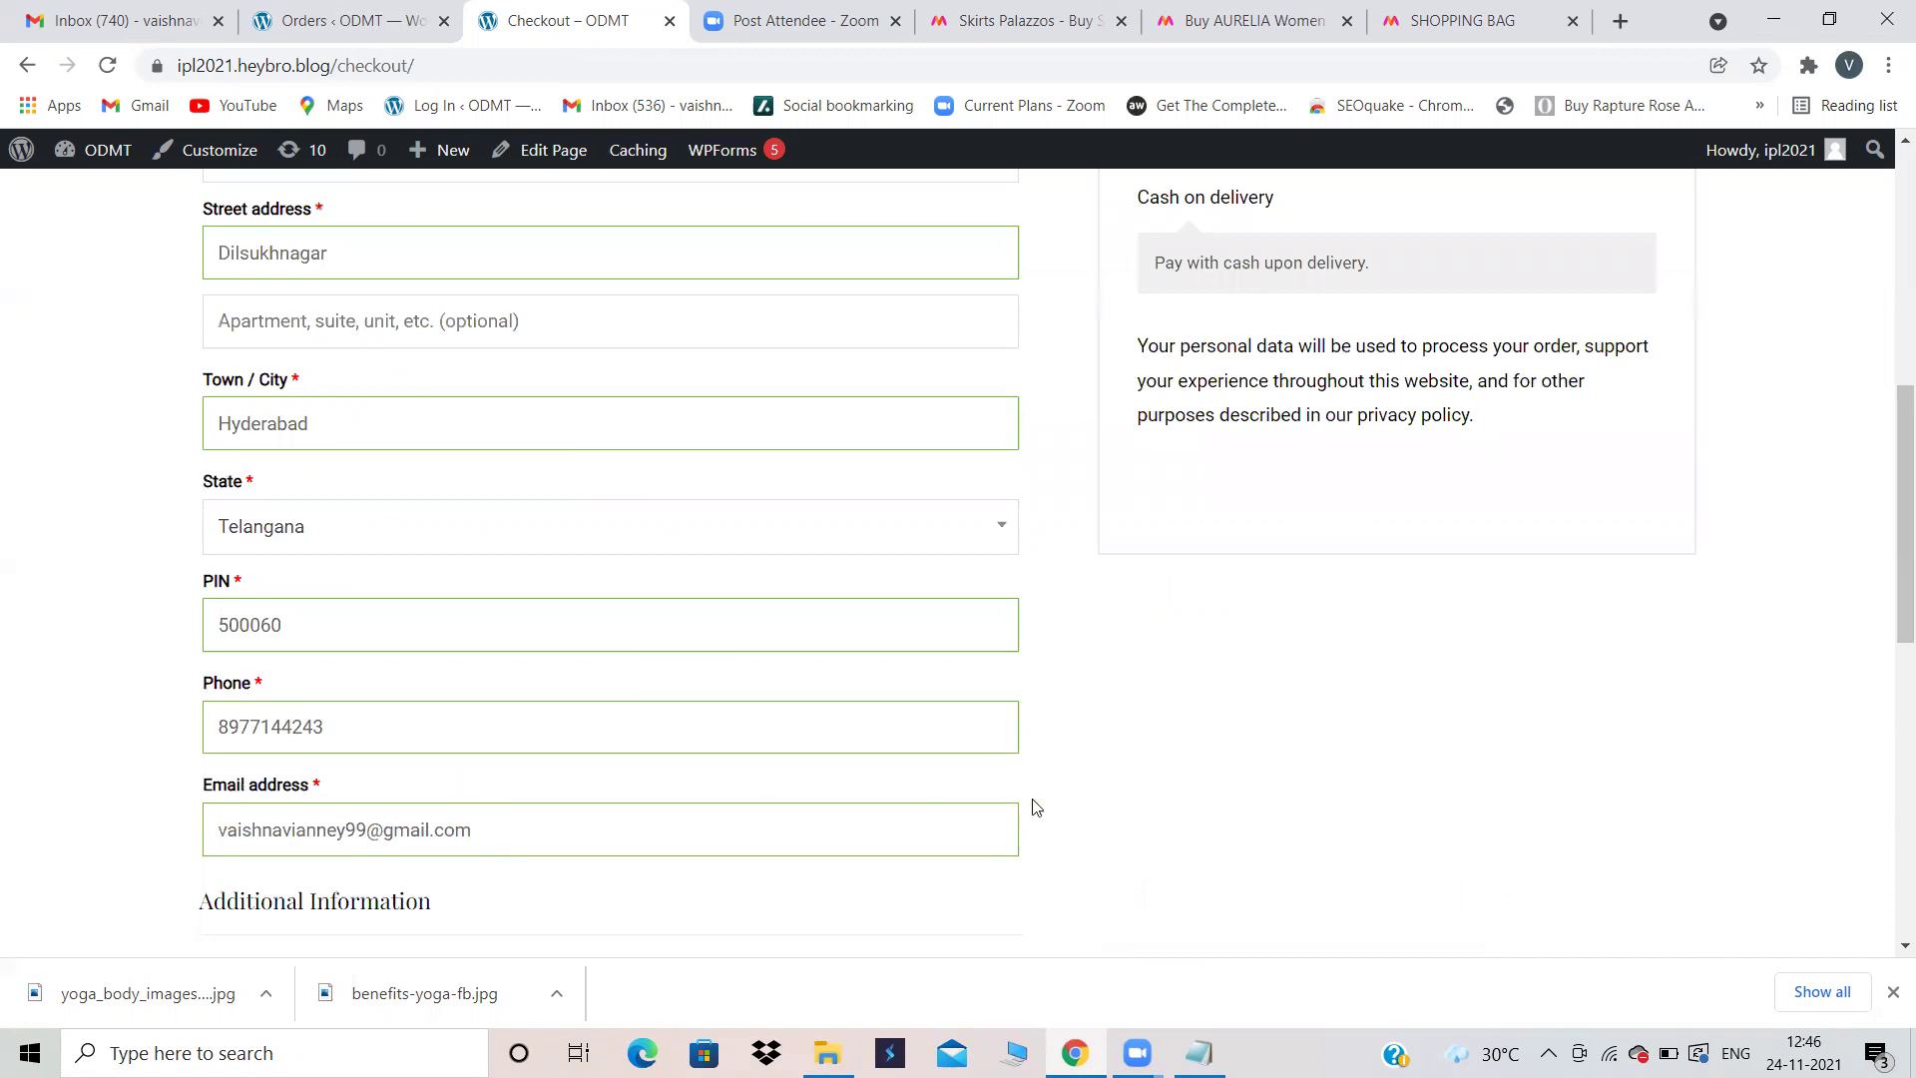
{"action": "scroll", "coordinate": [1064, 733], "scroll_direction": "up", "scroll_amount": 6}
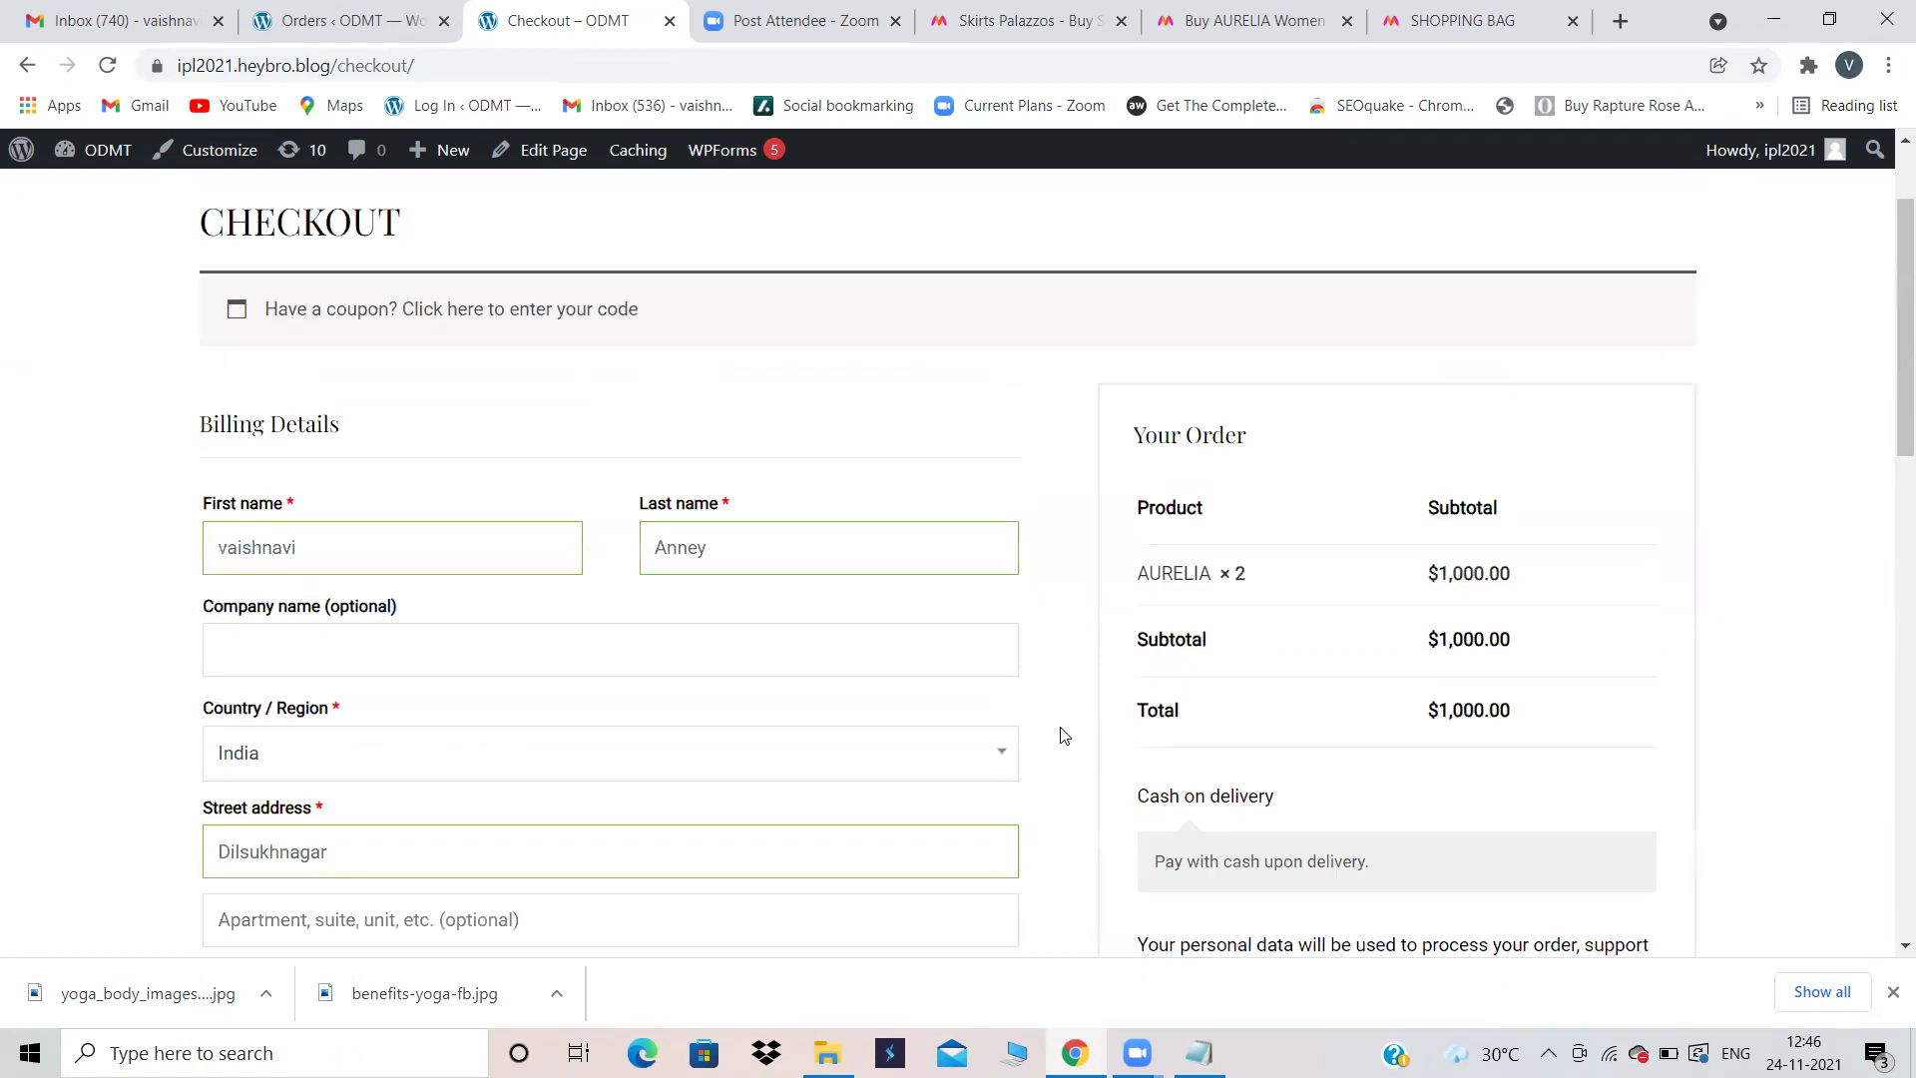